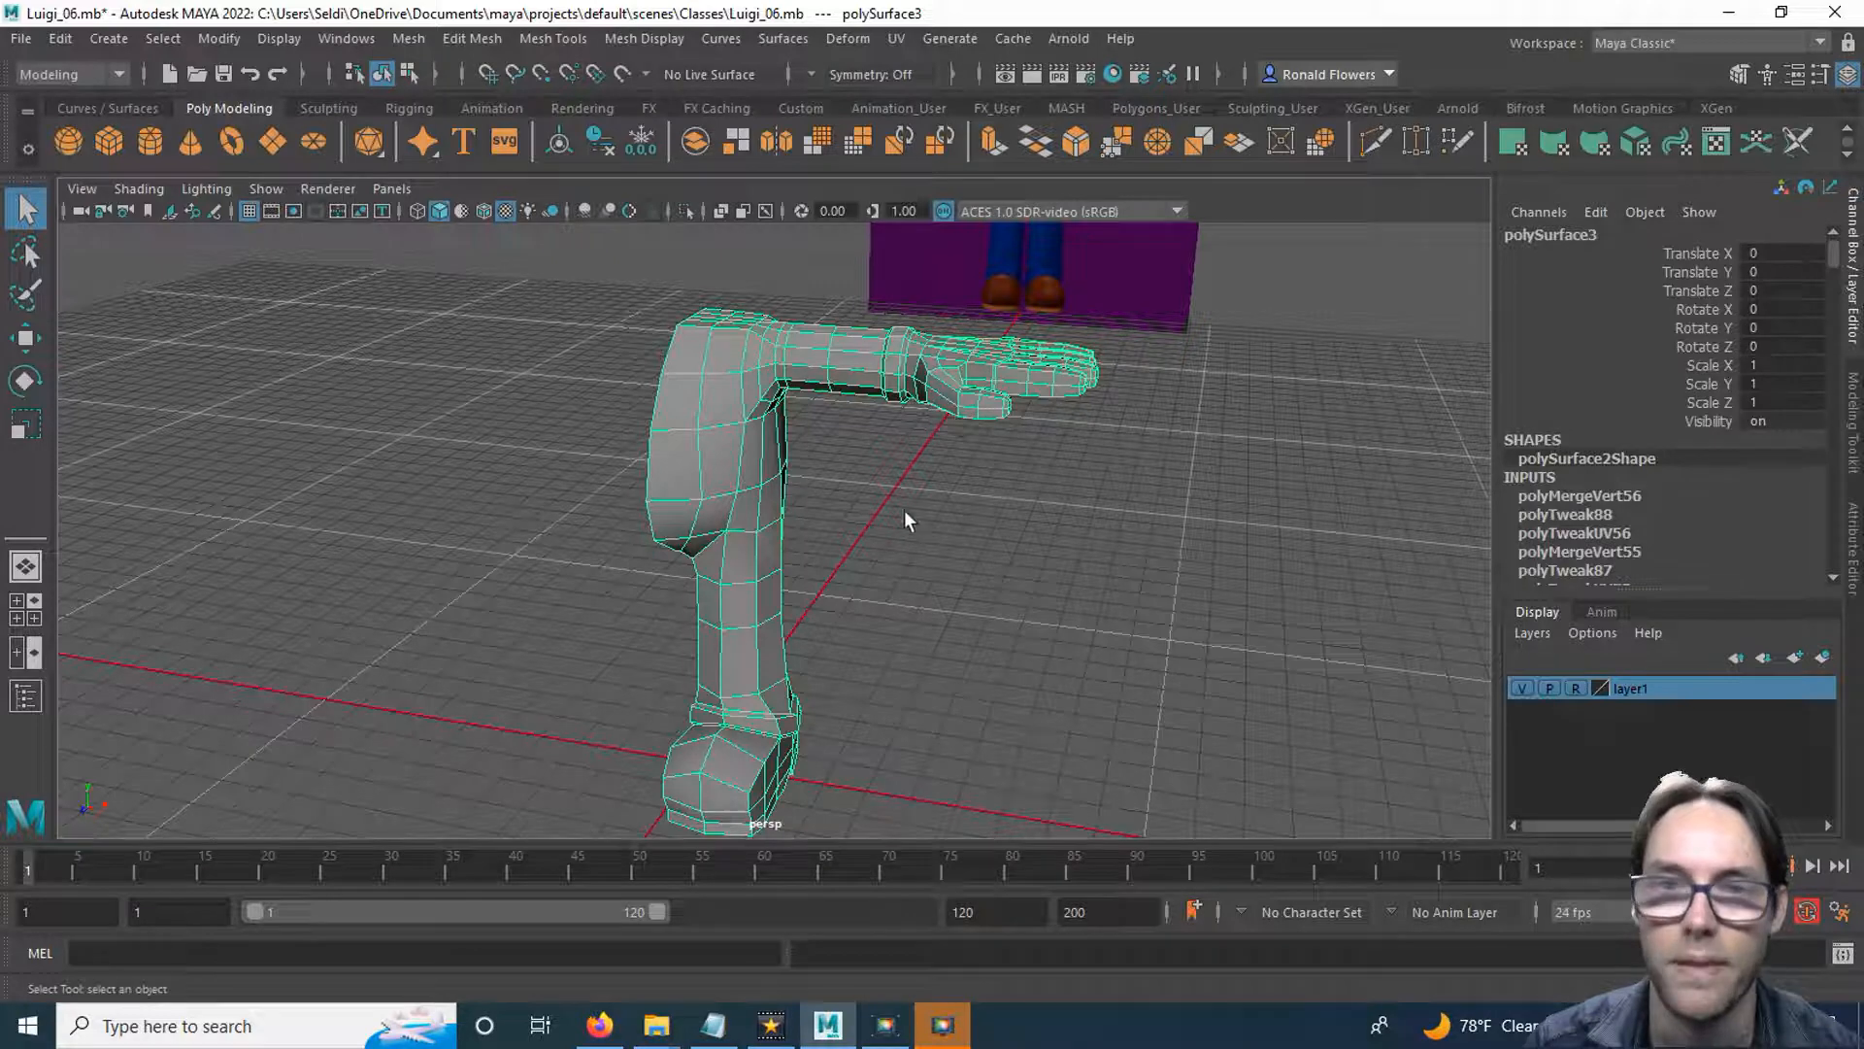
Save the current scene and save a new version of it as Luigi_07.mb.
alt+drag(791, 382, 816, 517)
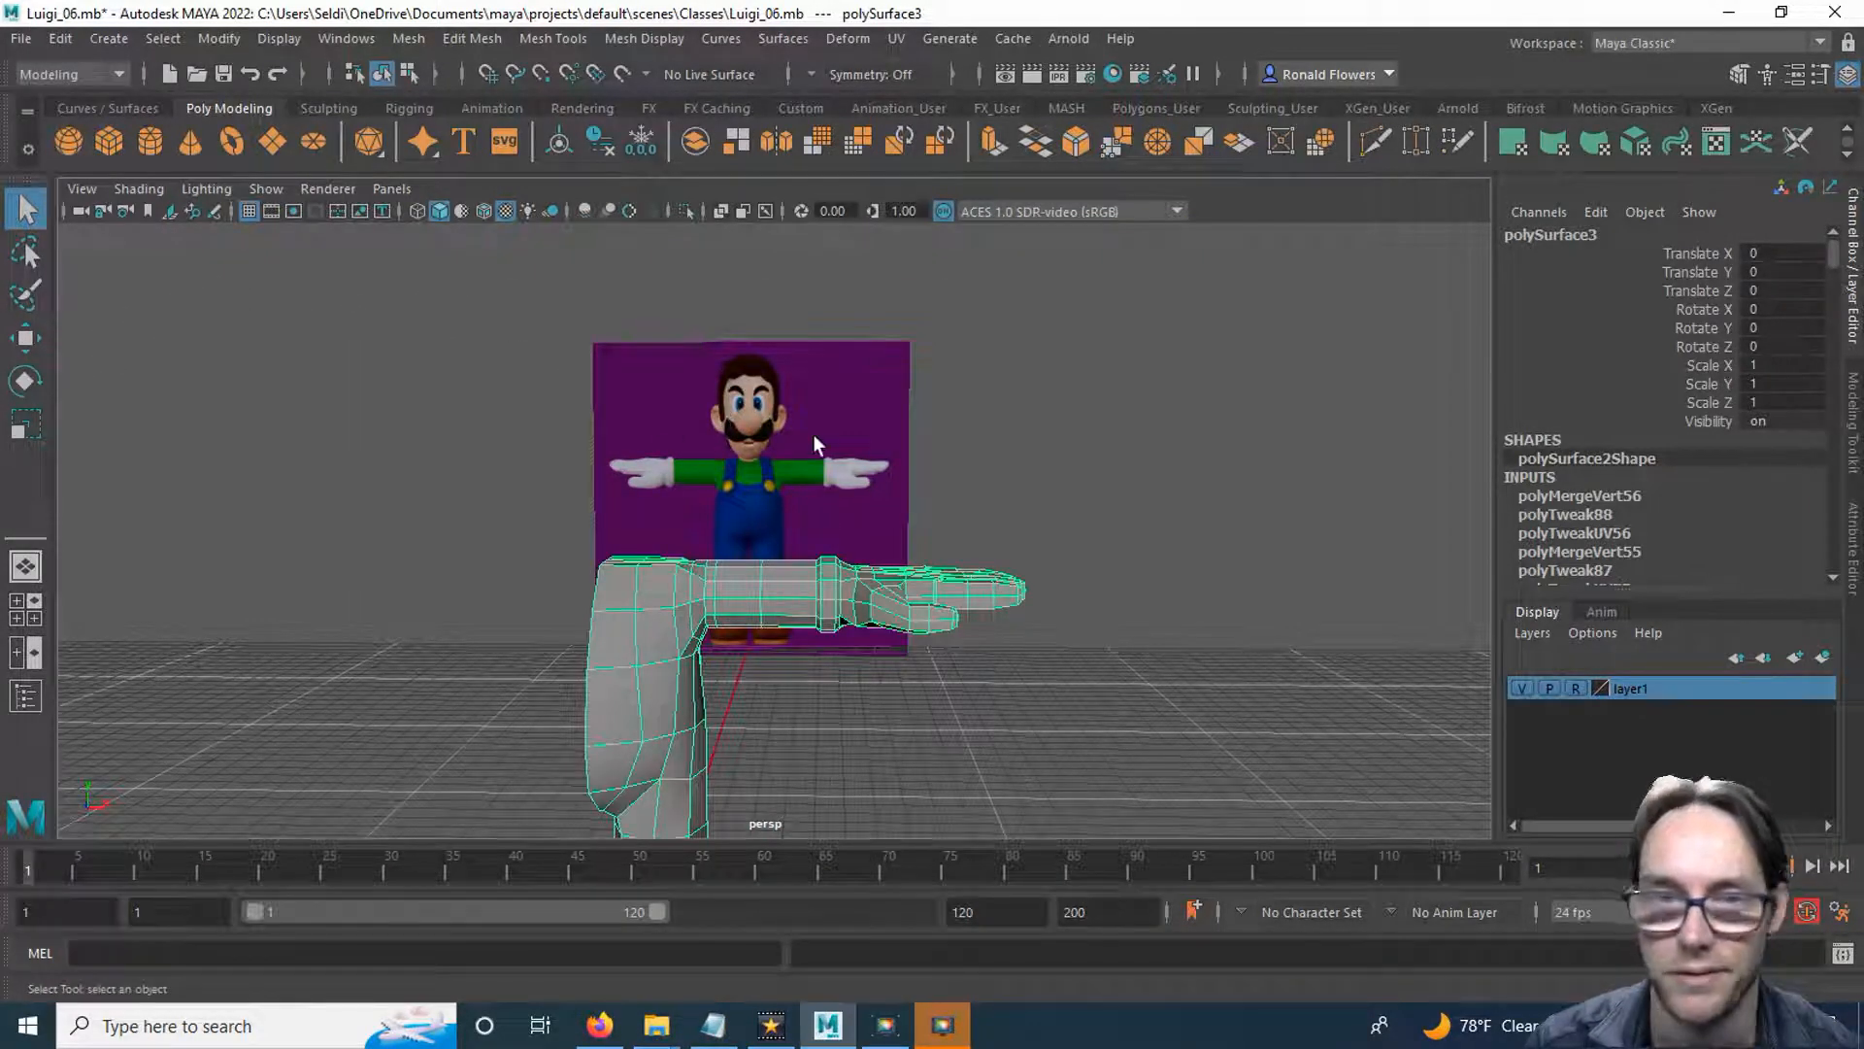
click(20, 37)
click(51, 136)
click(20, 37)
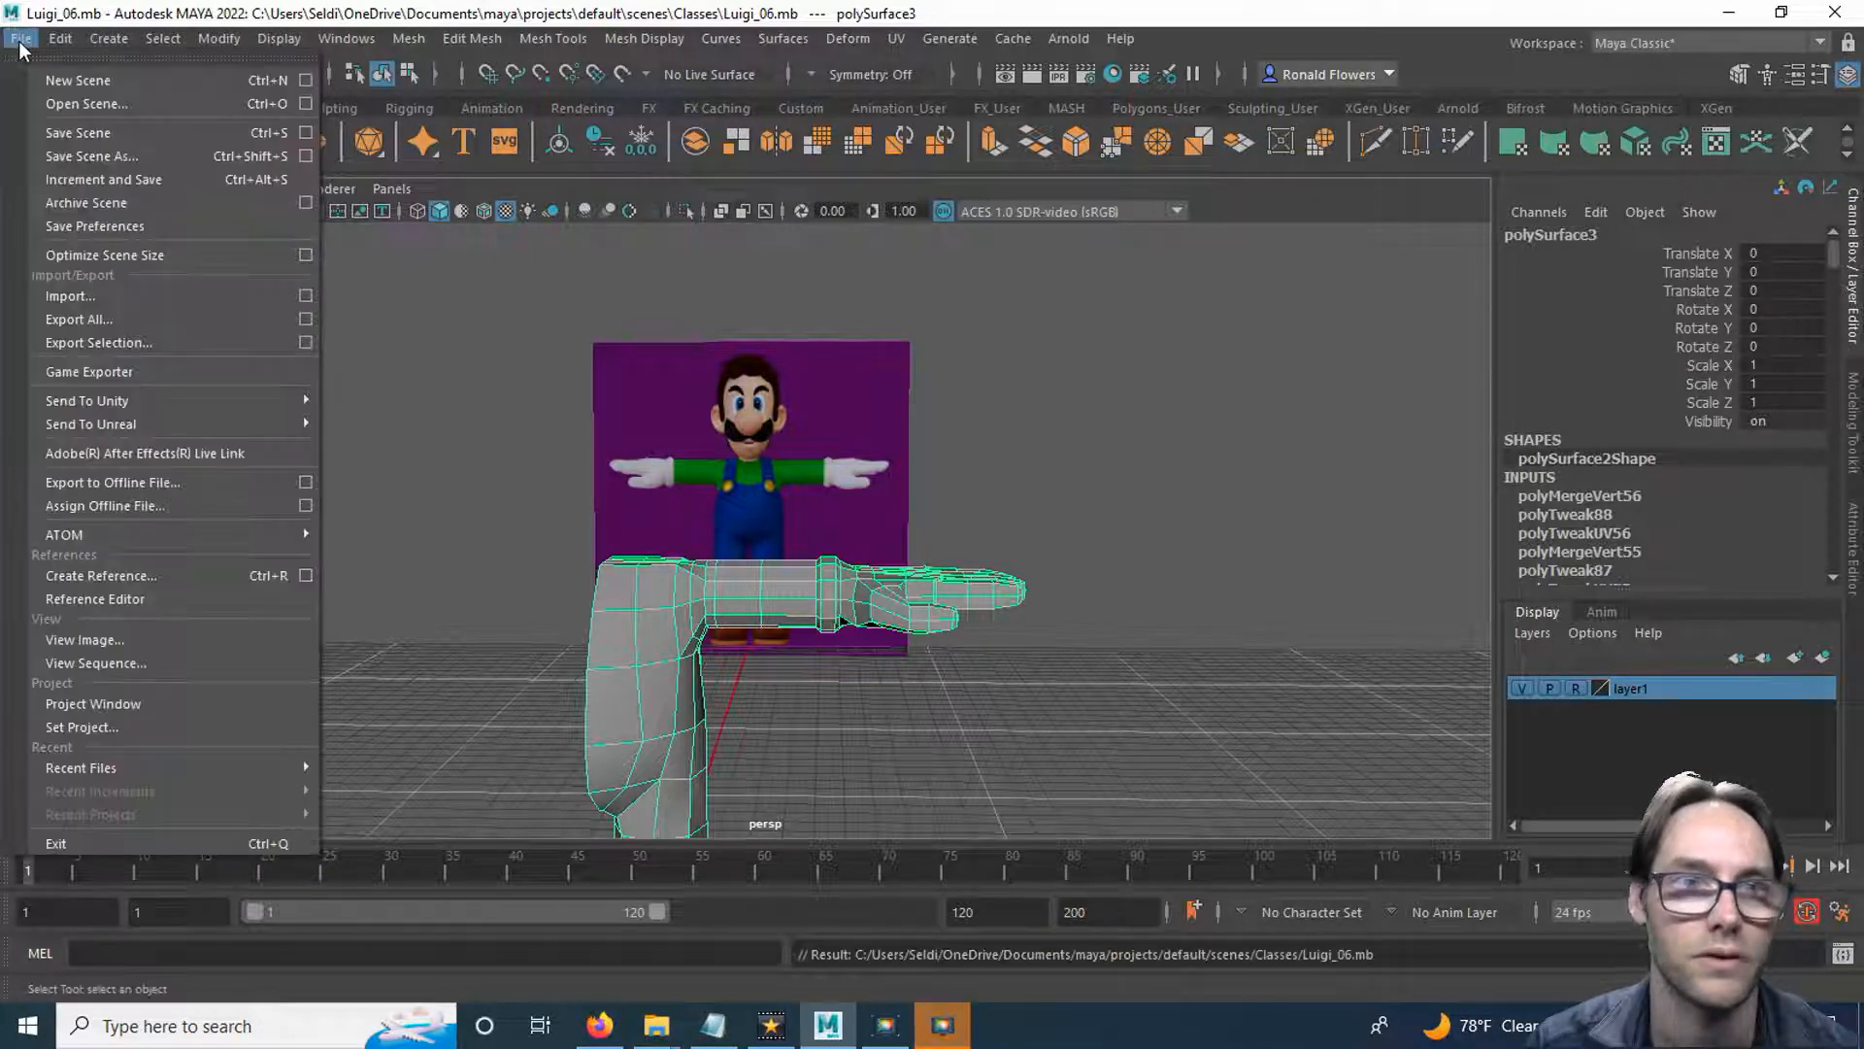
click(129, 159)
key(Left)
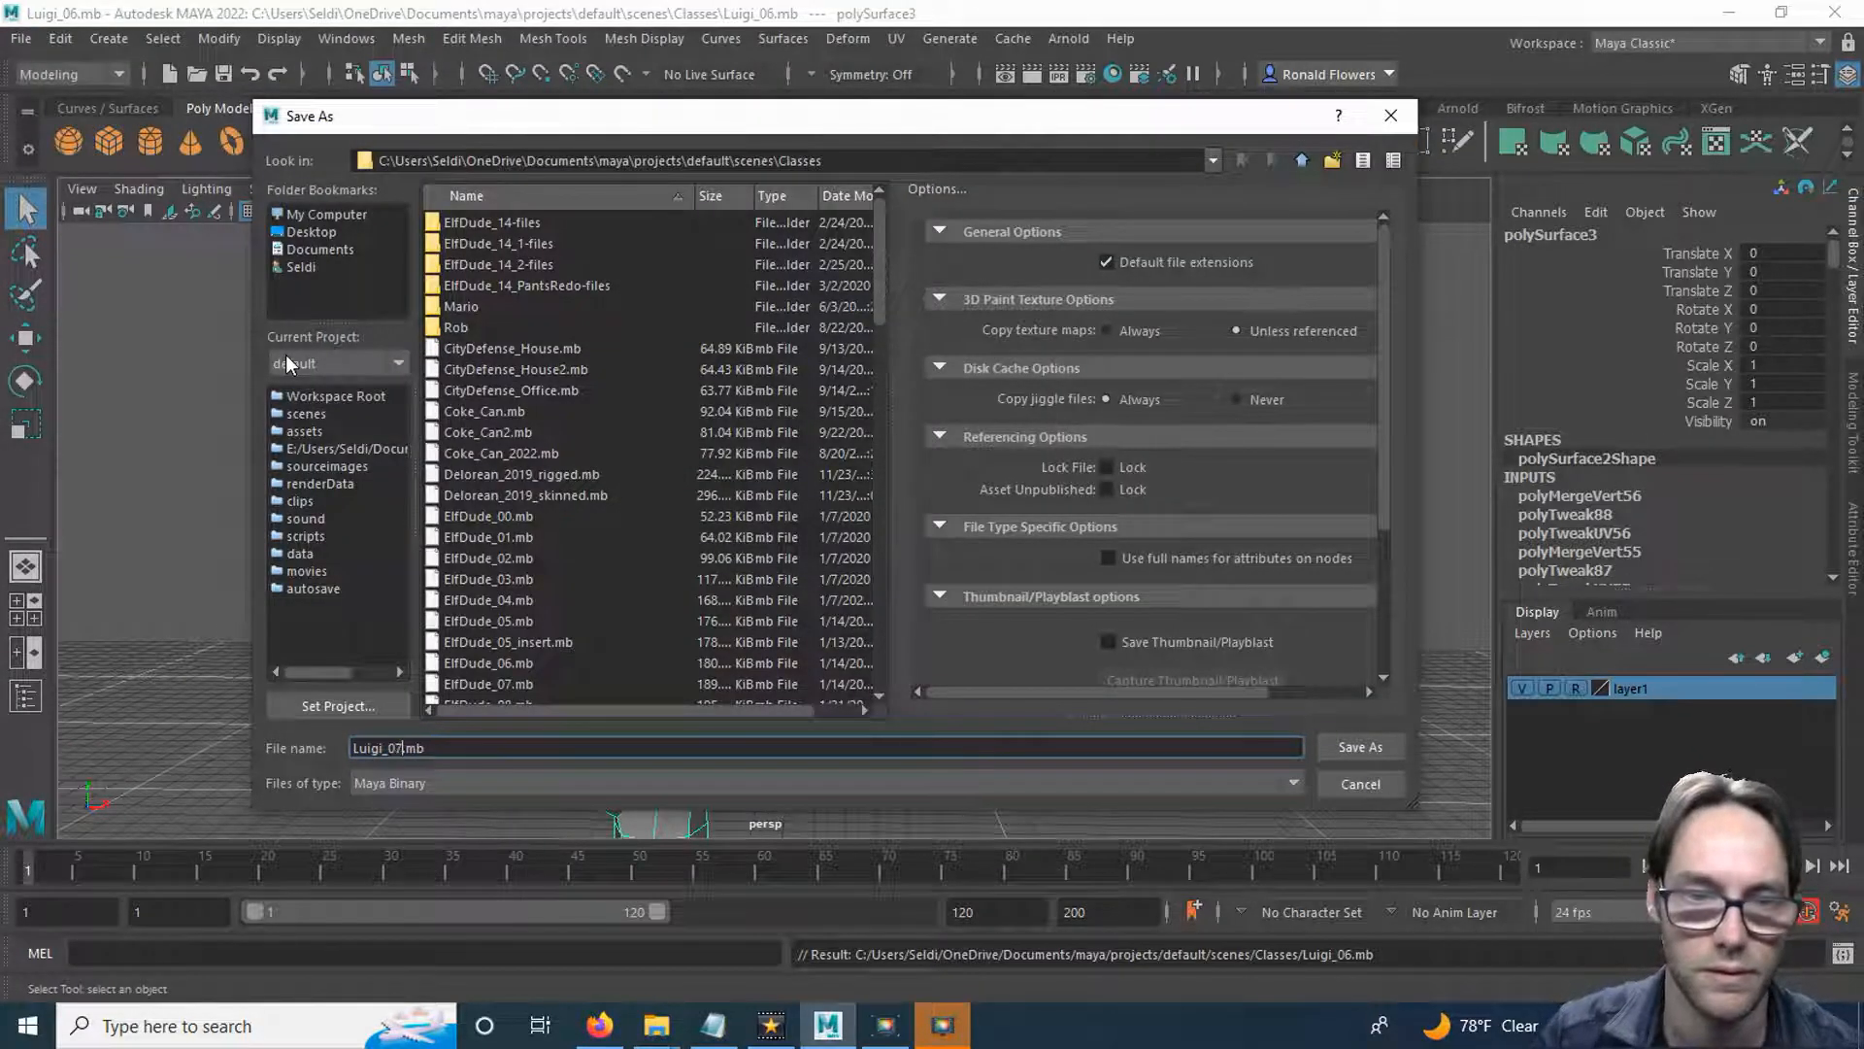
key(Return)
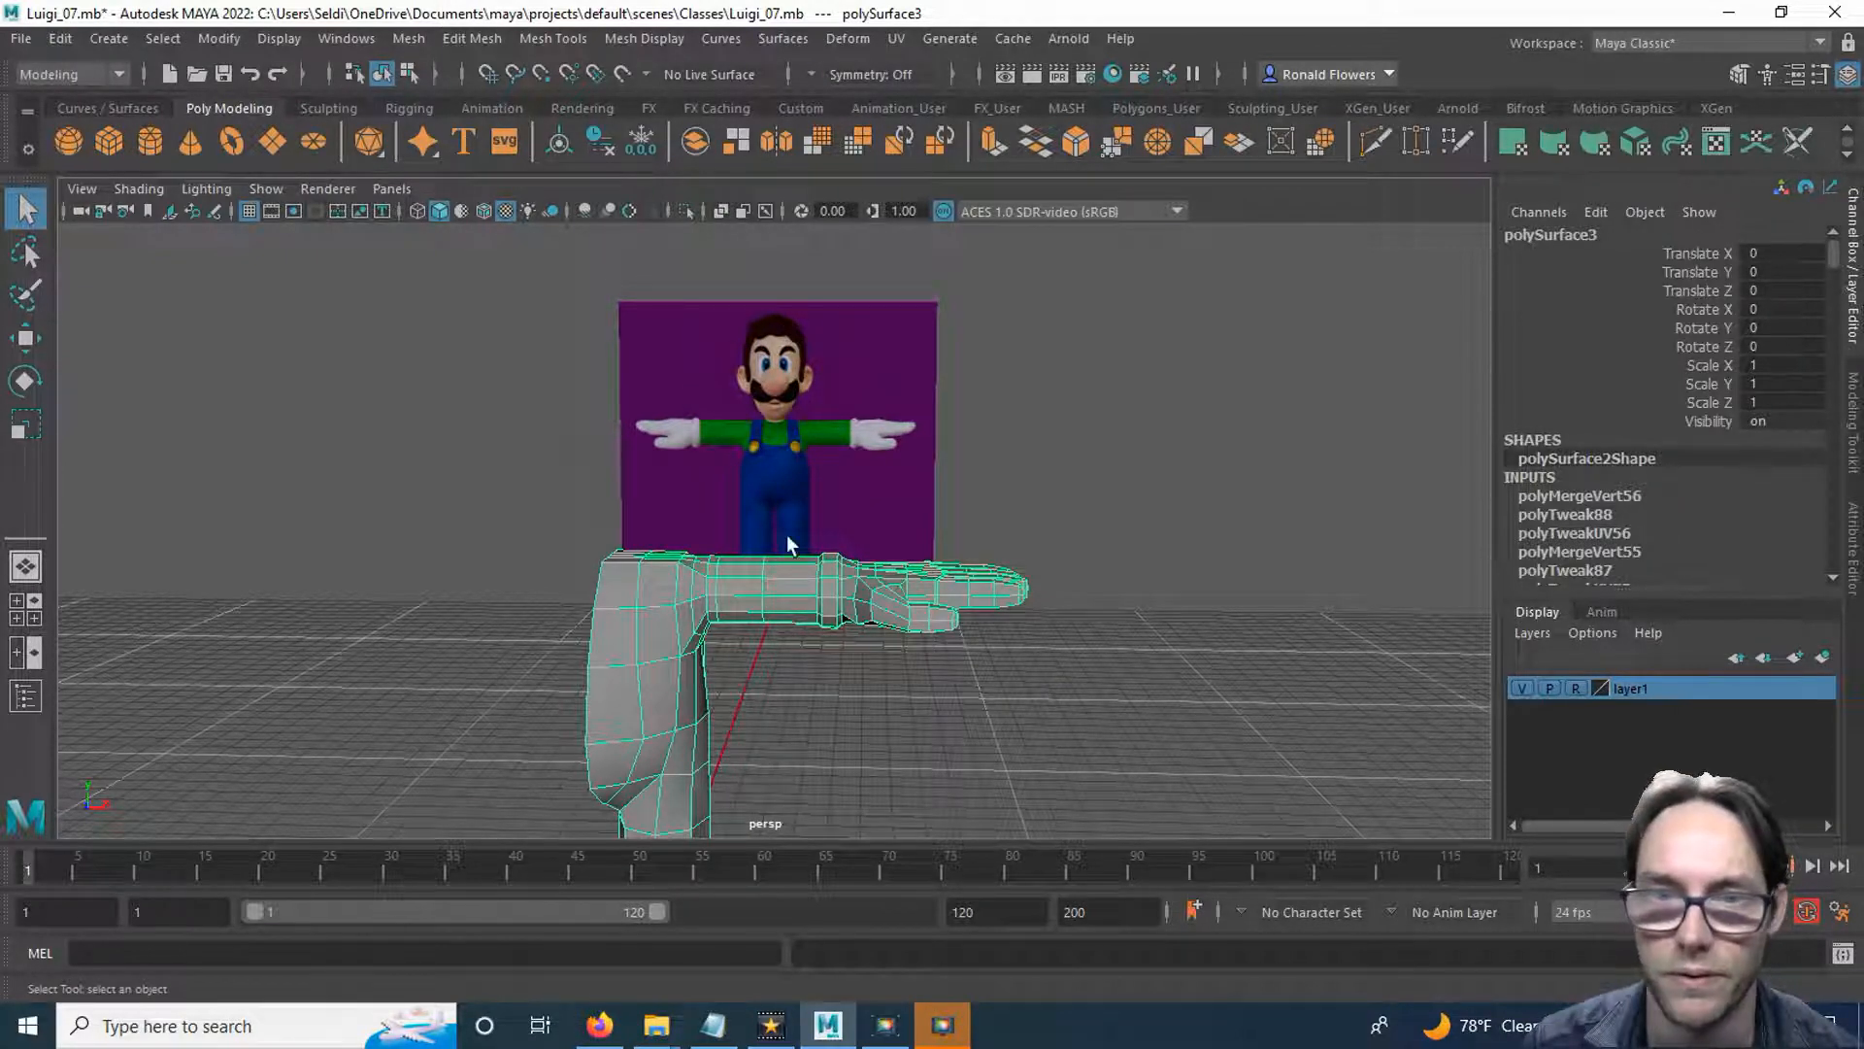
Create a polygon cylinder and raise it along Y to about 113.3, over the mouth in the front-view reference.
key(space)
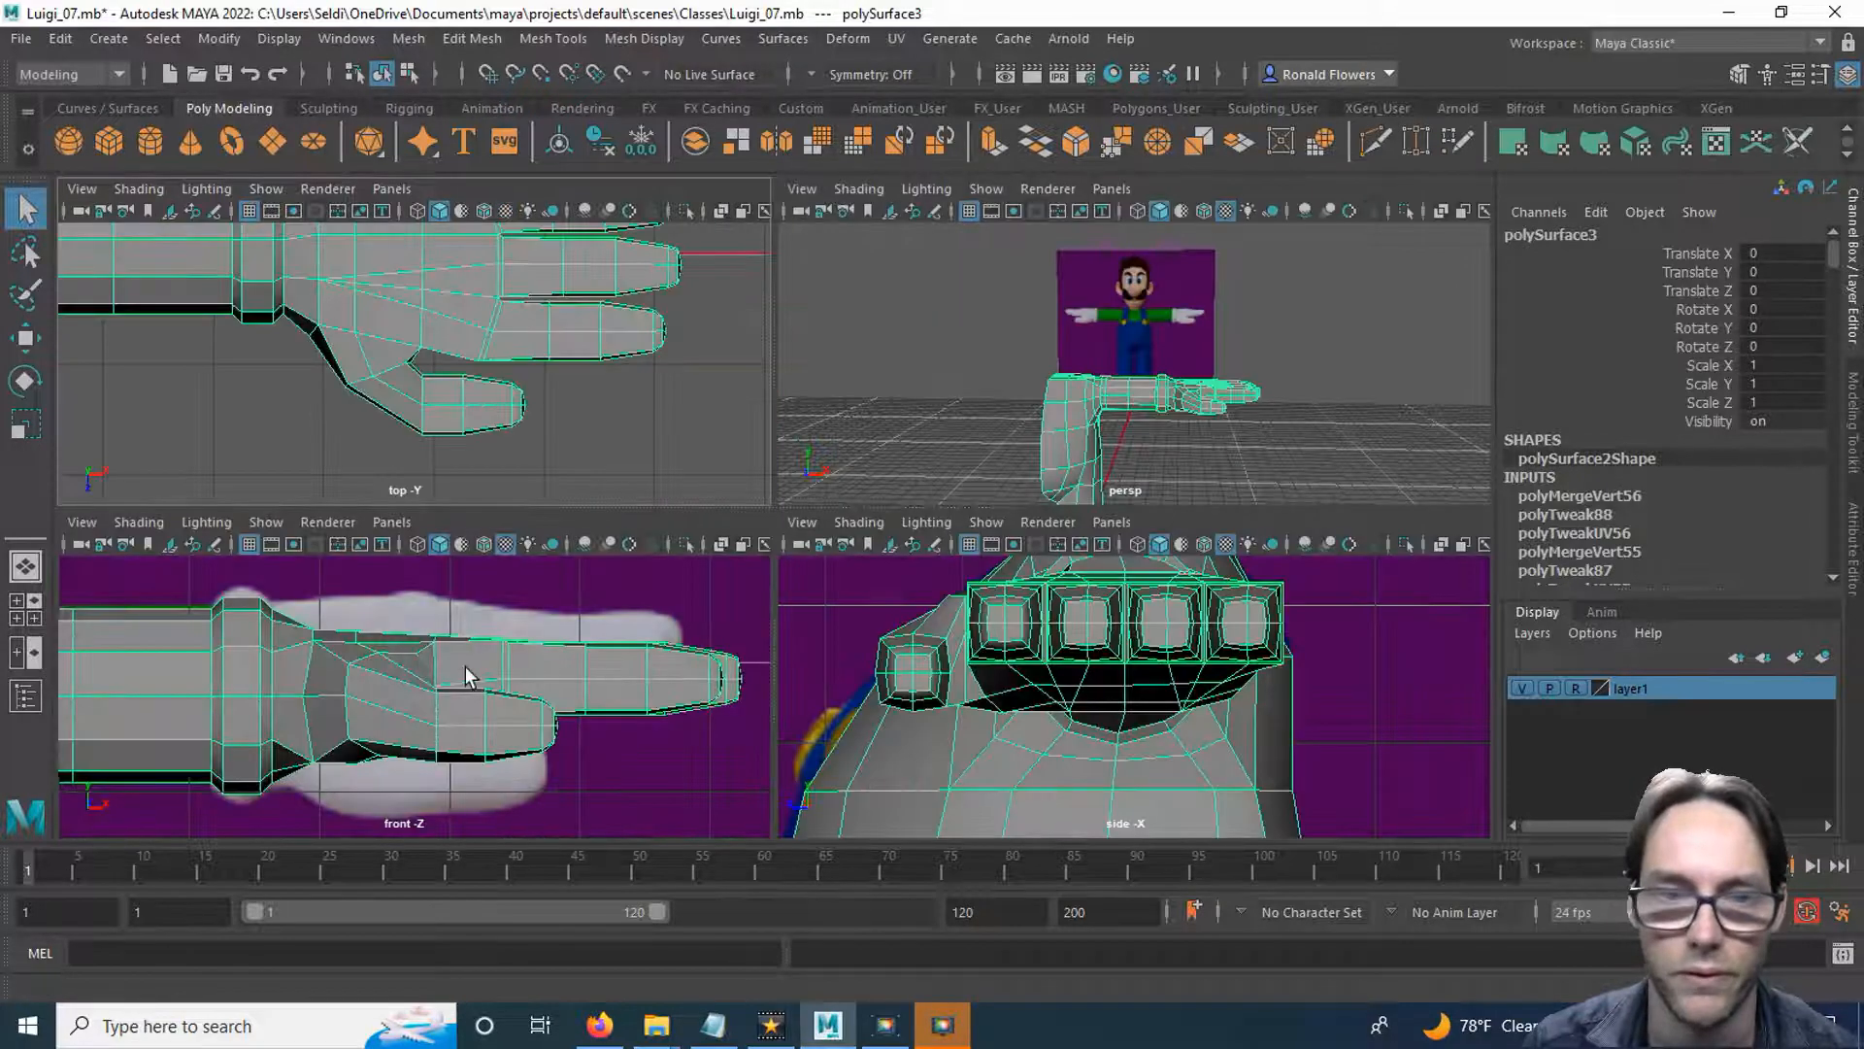
key(space)
scroll(466, 670, down, 8)
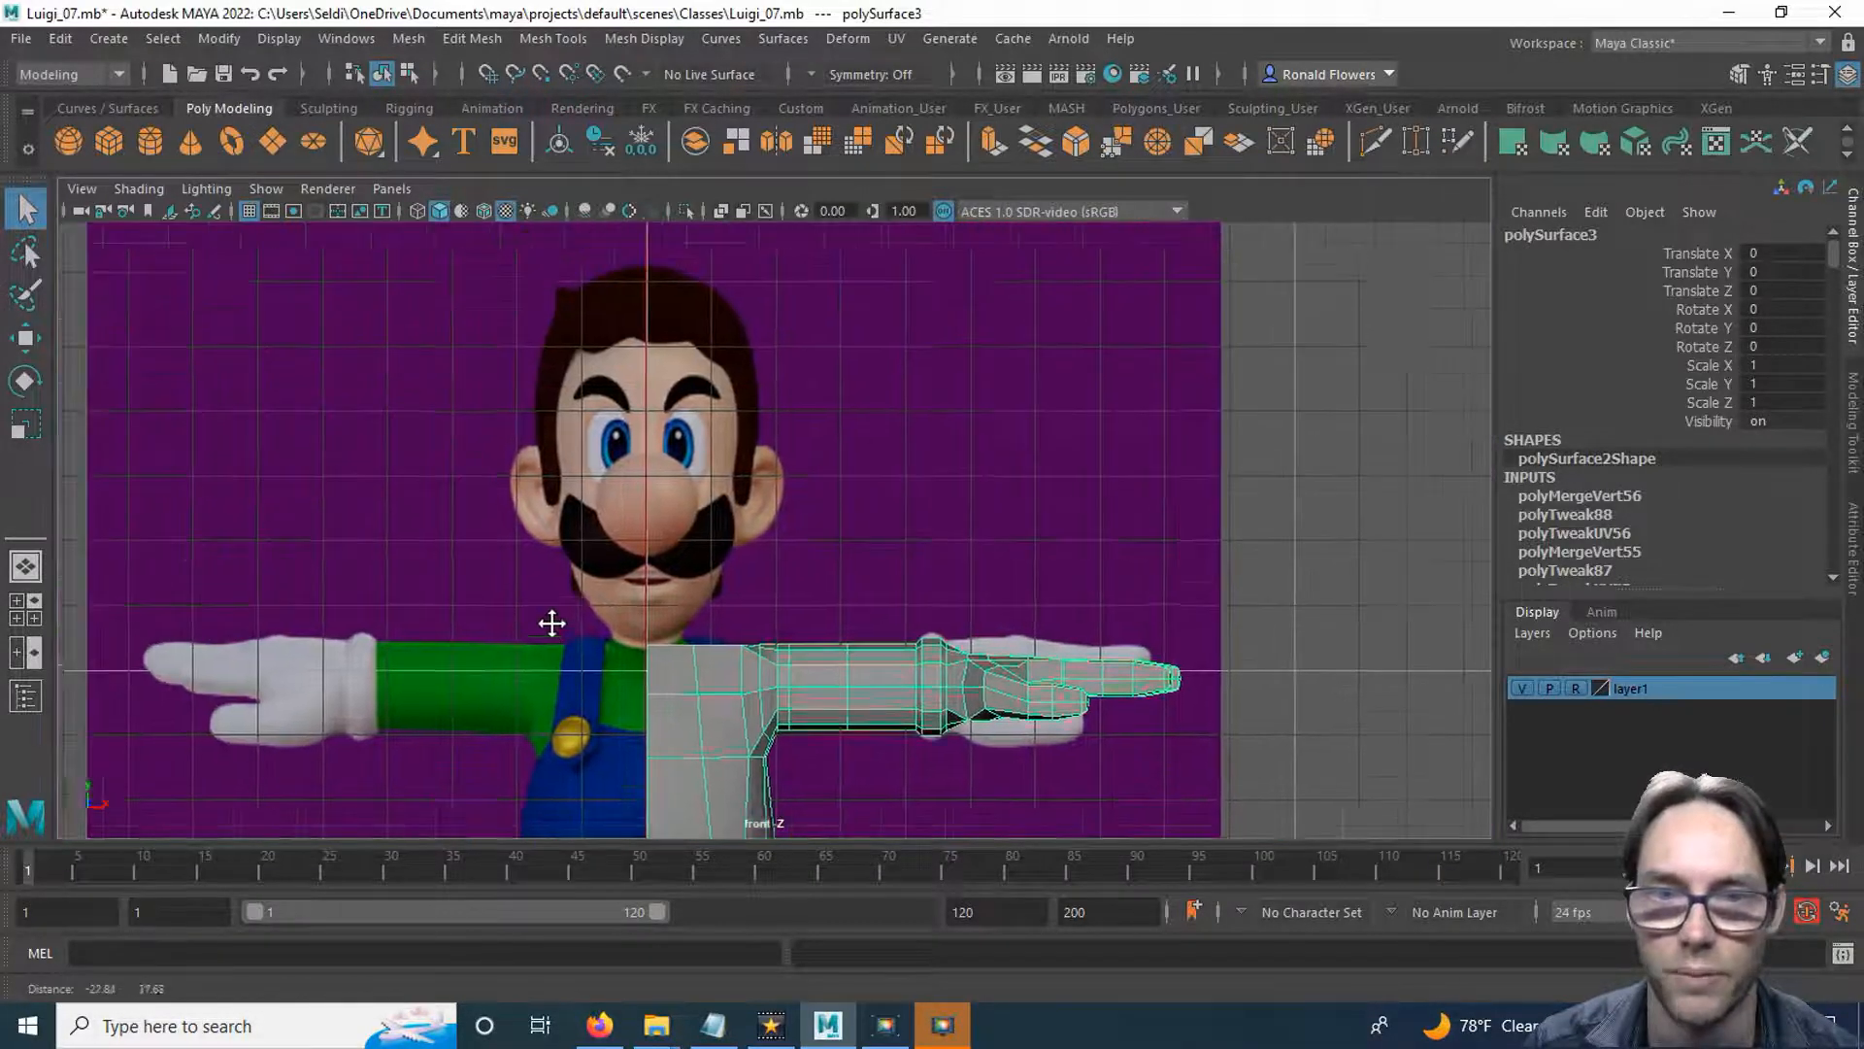
scroll(643, 544, up, 4)
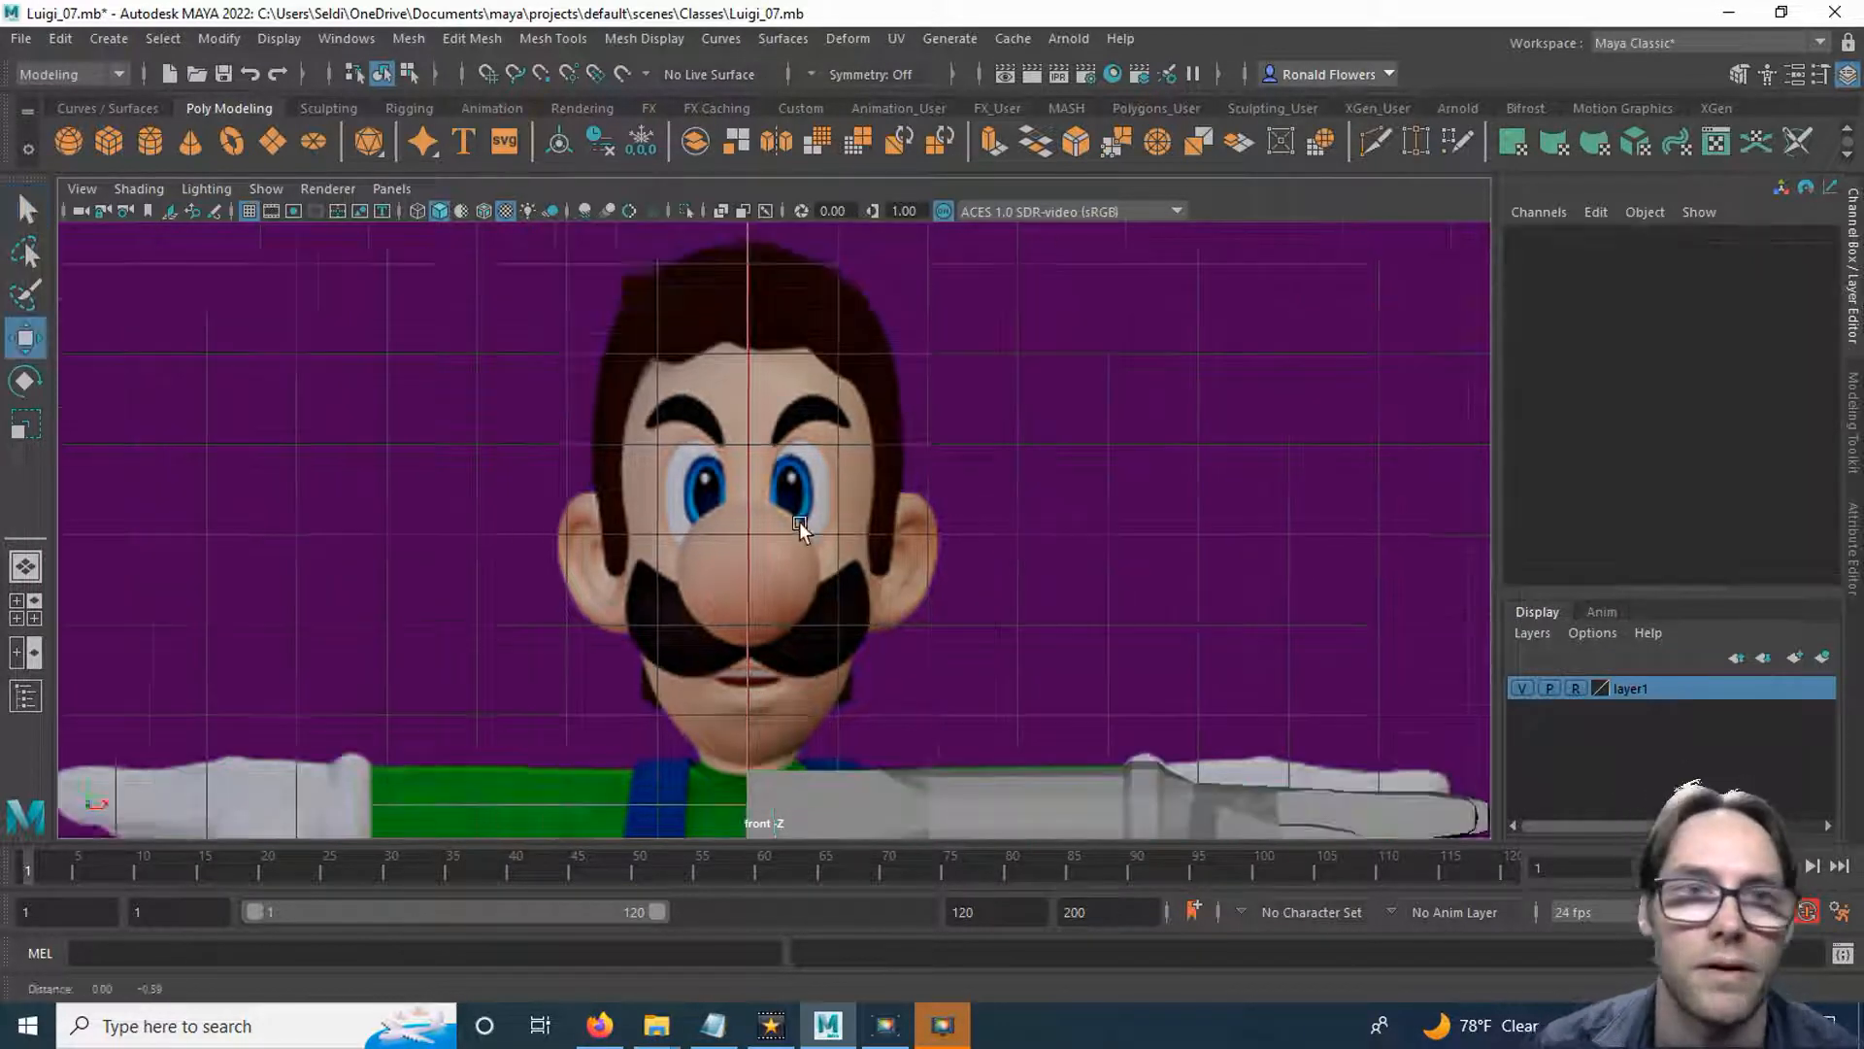
alt+middle_drag(800, 521, 802, 507)
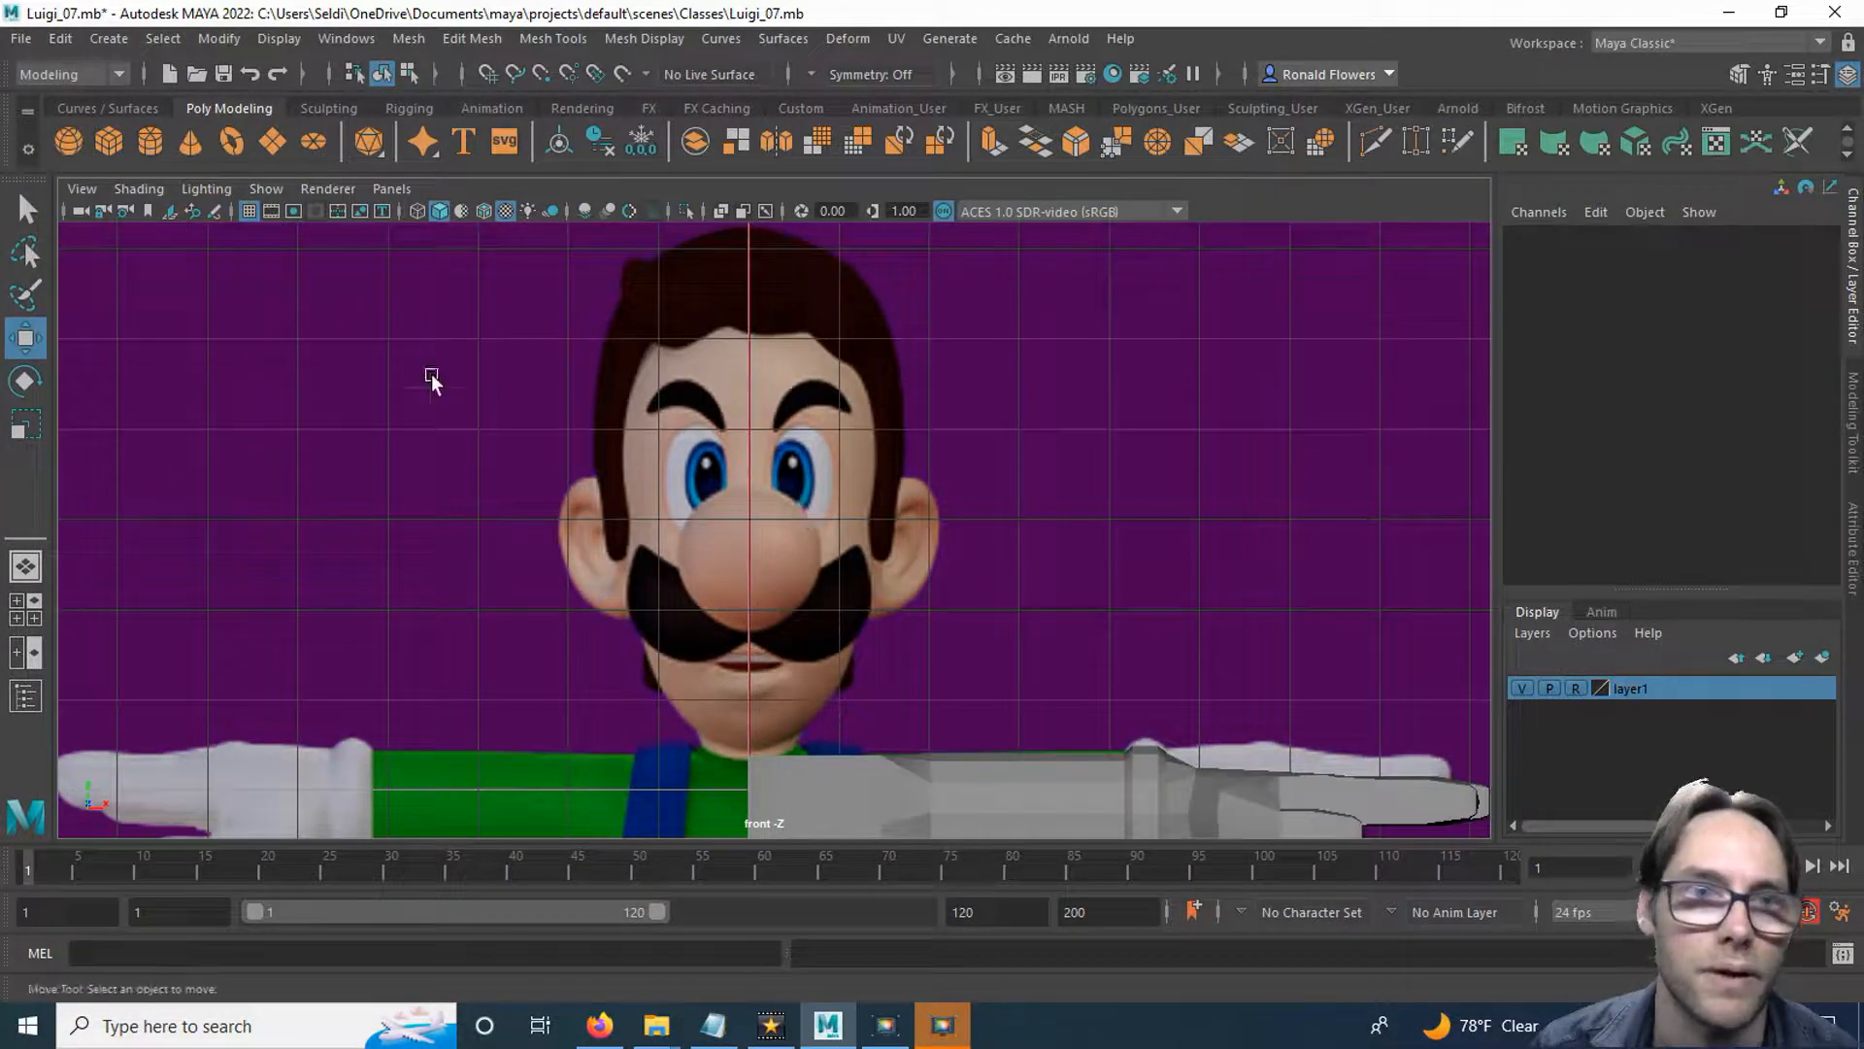
click(150, 143)
scroll(686, 450, down, 8)
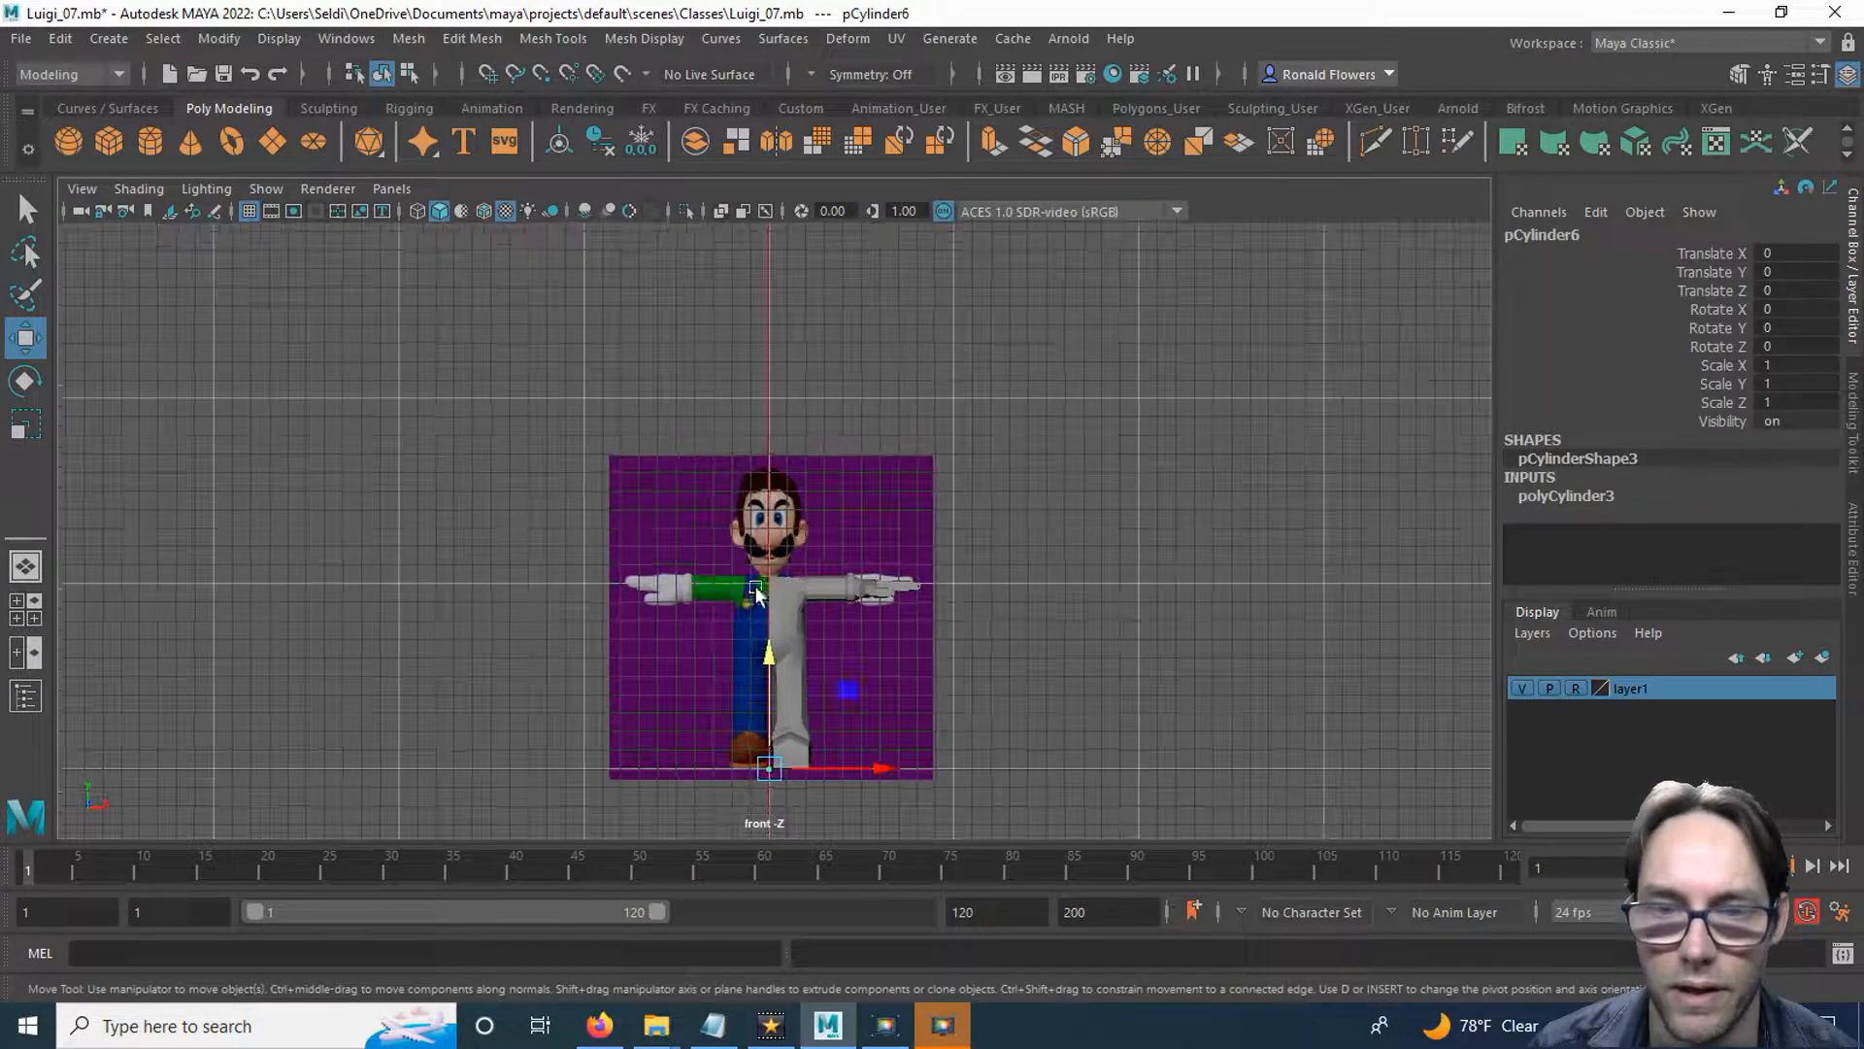
drag(768, 663, 768, 456)
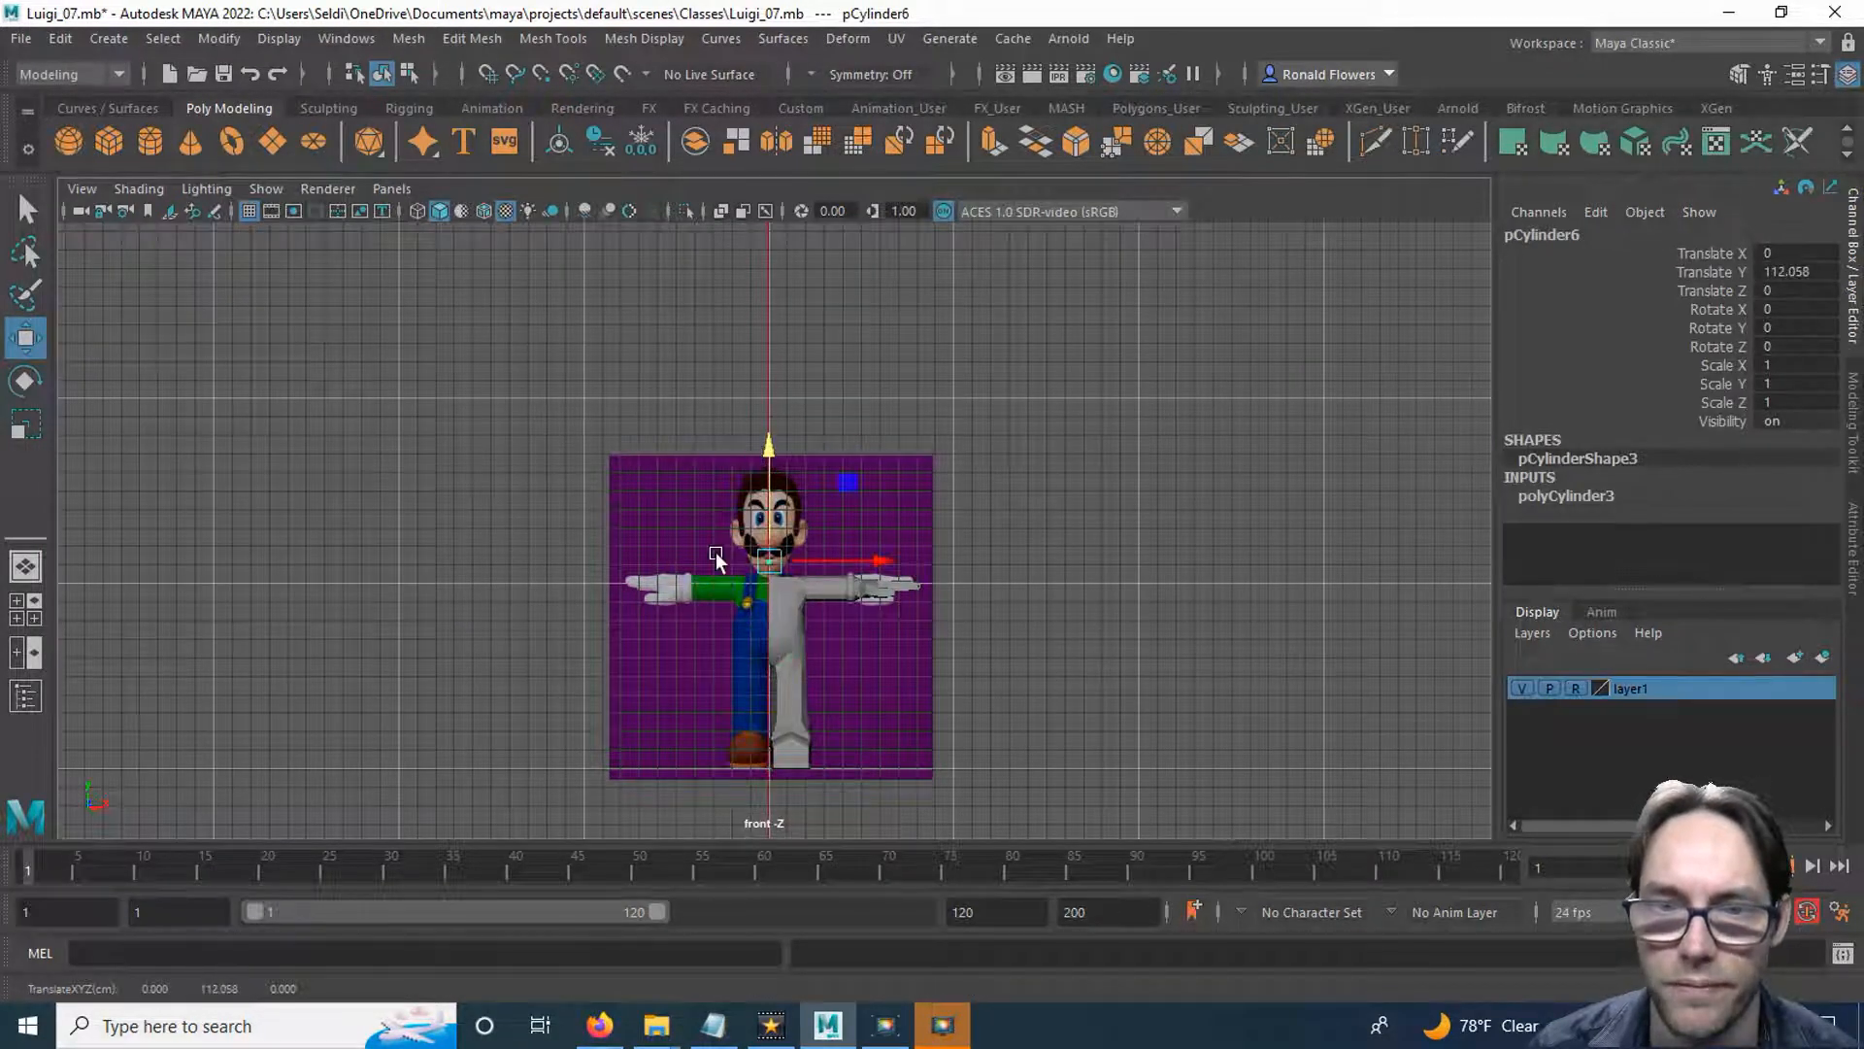
scroll(715, 560, up, 15)
drag(788, 554, 788, 527)
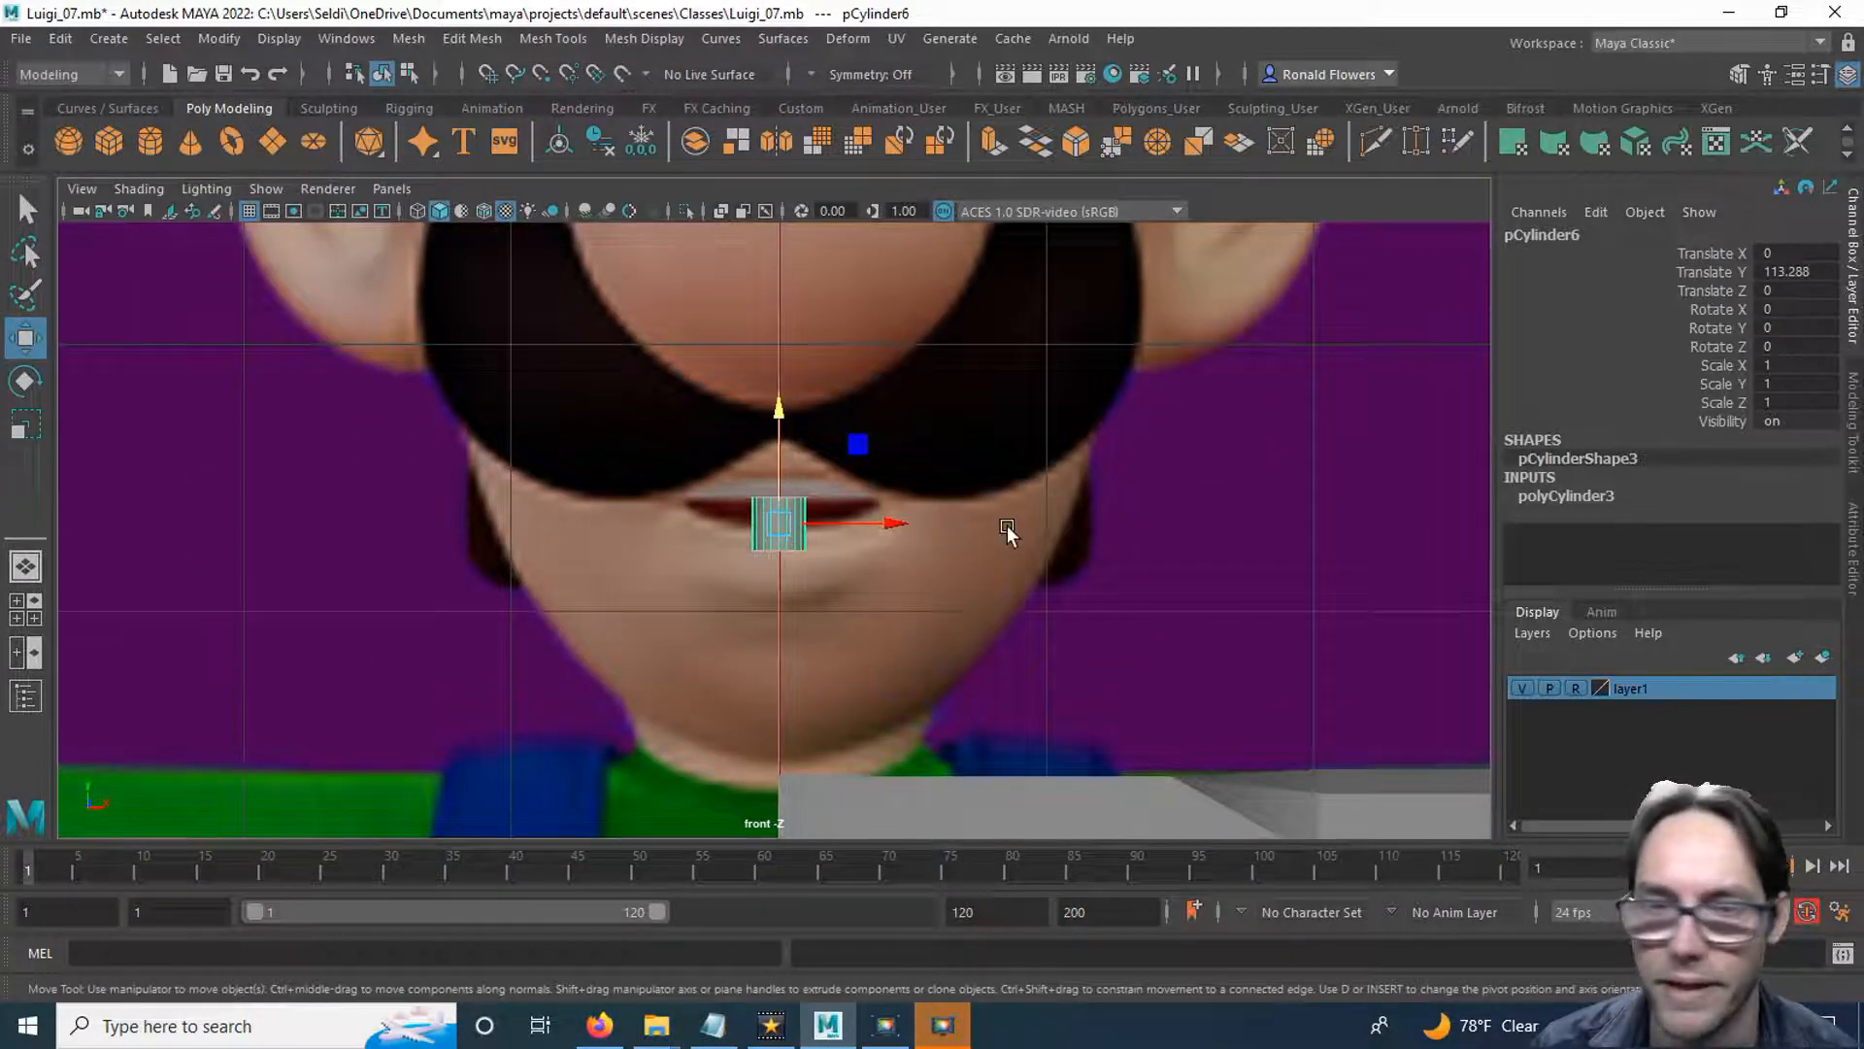
Set the cylinder's Rotate X to 90 so its cap faces the front.
click(1721, 307)
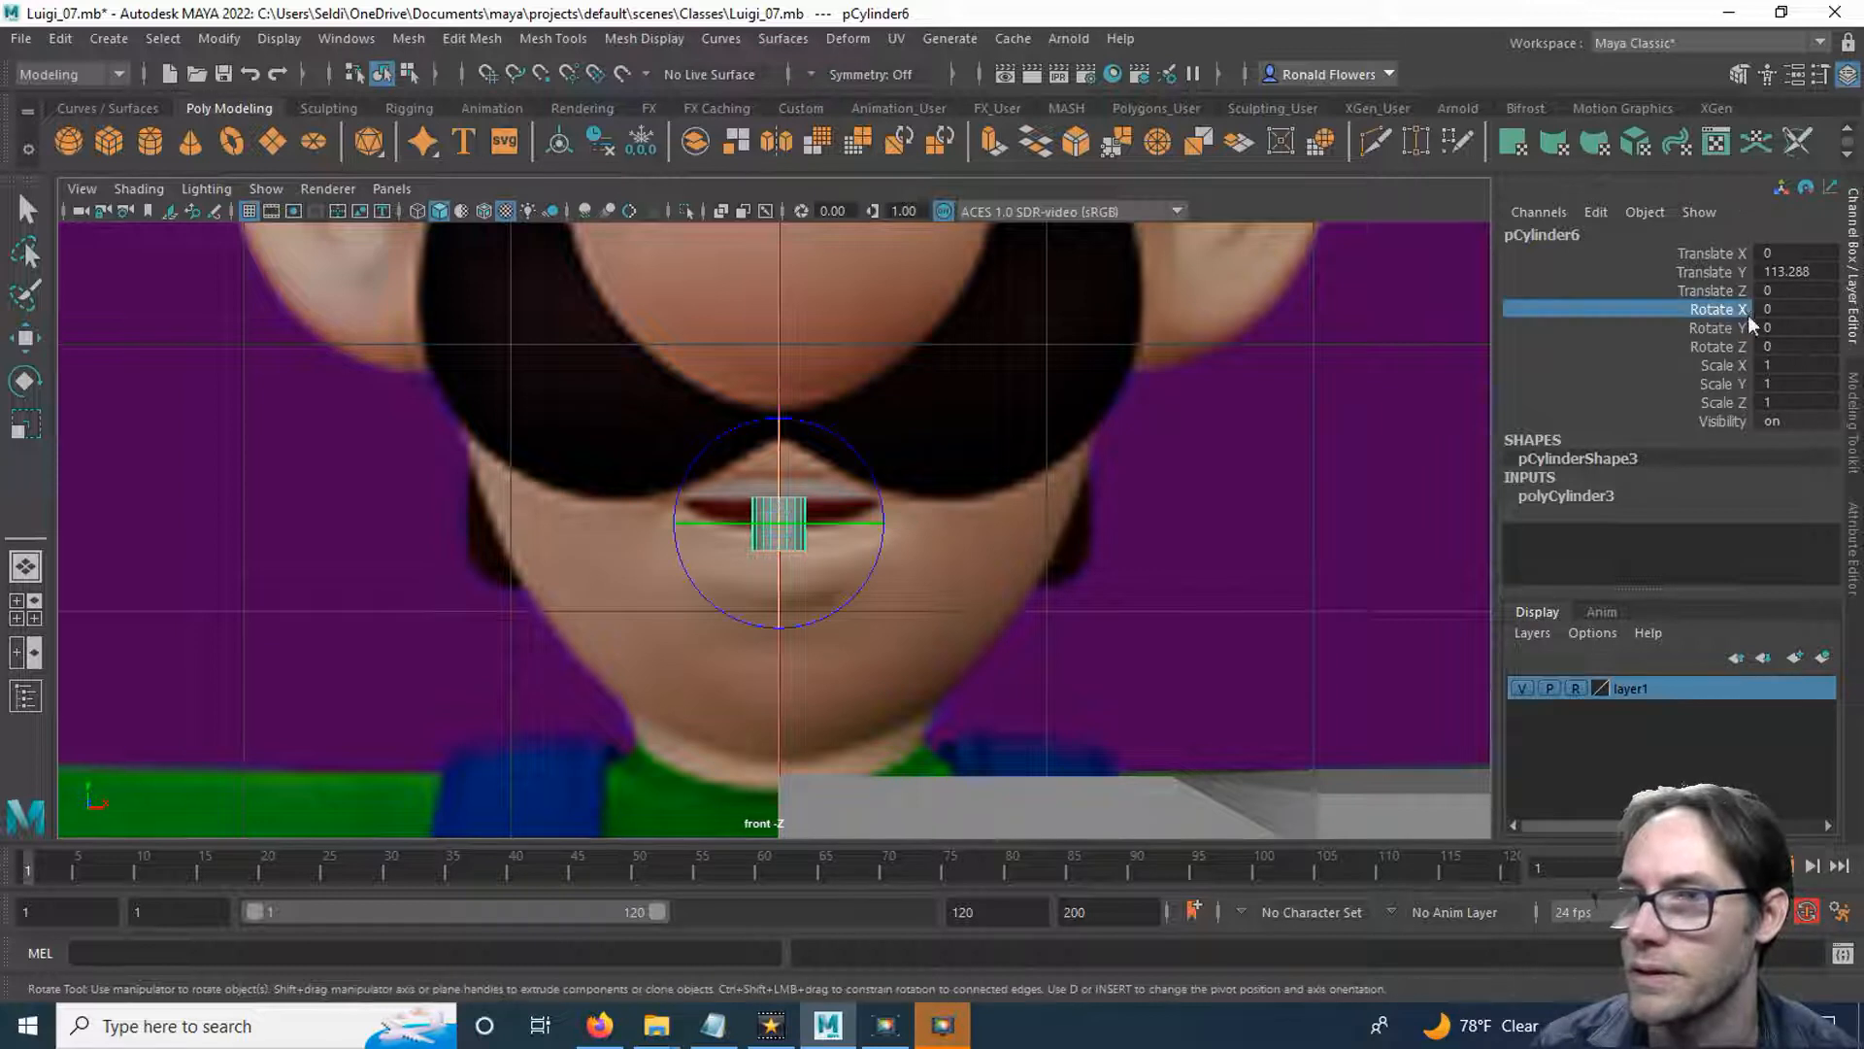
double_click(1775, 310)
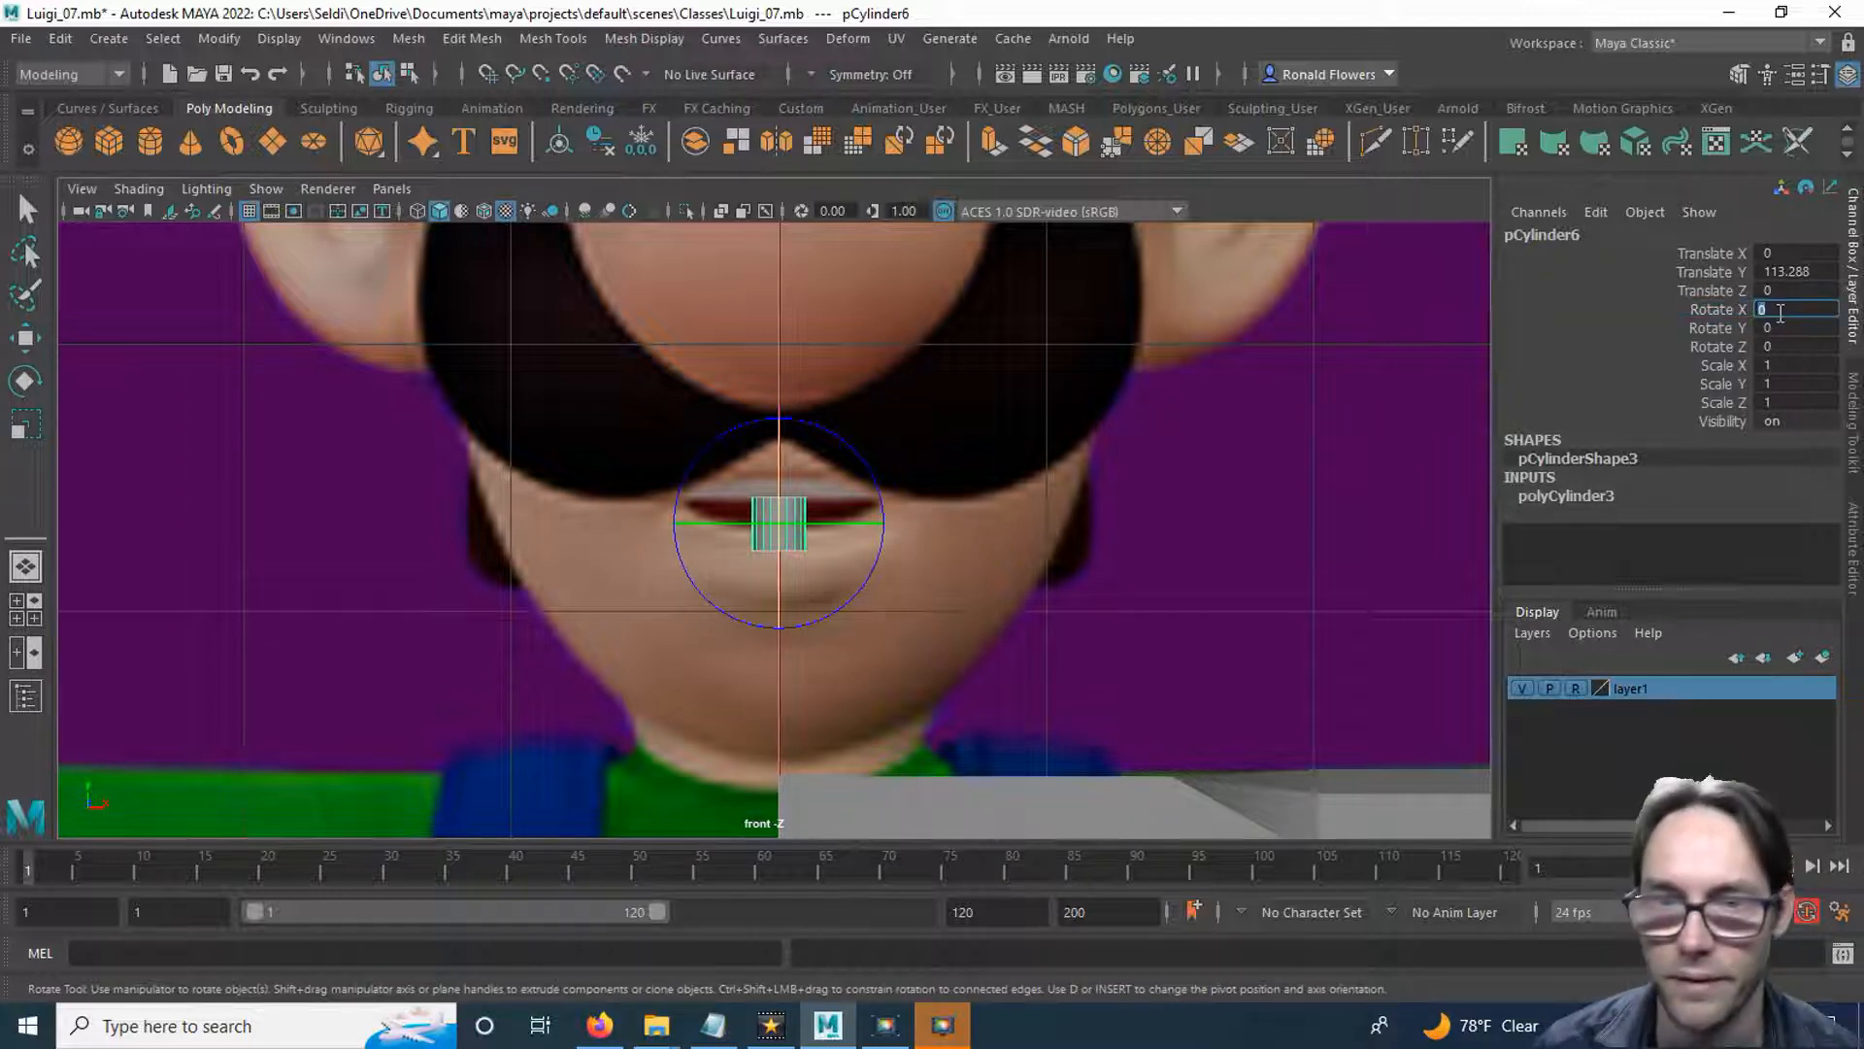
text(90)
key(Return)
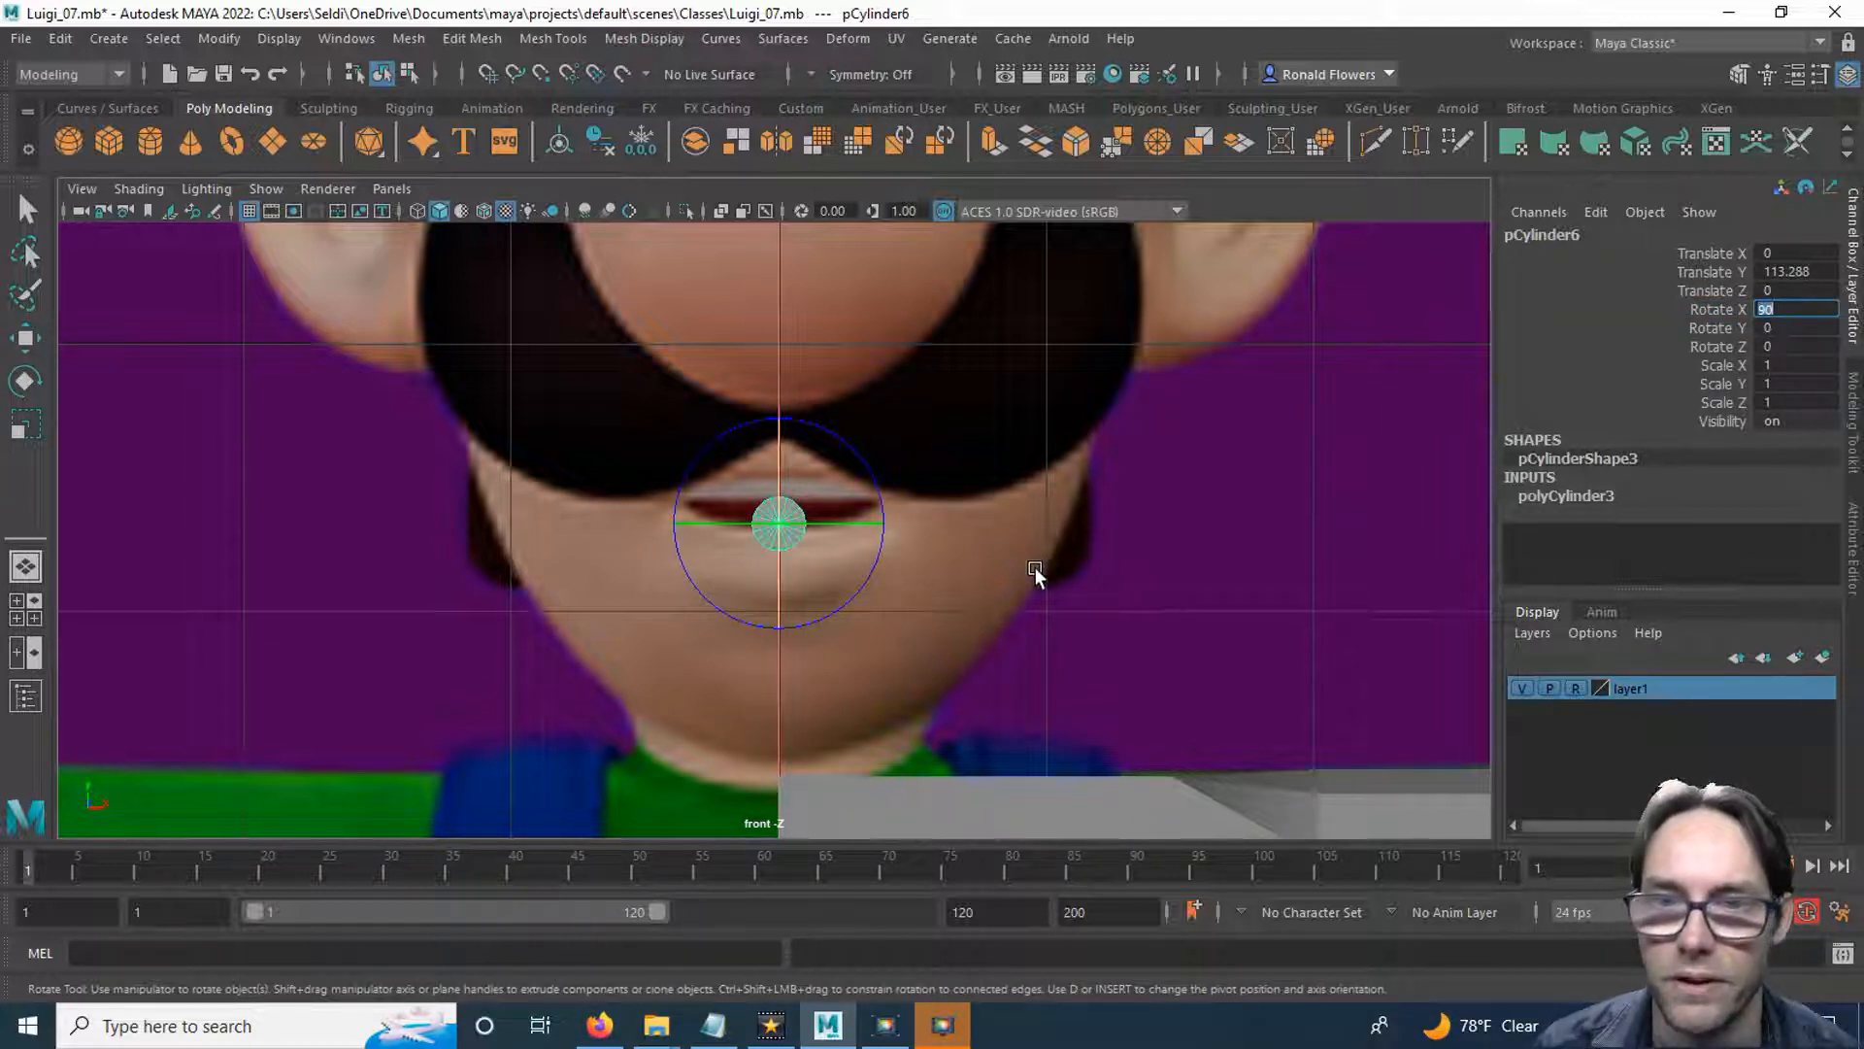
Set the cylinder's radius to 3.1 and its axis subdivisions to 8.
click(1567, 496)
key(w)
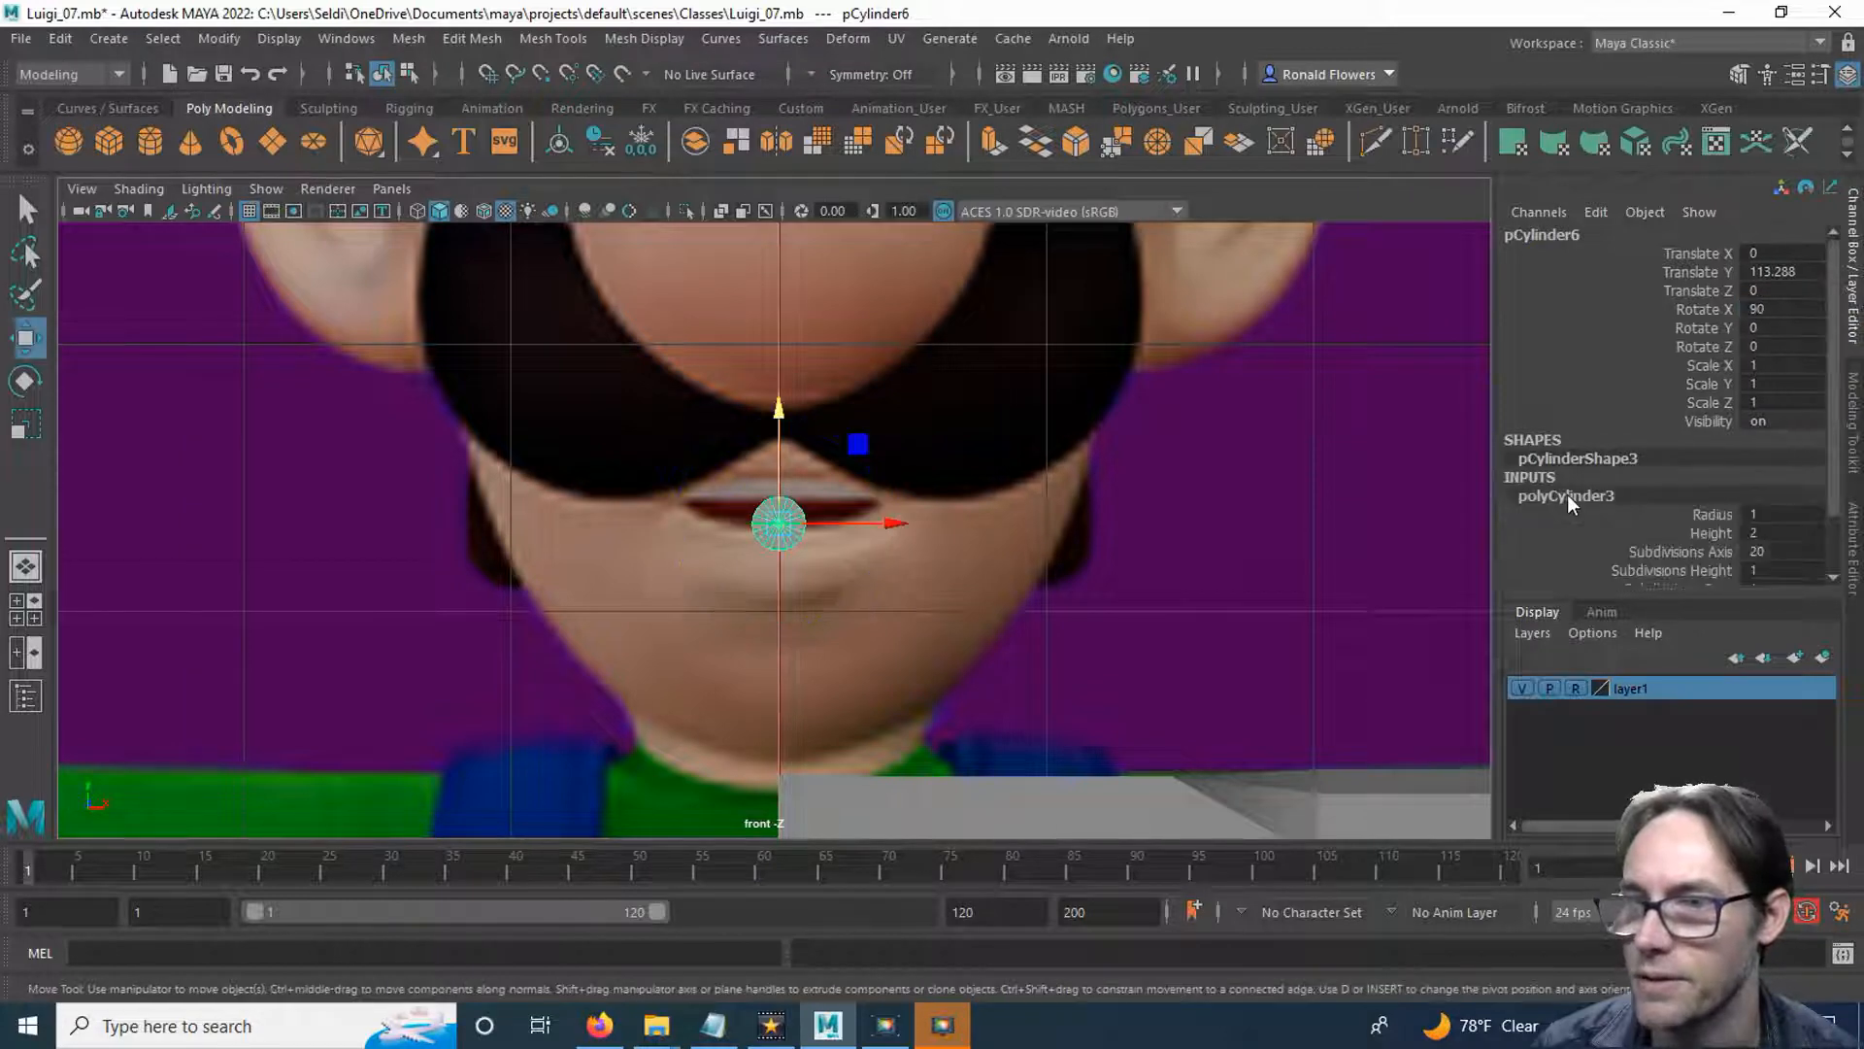
click(1713, 514)
middle_drag(1090, 583, 1114, 579)
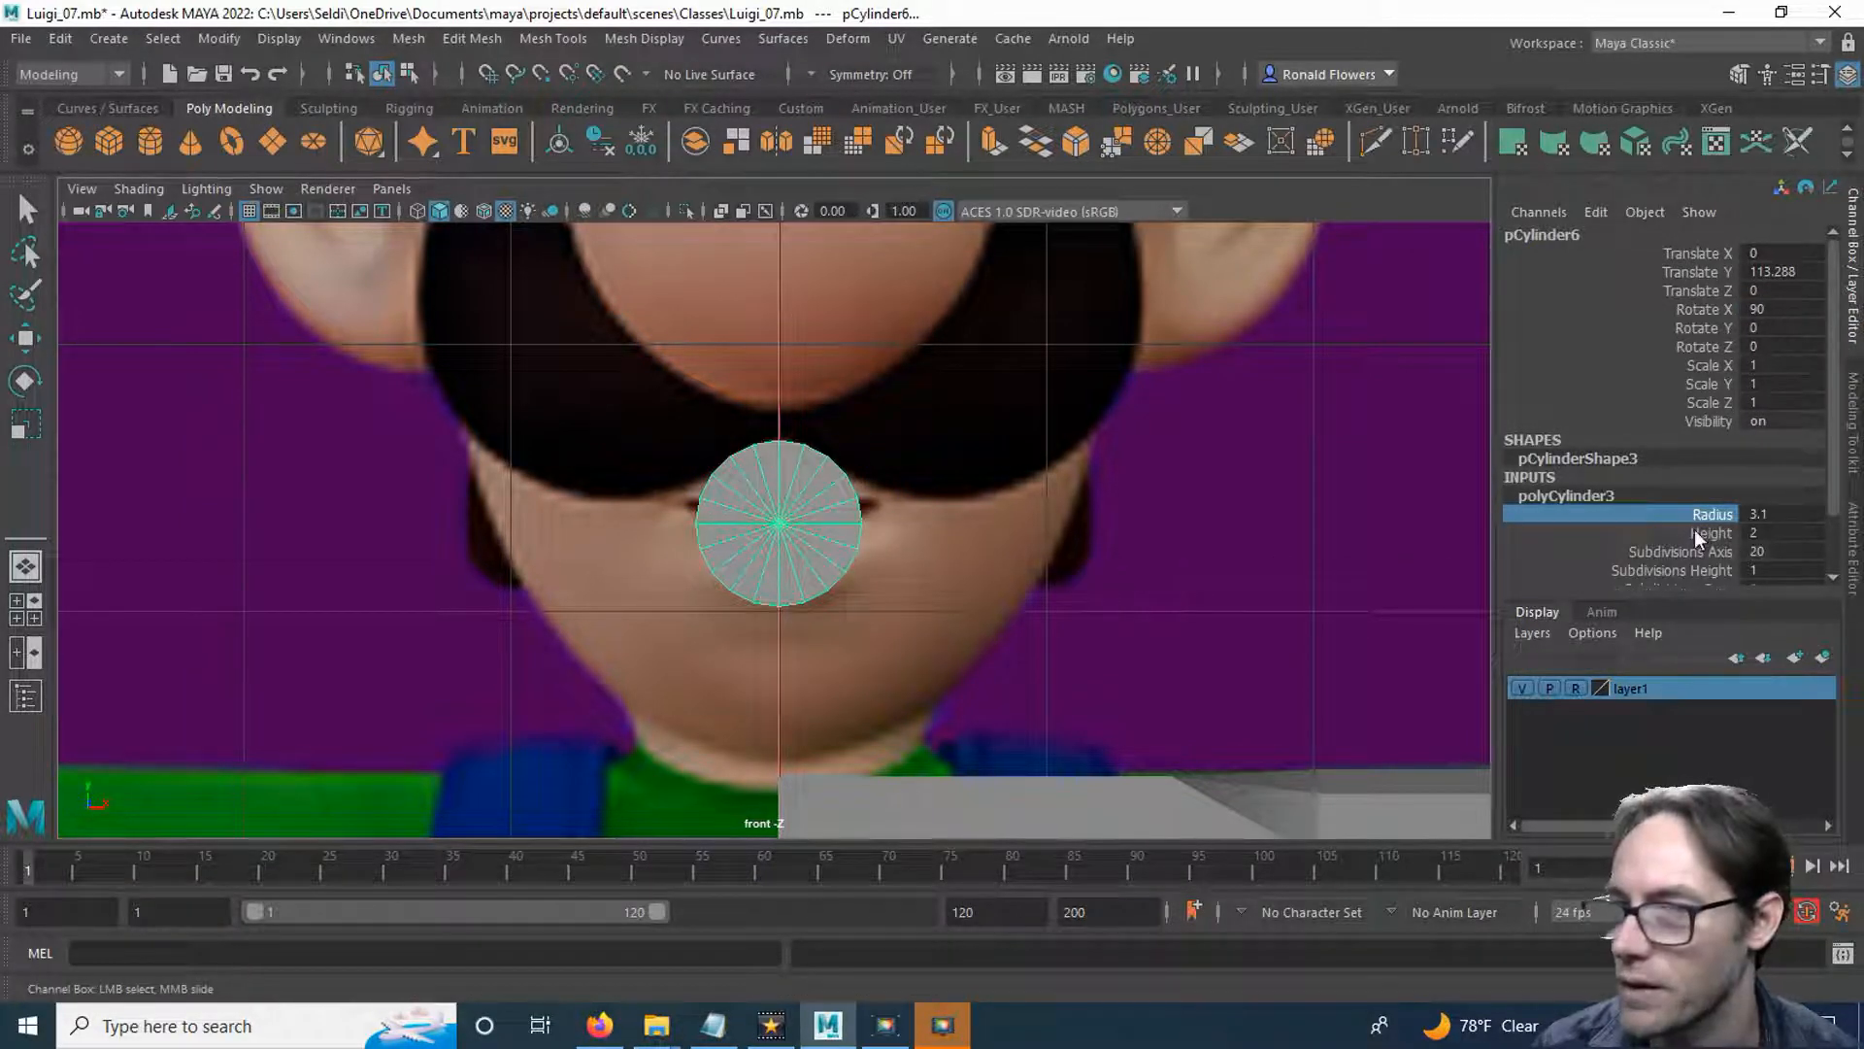
scroll(1697, 537, down, 3)
click(1699, 483)
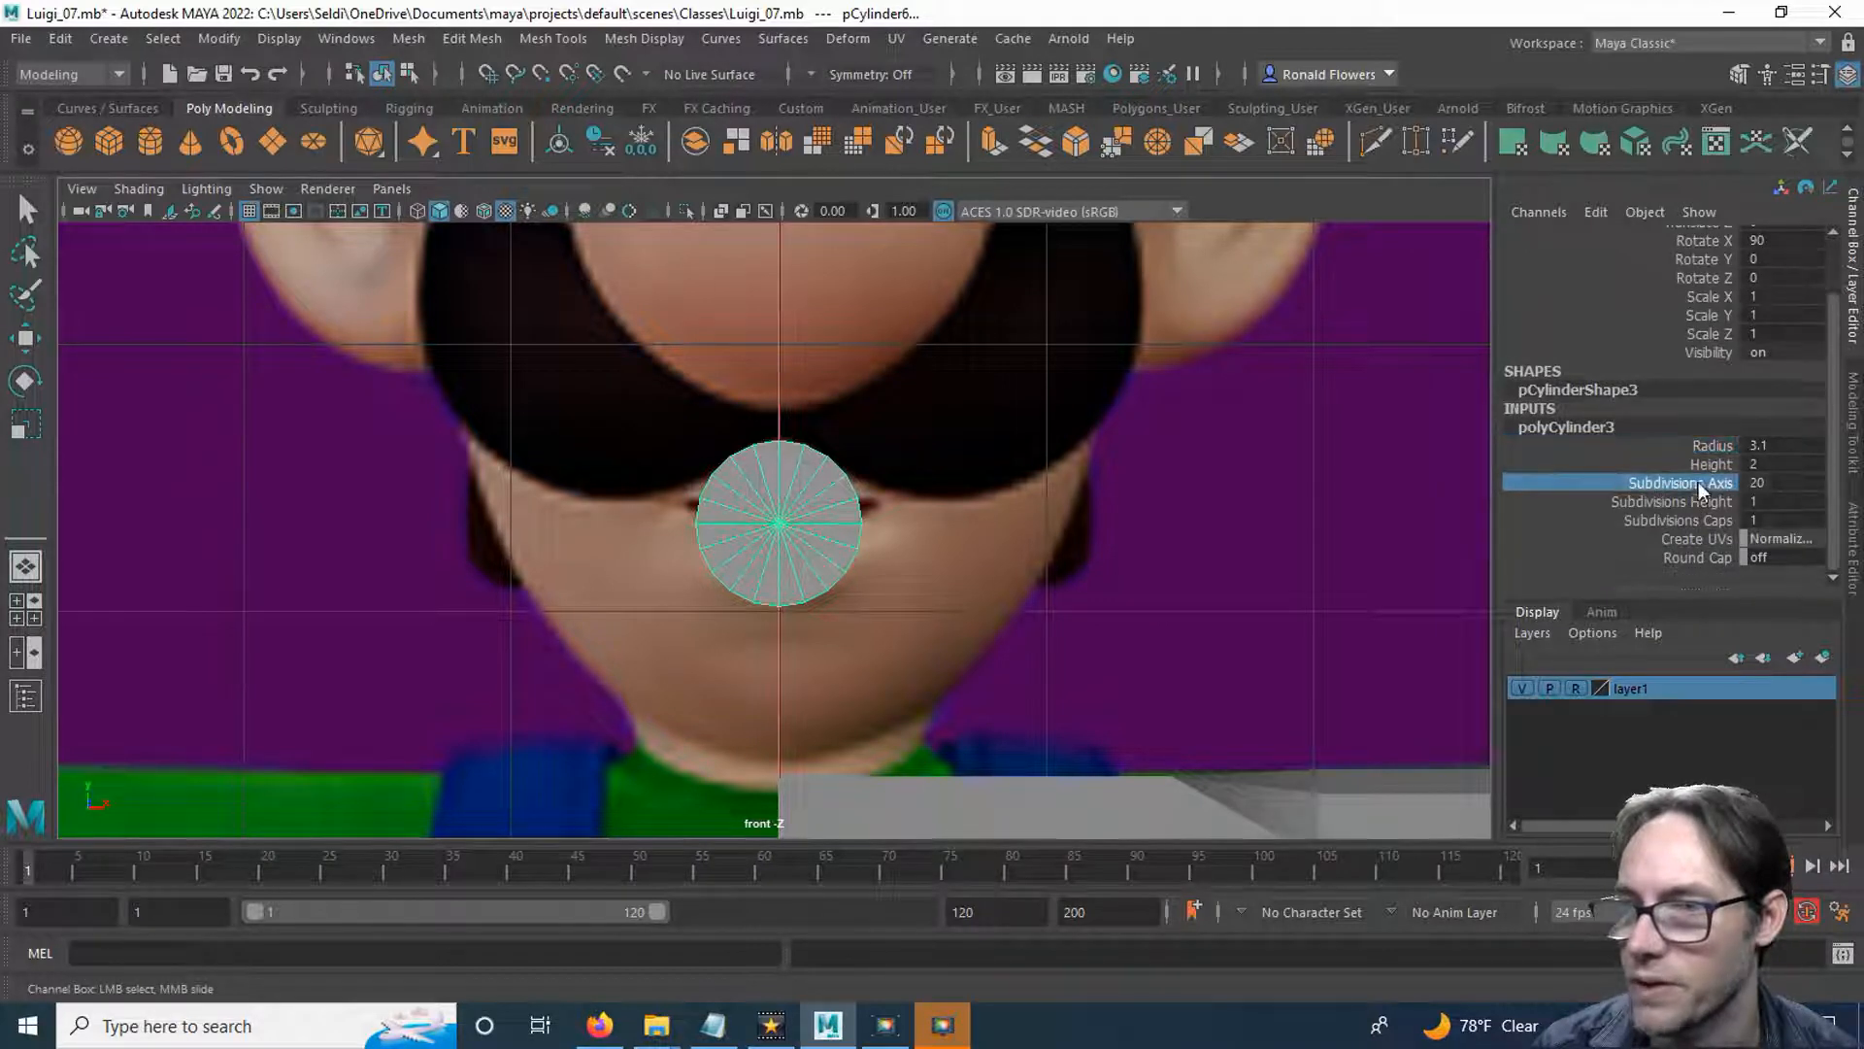
click(1759, 483)
text(8)
key(Return)
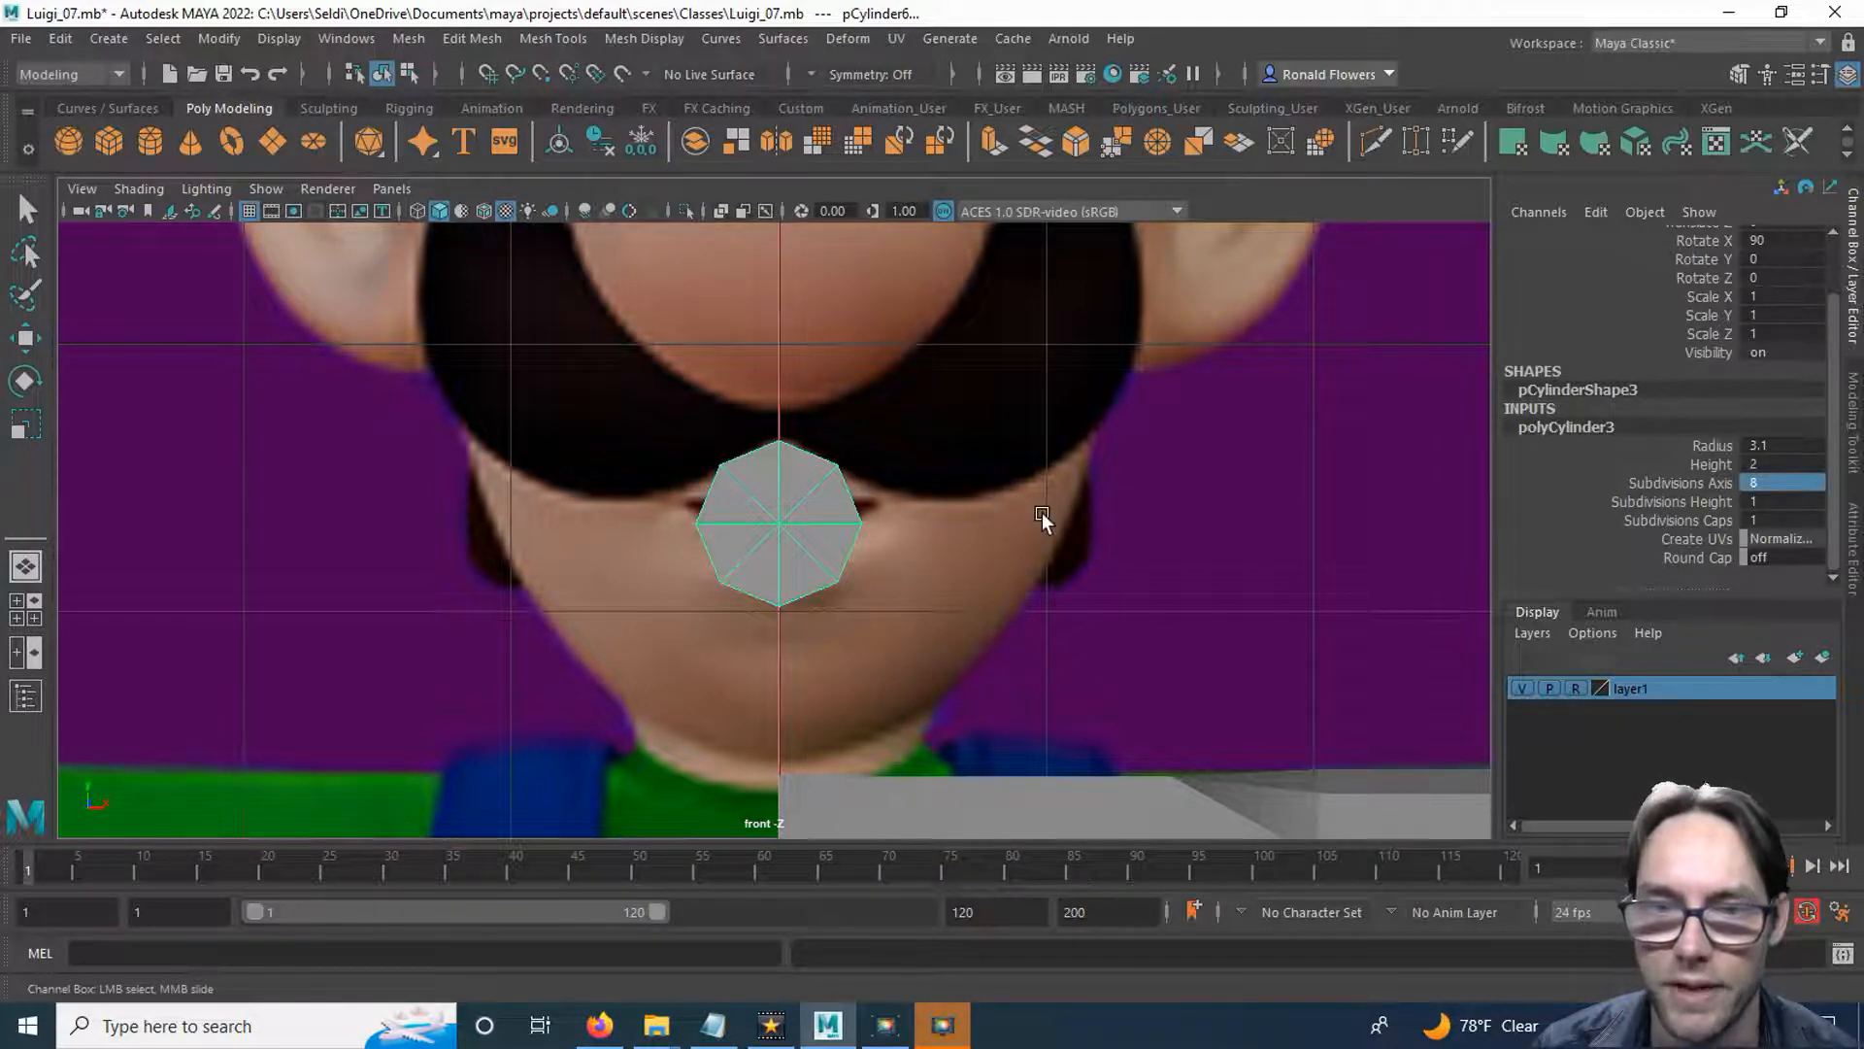
In the side view, move the cylinder forward along Z to about 17.7, at the lips of the reference profile.
key(space)
key(space)
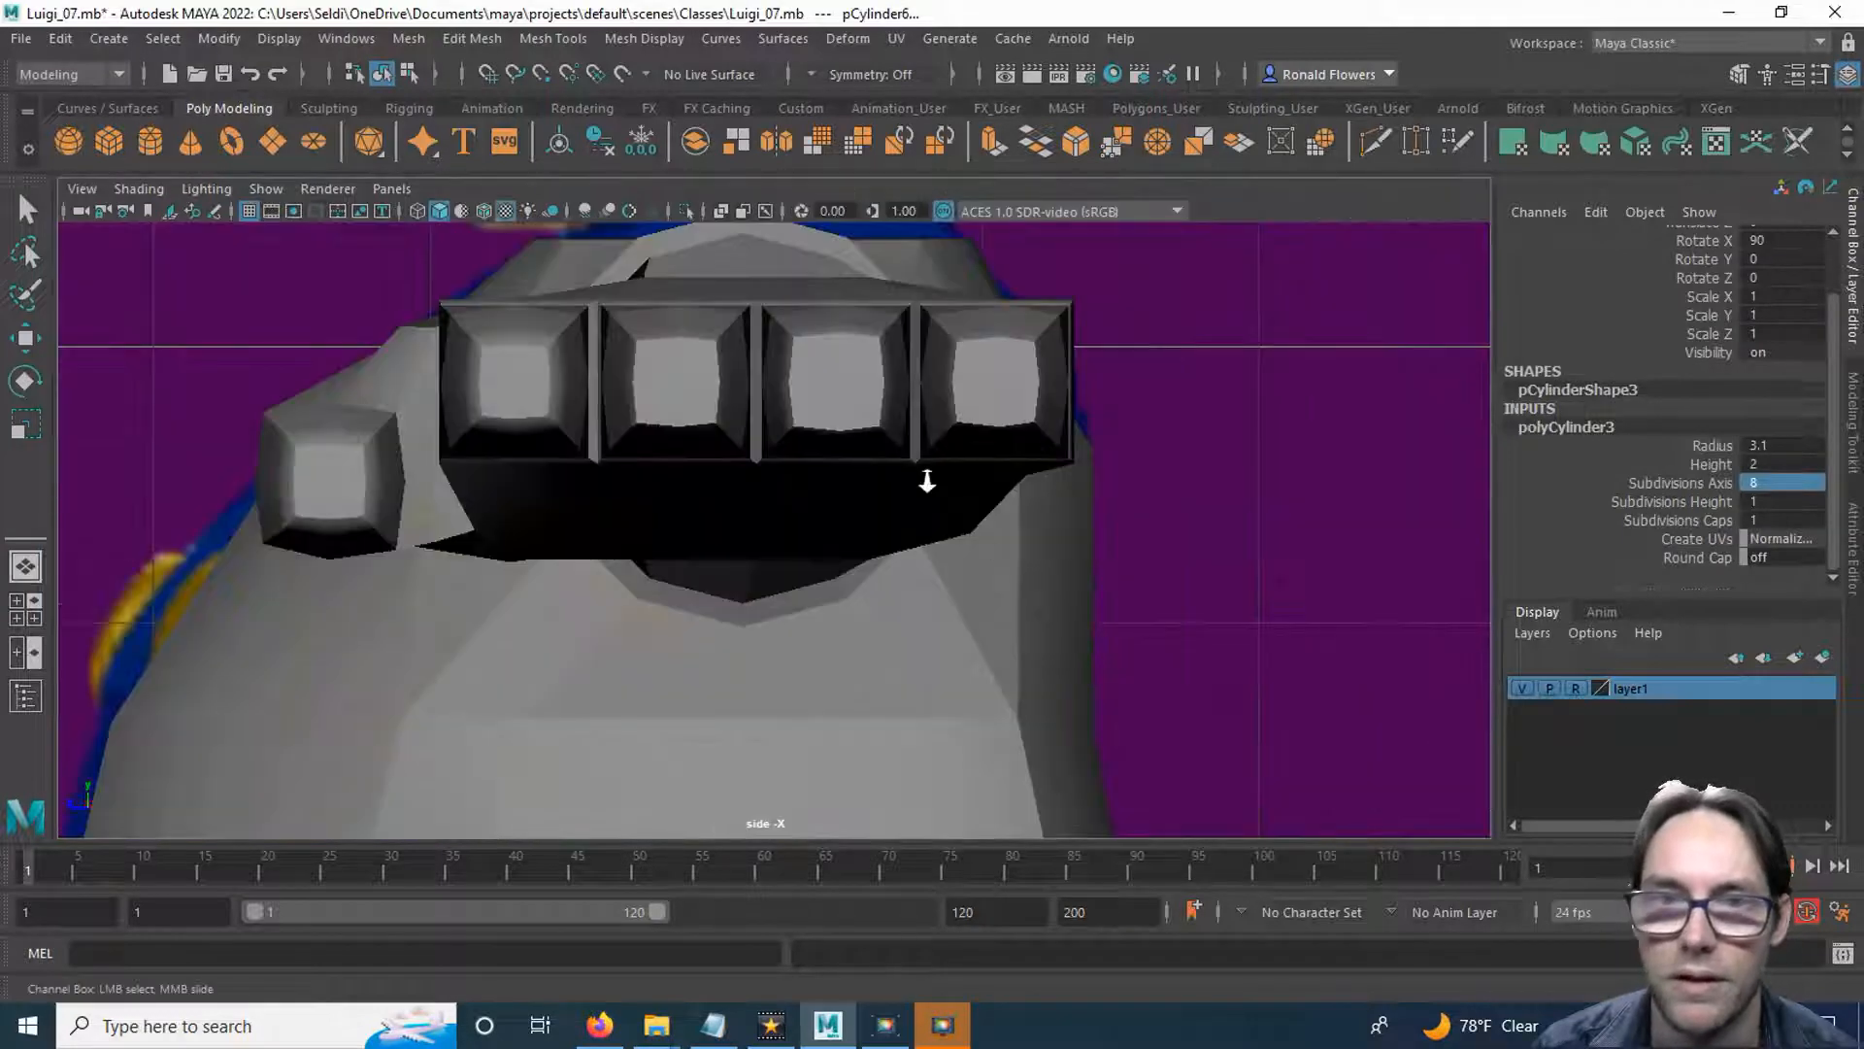
scroll(931, 485, down, 5)
alt+middle_drag(653, 373, 761, 561)
scroll(762, 561, up, 4)
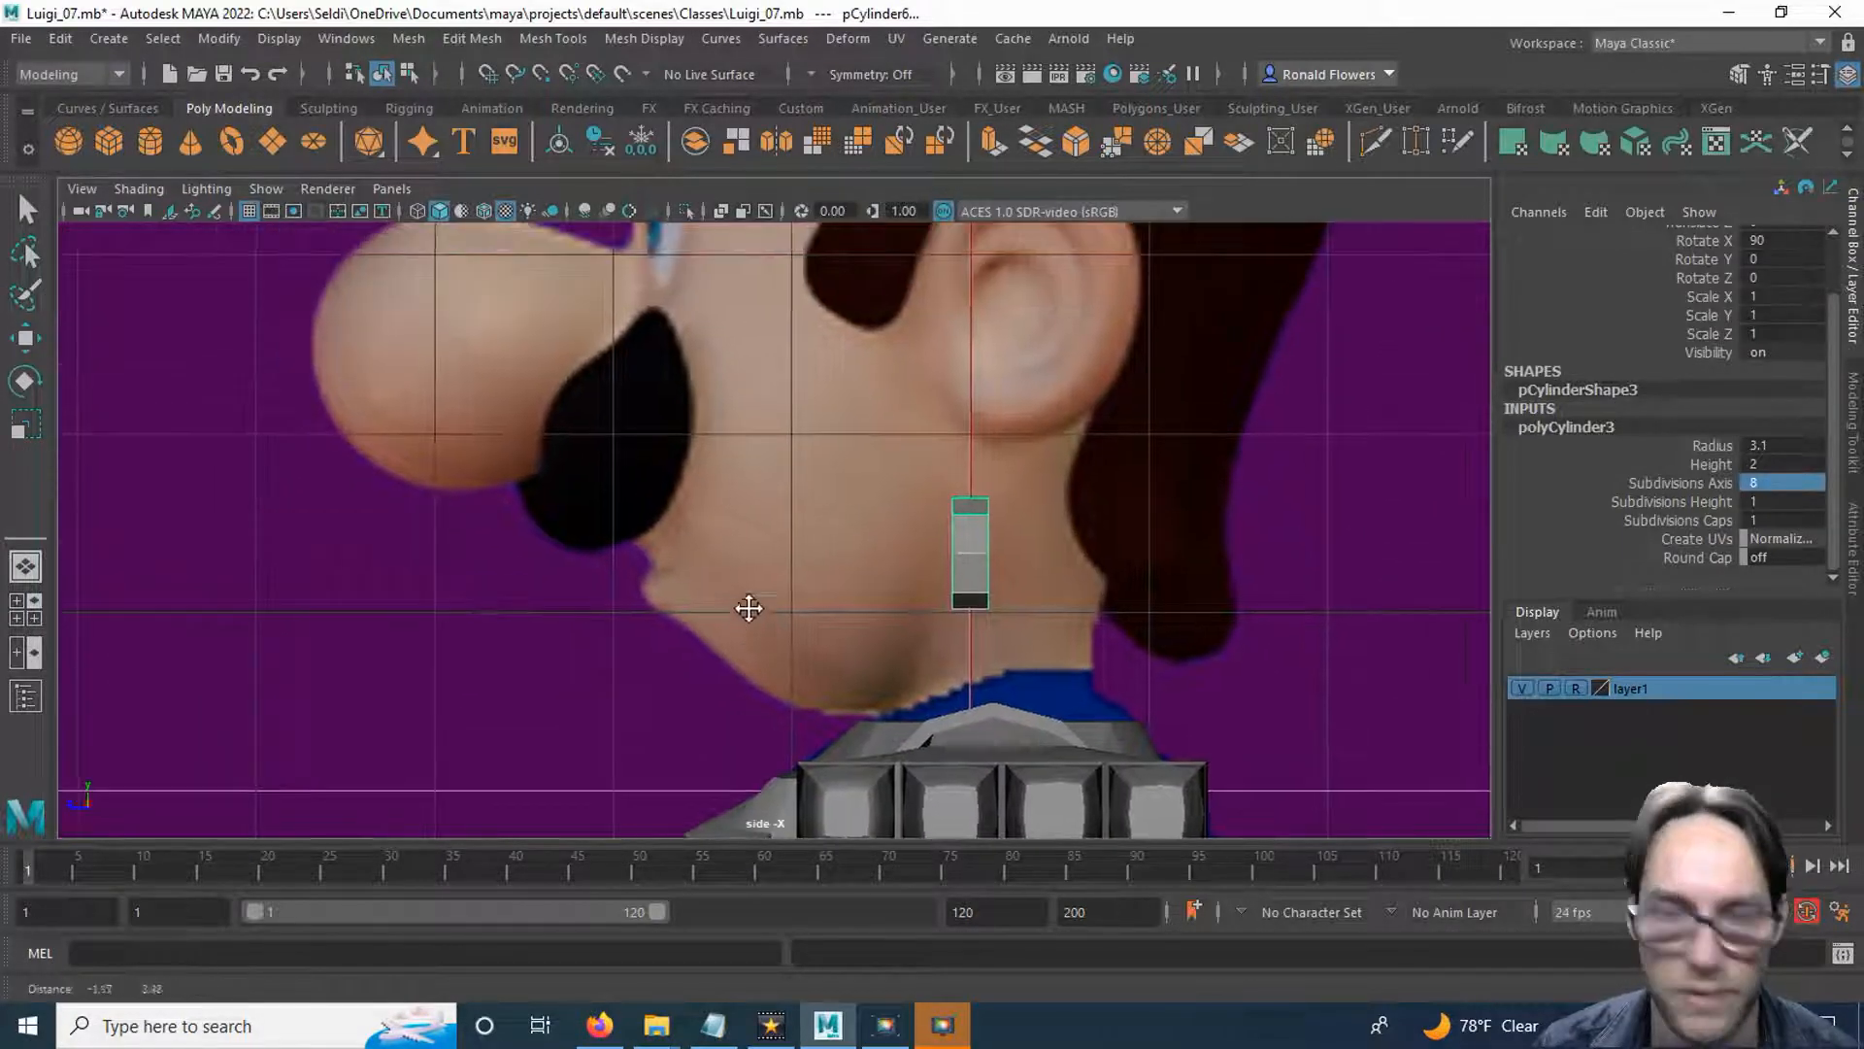
key(w)
drag(860, 552, 544, 575)
scroll(674, 612, up, 4)
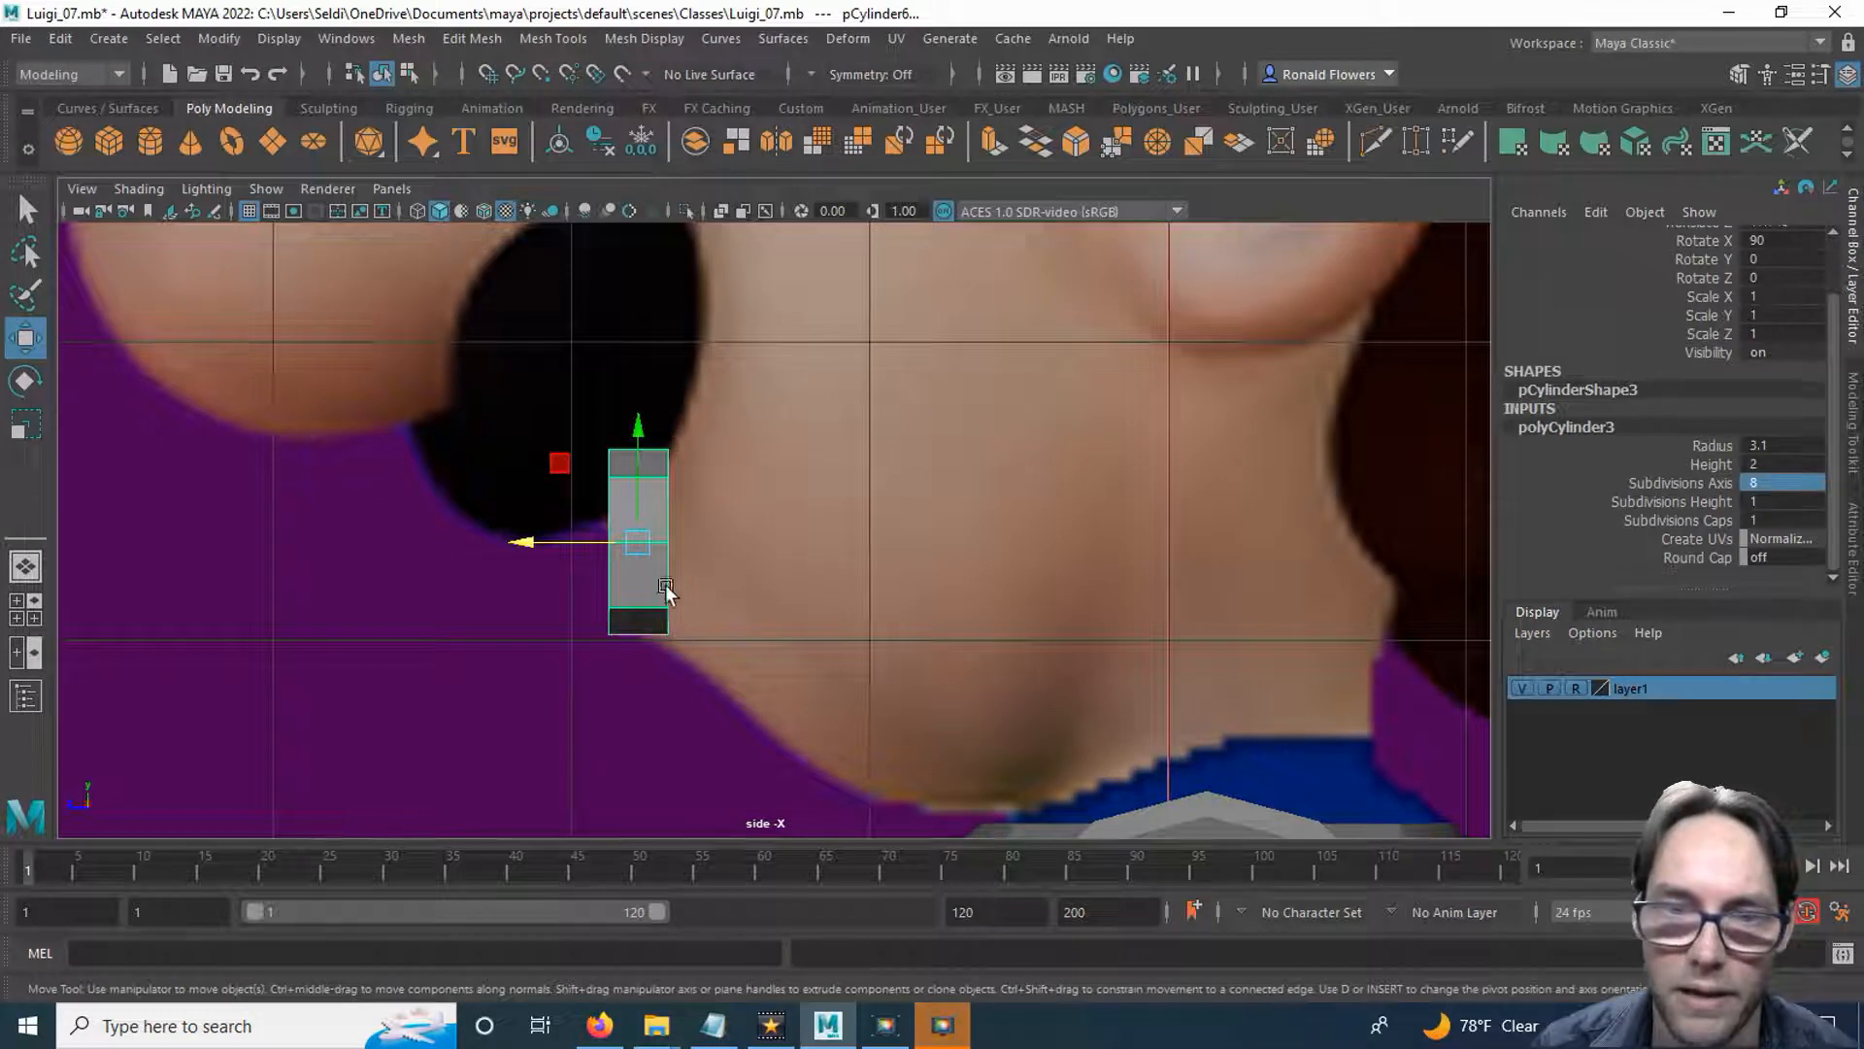
Delete all of the cylinder's faces except its front cap, leaving a flat octagonal disc.
right_click(895, 466)
click(893, 447)
drag(784, 366, 644, 709)
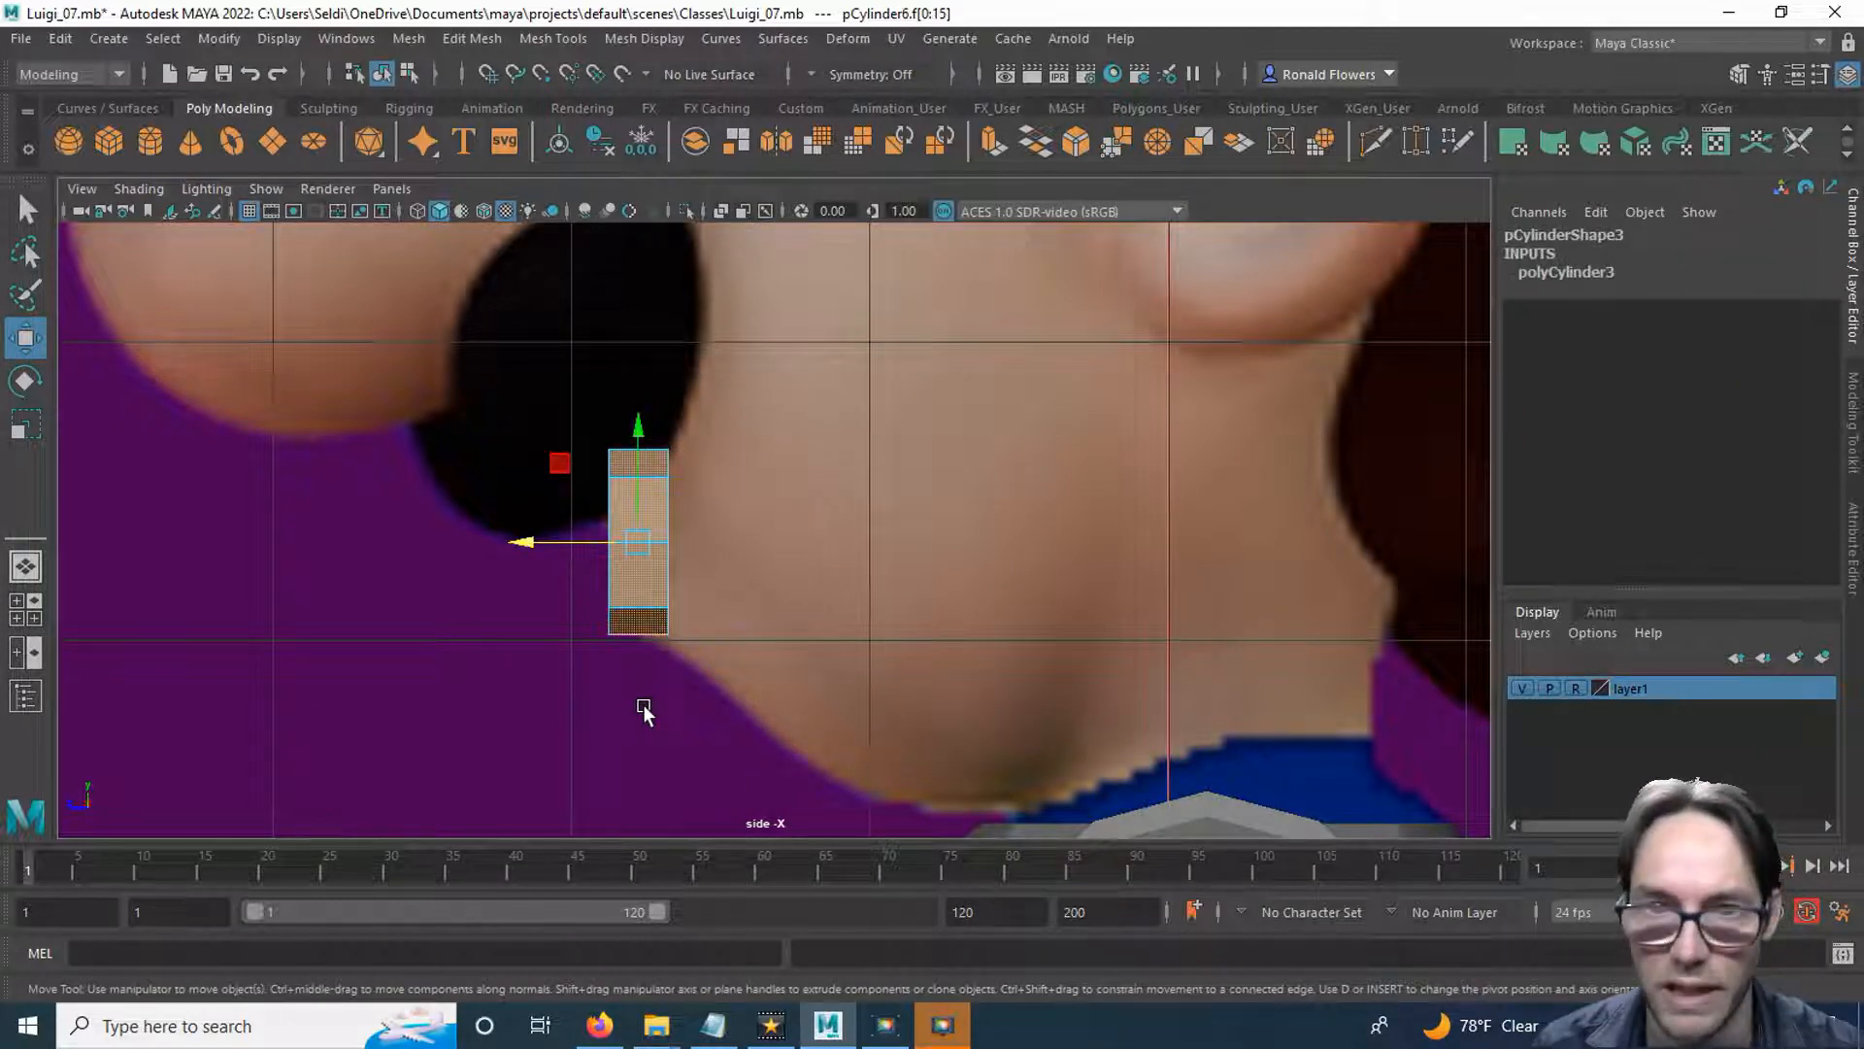
key(Delete)
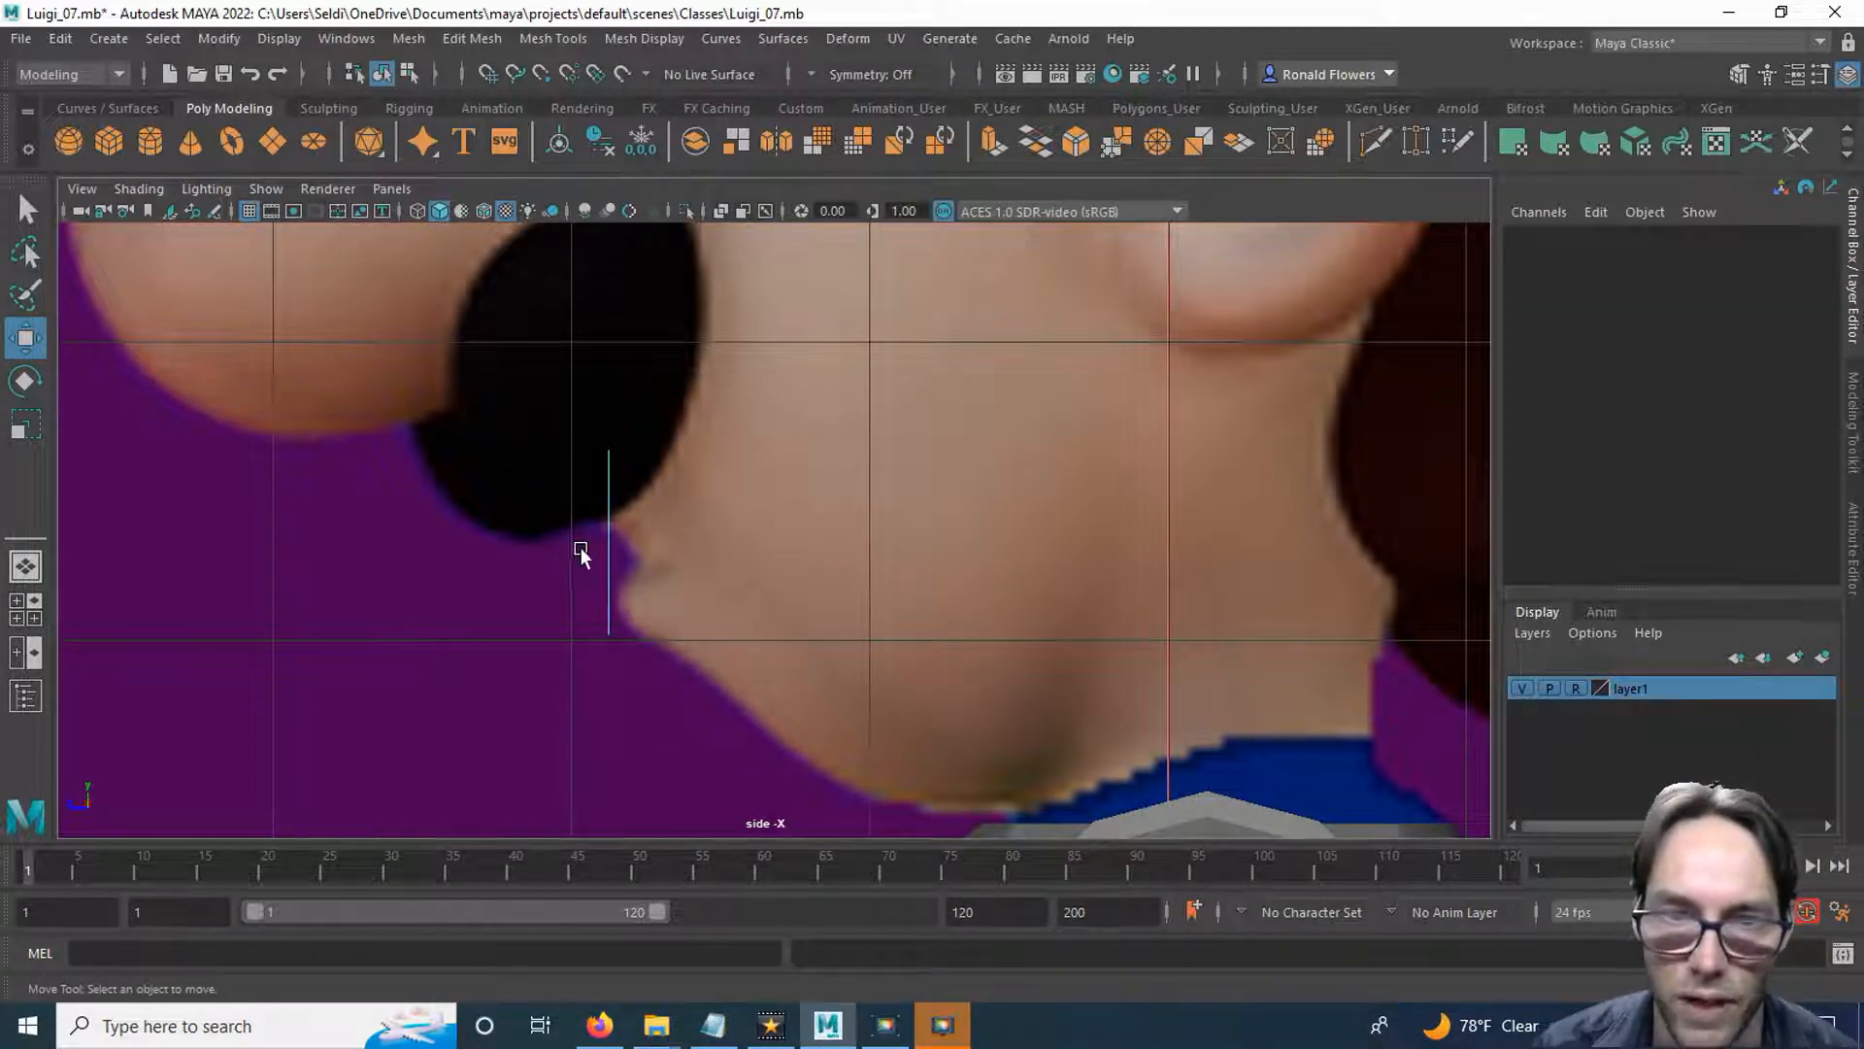
In the front view, duplicate the mouth disc and move the copy over the eye on the positive X side, at about X 6.2, Y 134.7.
key(space)
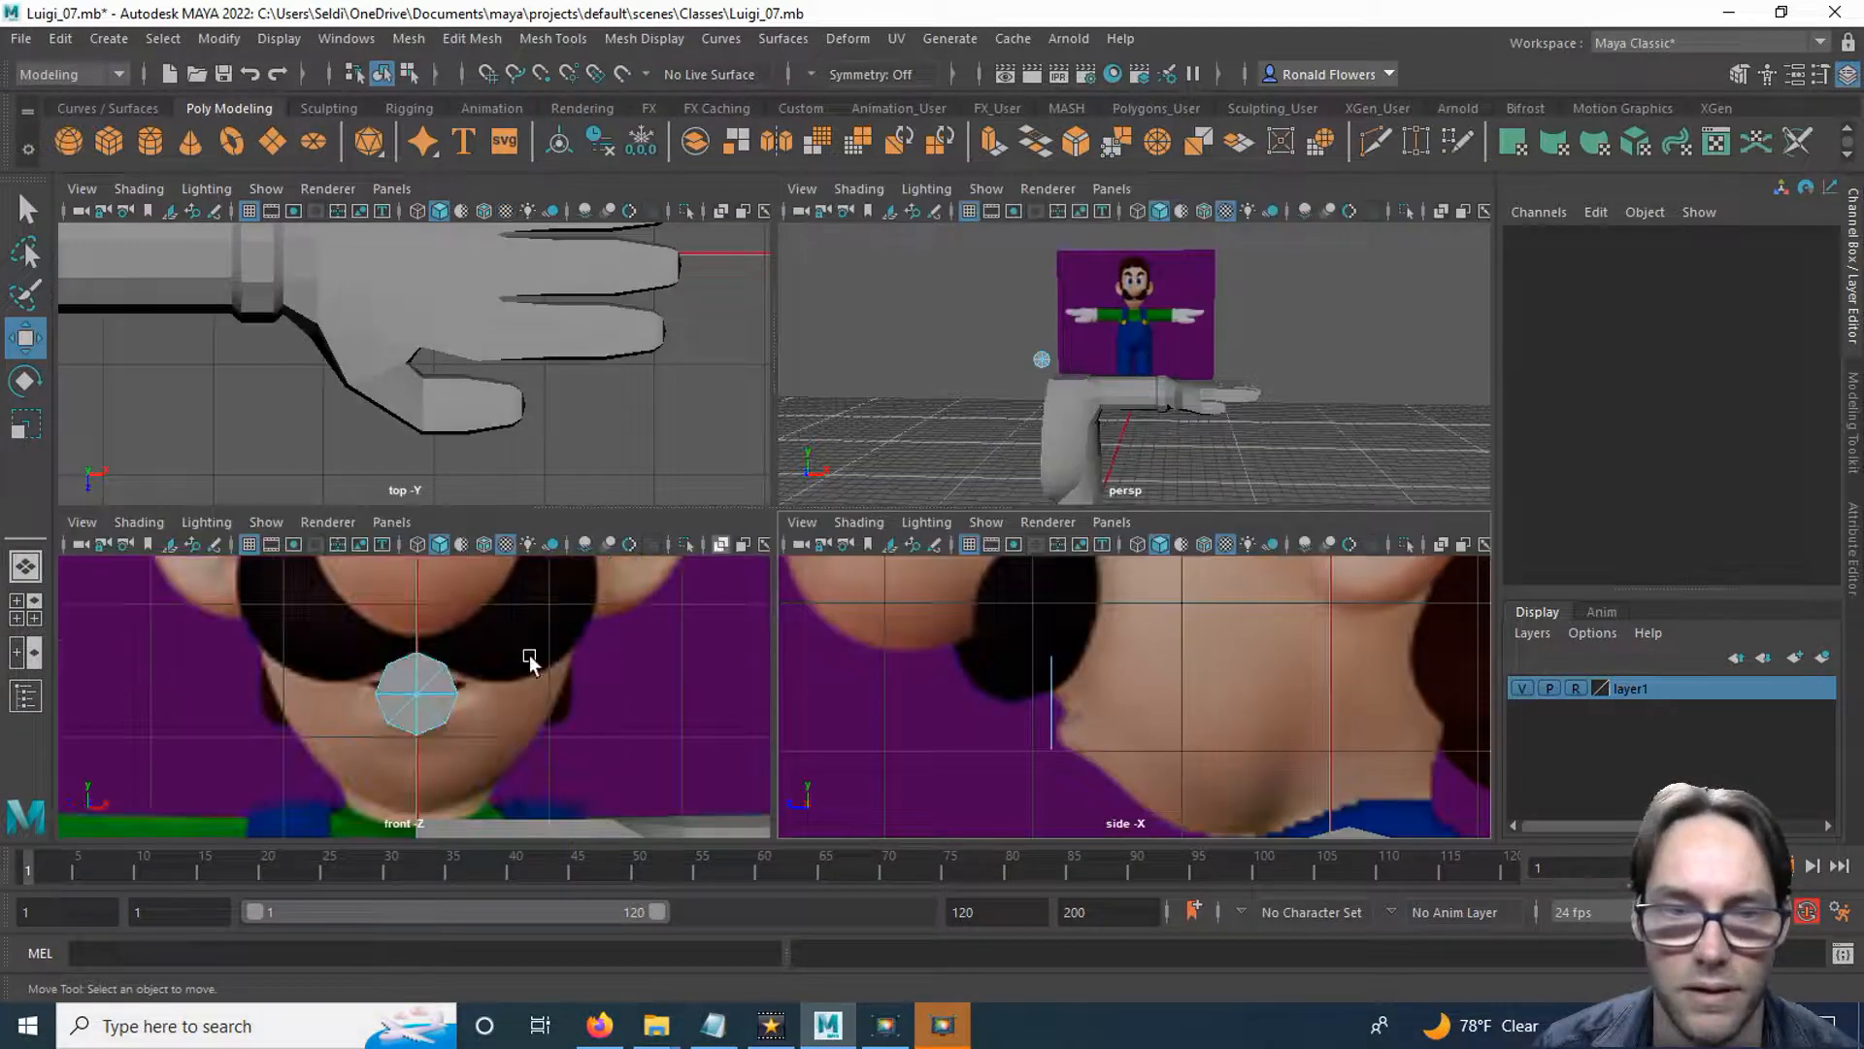
key(space)
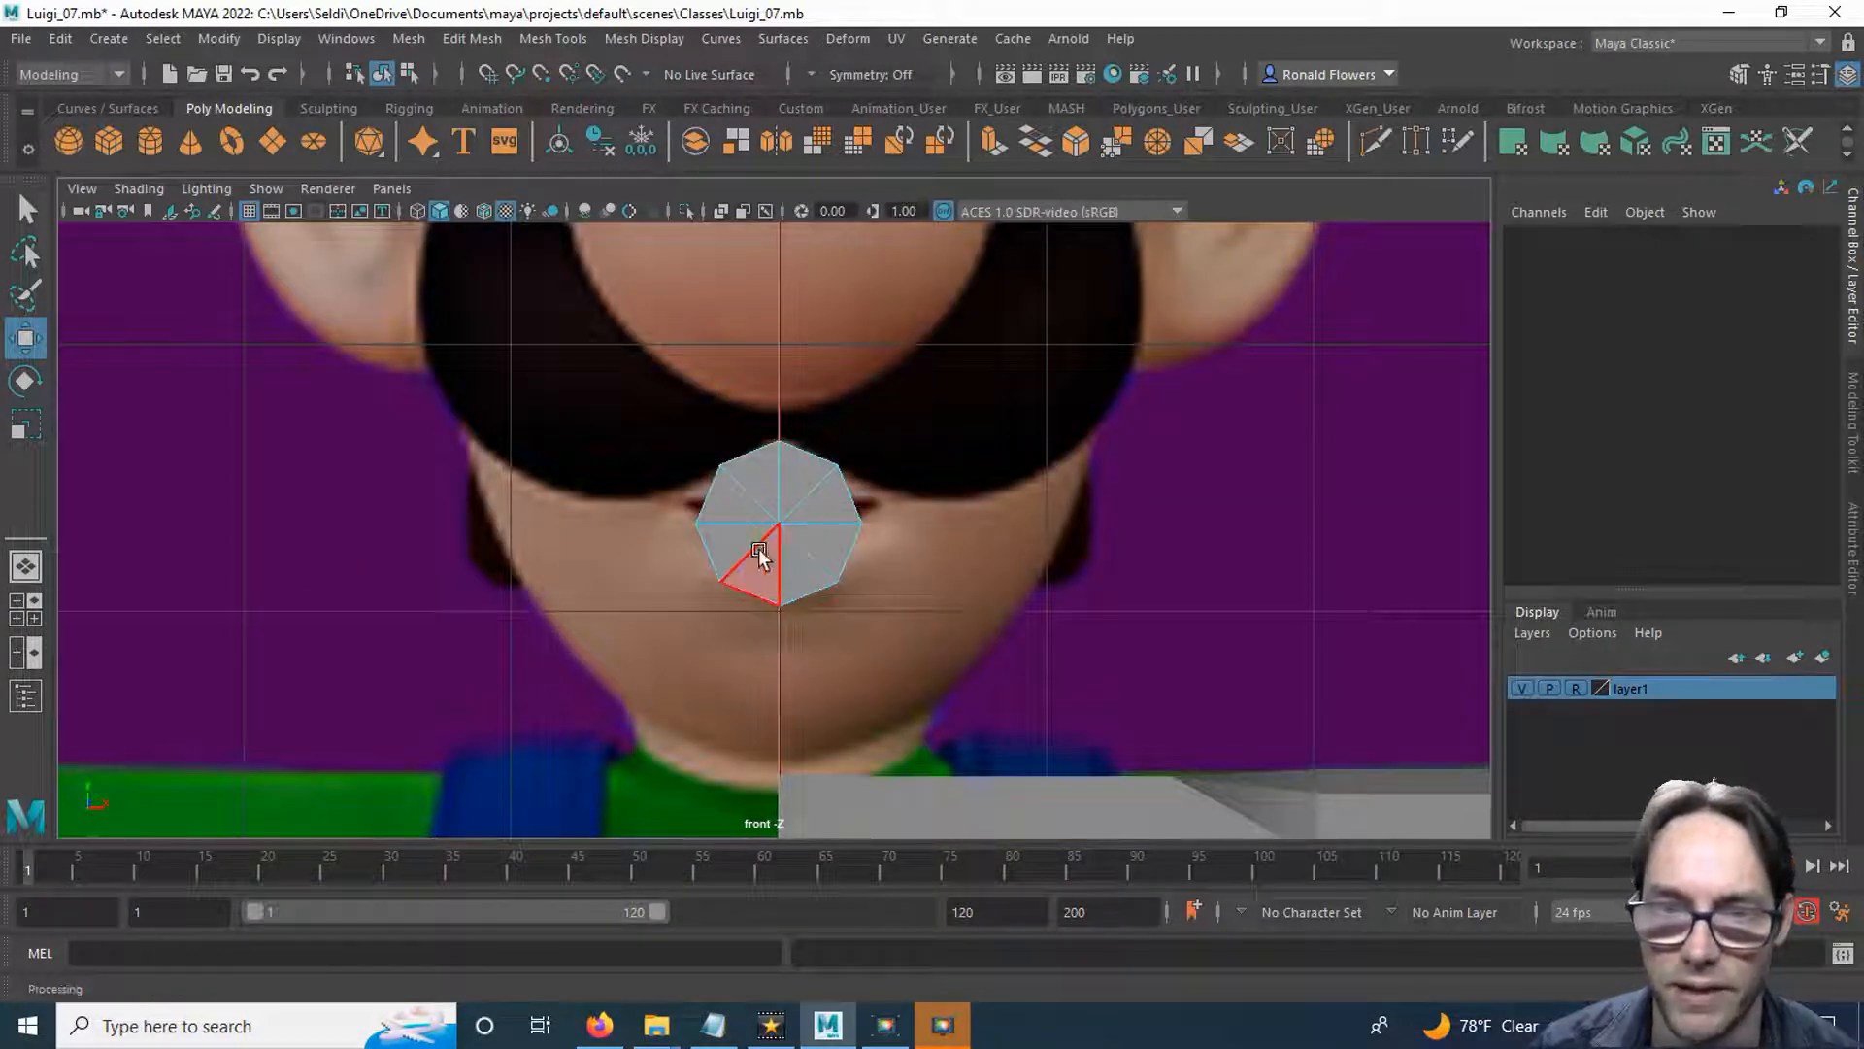
scroll(910, 589, down, 5)
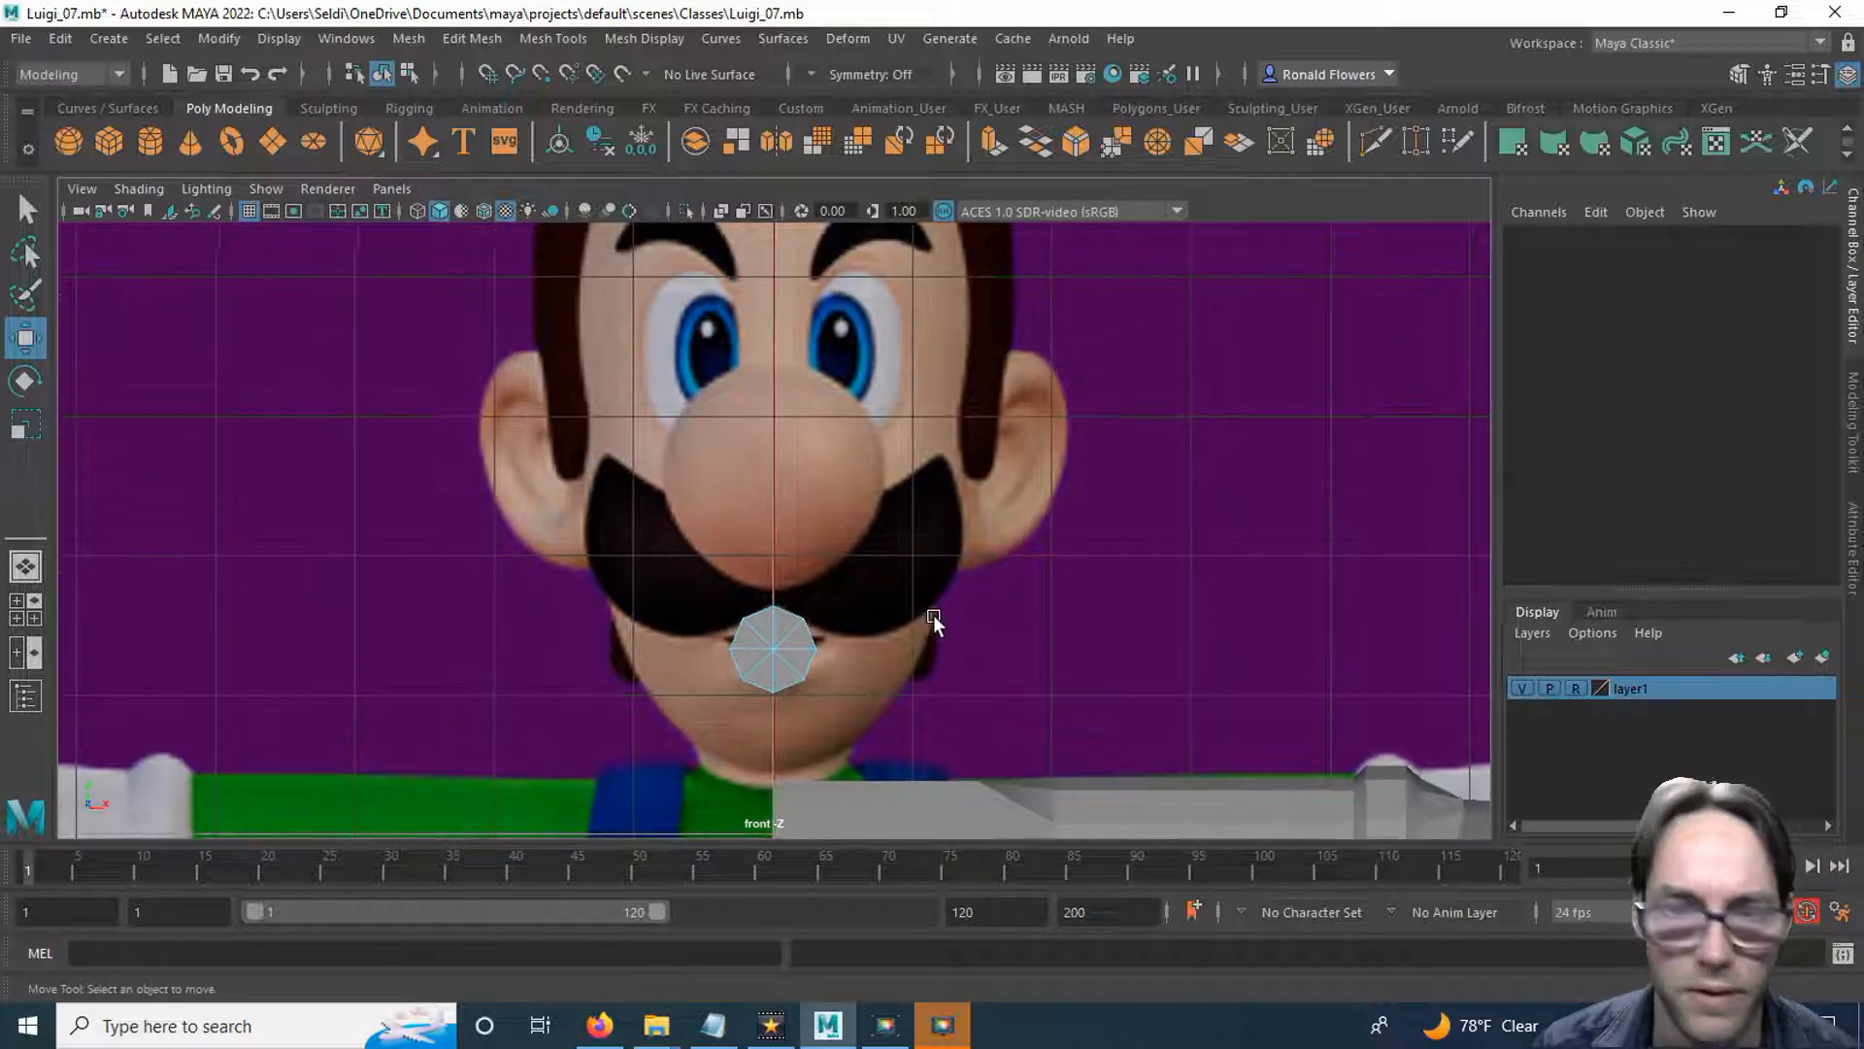
right_drag(791, 384, 892, 349)
key(ctrl+z)
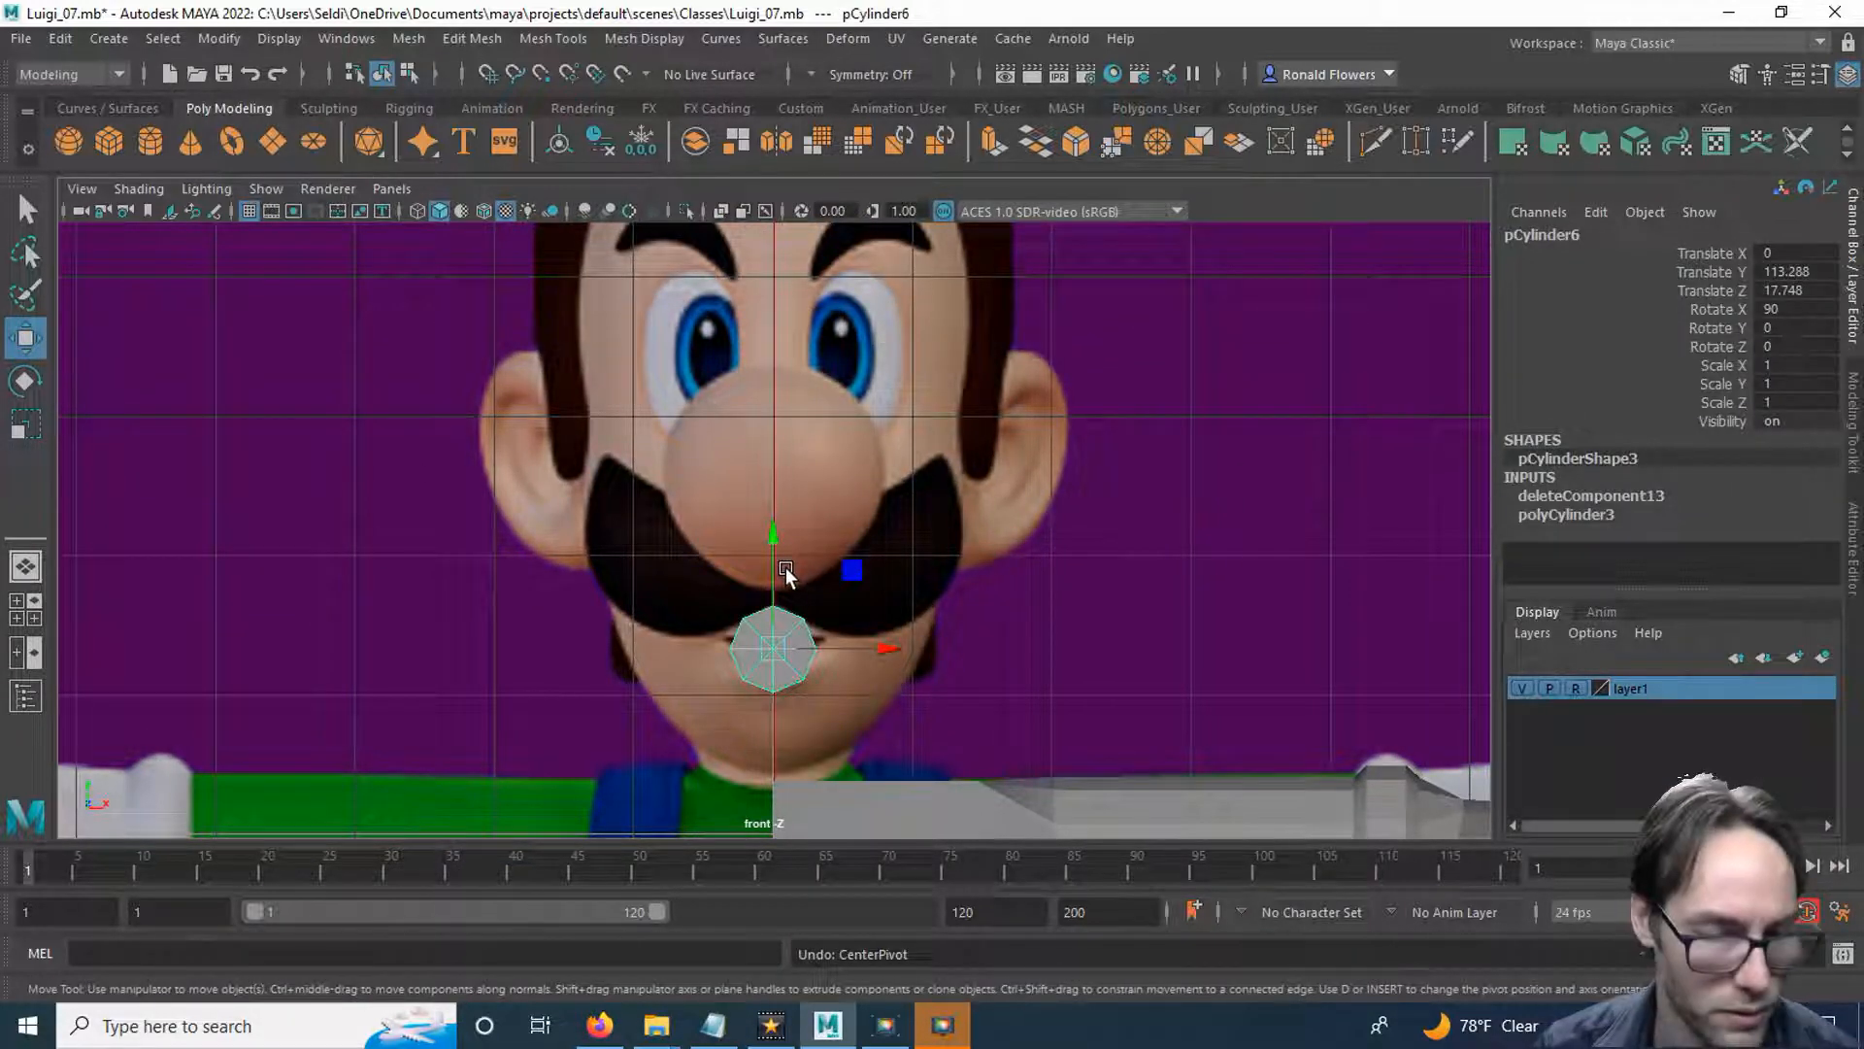
key(ctrl+d)
drag(772, 537, 767, 241)
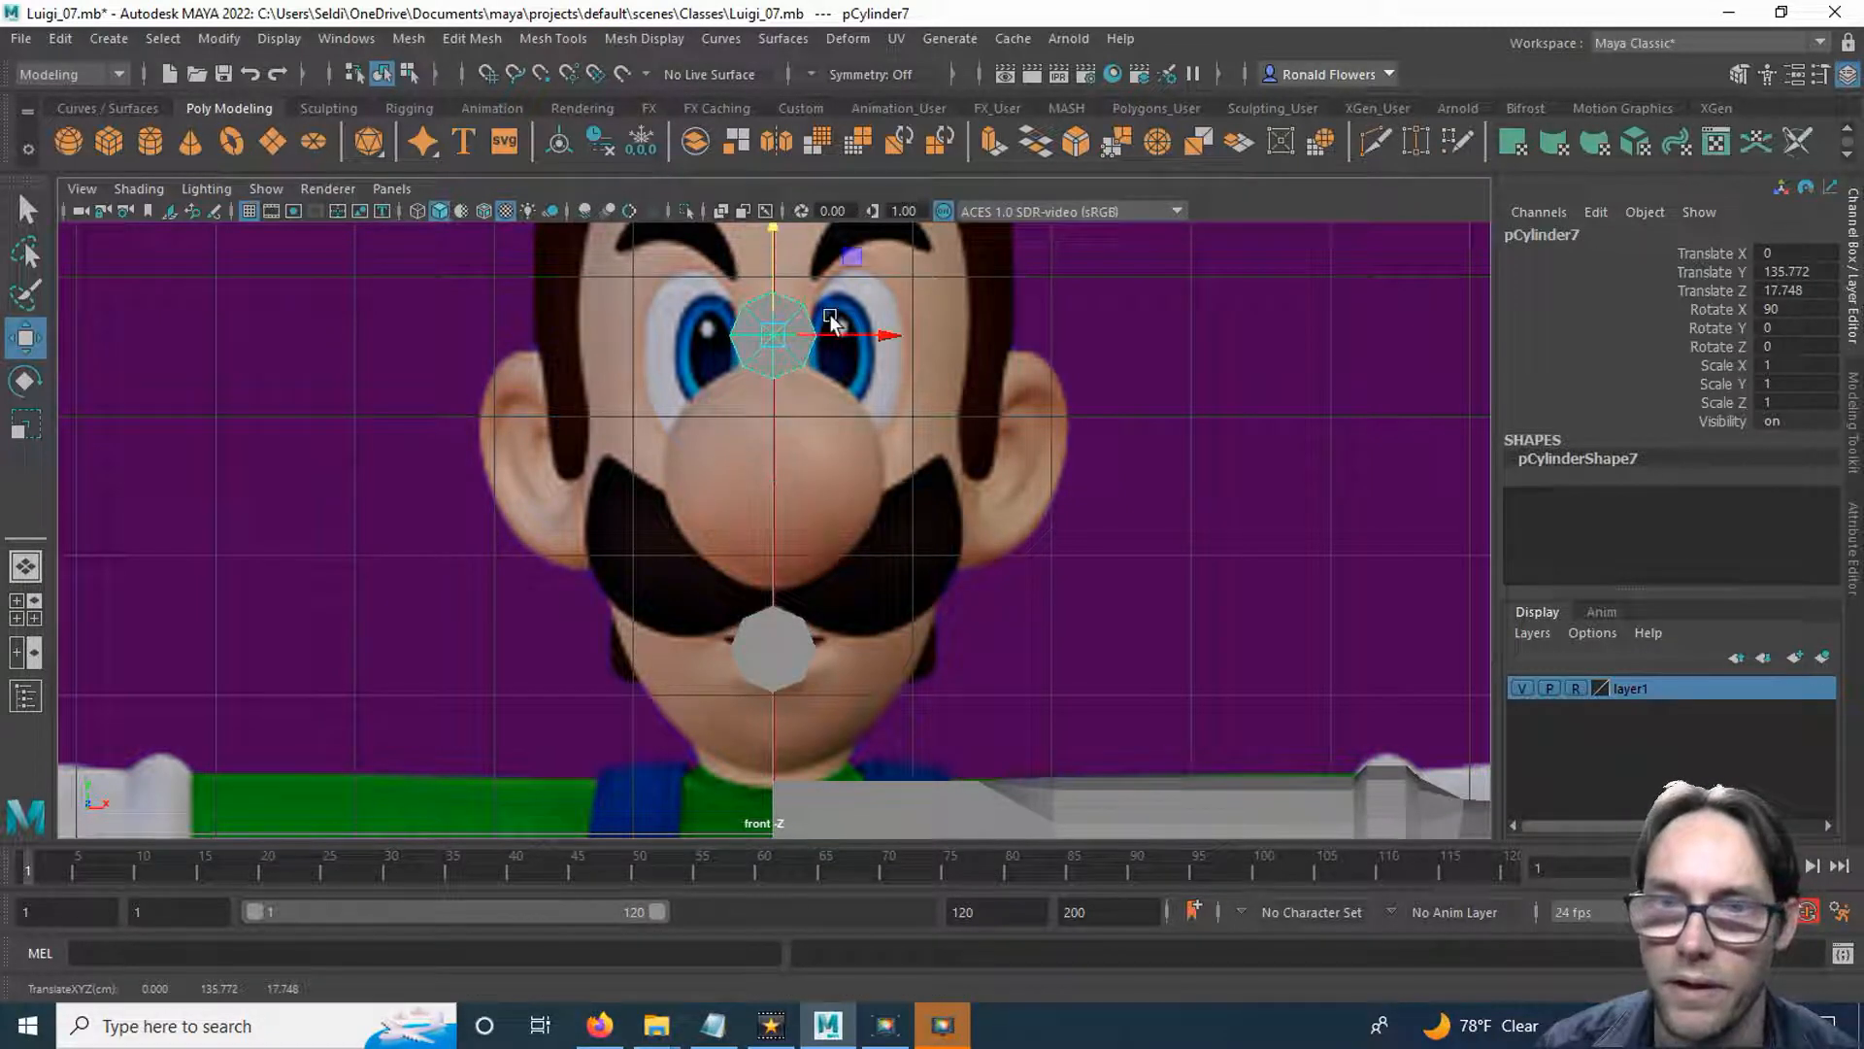
drag(861, 338, 936, 336)
drag(846, 229, 846, 243)
drag(935, 349, 946, 356)
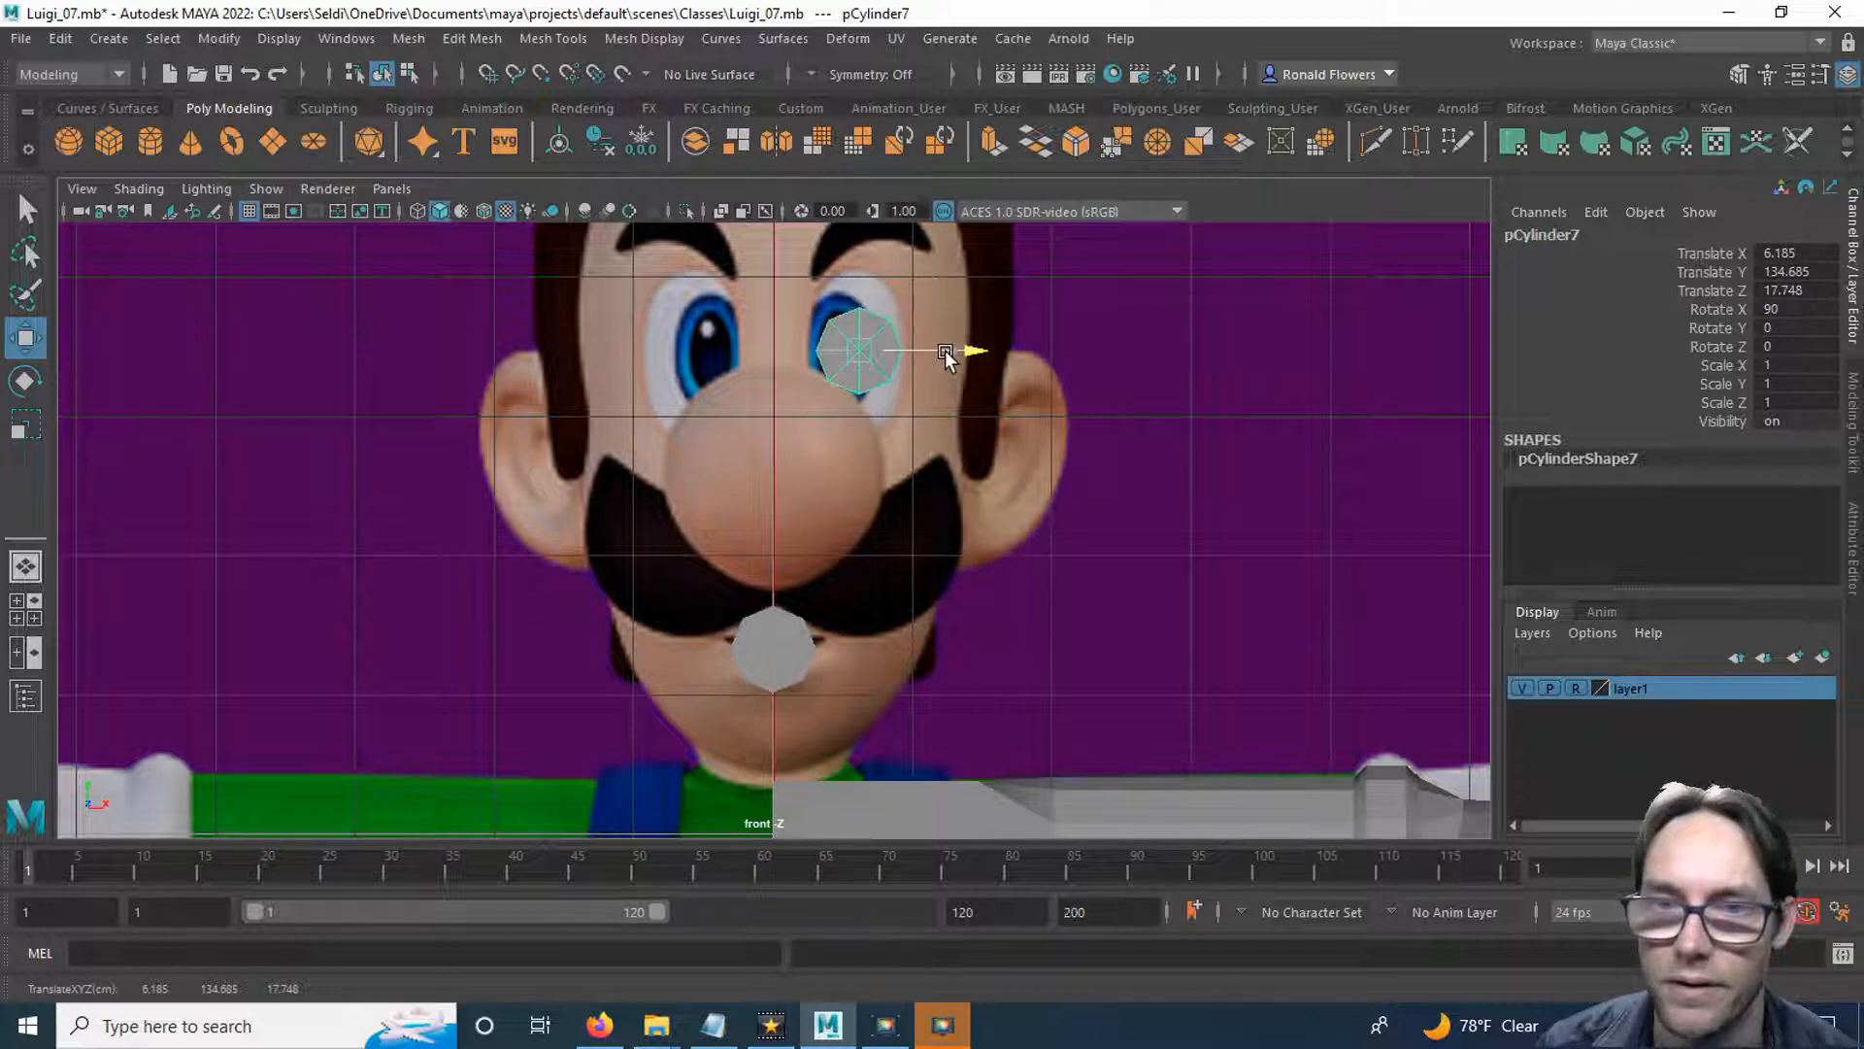
Scale the eye disc into a tall oval, about 1.26 in X and 2.04 in Z, and shift it to about X 5.8.
scroll(900, 545, up, 6)
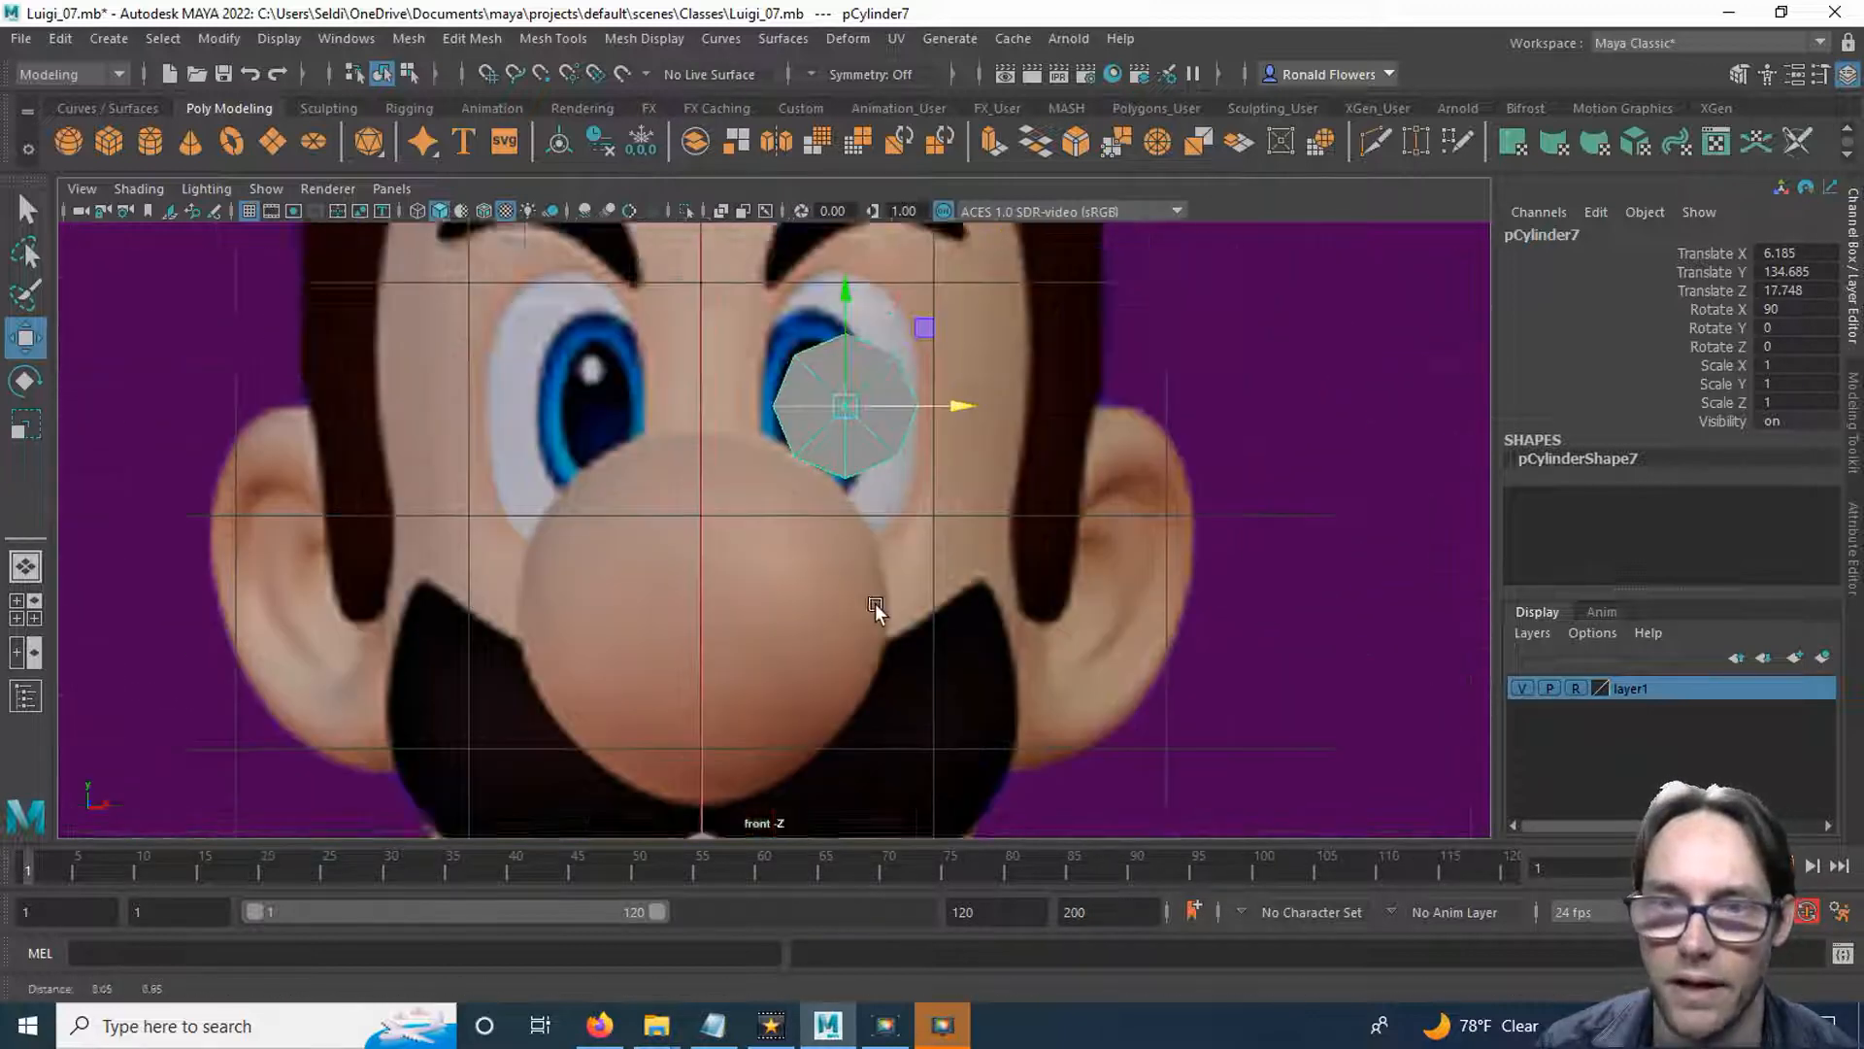
alt+middle_drag(829, 581, 790, 604)
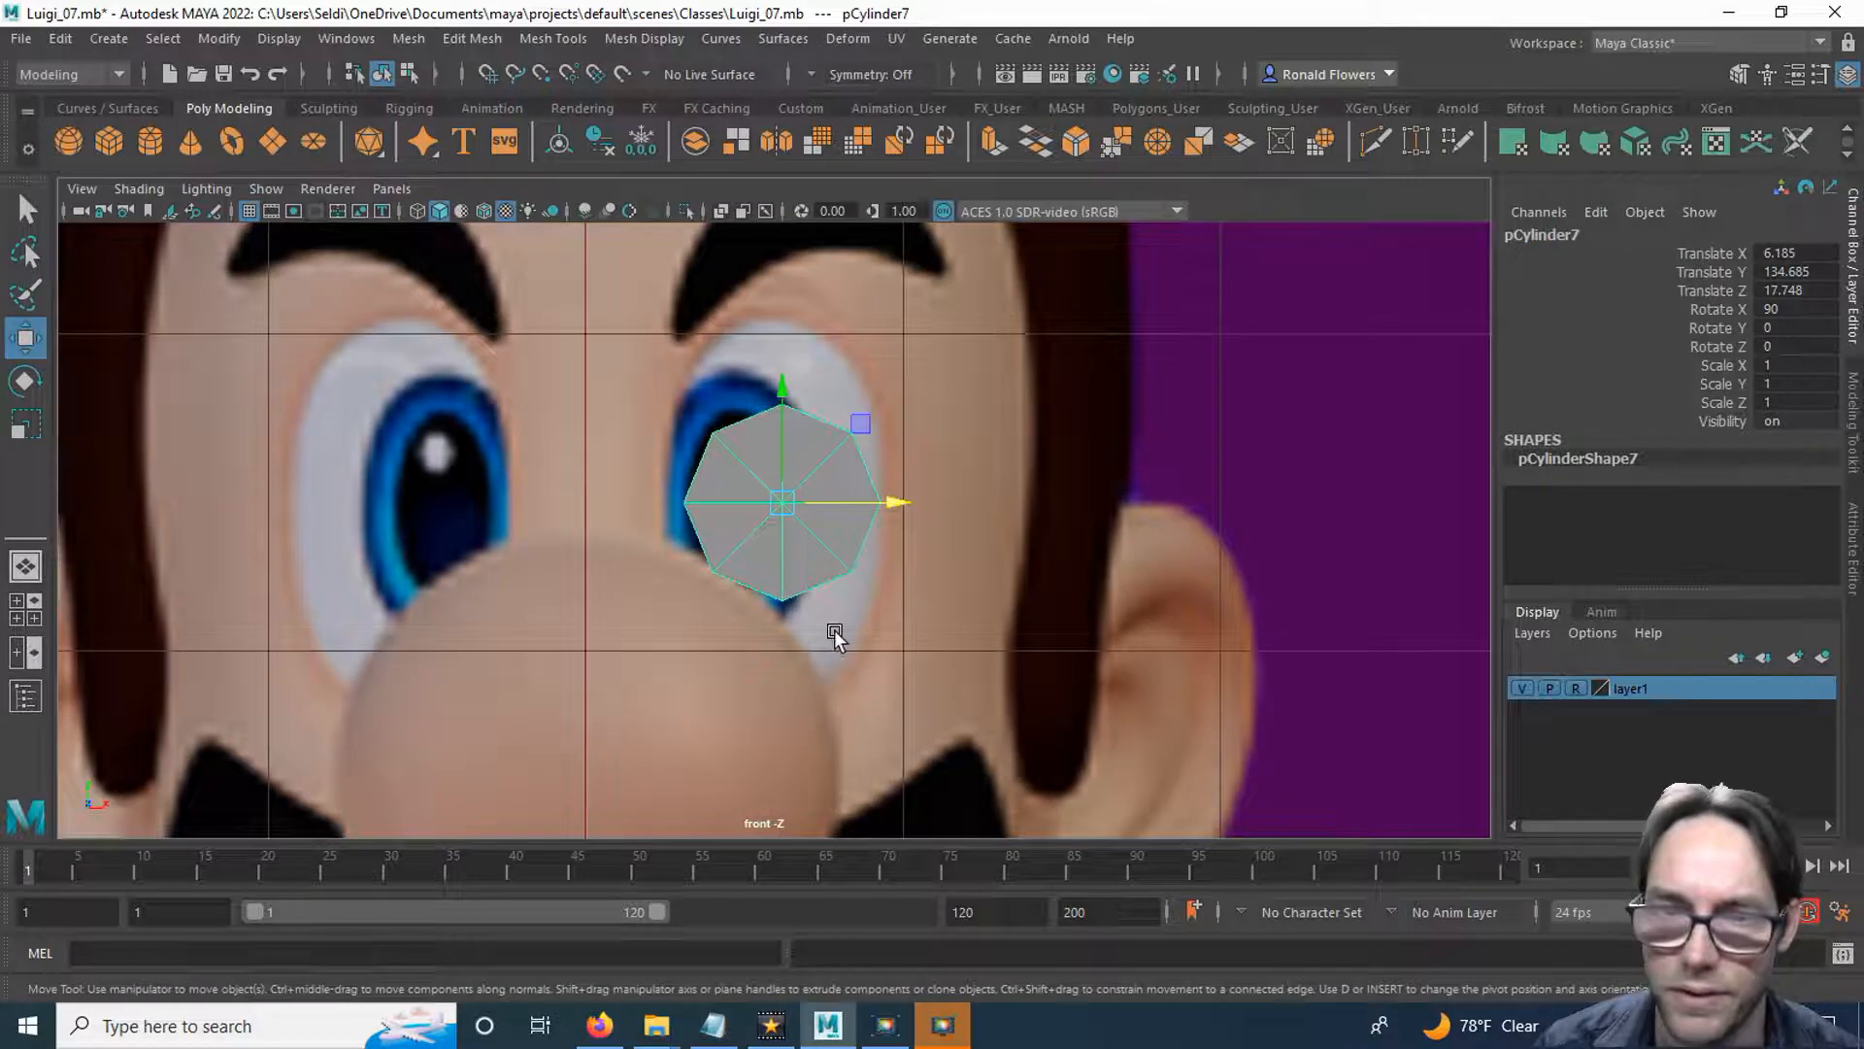
key(r)
drag(782, 505, 783, 512)
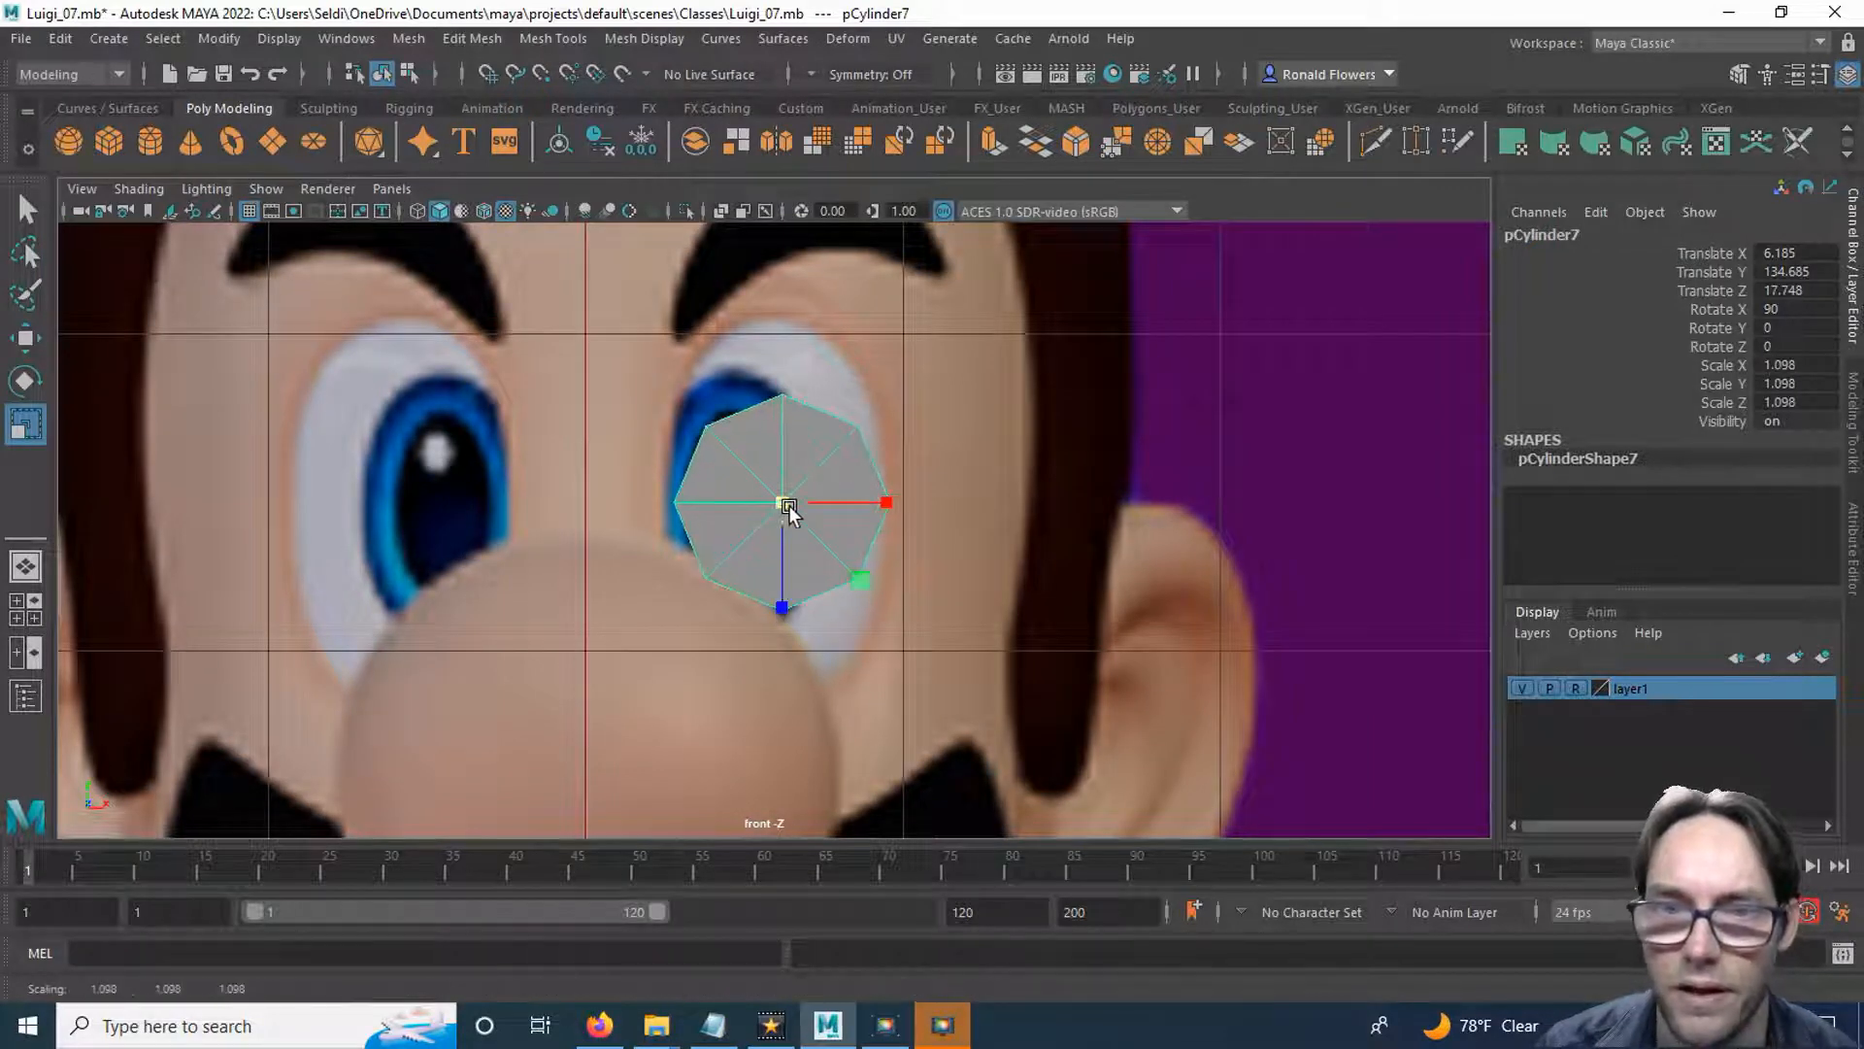
drag(781, 607, 783, 695)
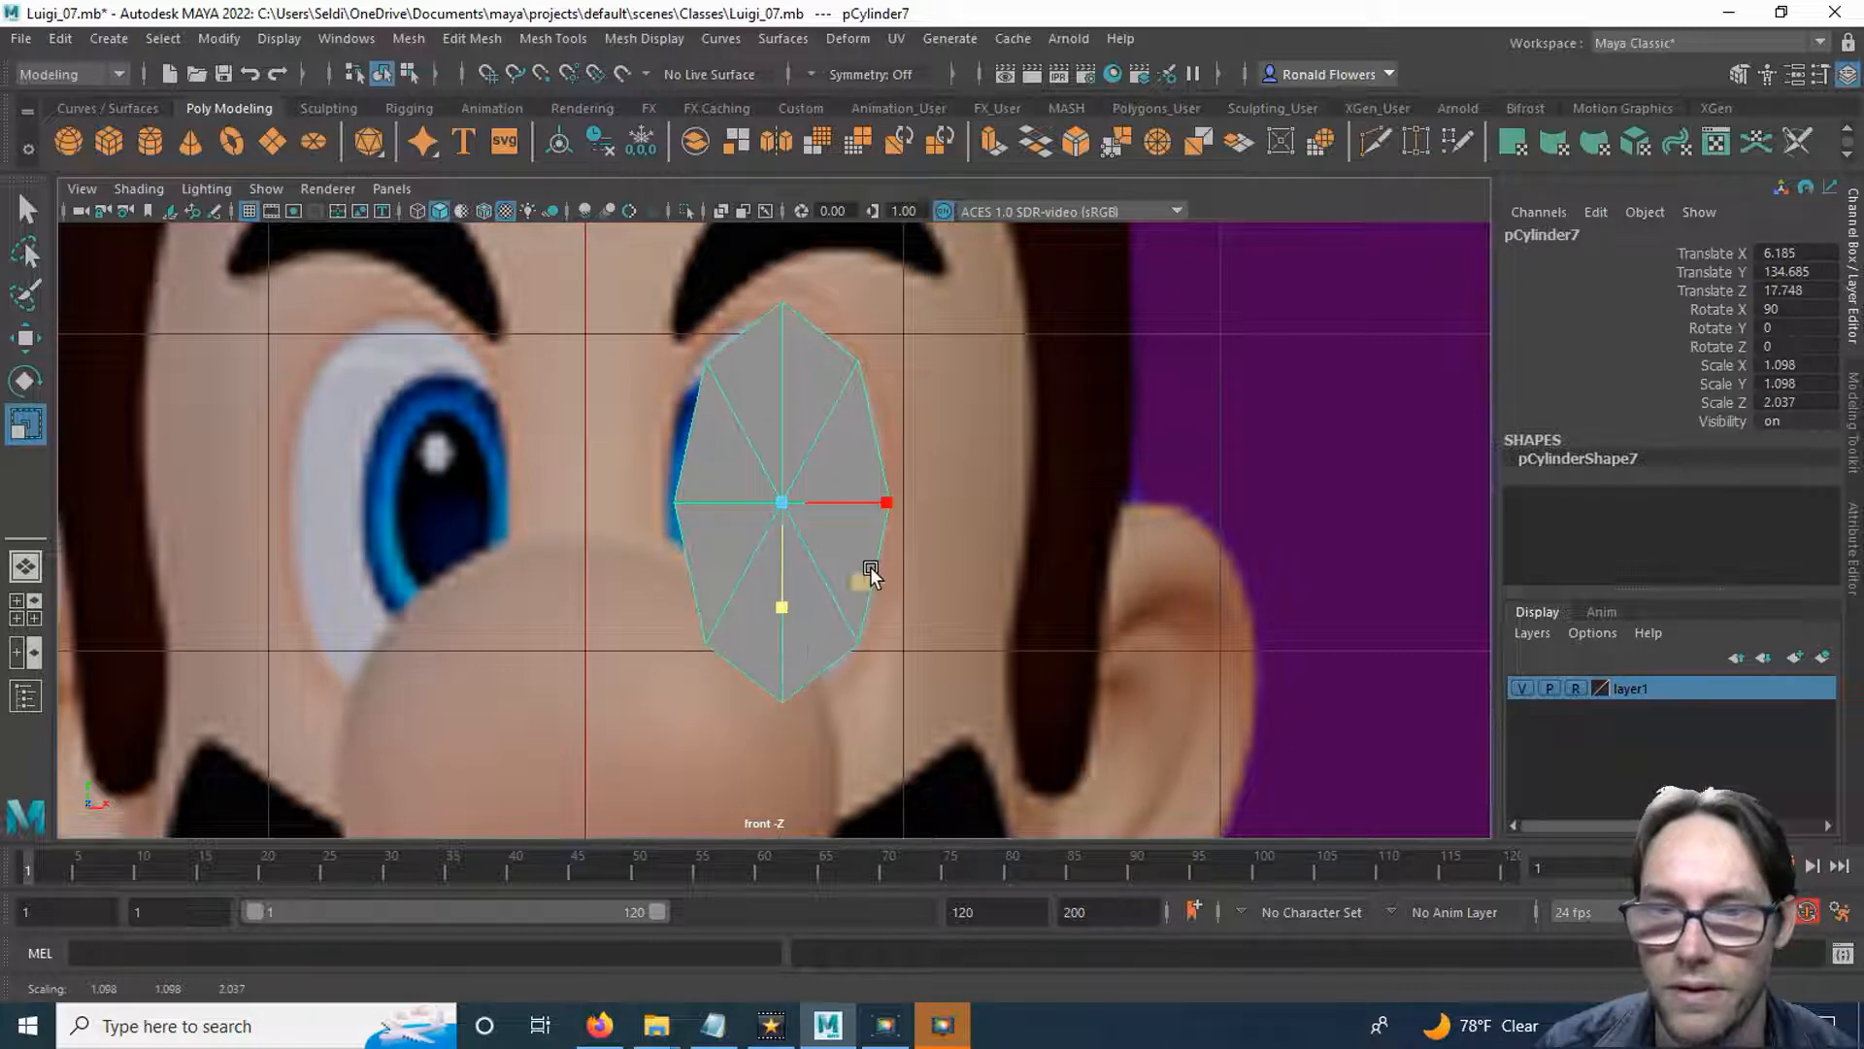
drag(878, 504, 889, 510)
key(w)
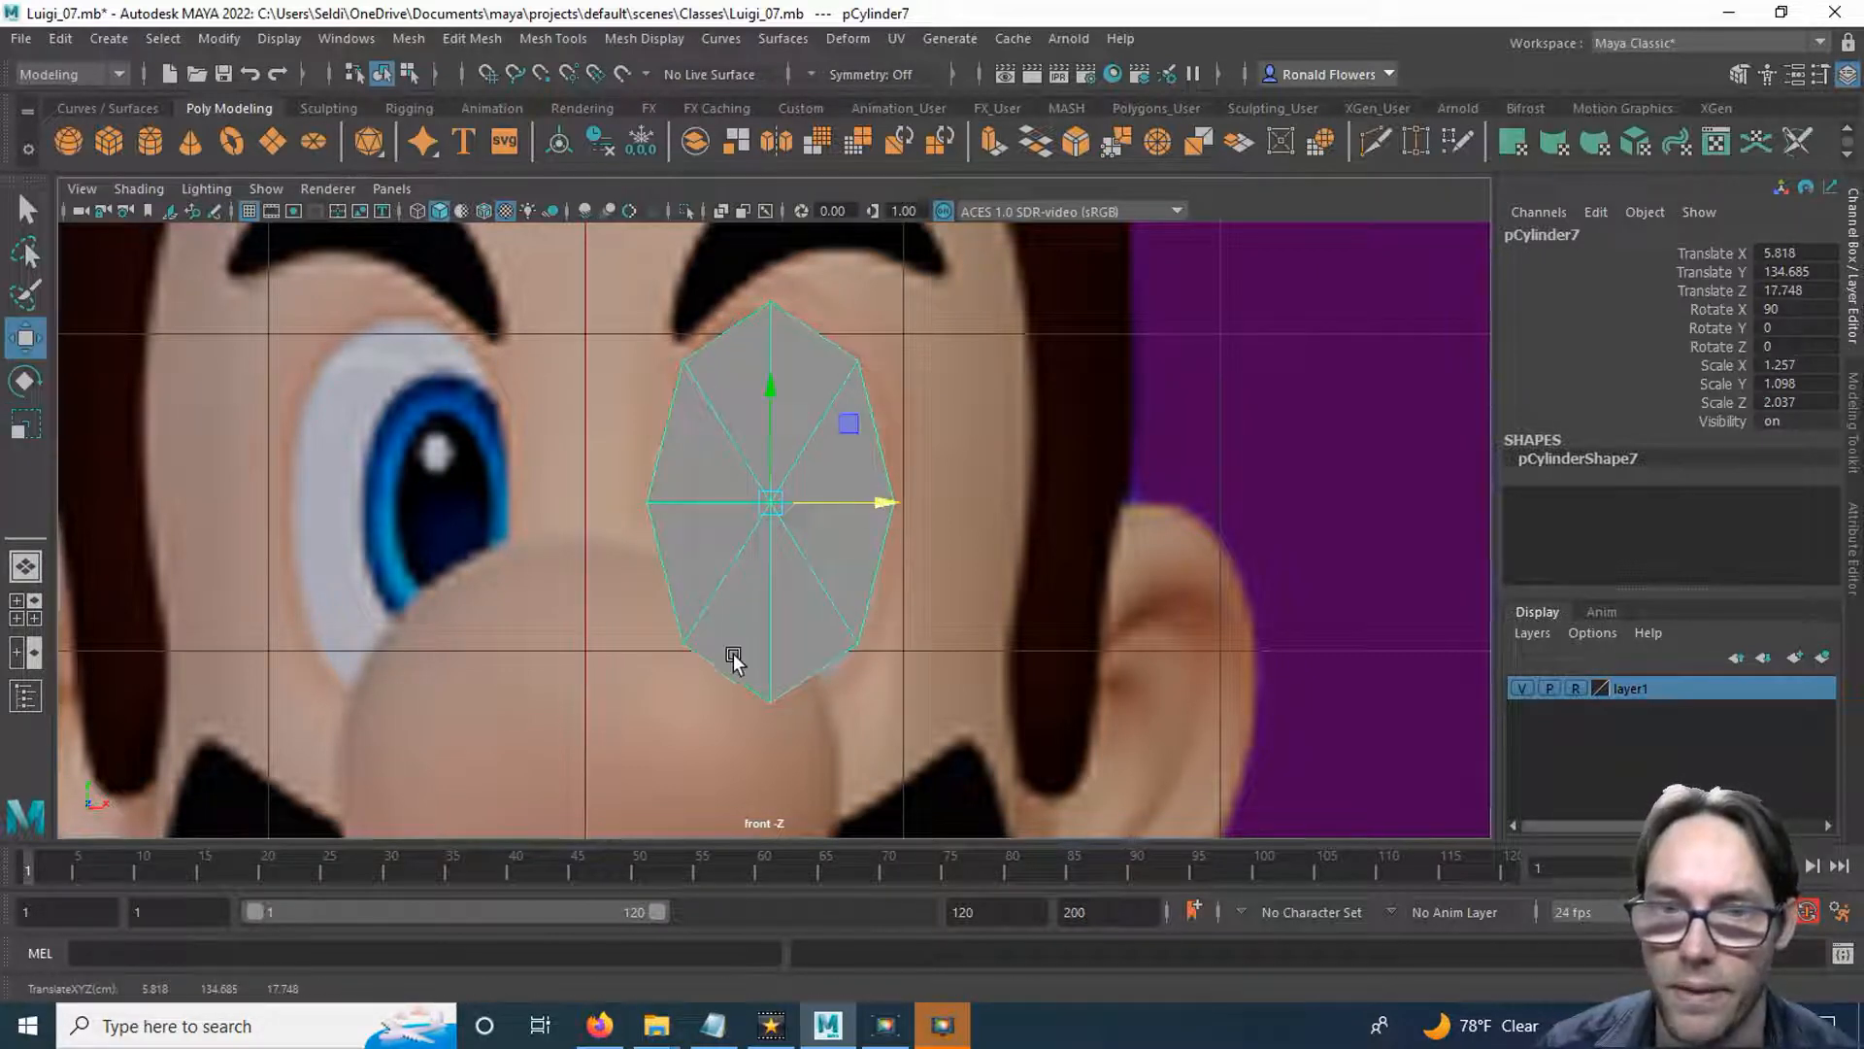
Select the mouth disc and raise its lambert1 material's transparency enough to see the reference image through it.
scroll(732, 654, down, 4)
alt+middle_drag(741, 708, 833, 323)
click(770, 582)
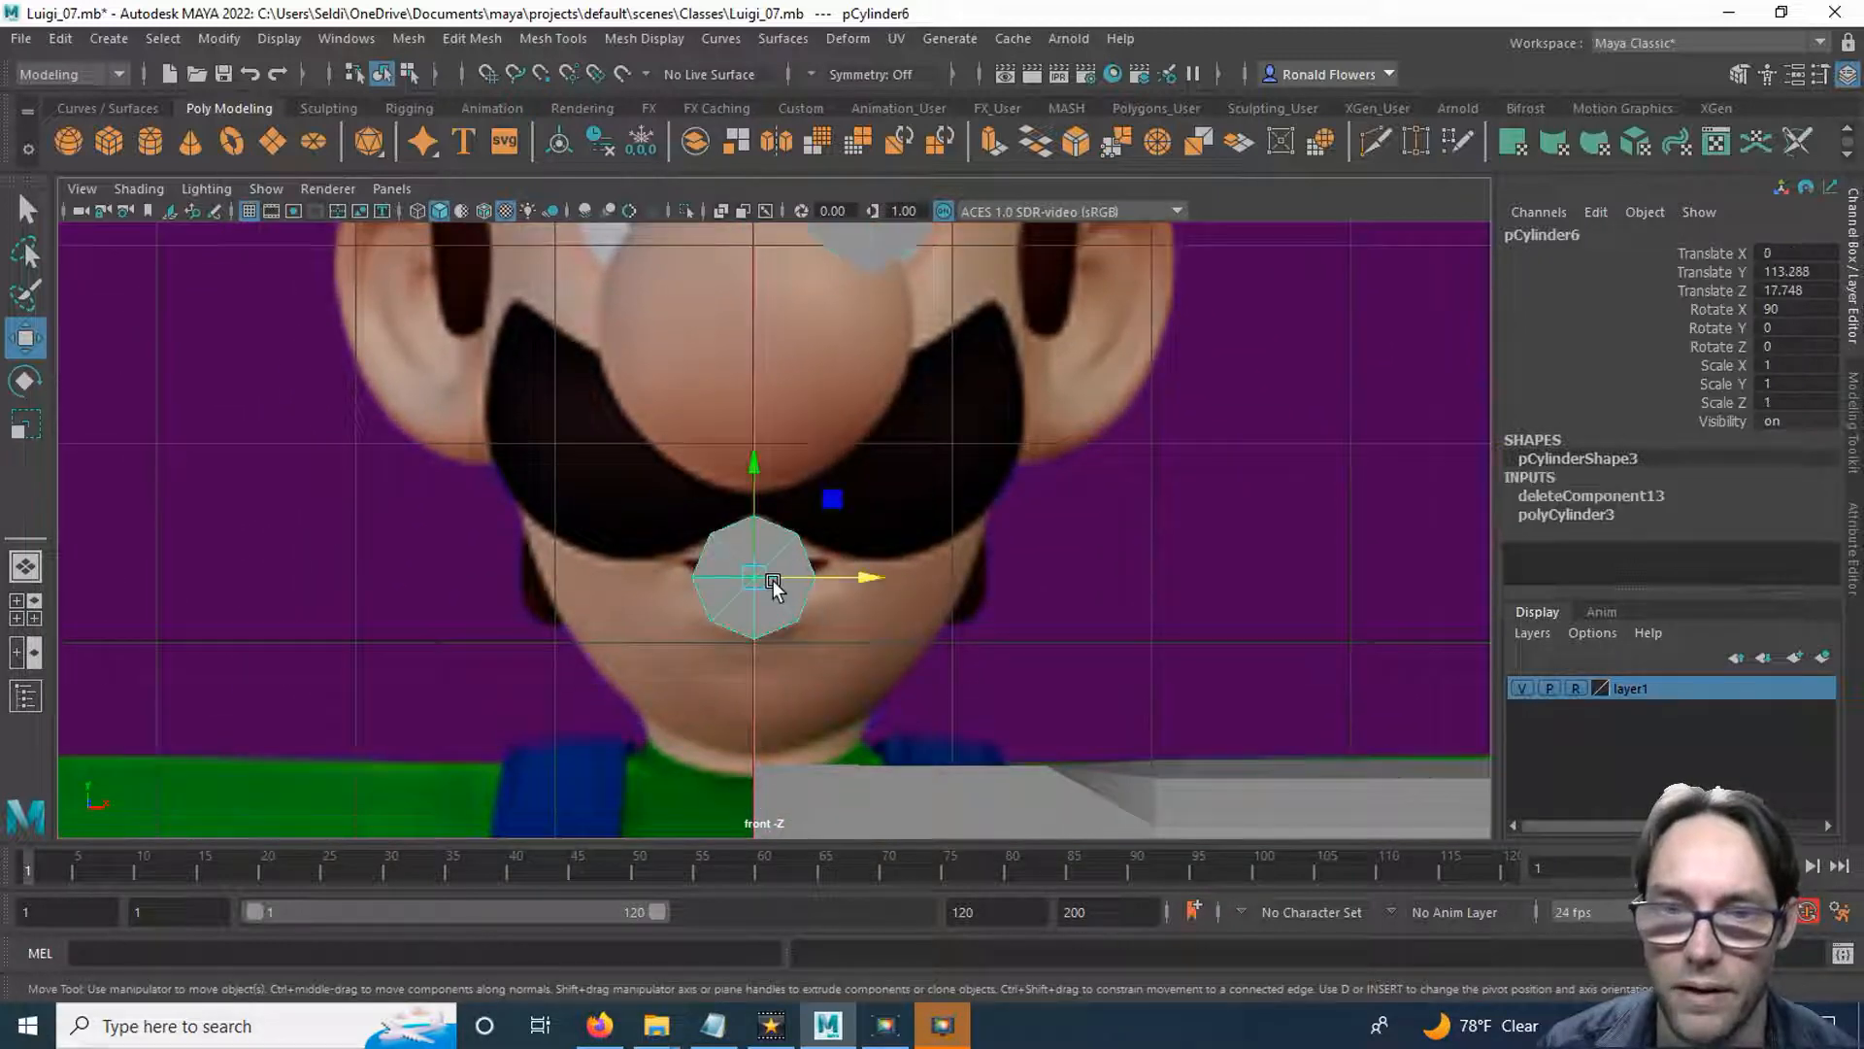
scroll(804, 680, up, 3)
scroll(811, 699, up, 2)
alt+middle_drag(815, 720, 853, 624)
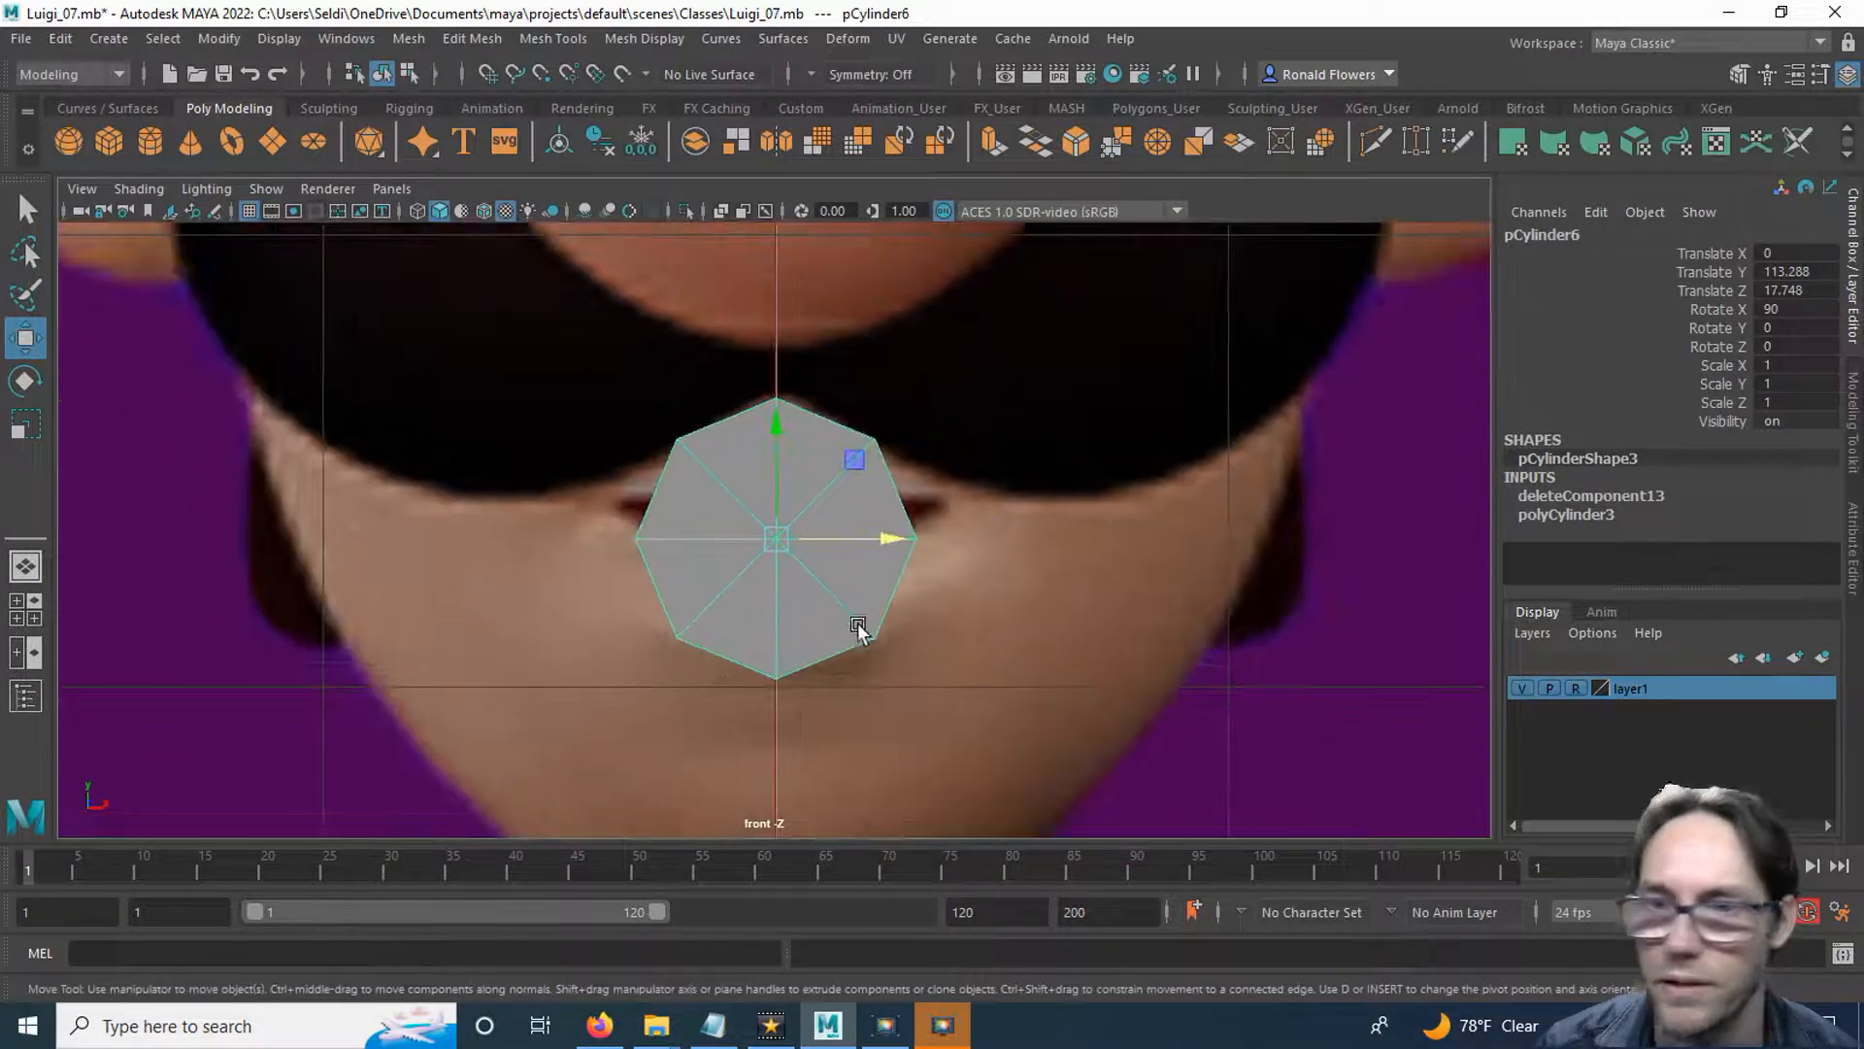
click(1856, 555)
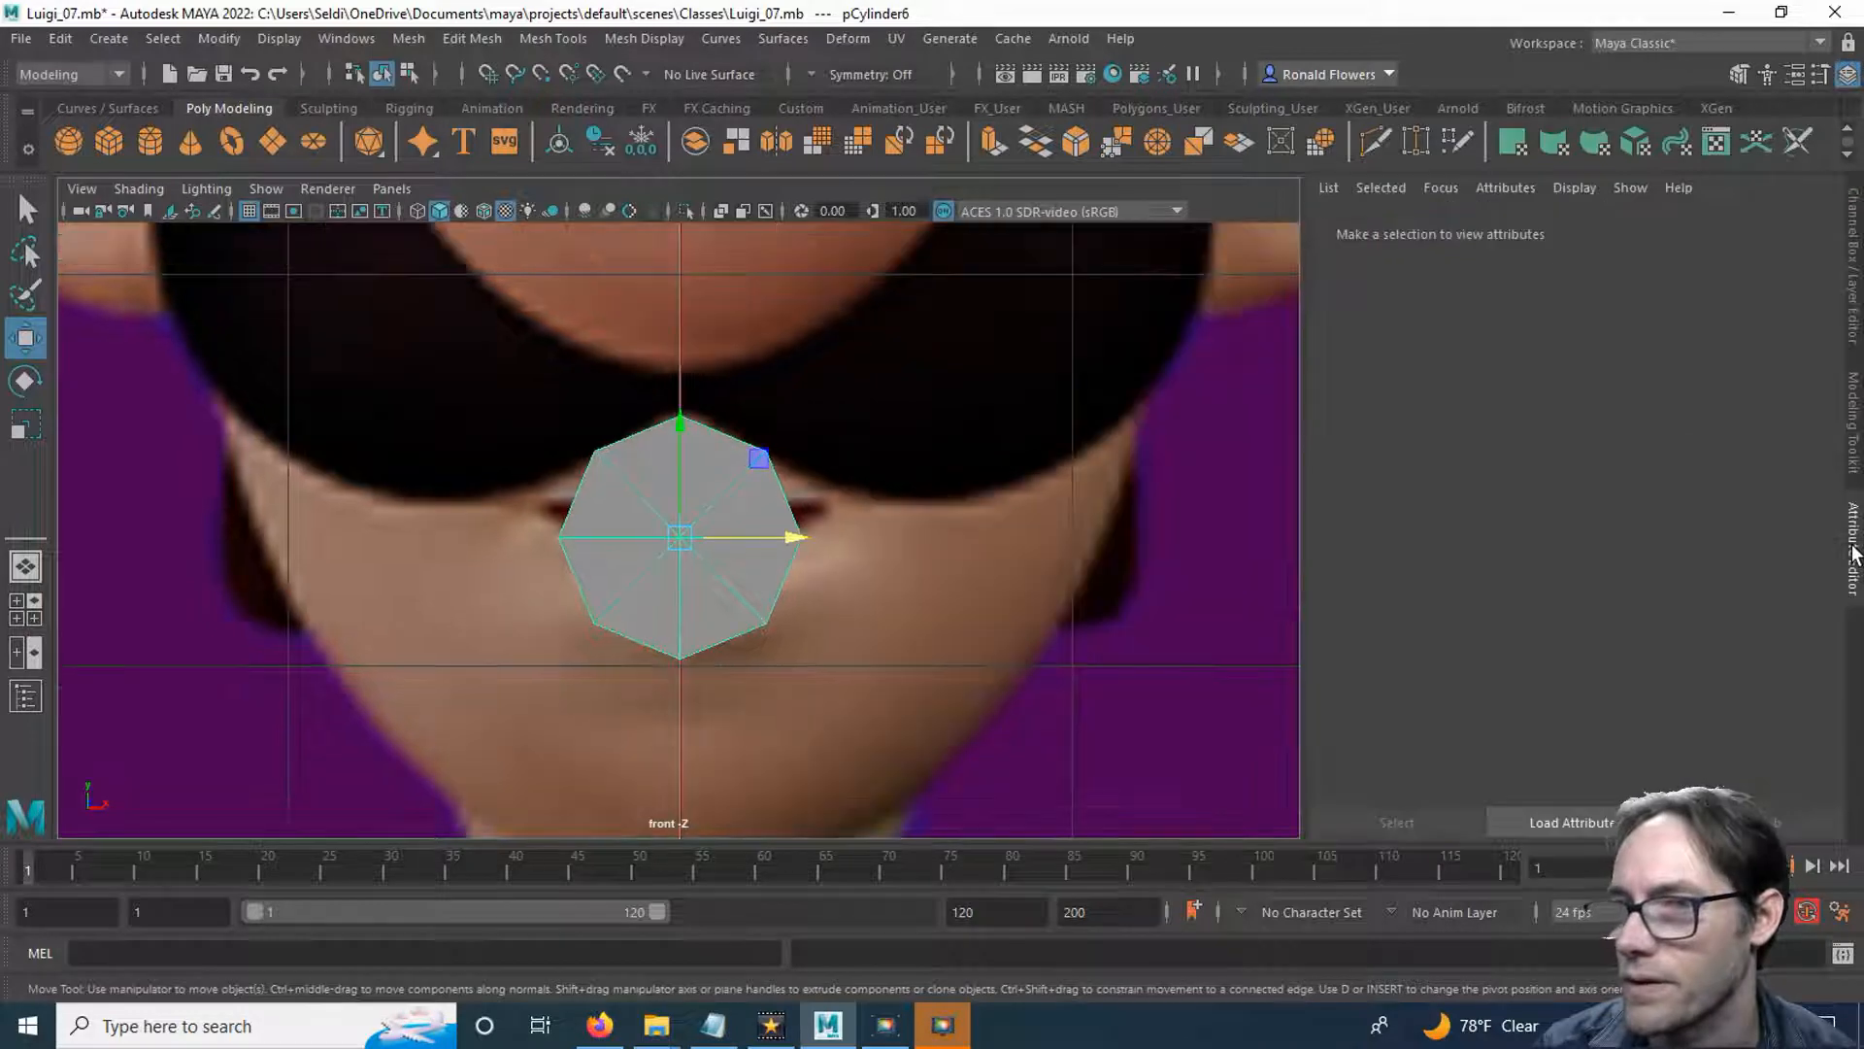
click(1826, 230)
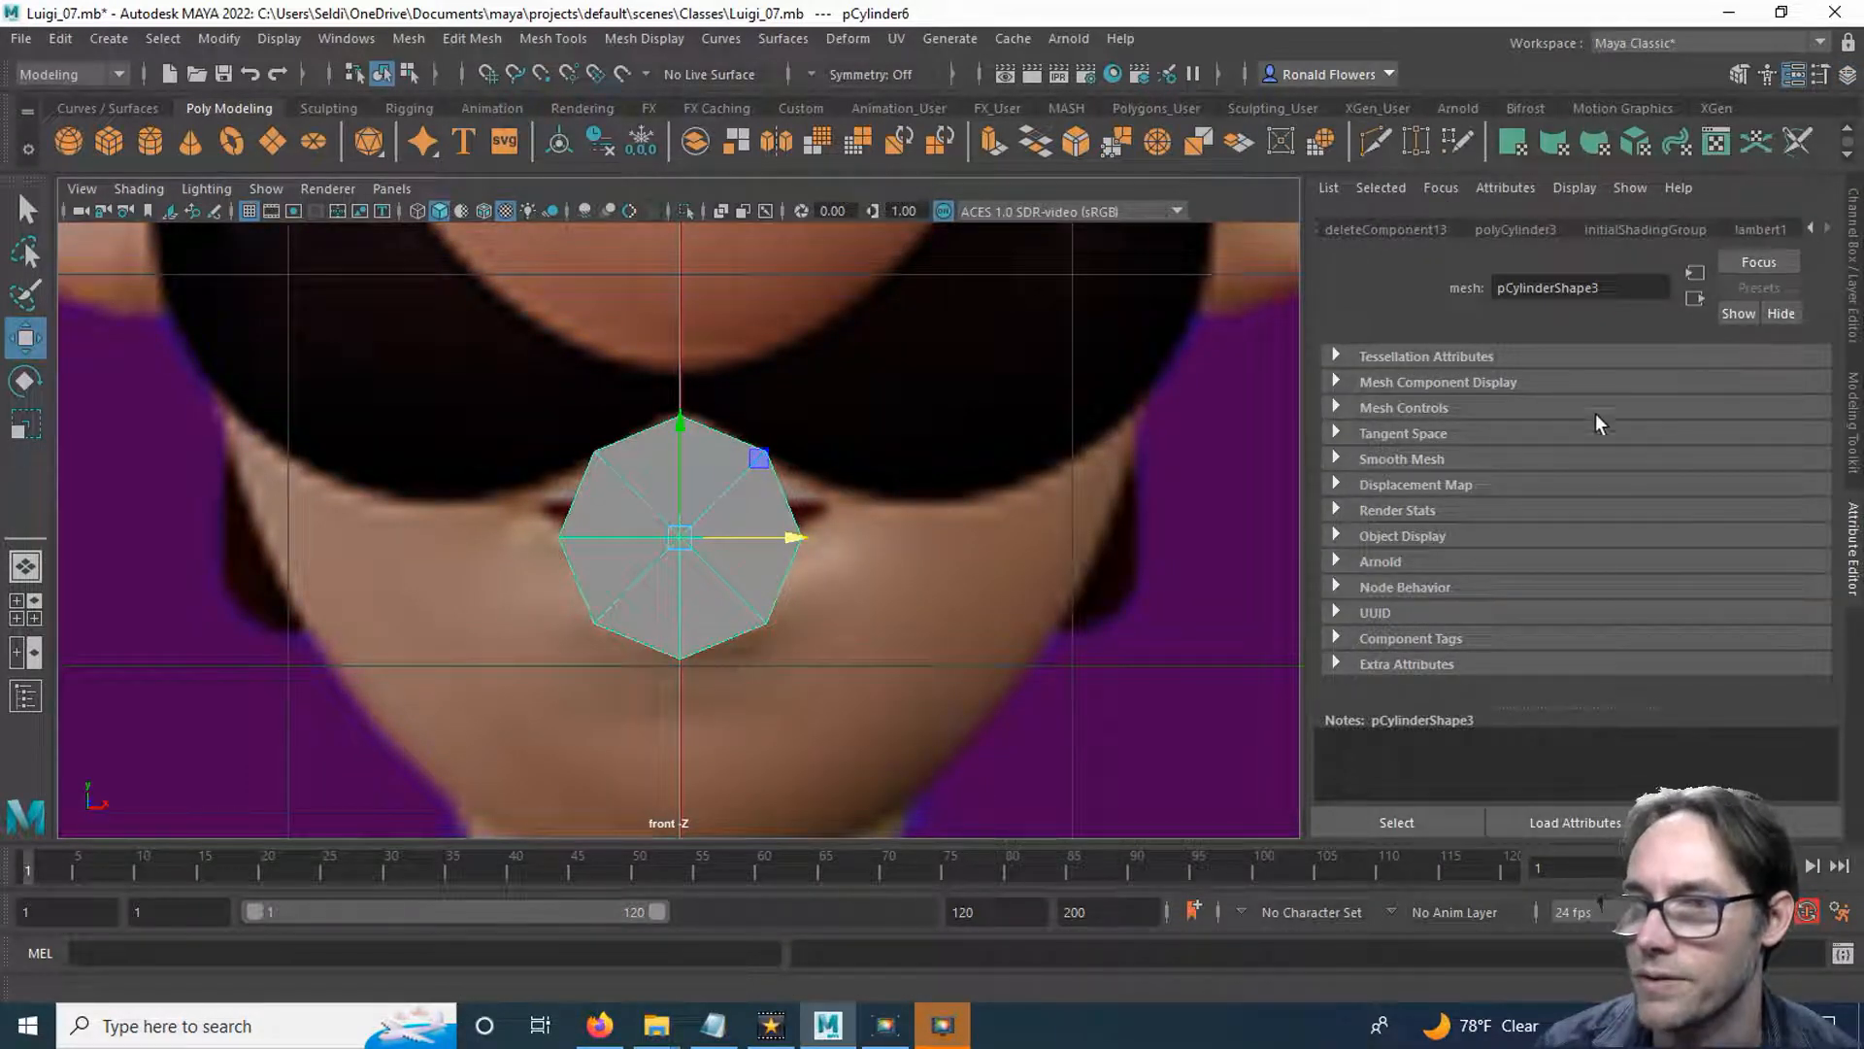
drag(1592, 515, 1706, 516)
Scale the mouth disc wider along X so it extends slightly past both corners of the lips.
scroll(841, 598, up, 2)
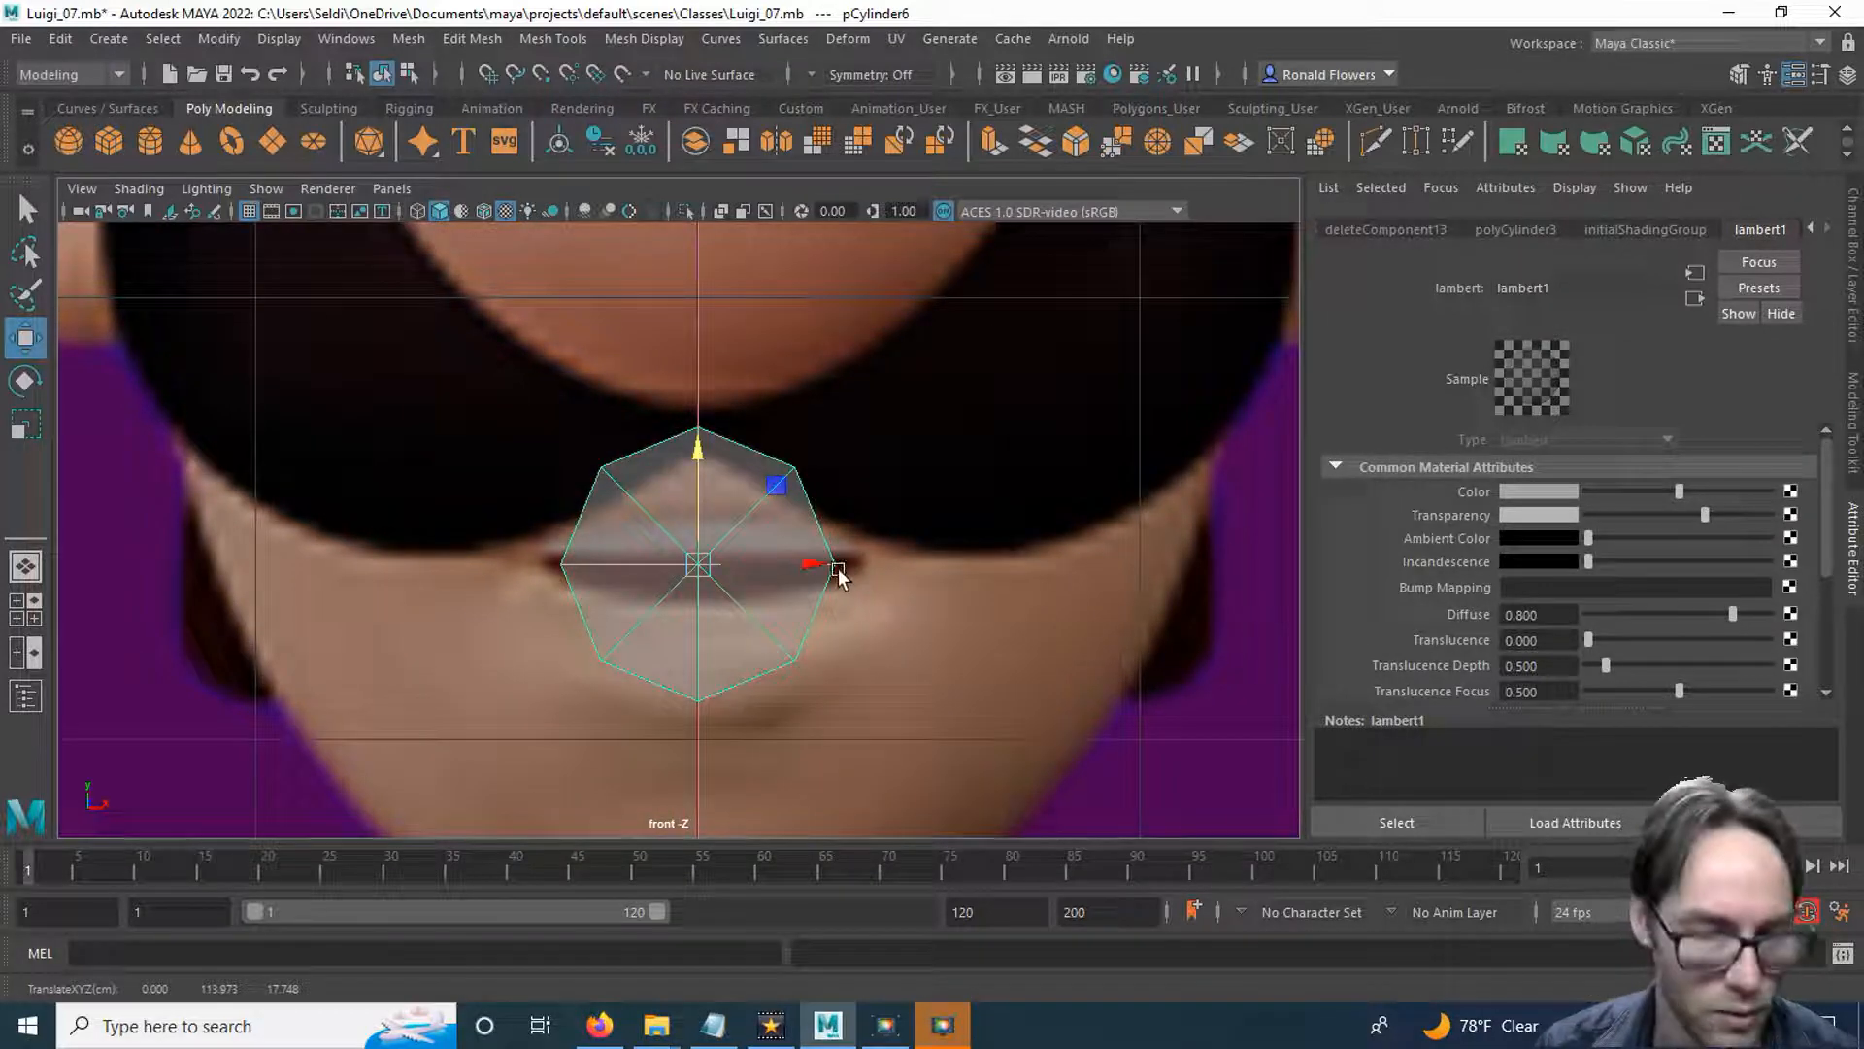
key(r)
drag(825, 599, 1160, 623)
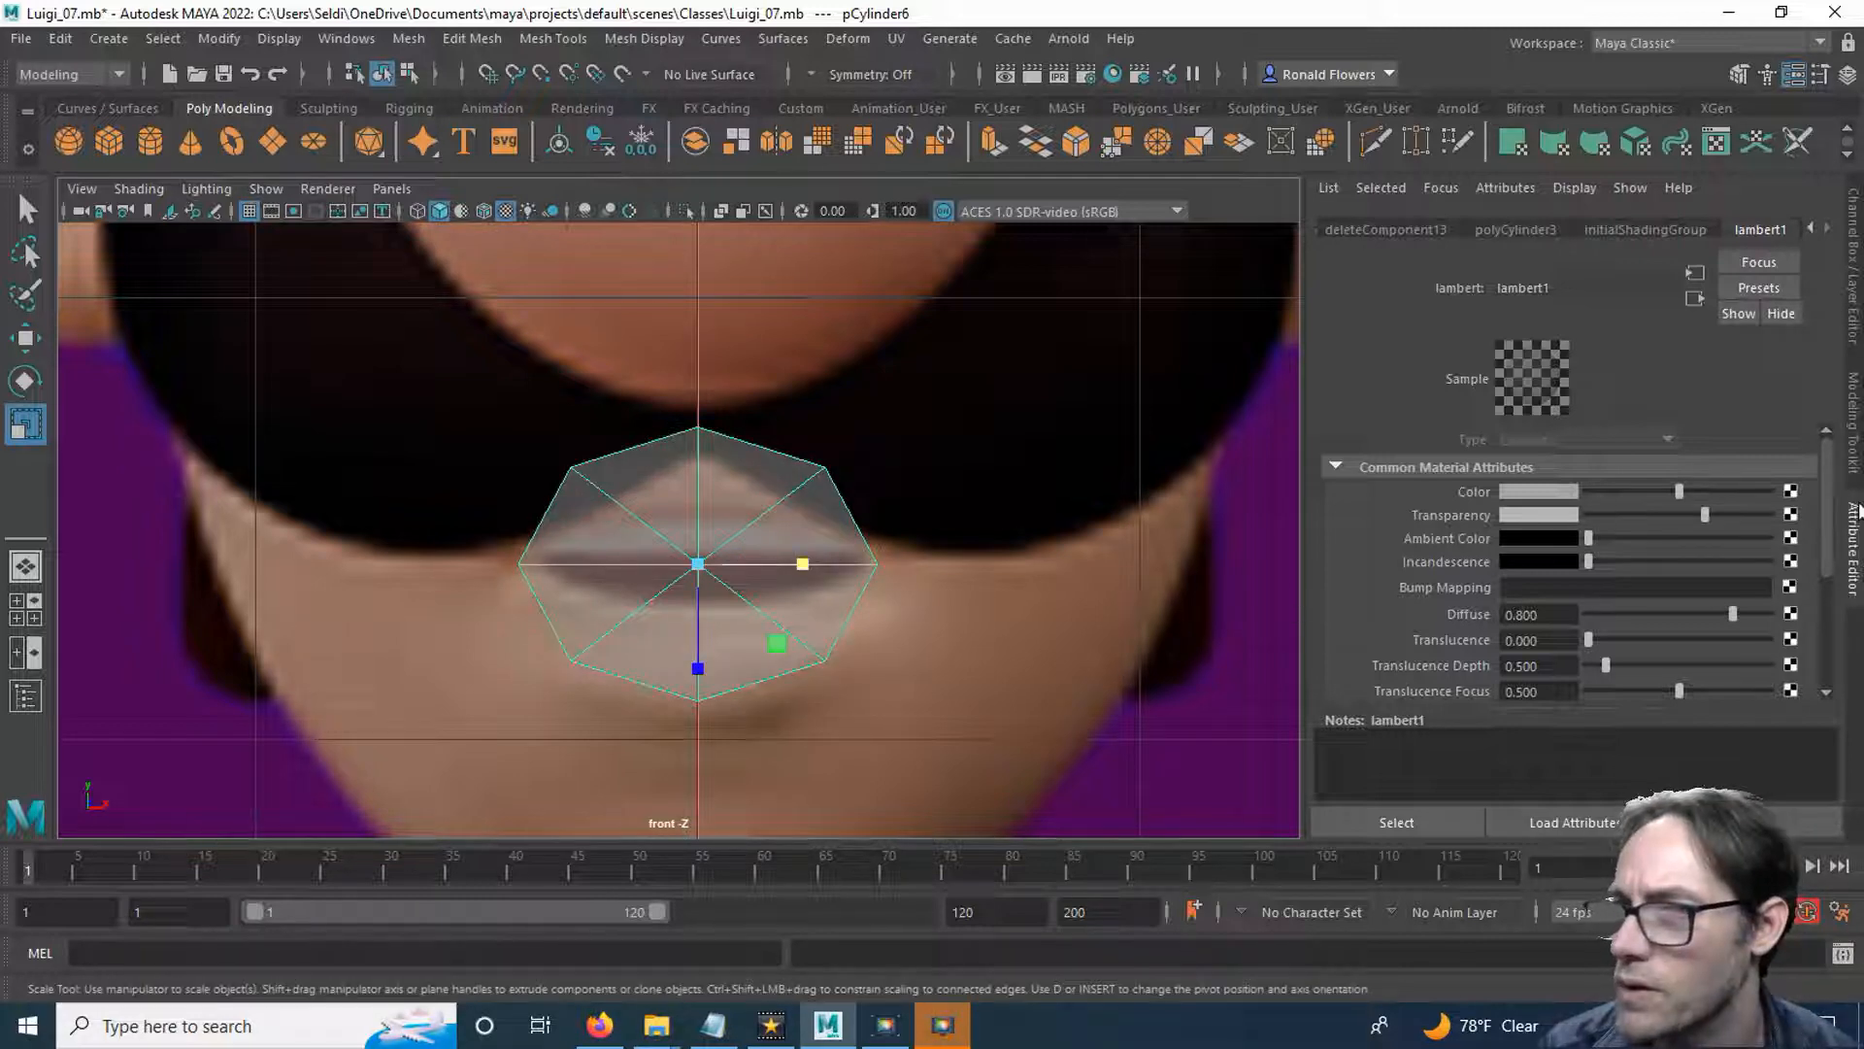
click(1855, 539)
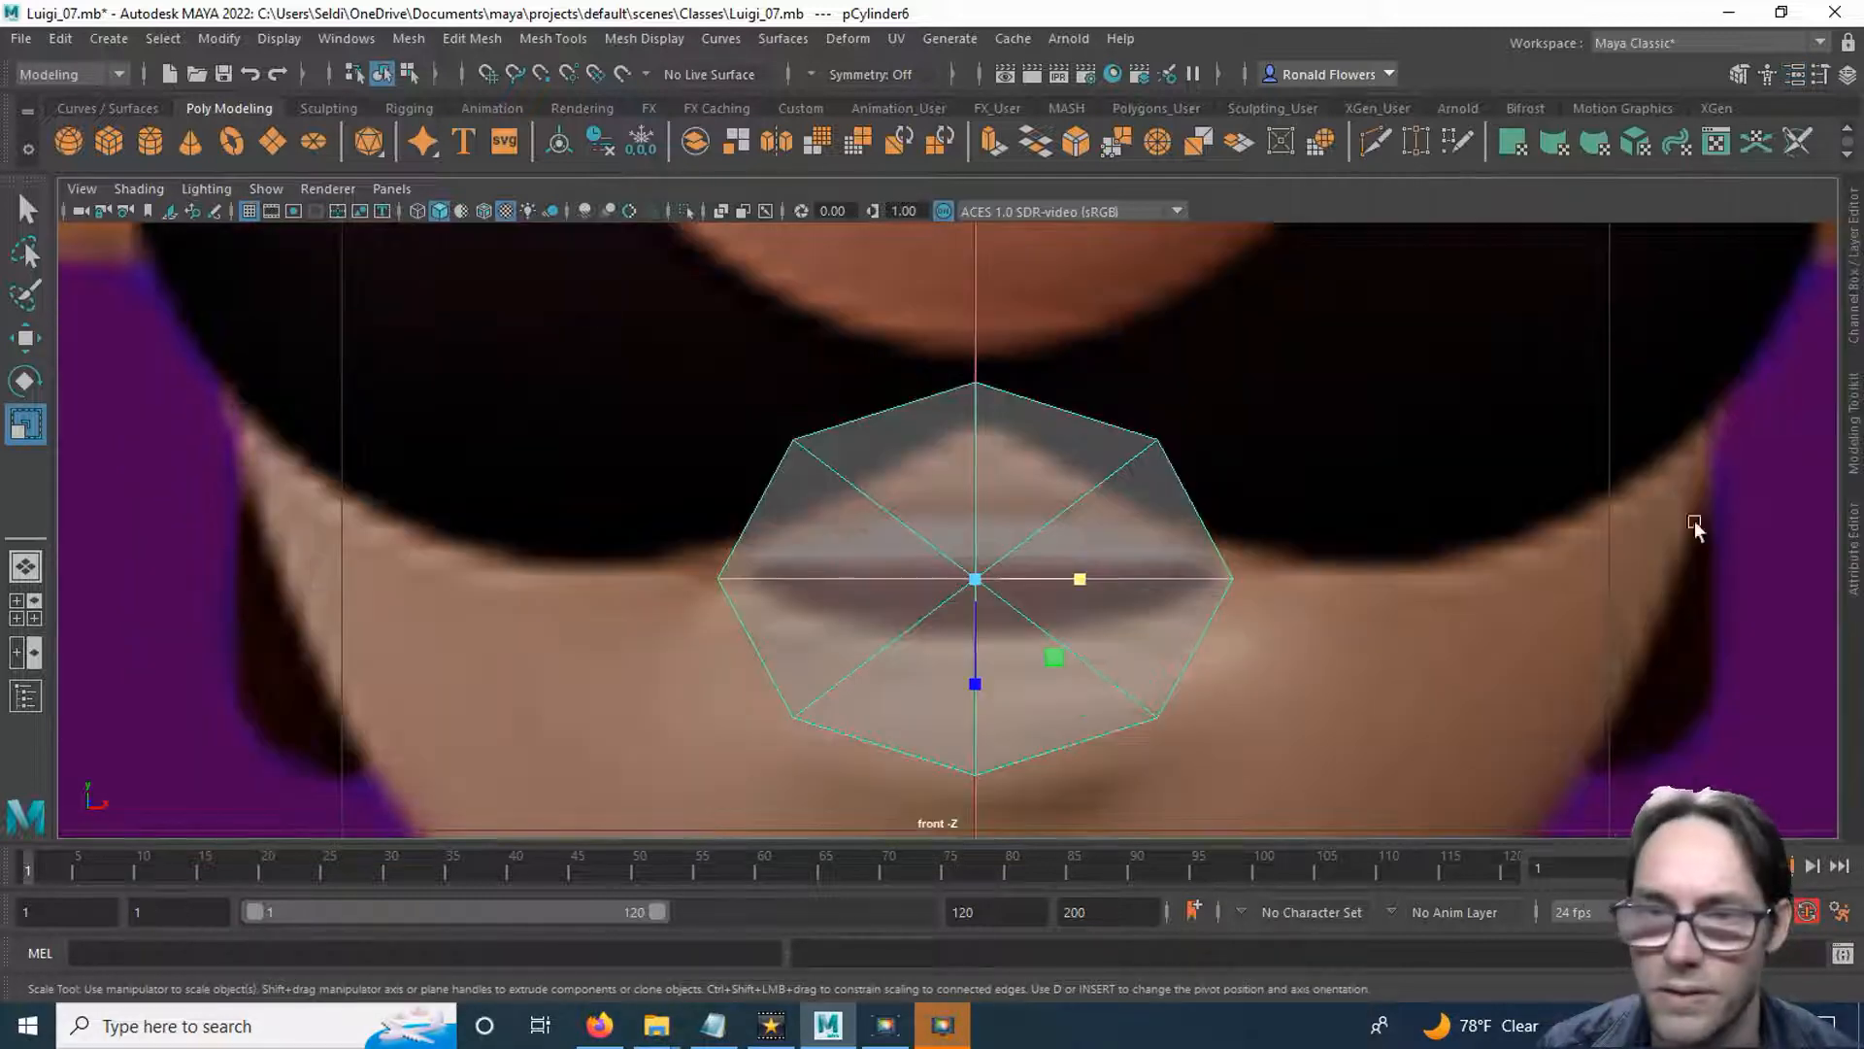
Delete the mouth disc's faces on the negative X side, keeping only the half on the positive X side.
alt+middle_drag(1466, 645, 1231, 567)
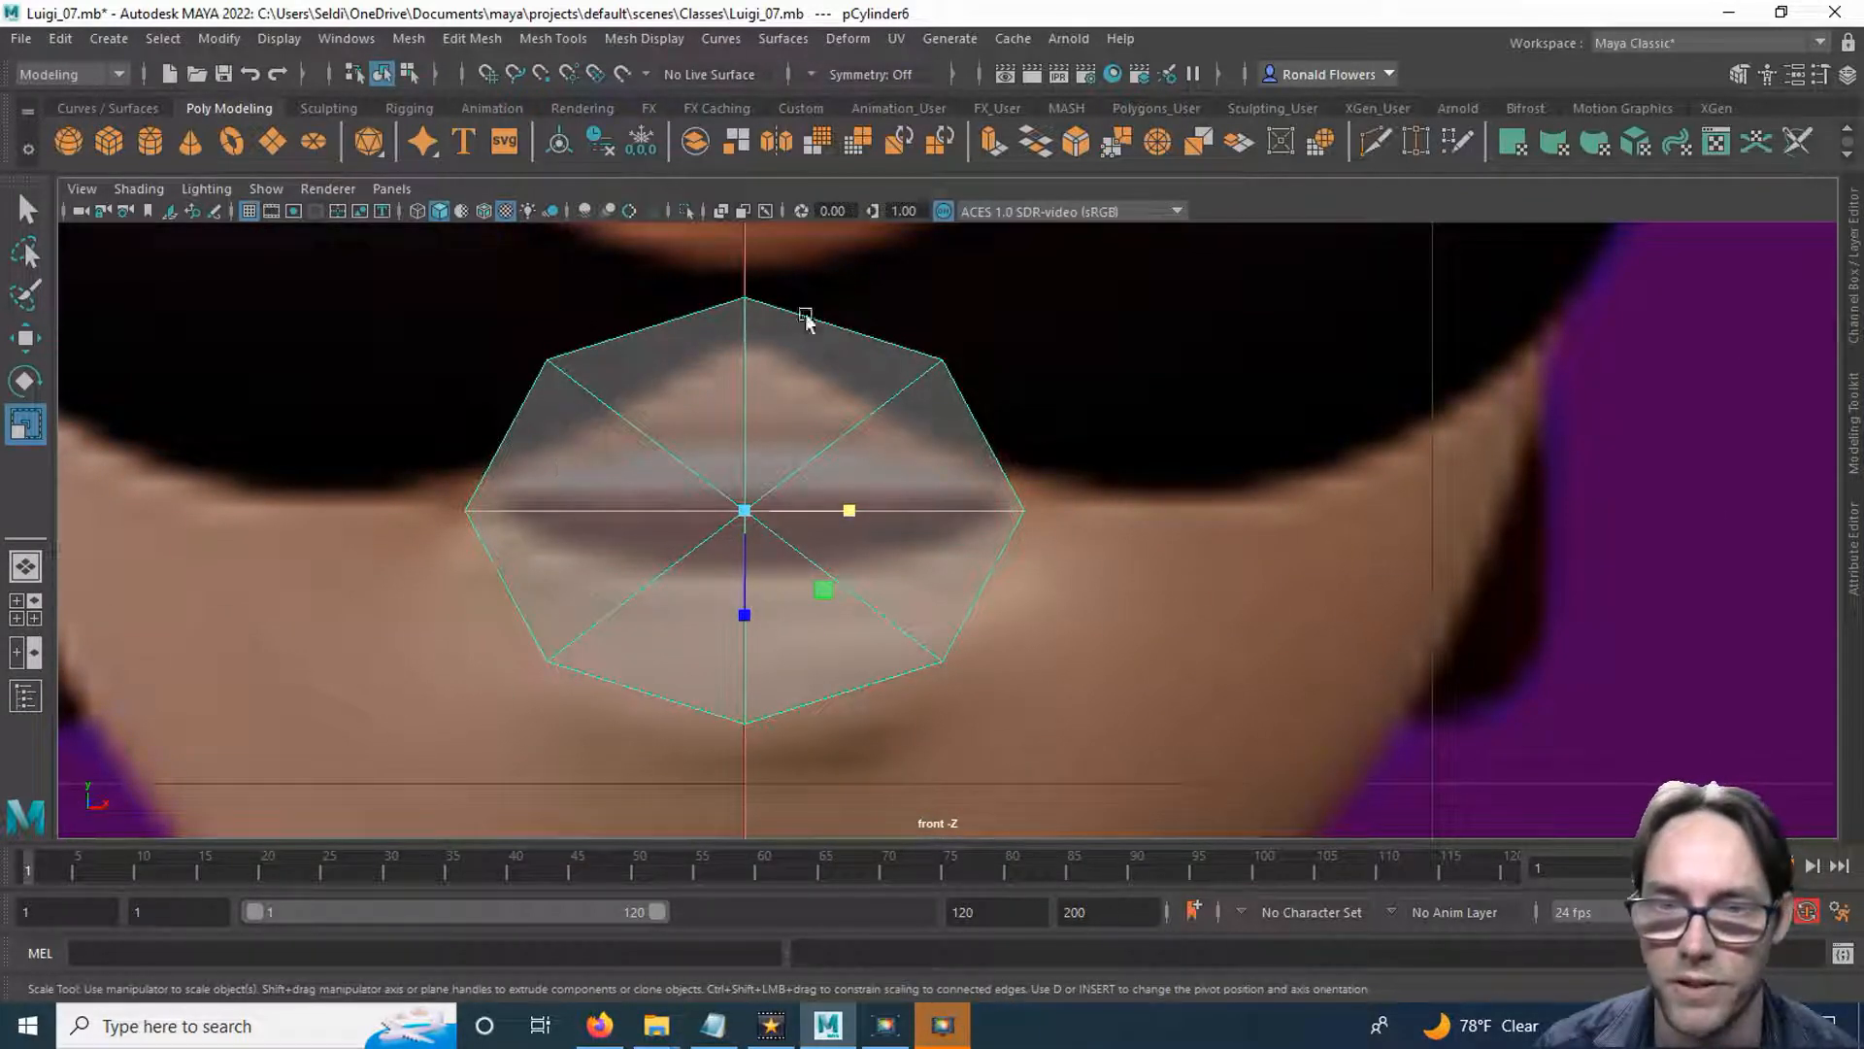
right_drag(866, 388, 865, 419)
drag(451, 287, 663, 764)
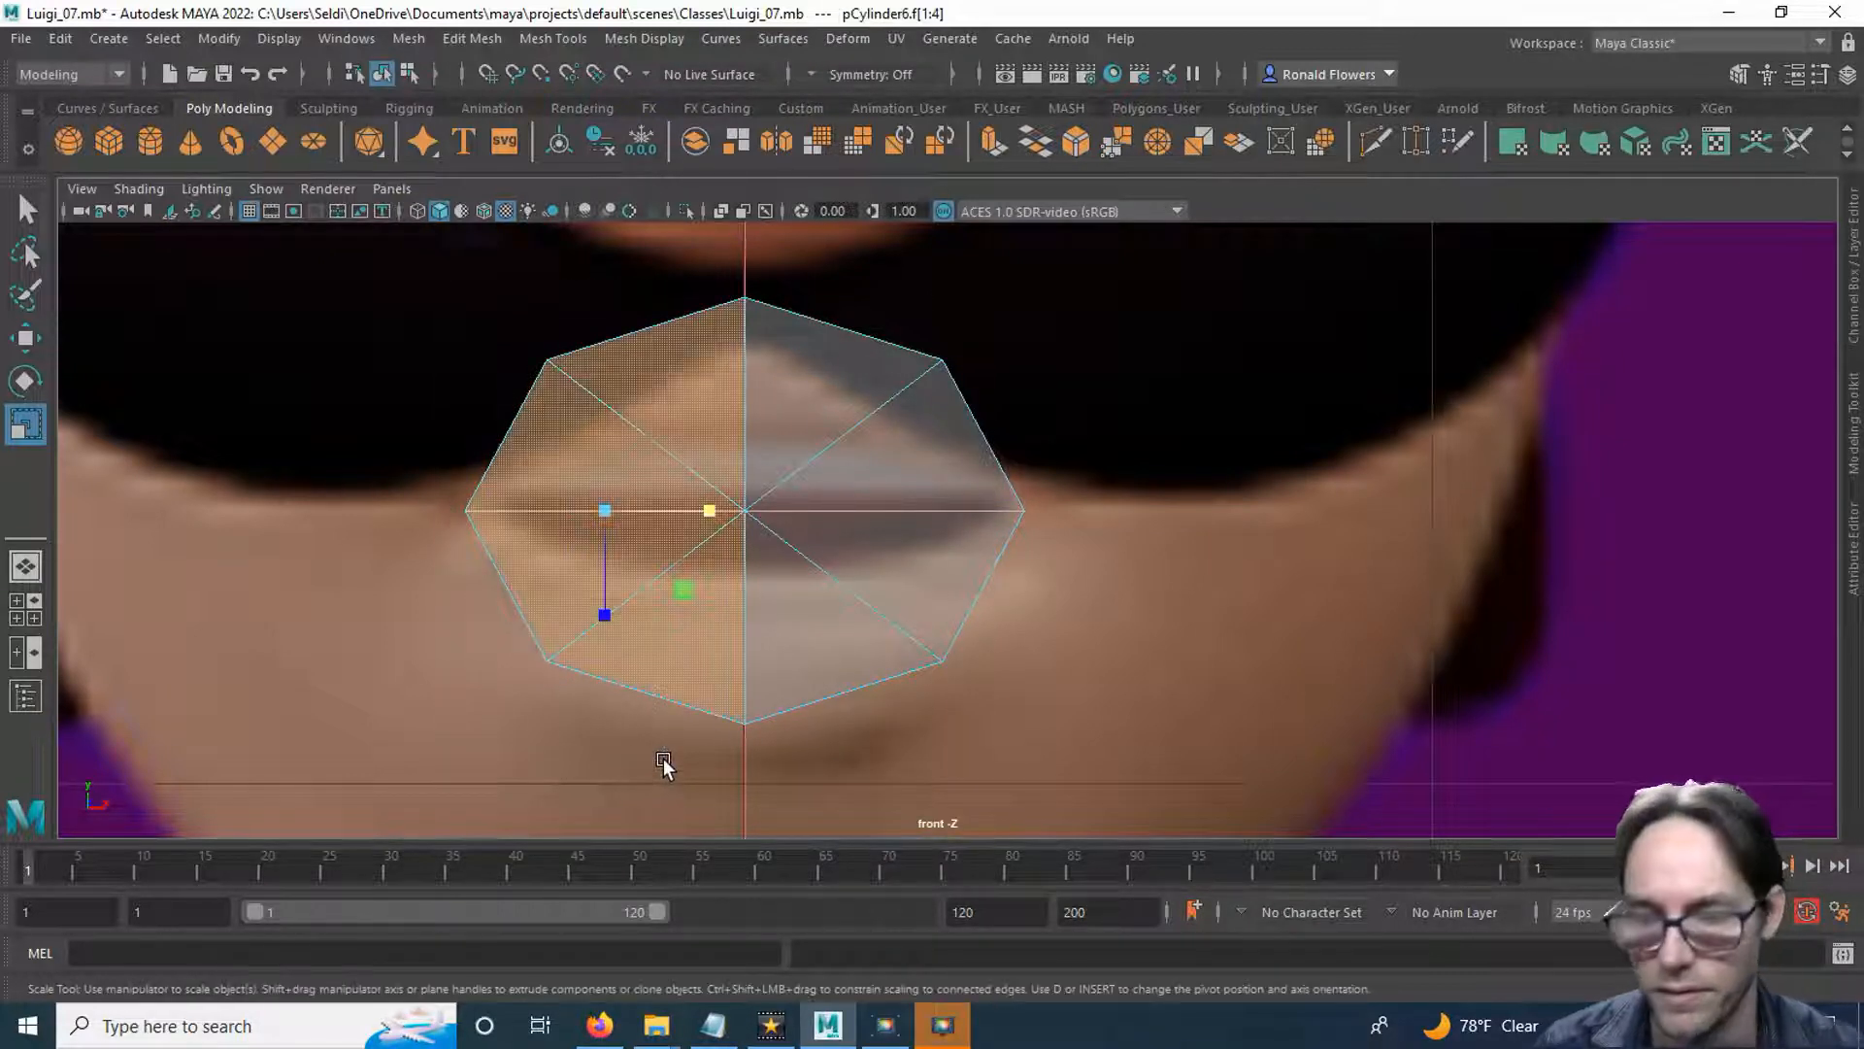
key(Delete)
Lower the half disc's upper outer vertex and top centre vertex to just above the upper lip.
right_drag(1021, 384, 951, 375)
drag(915, 325, 963, 387)
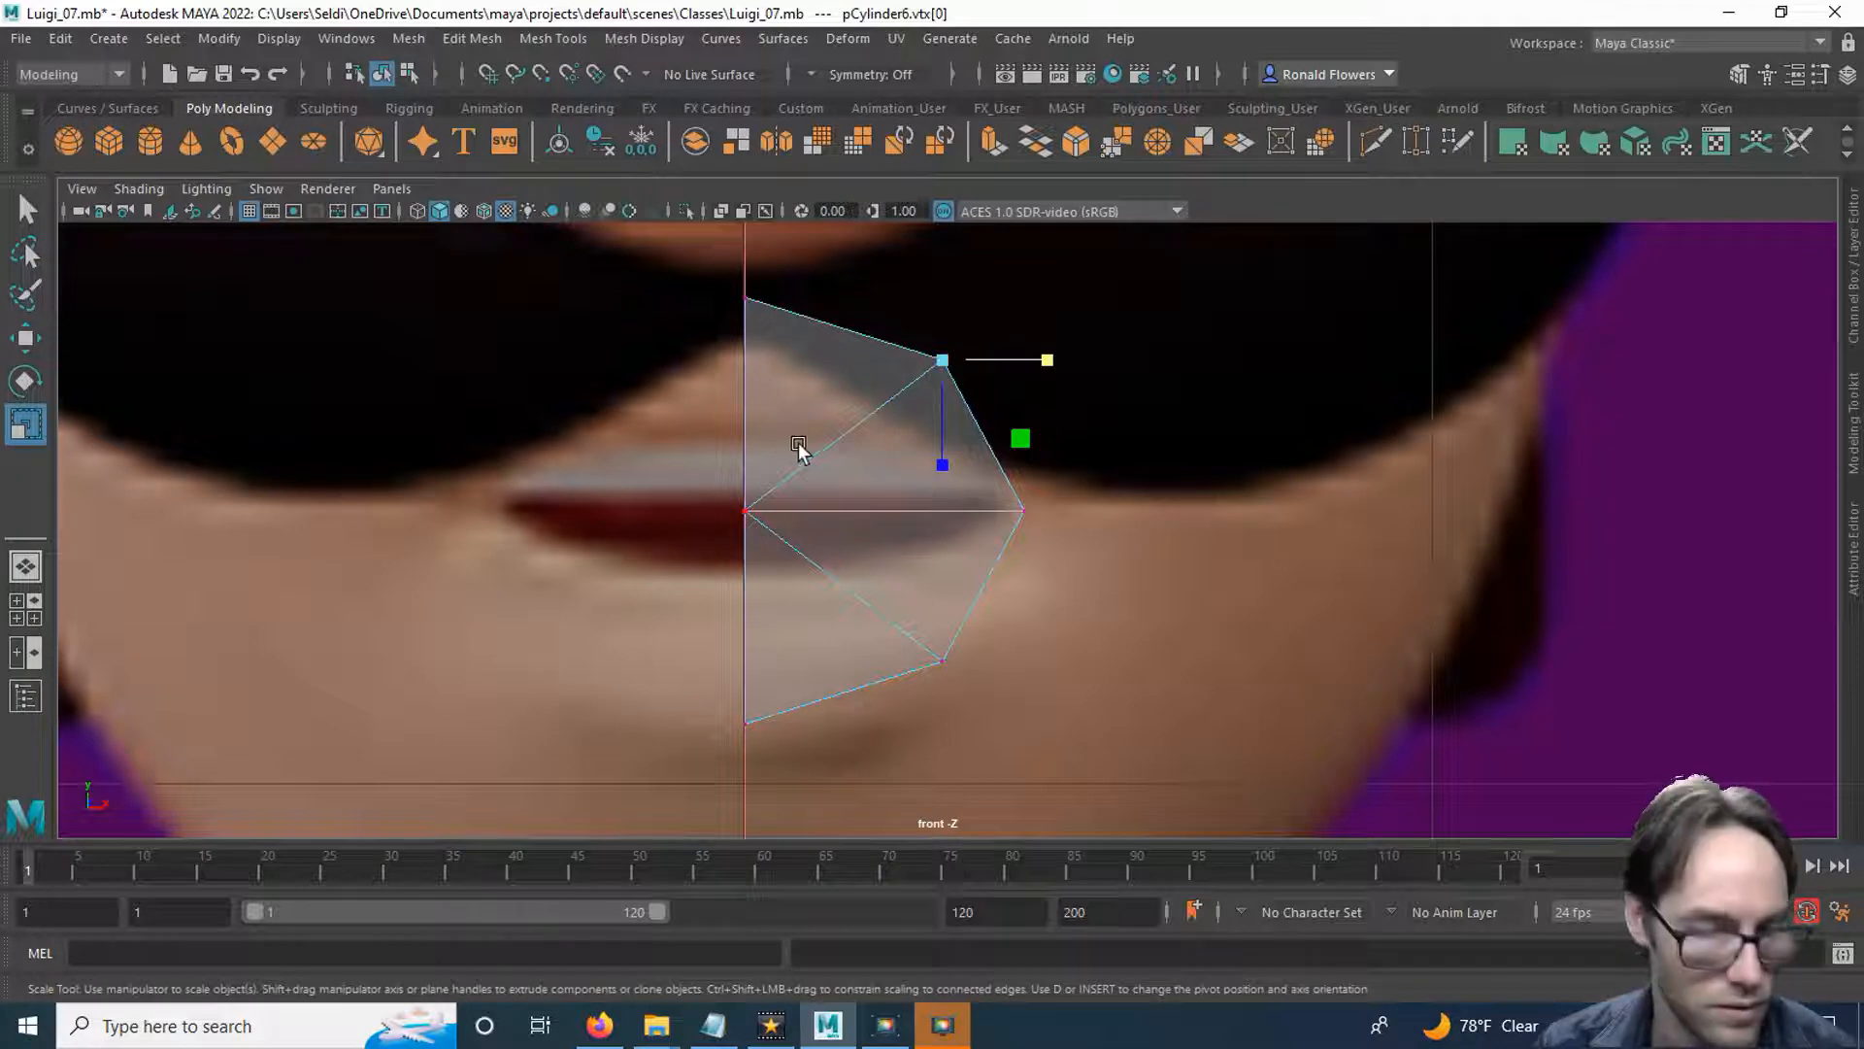
key(w)
drag(942, 287, 946, 357)
drag(709, 285, 835, 362)
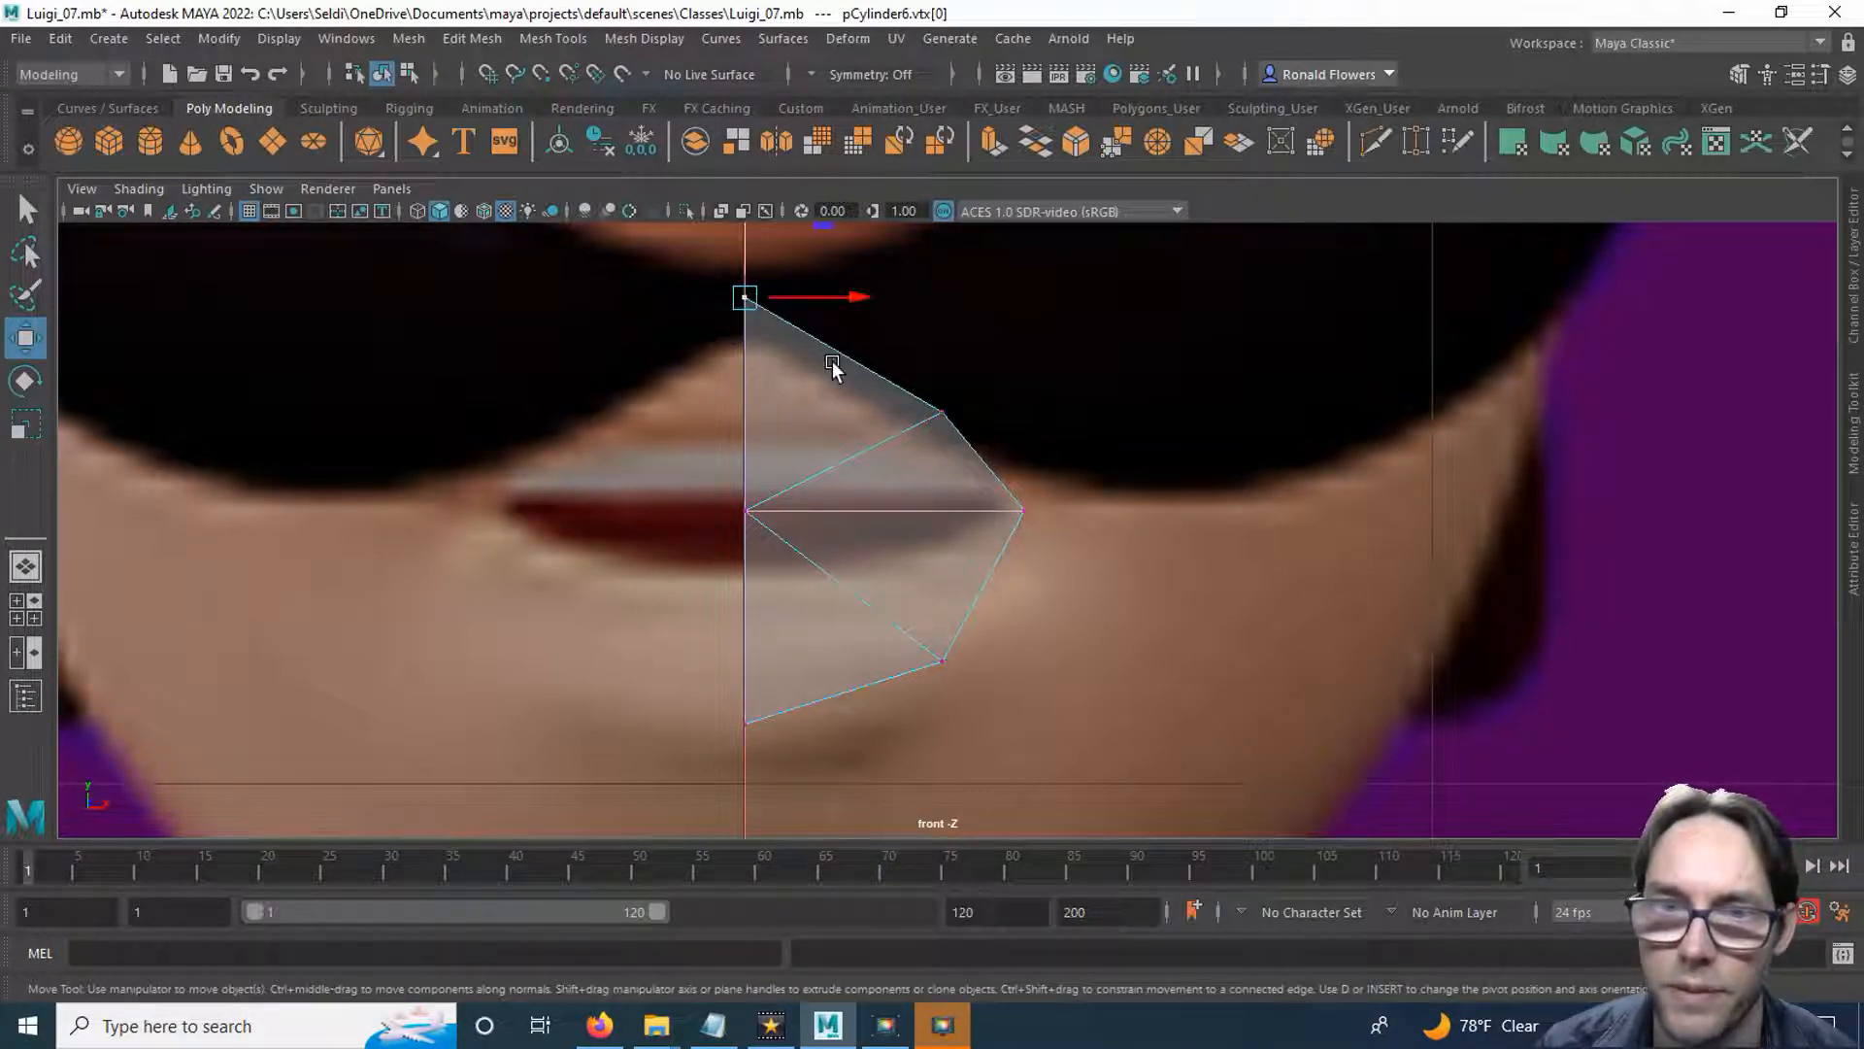
drag(741, 264, 748, 389)
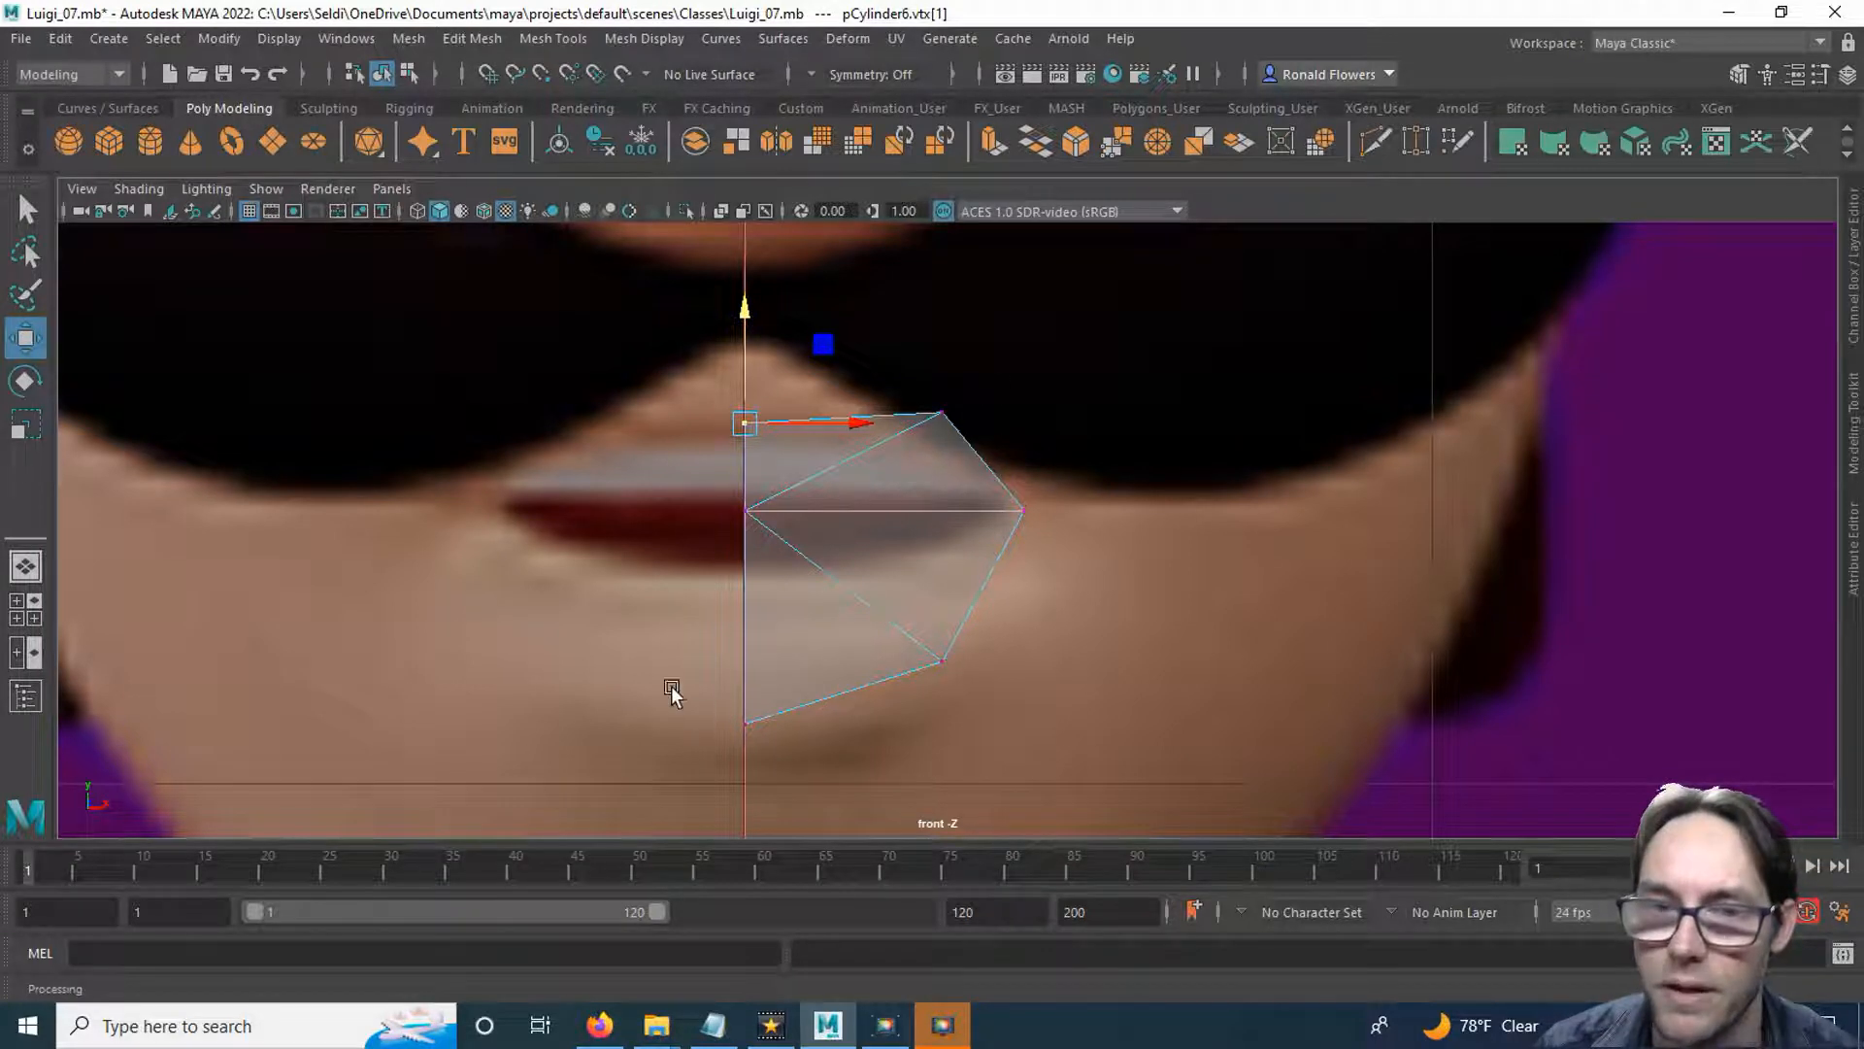
Move the bottom centre vertex down below the lower lip and the lower outer vertex to about X 3.0, Y 111.3.
drag(752, 707, 825, 772)
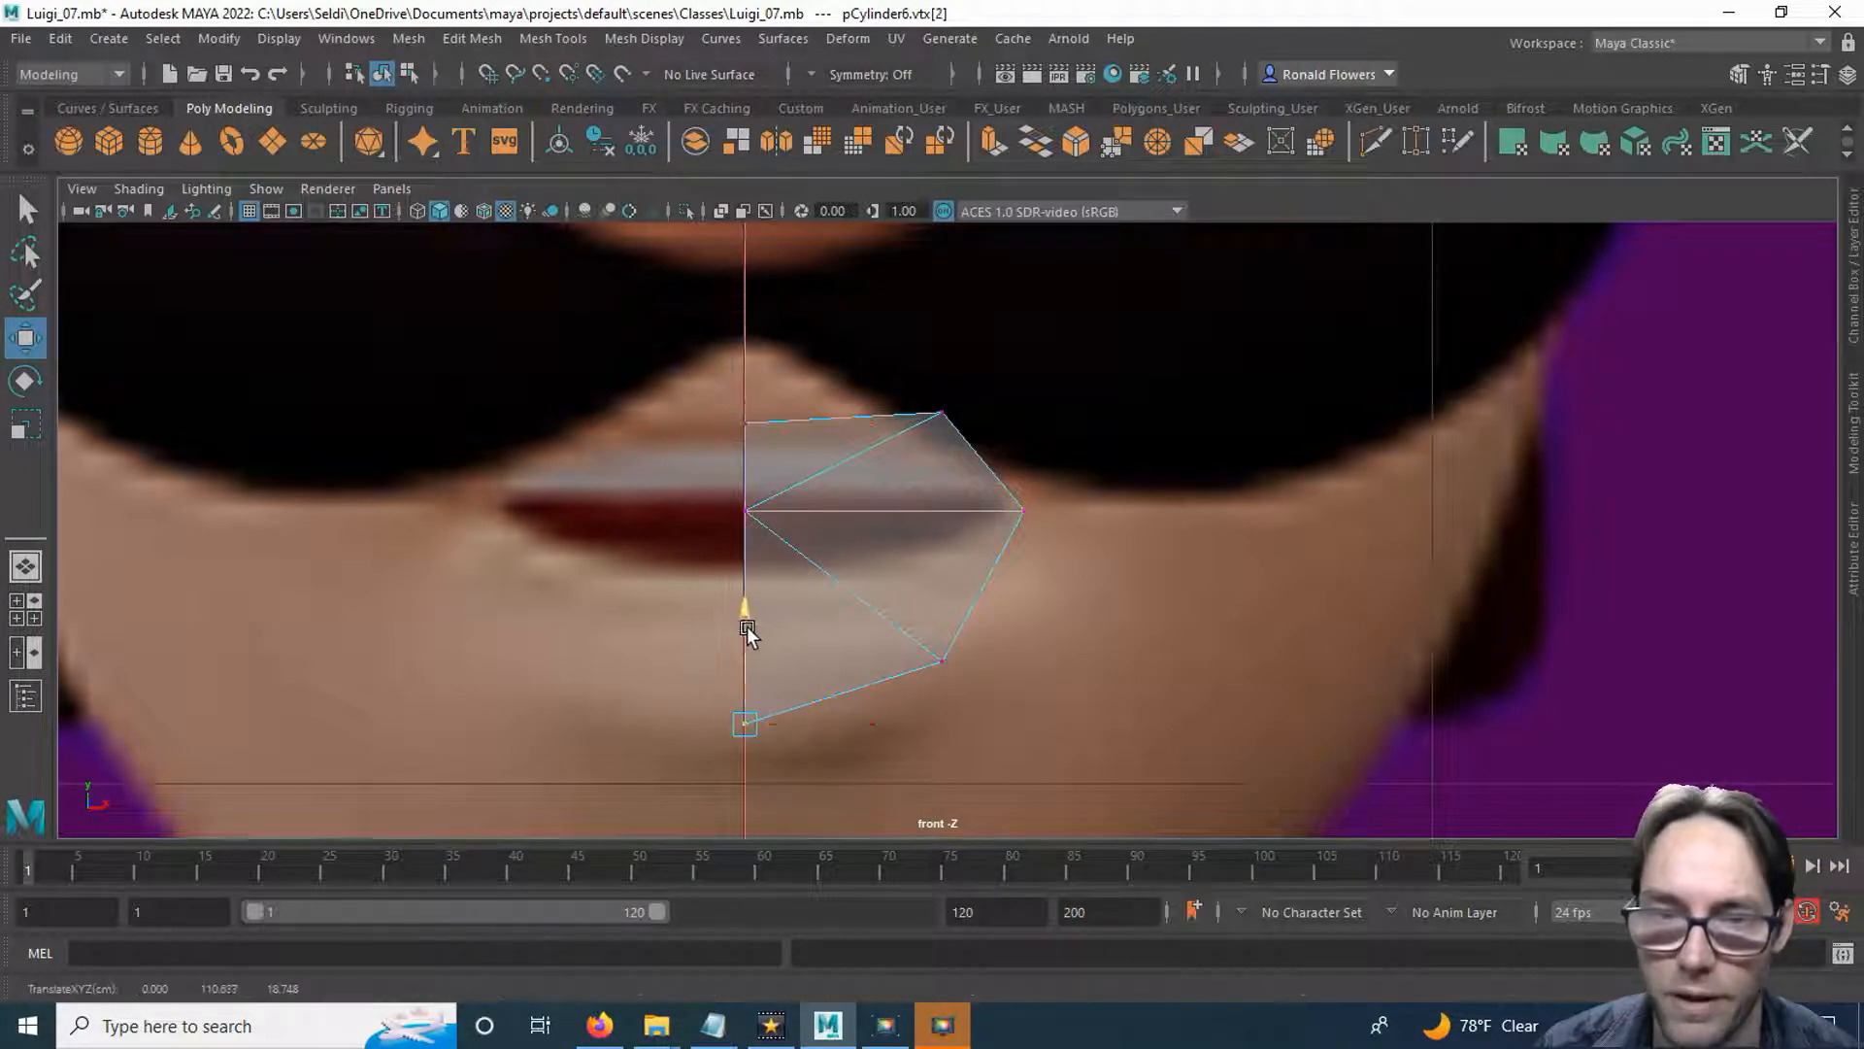
drag(748, 625, 744, 649)
click(942, 661)
drag(942, 660, 955, 679)
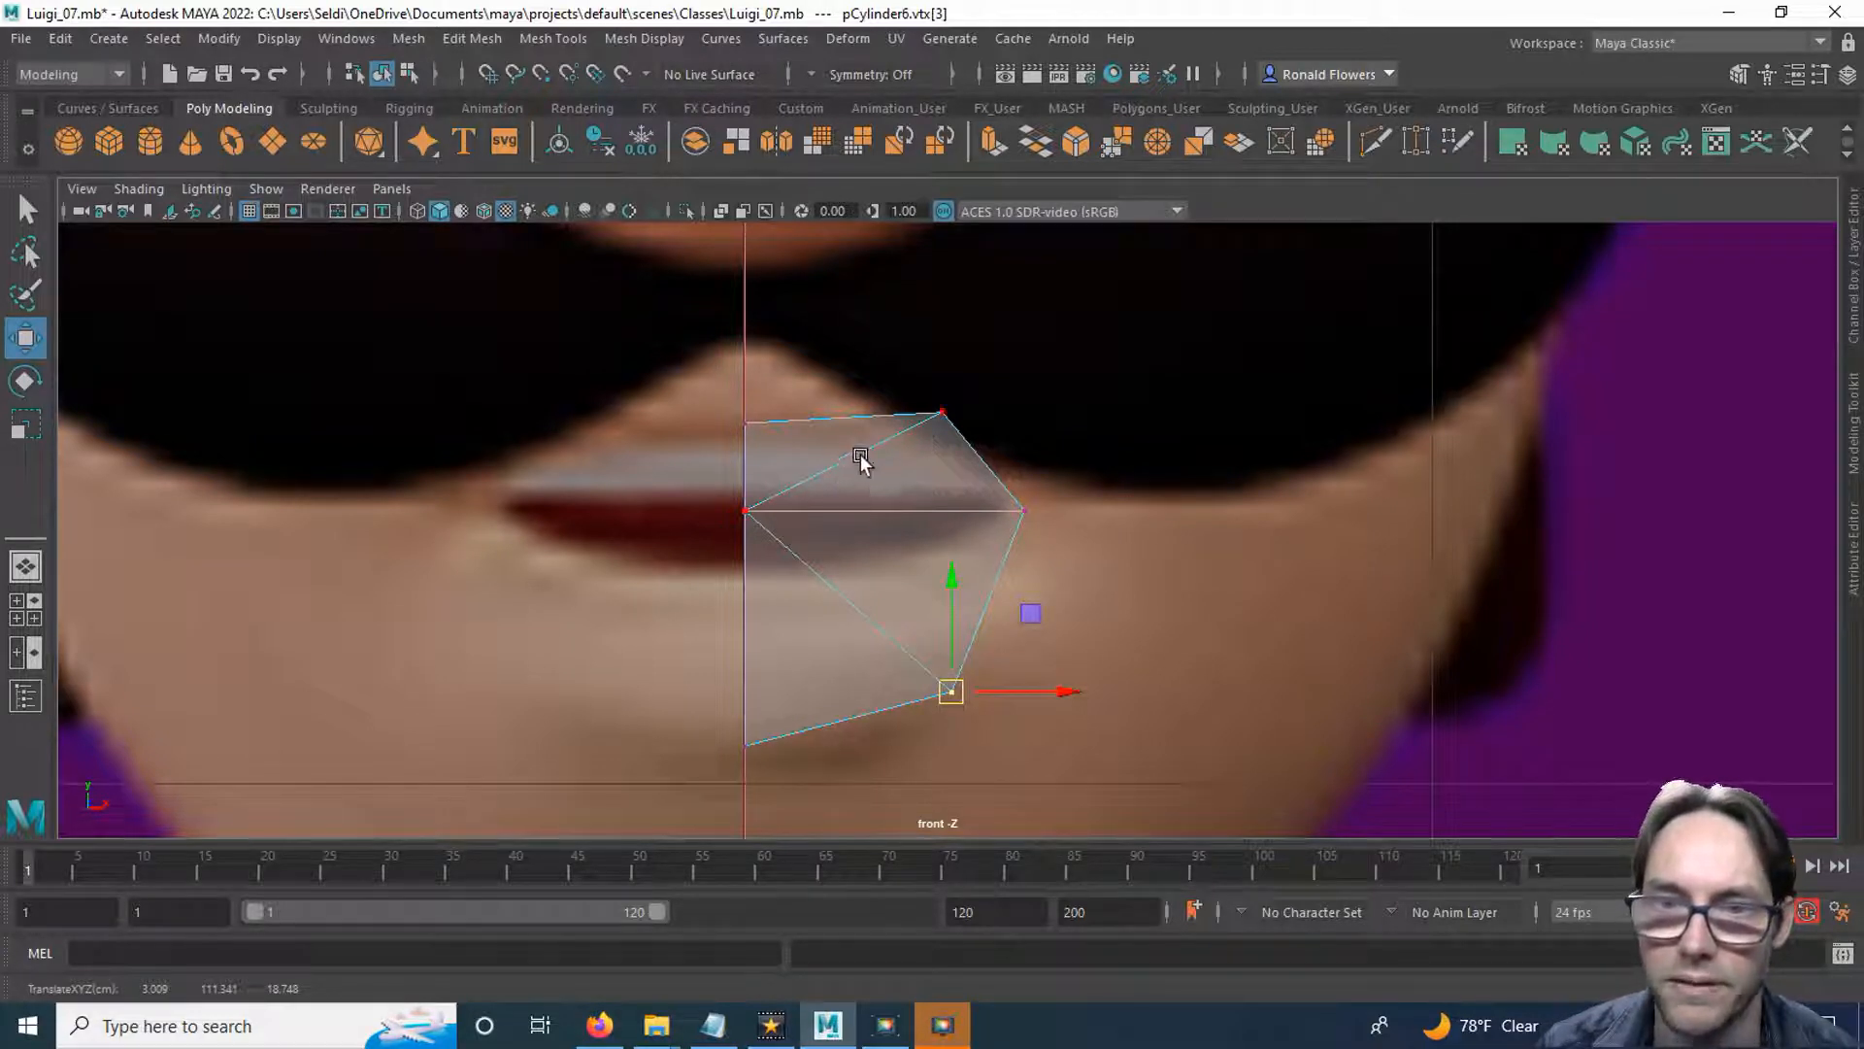
Delete the two diagonal edges of the half disc, keeping the horizontal edge through the middle.
right_drag(913, 553, 888, 340)
click(876, 598)
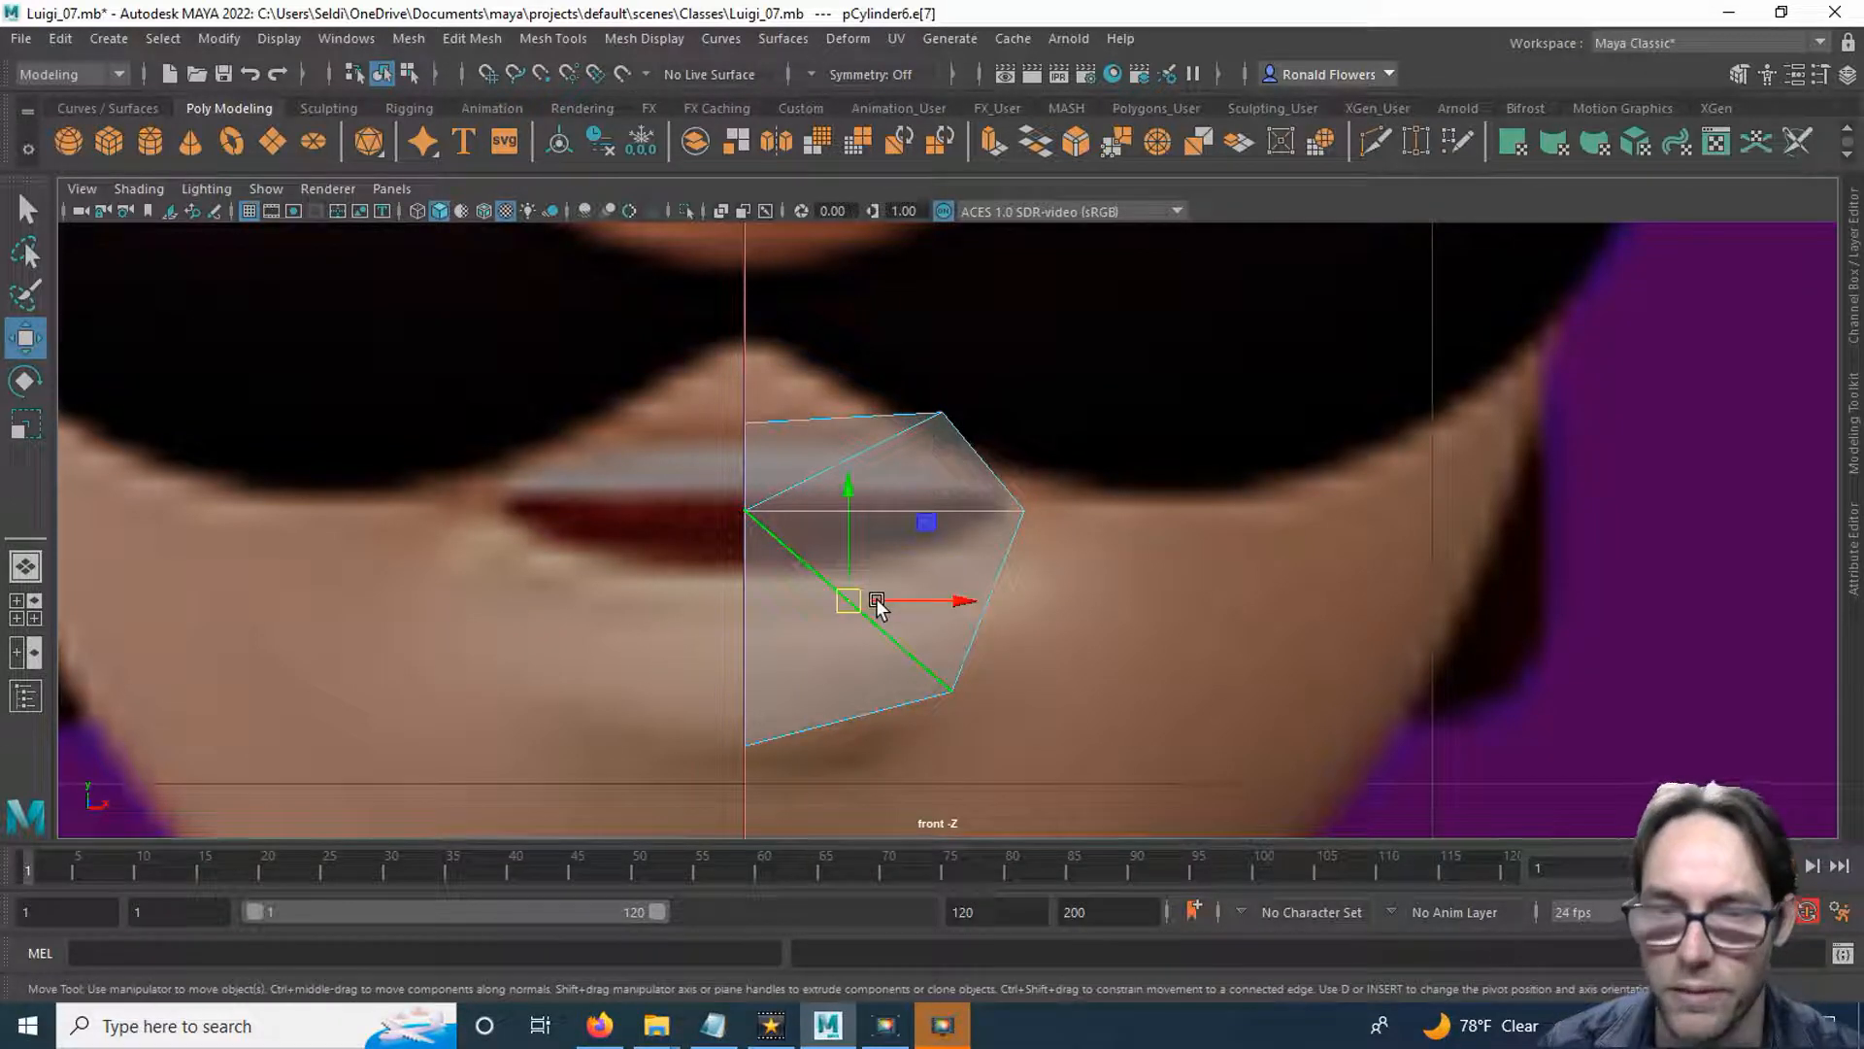
key(Delete)
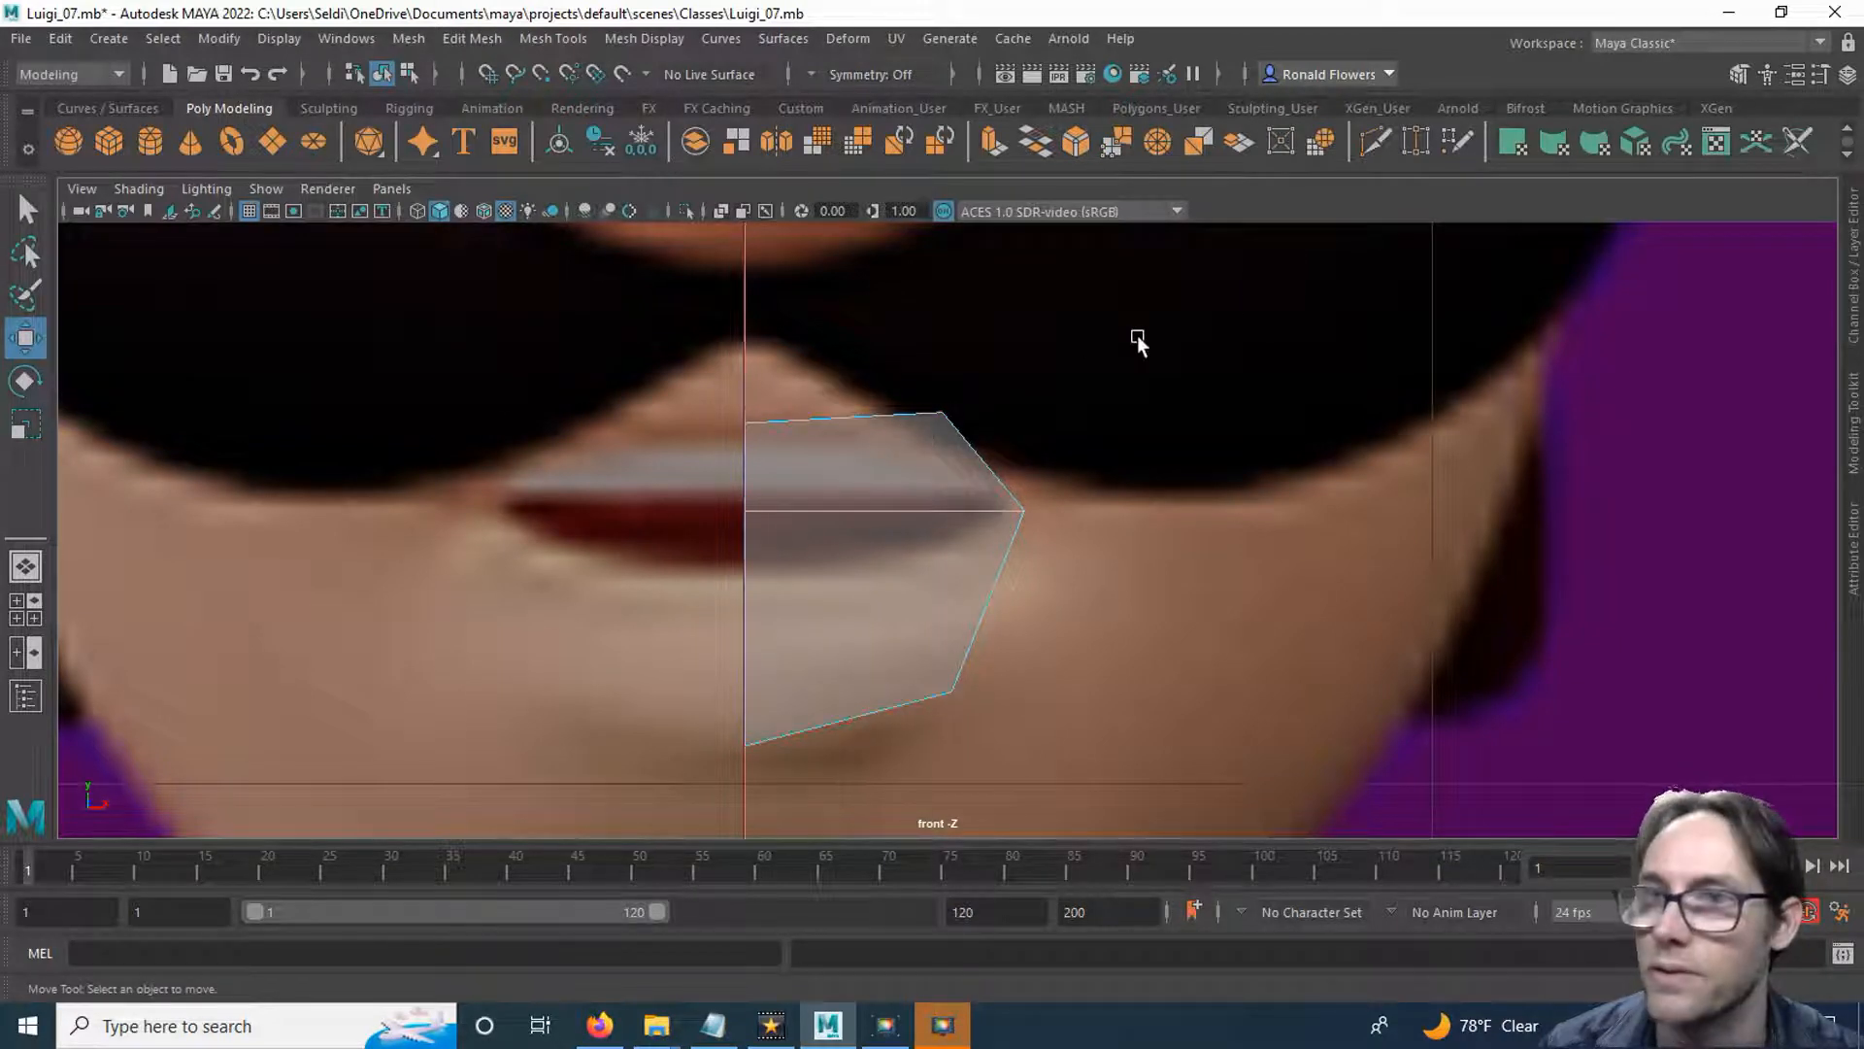
Multi-Cut a vertical edge through the half mouth, from the middle of its upper border to the middle of its lower border.
click(1373, 142)
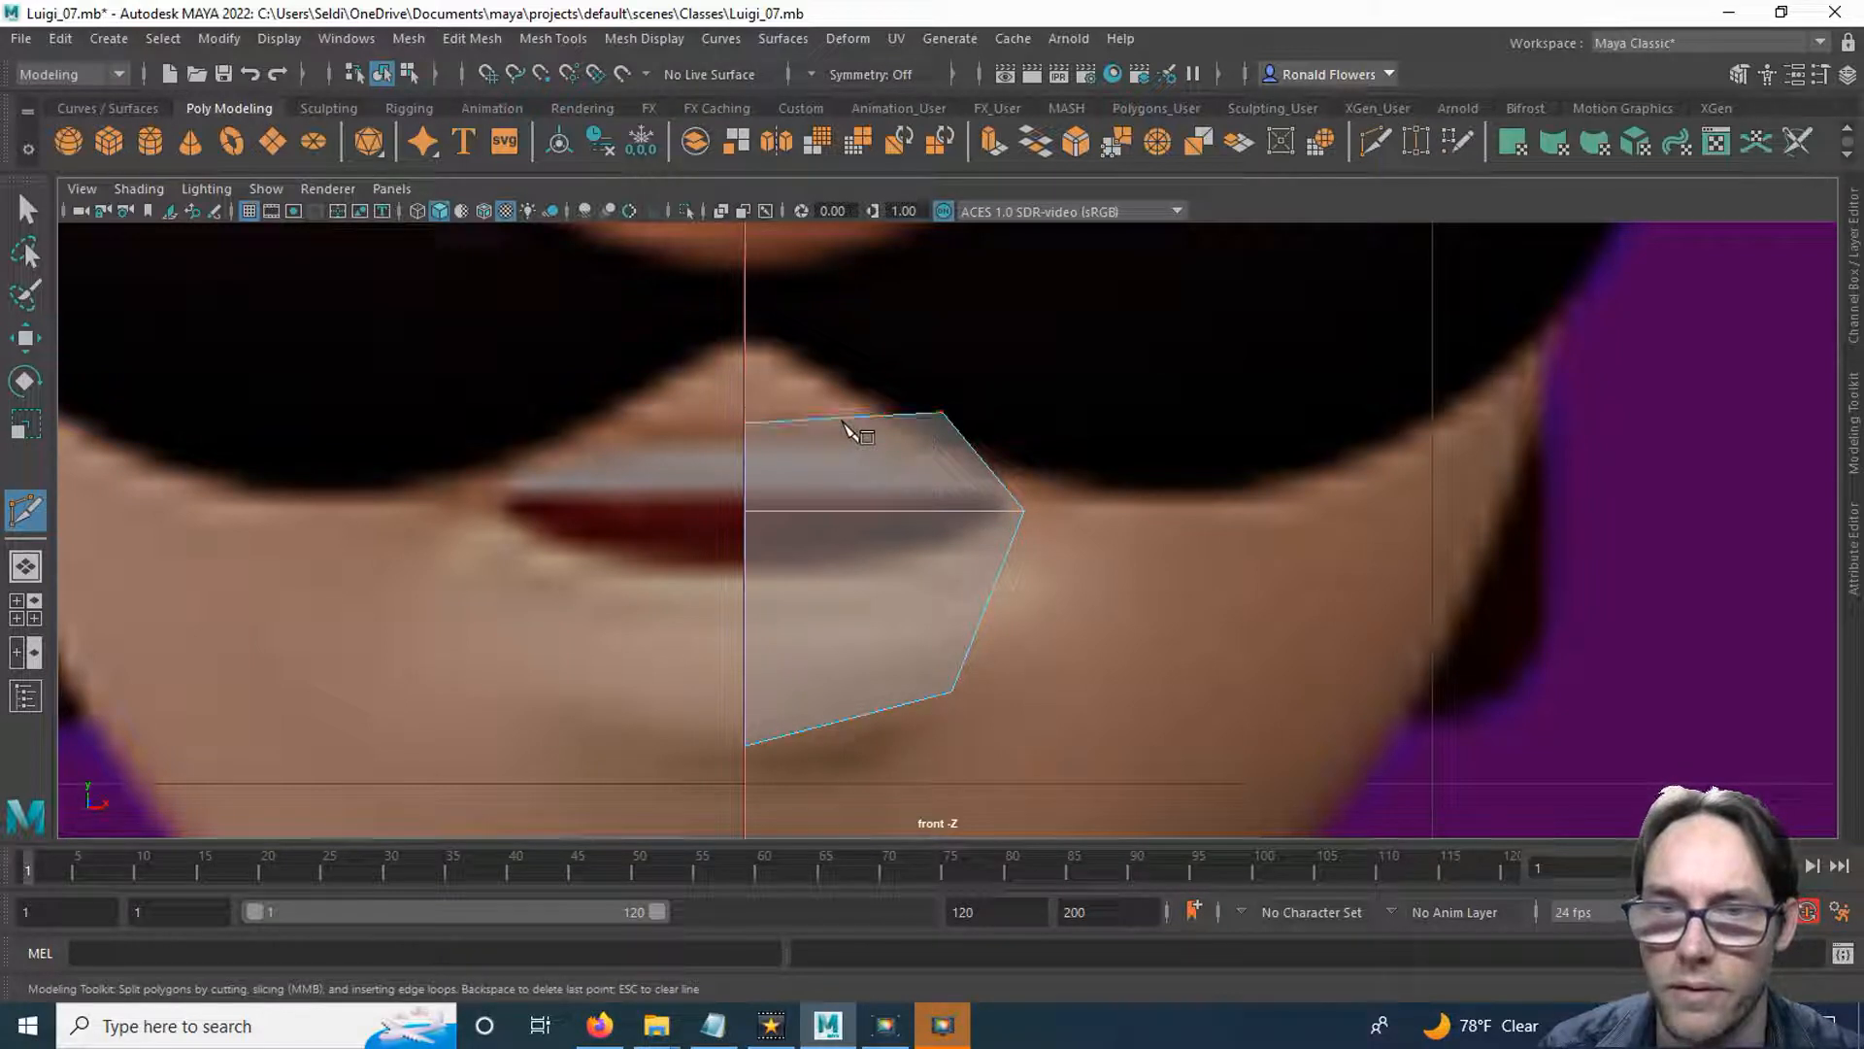
click(844, 419)
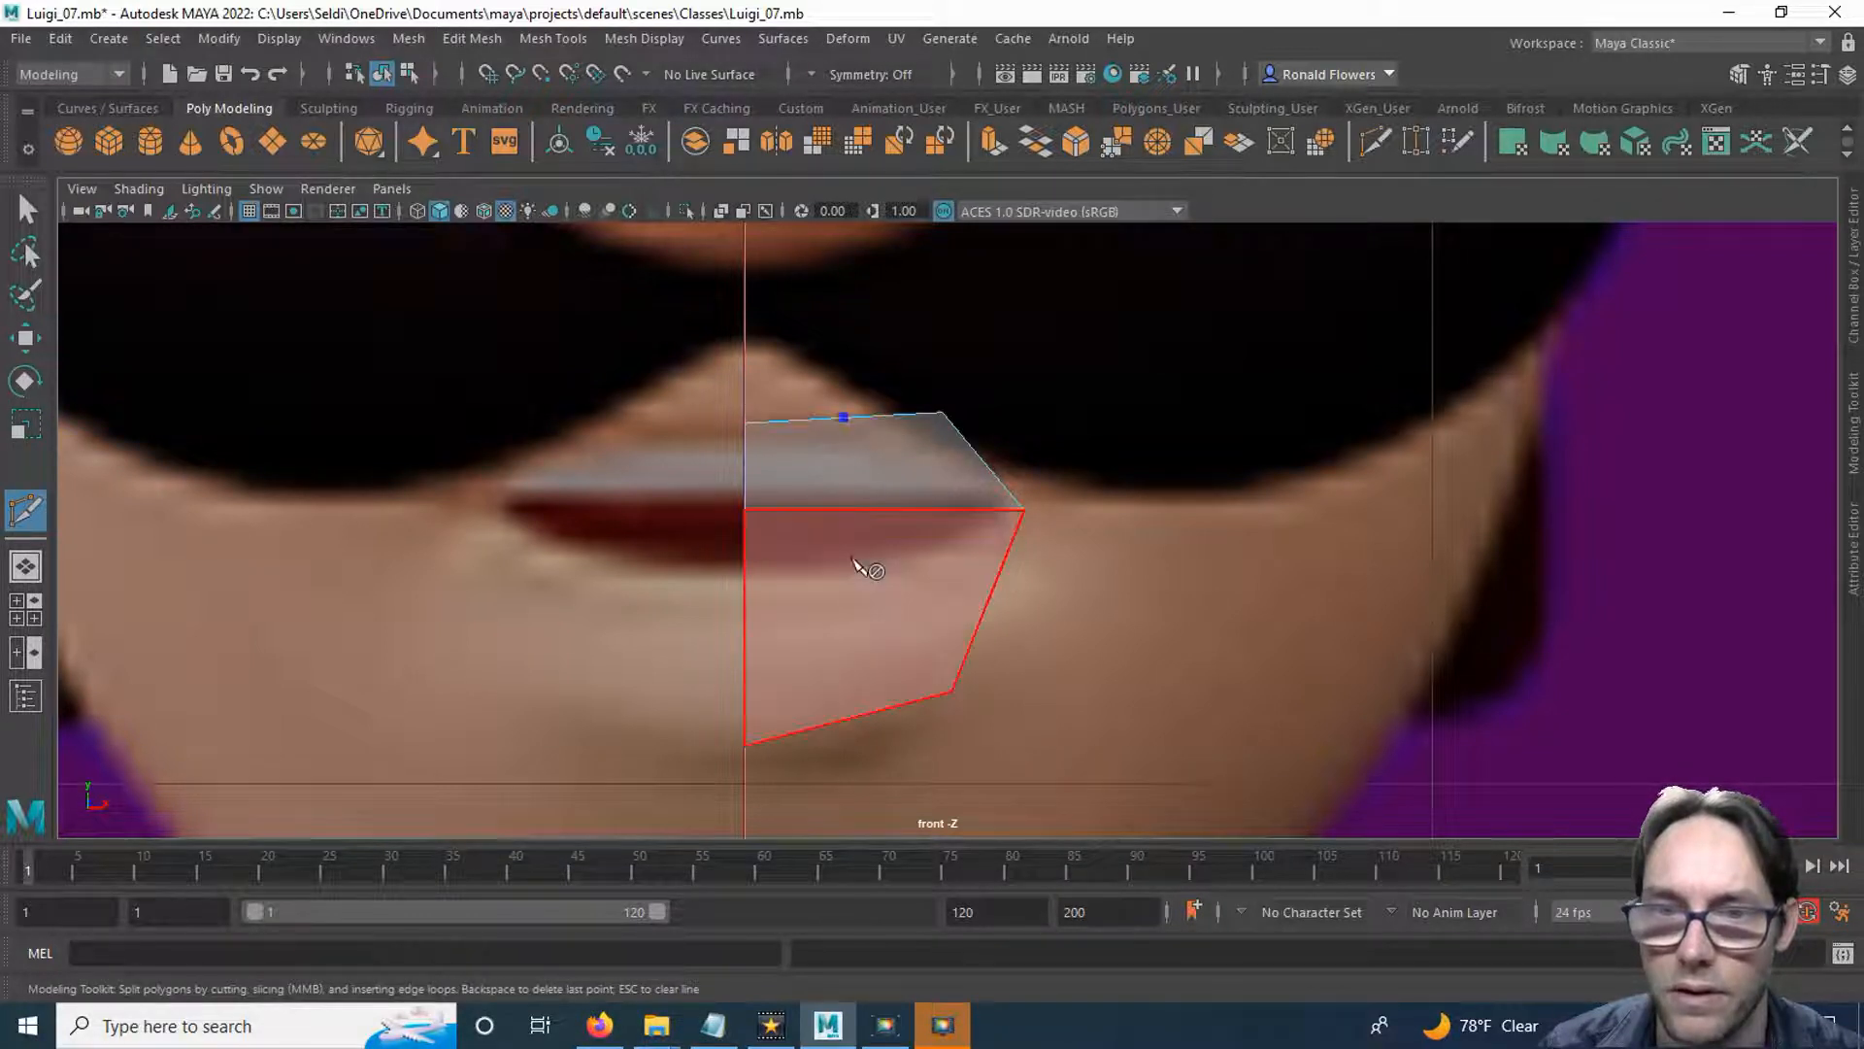
click(854, 717)
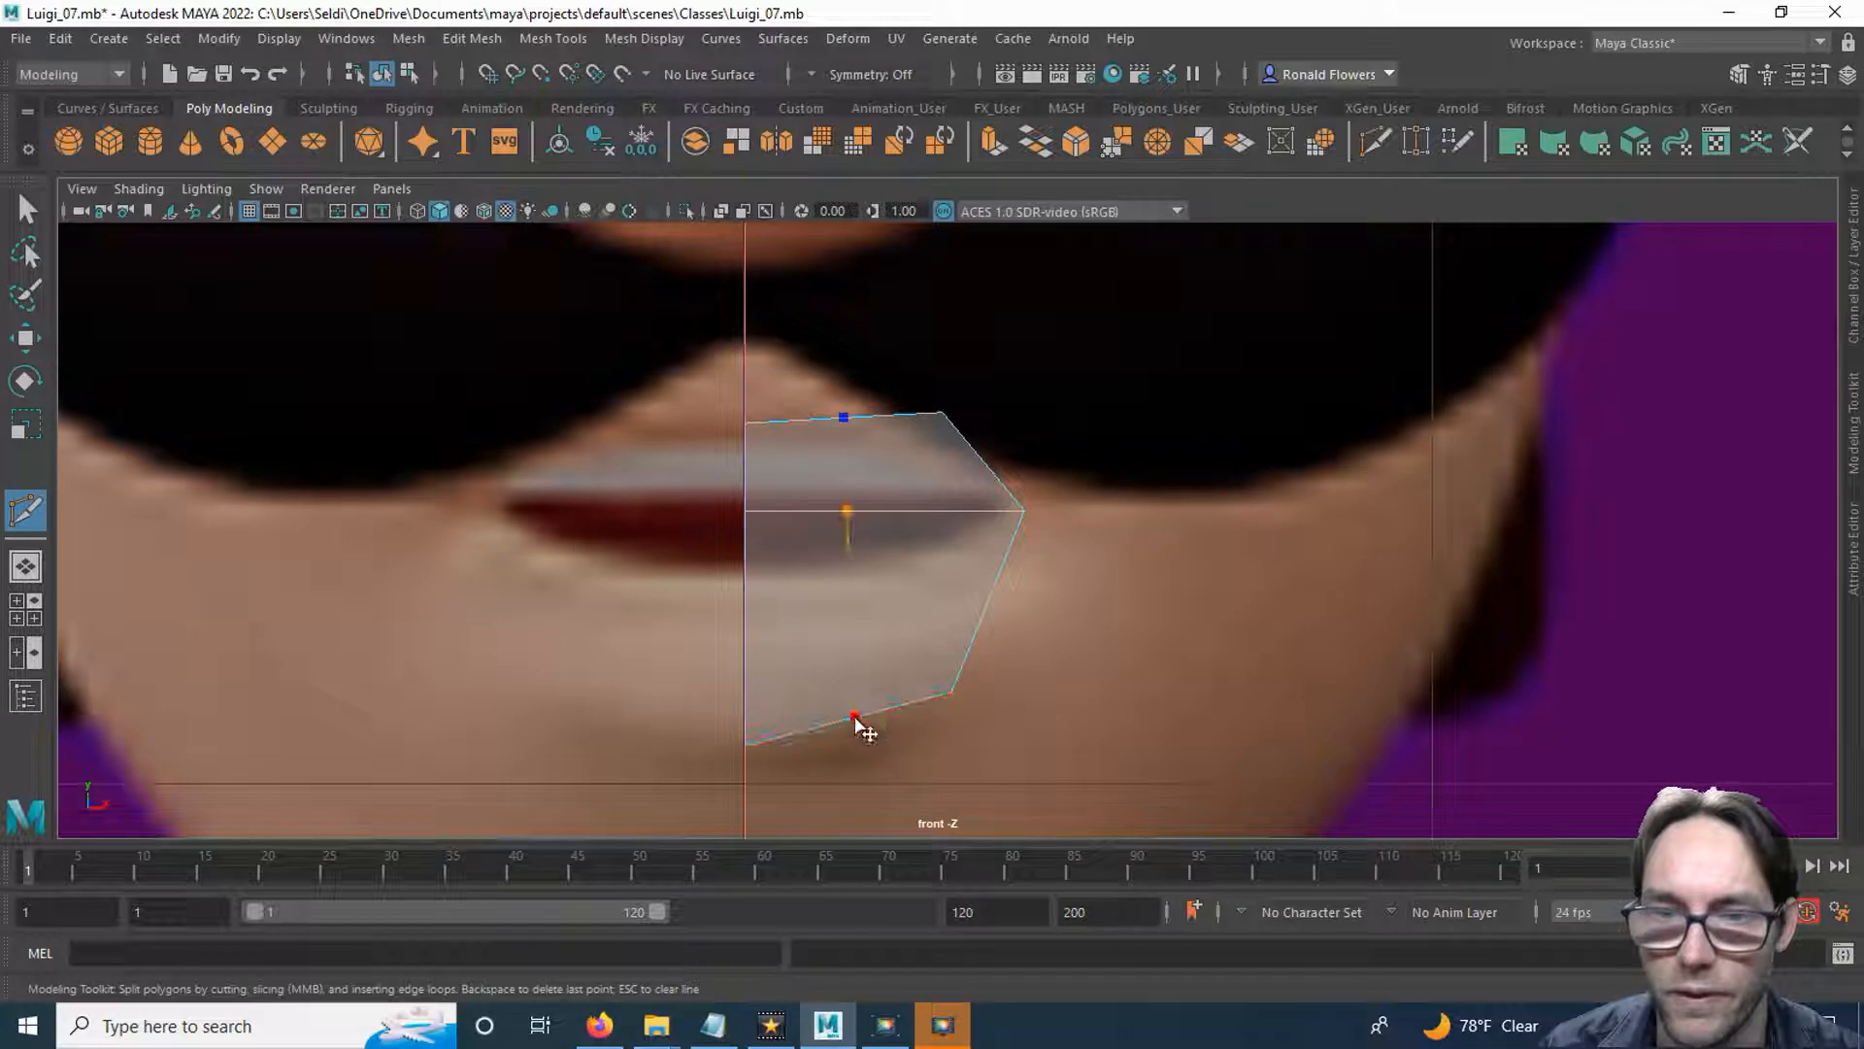
key(Return)
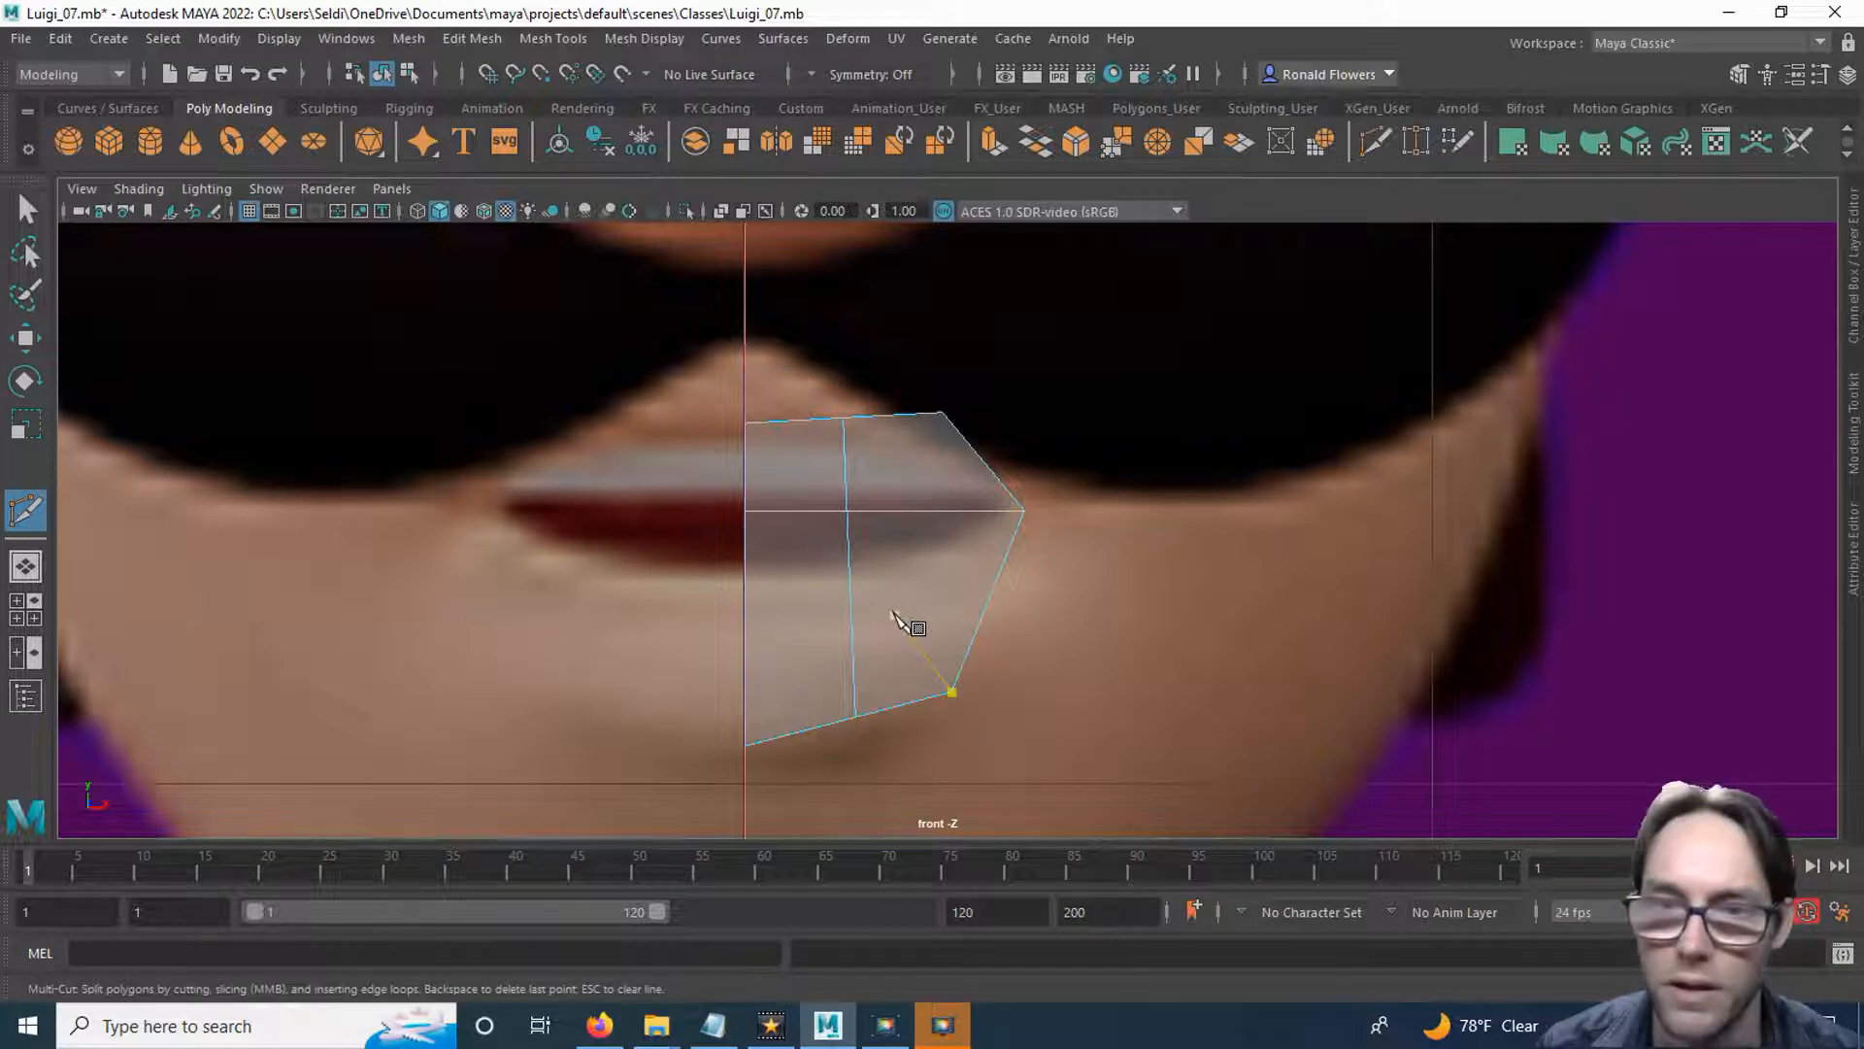
key(q)
key(w)
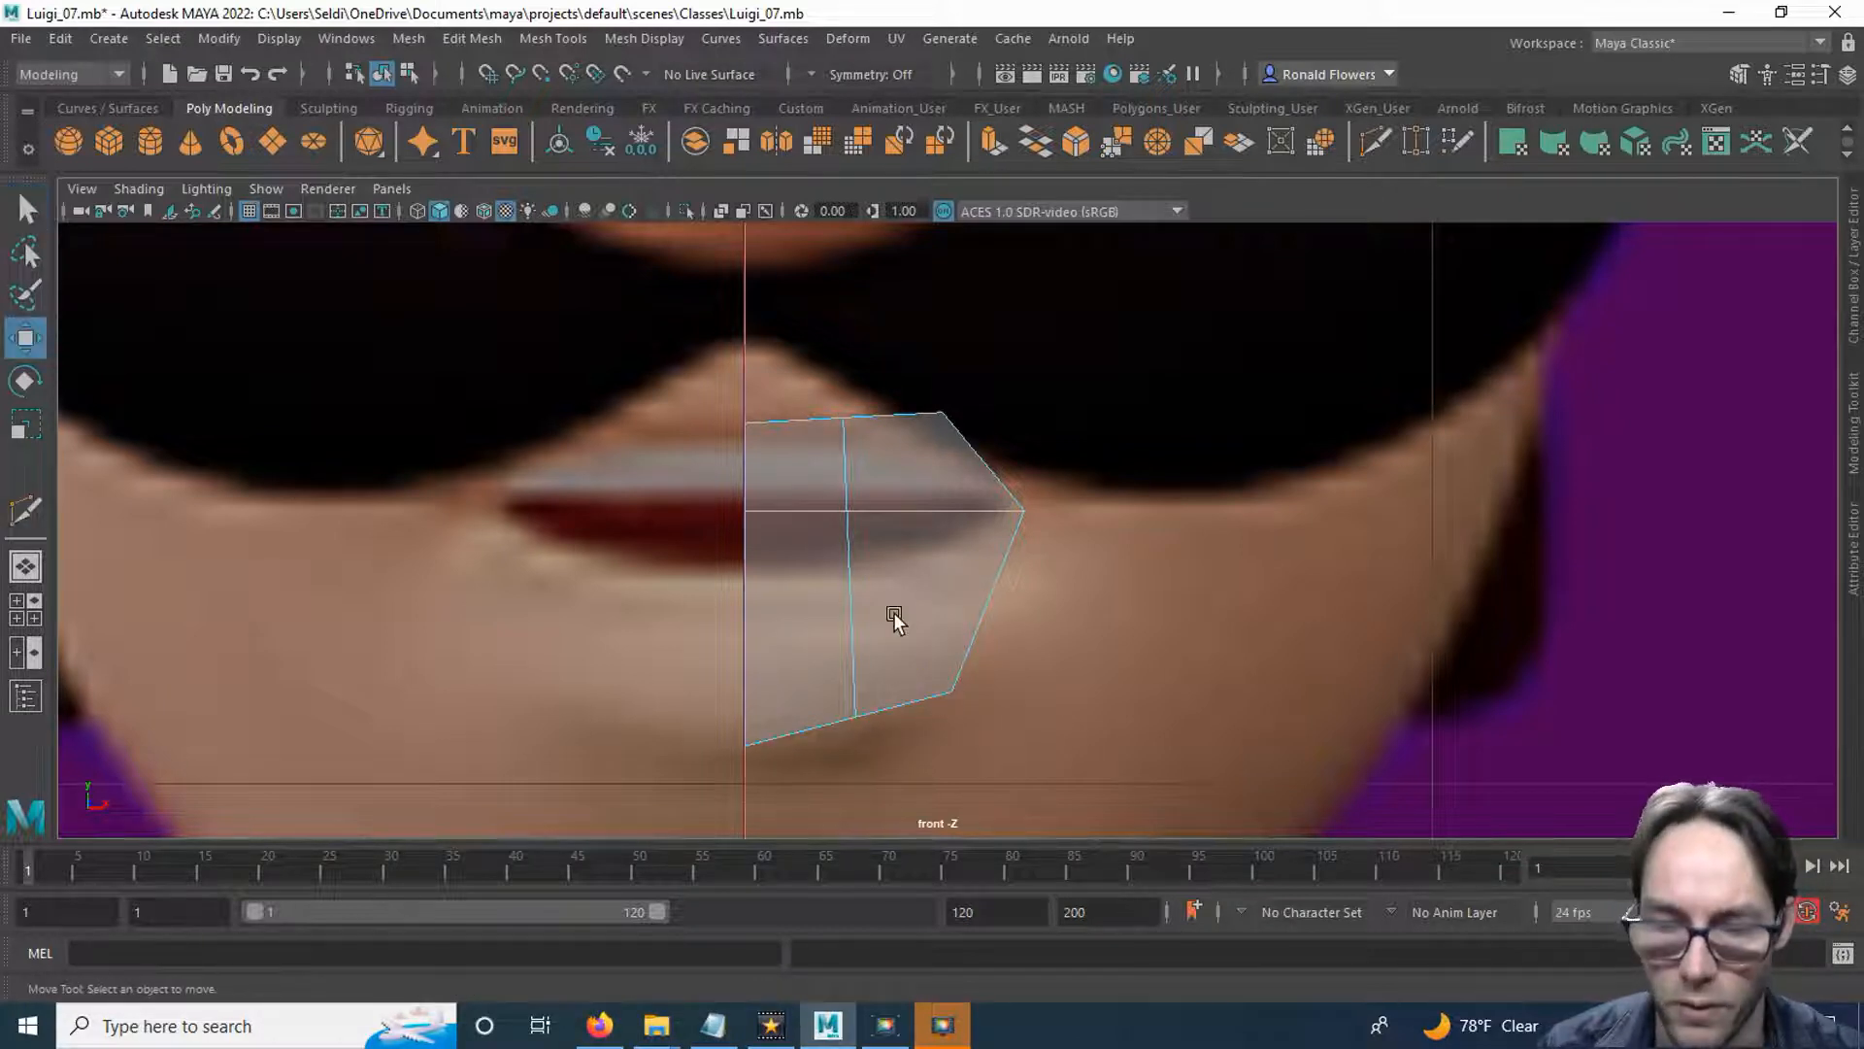
Move the new upper-border vertex to about X 0.9, Y 116.2 and raise the top centre vertex to about Y 115.9.
right_drag(887, 380, 817, 390)
click(843, 416)
drag(845, 414, 812, 357)
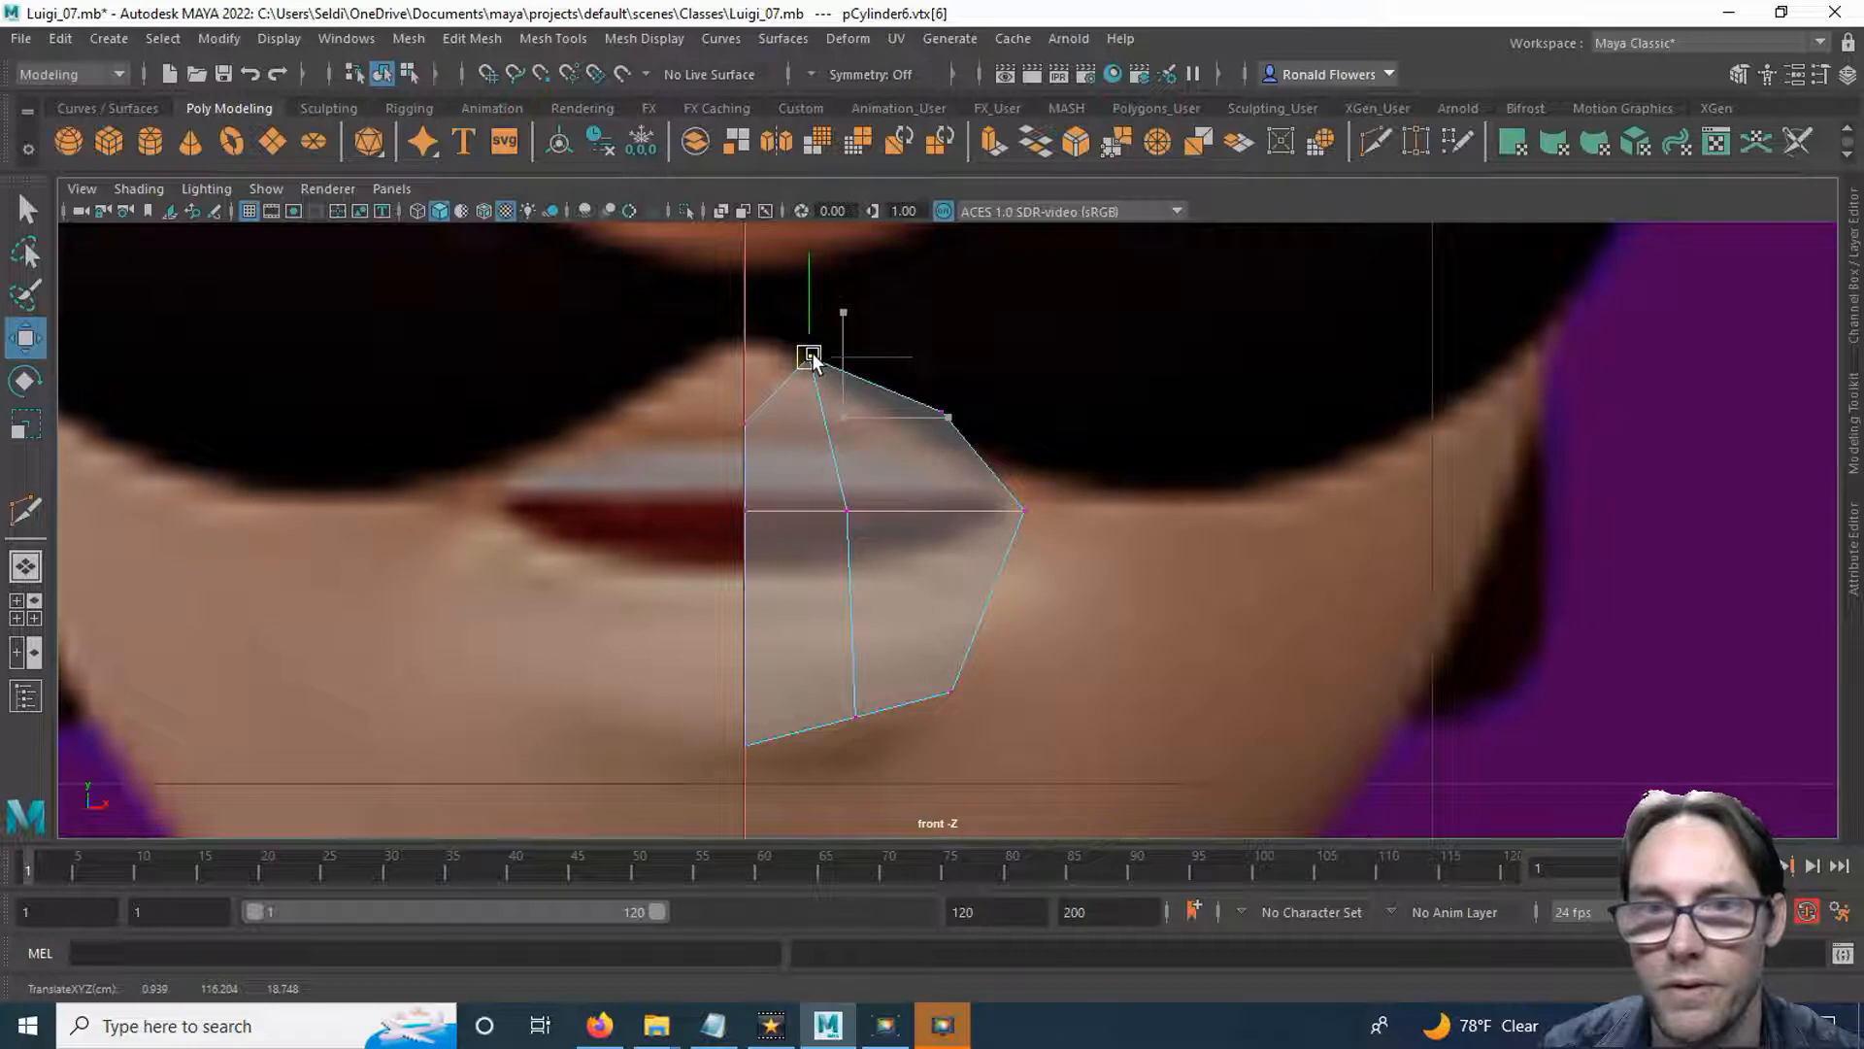
click(745, 423)
drag(736, 418, 746, 384)
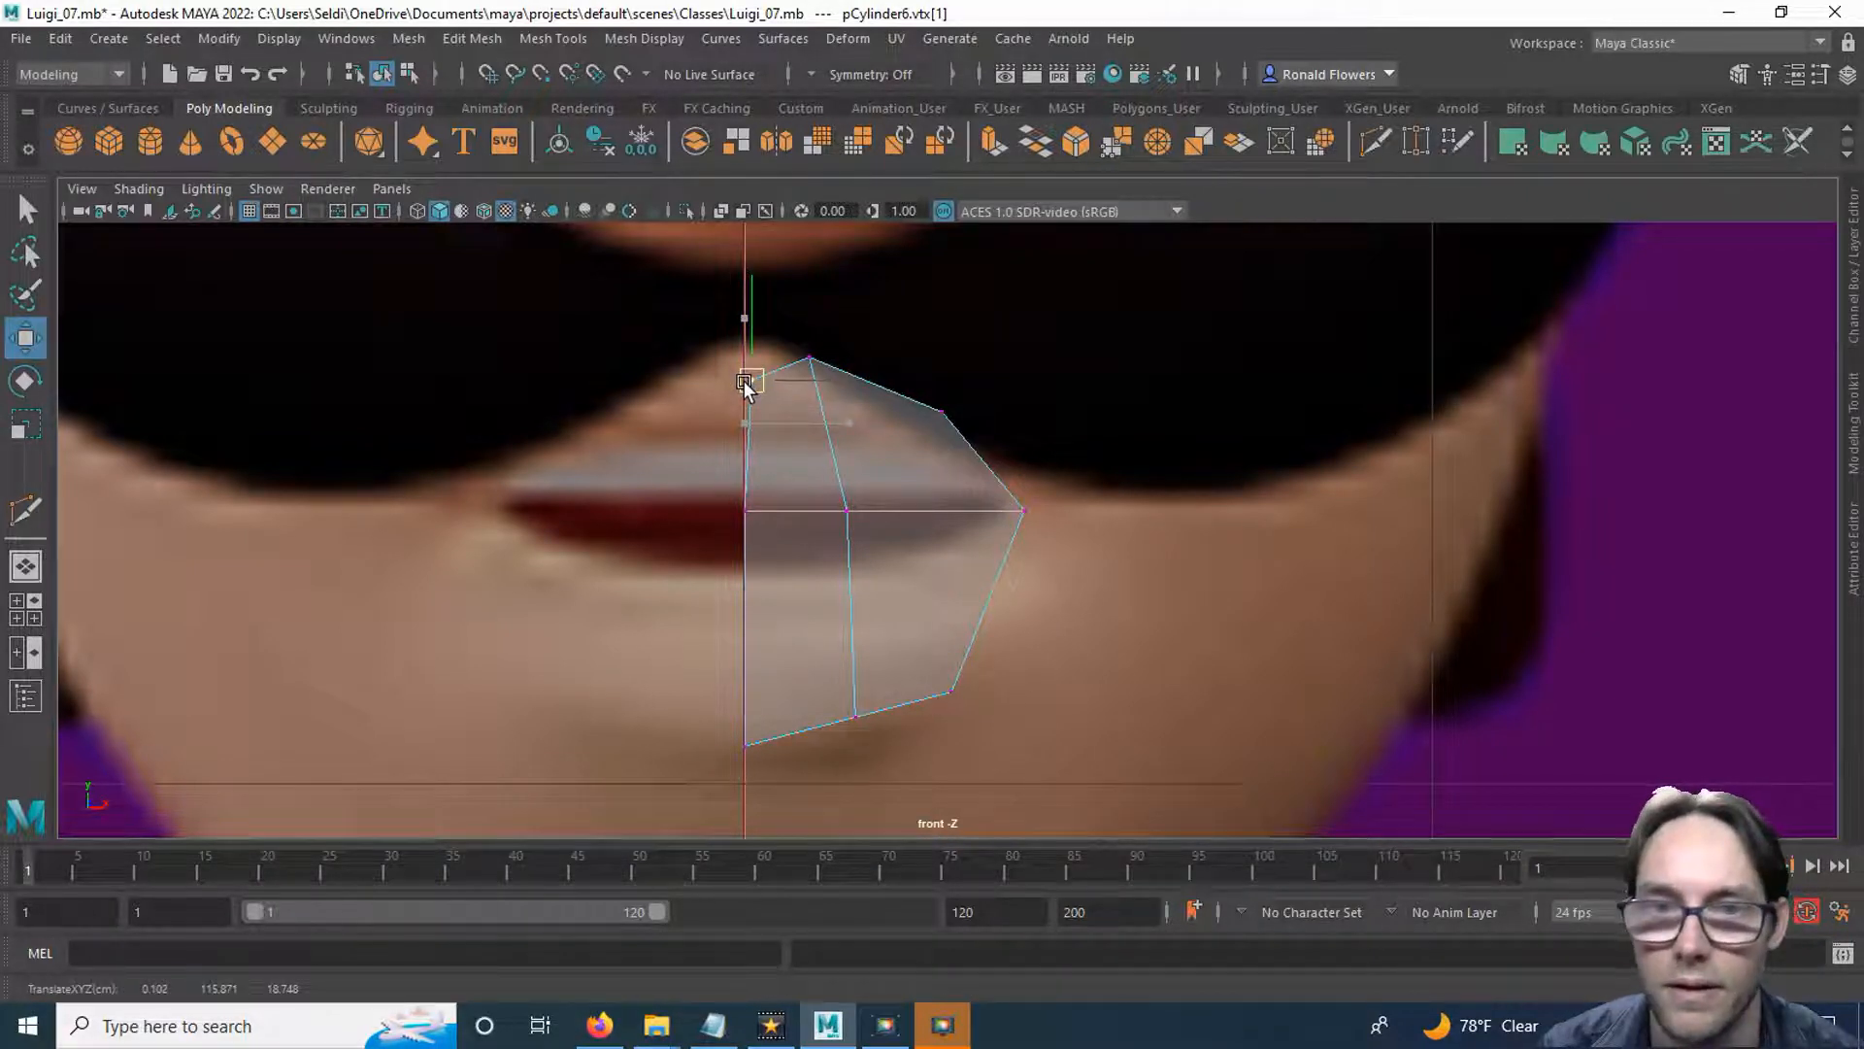
Fine-tune the upper lip outline, nudging the peak vertex up and placing the upper outer vertex at about X 3.2, Y 115.4.
alt+middle_drag(897, 396, 928, 520)
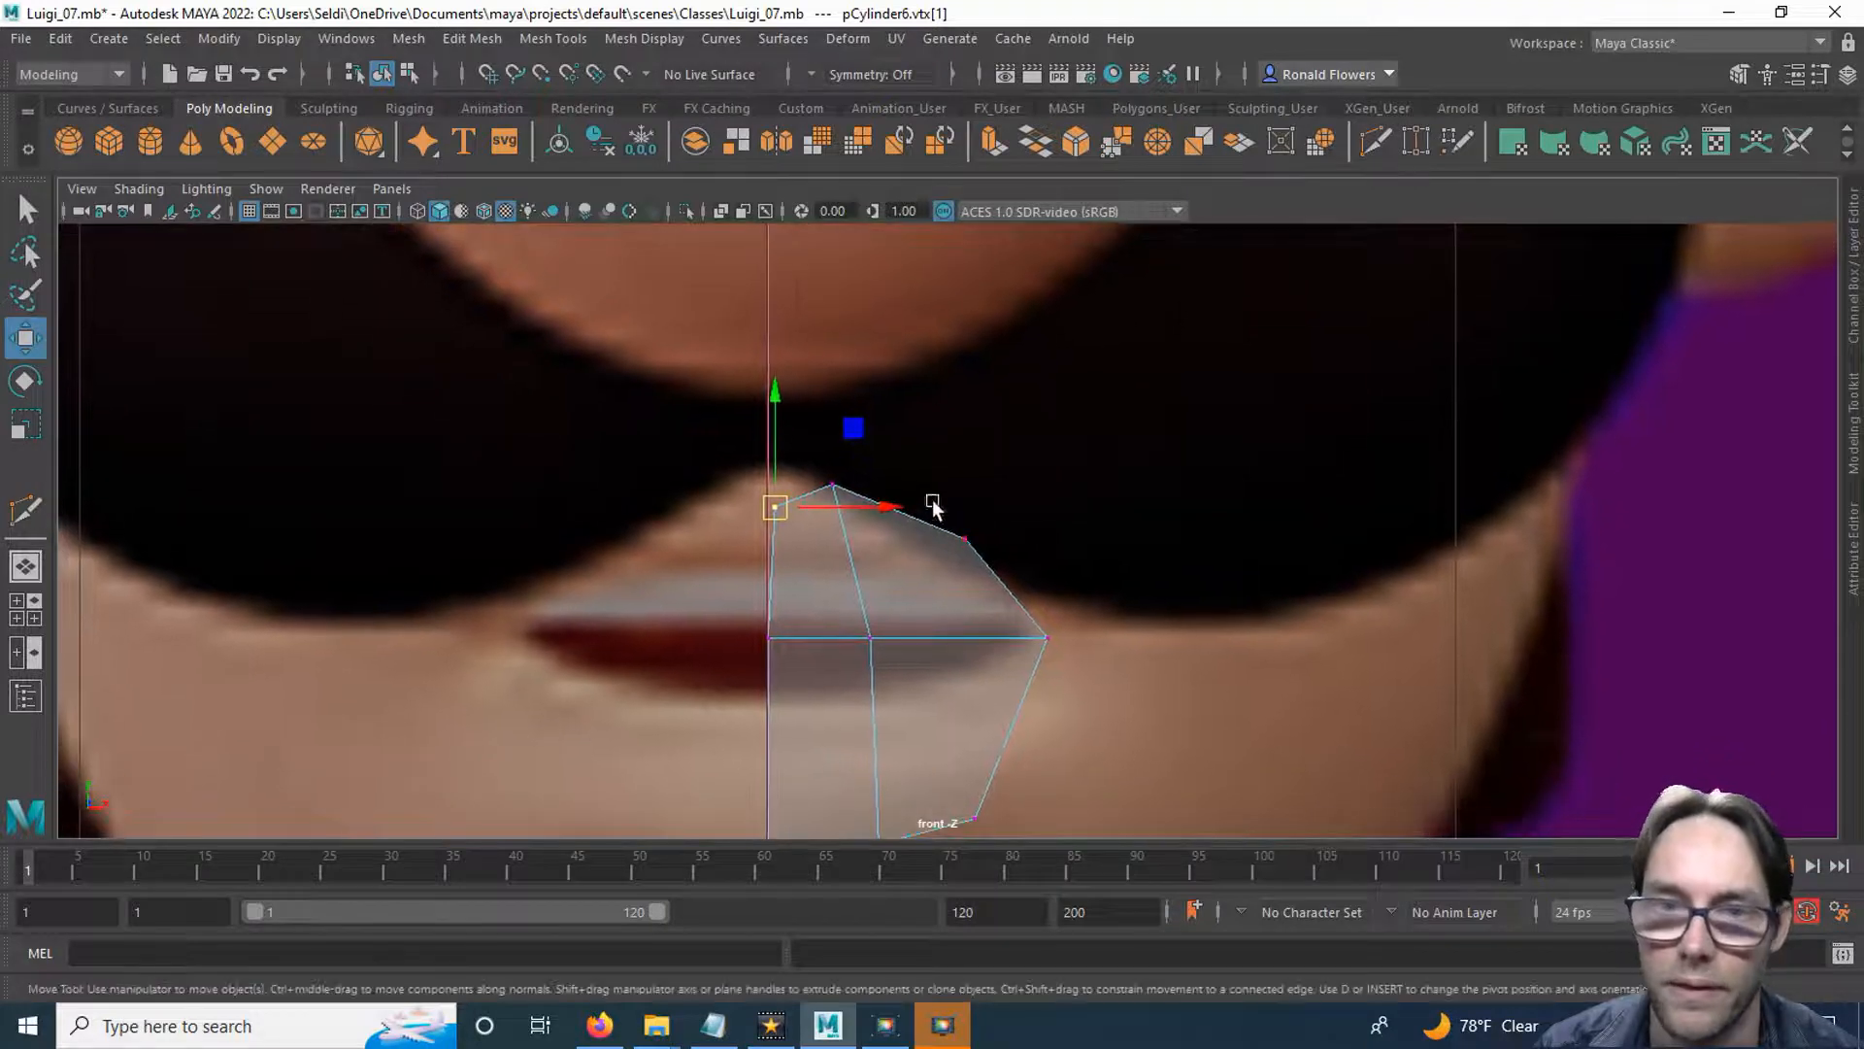
alt+middle_drag(862, 583, 858, 515)
click(837, 438)
drag(839, 441, 839, 435)
click(776, 455)
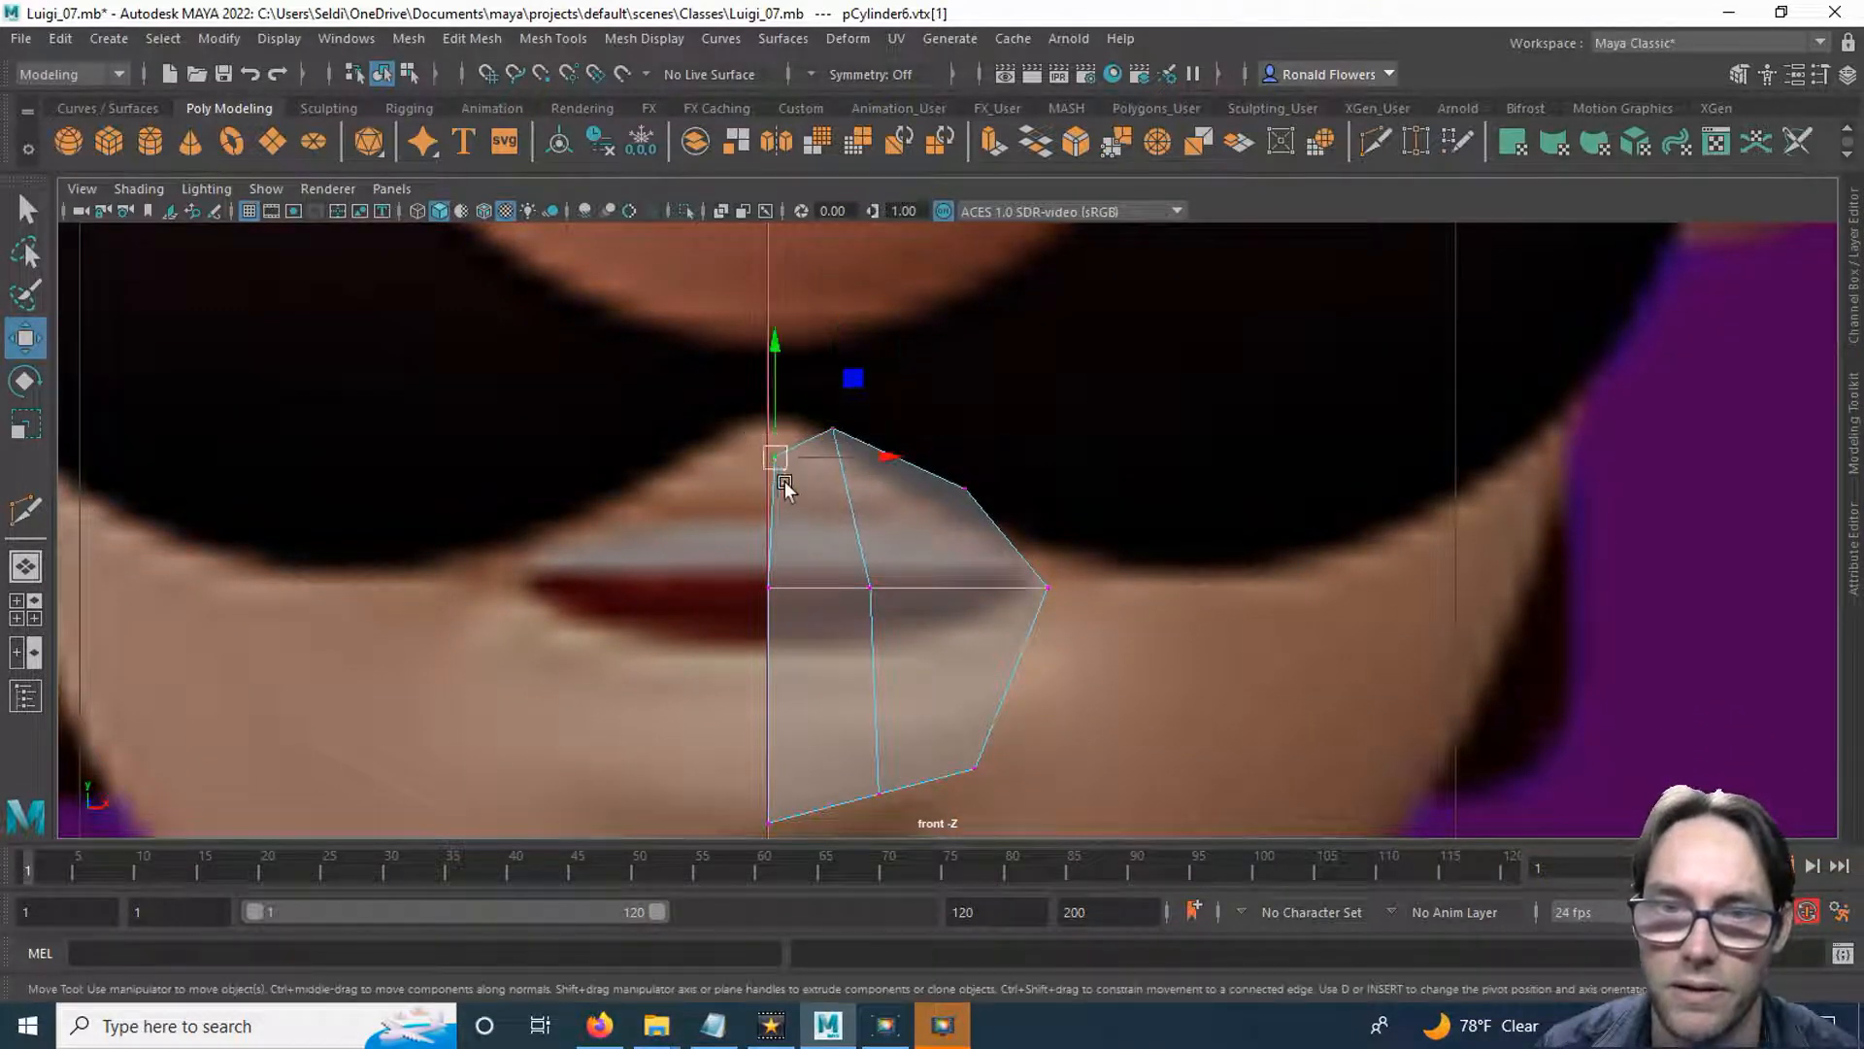
alt+middle_drag(911, 583, 891, 435)
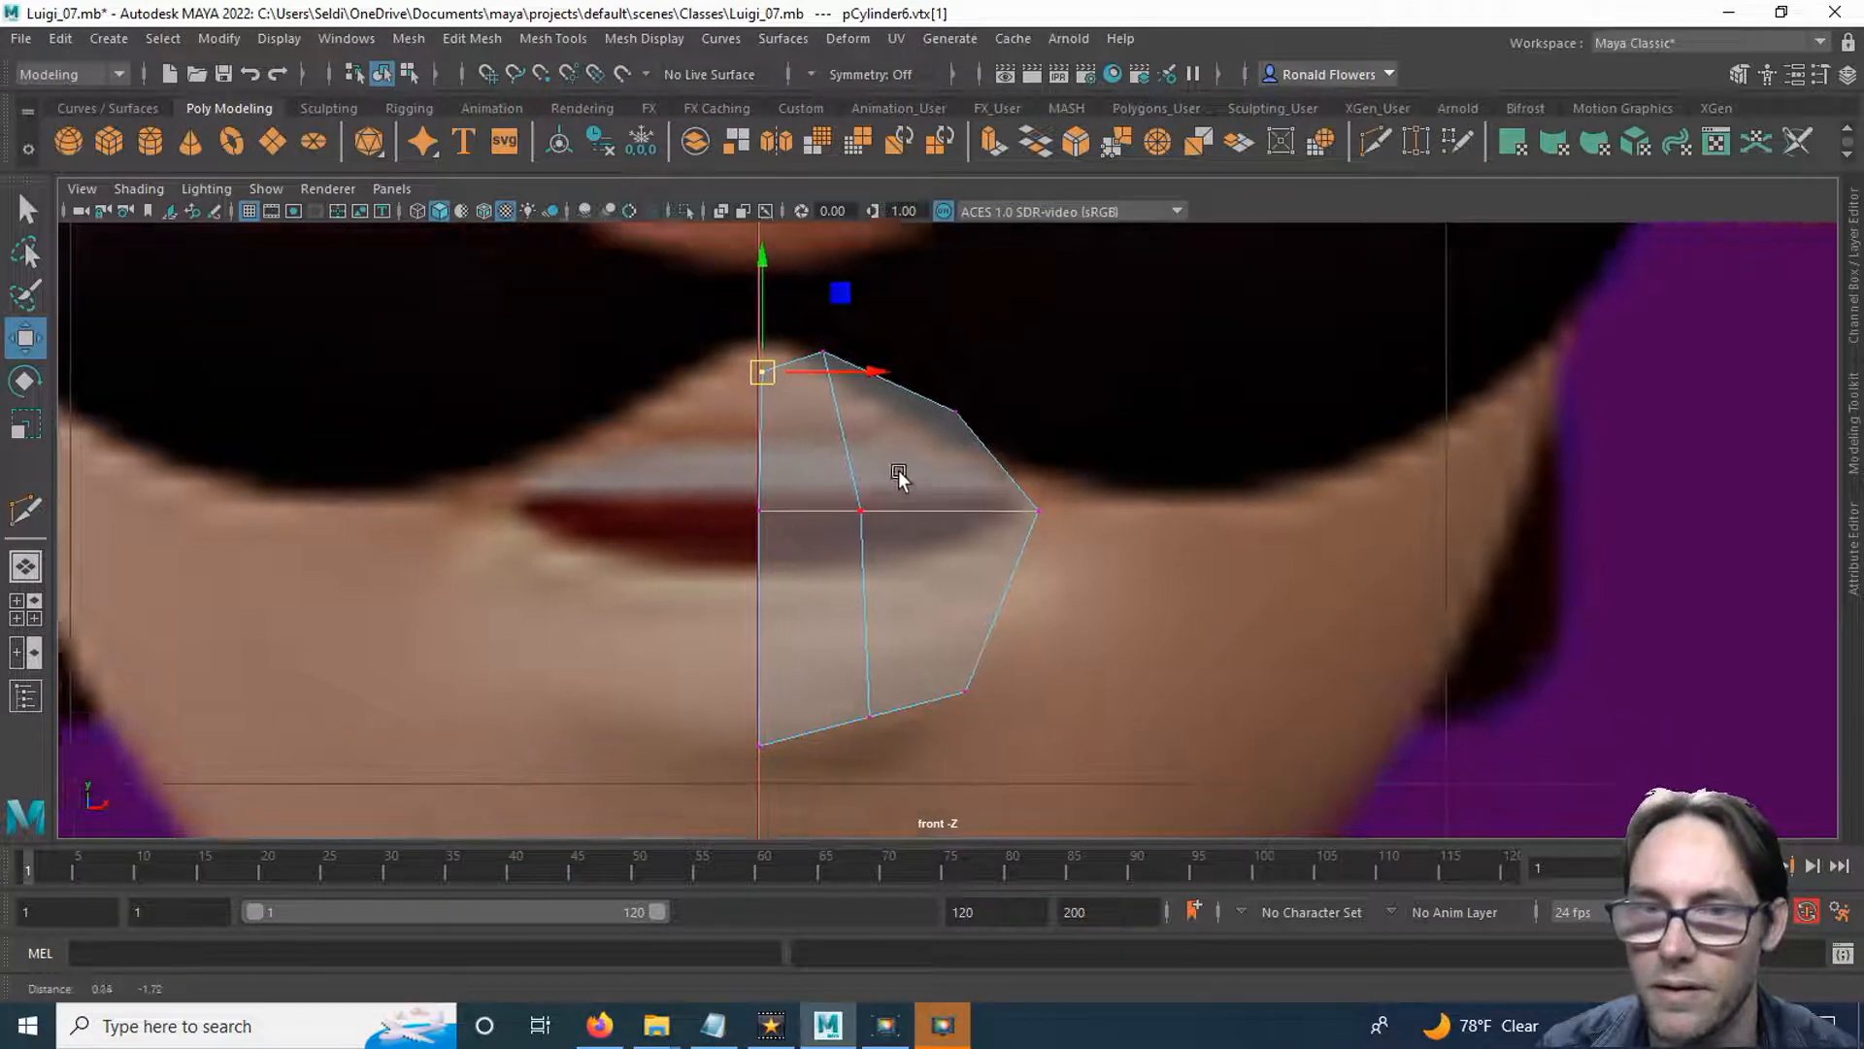
click(948, 371)
drag(965, 383, 971, 379)
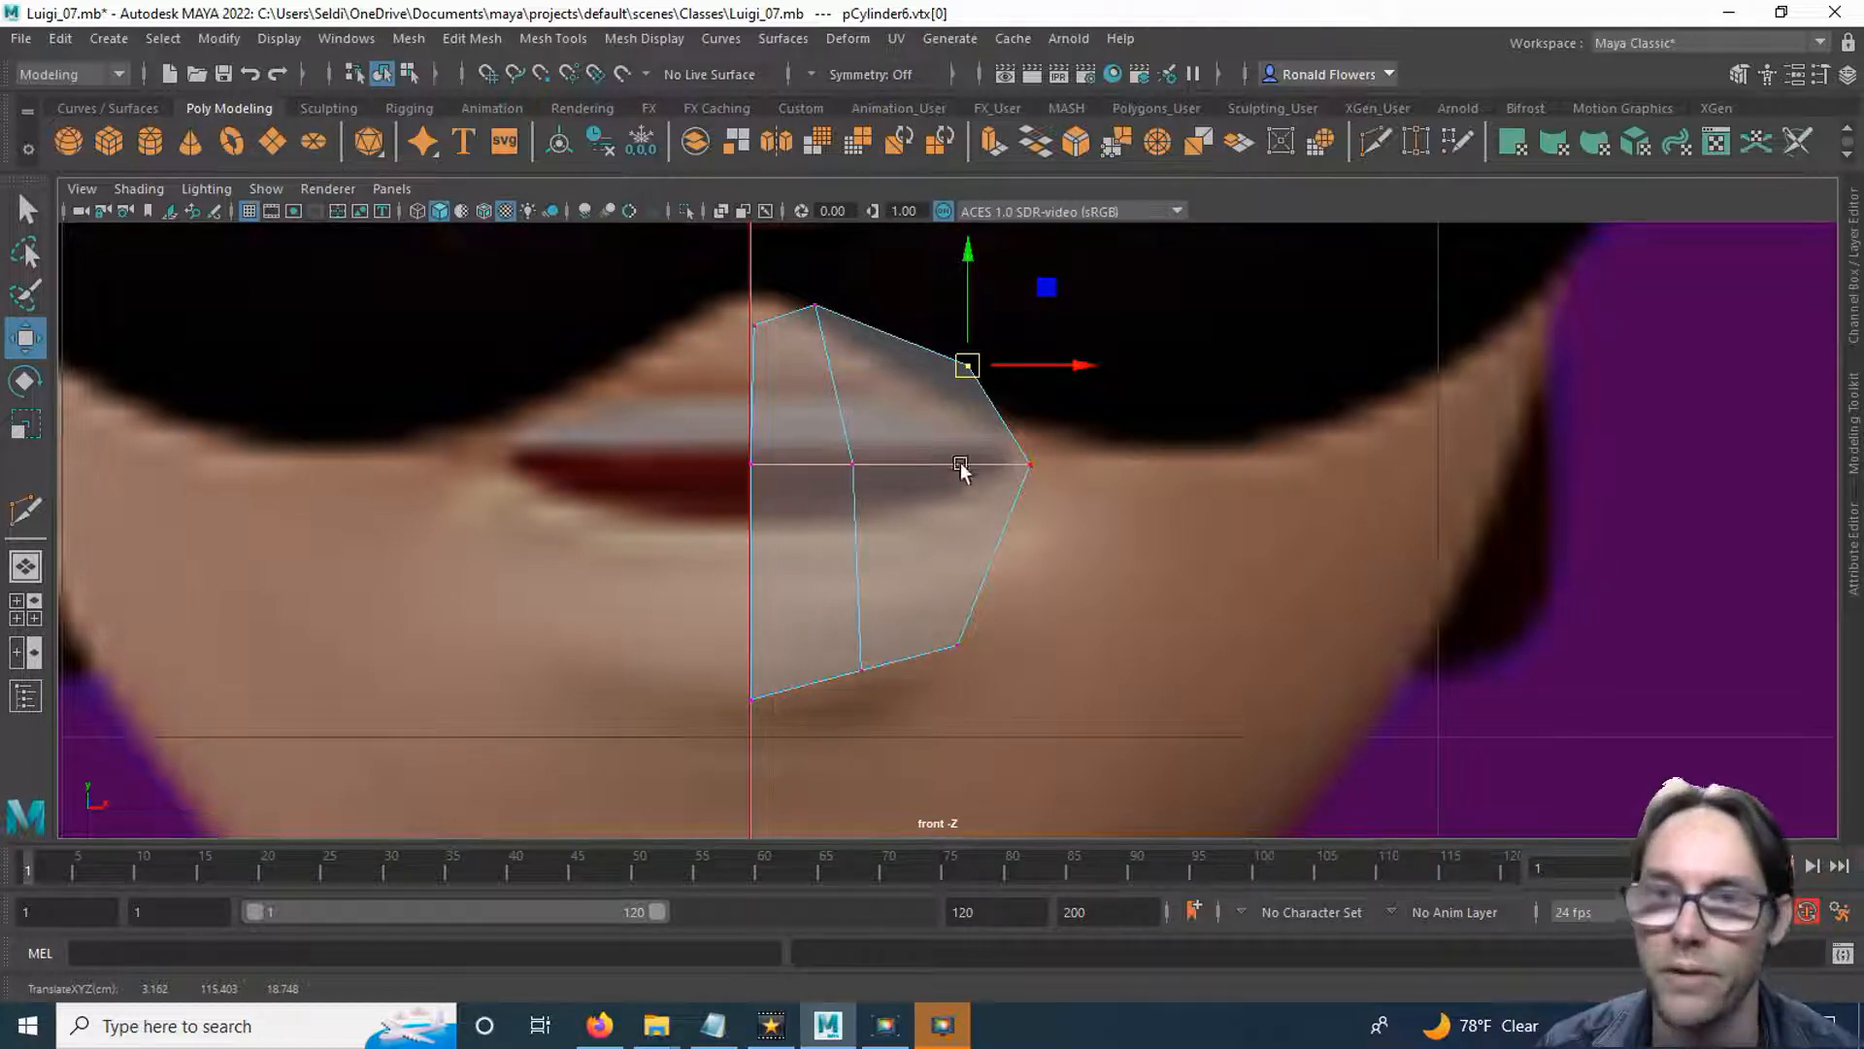
Multi-Cut an edge from the mouth corner along the top of the lower lip, across the vertical edge to the centre line.
click(1375, 144)
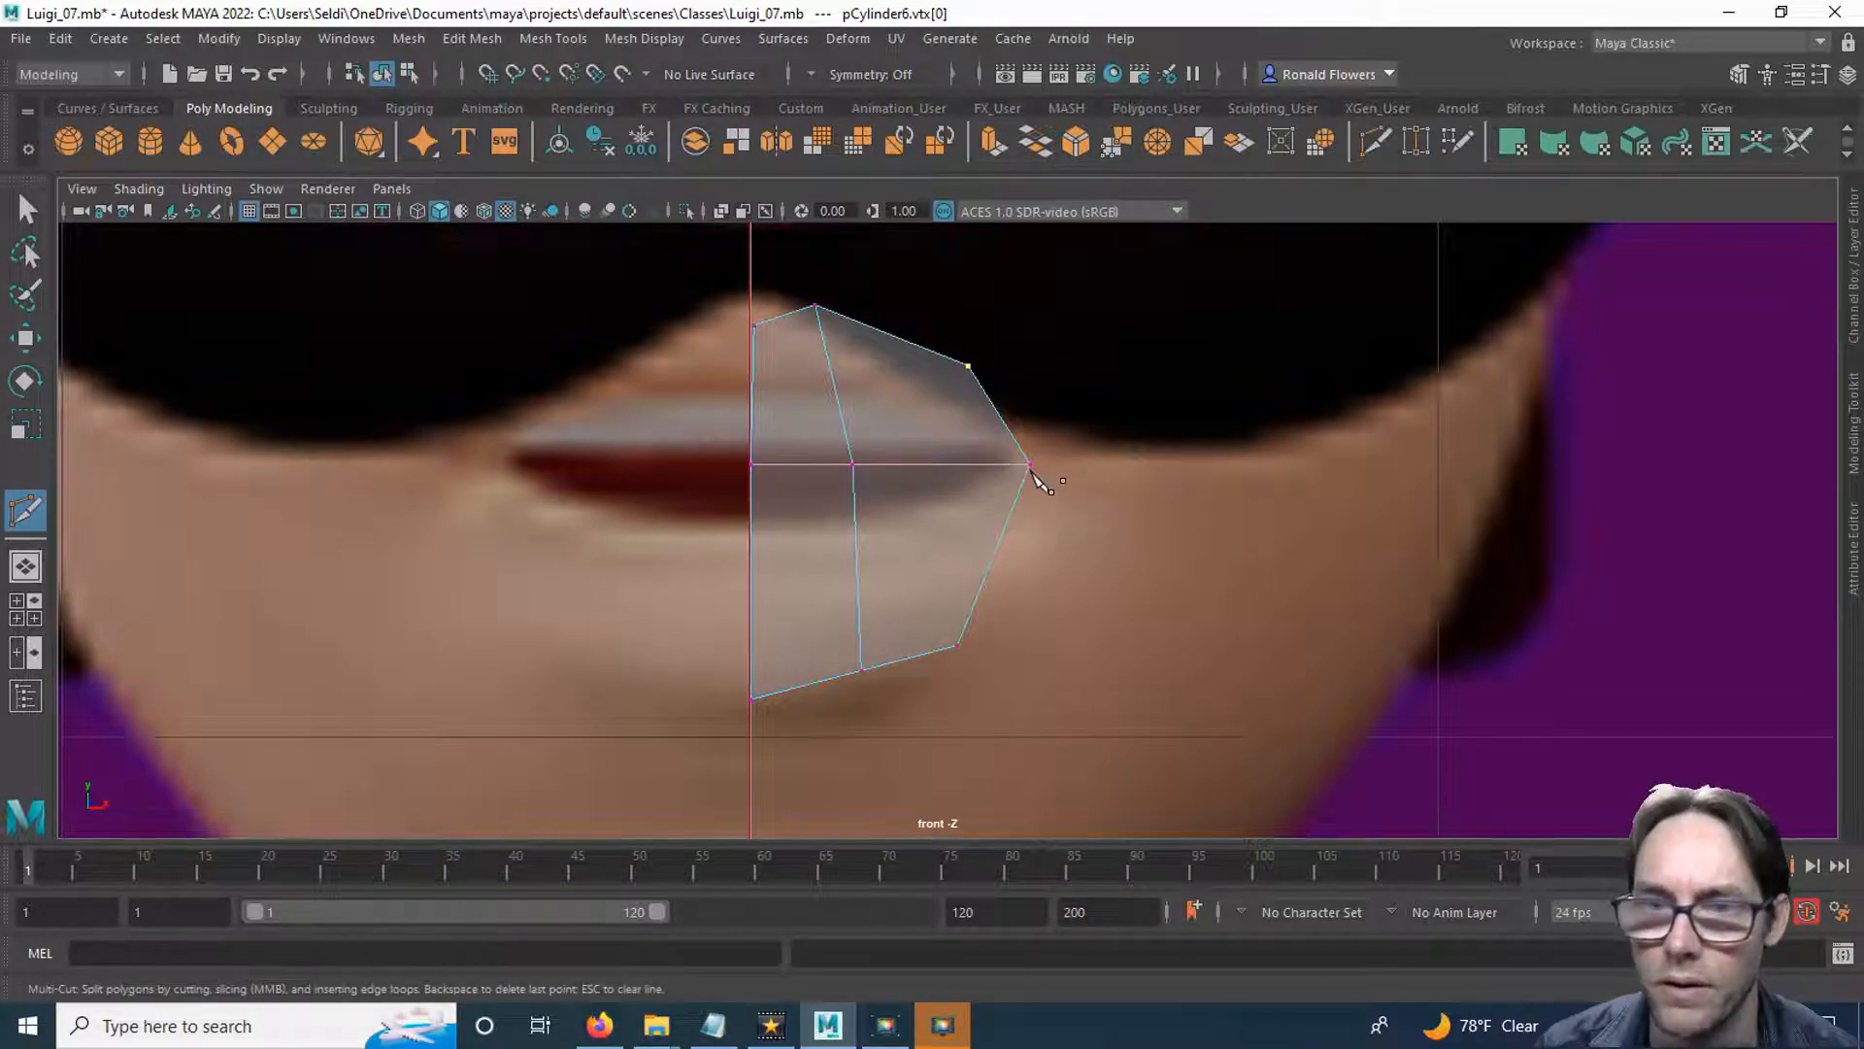
click(1030, 463)
click(854, 519)
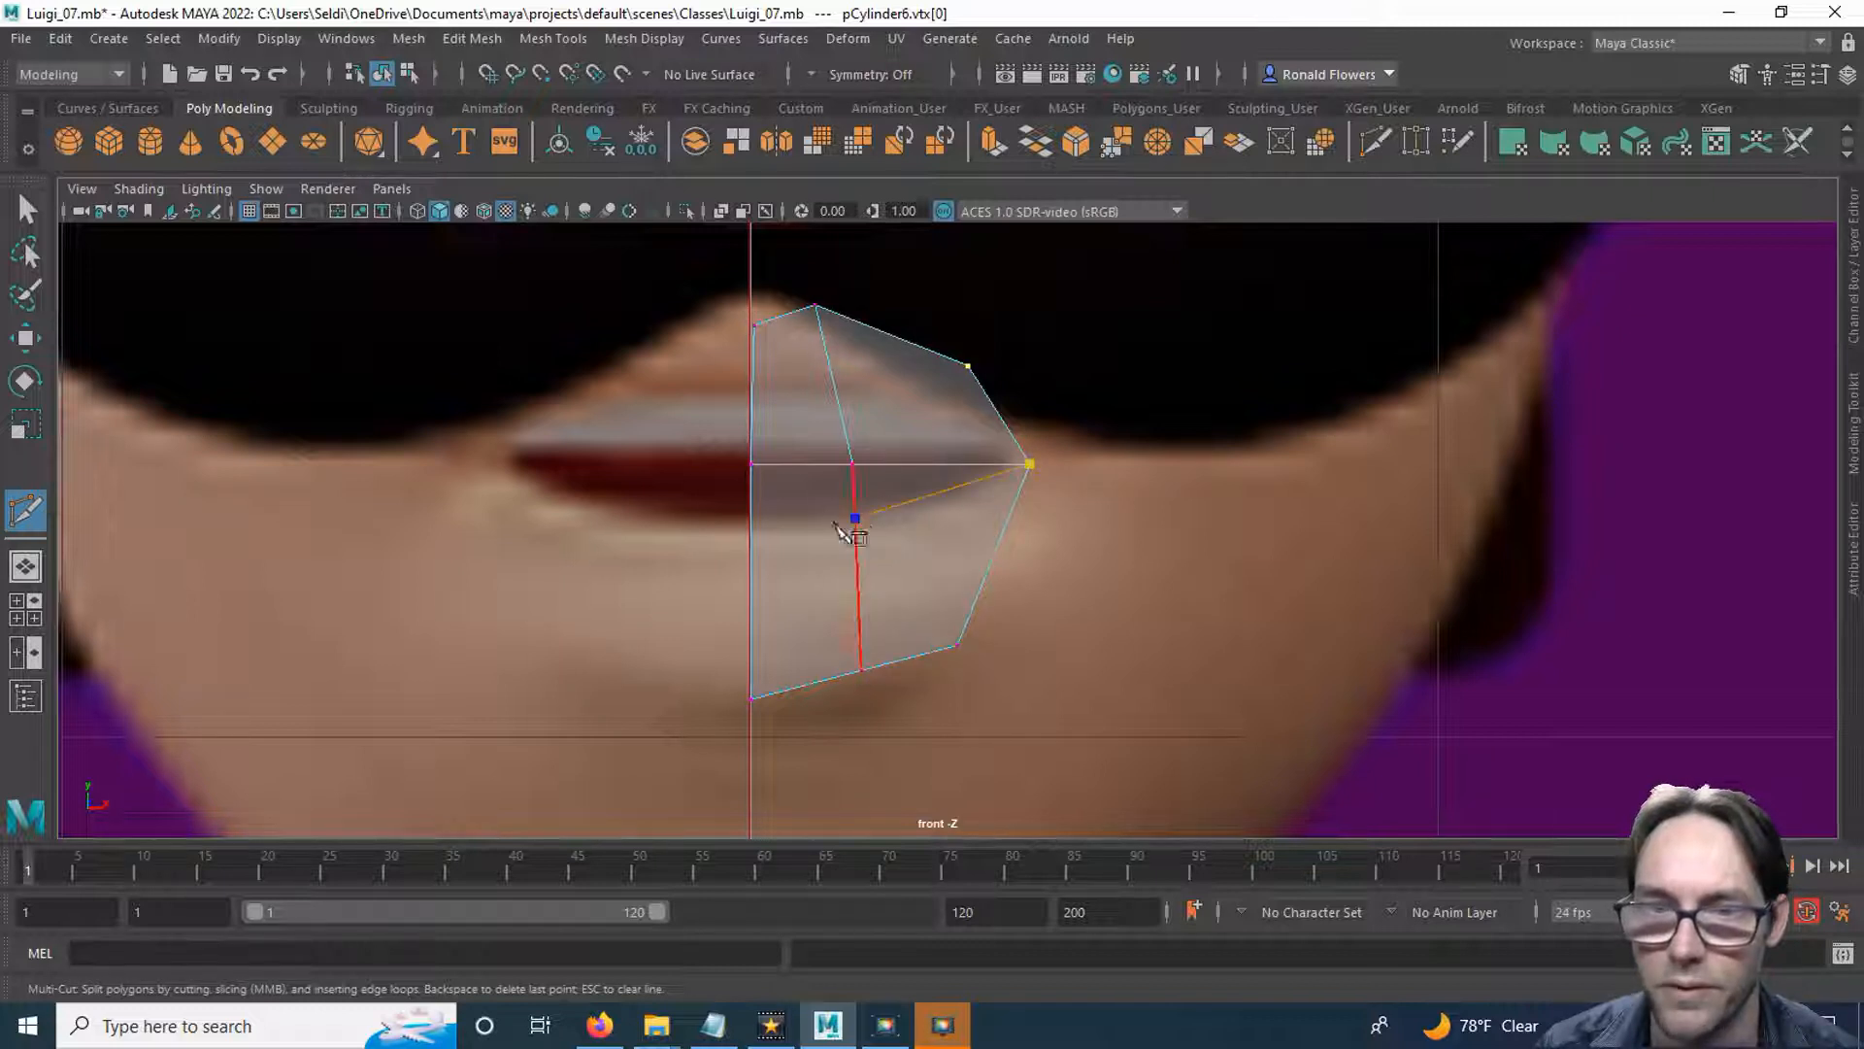
click(751, 525)
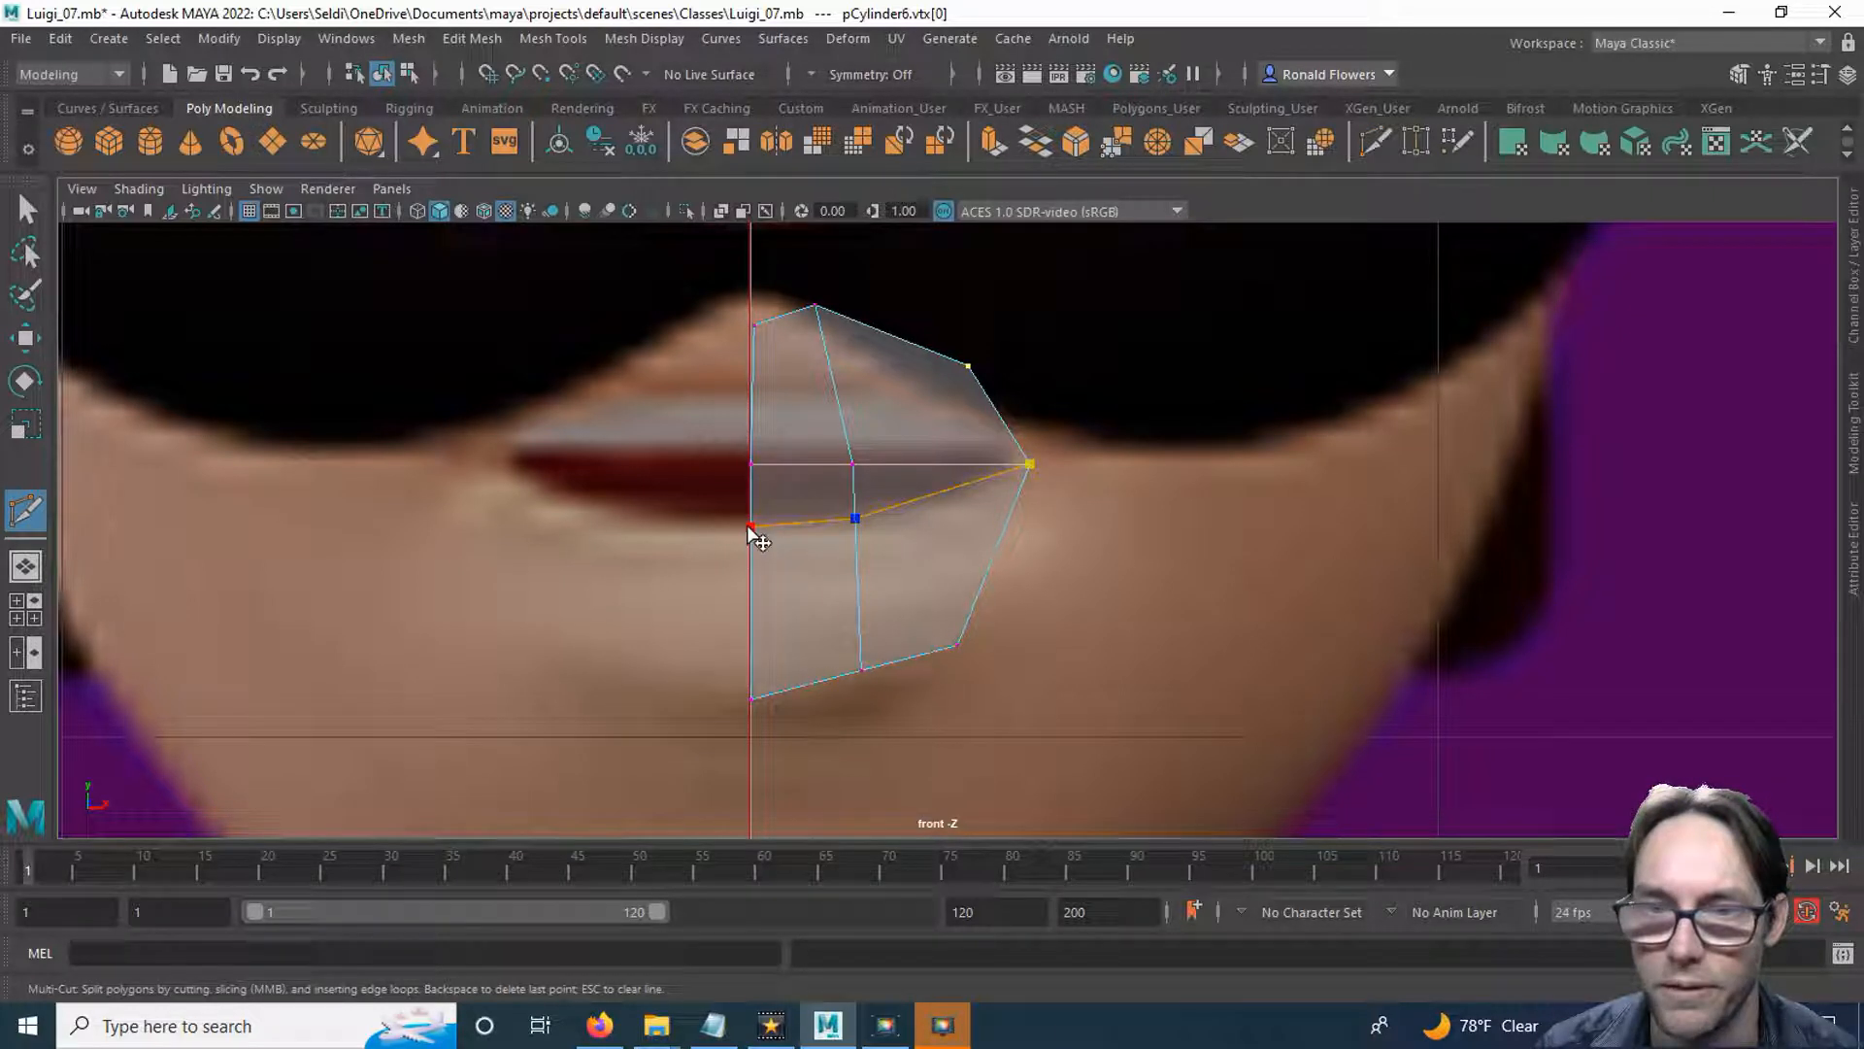
key(Return)
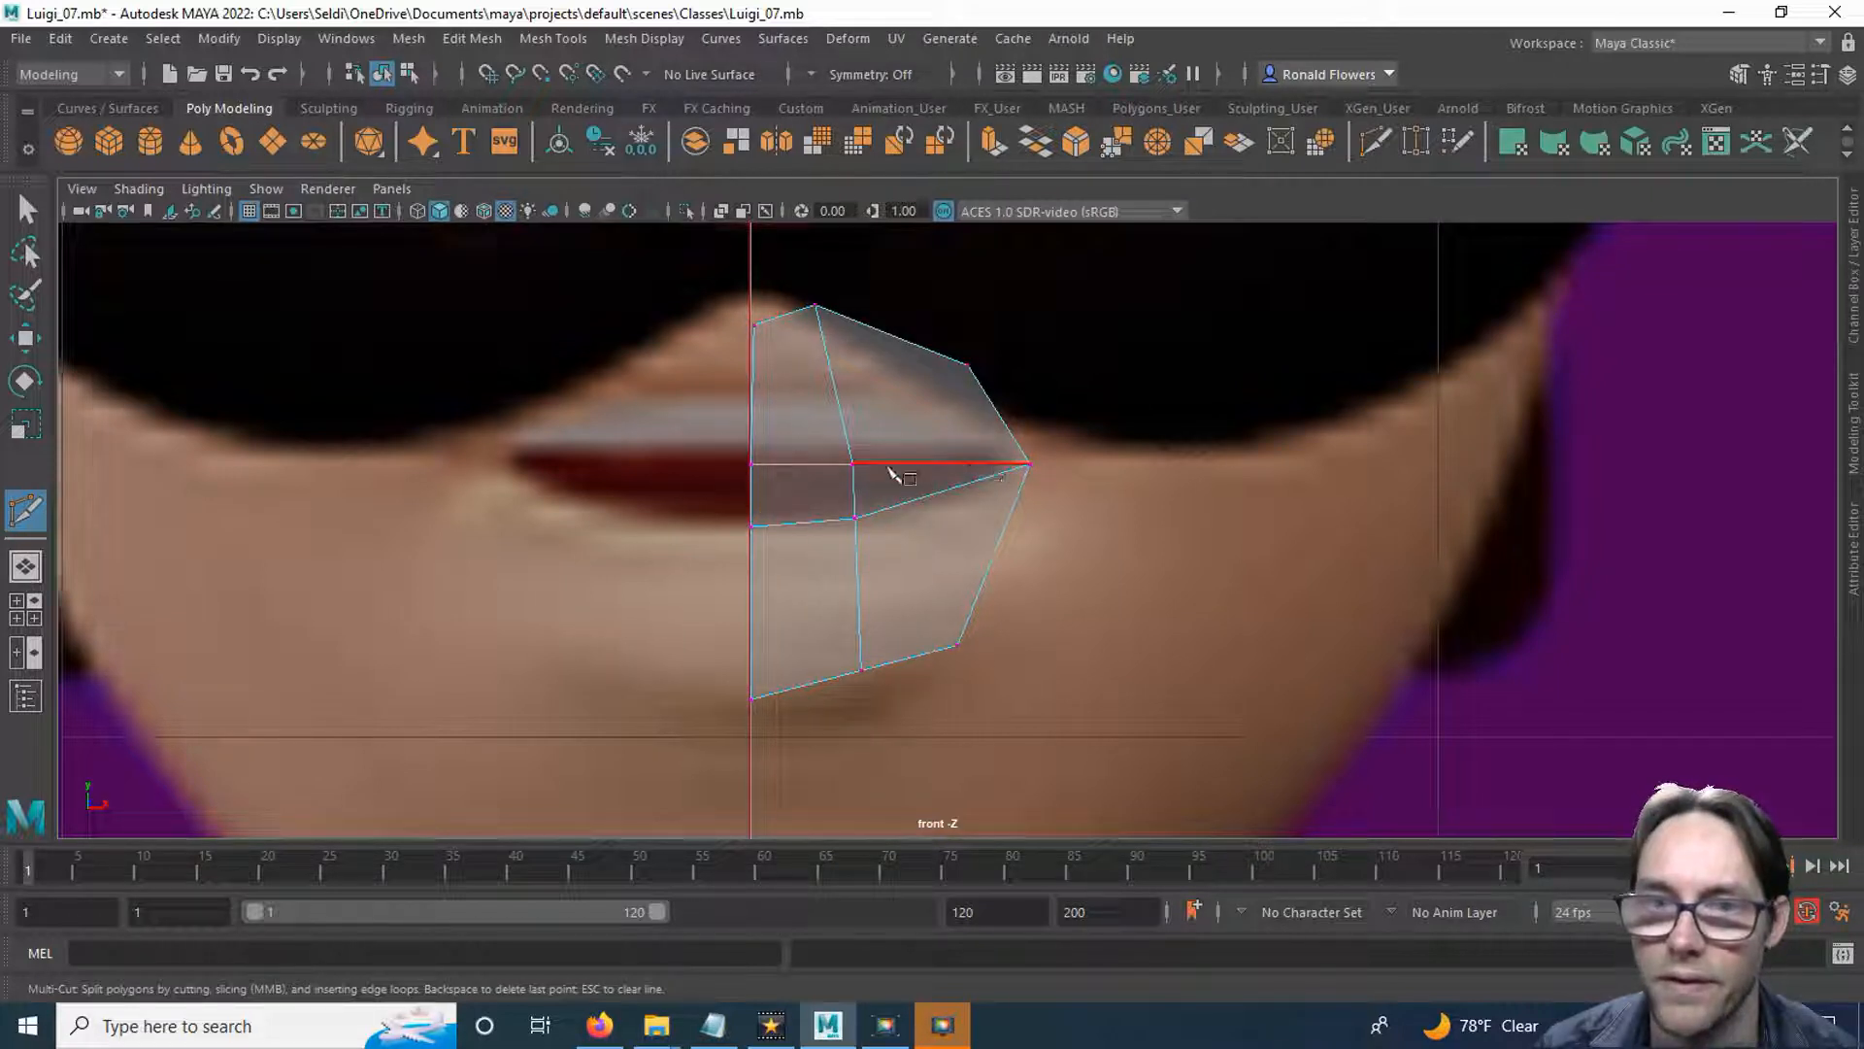
click(855, 518)
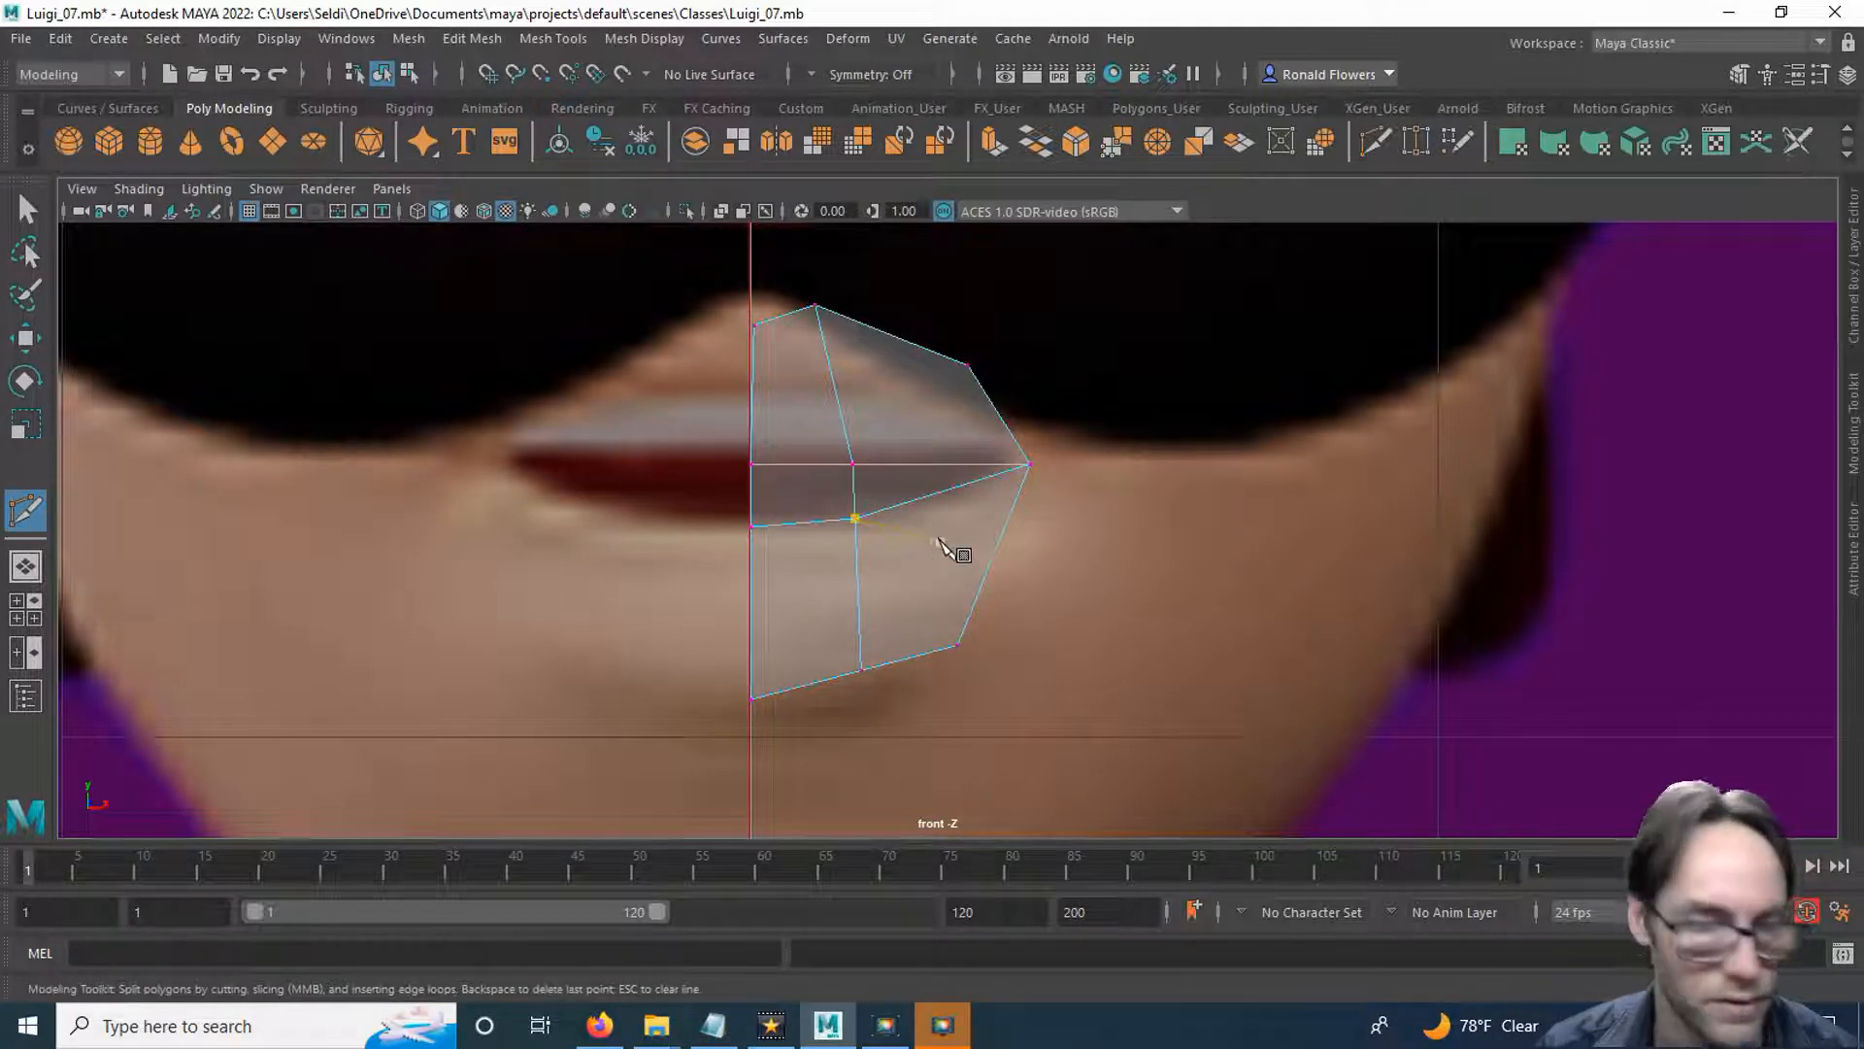
key(q)
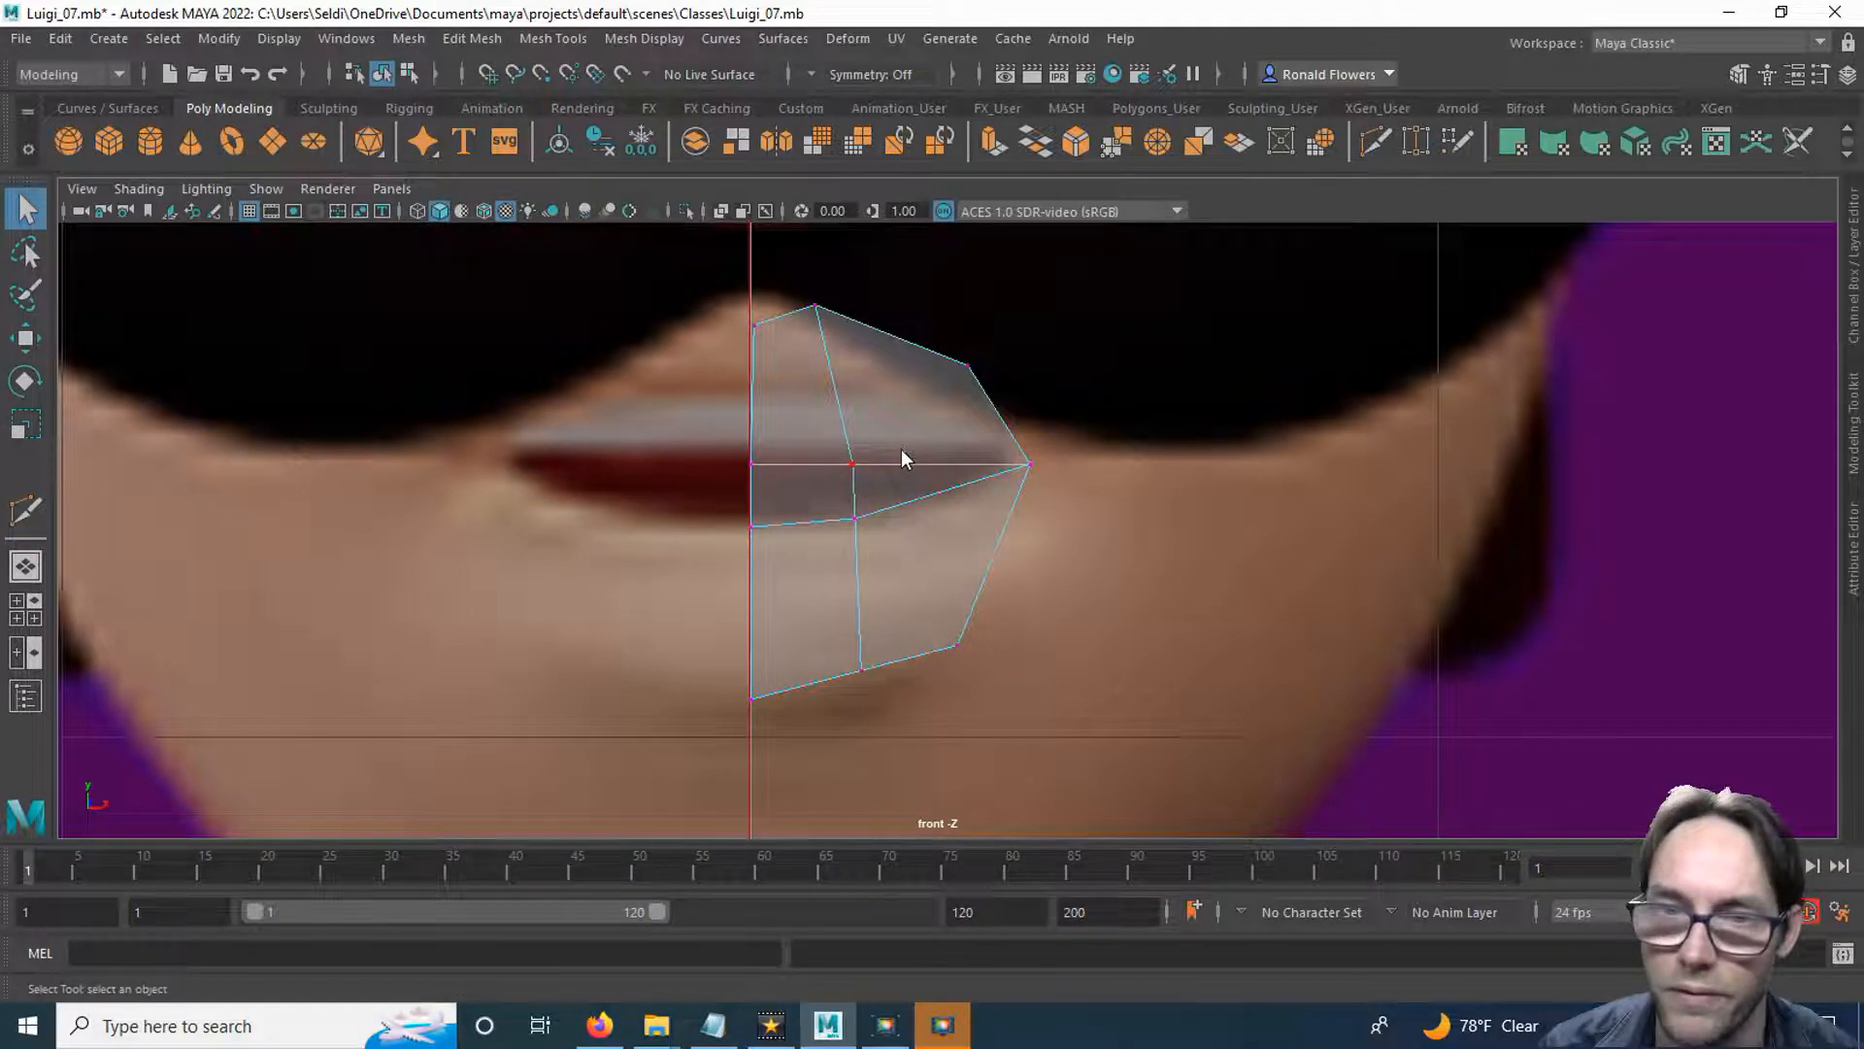
Raise the two inner vertices of the horizontal middle edge to the upper lip, with the centre one at about Y 114.5.
right_click(901, 448)
right_drag(901, 449, 788, 382)
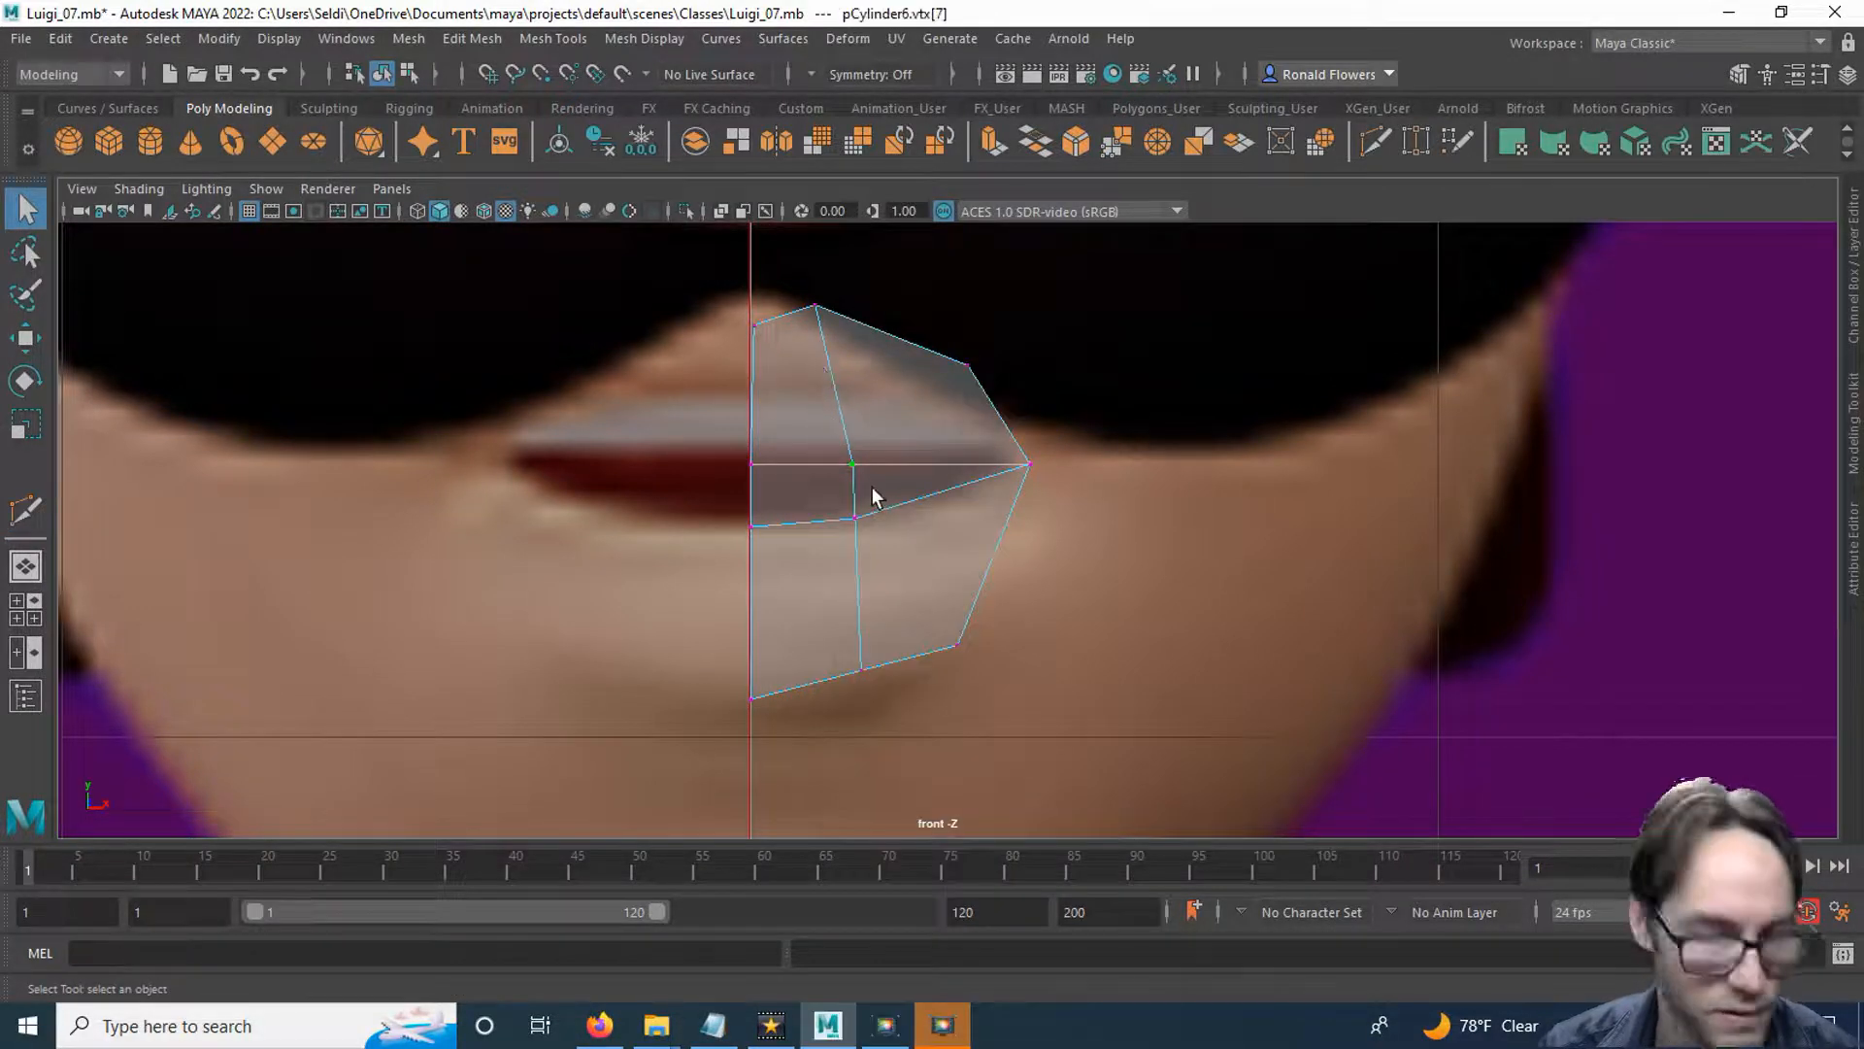
key(w)
click(851, 358)
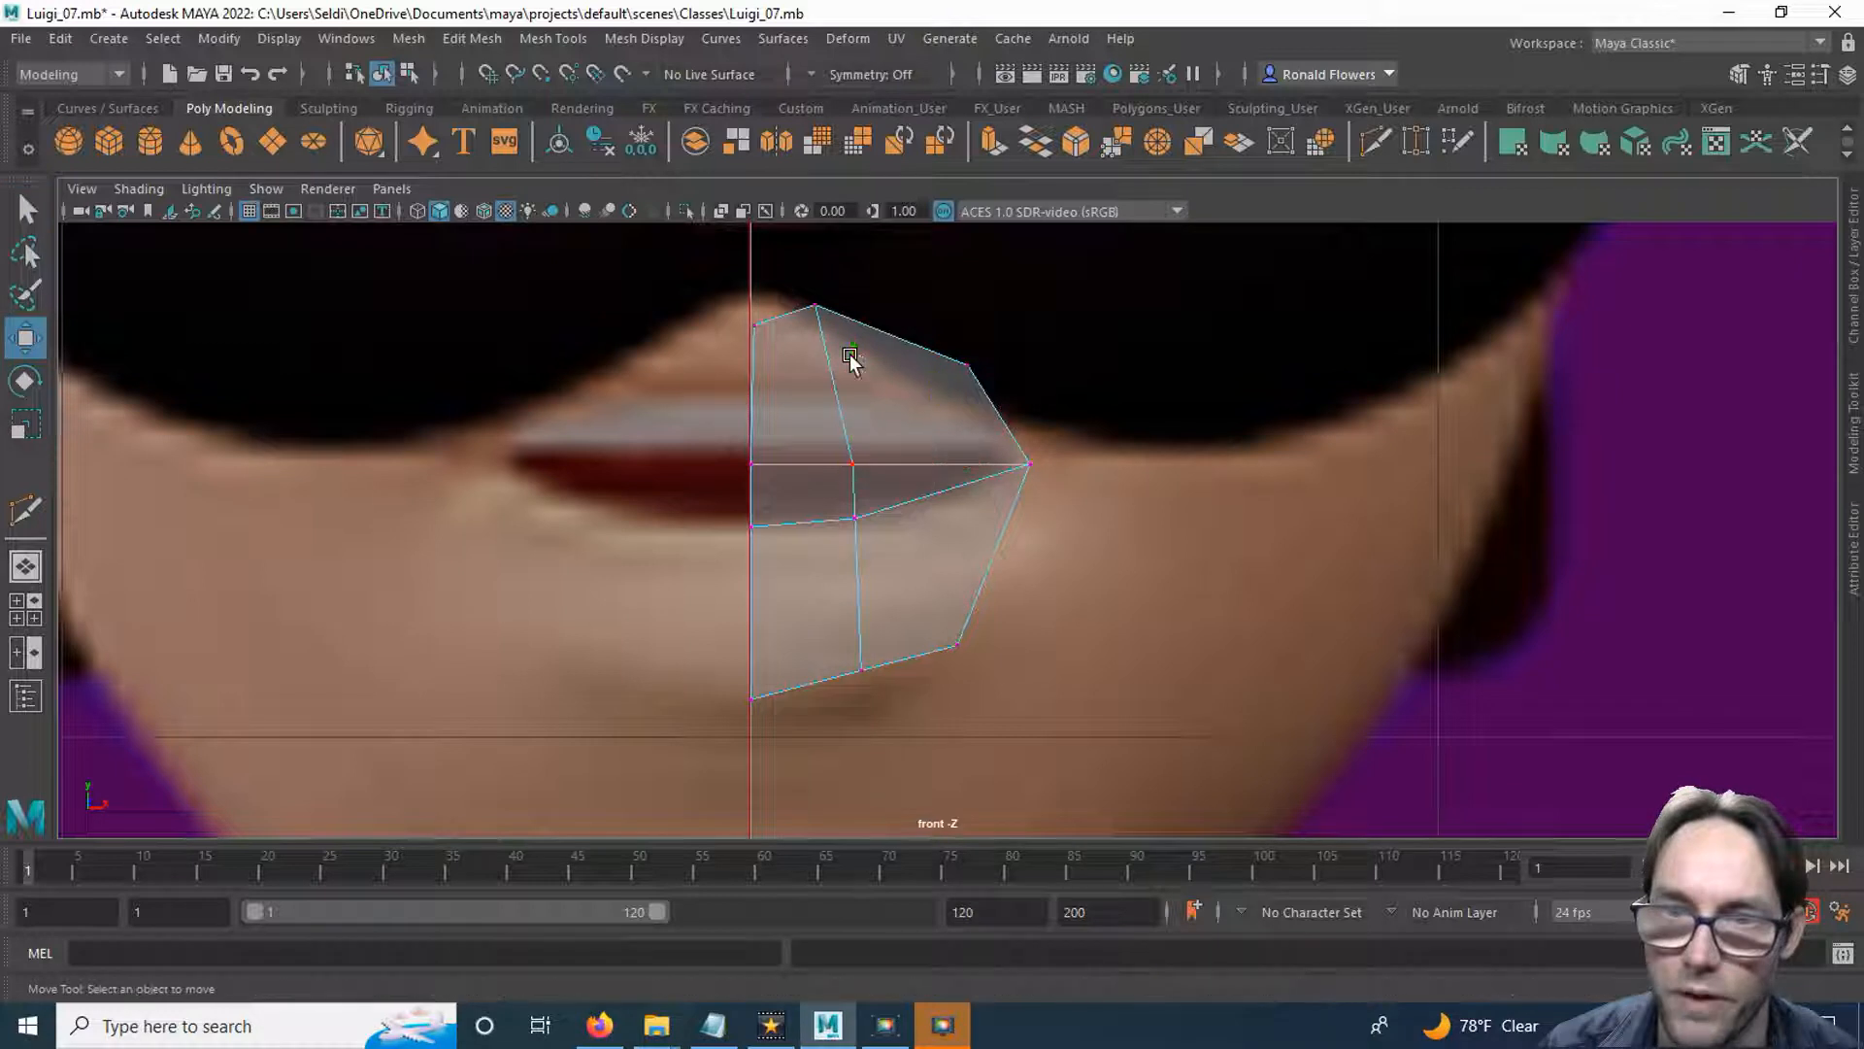
drag(871, 479, 872, 480)
drag(852, 404, 860, 359)
drag(731, 416, 750, 363)
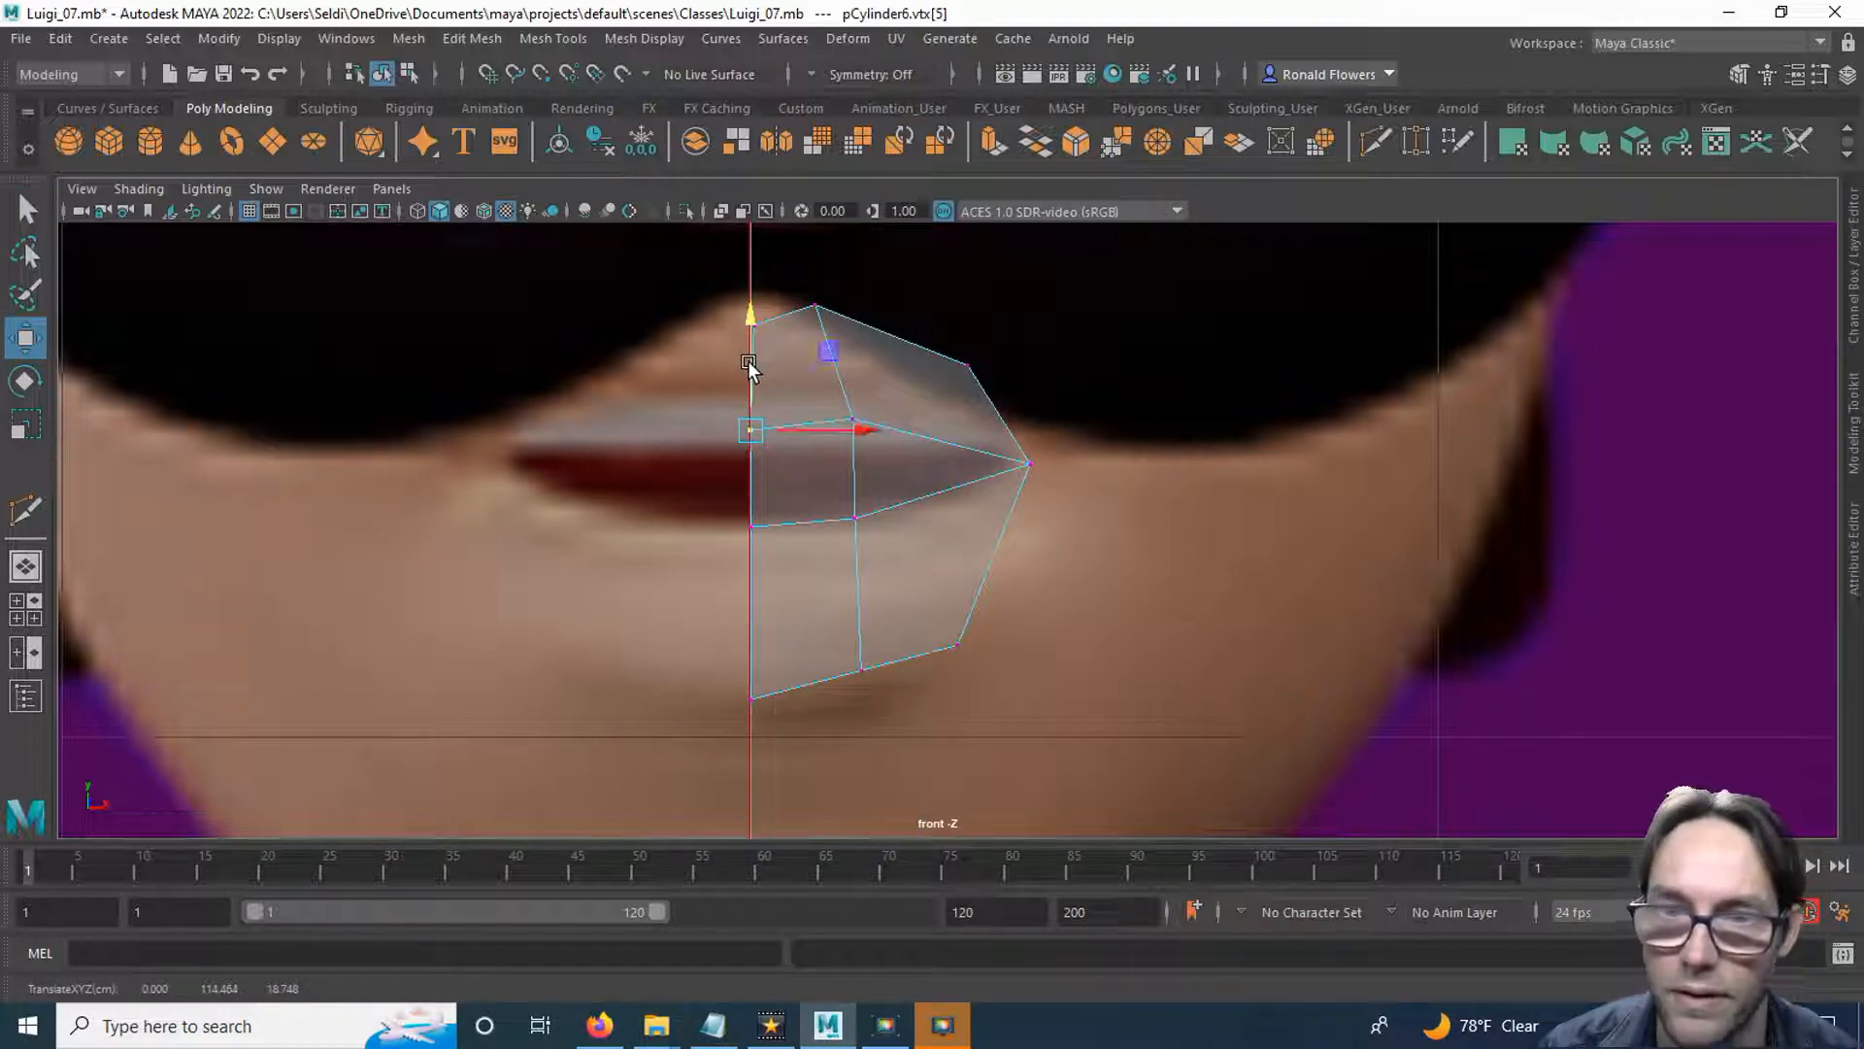
Nudge the mouth corner vertex down to about Y 114.0 and show the front and side views next to each other.
click(1033, 474)
drag(1030, 402, 1032, 412)
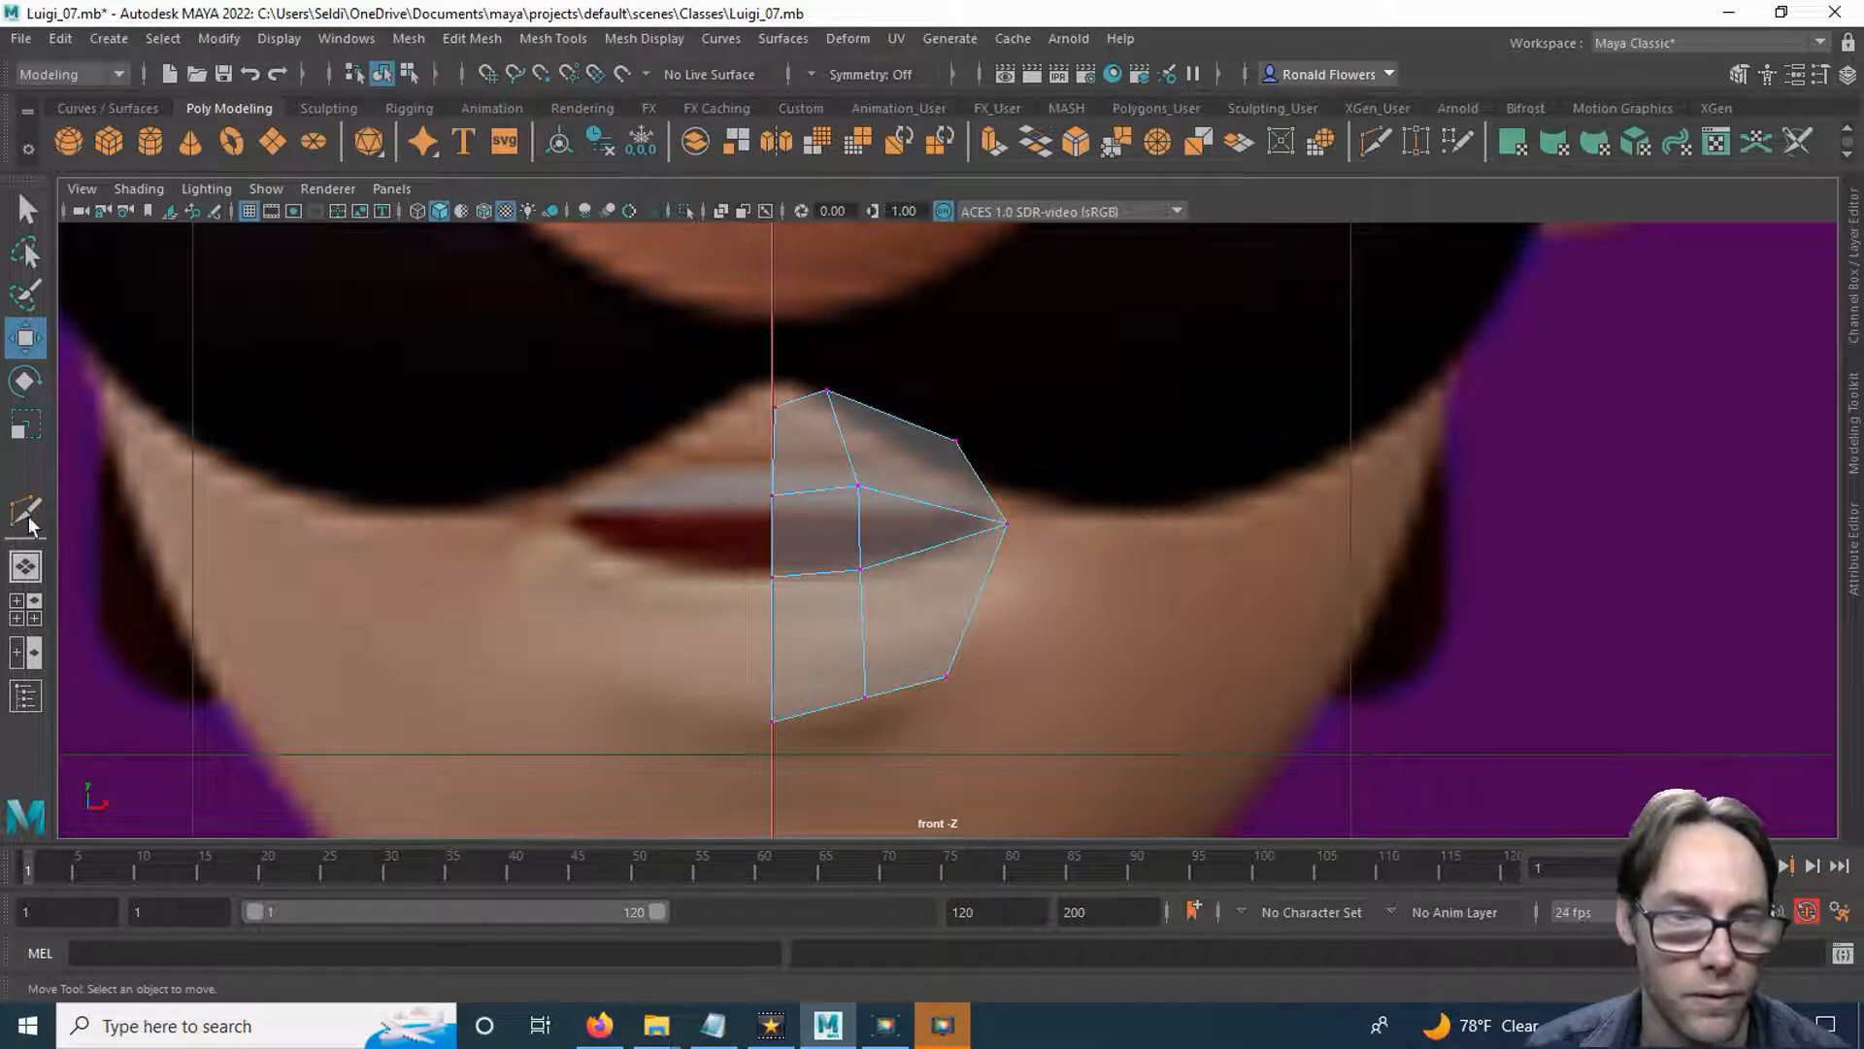
click(27, 651)
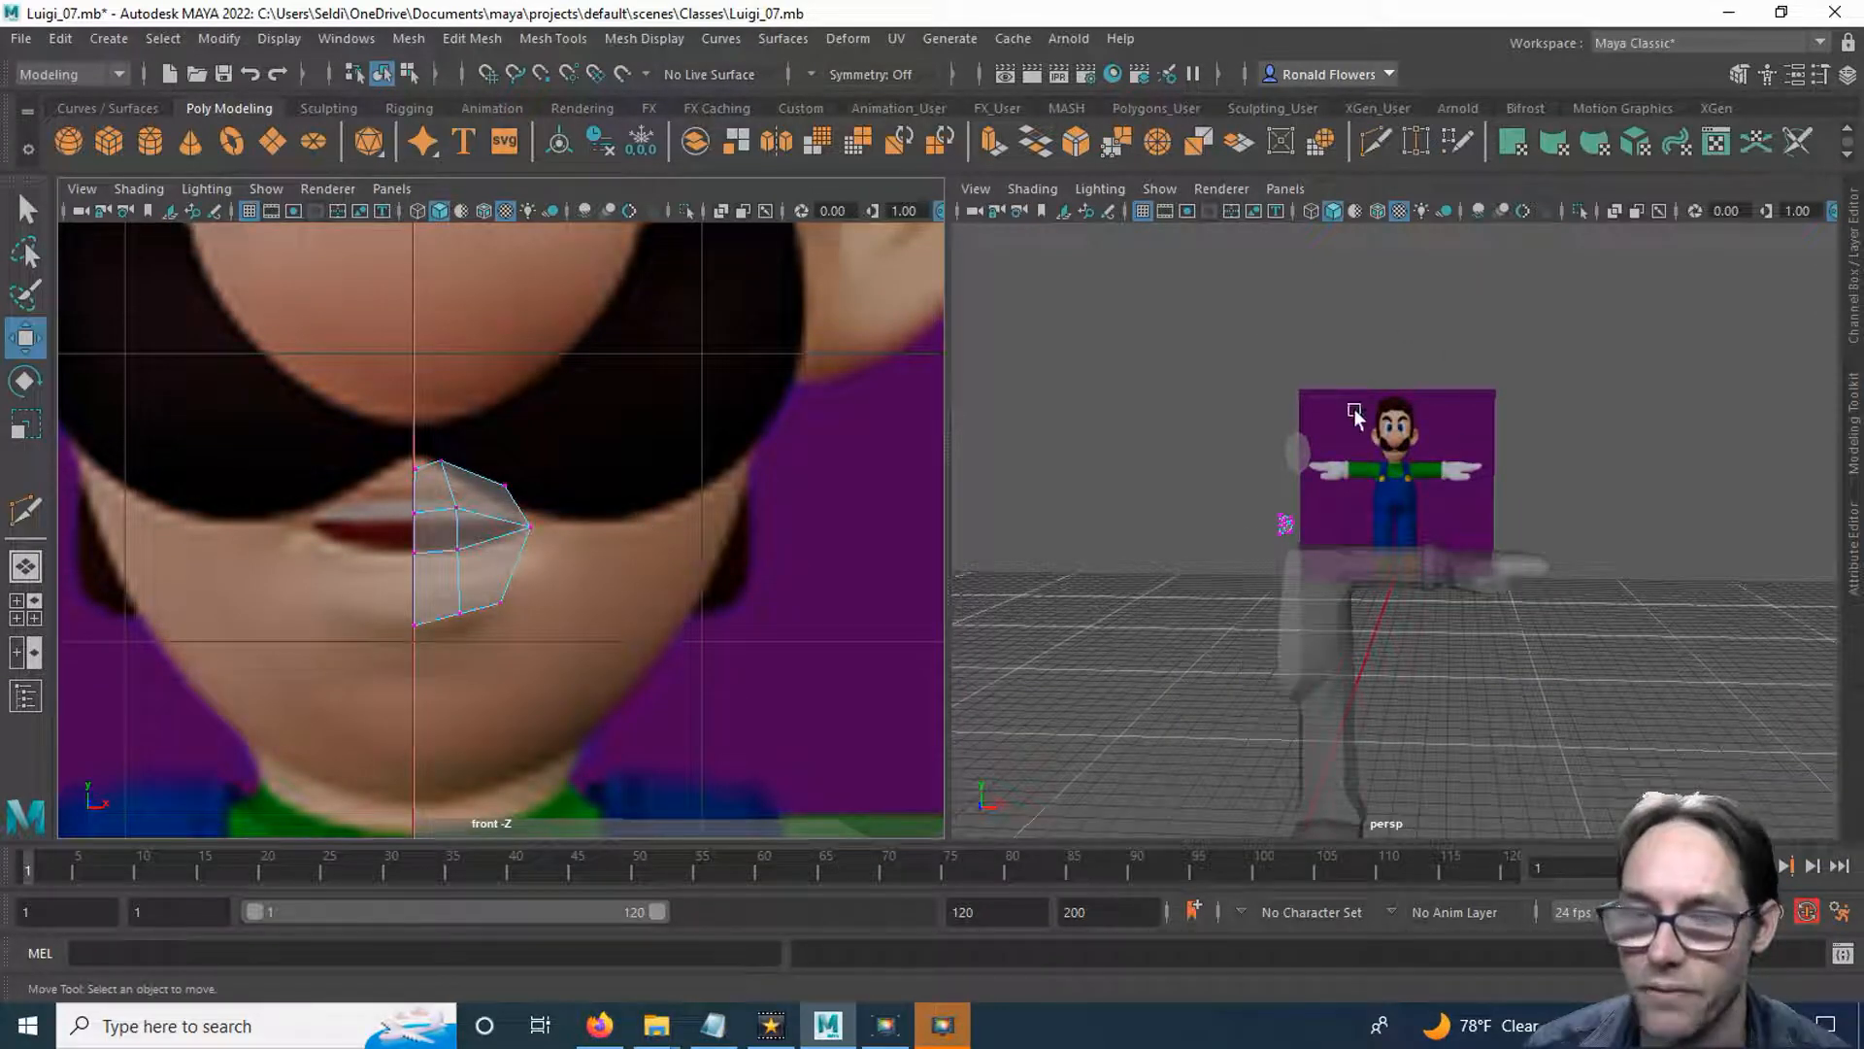
click(1285, 189)
mouse_move(1315, 271)
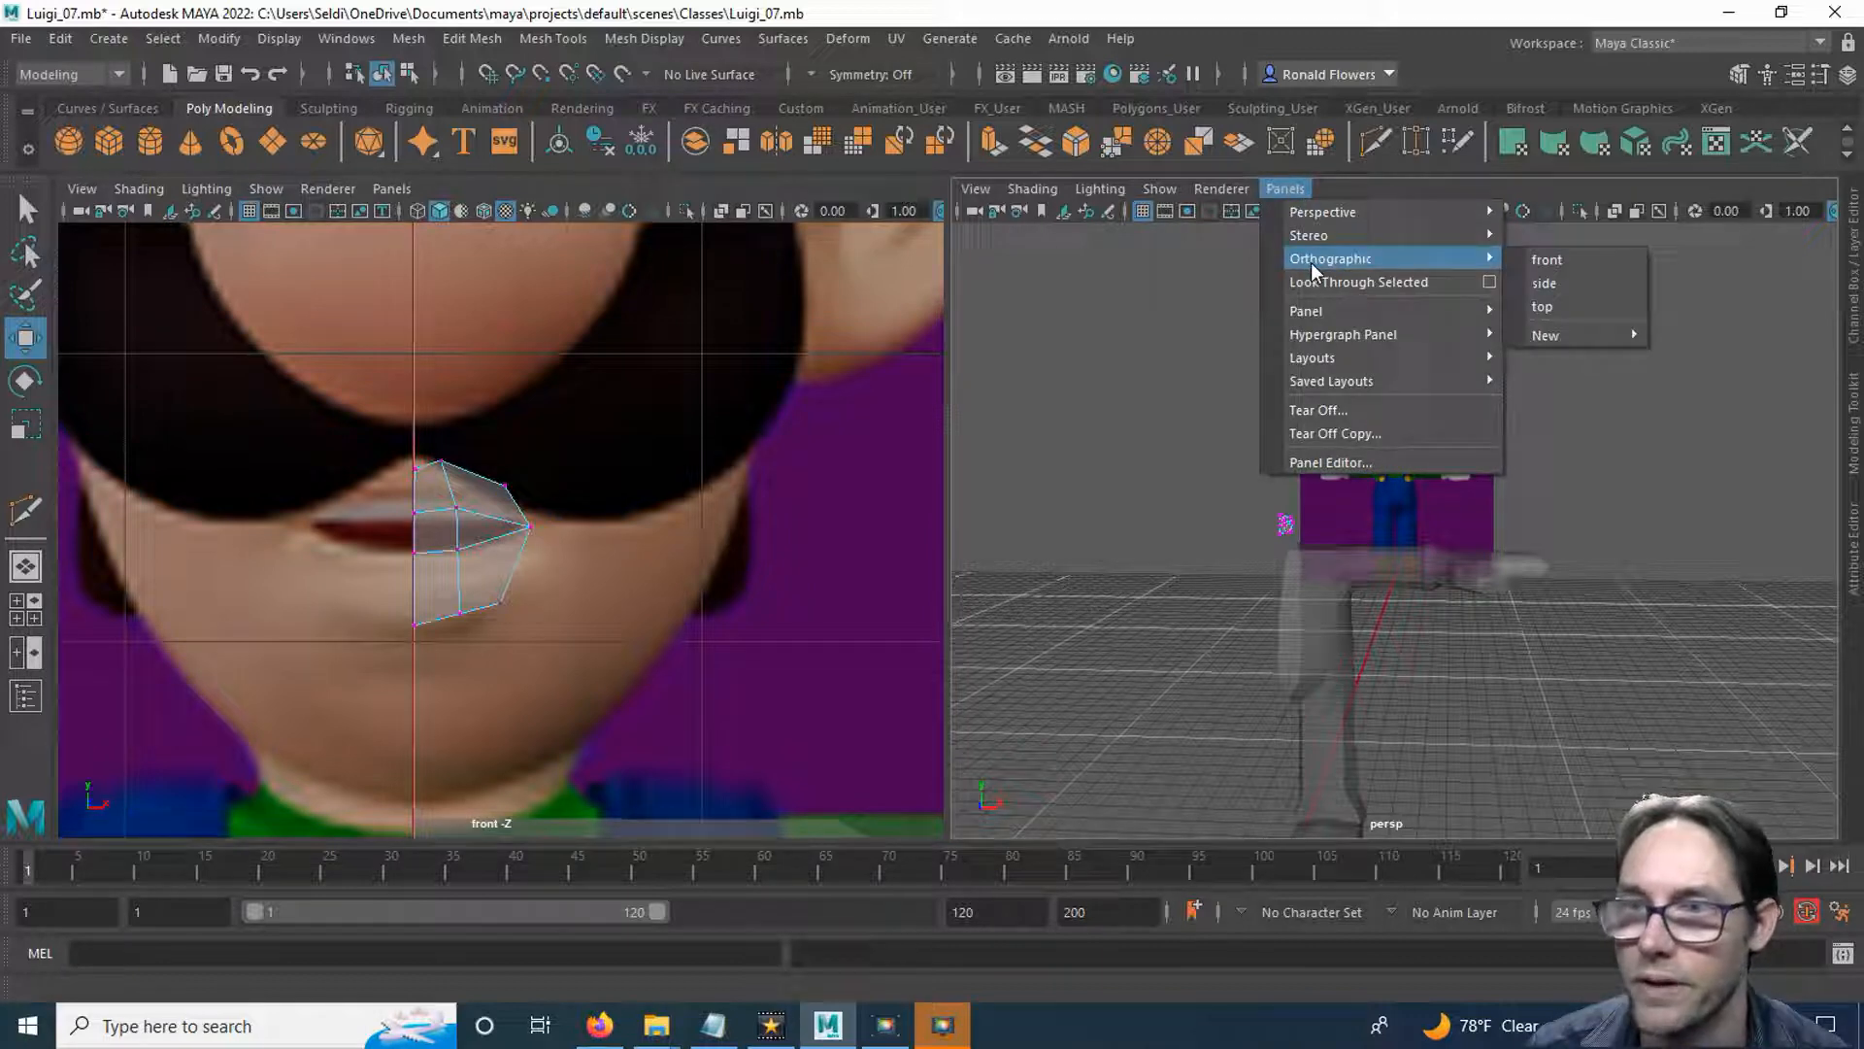
click(1574, 284)
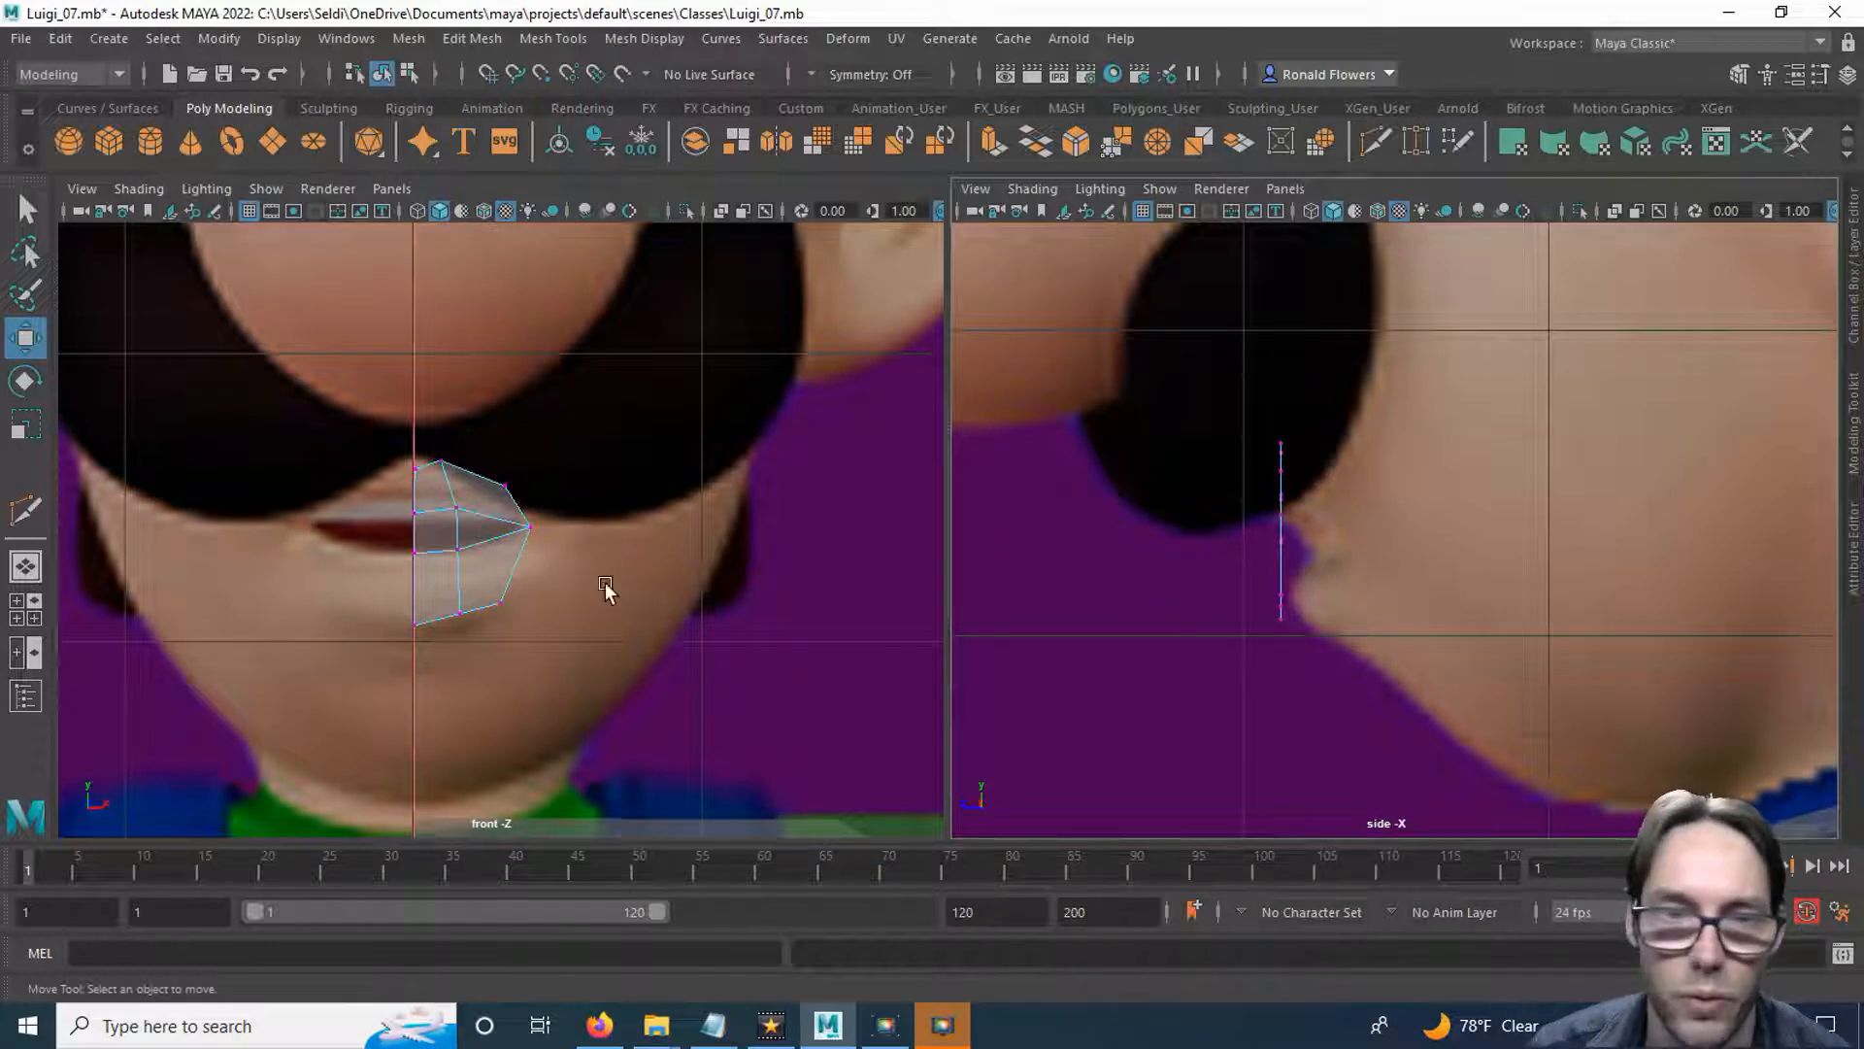
Move the mouth corner vertex back in the side view to about Z 13.6.
click(512, 507)
drag(512, 506, 554, 550)
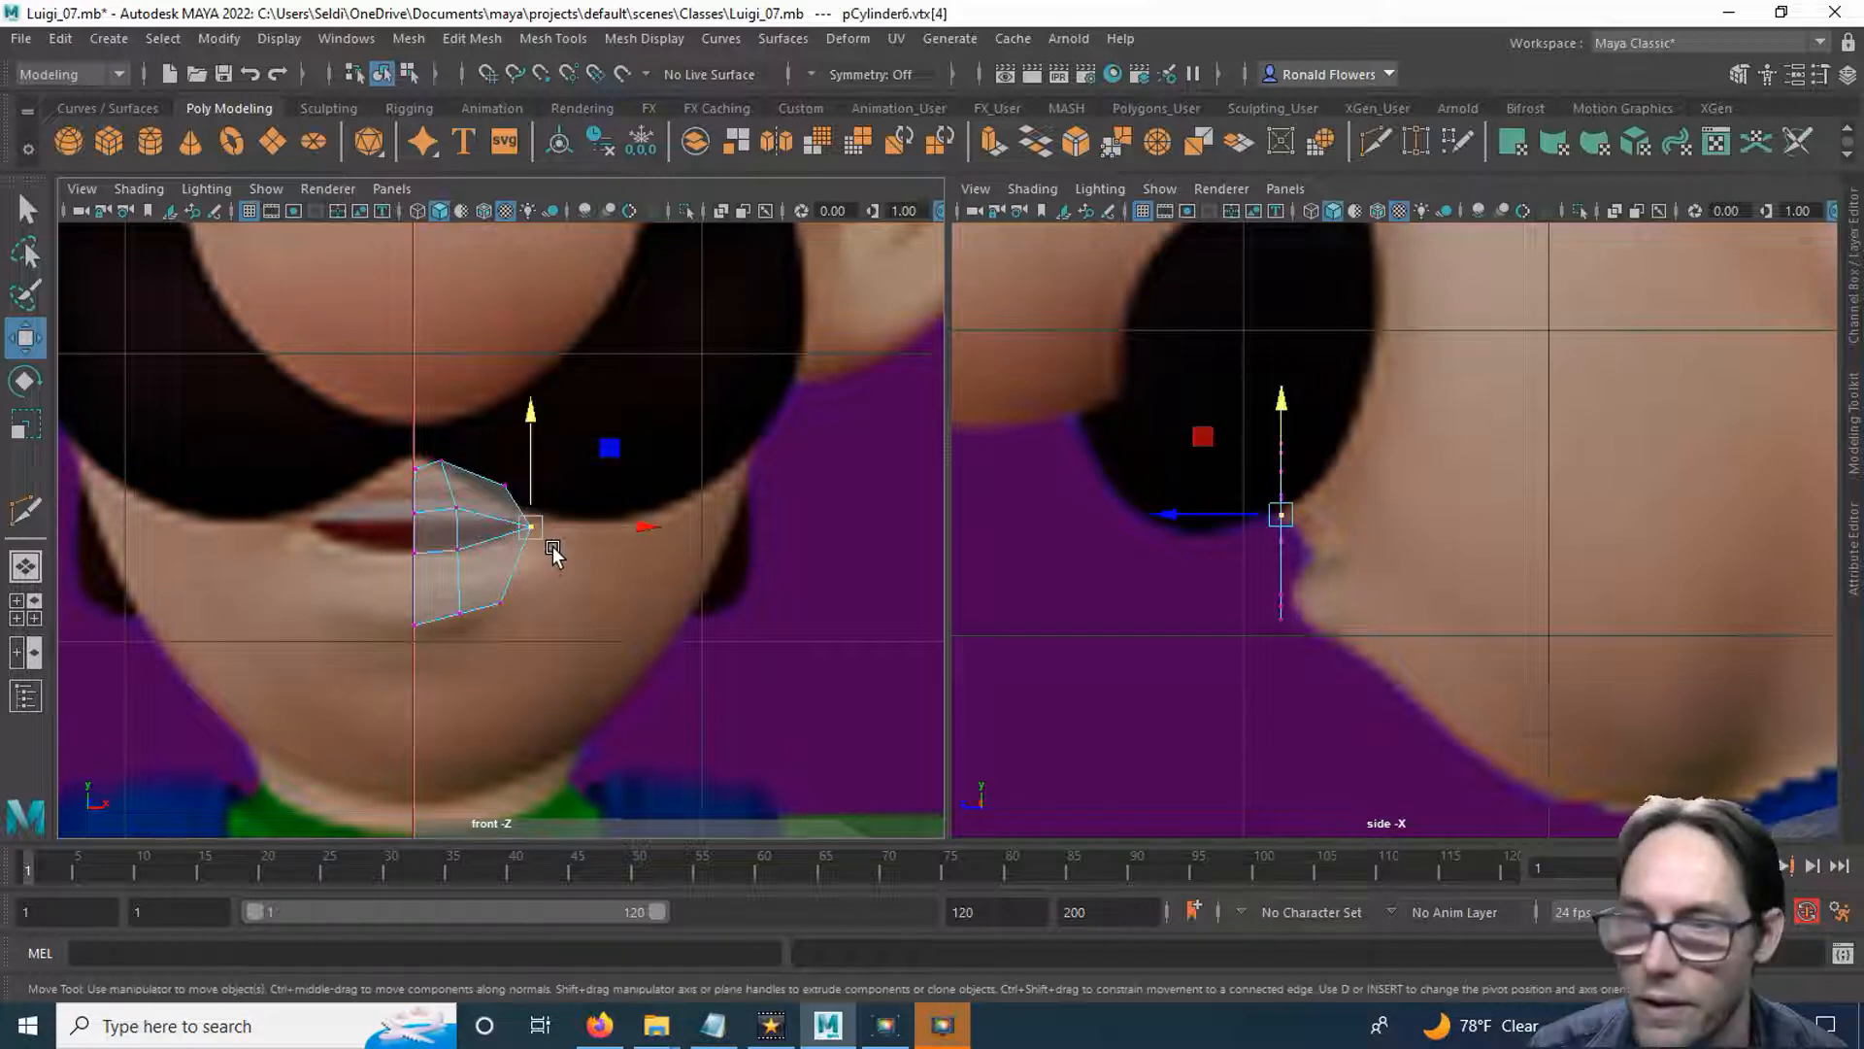
drag(1158, 522, 1316, 522)
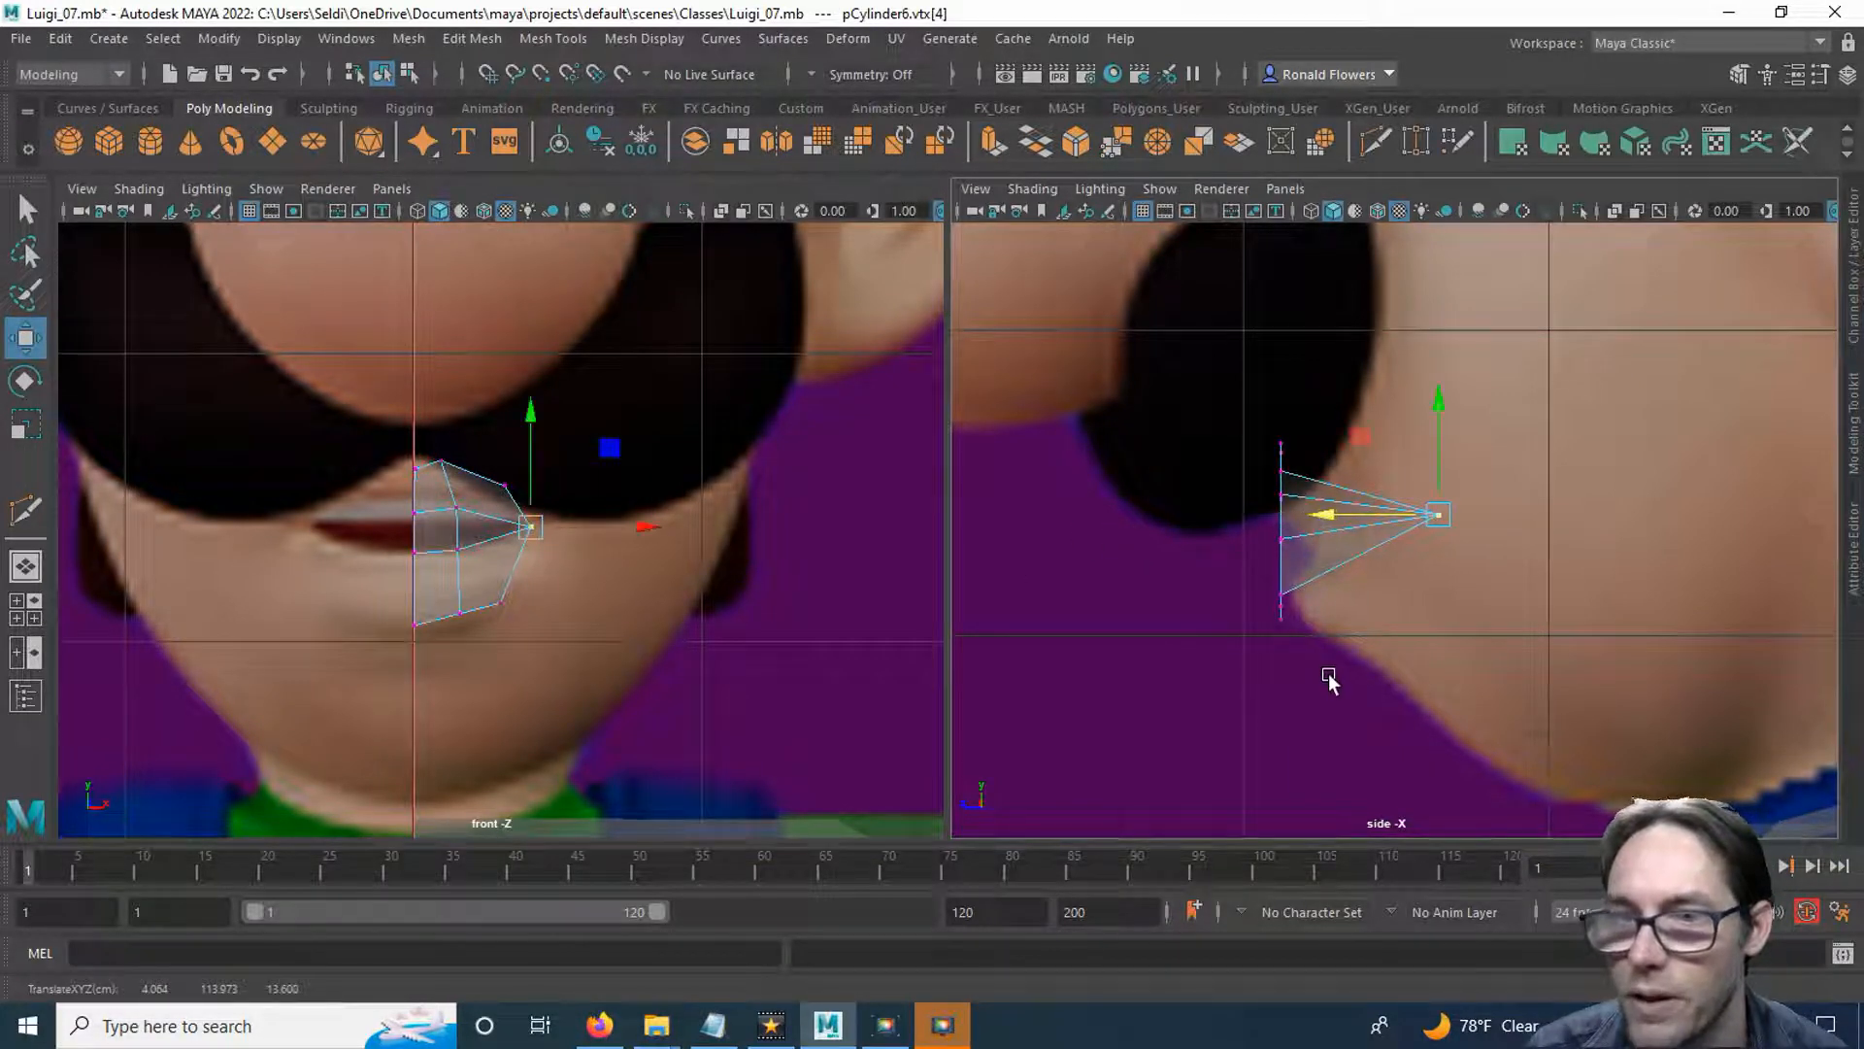
Move the upper and lower outer border vertices next to the mouth corner back to about Z 15.4.
drag(489, 454, 520, 653)
key(q)
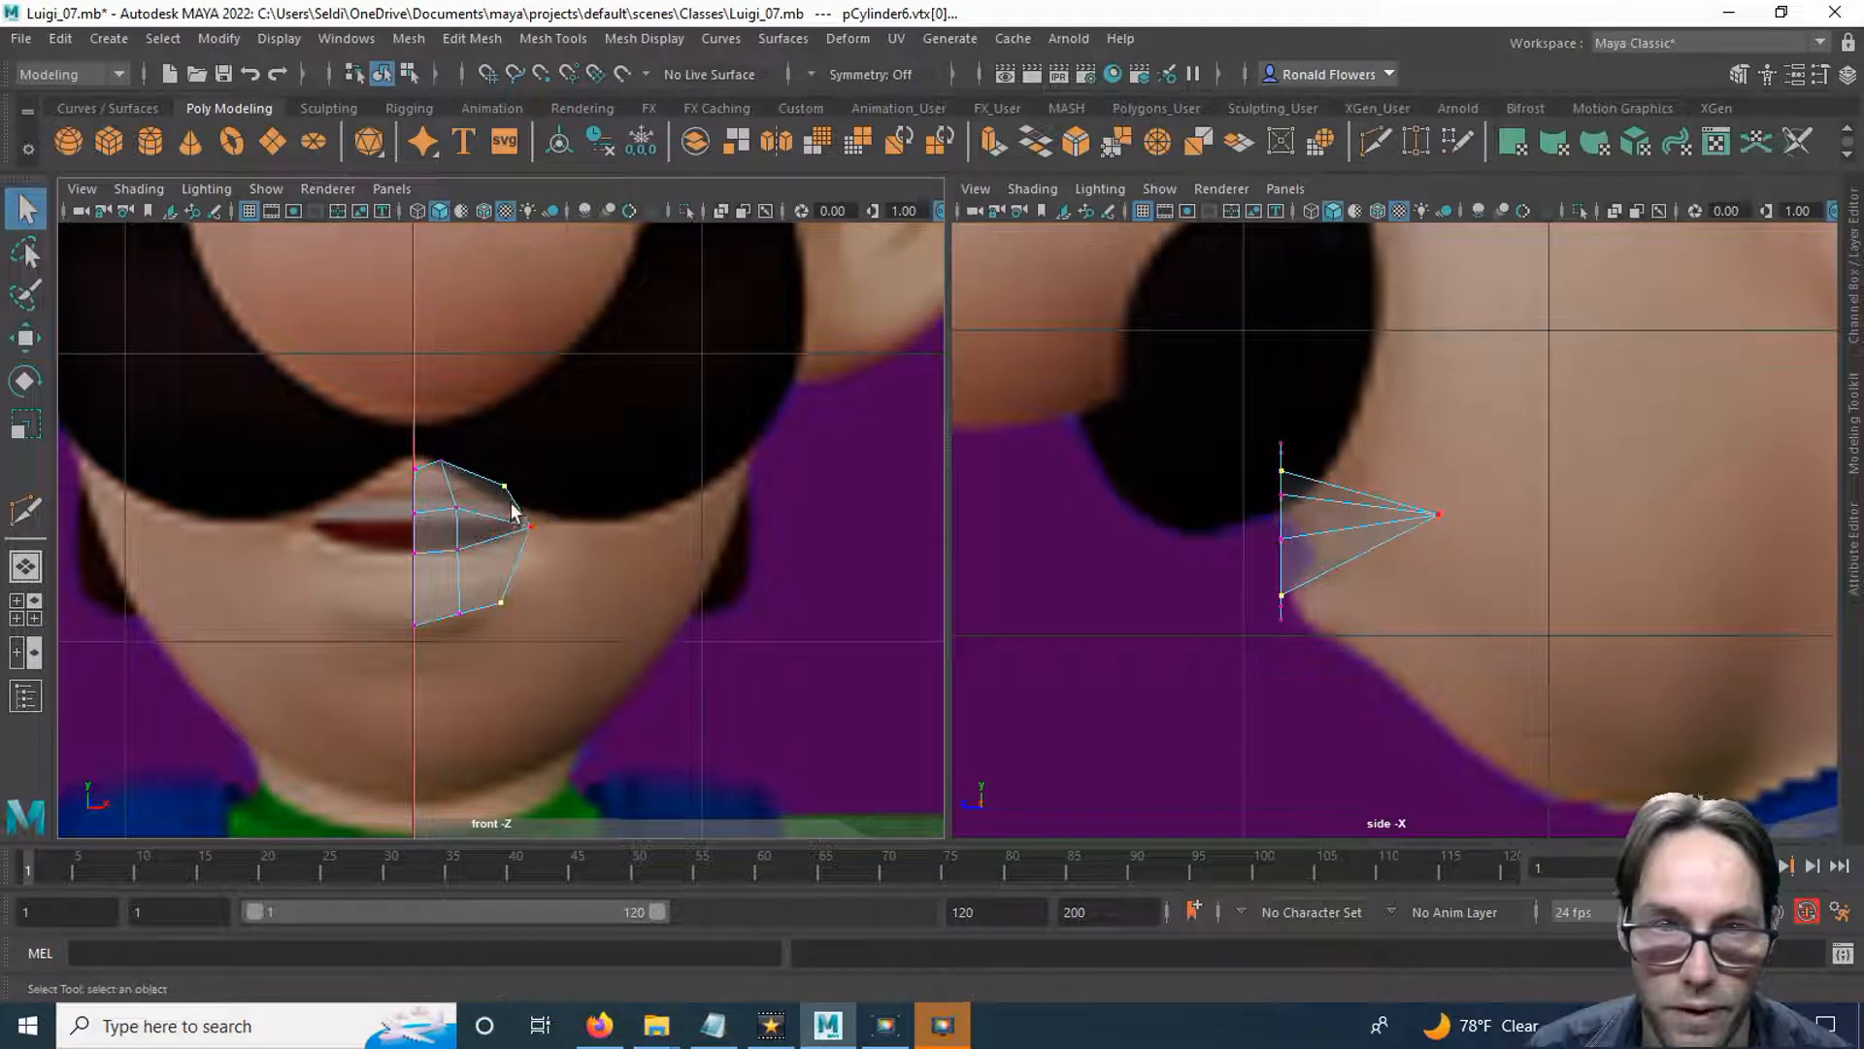
key(w)
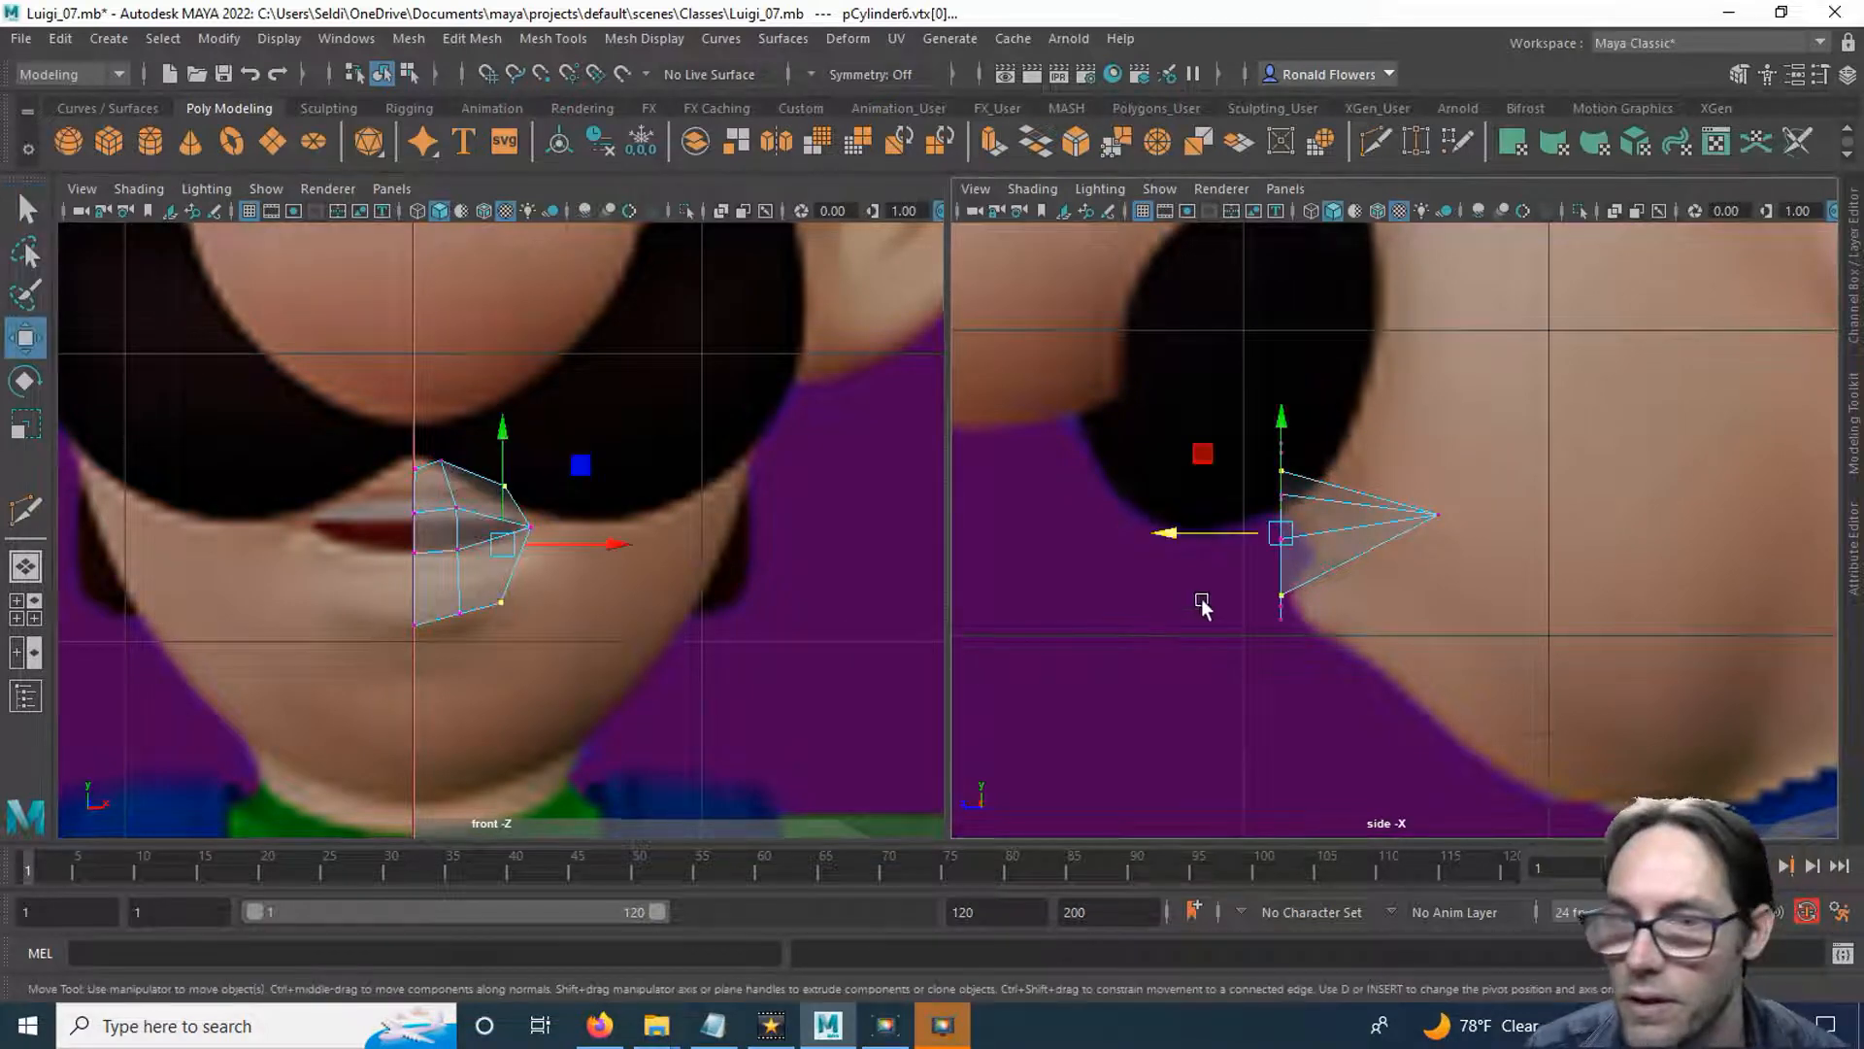
drag(1171, 530, 1264, 540)
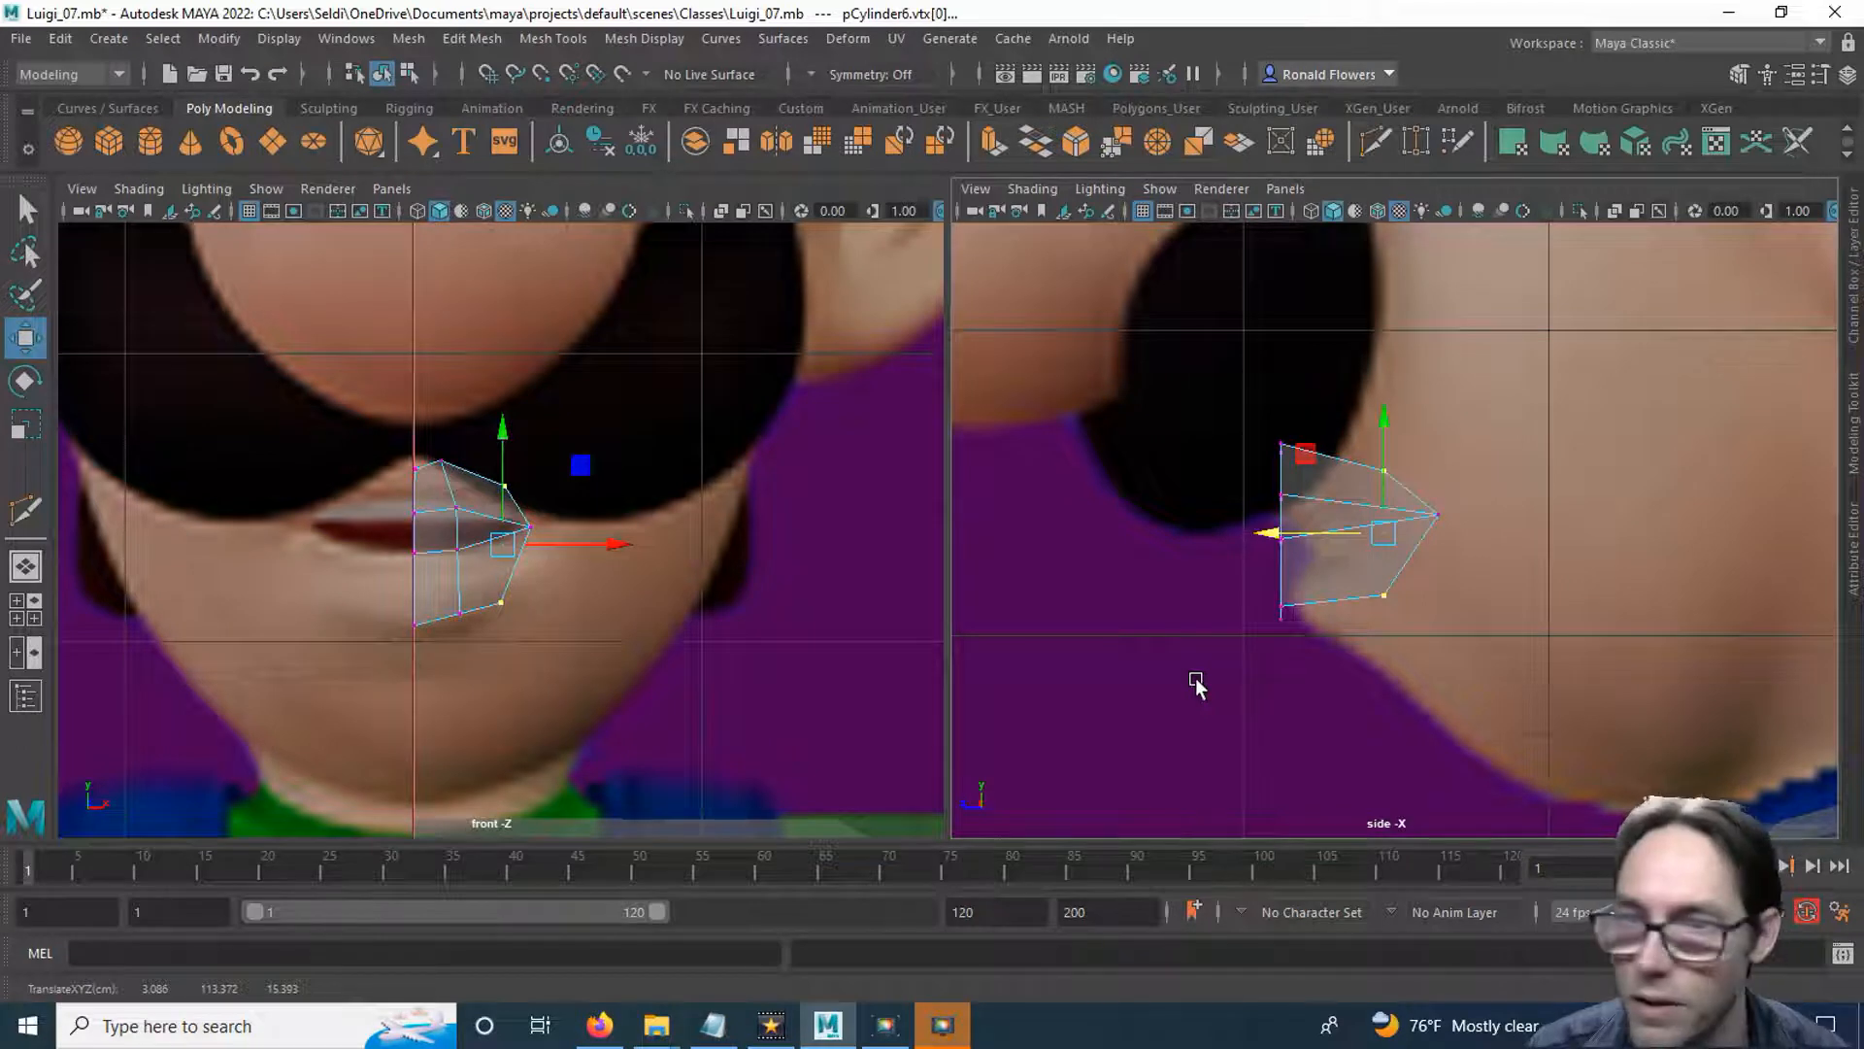
Move the upper and lower border vertices of the inner vertical edge back to about Z 16.1.
key(q)
drag(434, 442, 449, 582)
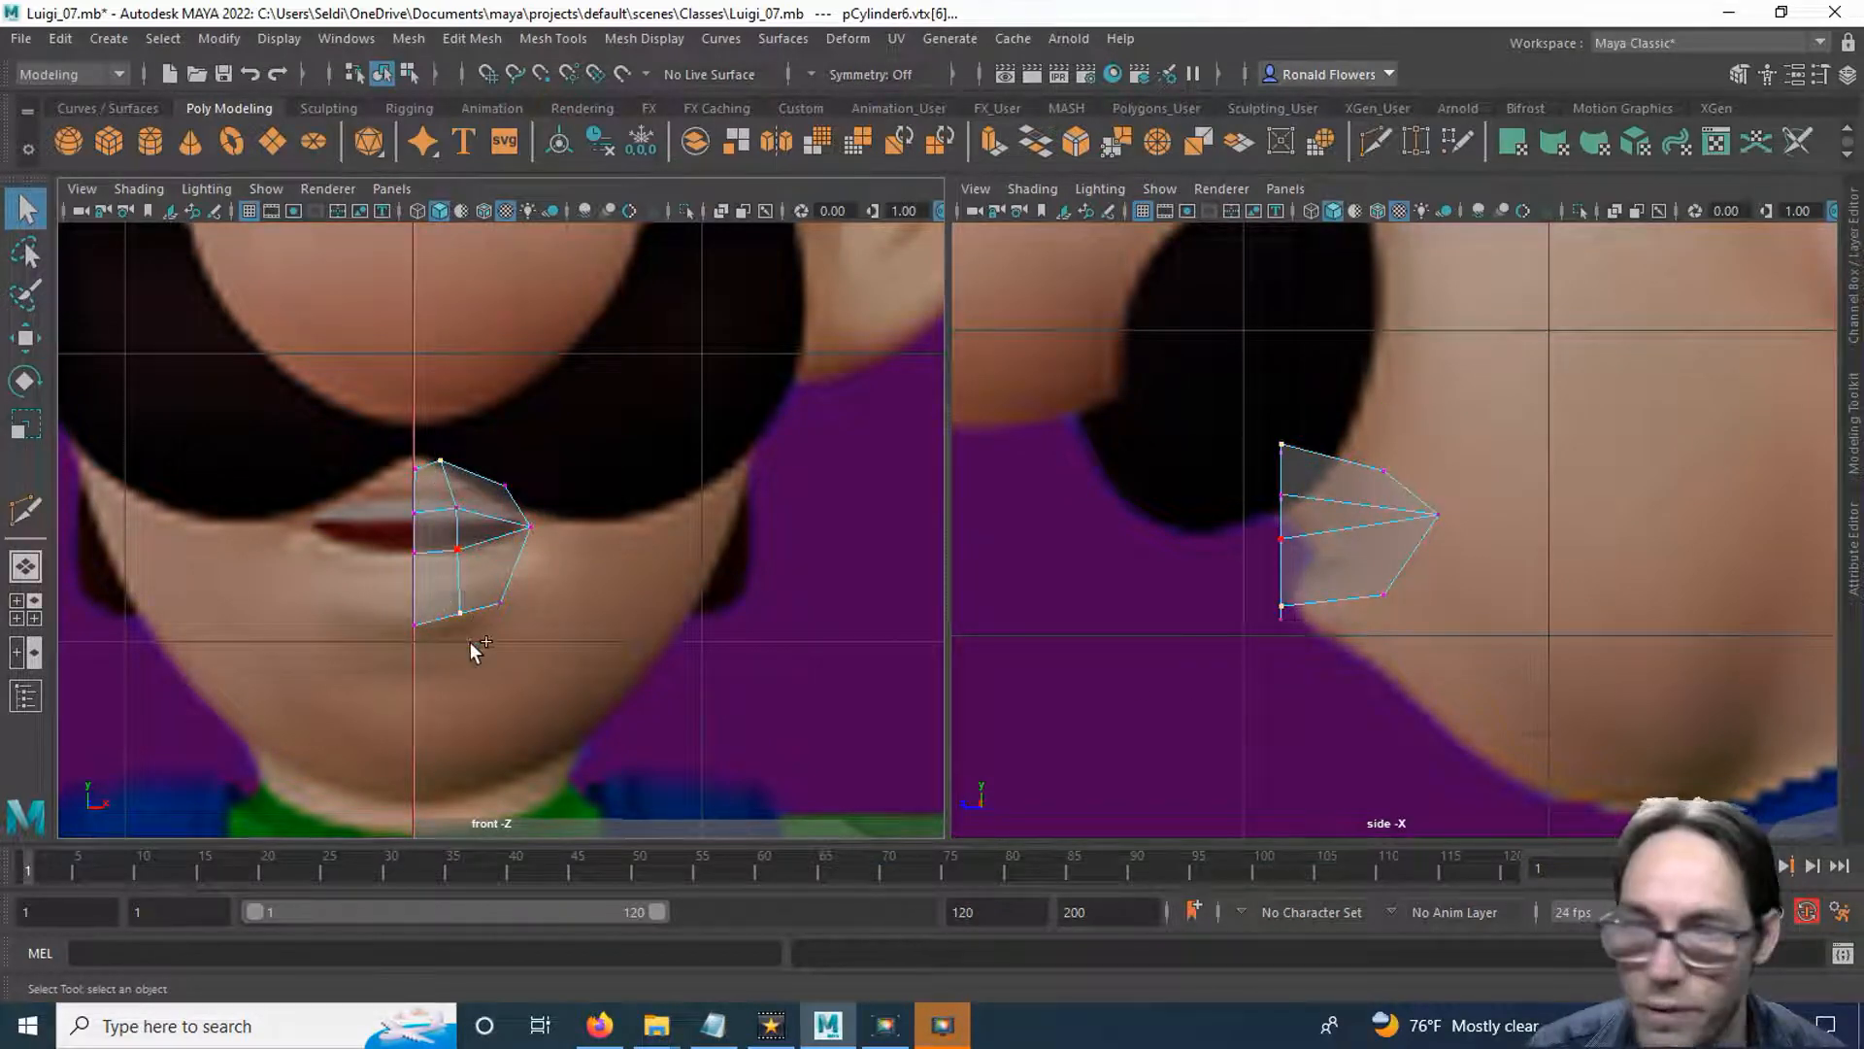
key(w)
drag(1152, 523, 1247, 526)
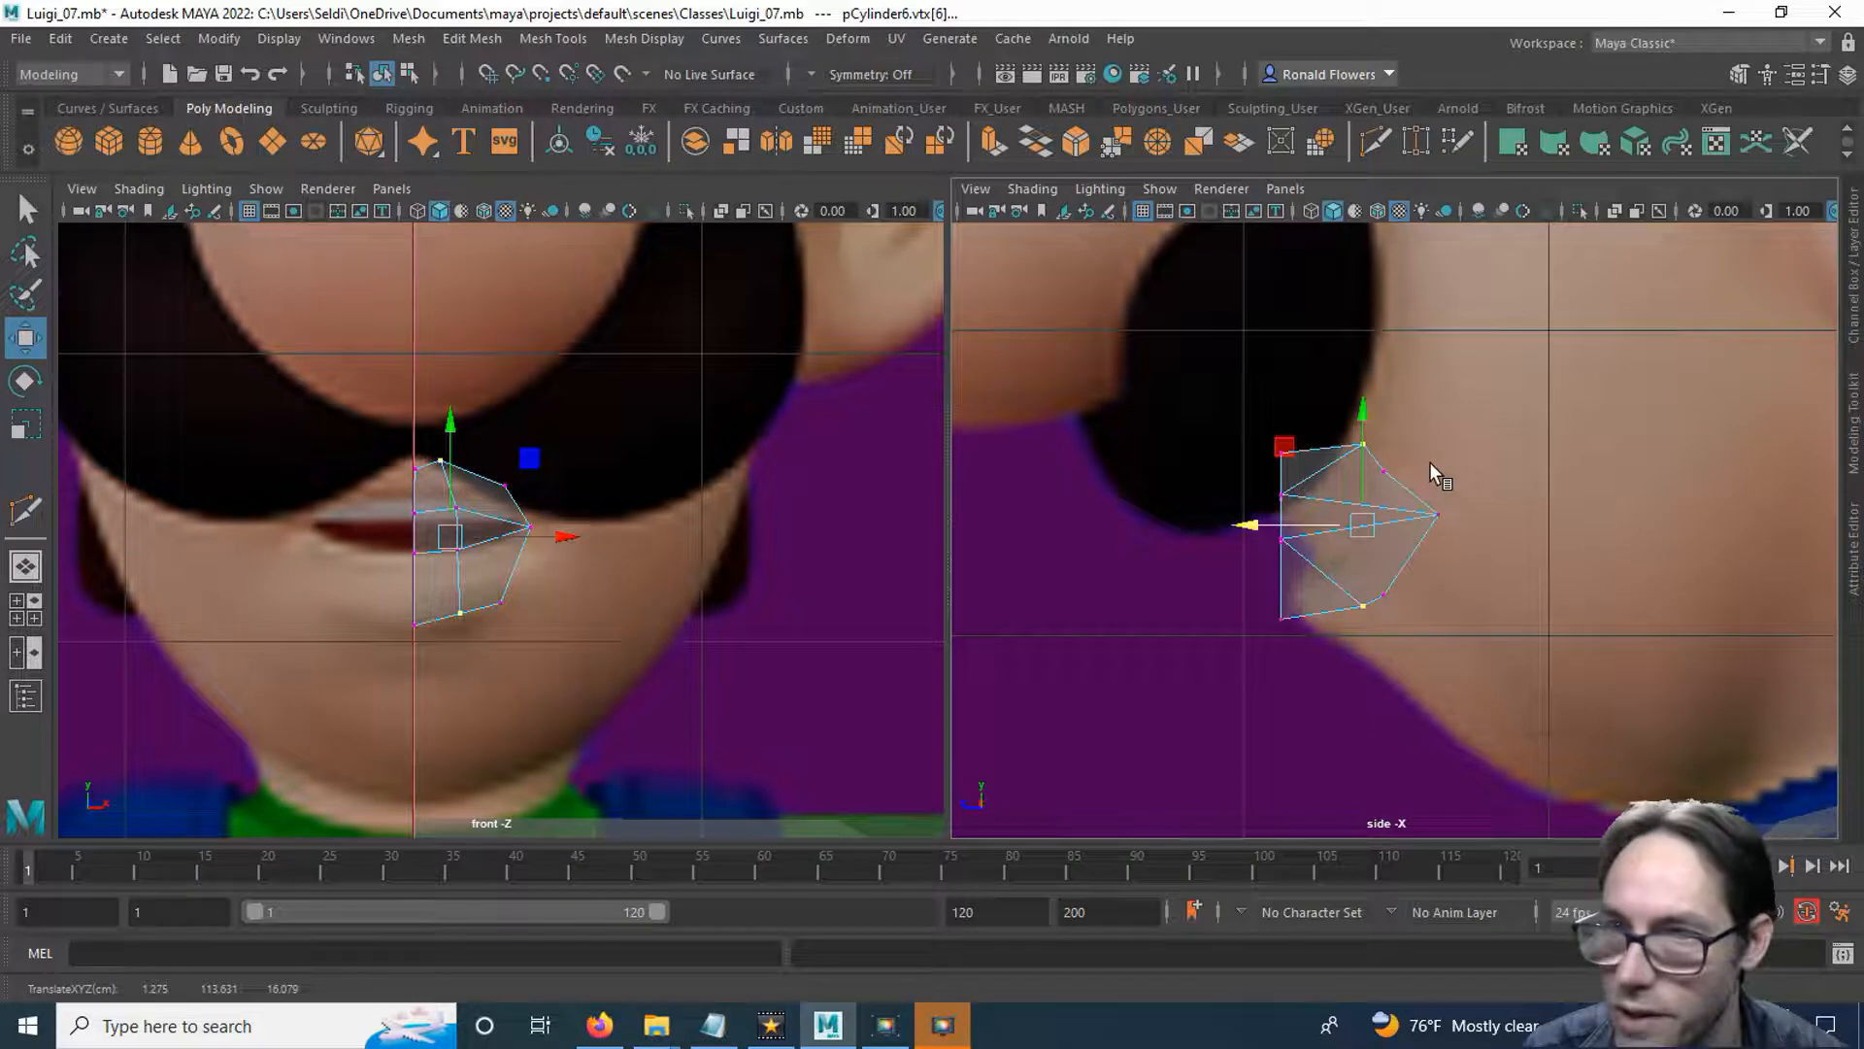
Round the side profile by moving the two outer border vertices further back, the lower one to about Z 14.7.
key(q)
key(w)
drag(1278, 471, 1305, 471)
click(1383, 593)
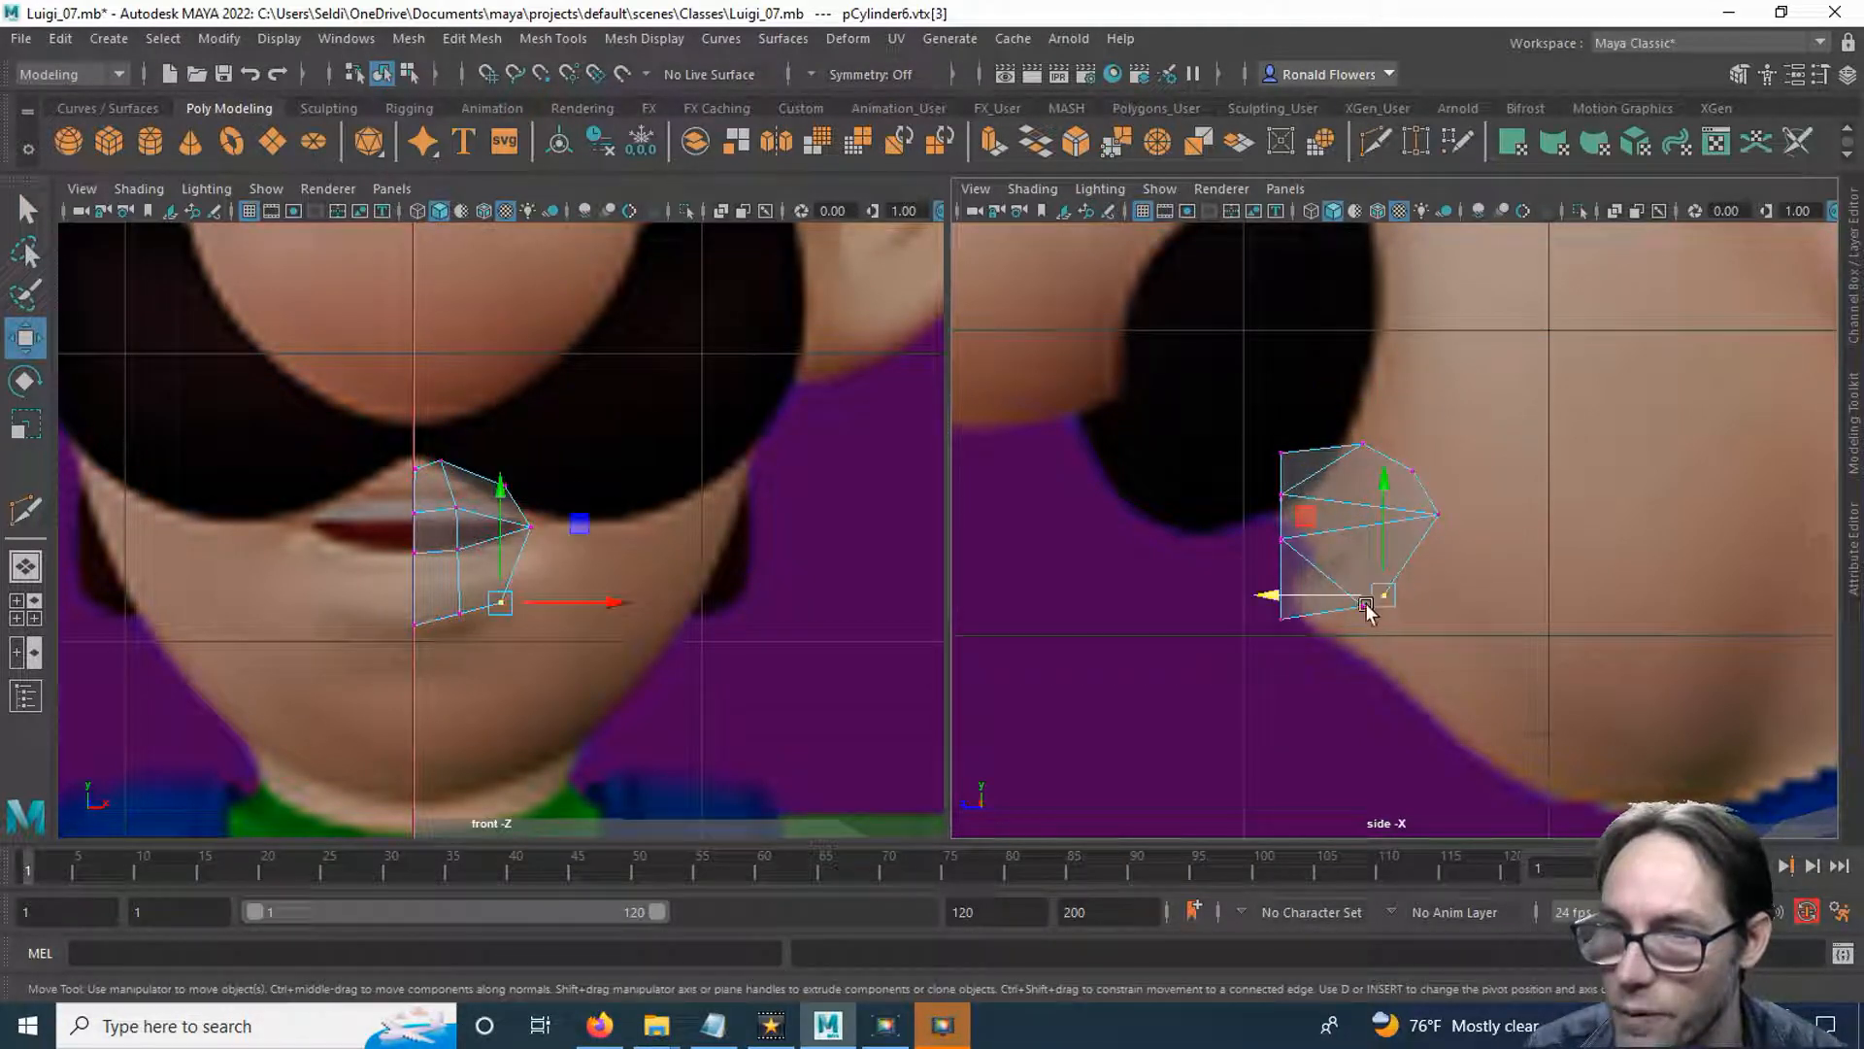
drag(1292, 595, 1311, 599)
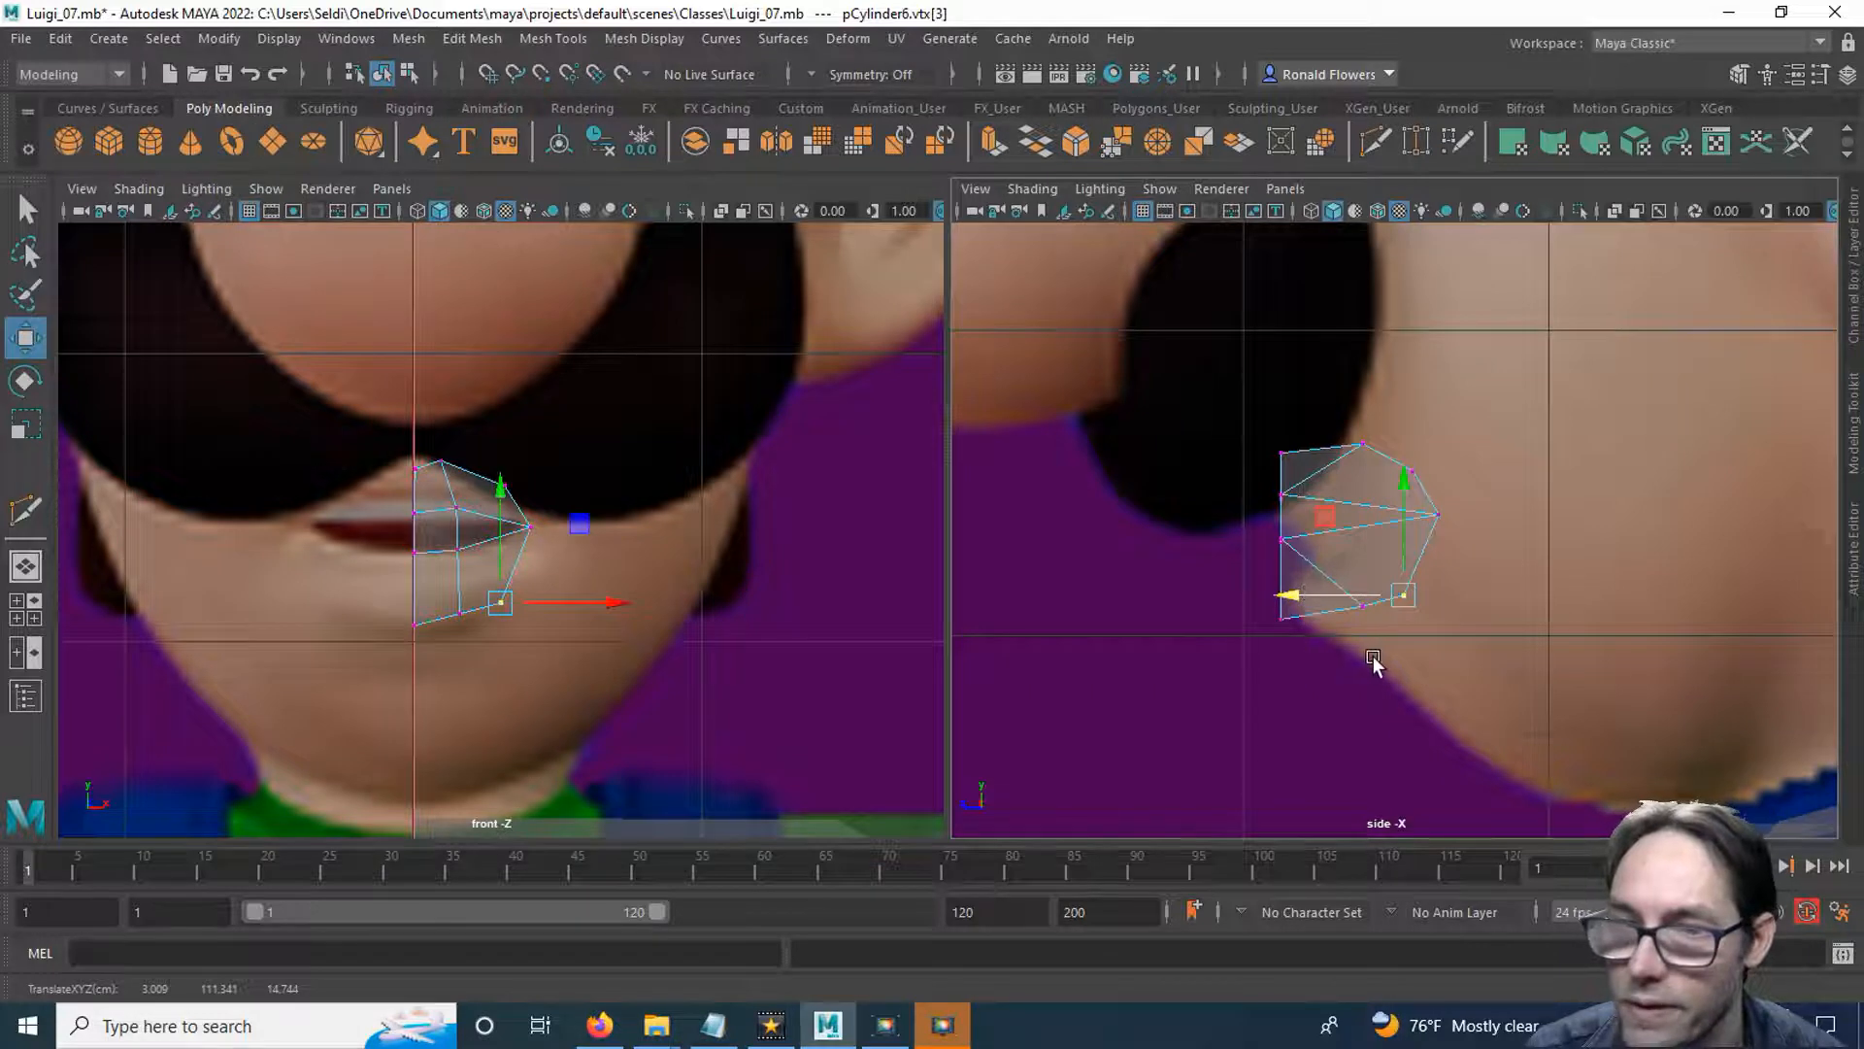
Move the top and bottom centre-line vertices back towards the face profile, the bottom one to about Z 18.0.
click(533, 699)
drag(393, 449, 428, 508)
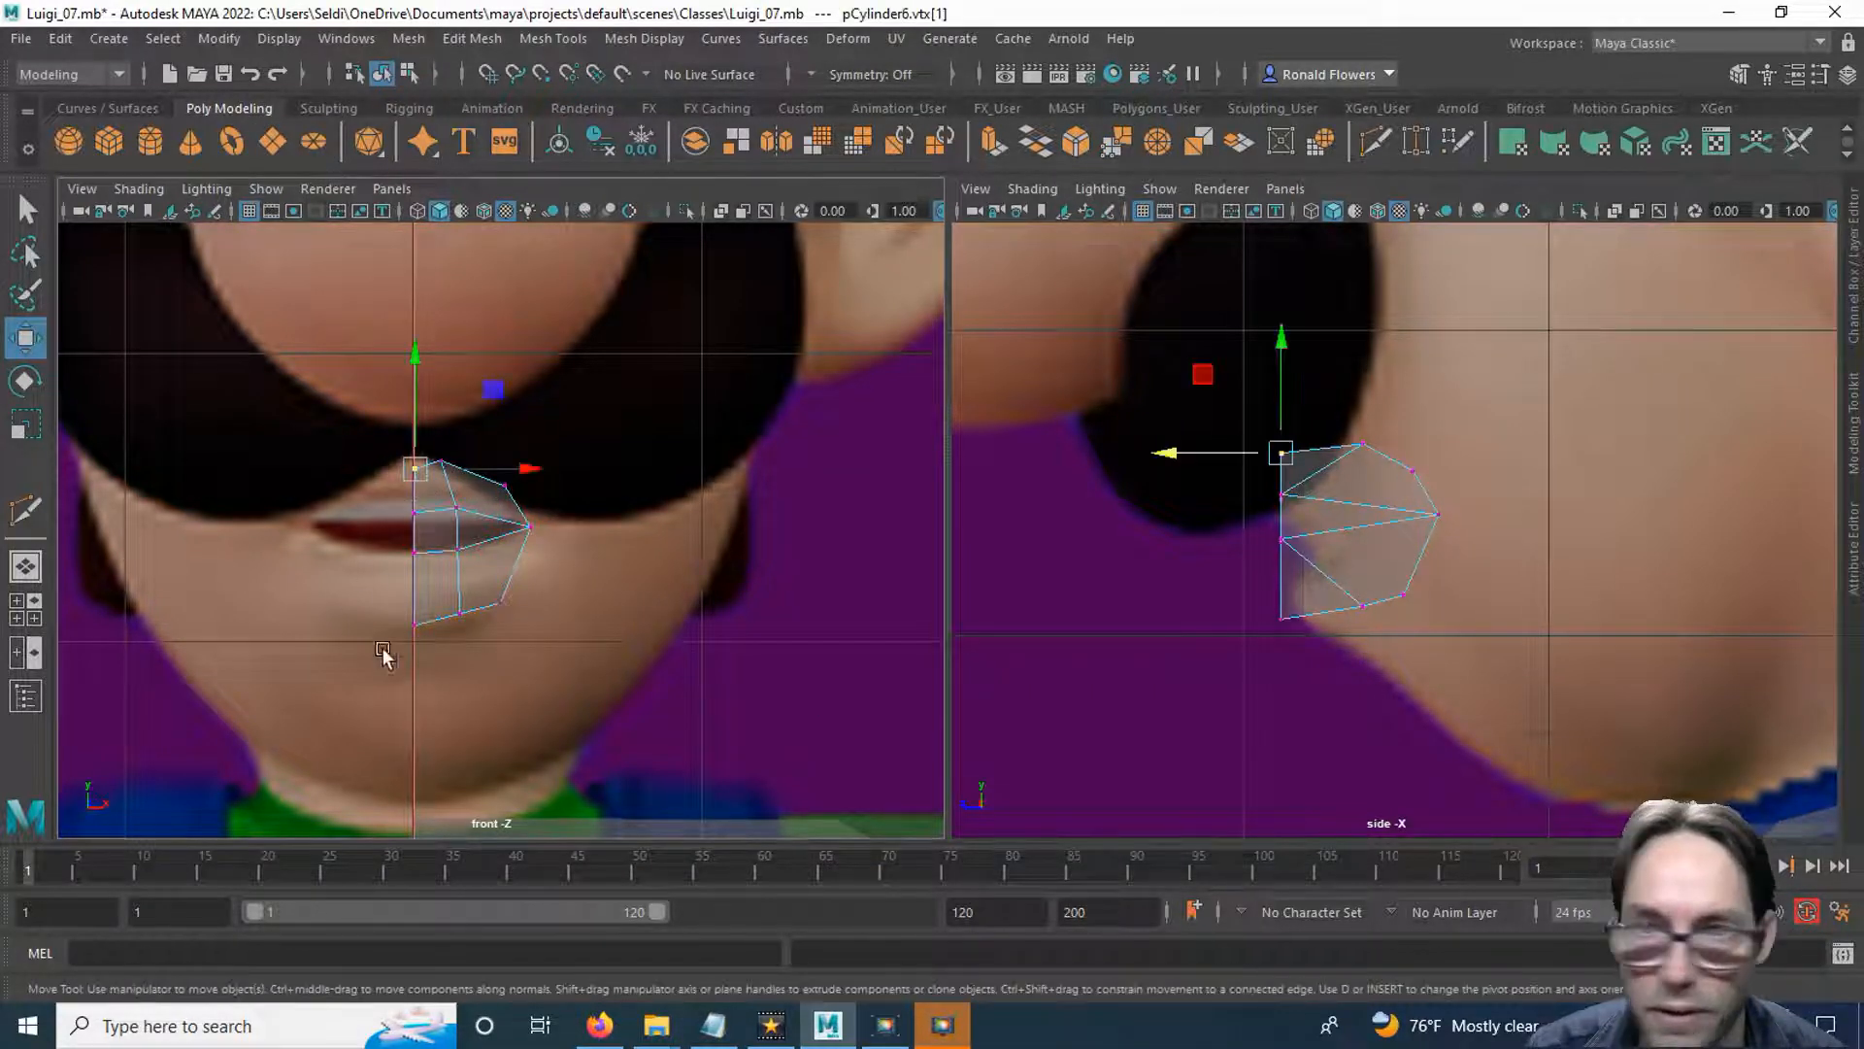
drag(1165, 457, 1205, 459)
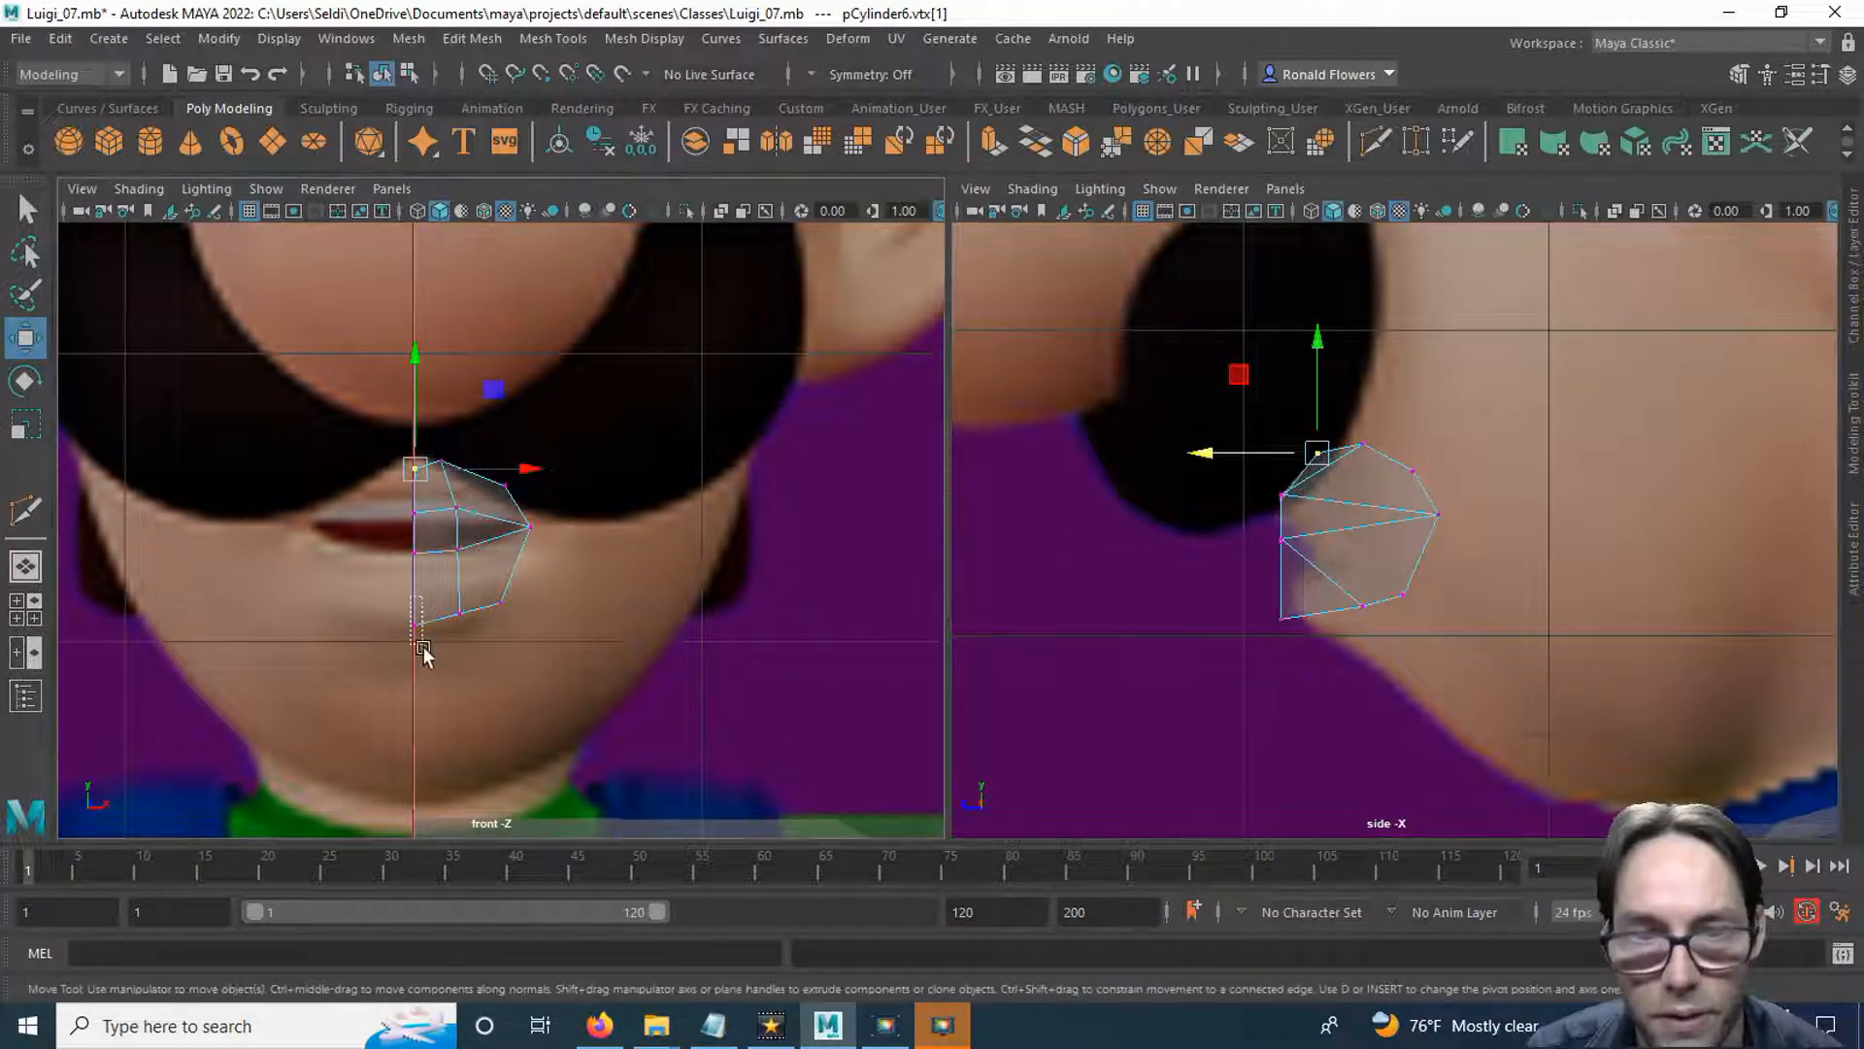
drag(406, 610, 442, 701)
drag(1168, 622, 1190, 624)
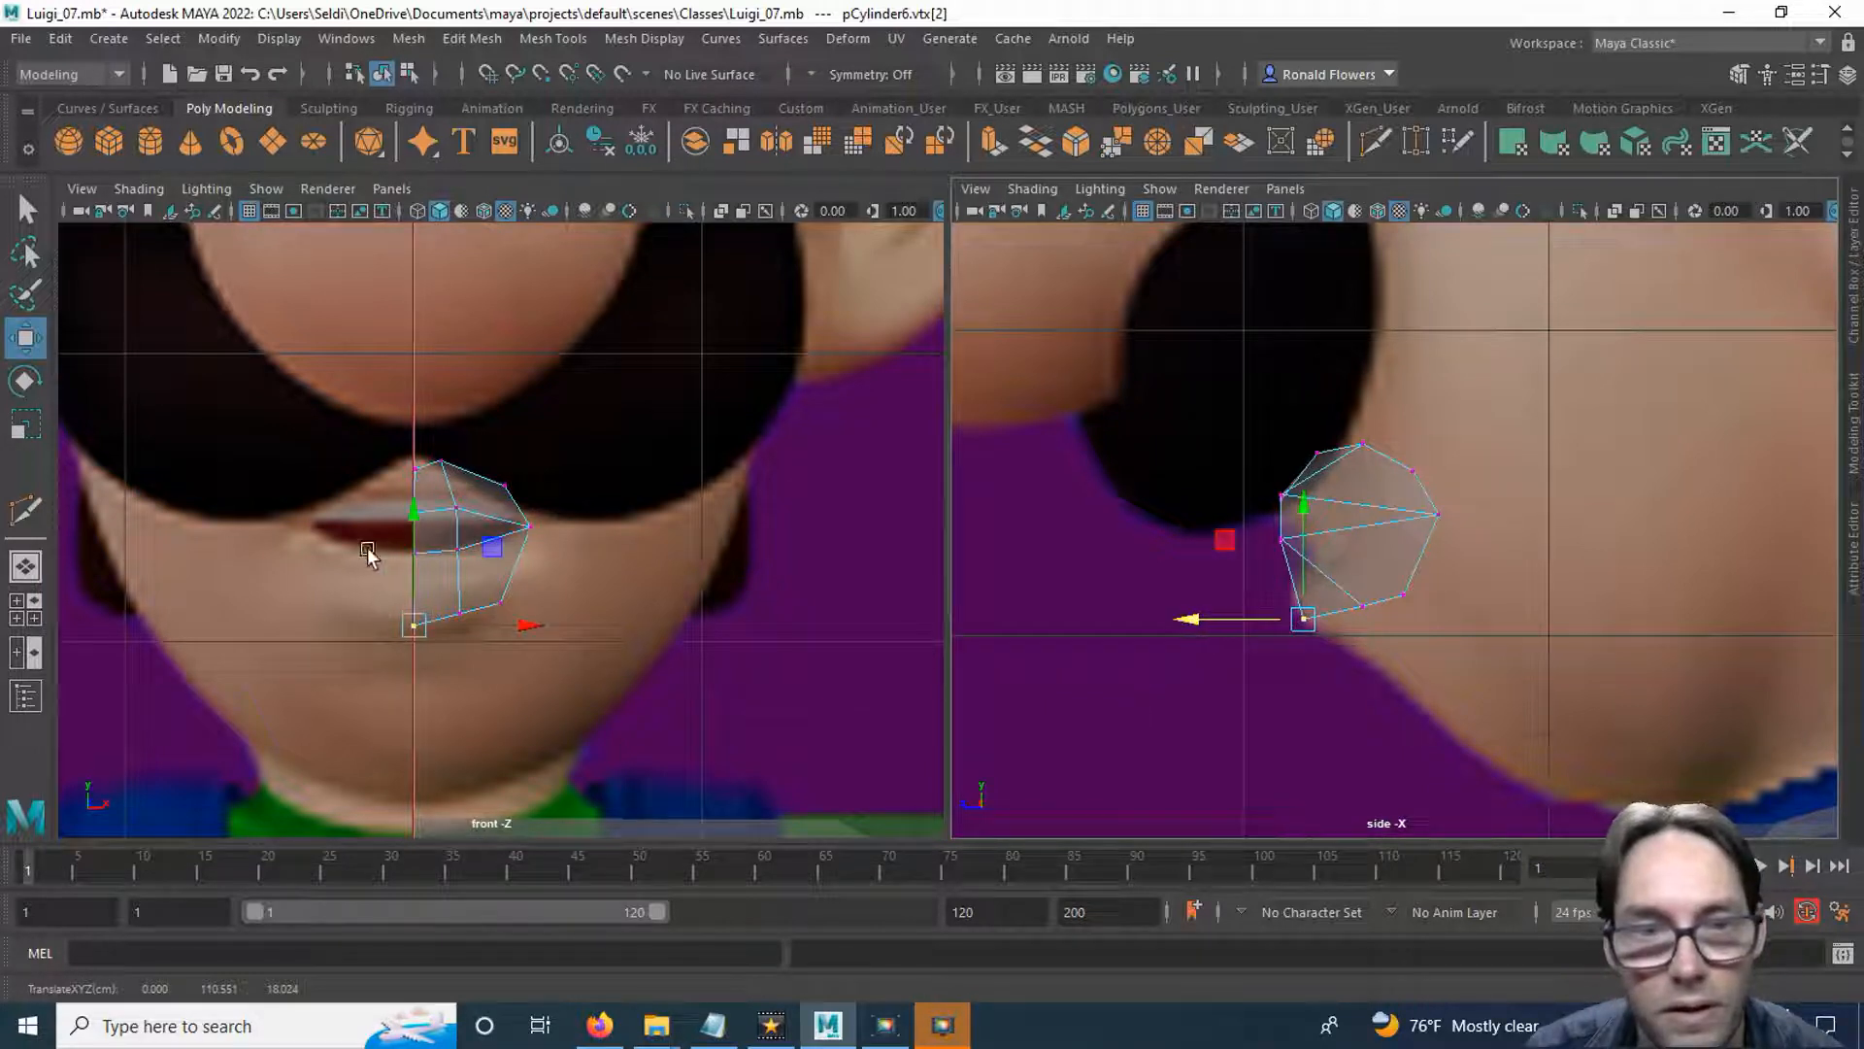
Move the upper lip's centre vertex back slightly and its neighbouring inner vertex further back to curve the lip.
drag(374, 502, 433, 537)
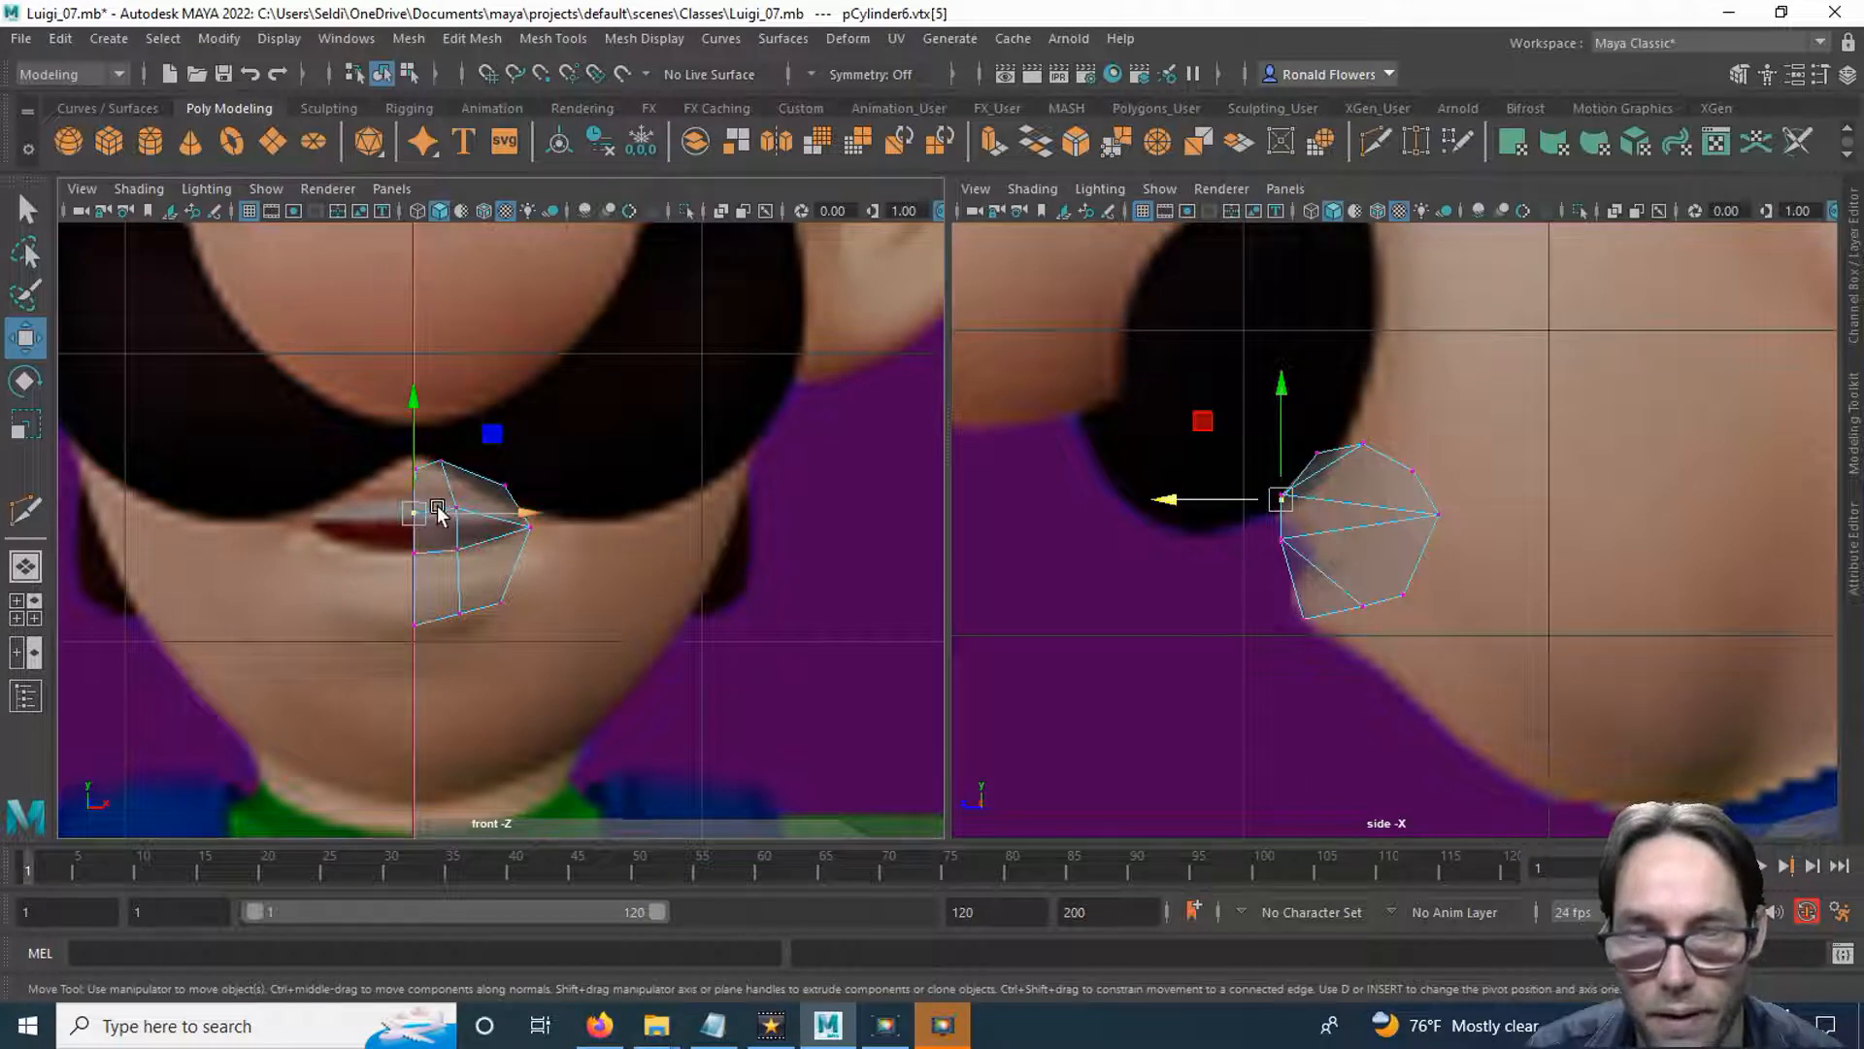
drag(1170, 496, 1178, 503)
key(q)
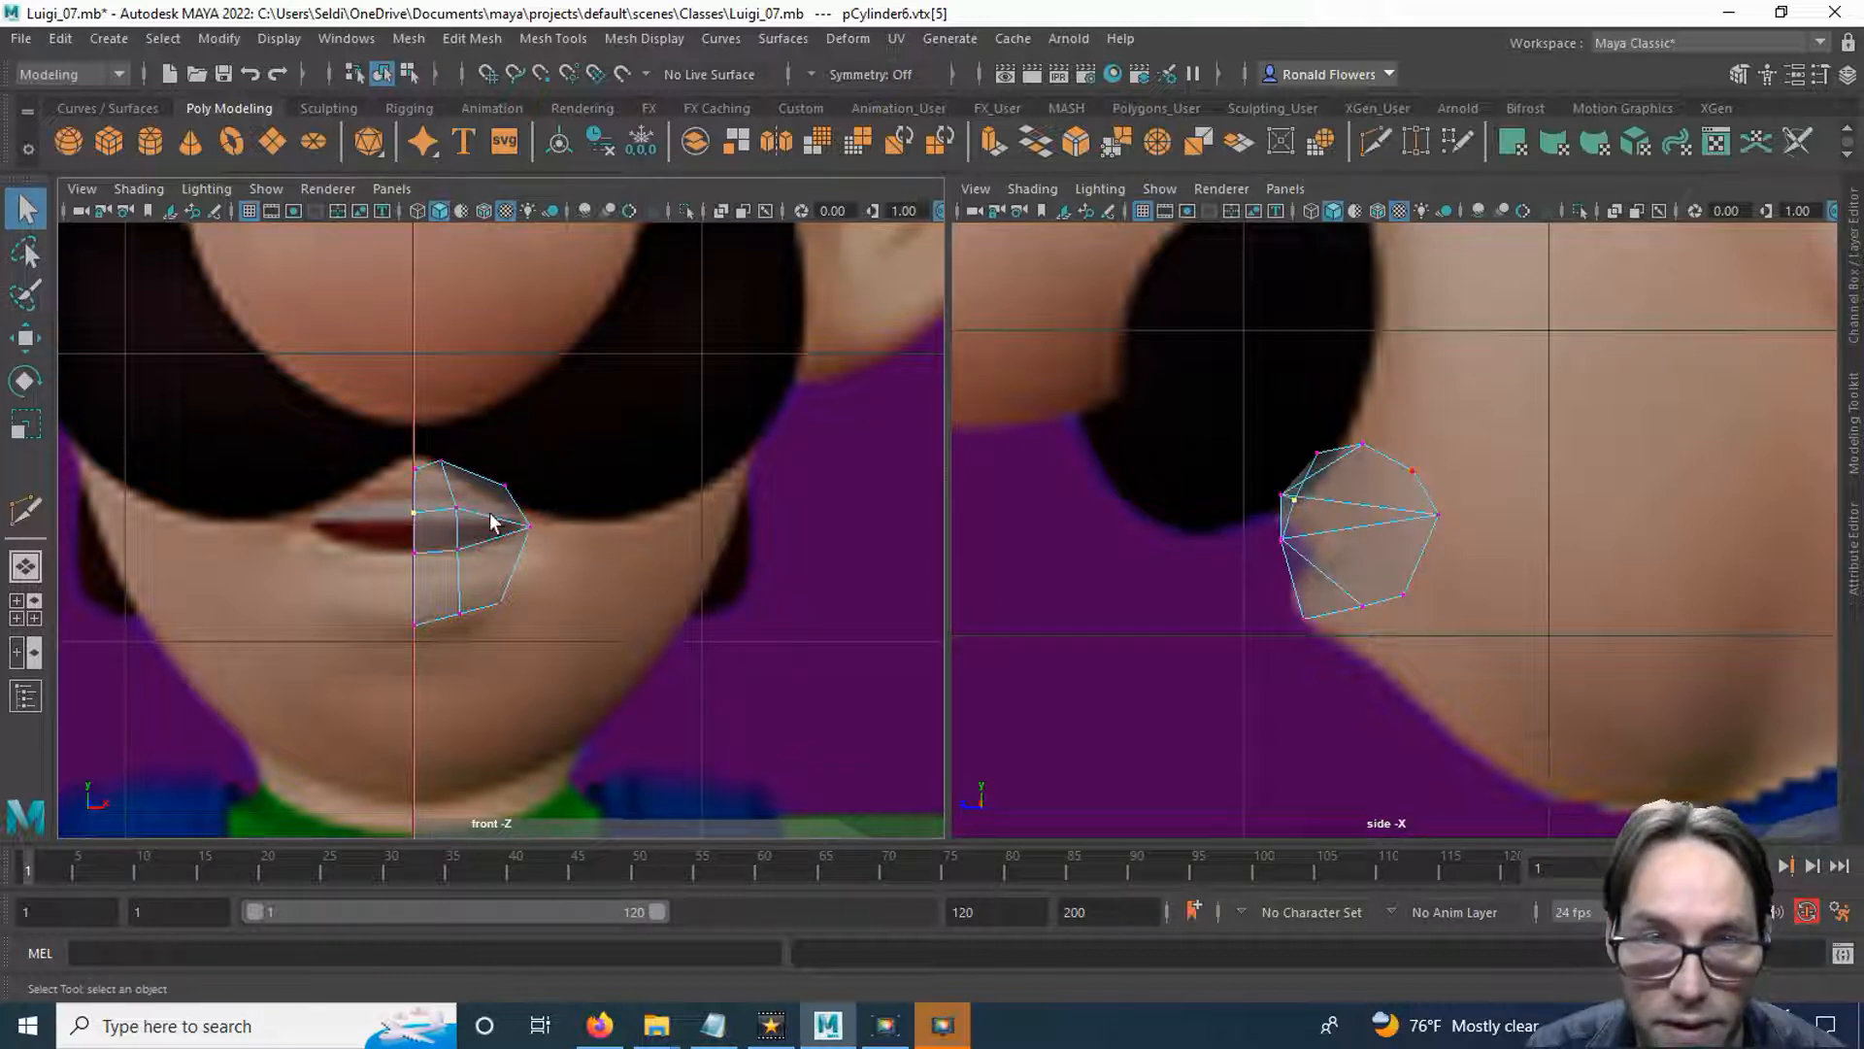
key(w)
drag(1178, 504, 1217, 503)
key(q)
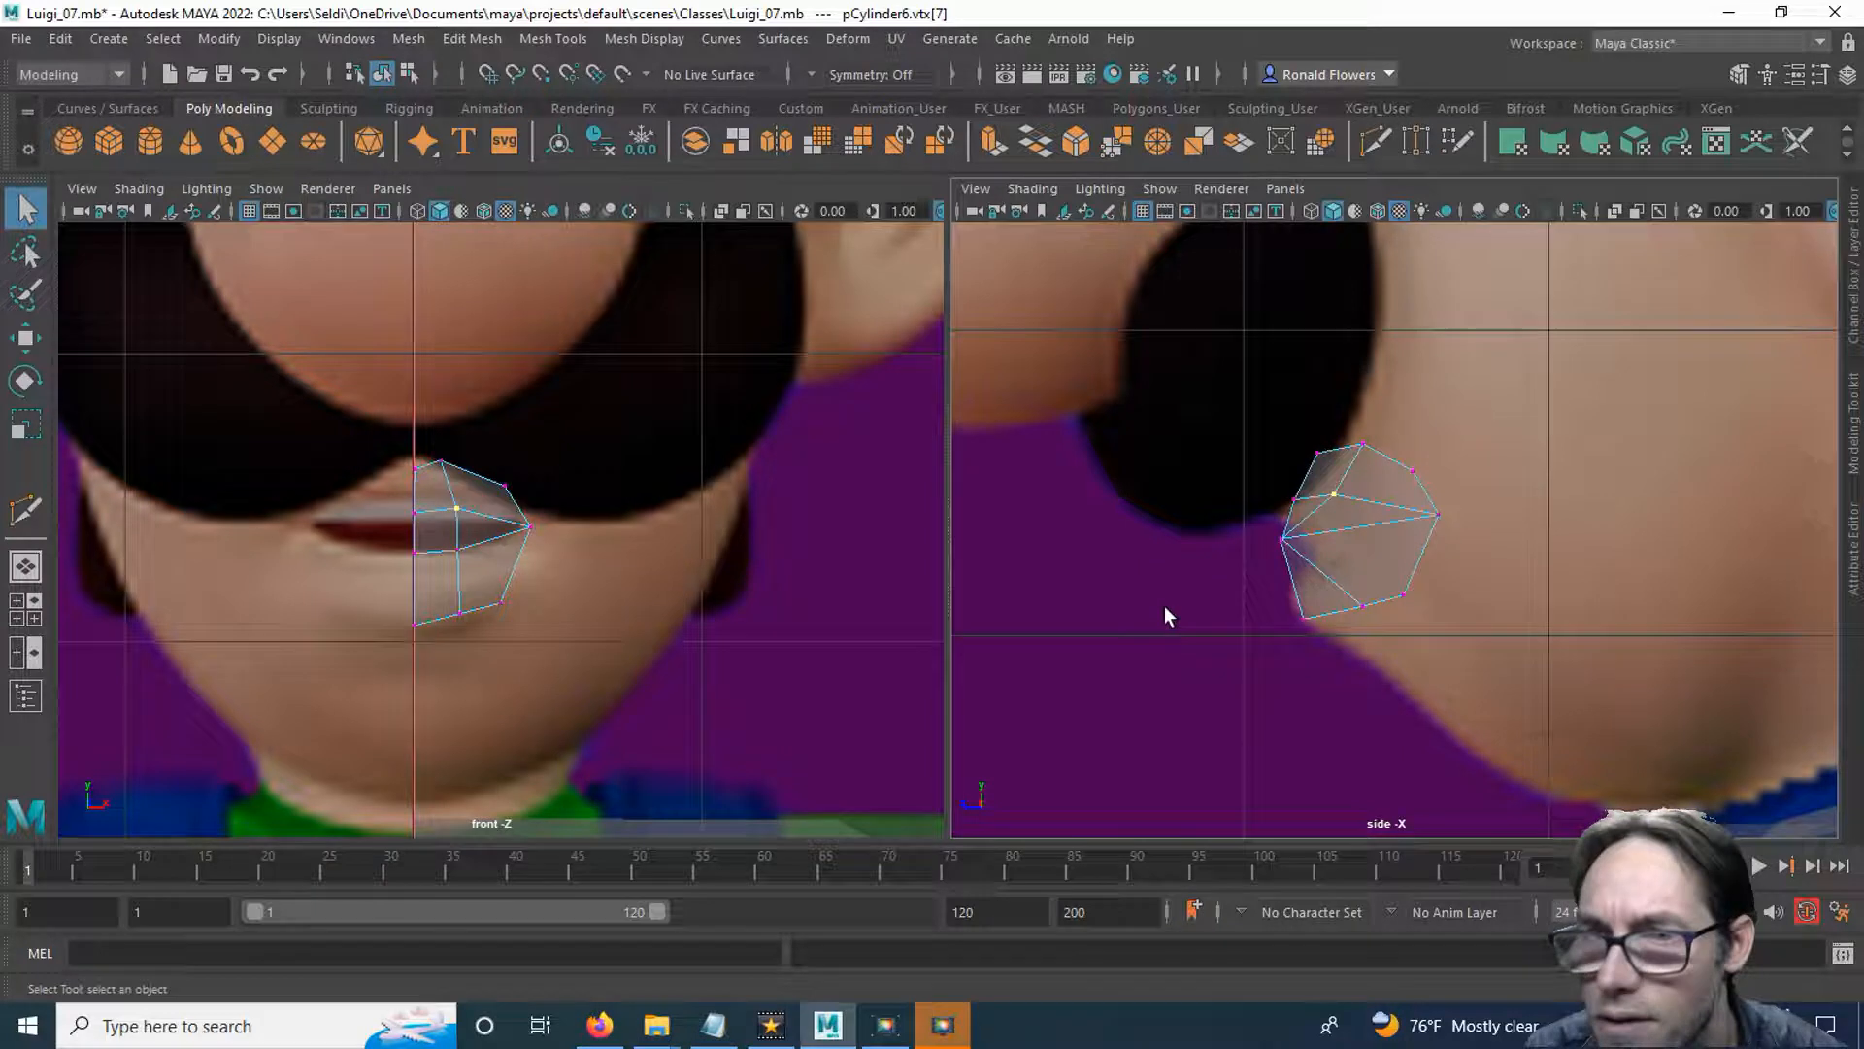
Move the lower lip's inner vertex back in the side view to curve the lip away from the centre line.
click(458, 551)
key(w)
drag(1148, 544, 1198, 544)
click(1214, 618)
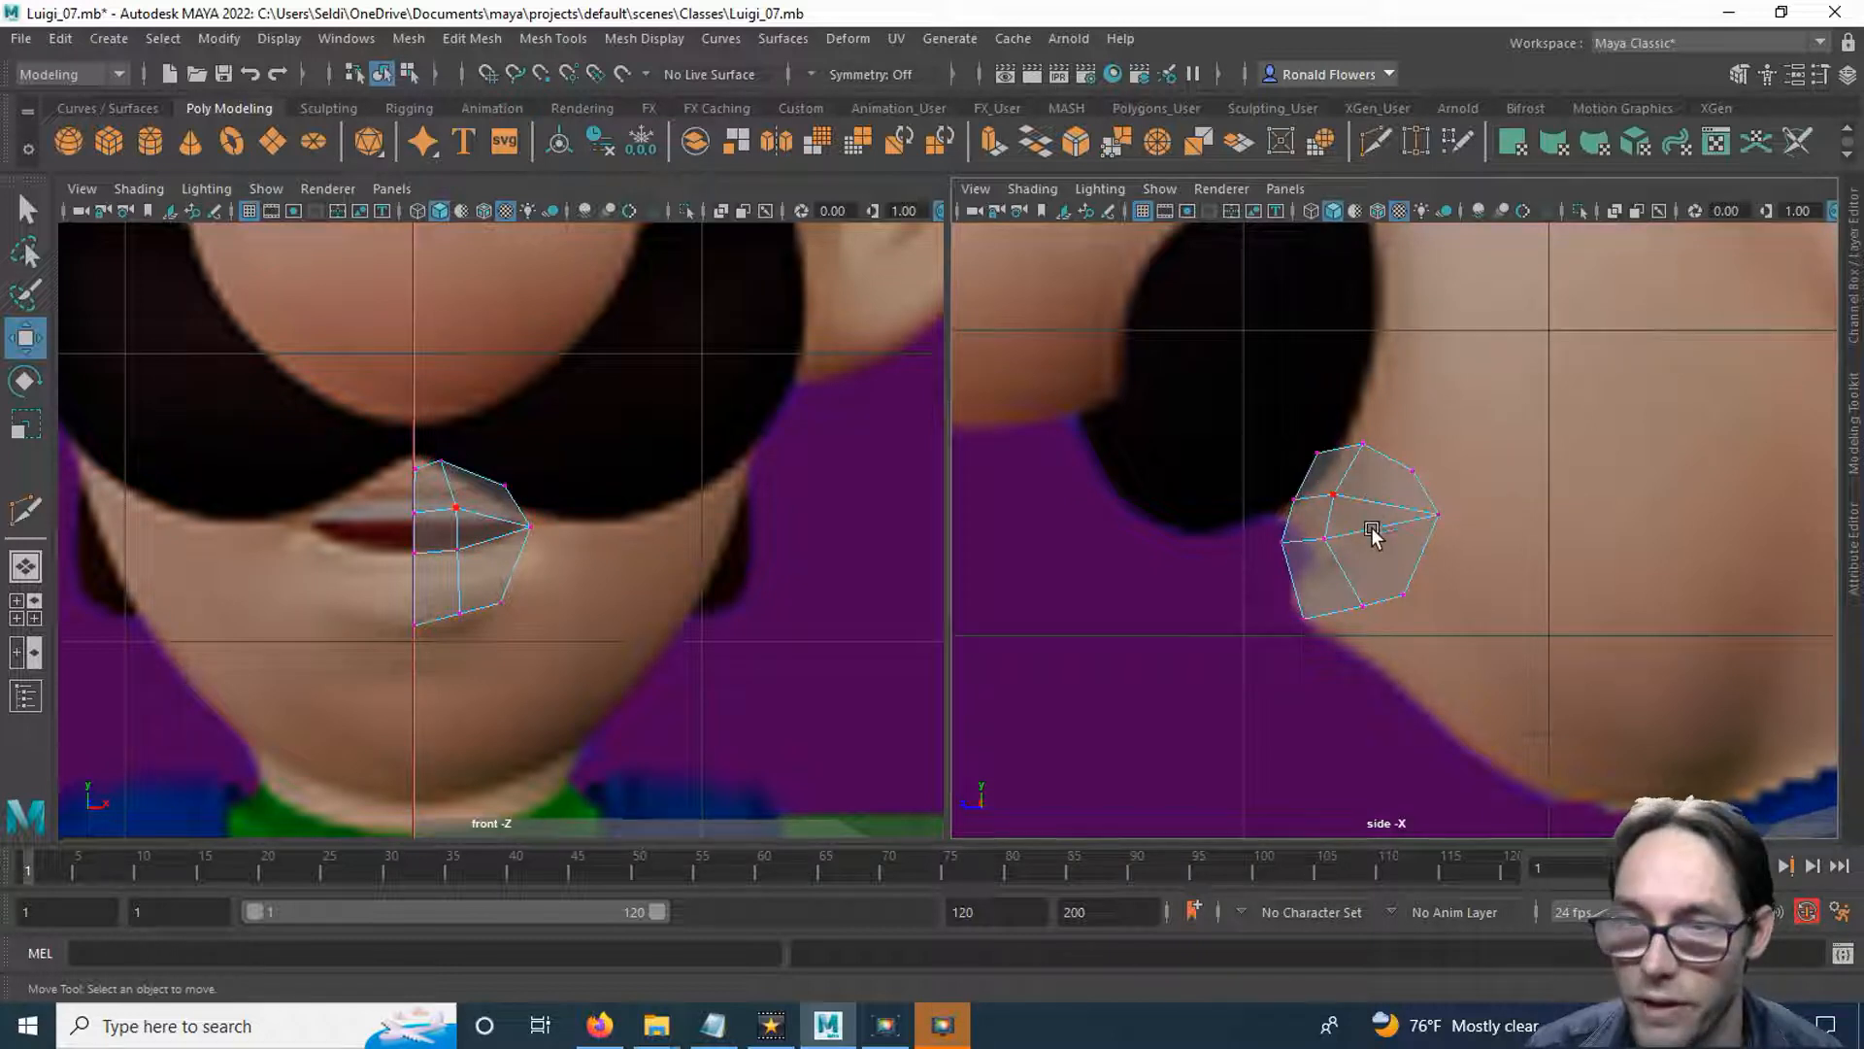
Move the whole mouth mesh about 9 units forward in Z to expose the reference lip profile, and undo the move.
right_drag(1379, 524, 1487, 348)
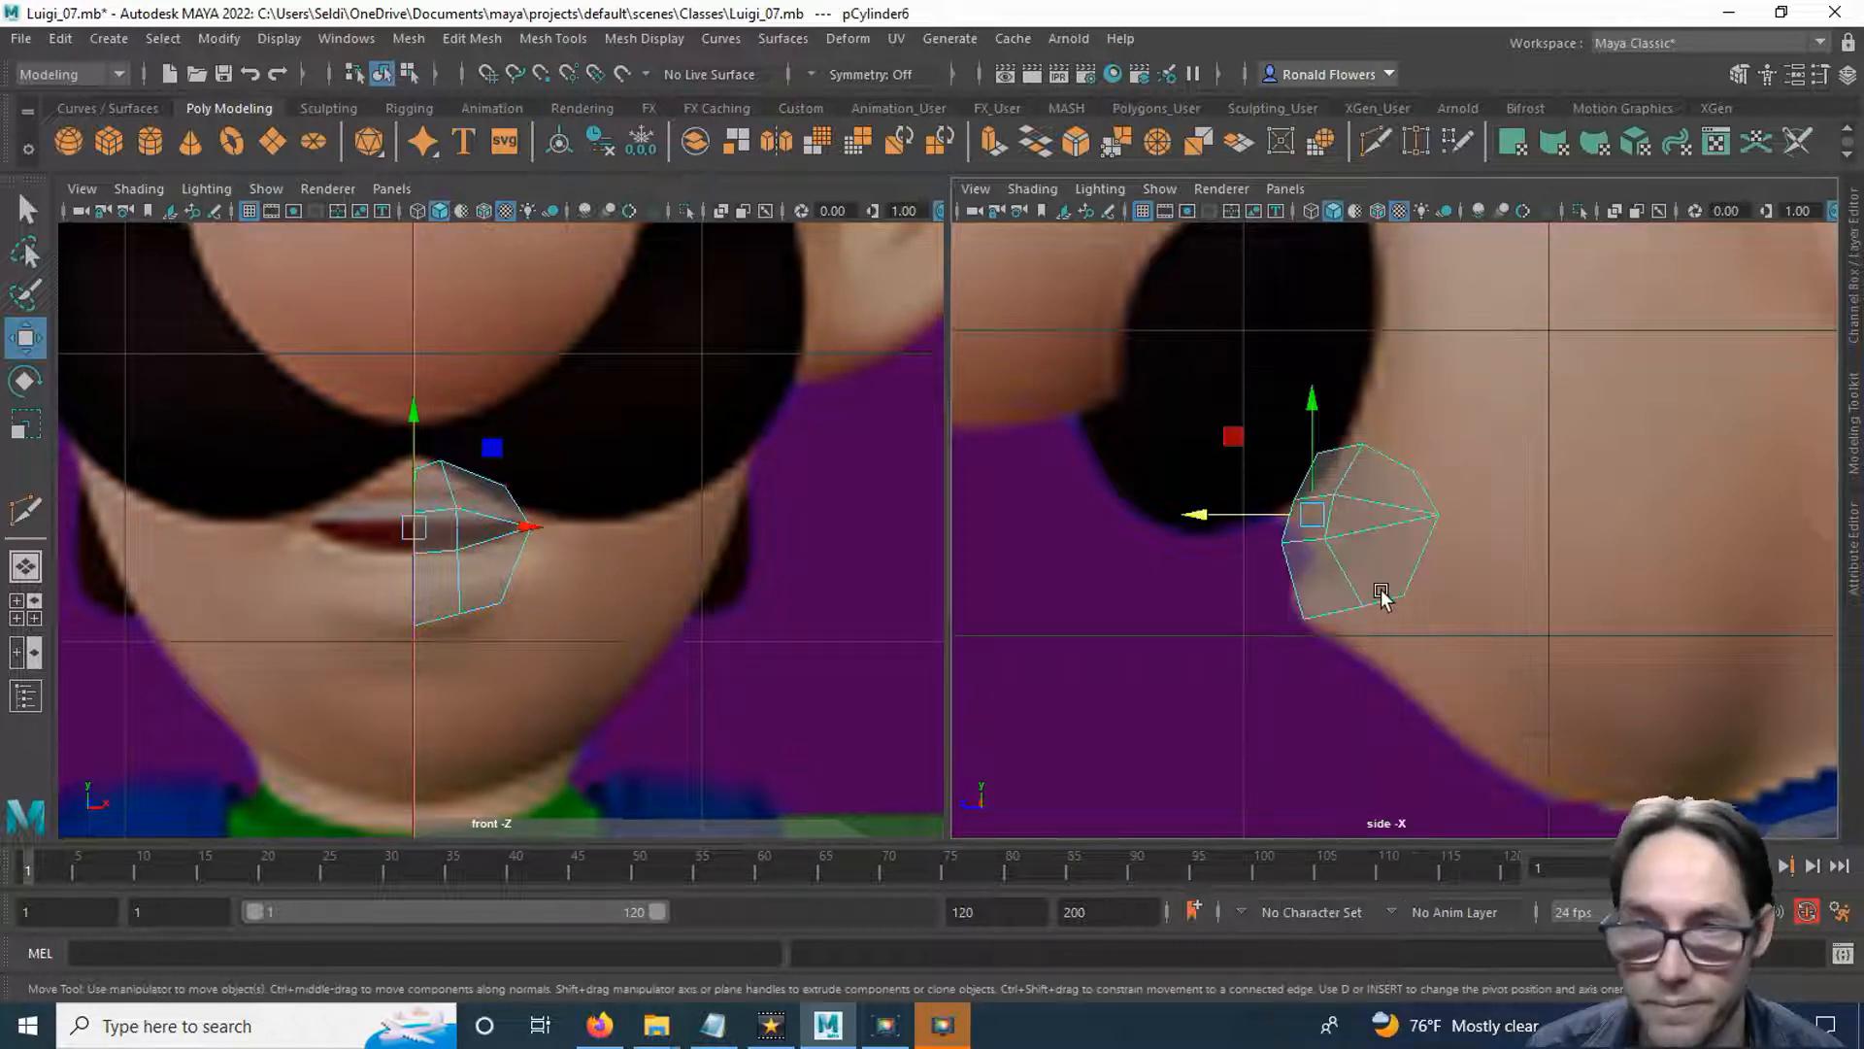
drag(1230, 526, 976, 576)
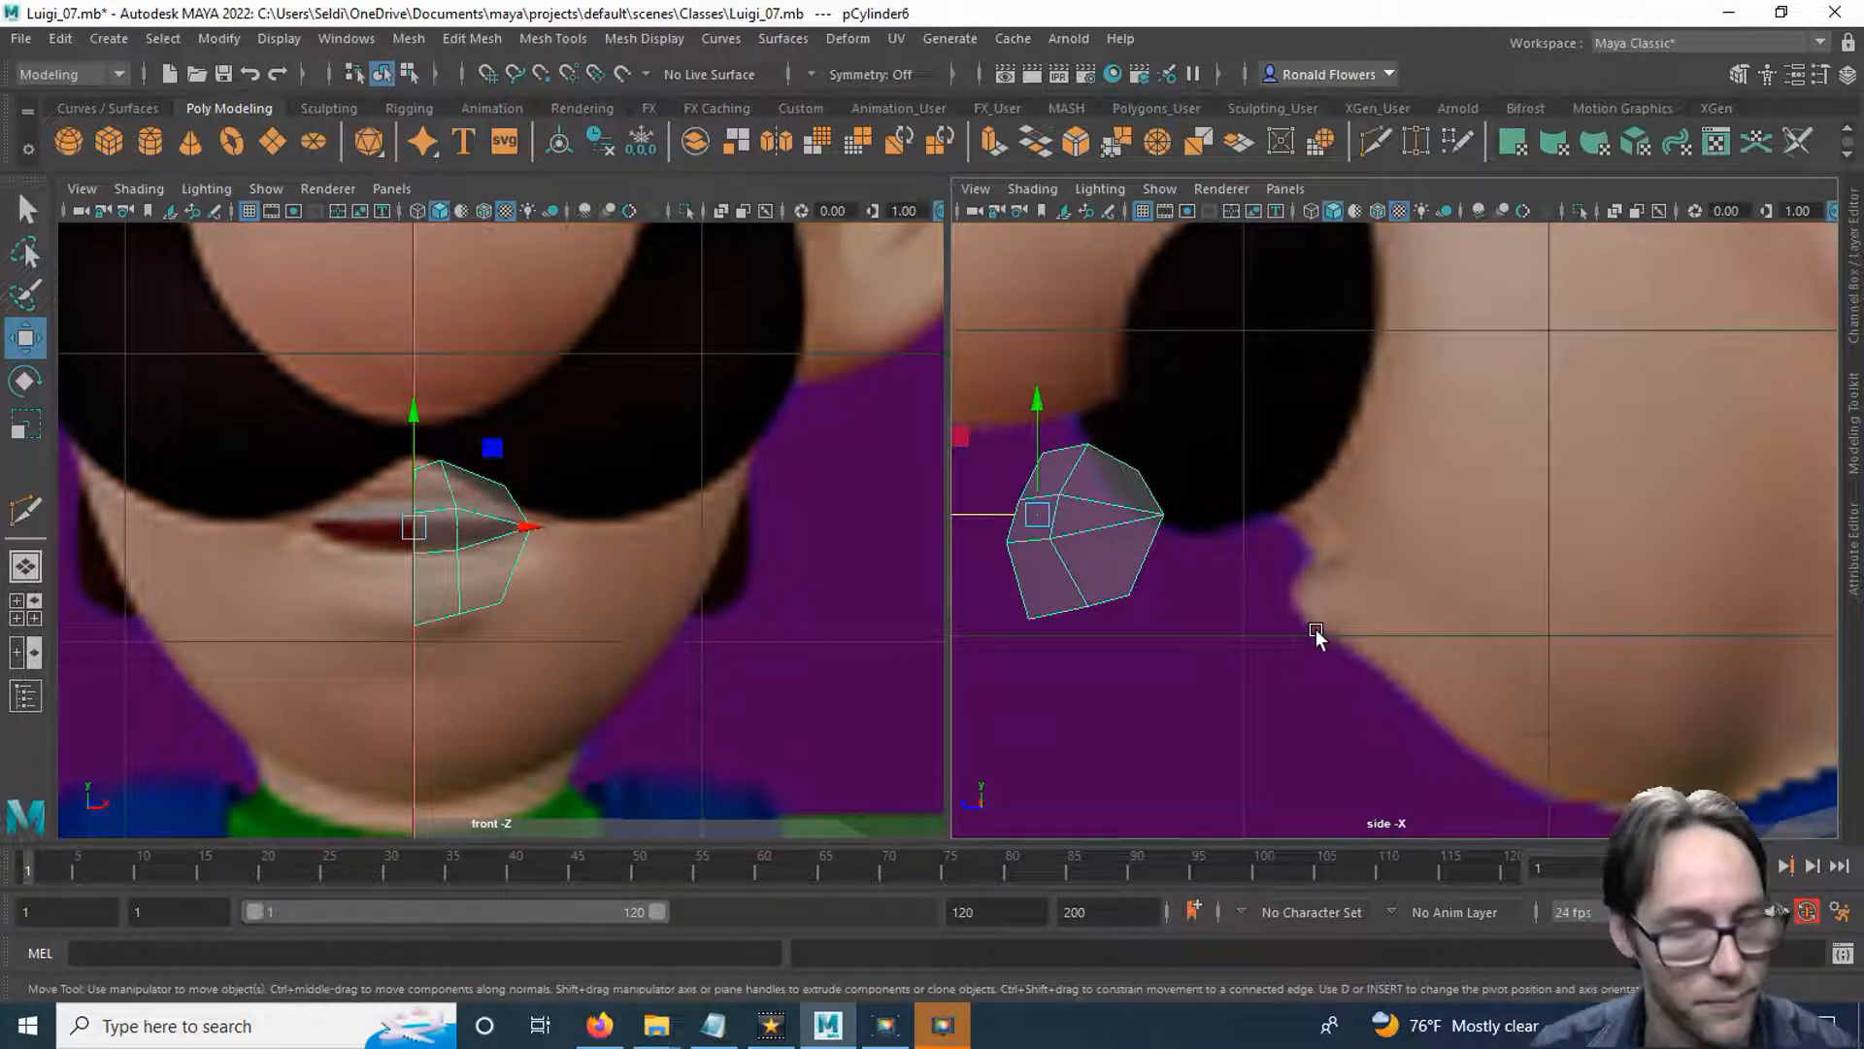
key(ctrl+z)
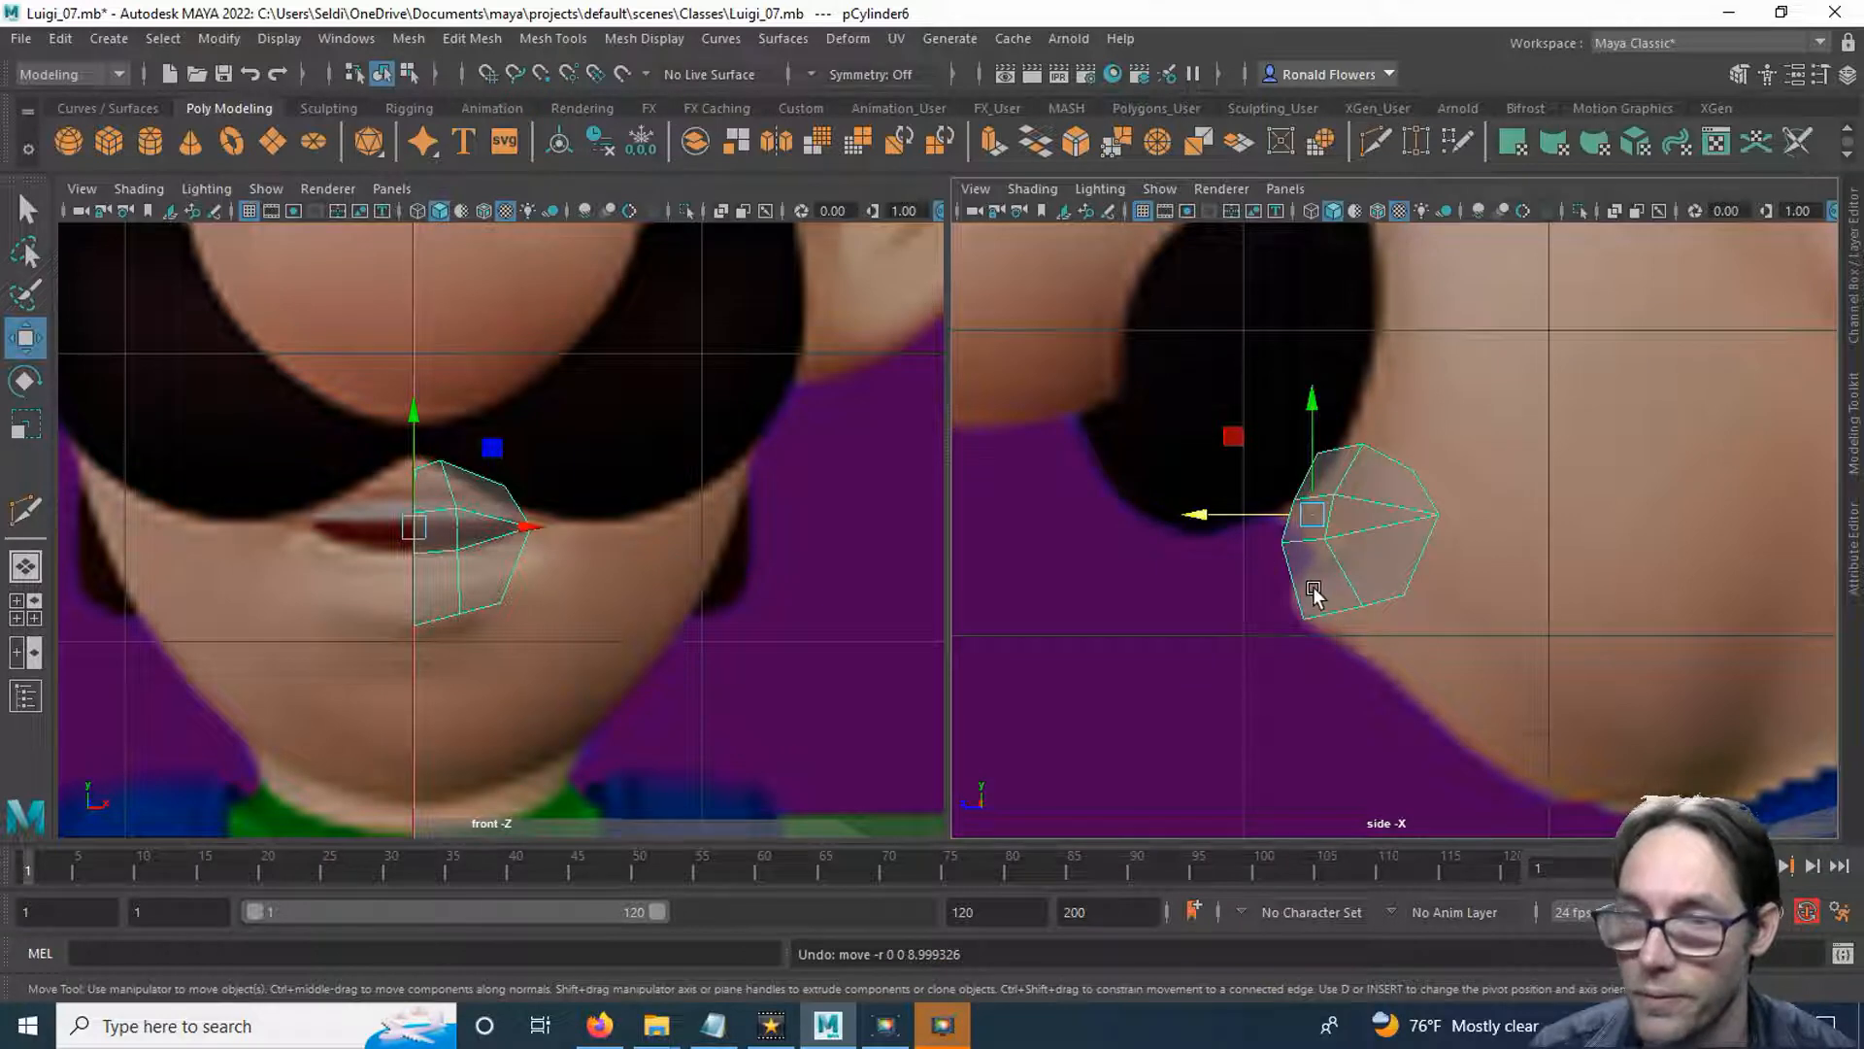
Lower the lower lip's centre and inner vertices together to about Y 112.3.
right_drag(590, 524, 574, 398)
drag(388, 530, 474, 577)
drag(1303, 434, 1303, 456)
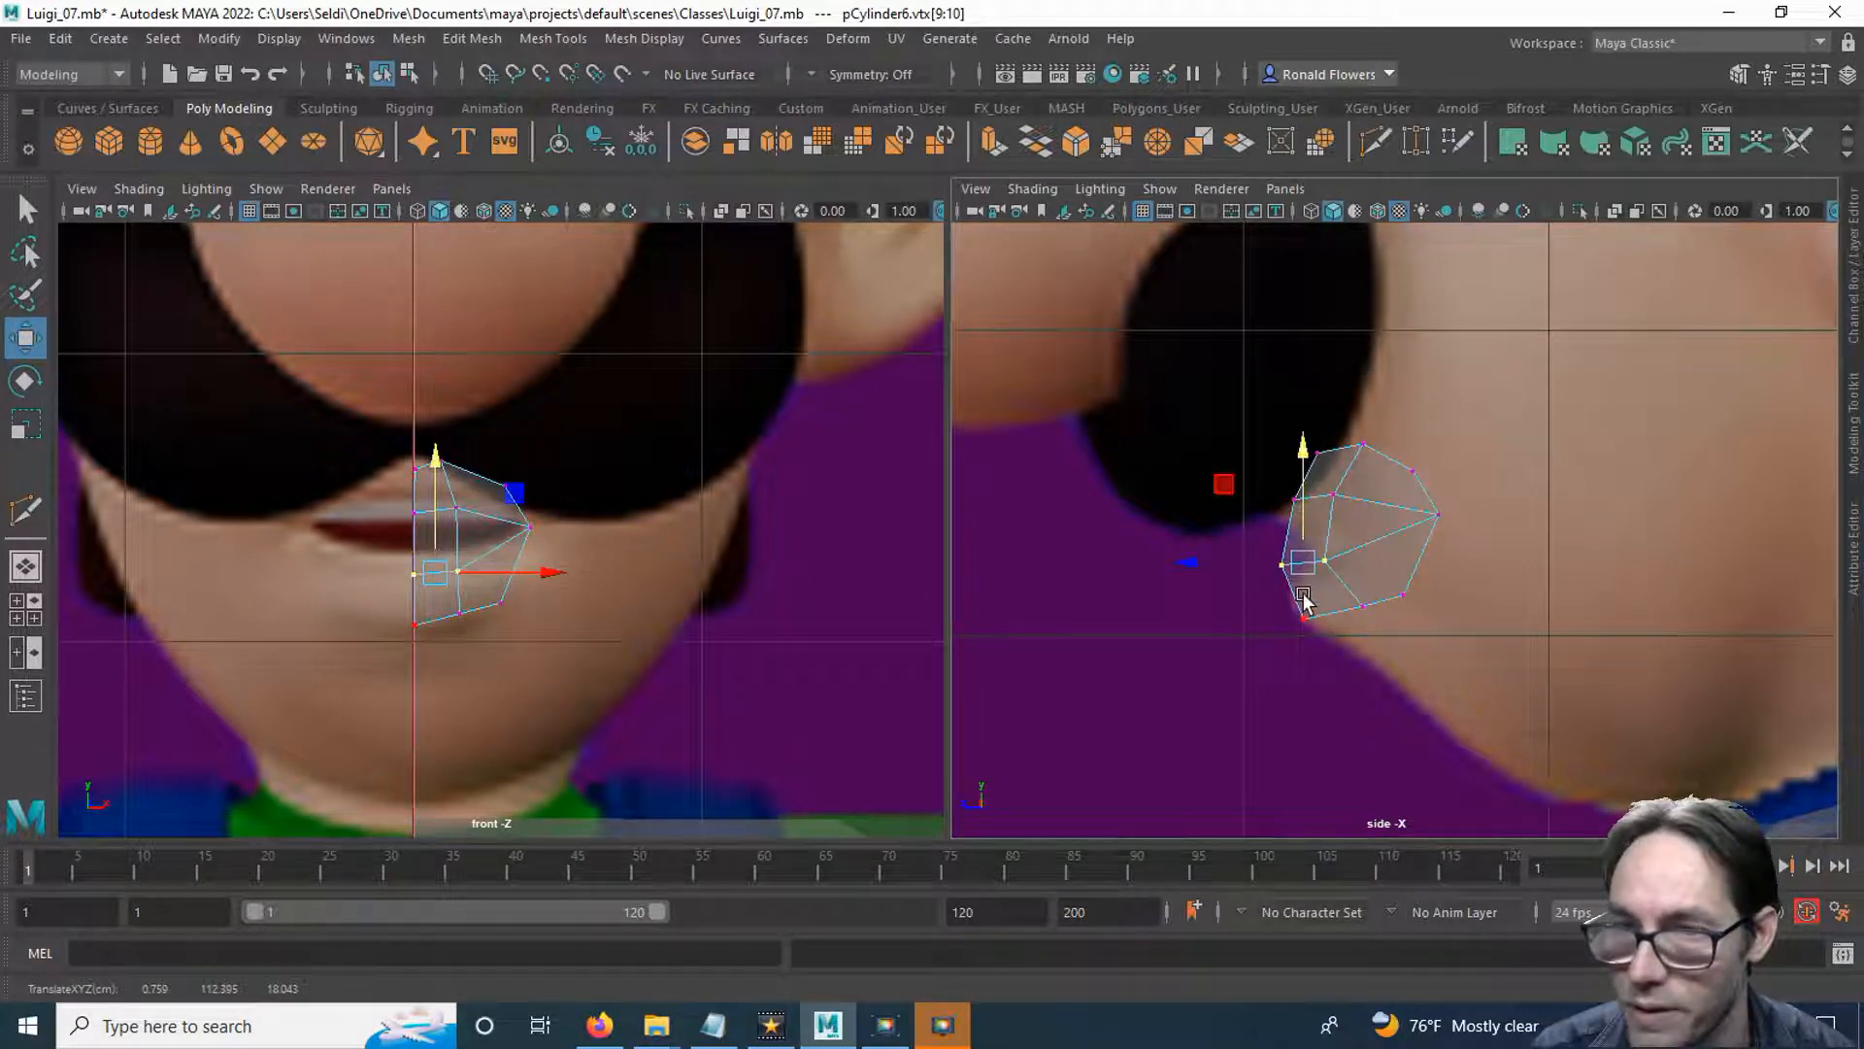
Move the bottom centre vertex down and slightly back along the chin profile, and its neighbour to about Y 110.4, Z 15.7.
click(1309, 602)
drag(1309, 580, 1310, 597)
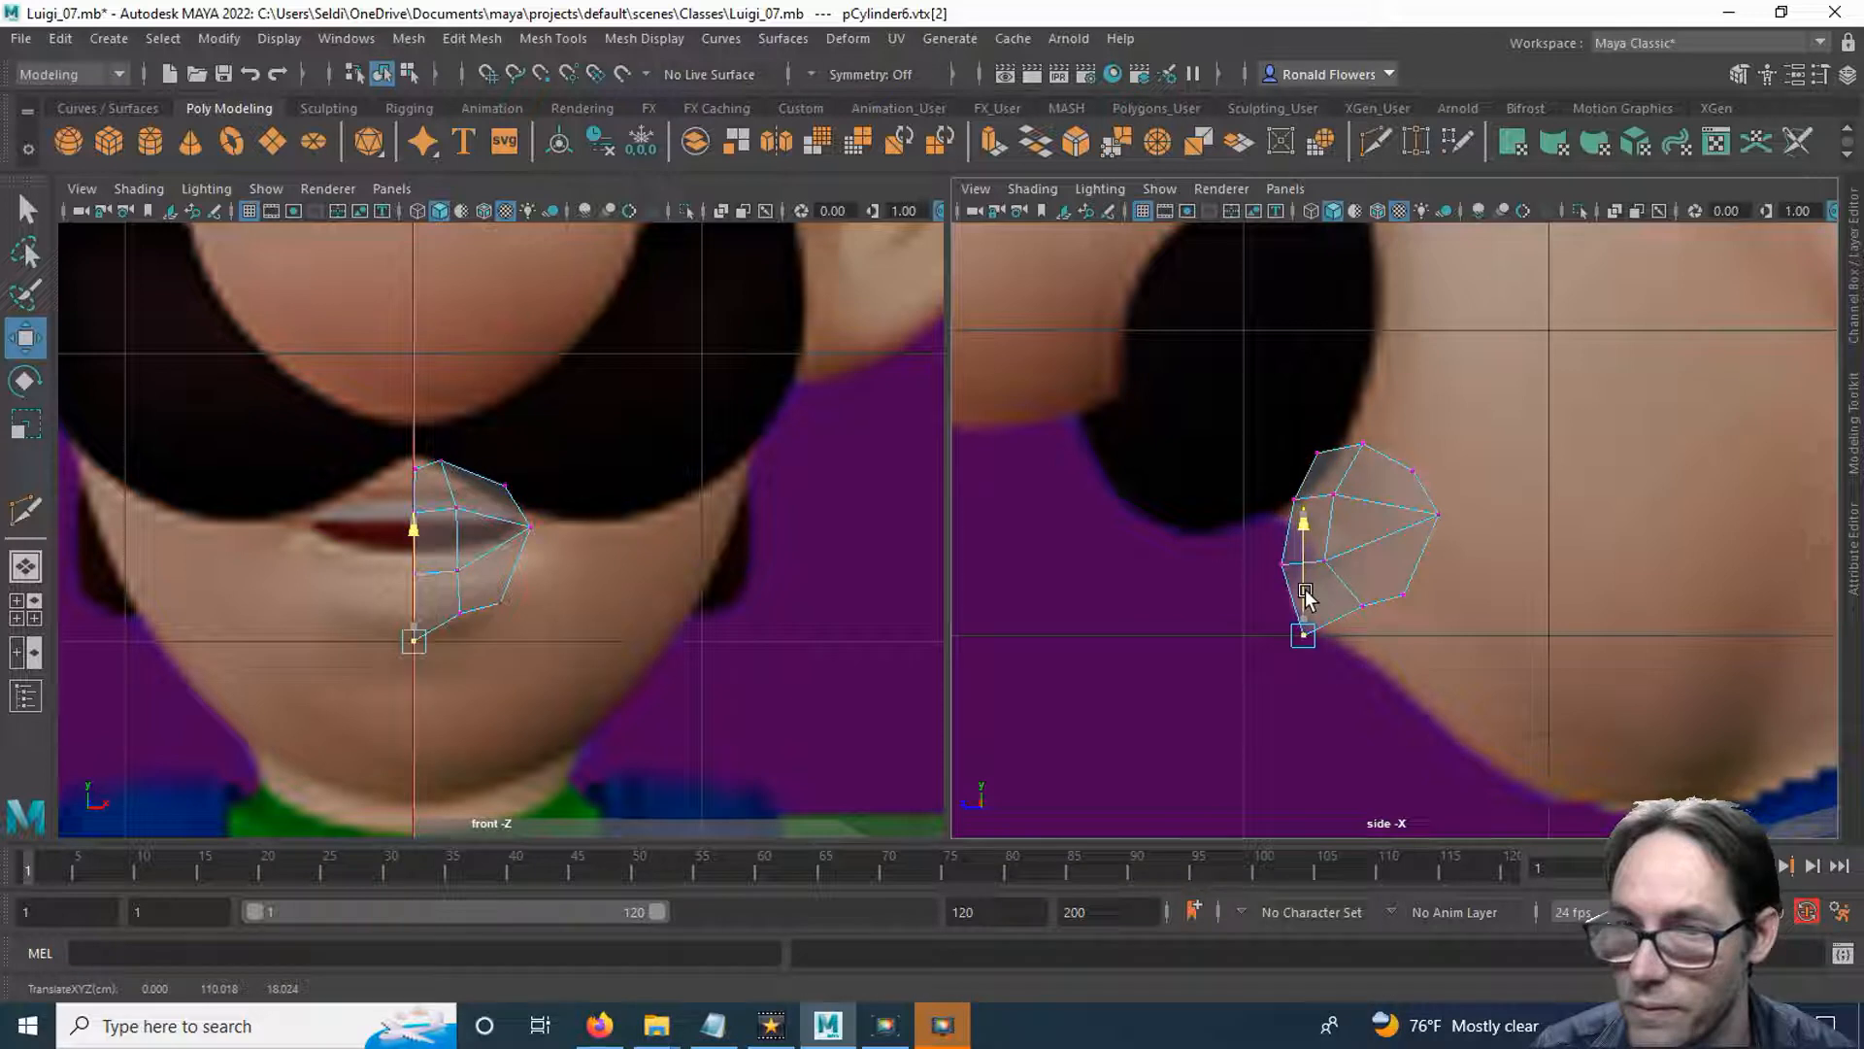
click(1365, 606)
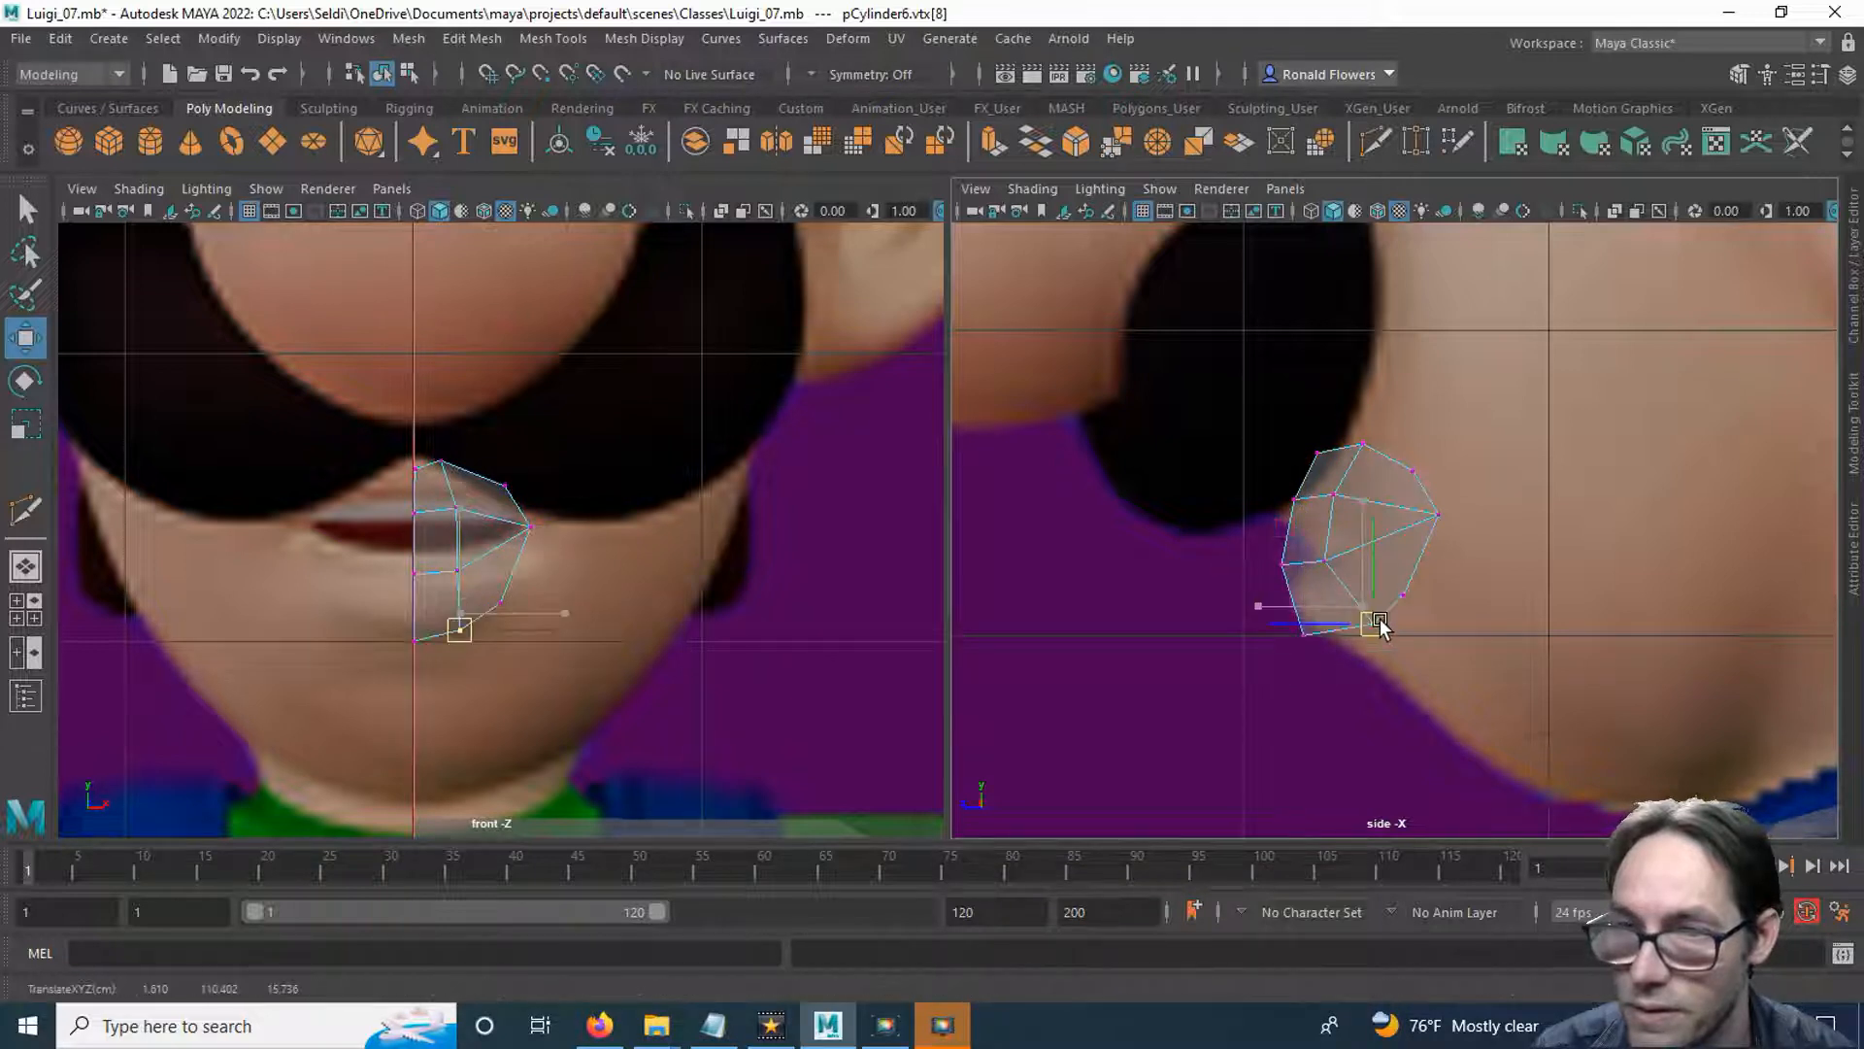
click(1306, 637)
drag(1318, 641, 1323, 635)
Move the upper lip's centre and inner vertices down and forward to about Y 114.1 and undo the extra vertex selection.
drag(390, 489, 486, 529)
drag(1314, 497, 1305, 518)
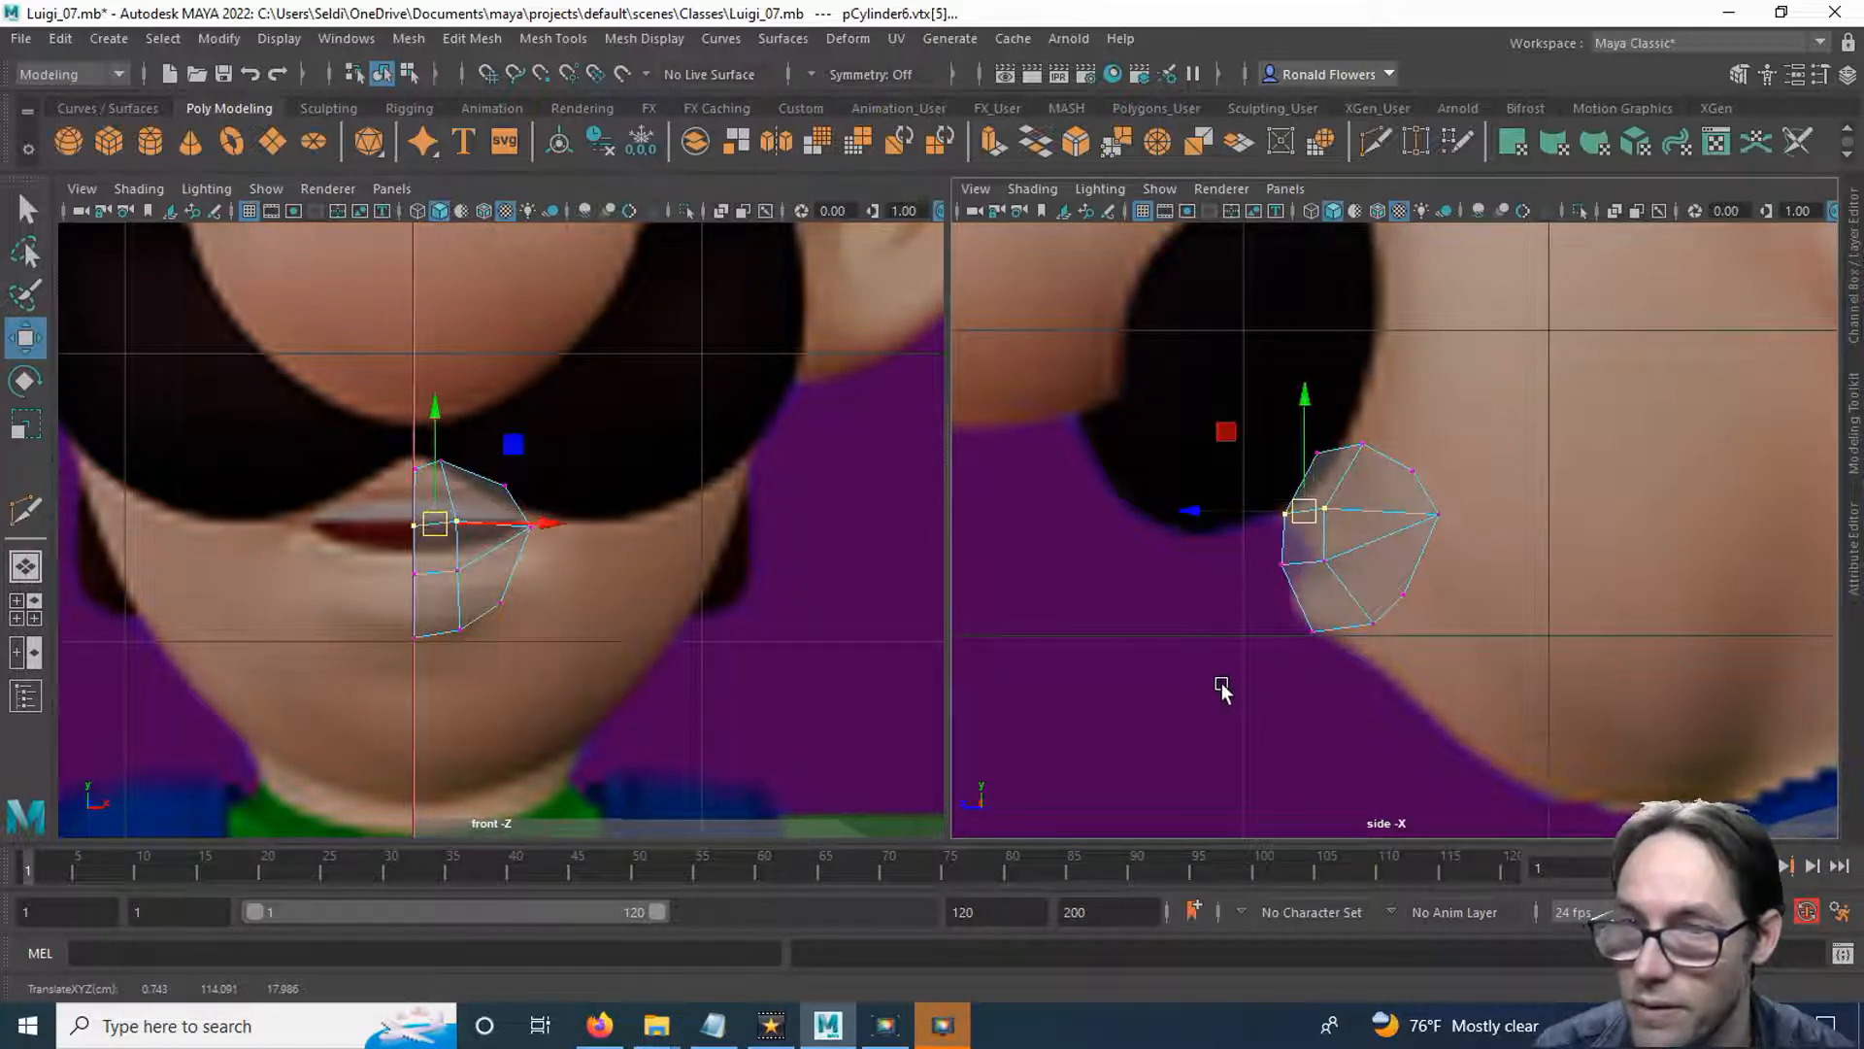
click(1328, 668)
click(1324, 510)
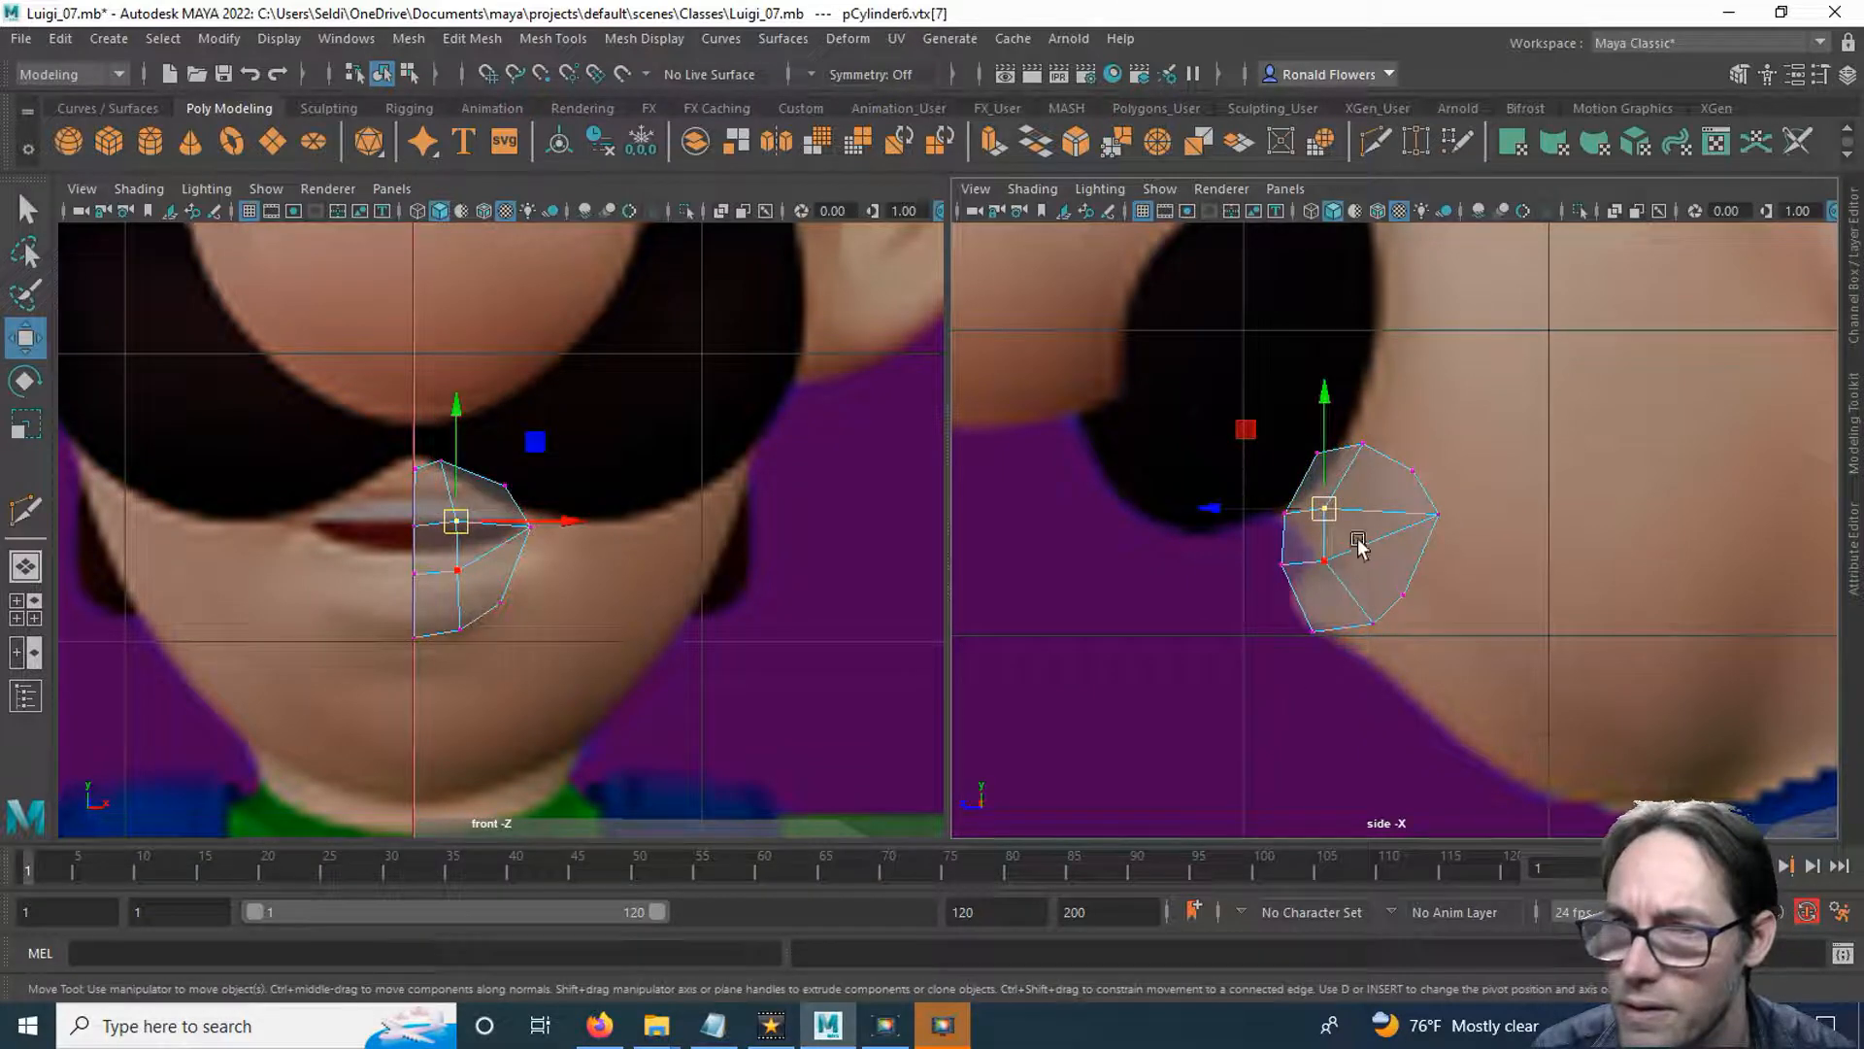
key(ctrl+z)
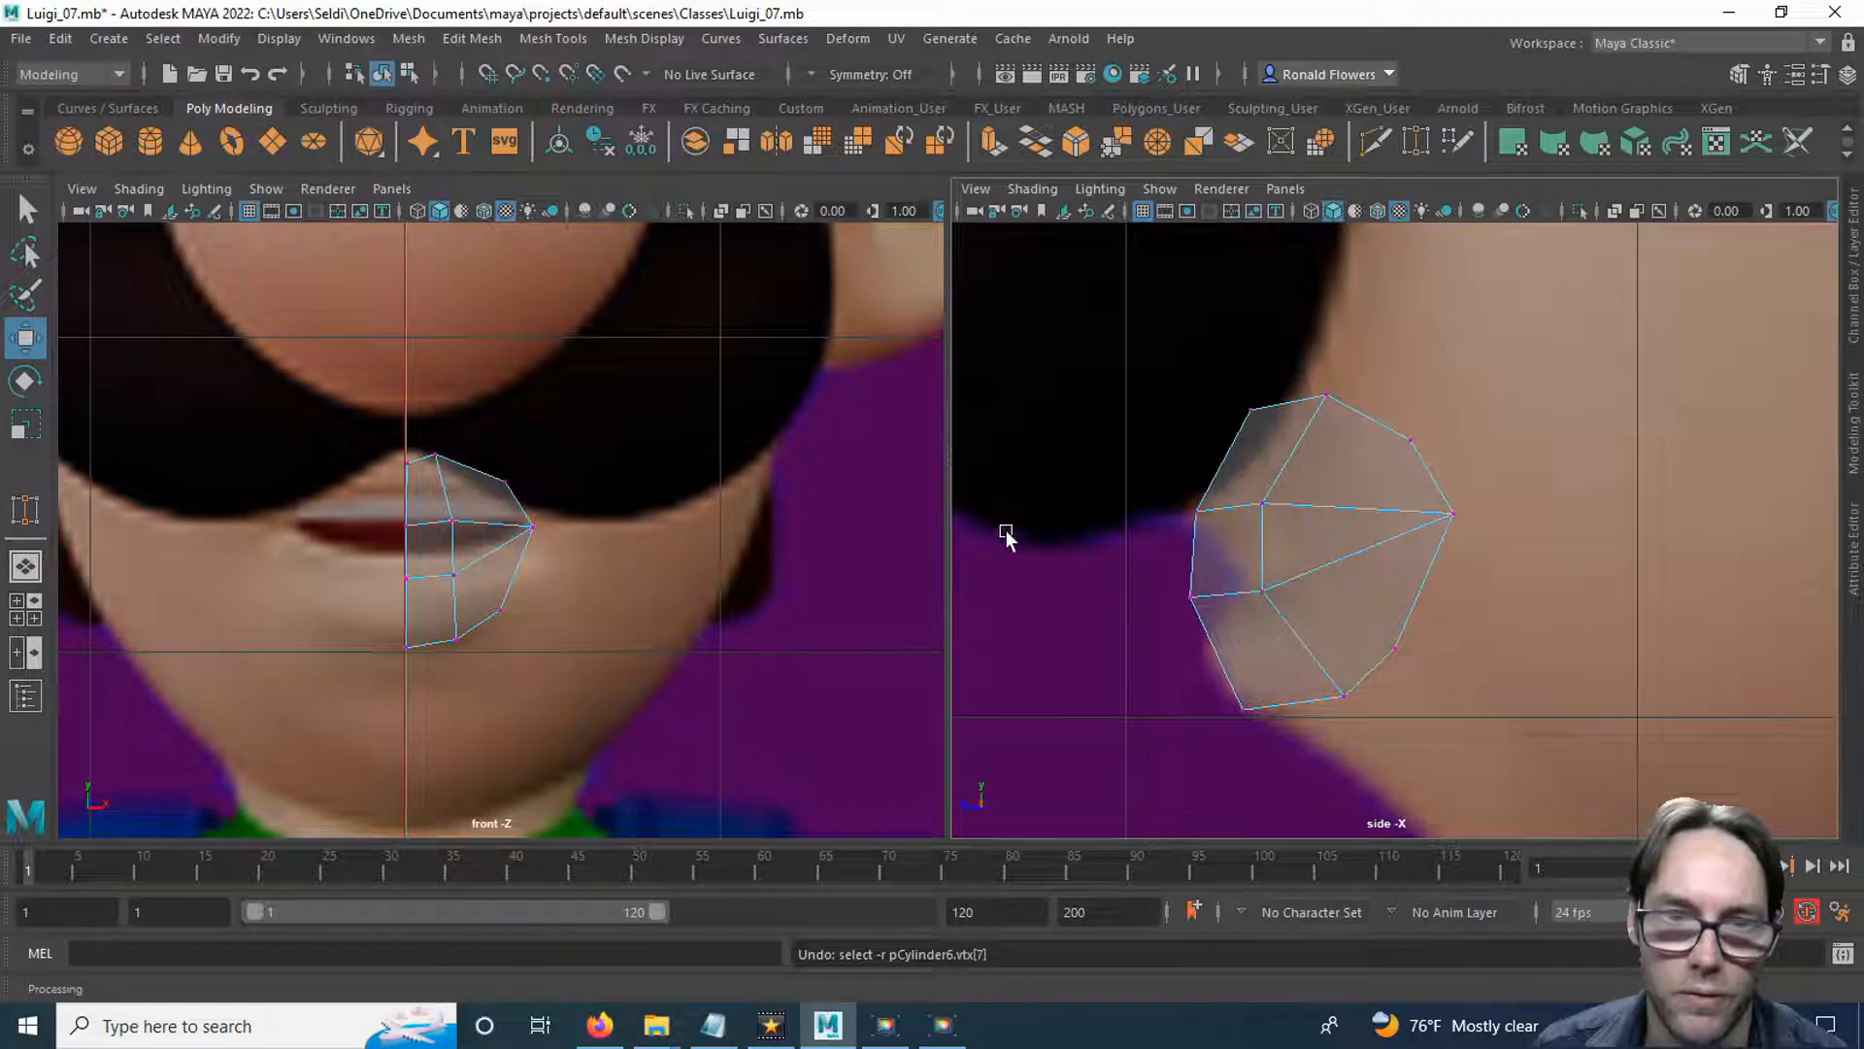
In the enlarged front view, Multi-Cut edges from the upper and lower outer border vertices to the midpoints of the adjacent lip edges.
key(space)
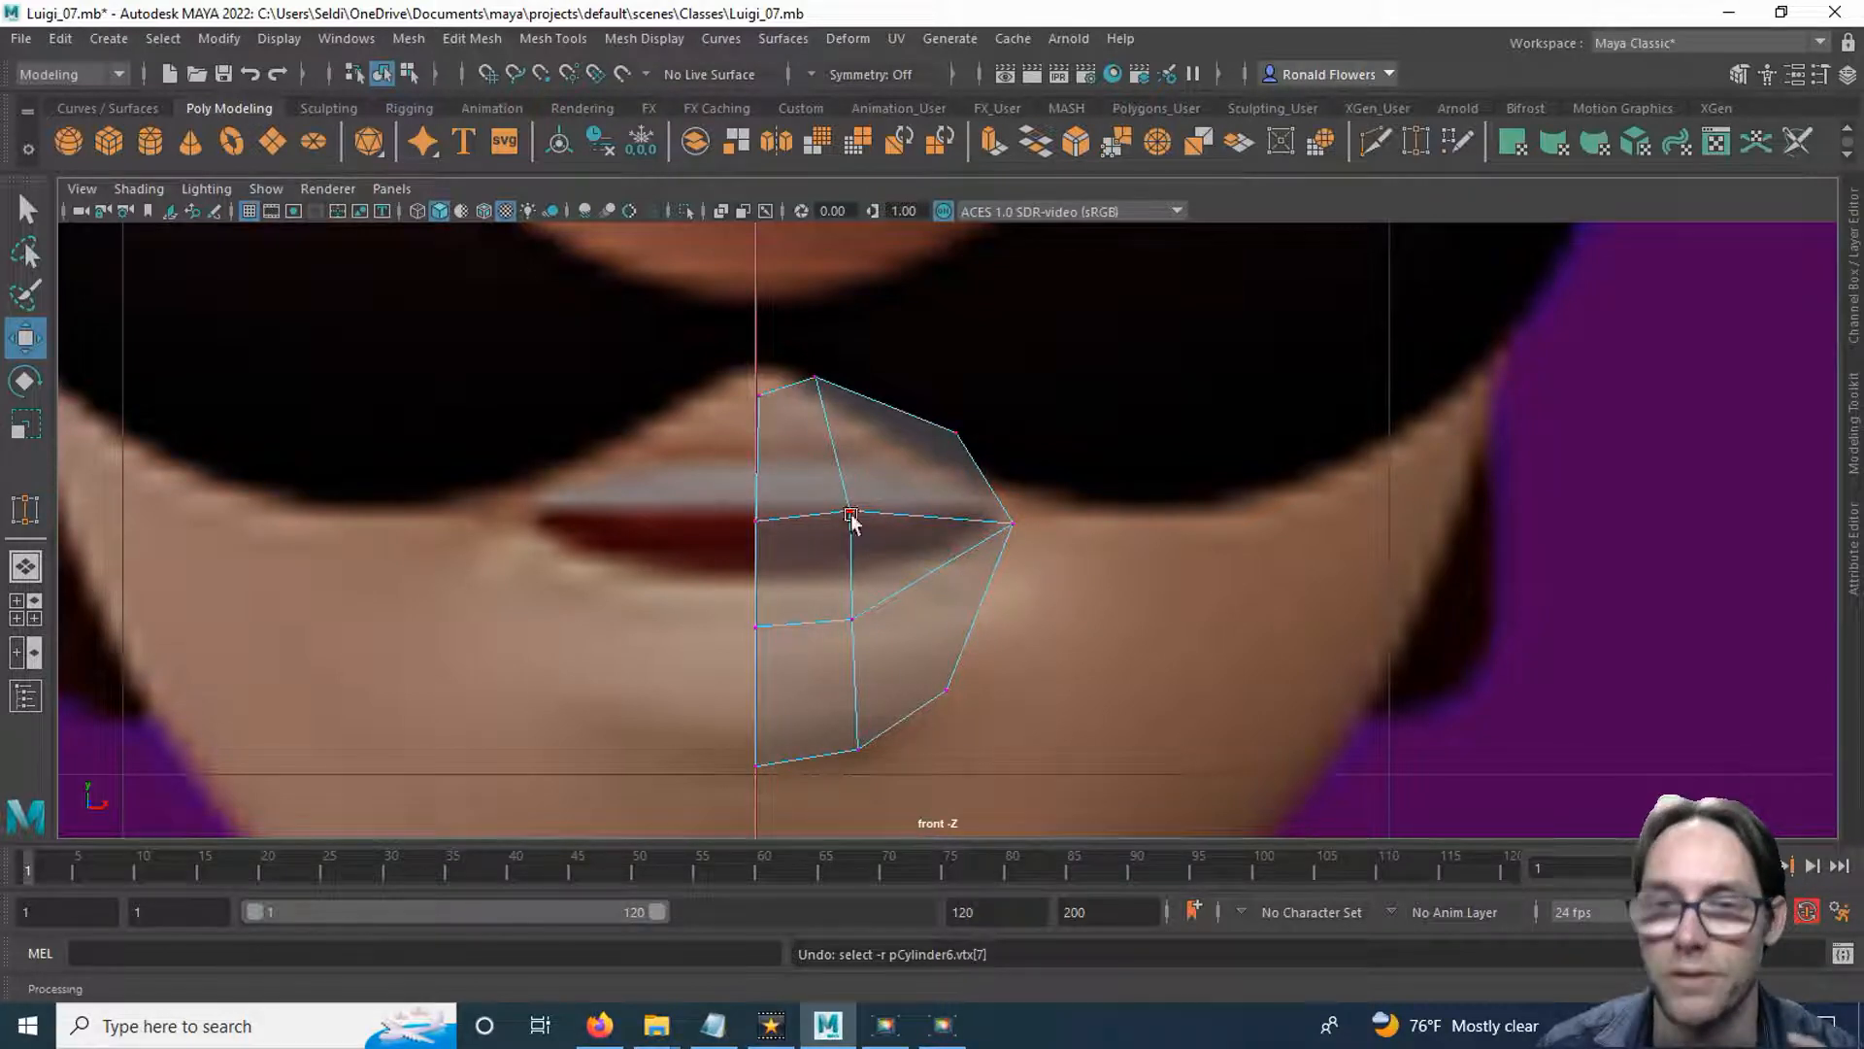
click(1375, 142)
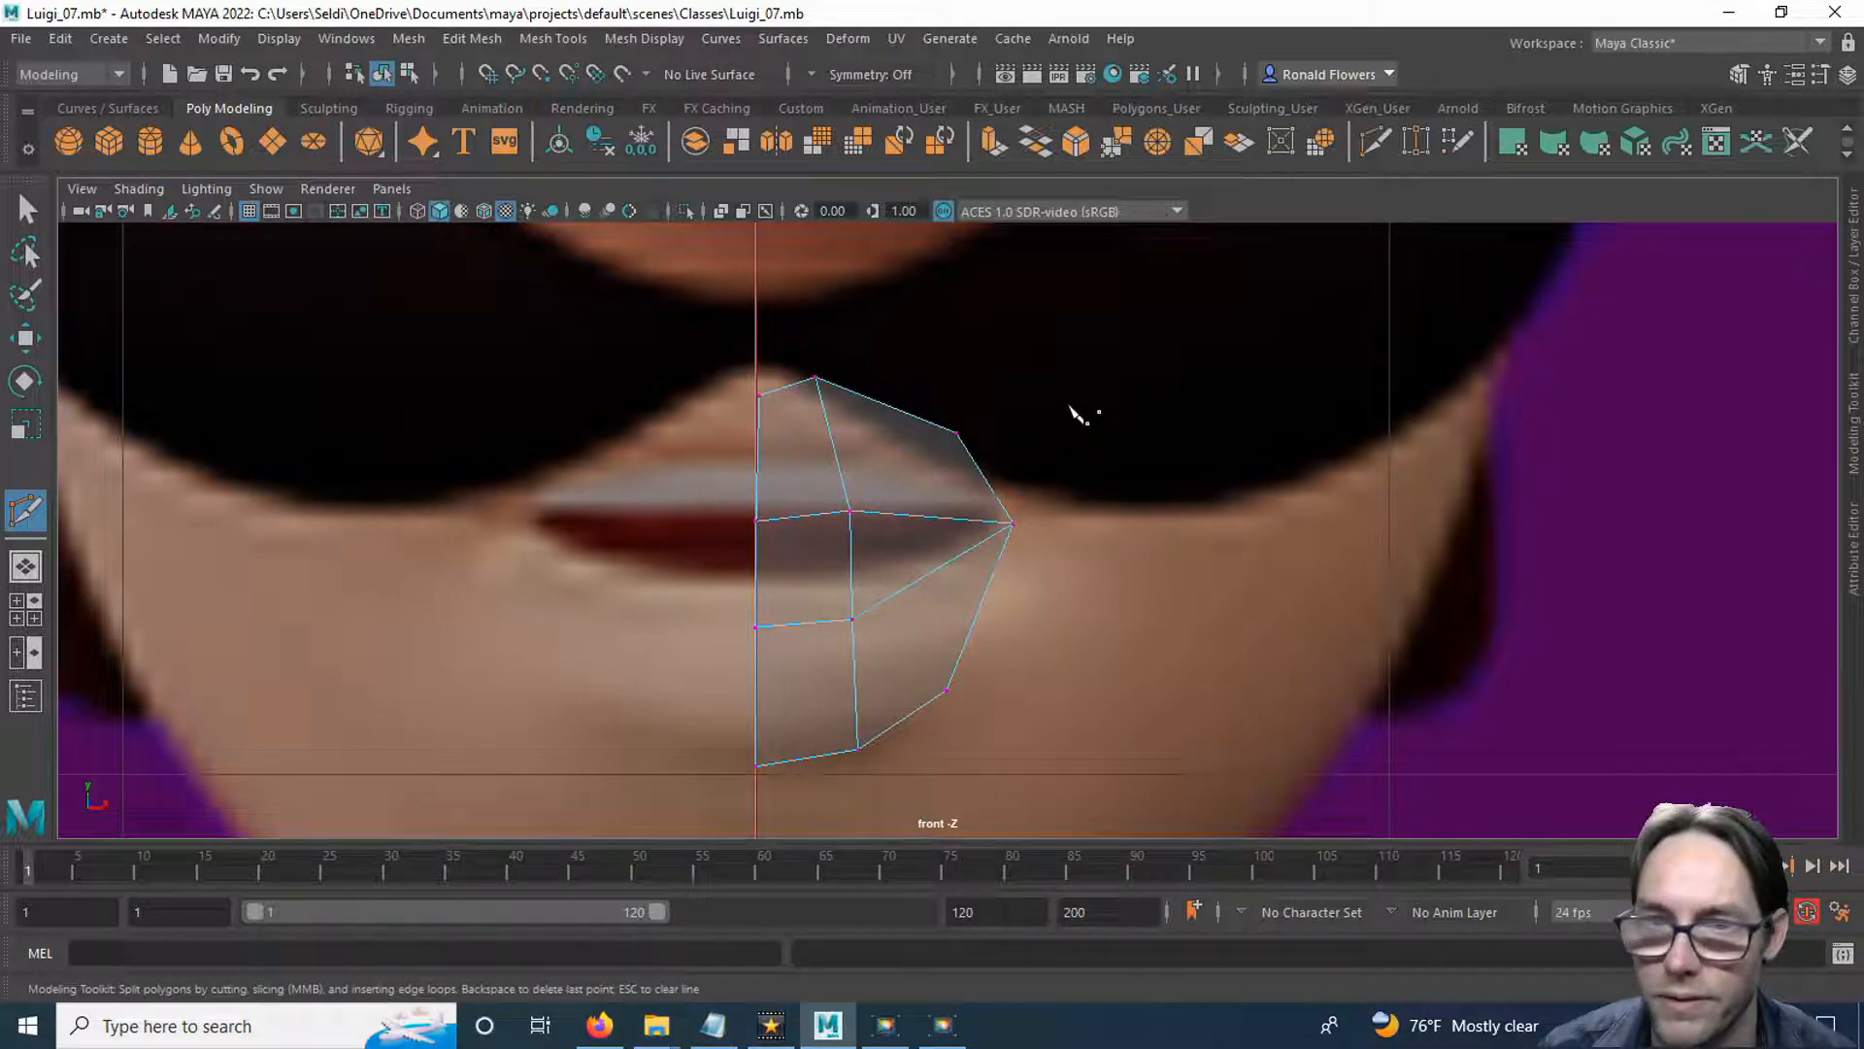
click(956, 433)
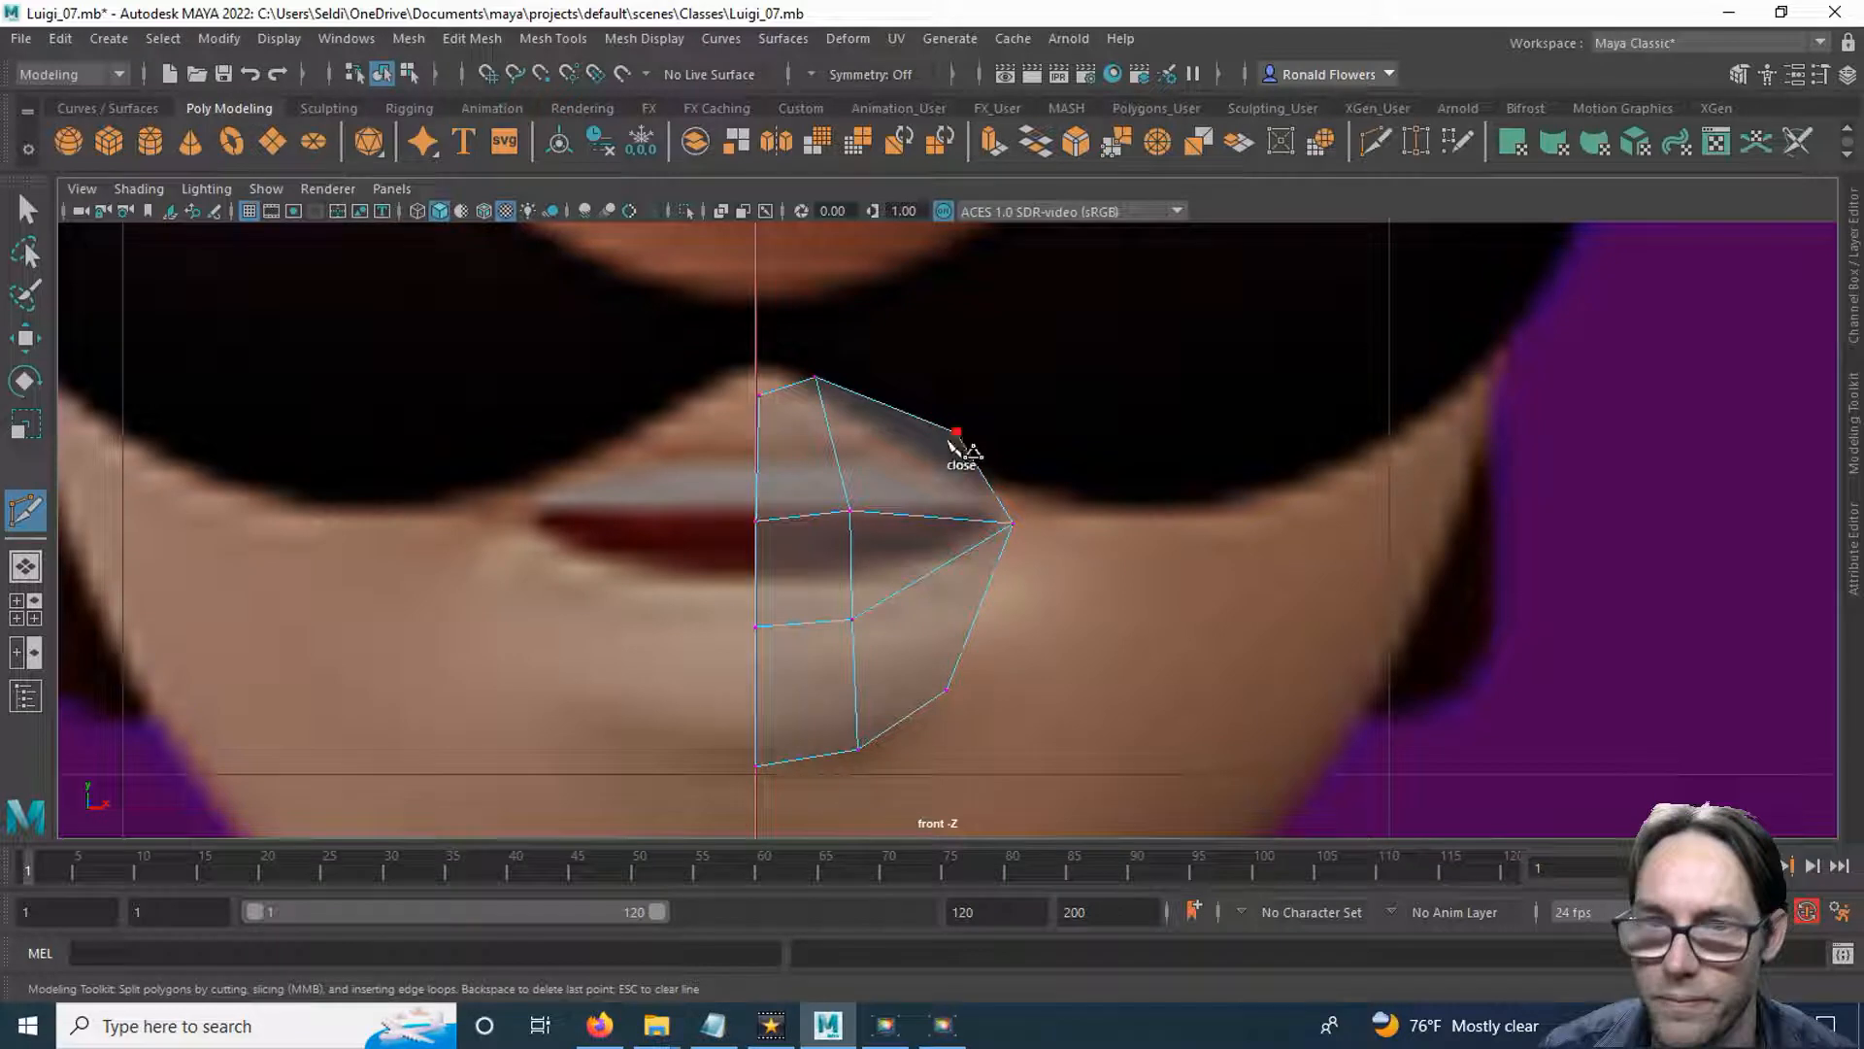
right_click(923, 515)
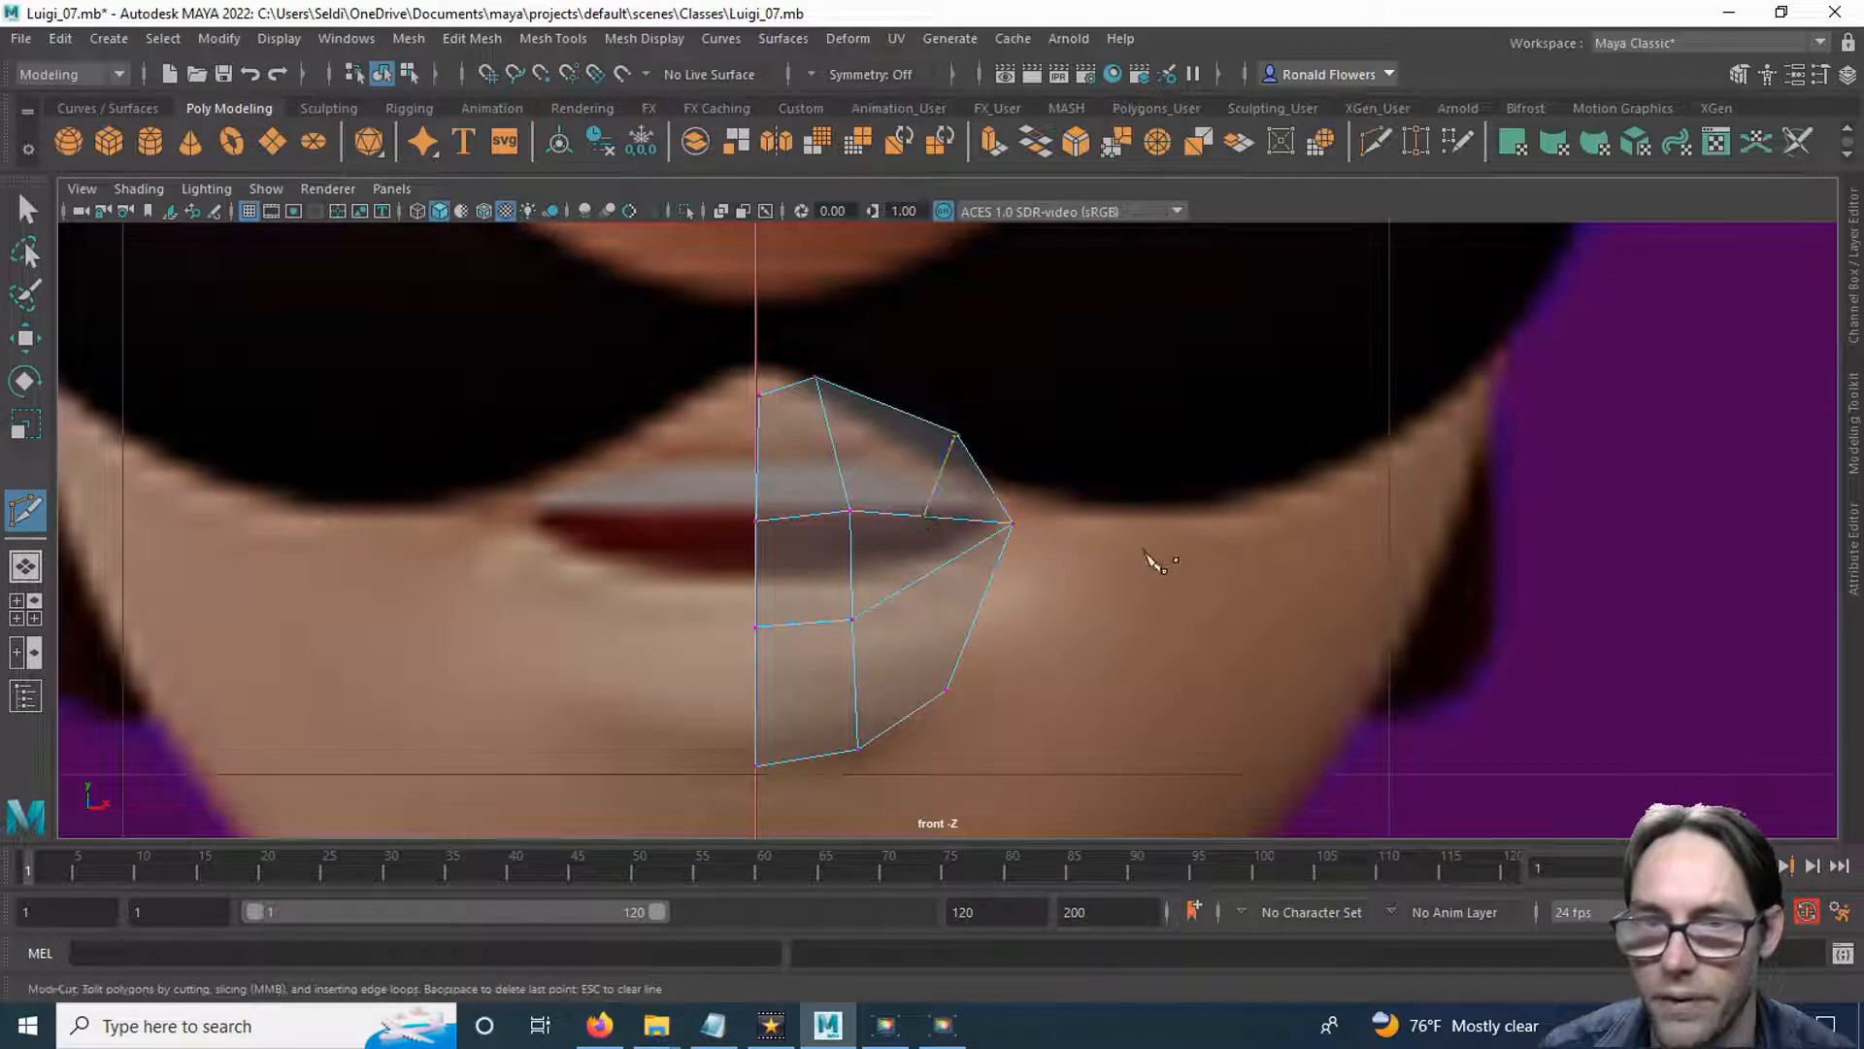
click(946, 692)
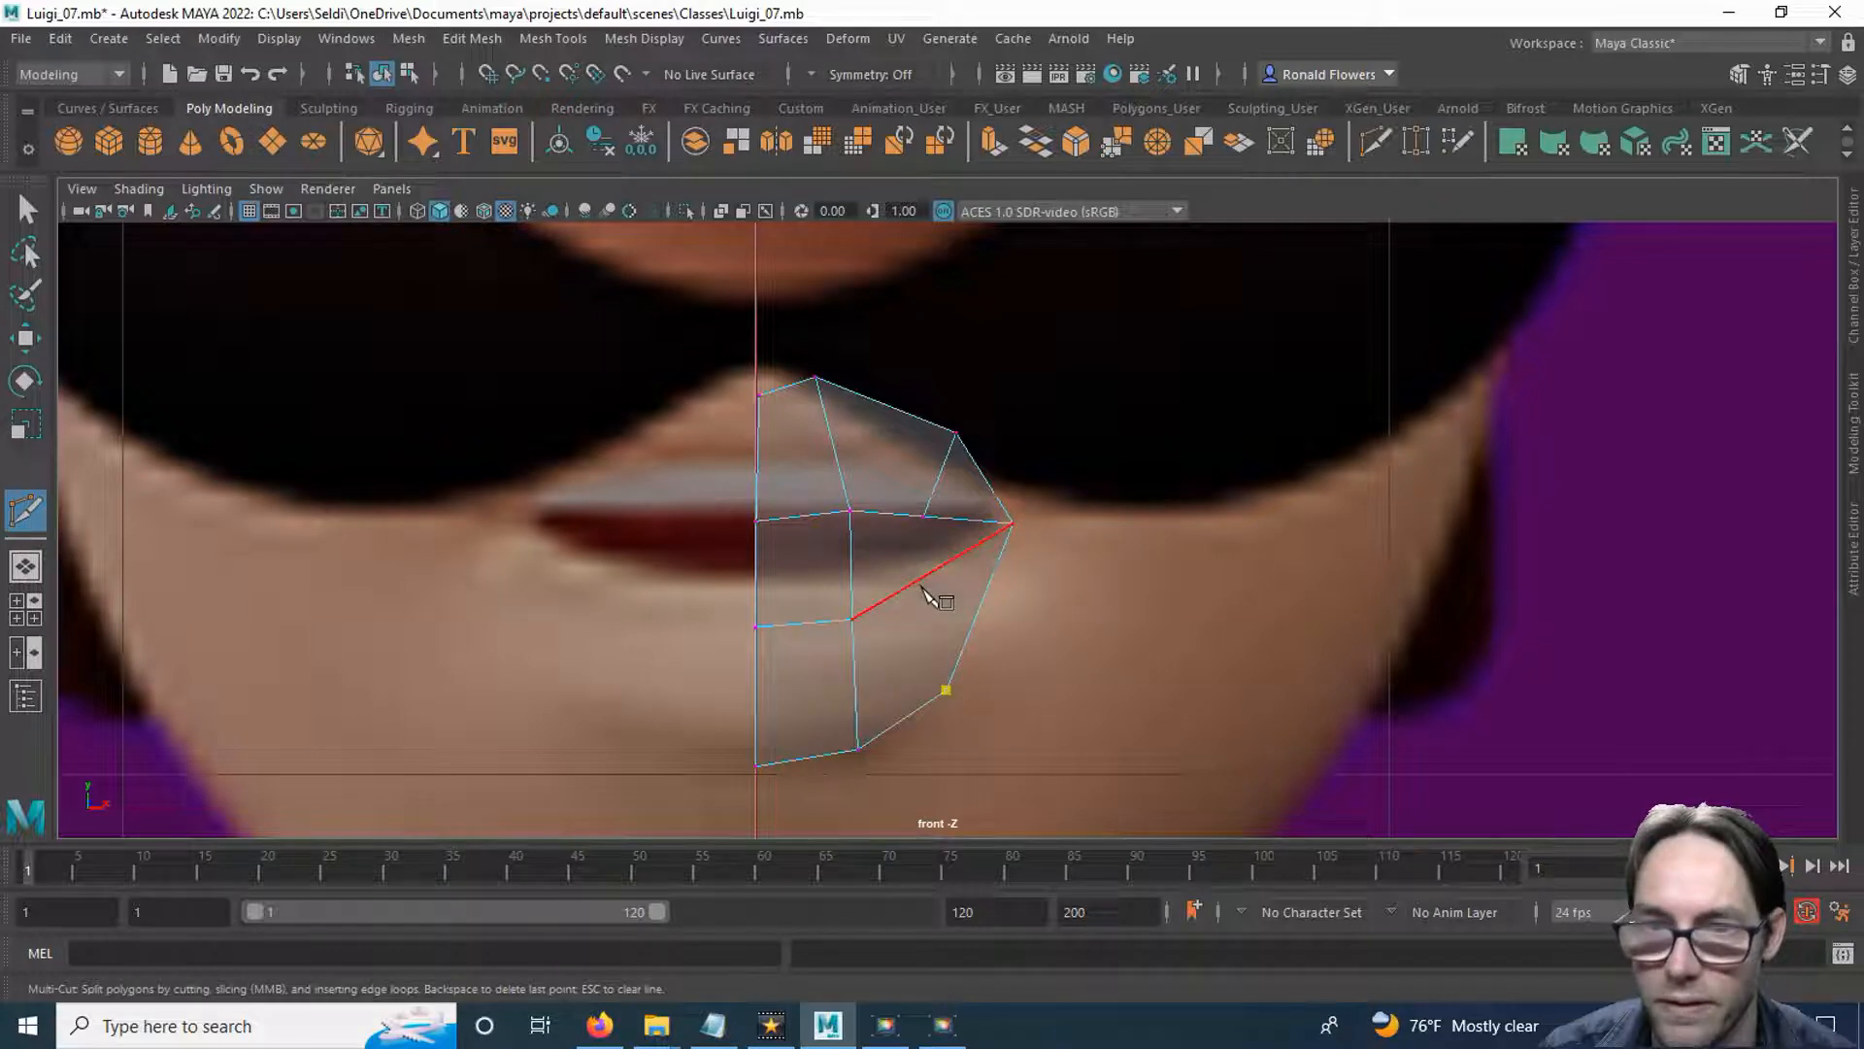
click(923, 580)
right_click(1126, 607)
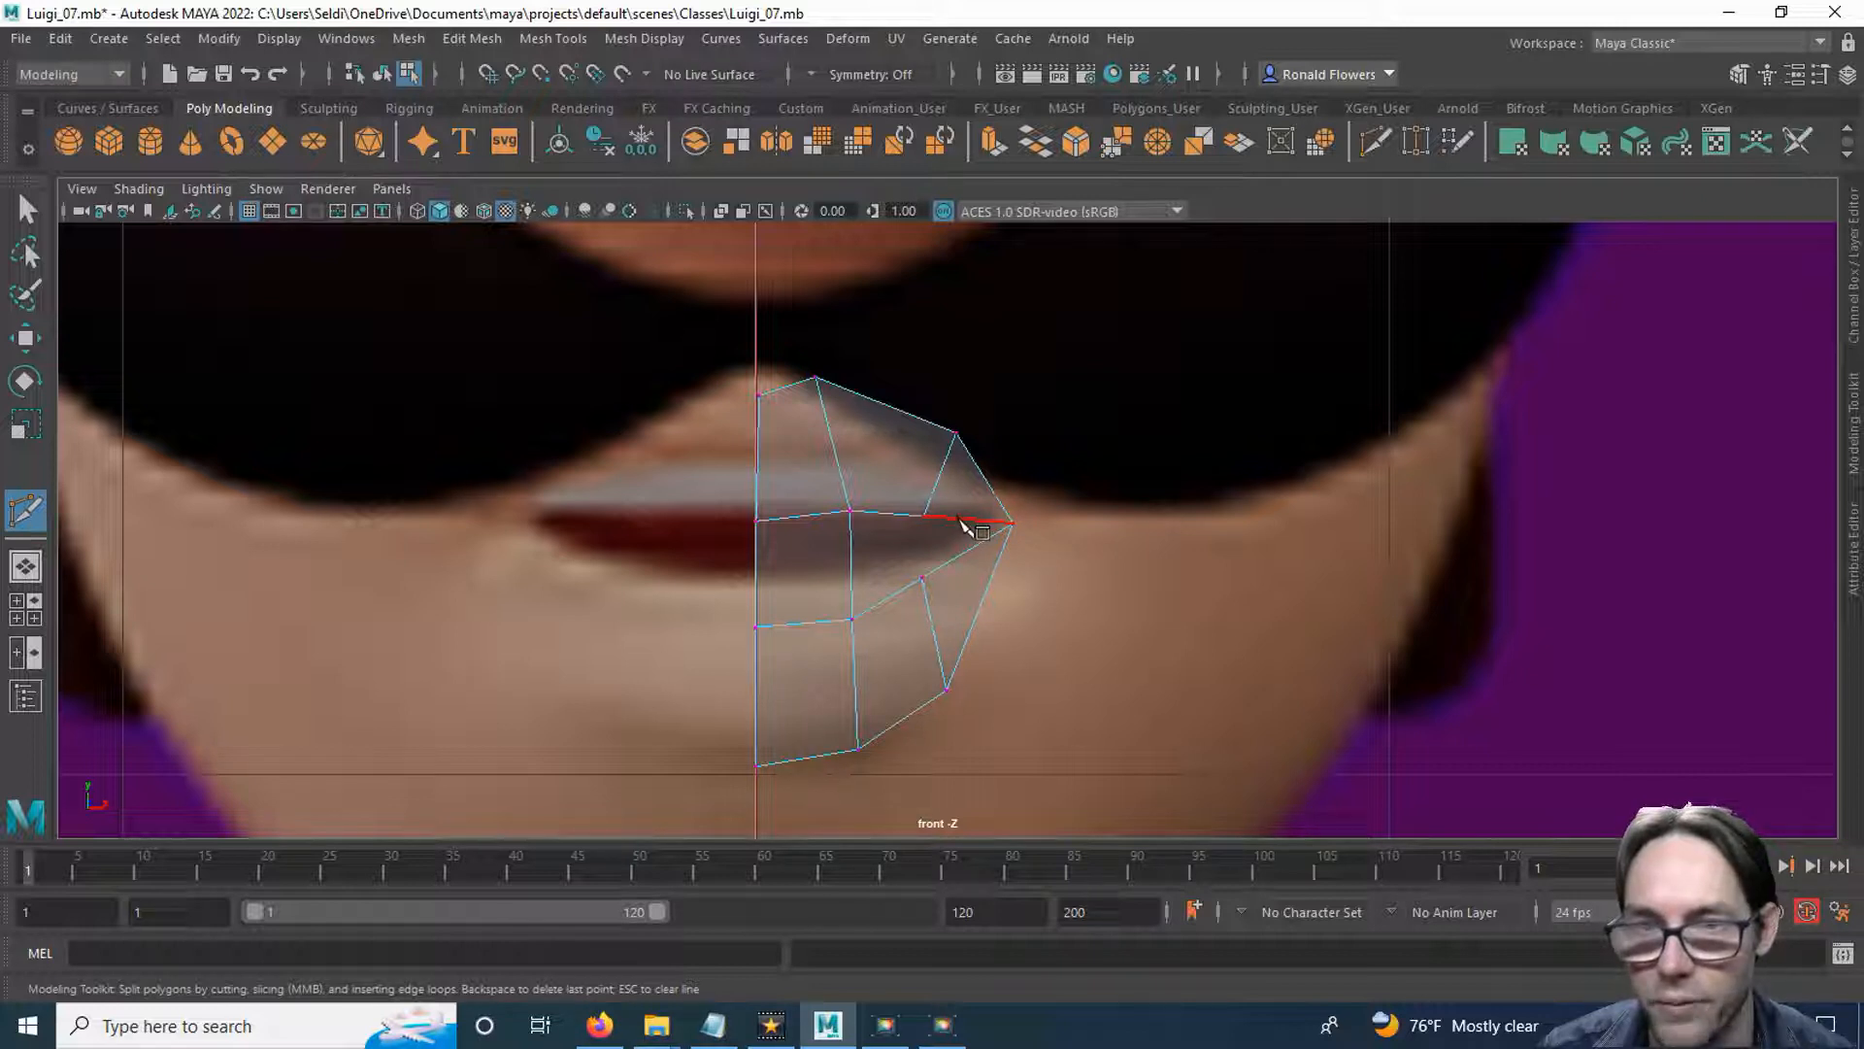
Multi-Cut an edge between the upper and lower lip lines near the mouth corner, then target-weld its upper vertex onto the lower one.
click(960, 520)
click(959, 556)
right_click(1228, 614)
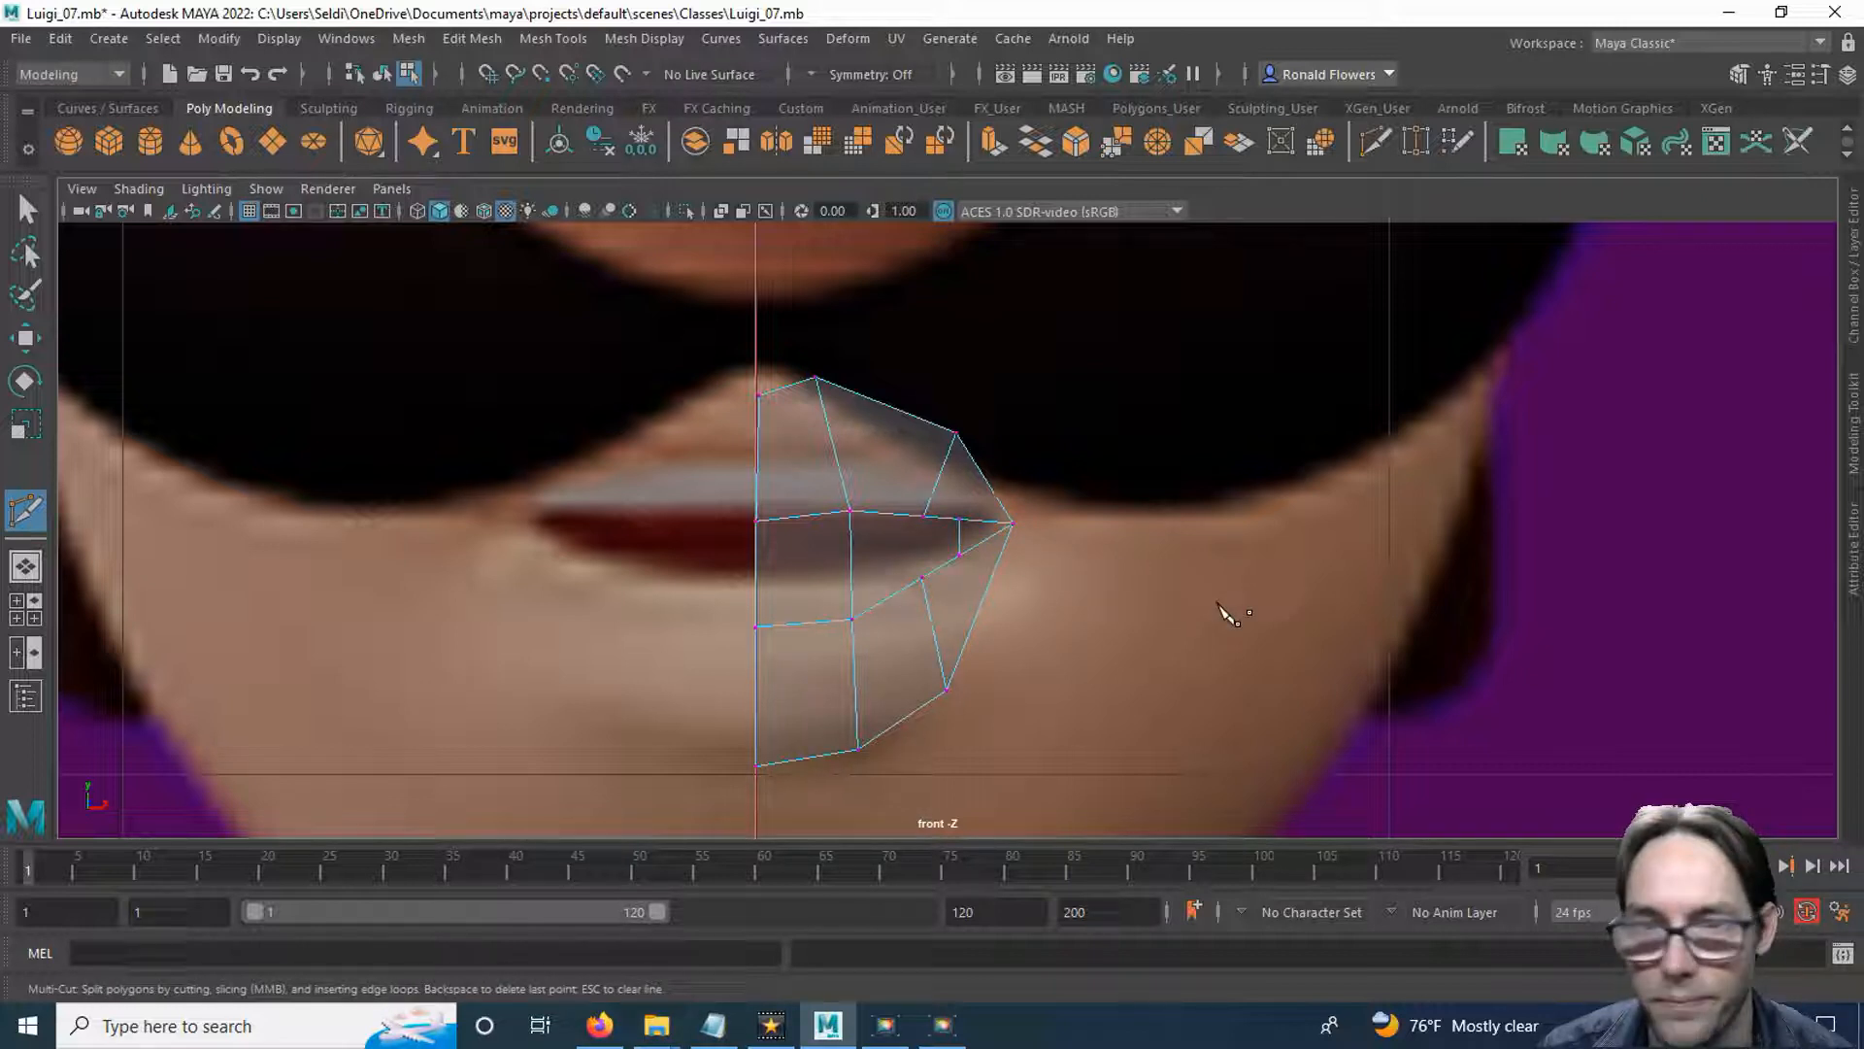
key(q)
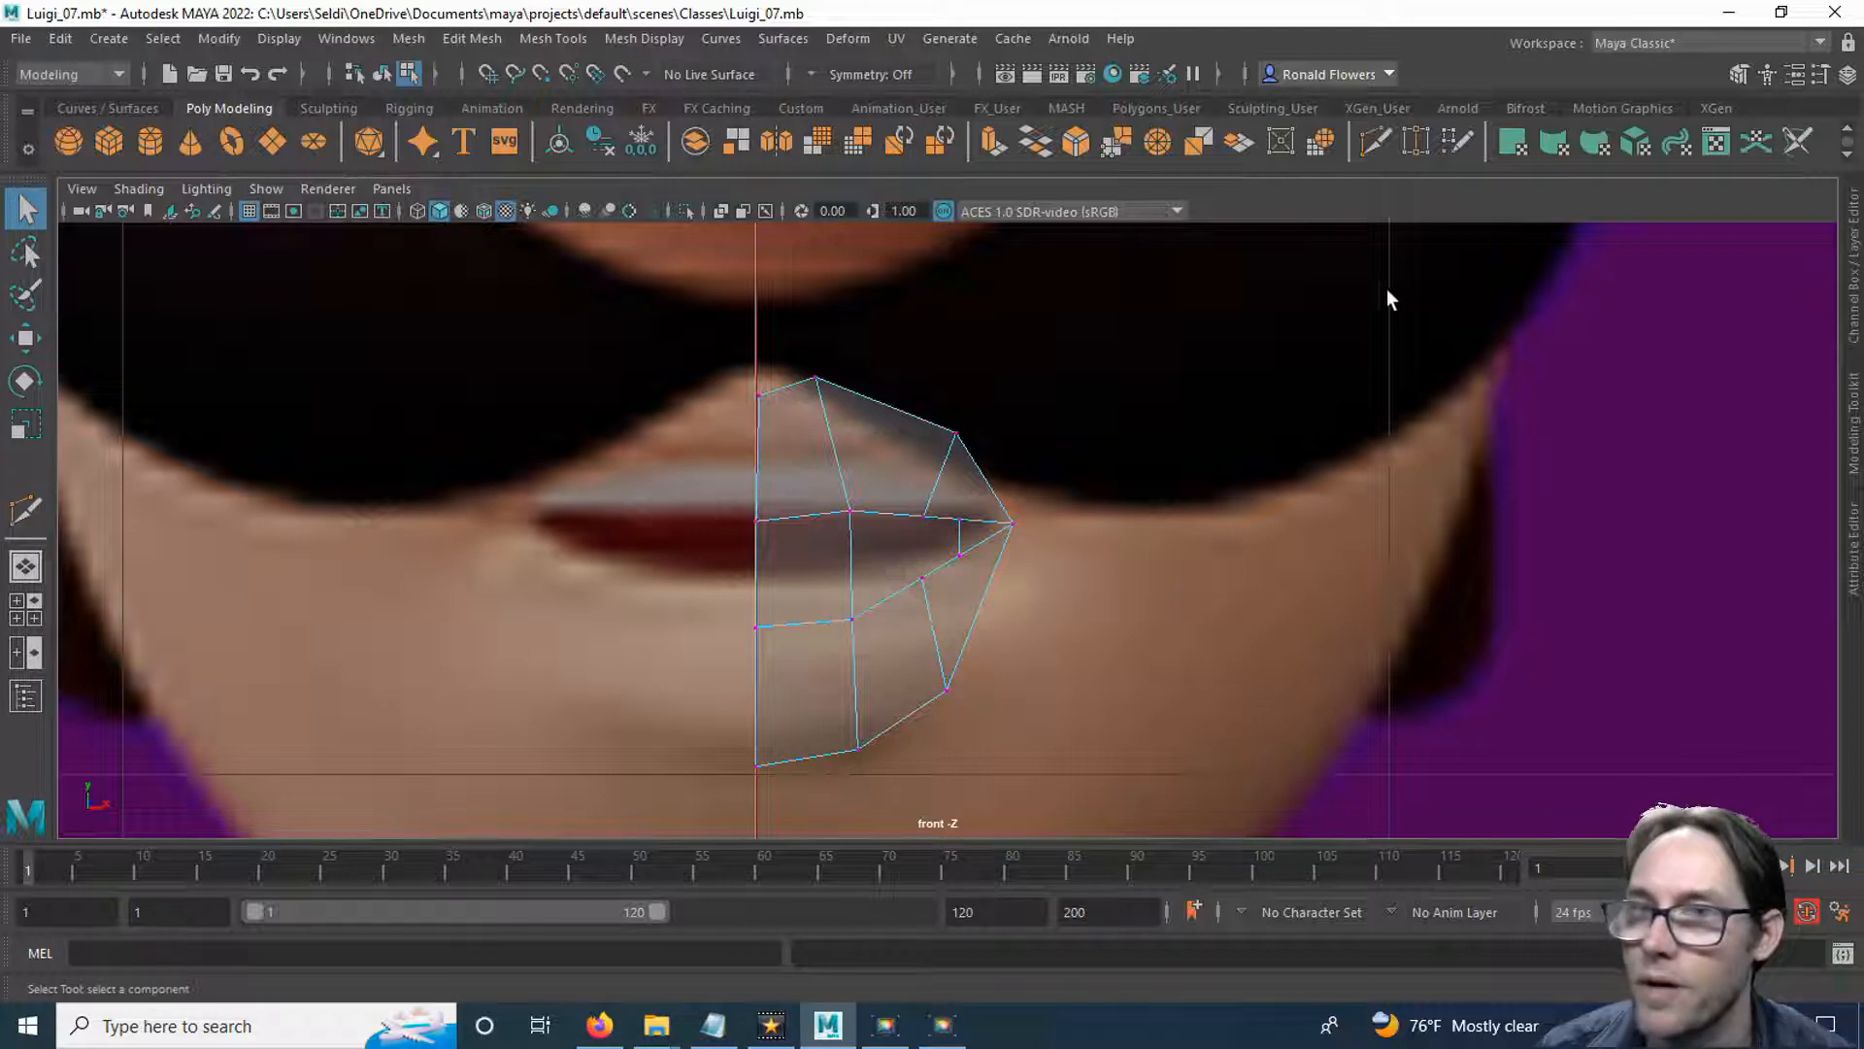
click(1414, 142)
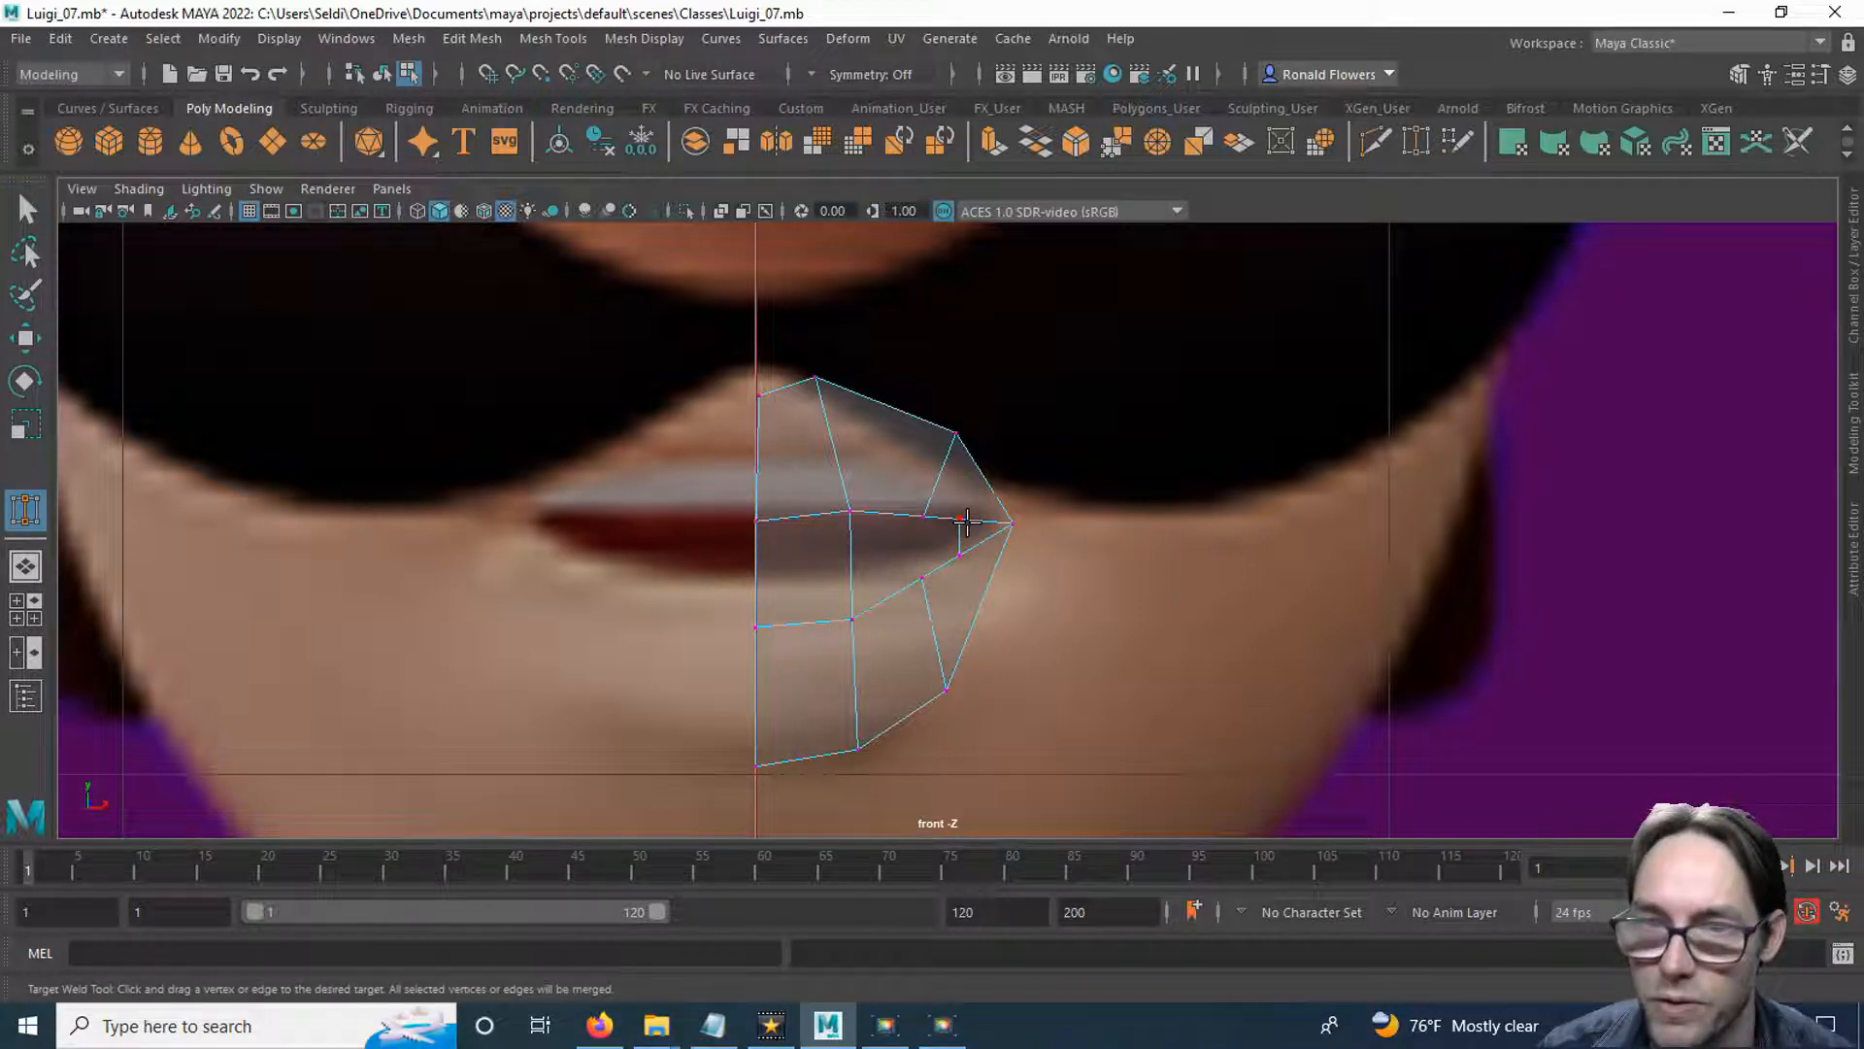
drag(964, 552, 961, 554)
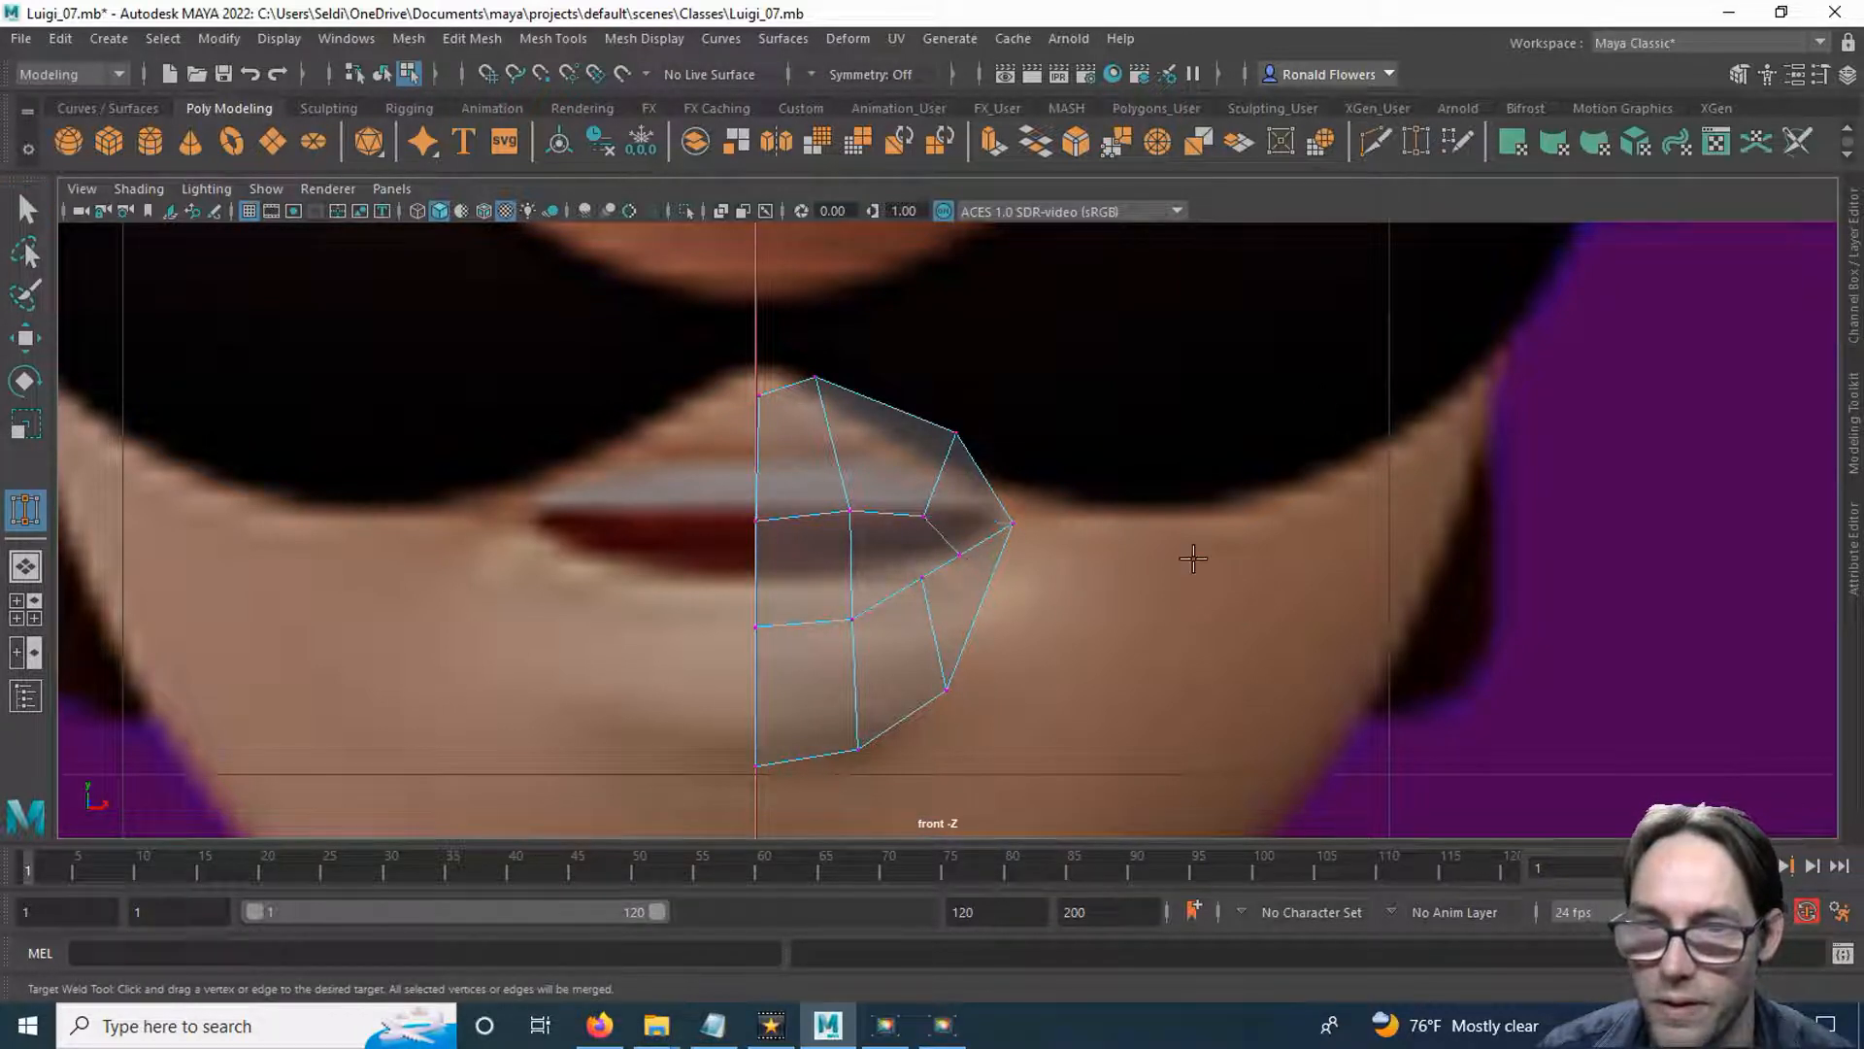
key(q)
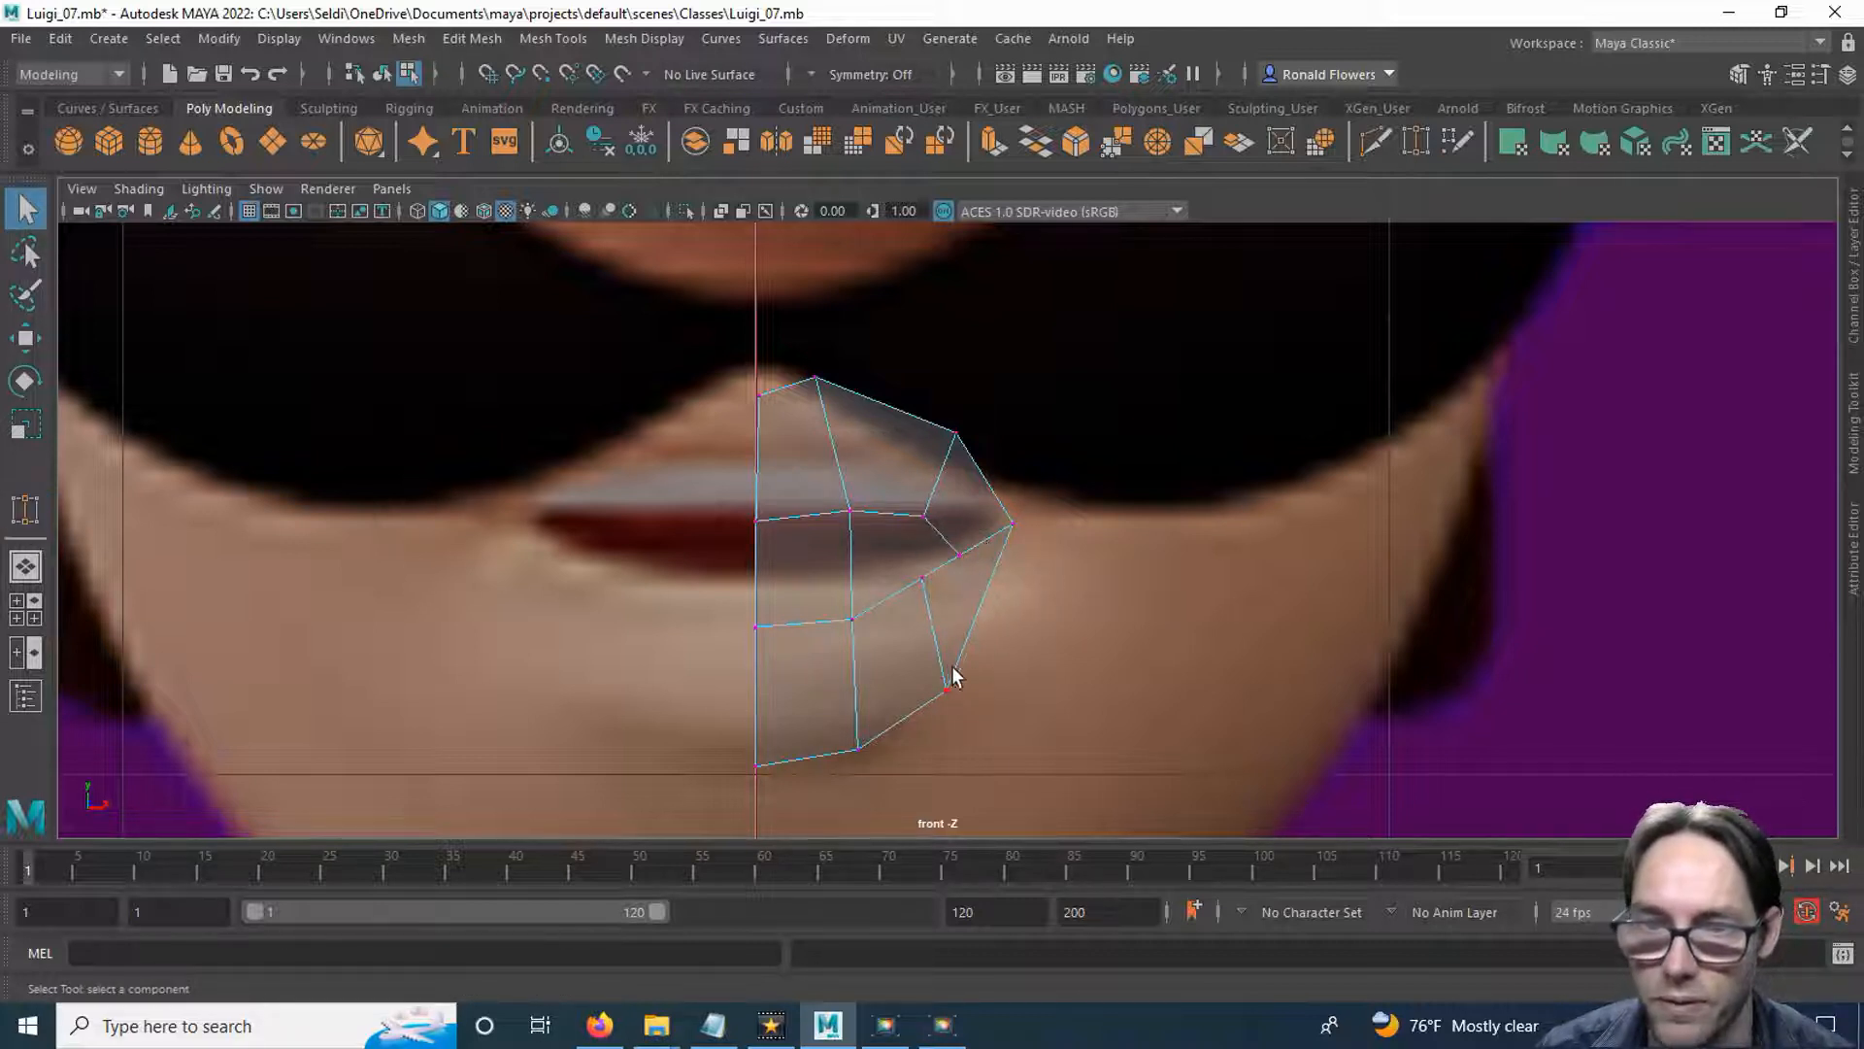
Move the lower outer border and mouth-corner vertices outward, and the lower lip's inner side vertex to about X 2.8, Y 112.8.
drag(936, 656, 962, 691)
key(w)
click(1013, 524)
drag(1011, 523, 1036, 536)
drag(904, 561, 939, 602)
drag(923, 579, 932, 599)
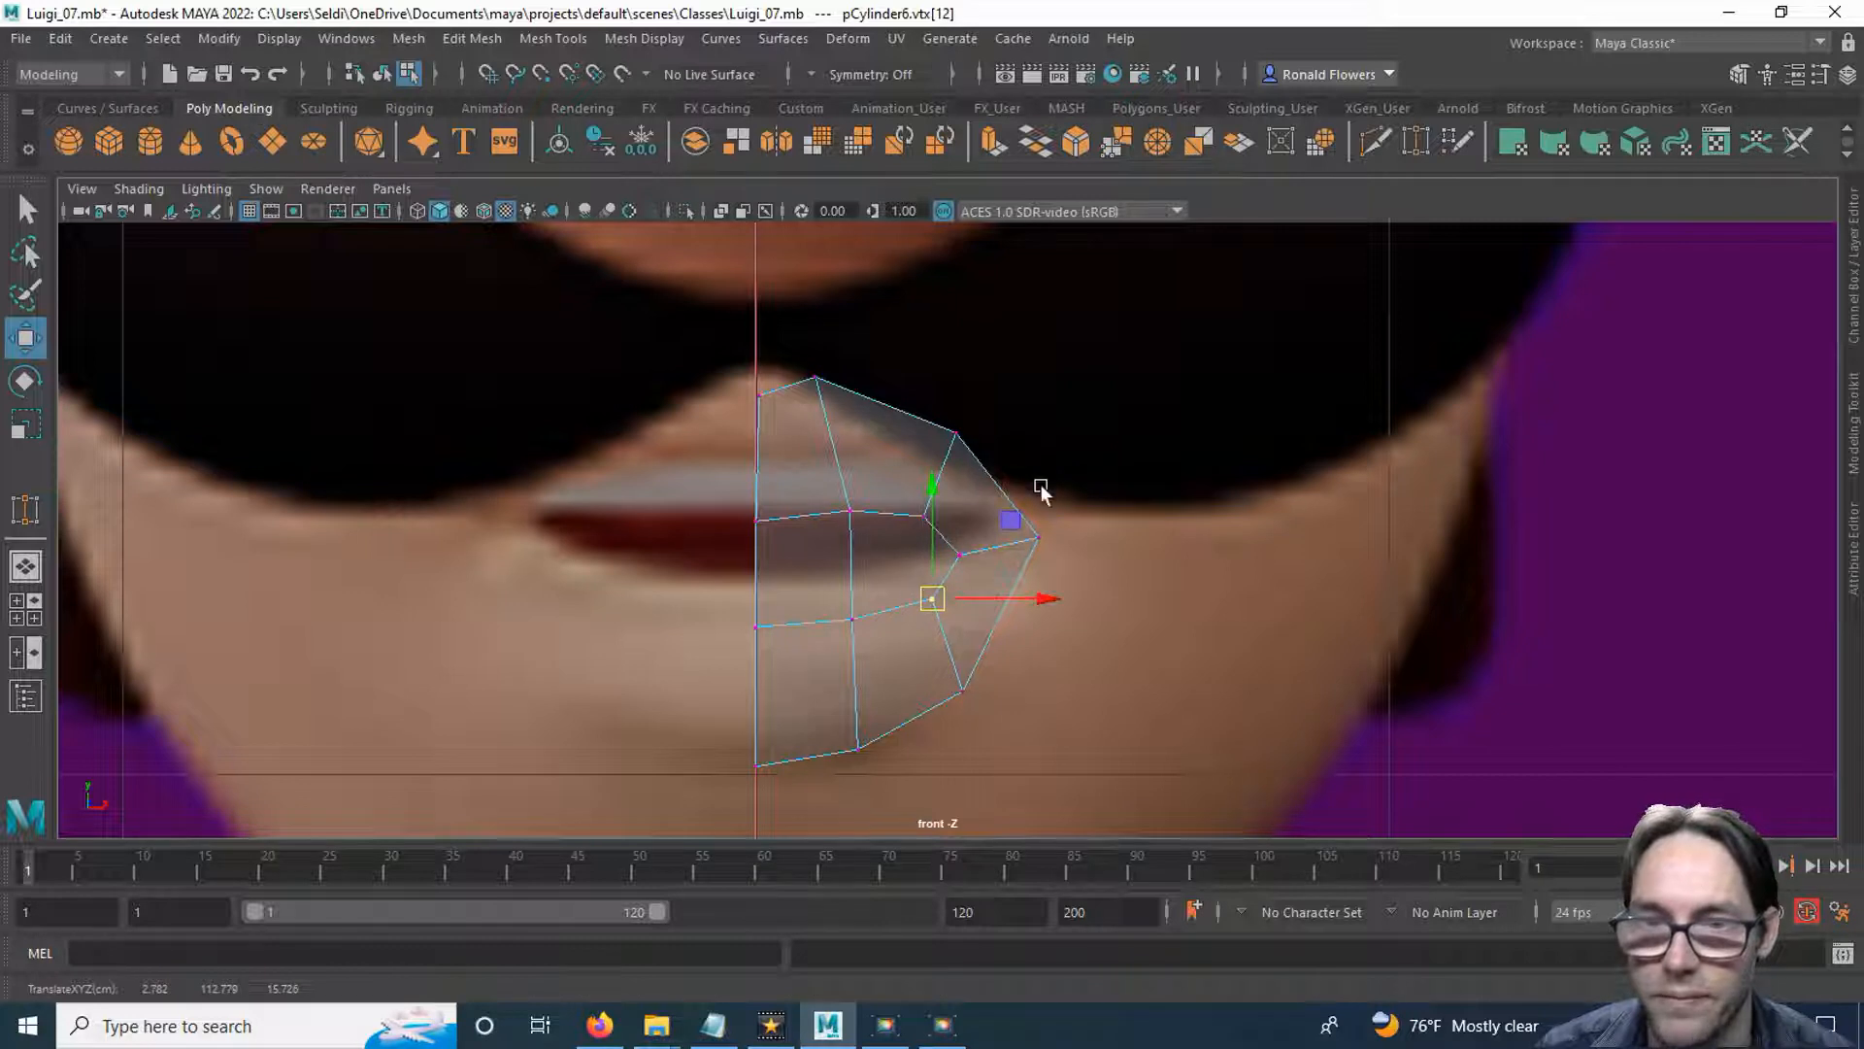
click(1068, 478)
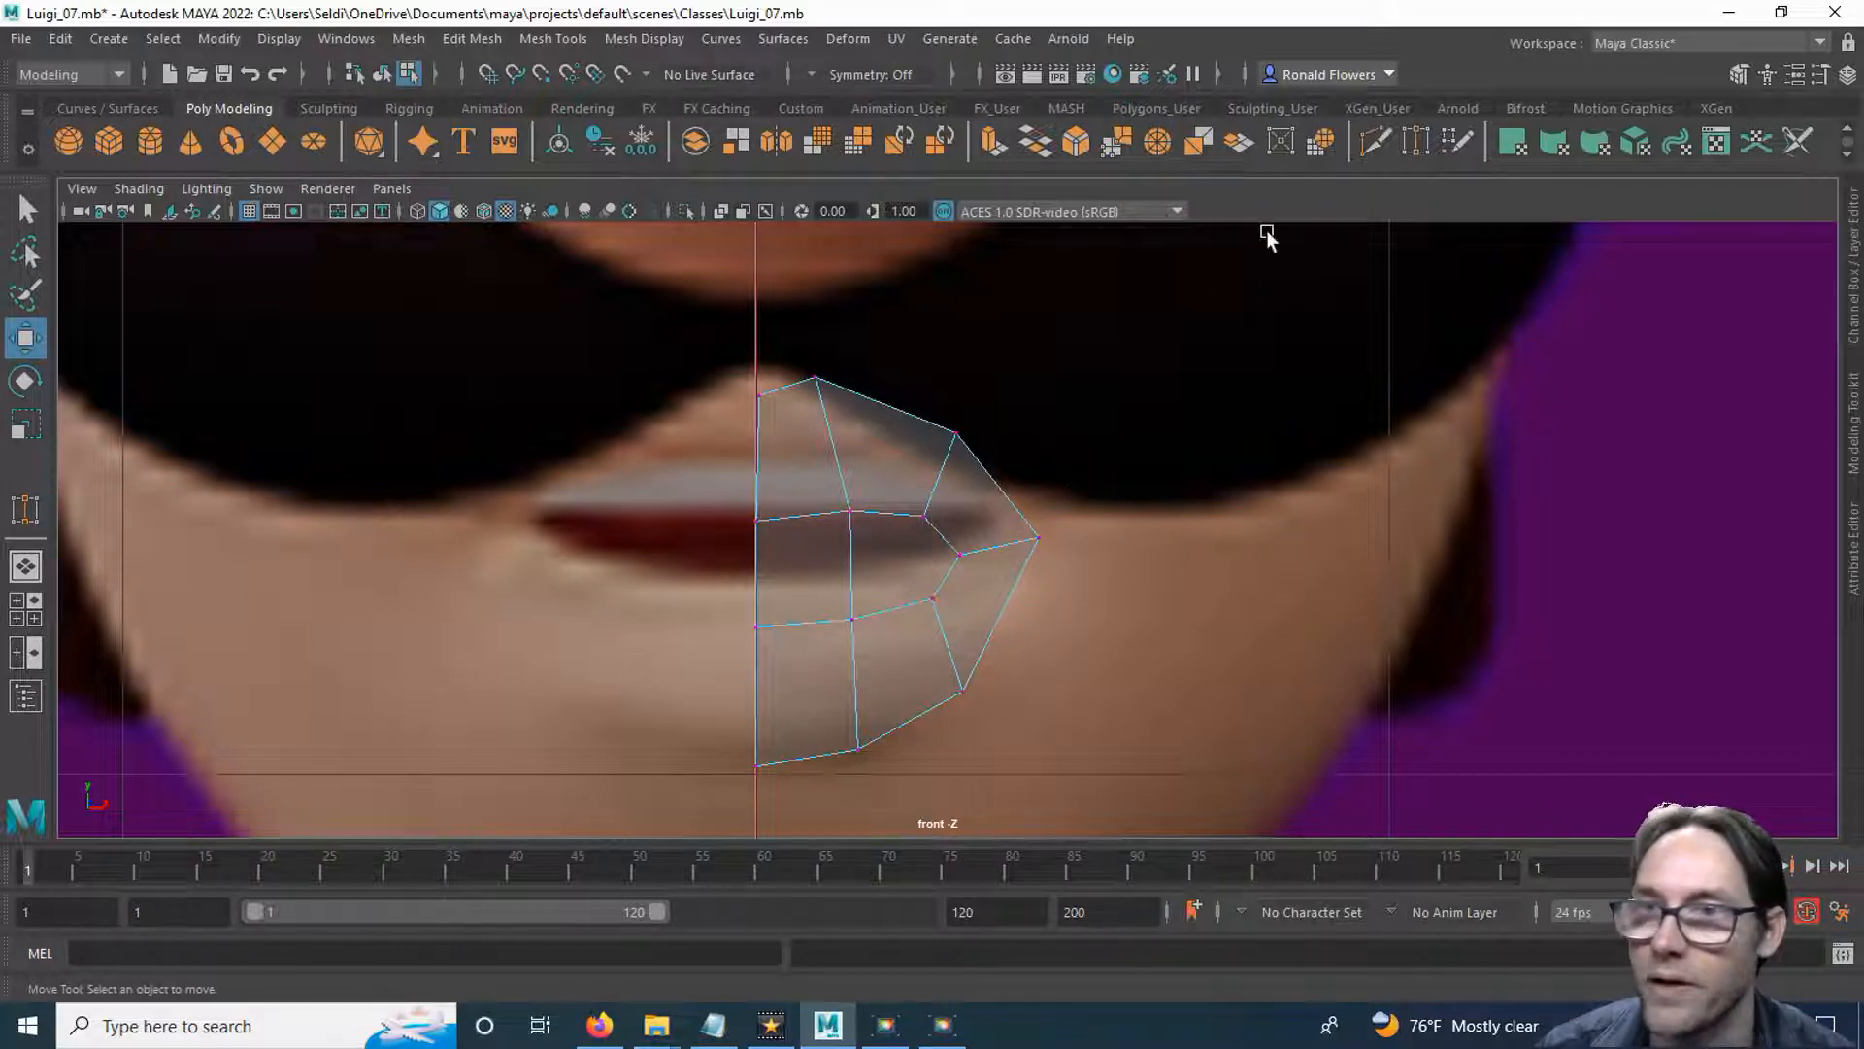
click(1375, 143)
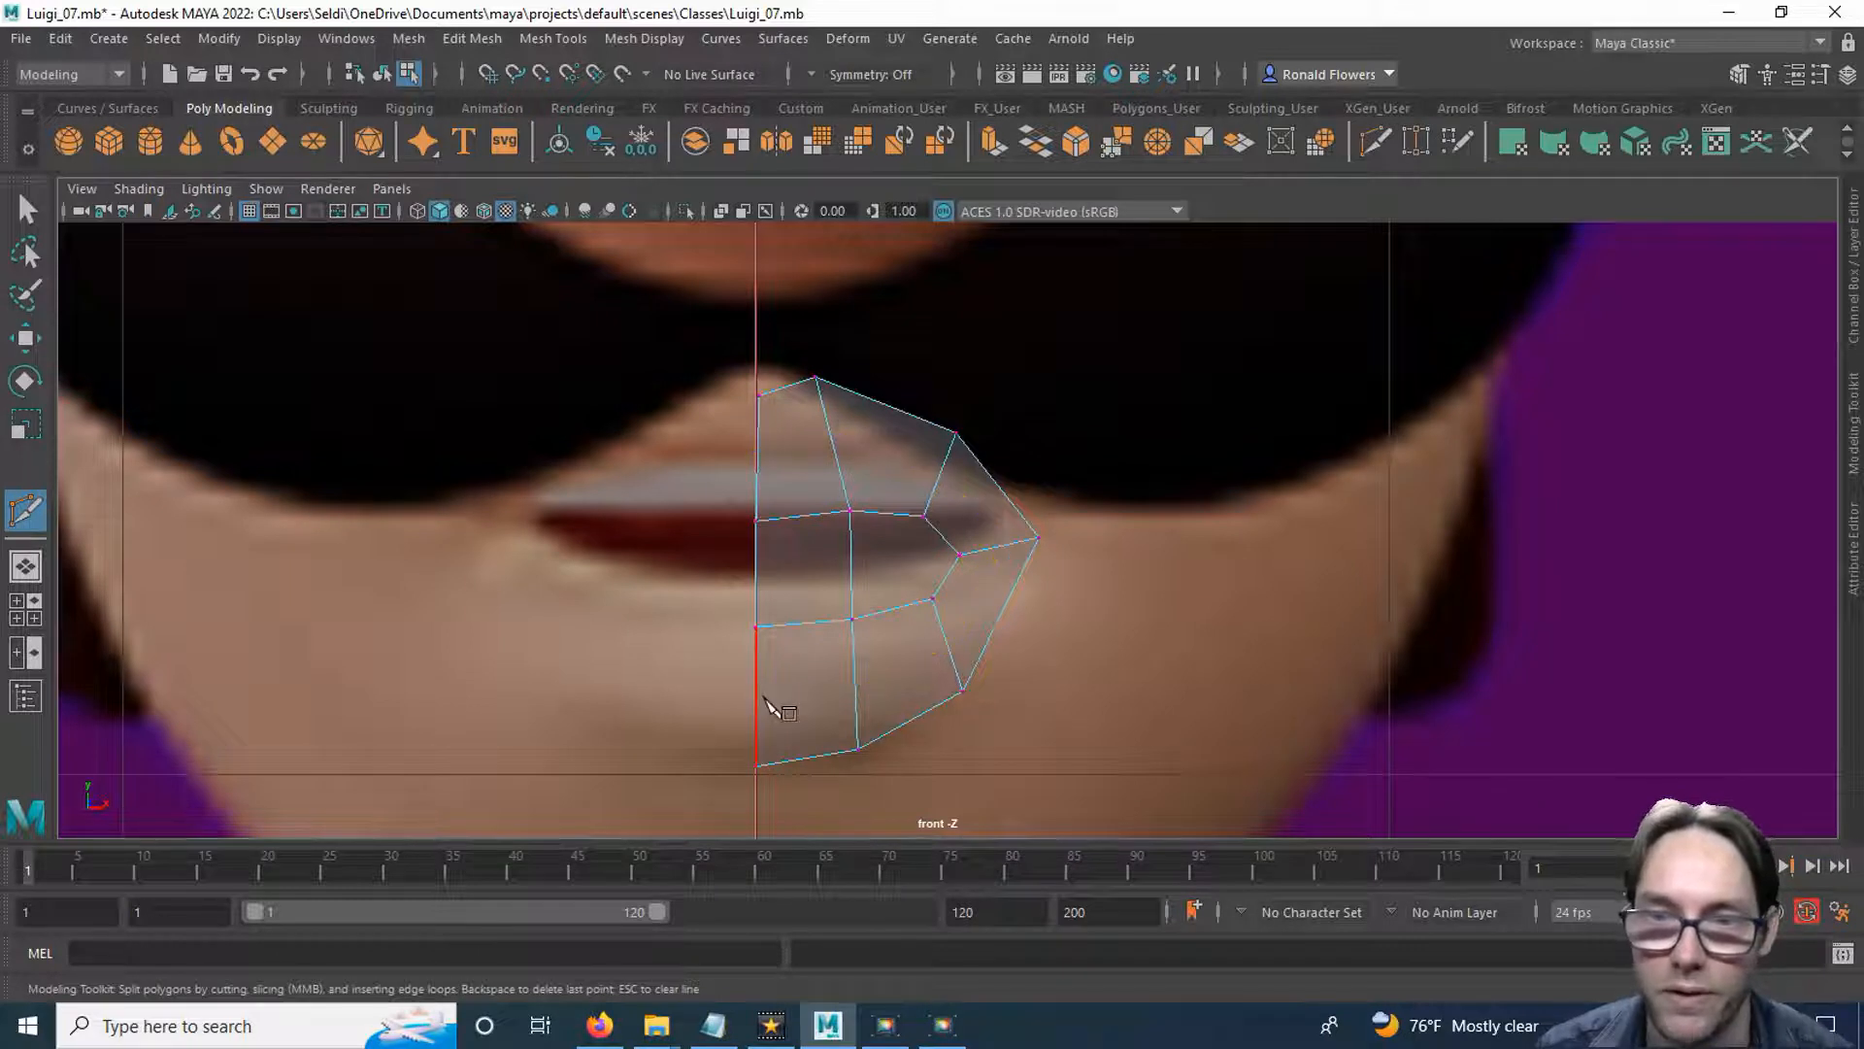
click(757, 521)
key(Escape)
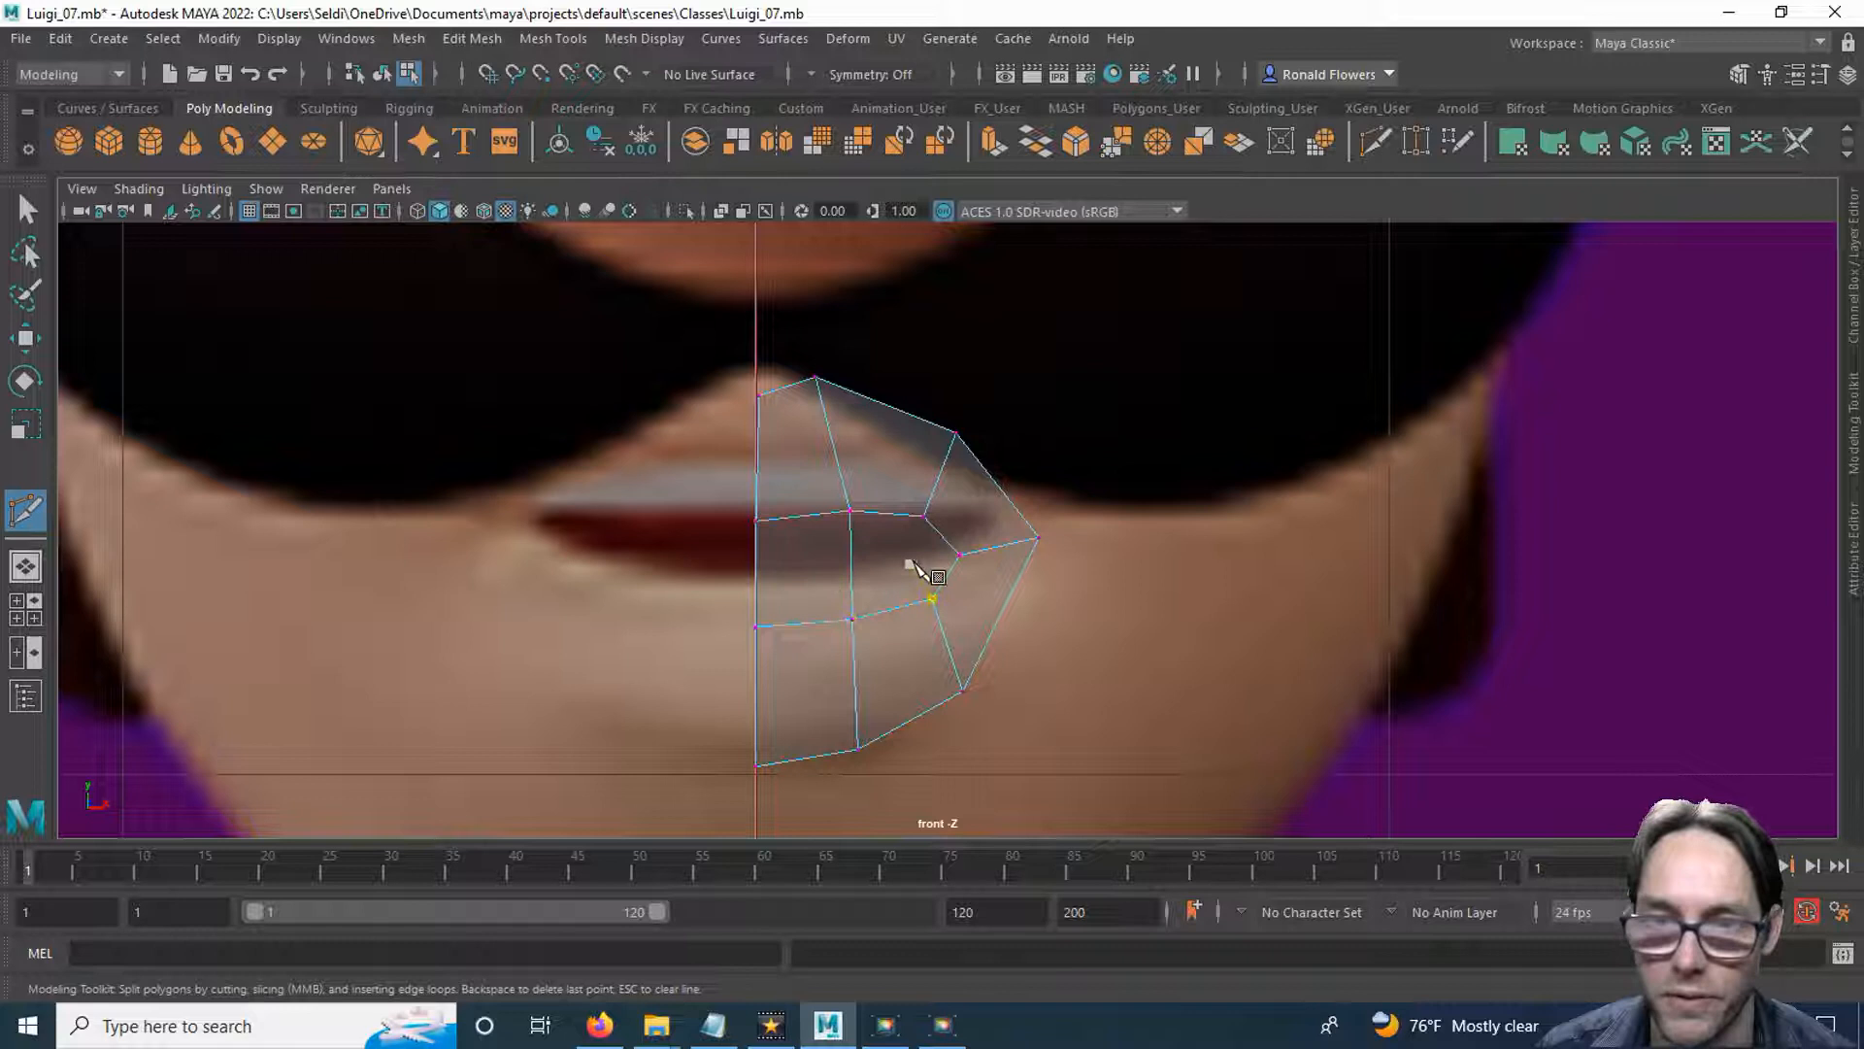
key(q)
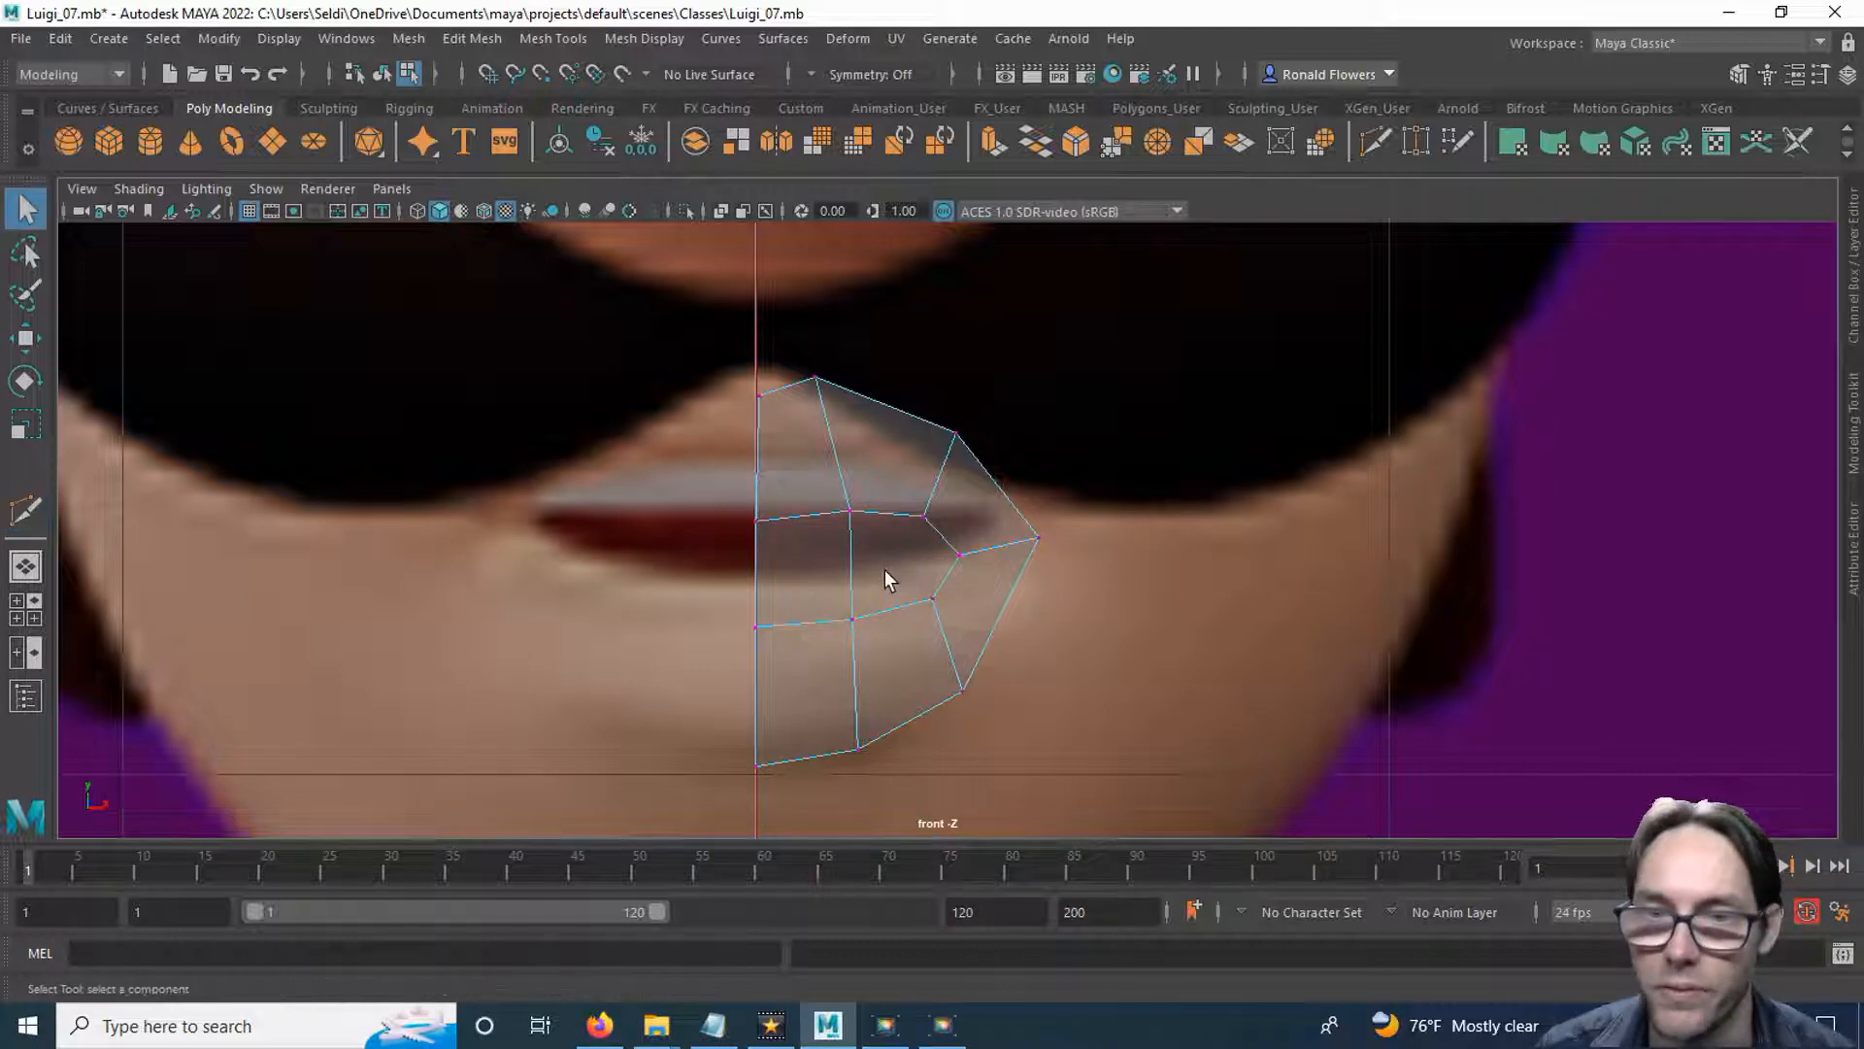
Delete the two faces filling the mouth opening between the upper and lower lips.
right_drag(886, 573, 887, 445)
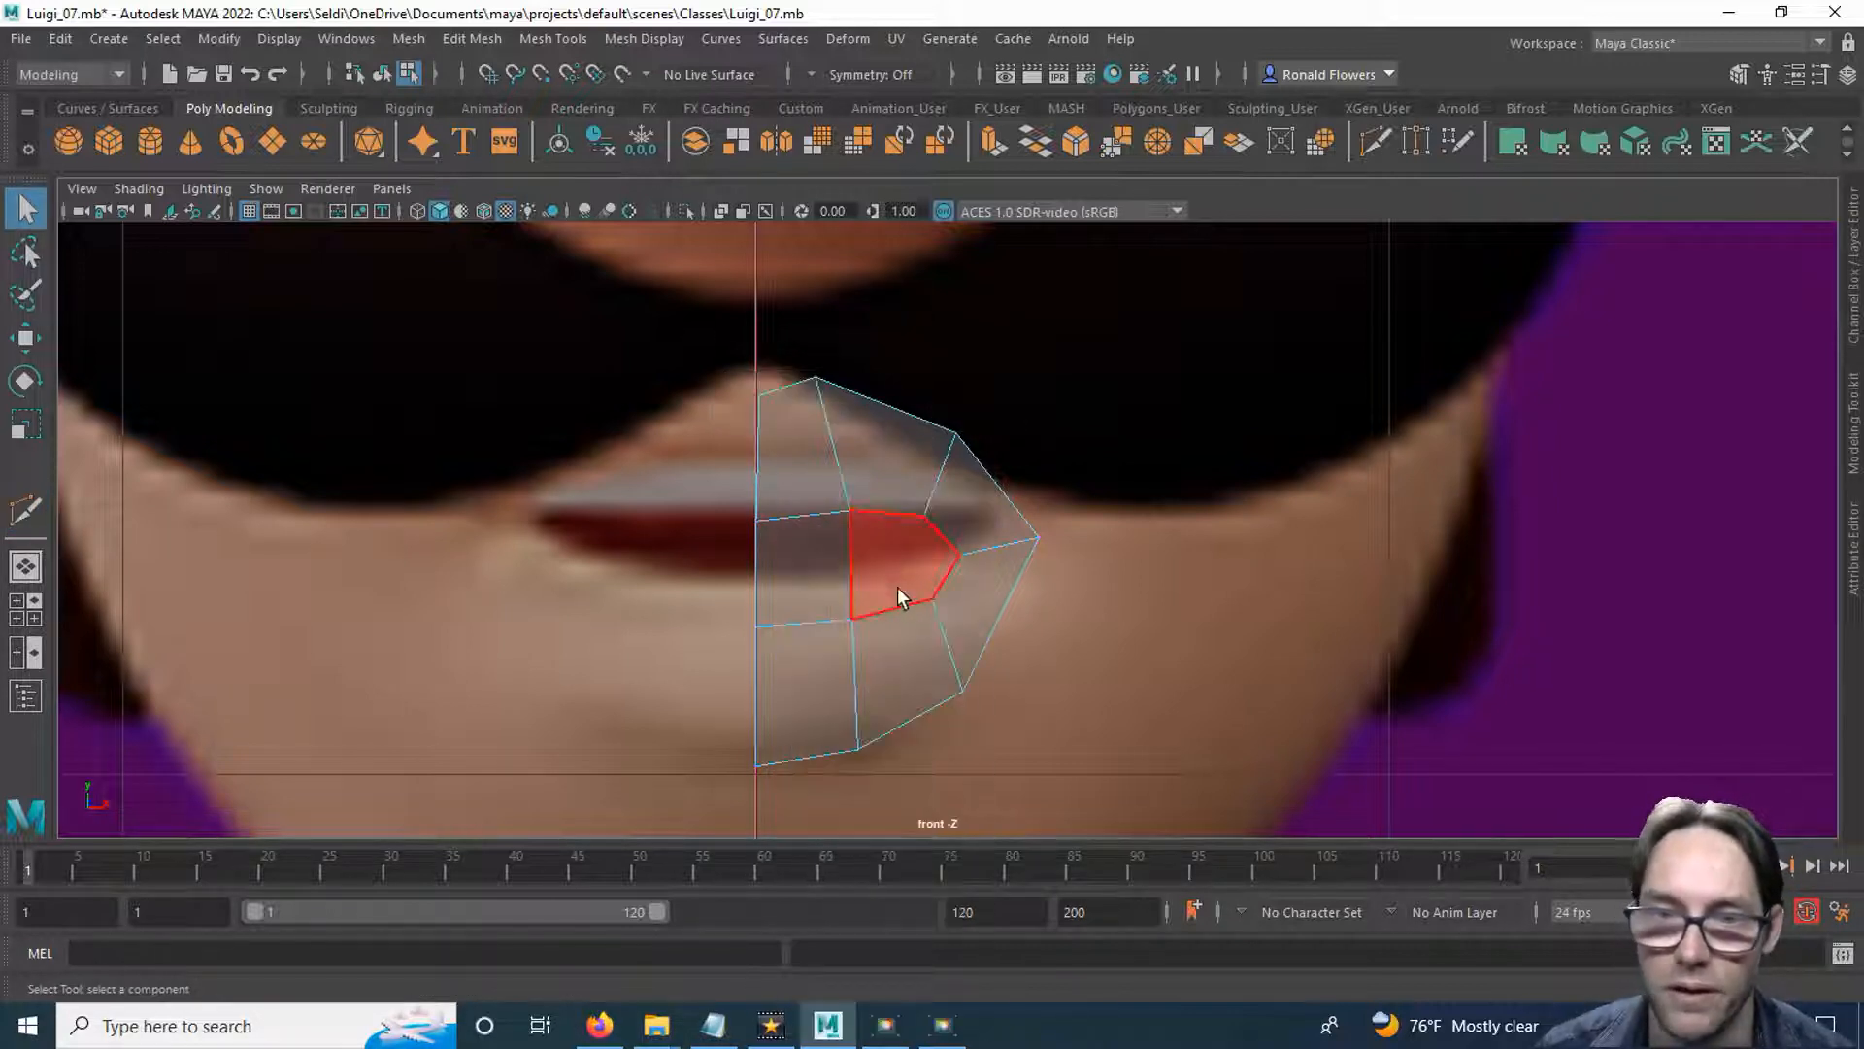
click(890, 585)
shift+click(840, 614)
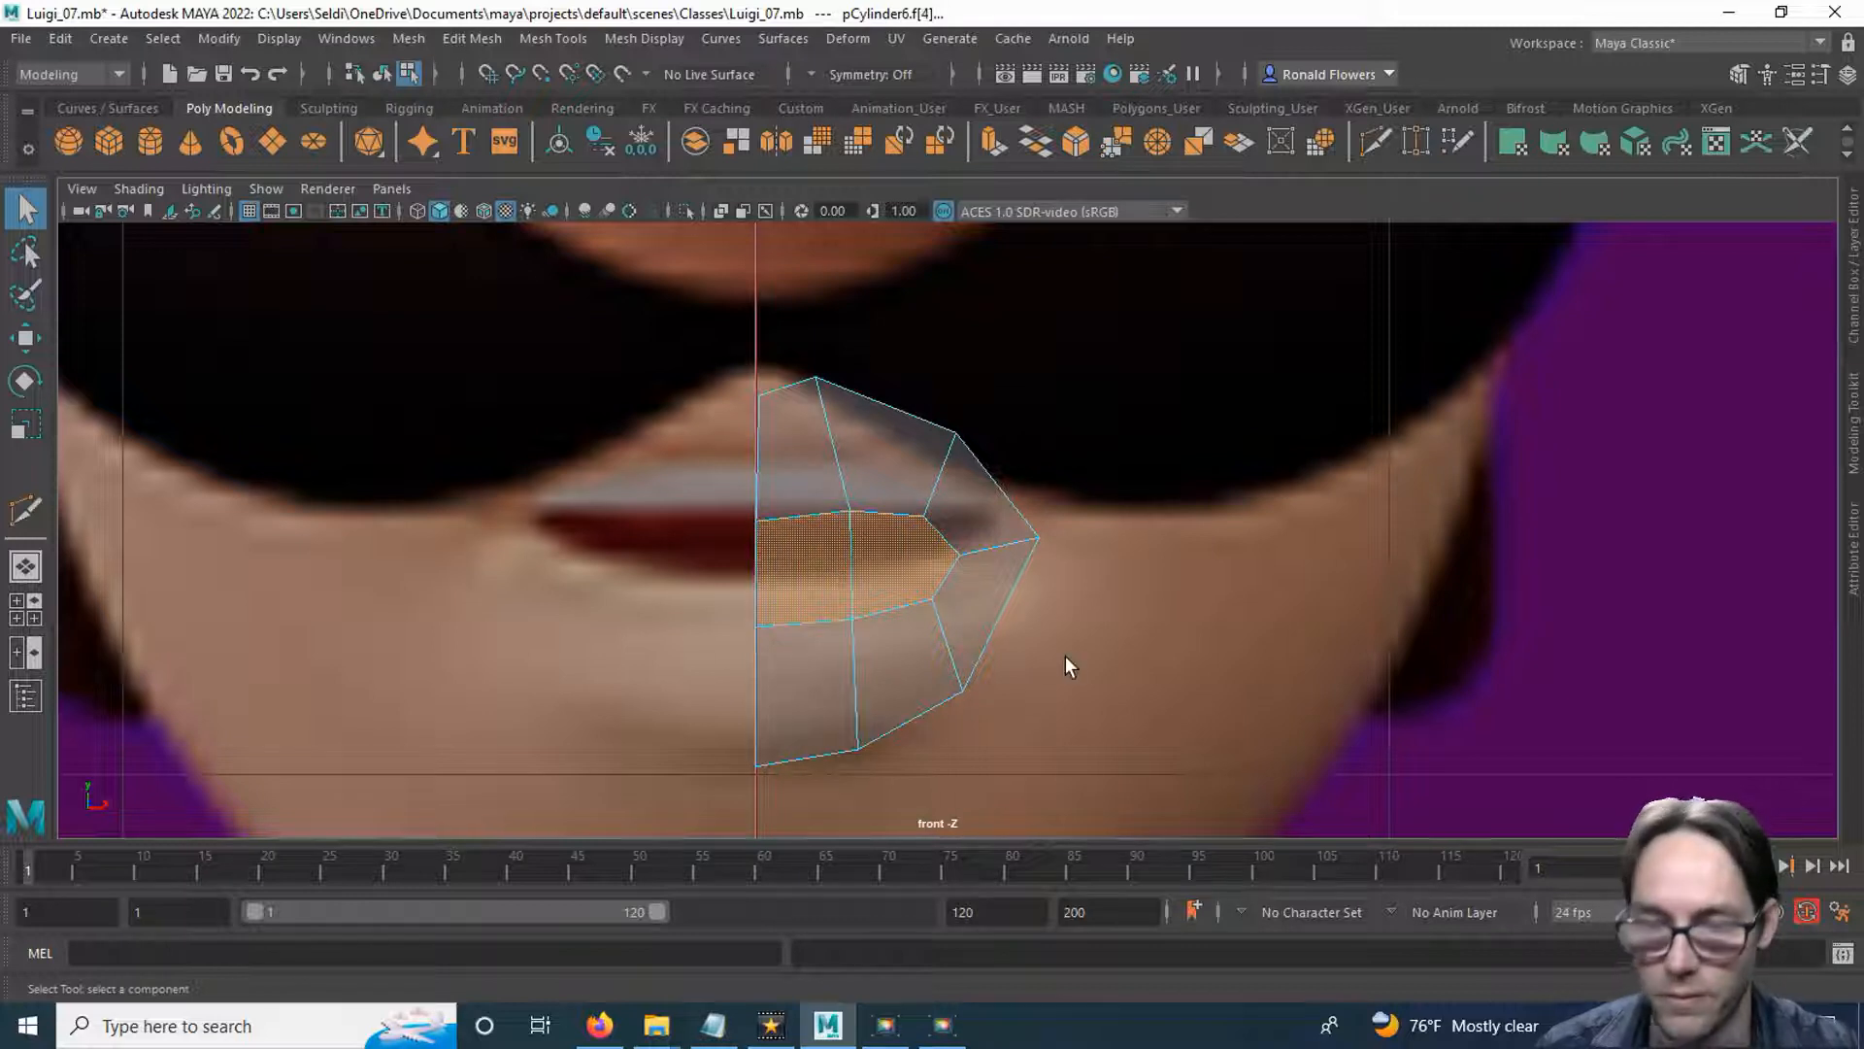
click(1065, 656)
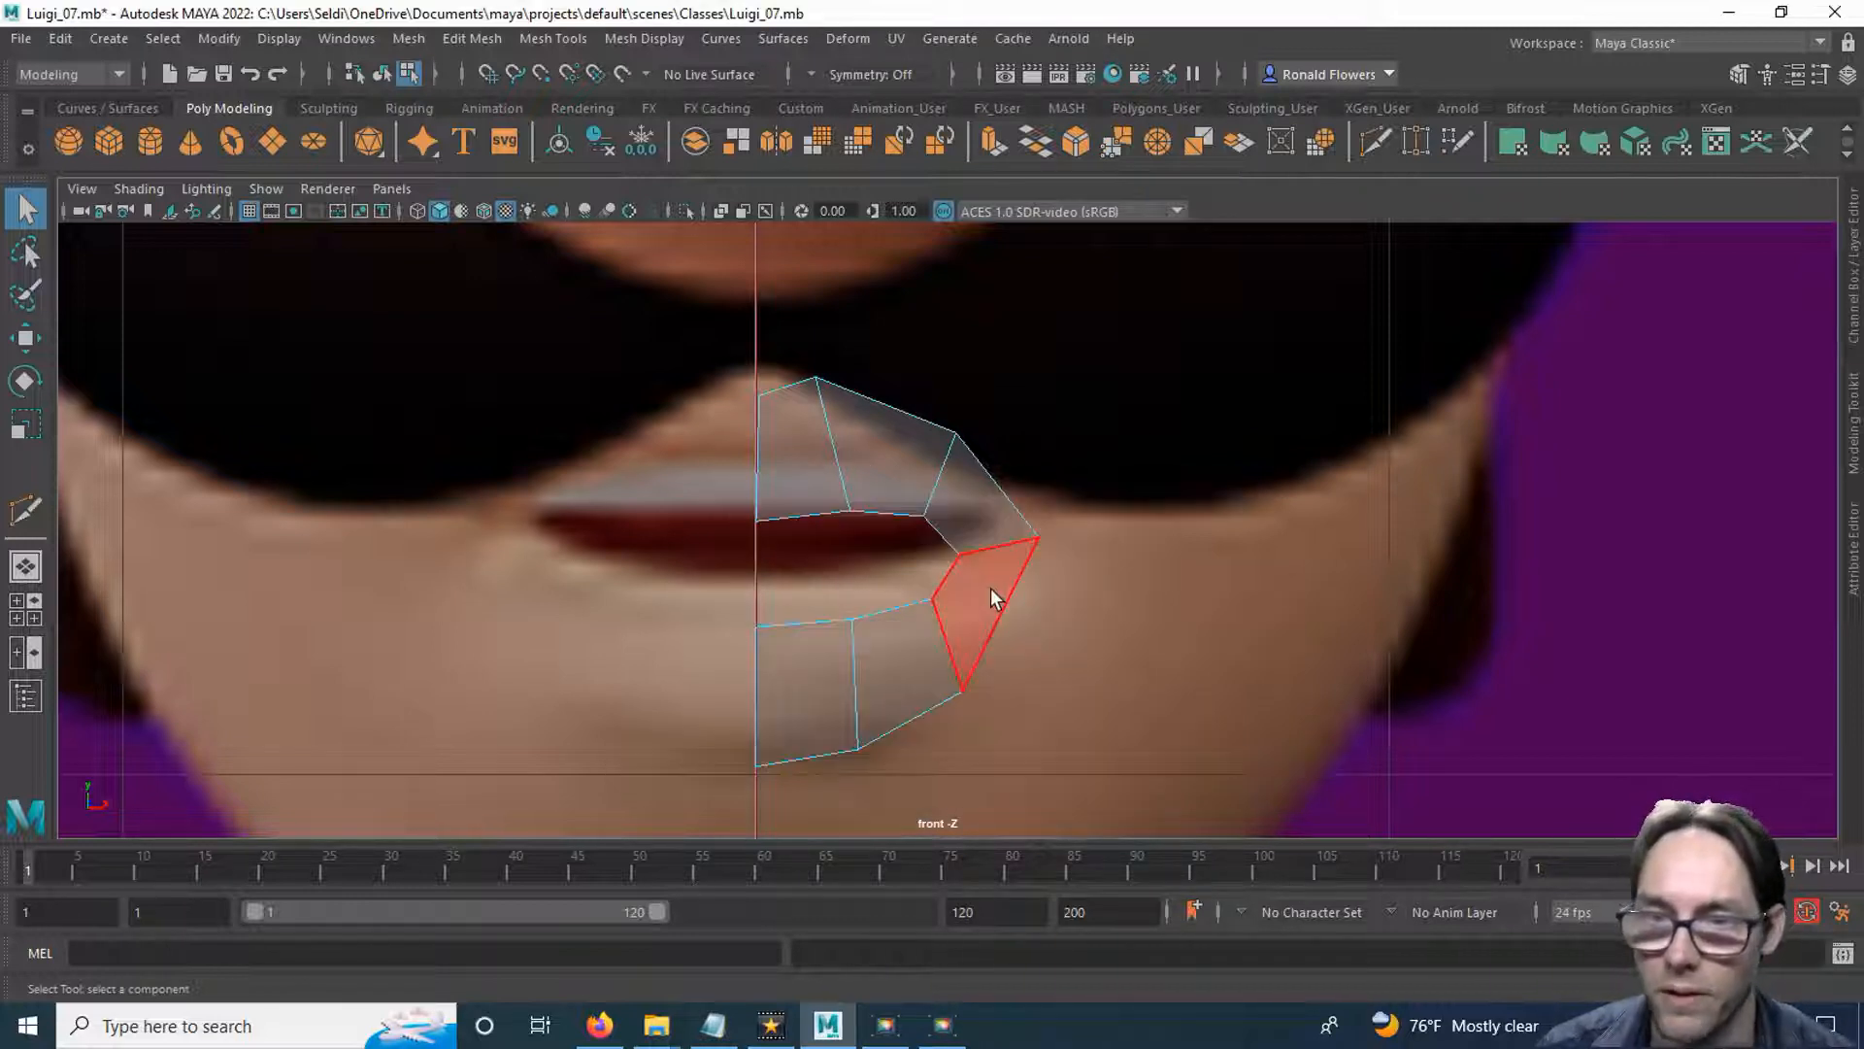
In the side view, insert a Multi-Cut edge loop midway around the lips between the mouth opening and outer border.
key(space)
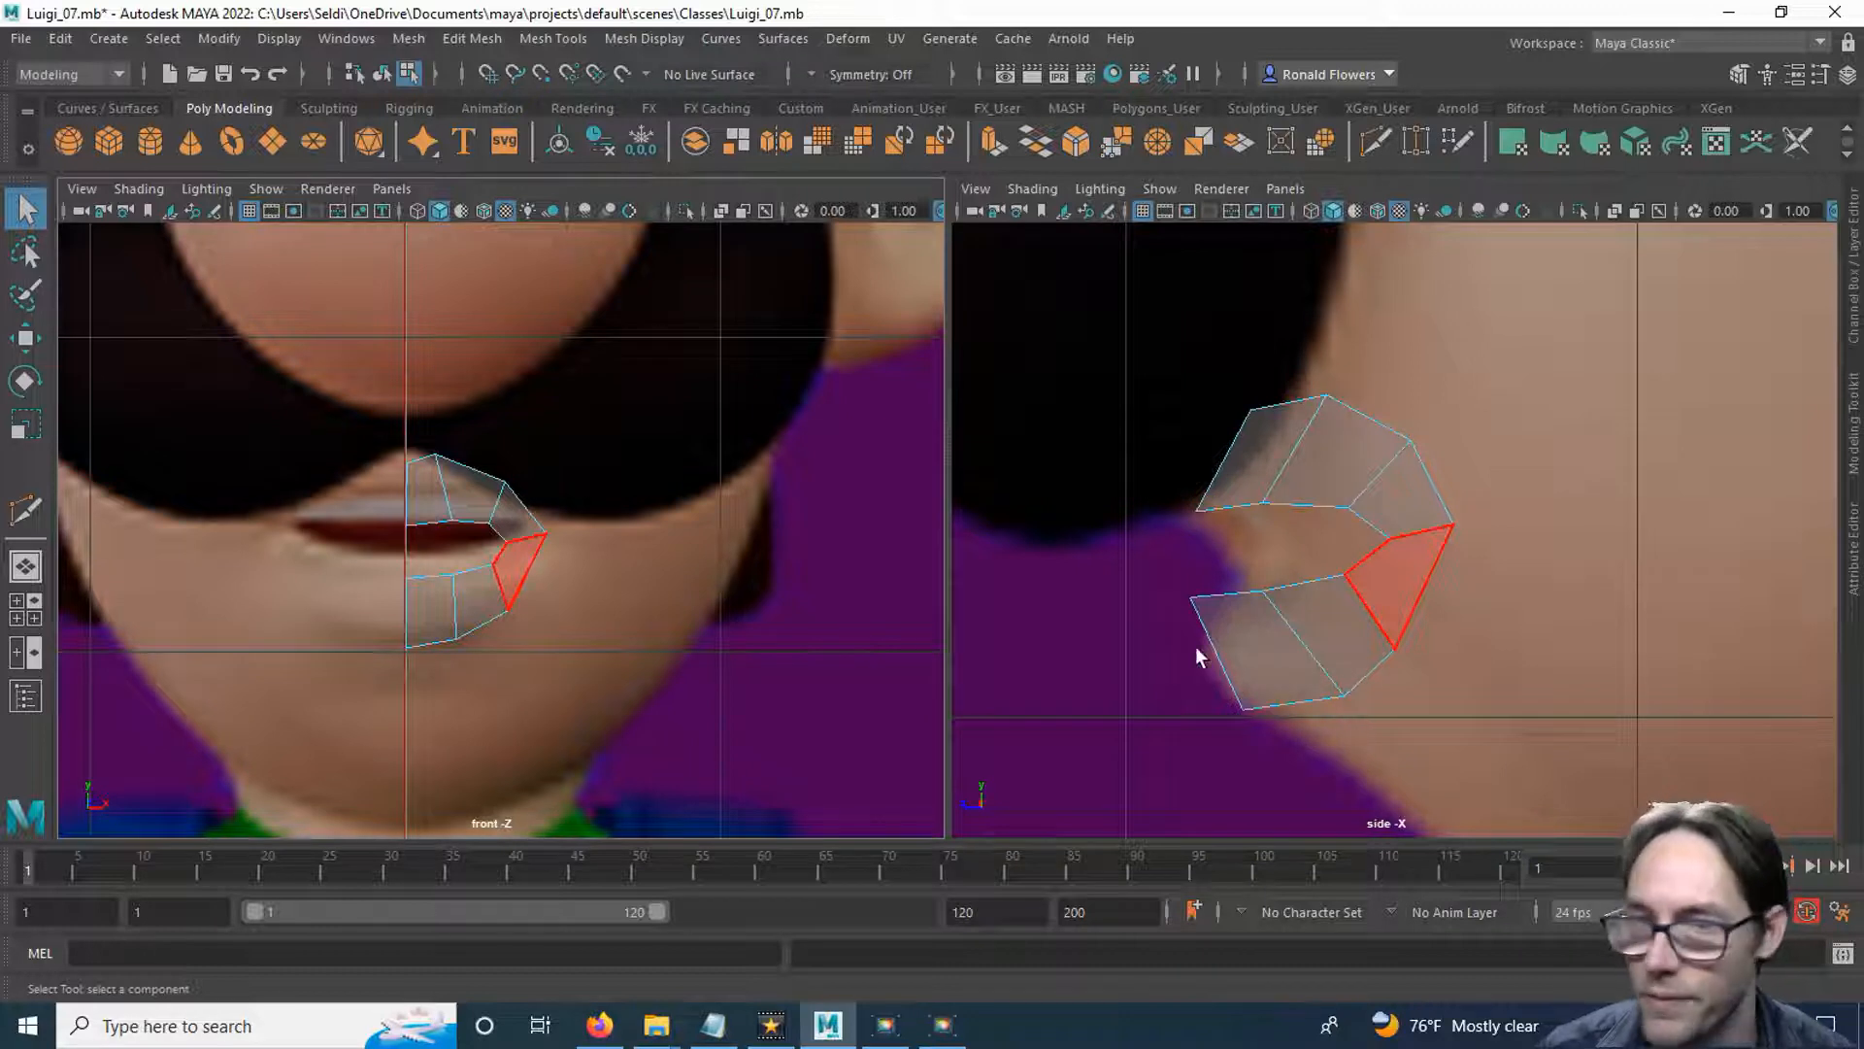
alt+middle_drag(1213, 668, 1185, 554)
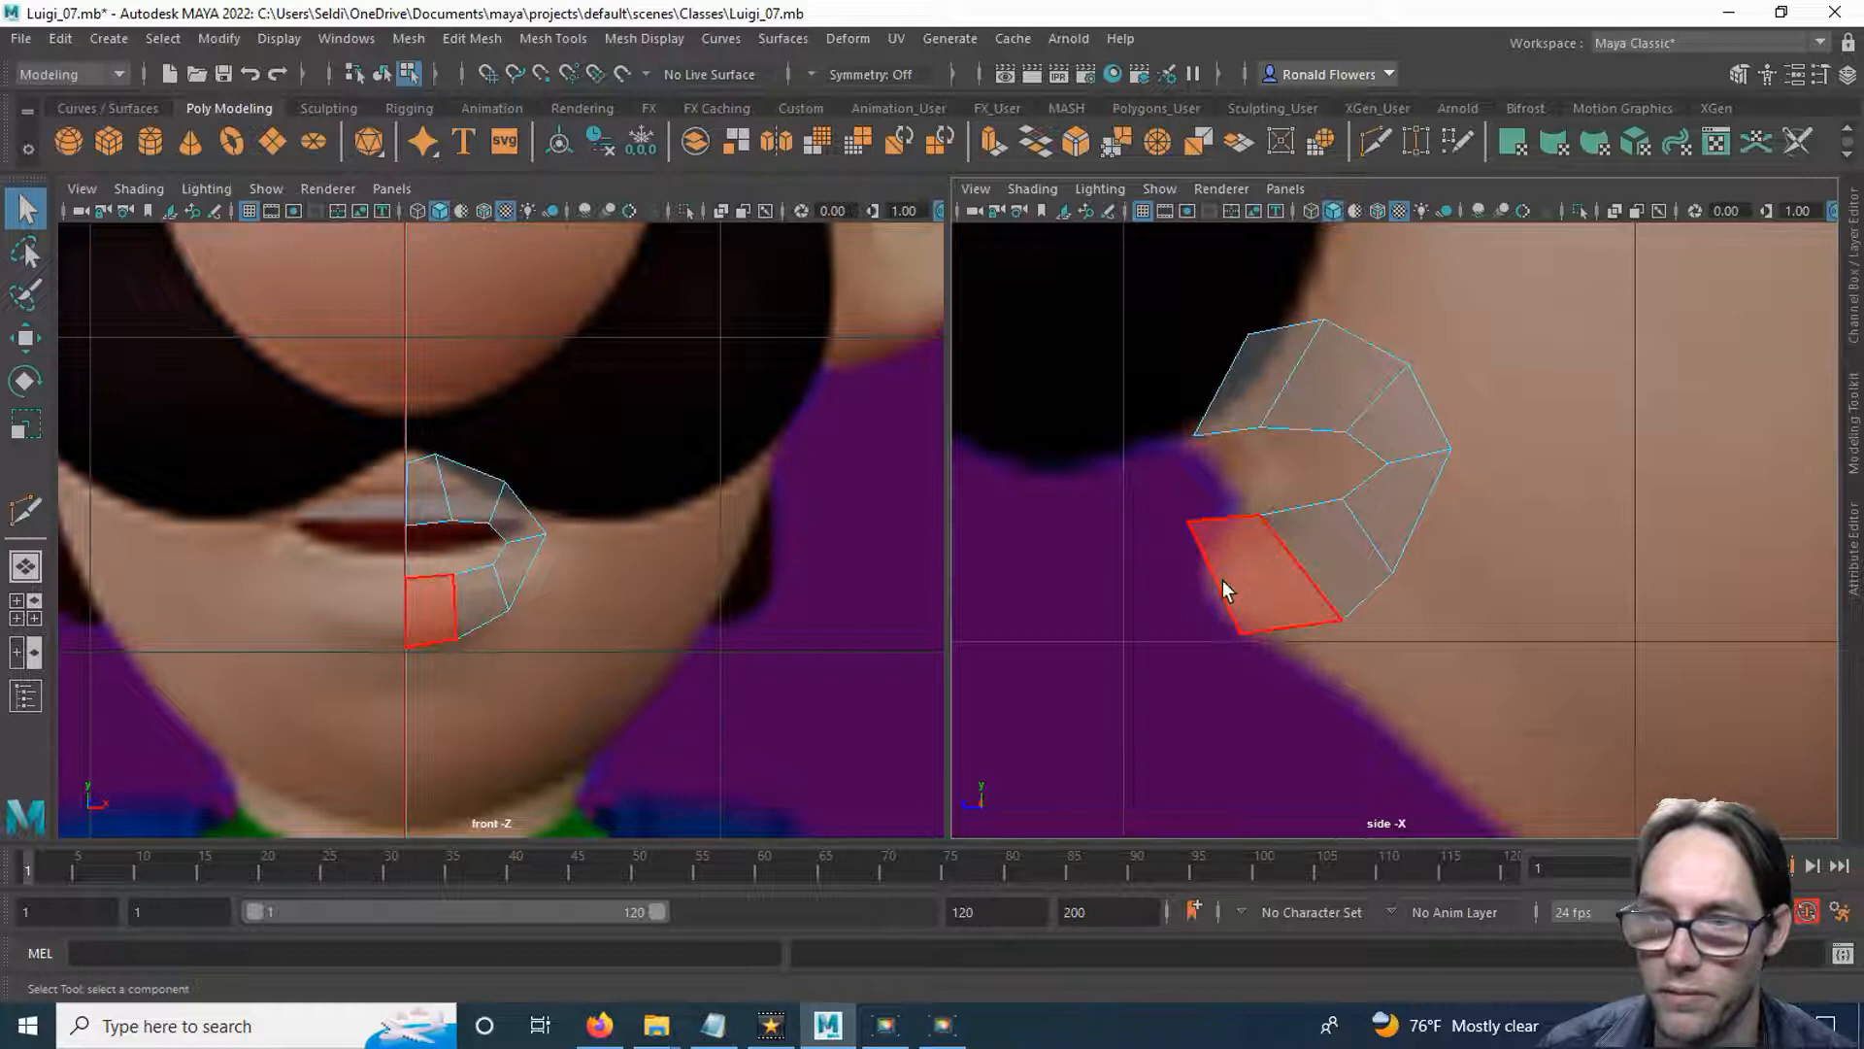
click(1372, 146)
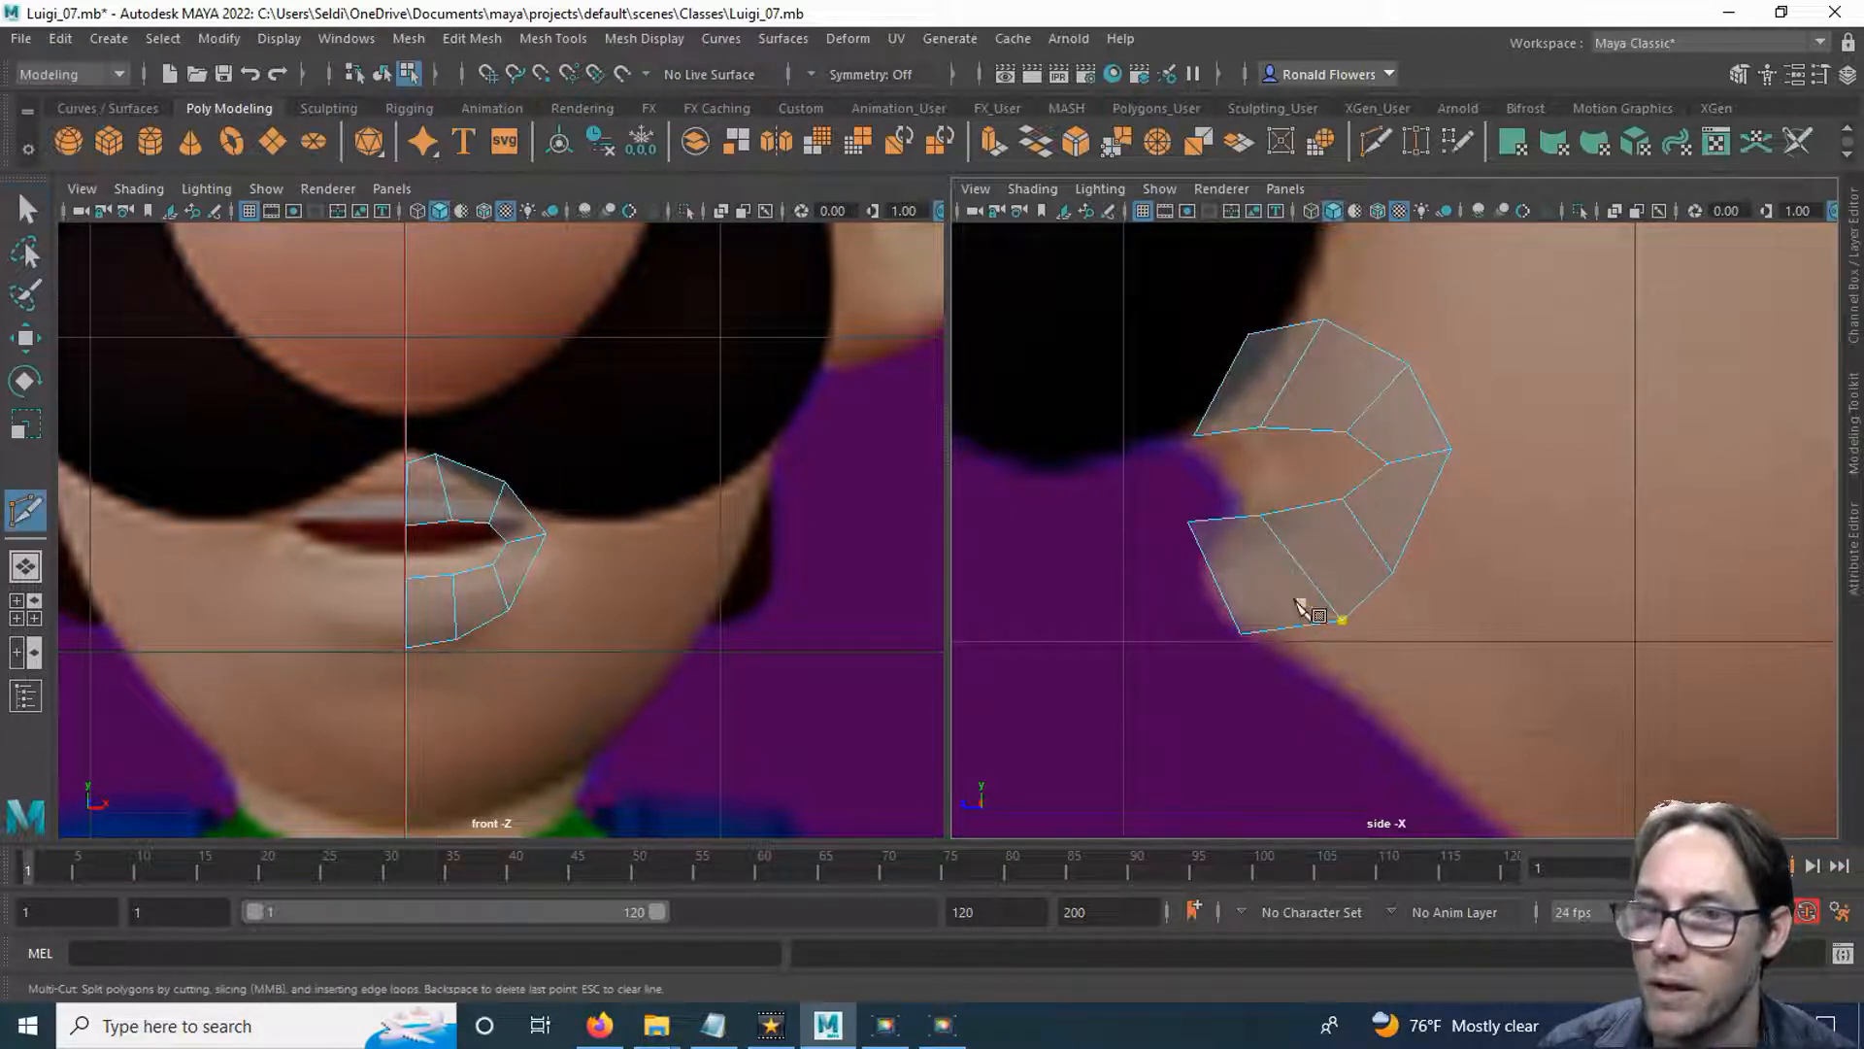
ctrl+click(1225, 585)
ctrl+drag(1225, 586, 1212, 578)
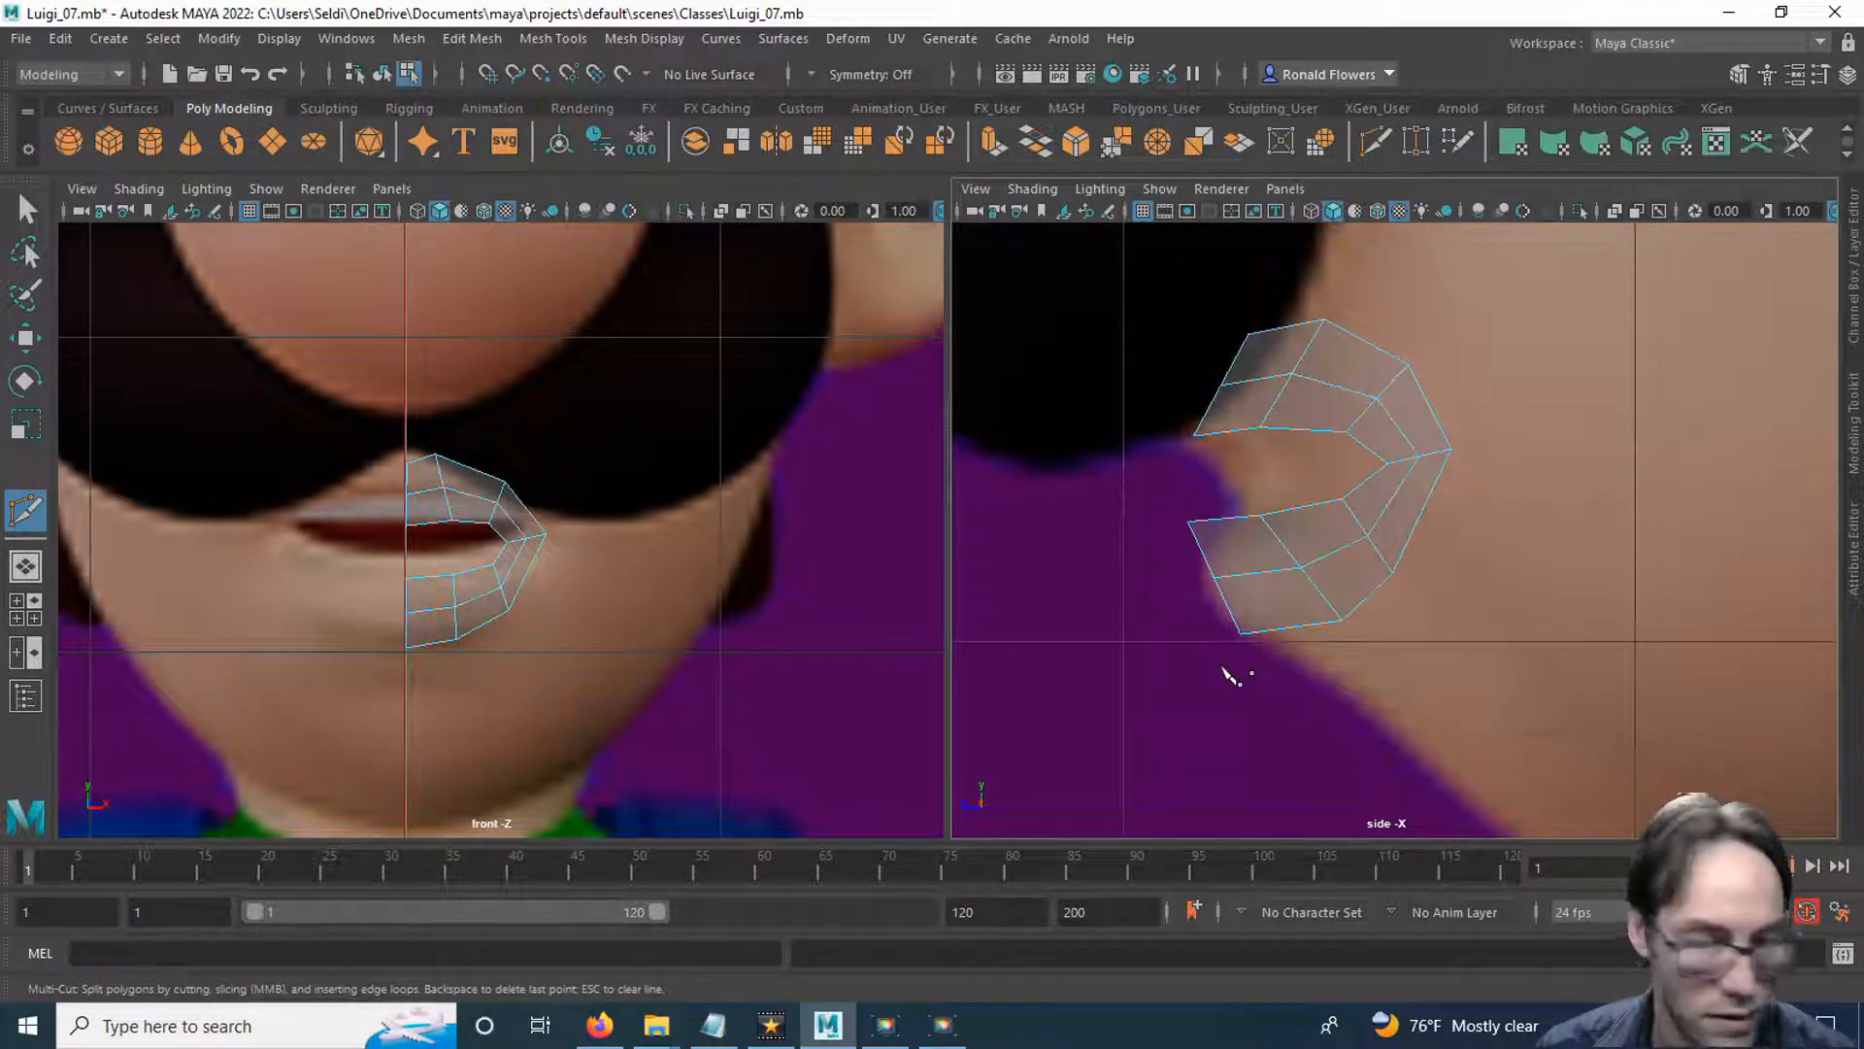
Lower the lower lip's inner centre vertex to about Y 111.8, Z 18.2, and its neighbour to about Y 112.1, Z 17.0.
key(q)
click(1221, 550)
right_drag(1222, 547, 1097, 385)
drag(1149, 475, 1203, 568)
key(w)
click(1113, 554)
drag(1078, 547, 1095, 532)
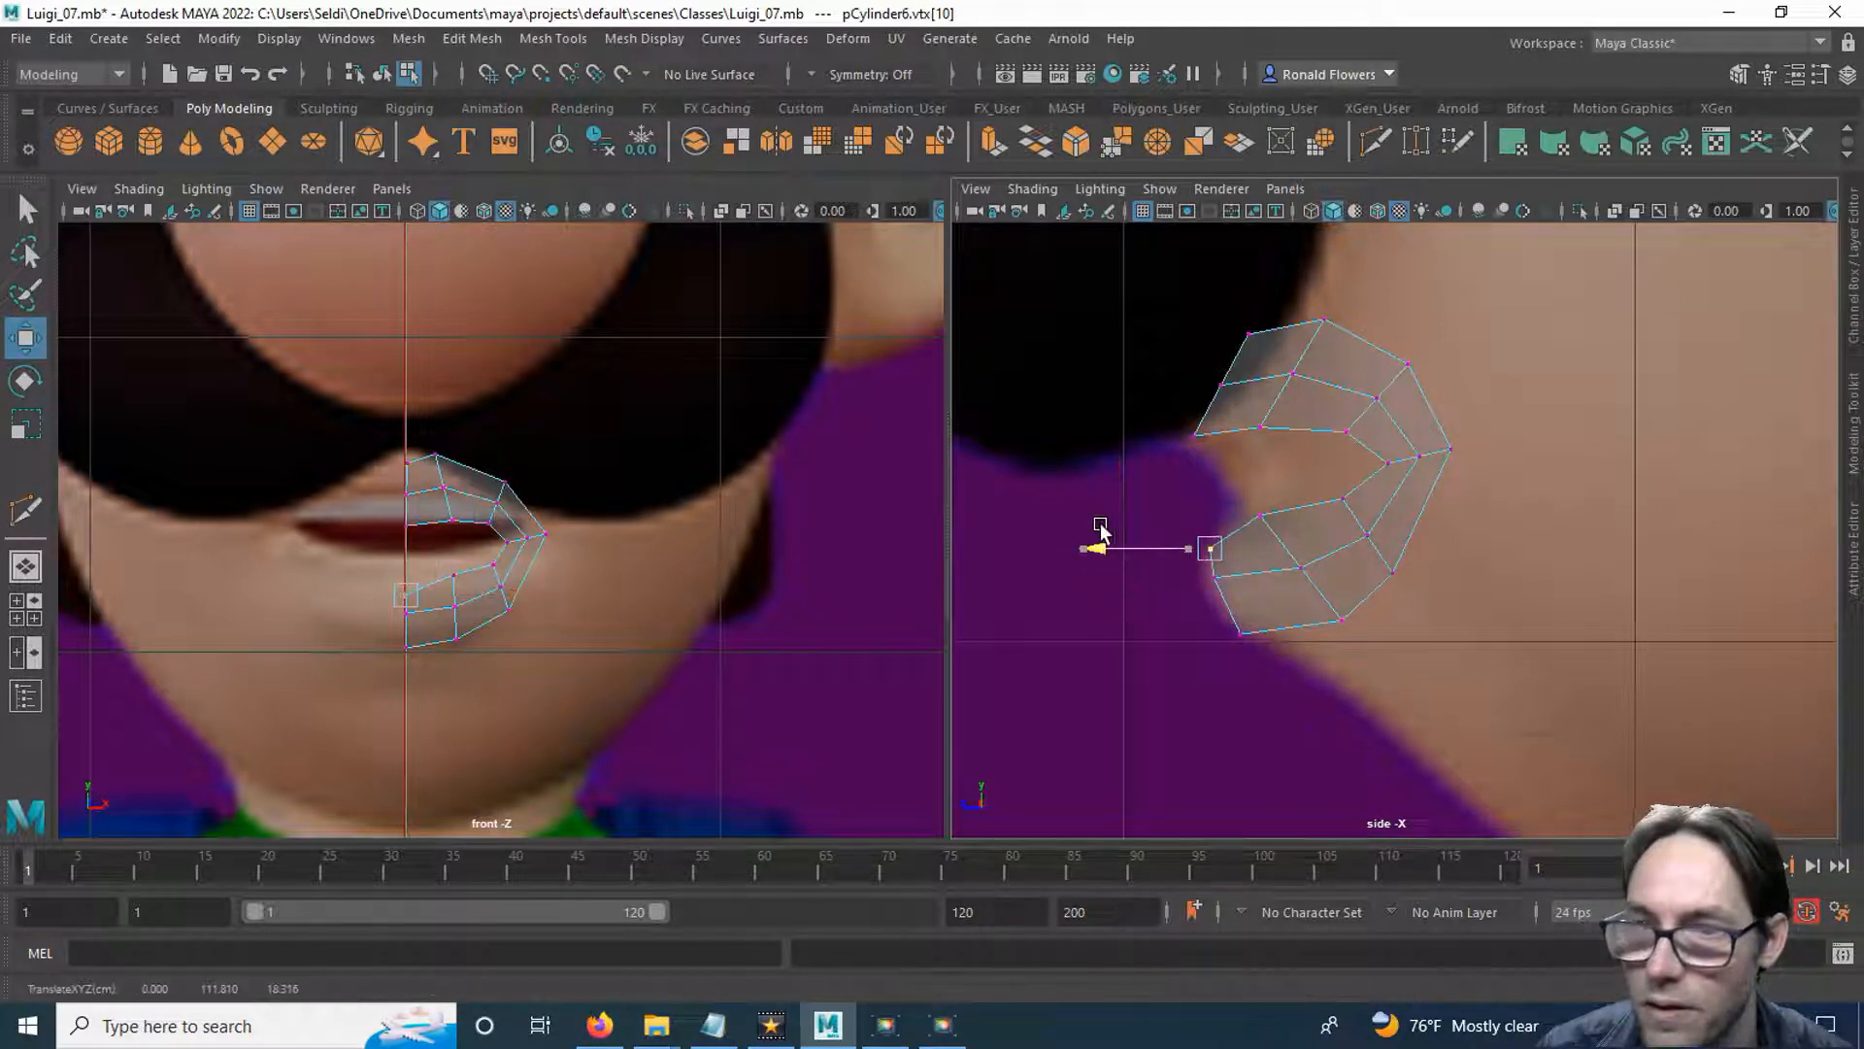
click(1263, 517)
drag(1267, 521, 1281, 536)
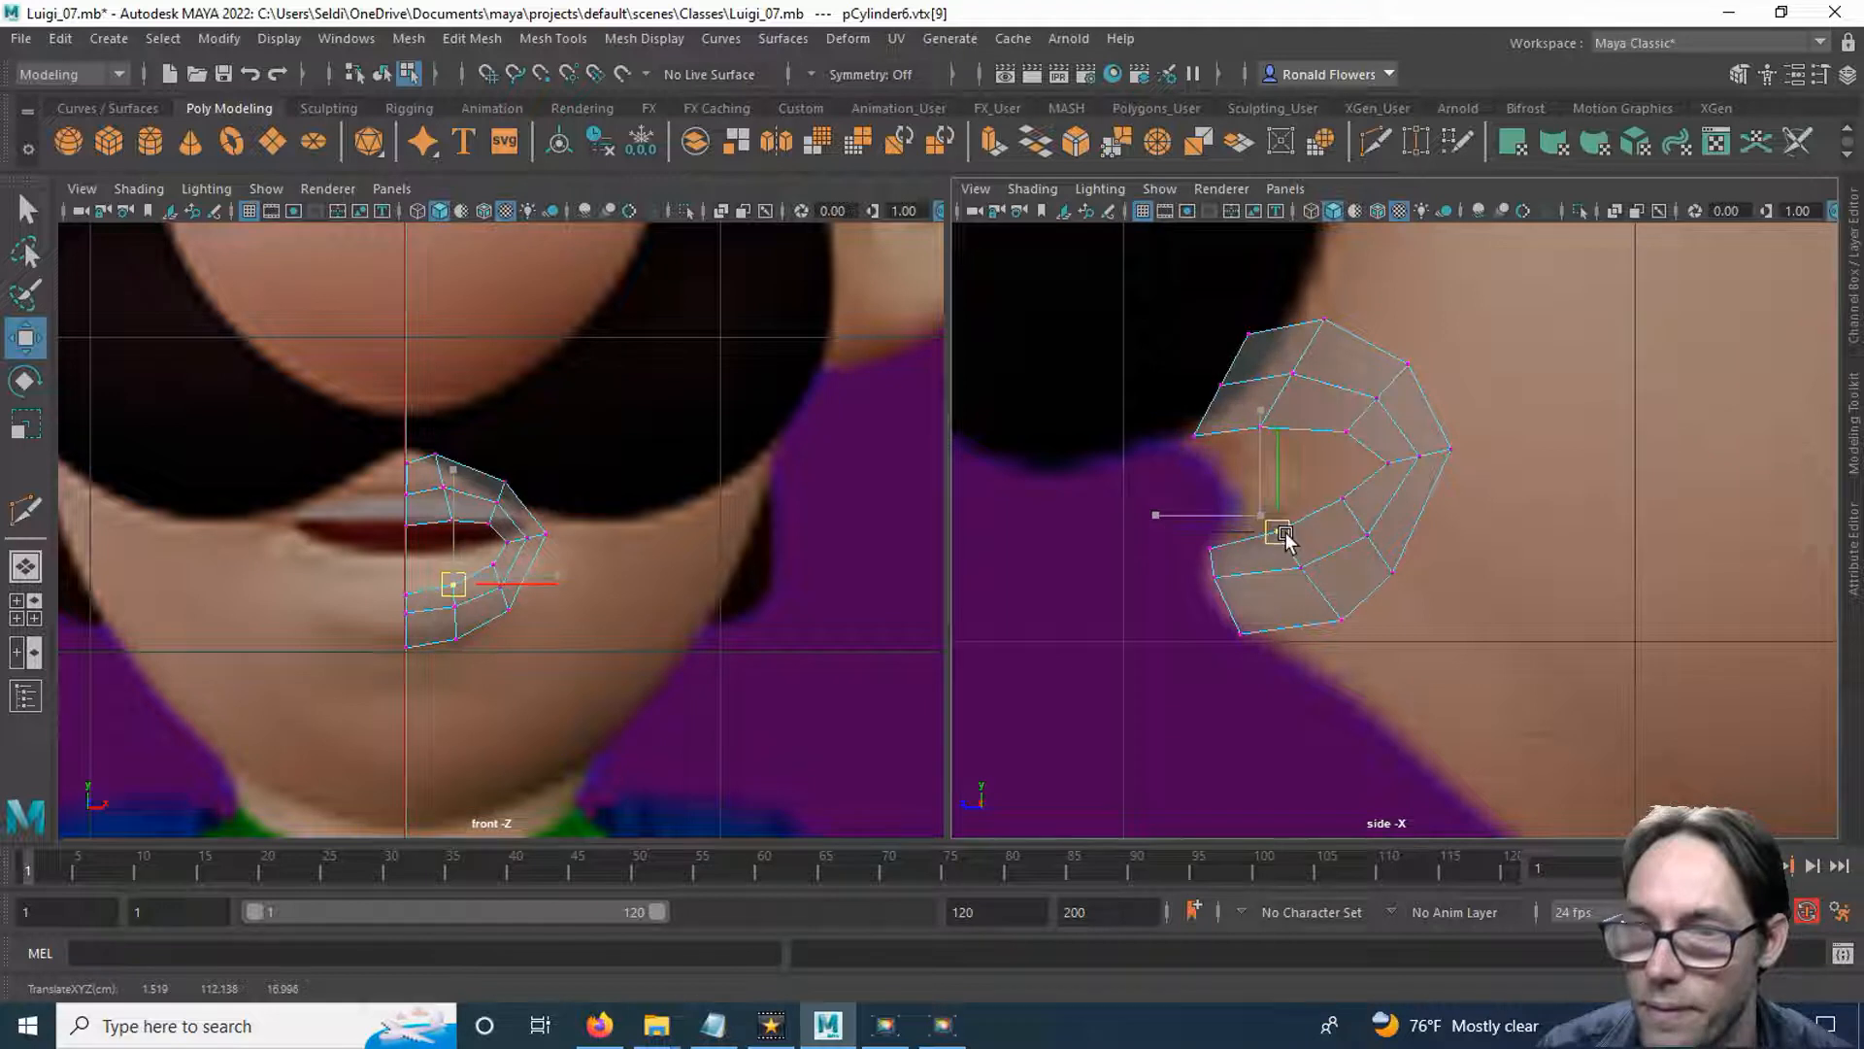
click(1344, 501)
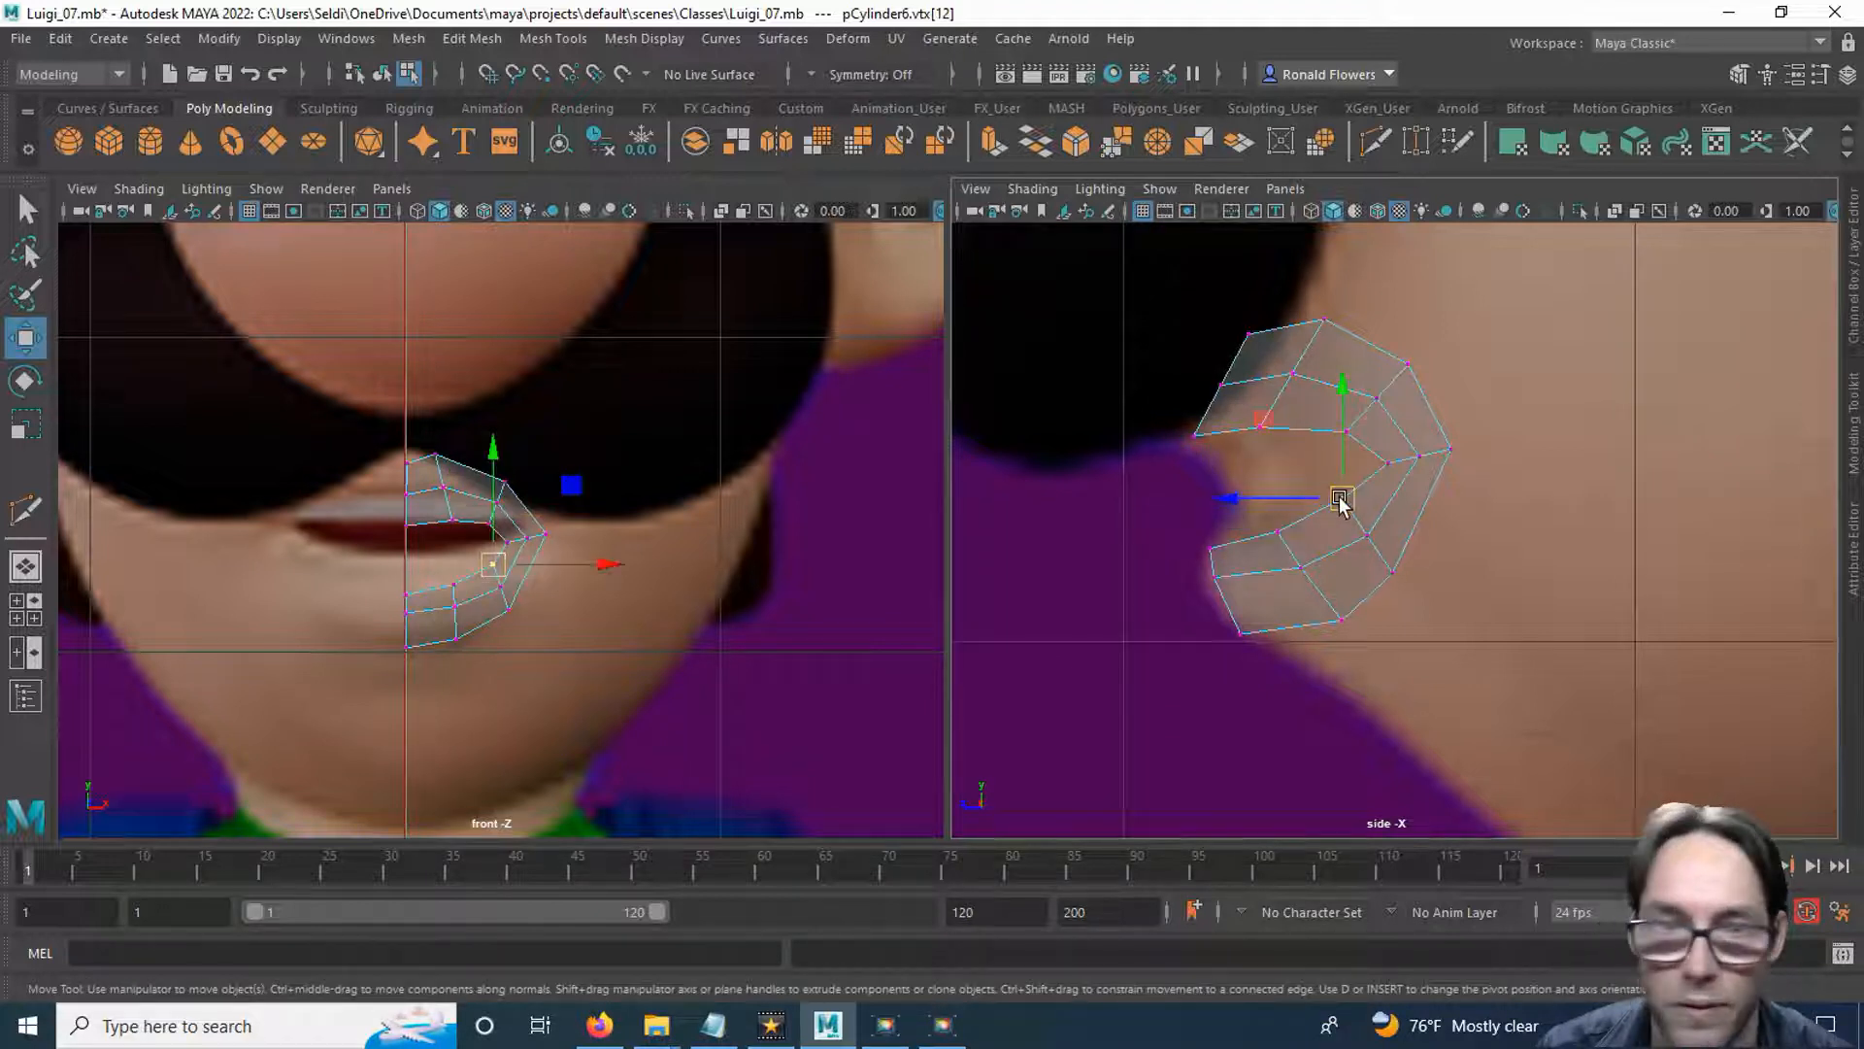
Lower the upper lip's inner border vertices slightly in the side view, moving the one nearest the corner to about Y 113.9, Z 16.0.
click(1204, 429)
drag(1198, 439, 1275, 449)
drag(1265, 429, 1328, 439)
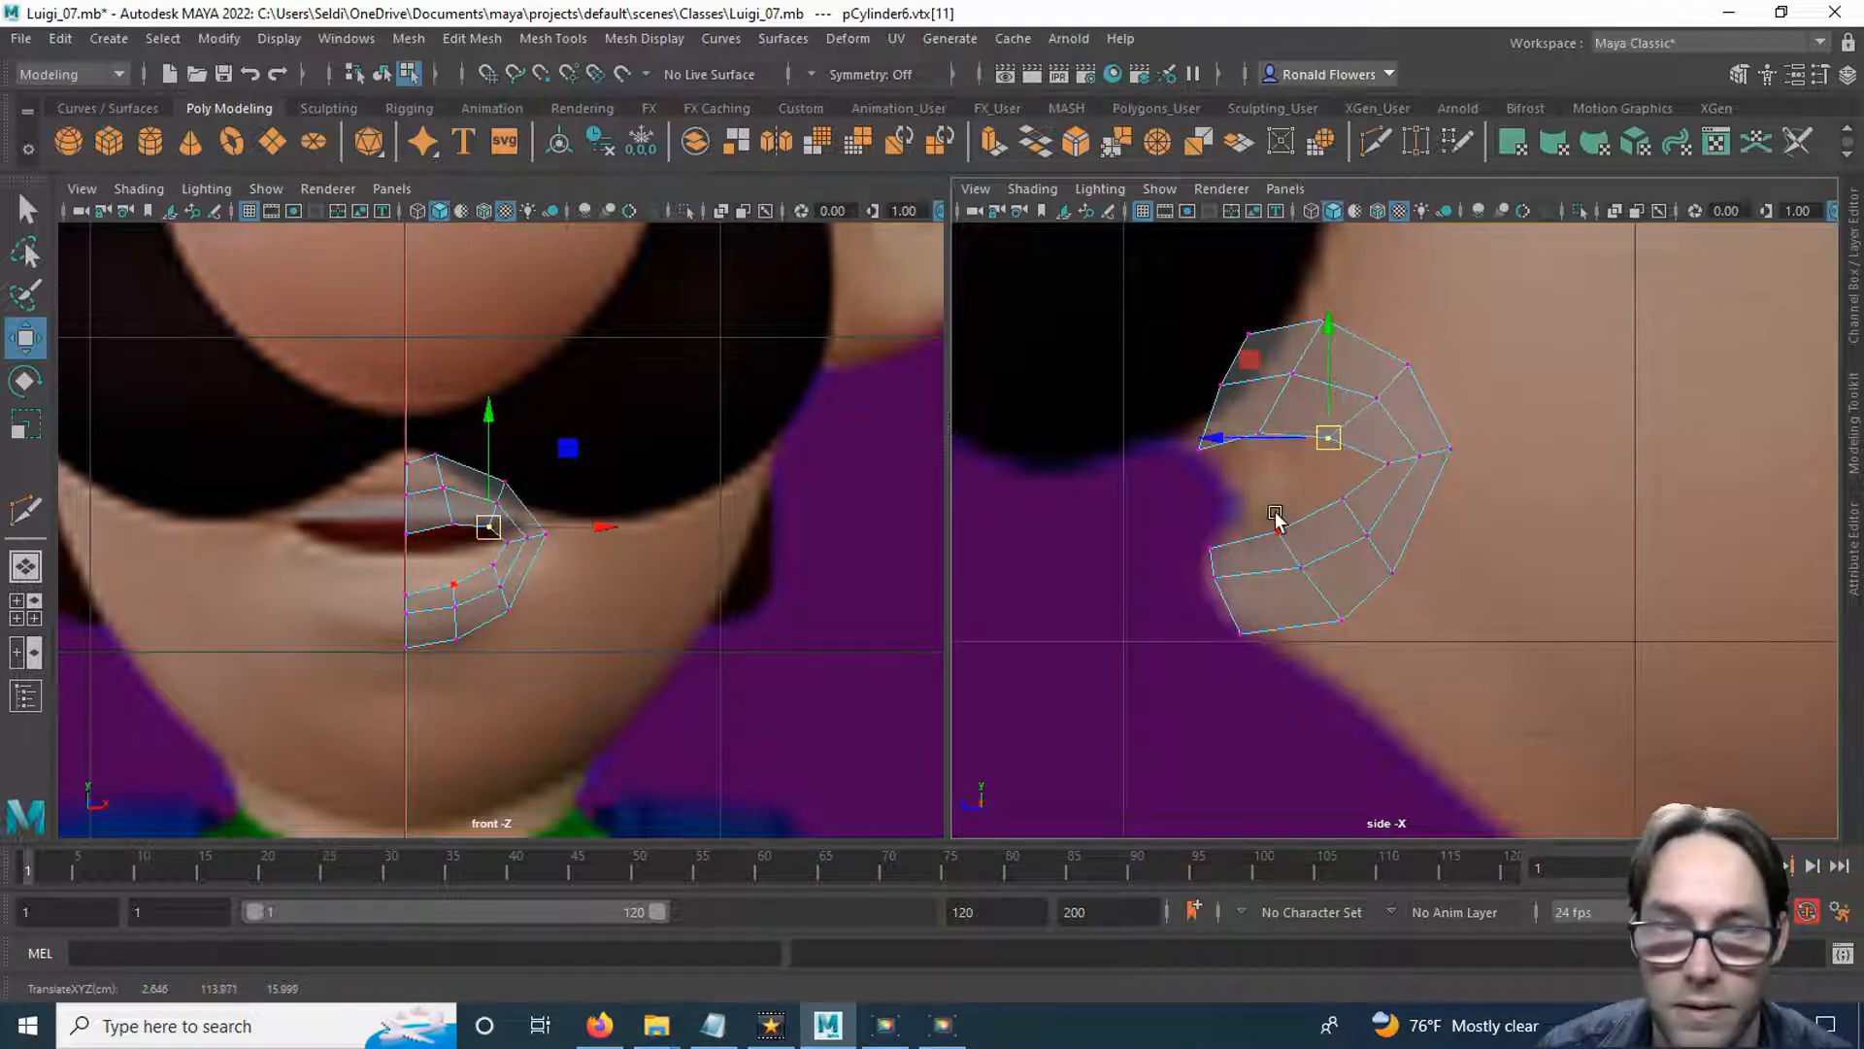
Move the upper lip's middle-loop centre vertex slightly back and down, and the top centre vertex to about Y 115.9, Z 17.4.
drag(1186, 357, 1237, 408)
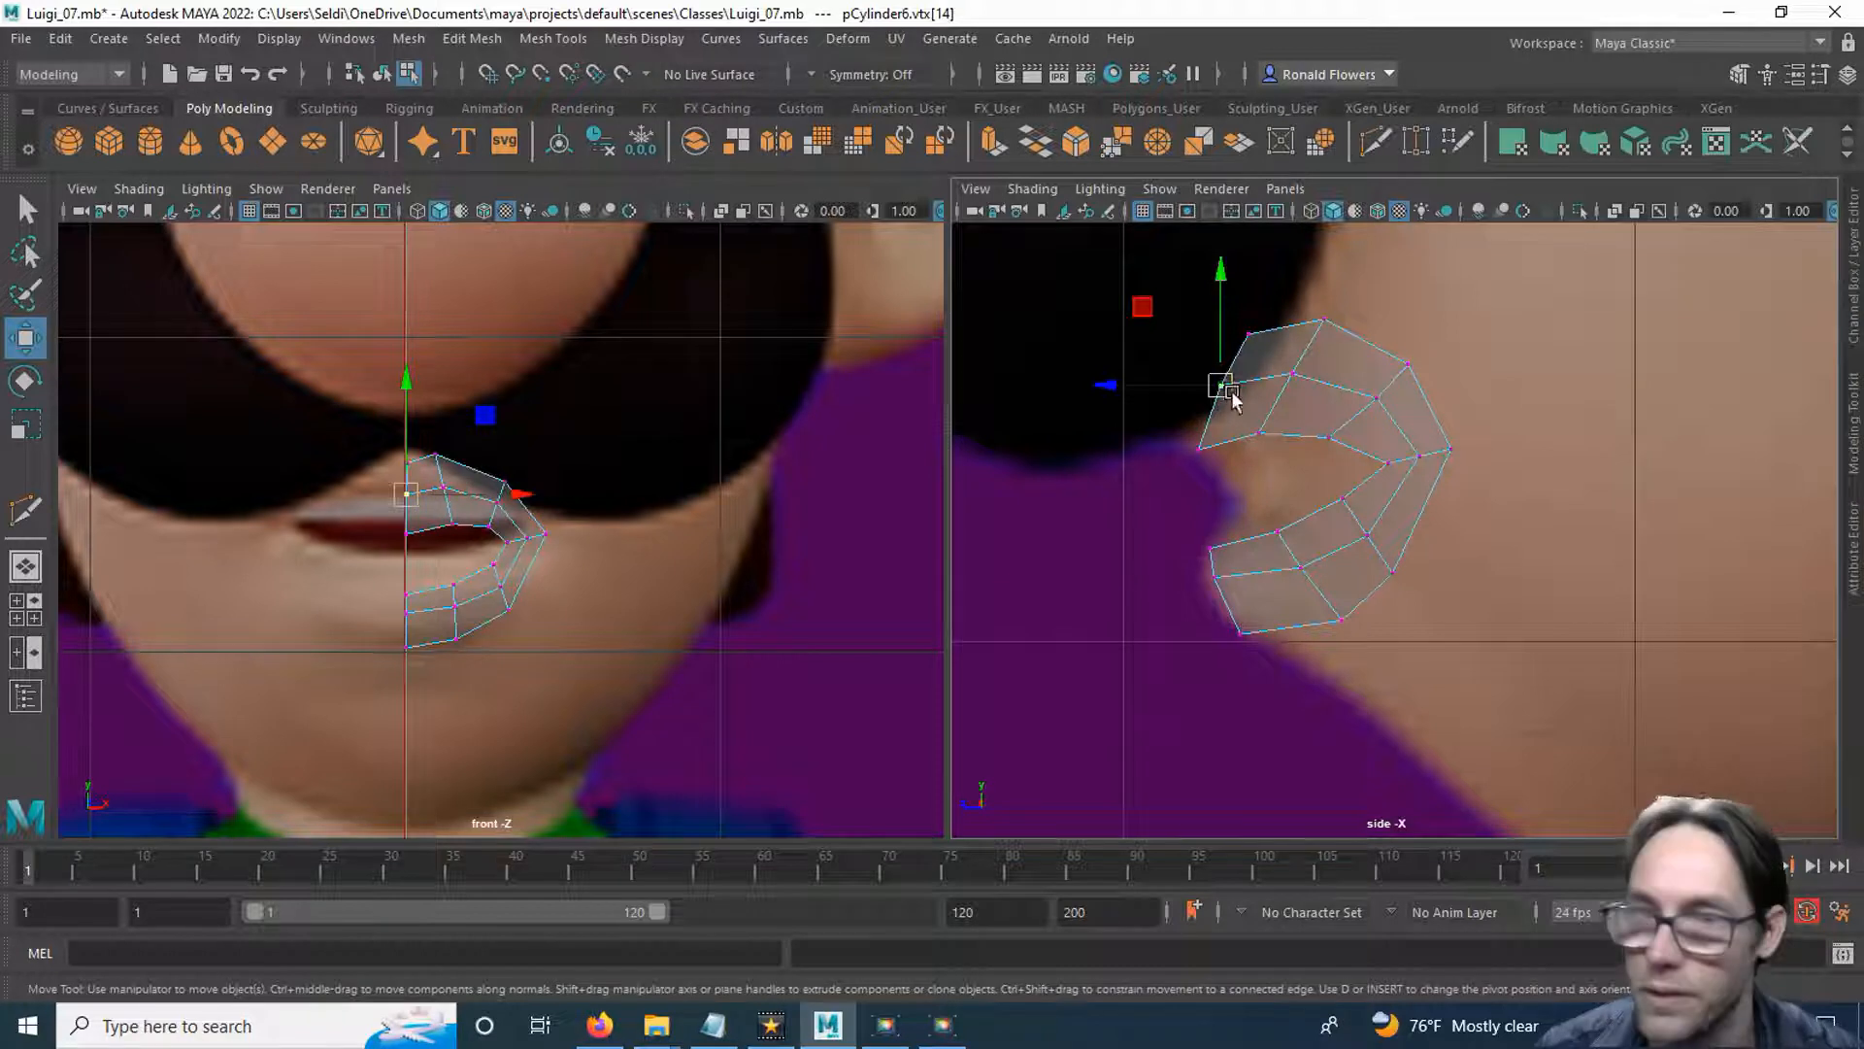
drag(1226, 389, 1234, 392)
click(1248, 335)
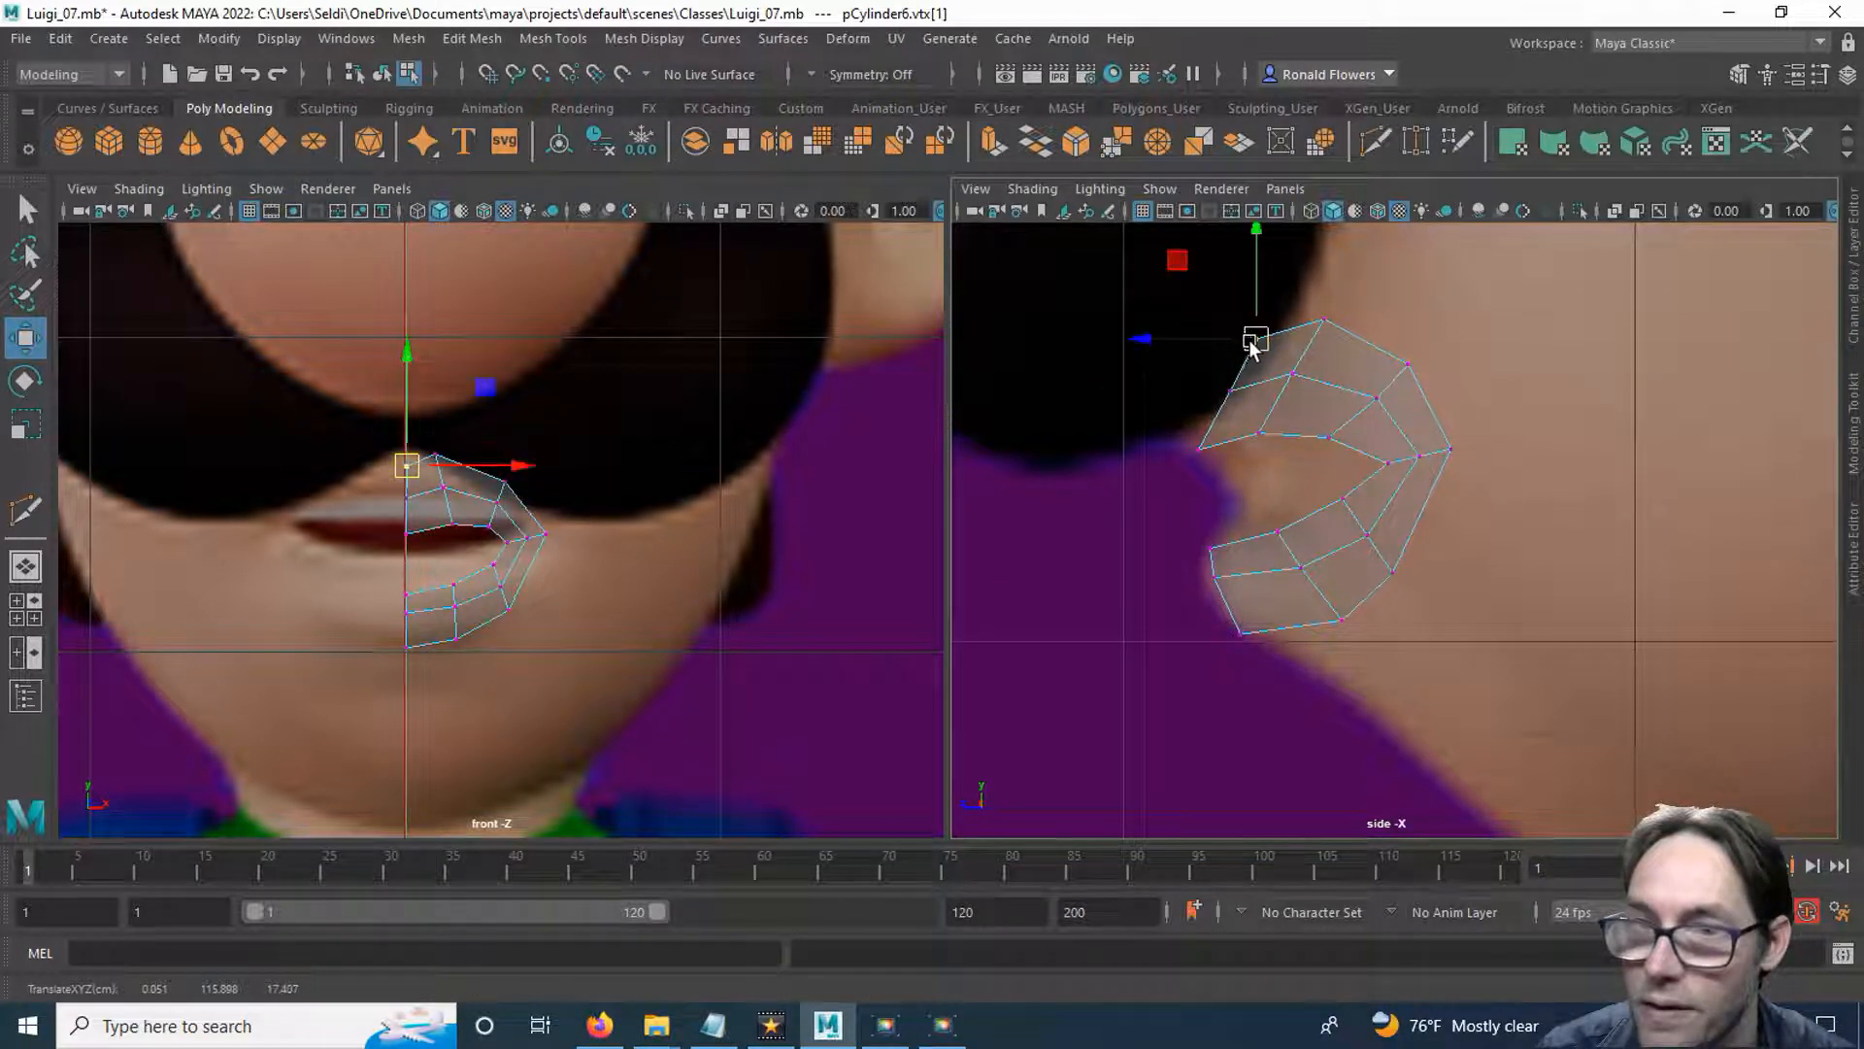
click(1198, 450)
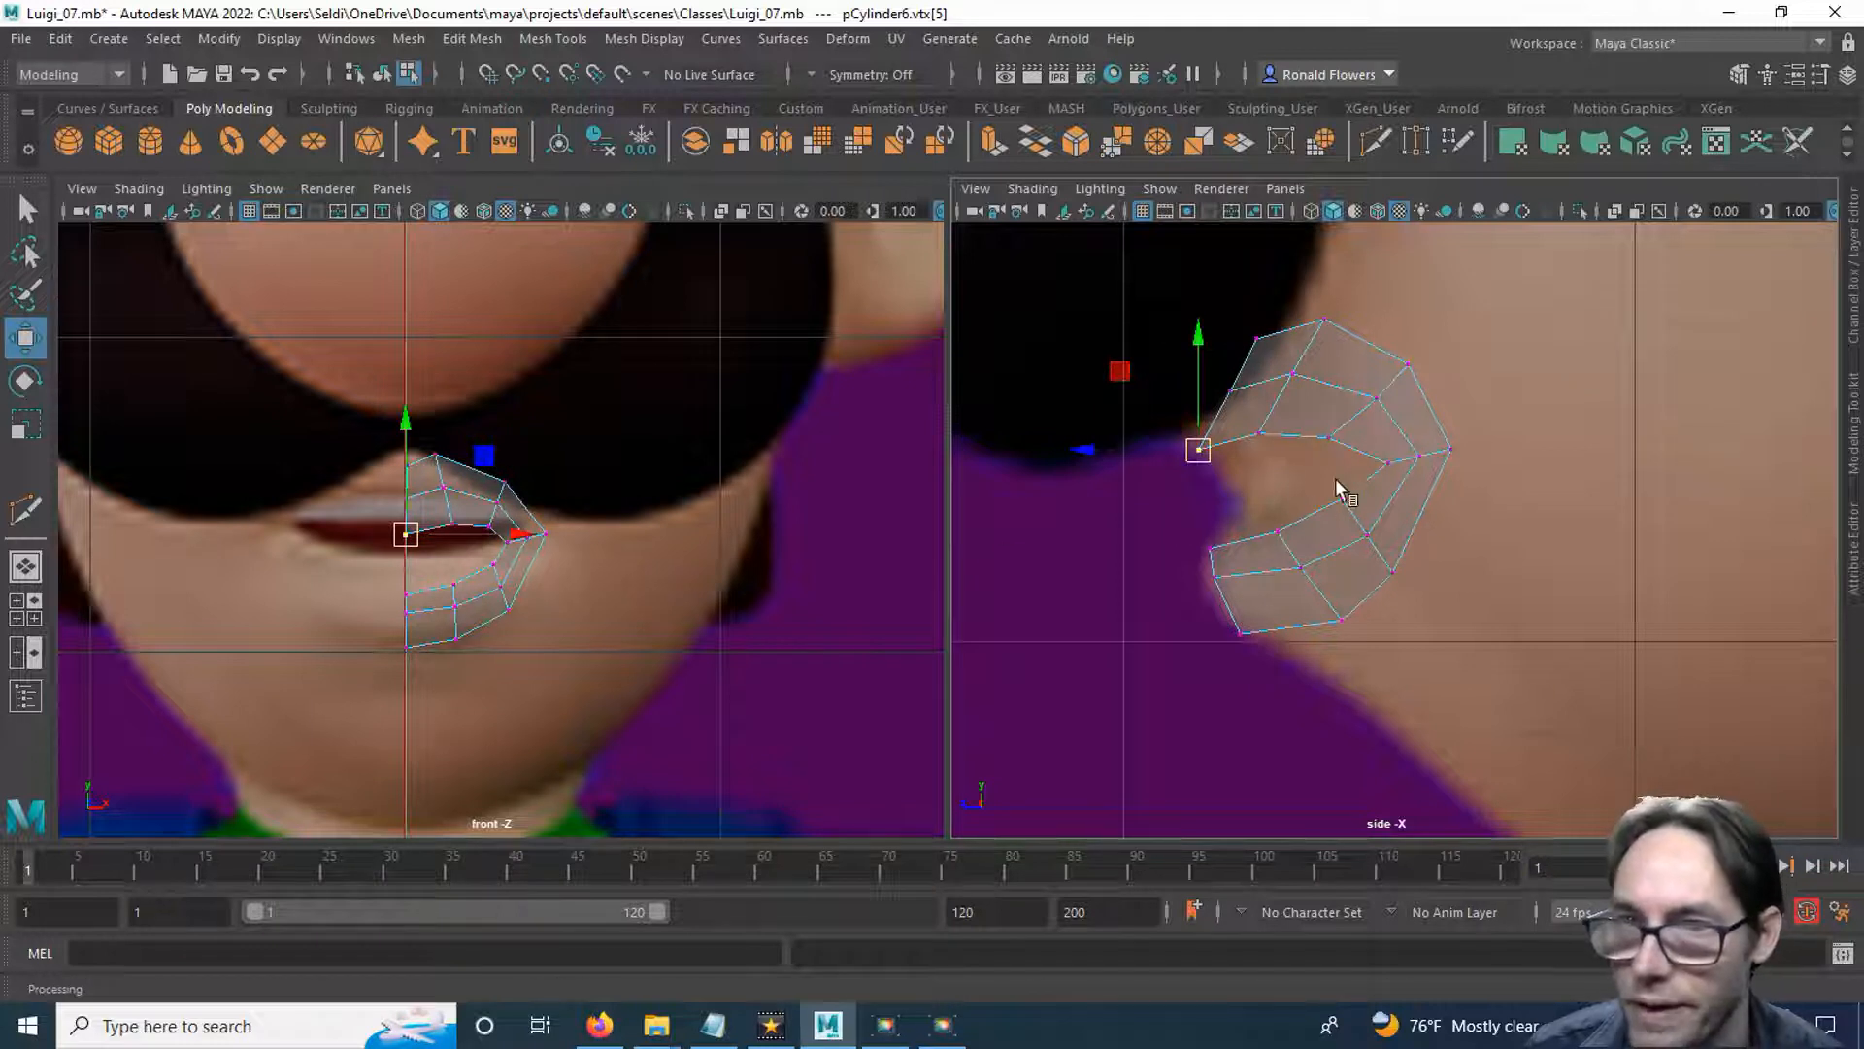
Extrude the inner lip border edges into the mouth with a Local Translate Z of -1.023, working in the perspective view.
right_drag(1299, 454, 1298, 317)
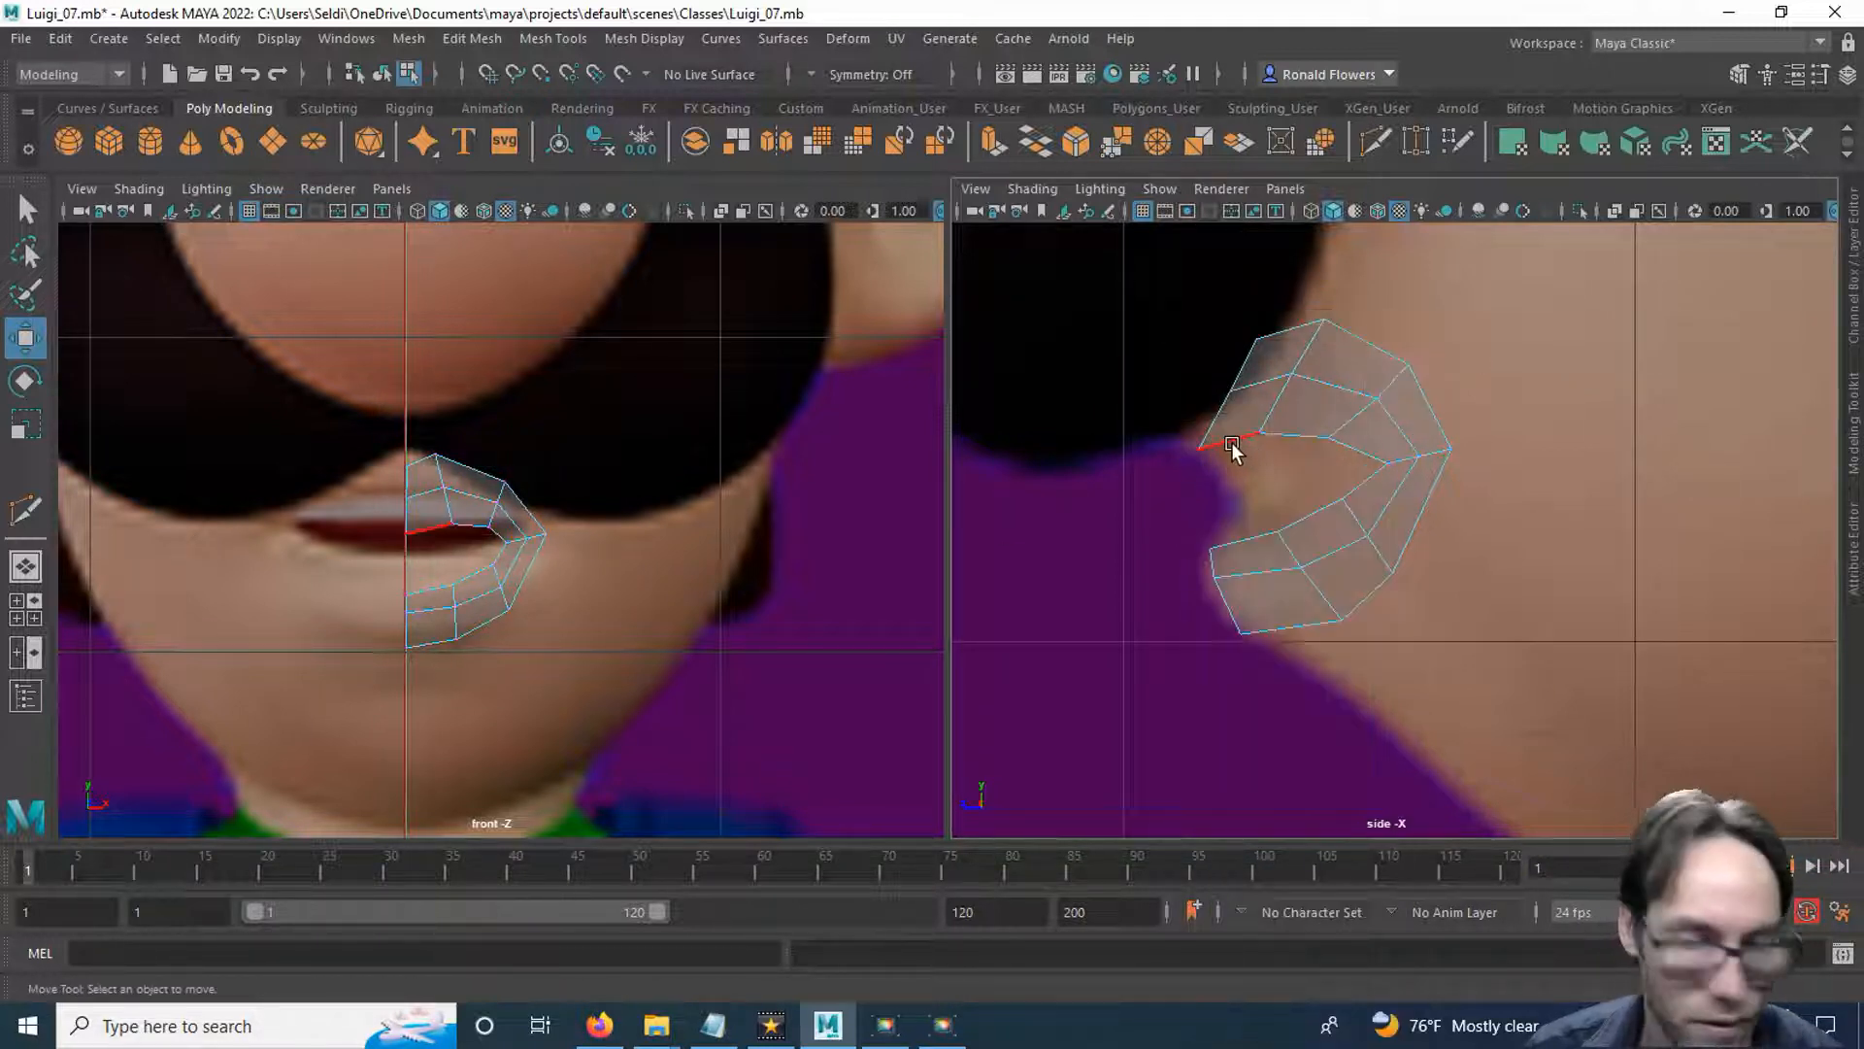
click(1232, 445)
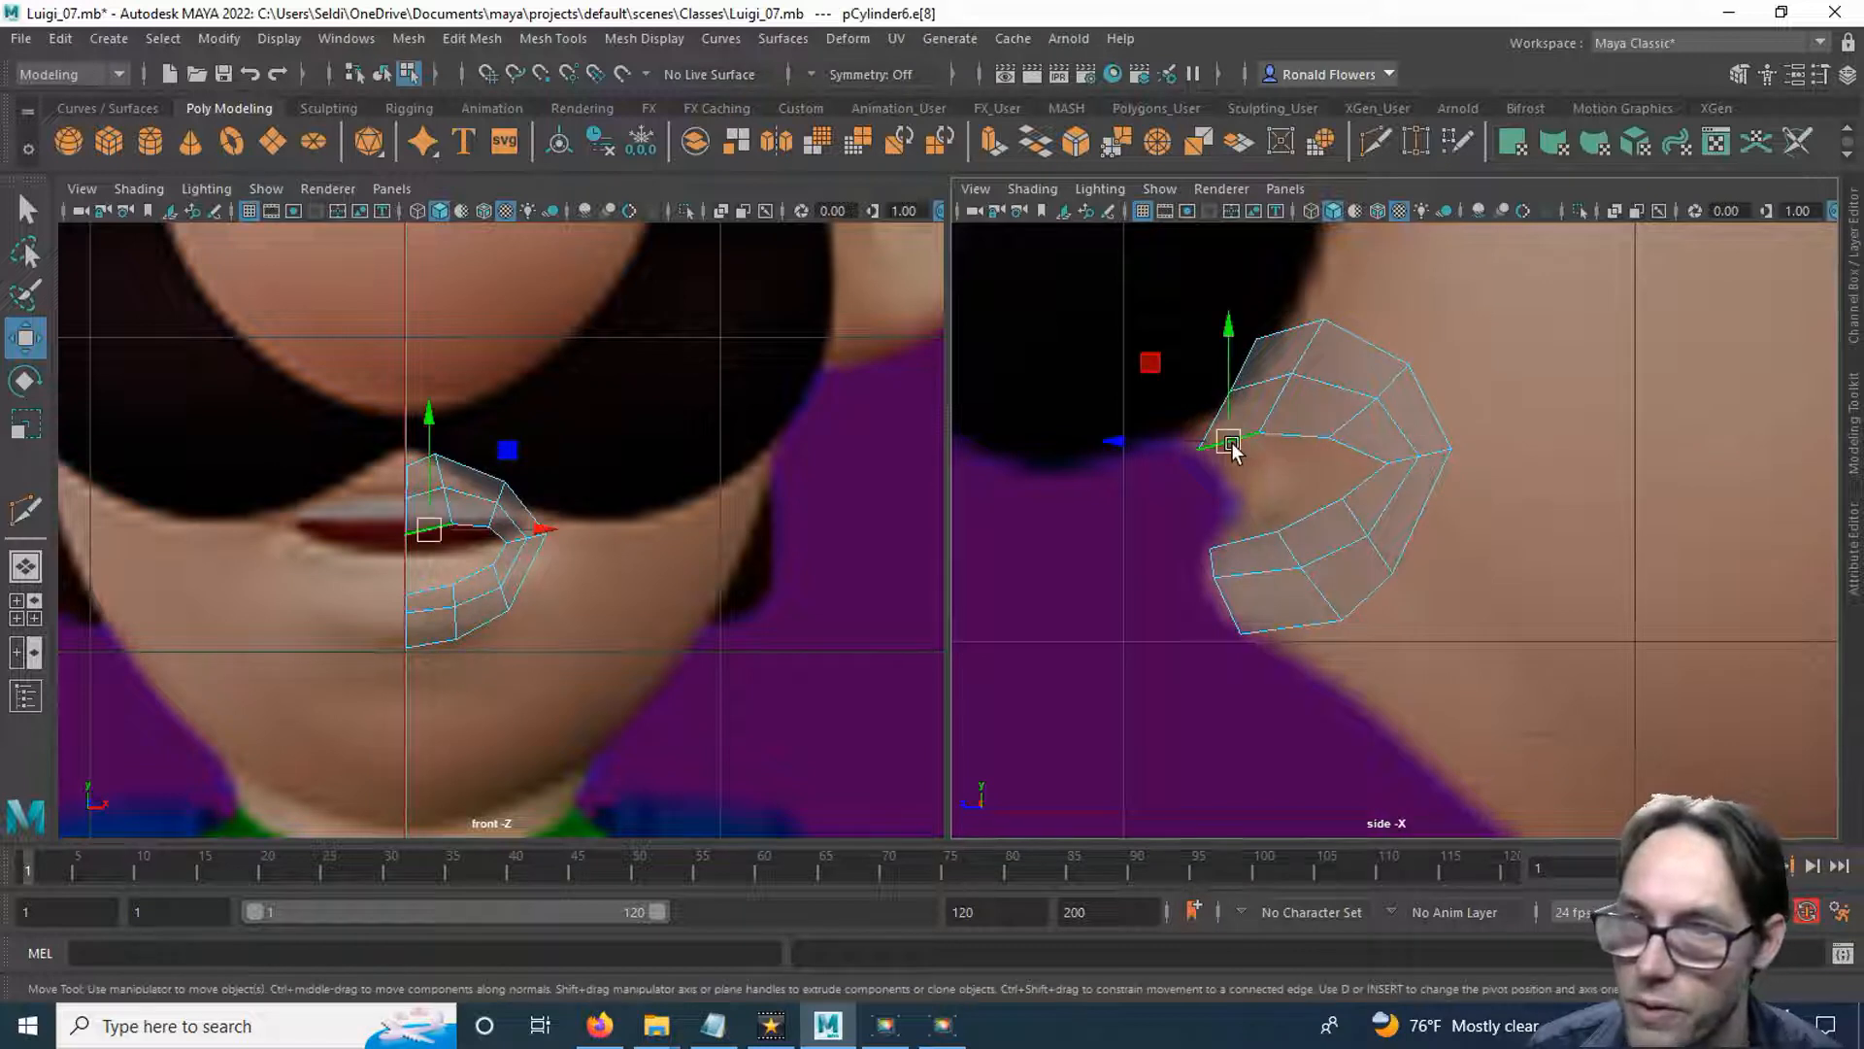
shift+click(1241, 547)
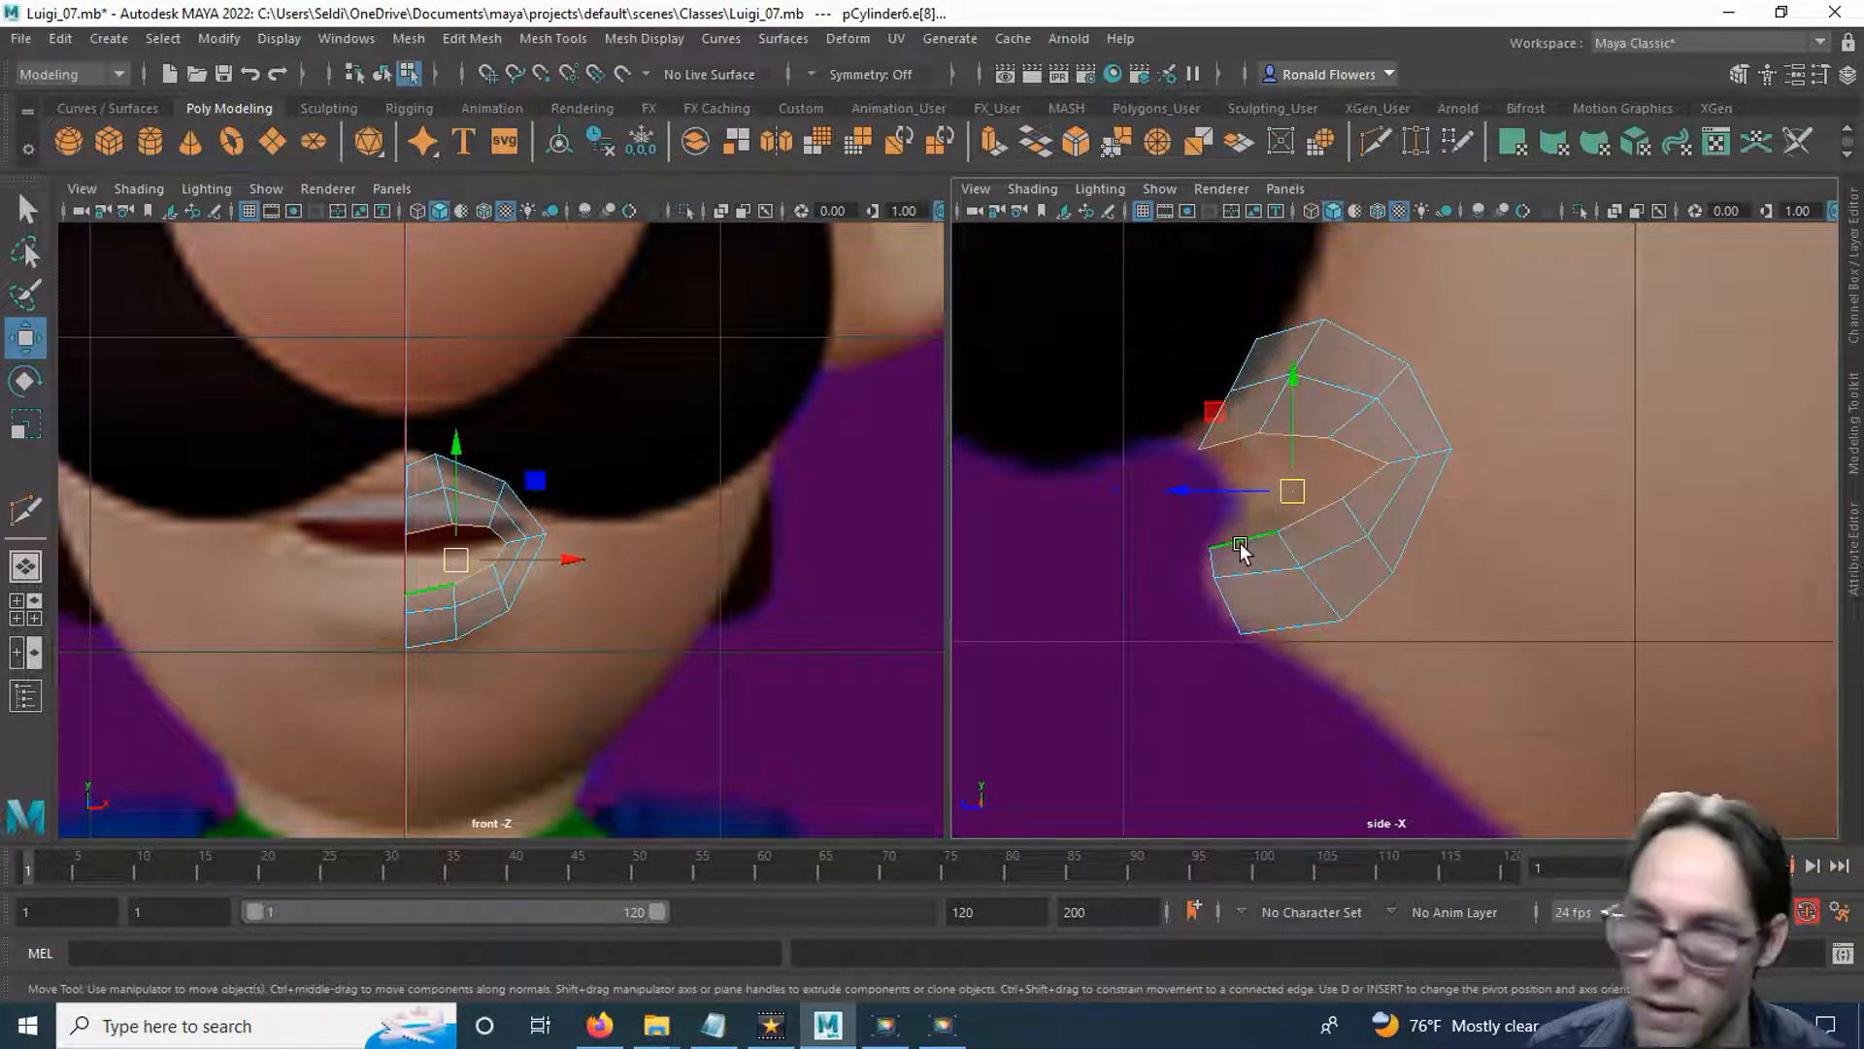
key(q)
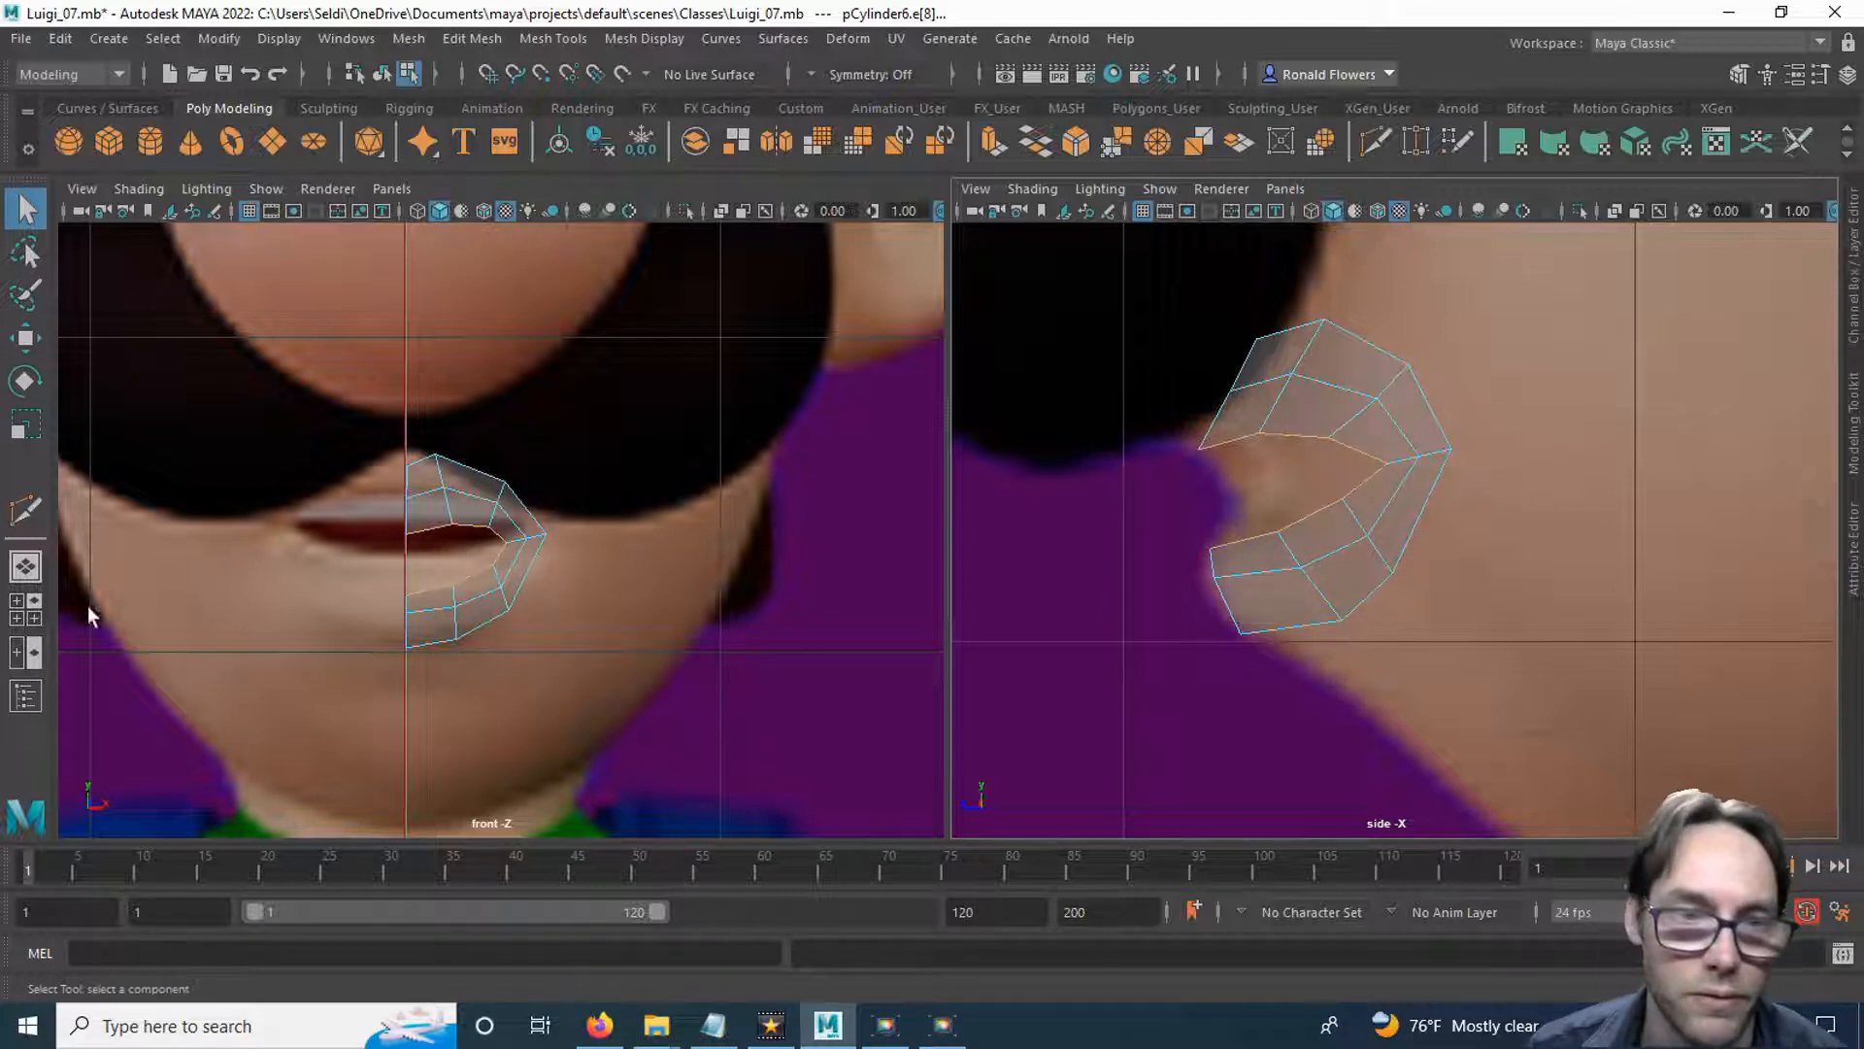
click(35, 578)
alt+drag(808, 597, 618, 591)
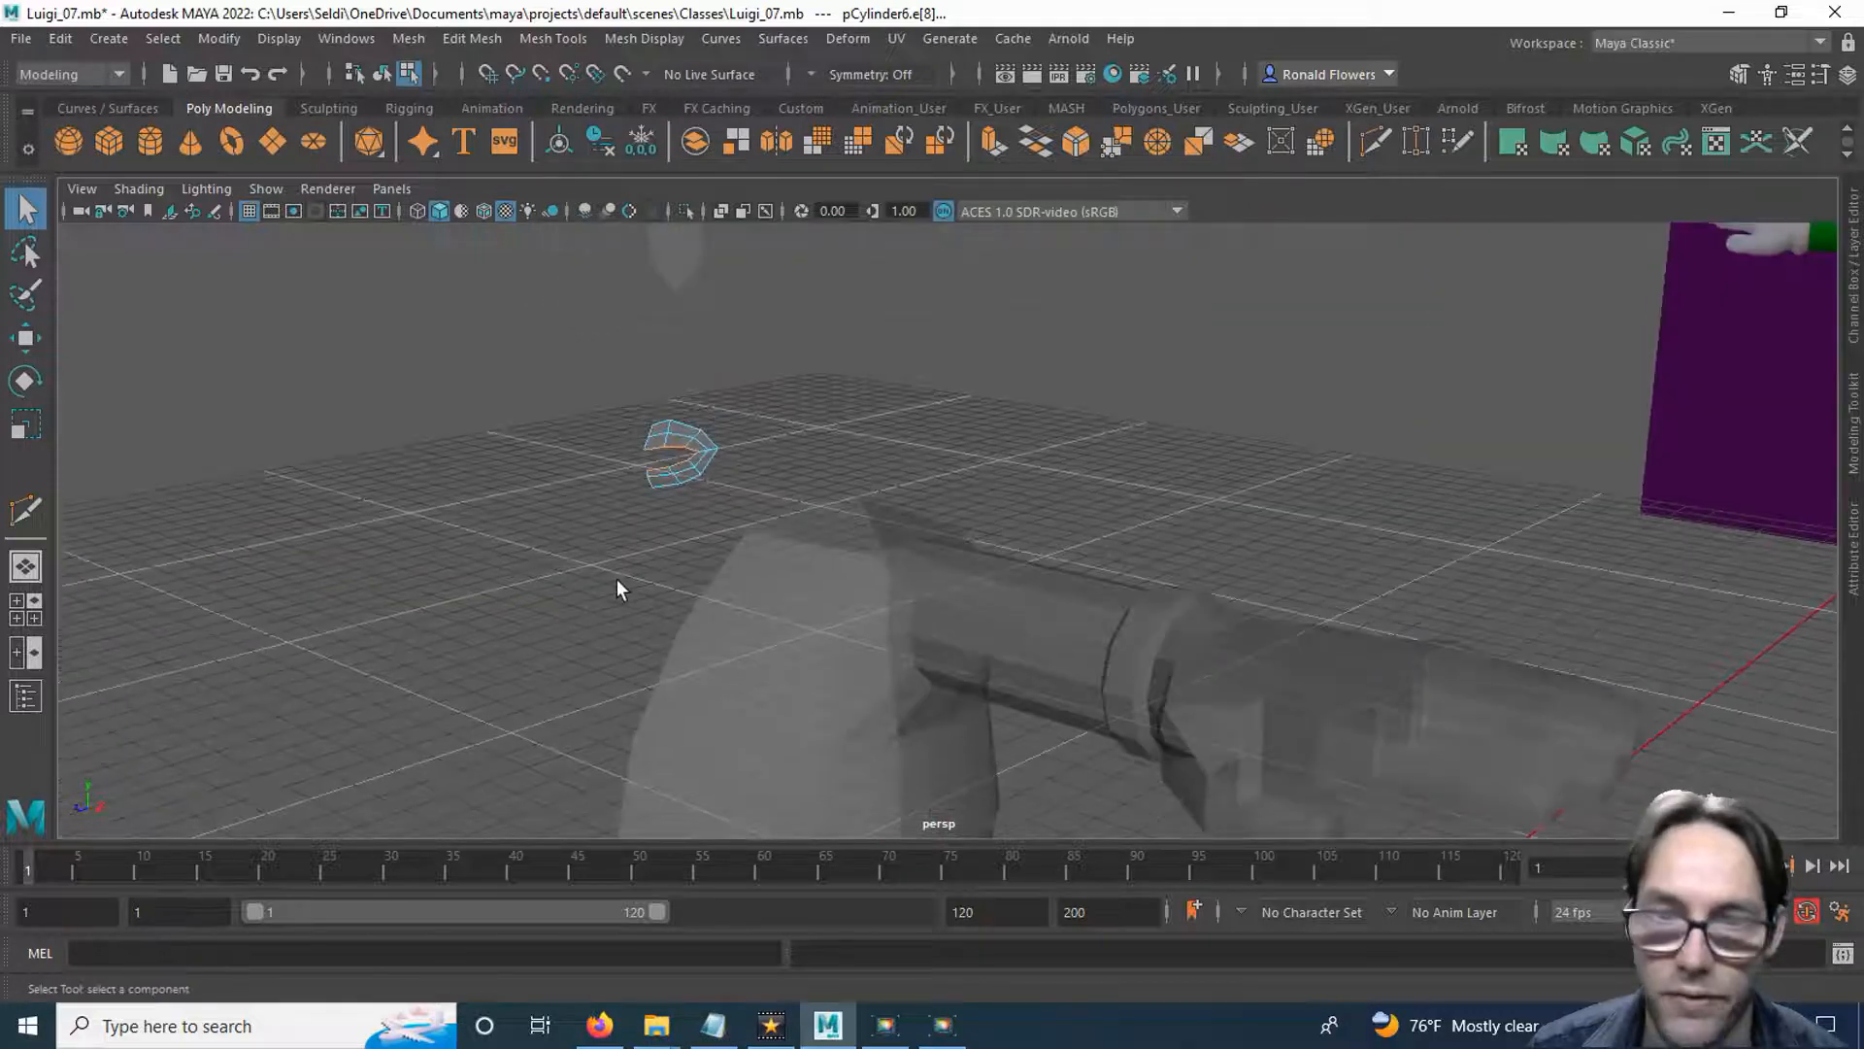
key(f)
scroll(951, 525, down, 10)
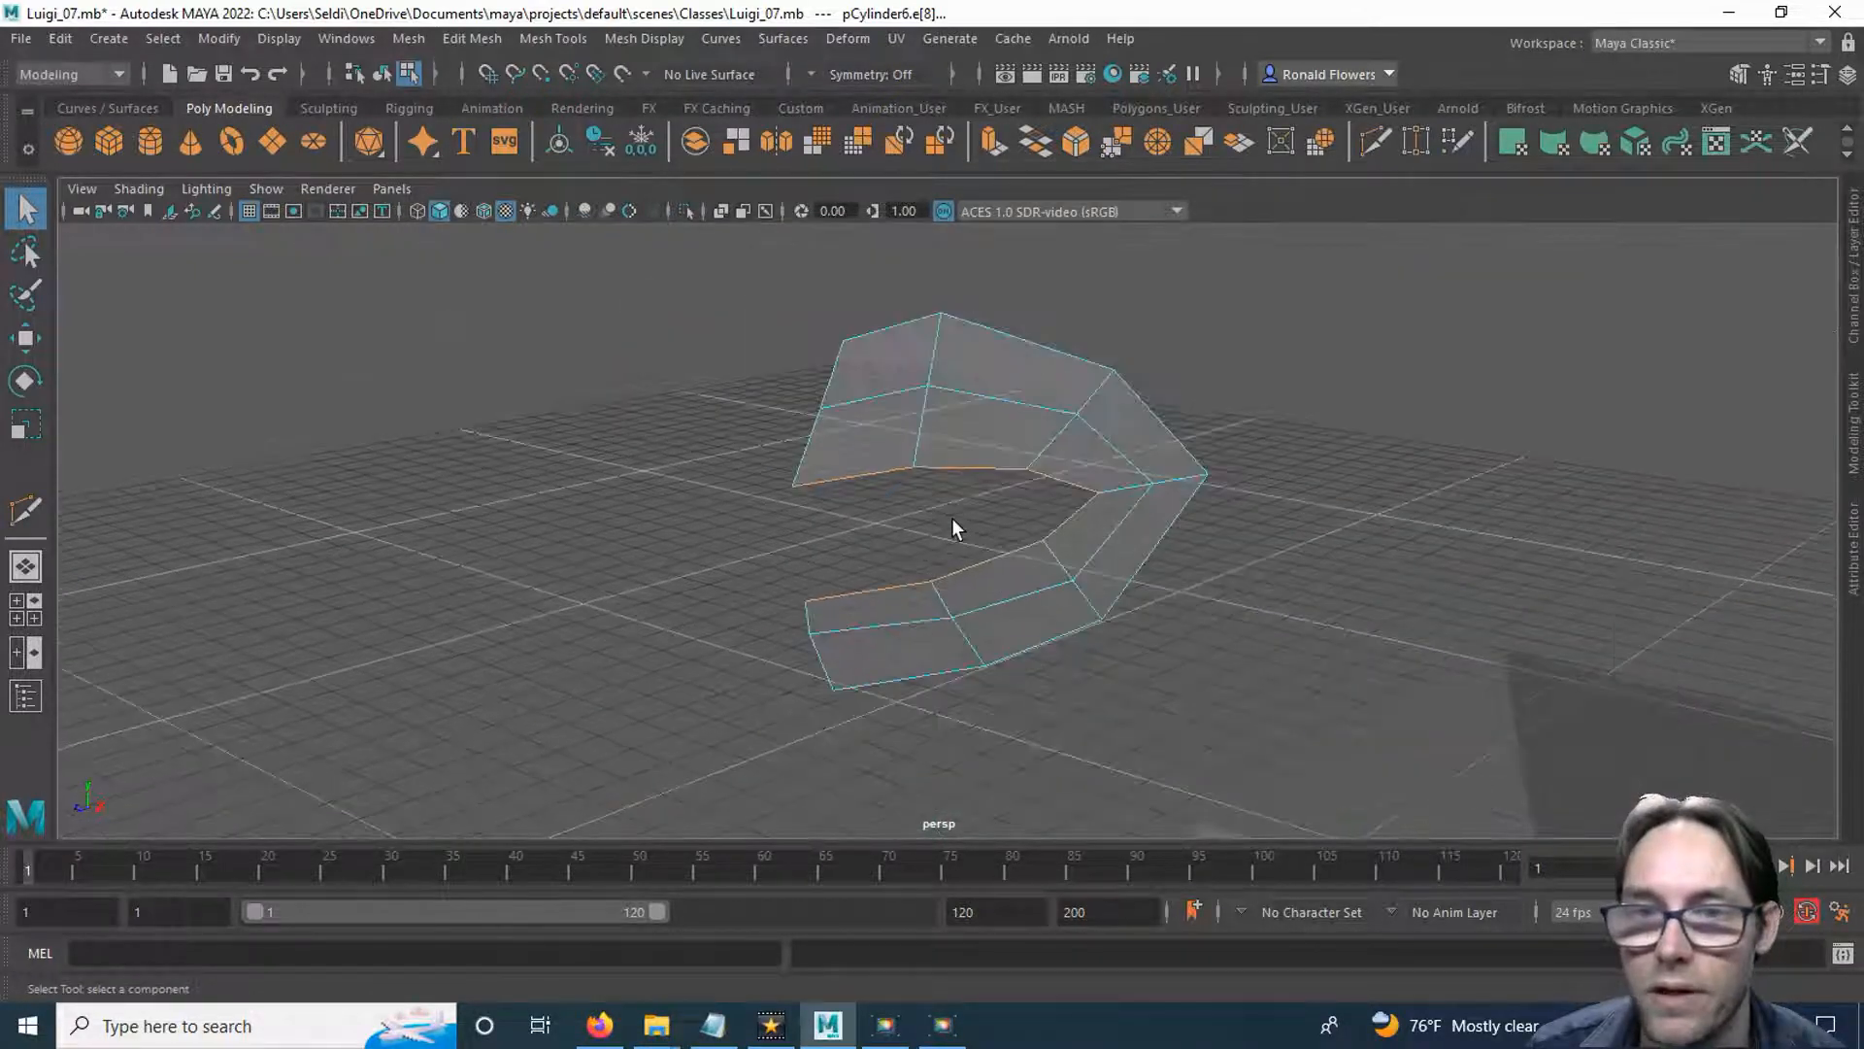
mouse_move(951, 524)
alt+mouse_down()
mouse_move(828, 533)
mouse_move(981, 541)
mouse_move(932, 529)
alt+mouse_up()
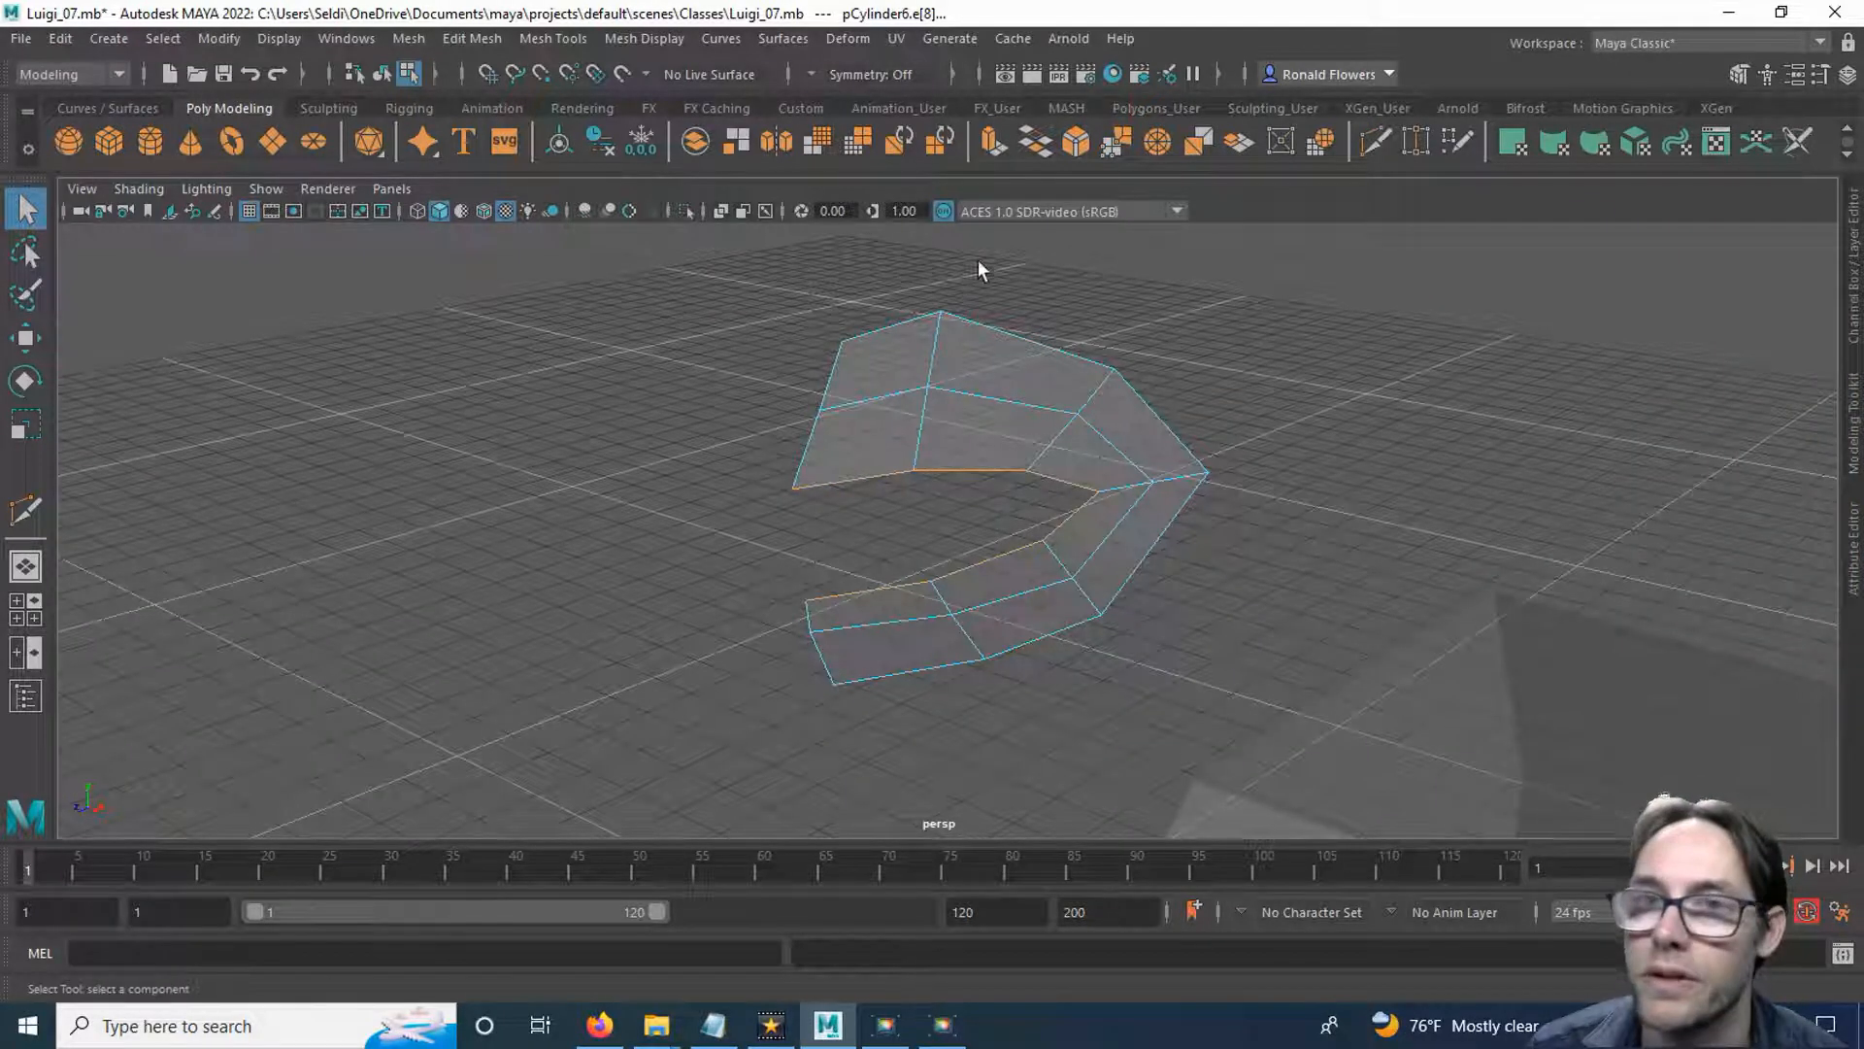
click(993, 150)
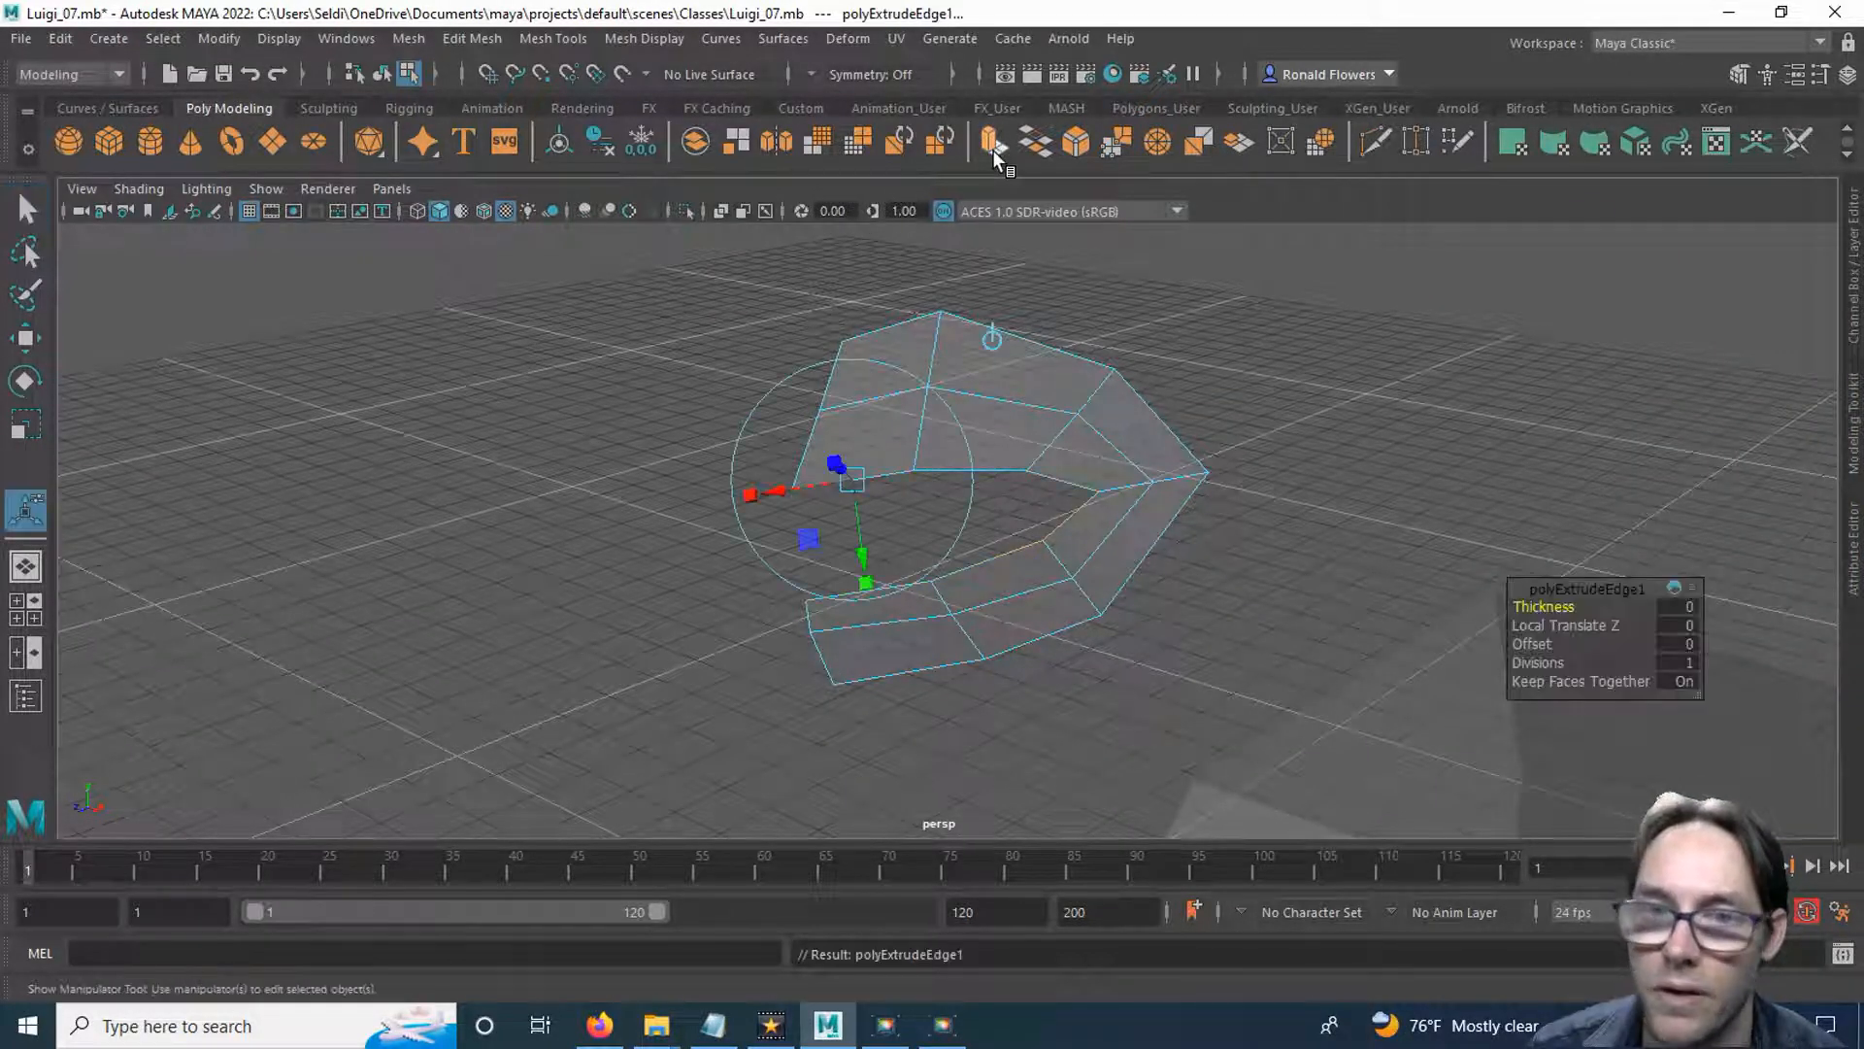
alt+drag(1088, 568, 947, 546)
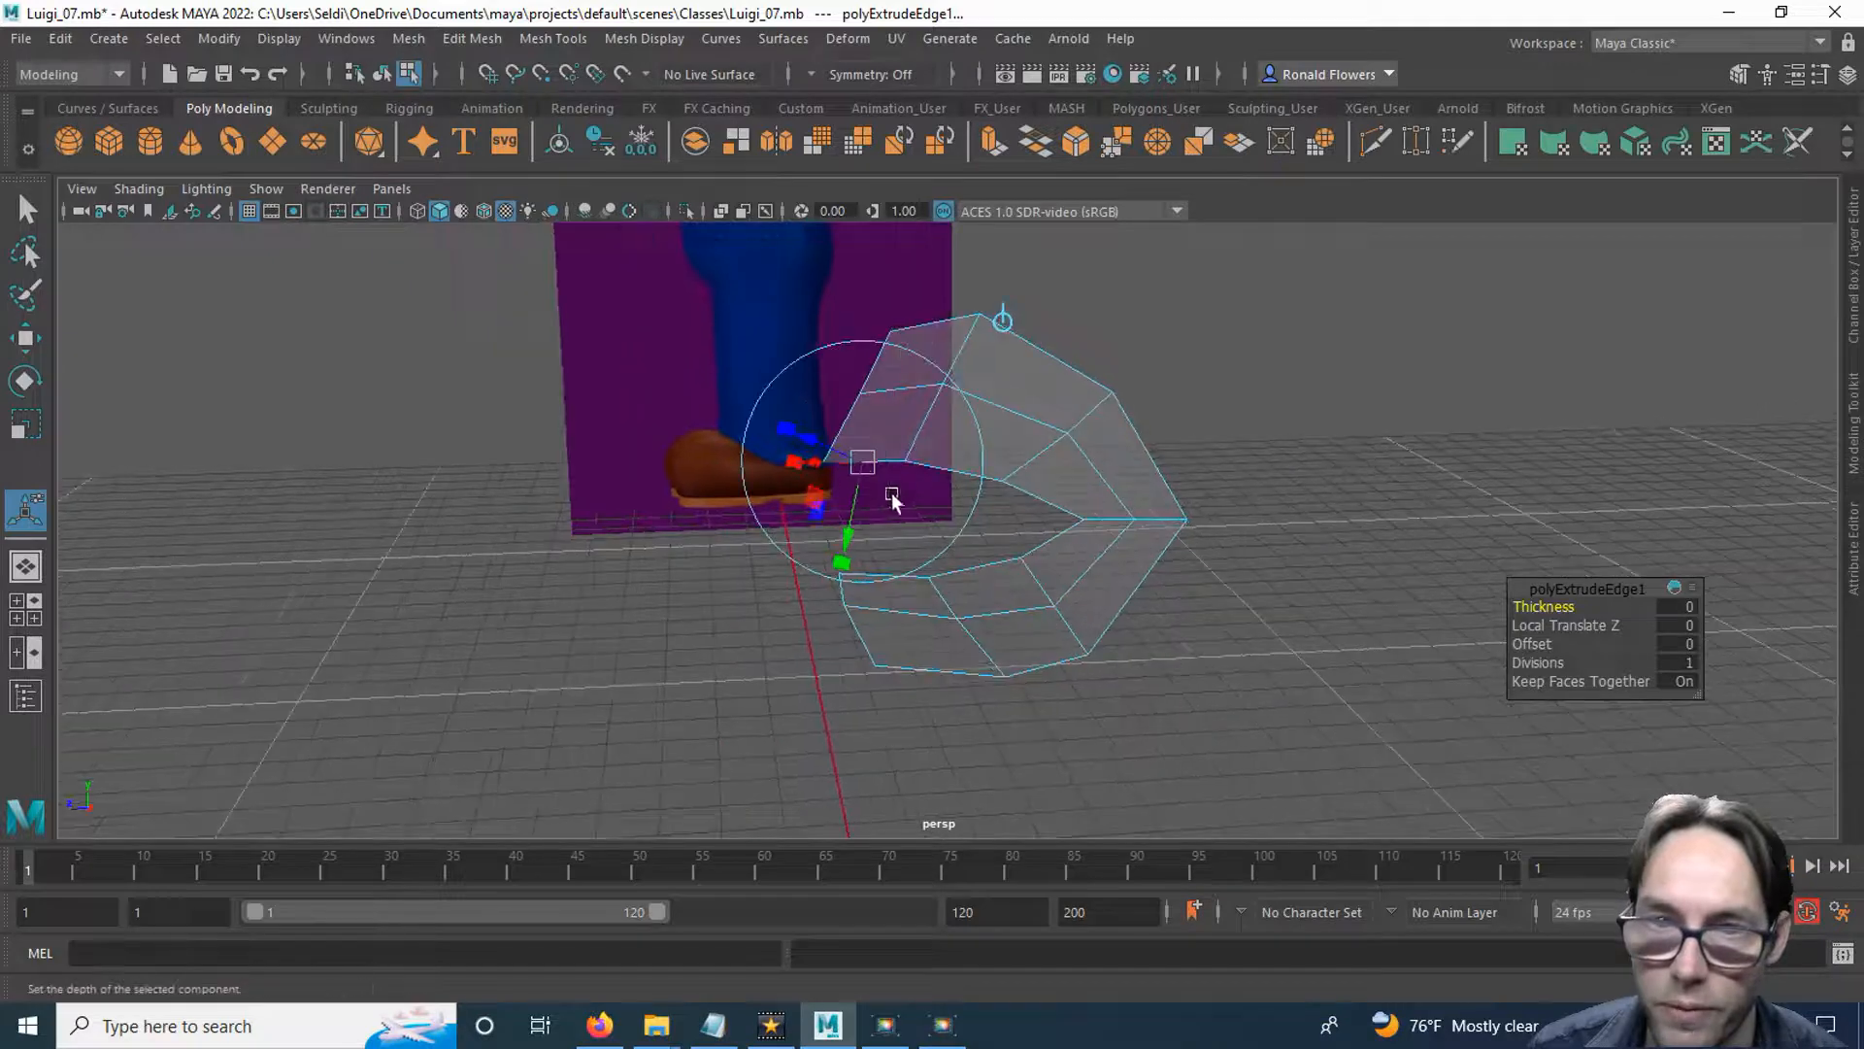
drag(816, 445, 1202, 566)
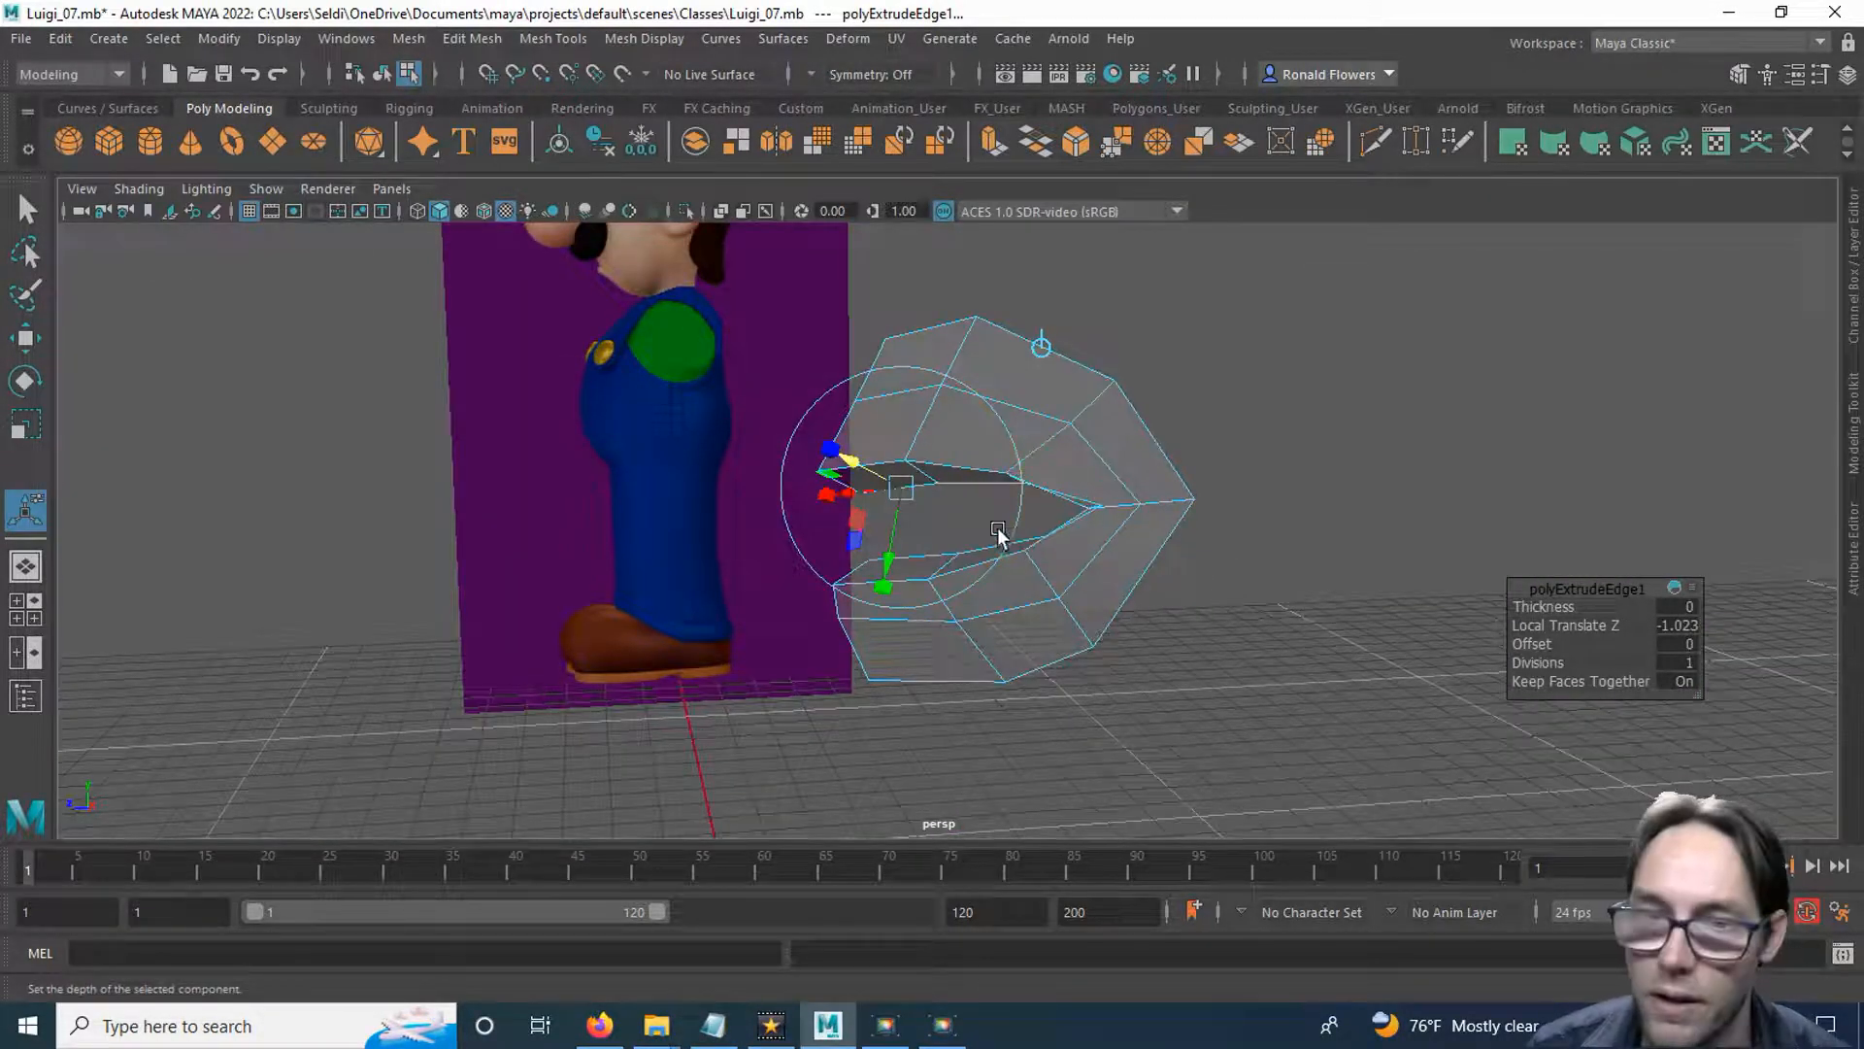
key(q)
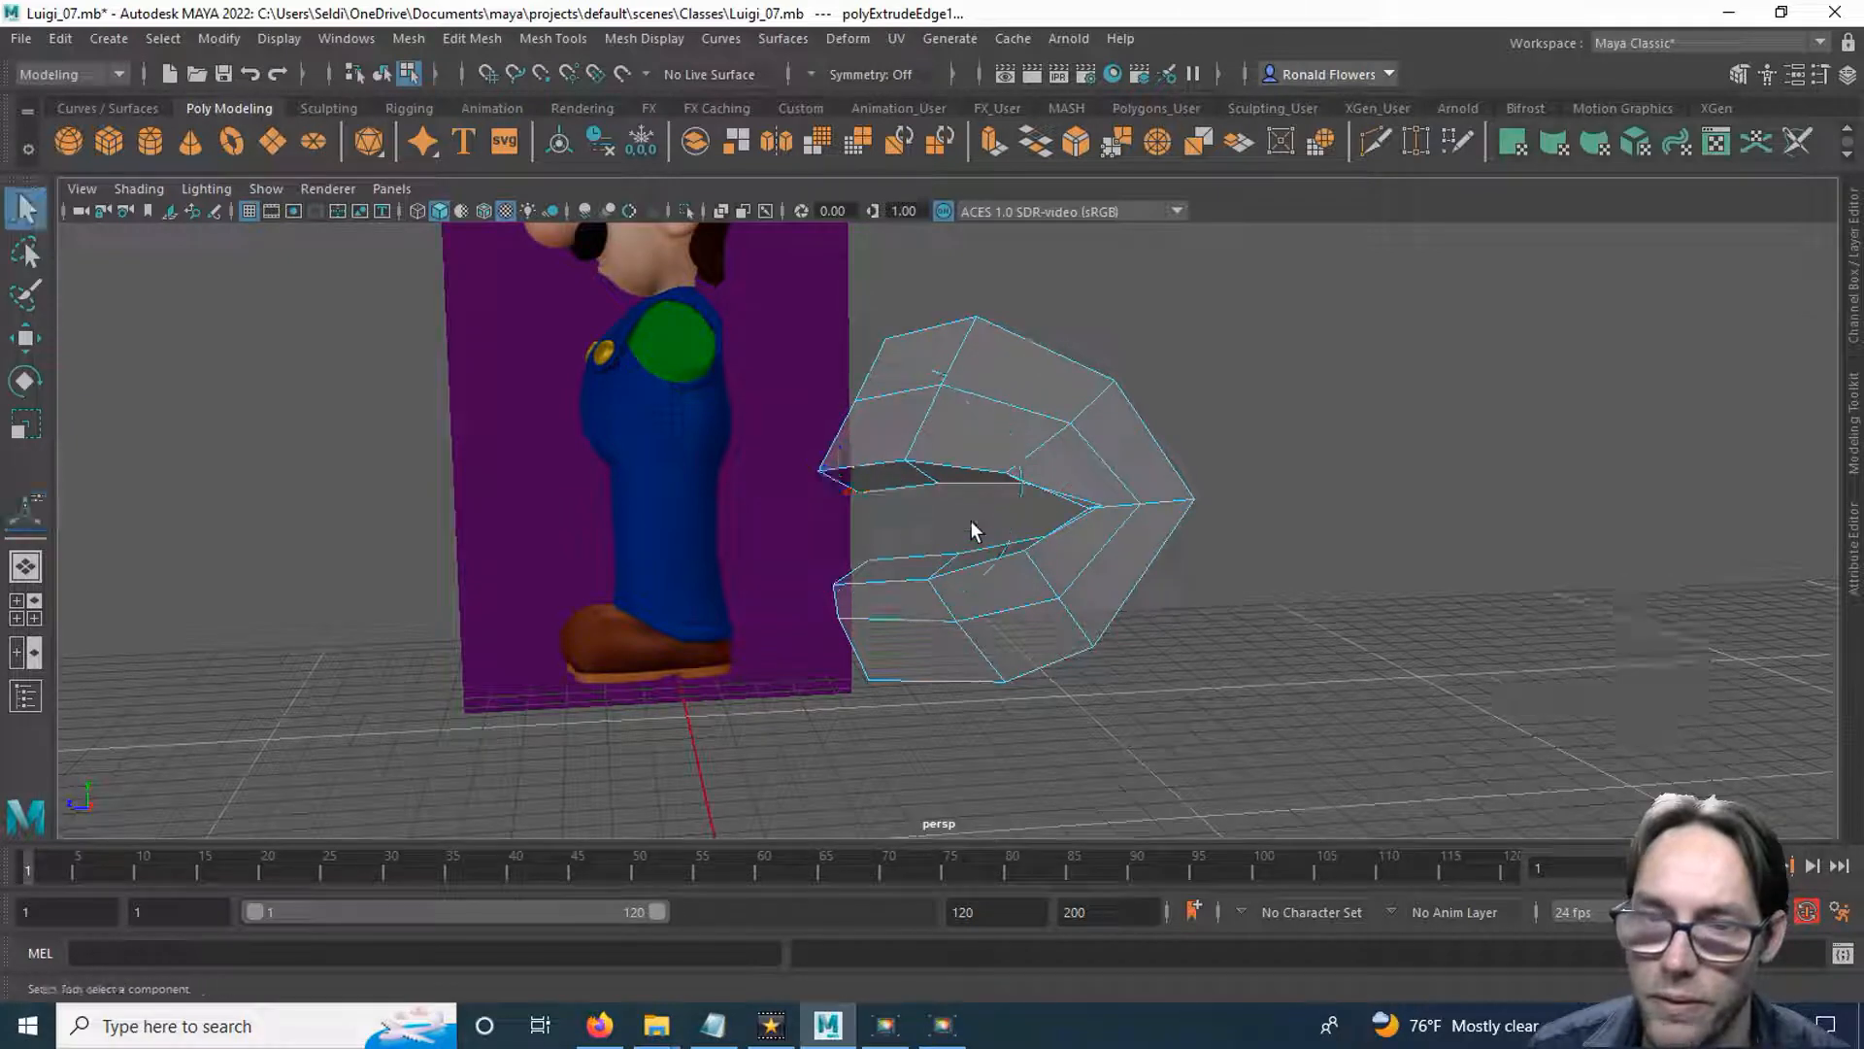
Extrude the half mouth's inner border edges a second time with a Local Translate Z of -0.449.
click(882, 497)
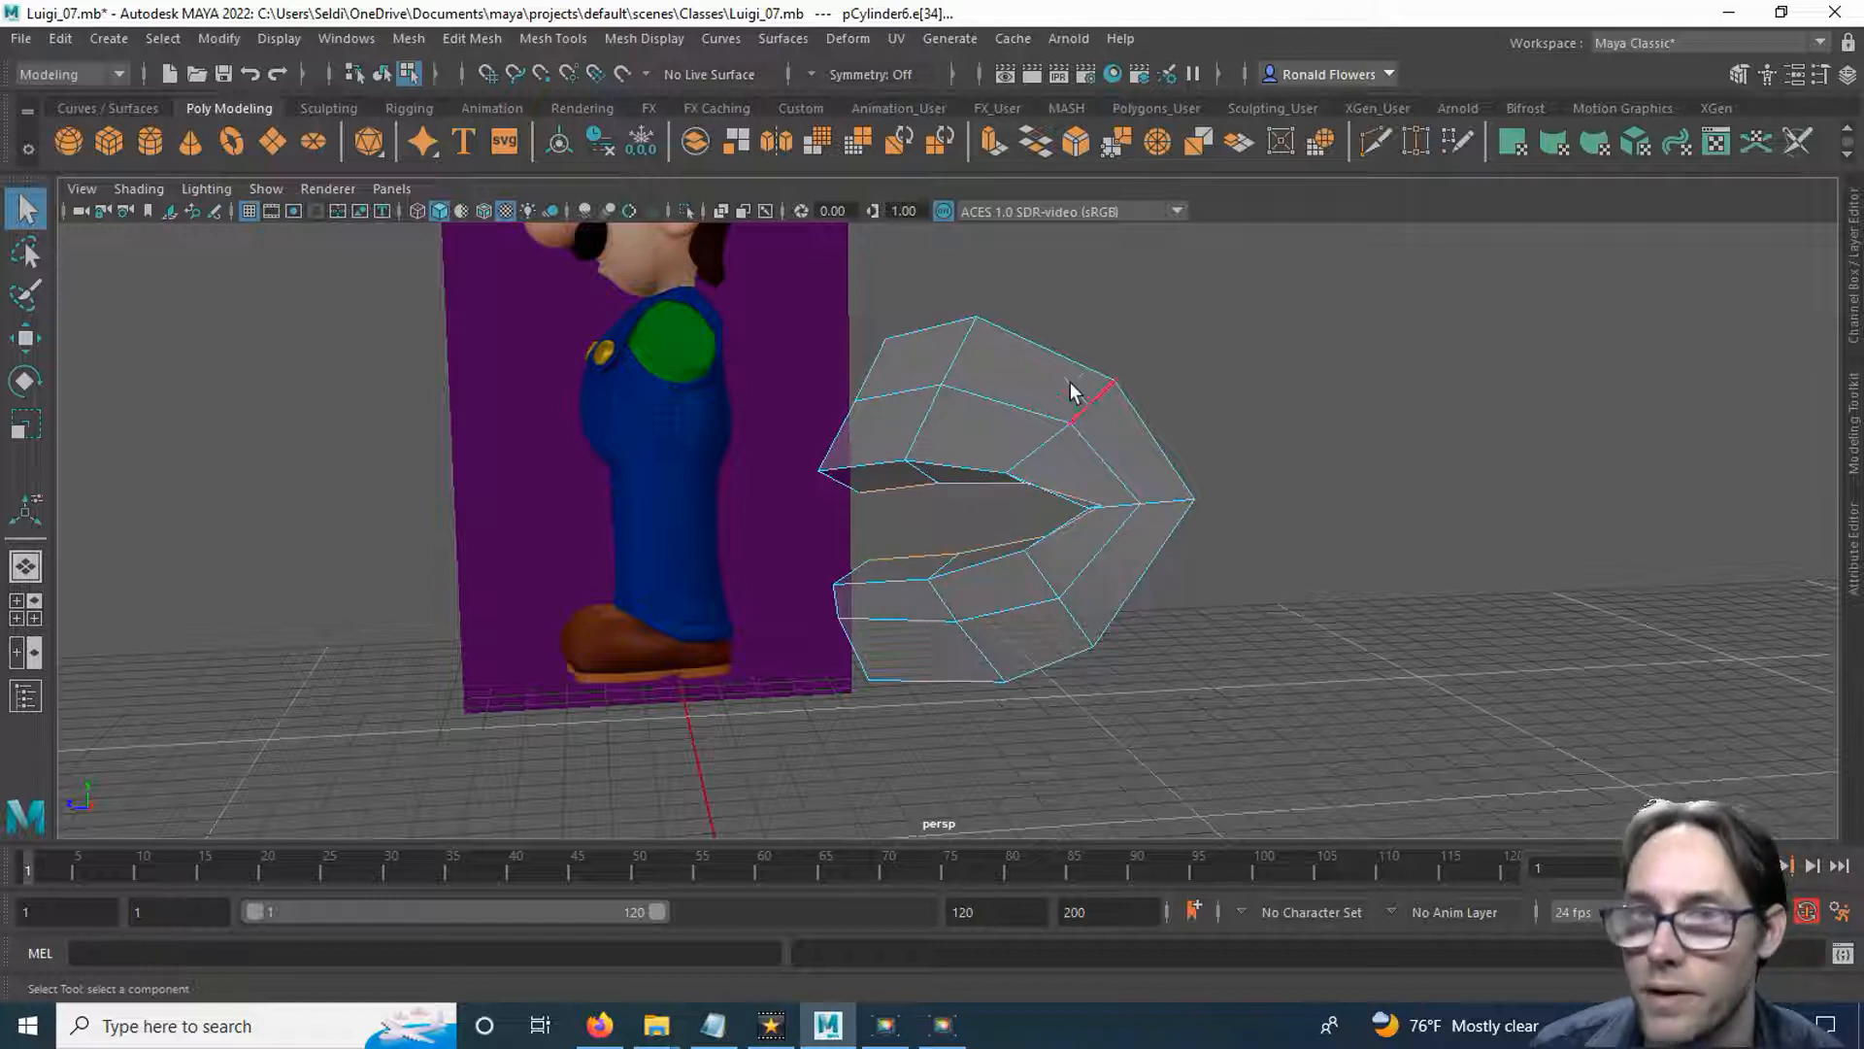
click(1000, 147)
drag(879, 573, 886, 542)
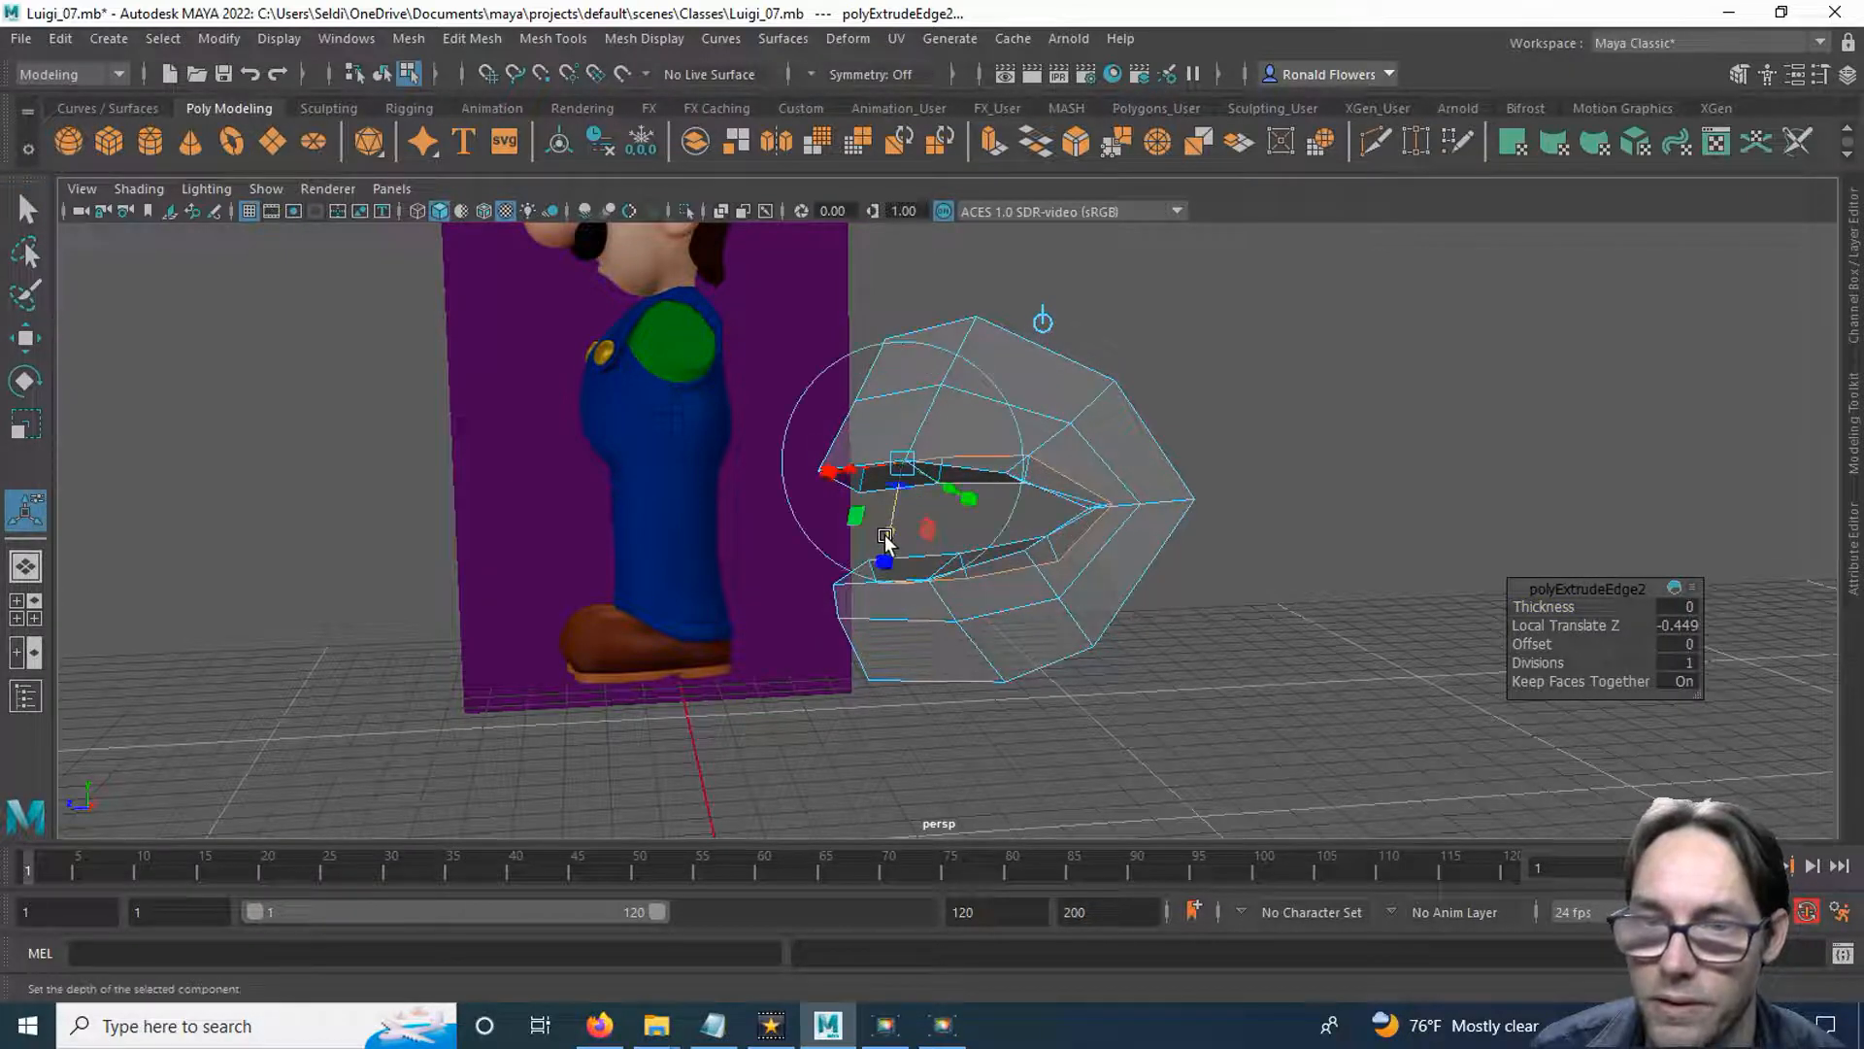
mouse_move(1275, 573)
alt+mouse_down()
mouse_move(1182, 541)
mouse_move(791, 537)
mouse_move(1302, 550)
mouse_move(1284, 567)
alt+mouse_up()
key(q)
In the front view, move the newly extruded inner edge loop sideways toward the mouth corner until its ends meet the centre line.
alt+drag(882, 629, 949, 457)
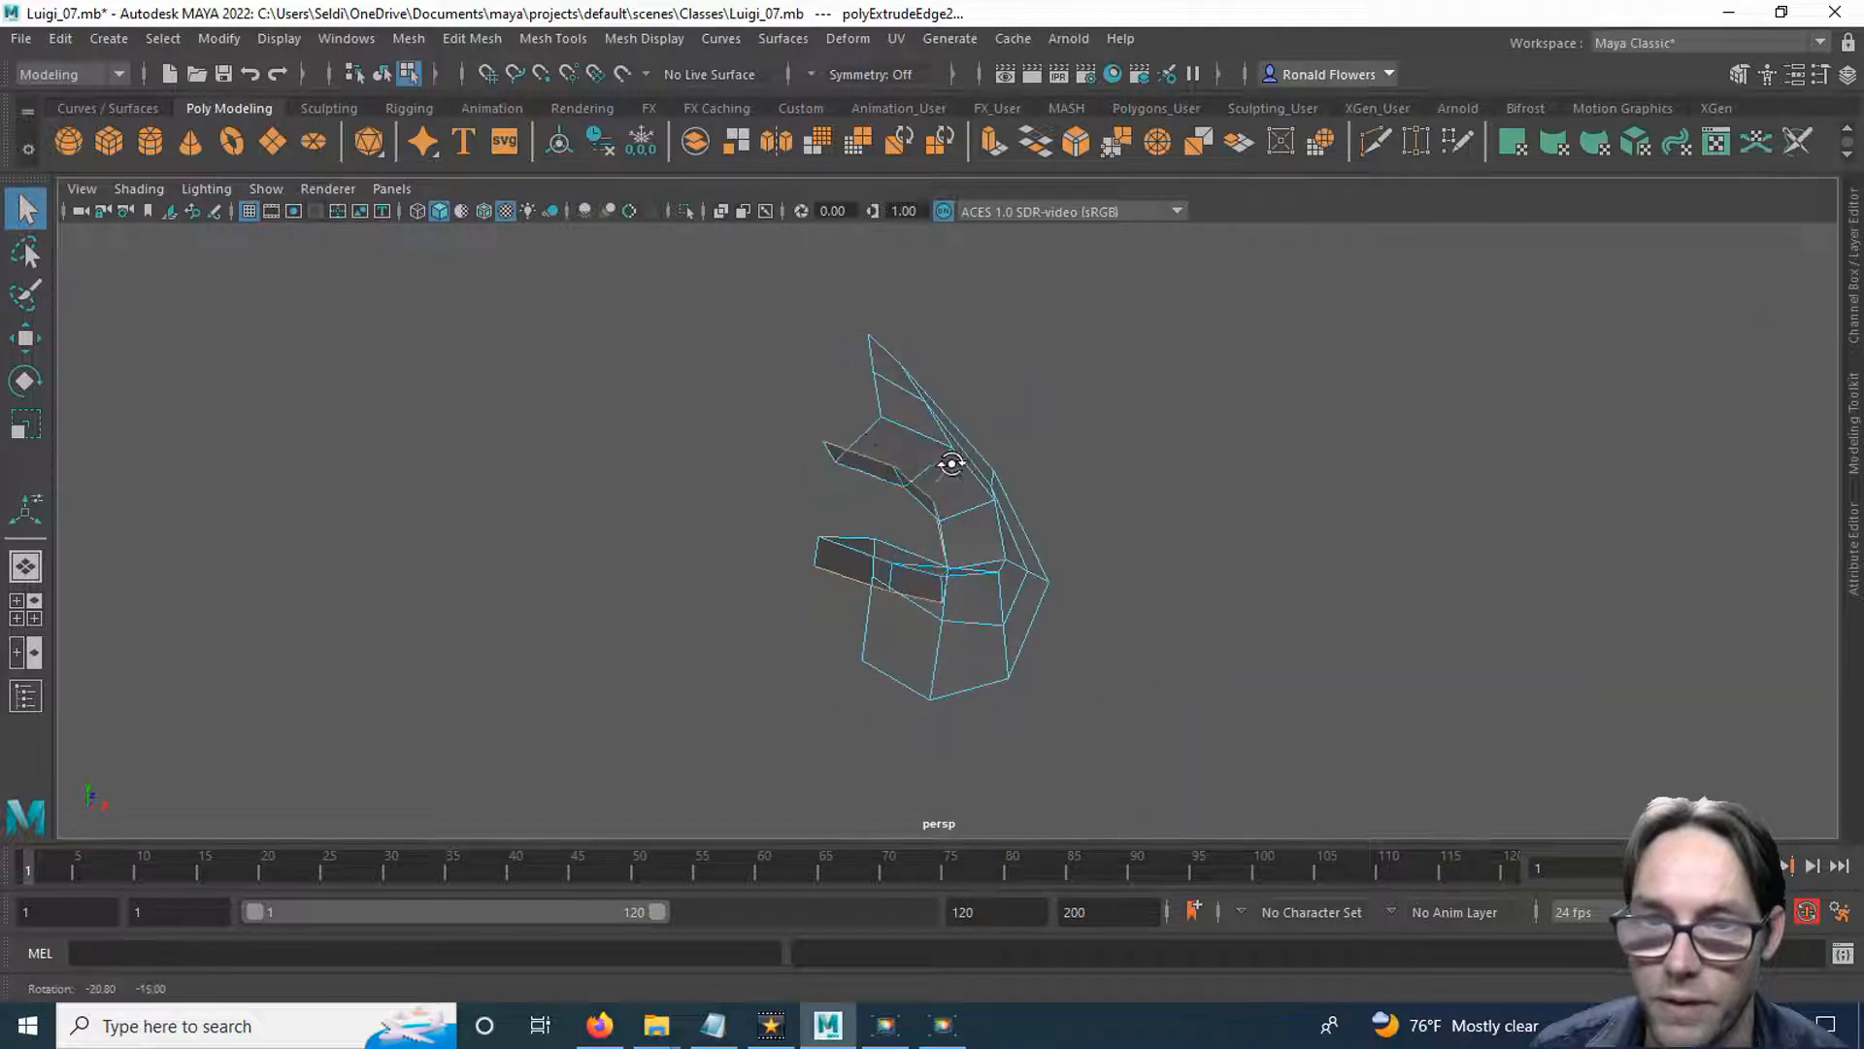
alt+drag(812, 350, 889, 565)
key(space)
key(space)
click(1046, 577)
key(space)
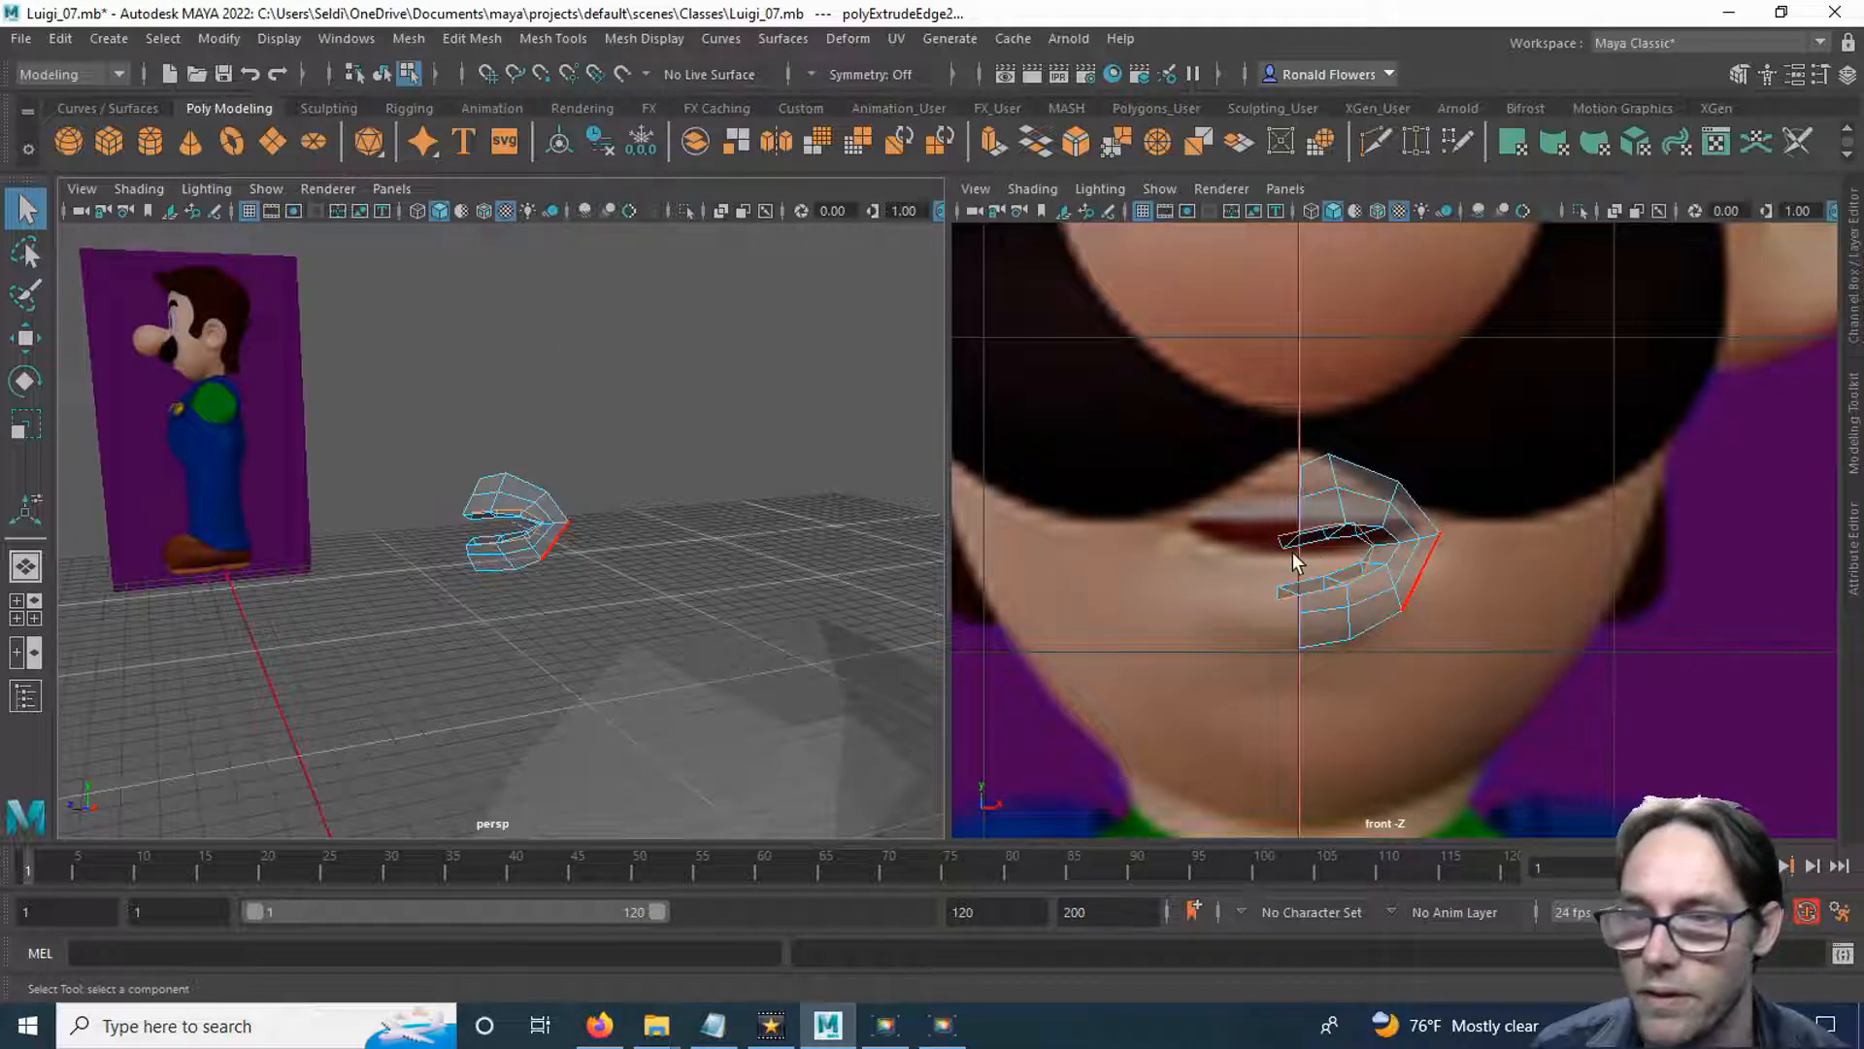
key(space)
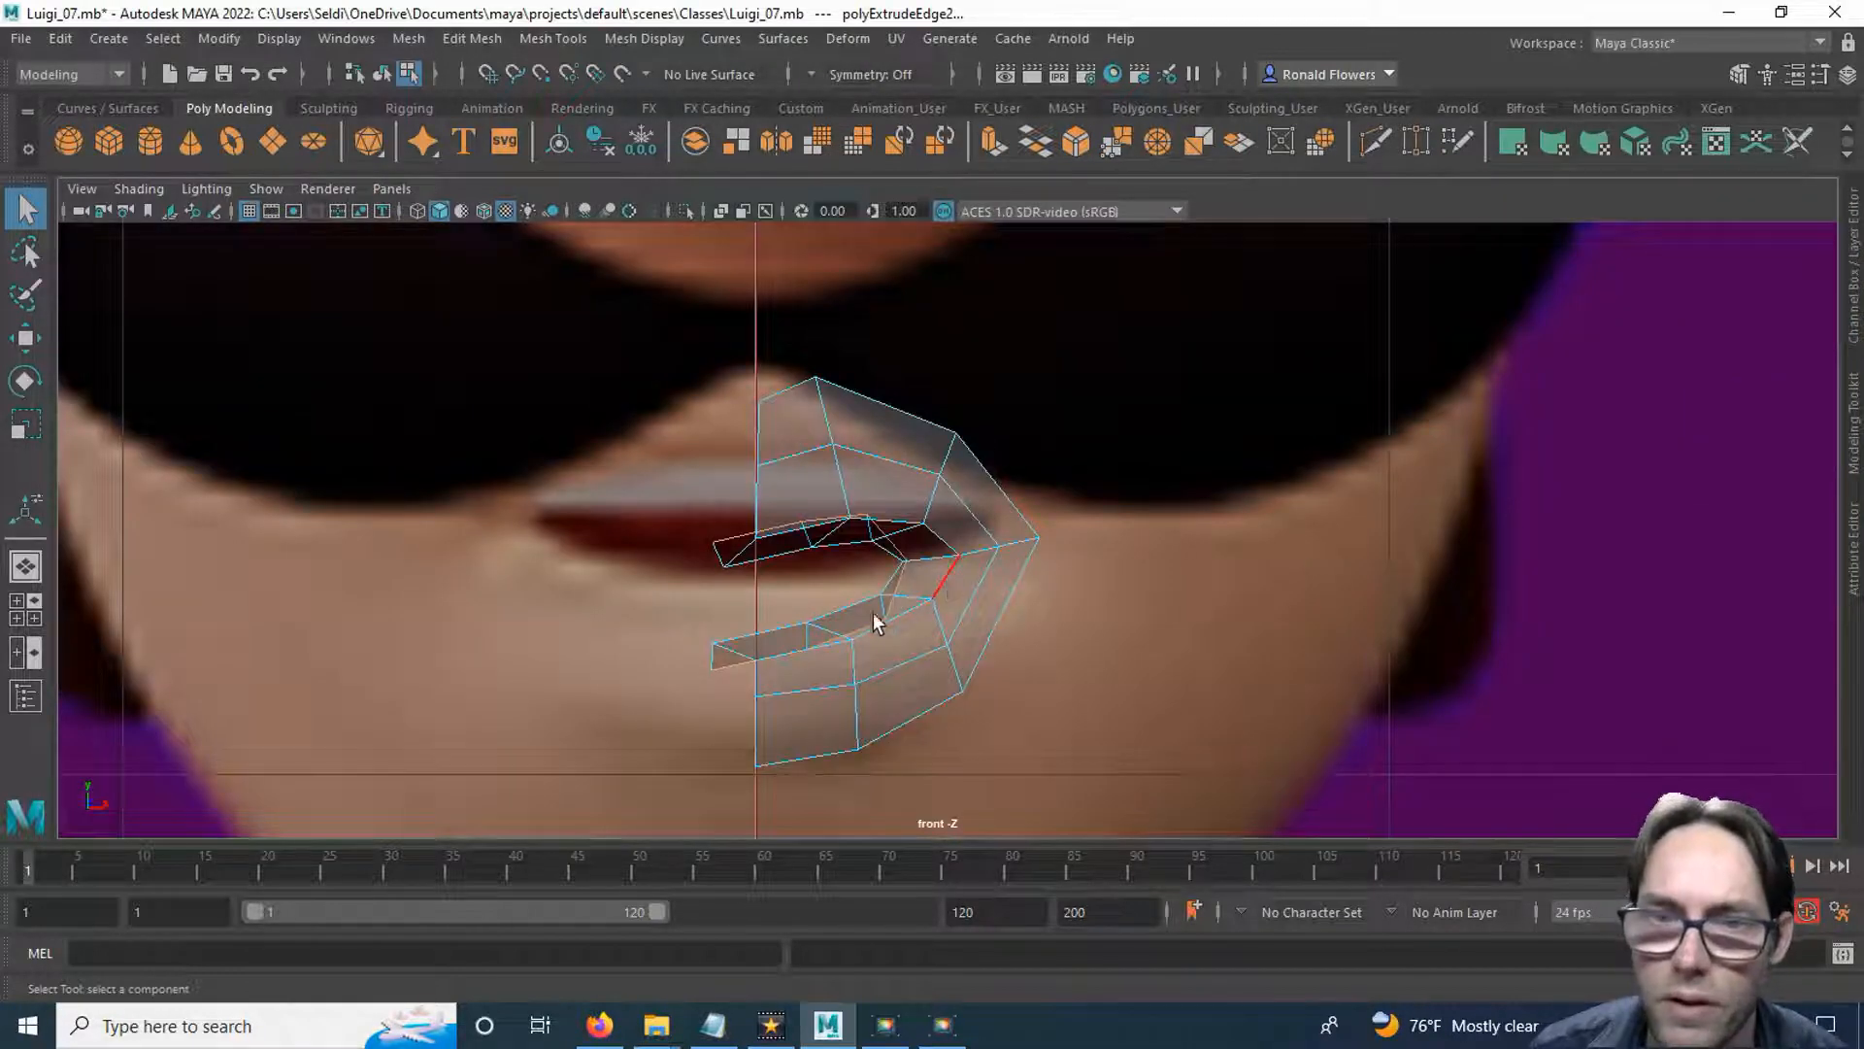
scroll(774, 638, up, 3)
alt+middle_drag(708, 606, 821, 543)
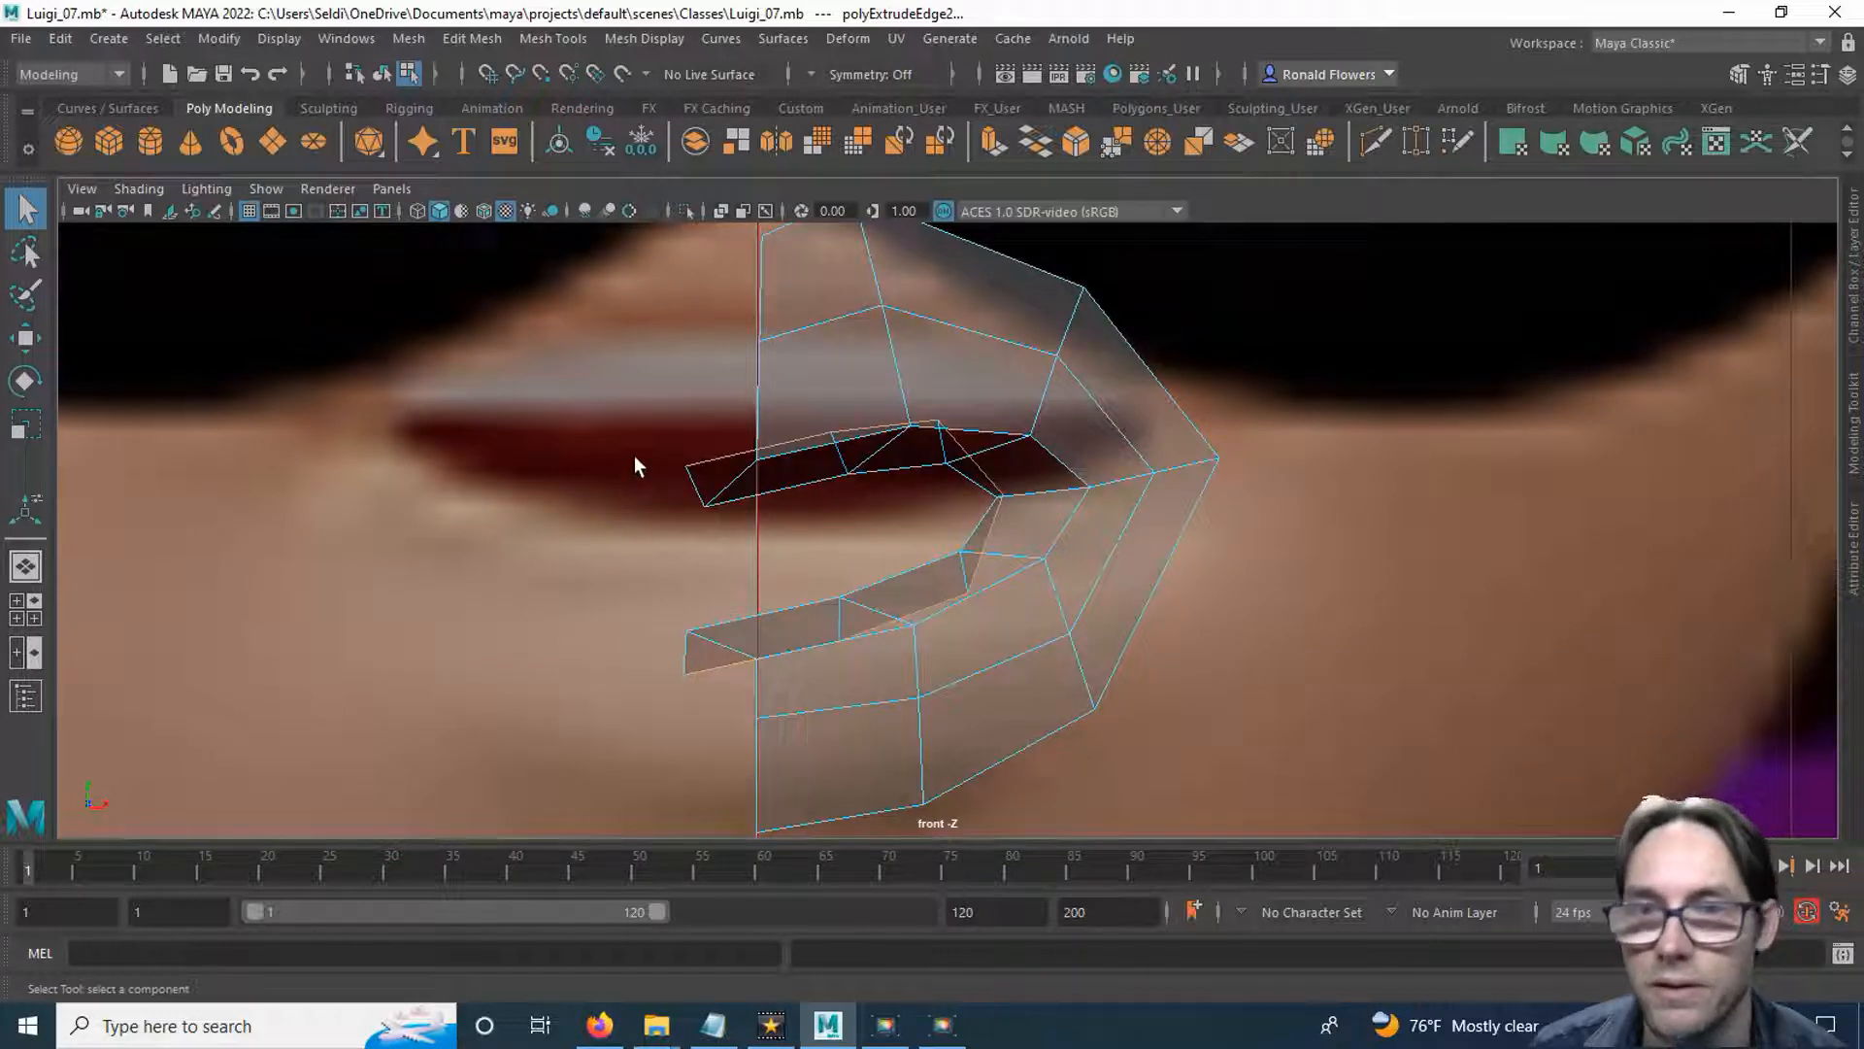
click(899, 379)
click(1076, 529)
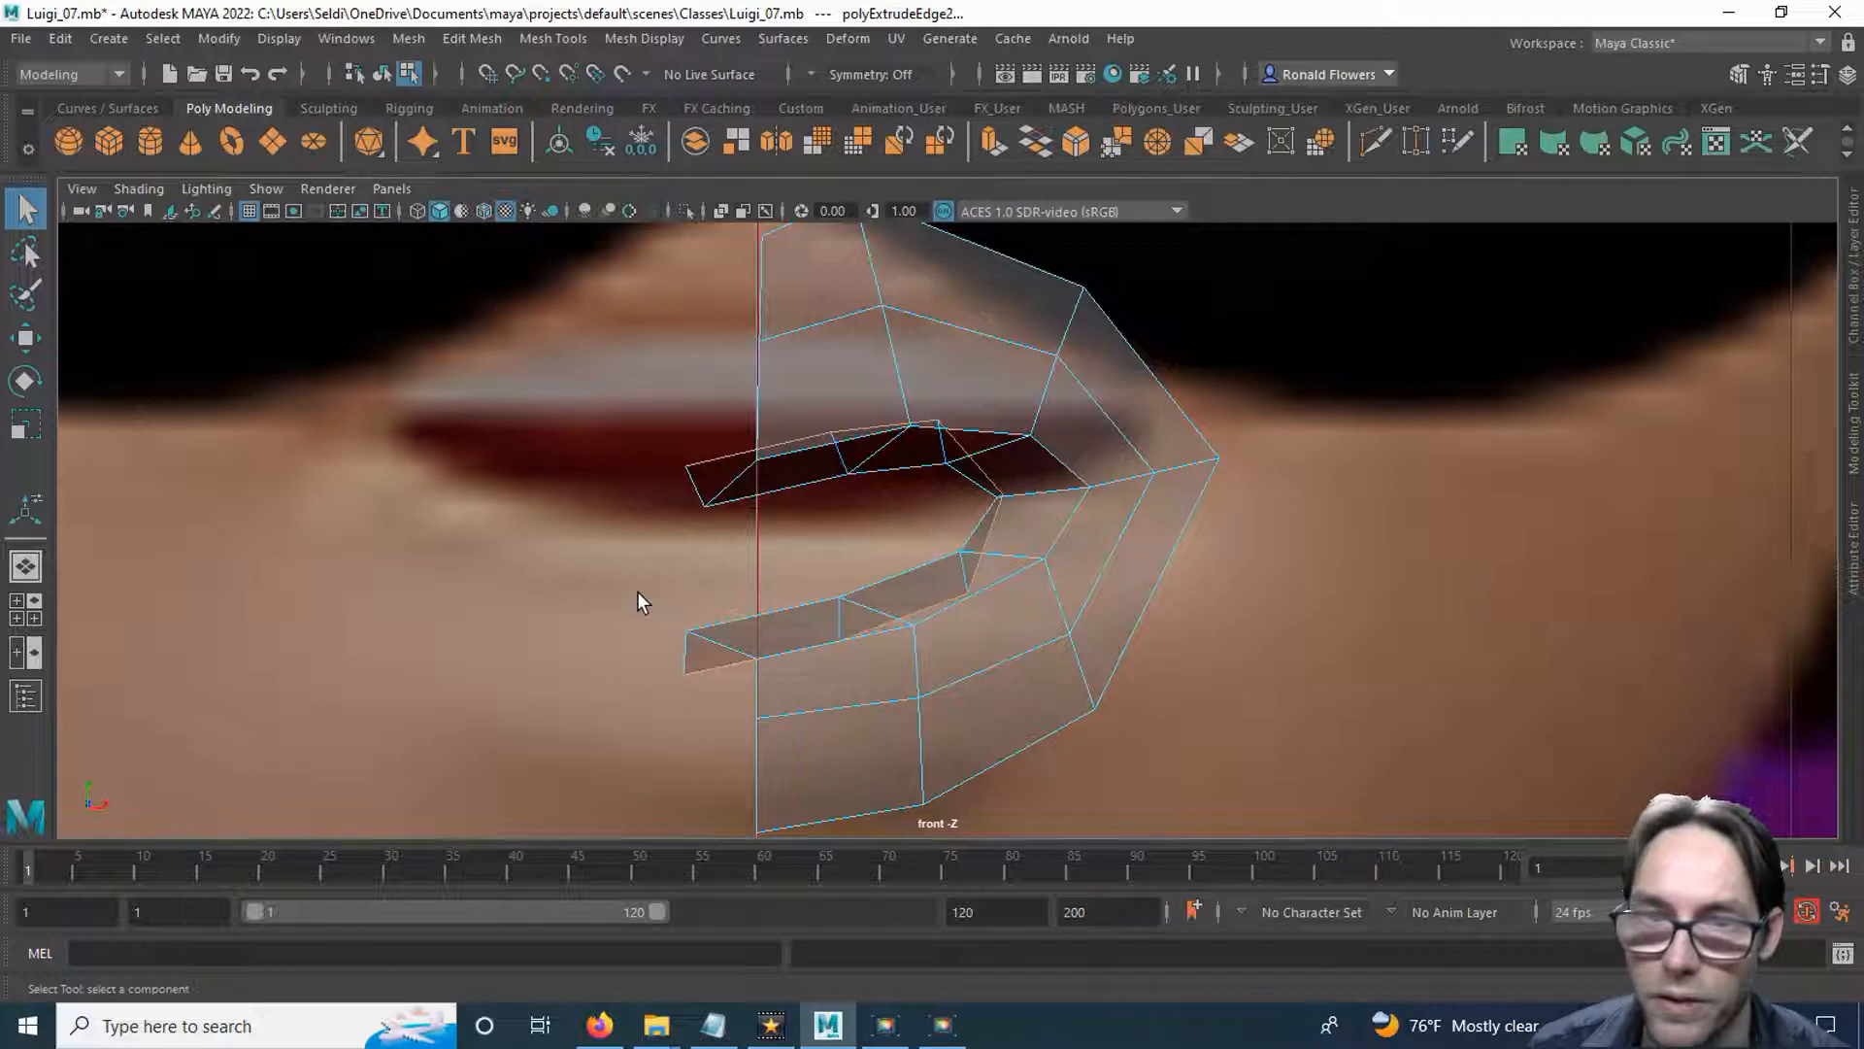
key(w)
click(947, 546)
drag(947, 546, 1023, 519)
Shift the first extruded inner lip edge loop sideways toward the mouth corner, bringing its ends close to the centre line.
click(733, 500)
key(q)
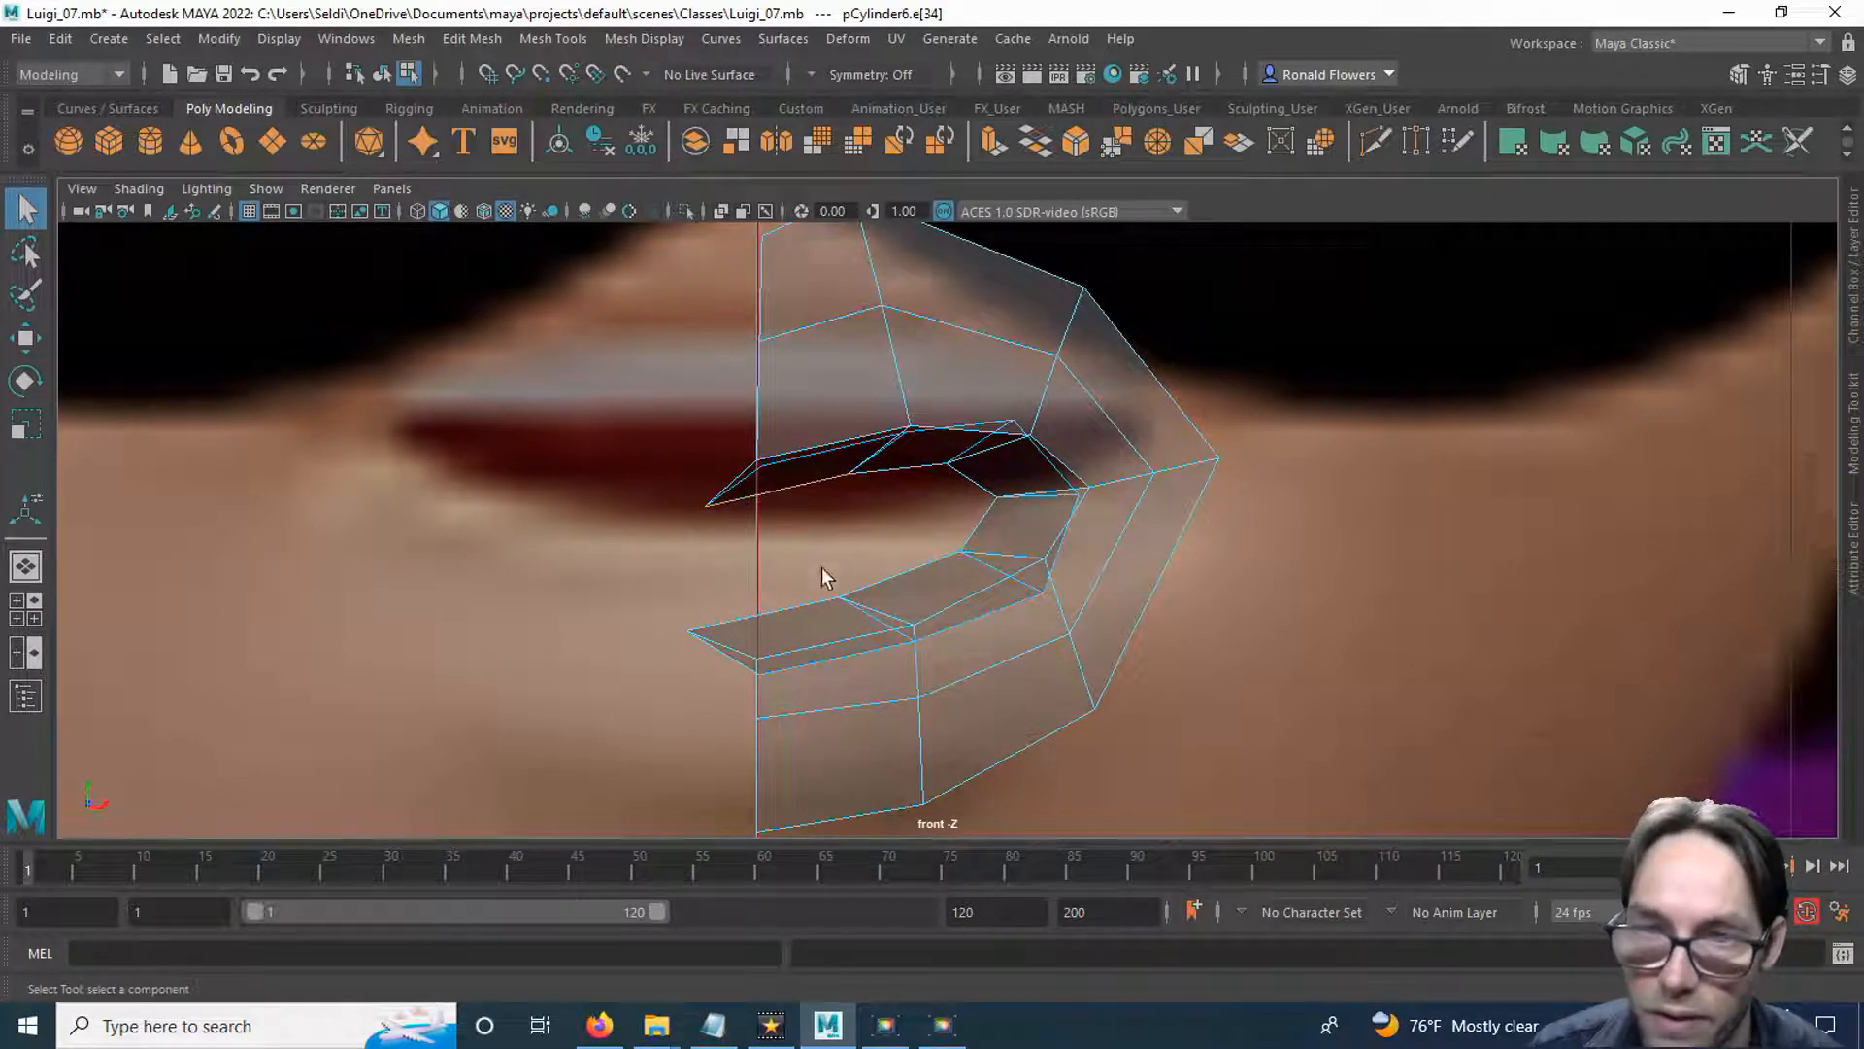
shift+click(794, 600)
key(w)
drag(886, 543, 986, 520)
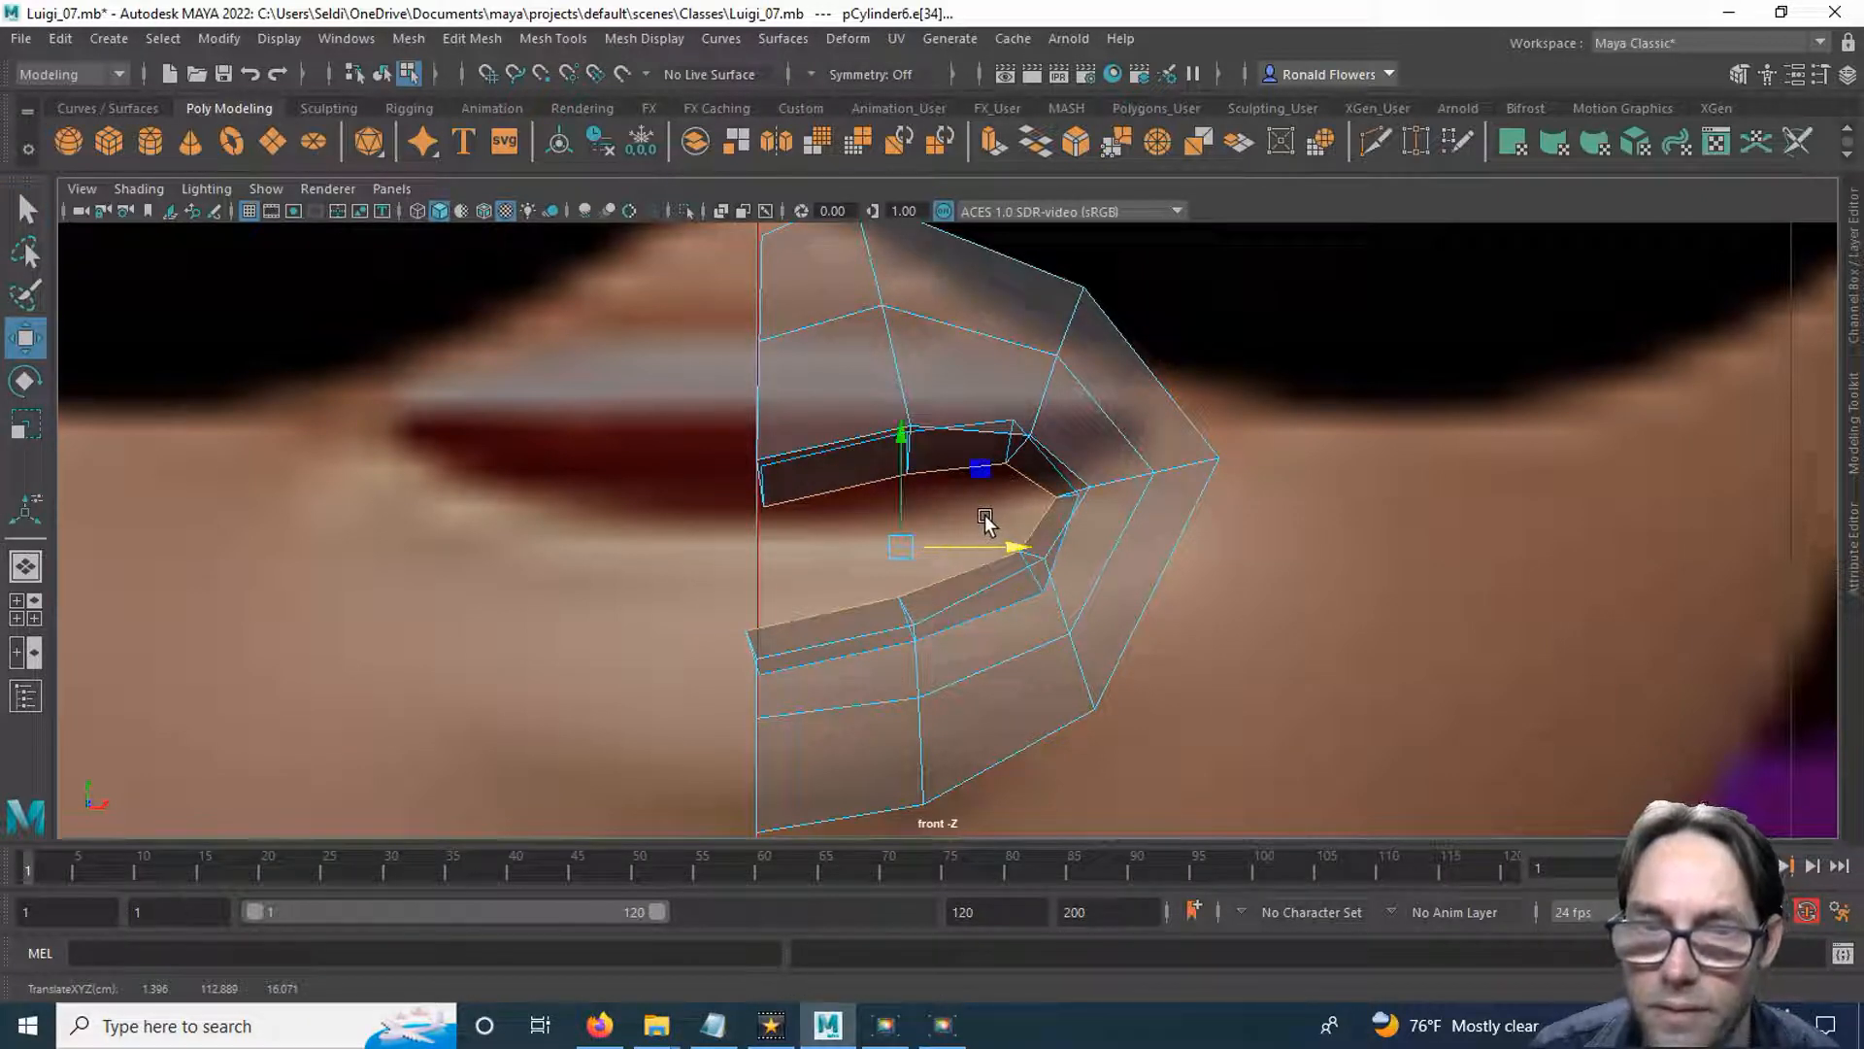
Select the centre-end vertices of the inner upper and lower lip loops and scale them flat along X.
scroll(770, 542, up, 5)
alt+middle_drag(753, 561, 753, 496)
scroll(730, 485, down, 4)
scroll(728, 486, up, 4)
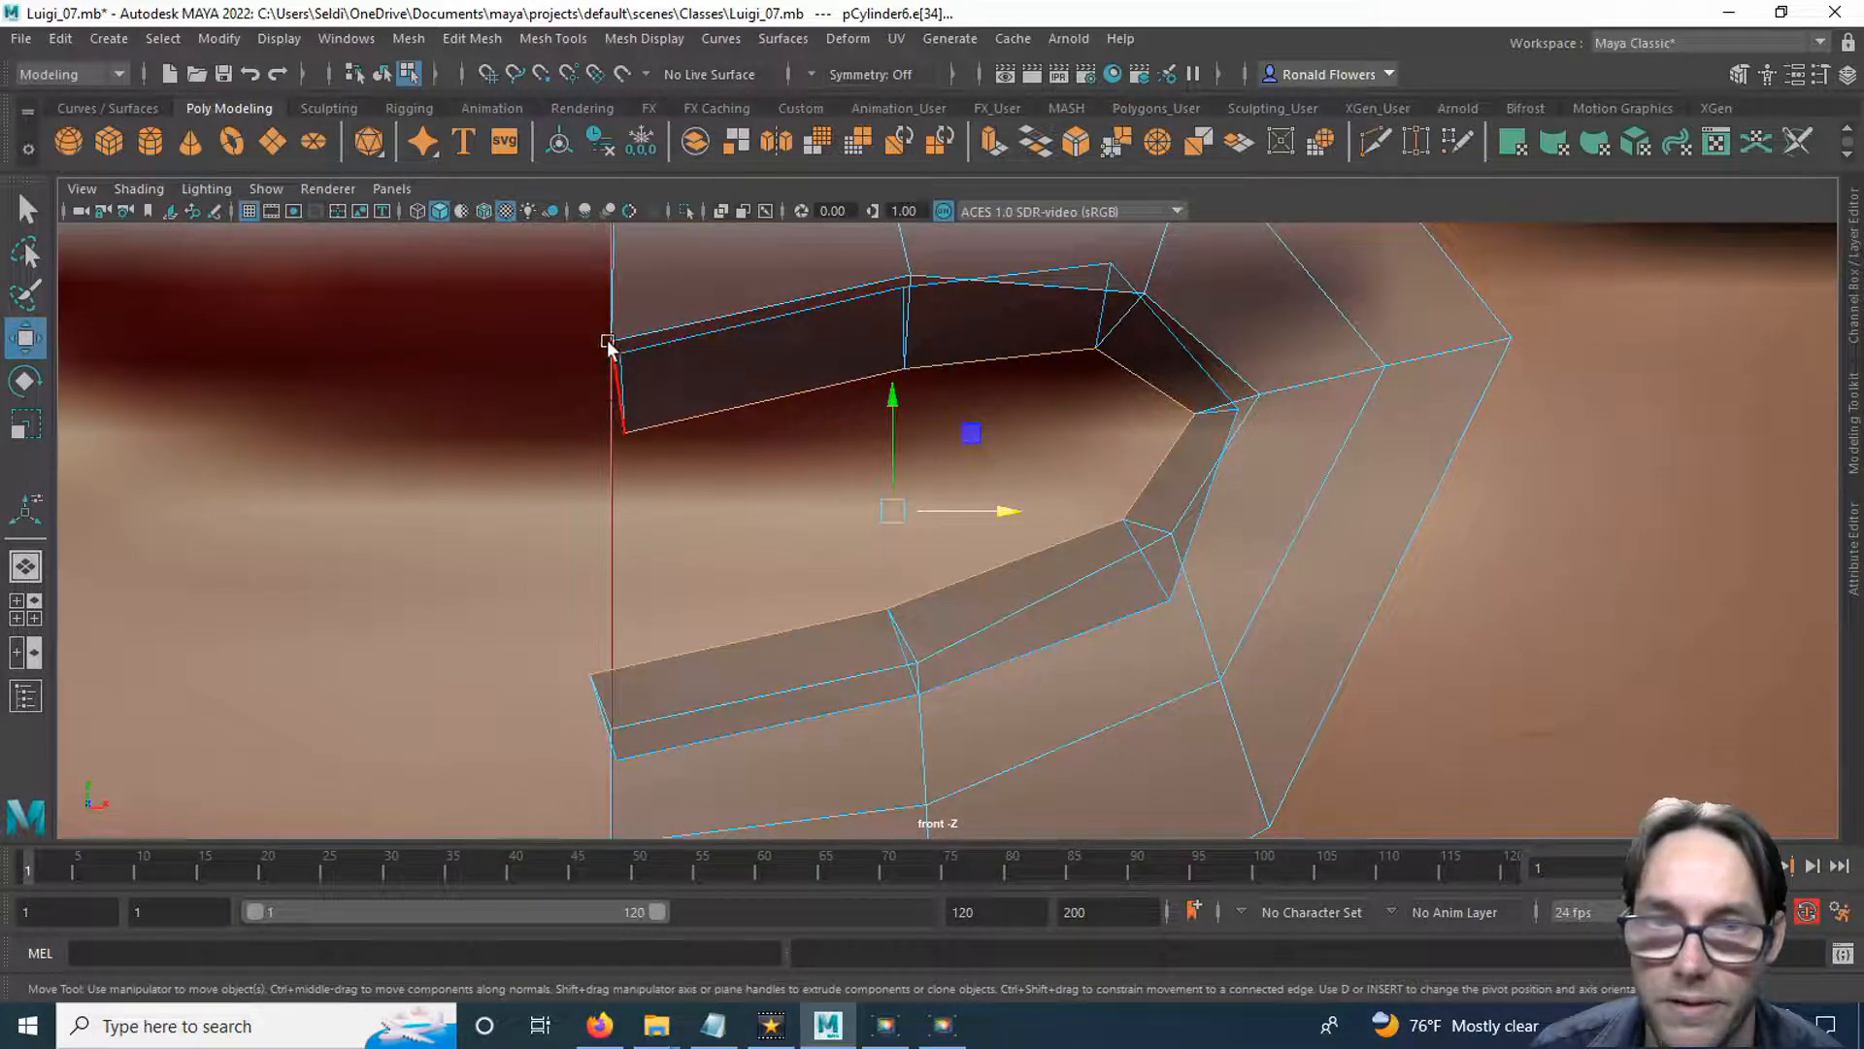
right_drag(584, 360, 470, 332)
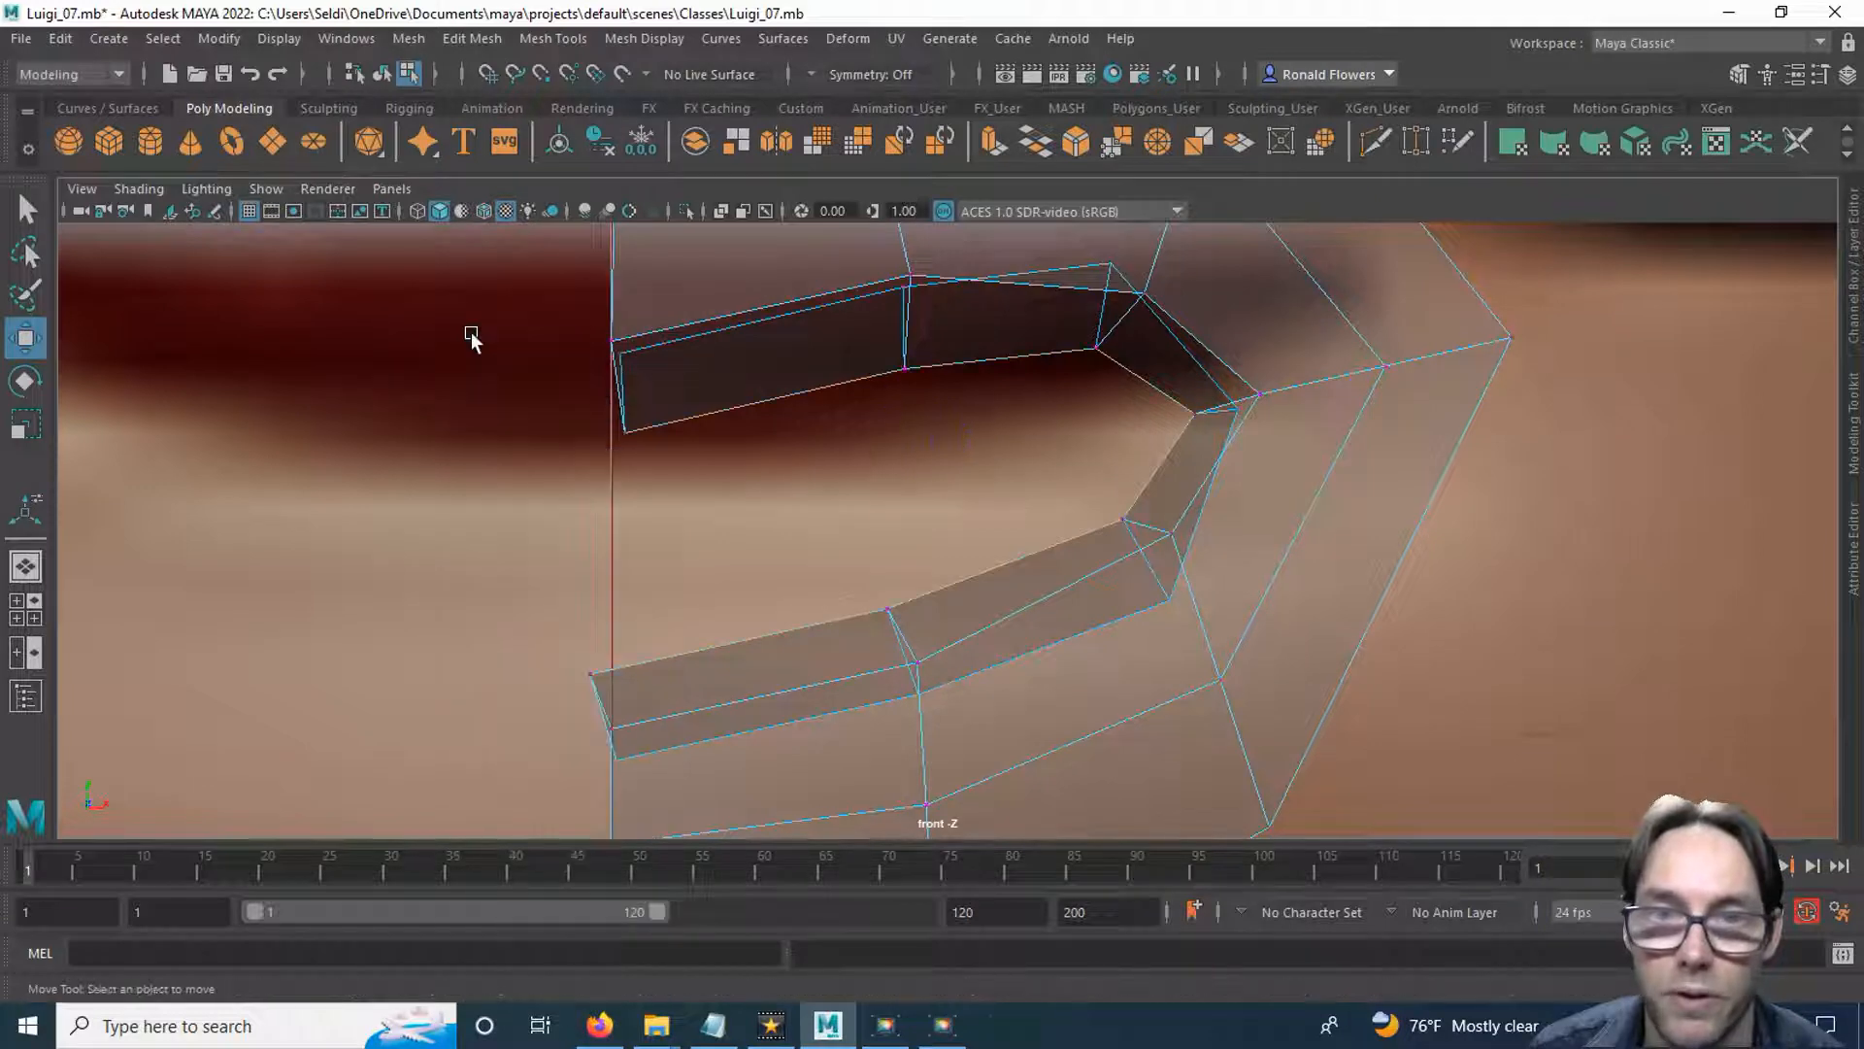
drag(525, 307, 666, 777)
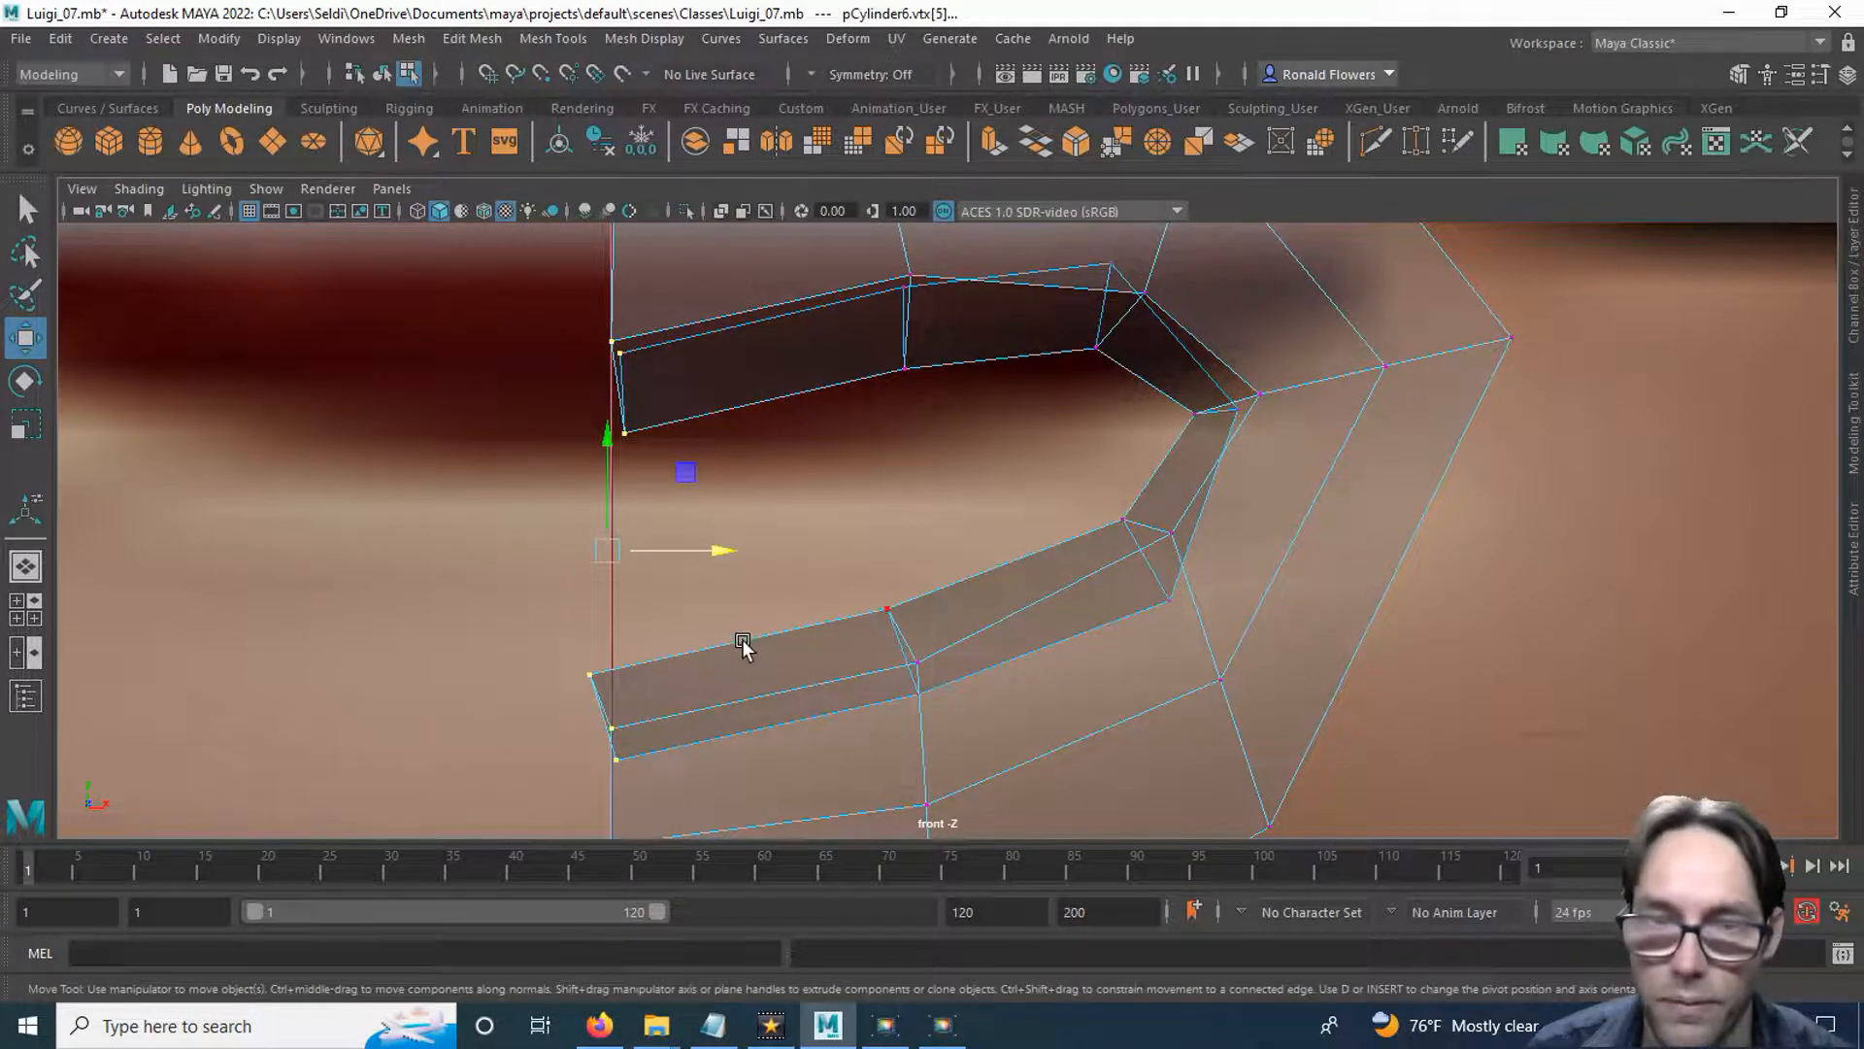
key(r)
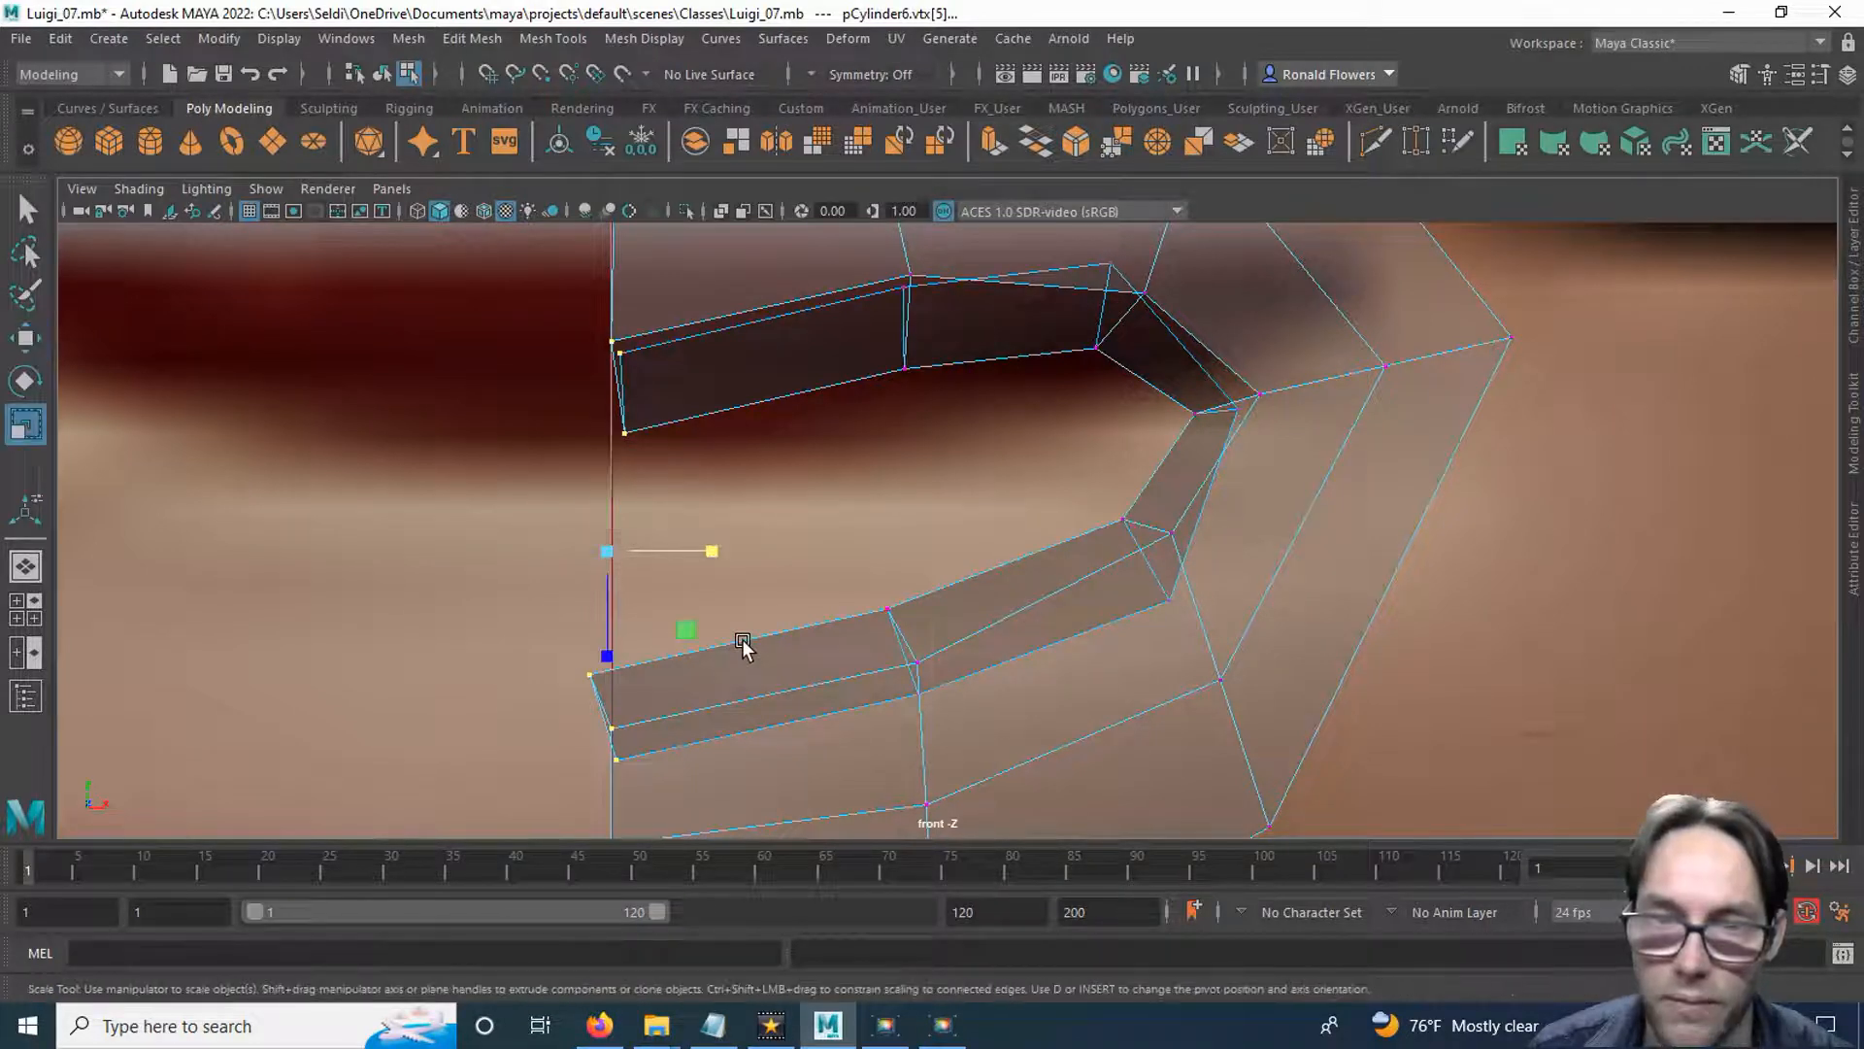
drag(715, 545, 418, 513)
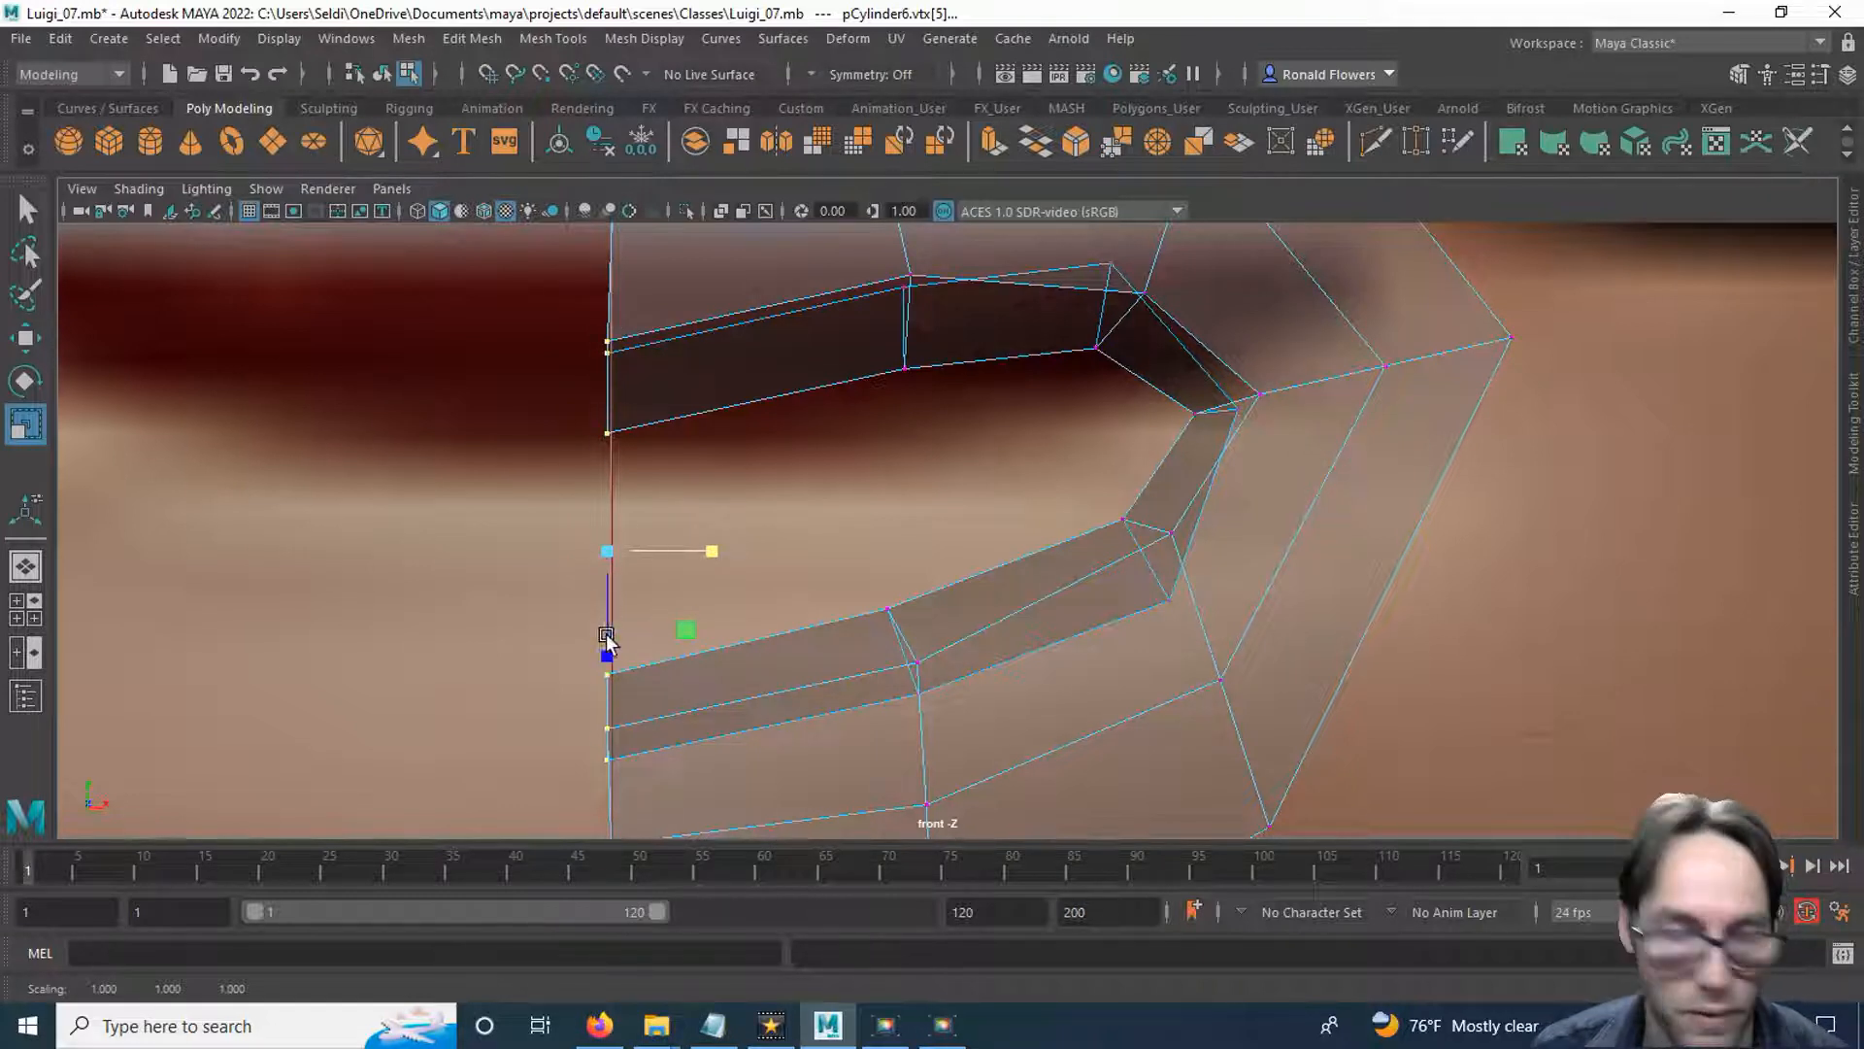
Grid-snap the flattened inner lip vertices onto the centre line at X 0.
key(w)
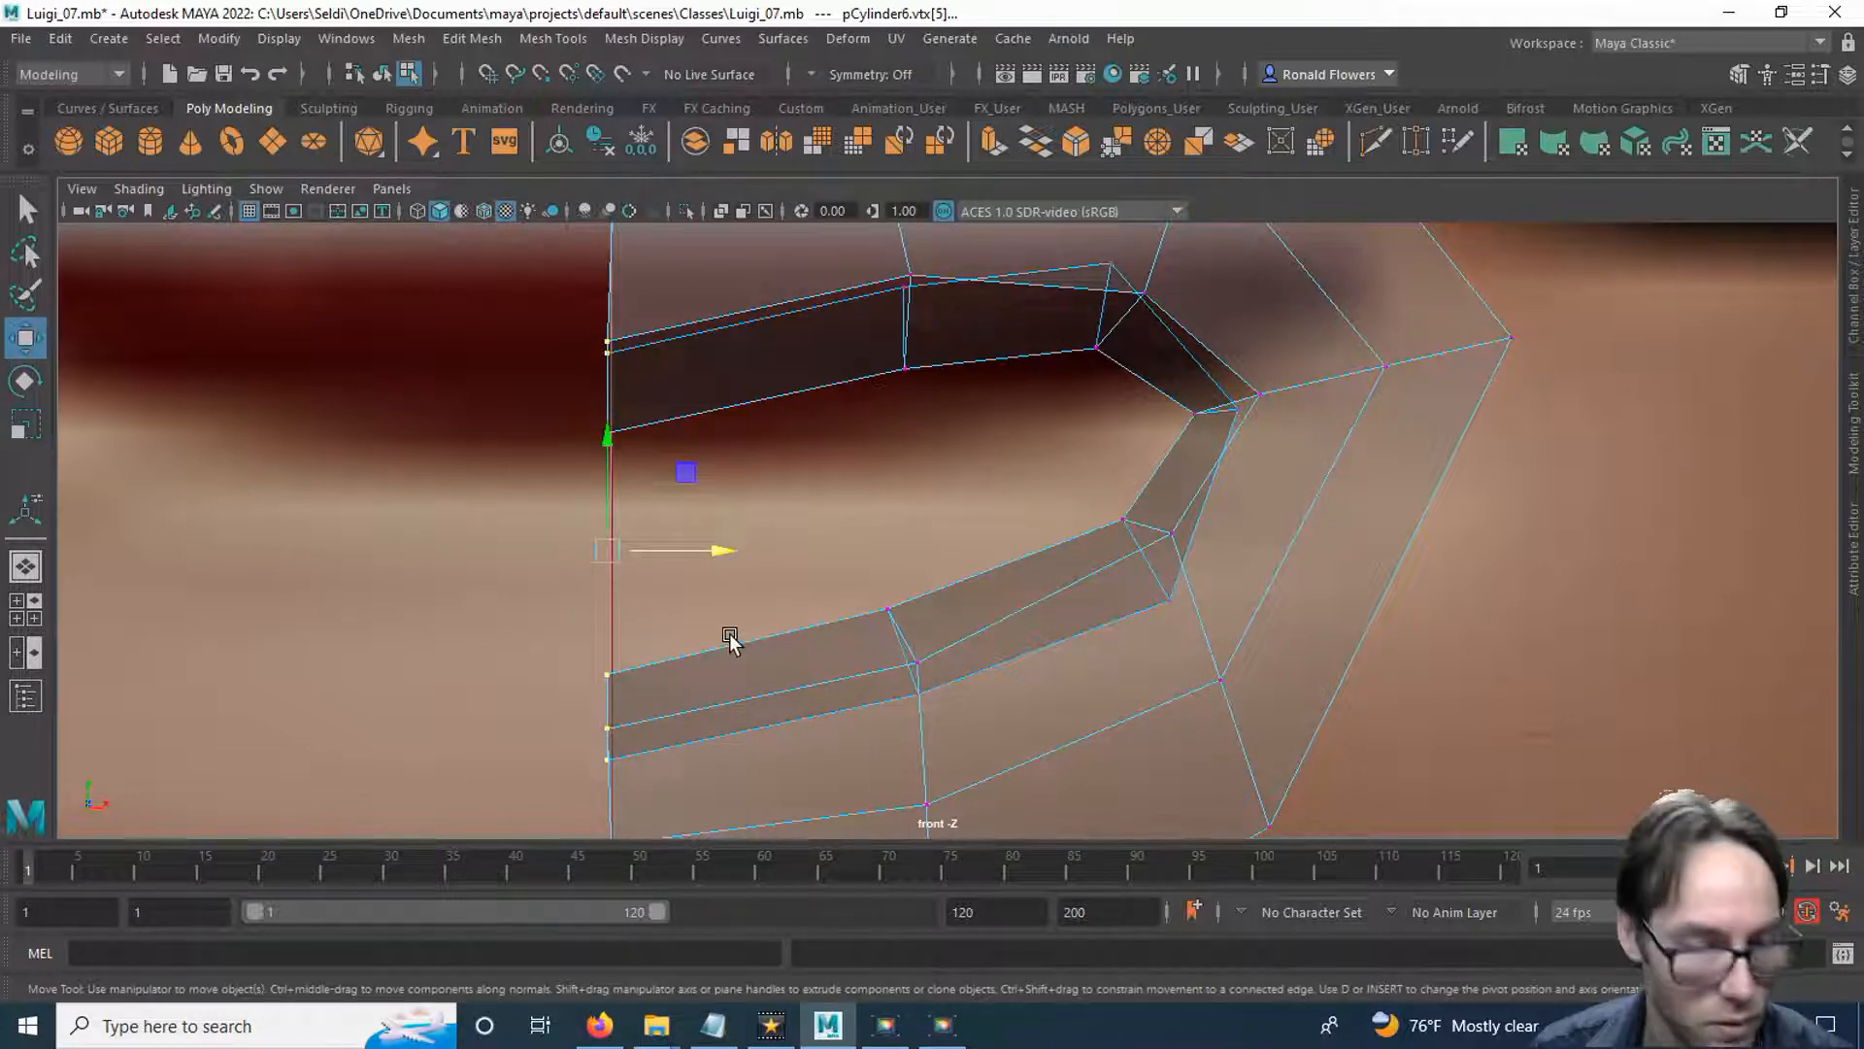
drag(695, 556, 697, 554)
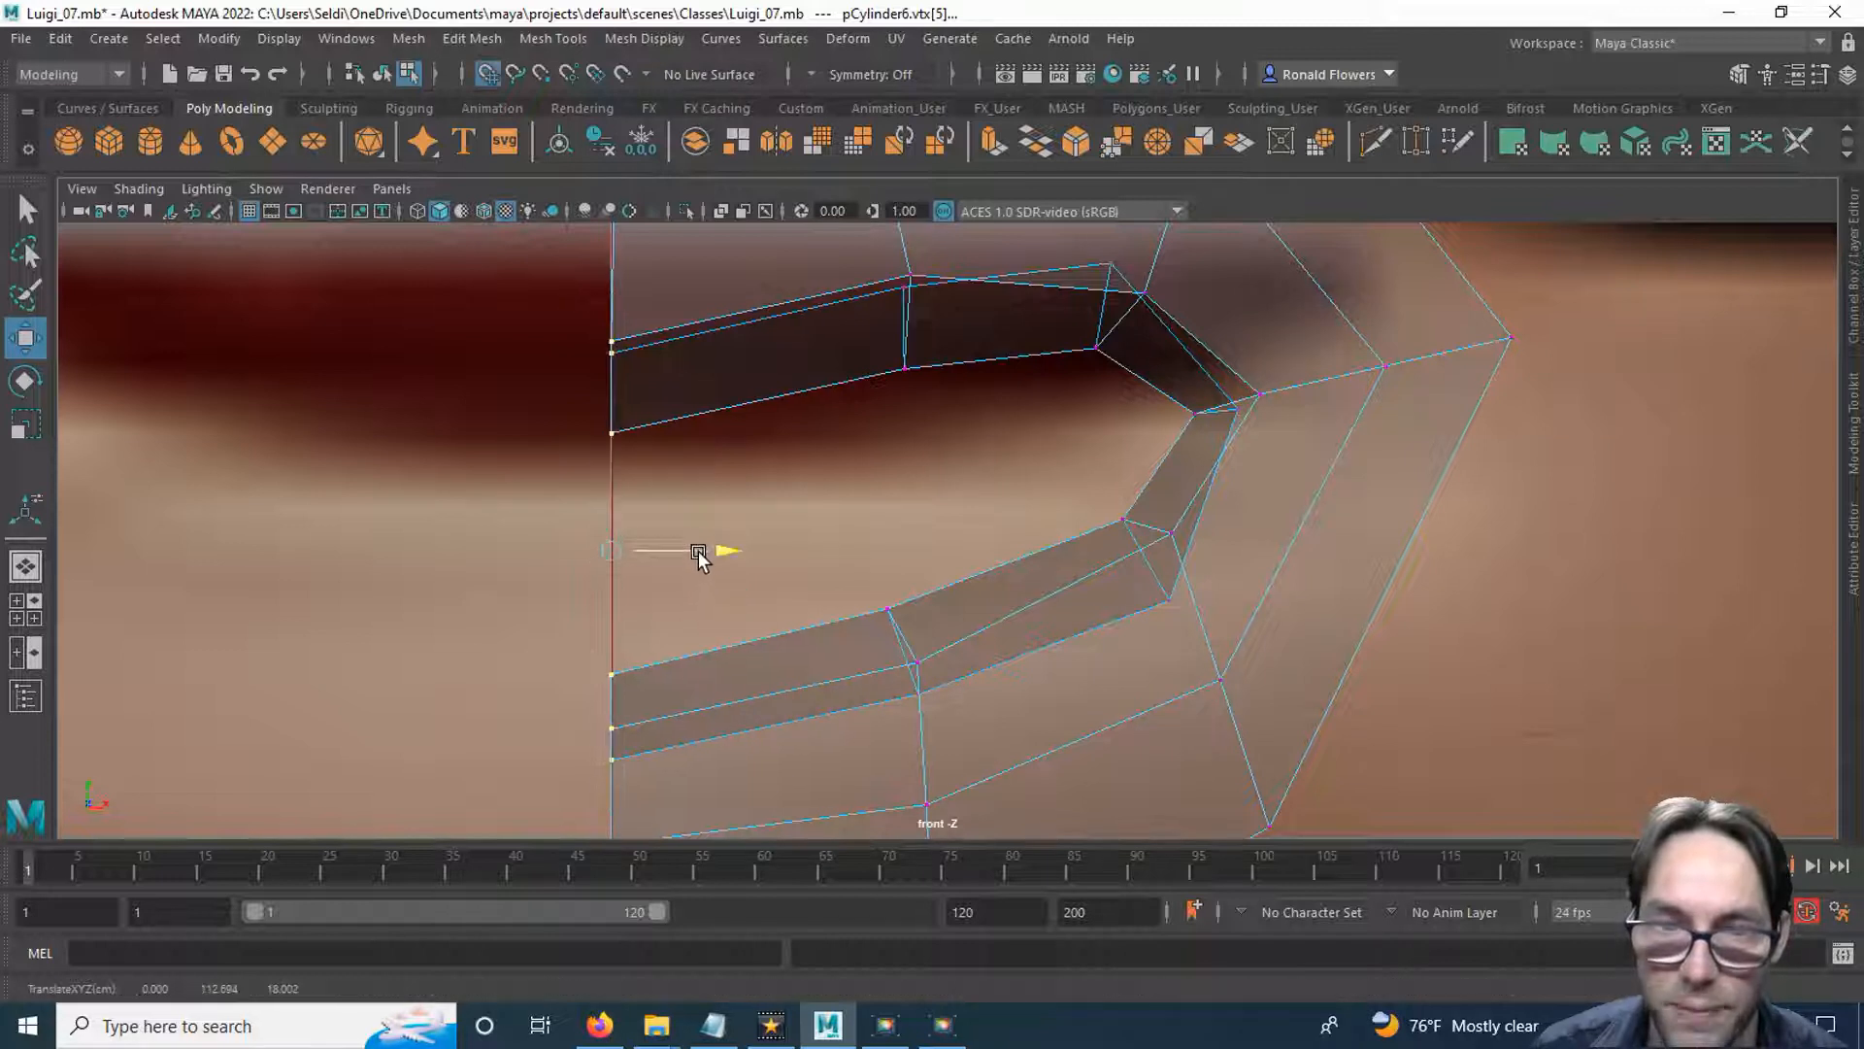
drag(708, 546, 643, 559)
key(x)
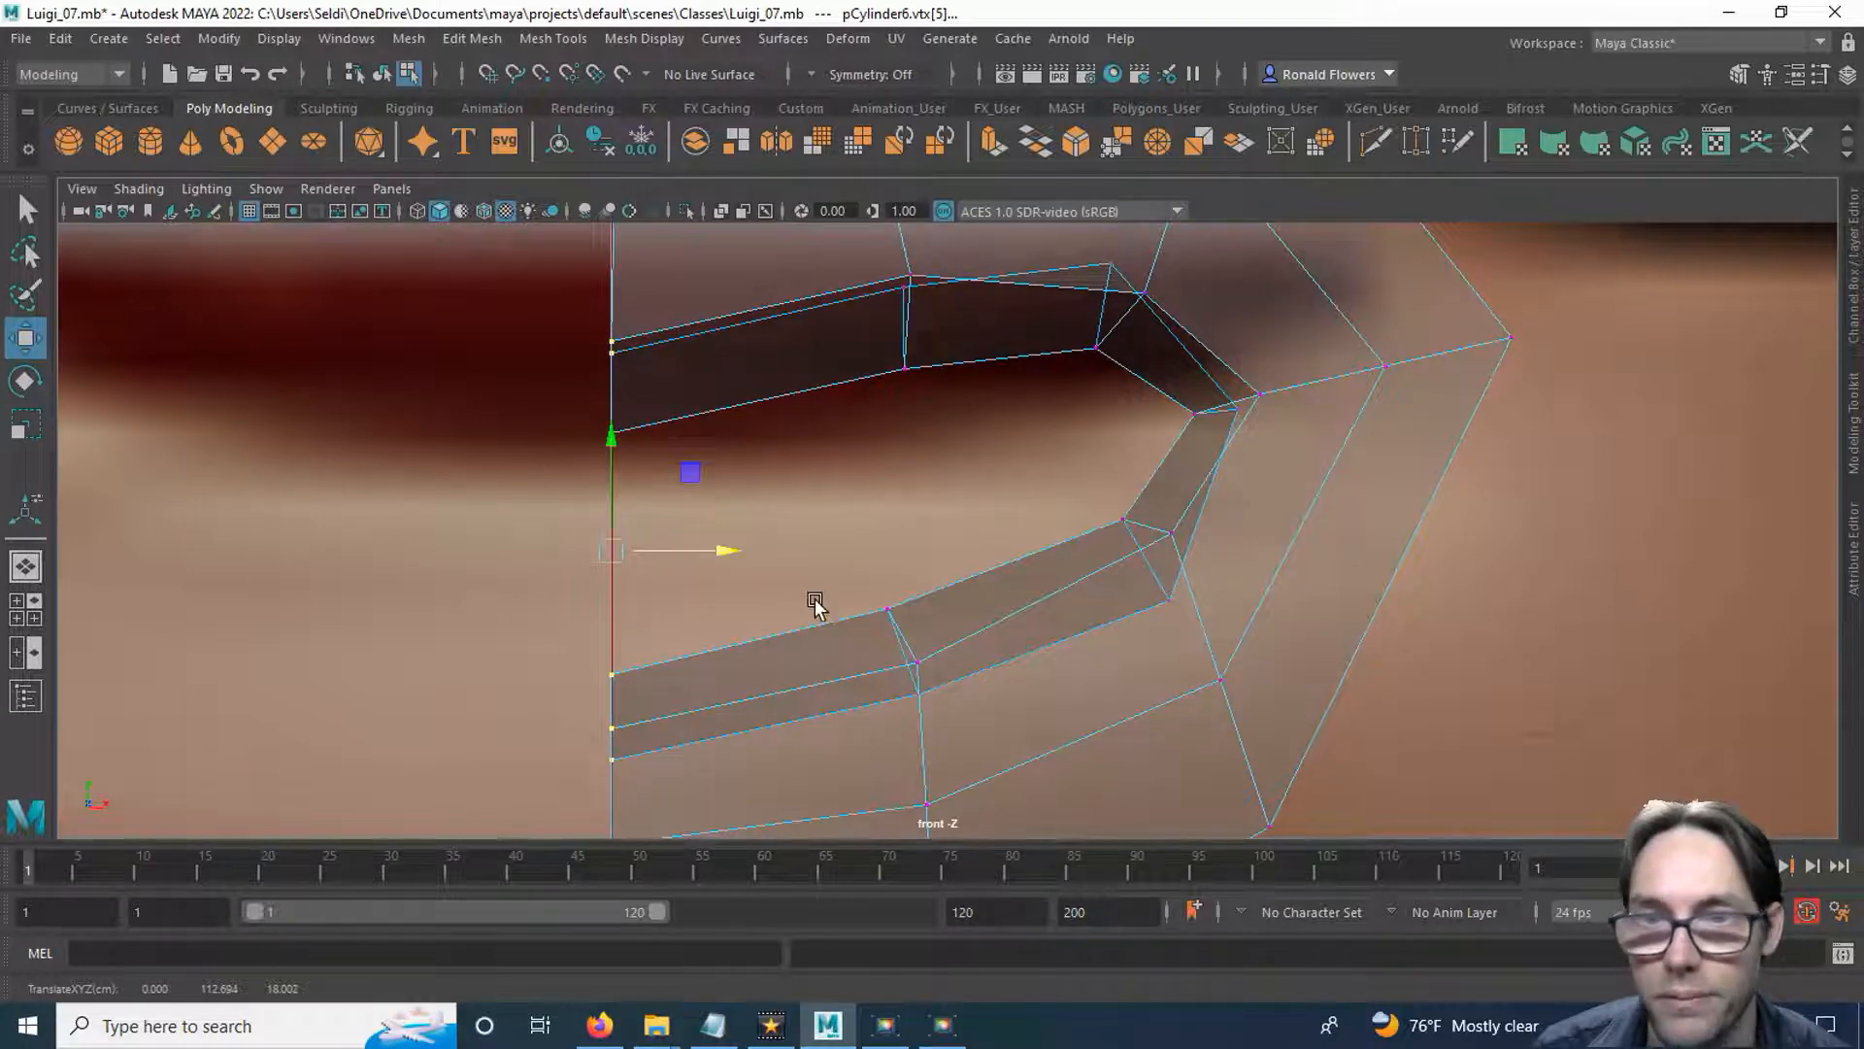
Grid-snap the upper lip's top centre vertex and middle-loop centre vertex to X 0 in the front view.
scroll(842, 565, down, 6)
scroll(835, 563, up, 3)
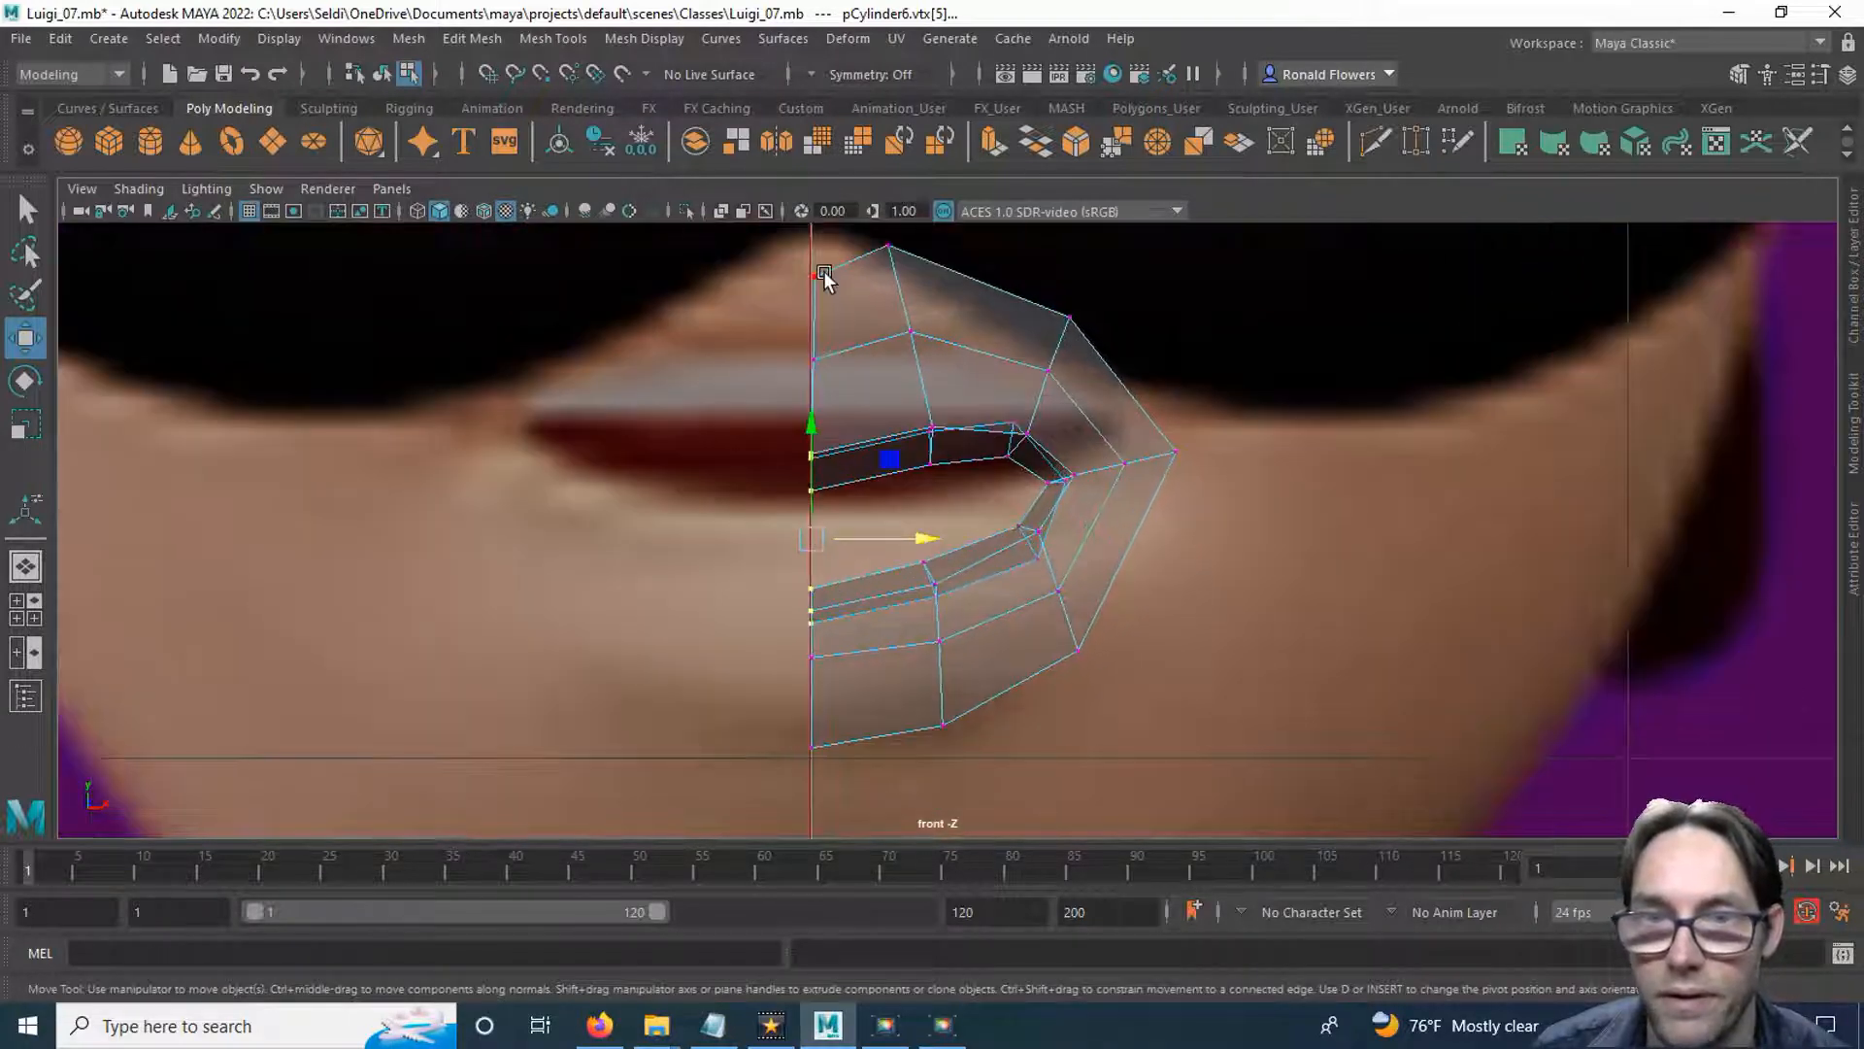
scroll(847, 406, up, 2)
alt+middle_drag(807, 686, 806, 497)
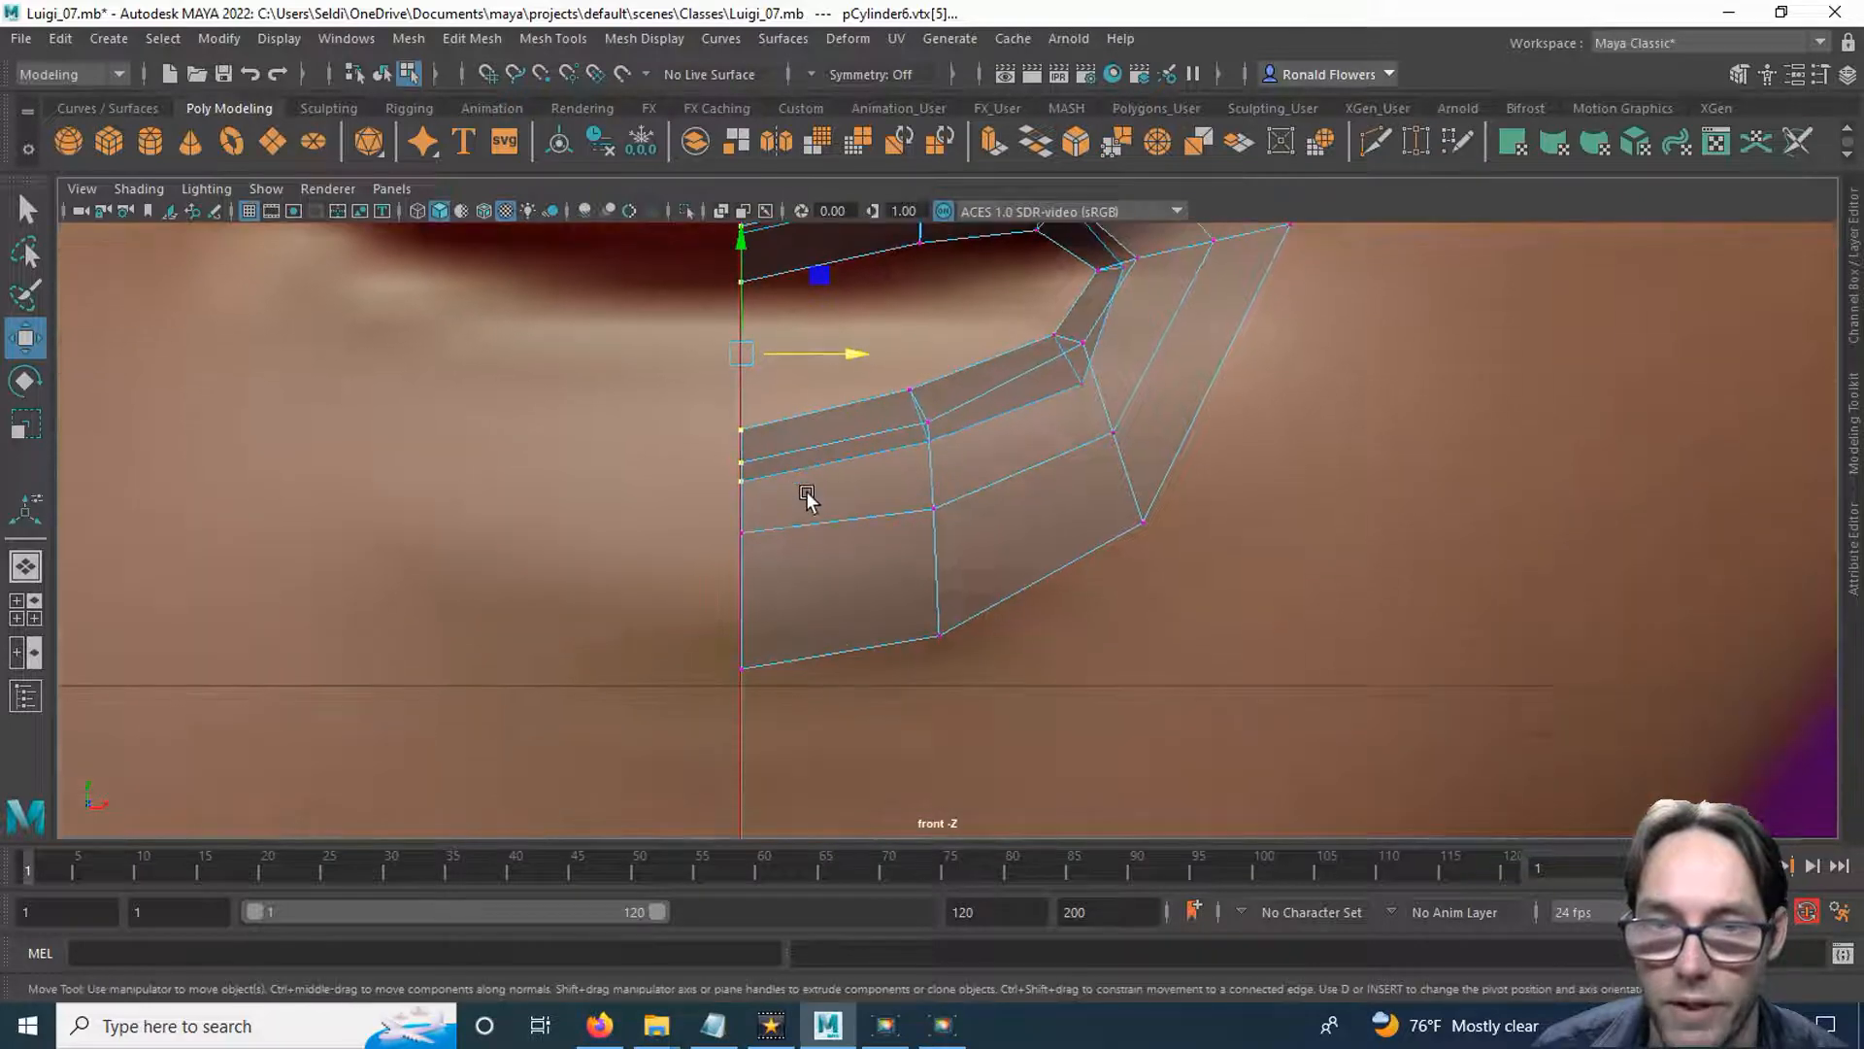
scroll(707, 600, up, 2)
alt+middle_drag(641, 408, 662, 632)
scroll(670, 462, up, 2)
alt+middle_drag(681, 354, 740, 516)
scroll(736, 642, up, 1)
scroll(746, 515, down, 5)
scroll(746, 529, up, 1)
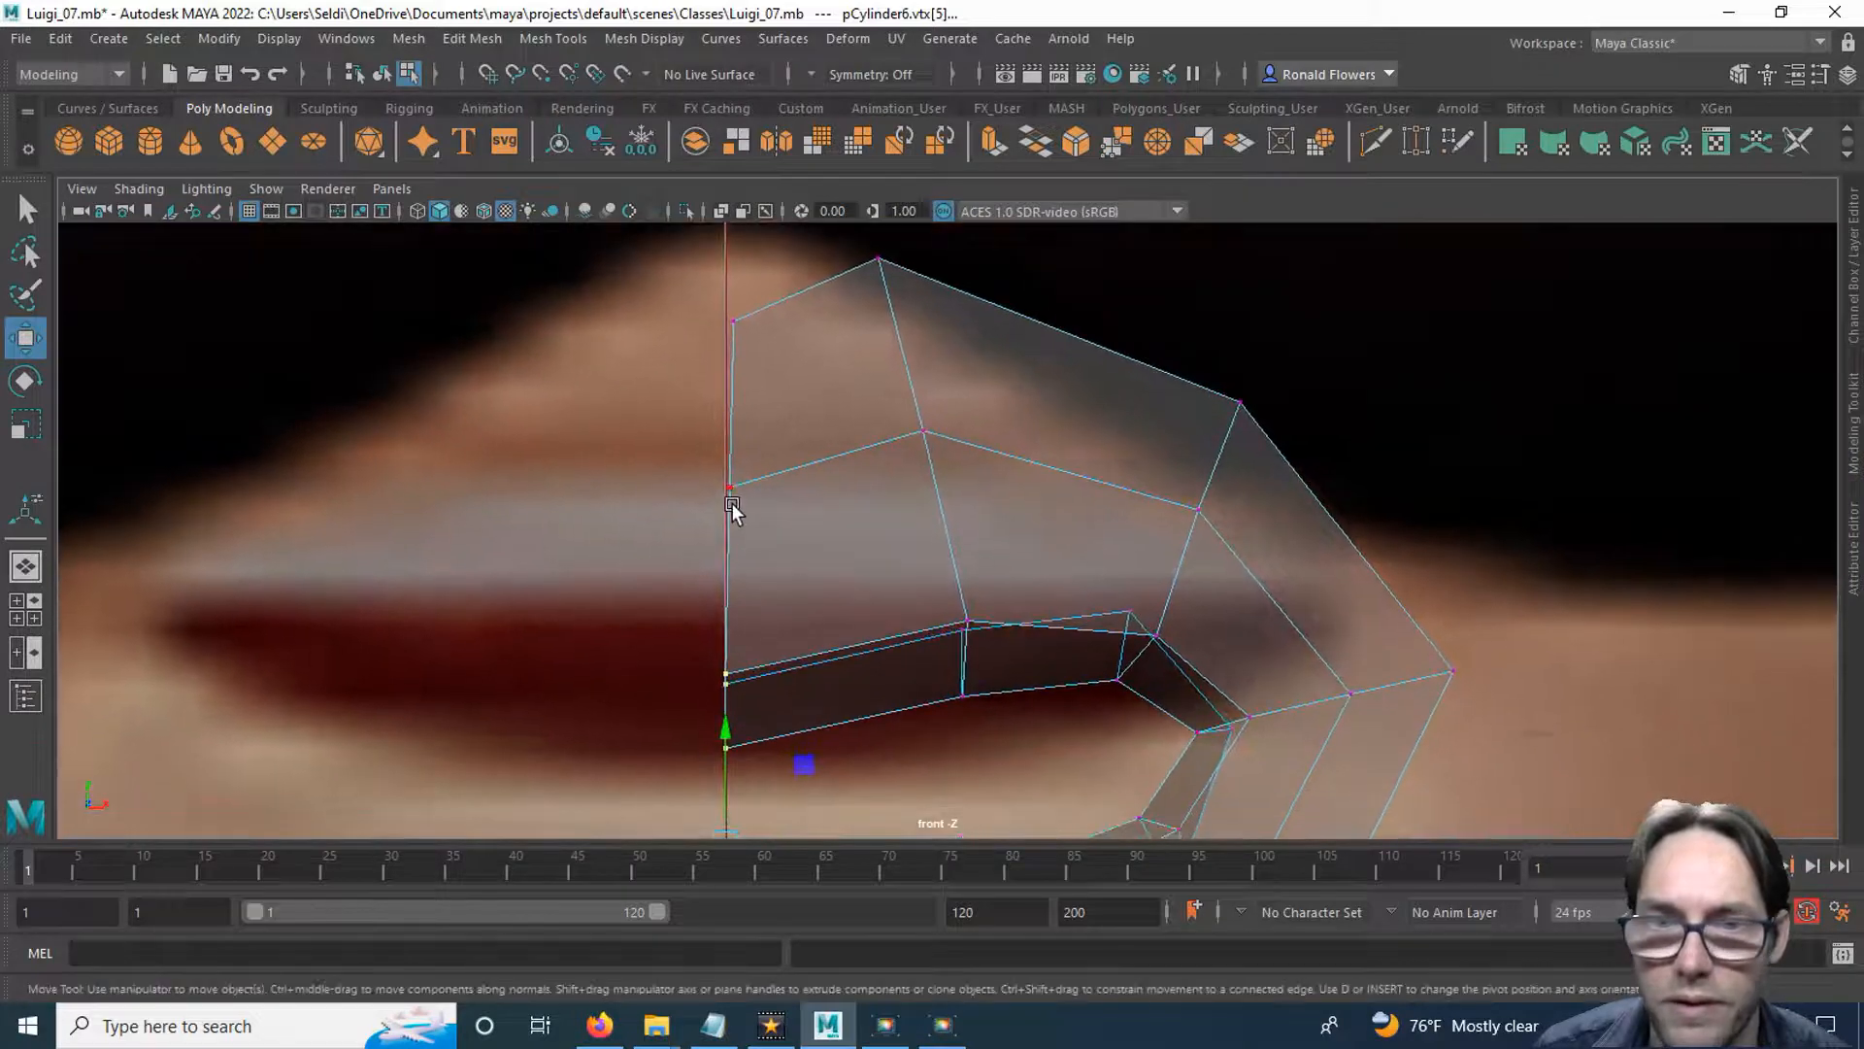
drag(767, 354, 736, 352)
drag(750, 527, 733, 575)
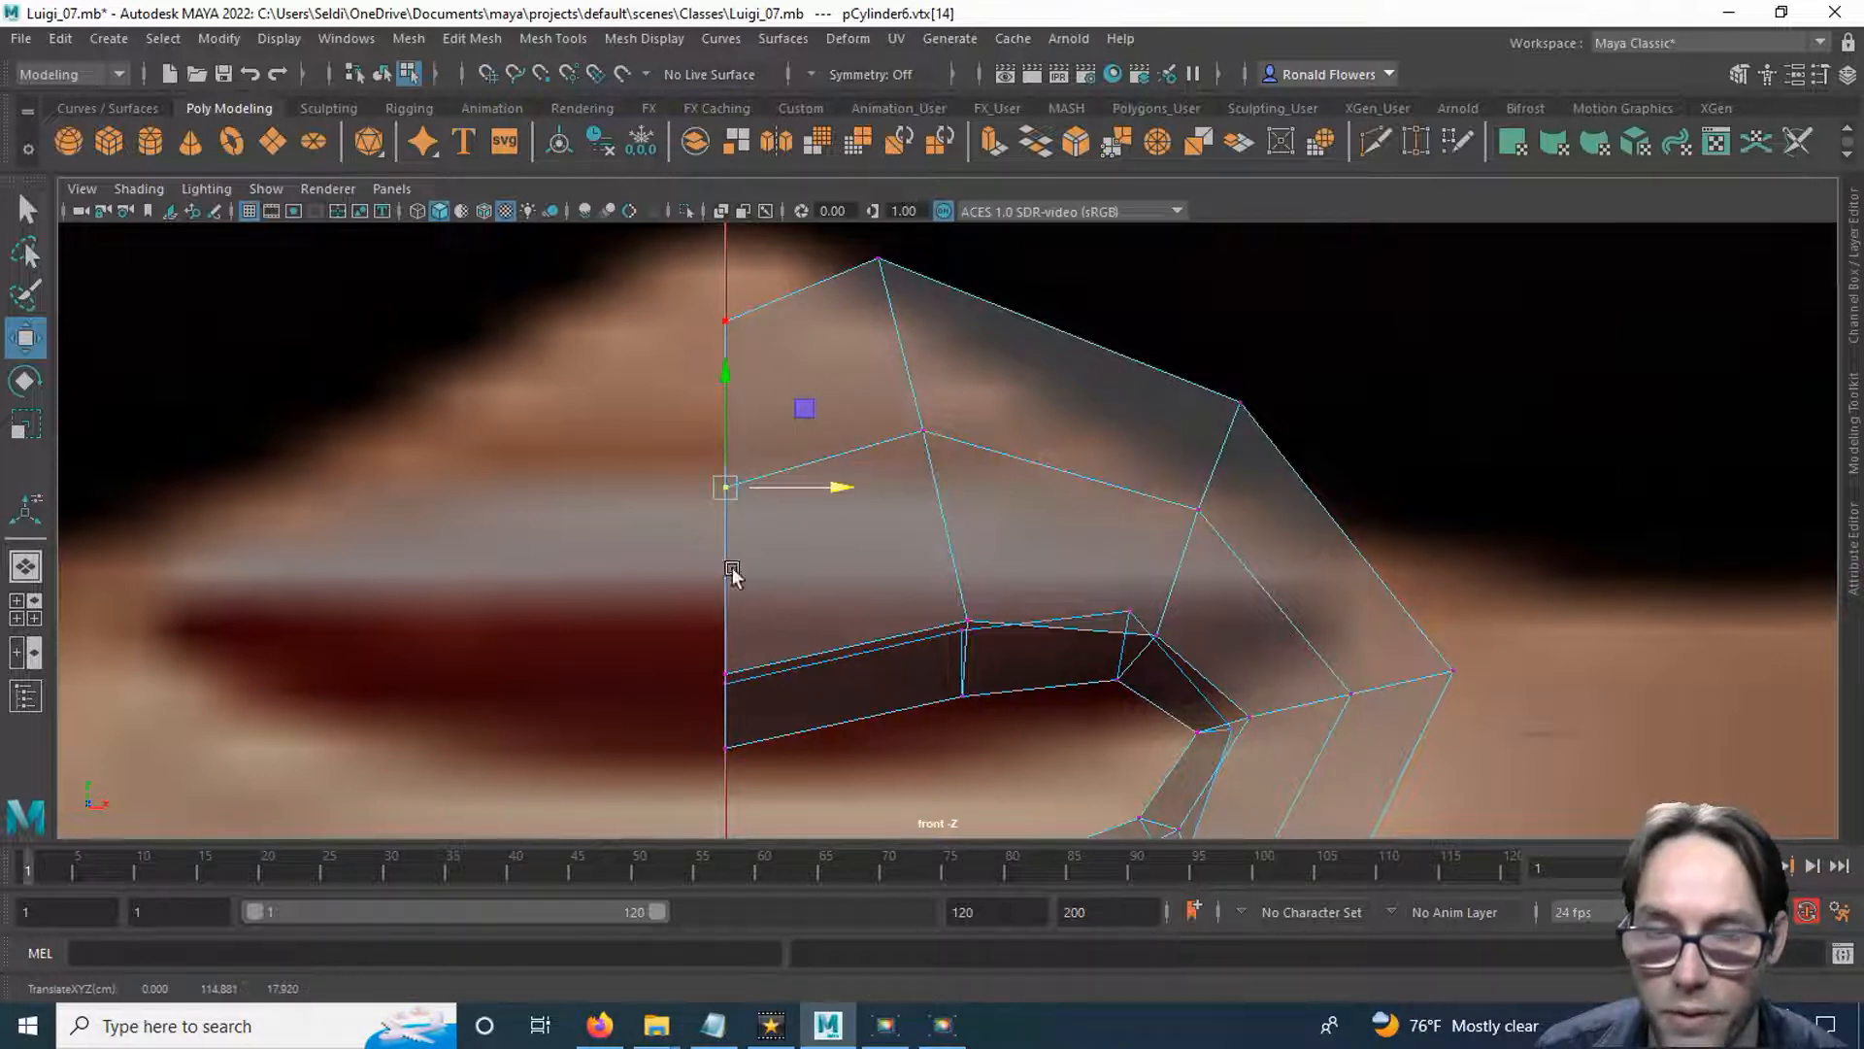
Inspect the half mouth from several angles in the perspective view.
scroll(850, 587, down, 8)
scroll(954, 607, down, 6)
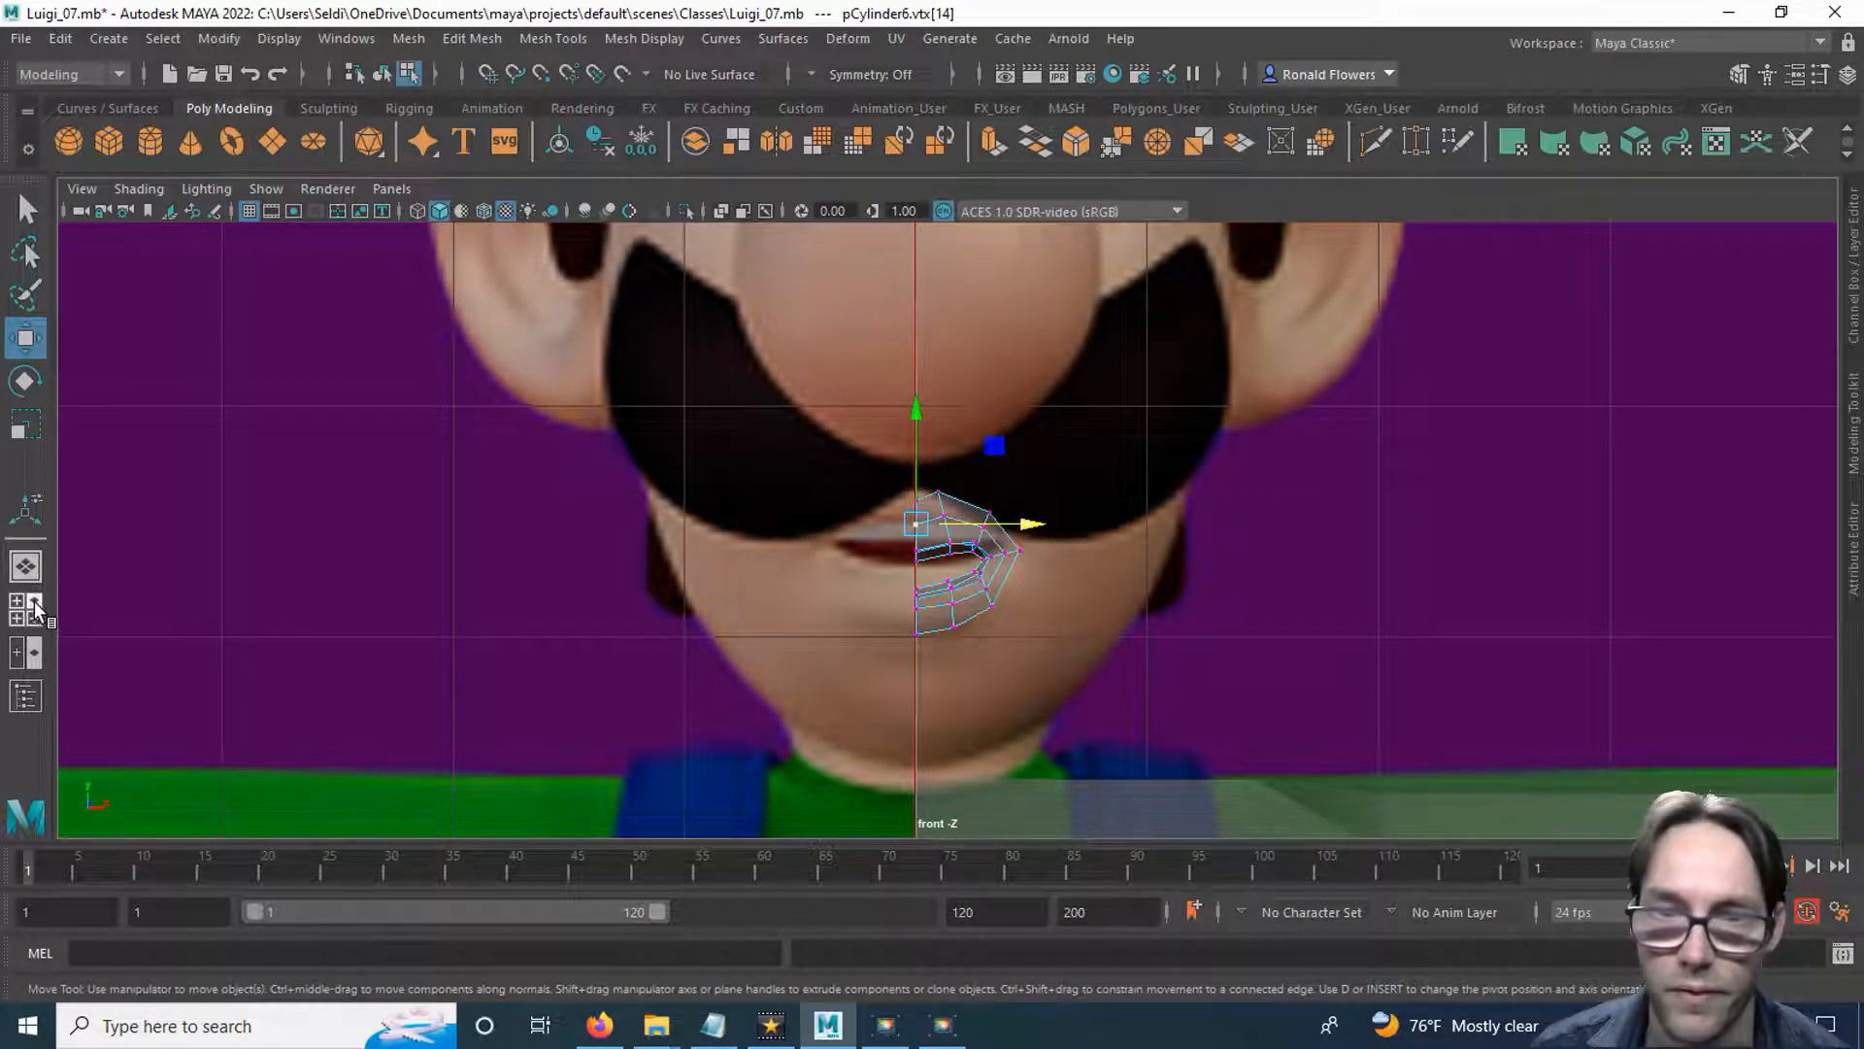
click(33, 604)
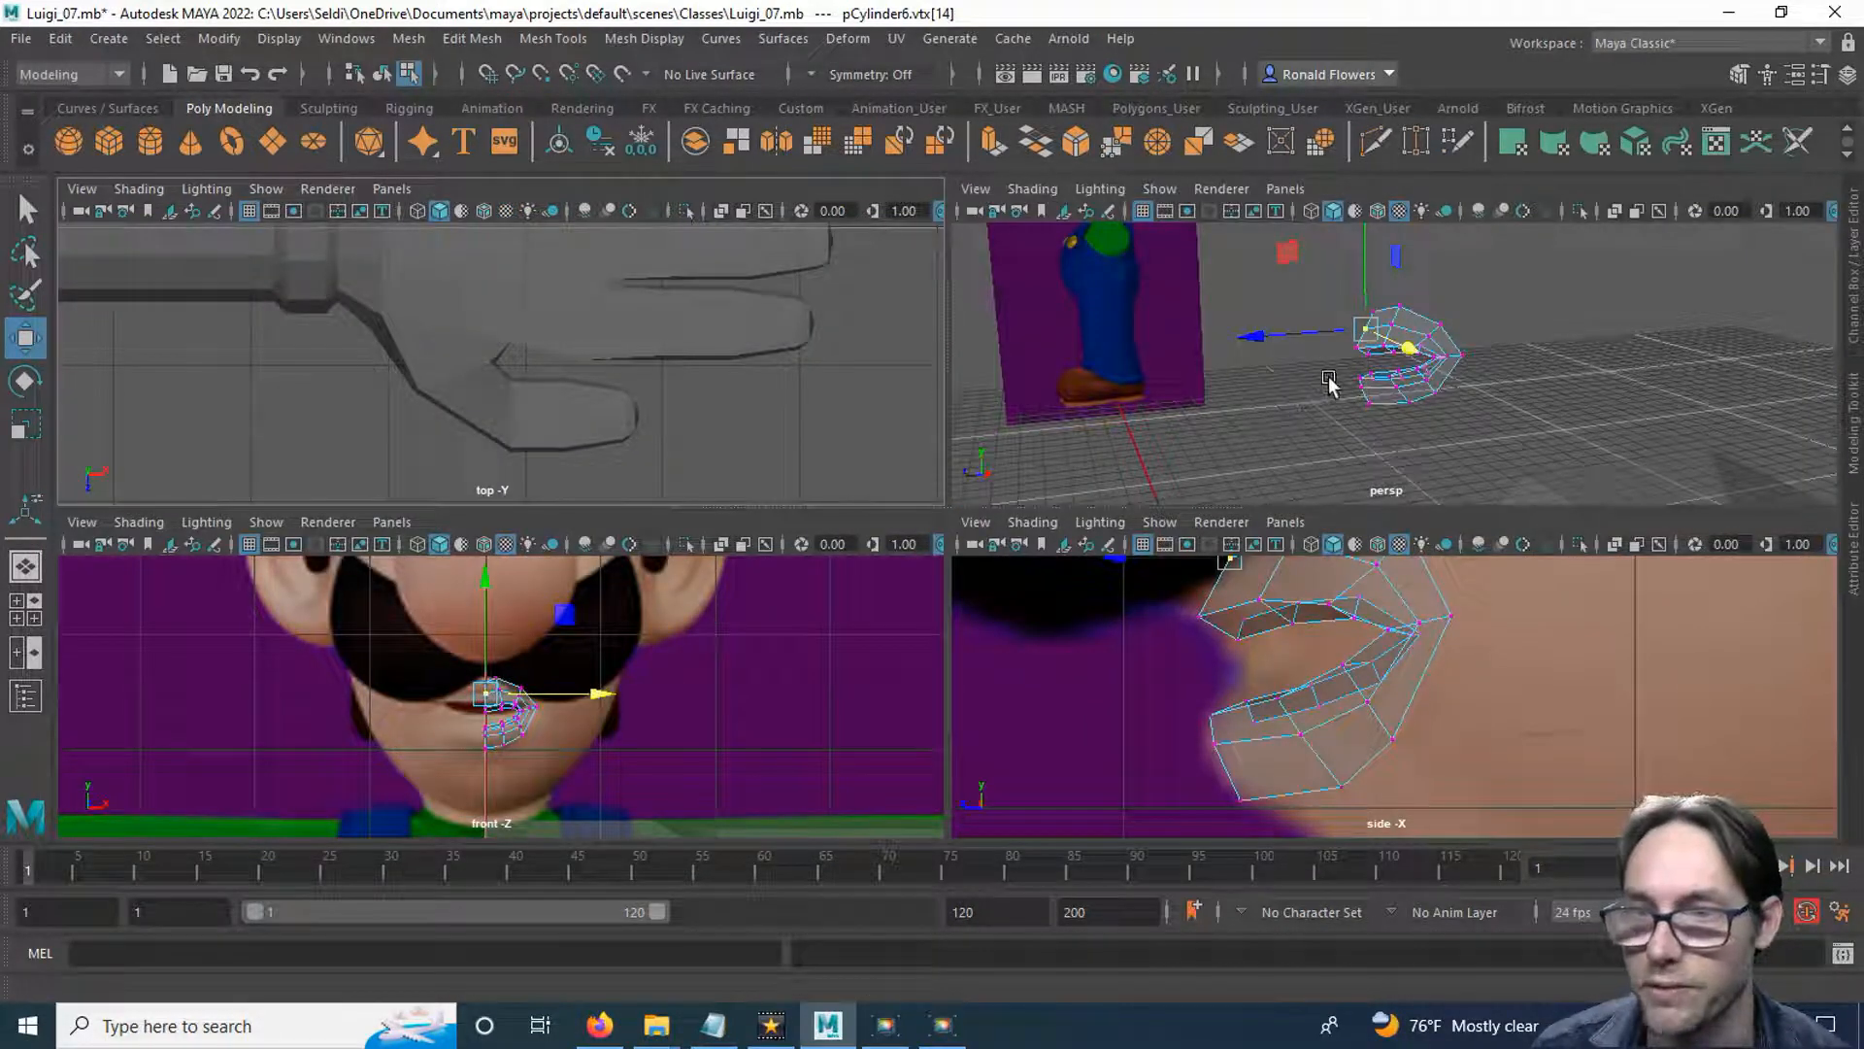
key(space)
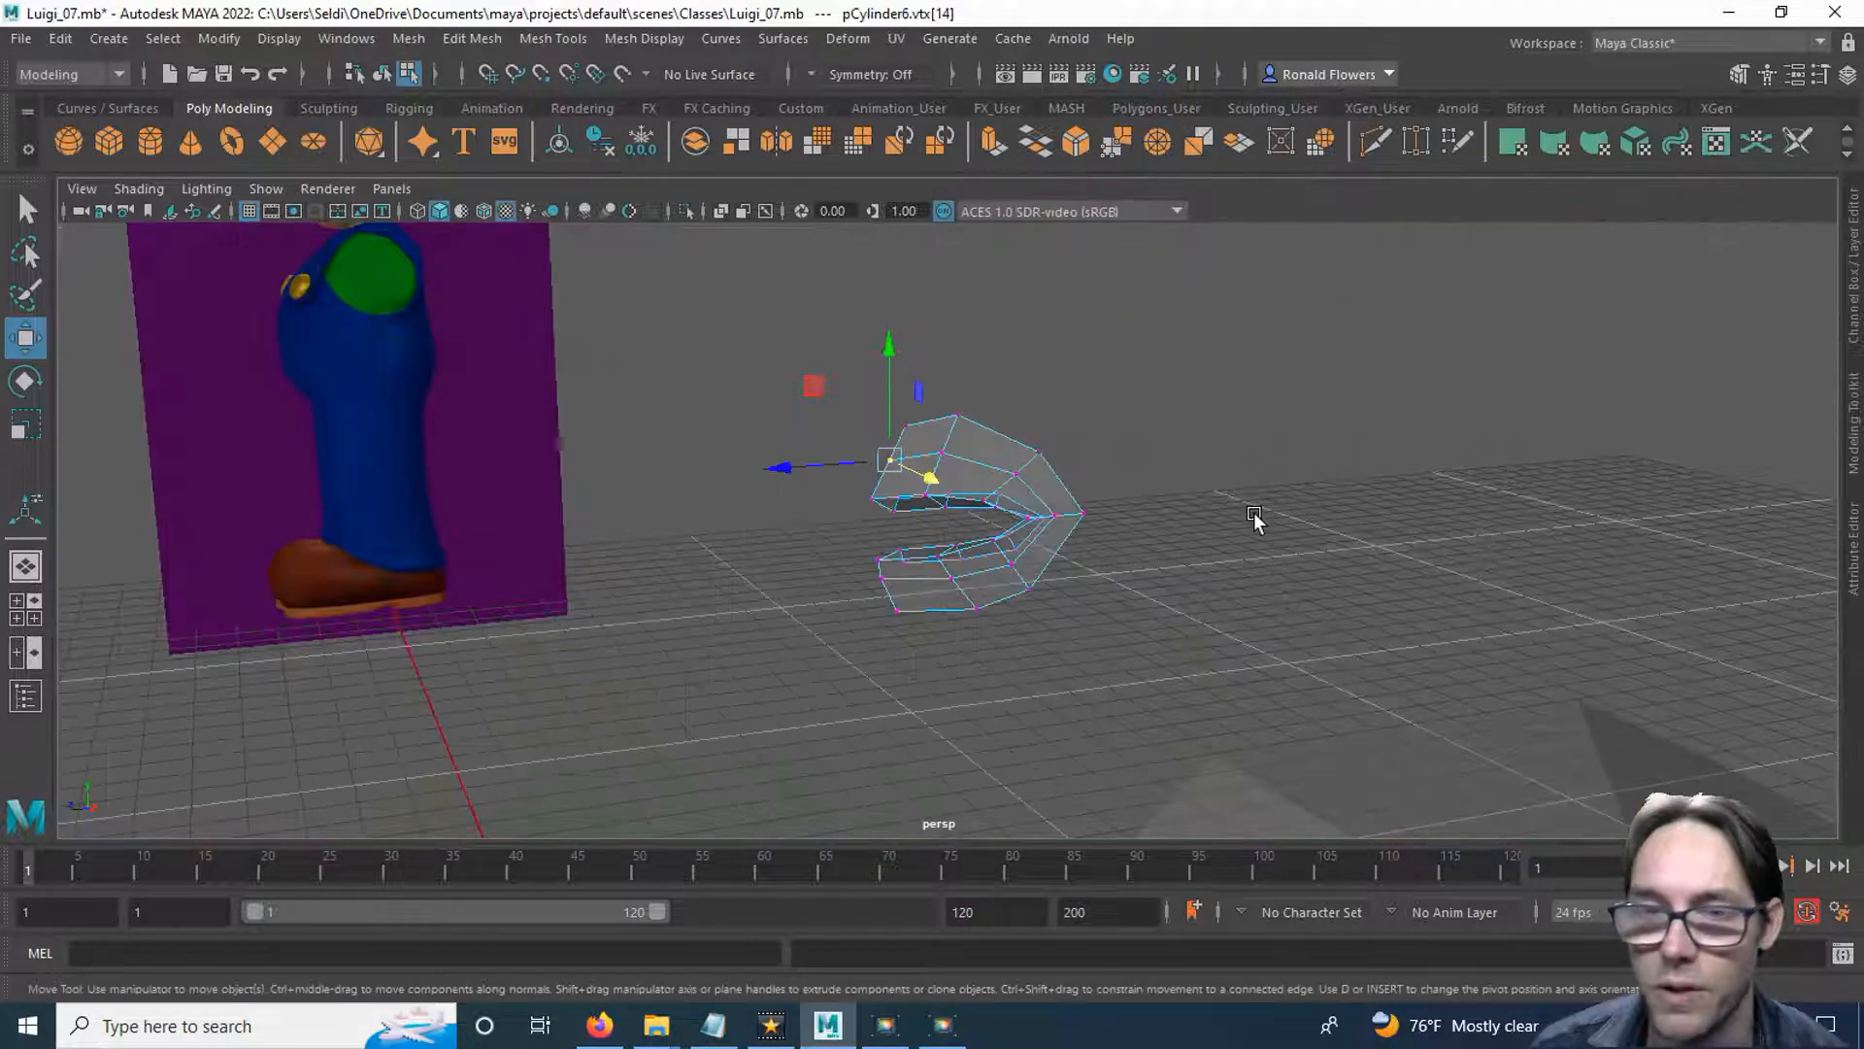
alt+drag(824, 588, 1154, 522)
scroll(1154, 518, down, 5)
scroll(1153, 518, up, 5)
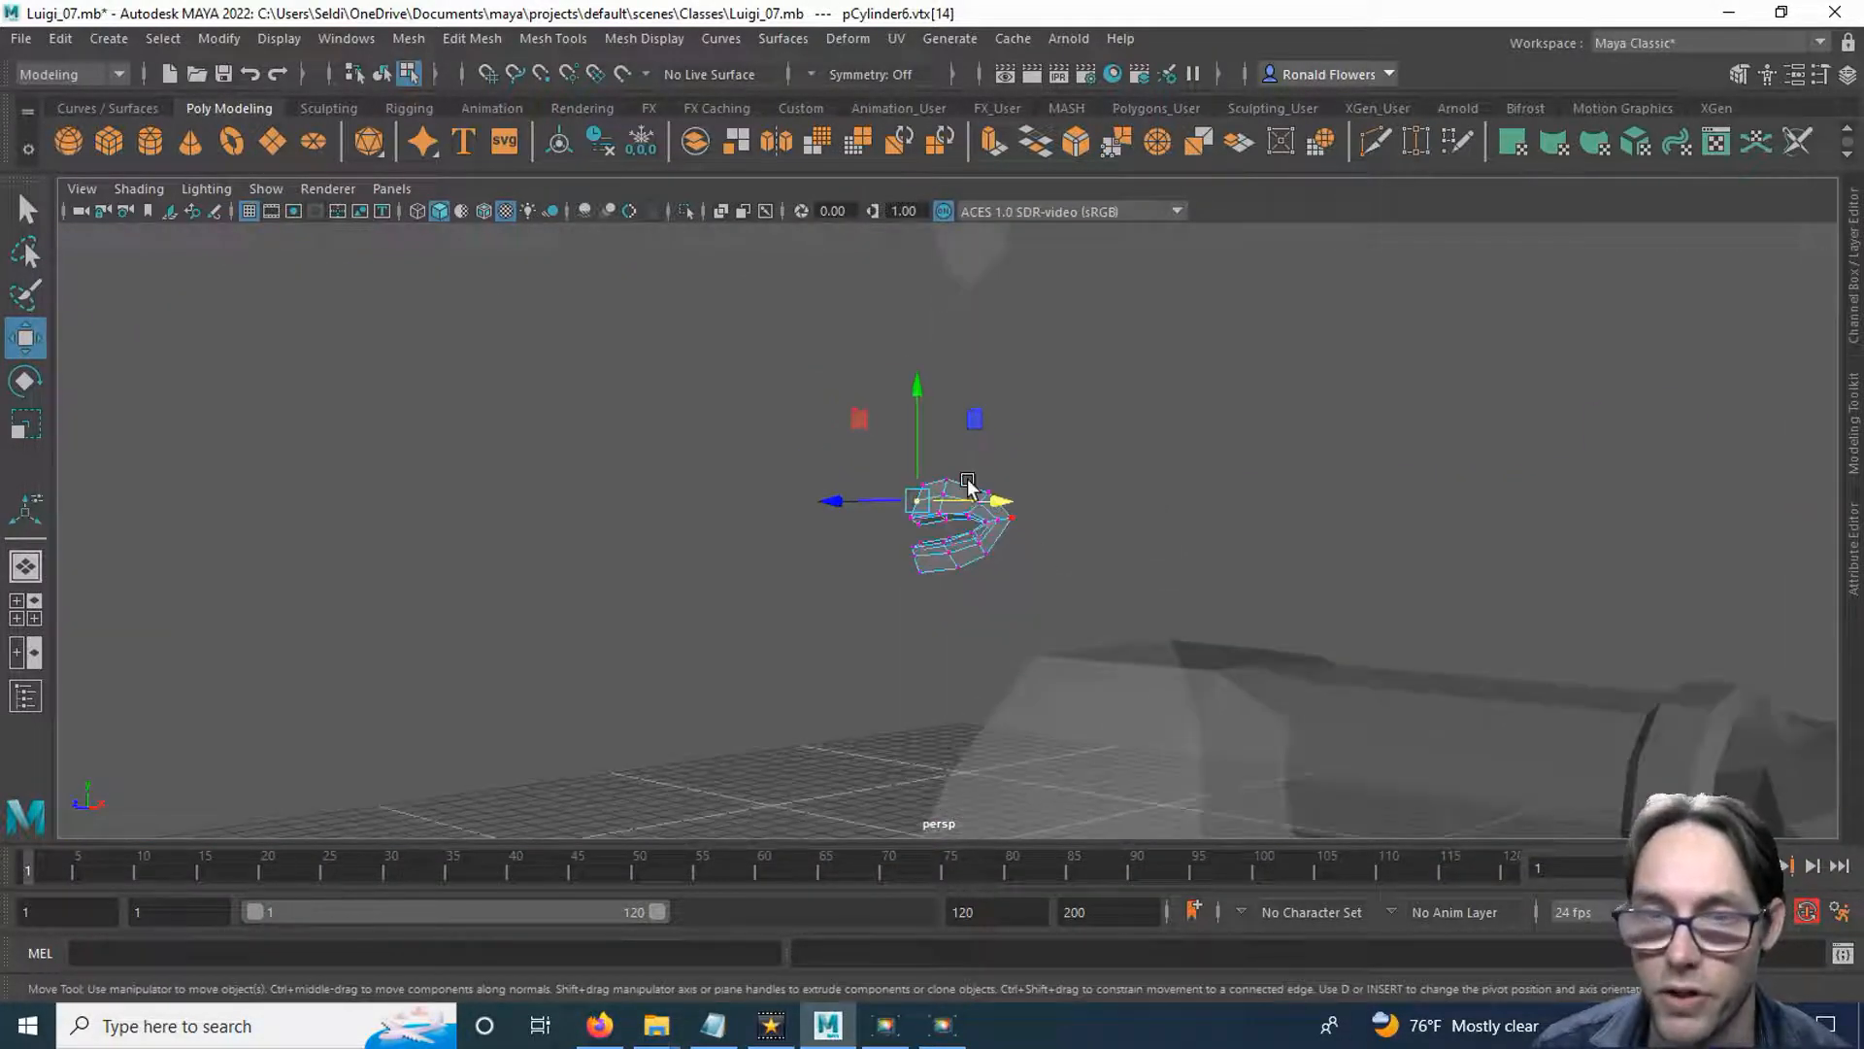
right_drag(962, 561, 951, 440)
alt+drag(977, 485, 986, 520)
right_drag(1015, 382, 1014, 319)
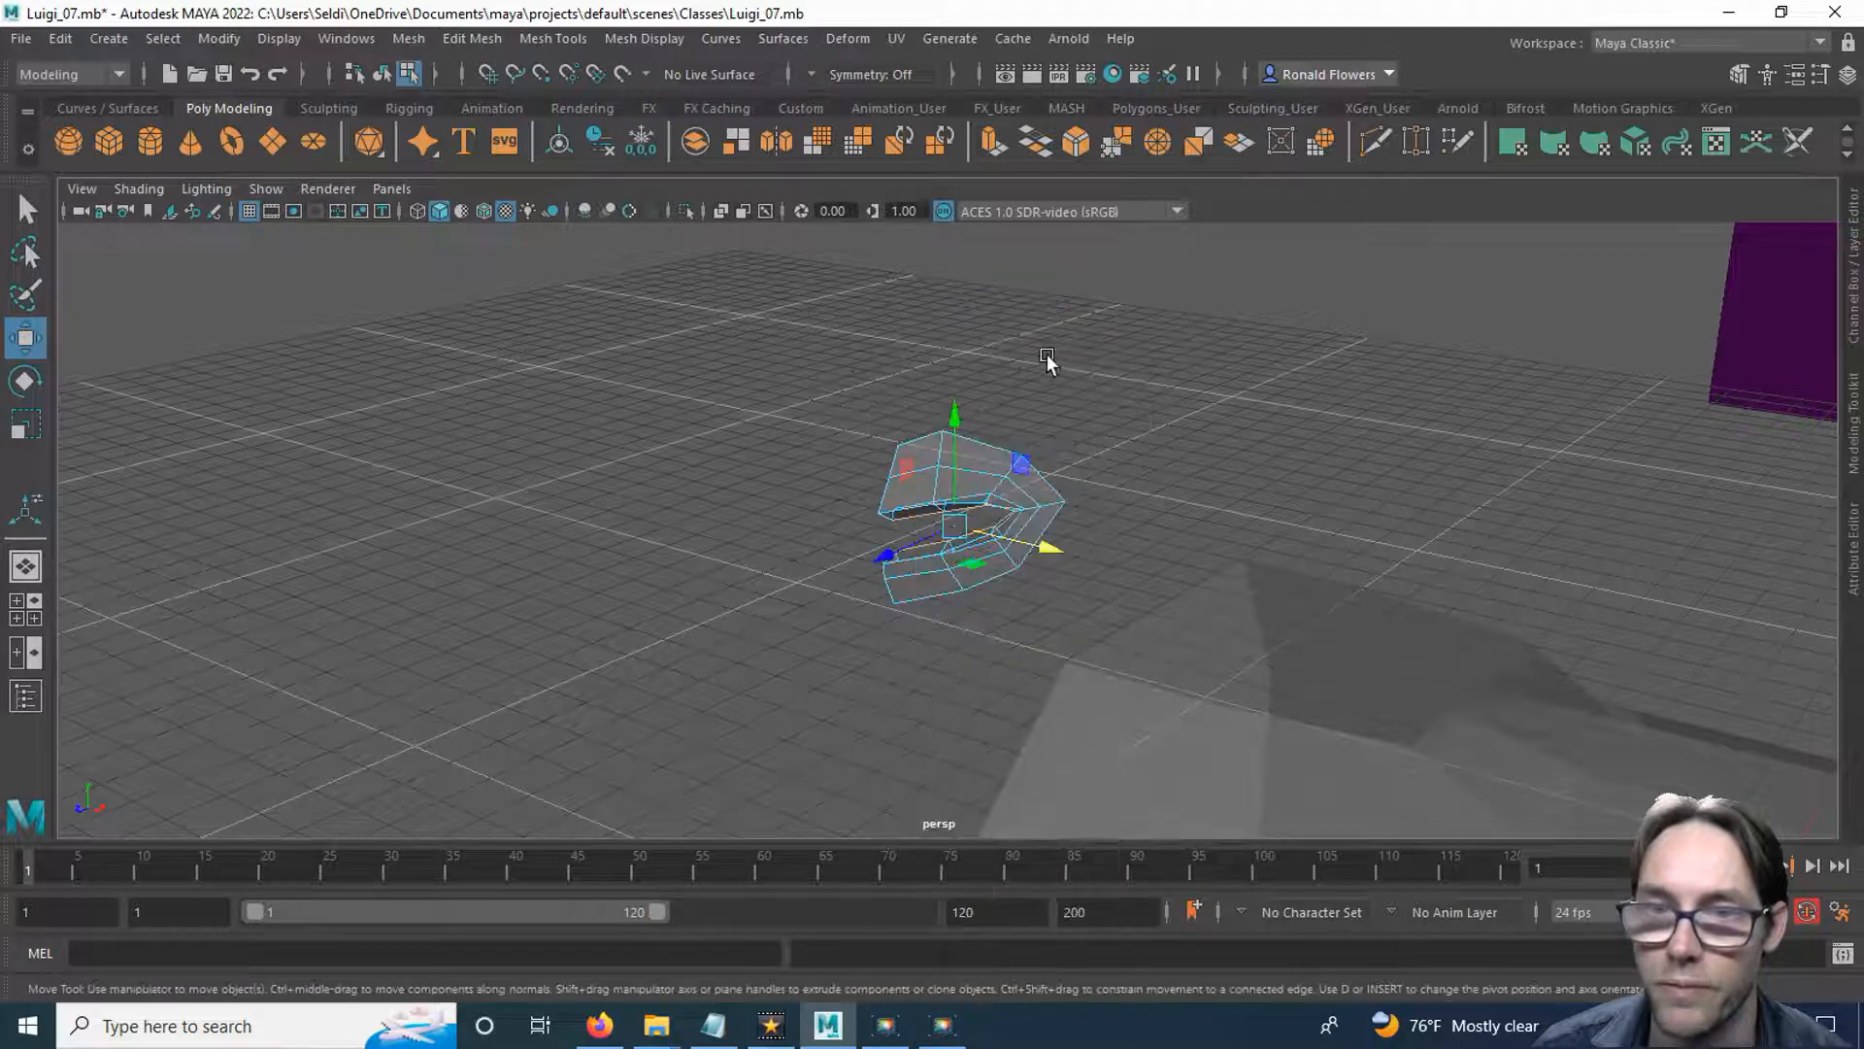
Extrude the half mouth's outer border edges outward into a wide ring of faces around the lips.
key(q)
click(916, 490)
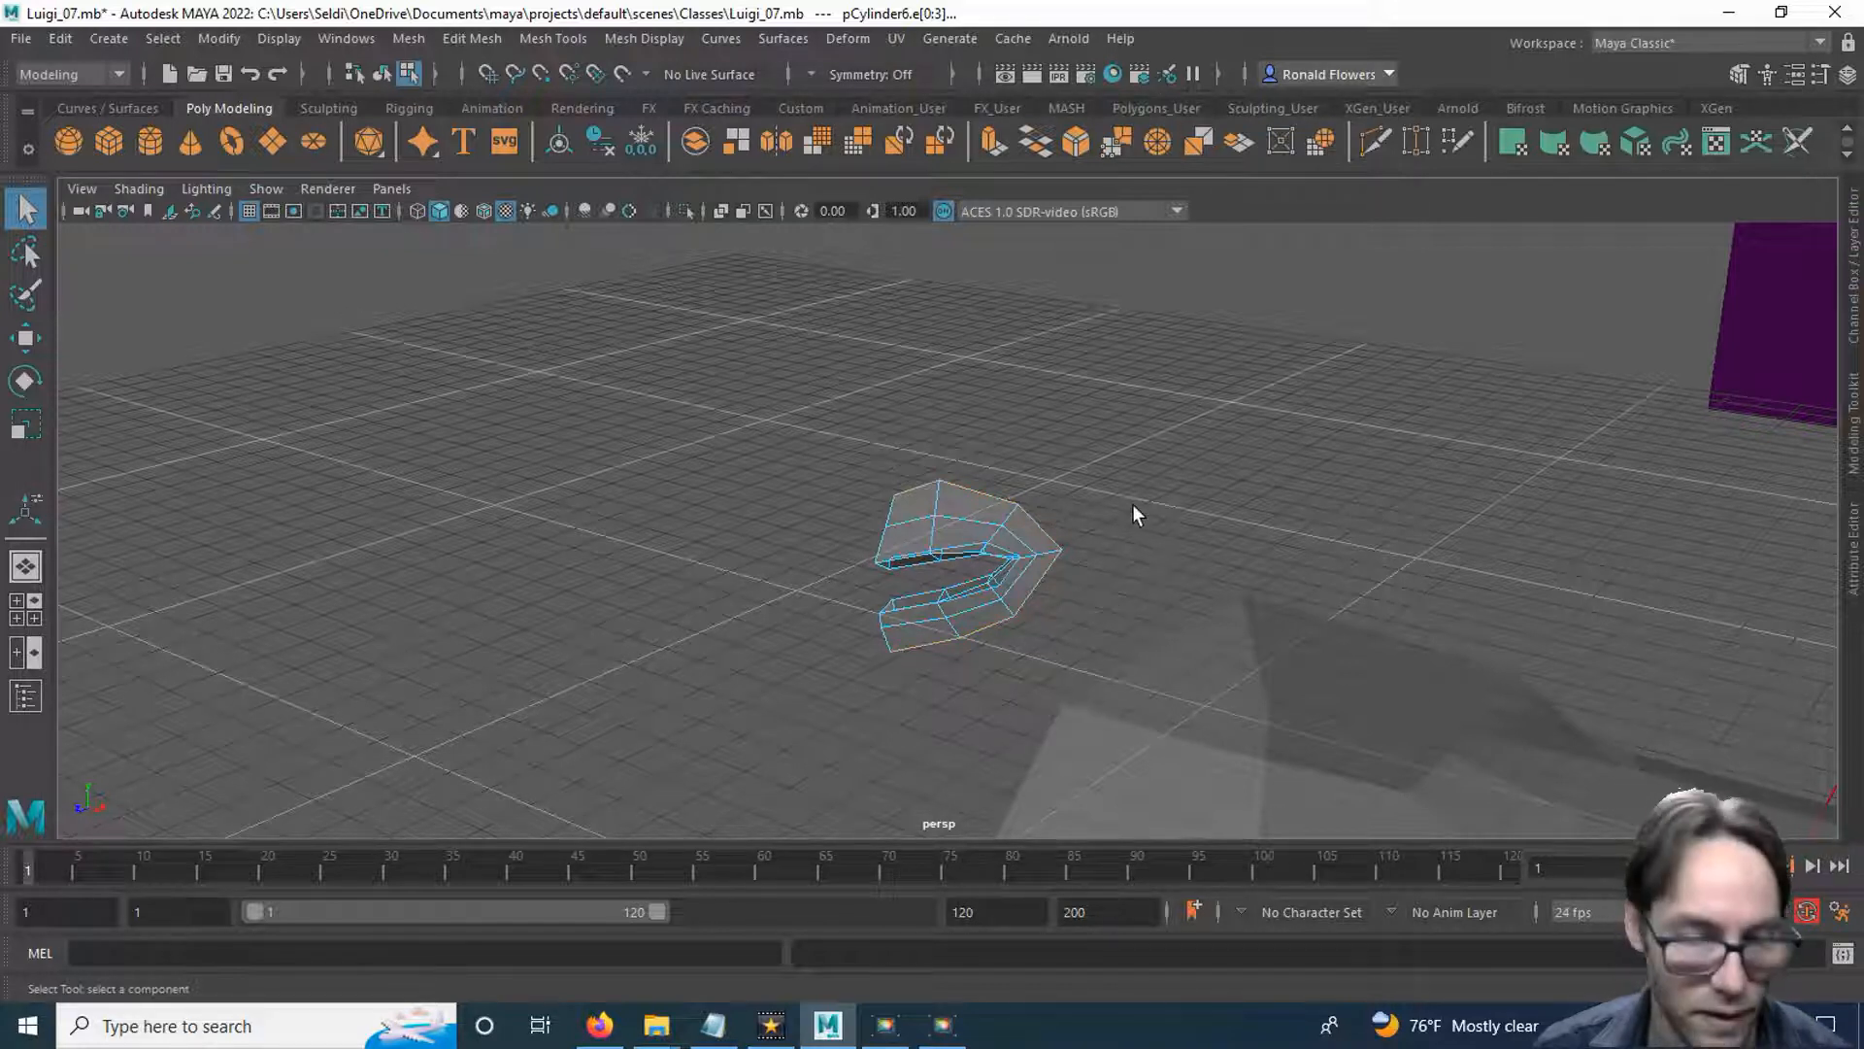
click(986, 146)
alt+drag(1215, 504, 1263, 558)
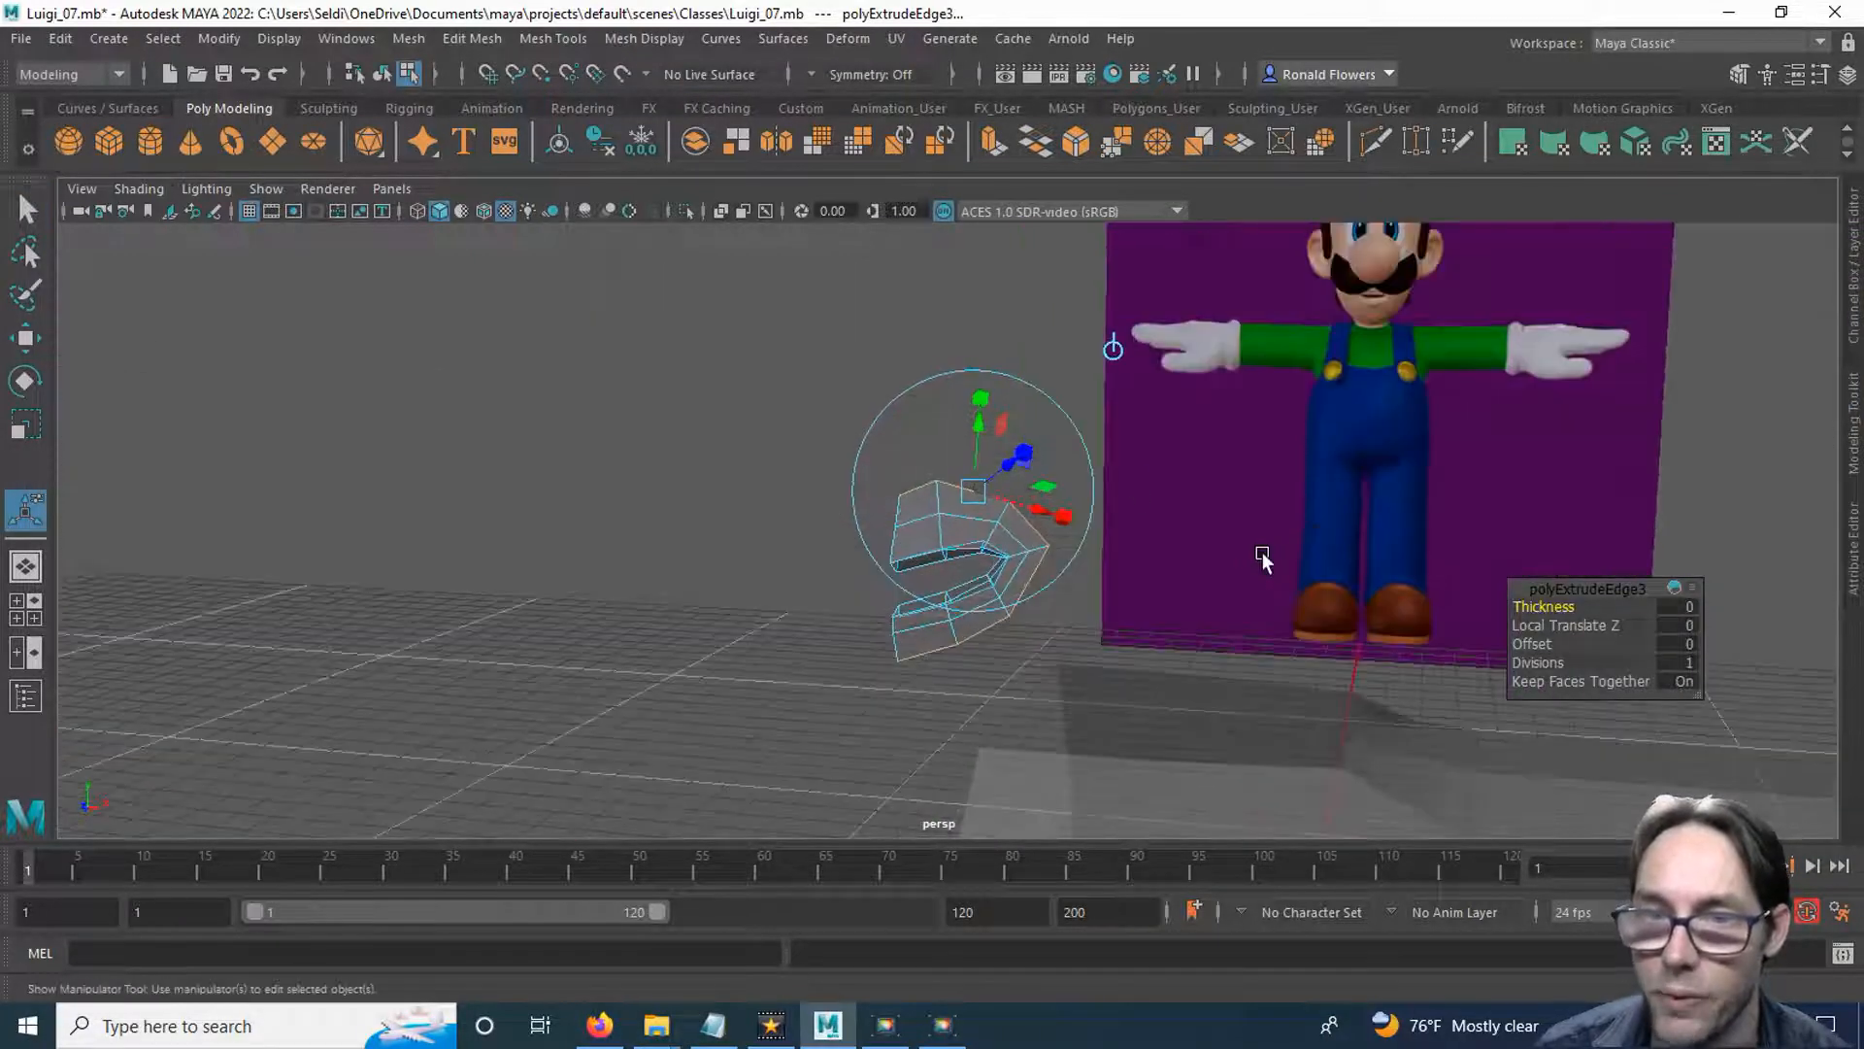
drag(981, 437, 1041, 303)
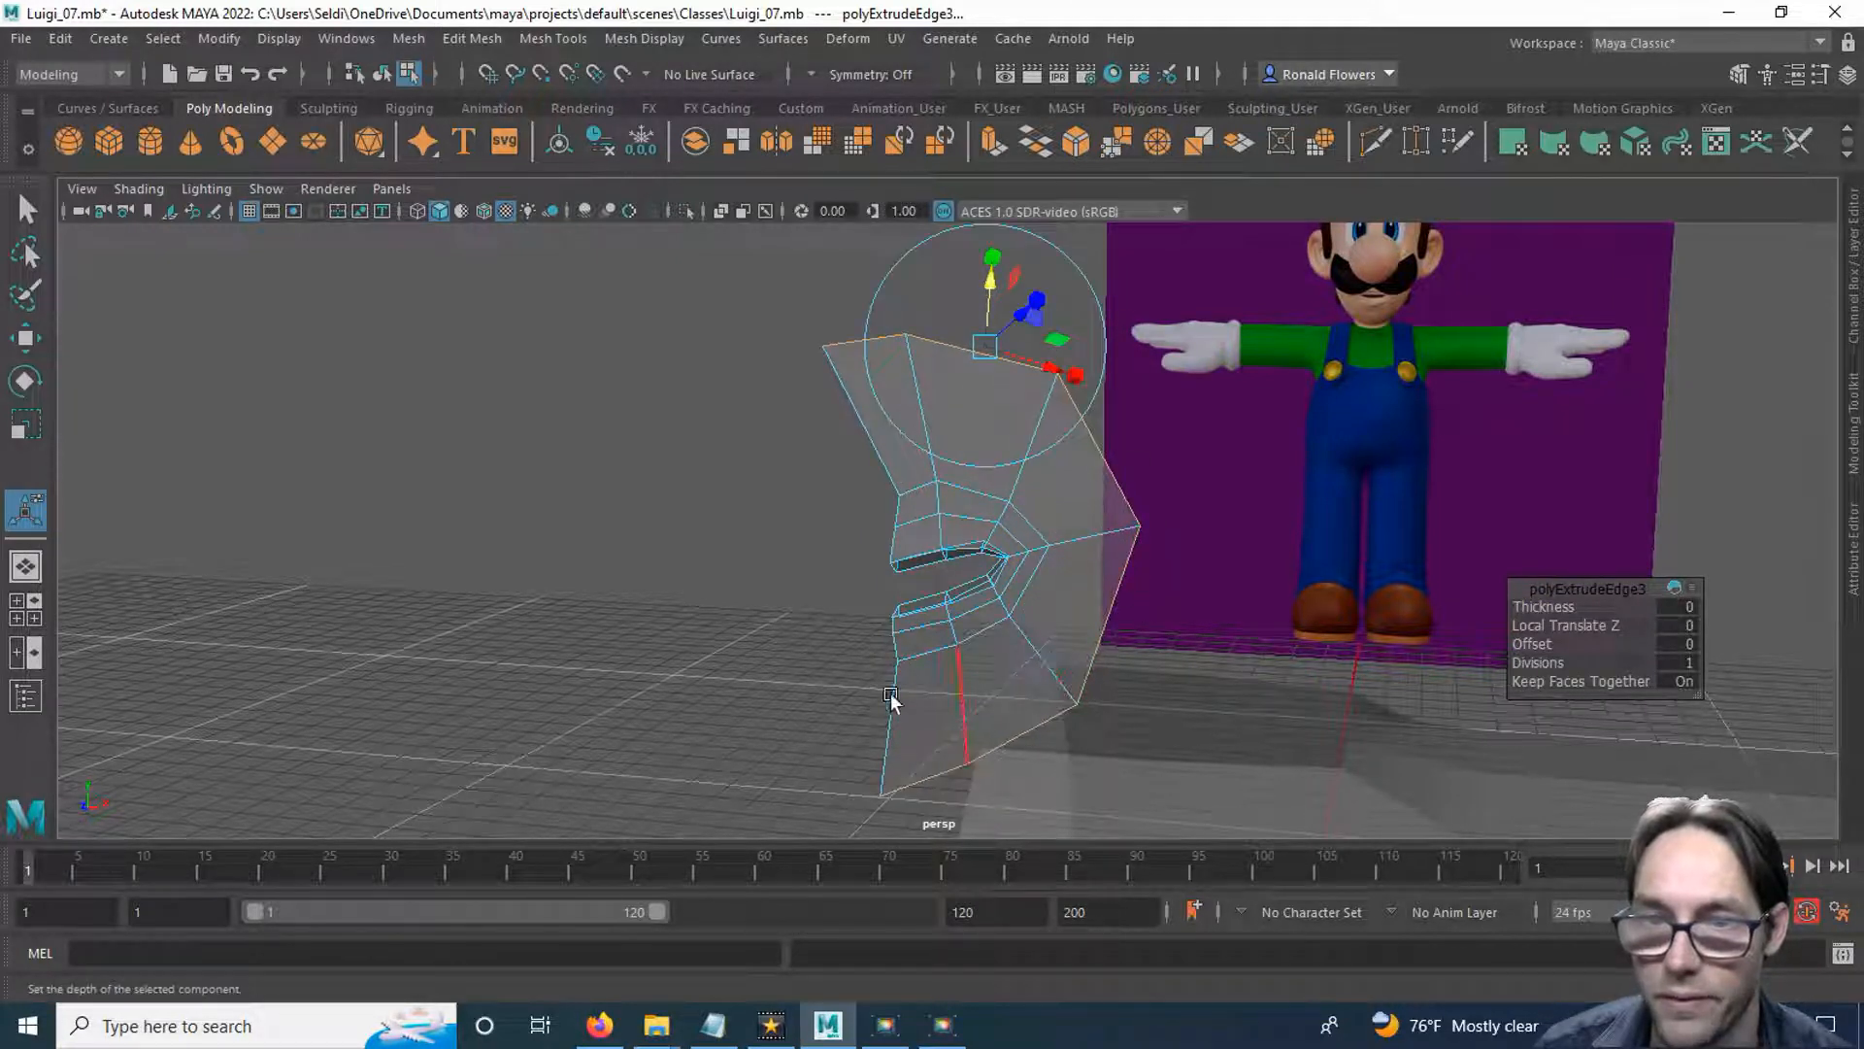
Compare the extruded outer ring with Luigi's cheek and chin in the front and side reference views.
key(space)
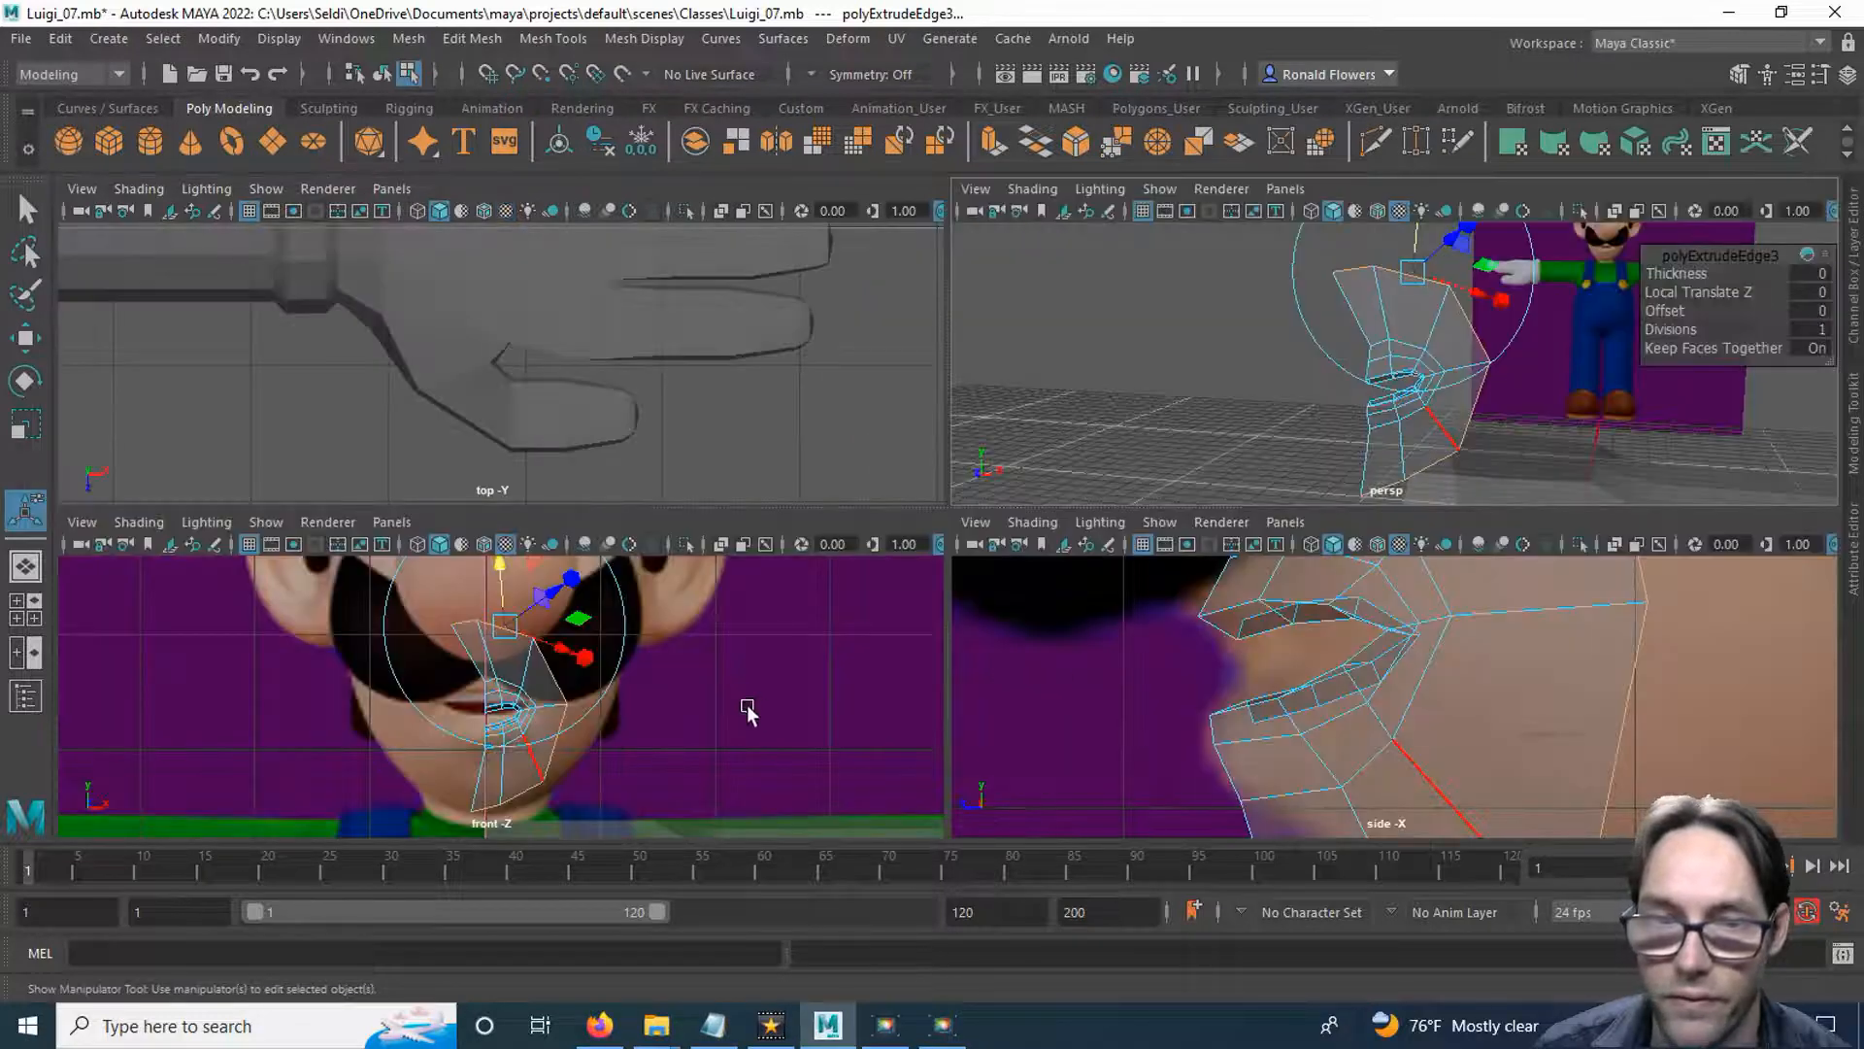
key(space)
alt+middle_drag(1153, 636, 1003, 545)
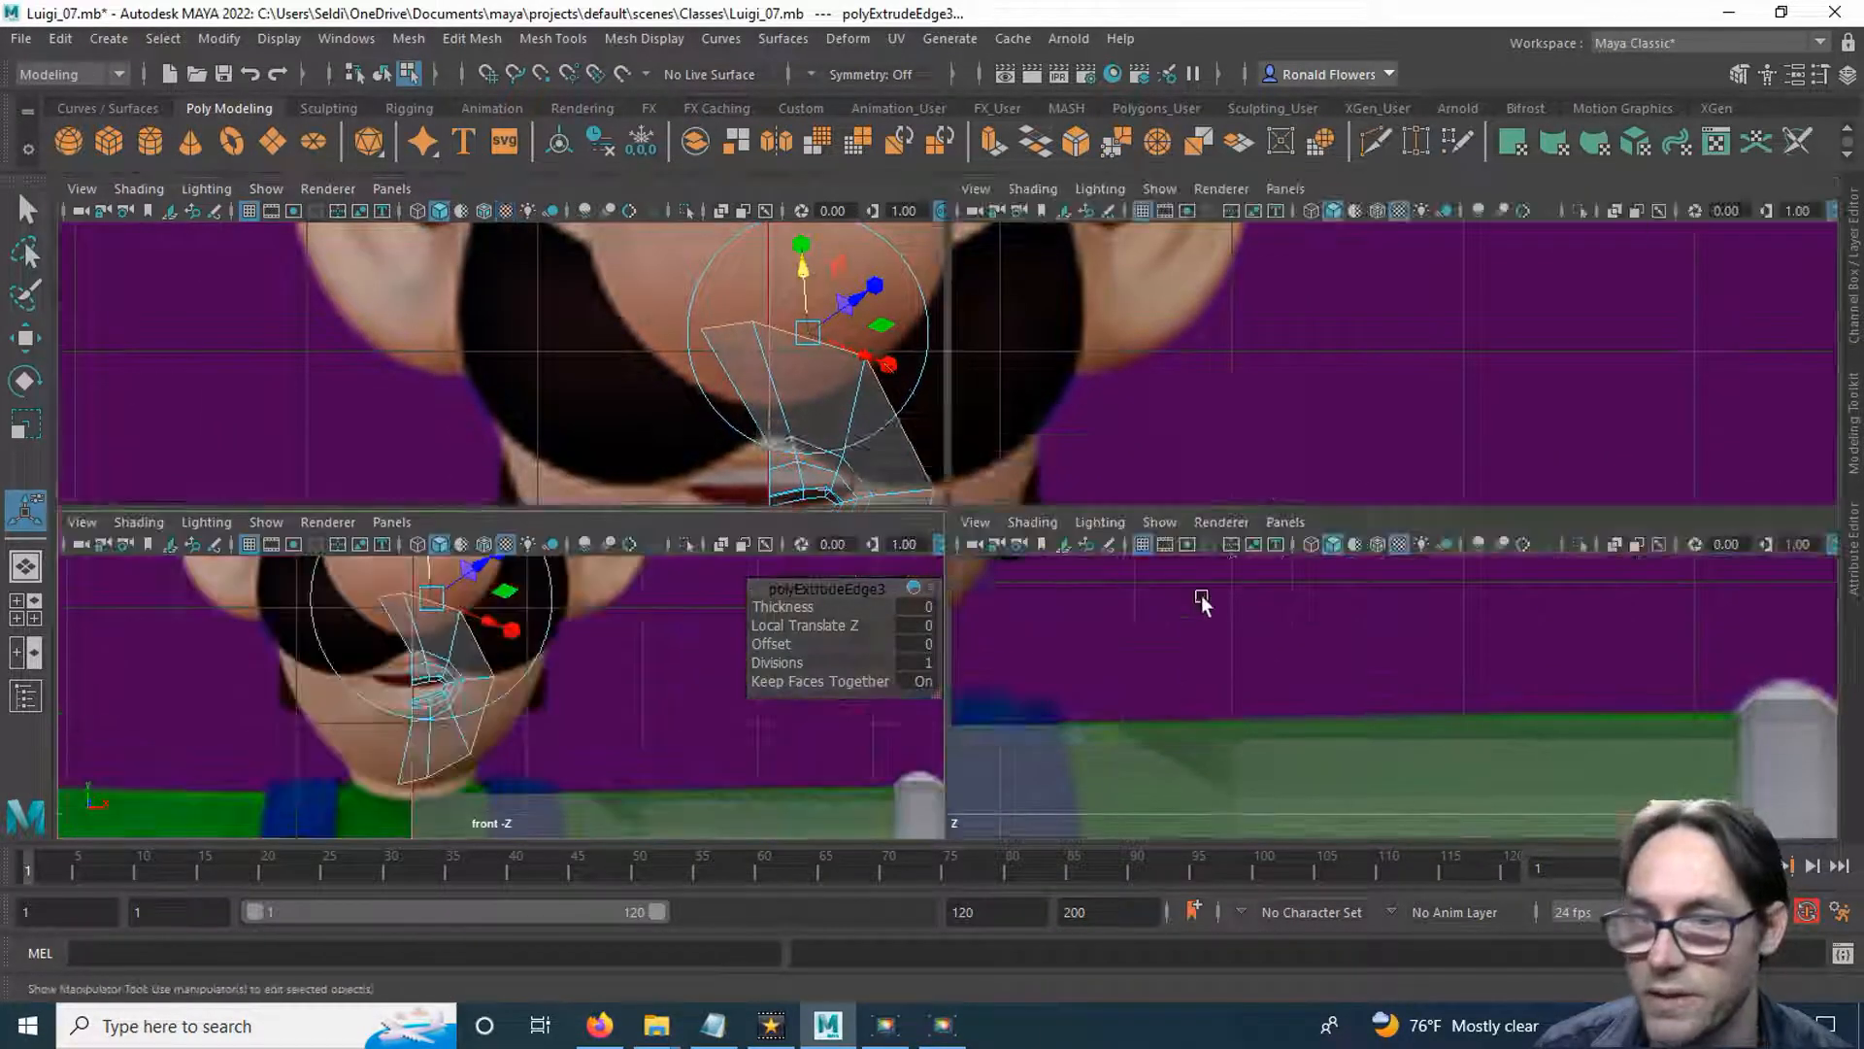
key(space)
key(space)
scroll(1344, 709, down, 4)
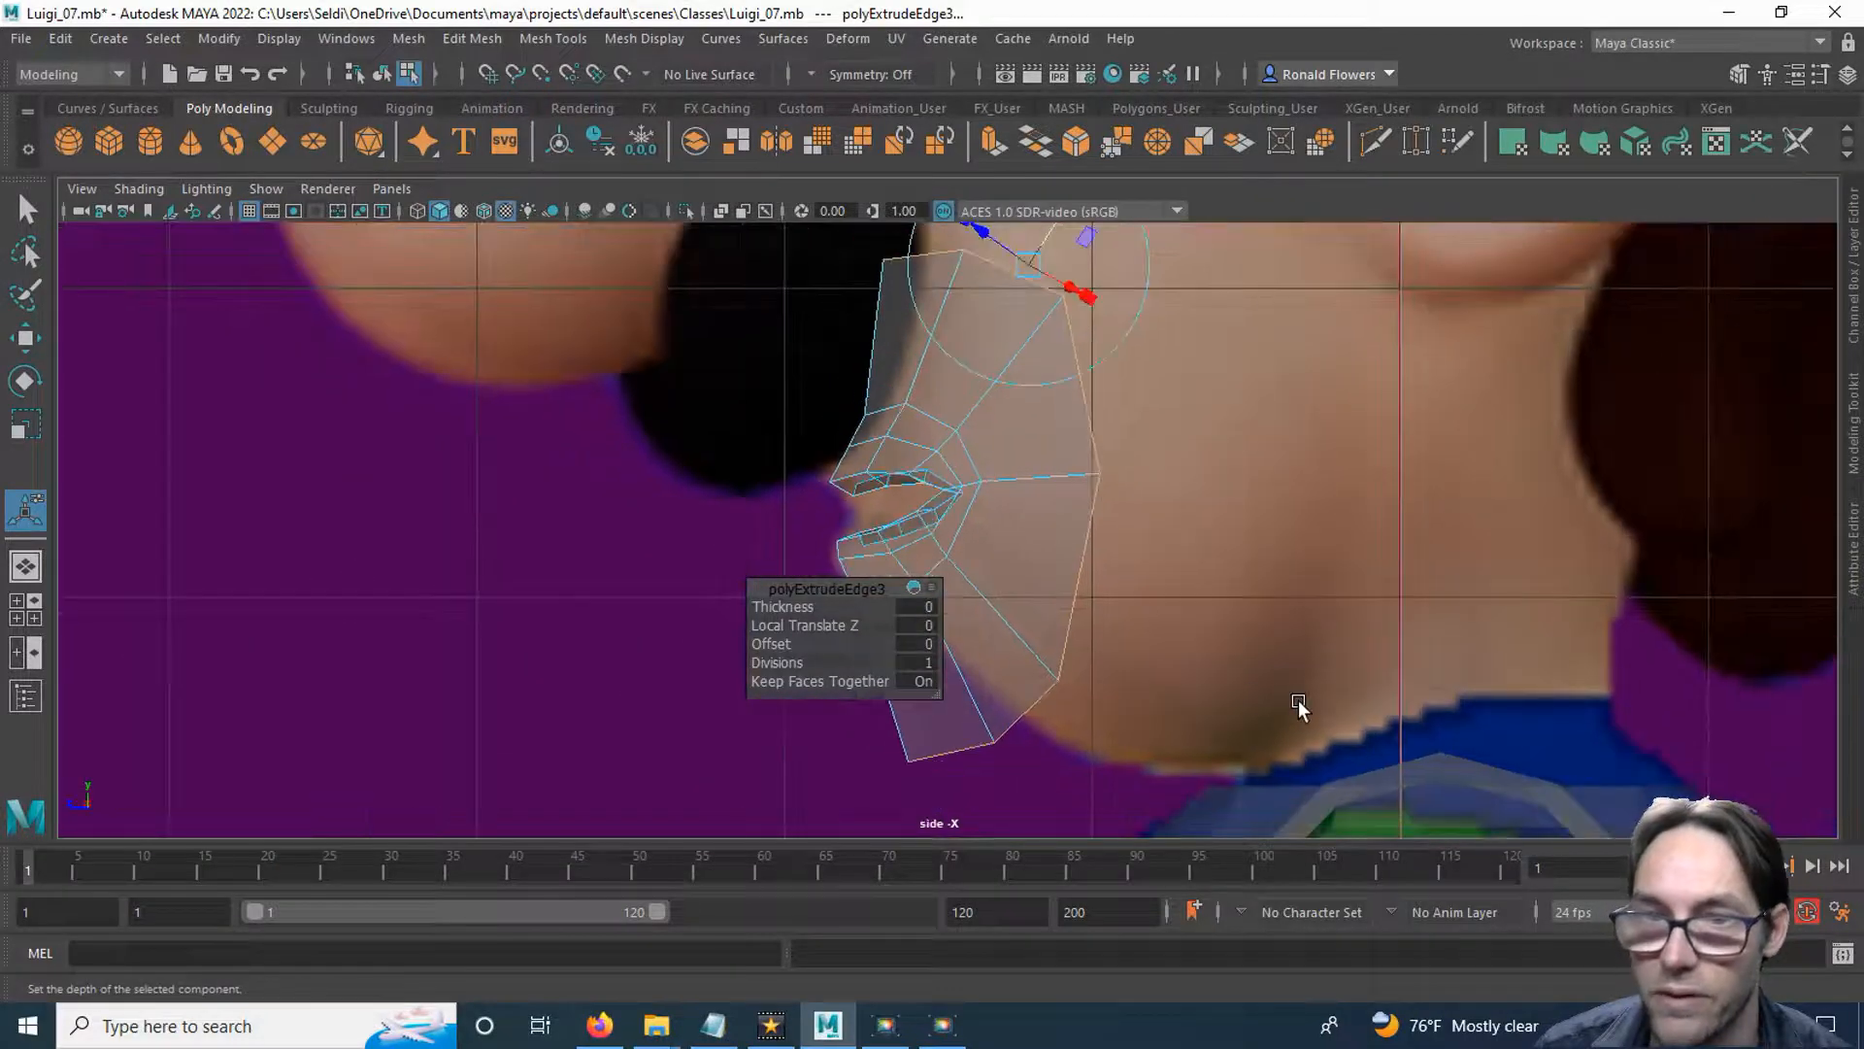
scroll(1189, 645, down, 5)
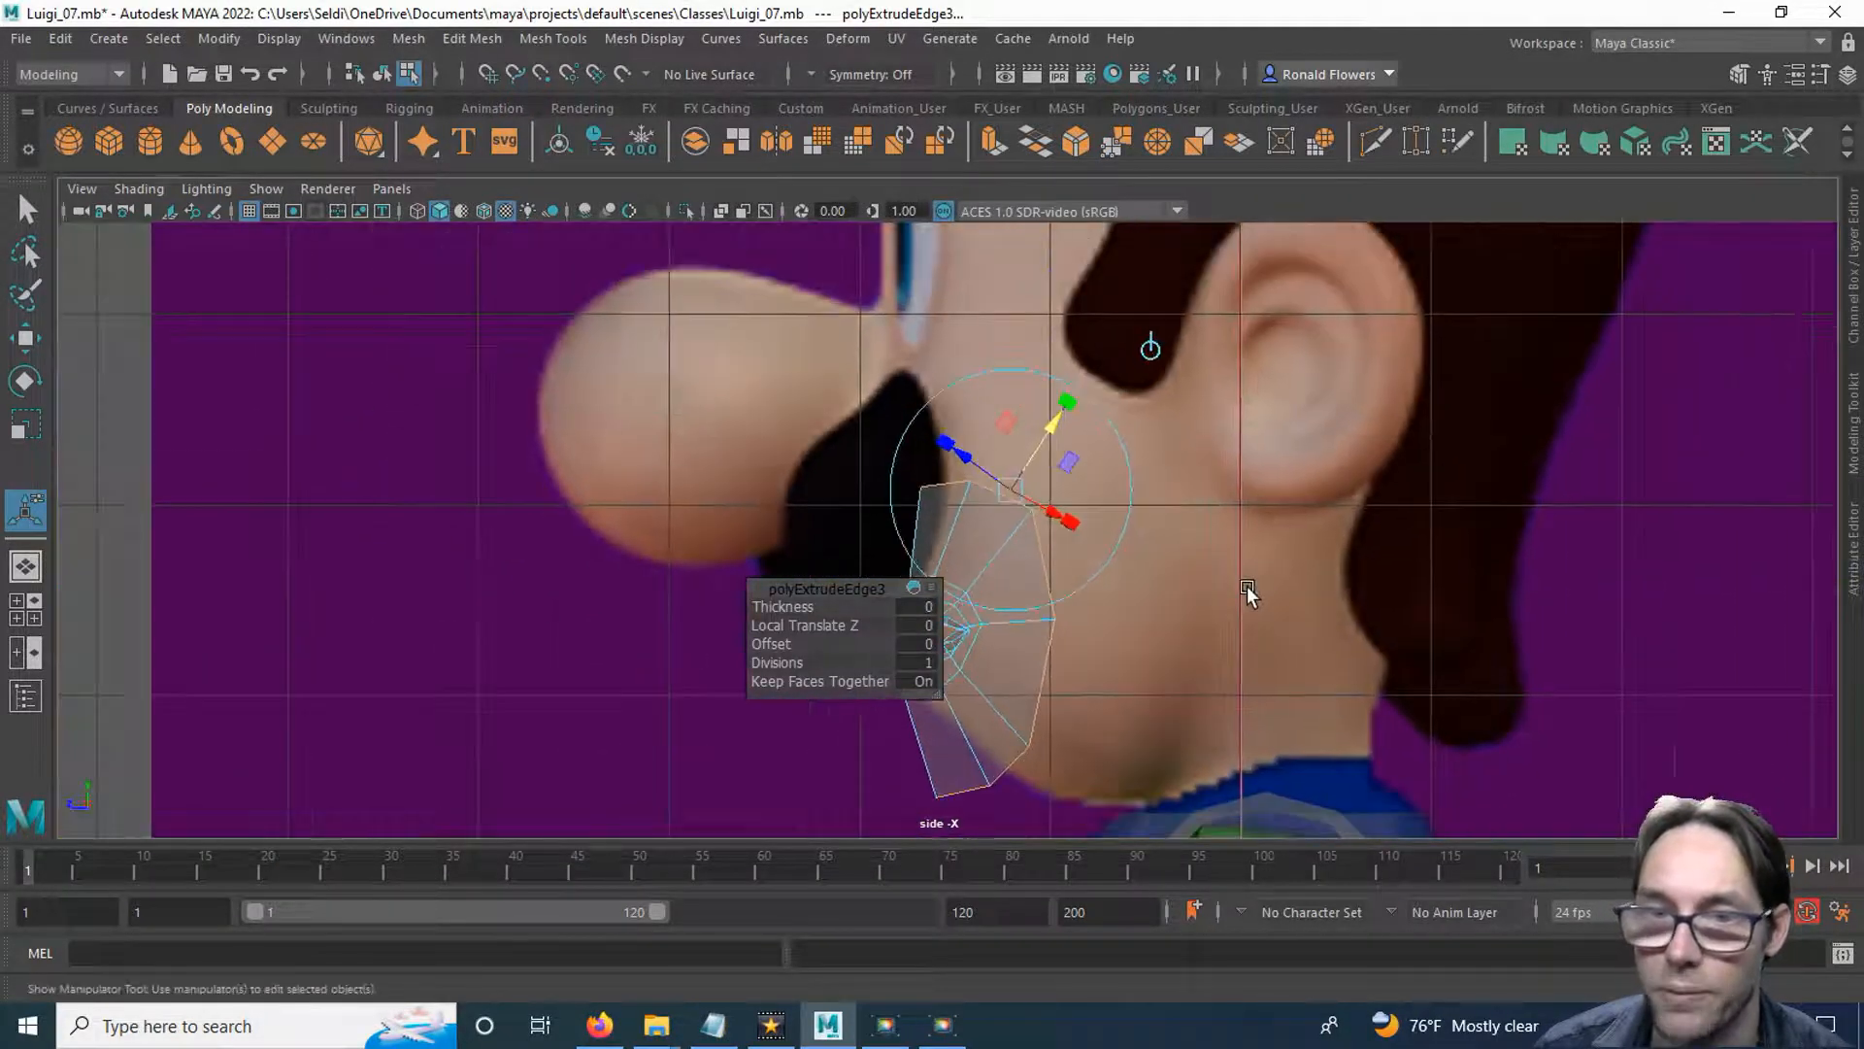
scroll(1247, 594, down, 3)
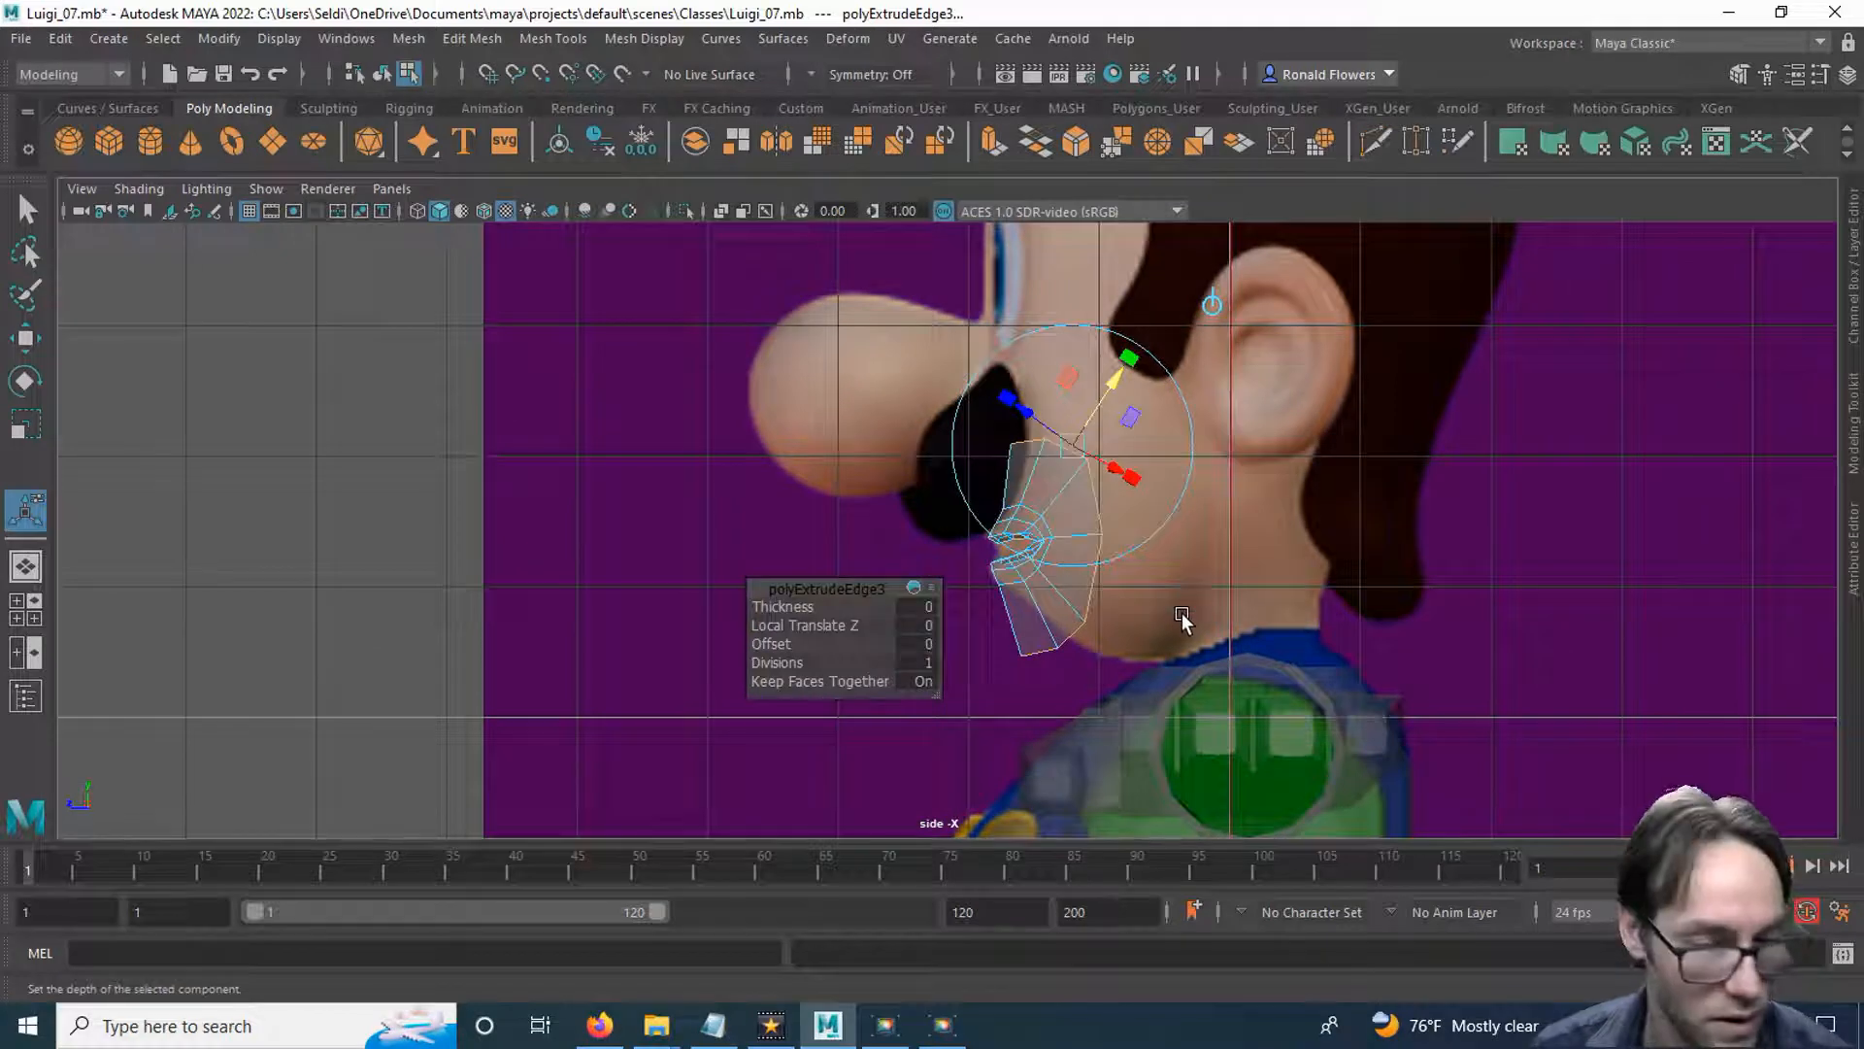
key(q)
scroll(1149, 644, up, 6)
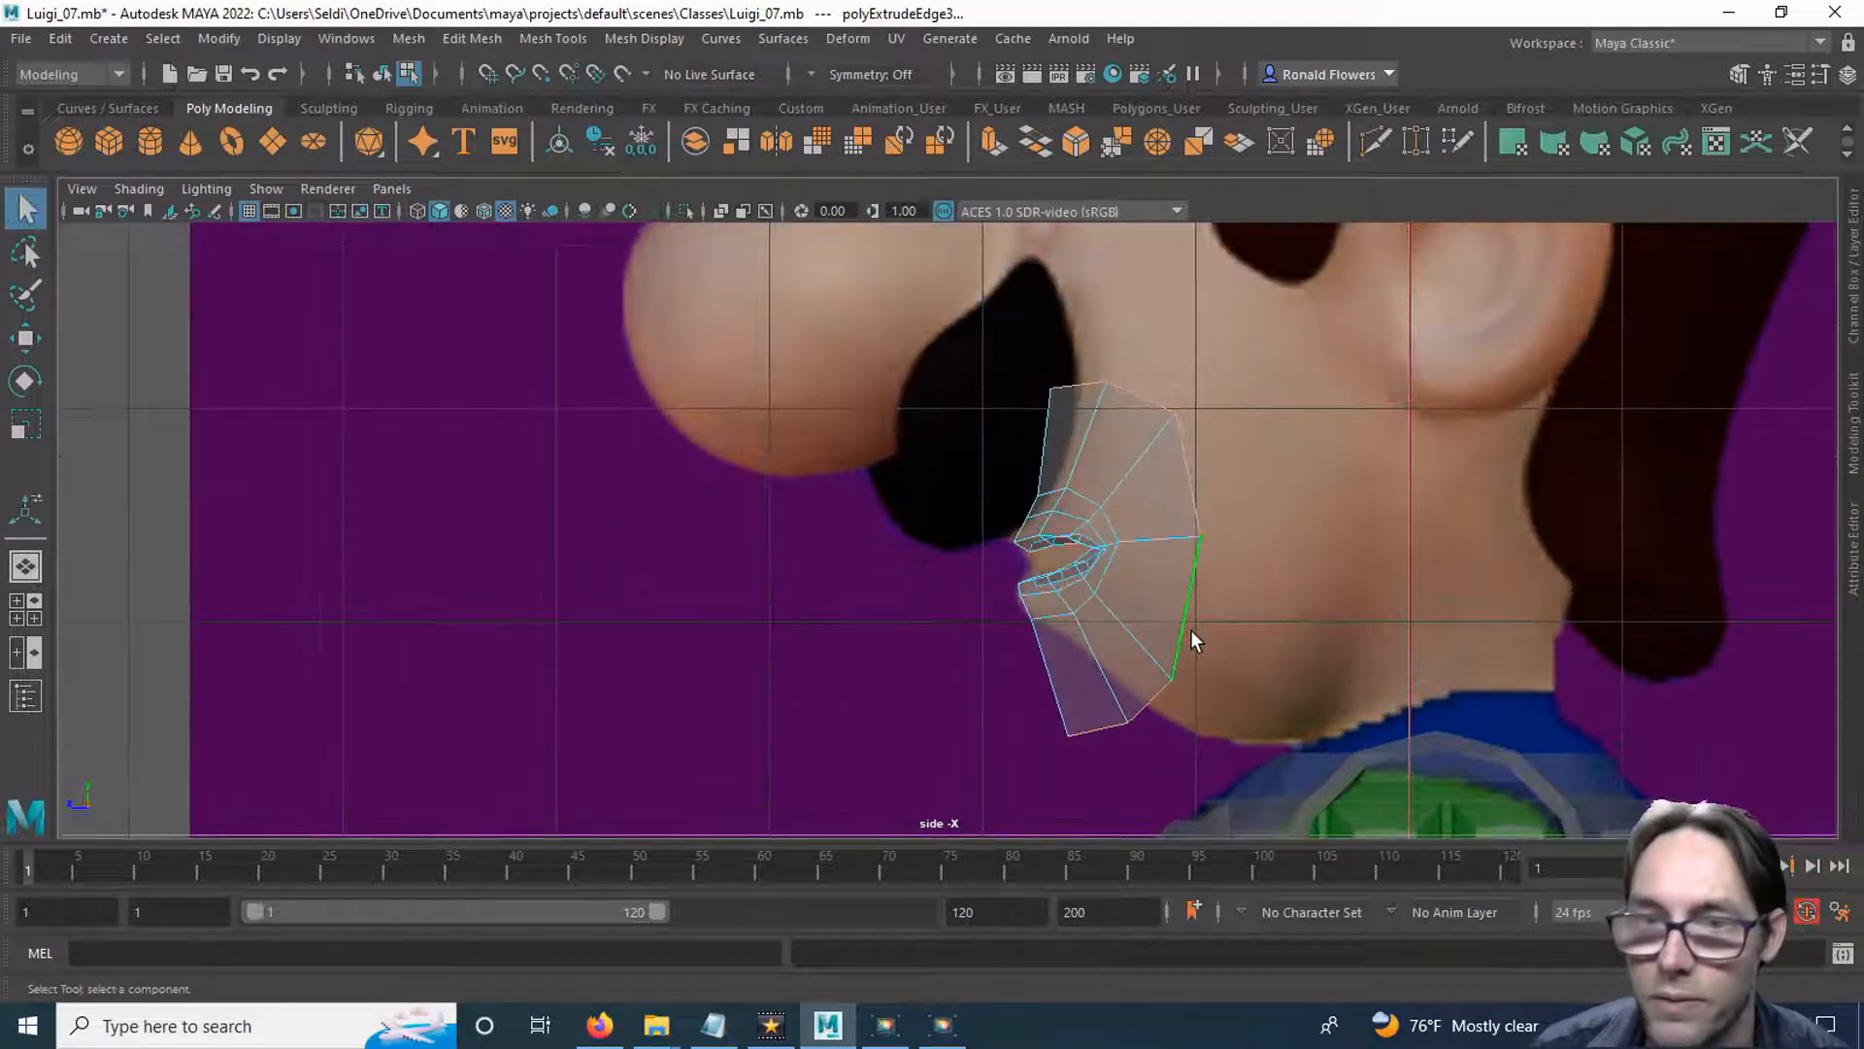
In the side view, move the mouth ring's corner and lower outer vertices back to follow Luigi's cheek, jaw and chin.
right_drag(1046, 464, 1014, 439)
click(920, 489)
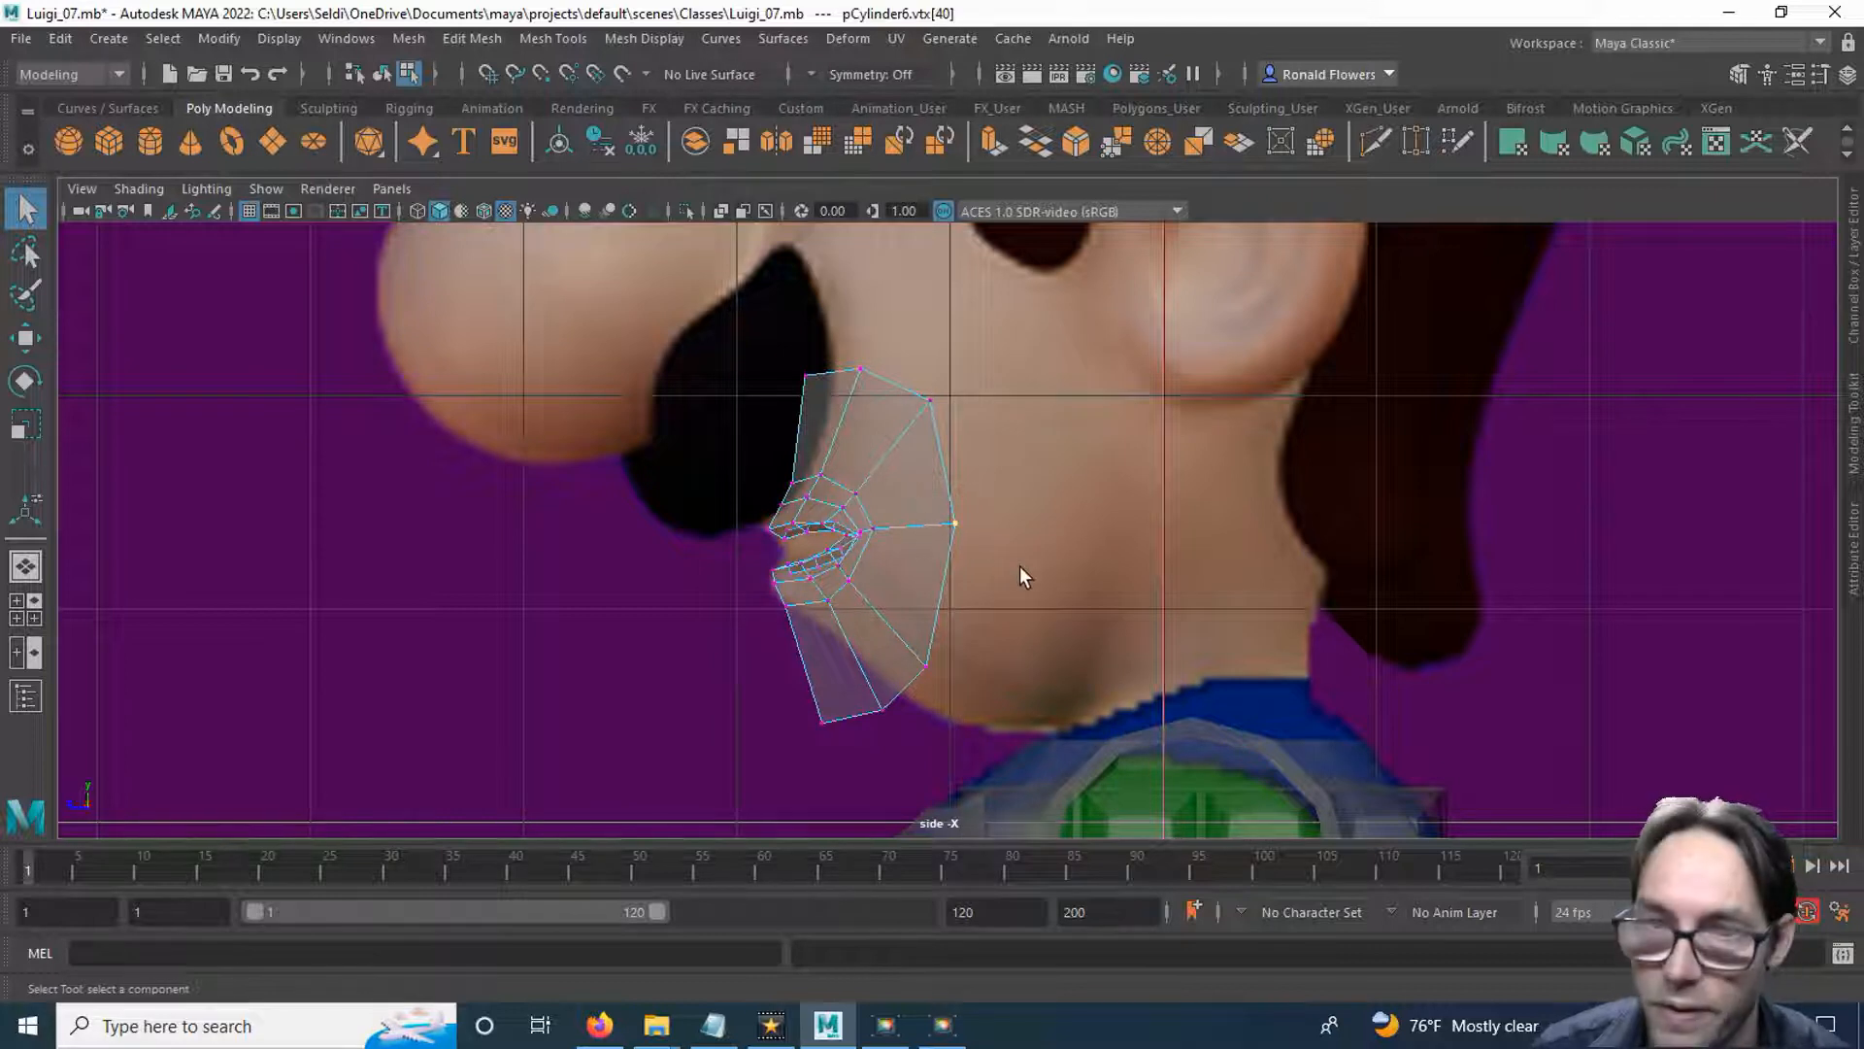
key(w)
drag(871, 529, 916, 529)
click(927, 666)
drag(920, 668, 990, 637)
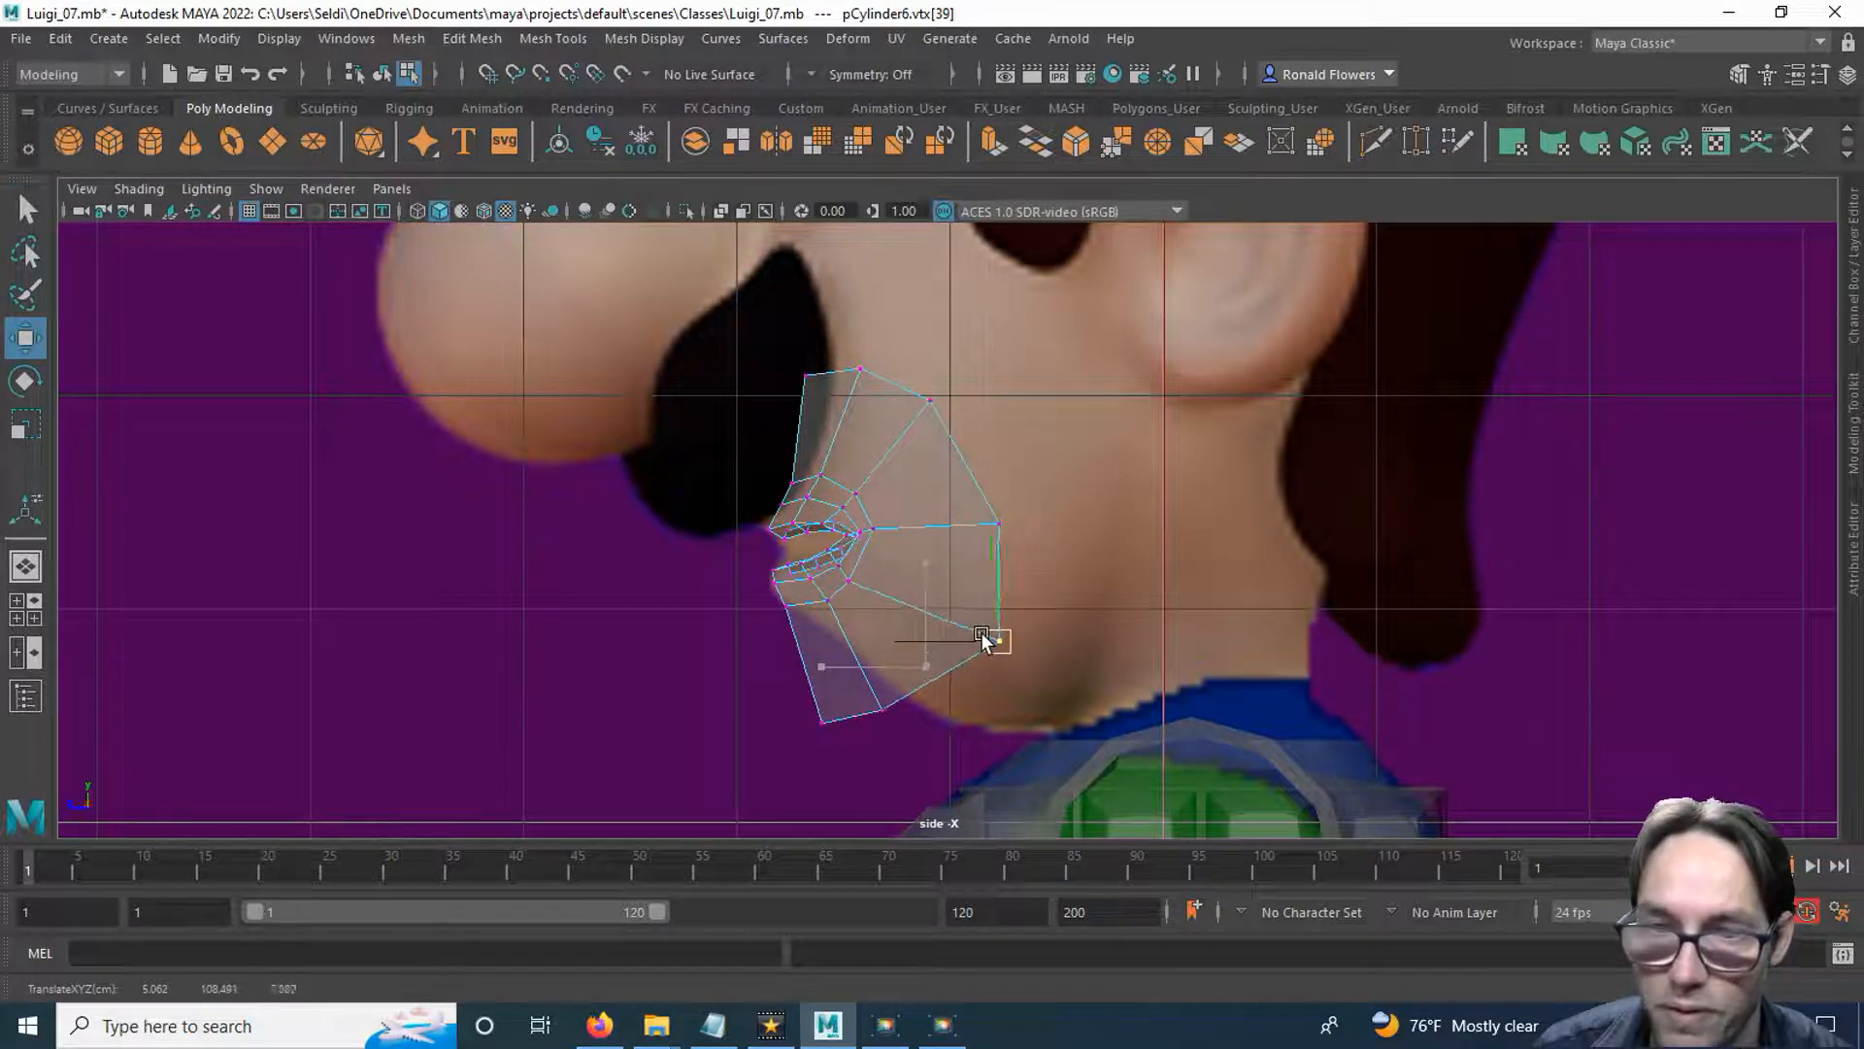
click(881, 710)
drag(884, 712, 955, 692)
click(822, 722)
drag(822, 722, 1053, 639)
Move the ring's cheek and upper outer vertices farther back and up, and reposition the top centre vertex under the nose in side view.
click(954, 692)
click(999, 641)
click(999, 524)
drag(999, 524, 1056, 496)
click(930, 400)
drag(936, 404, 972, 371)
alt+middle_drag(806, 413, 894, 566)
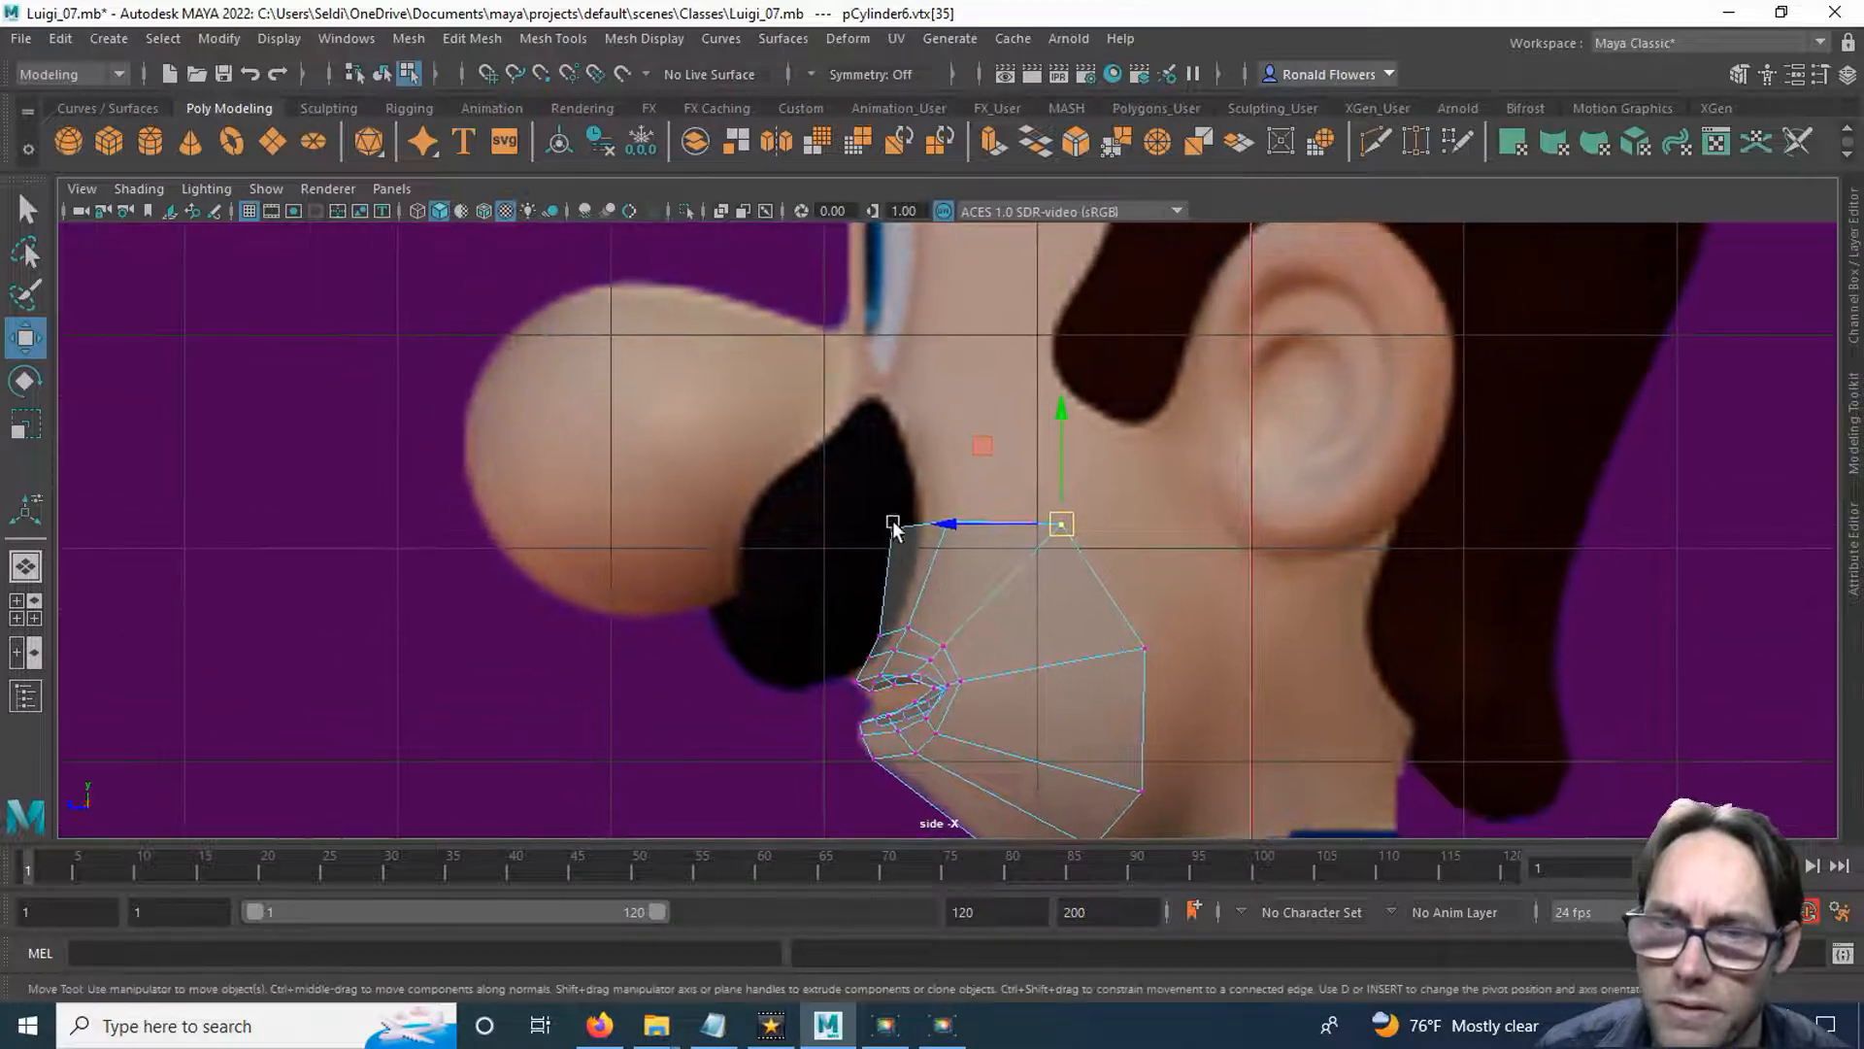
click(945, 528)
drag(948, 528, 876, 551)
click(887, 528)
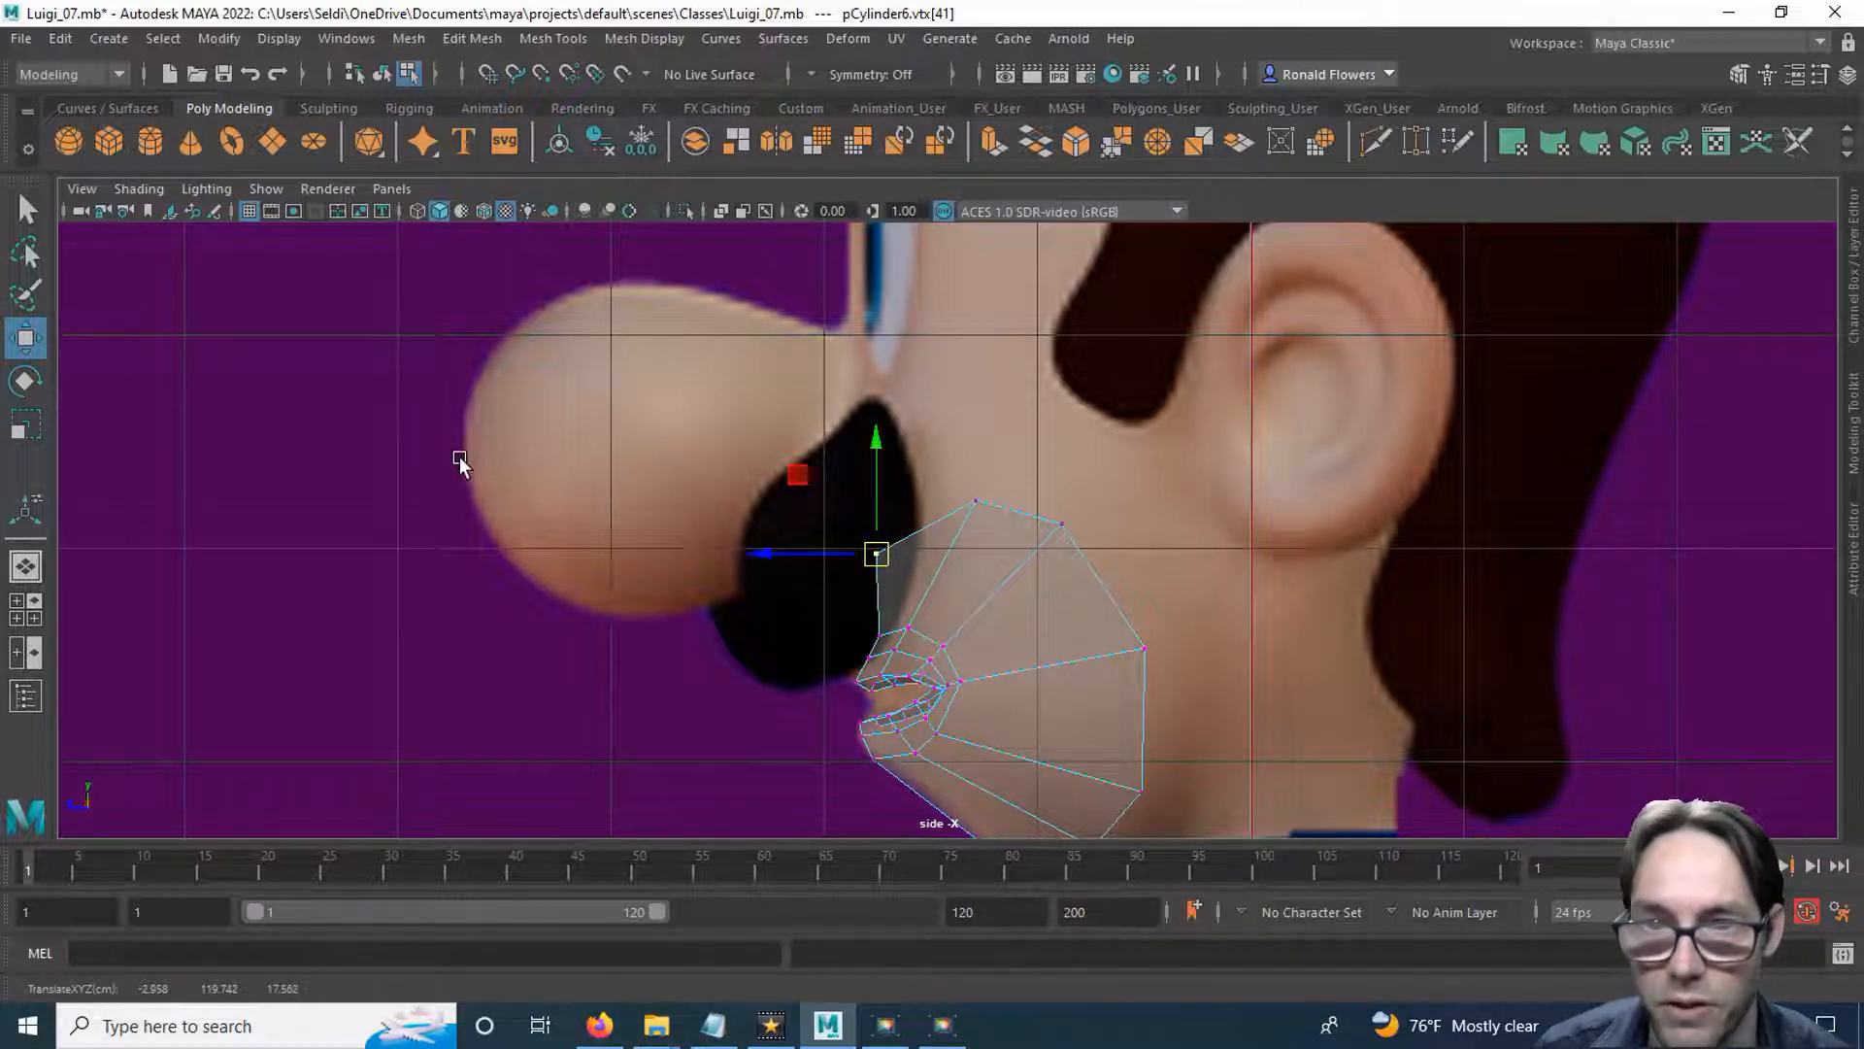
In the front view, snap the ring's bottom centre vertex to X 0 and move the neighbouring lower vertices onto the chin and jaw.
key(space)
key(space)
scroll(886, 695, up, 2)
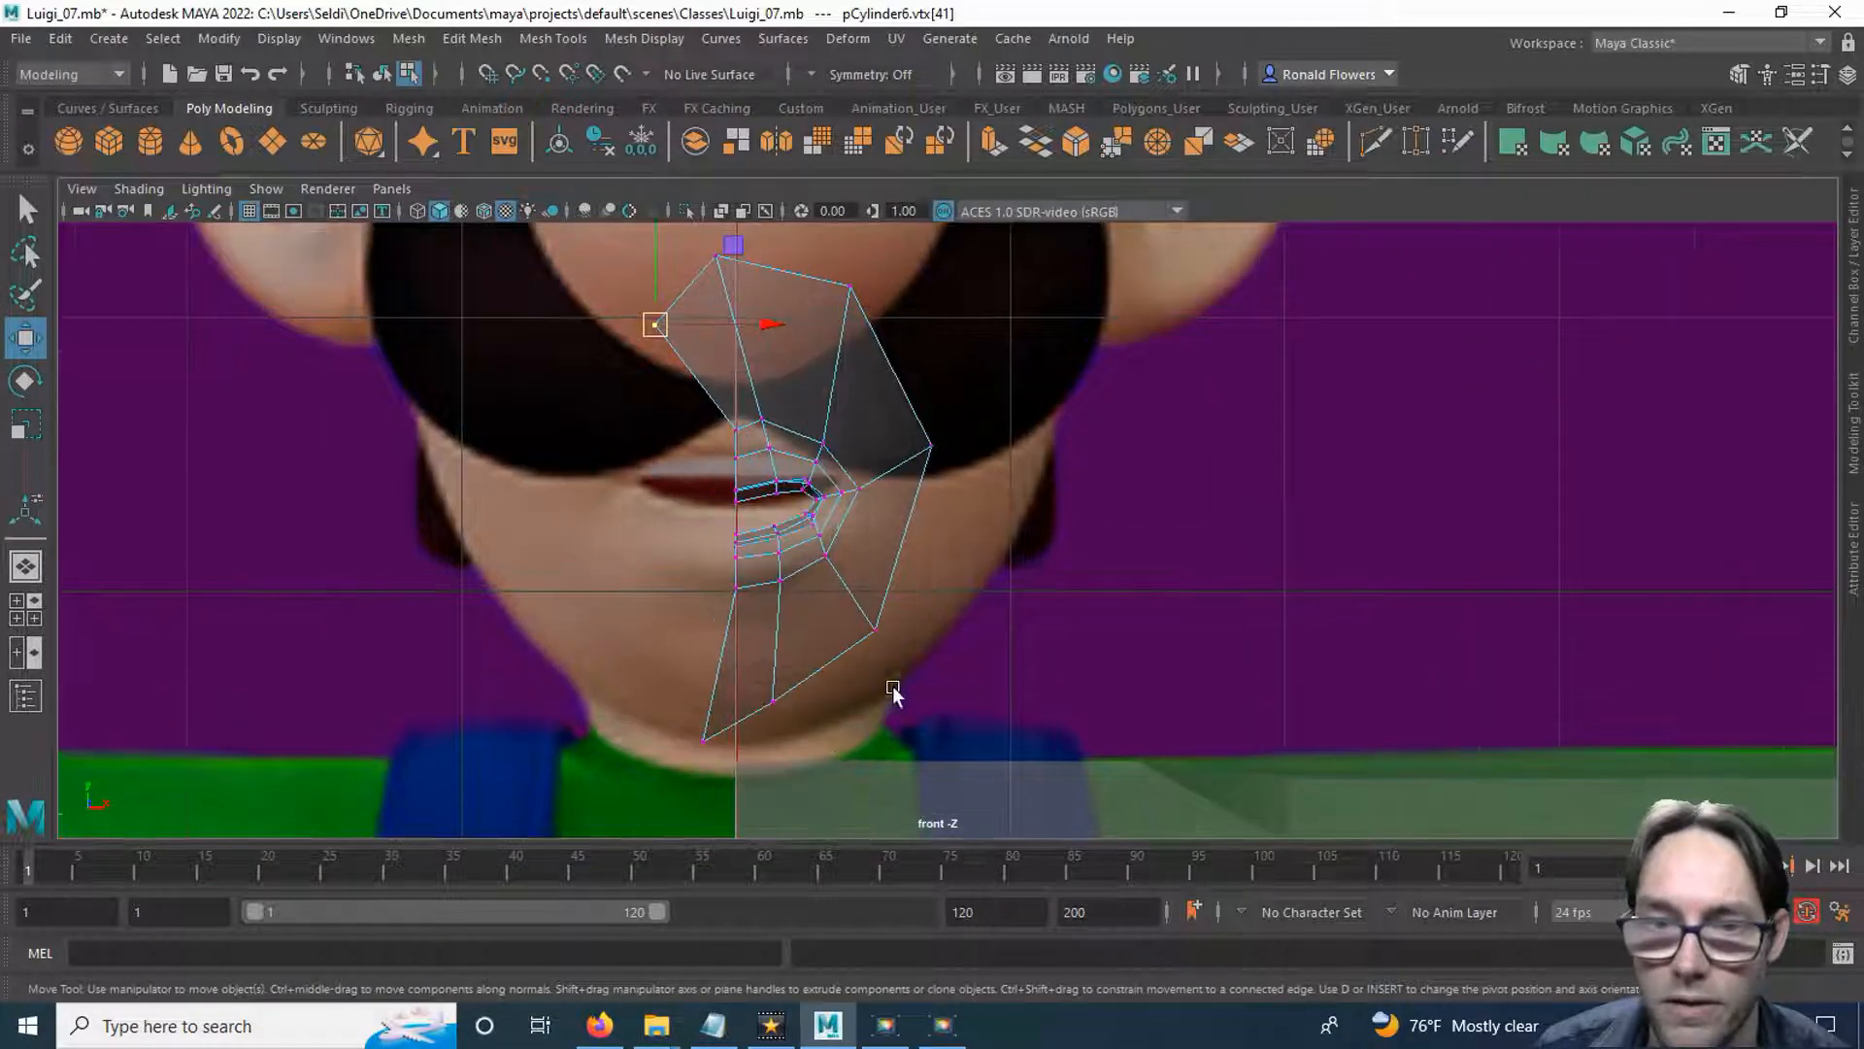
drag(629, 708, 686, 761)
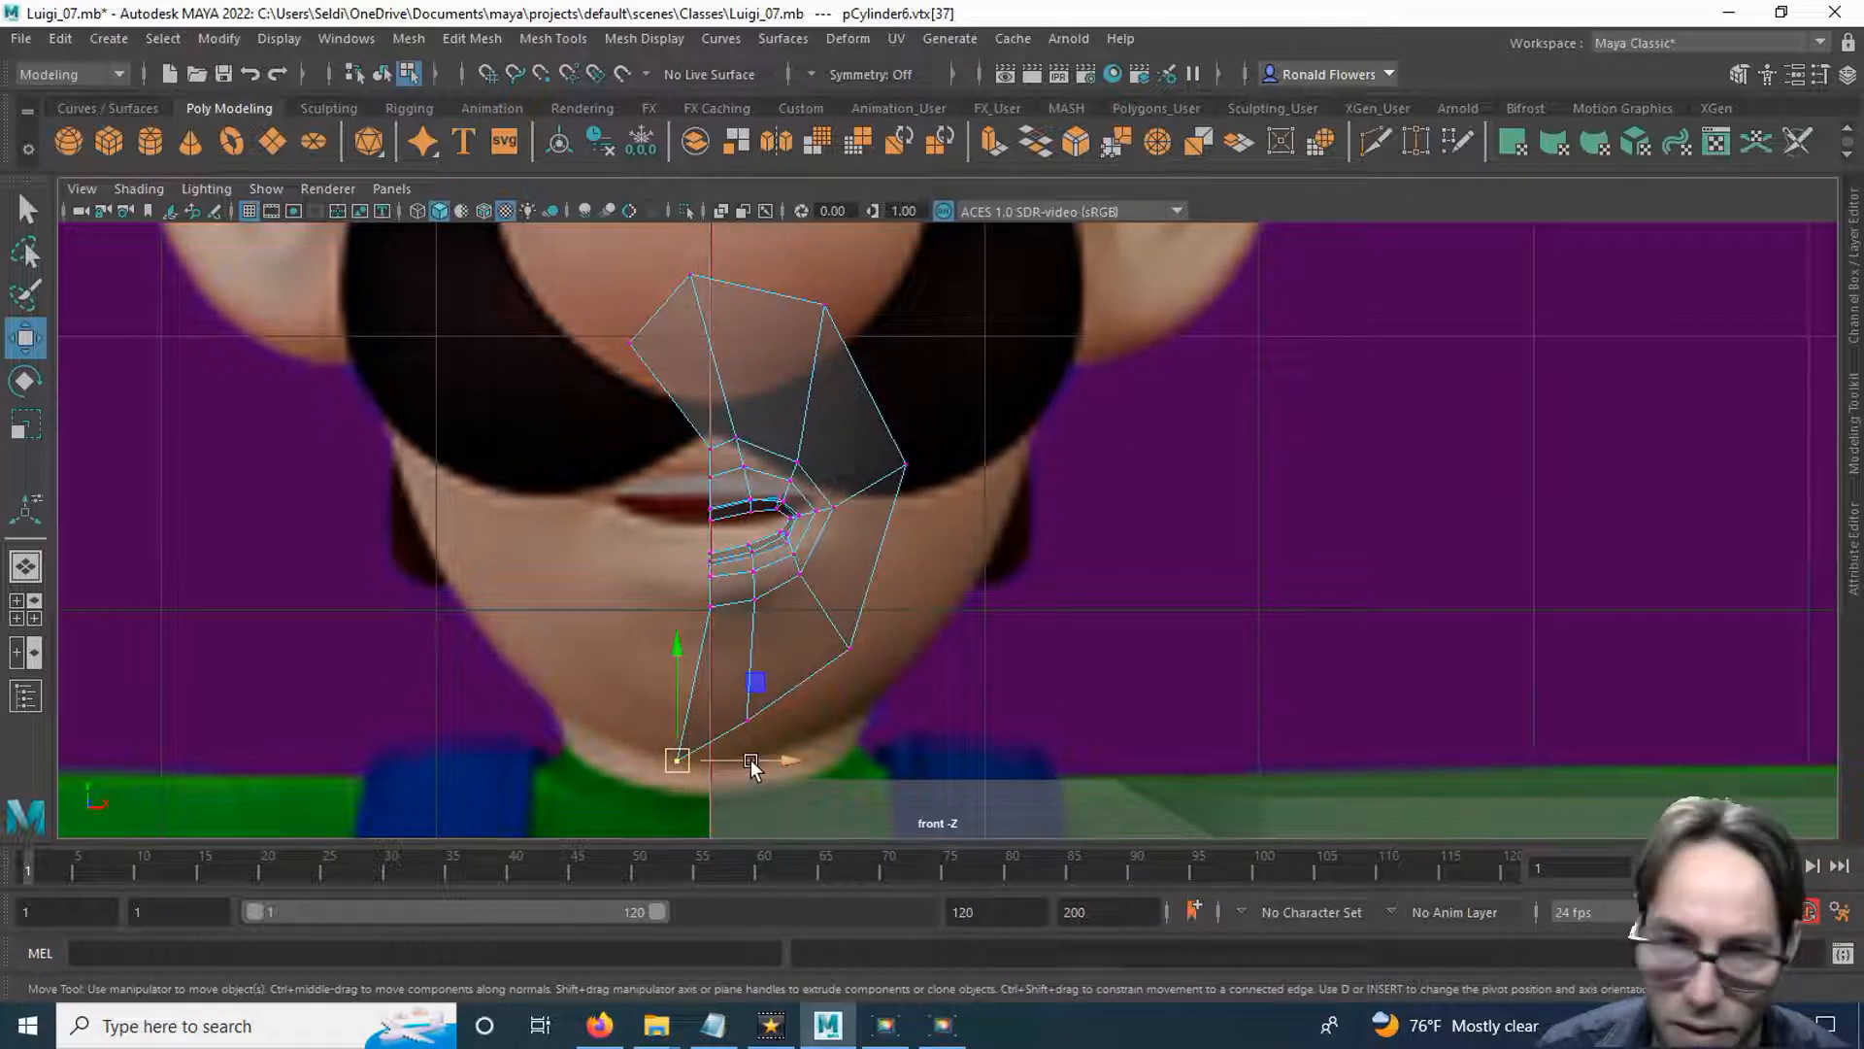
mouse_move(758, 755)
mouse_down()
mouse_move(774, 763)
mouse_move(756, 767)
mouse_up()
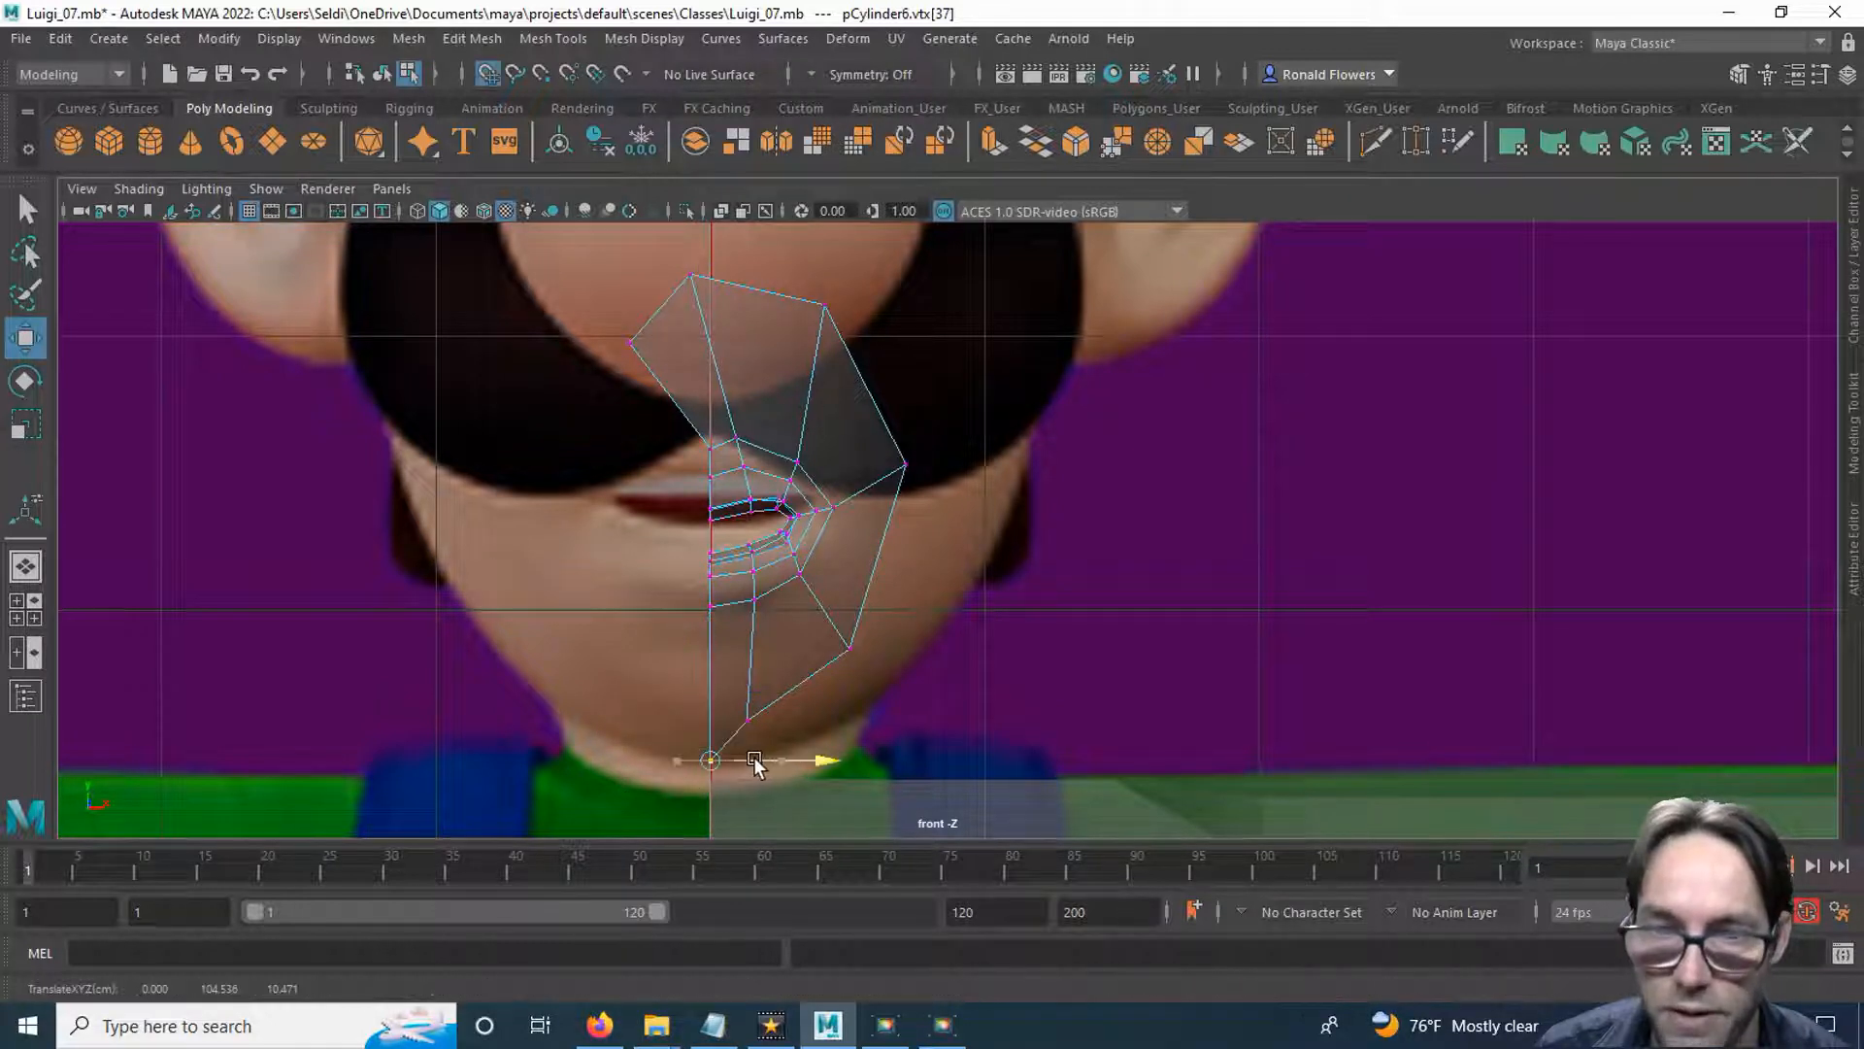
click(747, 720)
drag(753, 617, 888, 677)
click(851, 647)
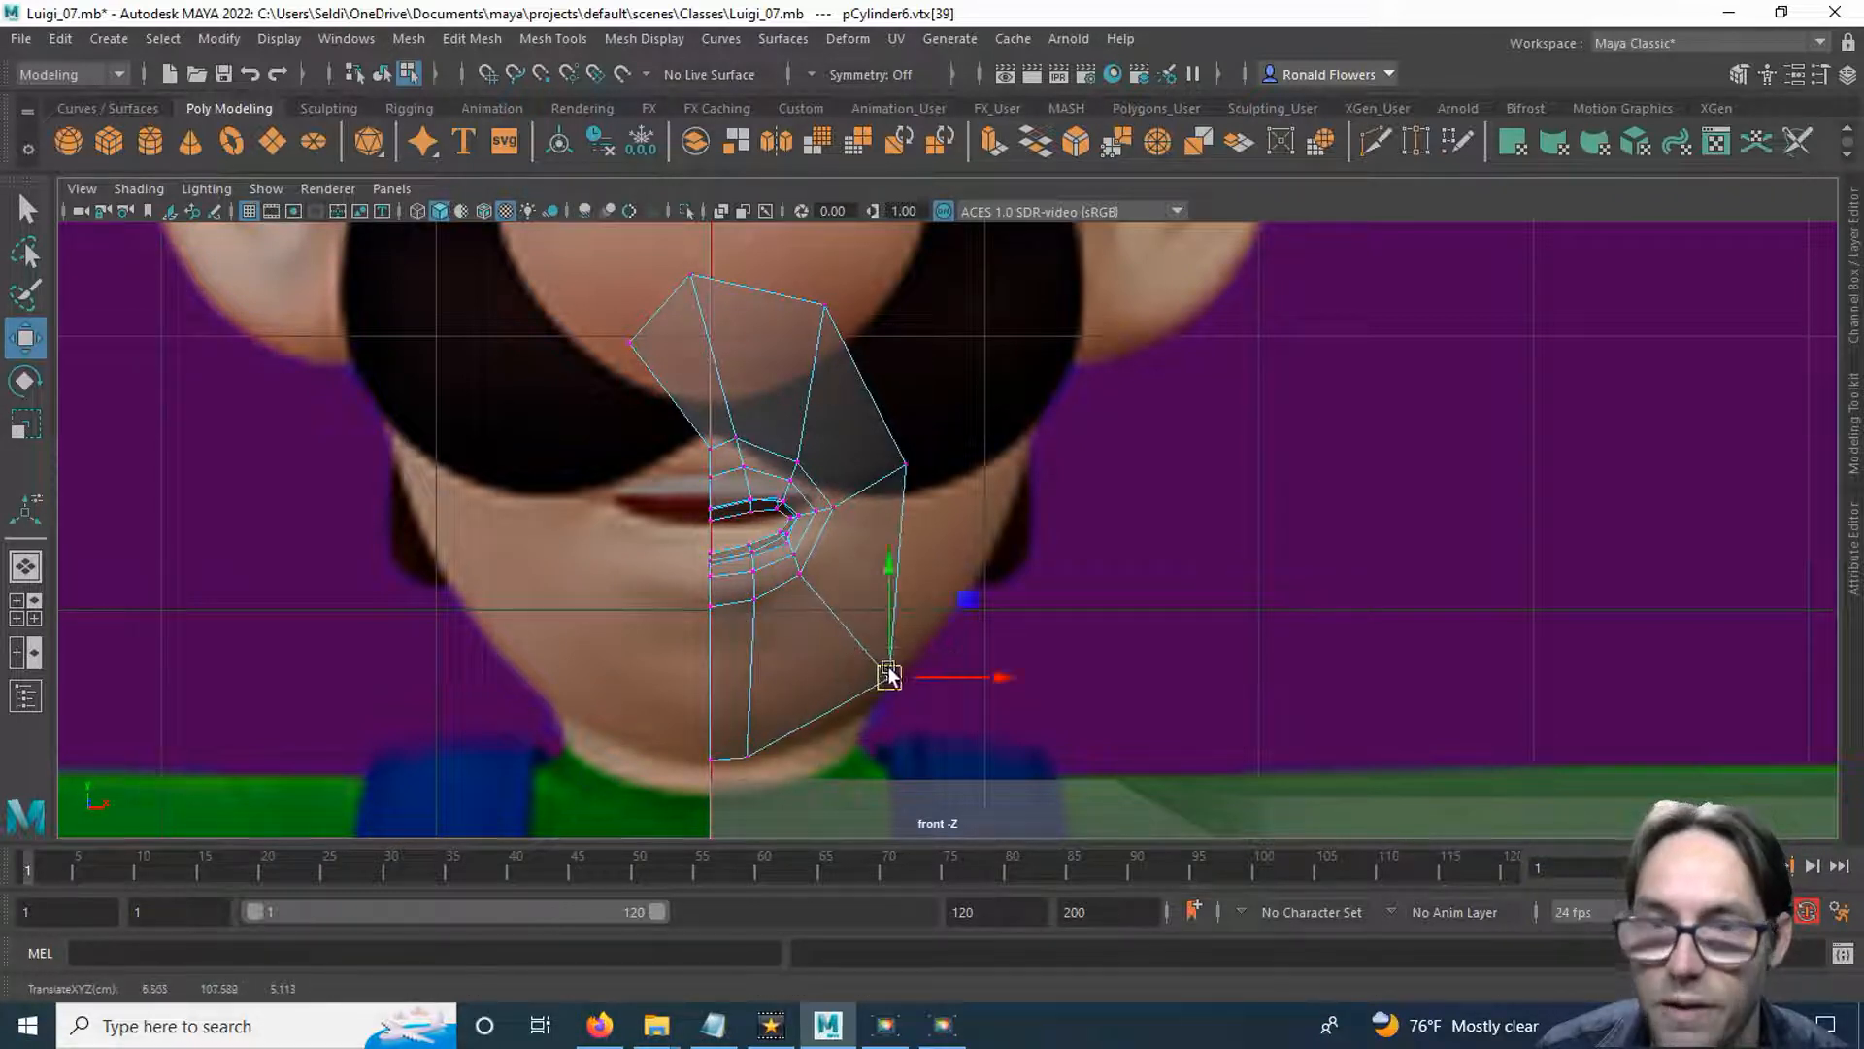
Move the ring's mouth-corner outer vertex and the upper cheek vertex outward across the cheek in the front view.
click(903, 465)
drag(907, 466, 966, 480)
alt+middle_drag(808, 474, 805, 551)
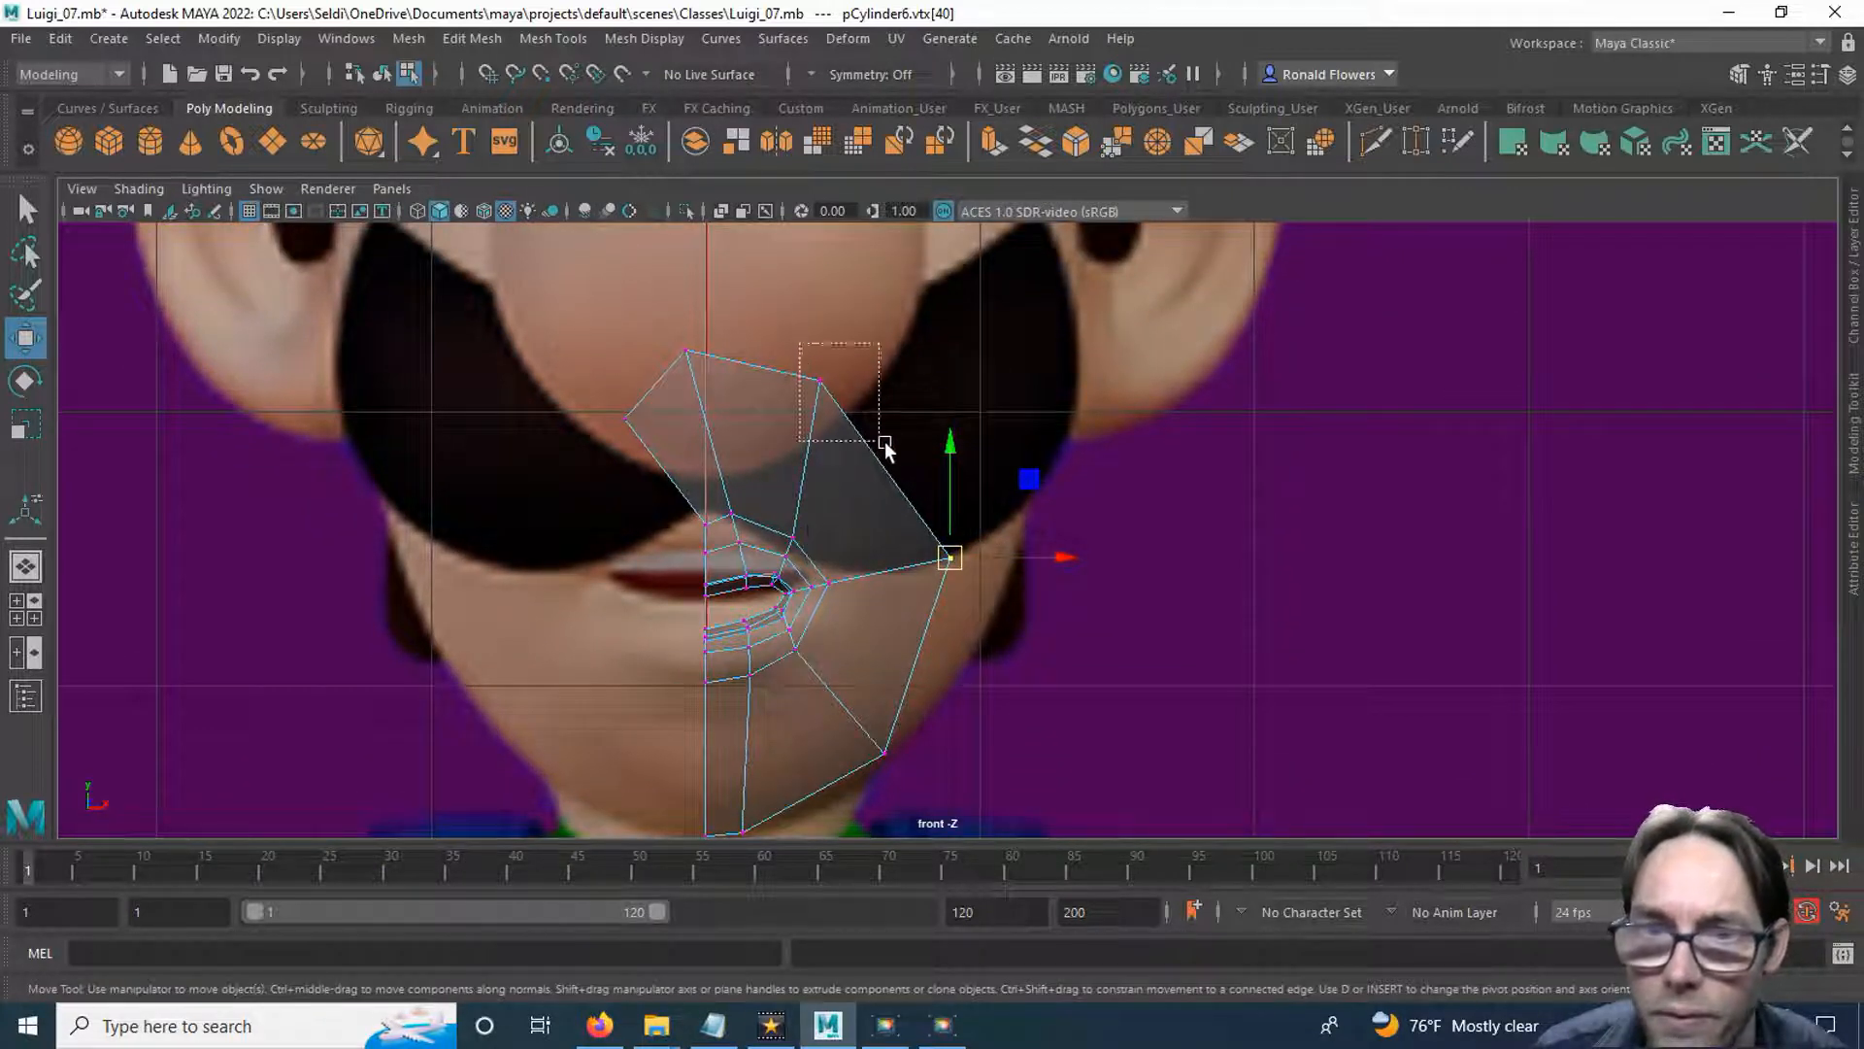
click(821, 383)
drag(821, 382, 907, 396)
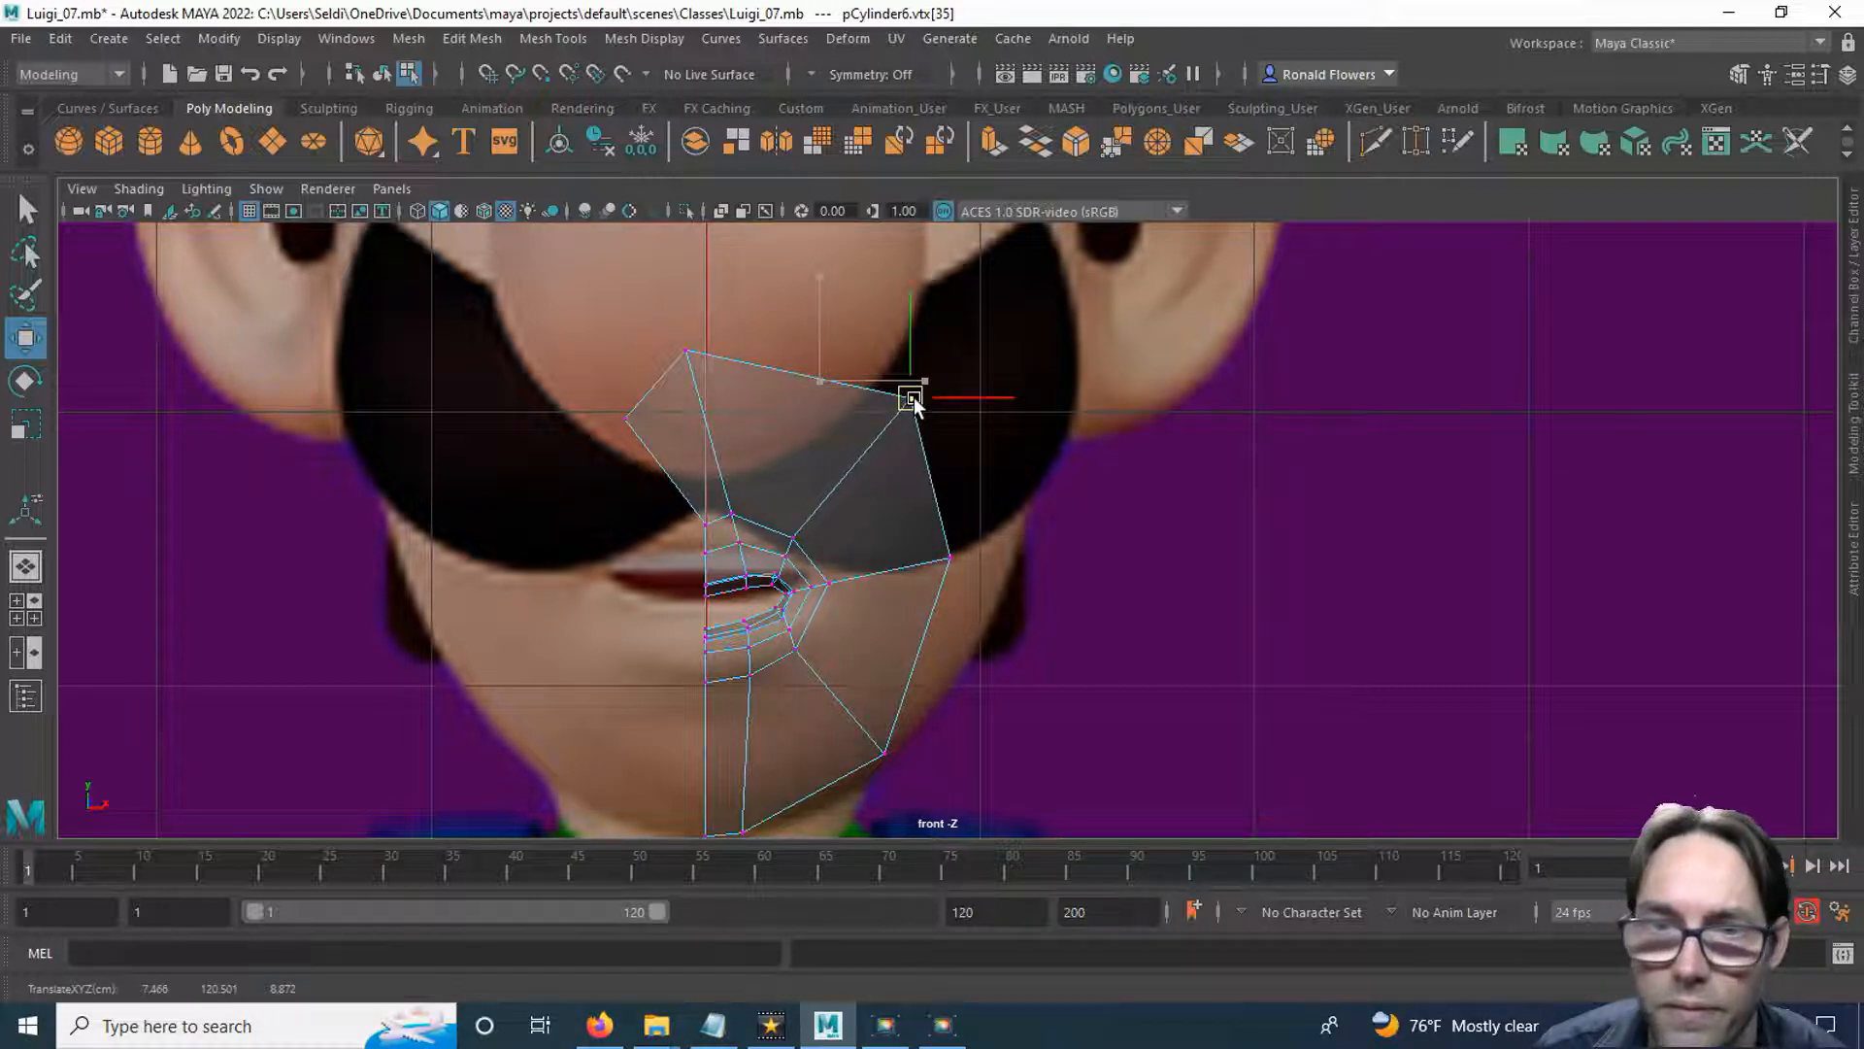
Shift the upper vertex beside the nose outward, then snap the ring's top centre vertex to X 0 and adjust its height.
click(691, 352)
drag(695, 356, 819, 371)
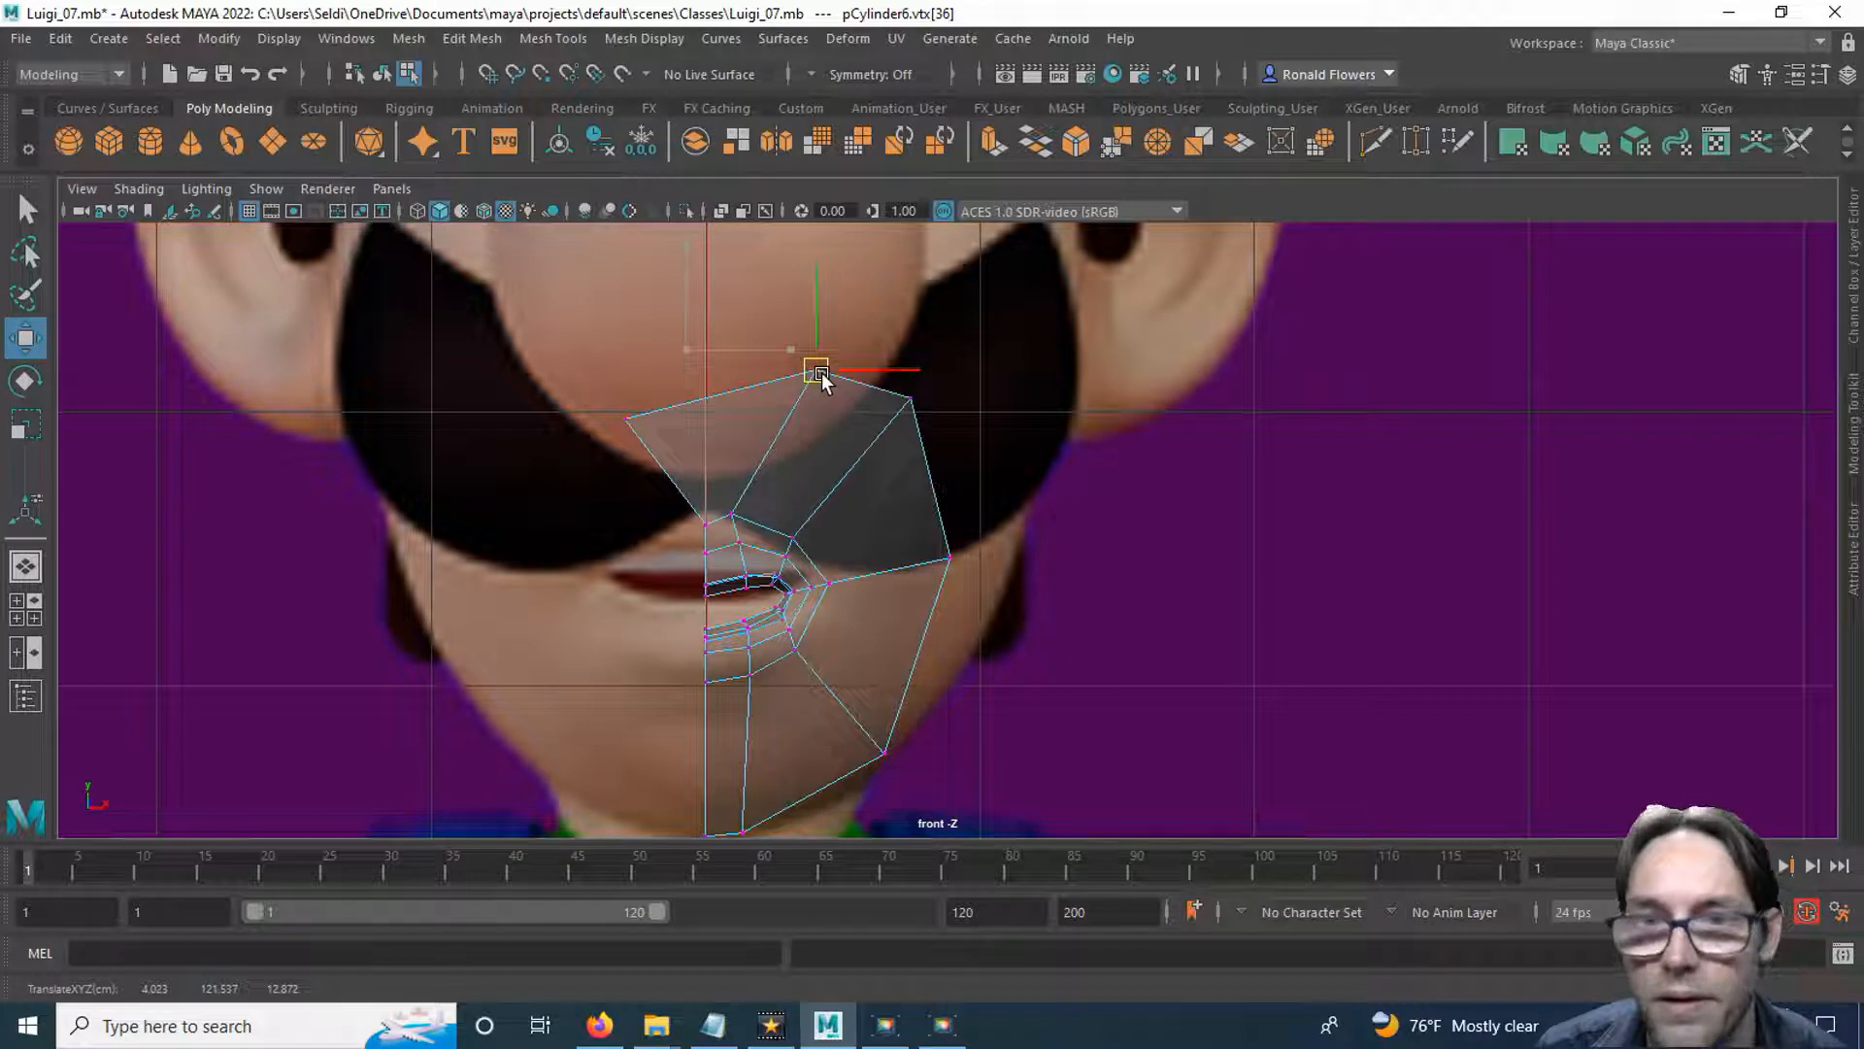
drag(574, 411, 730, 419)
mouse_move(707, 330)
mouse_down()
mouse_move(715, 381)
mouse_move(714, 363)
mouse_up()
click(718, 325)
drag(693, 434, 701, 382)
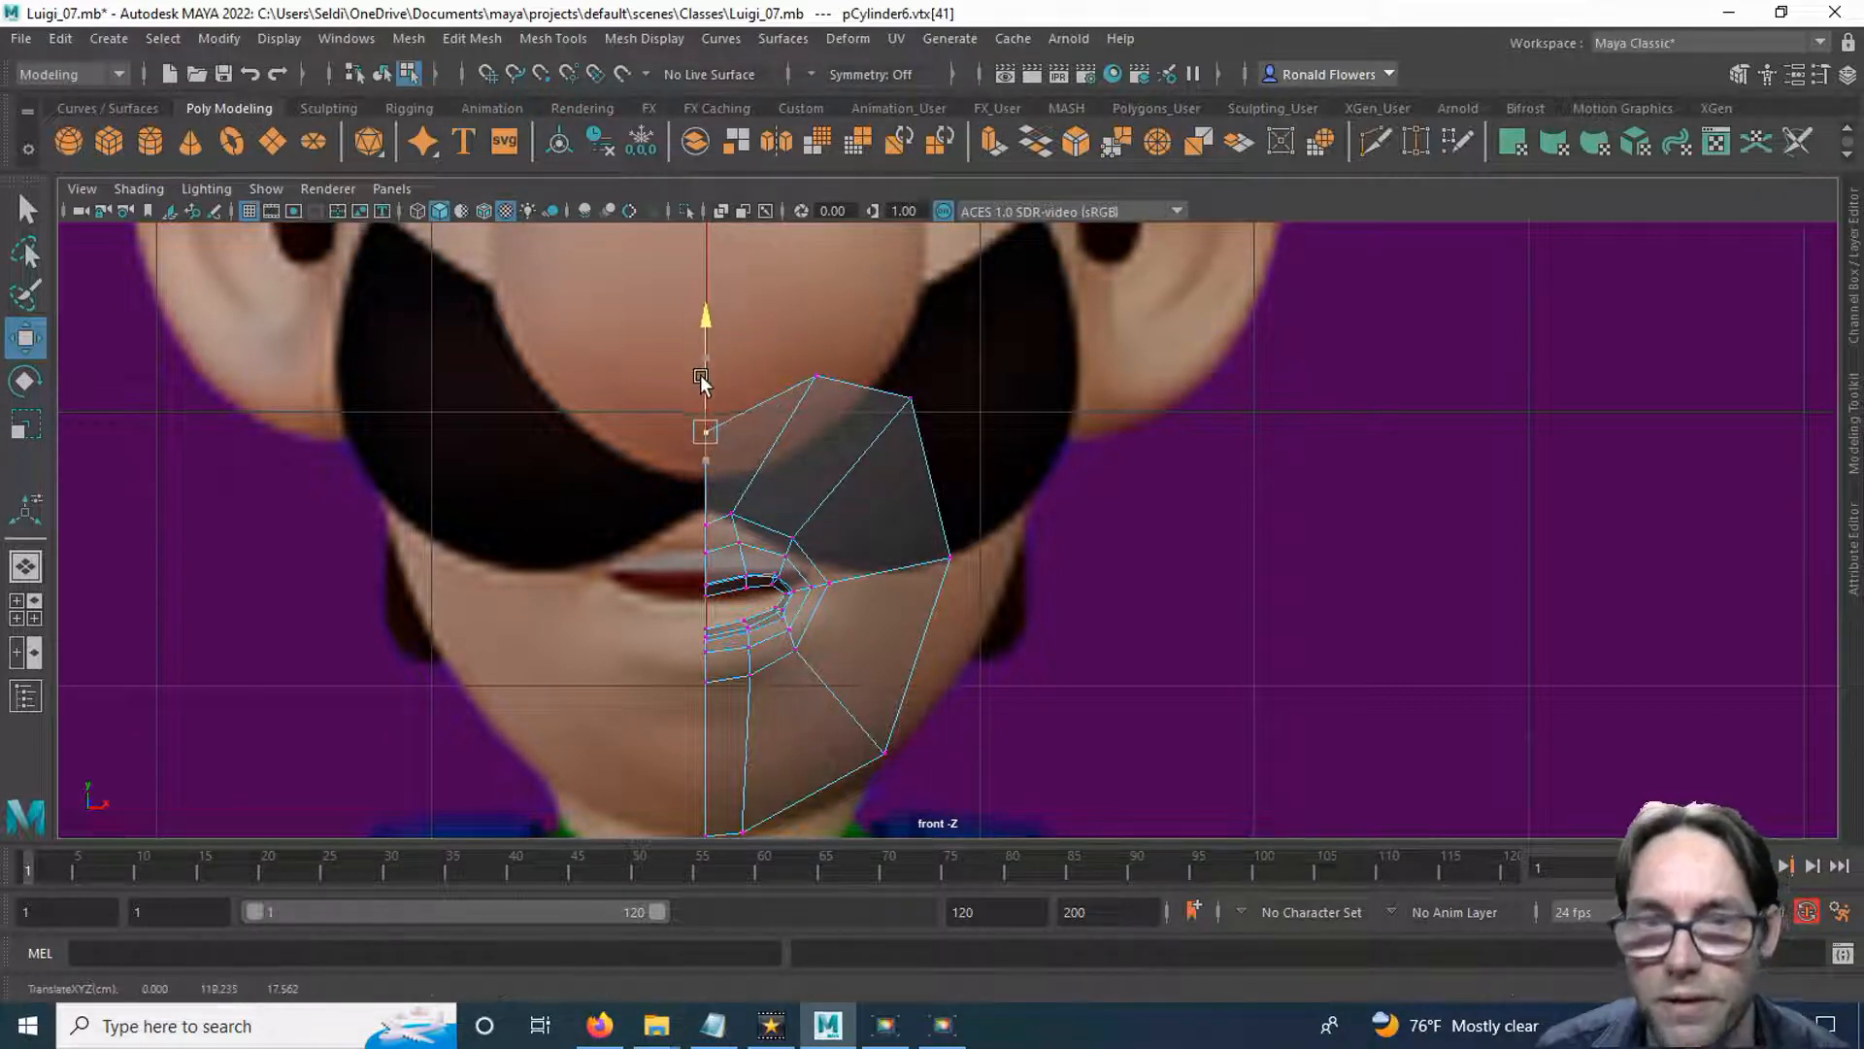
alt+middle_drag(871, 585, 814, 553)
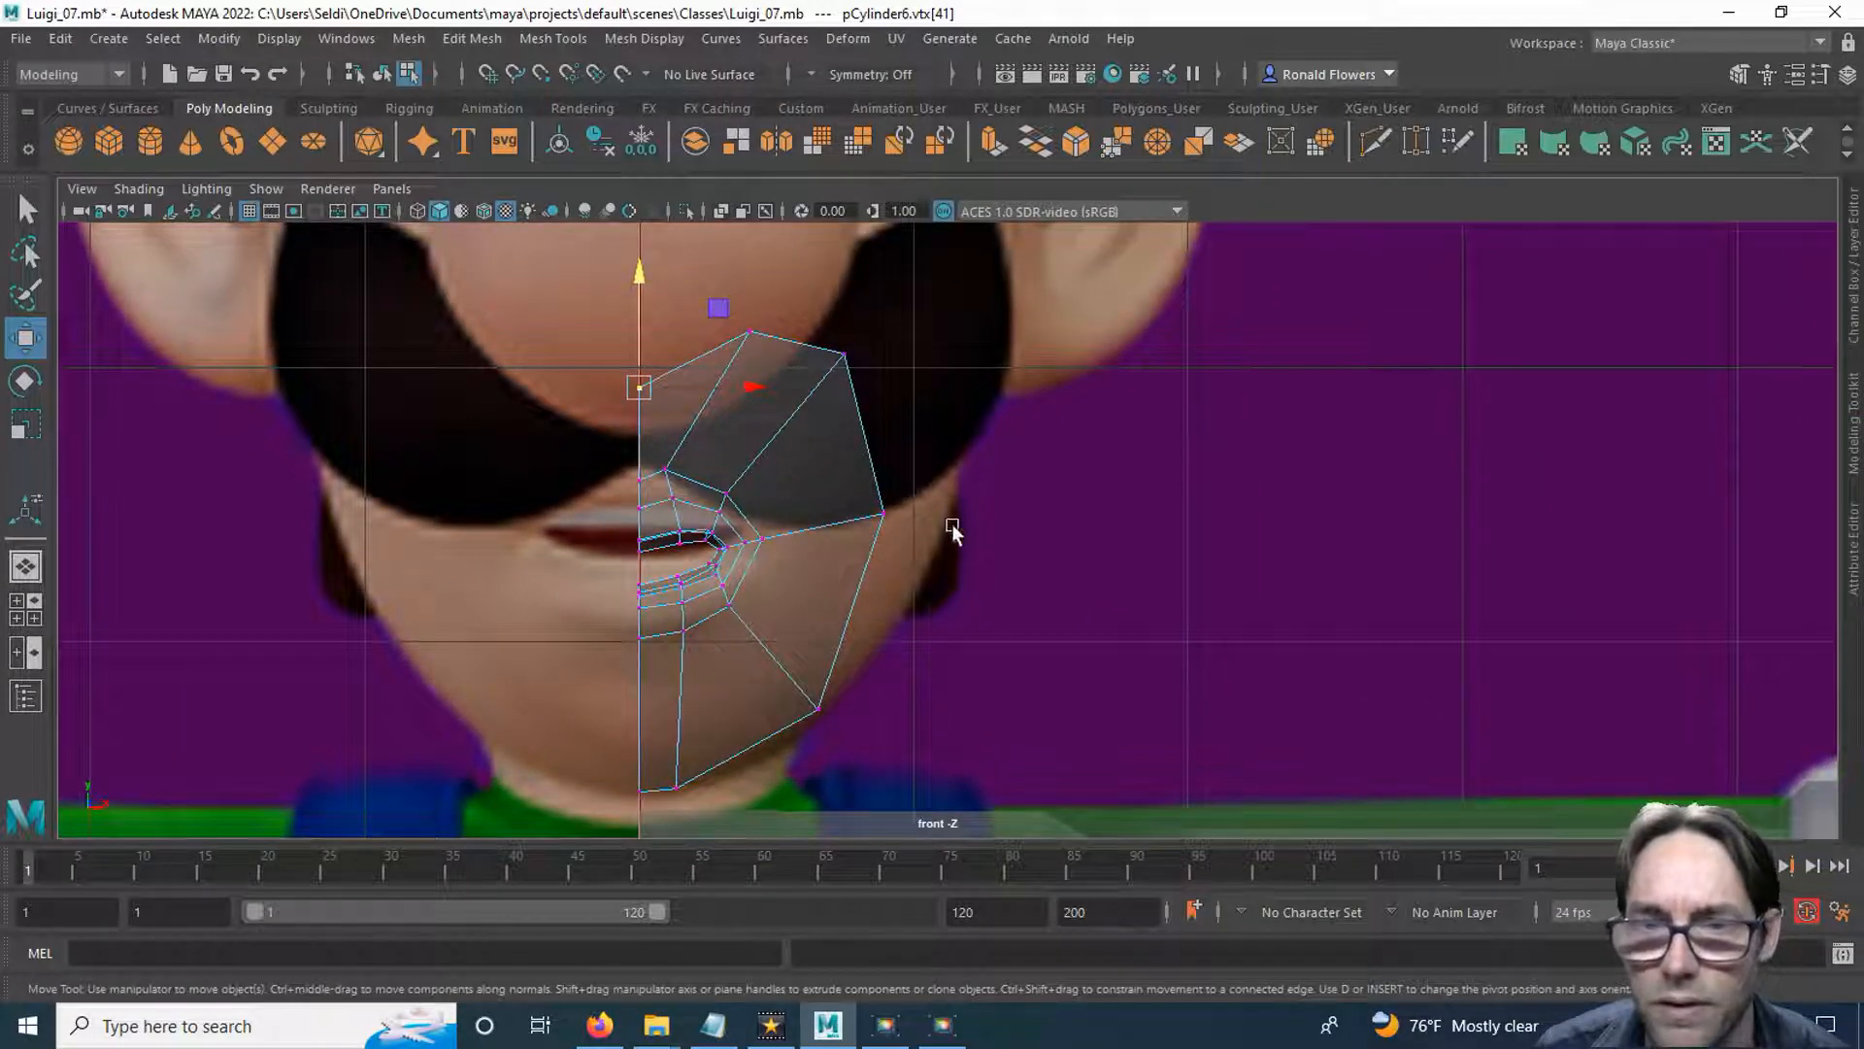
Check the reshaped mouth ring from several angles in the perspective view.
key(space)
Extrude the eye disc's whole outer border slightly outward into a narrow rim in the front view.
key(space)
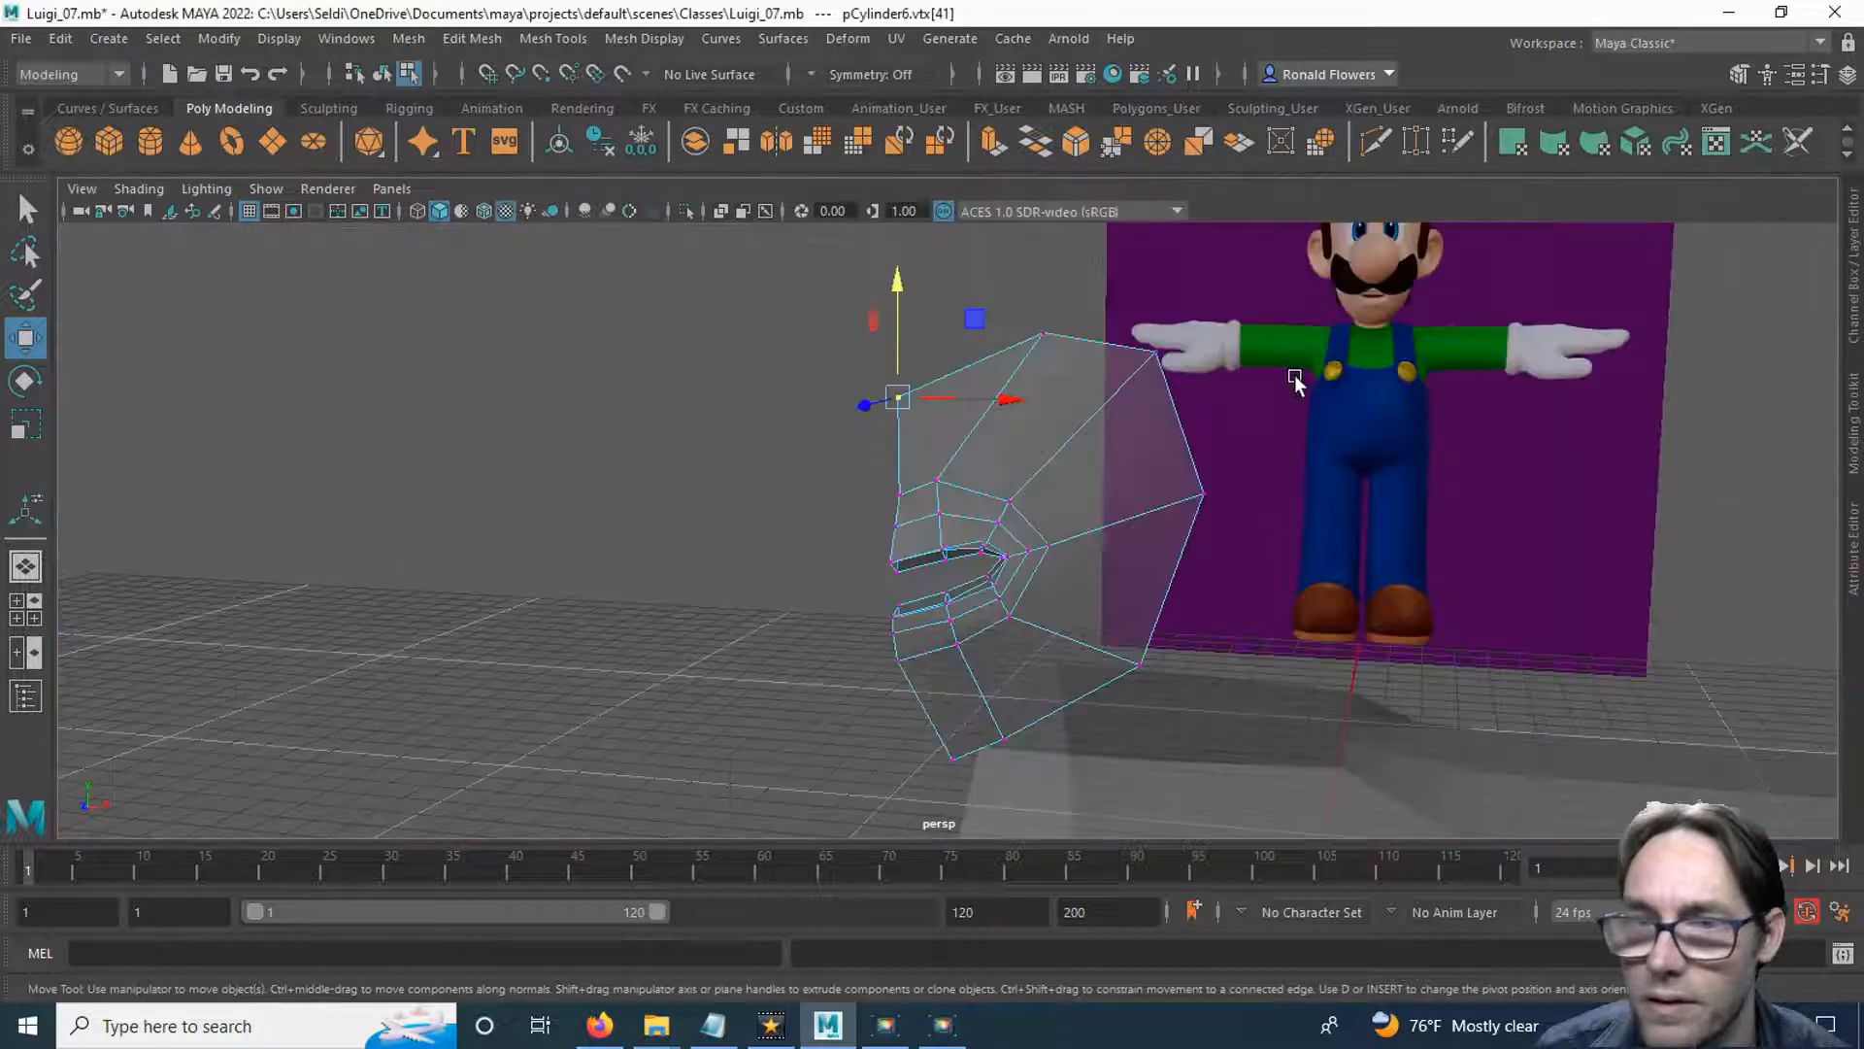
alt+drag(1282, 602, 1227, 573)
alt+drag(1133, 422, 860, 311)
alt+drag(958, 491, 1102, 519)
click(969, 317)
key(space)
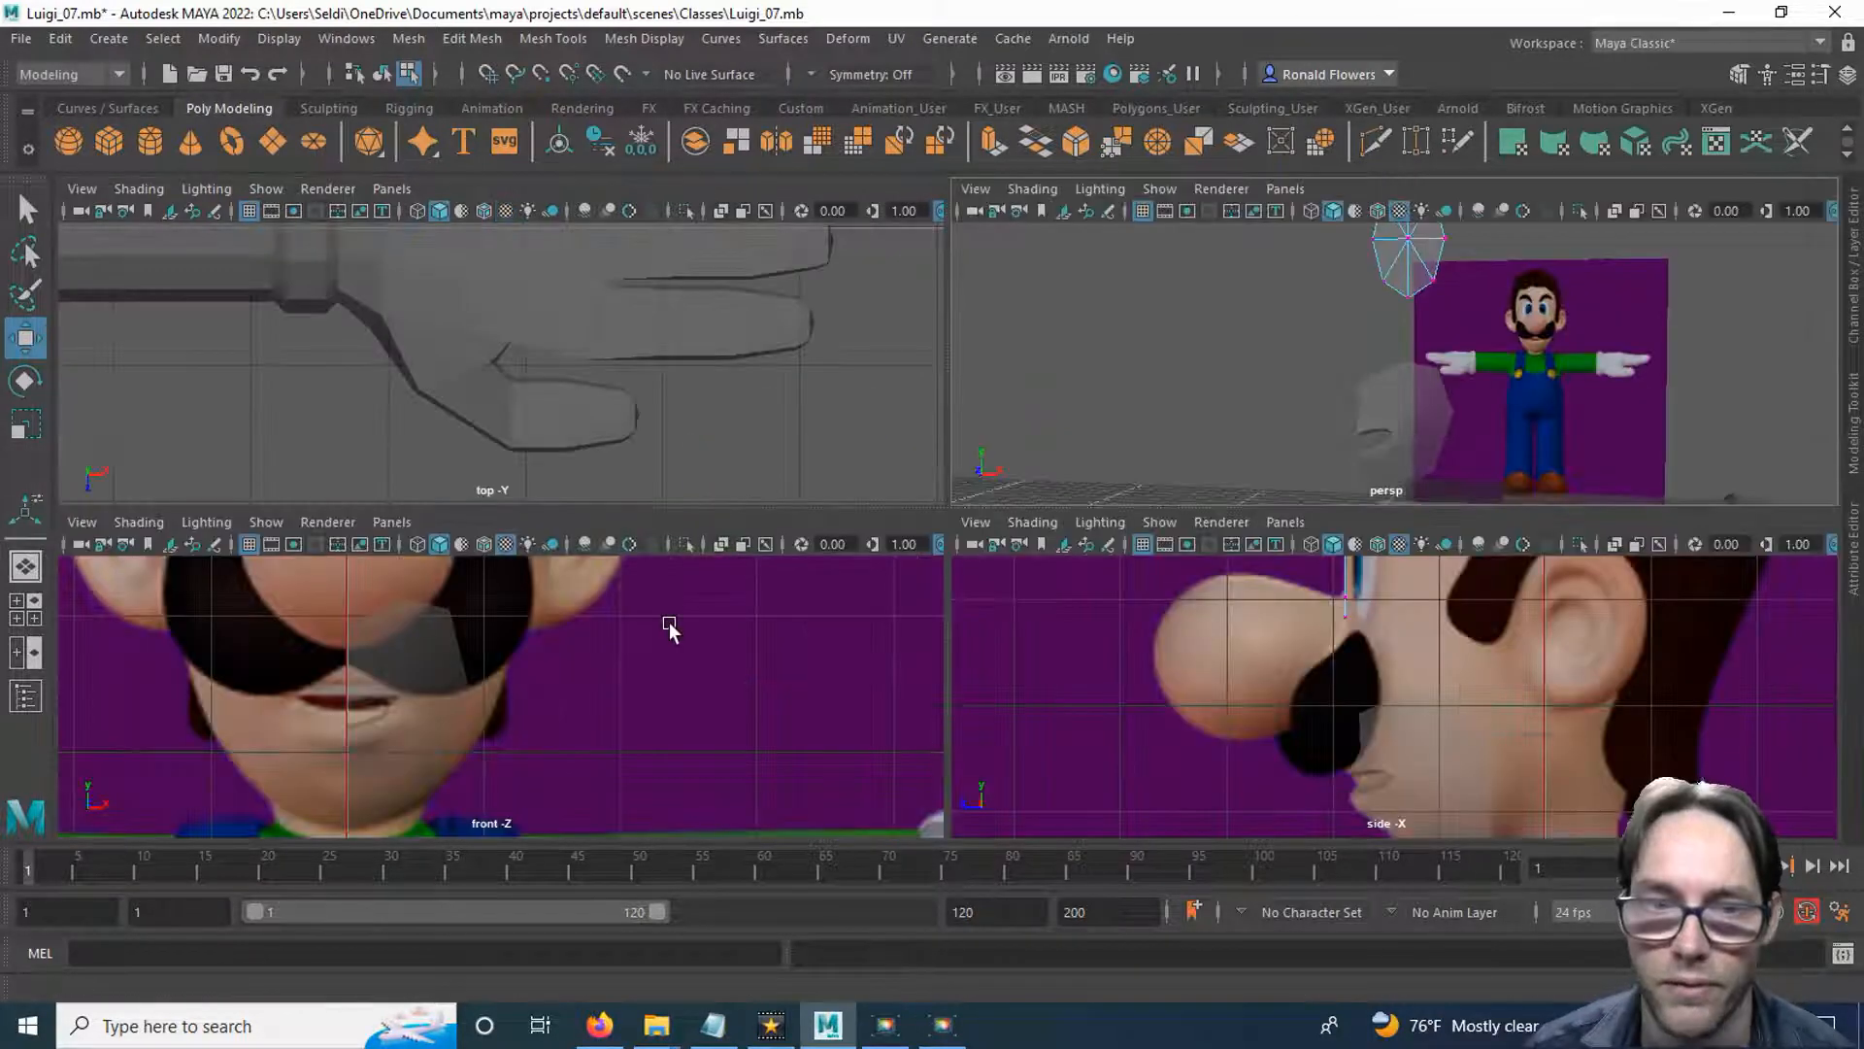
key(space)
scroll(835, 437, down, 5)
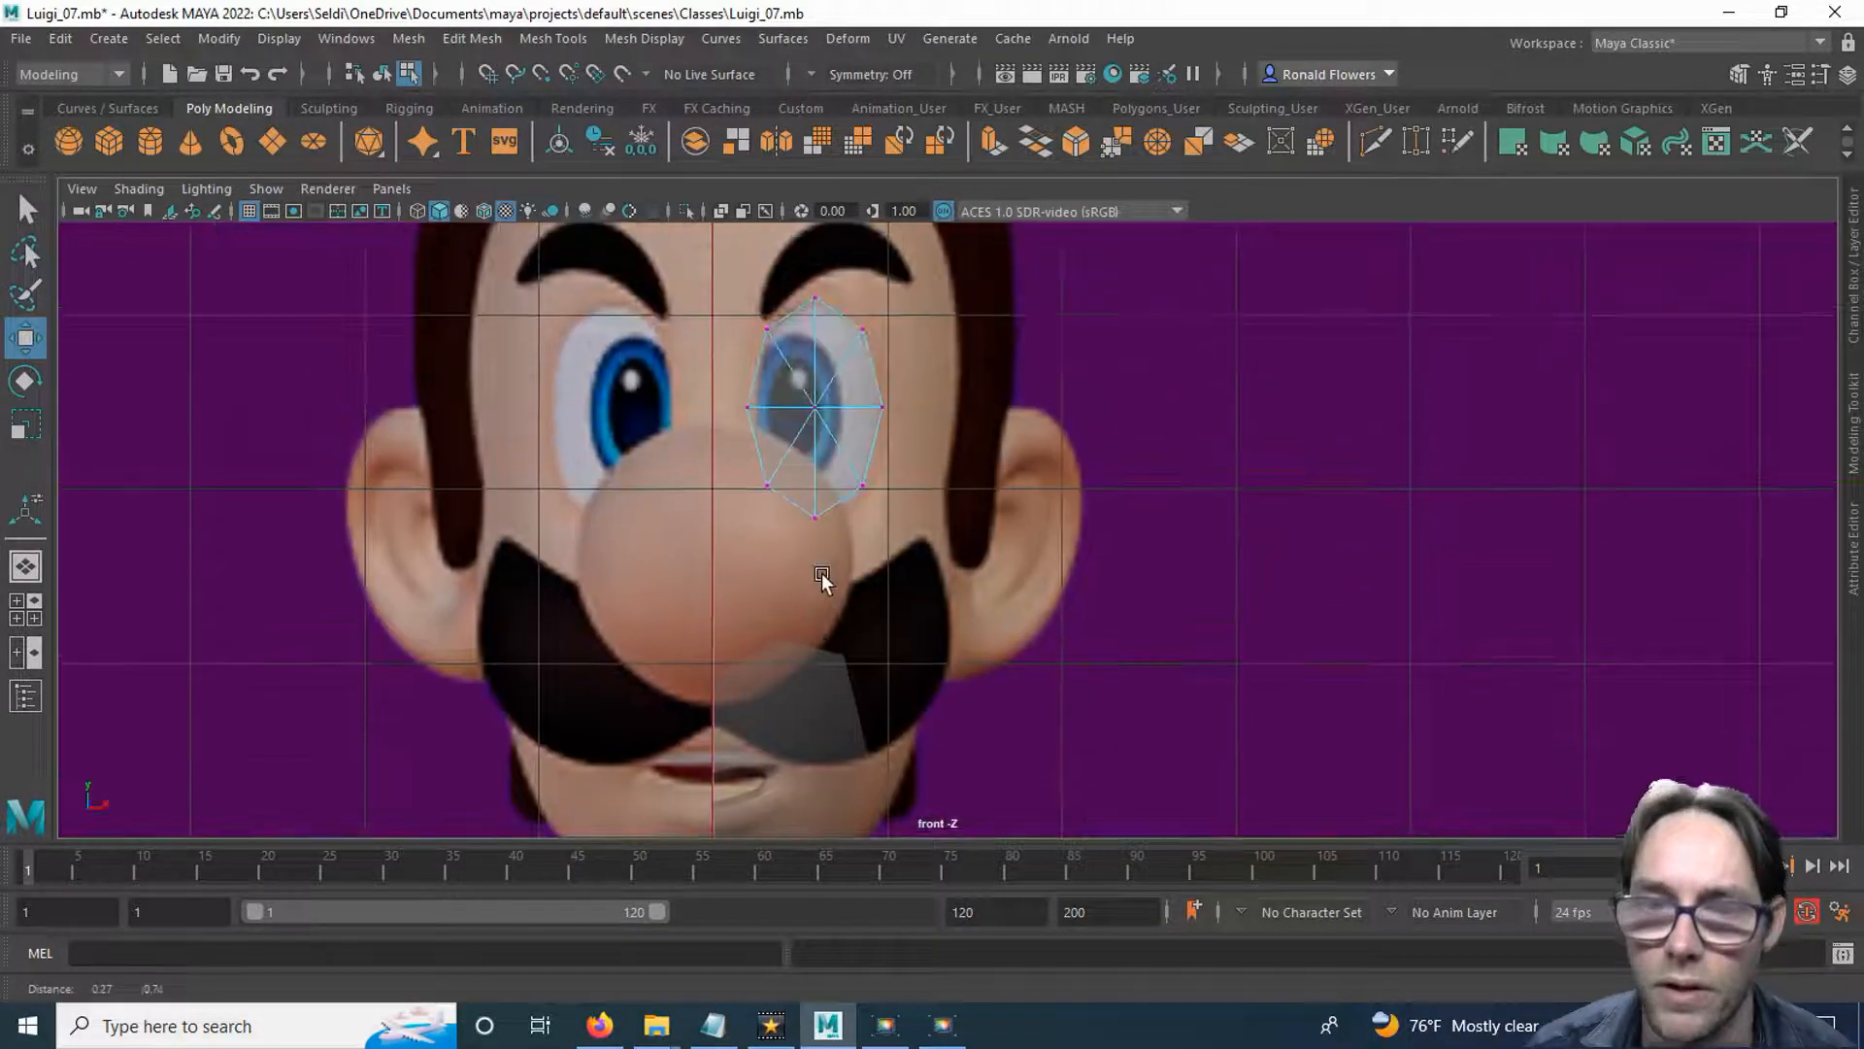
right_drag(903, 382, 903, 524)
click(903, 525)
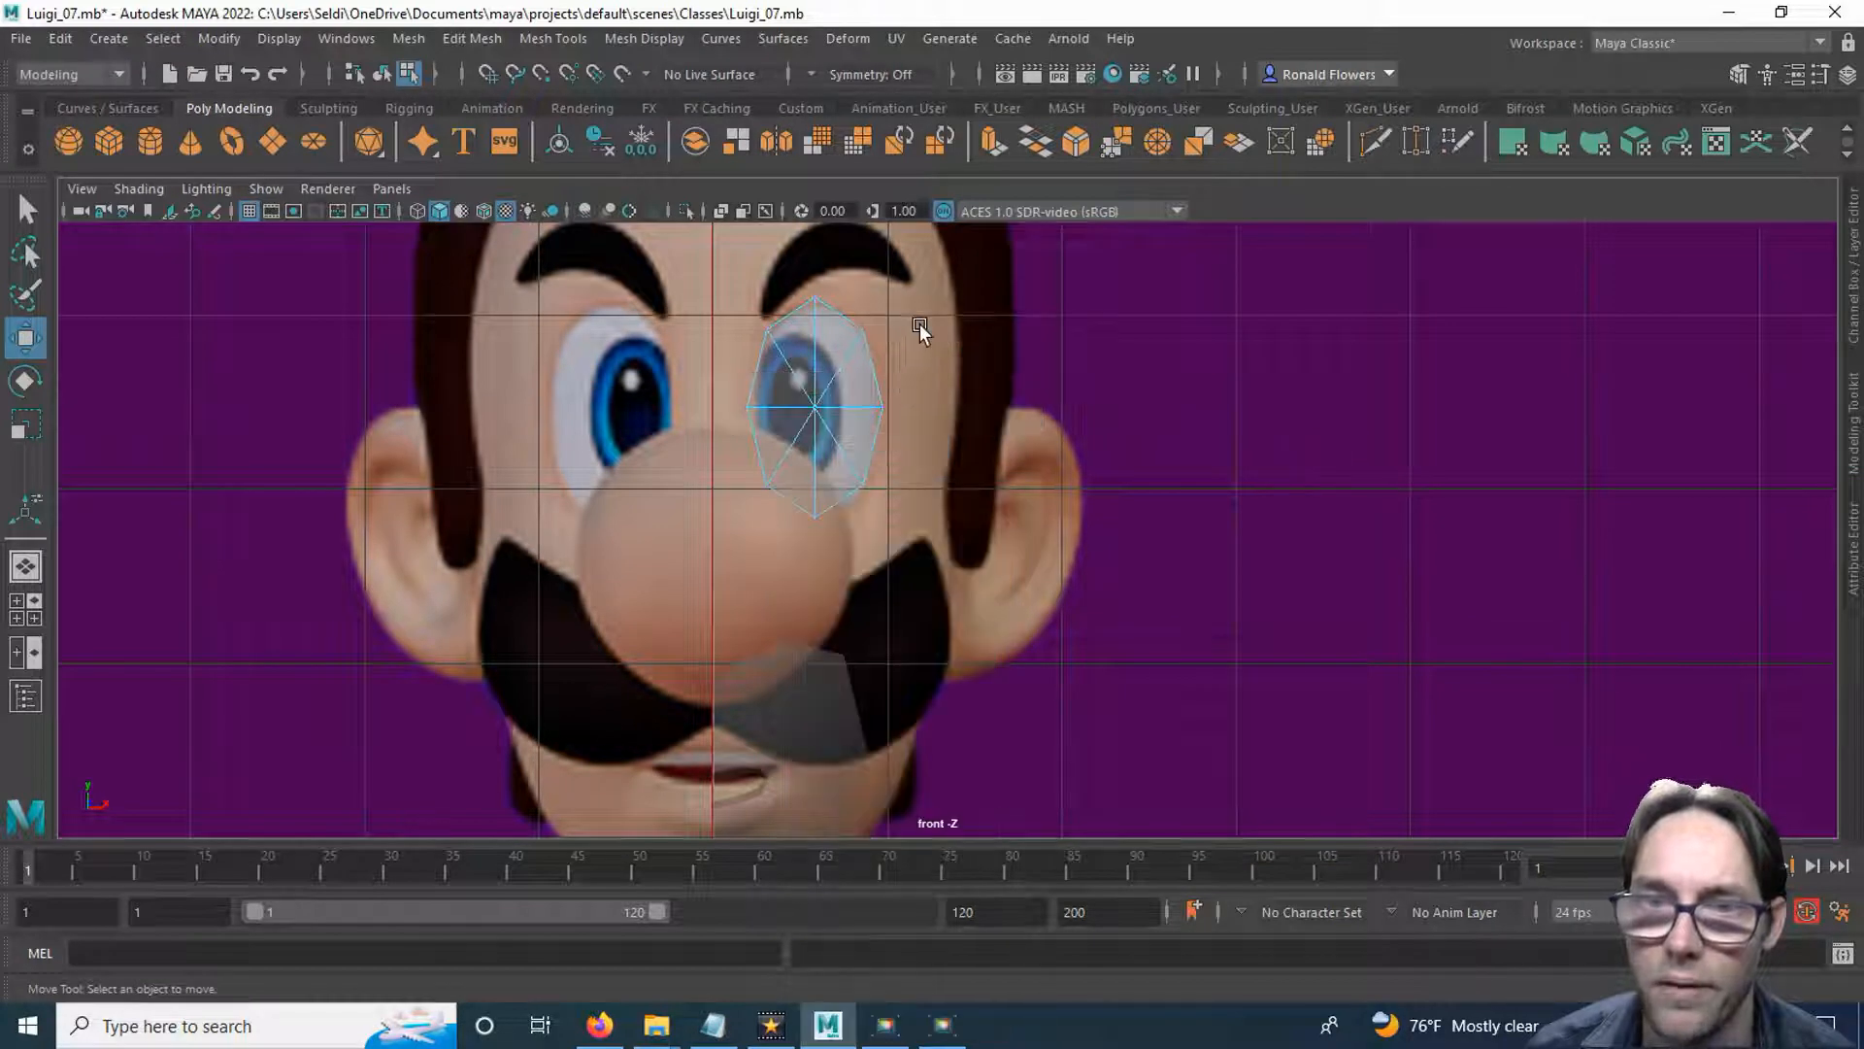
key(q)
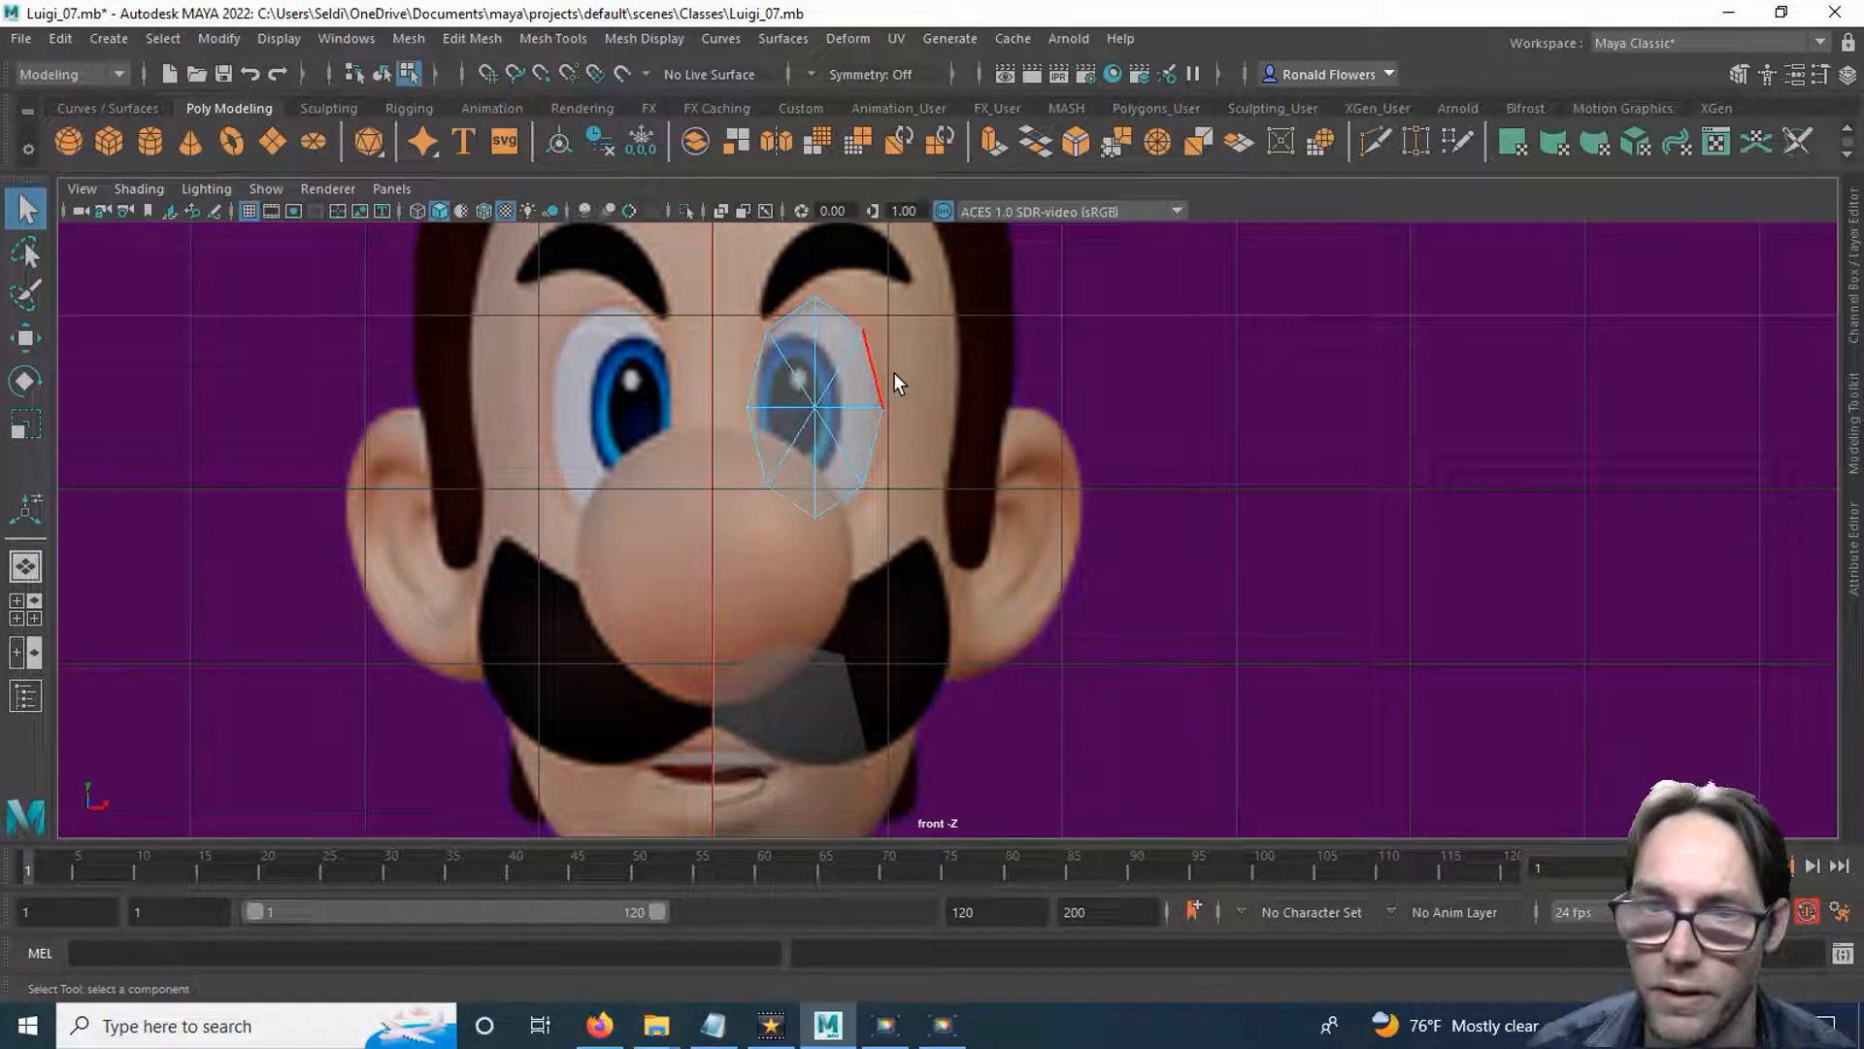
mouse_move(887, 382)
right_down()
mouse_move(894, 323)
mouse_move(882, 375)
right_up()
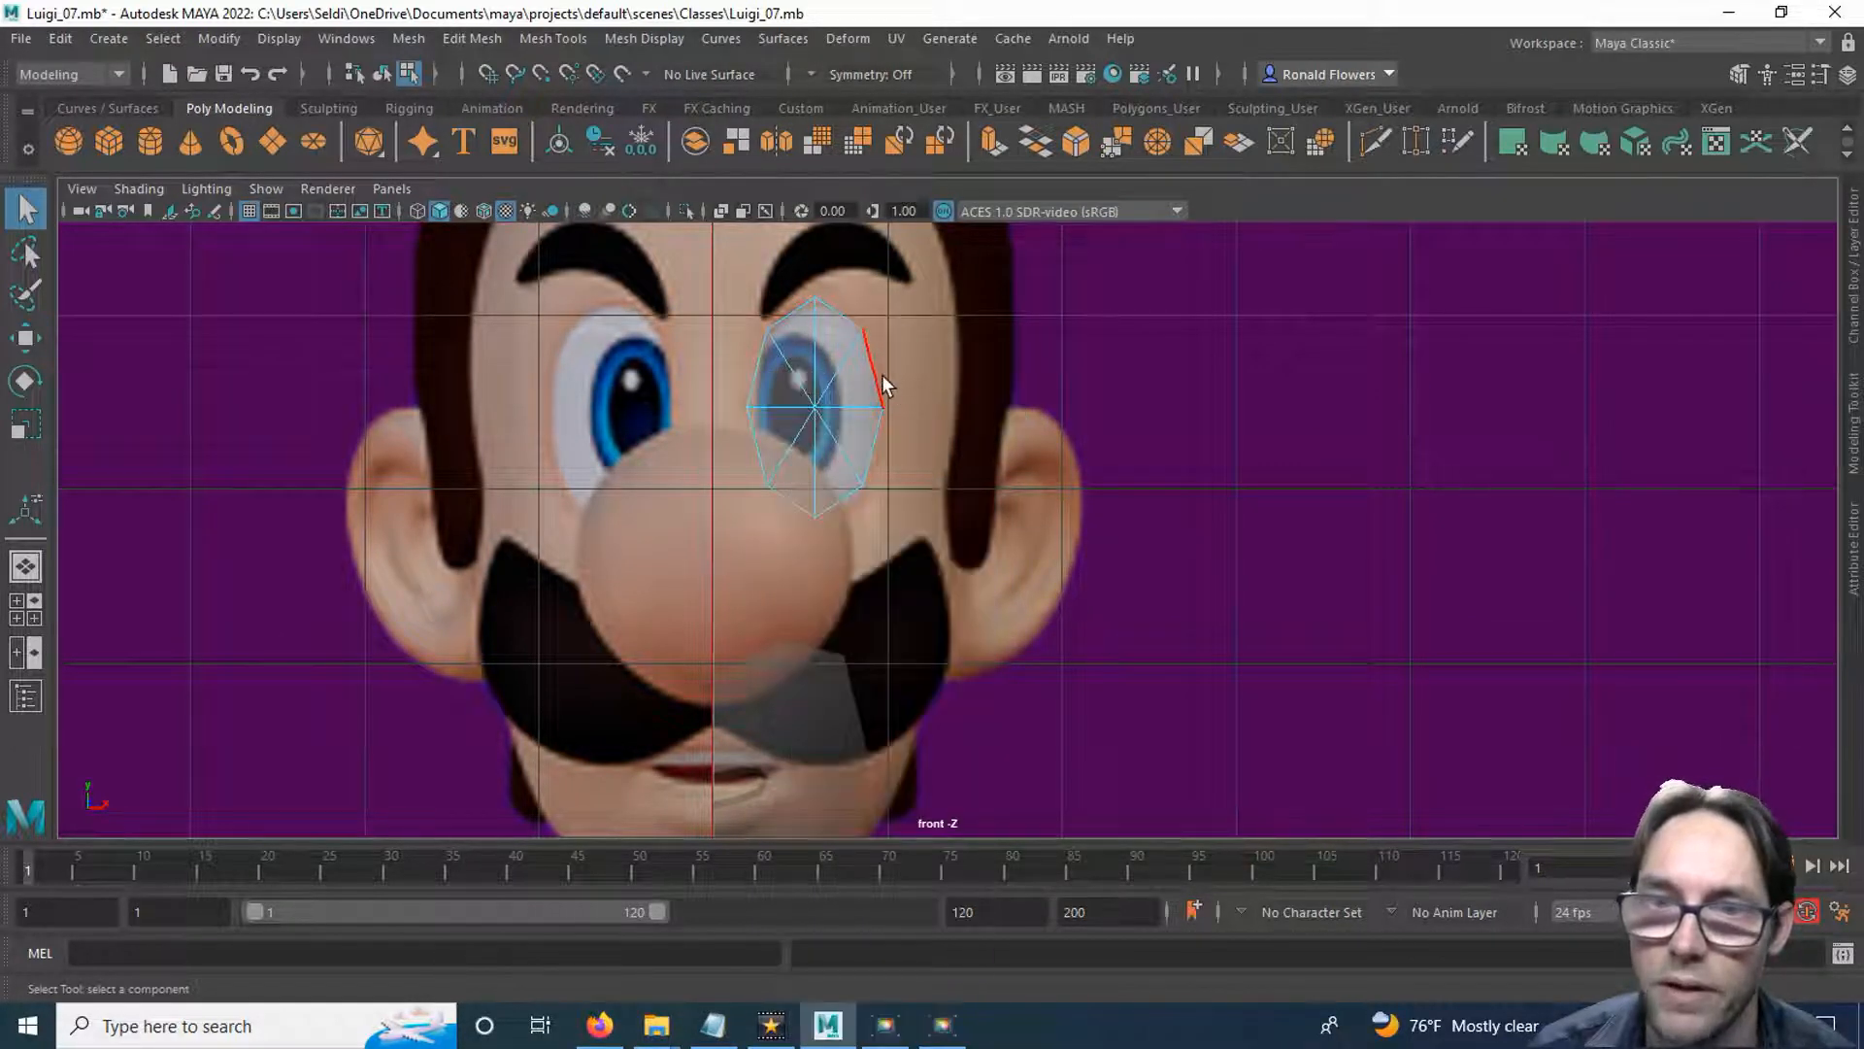
double_click(882, 375)
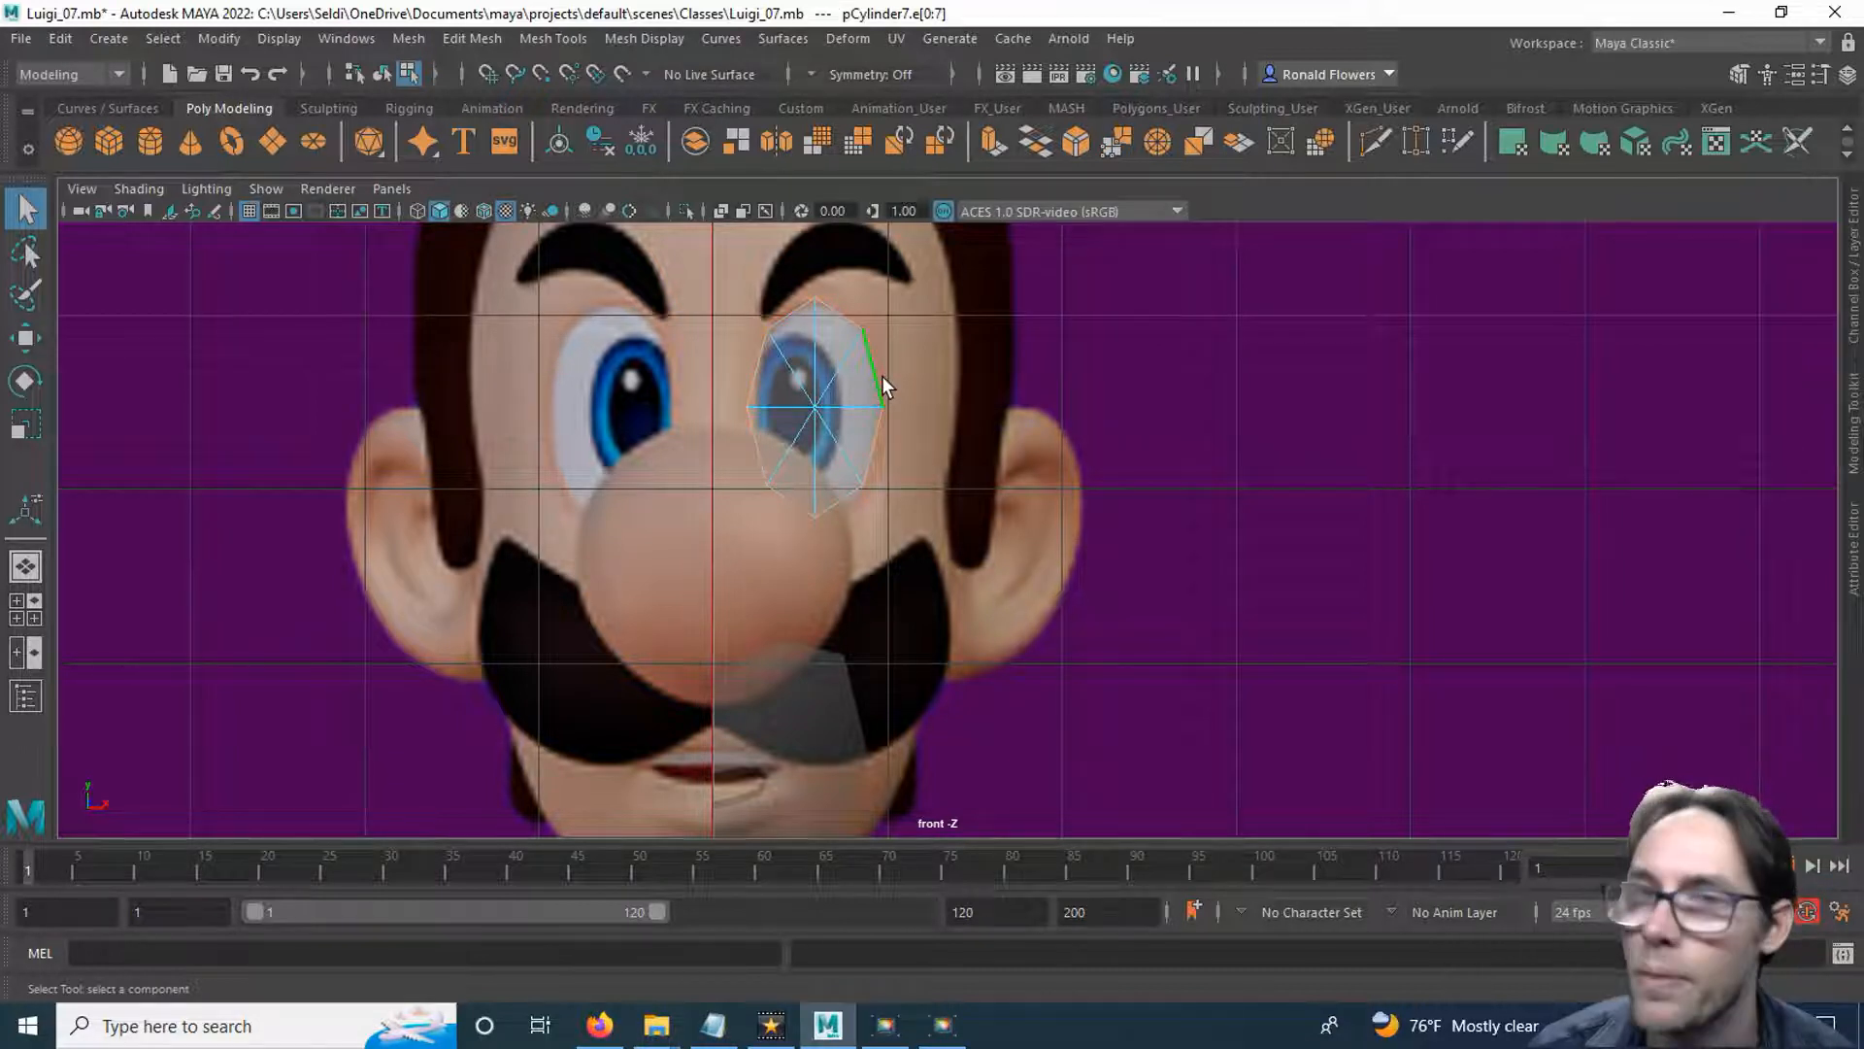
click(991, 141)
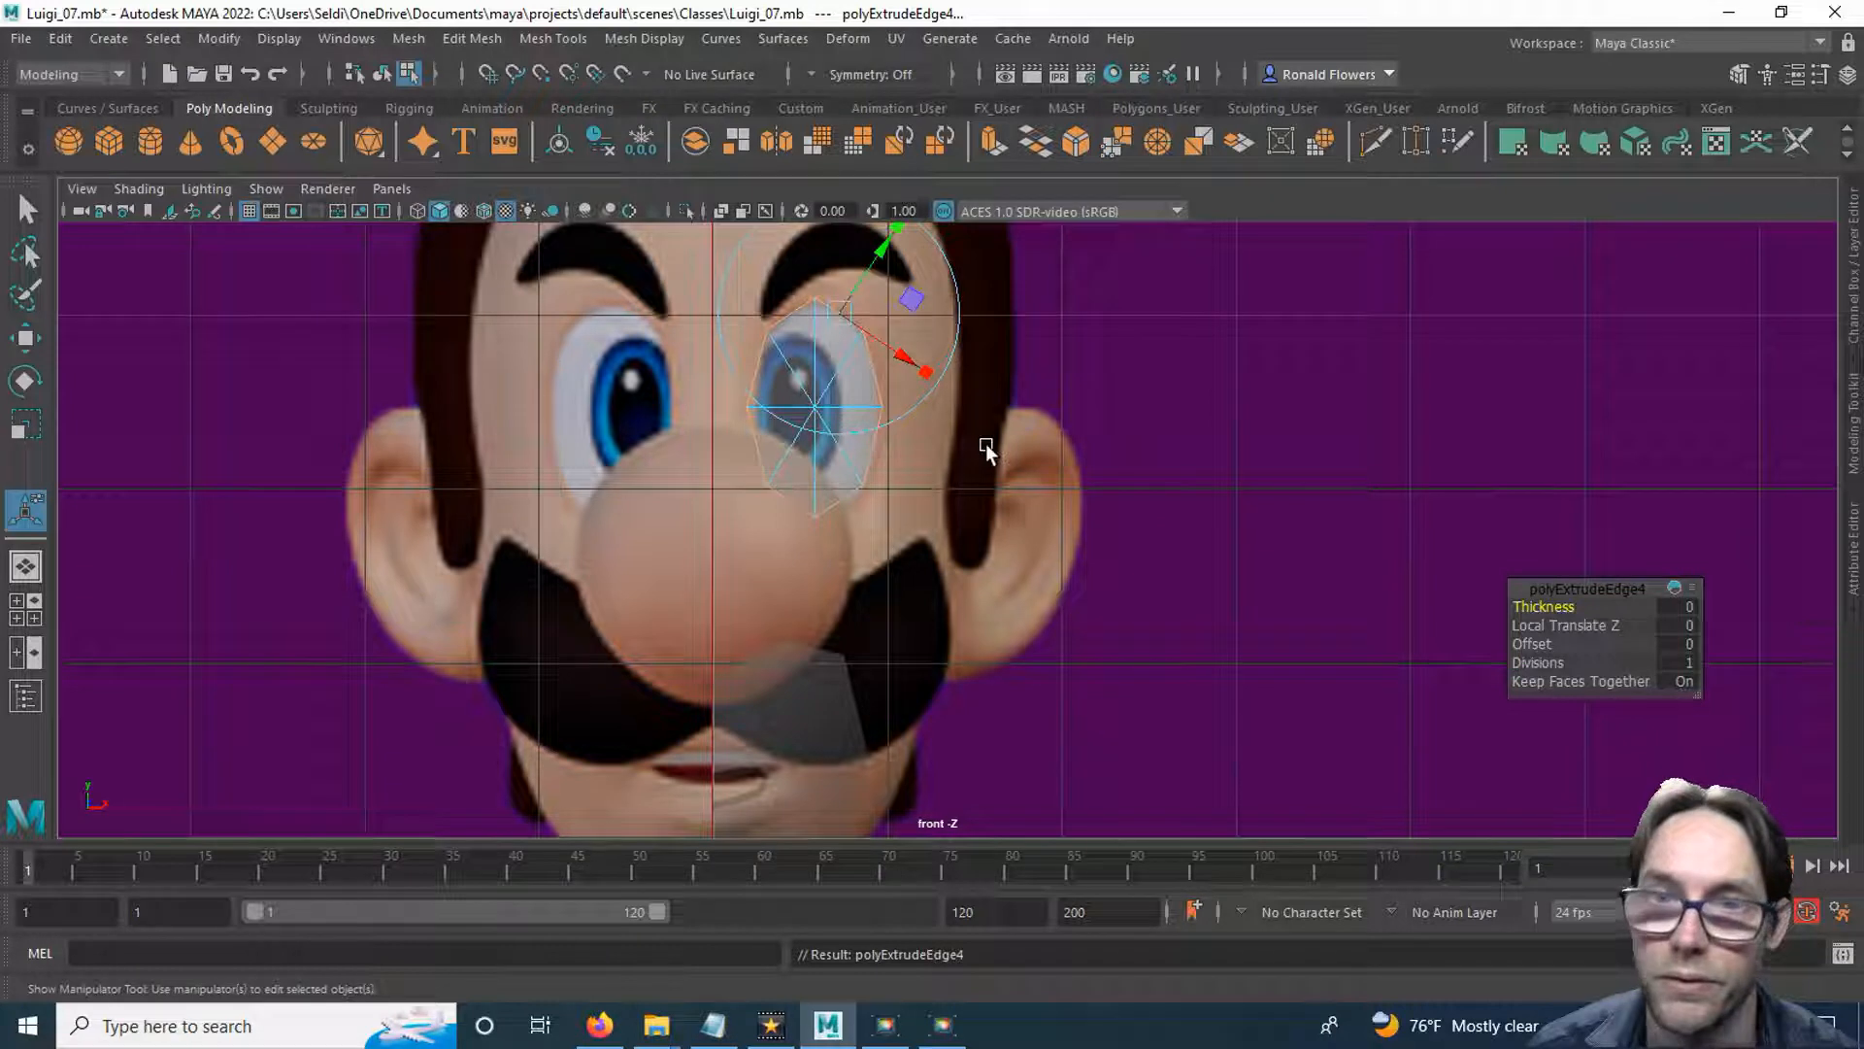
drag(881, 250, 943, 201)
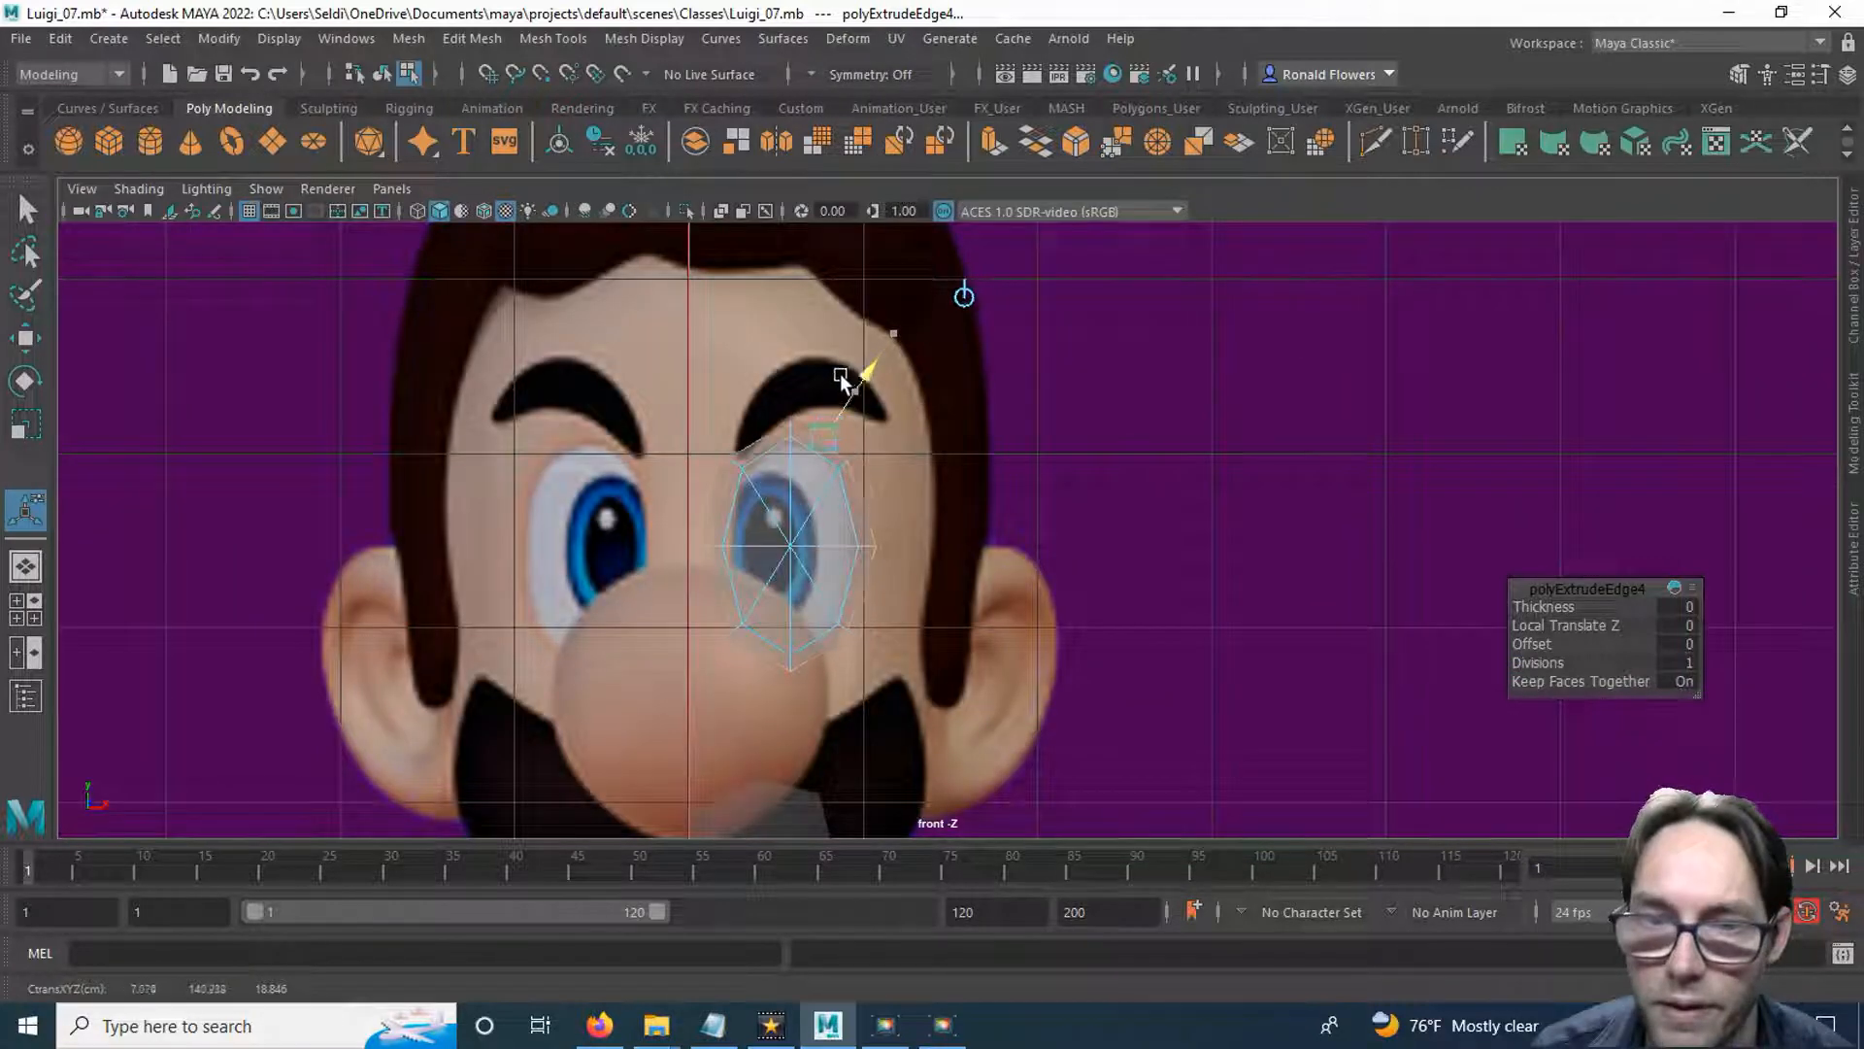
drag(841, 379, 837, 380)
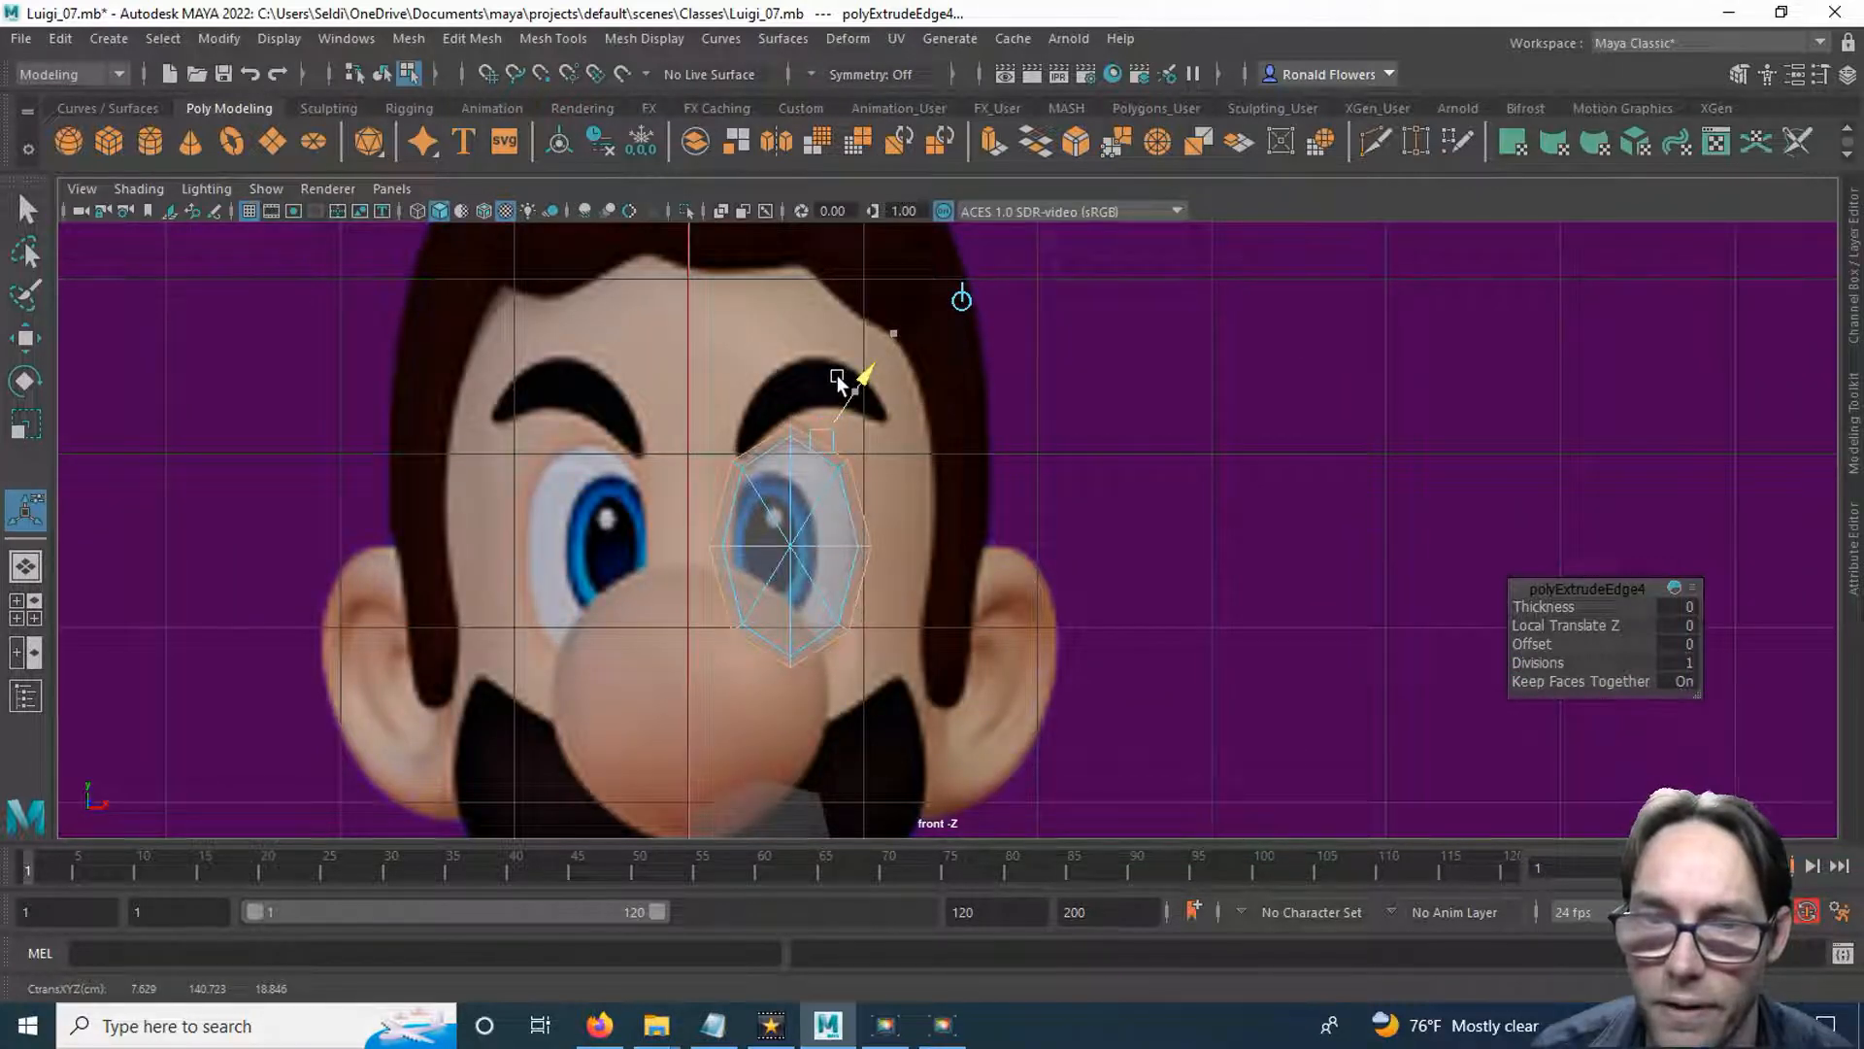
scroll(826, 581, up, 6)
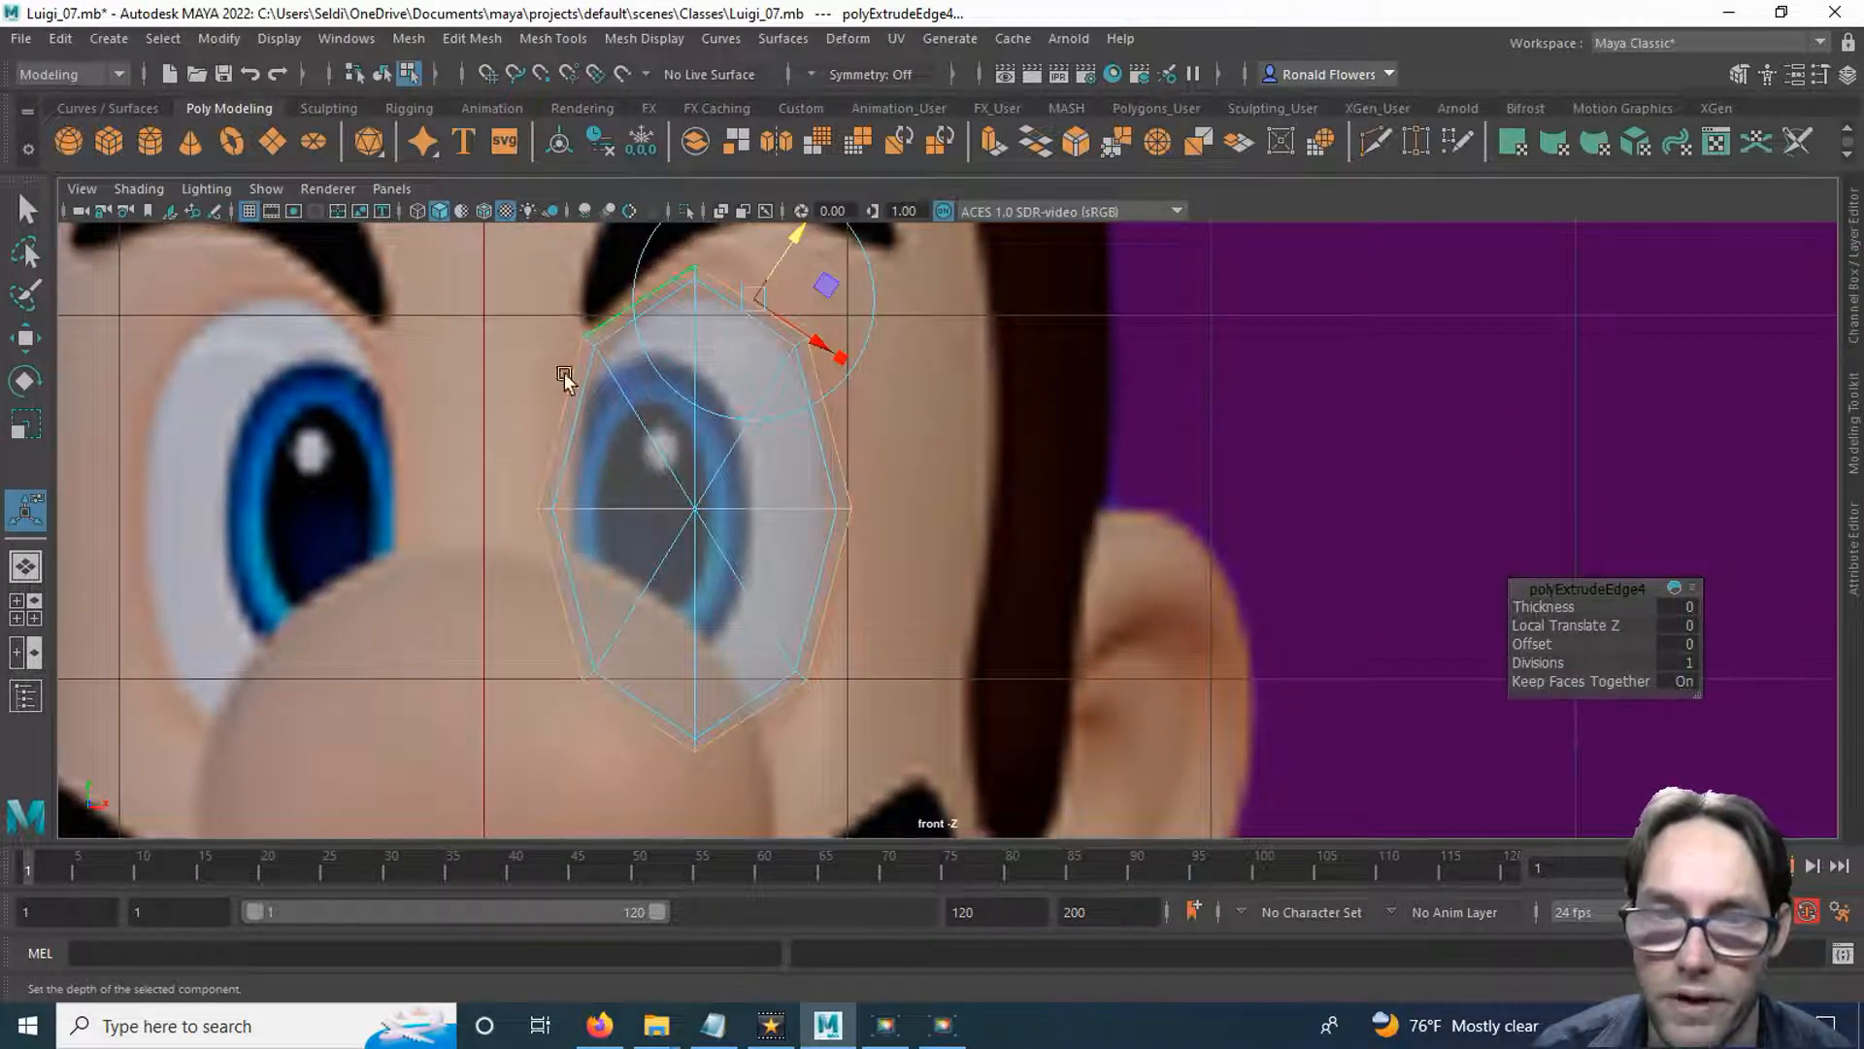
Extrude the eye's border edges twice more, first into another narrow rim and then into a wide ring around the eye.
click(991, 153)
scroll(957, 412, down, 2)
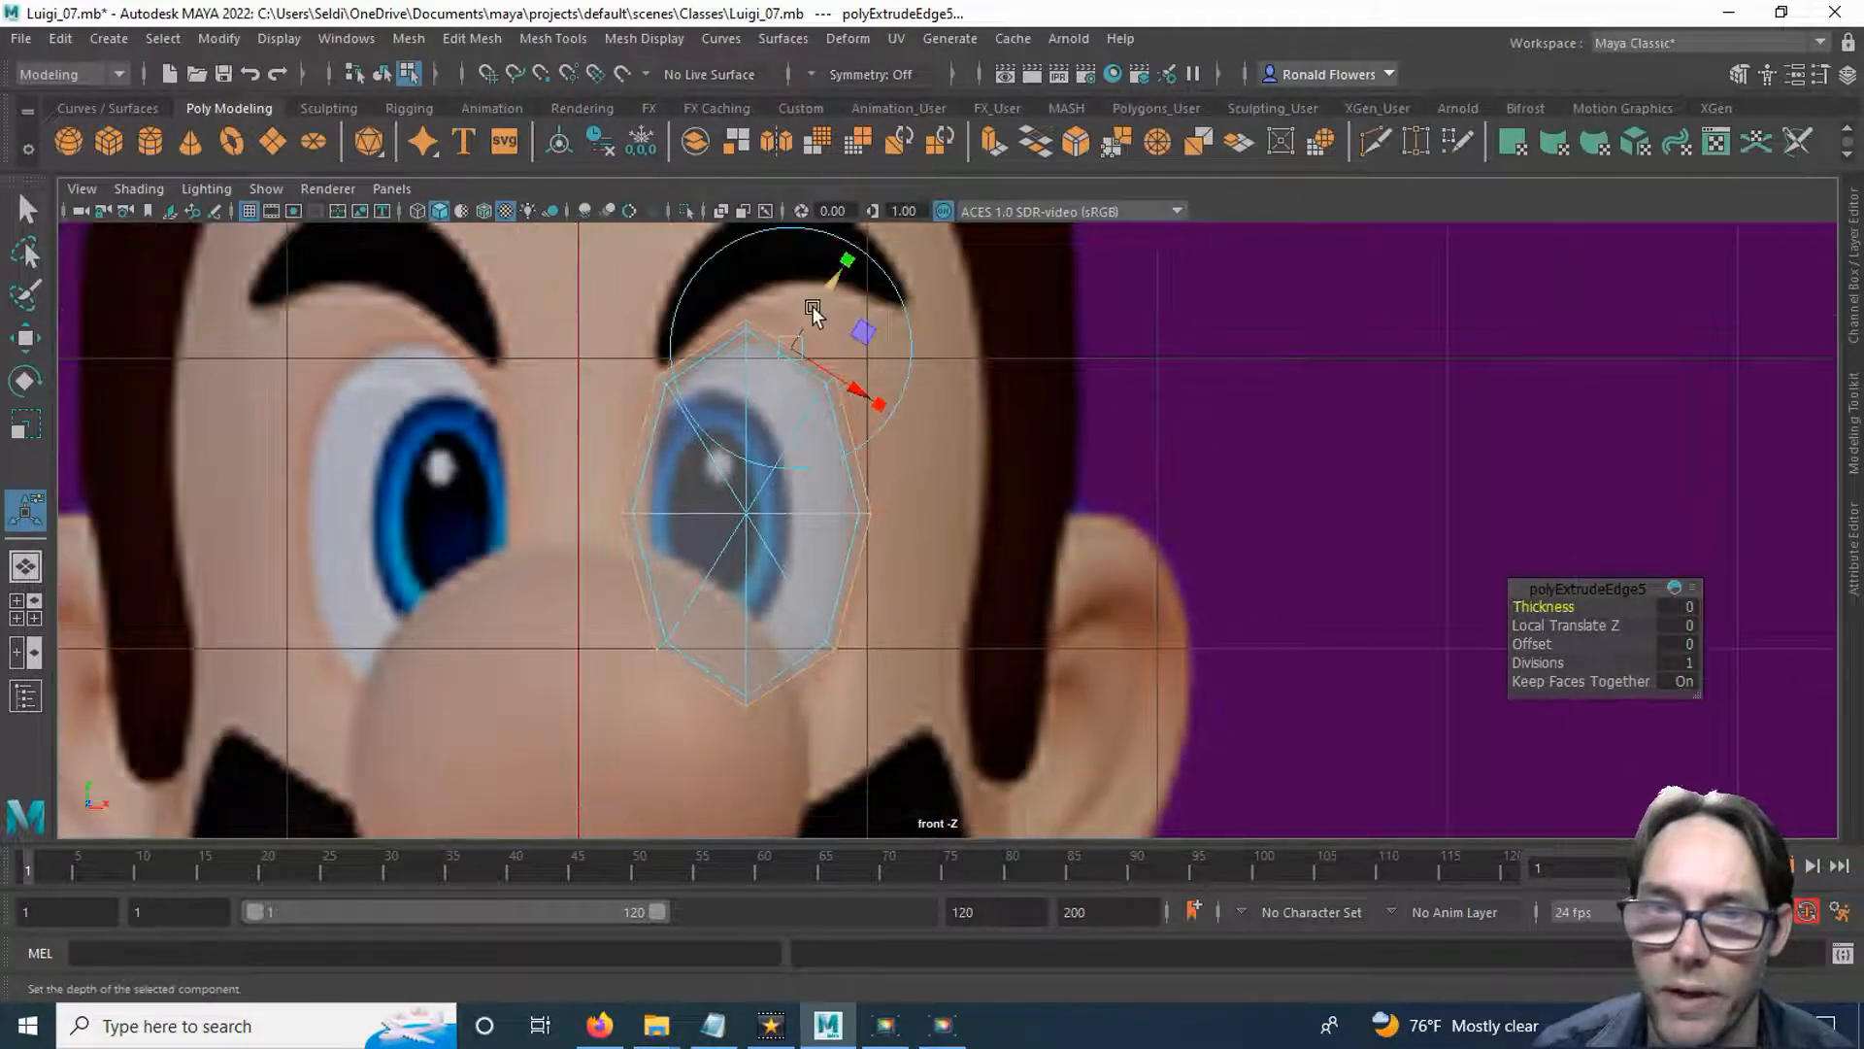
drag(829, 285, 833, 297)
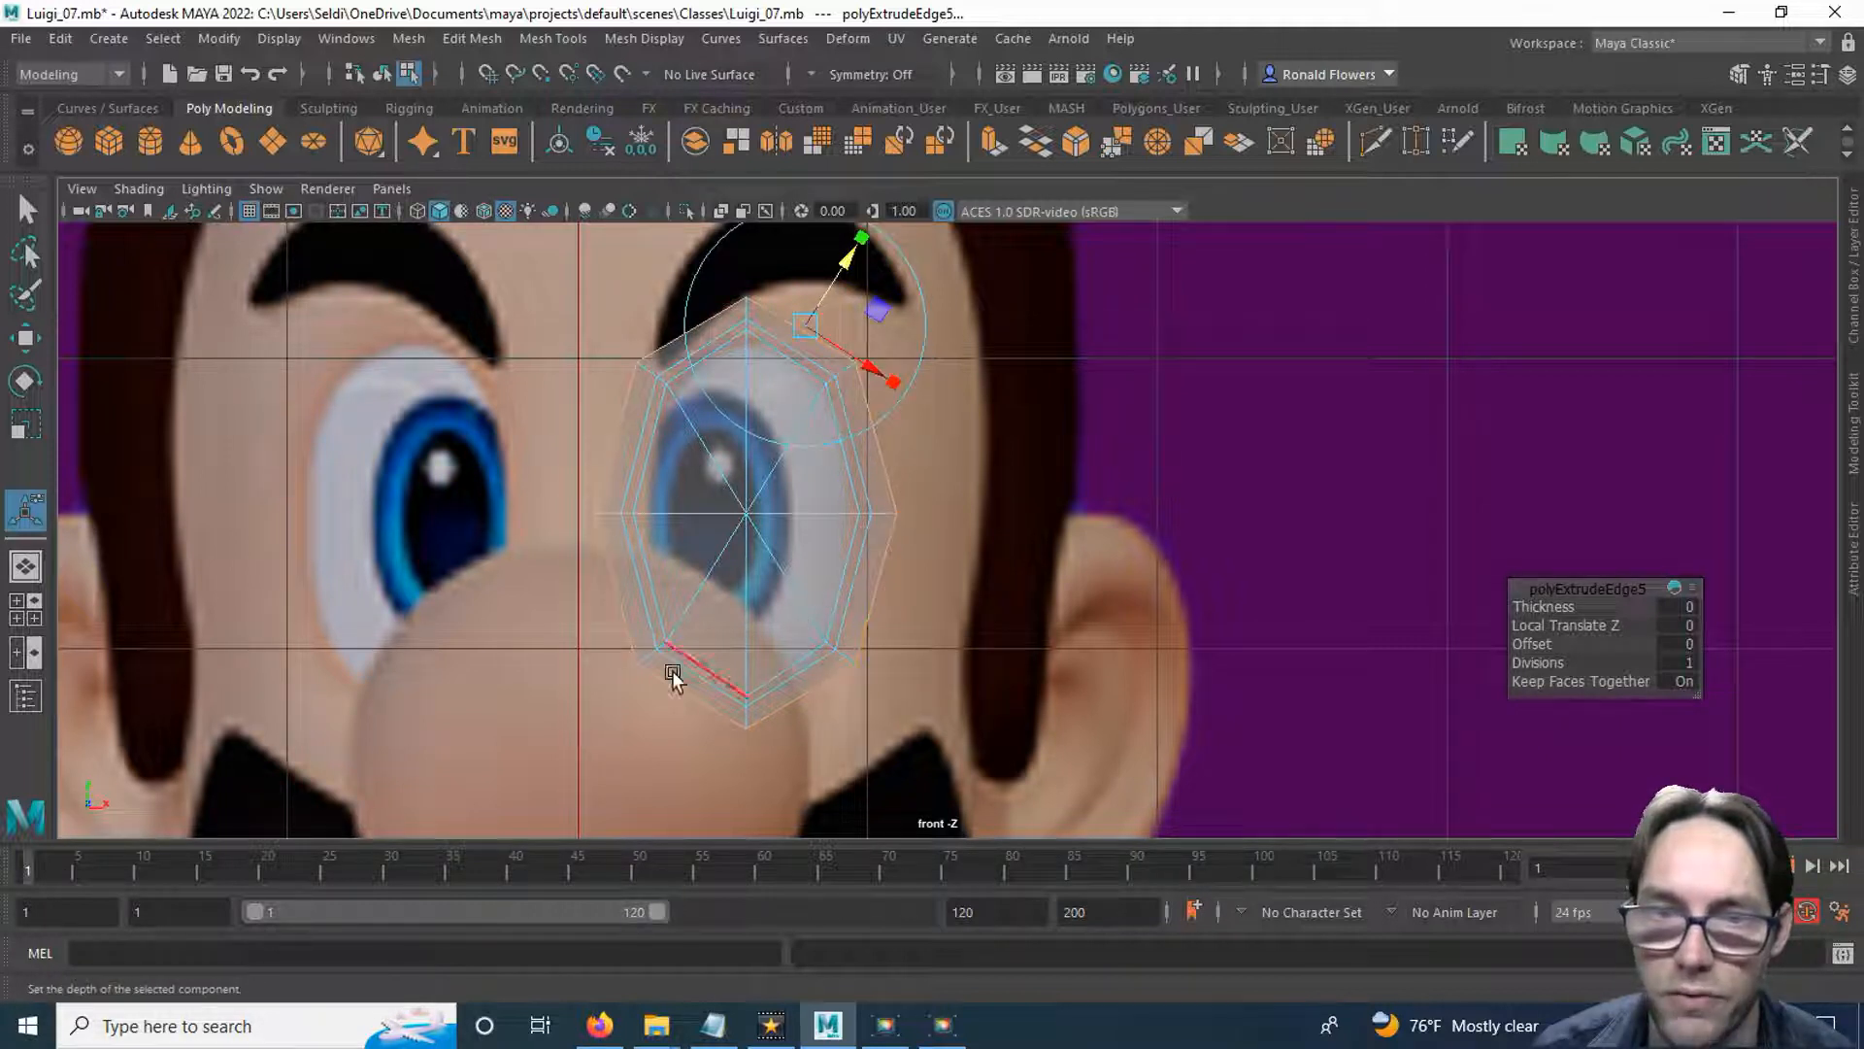
click(992, 141)
drag(847, 257, 905, 216)
scroll(975, 467, down, 1)
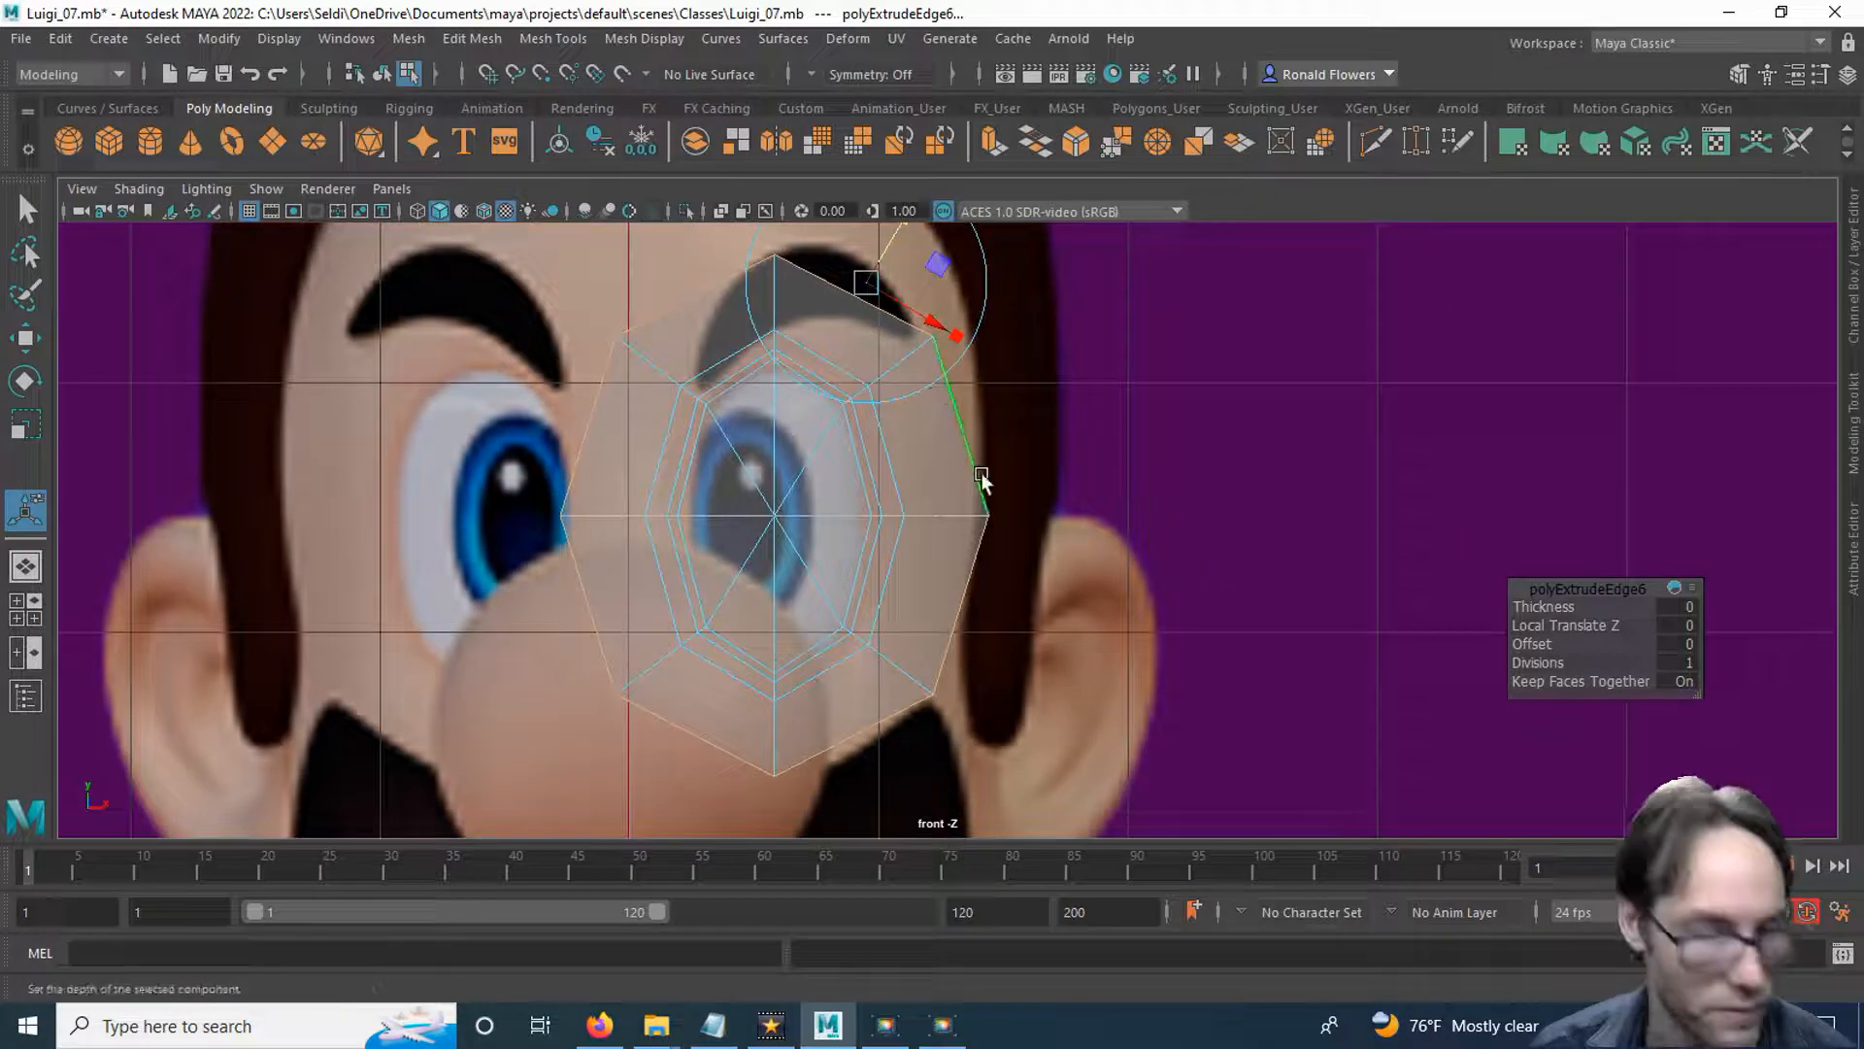
Move the eye ring's bottom and lower nose-side outer vertices down over the nose in the front view.
key(q)
alt+middle_drag(1032, 524, 1006, 400)
alt+middle_drag(851, 491, 839, 529)
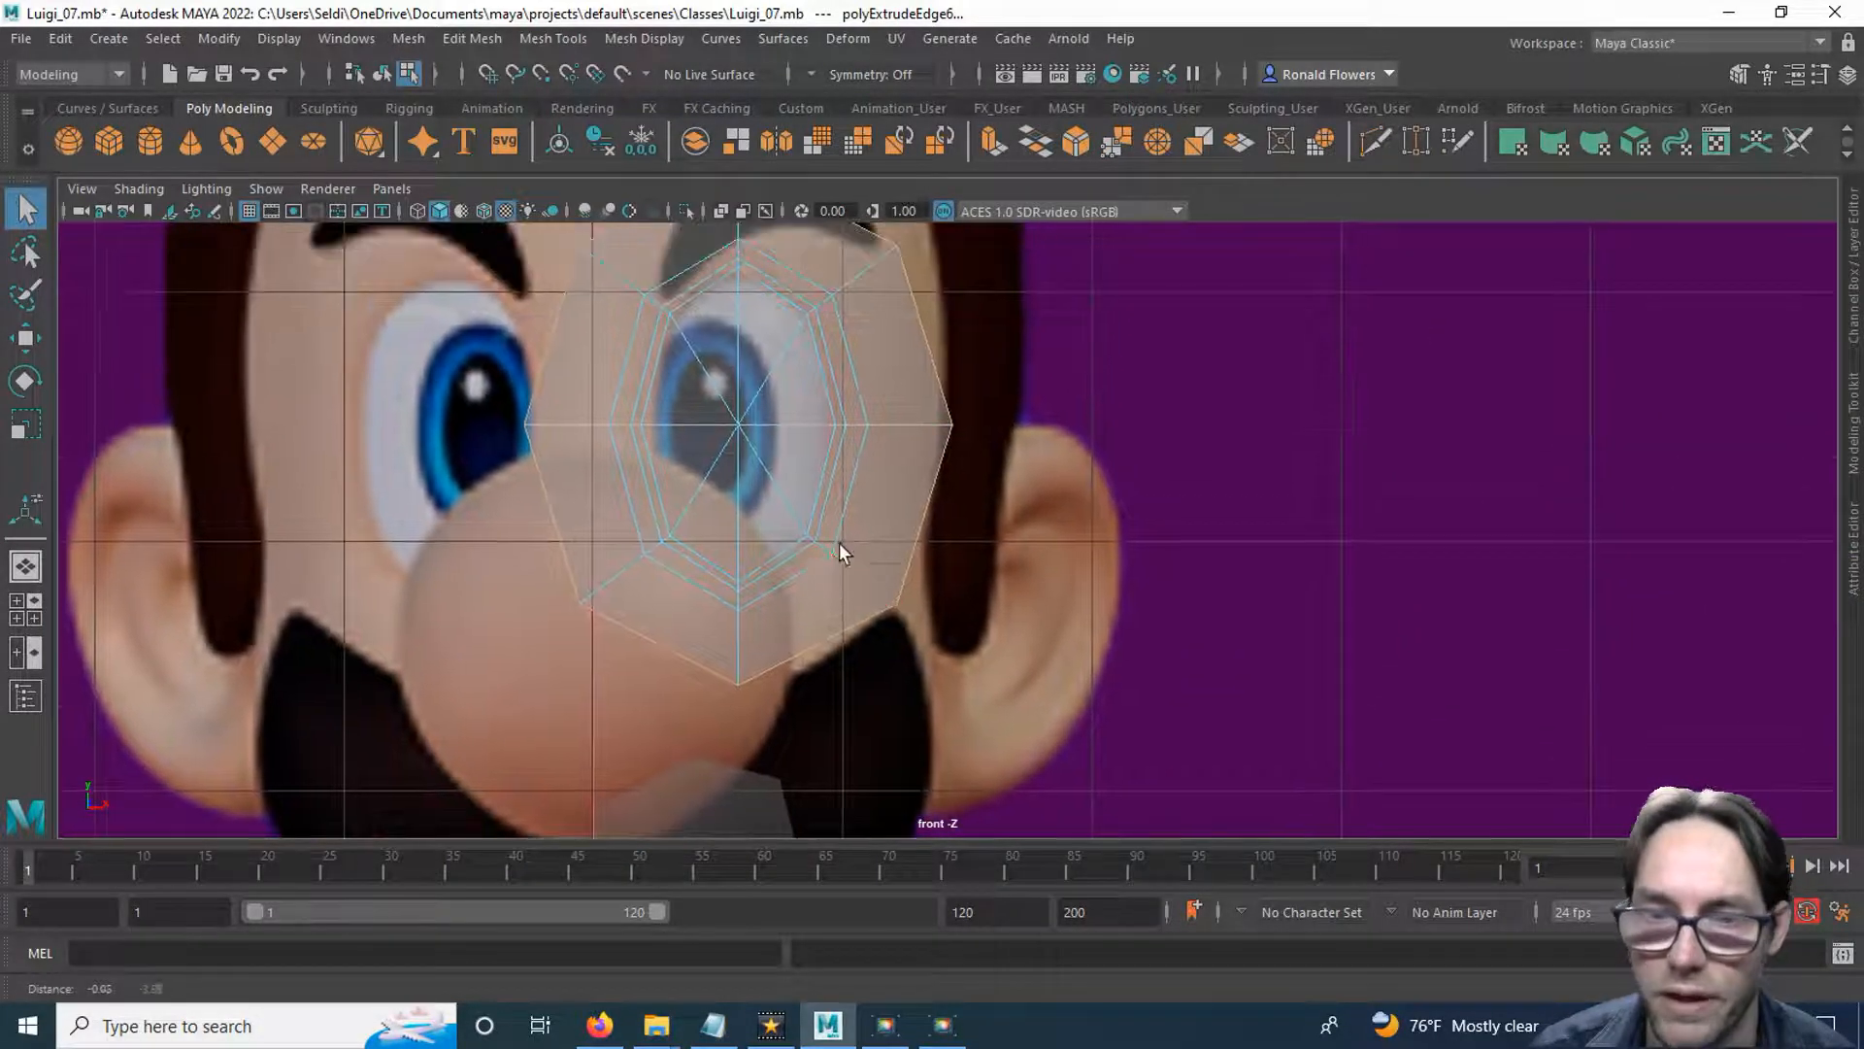
right_drag(923, 428, 806, 385)
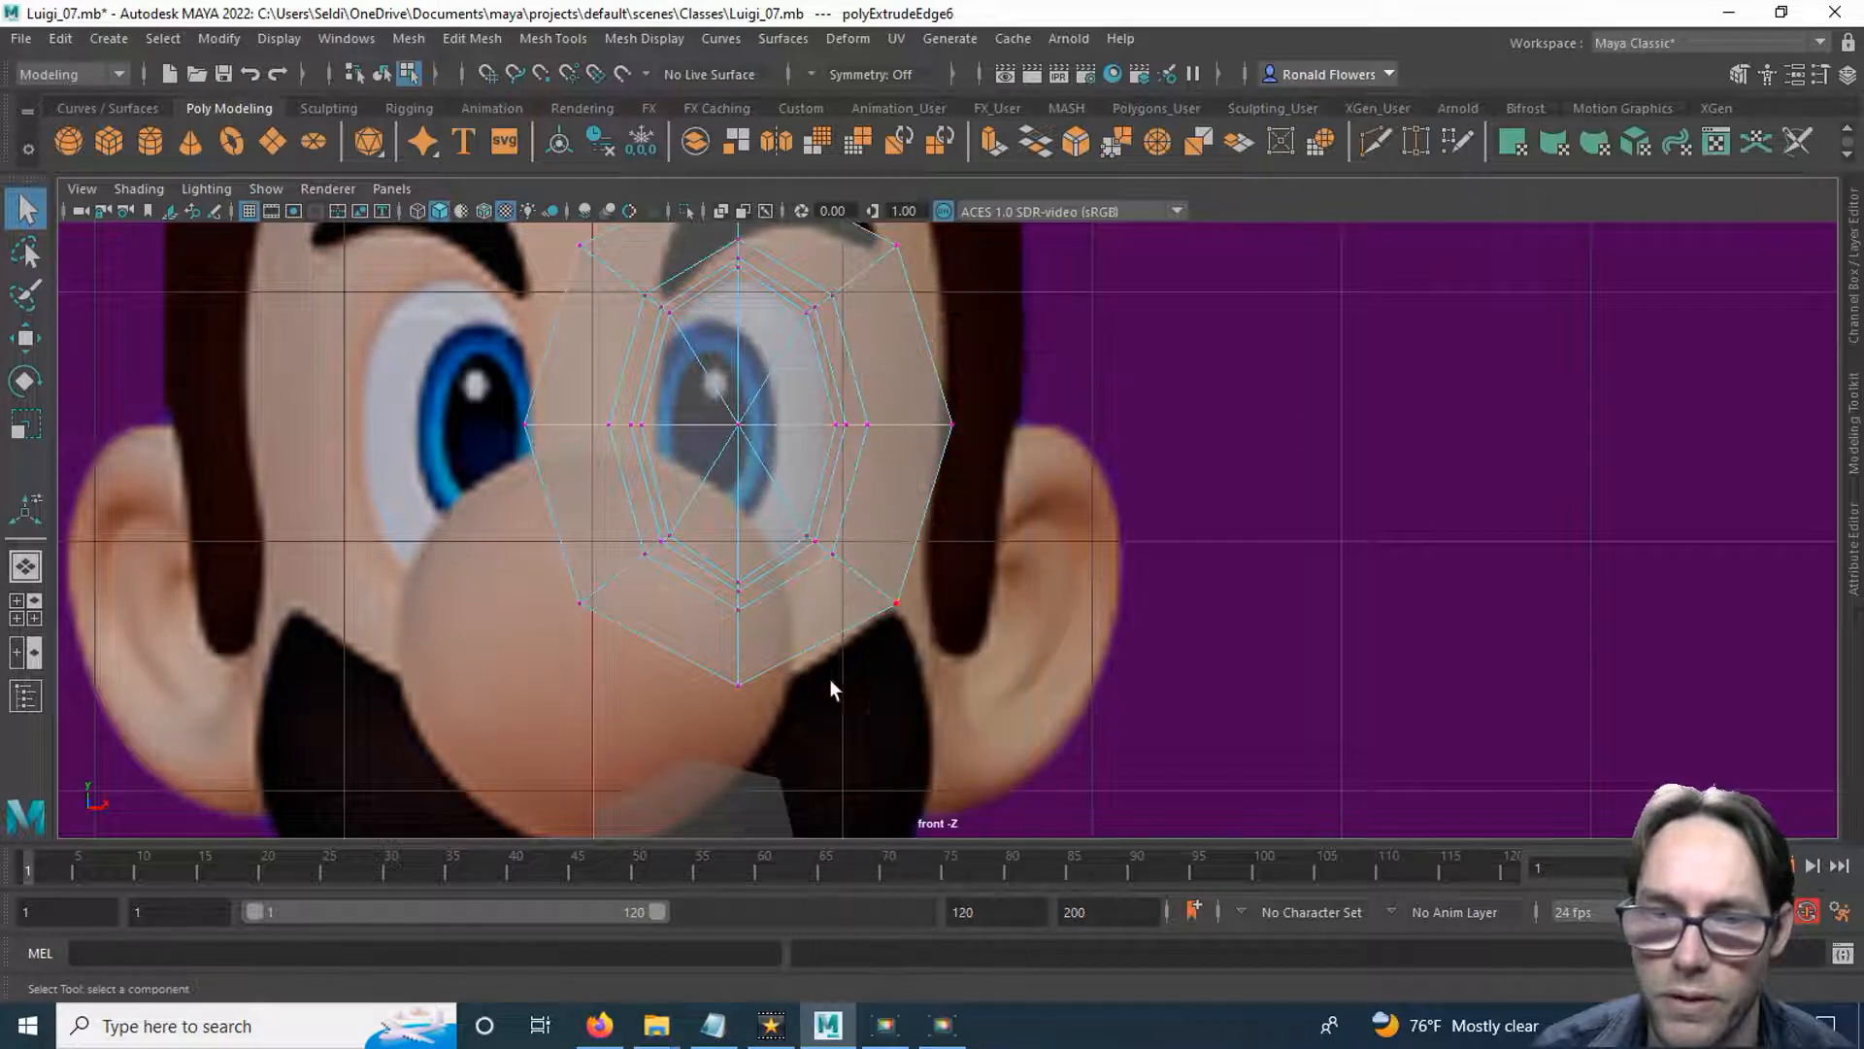
alt+middle_drag(777, 734, 783, 501)
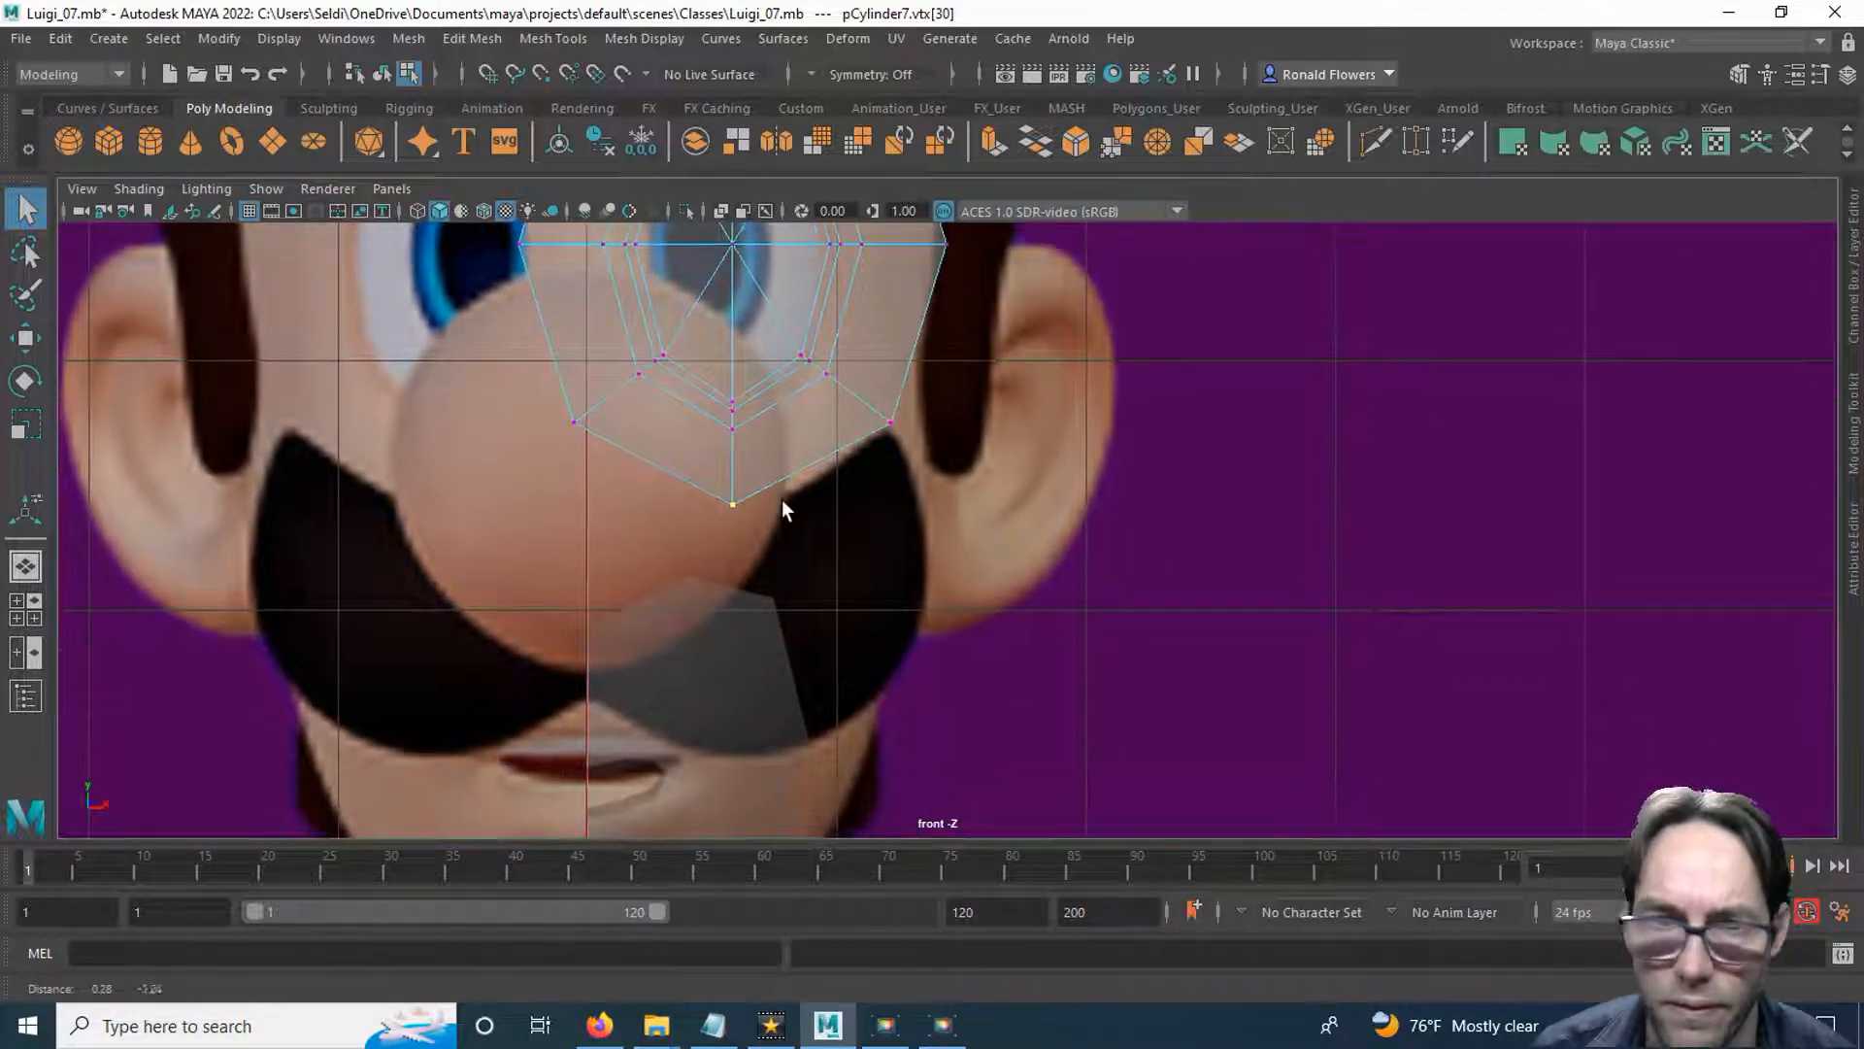
key(w)
drag(736, 506, 704, 540)
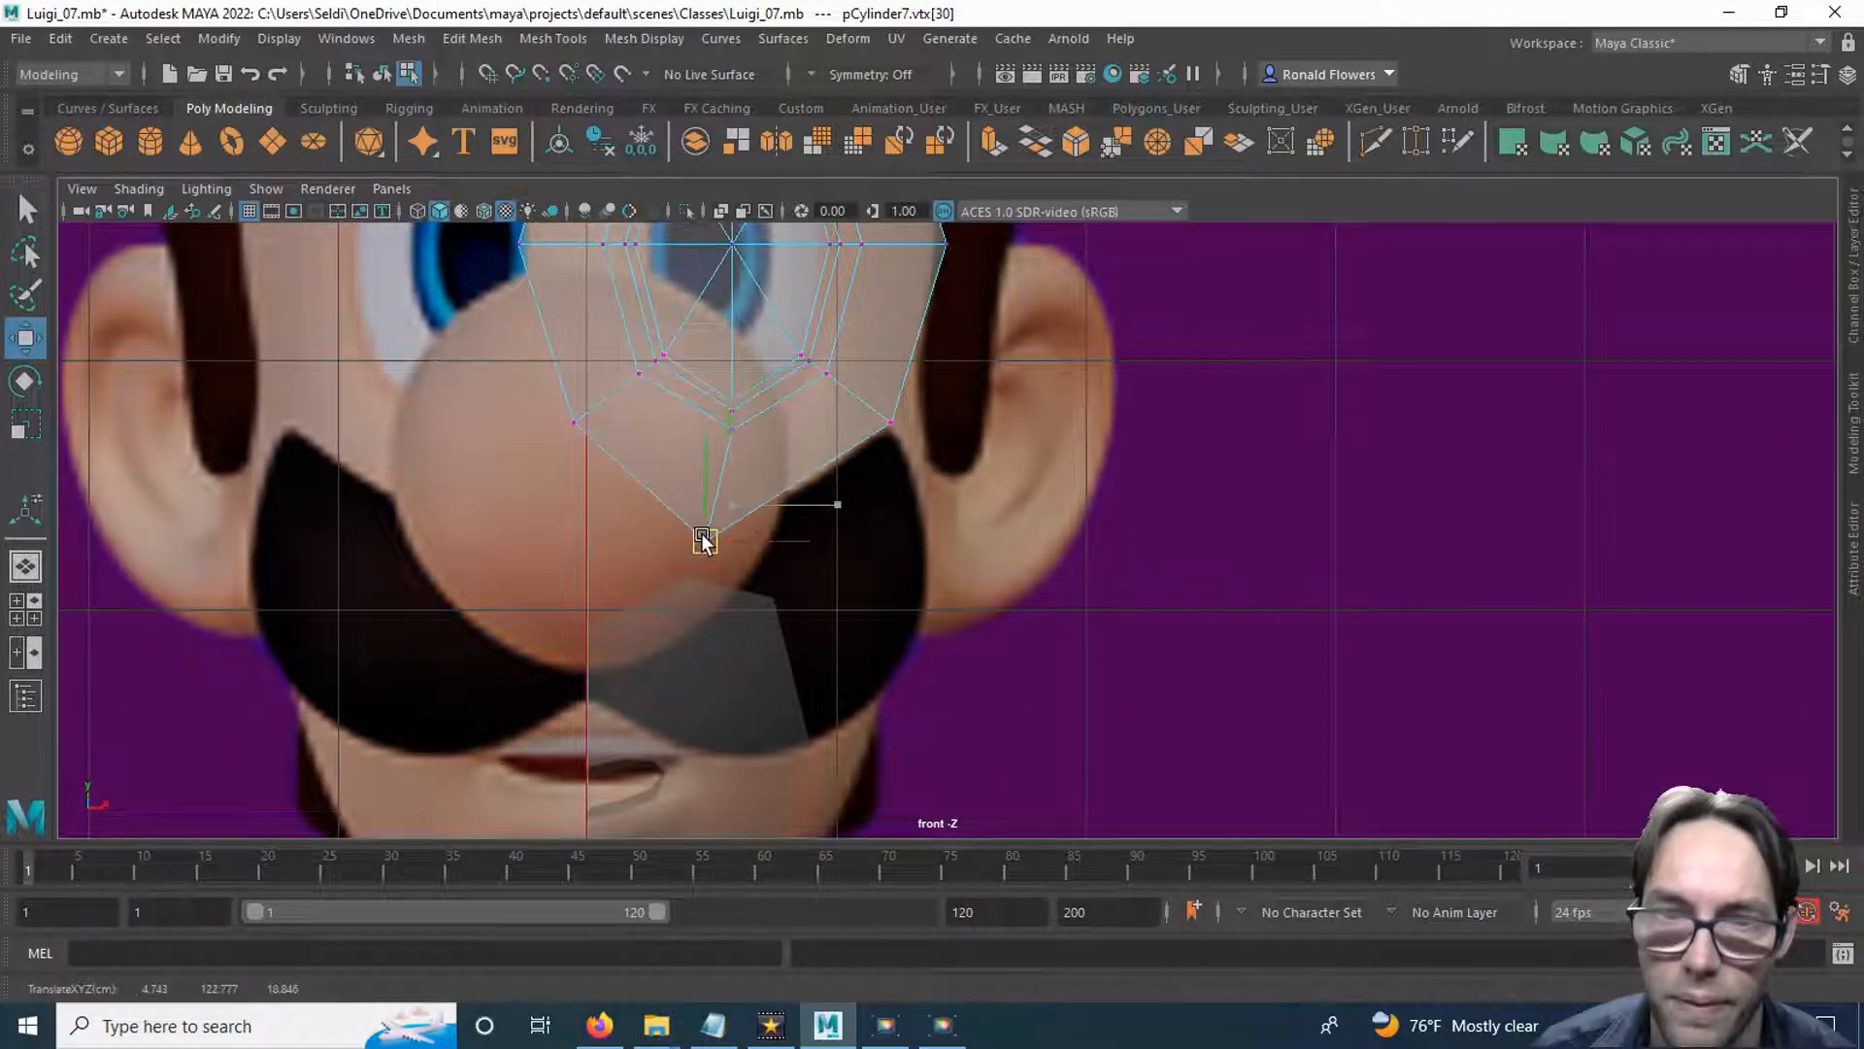
click(575, 423)
drag(570, 429, 604, 492)
Grid-snap the eye ring's outer vertices on the nose side onto the face's centre line.
alt+middle_drag(524, 436, 469, 630)
scroll(495, 532, up, 5)
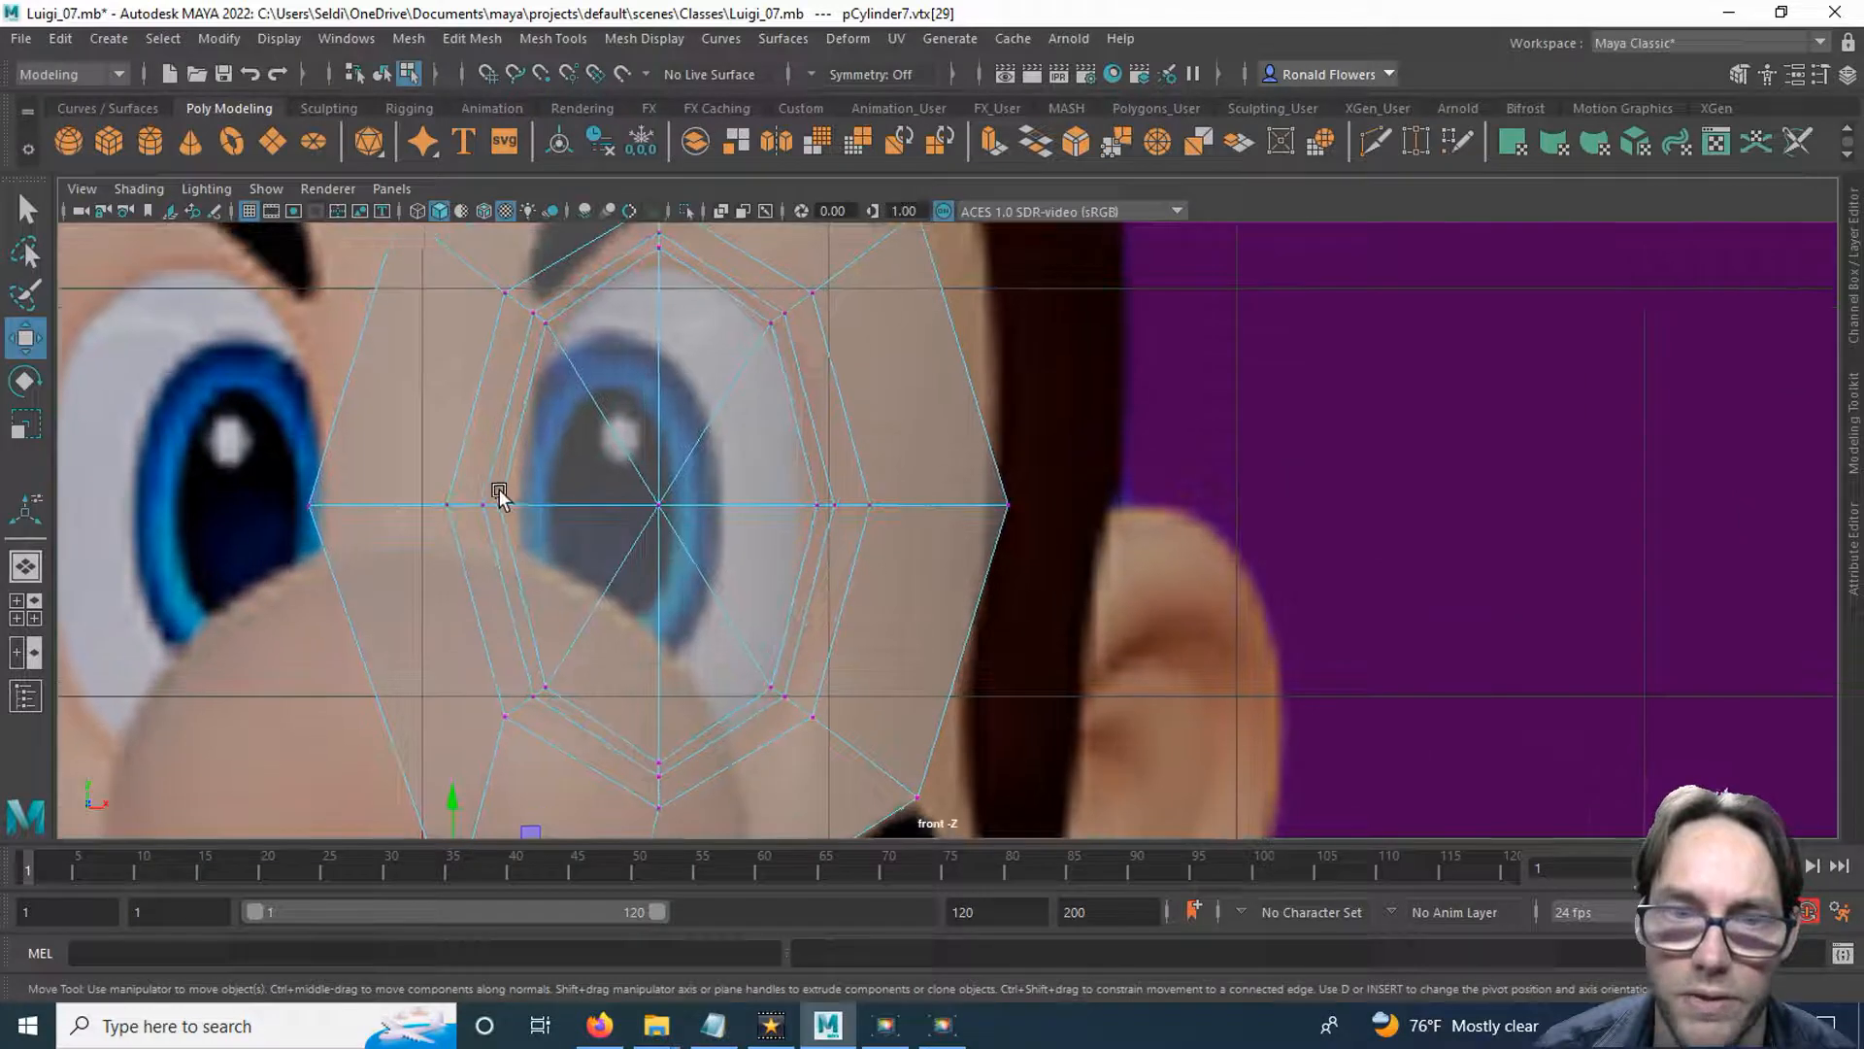
drag(342, 509, 503, 567)
key(x)
alt+middle_drag(544, 715, 517, 465)
drag(483, 679, 544, 709)
drag(468, 625, 462, 515)
alt+middle_drag(545, 412, 560, 571)
alt+middle_drag(551, 351, 574, 582)
drag(474, 380, 559, 421)
Raise the eye ring's top outer vertex and move the upper and middle temple-side vertices outward toward the hairline.
alt+middle_drag(819, 370, 621, 404)
click(606, 316)
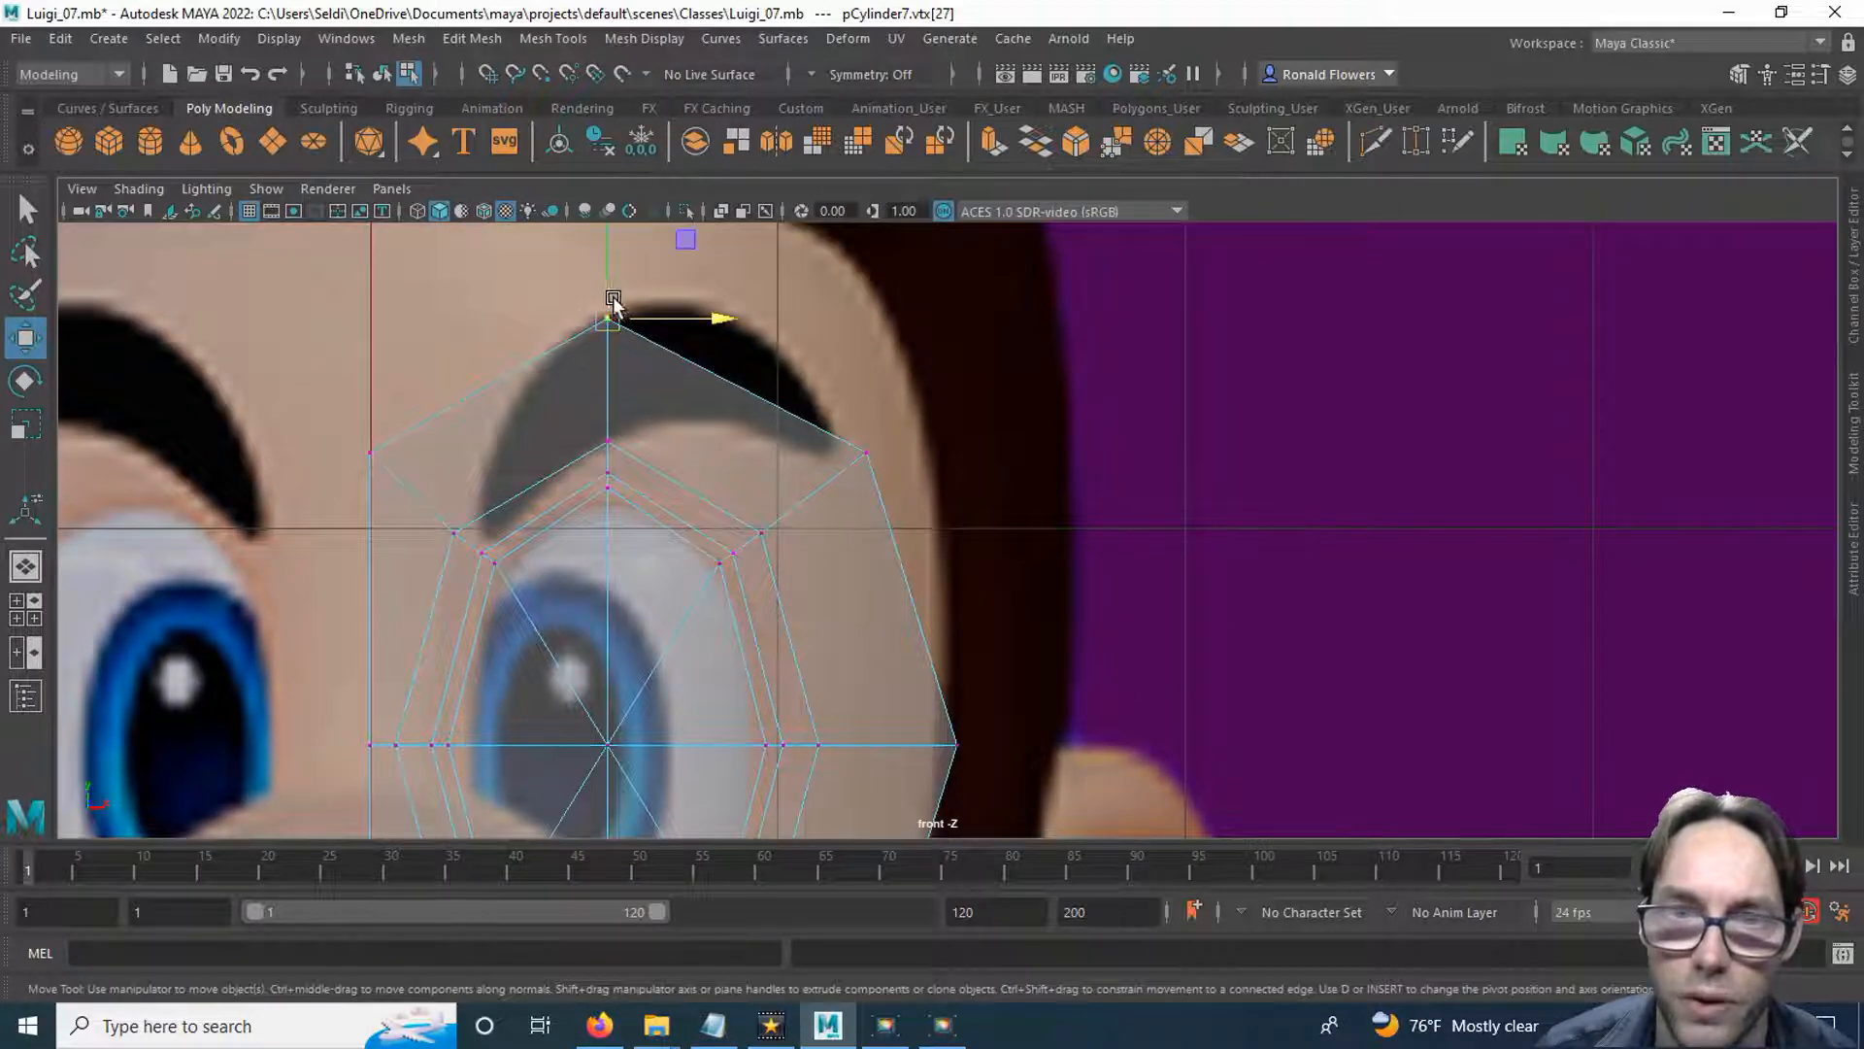
drag(609, 309, 610, 281)
click(866, 456)
drag(867, 469, 907, 354)
alt+middle_drag(880, 631, 814, 429)
click(889, 542)
drag(922, 544, 939, 544)
Move the eye ring's lower temple-side outer vertex down and outward to the cheek beside the sideburn.
alt+middle_drag(873, 611, 823, 445)
alt+middle_drag(809, 616, 821, 425)
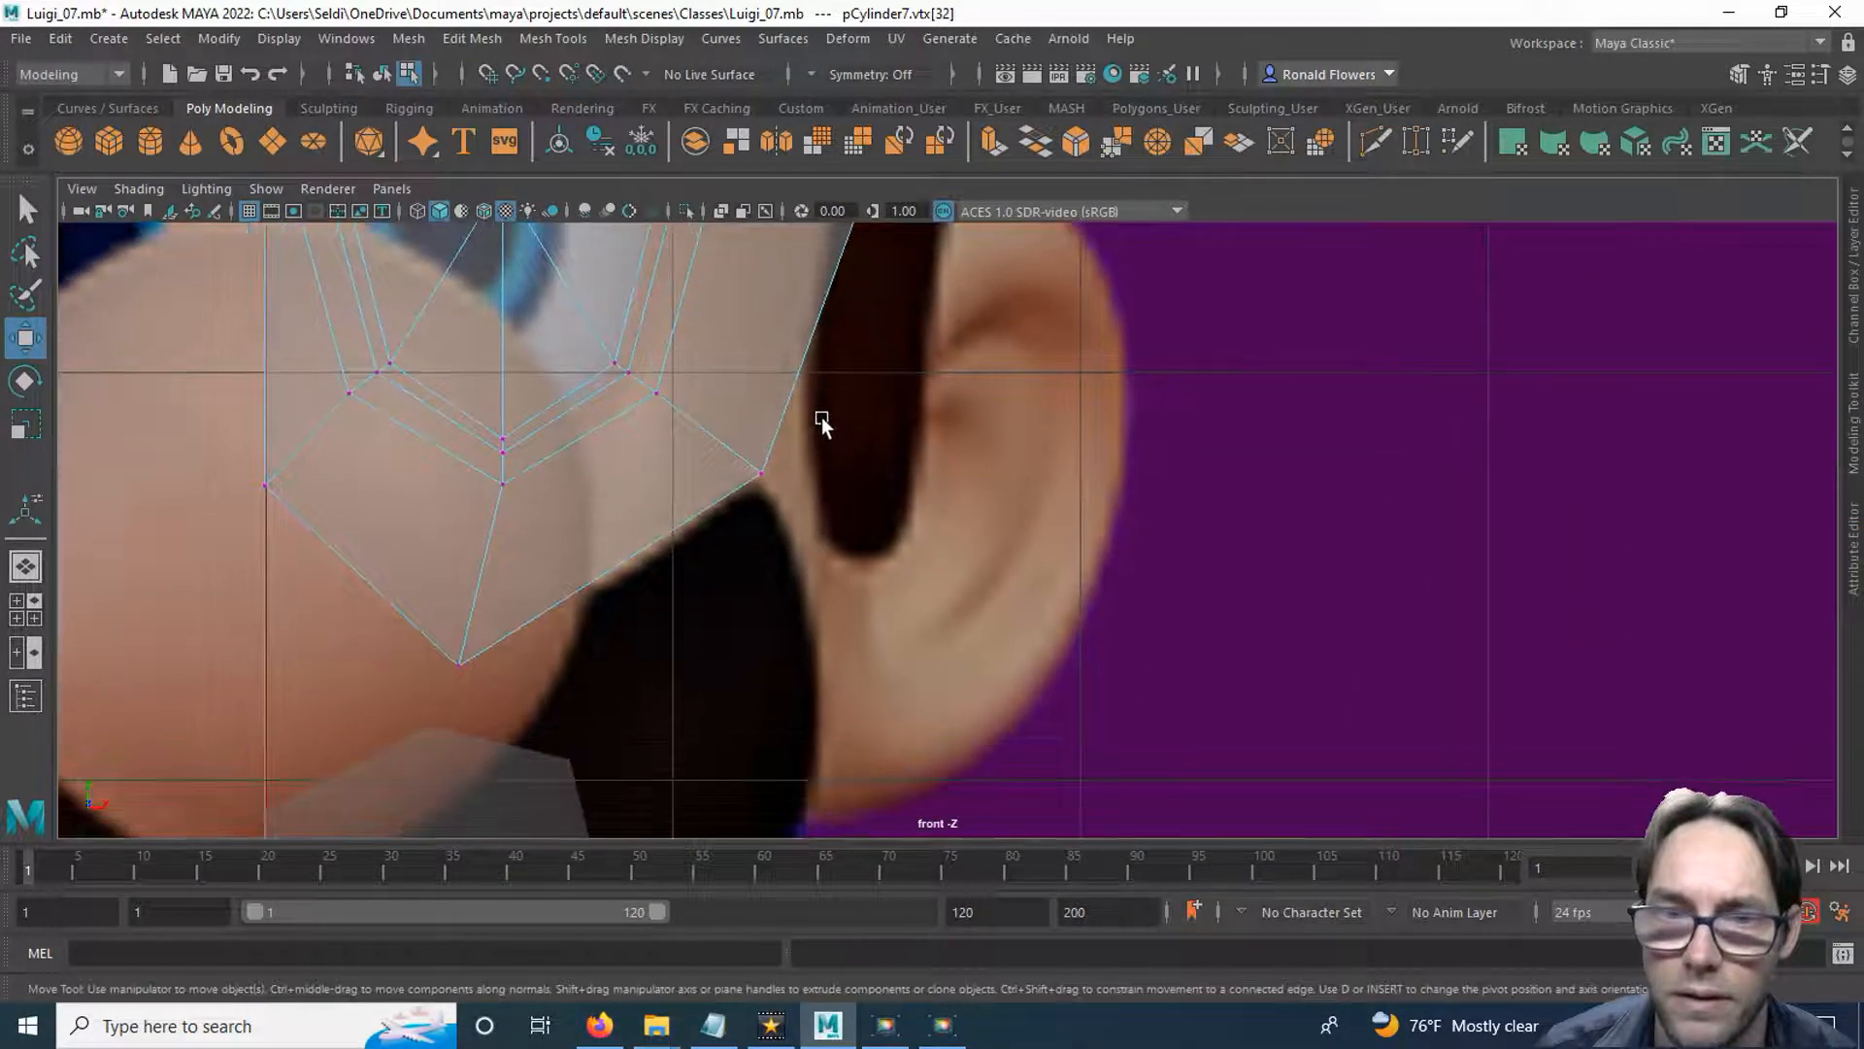
click(759, 475)
drag(758, 480, 791, 524)
scroll(686, 644, down, 10)
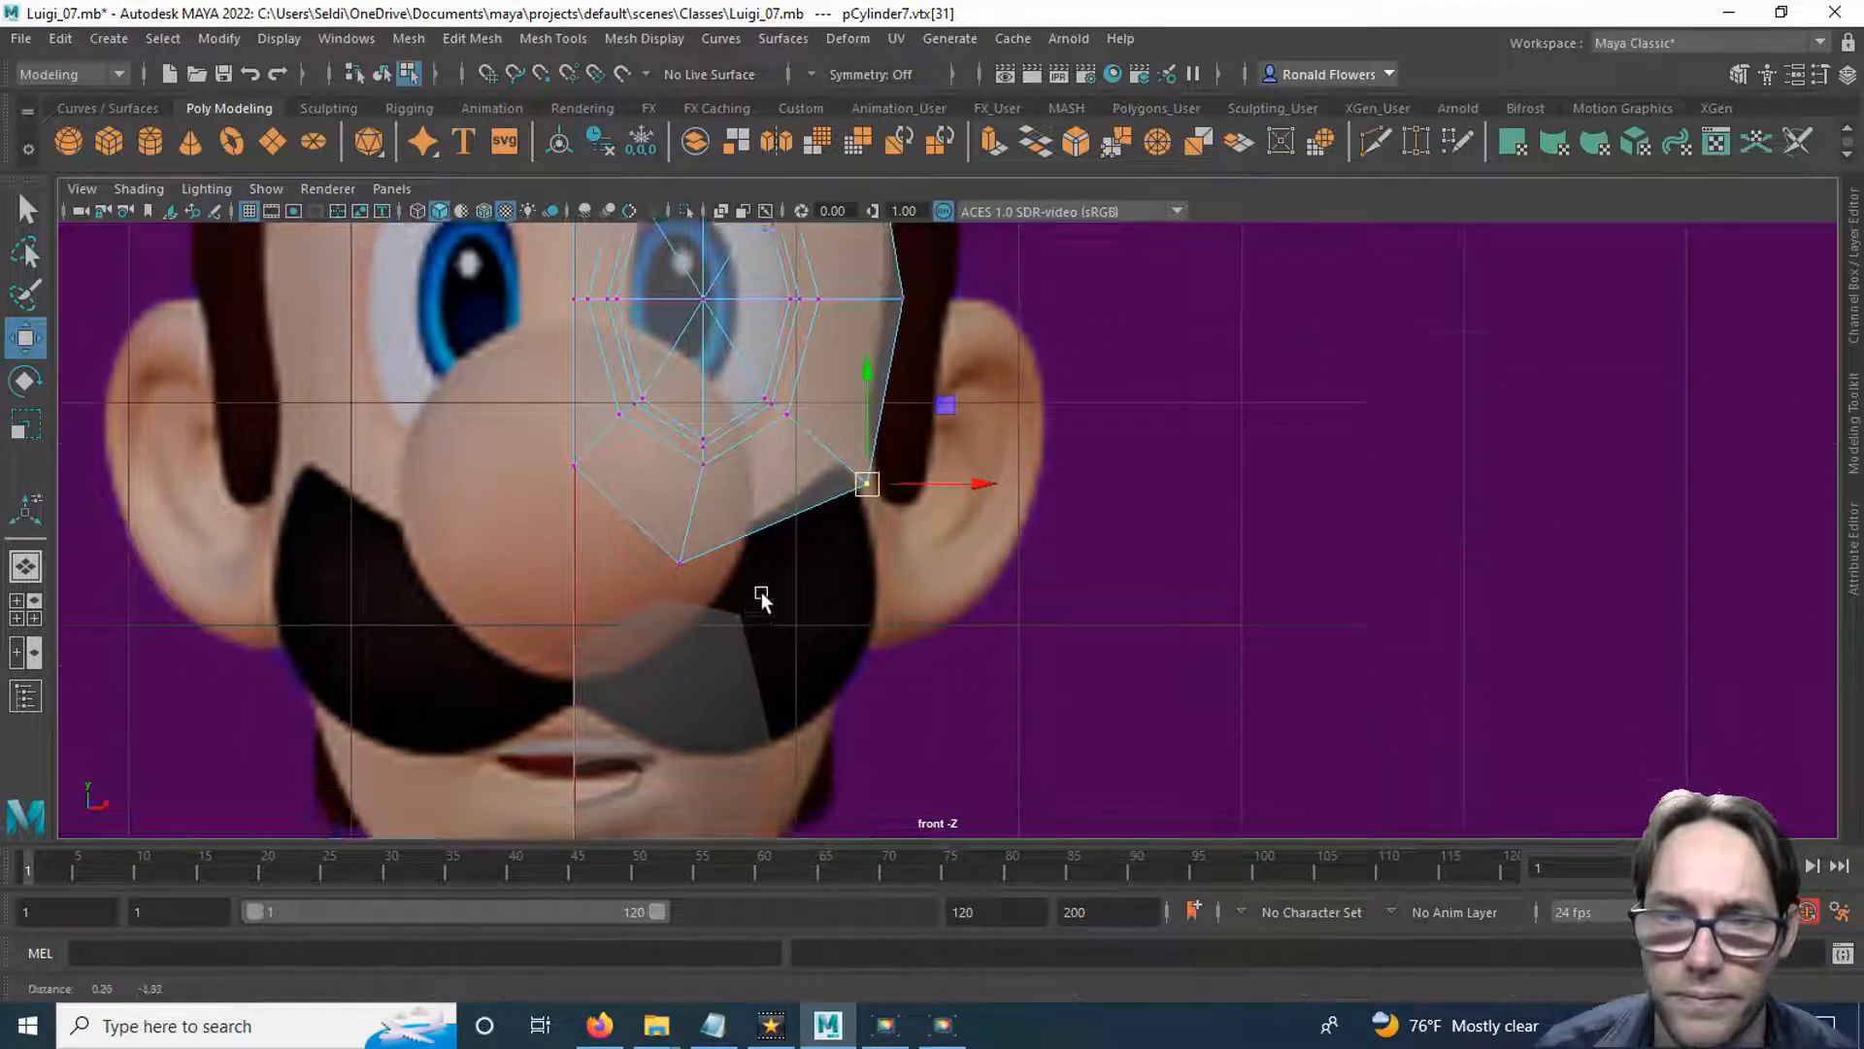
scroll(746, 573, down, 1)
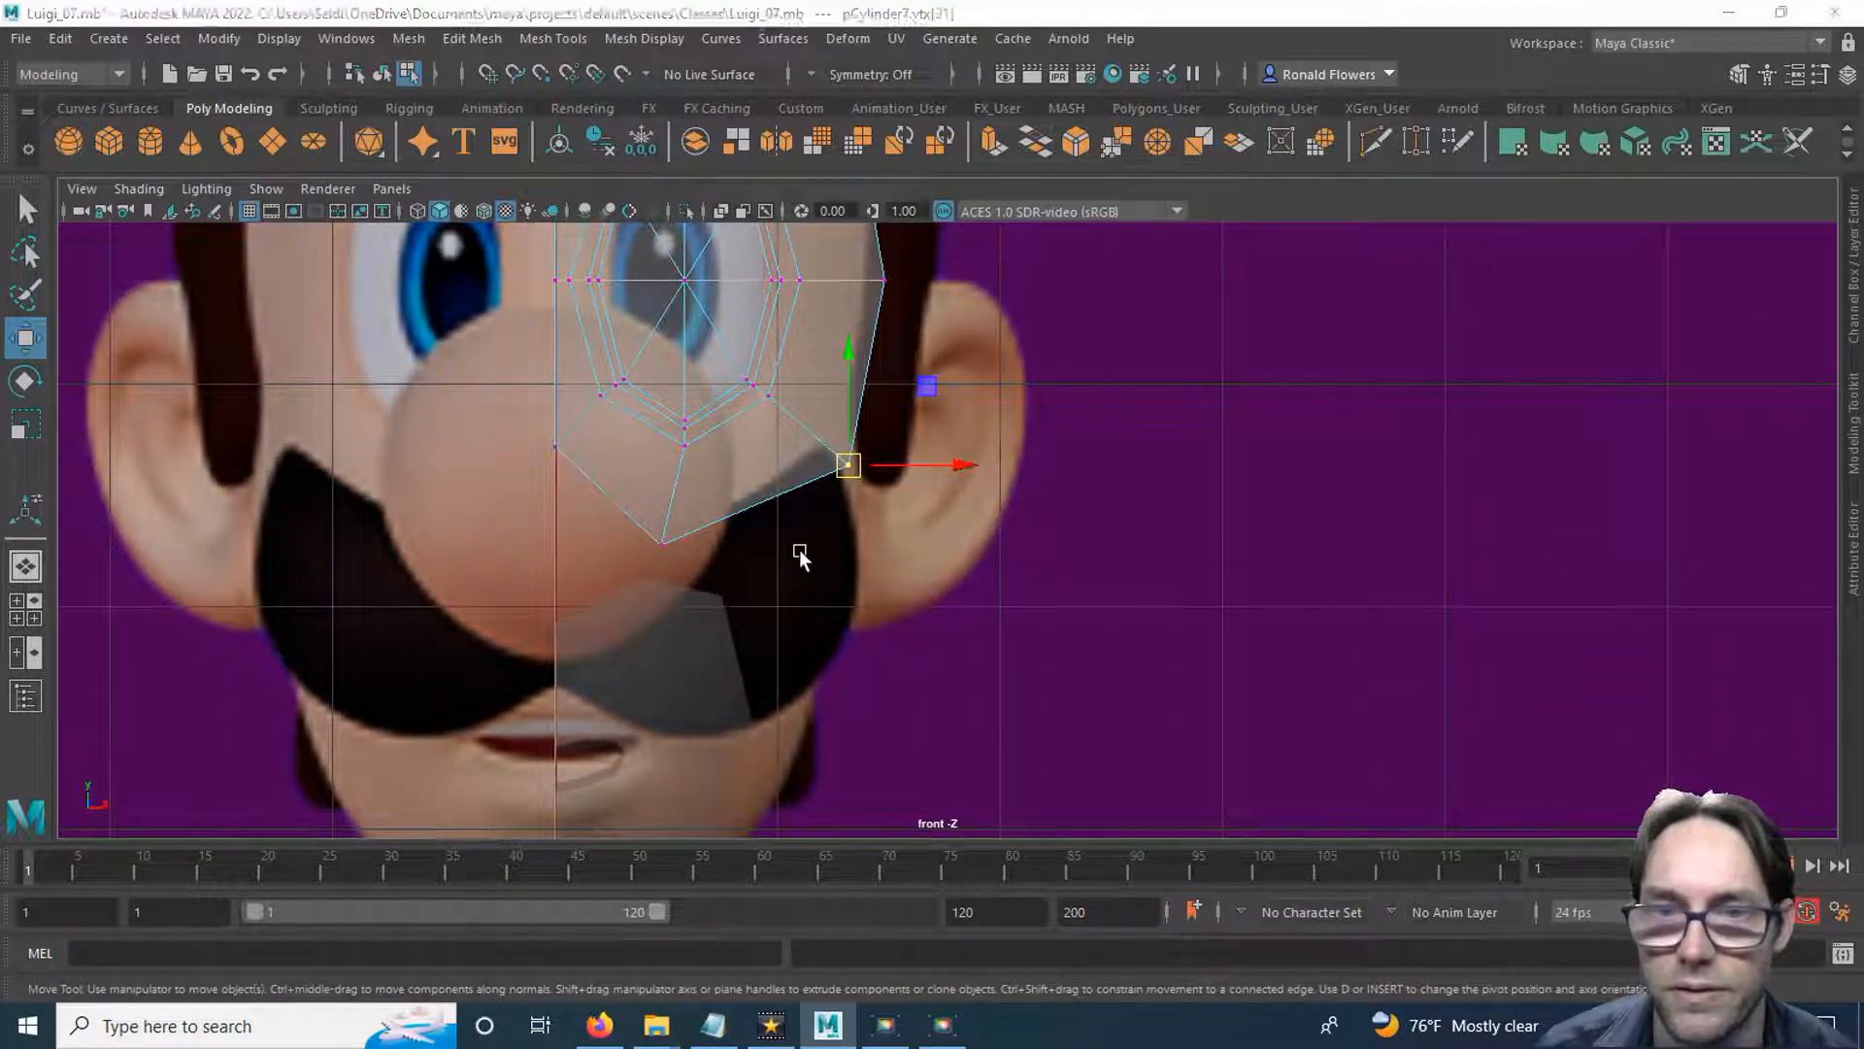
Arrange the workspace as two side-by-side views, keeping the front view and replacing the perspective view with the orthographic side view.
key(space)
key(space)
scroll(1048, 503, up, 5)
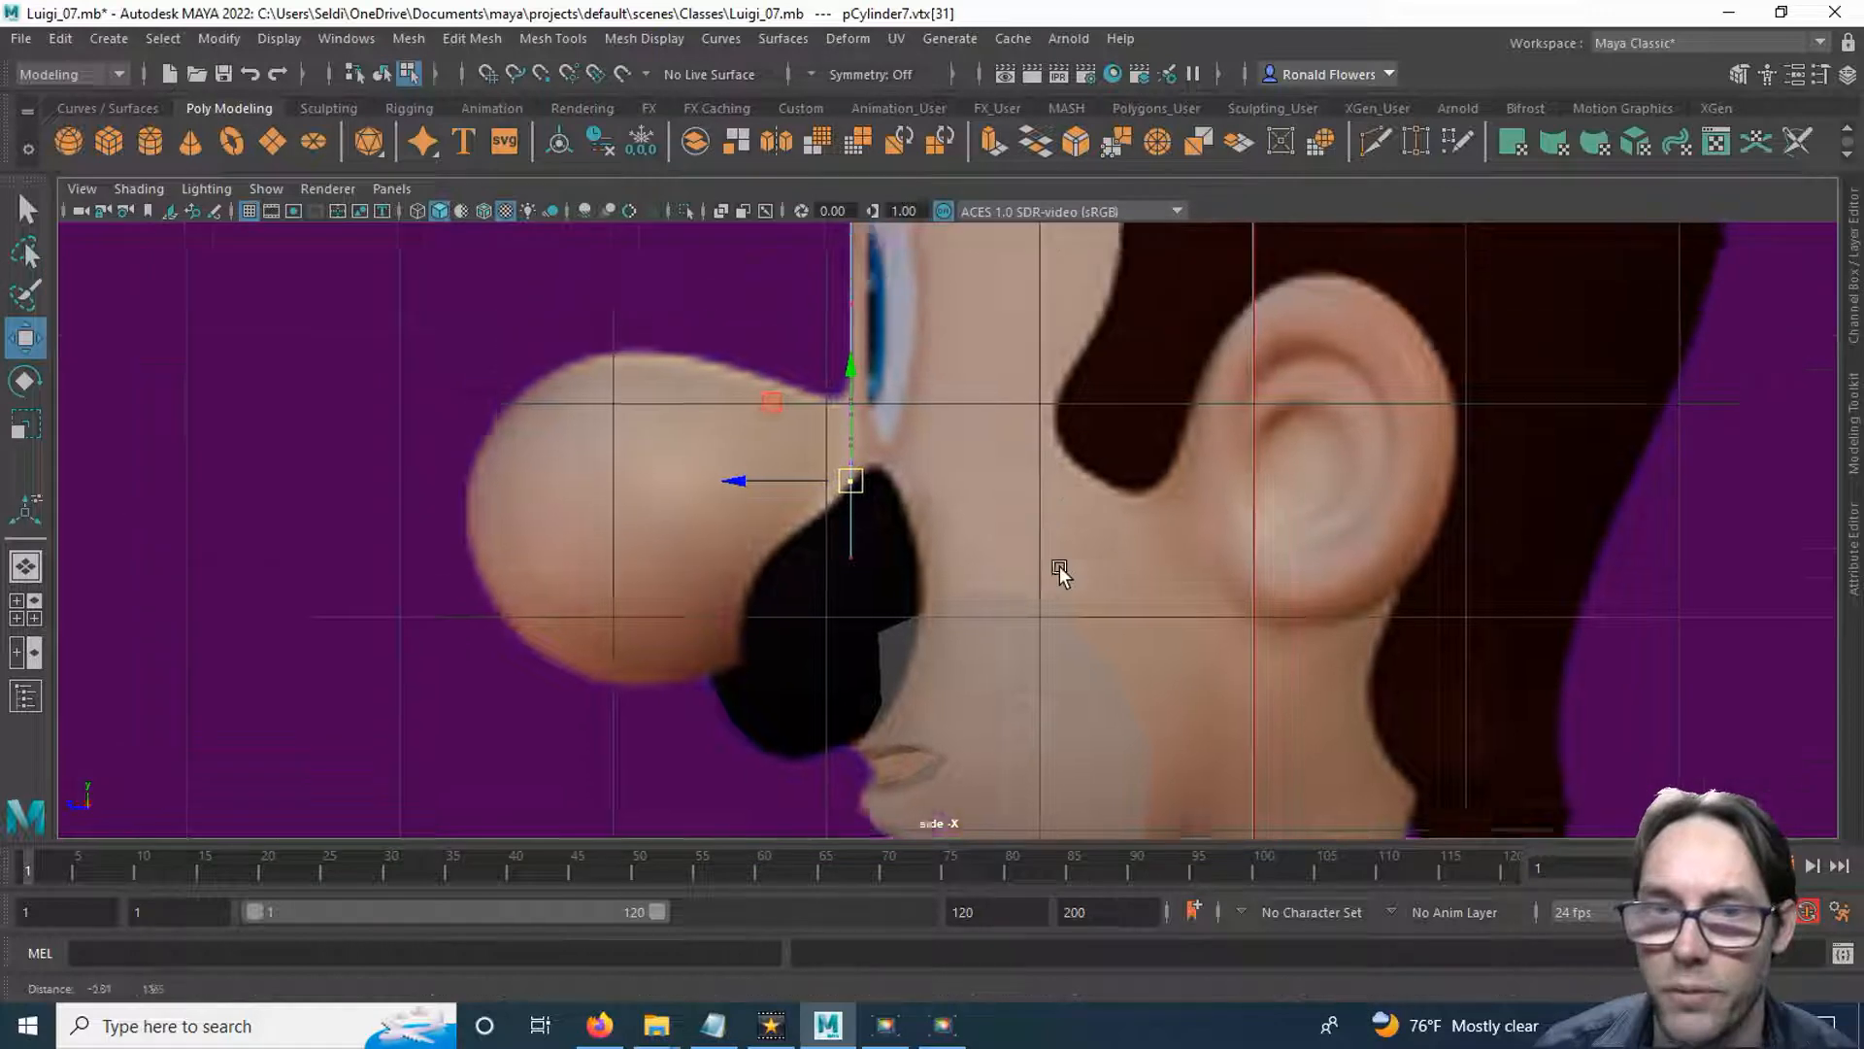
alt+middle_drag(1046, 512, 981, 545)
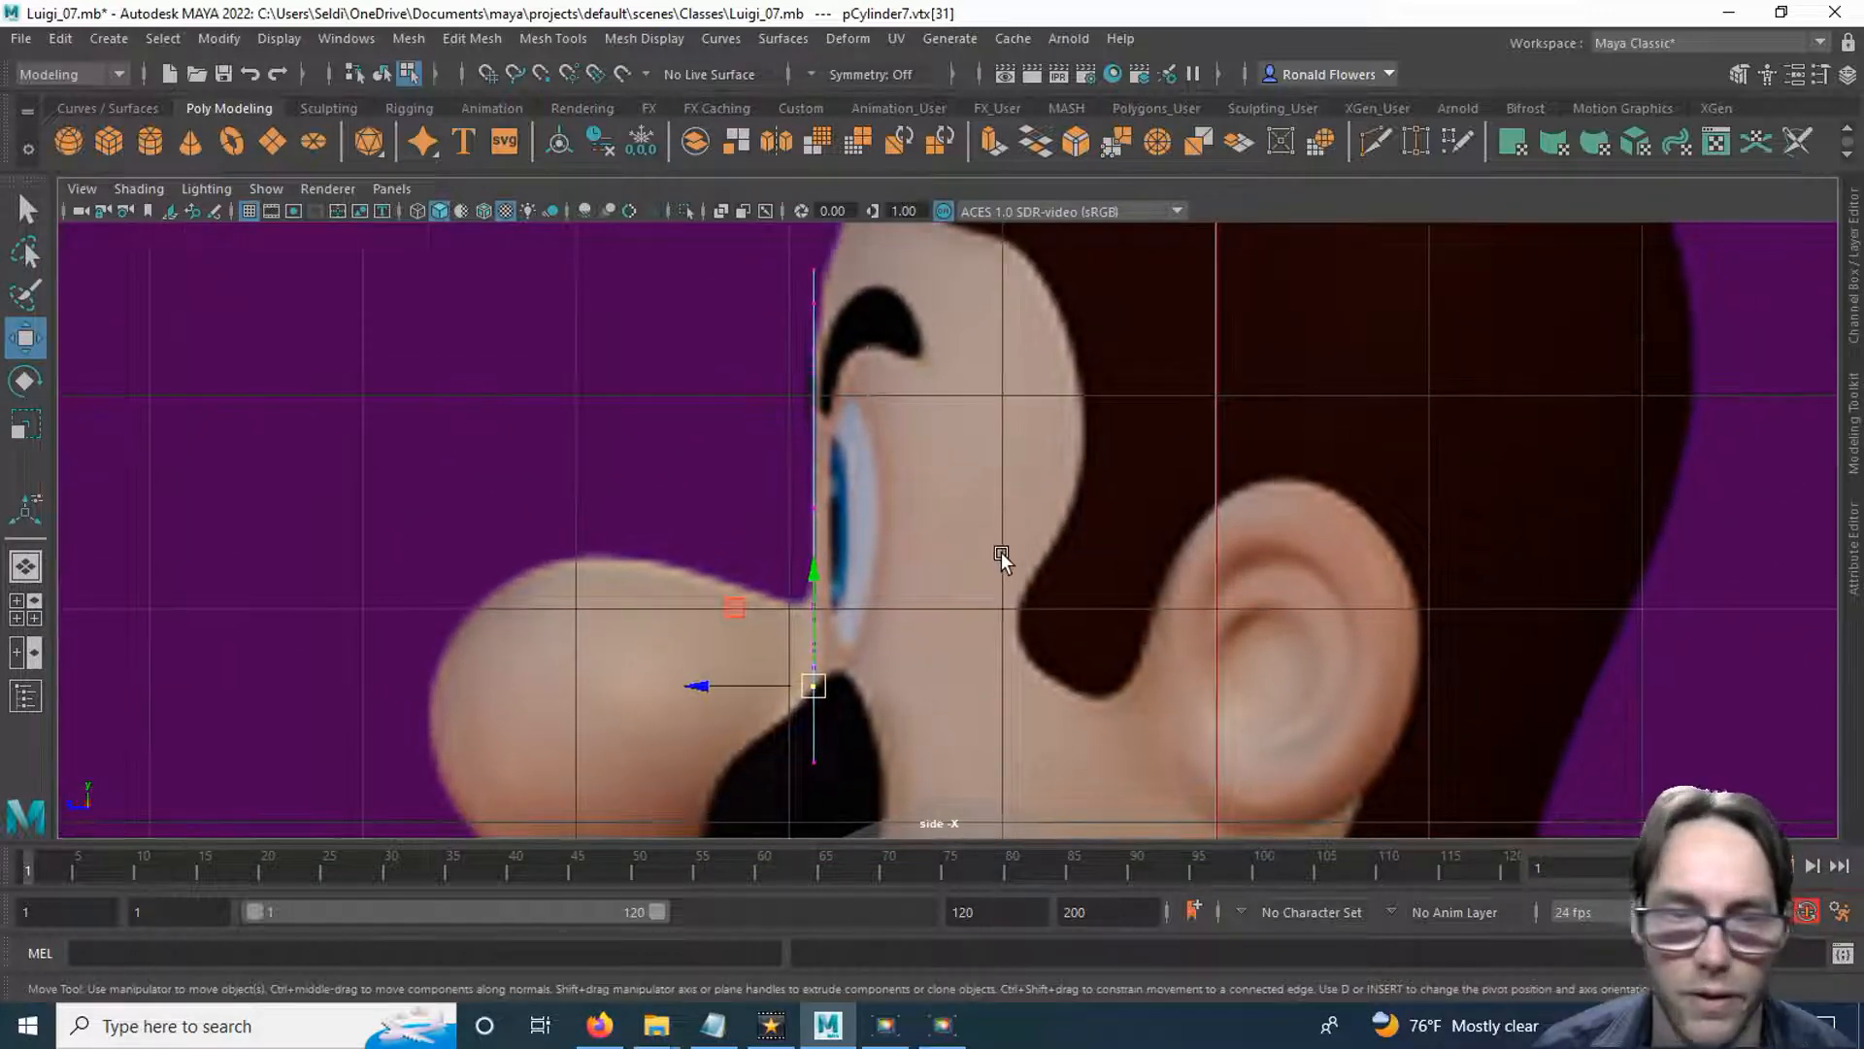
click(29, 651)
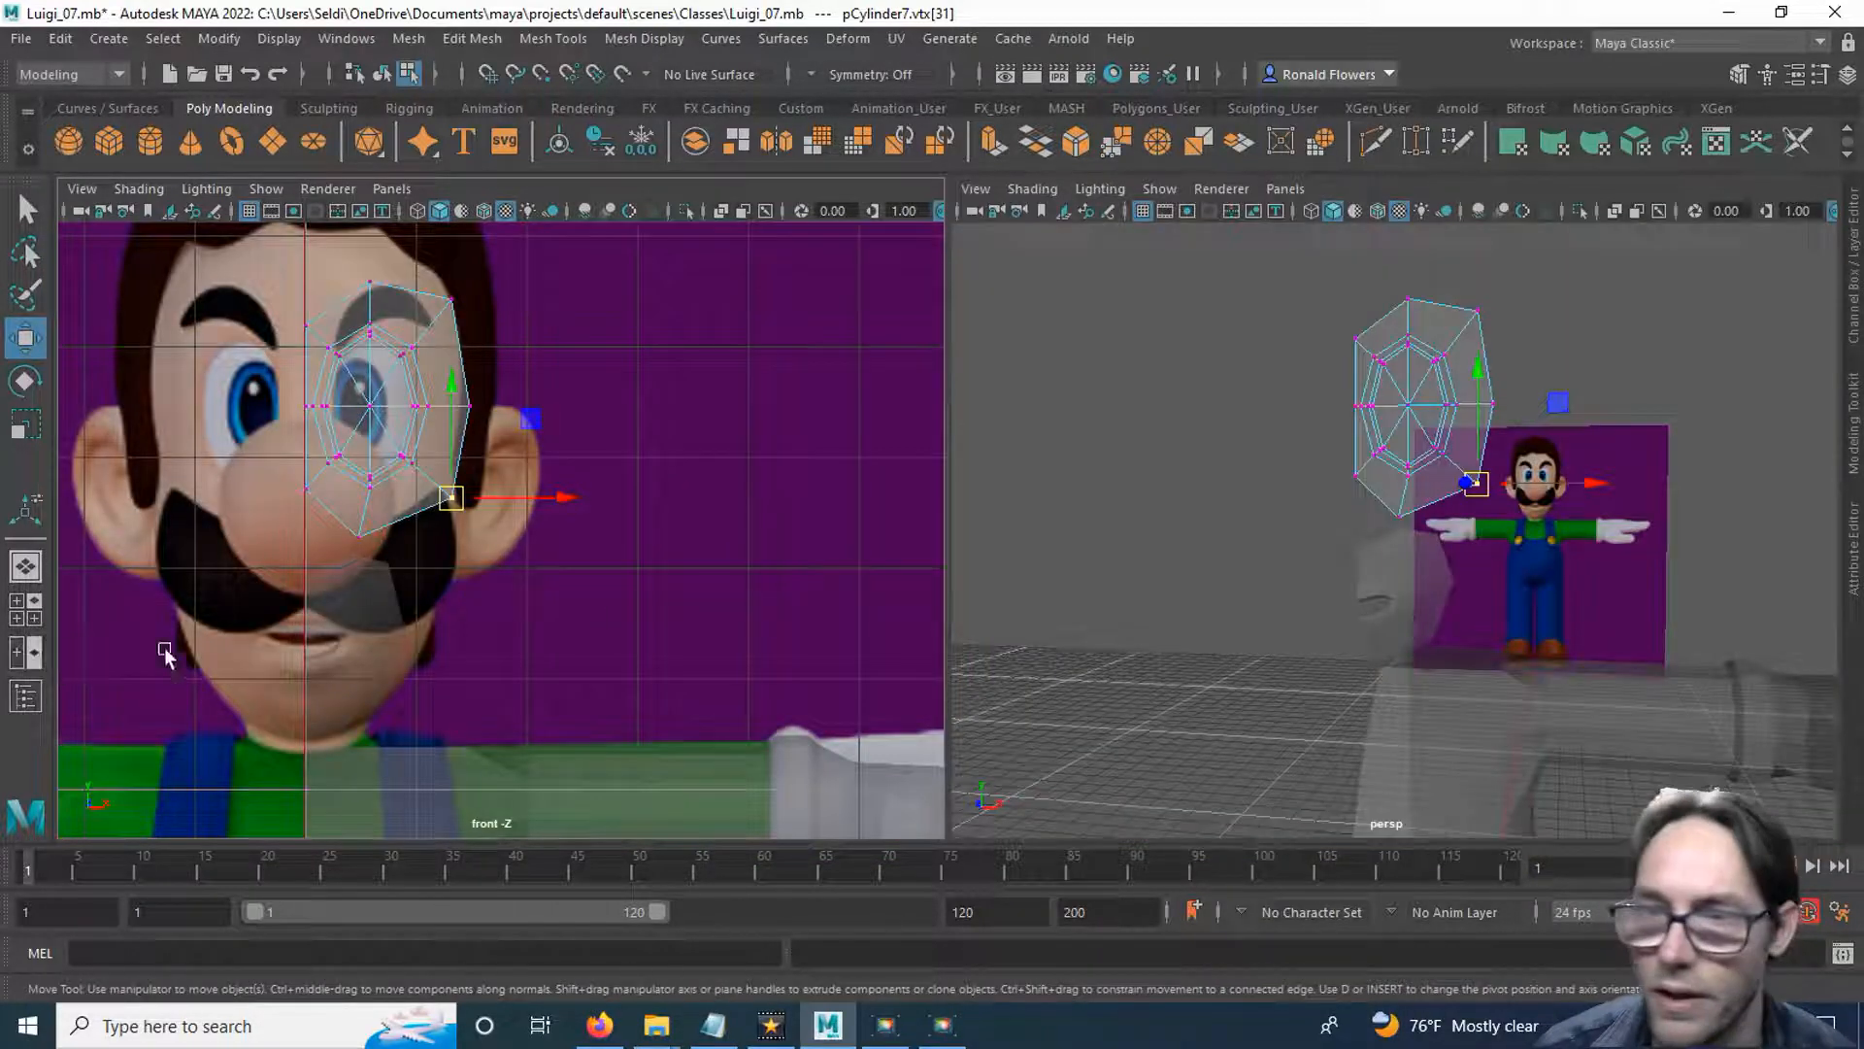
click(1285, 189)
mouse_move(1356, 219)
mouse_move(1362, 264)
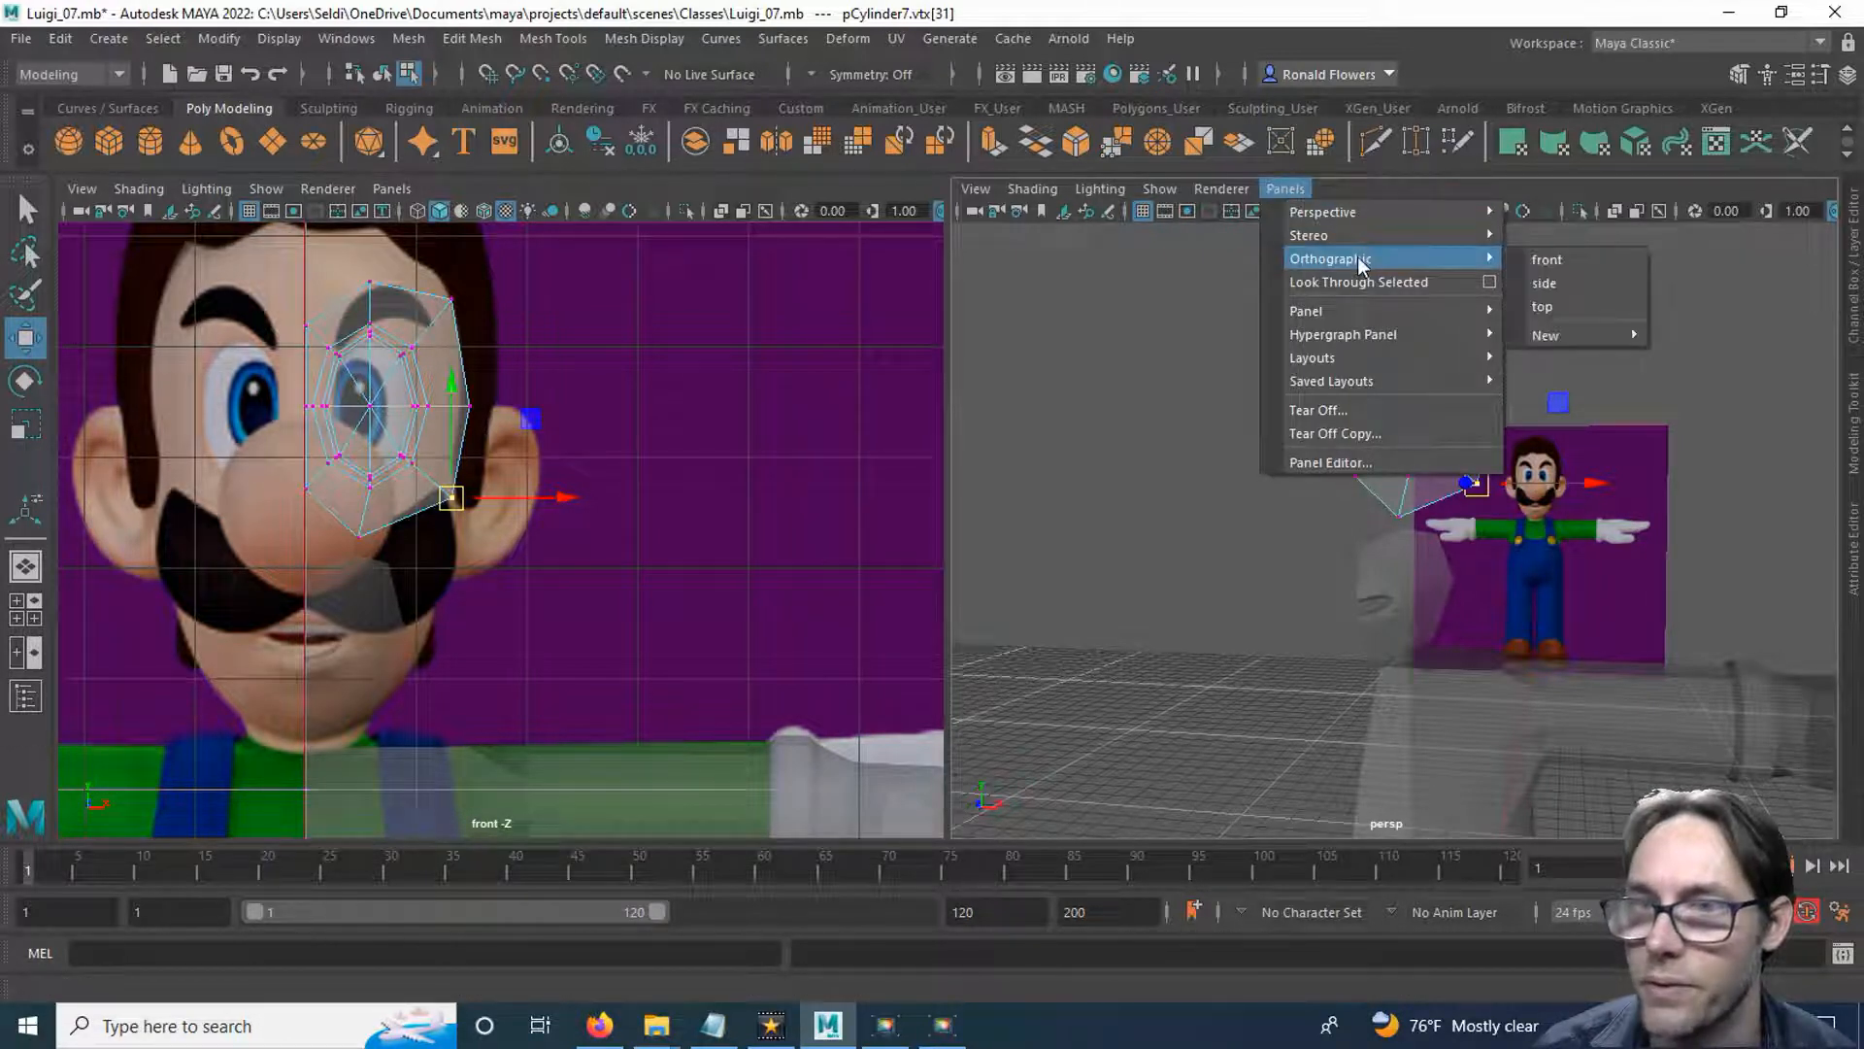
click(1544, 283)
scroll(1275, 566, up, 5)
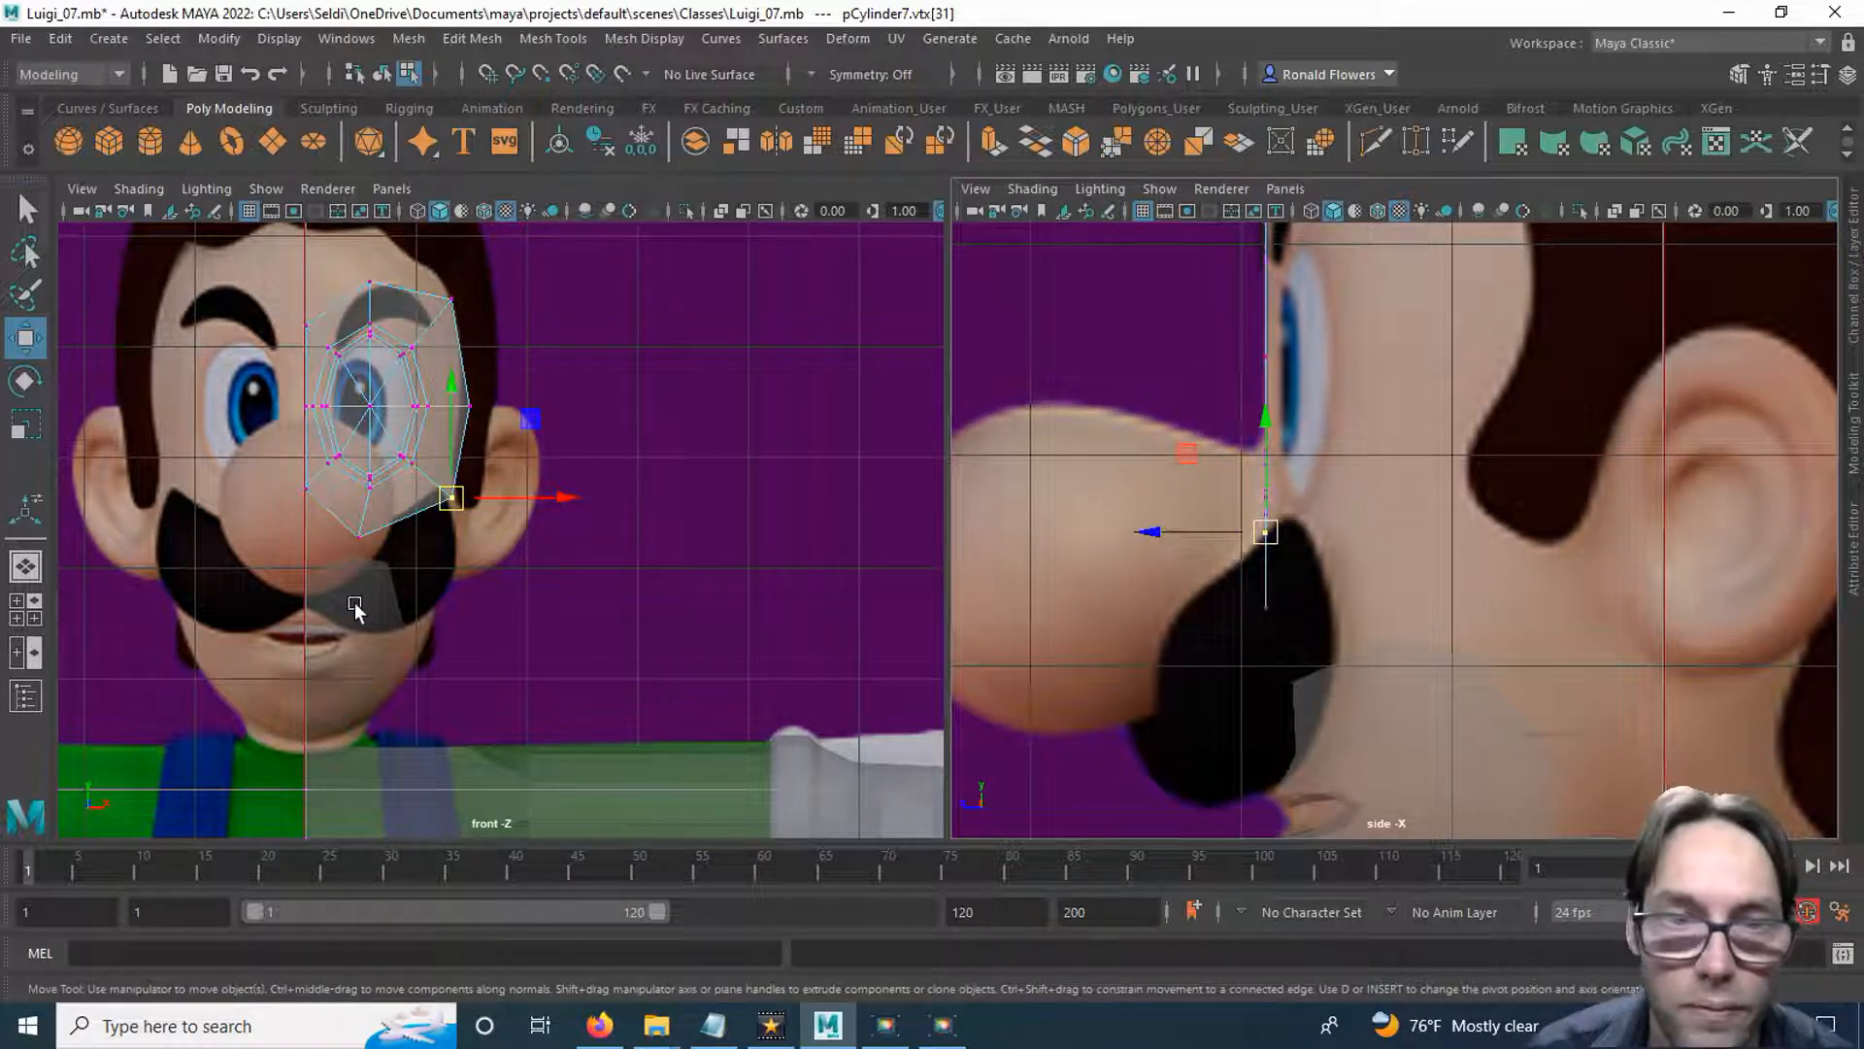
Move the eye ring's lower temple-side outer vertex back in depth to the base of the sideburn in the side view.
key(q)
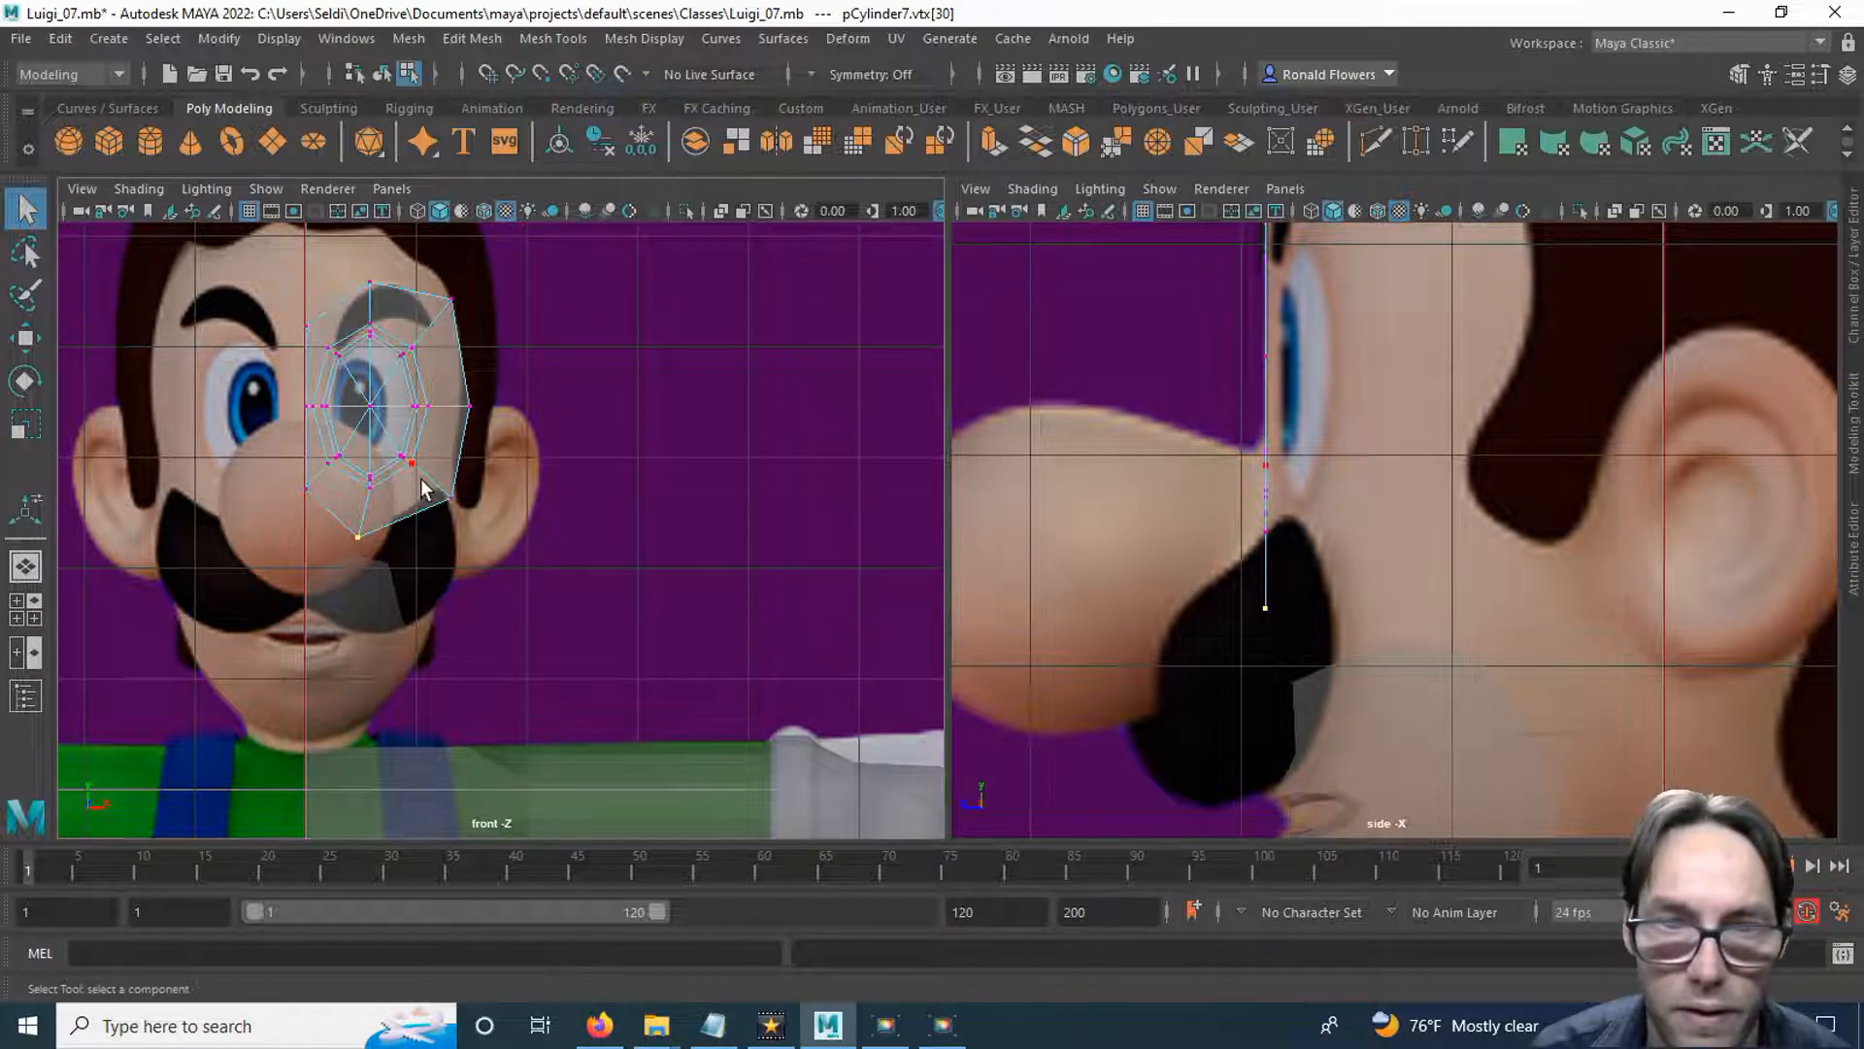
key(w)
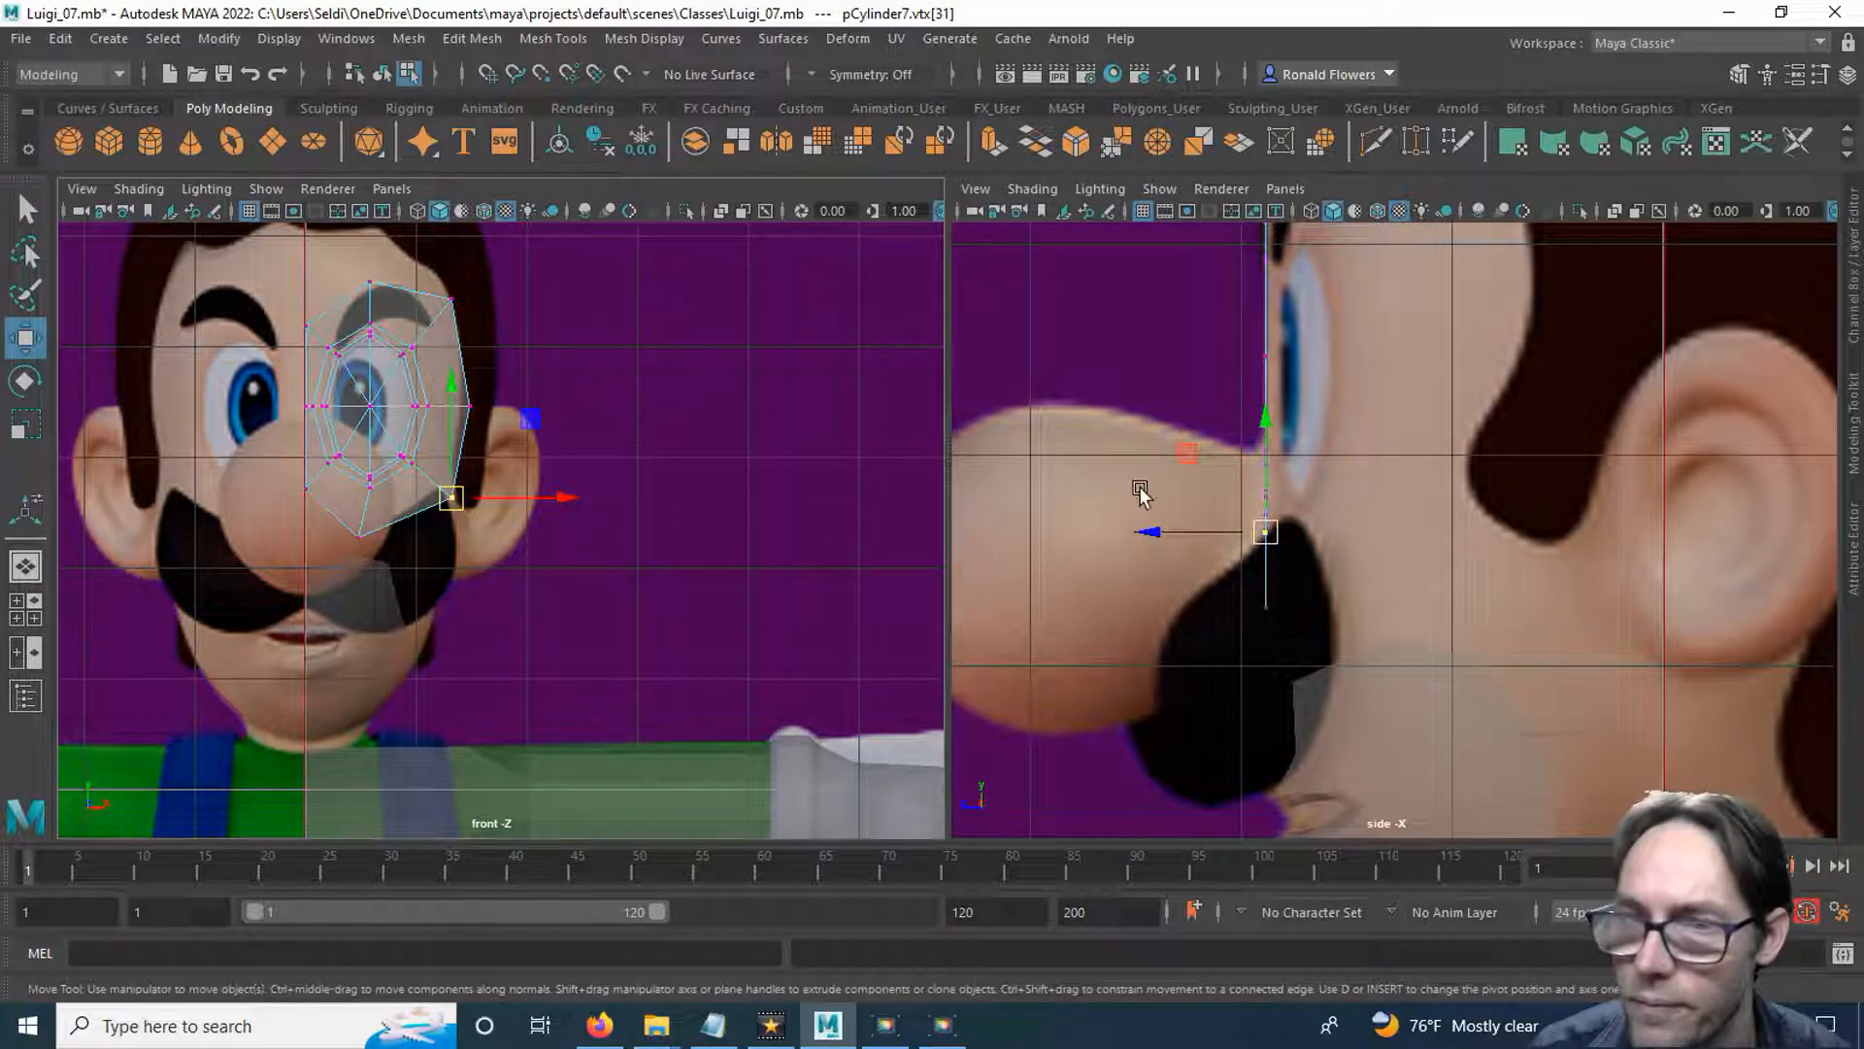
click(1150, 533)
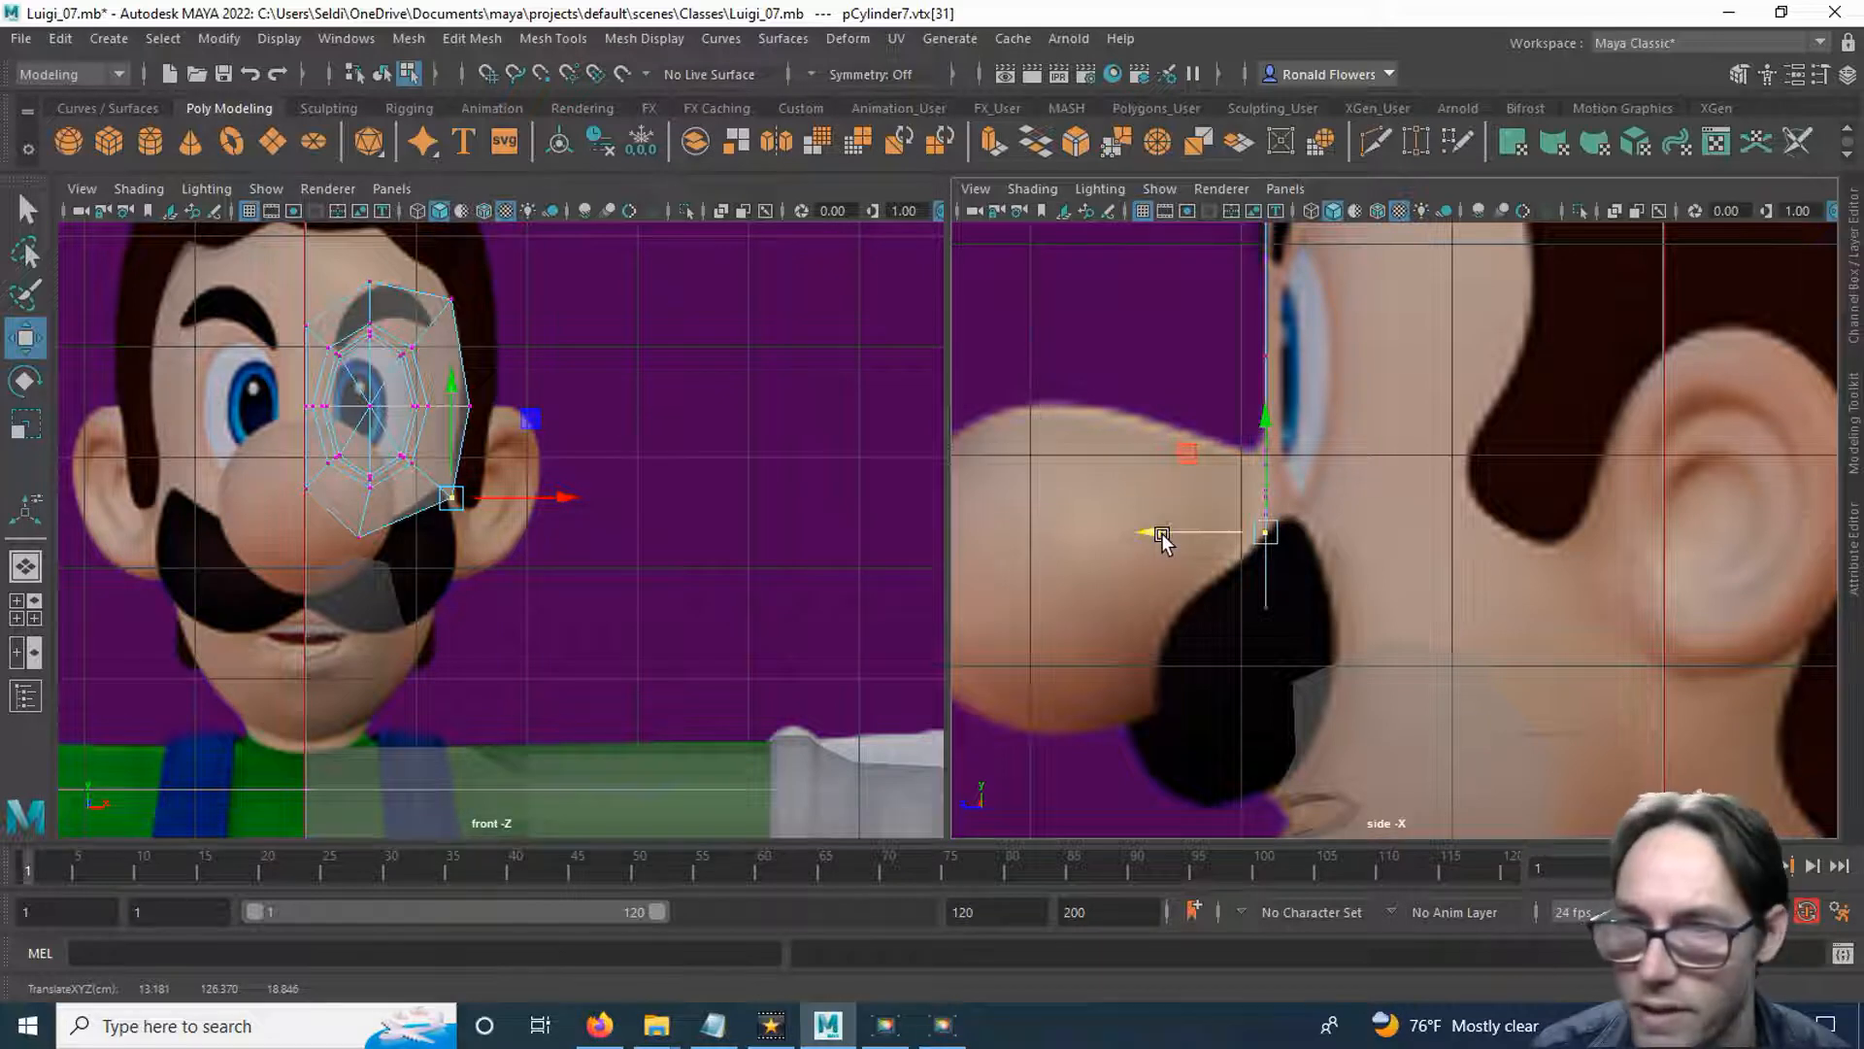
drag(1148, 531, 1385, 541)
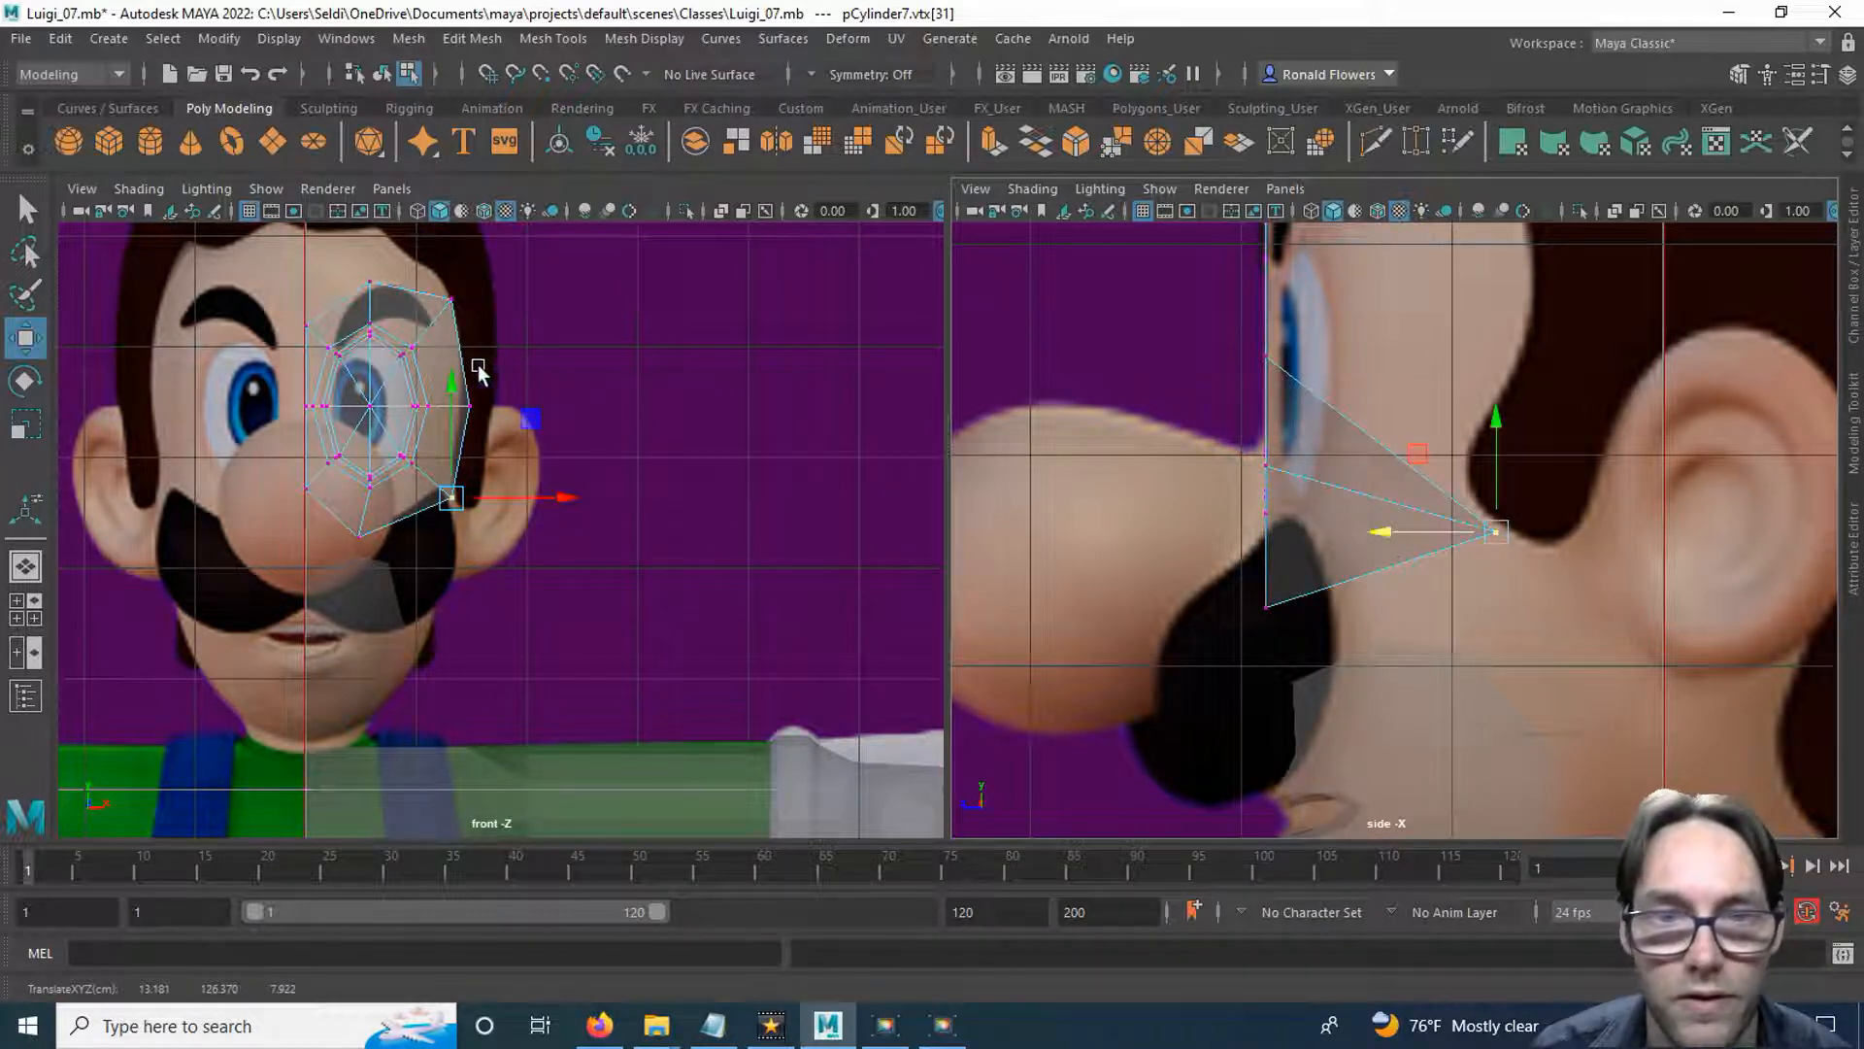
Move the eye ring's middle and upper temple-side outer vertices back in depth to the hairline in the side view.
click(469, 405)
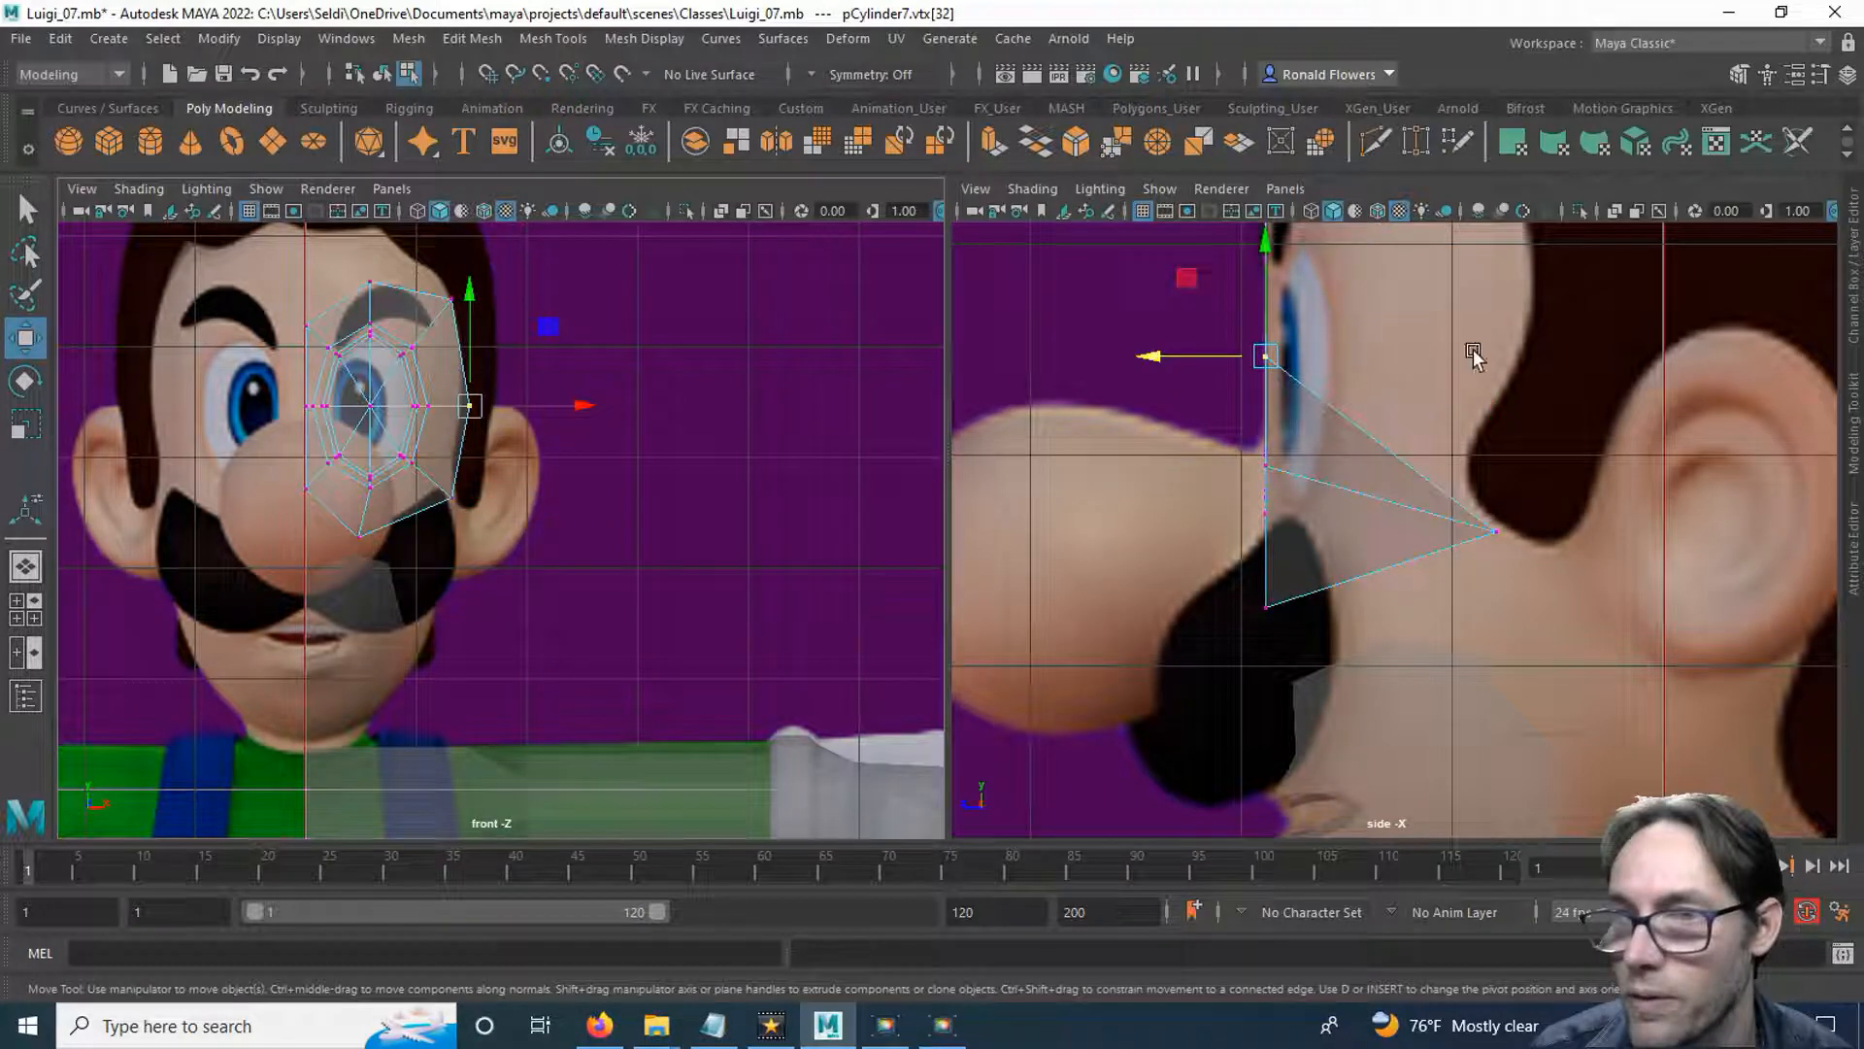
drag(1136, 351, 1435, 340)
drag(430, 272, 491, 317)
alt+middle_drag(1246, 356, 1231, 564)
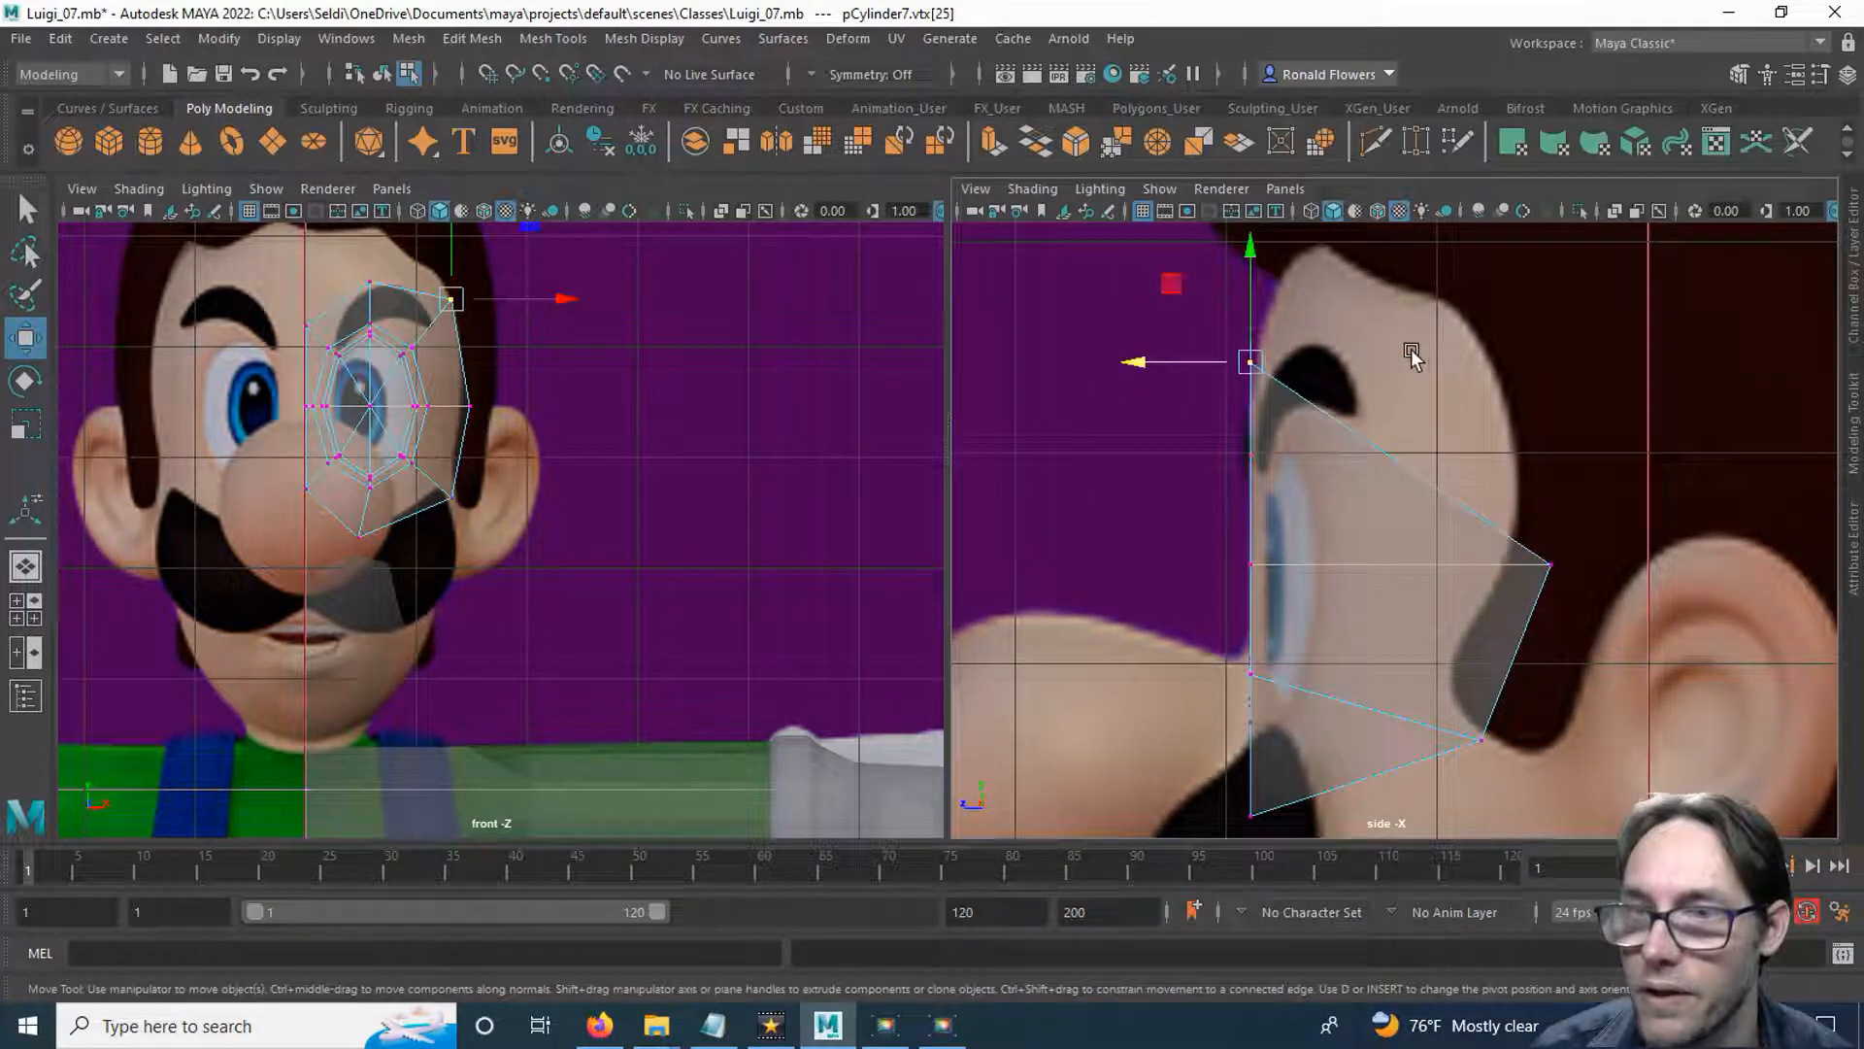
drag(1117, 361, 1374, 354)
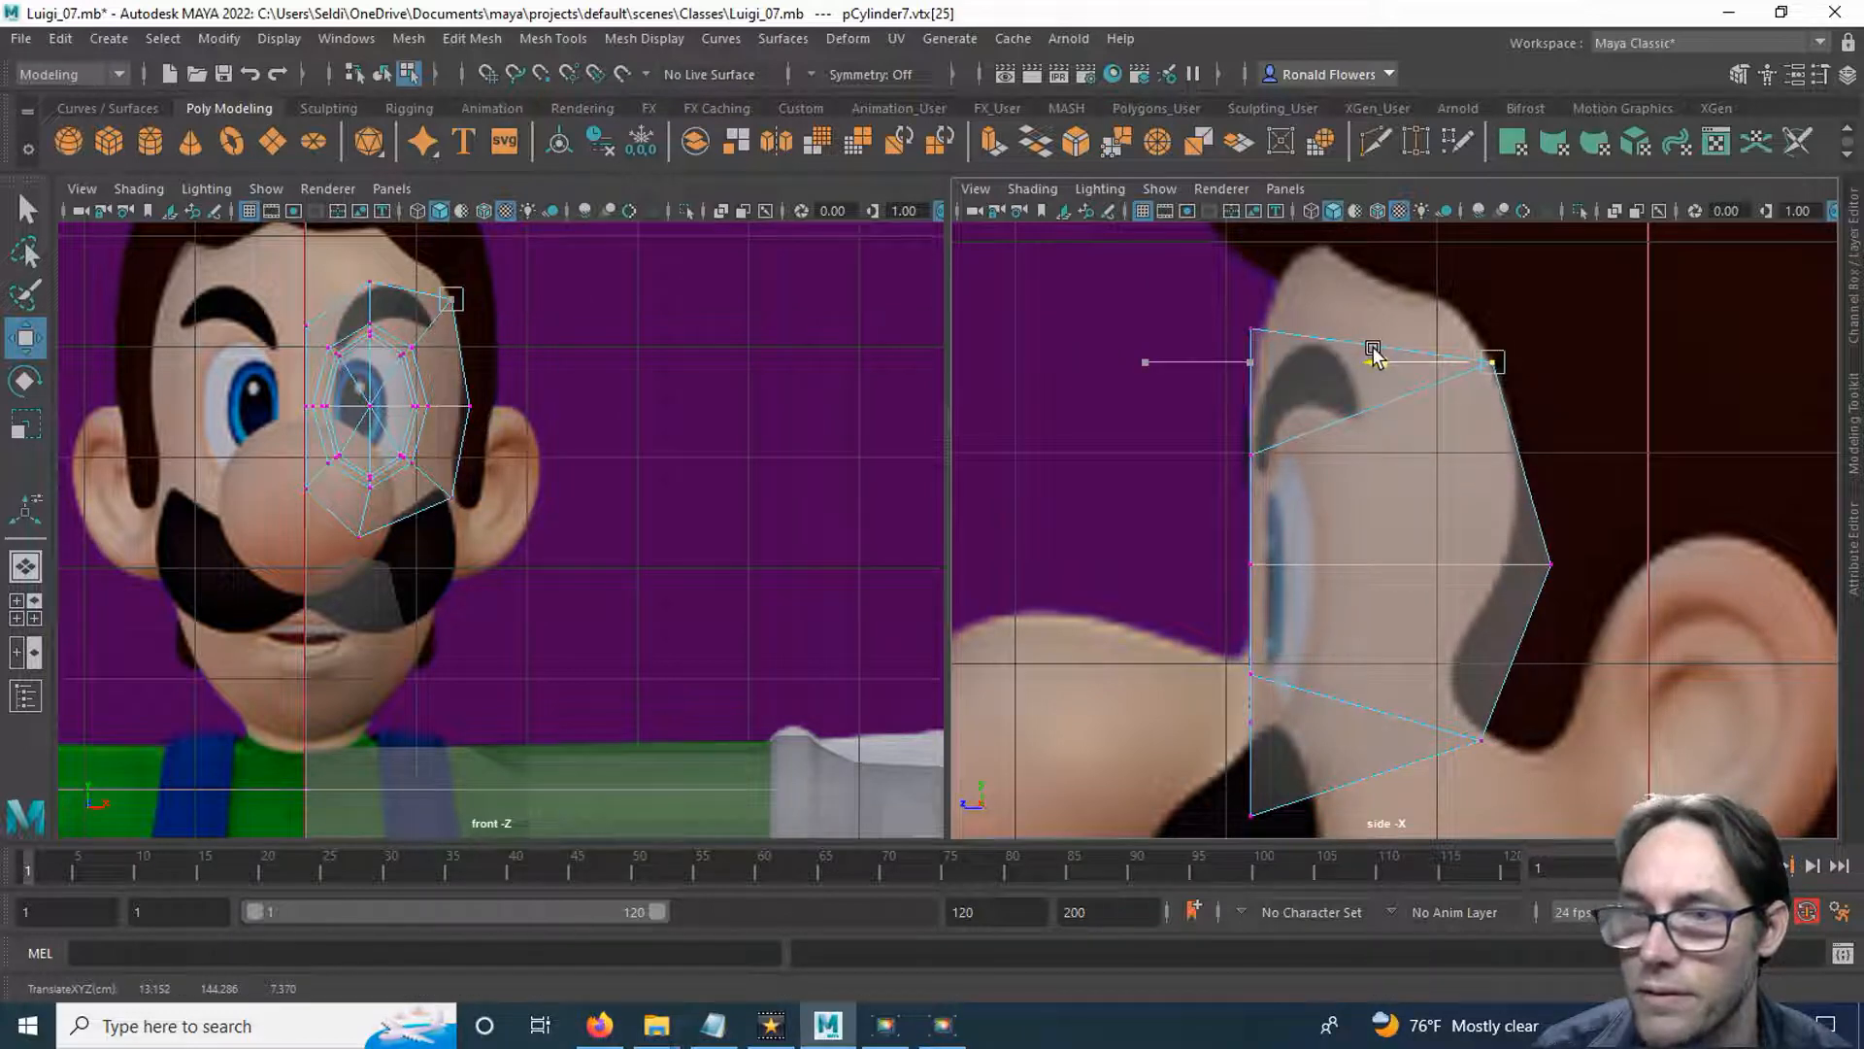
Move the eye ring's top outer vertex slightly back in the side view and check the depth of the centre-line vertices.
click(370, 282)
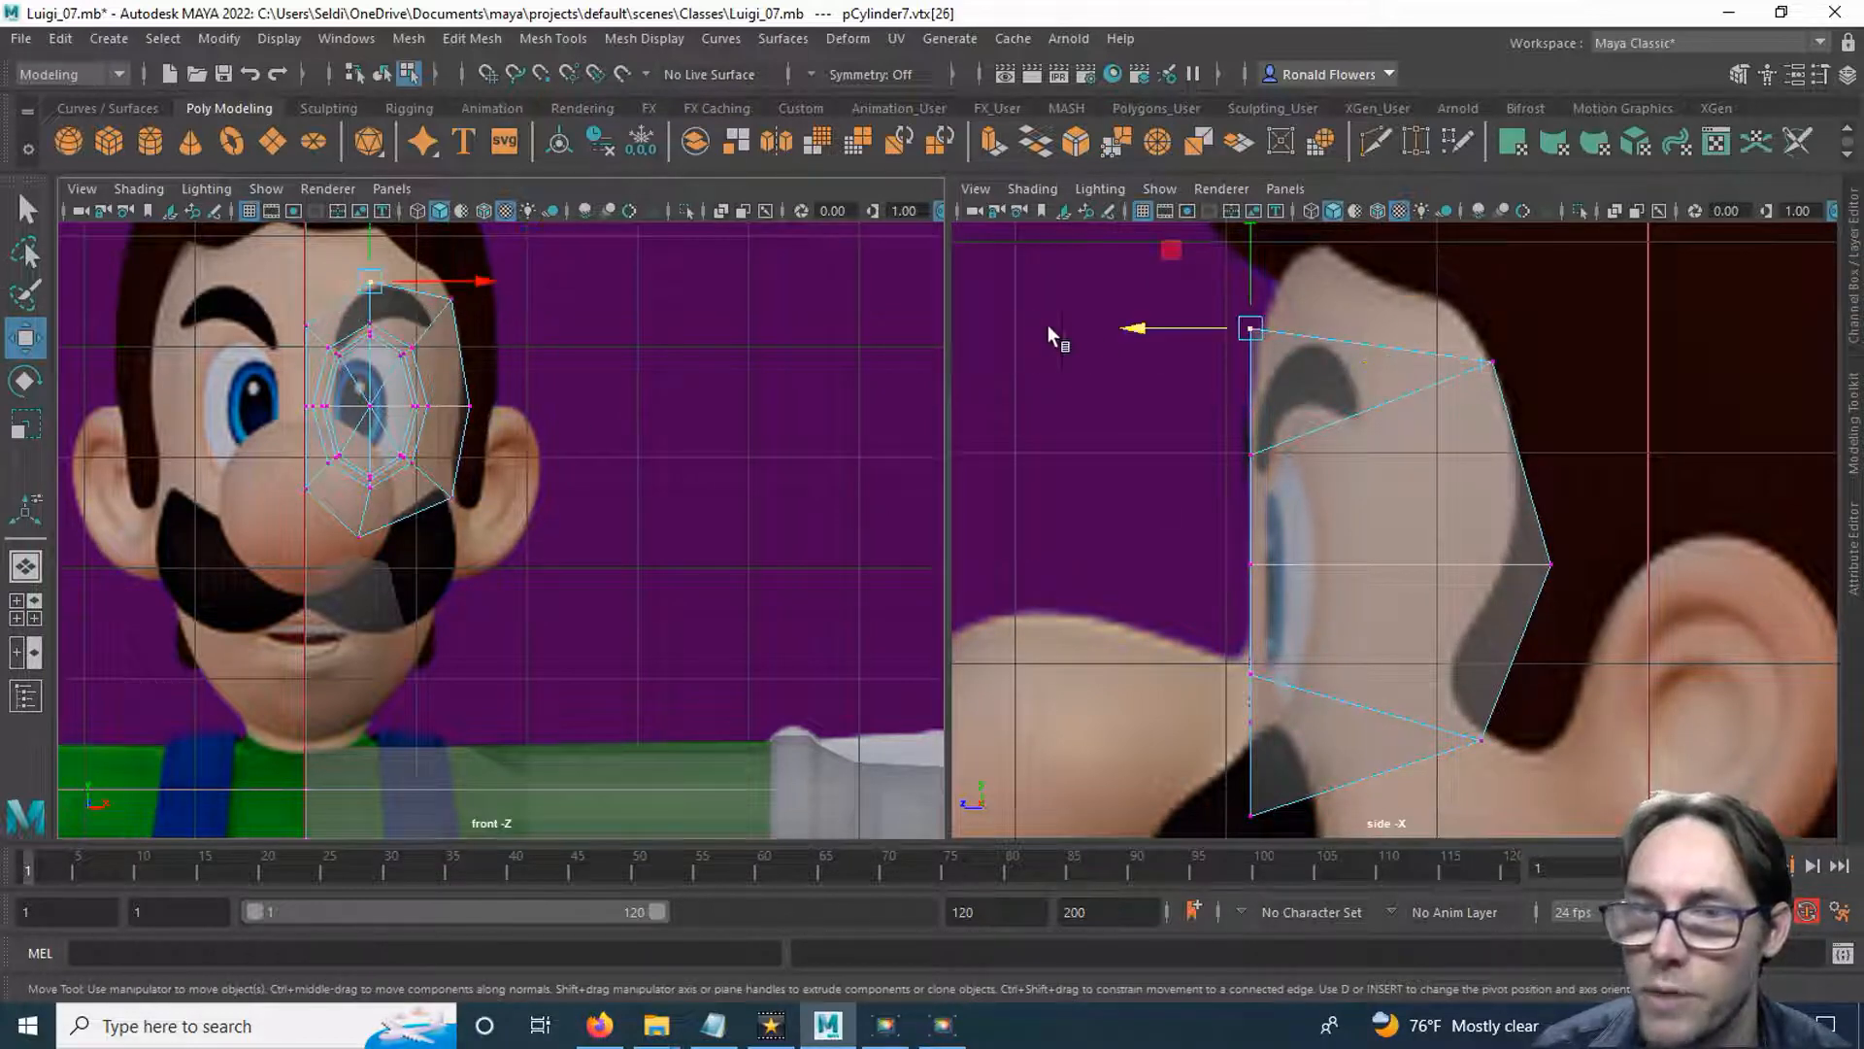
drag(1132, 326, 1174, 325)
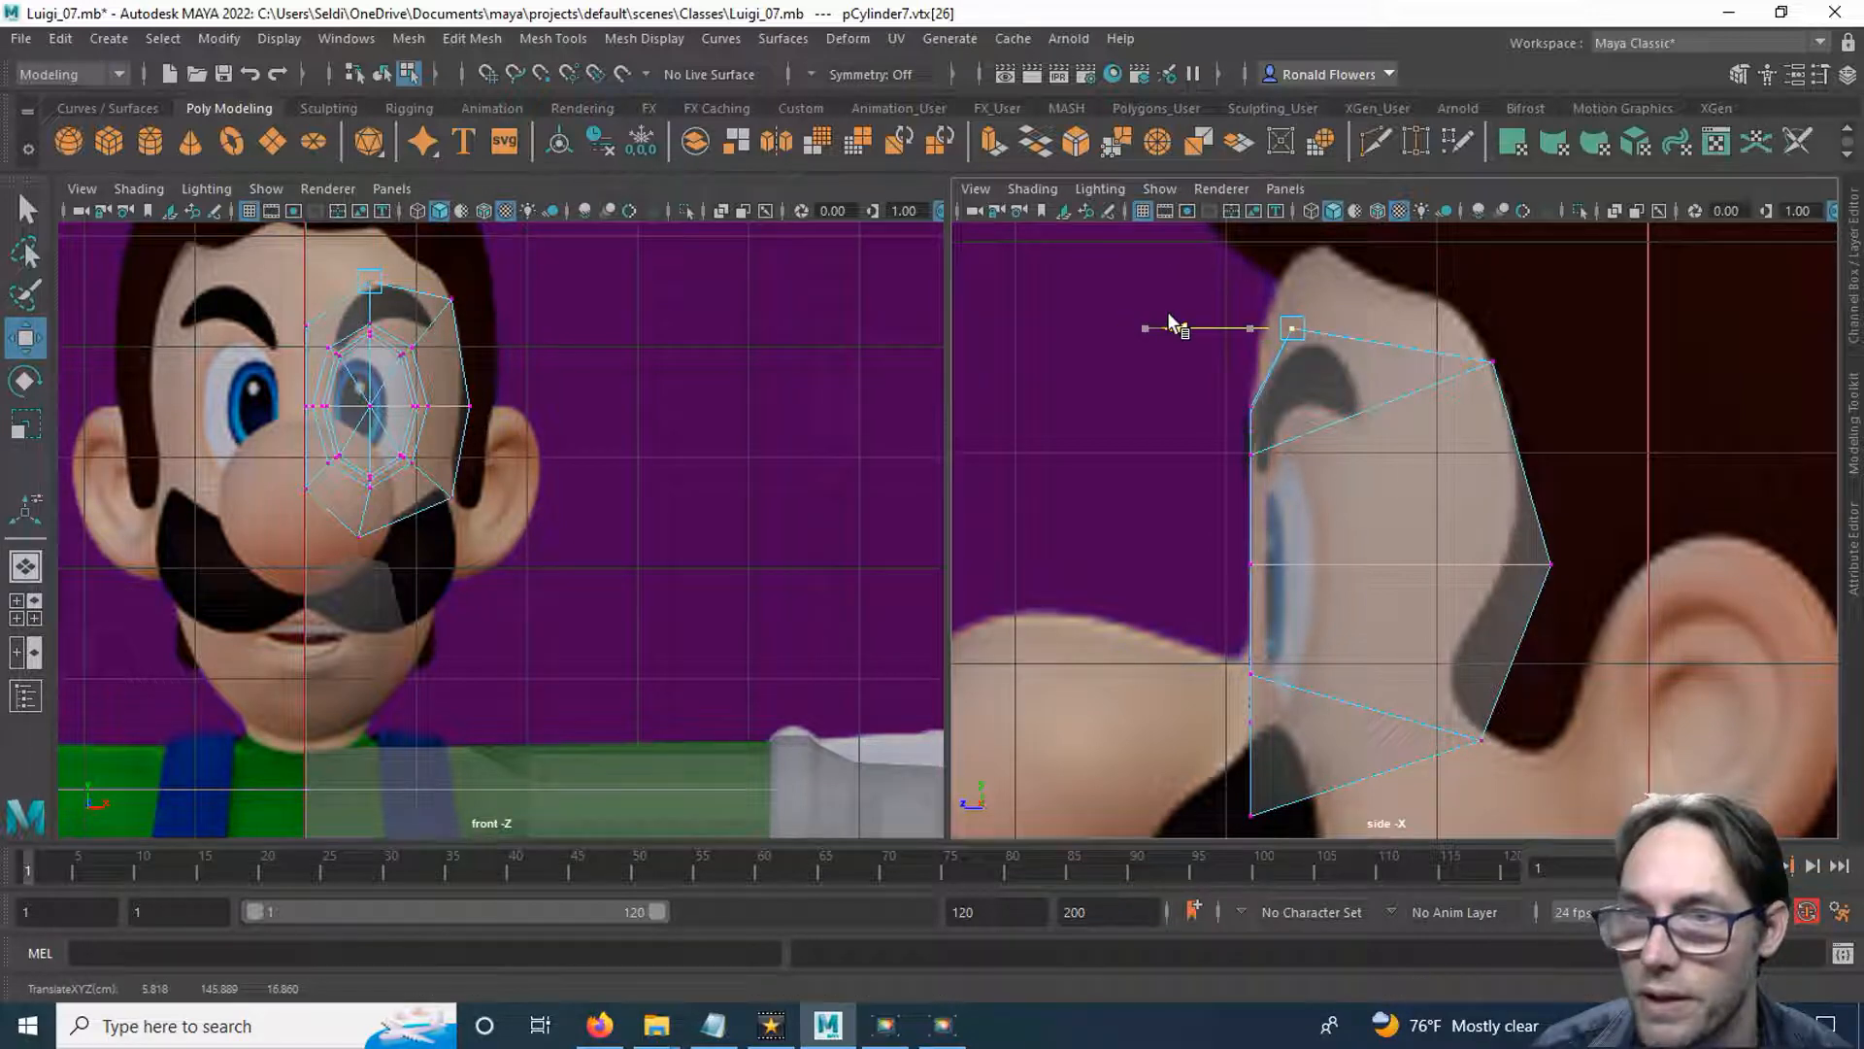
drag(297, 296, 333, 335)
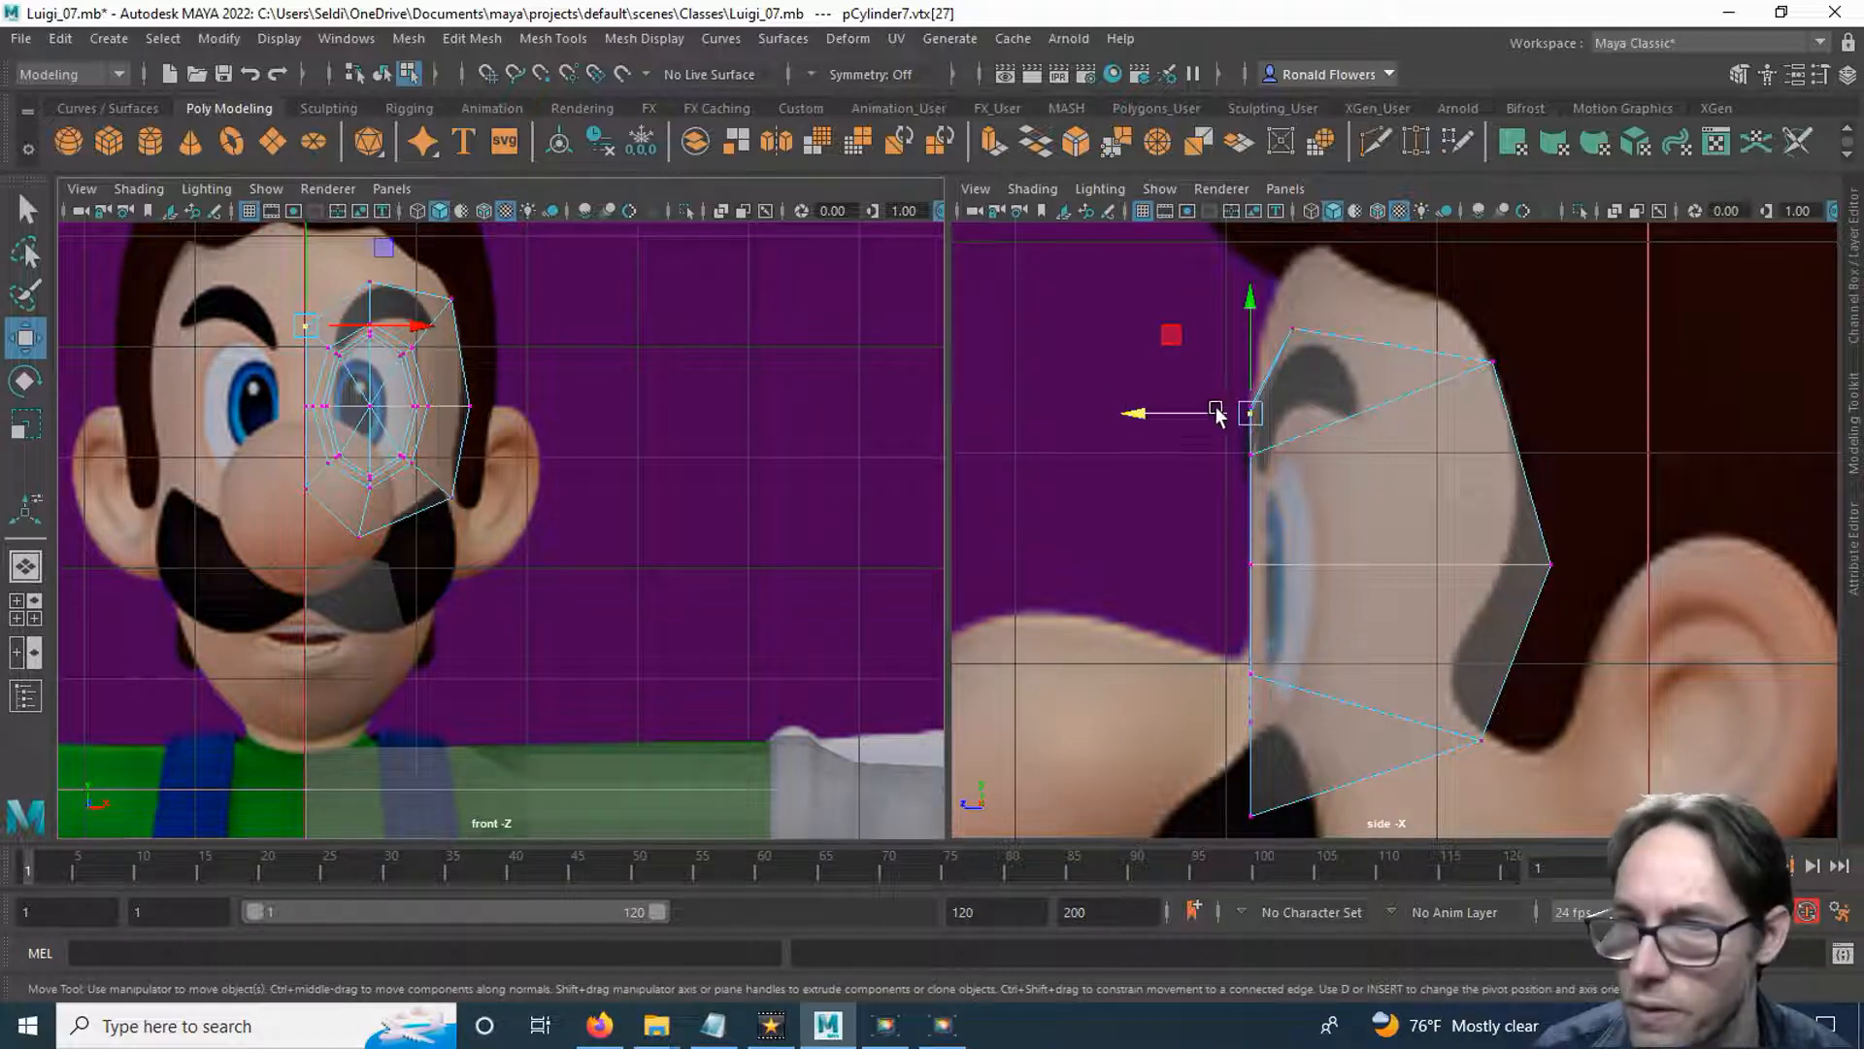
drag(290, 388, 318, 426)
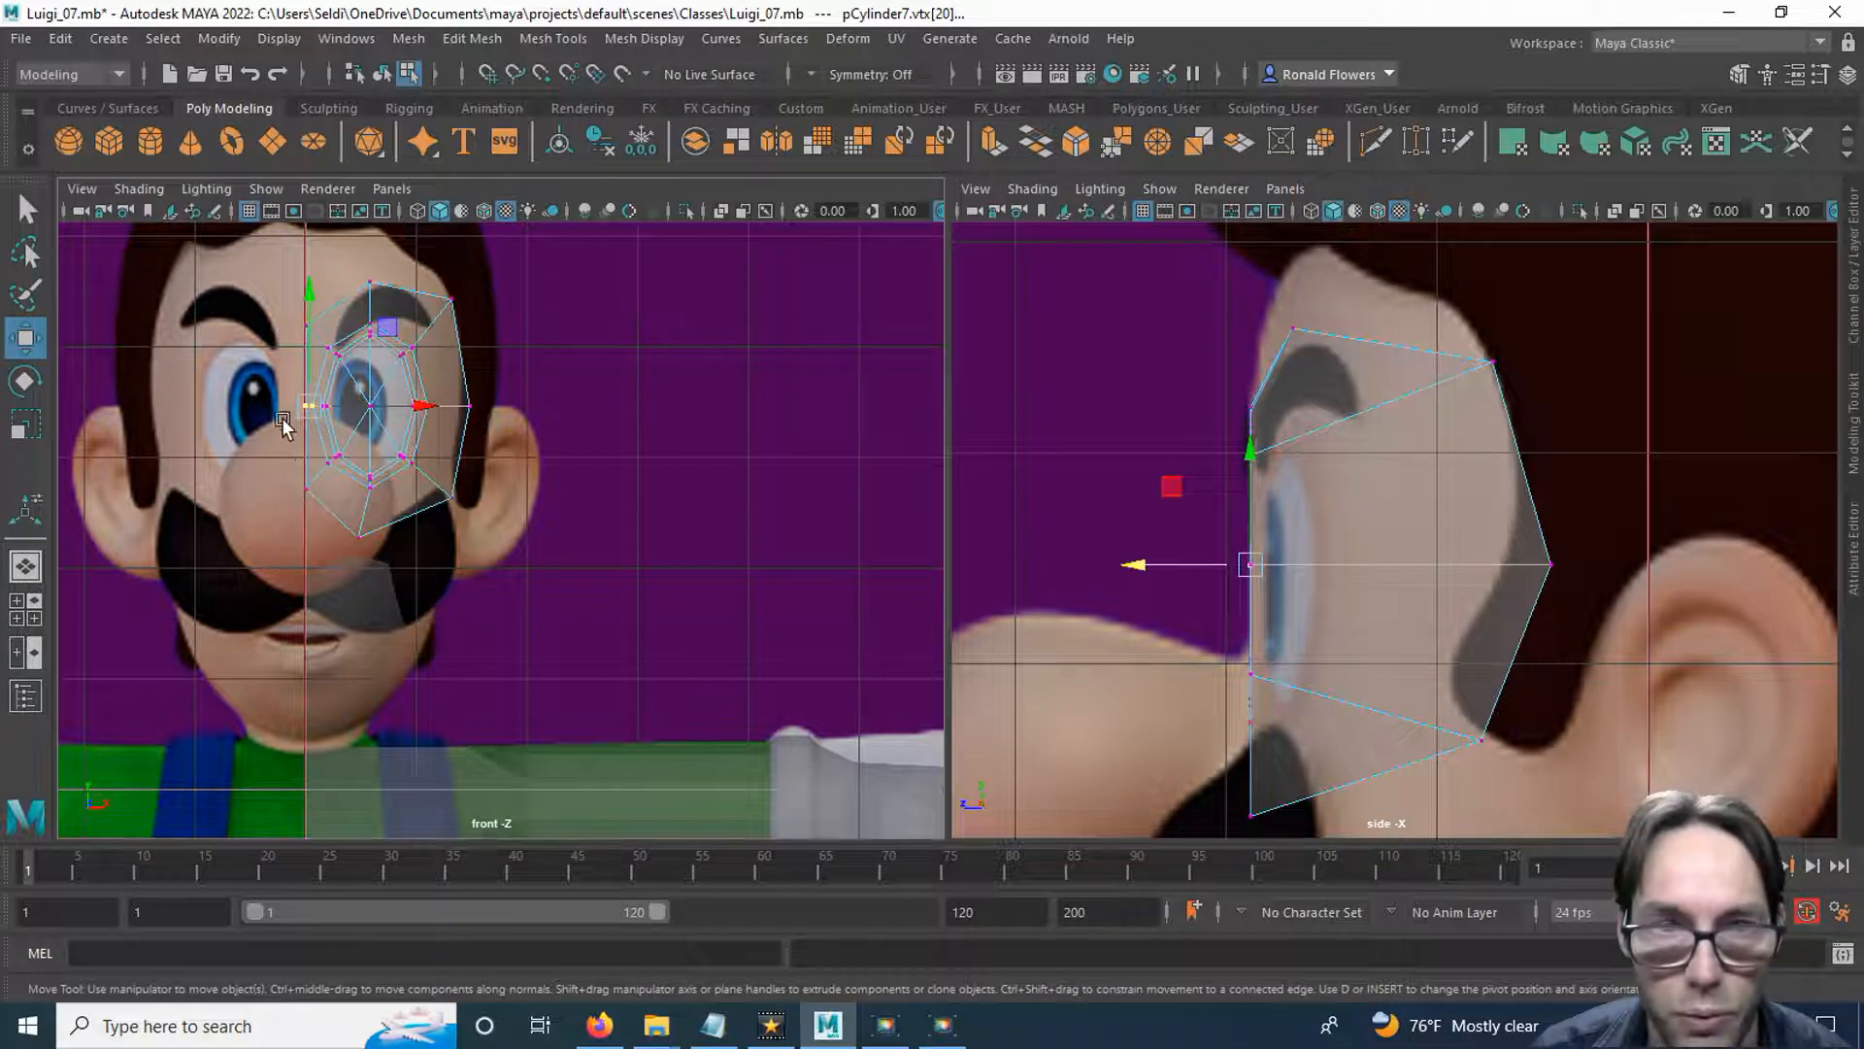
drag(294, 461, 319, 517)
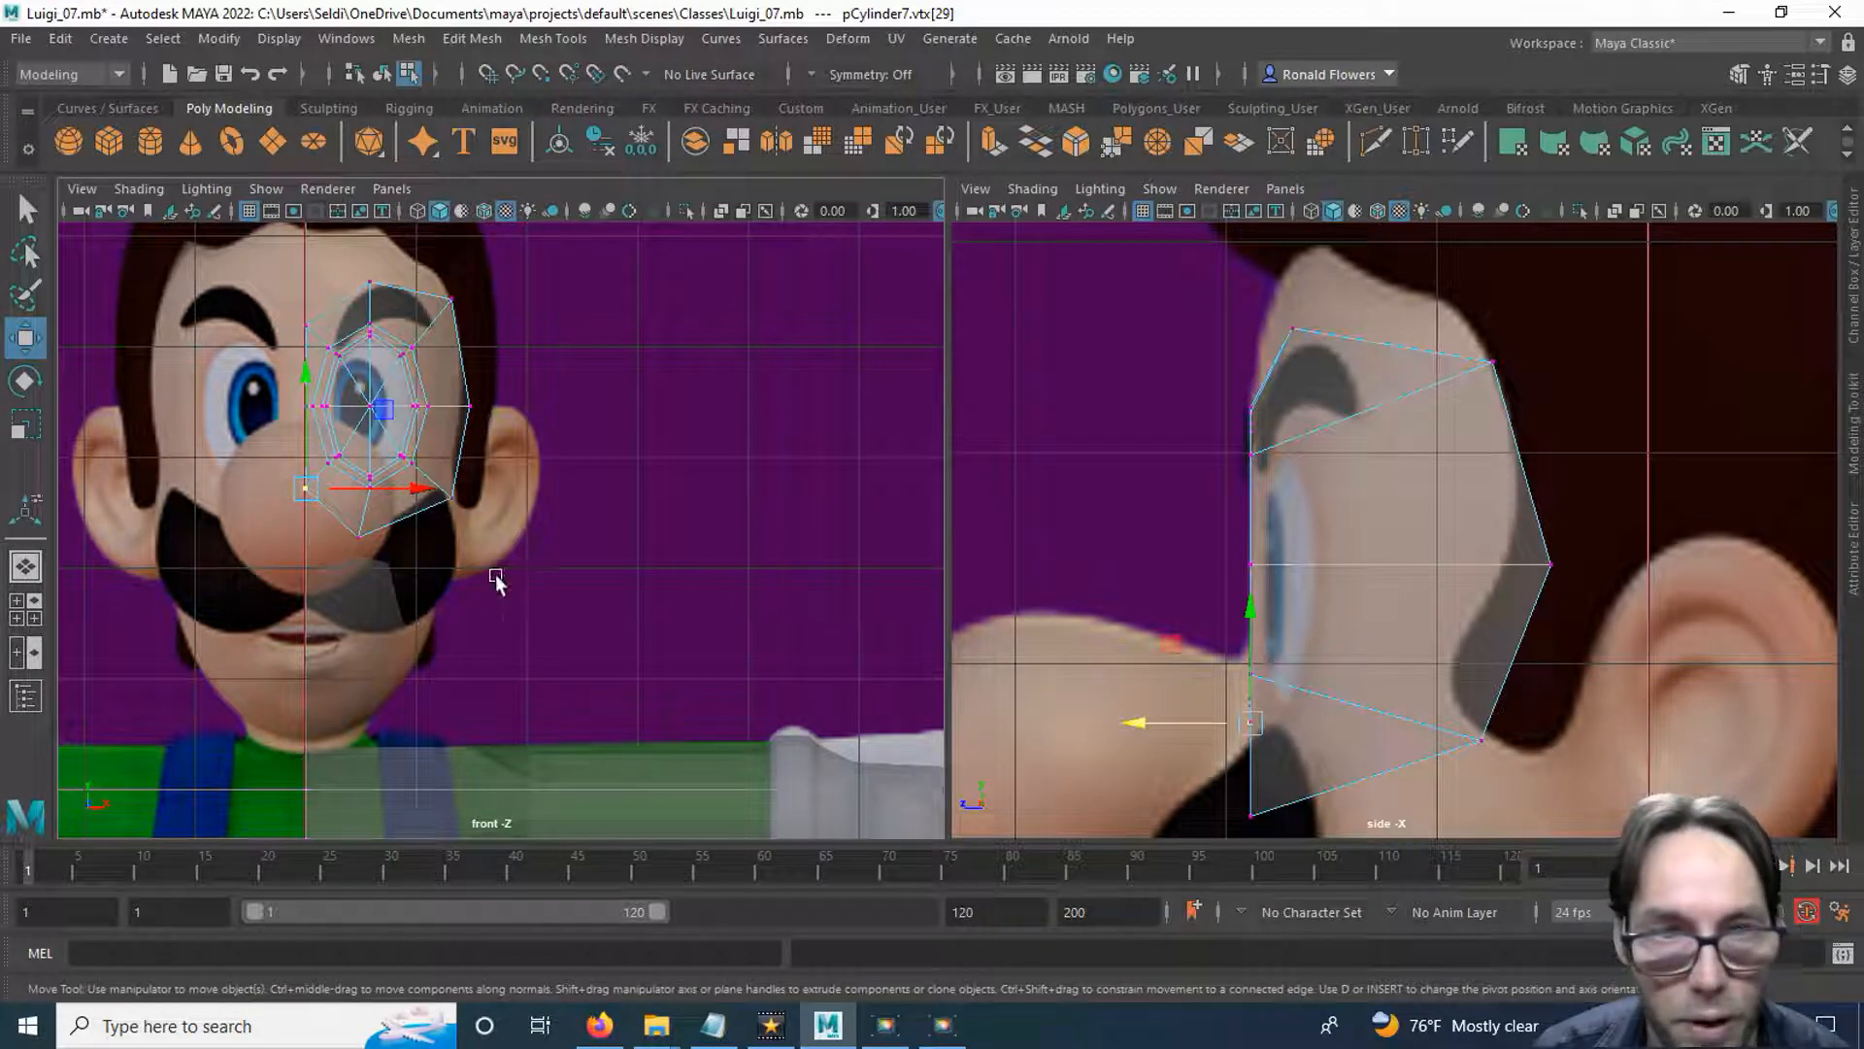
Move the eye ring's bottom outer vertex slightly back in depth behind the nose in the side view.
alt+middle_drag(559, 569, 538, 496)
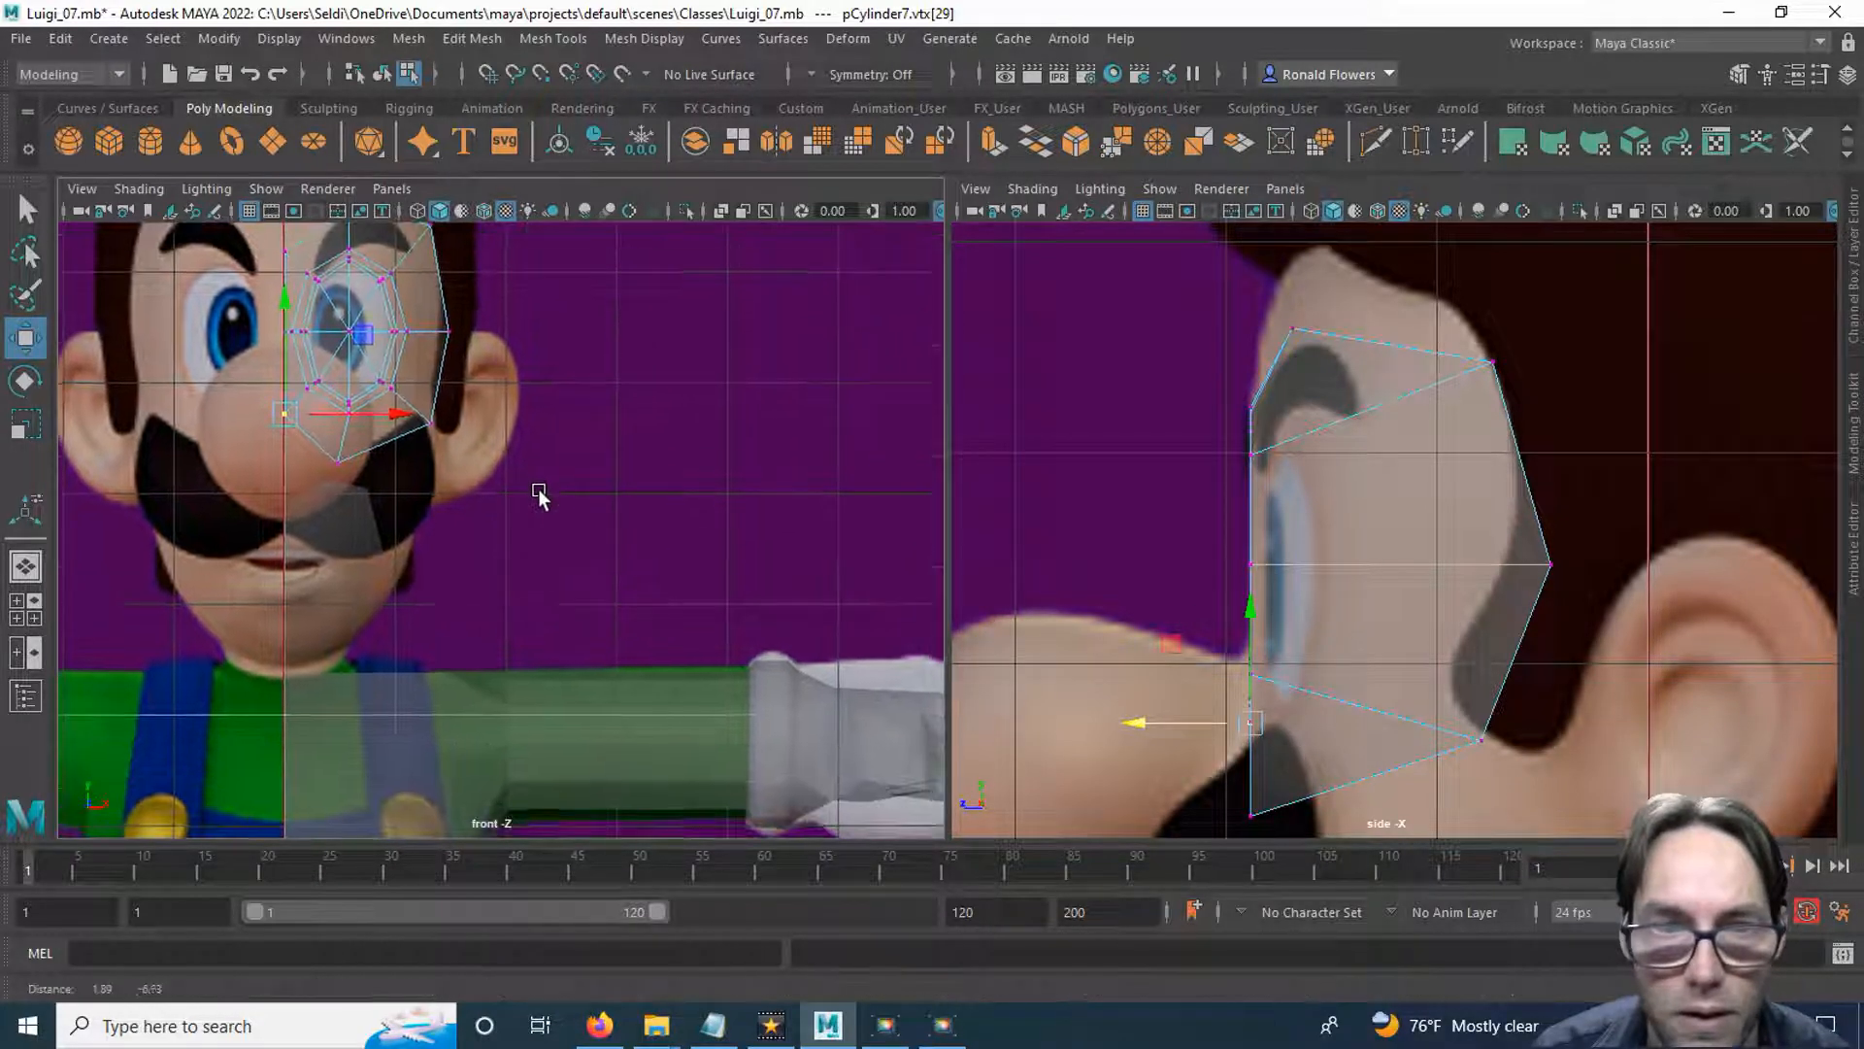
click(337, 464)
alt+middle_drag(1149, 596, 1121, 304)
drag(1175, 524, 1127, 515)
alt+middle_drag(687, 415, 748, 499)
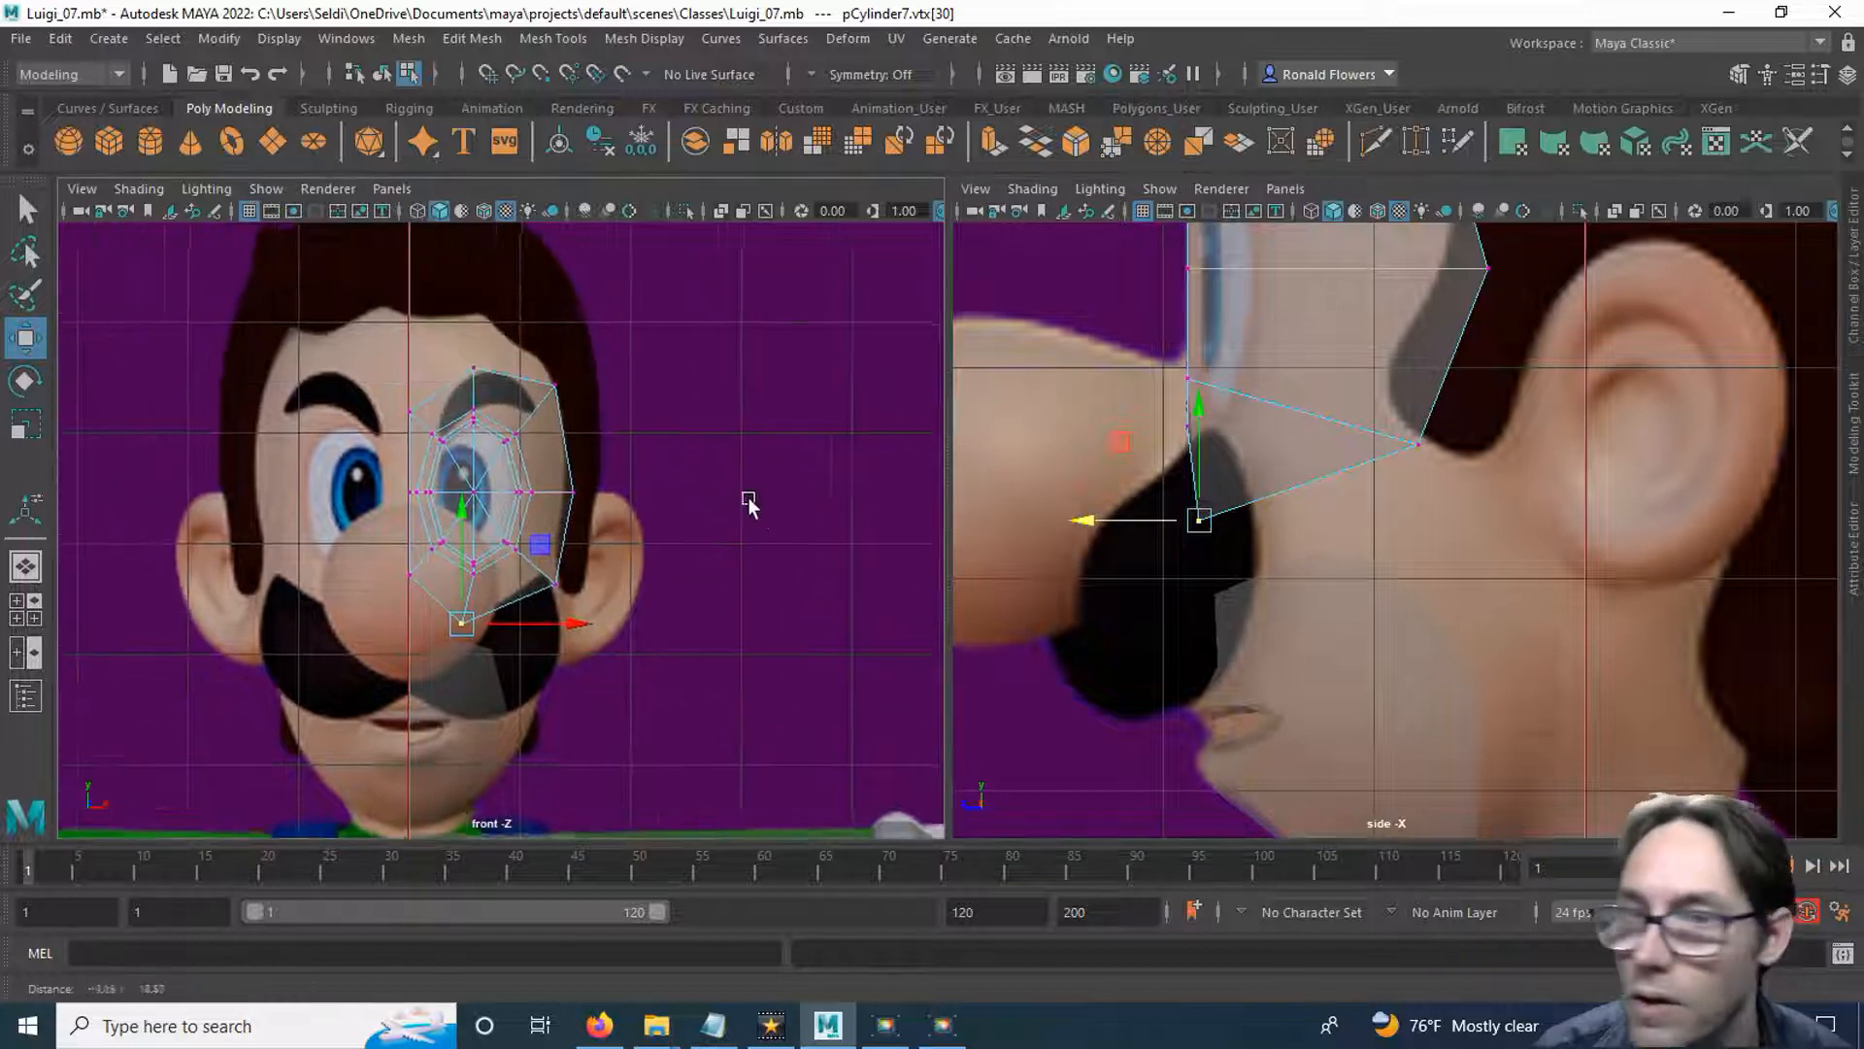
Move the middle temple-side vertex of the loop just inside the outer ring back to the eye's rear edge in the side view.
scroll(680, 514, up, 4)
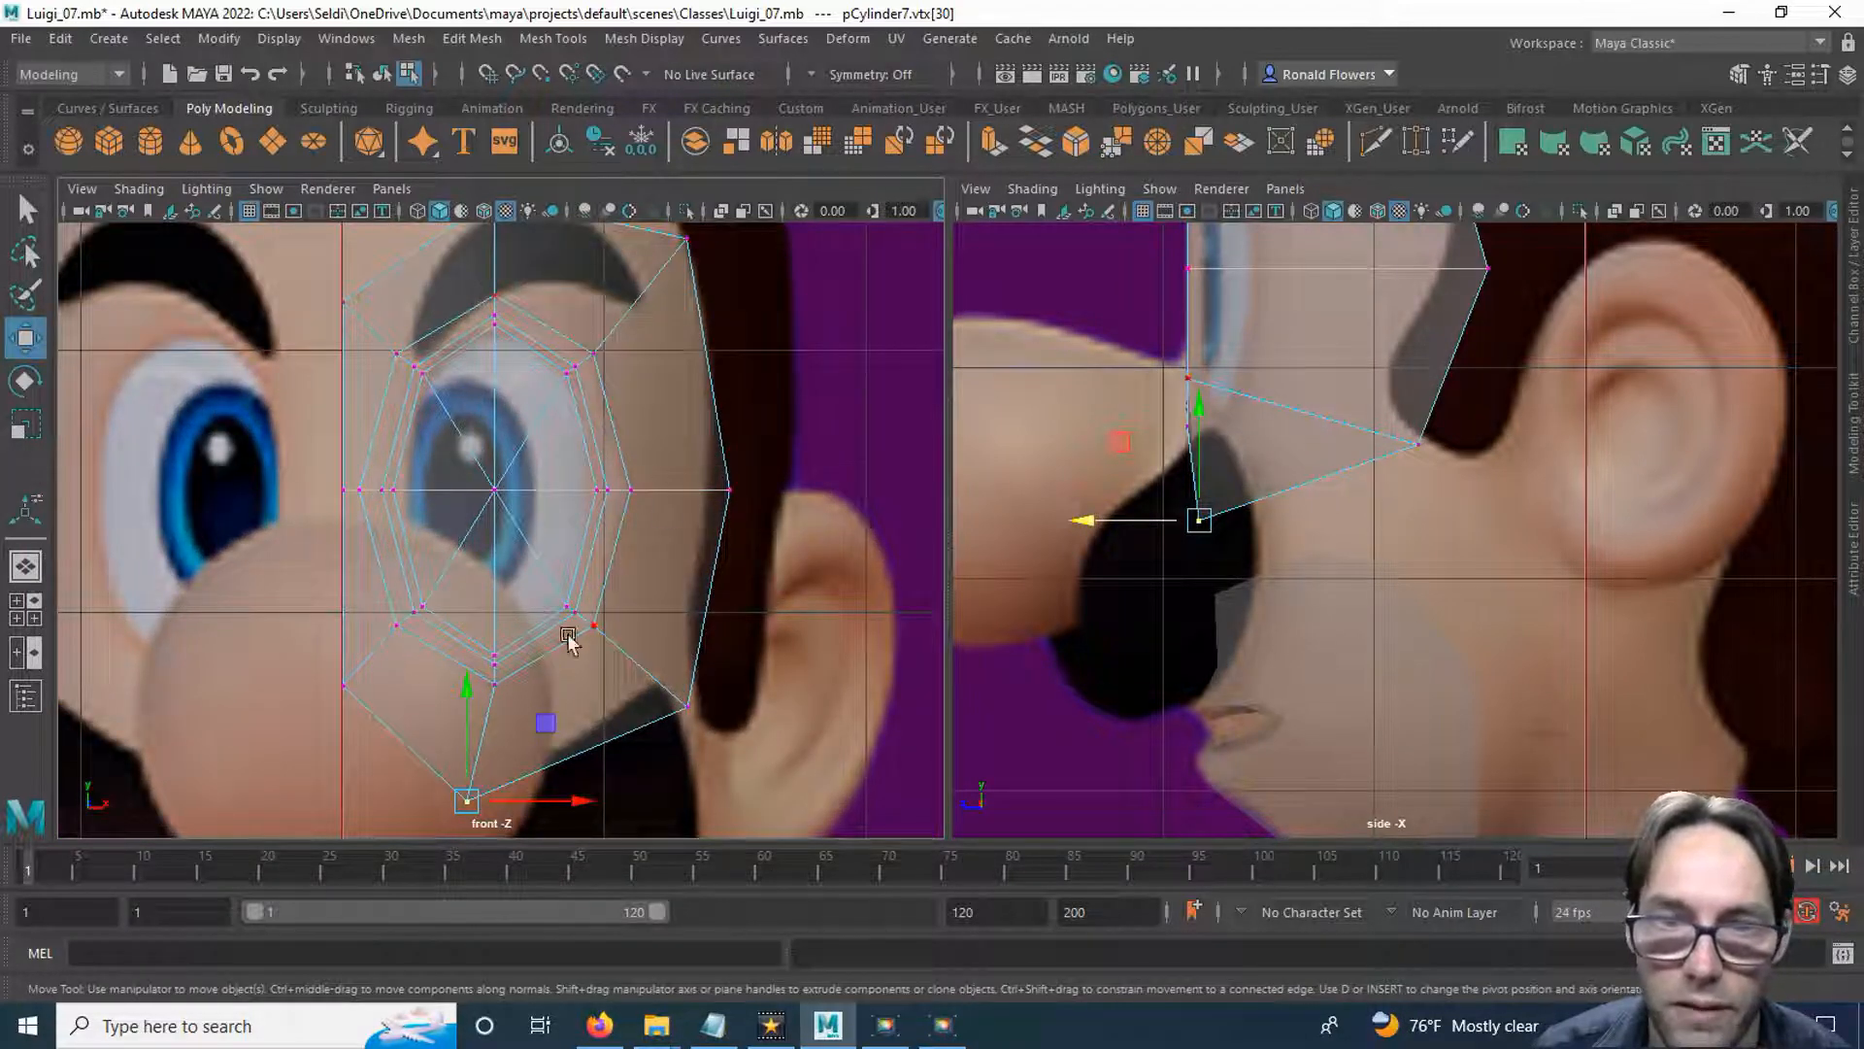
click(631, 489)
click(631, 489)
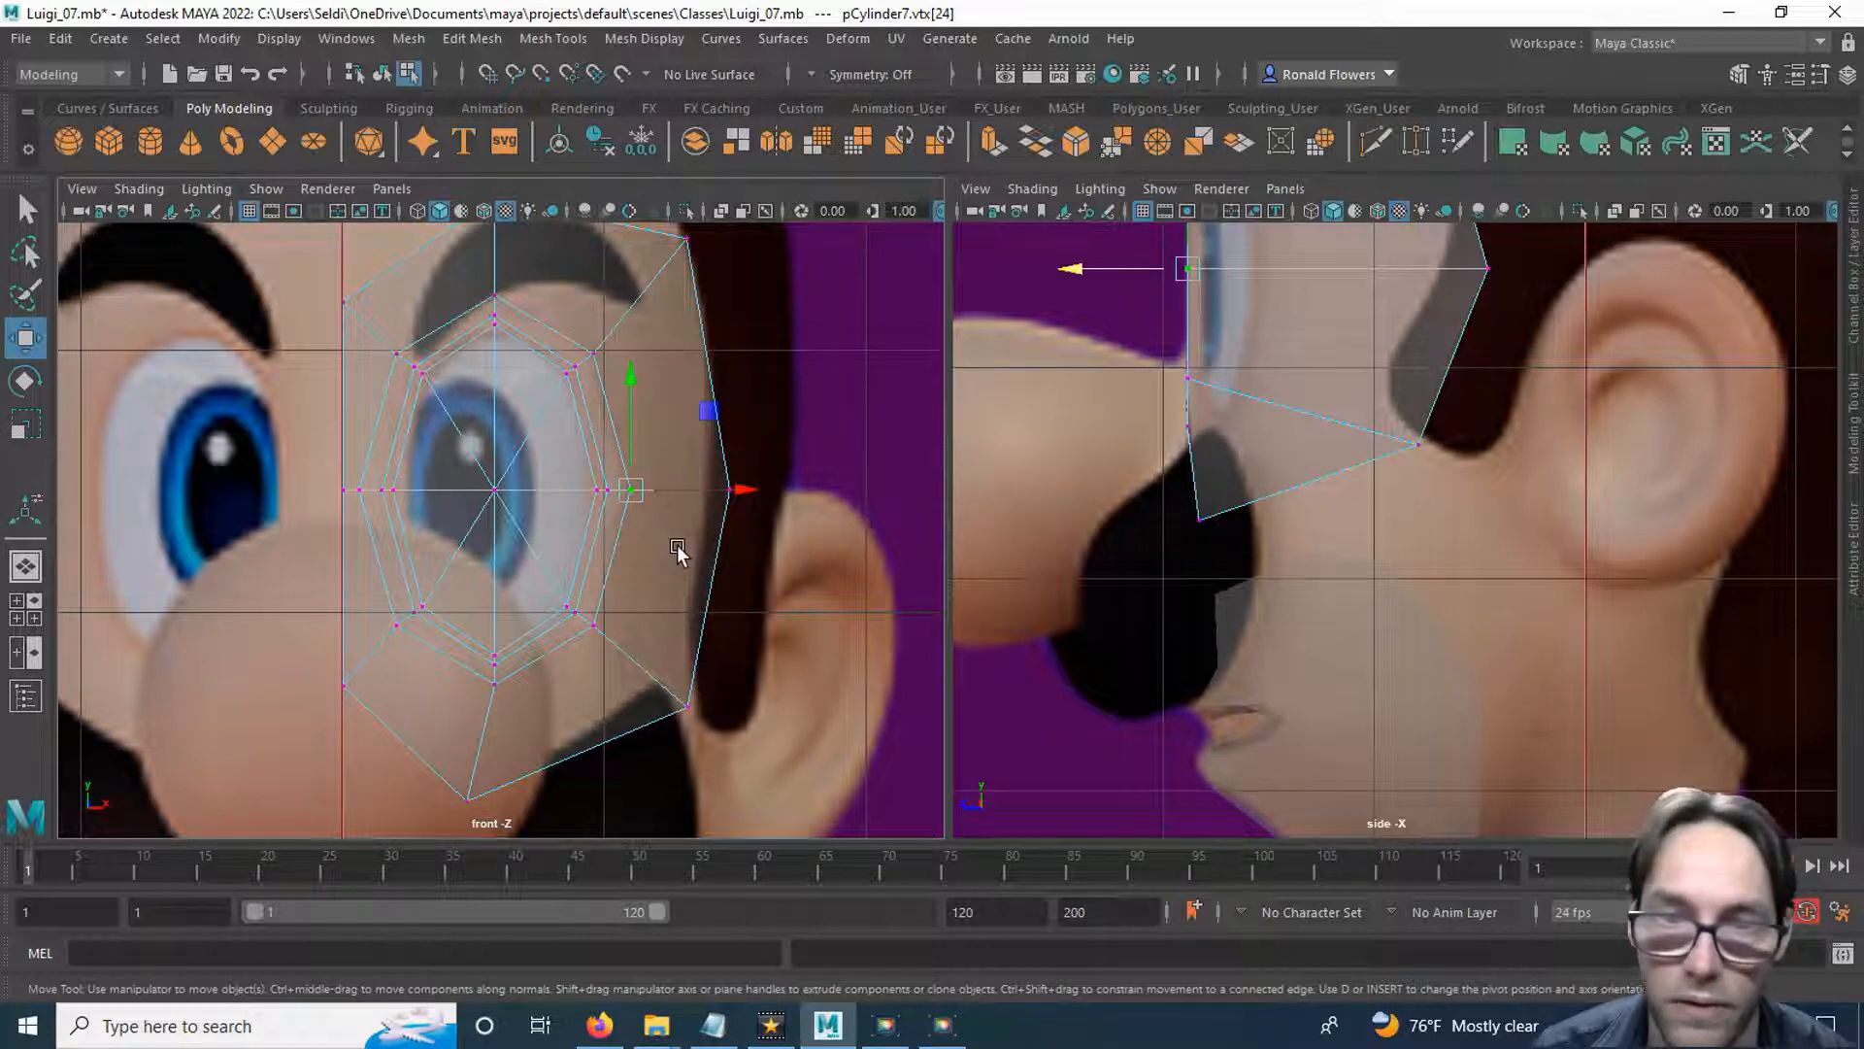
key(q)
key(w)
scroll(1240, 417, down, 2)
scroll(1281, 381, up, 2)
alt+middle_drag(1281, 382, 1348, 531)
scroll(1321, 507, up, 2)
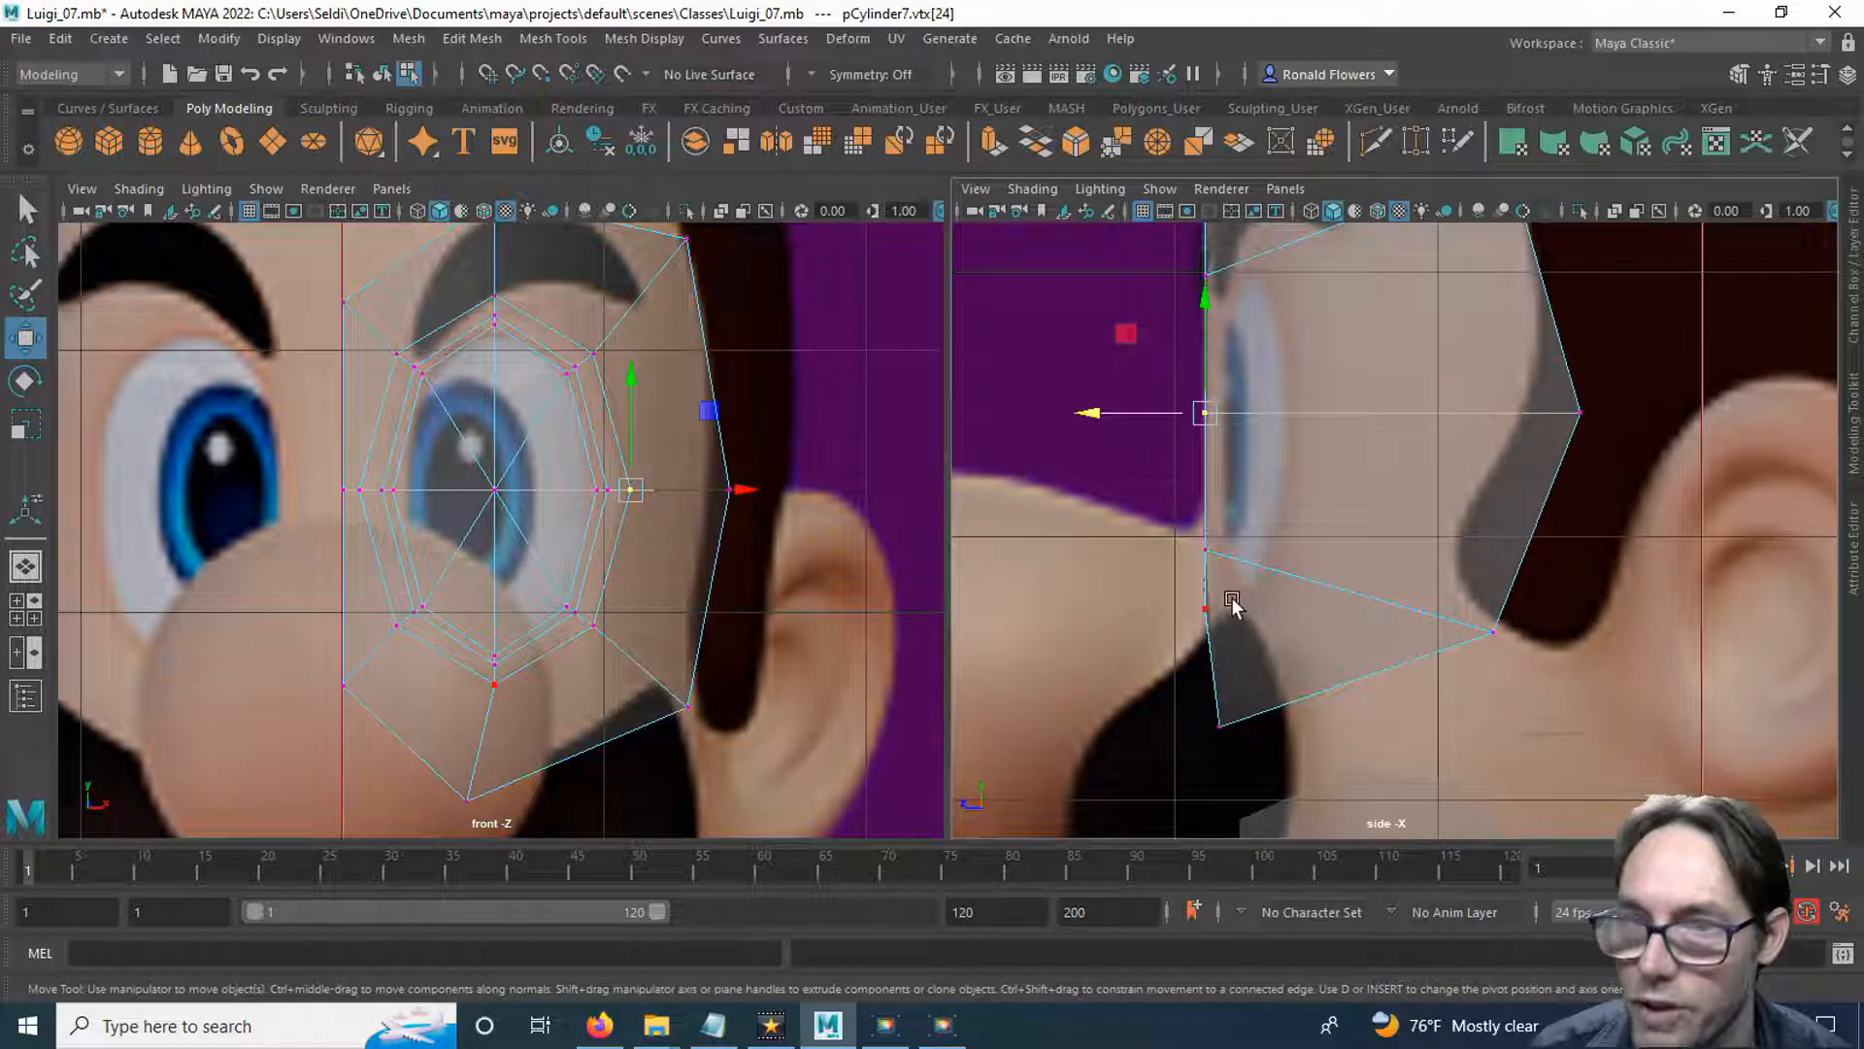
drag(1093, 413, 1182, 412)
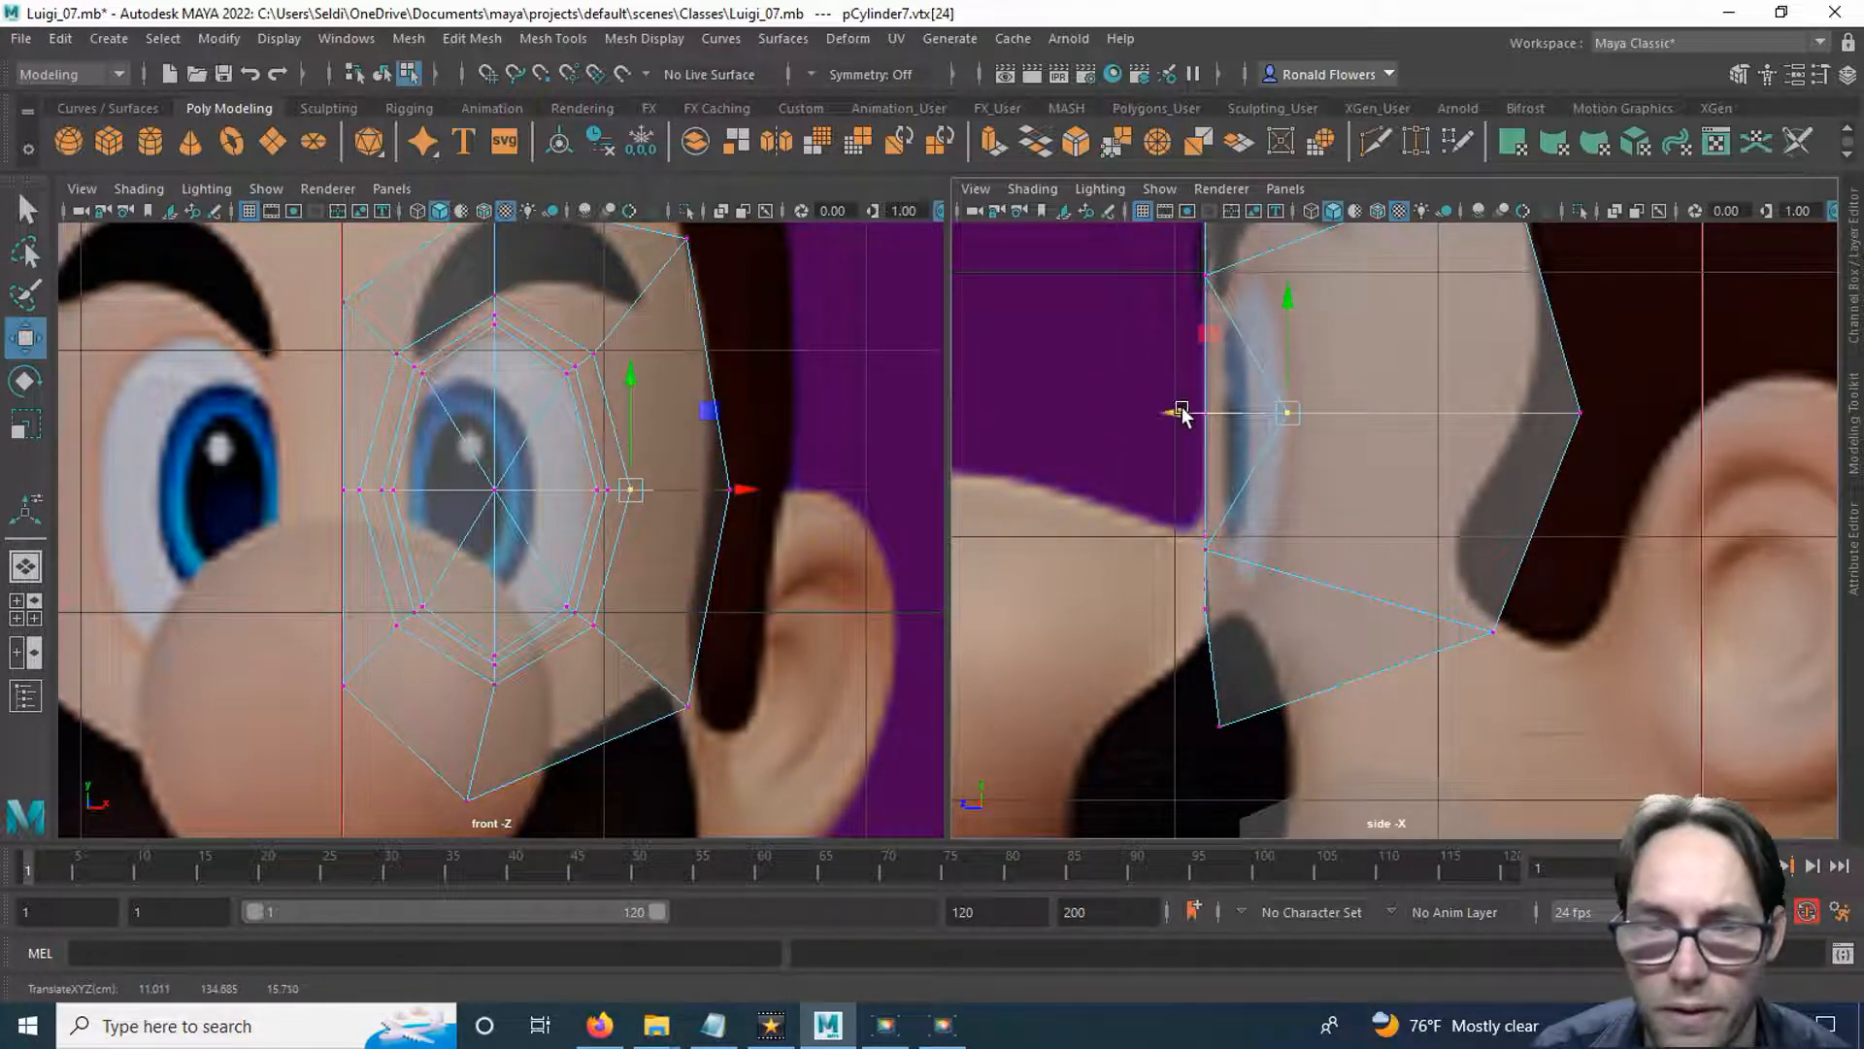
Move the lower temple-side and bottom vertices of the loop around the eye back in depth to follow the cheek's curve.
click(593, 624)
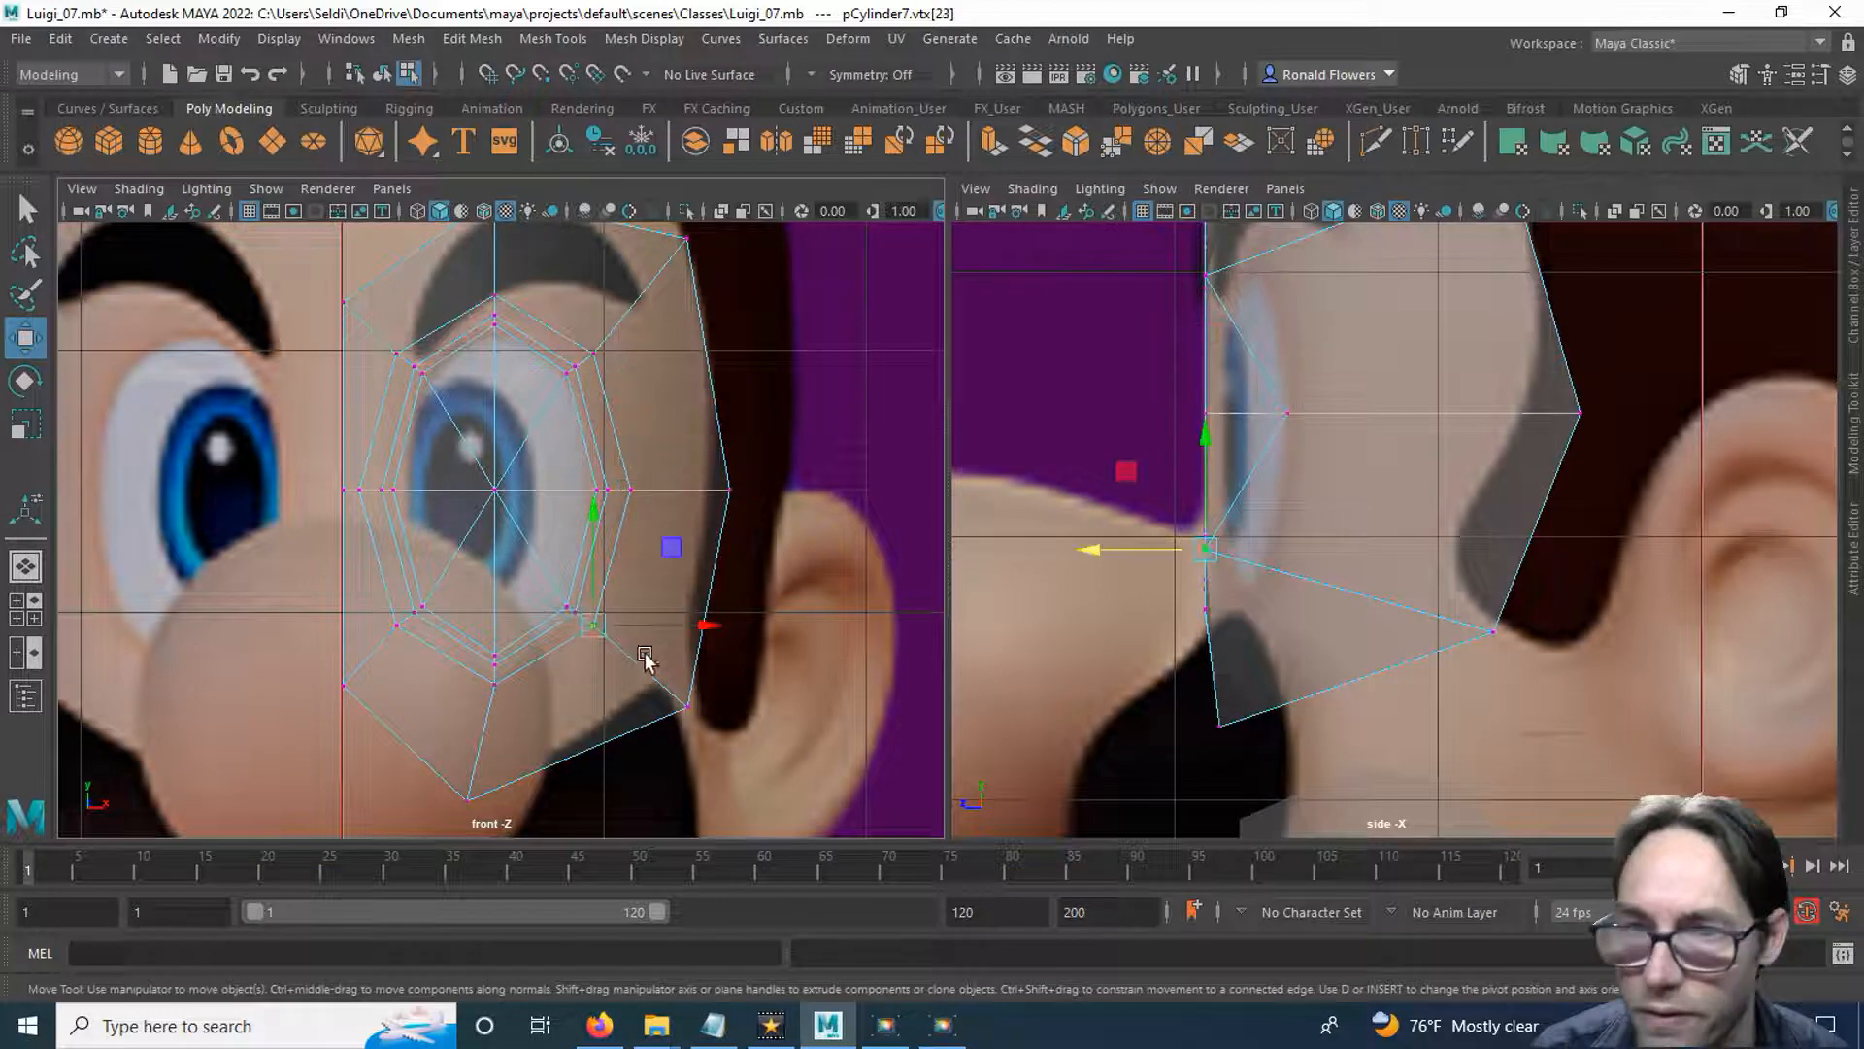
drag(1100, 546, 1159, 551)
drag(486, 677, 536, 707)
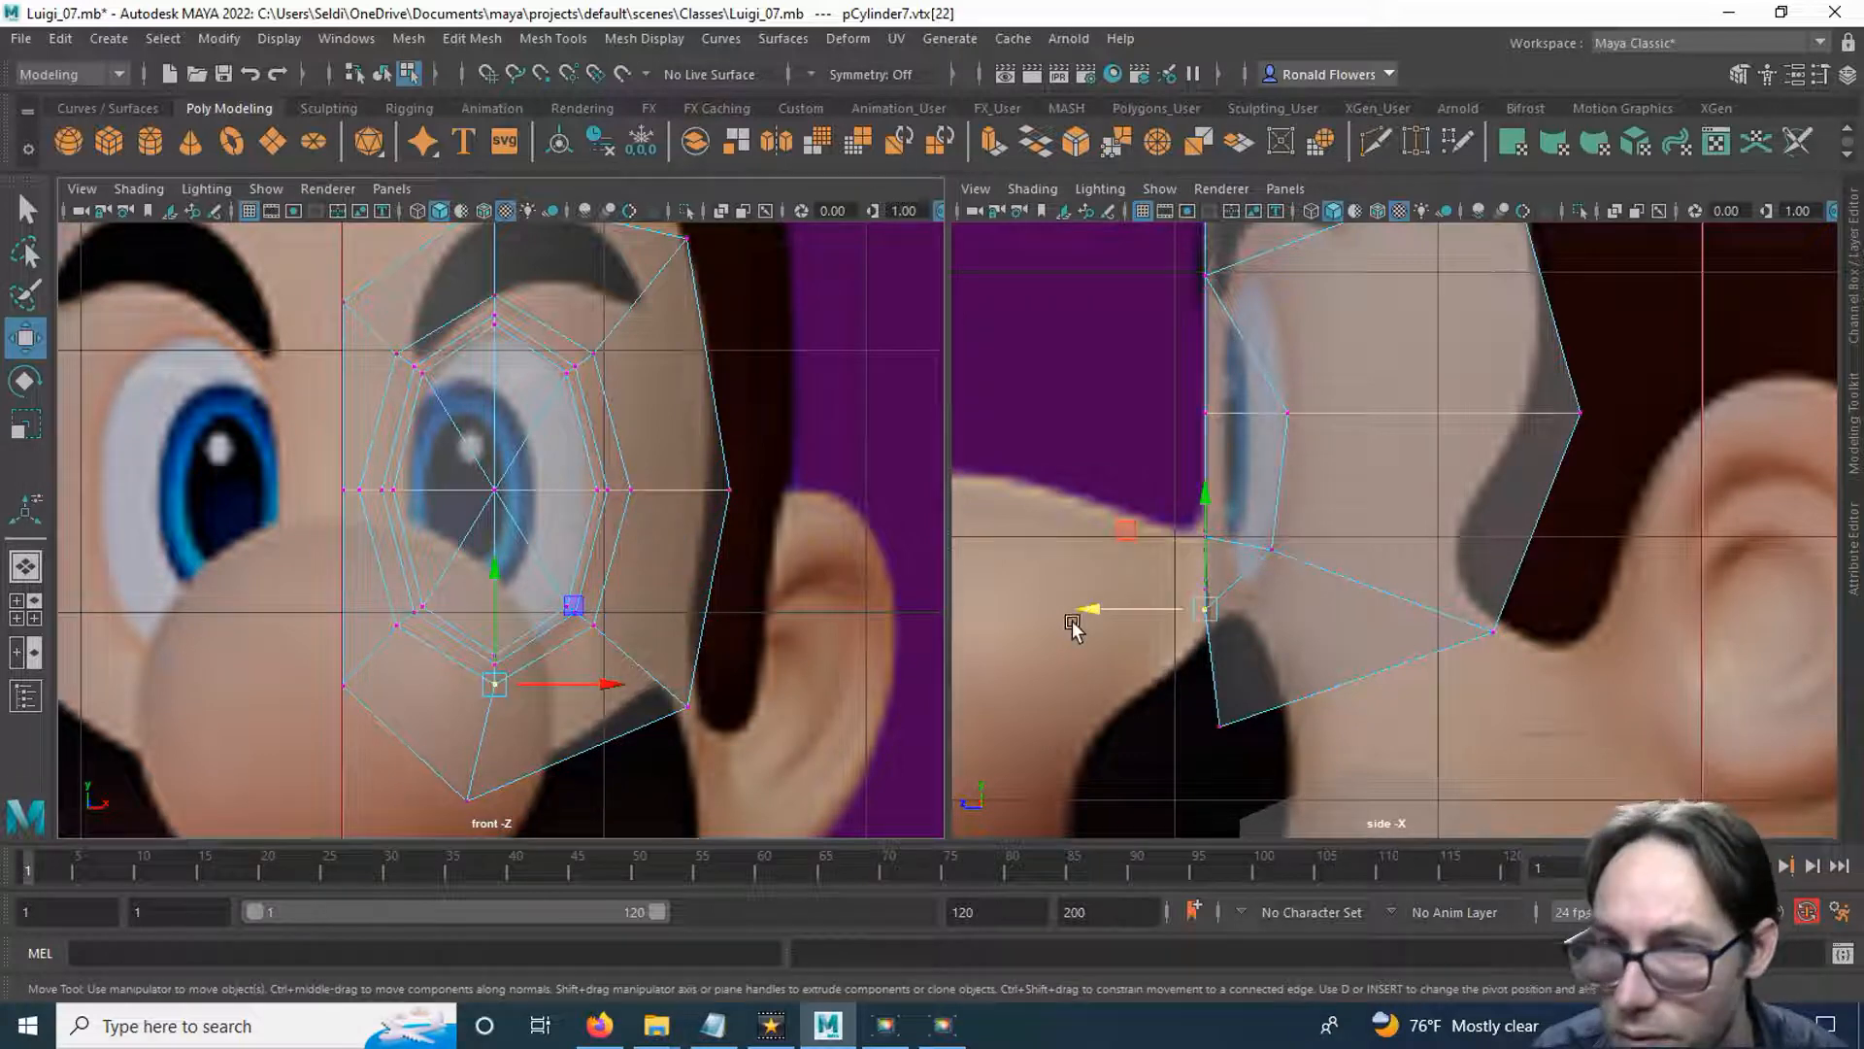
drag(1104, 608, 1149, 609)
Shift the lower, middle and upper nose-side vertices of the loop around the eye slightly back in depth in the side view.
drag(380, 615, 408, 650)
drag(1105, 554, 1114, 549)
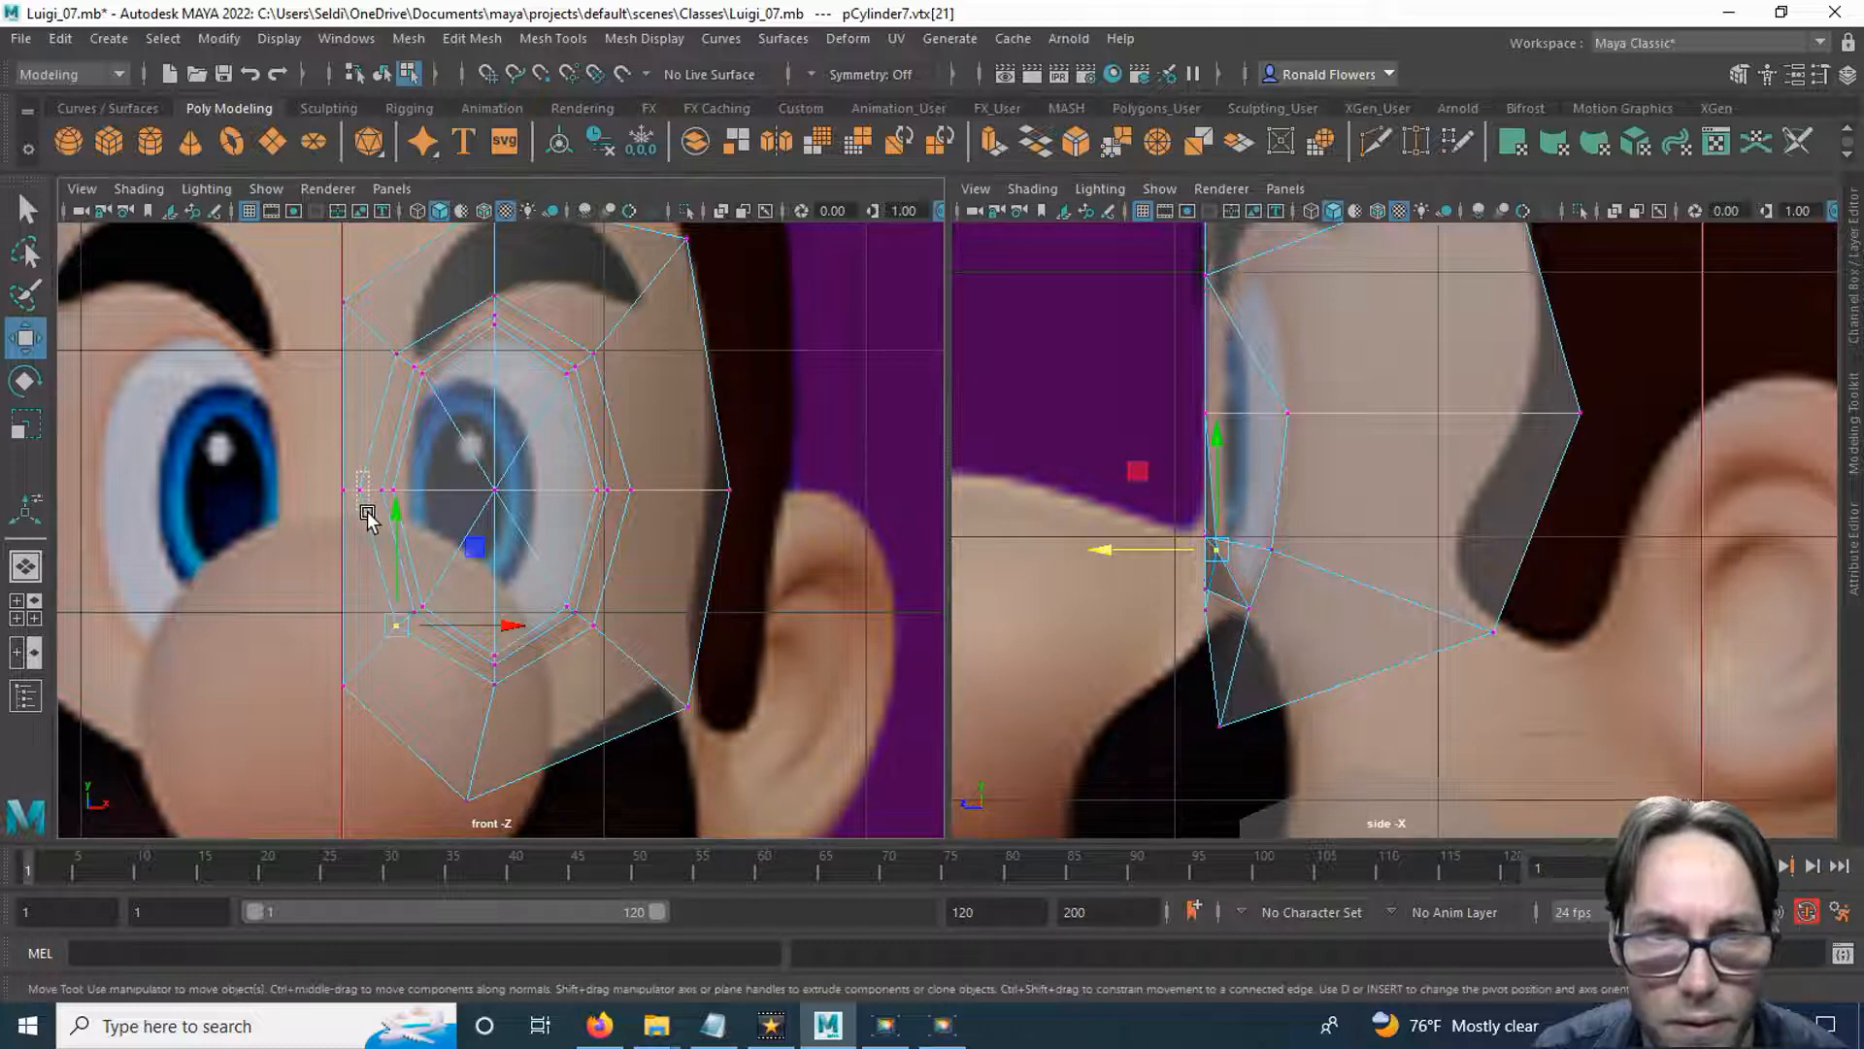
drag(358, 474, 367, 515)
drag(1091, 412, 1108, 413)
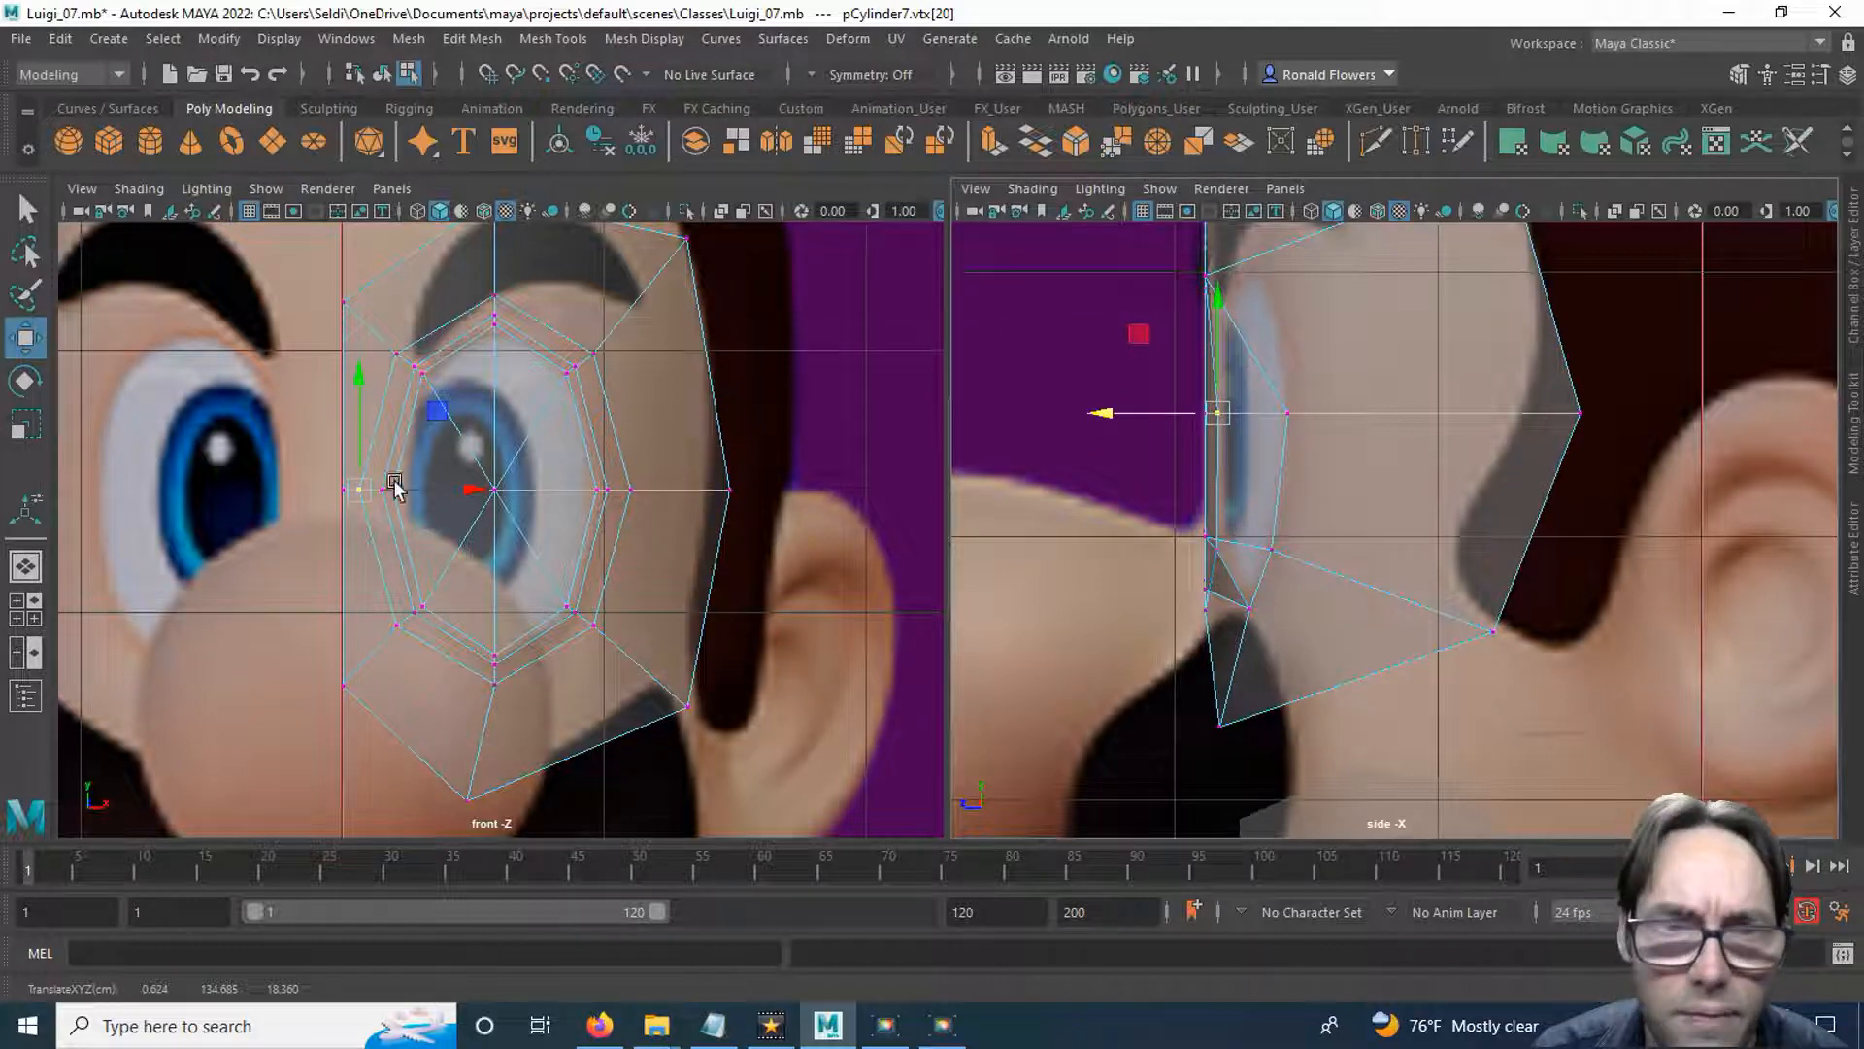
drag(383, 331, 404, 370)
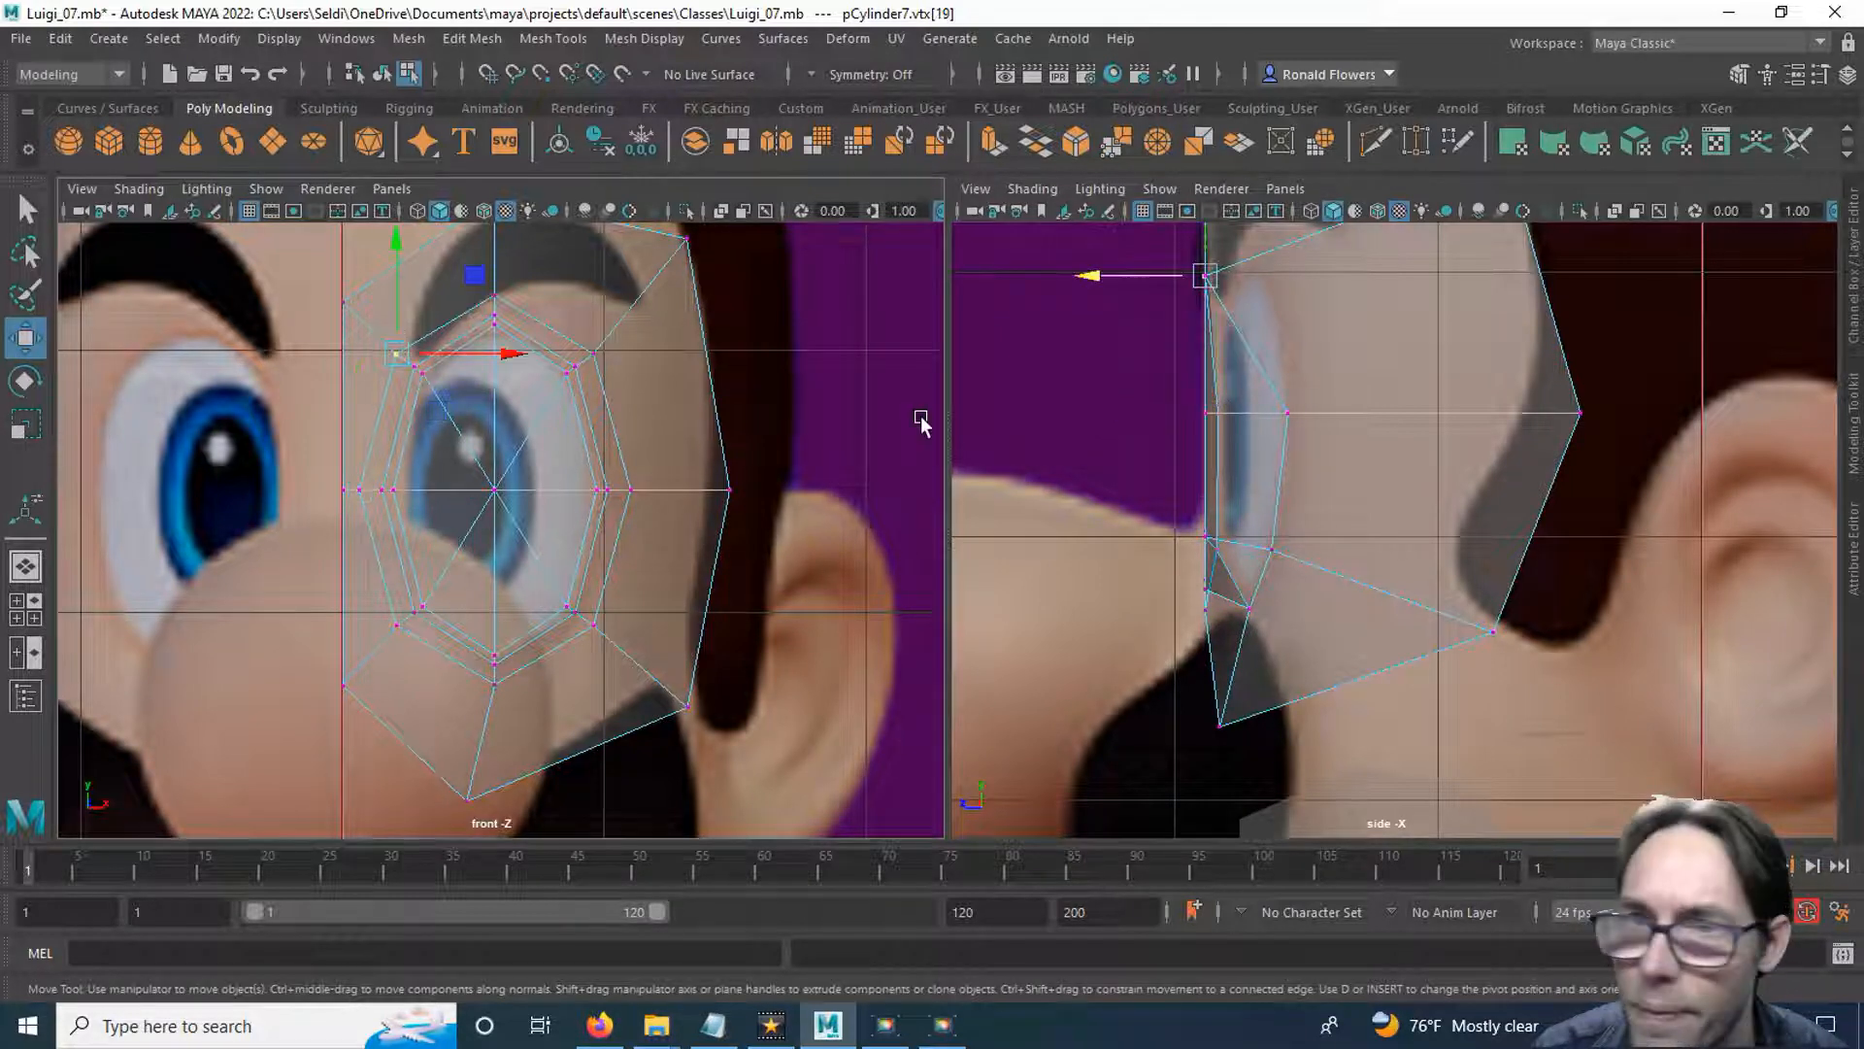
alt+drag(1150, 331, 1154, 373)
alt+middle_drag(1150, 332, 1156, 425)
drag(1106, 370, 1116, 373)
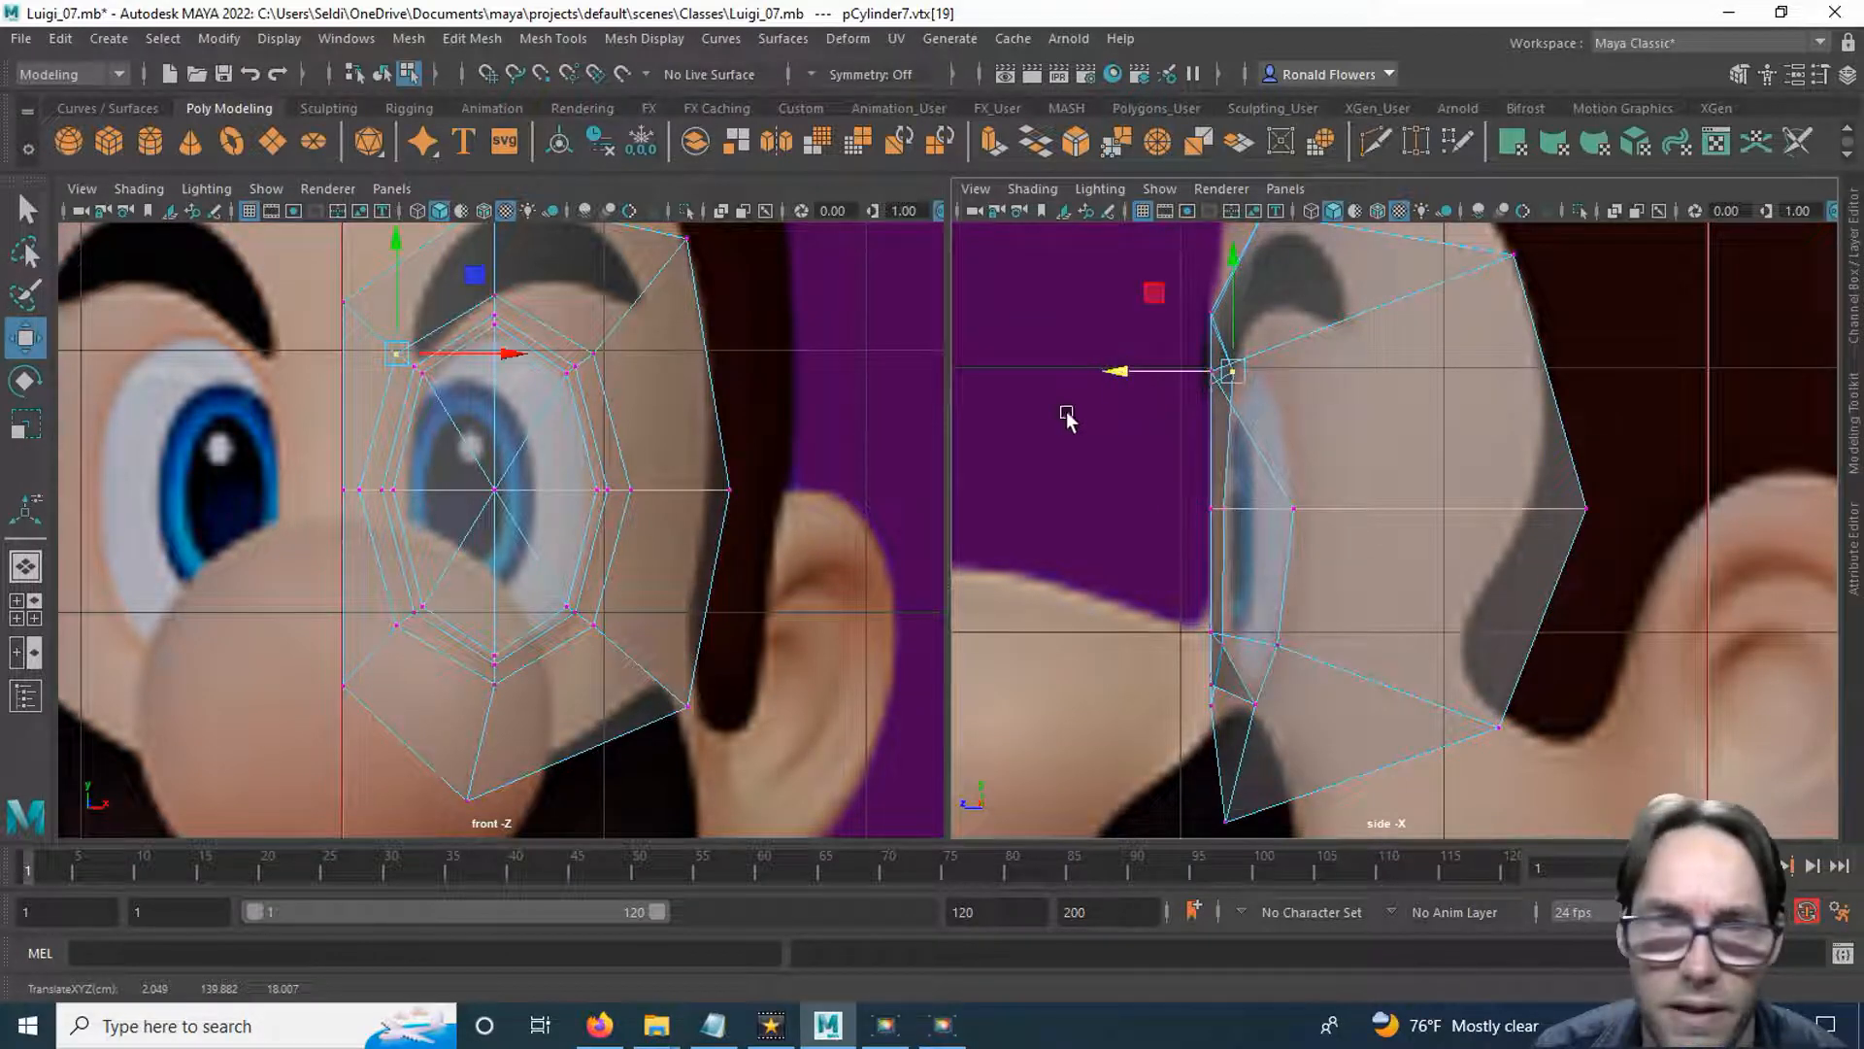
Move the top and upper temple-side vertices of the loop around the eye back in depth to follow the brow.
click(494, 295)
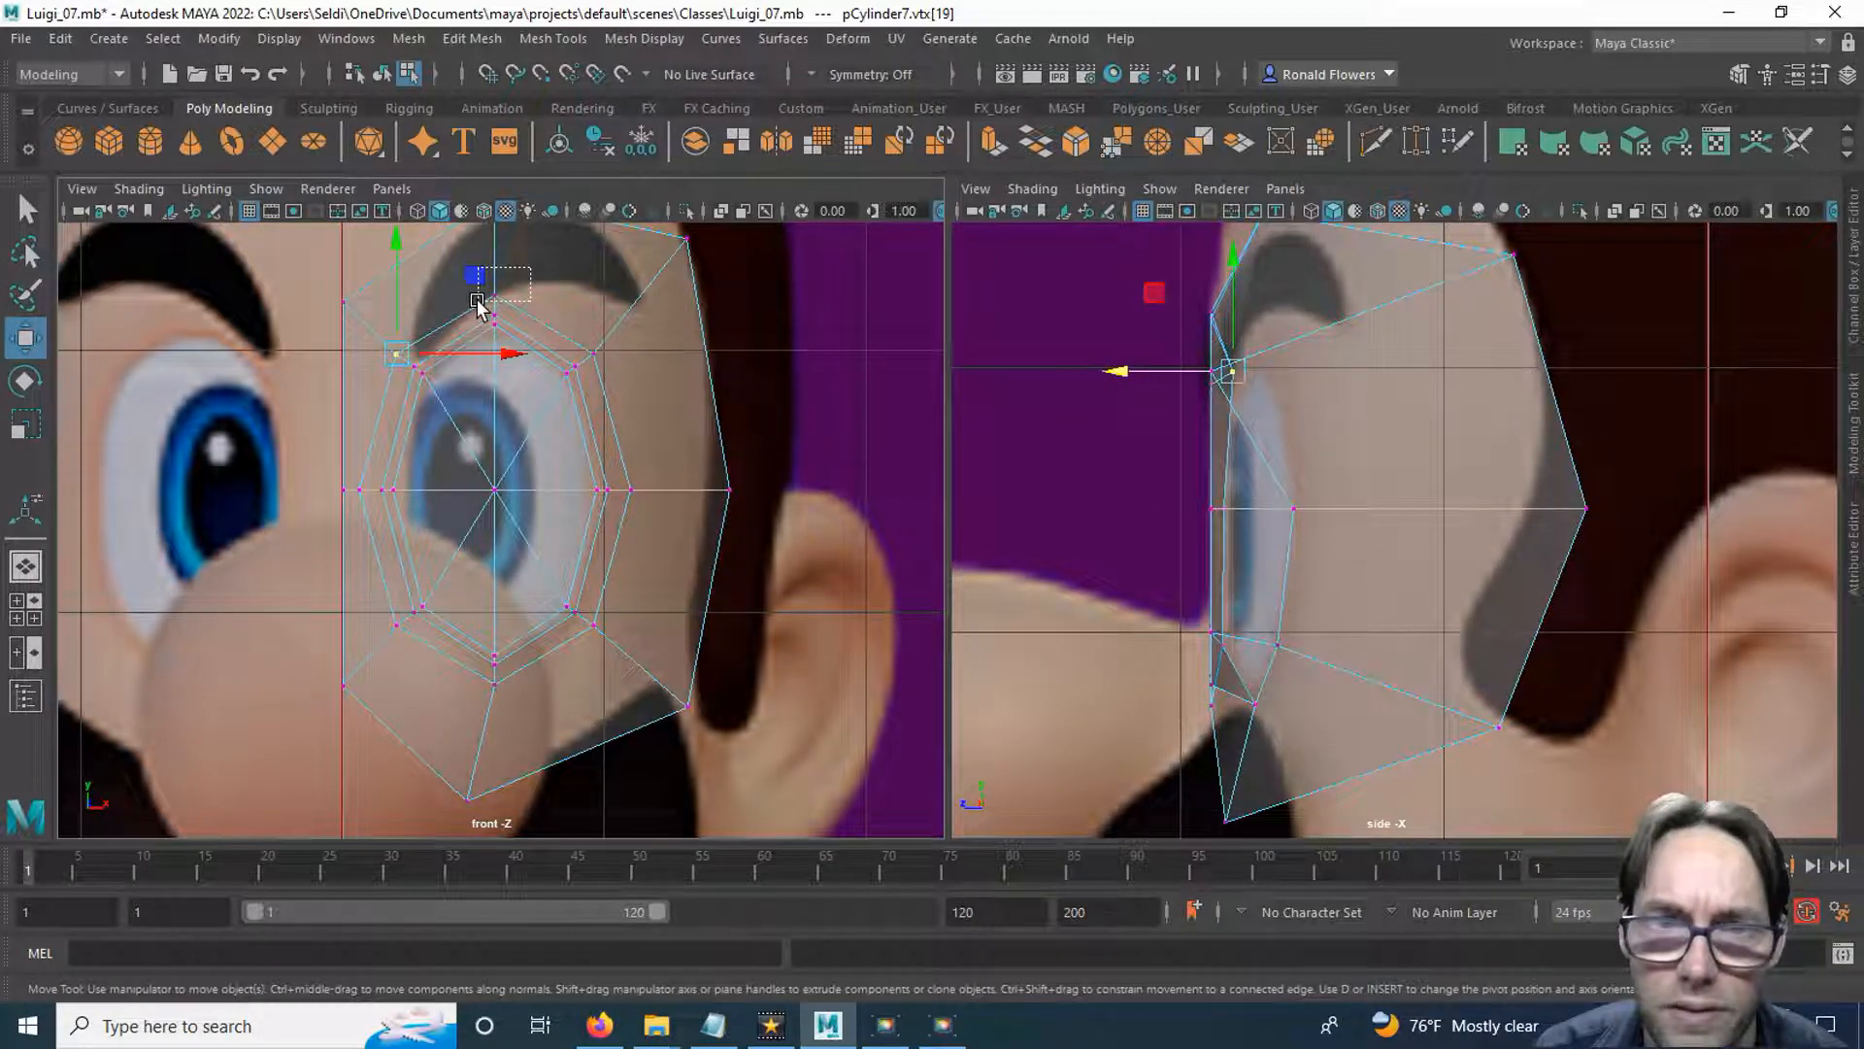
drag(1114, 310, 1143, 302)
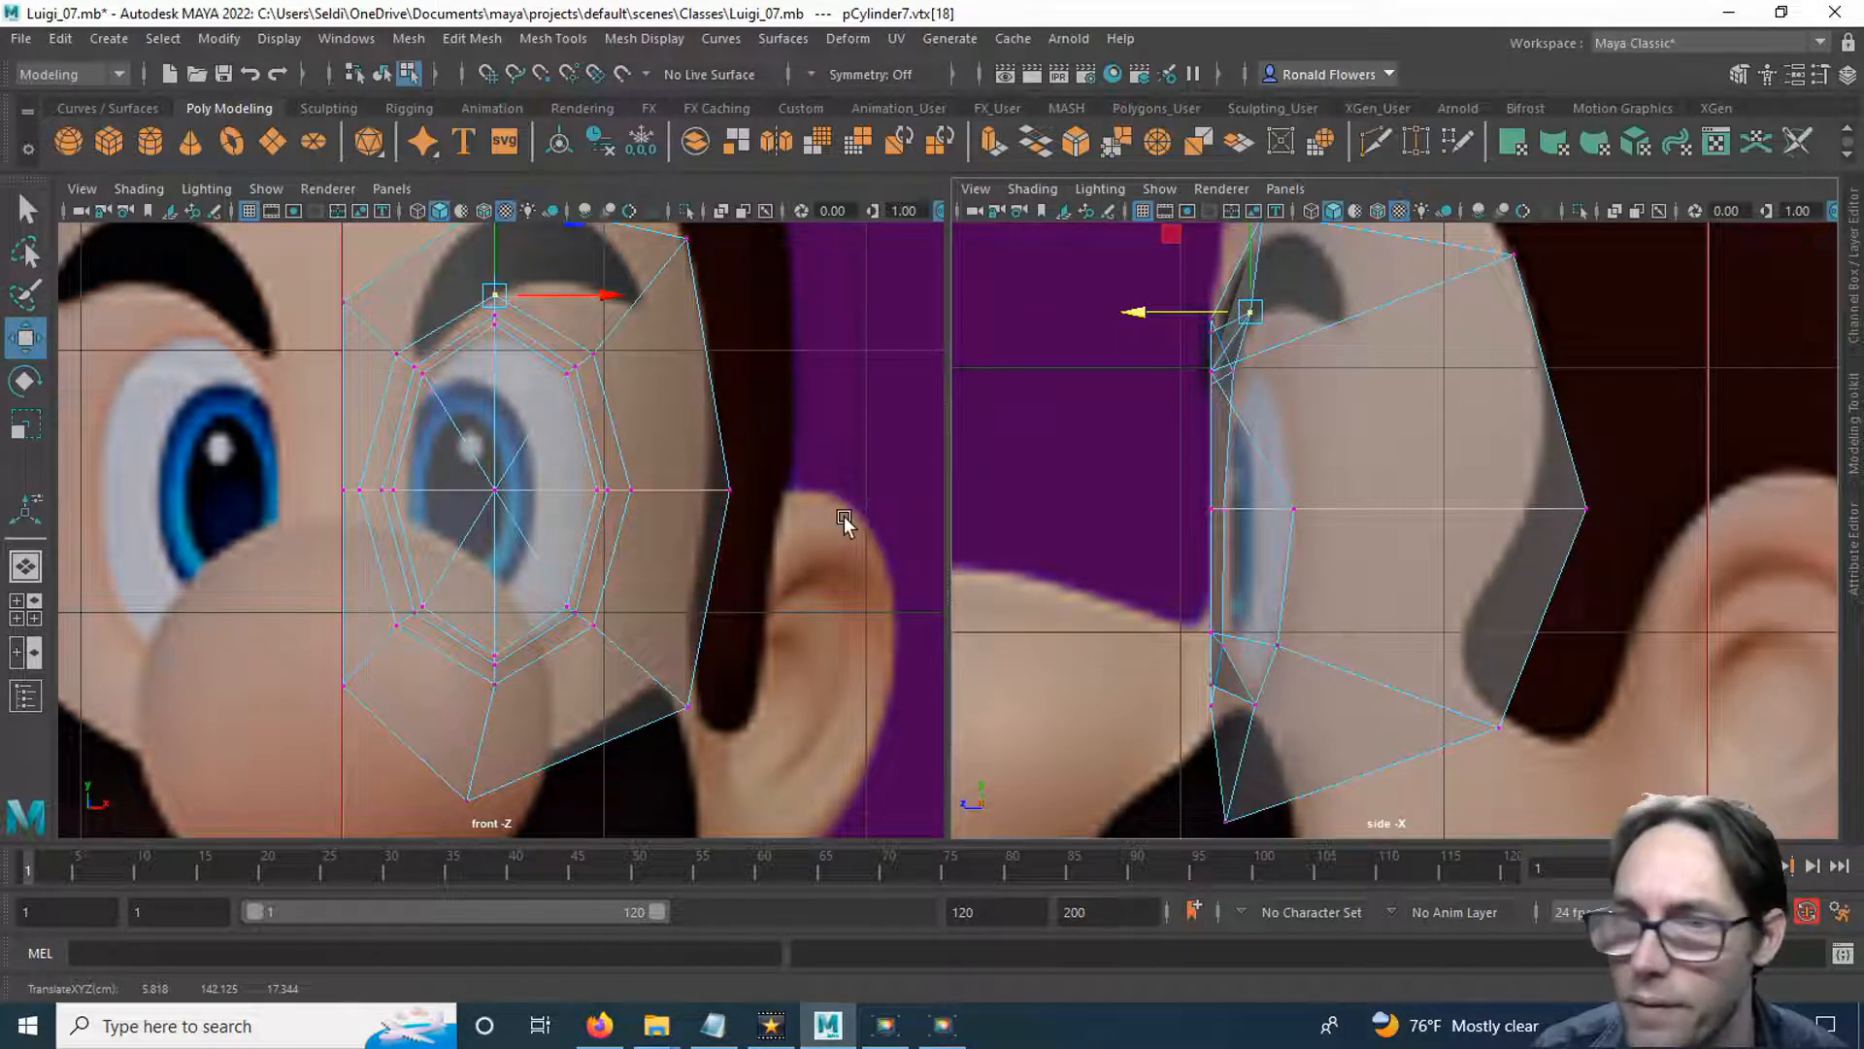
drag(1168, 311, 1159, 315)
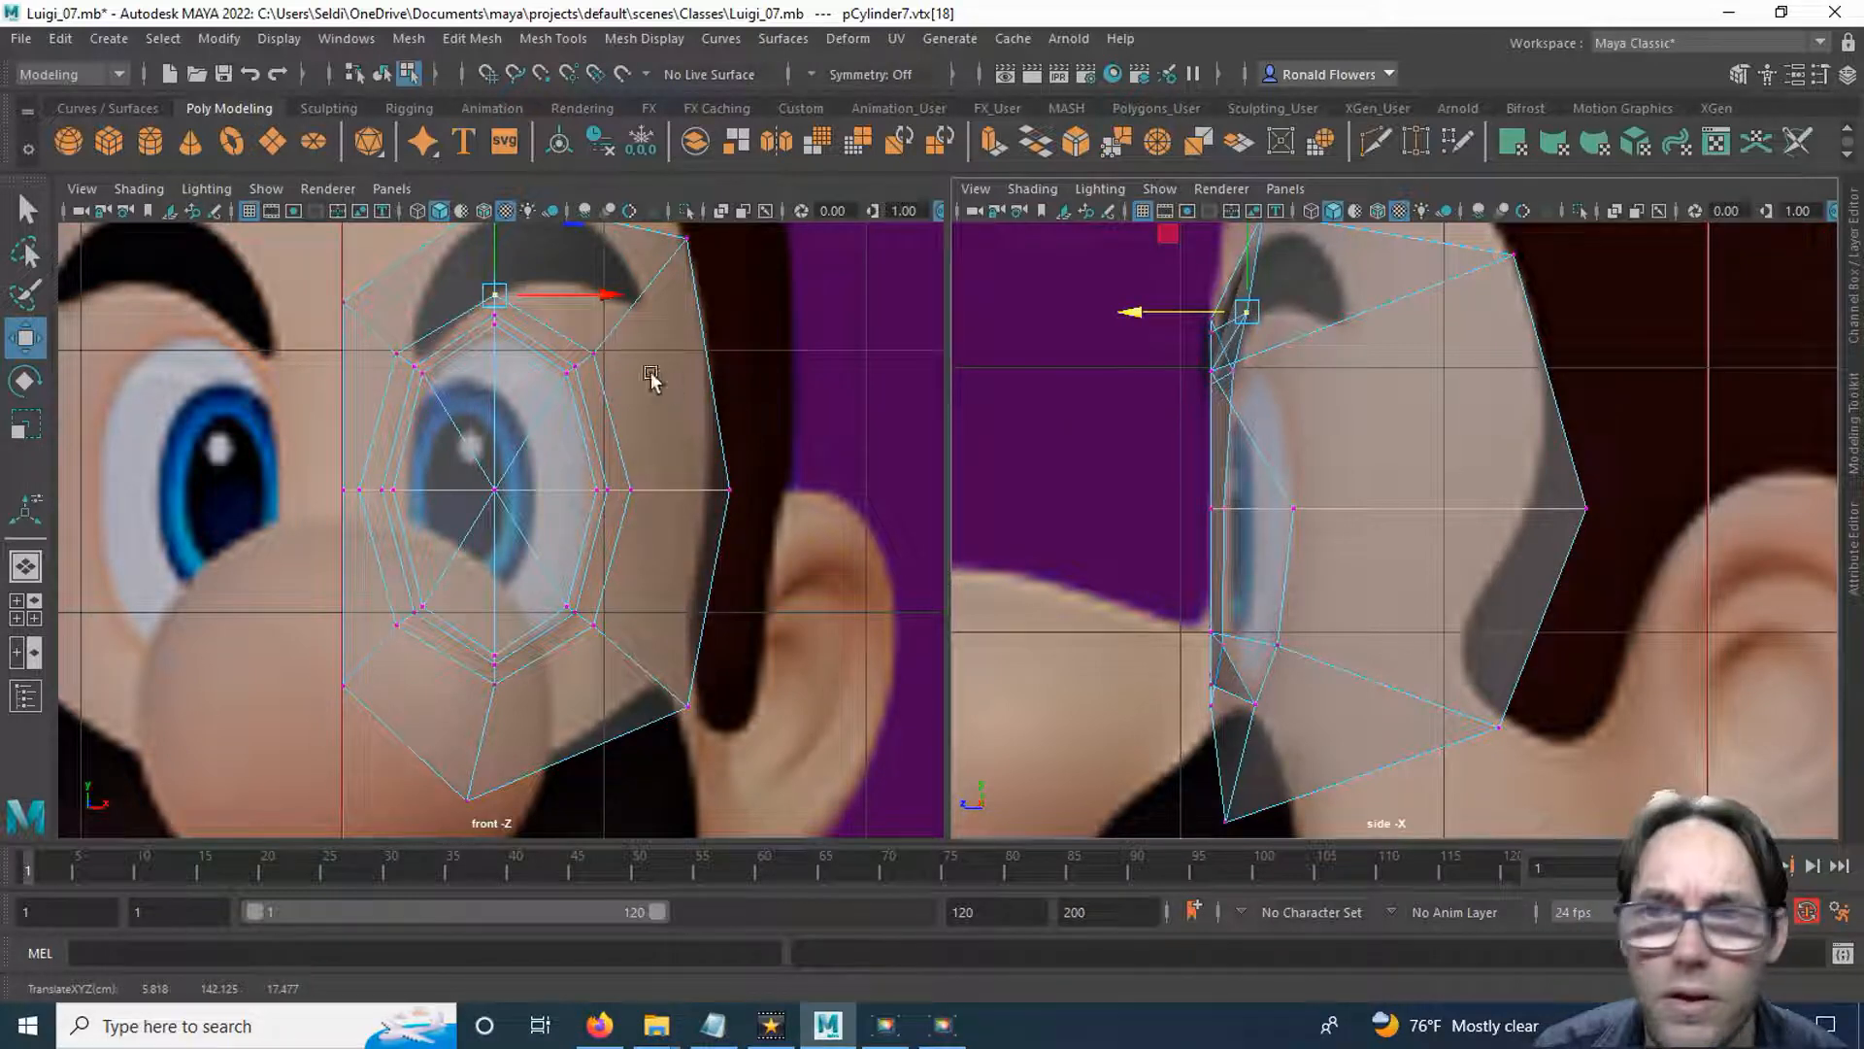
click(592, 354)
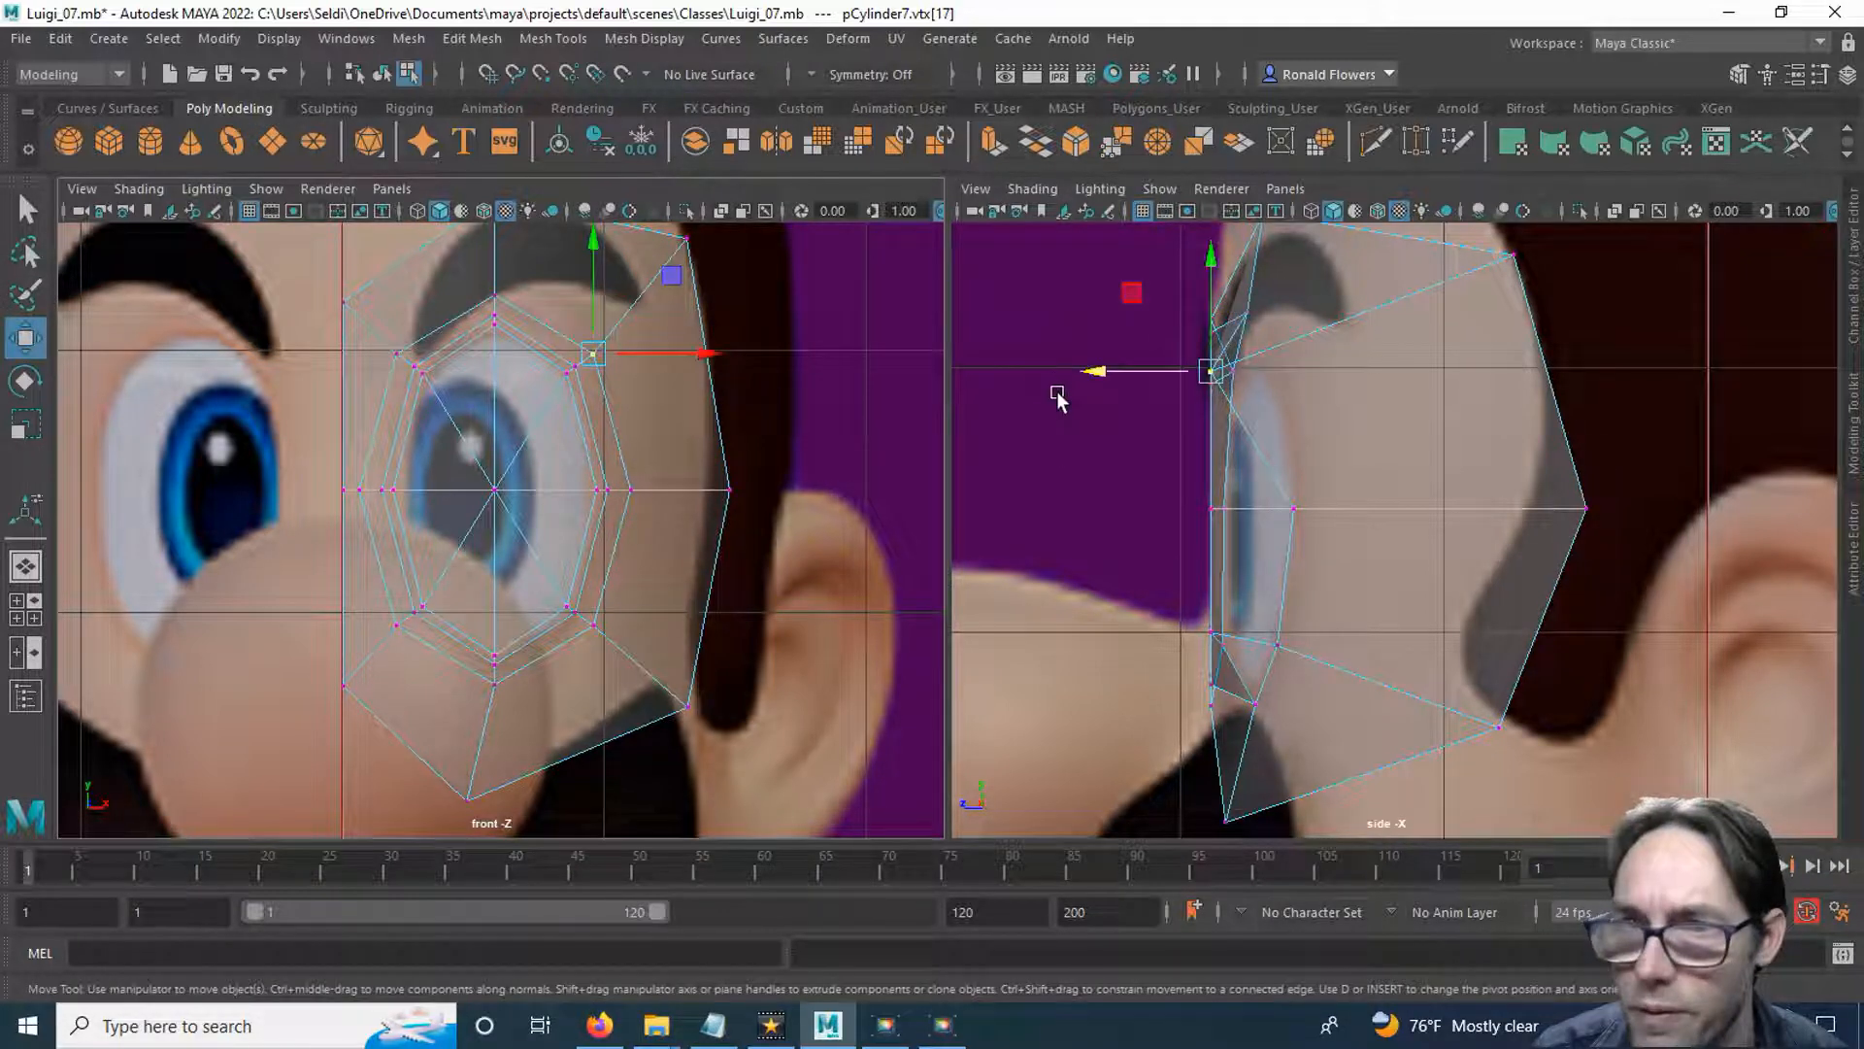
drag(1101, 375, 1165, 371)
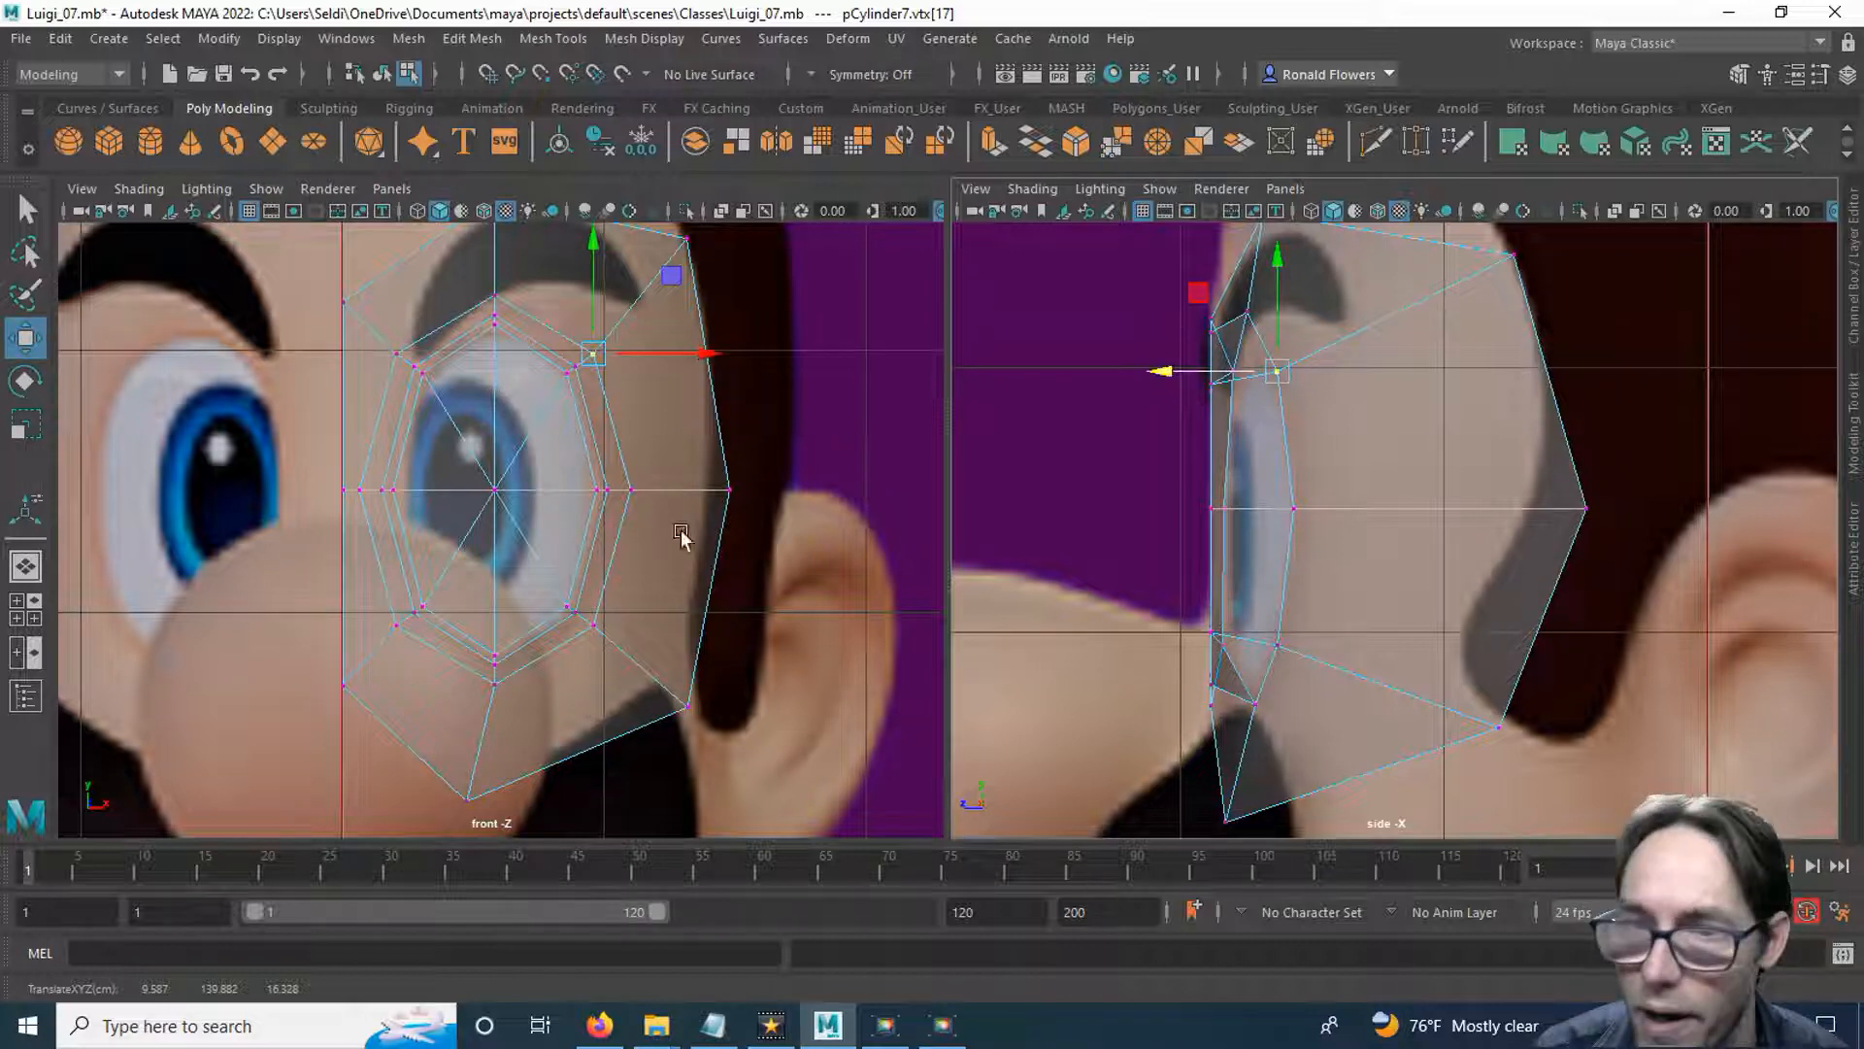
Select the eight triangular faces filling the eye opening and push them back in depth into the head.
right_drag(566, 435, 562, 449)
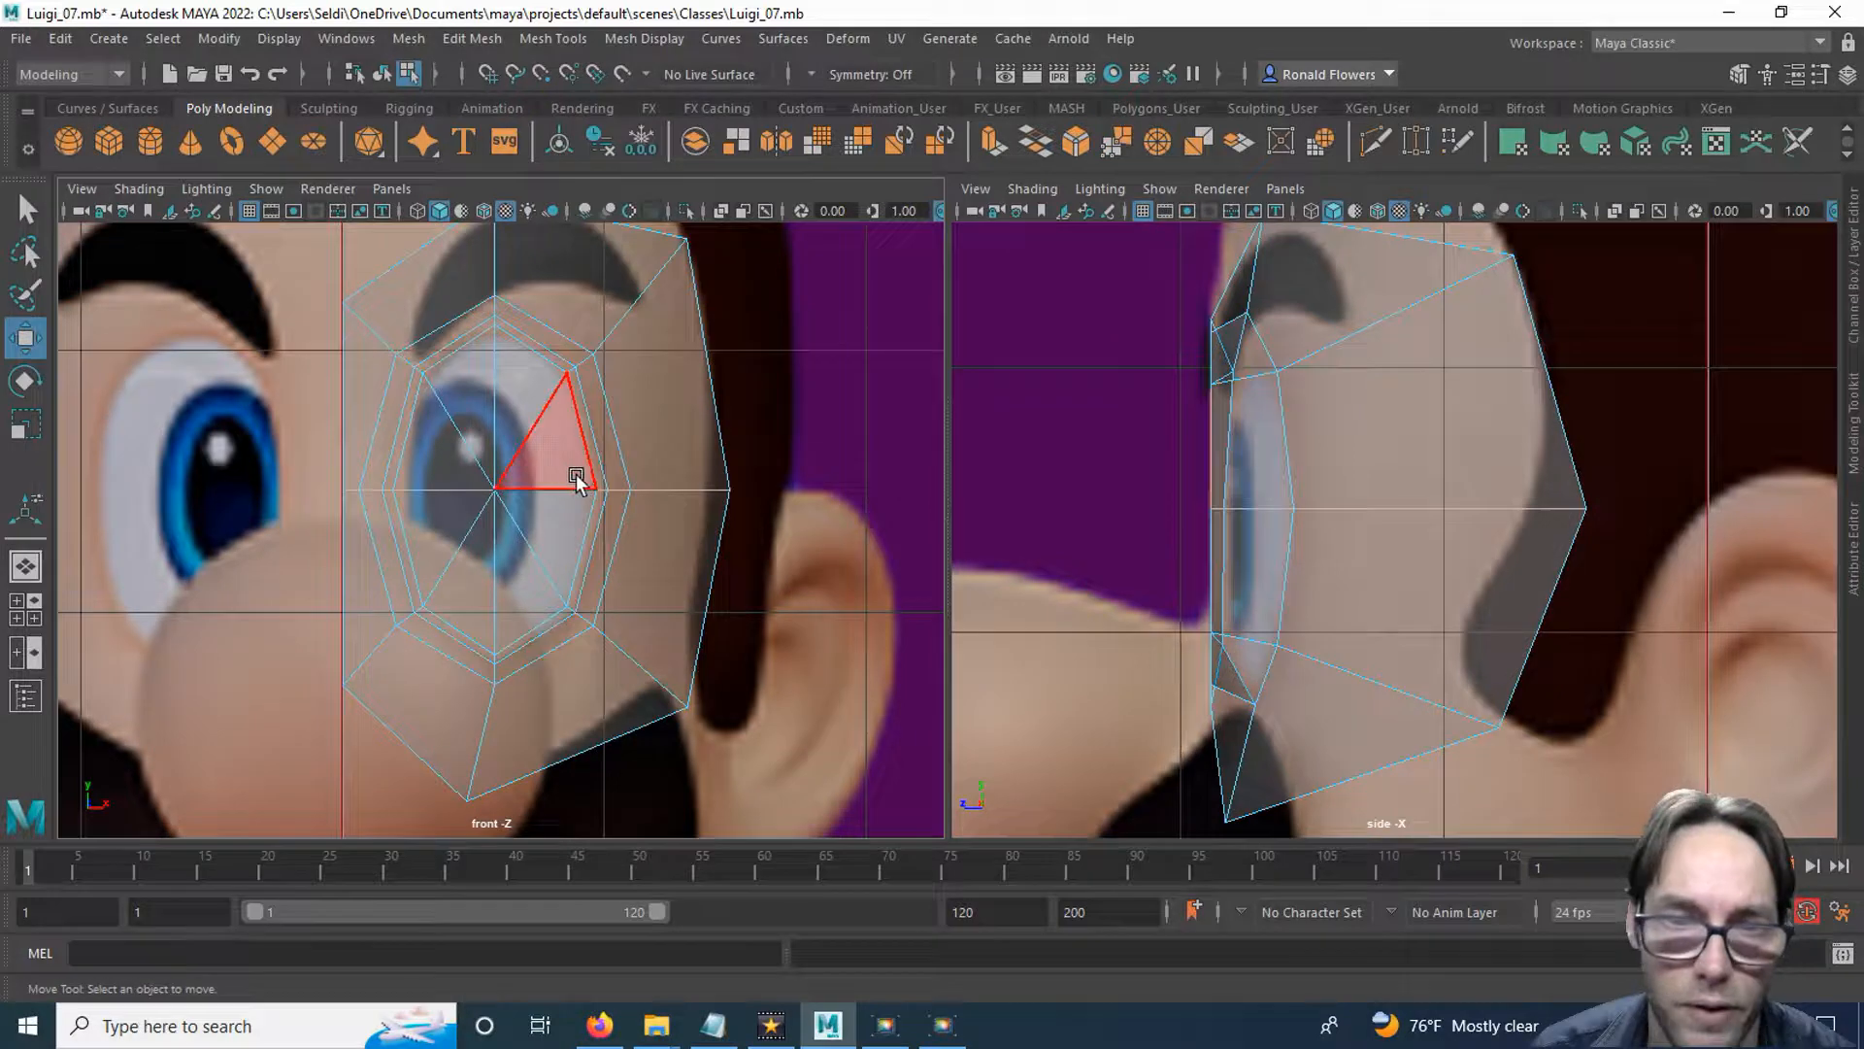
mouse_move(567, 474)
mouse_down()
mouse_move(466, 398)
mouse_move(428, 540)
mouse_move(515, 555)
mouse_move(533, 521)
mouse_up()
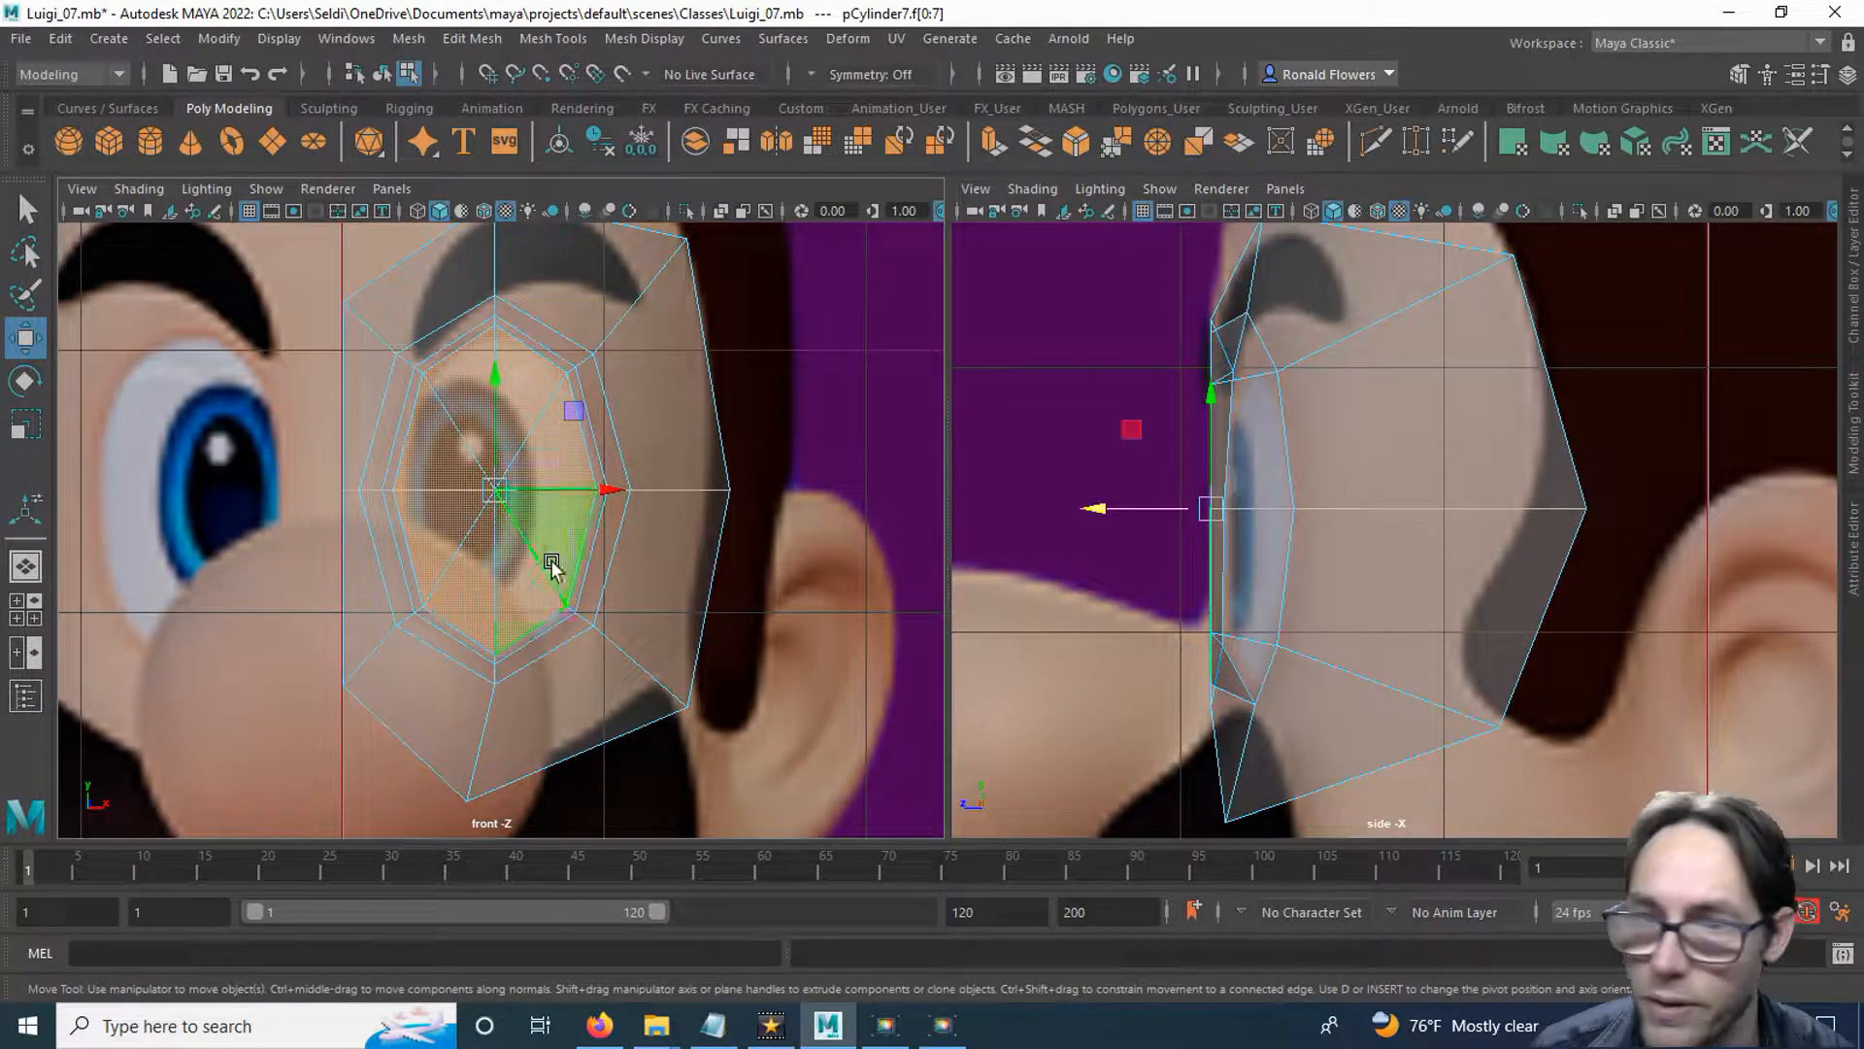
drag(1094, 508, 1168, 508)
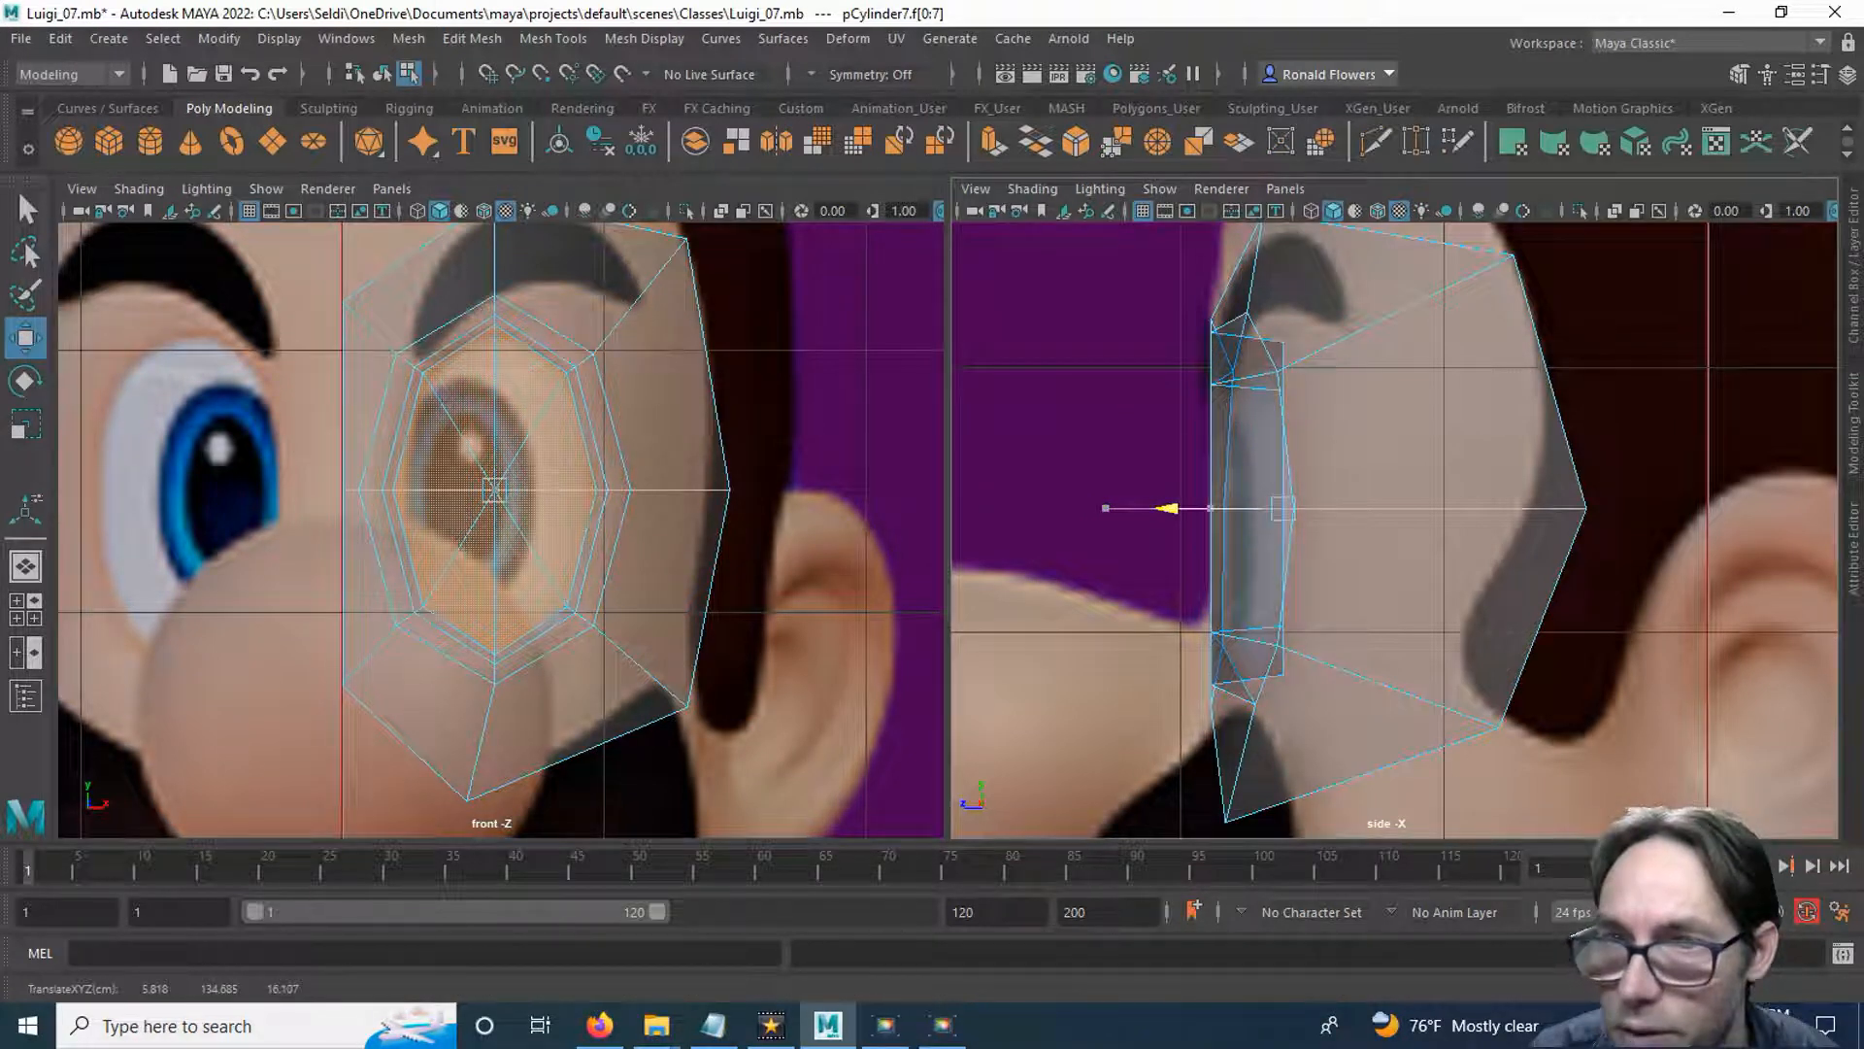
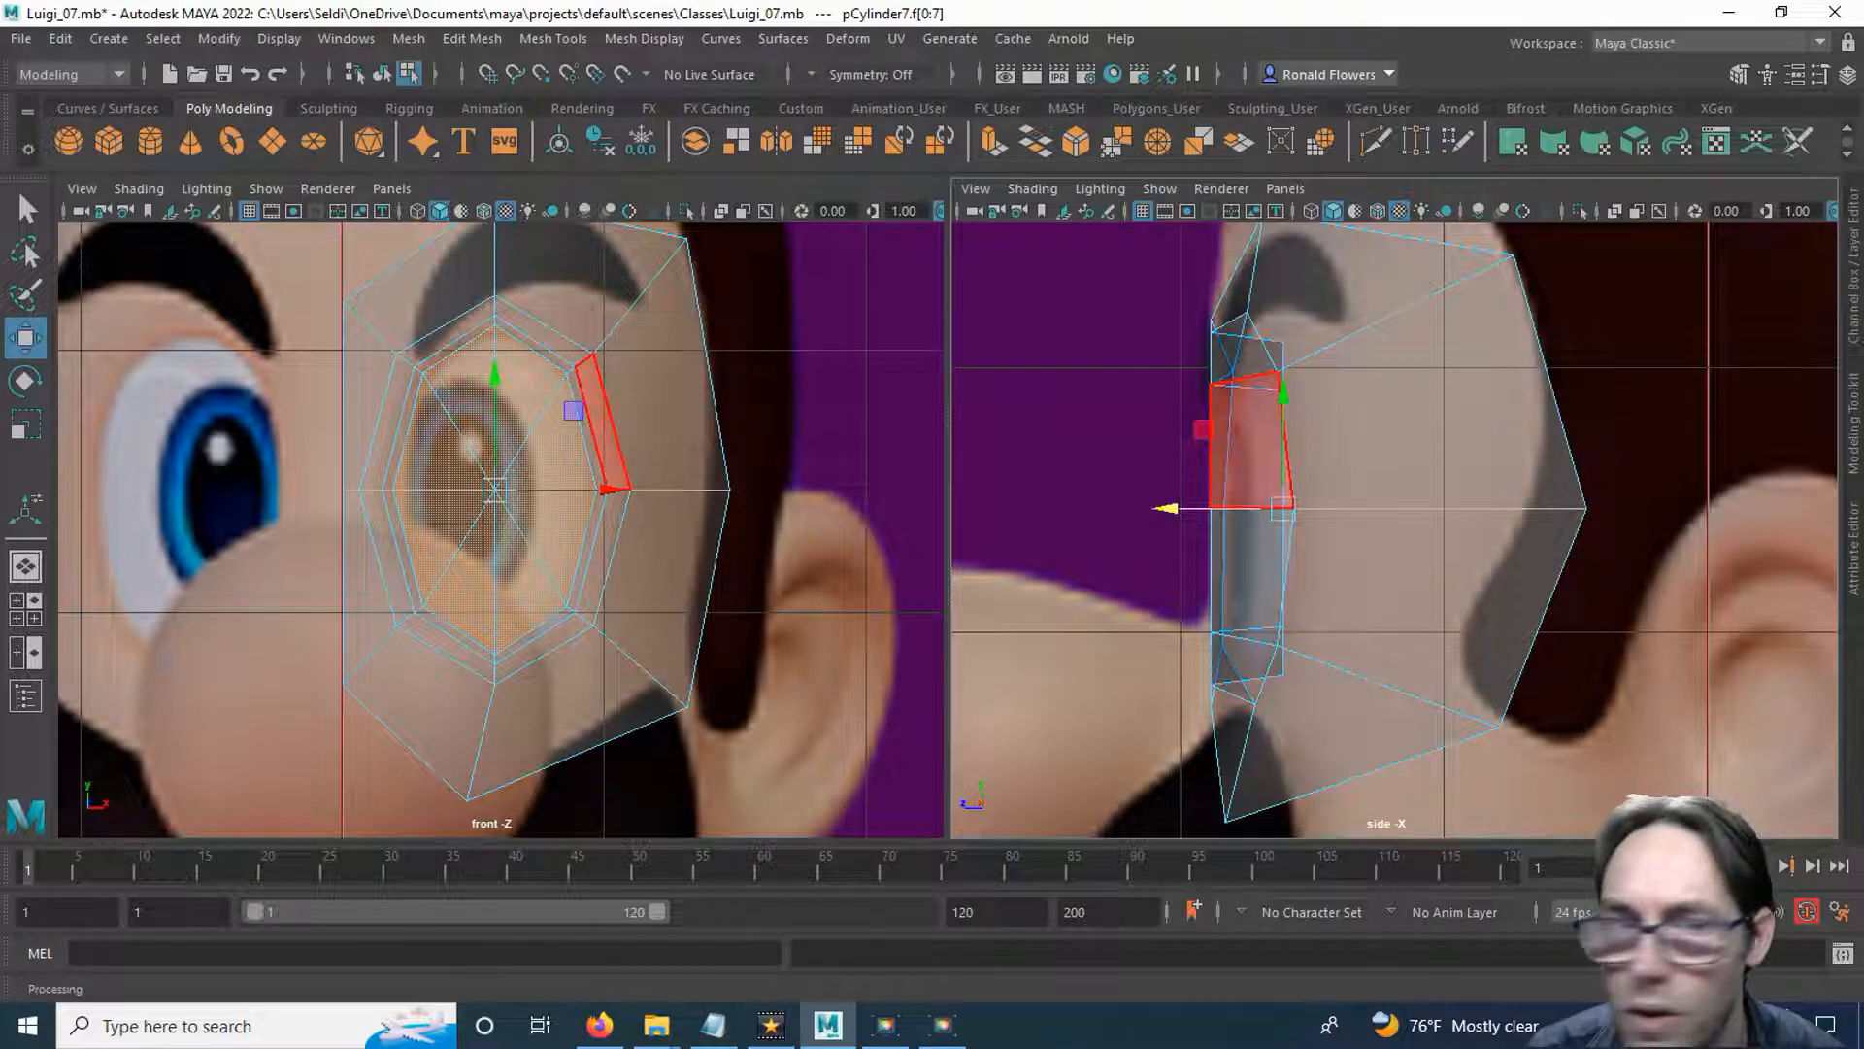
Move the bottom and lower temple-side vertices of the eye rim's middle loop back in depth in the side view.
right_drag(450, 369, 561, 328)
right_drag(821, 418, 694, 383)
key(q)
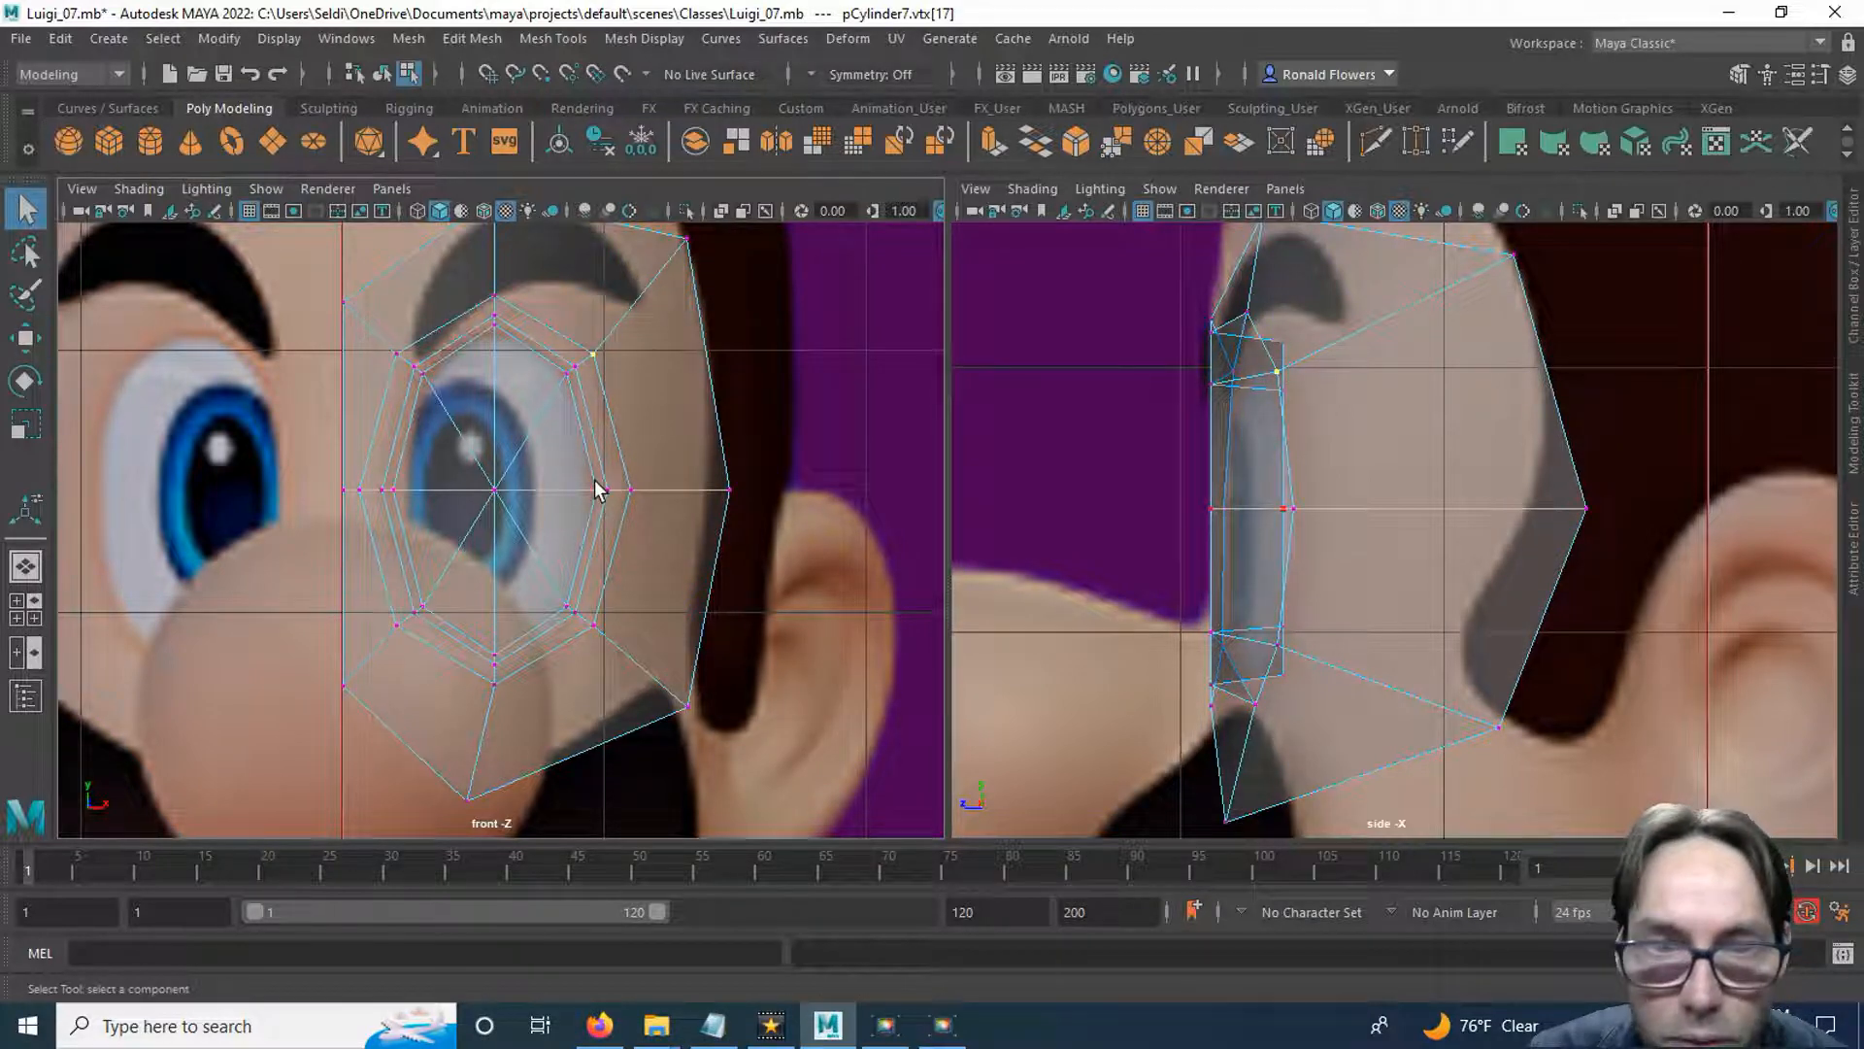
scroll(583, 509, up, 6)
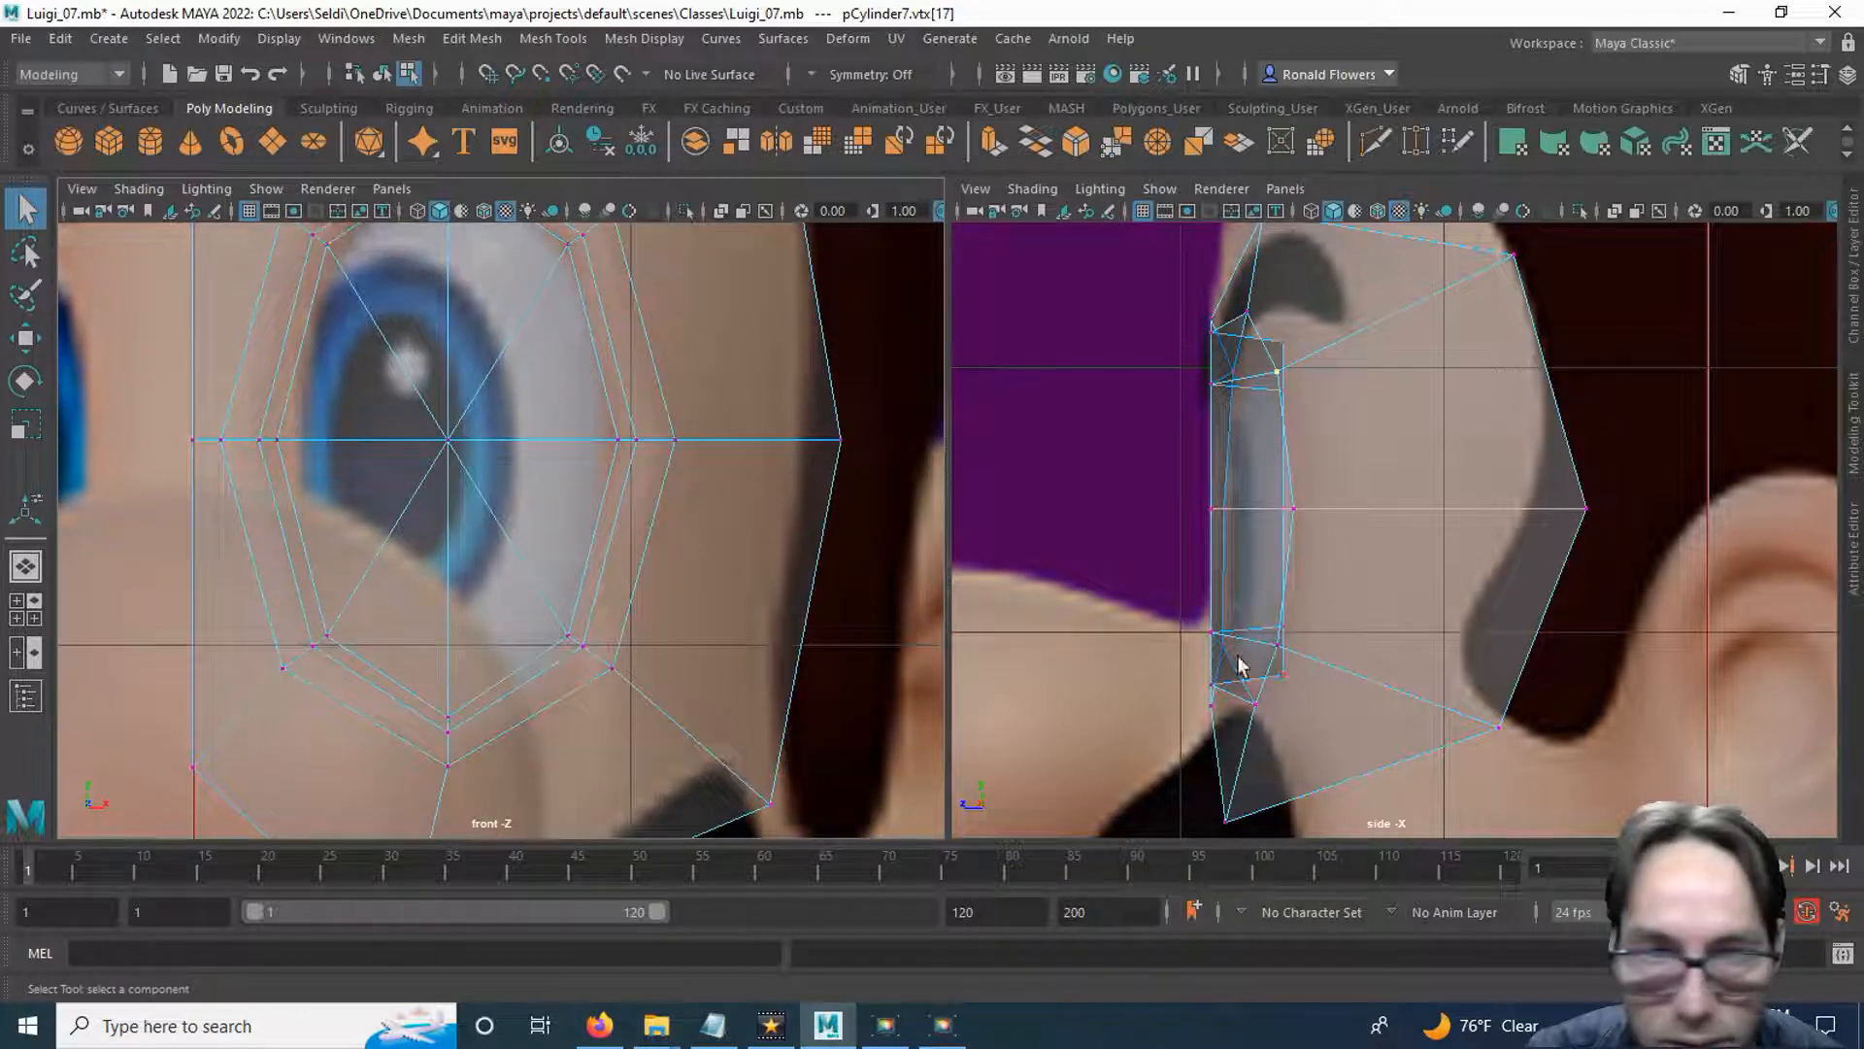
drag(442, 727, 466, 741)
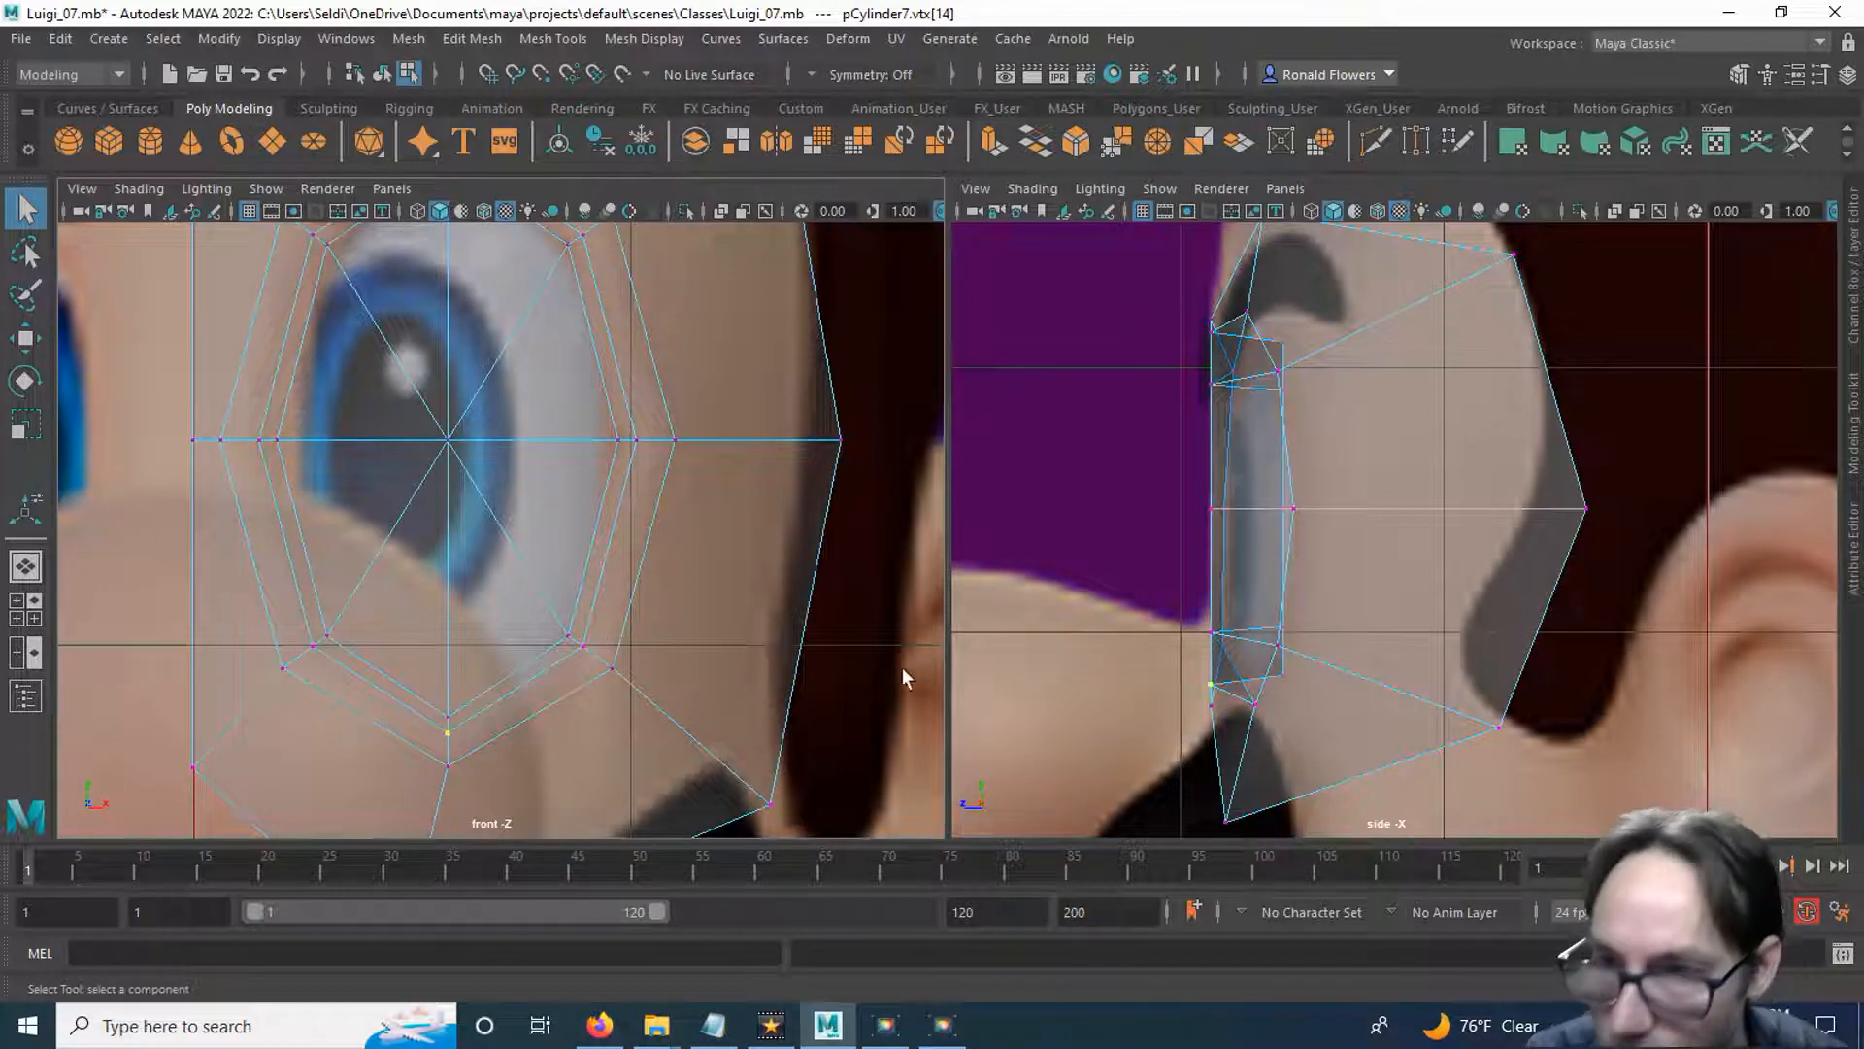
key(w)
drag(1087, 691, 1124, 691)
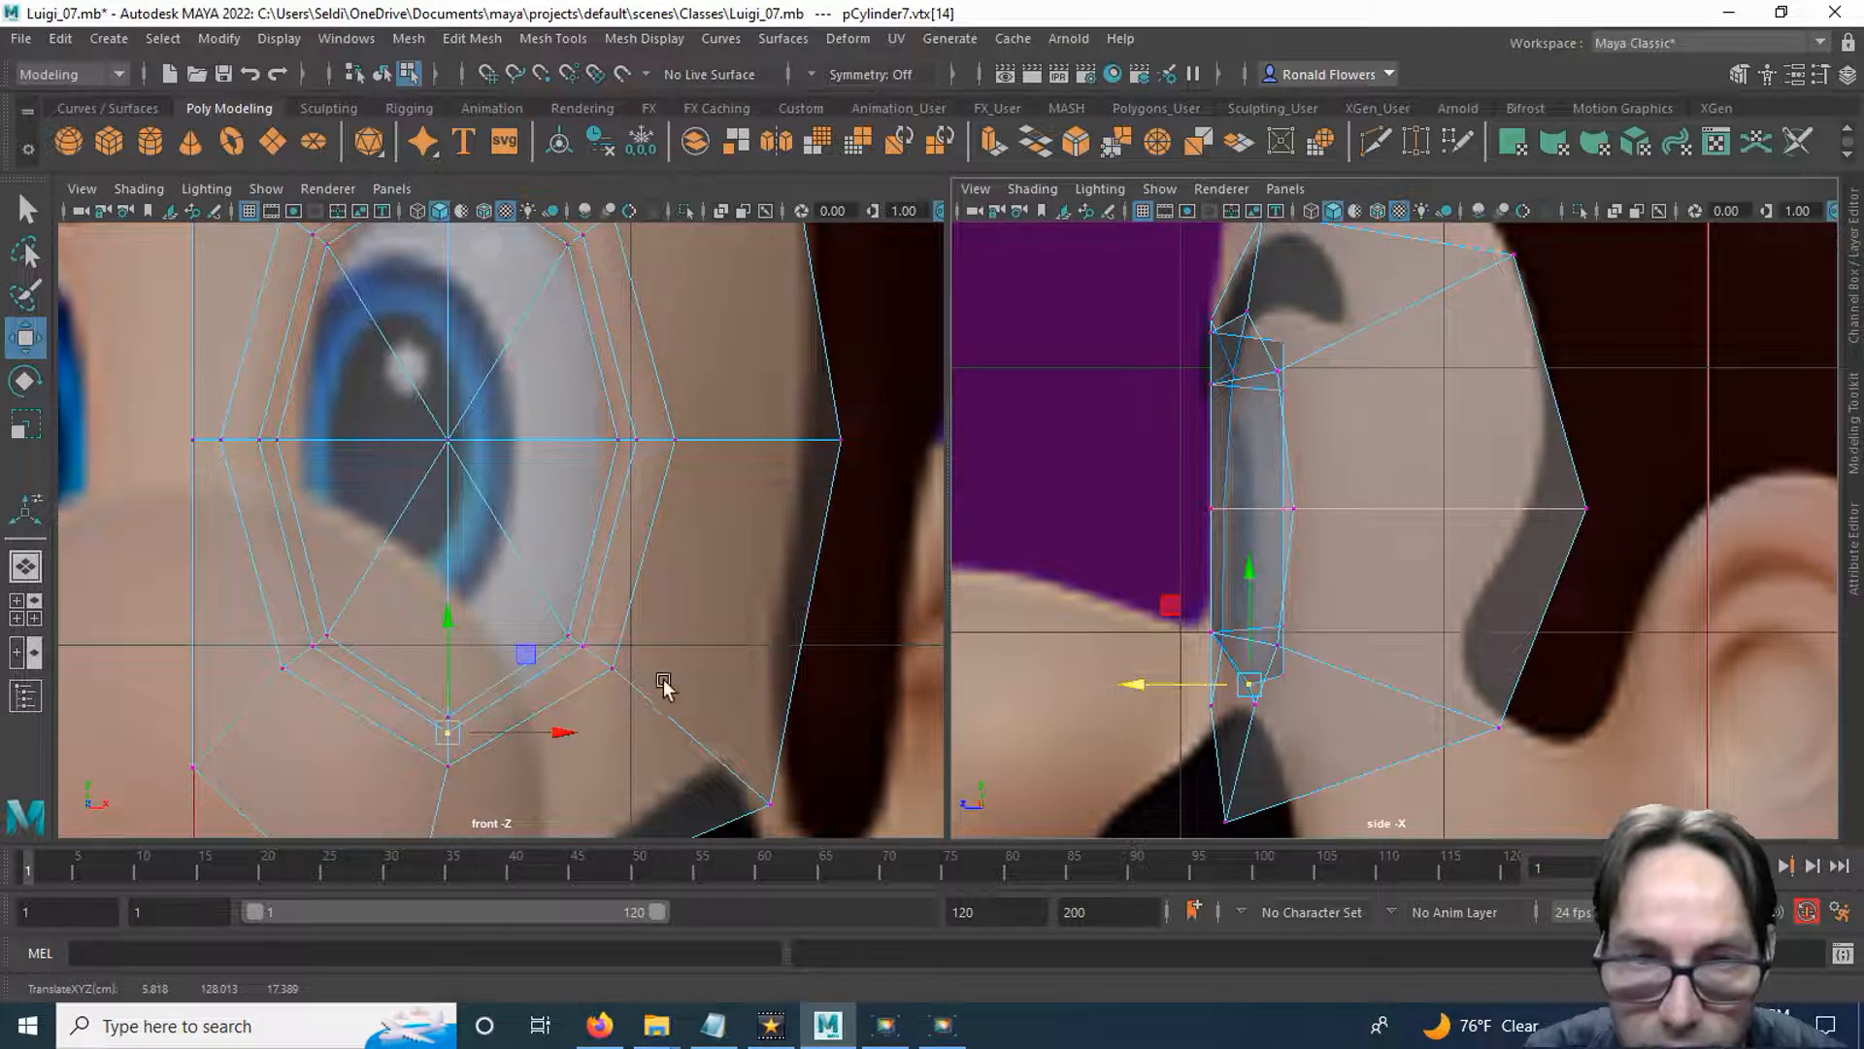
click(585, 645)
drag(1091, 629, 1151, 631)
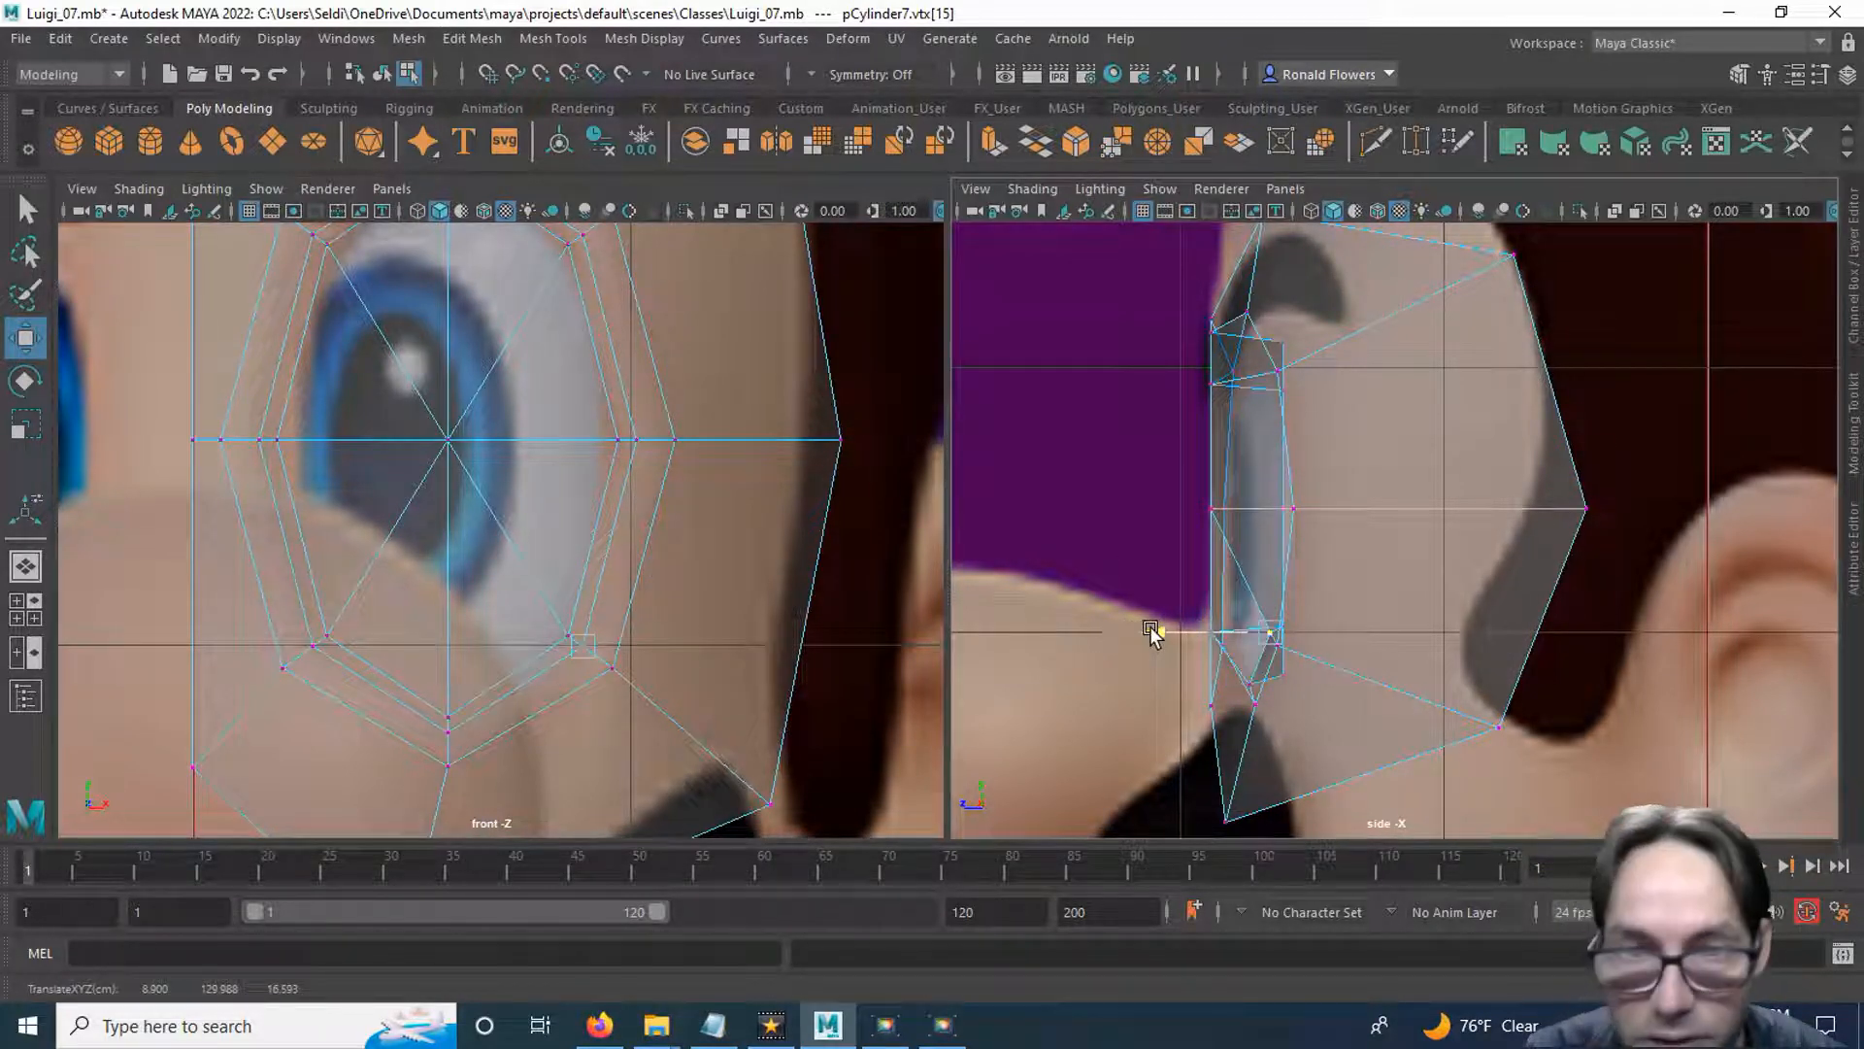
Move the middle temple-side, upper temple-side and top vertices of the eye rim's middle loop back in depth.
double_click(641, 439)
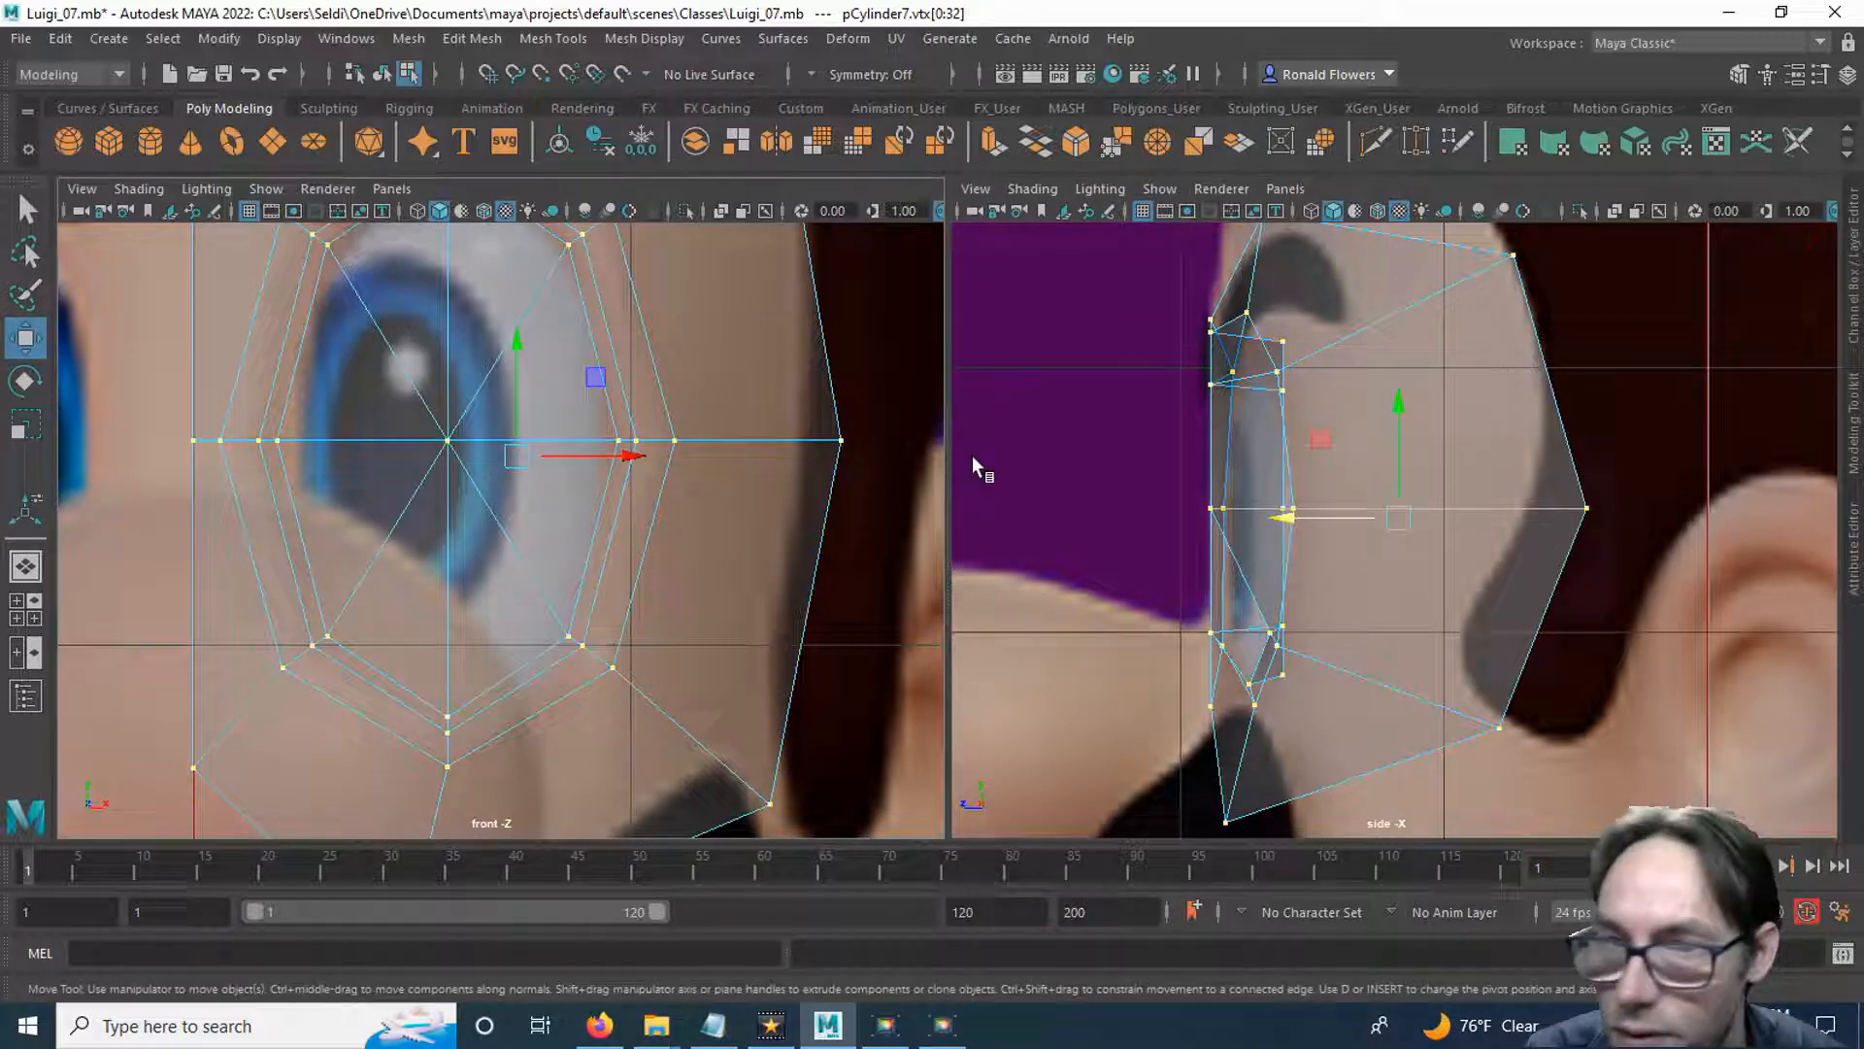
click(638, 439)
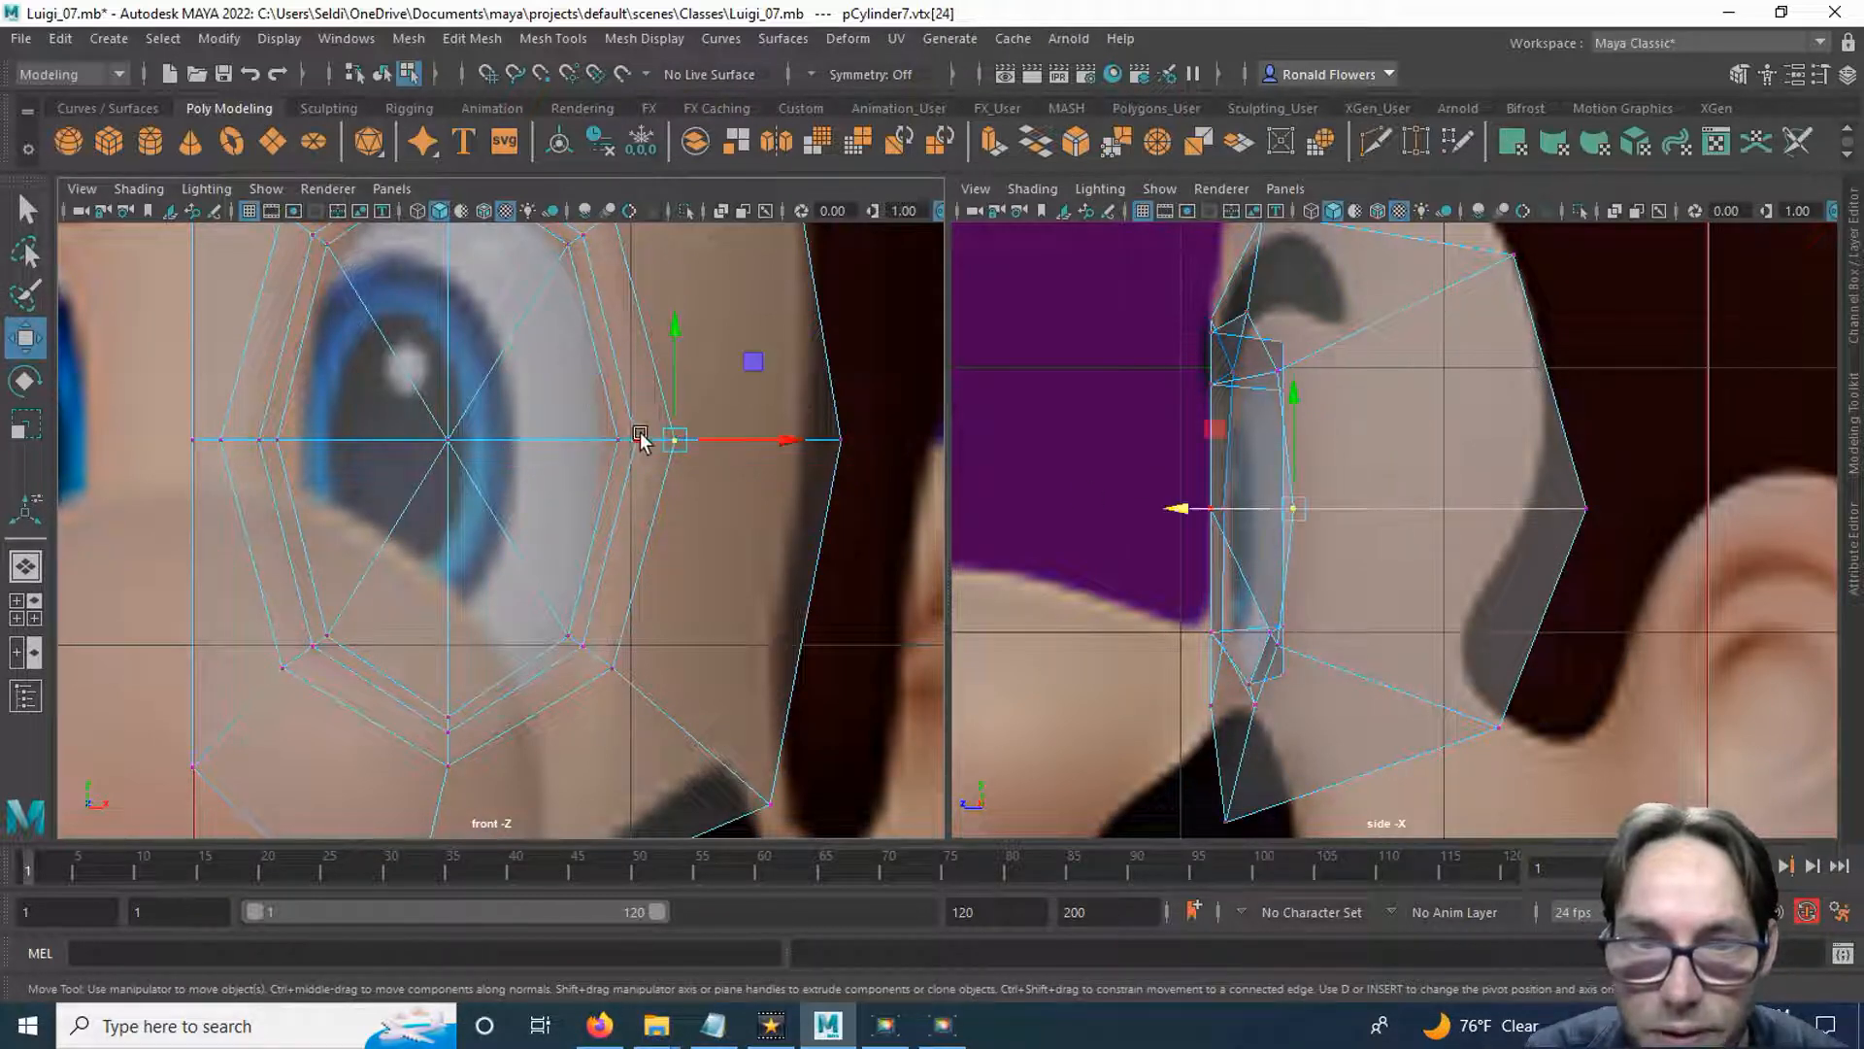
drag(1117, 515, 1184, 506)
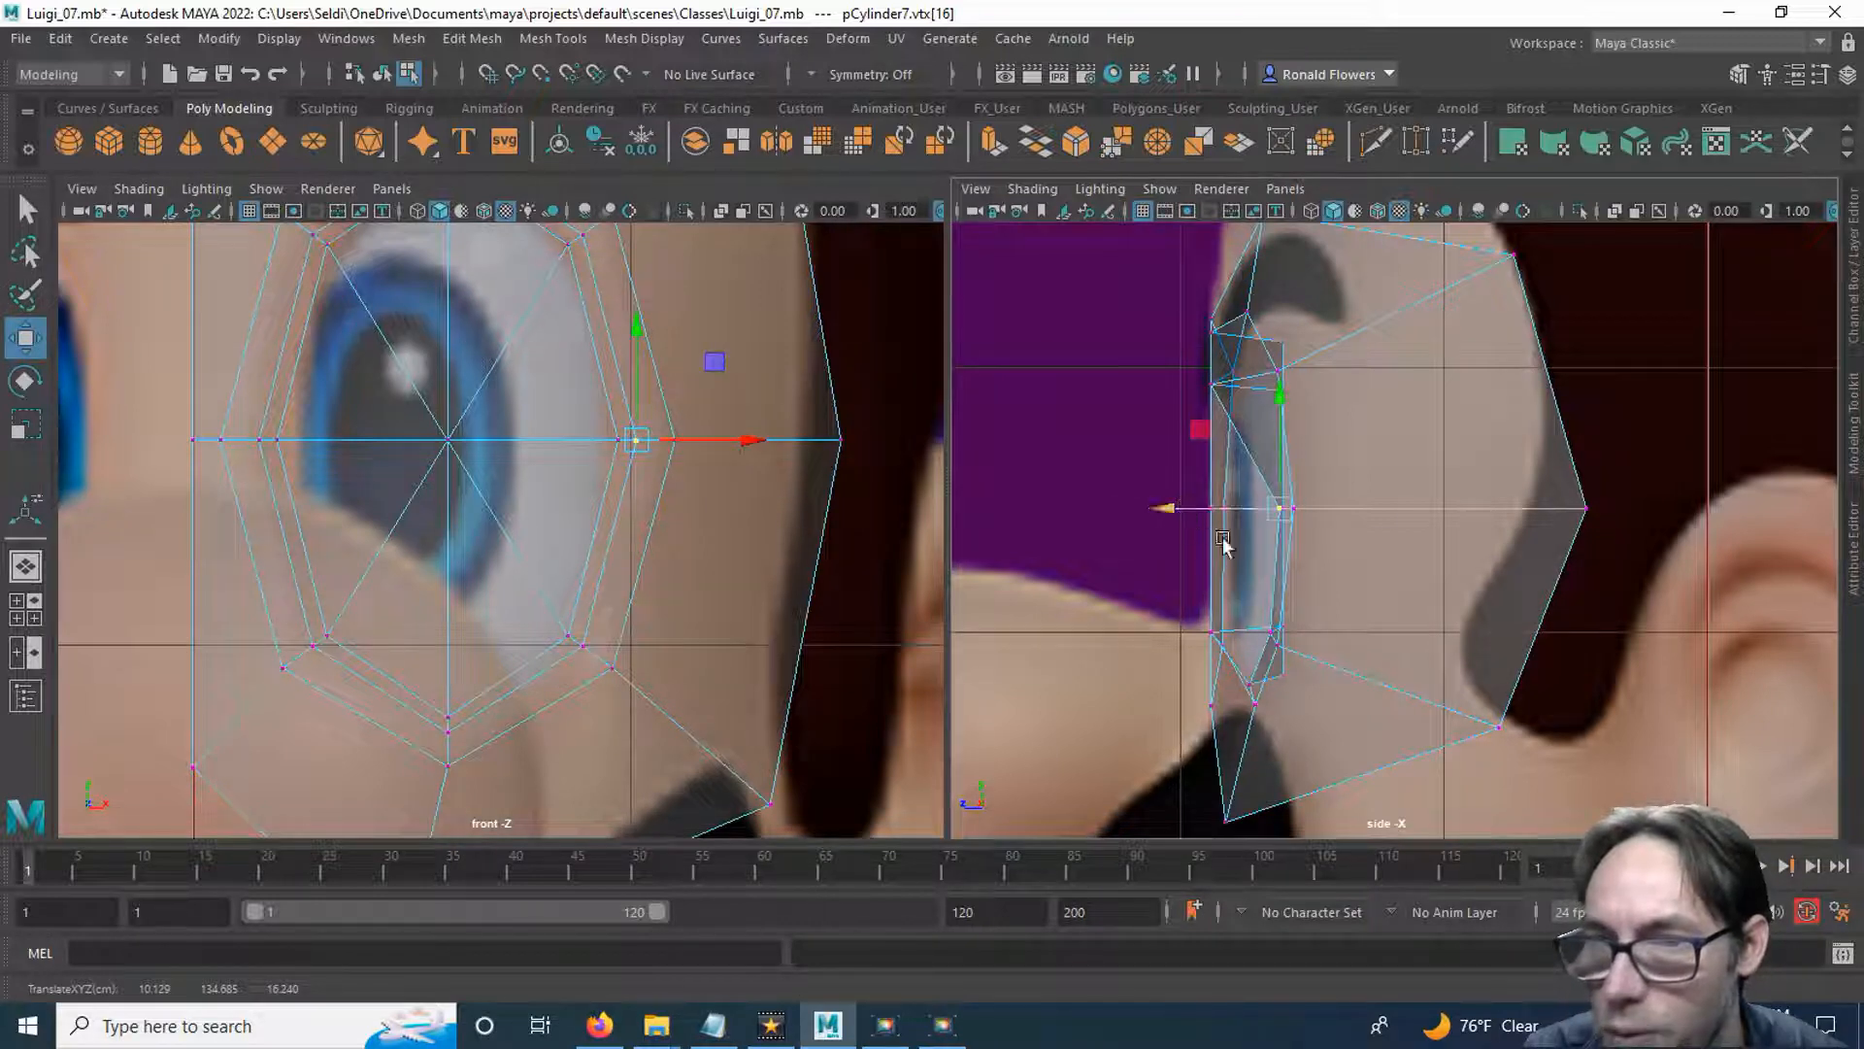
alt+middle_drag(841, 412, 861, 585)
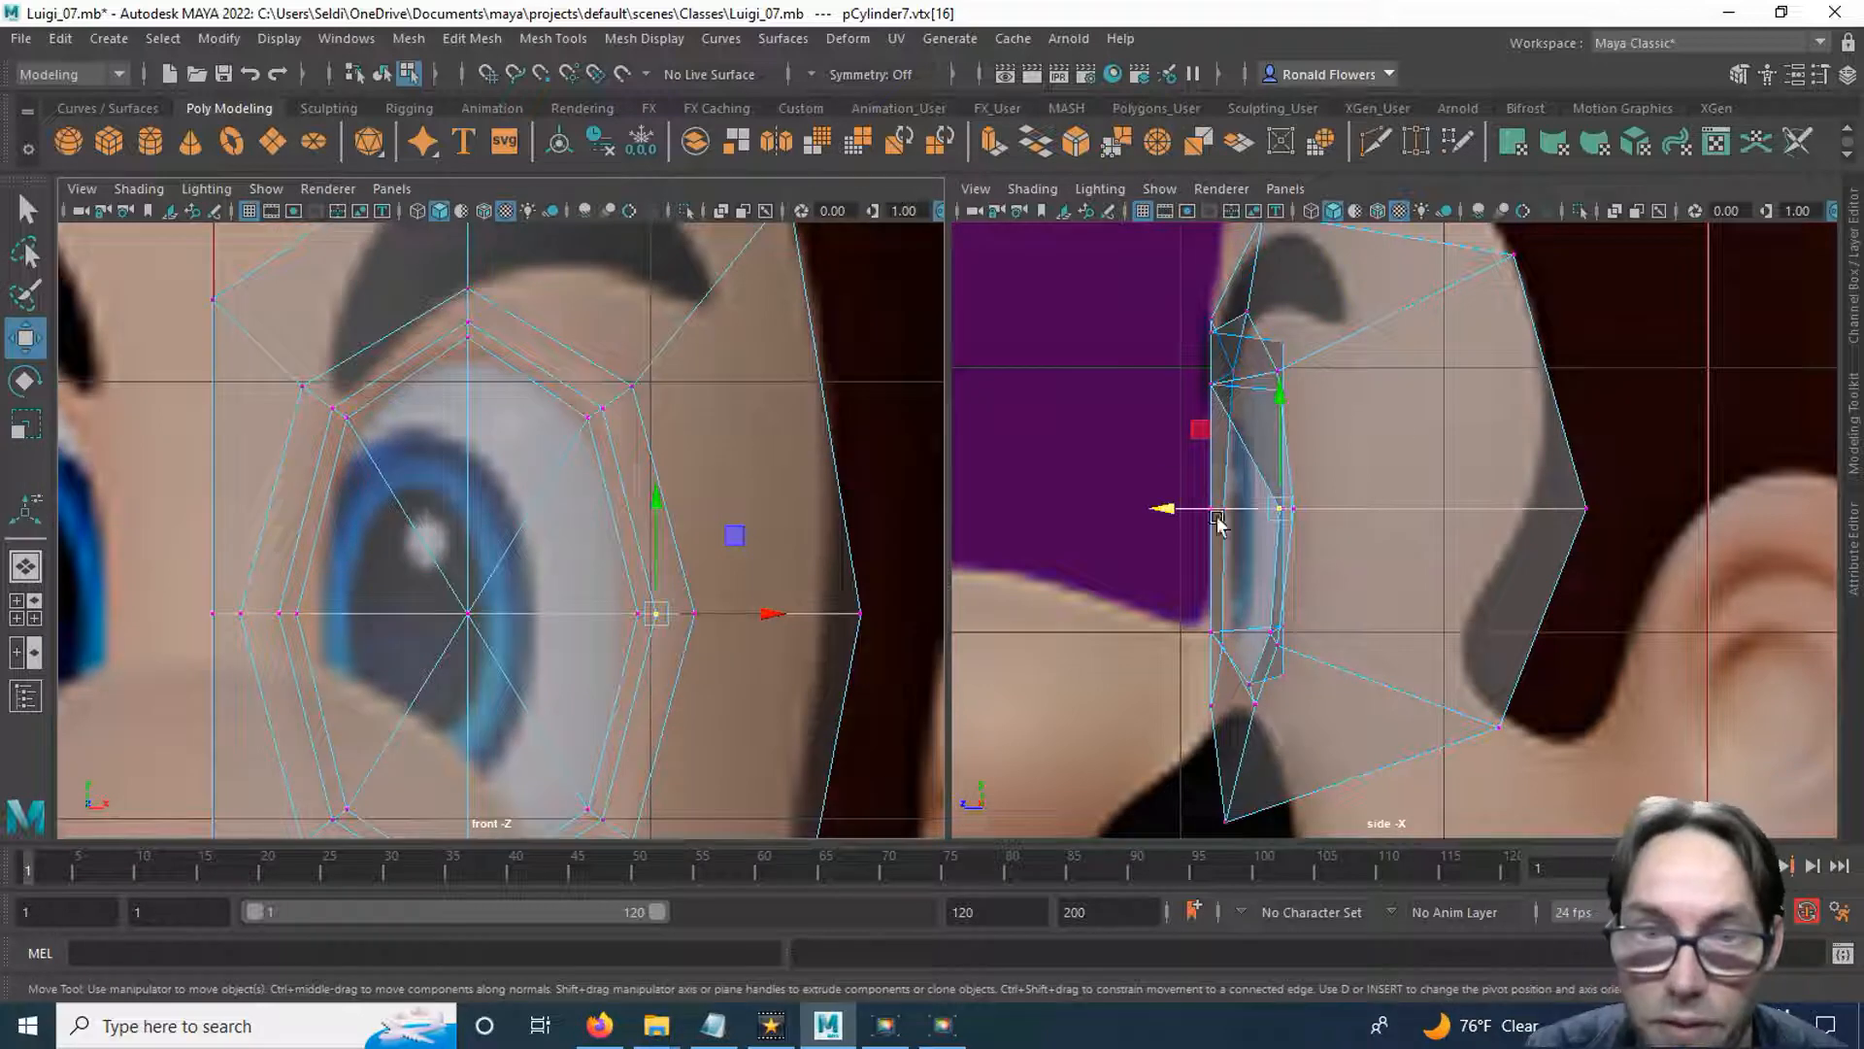
click(603, 408)
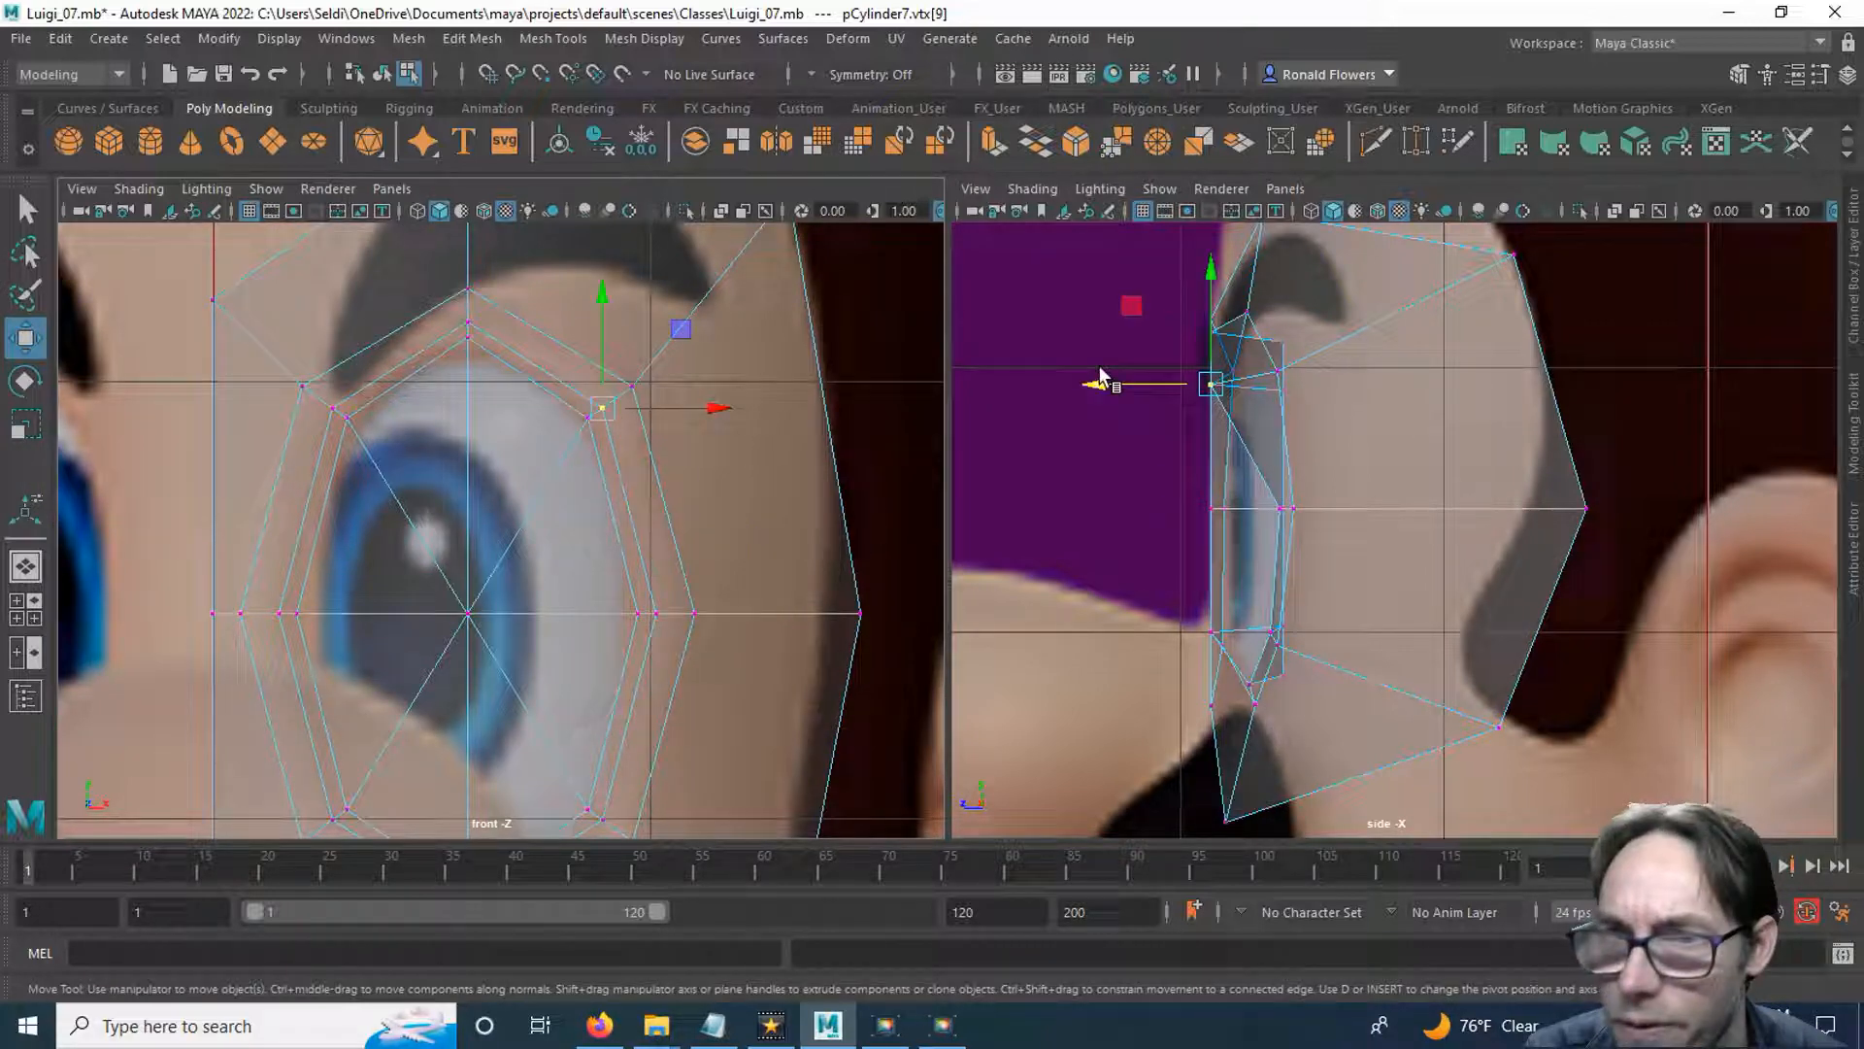
drag(1097, 381, 1157, 380)
click(467, 321)
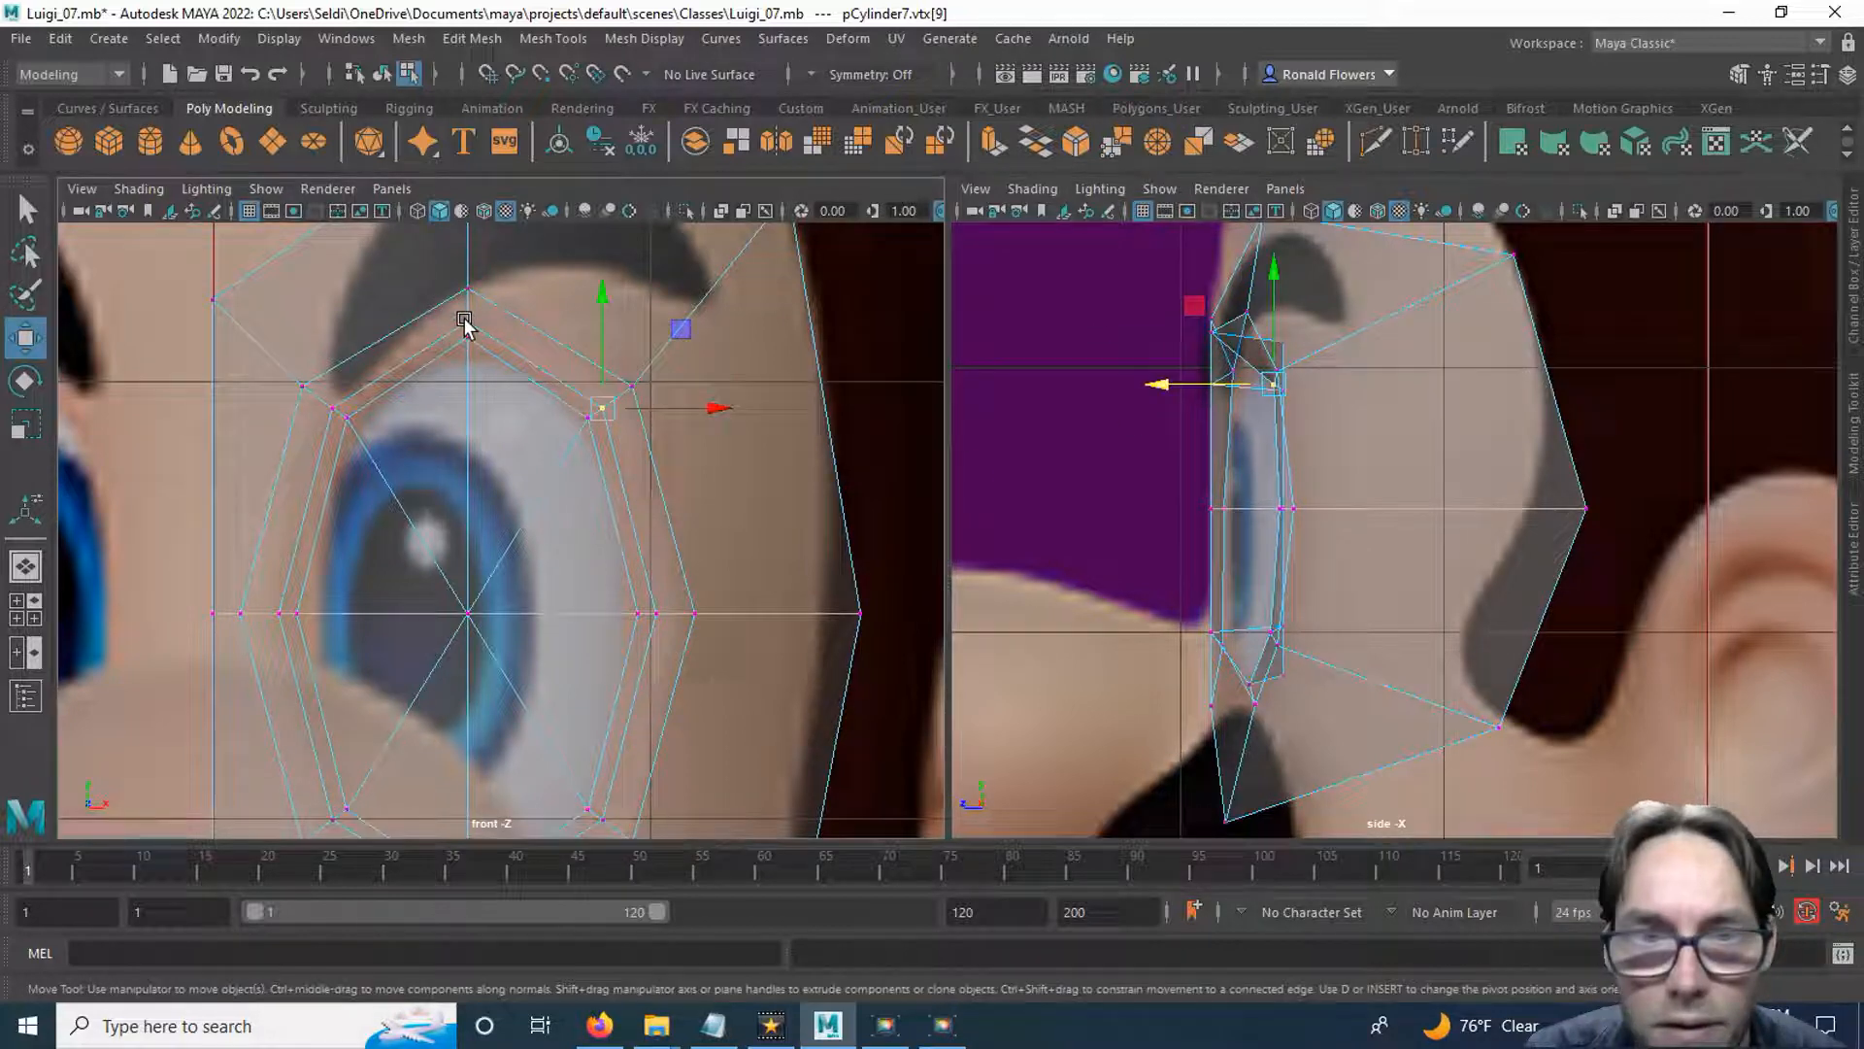
drag(1098, 331, 1147, 330)
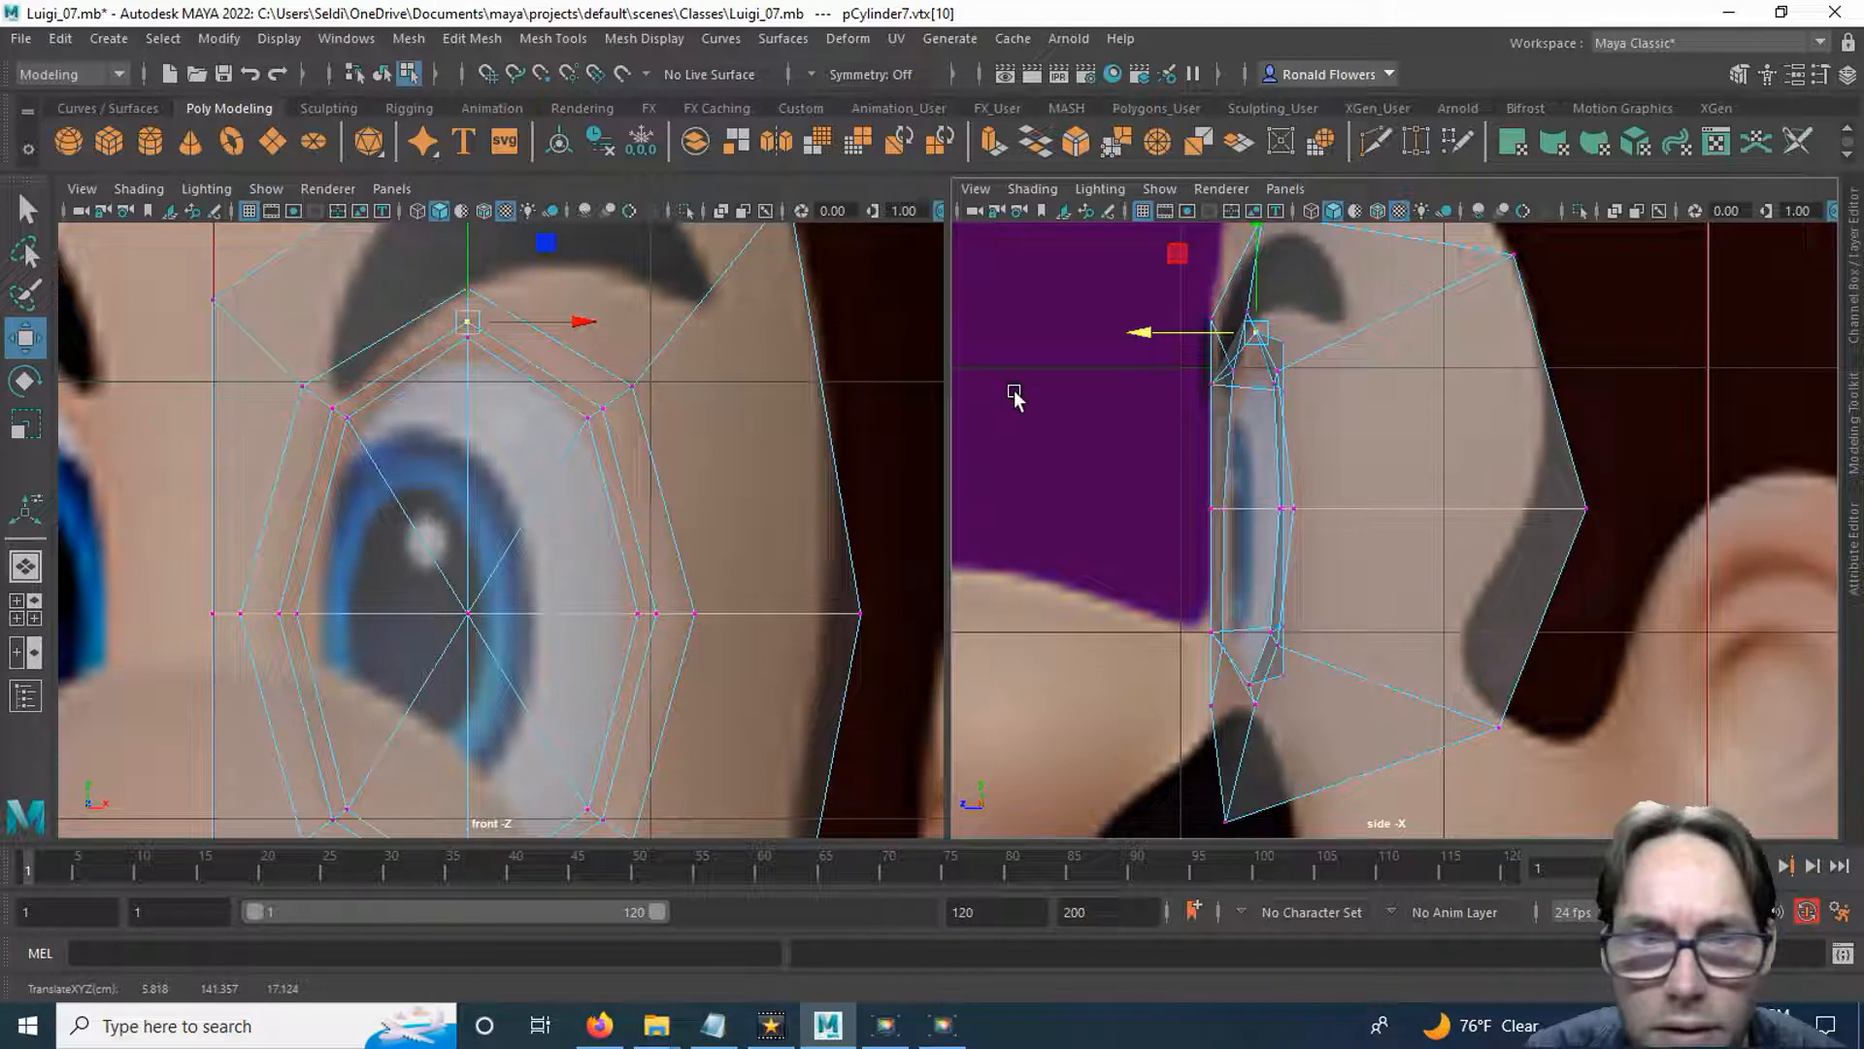
Shift the upper nose-side vertex of the eye rim's middle loop slightly back in depth.
click(328, 406)
click(327, 407)
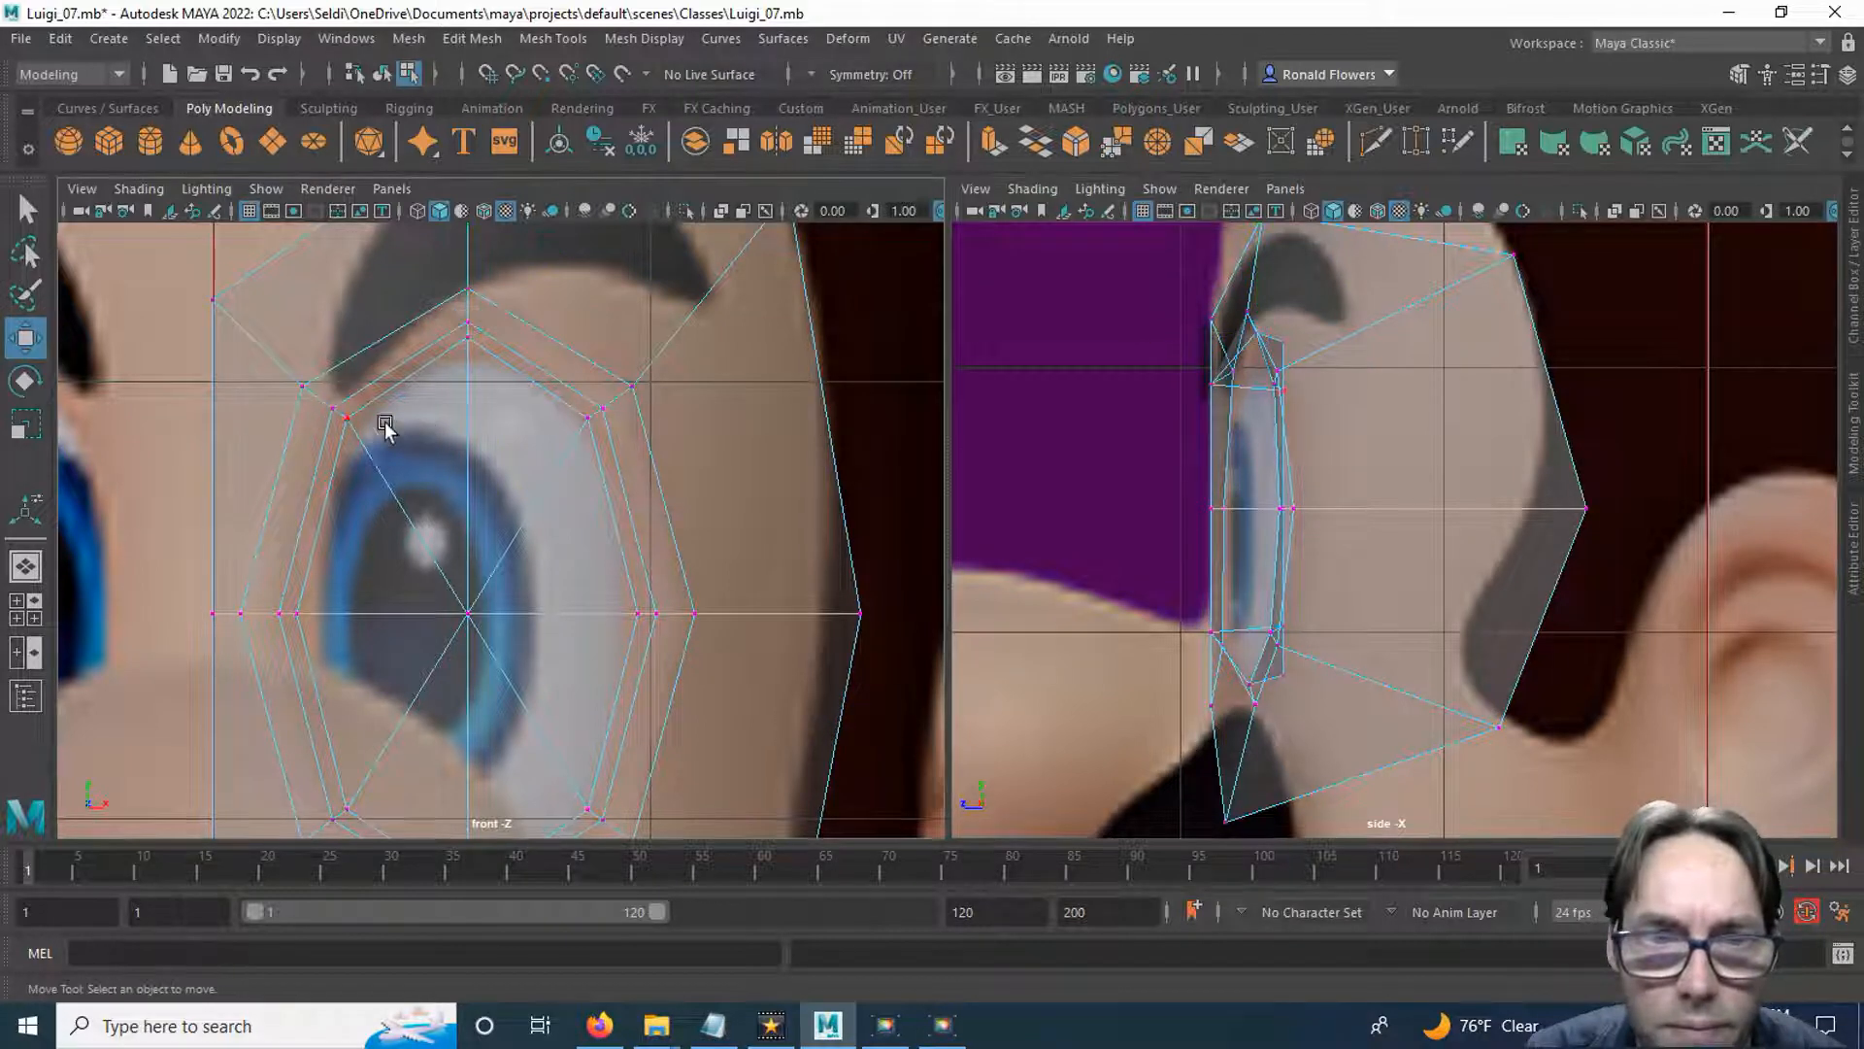
click(330, 411)
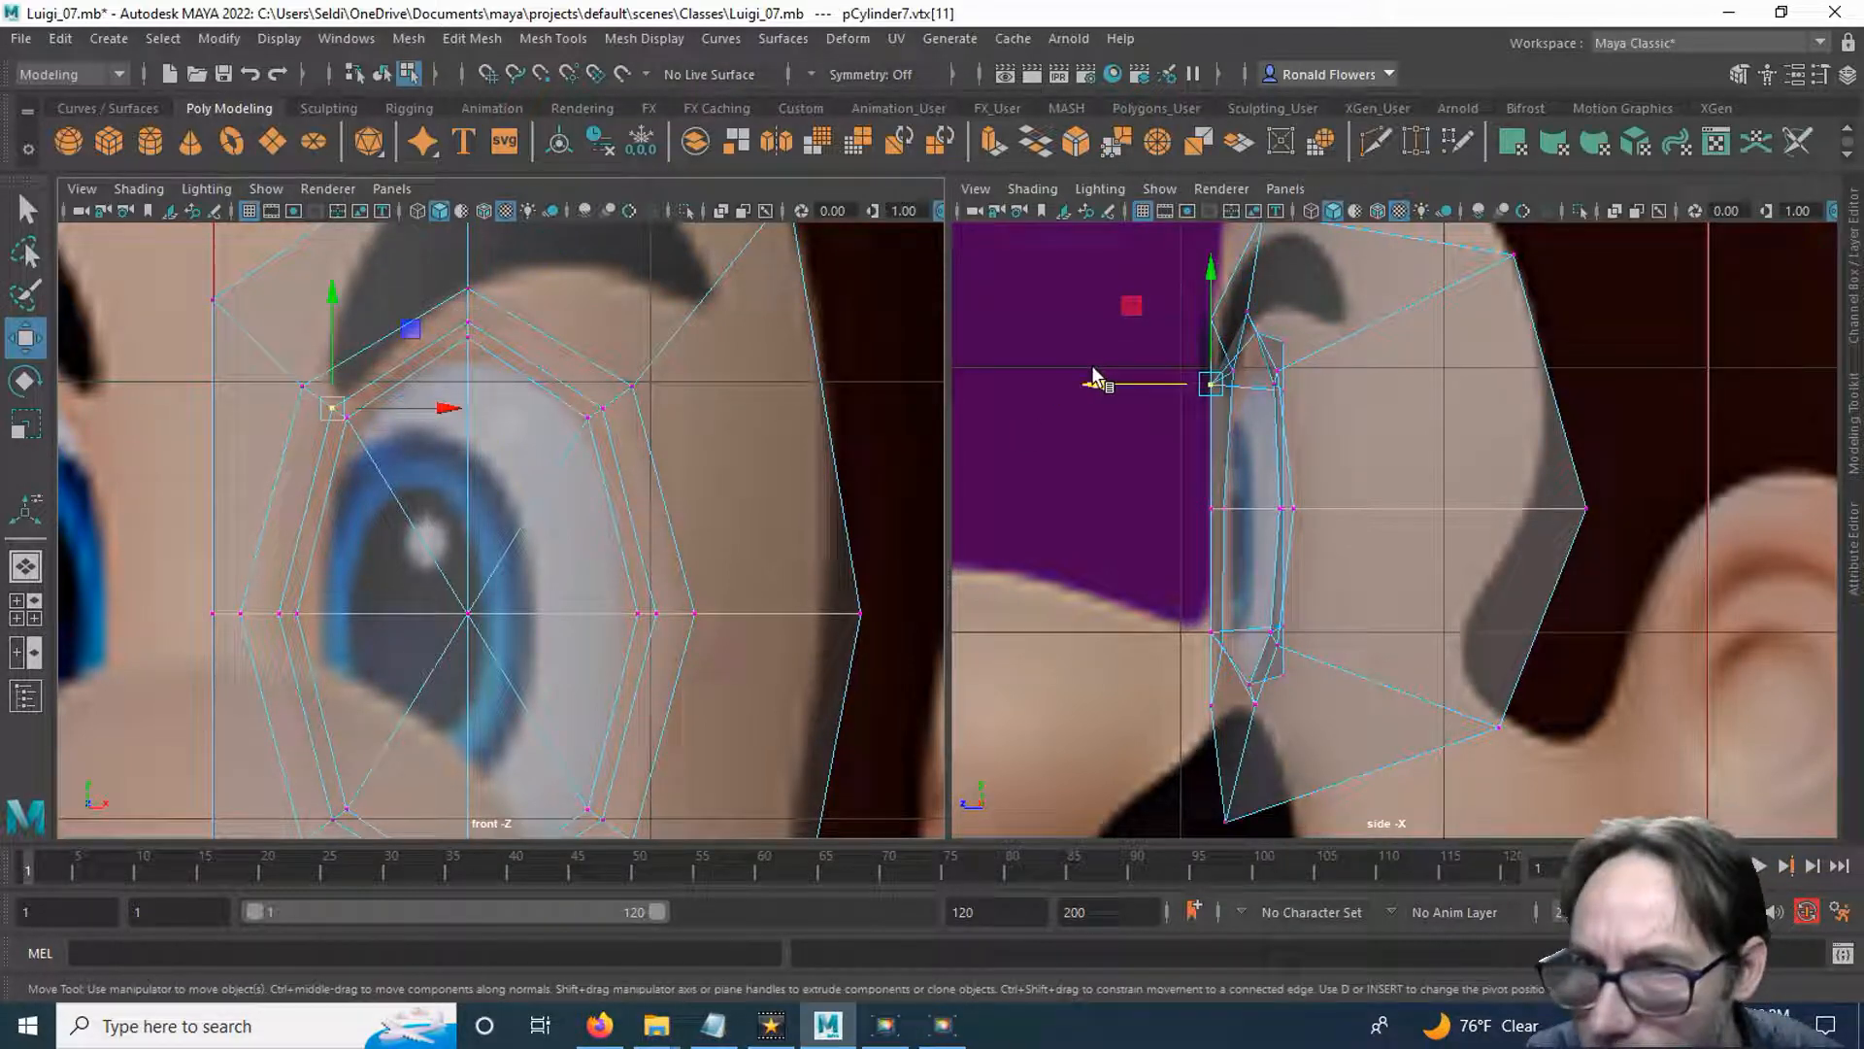
click(1073, 402)
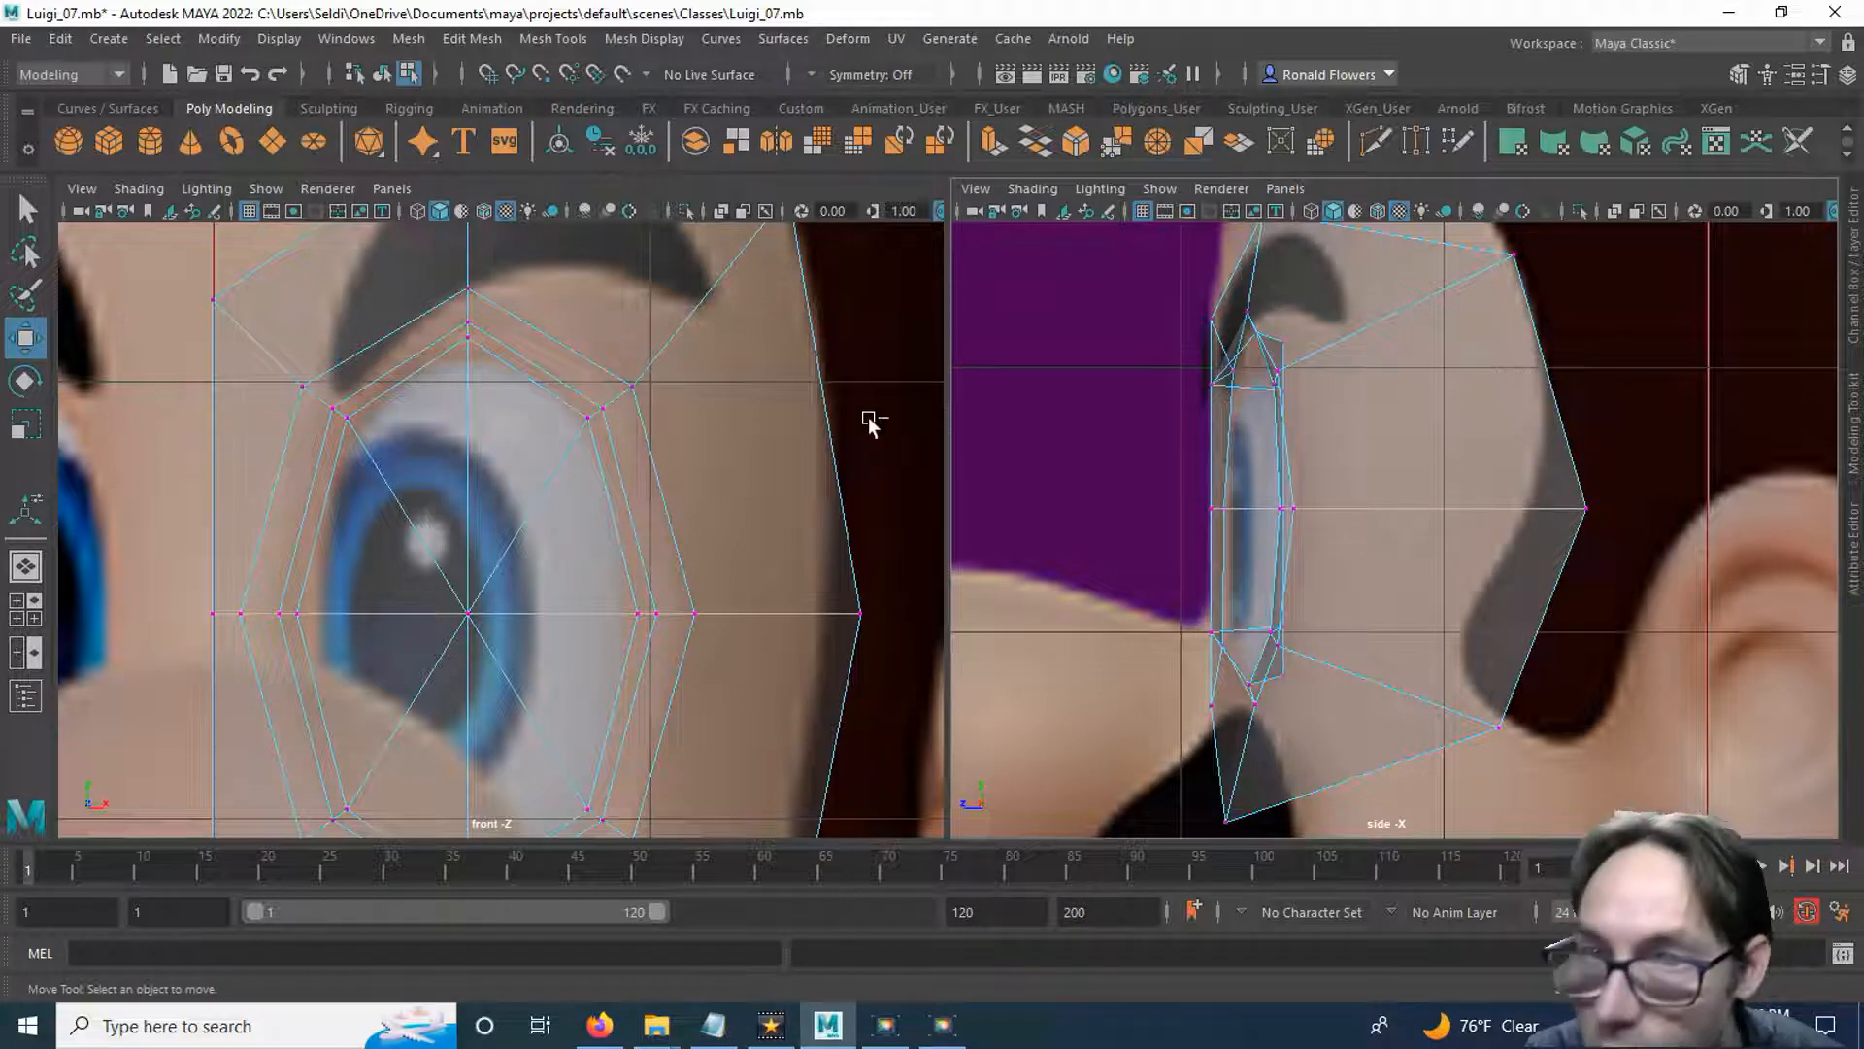
key(ctrl+z)
mouse_move(1112, 383)
mouse_down()
mouse_move(1143, 381)
mouse_move(1120, 383)
mouse_up()
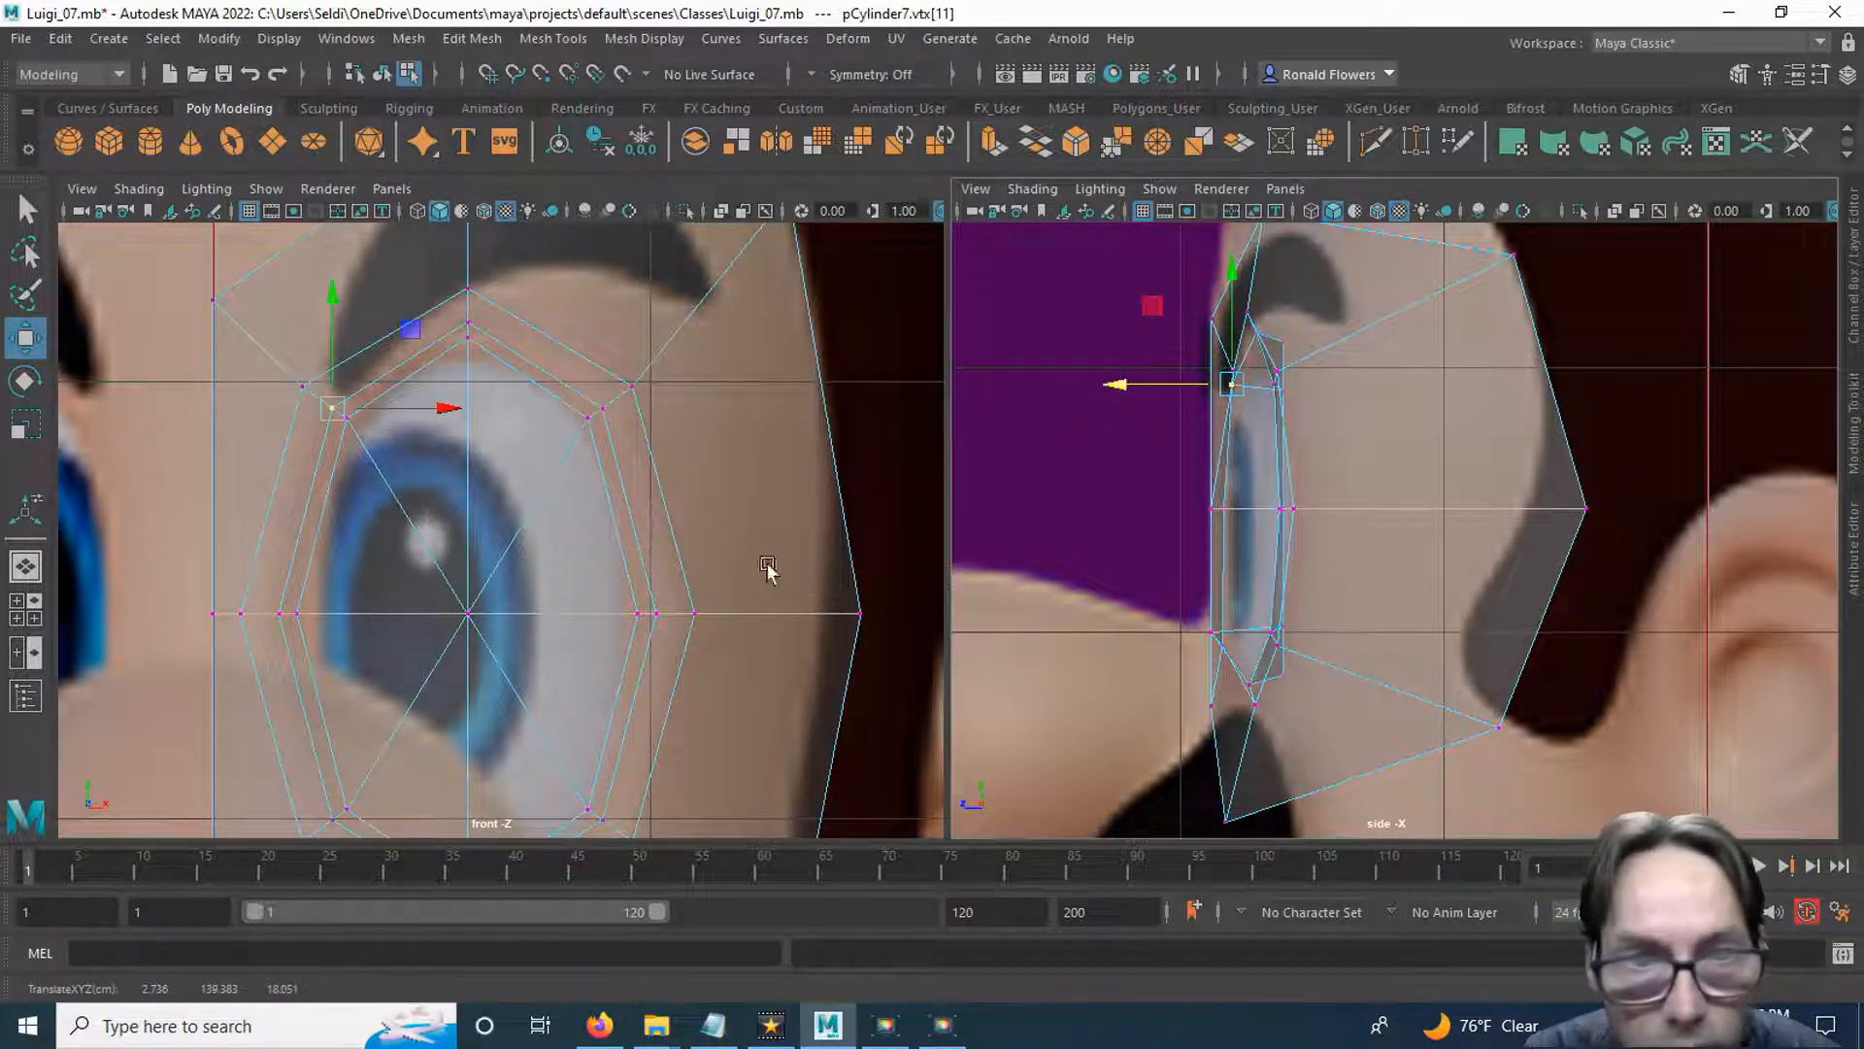
Shift the middle and lower nose-side vertices of the eye rim's middle loop slightly back in depth.
click(279, 614)
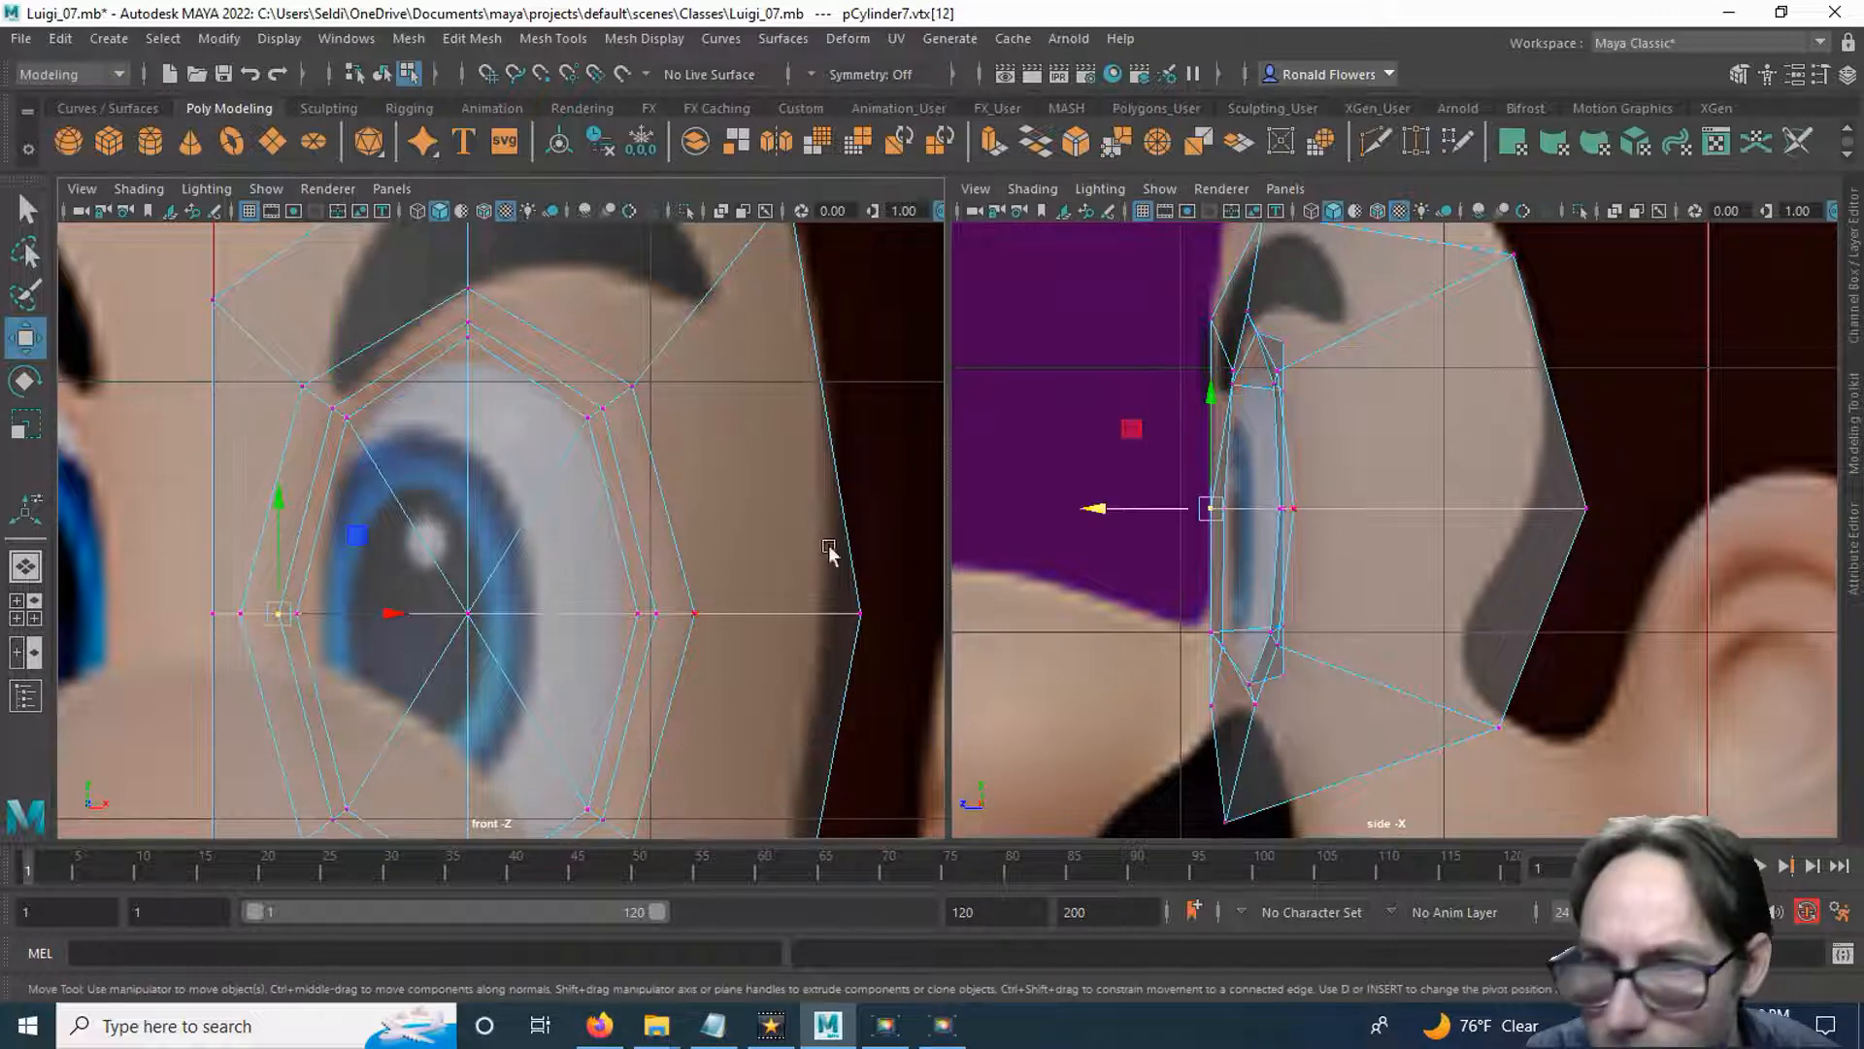
click(1110, 490)
key(ctrl+z)
drag(1097, 507, 1111, 506)
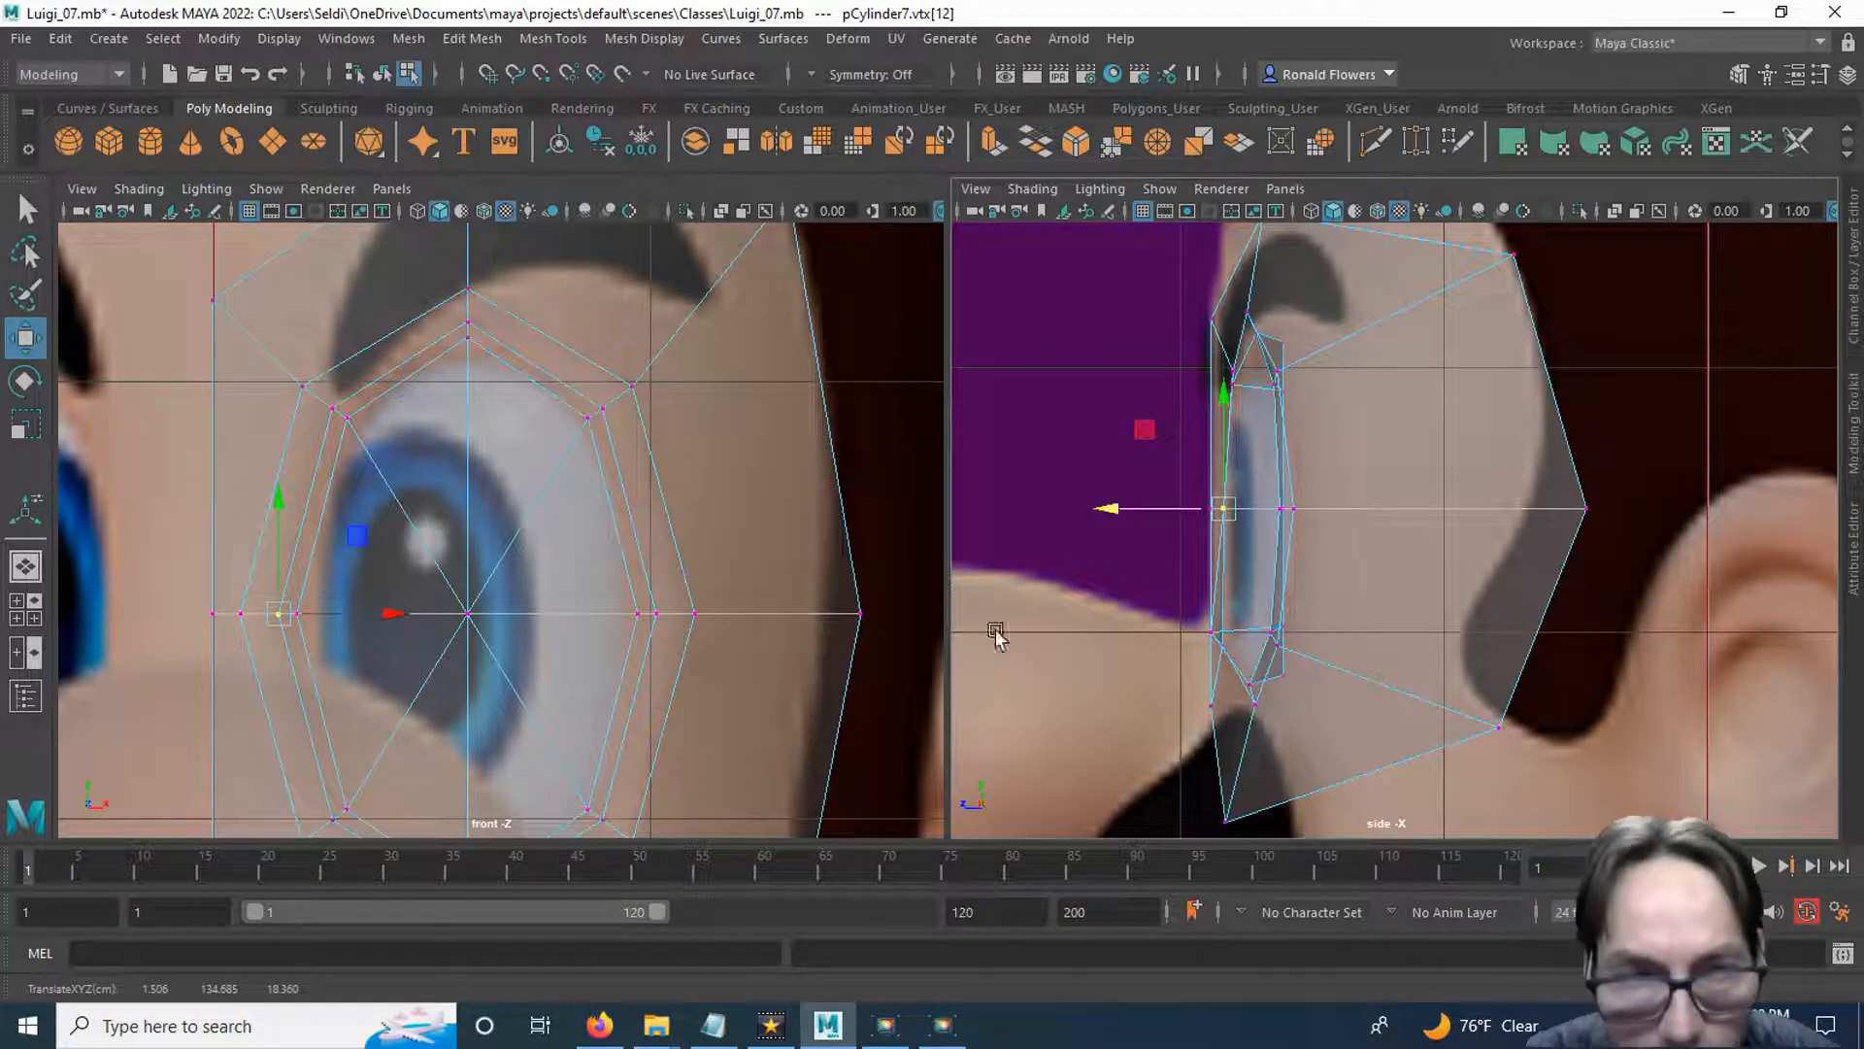
alt+middle_drag(492, 715, 466, 491)
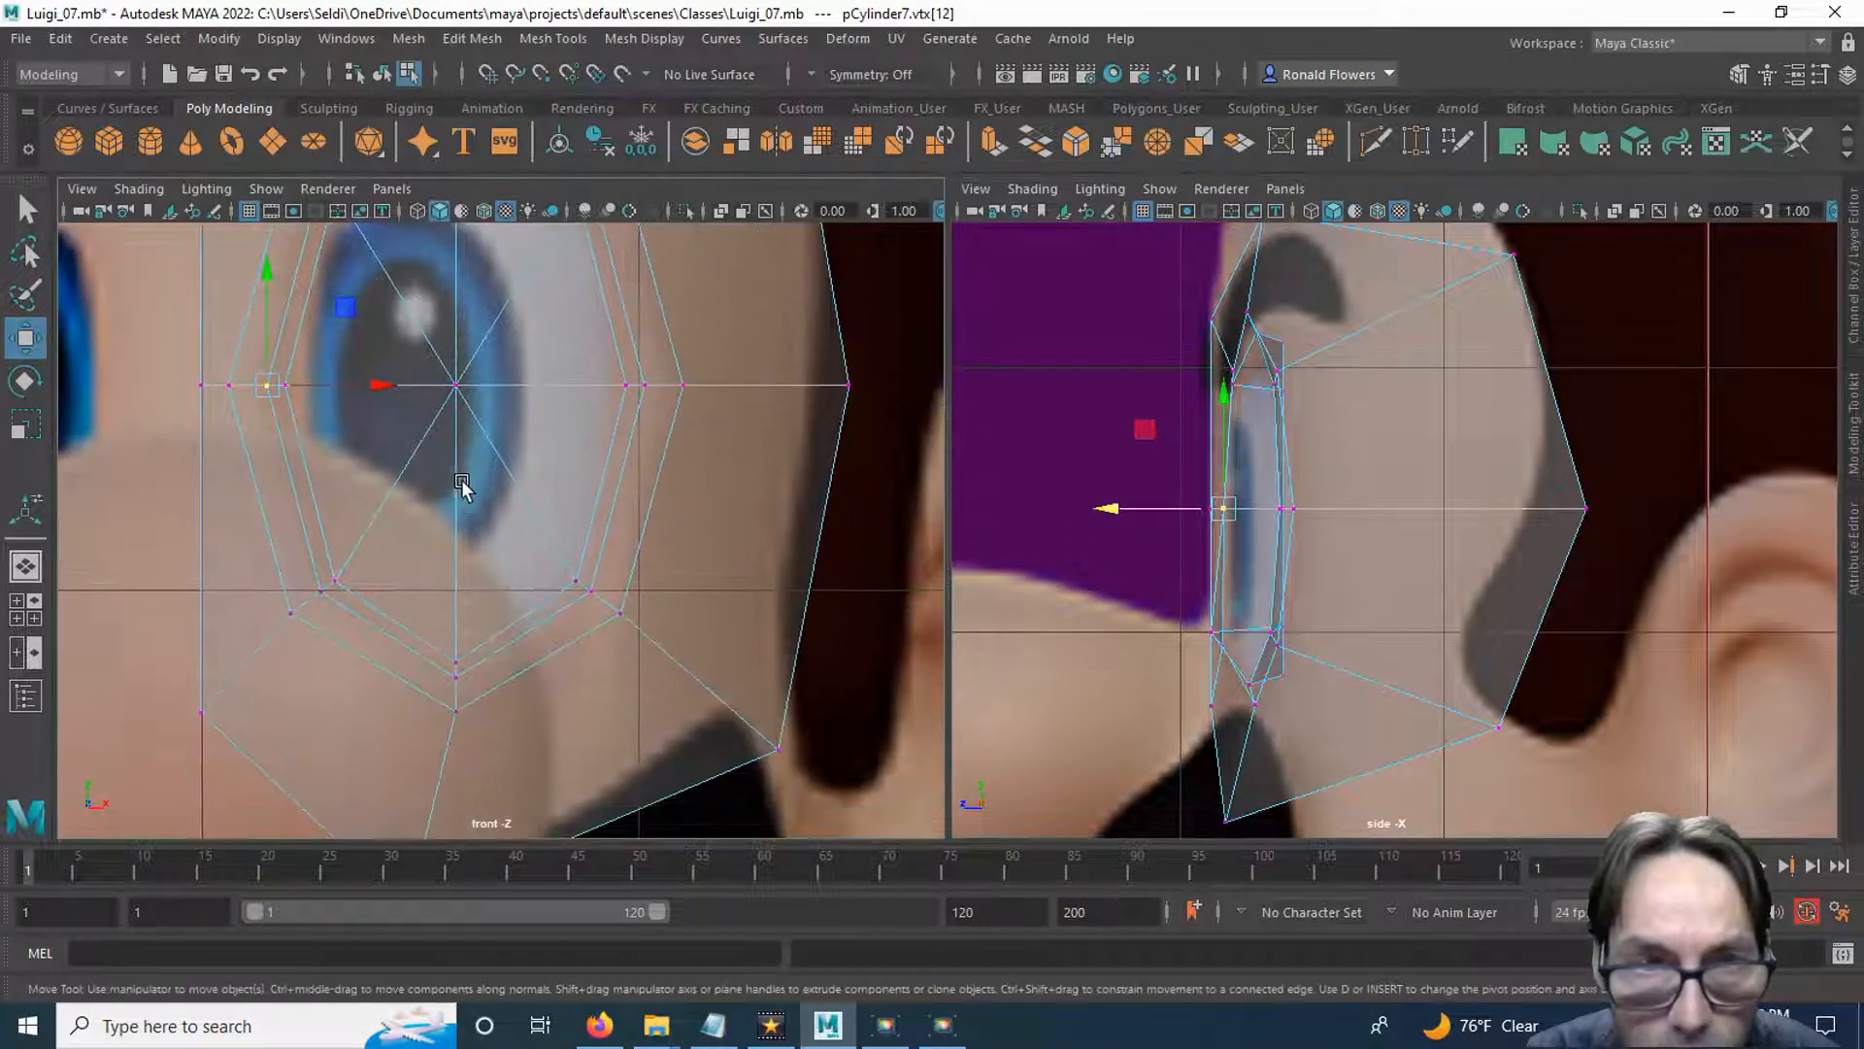
click(320, 590)
drag(1096, 633, 1119, 633)
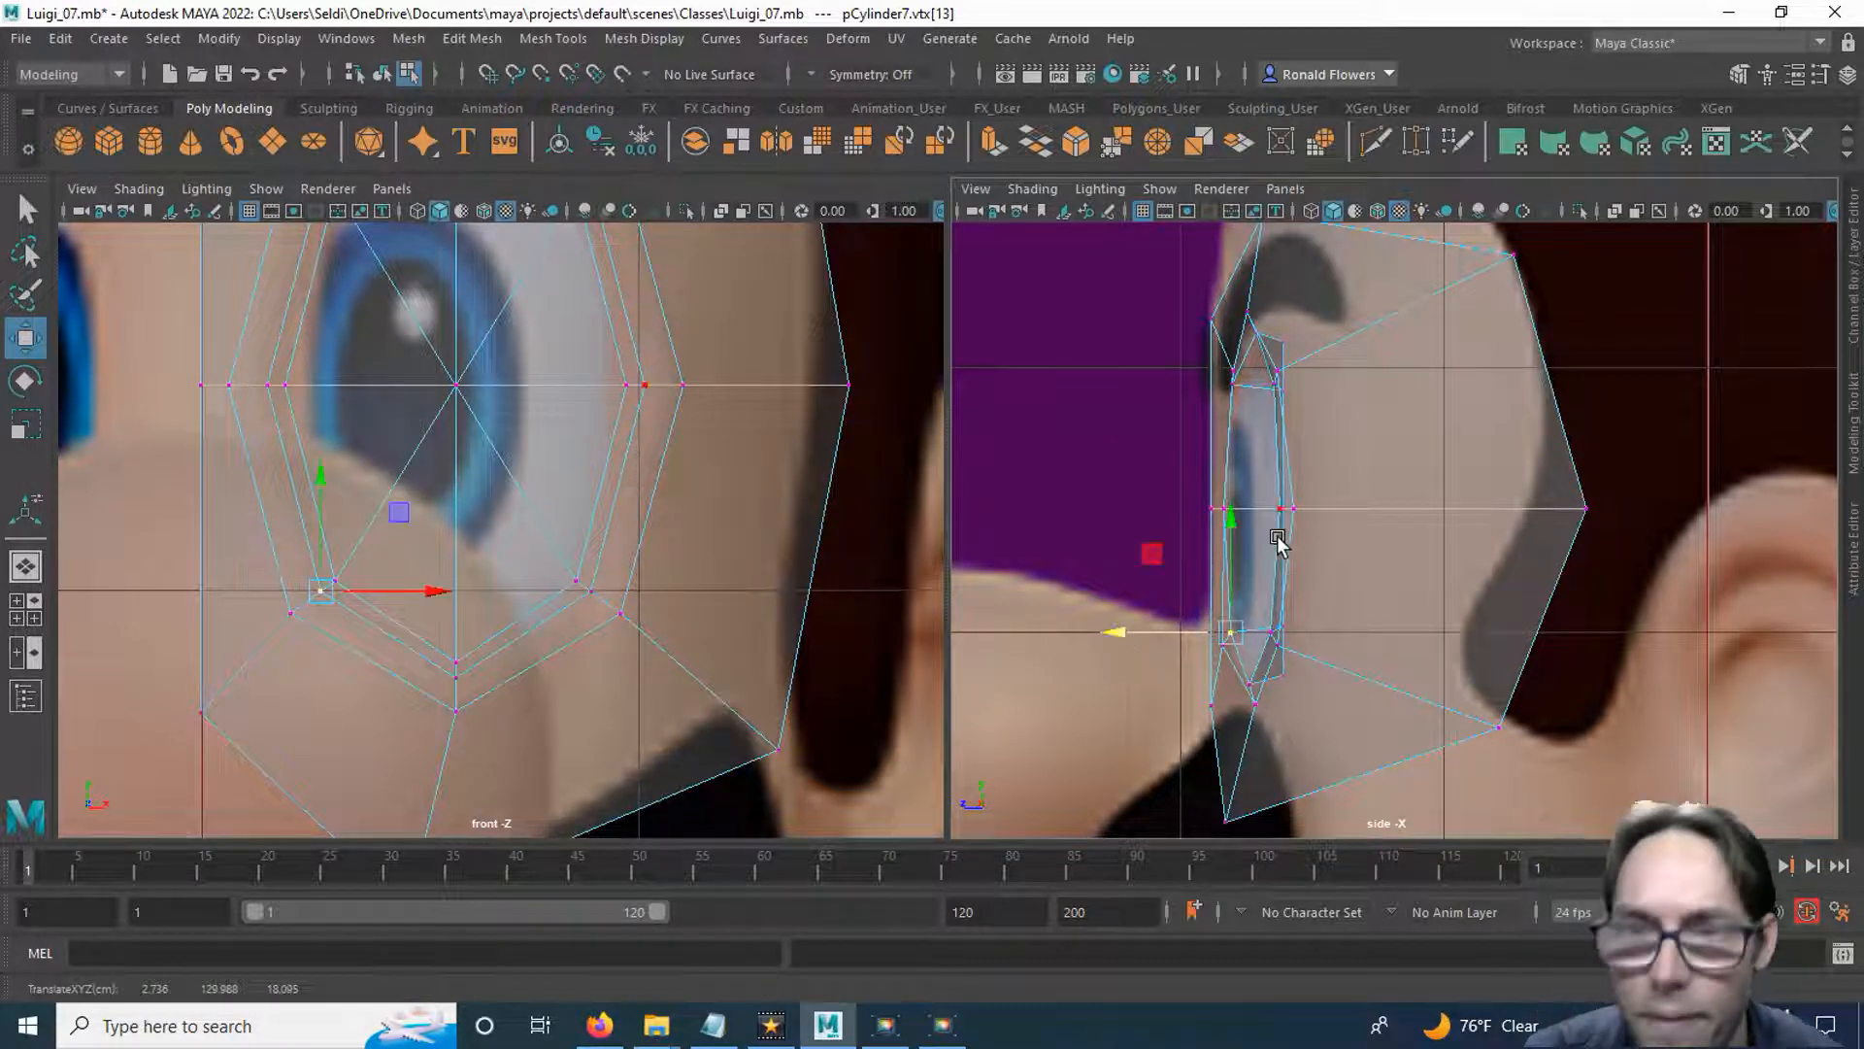
Extrude the eight triangular faces filling the eye opening in the perspective view, scaling them slightly inward and pulling them forward.
click(27, 567)
alt+drag(1196, 478, 1074, 578)
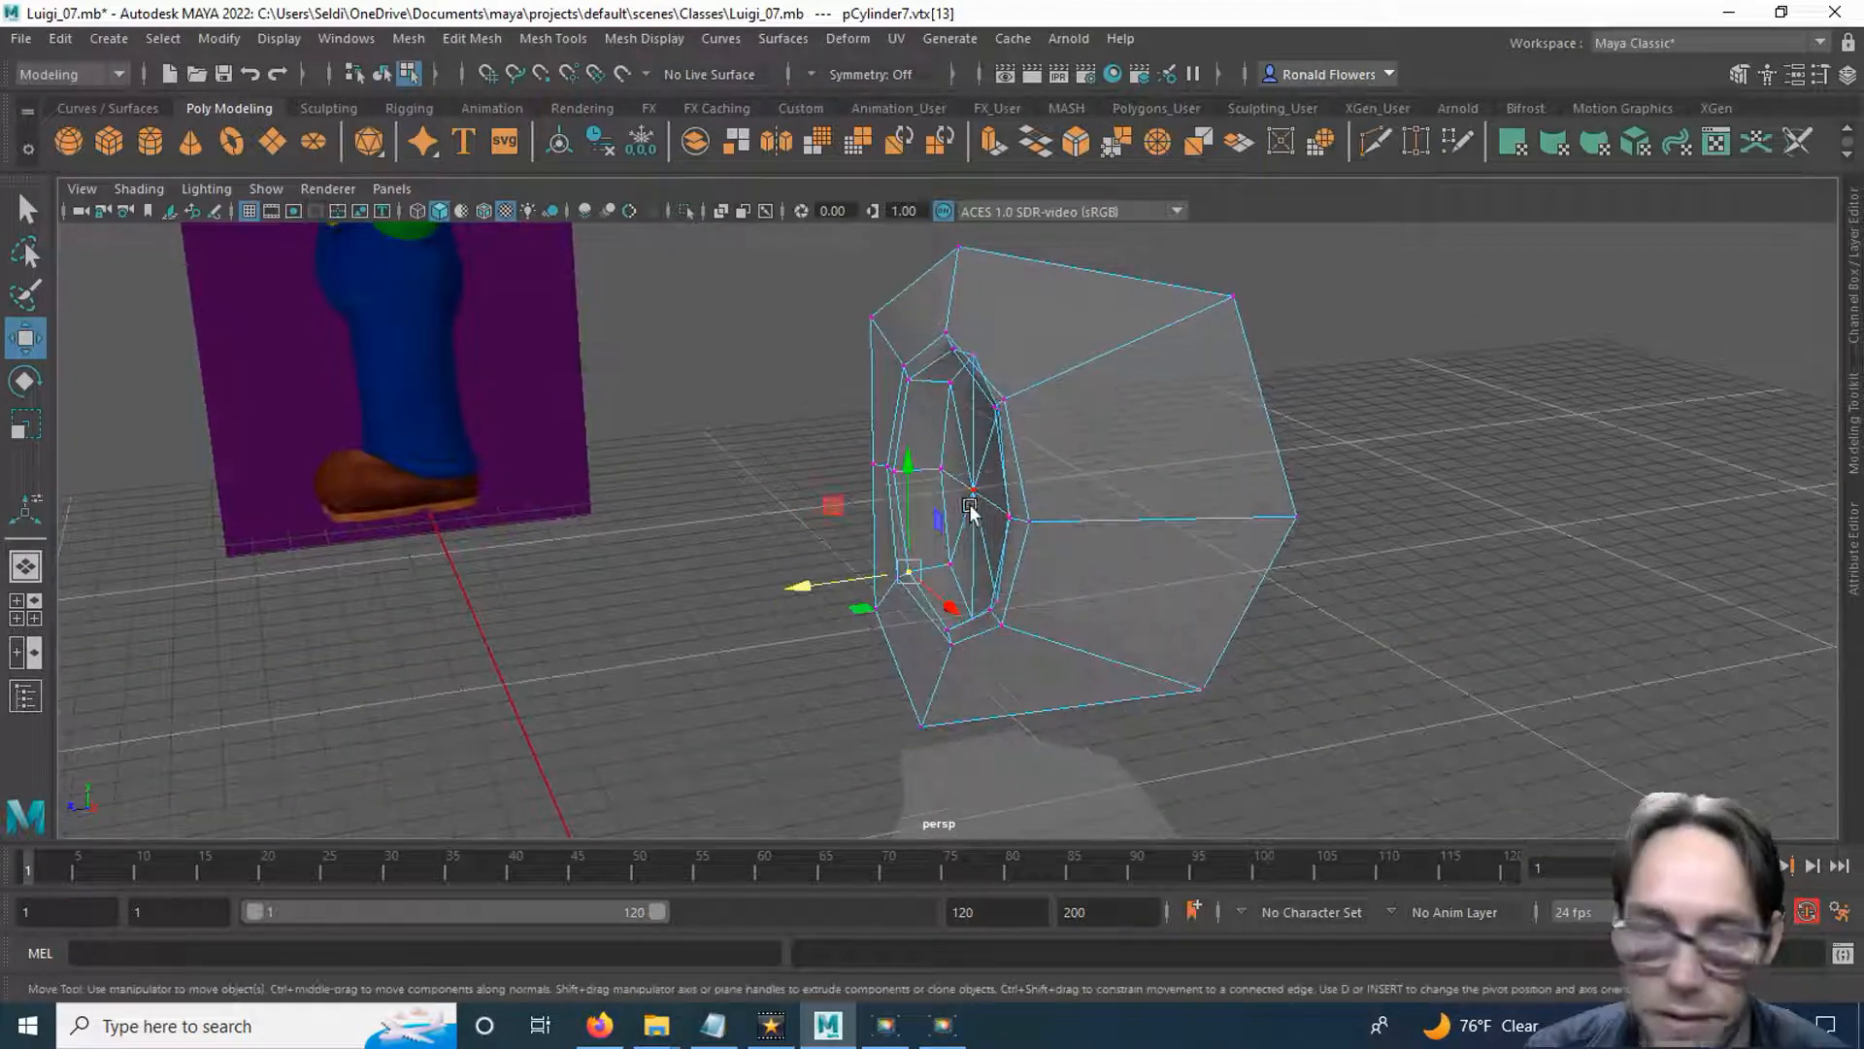
key(q)
alt+drag(949, 521, 971, 429)
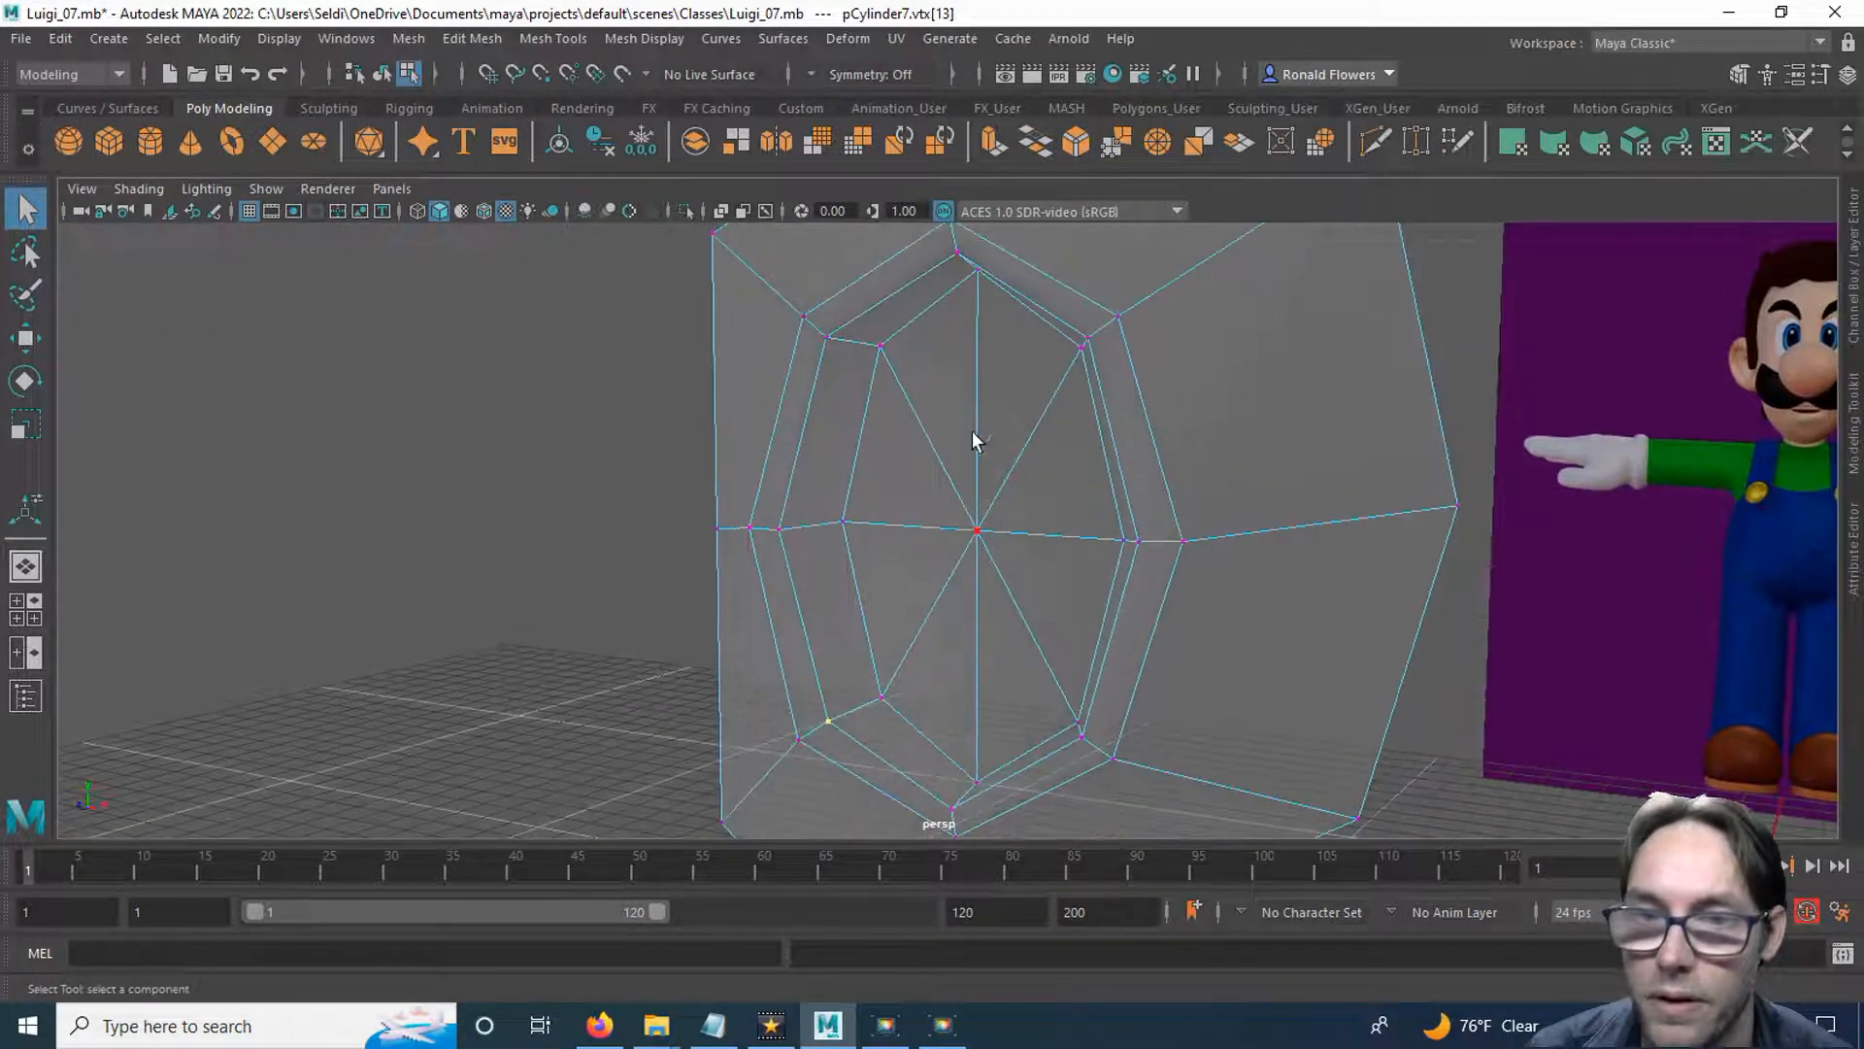
mouse_move(985, 519)
alt+mouse_down()
mouse_move(1020, 515)
mouse_move(982, 529)
alt+mouse_up()
right_drag(1012, 385, 1018, 441)
key(ctrl+z)
key(t)
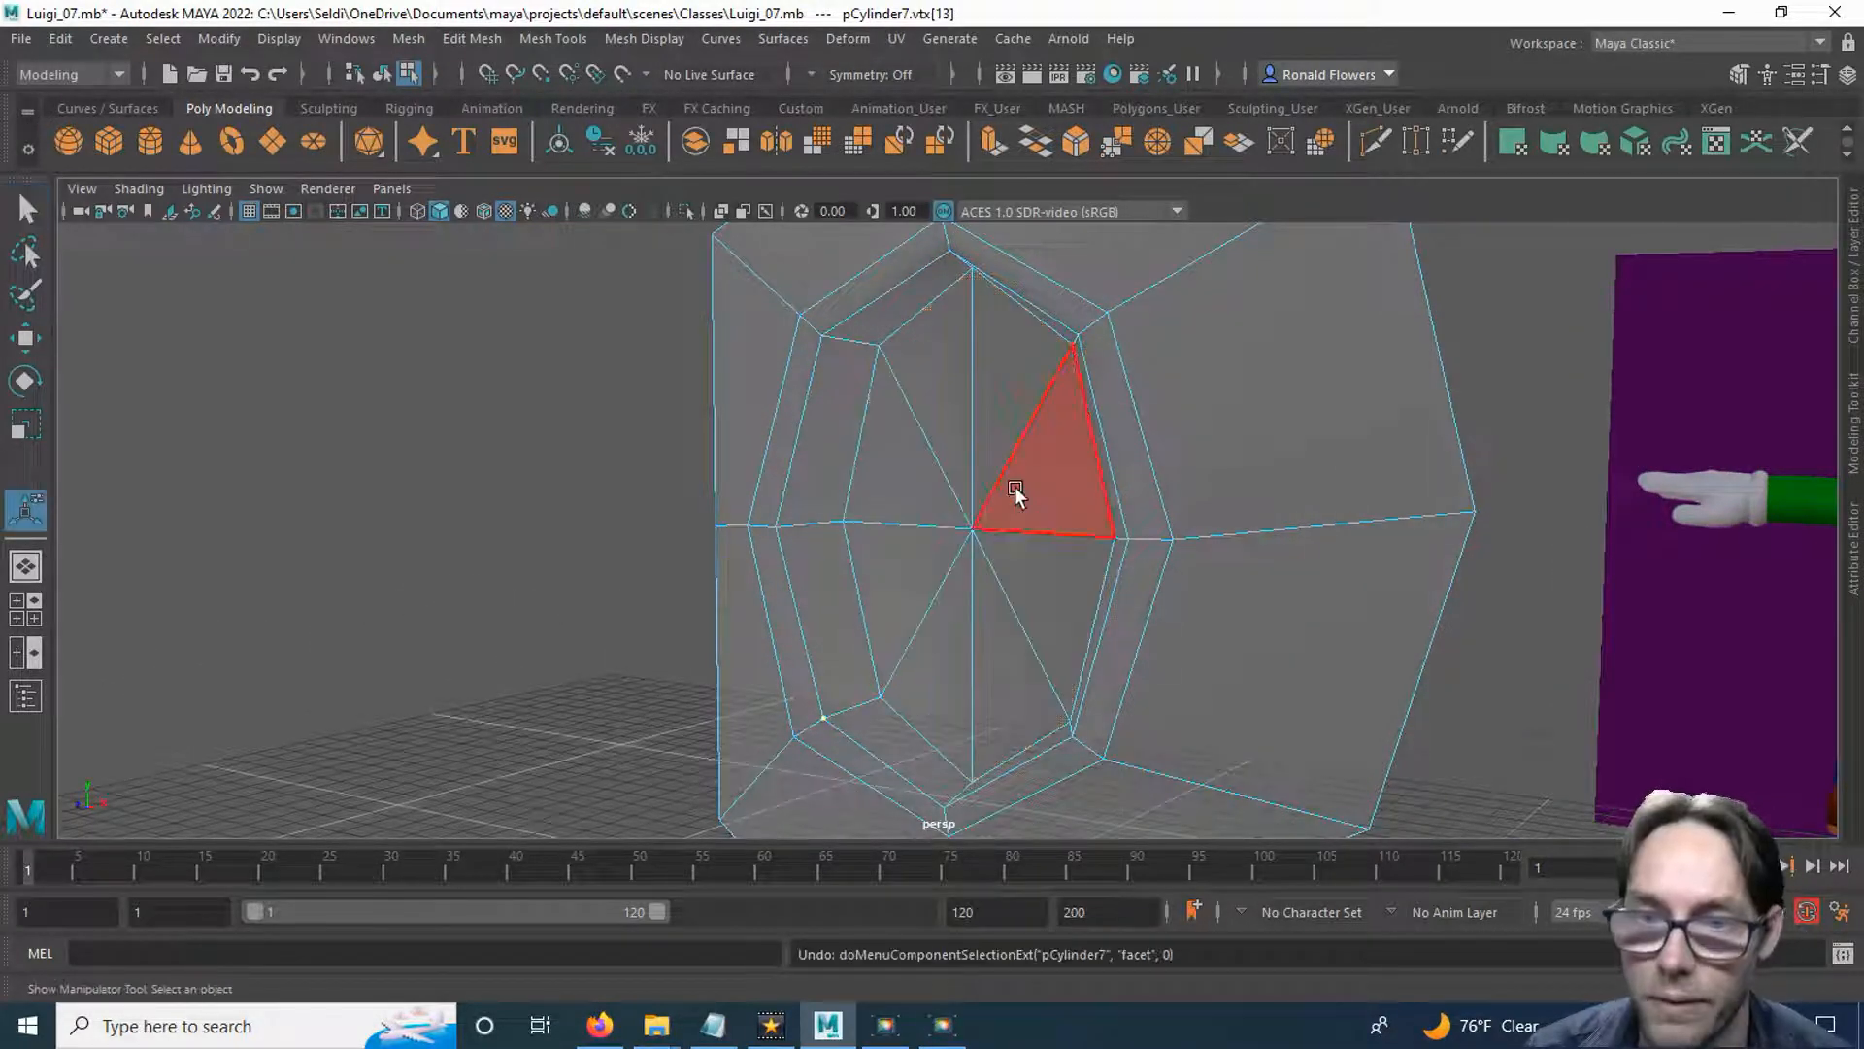
click(941, 460)
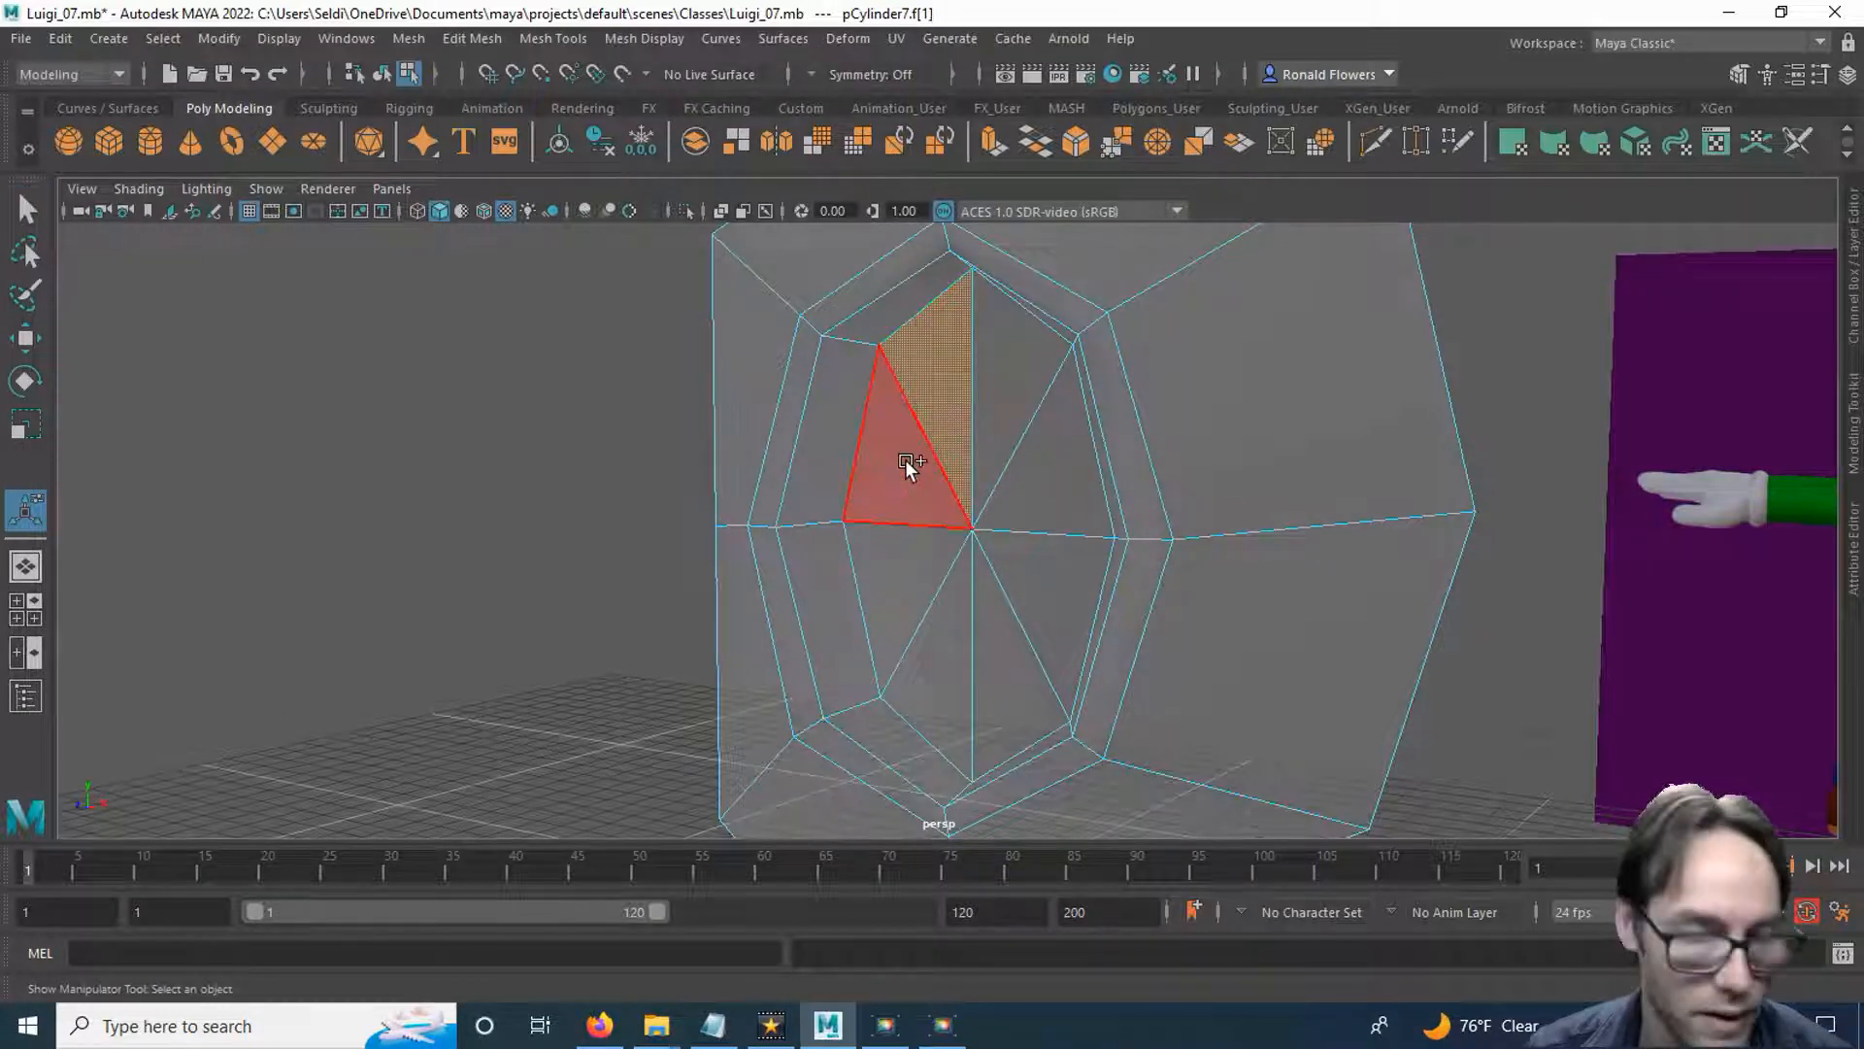
drag(905, 458, 1006, 420)
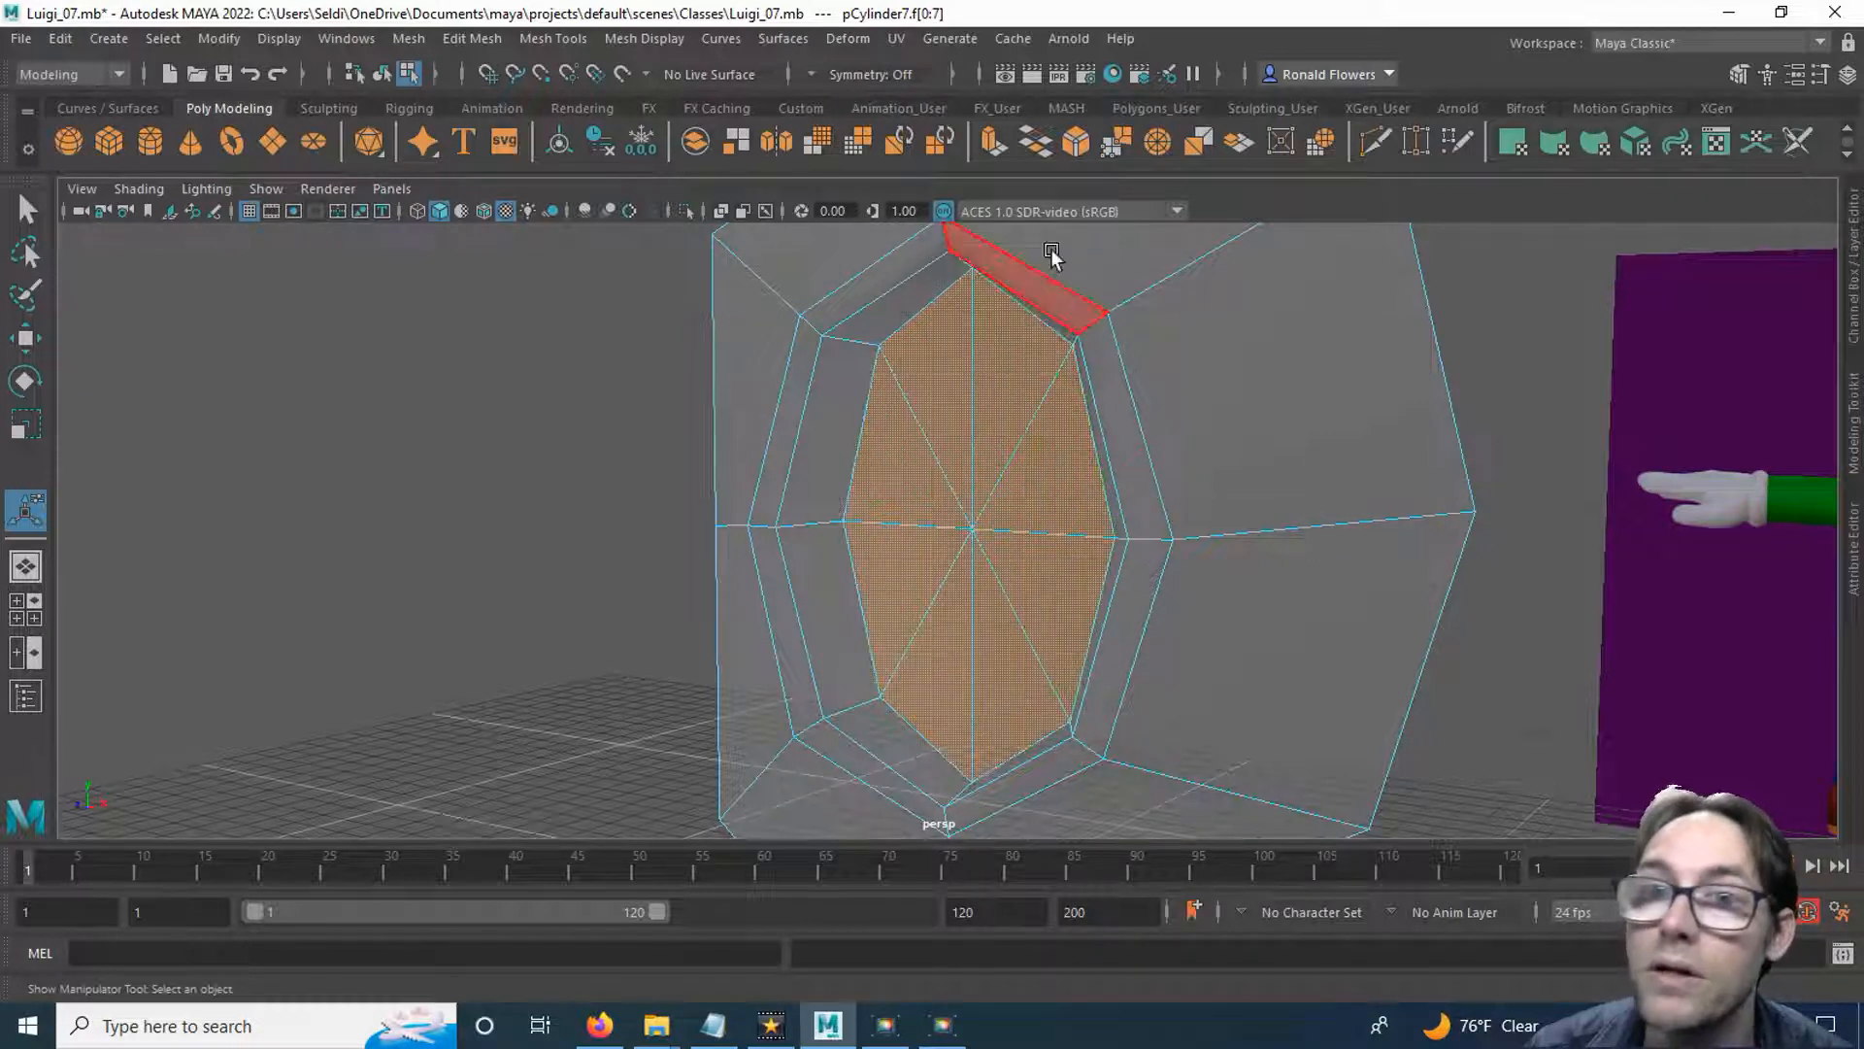
click(992, 144)
click(949, 395)
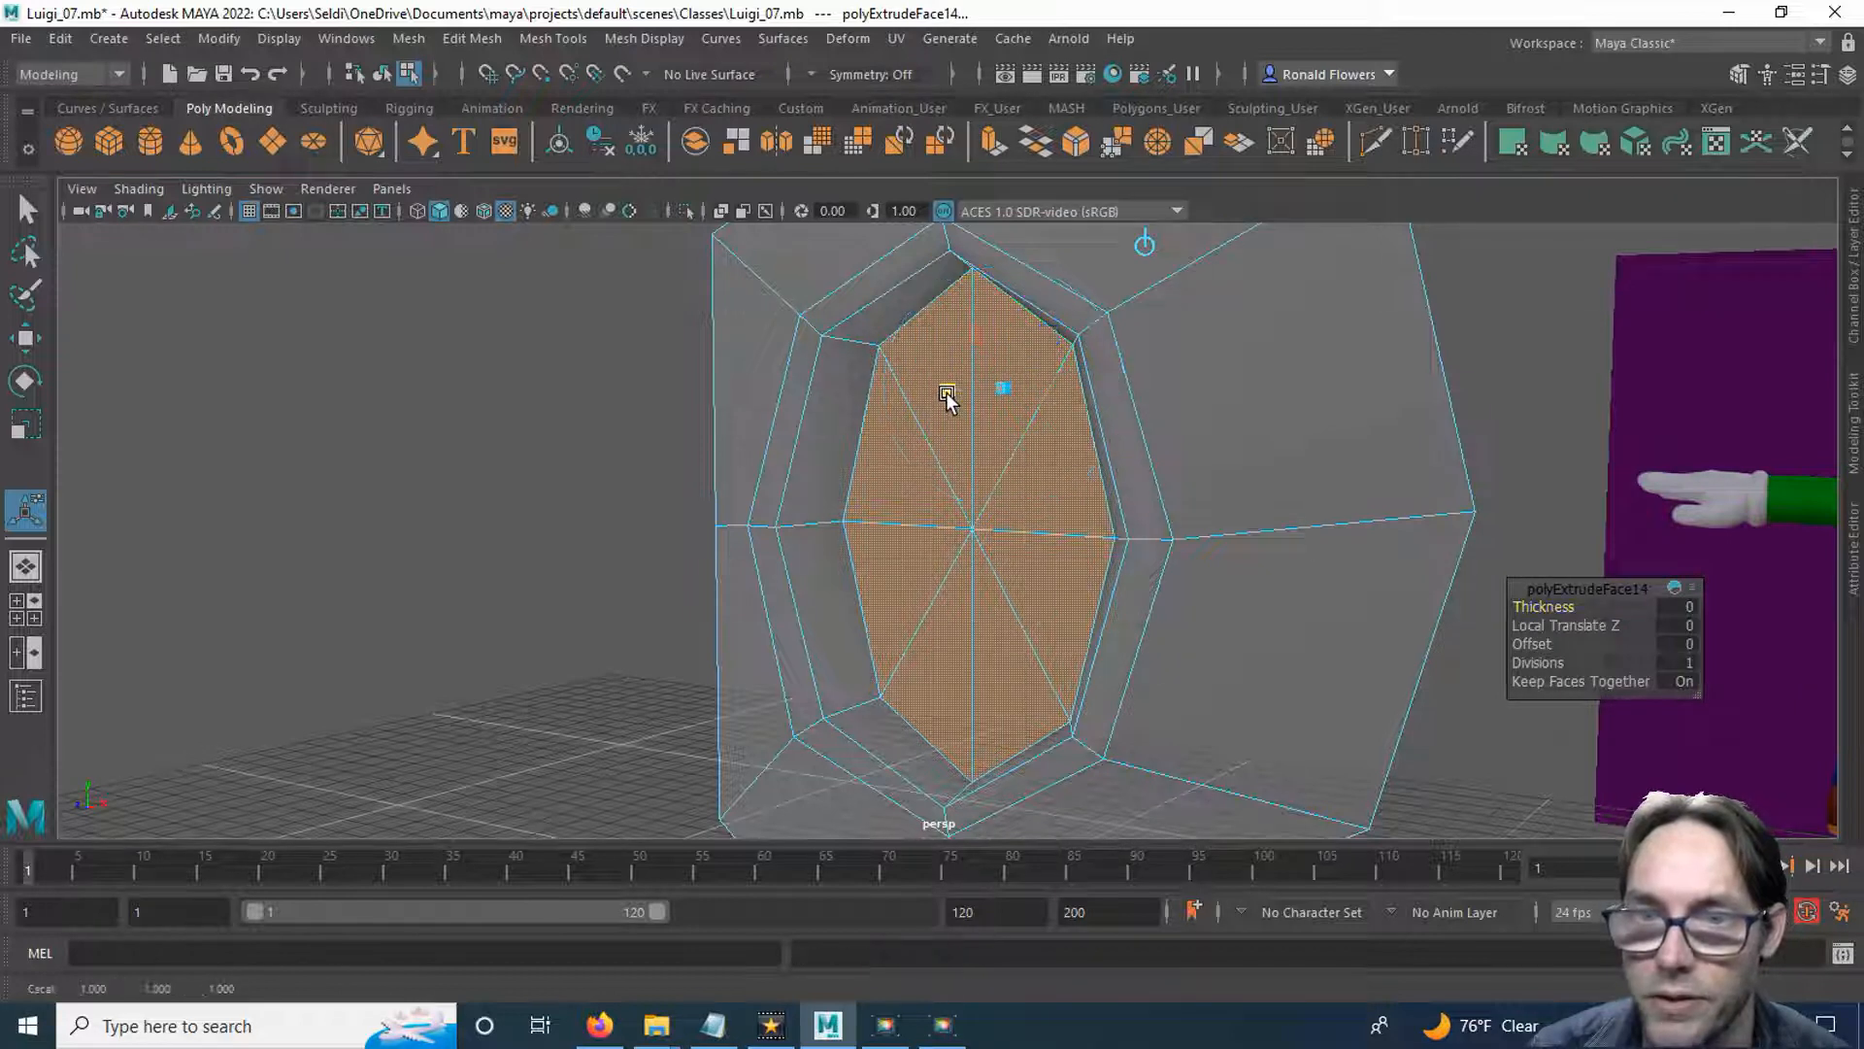
drag(1006, 390, 996, 393)
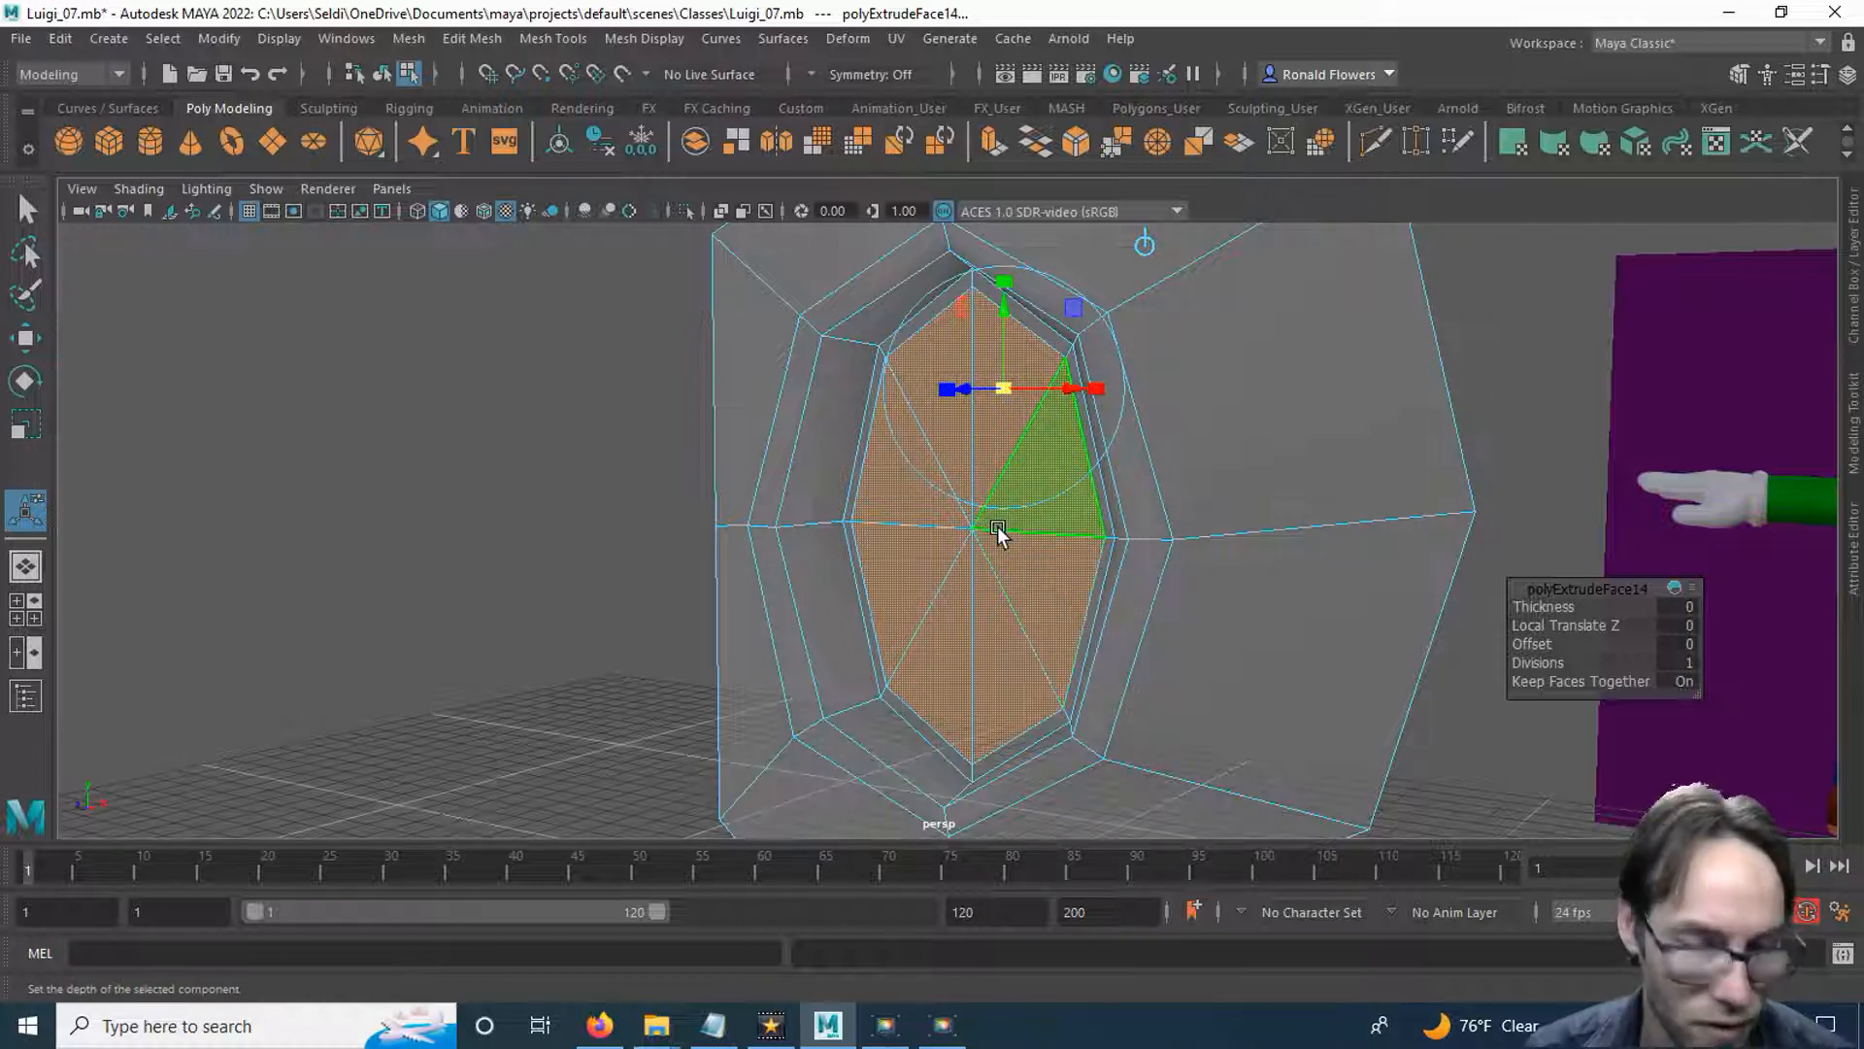
mouse_move(969, 386)
mouse_down()
mouse_move(934, 390)
mouse_move(950, 394)
mouse_up()
mouse_move(860, 577)
alt+mouse_down()
mouse_move(1114, 570)
mouse_move(1003, 545)
mouse_move(732, 573)
mouse_move(853, 562)
alt+mouse_up()
Extrude the eye faces a second time, shrinking them further inward and pulling them slightly forward to start rounding the eyeball.
click(994, 146)
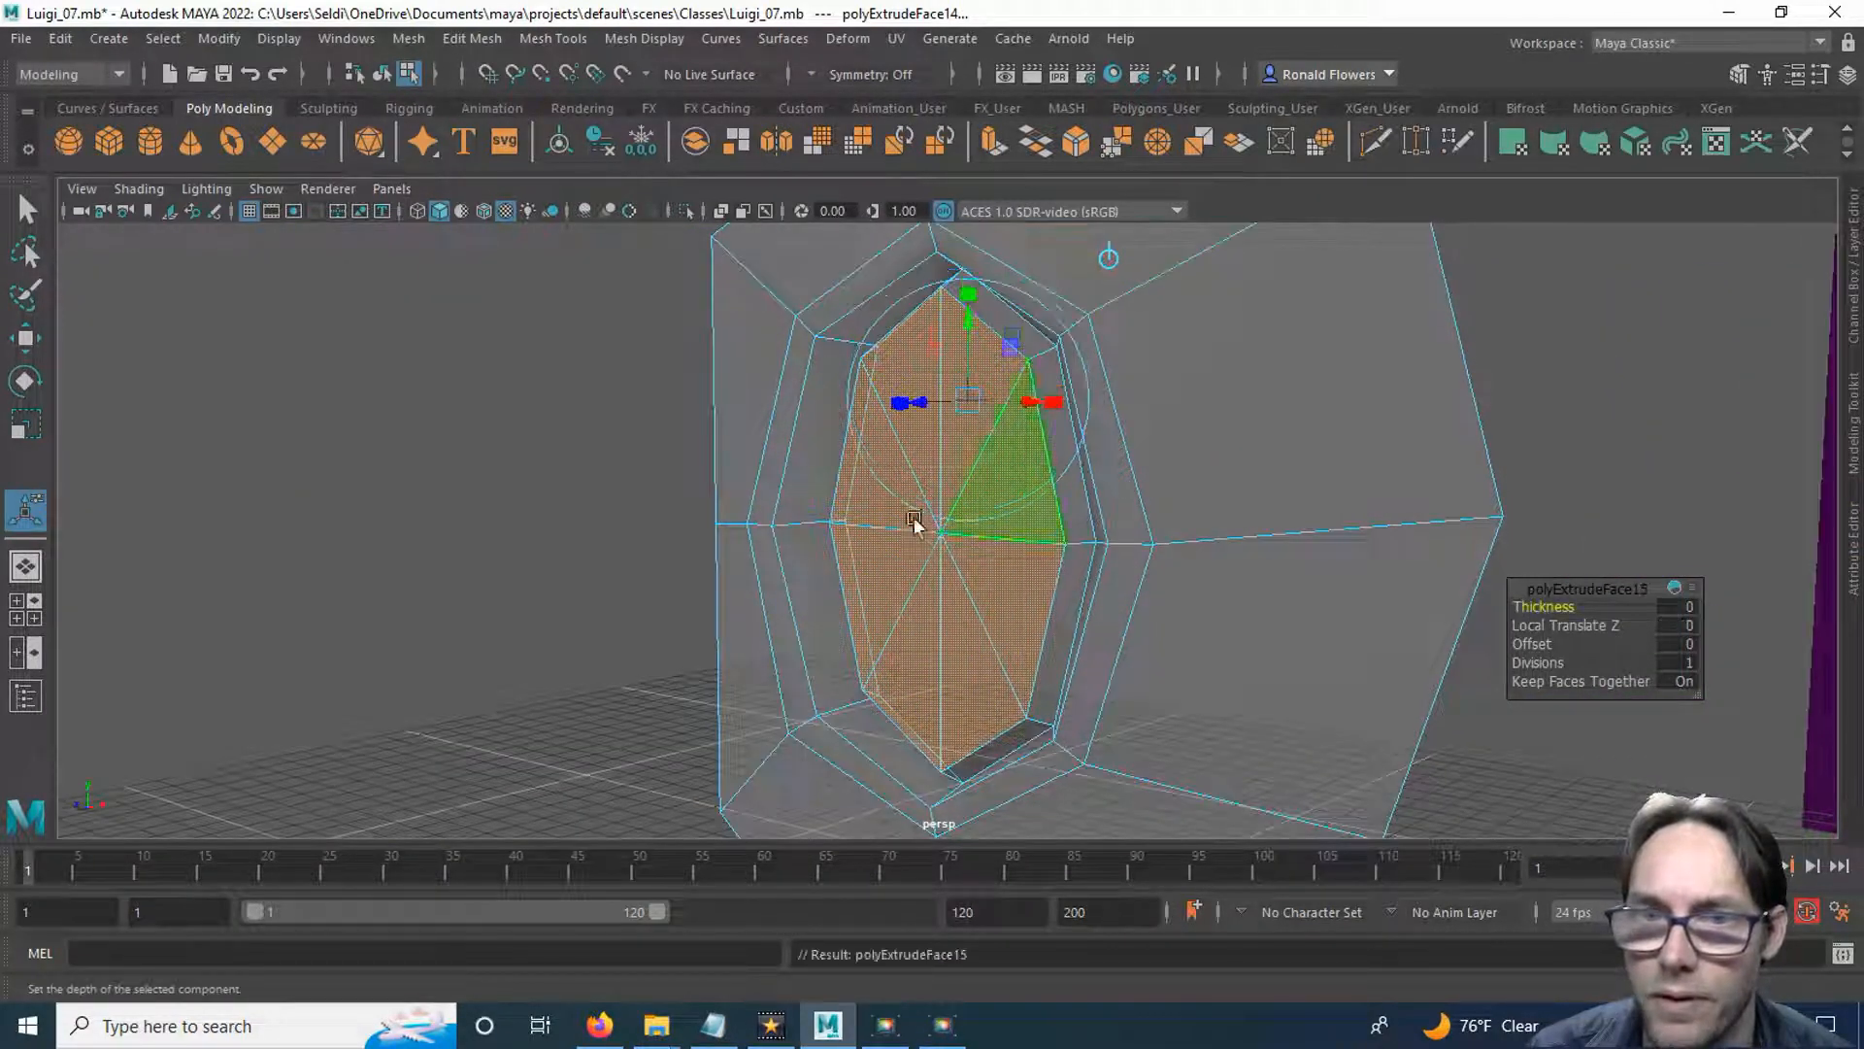
click(893, 408)
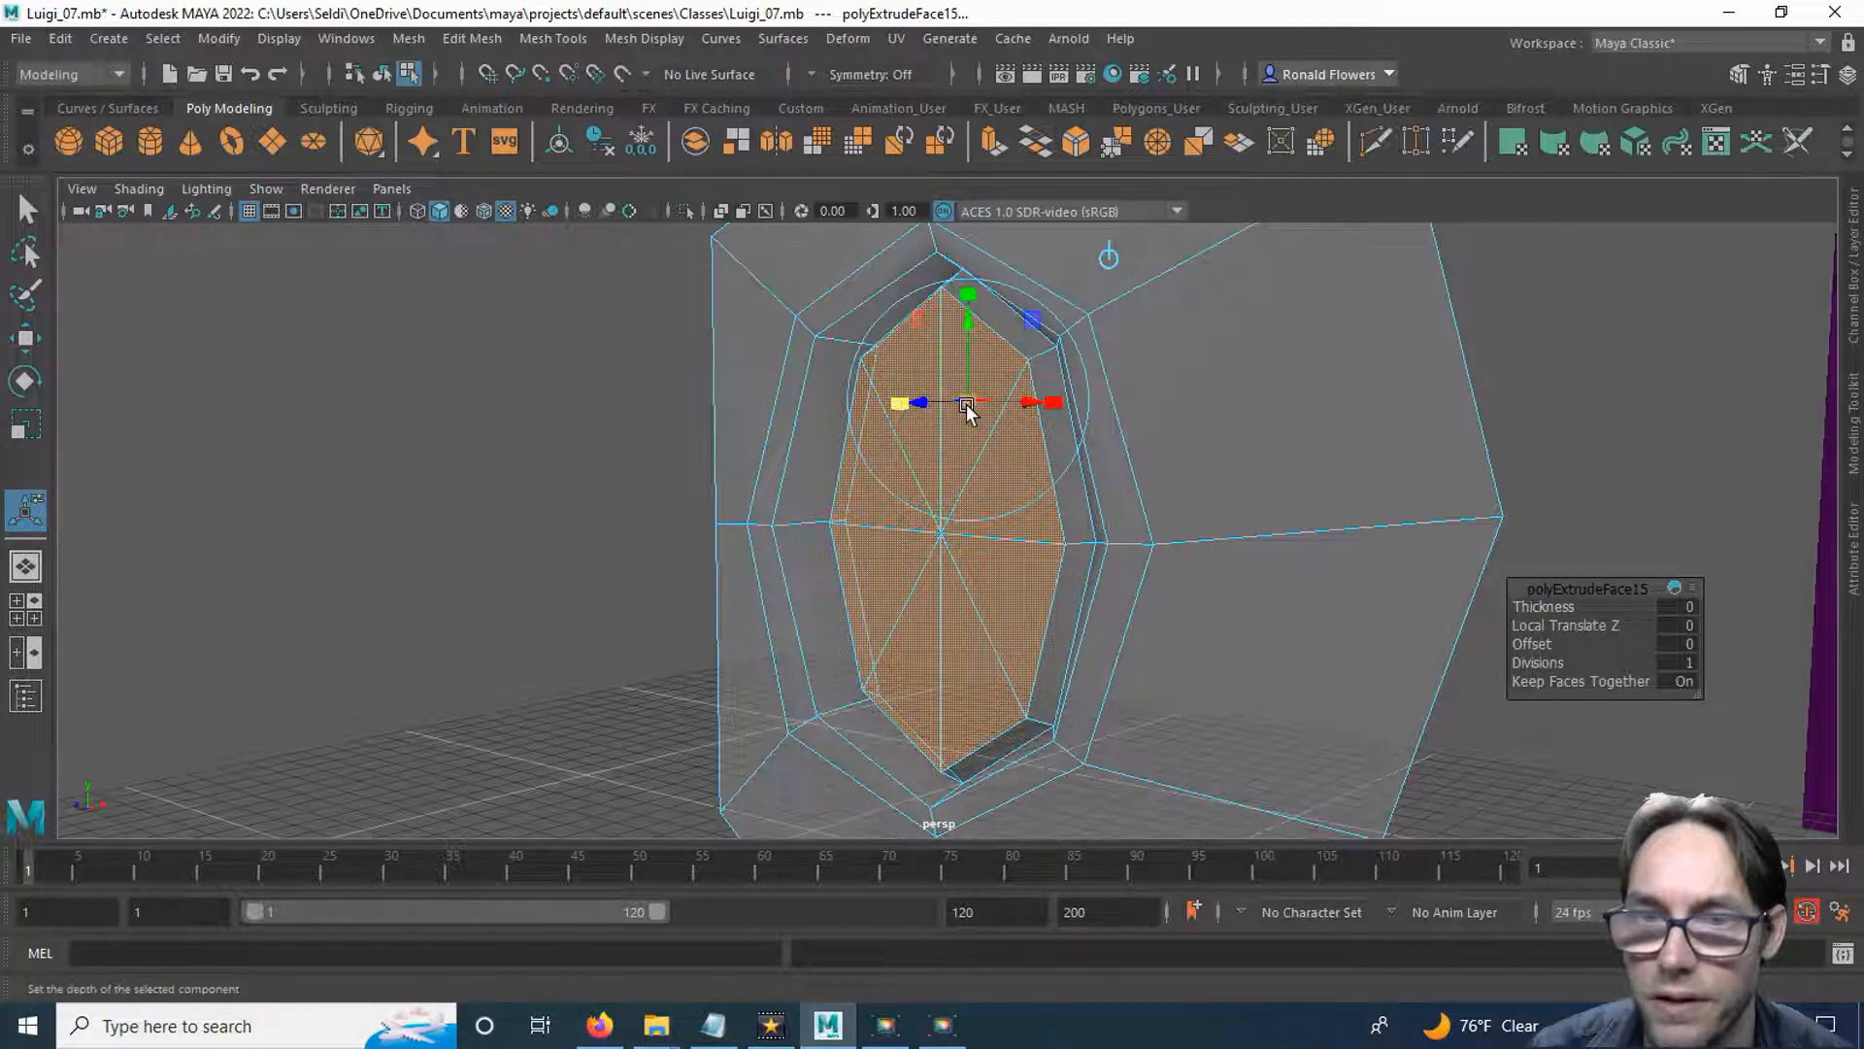
drag(965, 404, 909, 412)
mouse_move(948, 653)
alt+mouse_down()
mouse_move(1220, 623)
mouse_move(1011, 624)
mouse_move(965, 653)
alt+mouse_up()
Pull the eyeball's centre vertex slightly forward, and return to whole-object selection.
right_drag(969, 581, 881, 393)
click(942, 534)
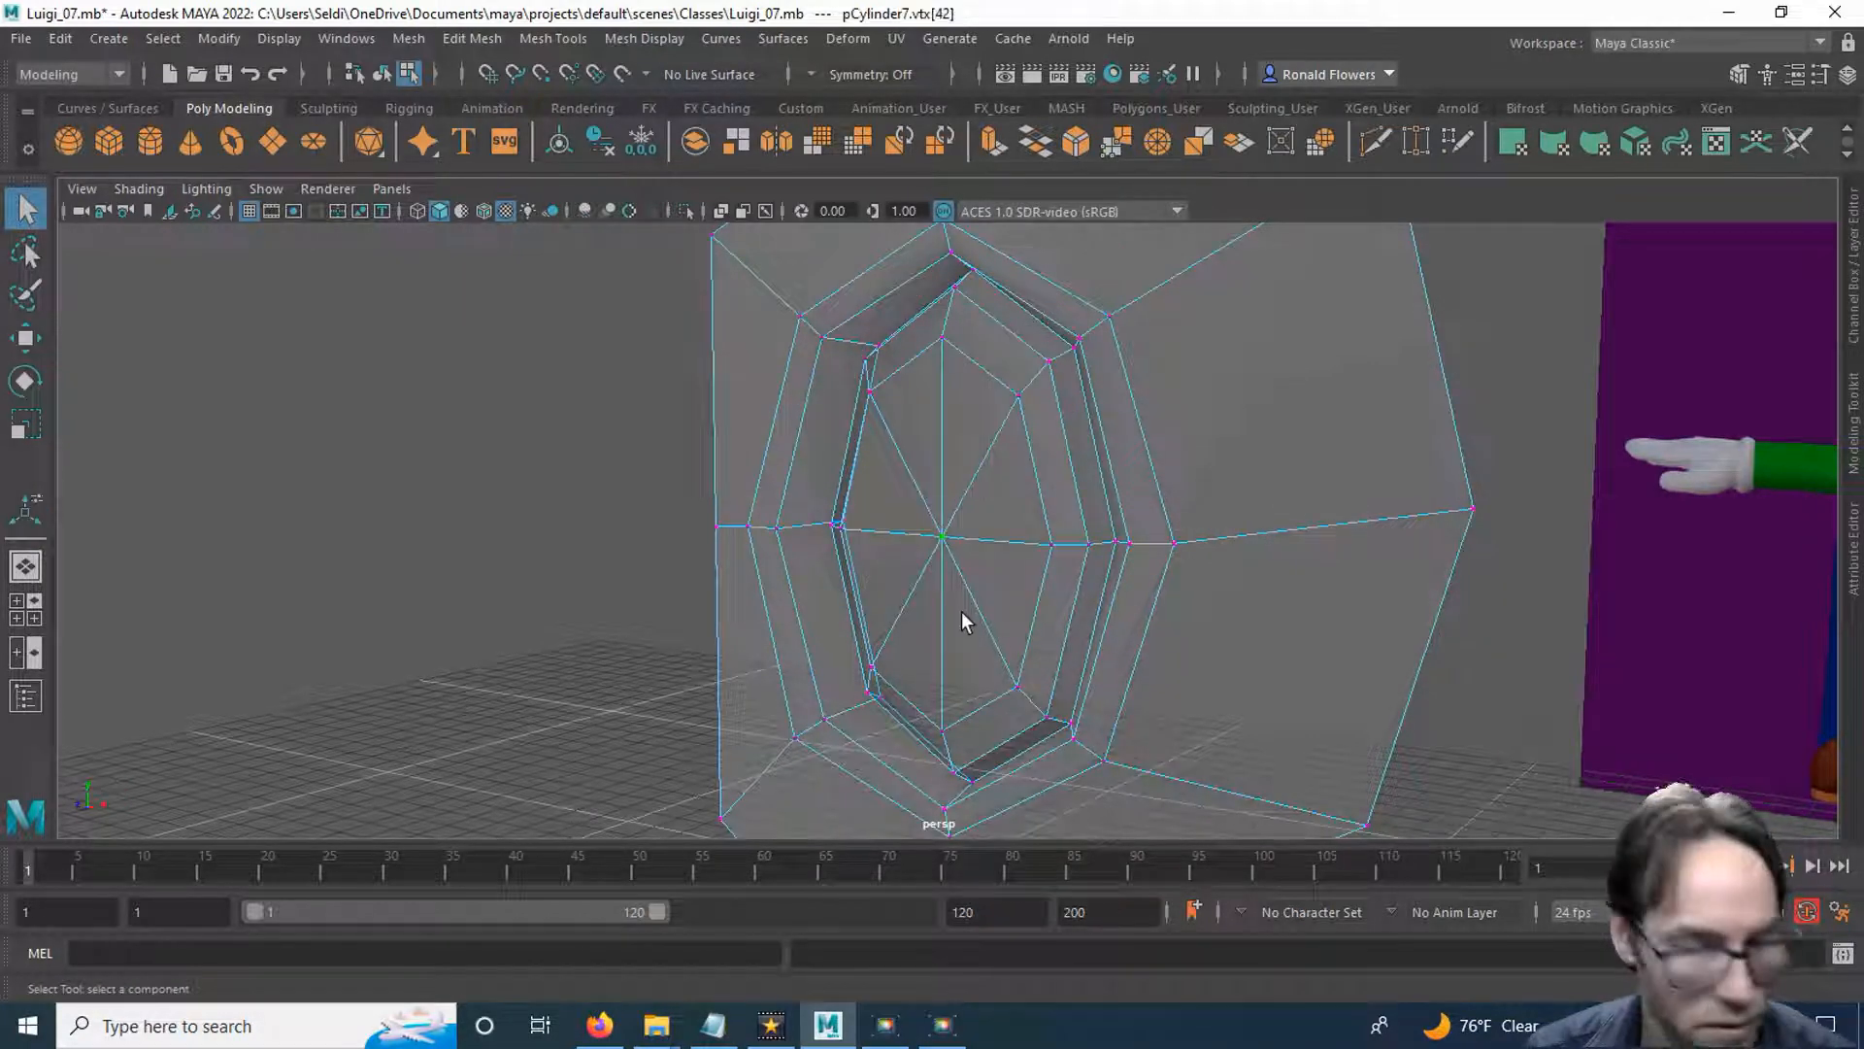
key(w)
drag(896, 551, 884, 553)
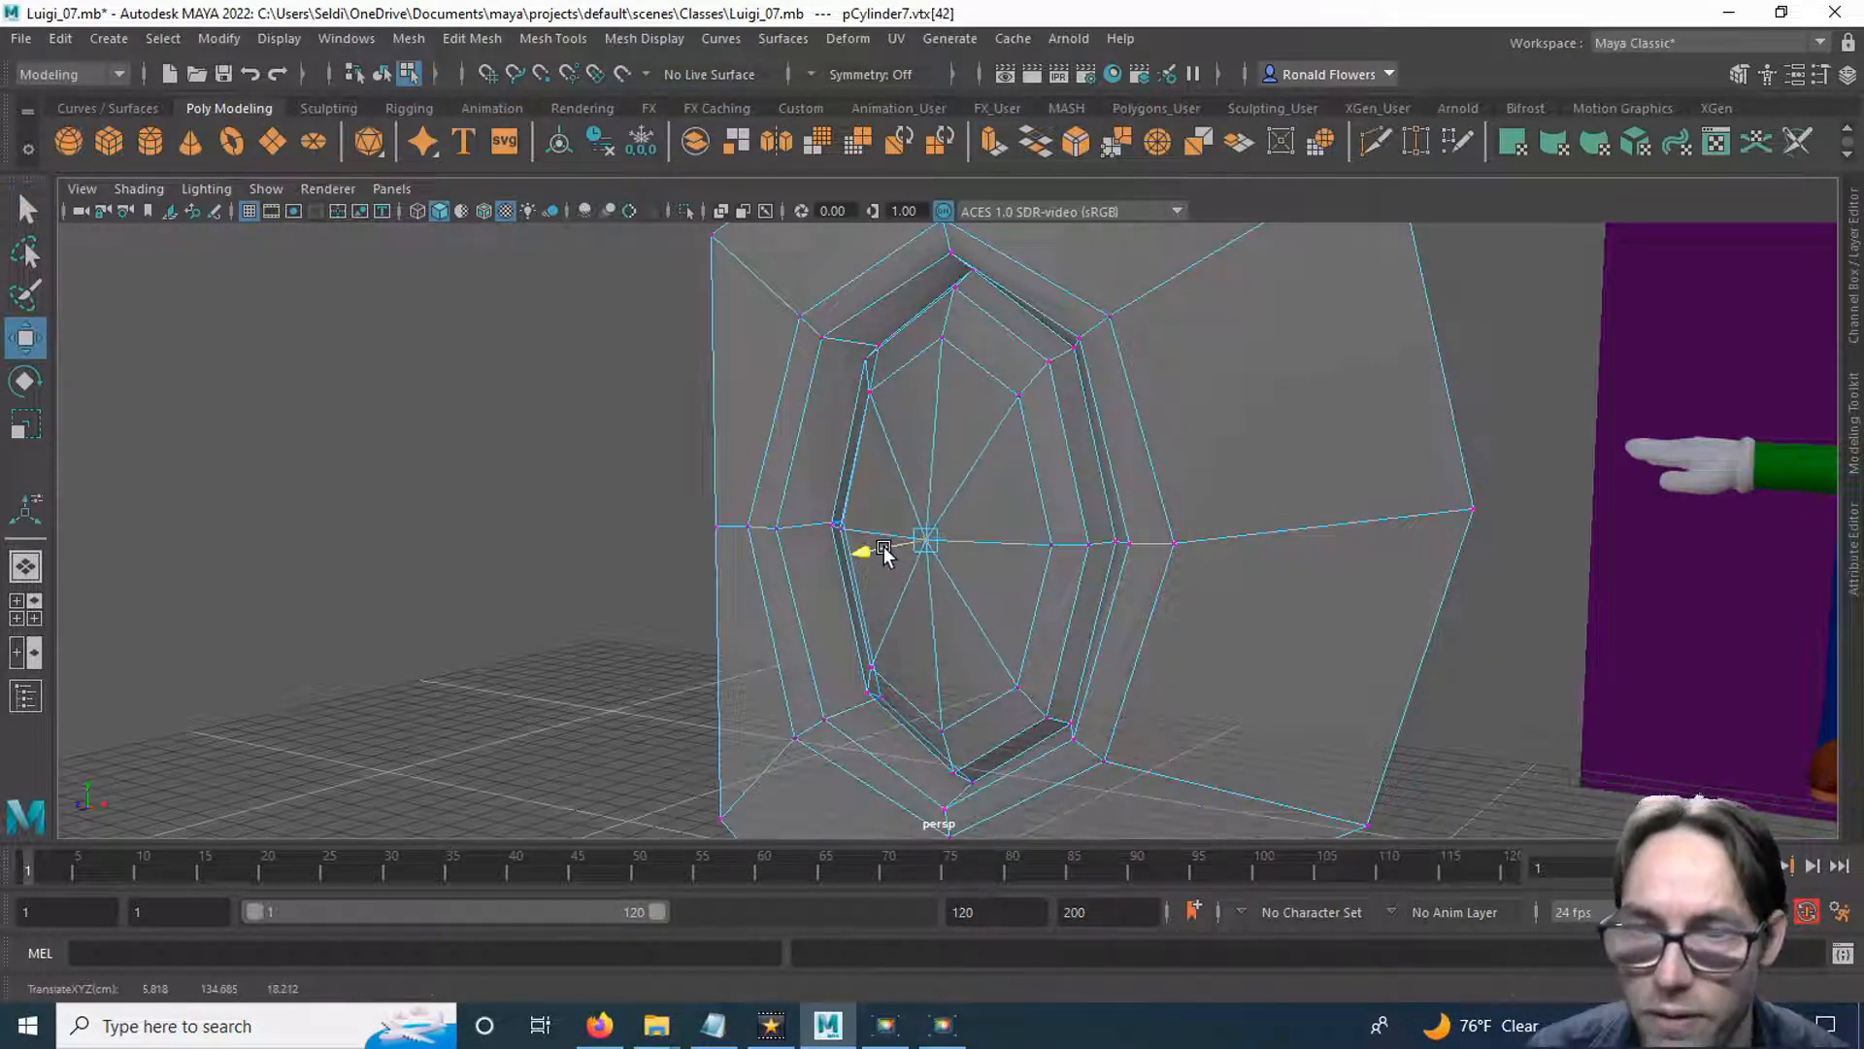
alt+drag(1010, 627, 1036, 486)
click(1036, 476)
right_drag(1037, 383, 1129, 352)
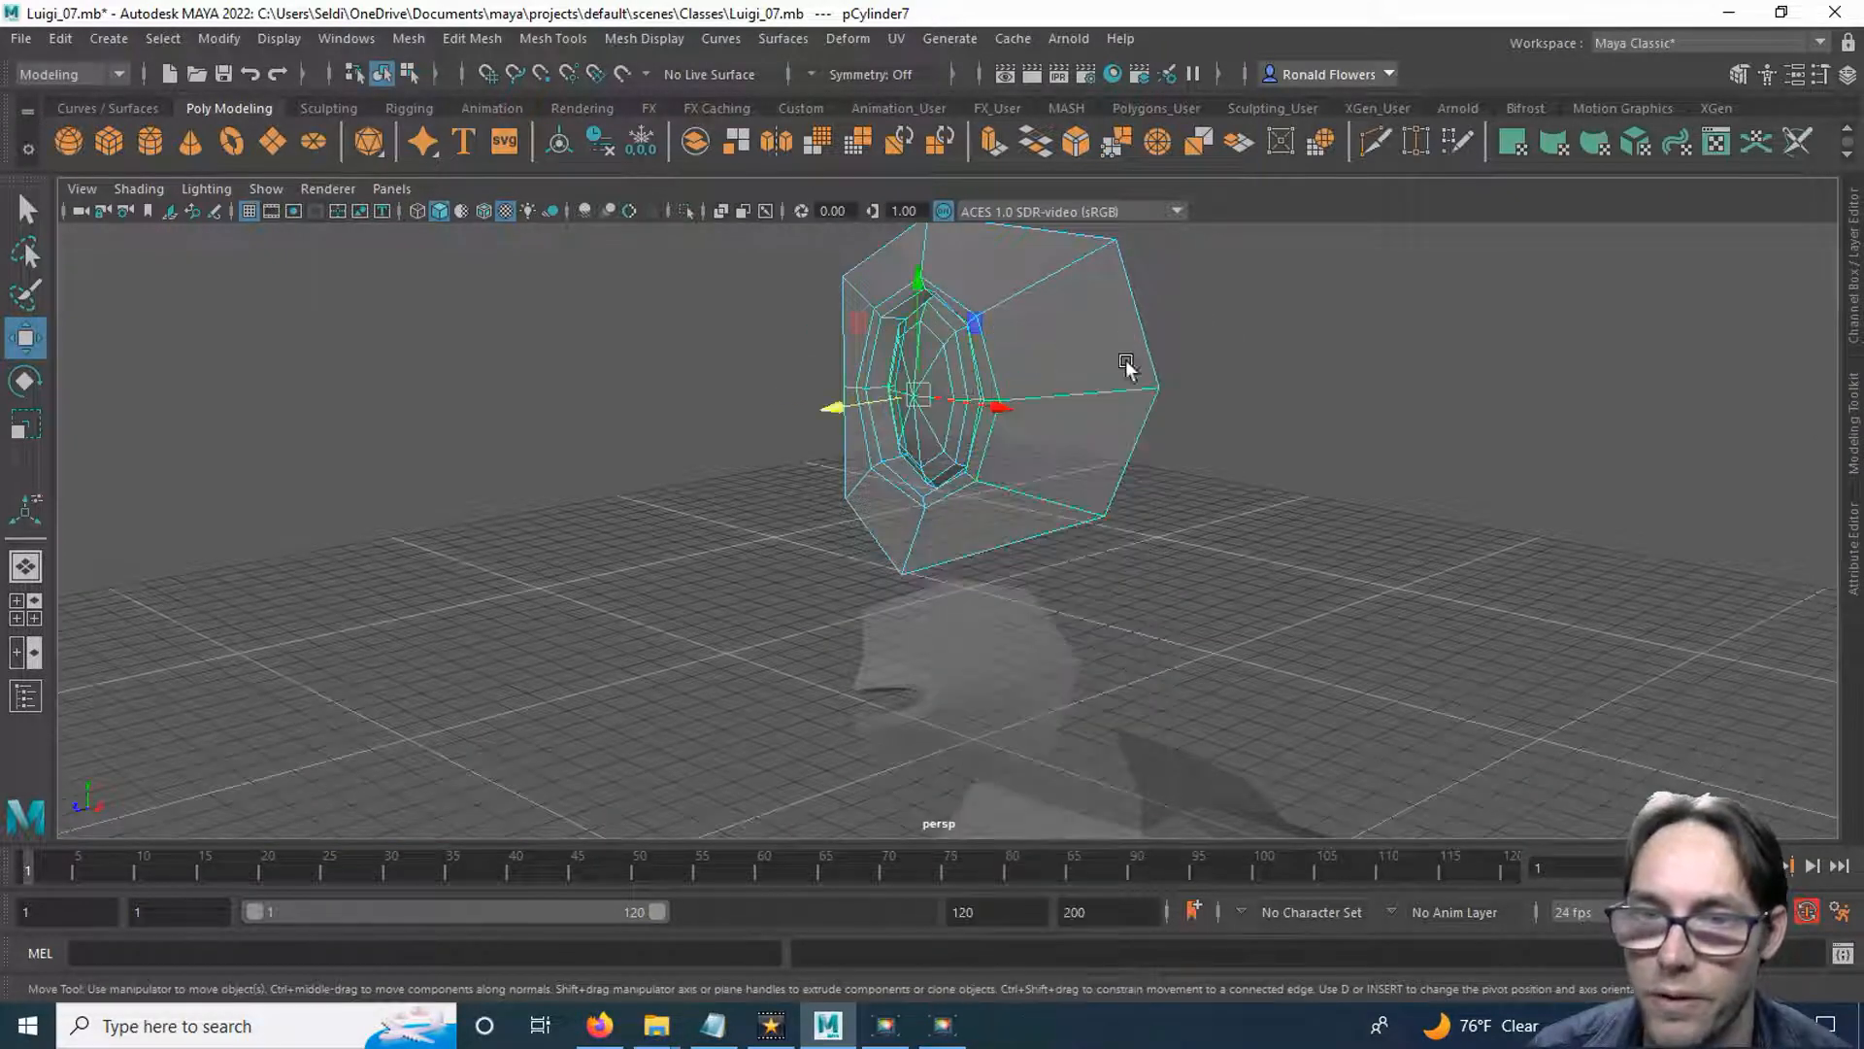
Select the separate mouth mesh below the eye mesh and save the scene.
click(1013, 649)
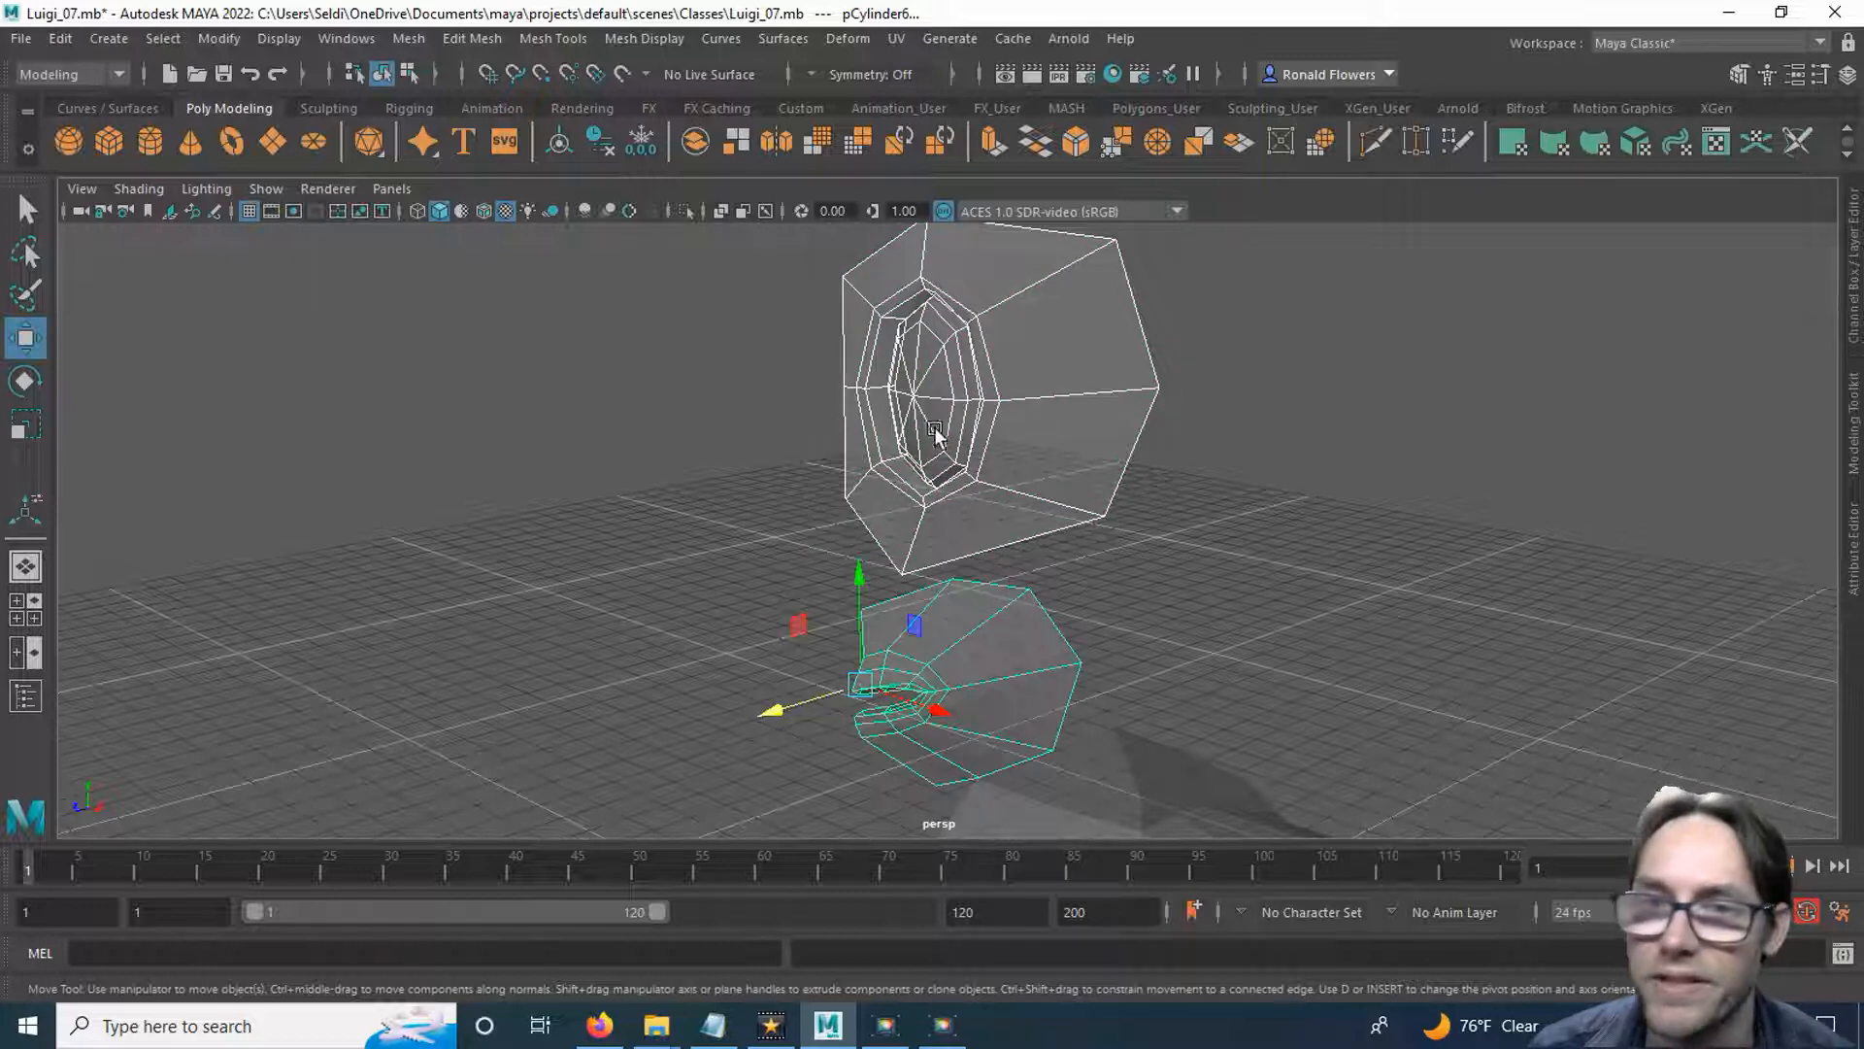
click(37, 43)
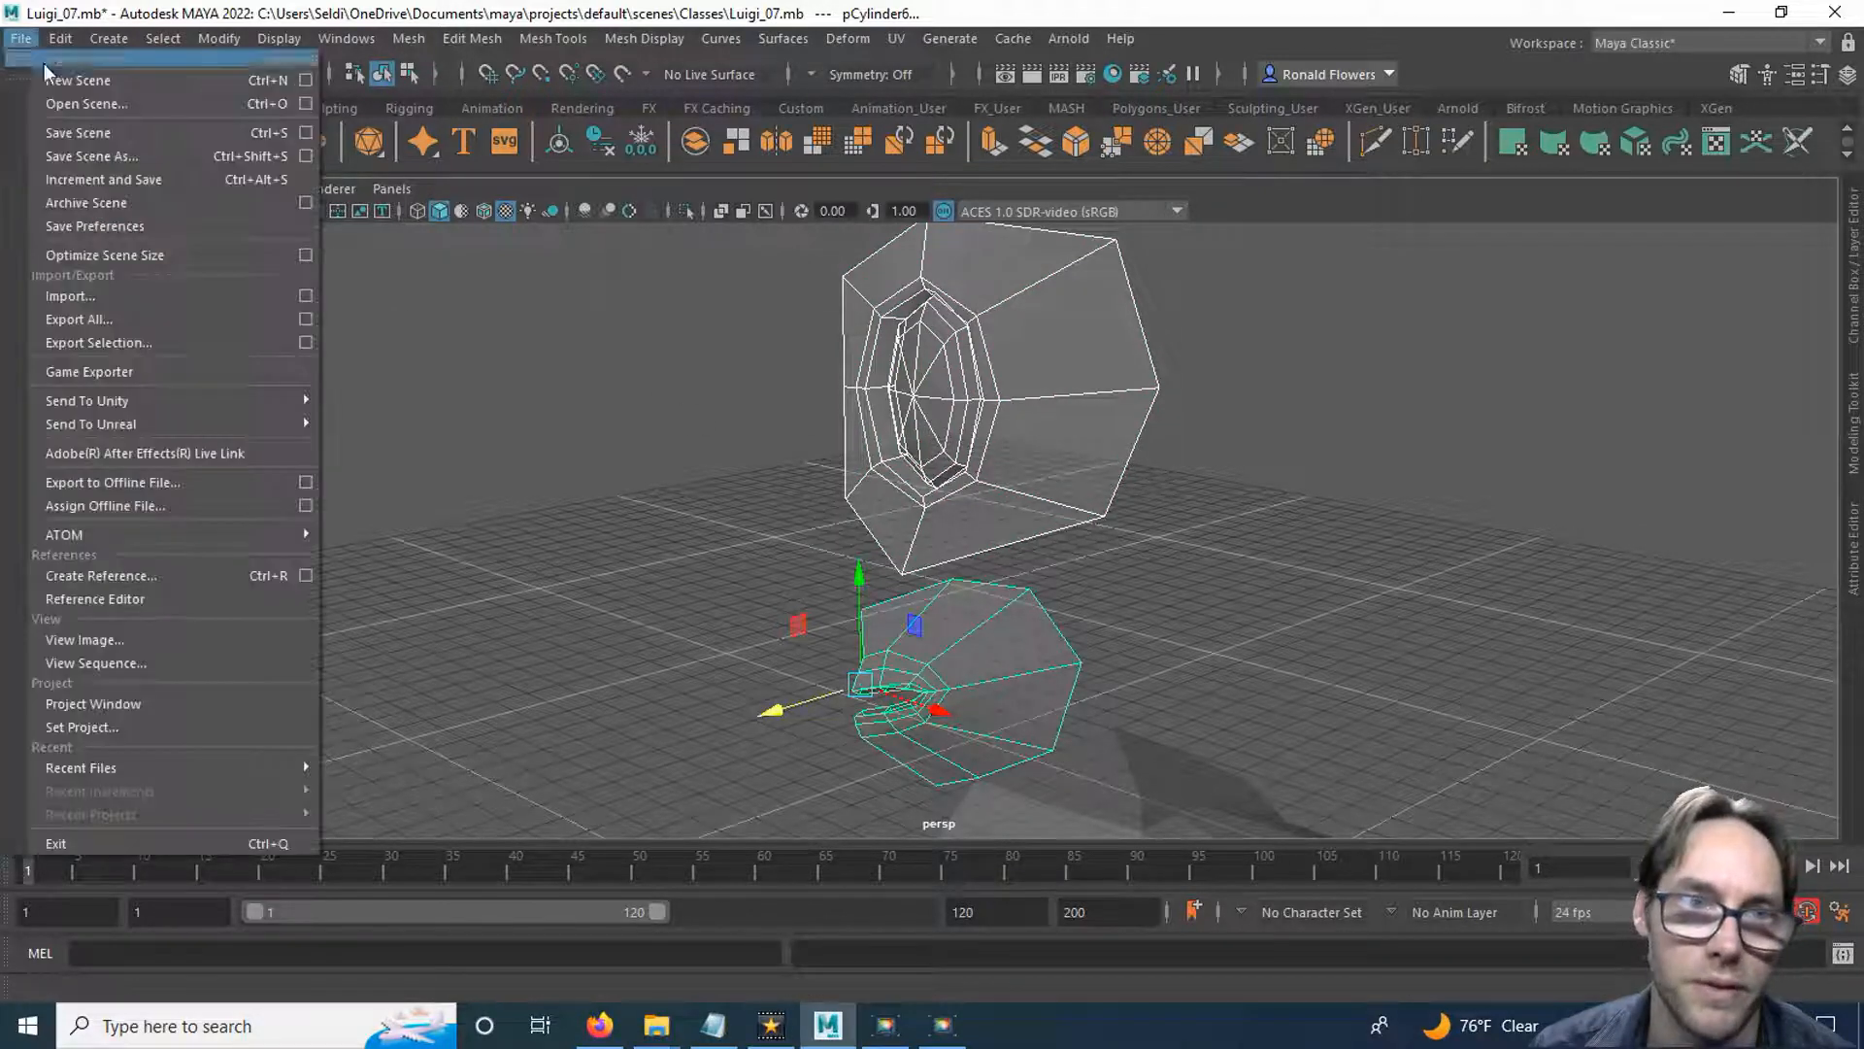
click(58, 131)
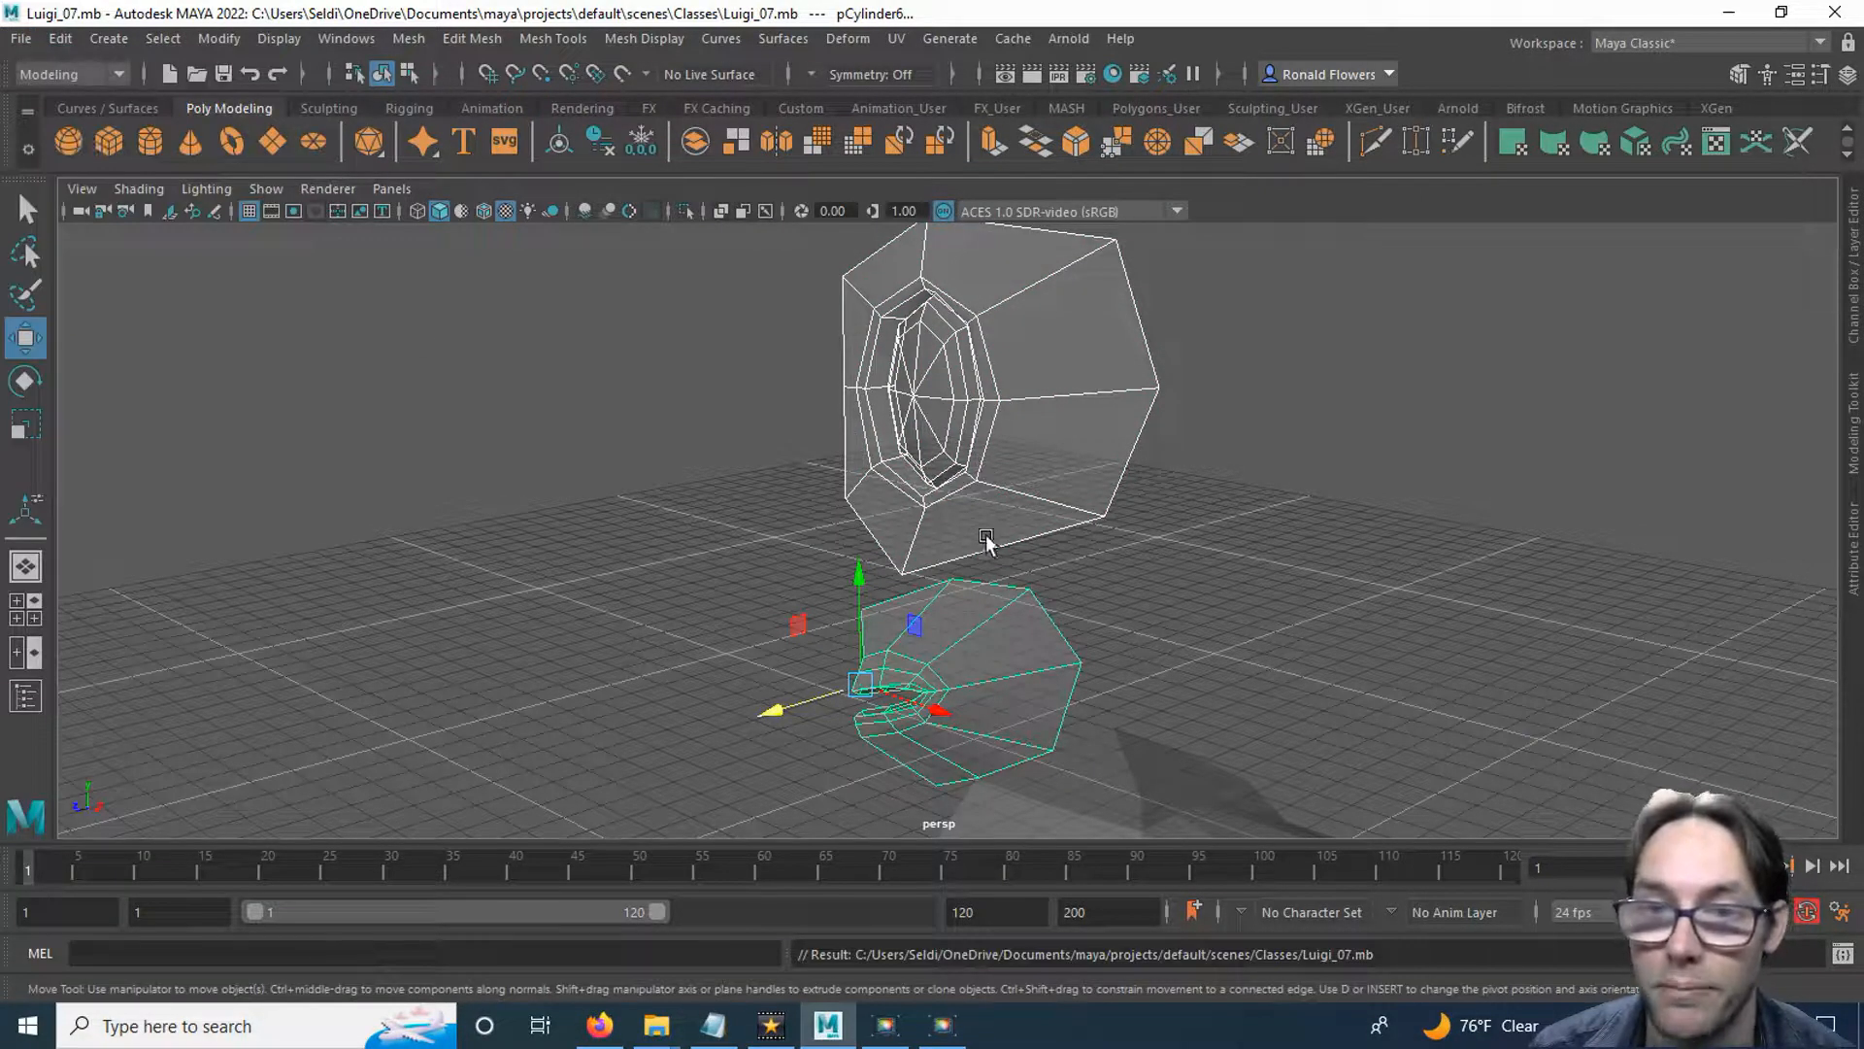
Combine the eye and mouth meshes into one object and switch to vertex editing.
click(695, 144)
alt+drag(940, 631, 871, 449)
alt+drag(975, 473, 998, 624)
right_drag(1010, 556, 884, 376)
alt+drag(1043, 611, 1002, 659)
Try to pull the two outer vertices along the mouth piece's upper edge forward in the perspective view.
click(991, 512)
alt+drag(991, 512, 965, 625)
key(w)
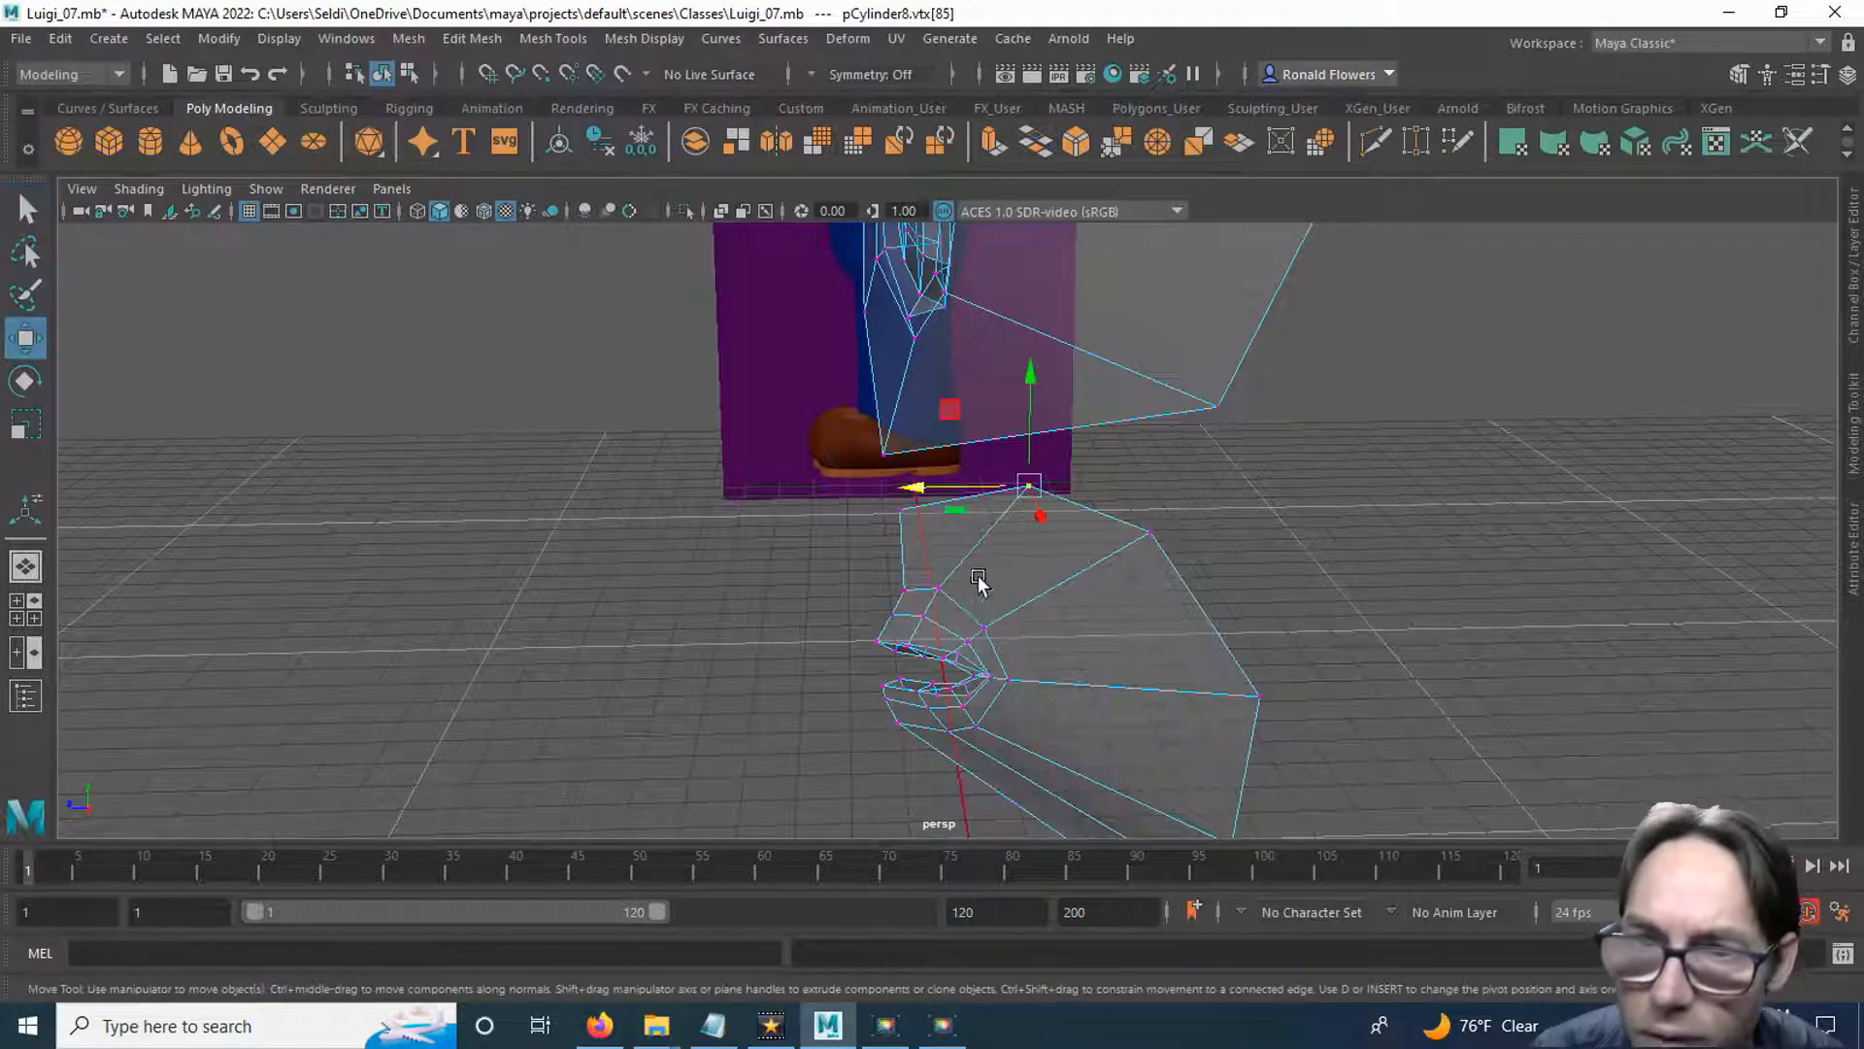
alt+drag(907, 511, 1024, 668)
click(1032, 542)
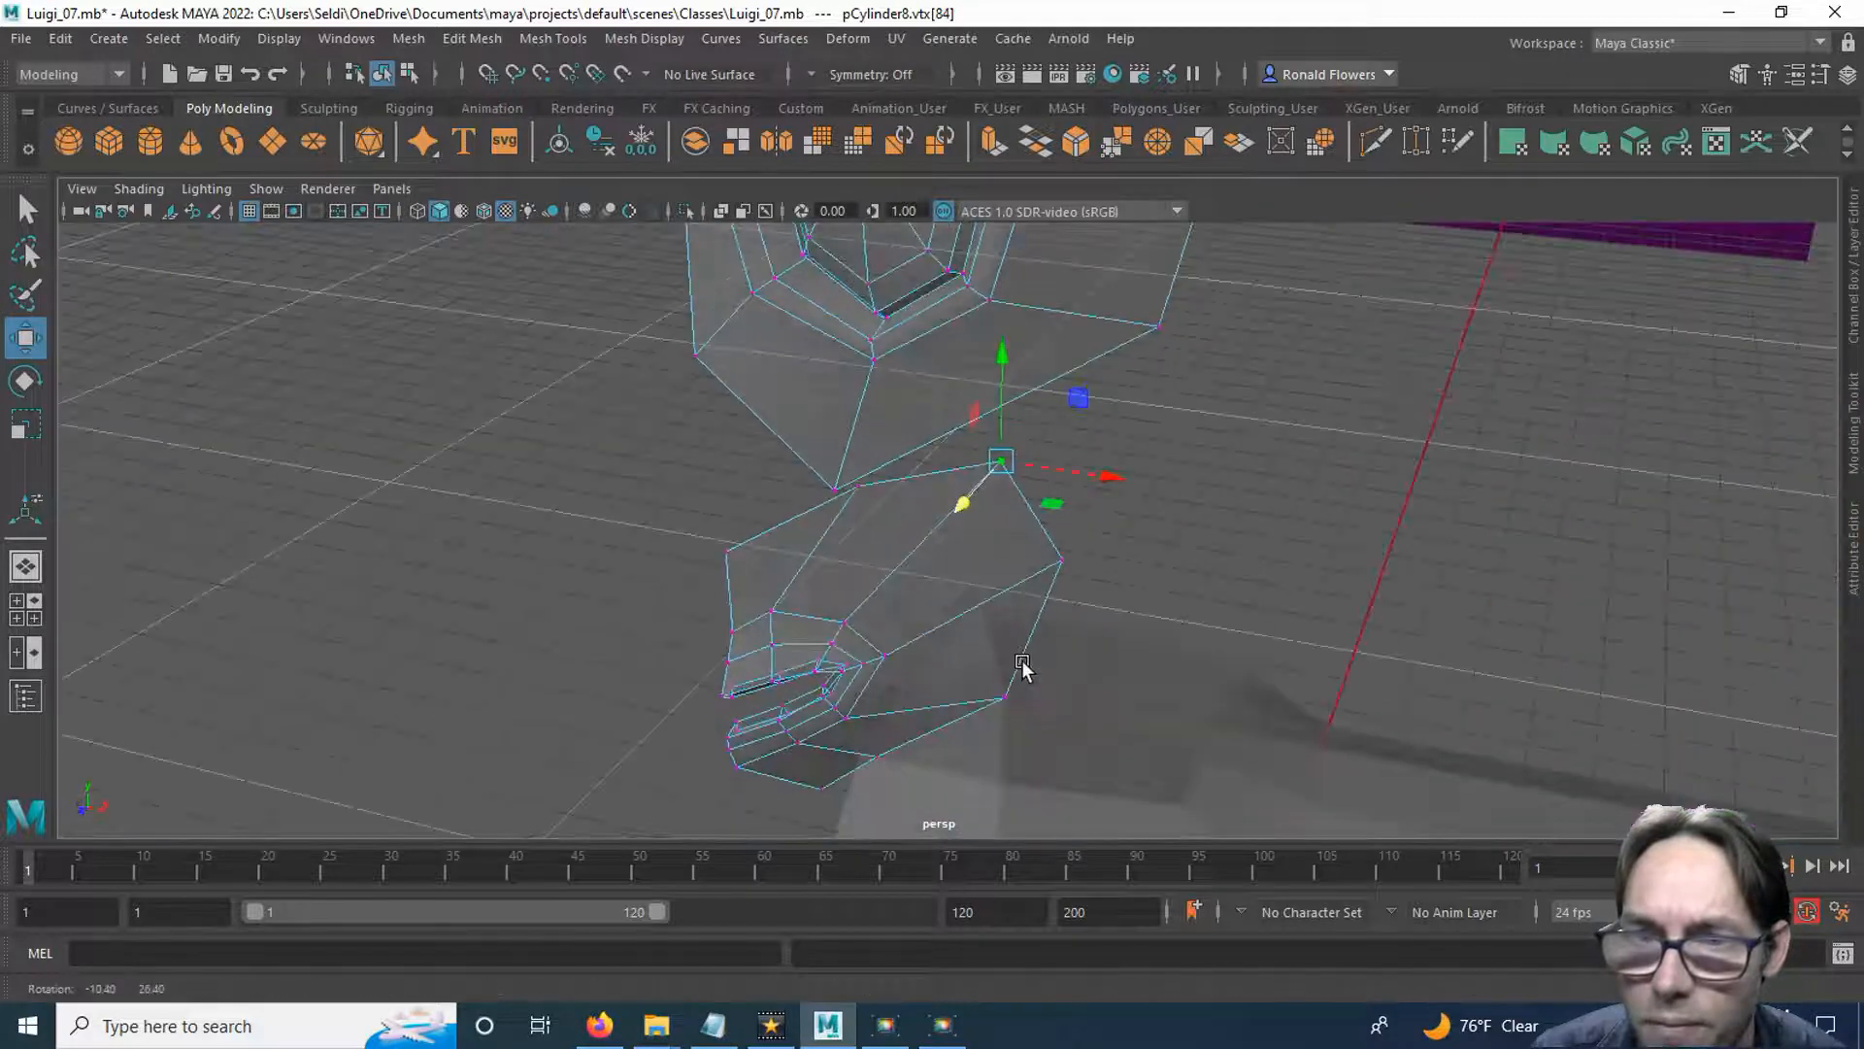
middle_drag(993, 541, 935, 534)
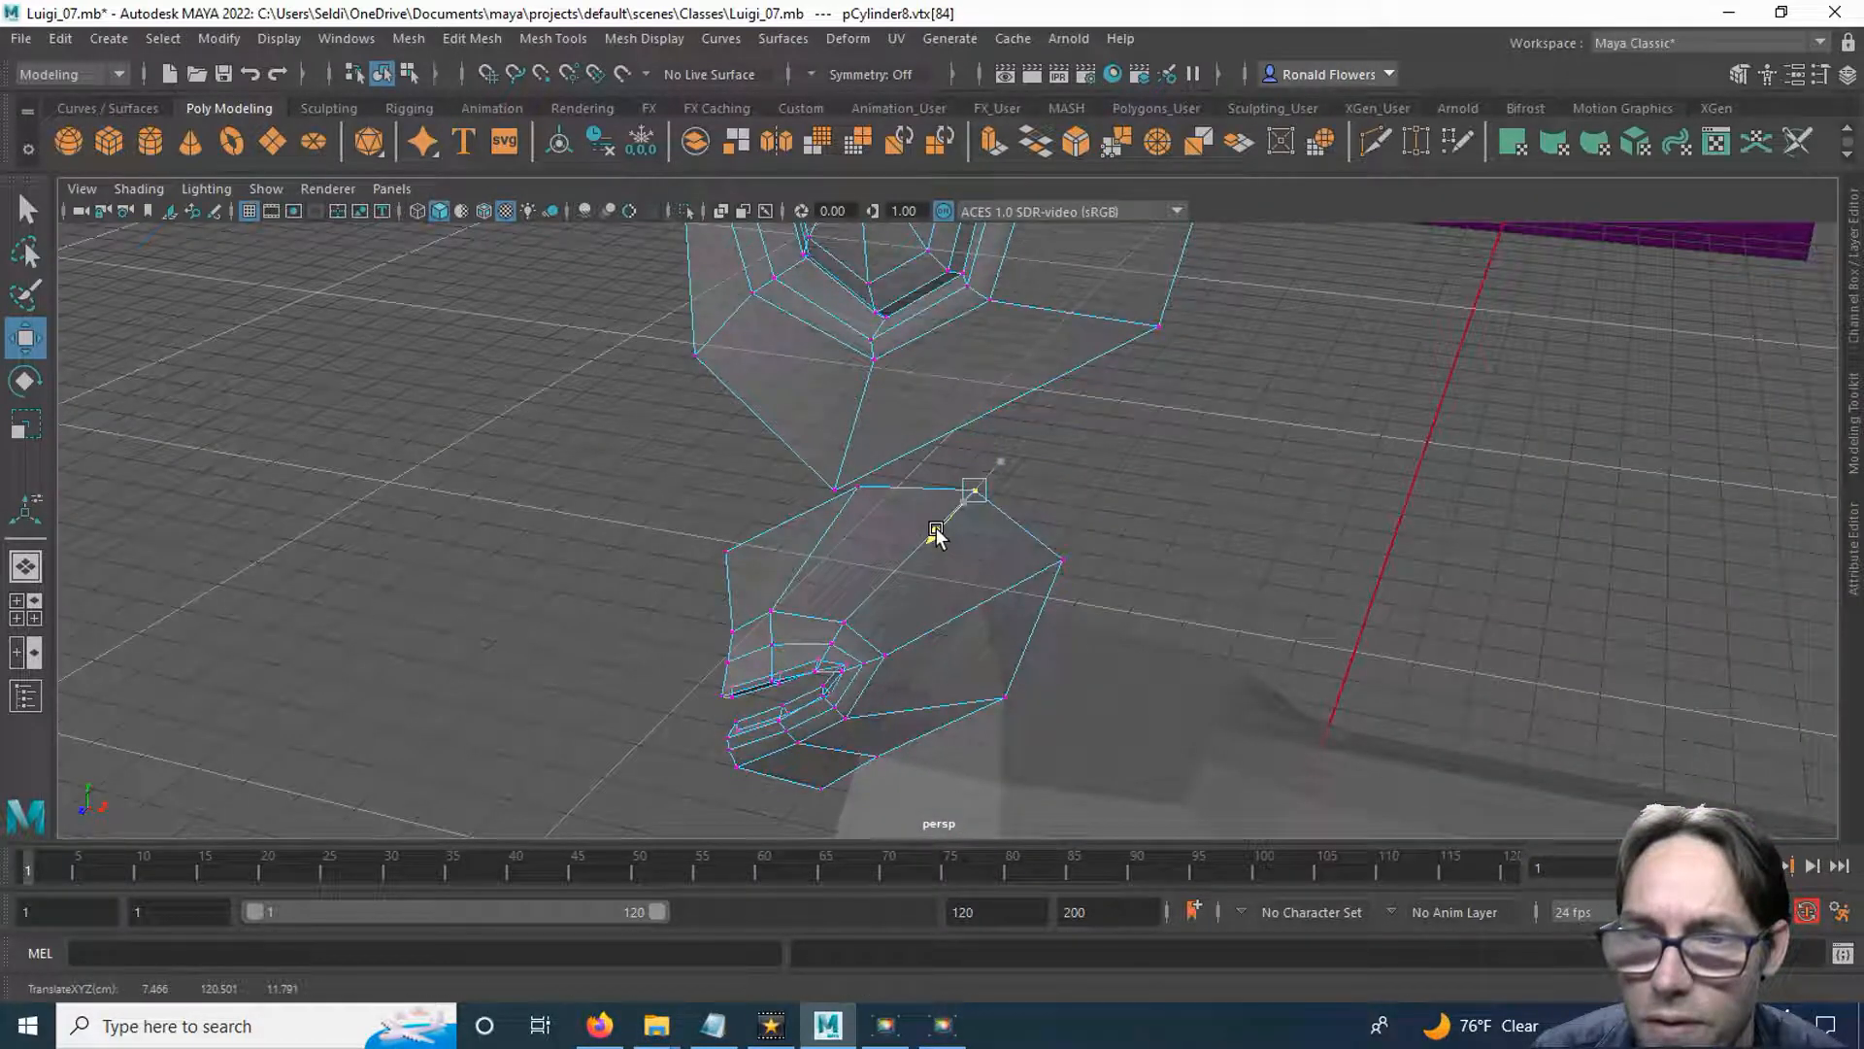
alt+drag(990, 587, 937, 610)
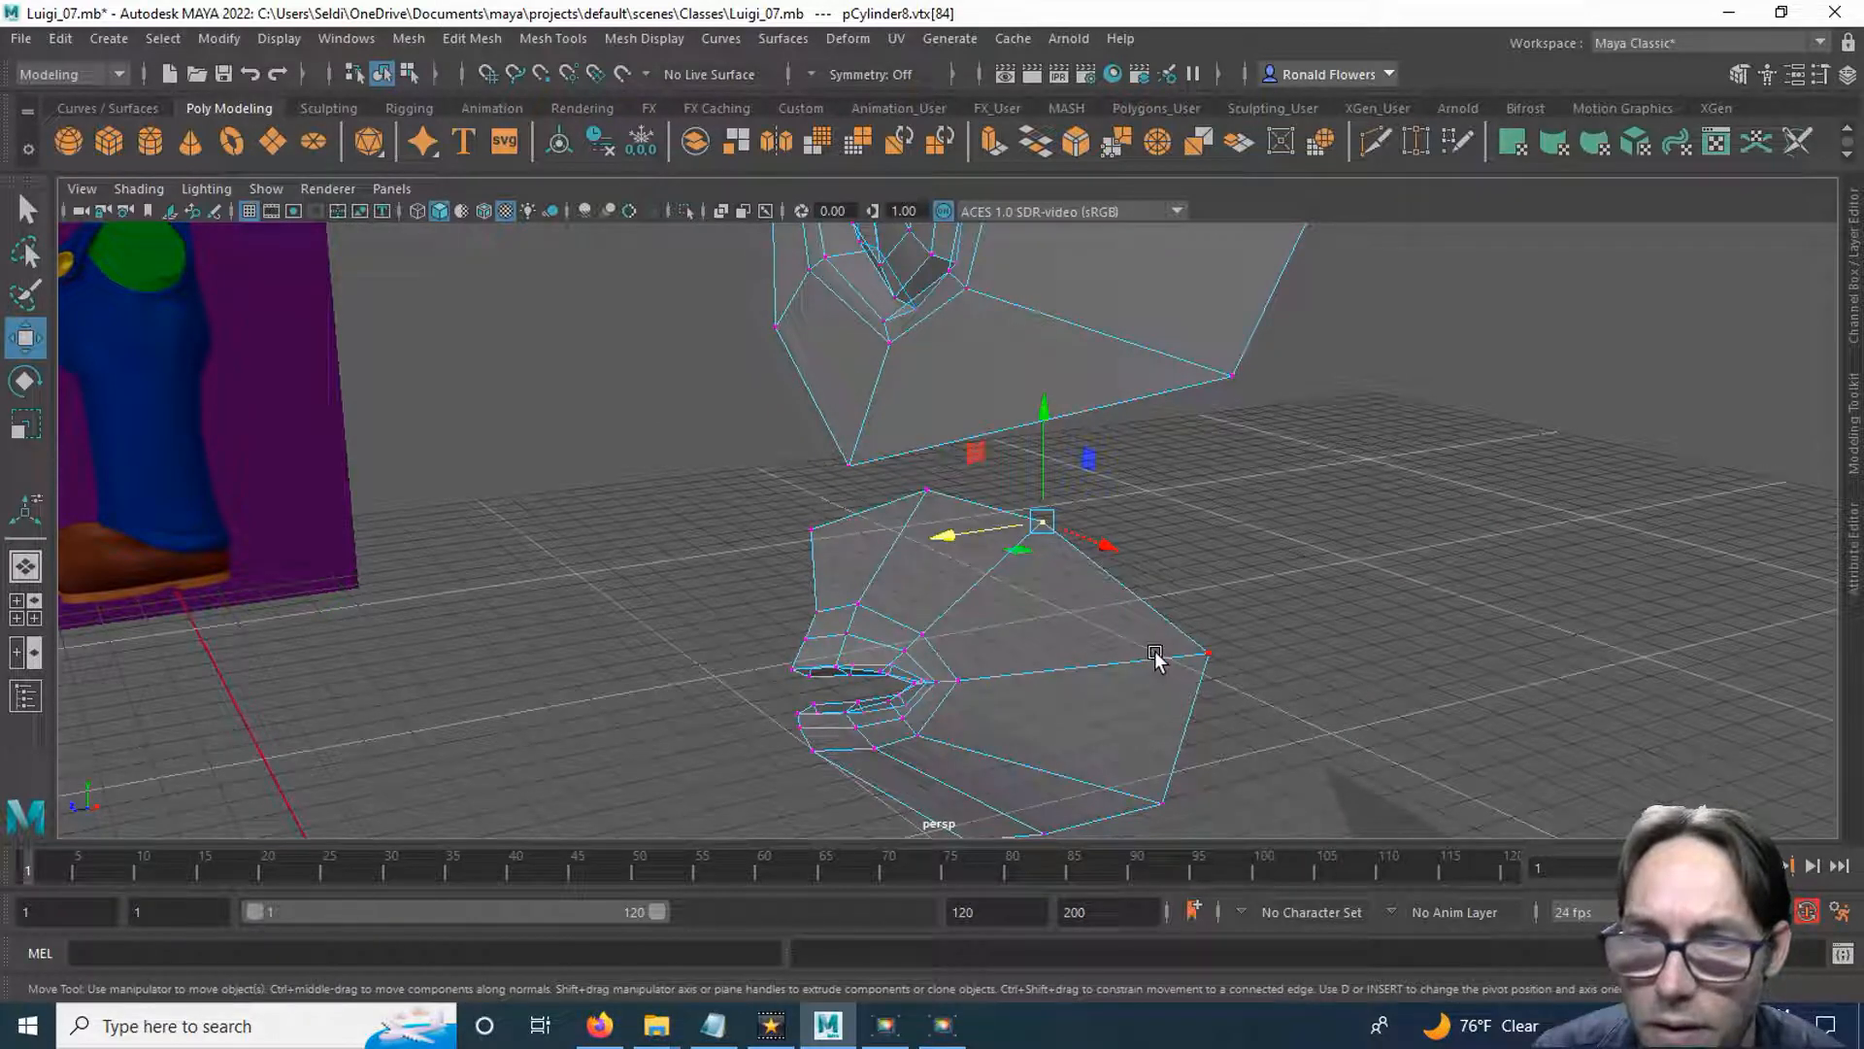
alt+drag(1155, 658, 1091, 592)
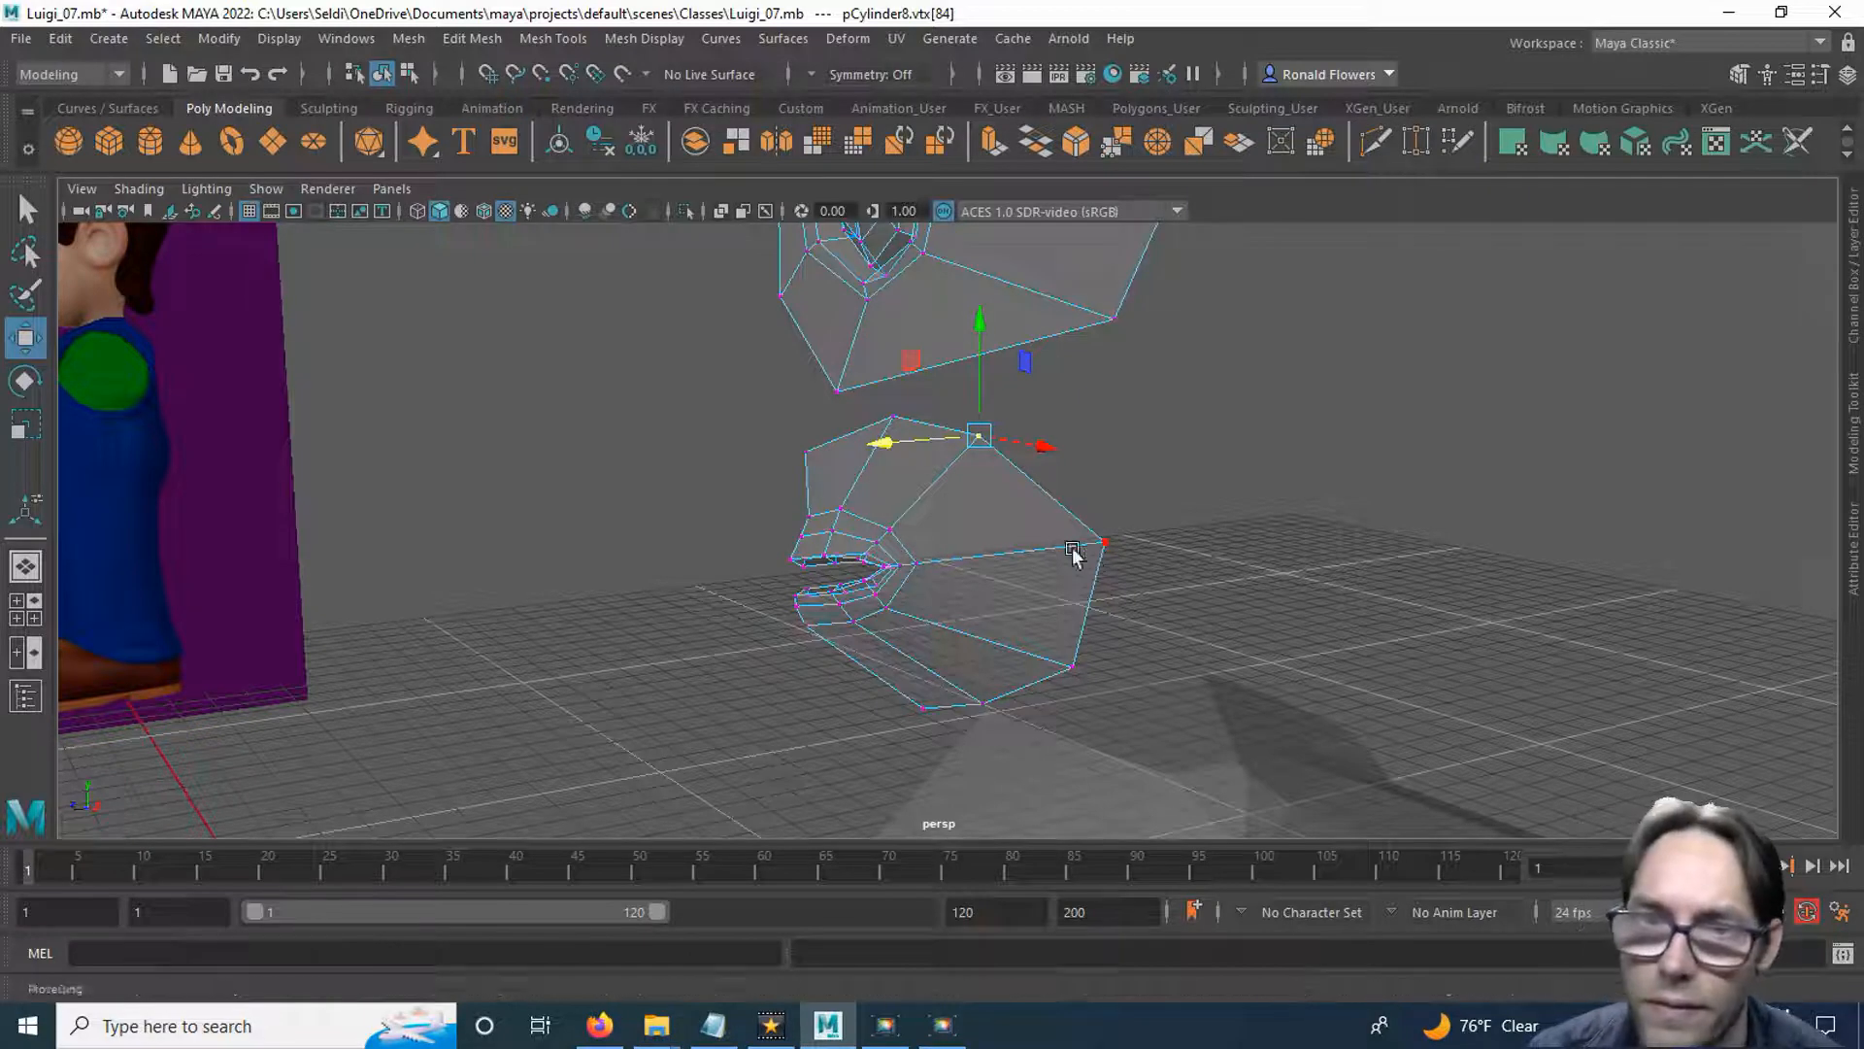
key(Right)
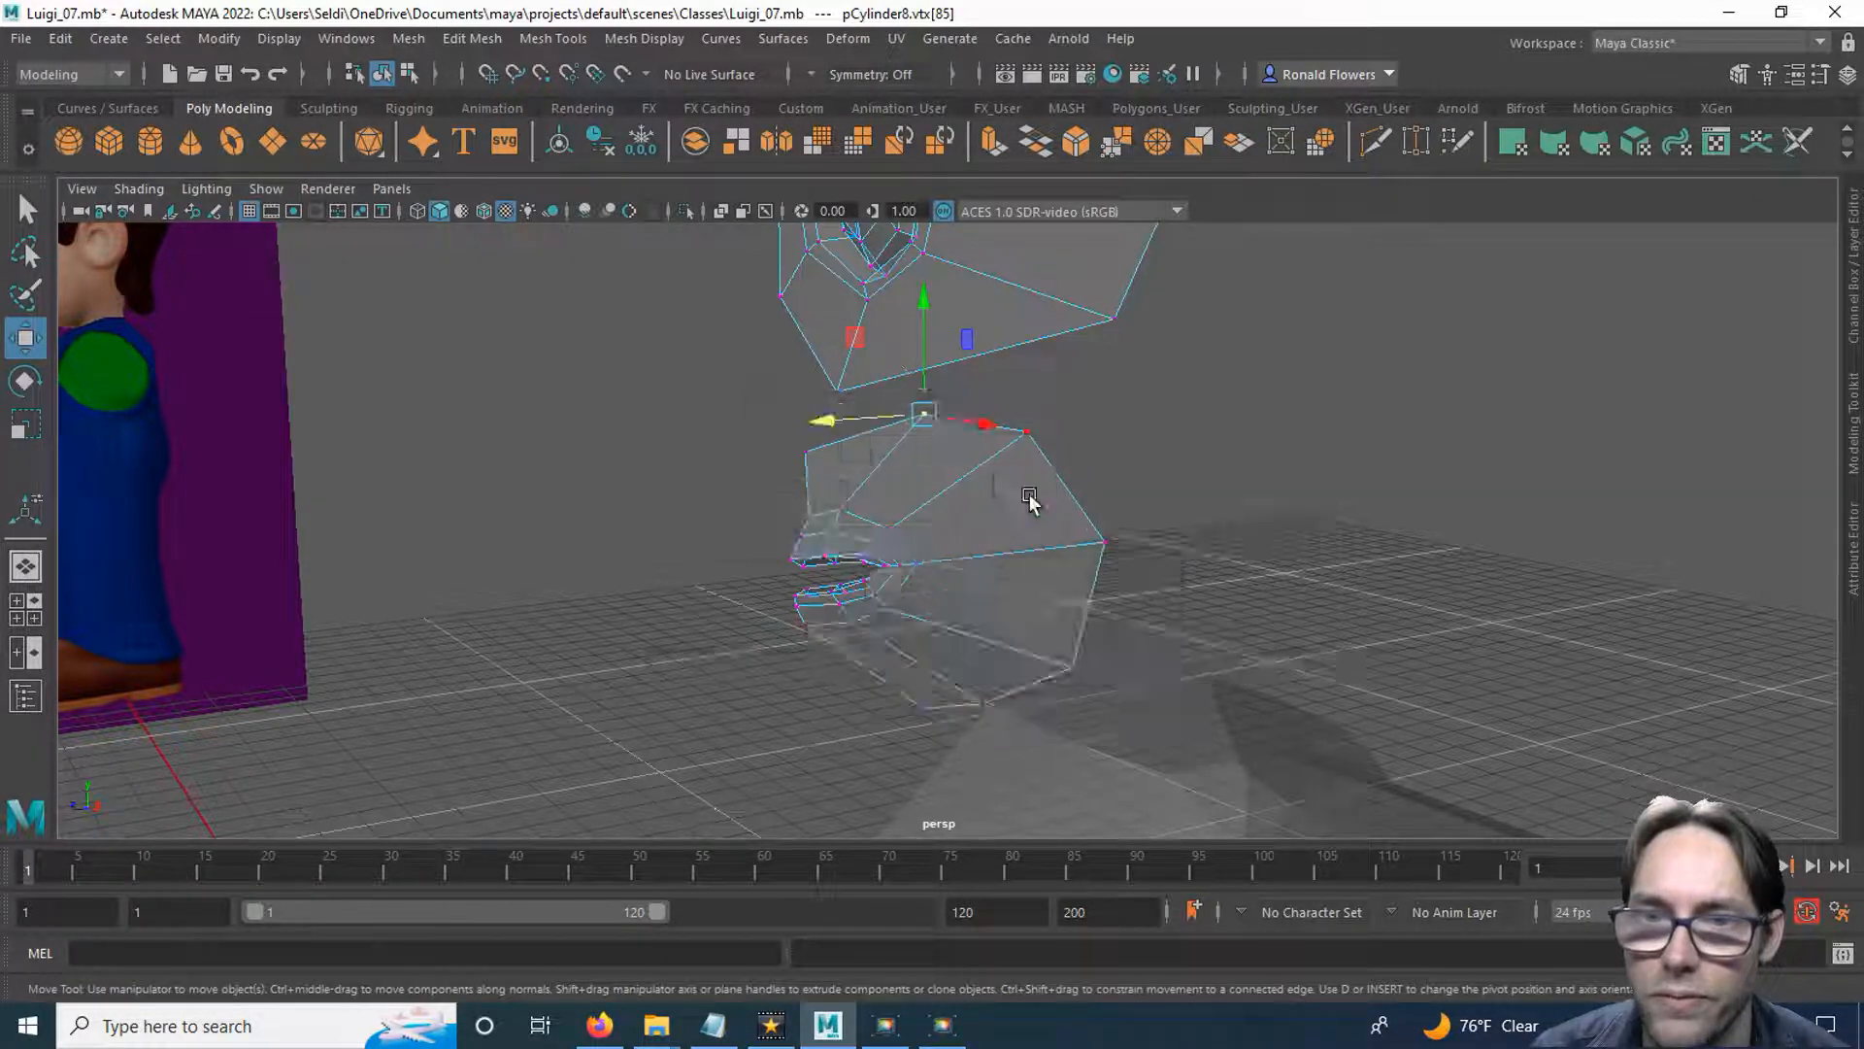
Show the side view beside the front view and pull the mouth piece's topmost vertex slightly forward.
key(space)
click(1286, 189)
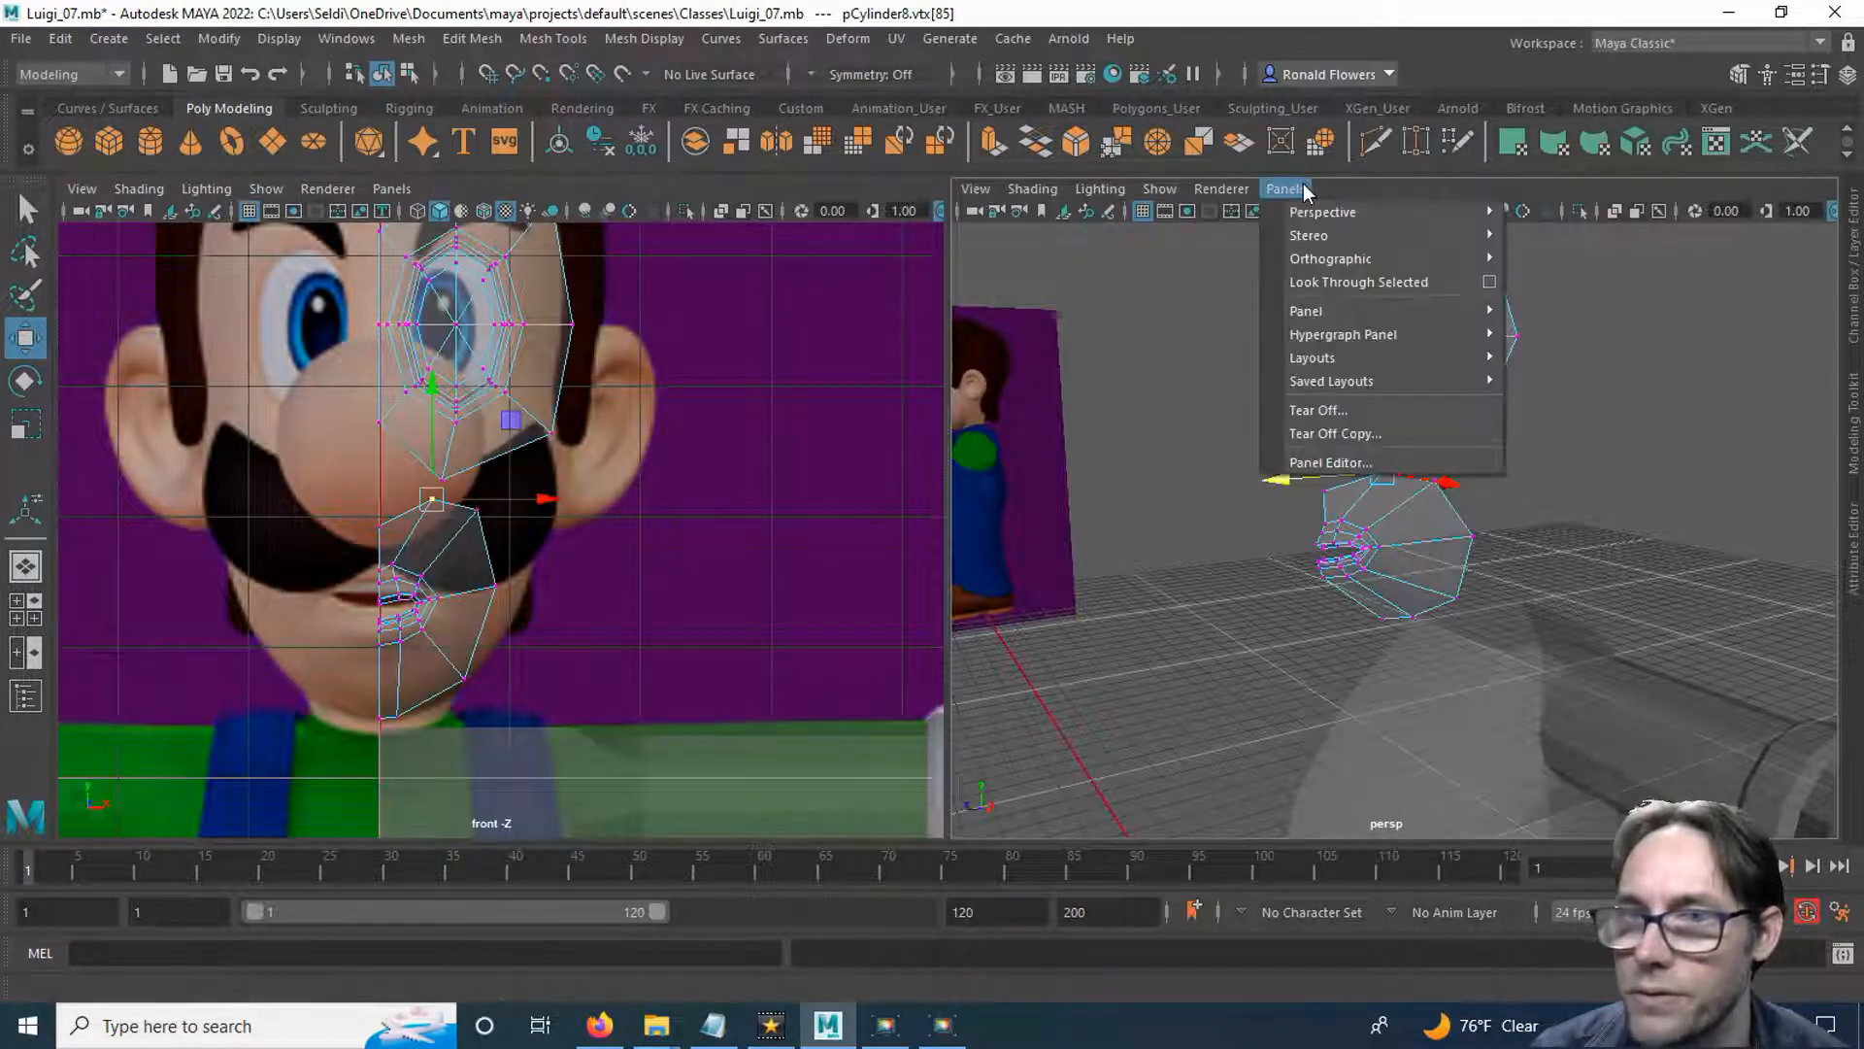
mouse_move(1334, 270)
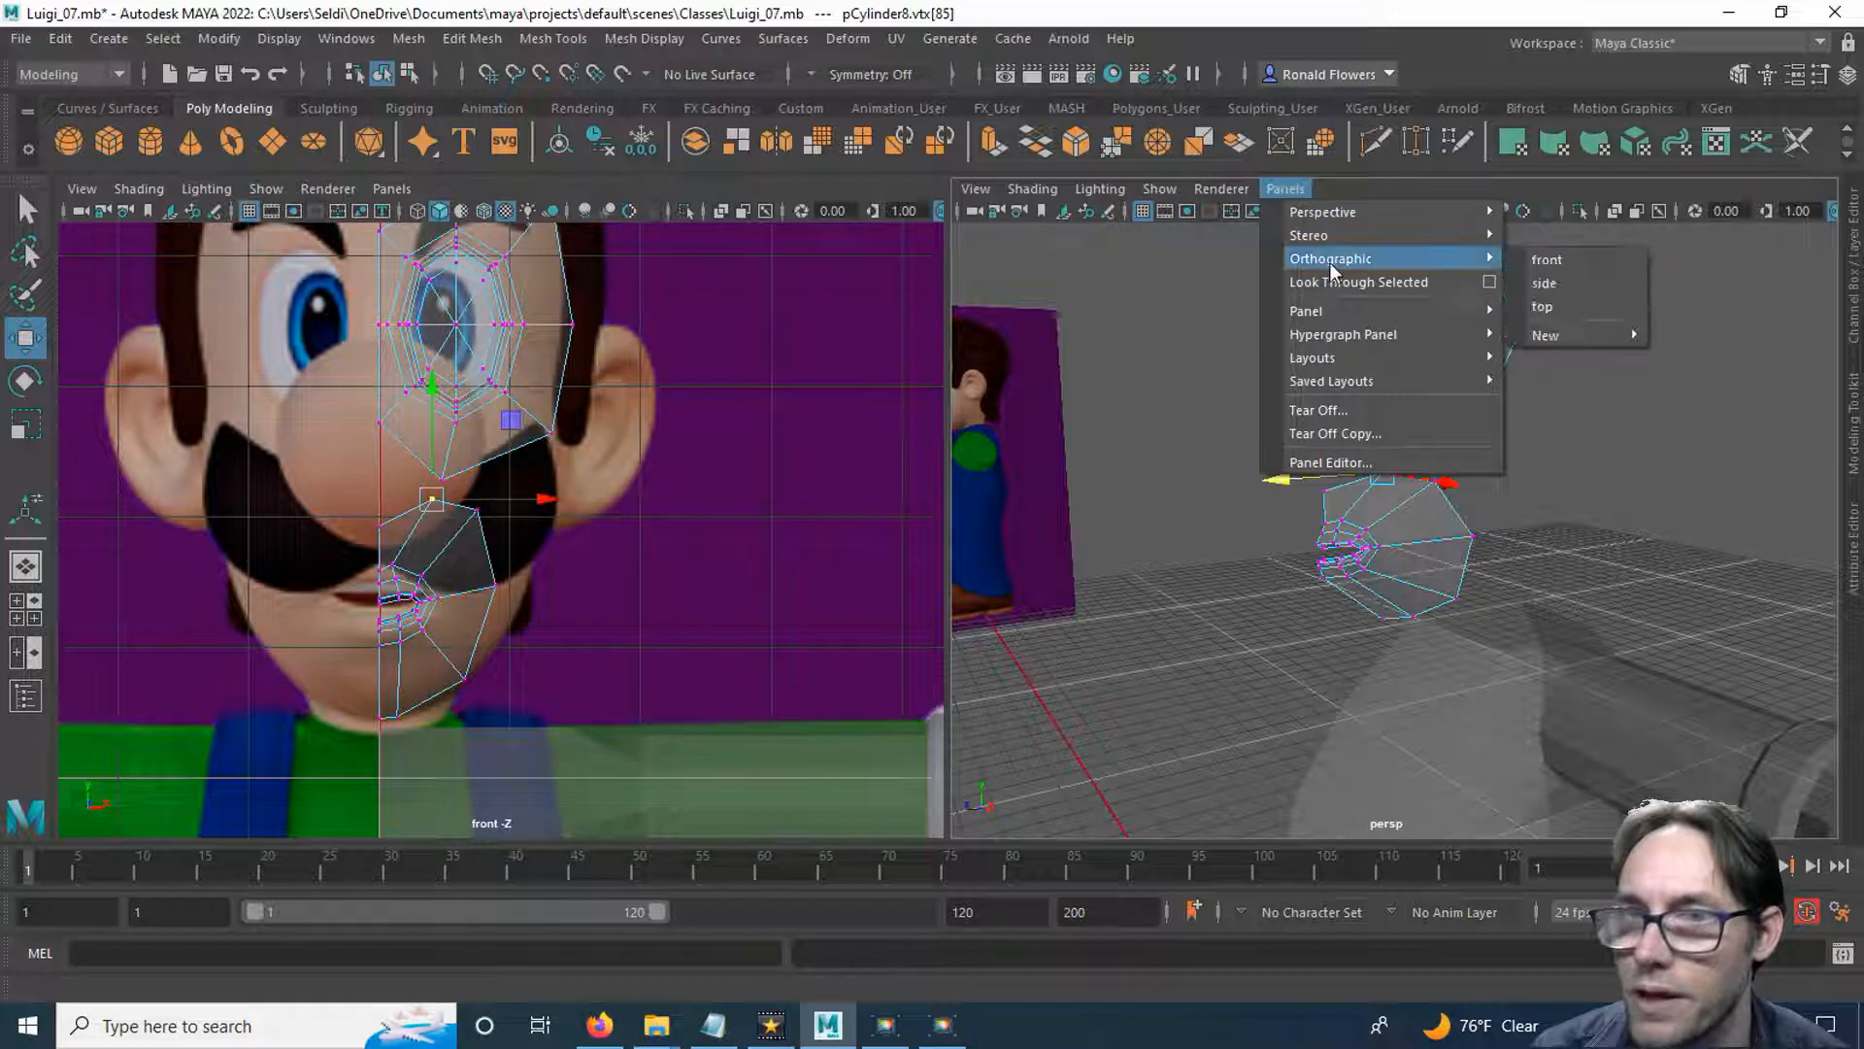
click(1544, 282)
alt+middle_drag(1318, 636, 1324, 439)
alt+middle_drag(1247, 643, 1213, 483)
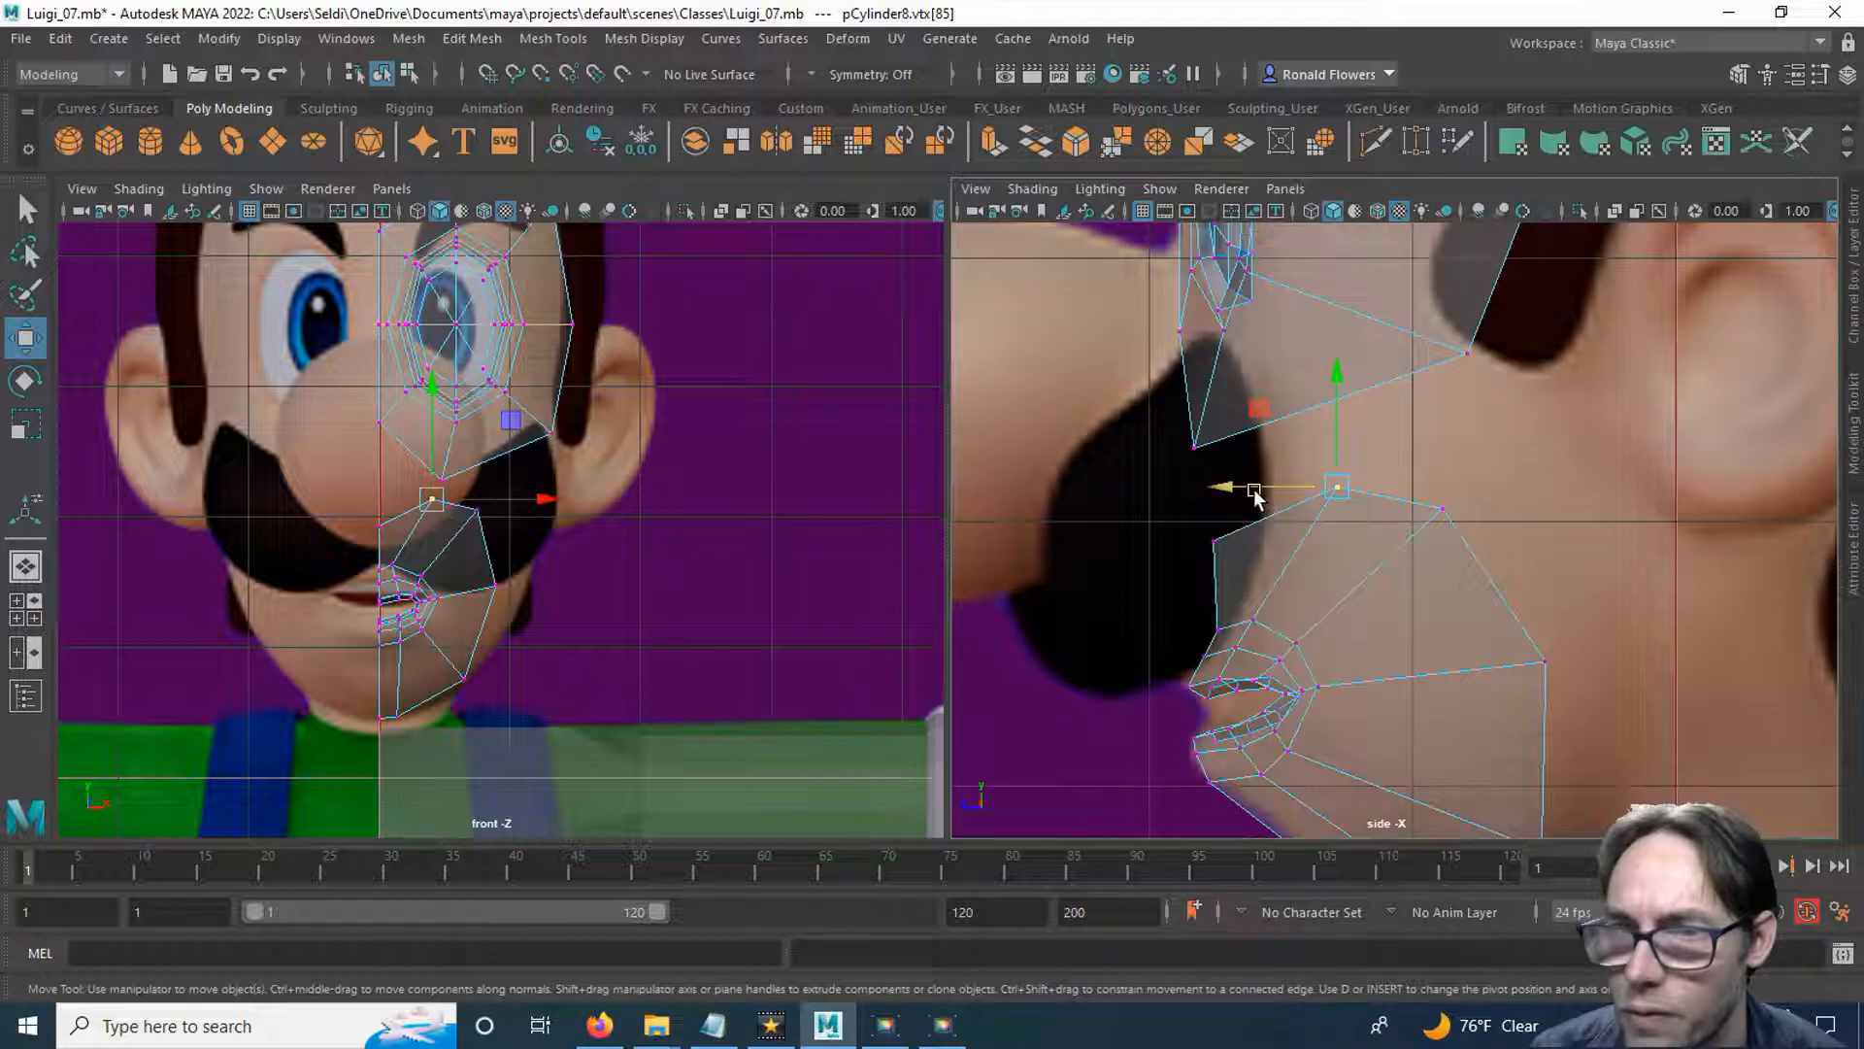
click(1214, 540)
click(1337, 487)
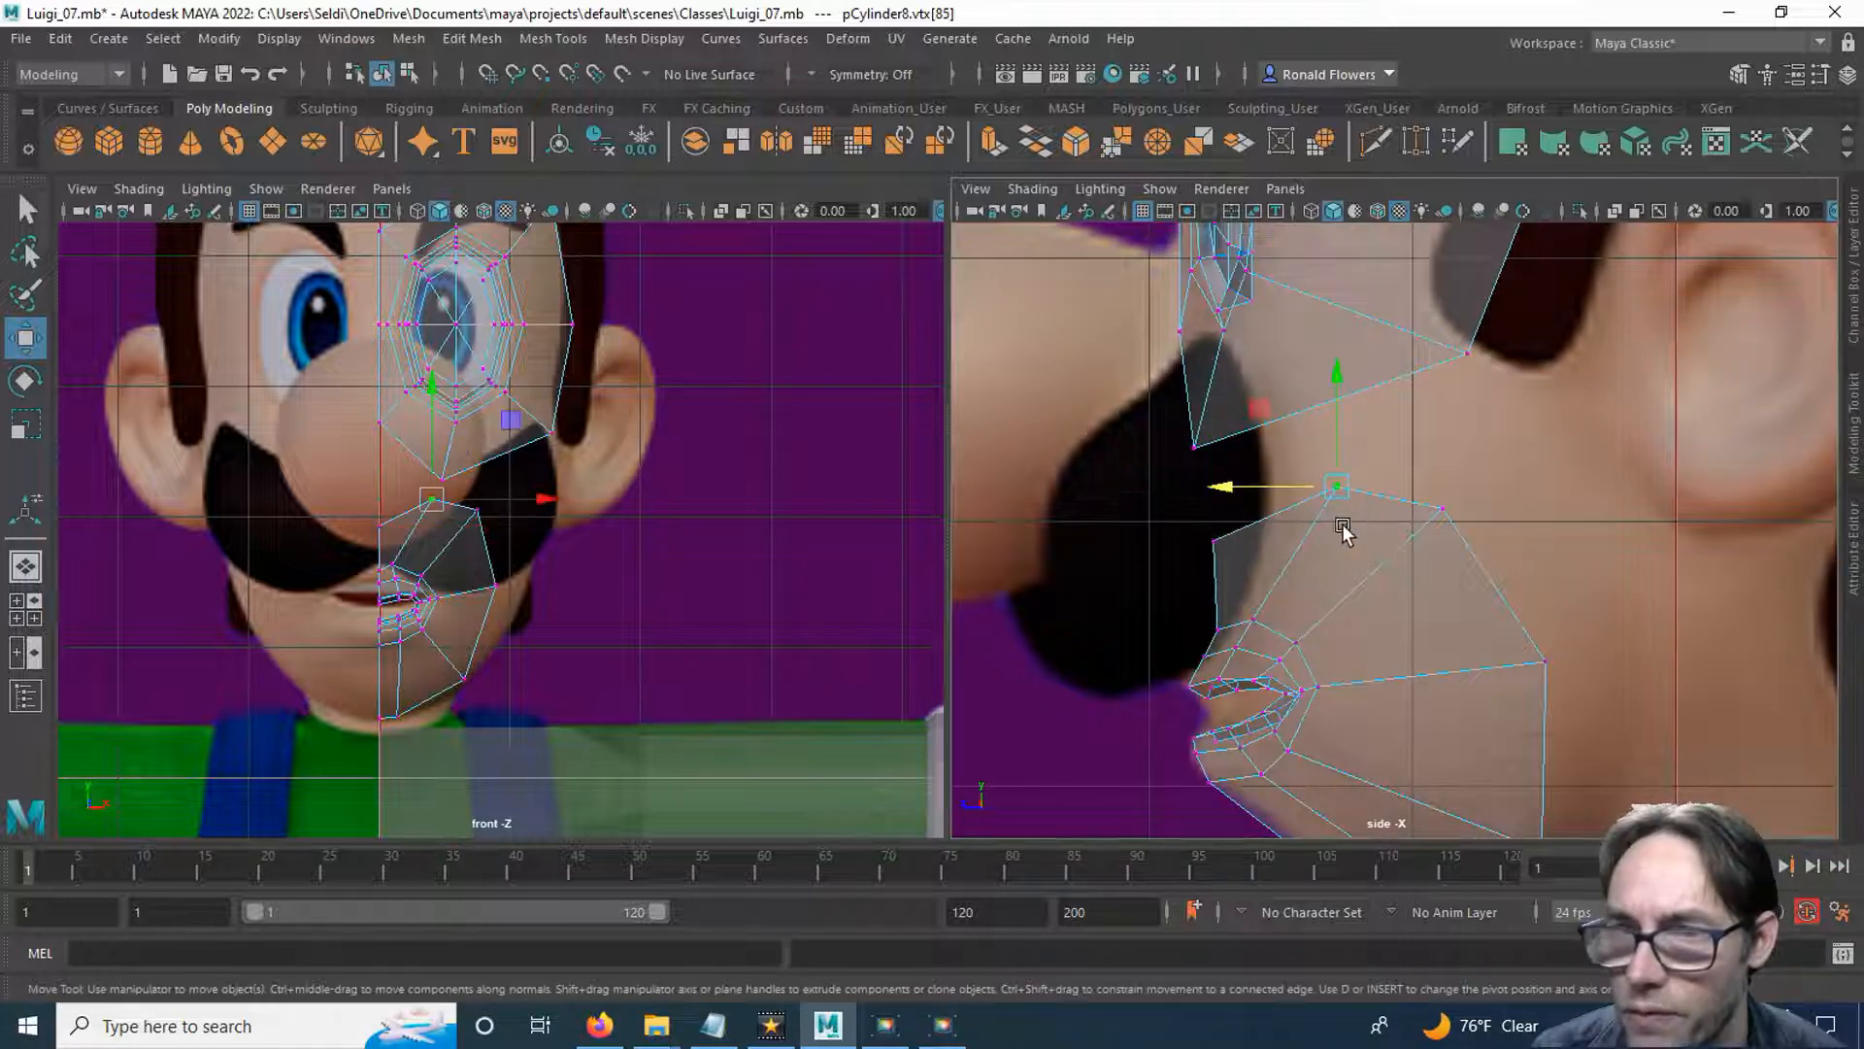
drag(1265, 489, 1232, 490)
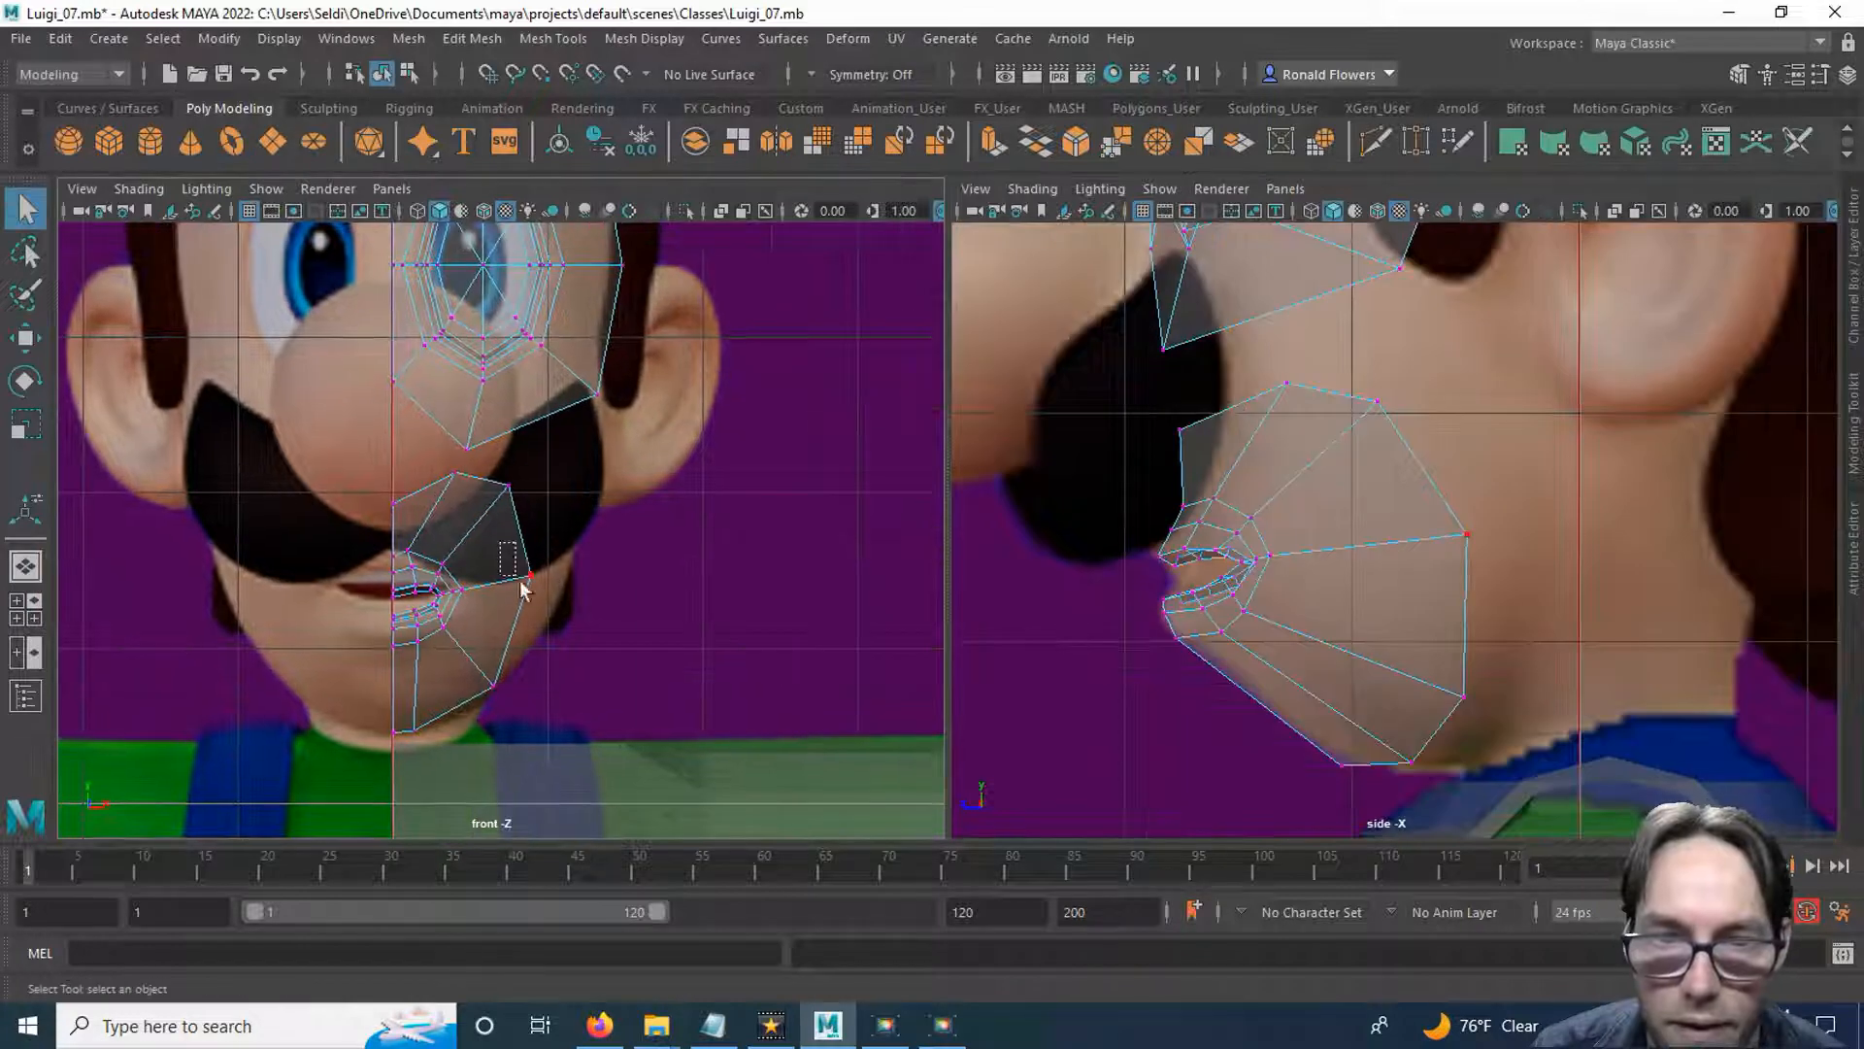
In the front view, move the mouth piece's upper cheek vertex outward and its topmost vertex slightly outward and down.
drag(522, 588, 568, 577)
key(w)
drag(498, 477, 564, 511)
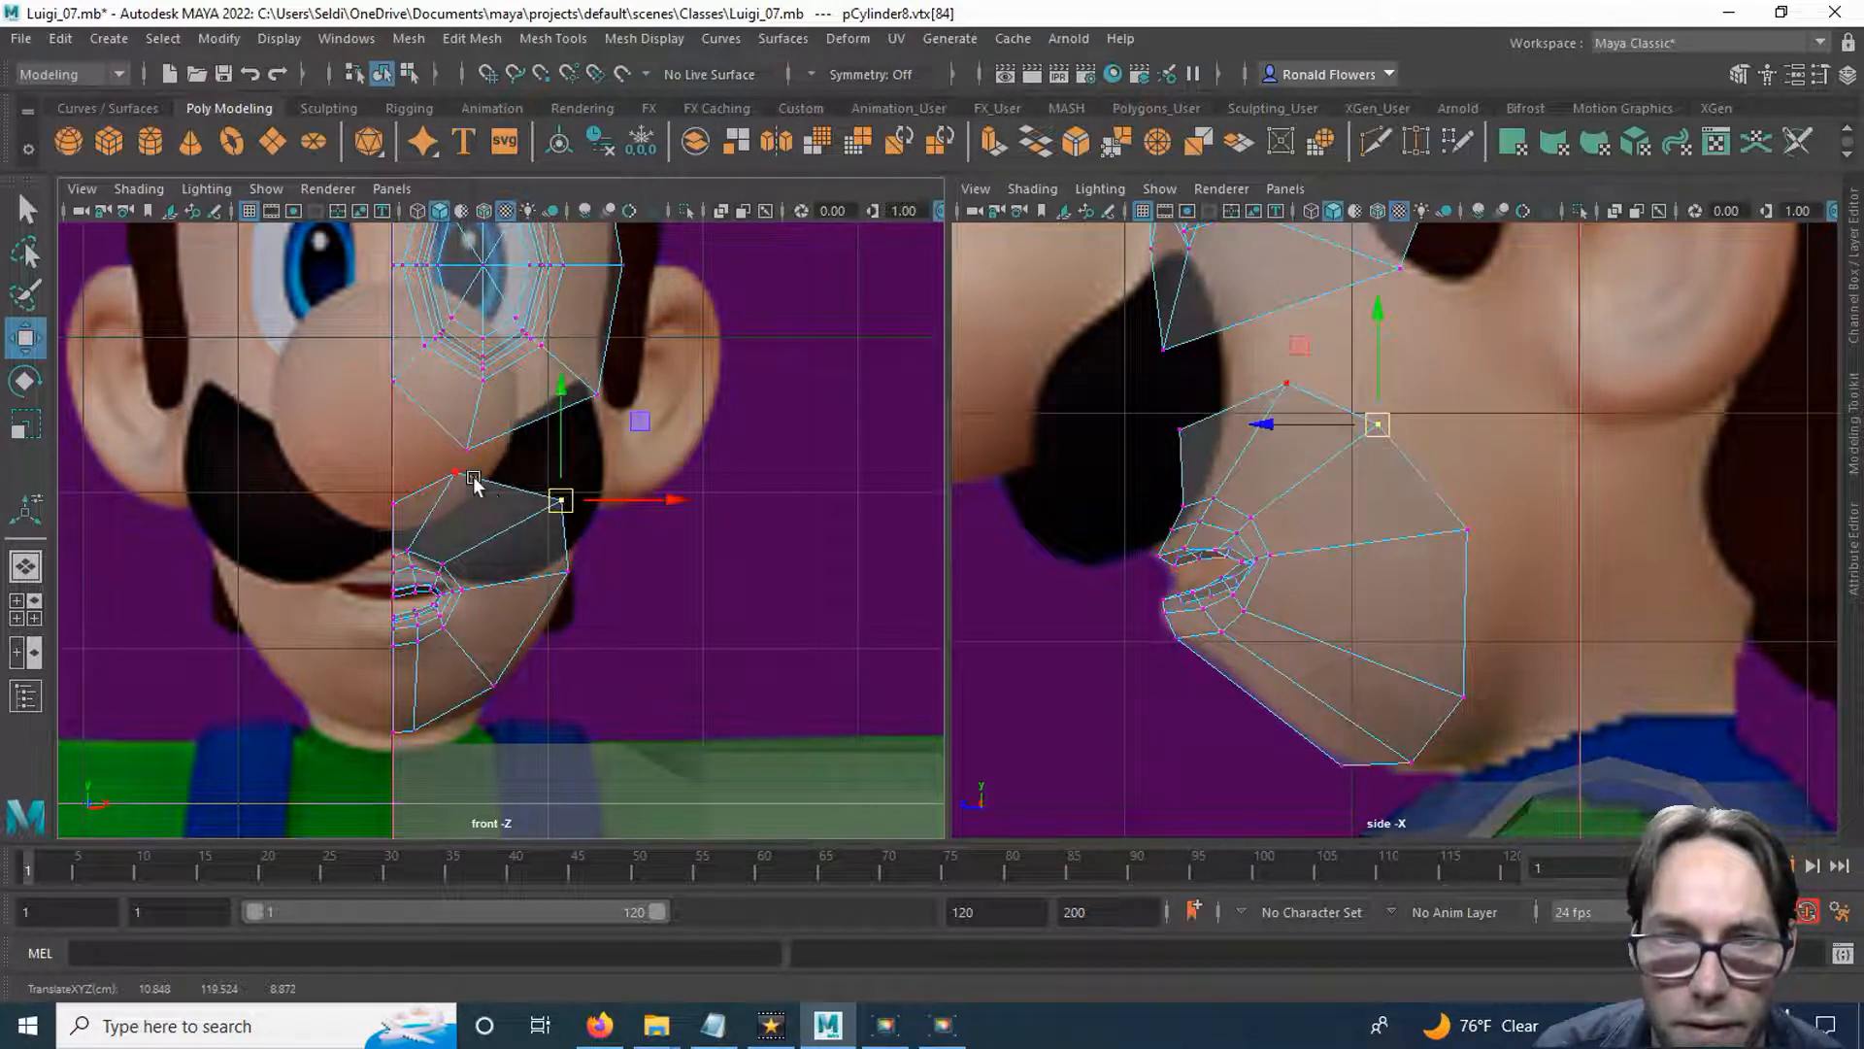
drag(434, 461, 466, 485)
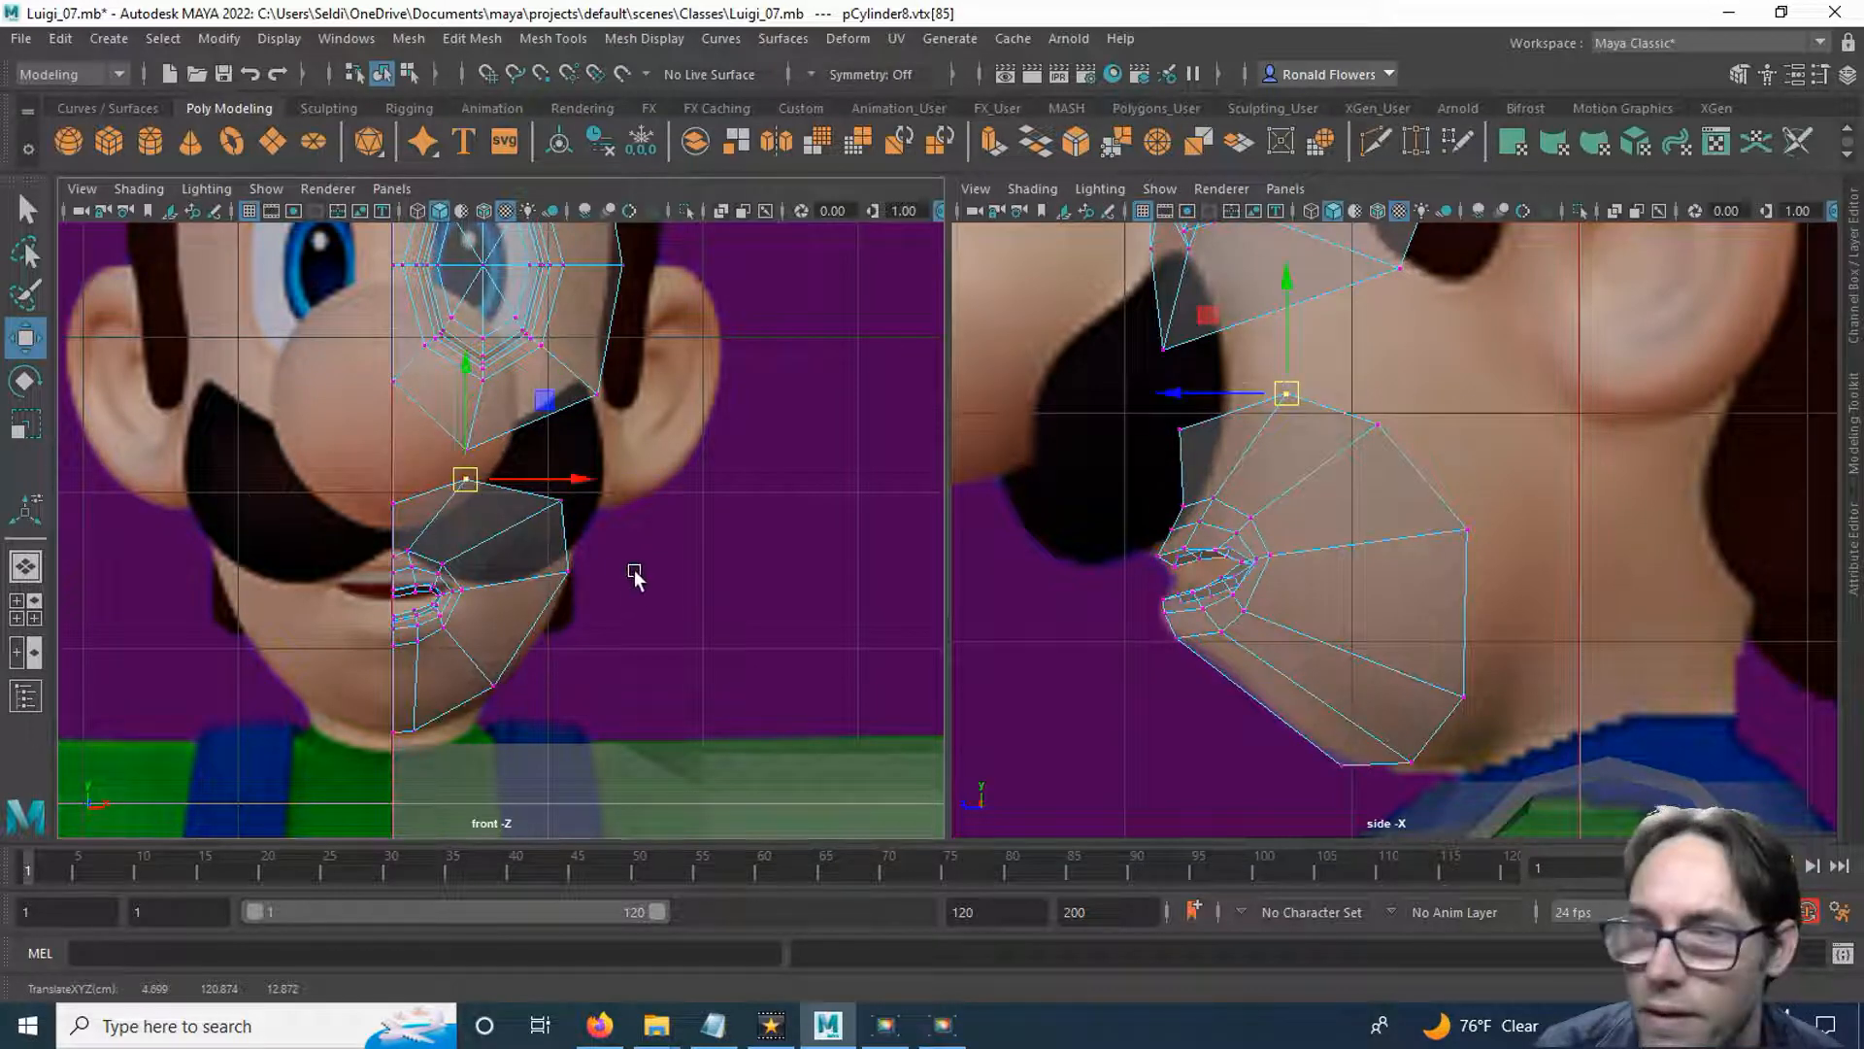
click(746, 561)
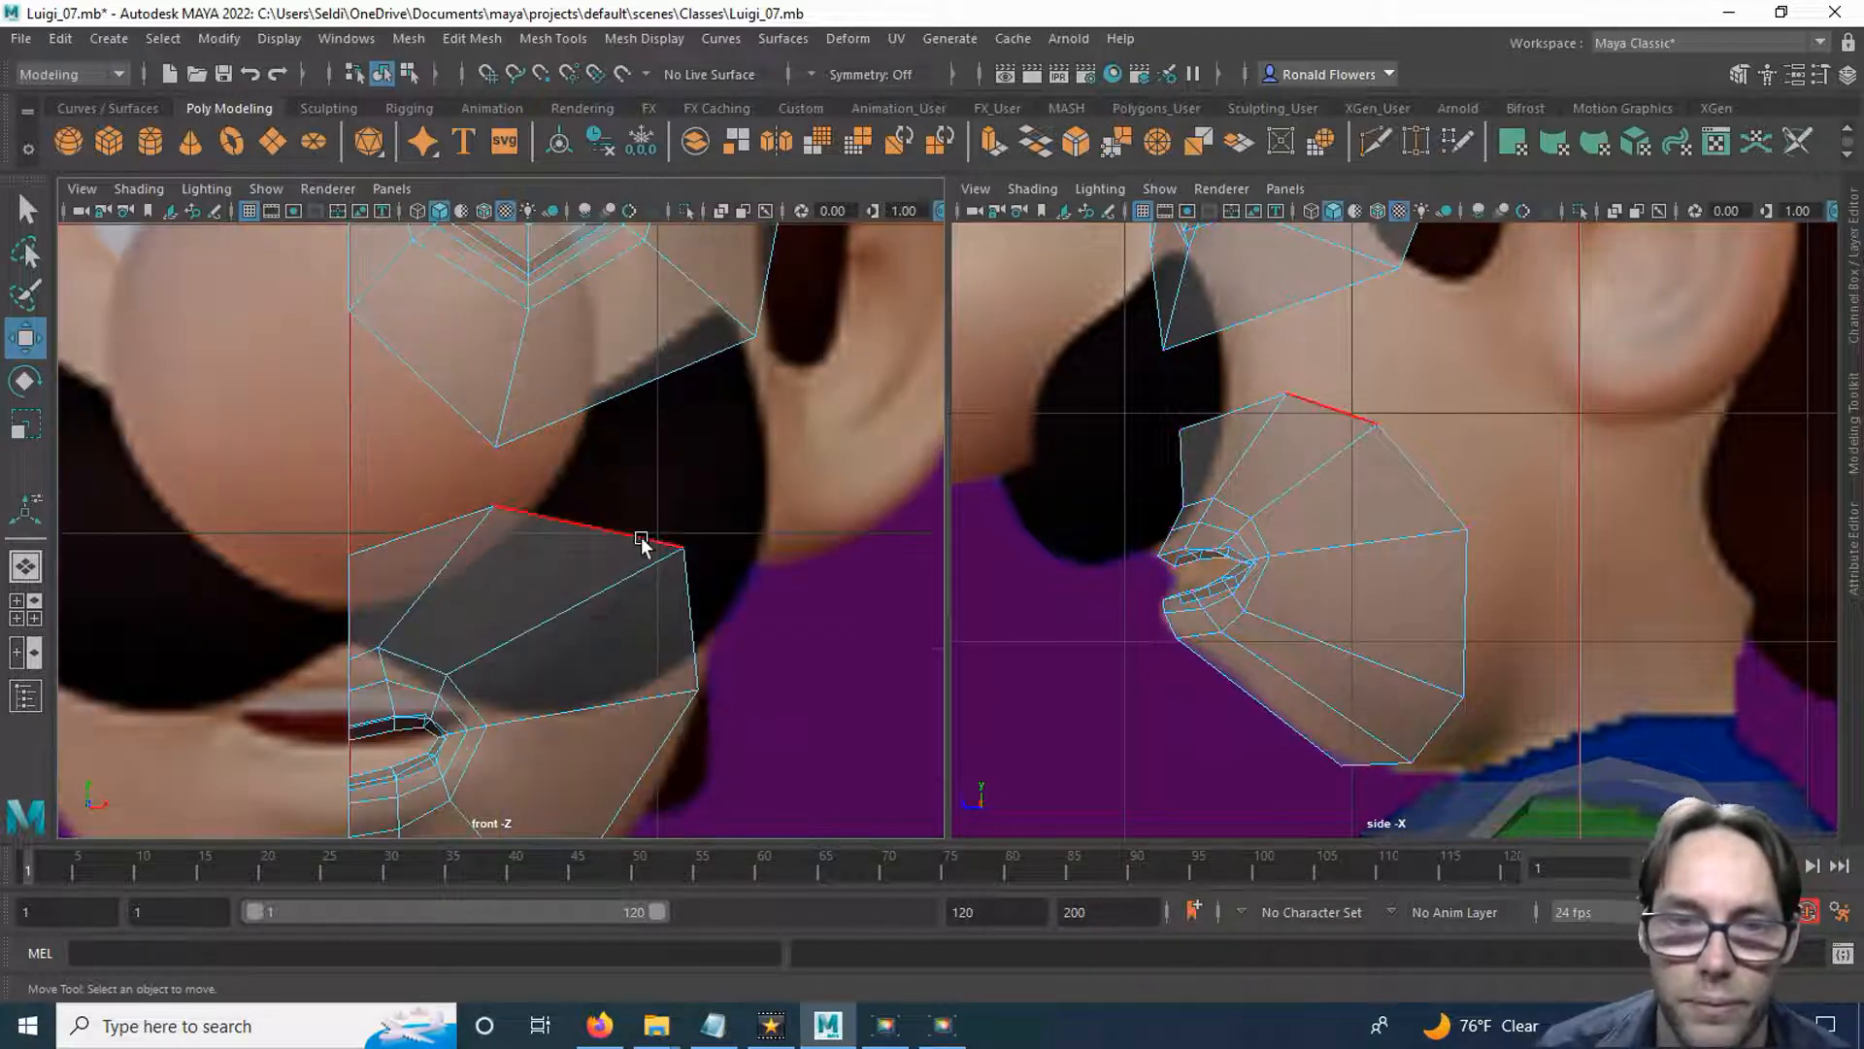
Bridge the eye piece's two lower border edges to the two facing upper edges of the mouth piece.
scroll(628, 537, down, 3)
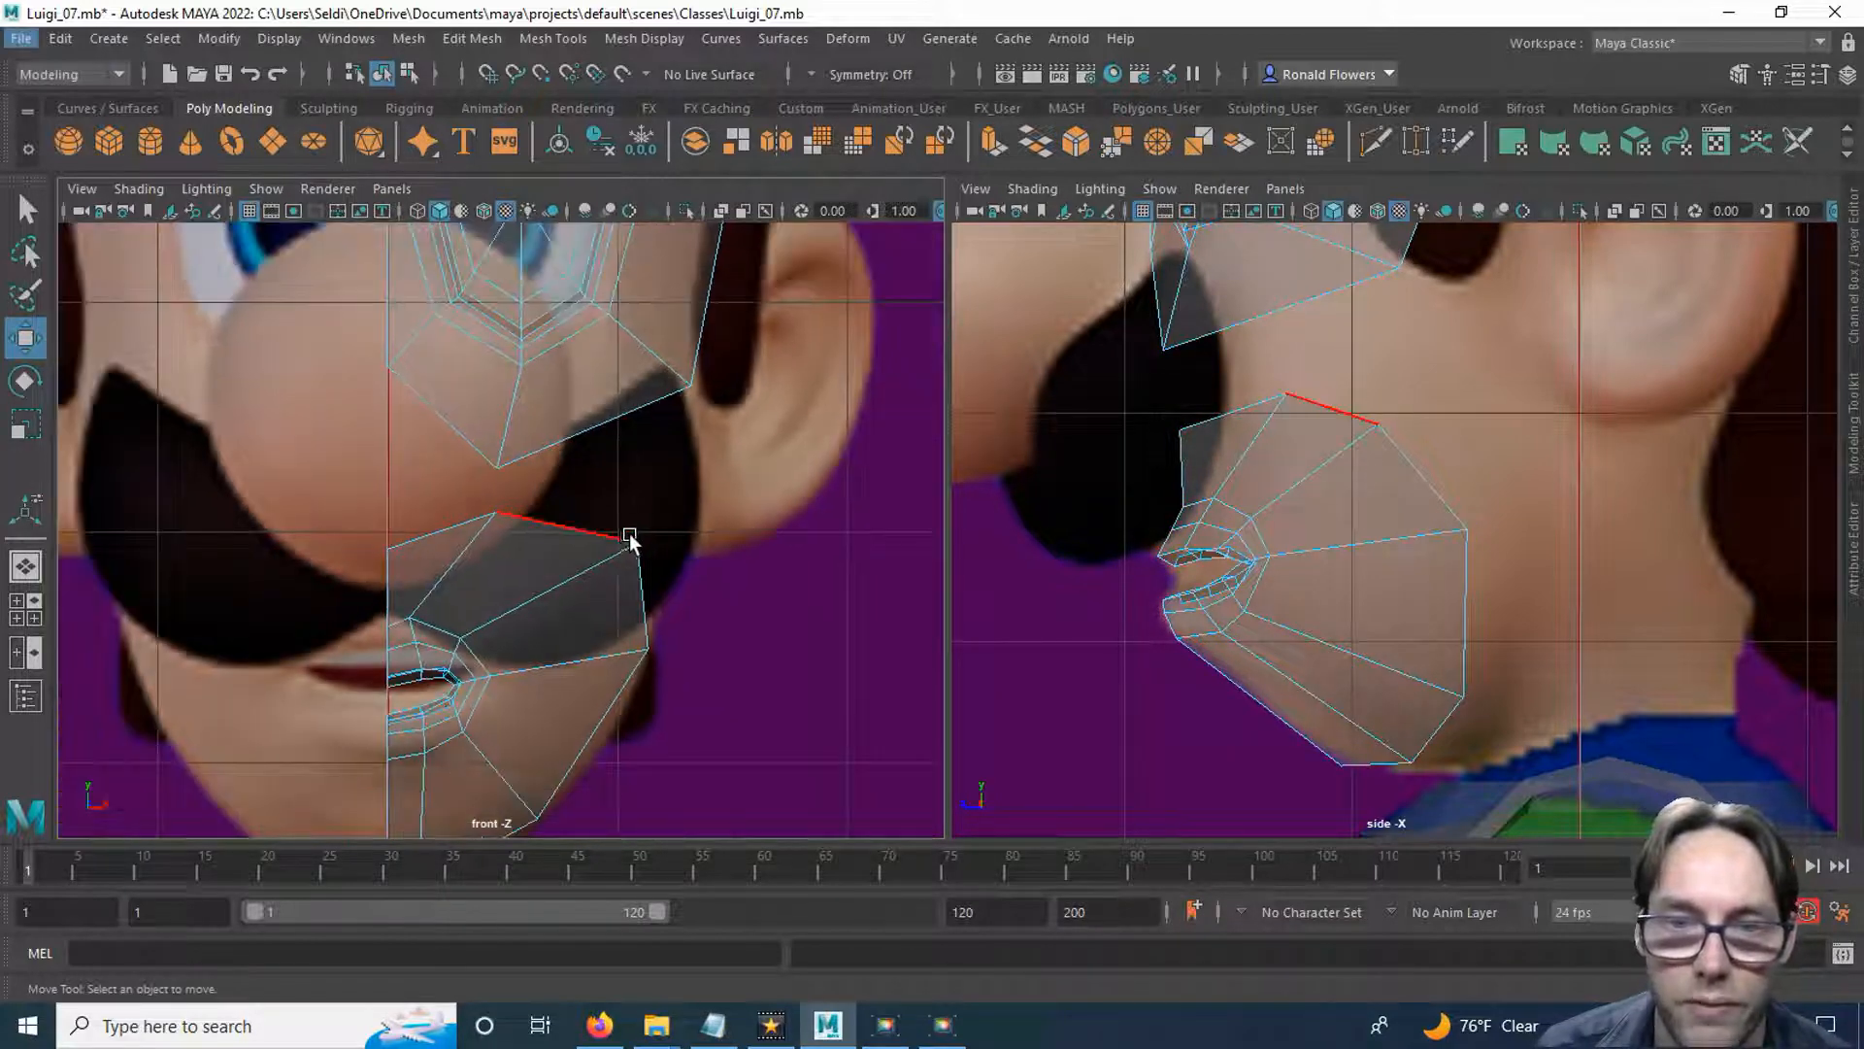
scroll(627, 537, up, 2)
alt+middle_drag(624, 521, 629, 442)
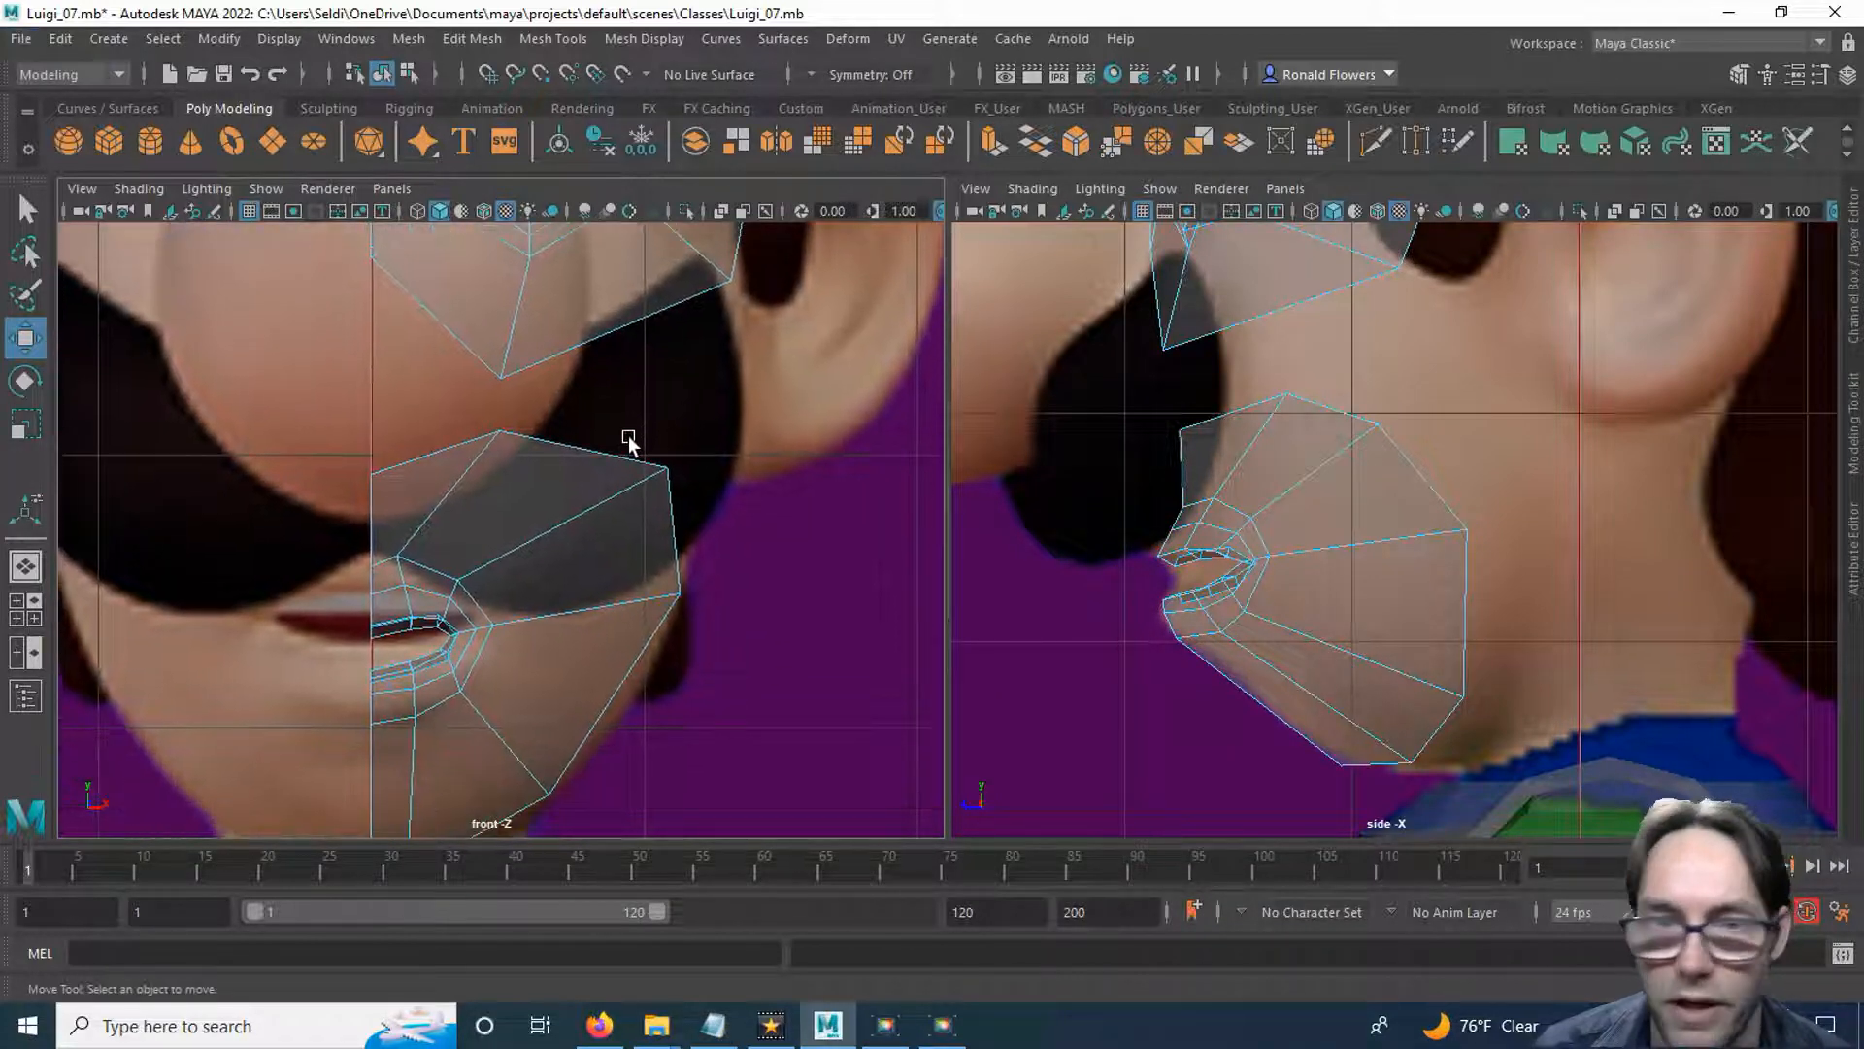
right_drag(628, 434, 623, 325)
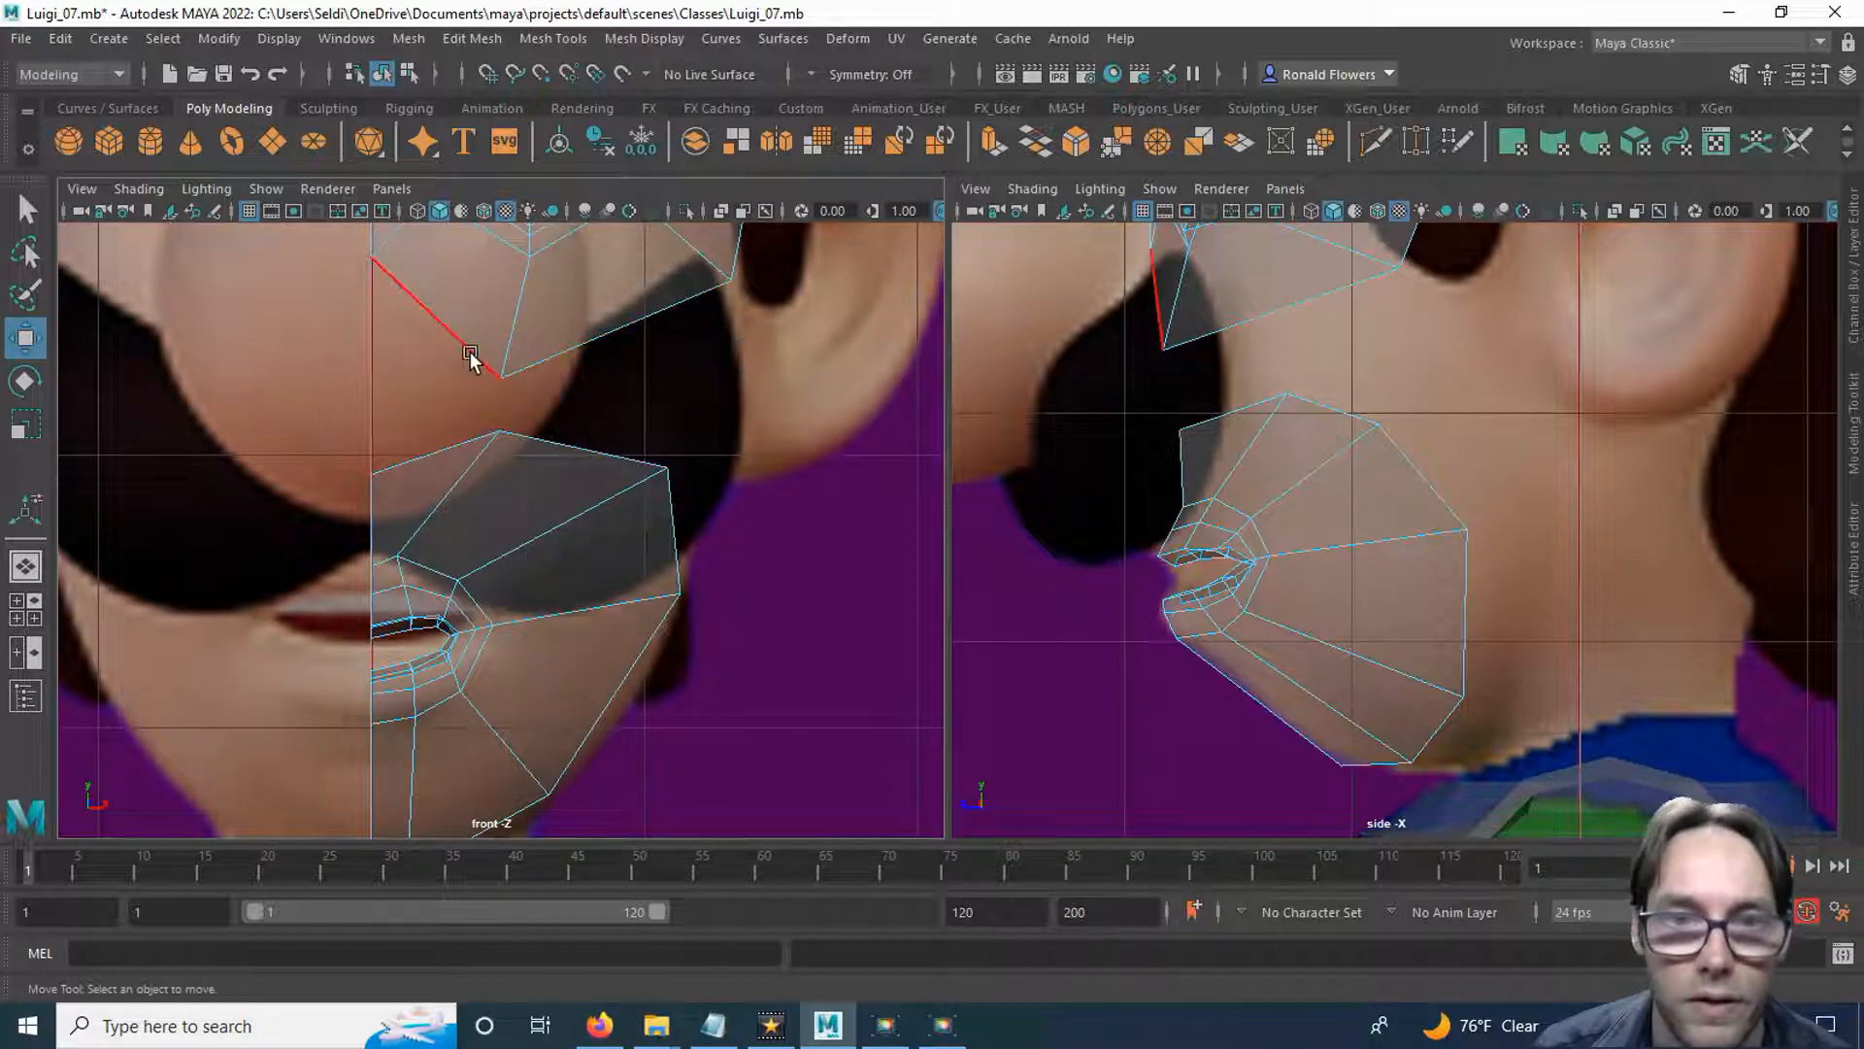
click(466, 352)
key(q)
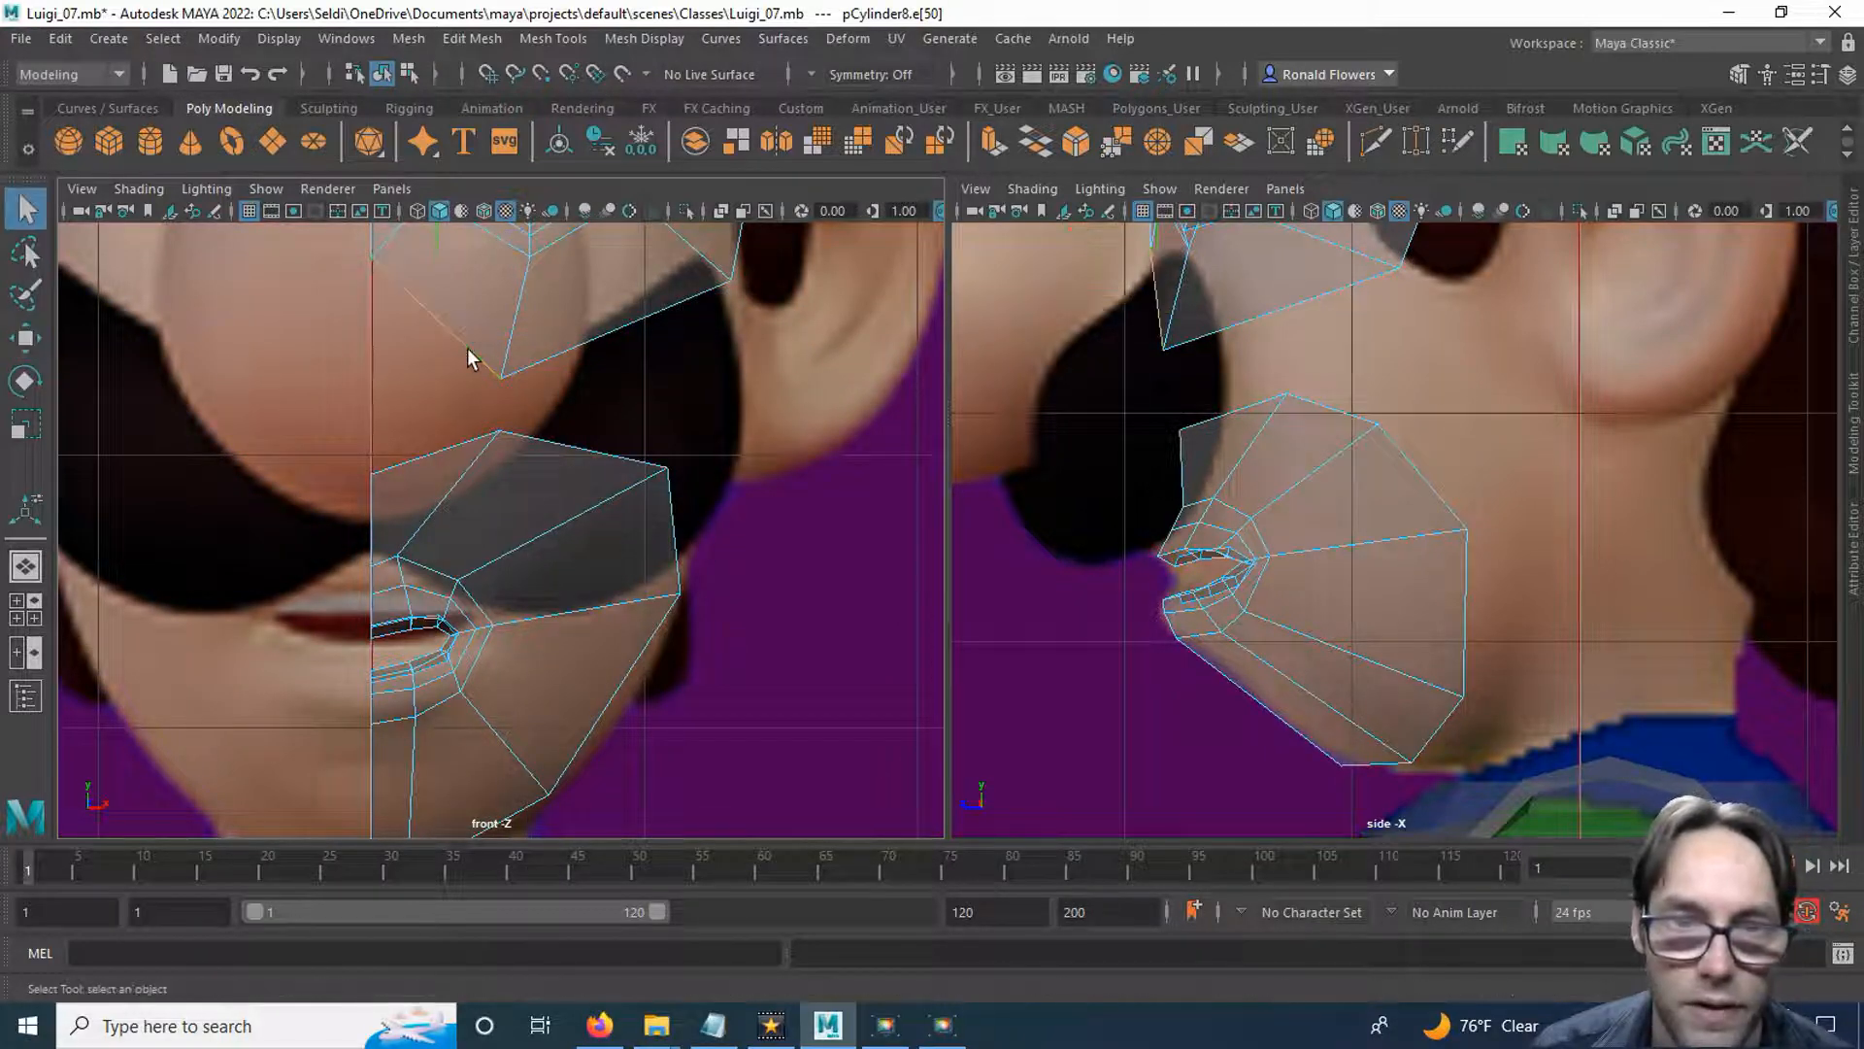
shift+right_click(442, 457)
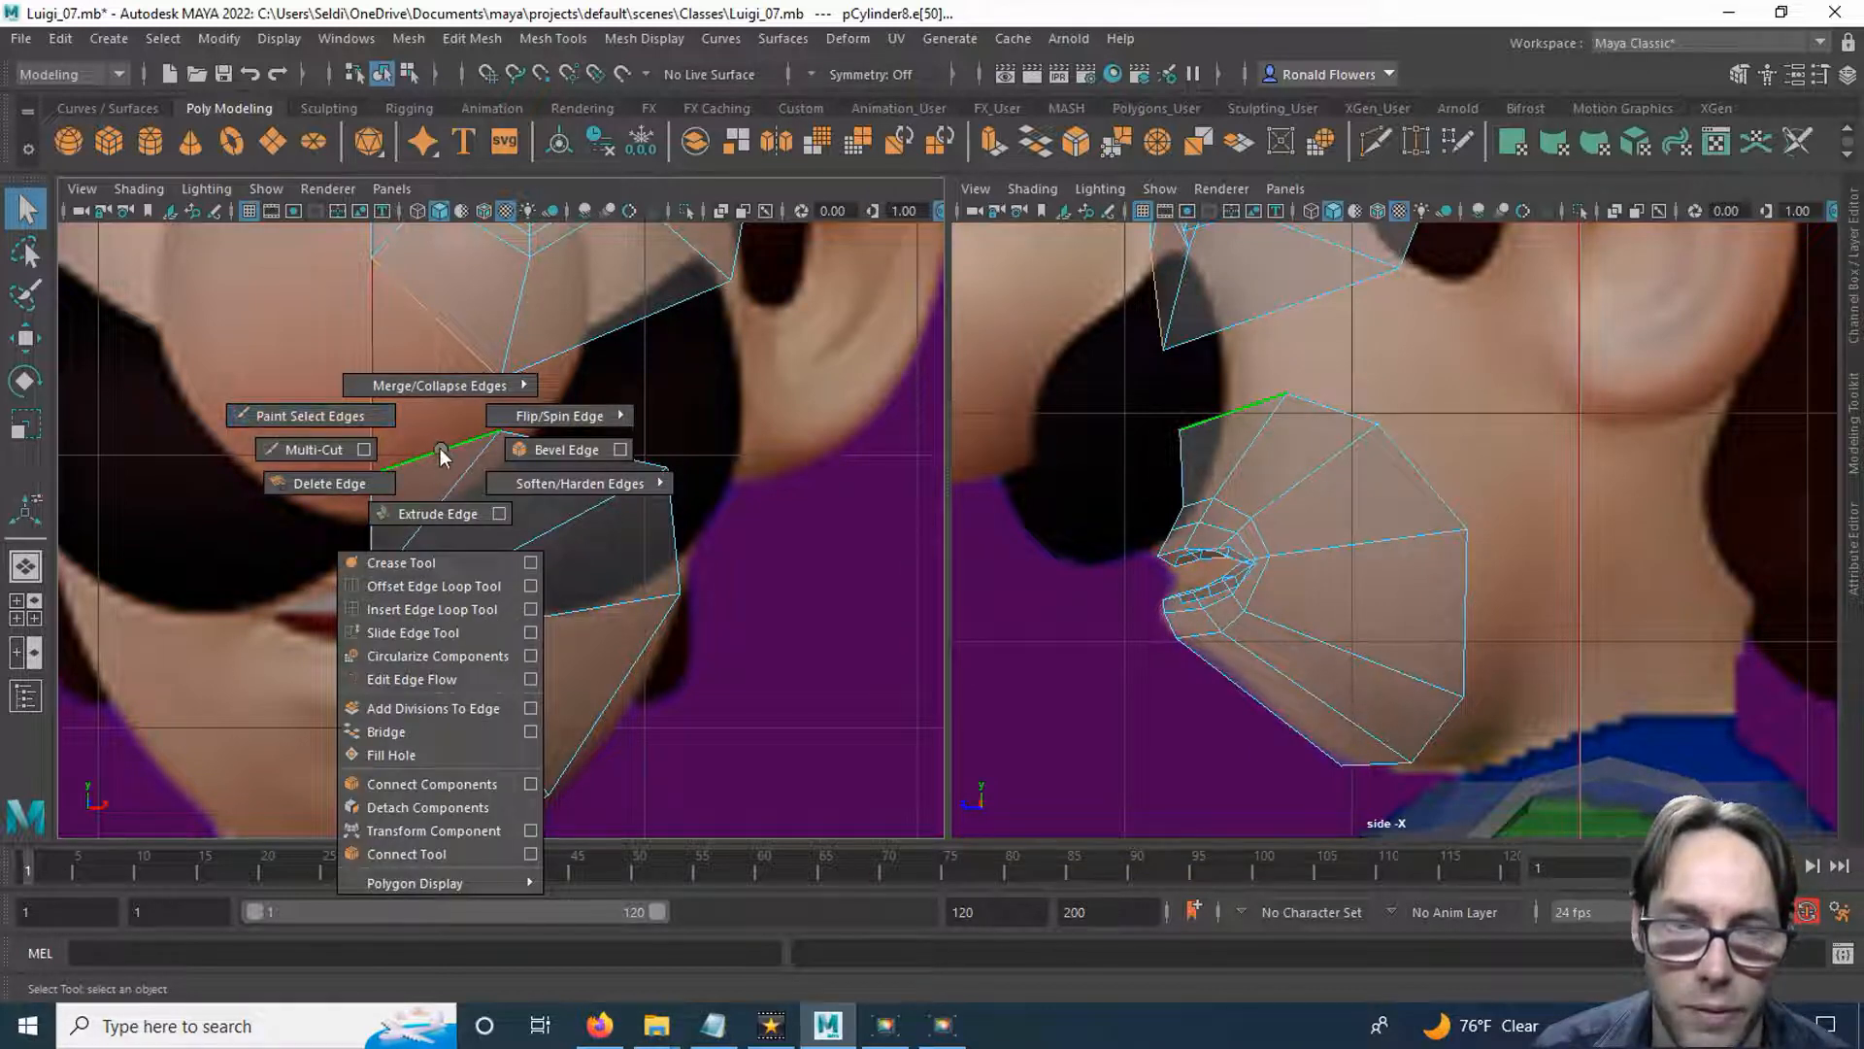
click(438, 742)
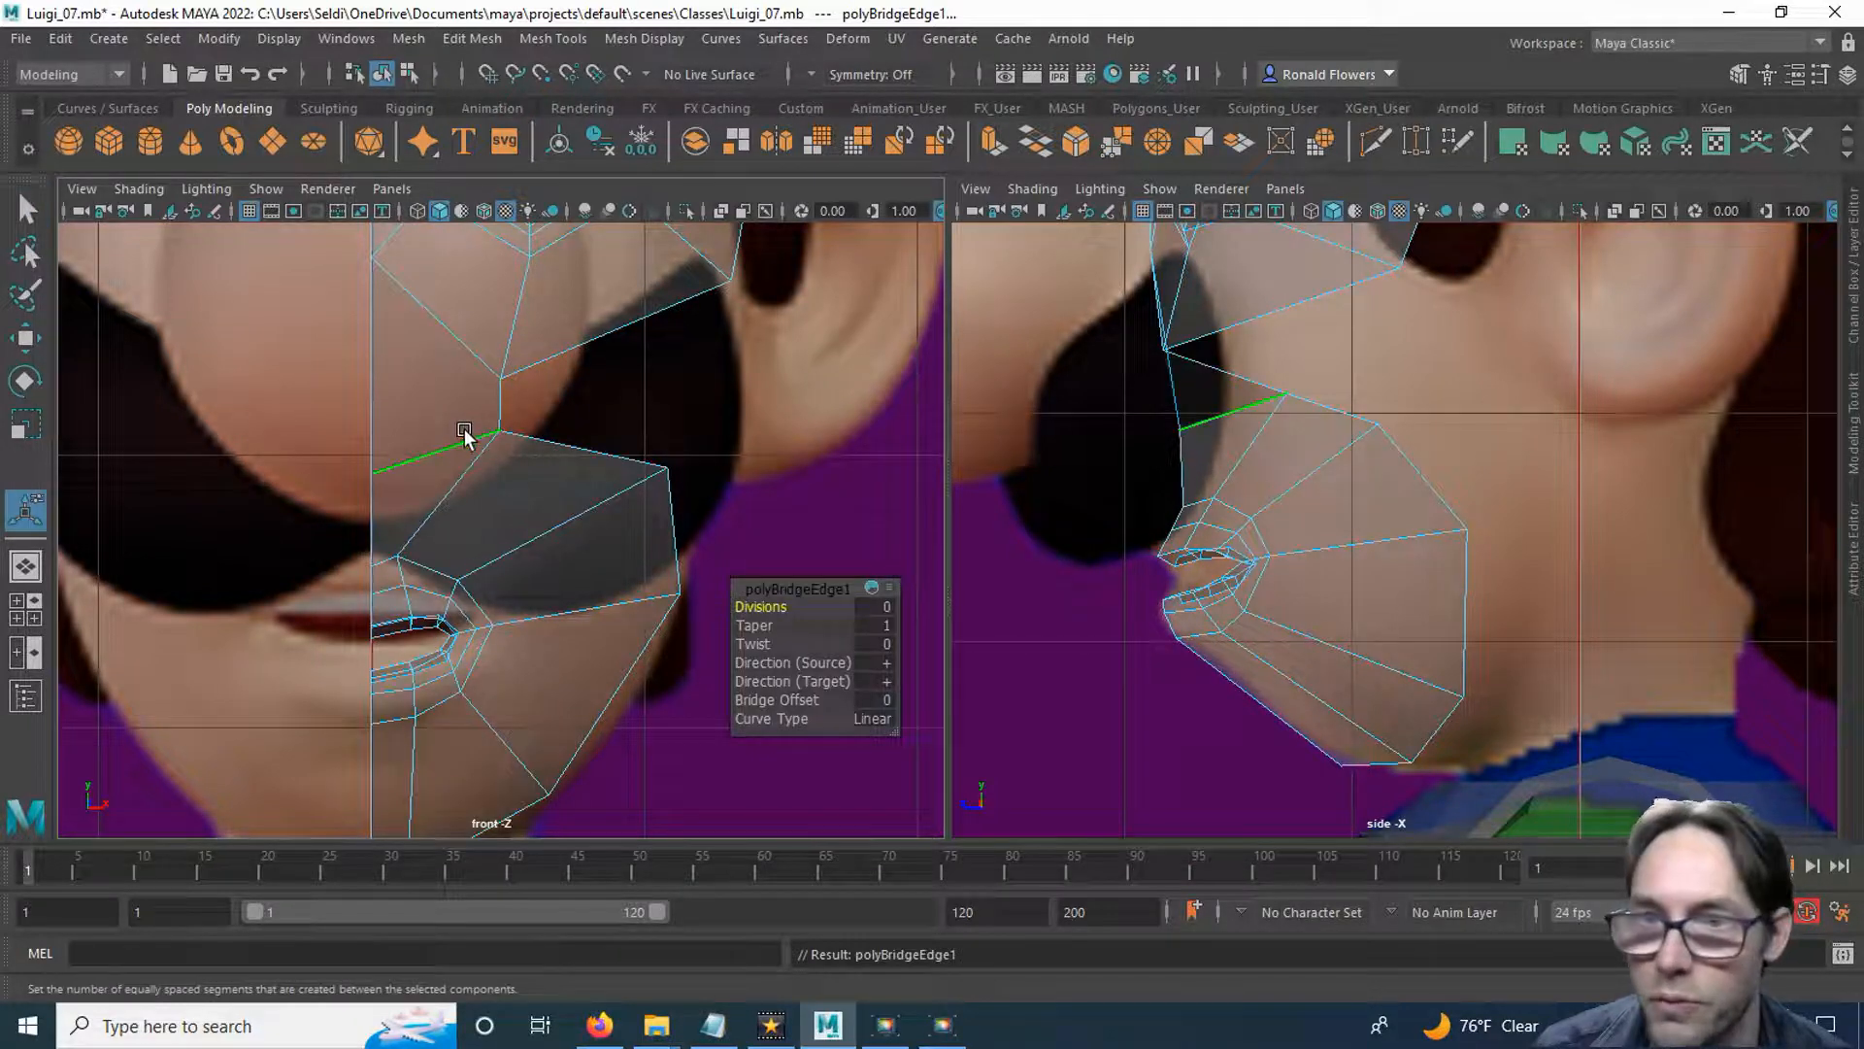
click(618, 355)
shift+right_drag(626, 456, 622, 743)
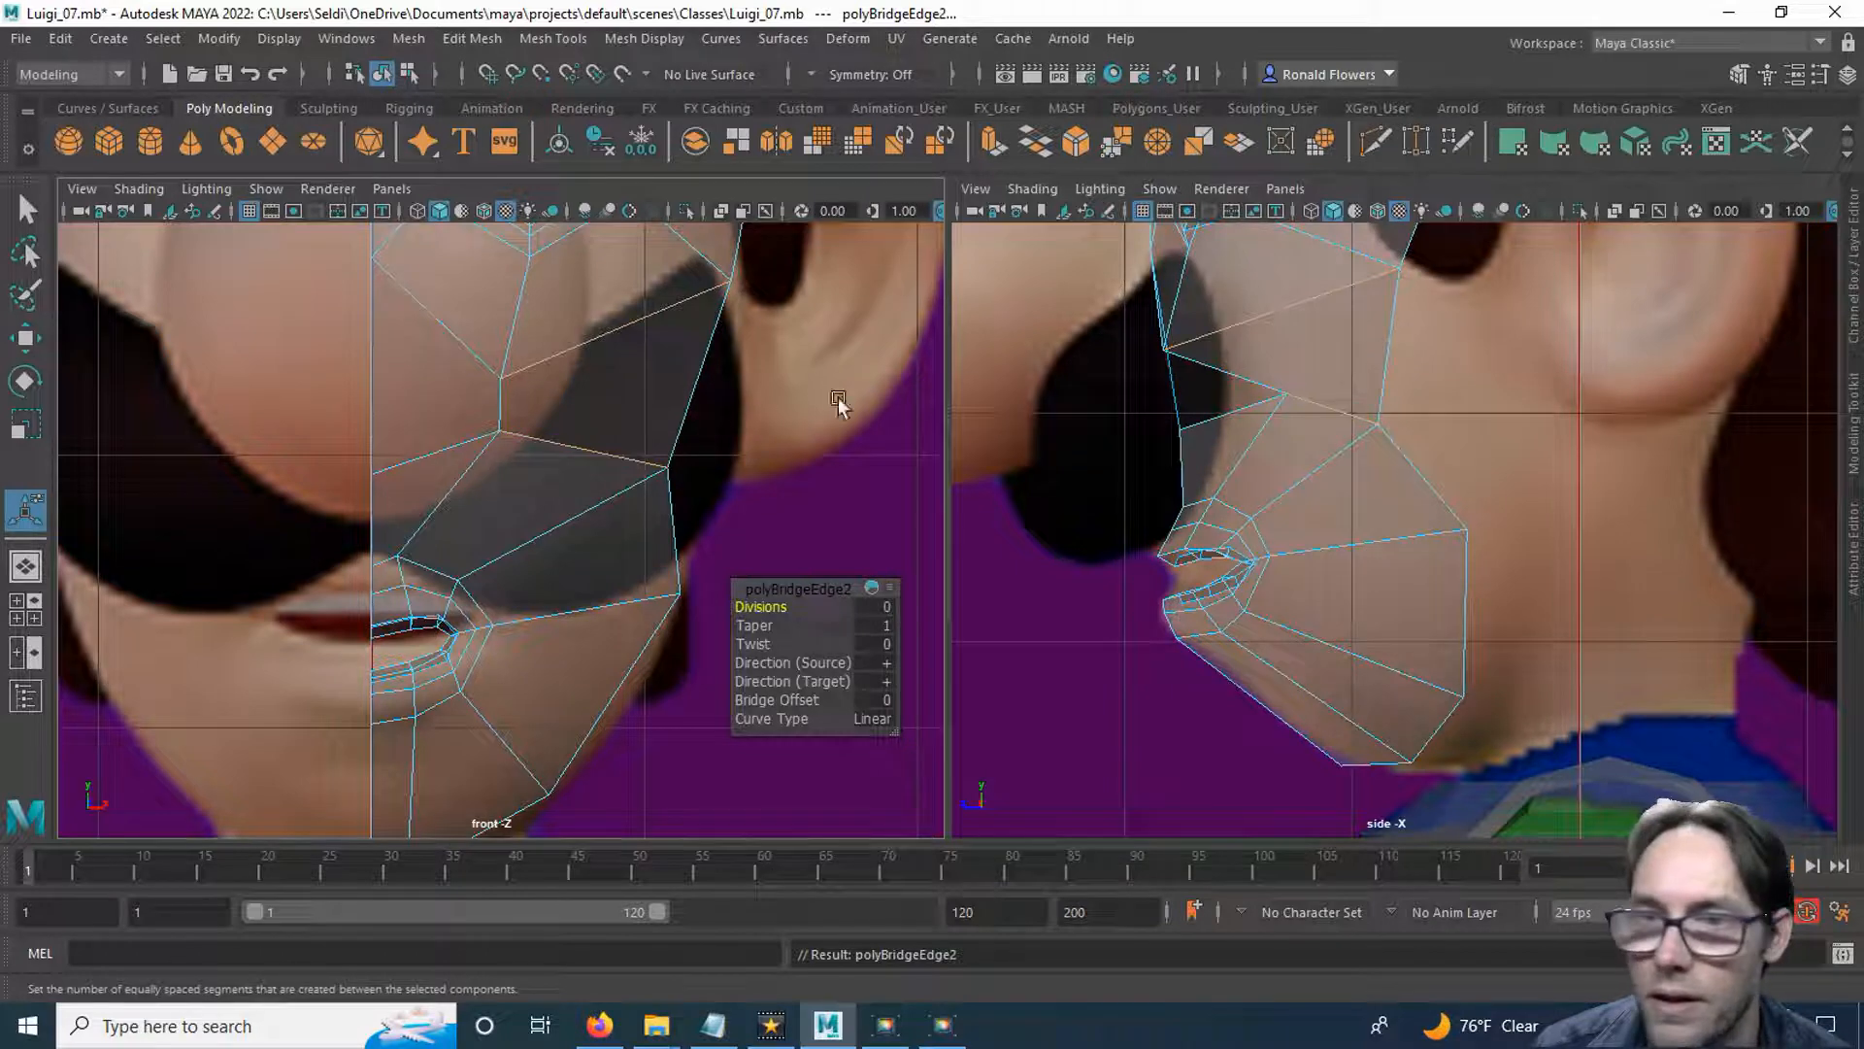
In the perspective view, push the eye piece's lowest vertex slightly back and pull the mouth piece's topmost vertex forward.
middle_click(1047, 507)
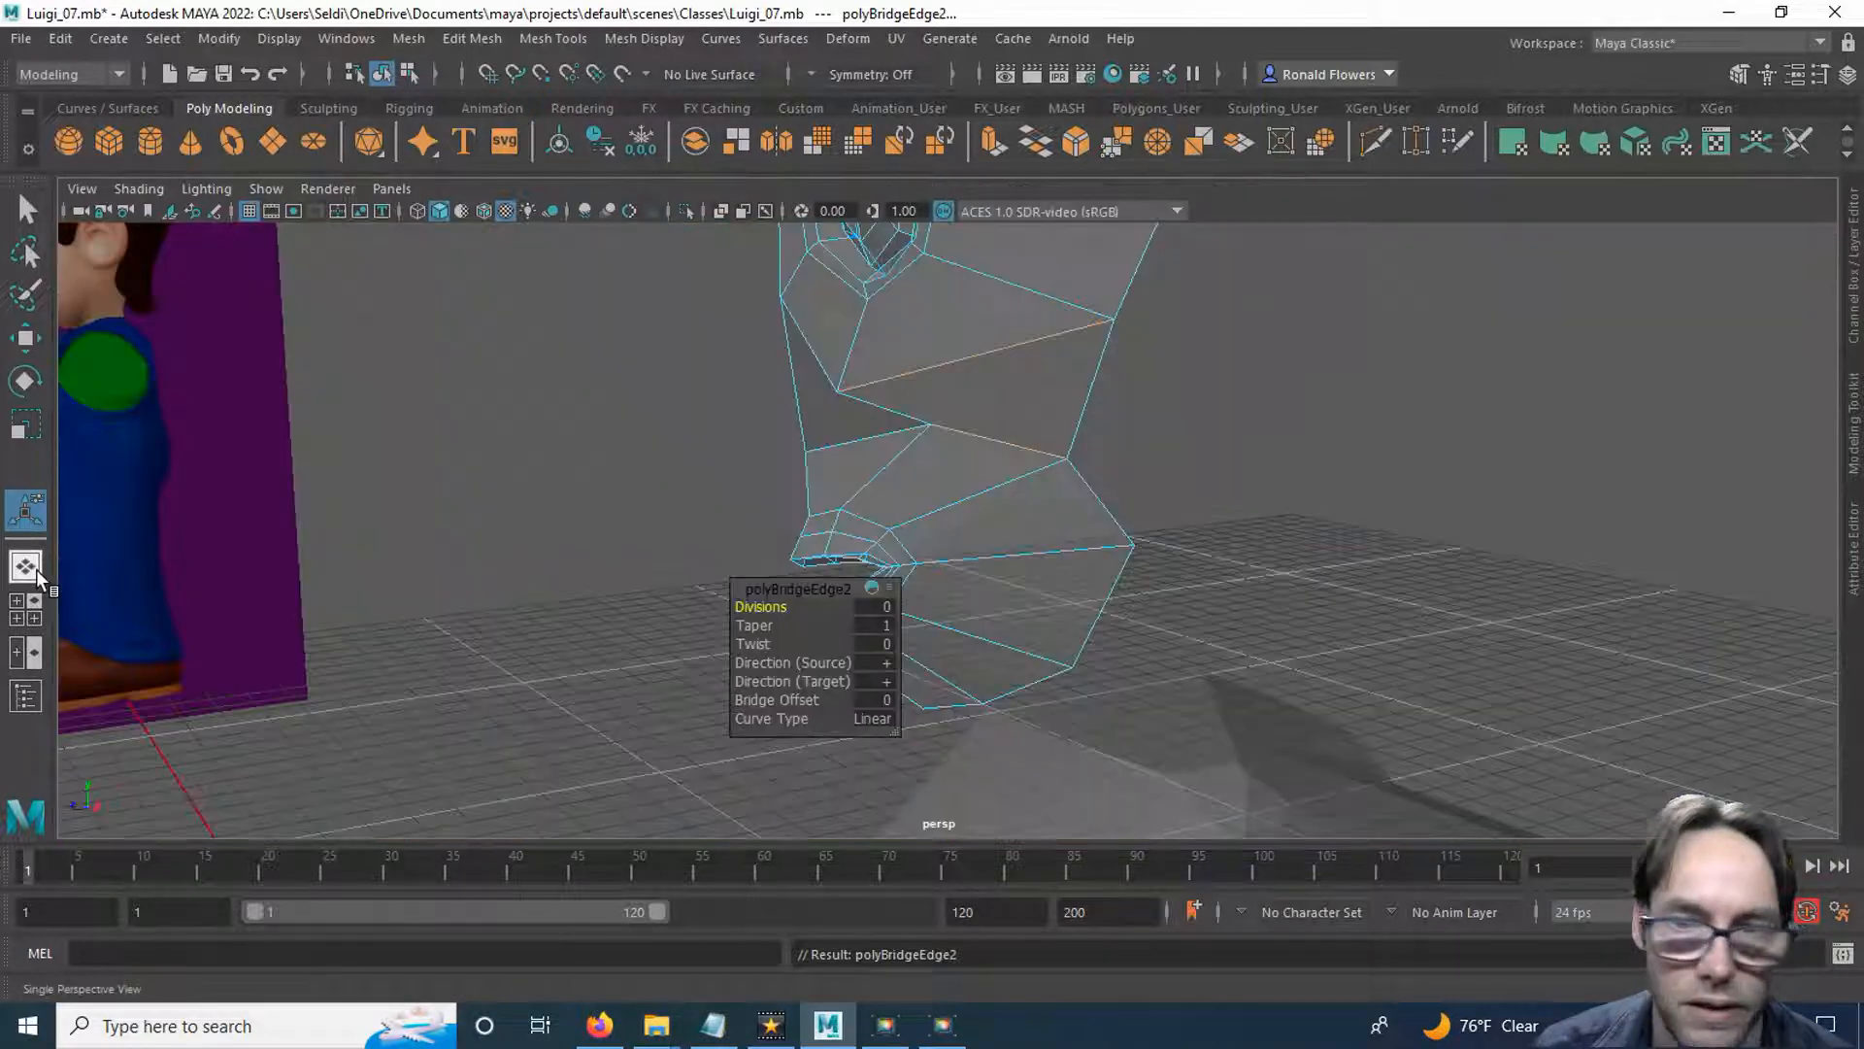
click(37, 569)
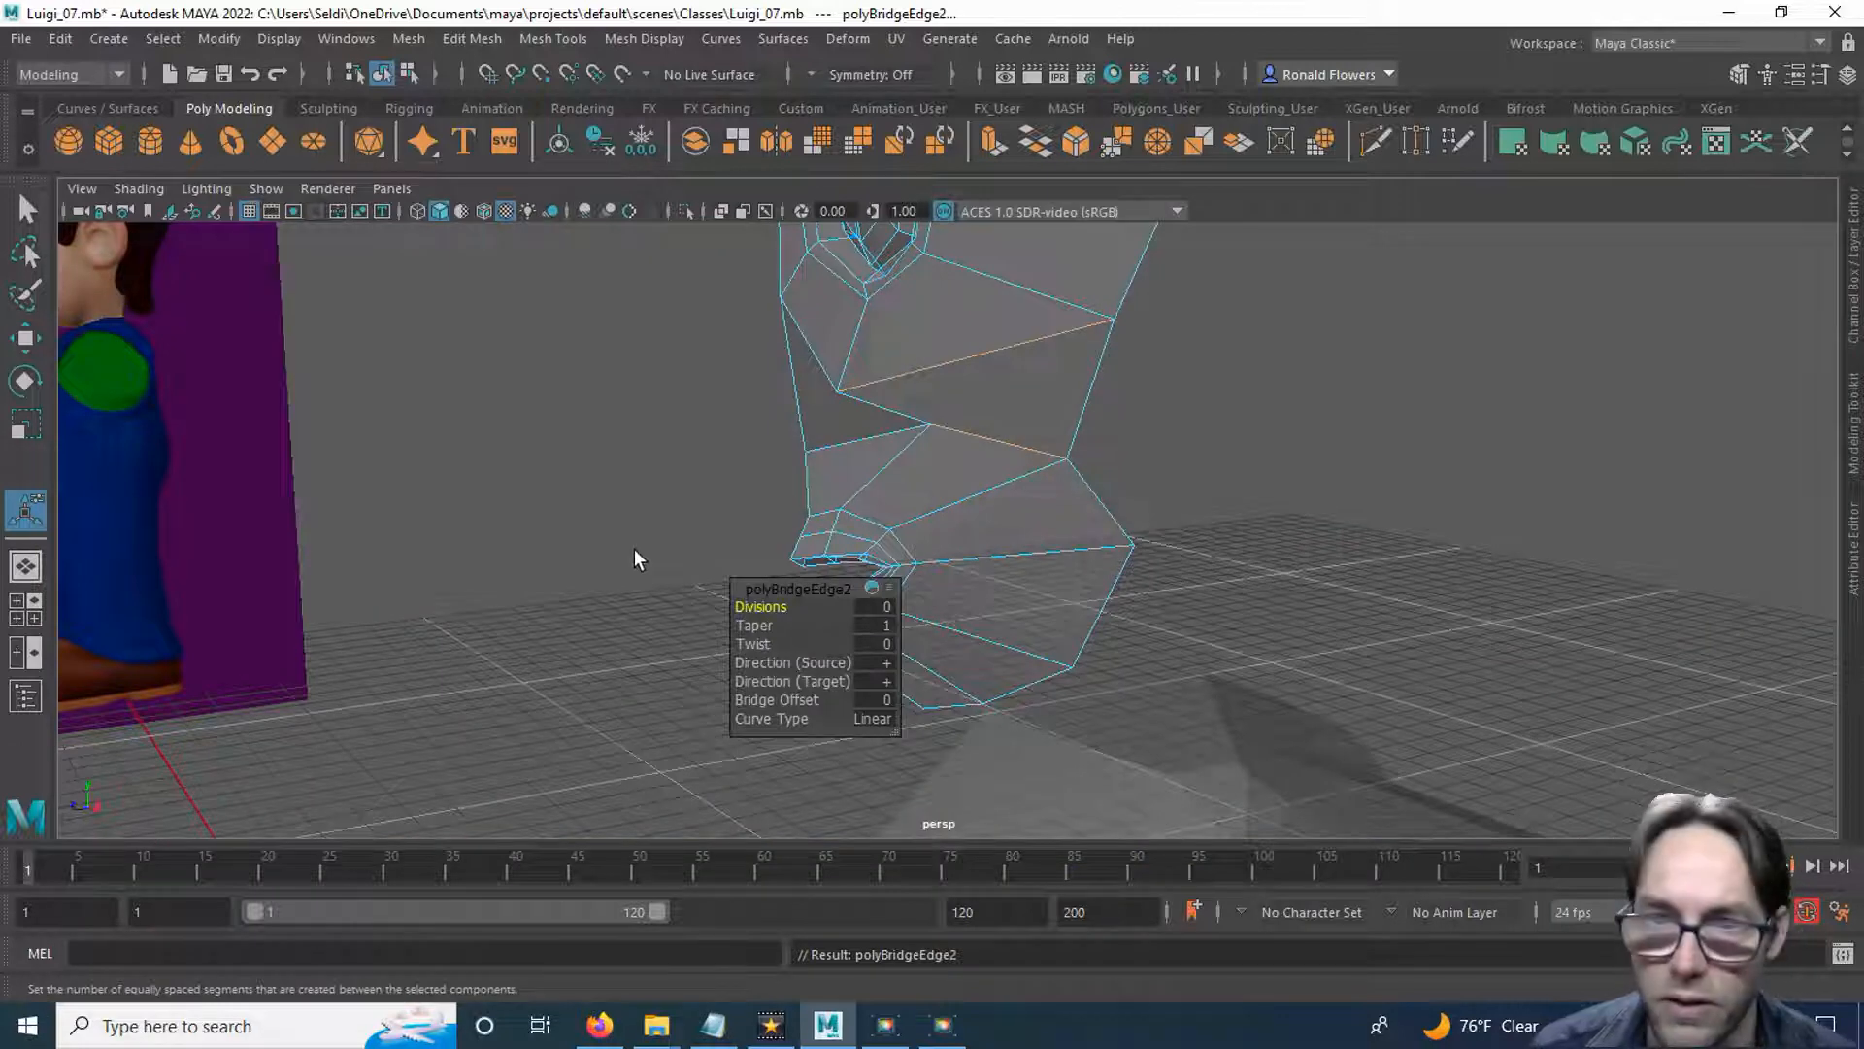
key(q)
alt+drag(654, 540, 682, 449)
right_drag(682, 443, 705, 439)
click(817, 453)
key(w)
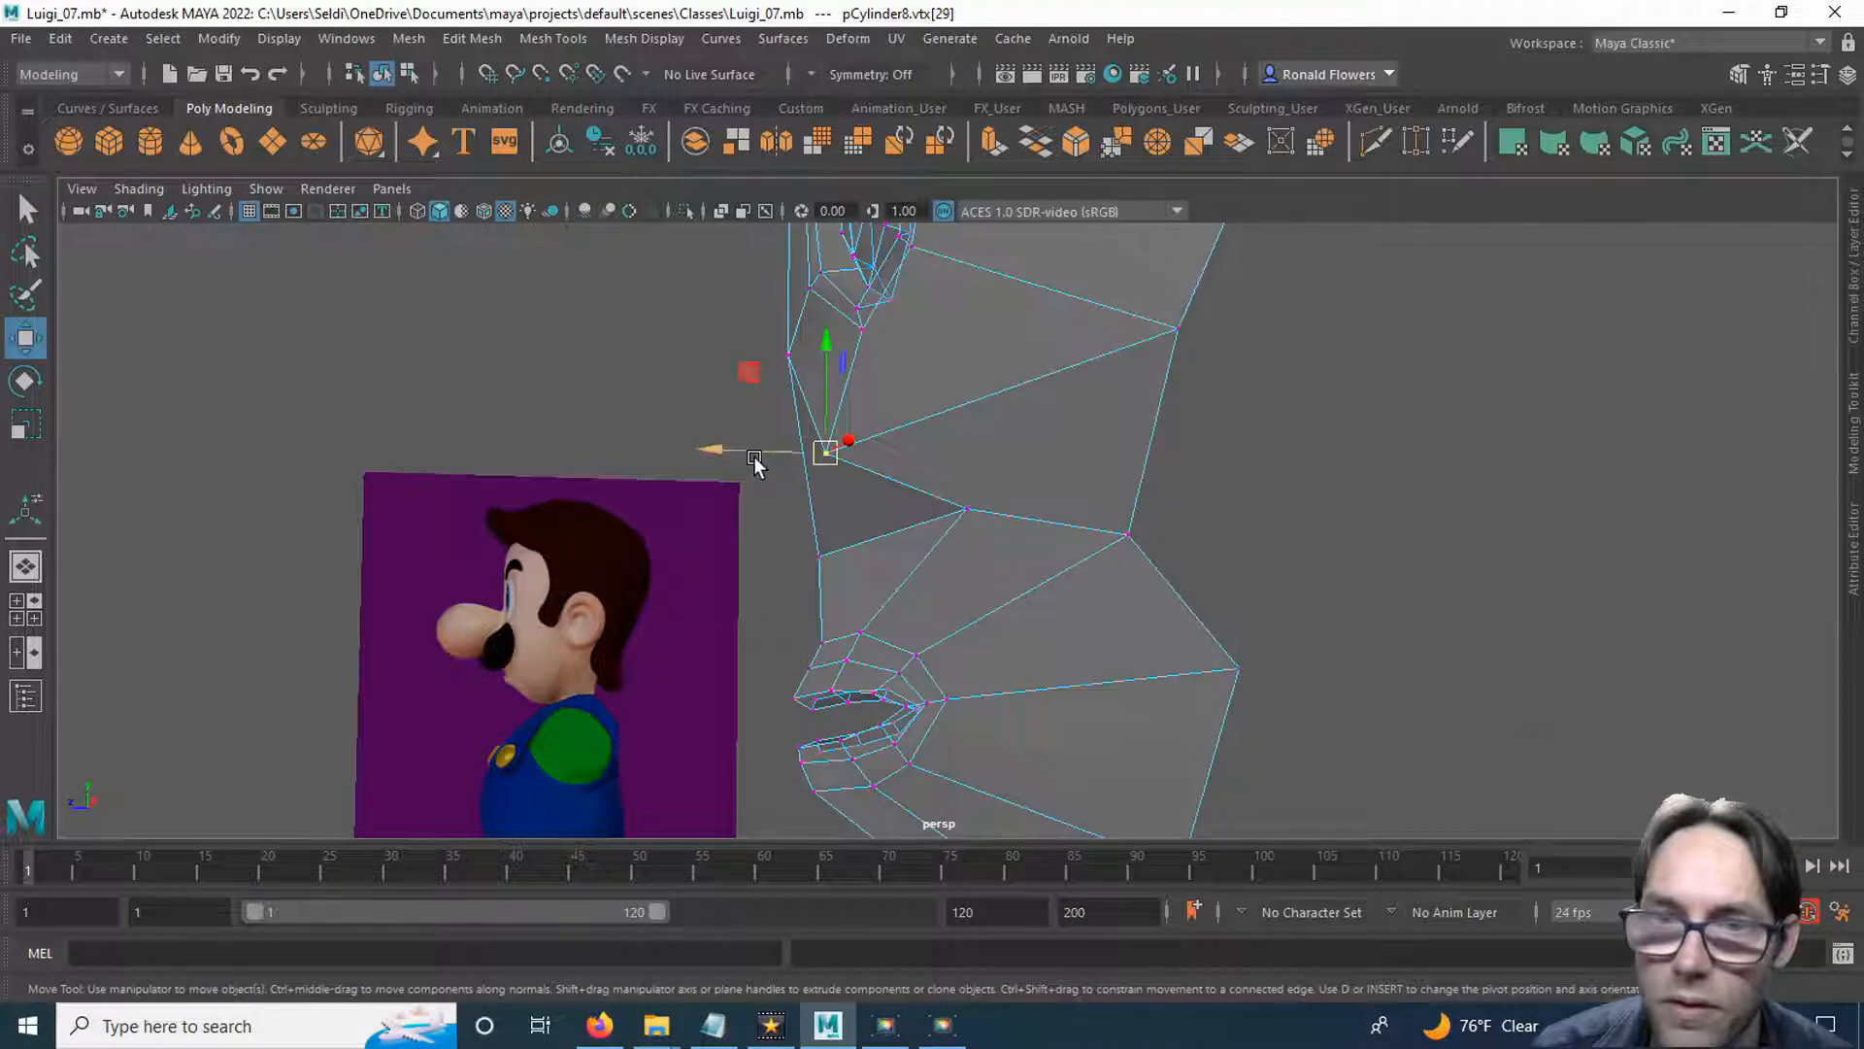
drag(737, 449, 781, 448)
click(946, 505)
alt+drag(940, 515, 857, 583)
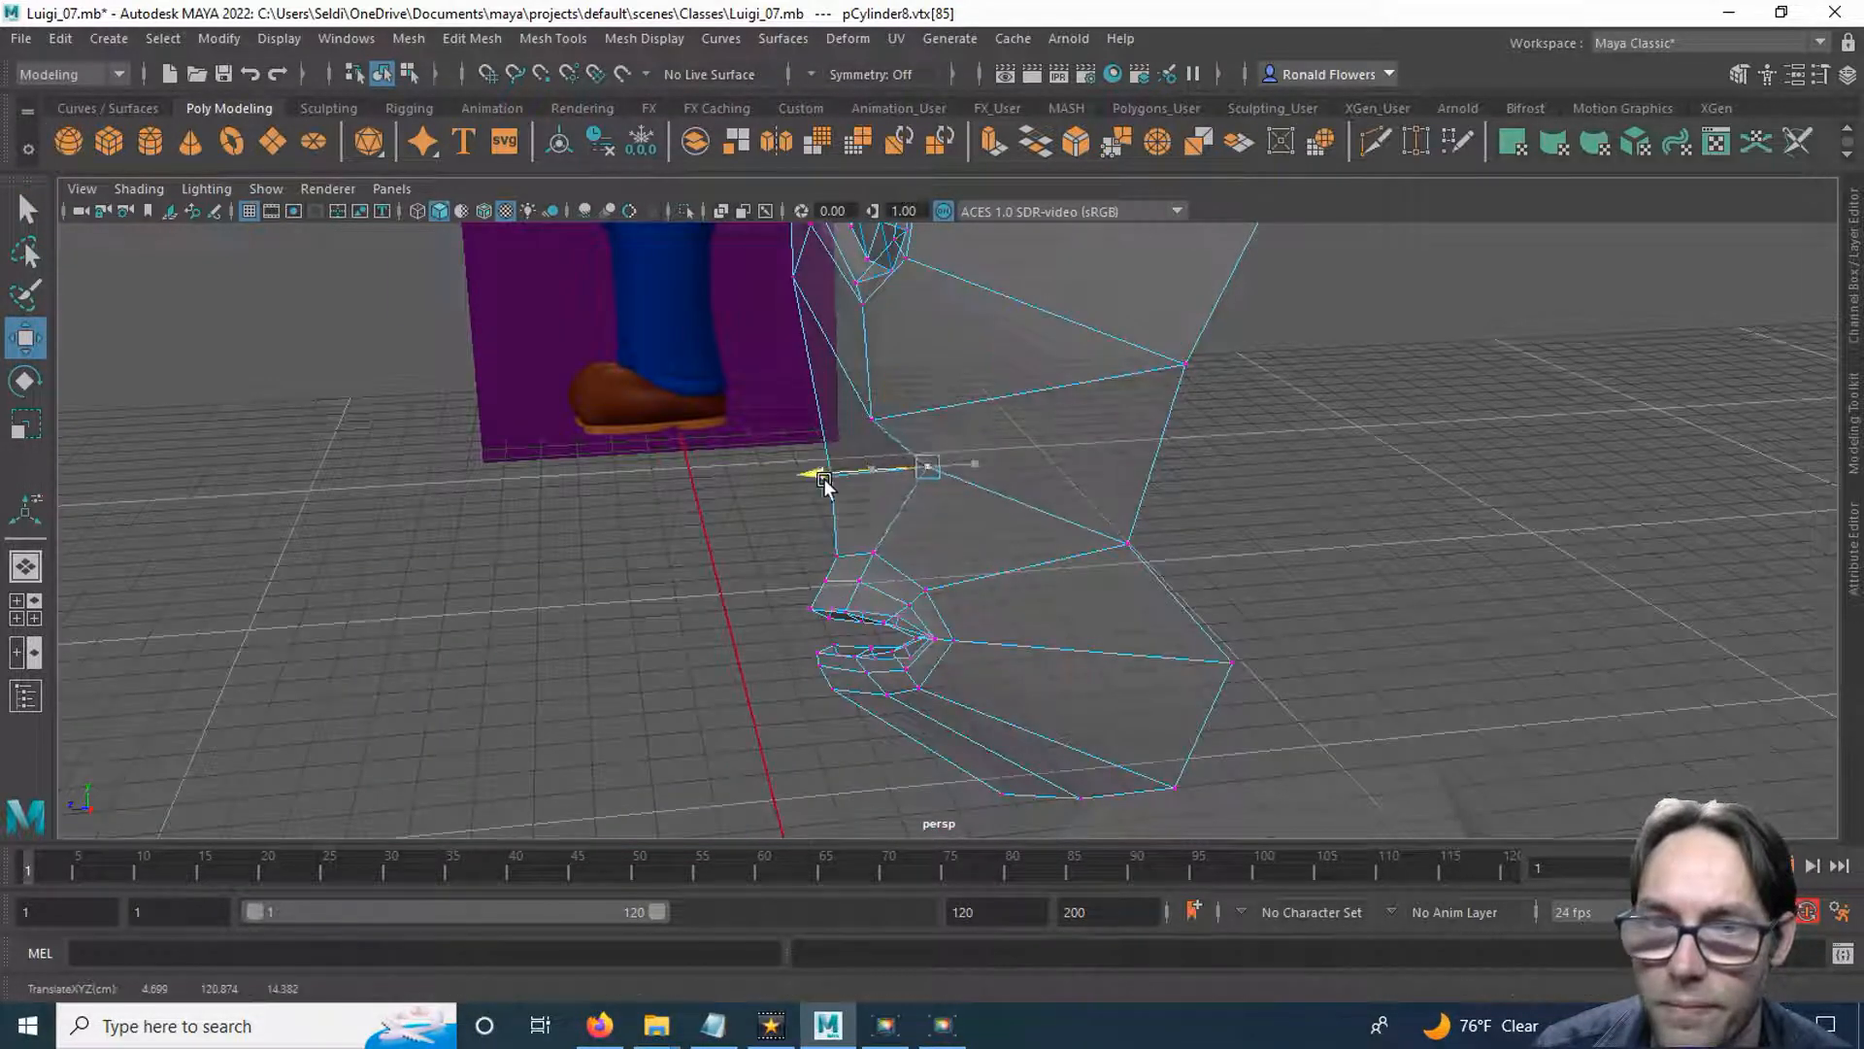
Nudge the cheek vertex at the outer lower corner of the new bridge slightly outward, and check the joined face's shape.
alt+drag(790, 483, 1161, 508)
drag(861, 496, 867, 495)
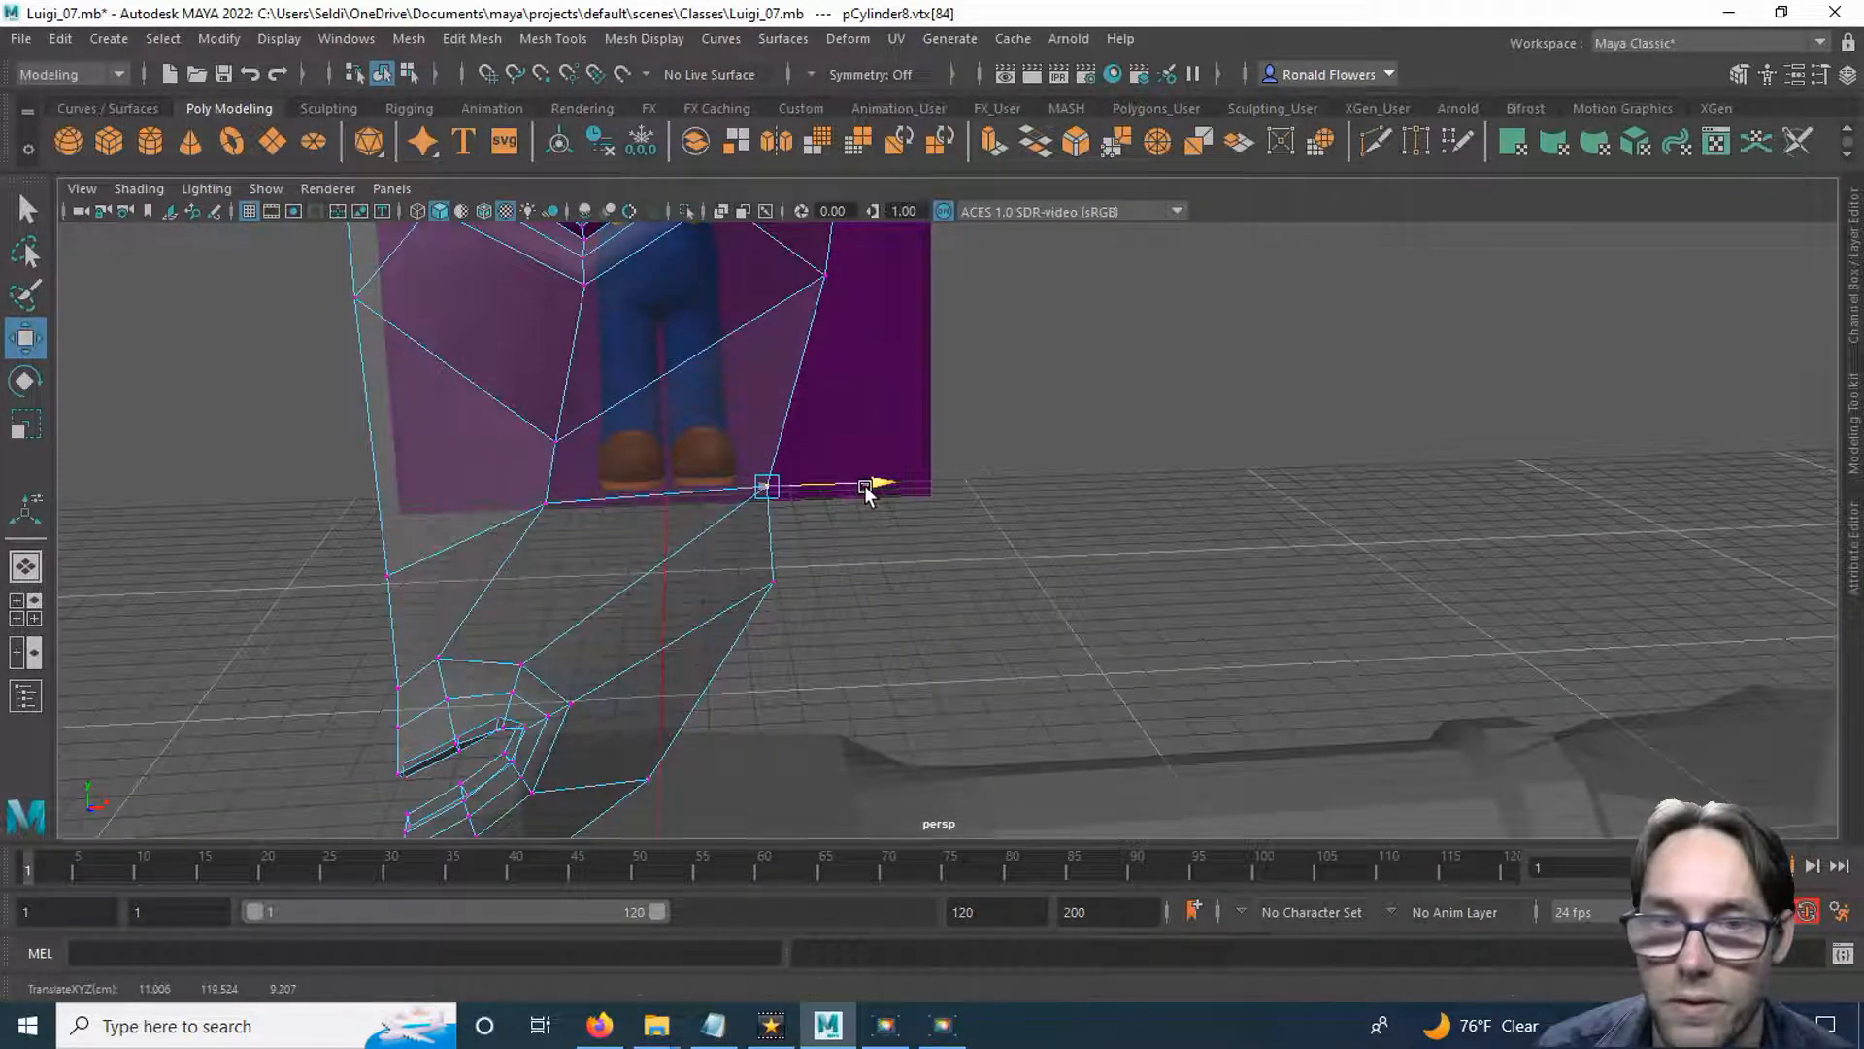
alt+drag(714, 627, 873, 554)
scroll(670, 574, down, 4)
alt+drag(944, 514, 902, 644)
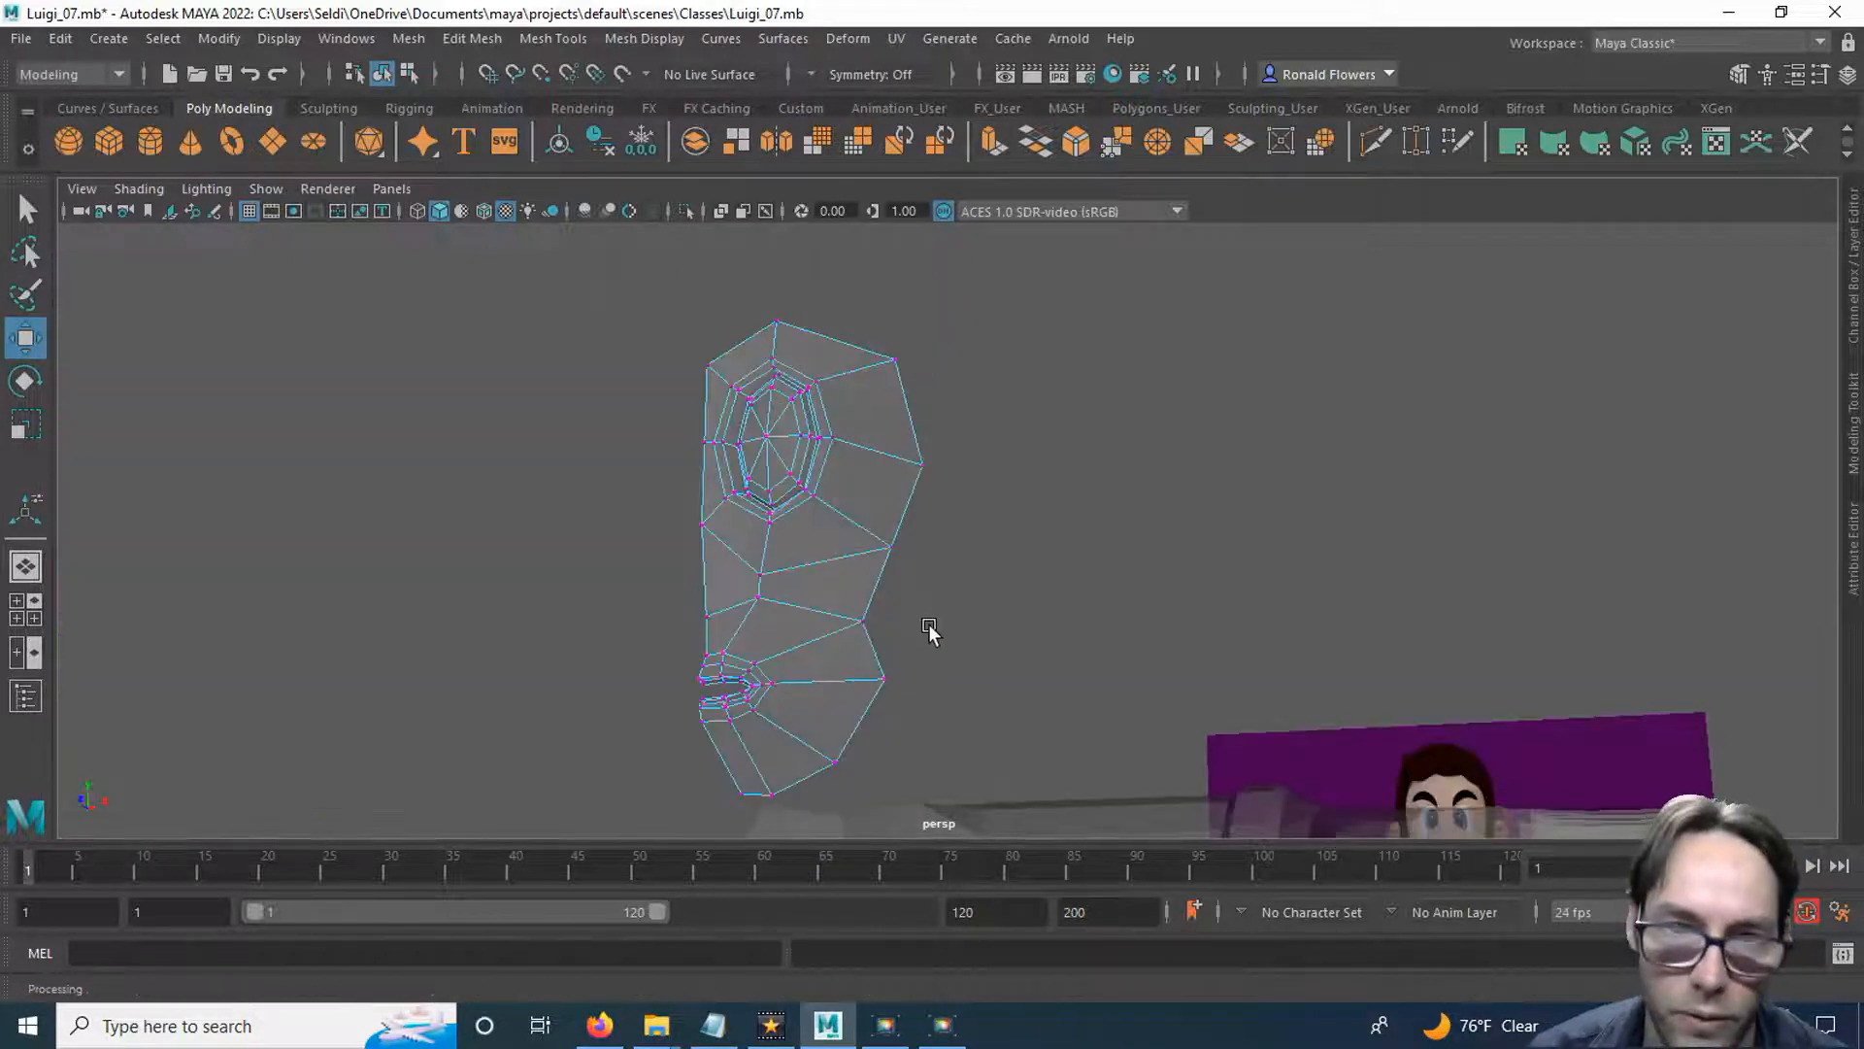
alt+drag(826, 631, 891, 608)
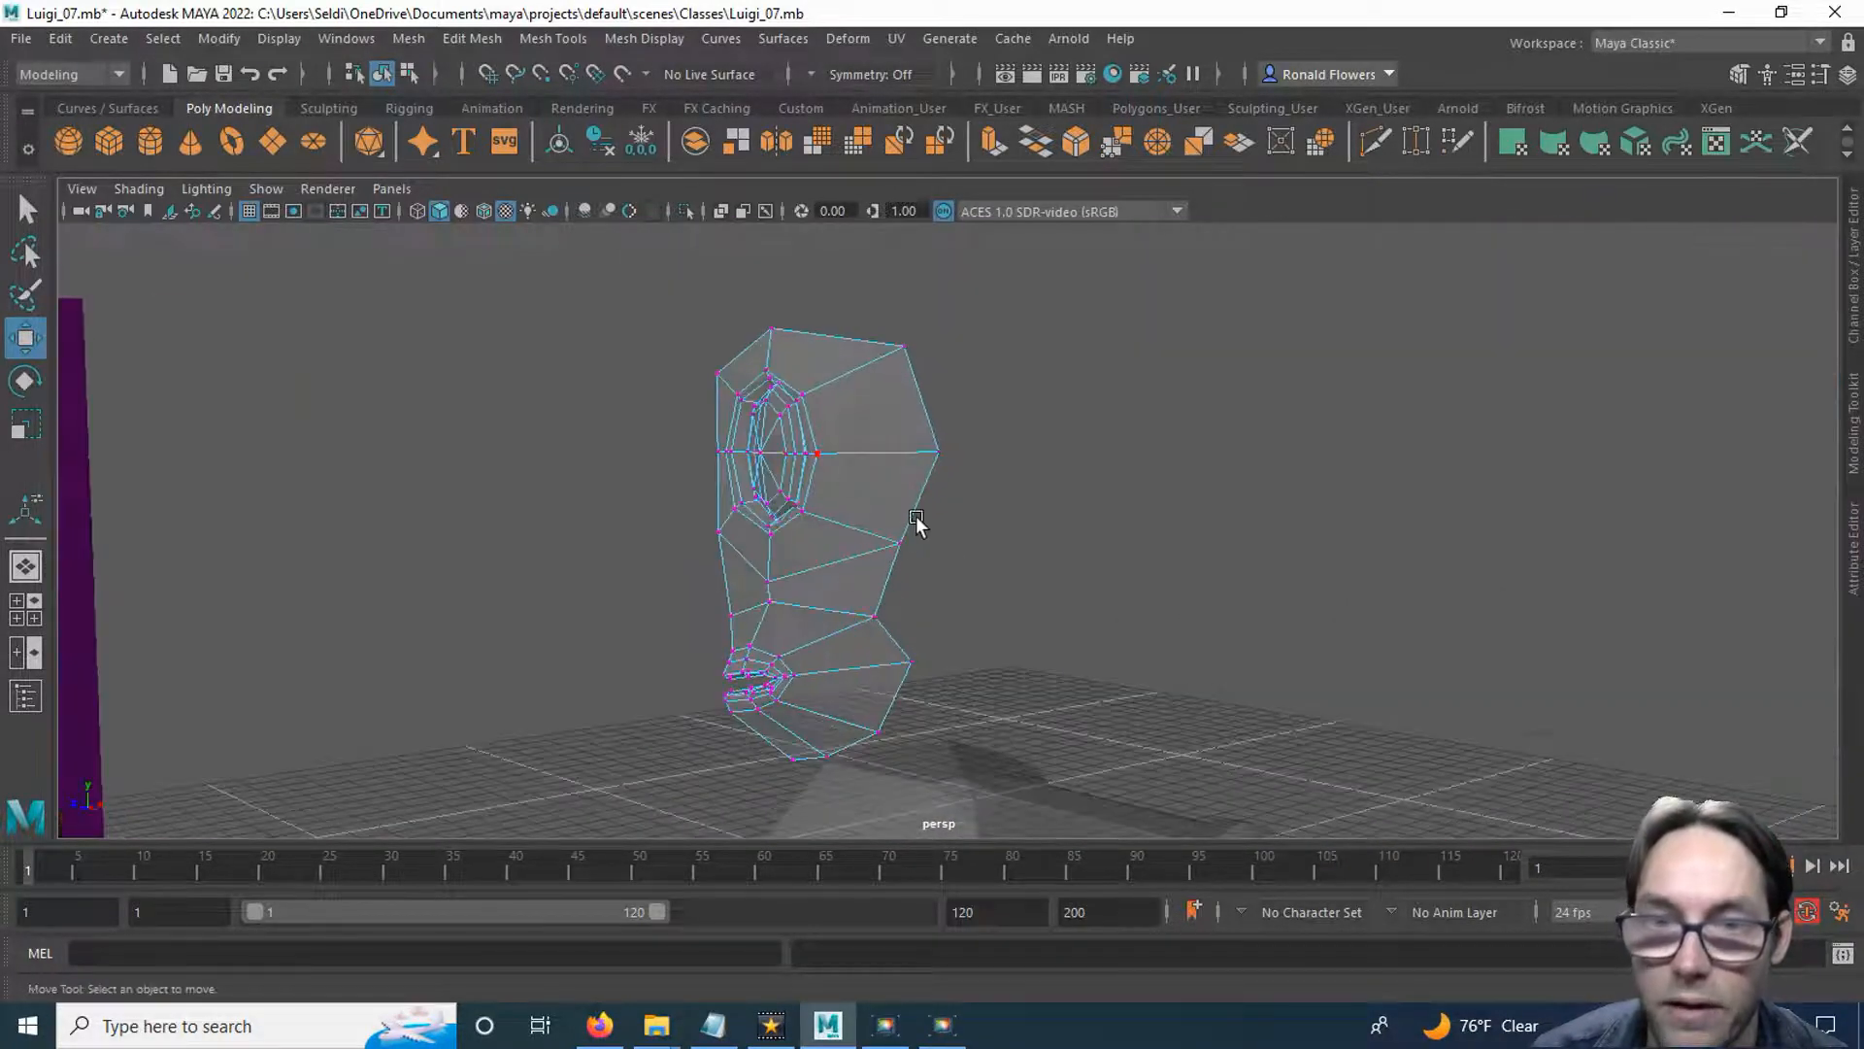
alt+drag(860, 484, 1018, 527)
In the front view, extrude the two top border edges above the eye and raise them into the hair area.
key(space)
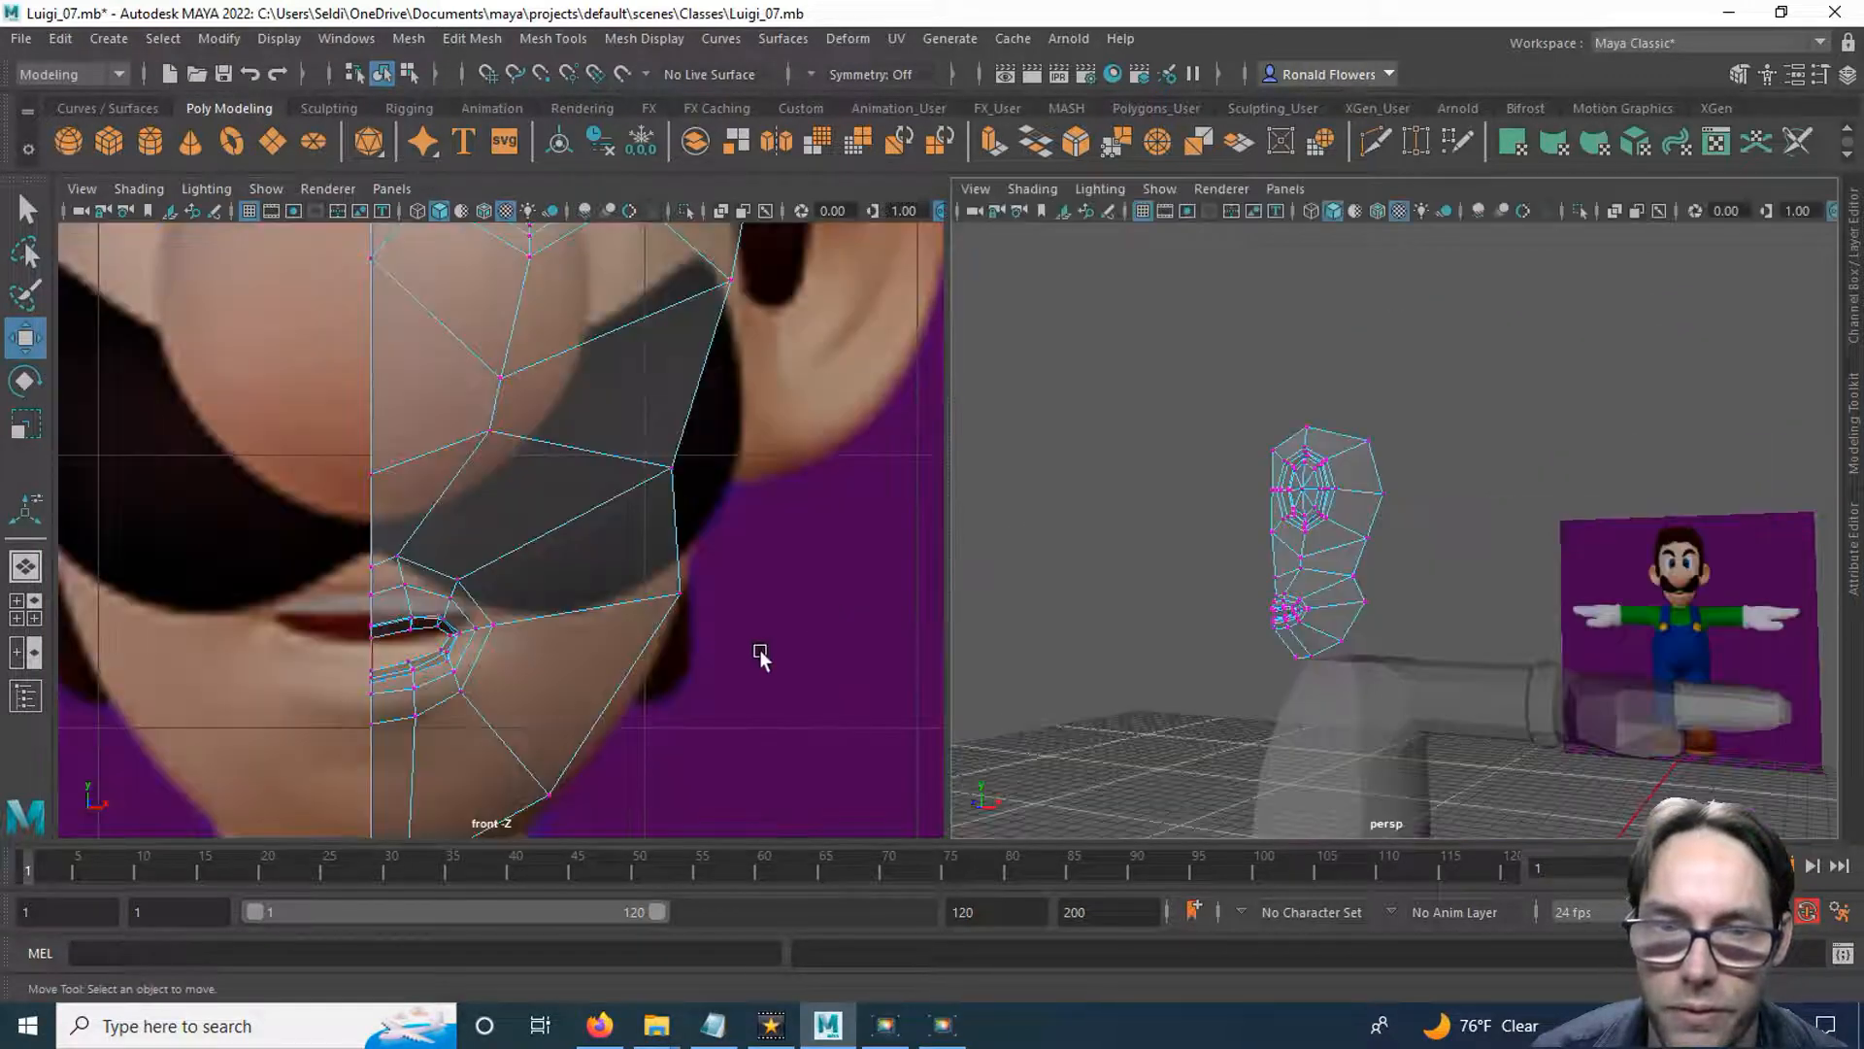
key(space)
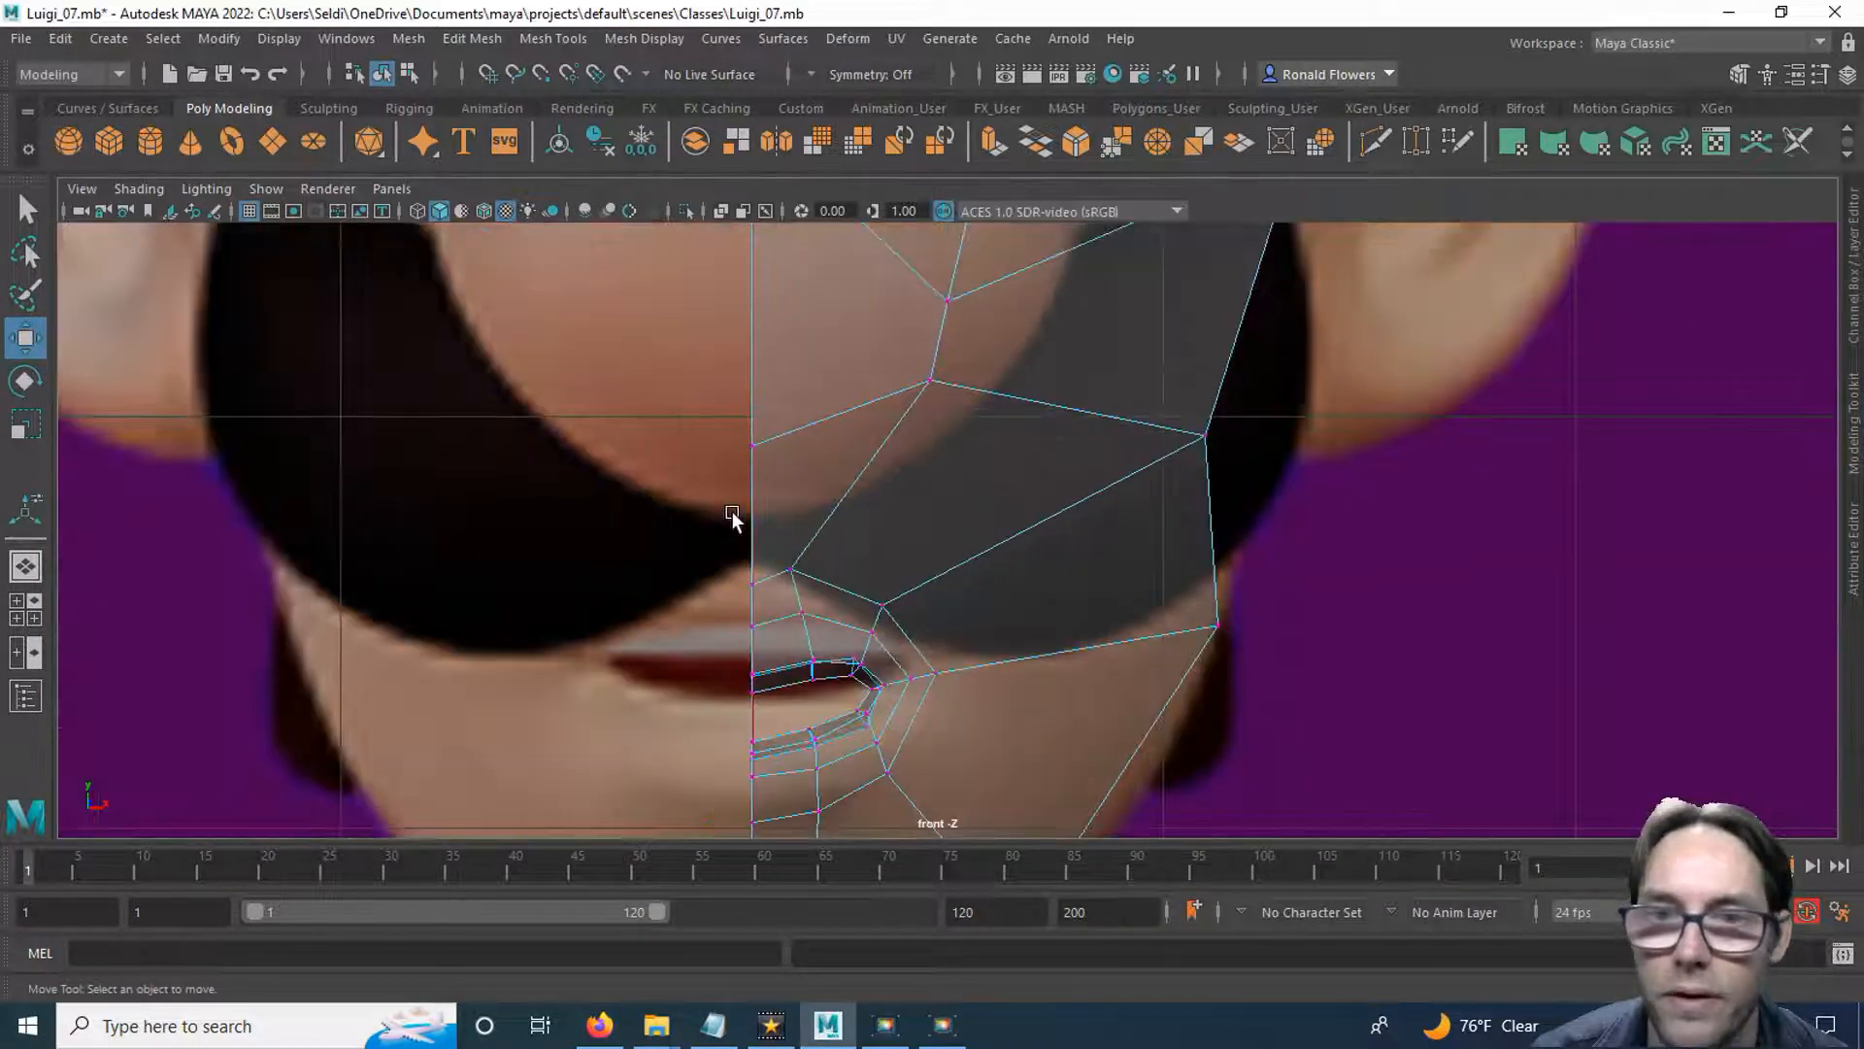
scroll(744, 508, down, 3)
scroll(743, 505, down, 3)
alt+middle_drag(839, 417, 764, 617)
alt+middle_drag(811, 478, 771, 645)
scroll(802, 486, up, 1)
alt+middle_drag(789, 432, 770, 553)
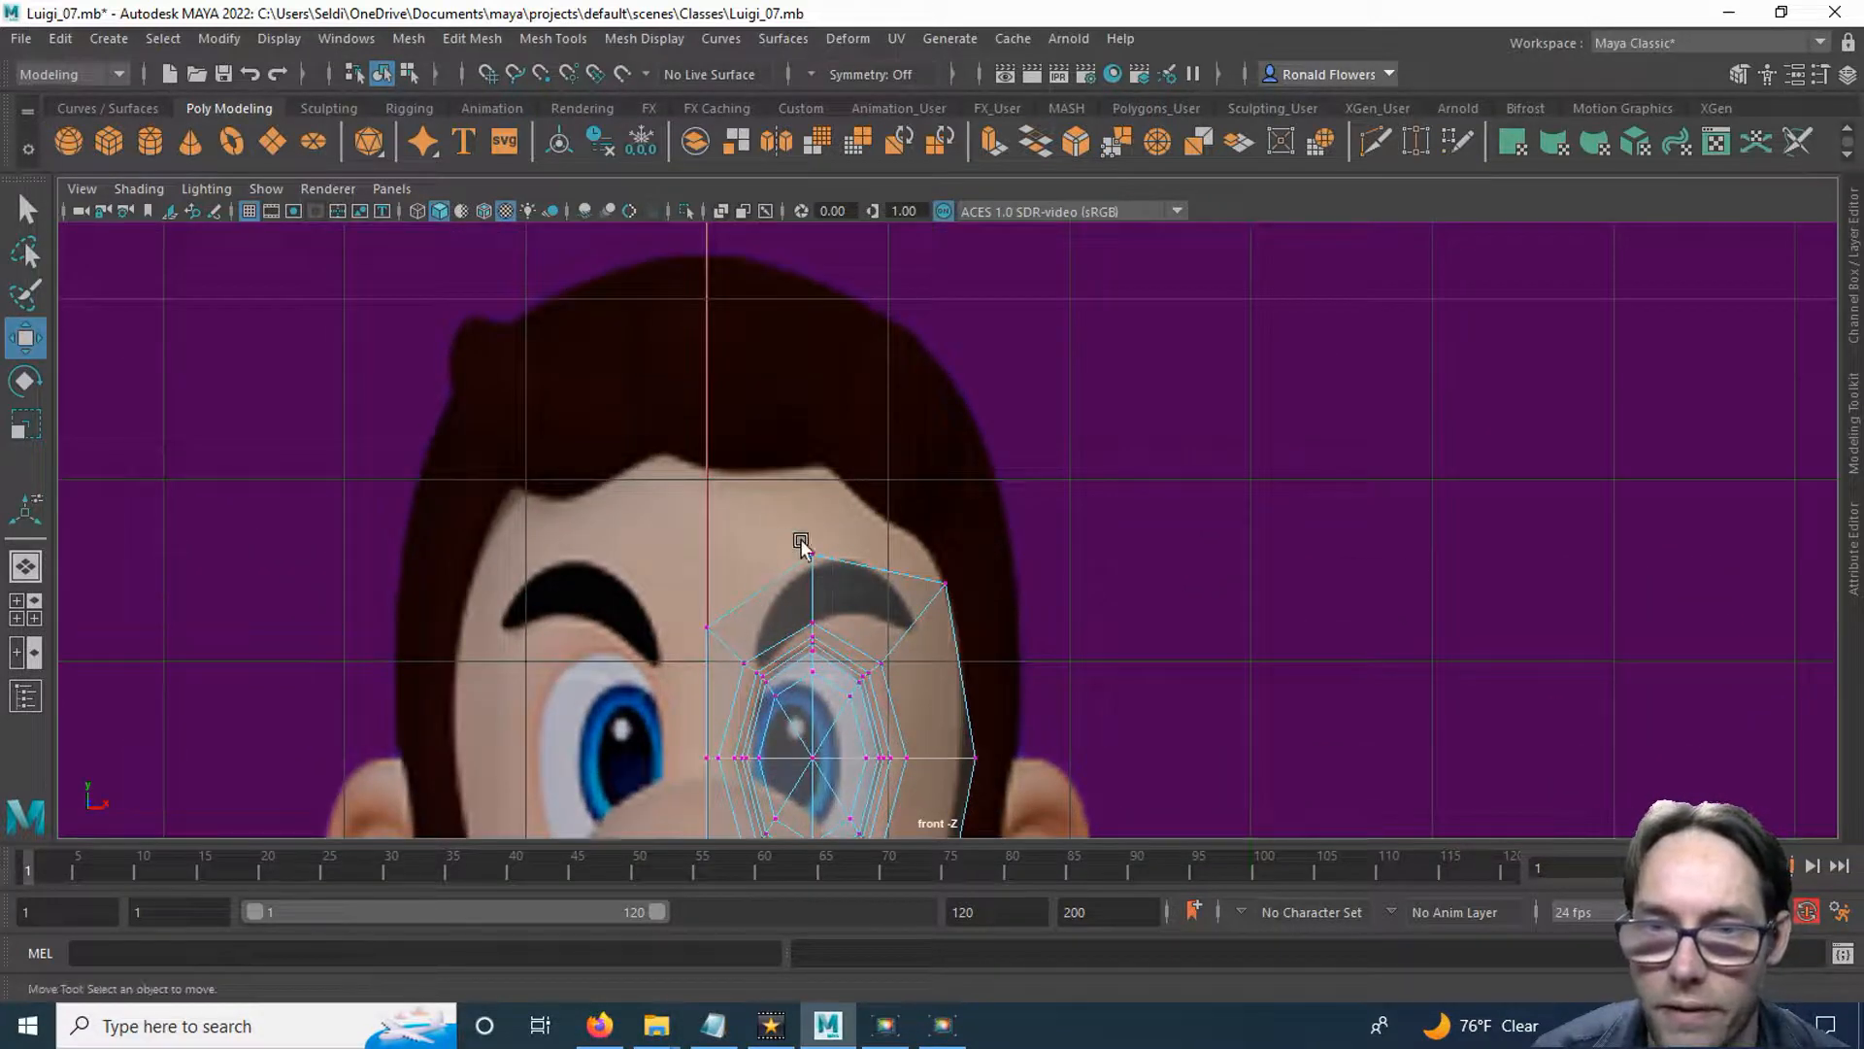
right_drag(962, 383, 948, 320)
click(749, 579)
key(q)
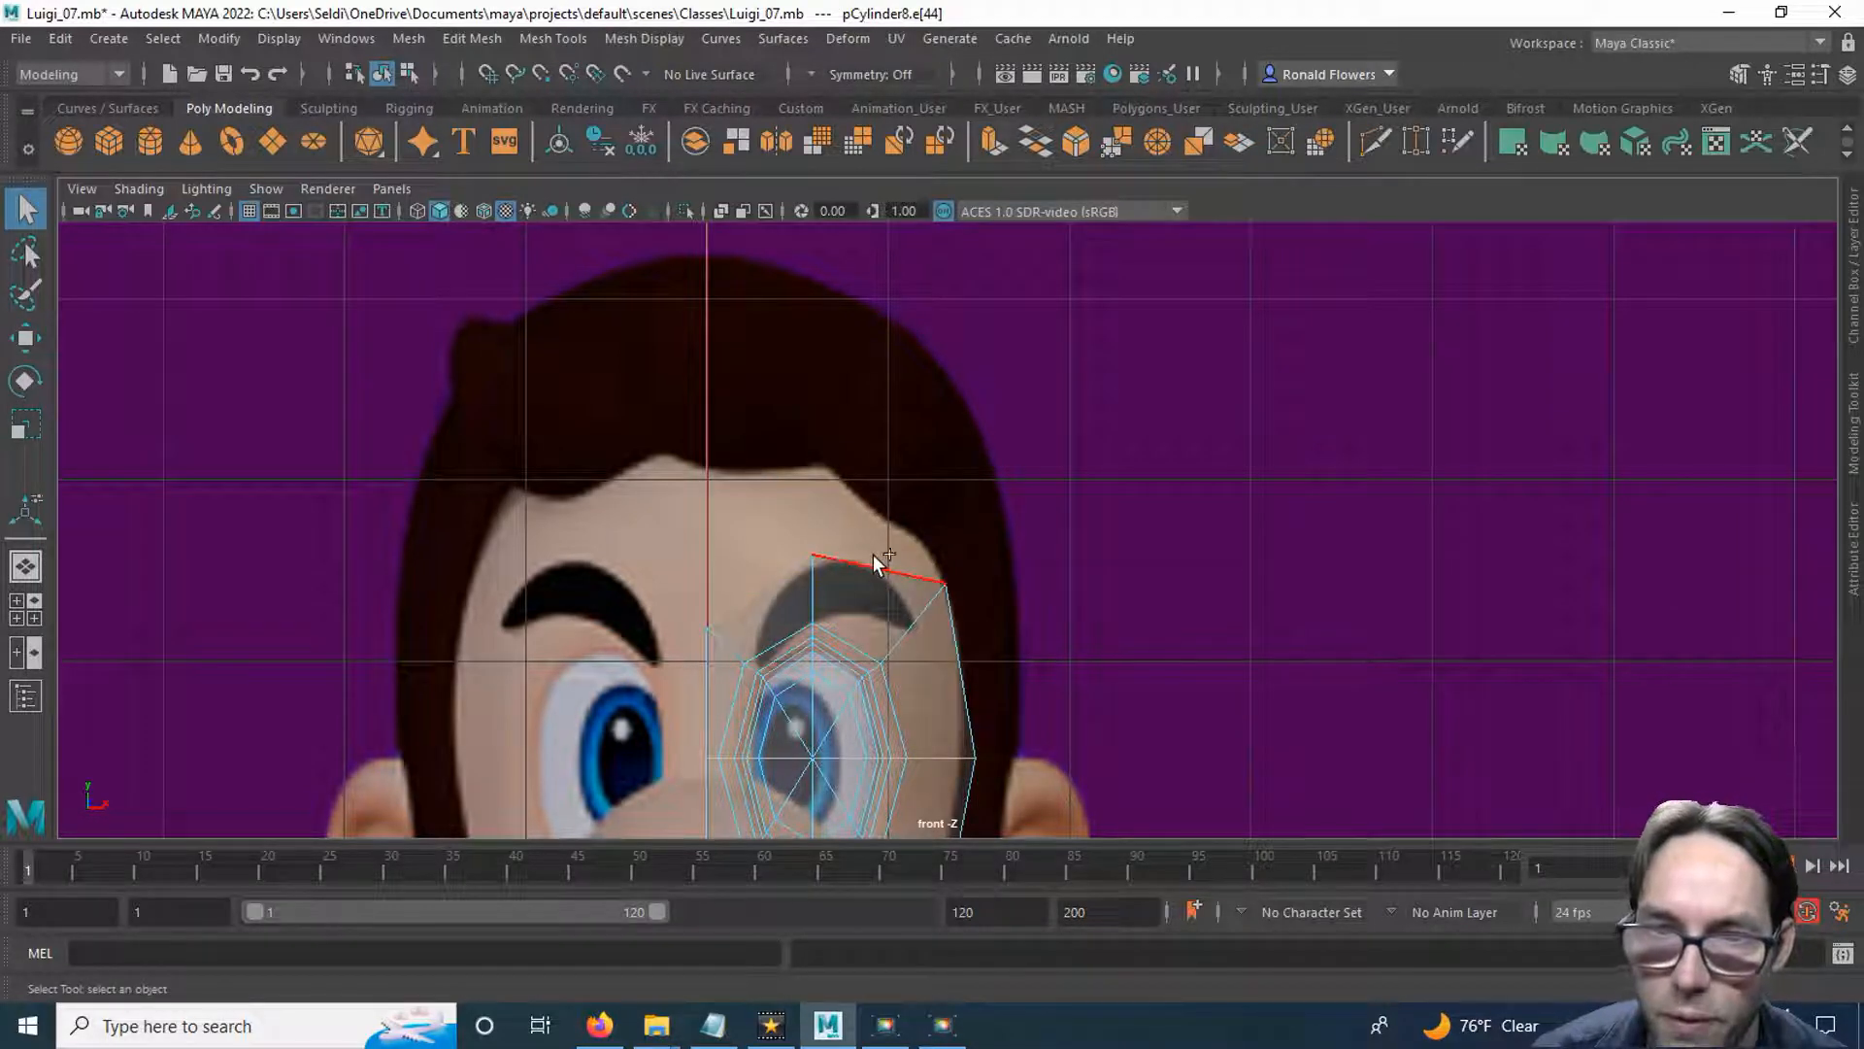
click(990, 141)
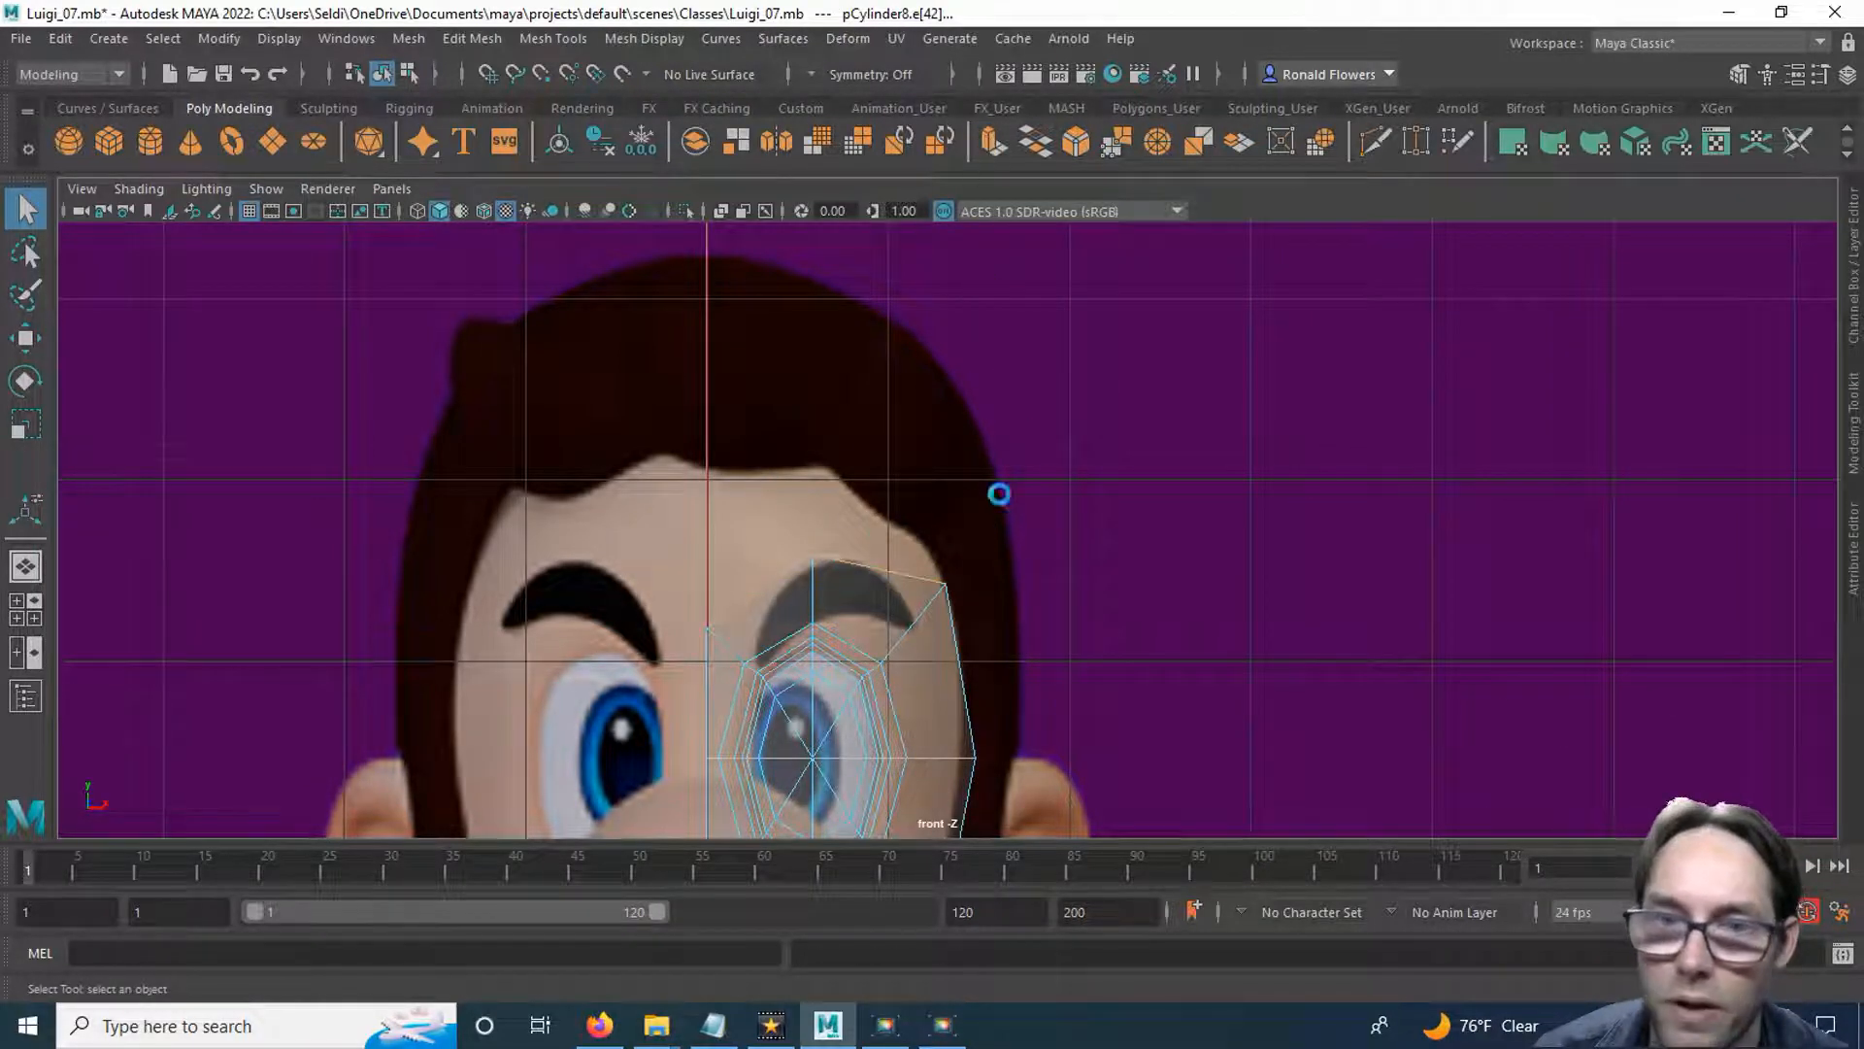
key(w)
drag(832, 491, 813, 248)
Round the extruded forehead's top by raising the centre-line vertex, lowering the outer vertex, and moving the middle one down and outward.
right_drag(994, 382, 908, 385)
click(706, 376)
drag(701, 301, 813, 316)
click(812, 304)
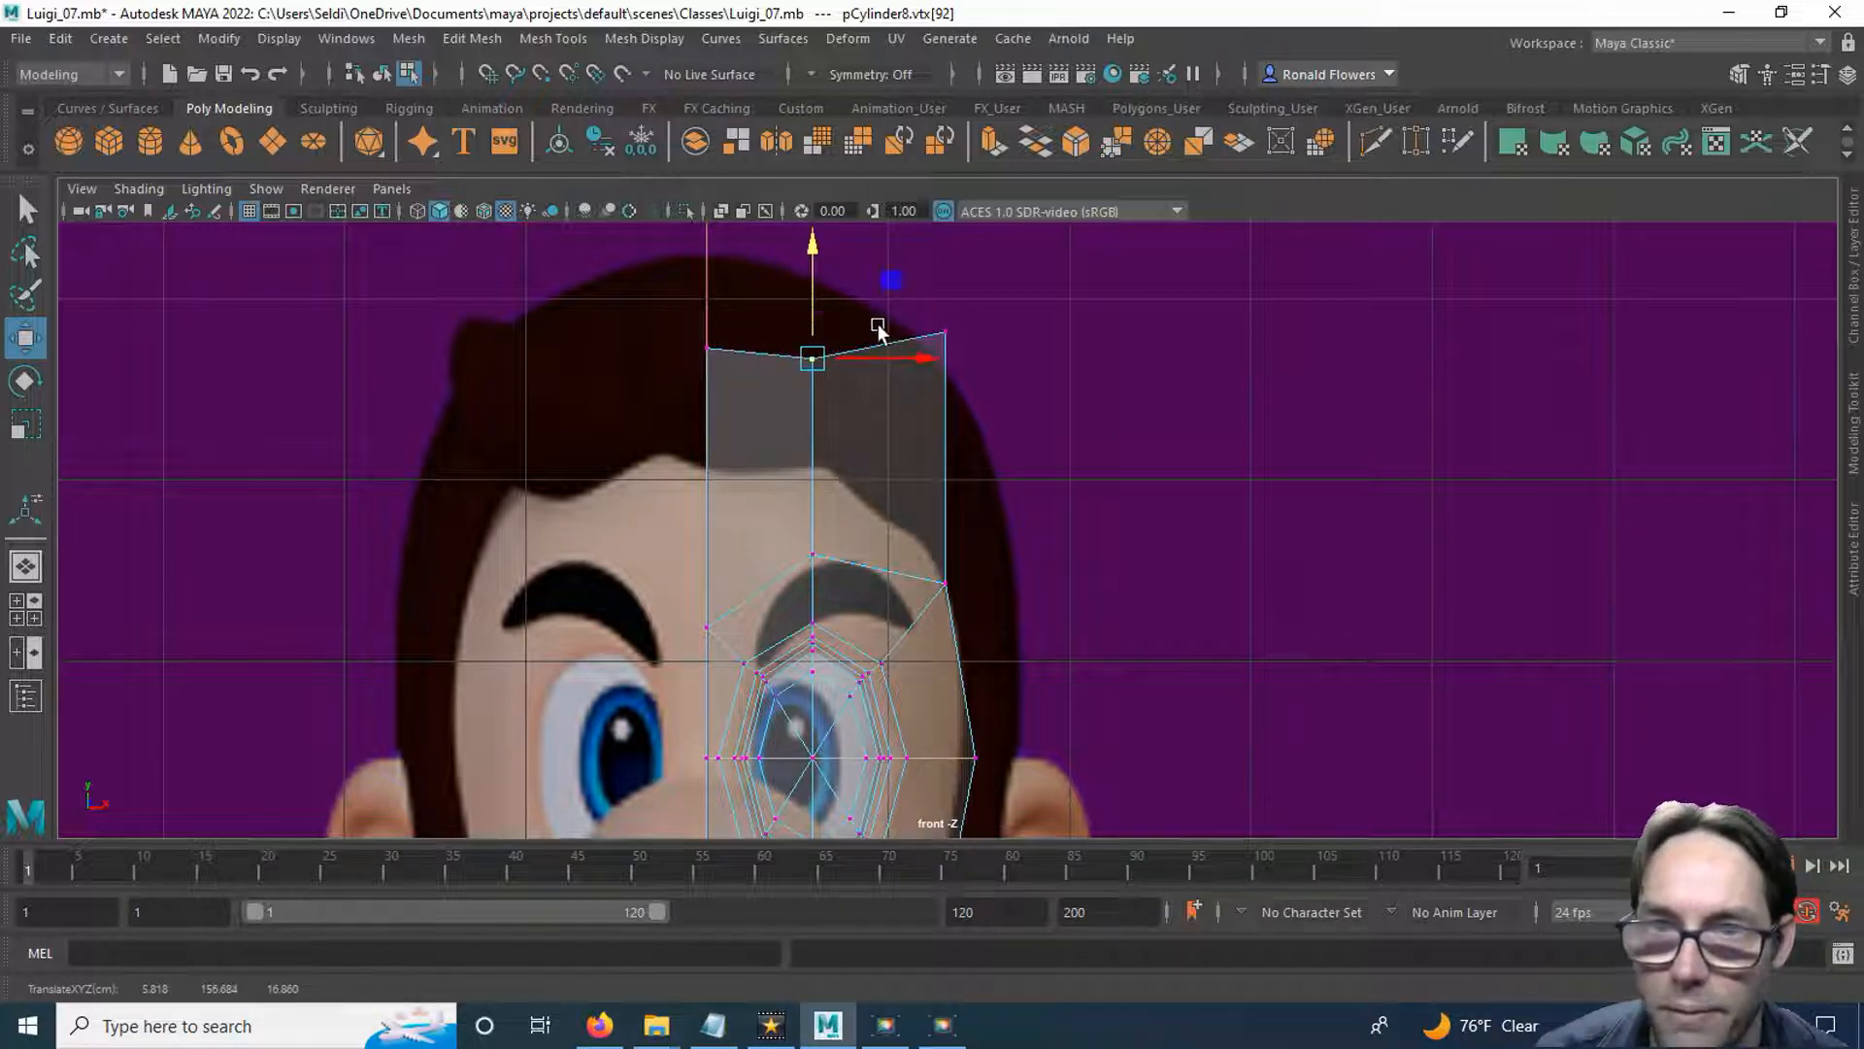
click(945, 334)
drag(947, 291, 948, 414)
drag(800, 335, 838, 382)
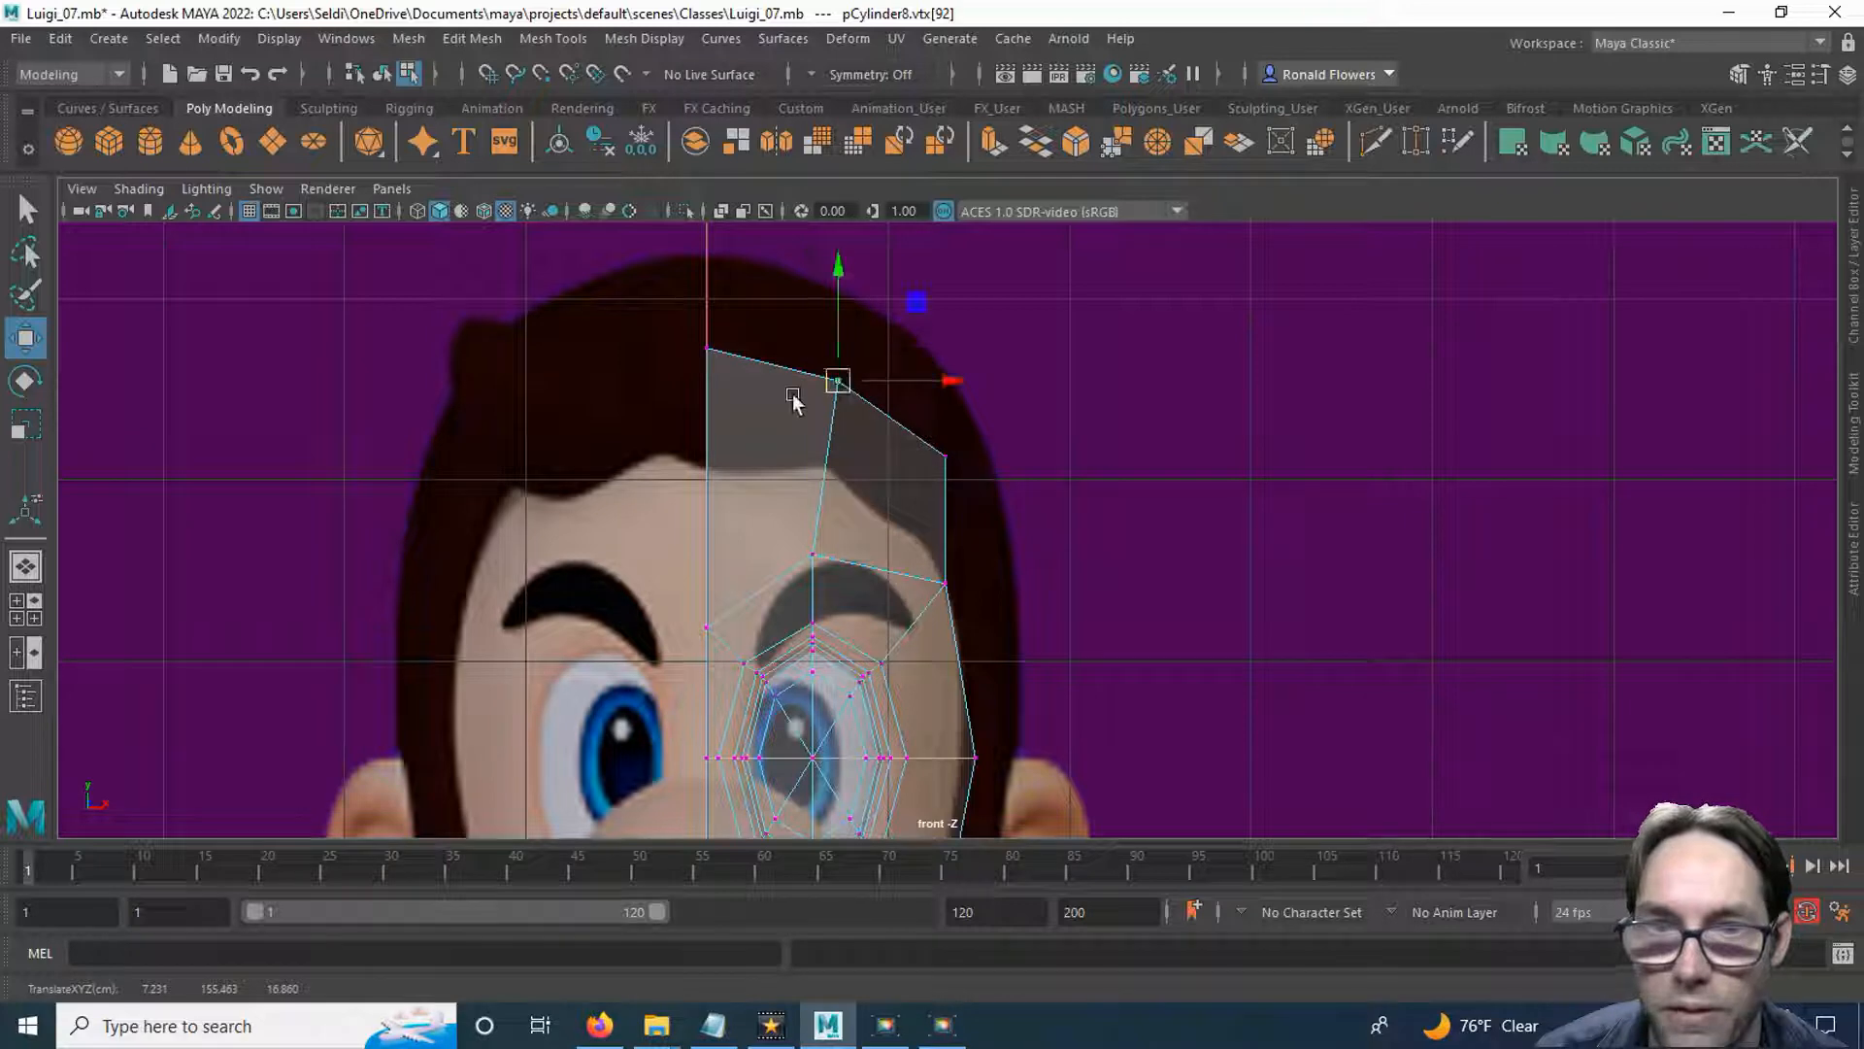
Lower the forehead's top centre-line vertex slightly in the front view.
mouse_move(697, 332)
mouse_down()
mouse_move(723, 367)
mouse_move(706, 310)
mouse_up()
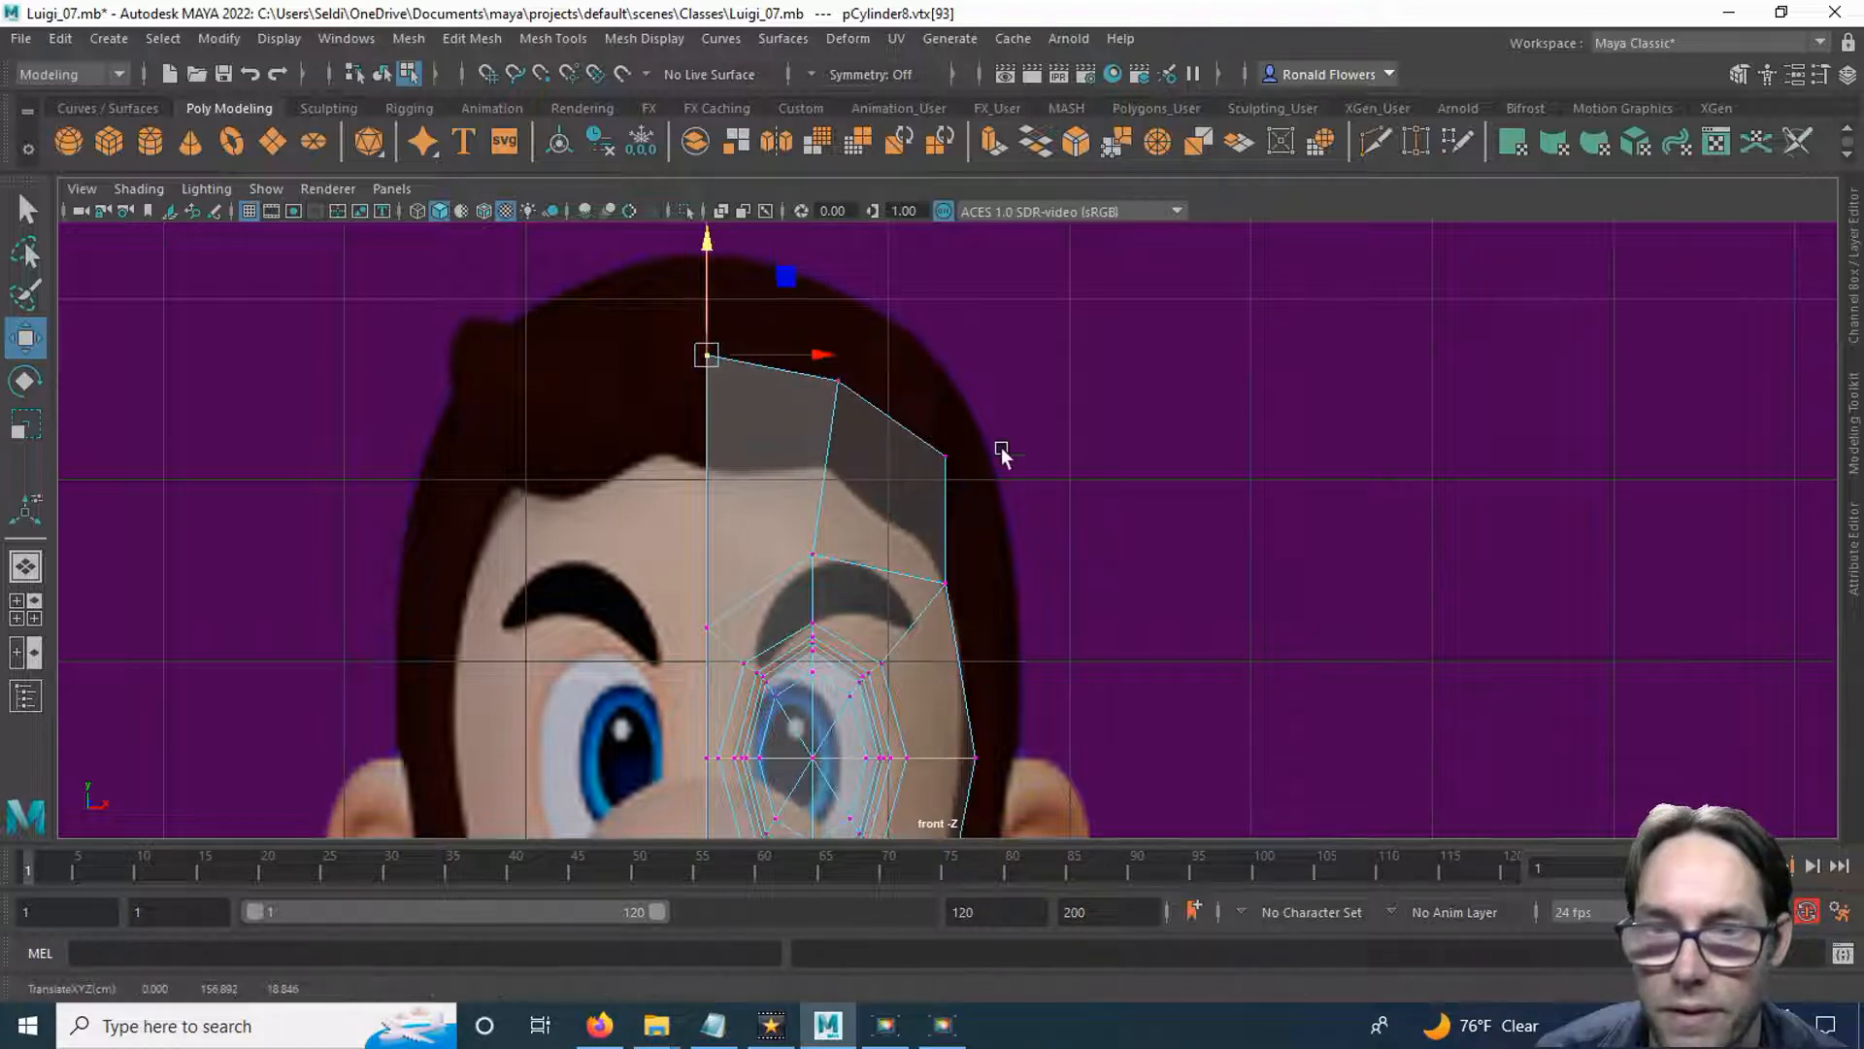
click(1083, 616)
alt+middle_drag(1058, 591, 1036, 482)
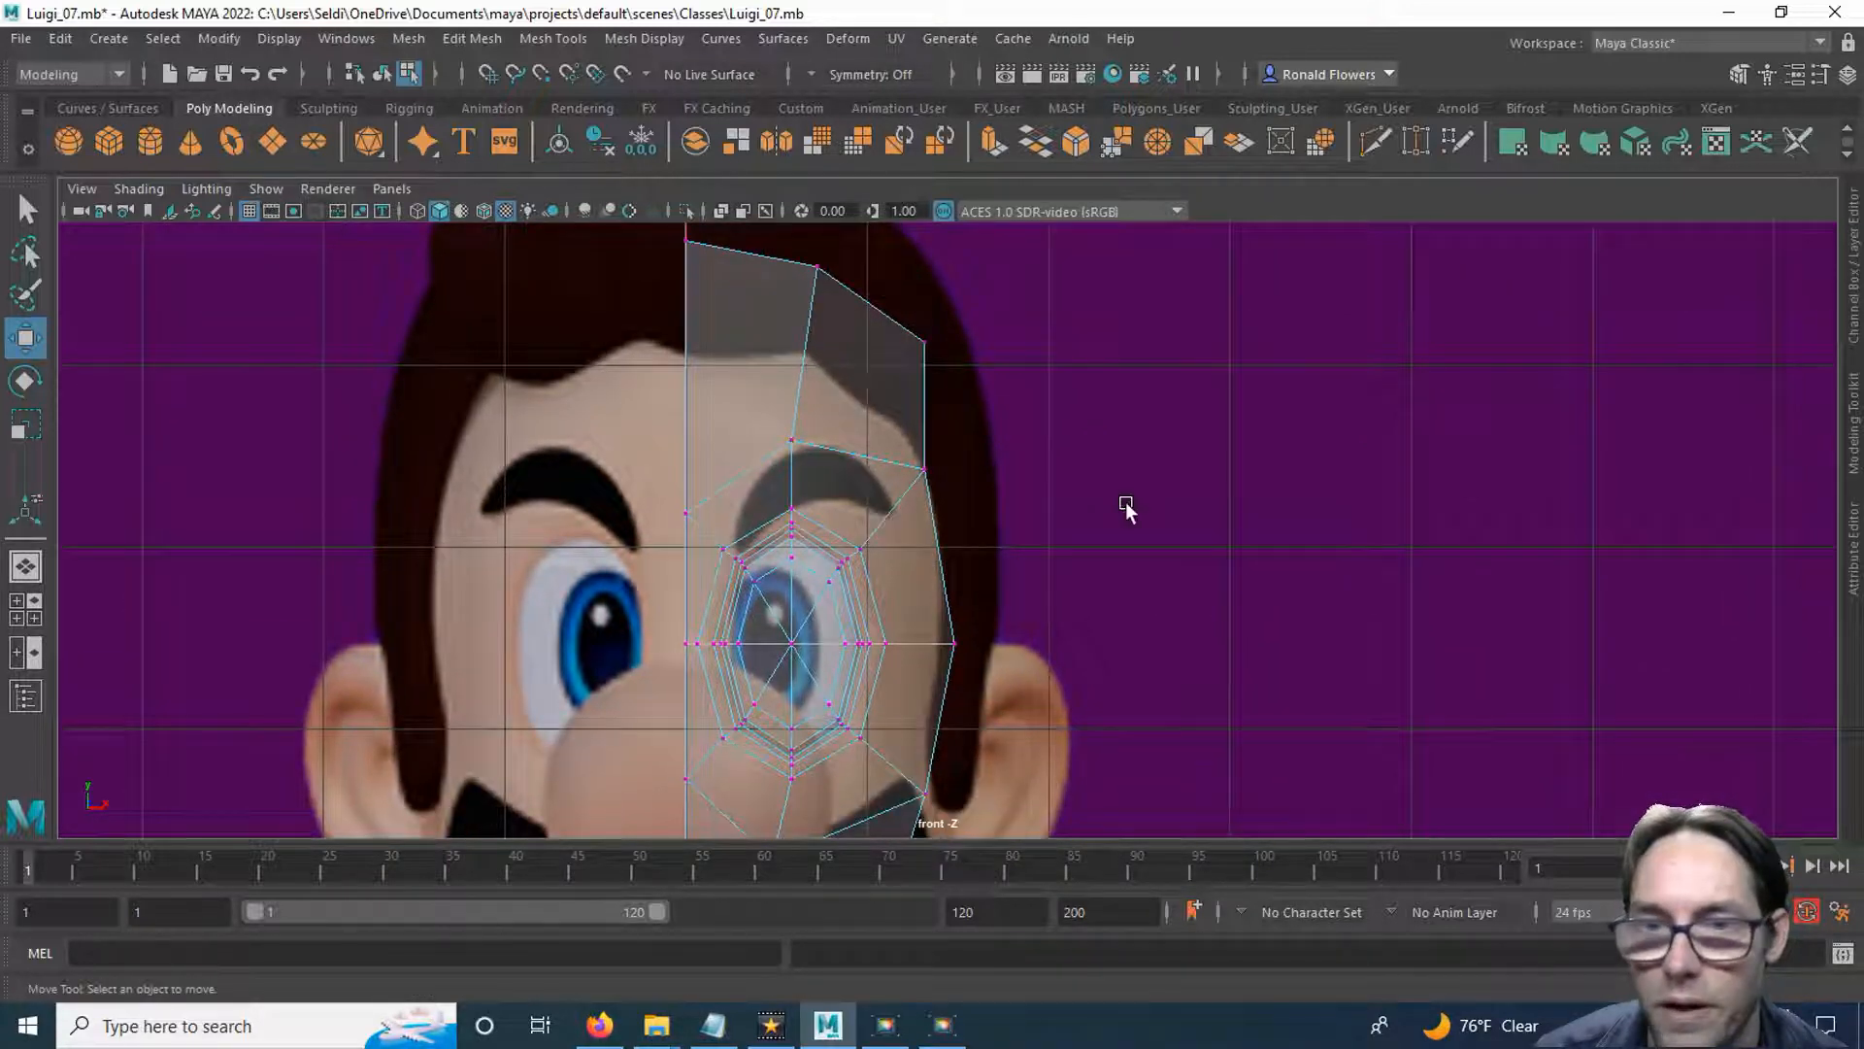
Return to the two-pane layout and replace the perspective view with the side view, framed on the forehead.
key(space)
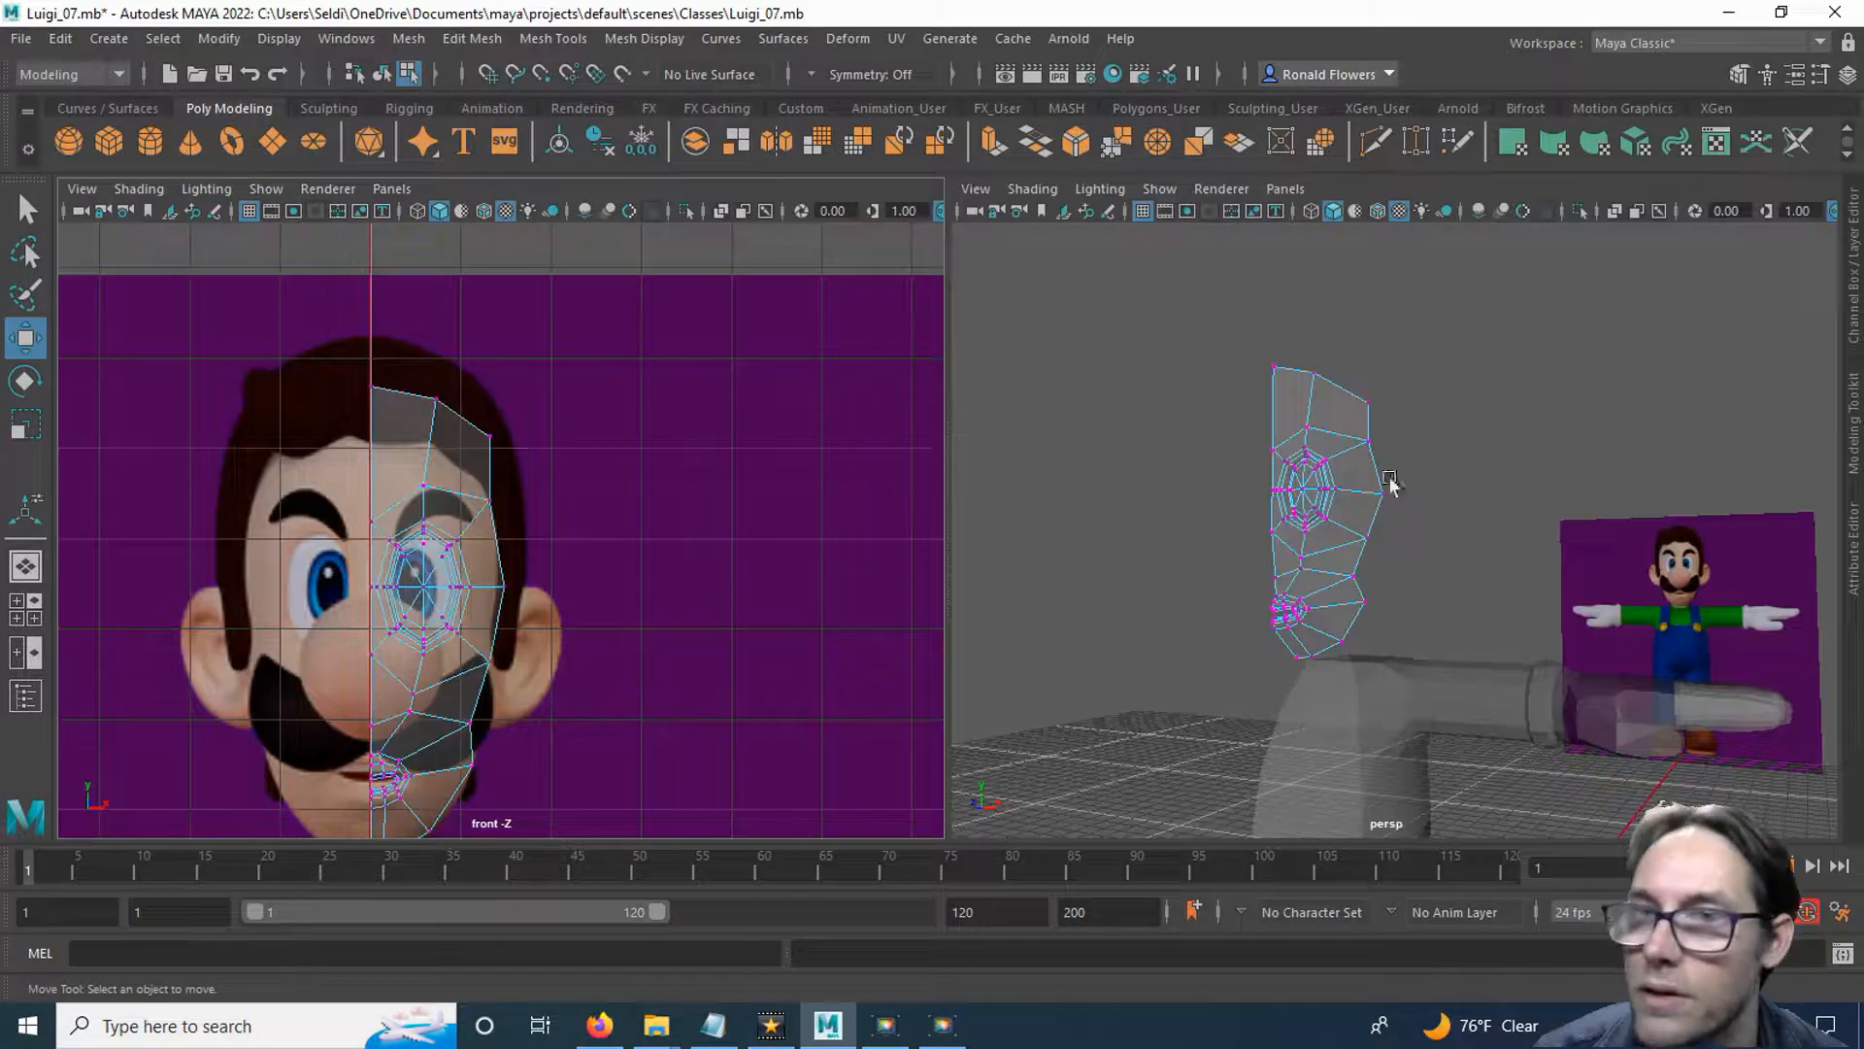
click(1289, 190)
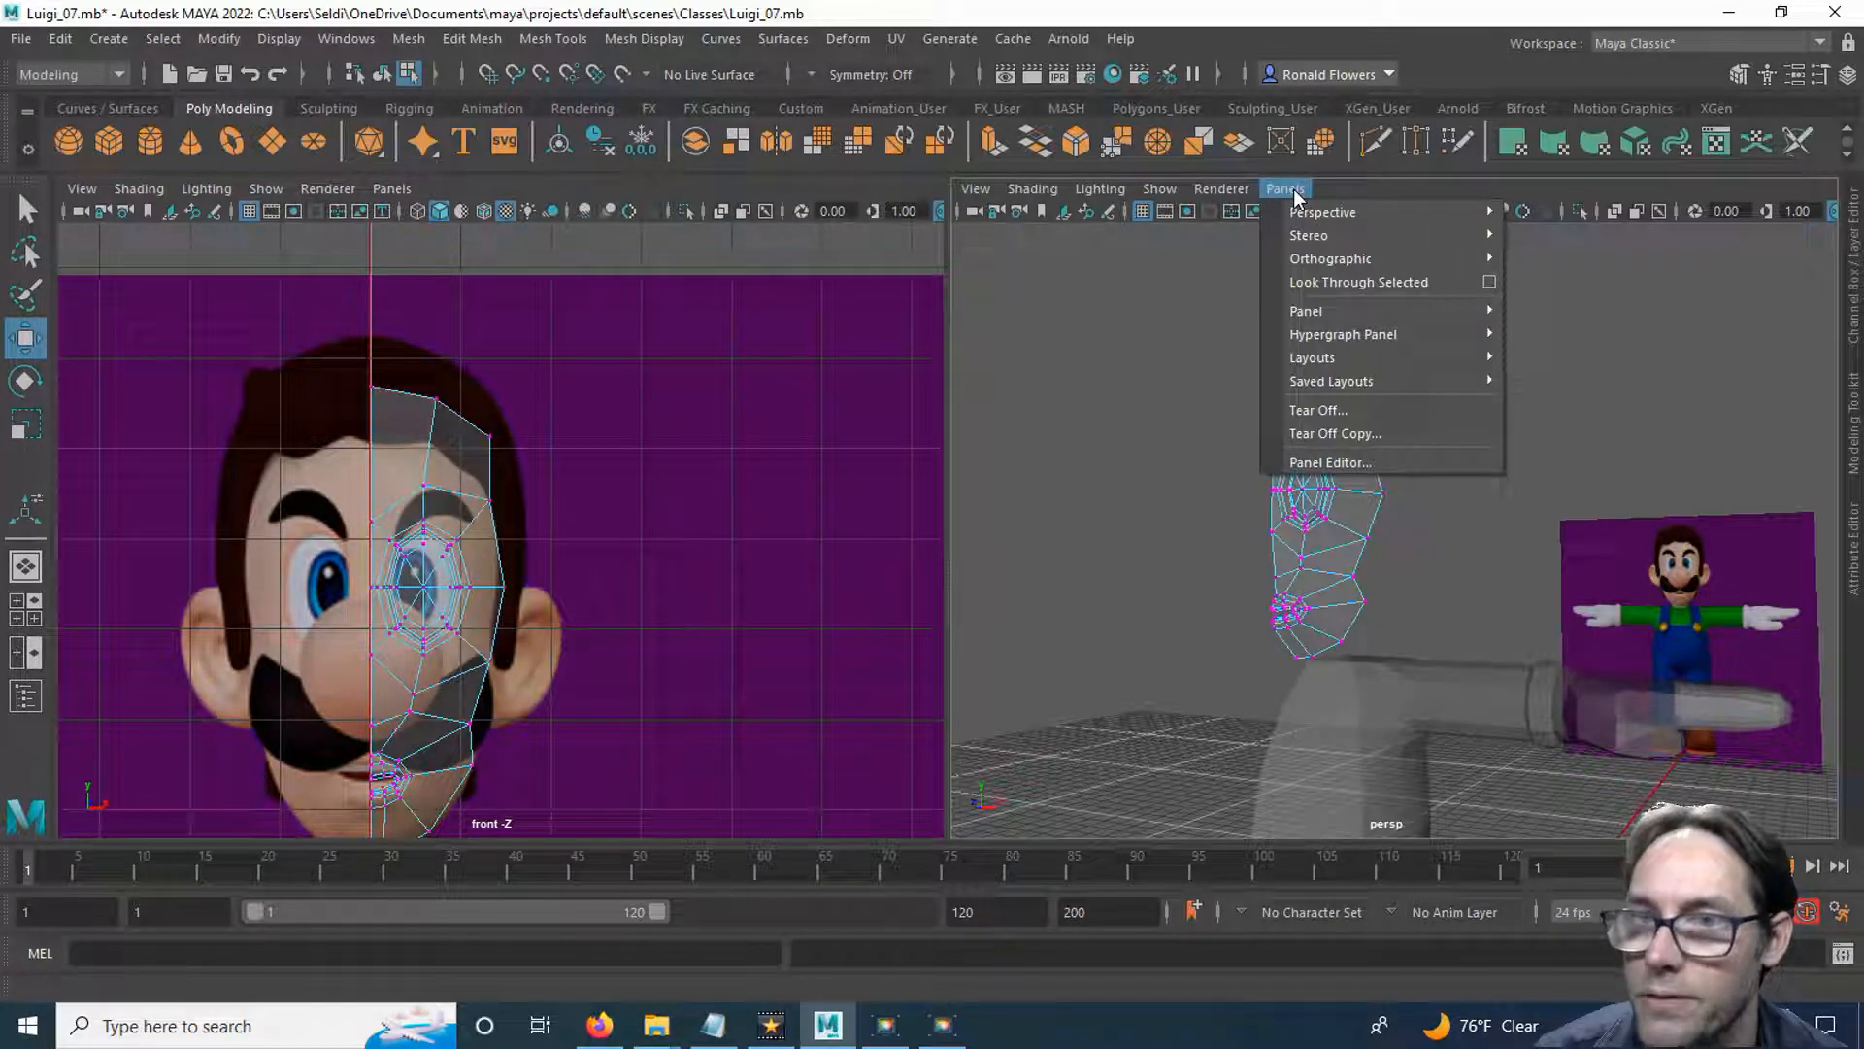
mouse_move(1313, 267)
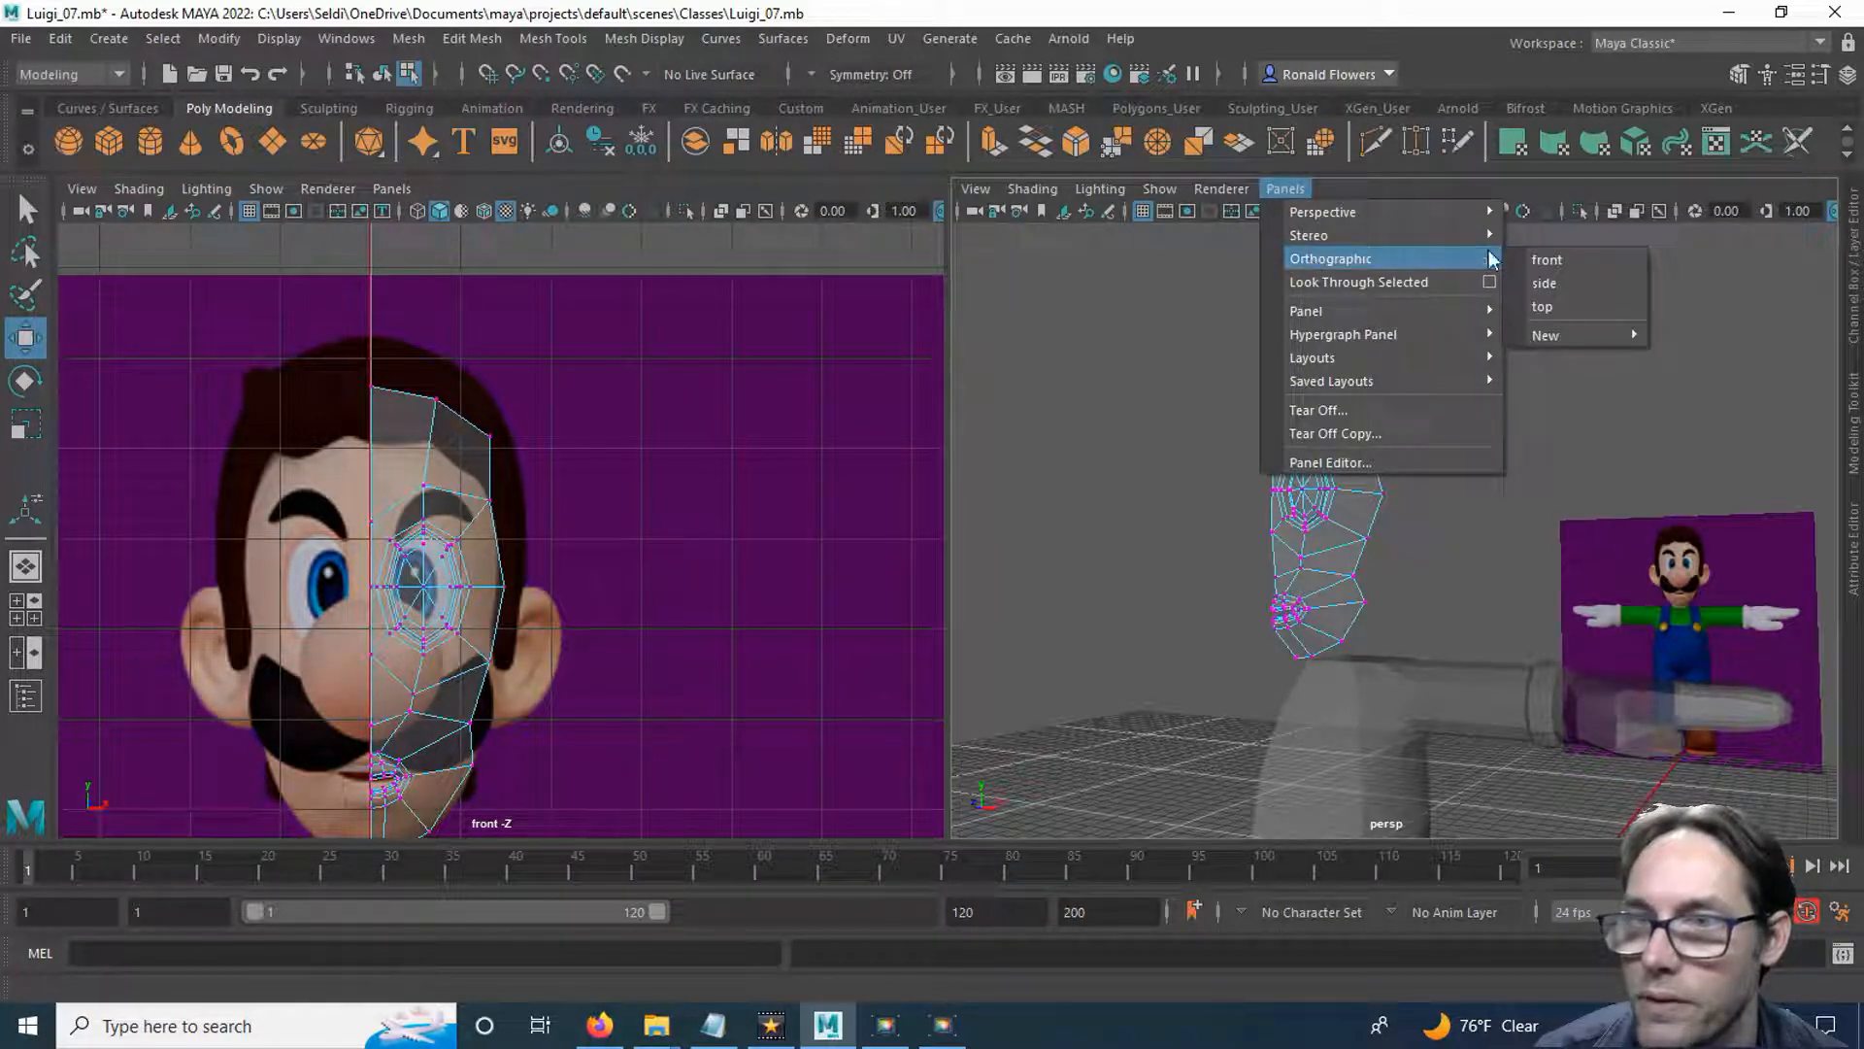
click(1564, 283)
alt+middle_drag(1324, 406, 1220, 638)
alt+middle_drag(1254, 573, 1247, 687)
mouse_move(1245, 554)
alt+middle_down()
mouse_move(1242, 640)
mouse_move(1277, 612)
alt+middle_up()
scroll(1262, 582, up, 3)
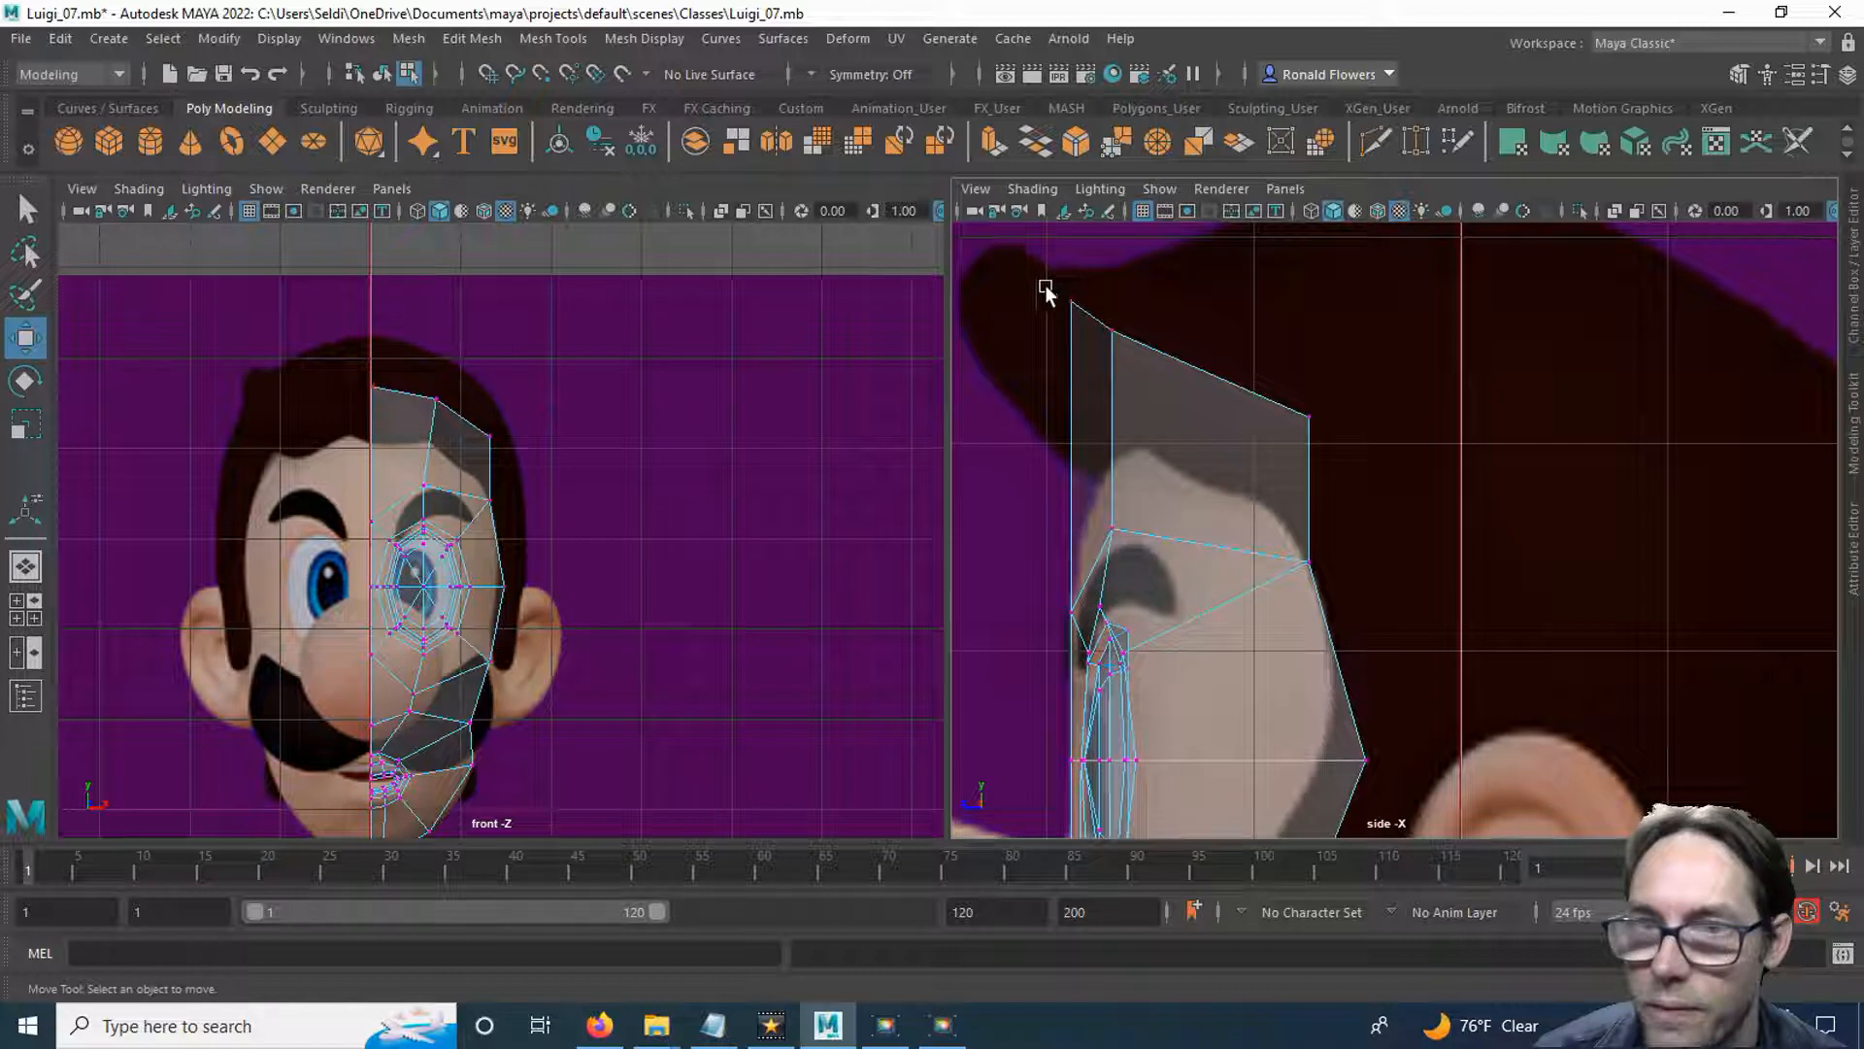
In the side view, move the forehead's two front top vertices backward and the outer top vertex slightly backward.
drag(1142, 336, 1108, 320)
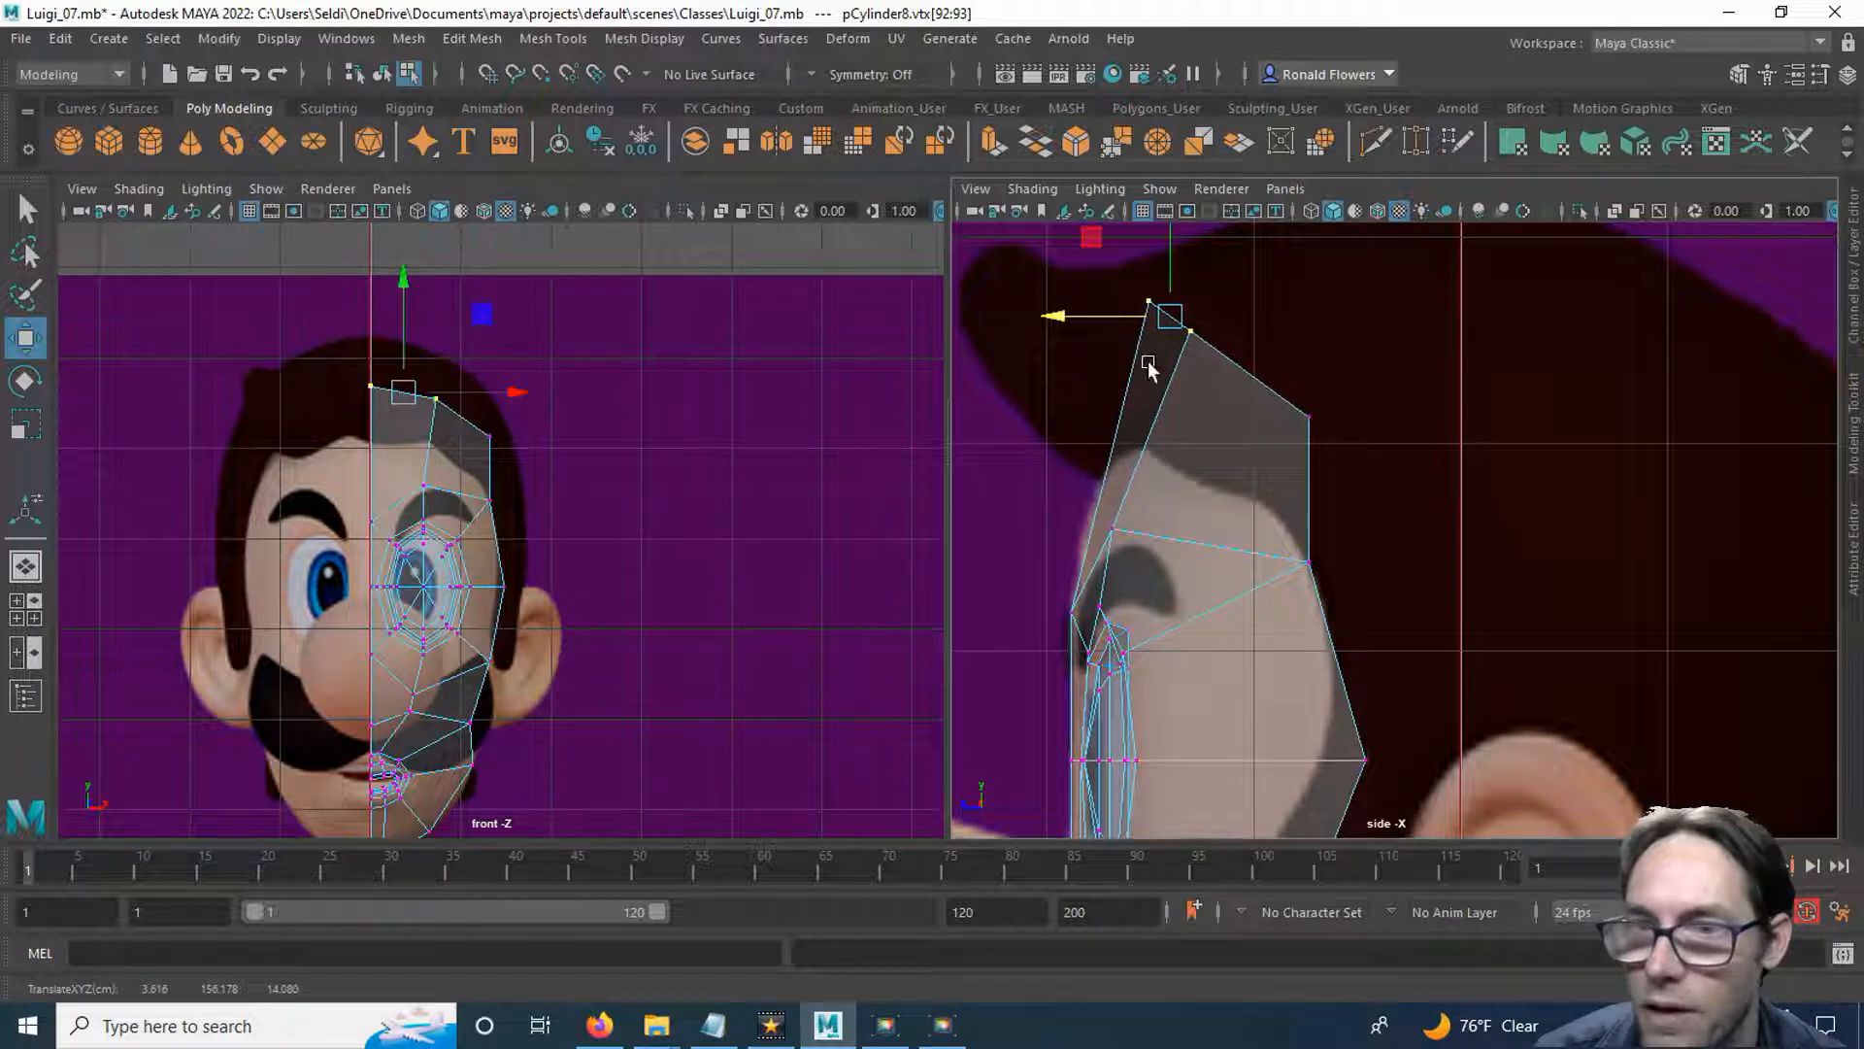
mouse_move(1309, 411)
mouse_down()
mouse_move(1330, 433)
mouse_move(1296, 423)
mouse_up()
alt+middle_drag(1335, 563, 1359, 445)
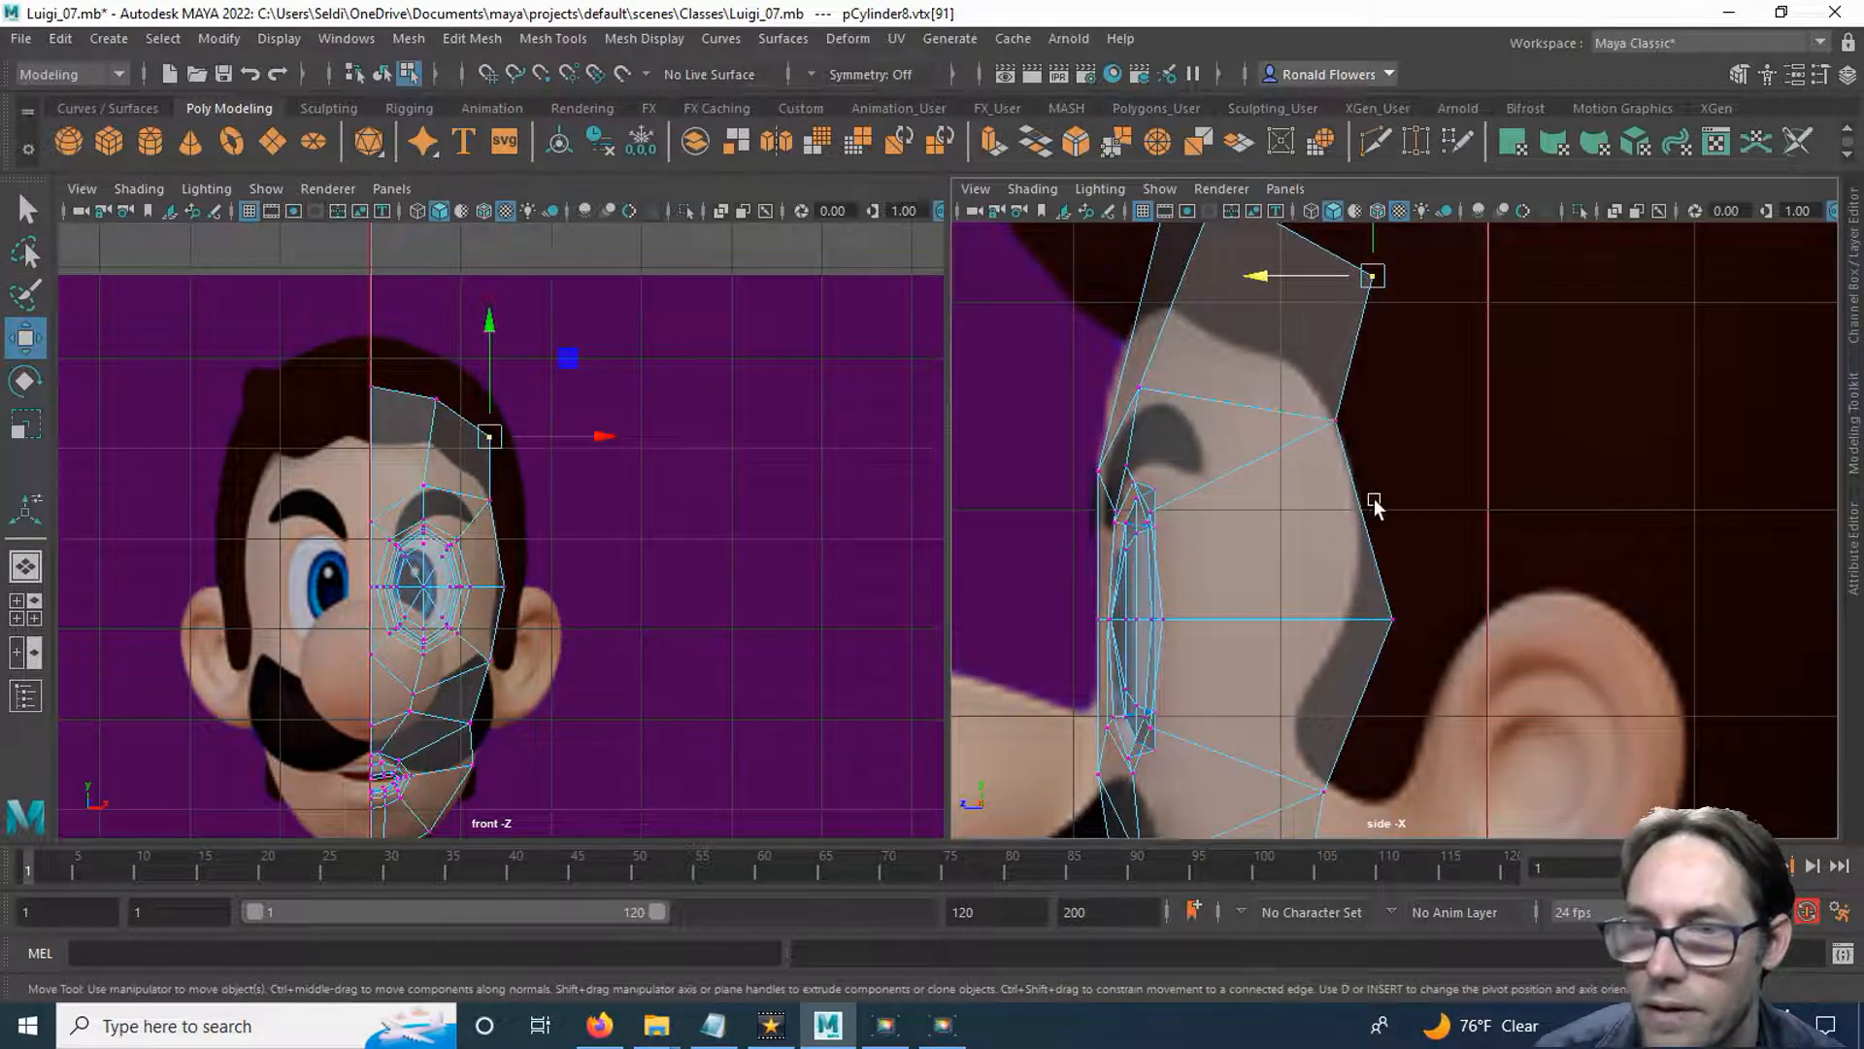
alt+middle_drag(1227, 381, 1310, 502)
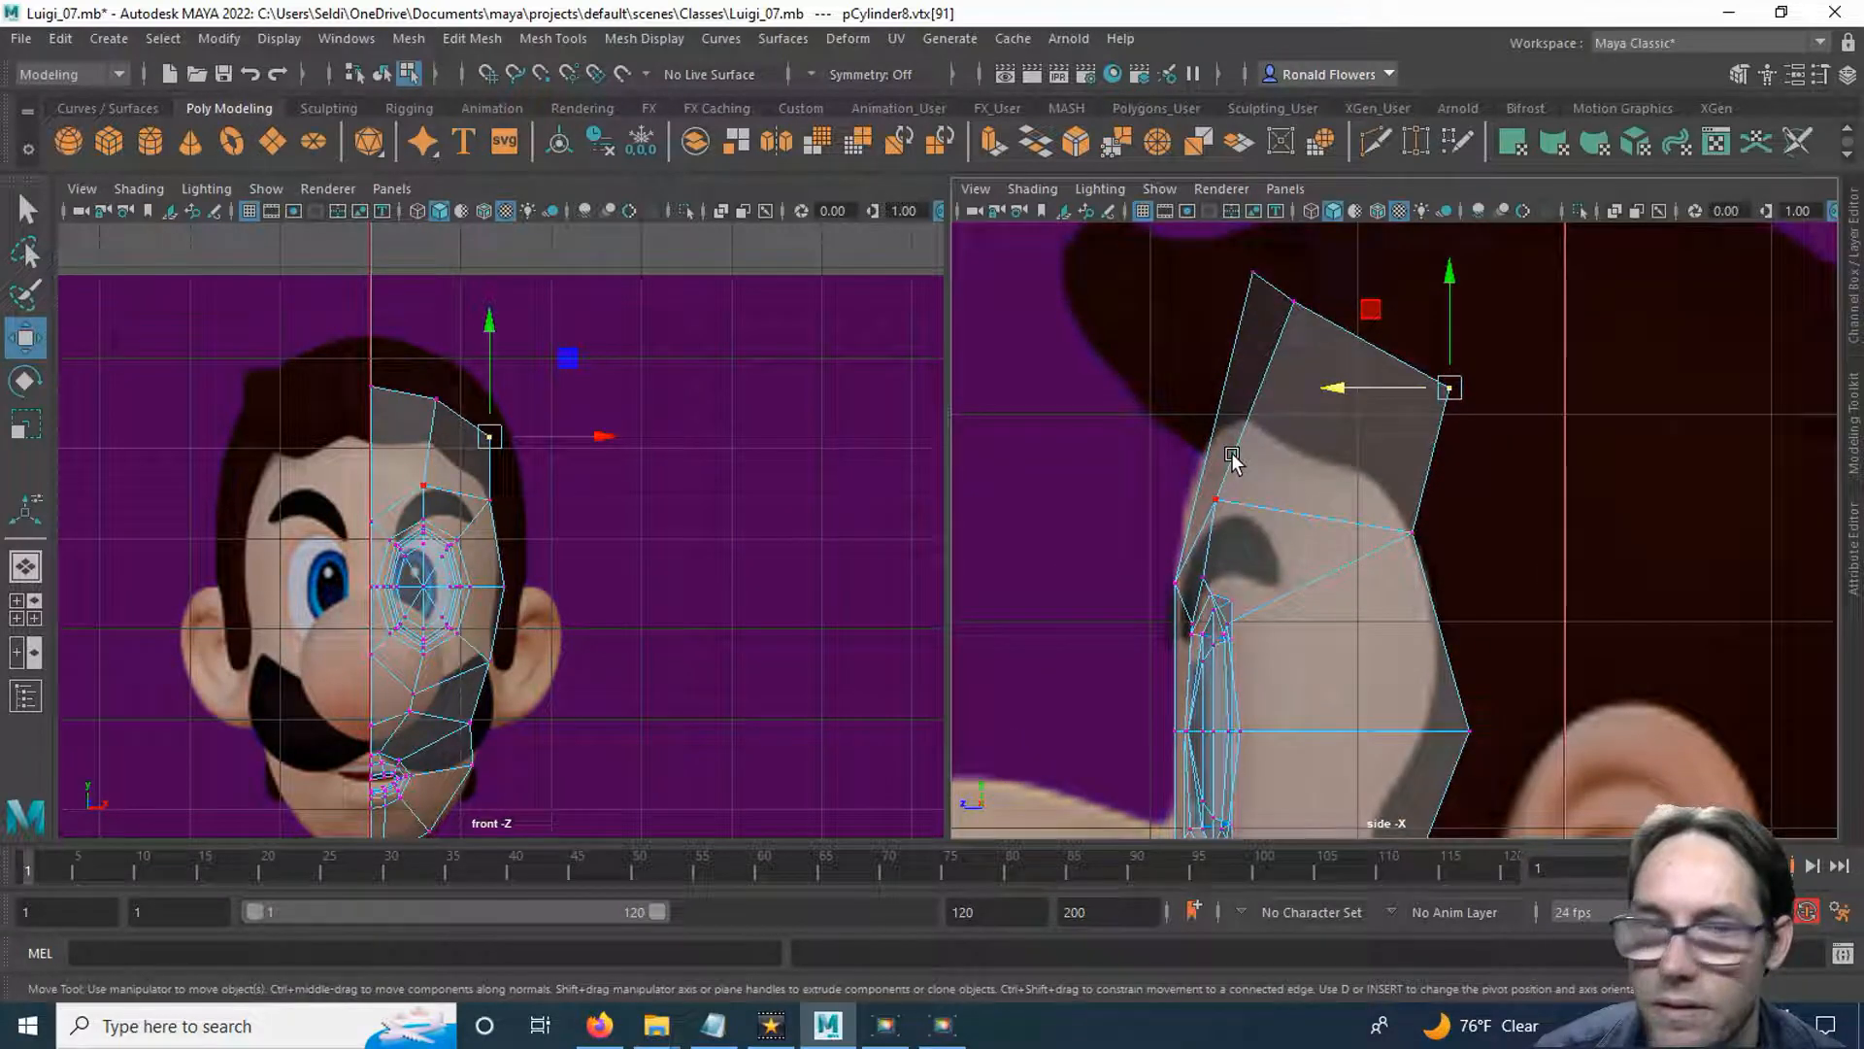
scroll(1253, 637, down, 5)
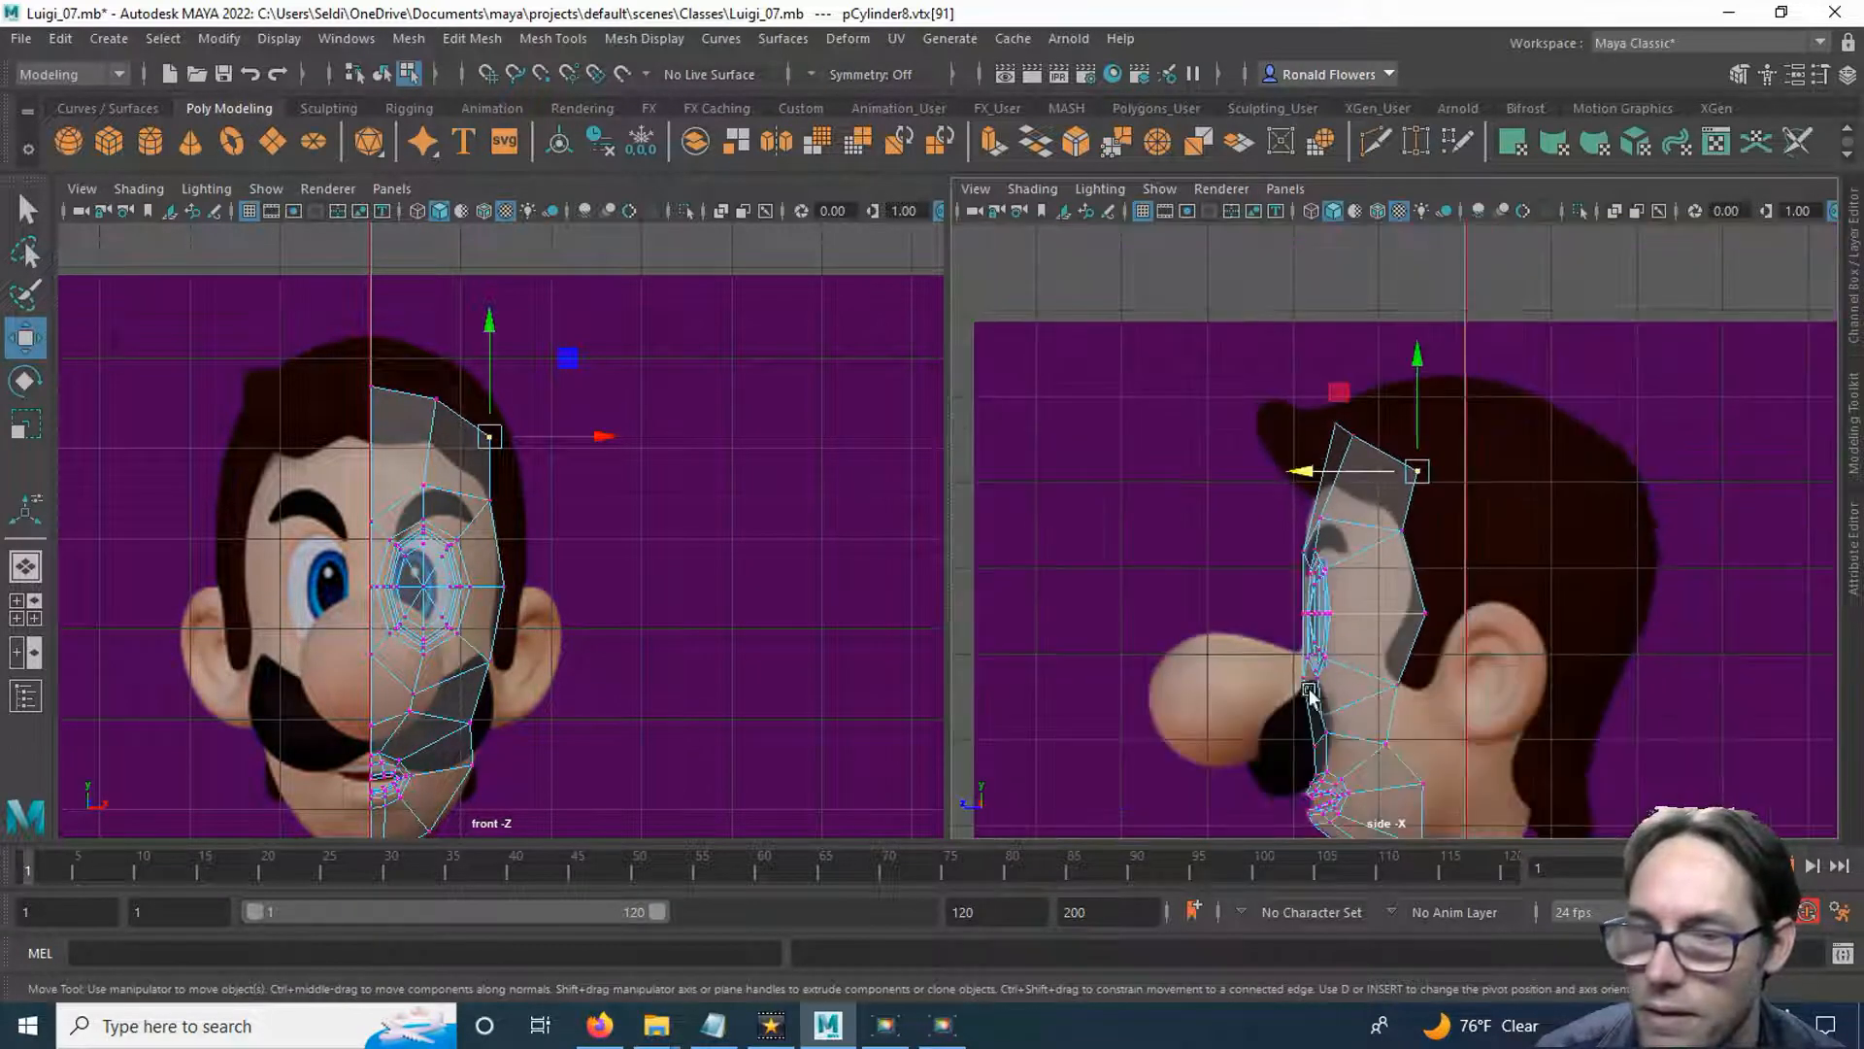
Extrude the two rear border edges of the lower cheek and pull them straight back toward the neck.
scroll(1324, 637, up, 6)
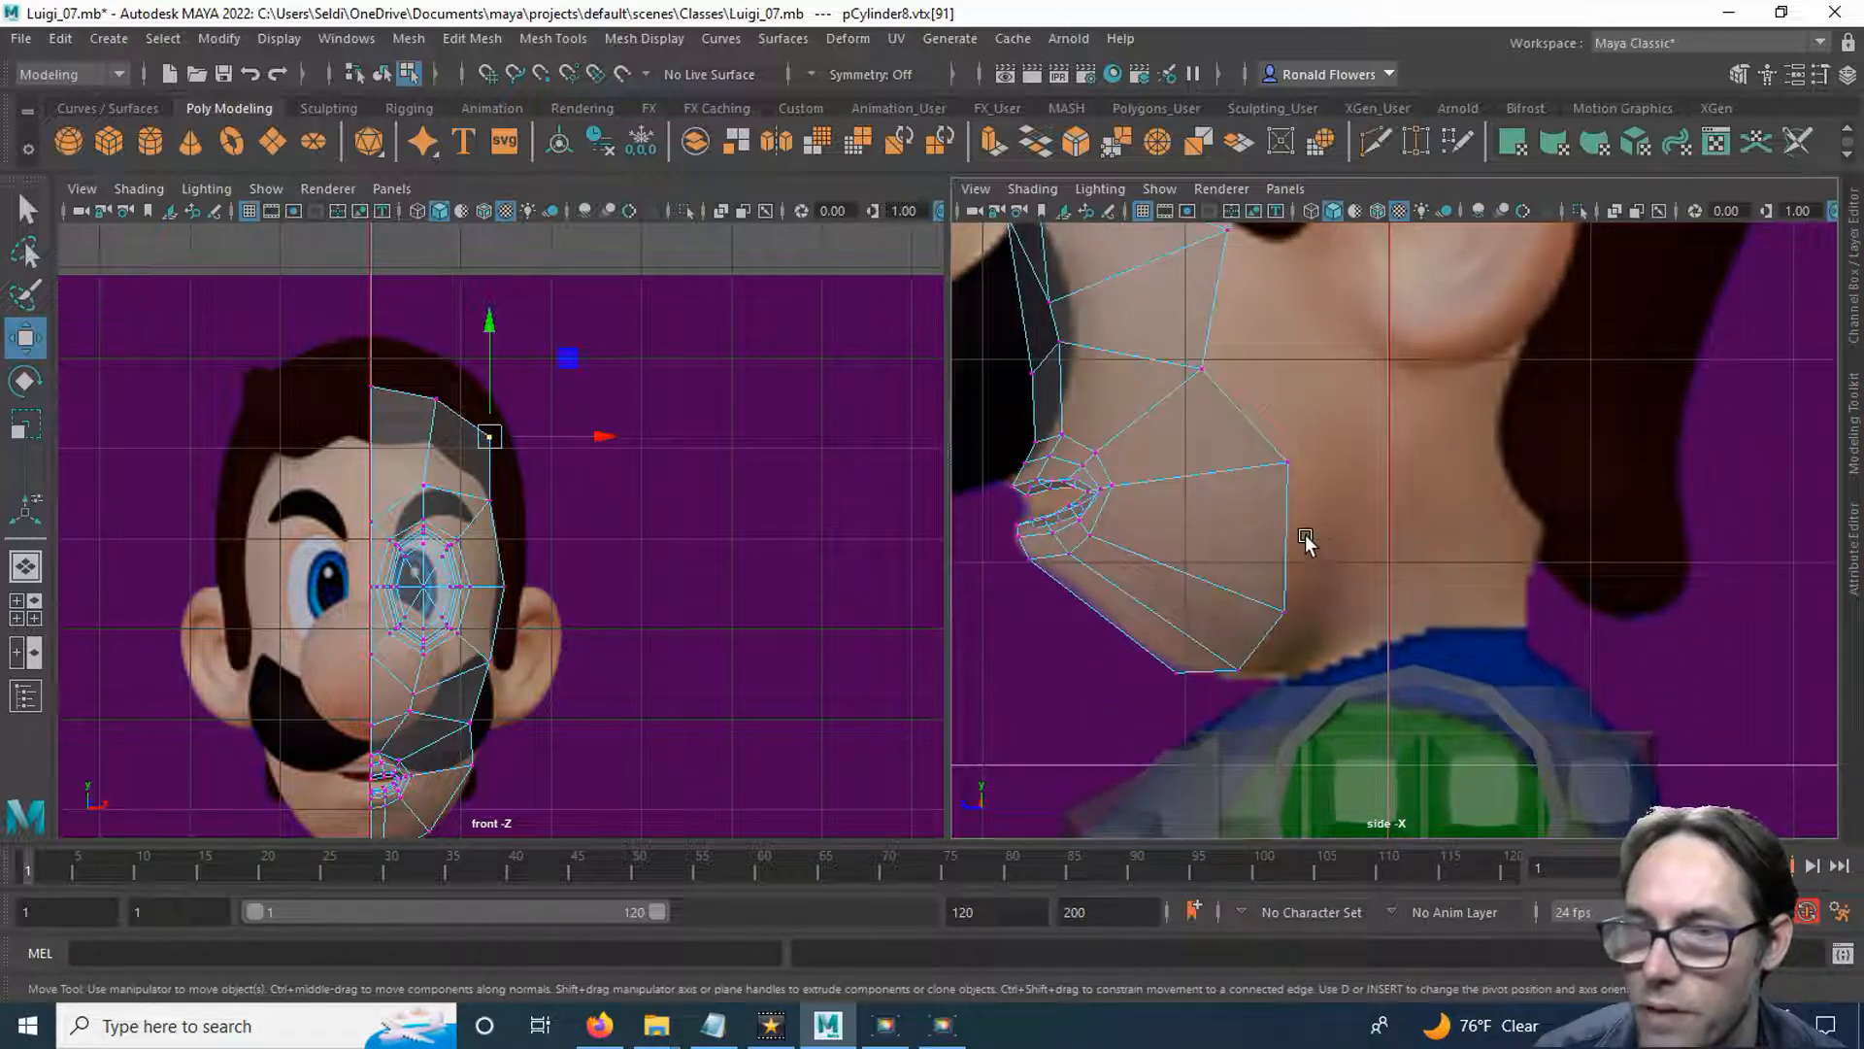
right_drag(1429, 382, 1401, 315)
scroll(1354, 549, down, 1)
alt+middle_drag(1362, 471, 1320, 588)
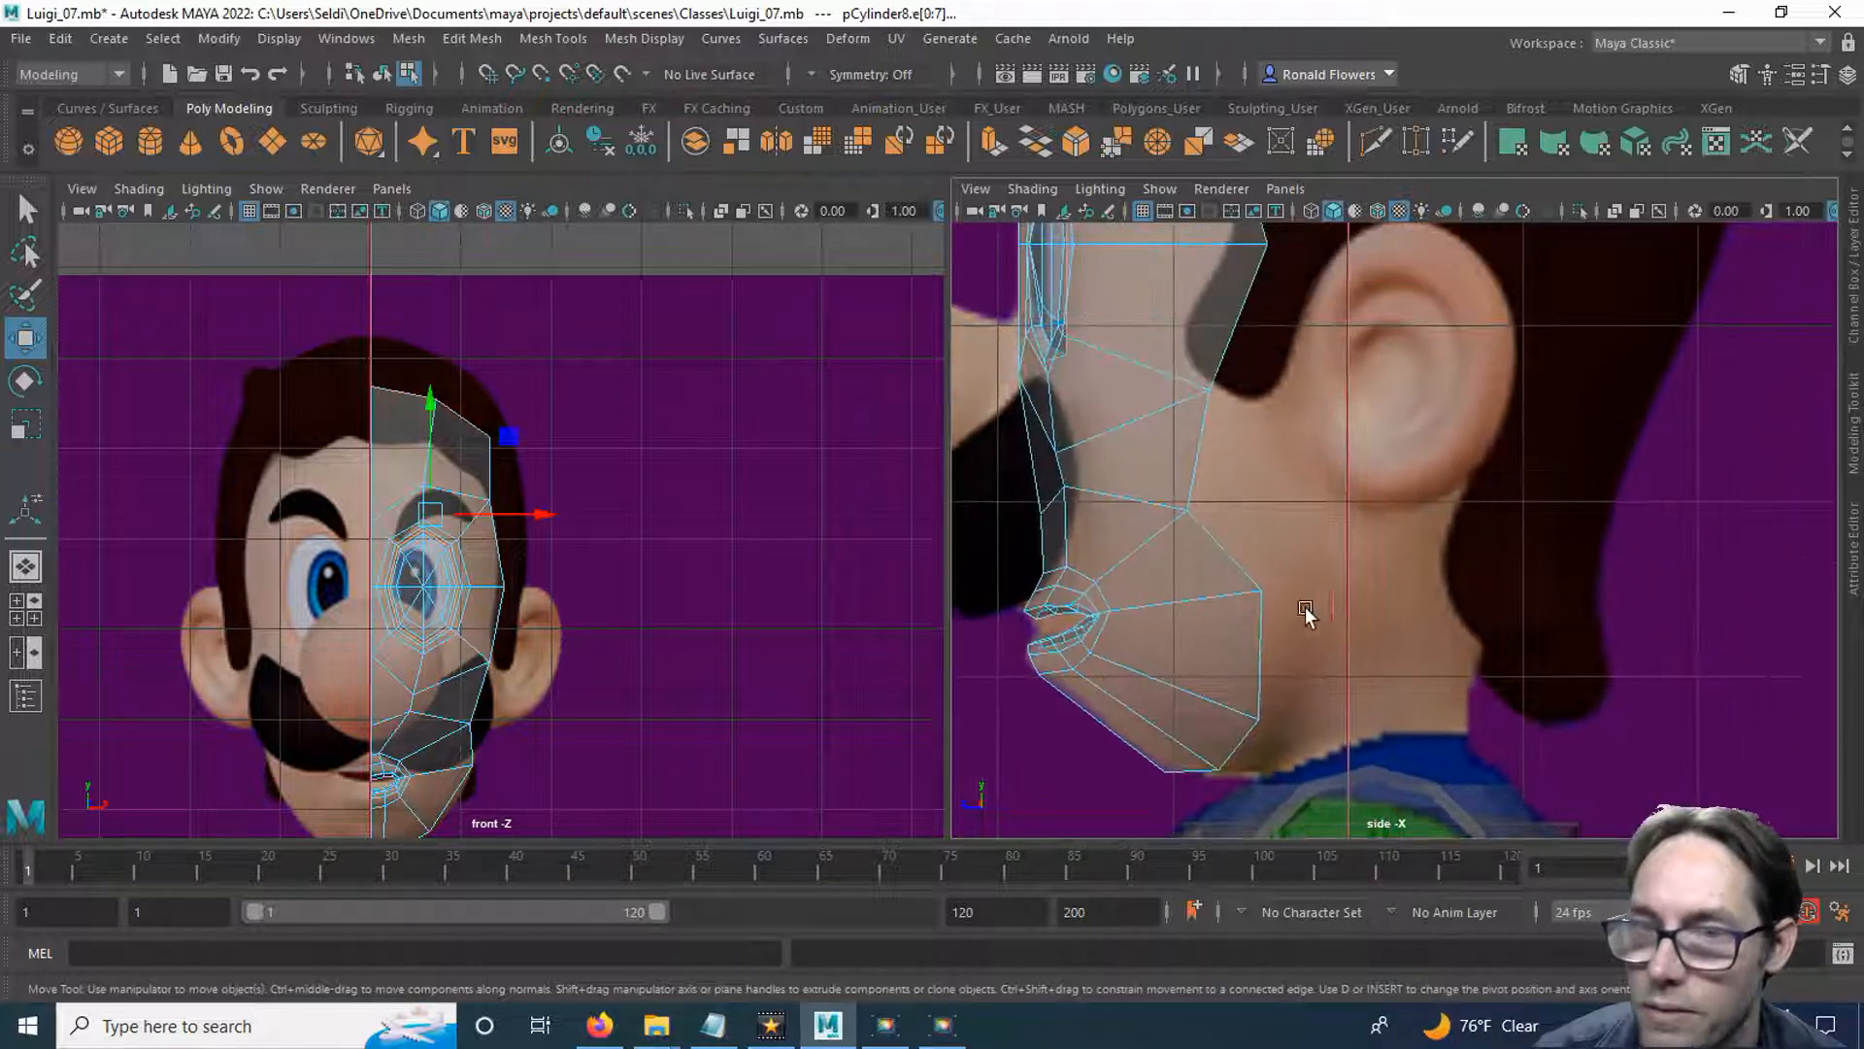
click(1230, 563)
shift+click(1272, 645)
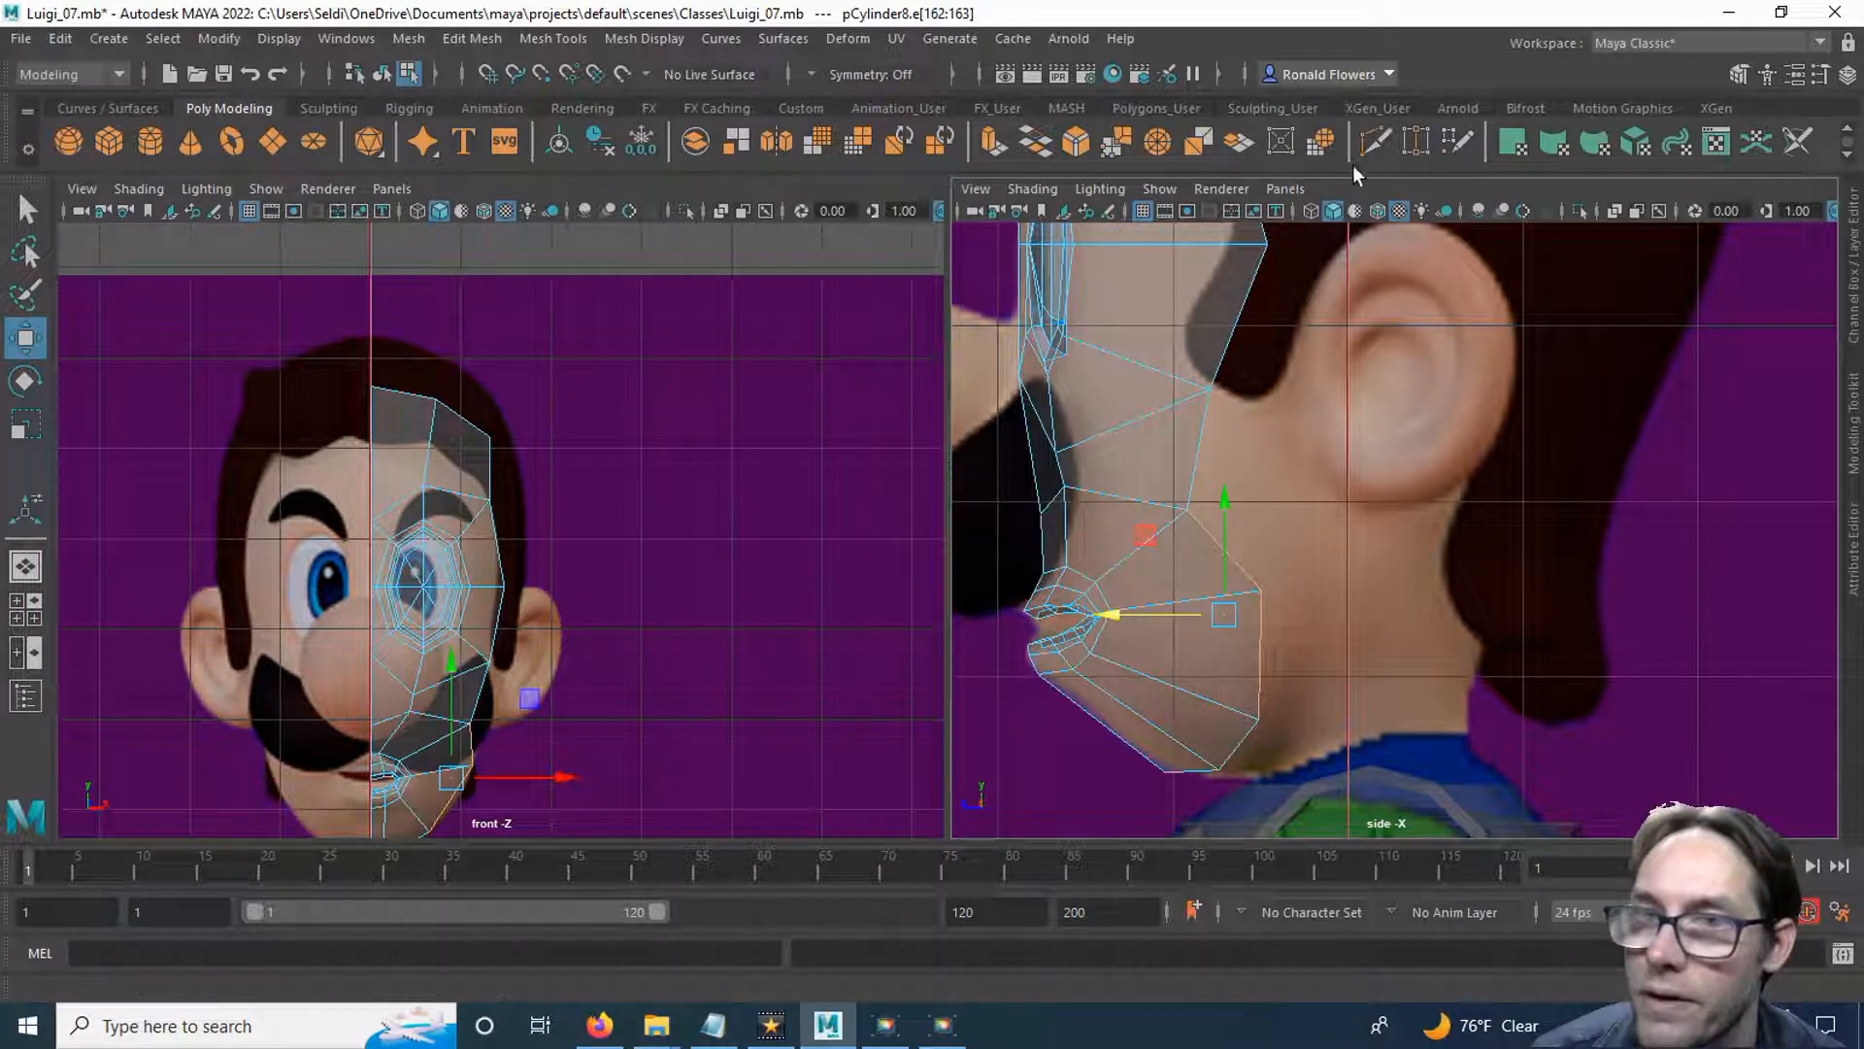
click(994, 148)
key(w)
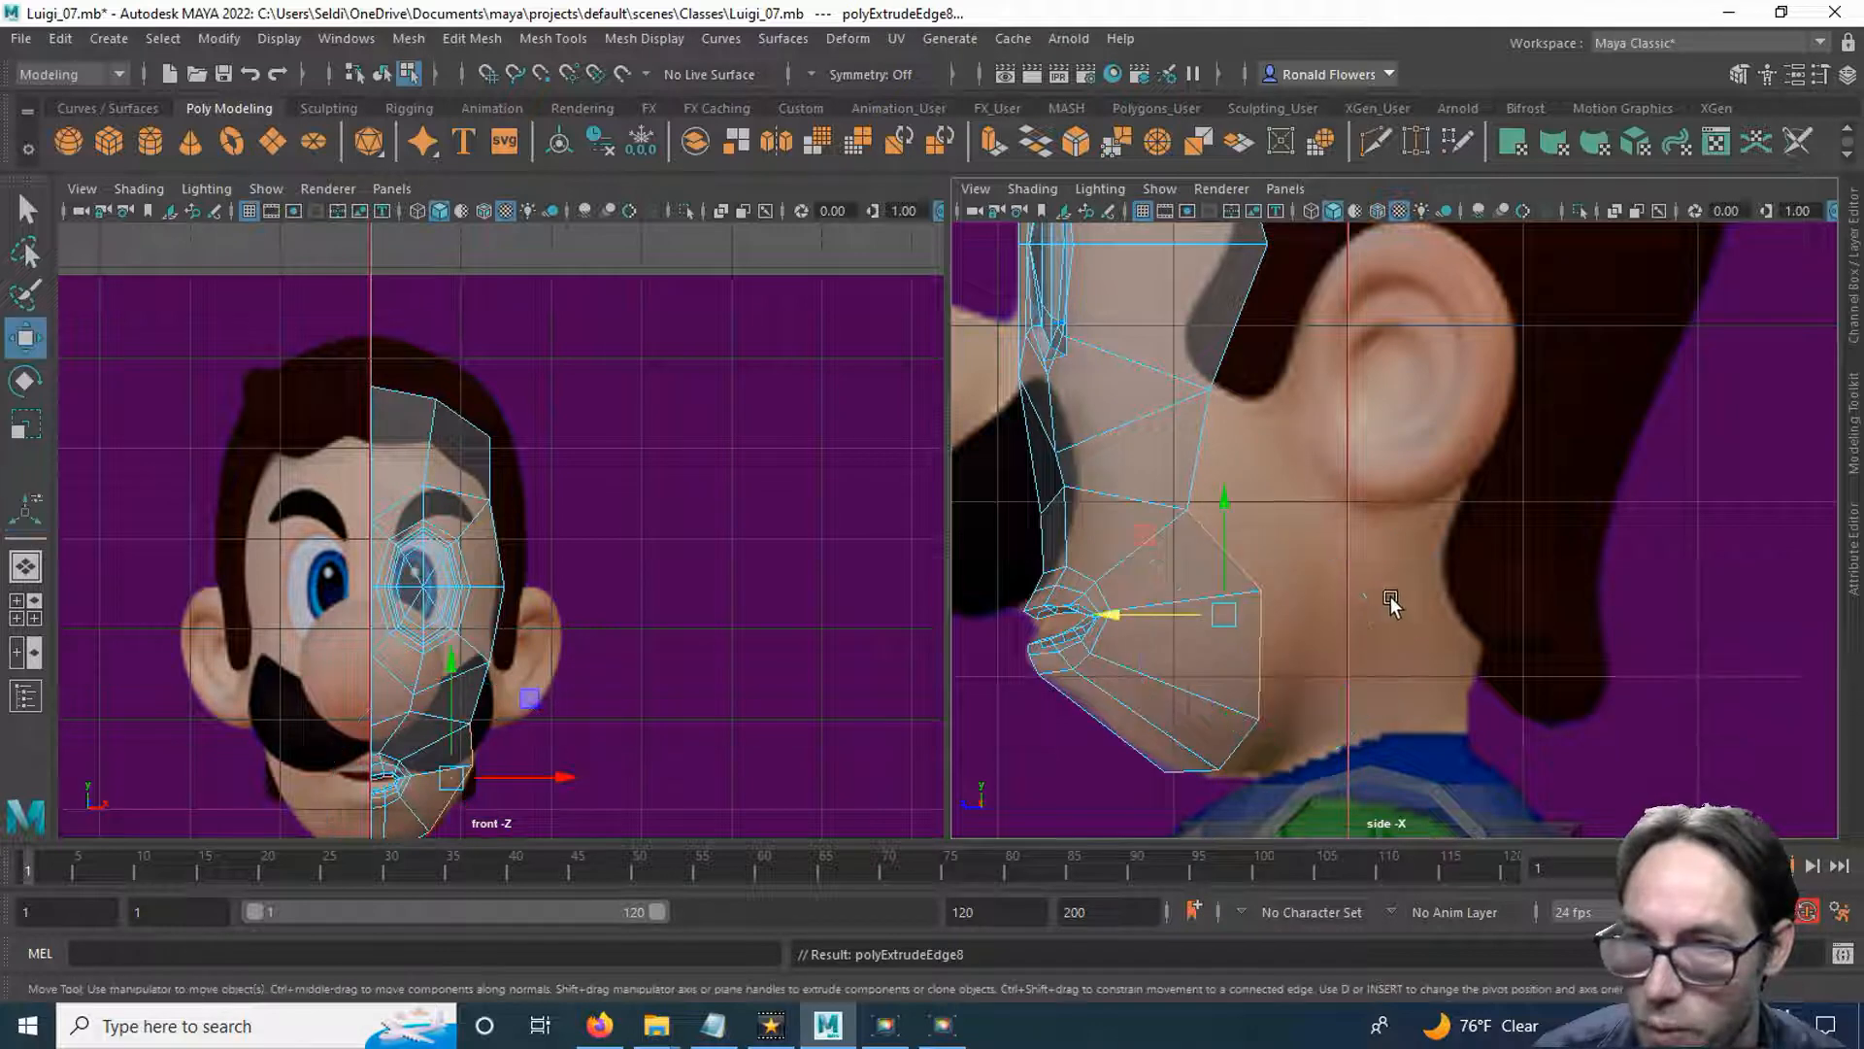
drag(1102, 615, 1258, 611)
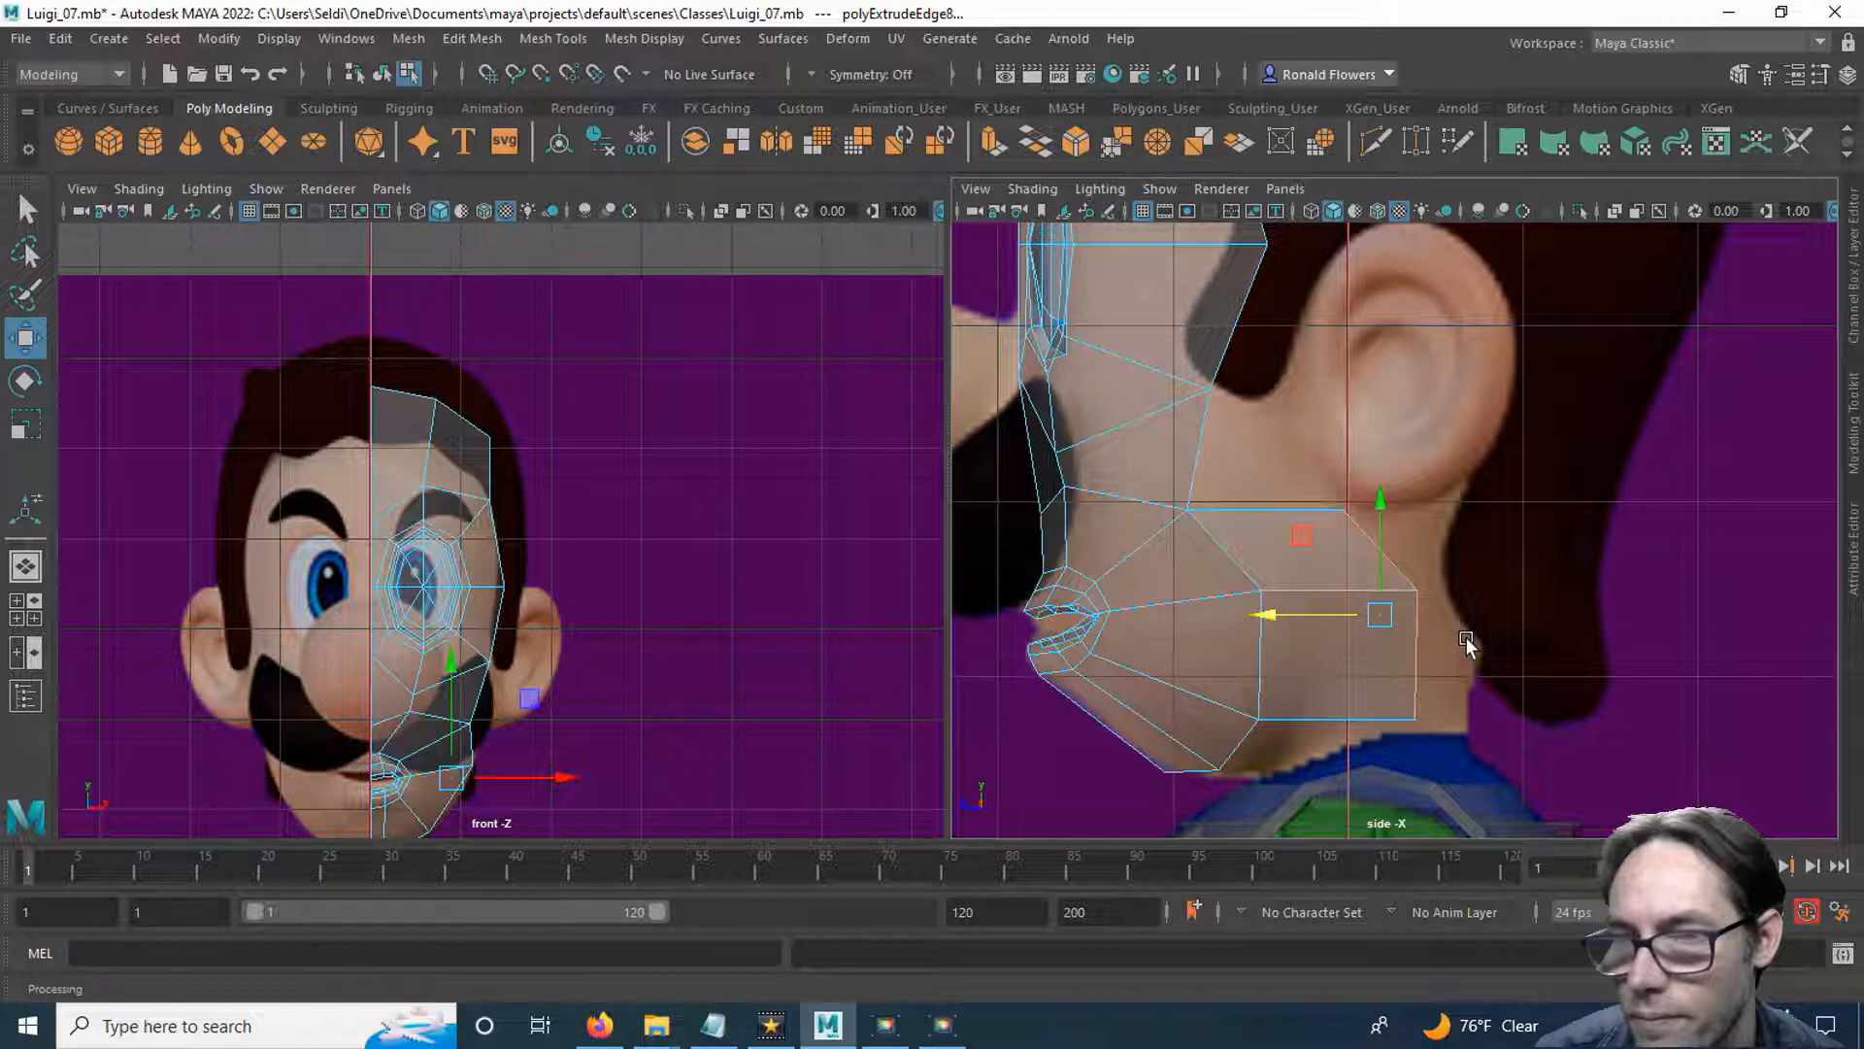
Reposition the jaw extrusion's three rear vertices, pulling the lower and middle ones forward to form a nearly vertical rear edge.
scroll(1457, 631, up, 2)
alt+middle_drag(1453, 628, 1504, 502)
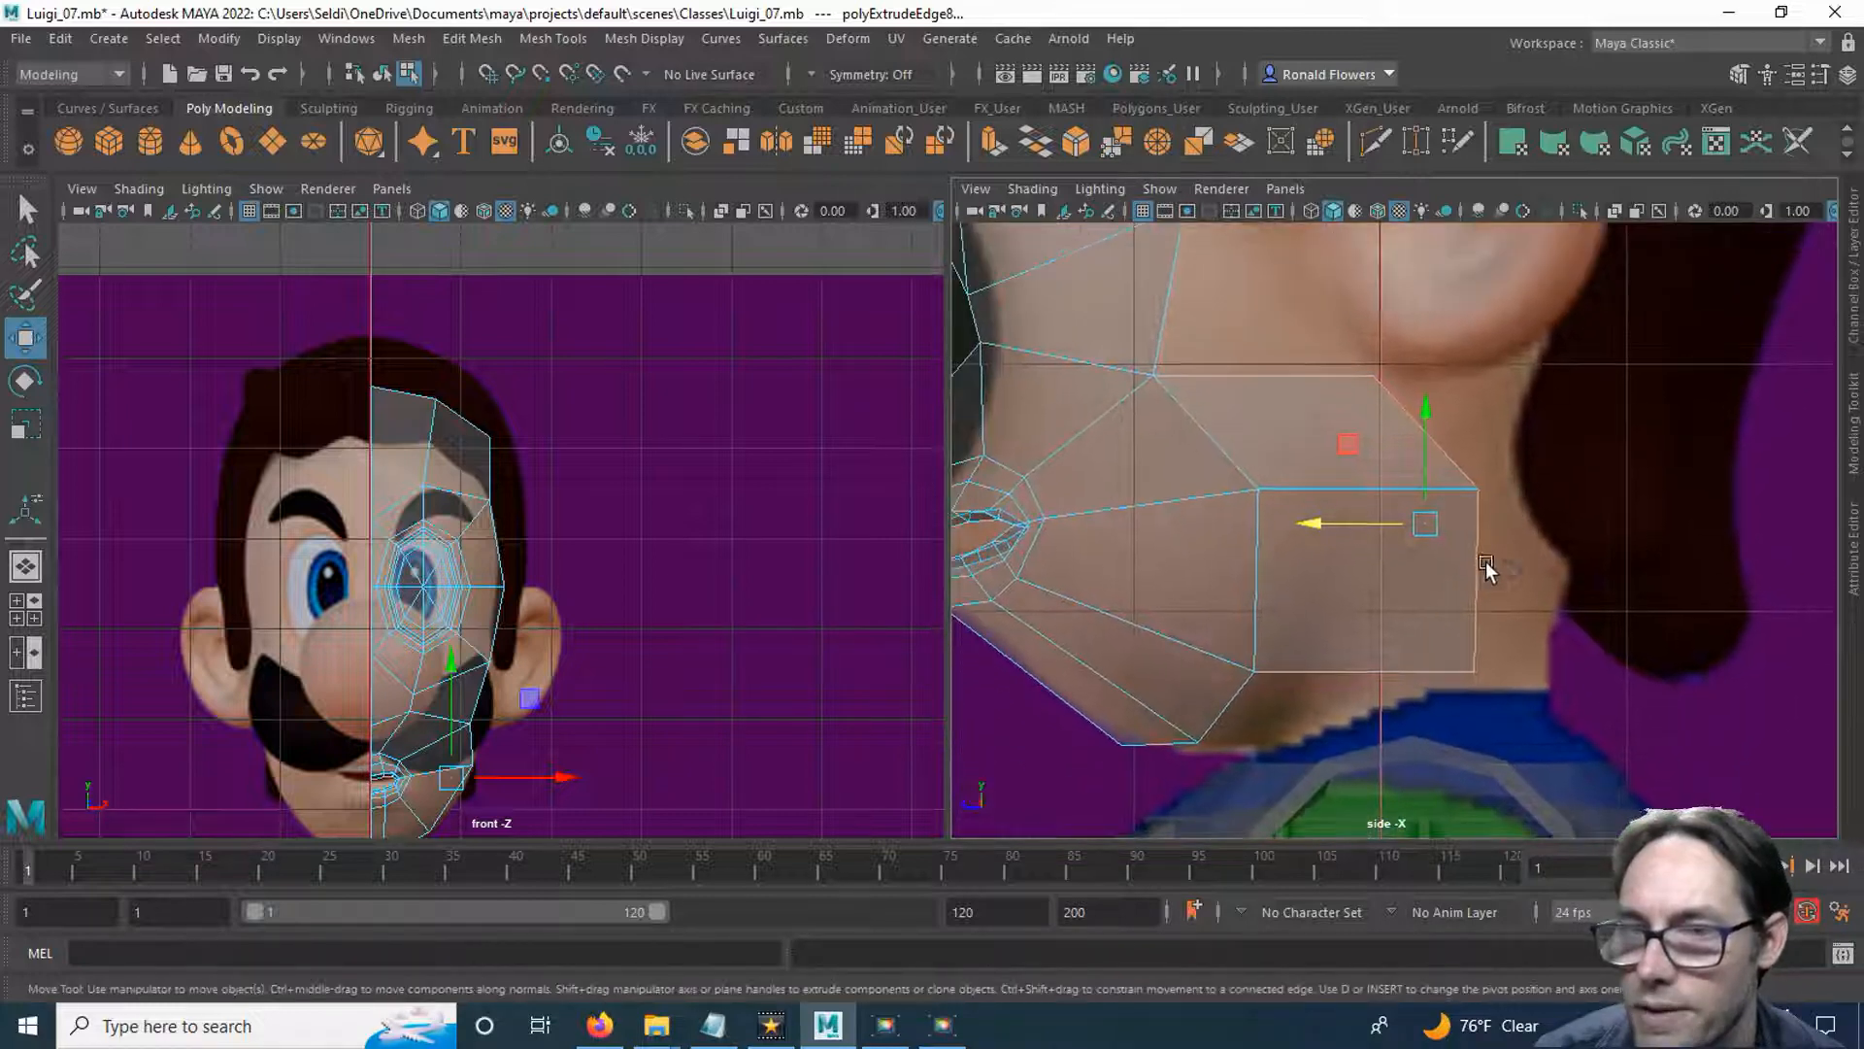
right_drag(1523, 382, 1403, 382)
drag(1470, 594, 1524, 714)
drag(1362, 671, 1253, 672)
click(1476, 488)
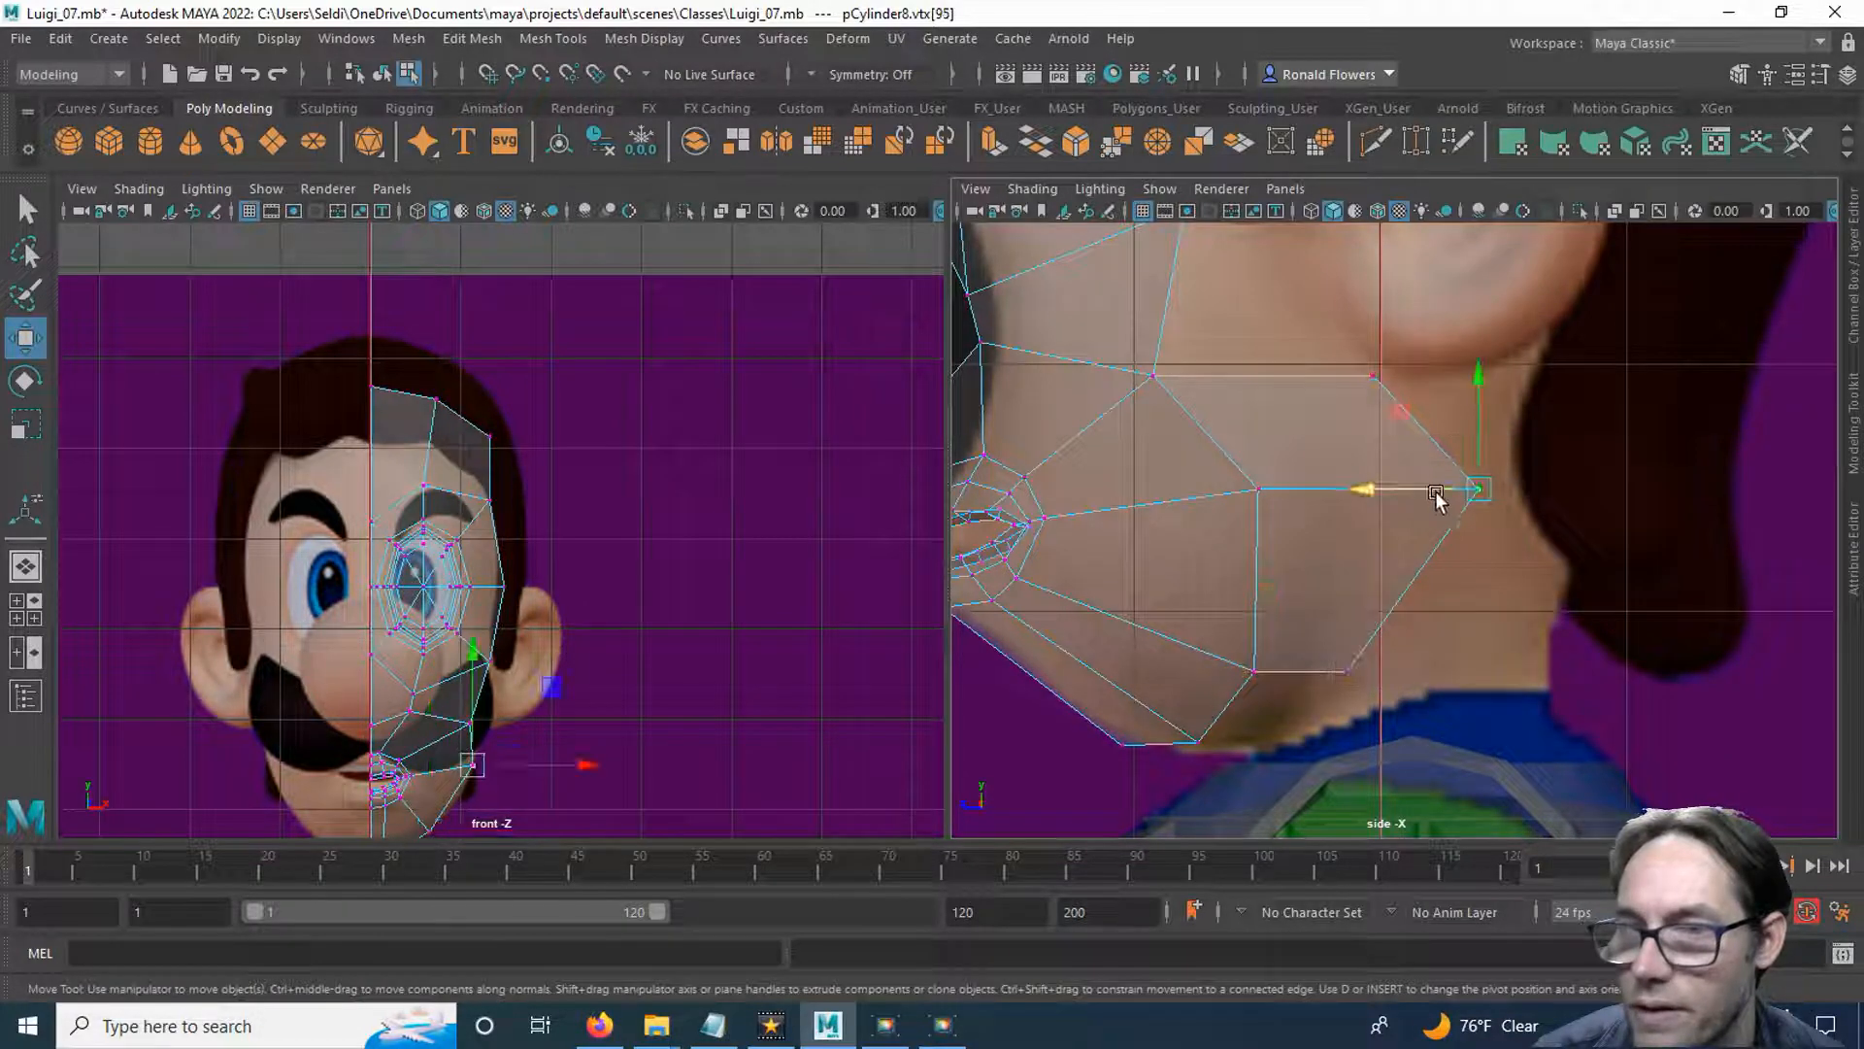
drag(1449, 490, 1337, 490)
click(1374, 376)
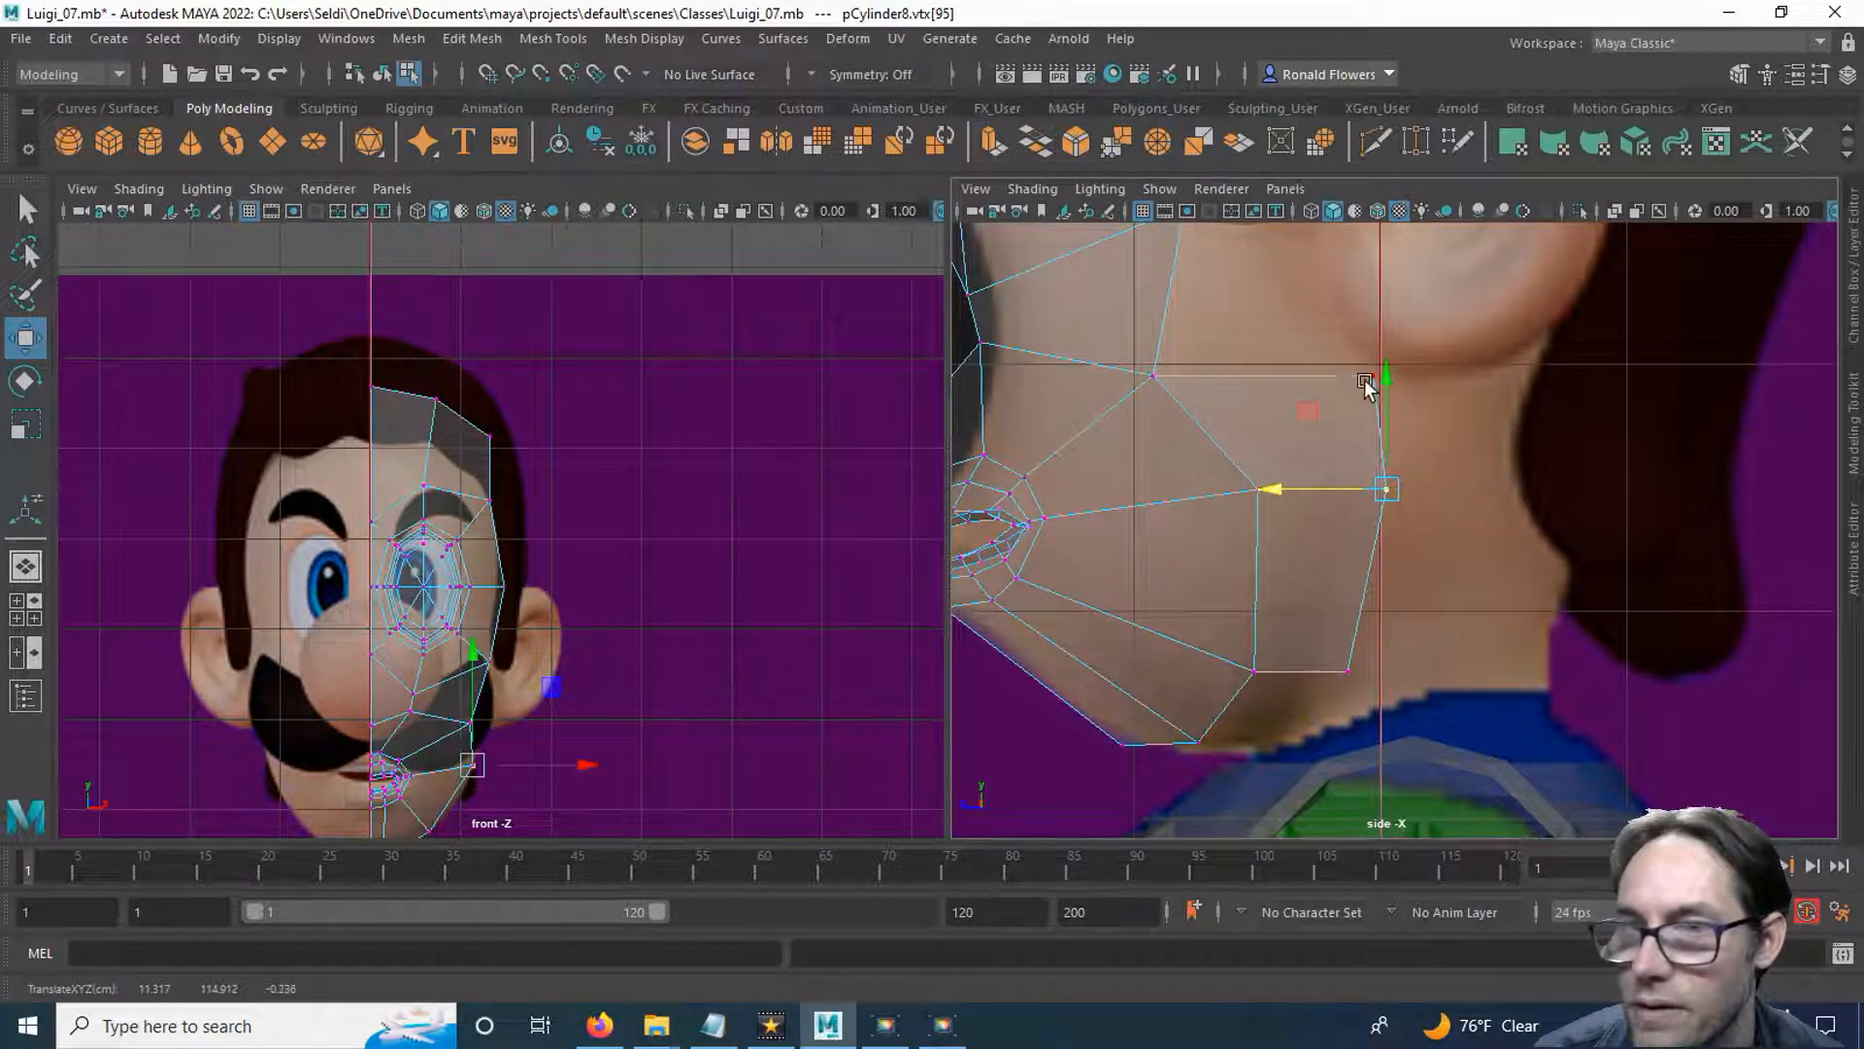
drag(1333, 374, 1326, 375)
click(1348, 670)
drag(1323, 670, 1321, 671)
Extrude the two border edges under the chin backward along the jawline and lower them slightly.
scroll(1287, 718, up, 2)
alt+middle_drag(1268, 711, 1357, 590)
right_drag(1194, 388, 1194, 317)
click(1126, 557)
alt+middle_drag(559, 674, 659, 479)
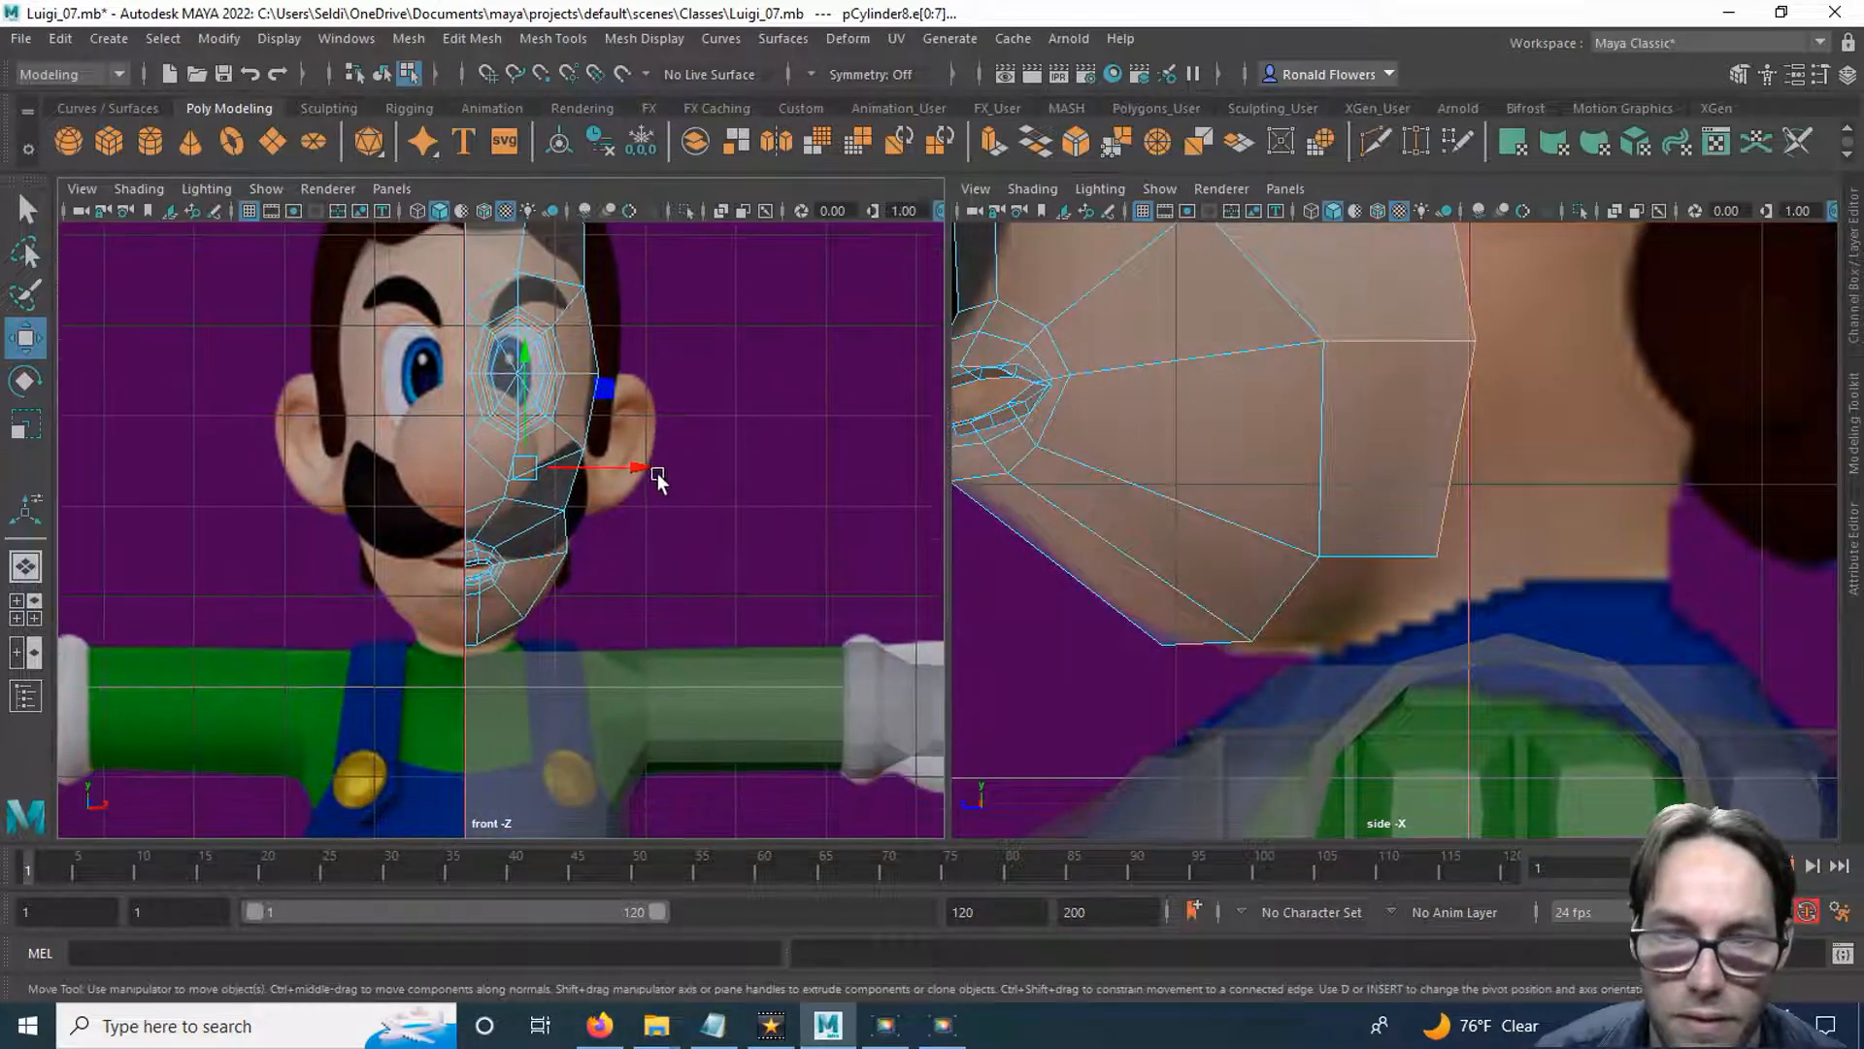
click(1279, 609)
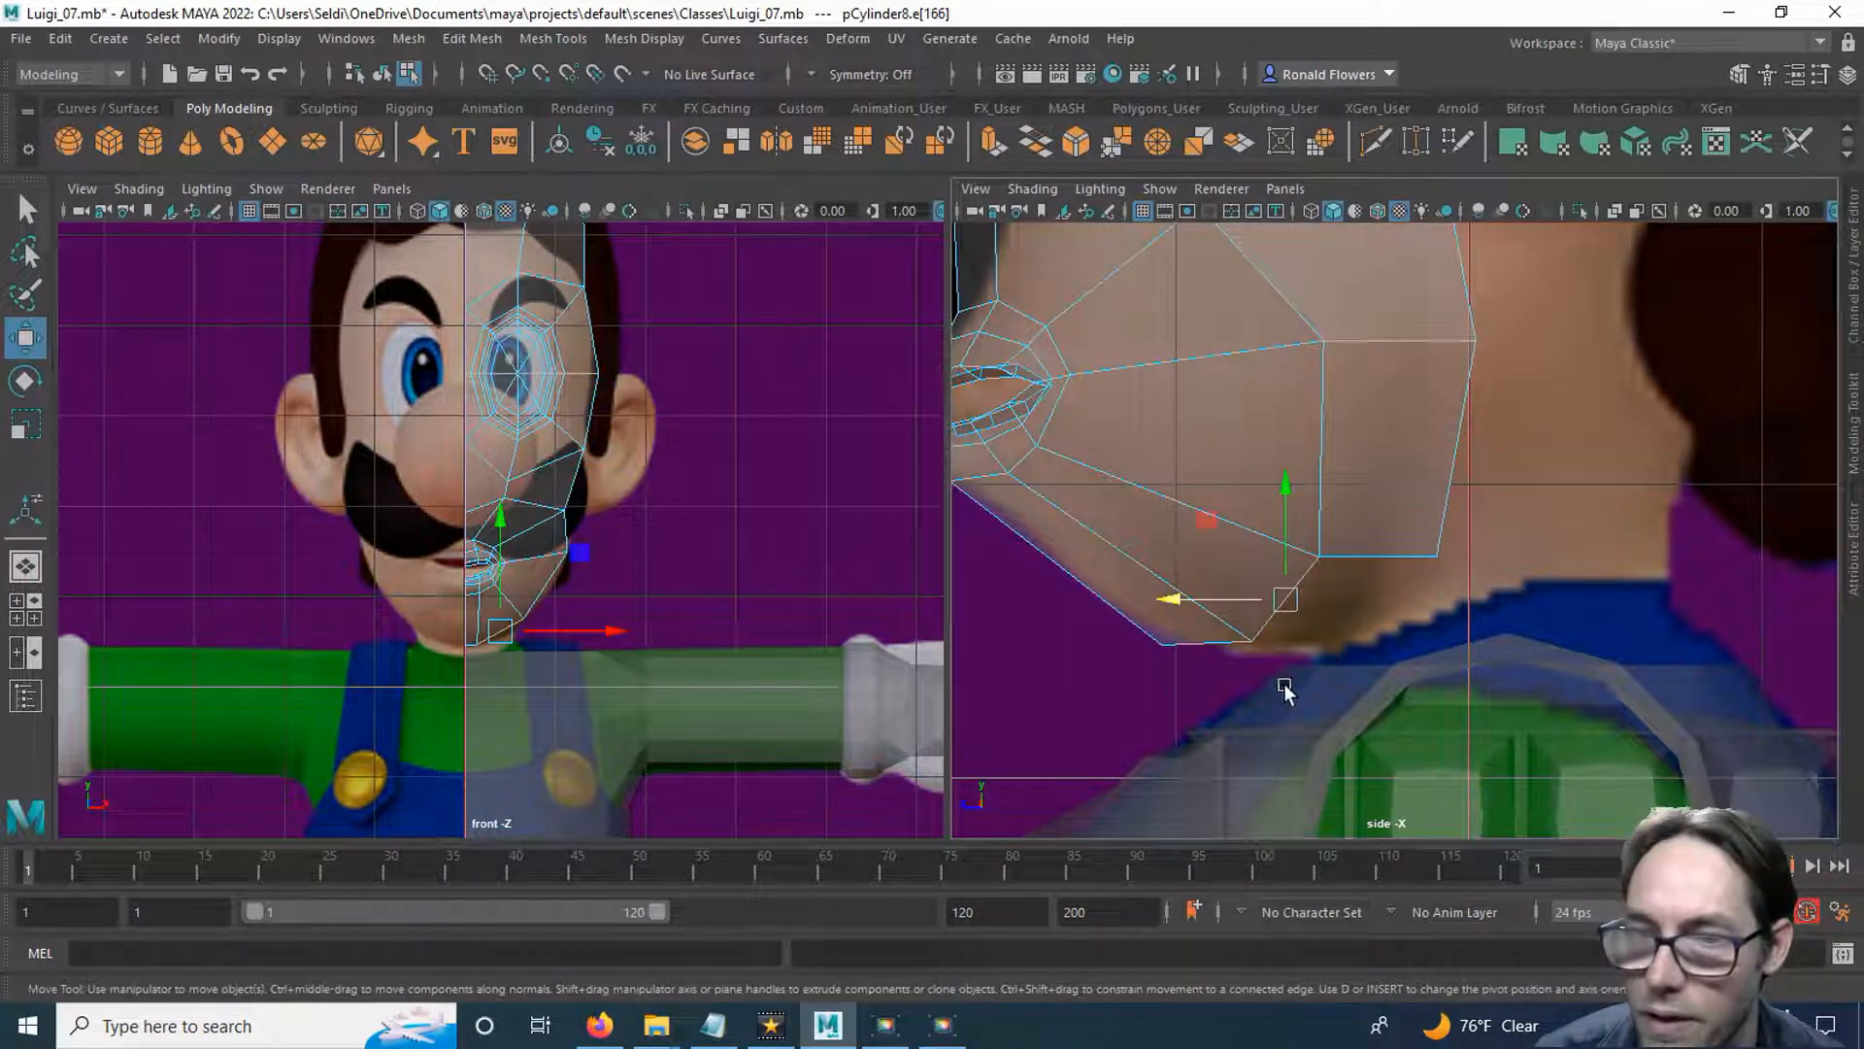
shift+click(1204, 650)
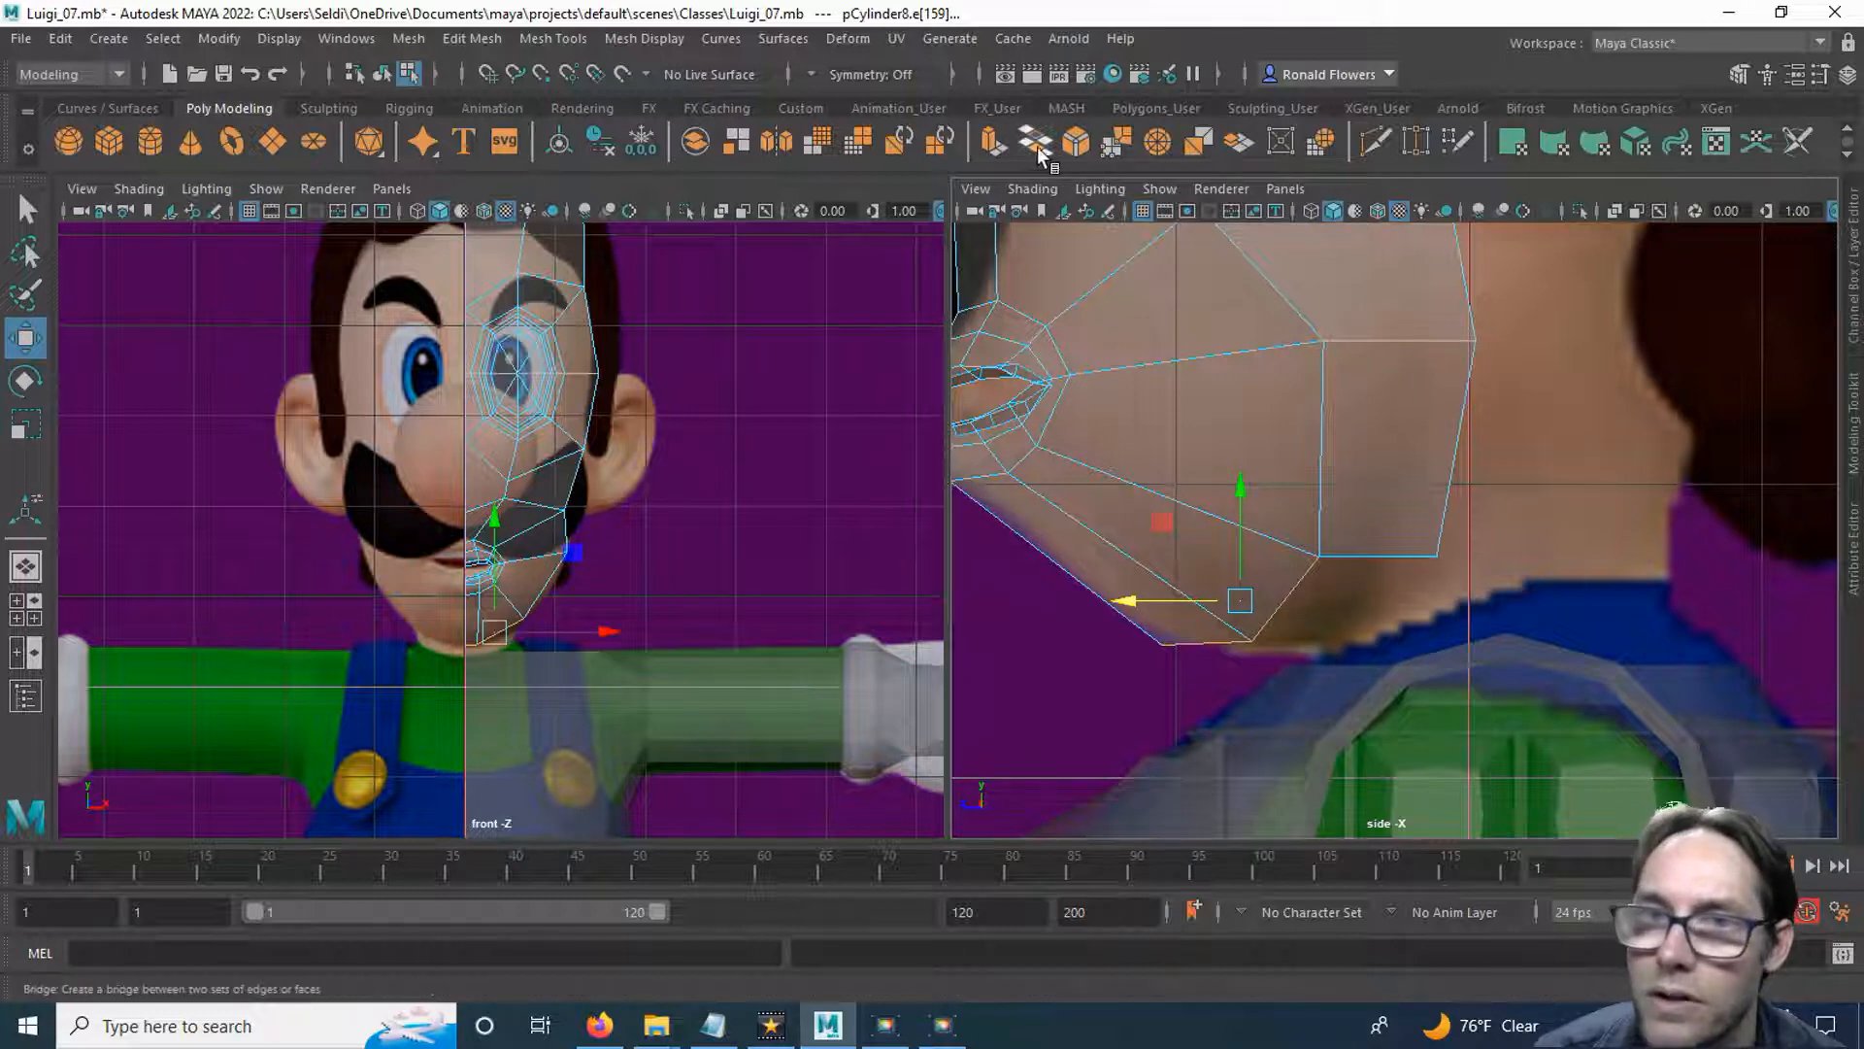
click(994, 143)
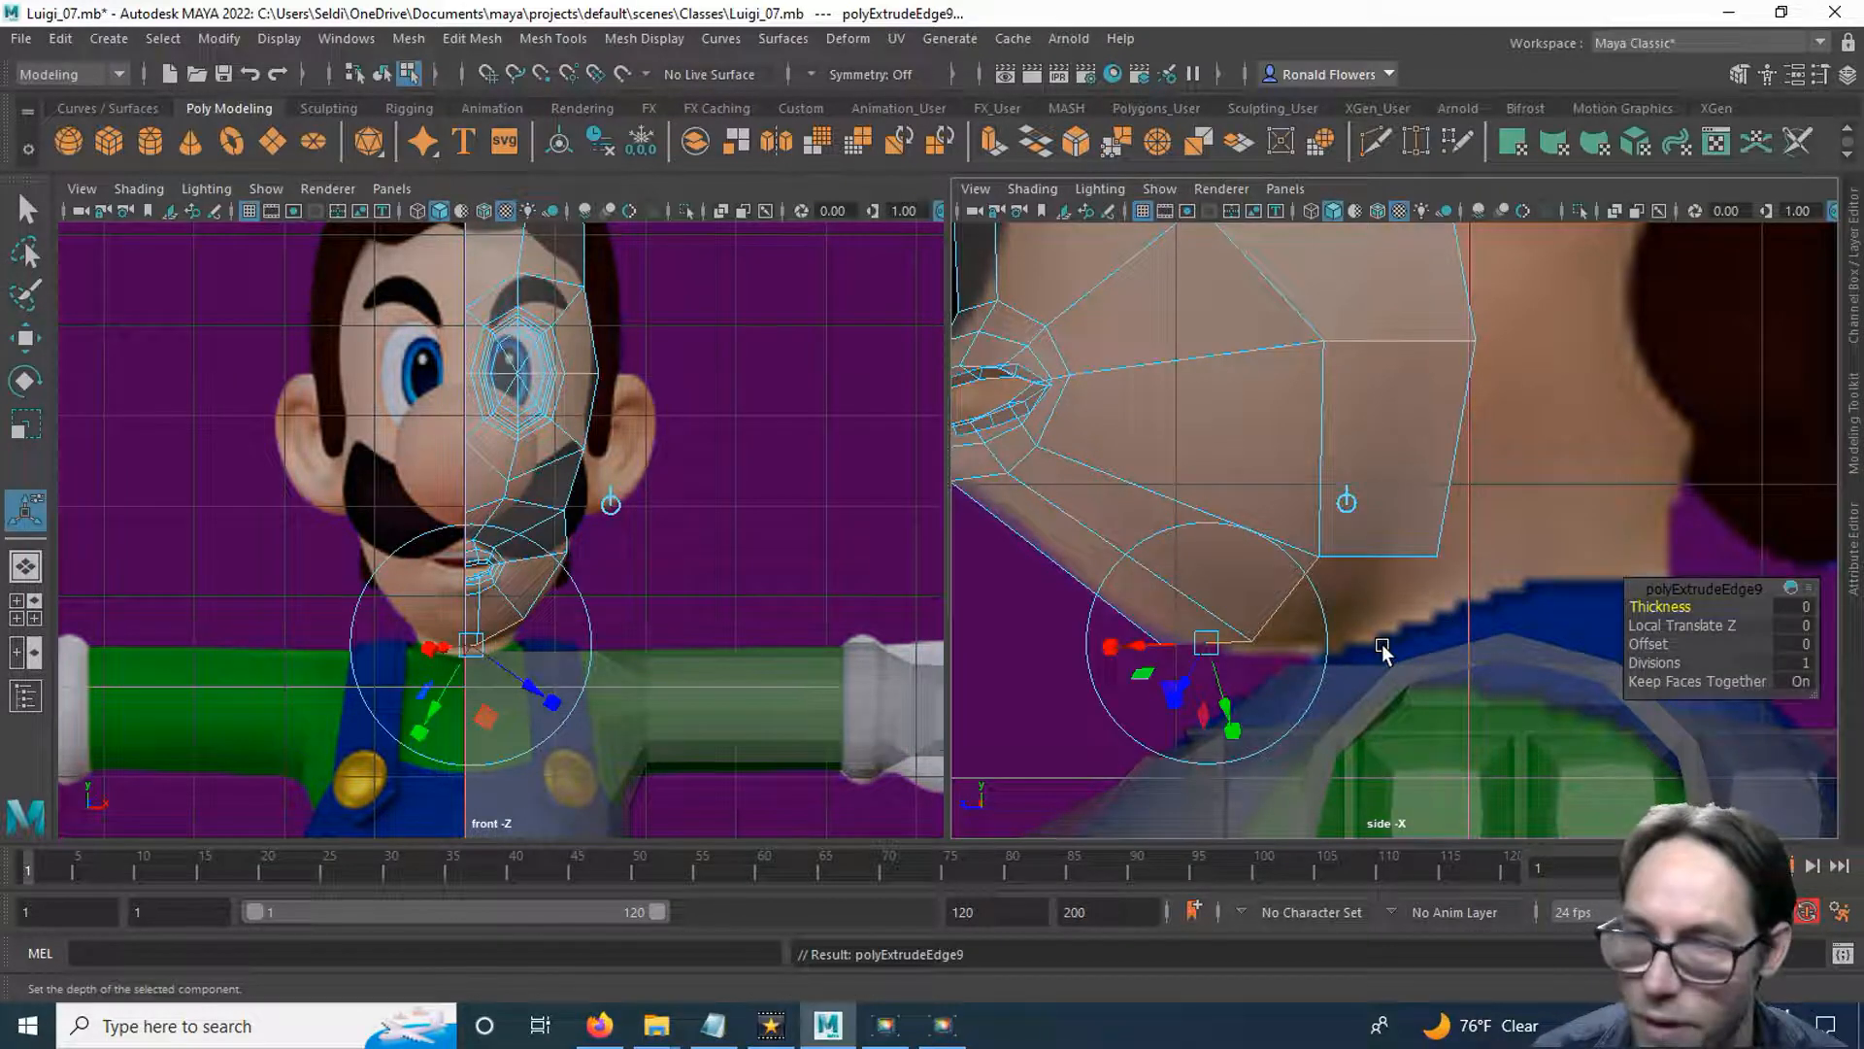
key(w)
drag(1146, 605, 1253, 604)
drag(1349, 502, 1348, 515)
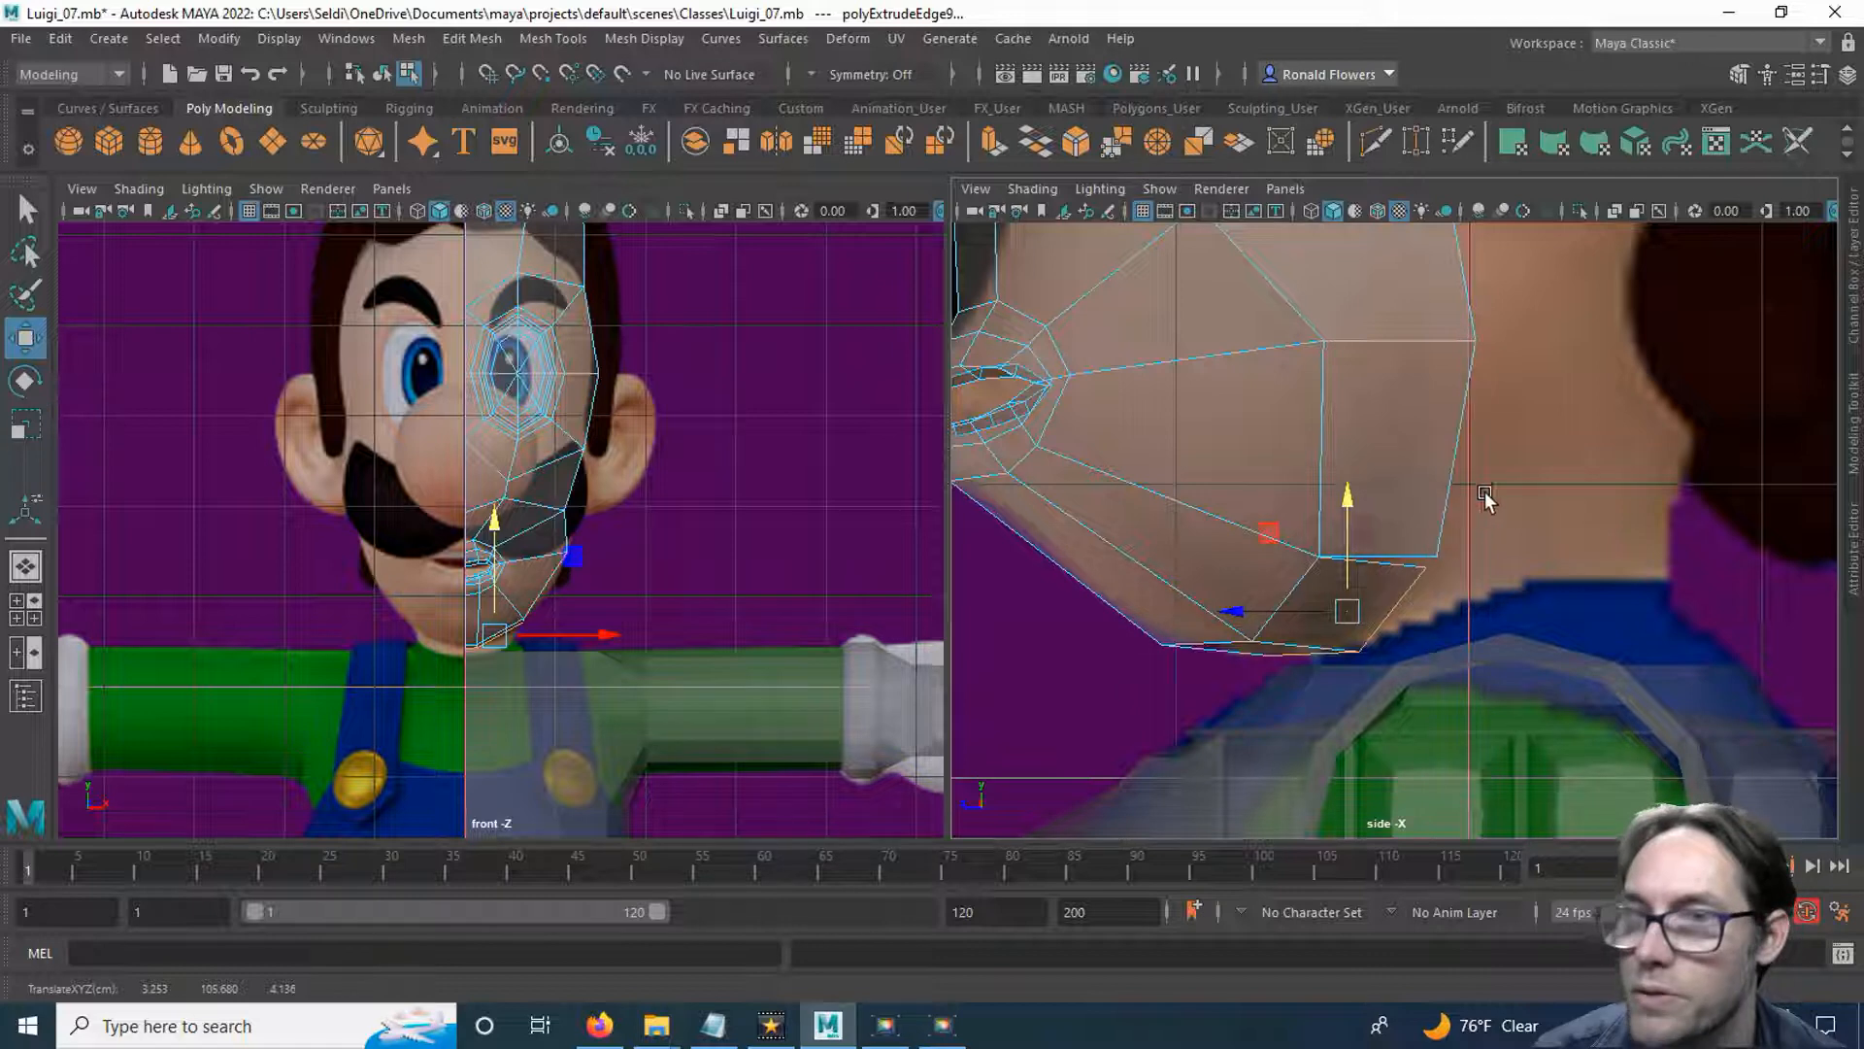
Target-weld the chin extrusion's upper rear vertex onto the lower rear corner of the jaw strip.
click(1418, 142)
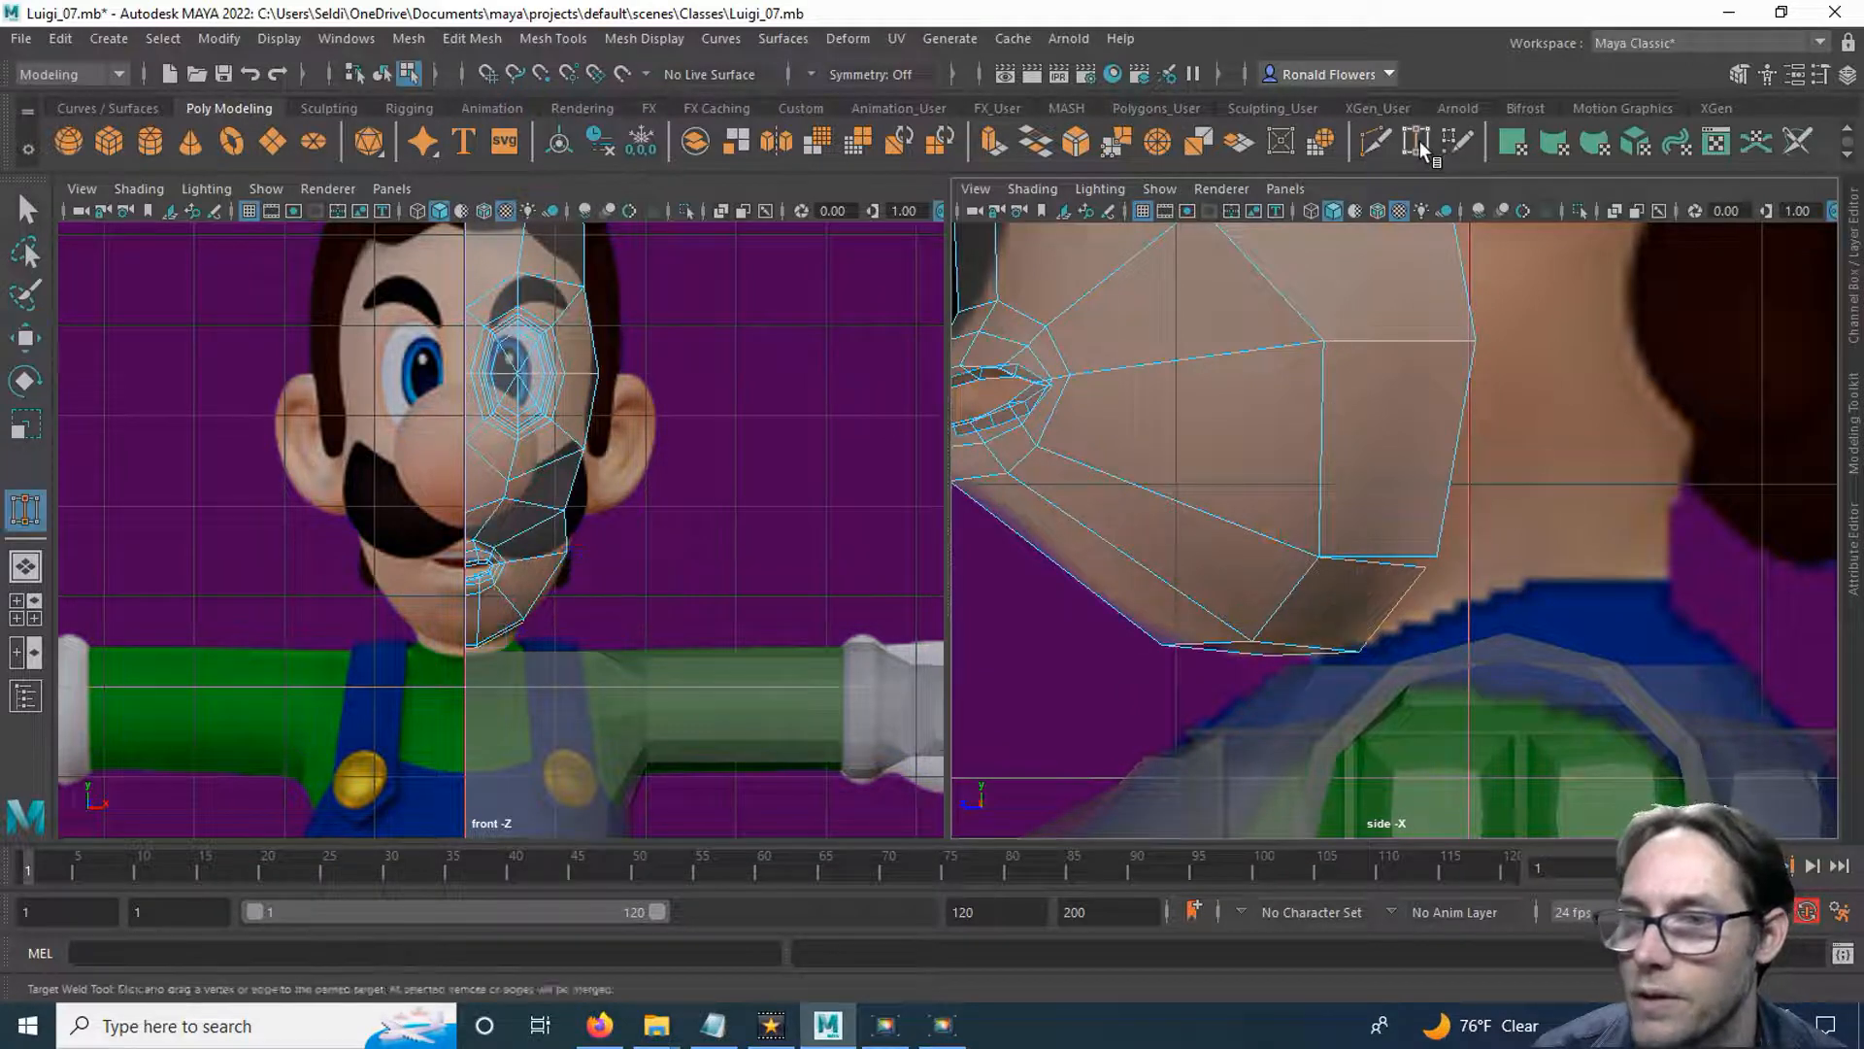
drag(1404, 573, 1418, 549)
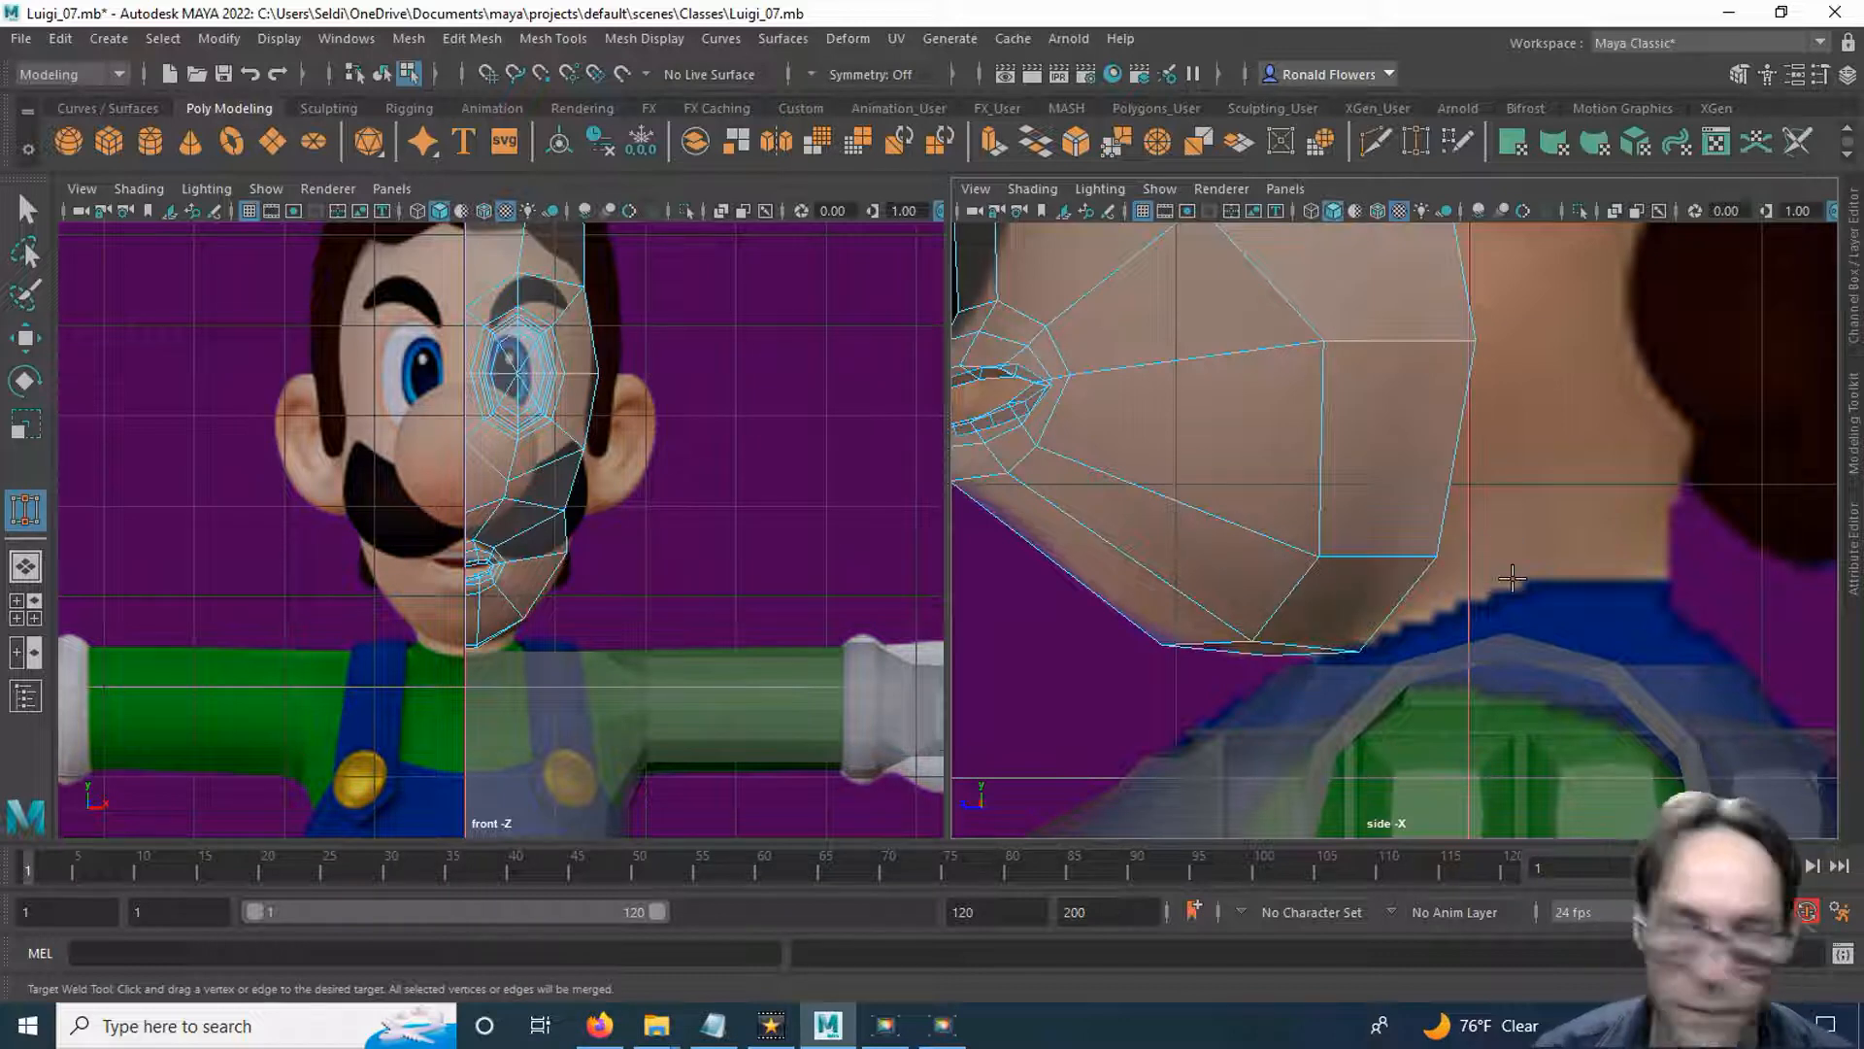
key(q)
Extrude the three side border edges from the cheek up past the eye and pull them back to the ear.
scroll(1430, 495, down, 5)
alt+middle_drag(1432, 475, 1407, 649)
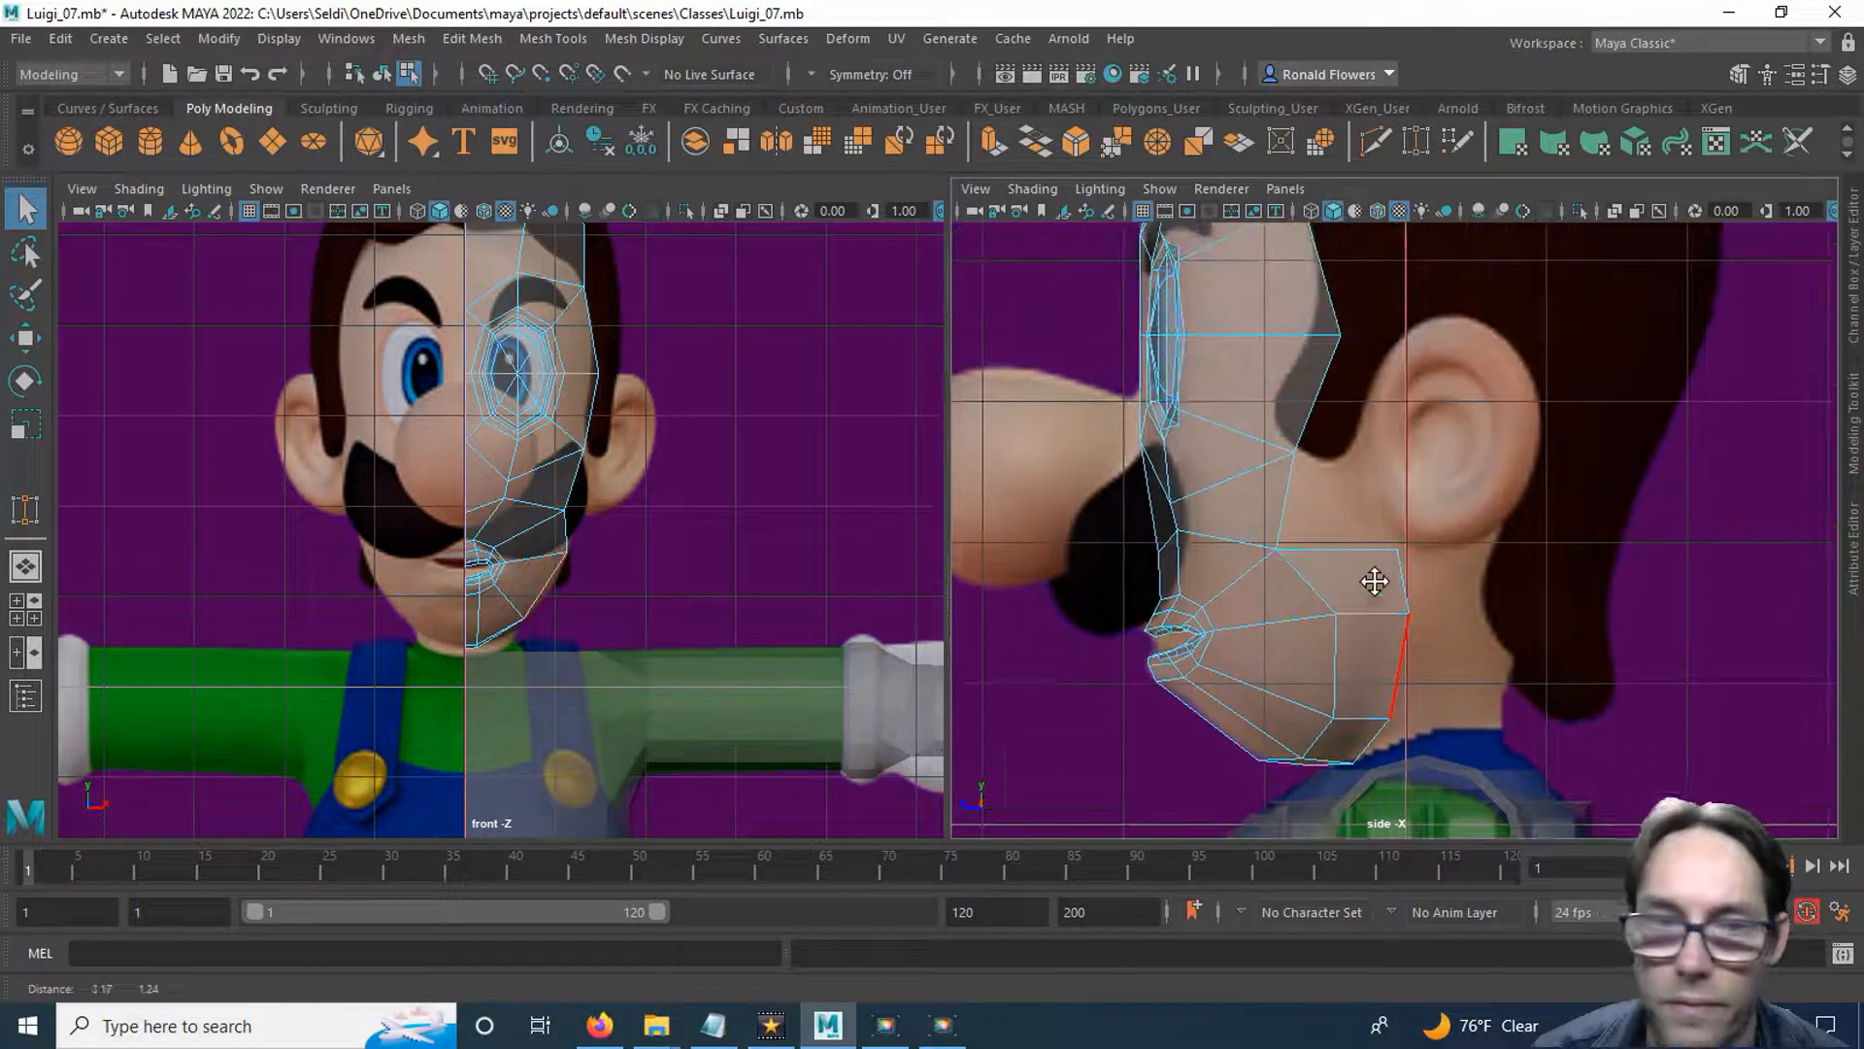
alt+middle_drag(1336, 345, 1268, 500)
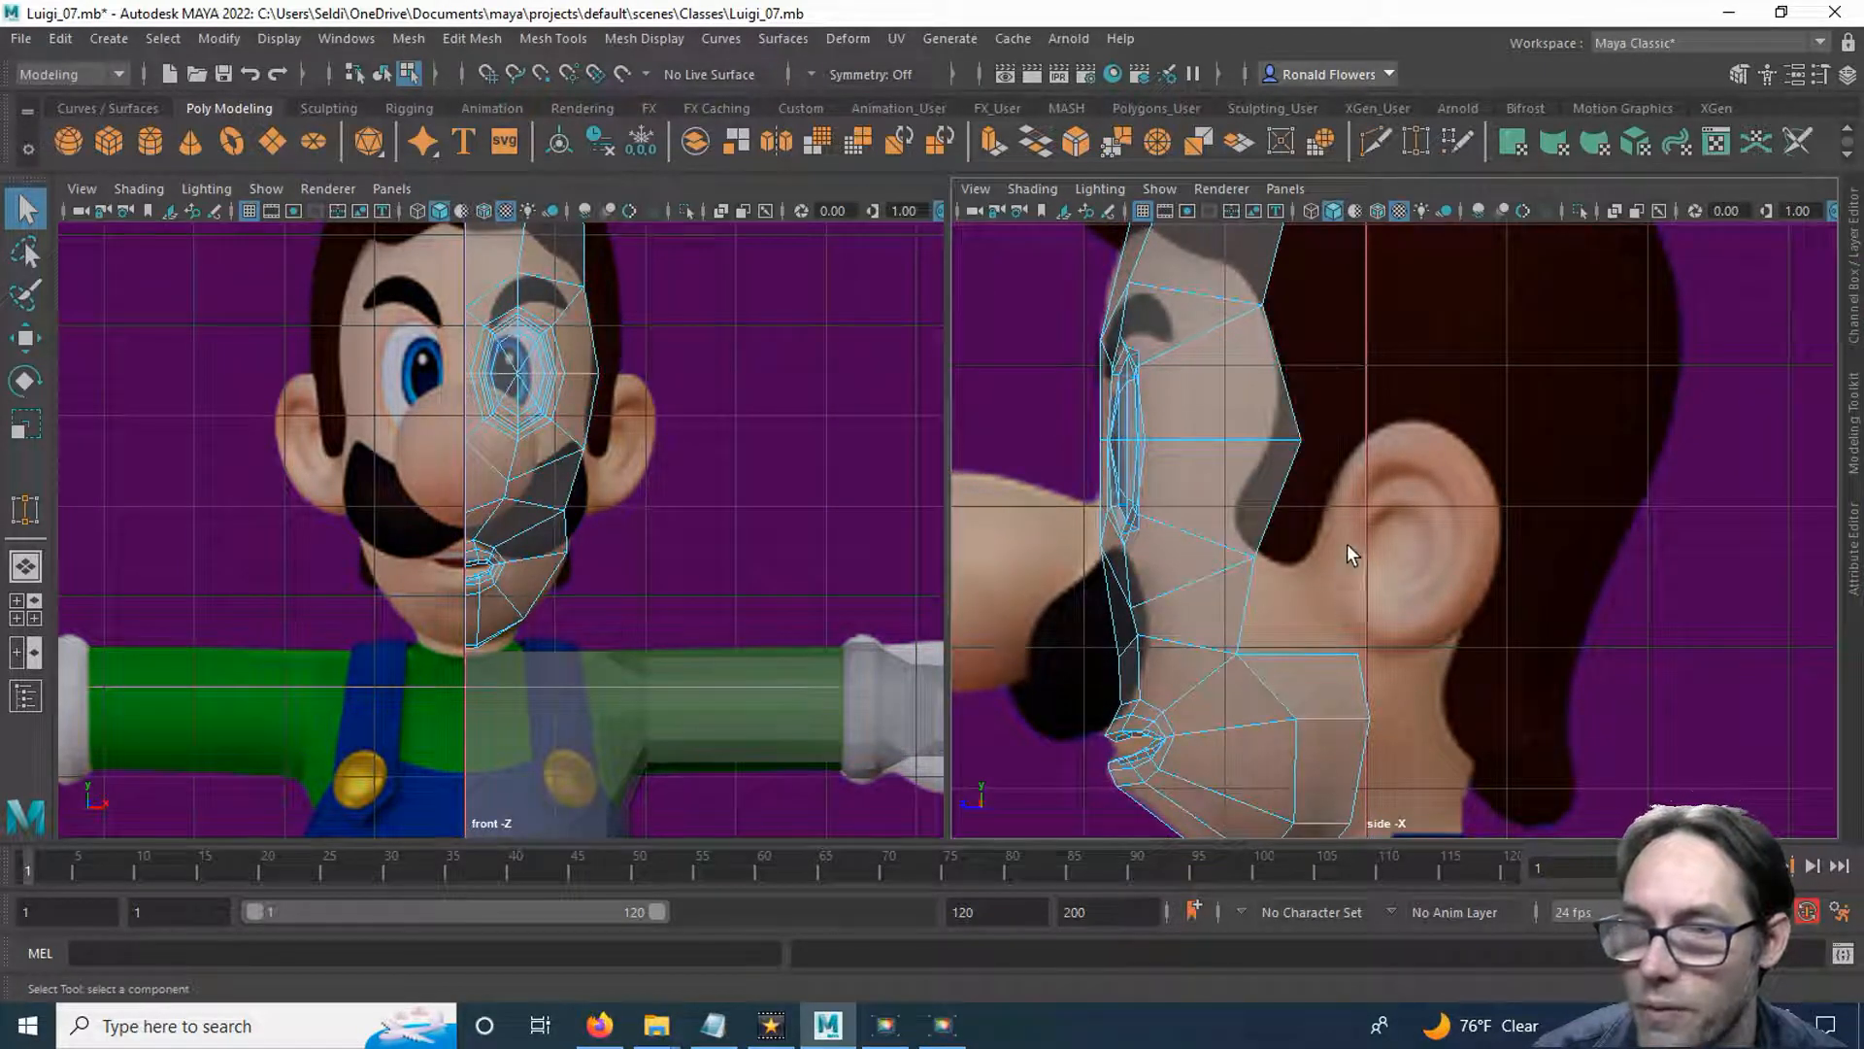
click(1251, 602)
click(1294, 593)
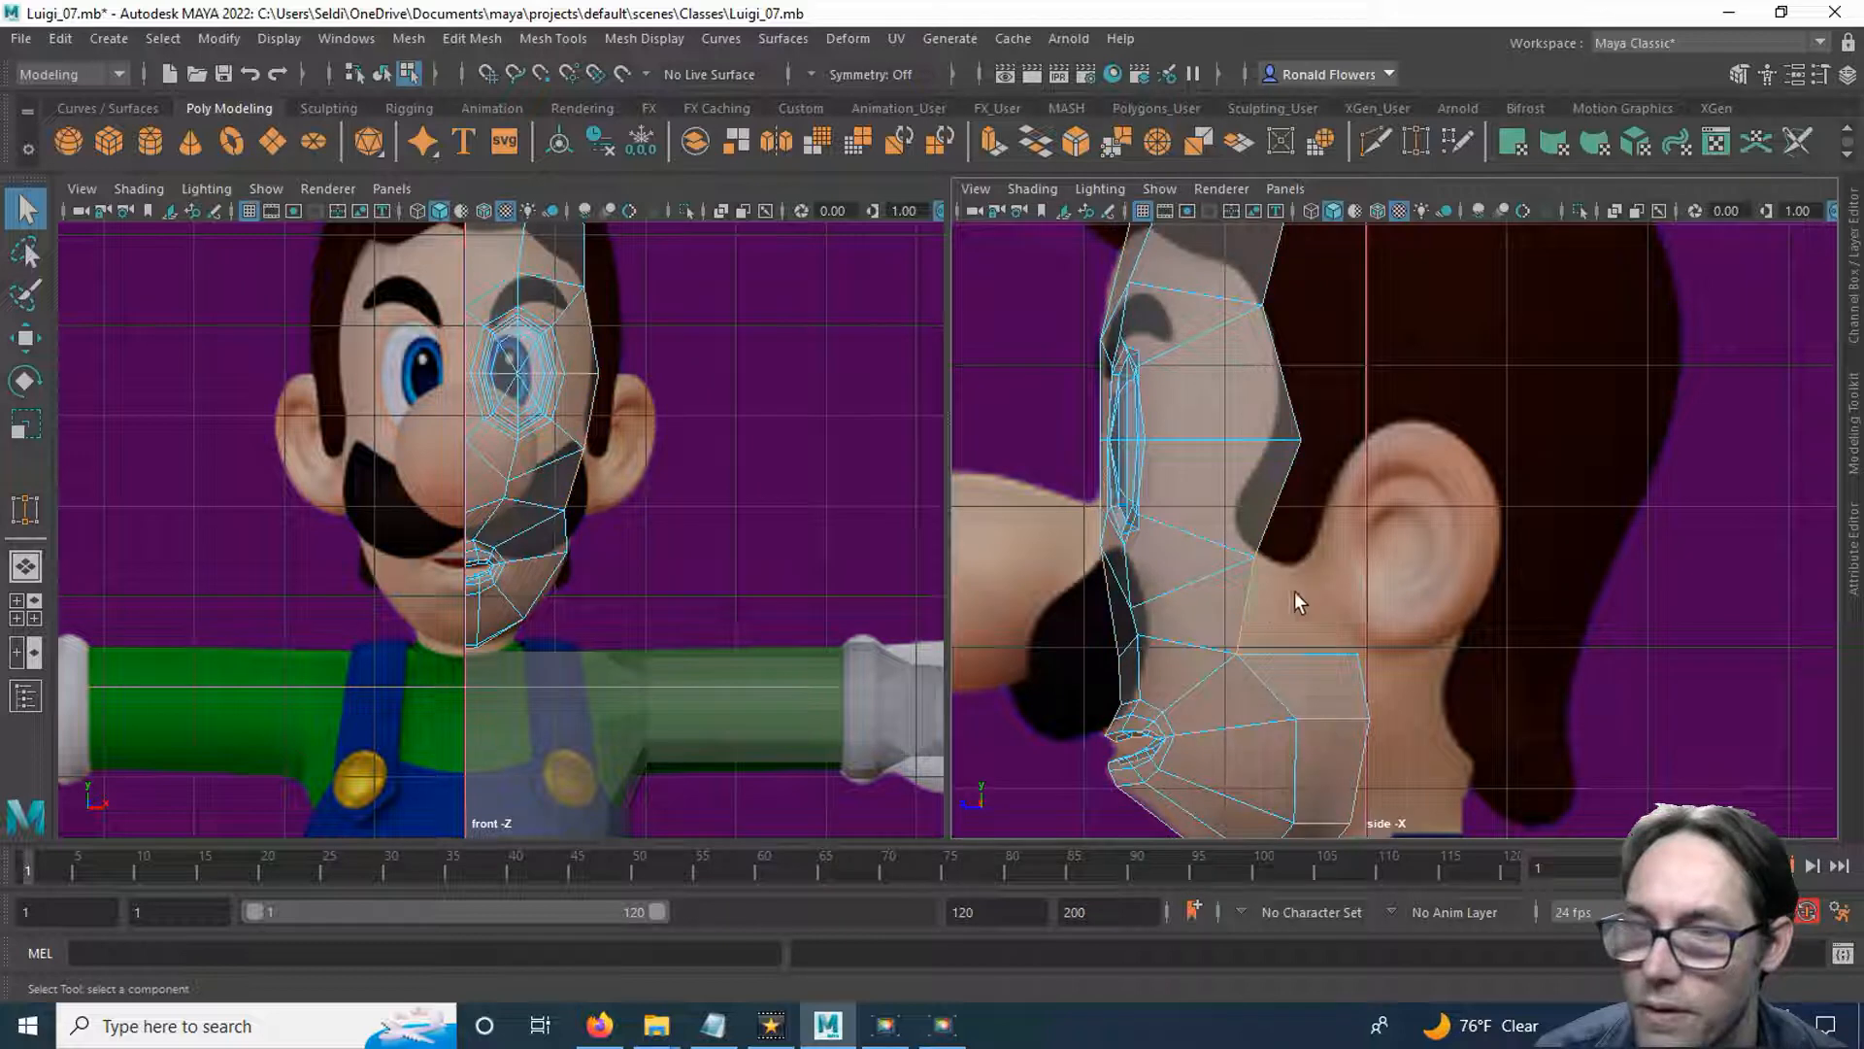
click(1257, 604)
shift+click(1282, 499)
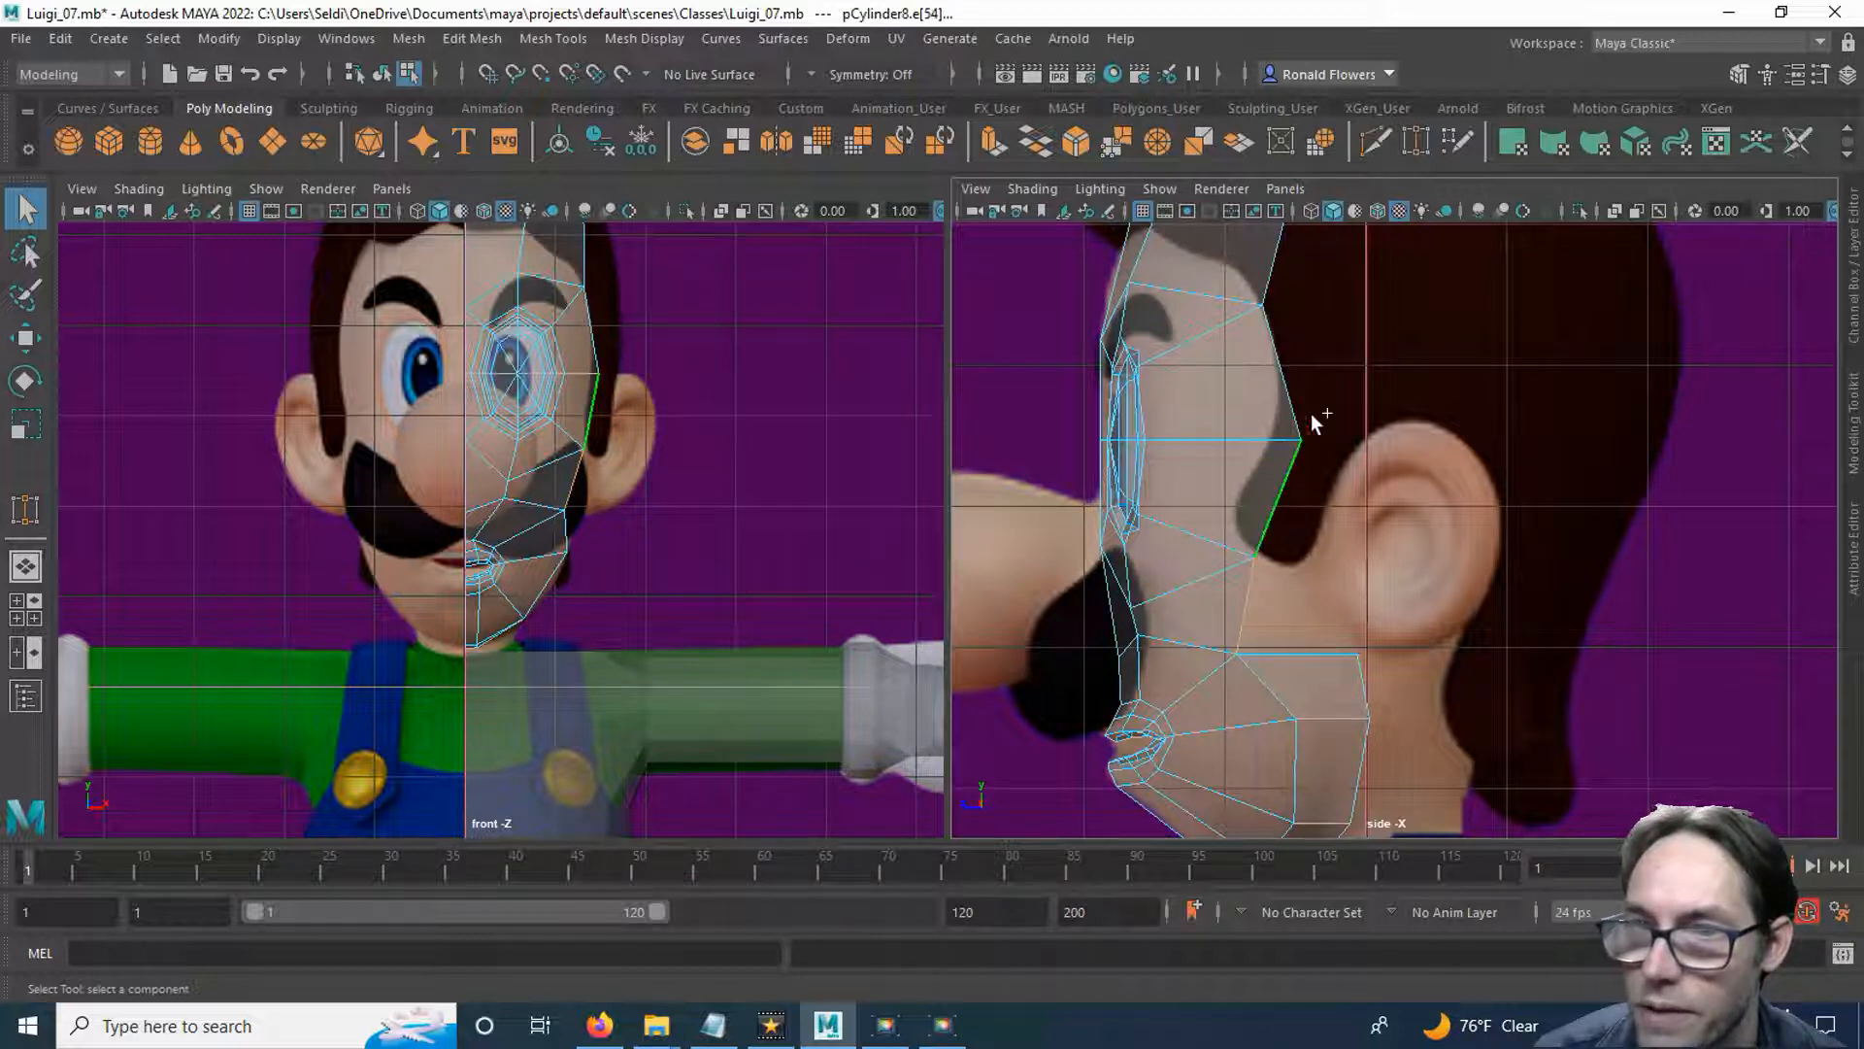
shift+click(1291, 382)
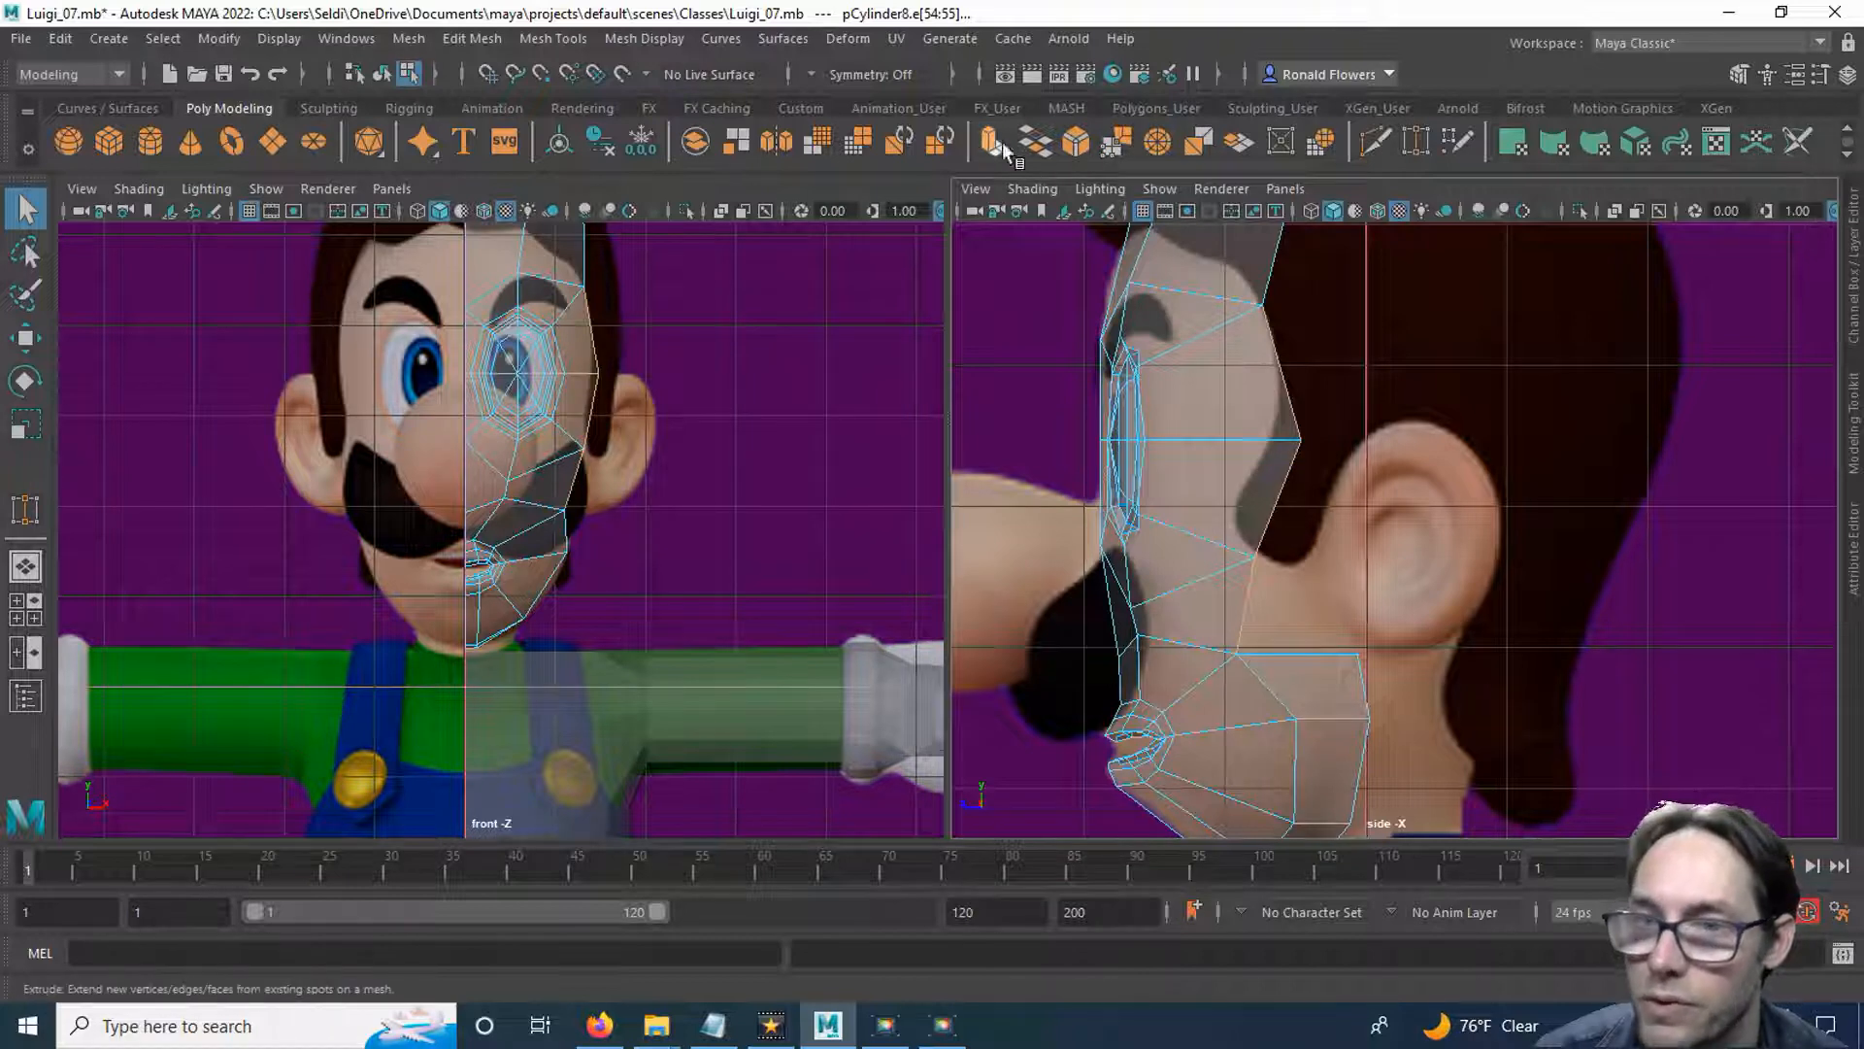
click(973, 144)
key(w)
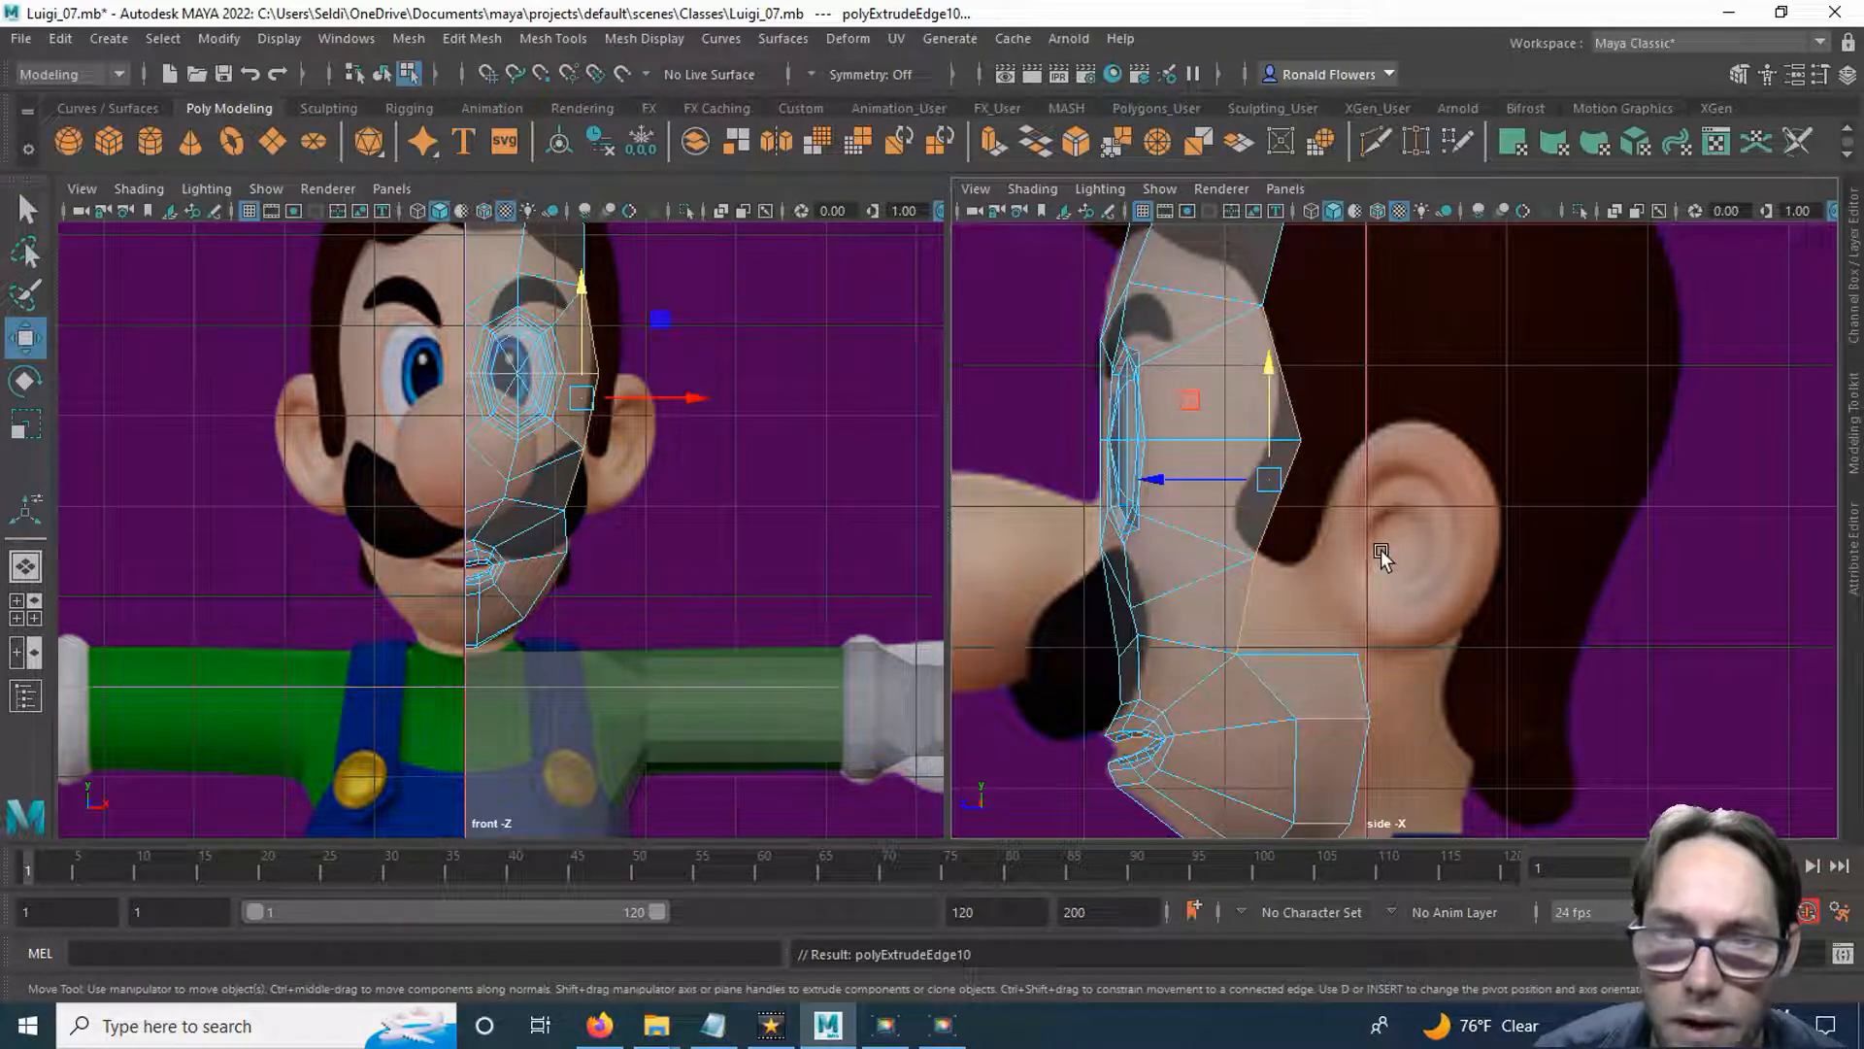
drag(1188, 478, 1286, 477)
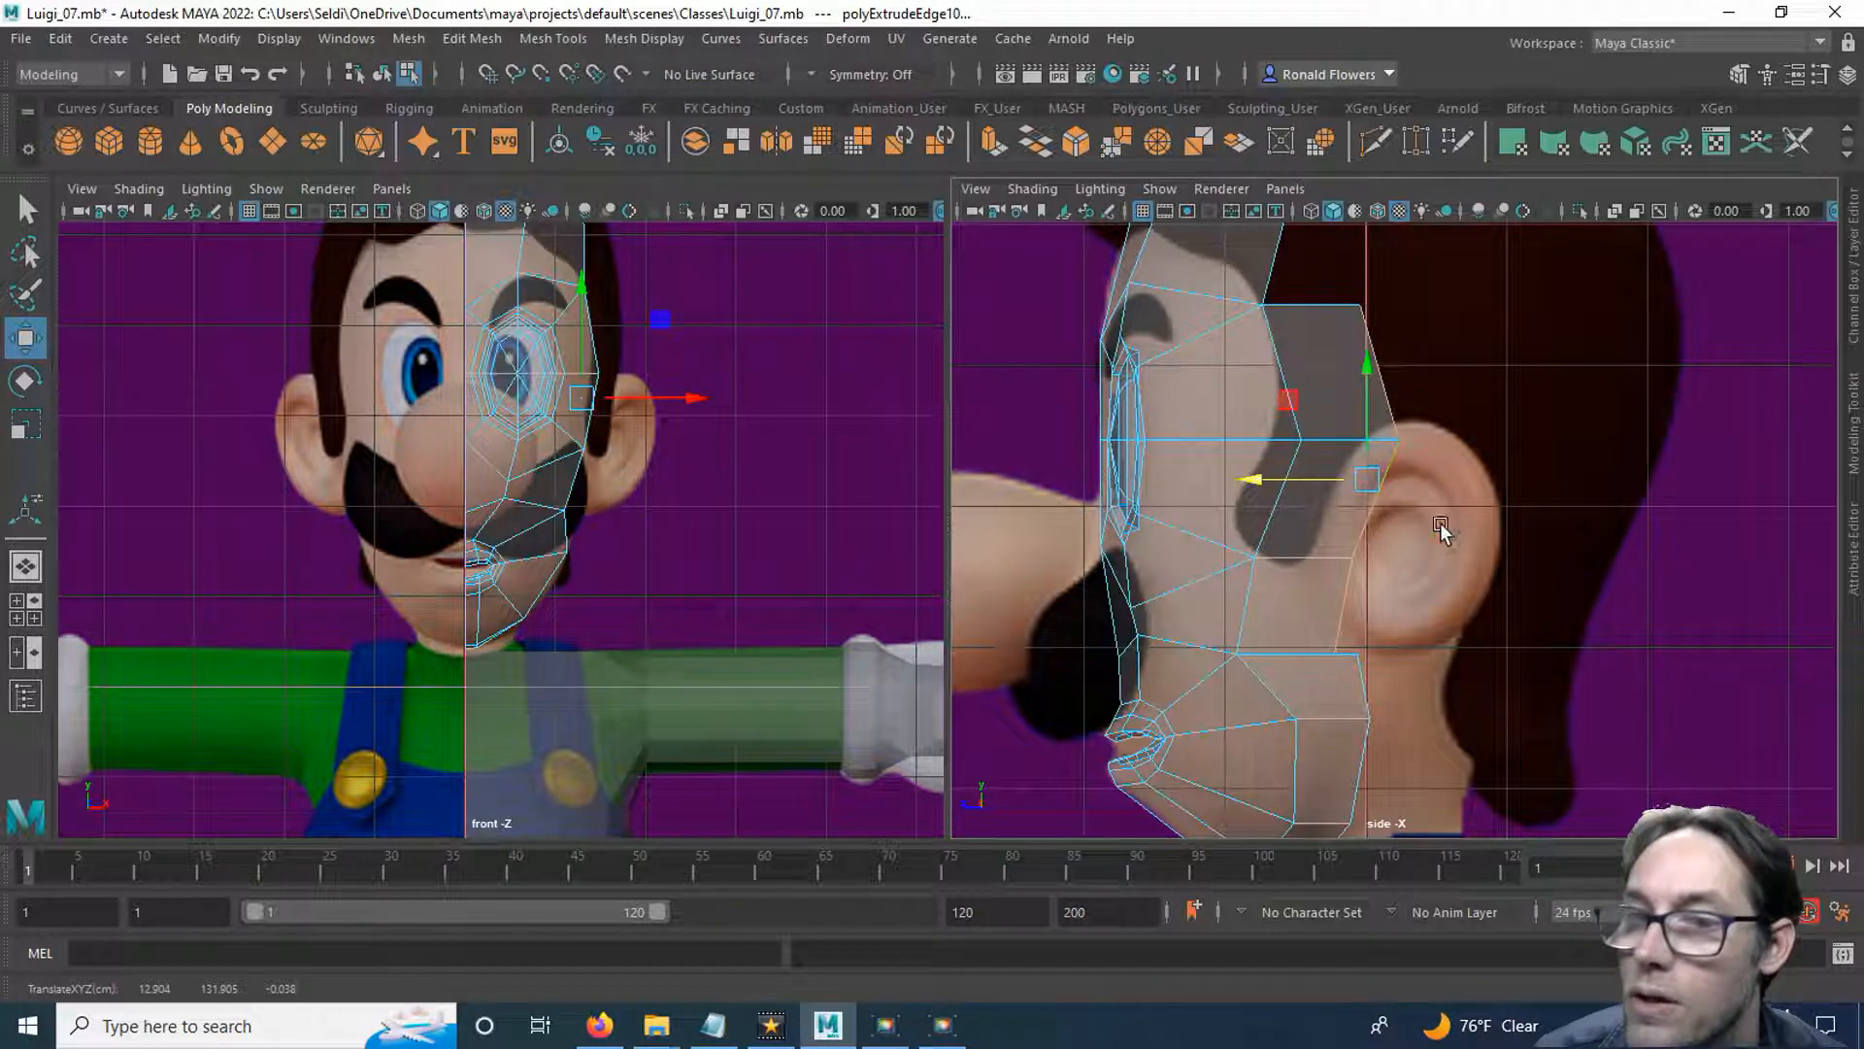
Target-weld the side extrusion's lowest rear vertex onto the upper rear corner of the jaw strip.
click(1418, 142)
scroll(1500, 622, up, 3)
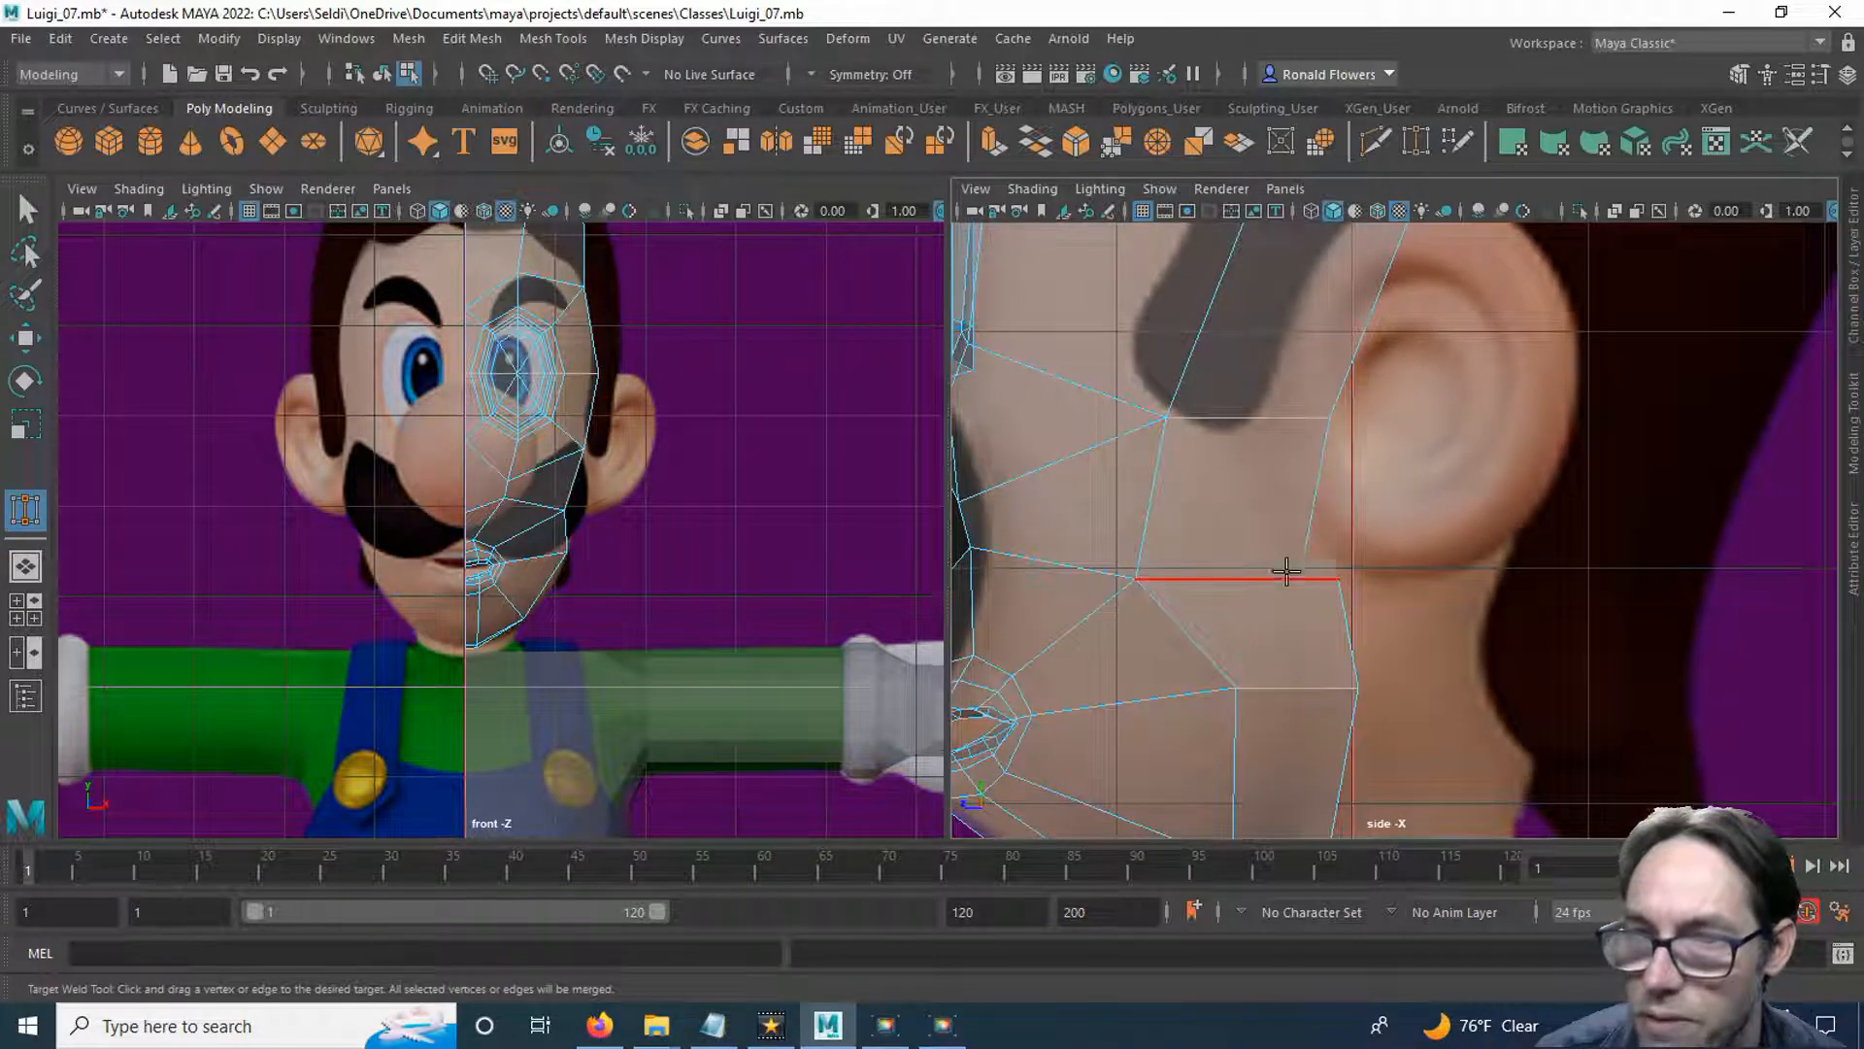
right_drag(1274, 384, 1169, 393)
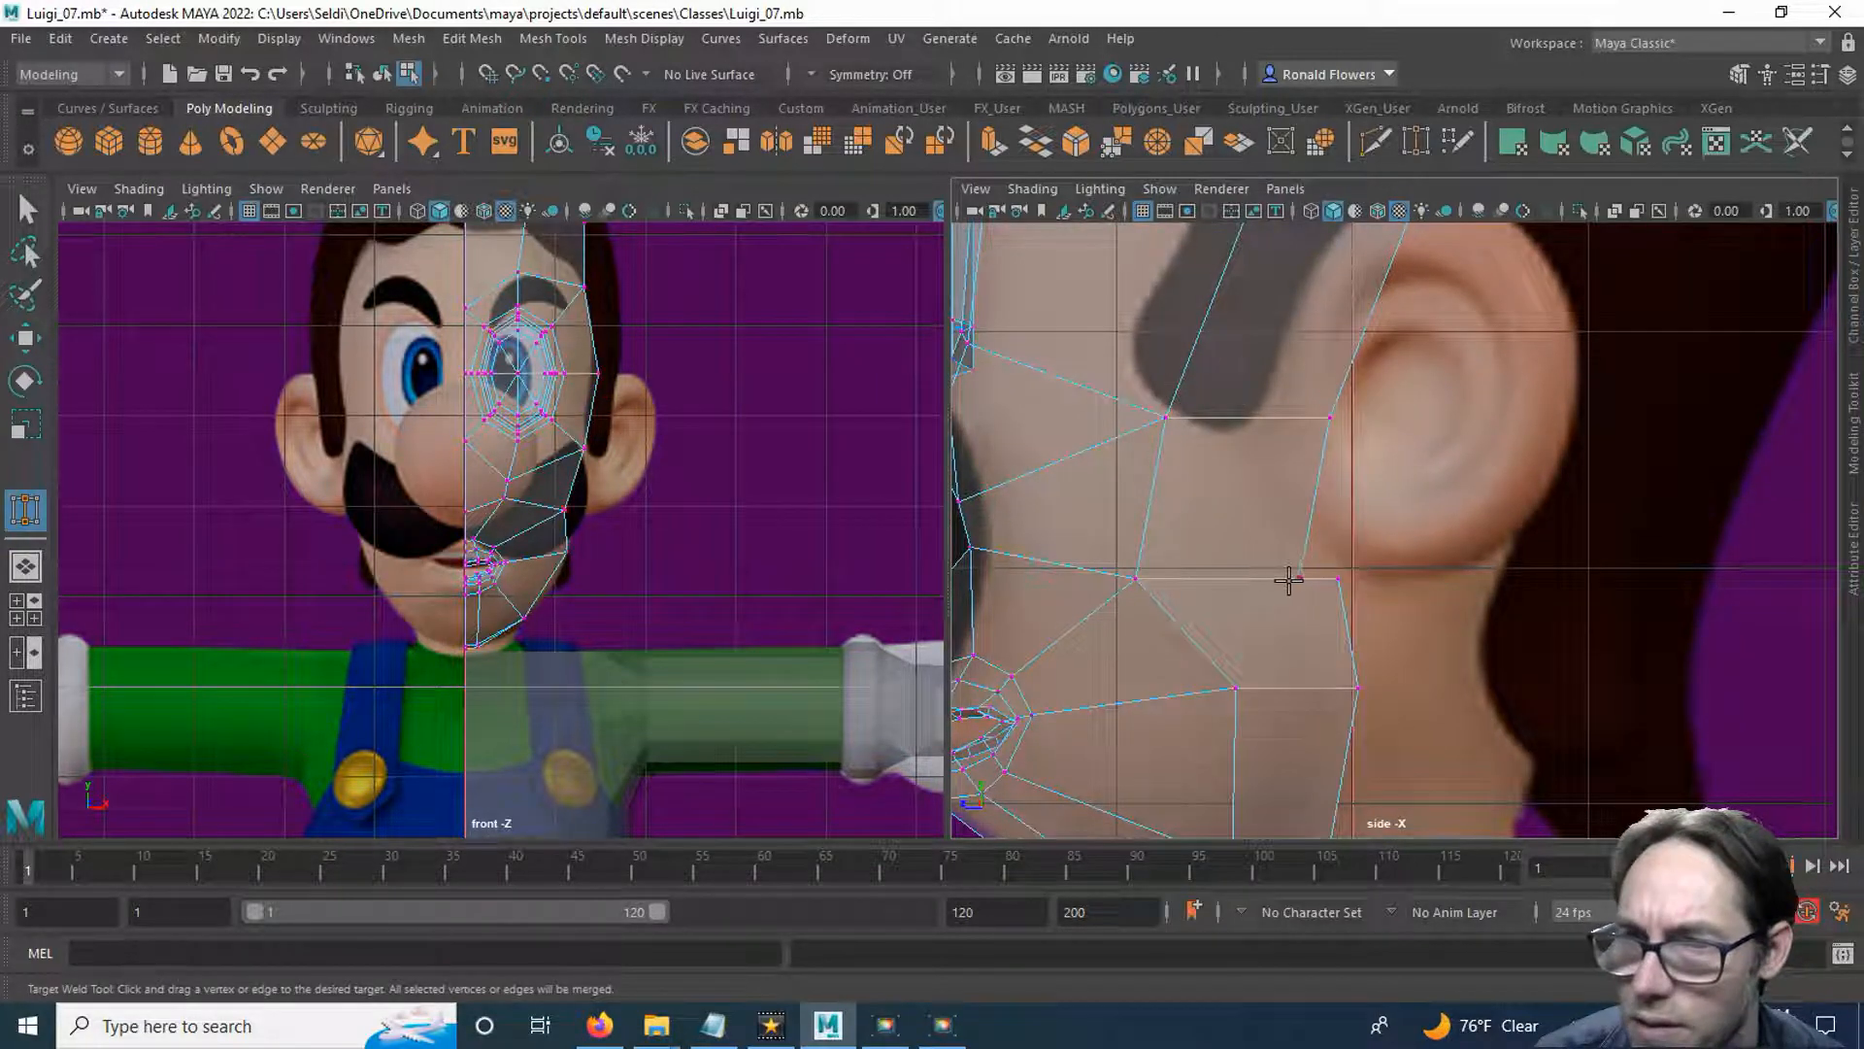
alt+middle_drag(1422, 460, 1419, 575)
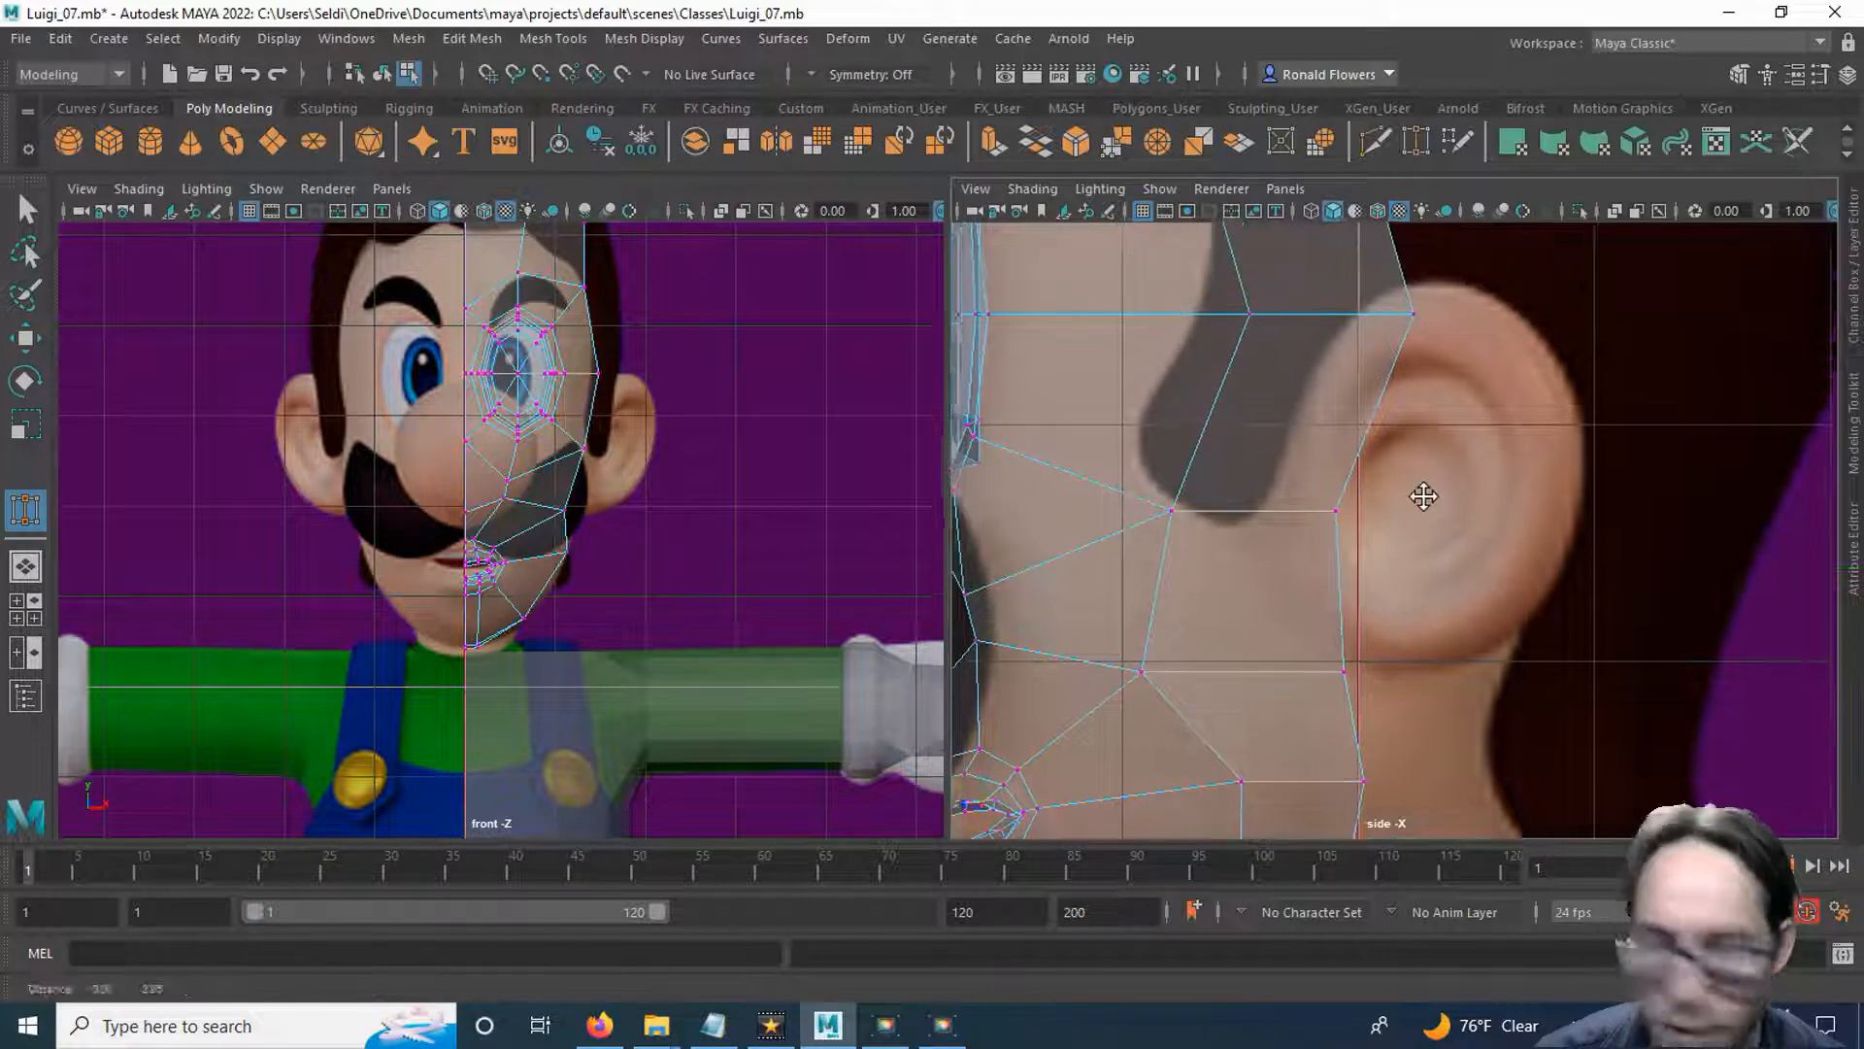
key(q)
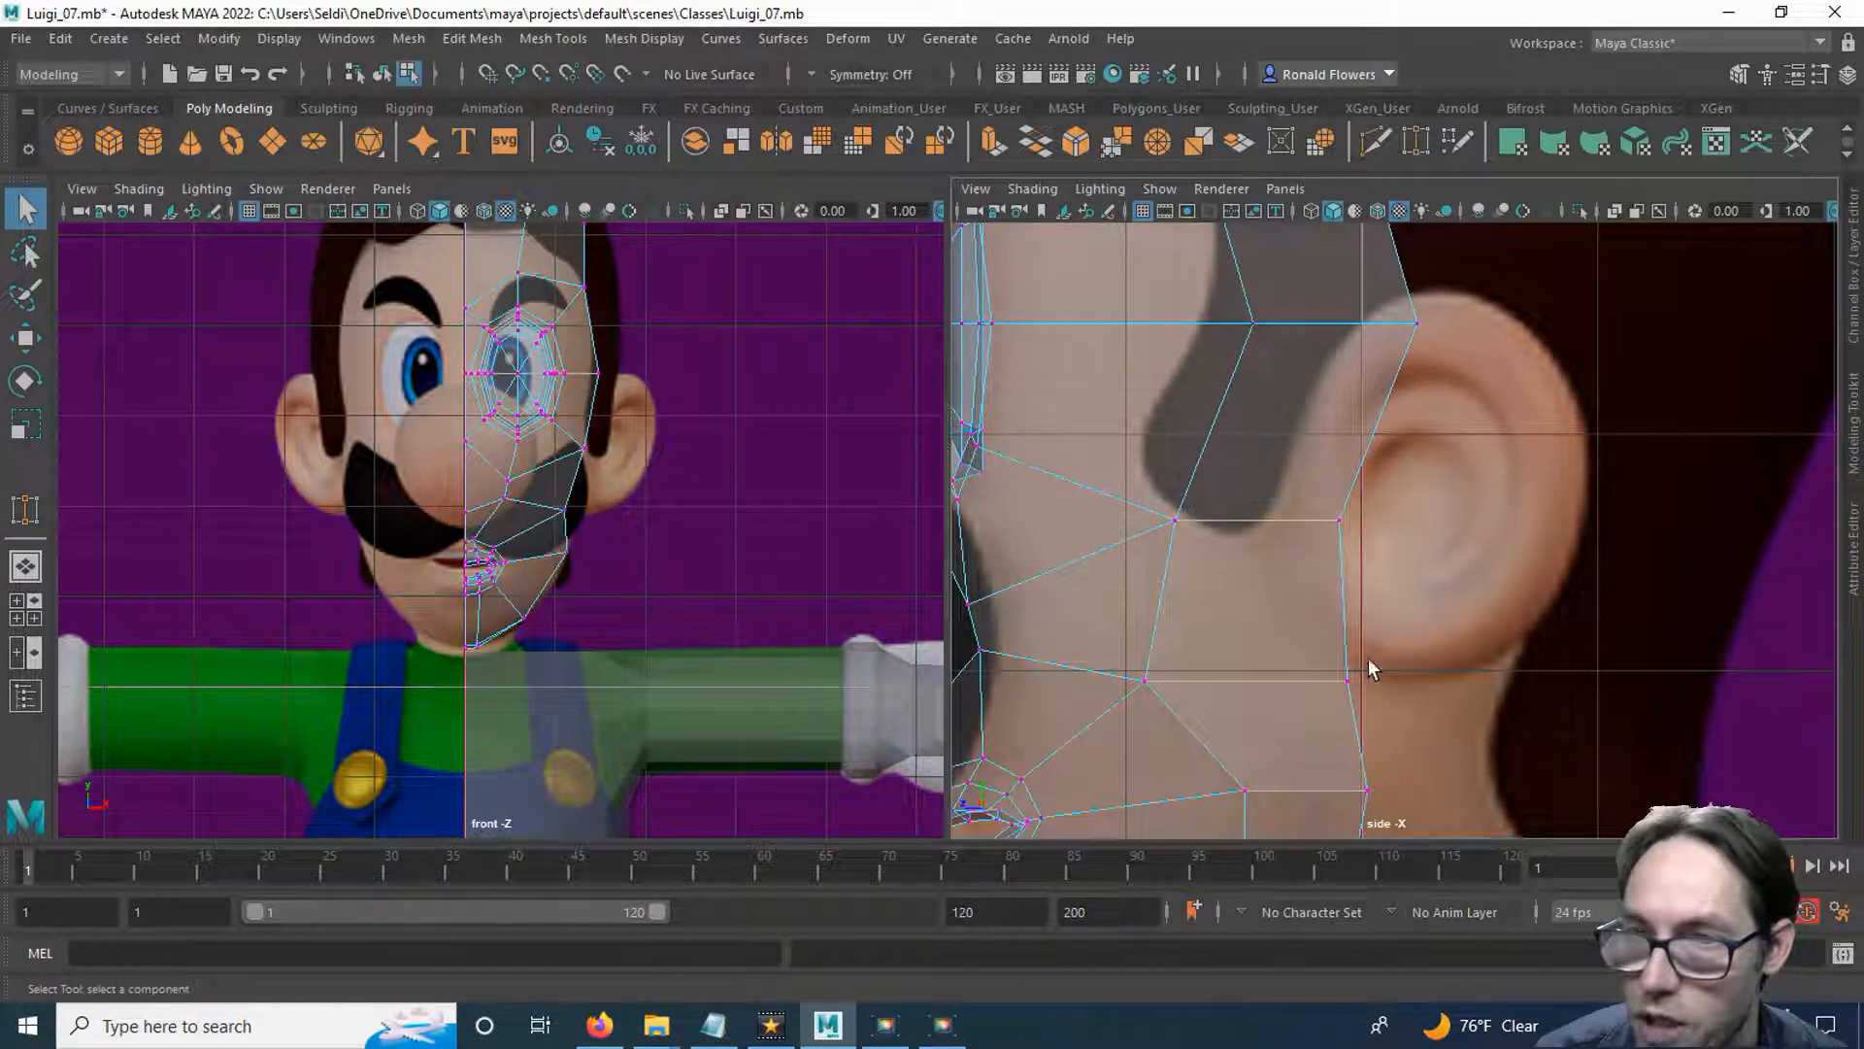
Move the side strip's rear vertices beside the sideburn tip and at eye level forward to follow the ear's front edge.
drag(1291, 474, 1240, 523)
key(w)
drag(1367, 299, 1437, 352)
drag(1330, 325, 1287, 326)
Move the two upper rear vertices of the side strip, at eye and brow height, outward to widen the head.
alt+middle_drag(1282, 395, 1278, 632)
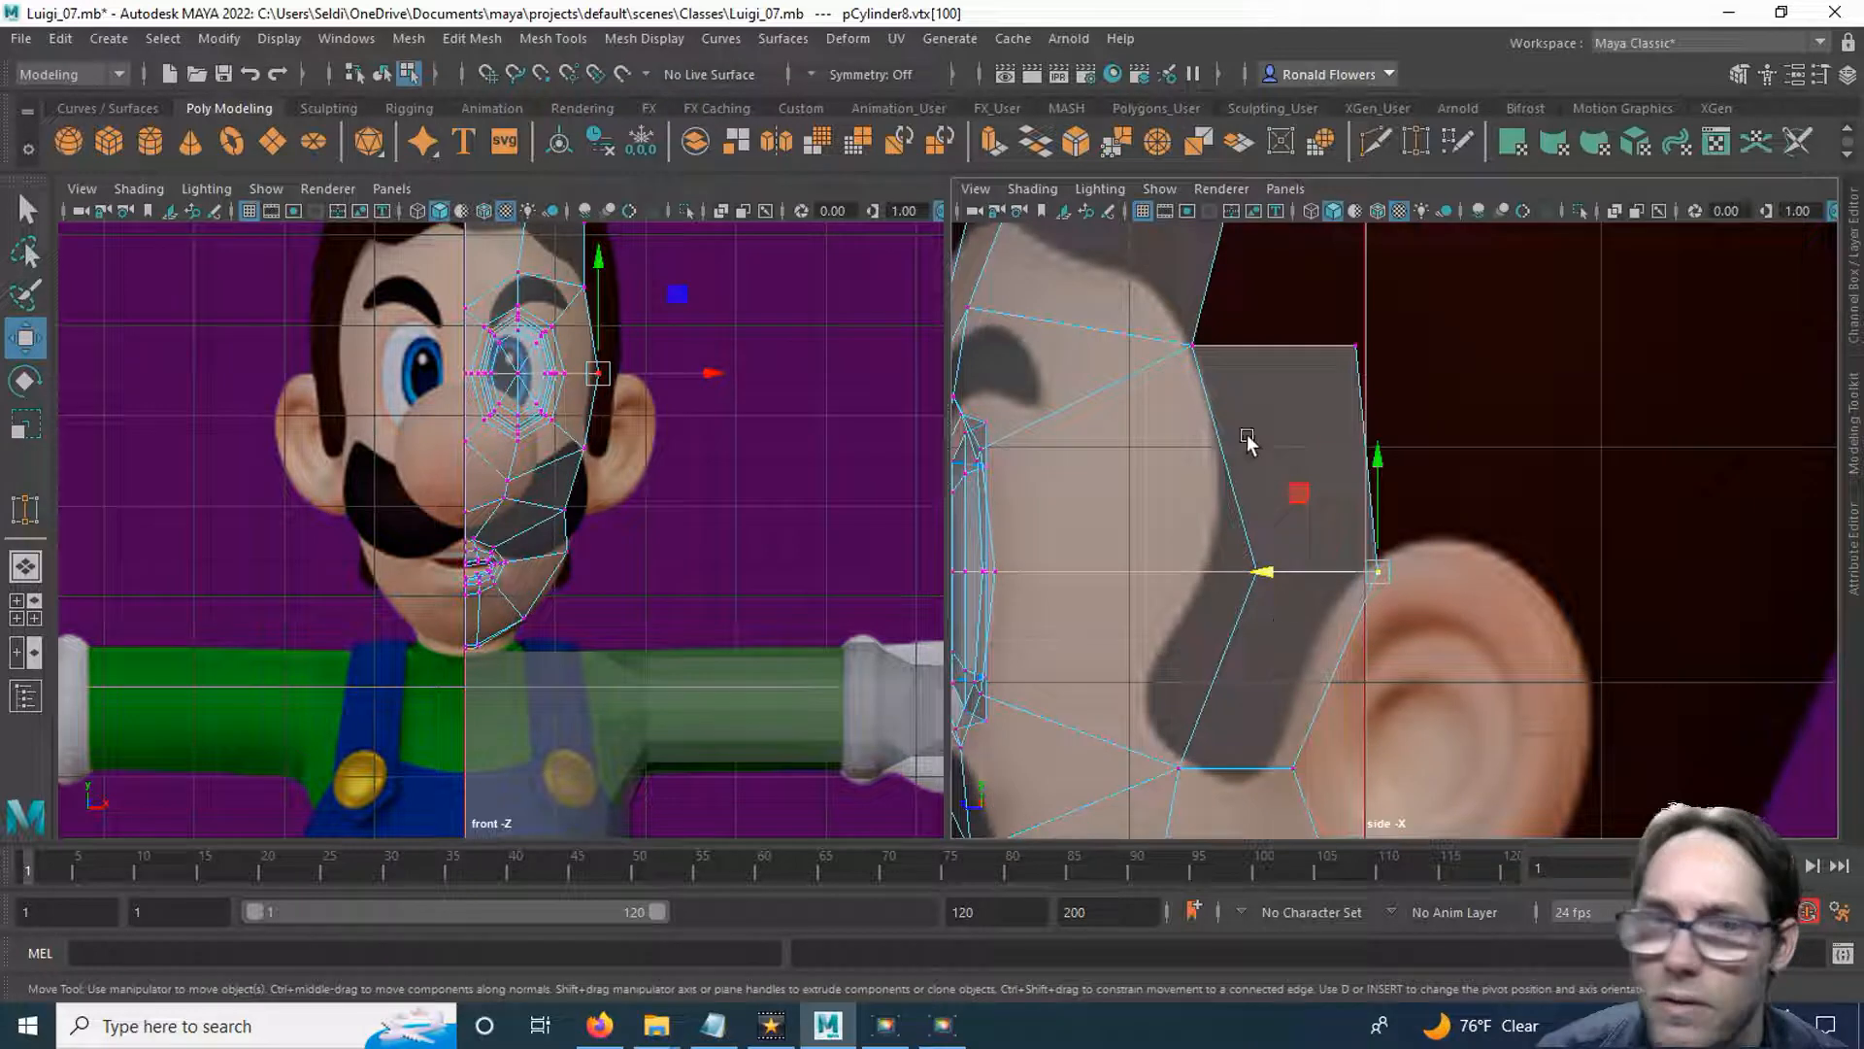
alt+middle_drag(1176, 668, 1273, 454)
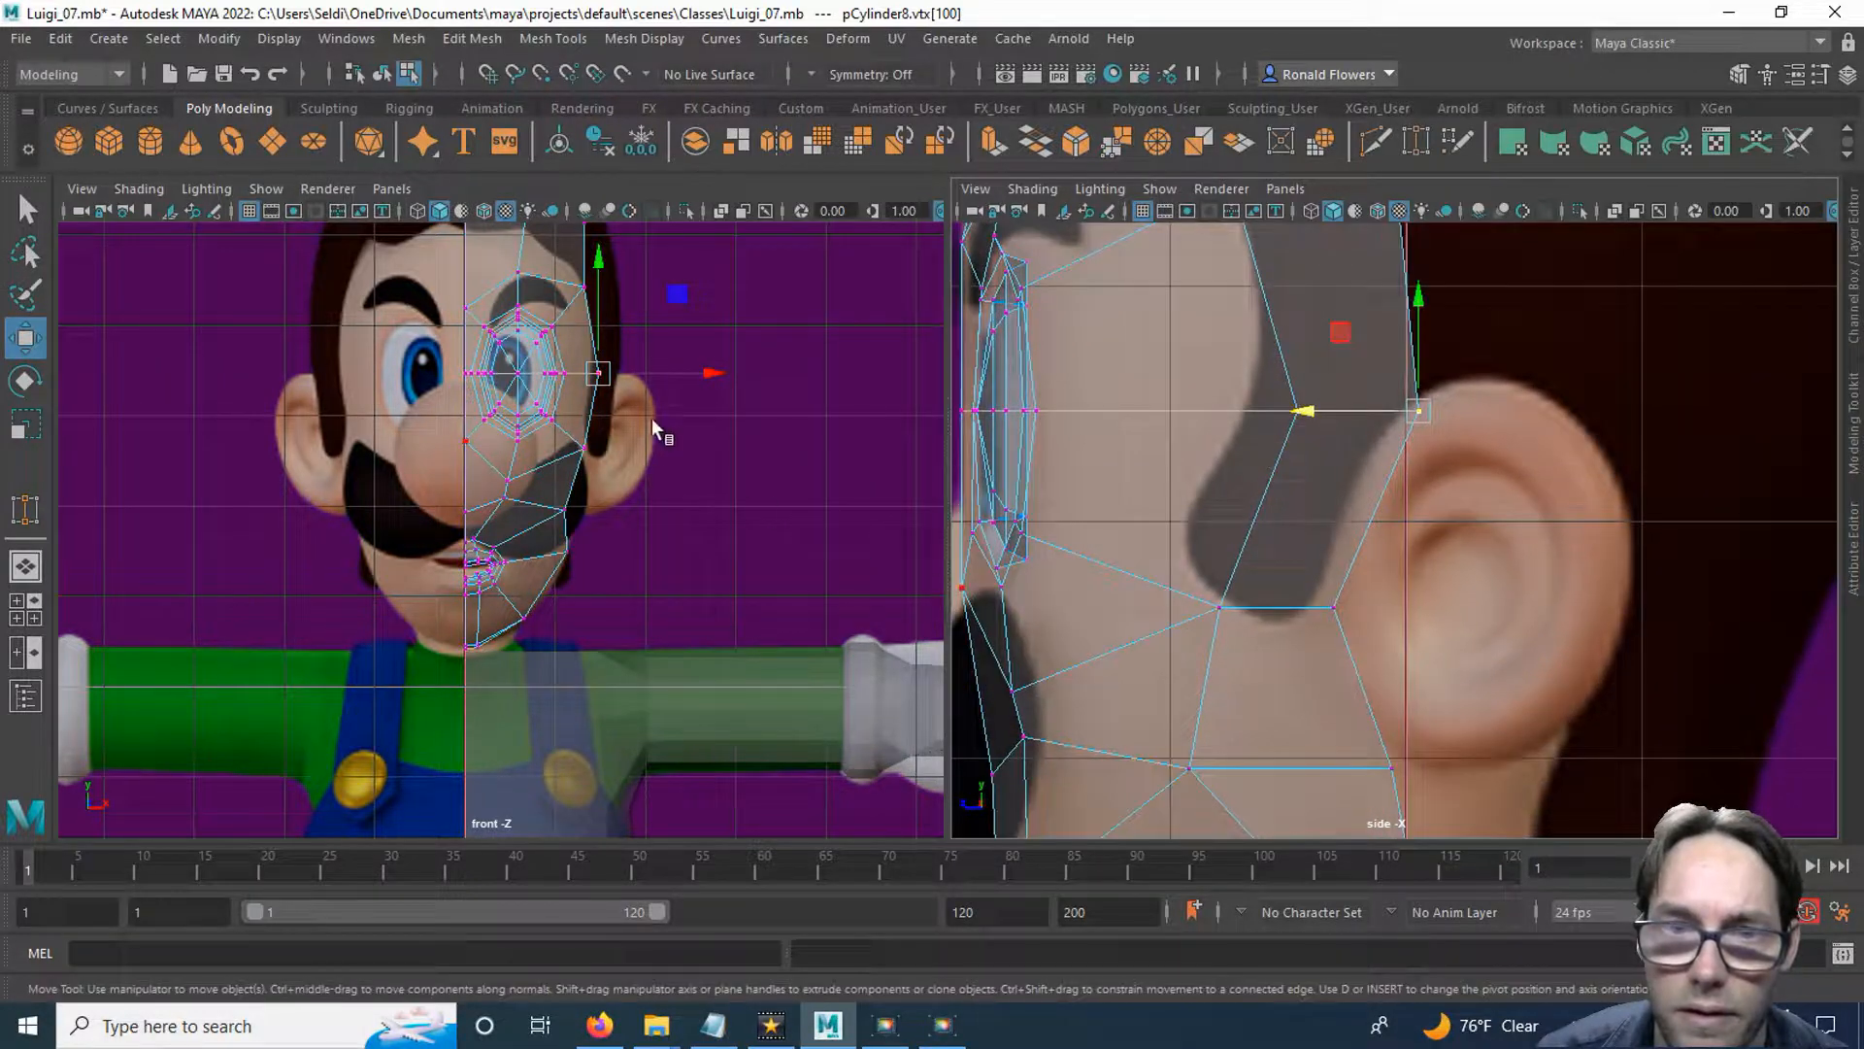
alt+middle_drag(1324, 550, 1315, 457)
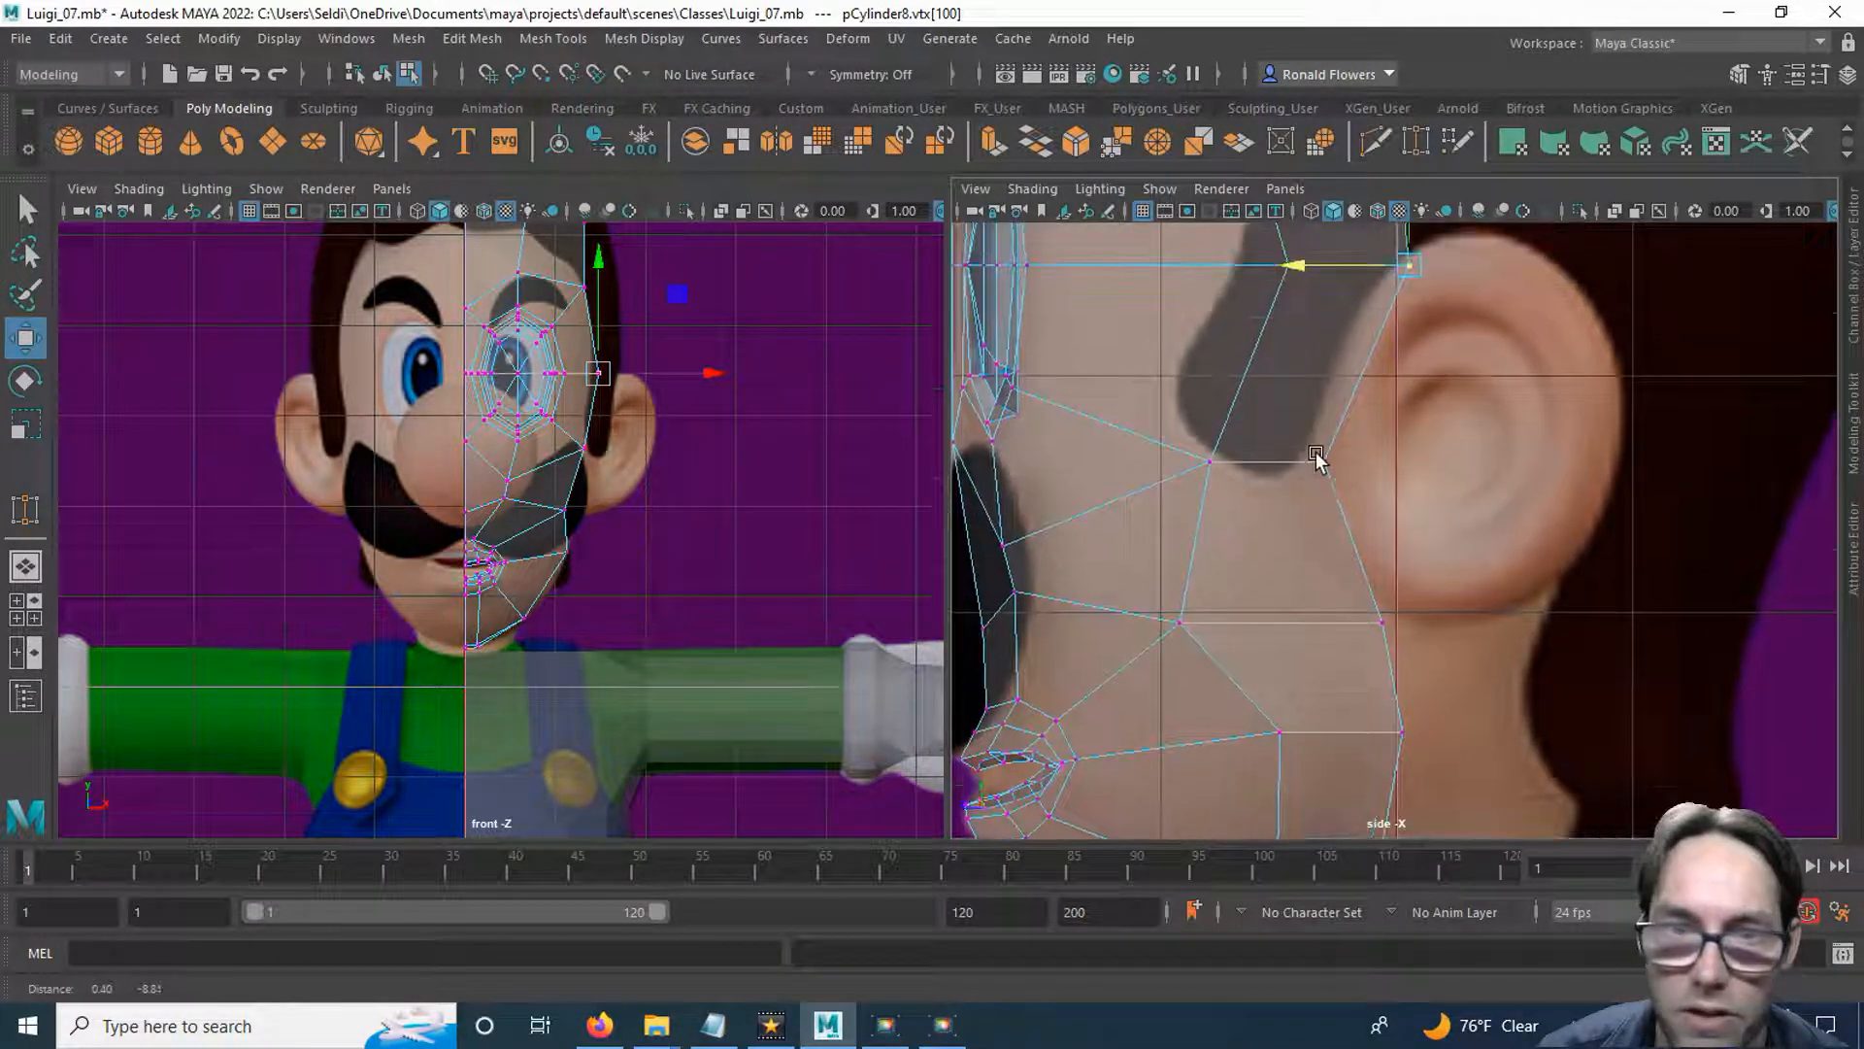
scroll(631, 535, up, 6)
alt+middle_drag(722, 429, 559, 604)
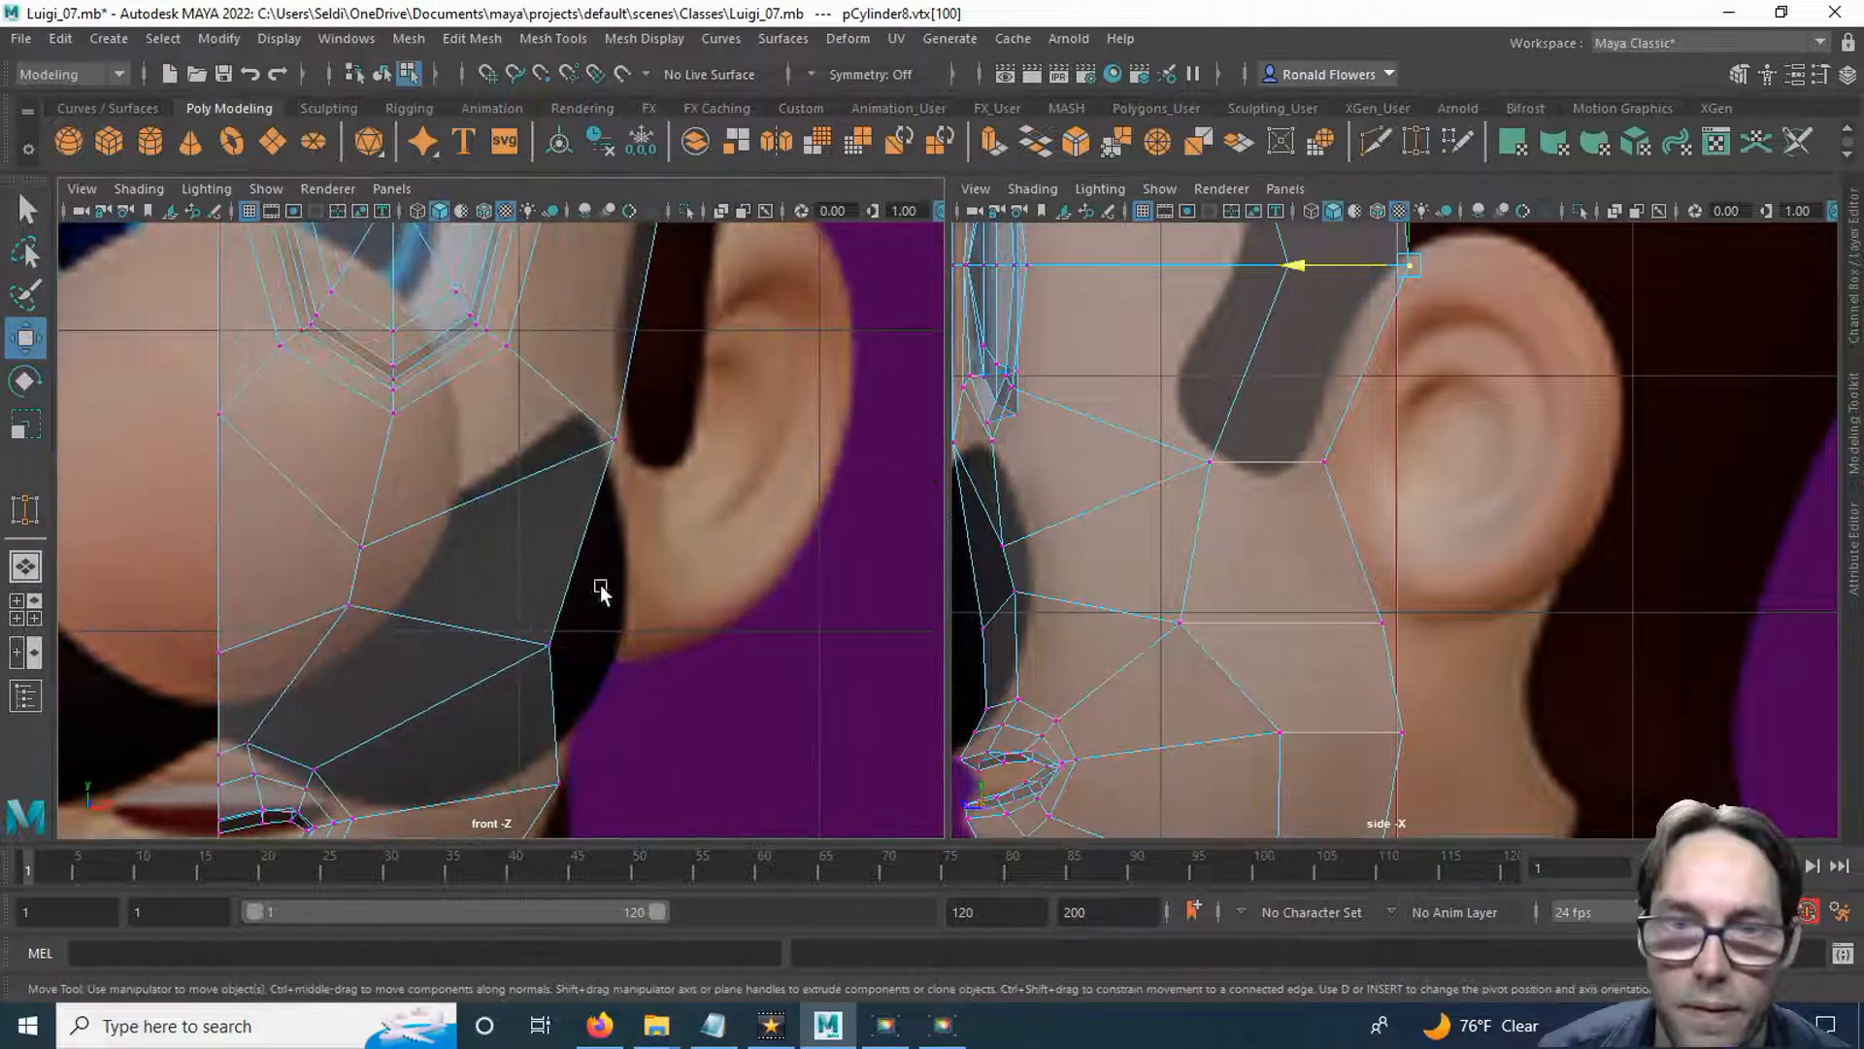
scroll(643, 567, down, 3)
alt+middle_drag(631, 415, 598, 577)
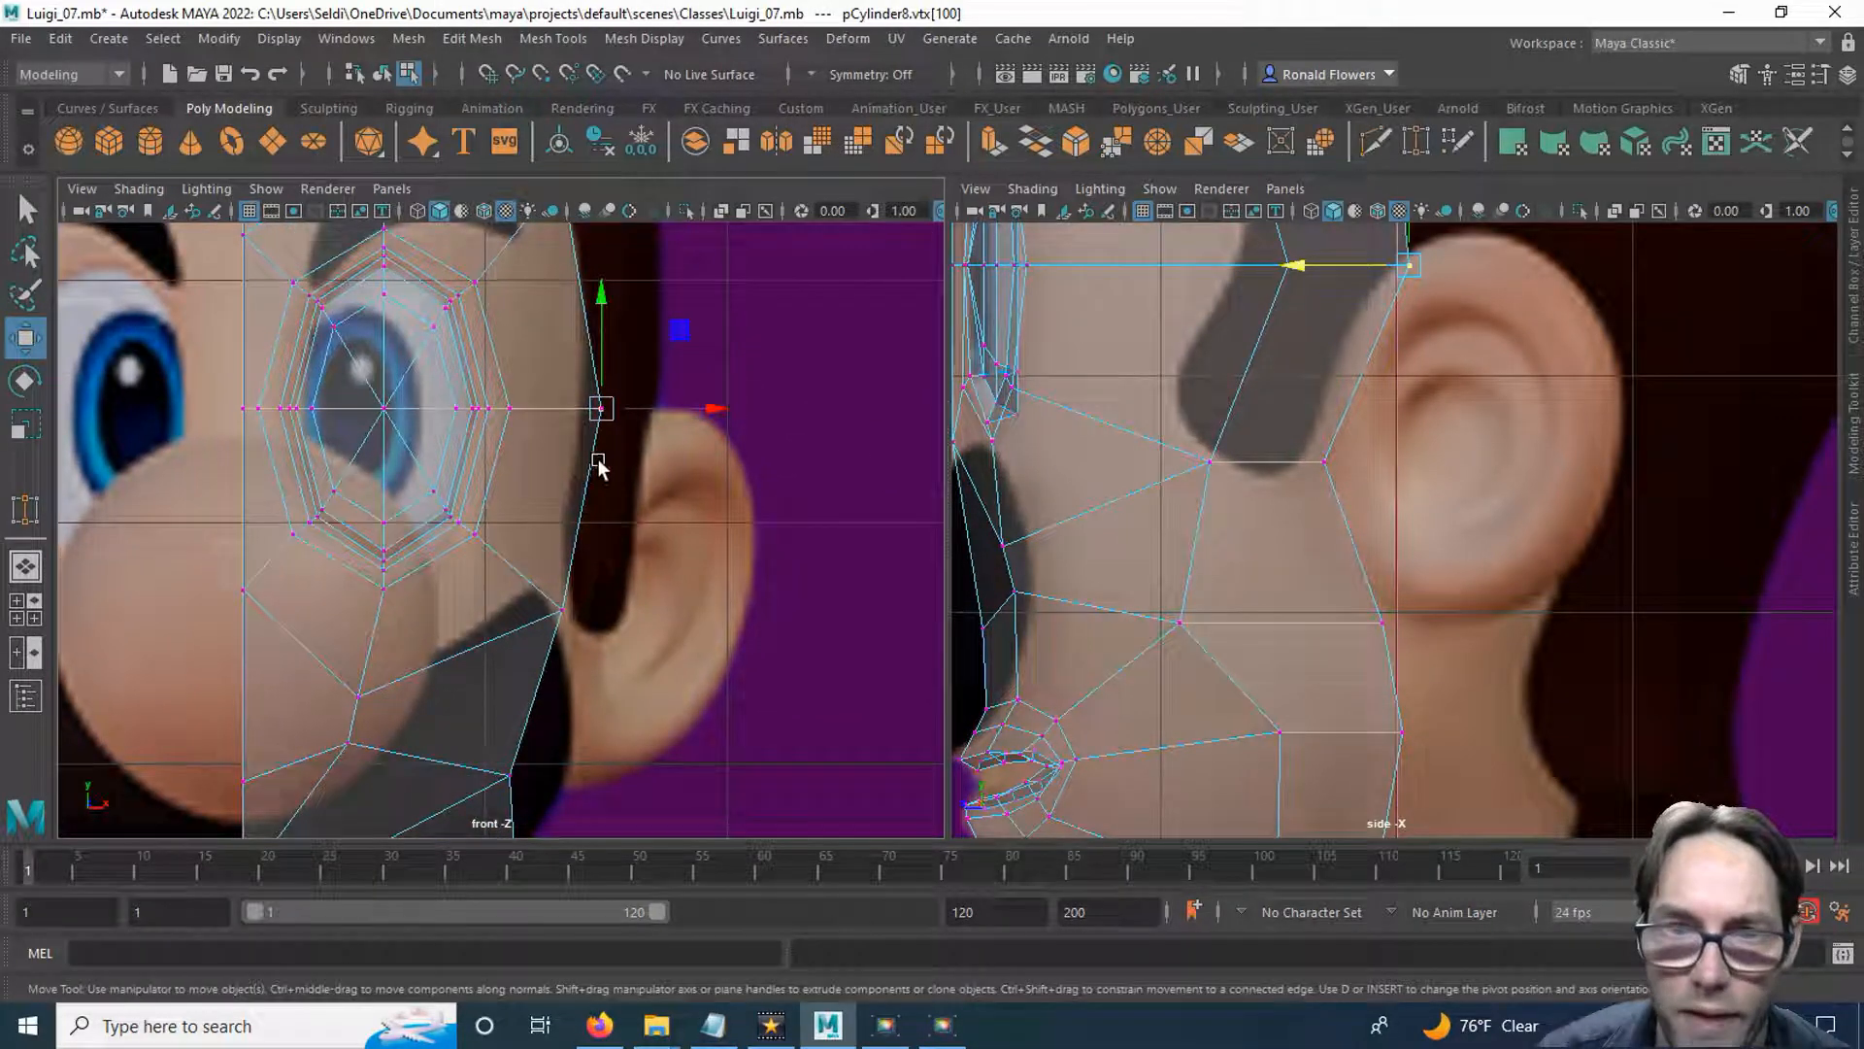
alt+middle_drag(596, 563, 636, 348)
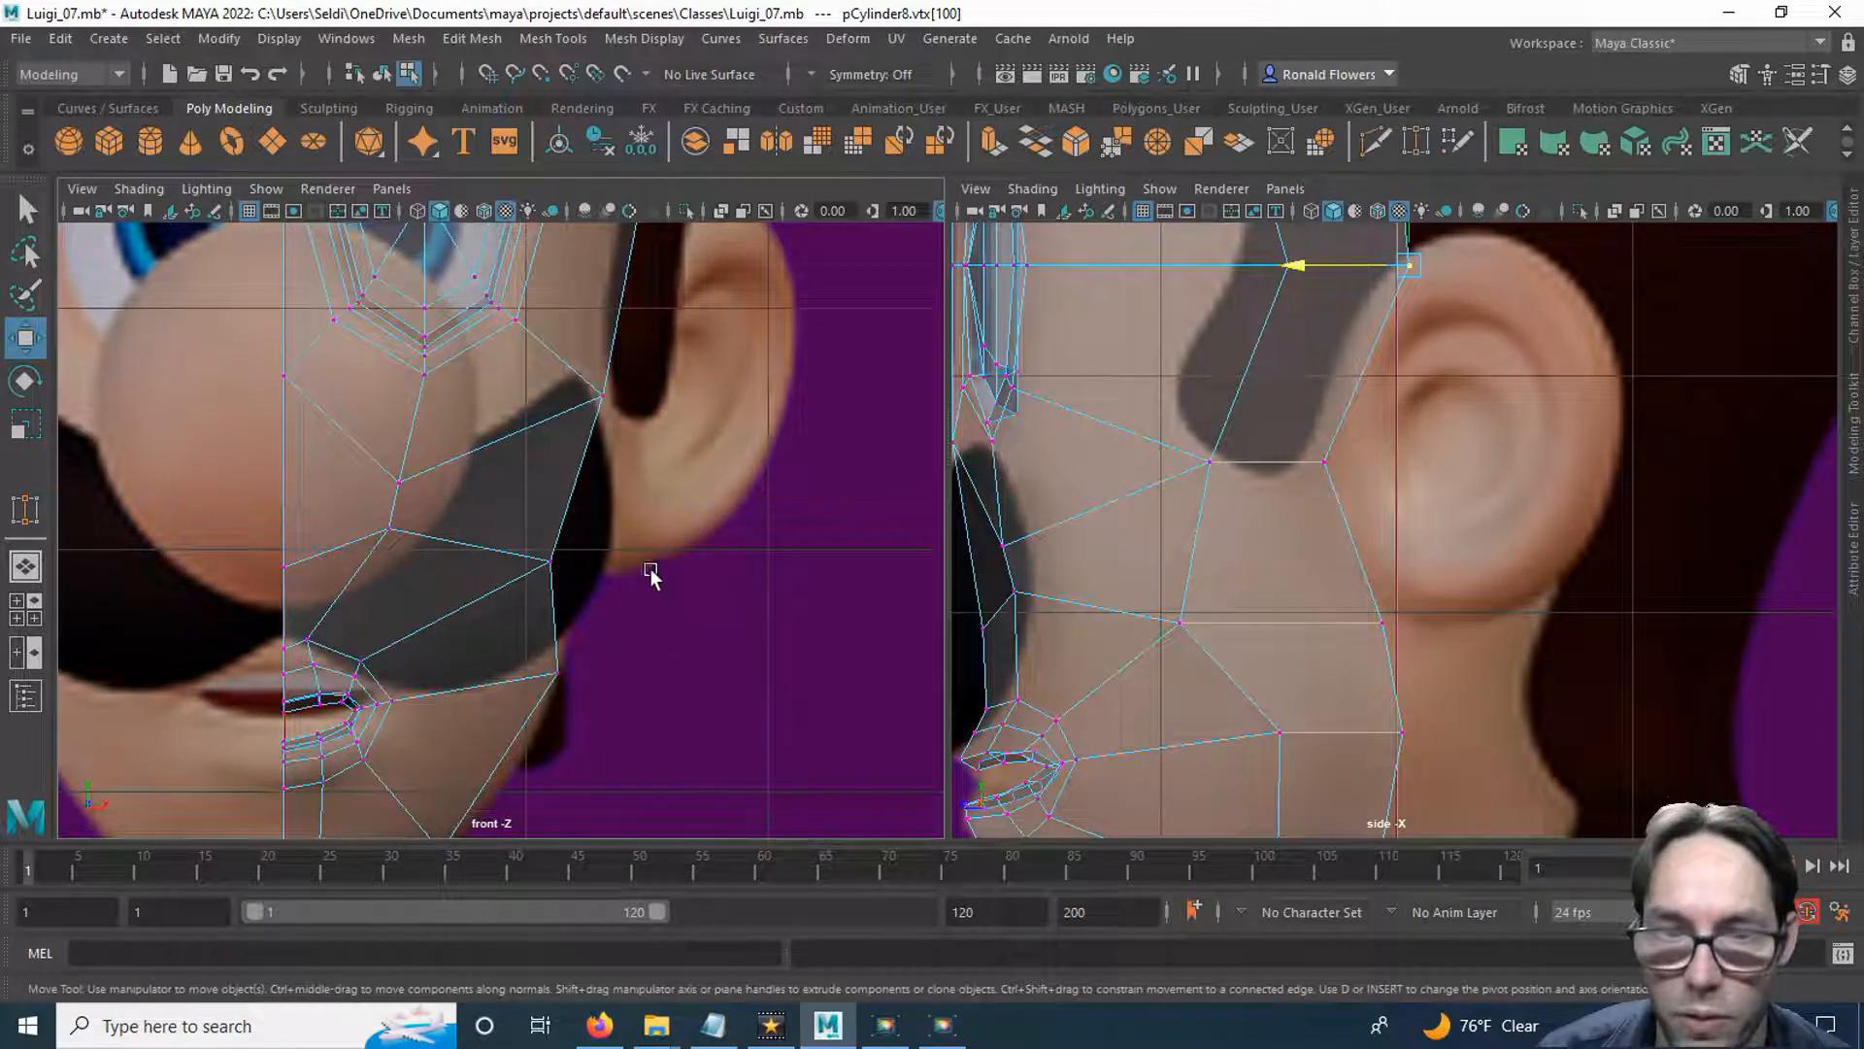
alt+middle_drag(617, 673, 583, 533)
scroll(1291, 497, down, 3)
alt+middle_drag(1291, 446, 1273, 517)
shift+drag(1421, 353, 1422, 356)
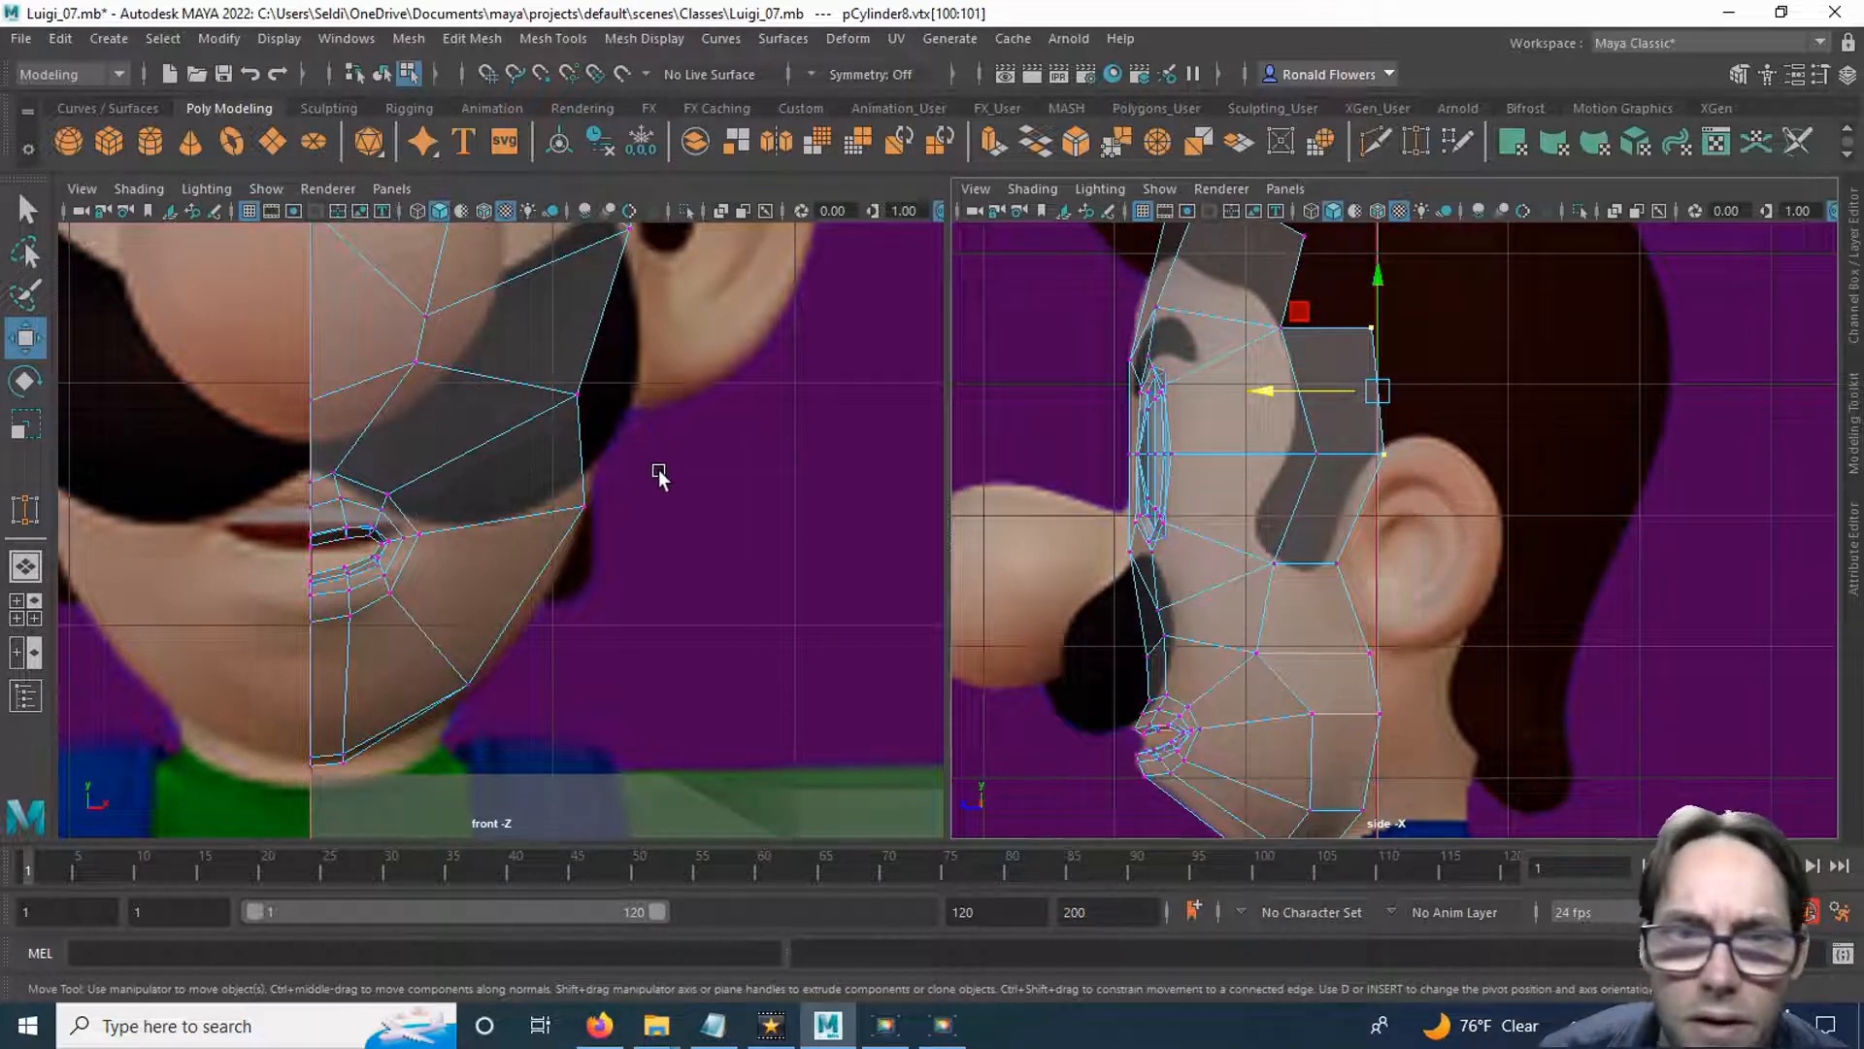
alt+middle_drag(694, 361, 614, 644)
drag(658, 404, 694, 392)
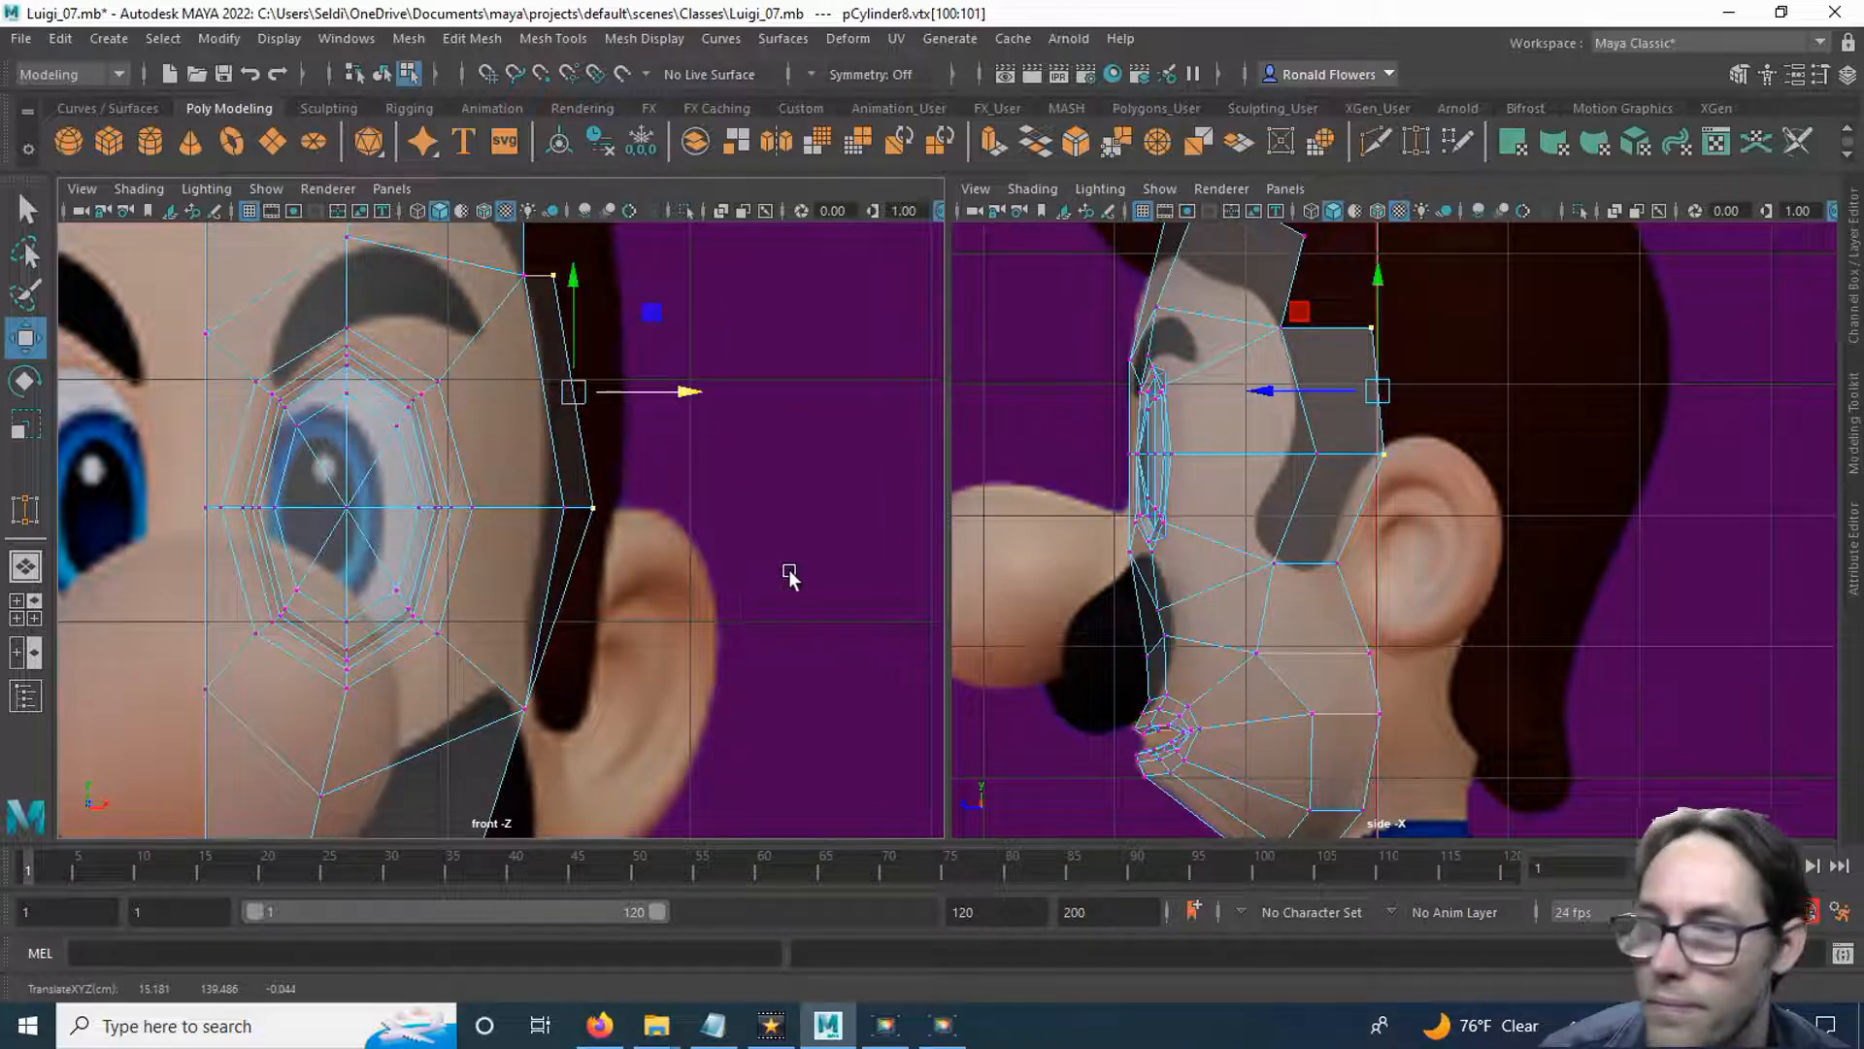
Move the rear vertices at the sideburn tip and below the ear outward to widen the cheek.
drag(1321, 544, 1369, 619)
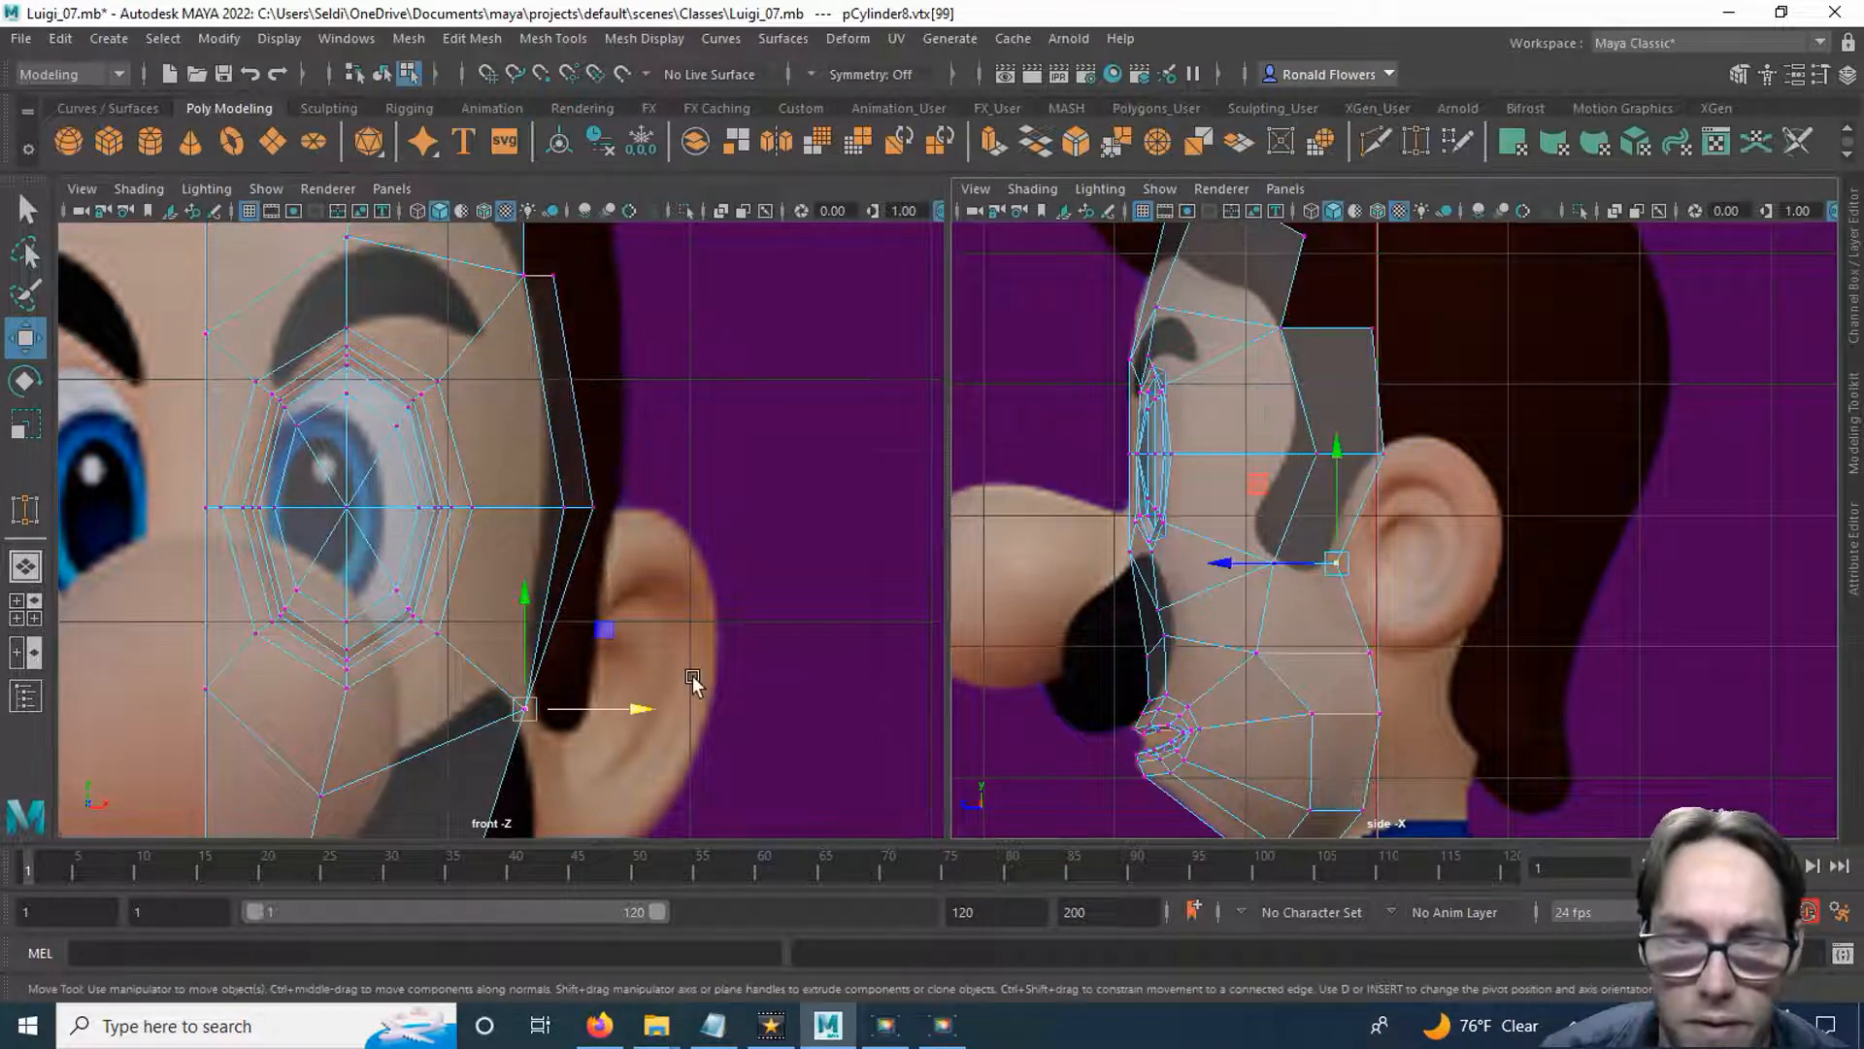
alt+middle_drag(689, 732, 703, 467)
drag(649, 447, 668, 448)
alt+middle_drag(1304, 687, 1241, 489)
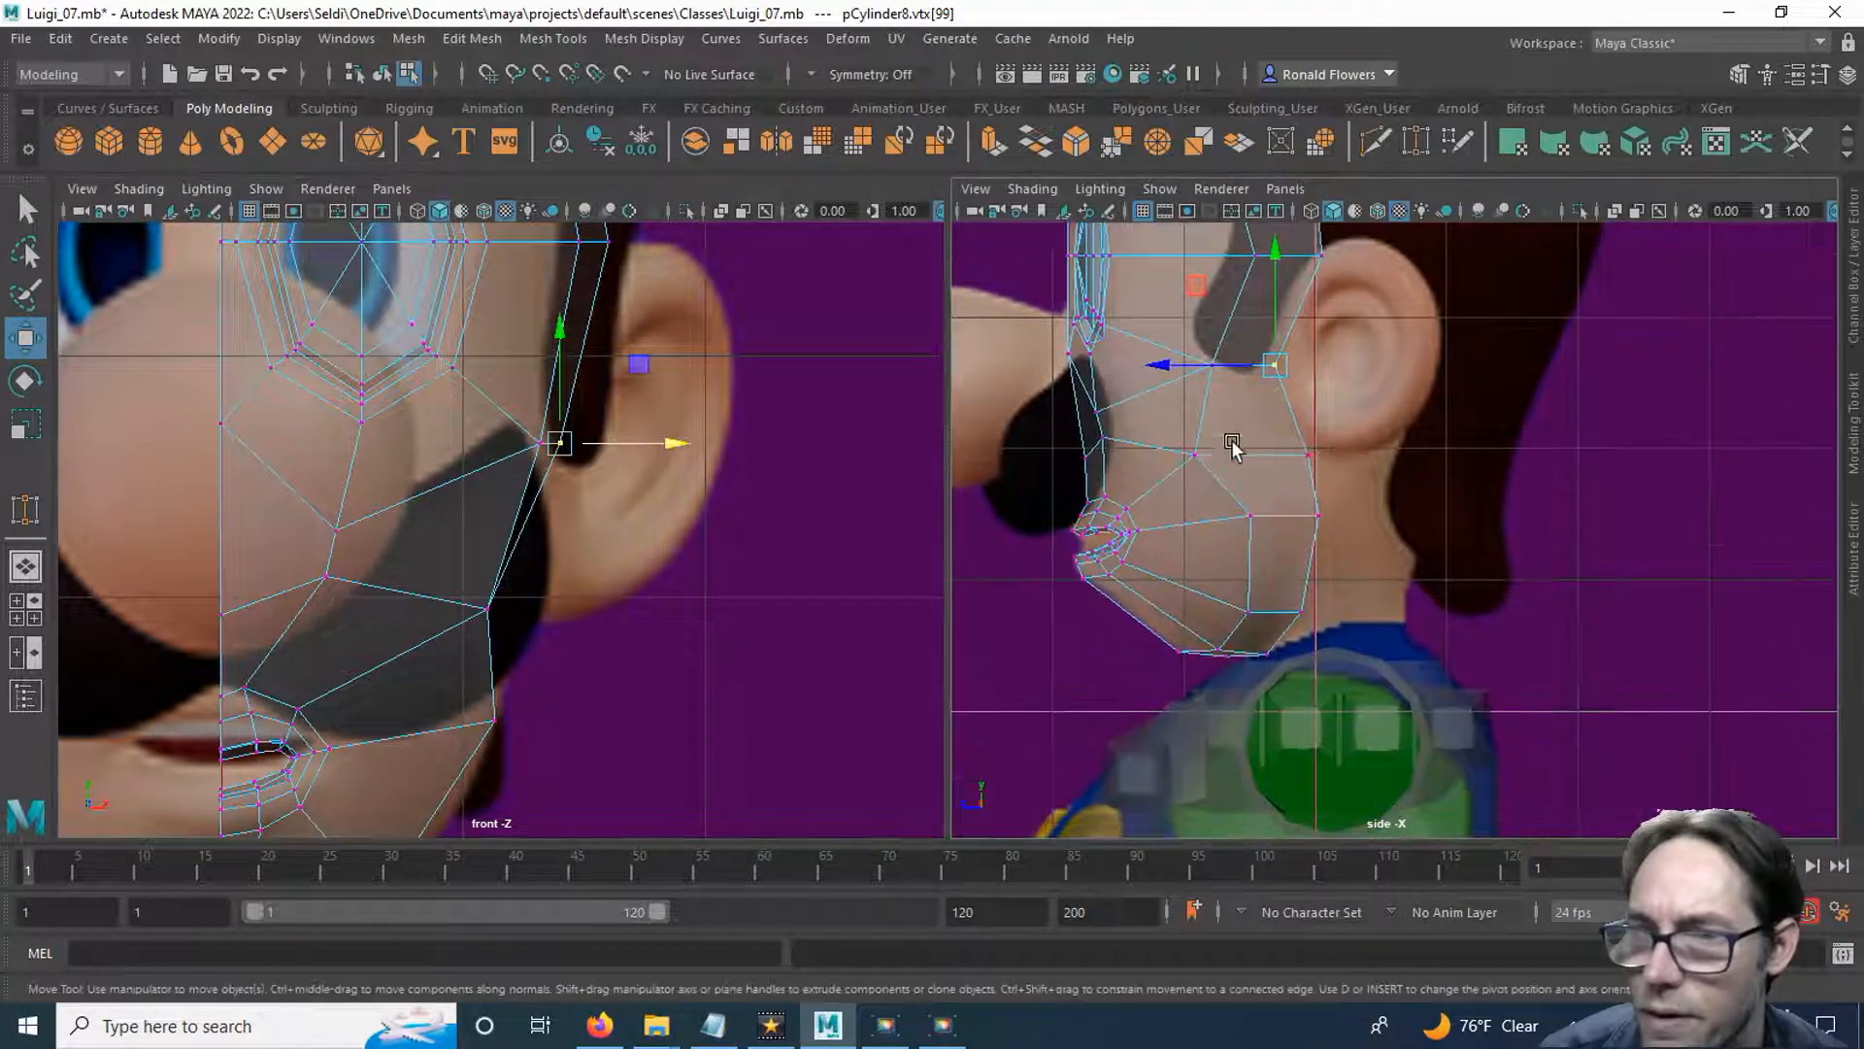
drag(1283, 426, 1361, 502)
alt+middle_drag(724, 669, 736, 445)
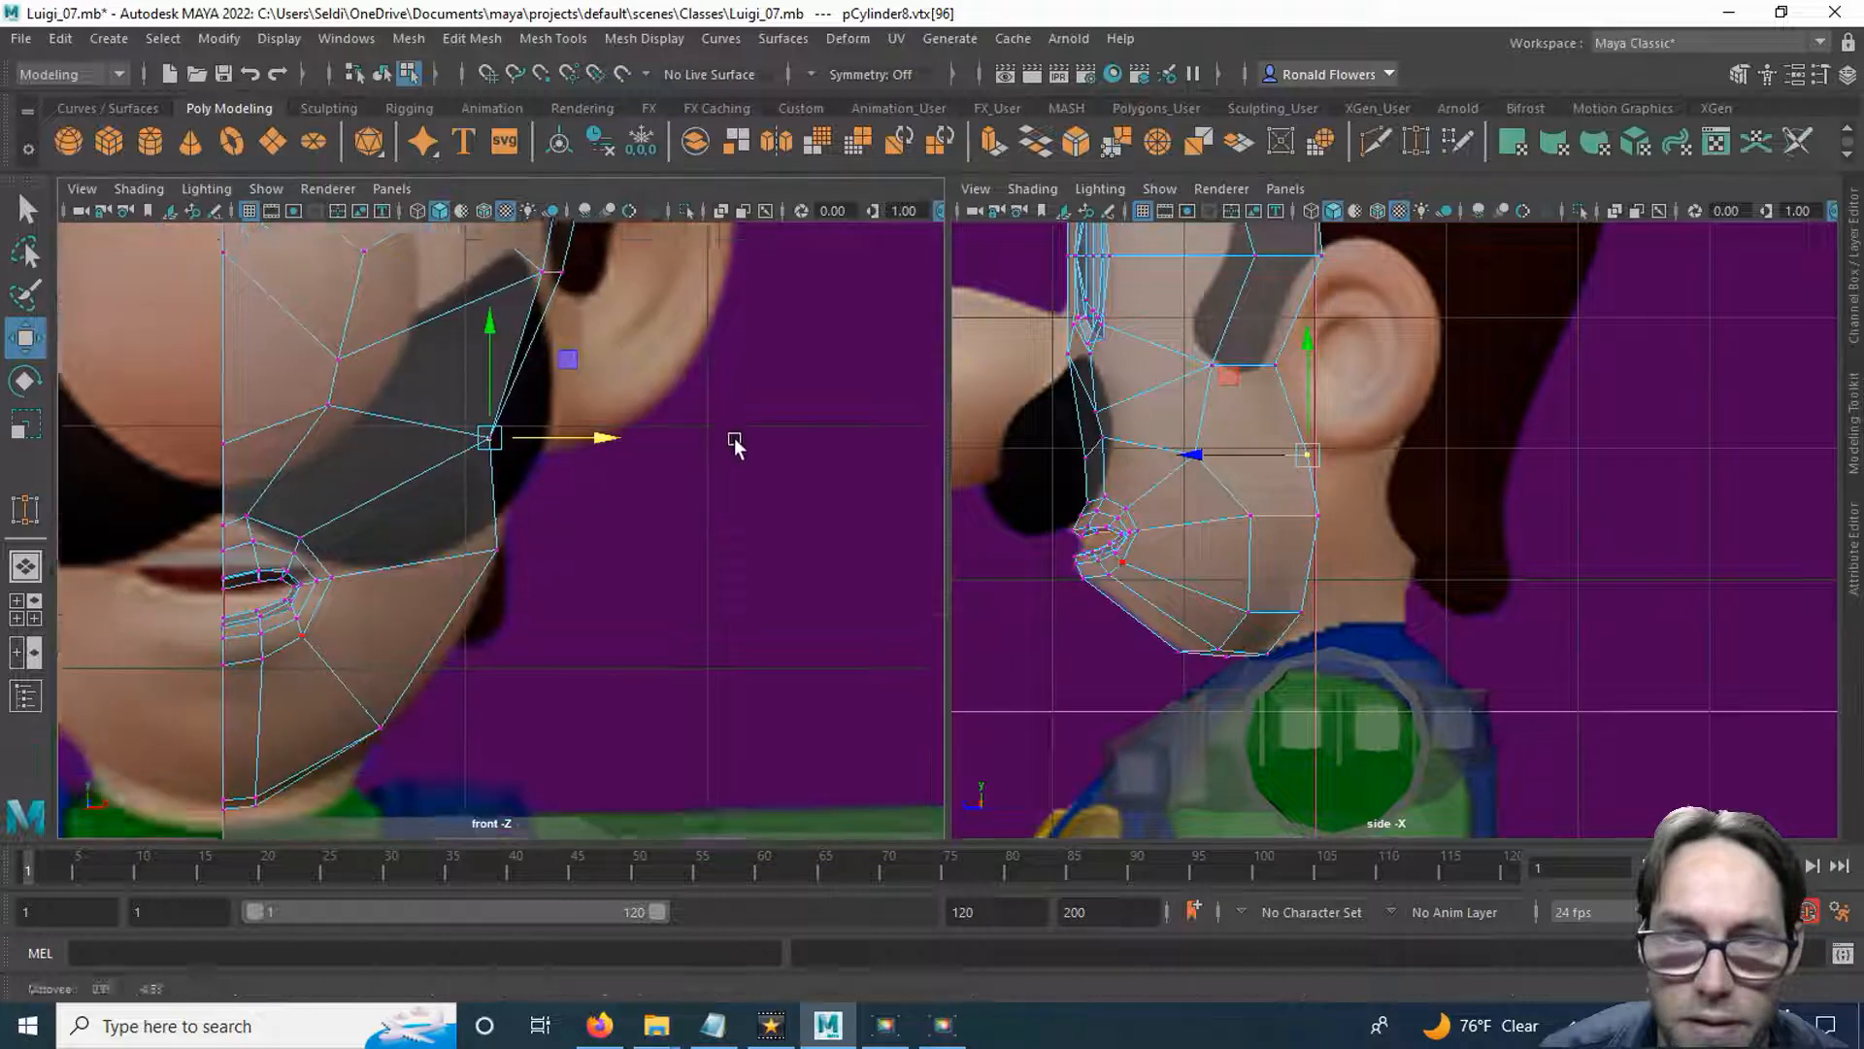
drag(614, 388, 637, 388)
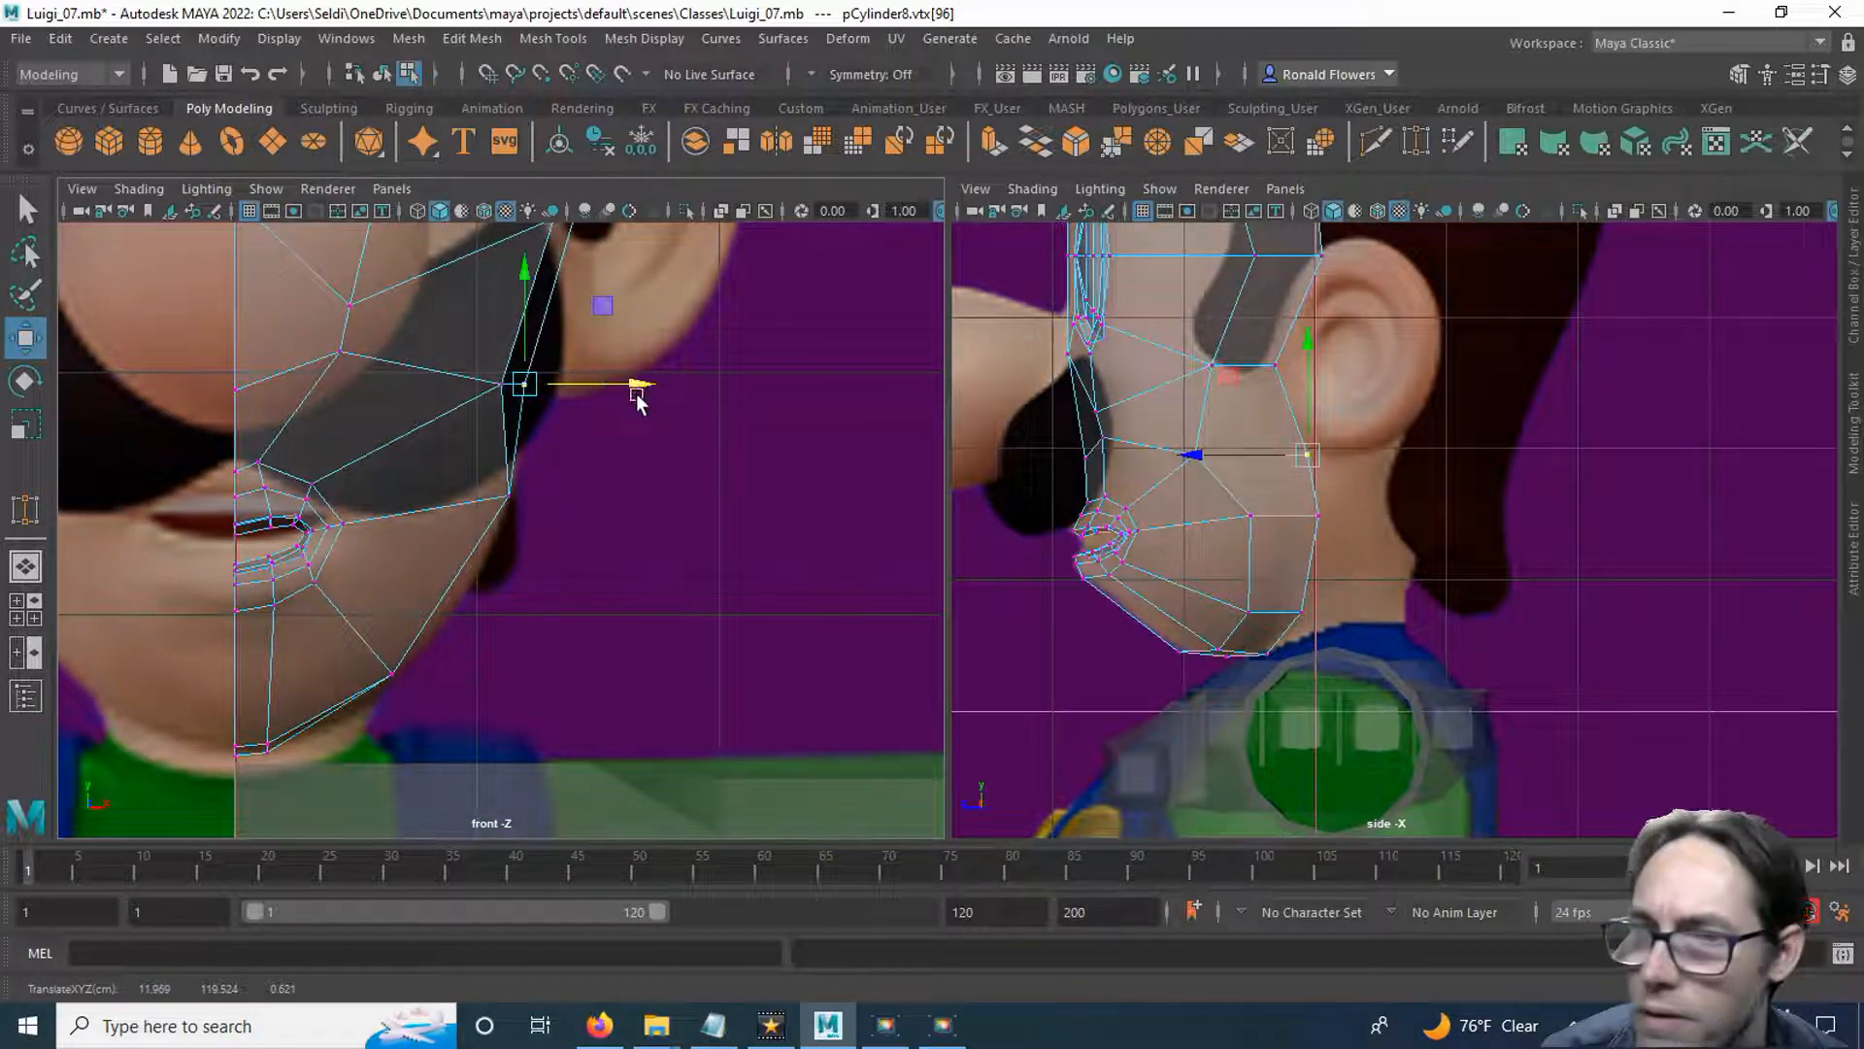
Move the lower rear jaw corner vertex slightly outward along the jawline.
drag(1287, 485, 1344, 642)
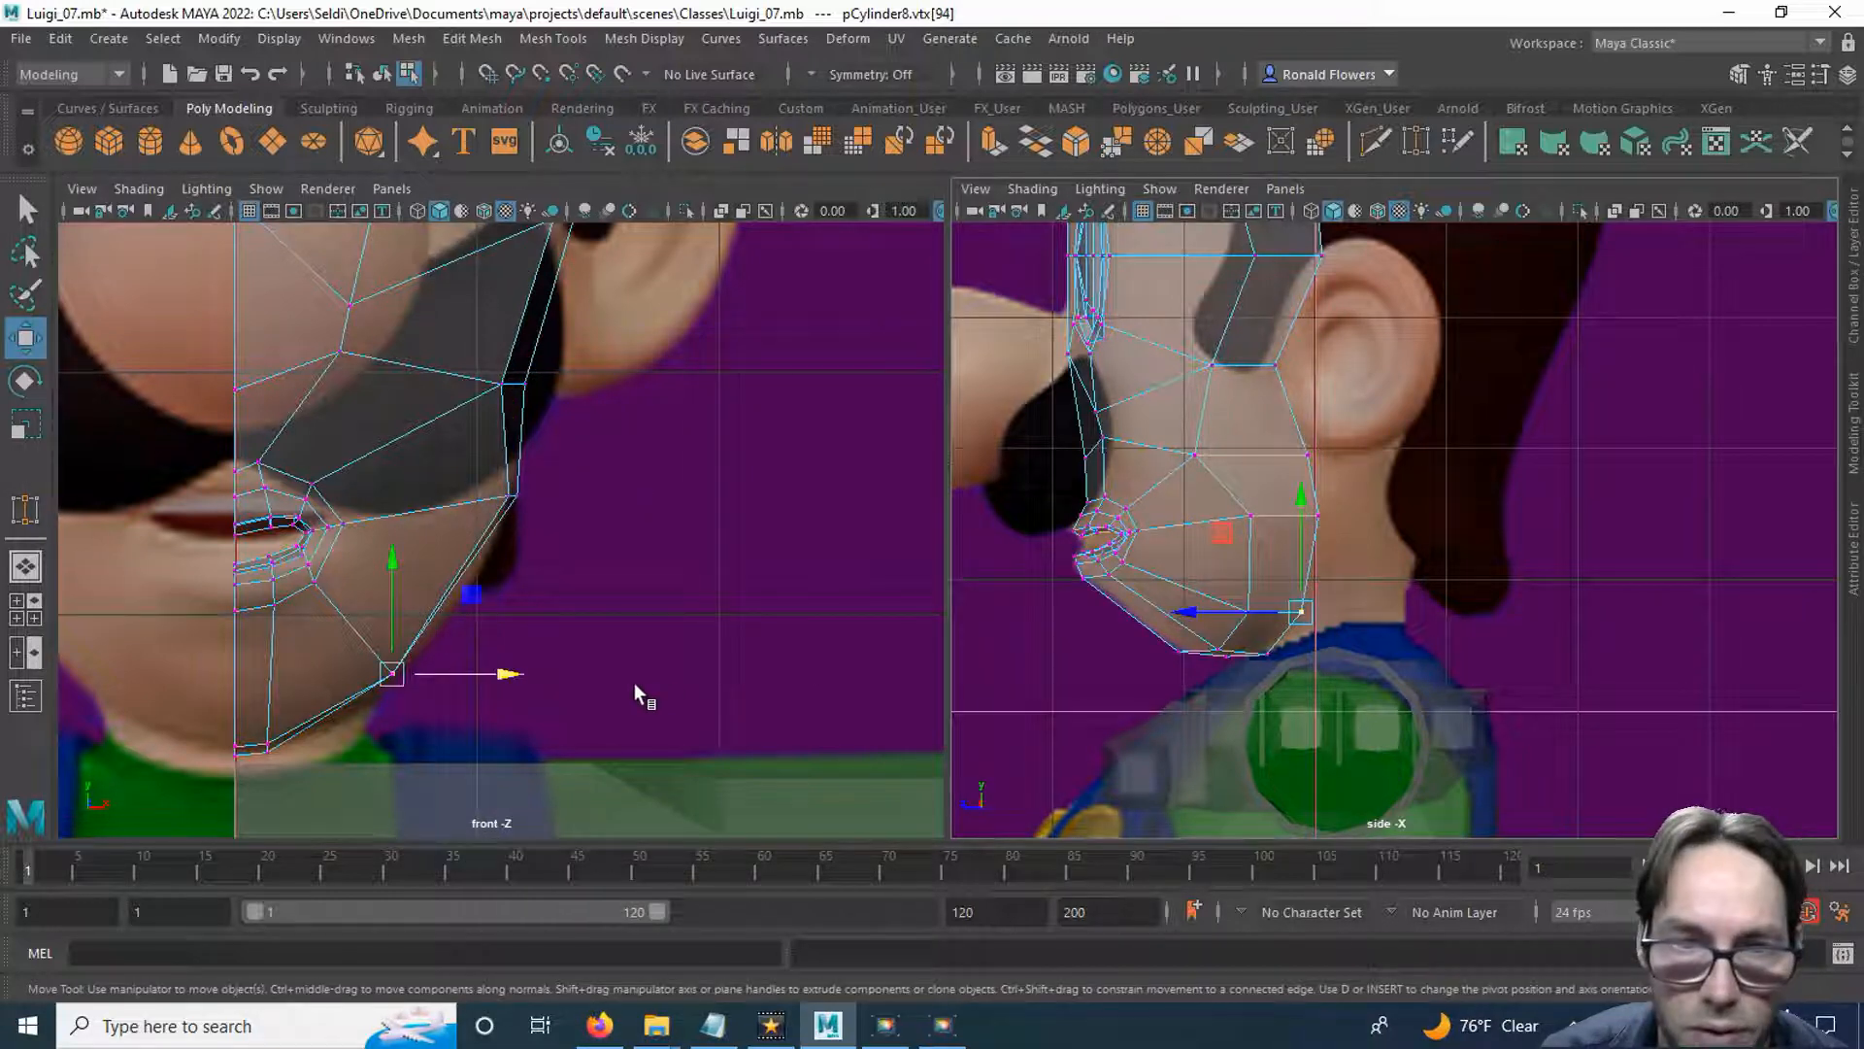
scroll(603, 666, up, 3)
alt+middle_drag(573, 697, 651, 551)
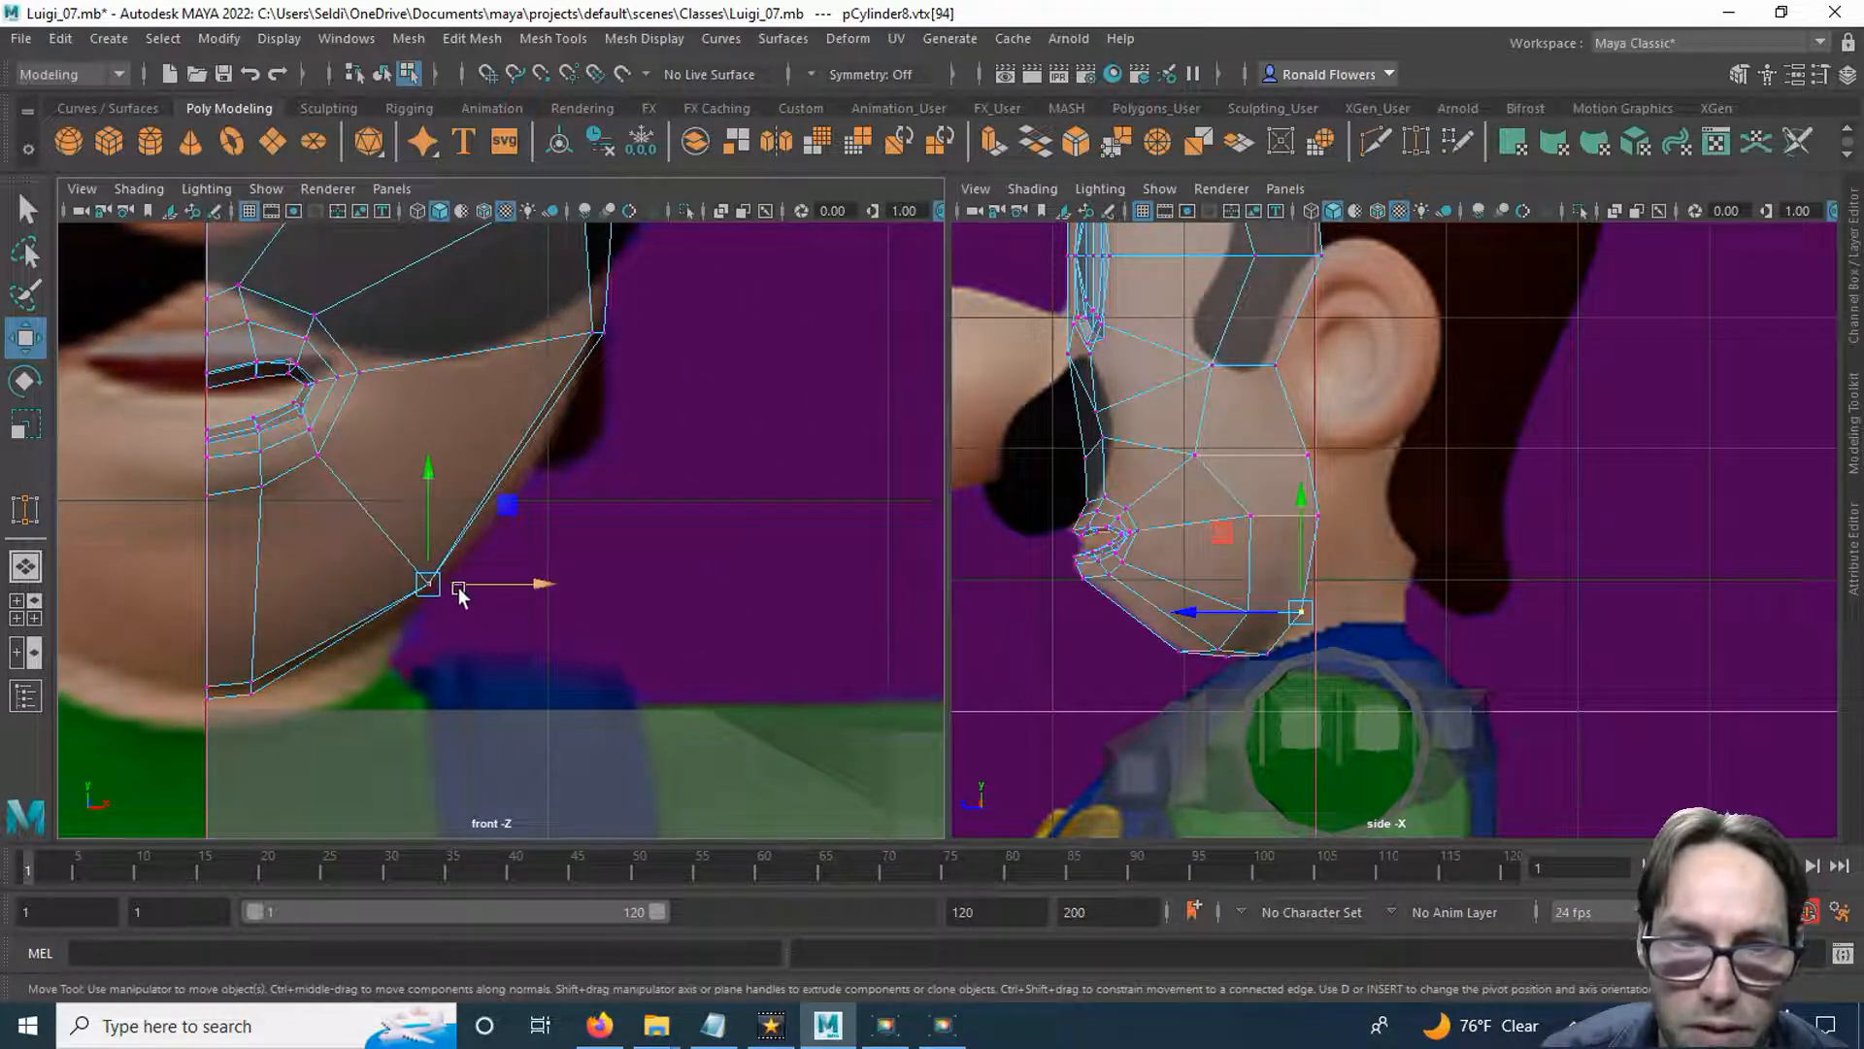
drag(449, 585, 455, 587)
Move the rear chin vertex beside the centre line and the chin vertex in front of it outward to round the chin.
click(1262, 649)
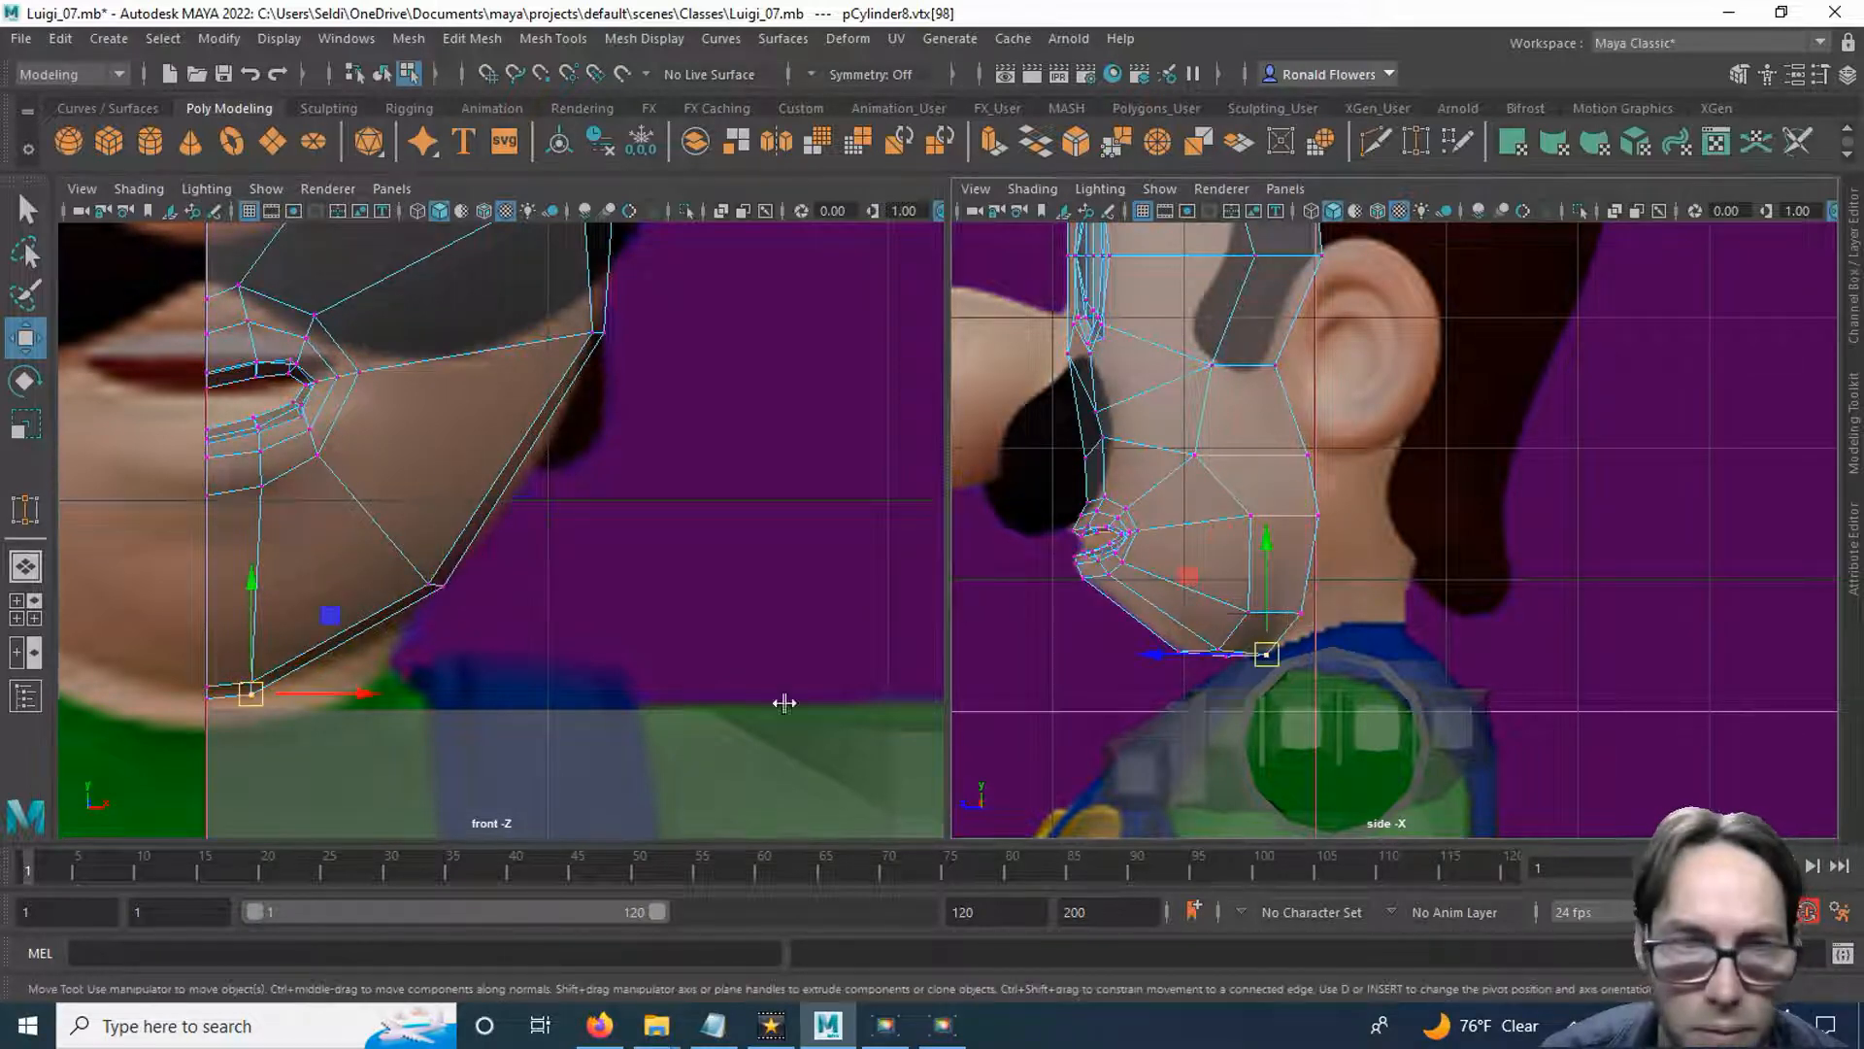
scroll(487, 699, up, 1)
alt+middle_drag(486, 699, 657, 548)
drag(479, 583, 511, 574)
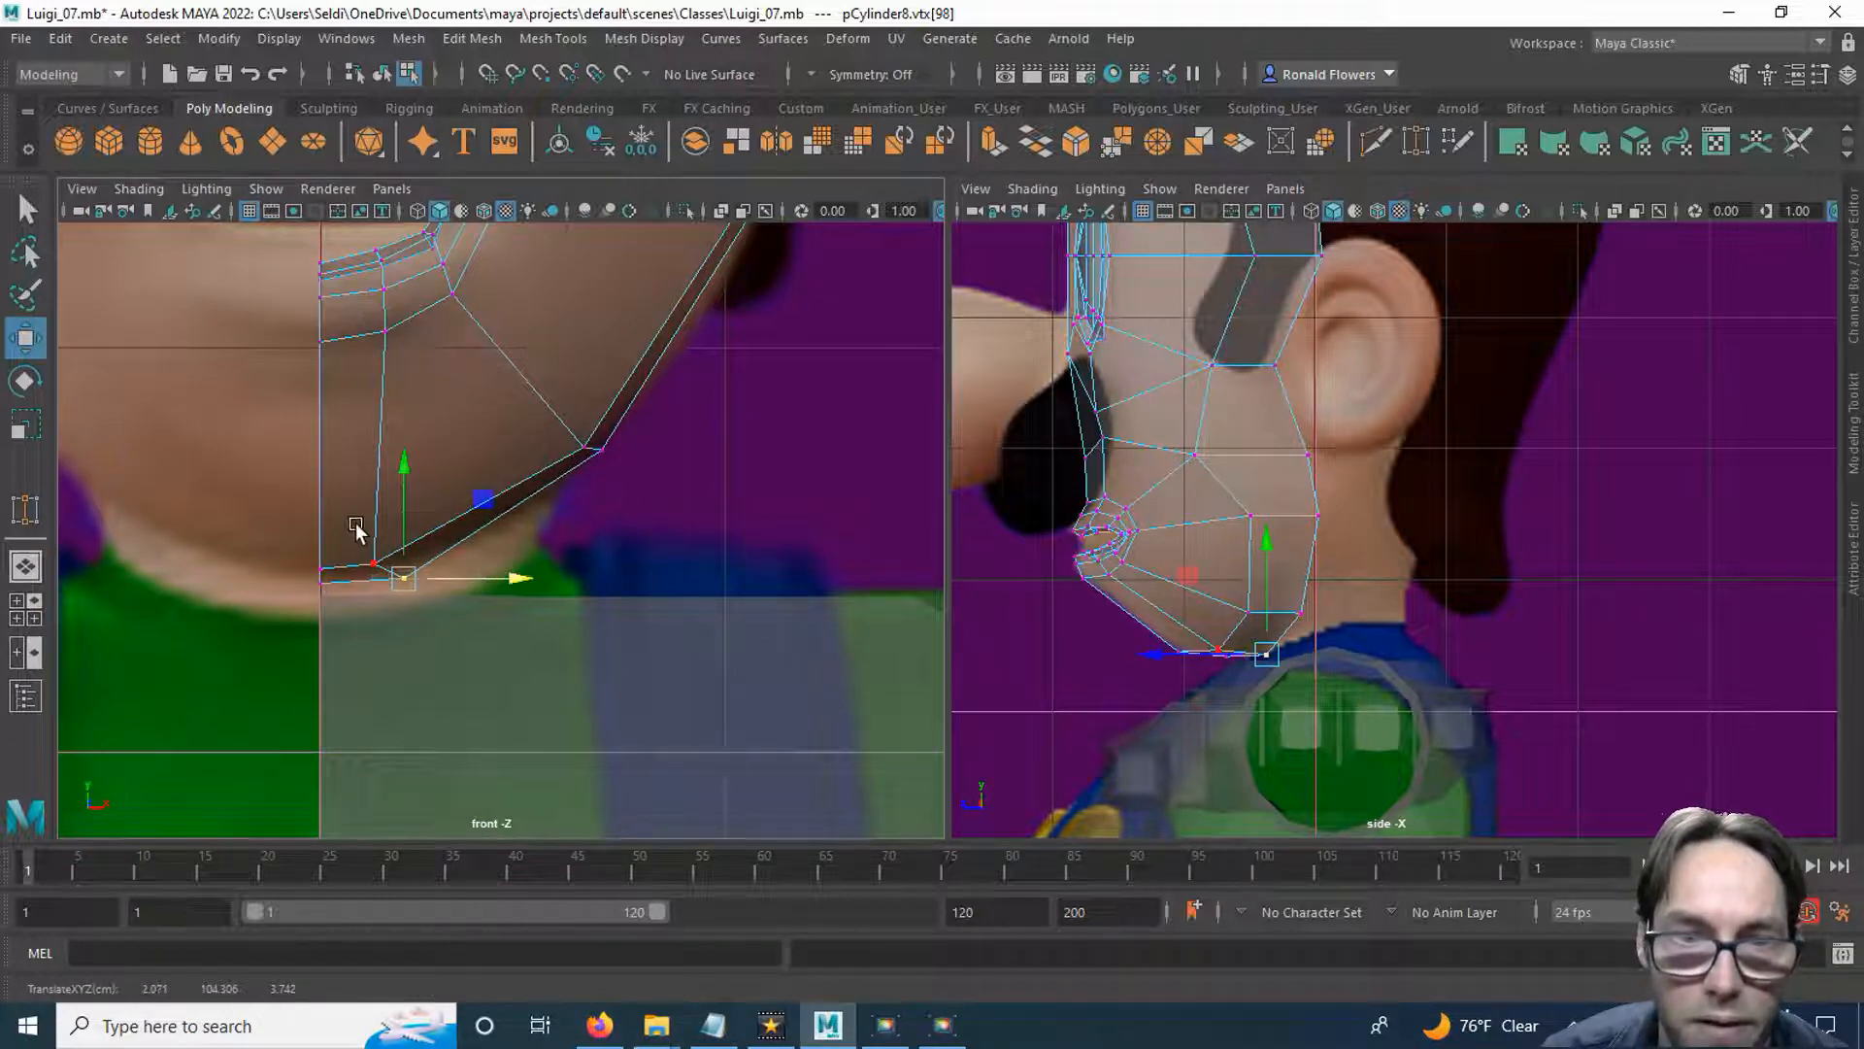
click(374, 564)
drag(370, 559, 441, 559)
click(713, 512)
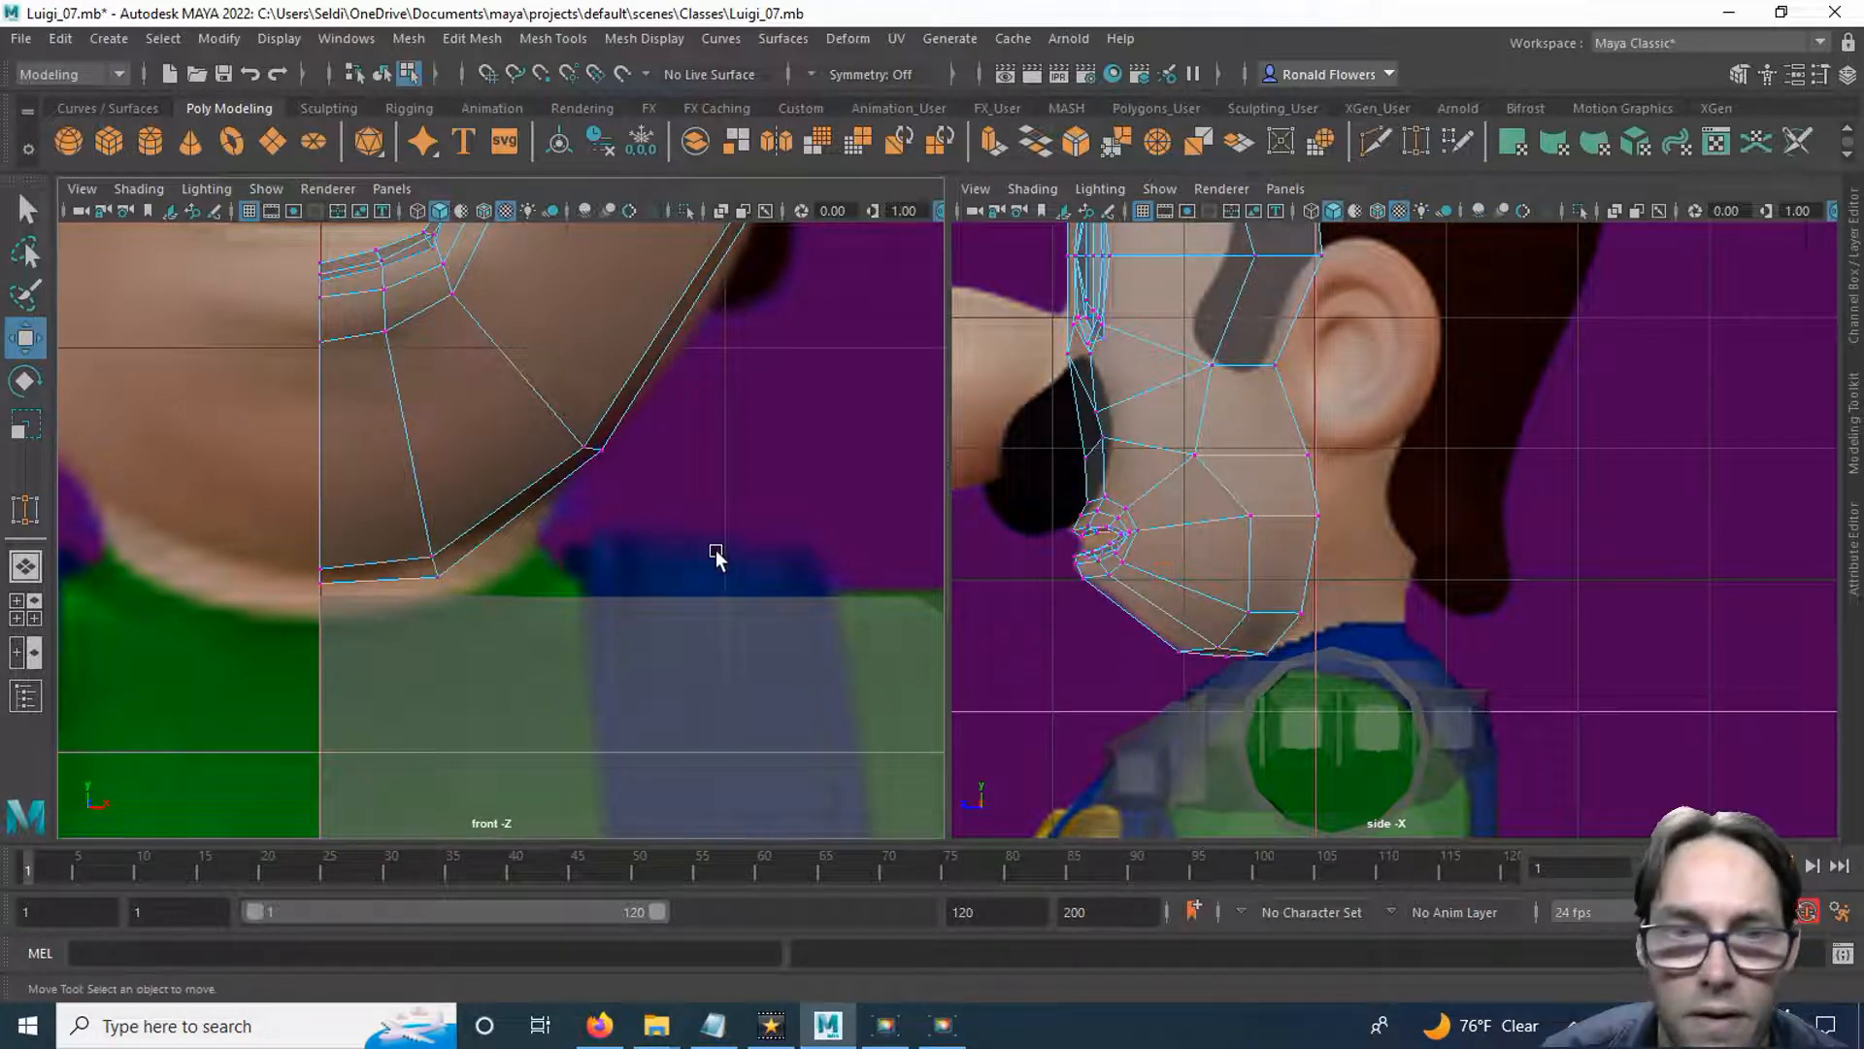
Extrude the forehead's two top border edges and its rear side edge, pulling them backward and raising them toward the crown.
key(f)
alt+middle_drag(1259, 512, 1259, 694)
scroll(1301, 583, down, 2)
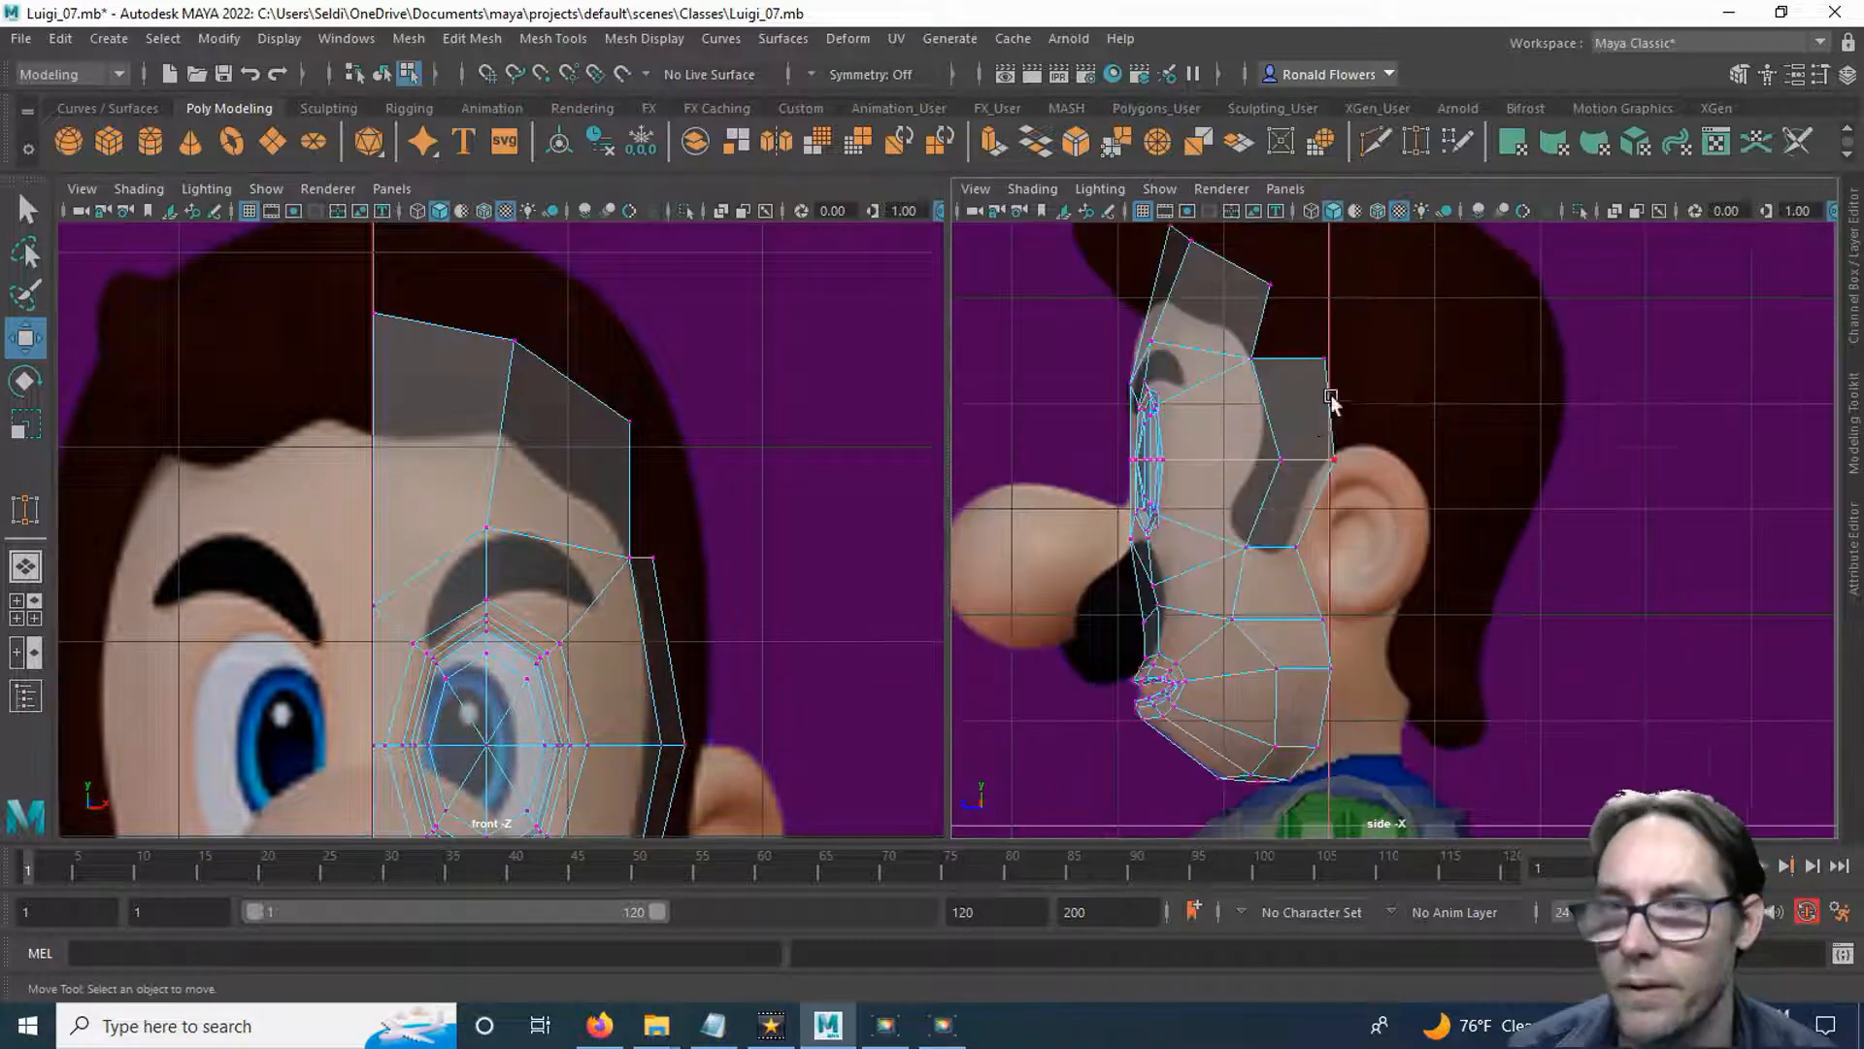
alt+middle_drag(1282, 262, 1348, 492)
scroll(1278, 453, up, 3)
right_drag(1221, 382, 1209, 323)
click(1157, 388)
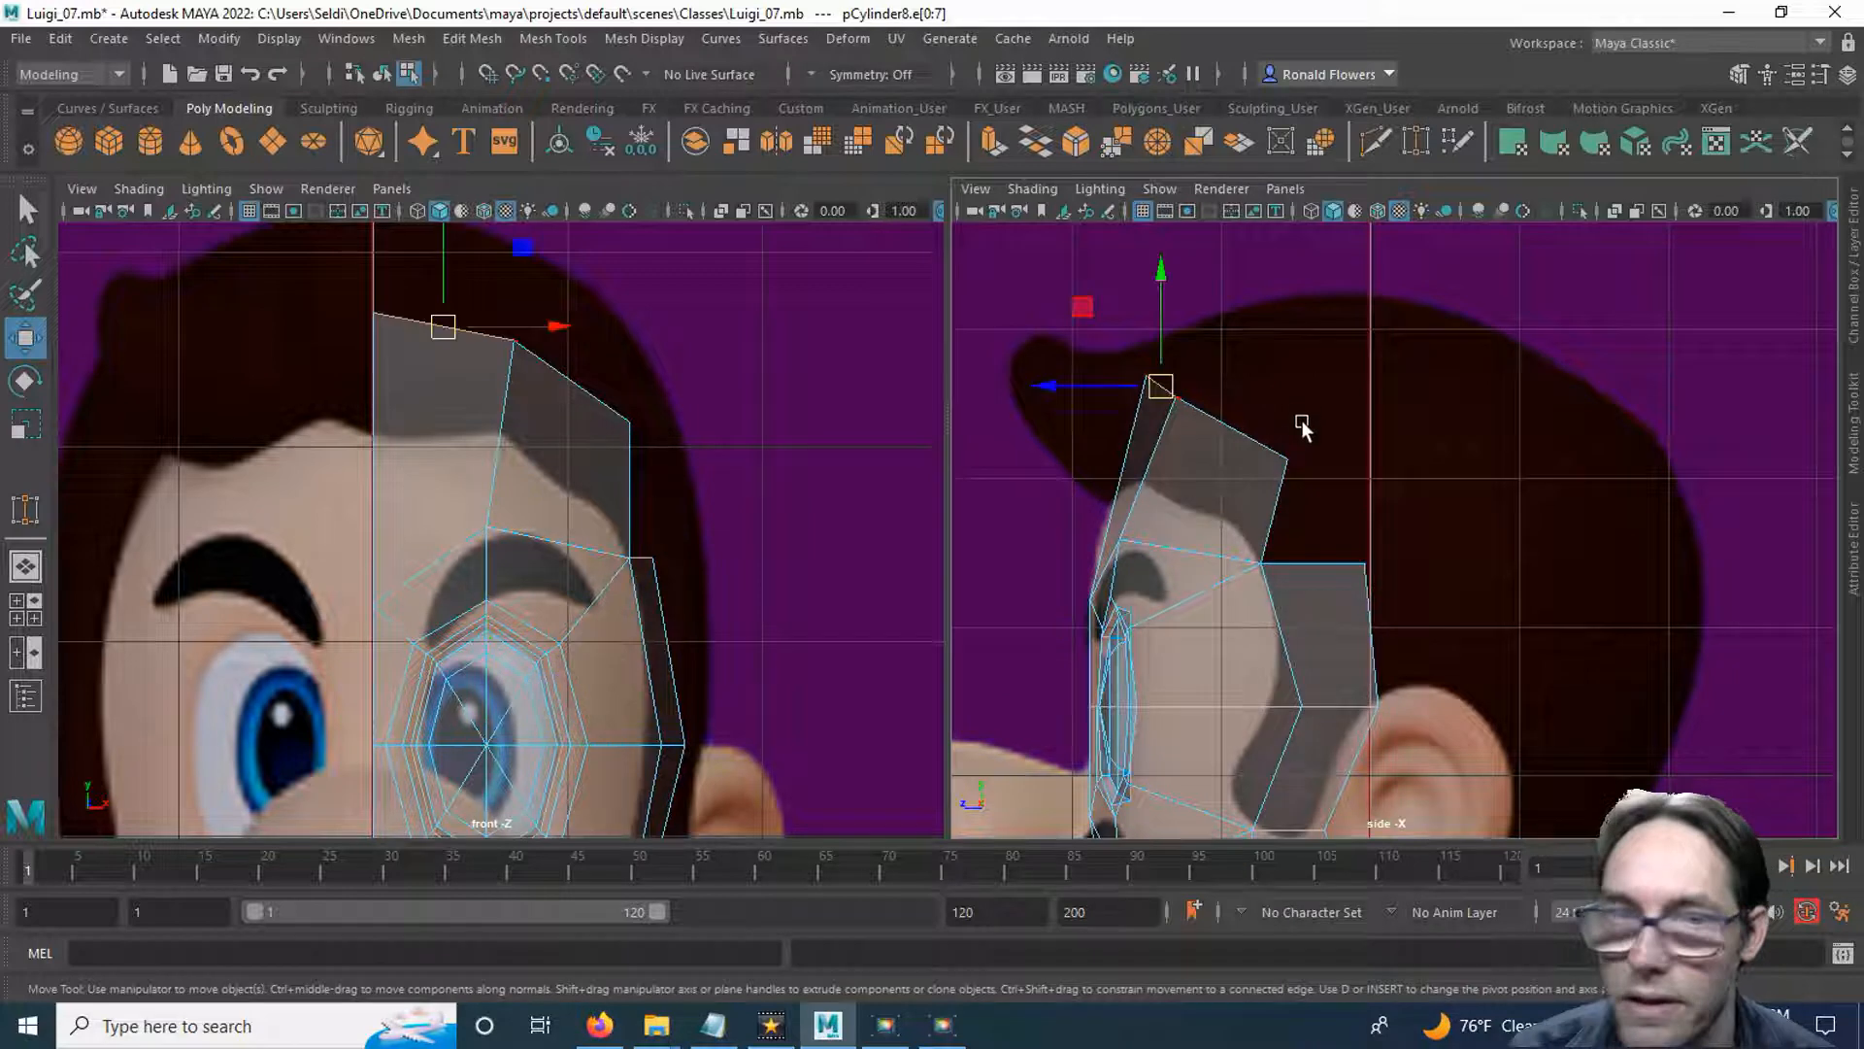
click(1279, 495)
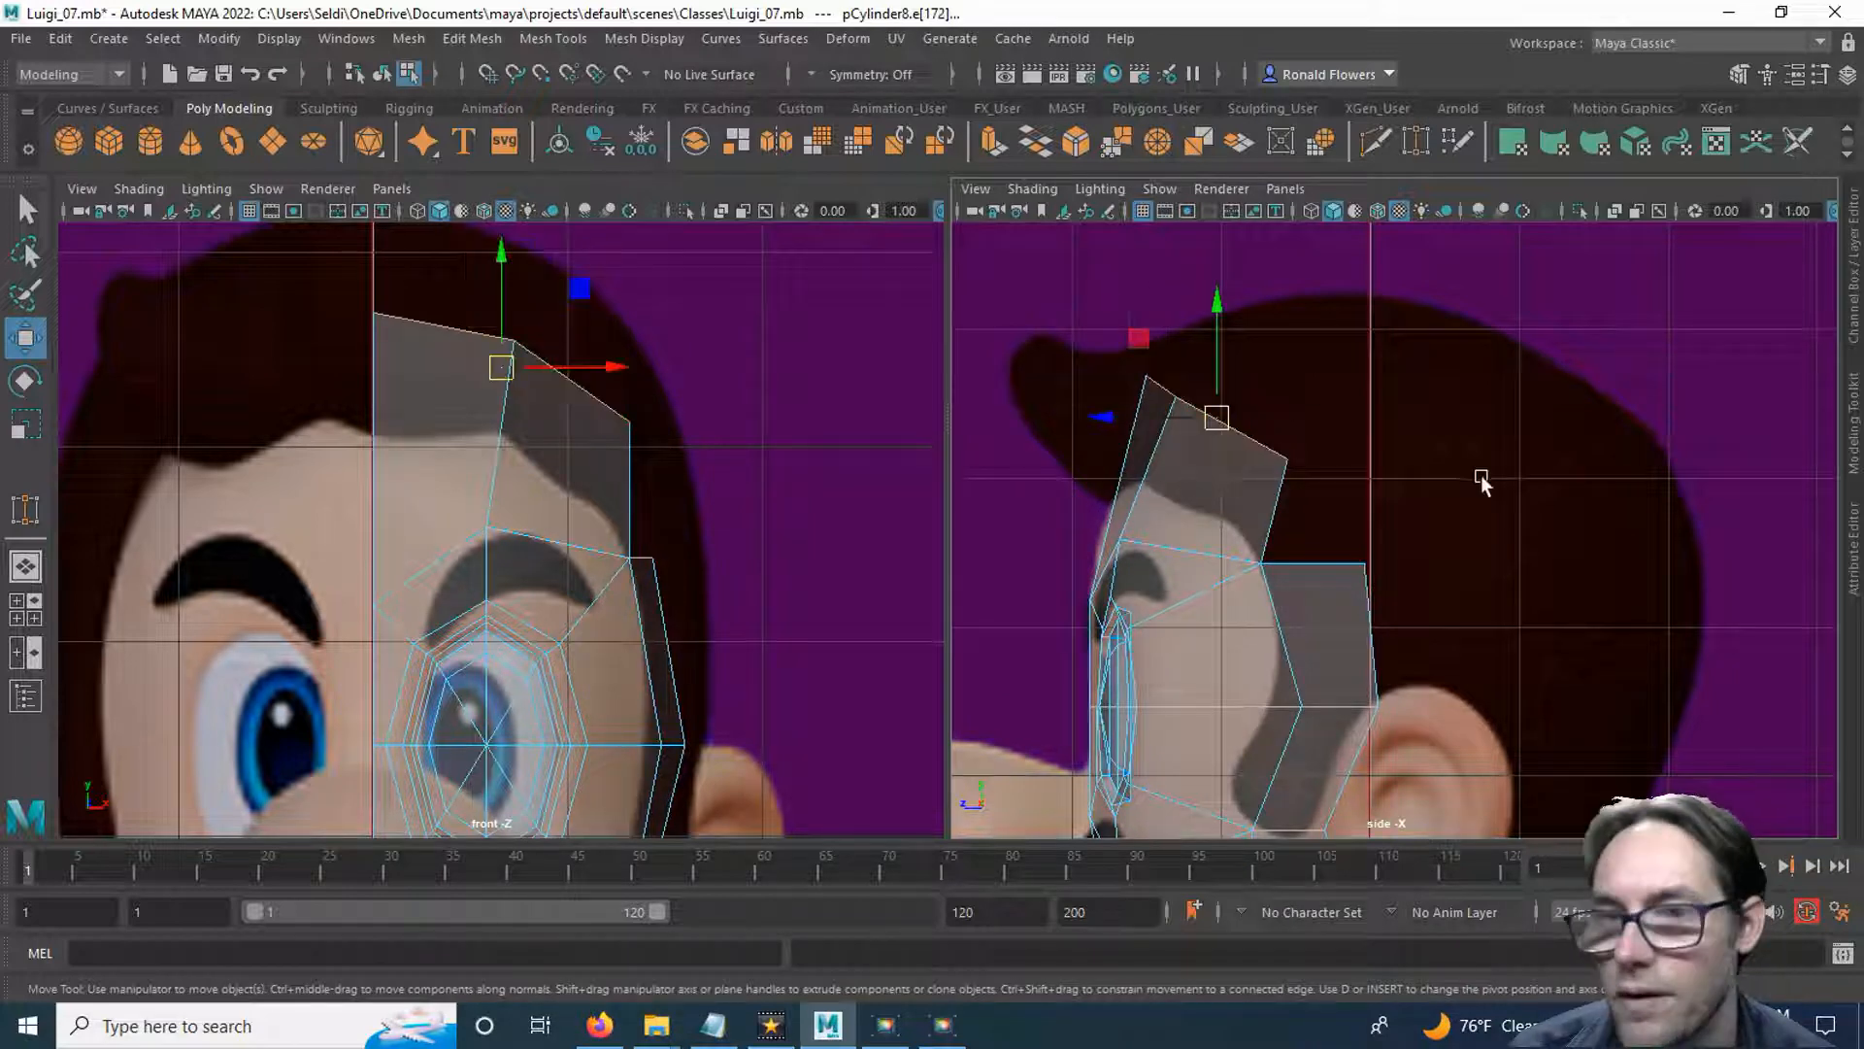
shift+click(1290, 501)
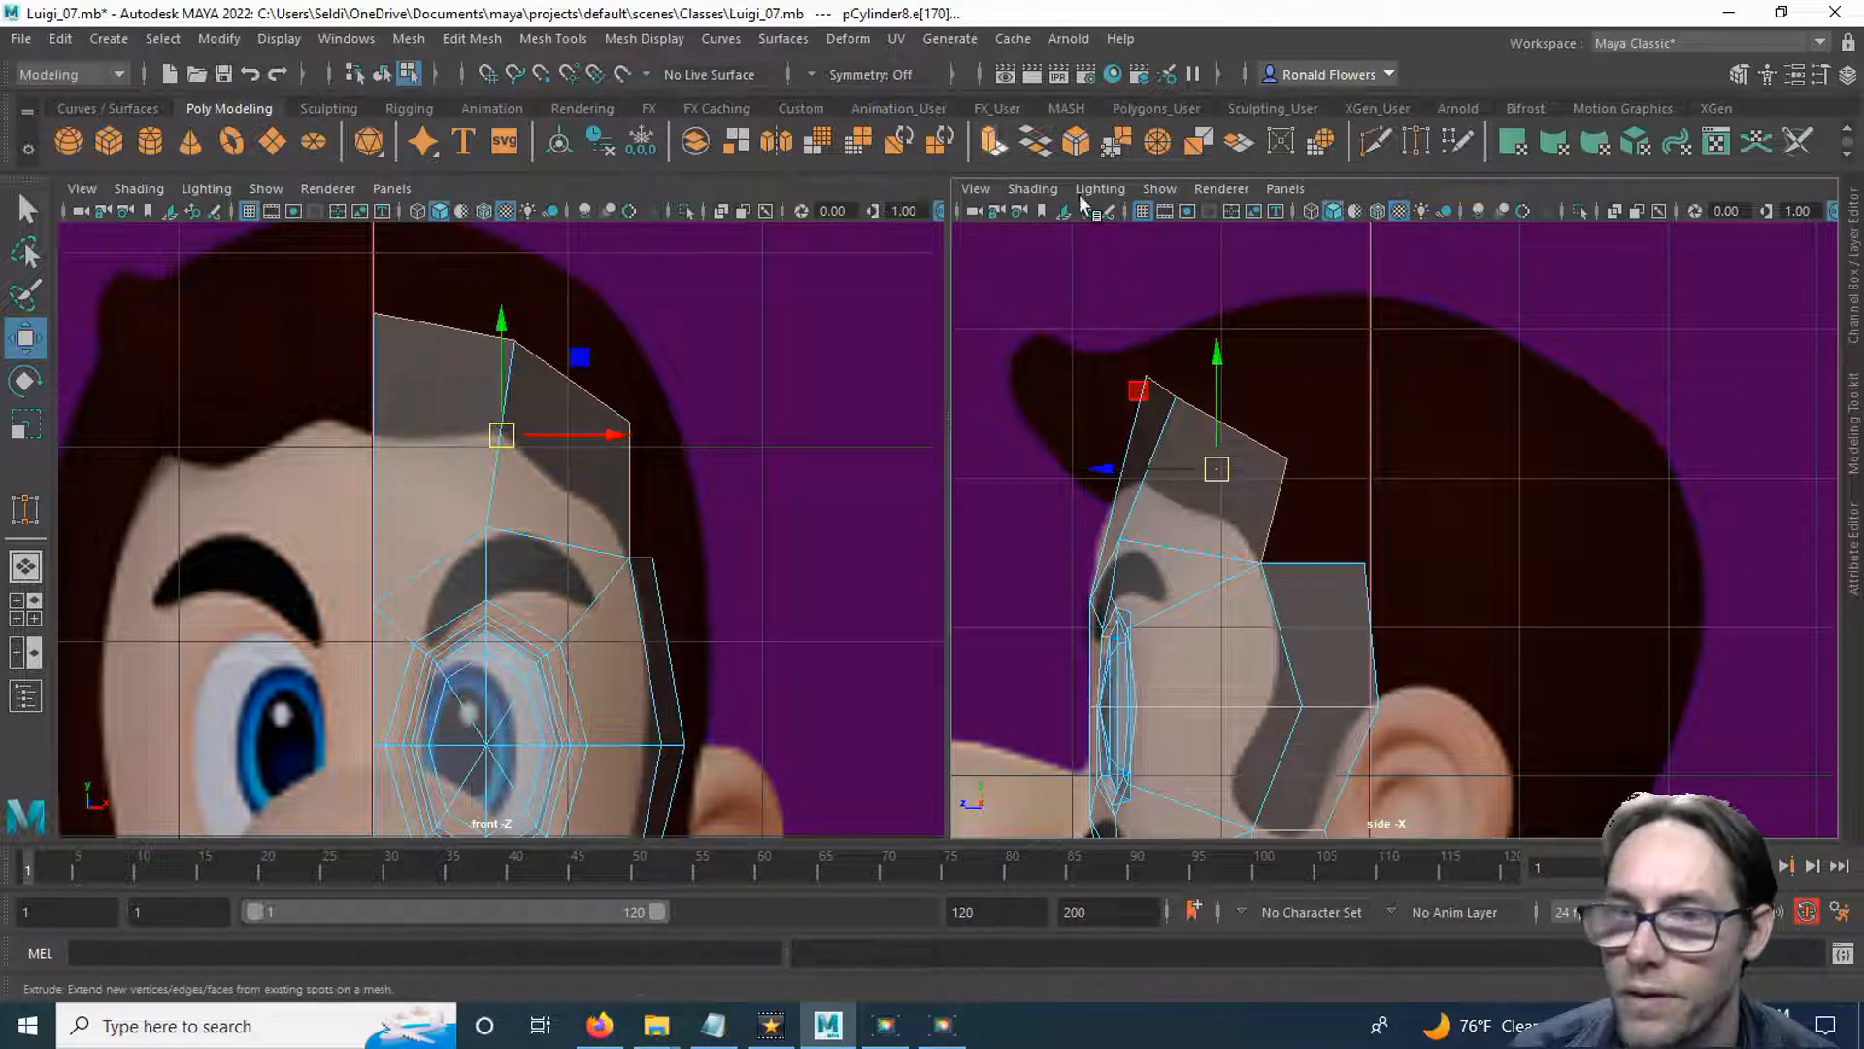
key(ctrl+e)
key(w)
drag(1103, 467, 1207, 476)
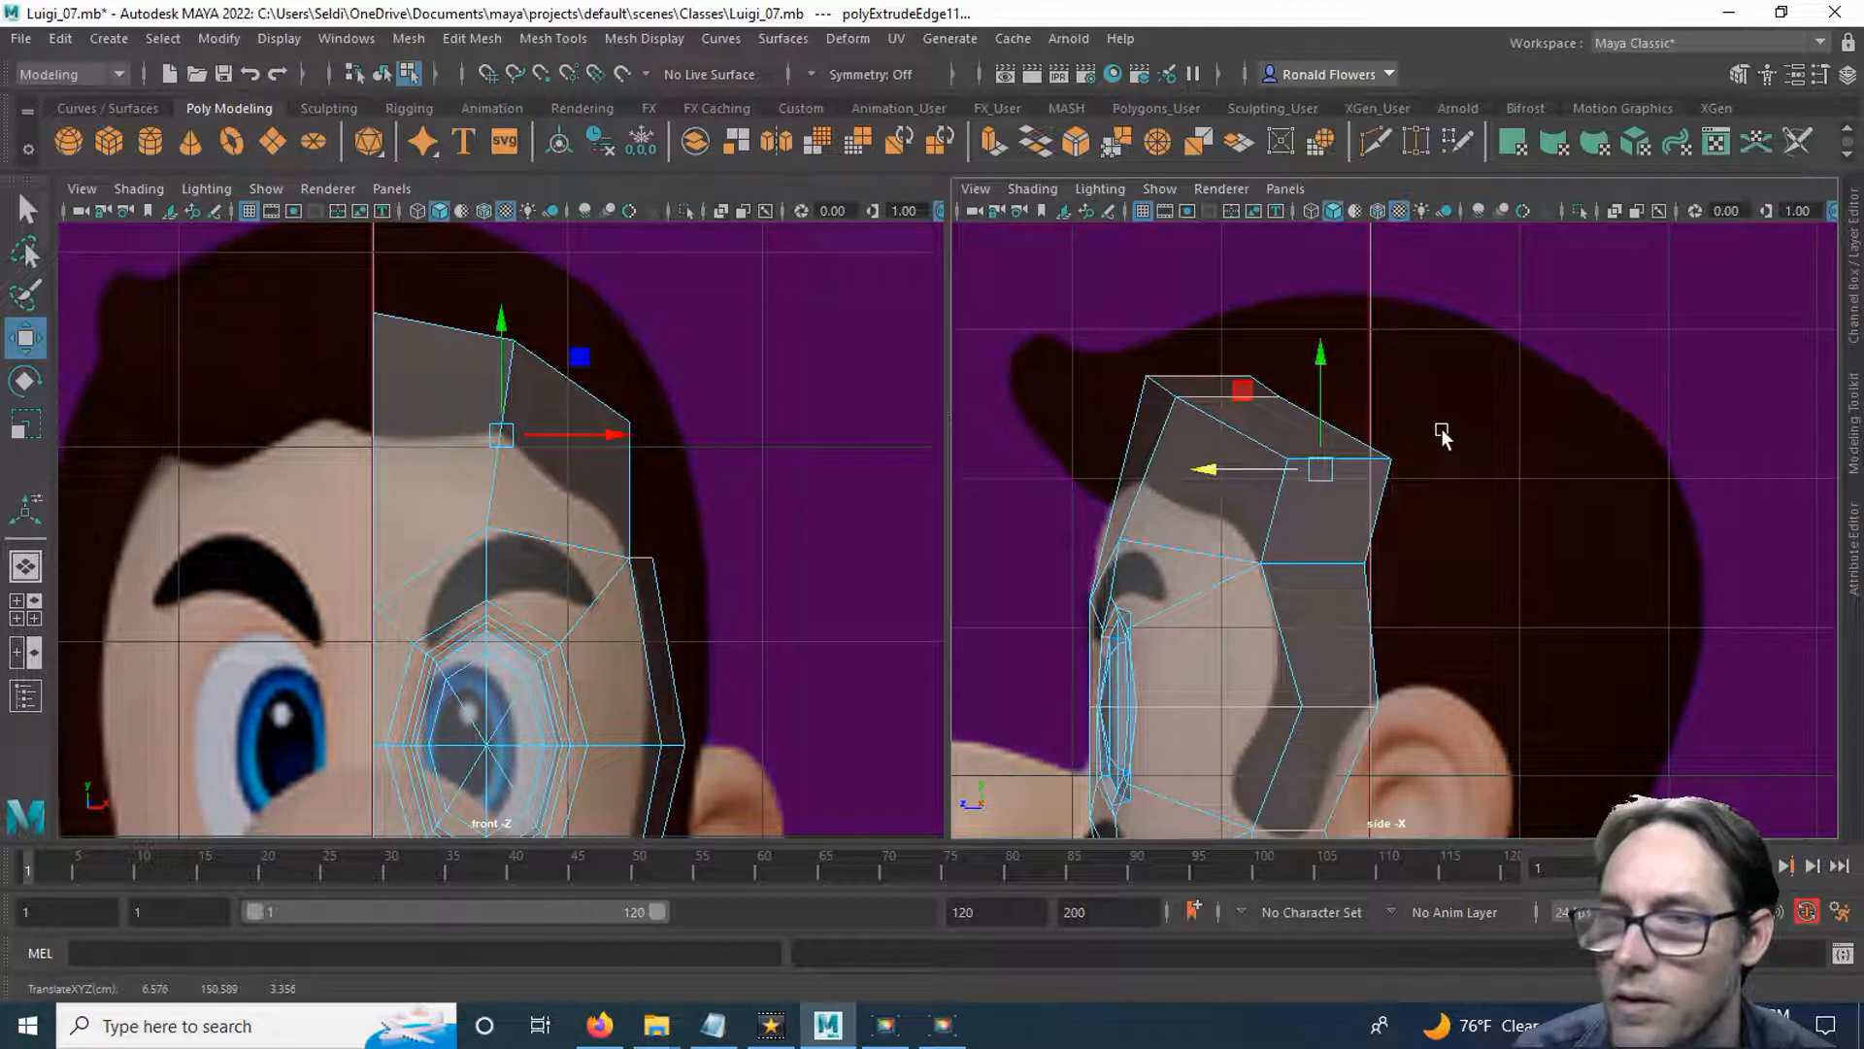
drag(1327, 362, 1313, 315)
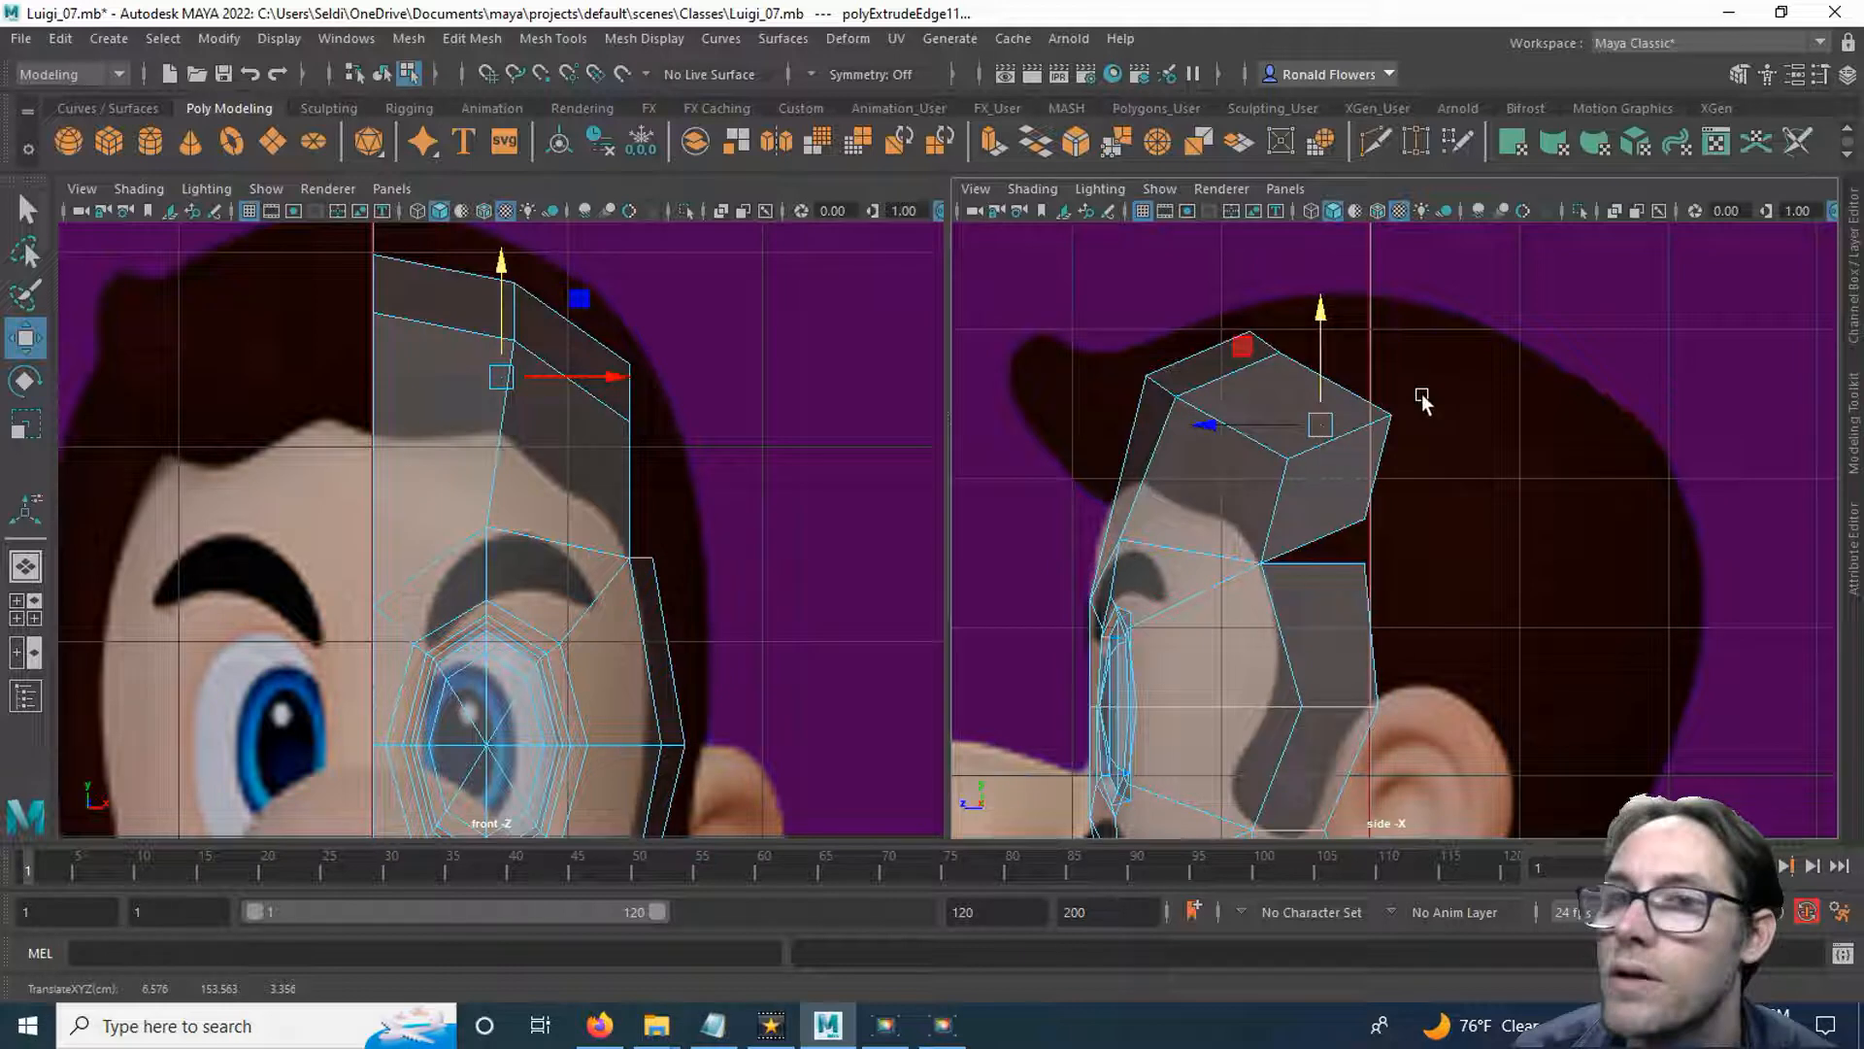
Target-weld the forehead extrusion's lower rear vertex onto the side strip's upper rear corner.
click(1415, 143)
right_drag(1468, 383, 1395, 380)
drag(1364, 518, 1365, 561)
key(q)
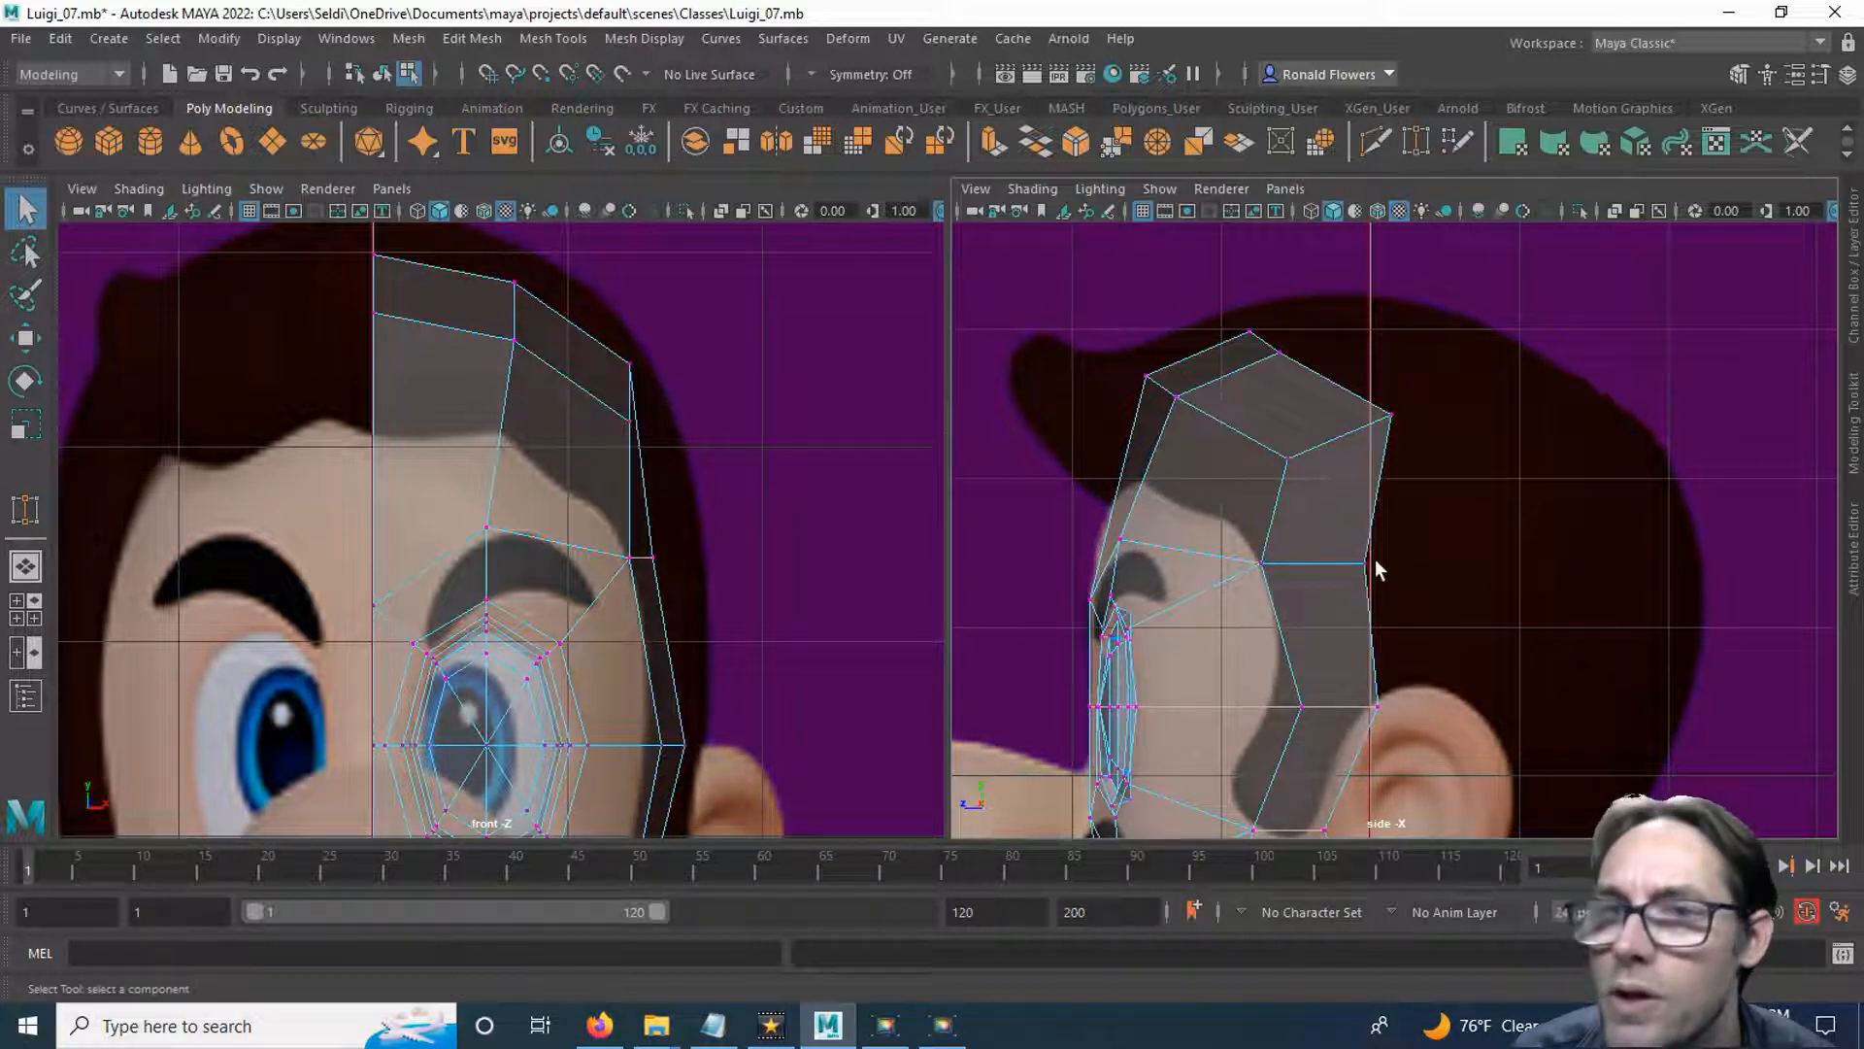
Try moving the crown strip's rear centre-line vertex back and down, and undo the move.
drag(1232, 322, 1278, 354)
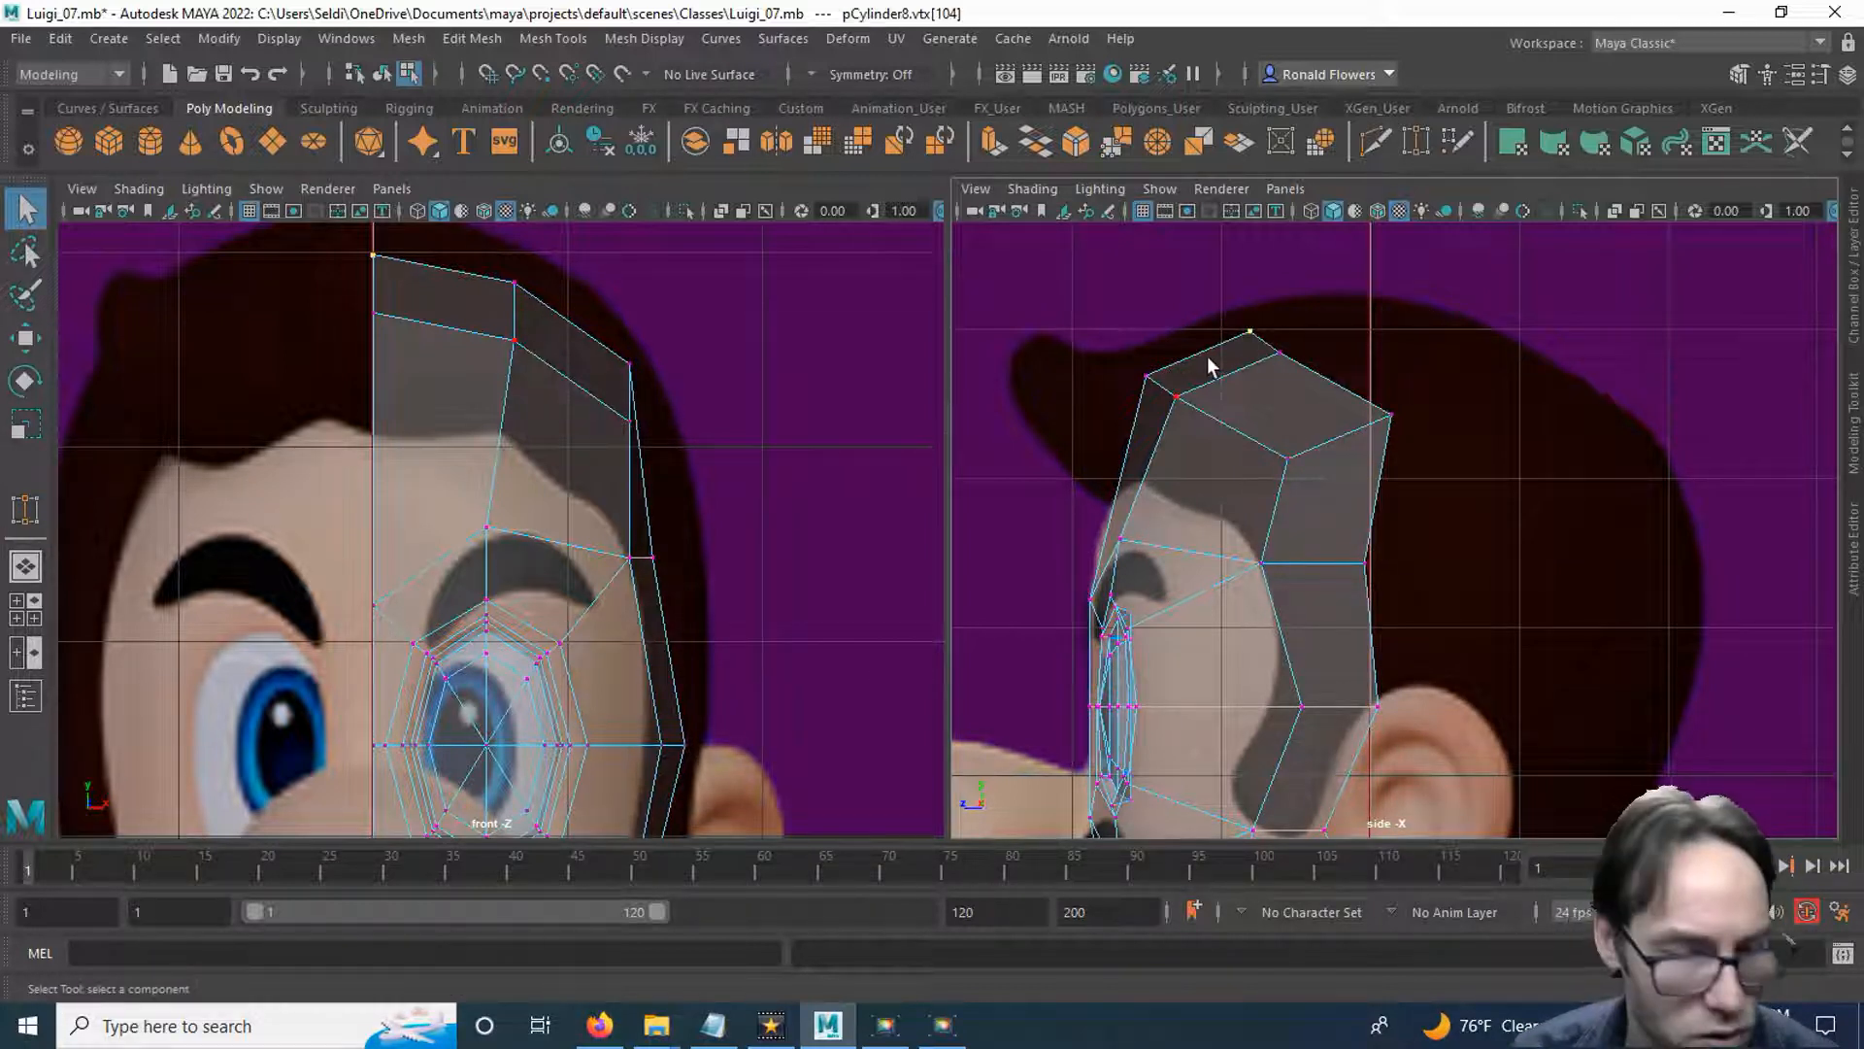
key(w)
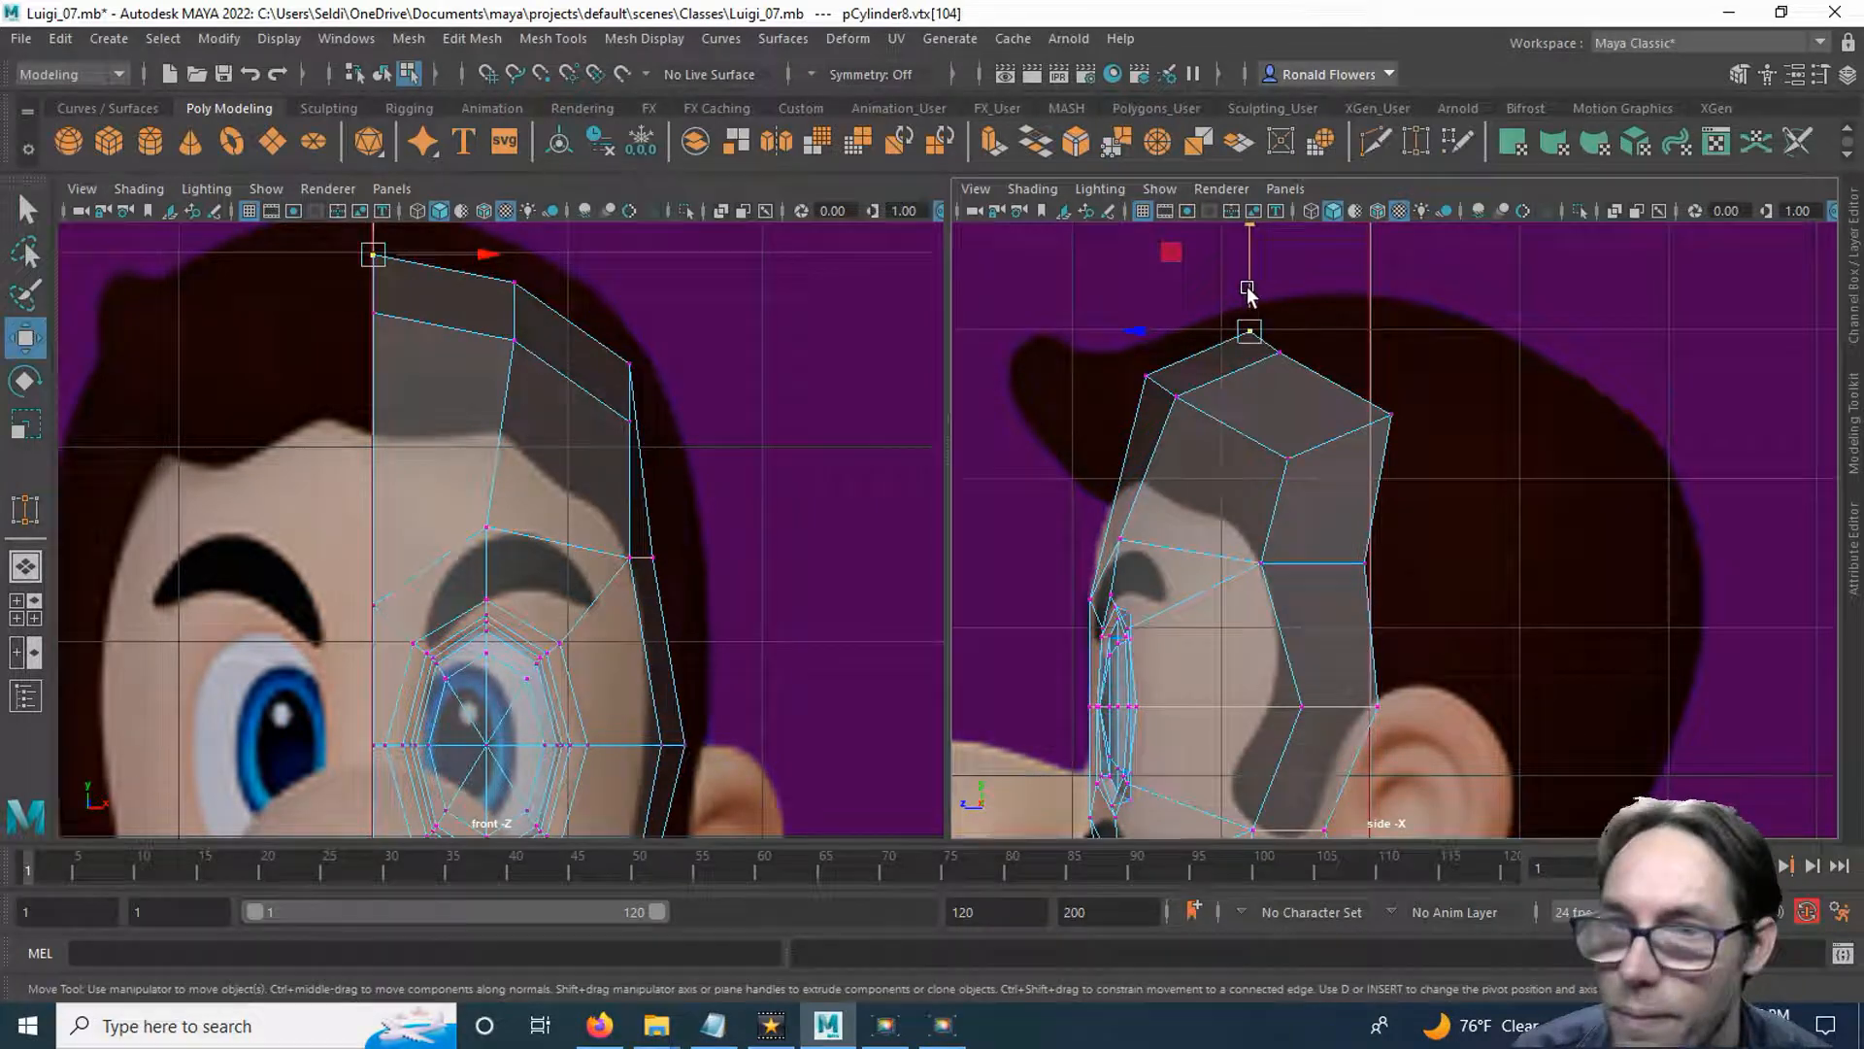
drag(1247, 289, 1302, 387)
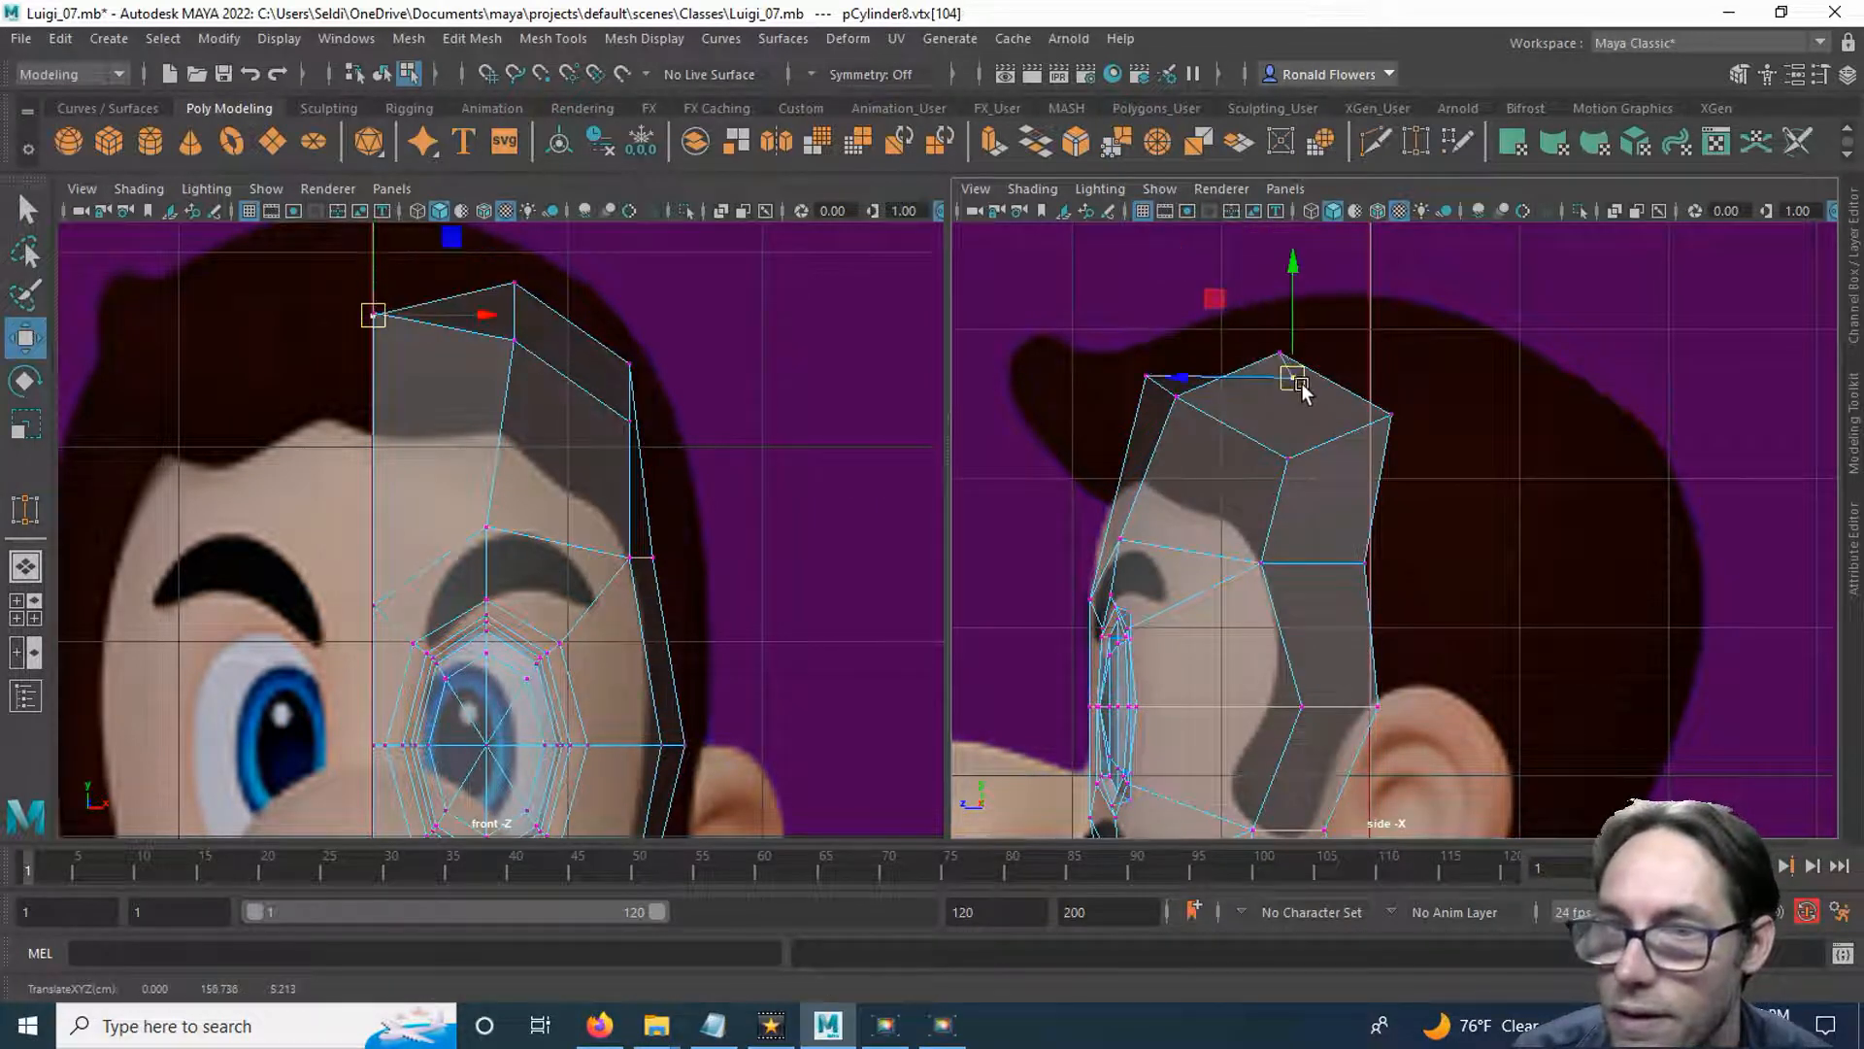
key(ctrl+z)
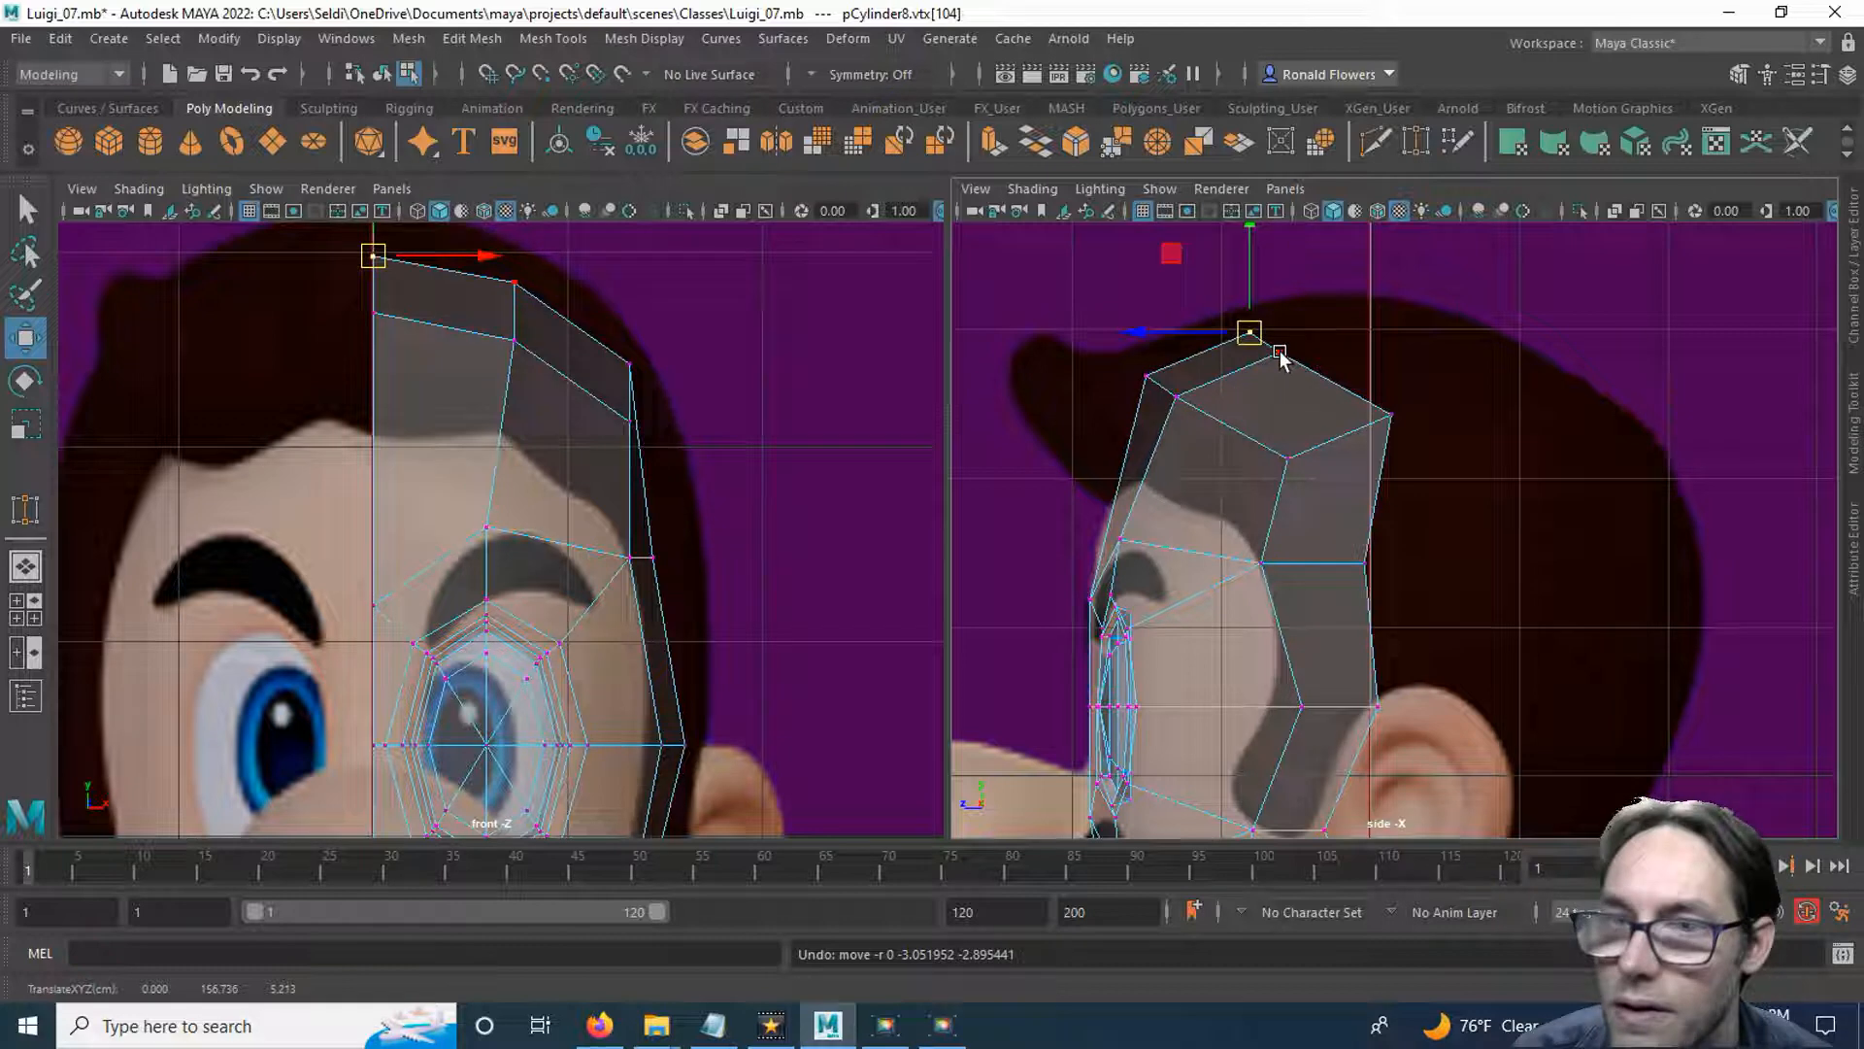
Move the crown strip's middle rear vertex slightly backward and its outer rear vertex forward to even out the rear border.
click(1299, 370)
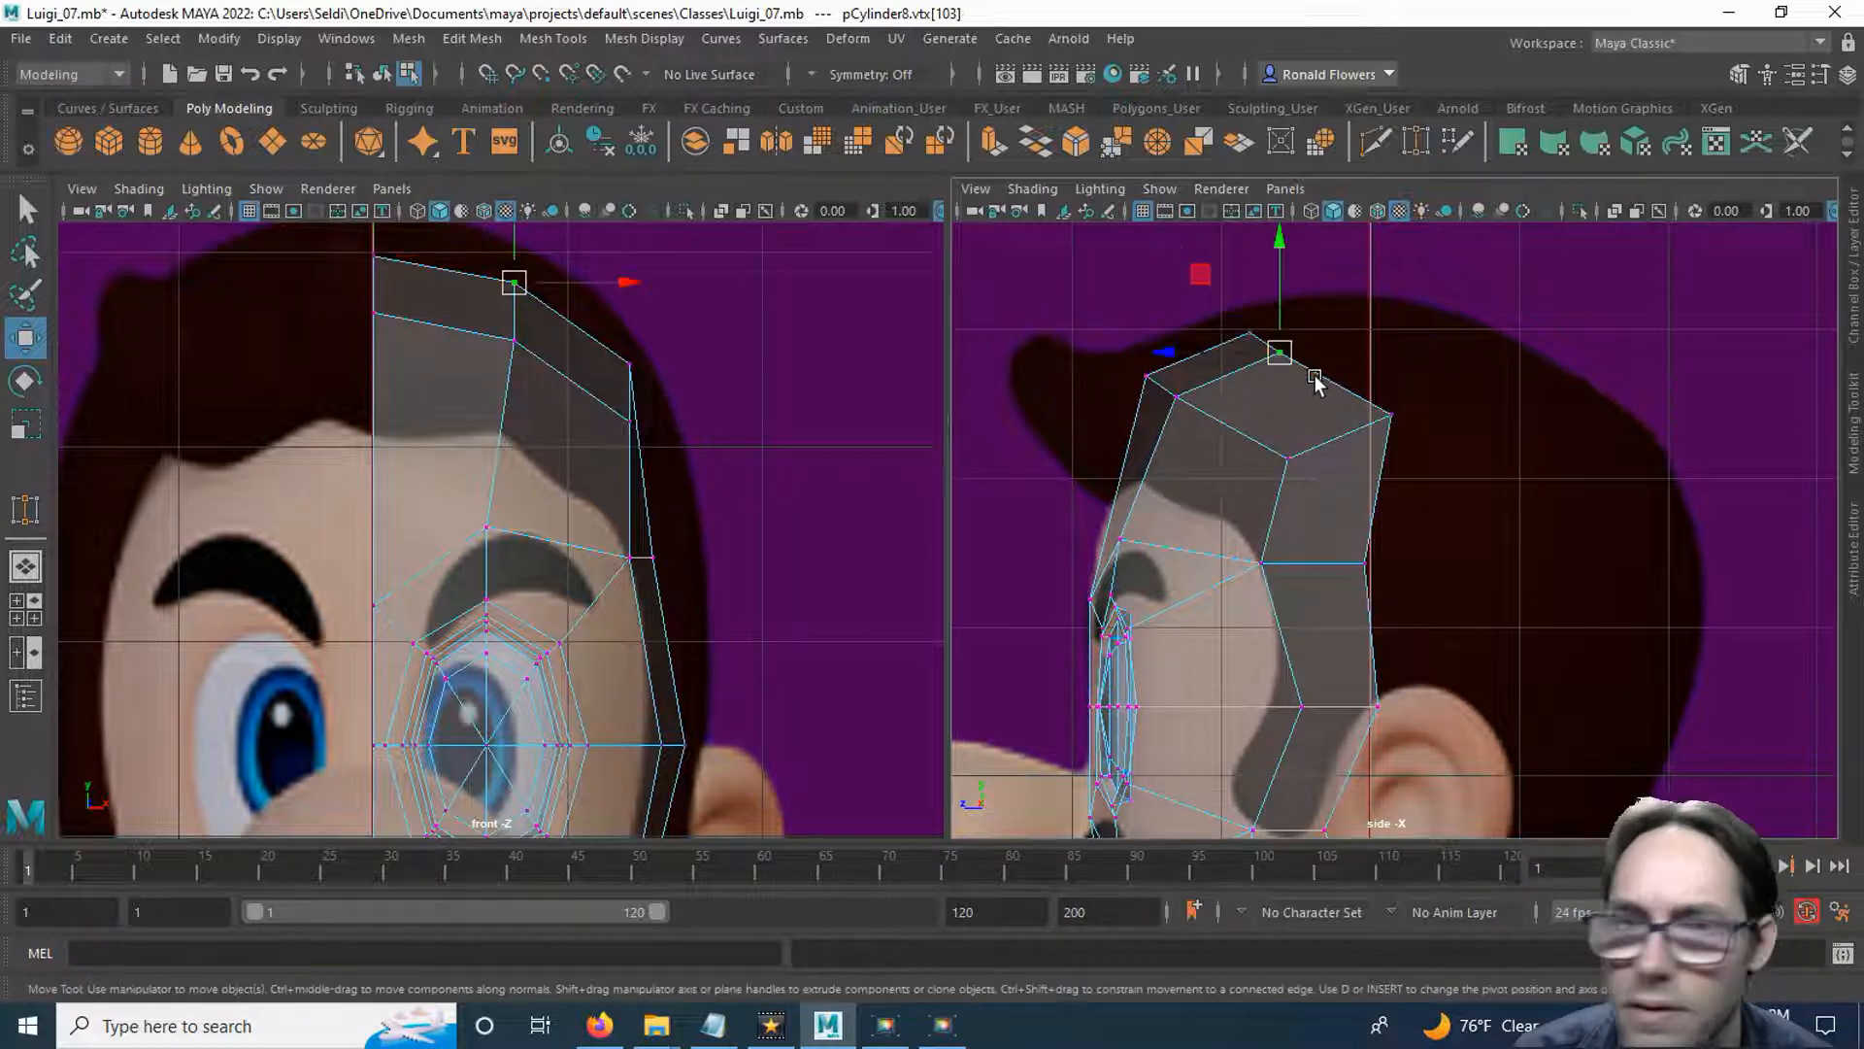
drag(1165, 352, 1184, 352)
click(1392, 428)
drag(1331, 413, 1291, 416)
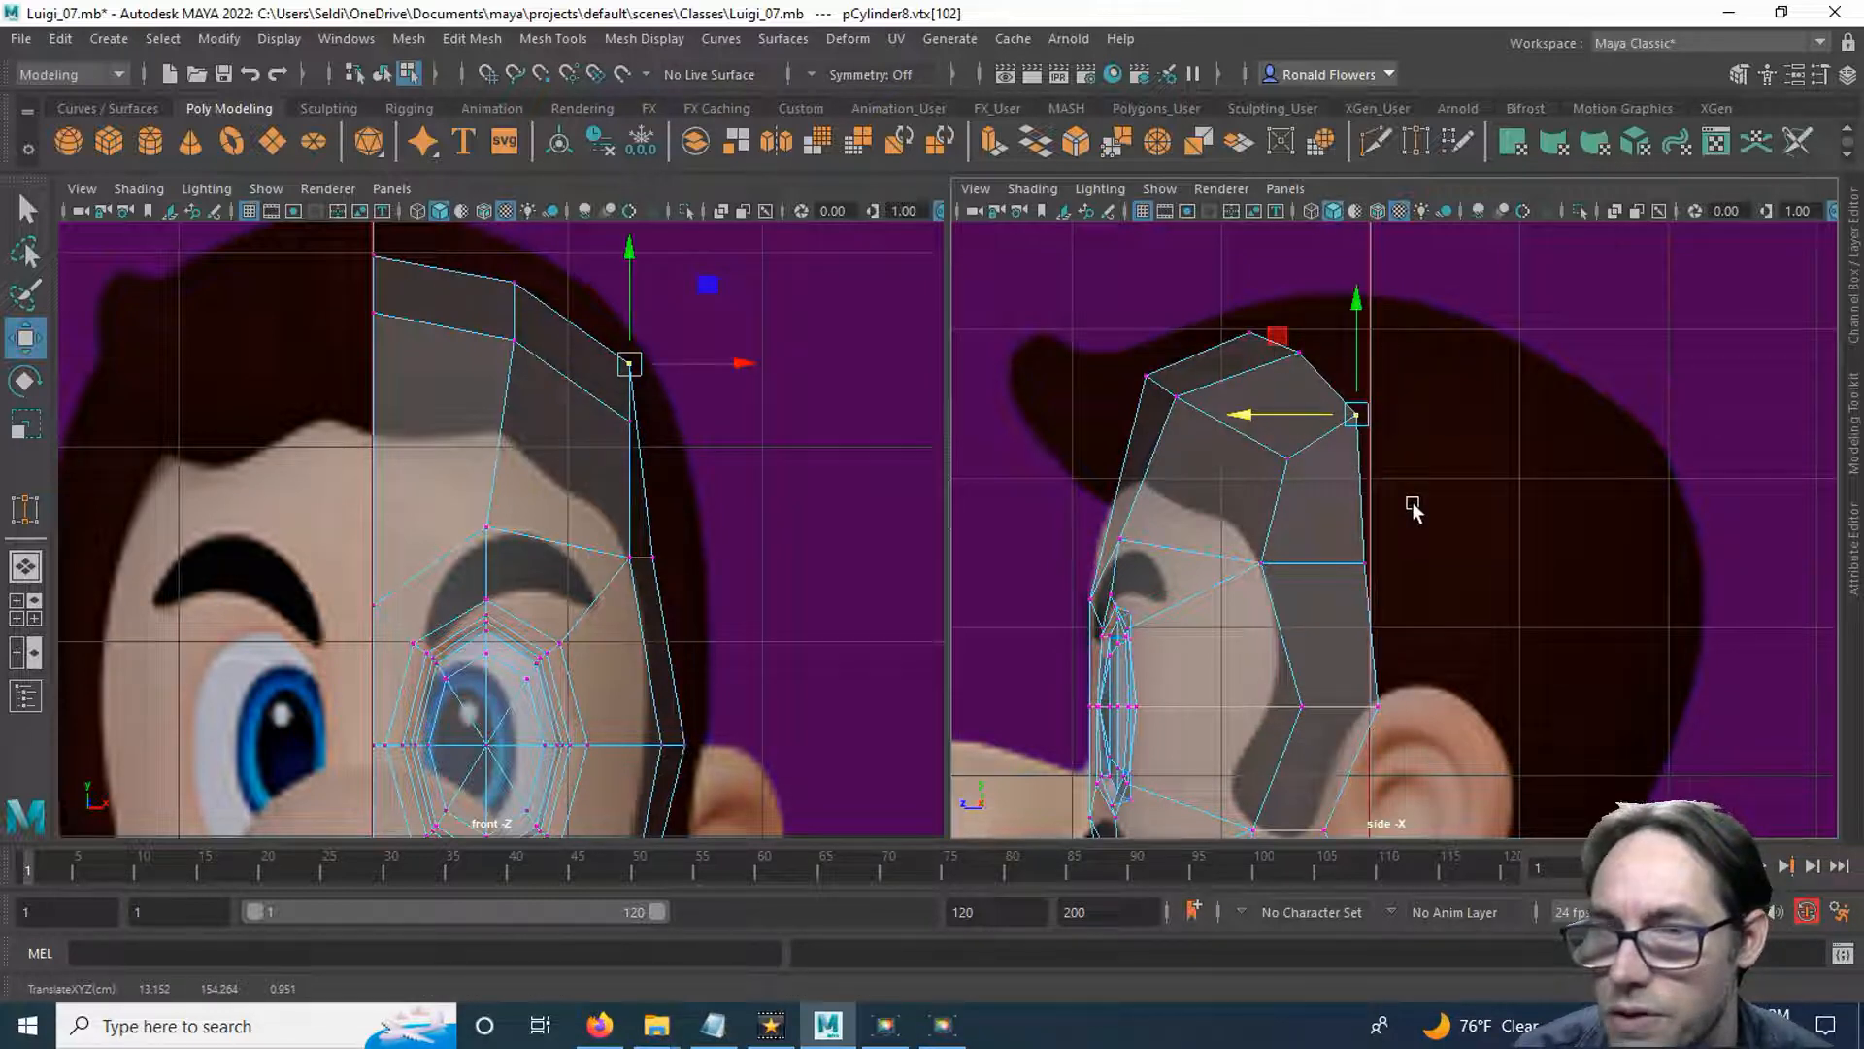
alt+middle_drag(1413, 504, 1437, 540)
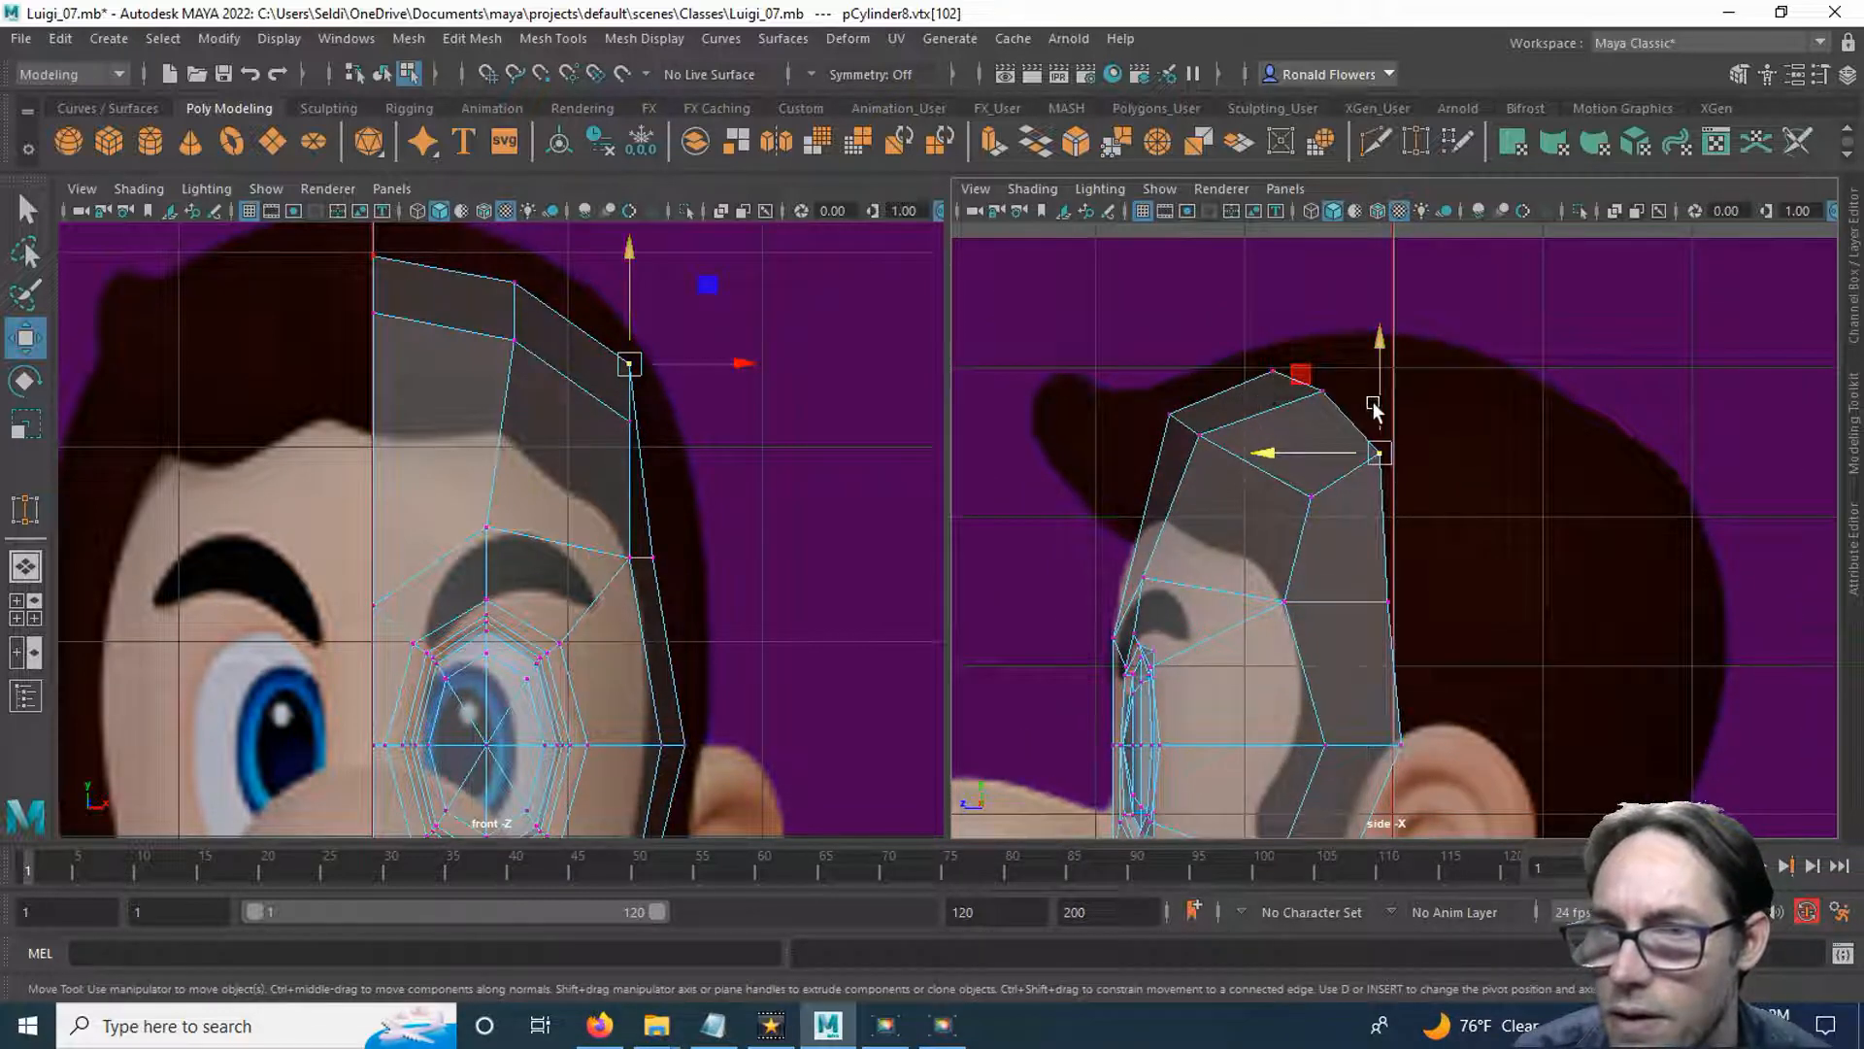
Move the crown strip's centre-line and middle rear vertices backward, and shift the middle one slightly outward and down.
drag(1253, 349, 1347, 414)
drag(1210, 379, 1265, 366)
click(1423, 392)
drag(1405, 369, 1262, 394)
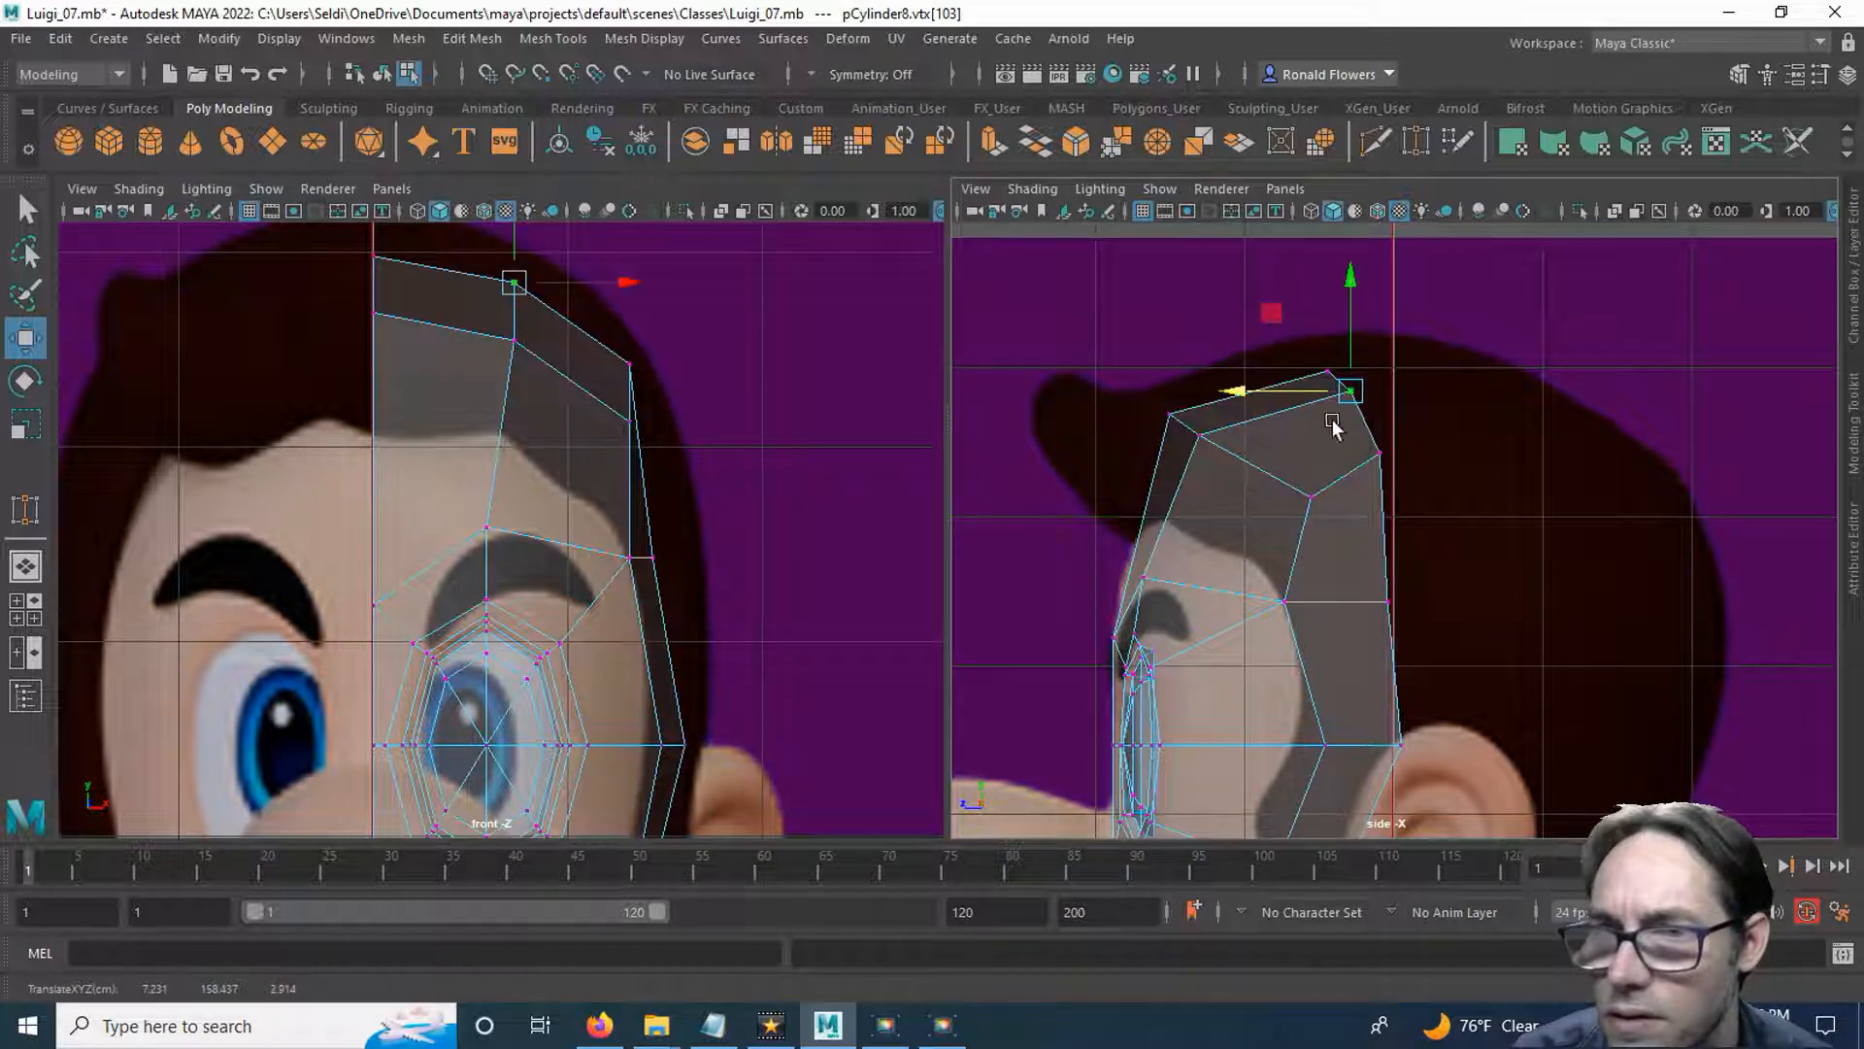
drag(629, 283, 642, 283)
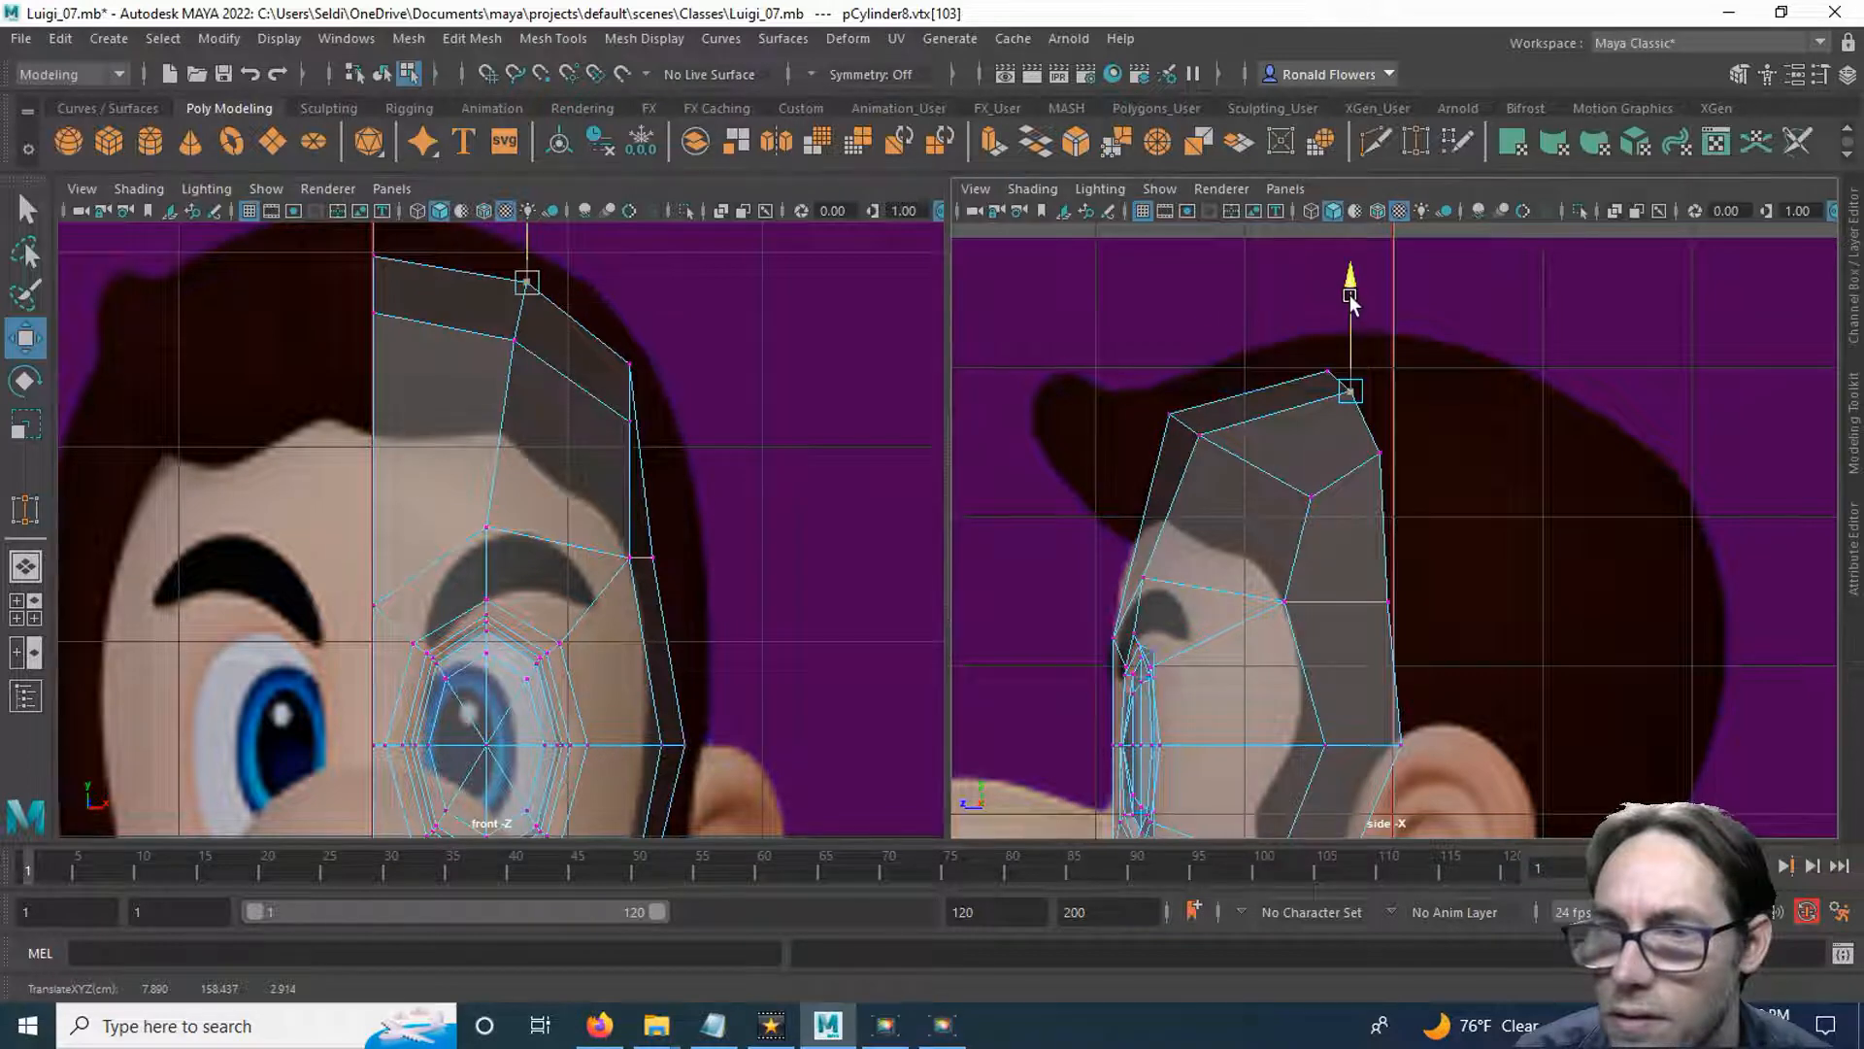
click(1541, 505)
scroll(1541, 505, down, 8)
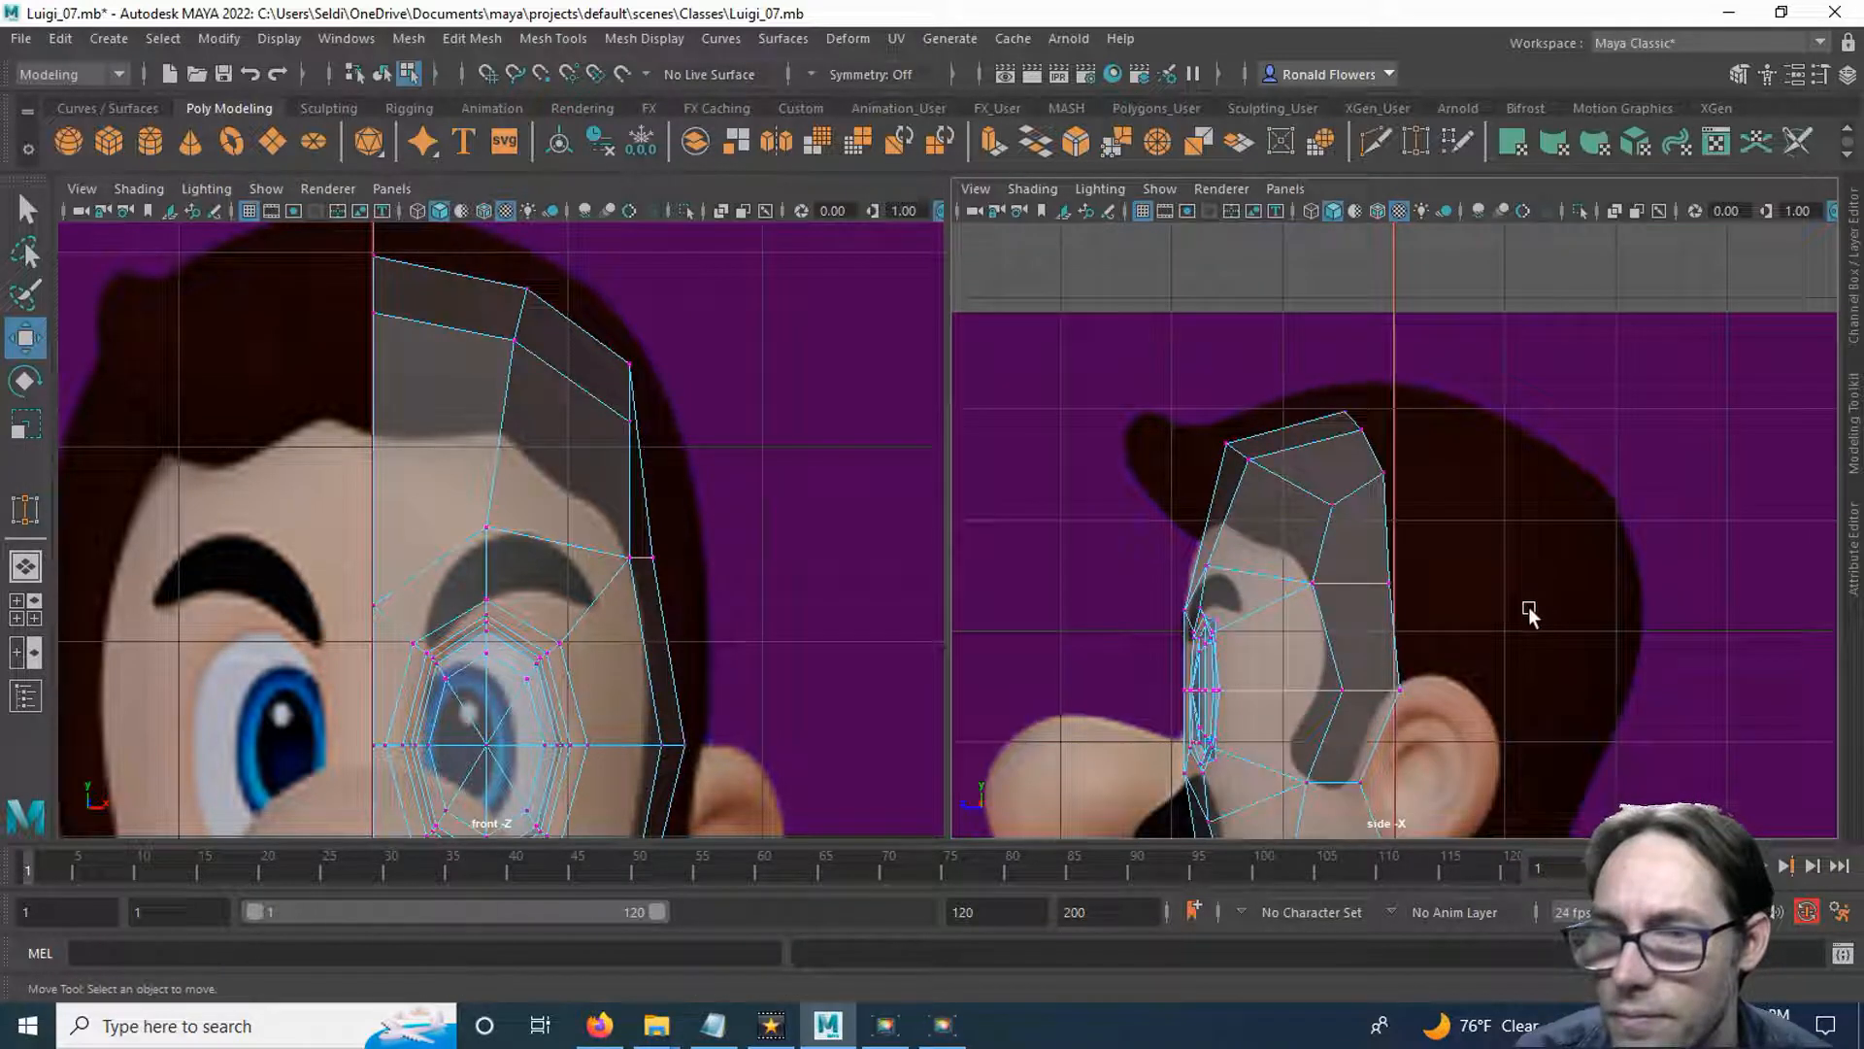
scroll(1517, 417, down, 4)
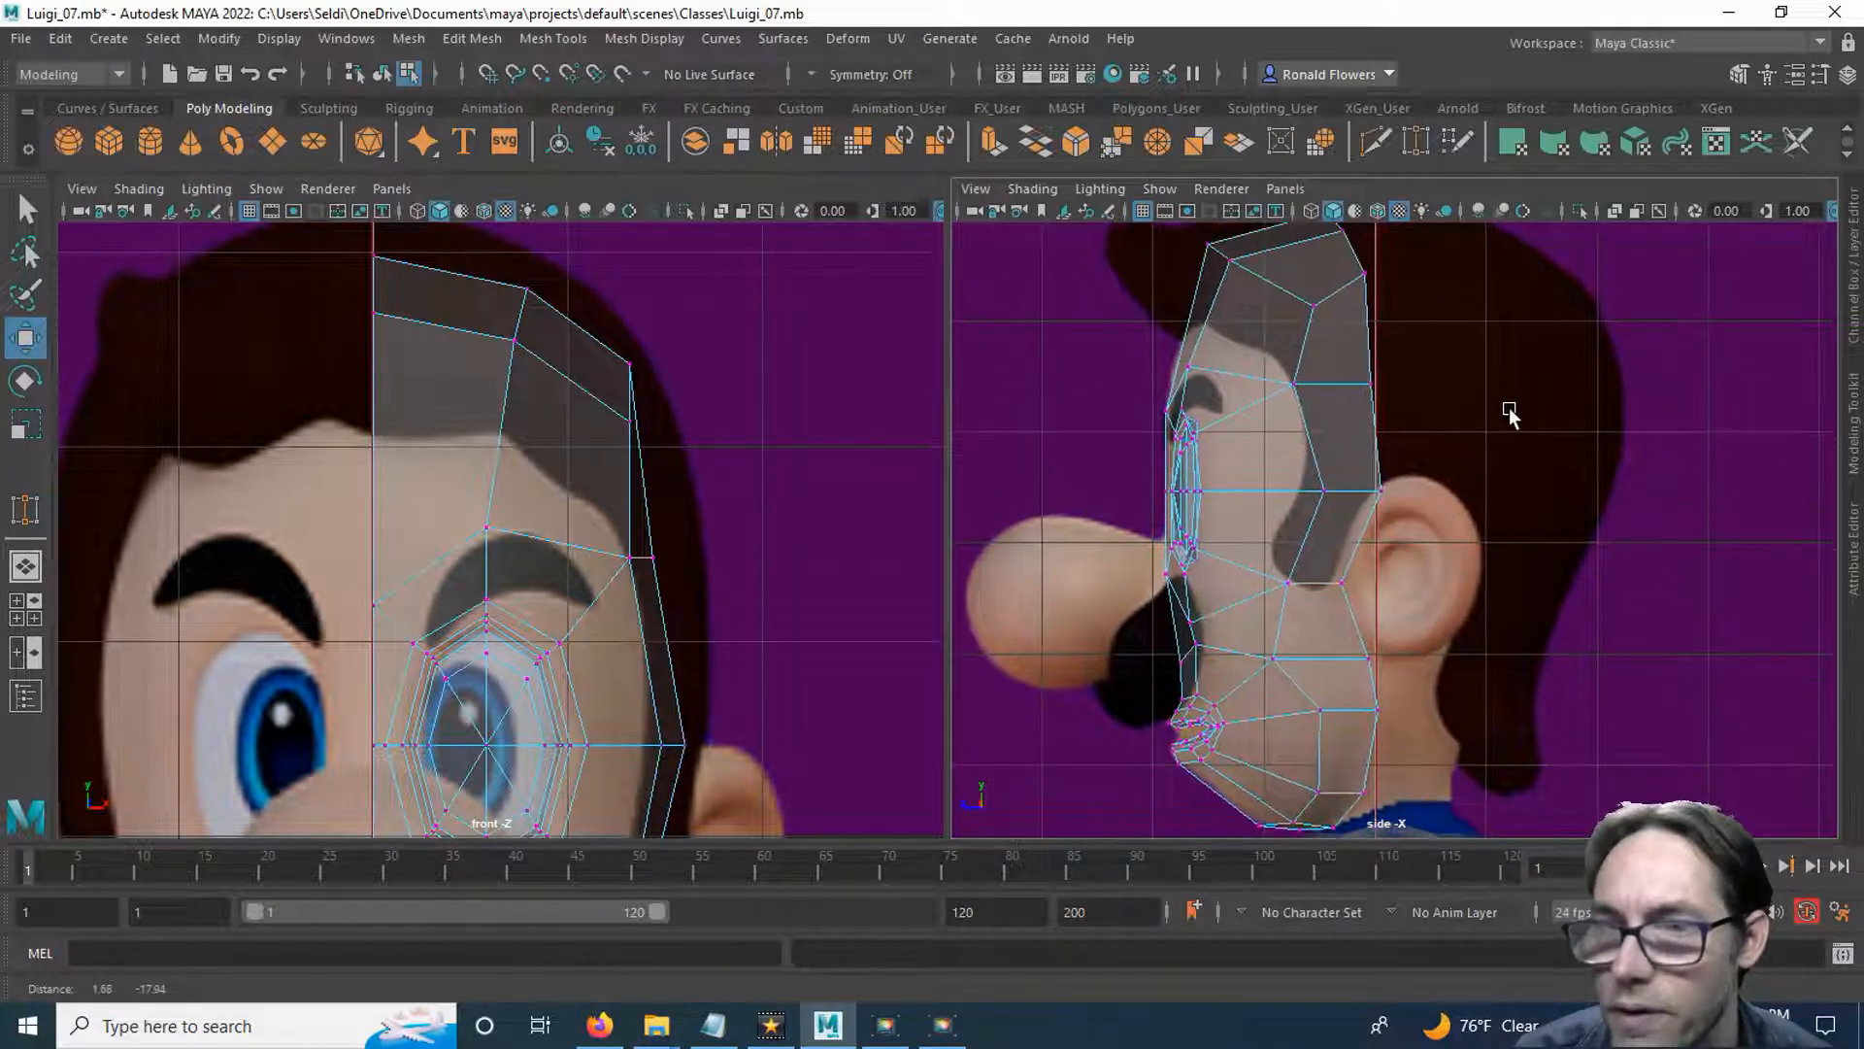
Select the open rear border edges from the crown down to the chin and extrude them straight backward over the front of the ear.
alt+middle_drag(1466, 443, 1448, 422)
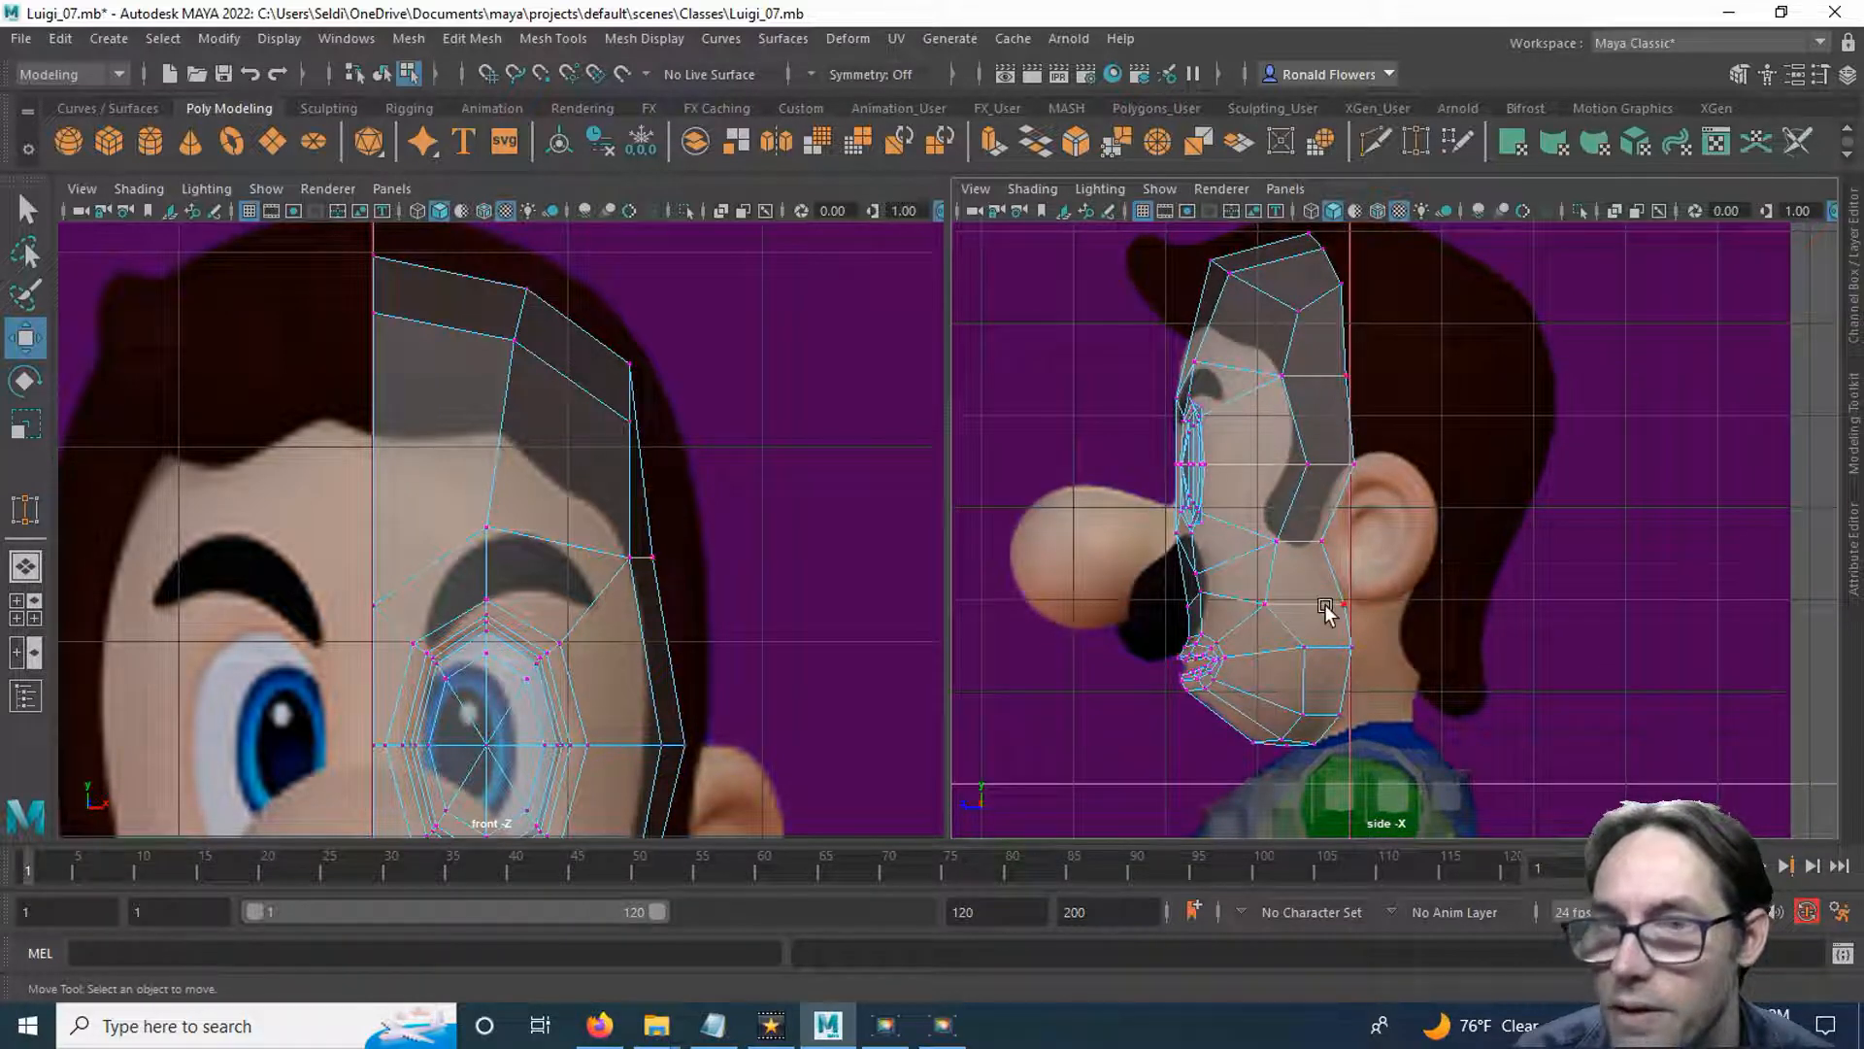
scroll(1262, 321, up, 5)
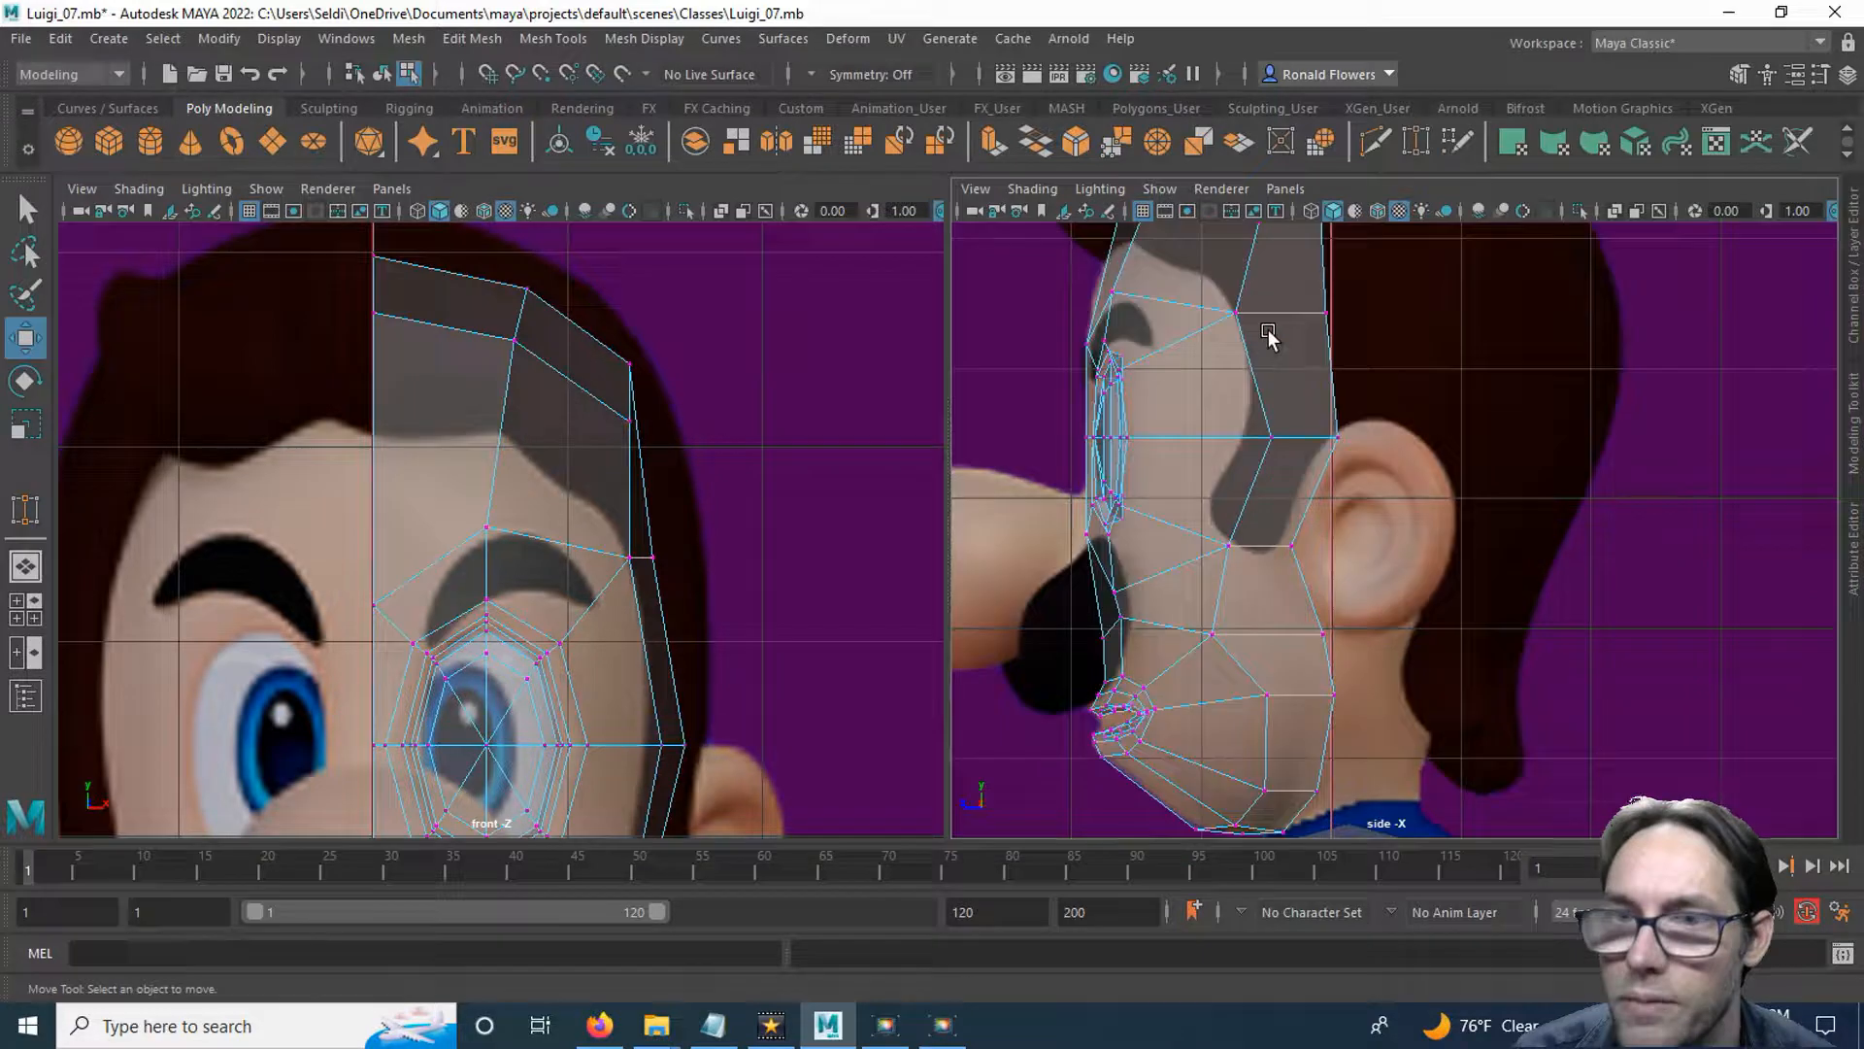
key(space)
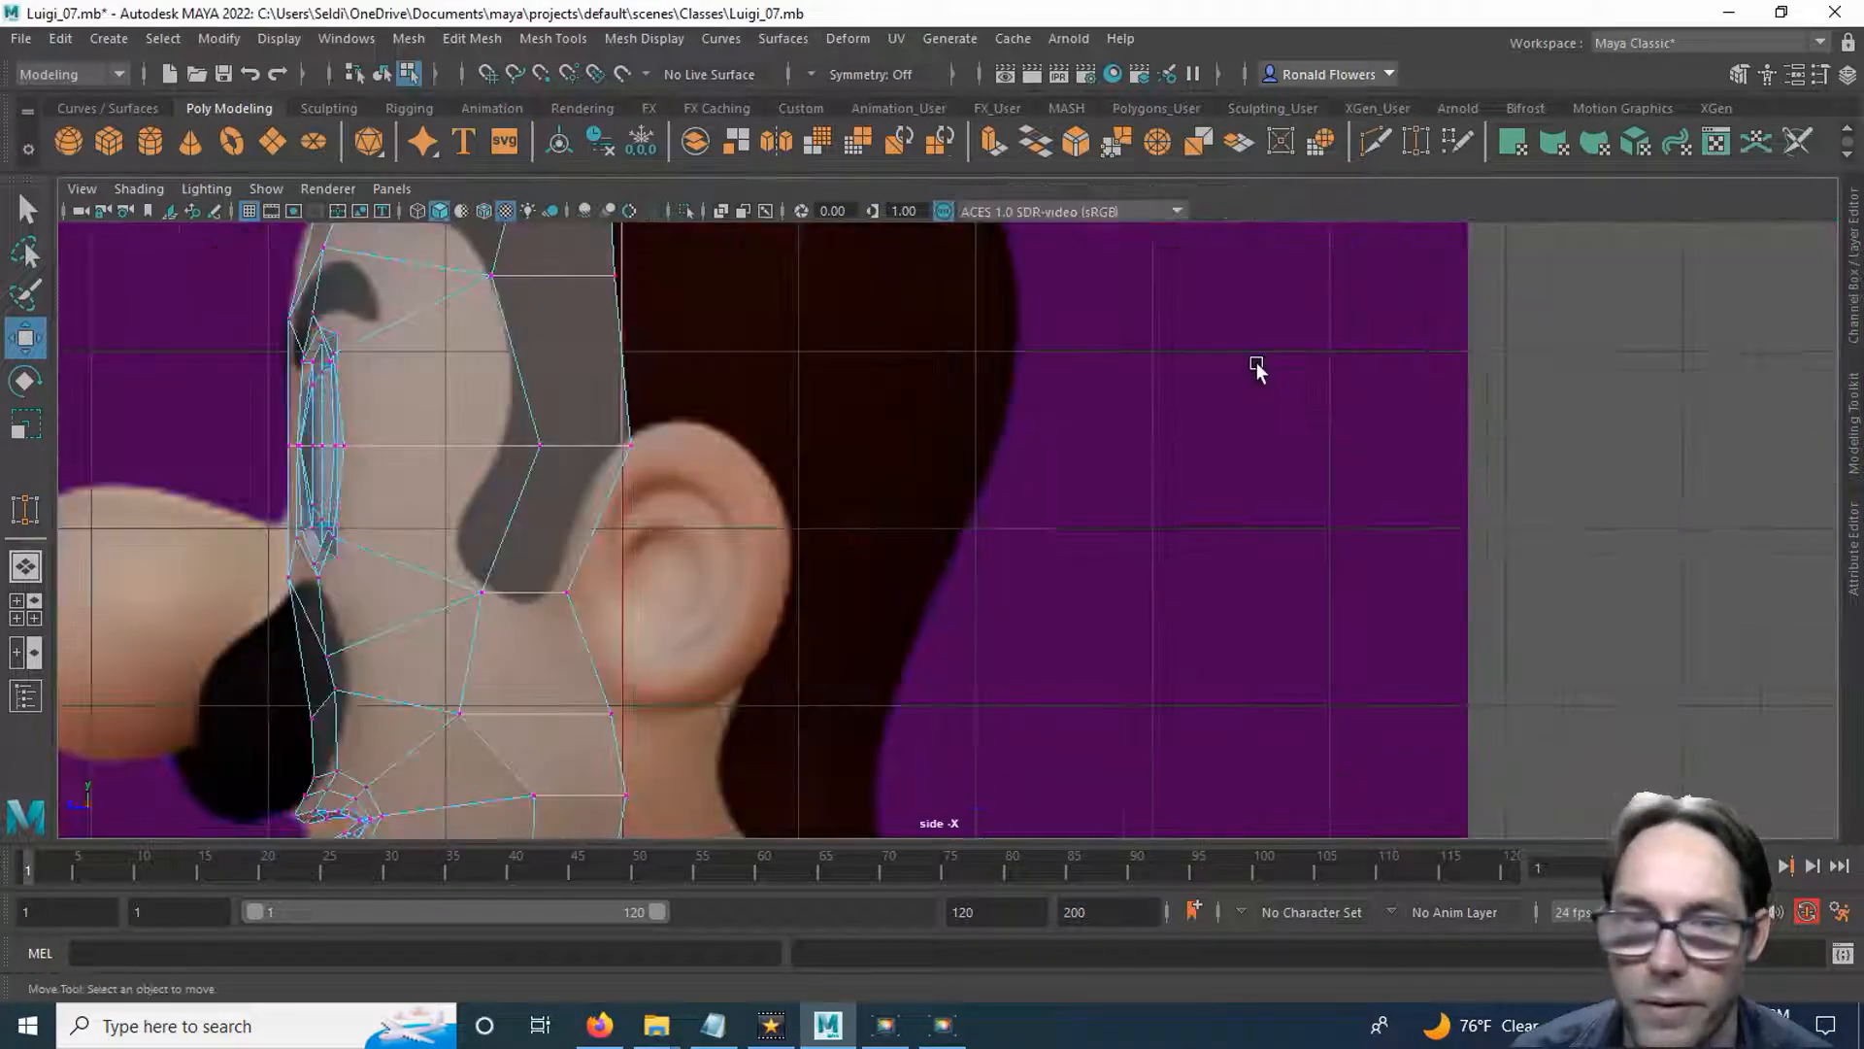
scroll(778, 545, down, 3)
alt+middle_drag(787, 525, 978, 616)
right_drag(992, 304, 973, 245)
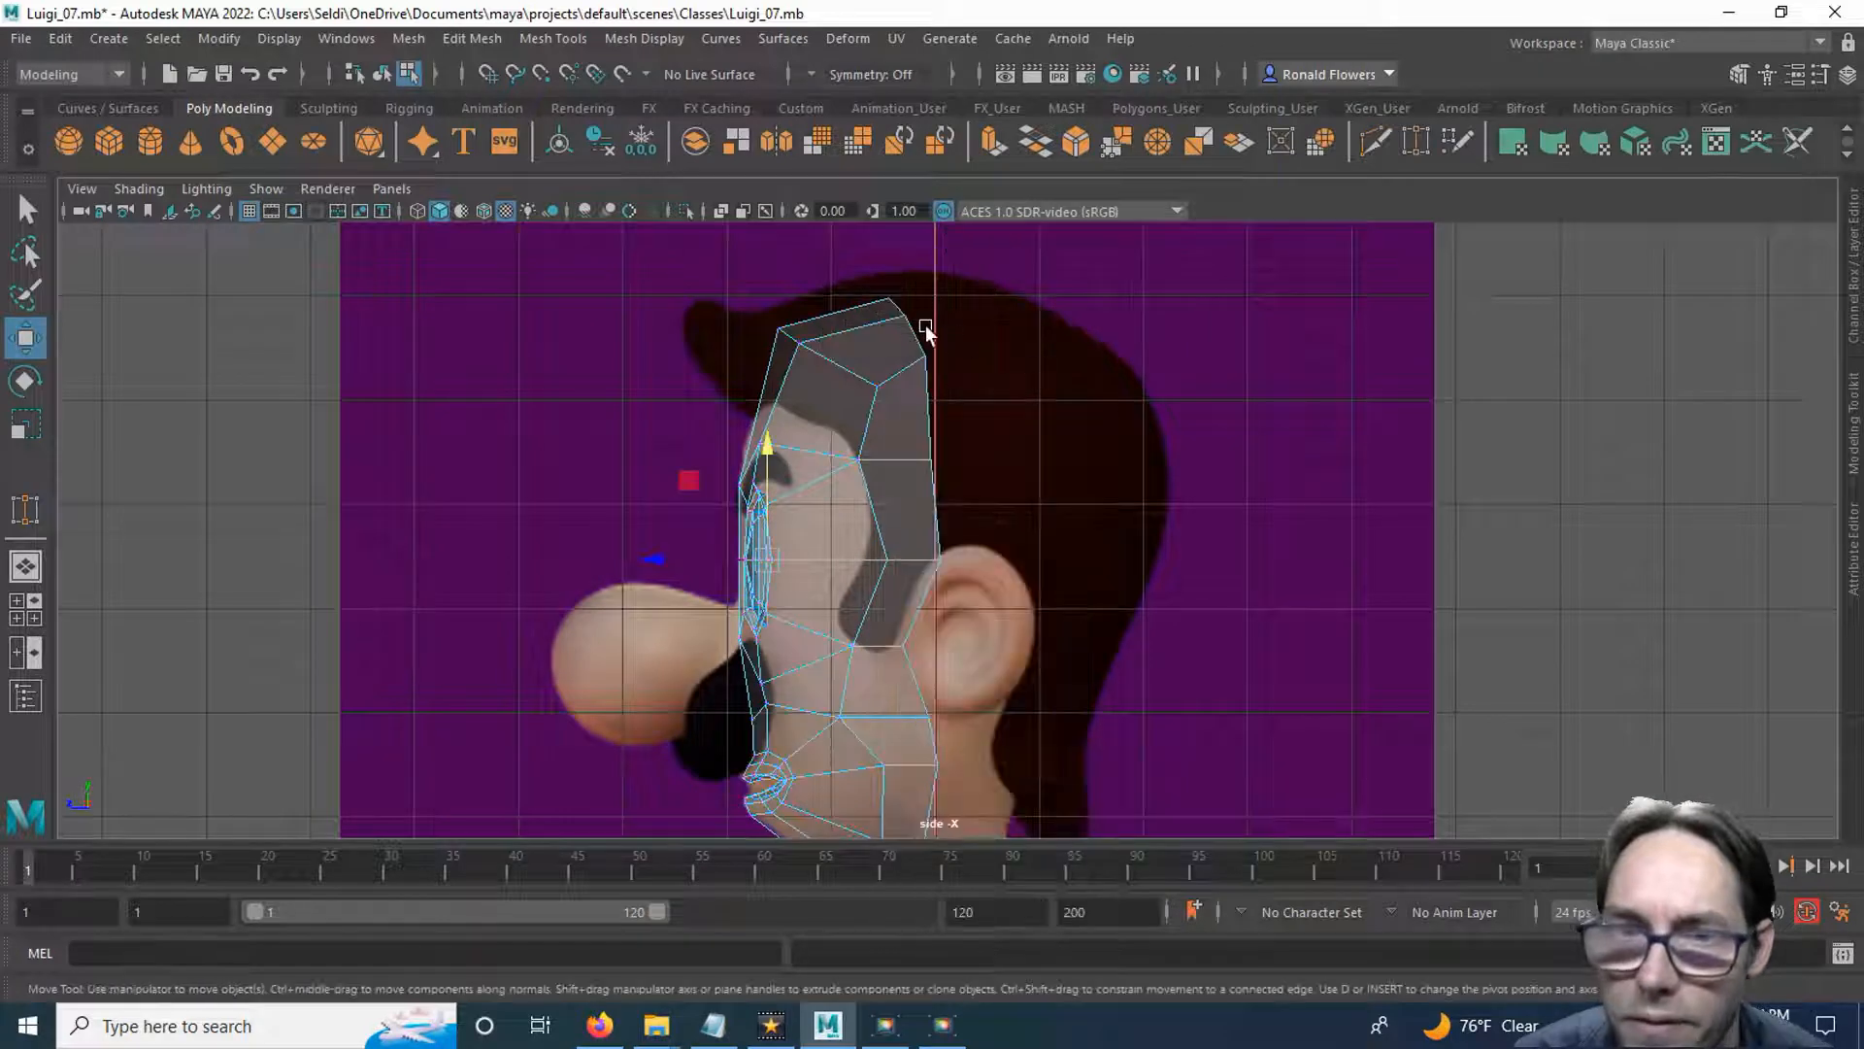
key(q)
click(909, 321)
alt+middle_drag(1065, 657, 1078, 420)
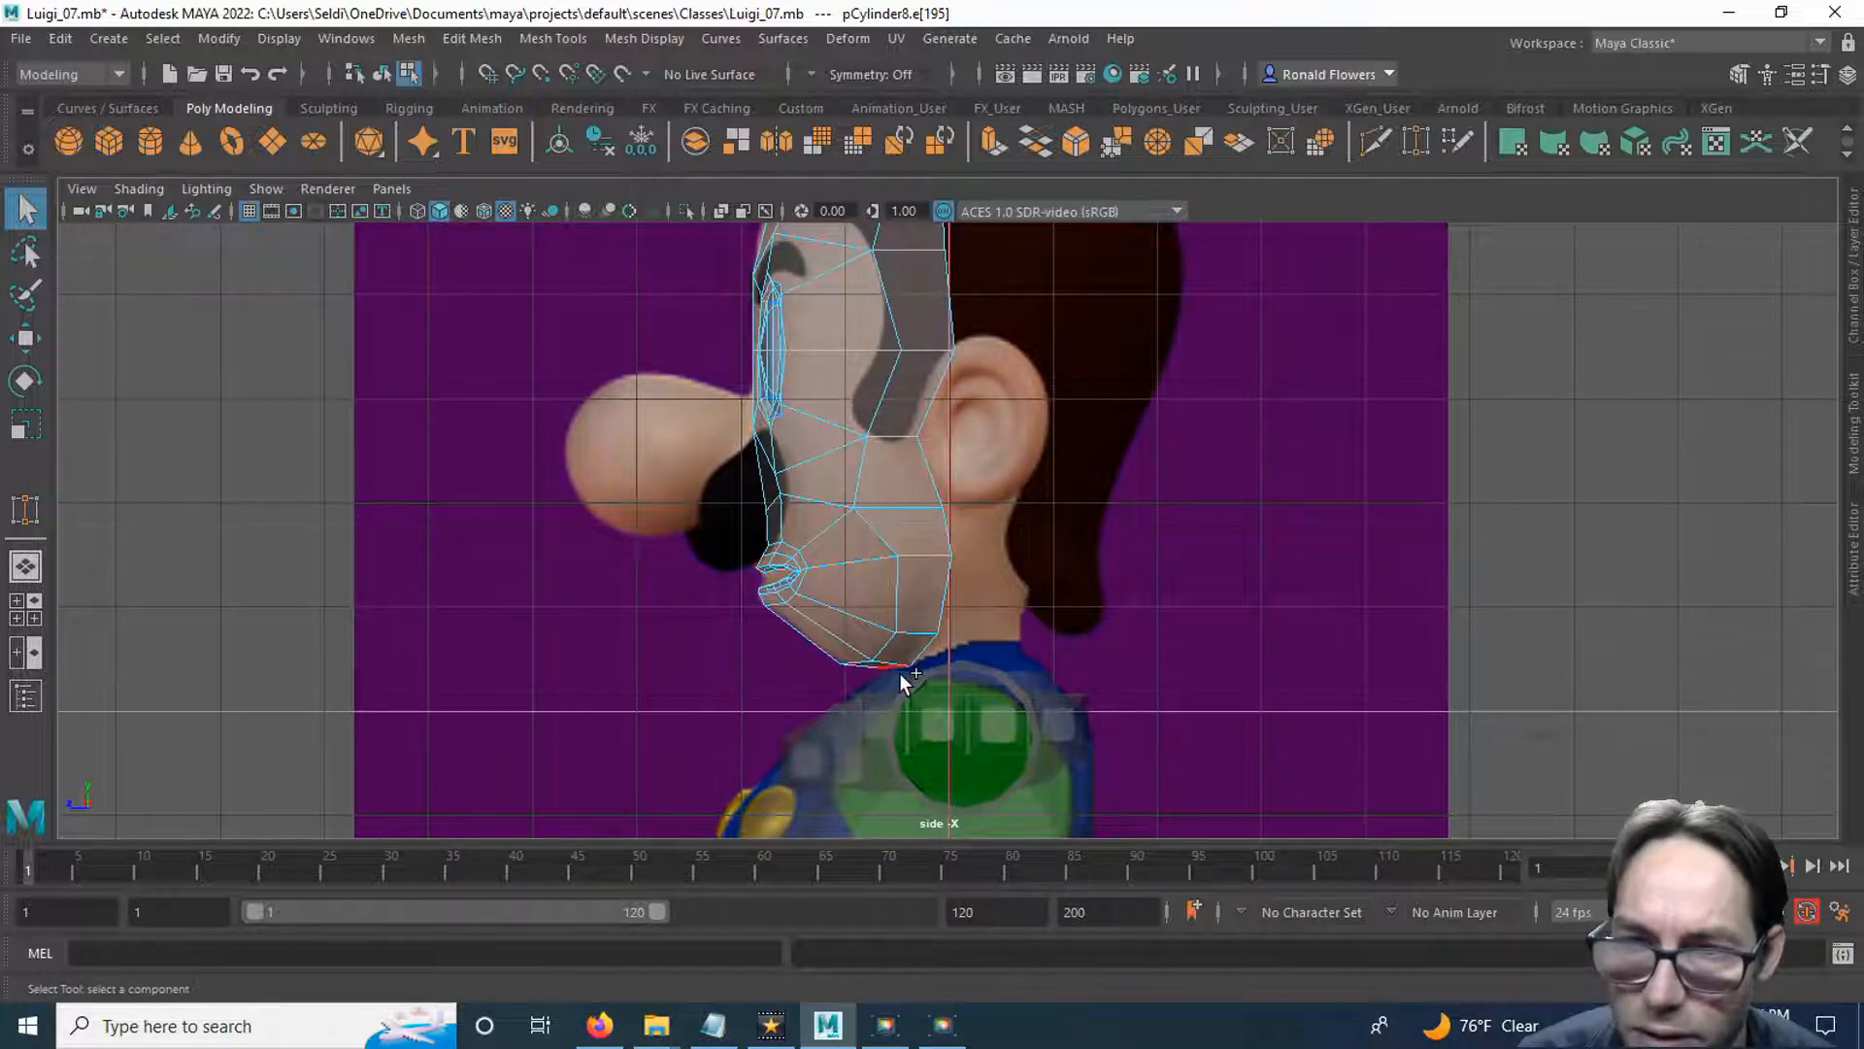
scroll(1060, 596, down, 1)
alt+middle_drag(1089, 451, 1083, 568)
scroll(1083, 568, down, 1)
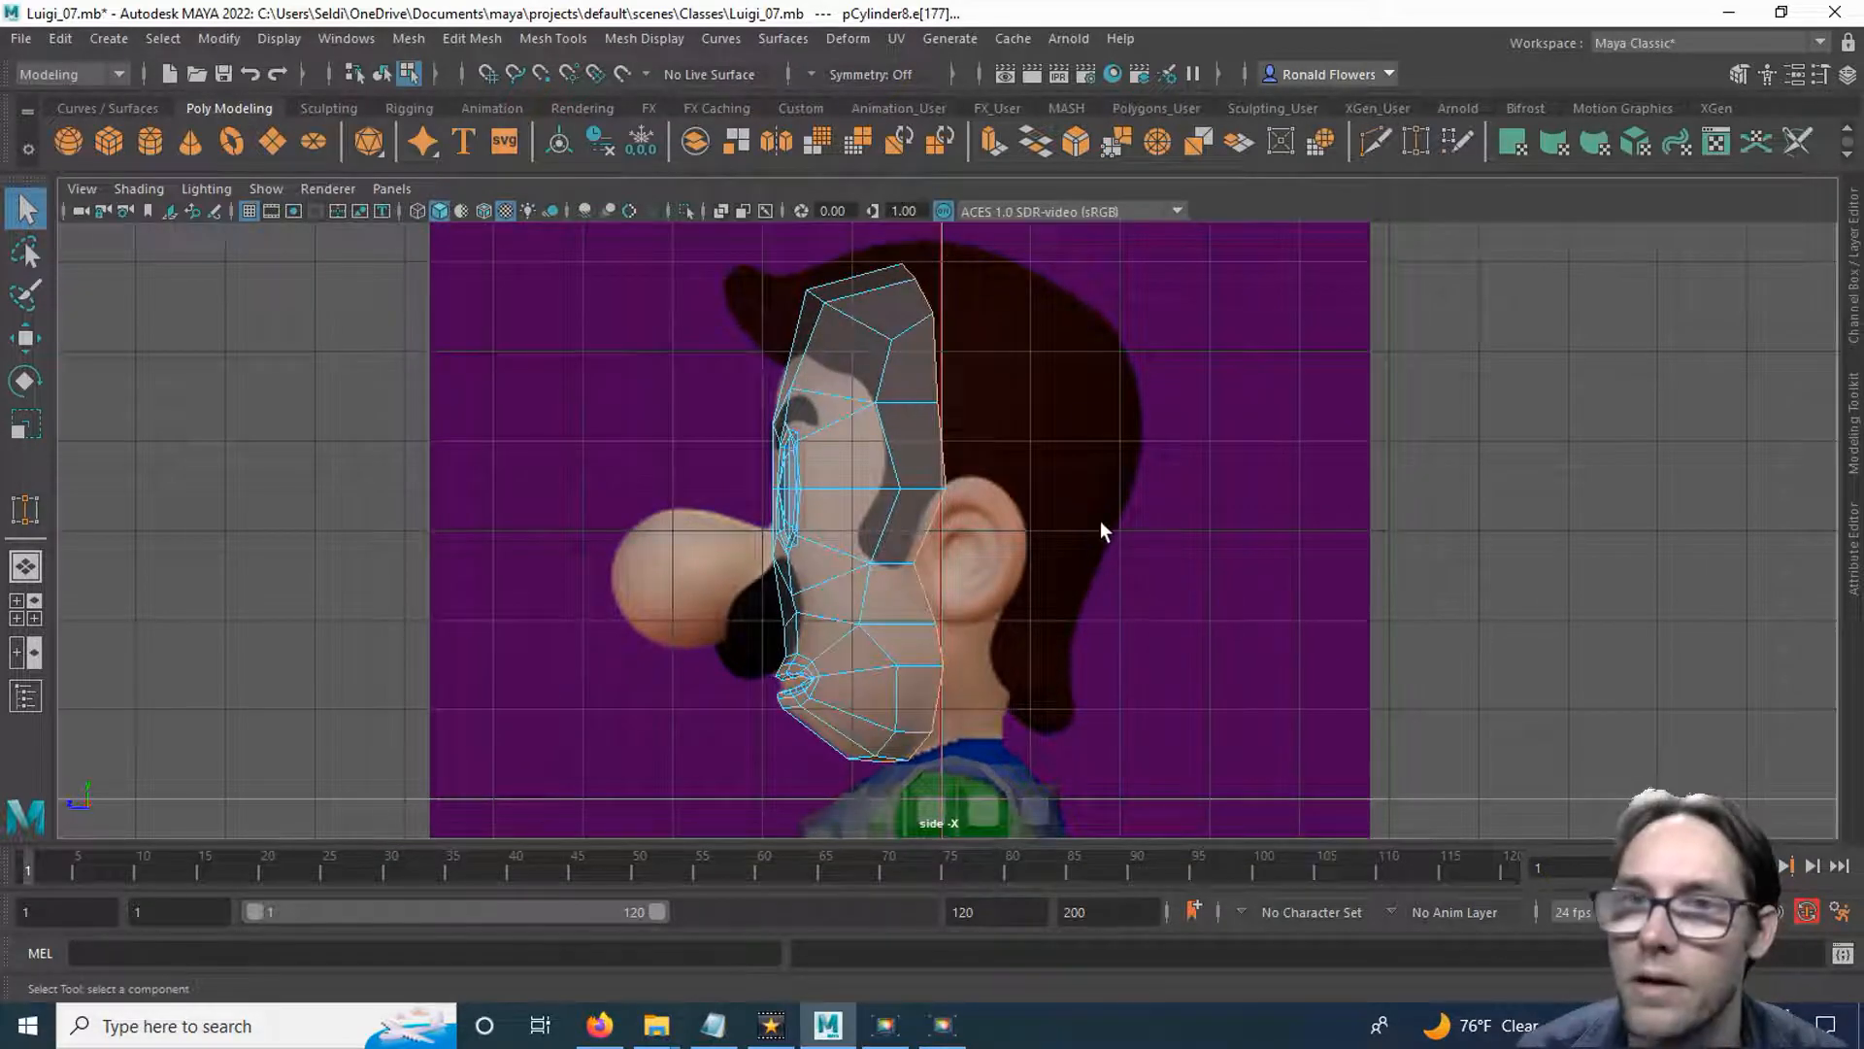
shift+right_drag(1065, 495, 1014, 496)
drag(811, 515, 886, 522)
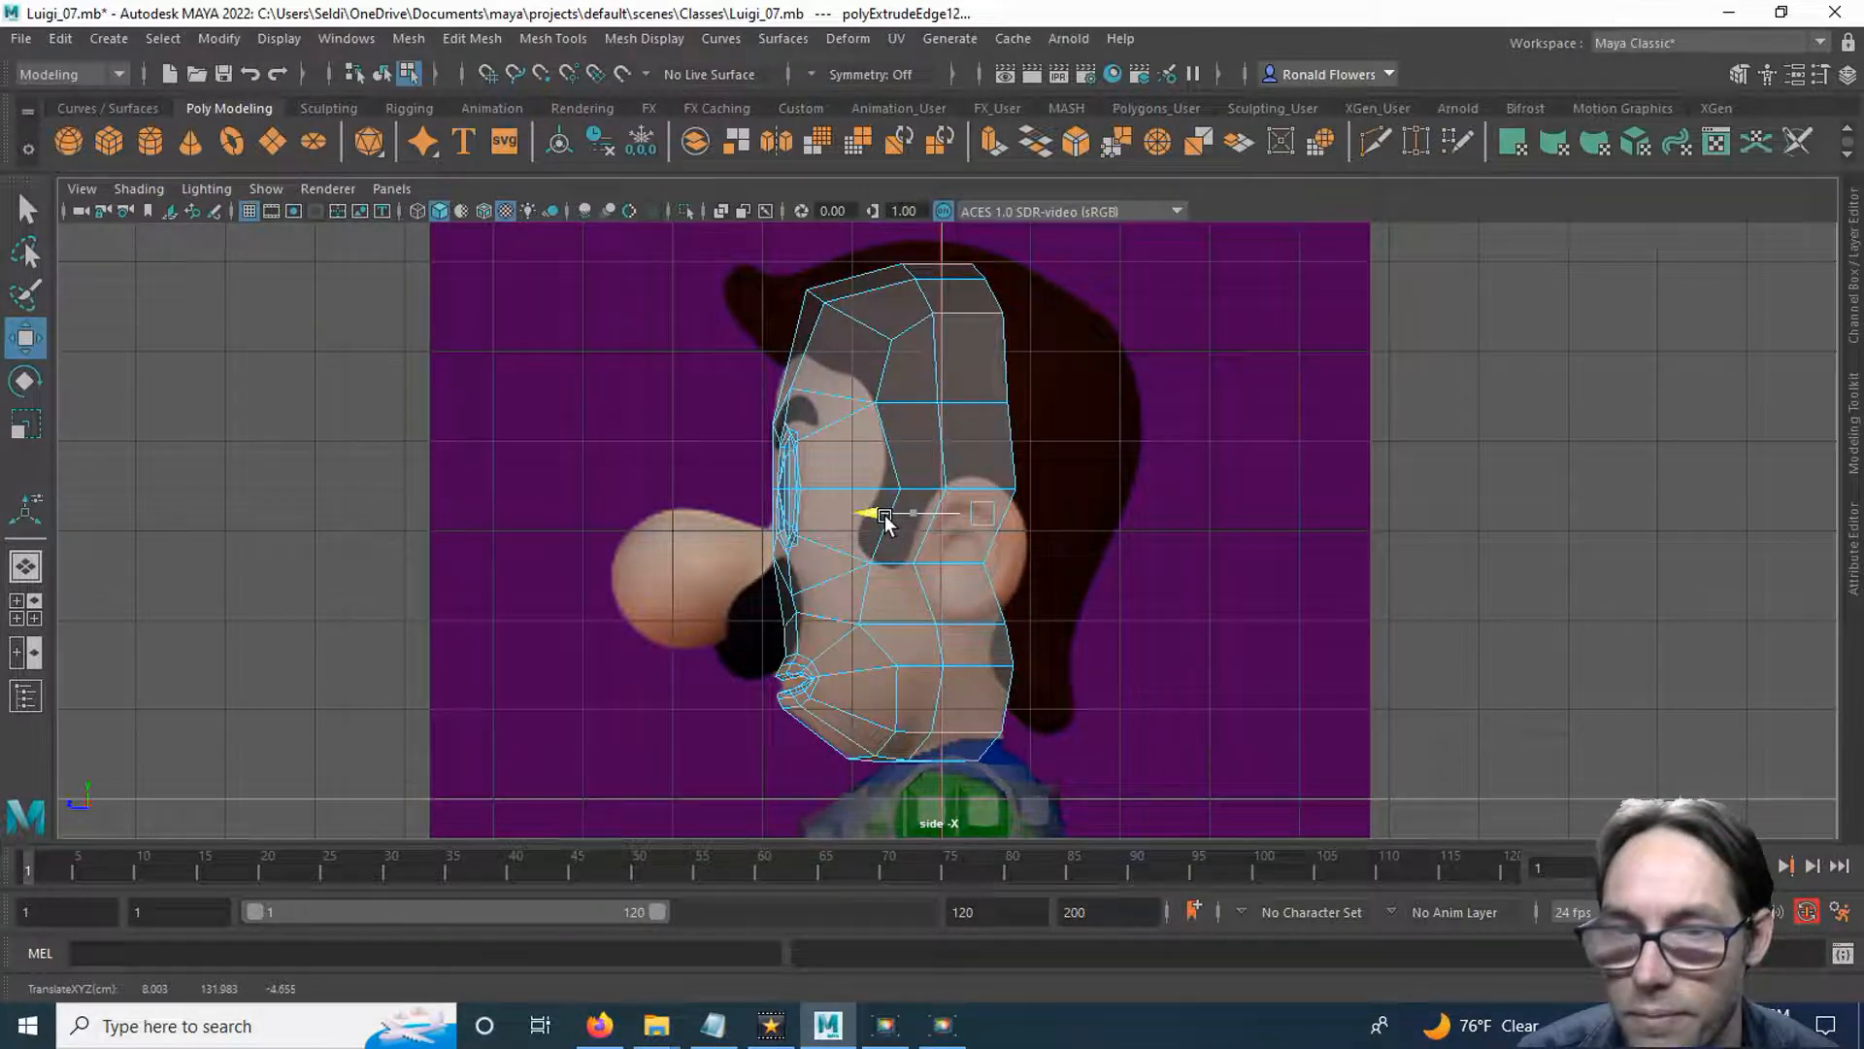
drag(884, 515, 883, 514)
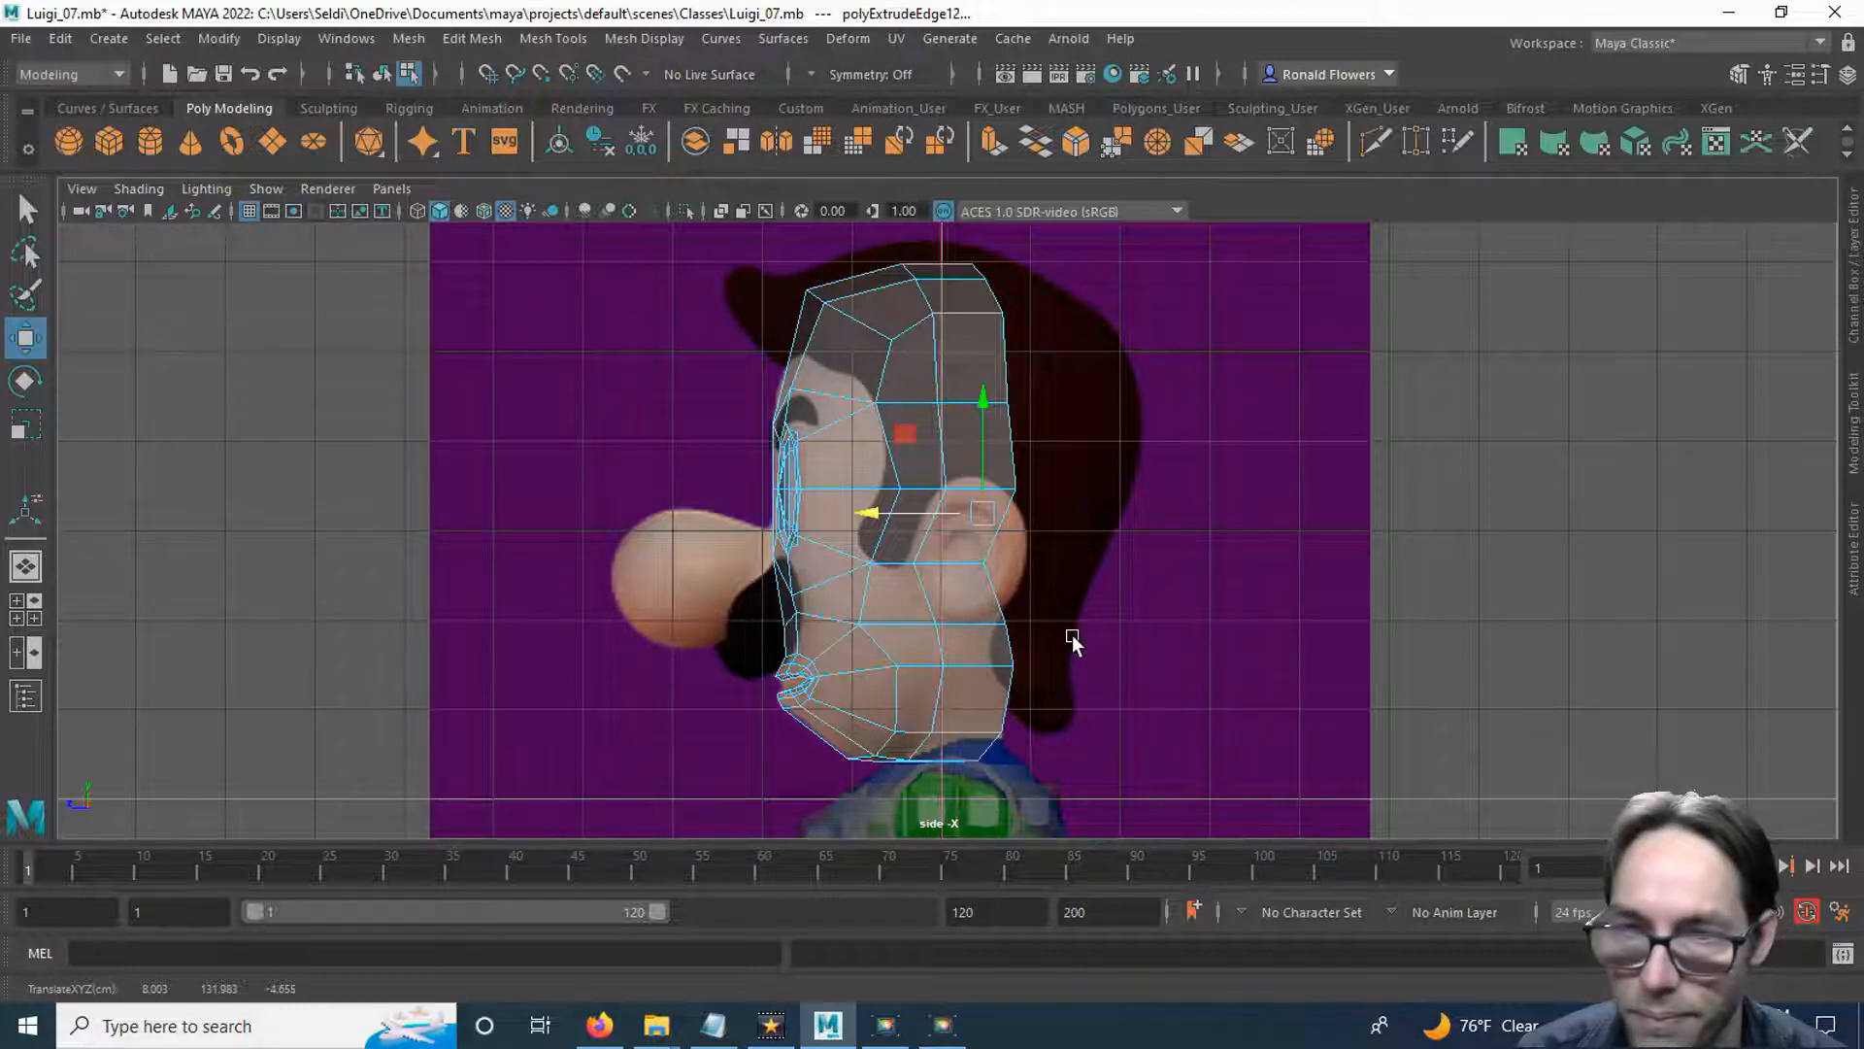
Scale the extruded rear border flat along the depth axis and shift it slightly farther back.
key(r)
drag(879, 519, 981, 517)
key(w)
drag(882, 514, 909, 522)
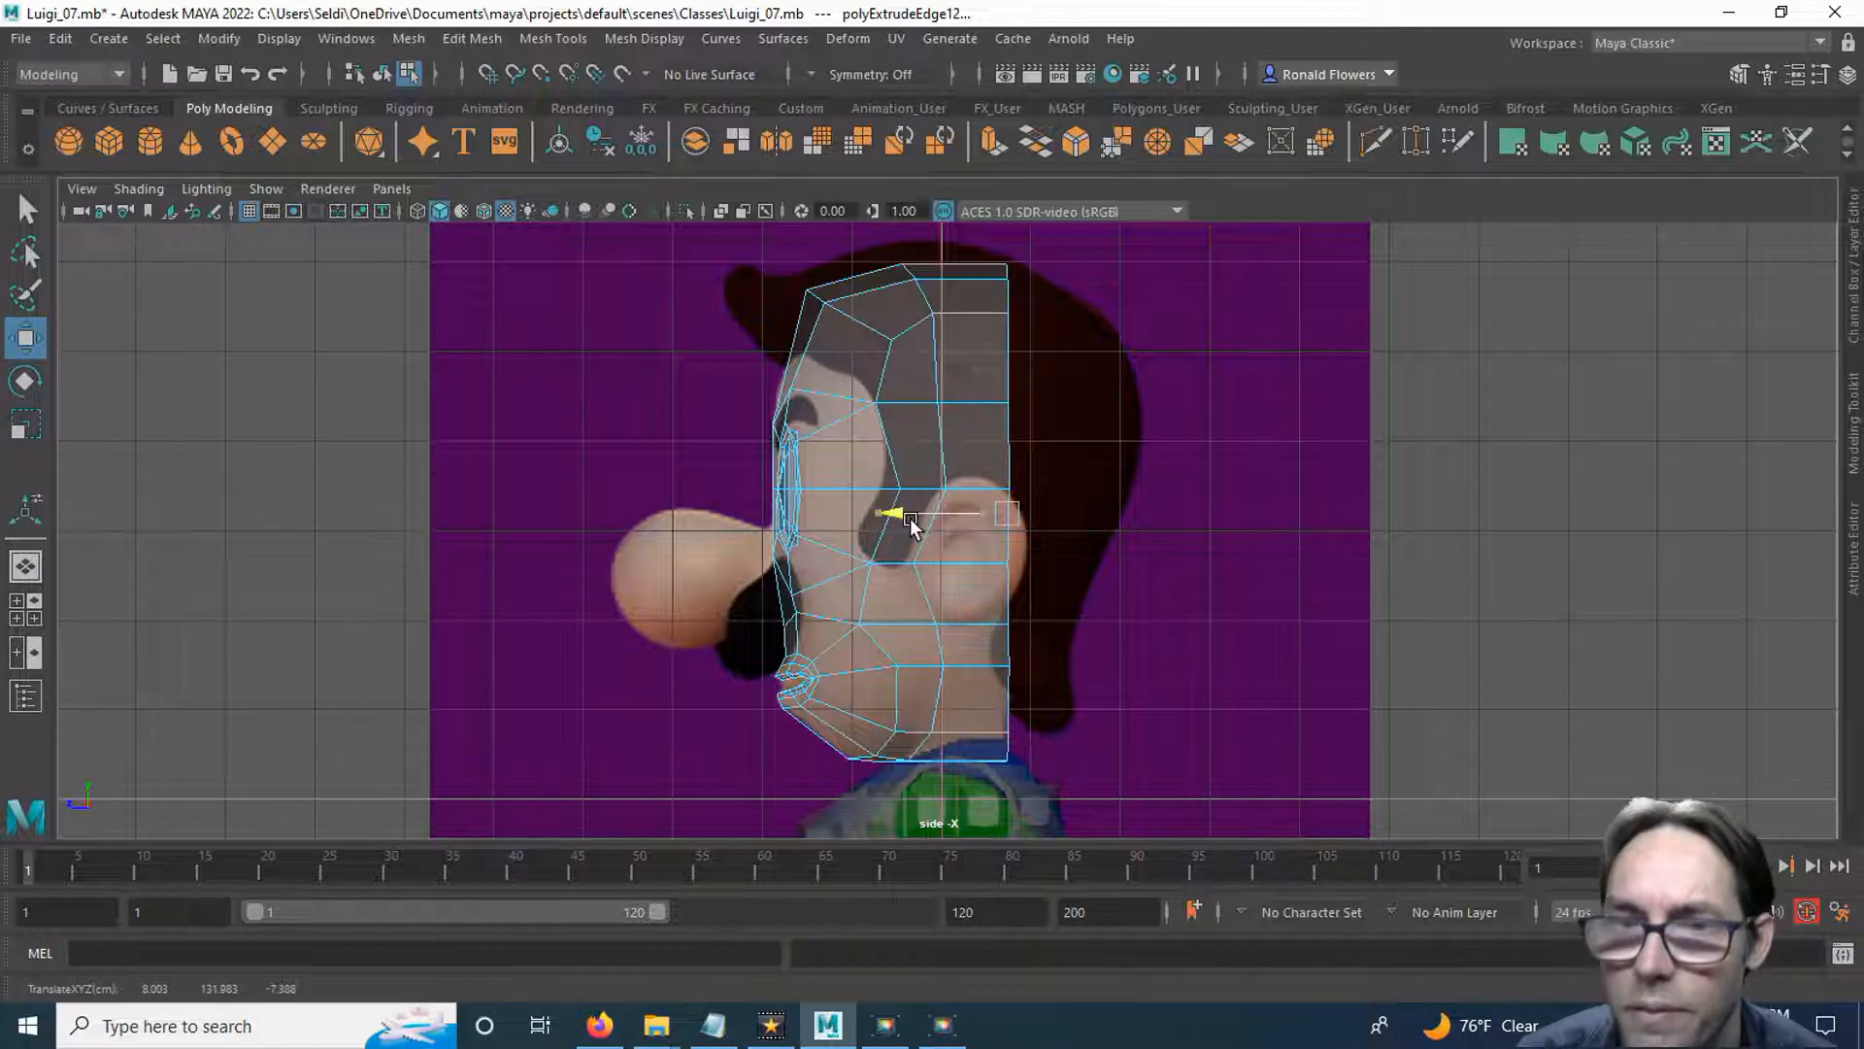
Shift the lowest rear border vertices slightly forward and the mouth-level rear vertex slightly backward.
scroll(1031, 571, up, 6)
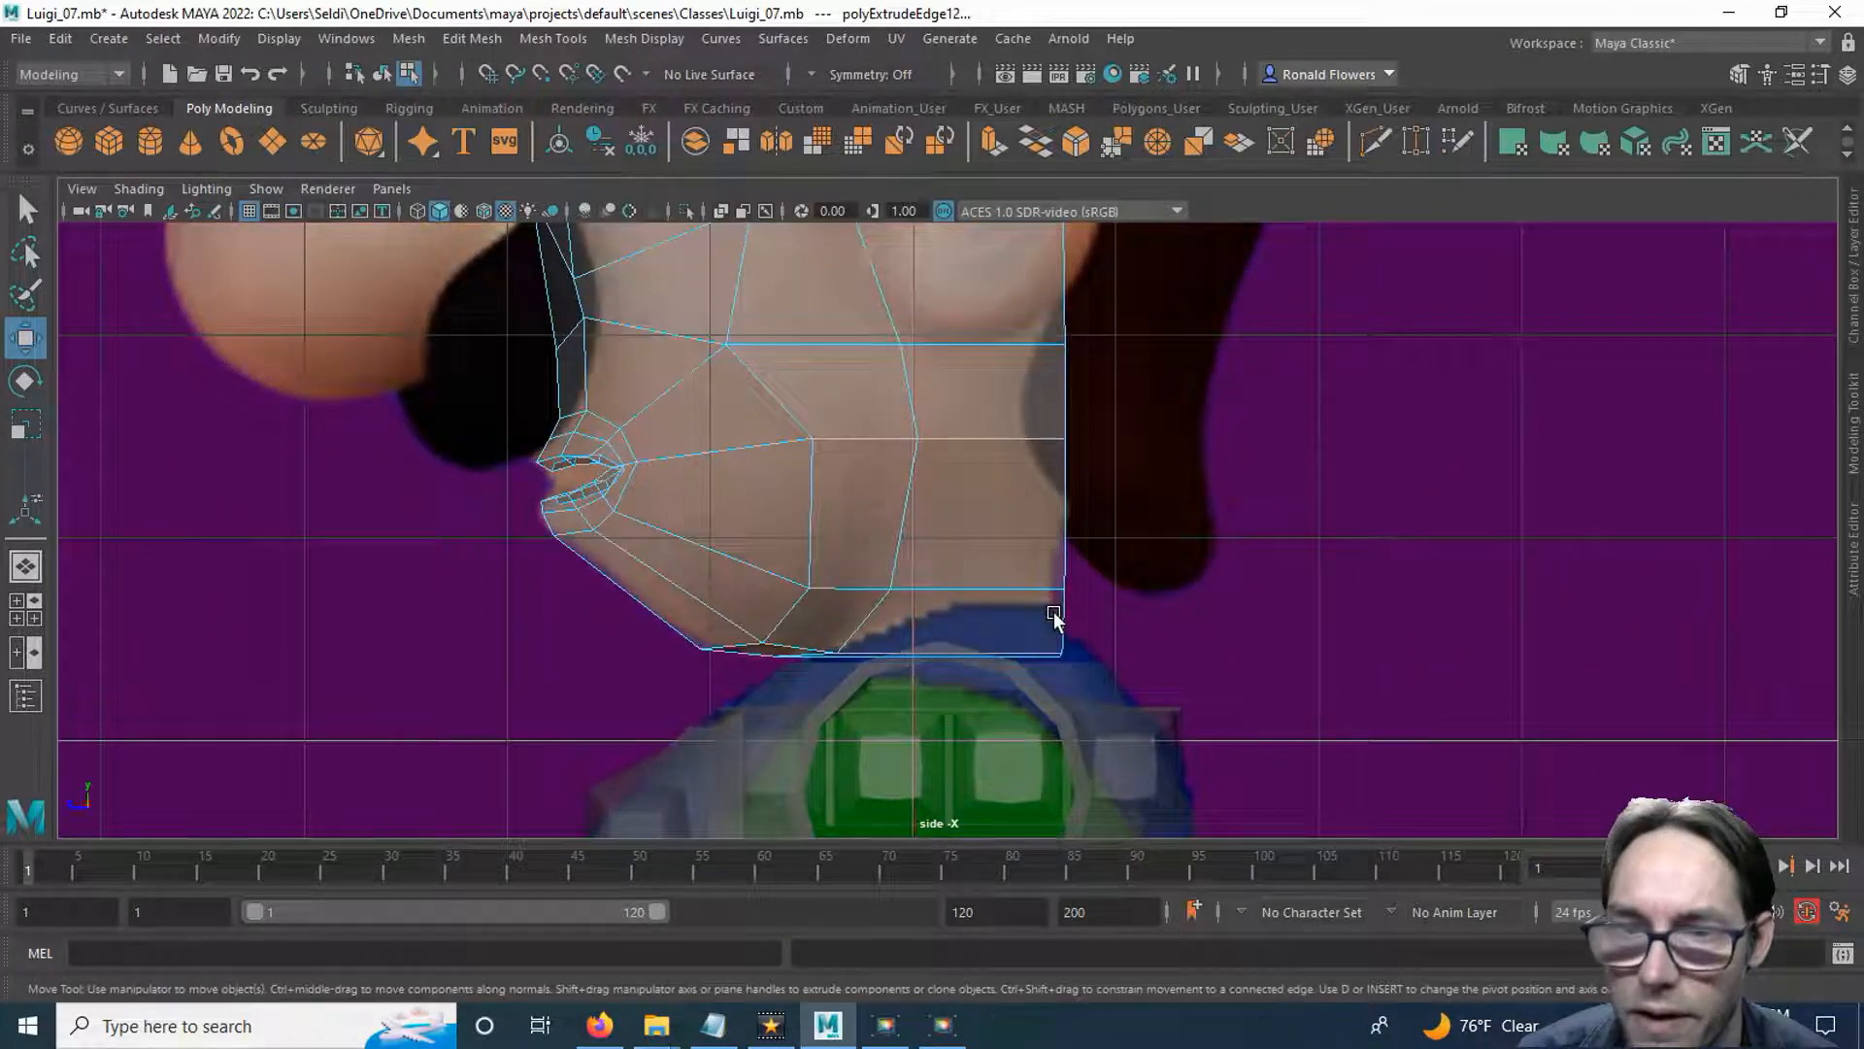
right_drag(1157, 584, 1016, 376)
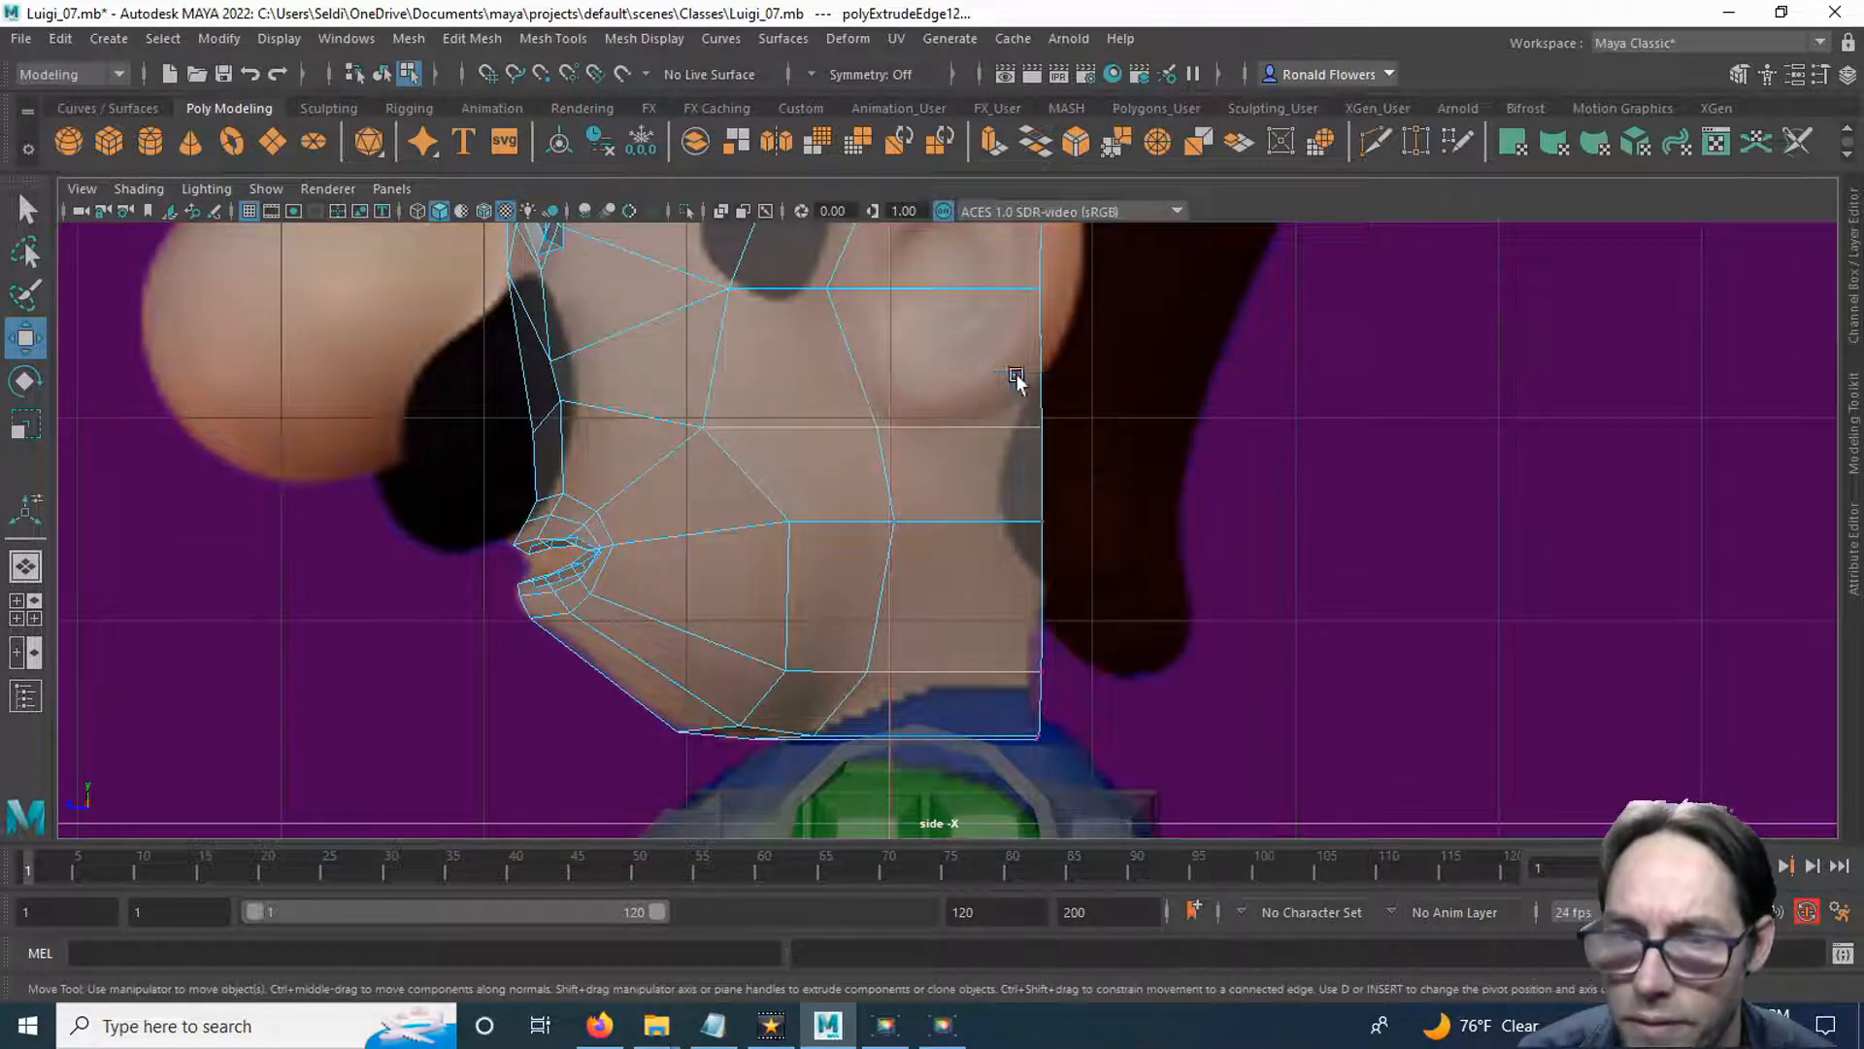
drag(1010, 697, 1026, 653)
click(1041, 672)
click(1041, 522)
drag(1041, 522, 1059, 532)
alt+middle_drag(1124, 398, 1084, 575)
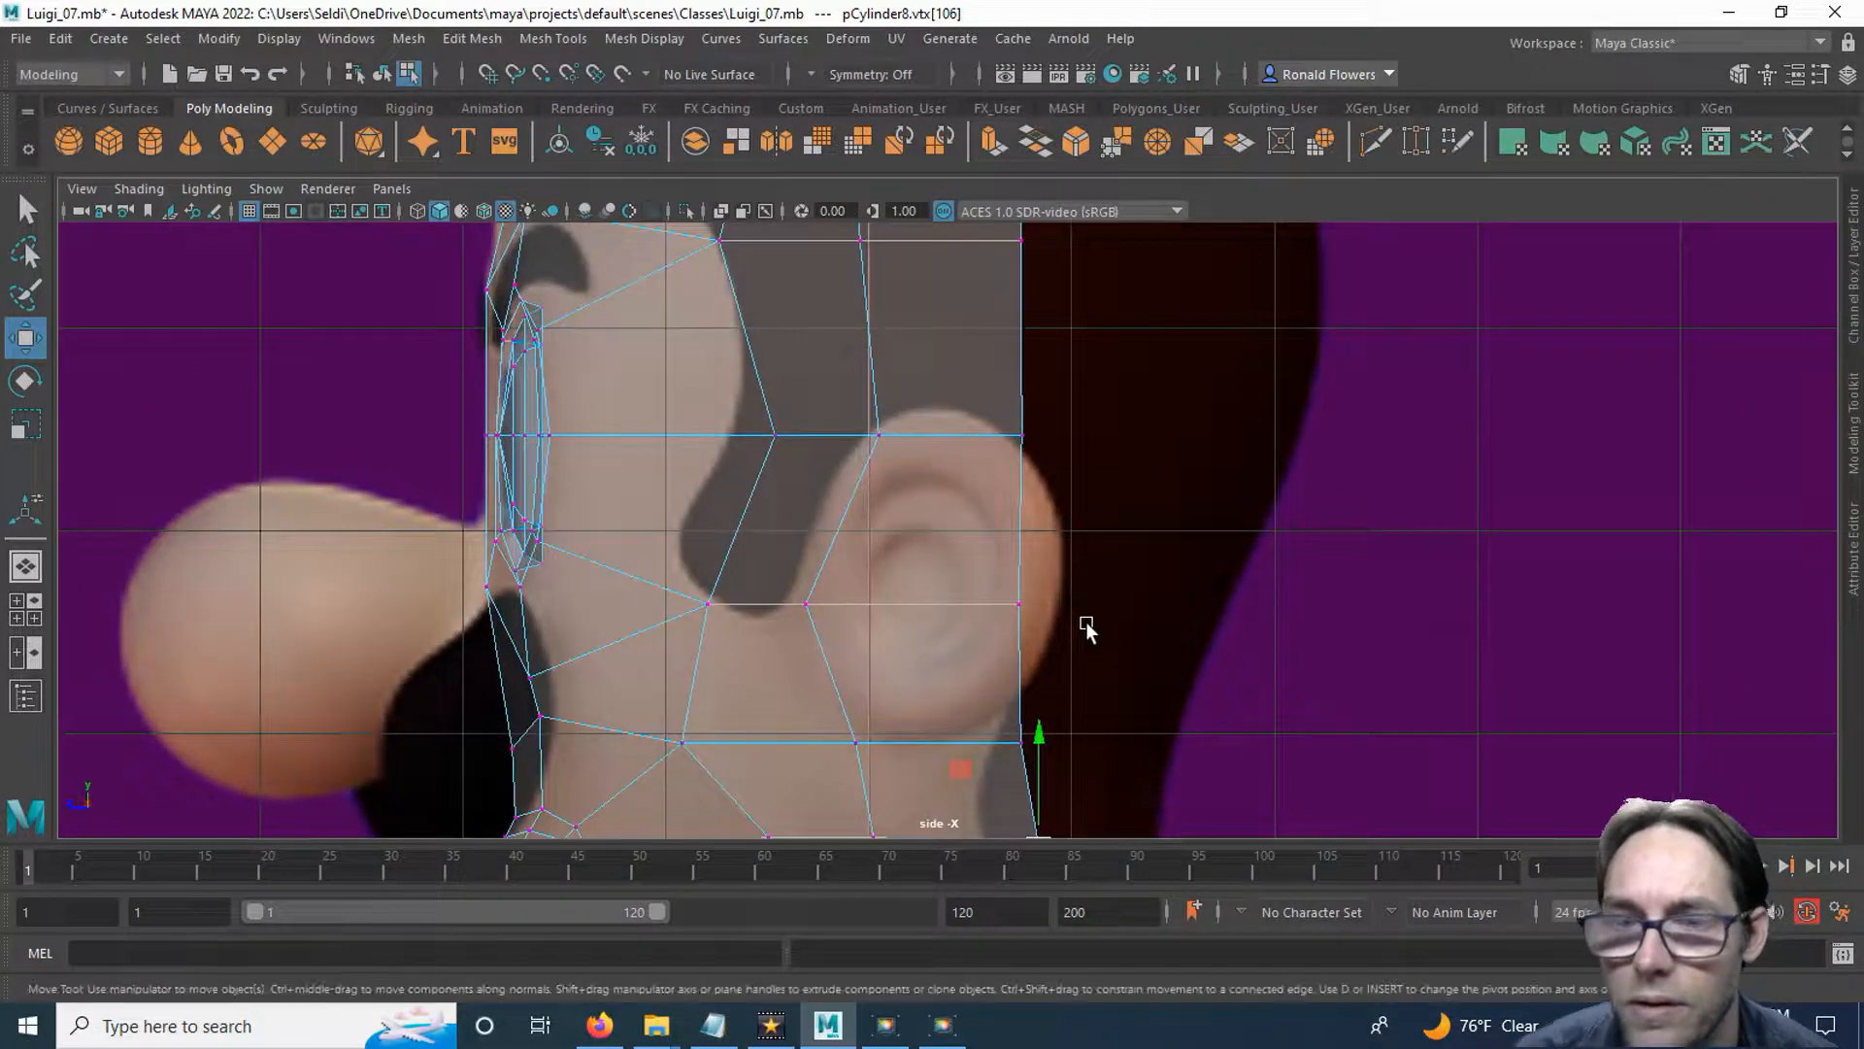
alt+right_drag(1036, 574, 1040, 399)
alt+middle_drag(1037, 388, 1040, 648)
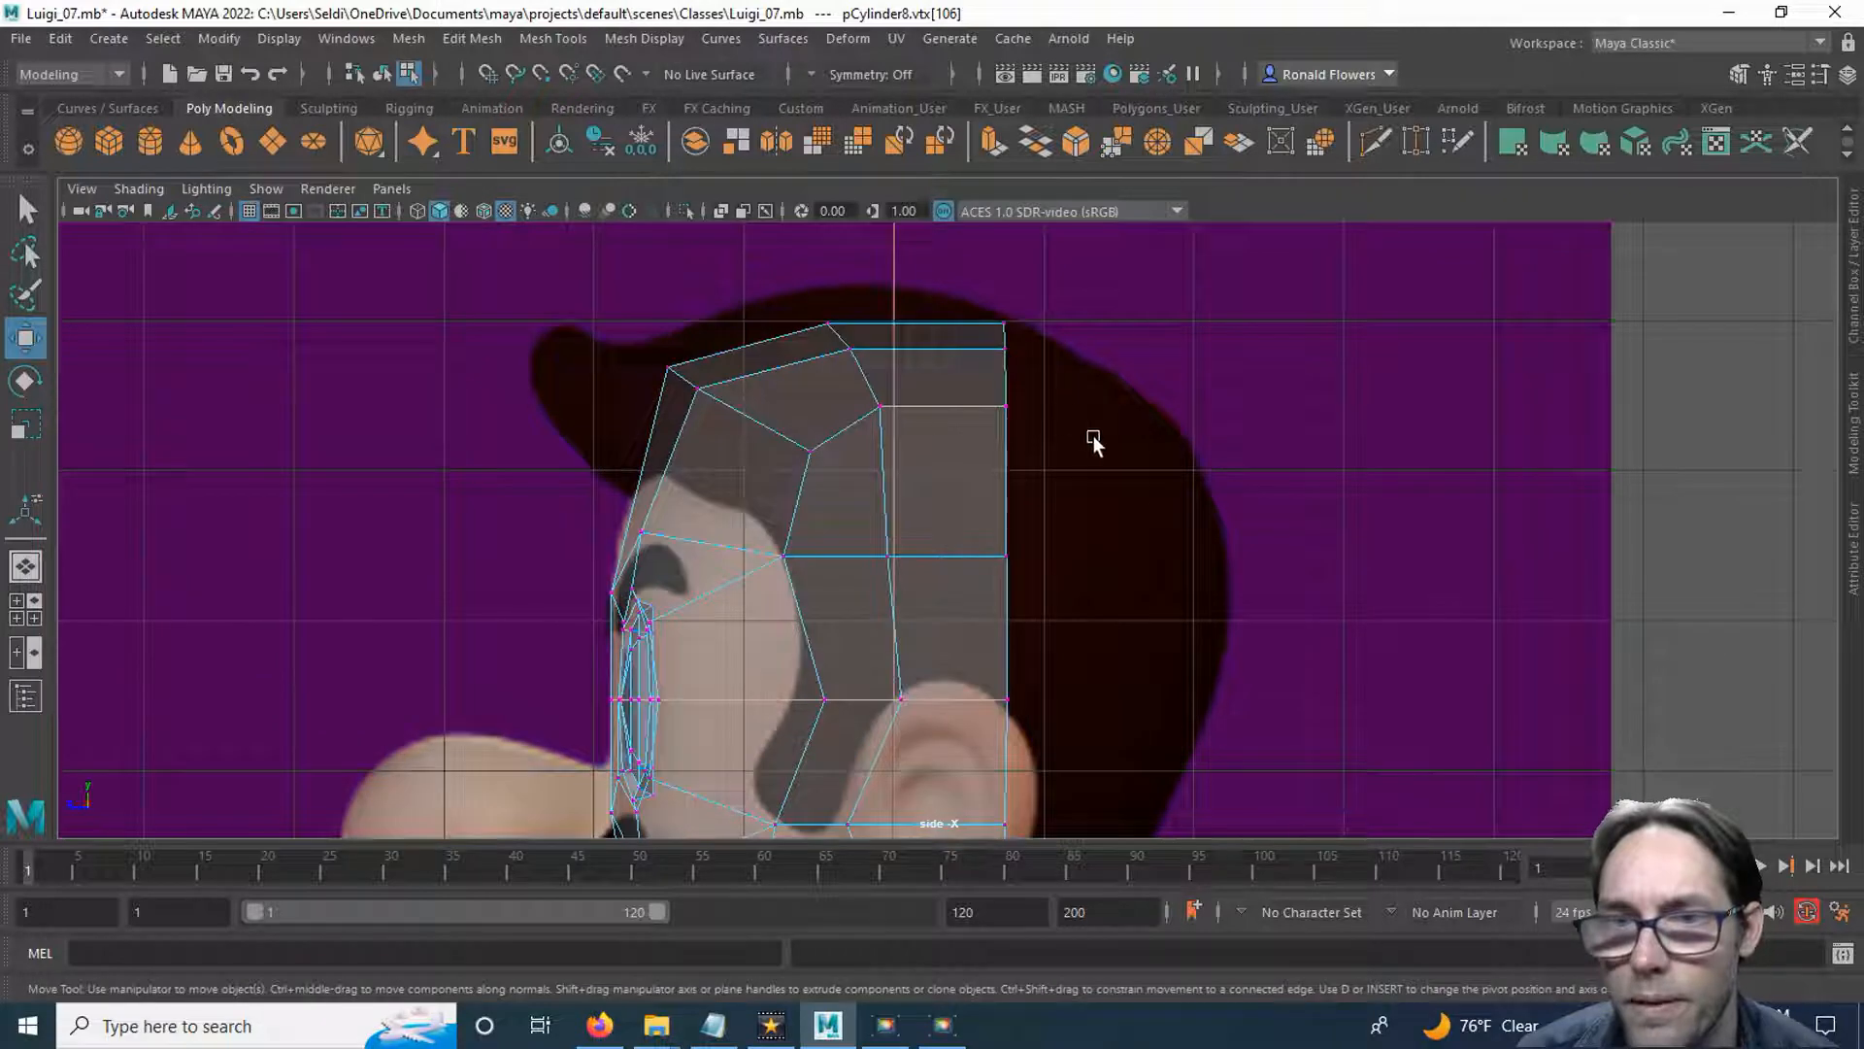
Switch the side view panel to the perspective camera and view the head's rear border at full size.
alt+right_drag(1110, 602, 1072, 560)
alt+middle_drag(1072, 560, 1007, 417)
right_drag(1008, 382, 1001, 323)
alt+middle_drag(995, 578, 961, 542)
click(952, 443)
alt+middle_drag(950, 381, 942, 451)
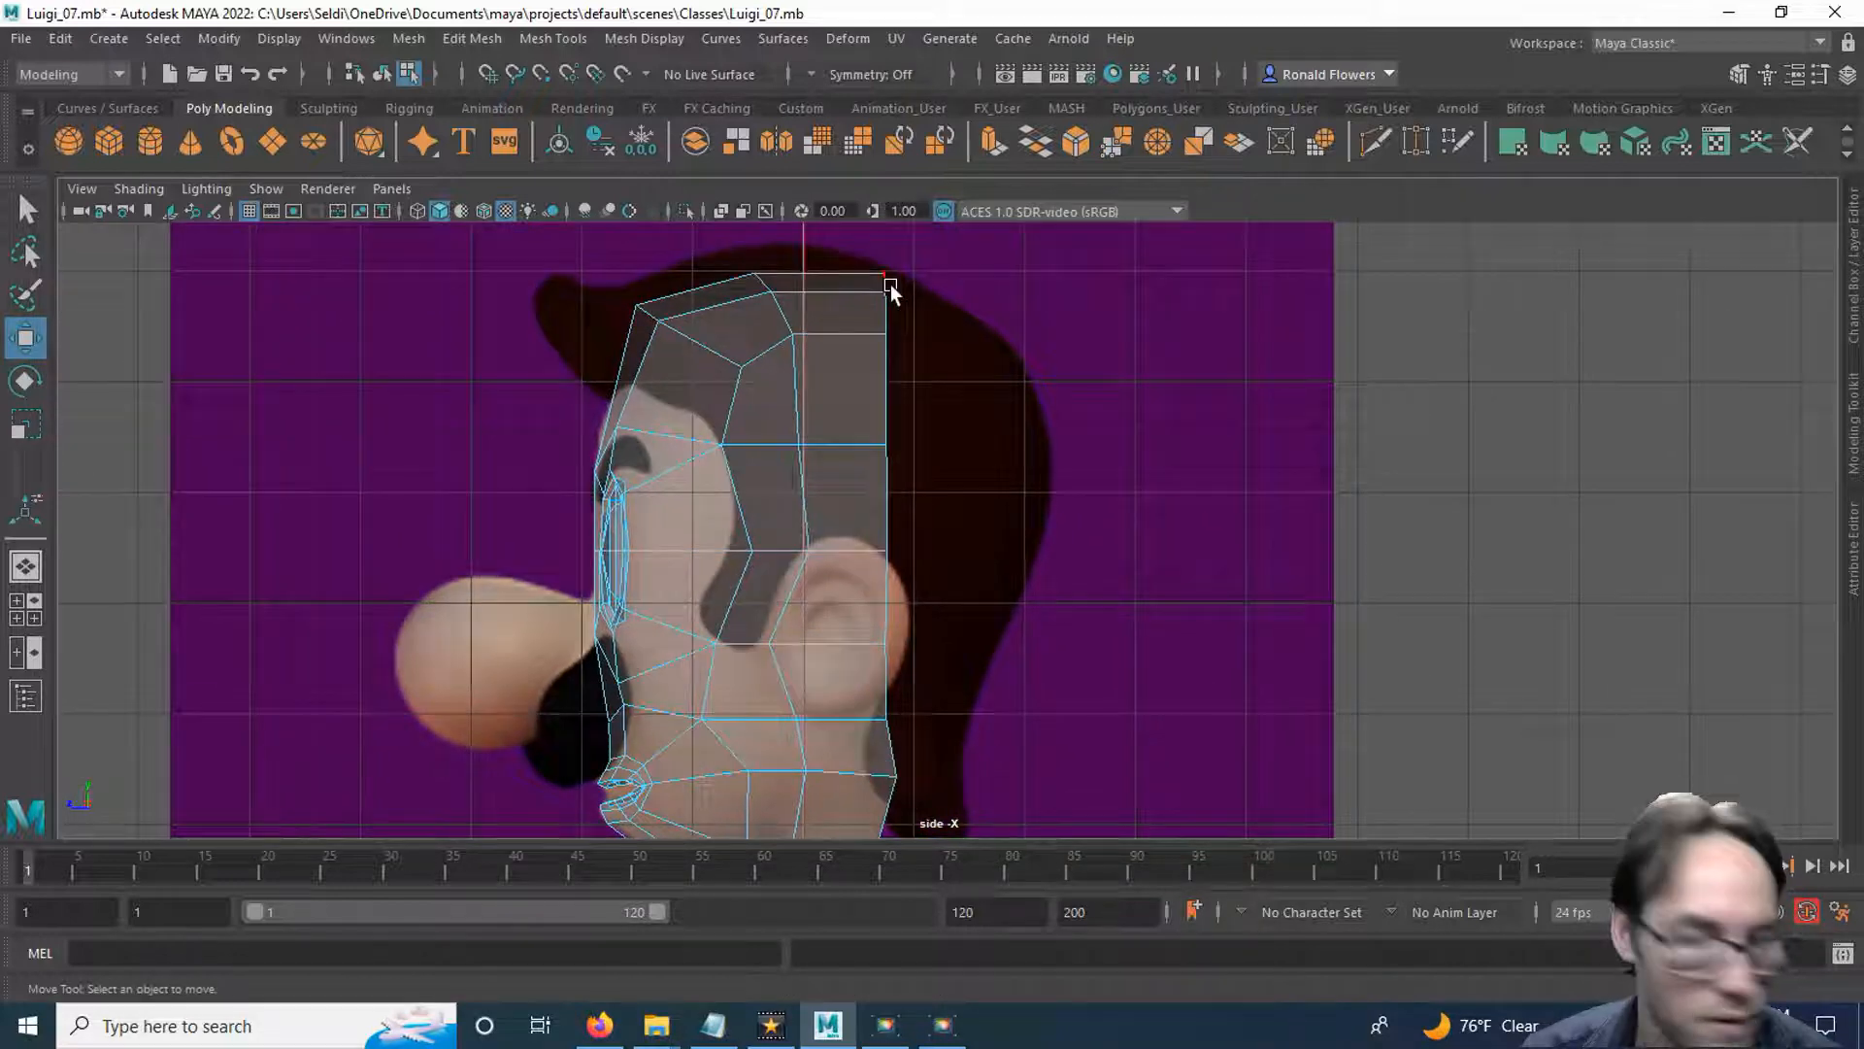
alt+middle_drag(934, 768, 930, 570)
key(q)
key(space)
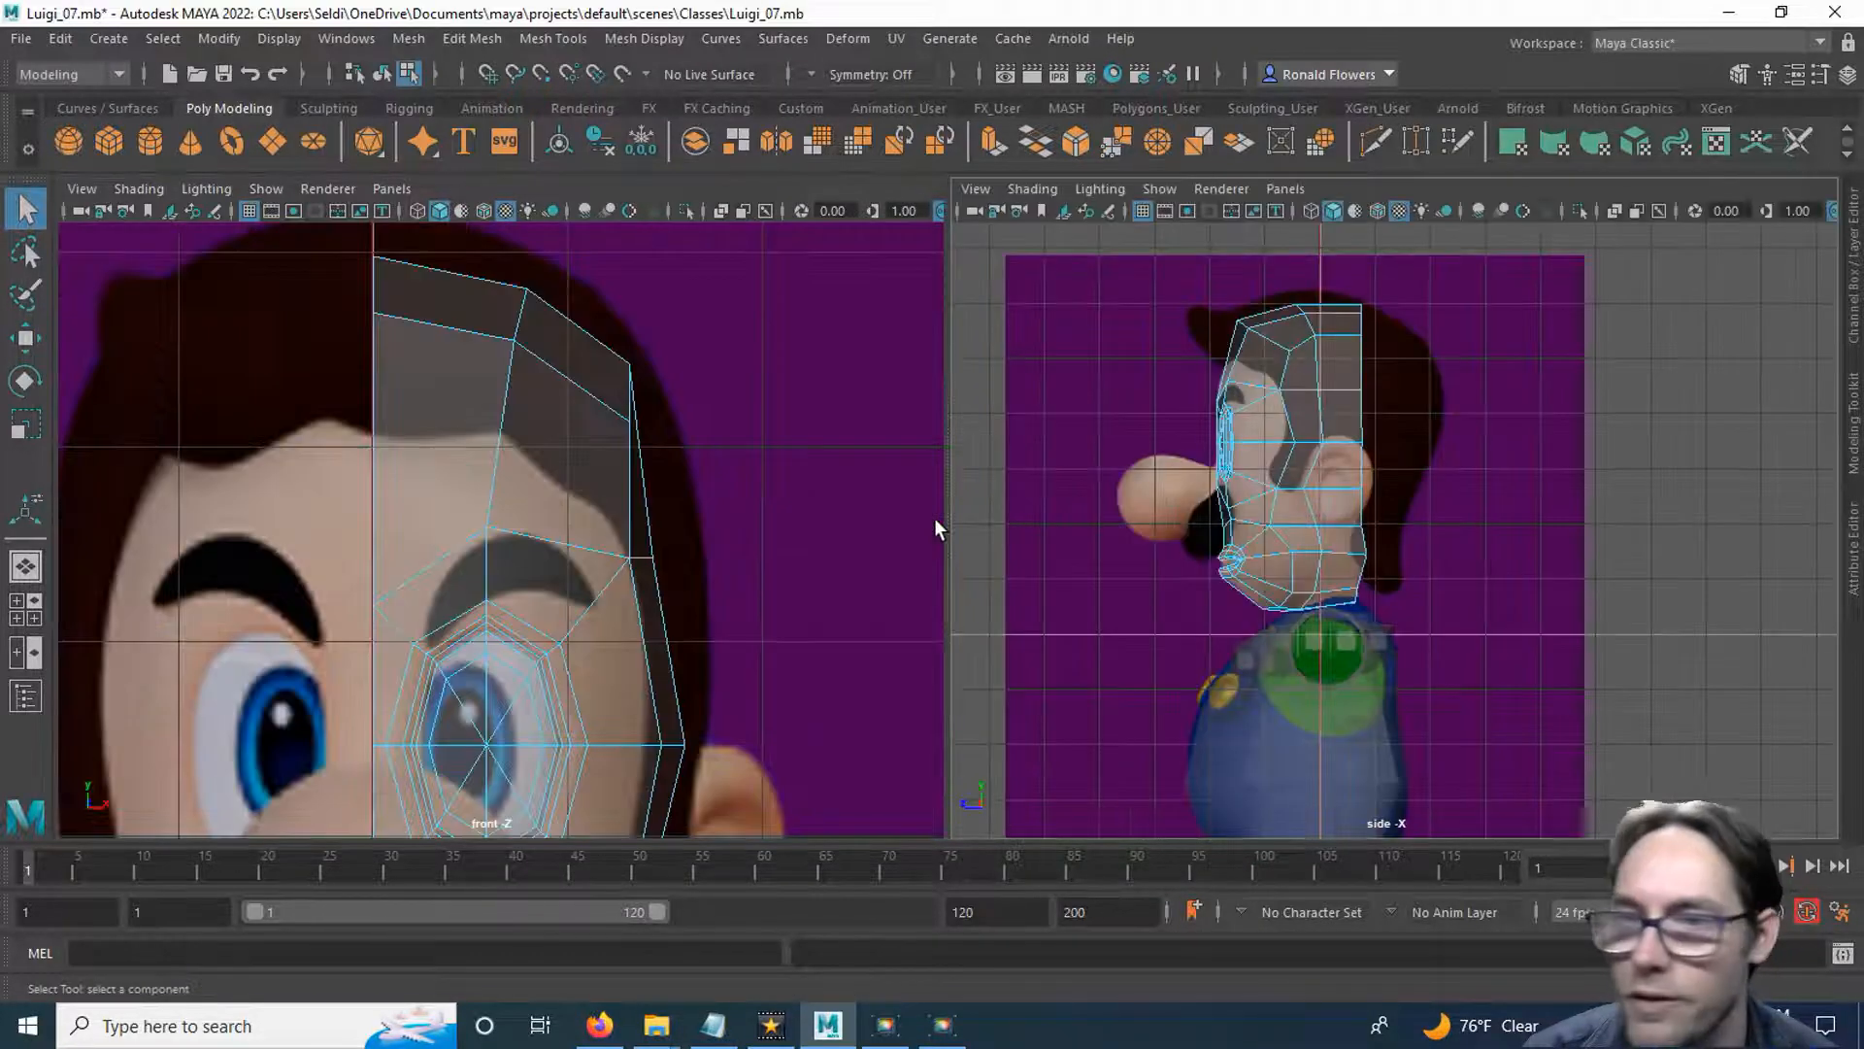
click(1281, 186)
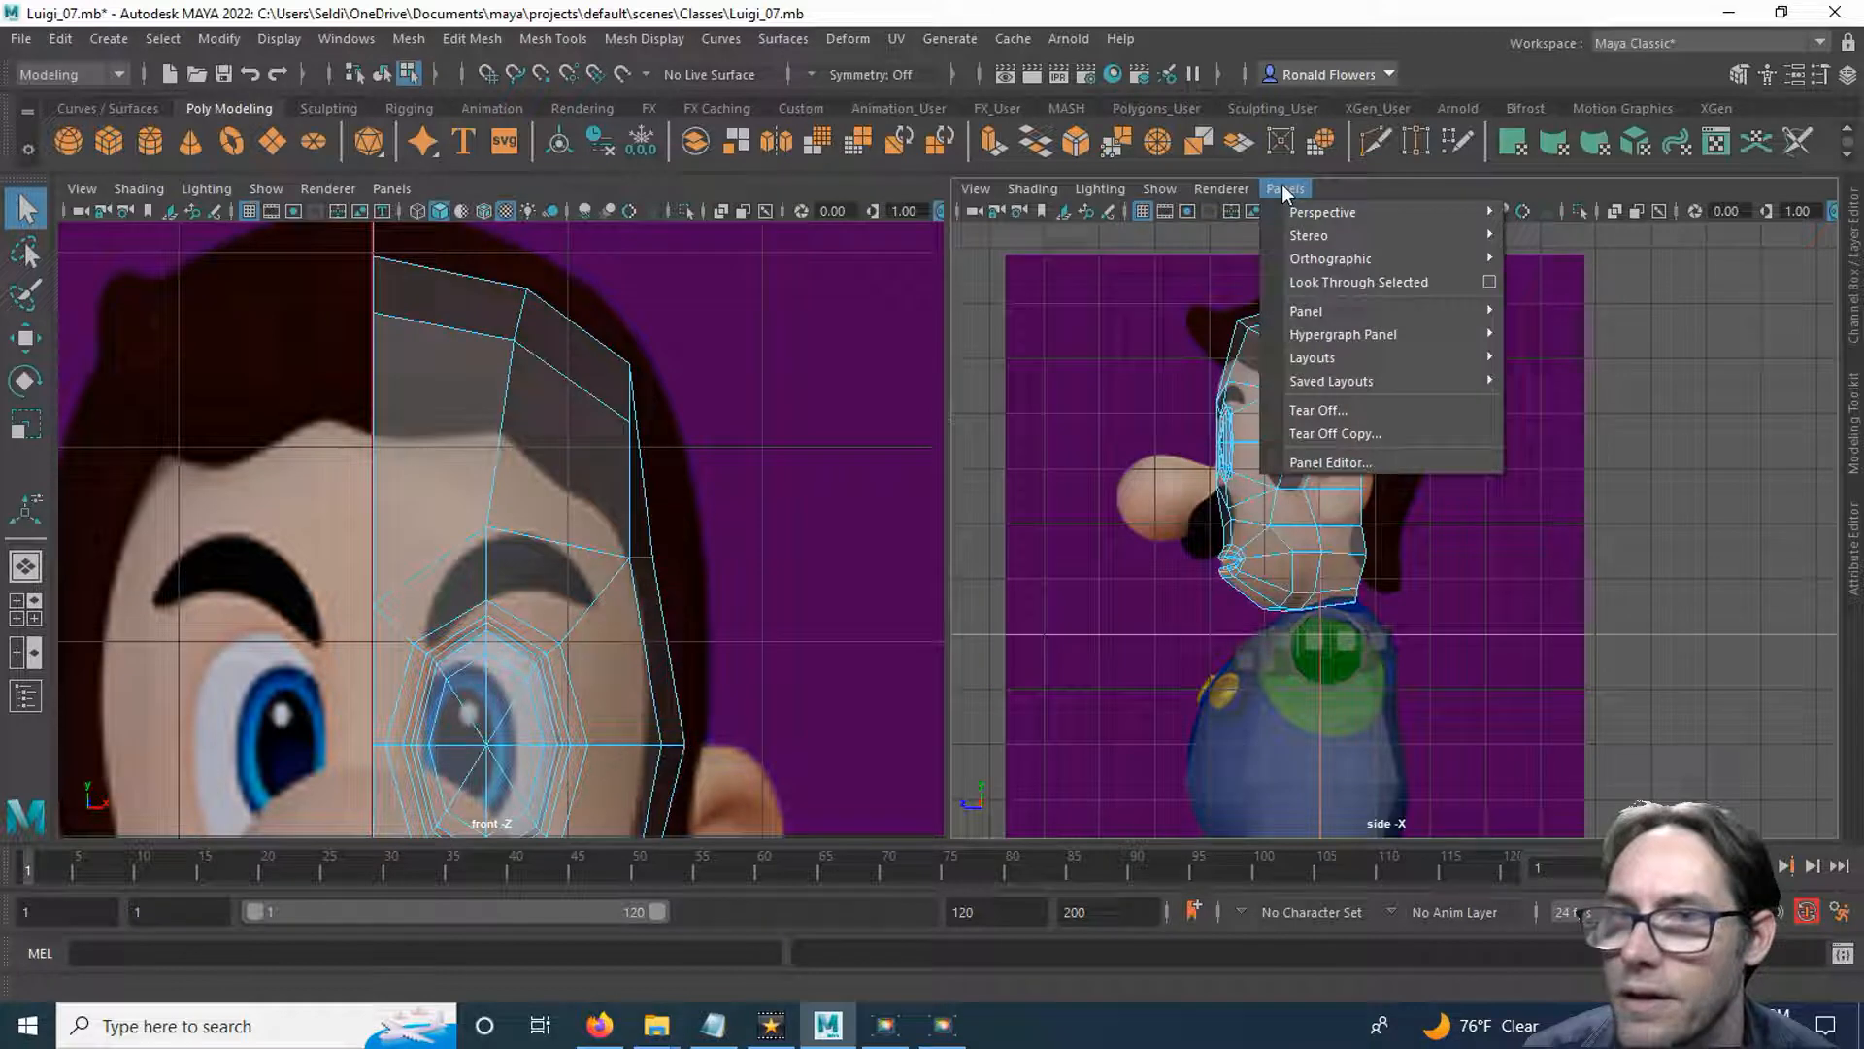
mouse_move(1352, 213)
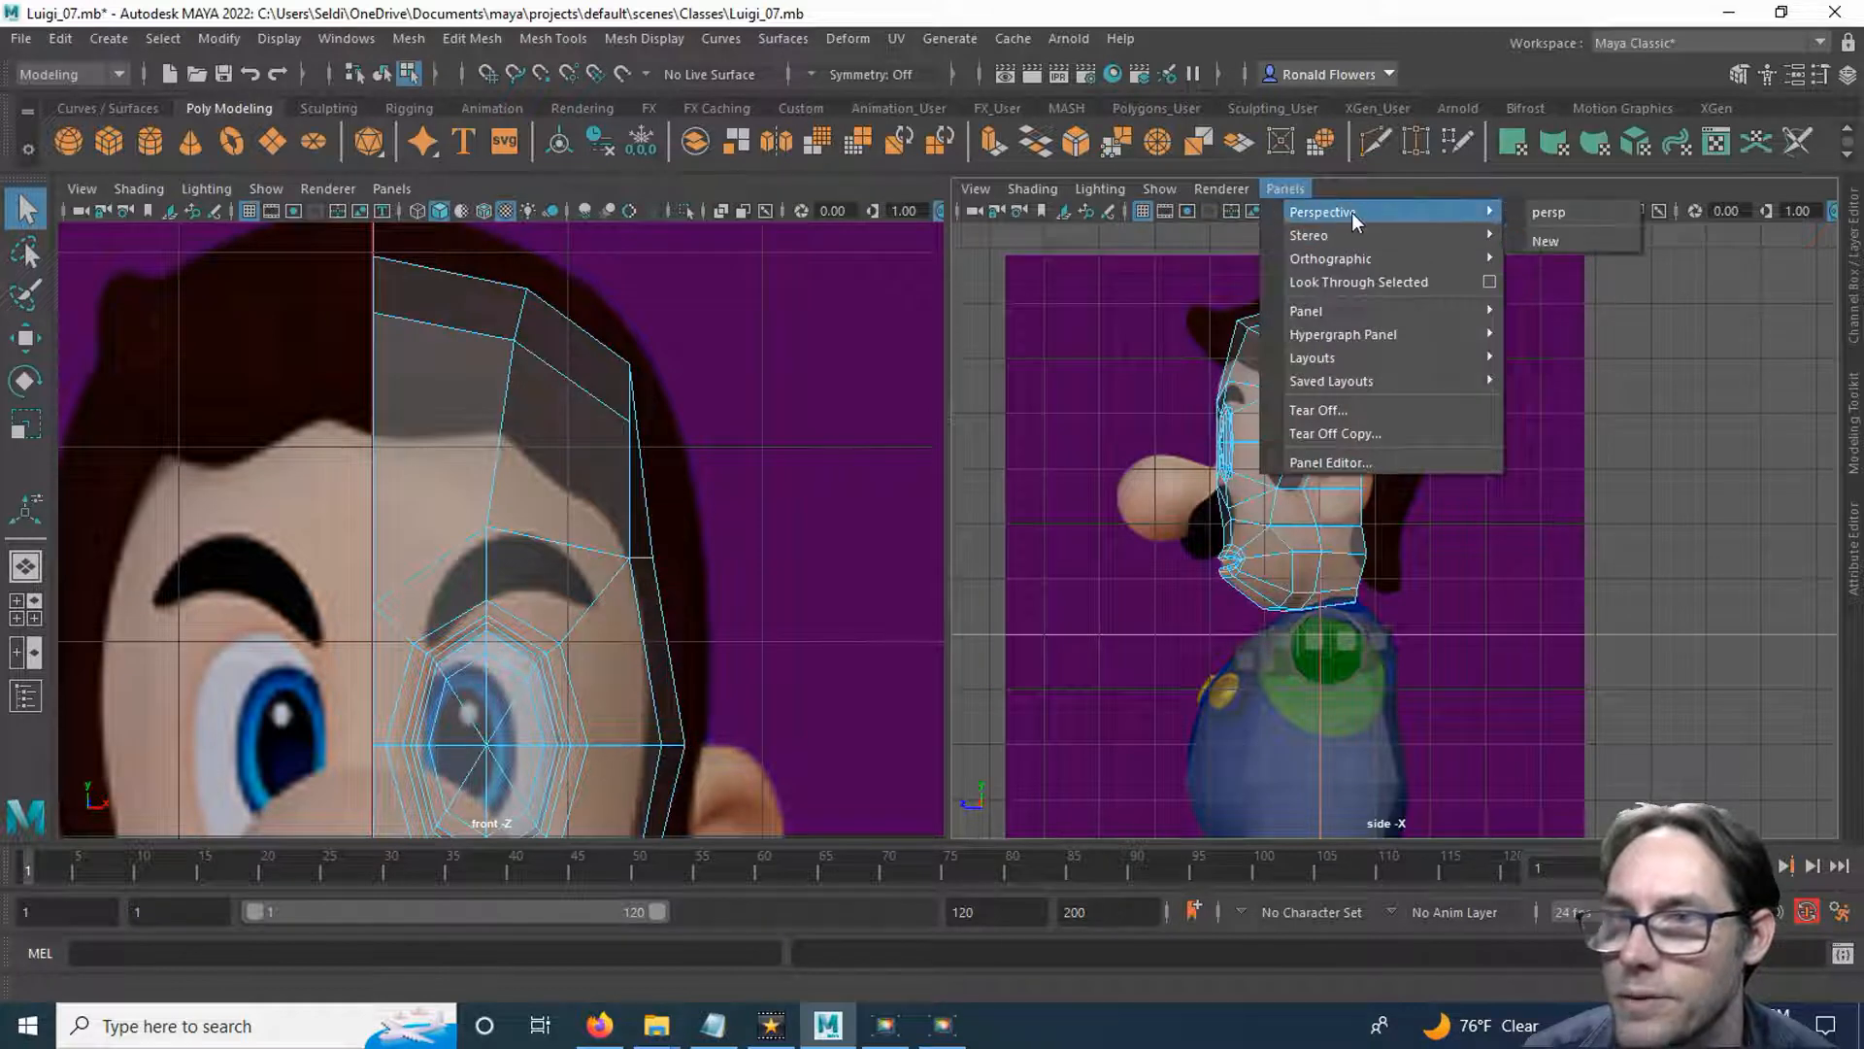
click(1544, 212)
key(space)
alt+drag(1016, 521, 1070, 549)
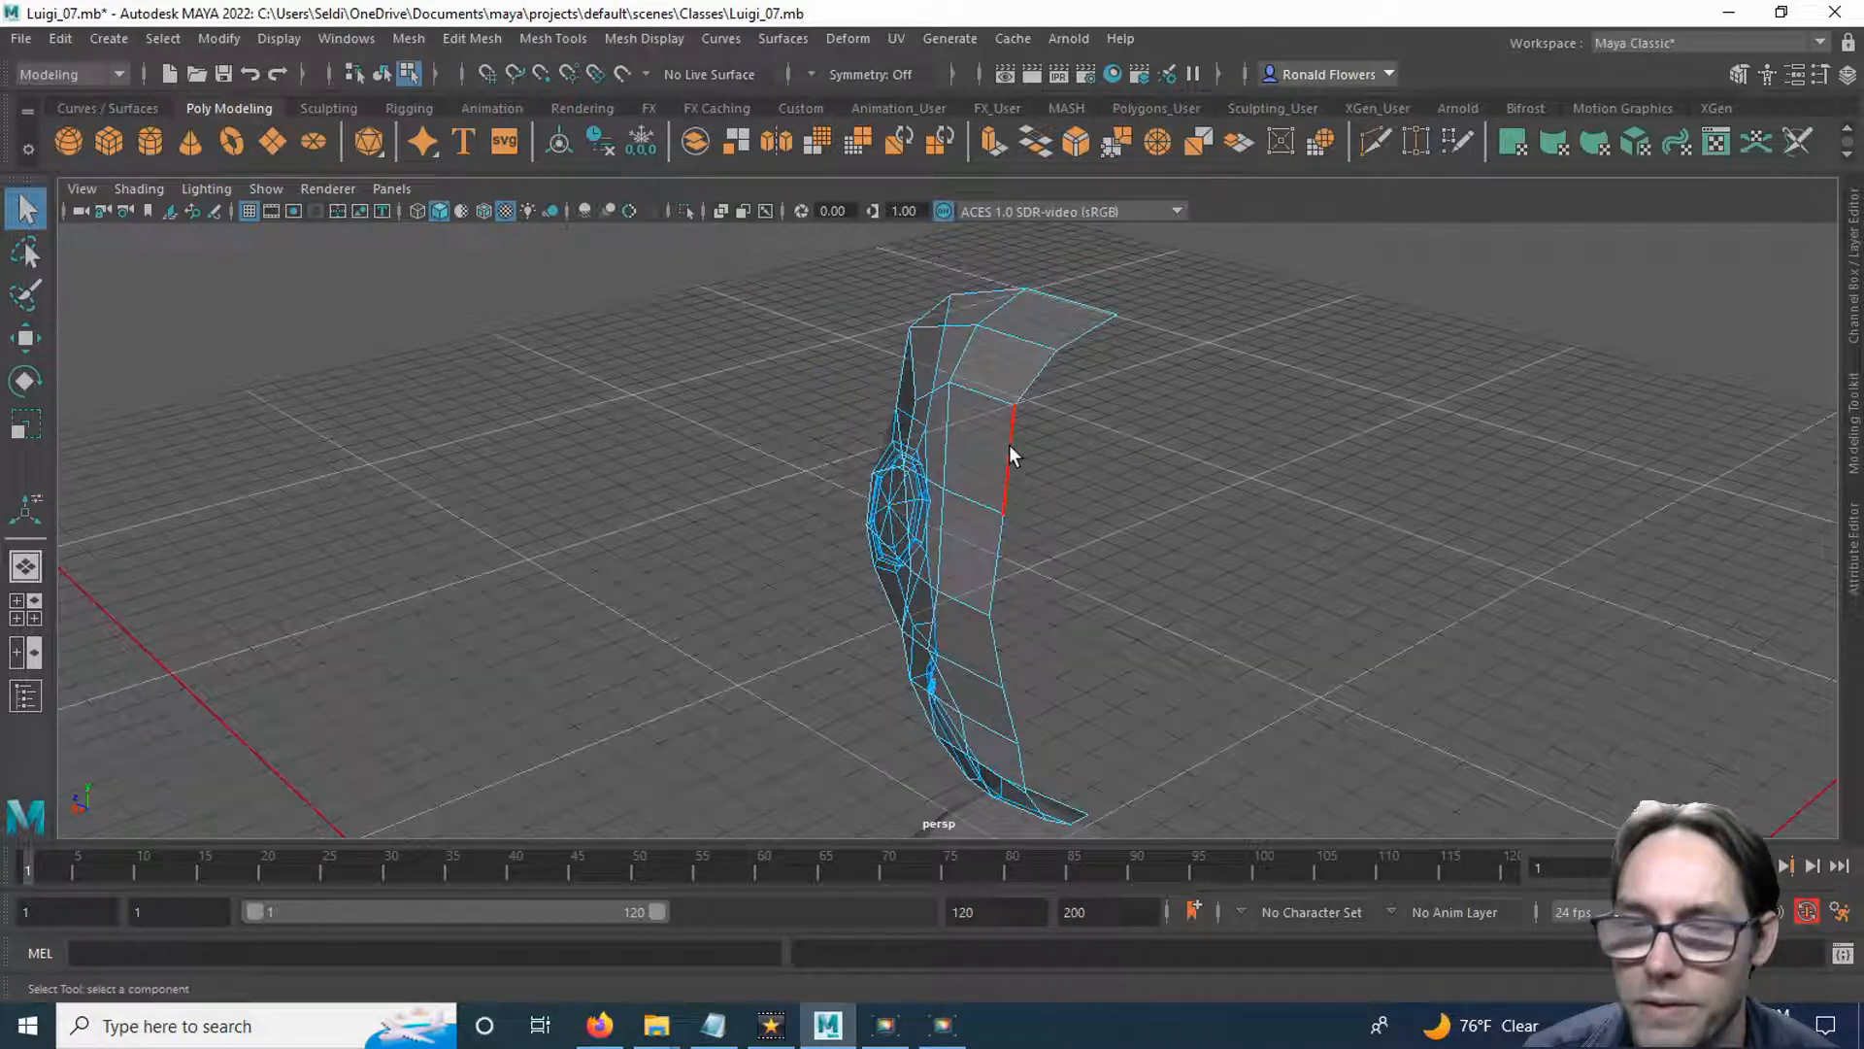
Extrude the three upper rear border edges backward, from the crown's centre line to above the ear.
click(1009, 448)
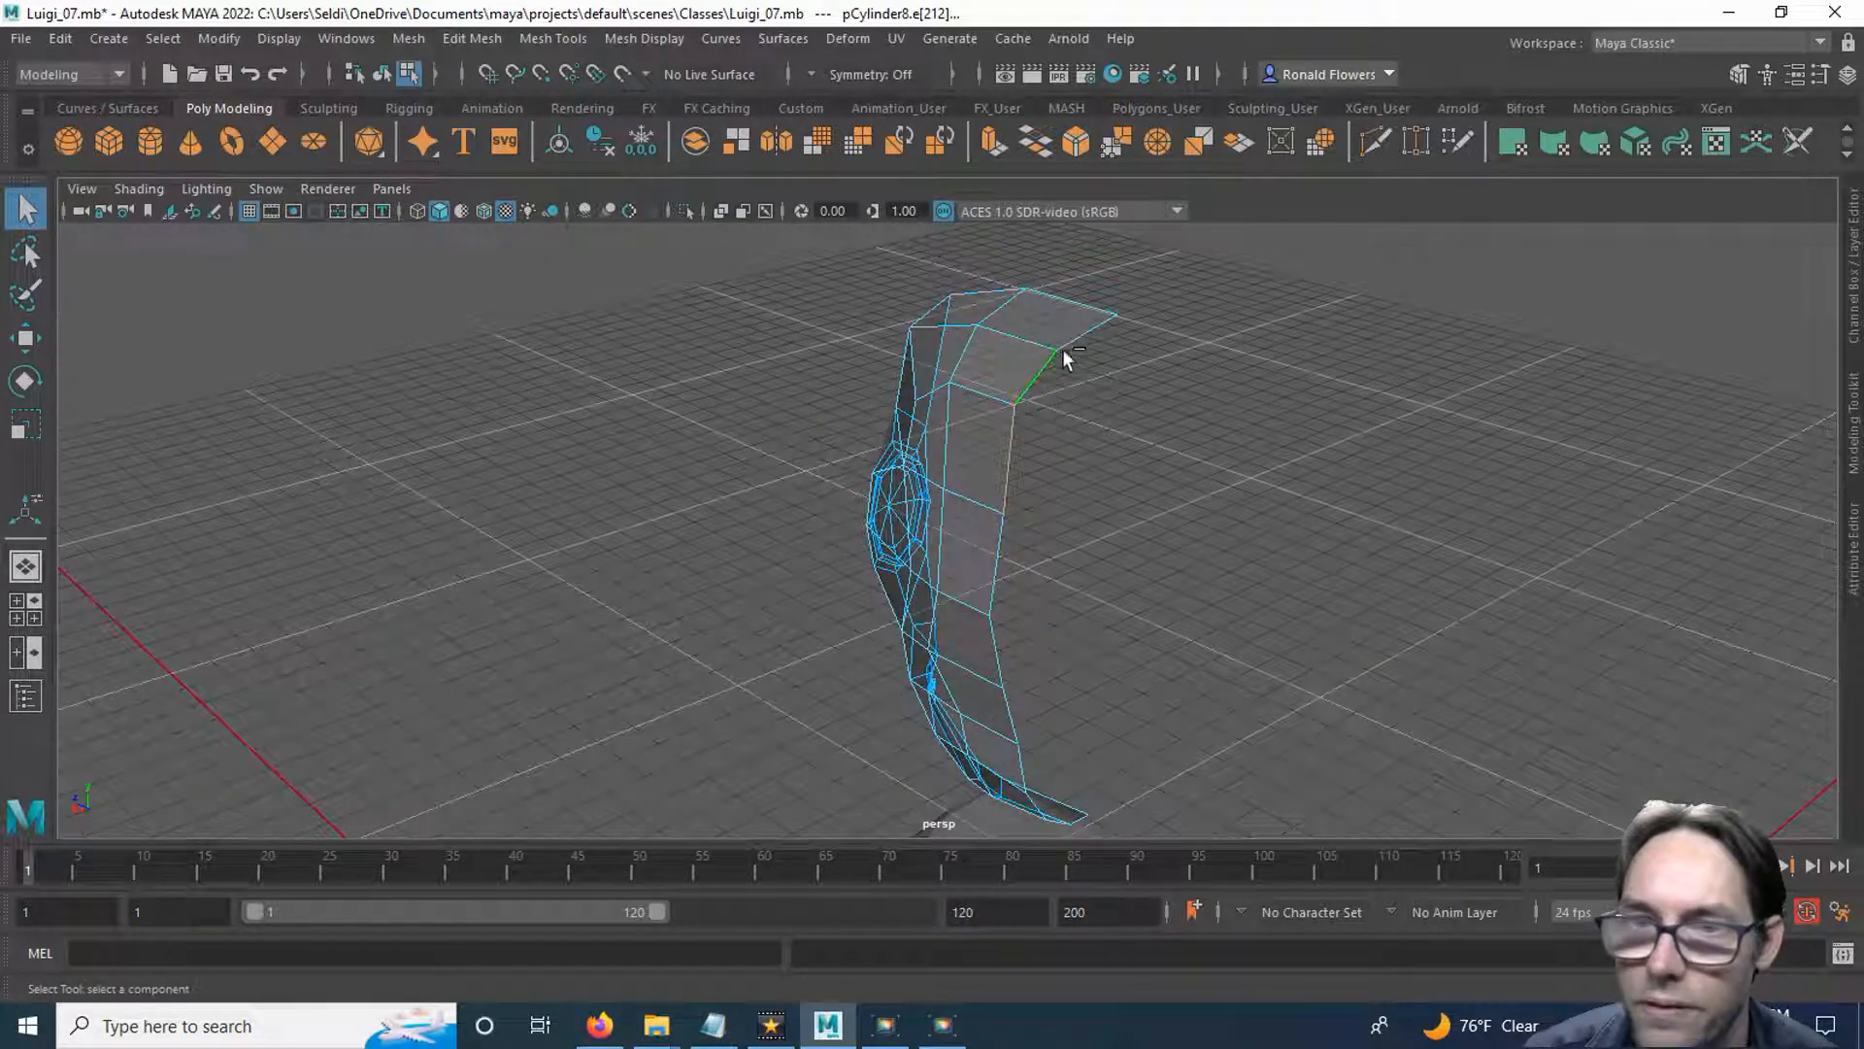
alt+drag(1094, 528, 1146, 335)
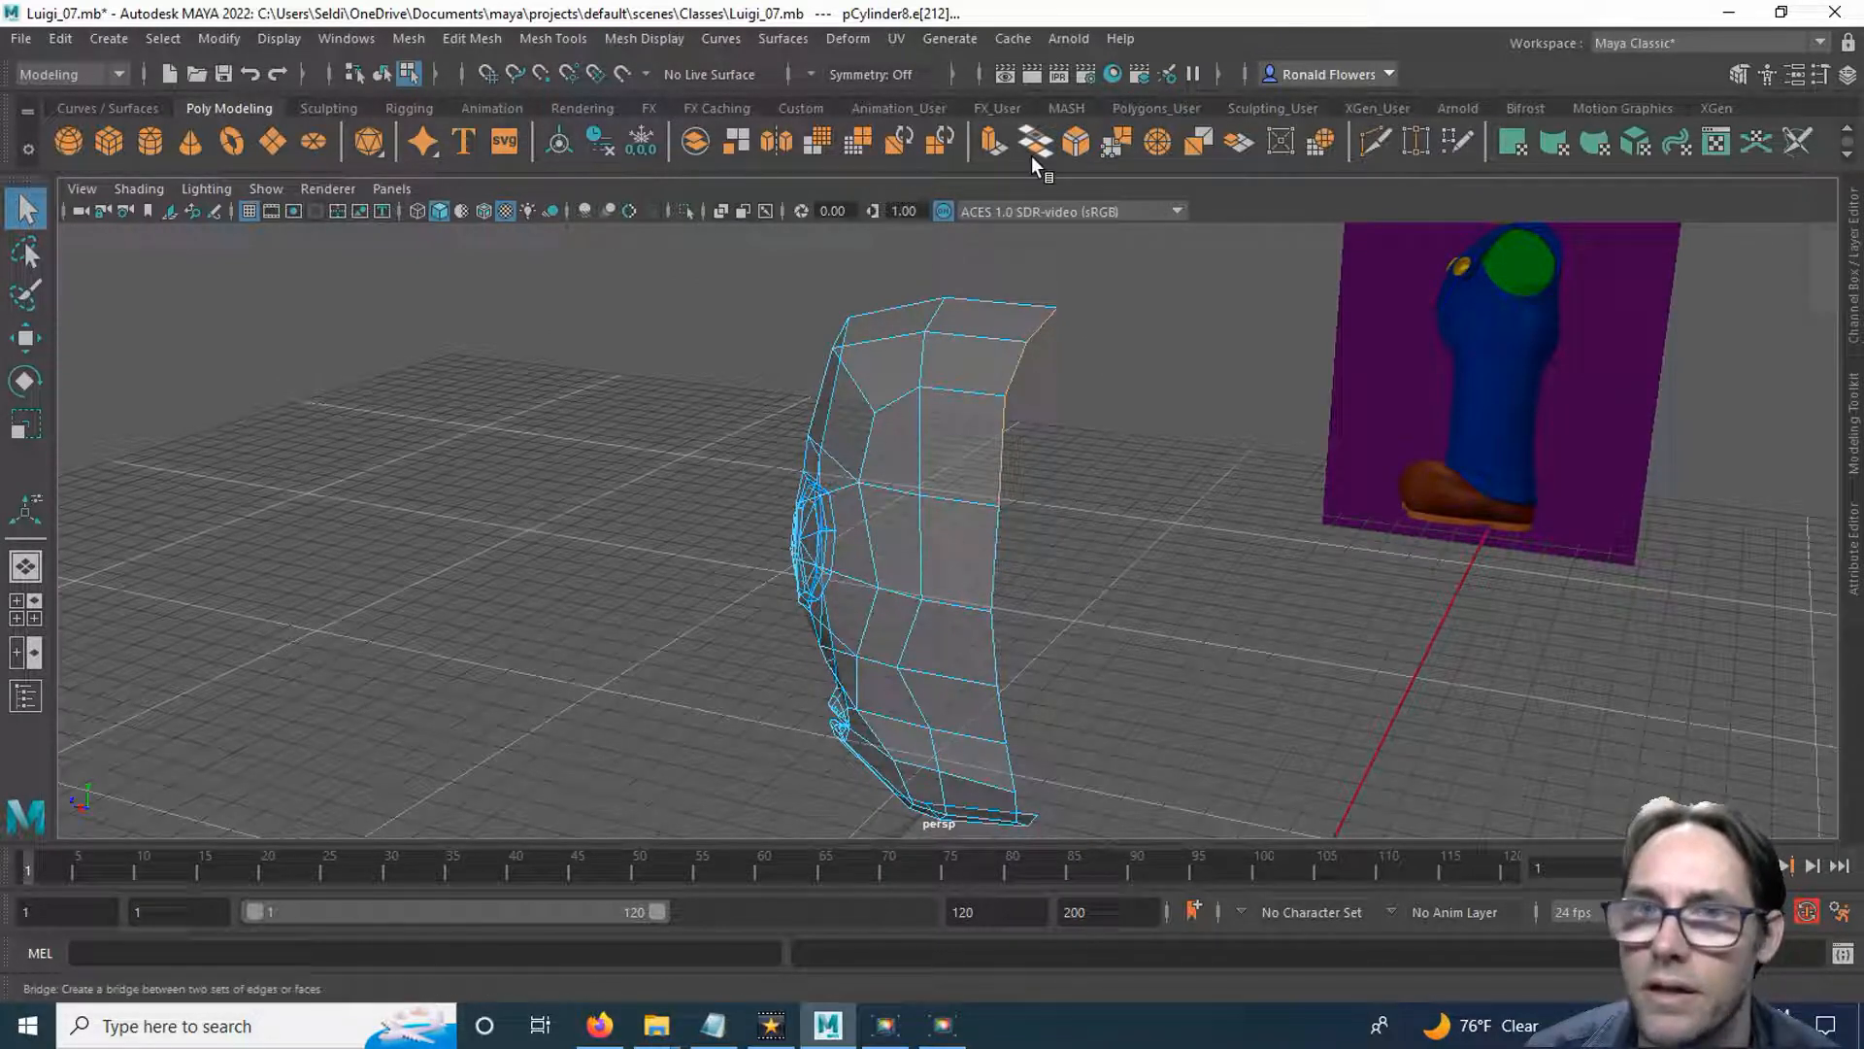
click(988, 148)
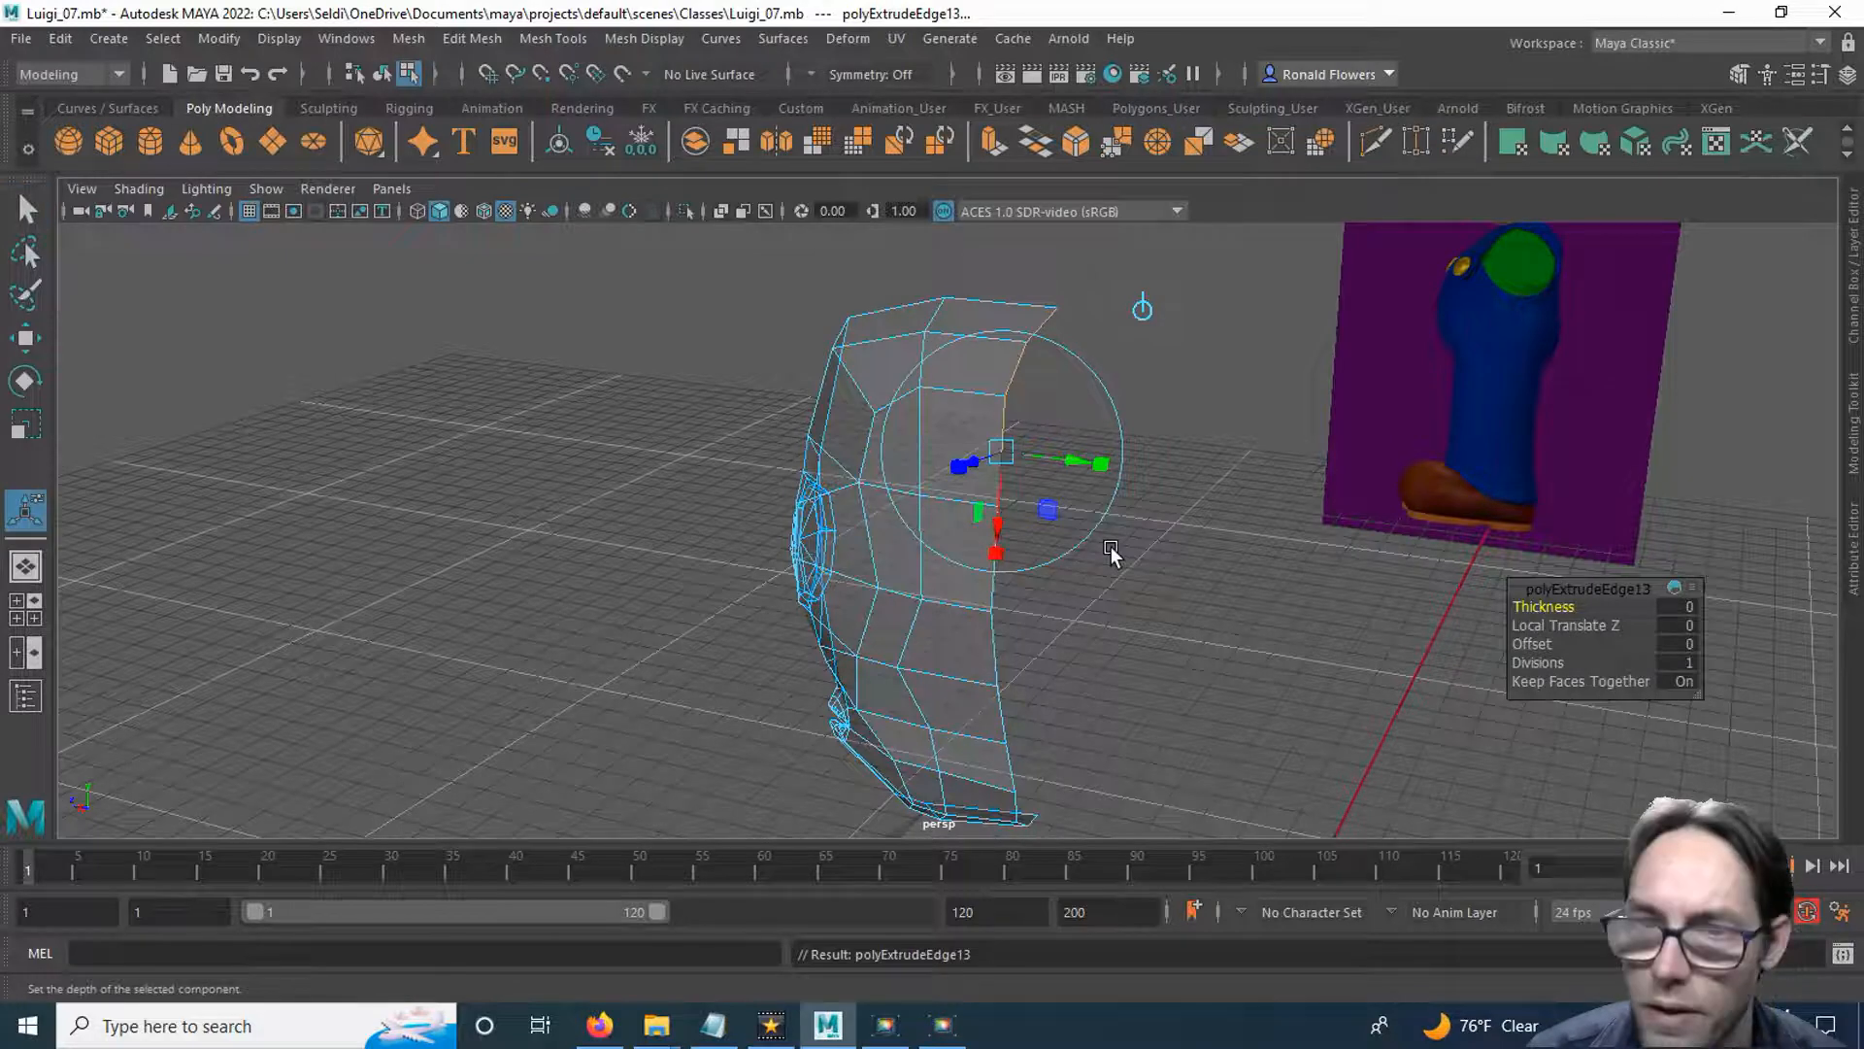
key(w)
drag(931, 396, 1110, 495)
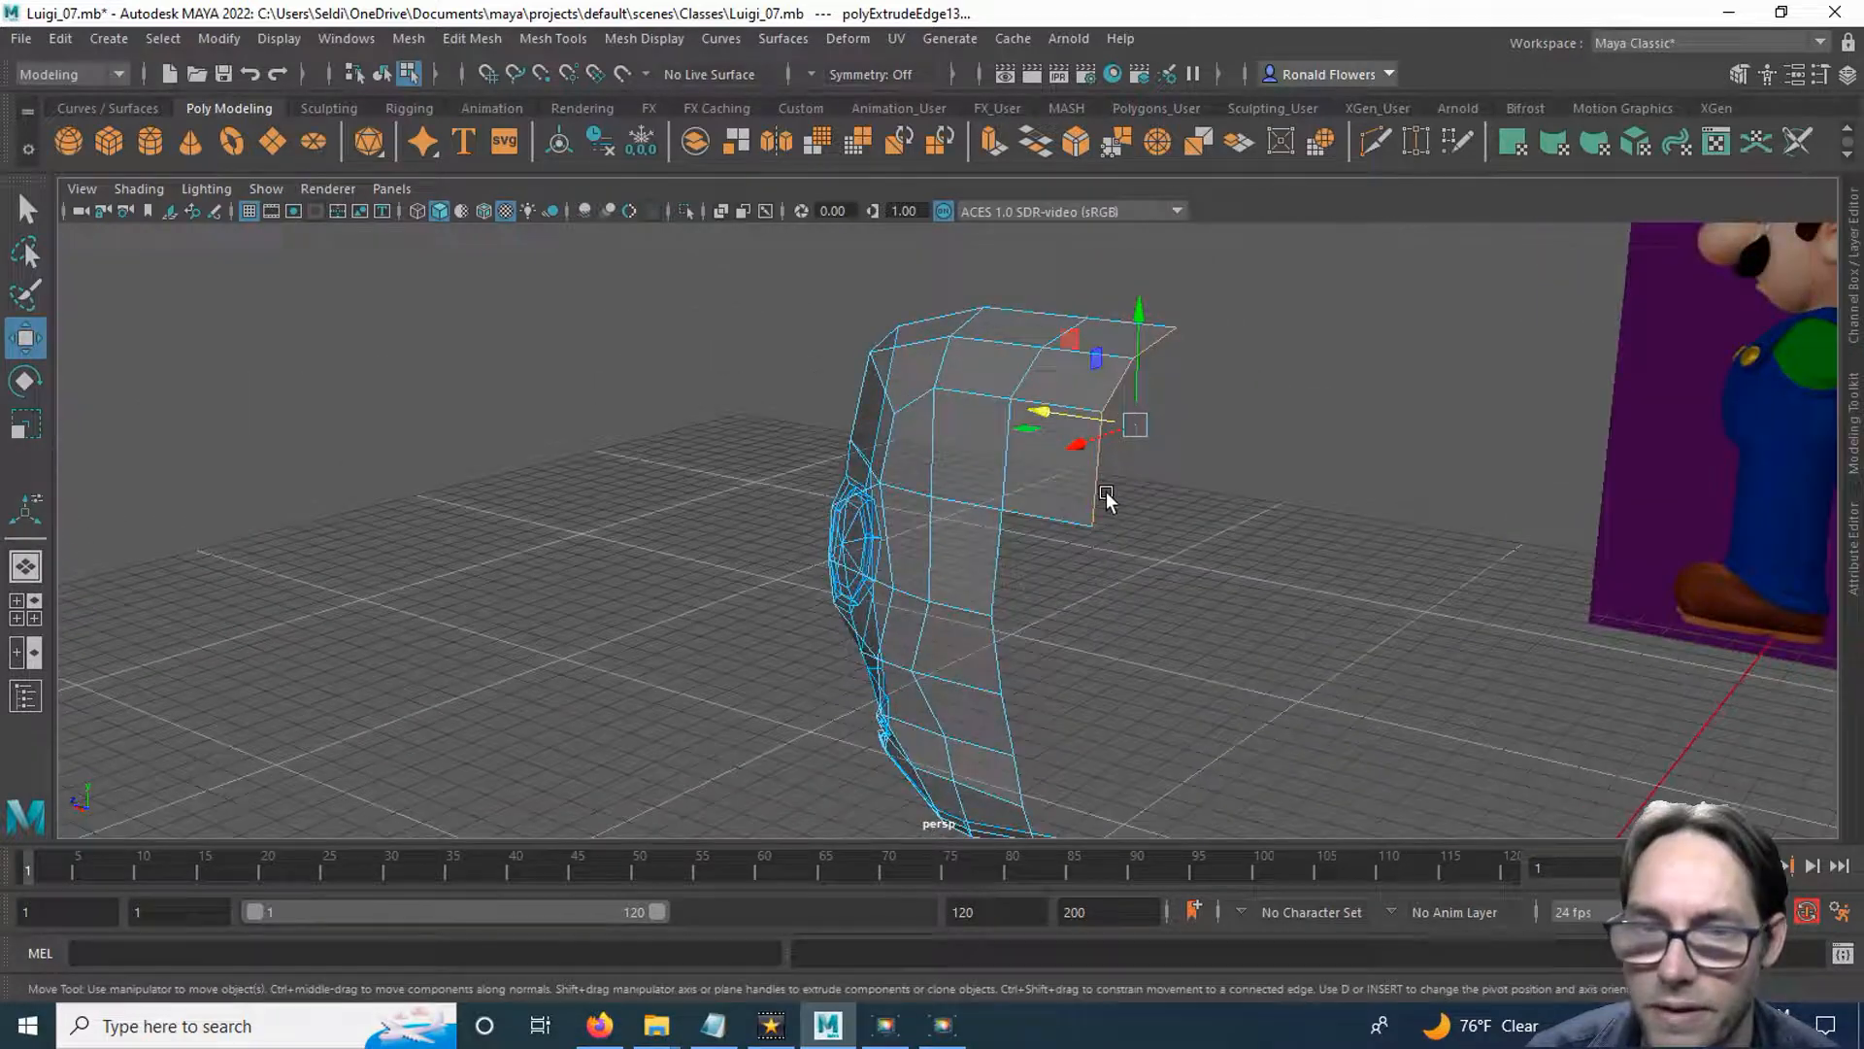
Return the perspective panel to the orthographic side view, enlarged on the extruded crown section.
key(space)
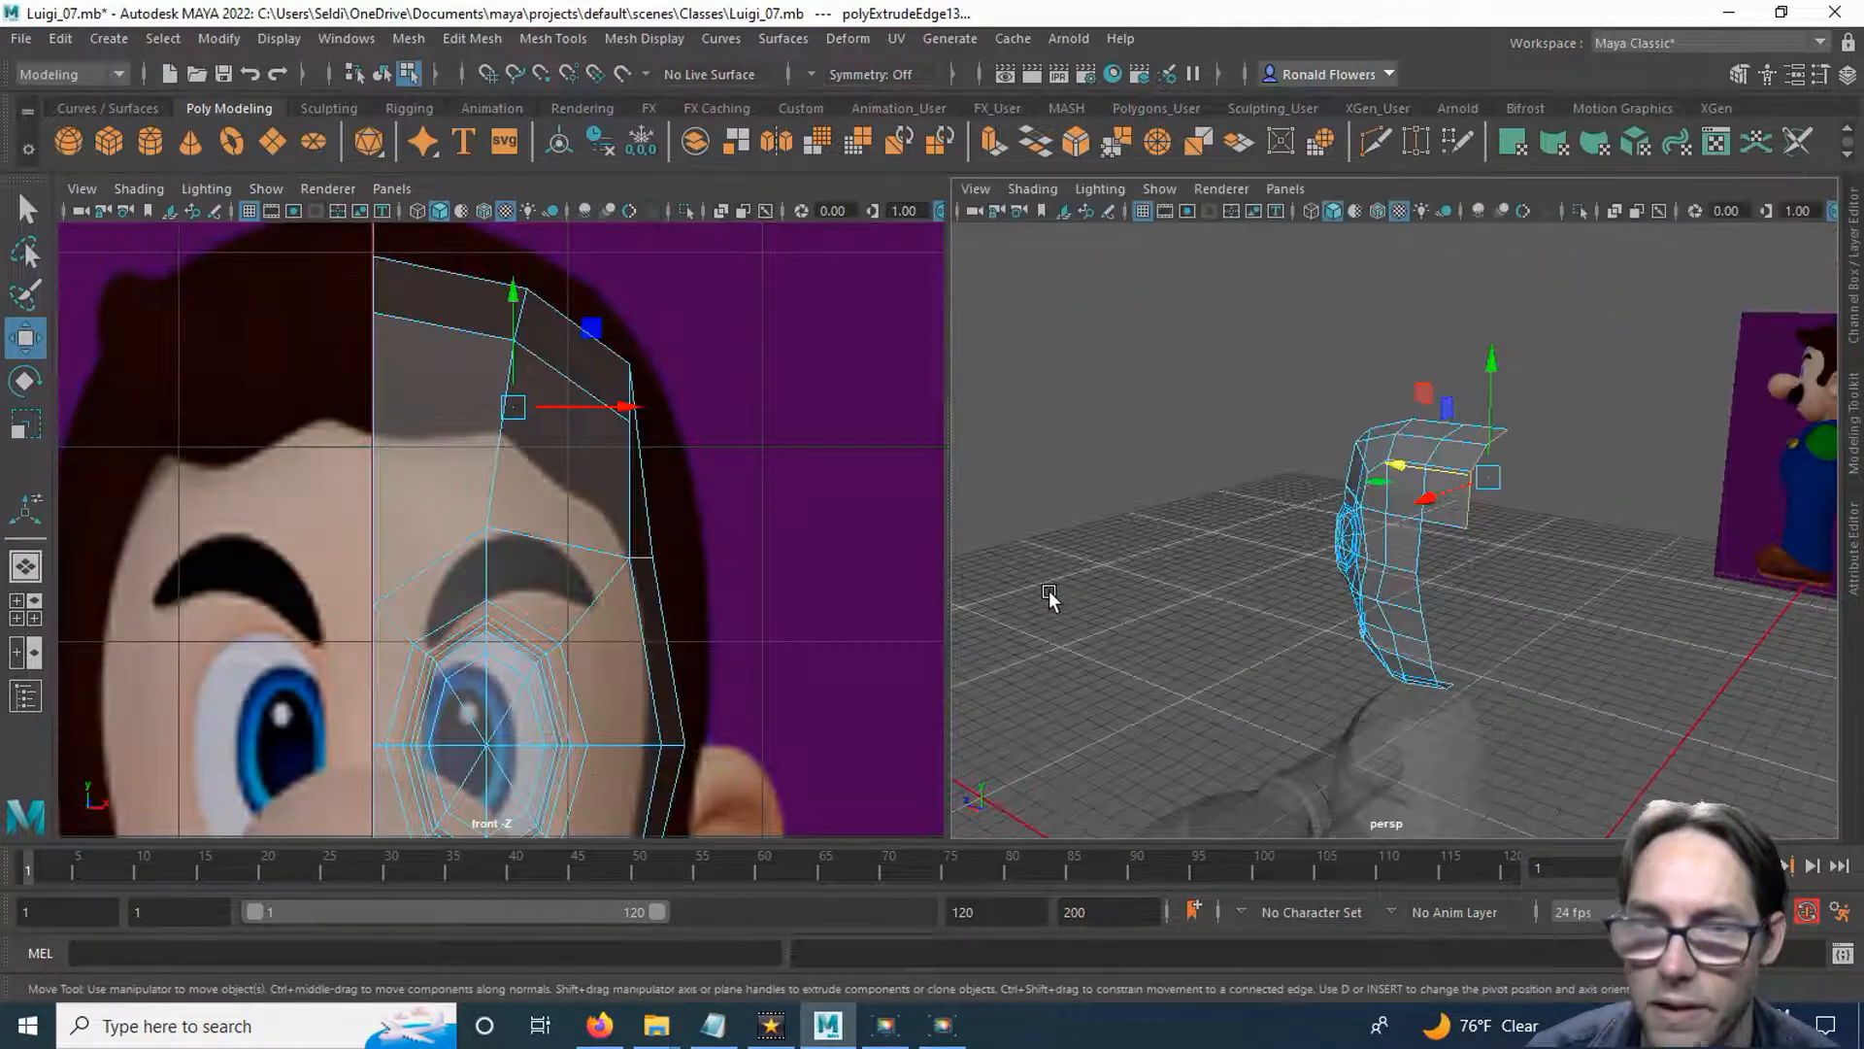
click(1280, 189)
mouse_move(1328, 258)
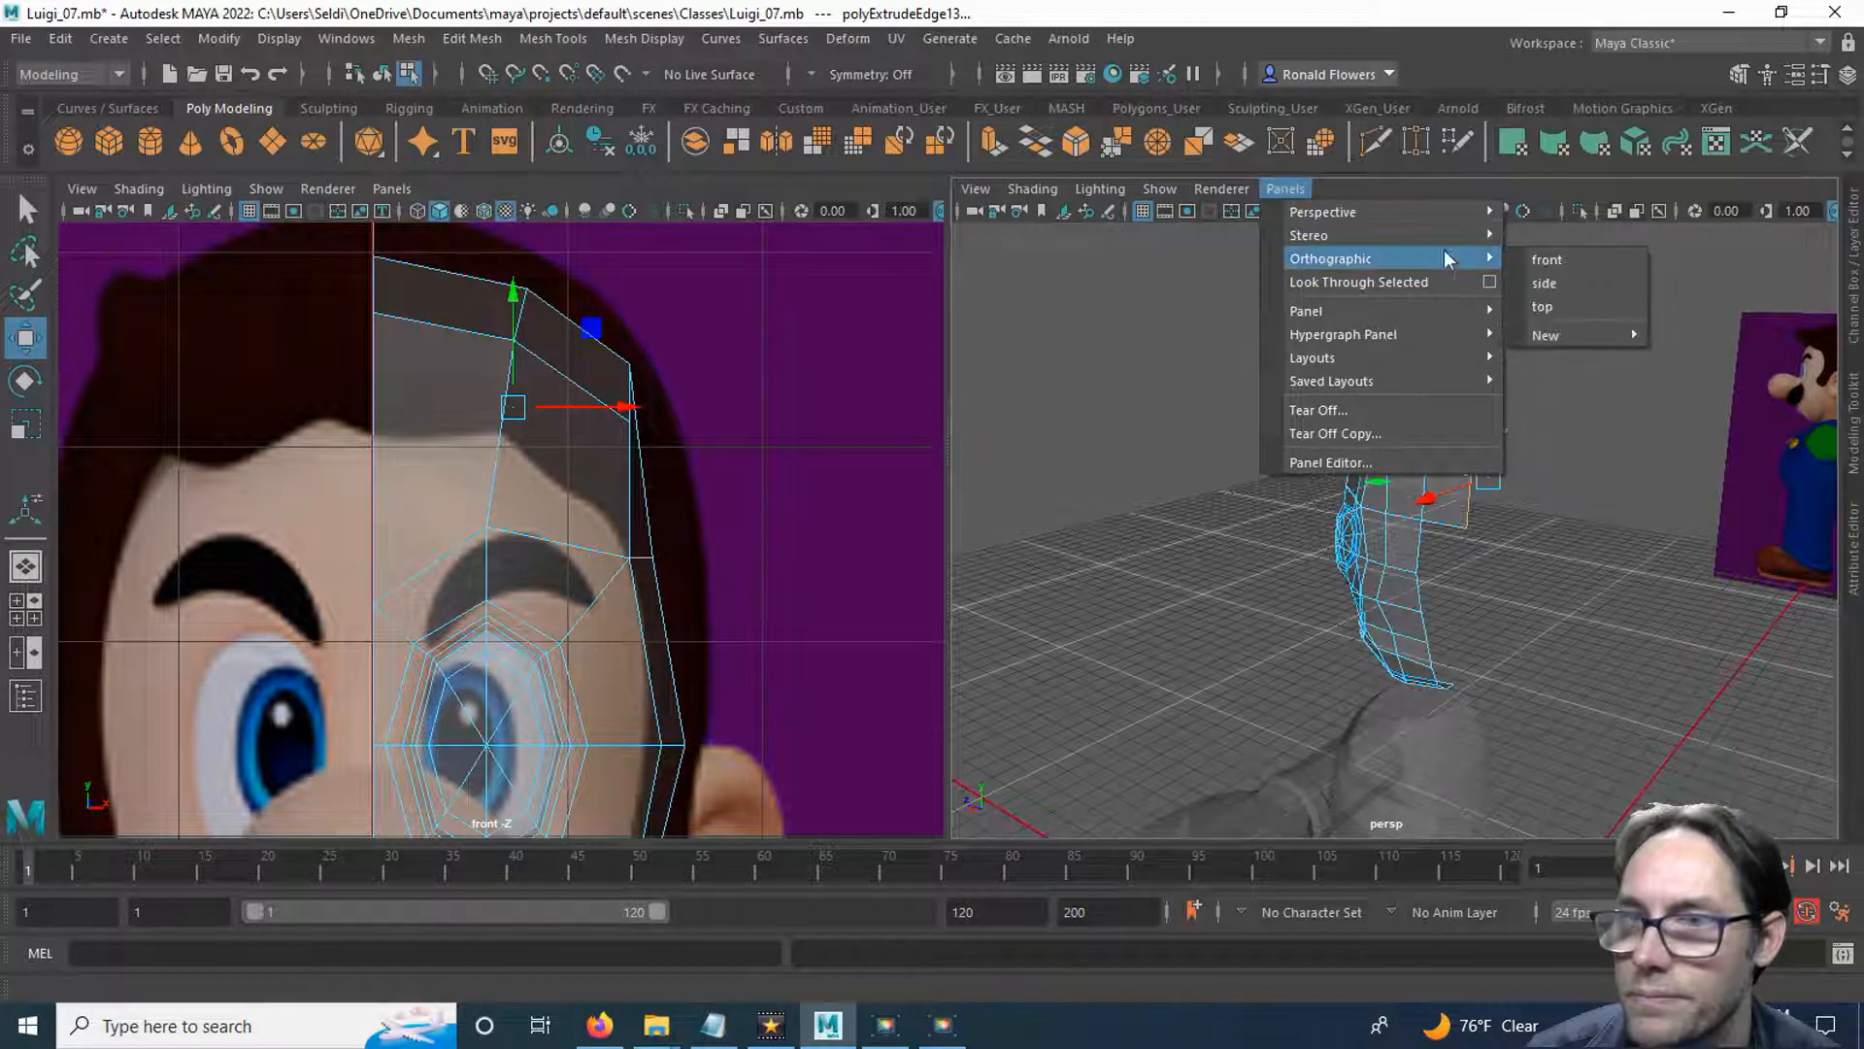
click(1544, 283)
key(space)
scroll(1078, 444, up, 1)
alt+middle_drag(1007, 485, 1037, 780)
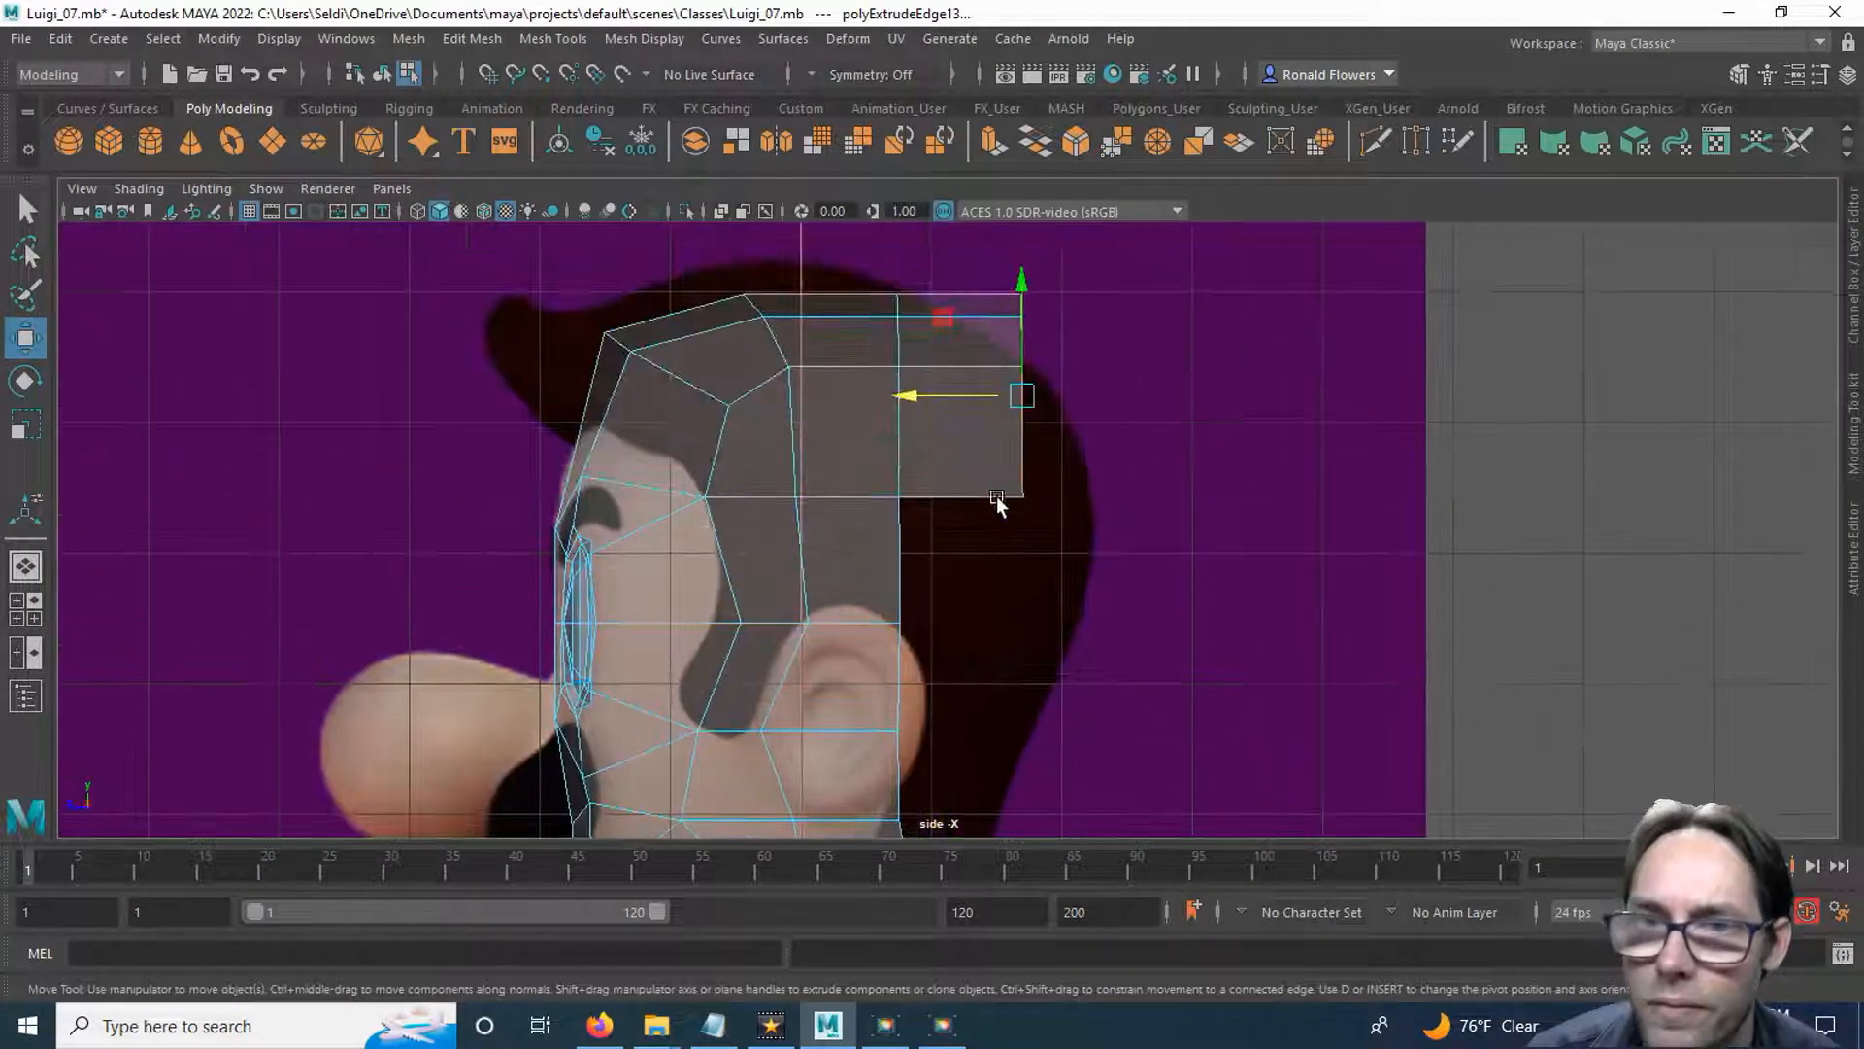
Move the extrusion's three upper rear vertices down together so the crown slopes along the reference hair outline.
click(1096, 361)
scroll(1072, 428, up, 2)
alt+middle_drag(1052, 403, 1072, 563)
scroll(1075, 563, up, 3)
mouse_move(1177, 384)
right_down()
mouse_move(1177, 476)
mouse_move(1068, 387)
right_up()
alt+middle_drag(1117, 567, 1088, 487)
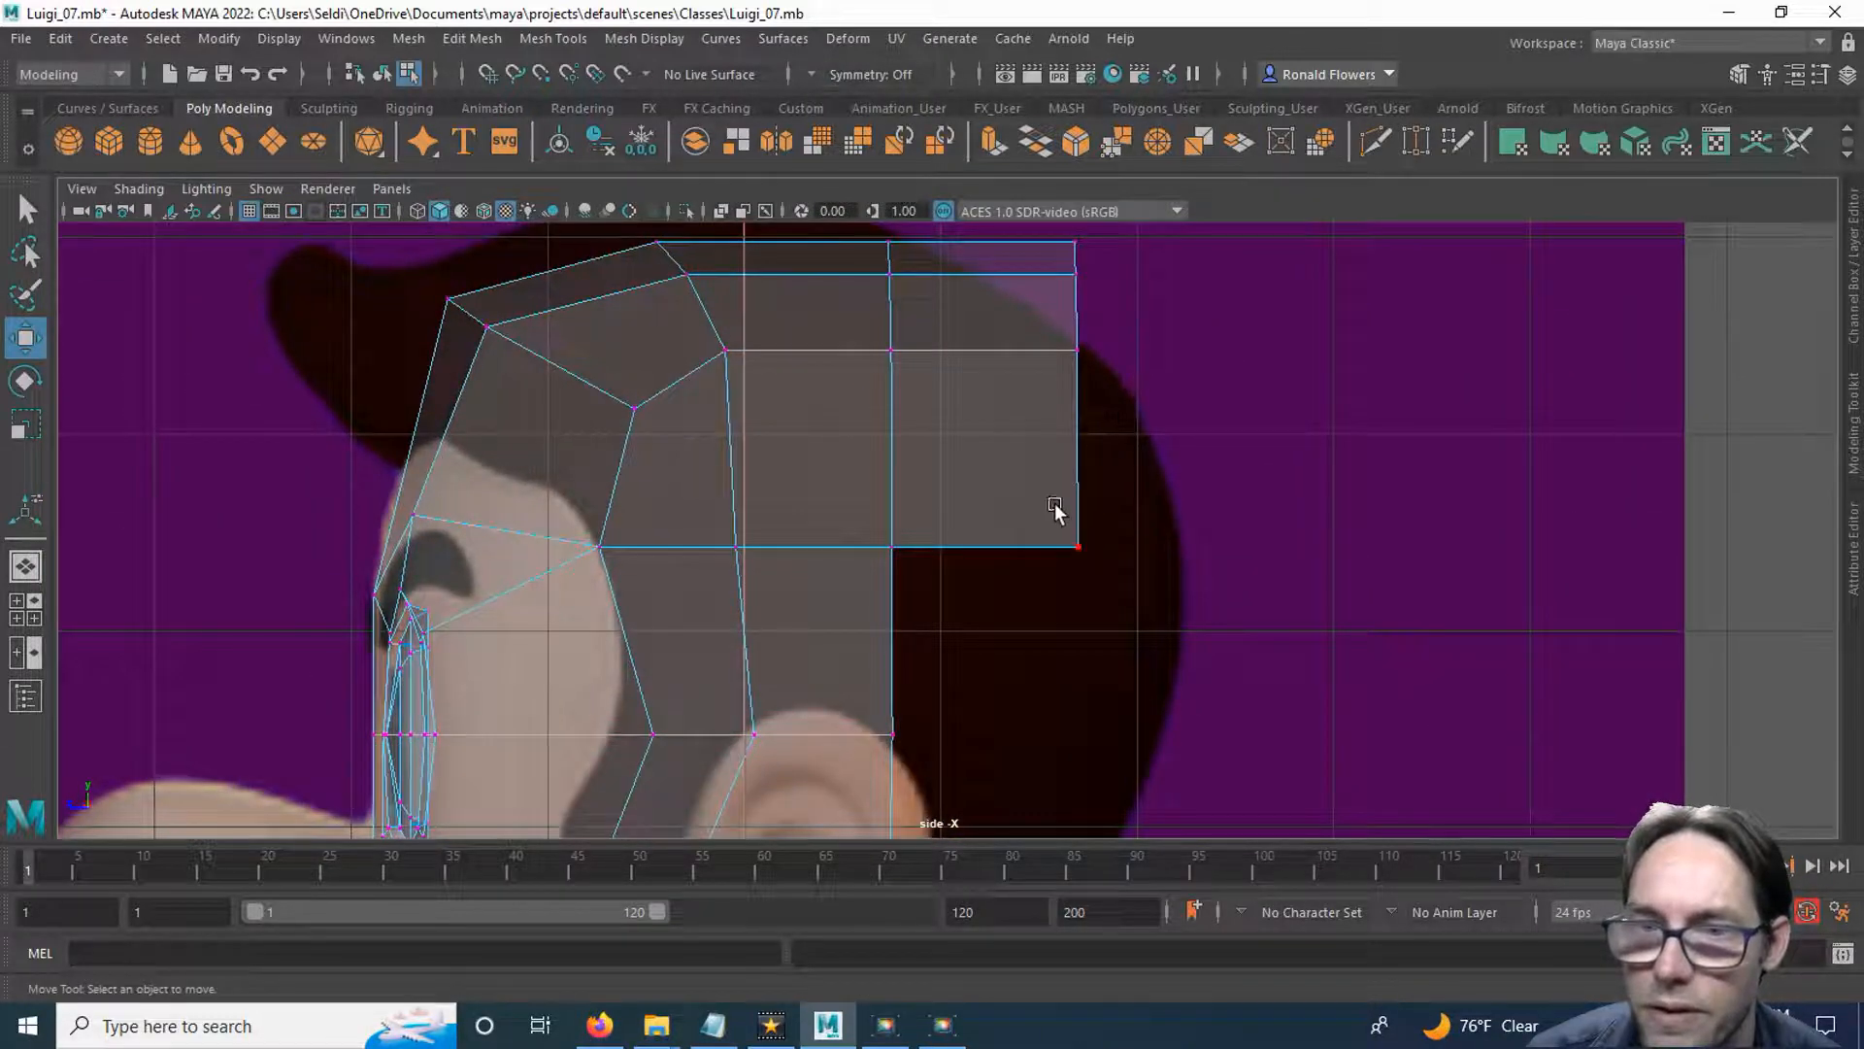
drag(1020, 333, 1117, 379)
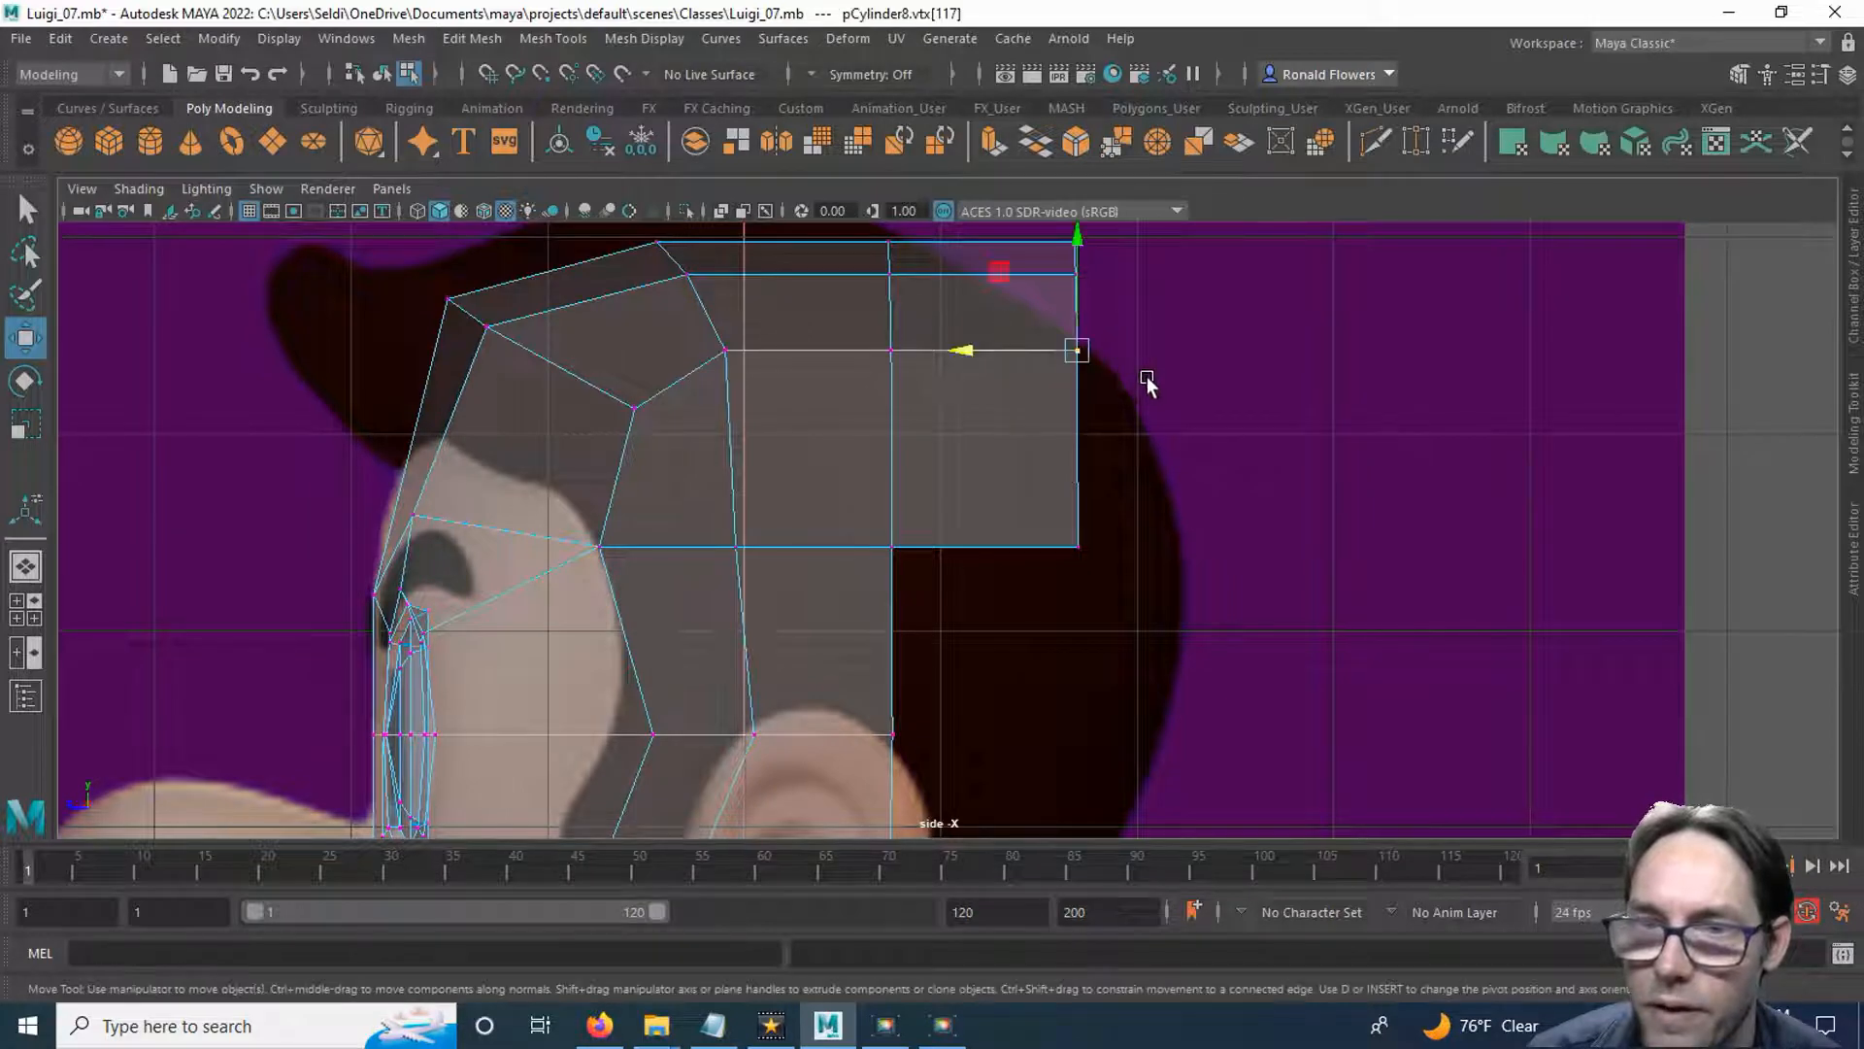
alt+middle_drag(1147, 385, 1159, 448)
drag(1046, 287, 1083, 367)
alt+middle_drag(1098, 498, 1178, 449)
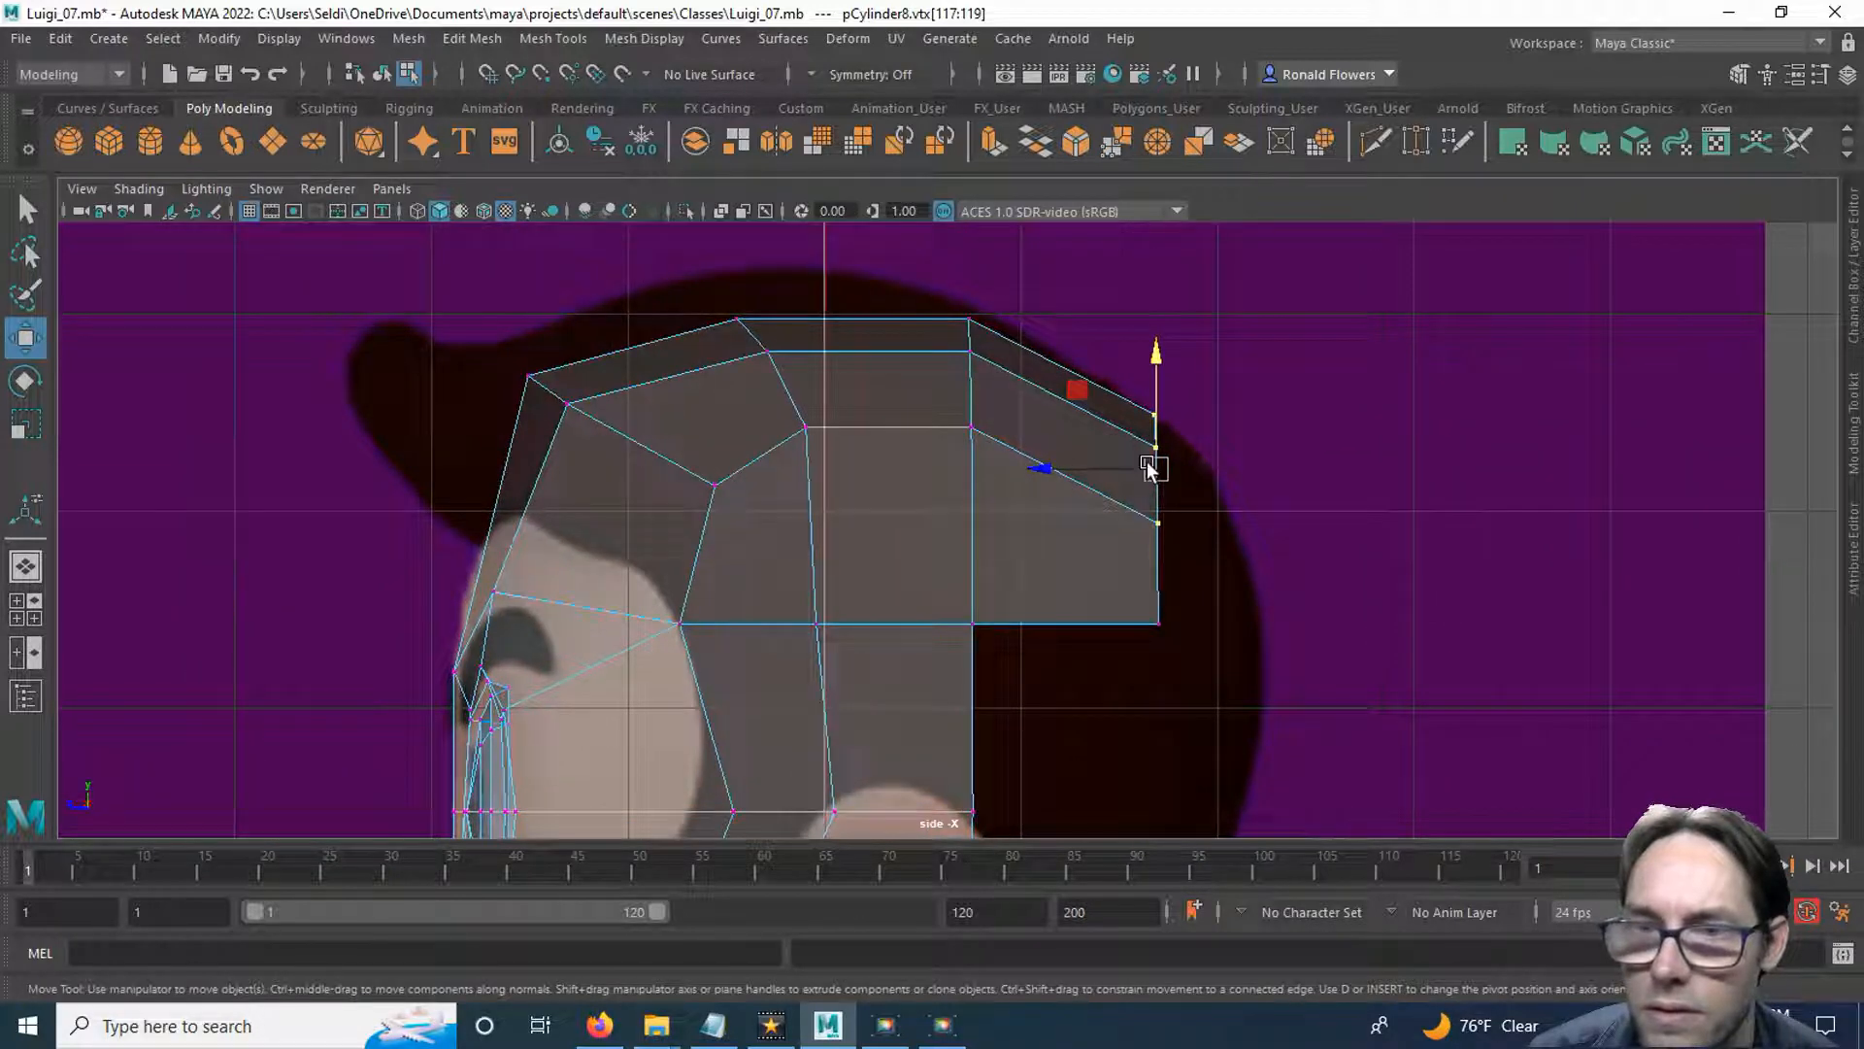
Add the lower rear vertex to the selection and raise all four rear vertices of the crown extrusion slightly.
shift+click(1158, 624)
drag(1102, 521, 1117, 400)
alt+middle_drag(1116, 700, 1066, 483)
scroll(1056, 556, down, 3)
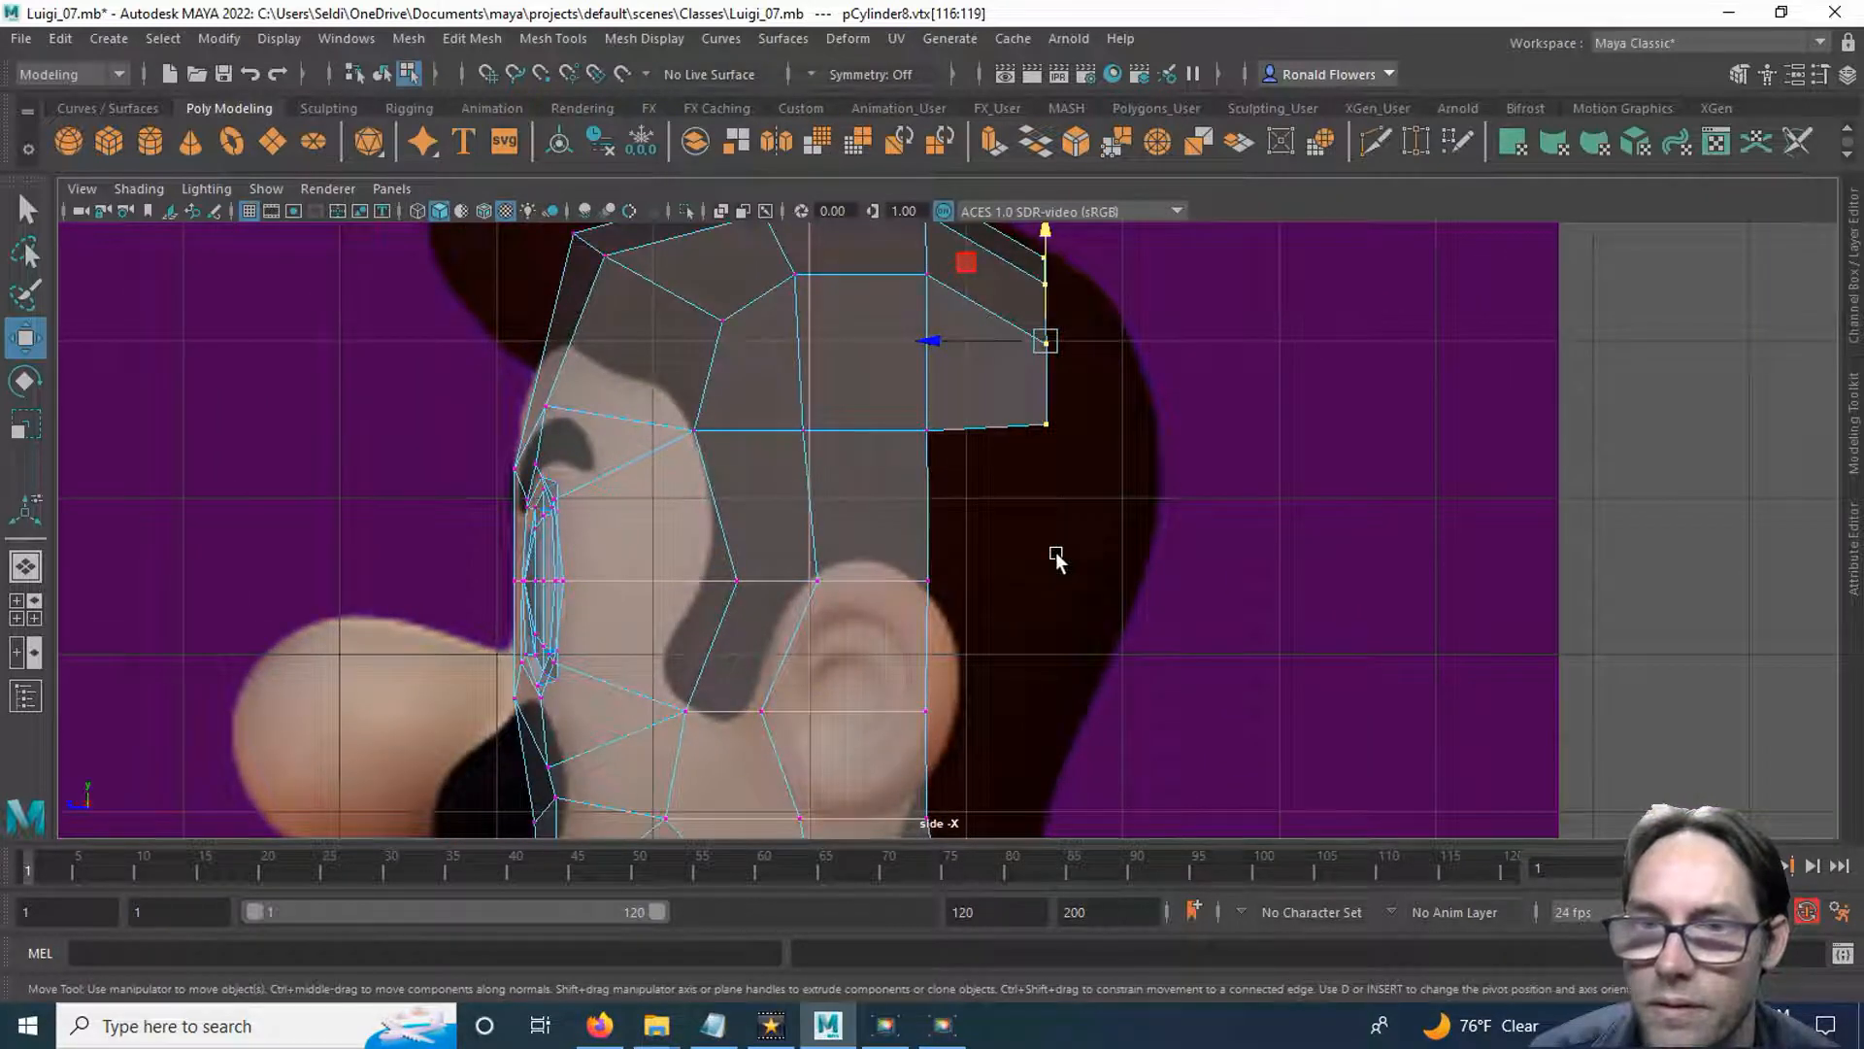
Extrude the crown's rear border edge beside the centre line downward to start the back of the head.
key(space)
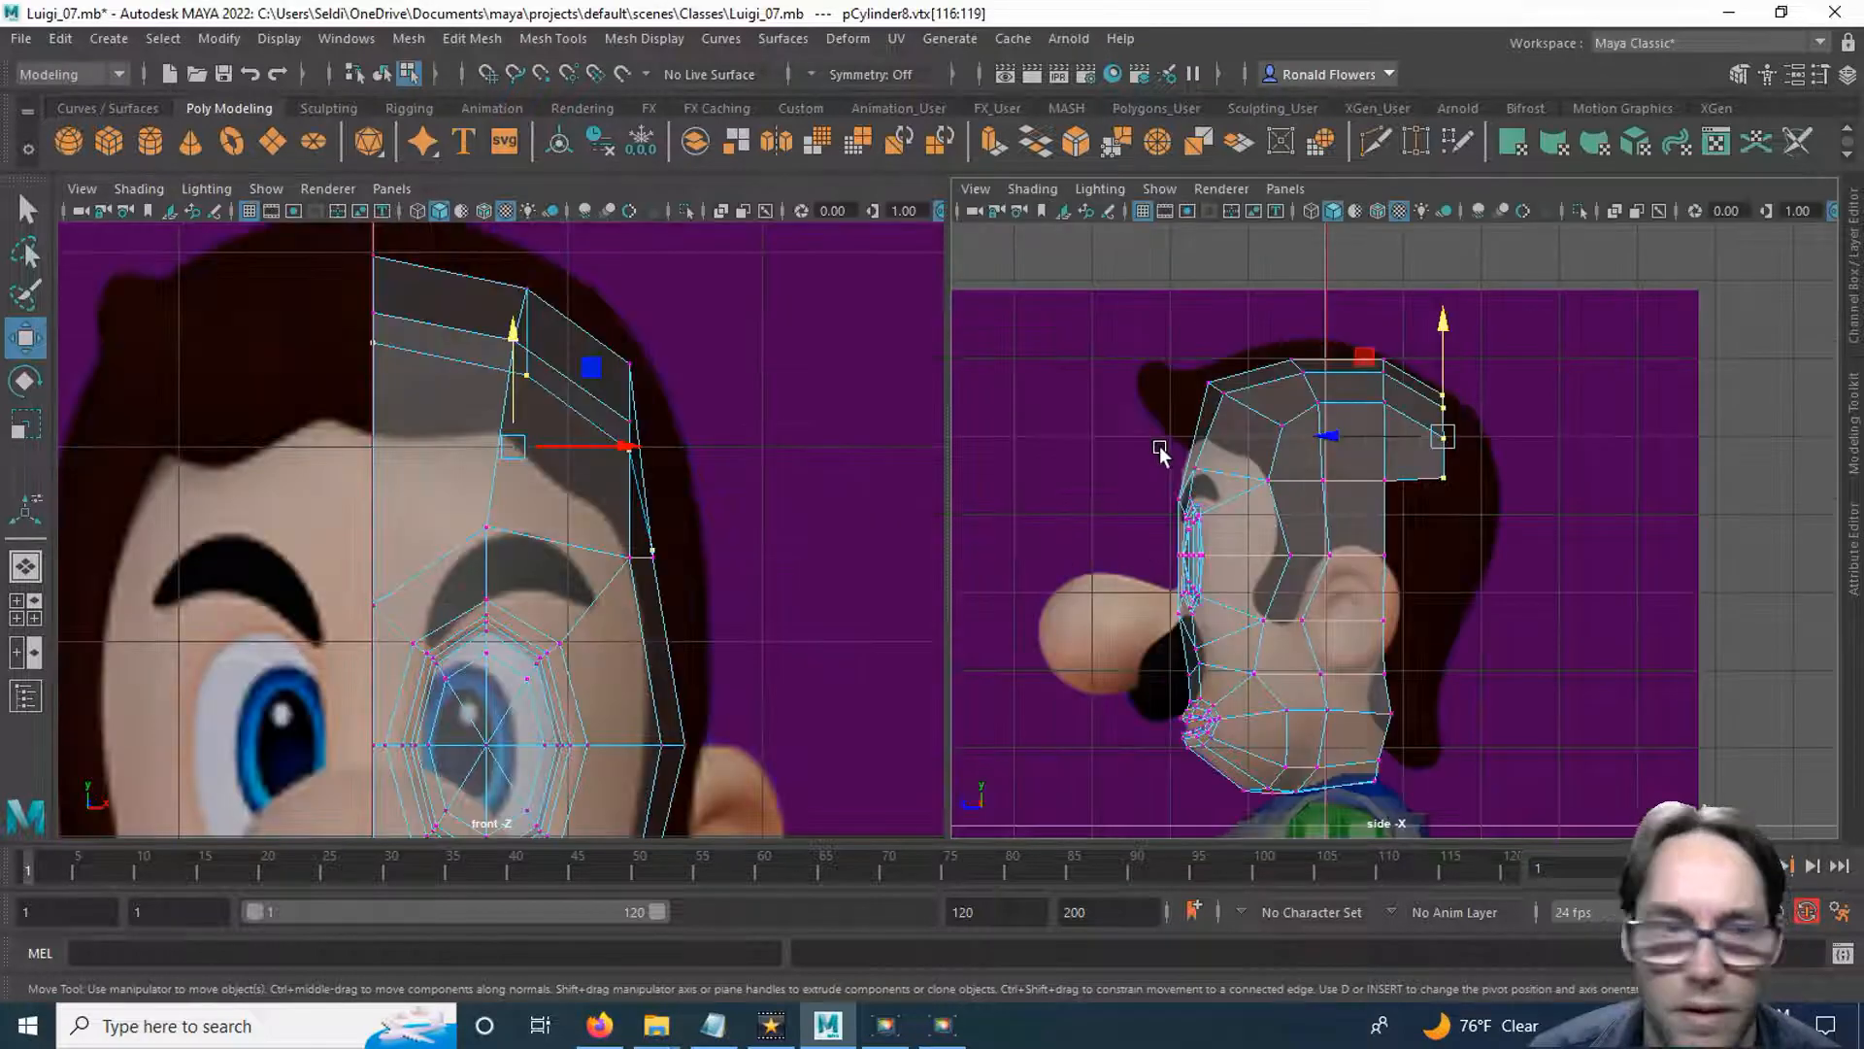
click(28, 610)
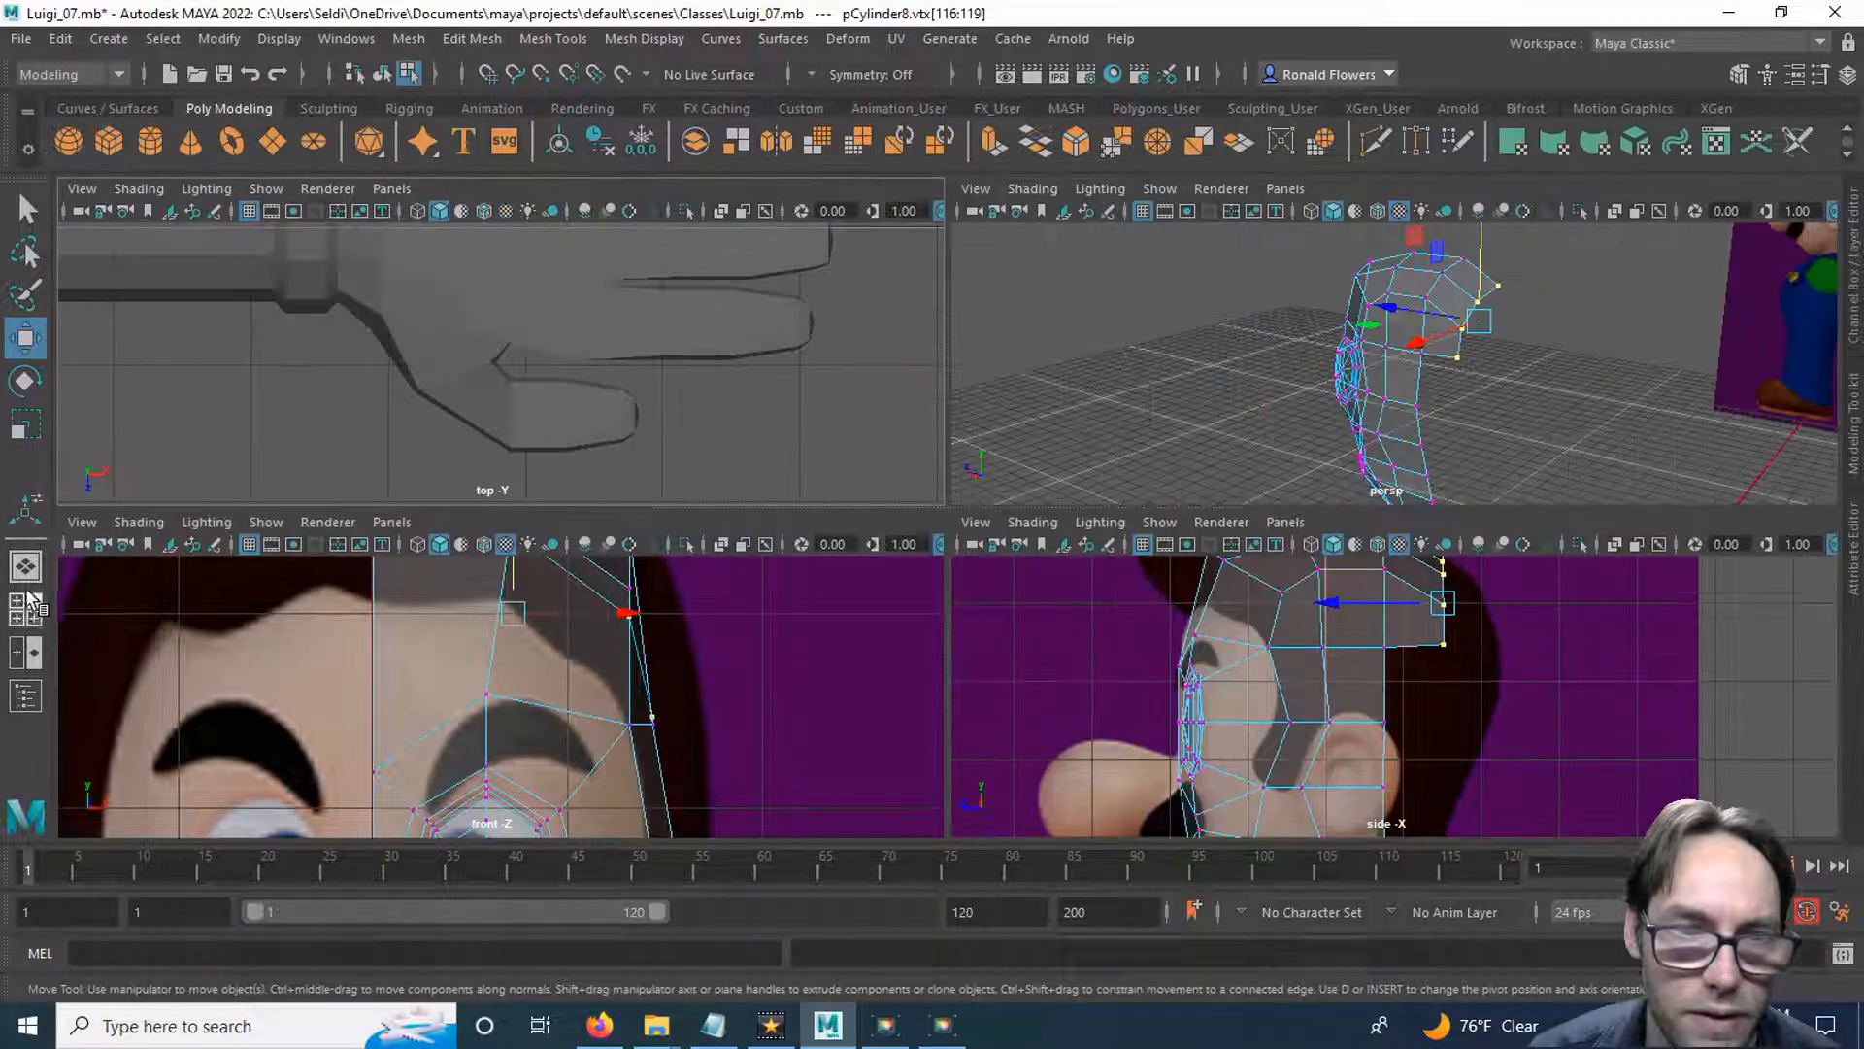
click(28, 569)
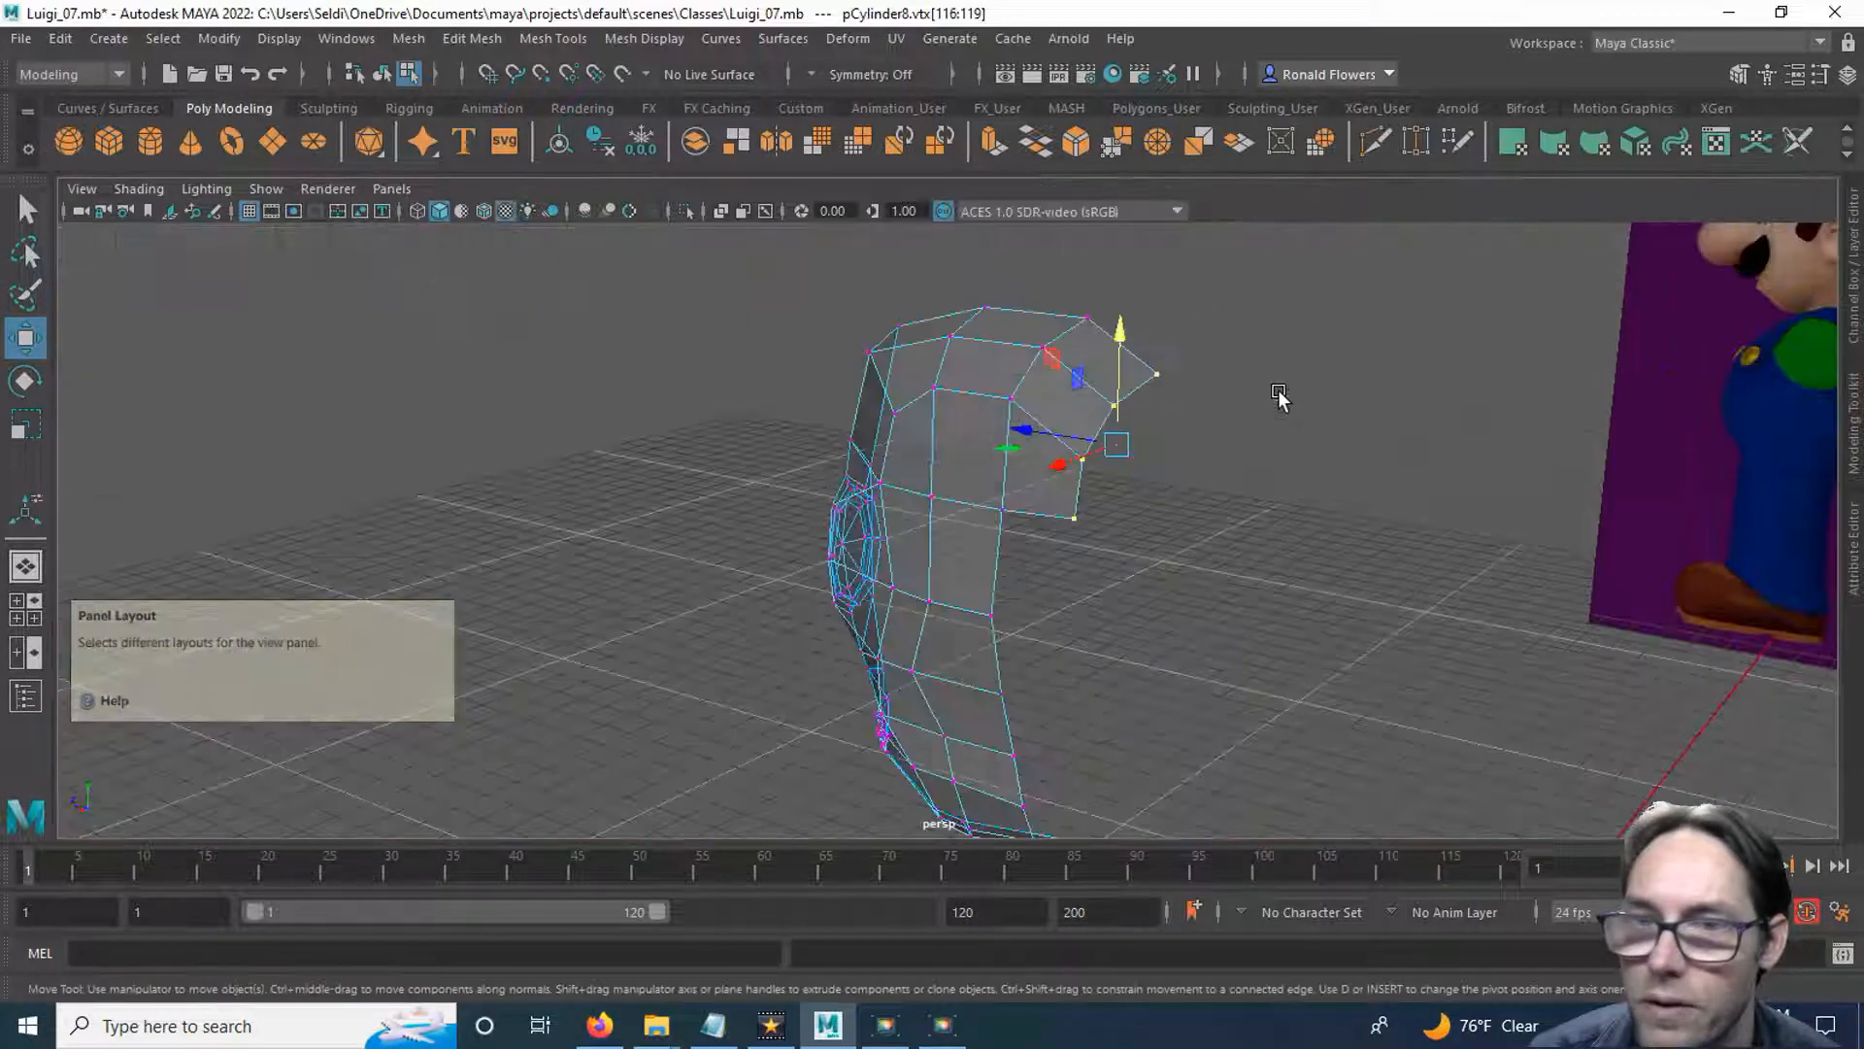
alt+drag(1219, 578, 1270, 457)
click(1173, 546)
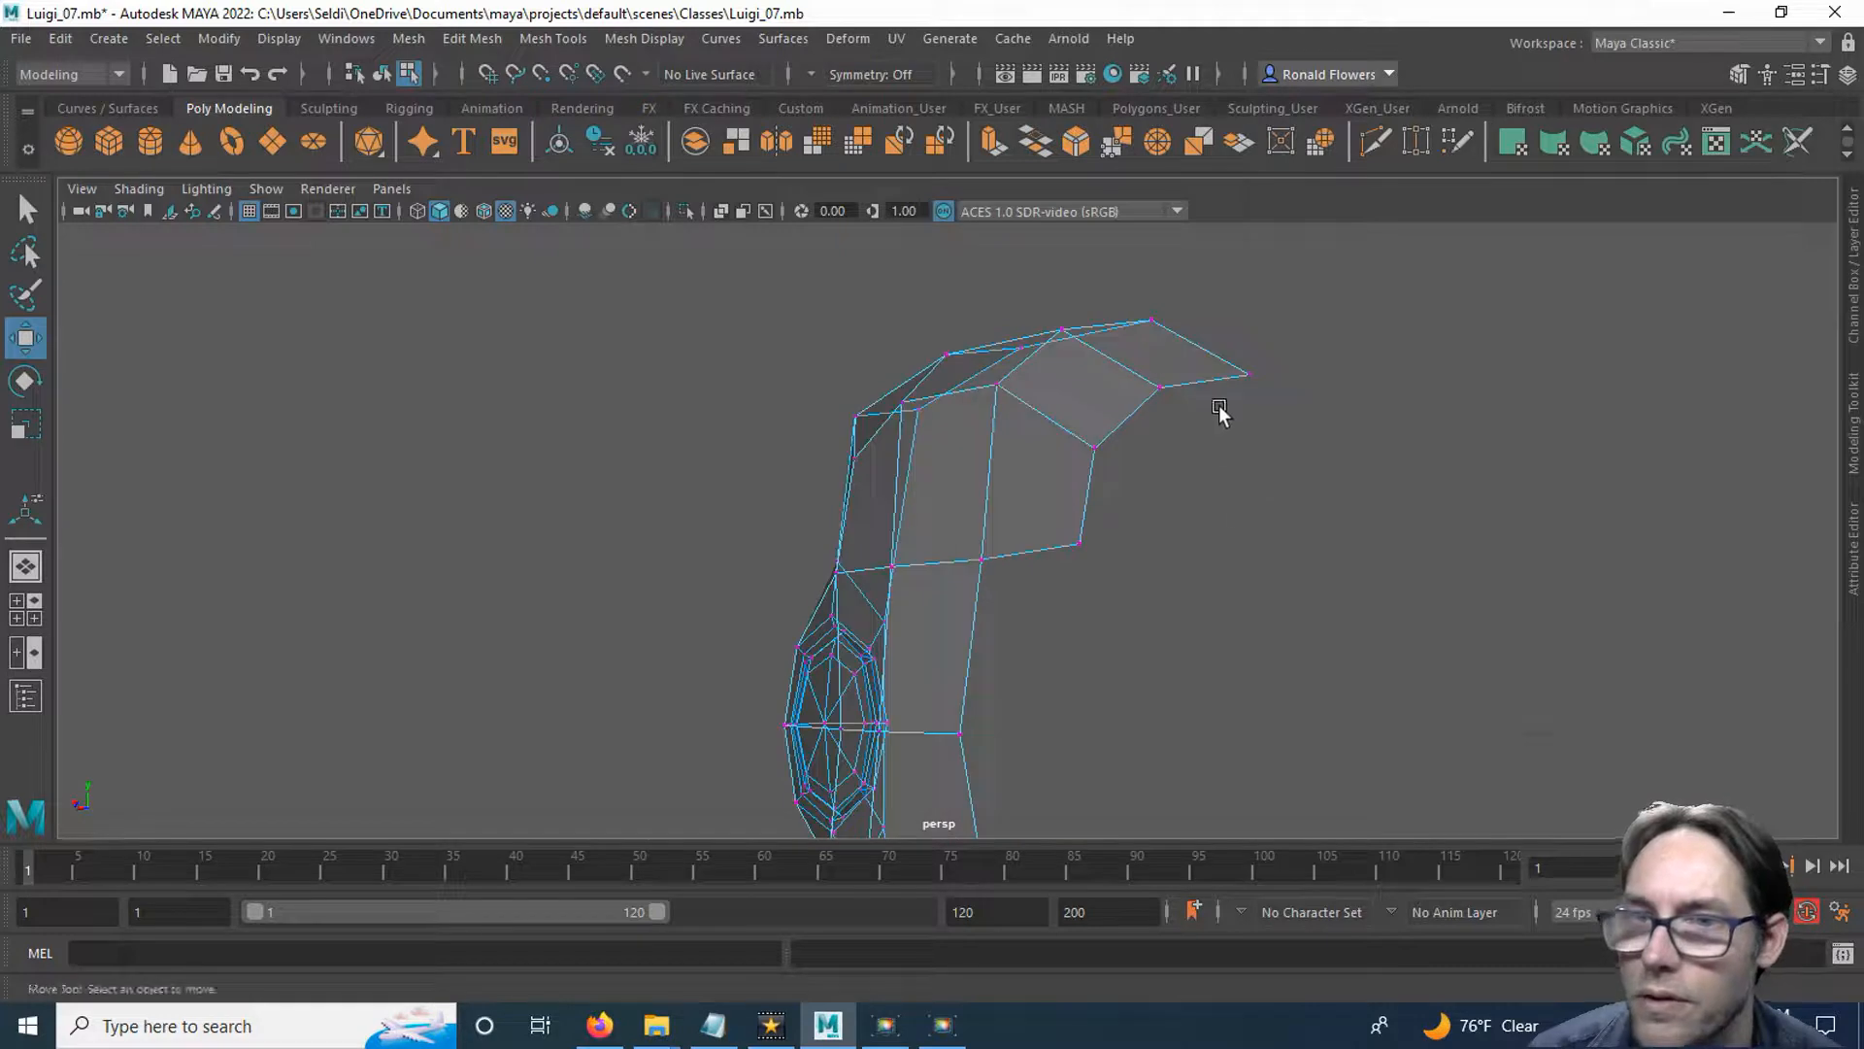
right_drag(1211, 381, 1211, 315)
click(1211, 375)
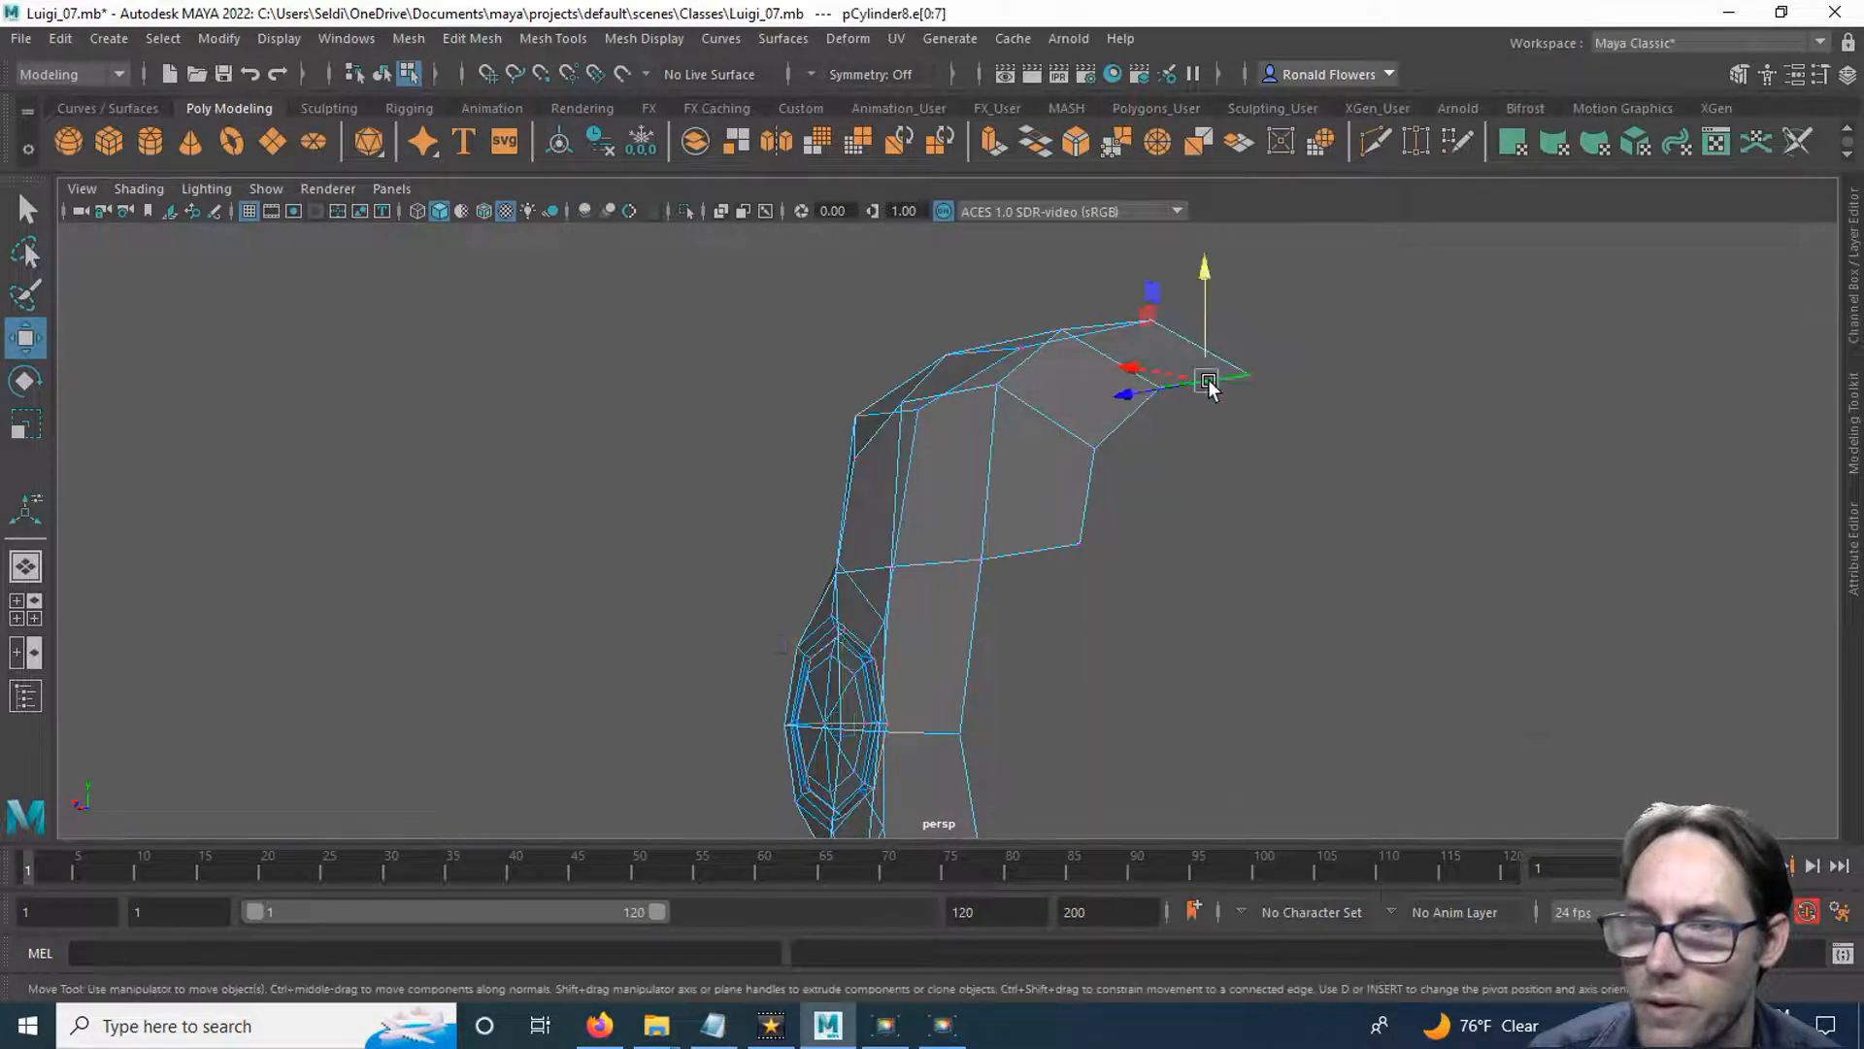
click(989, 144)
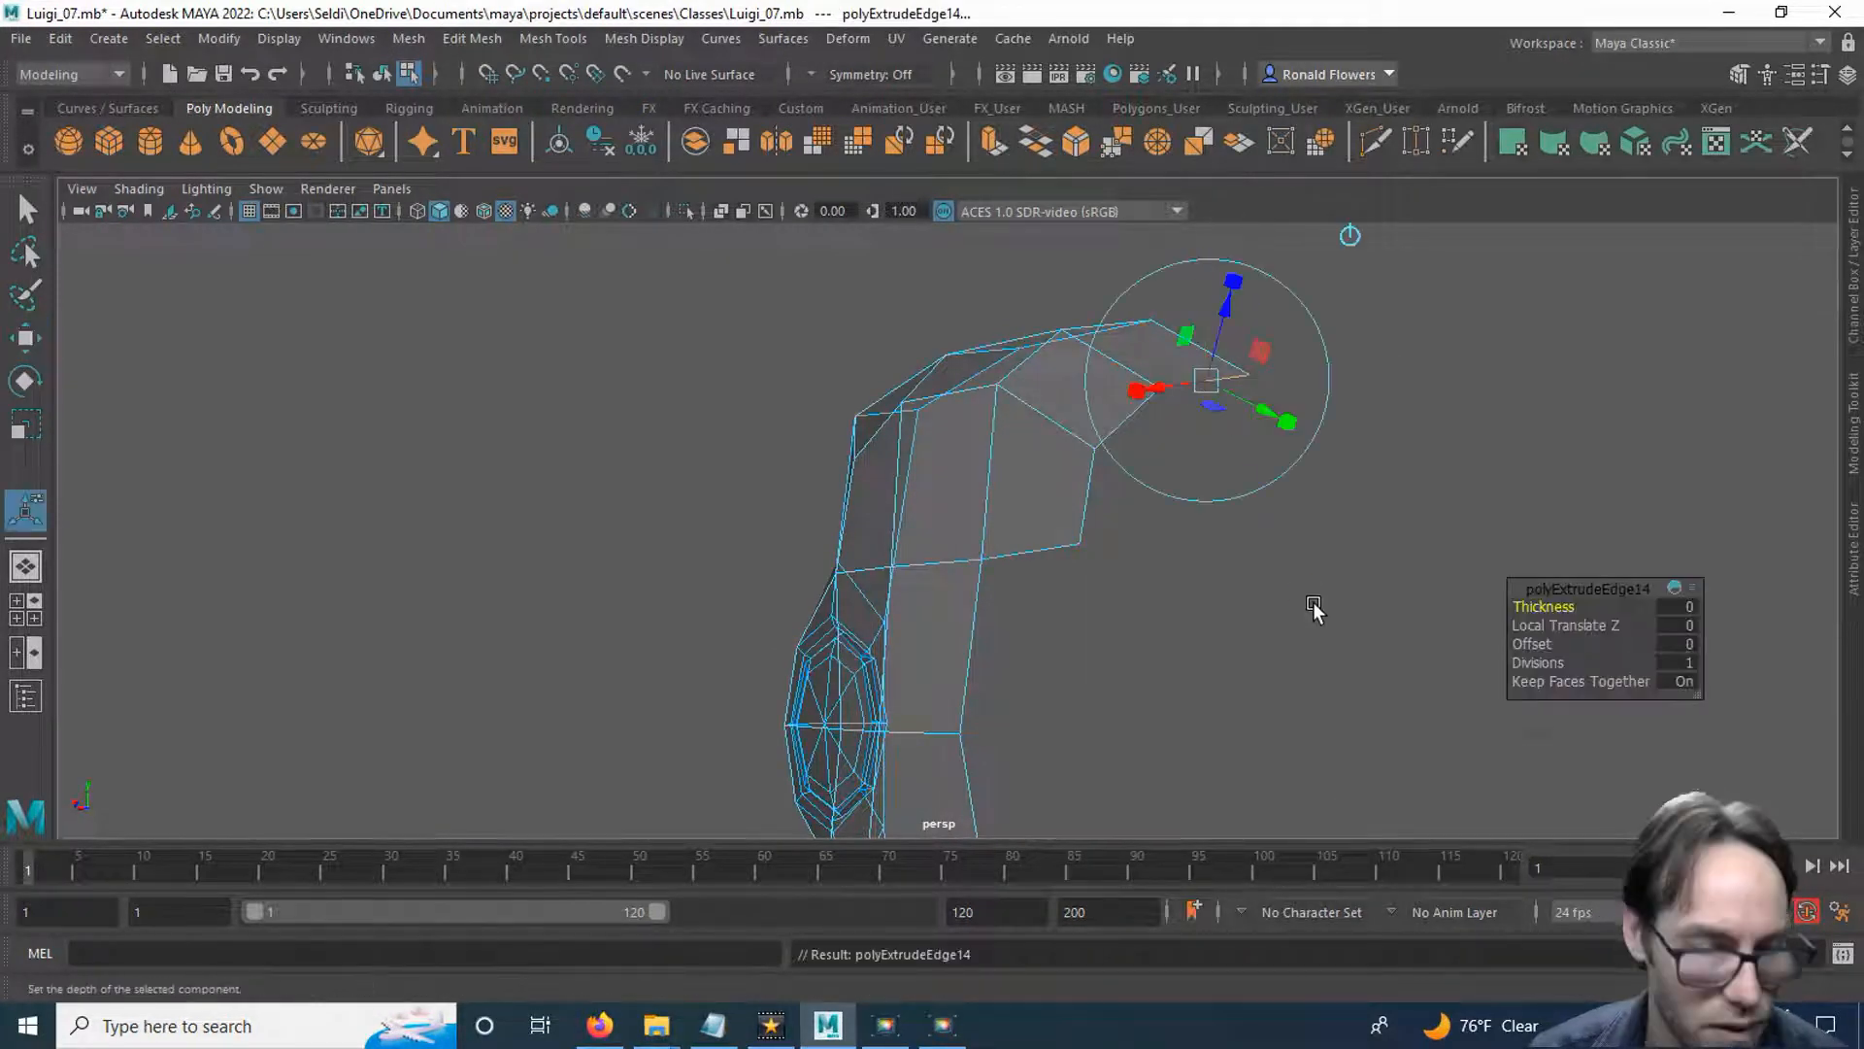
key(w)
drag(1200, 270, 1151, 547)
Bridge the gap between the crown's rear side edge and the facing edge of the new back face.
scroll(1236, 637, up, 1)
click(1236, 637)
click(1116, 495)
shift+click(1235, 536)
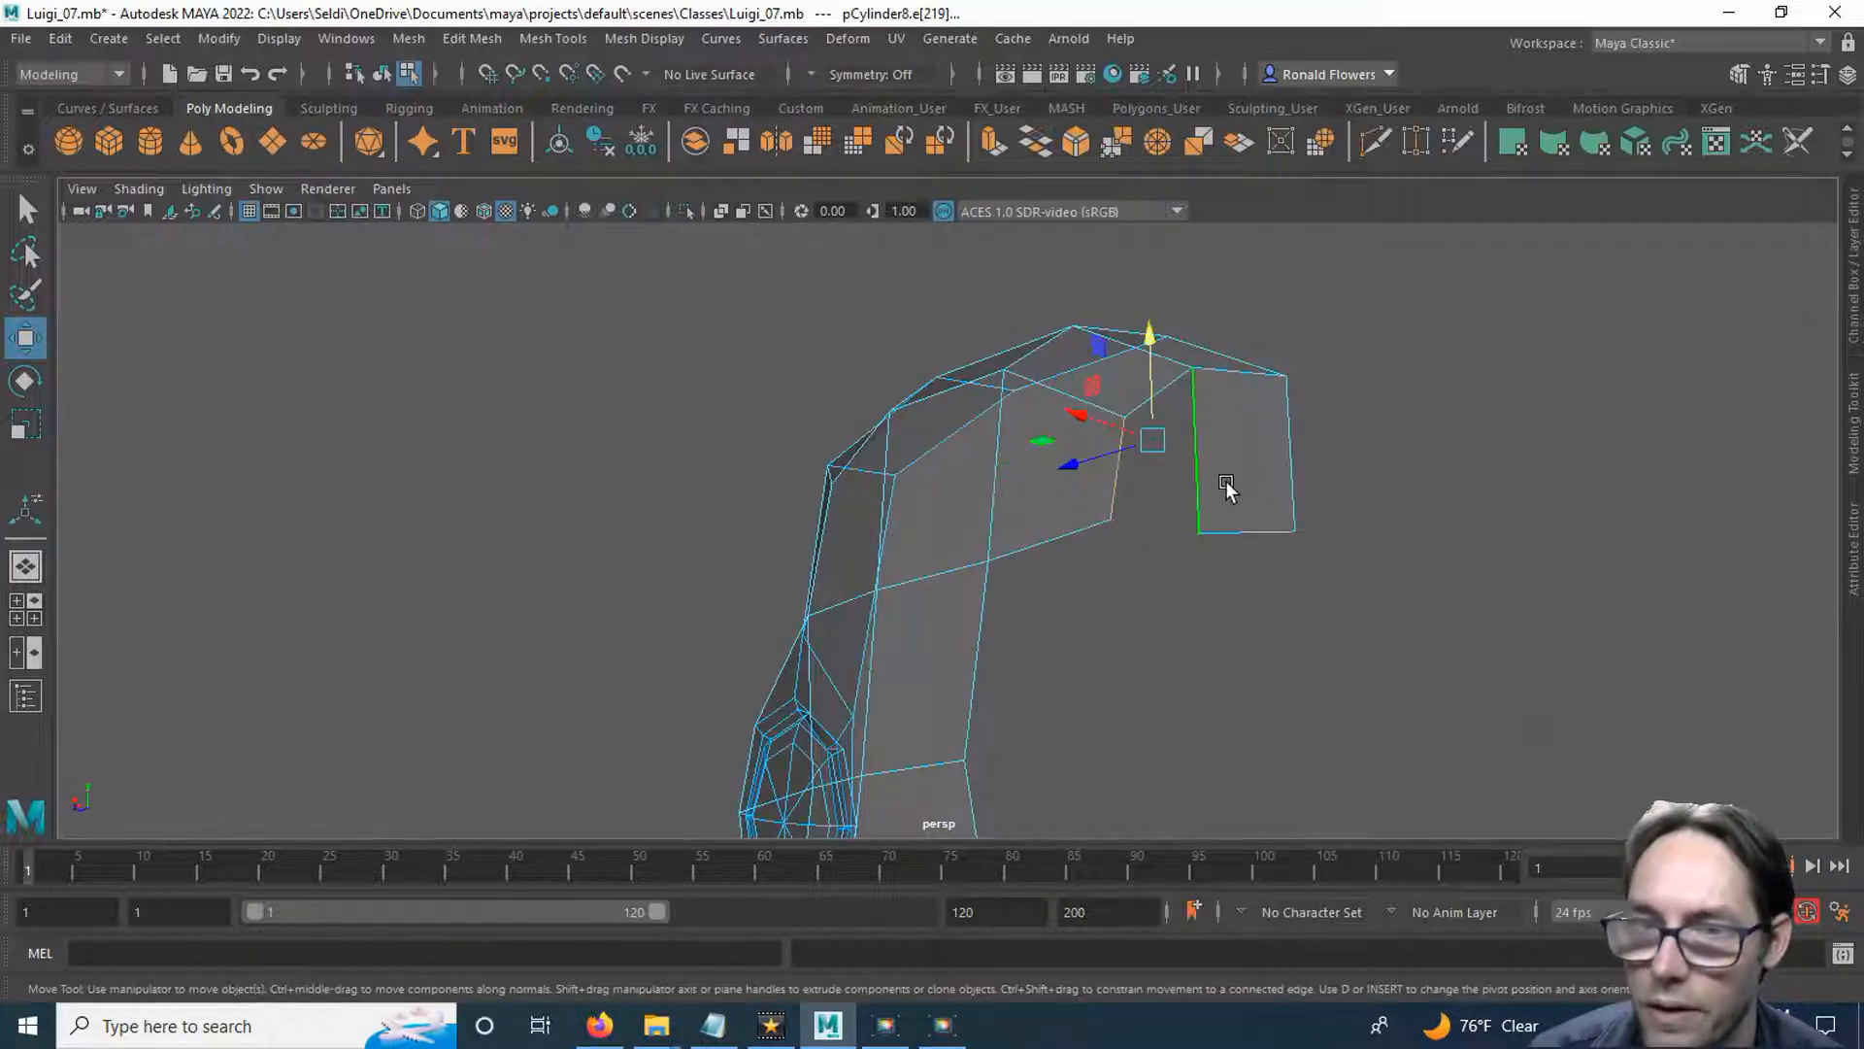
shift+right_drag(1227, 481, 1186, 769)
click(1221, 602)
alt+drag(1222, 602, 1201, 648)
Reposition the vertices around the bridged rear corner individually to round out the back of the crown.
right_drag(1228, 383, 1156, 378)
key(q)
click(1212, 533)
alt+drag(1221, 639, 1255, 639)
key(w)
drag(1061, 504, 1313, 505)
click(1287, 475)
drag(1182, 450, 1228, 462)
alt+drag(1157, 541, 1253, 517)
click(1147, 447)
drag(1076, 451, 1056, 450)
alt+drag(1223, 529, 1019, 541)
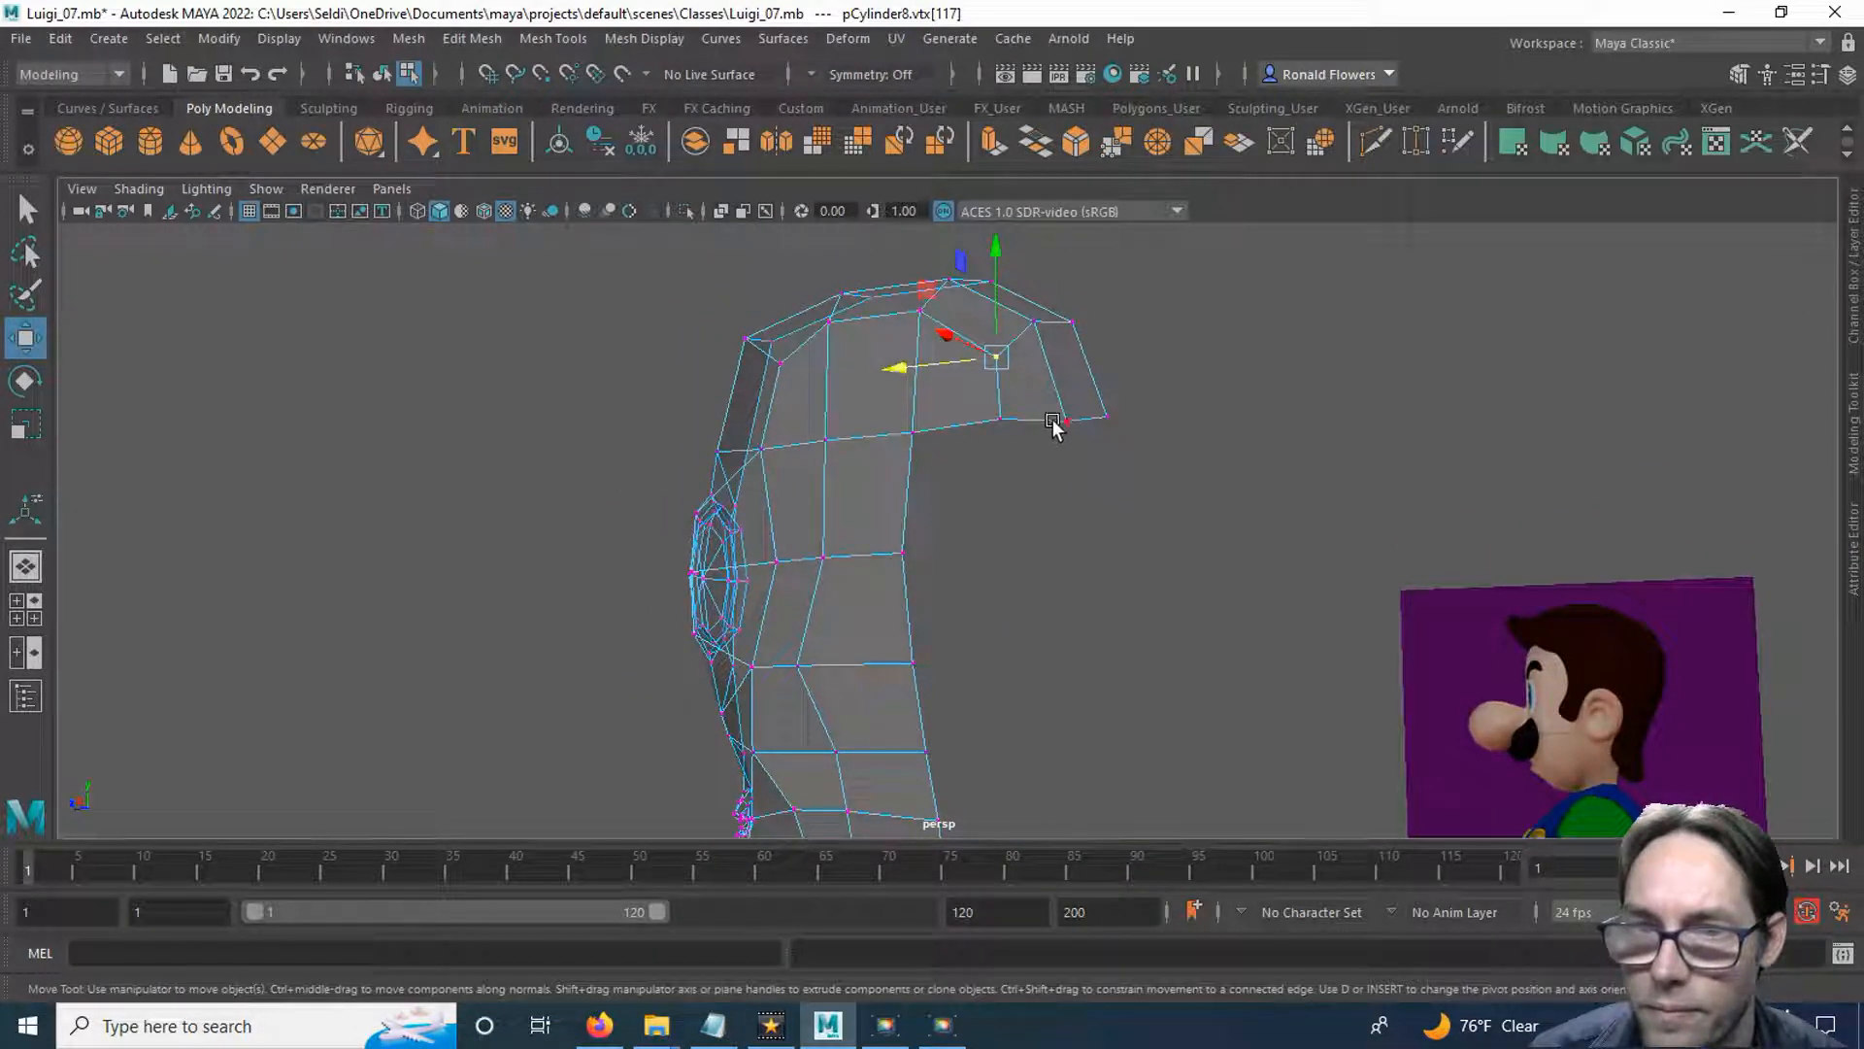
Extrude the two lower border edges of the crown's rear section.
right_drag(1051, 377, 1097, 408)
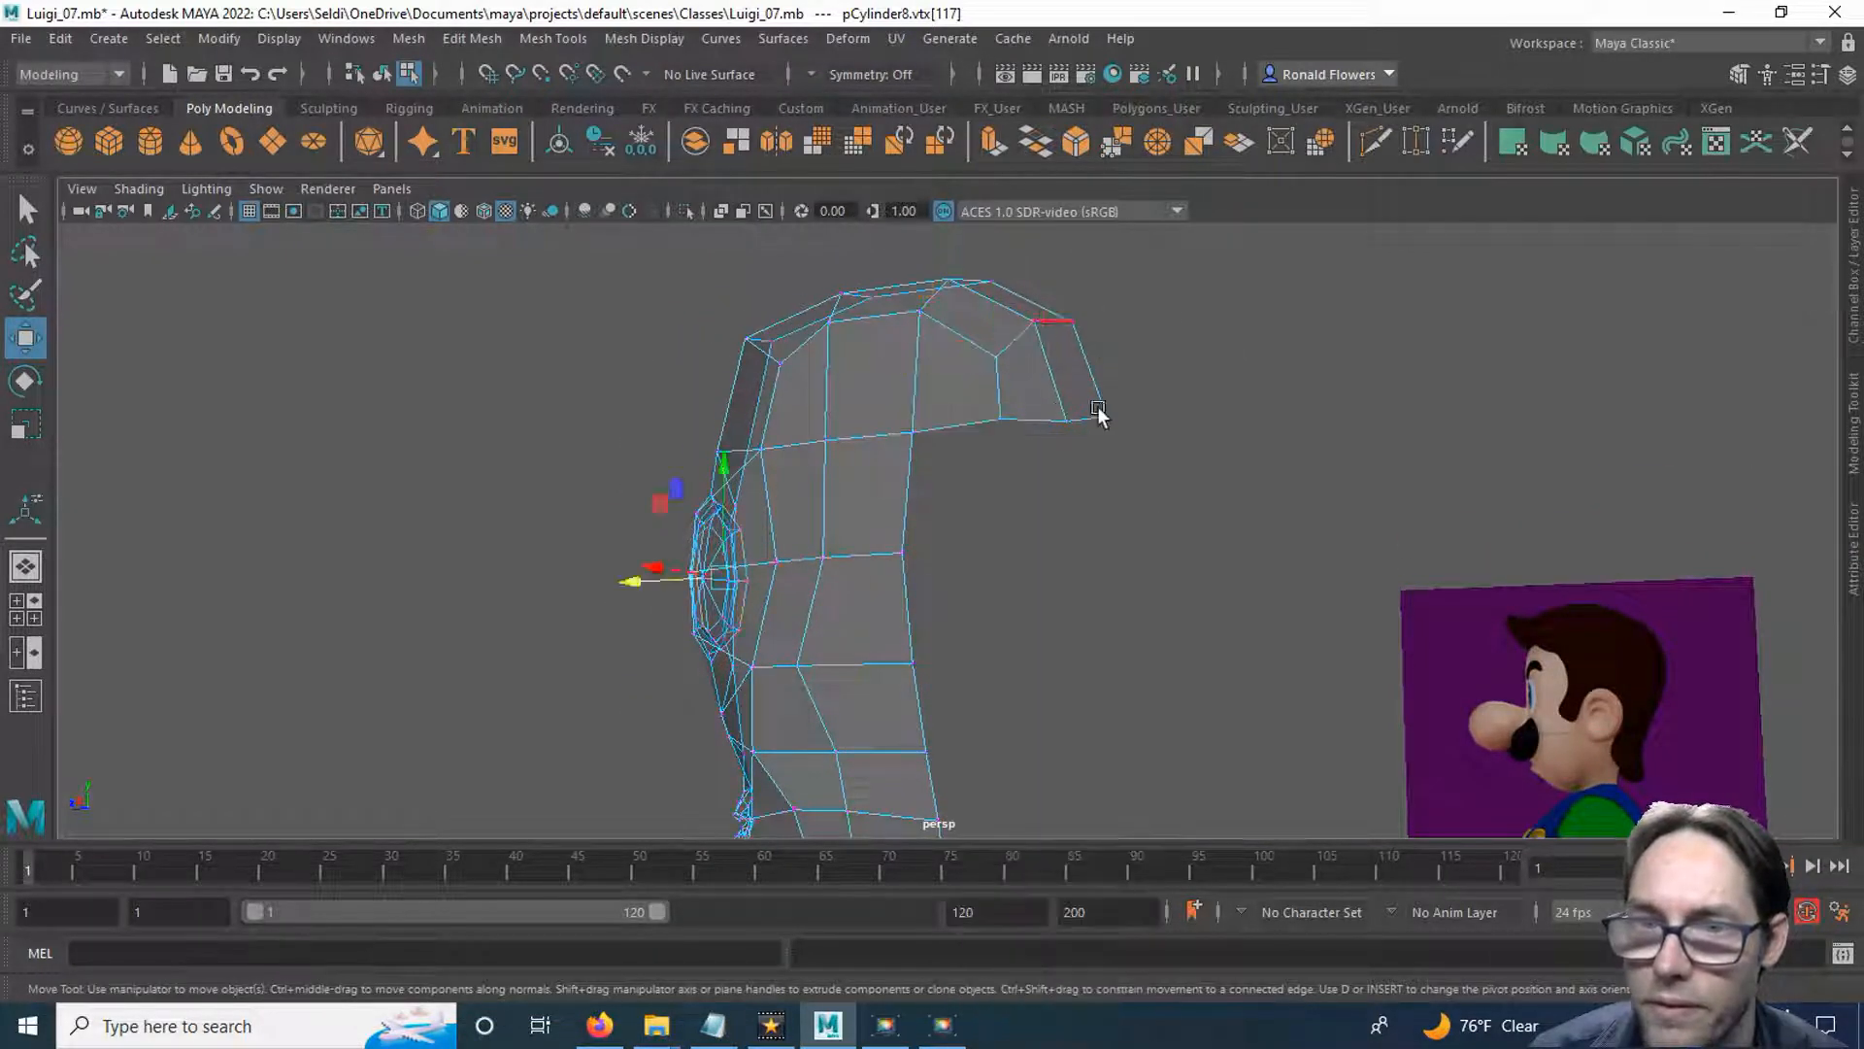
click(1039, 429)
key(q)
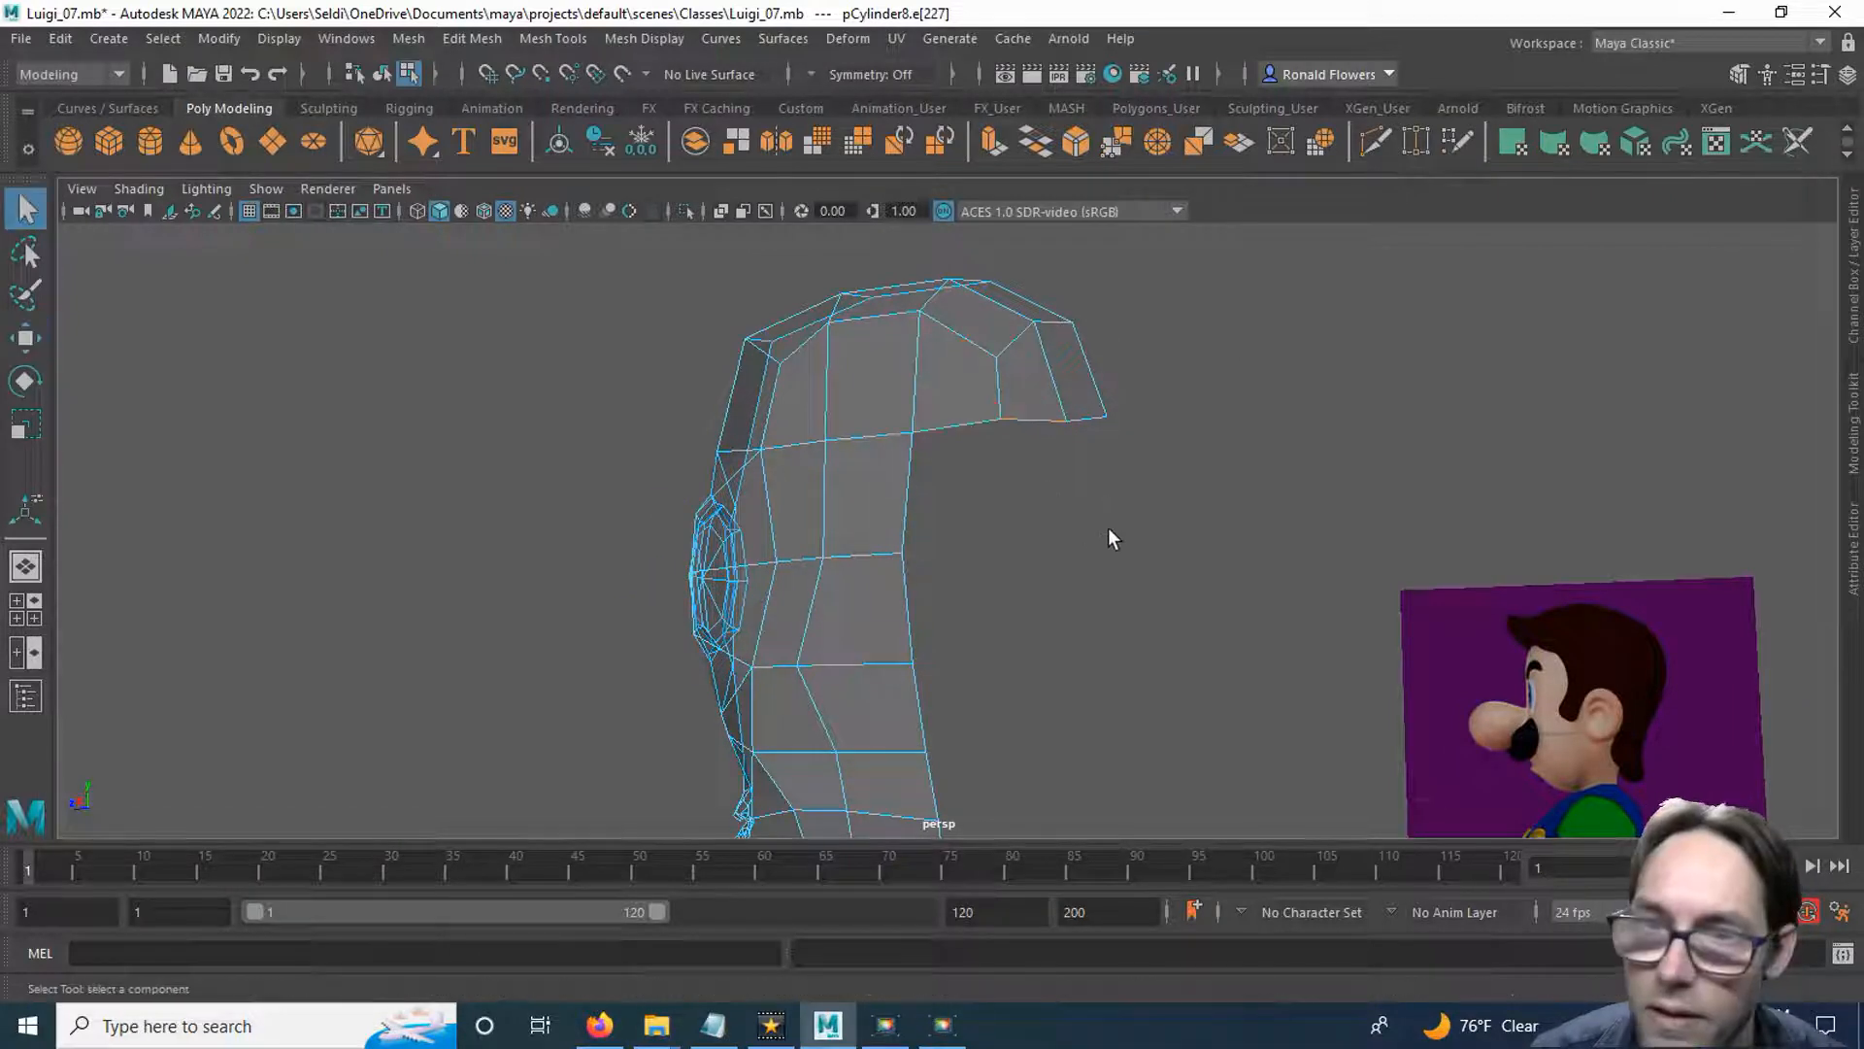
shift+click(1096, 412)
alt+drag(1117, 509, 1107, 549)
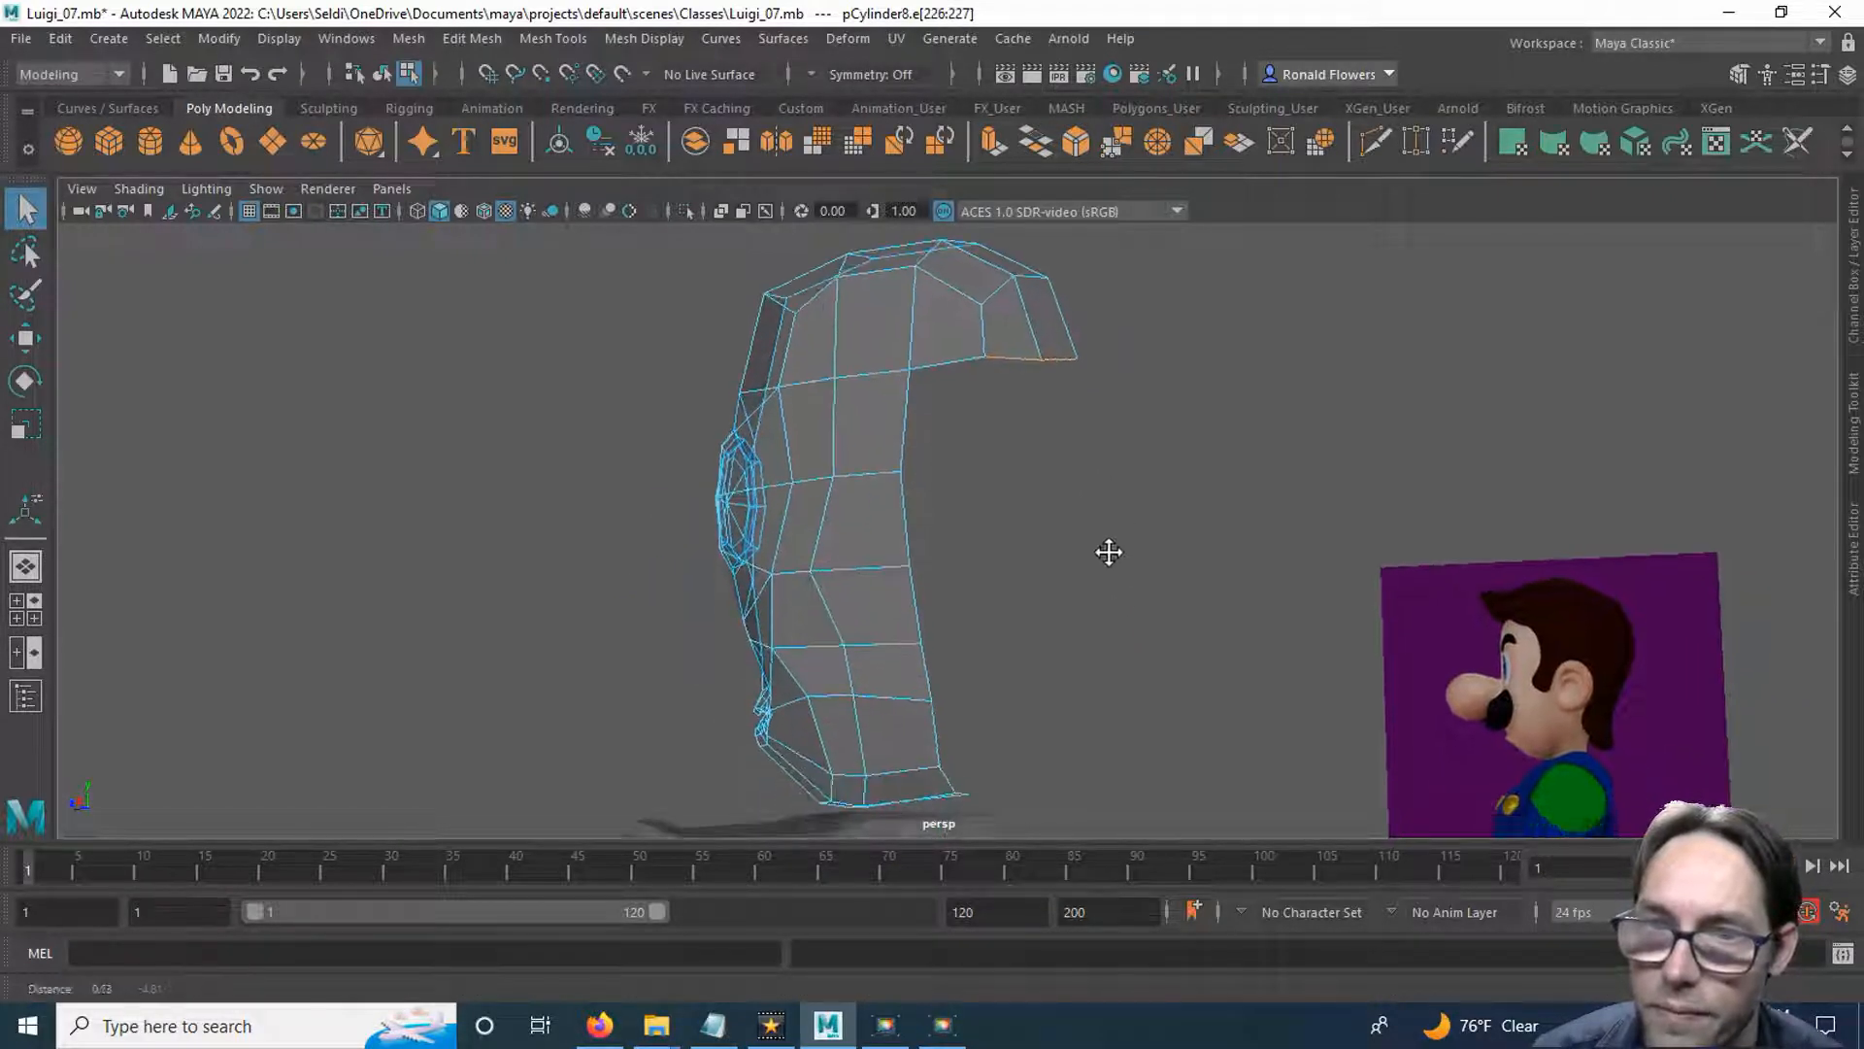
click(994, 136)
key(w)
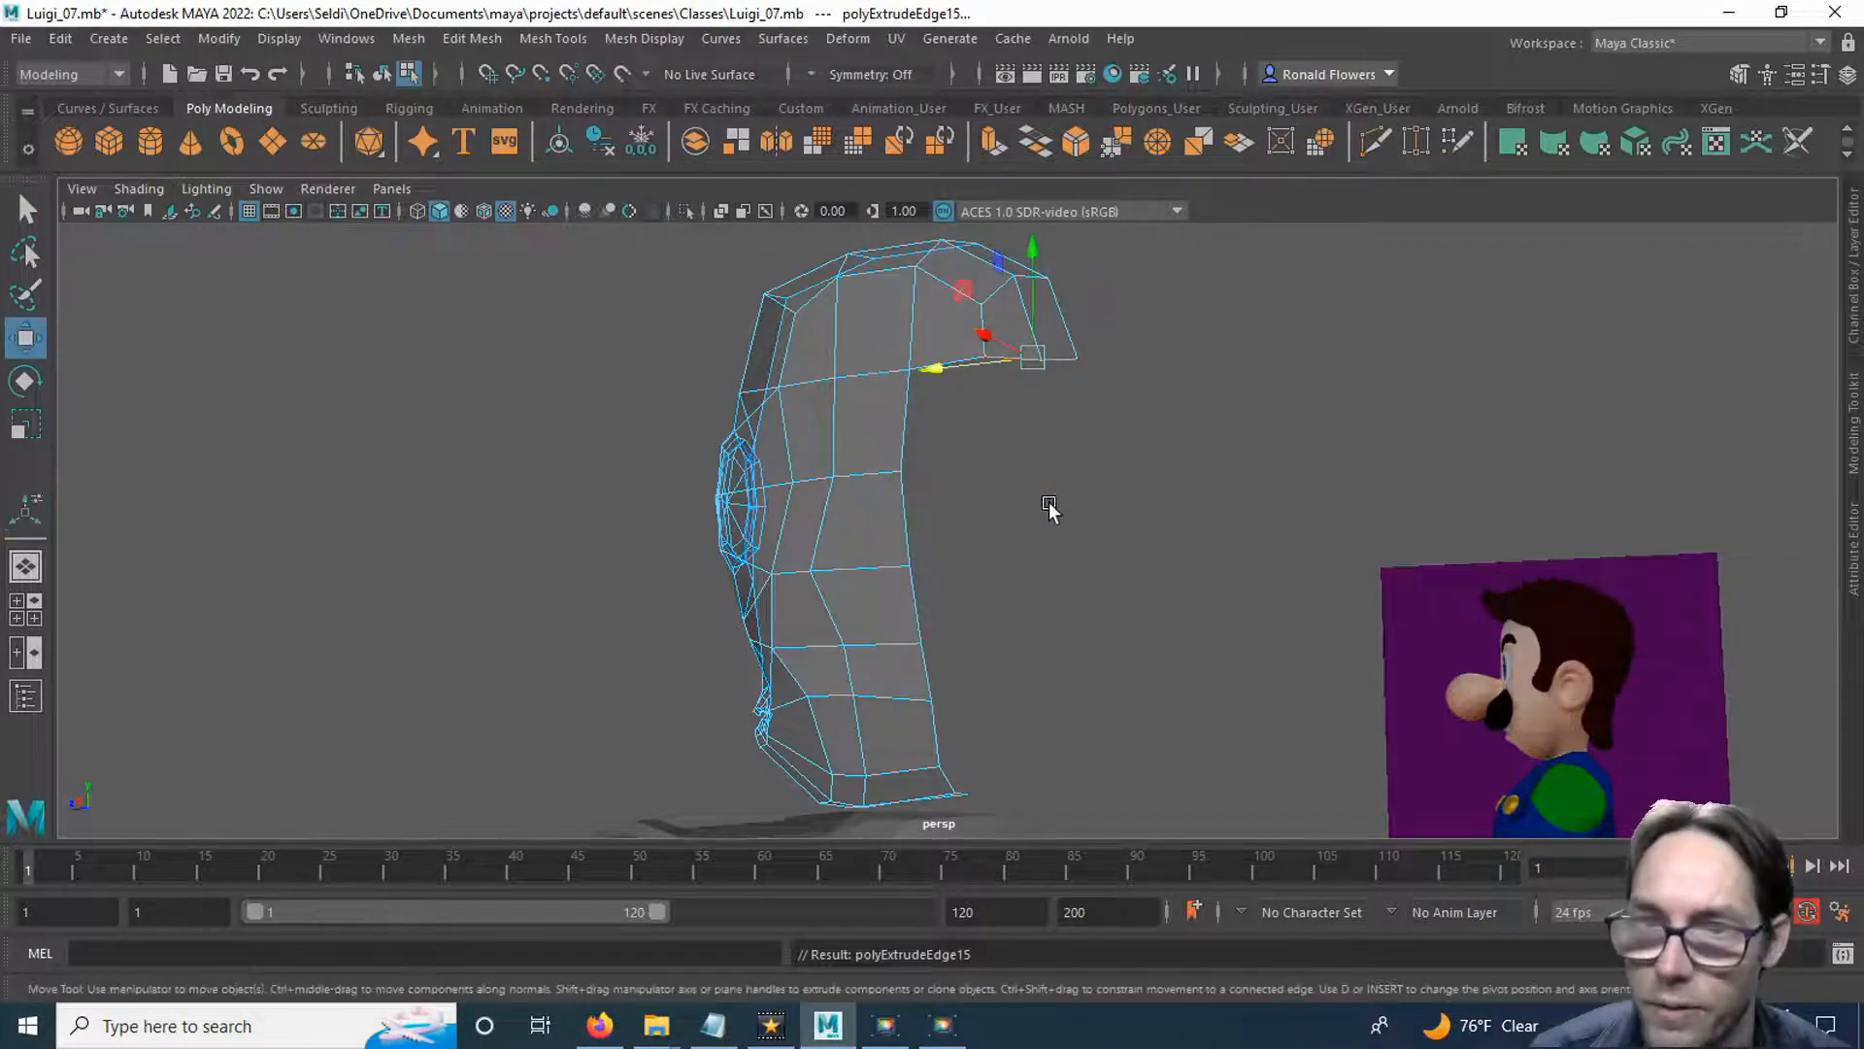
Lower the extruded edges in the side view to the bottom of the reference hair at the nape.
key(space)
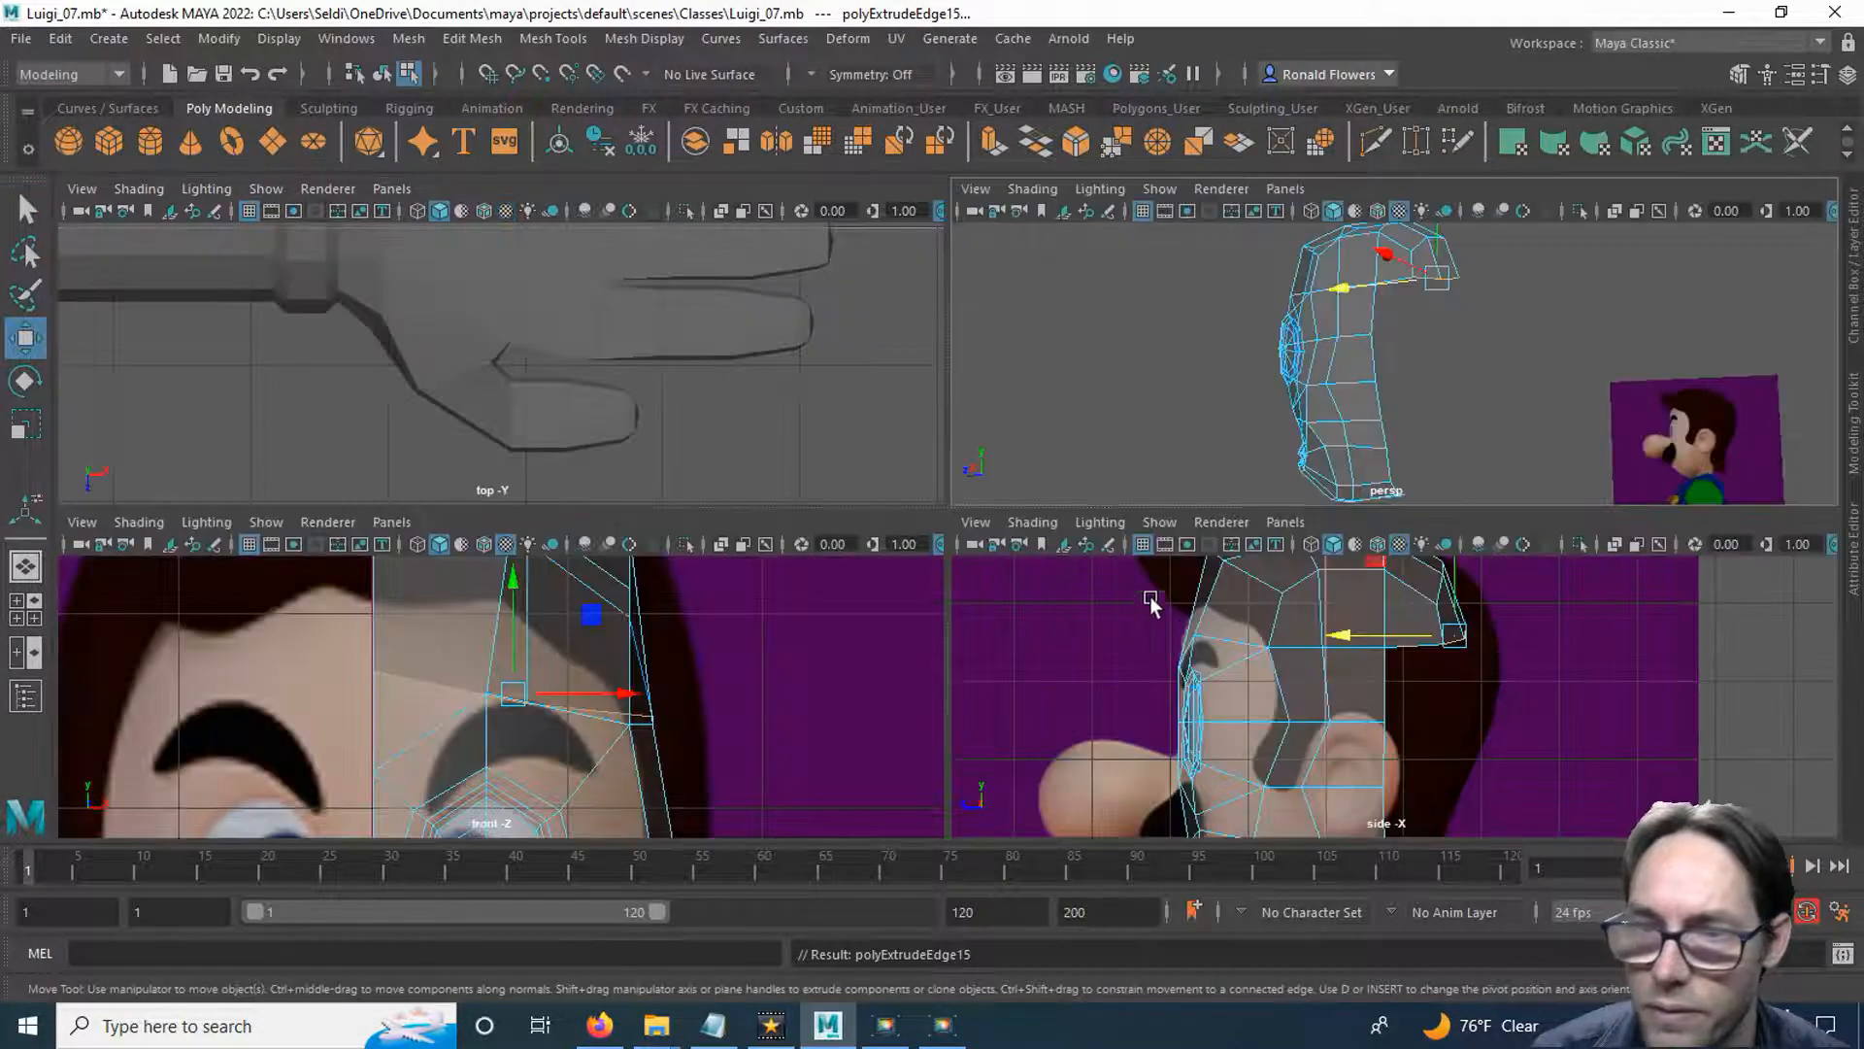
key(space)
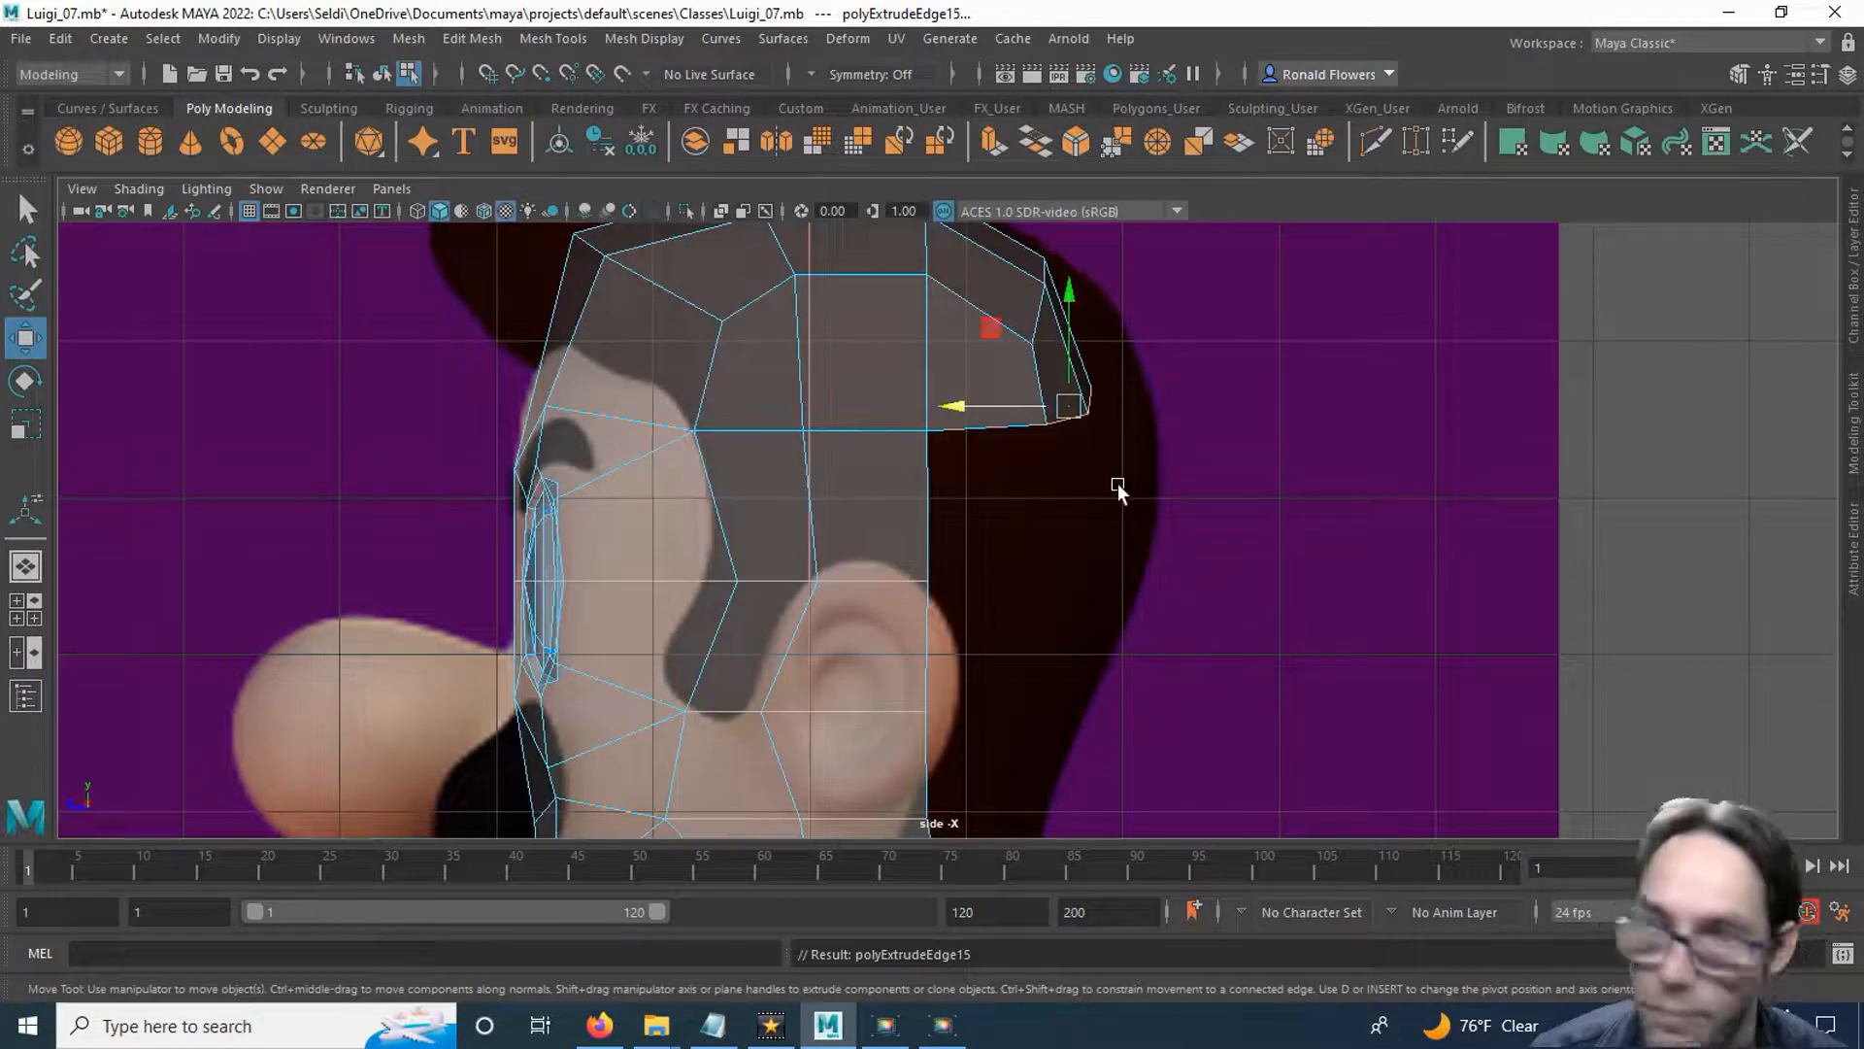
drag(1070, 297, 1095, 451)
alt+middle_drag(1102, 582, 1022, 563)
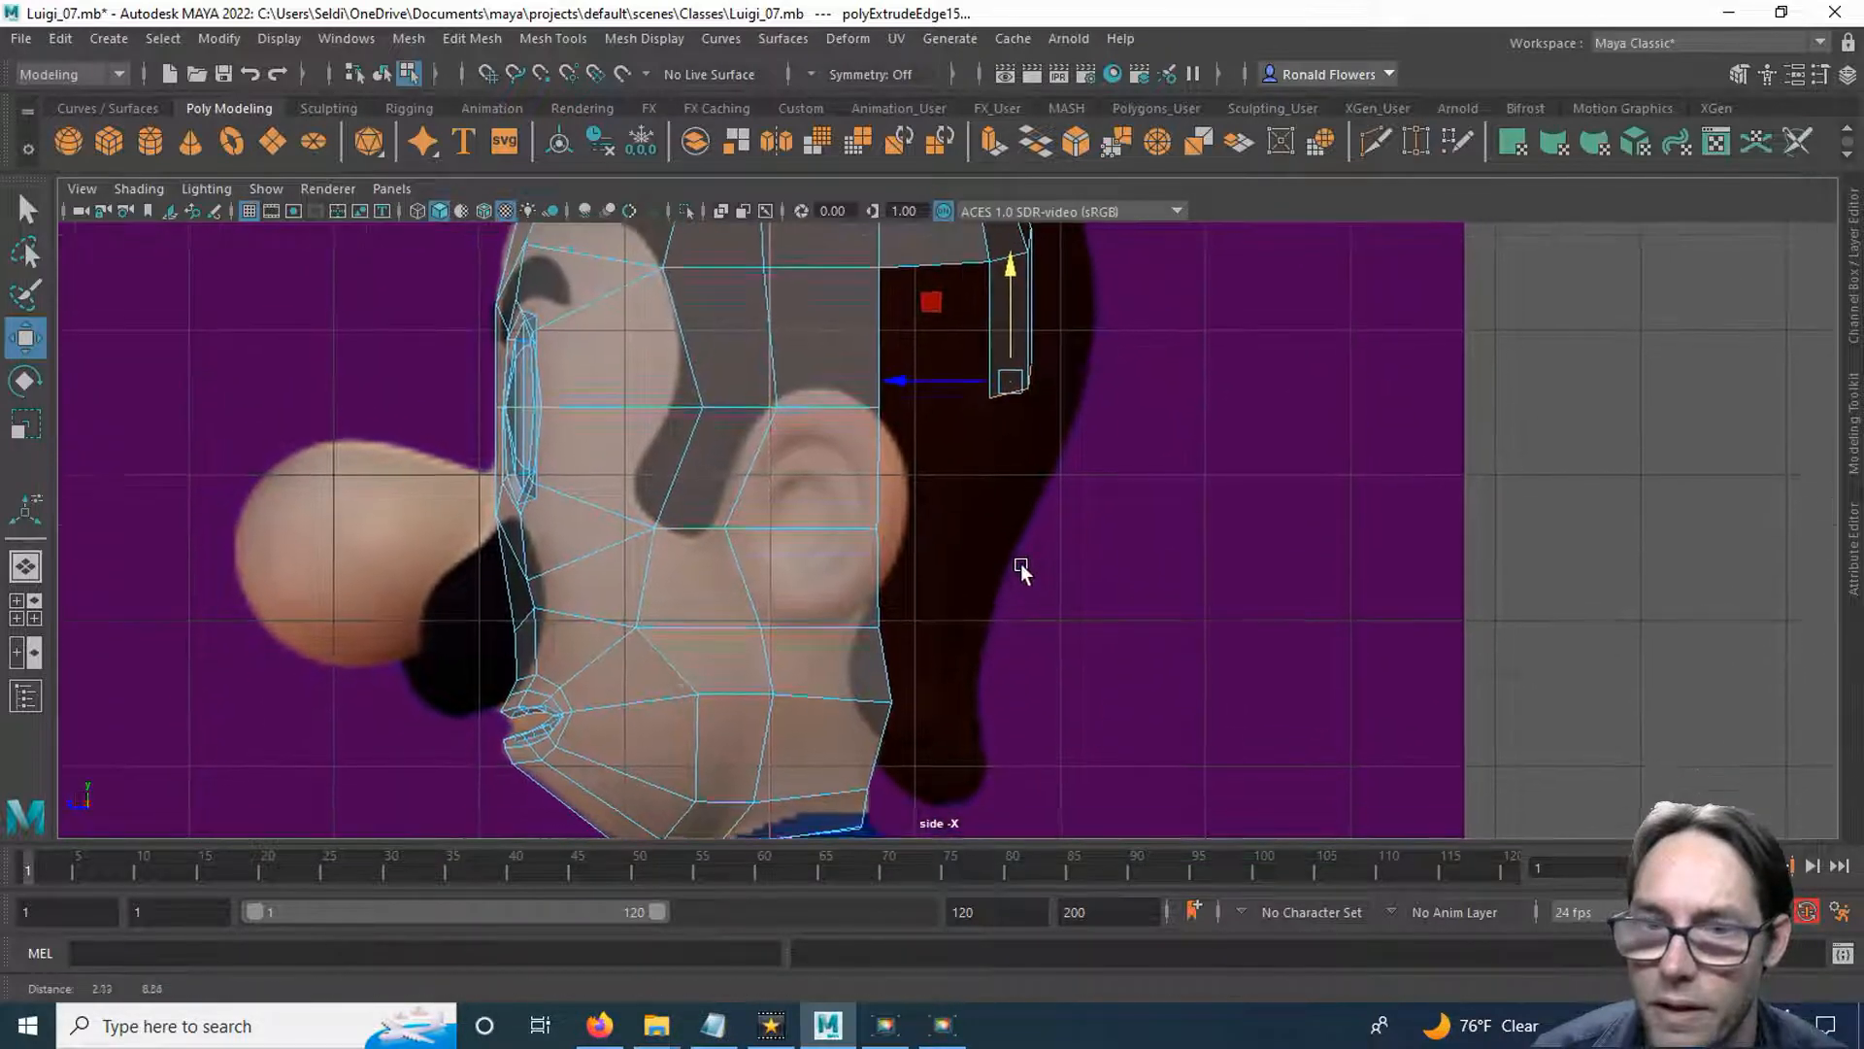
scroll(1021, 564, down, 1)
drag(1007, 395, 933, 788)
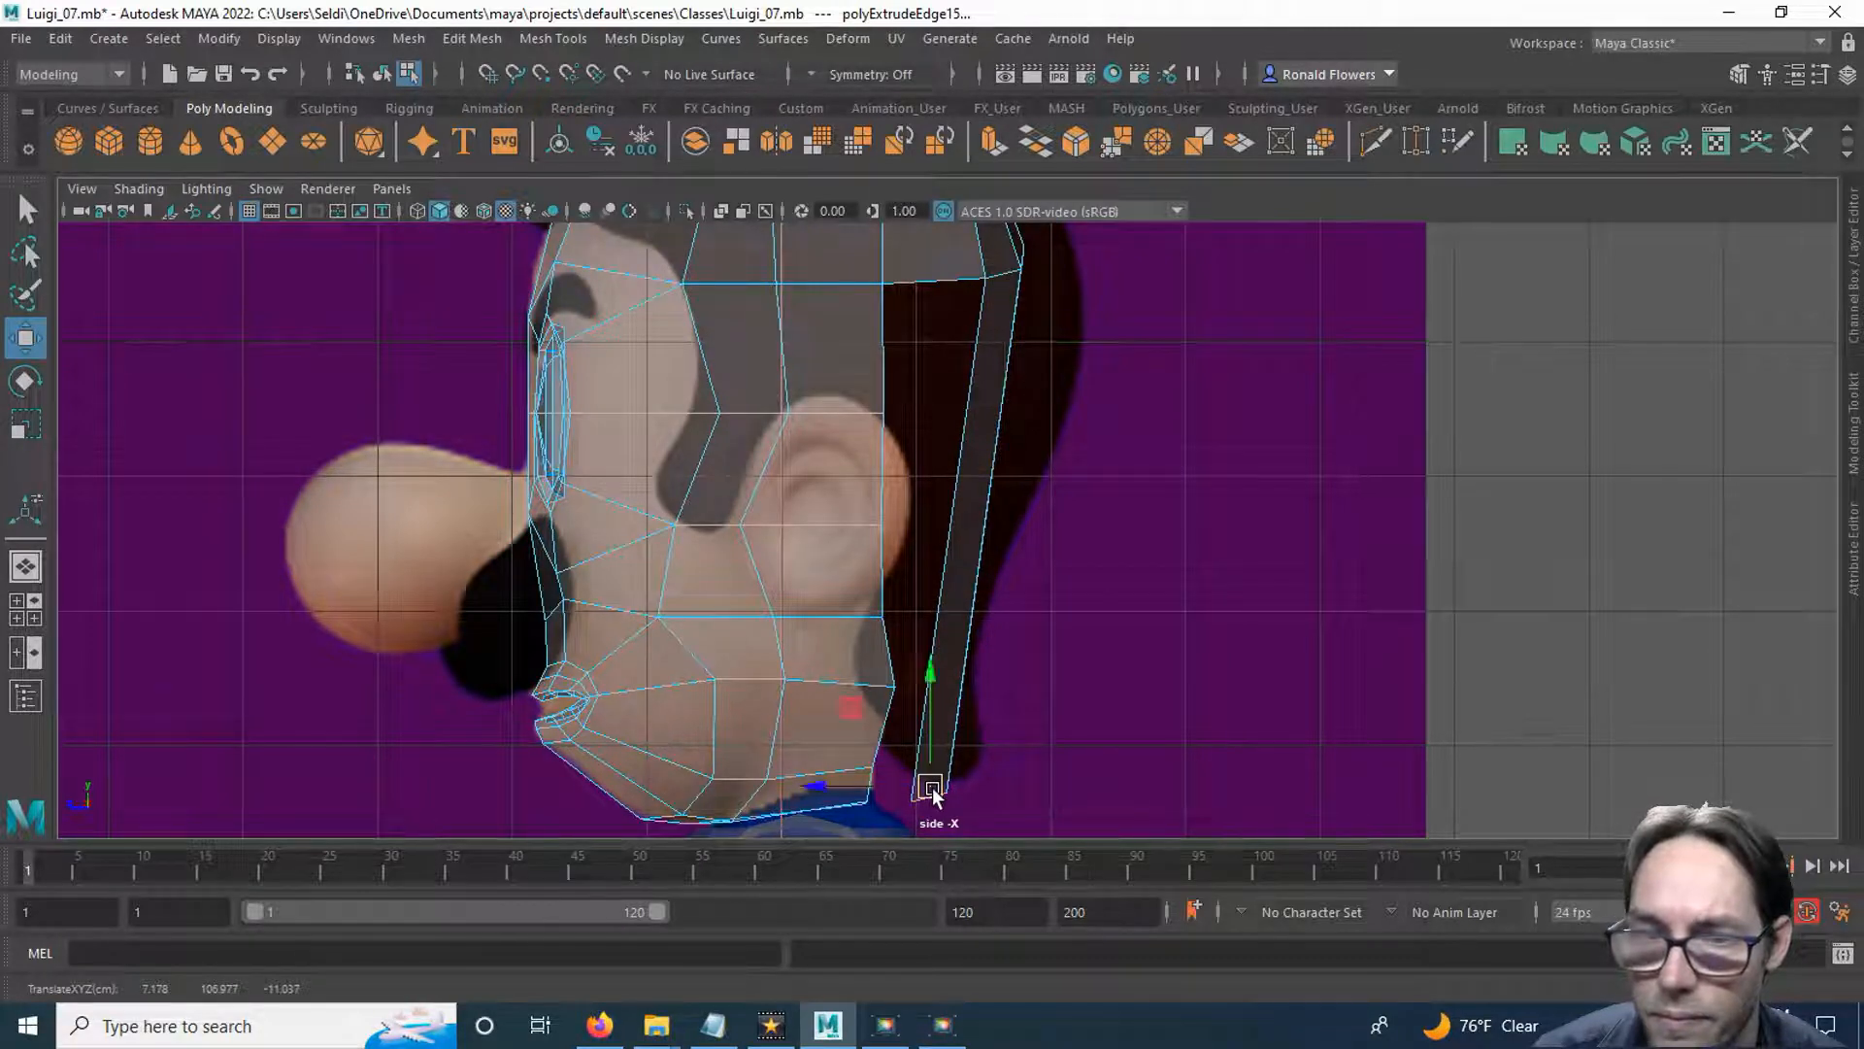
Cut a horizontal edge line across the long rear strips with Multi-Cut, about level with the top of the ear.
click(1031, 393)
alt+middle_drag(1031, 393, 1010, 503)
scroll(1016, 505, up, 1)
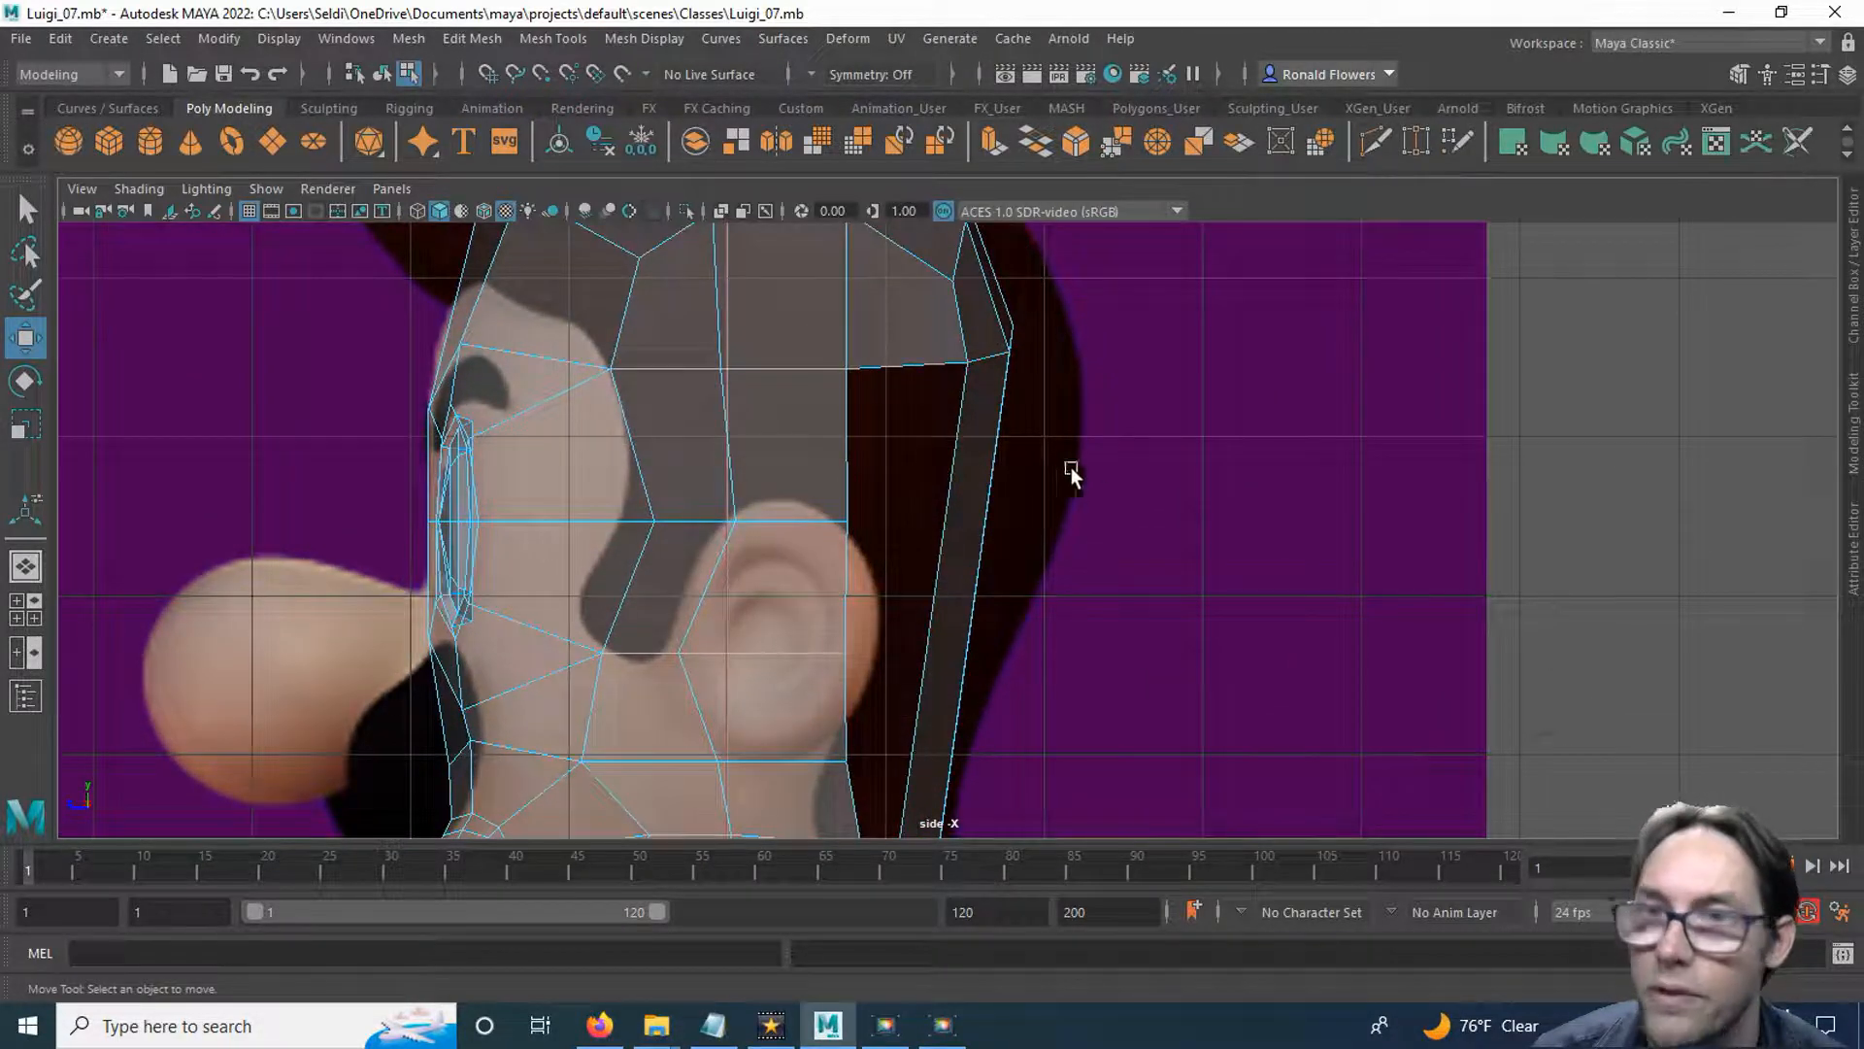
click(1373, 143)
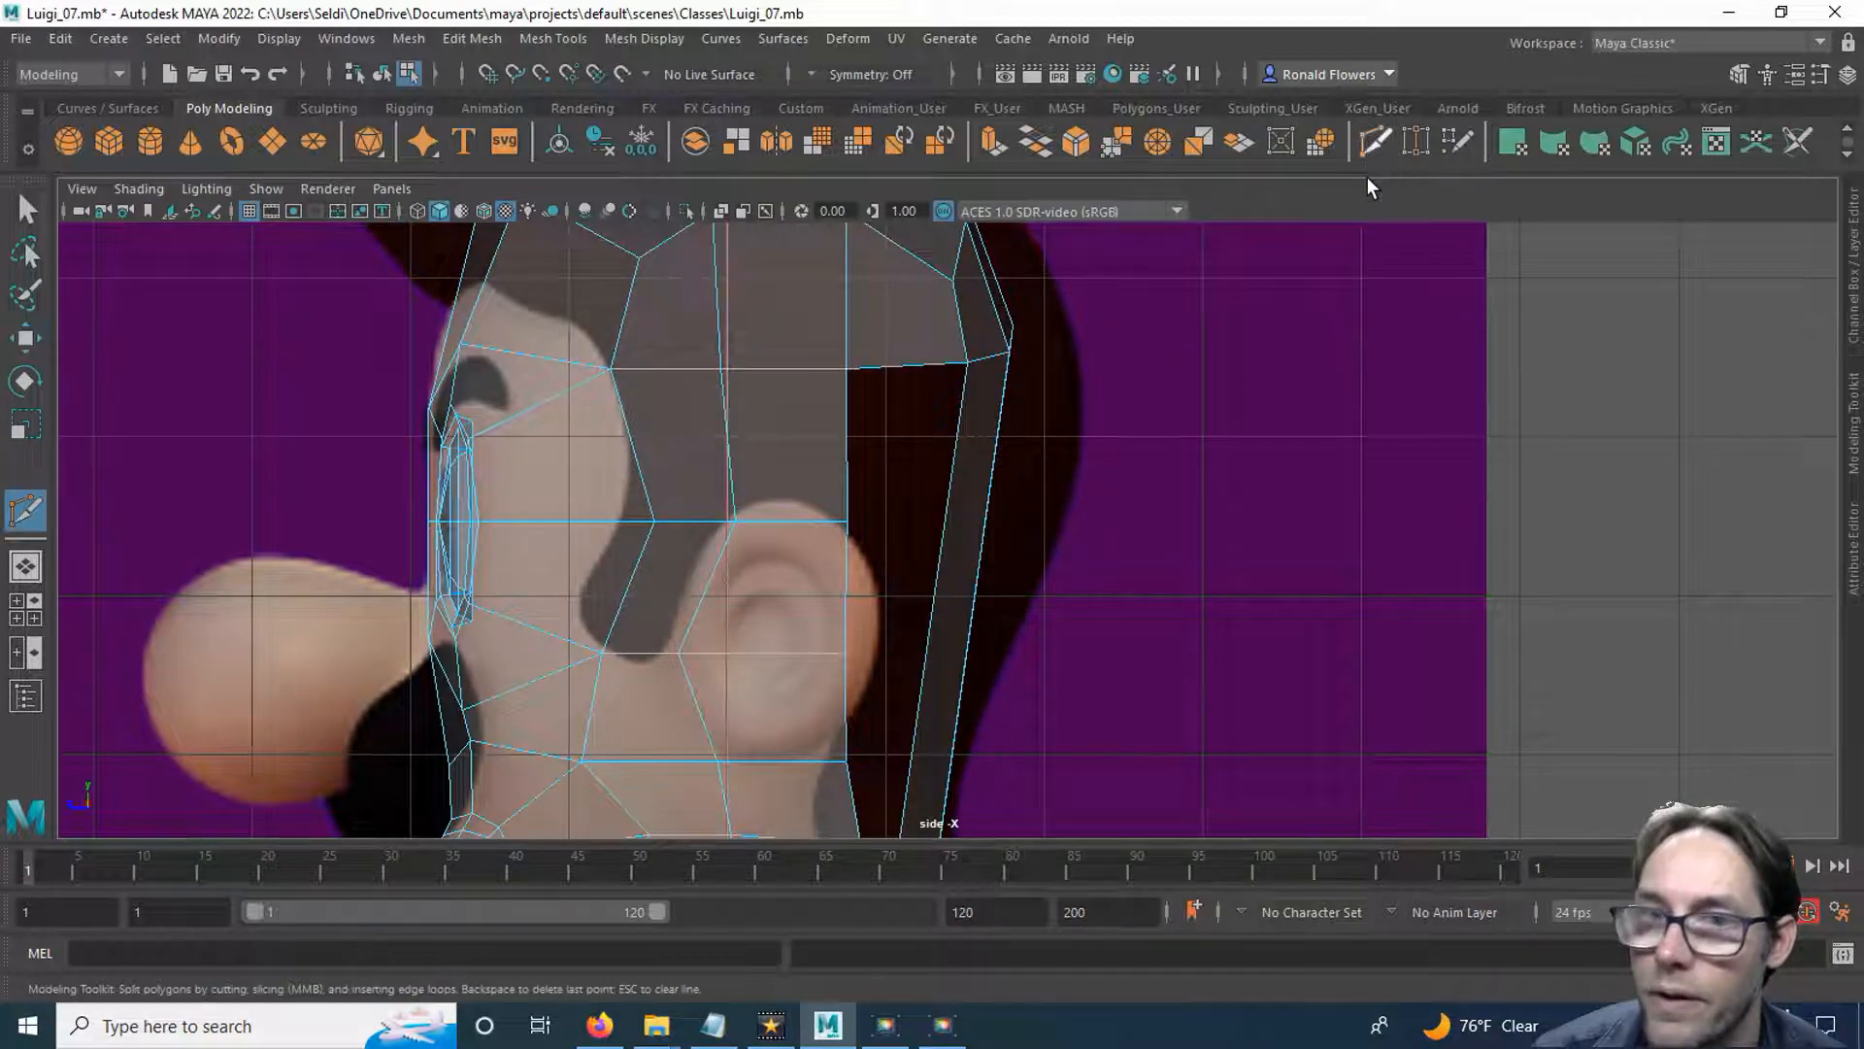
click(947, 514)
key(Return)
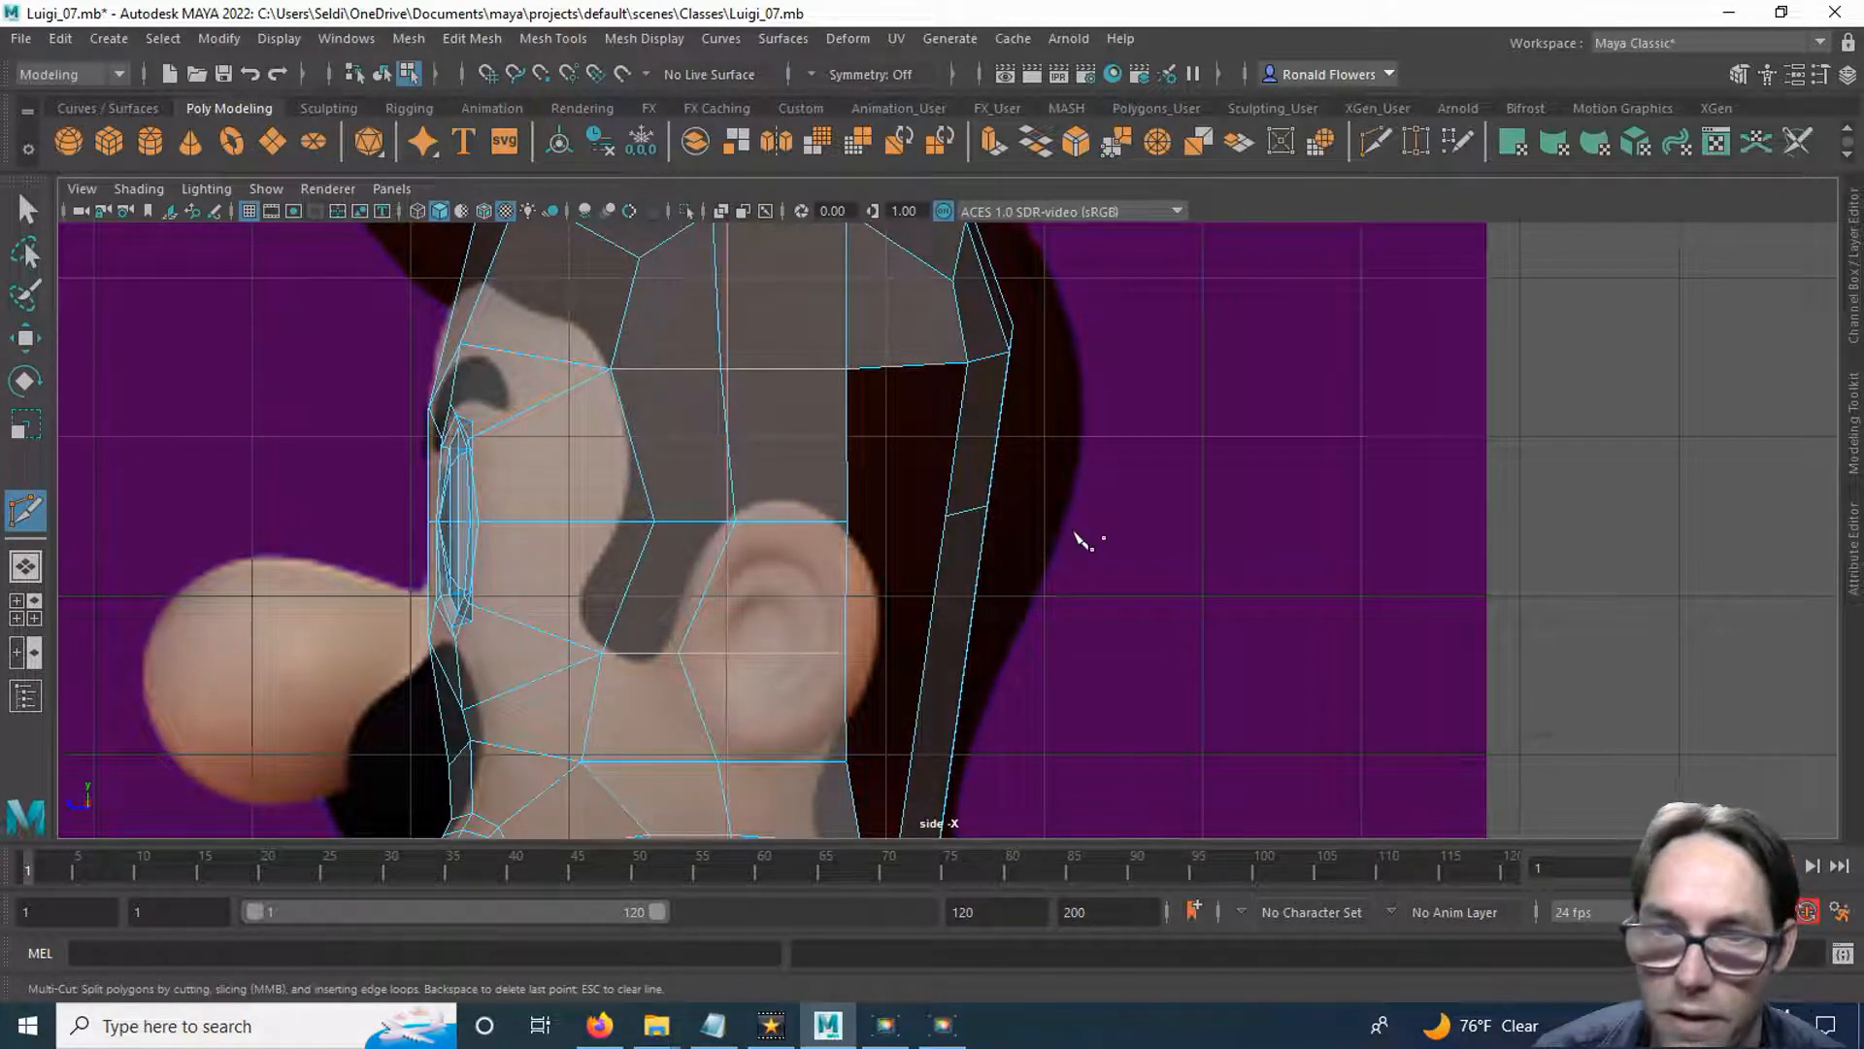
Move the cut's rearmost and front vertices and the rear centre vertex above slightly backward to round the skull profile.
right_drag(1015, 388, 958, 387)
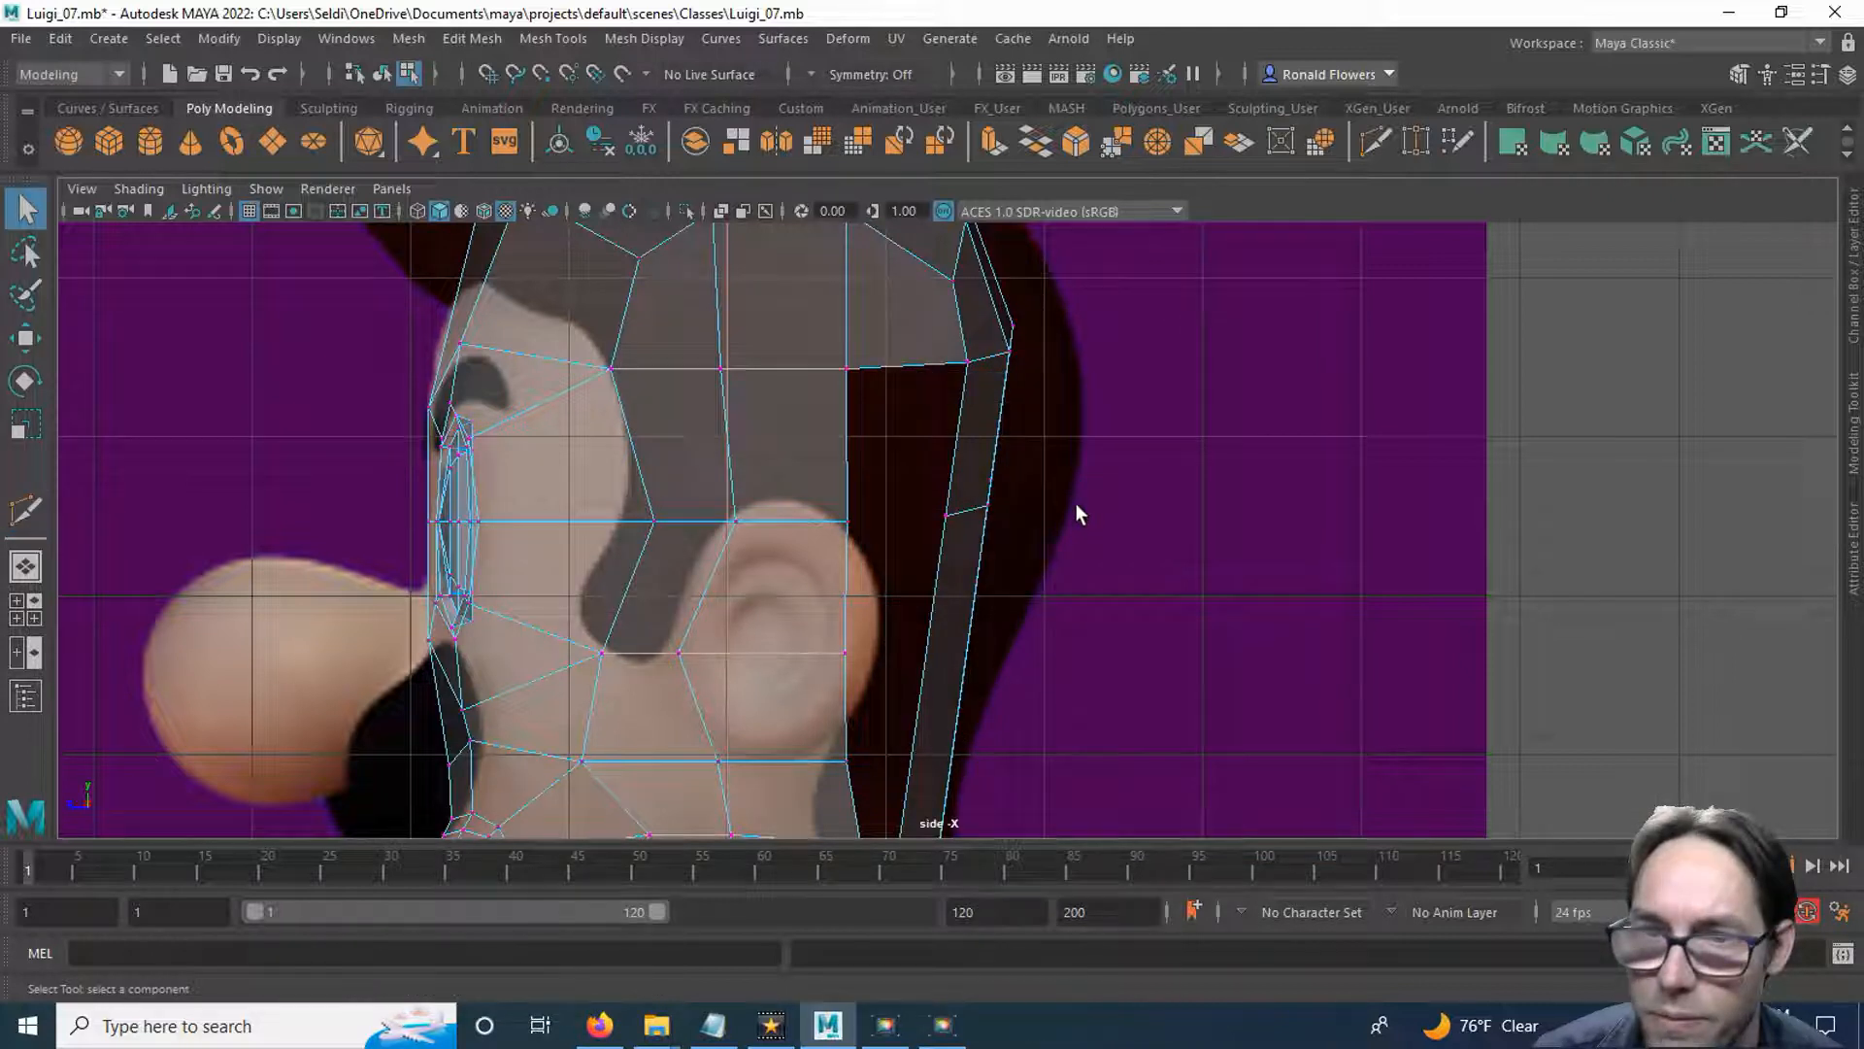
click(981, 470)
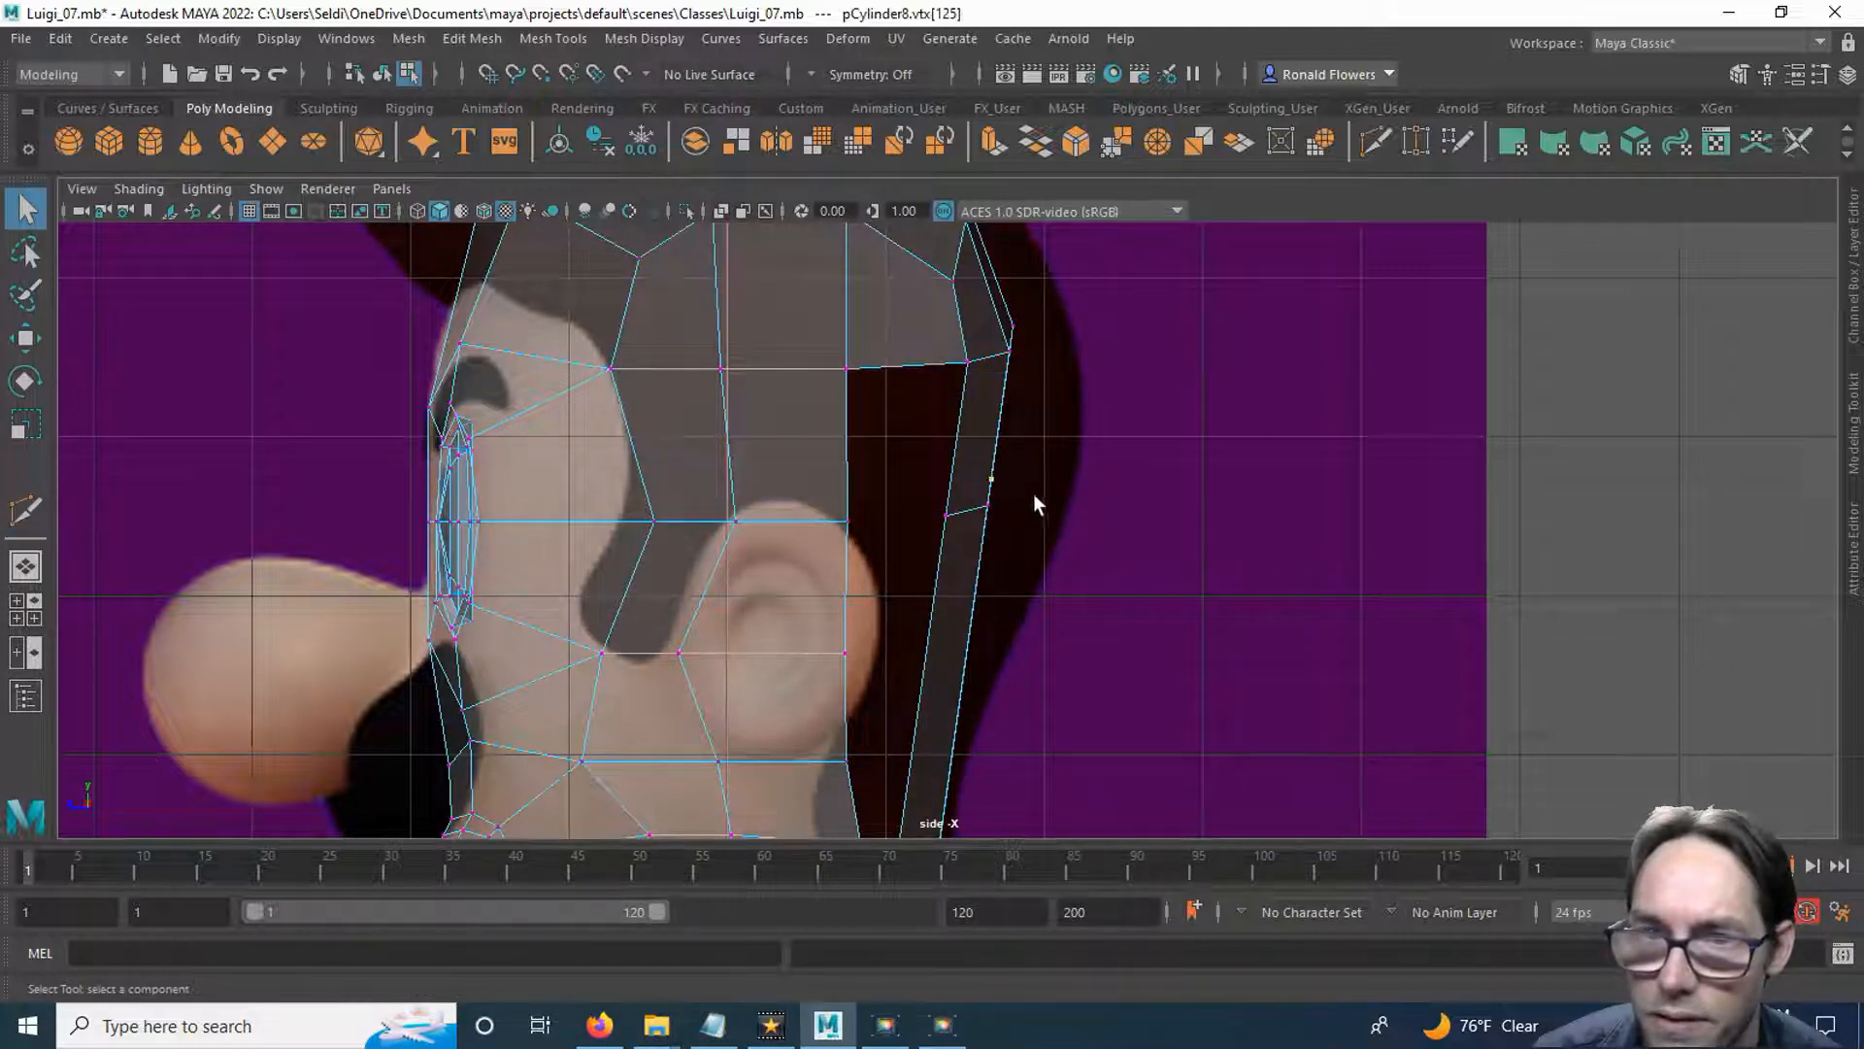
key(w)
drag(929, 478, 943, 478)
middle_drag(984, 525, 1021, 527)
drag(957, 473, 927, 471)
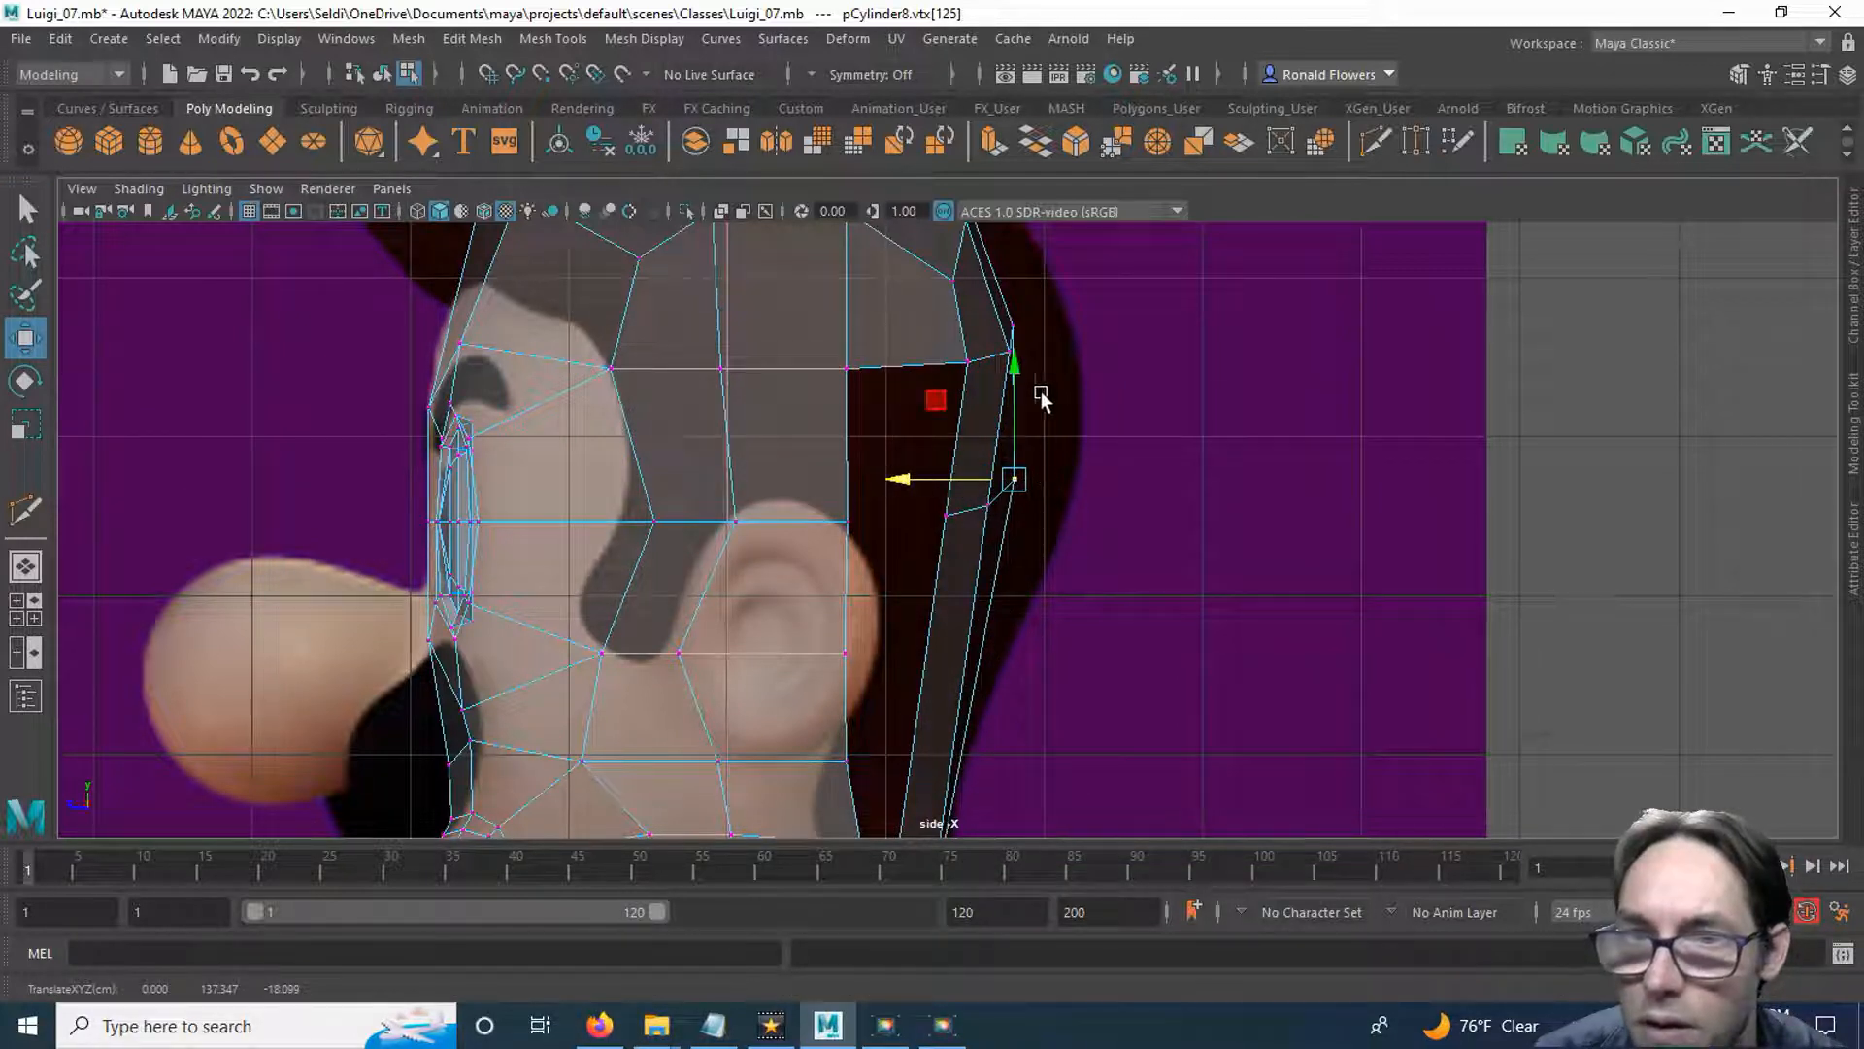
click(1013, 324)
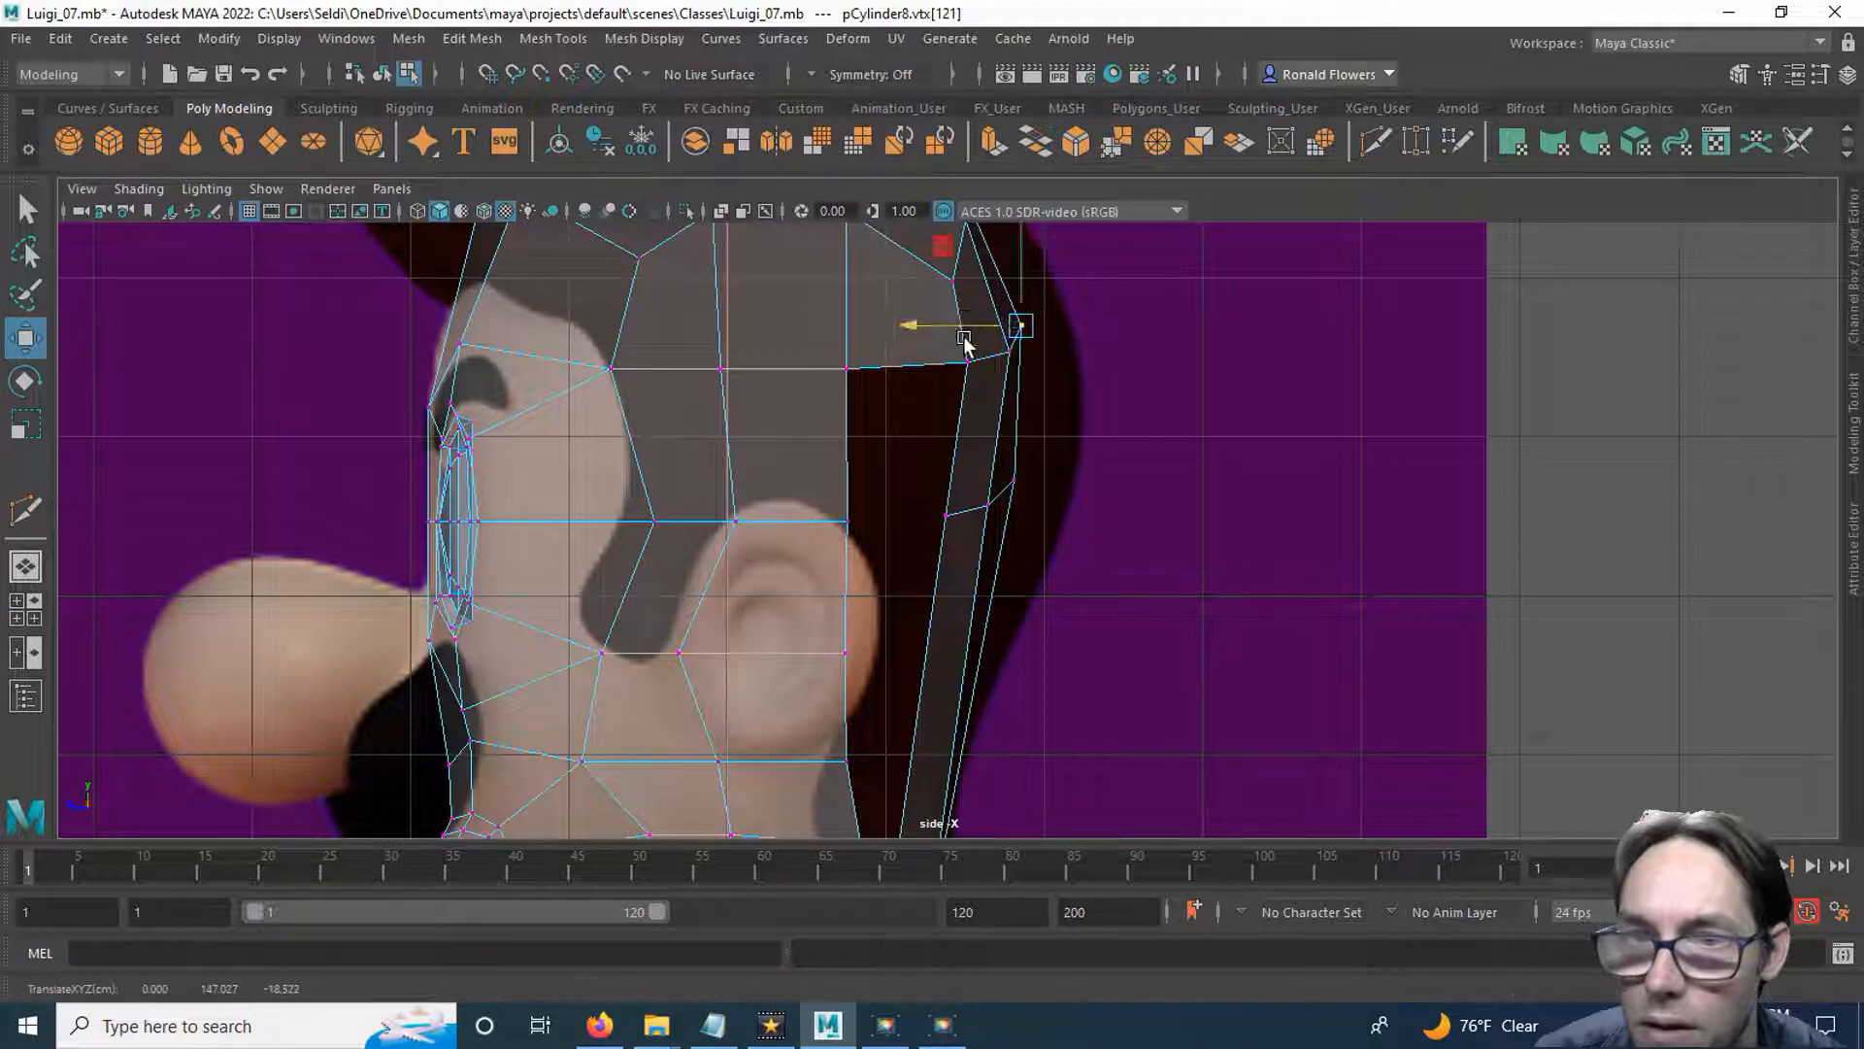
click(947, 533)
drag(908, 511, 919, 512)
Bridge the head's side border edge above the ear to the upper front edge of the rear strip.
mouse_move(917, 617)
alt+middle_down()
mouse_move(927, 452)
mouse_move(913, 585)
alt+middle_up()
scroll(928, 488, up, 3)
scroll(914, 585, up, 1)
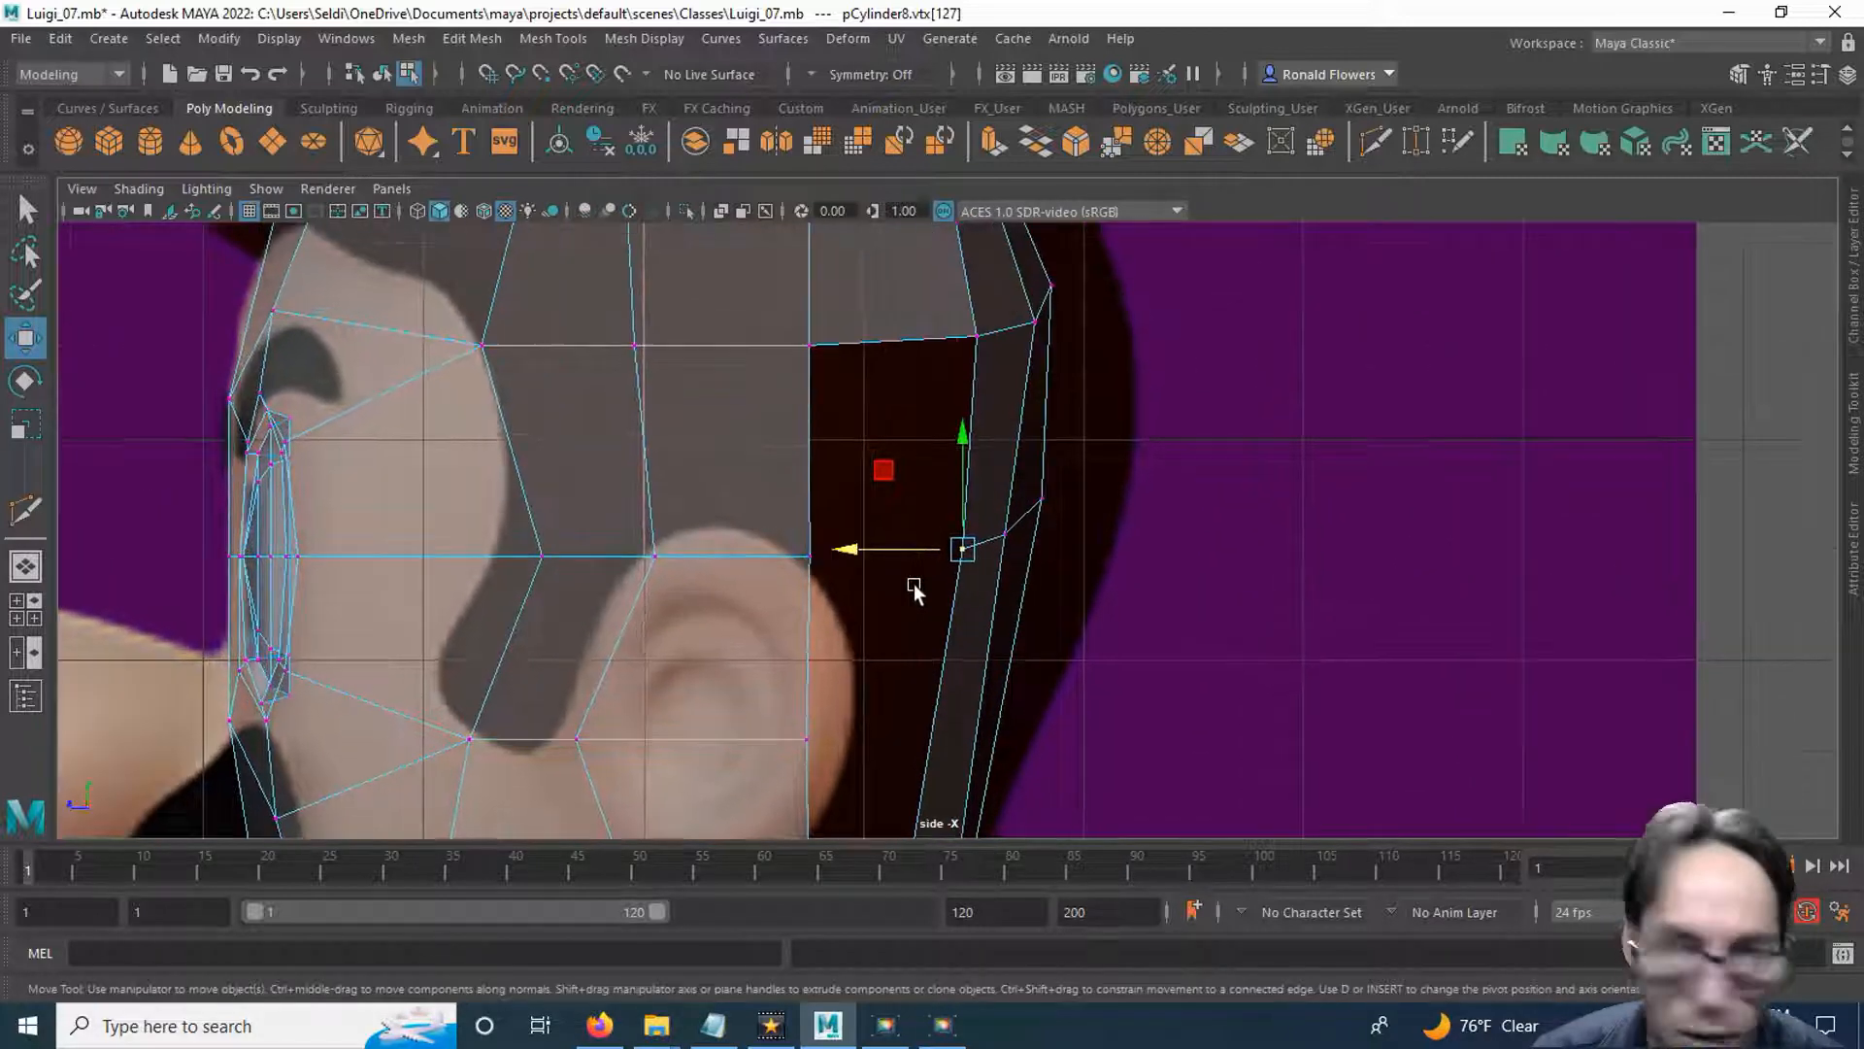
key(q)
right_drag(842, 441, 825, 323)
click(808, 456)
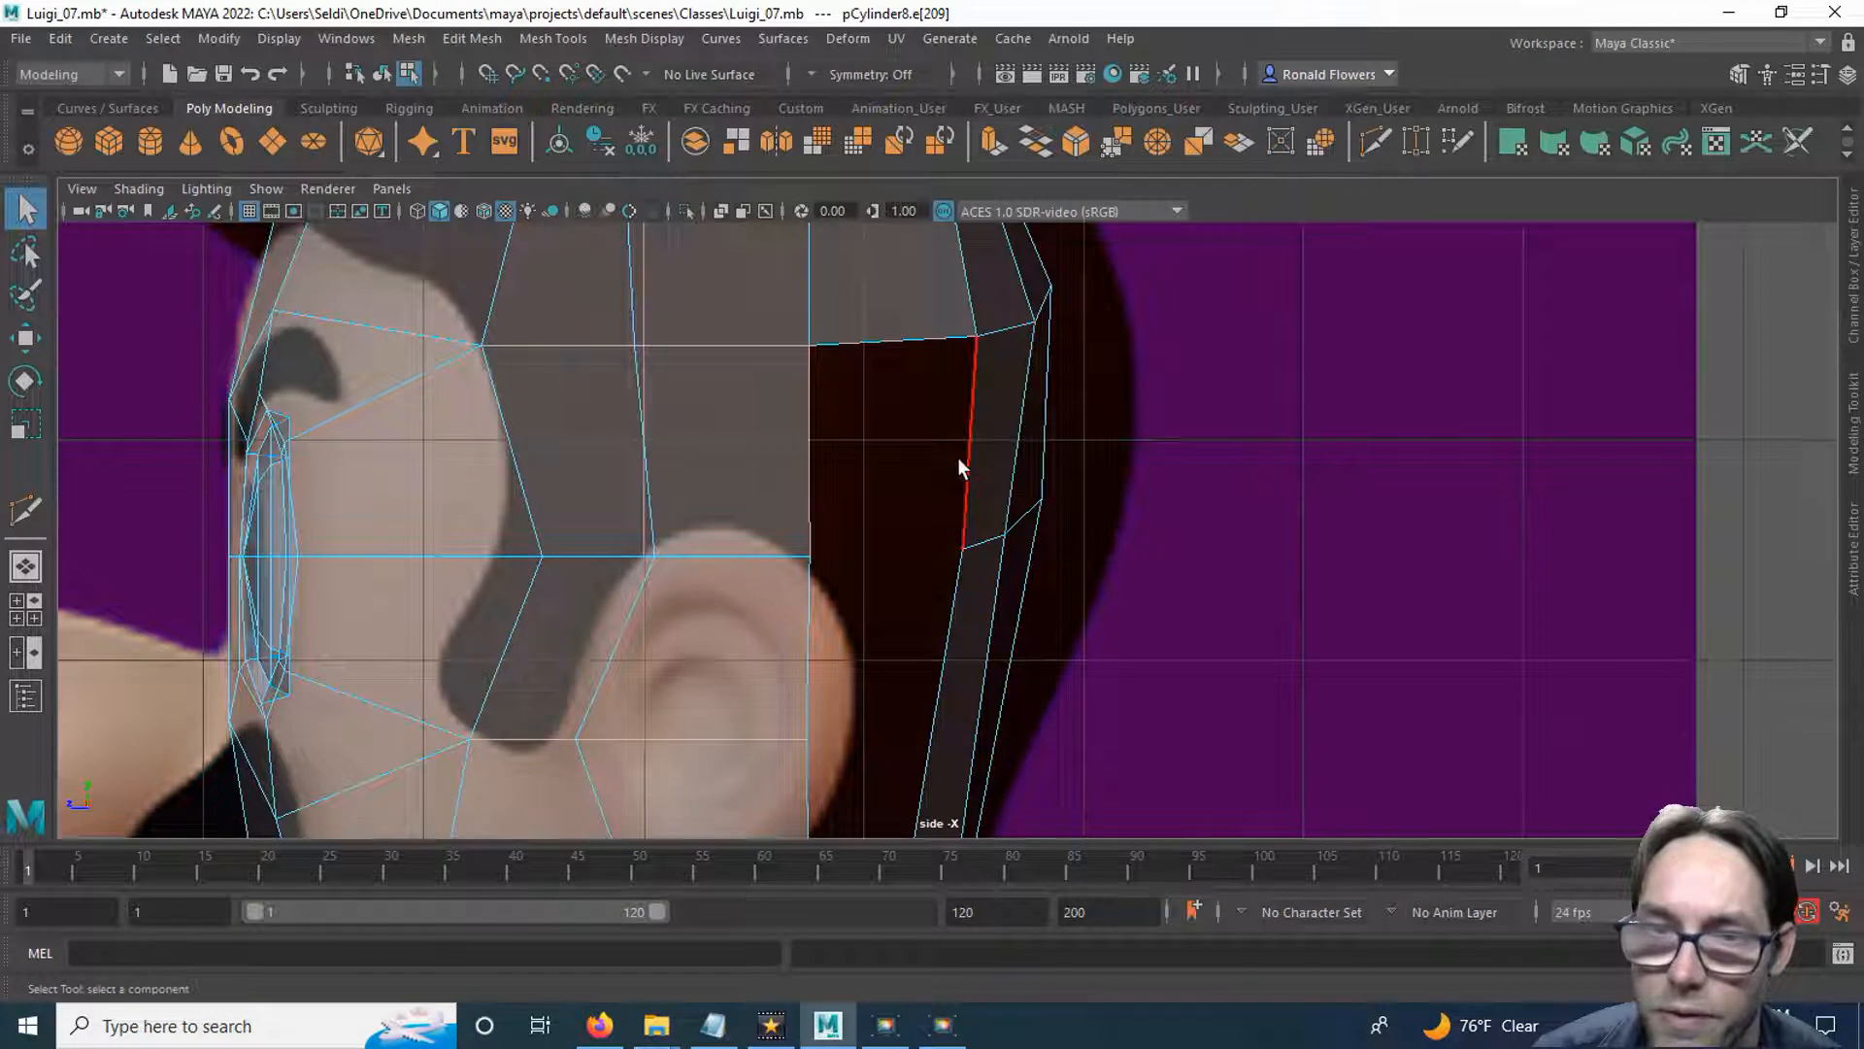
right_drag(911, 470, 903, 328)
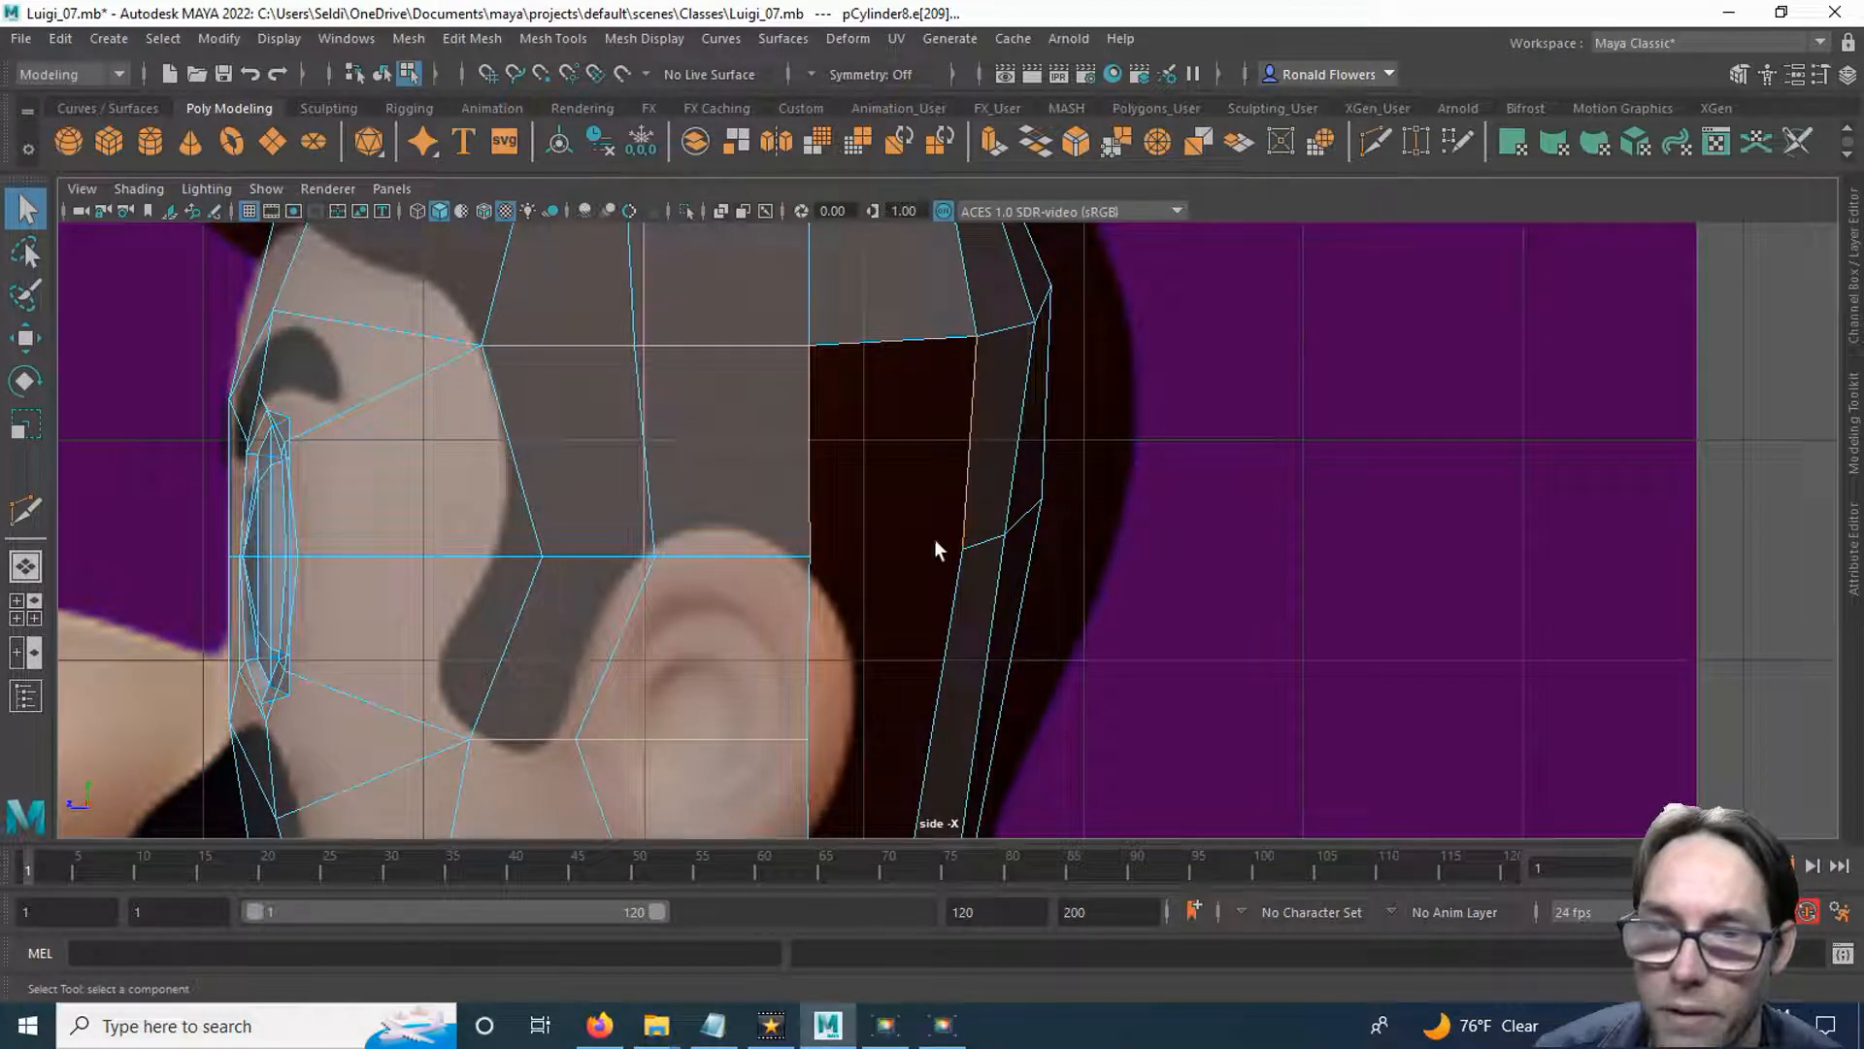
shift+right_click(915, 482)
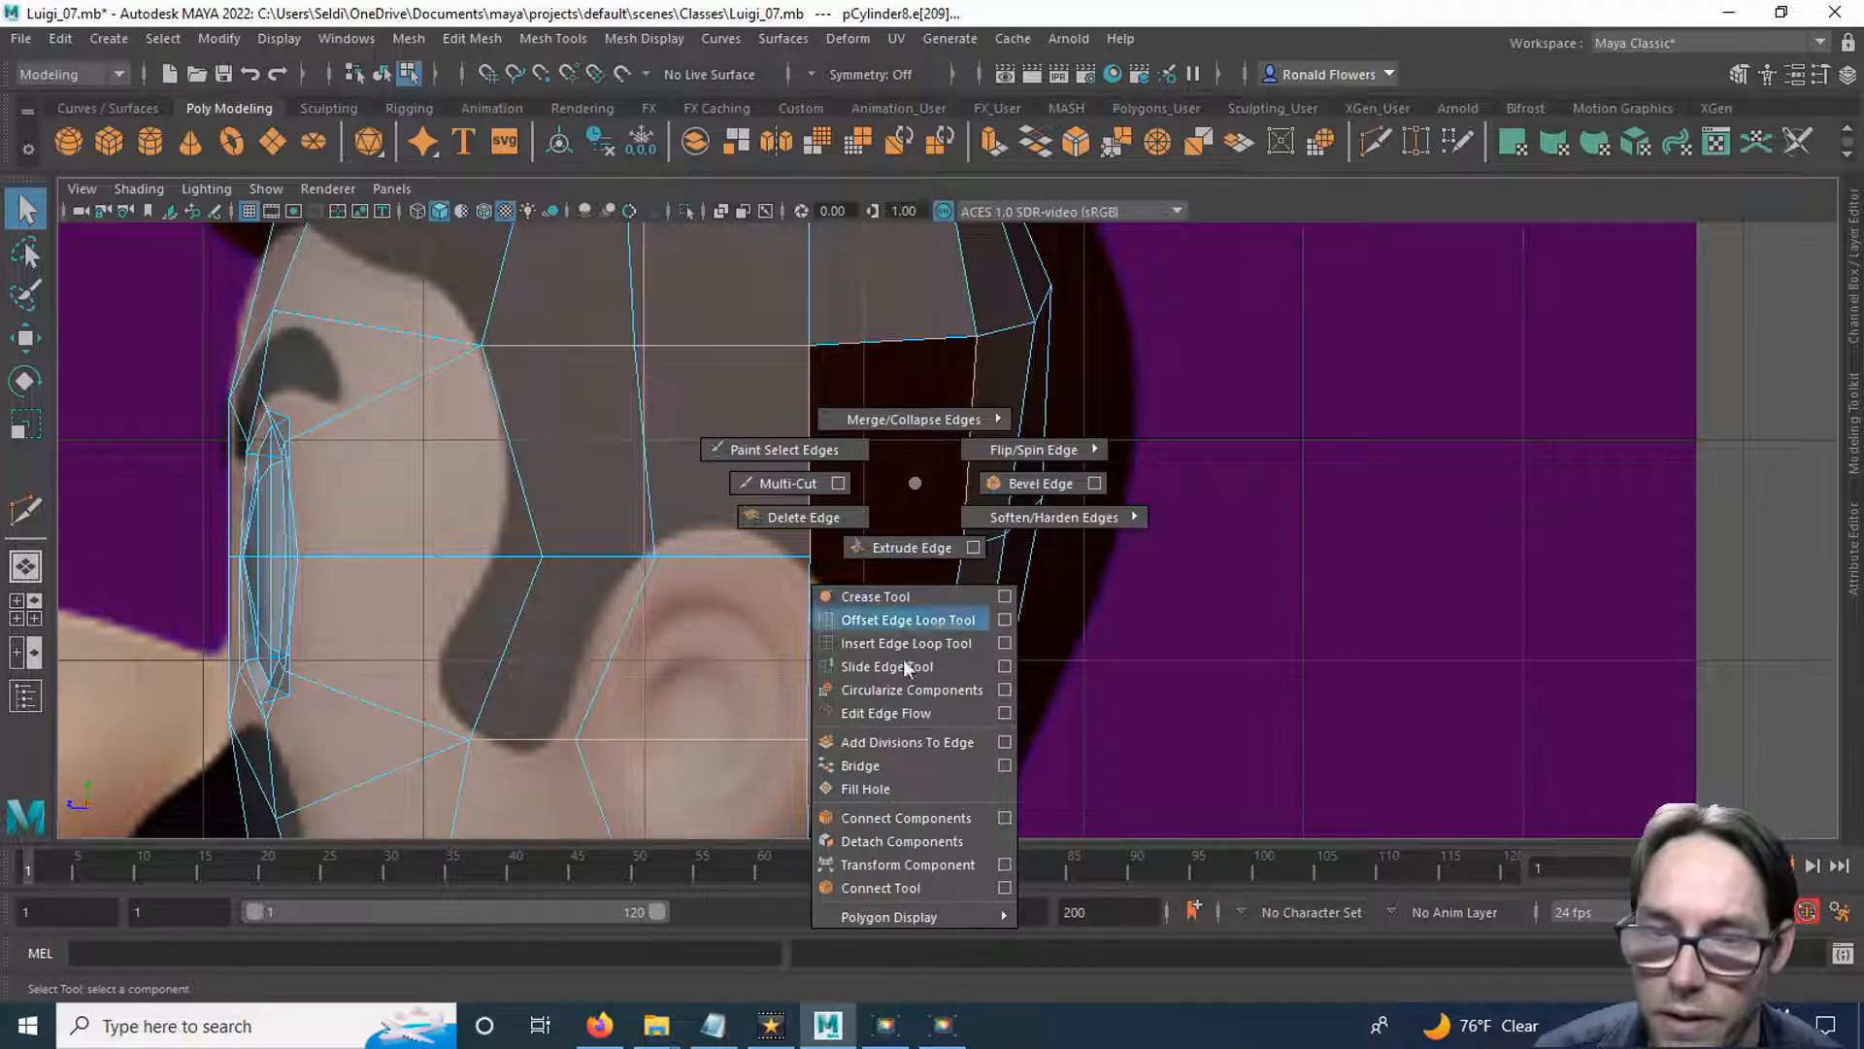
click(903, 767)
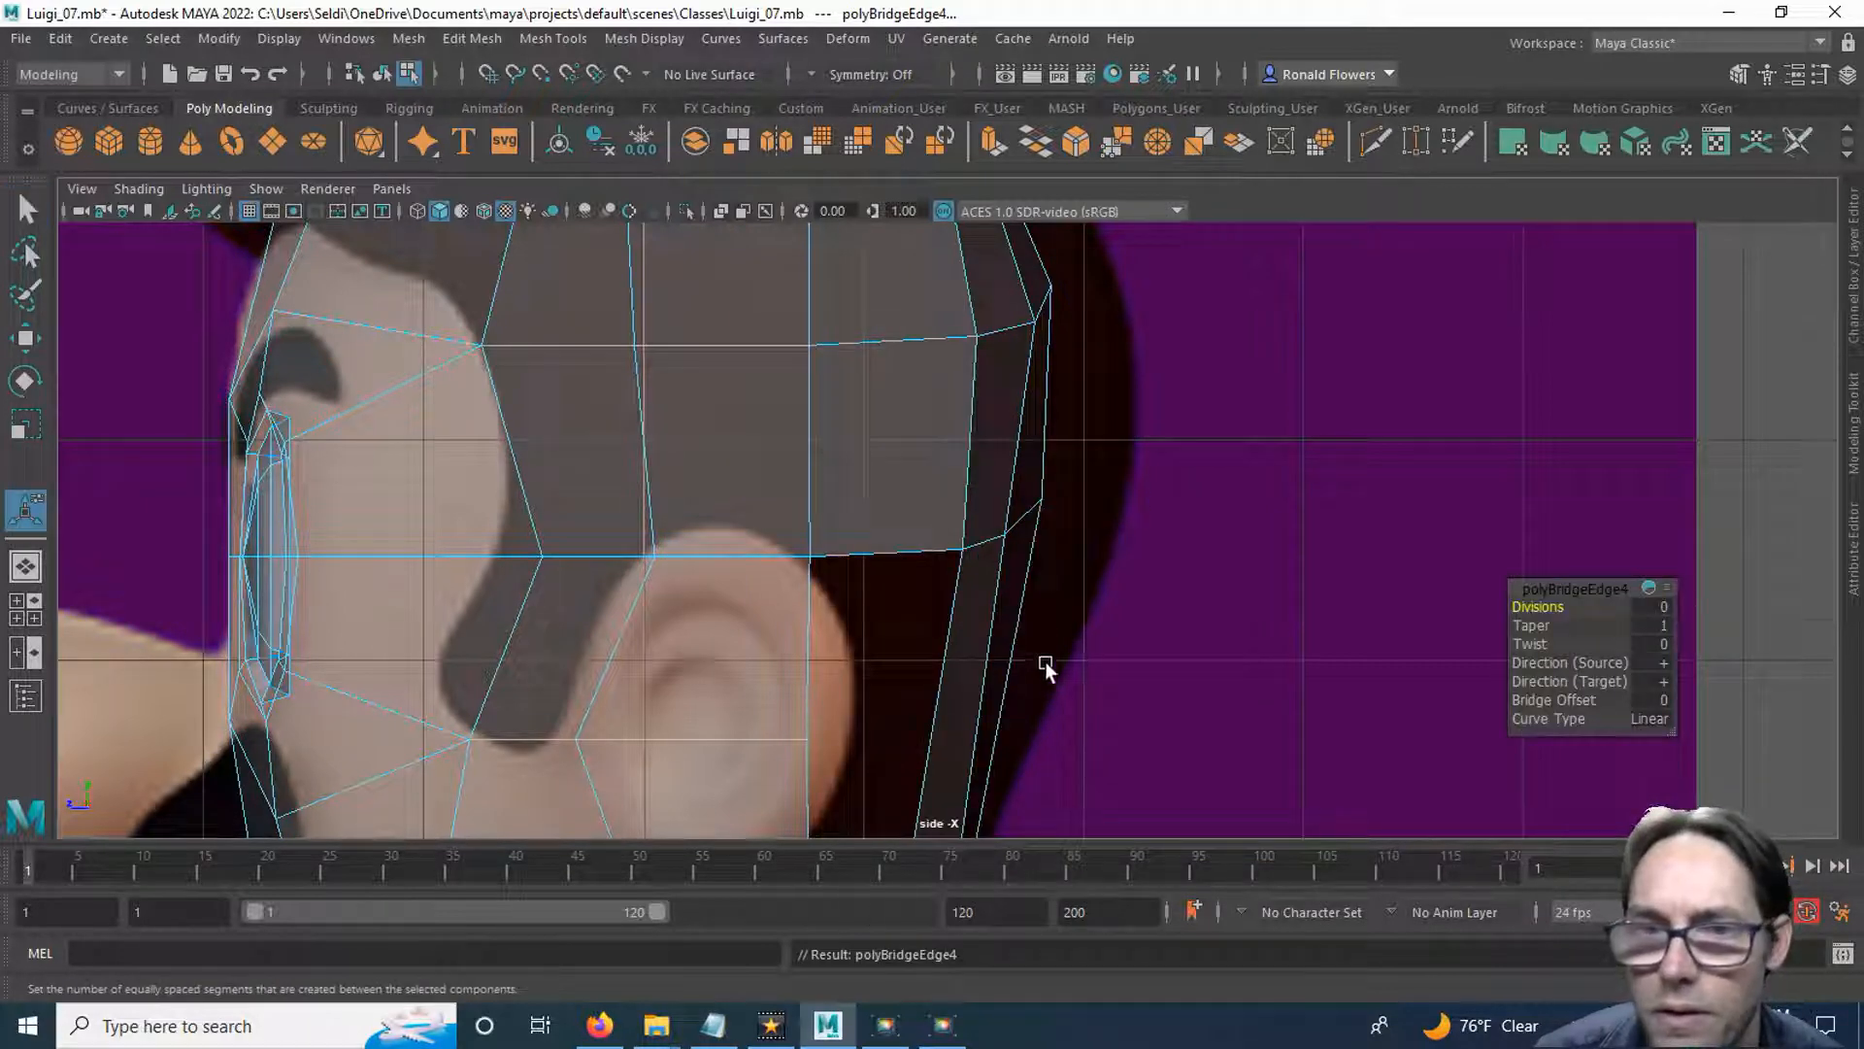
Cut a second edge line across the rear strips with Multi-Cut, level with the middle of the ear.
alt+middle_drag(1044, 661, 1033, 445)
click(1372, 143)
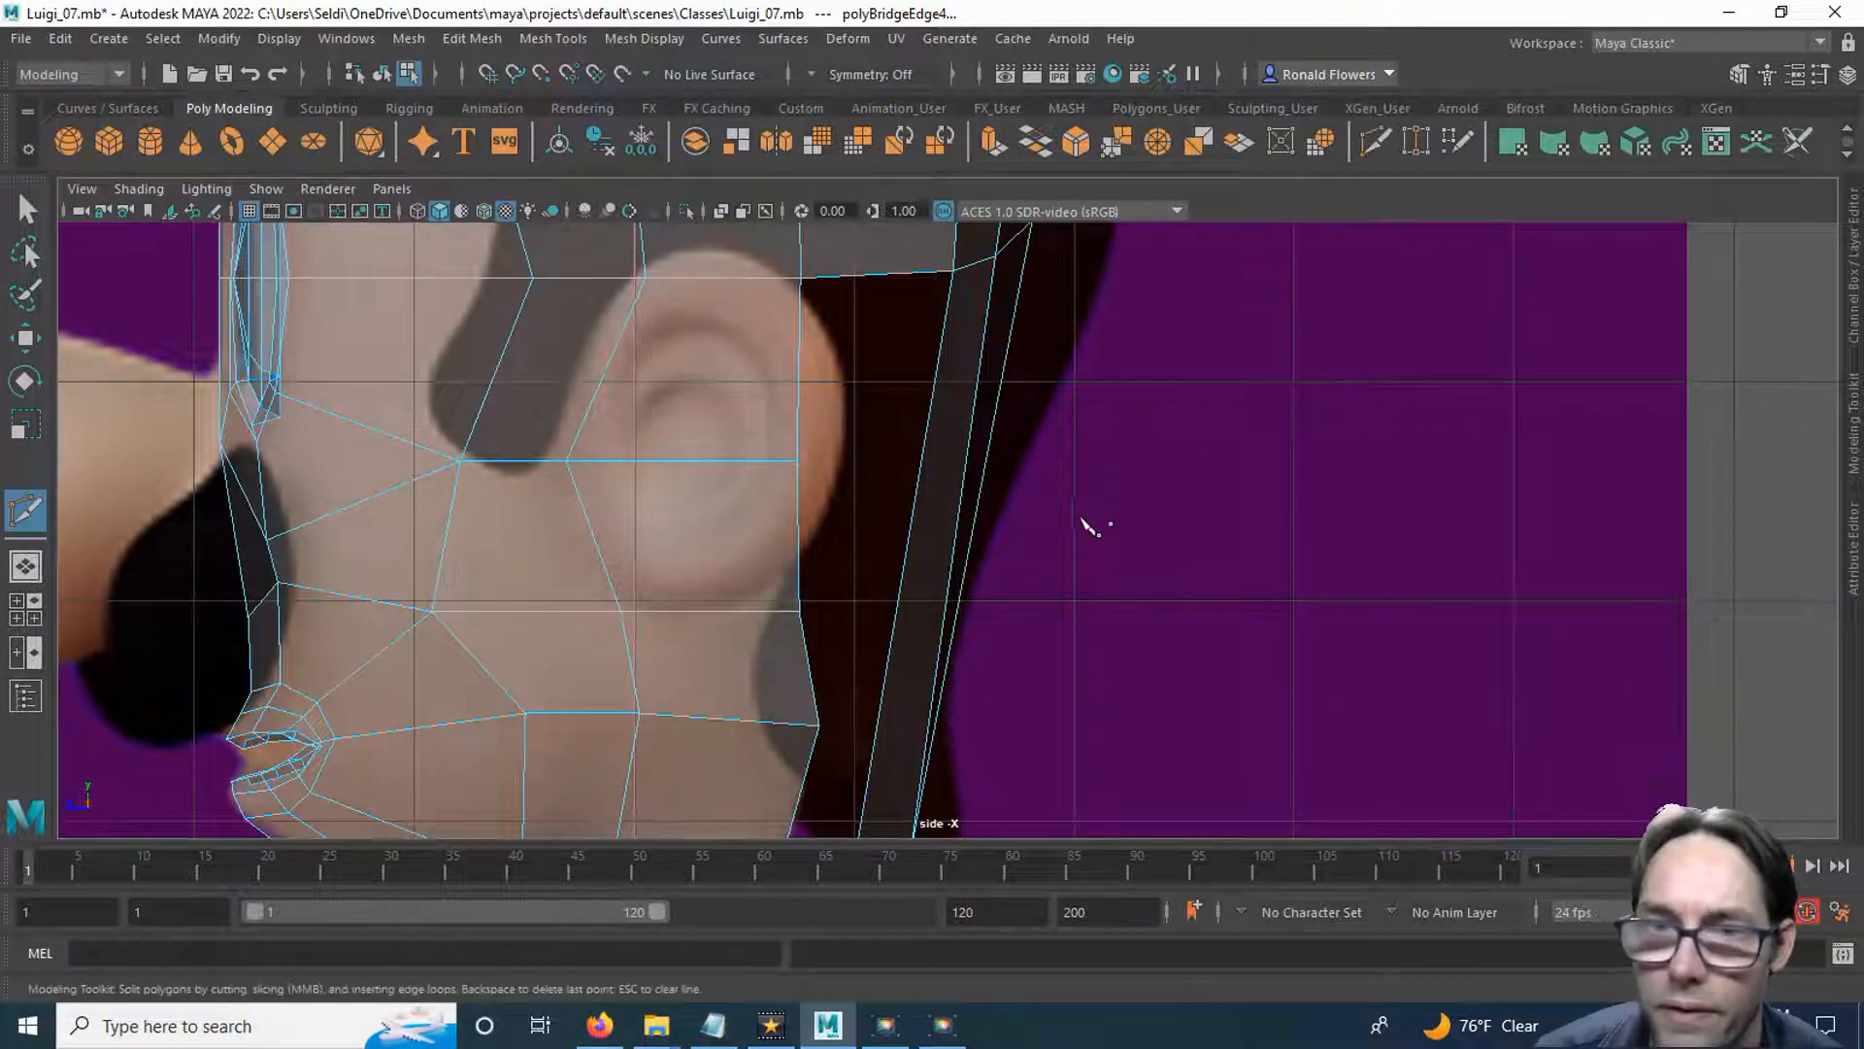
alt+middle_drag(1083, 521, 999, 387)
click(1007, 331)
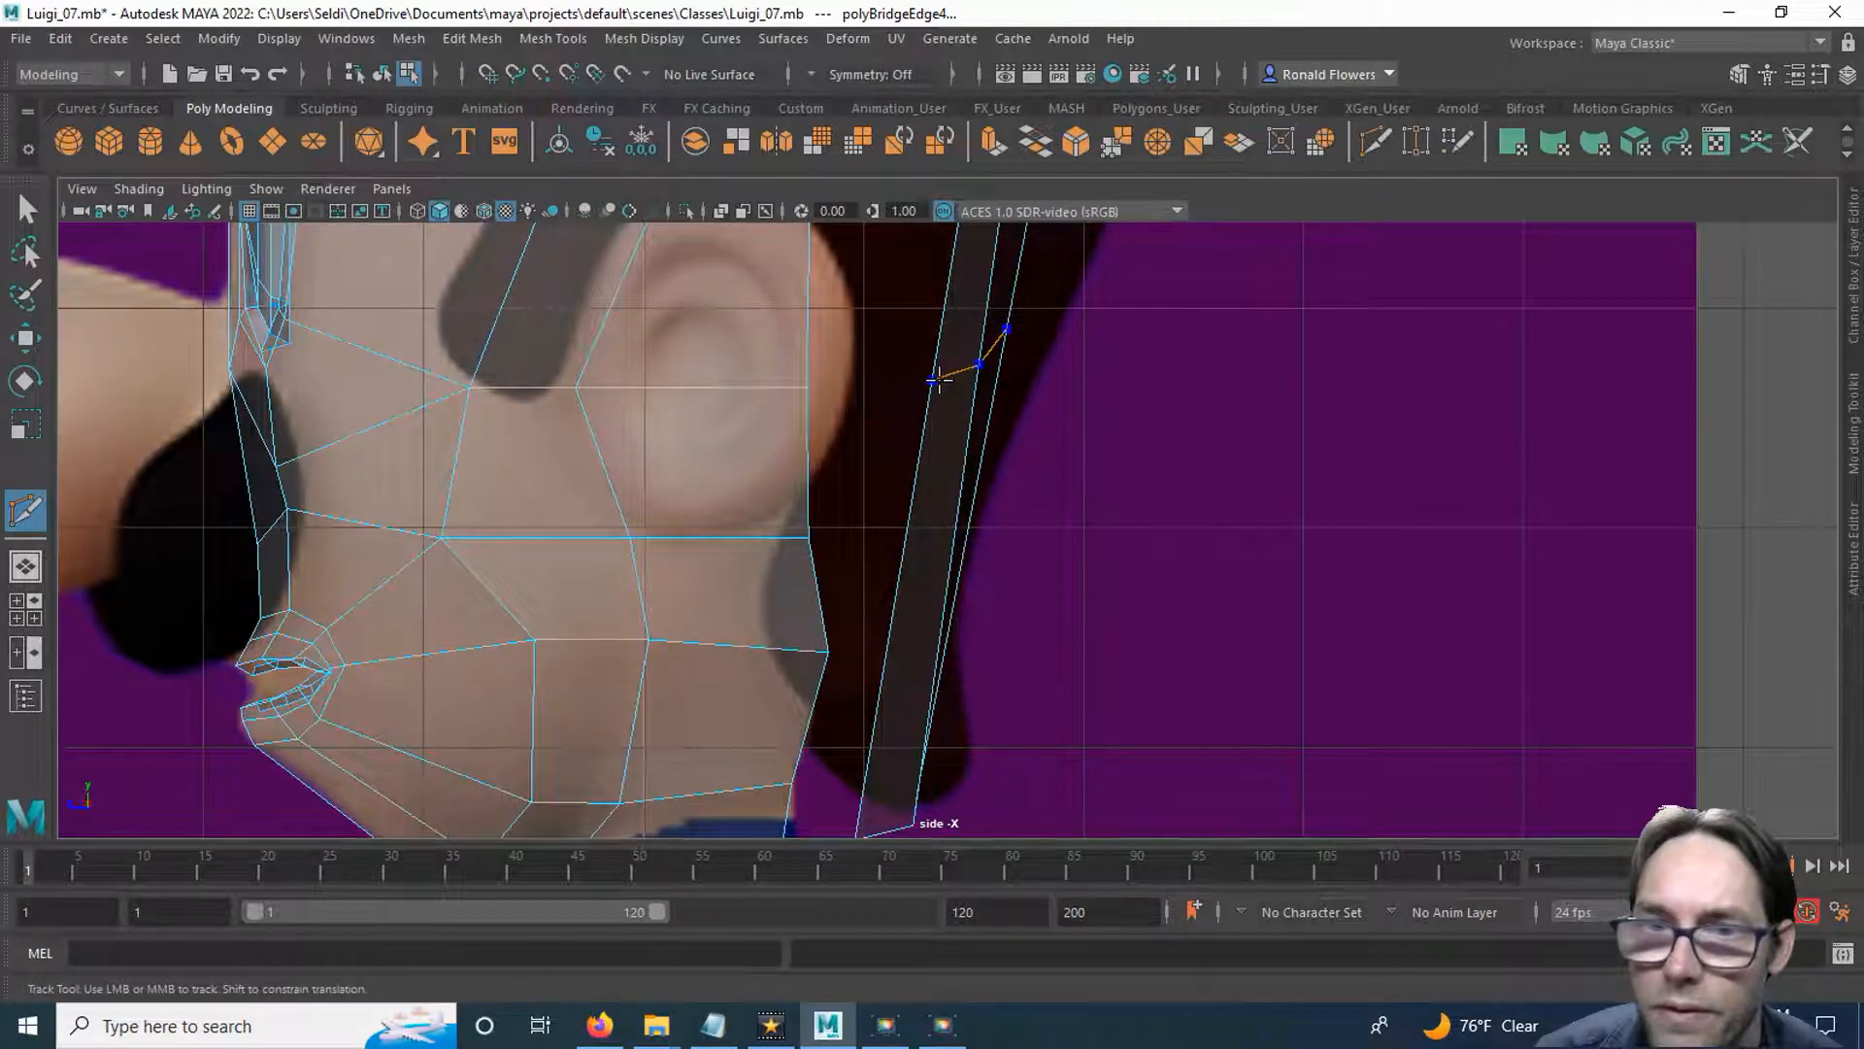
click(935, 381)
key(Return)
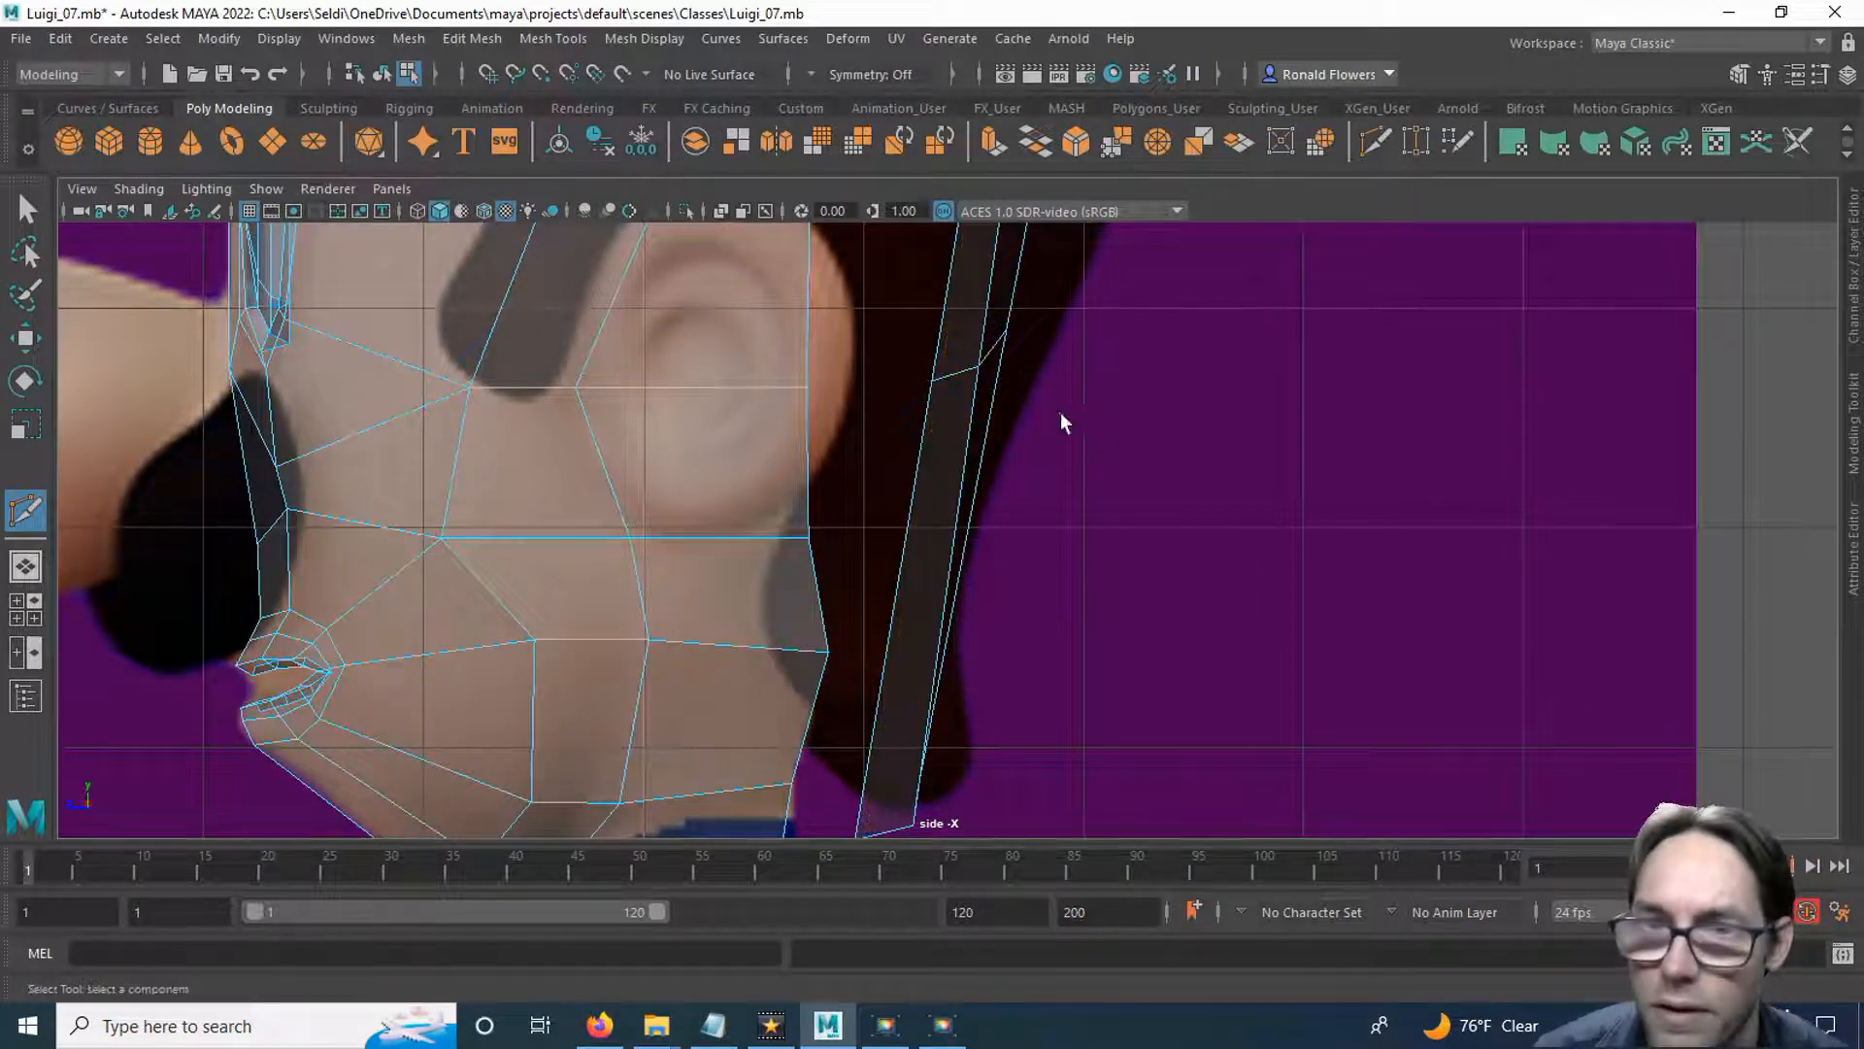
Scale the second cut's edges vertically to flatten the line across the rear strips.
key(q)
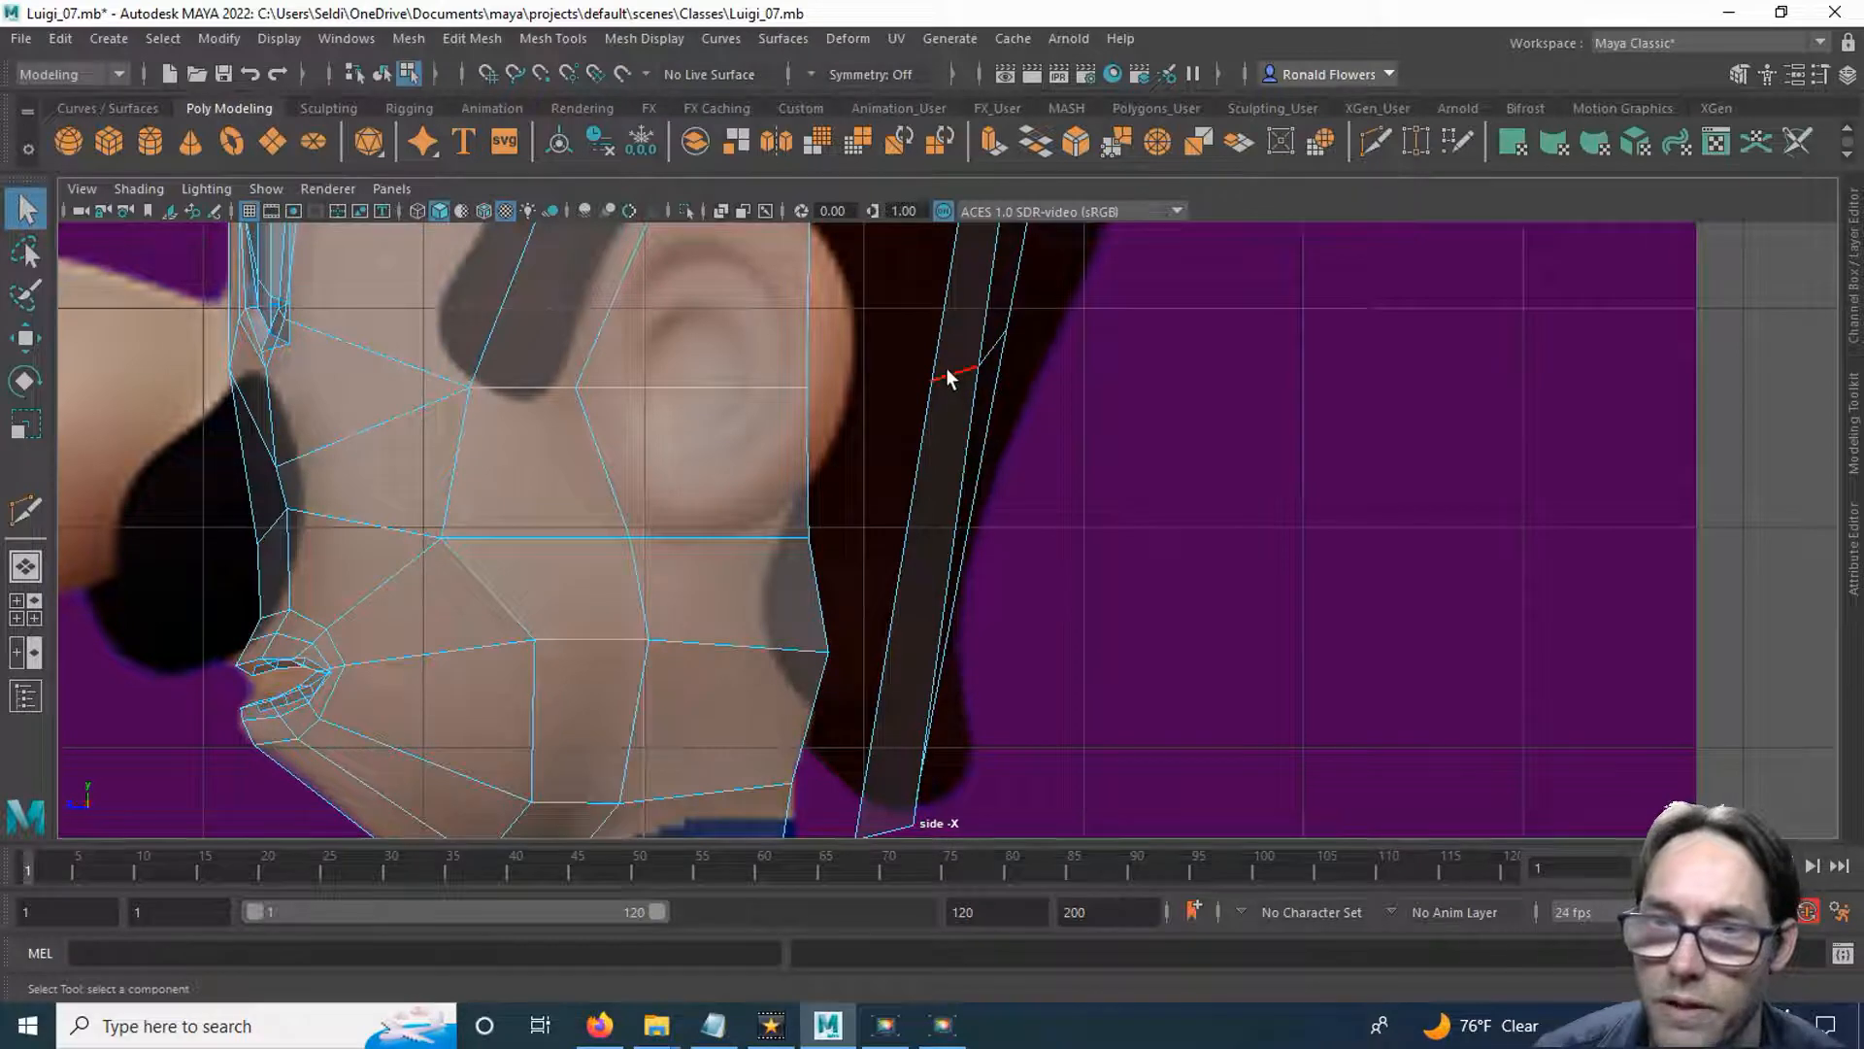
double_click(947, 370)
key(r)
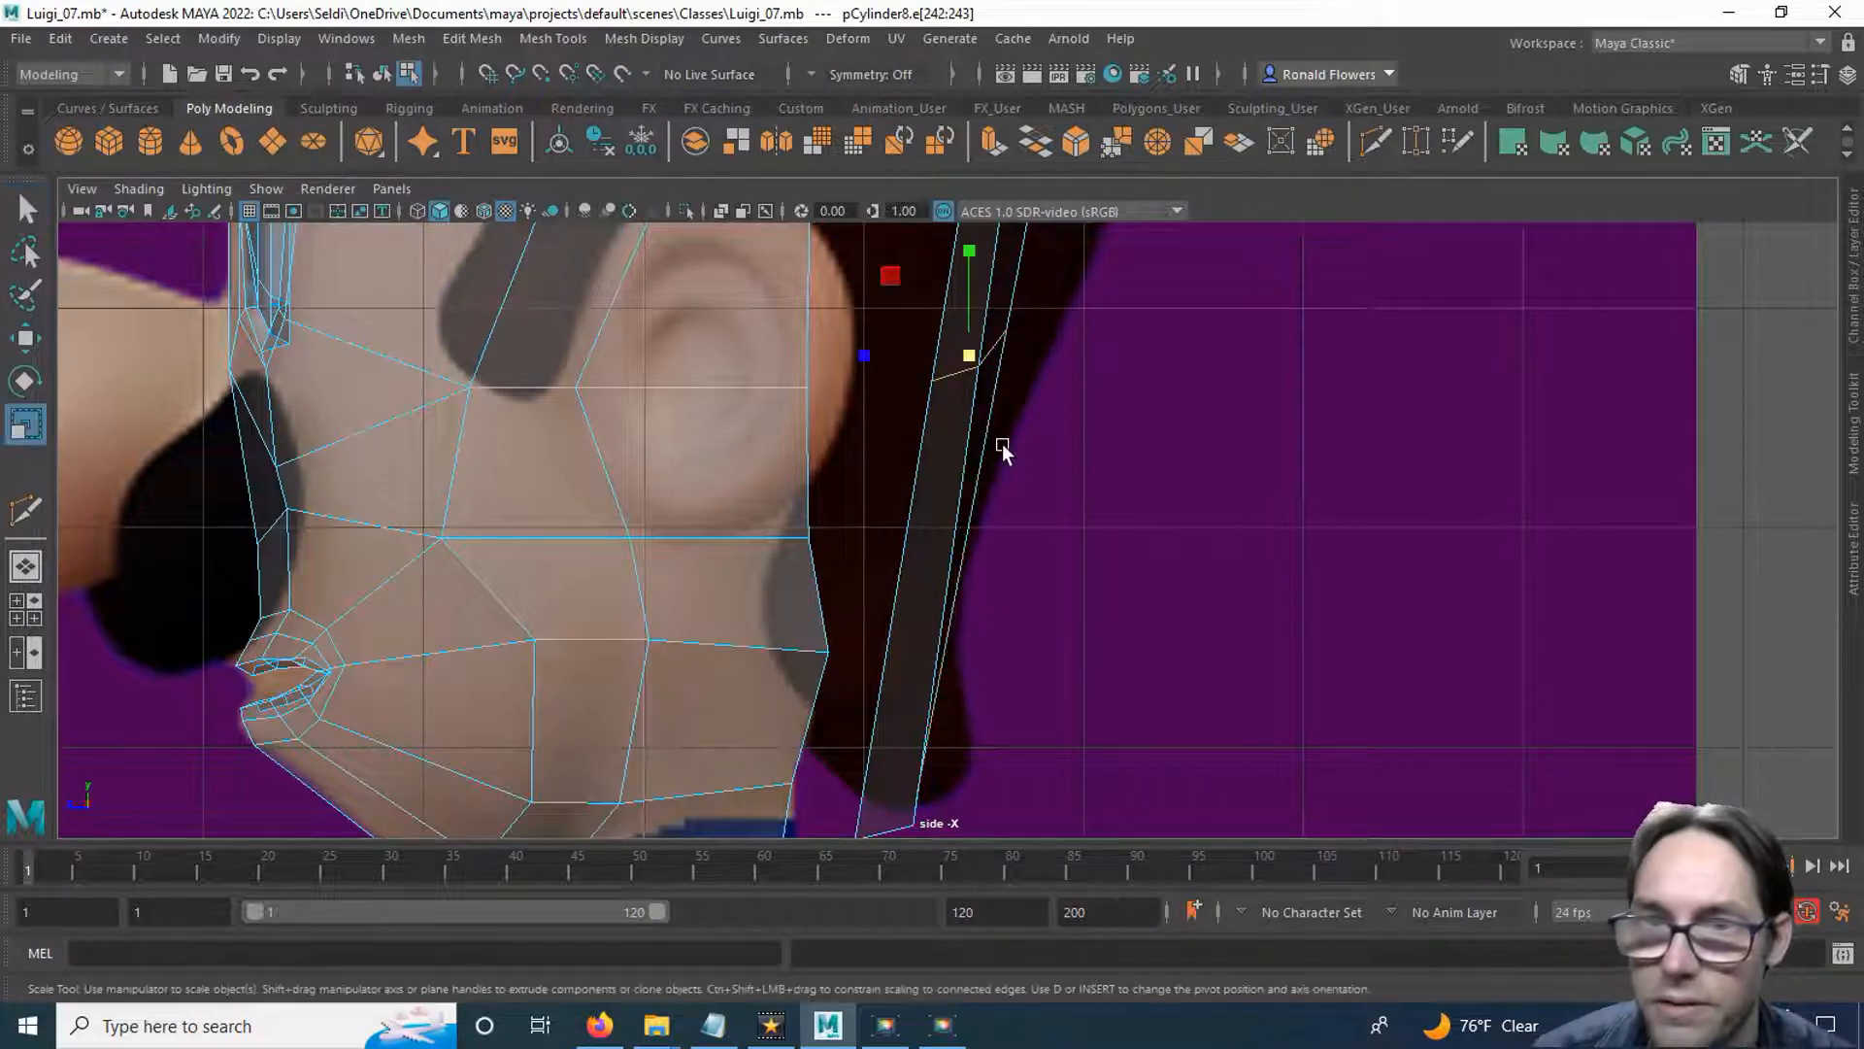
drag(975, 260, 982, 335)
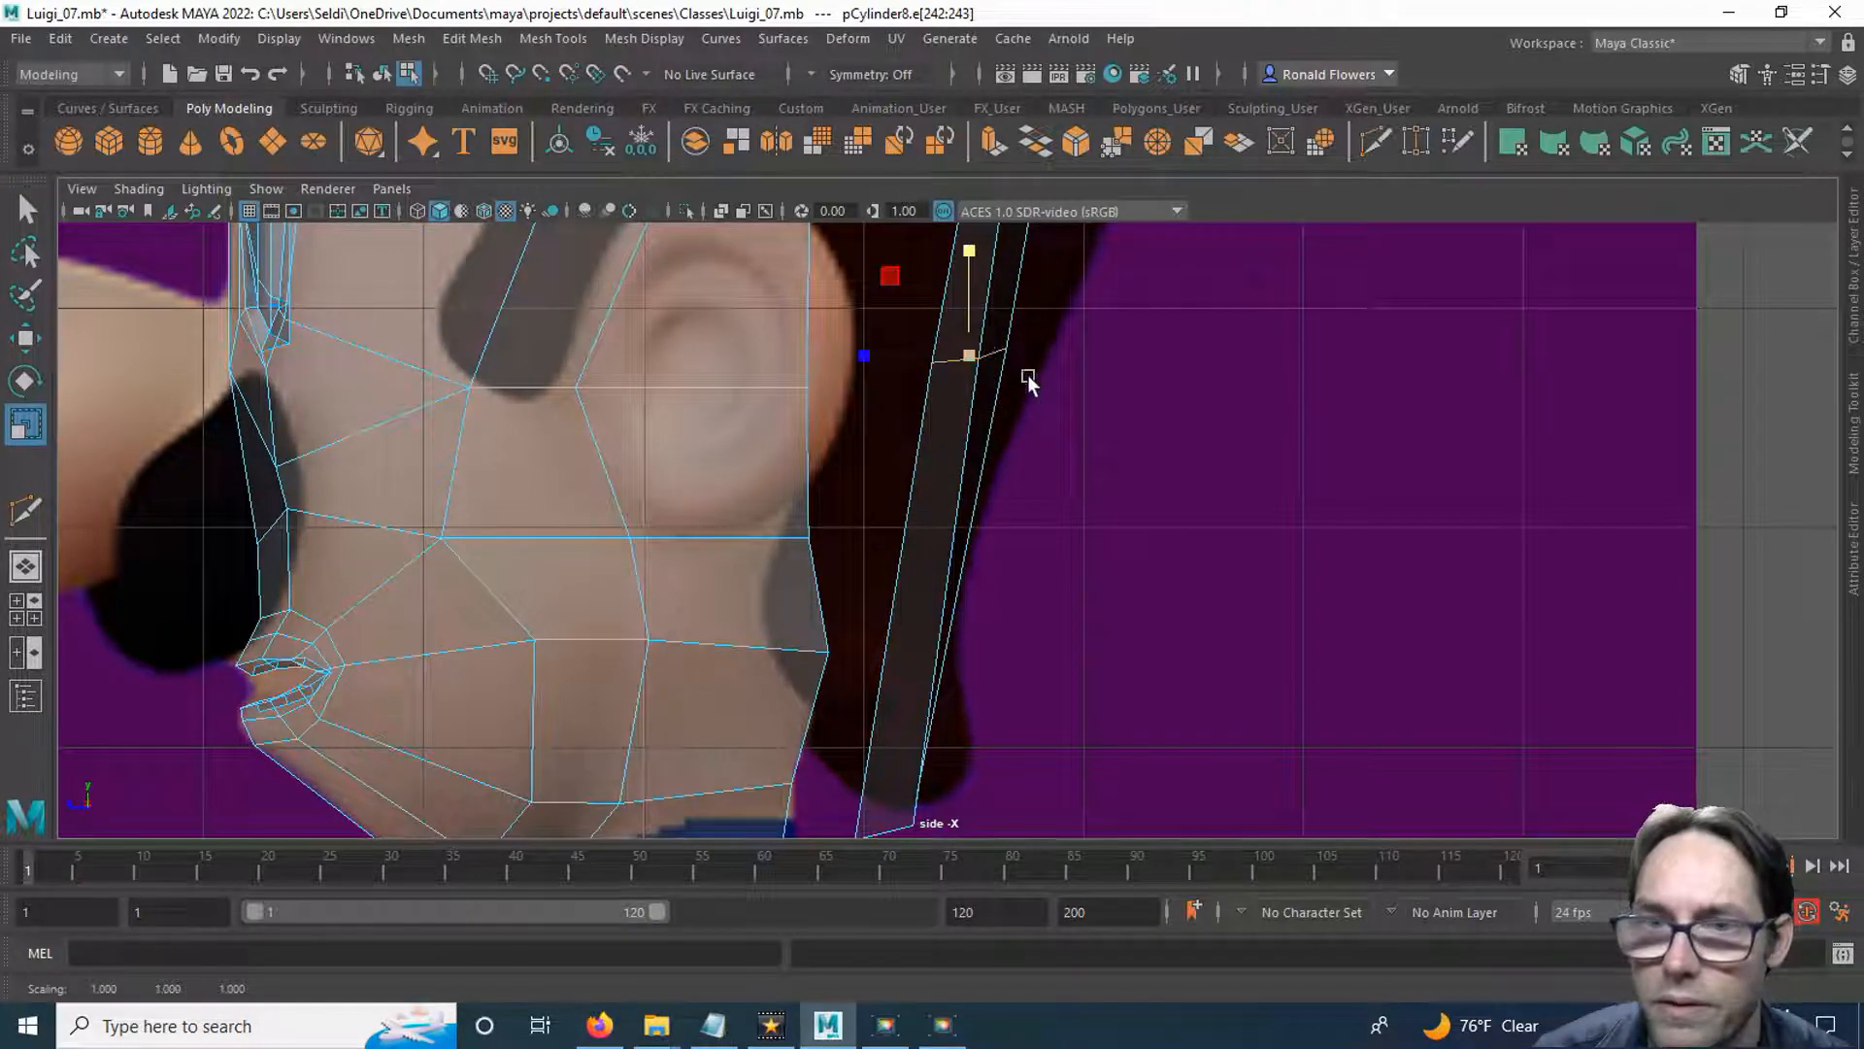
alt+middle_drag(1058, 327, 1035, 518)
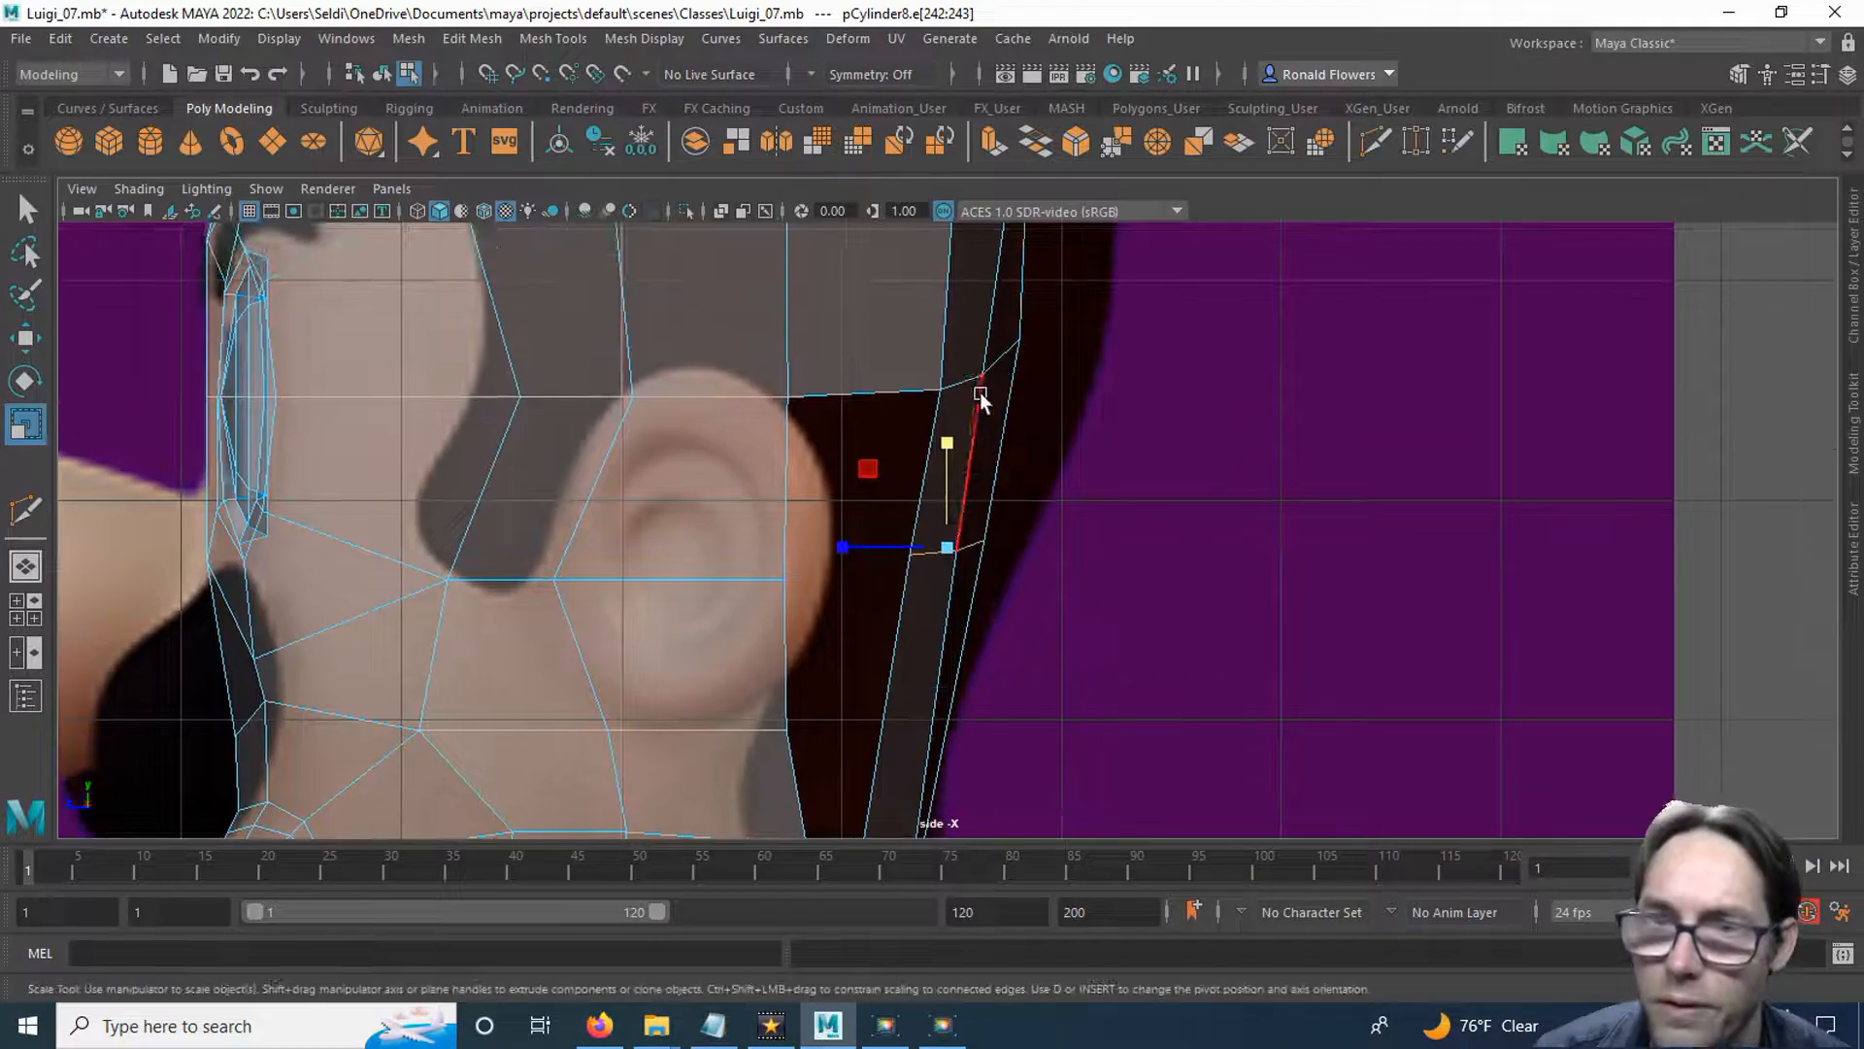
Lower the rearmost vertex of the cut line above the ear to even out the line across the rear strips.
click(1004, 363)
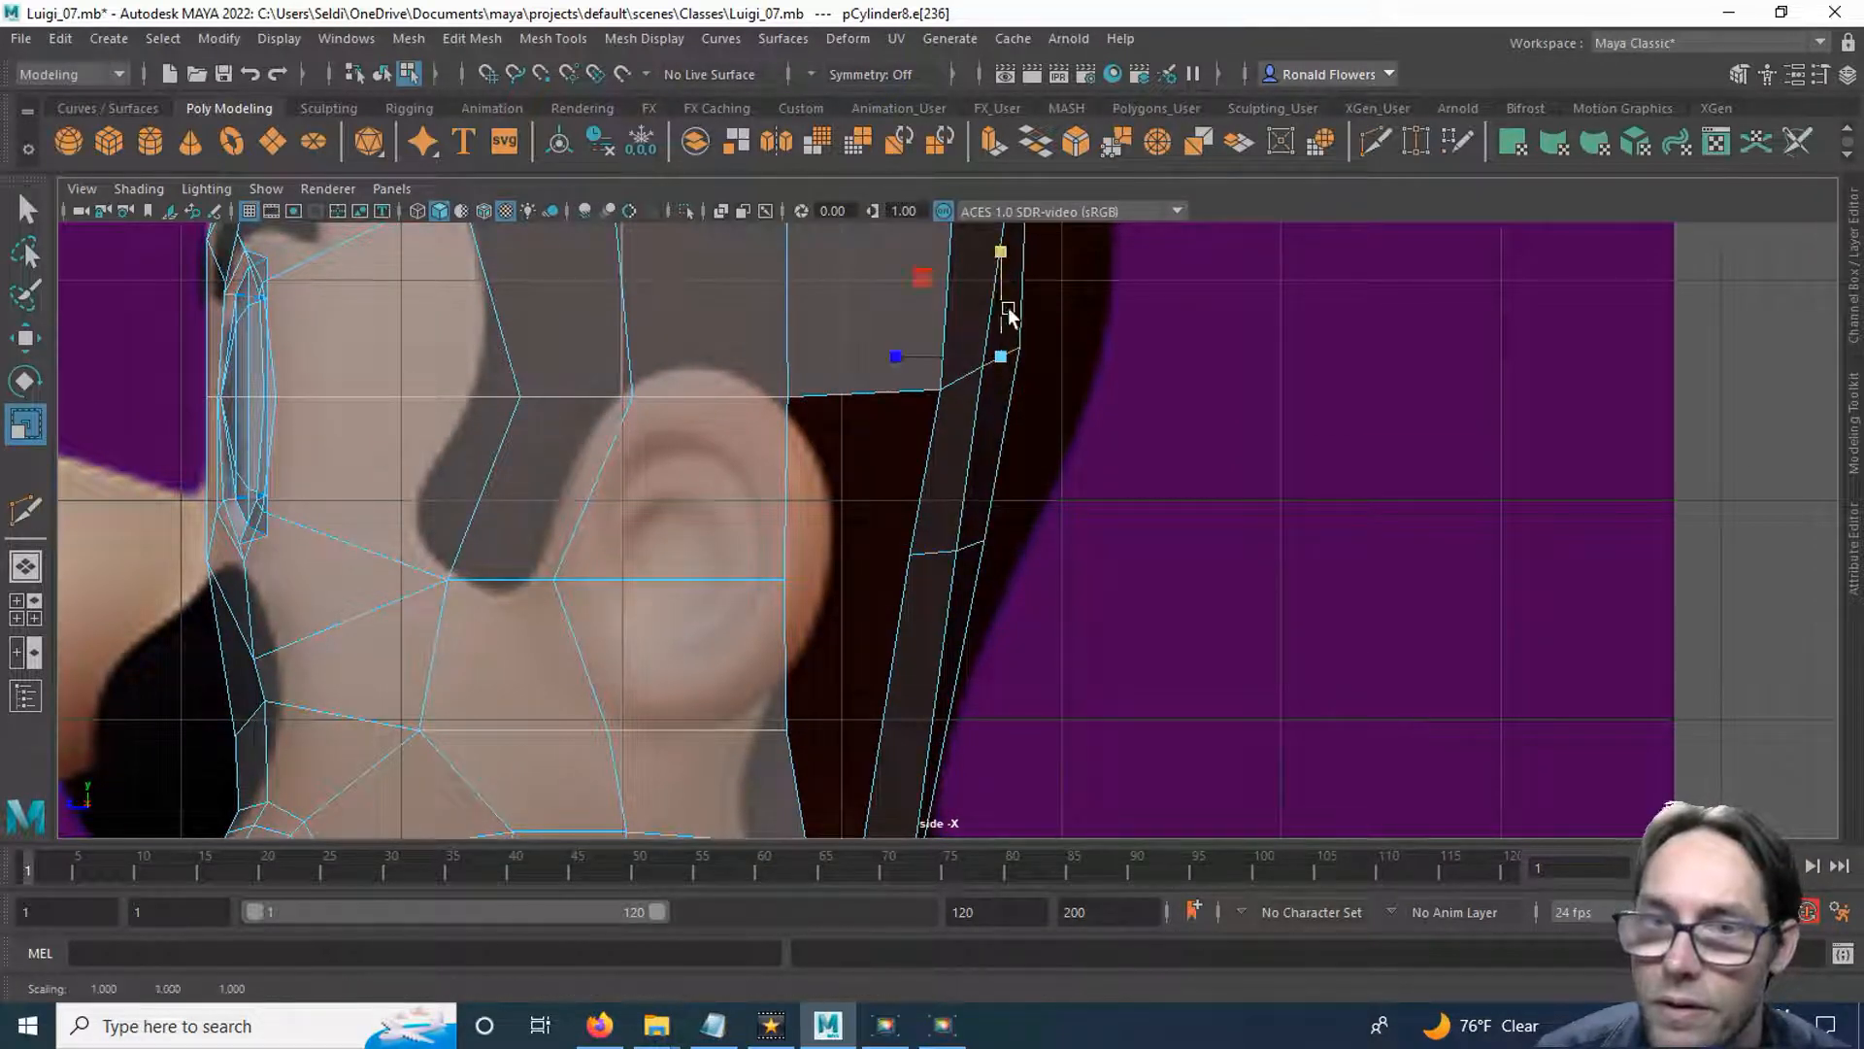
key(q)
key(w)
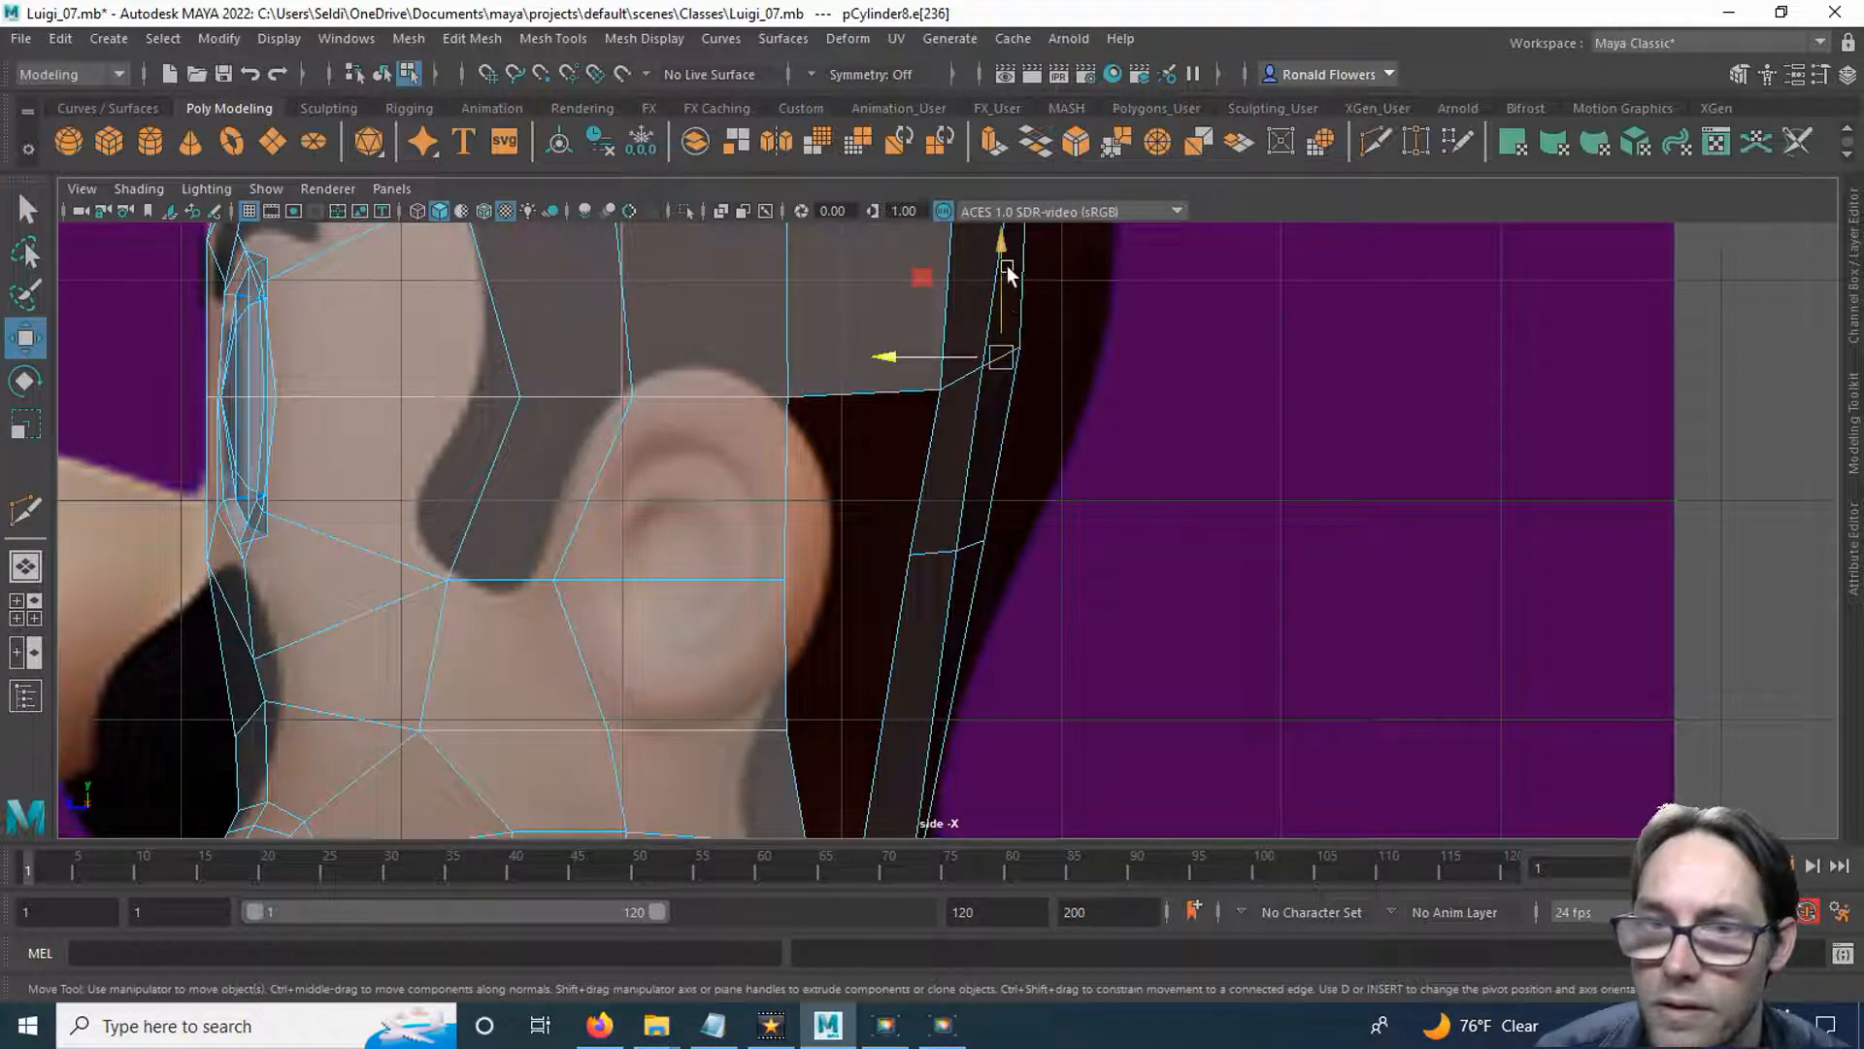
right_drag(1045, 322, 971, 294)
drag(1000, 303, 1072, 405)
alt+middle_drag(1070, 406, 1071, 497)
drag(1020, 384, 1020, 400)
mouse_move(972, 482)
mouse_down()
mouse_move(1002, 568)
mouse_move(980, 466)
mouse_up()
alt+middle_drag(1054, 355, 1042, 449)
drag(976, 373, 1036, 388)
drag(1015, 319, 1016, 333)
mouse_move(974, 544)
alt+middle_down()
mouse_move(1014, 366)
mouse_move(970, 418)
alt+middle_up()
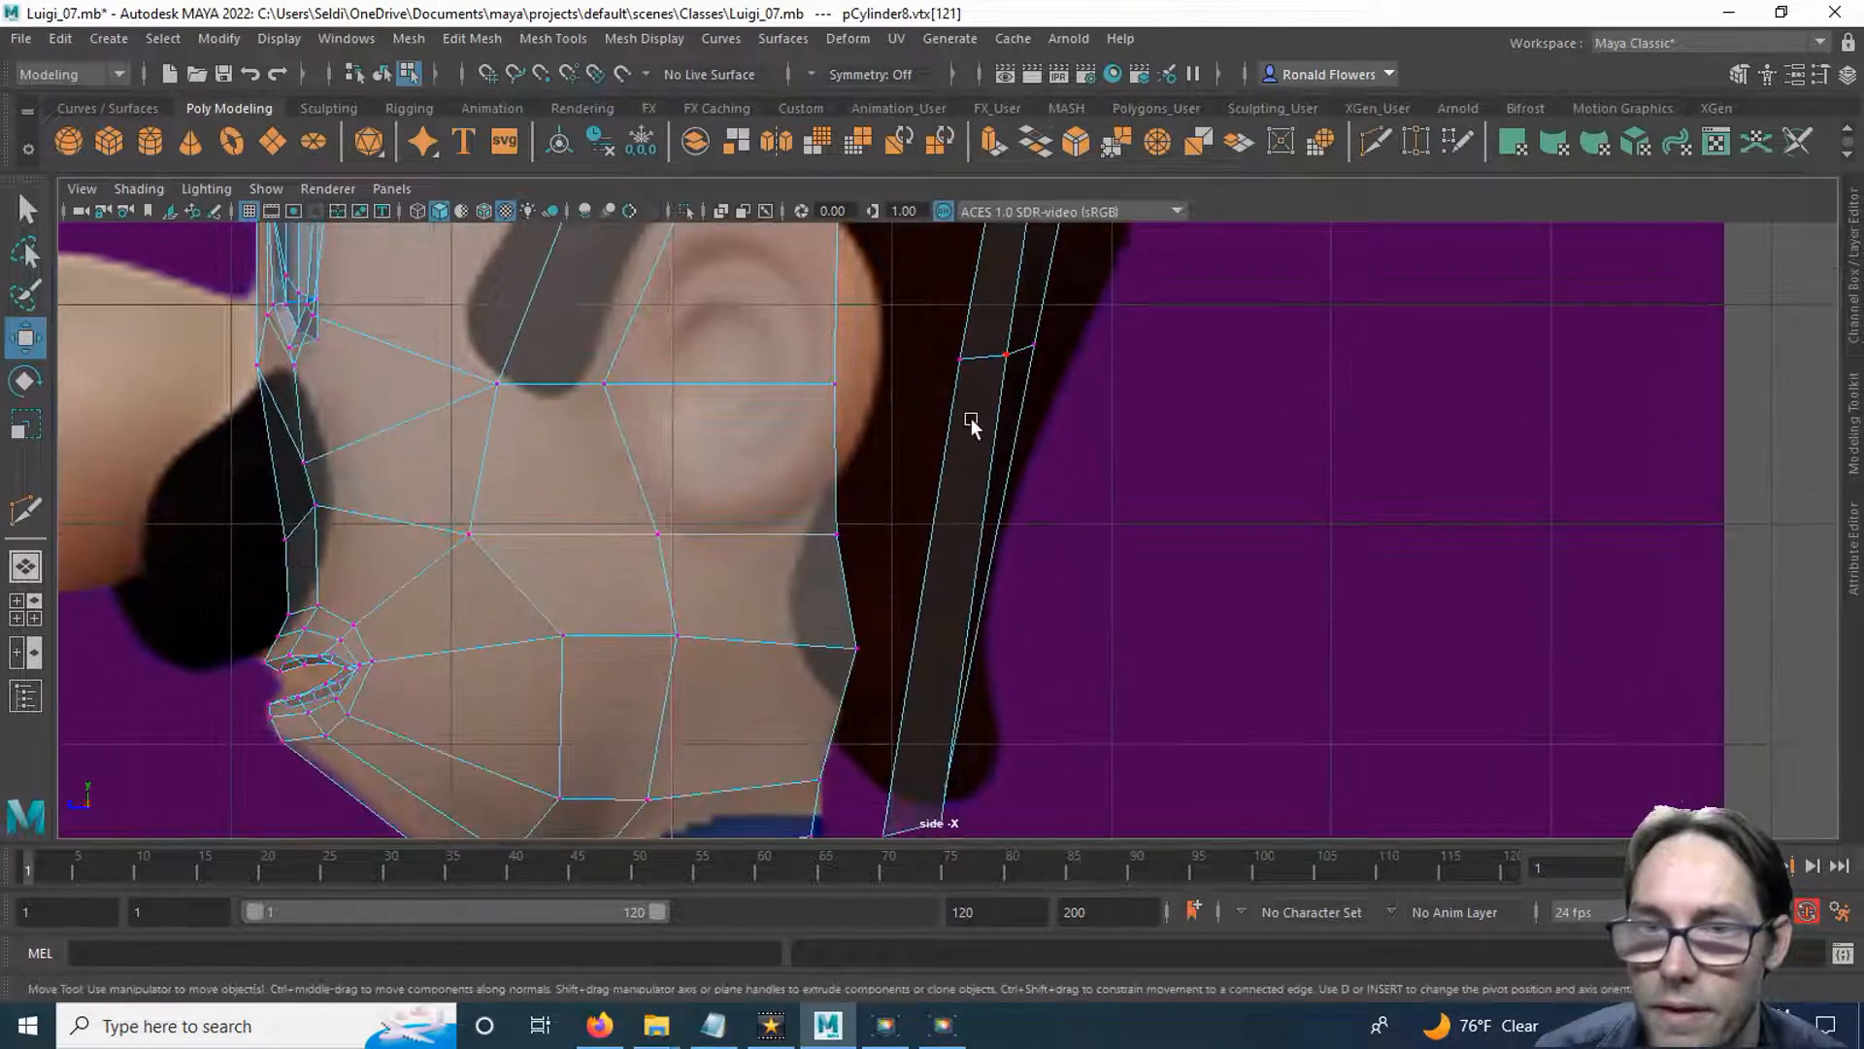
Bridge the head's side border edge behind the upper half of the ear to the adjacent front edge of the rear strip.
alt+middle_drag(934, 351, 911, 475)
right_drag(949, 383, 924, 331)
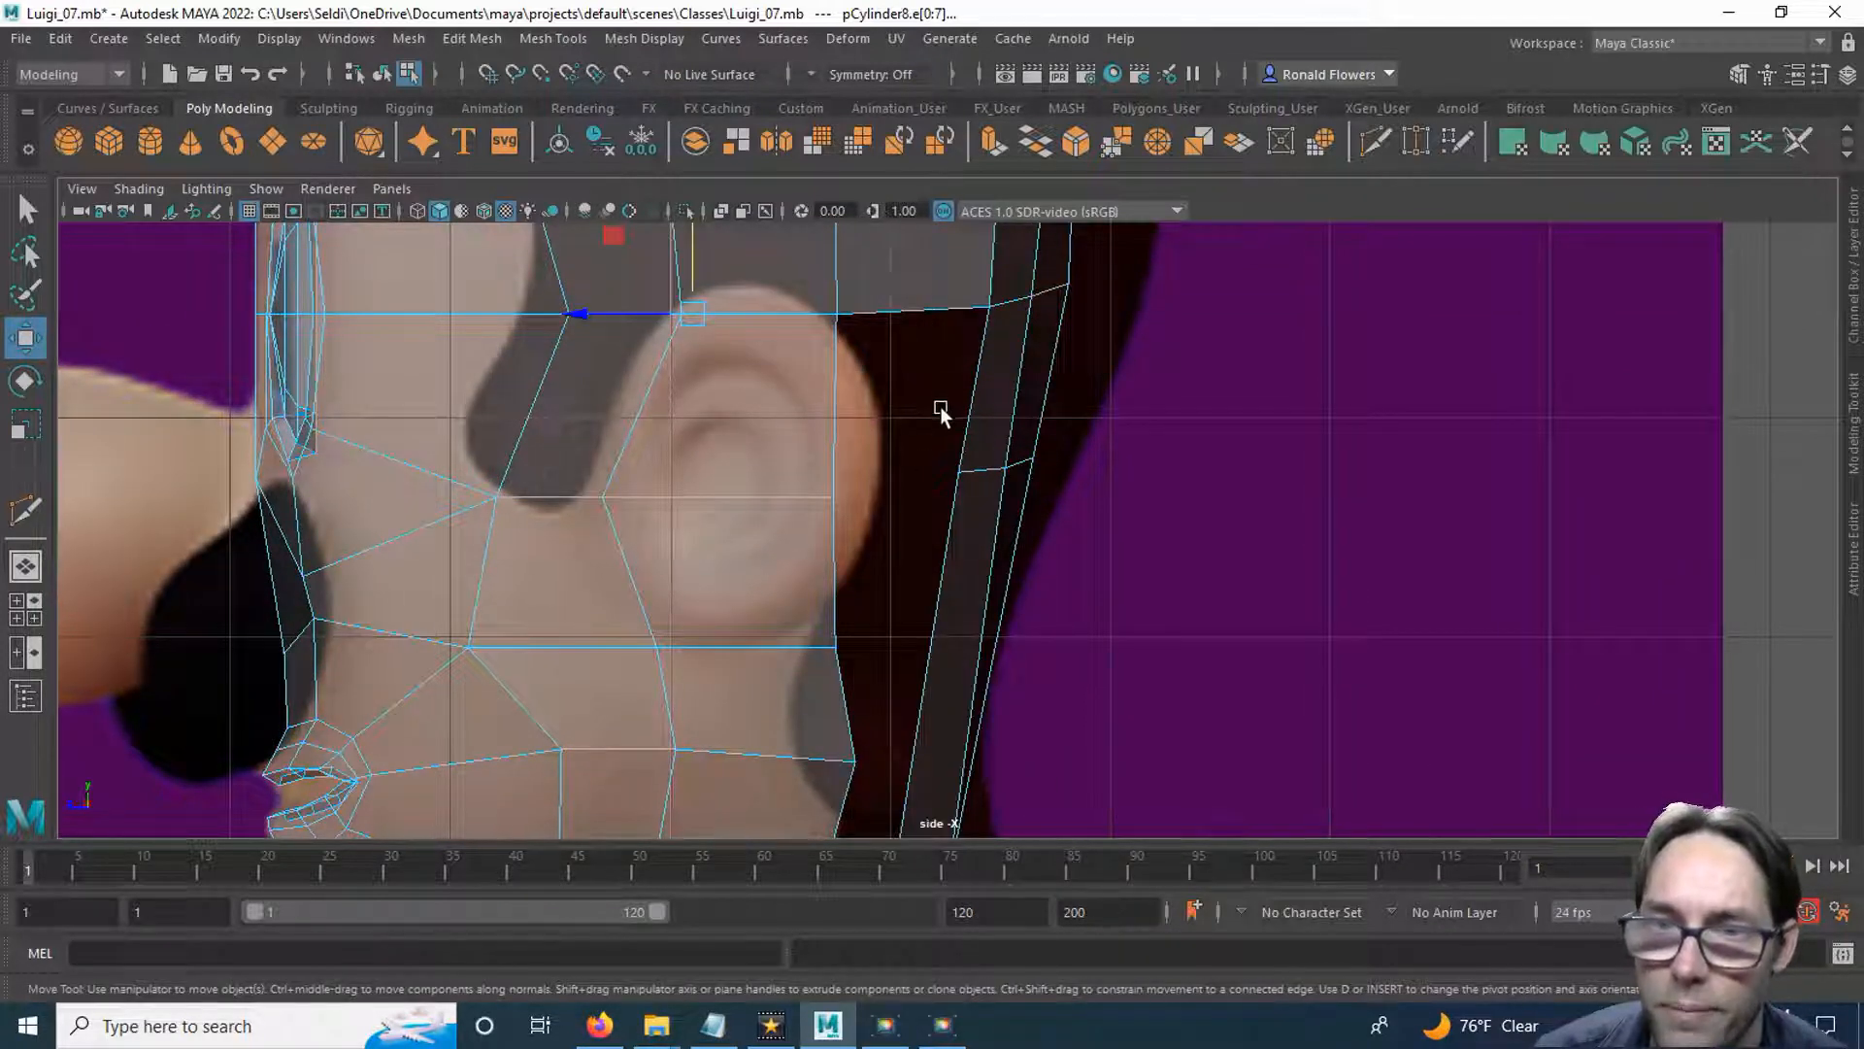
right_drag(941, 406, 936, 321)
click(964, 398)
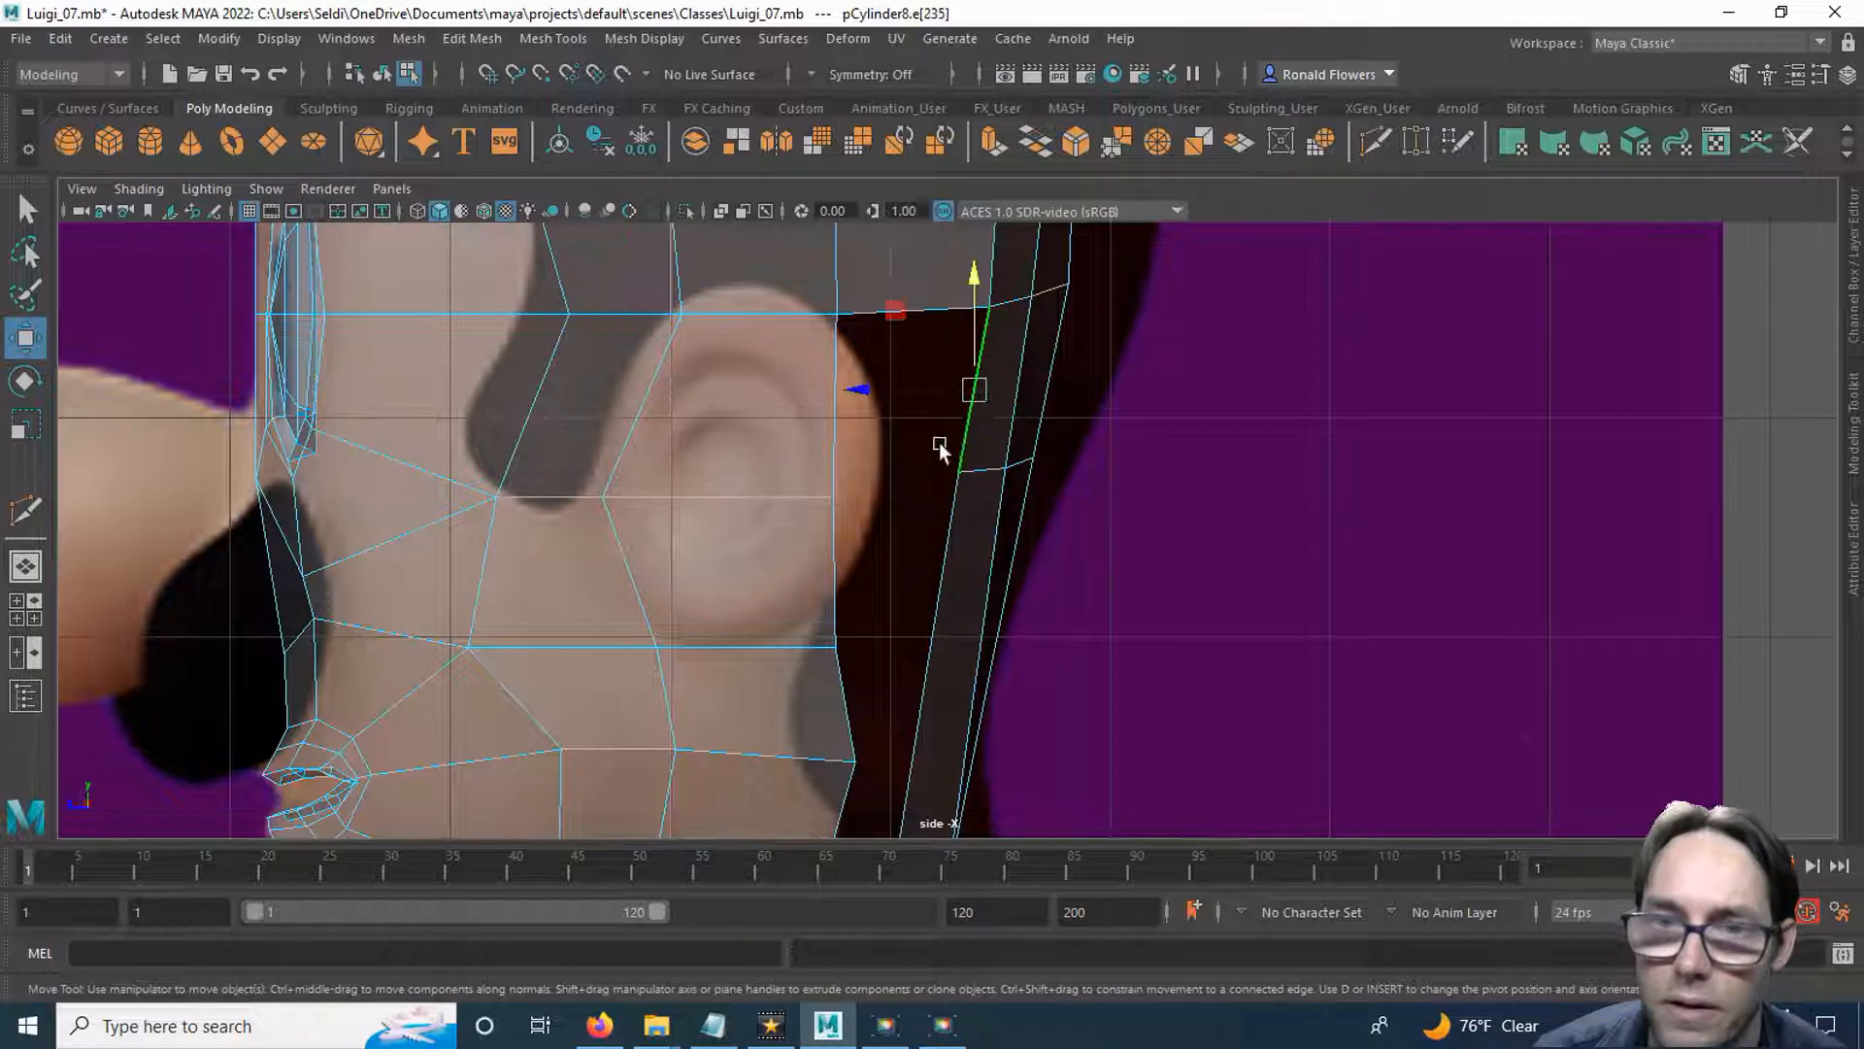
click(841, 454)
shift+right_click(847, 455)
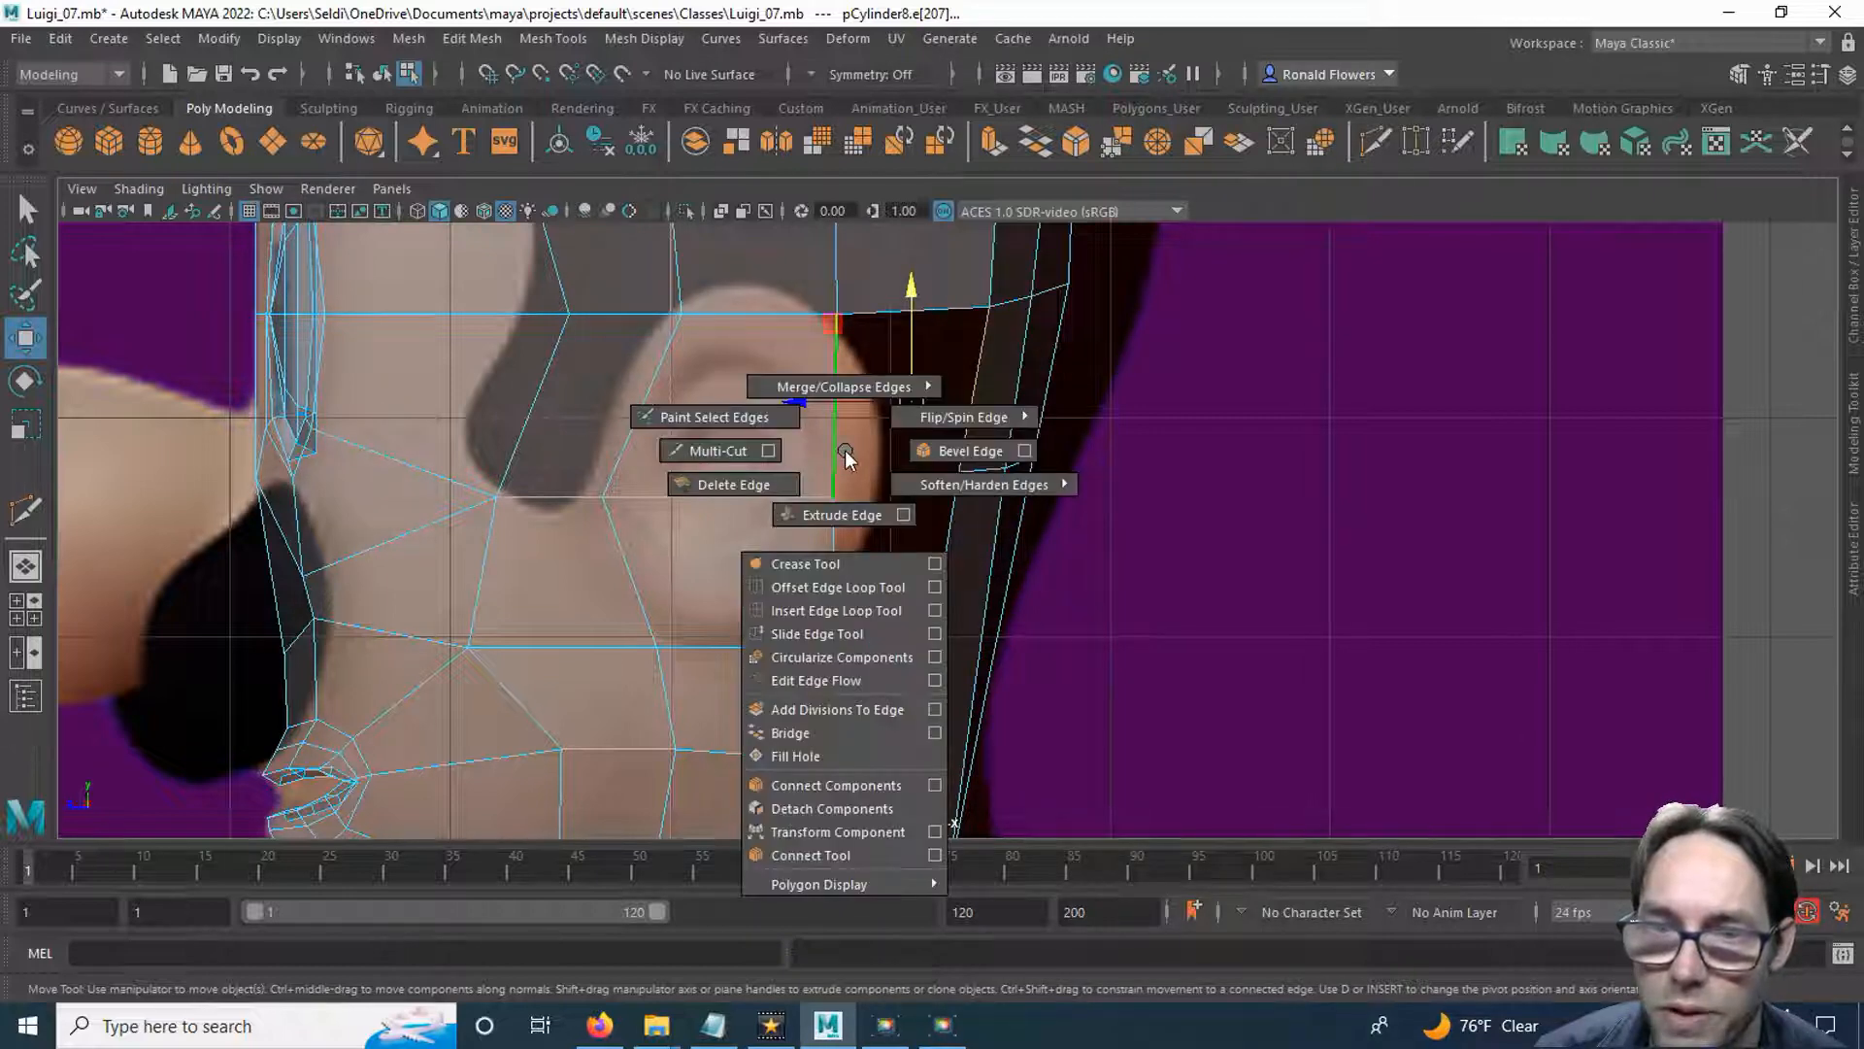
click(860, 734)
Cut a third edge line across the rear strips with Multi-Cut just below the ear and move its vertices forward.
alt+middle_drag(913, 685, 1014, 561)
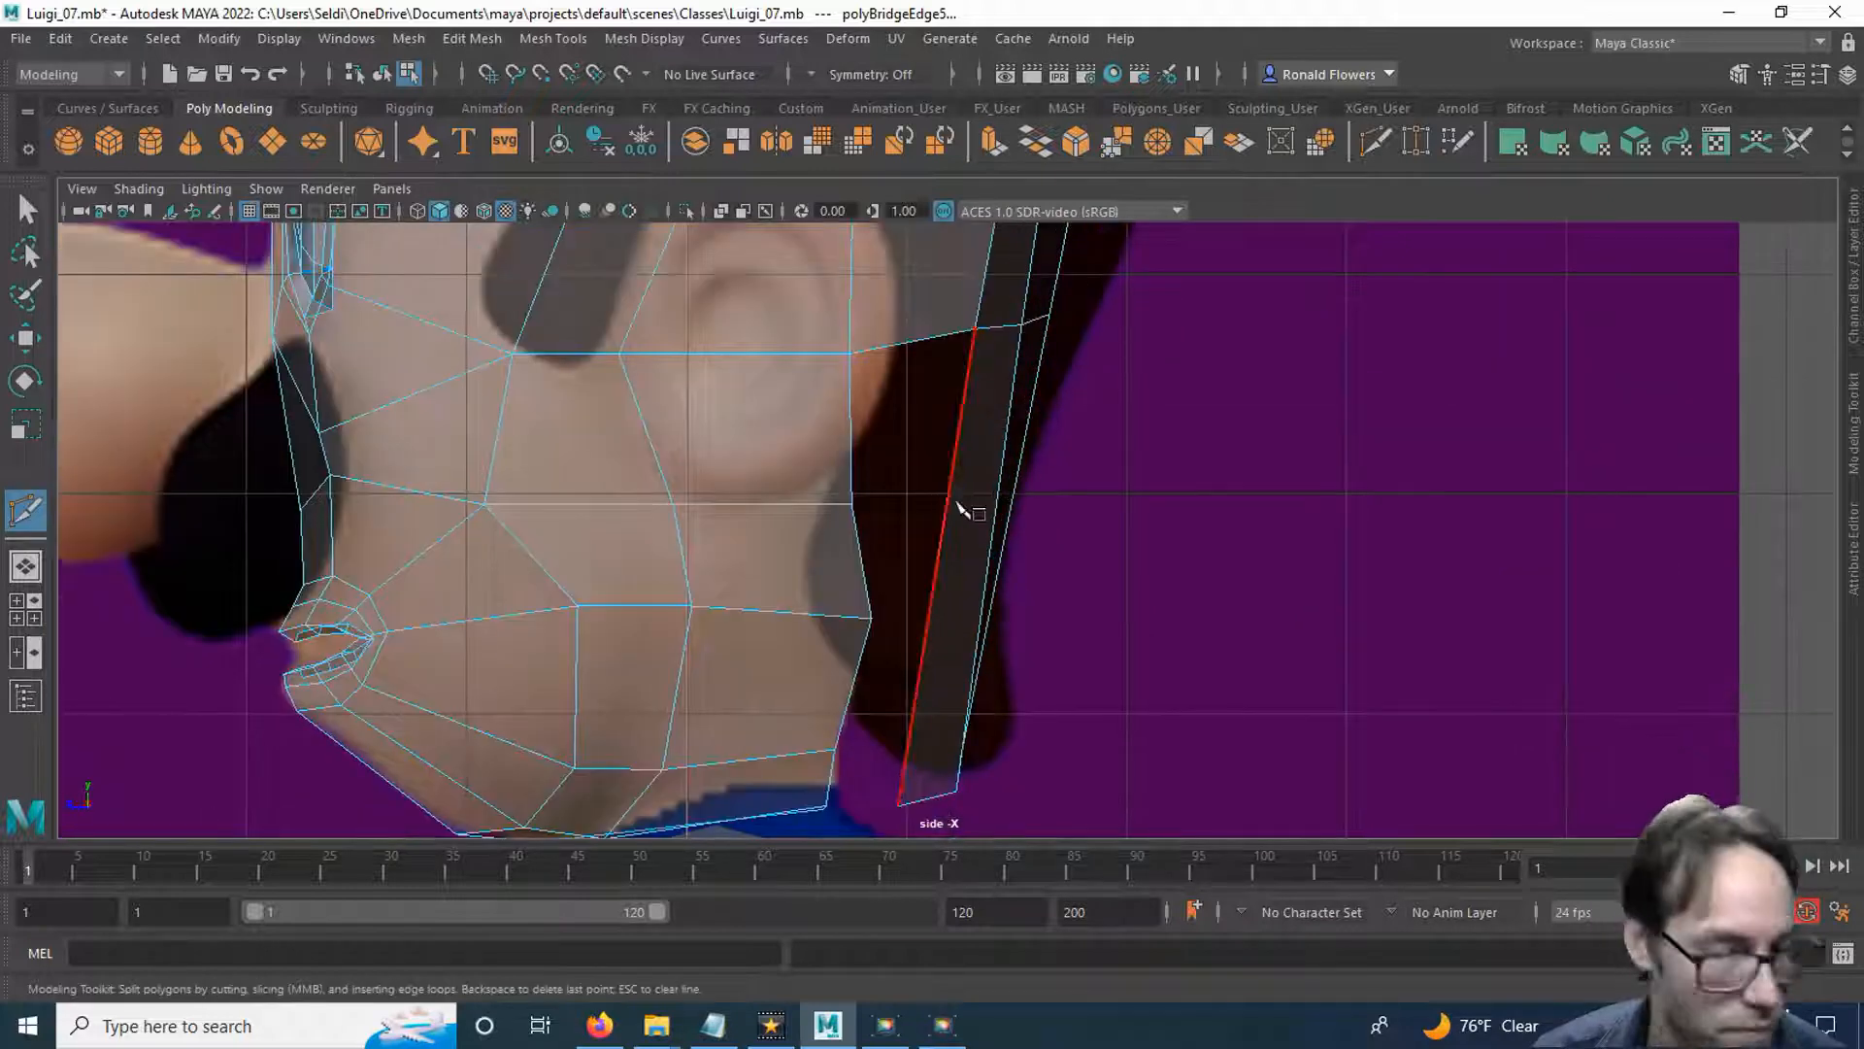
right_click(1111, 586)
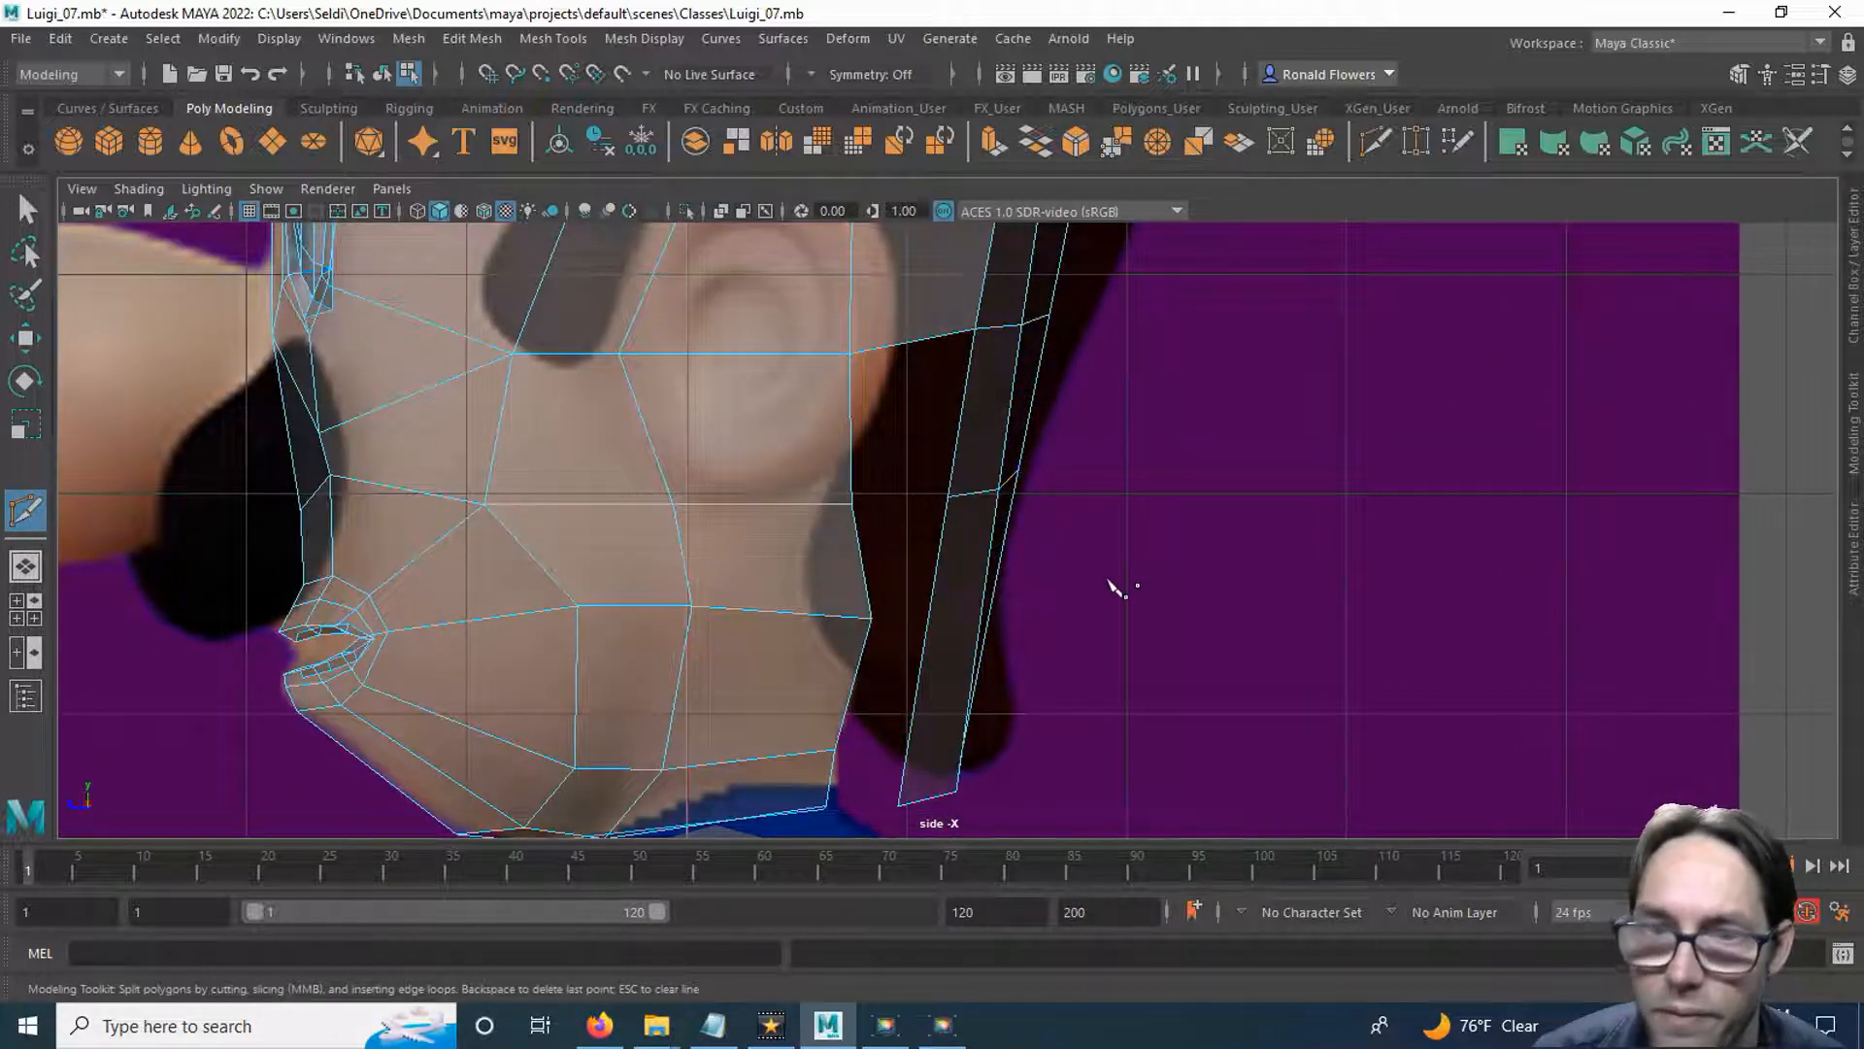
key(q)
right_drag(930, 384, 845, 382)
drag(911, 429, 1090, 533)
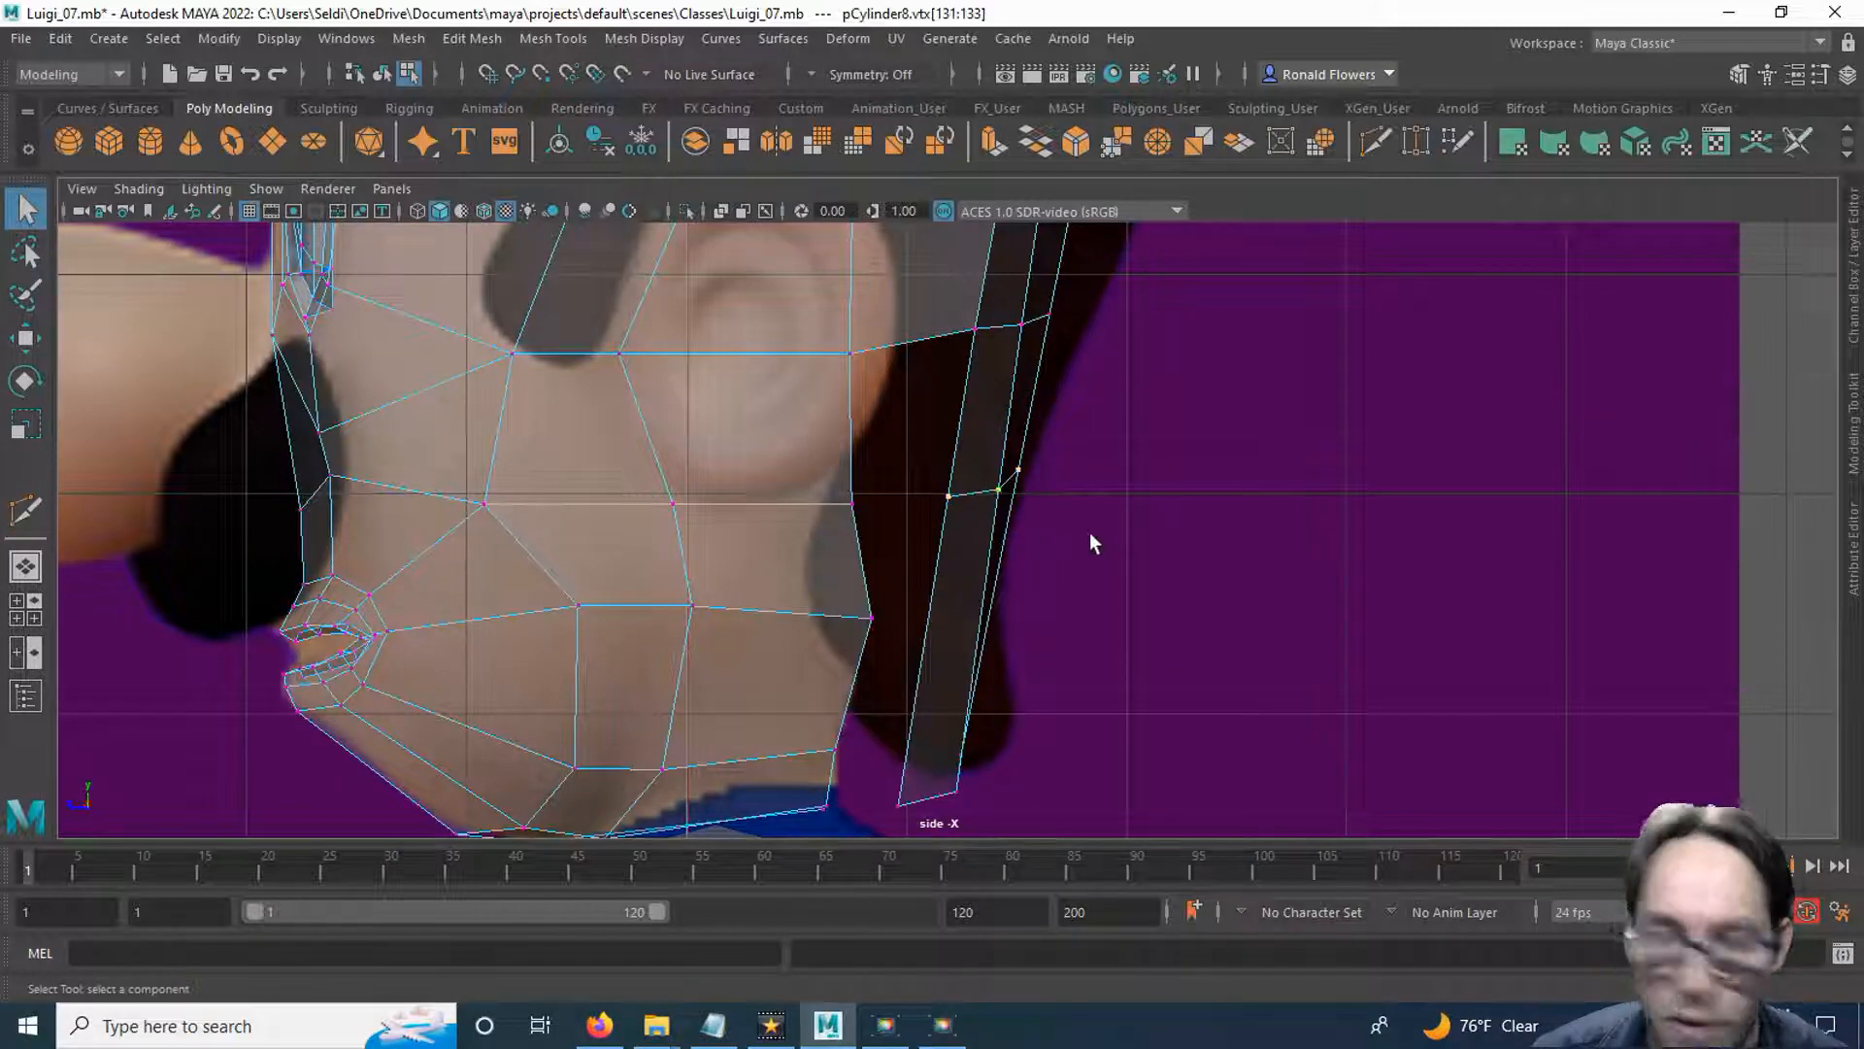
key(w)
drag(911, 481, 869, 476)
alt+middle_drag(1051, 383, 1058, 520)
drag(938, 418, 1099, 489)
drag(933, 459, 930, 460)
Bridge the side border edge behind the ear's lower half to the front edge of the rear strip beside it.
alt+middle_drag(963, 591, 924, 501)
right_drag(917, 406, 900, 324)
click(876, 452)
click(963, 452)
shift+right_drag(964, 453, 957, 738)
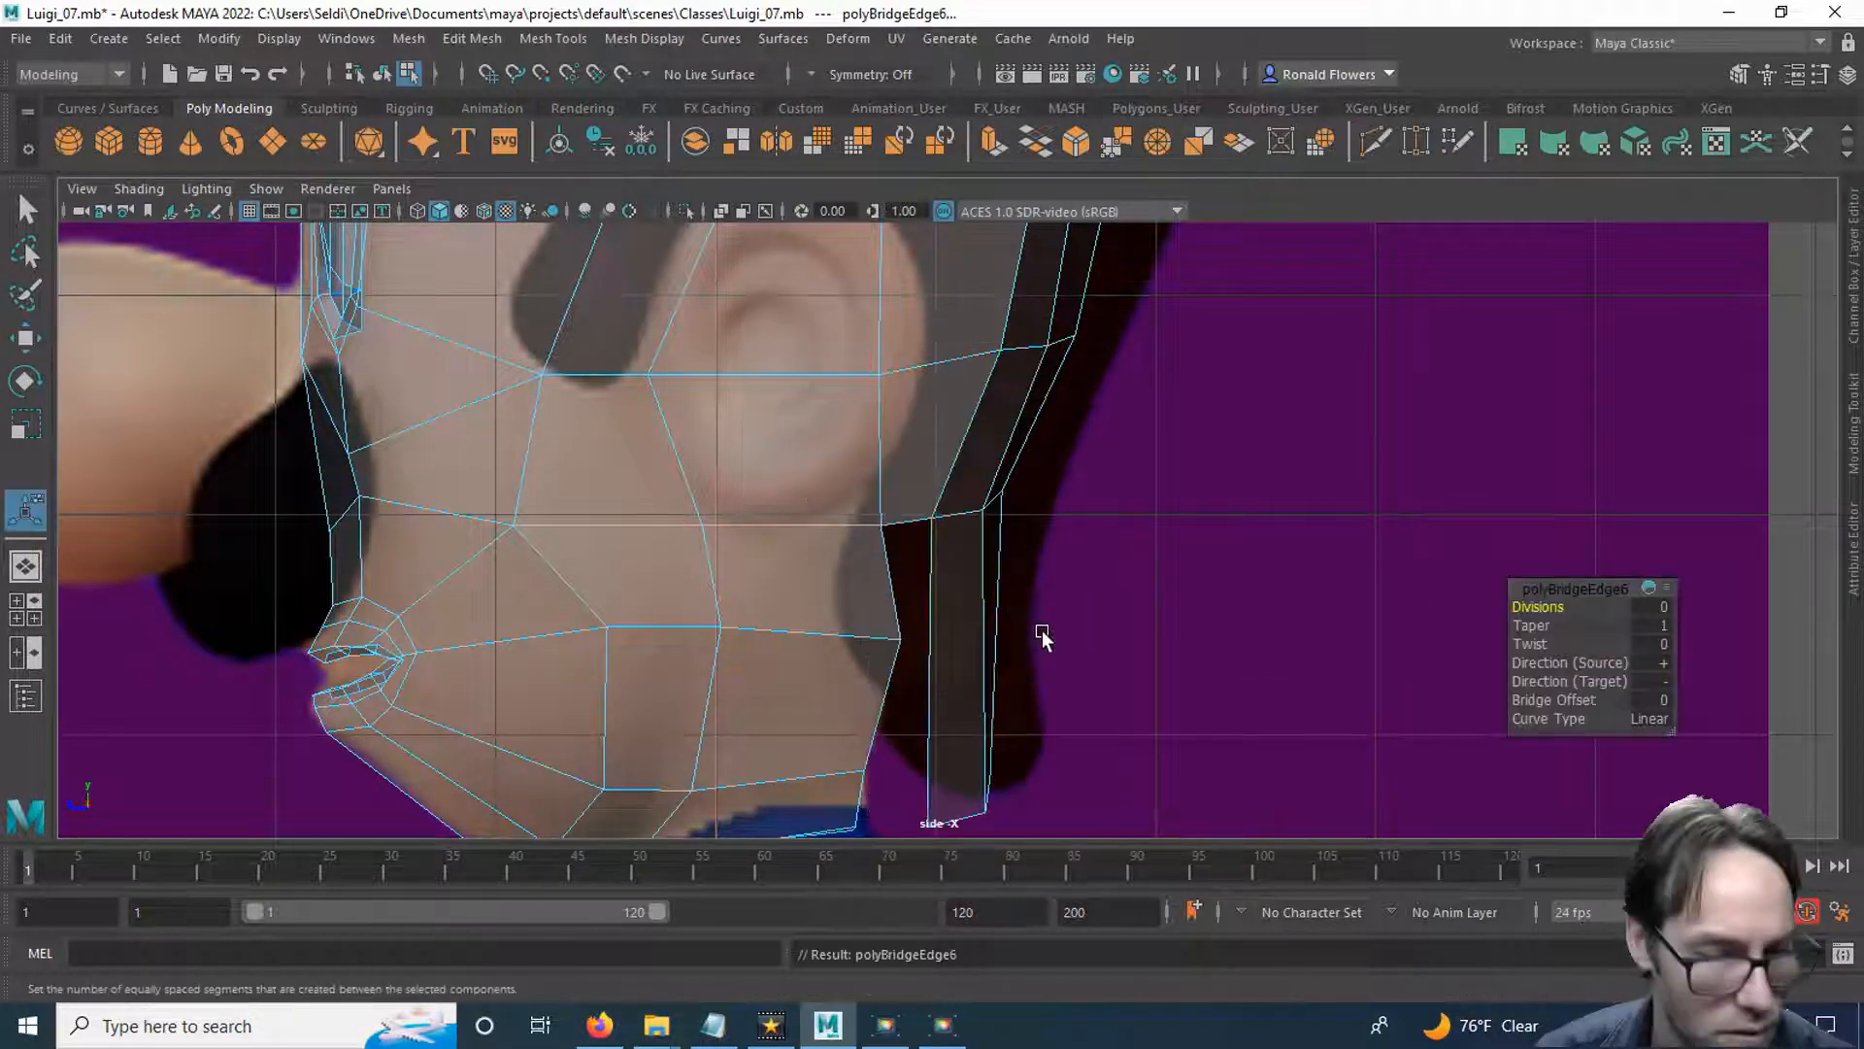
Move the head's rear border vertices along the neck and jaw forward, away from the rear strips.
key(q)
alt+middle_drag(993, 660, 992, 458)
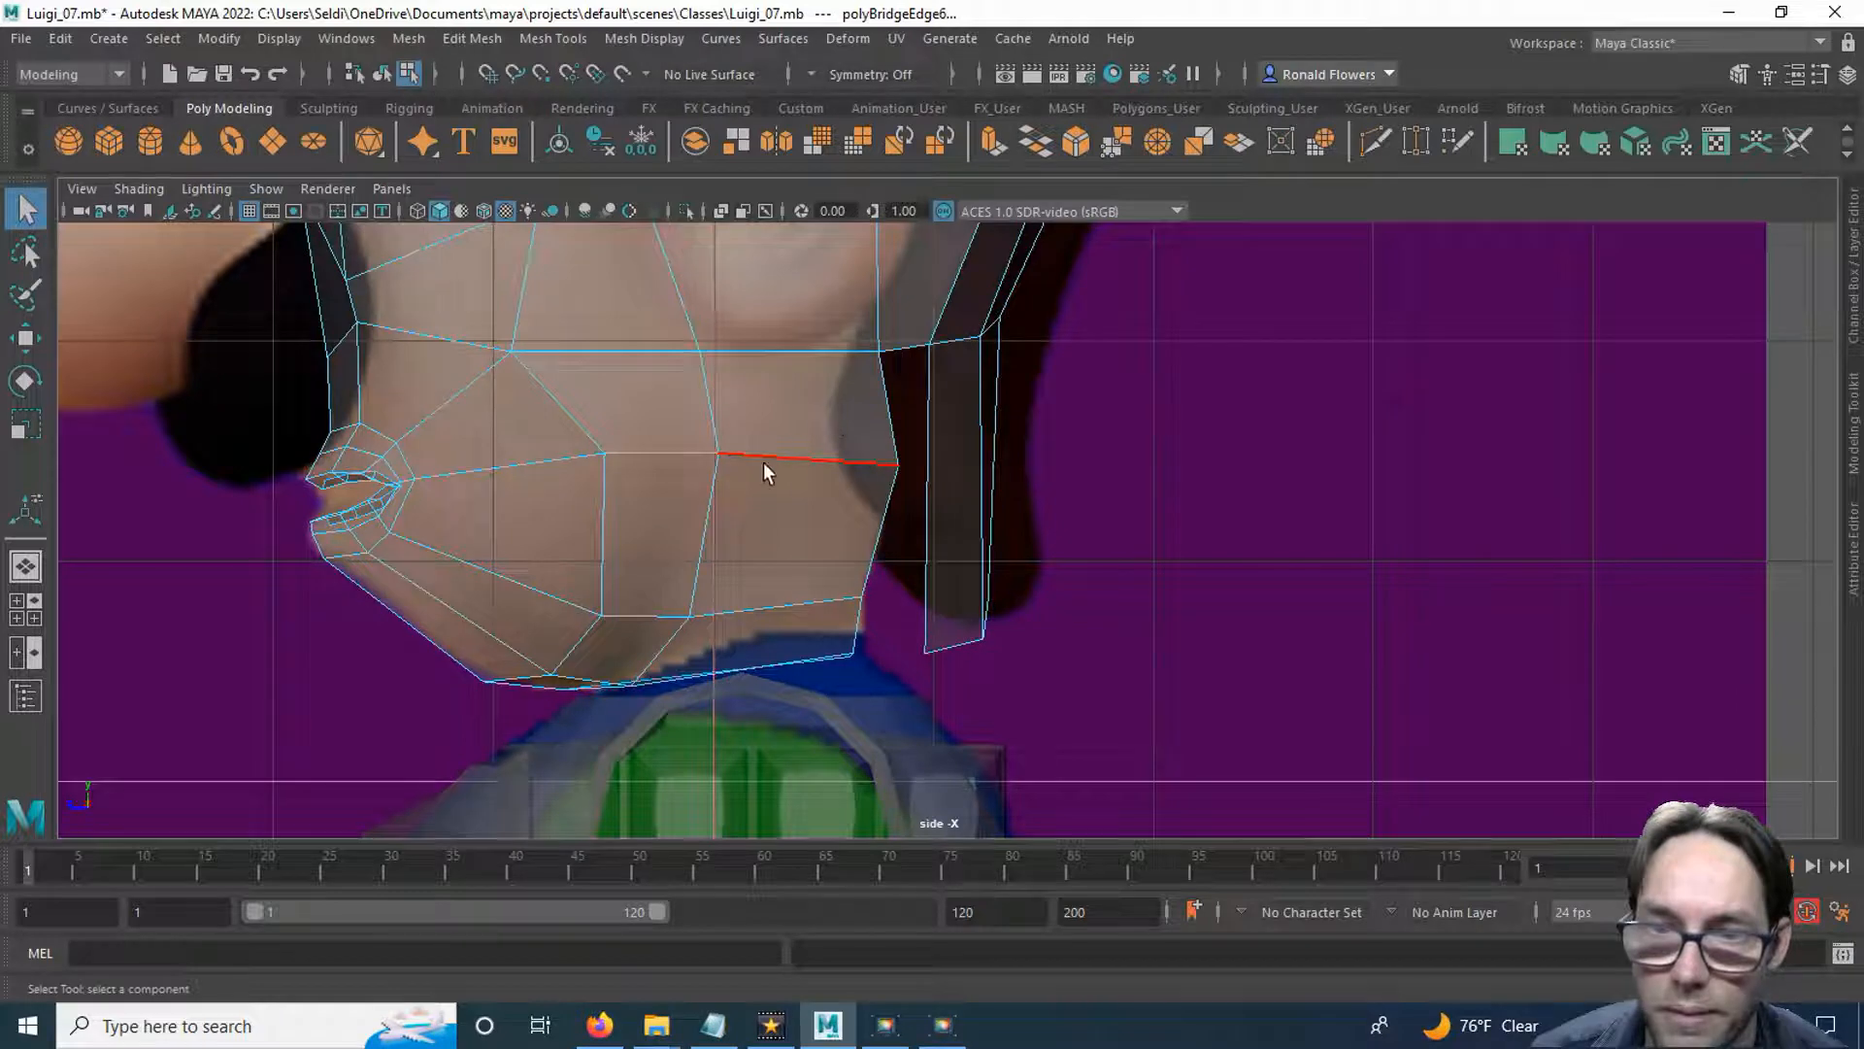
right_drag(870, 449, 743, 383)
drag(872, 469, 874, 673)
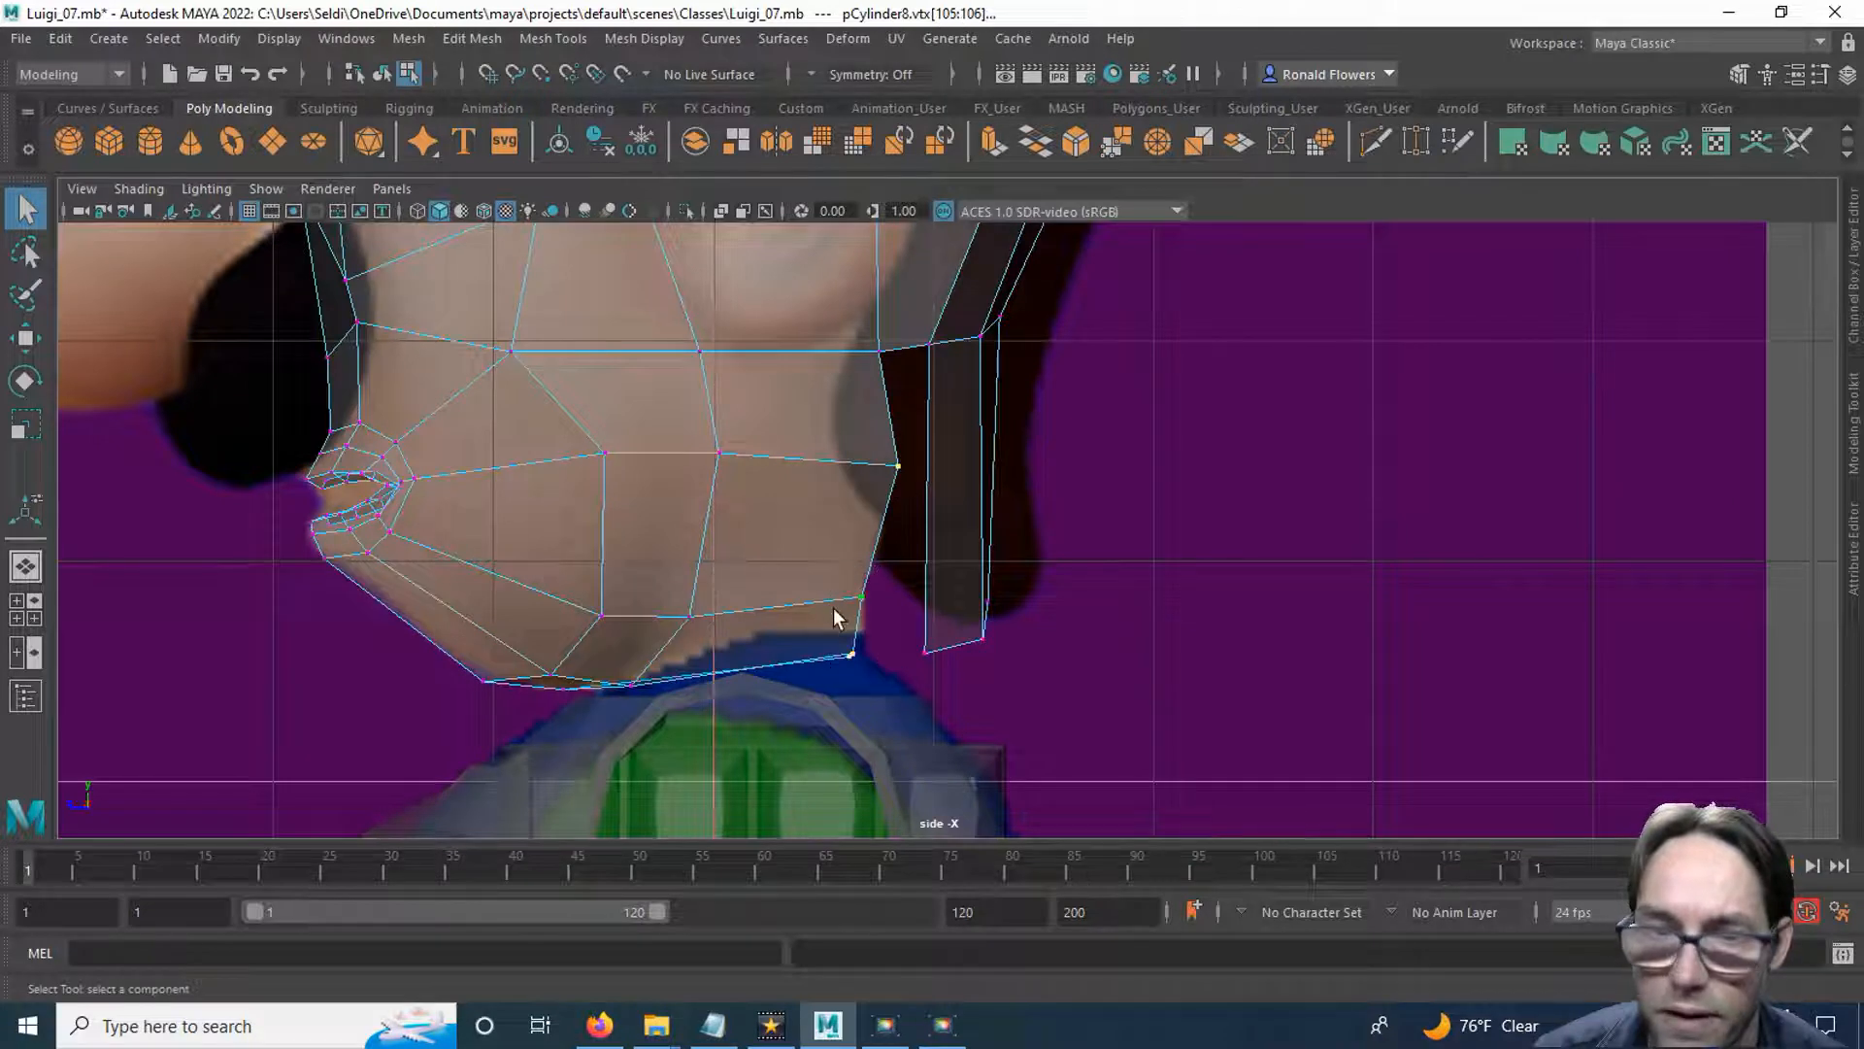
key(w)
drag(803, 559, 763, 560)
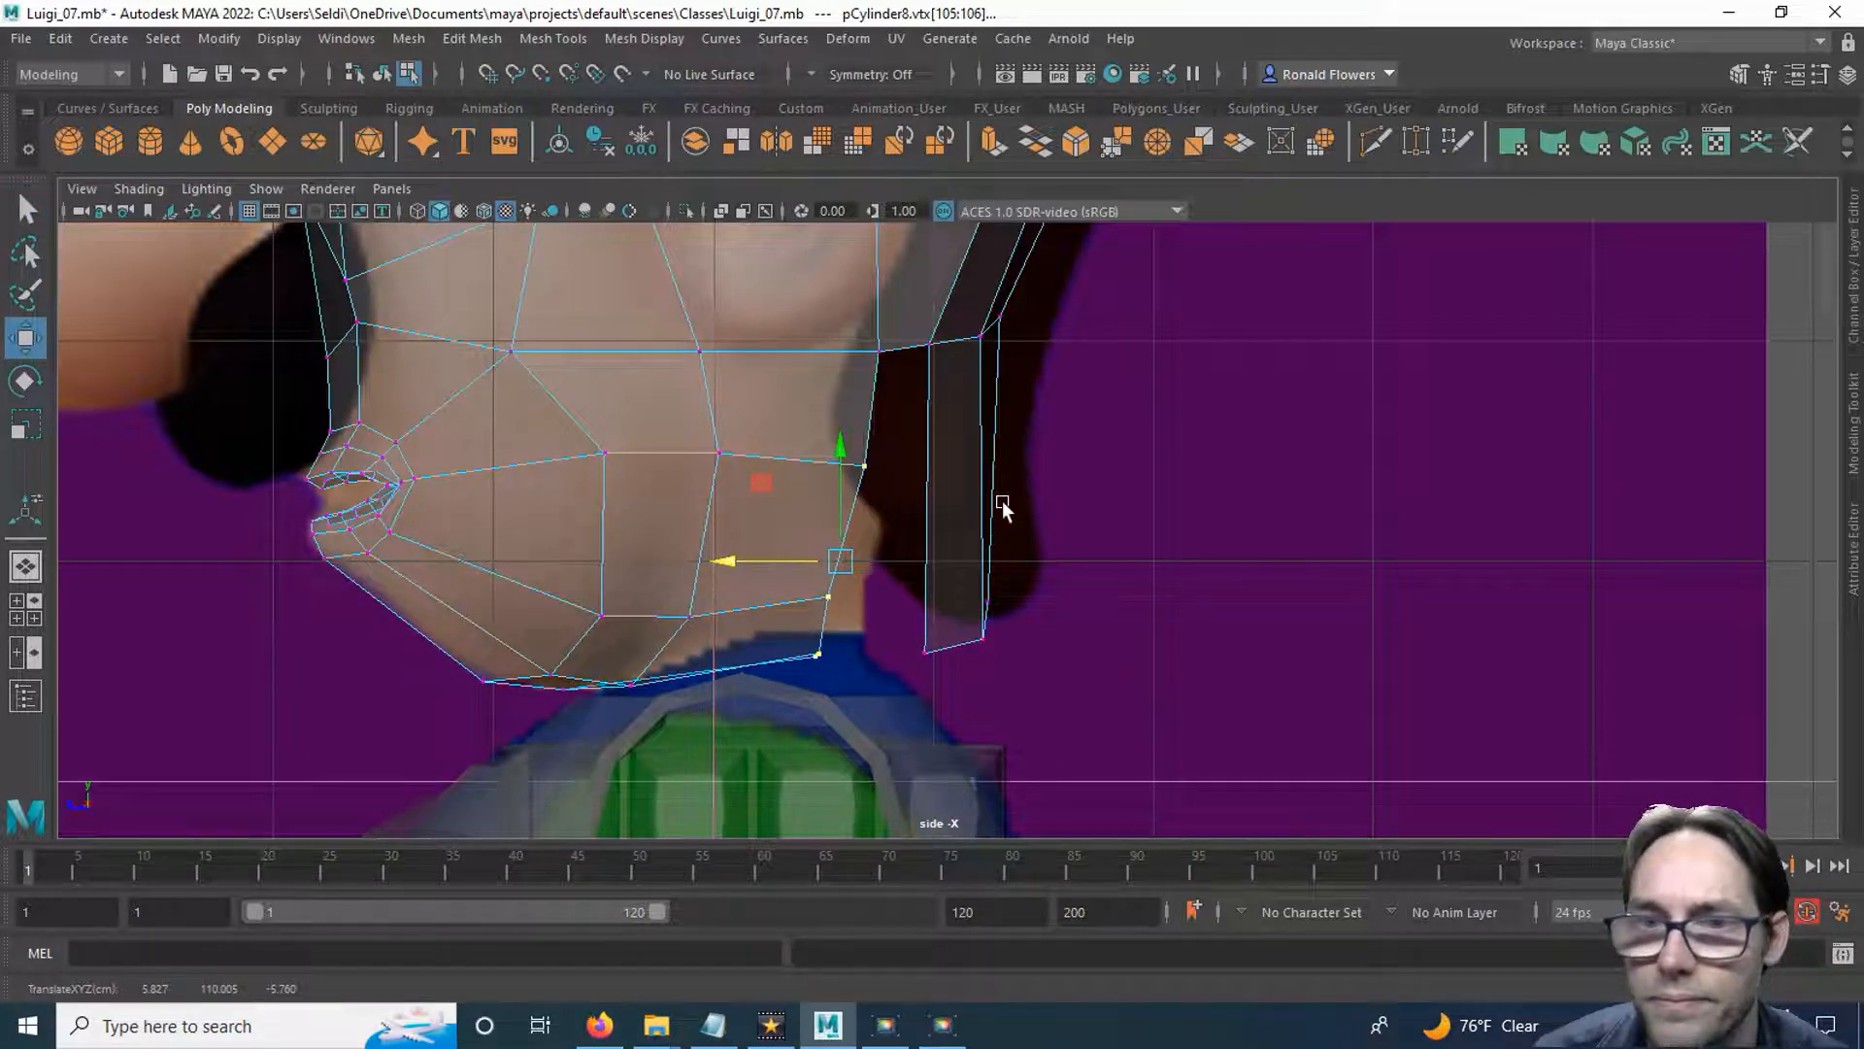
Move the bottom-end vertices of the rear strips forward, lowering the rearmost one slightly.
drag(898, 609, 951, 643)
click(982, 637)
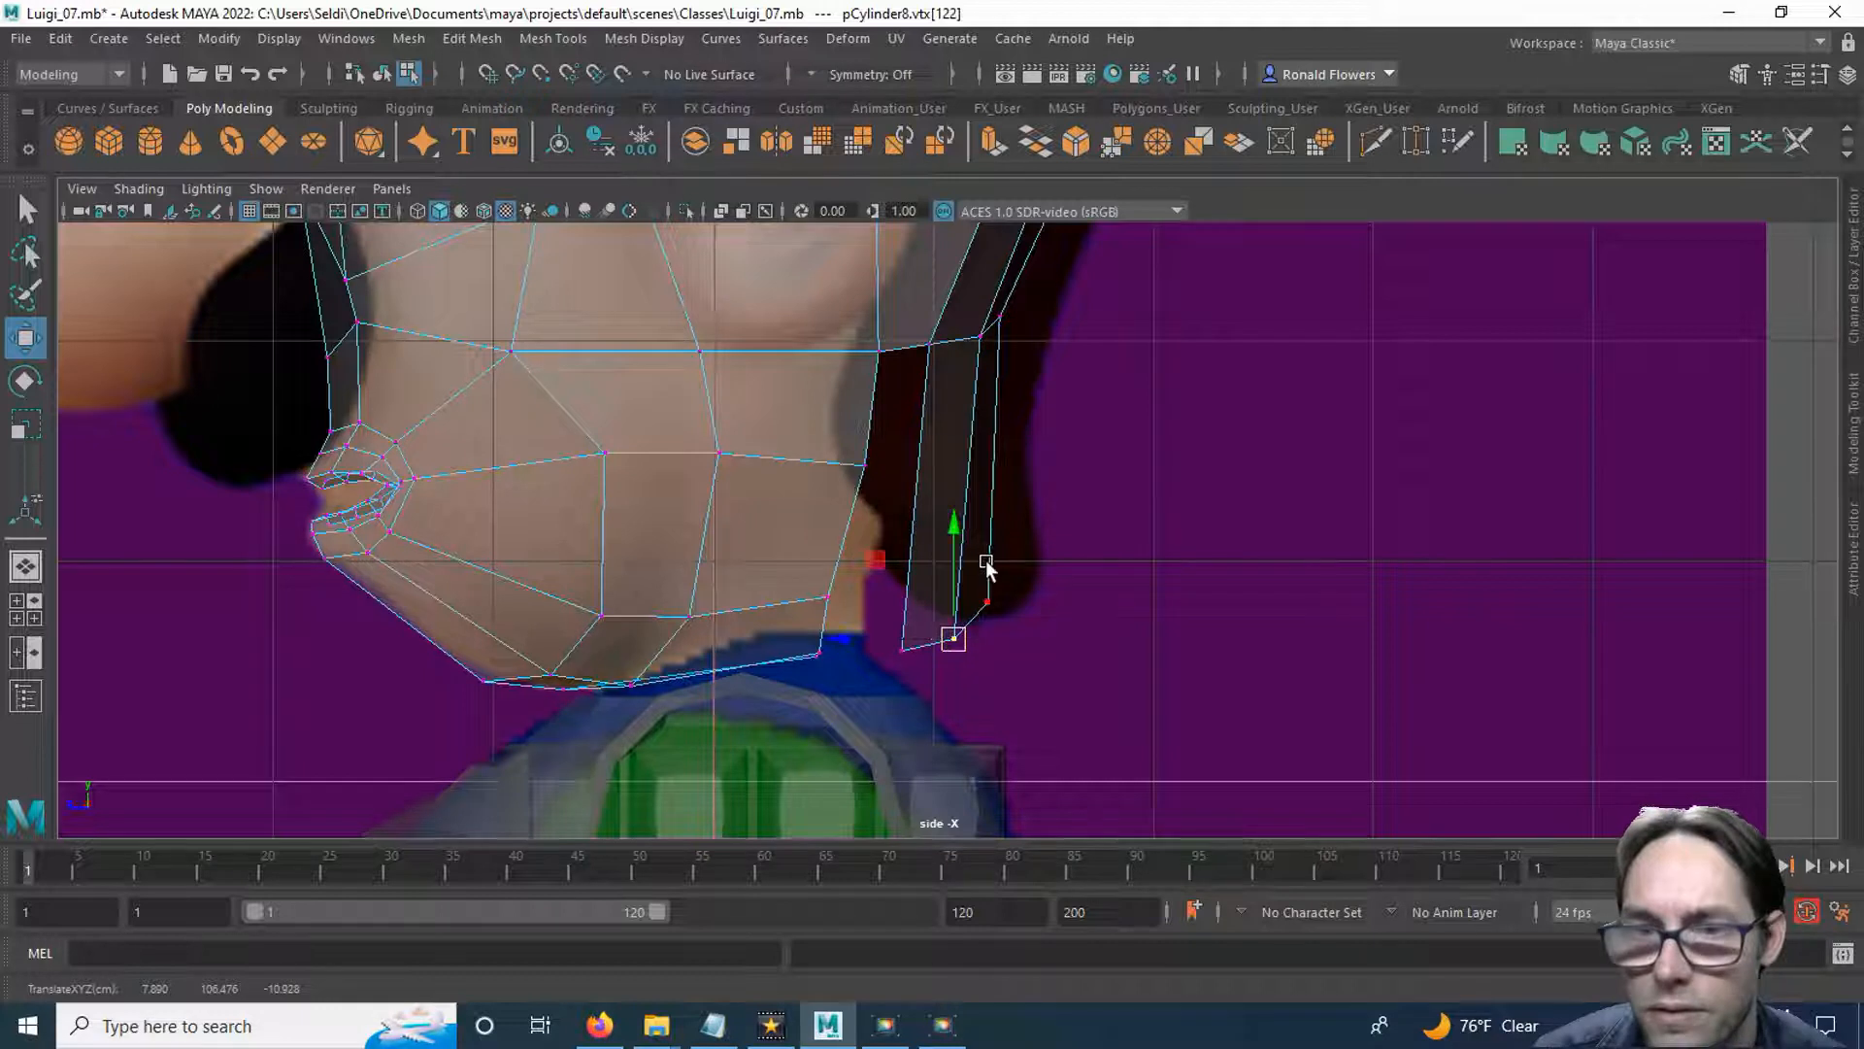
drag(969, 571, 983, 611)
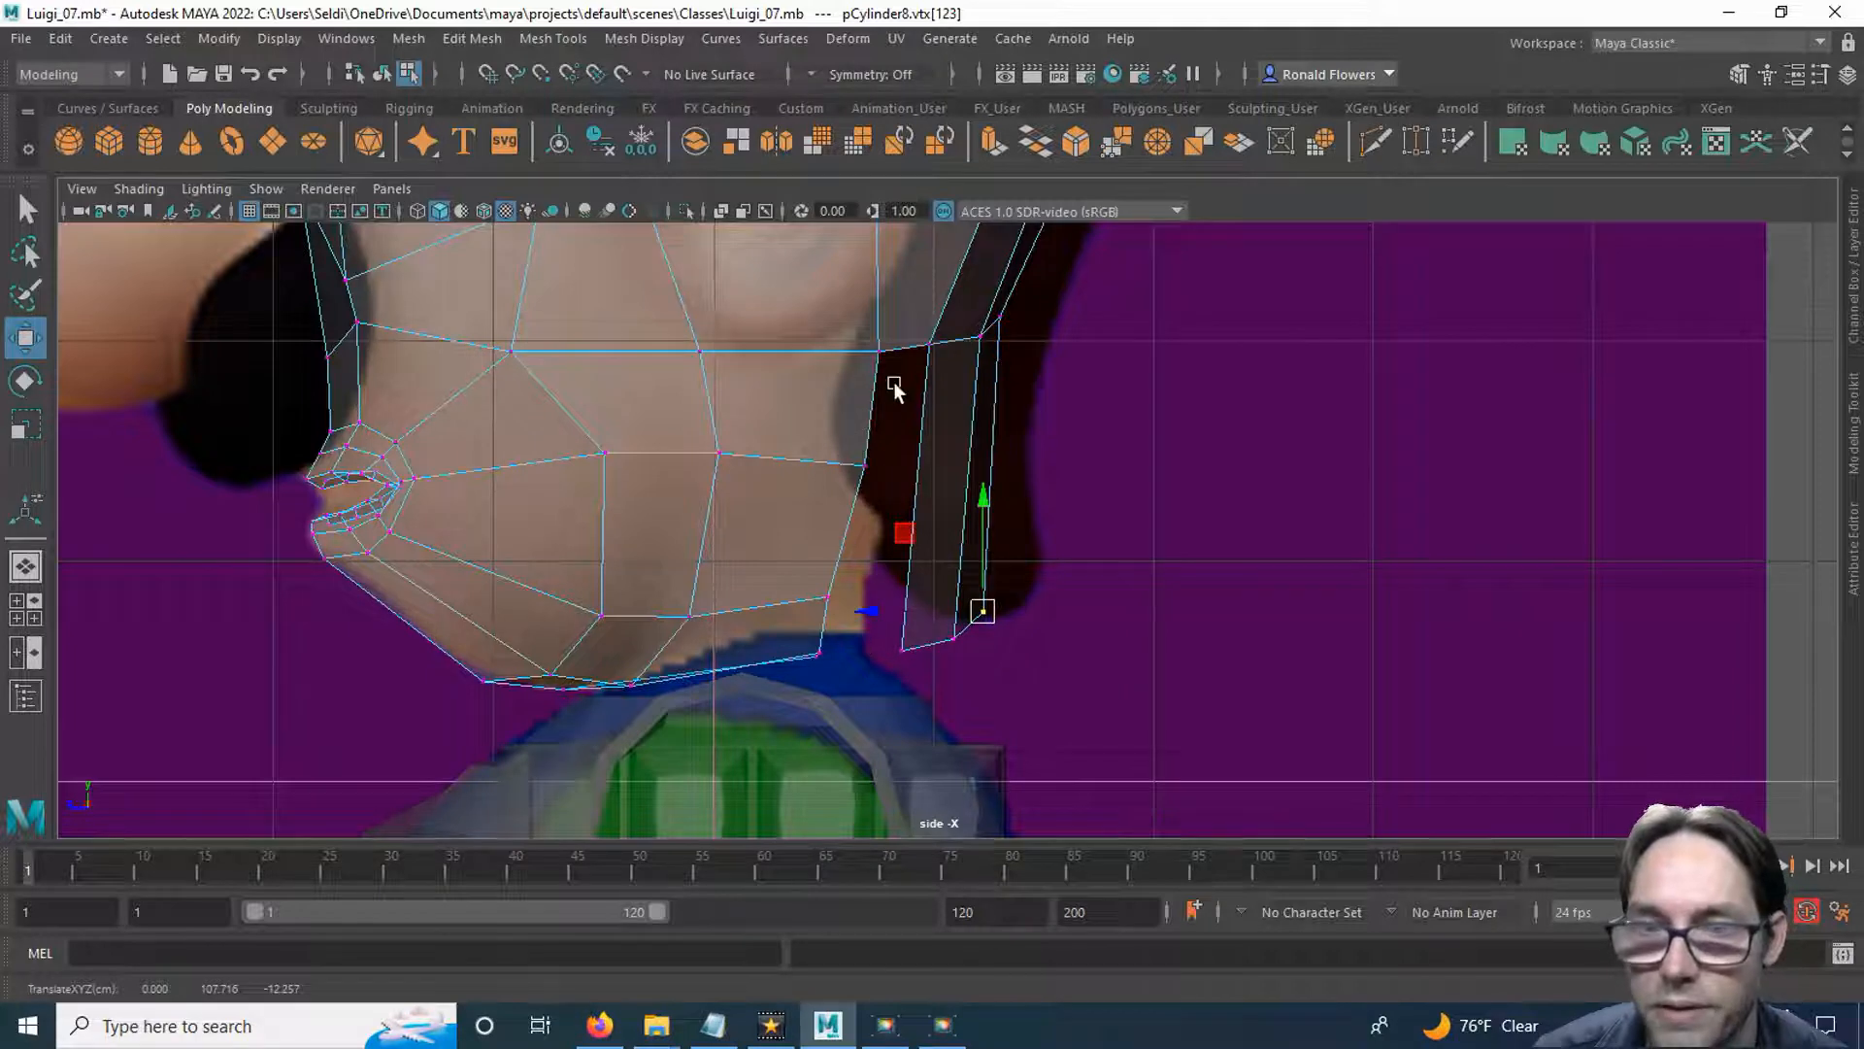
Move the head's lower rear border vertices further forward and raise them slightly to shape the neck side.
alt+middle_drag(894, 406, 983, 433)
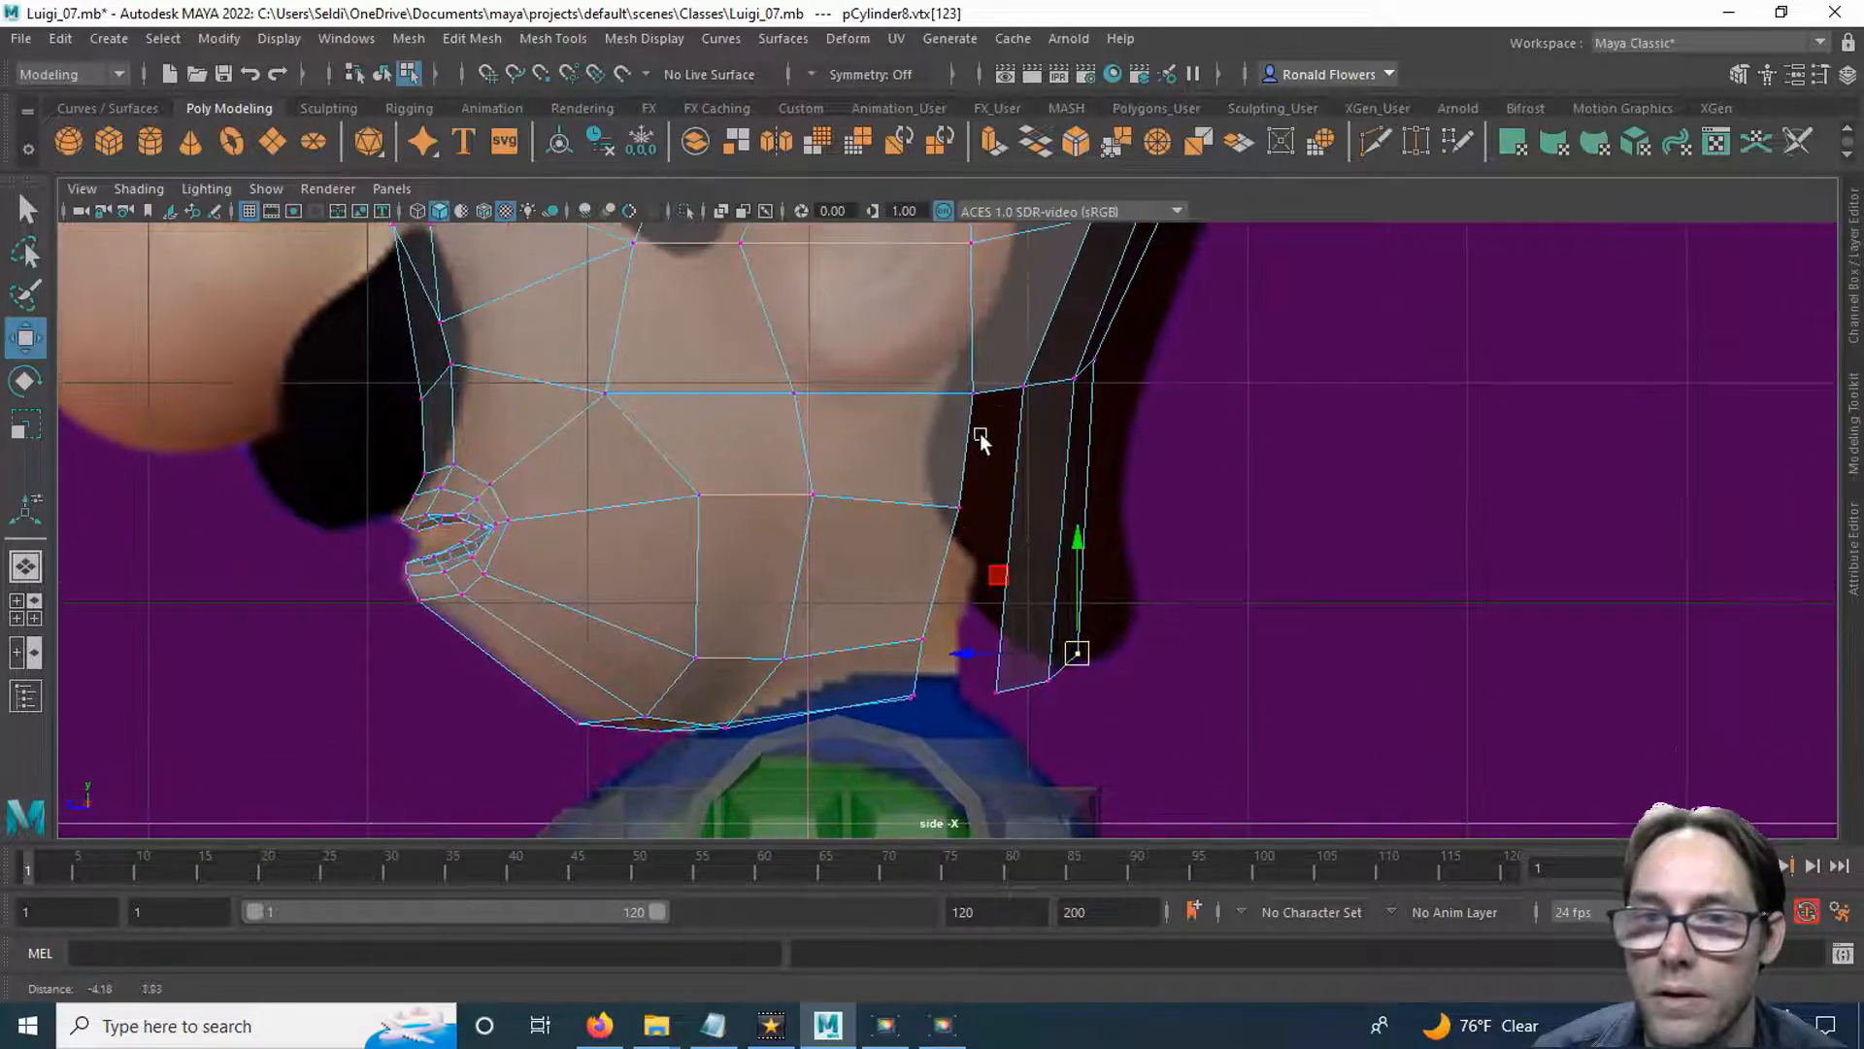
drag(900, 444, 969, 560)
shift+drag(879, 609, 899, 707)
drag(866, 606, 826, 595)
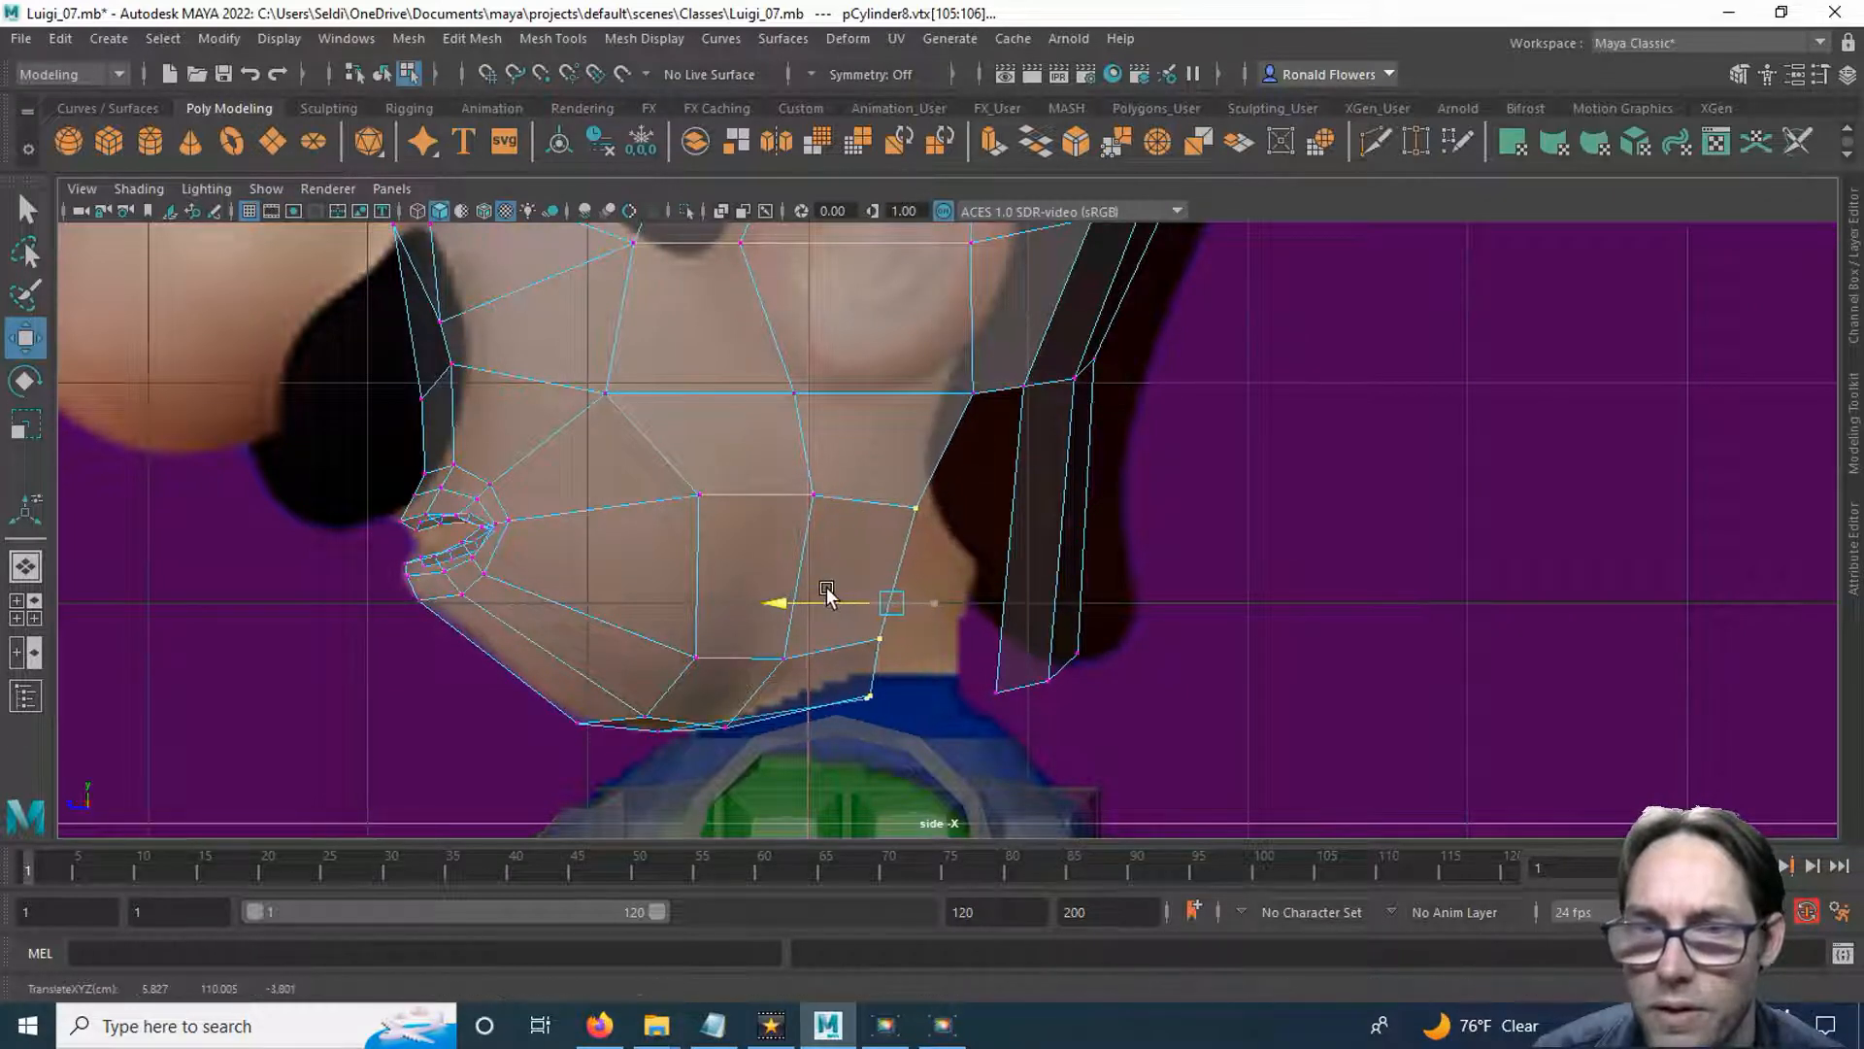
drag(887, 500, 888, 470)
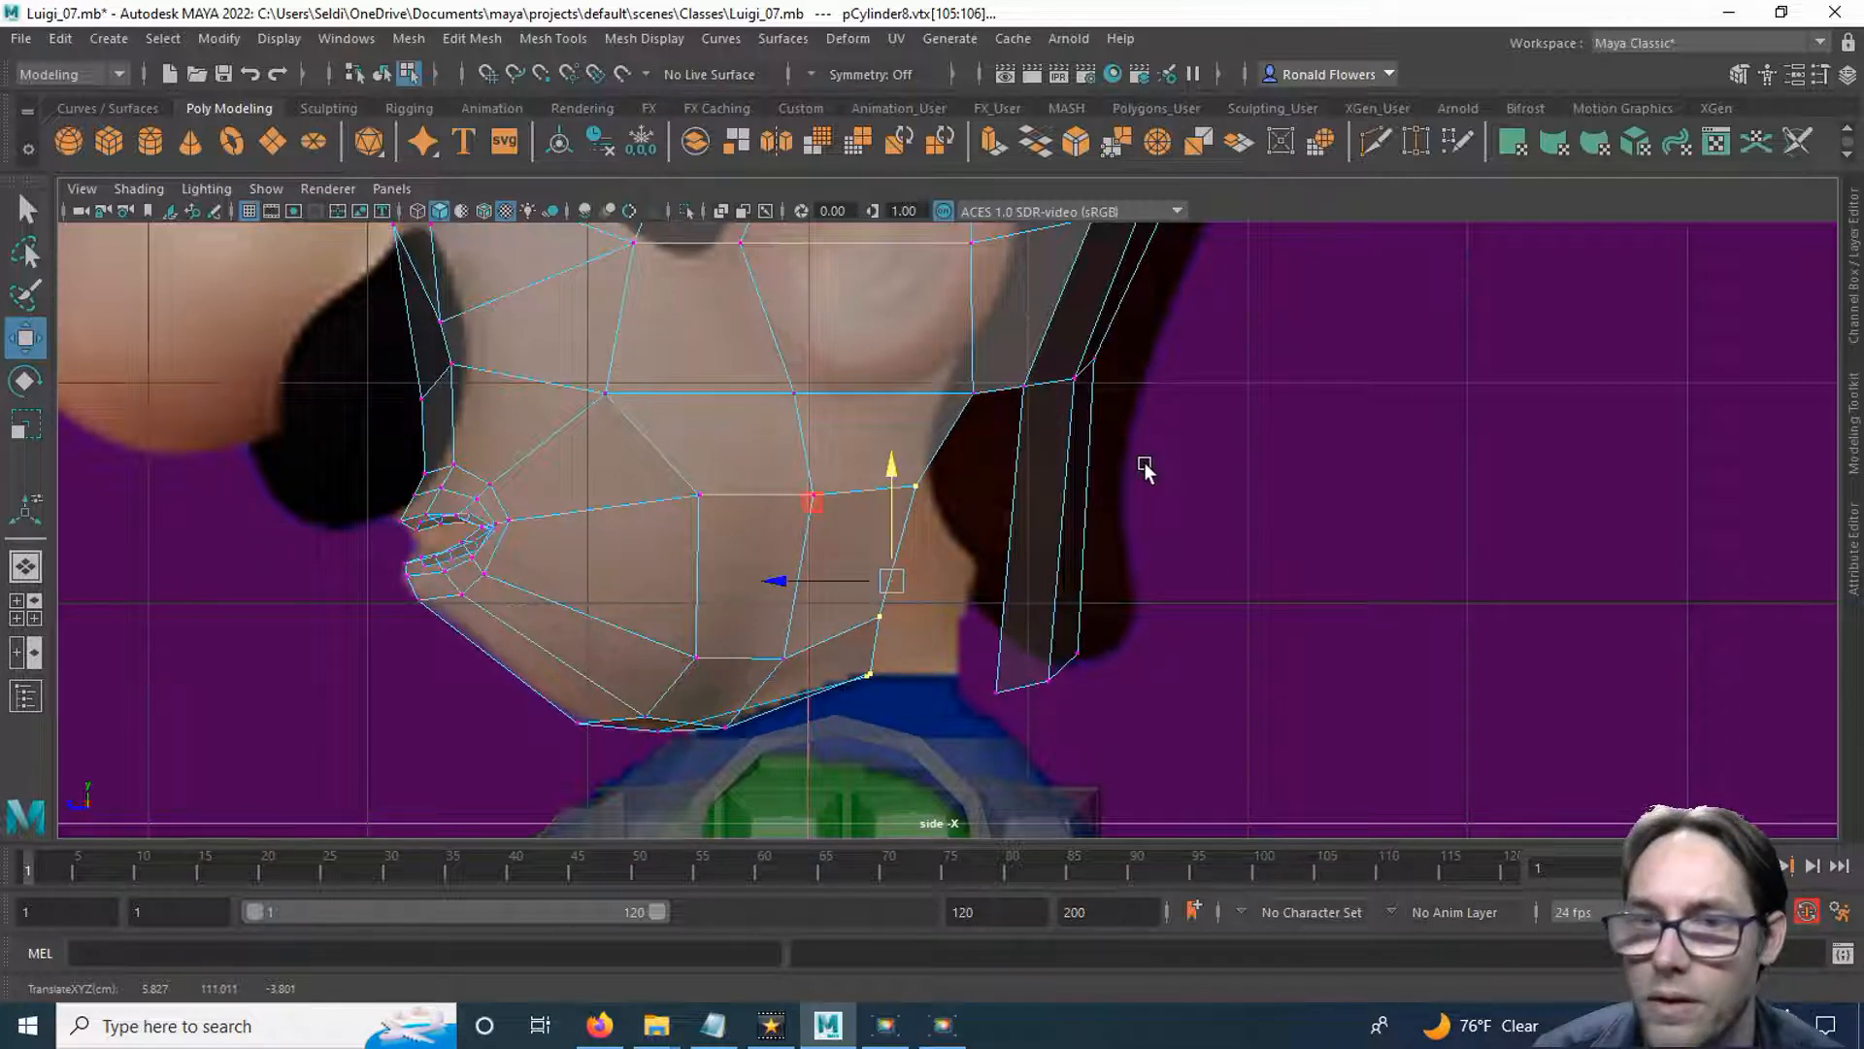
Cut a line across the lower rear strips with Multi-Cut, level with the upper neck border vertex, and move its vertices forward.
click(1373, 143)
click(1088, 470)
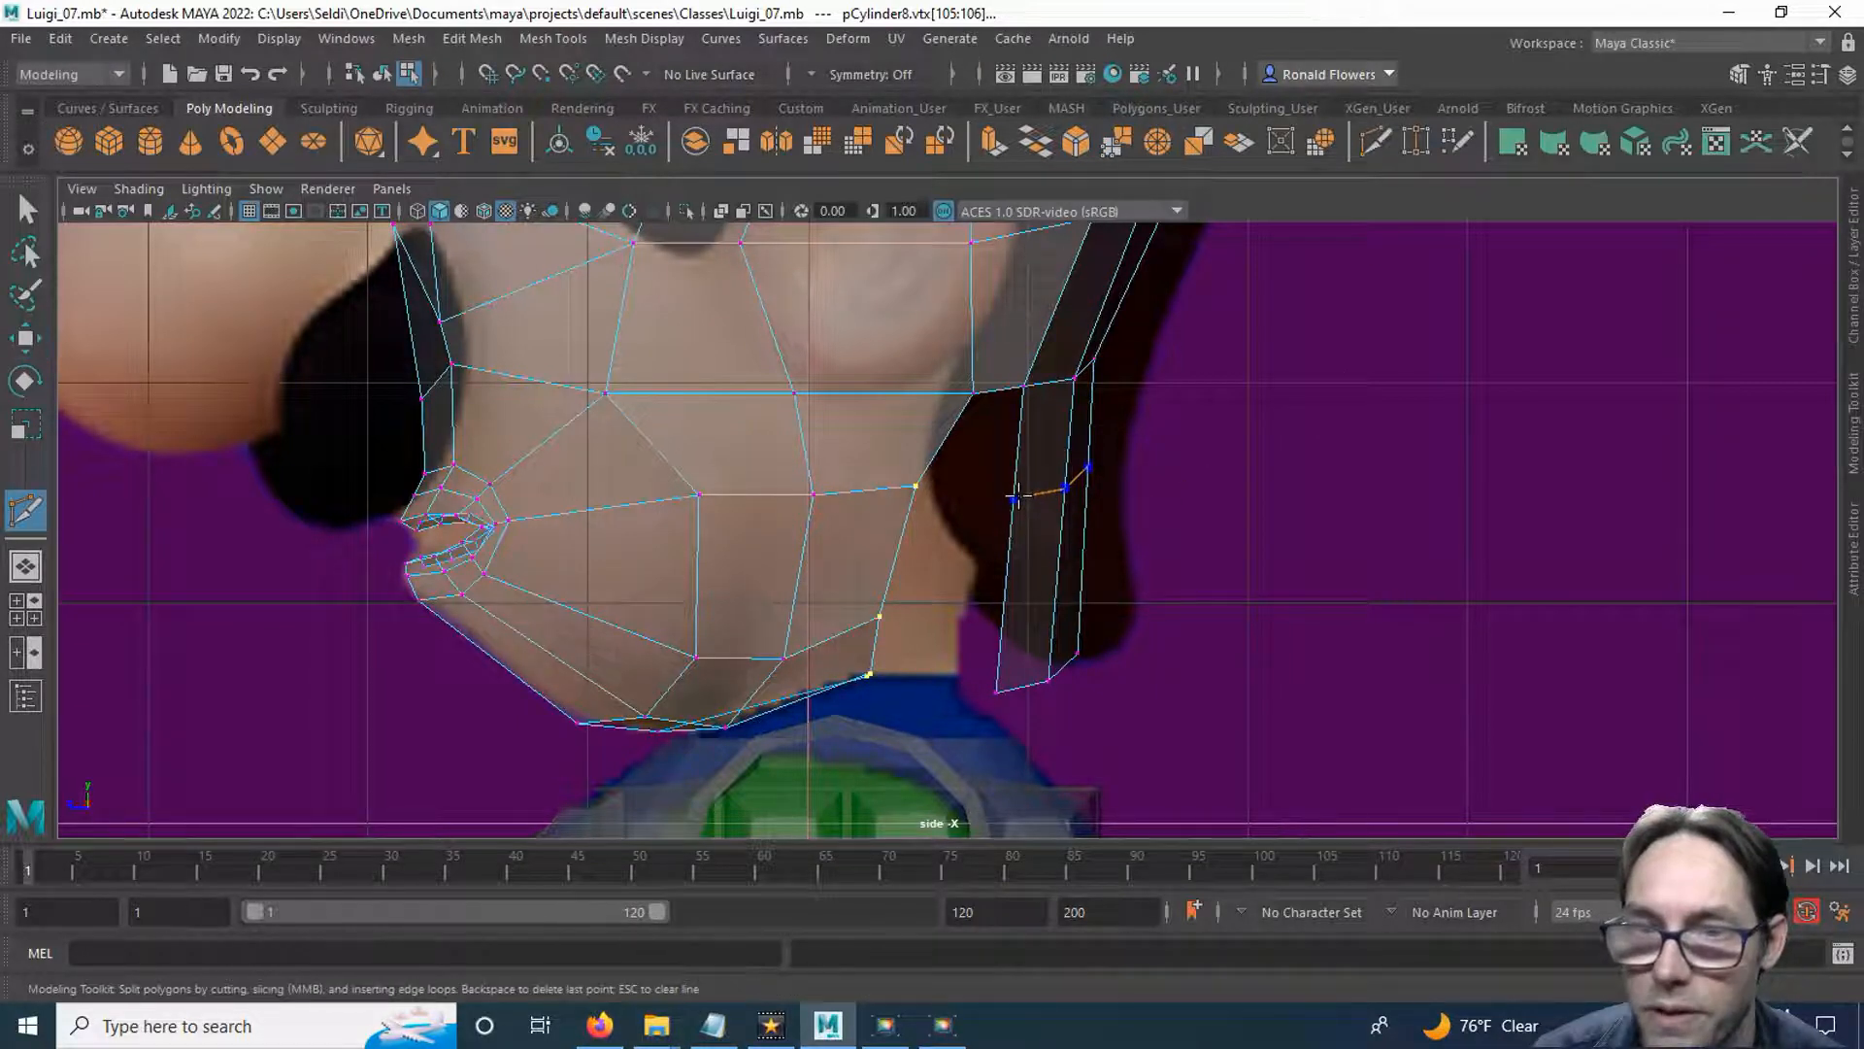
key(Return)
click(1065, 485)
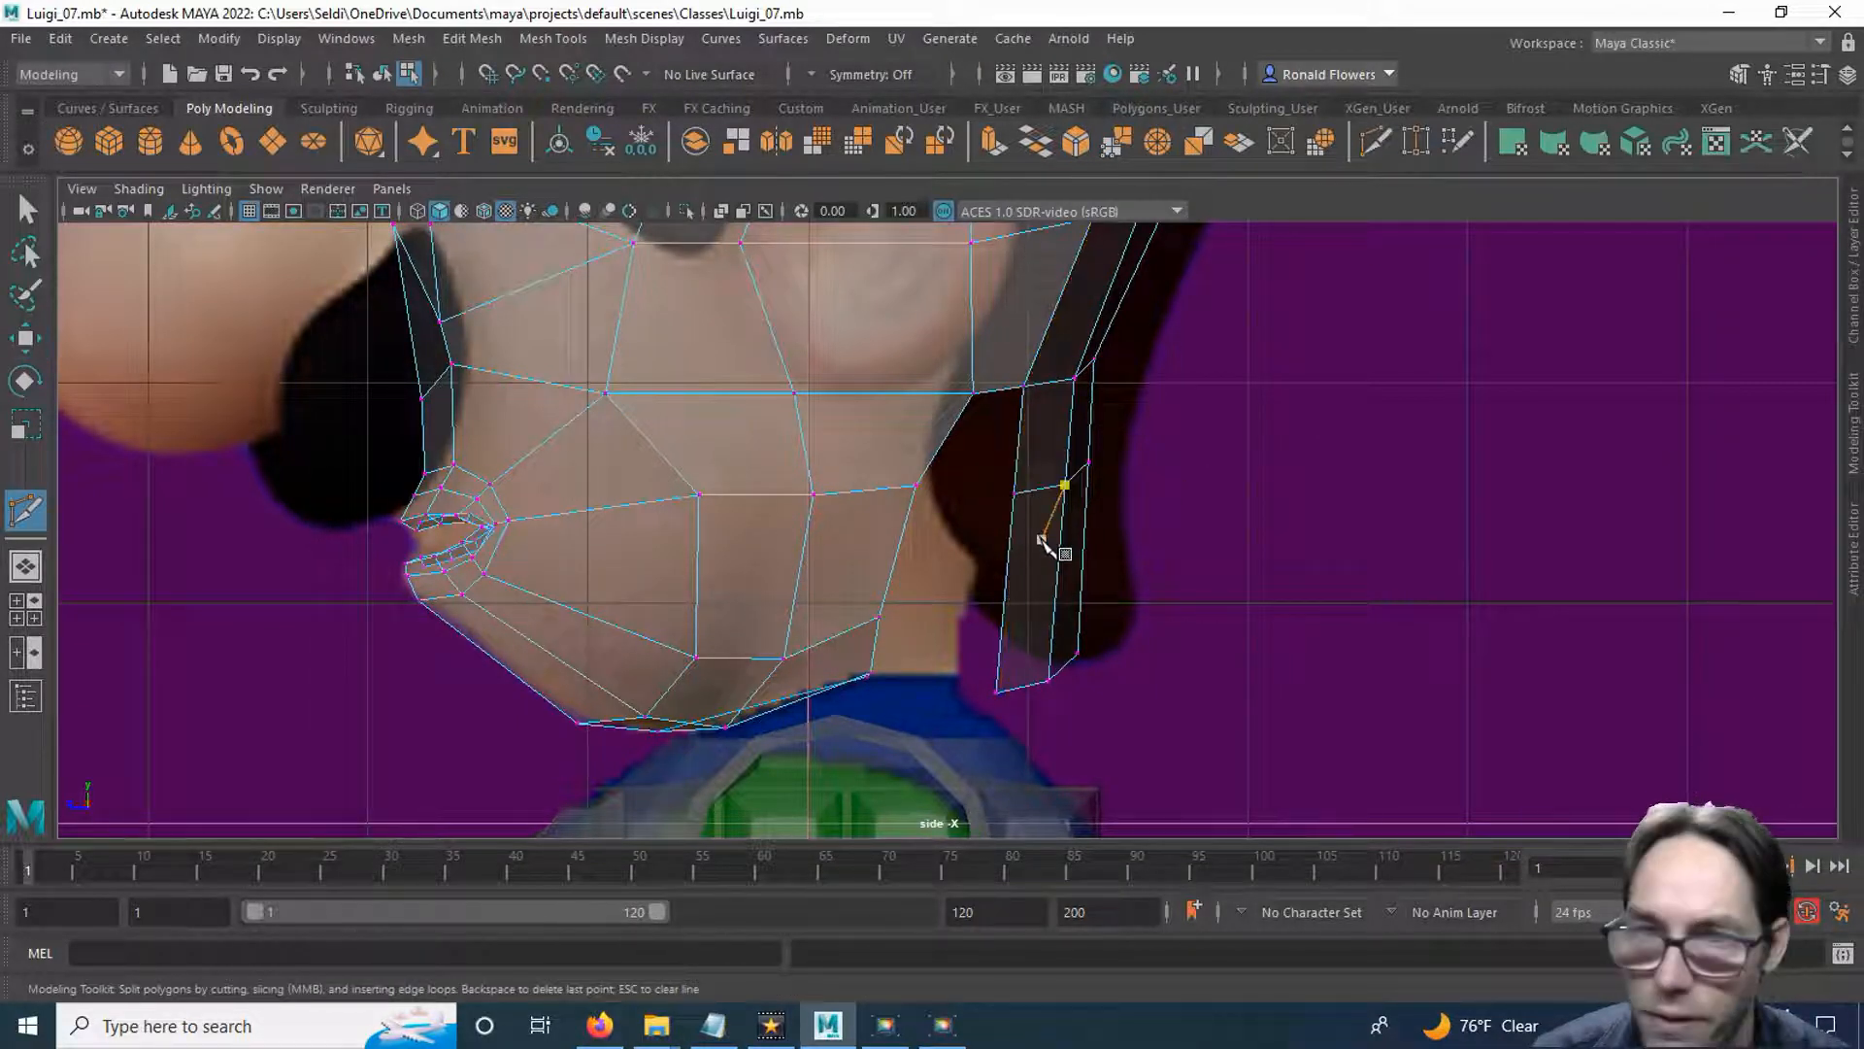
key(q)
drag(993, 445, 1133, 512)
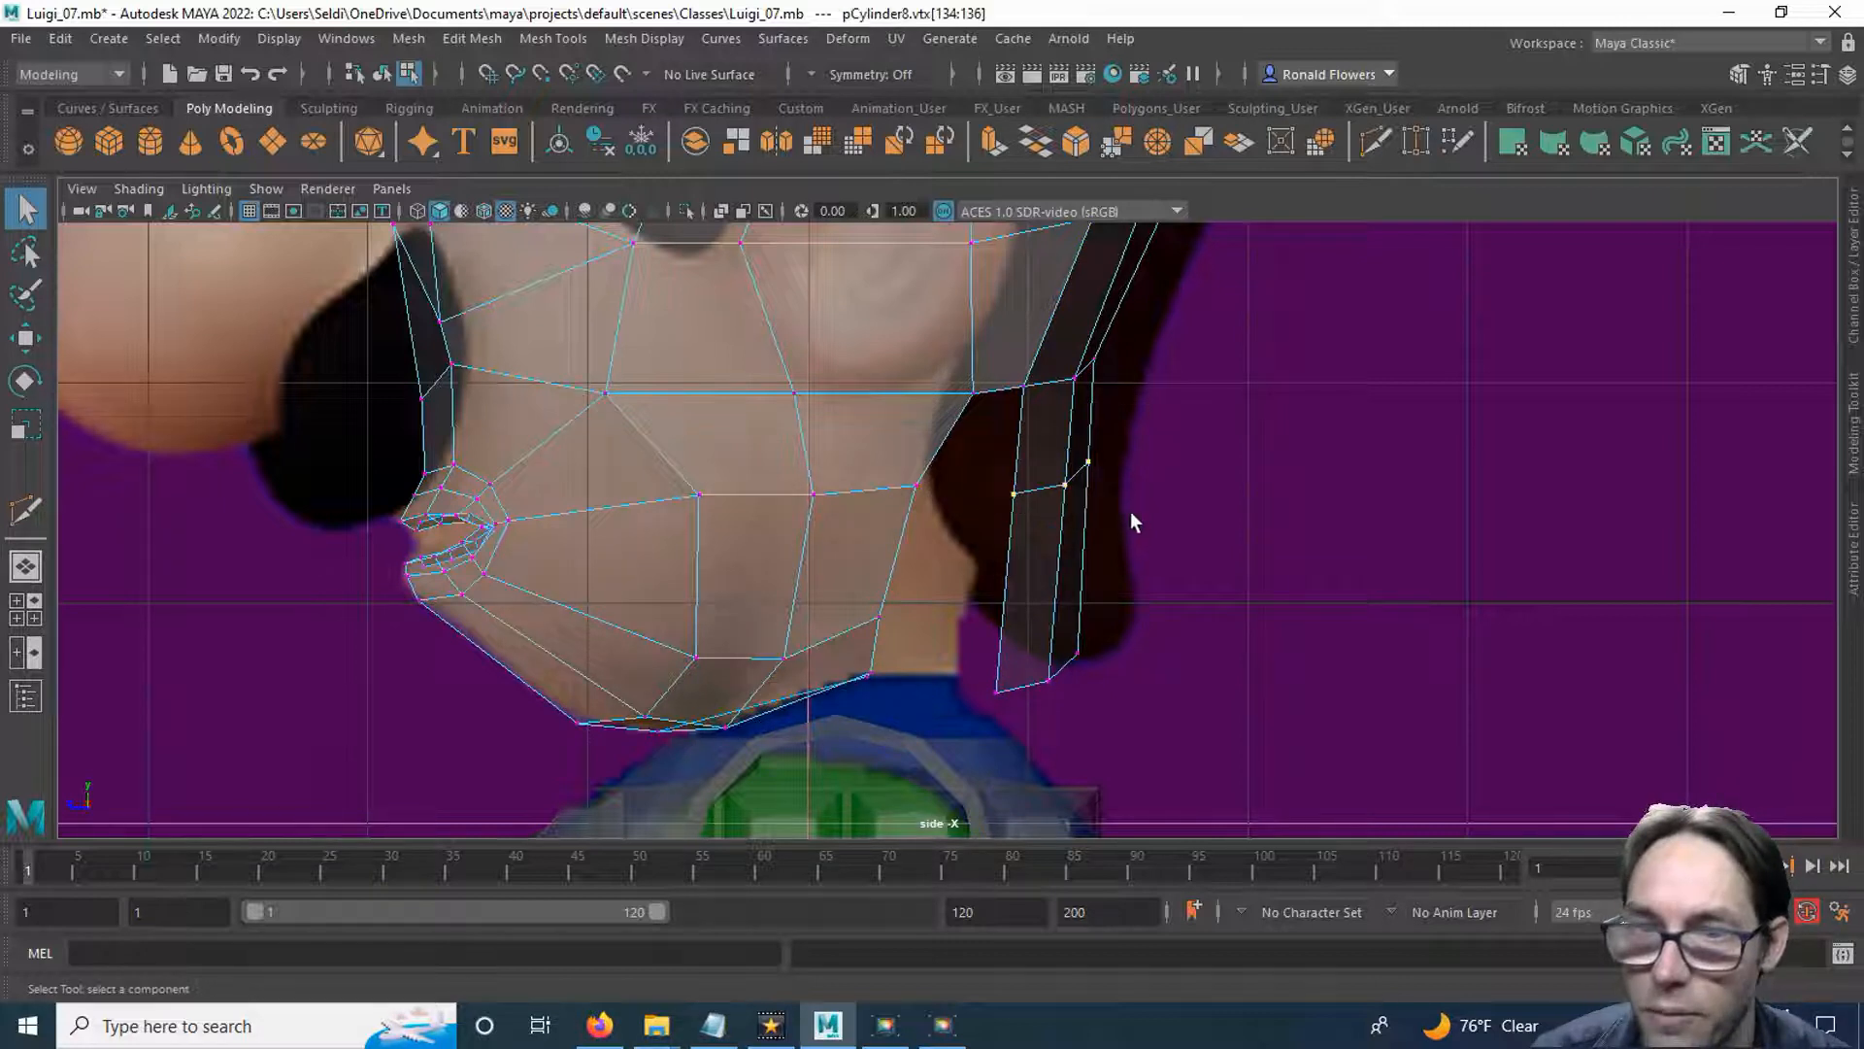
key(w)
drag(982, 478, 923, 471)
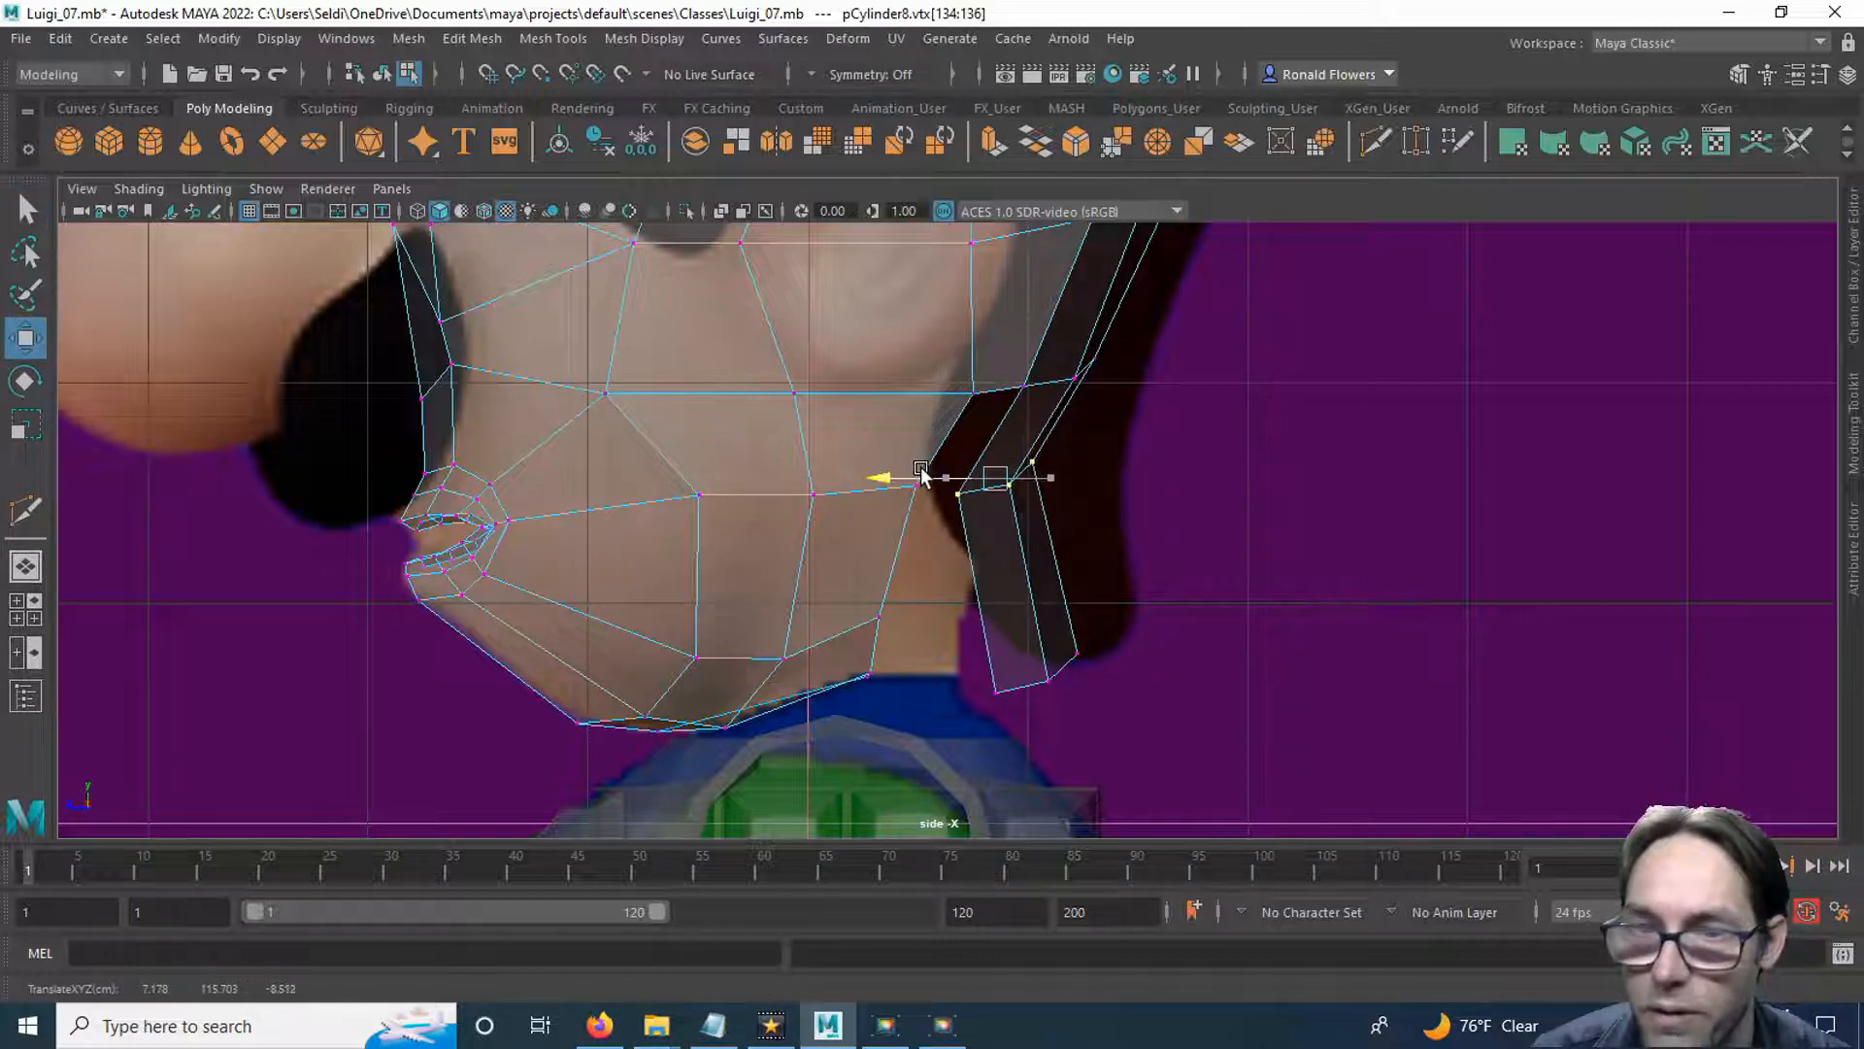
Move the three bottom vertices of the rear strips forward to the base of the neck.
drag(966, 617, 1124, 708)
drag(960, 679, 837, 637)
key(y)
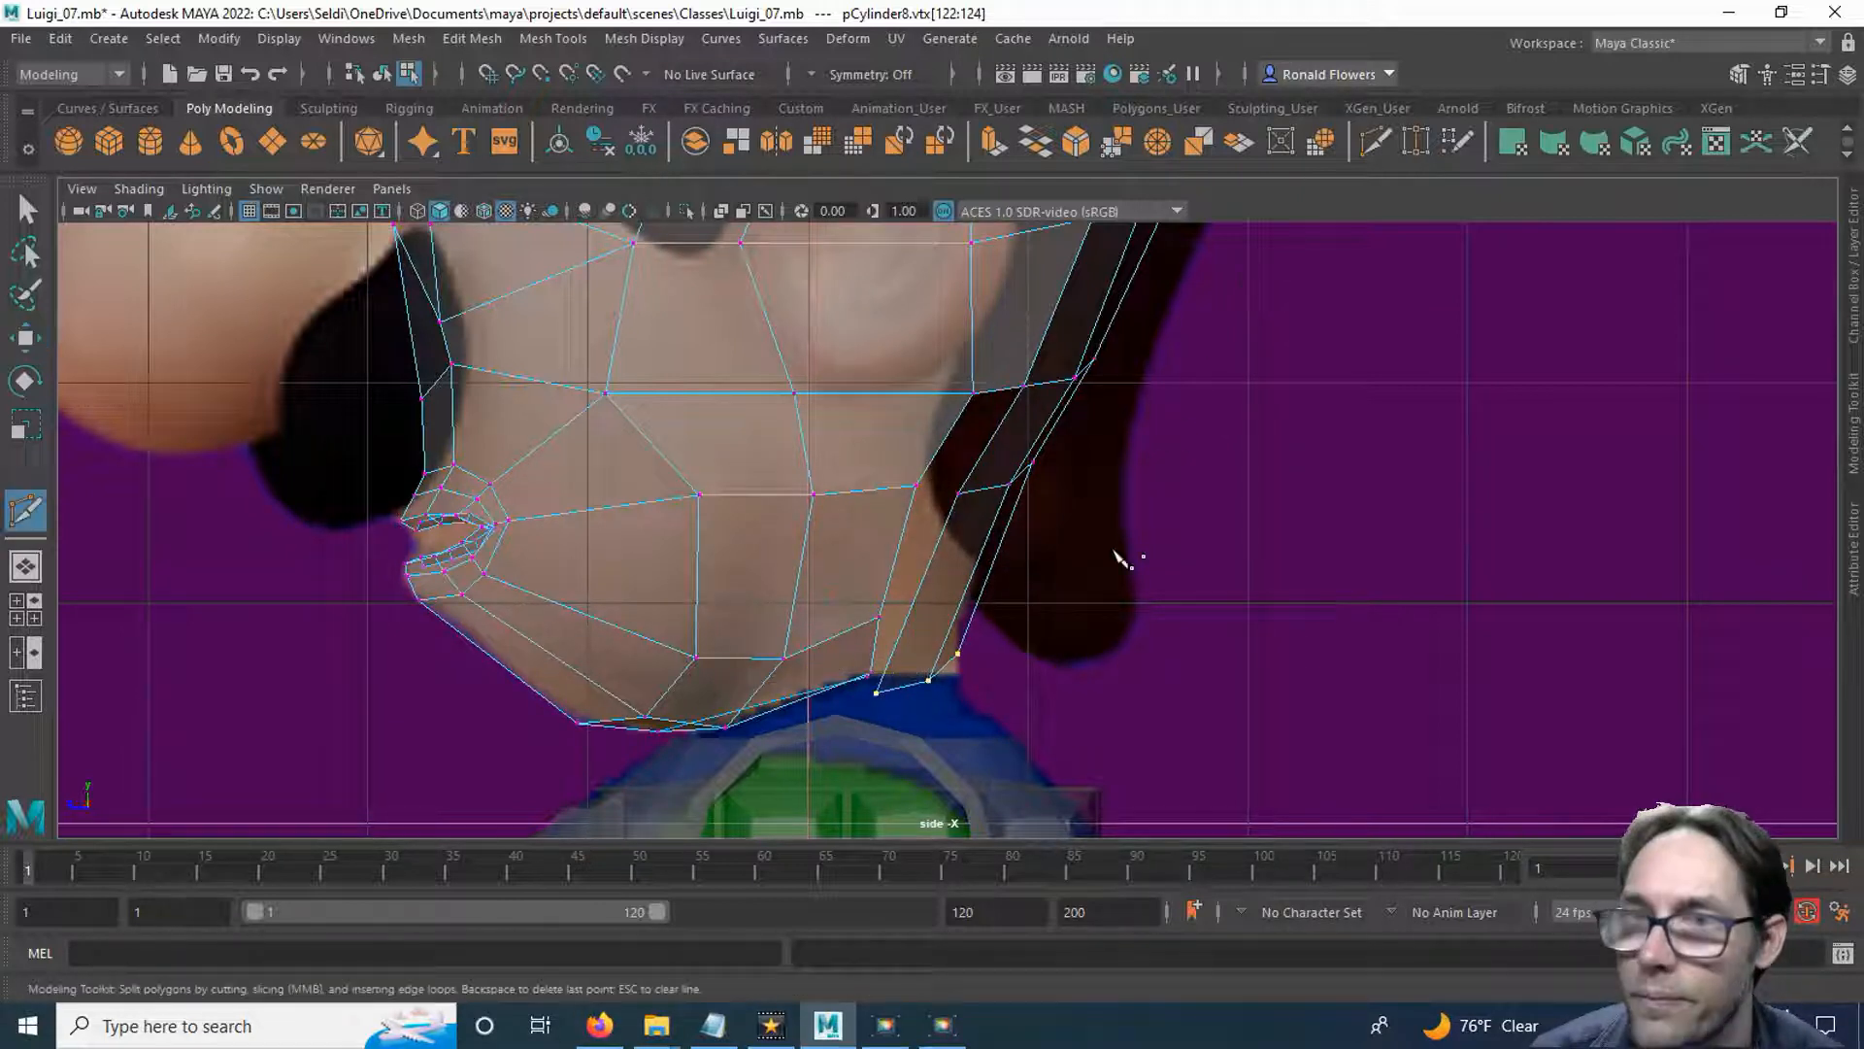
key(q)
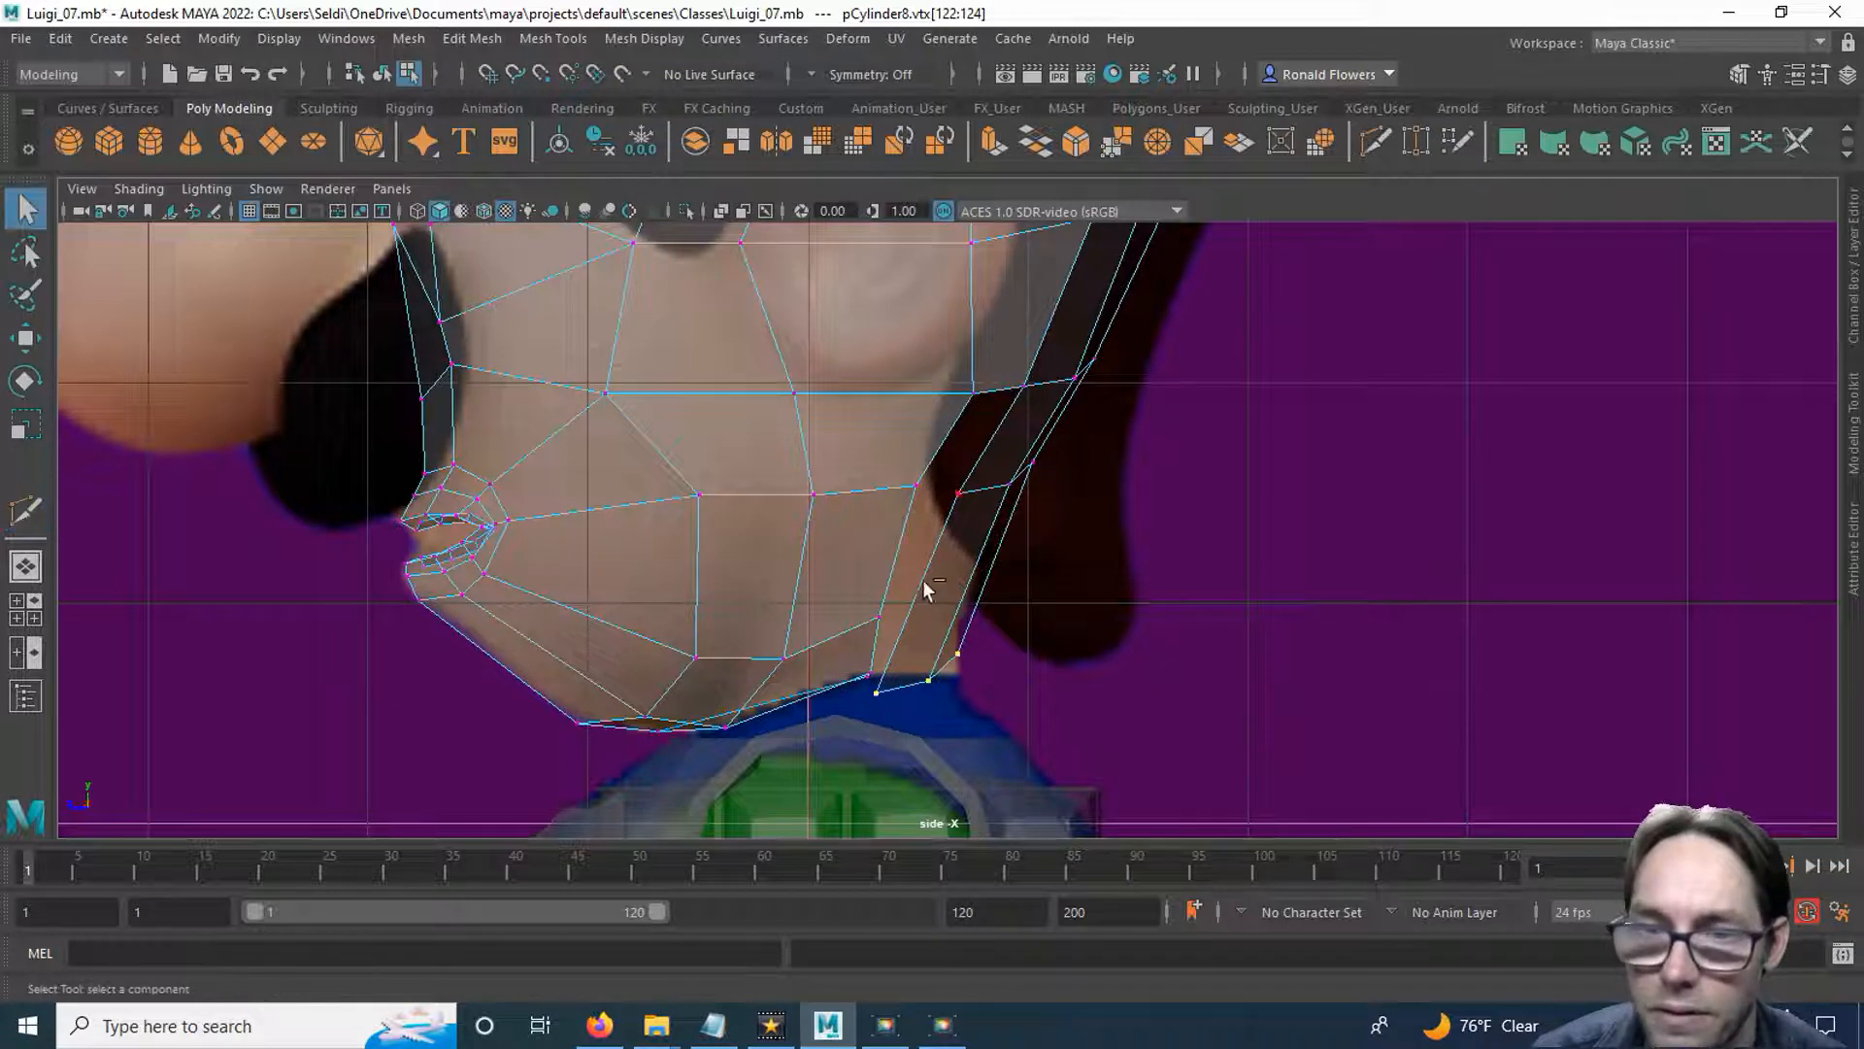
Cut another edge line with Multi-Cut across the neck section of the rear strips, midway to their bottom edge.
click(1379, 144)
click(997, 555)
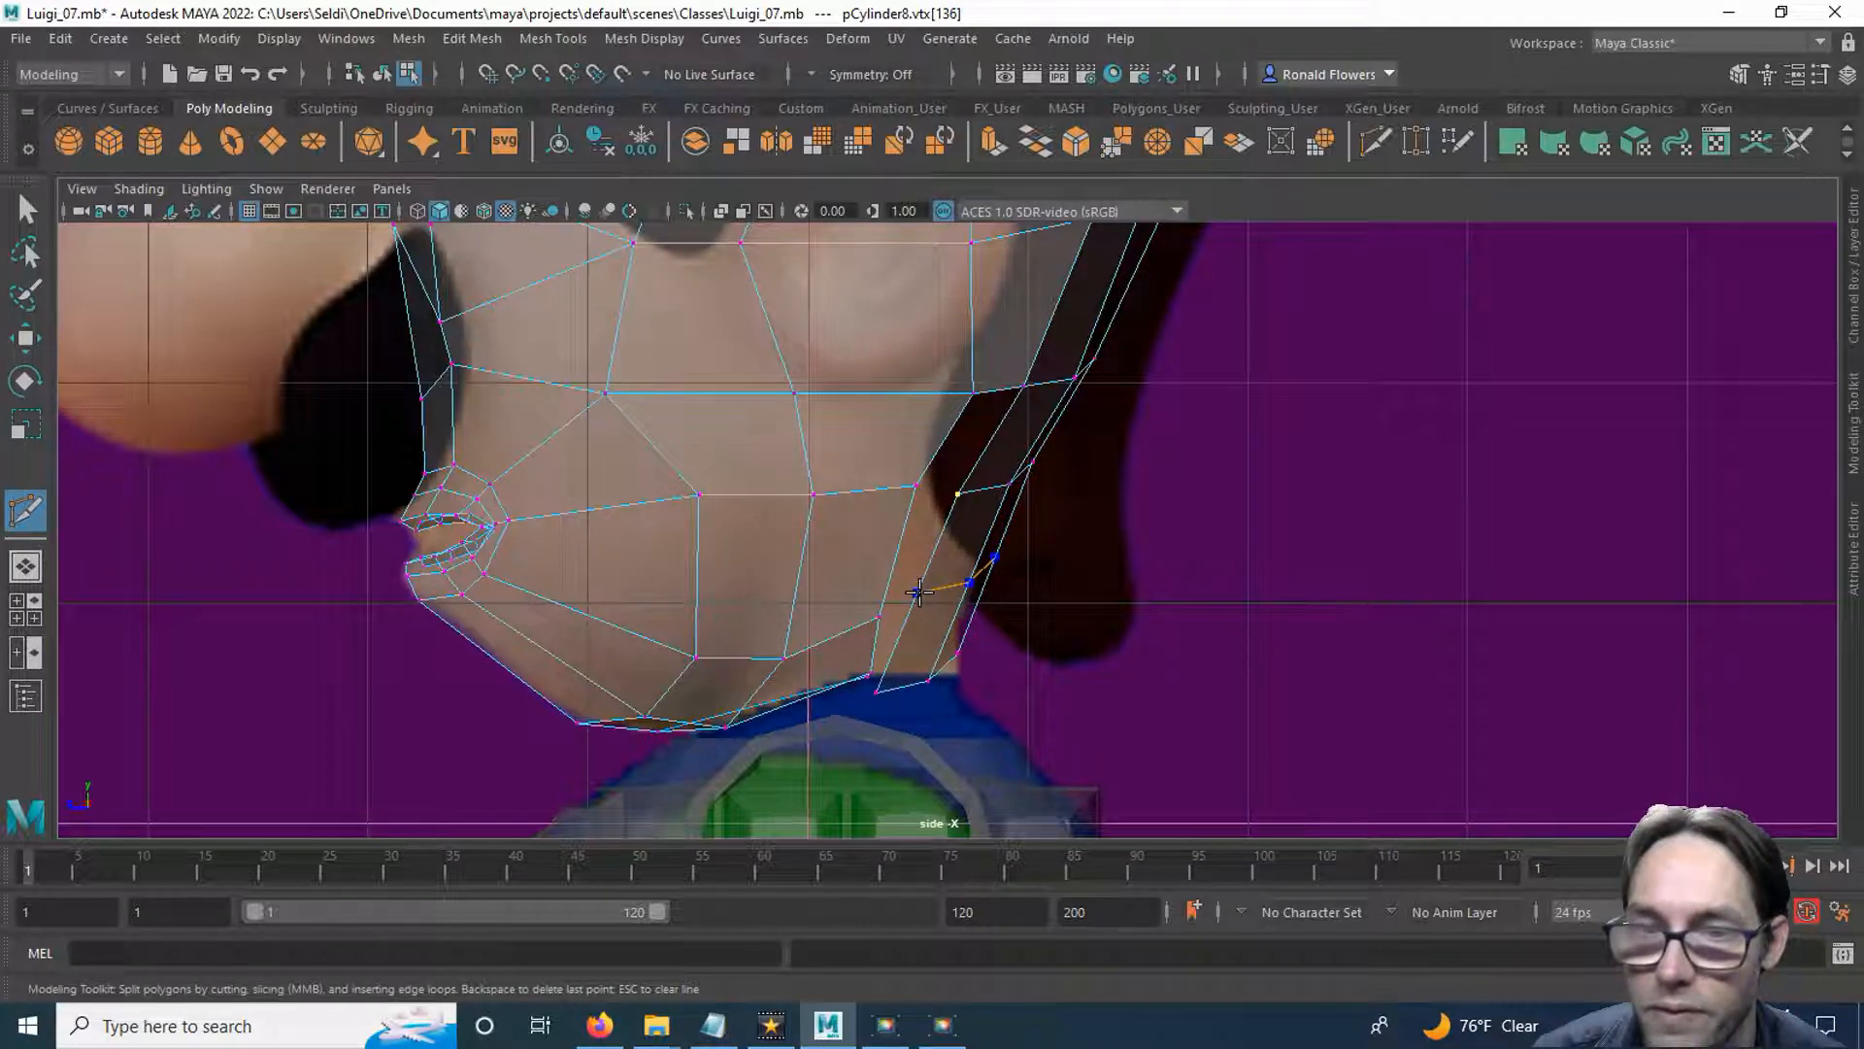
click(919, 591)
key(Return)
key(q)
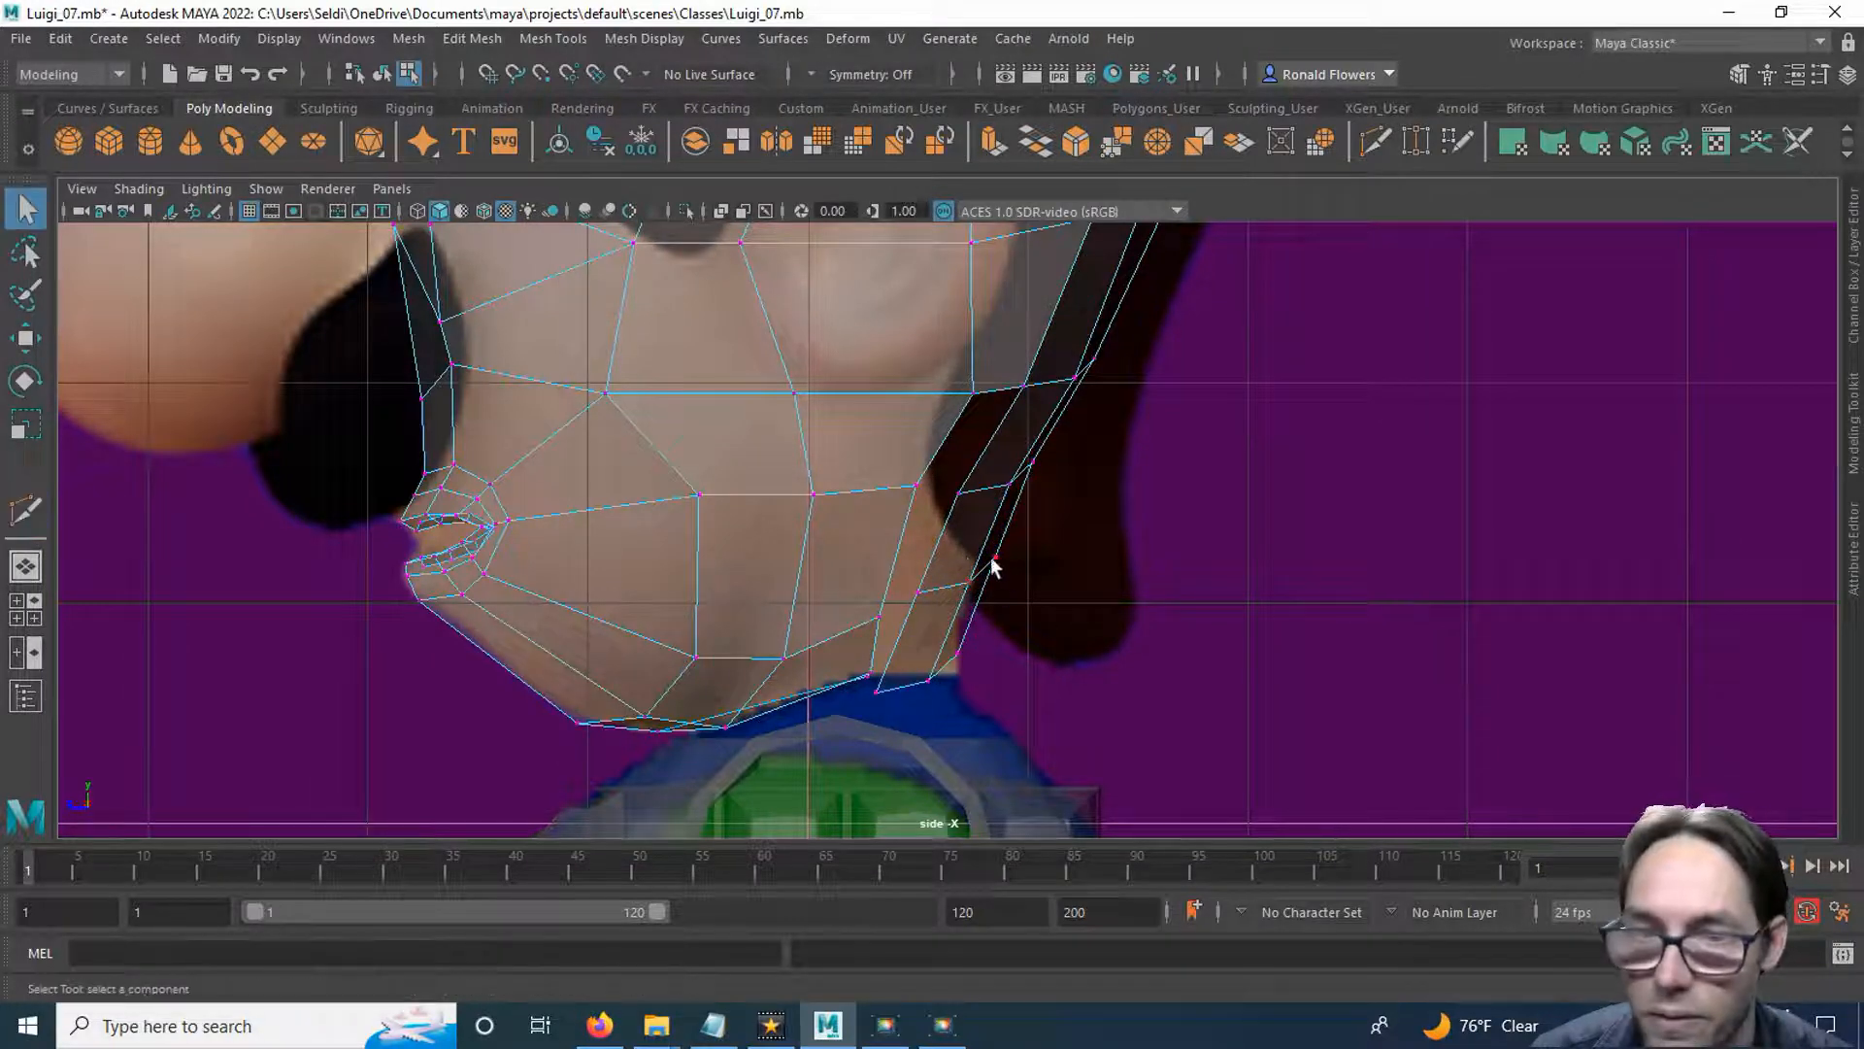
Move the neck cut's front, middle and rearmost vertices individually forward to follow the nape contour in the reference.
click(917, 591)
key(w)
drag(866, 594, 857, 594)
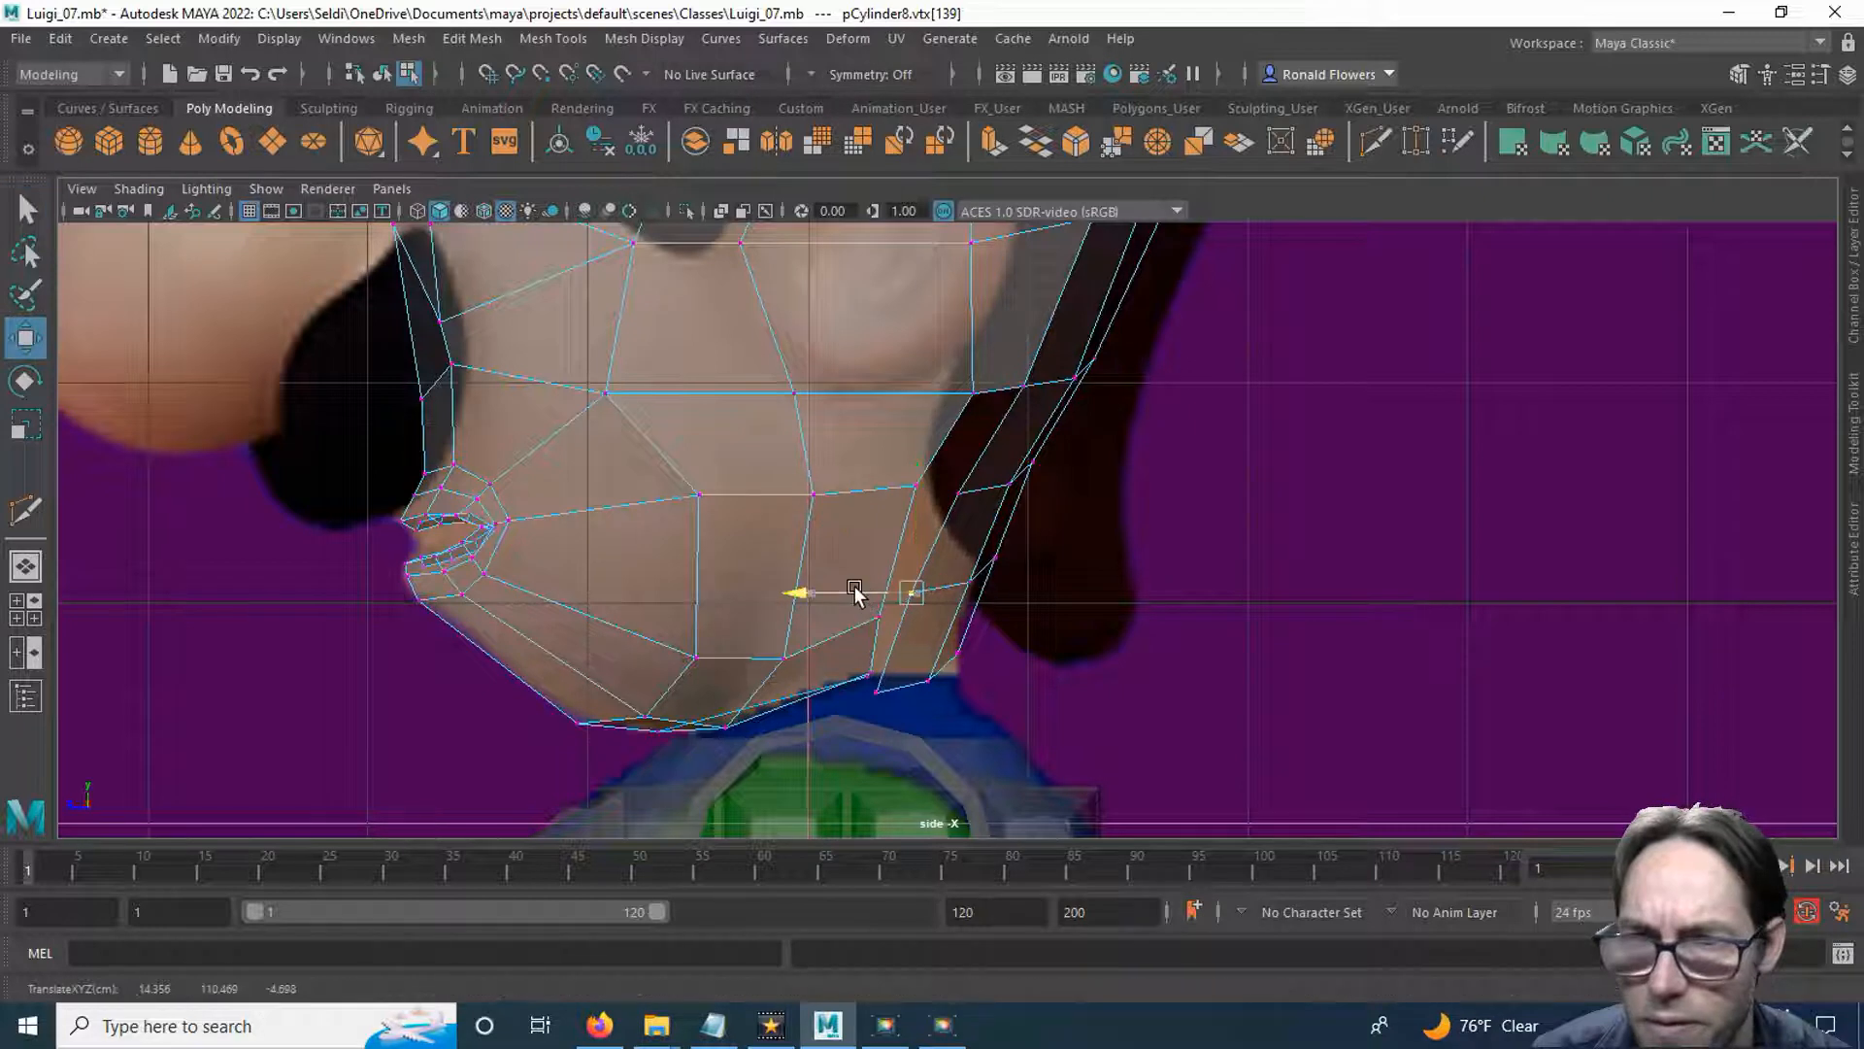
click(971, 583)
drag(963, 583, 955, 583)
click(980, 557)
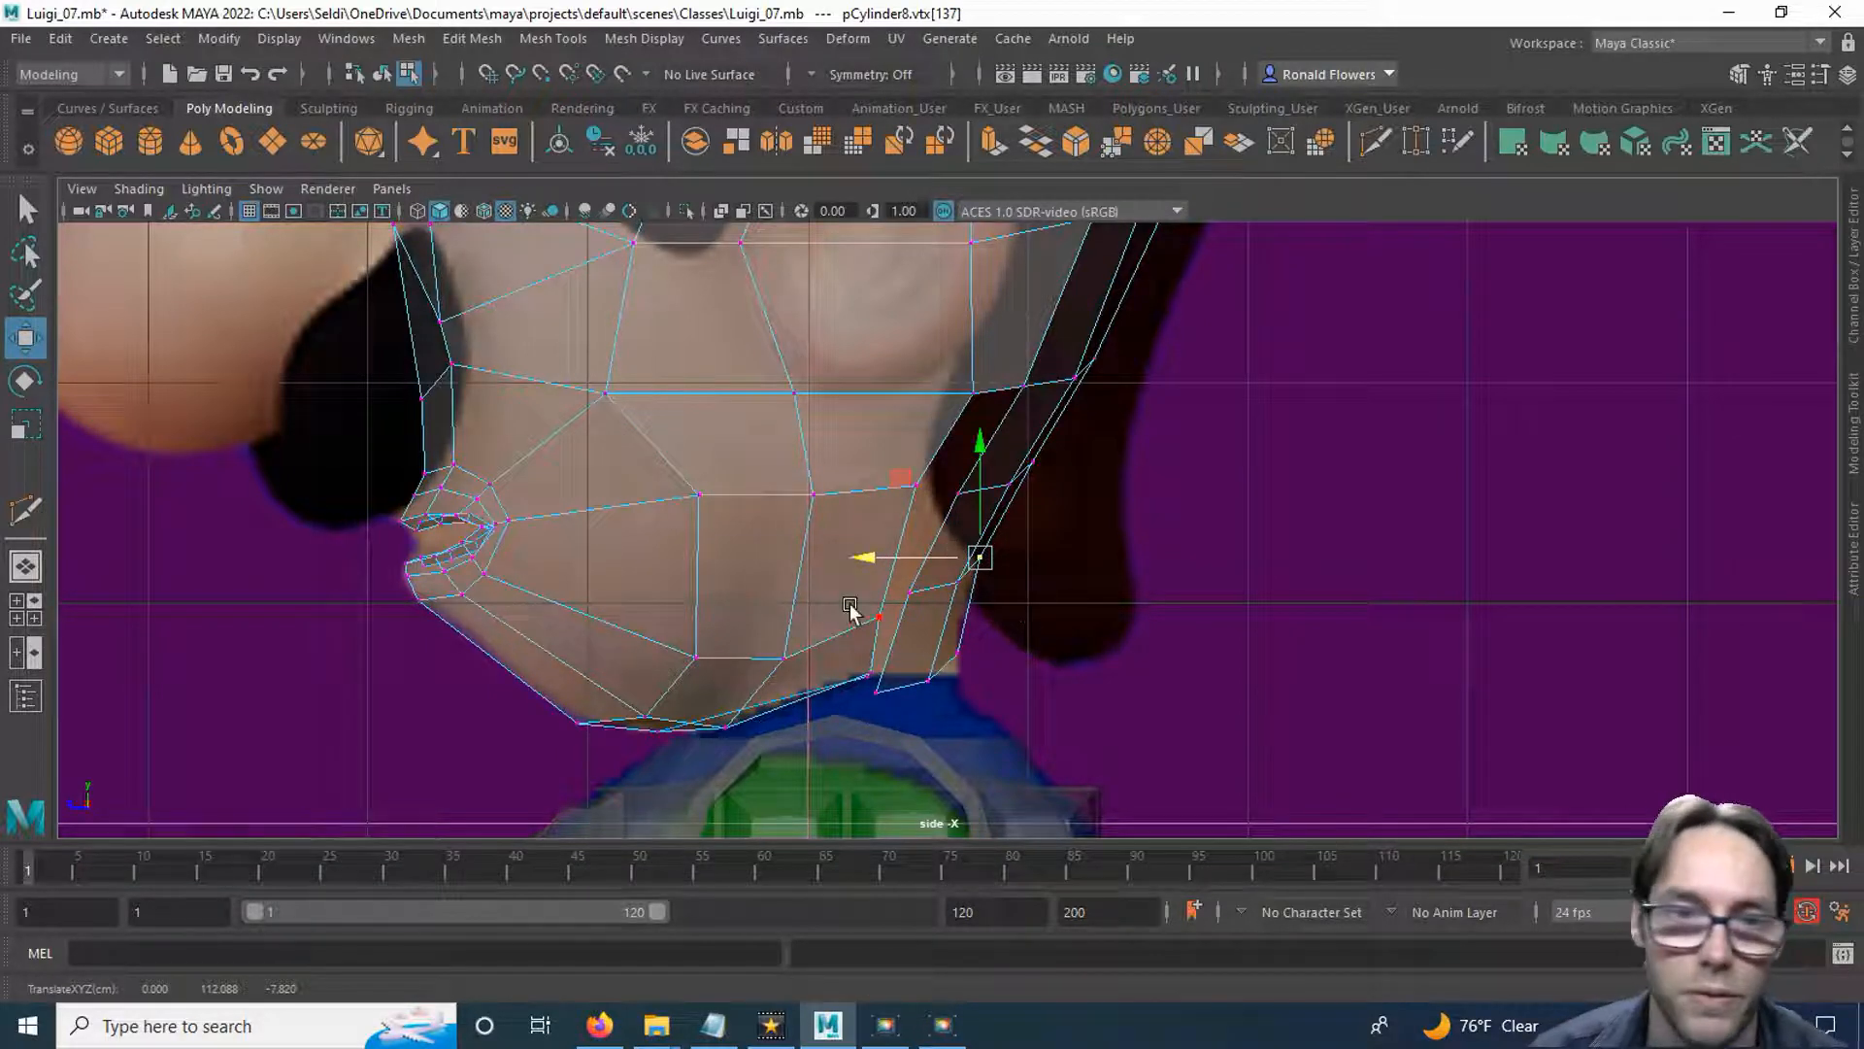
In the perspective view, adjust the rear strip's front vertices sideways, including the one on the cut line below the ear.
click(26, 571)
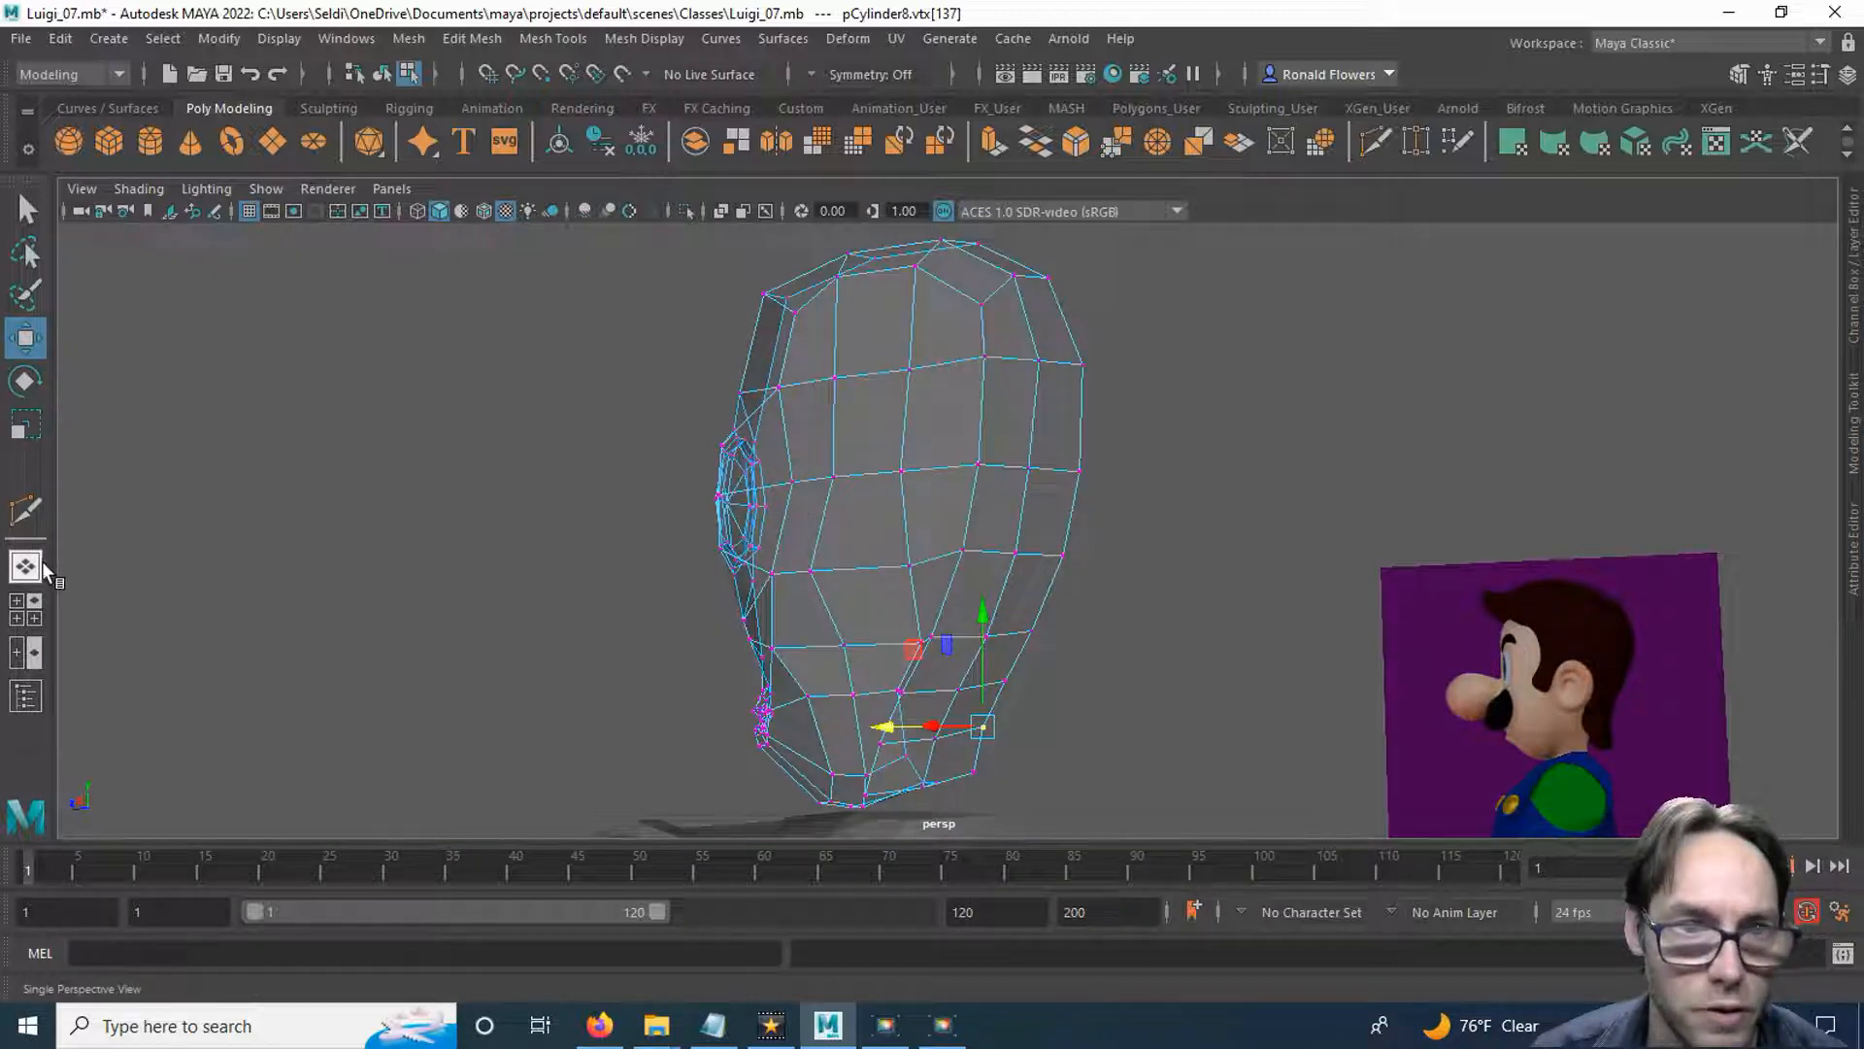
alt+drag(1066, 587, 1107, 641)
alt+right_drag(1107, 640, 1150, 646)
alt+drag(1151, 646, 1166, 489)
right_drag(1165, 488, 1044, 386)
click(903, 399)
drag(831, 395, 857, 396)
alt+drag(903, 541, 874, 570)
click(855, 567)
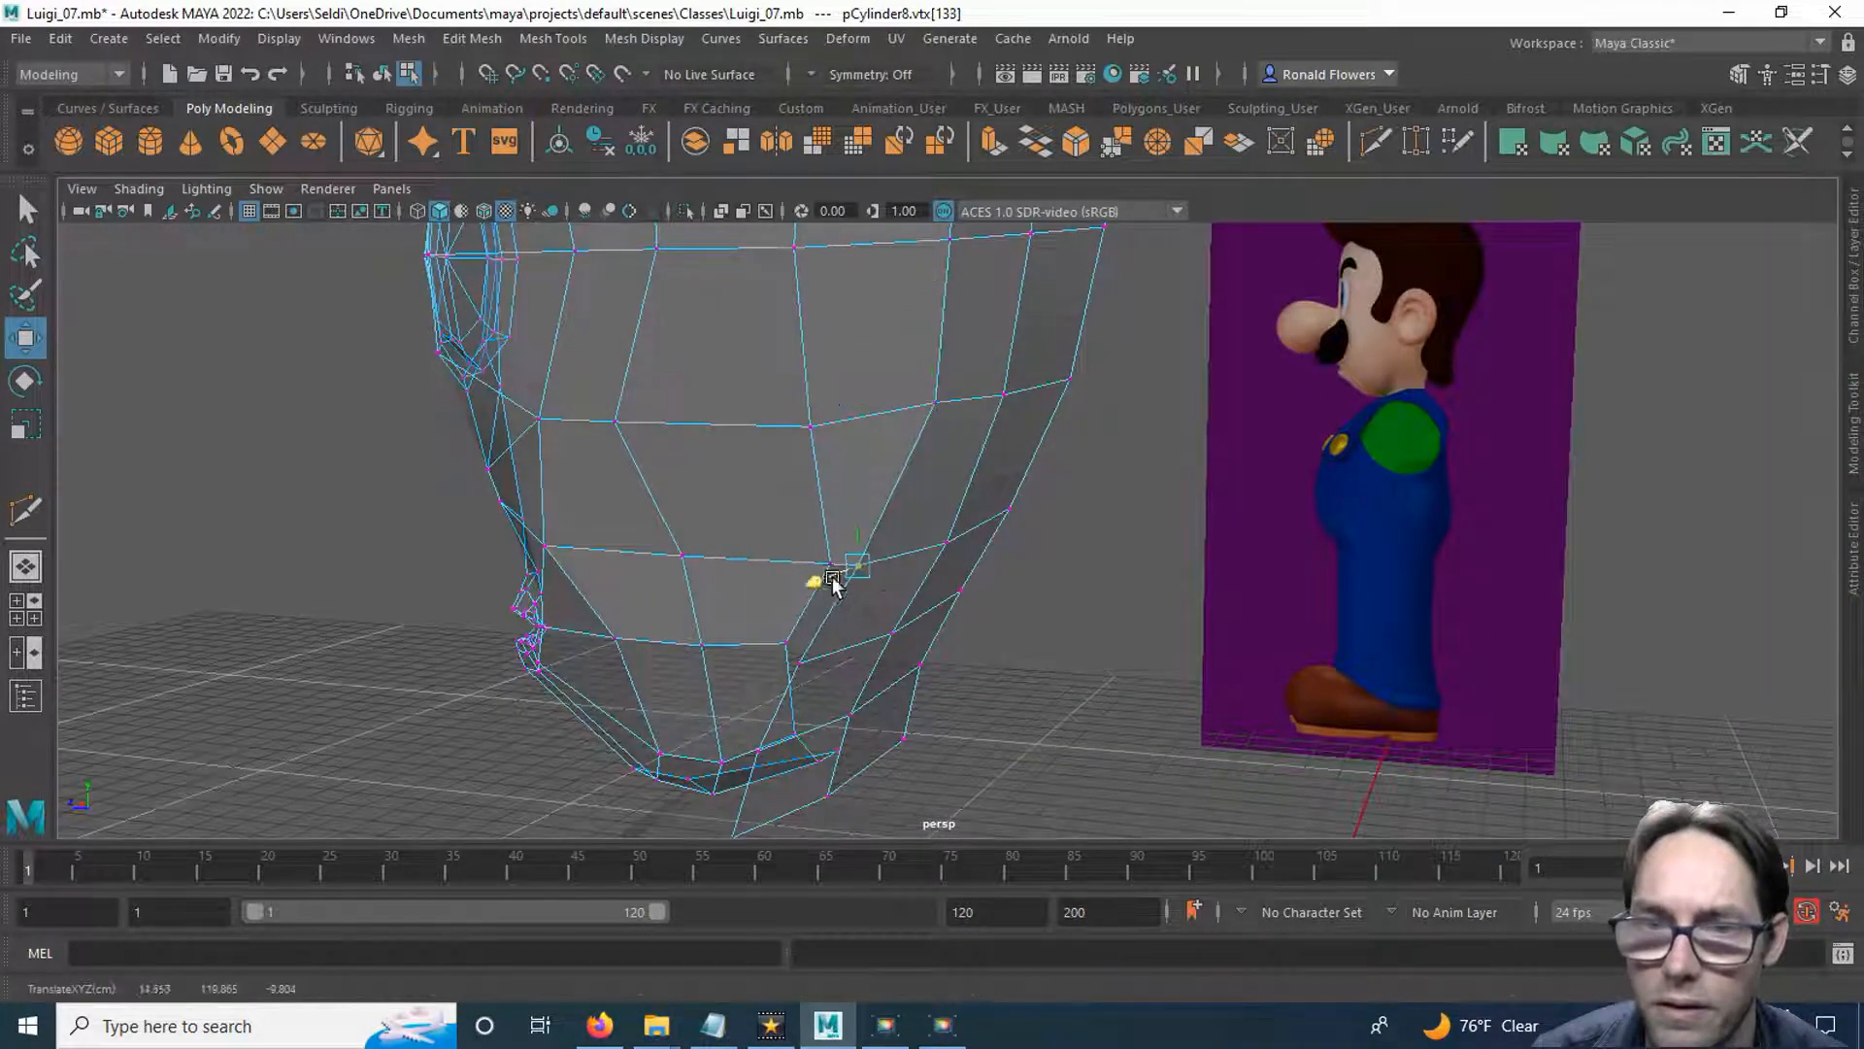
alt+drag(893, 621, 768, 602)
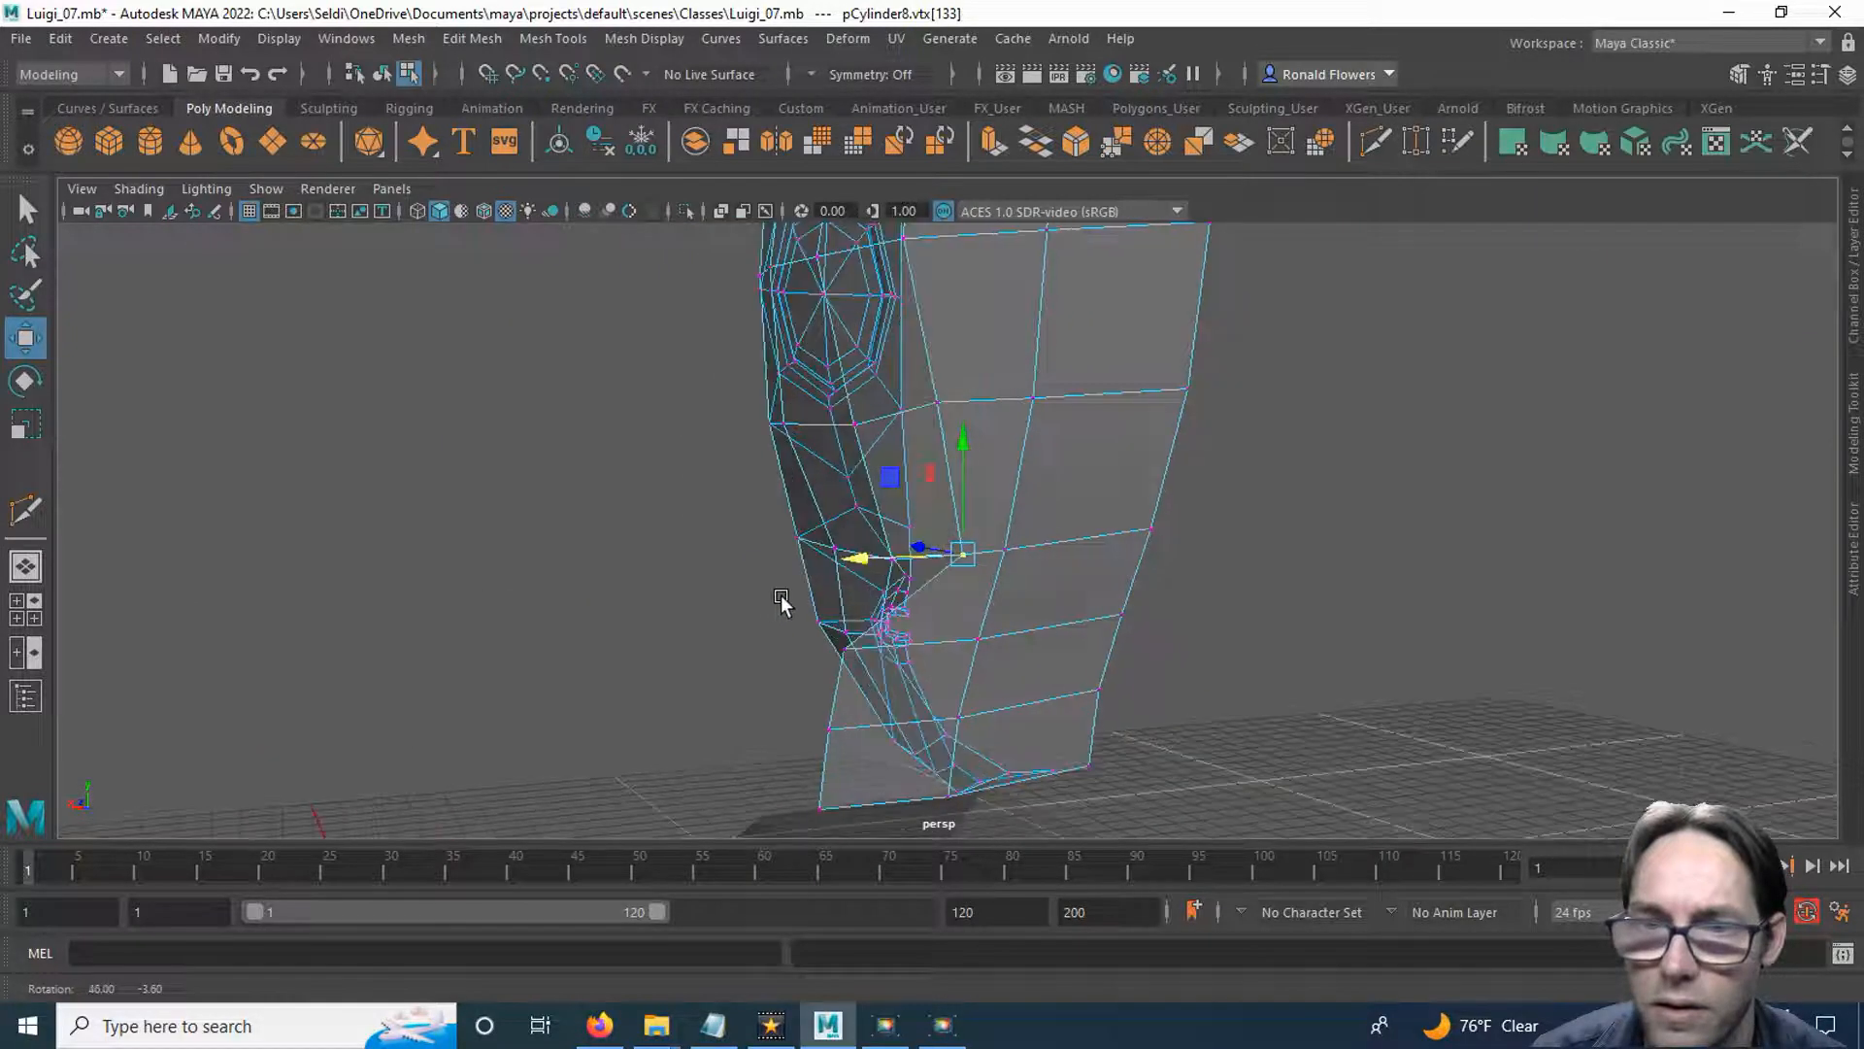
Move the middle vertices of the rear cut lines below, beside and above the ear inward toward the head's centreline.
alt+drag(1065, 525, 911, 573)
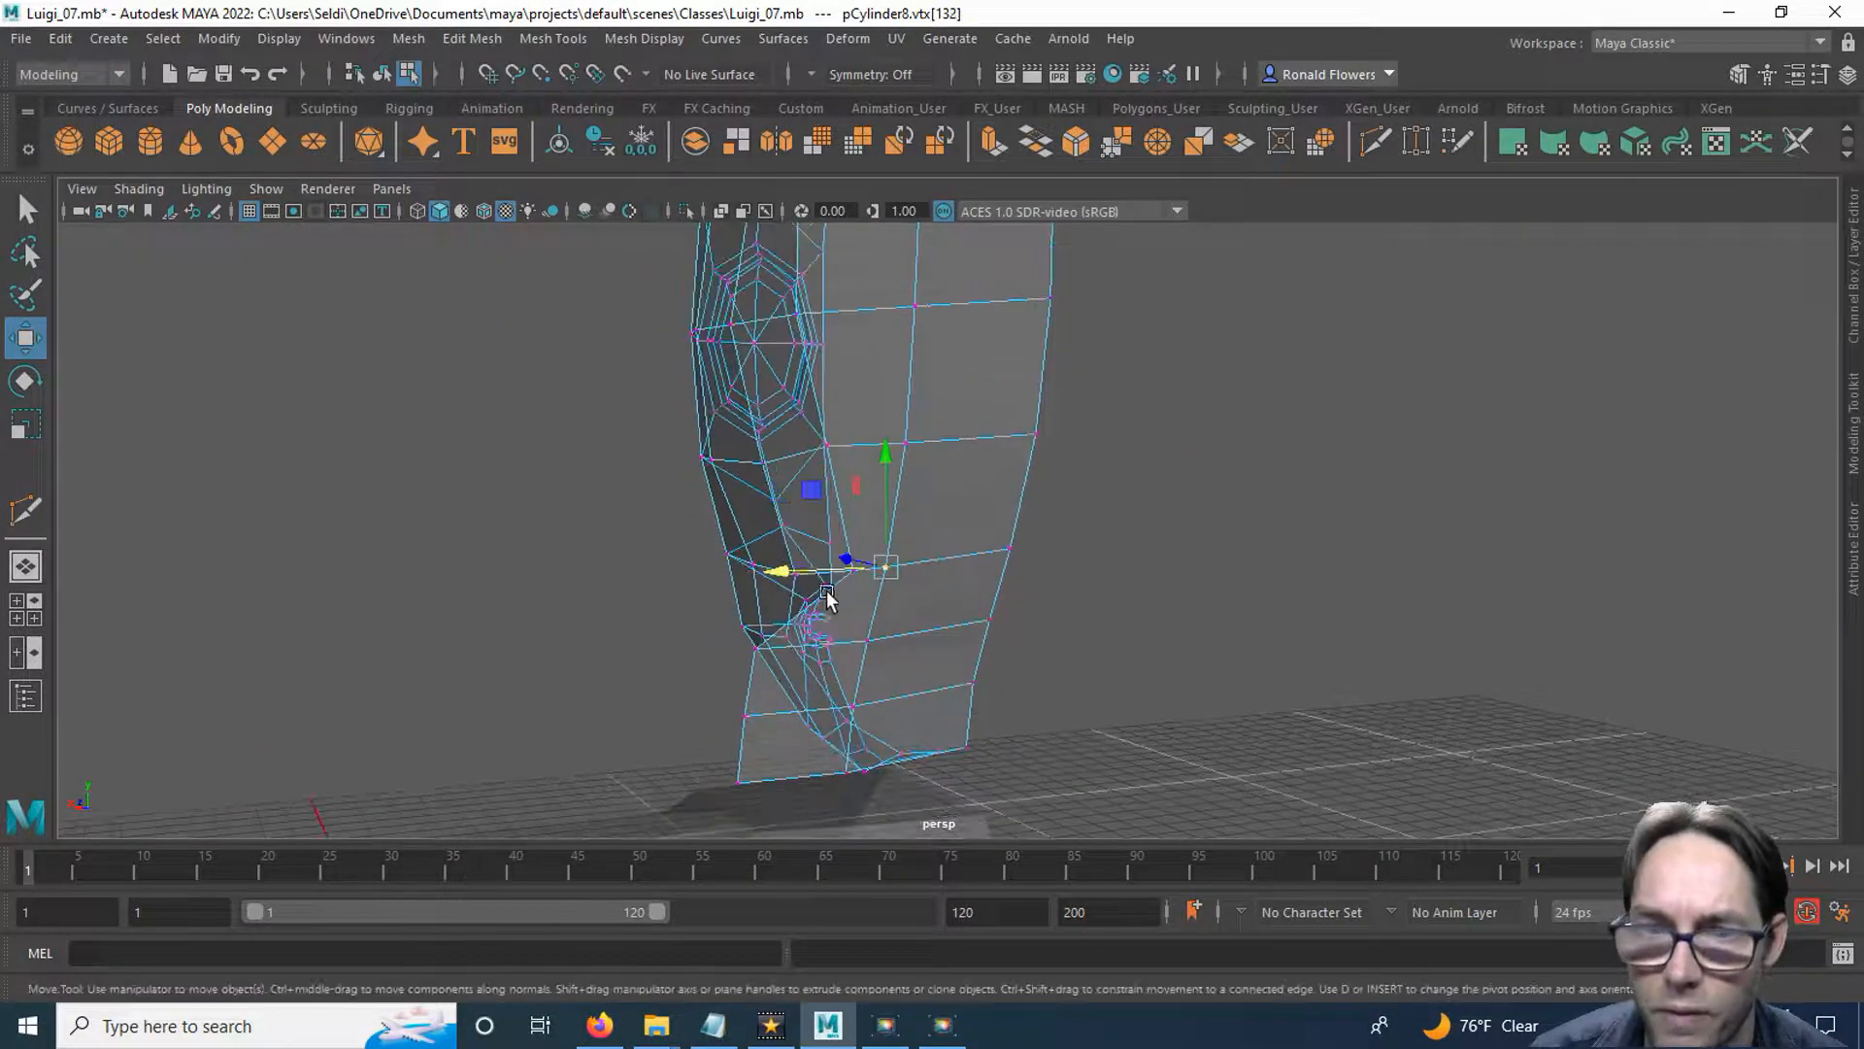
drag(771, 574, 825, 571)
alt+middle_drag(909, 379, 885, 521)
click(880, 584)
drag(770, 587, 822, 565)
click(885, 449)
drag(801, 452, 839, 452)
Return the head to object selection and reduce the lambert1 material's transparency to zero to make it opaque.
alt+middle_drag(870, 624, 872, 416)
alt+middle_drag(895, 588, 907, 478)
mouse_move(907, 478)
alt+mouse_down()
mouse_move(962, 504)
mouse_move(986, 490)
alt+mouse_up()
alt+drag(858, 445, 837, 387)
right_drag(837, 388, 906, 350)
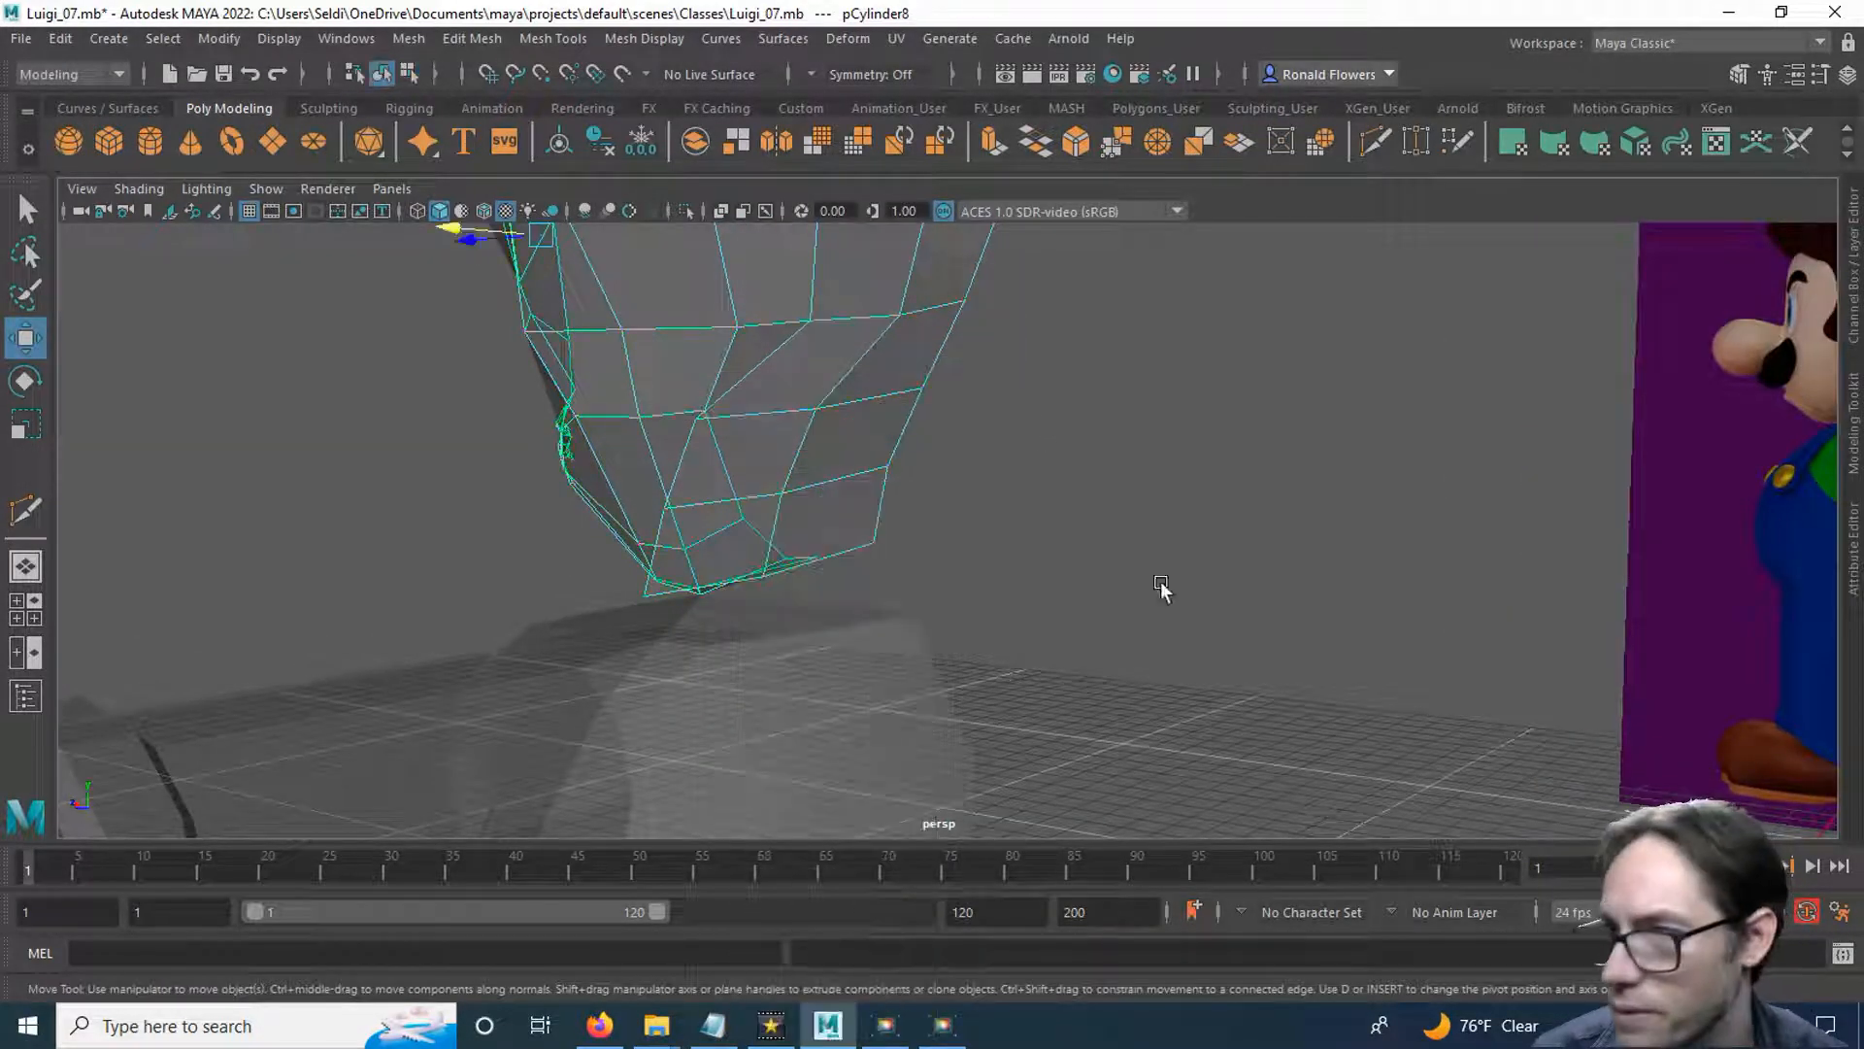
click(1854, 561)
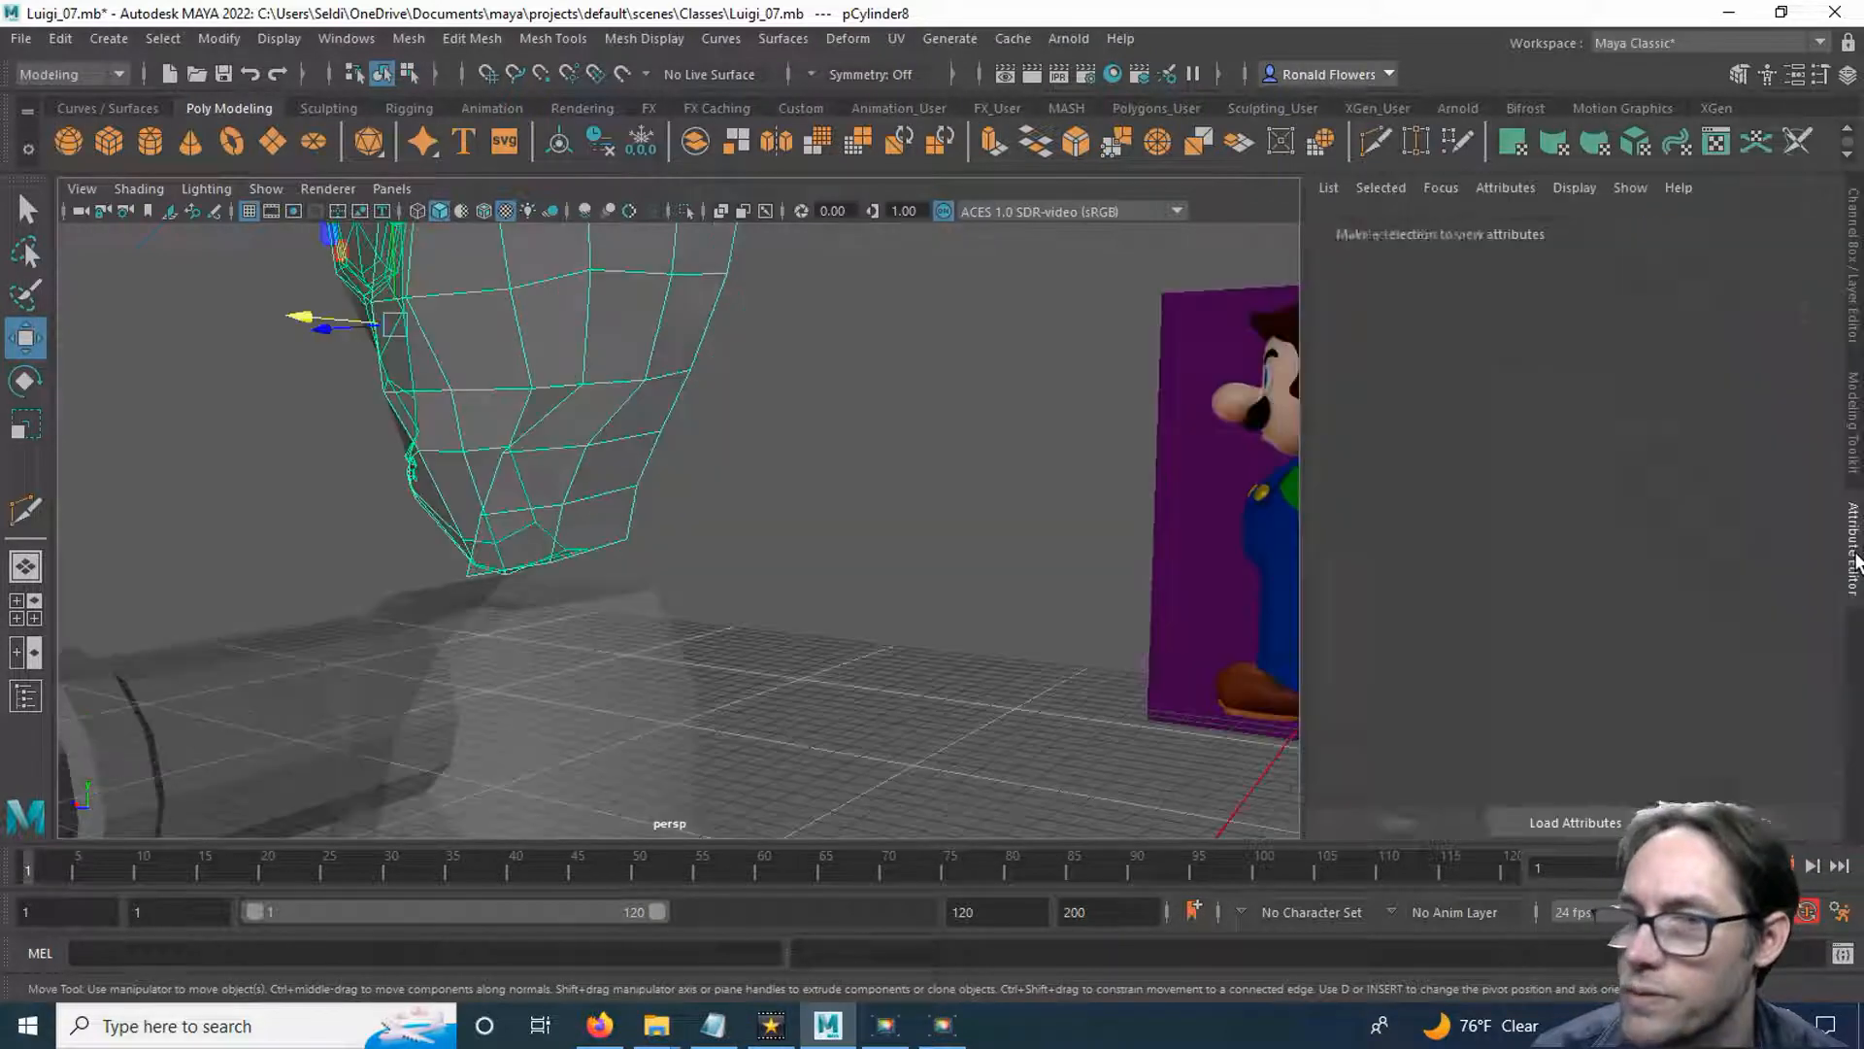
drag(1706, 515, 1563, 518)
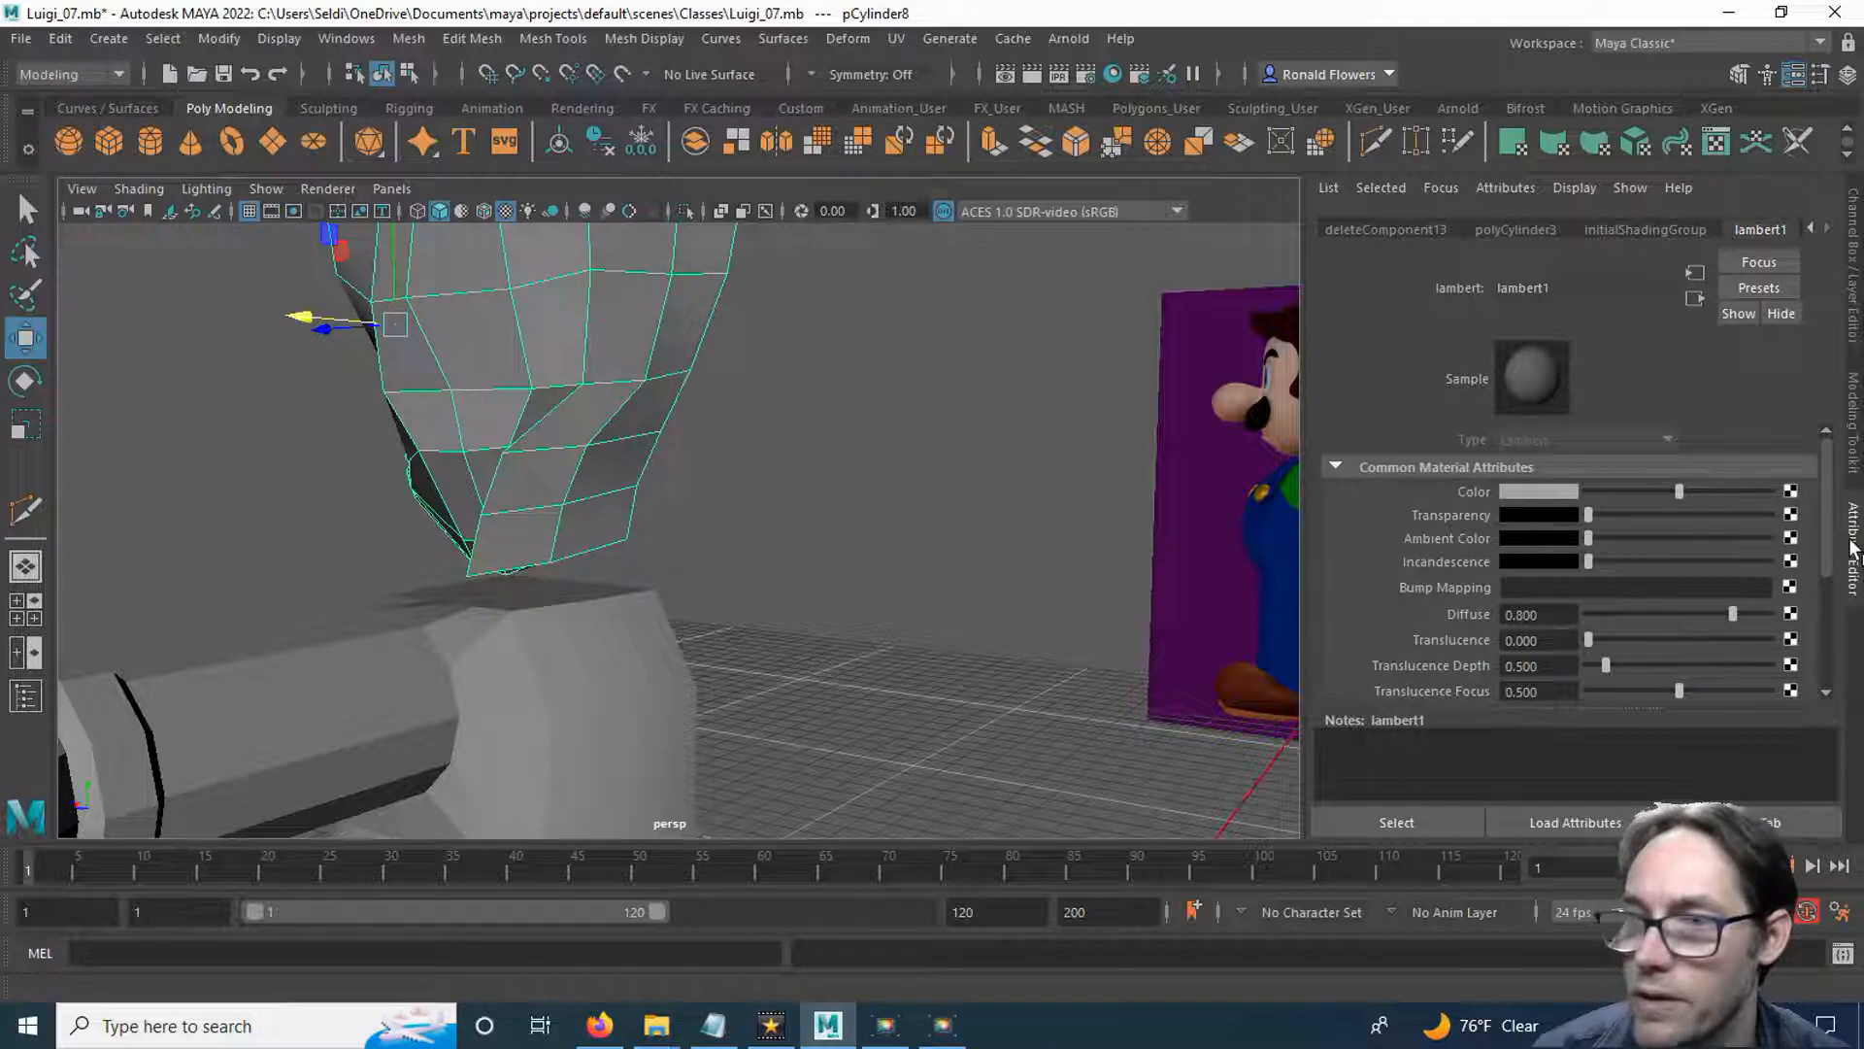
Switch the head to vertex selection and move the rear strip's three lower middle-column vertices sideways toward the head's centreline.
click(1855, 549)
alt+drag(974, 553, 829, 545)
right_drag(824, 382, 735, 393)
click(806, 529)
key(q)
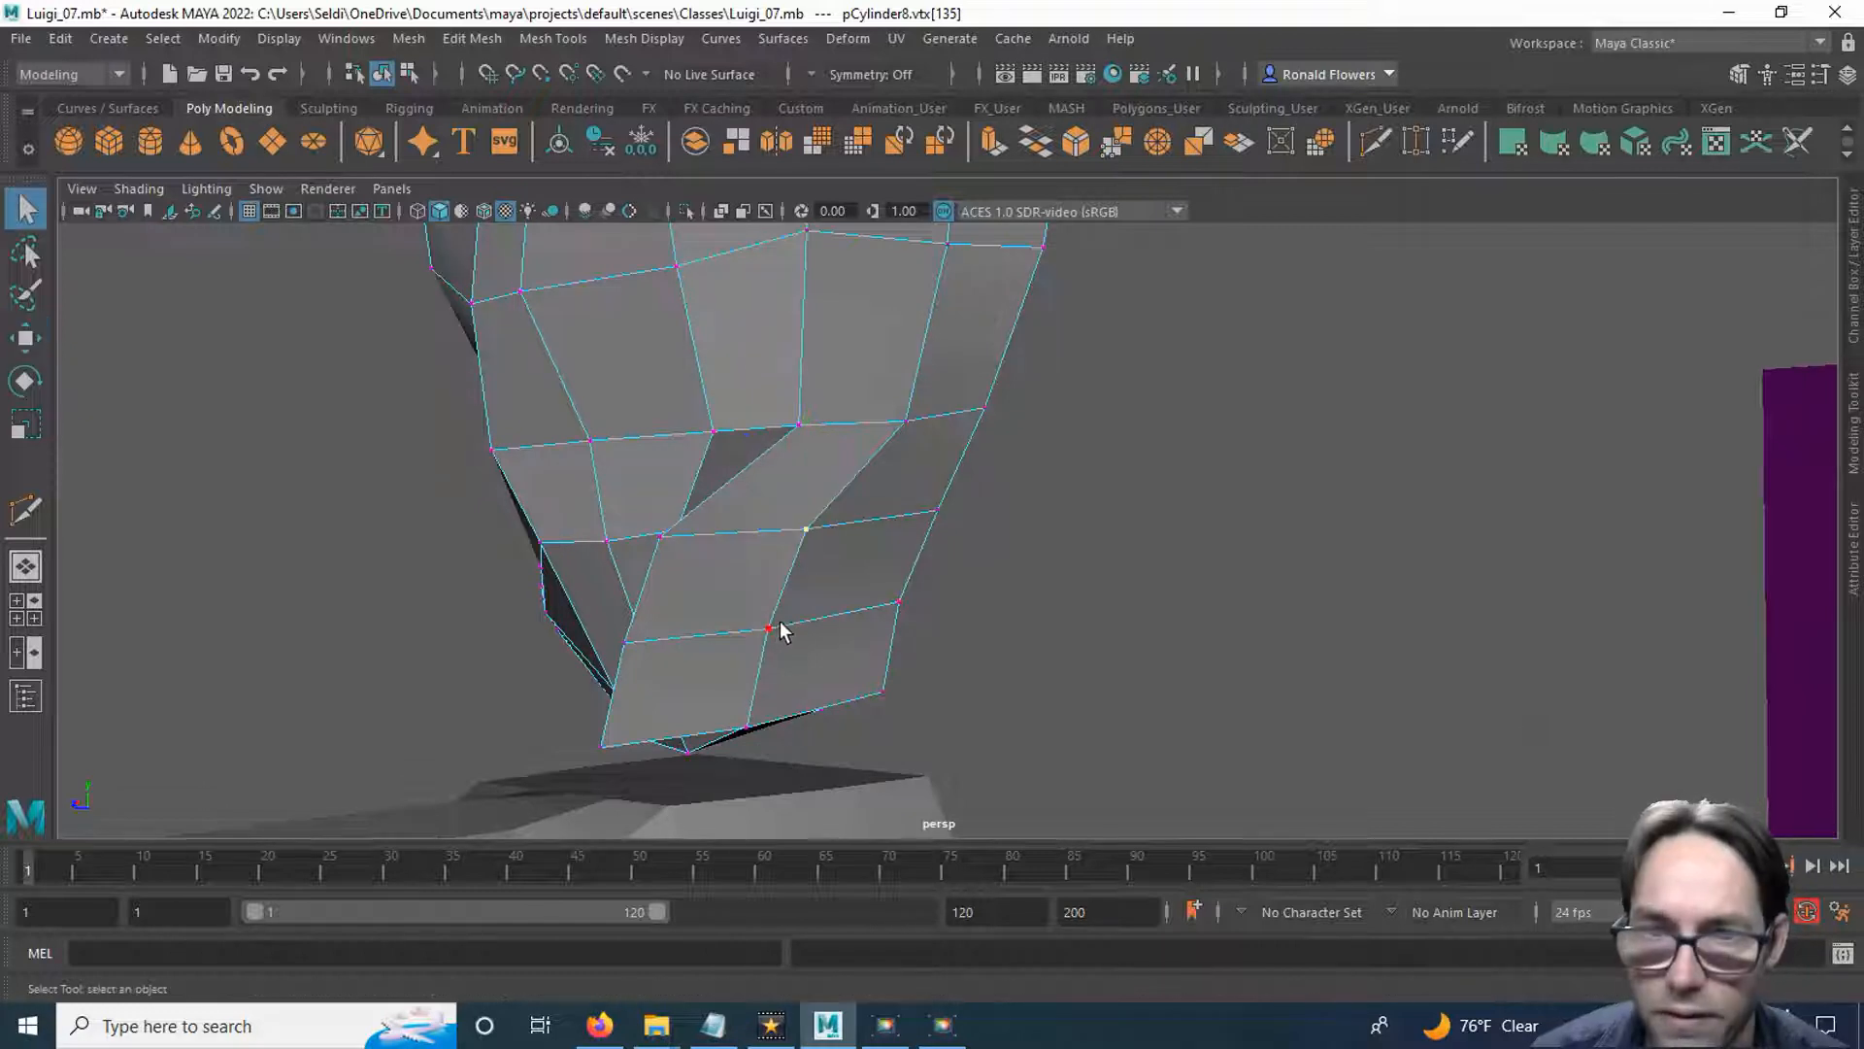
key(w)
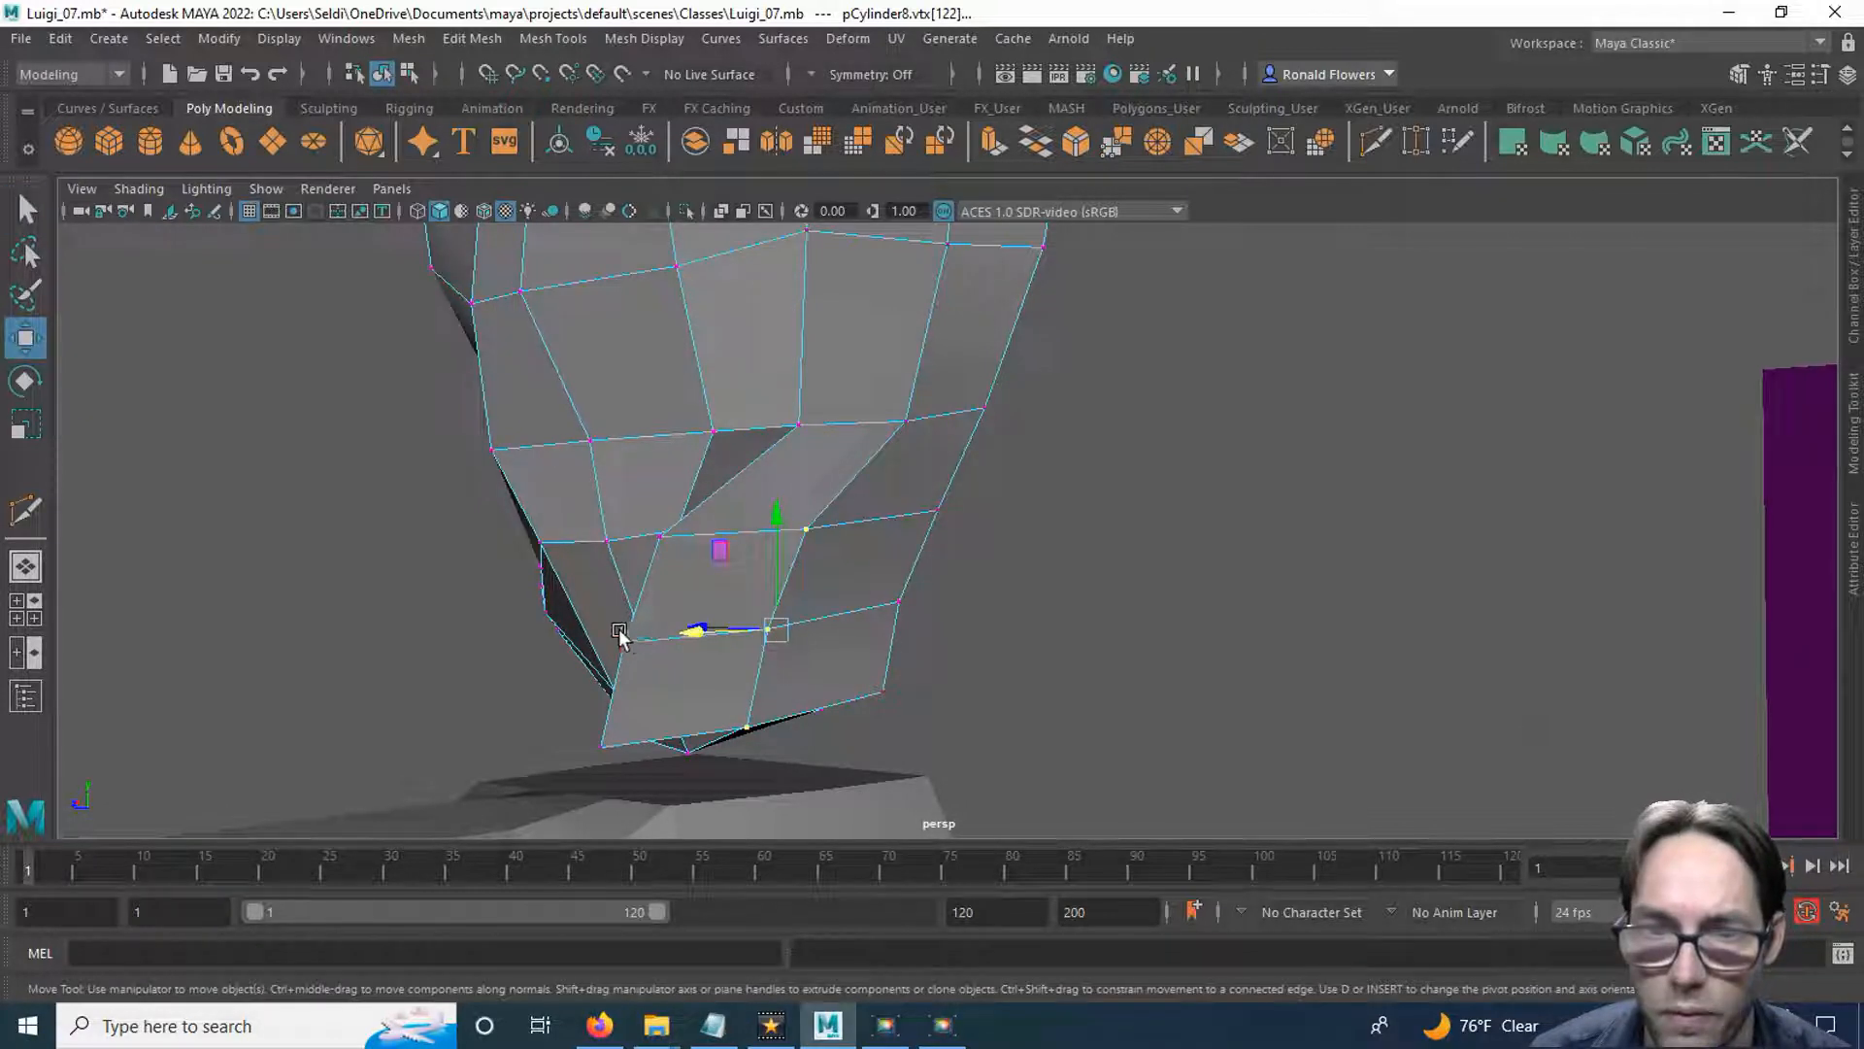
drag(695, 633, 823, 644)
Move the rear strip's three lower front vertices individually inward to round the nape toward the head's centreline.
drag(881, 580, 701, 523)
click(686, 523)
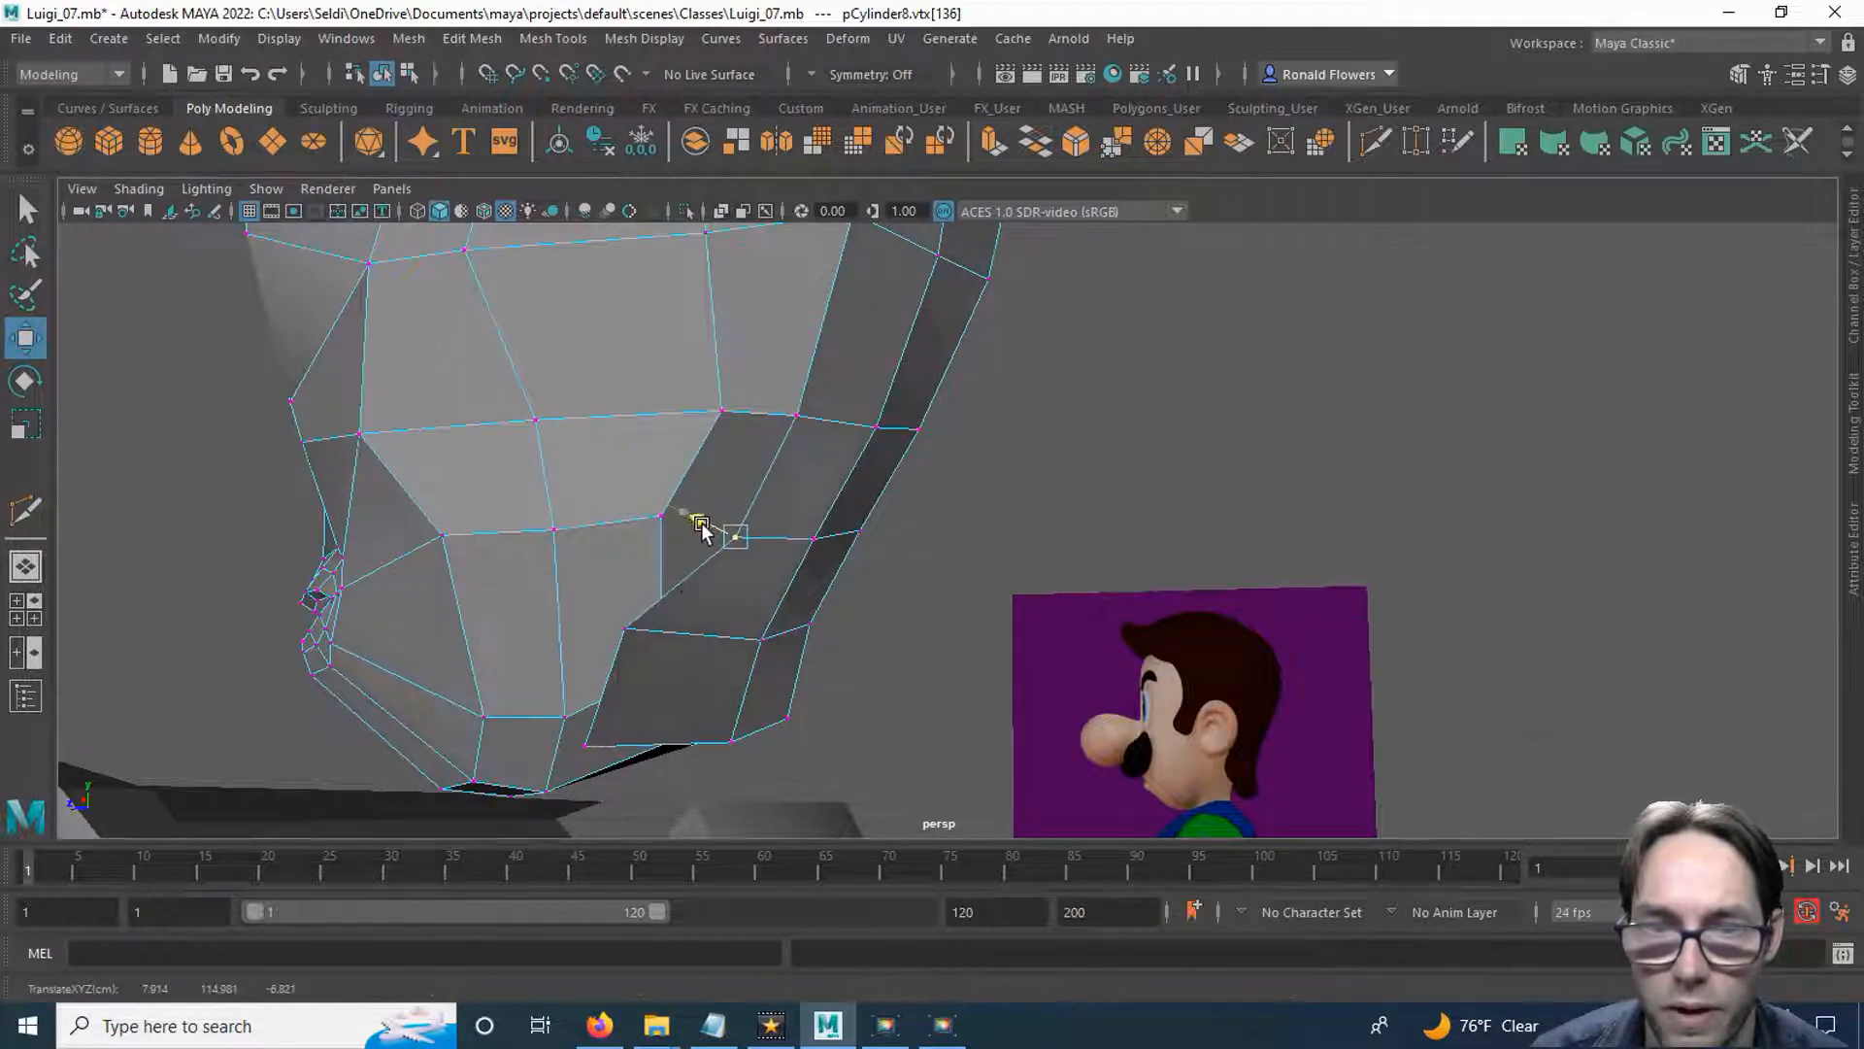
click(626, 630)
drag(583, 626, 708, 610)
click(649, 698)
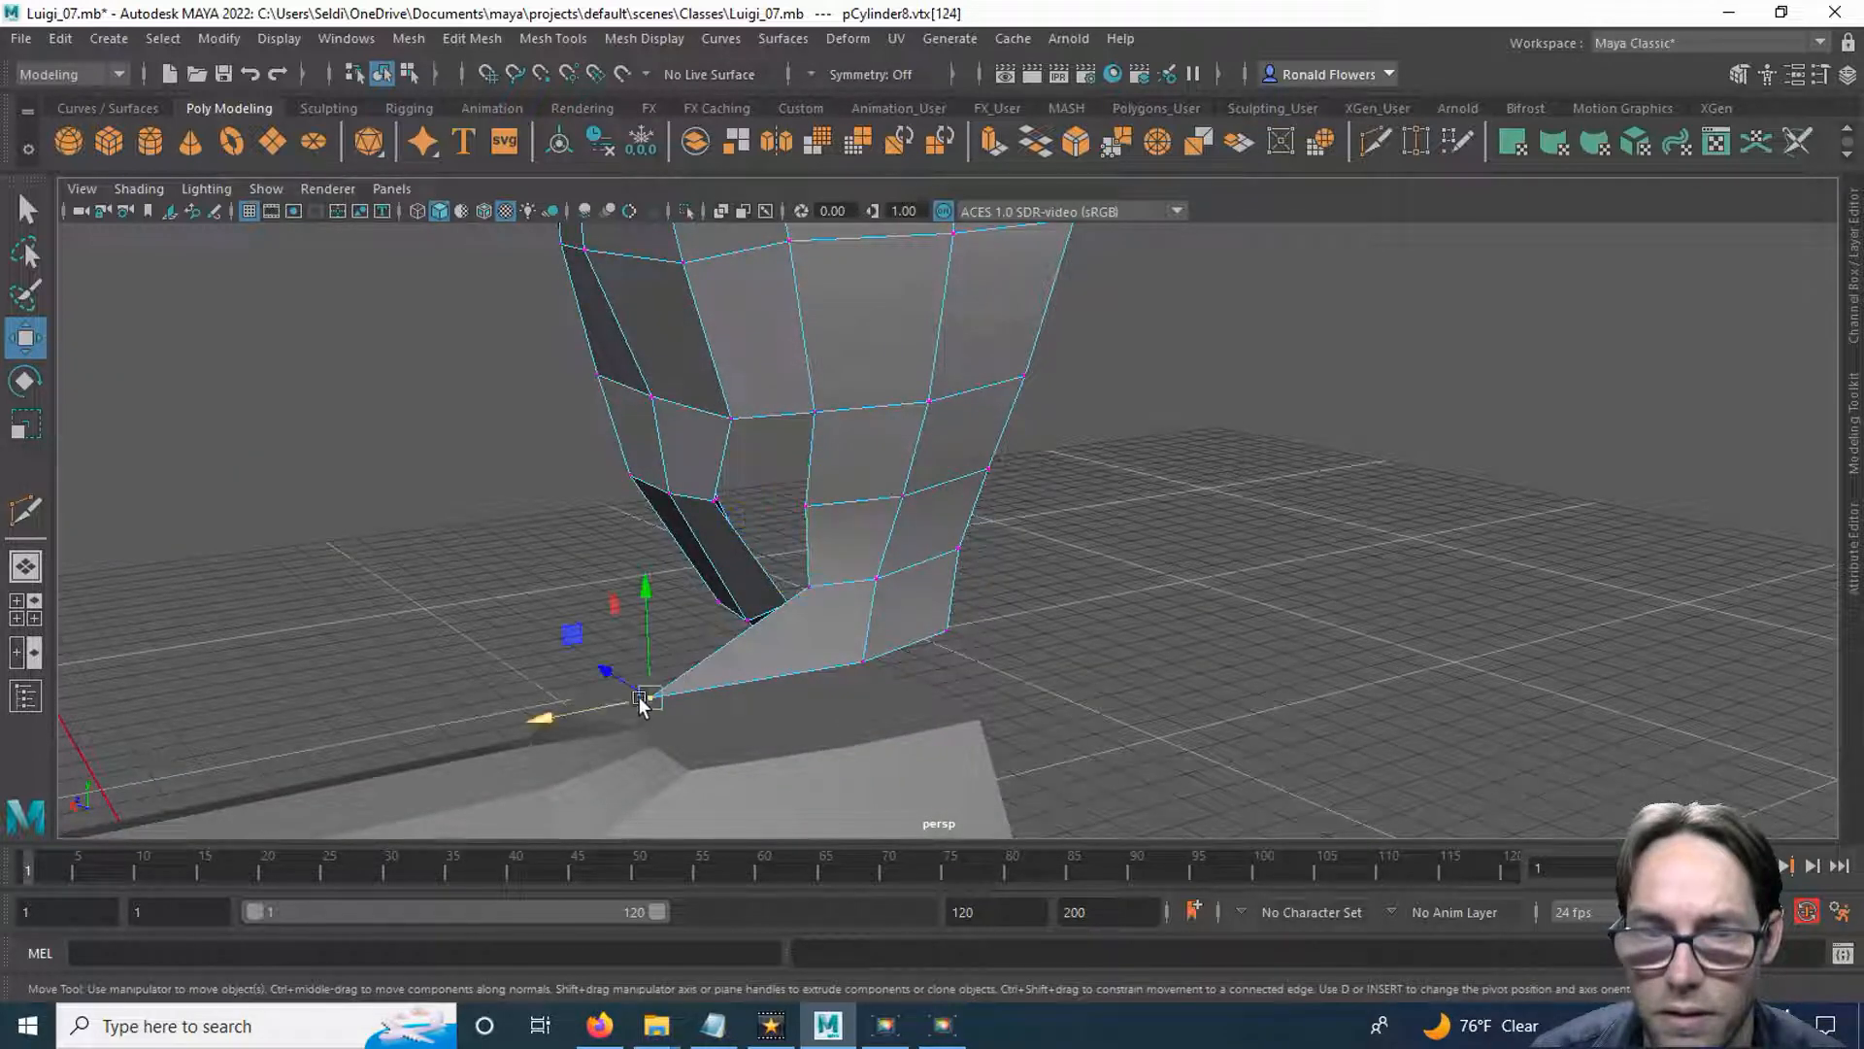
drag(544, 716, 712, 711)
Select the body mesh in object mode, rename display layer layer1 as References, and hide that layer.
scroll(723, 678, up, 3)
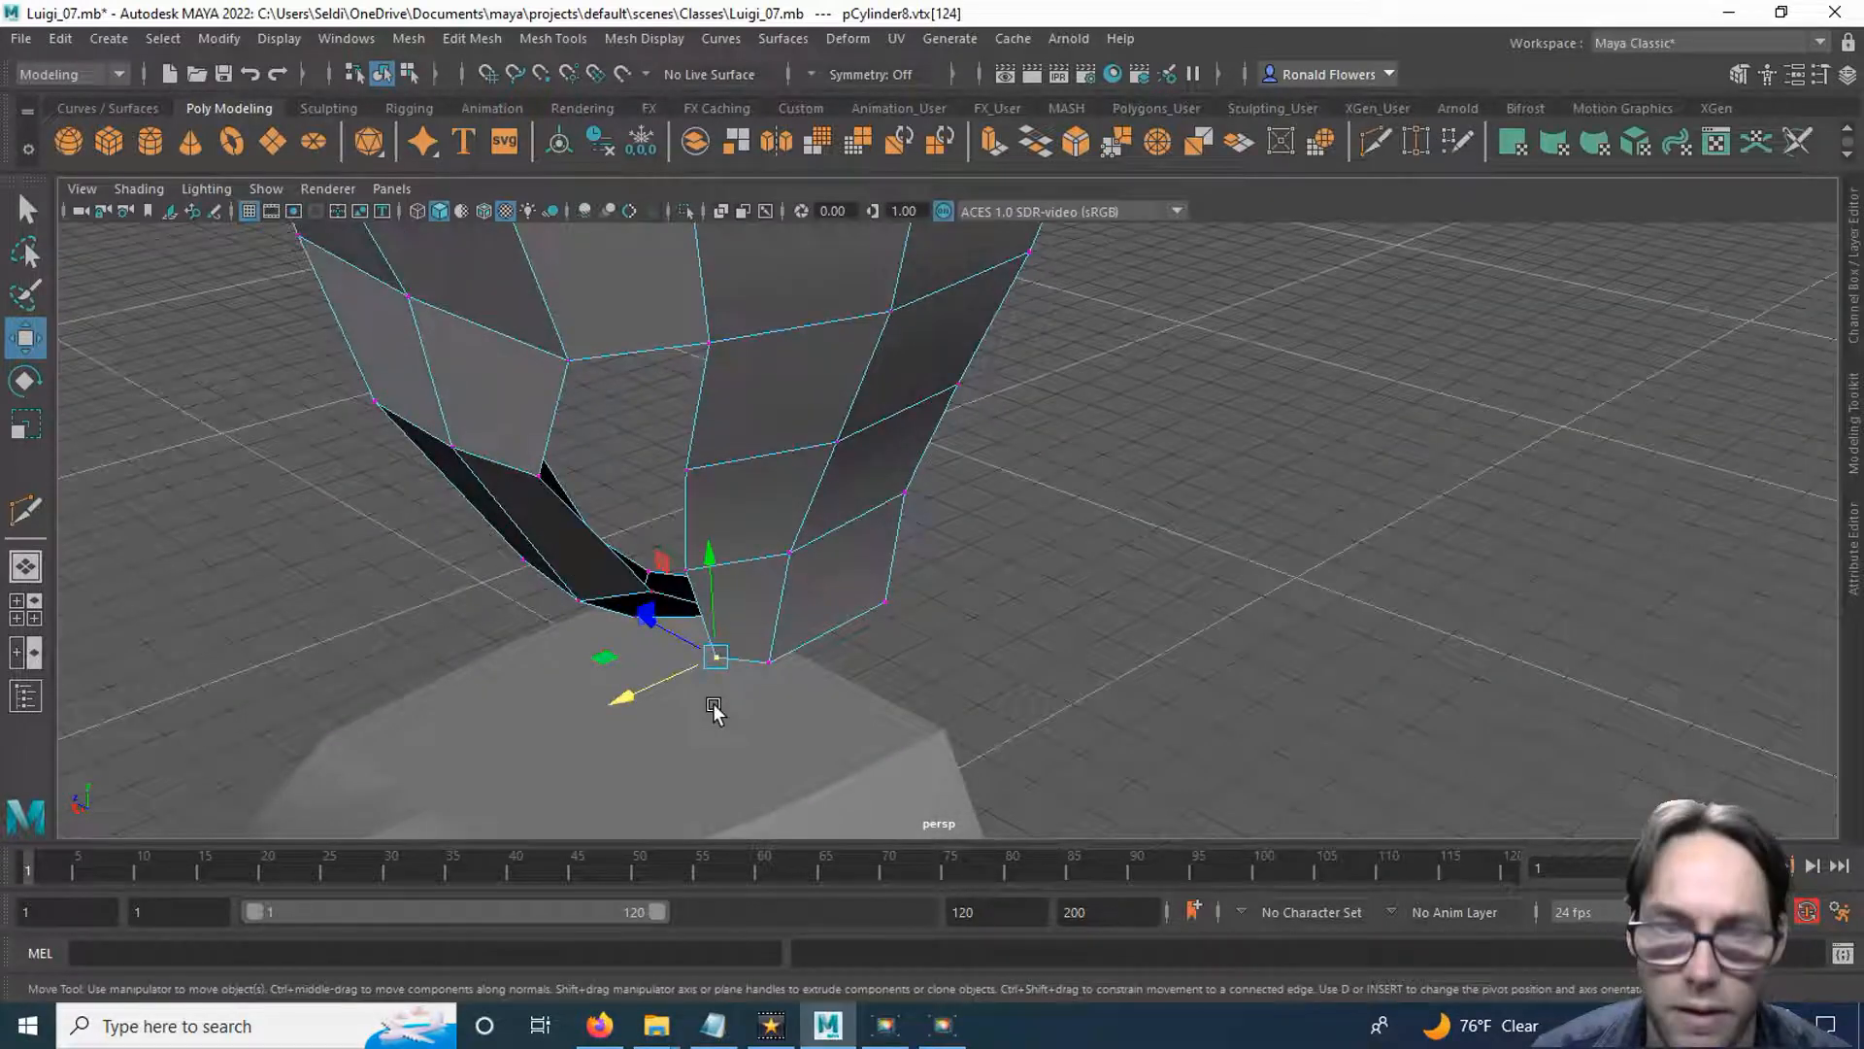
key(f)
scroll(876, 612, down, 8)
alt+drag(876, 613, 1070, 649)
key(q)
right_drag(1070, 648, 1139, 348)
click(1045, 662)
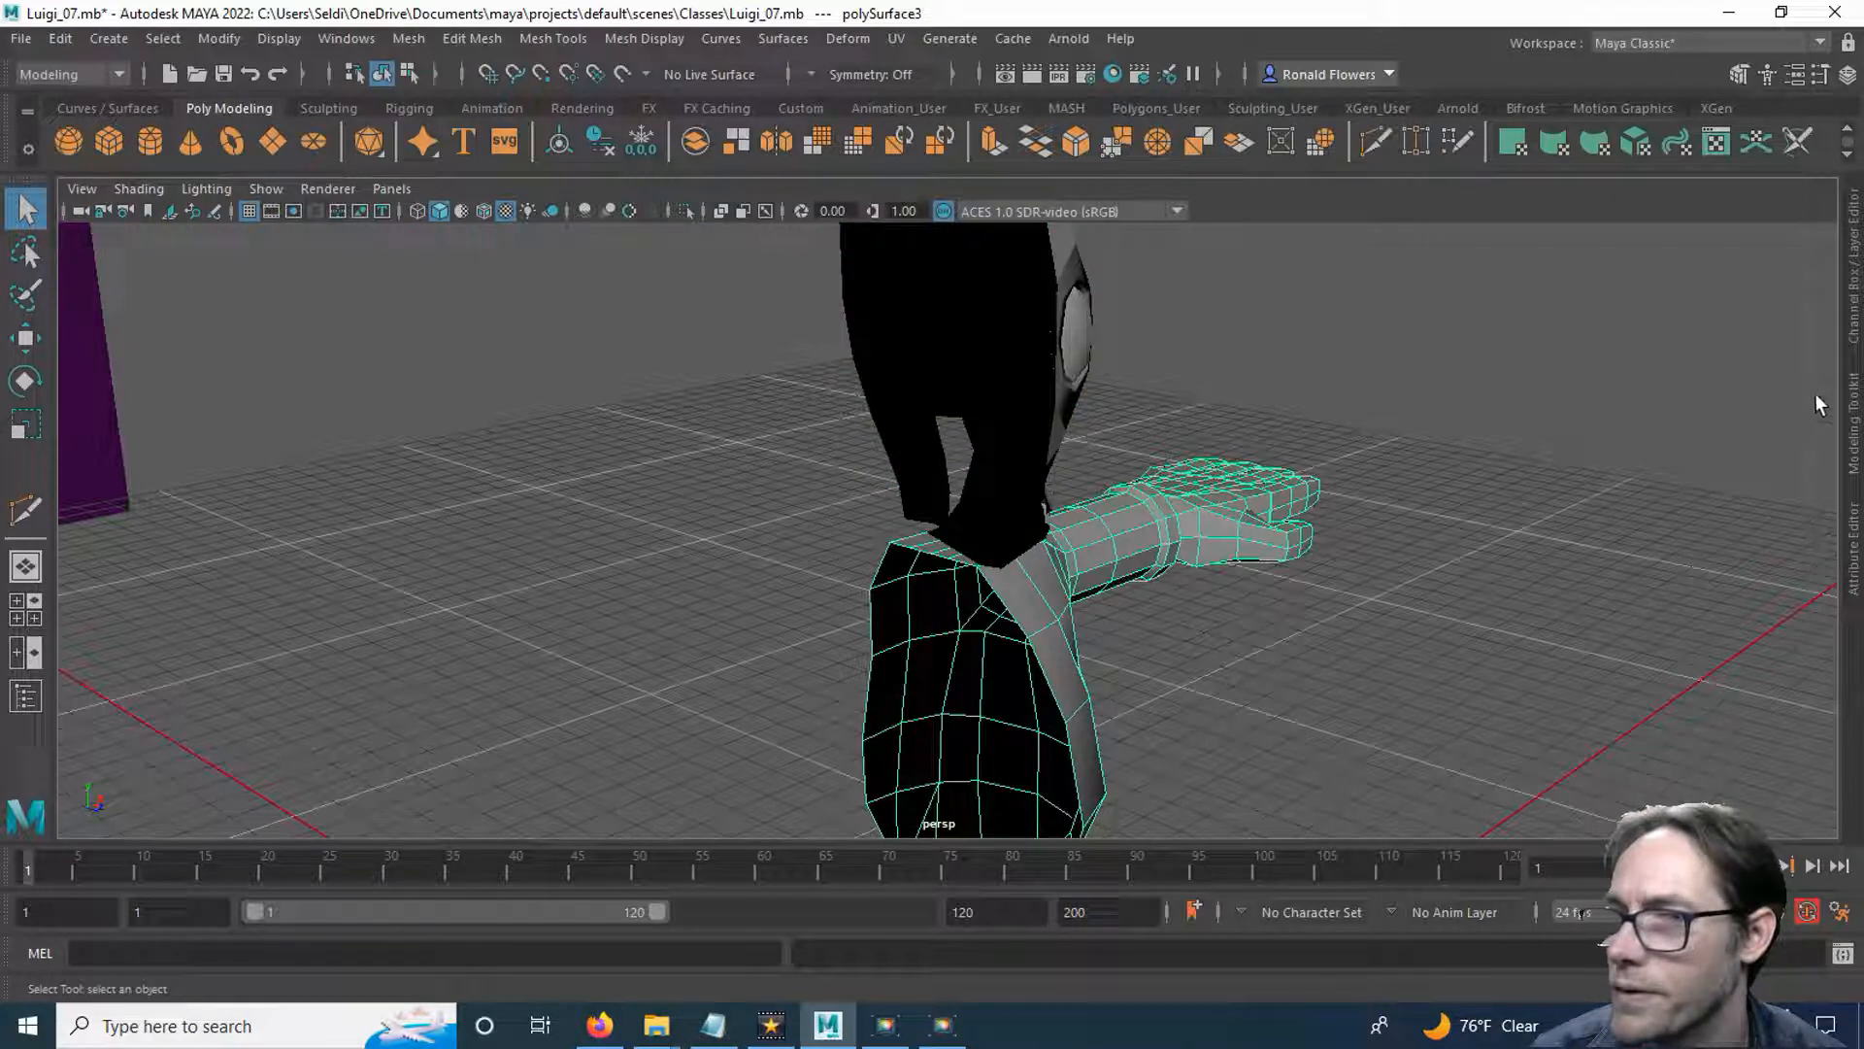
click(1854, 314)
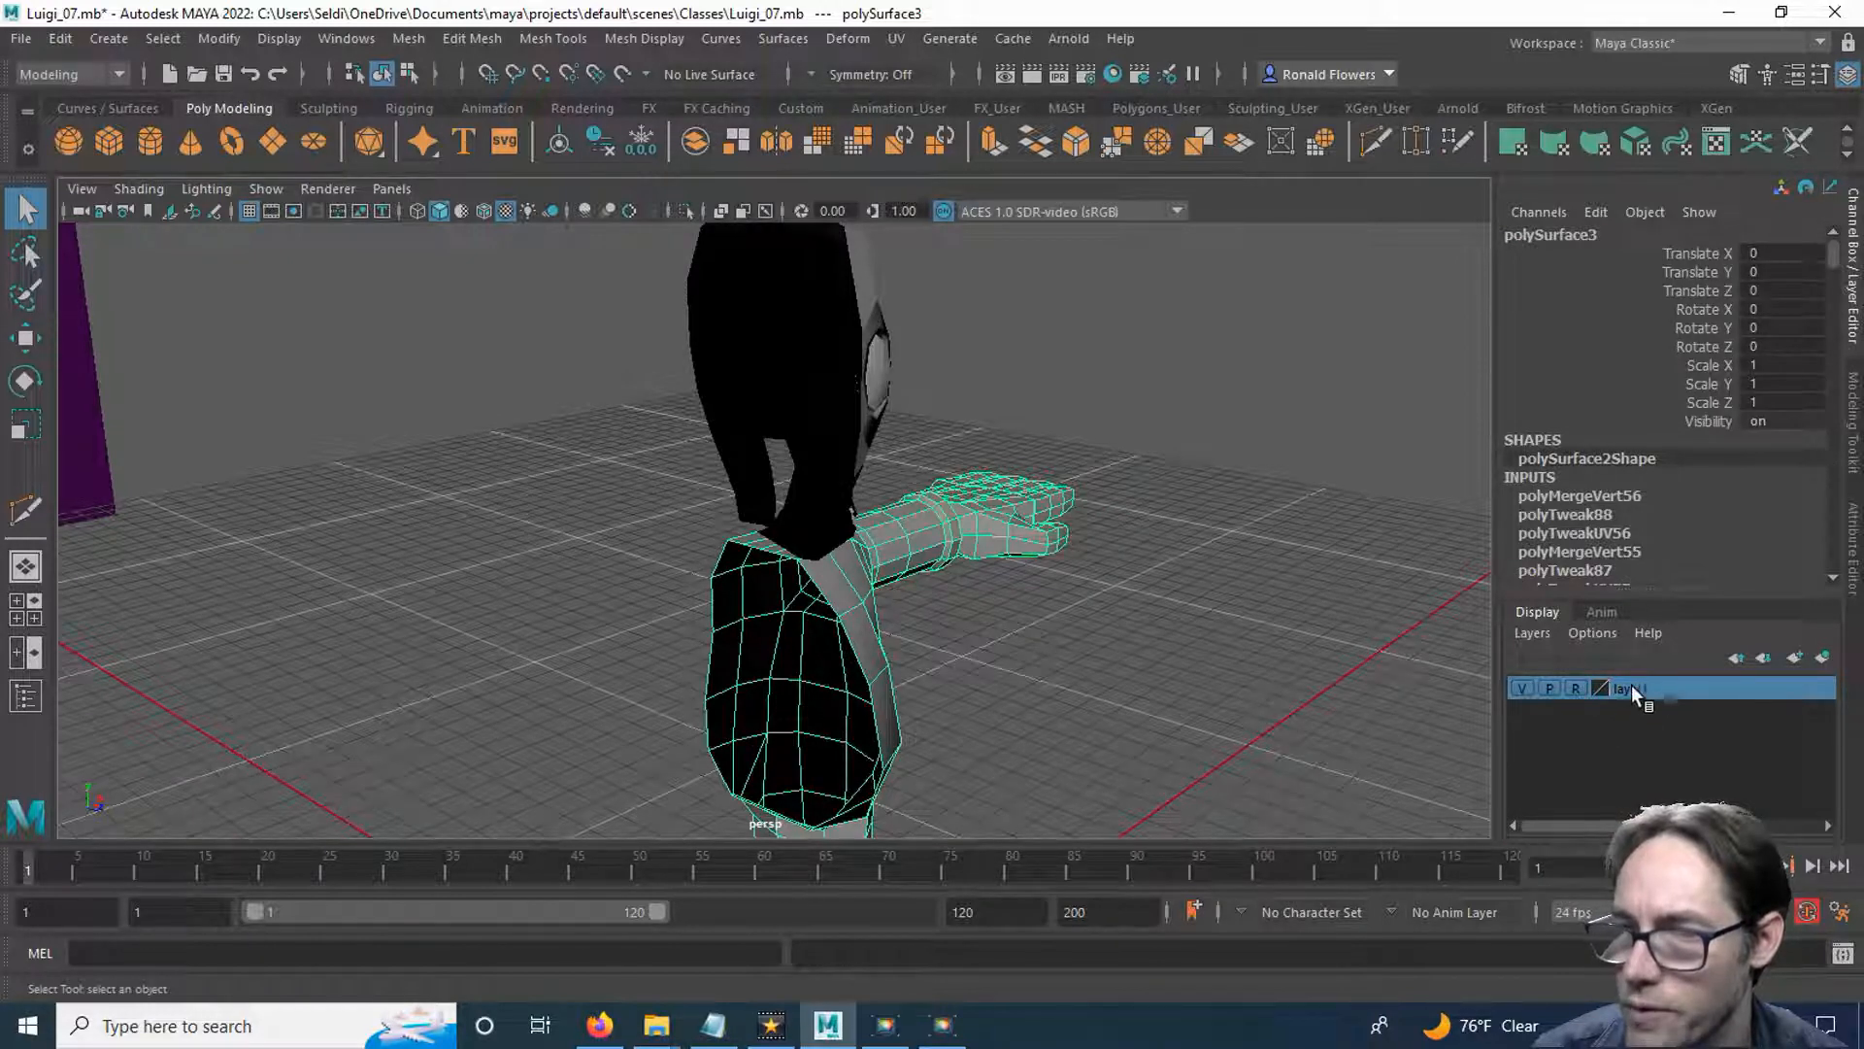
double_click(1632, 688)
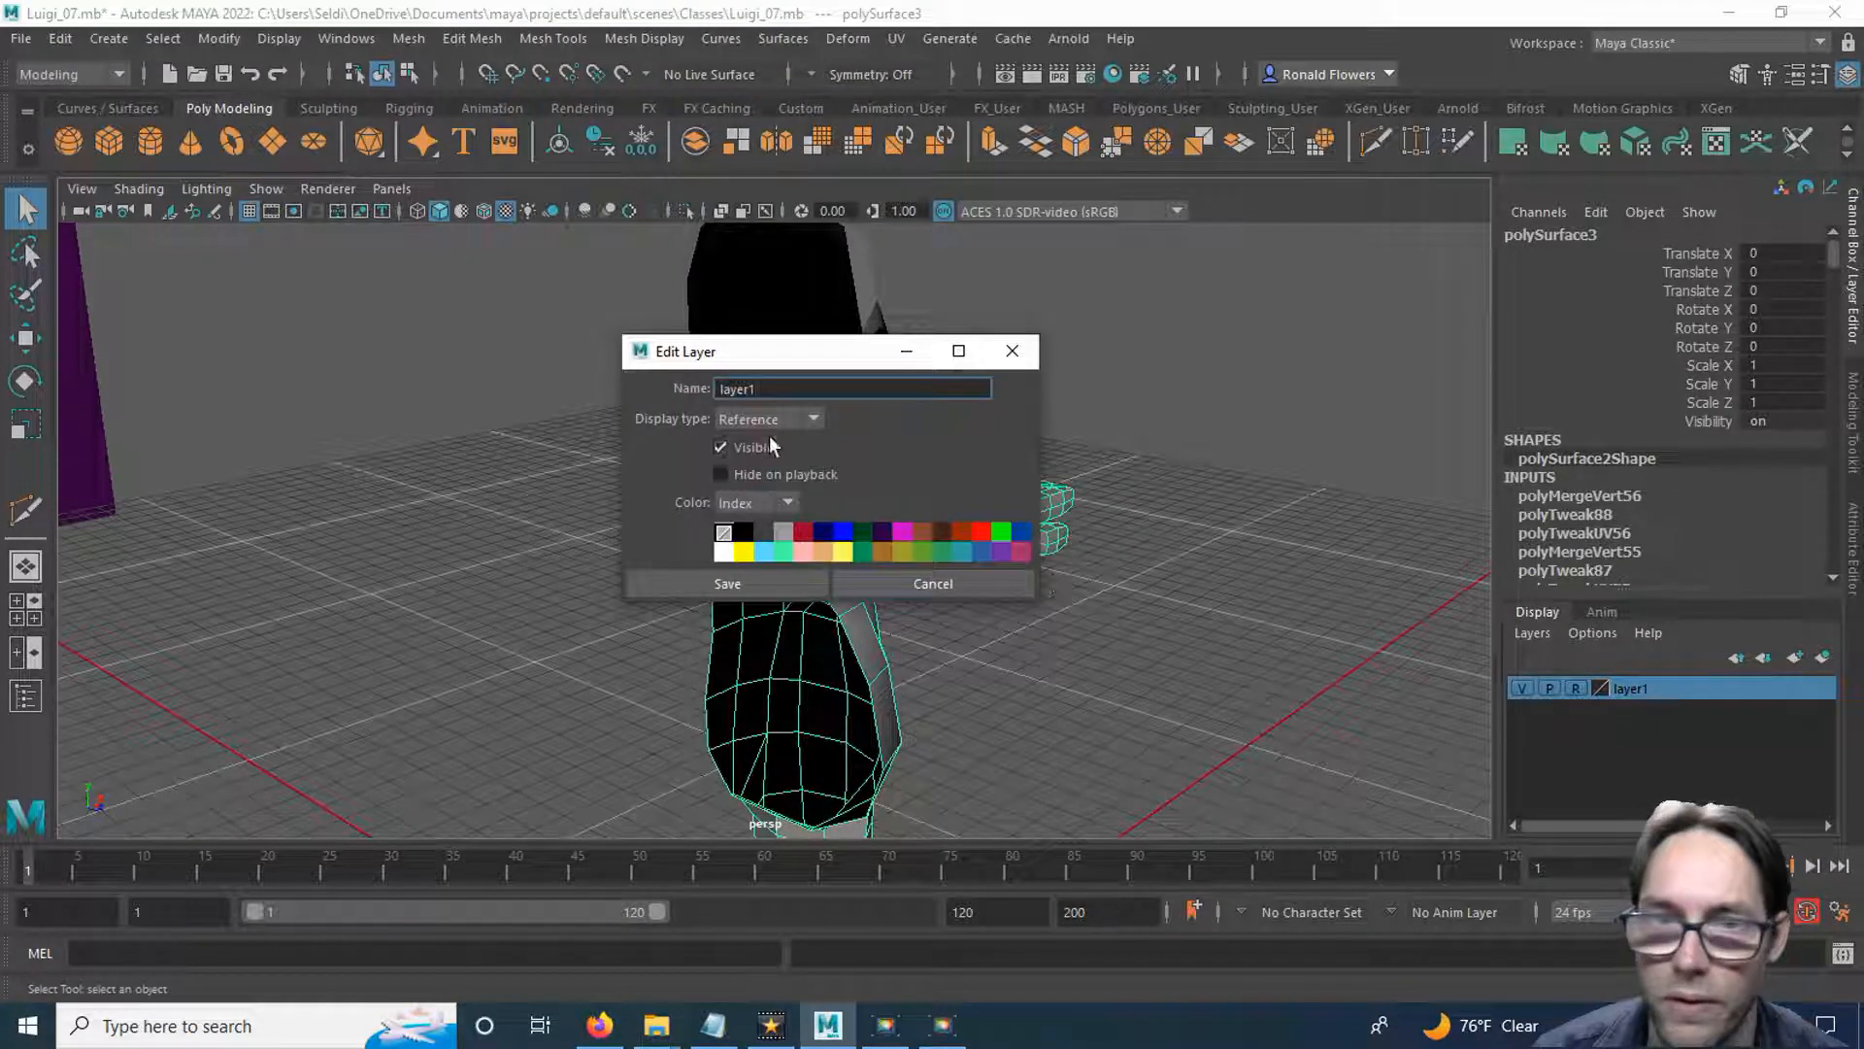
text(References)
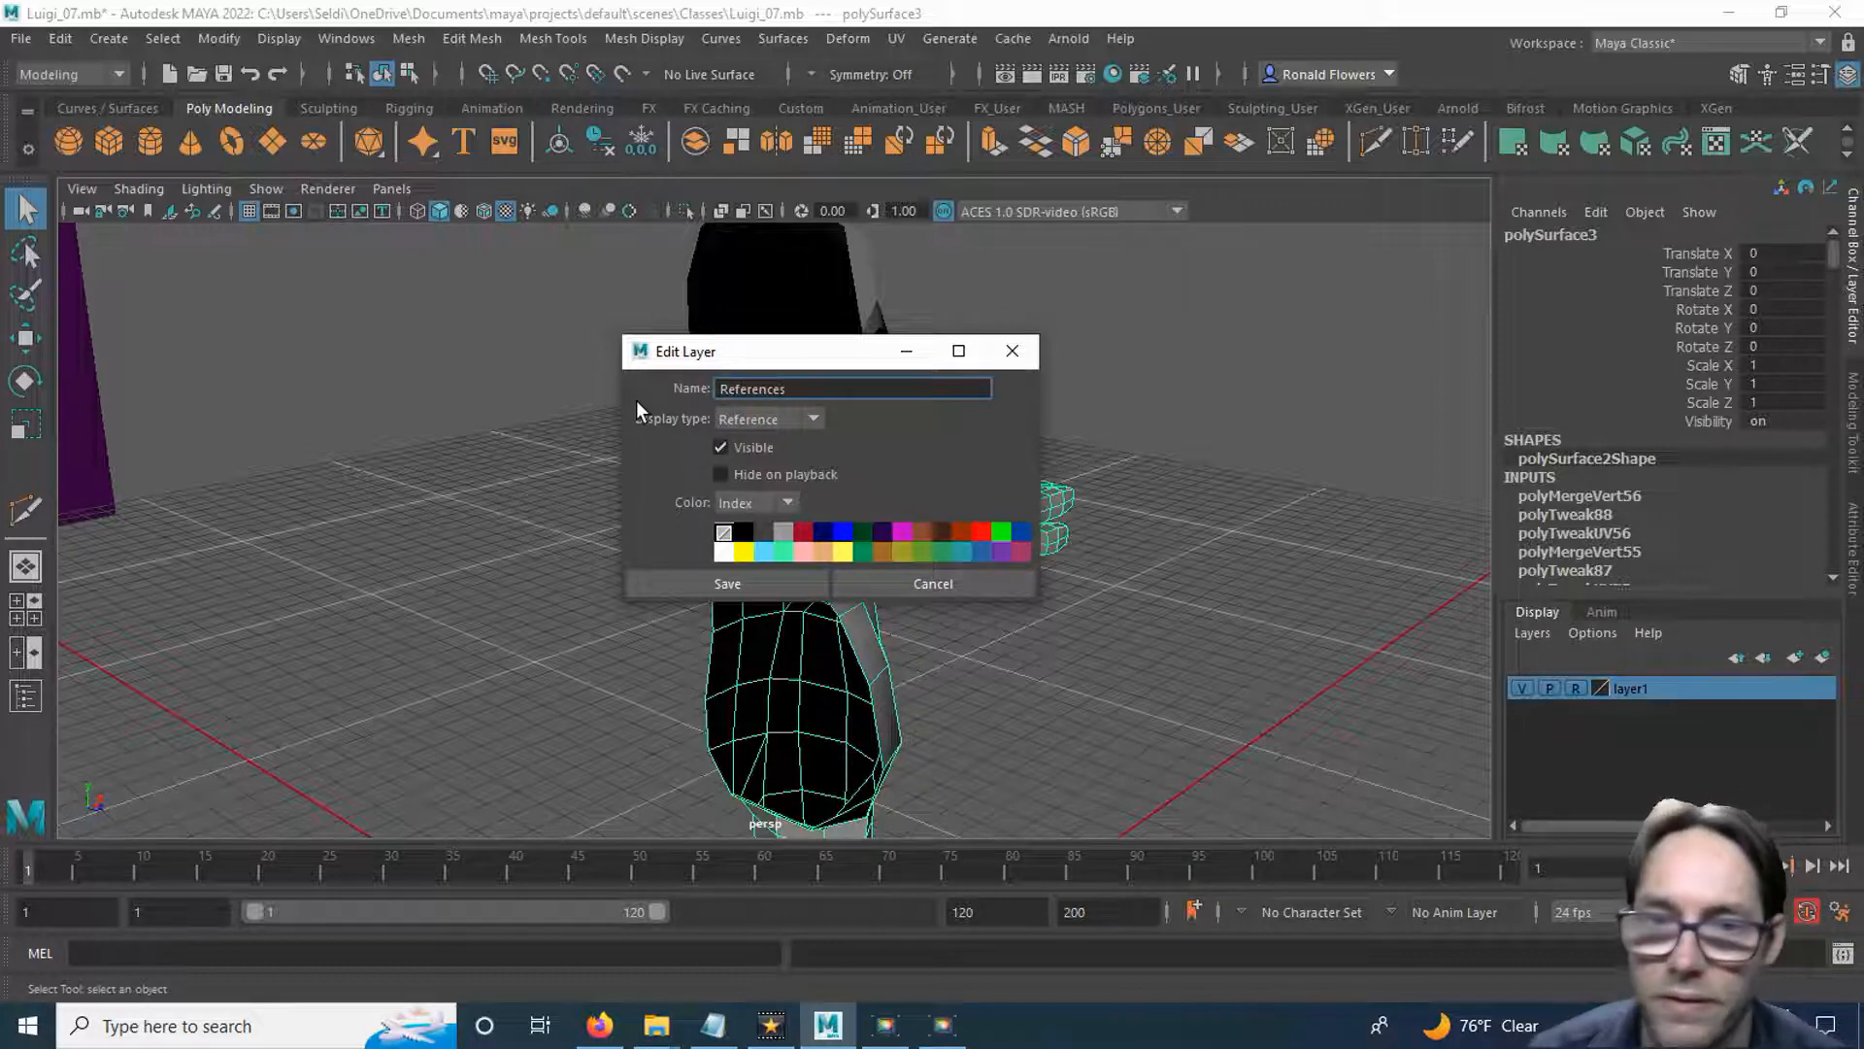
click(696, 582)
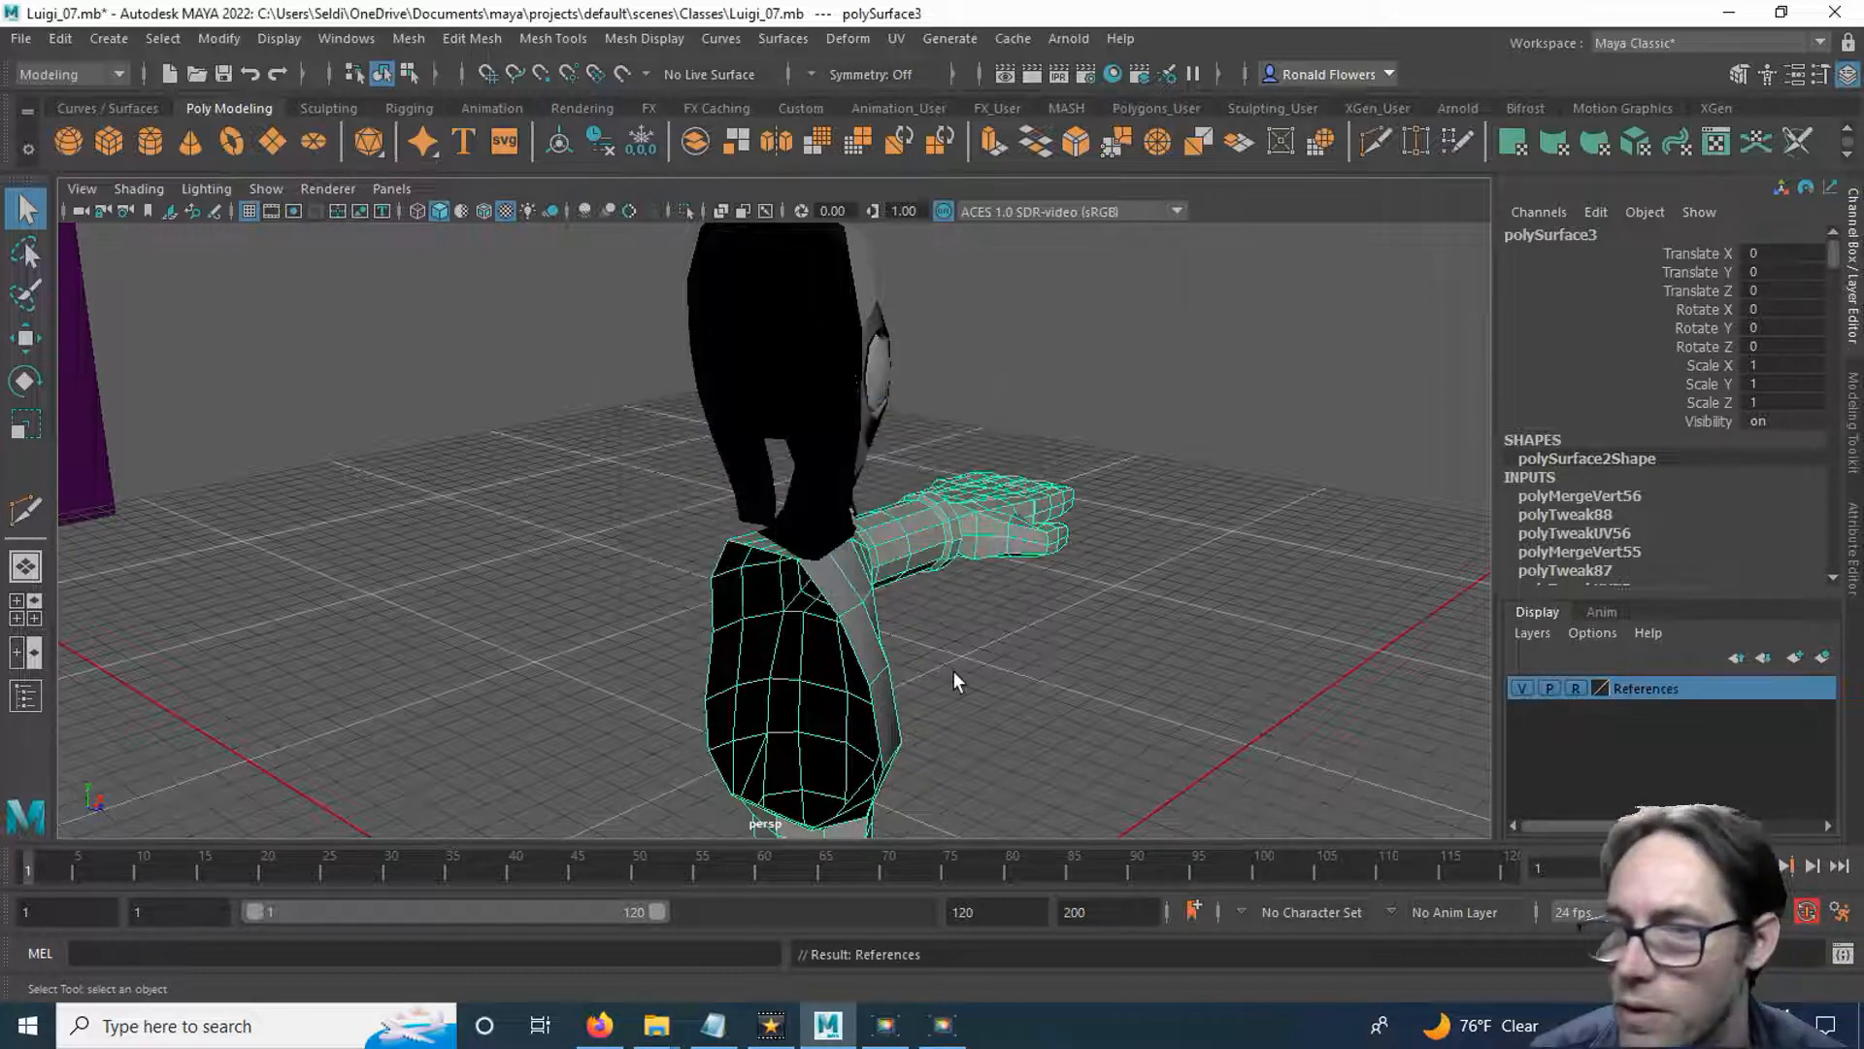
click(1522, 687)
scroll(875, 679, down, 5)
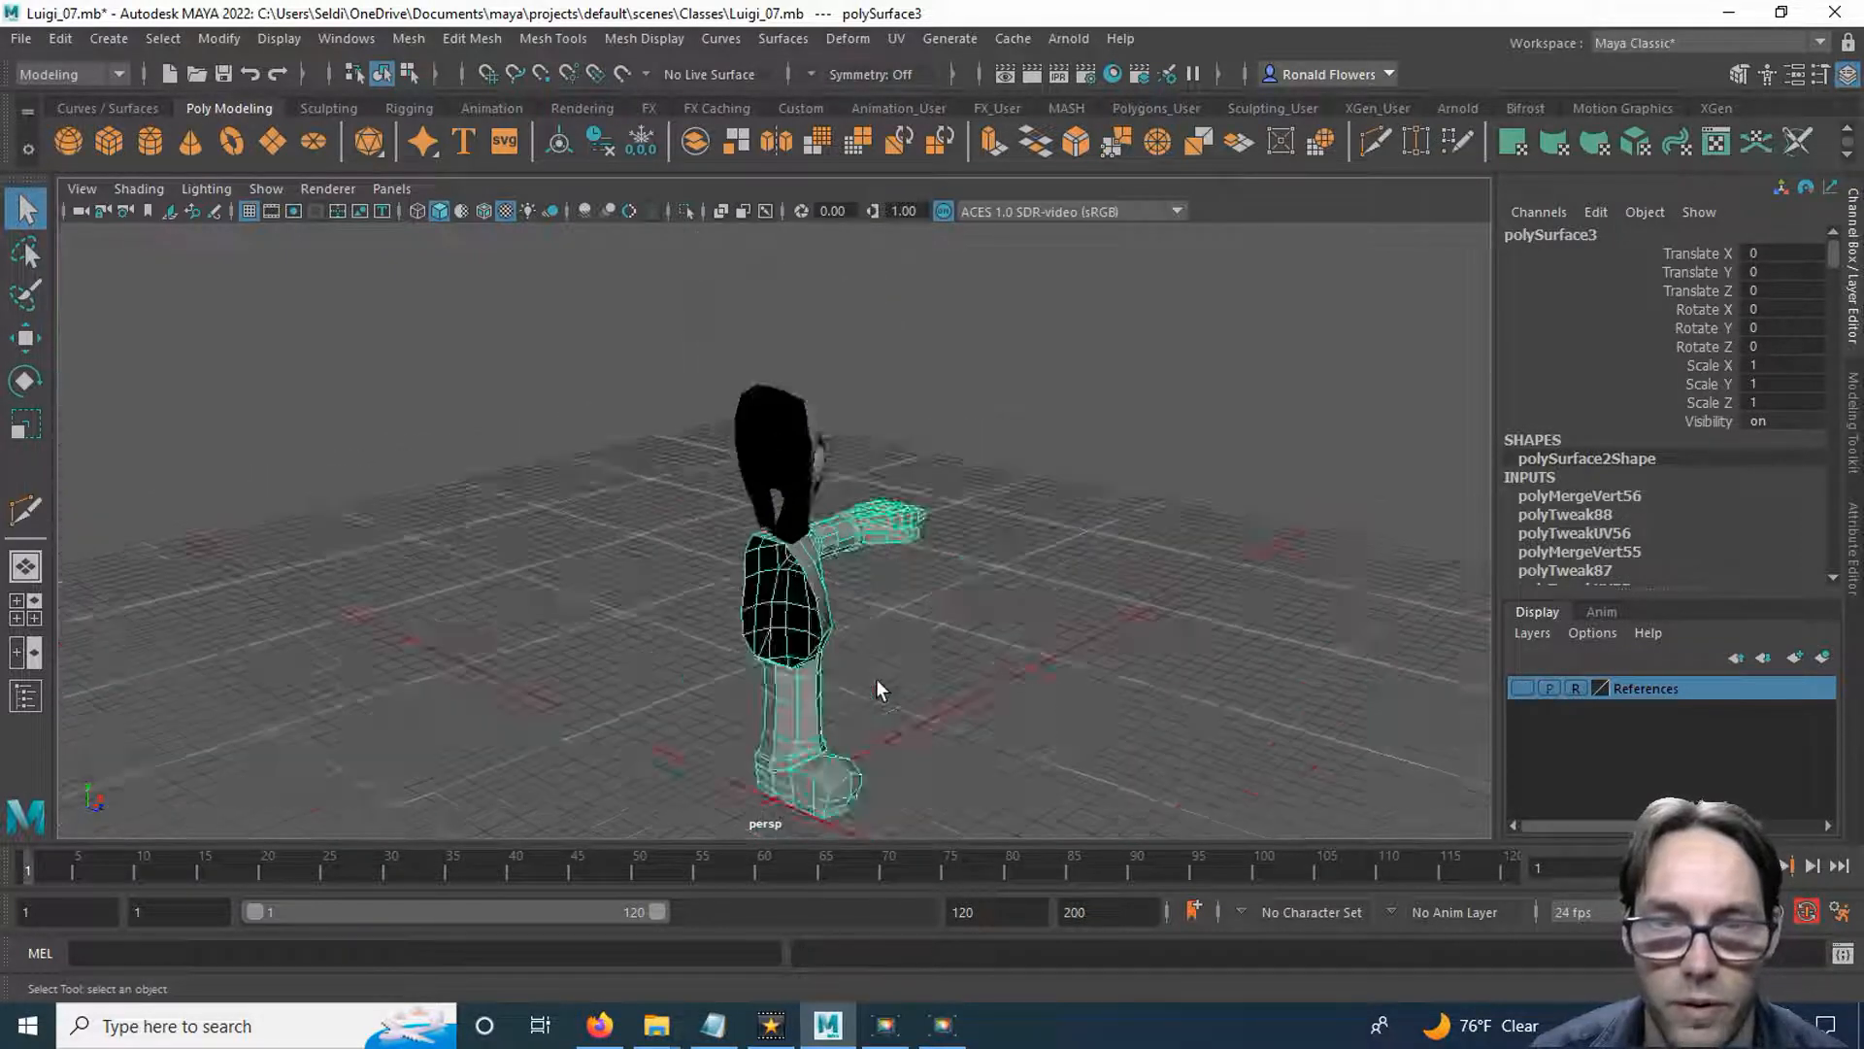
Create a display layer from the selected body mesh and name it Body.
scroll(875, 678, up, 6)
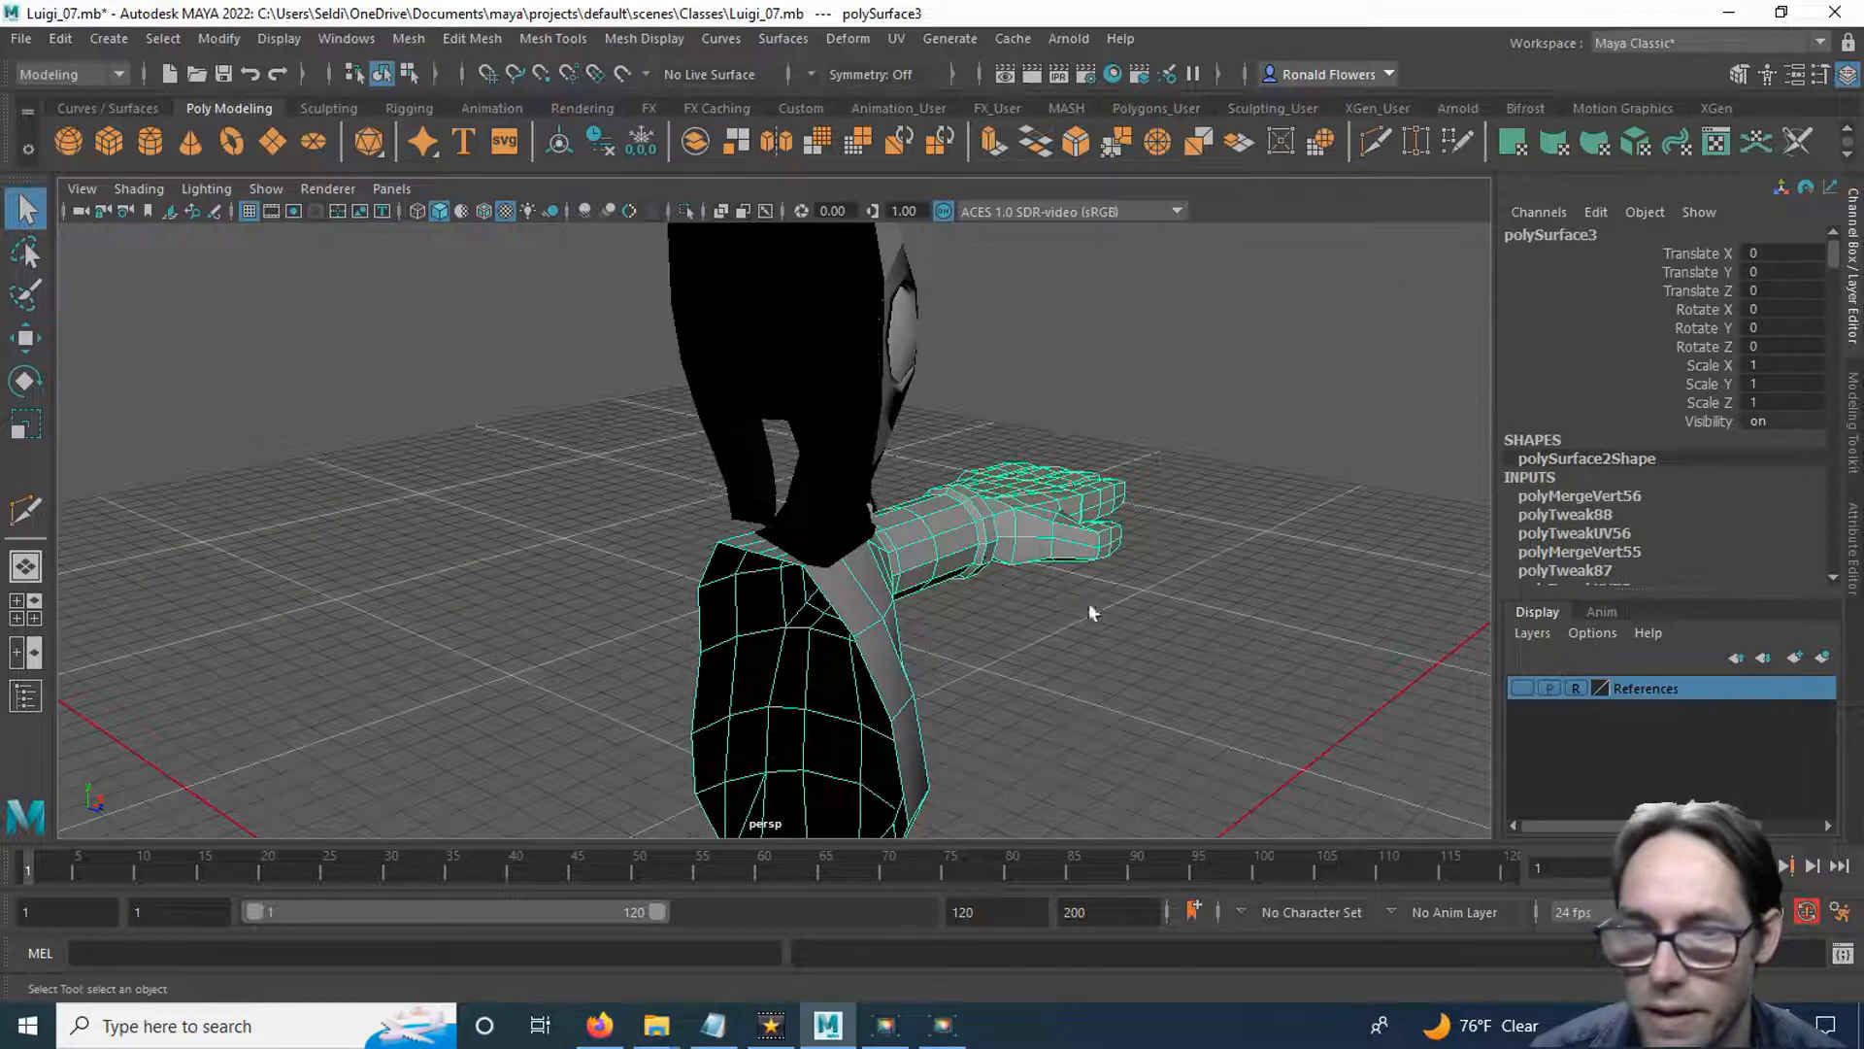
click(1532, 633)
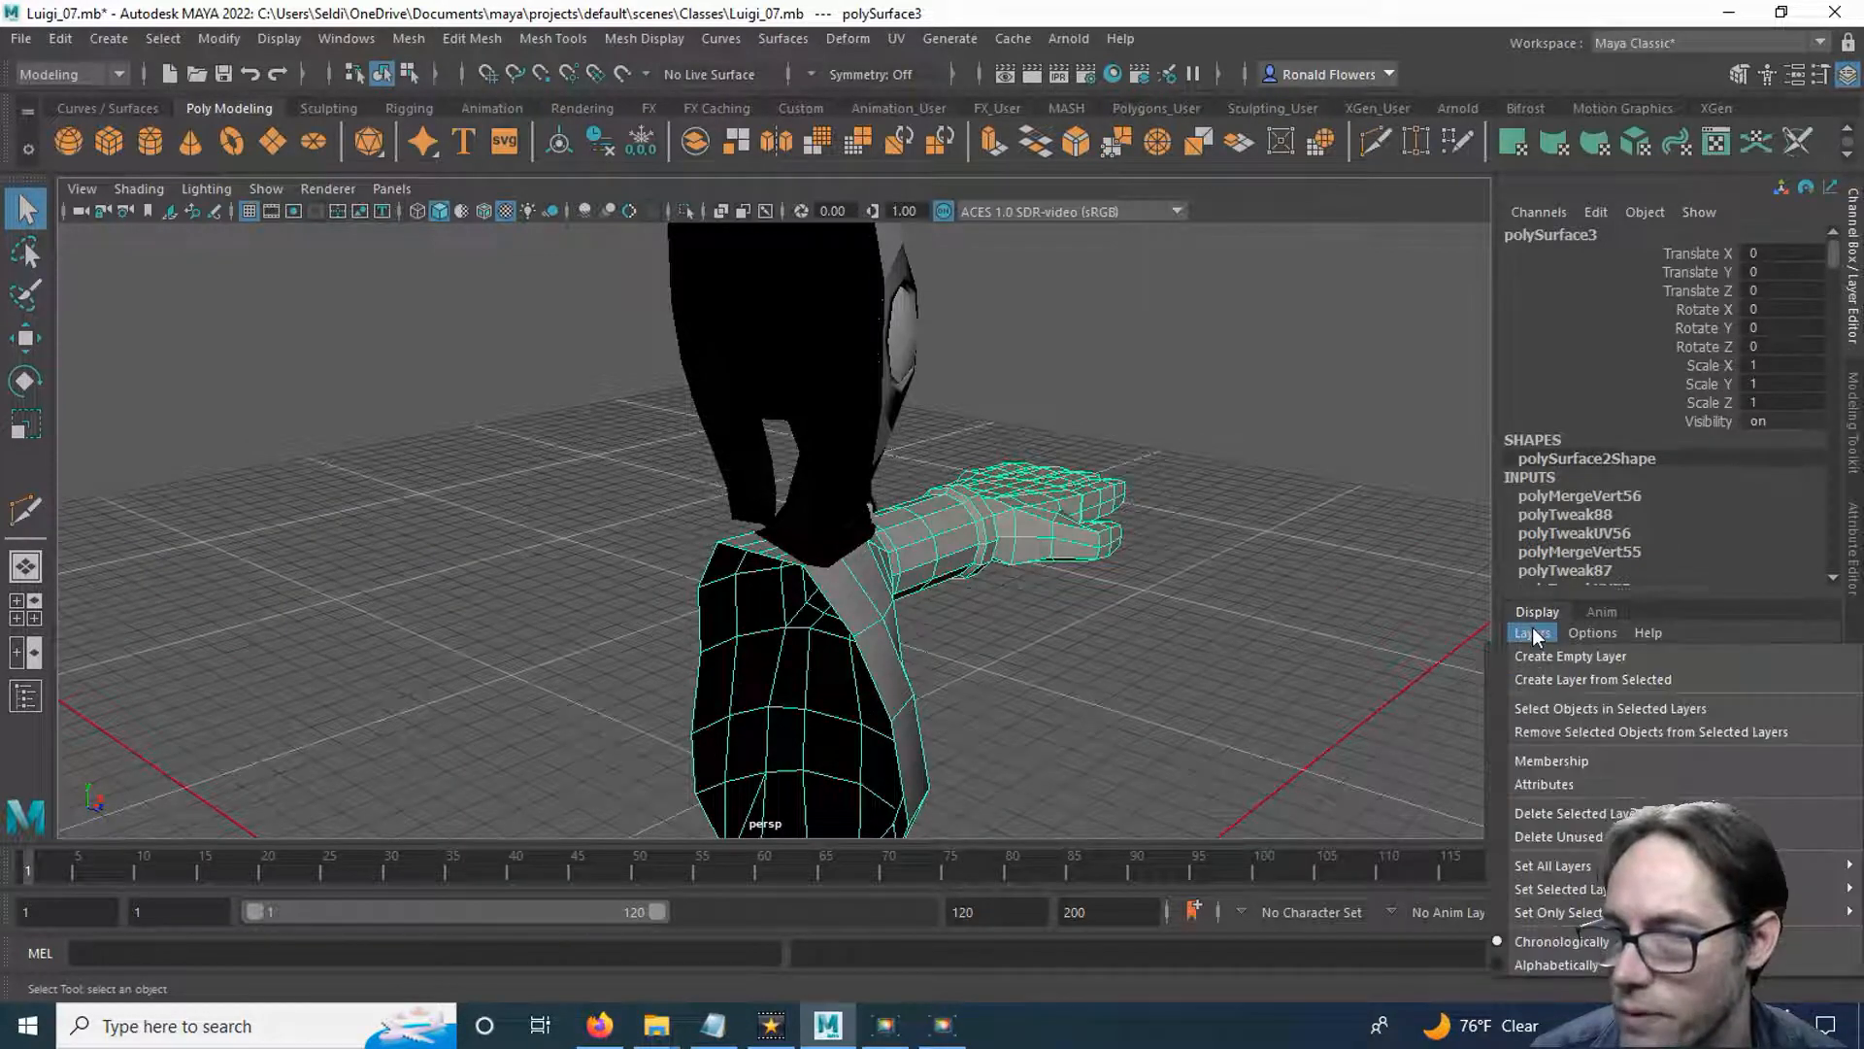
click(1576, 679)
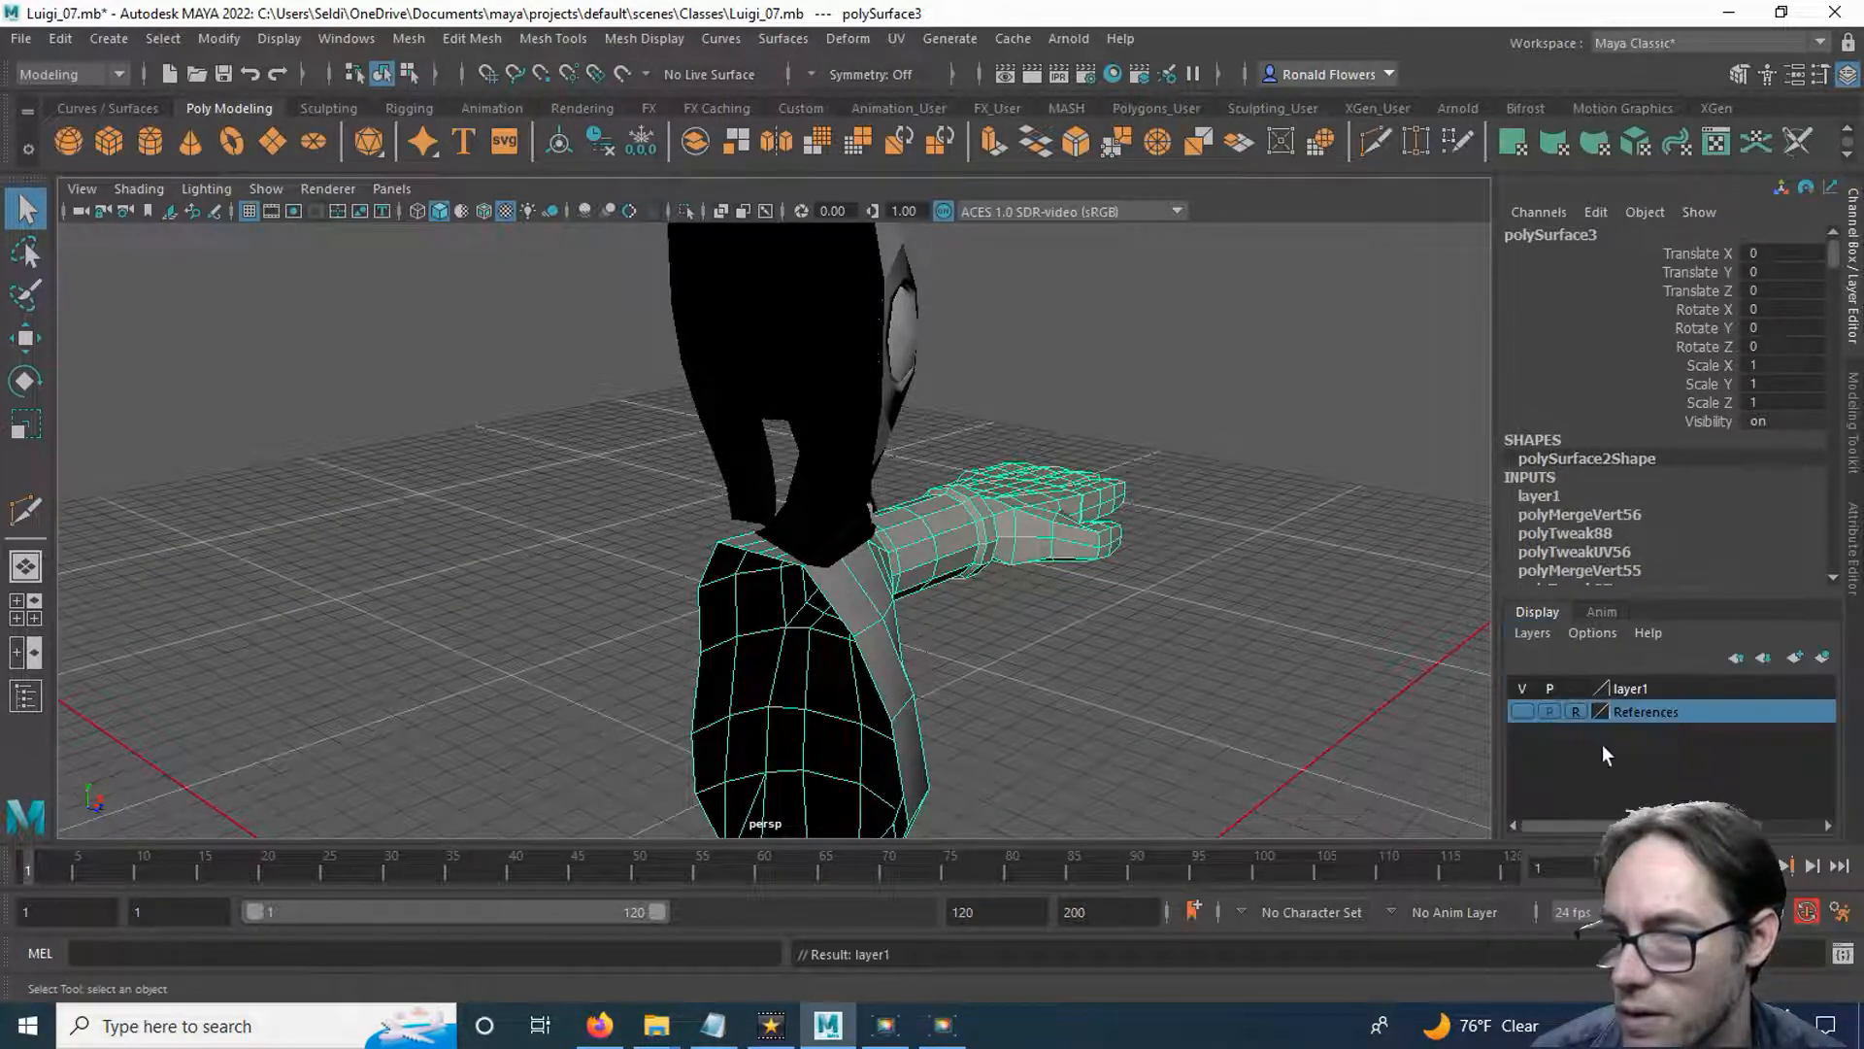
click(1627, 690)
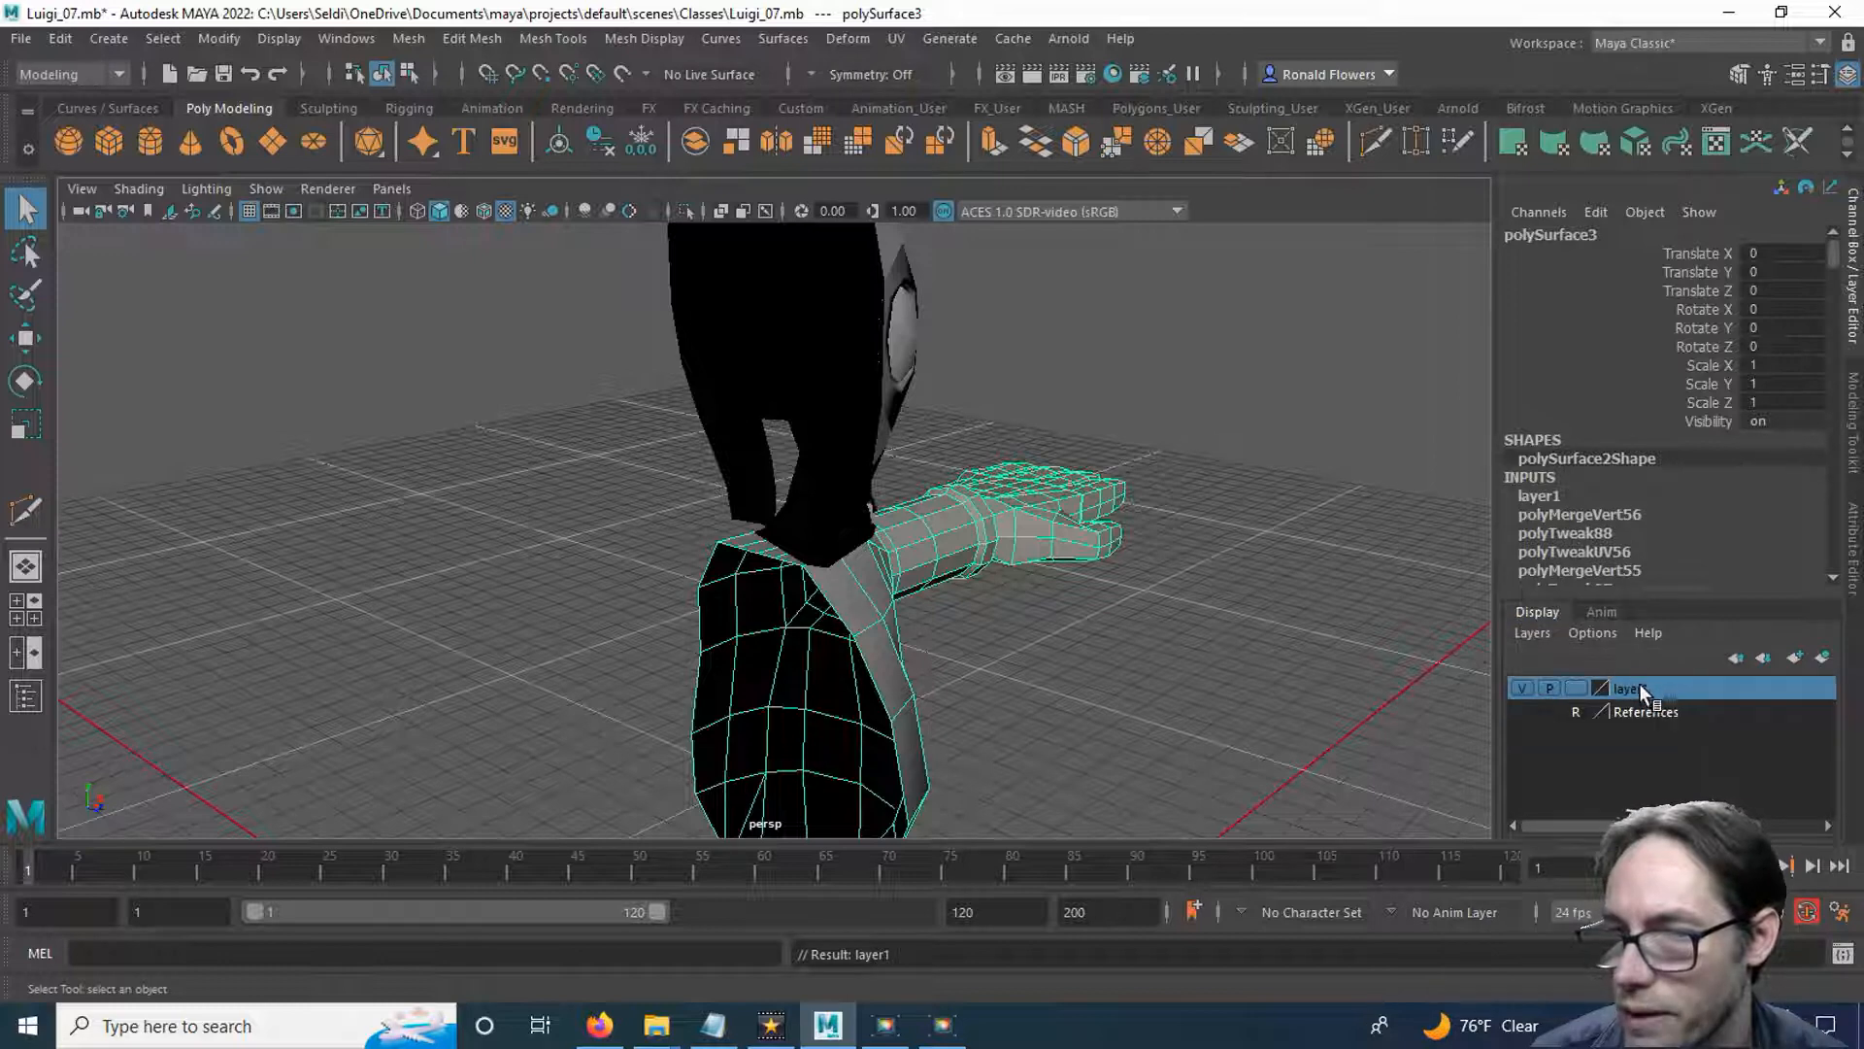
double_click(1641, 685)
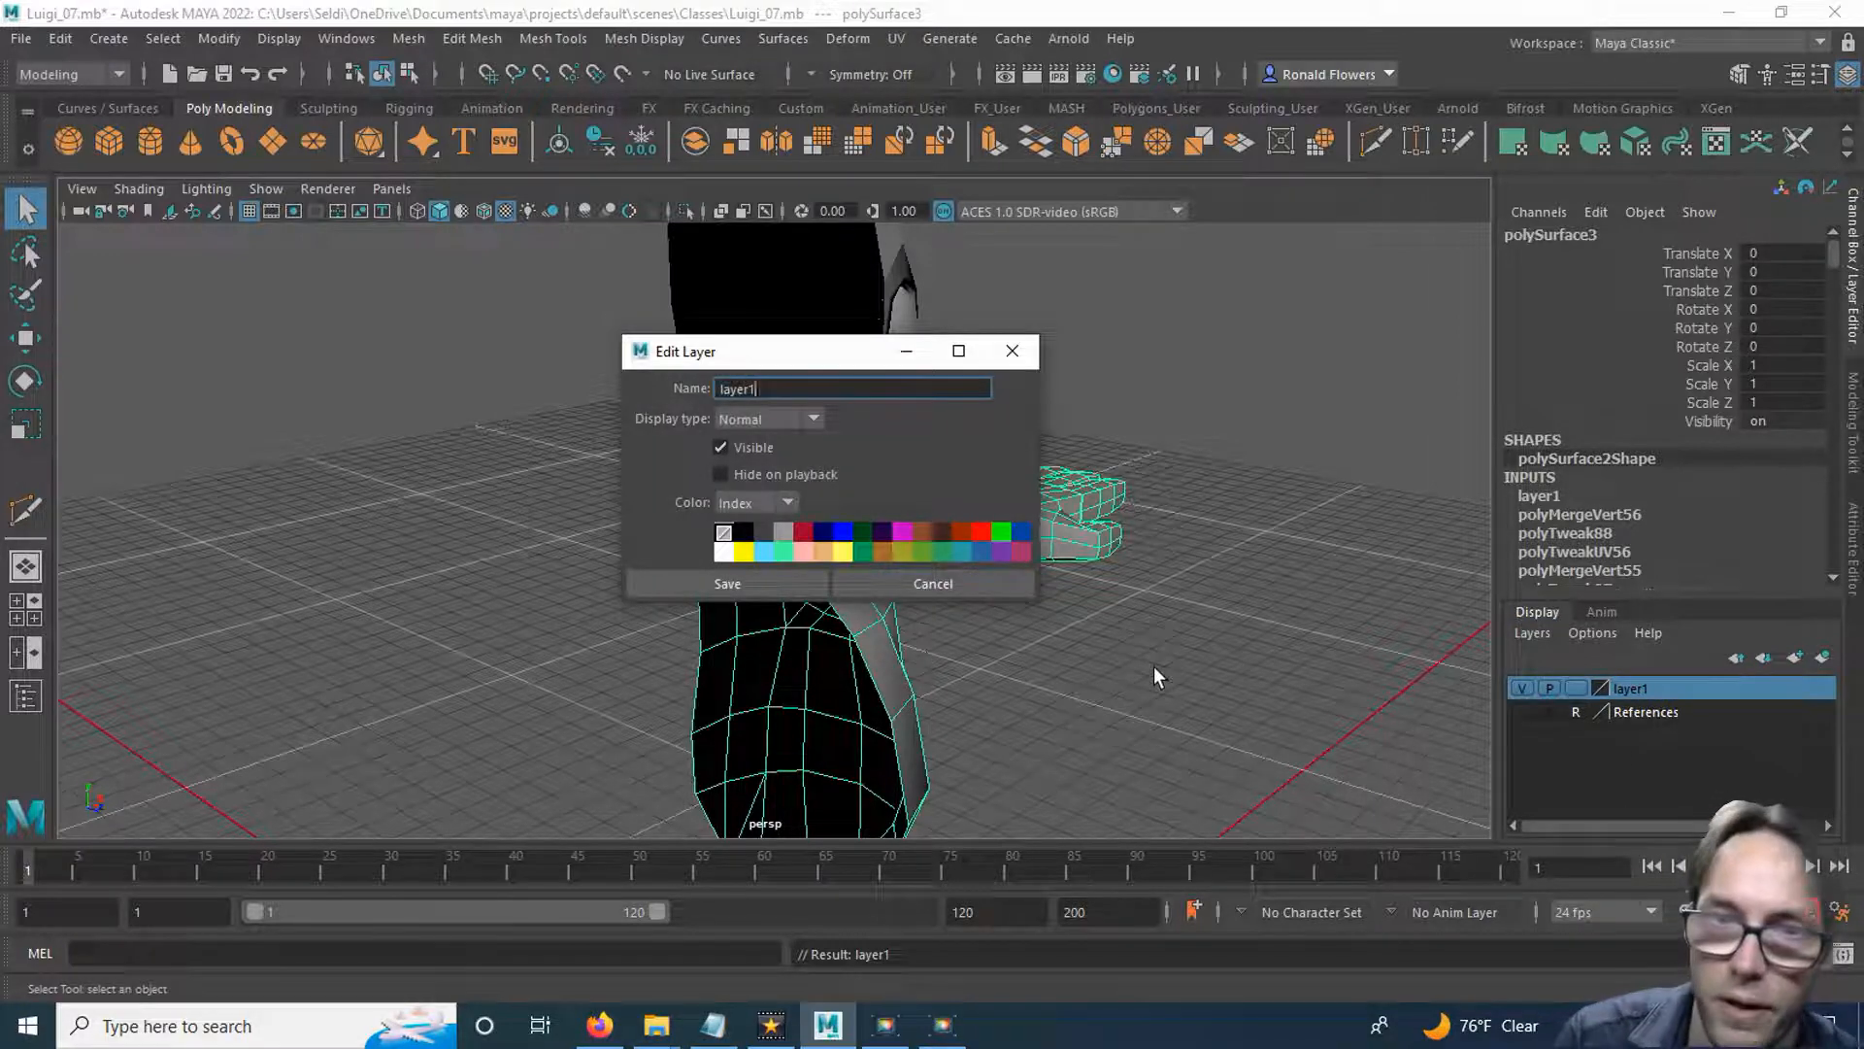
key(BackSpace)
key(BackSpace)
key(BackSpace)
key(BackSpace)
key(BackSpace)
text(Body)
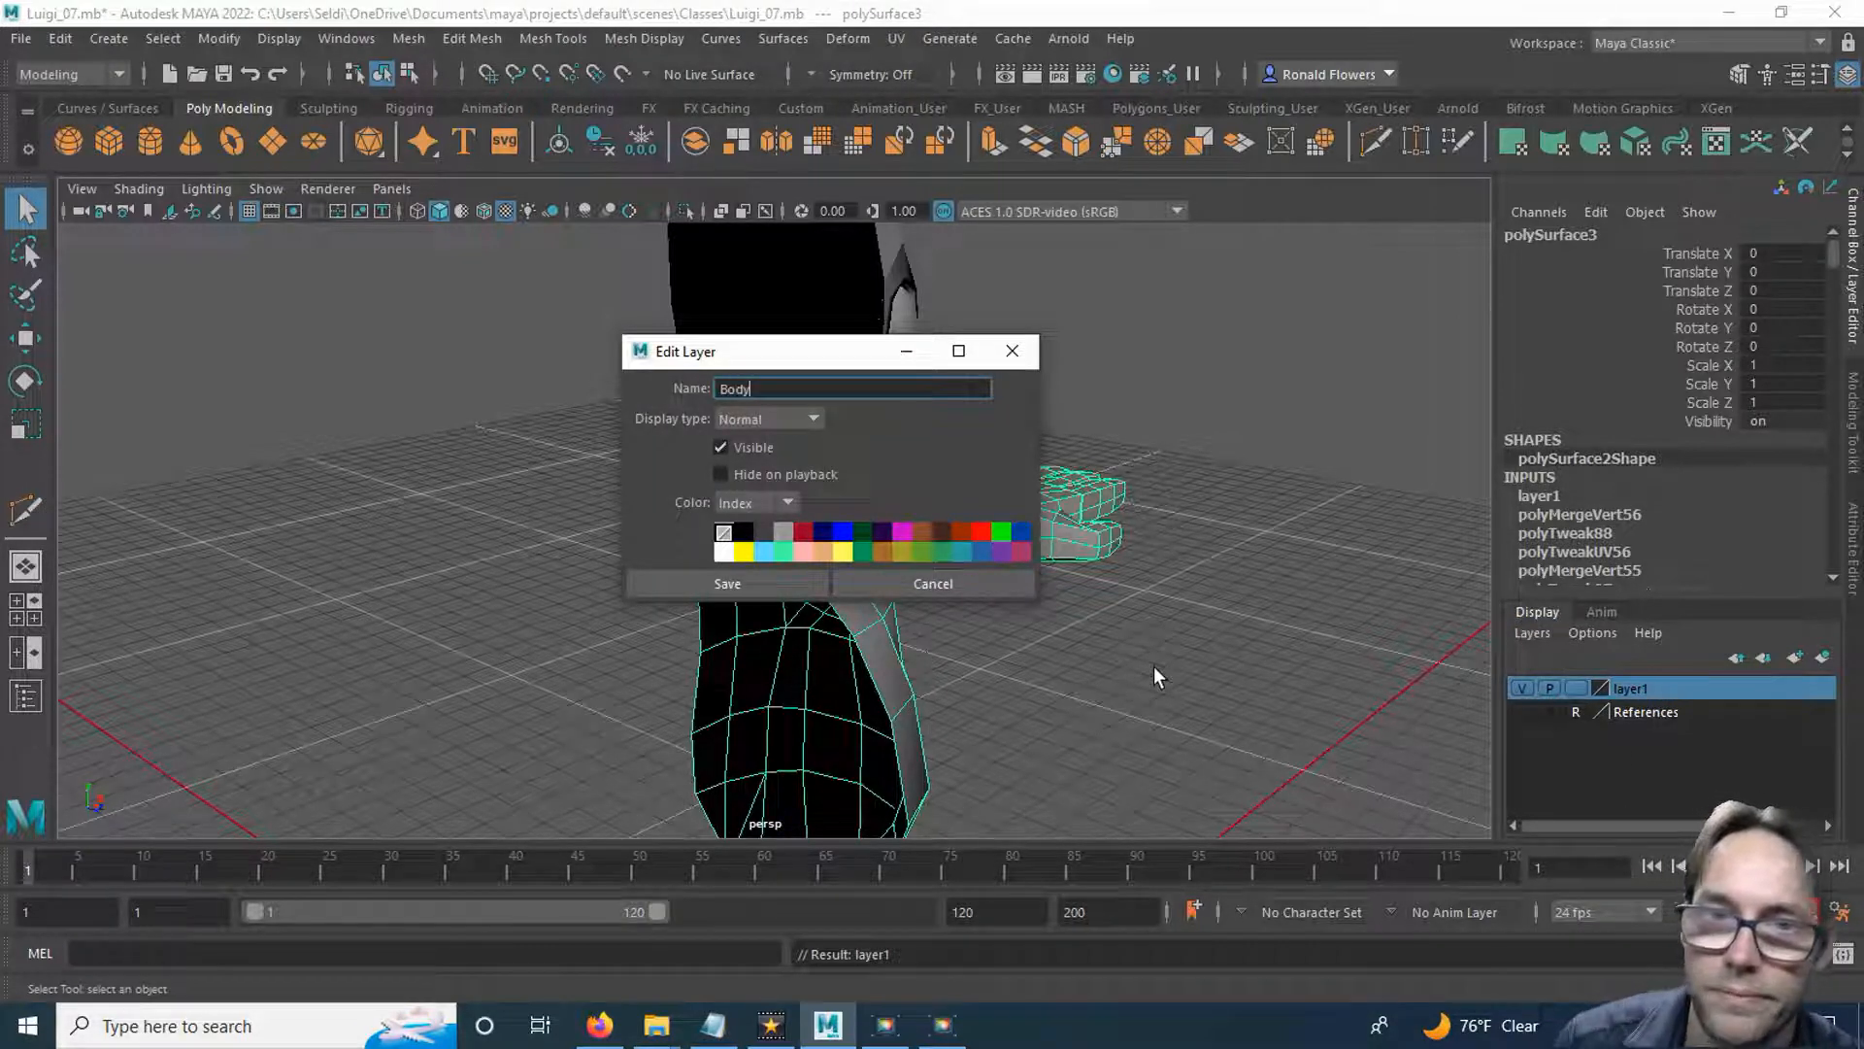
click(742, 585)
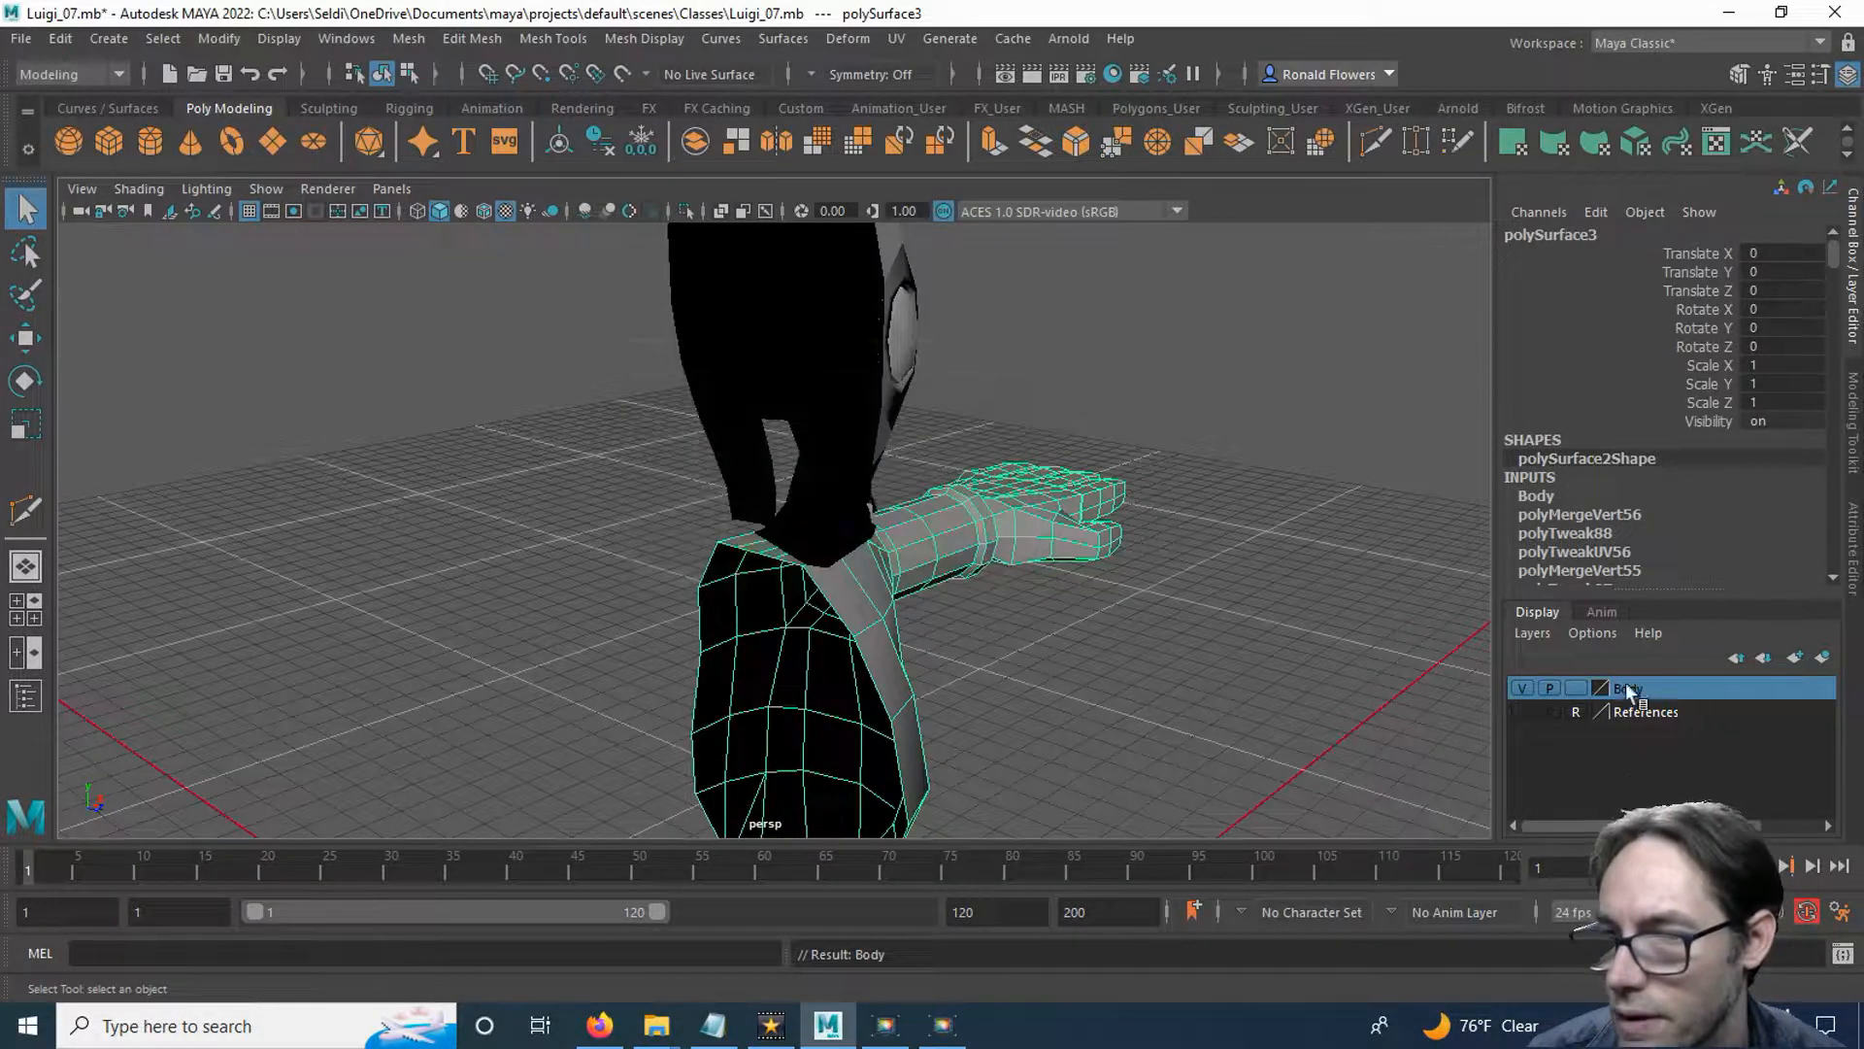
Move the Body layer below References in the layer order and hide it.
click(1766, 661)
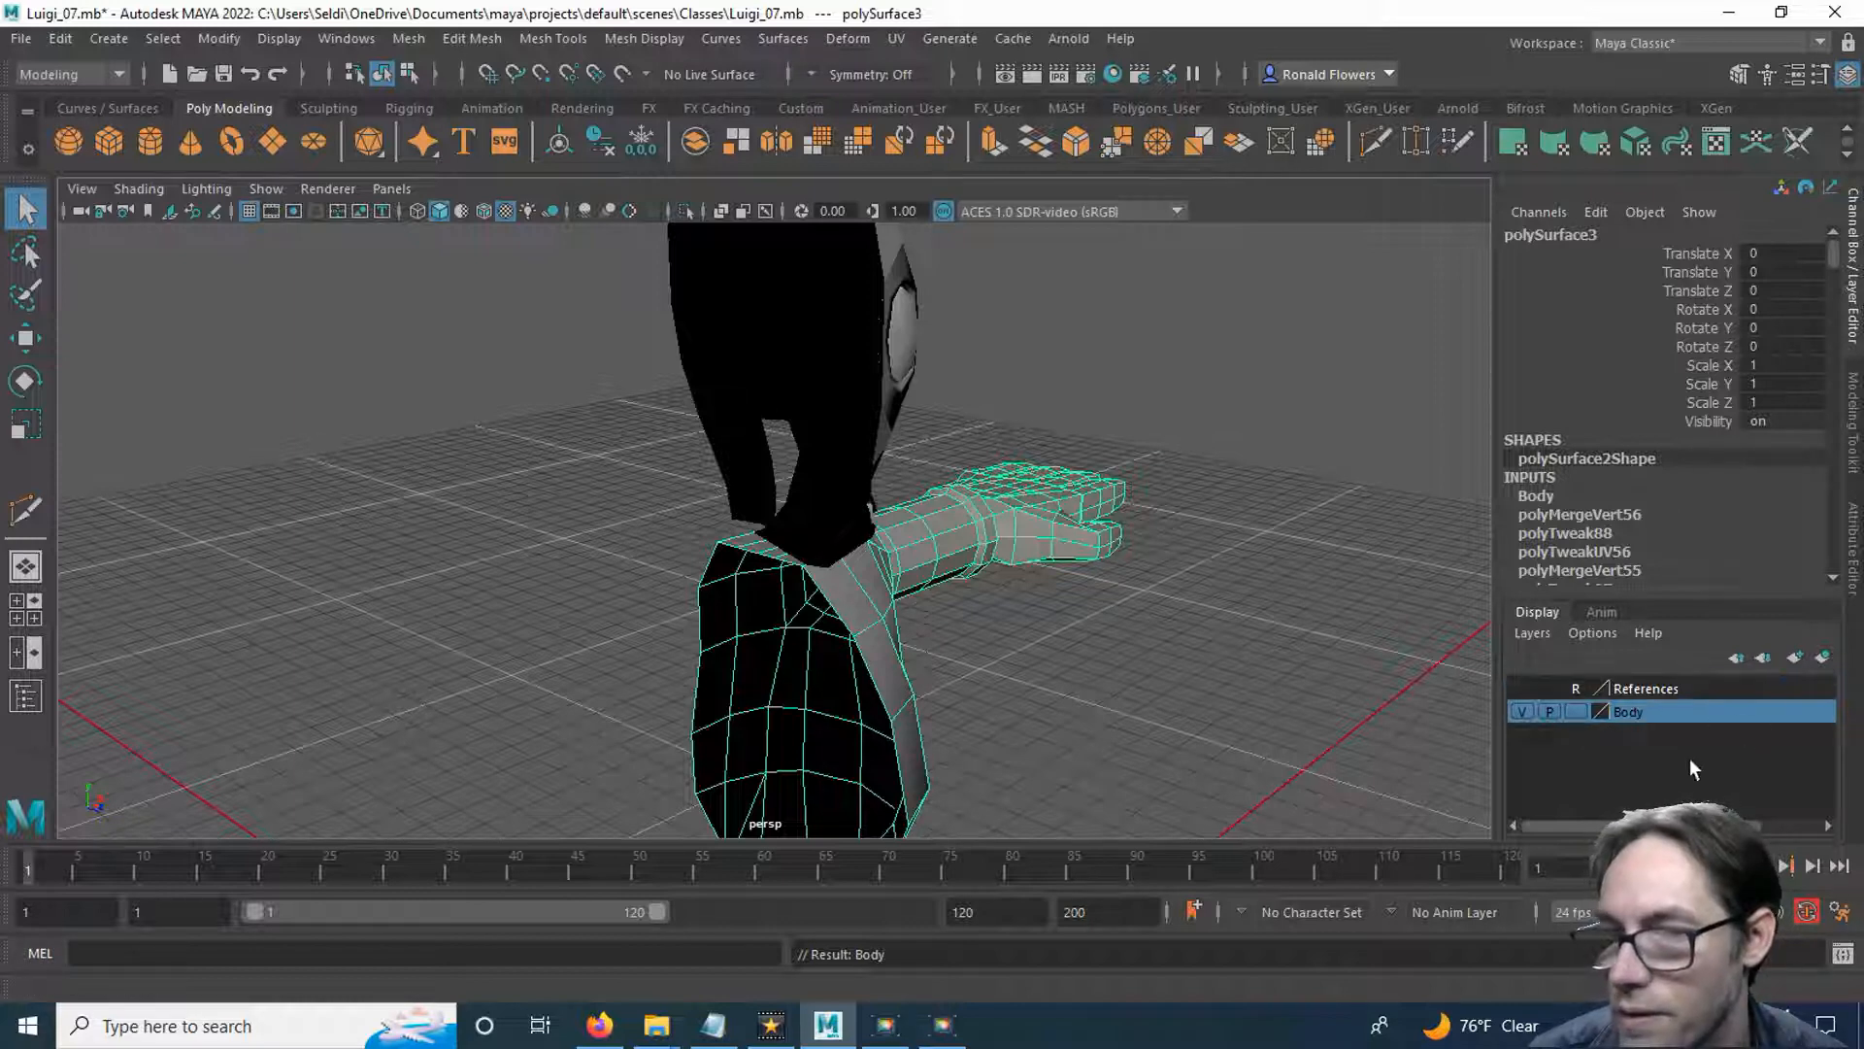
click(1522, 711)
click(1064, 663)
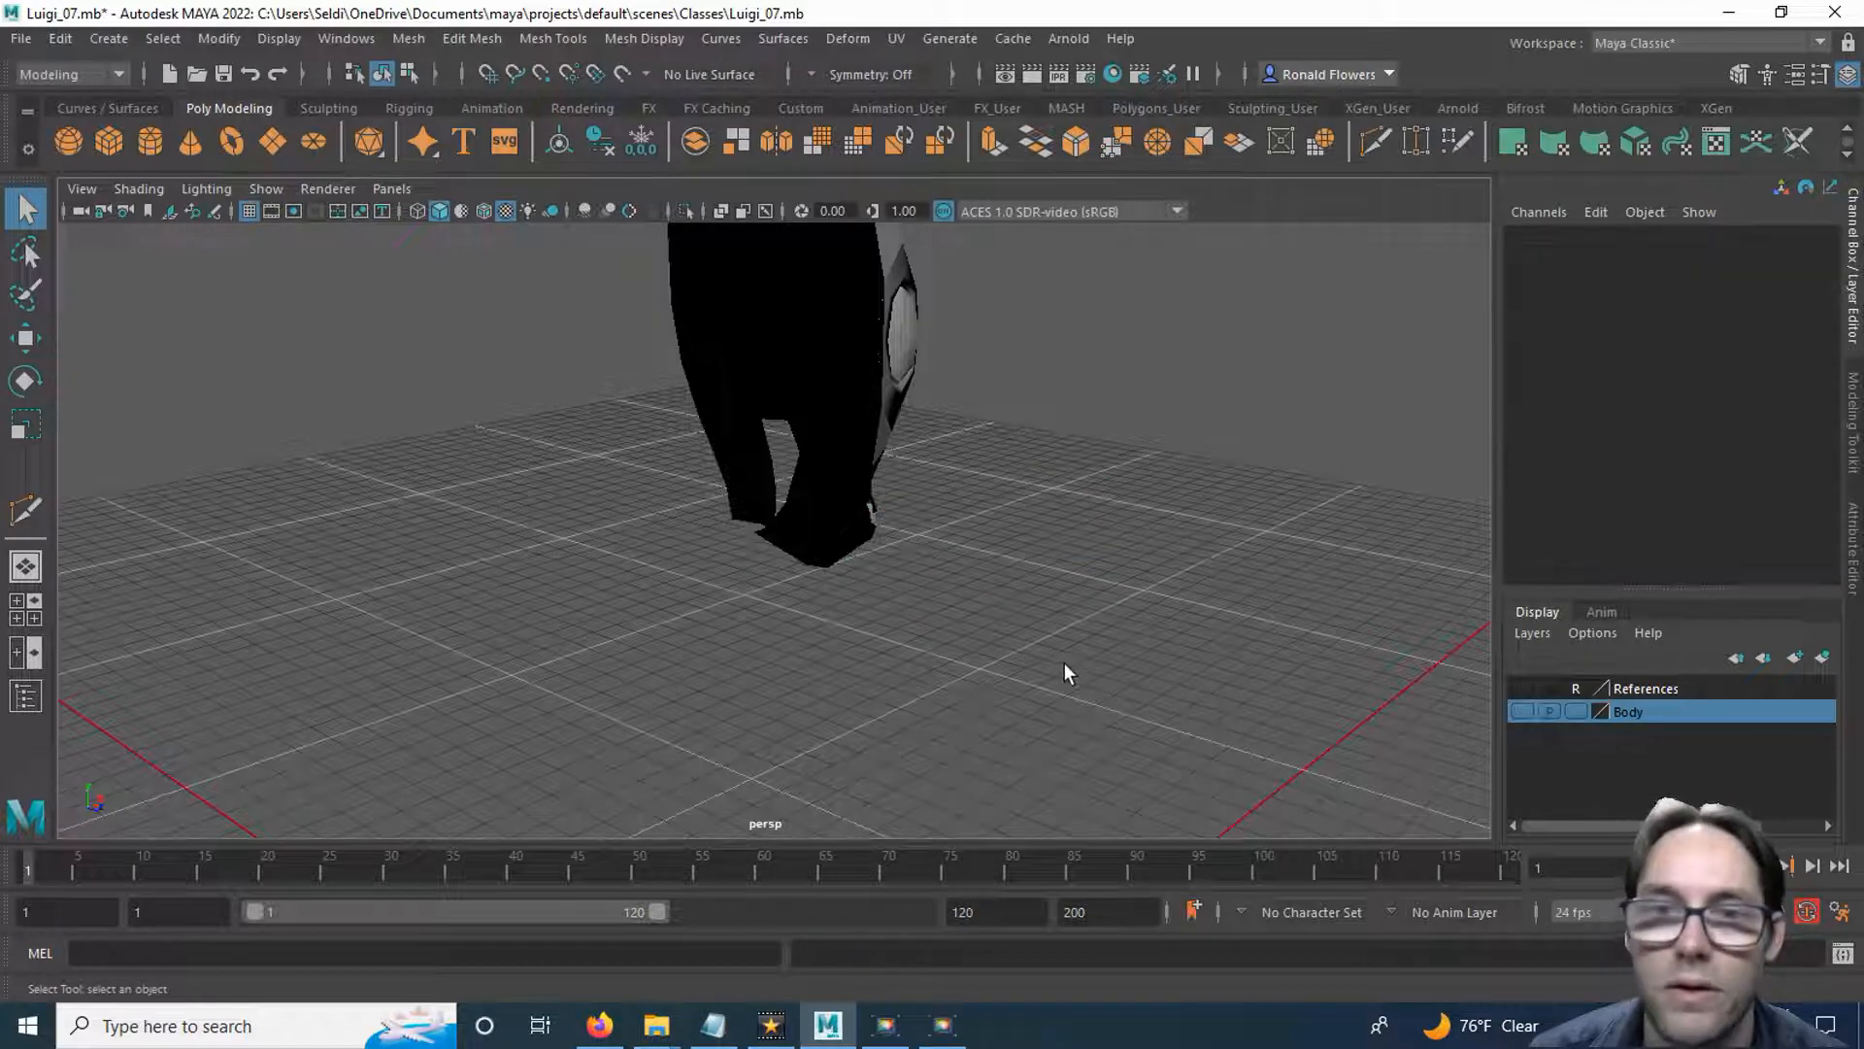
Select the facing edges of the head's rear strip and the back of the jaw and bridge the gap between them.
click(817, 510)
alt+middle_drag(923, 631, 906, 662)
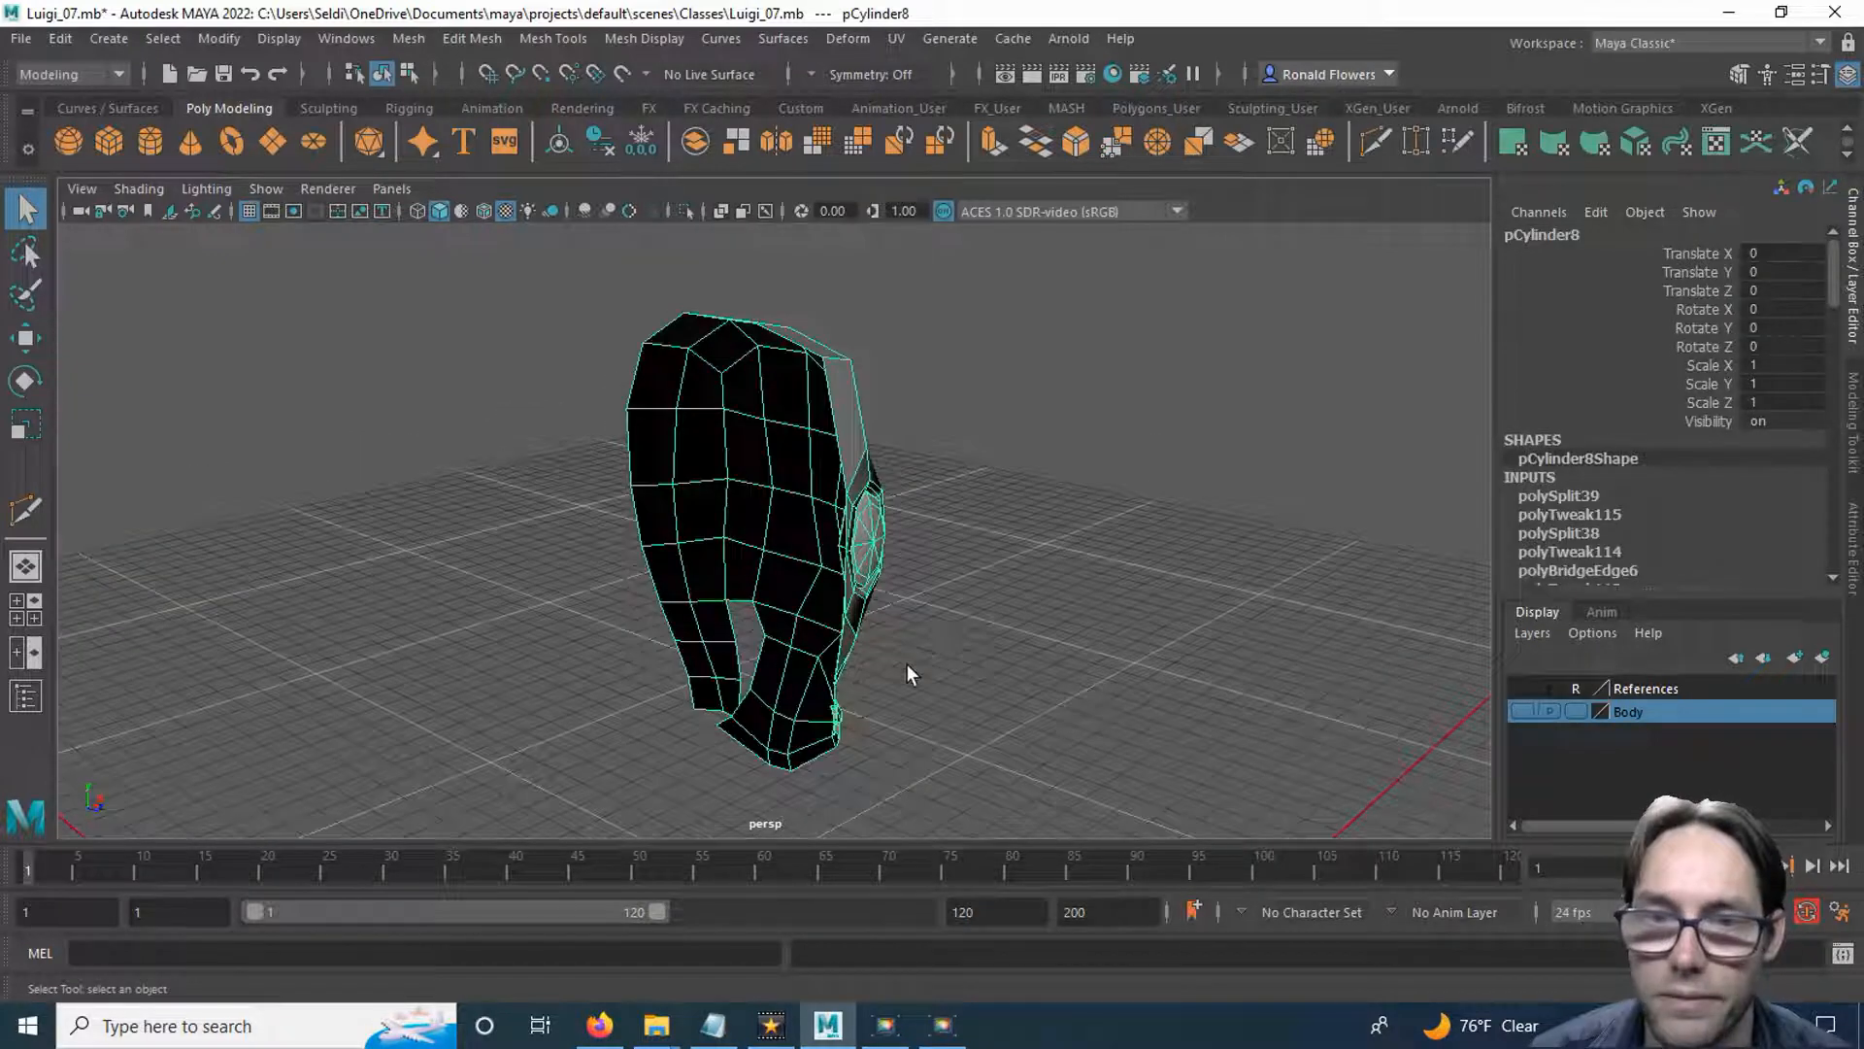
scroll(906, 662, up, 5)
alt+middle_drag(816, 714, 780, 567)
alt+drag(781, 567, 876, 561)
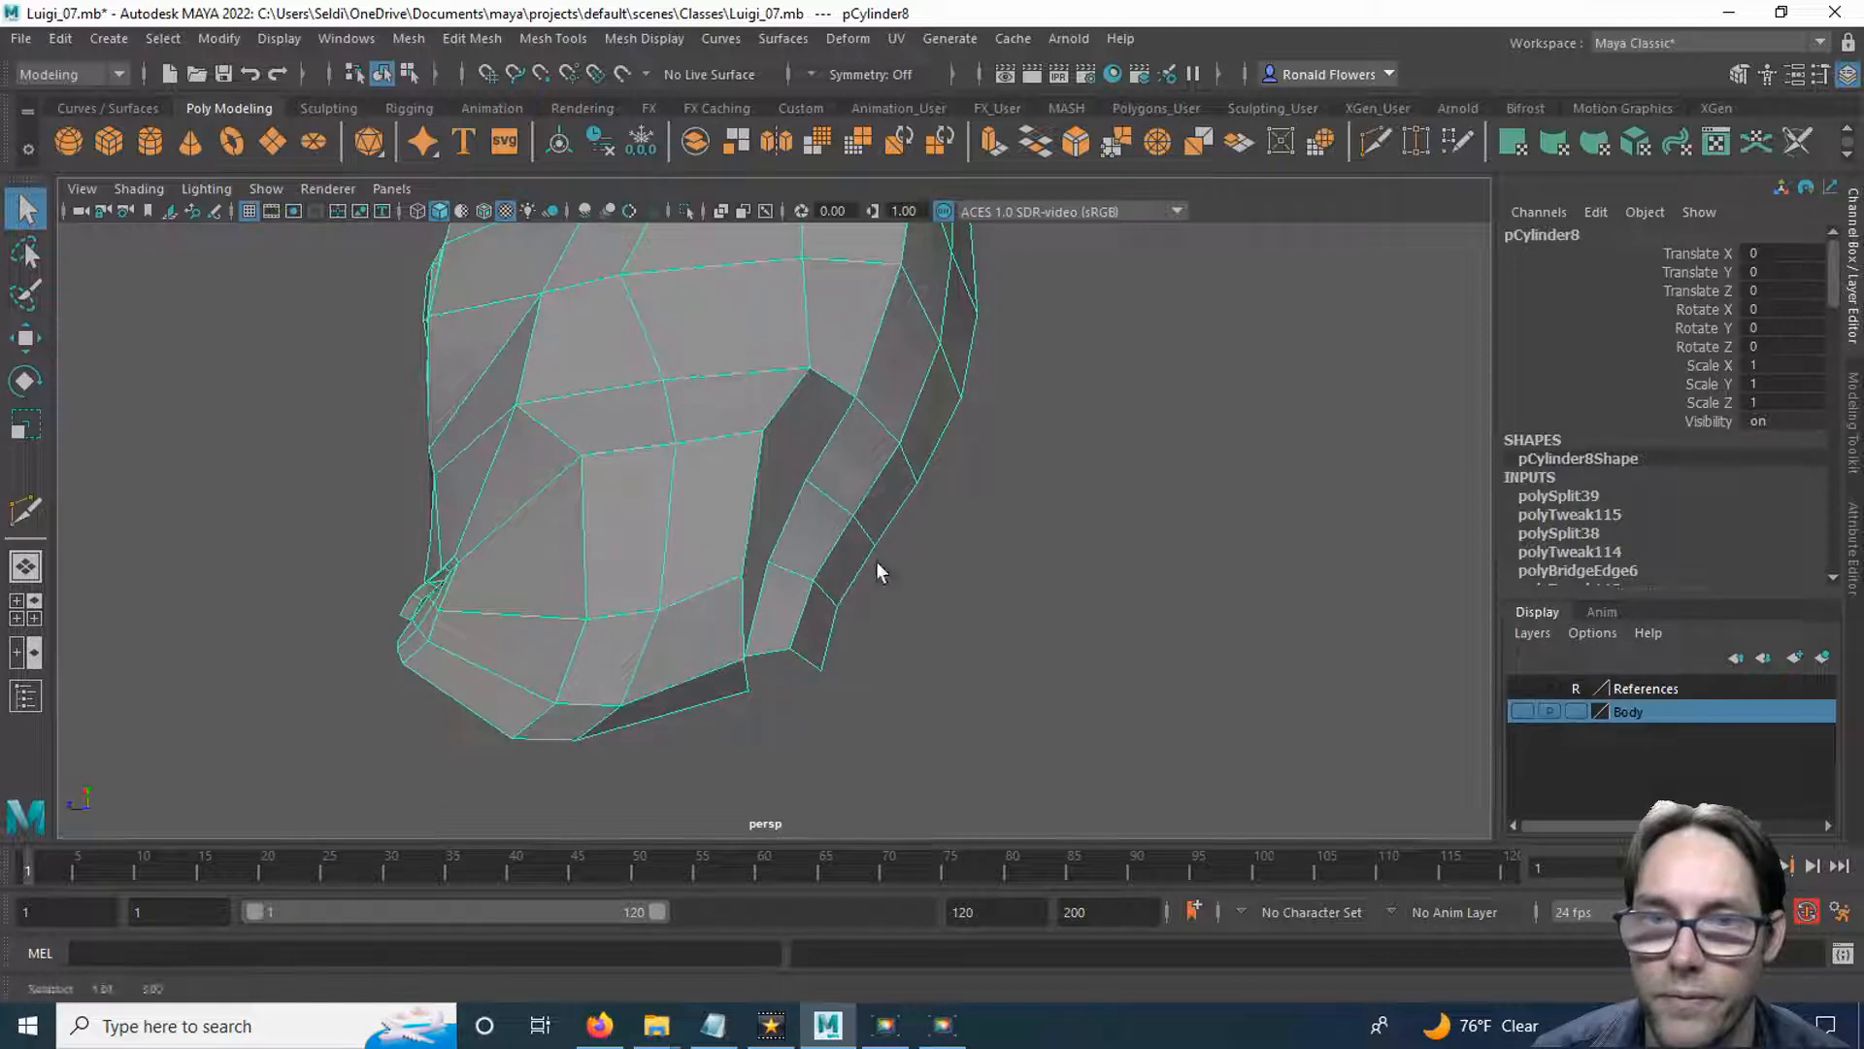
right_drag(858, 424, 847, 324)
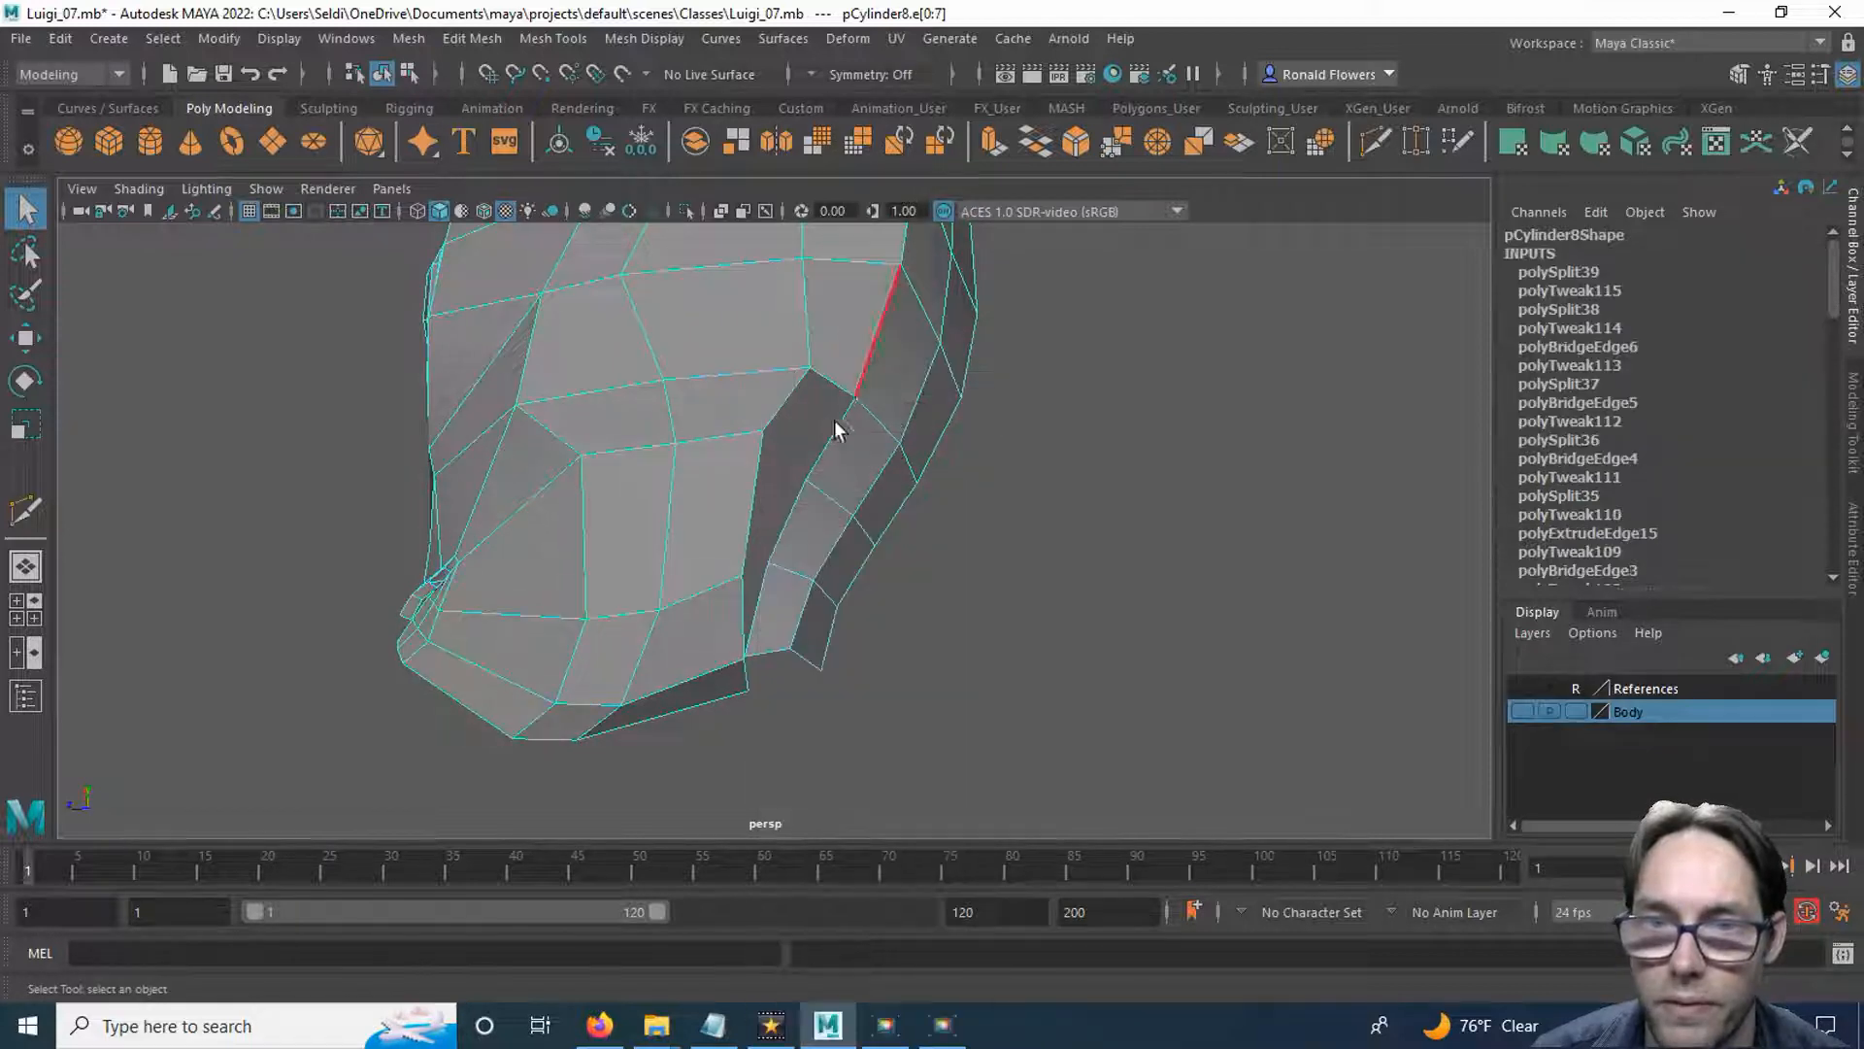
click(771, 408)
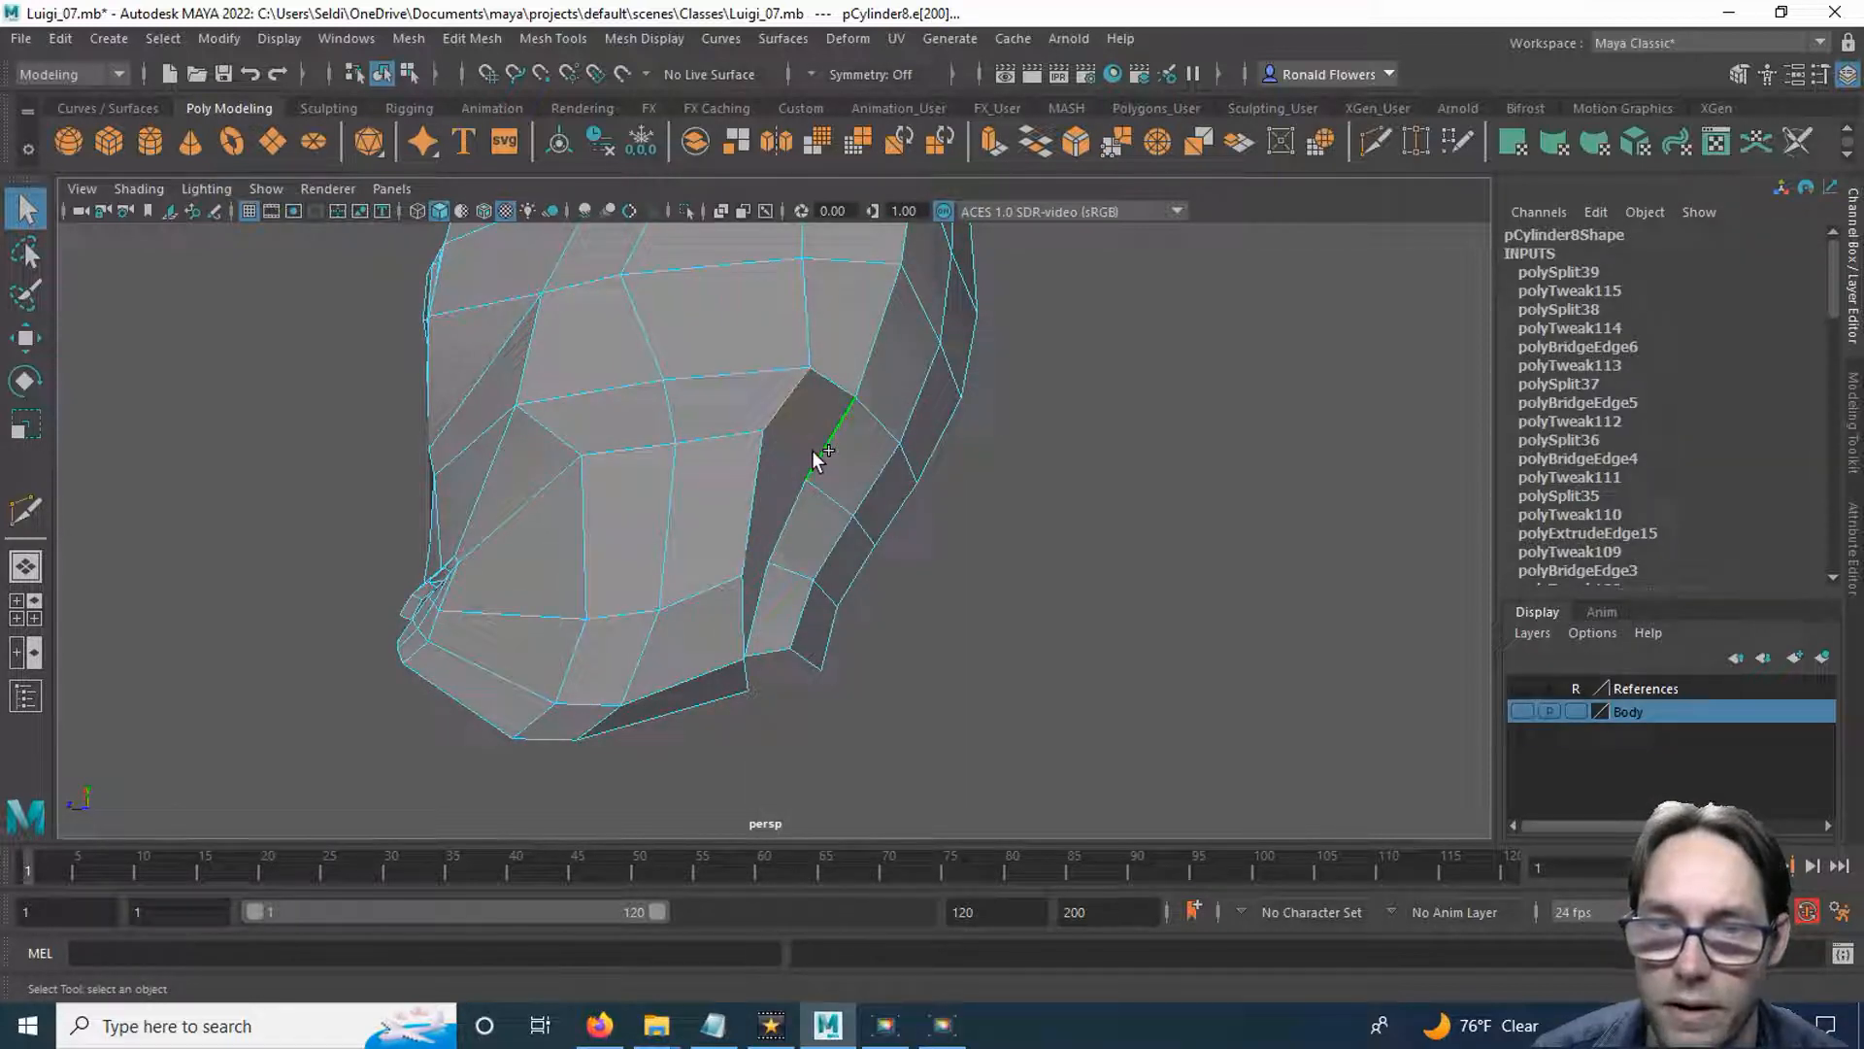
click(749, 497)
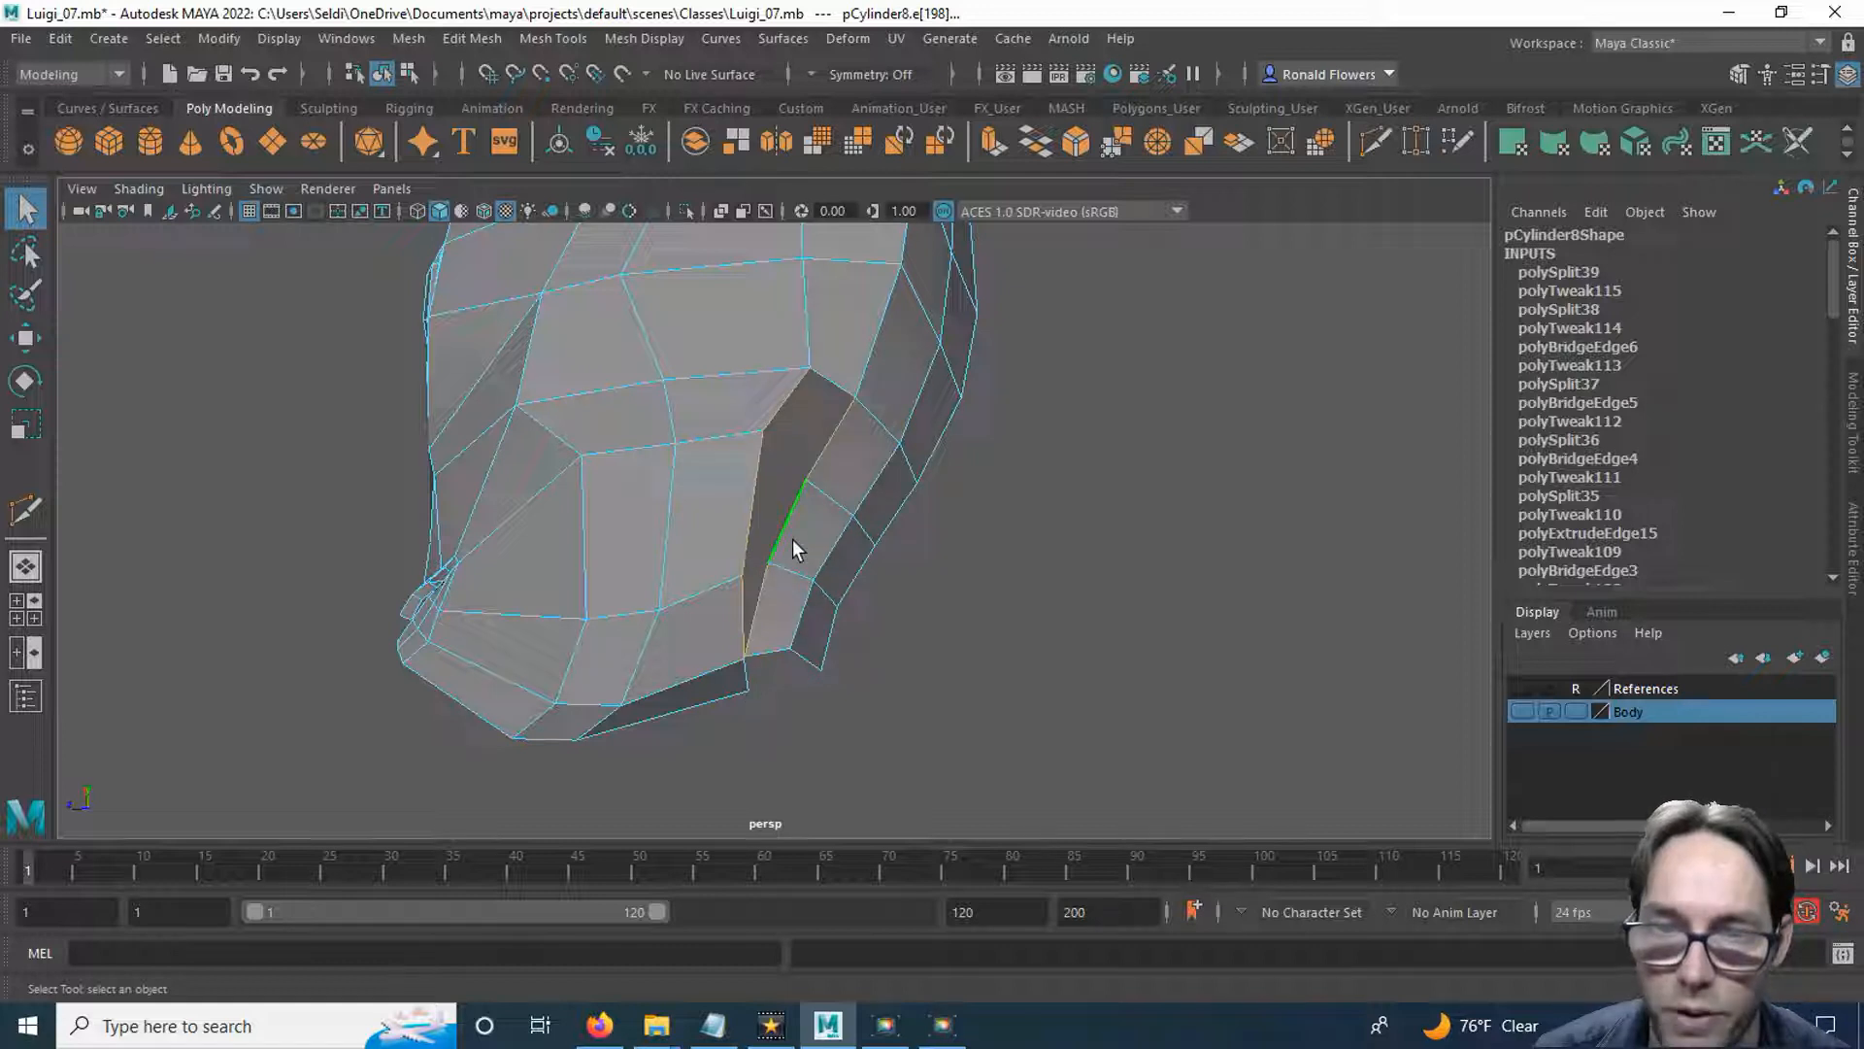
shift+right_drag(794, 540, 796, 822)
Switch to vertex selection and reposition the lowest vertices where the bridged faces meet the rear strip and jaw.
alt+drag(878, 666, 771, 528)
key(q)
right_drag(749, 382, 627, 382)
click(692, 544)
key(w)
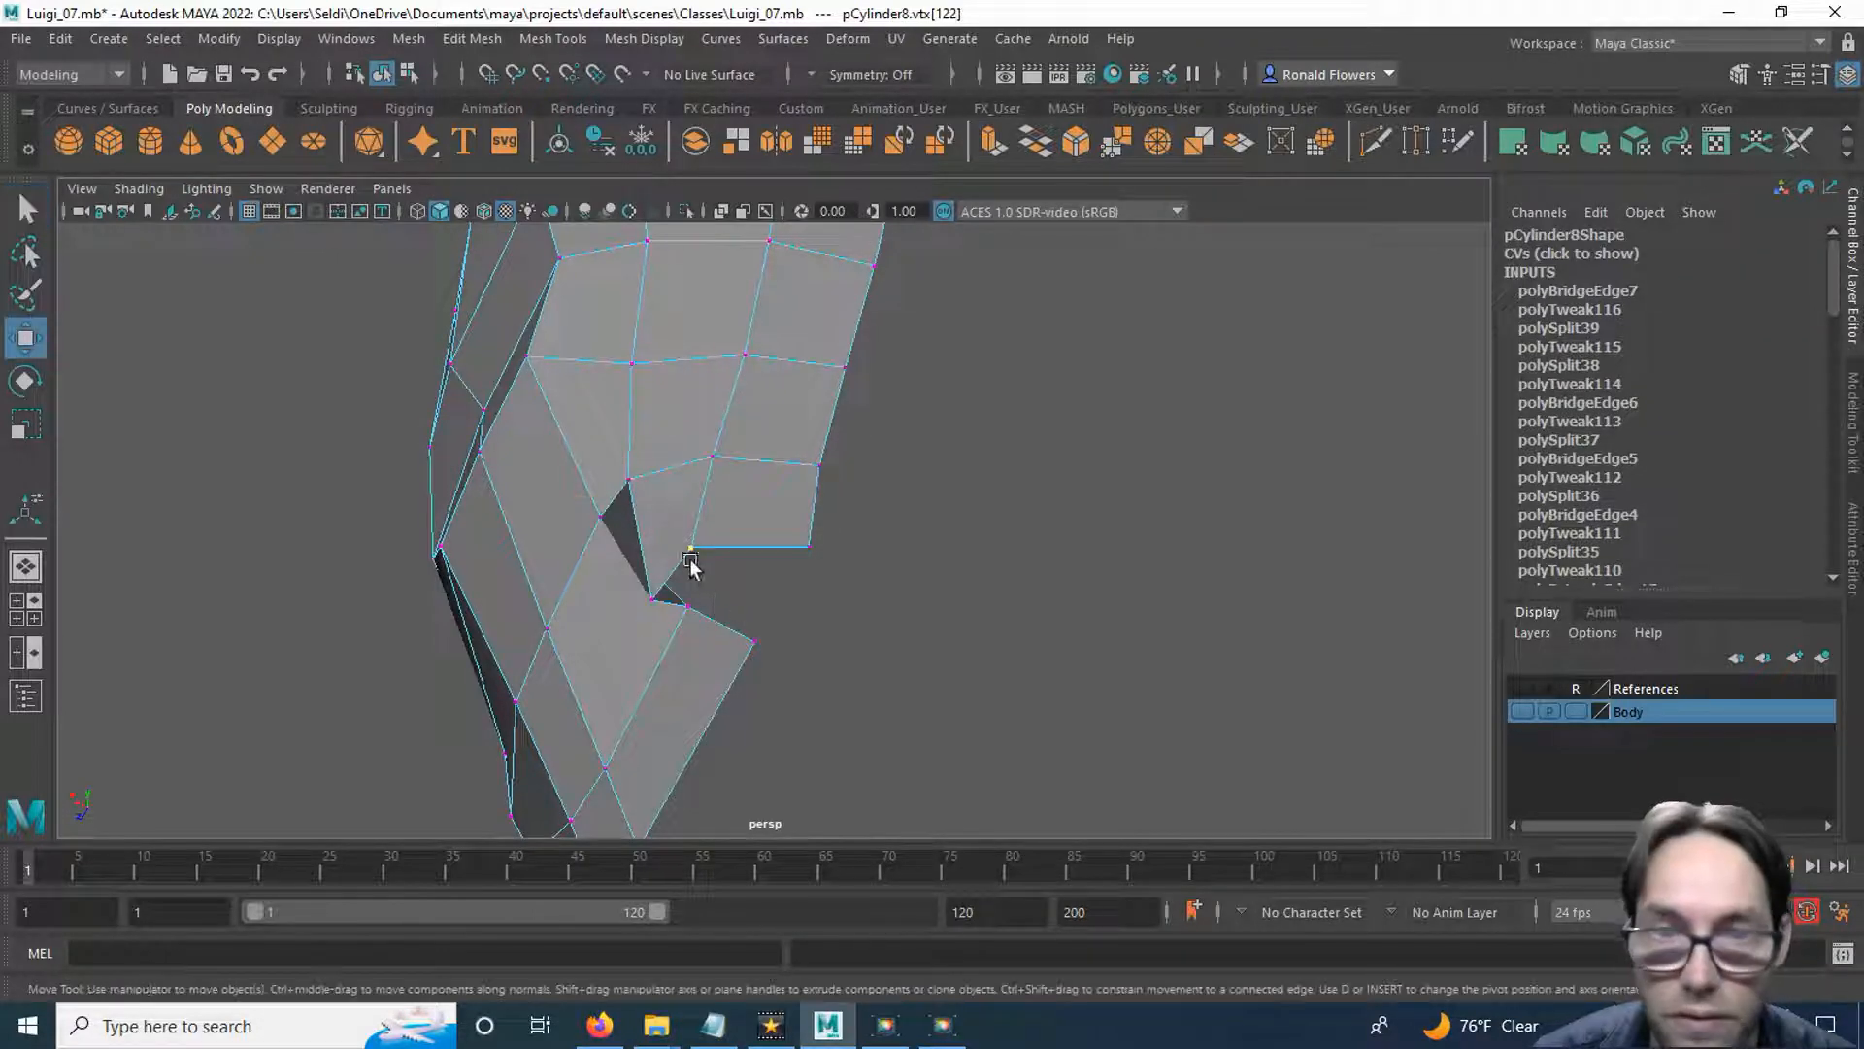
drag(593, 501, 618, 557)
click(652, 583)
drag(658, 670, 678, 638)
alt+drag(806, 569, 767, 519)
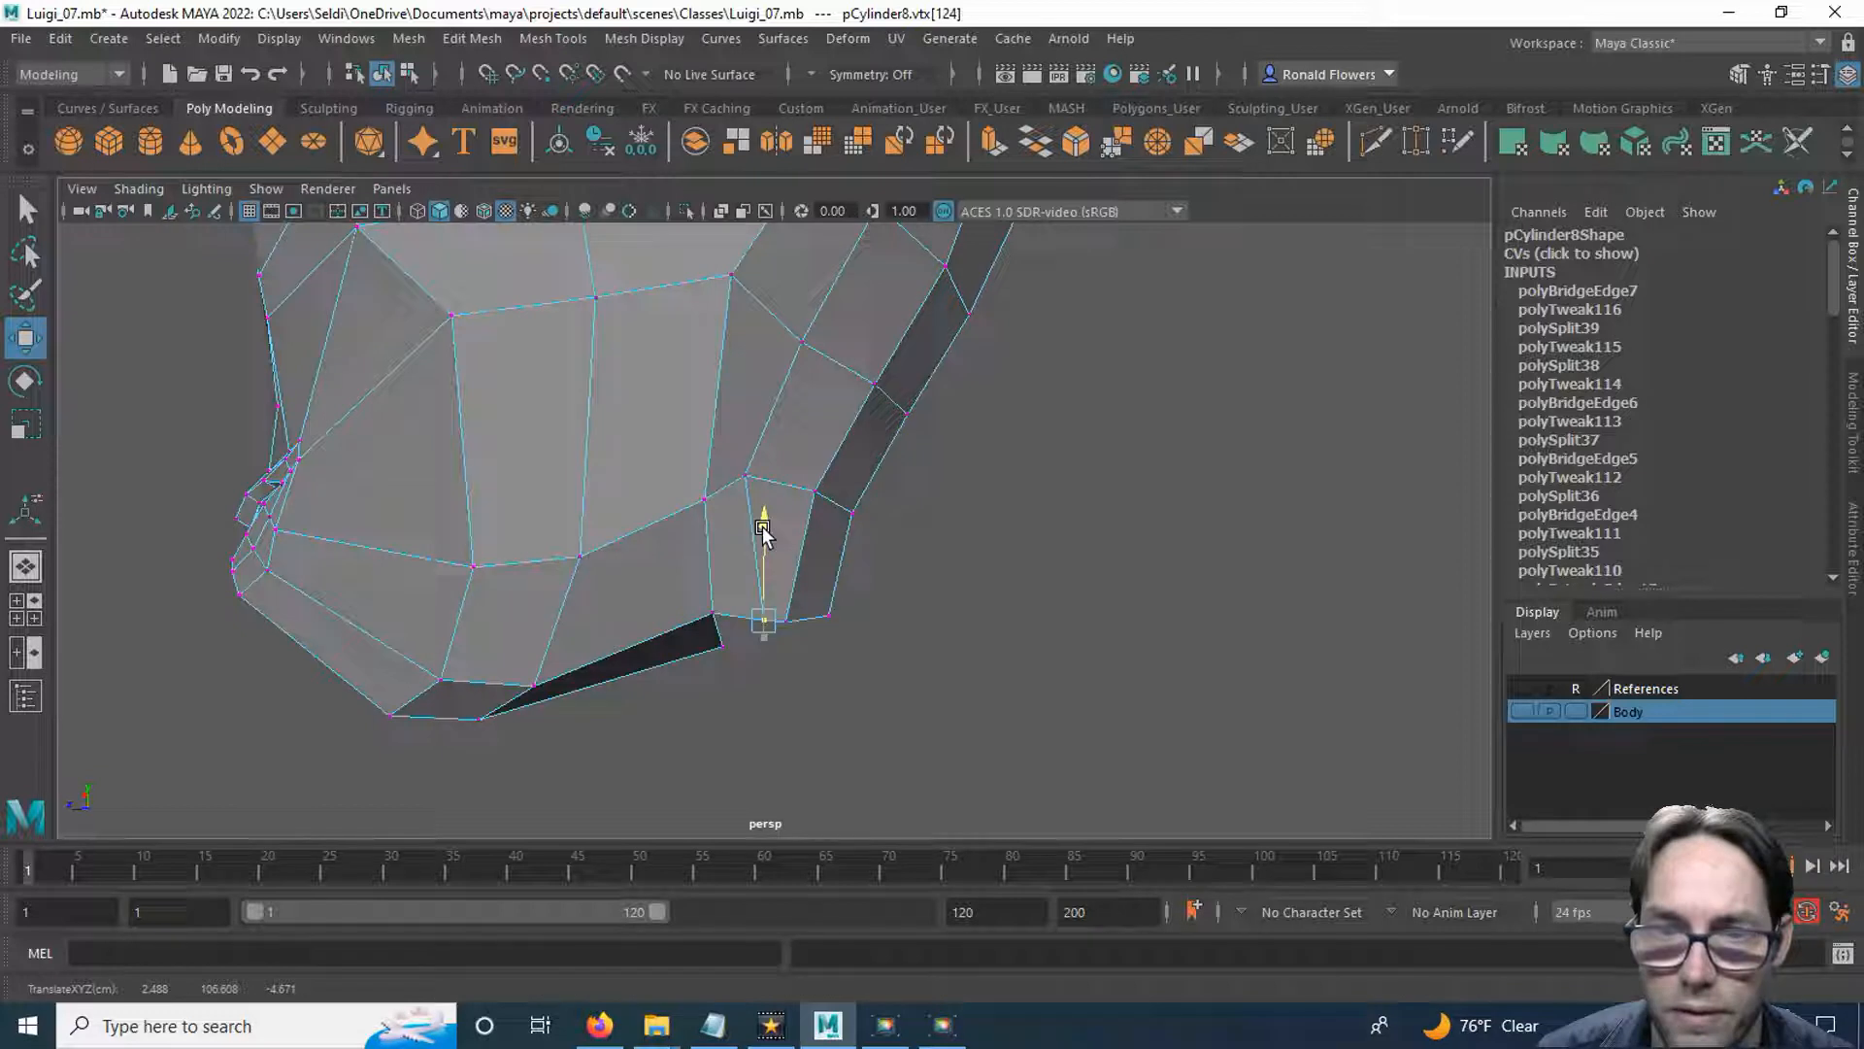
Adjust the vertices at the jaw's lower rear corner and the neighbouring vertex at the bottom of the rear strip.
drag(670, 626, 545, 466)
click(714, 614)
click(721, 646)
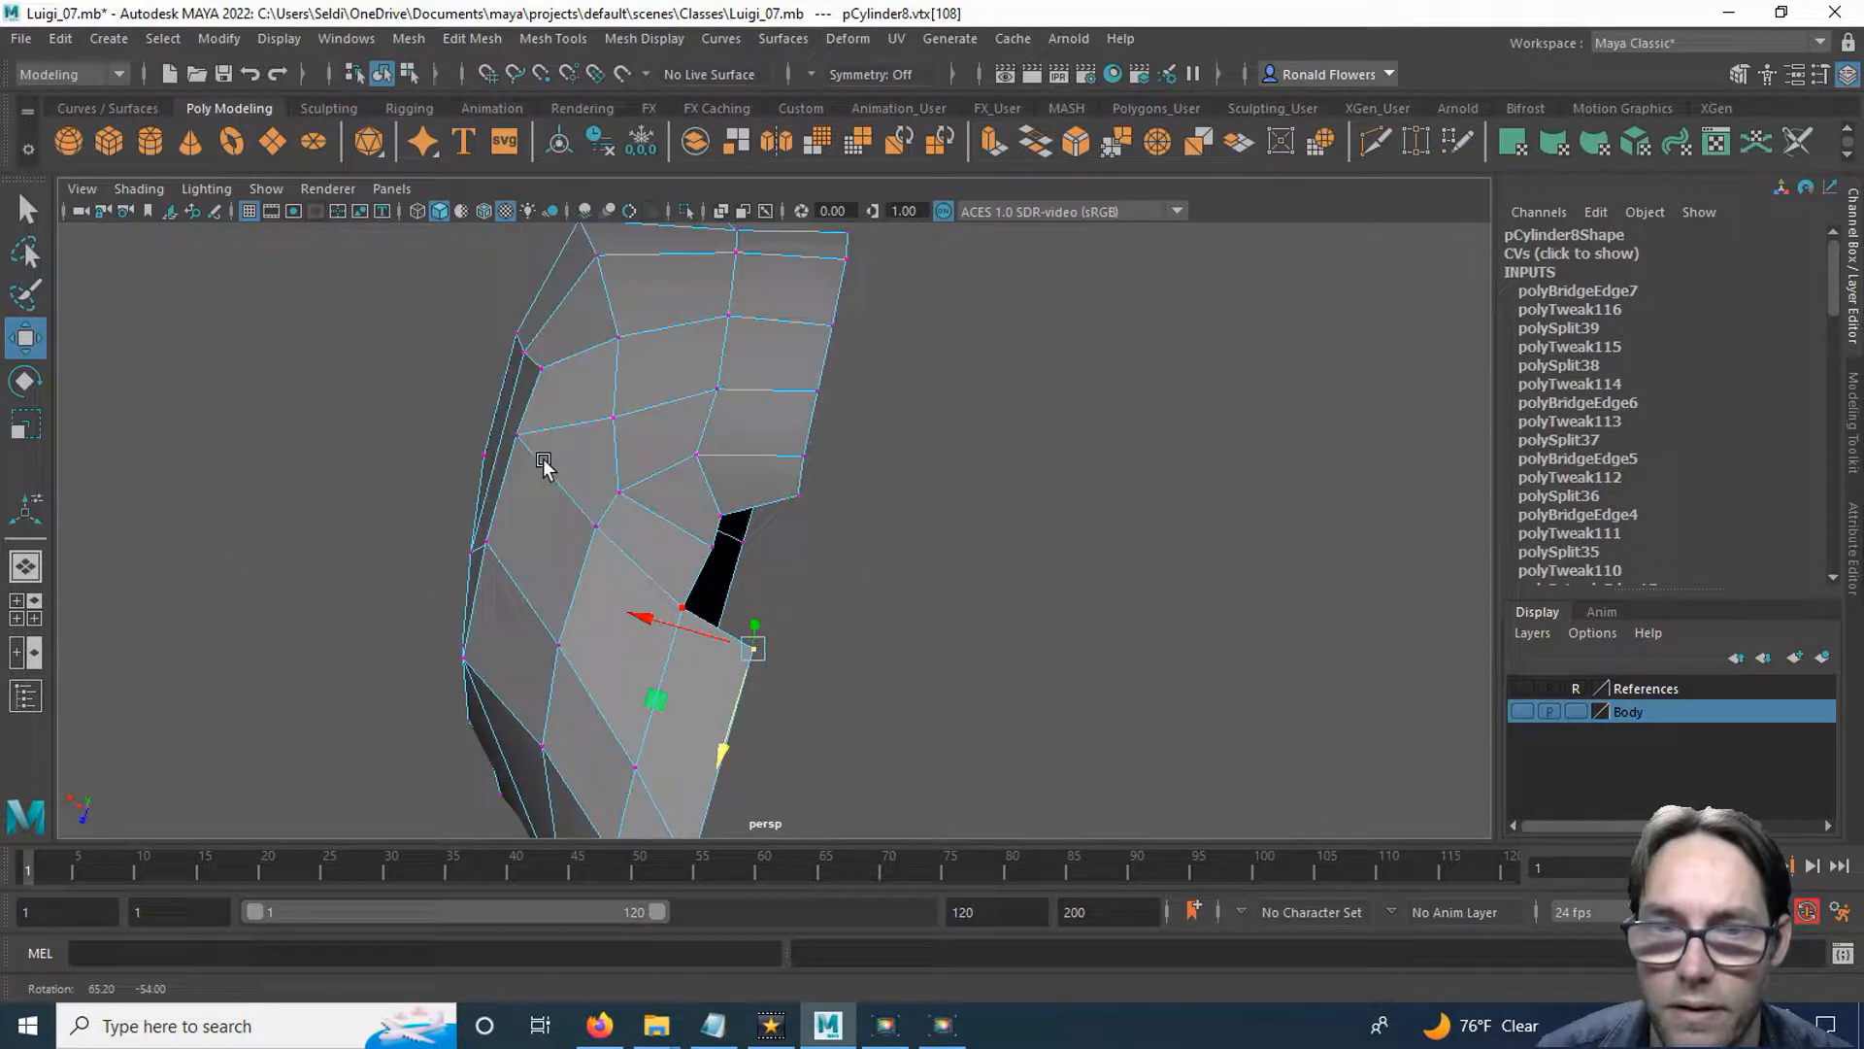
click(724, 511)
drag(695, 597, 959, 632)
click(960, 633)
alt+drag(798, 612, 674, 608)
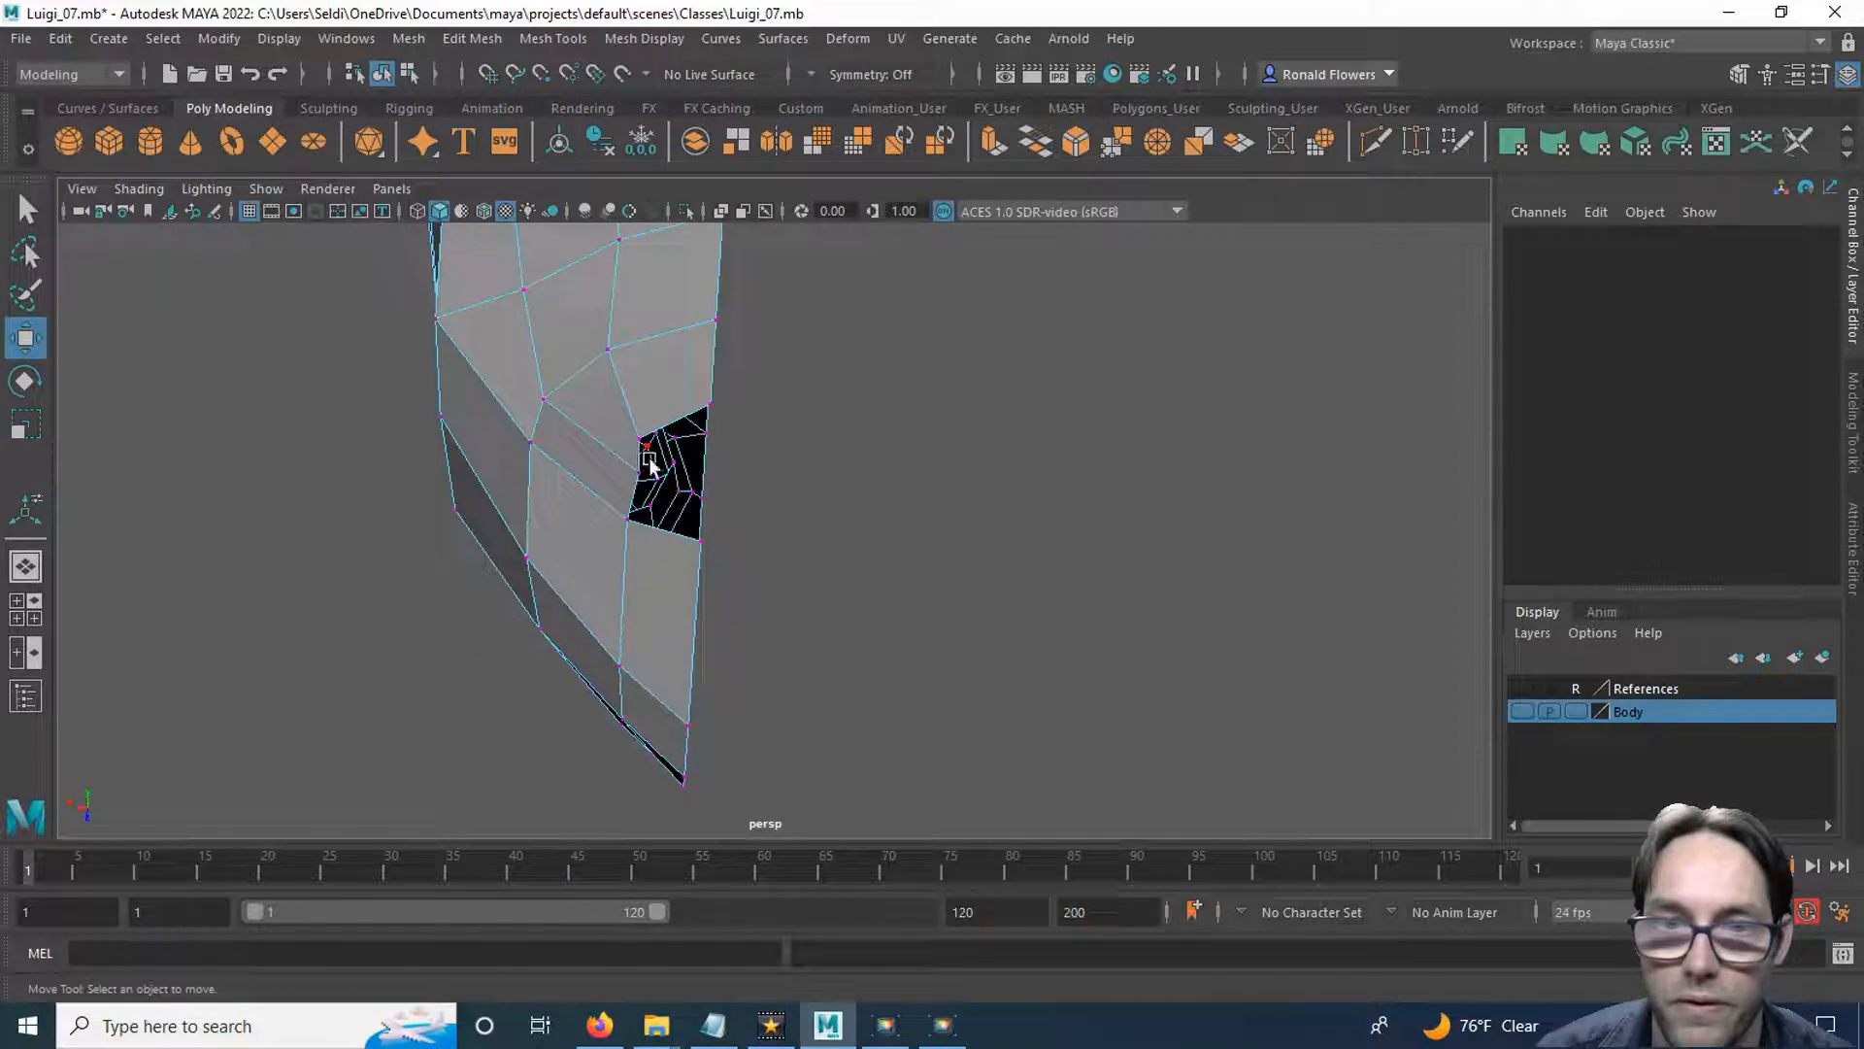
Extrude the two bottom edges between the jaw and rear strip inward toward the head's centreline, then return to vertex selection.
alt+drag(795, 497, 937, 486)
right_drag(898, 382, 902, 325)
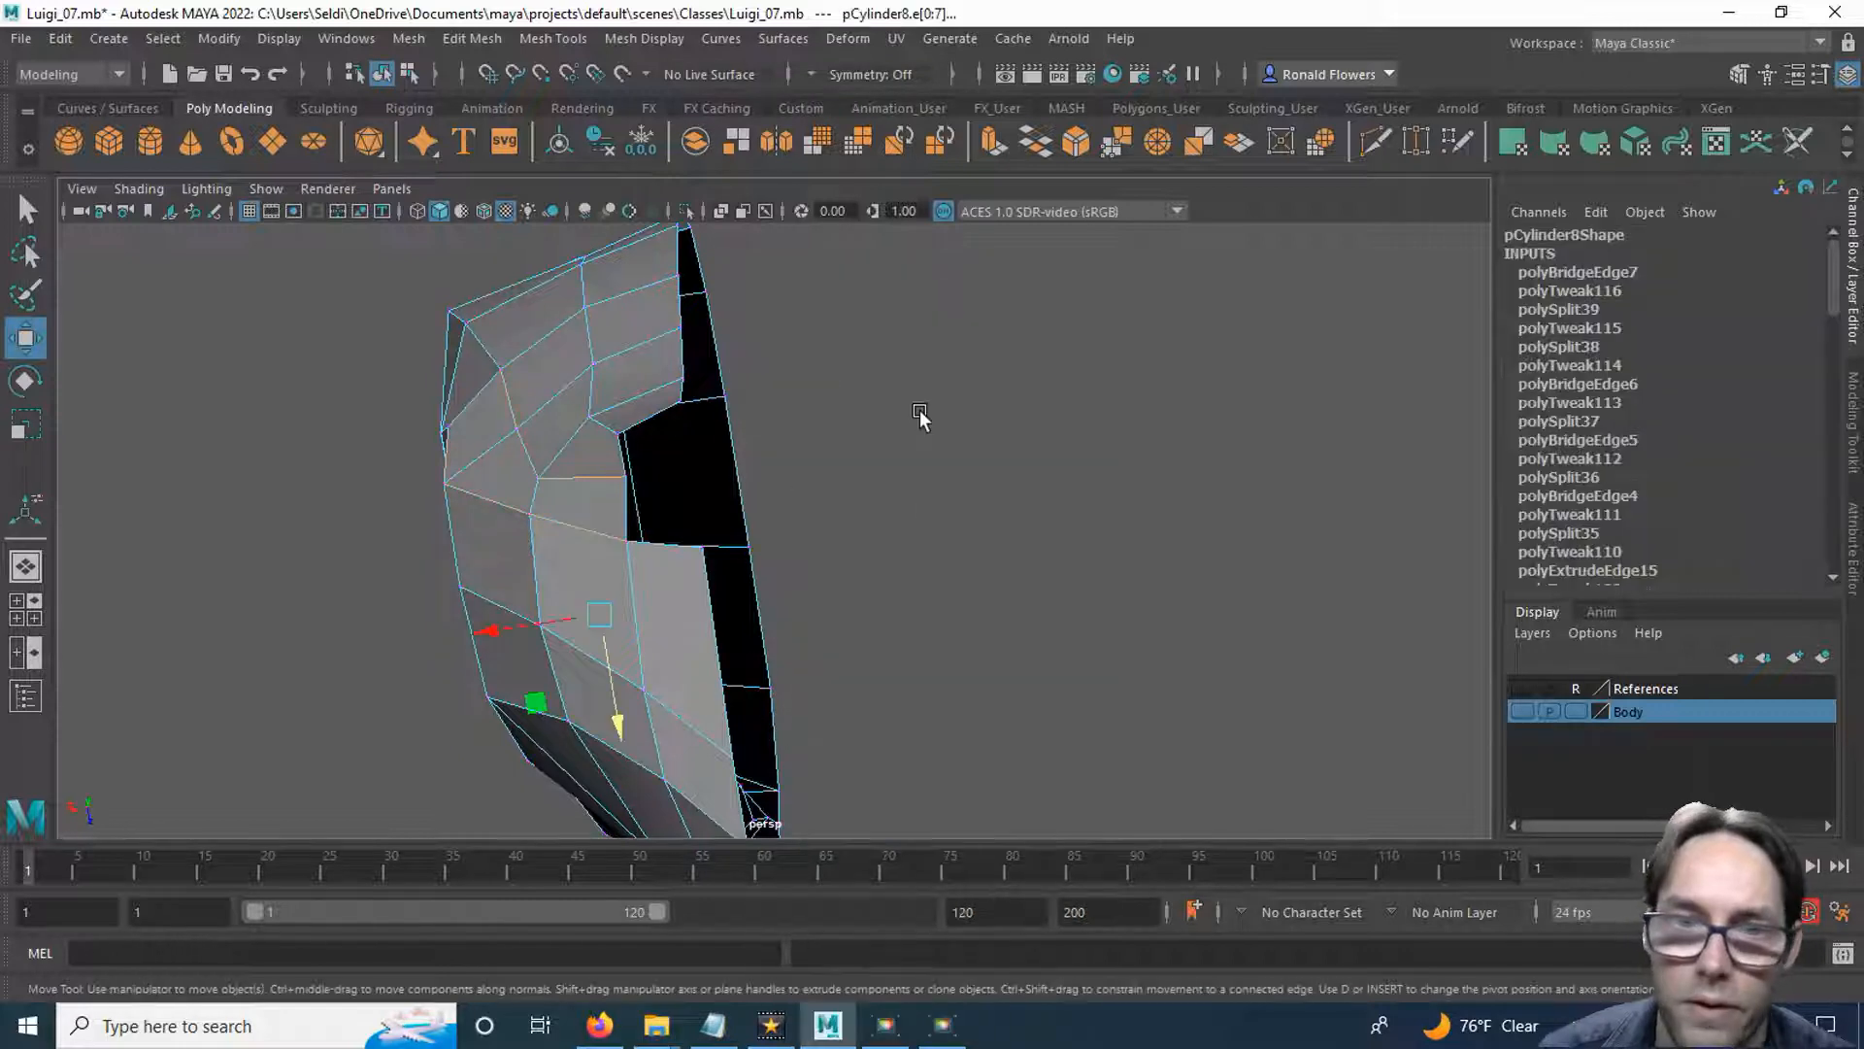
click(888, 492)
alt+drag(836, 508, 732, 457)
click(742, 427)
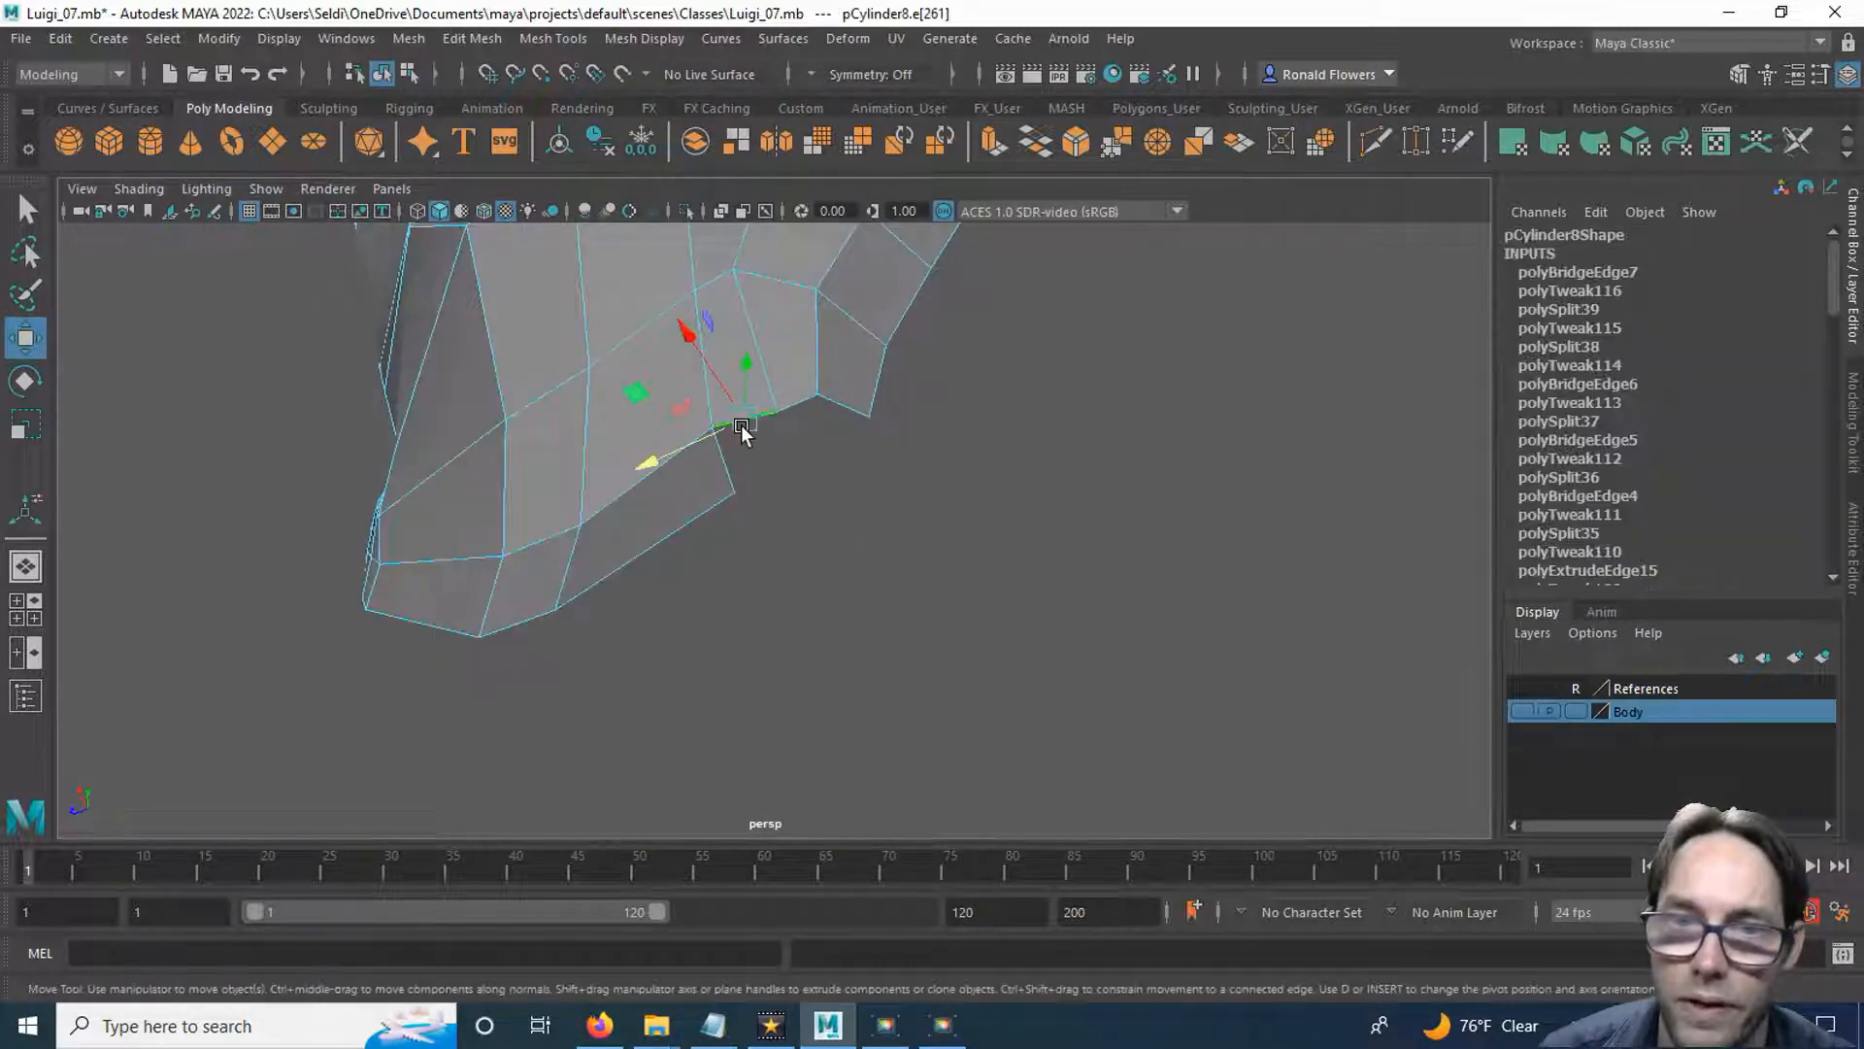
shift+click(800, 410)
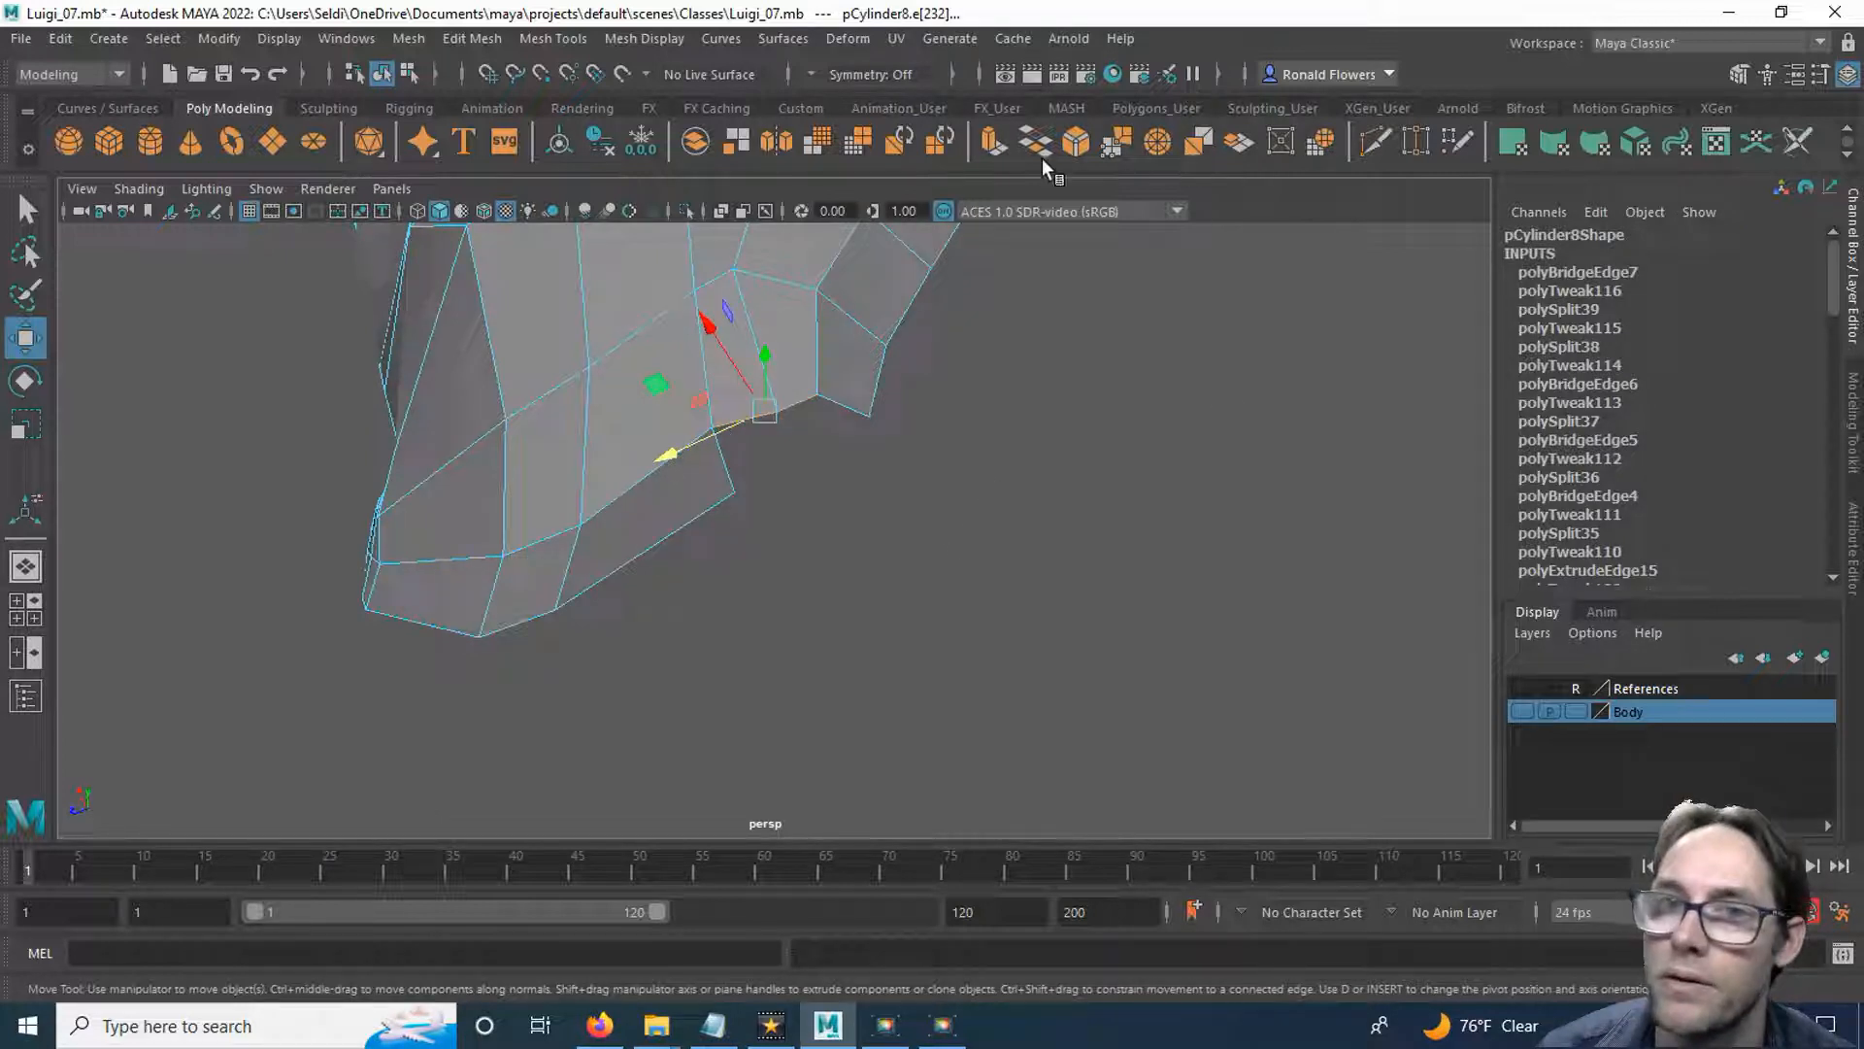
click(993, 146)
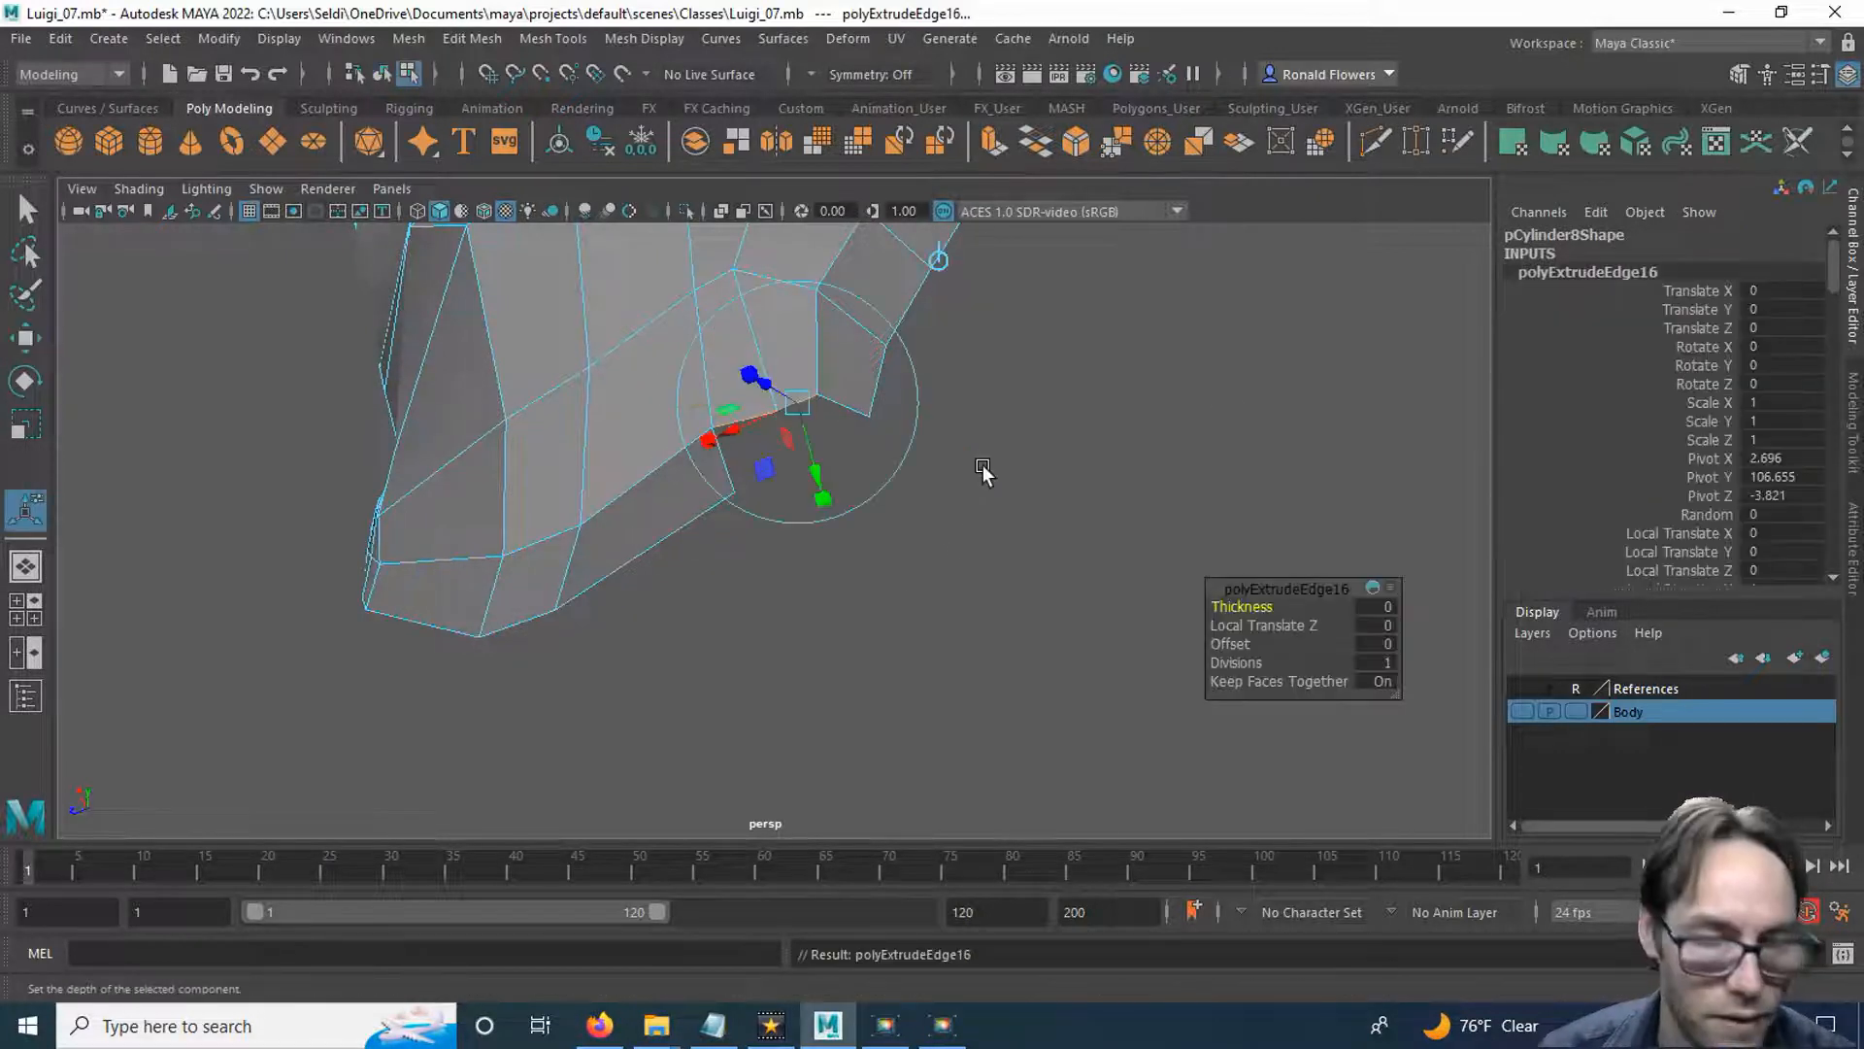
key(w)
alt+drag(888, 492, 726, 560)
key(ctrl+z)
drag(518, 534, 842, 509)
click(825, 428)
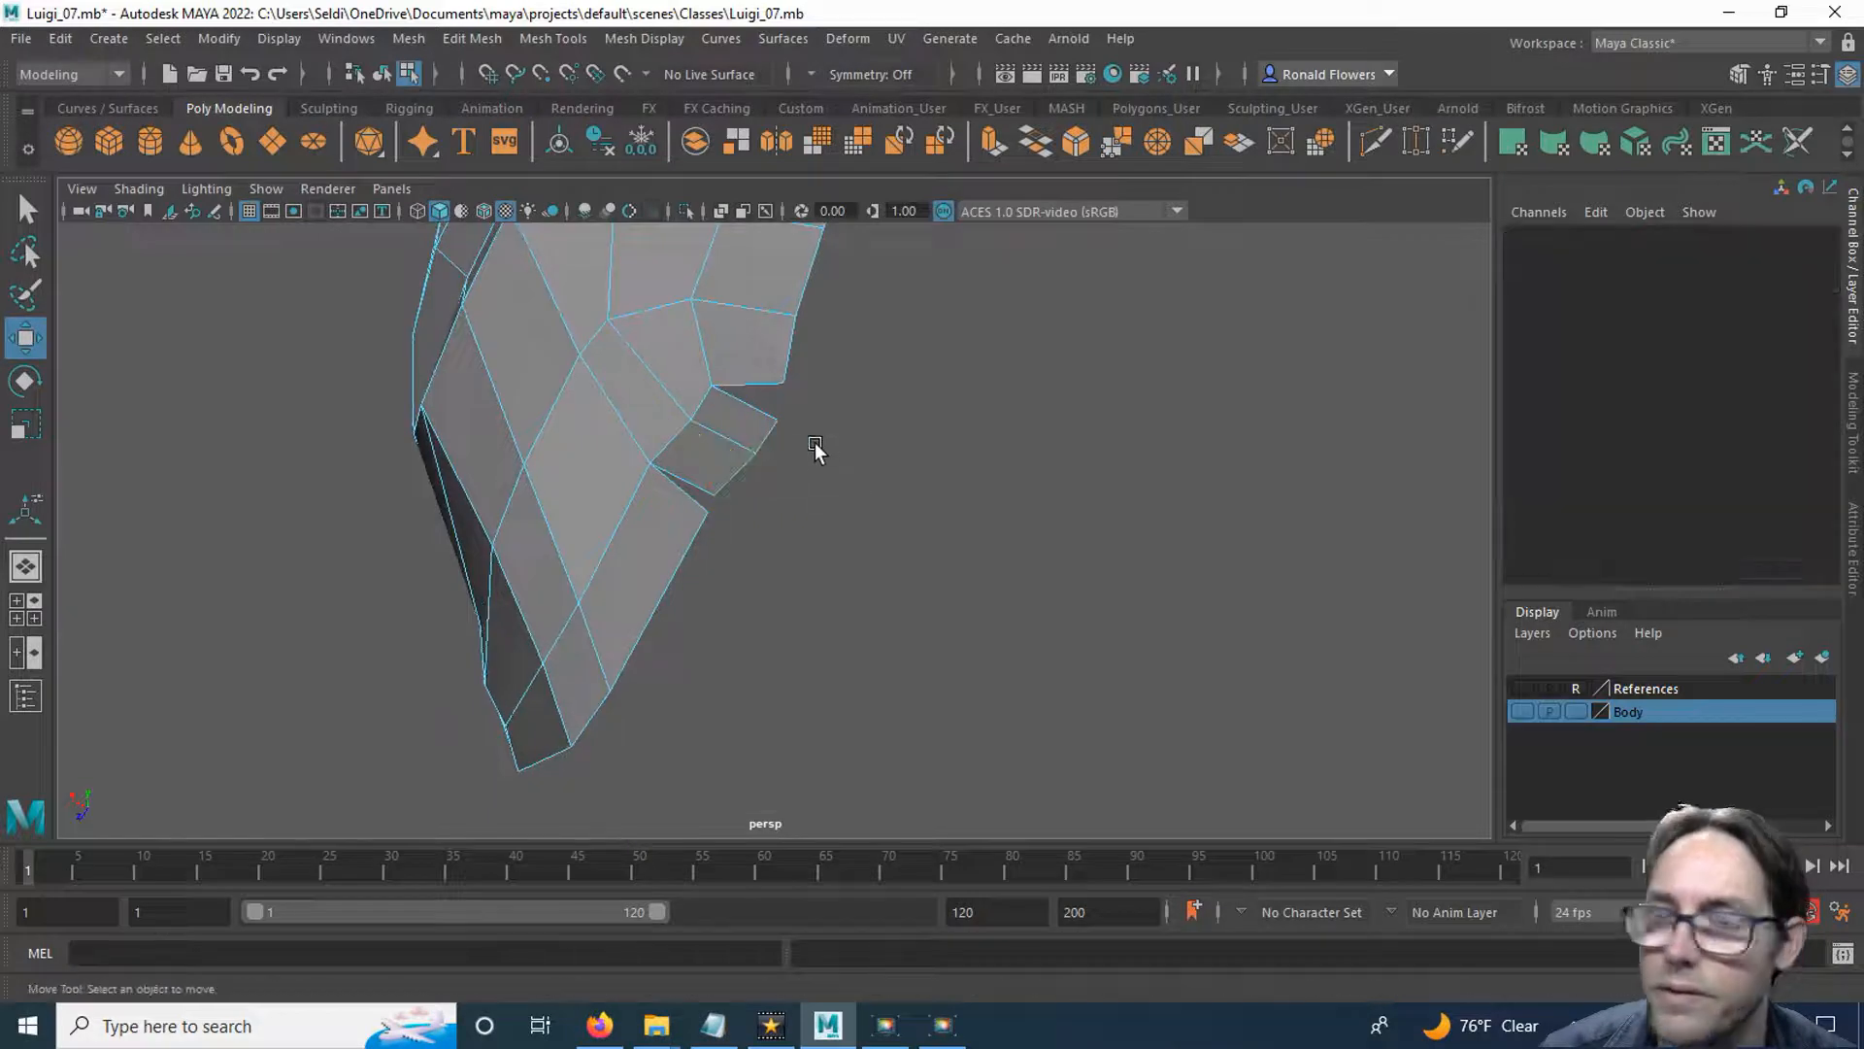
right_drag(863, 382, 867, 435)
right_drag(796, 375, 767, 383)
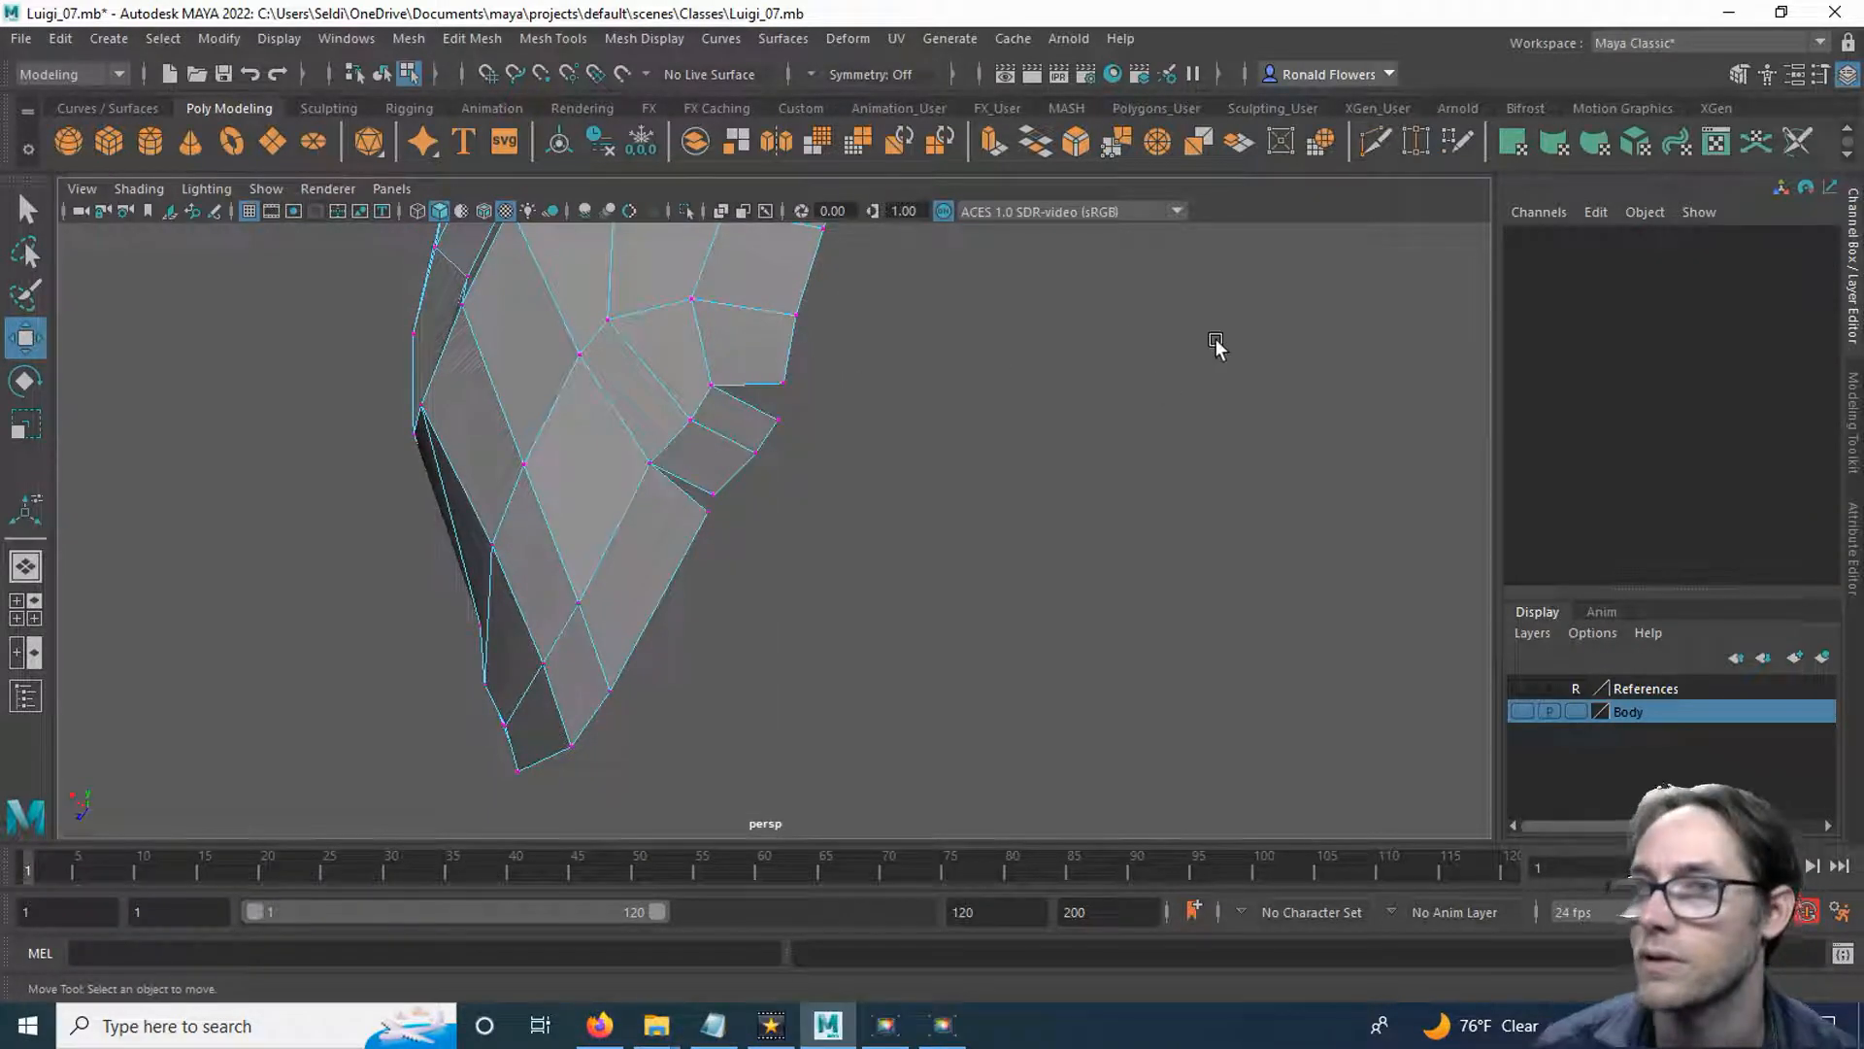
Target-weld the outer corner vertices of the newly extruded faces to the adjacent rear-strip and jaw corner vertices, closing the gaps on both sides.
click(1415, 143)
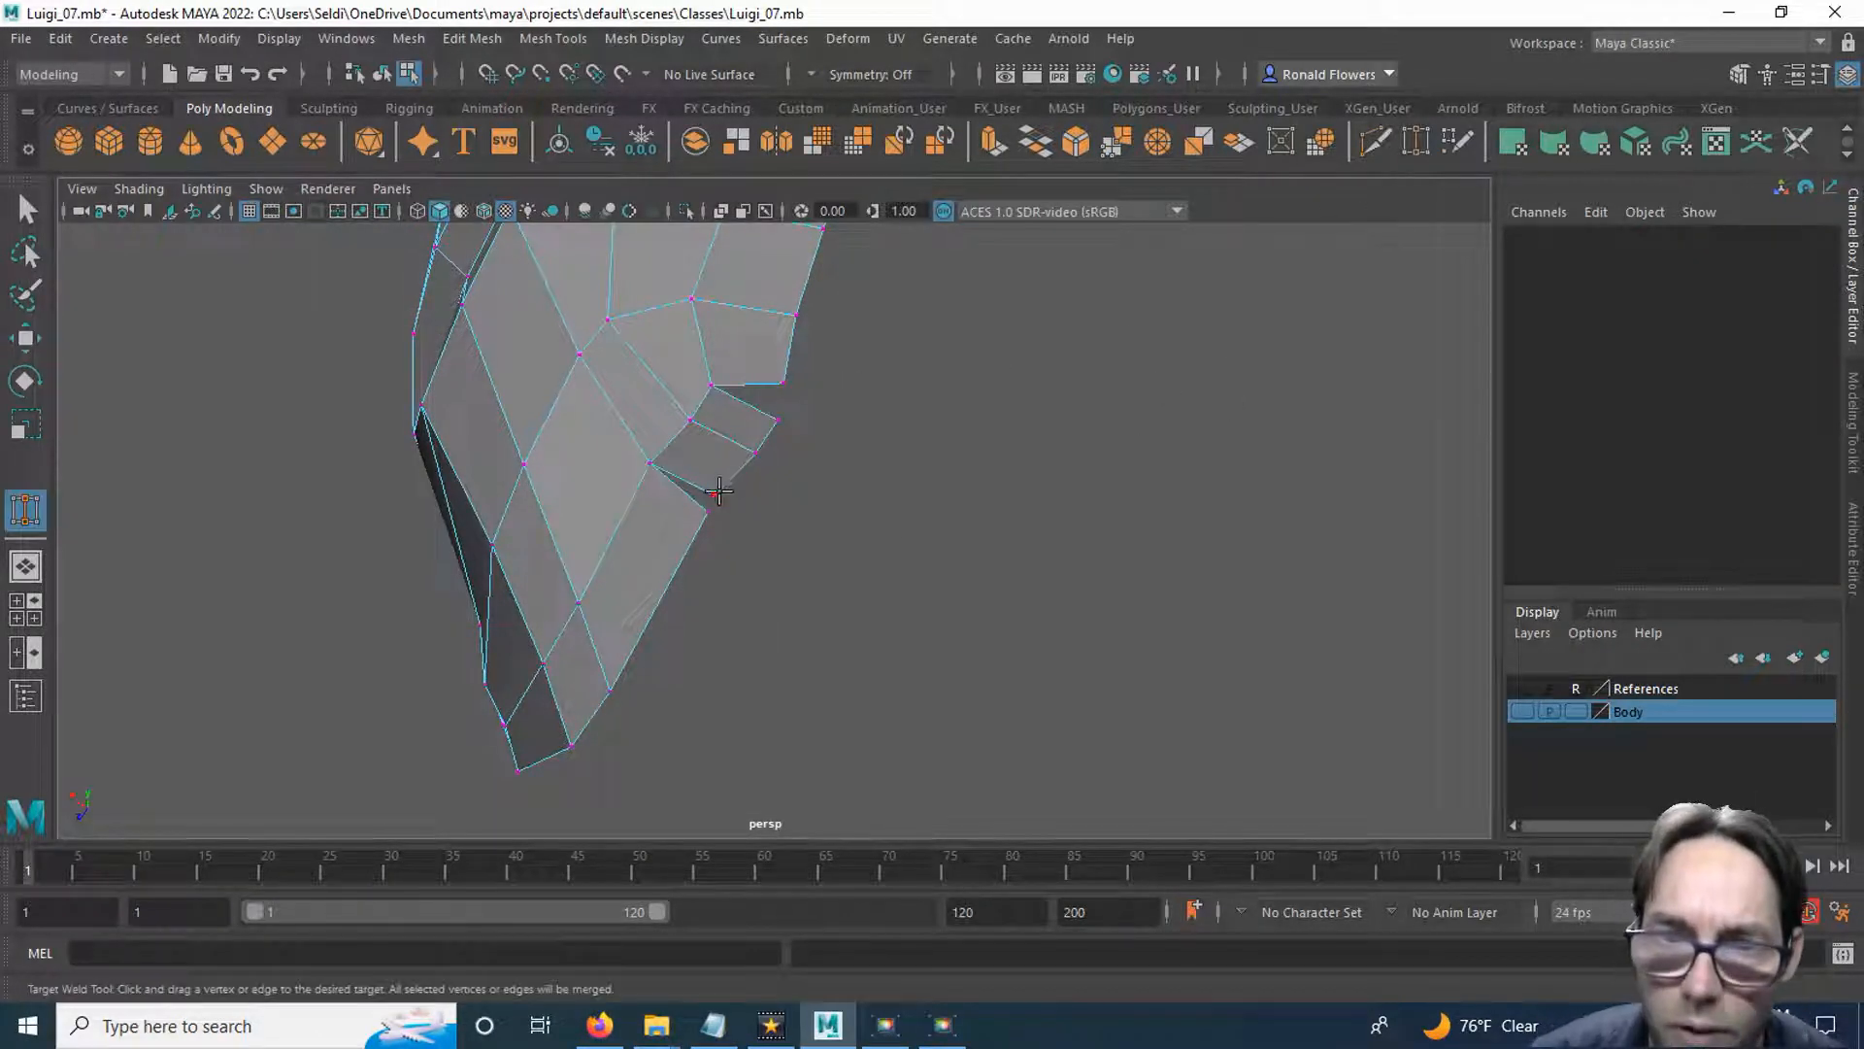
drag(705, 507, 707, 508)
drag(785, 387, 782, 383)
alt+drag(848, 437, 1039, 548)
key(q)
Examine the lower head in the perspective, front and side views, checking how the extruded underside edge sits against the centreline.
scroll(973, 530, down, 5)
alt+middle_drag(1040, 540, 1069, 563)
key(space)
key(space)
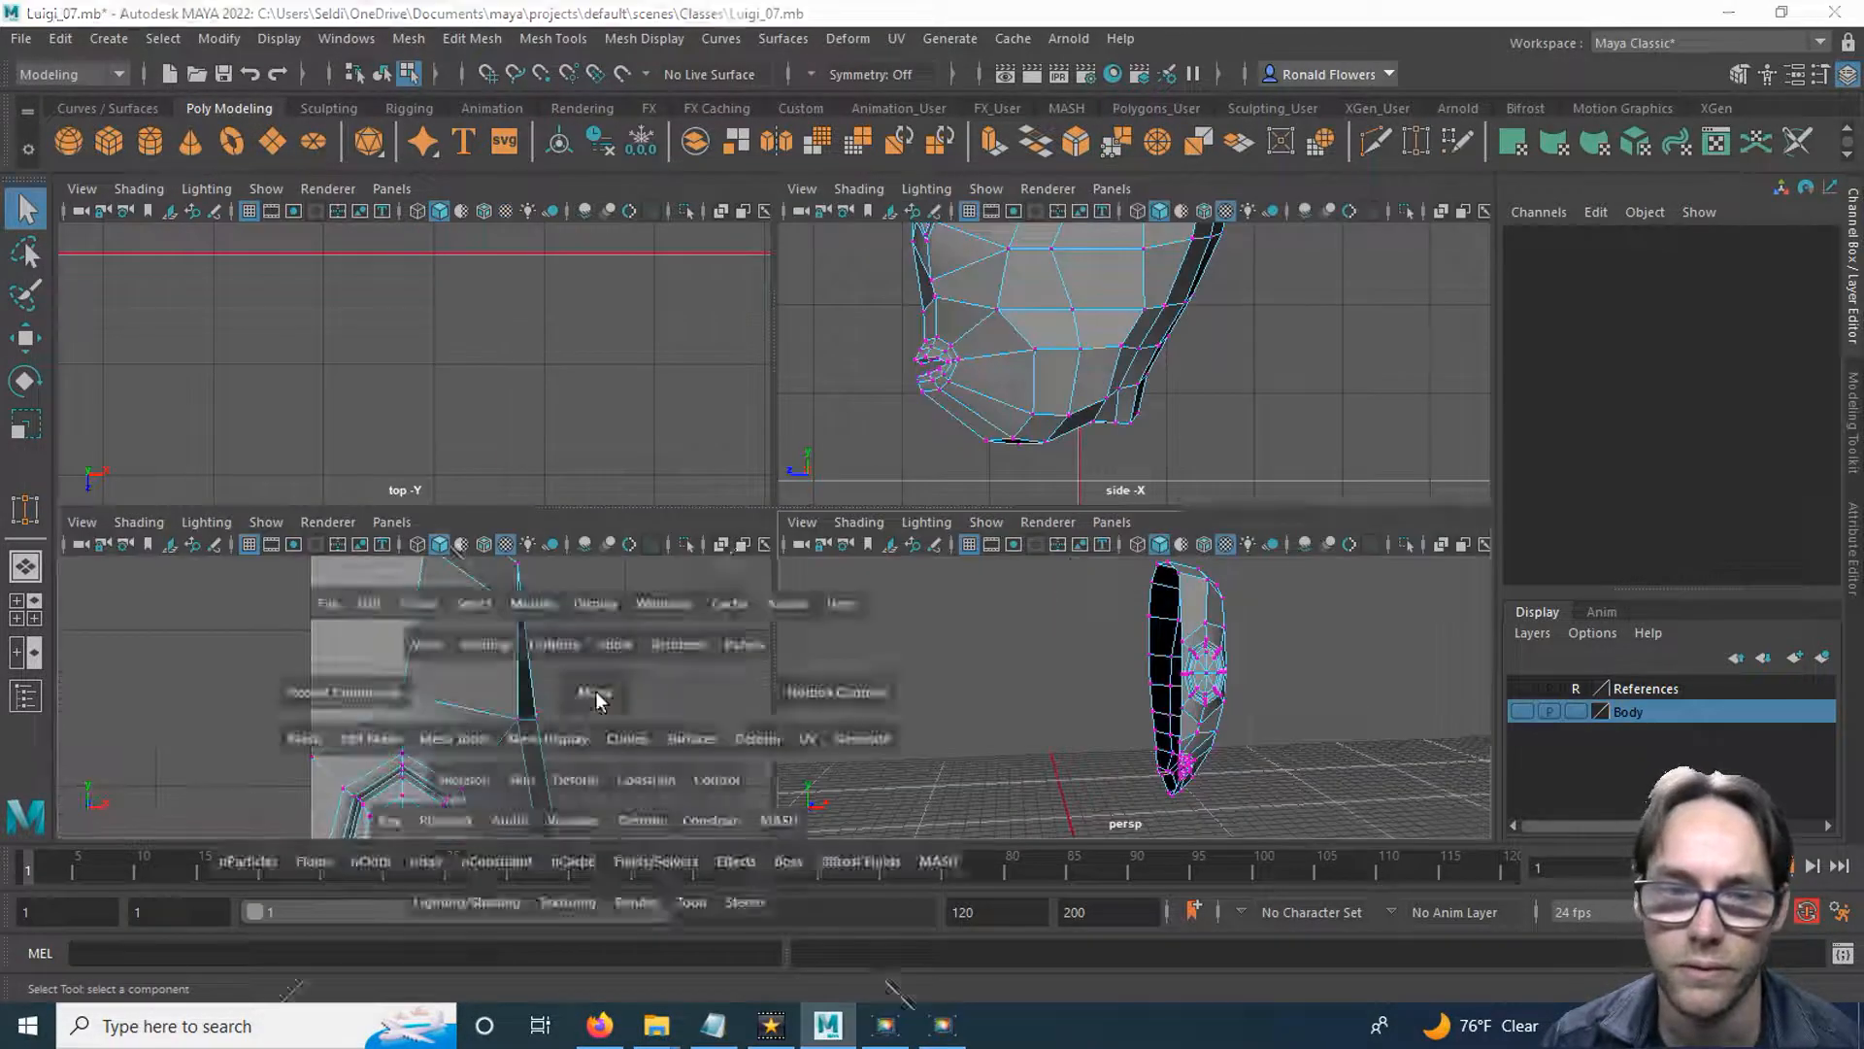
scroll(683, 641, down, 5)
alt+middle_drag(555, 694, 568, 309)
scroll(657, 777, up, 3)
alt+middle_drag(624, 684, 660, 588)
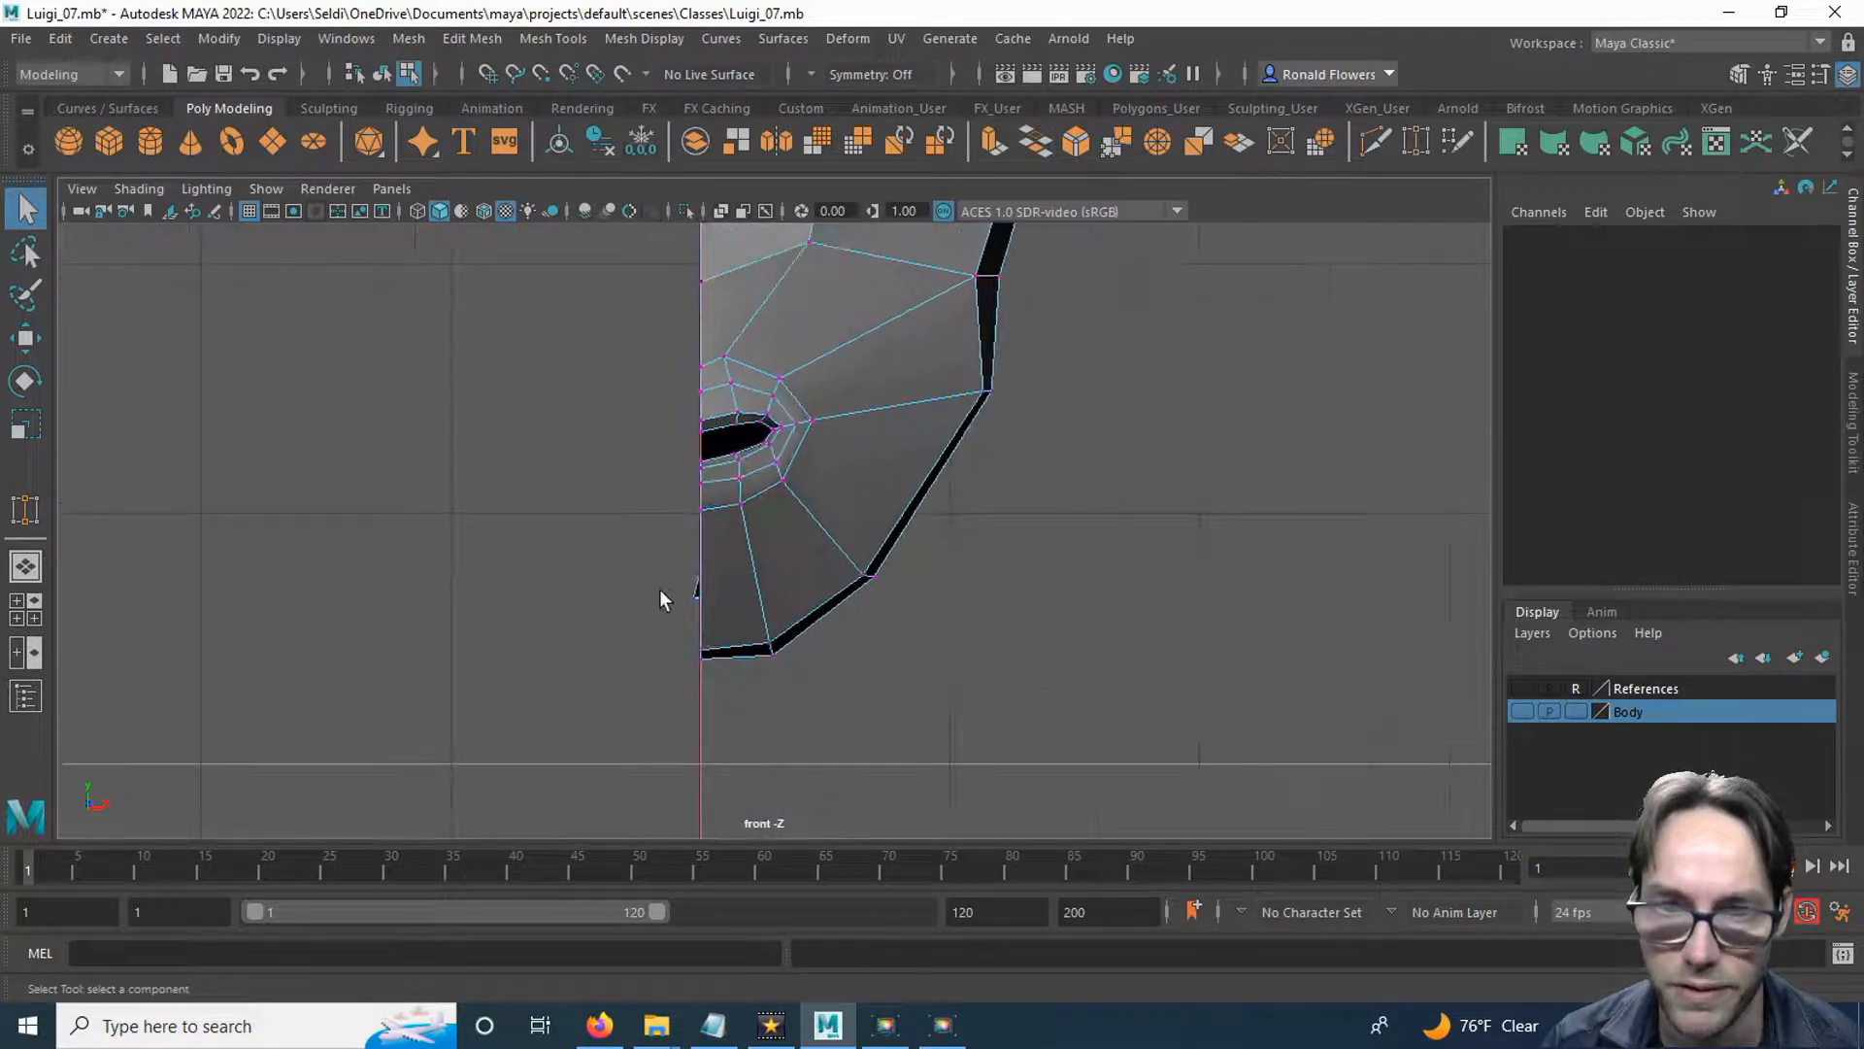
scroll(649, 549, down, 2)
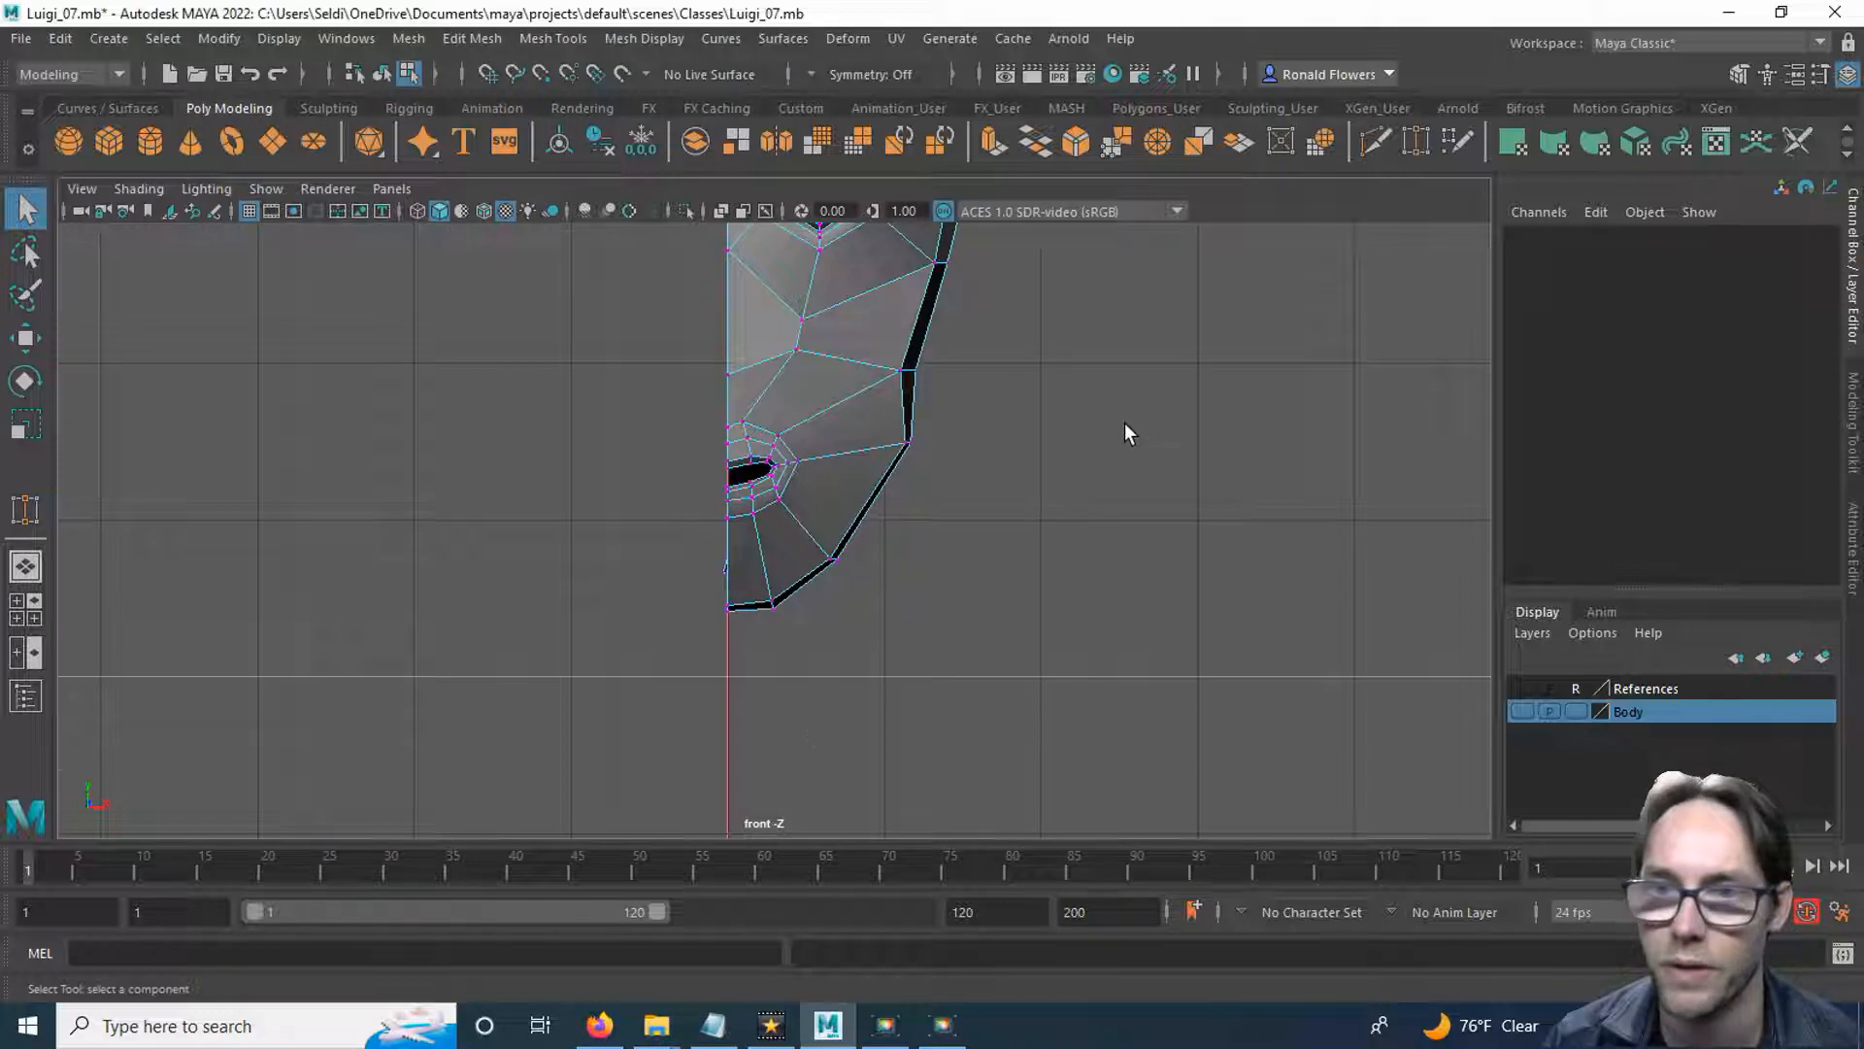
key(space)
key(space)
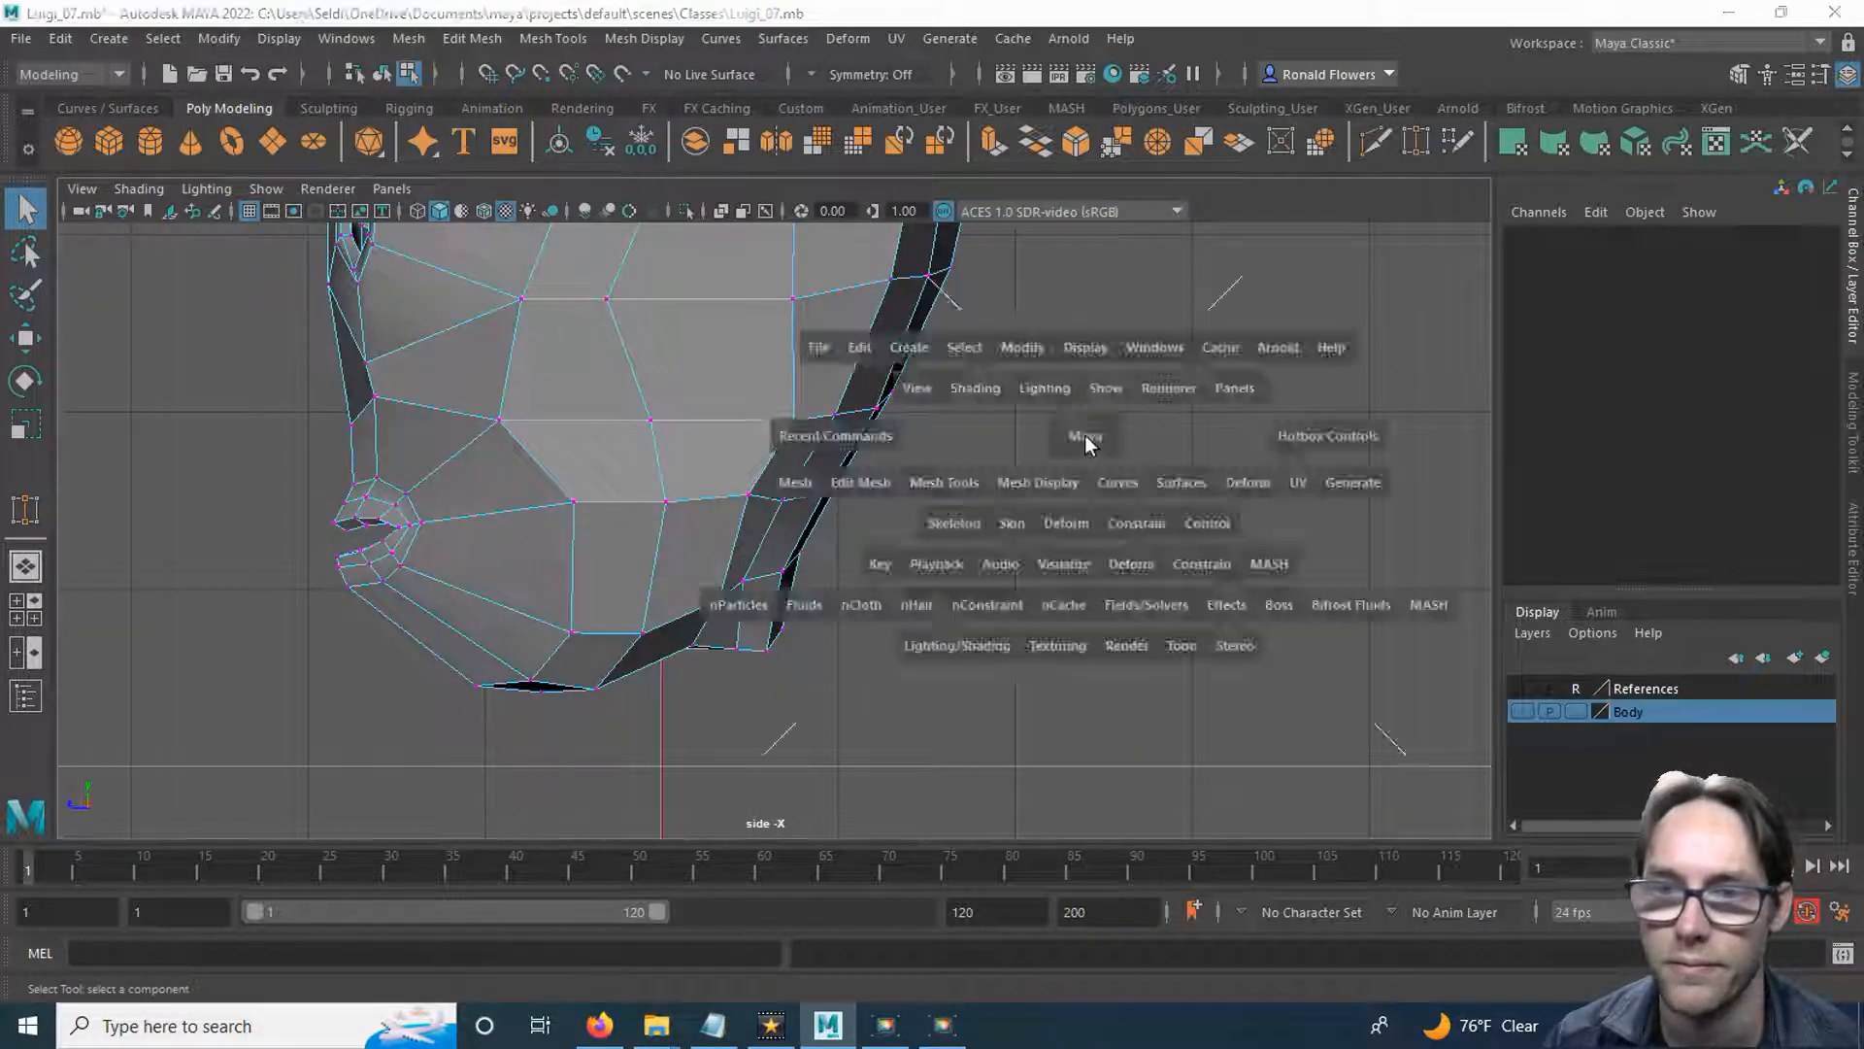
key(space)
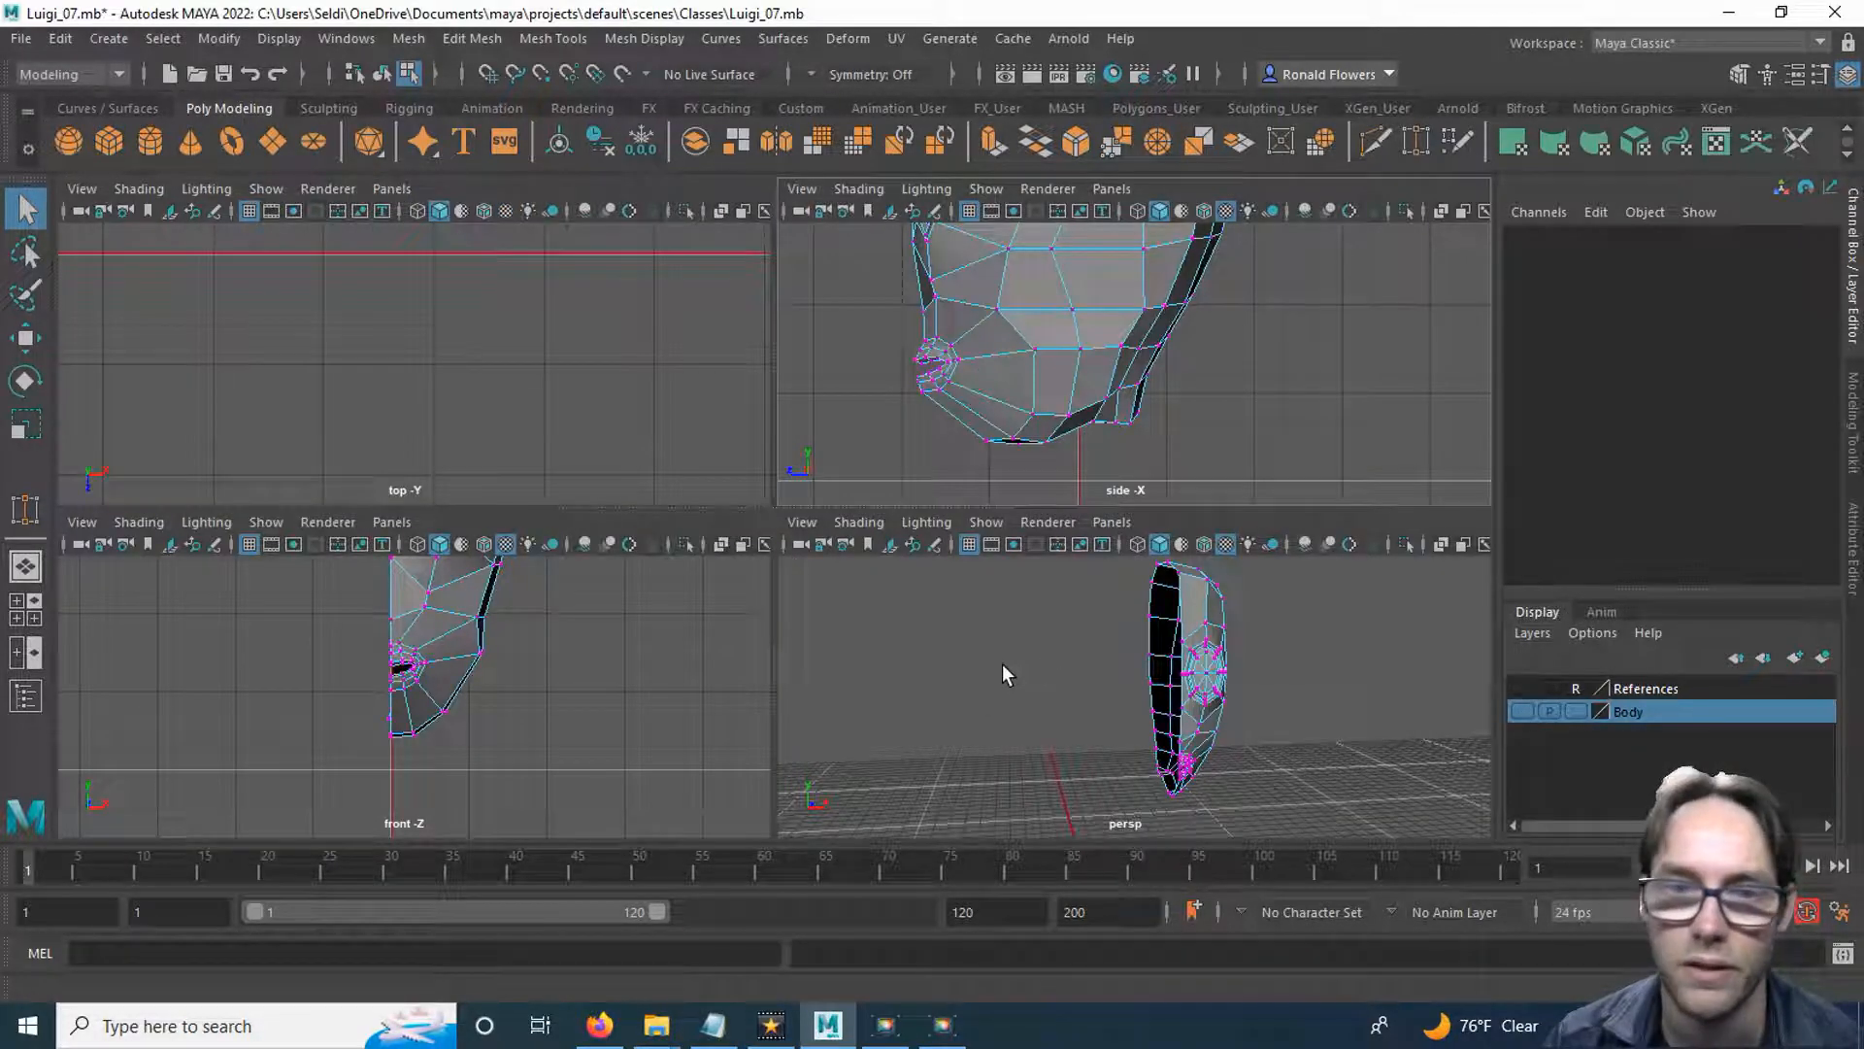
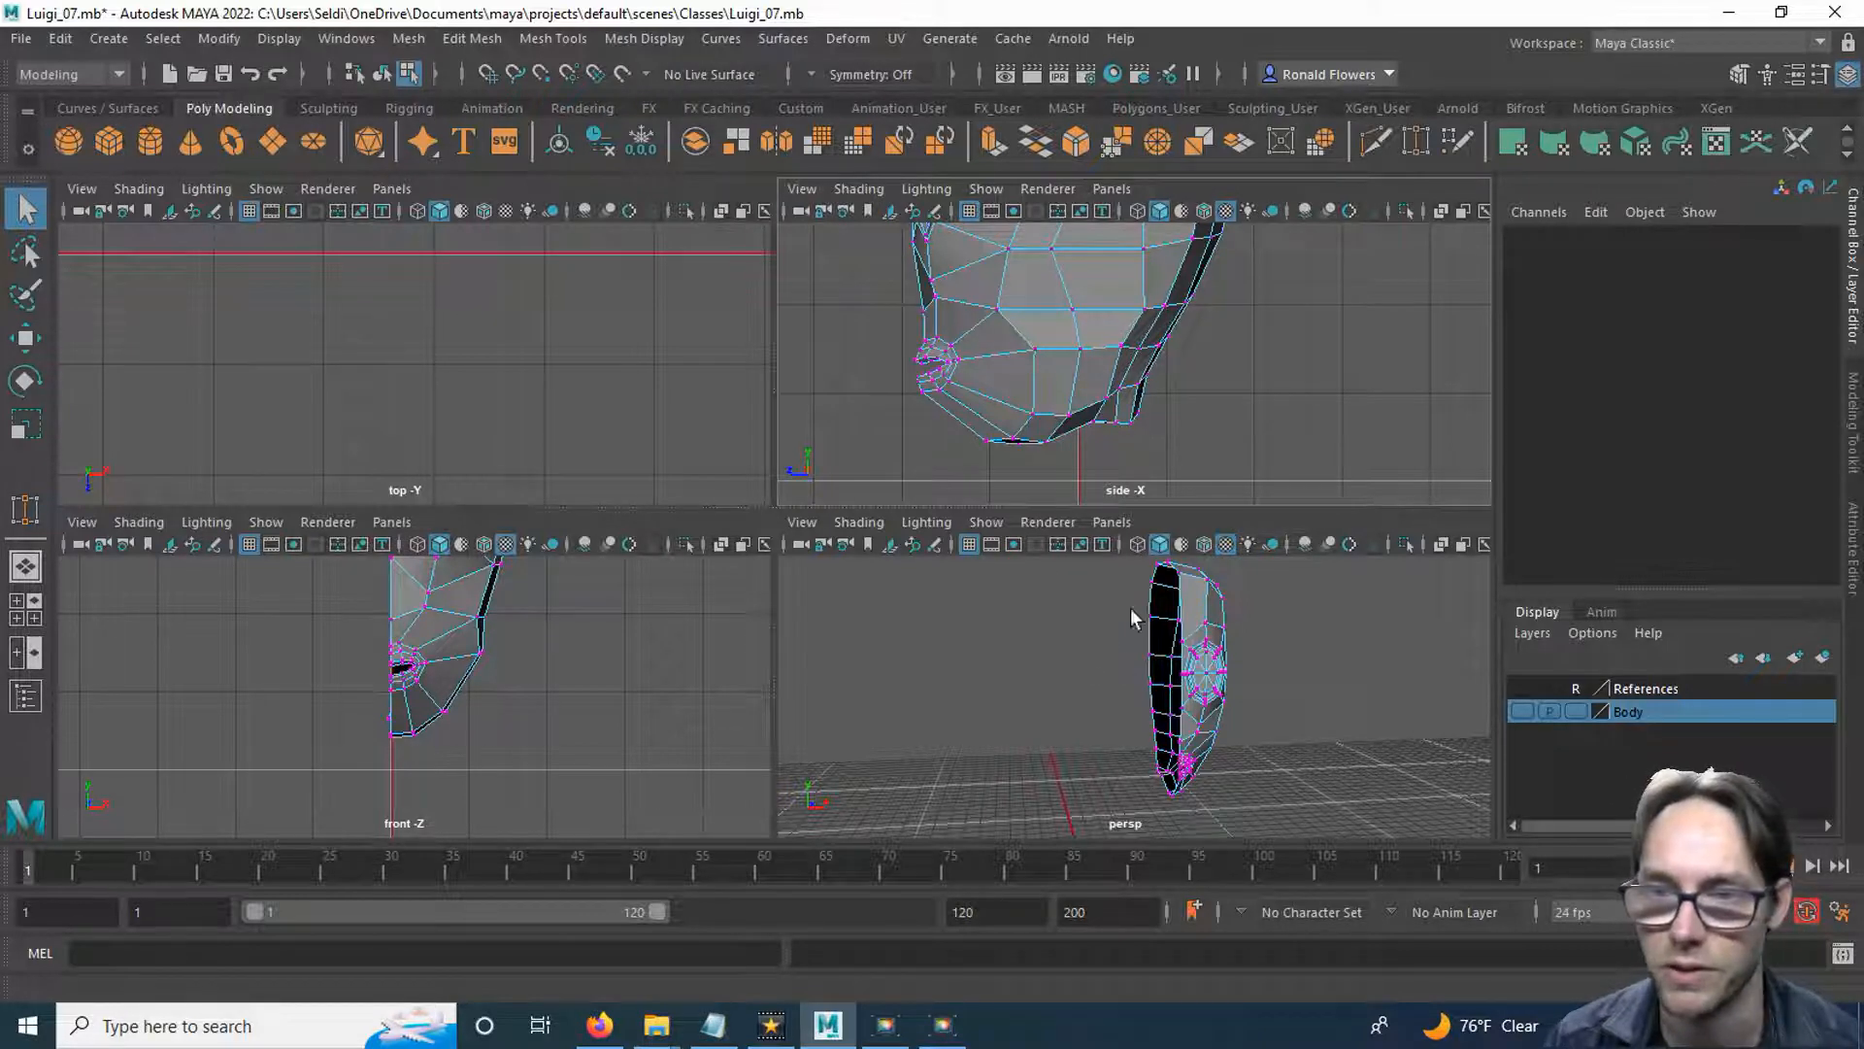
Switch the lower-right viewport to the side view and the upper-right viewport to perspective, and enlarge the perspective view.
click(1112, 522)
mouse_move(1110, 595)
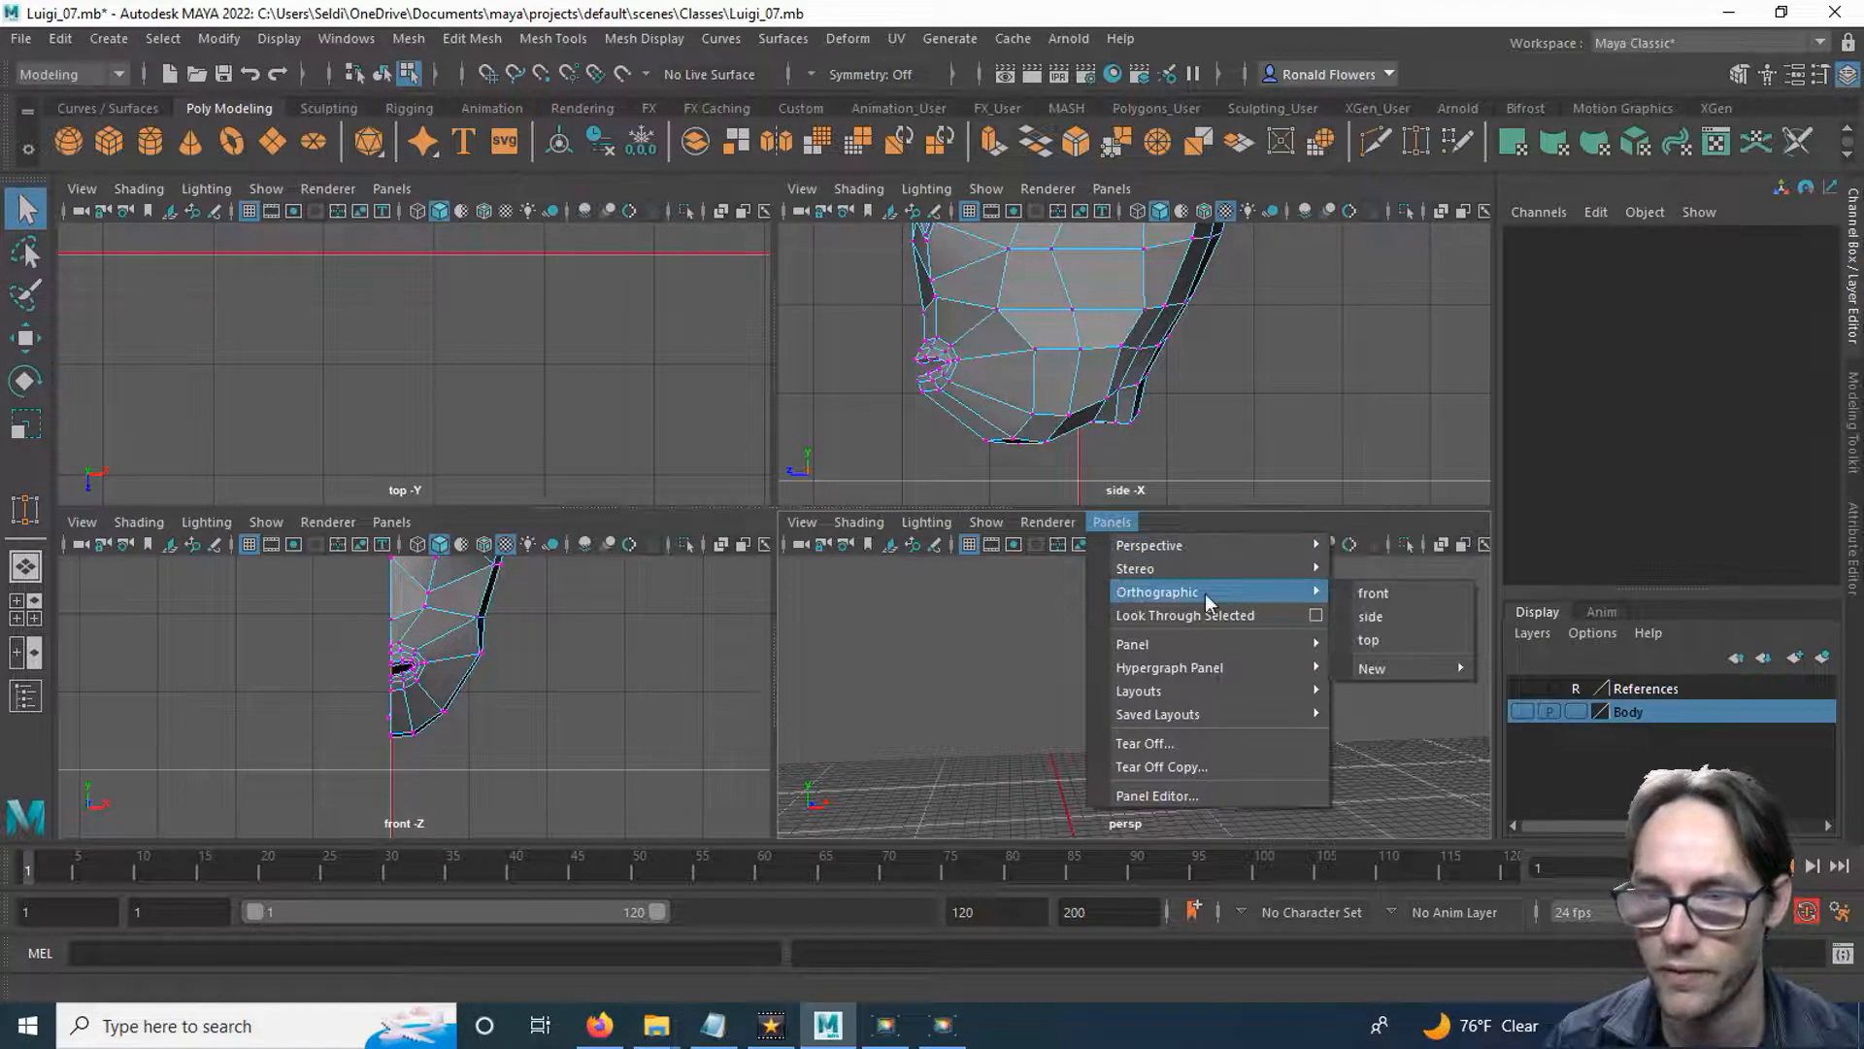
click(1414, 619)
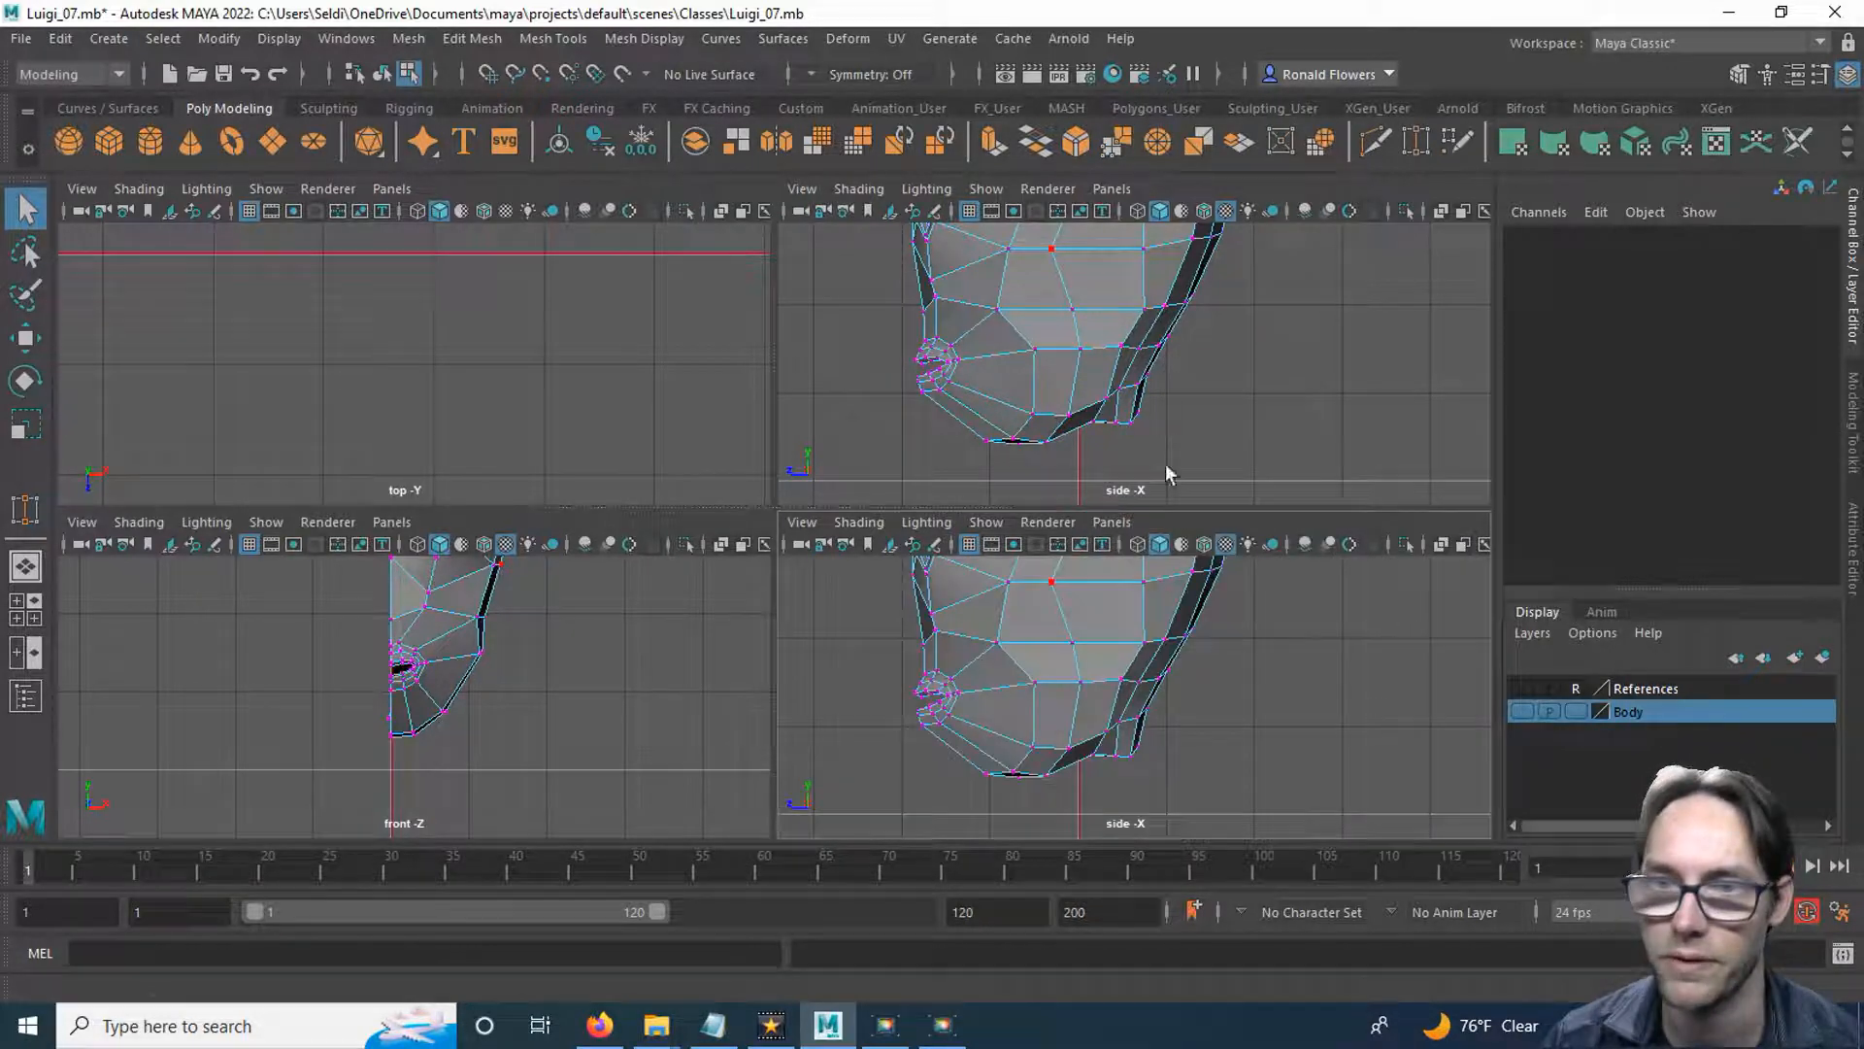
click(1112, 190)
mouse_move(1151, 213)
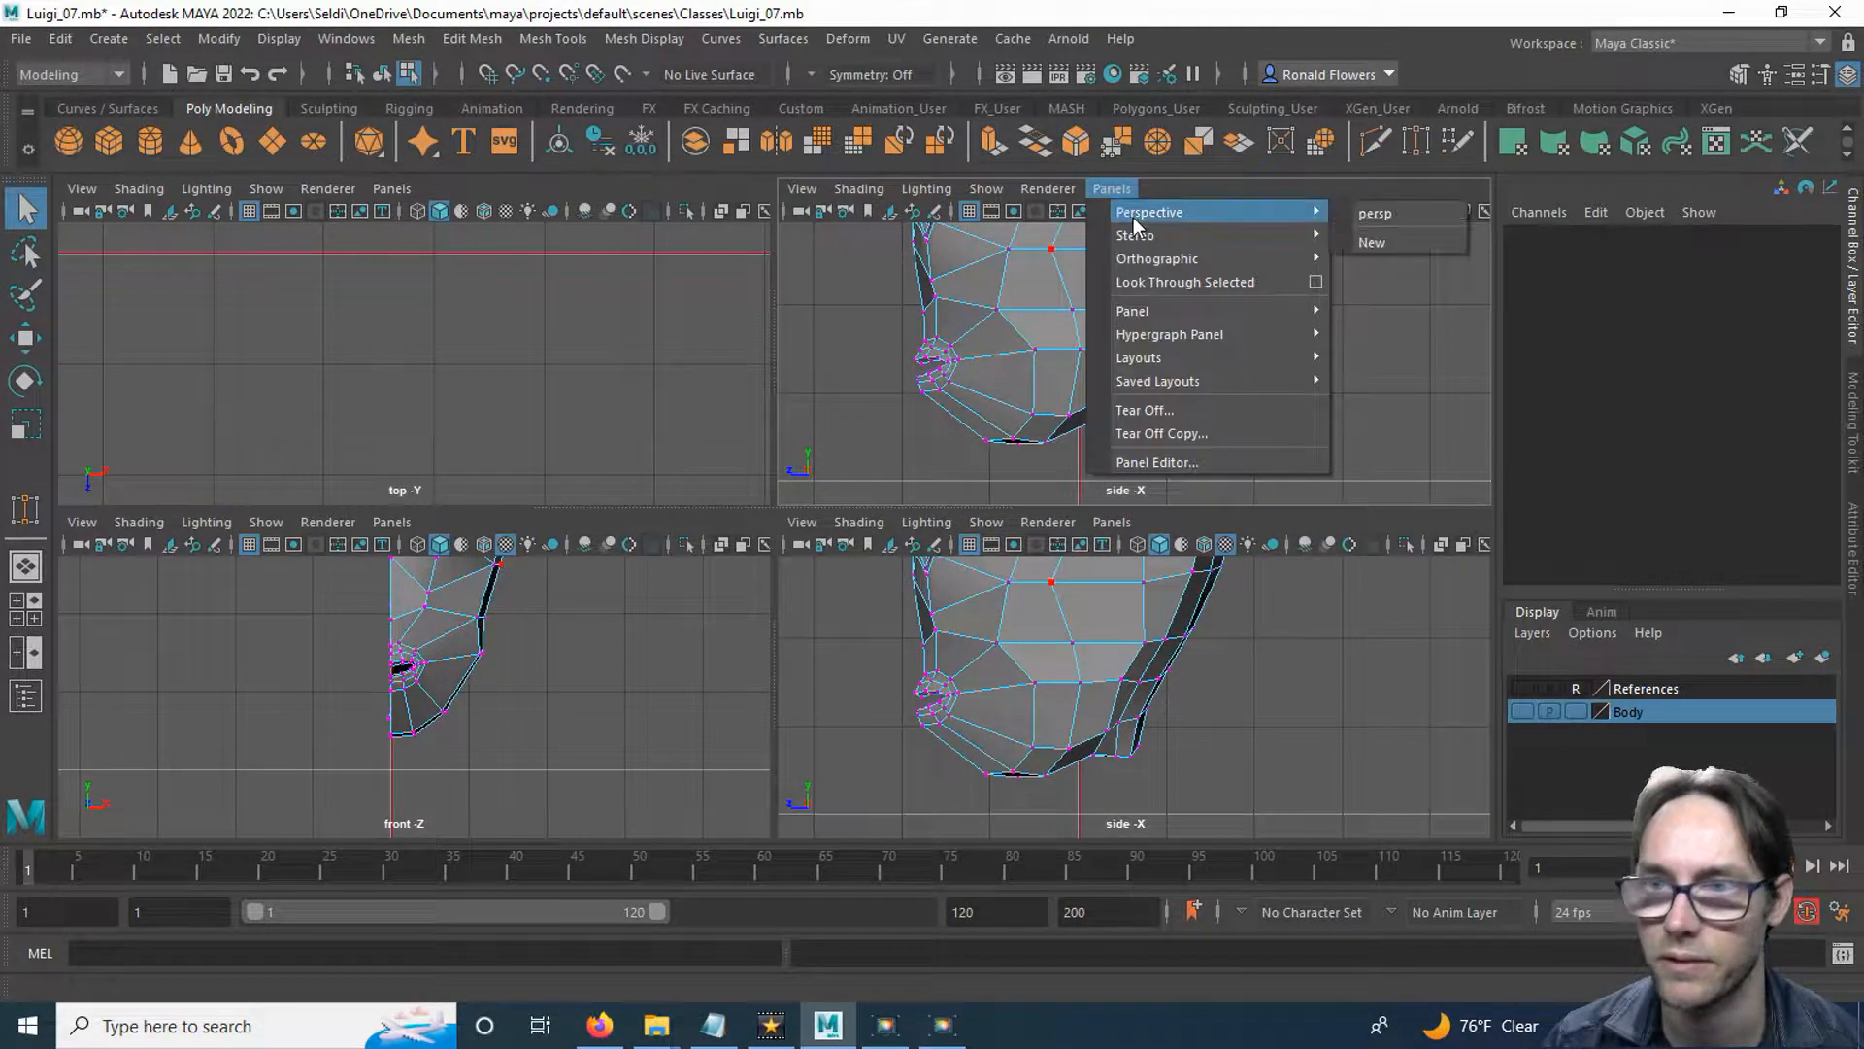
click(1377, 213)
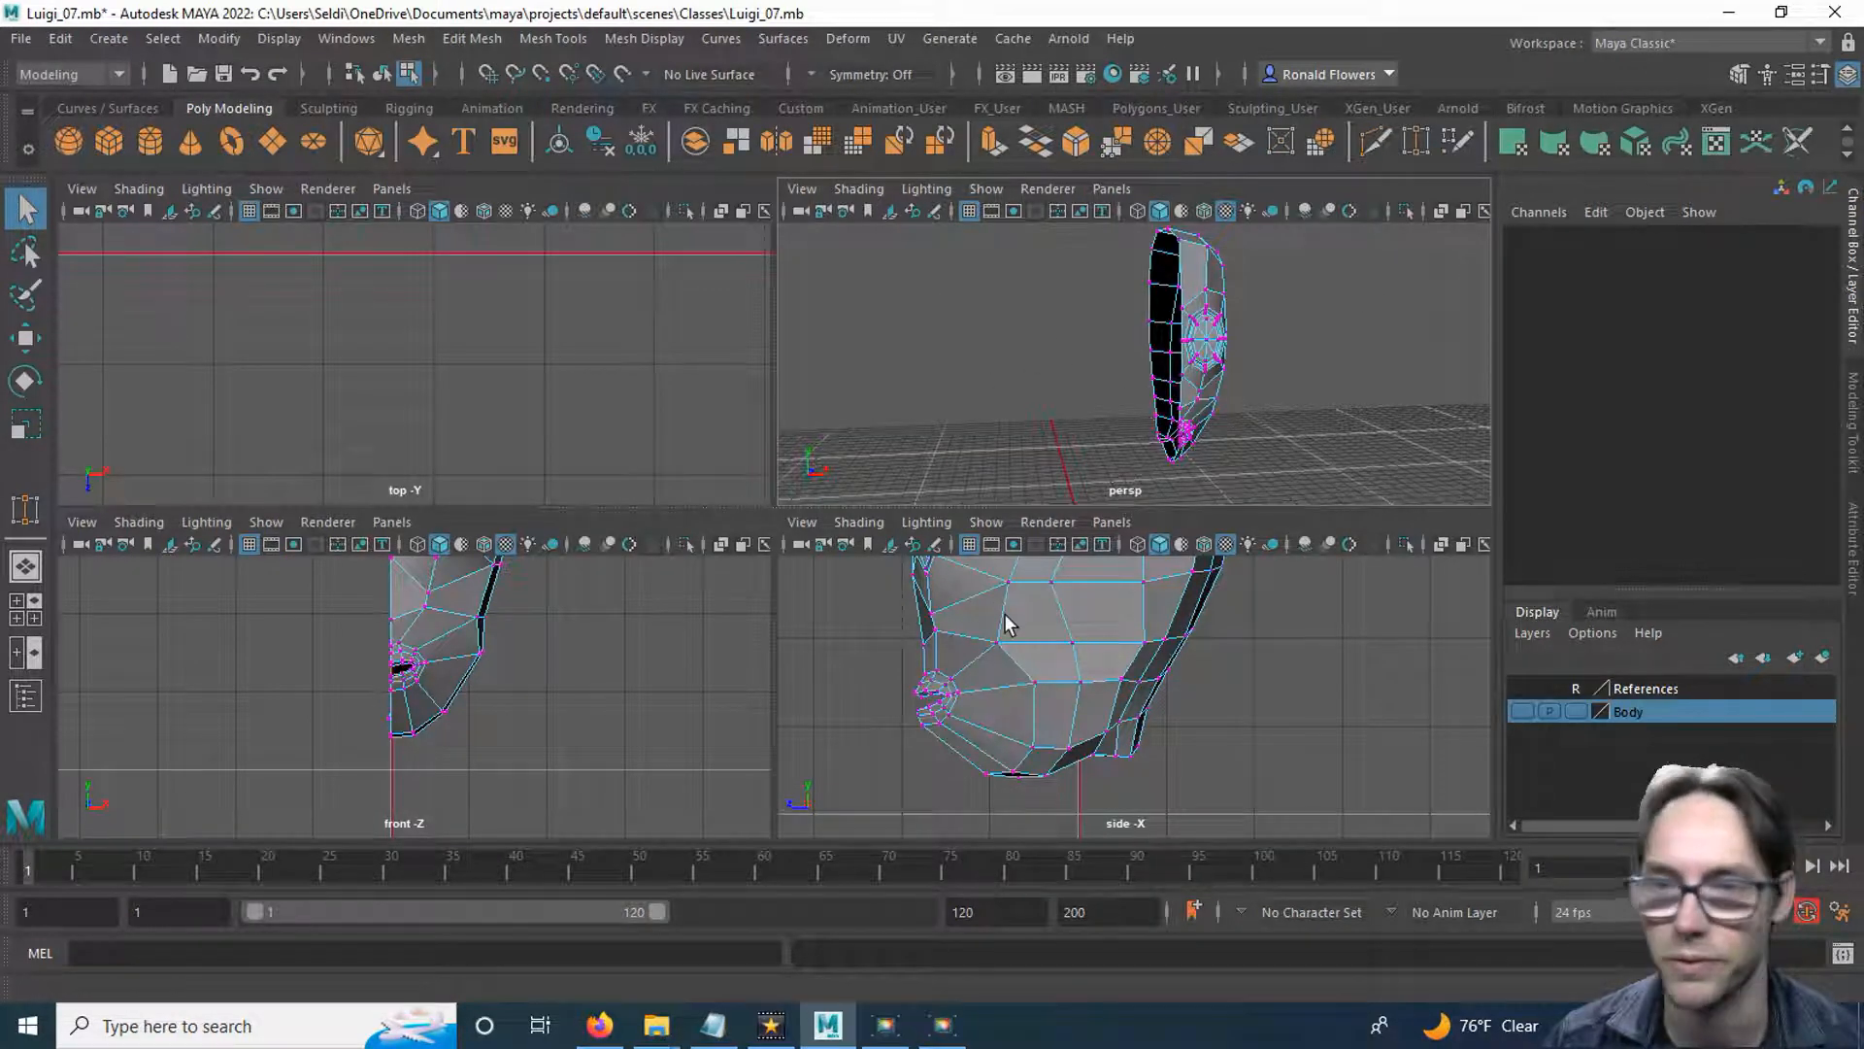
key(space)
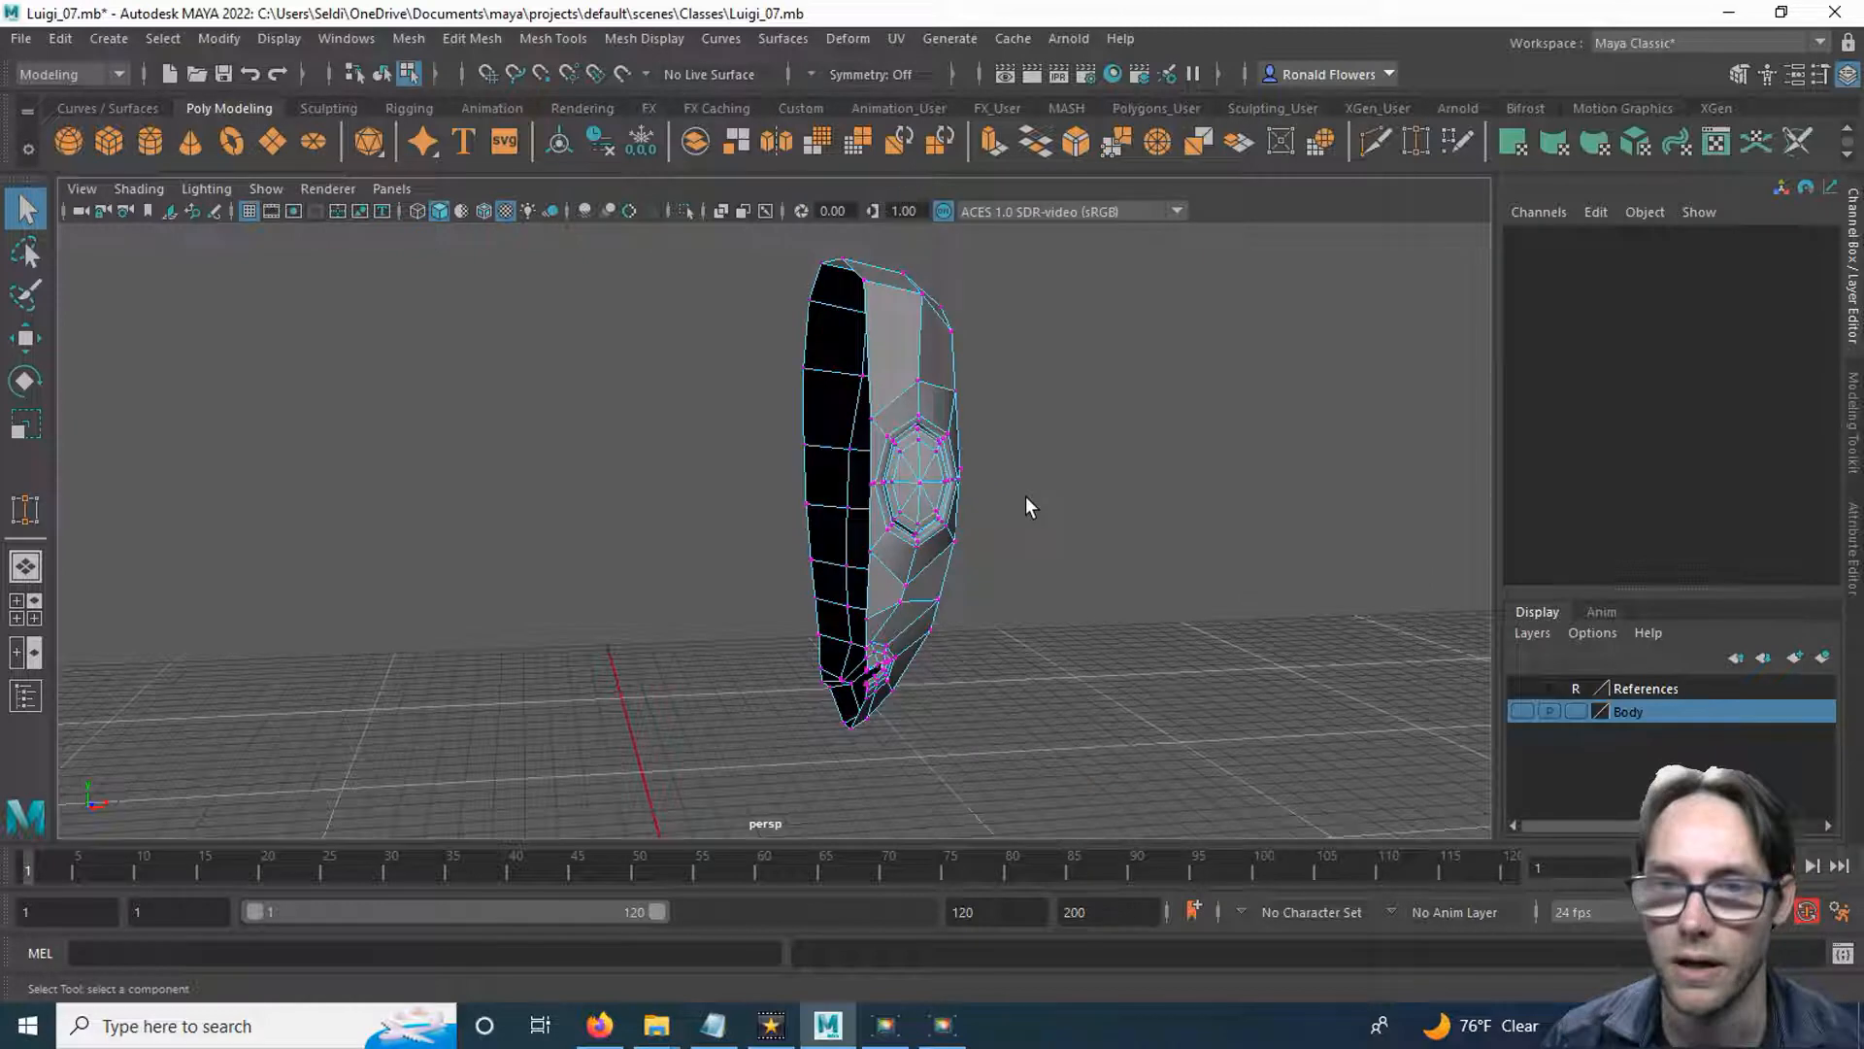
Select the whole loop of vertices along the open border of the half head.
alt+drag(912, 404, 1066, 498)
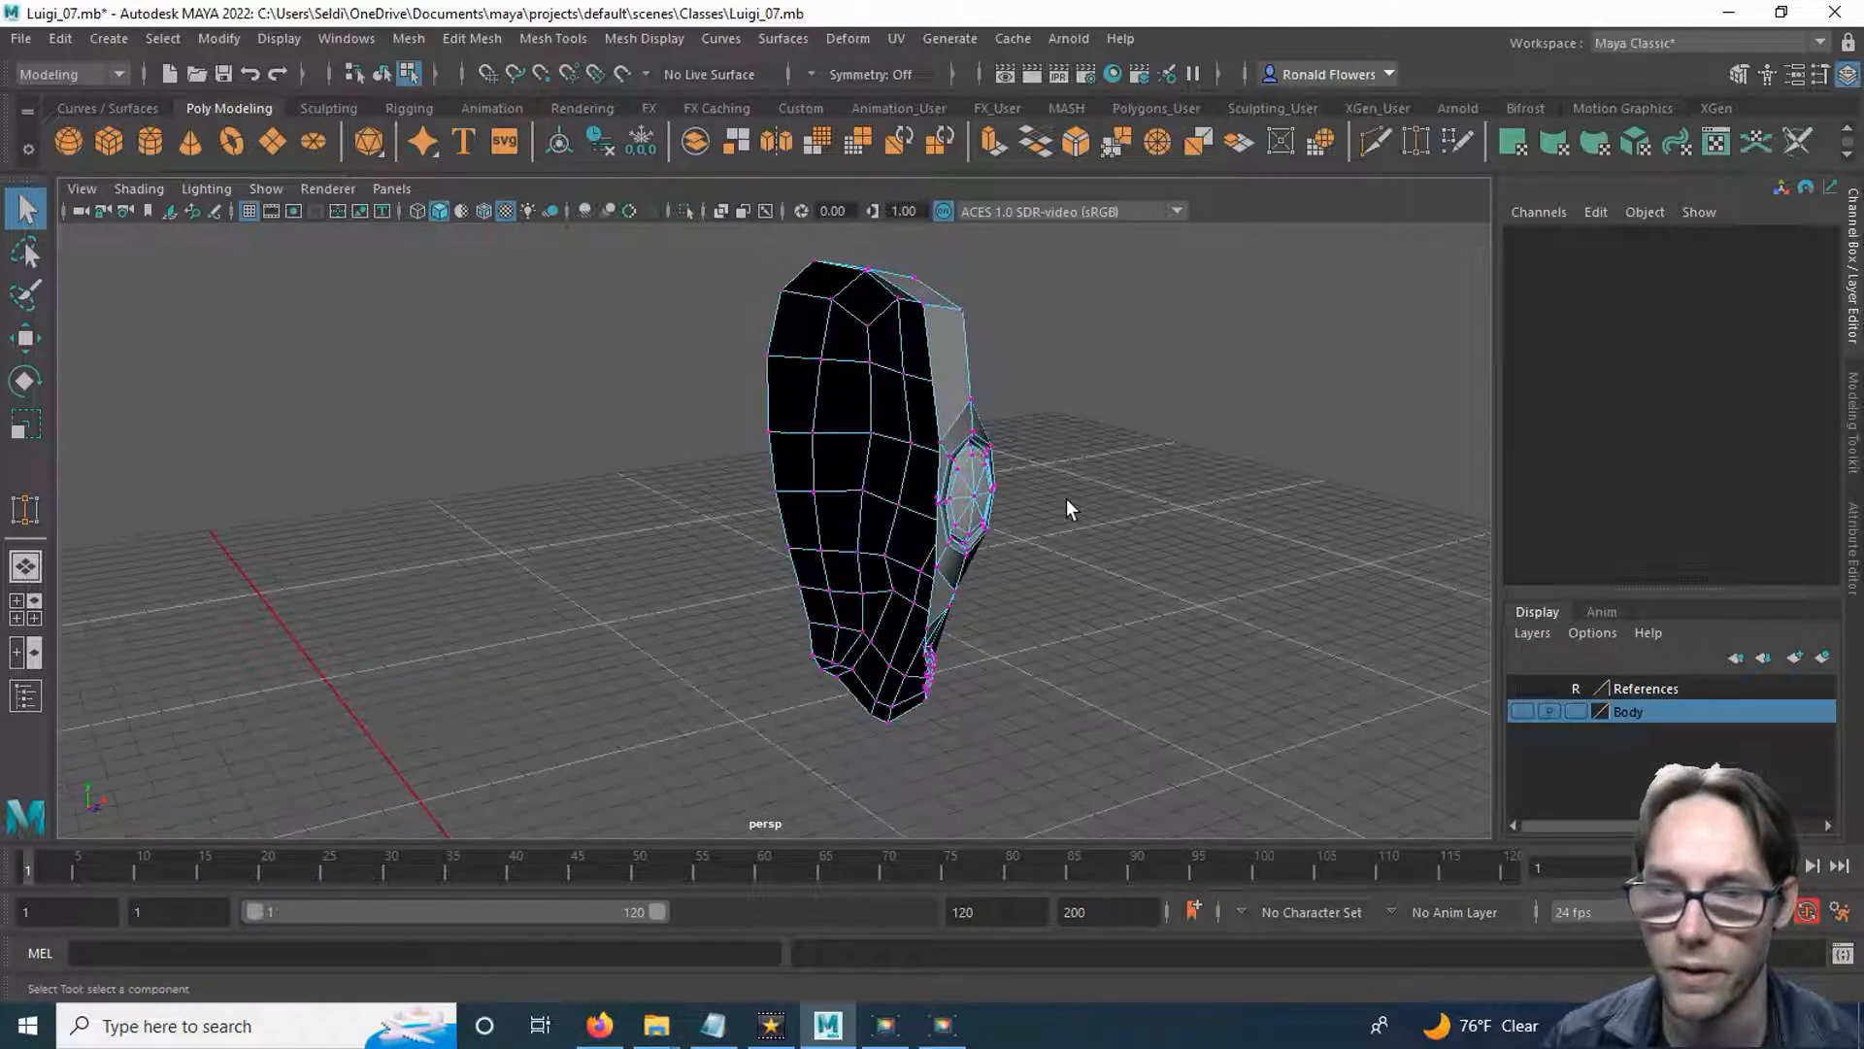
click(923, 304)
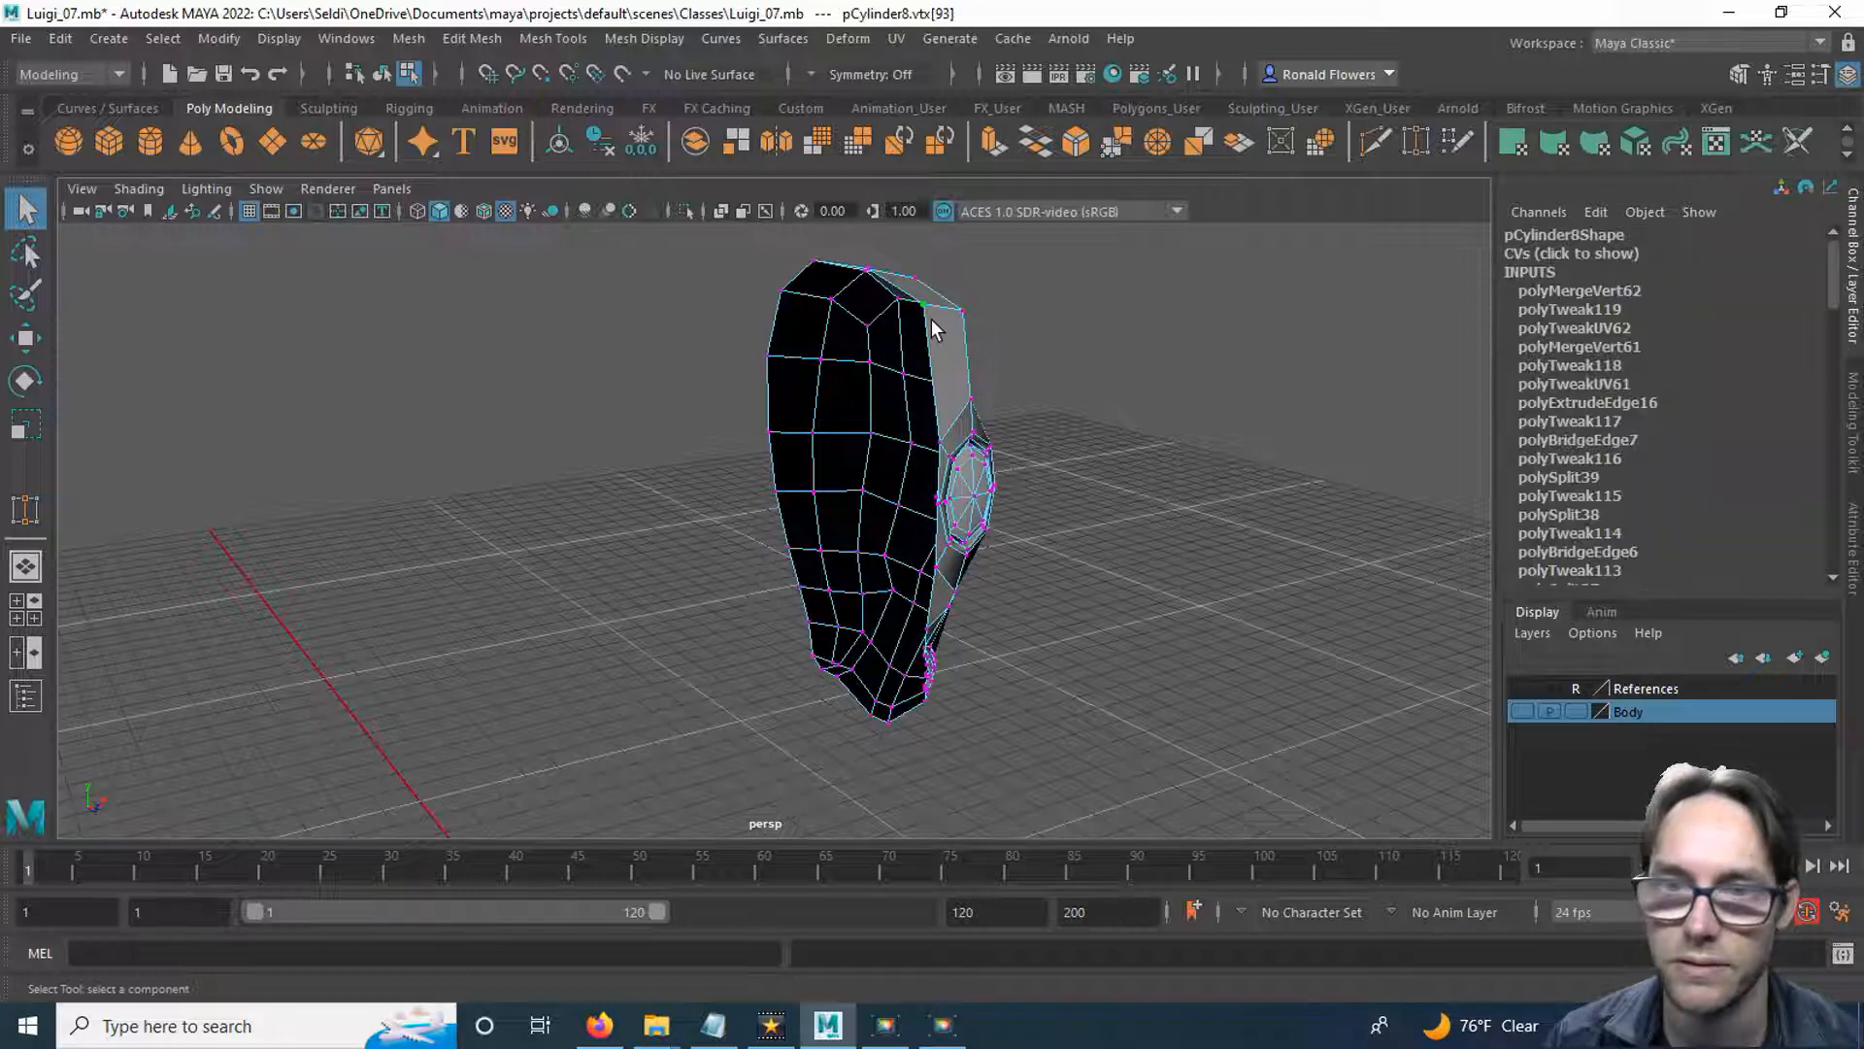
alt+drag(948, 336, 984, 375)
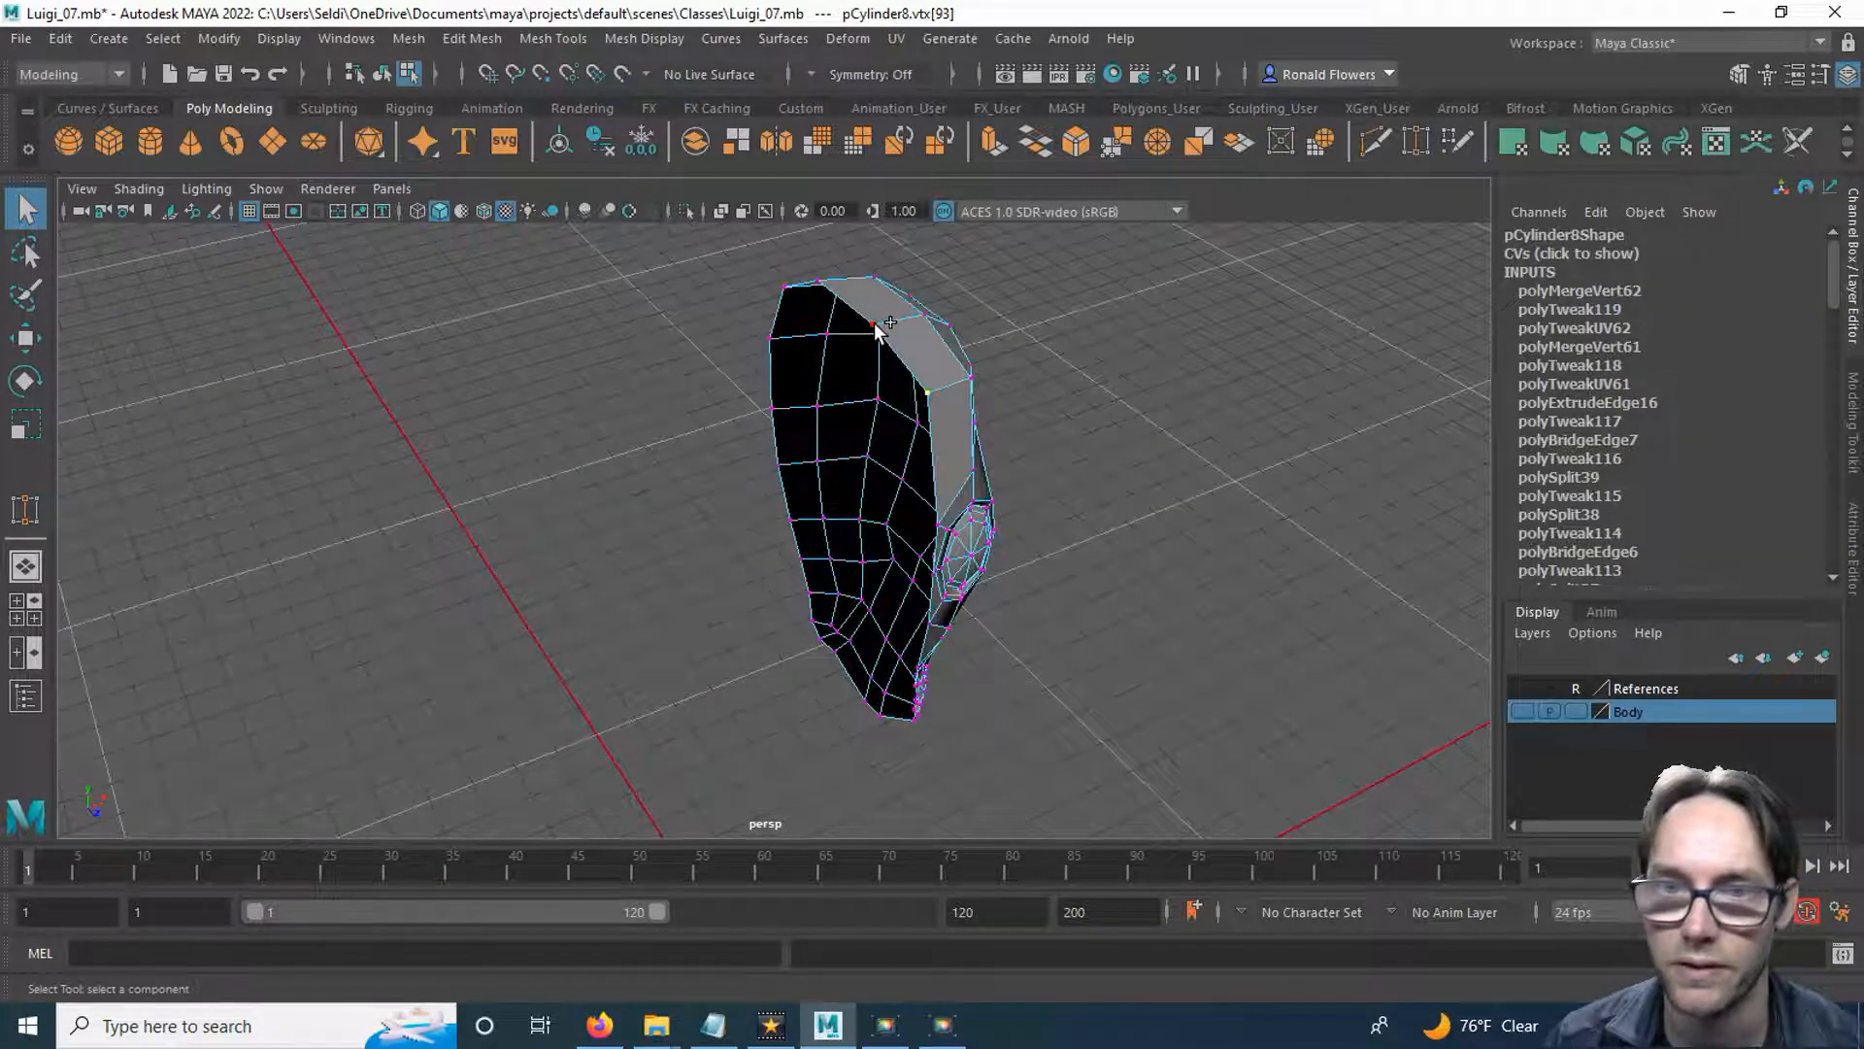
alt+drag(1047, 645, 1216, 577)
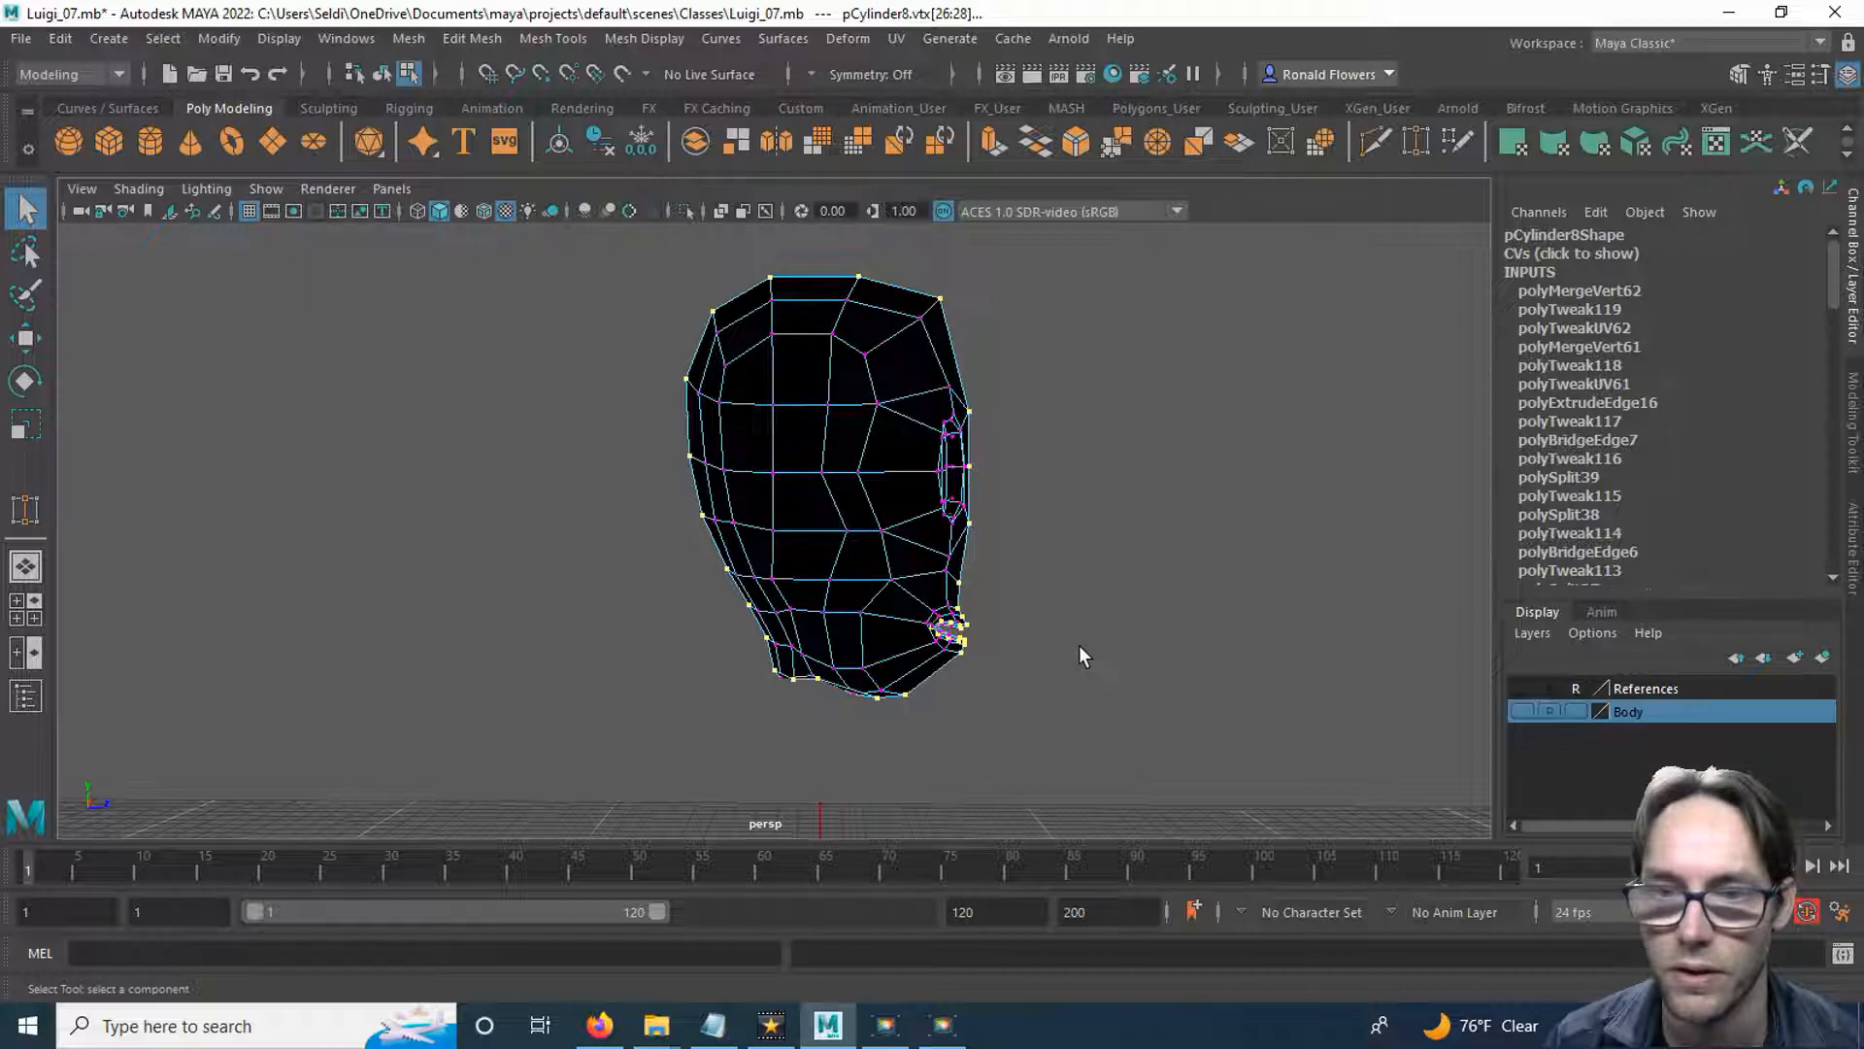
Deselect the border vertices inside the mouth opening, keeping only the vertices on the head's centreline selected.
scroll(1082, 649, up, 5)
alt+middle_drag(1089, 660, 879, 449)
mouse_move(1075, 558)
alt+mouse_down()
mouse_move(861, 570)
mouse_move(833, 563)
mouse_move(823, 527)
mouse_move(774, 533)
mouse_move(803, 570)
mouse_move(916, 554)
mouse_move(1089, 571)
alt+mouse_up()
scroll(773, 552, up, 4)
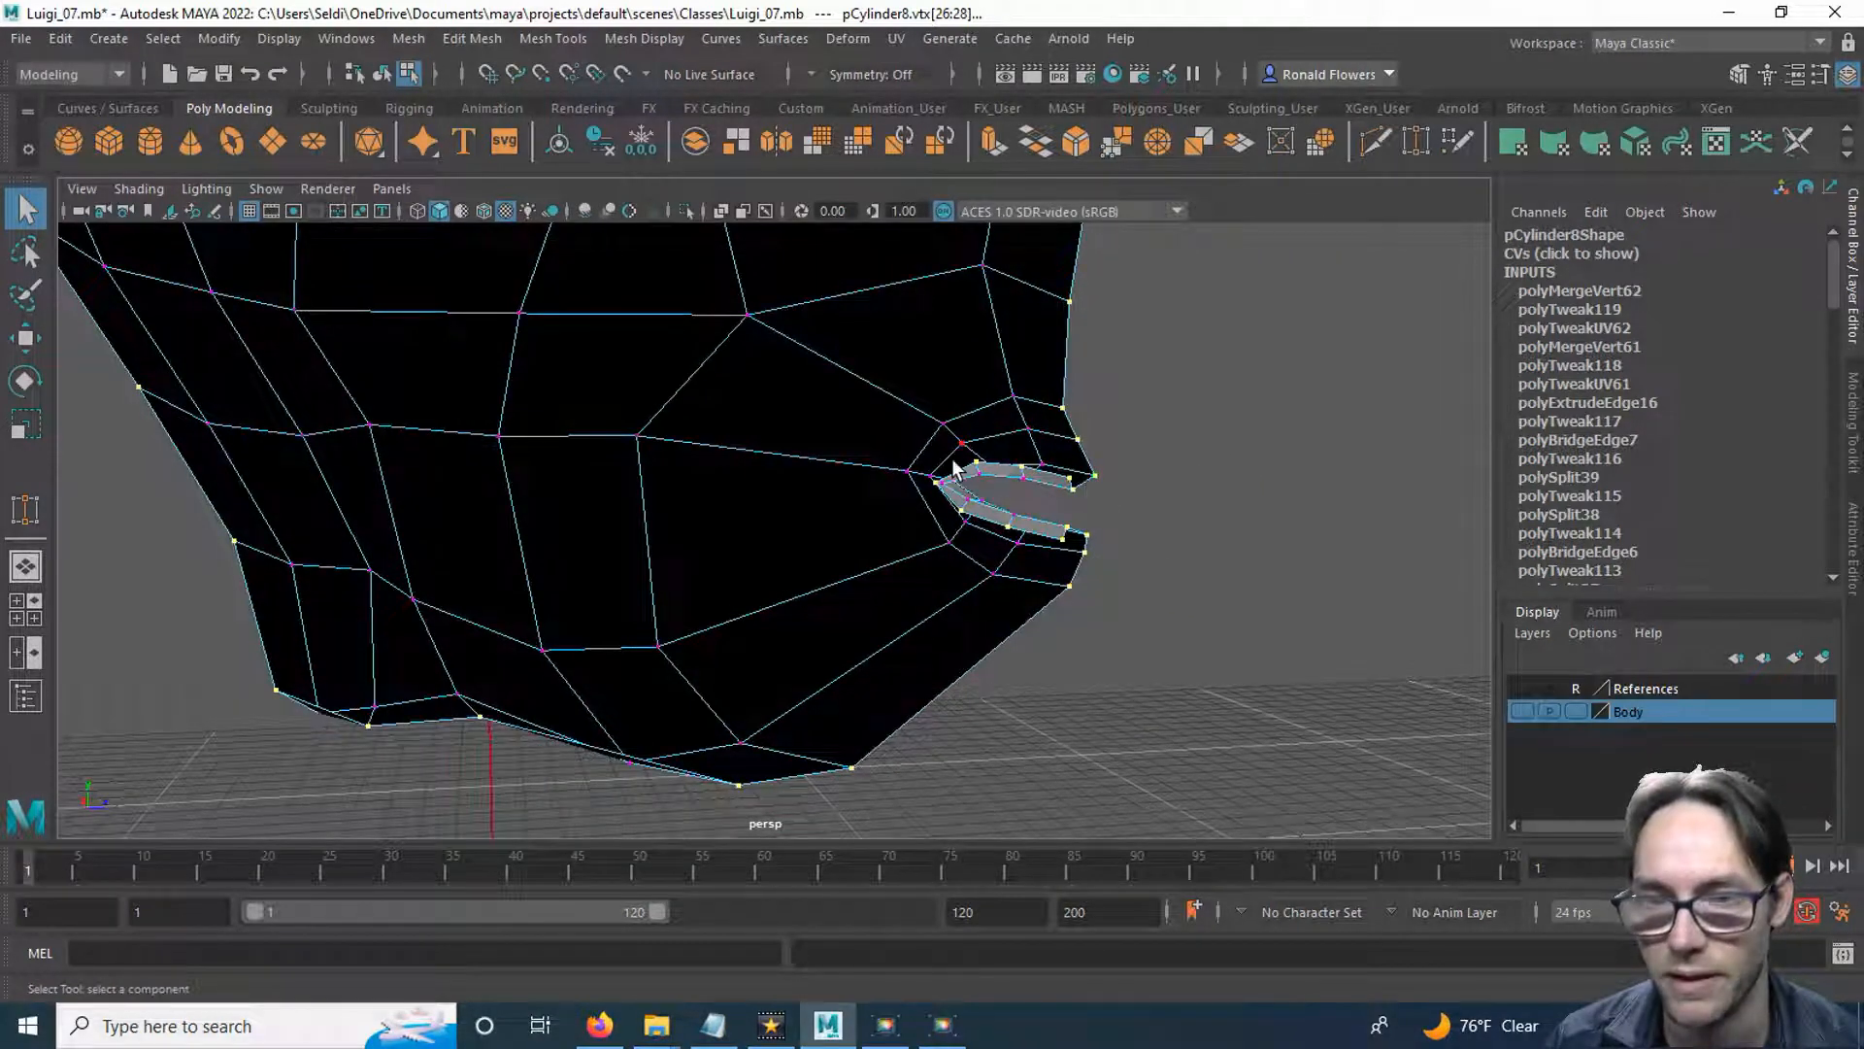
alt+drag(1186, 579, 1081, 575)
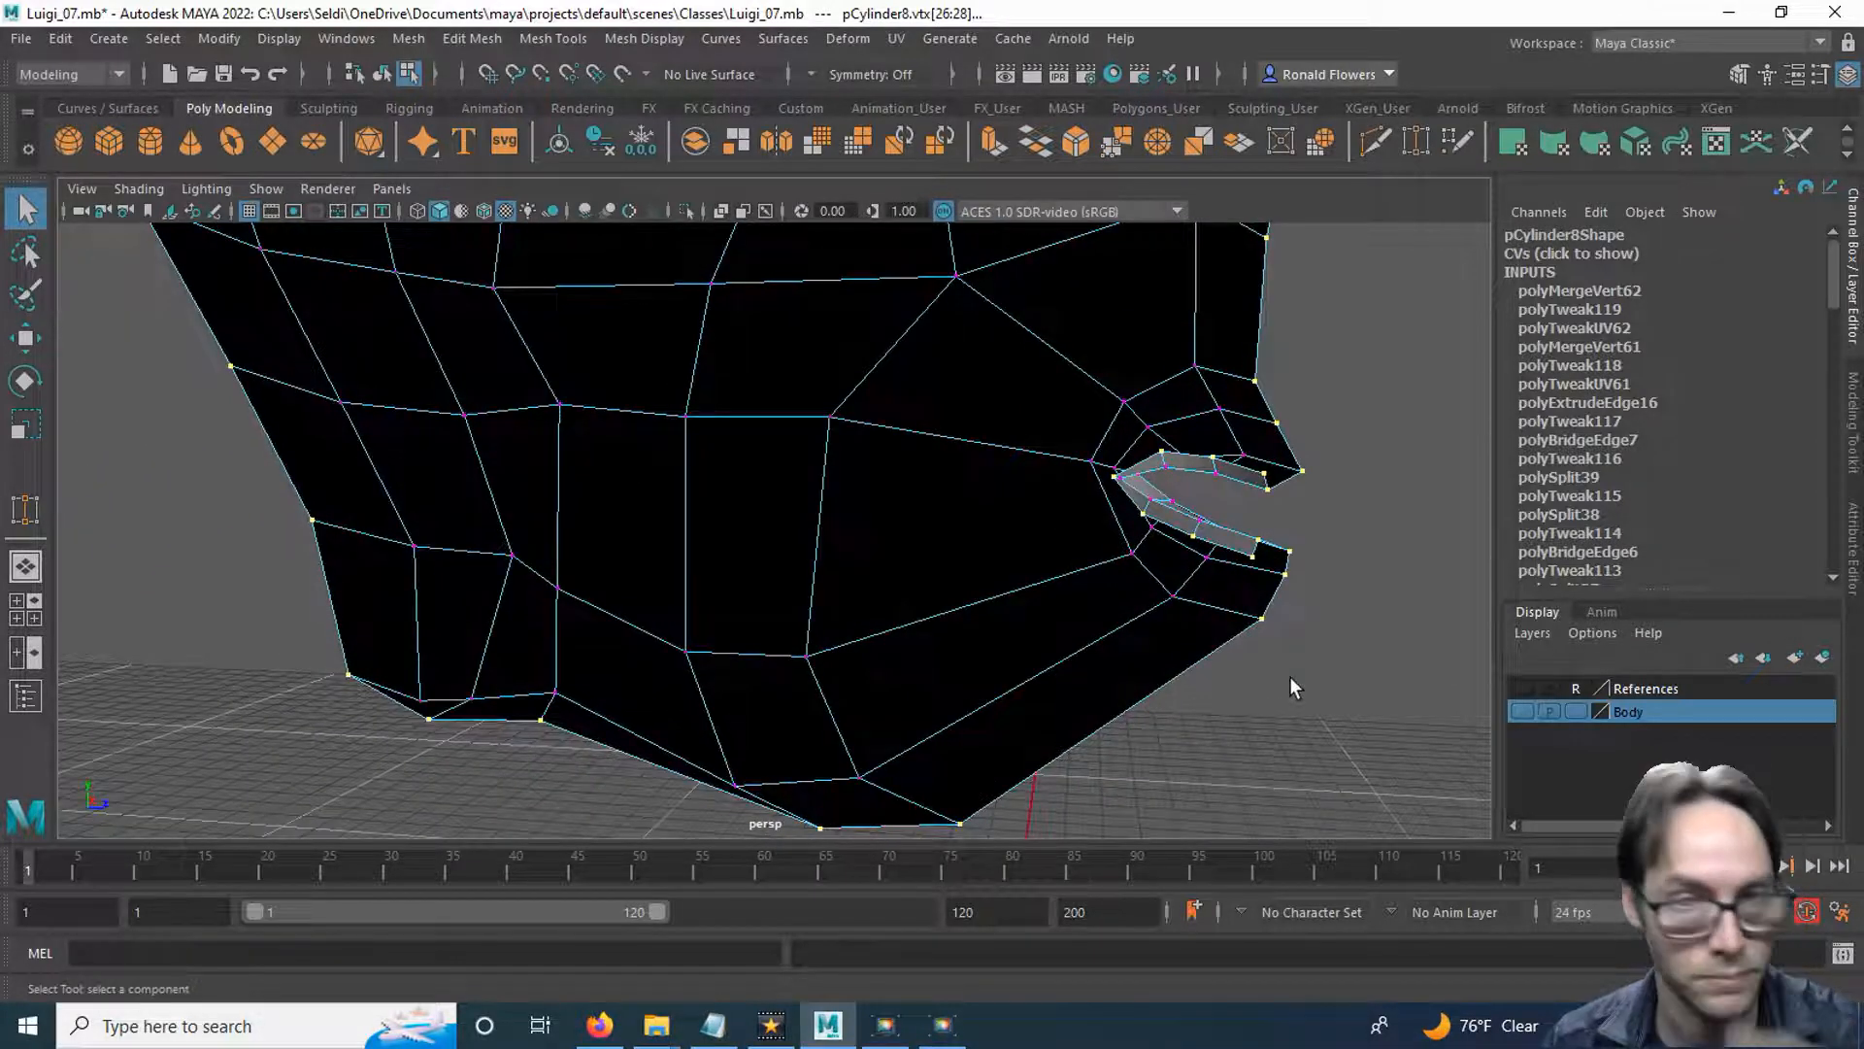
alt+middle_drag(1307, 678, 1057, 650)
scroll(1059, 655, up, 1)
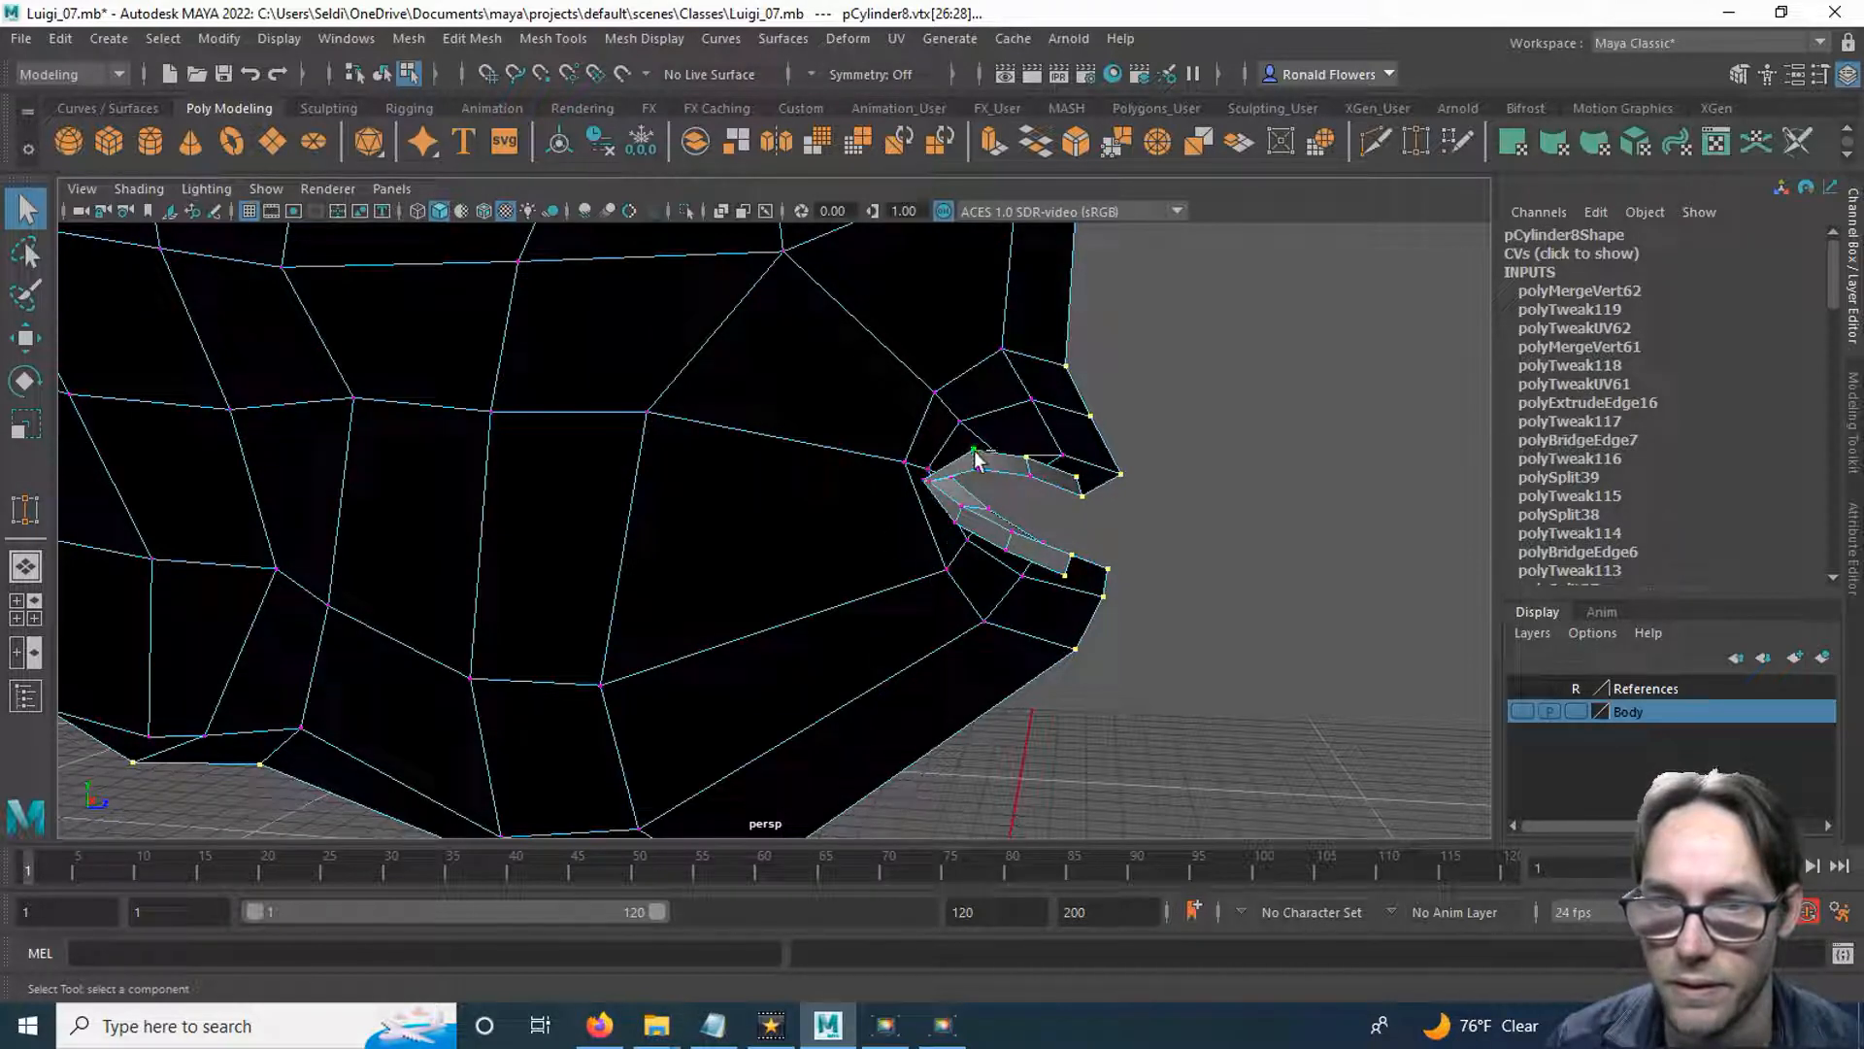
alt+drag(1233, 561, 1054, 632)
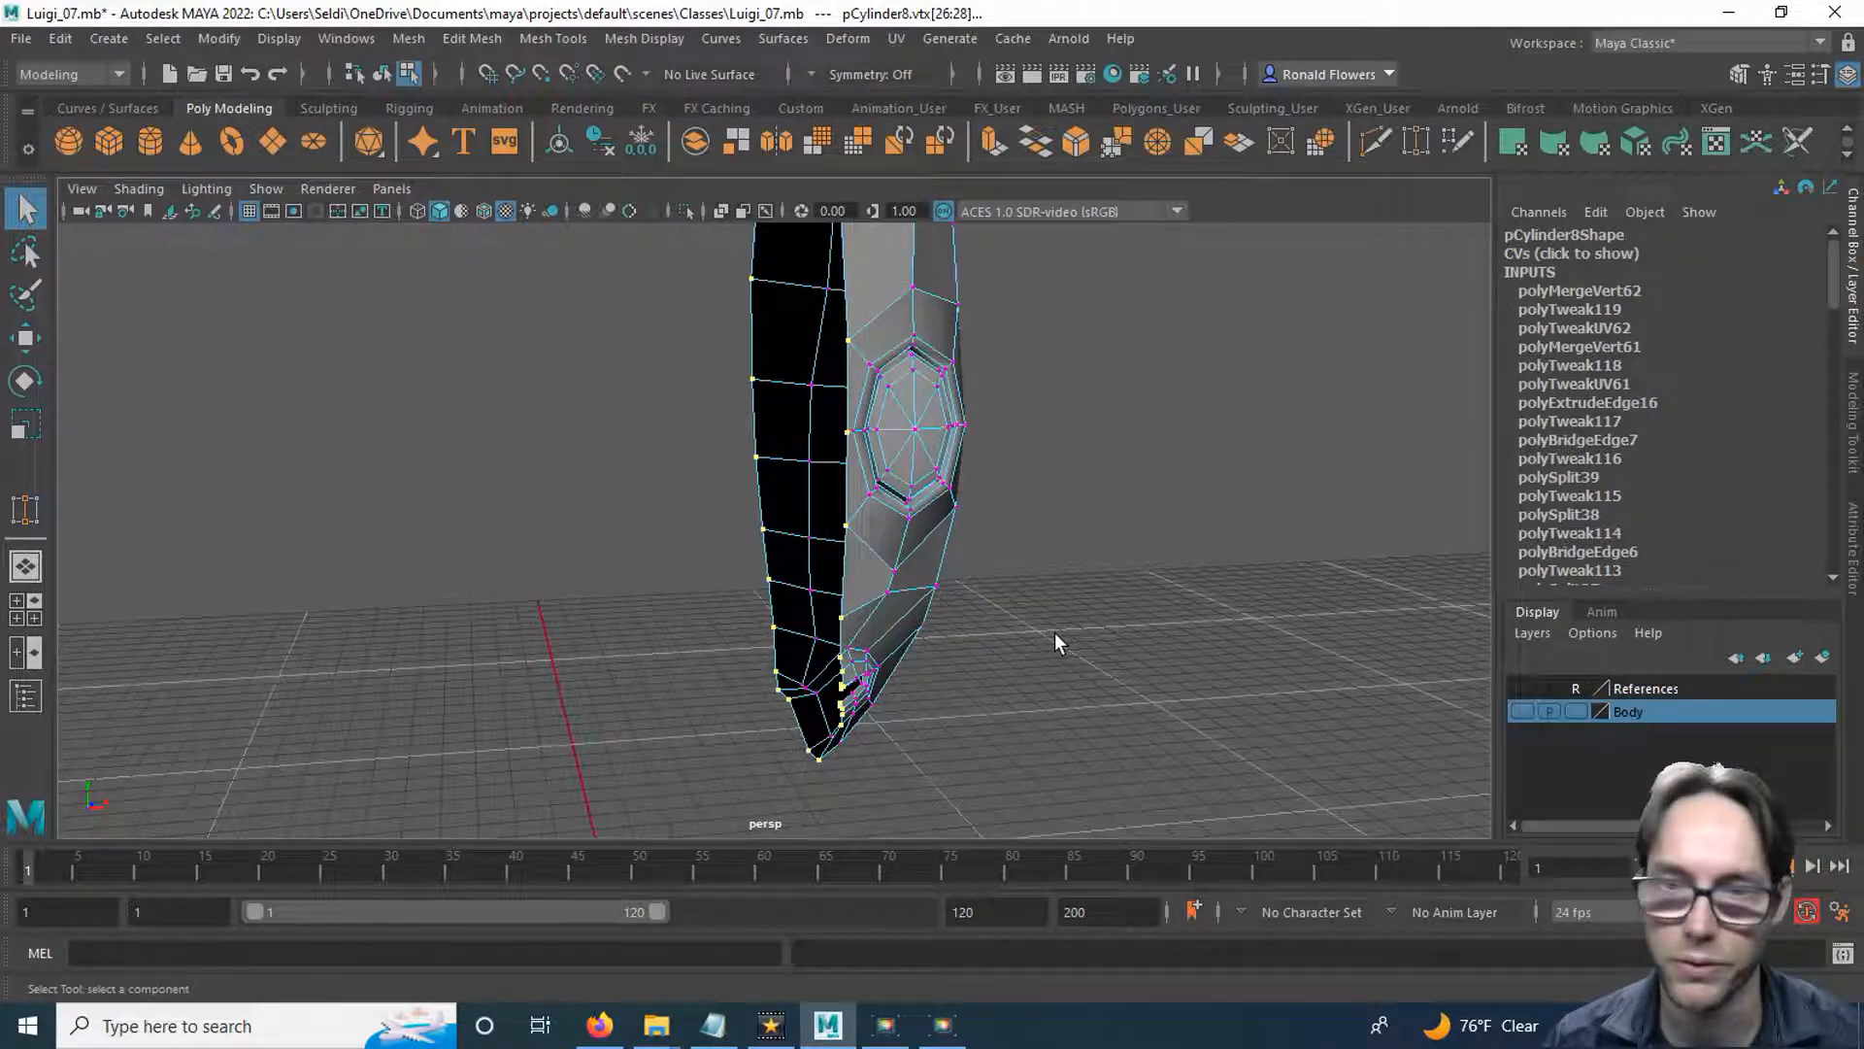
Flatten the selected border vertices along X and align them exactly with the world centreline at X 0 in the front view.
key(r)
click(889, 437)
alt+drag(1103, 520, 1049, 520)
key(space)
key(space)
scroll(1007, 553, down, 3)
alt+middle_drag(991, 452, 953, 624)
key(w)
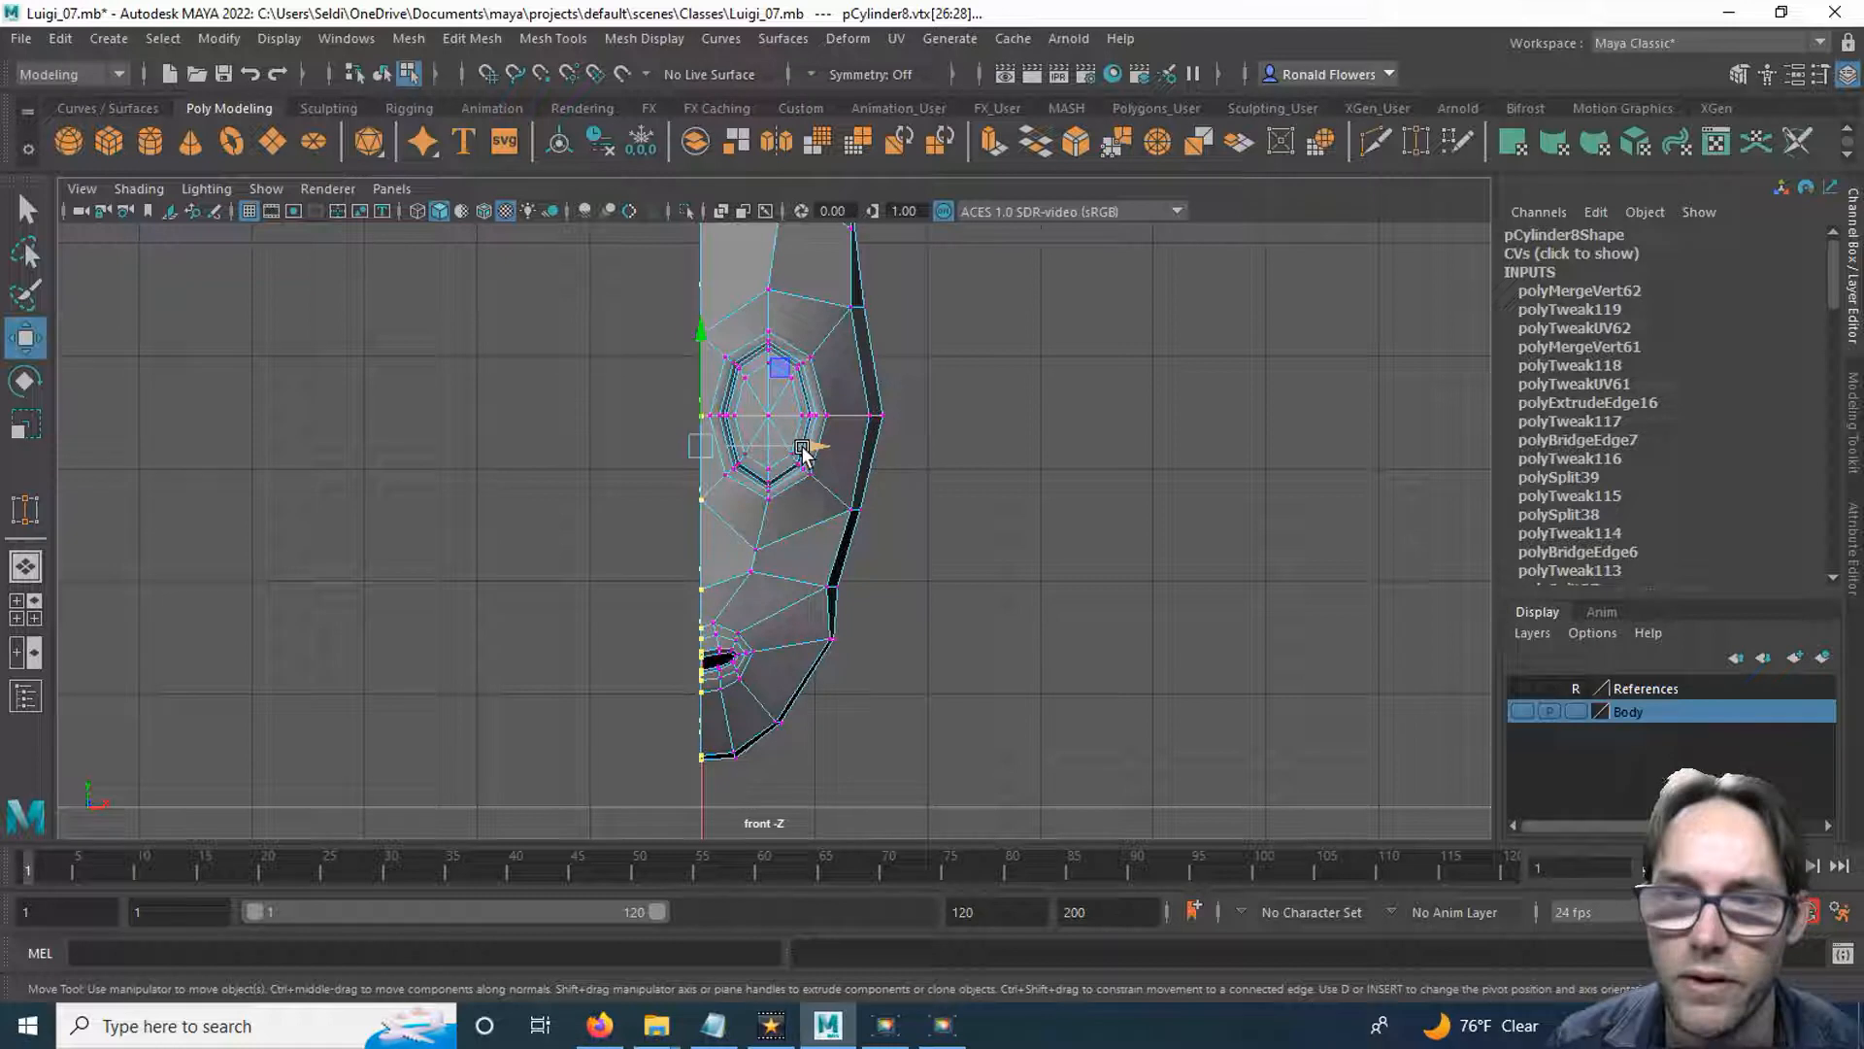
drag(816, 441, 709, 495)
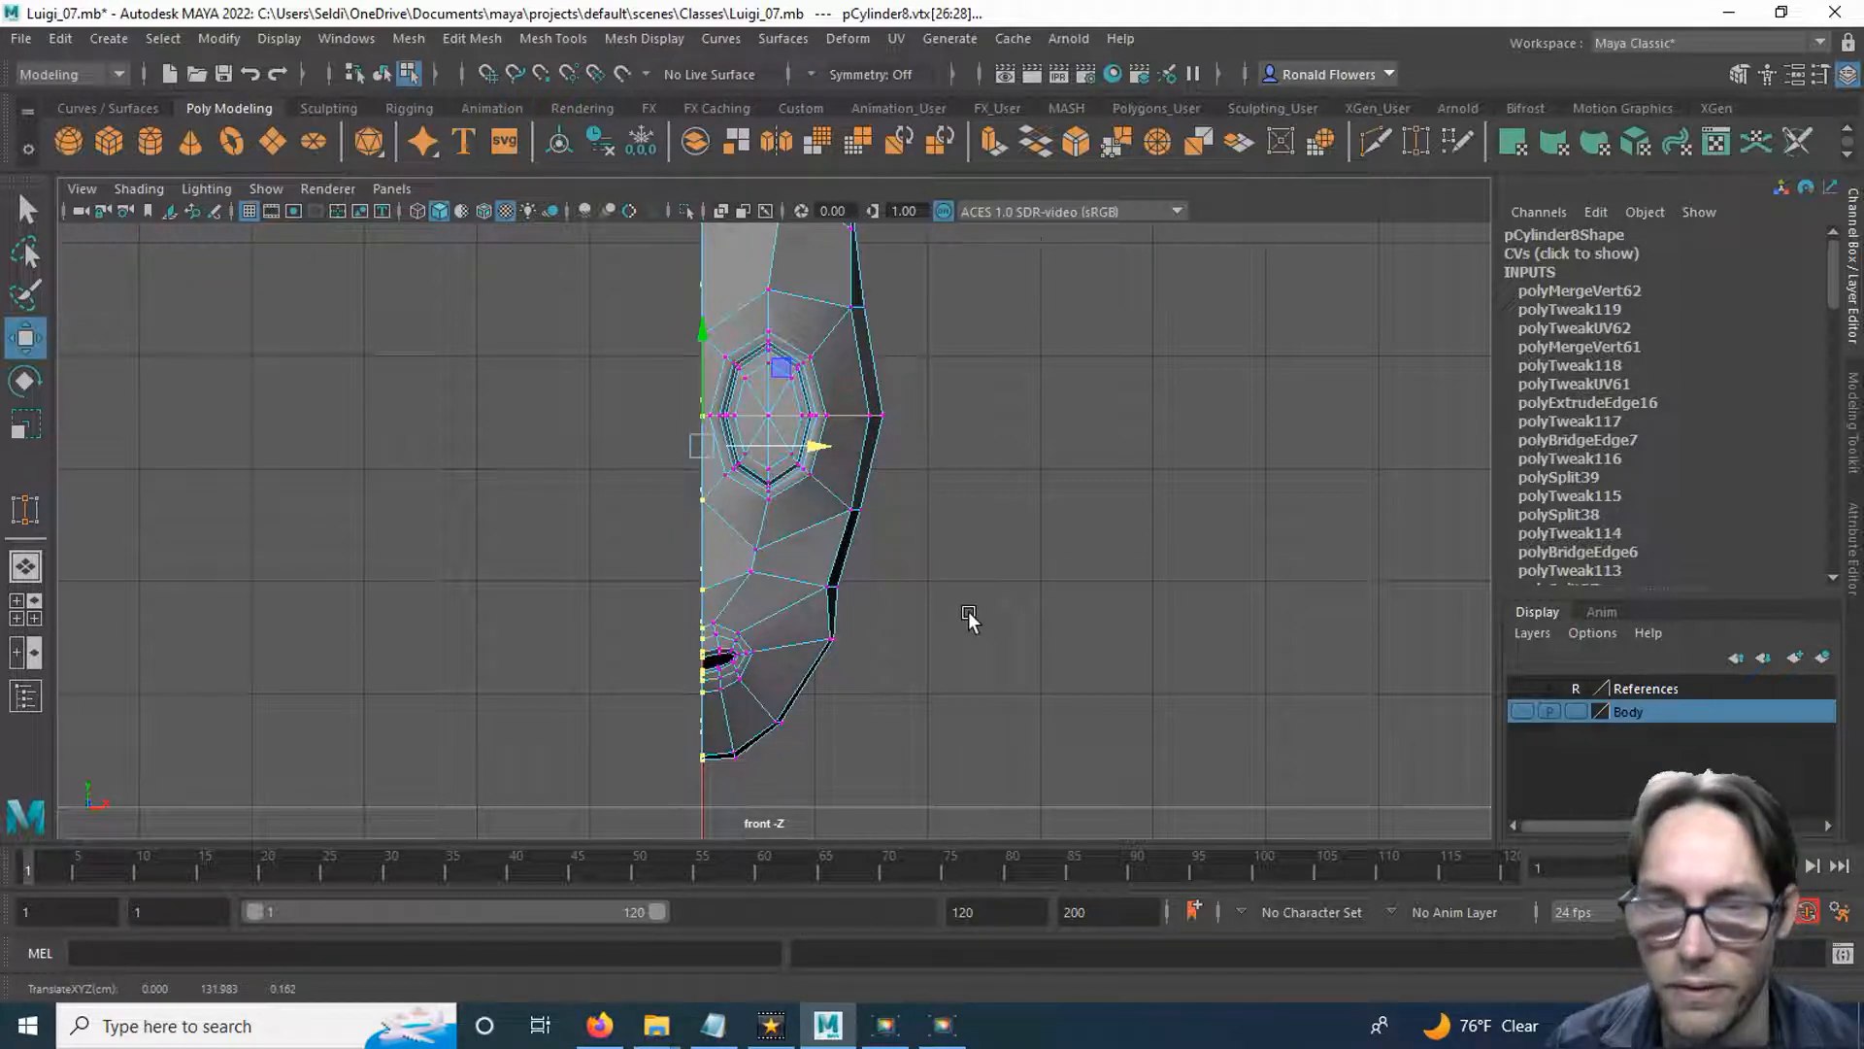
key(space)
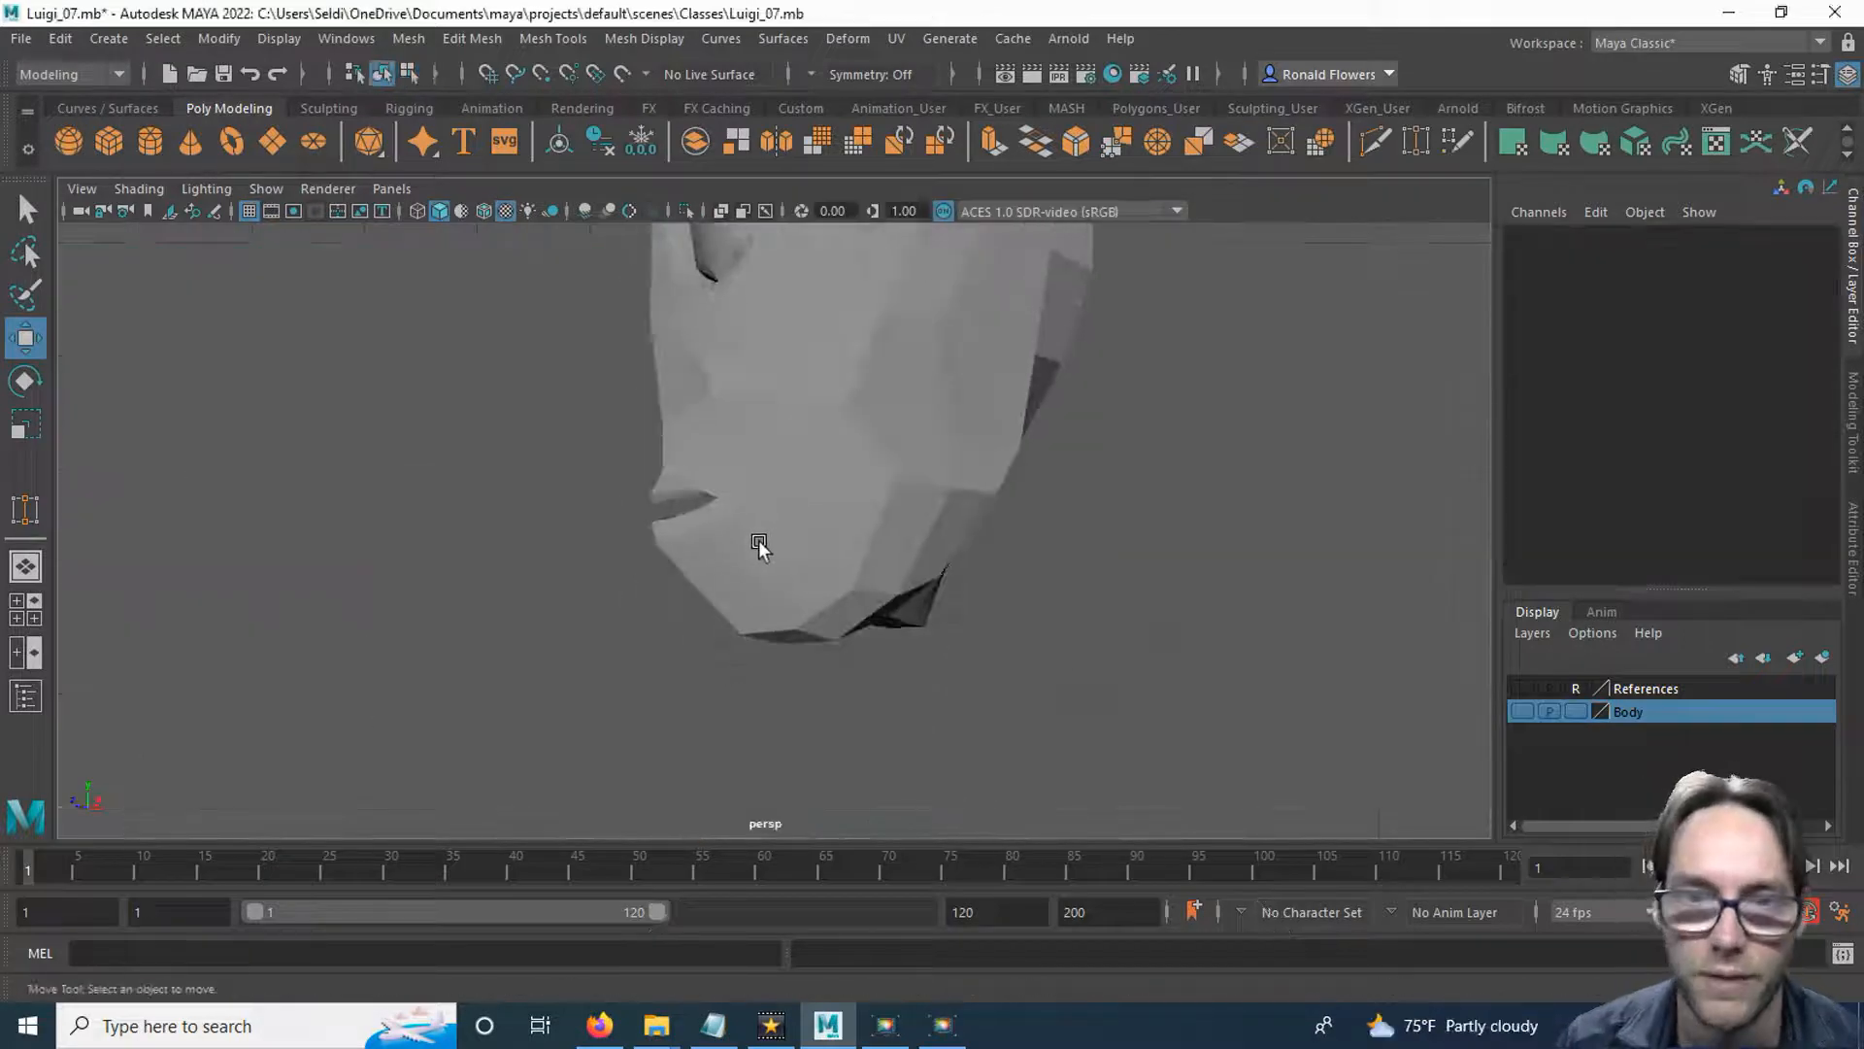
Select the centreline vertices at the front of the upper and lower lips, including those on the lips' inner edges.
alt+drag(759, 543, 717, 518)
right_drag(717, 519, 627, 381)
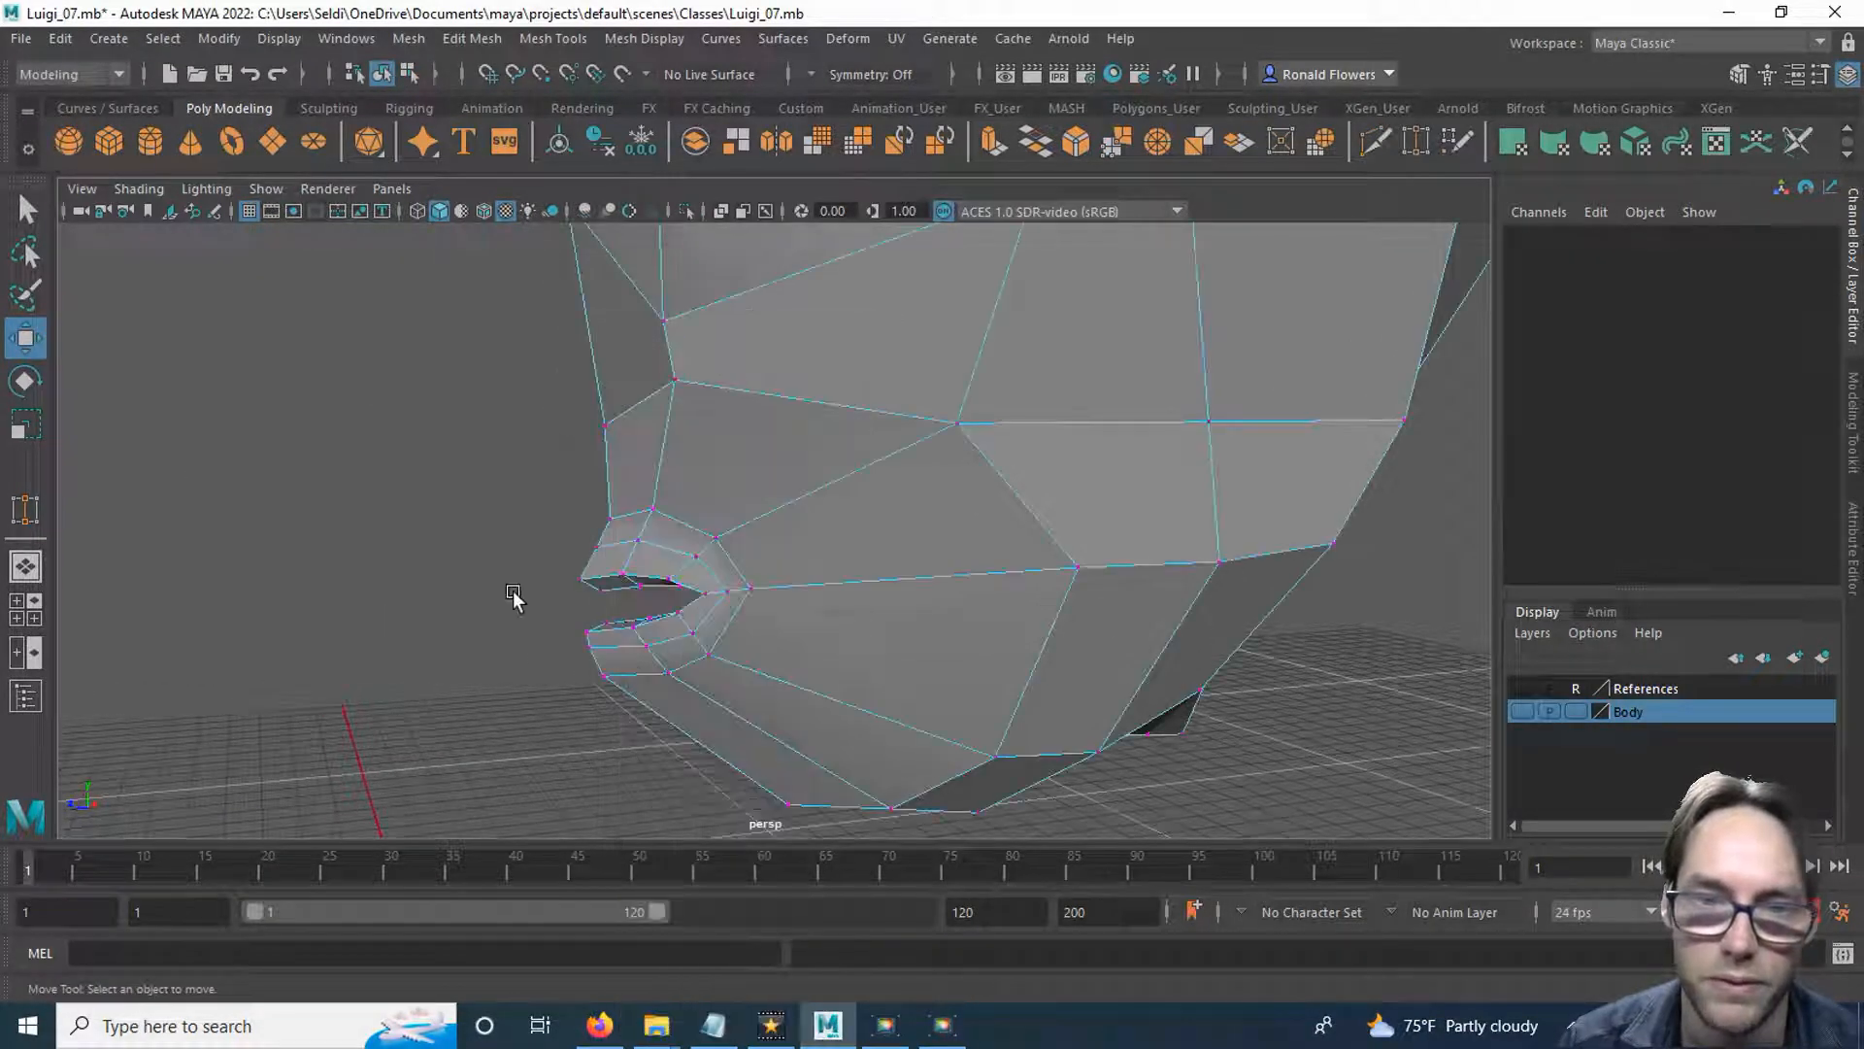
scroll(486, 626, up, 4)
alt+drag(462, 645, 686, 550)
alt+middle_drag(686, 549, 542, 561)
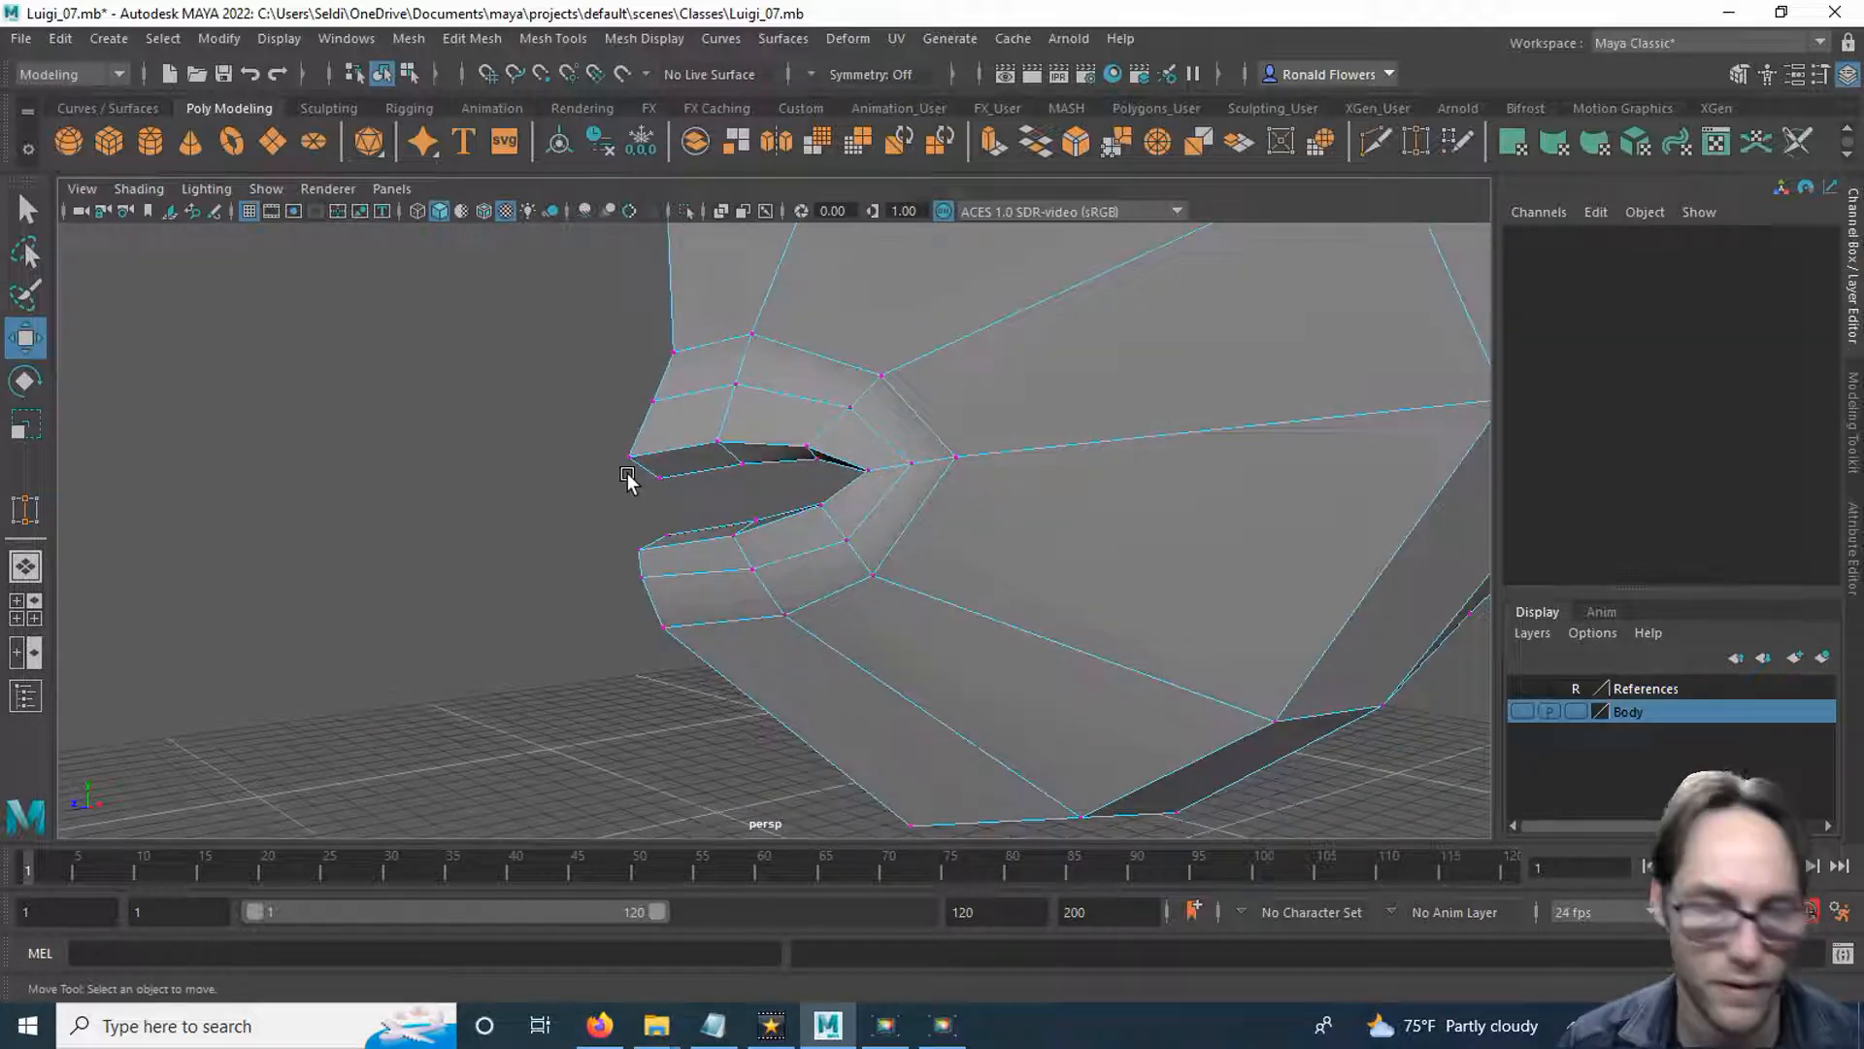
key(q)
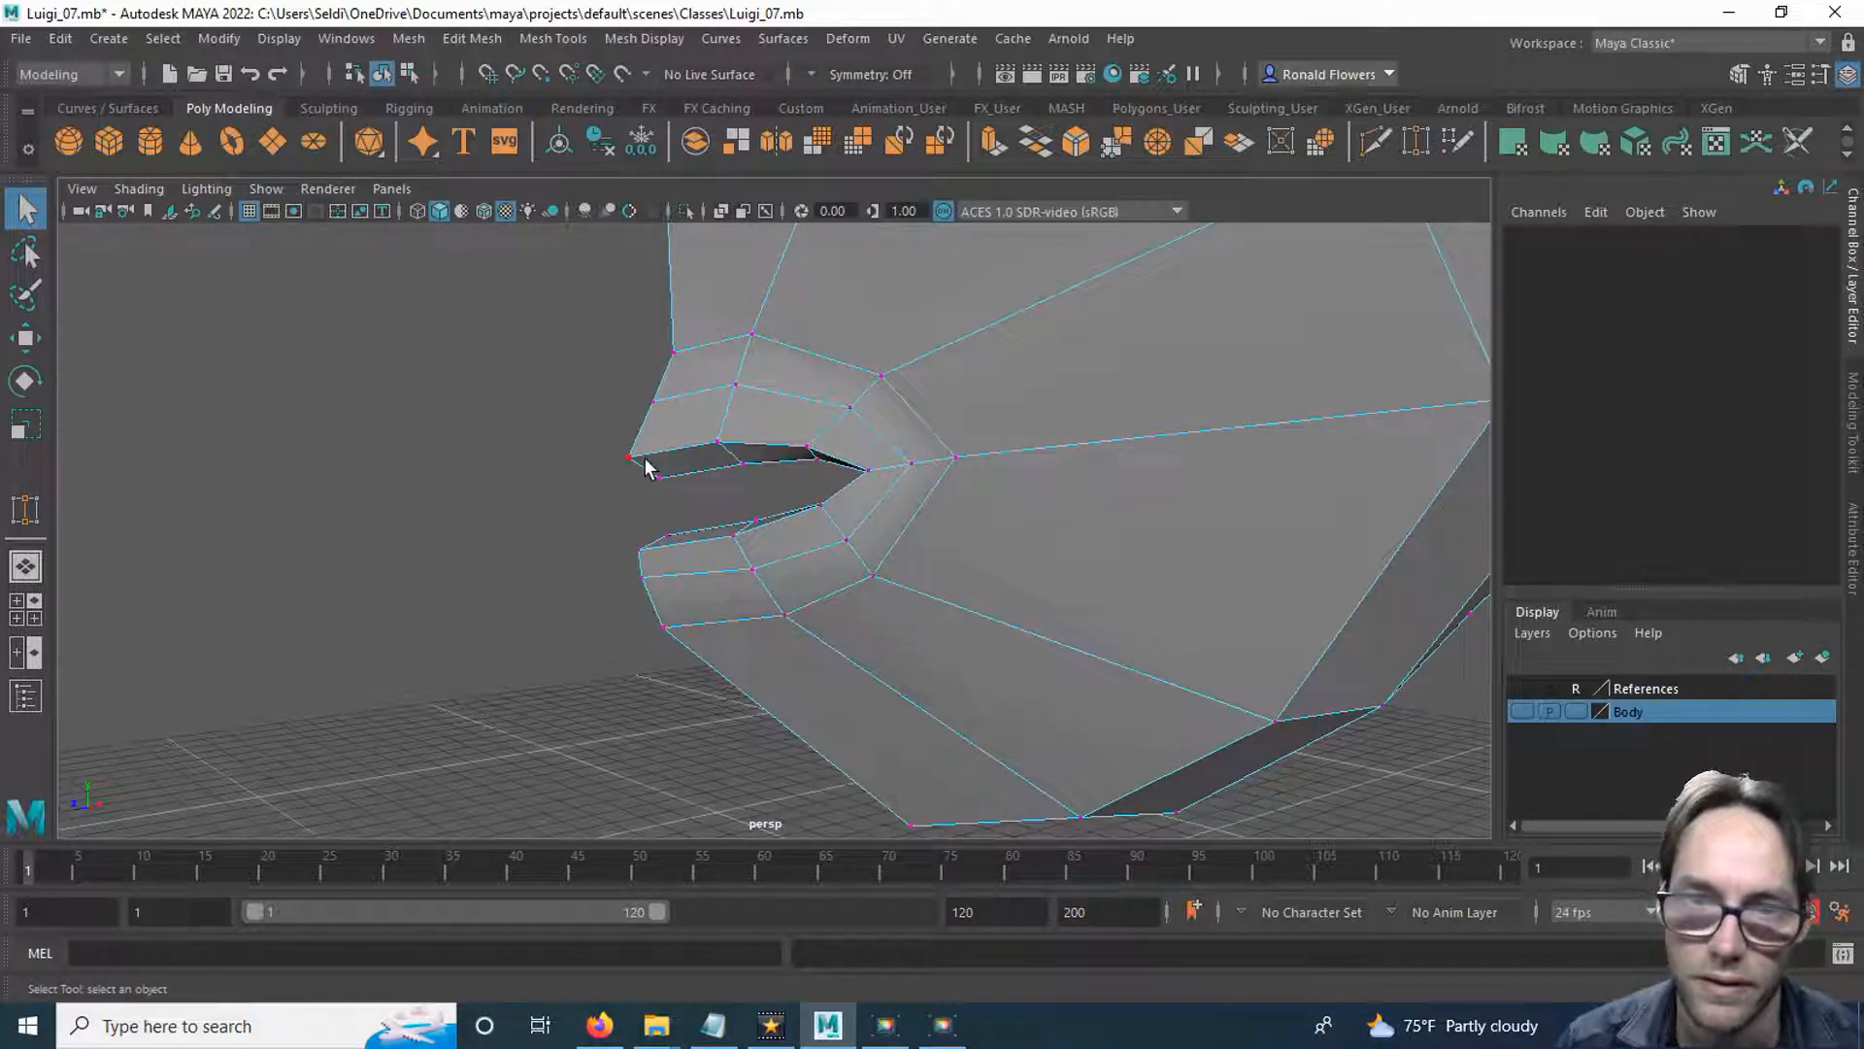
click(647, 467)
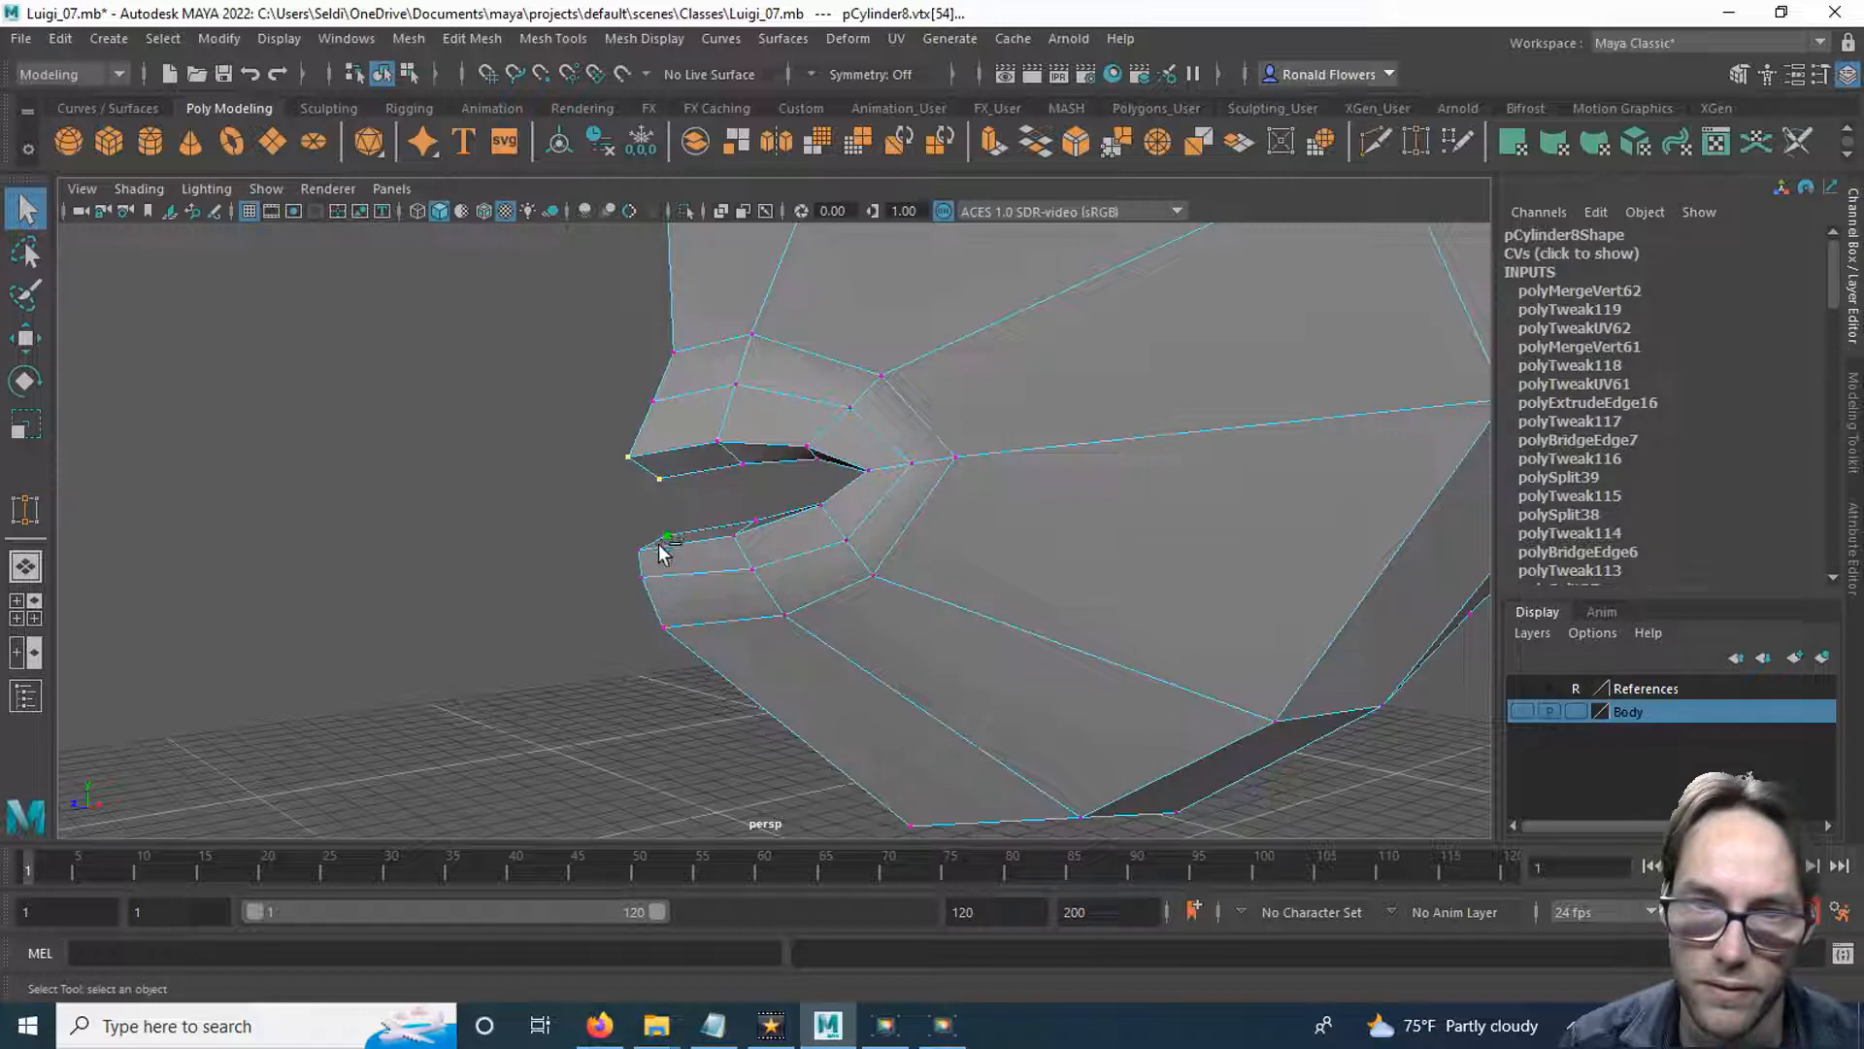
alt+drag(583, 660, 1034, 569)
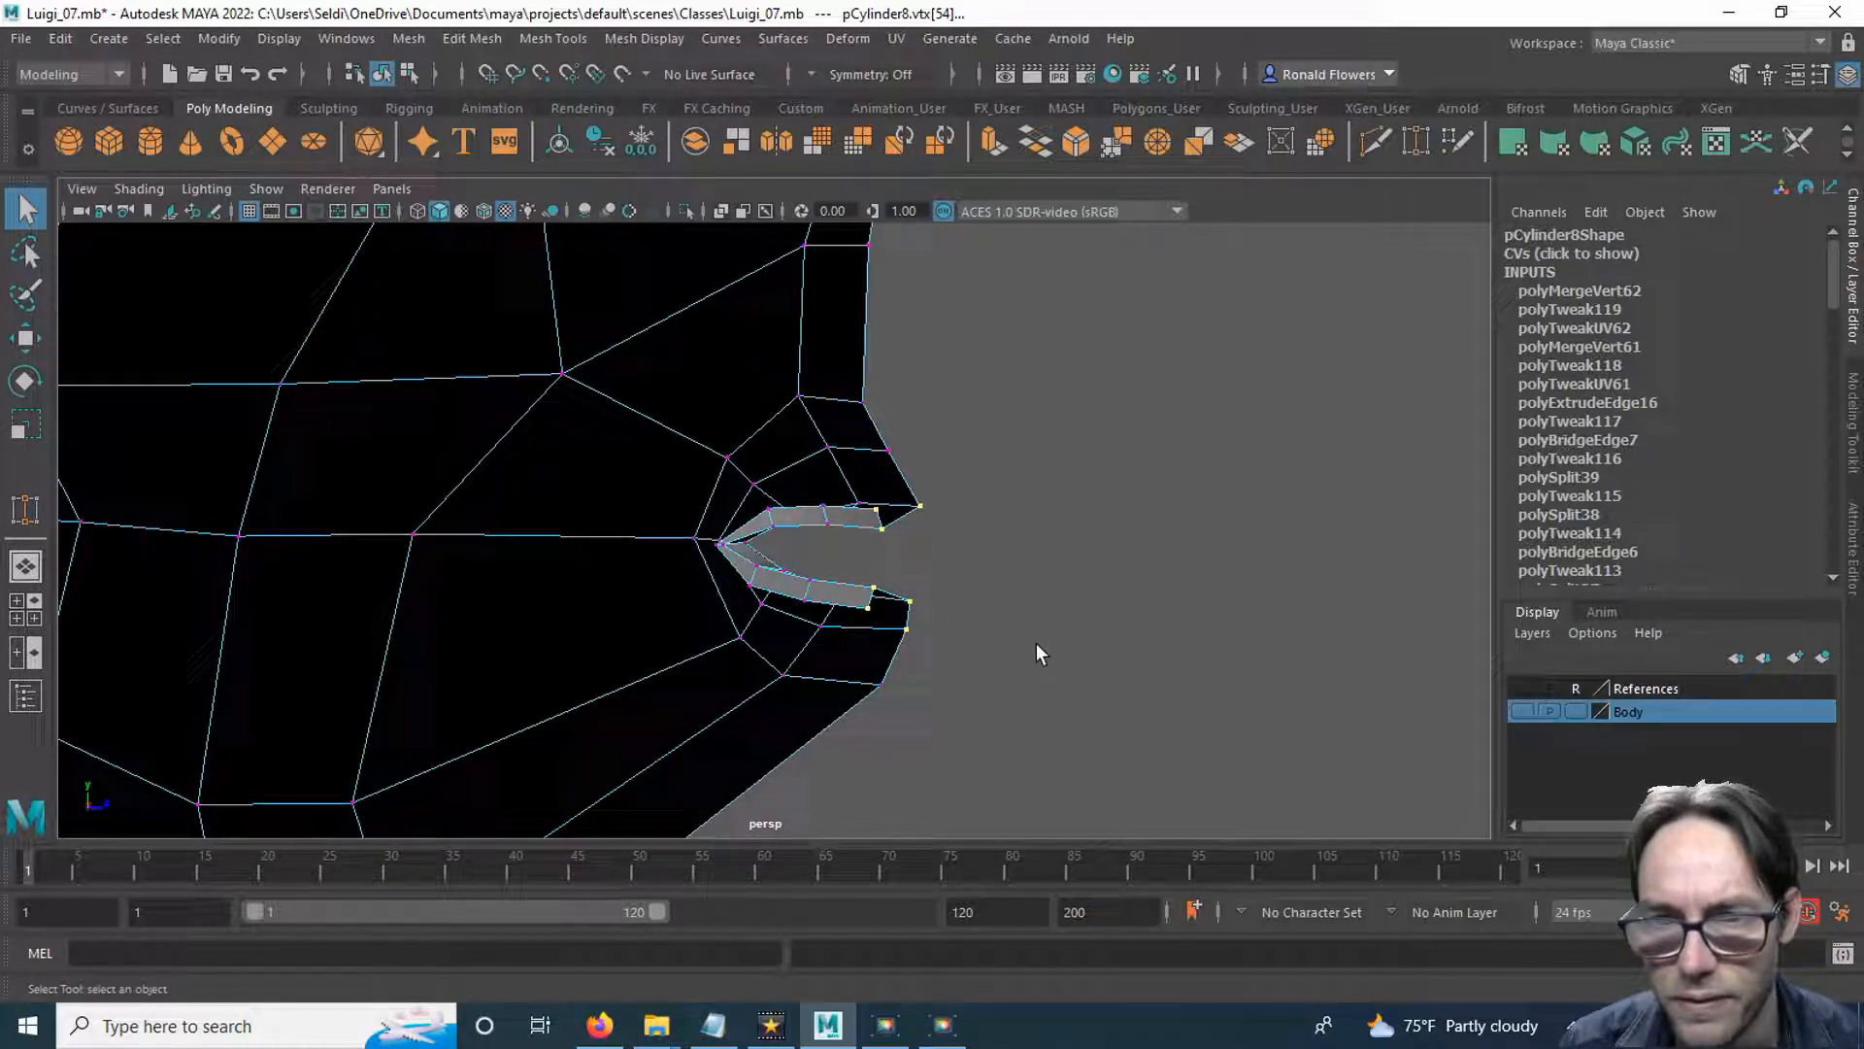
mouse_move(1035, 655)
alt+mouse_down()
mouse_move(791, 658)
mouse_move(1003, 666)
alt+mouse_up()
alt+drag(902, 592, 990, 628)
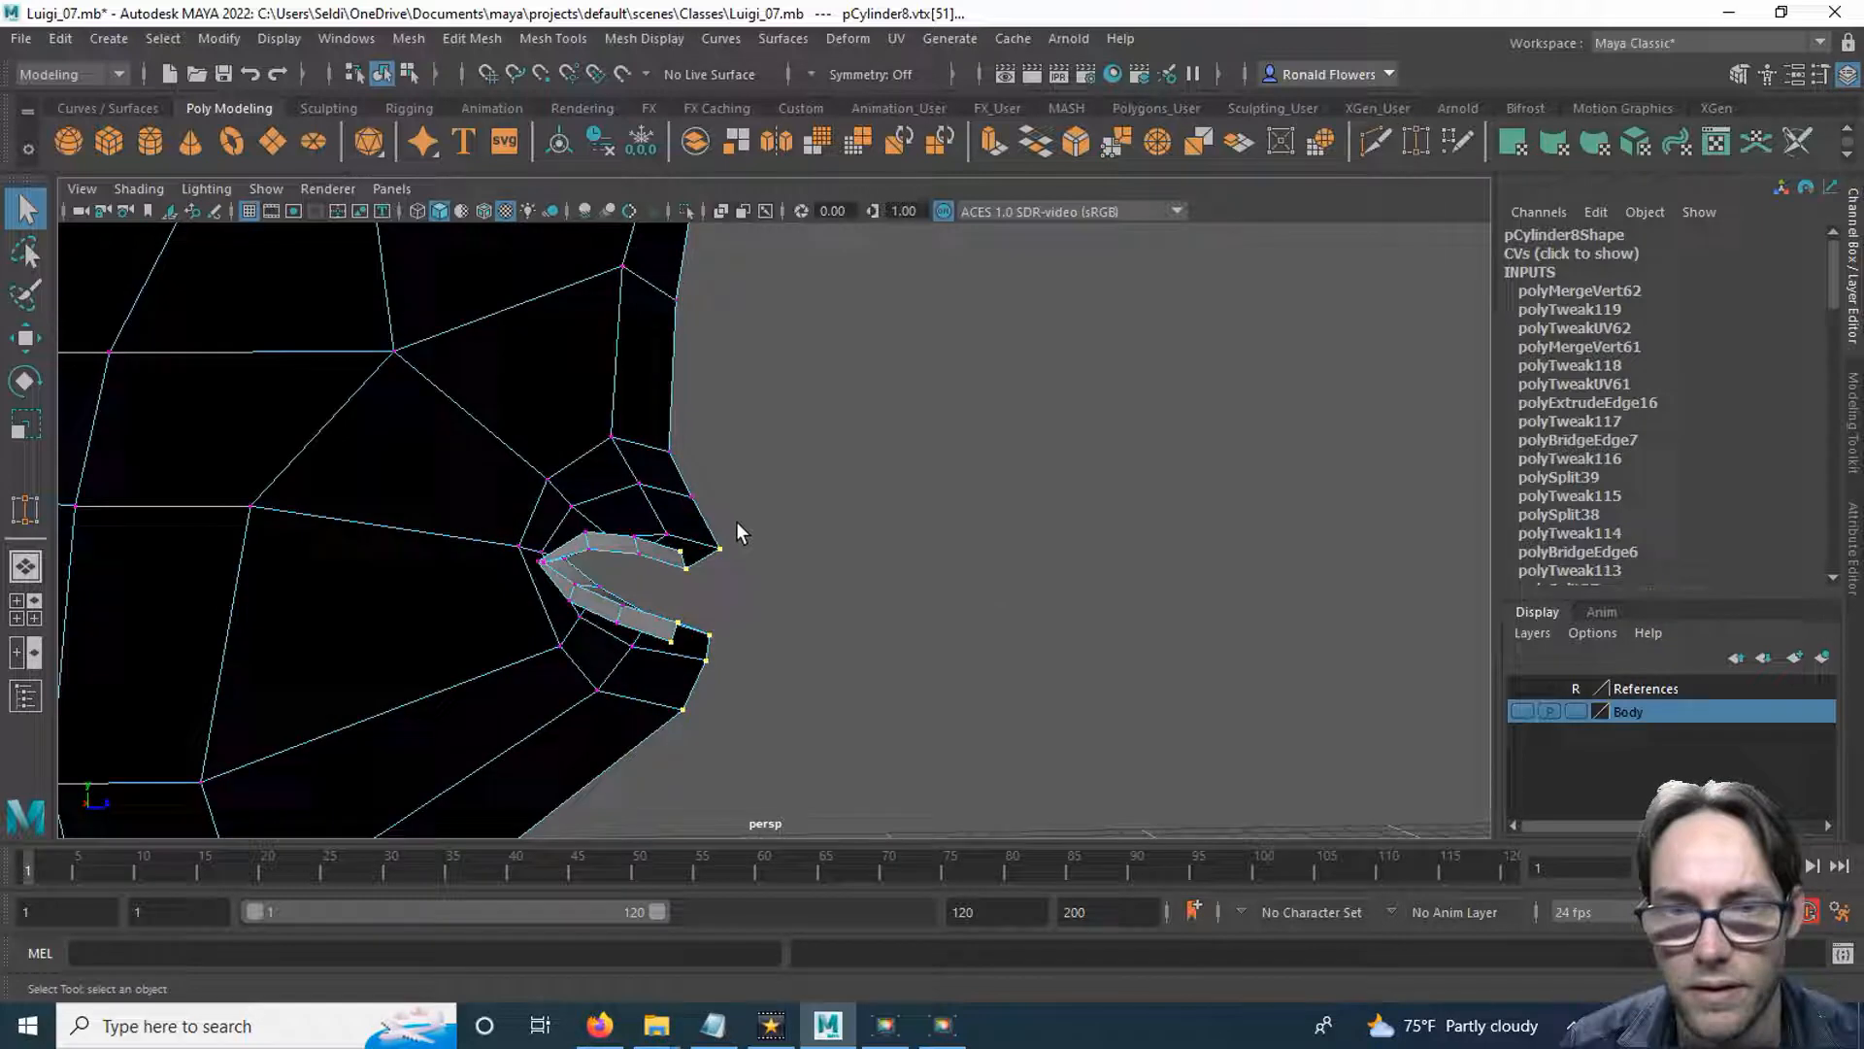
Move the selected lip vertices along the Z axis to shape the lips' profile, then clear the selection.
scroll(849, 587, down, 6)
alt+drag(874, 593, 670, 615)
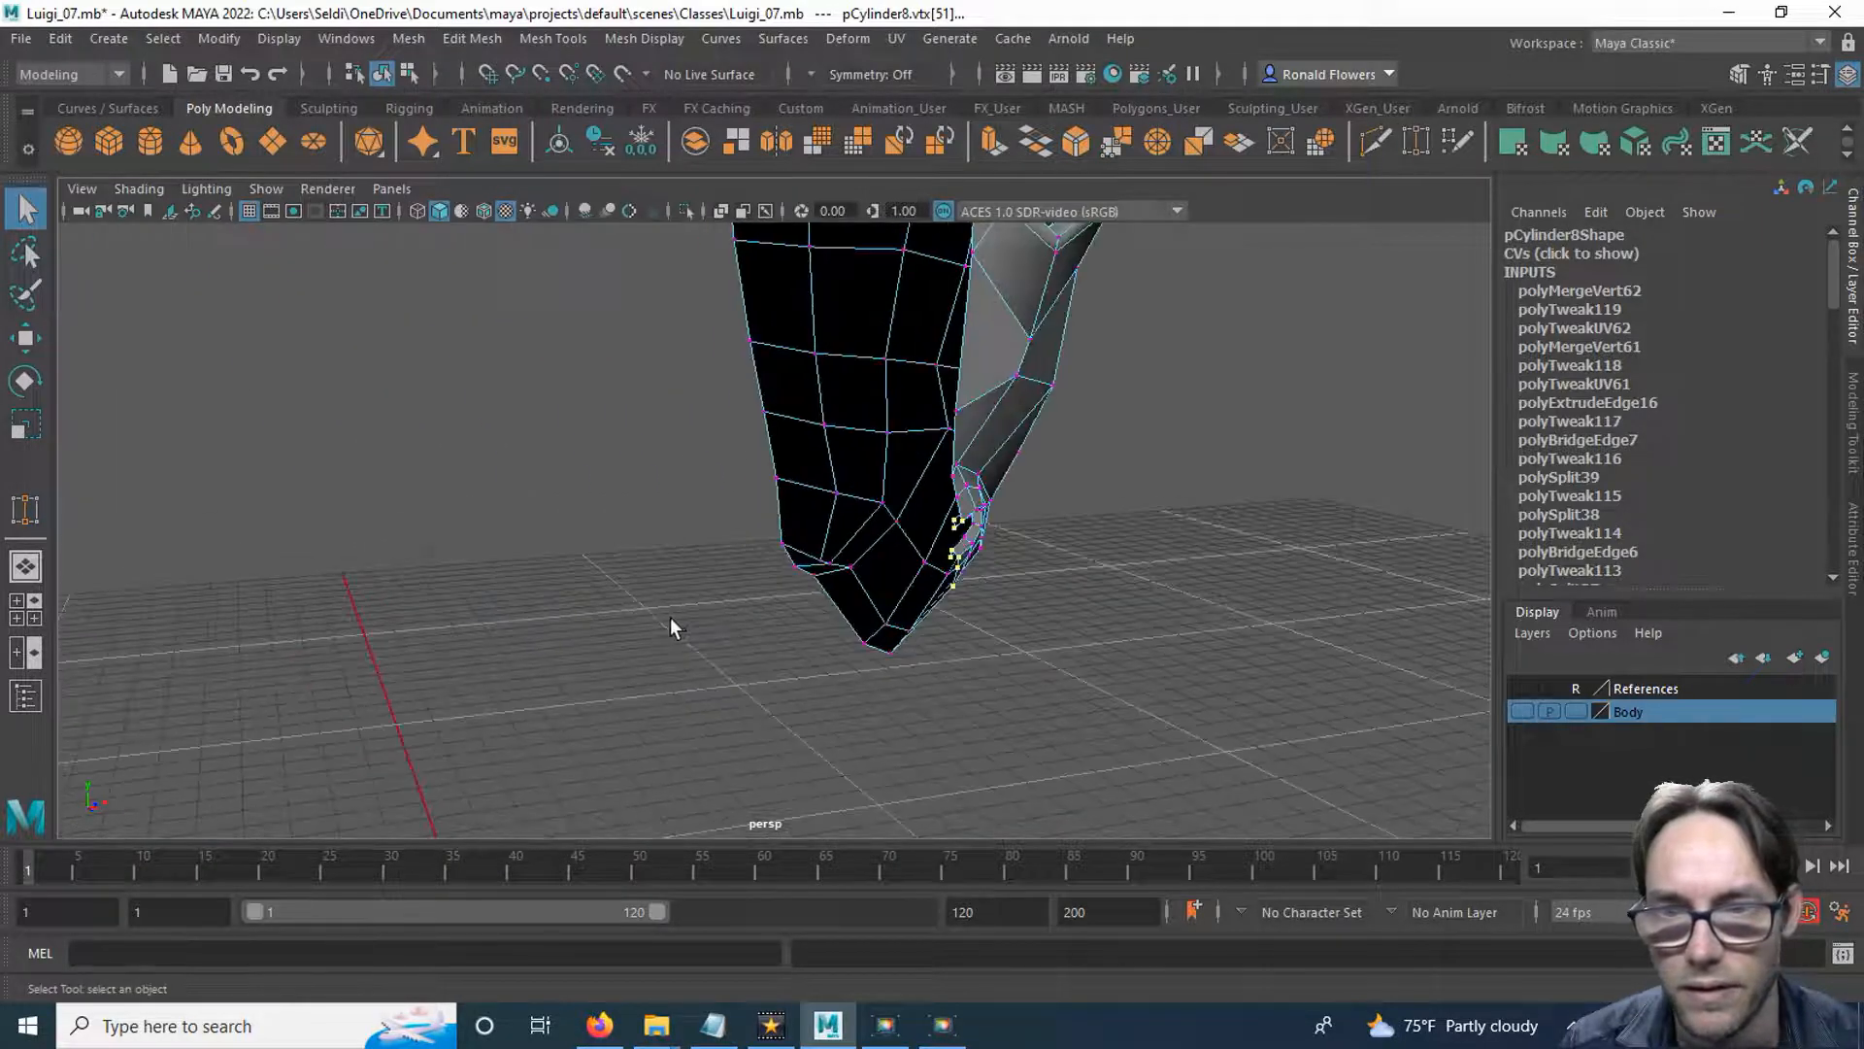
mouse_move(823, 617)
alt+mouse_down()
mouse_move(716, 621)
mouse_move(770, 632)
mouse_move(790, 608)
mouse_move(631, 665)
alt+mouse_up()
key(w)
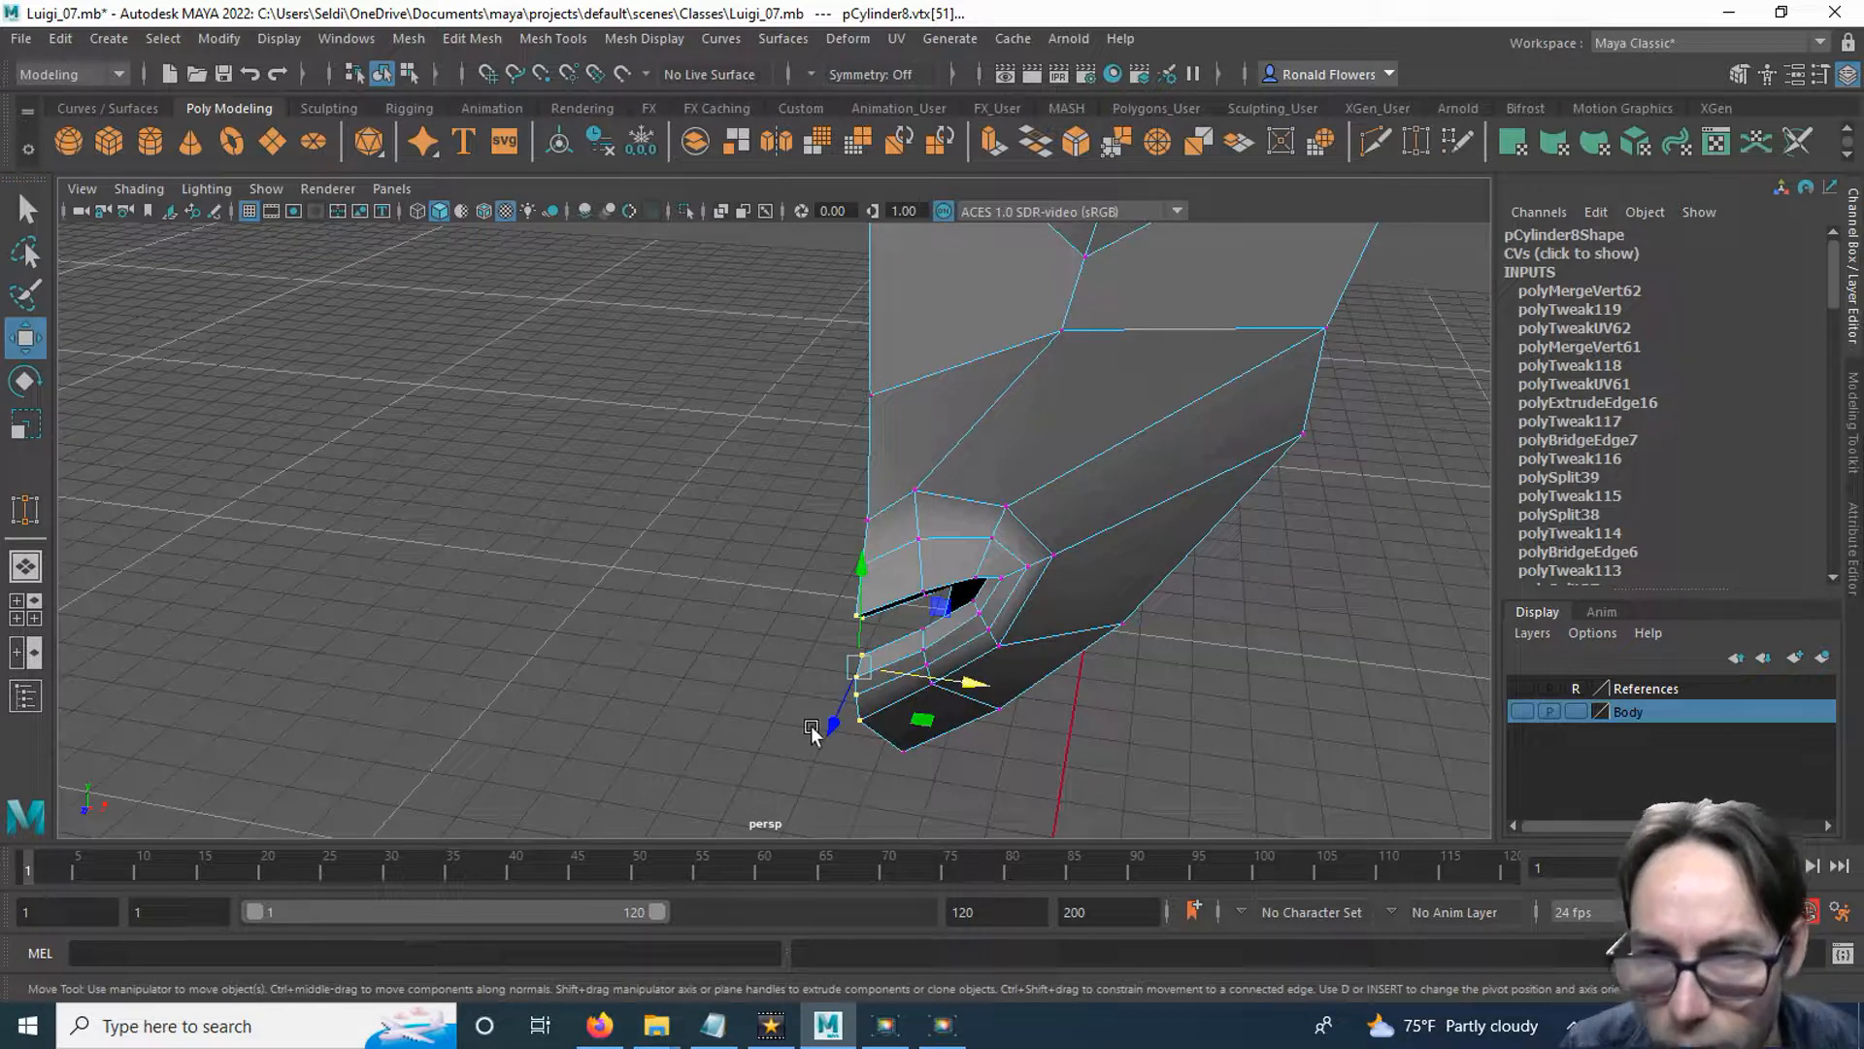
drag(833, 719, 670, 643)
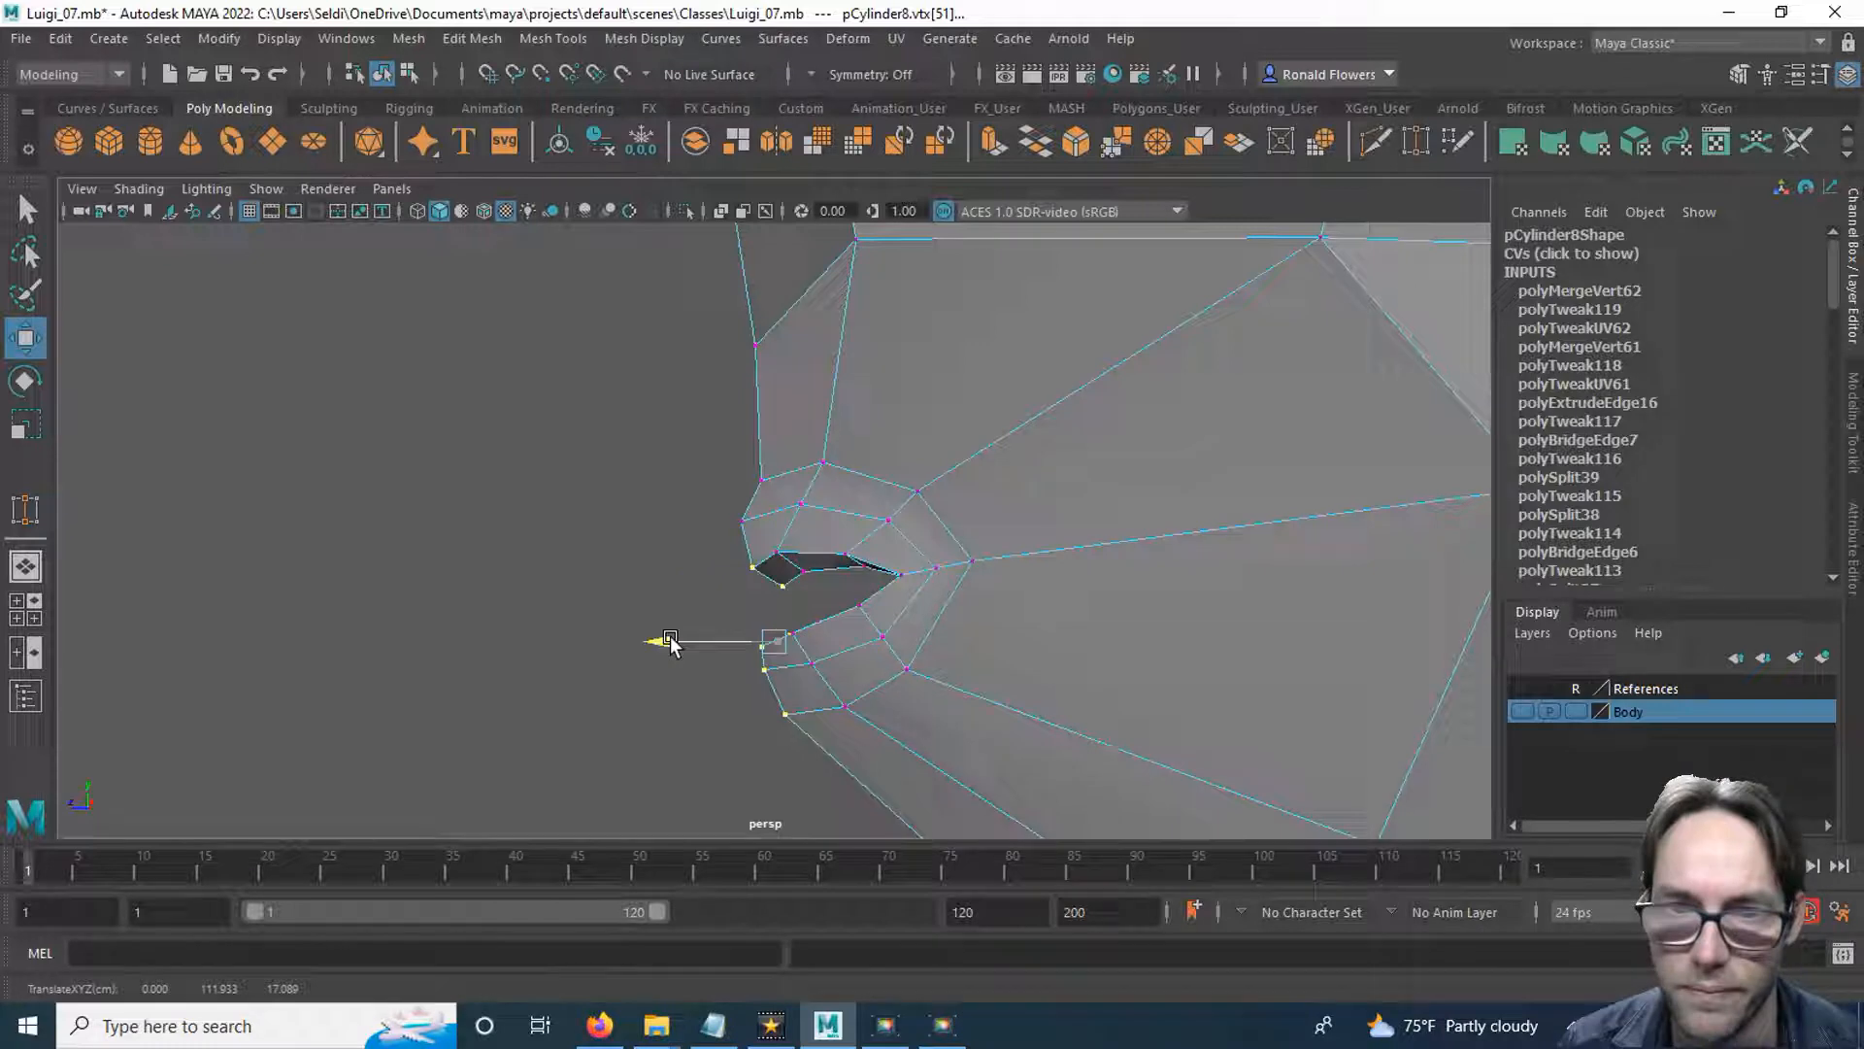
alt+drag(717, 709, 682, 642)
click(890, 679)
drag(802, 682, 806, 681)
alt+drag(725, 638, 641, 624)
click(640, 624)
alt+drag(687, 545, 660, 617)
alt+drag(796, 560, 691, 571)
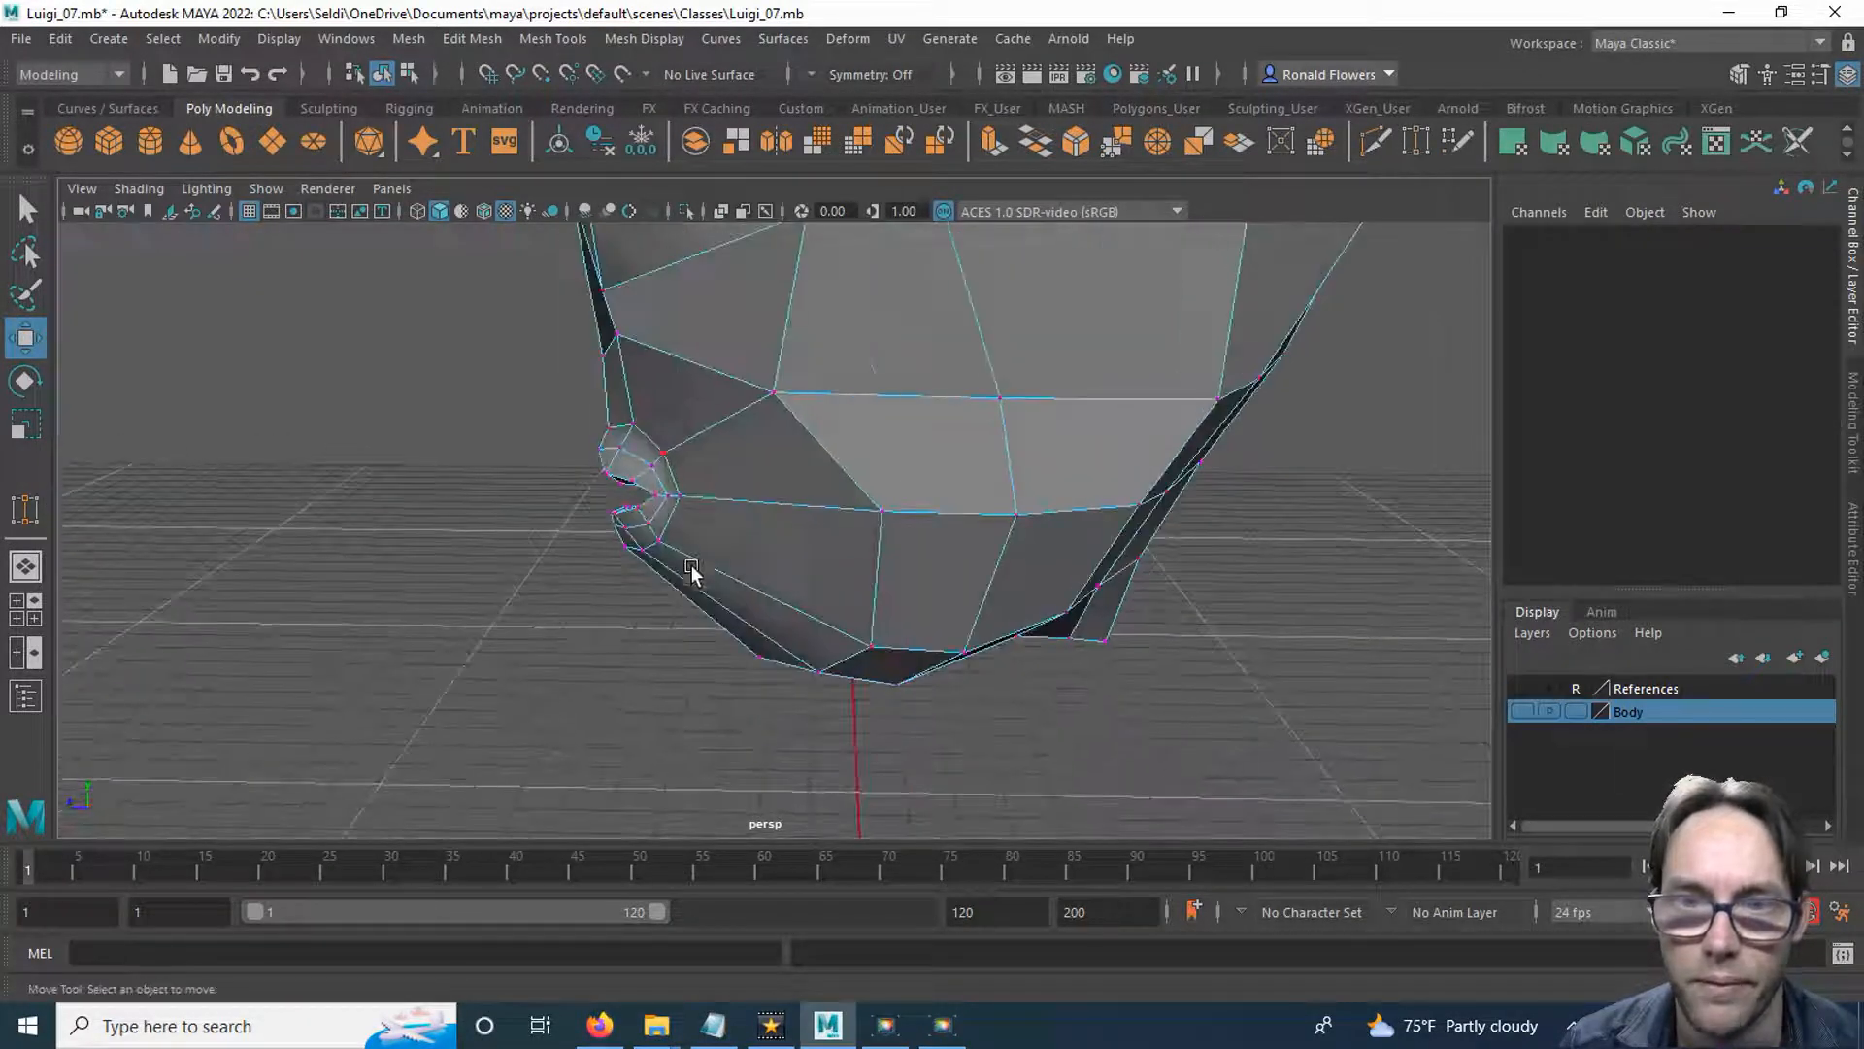
Insert an edge loop around the outside of the lips with Multi-Cut.
alt+drag(836, 626, 1015, 382)
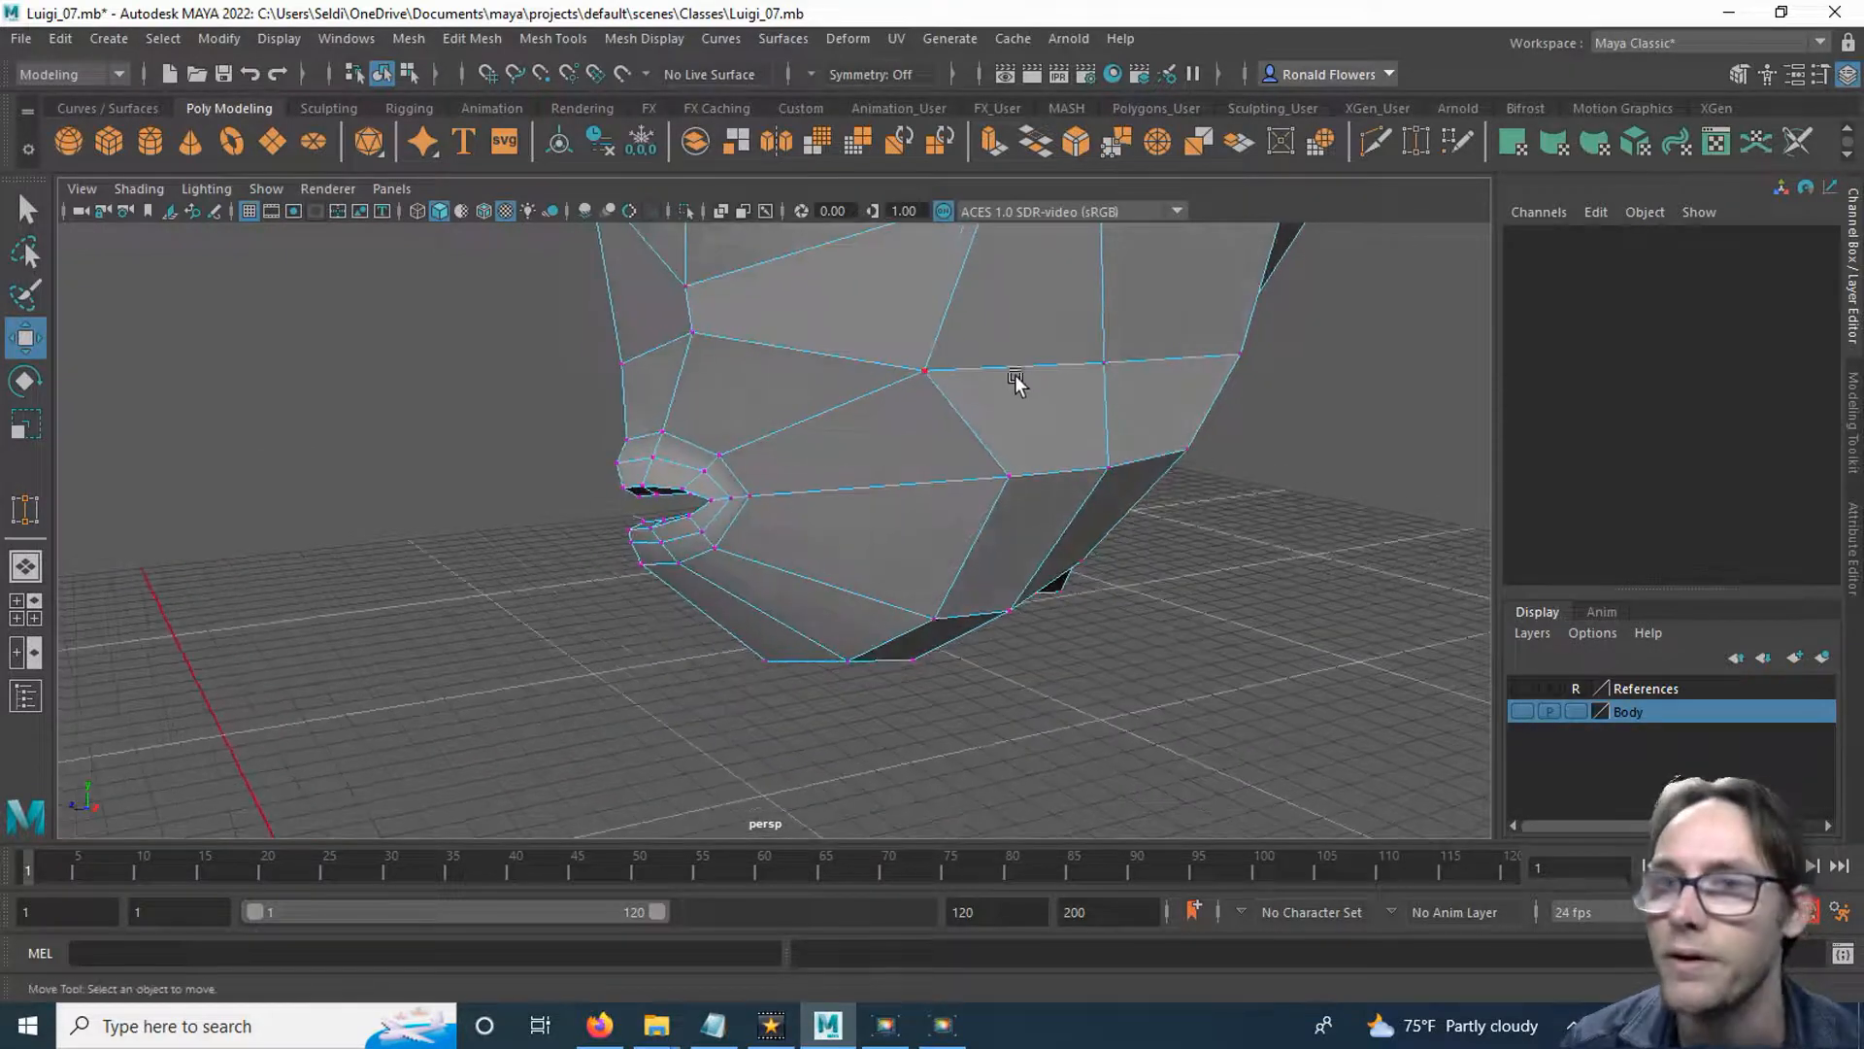
click(1373, 144)
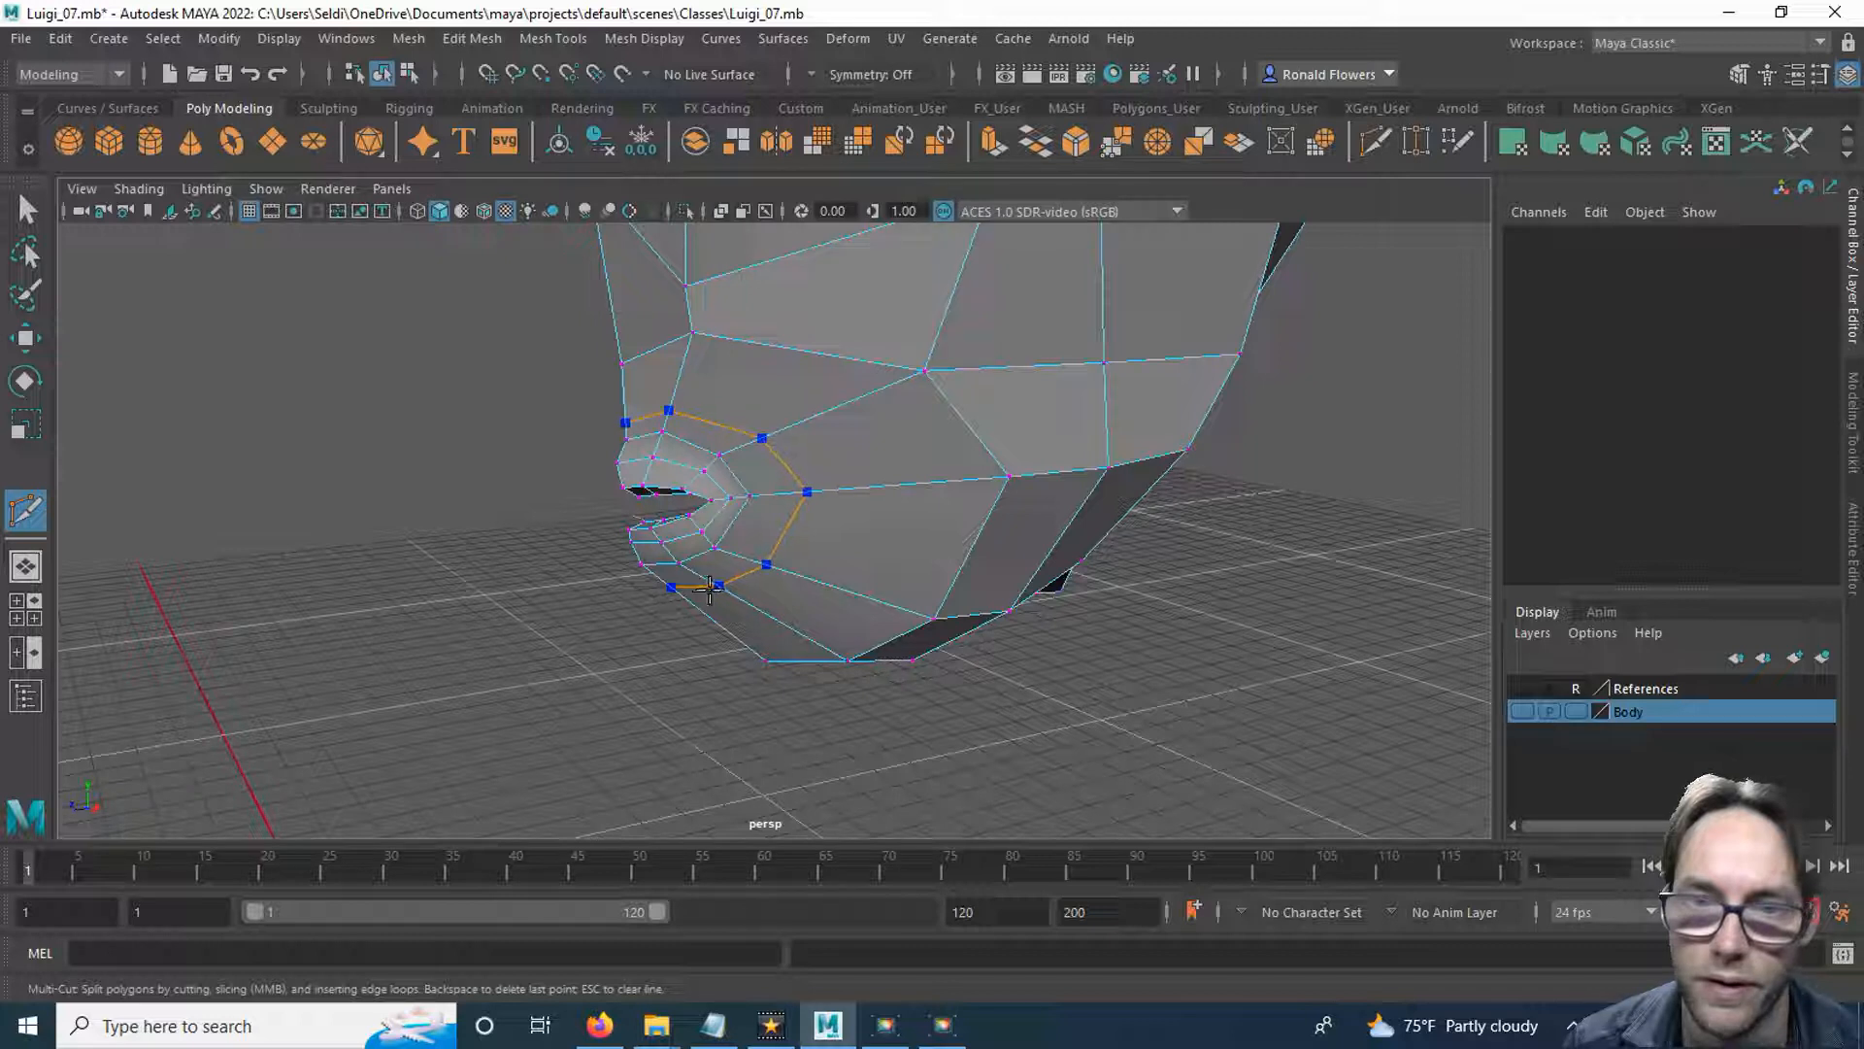
ctrl+click(709, 588)
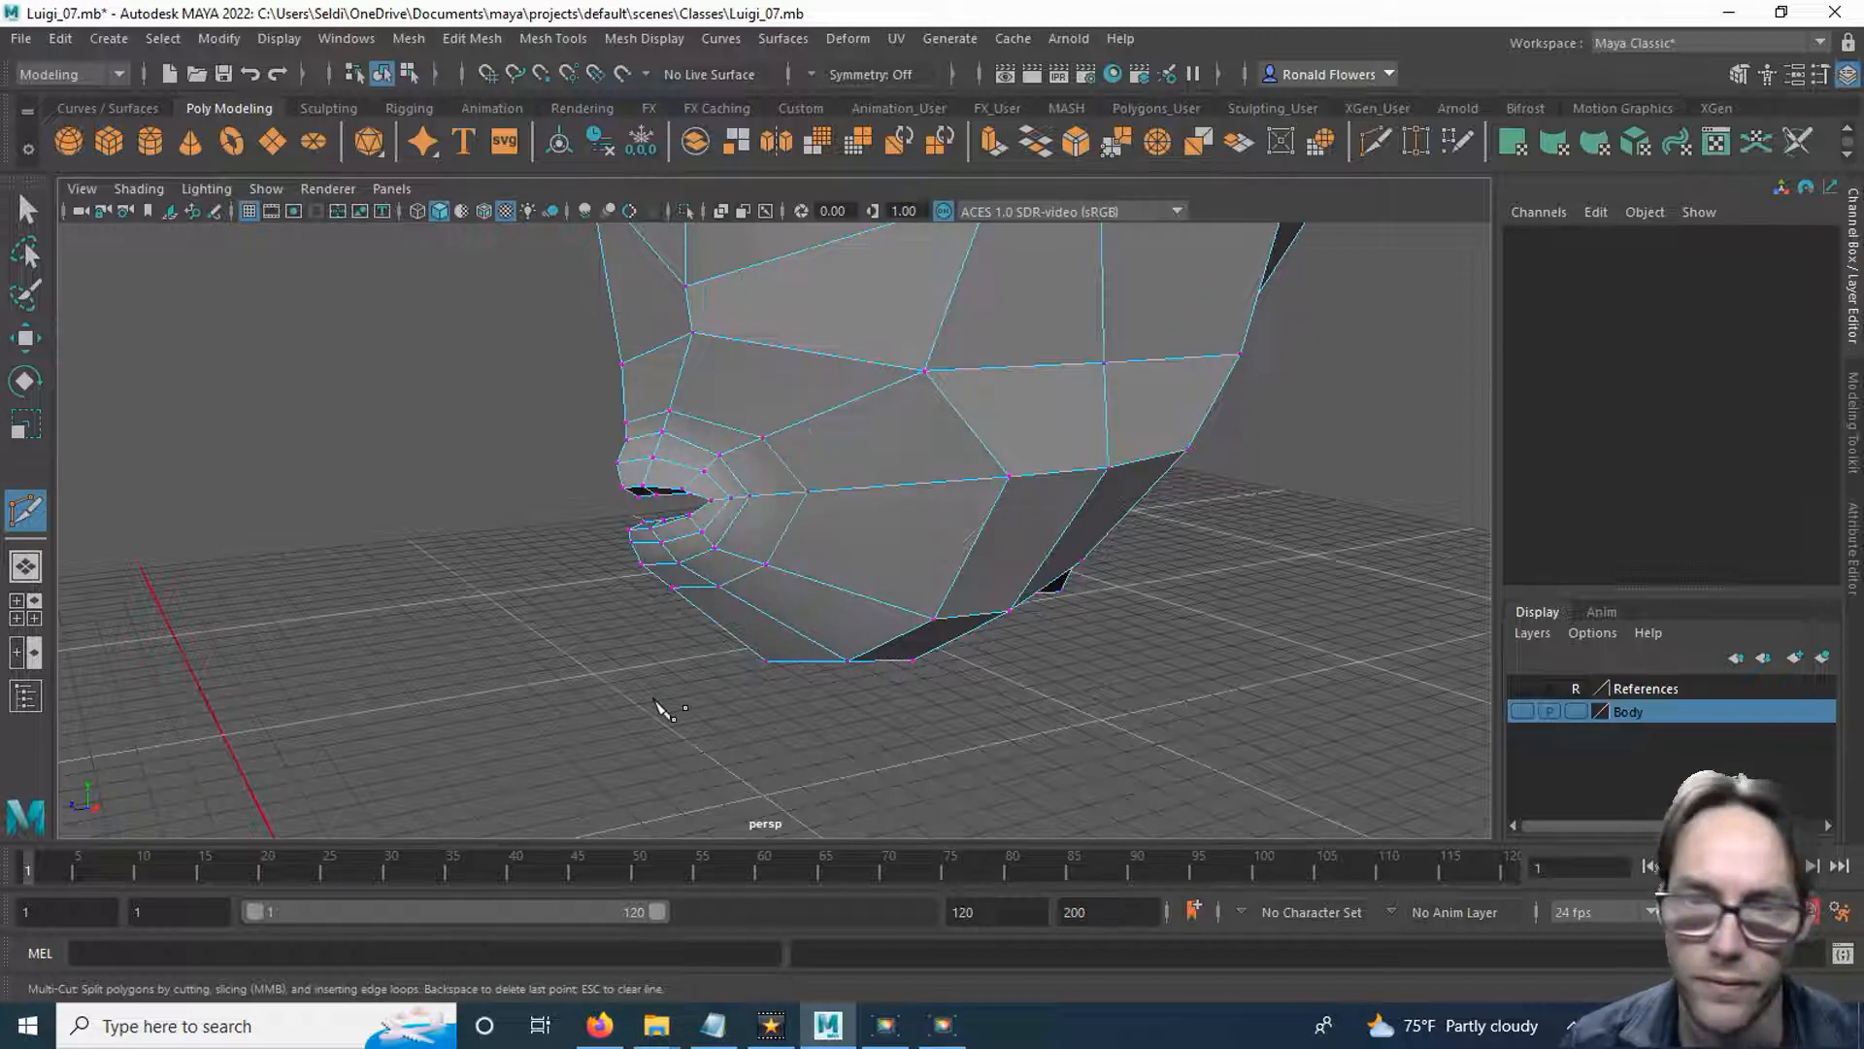
key(q)
Select the new edge loop around the mouth and move it forward along the Z axis, away from the face.
right_drag(706, 587, 708, 319)
click(693, 587)
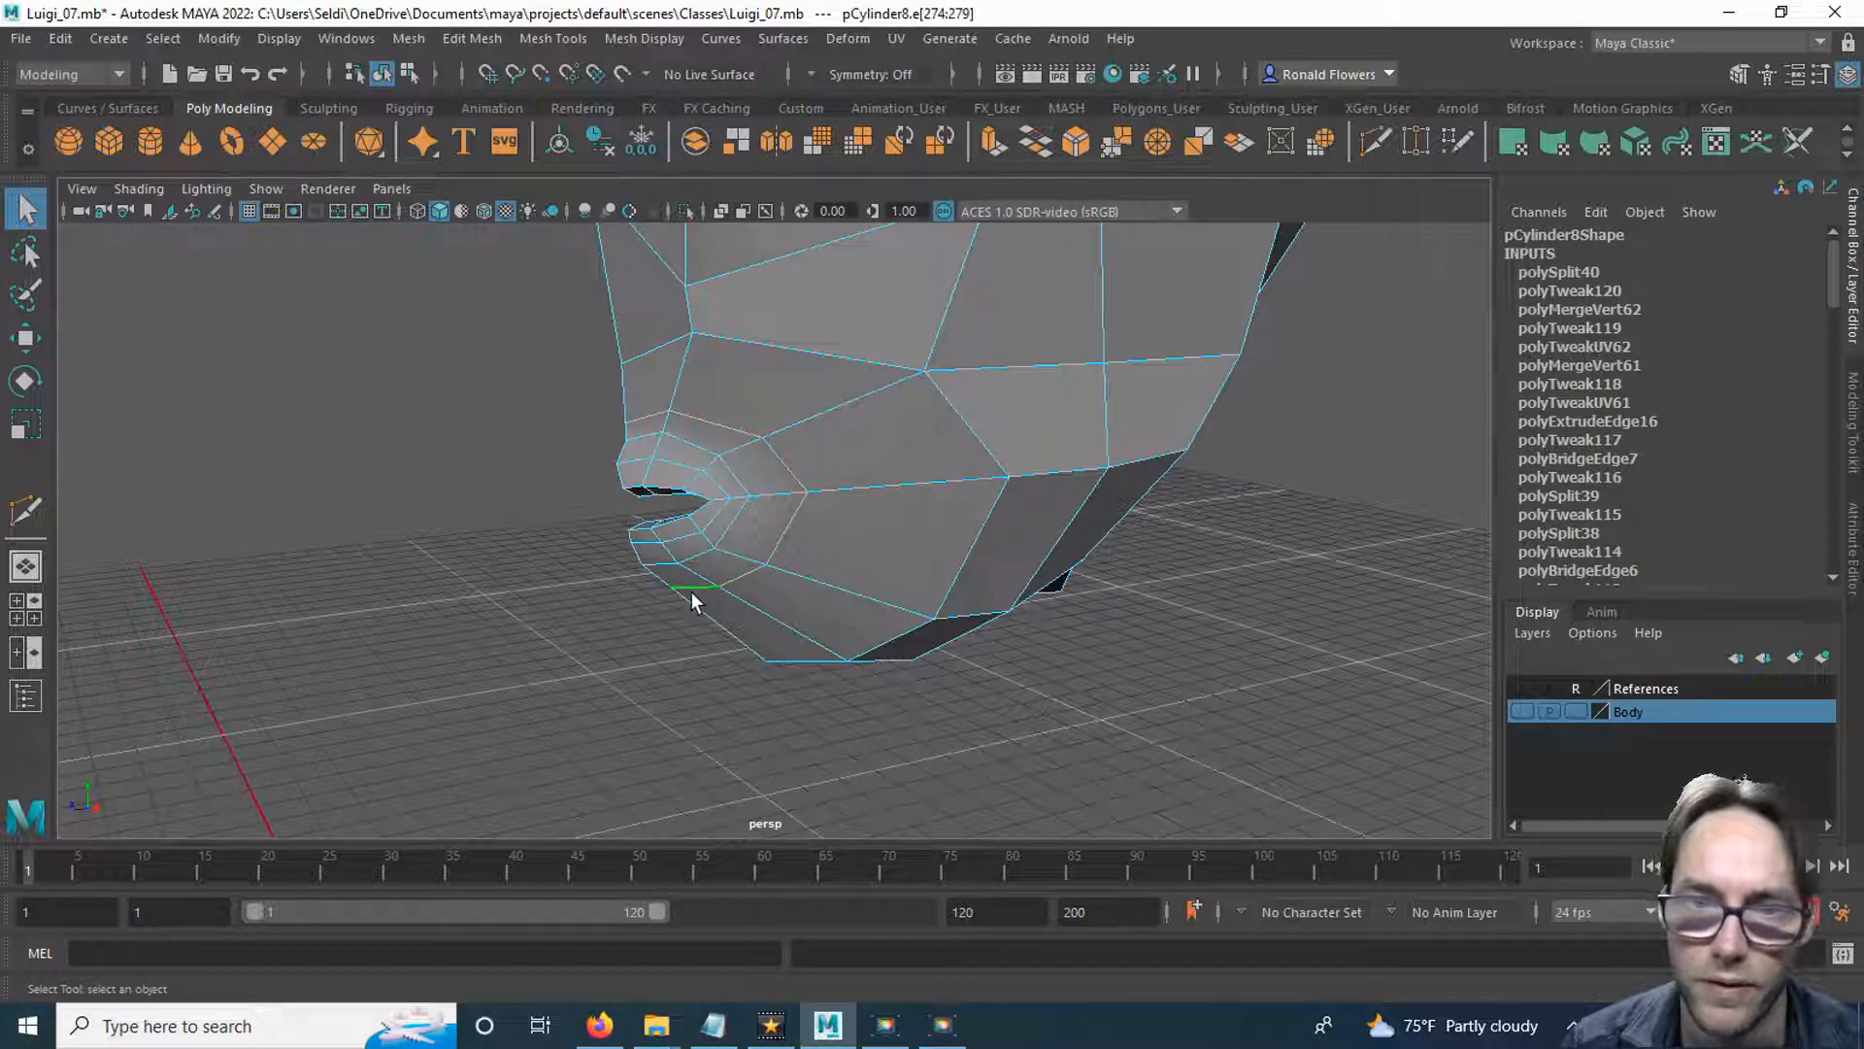
key(w)
alt+drag(654, 637, 570, 609)
drag(577, 506, 571, 505)
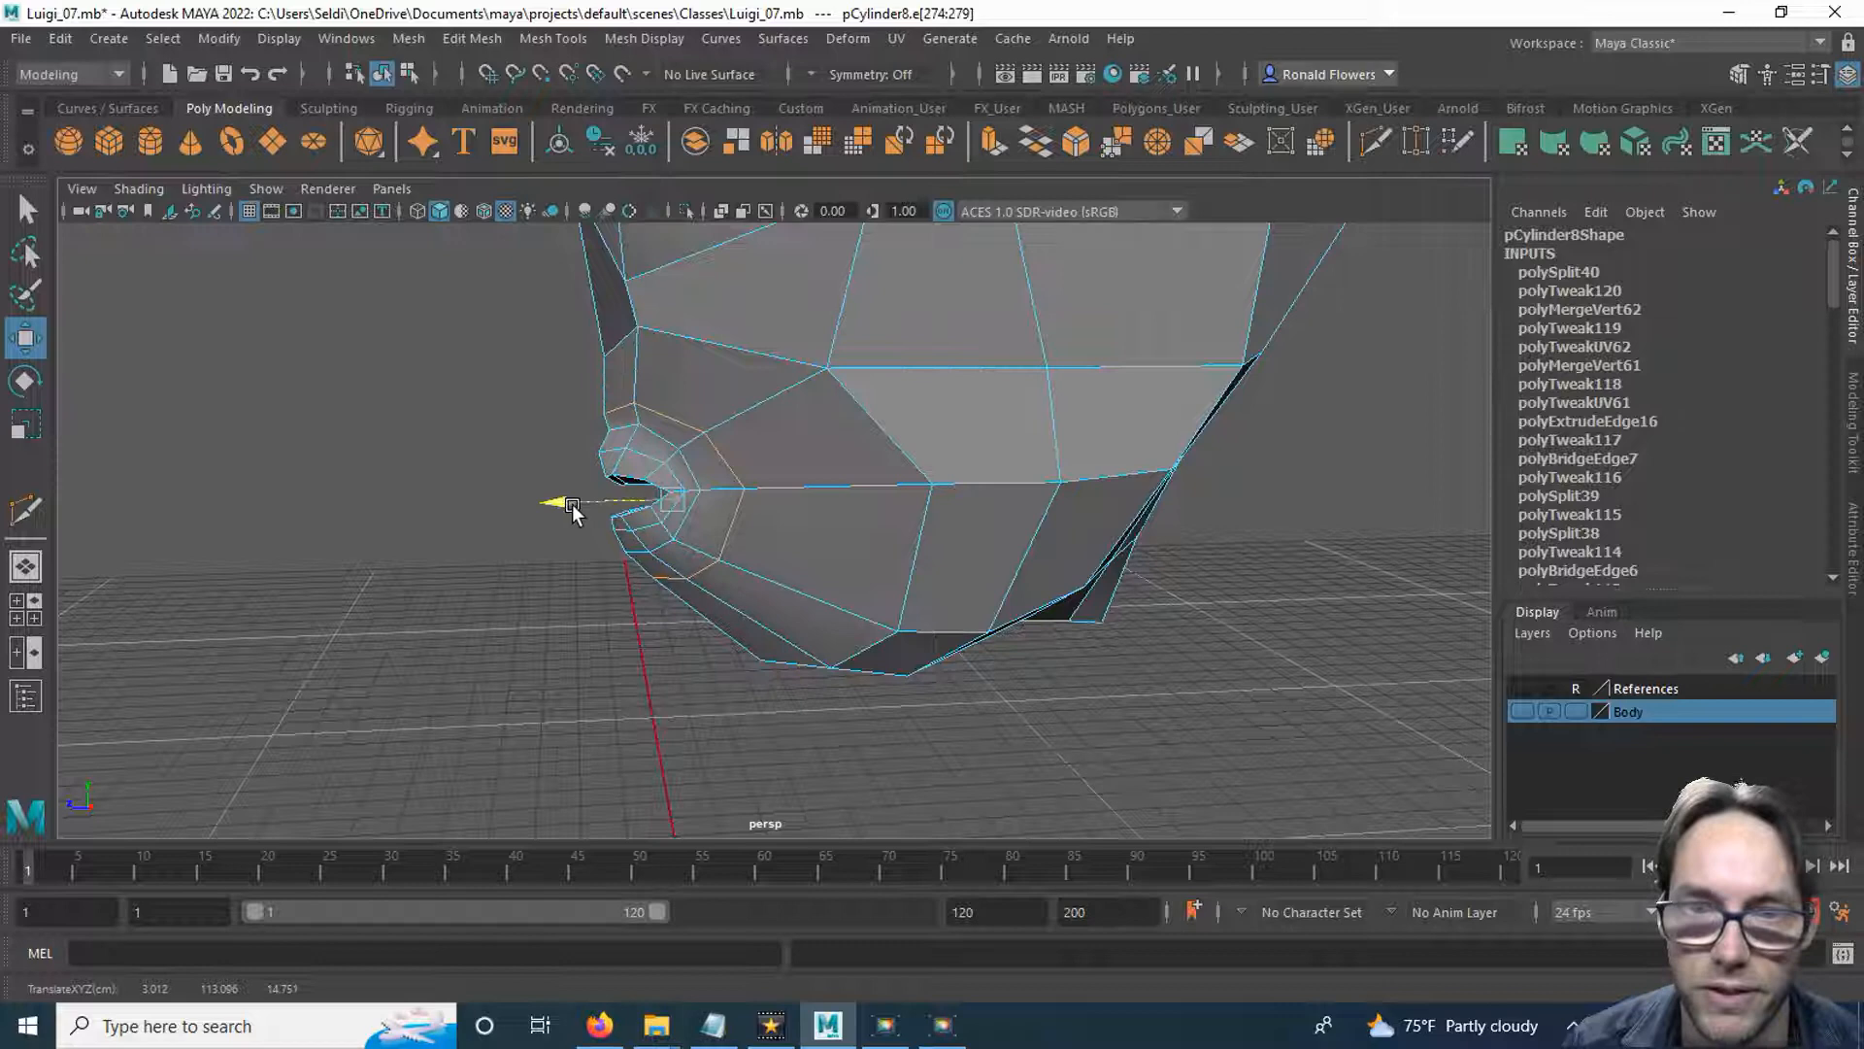
click(598, 631)
Adjust the new loop's individual vertices at the mouth corner, just below the corner and under the lower lip.
alt+drag(599, 632, 672, 590)
right_drag(746, 552, 645, 384)
mouse_move(631, 731)
alt+mouse_down()
mouse_move(632, 749)
mouse_move(645, 716)
alt+mouse_up()
click(786, 569)
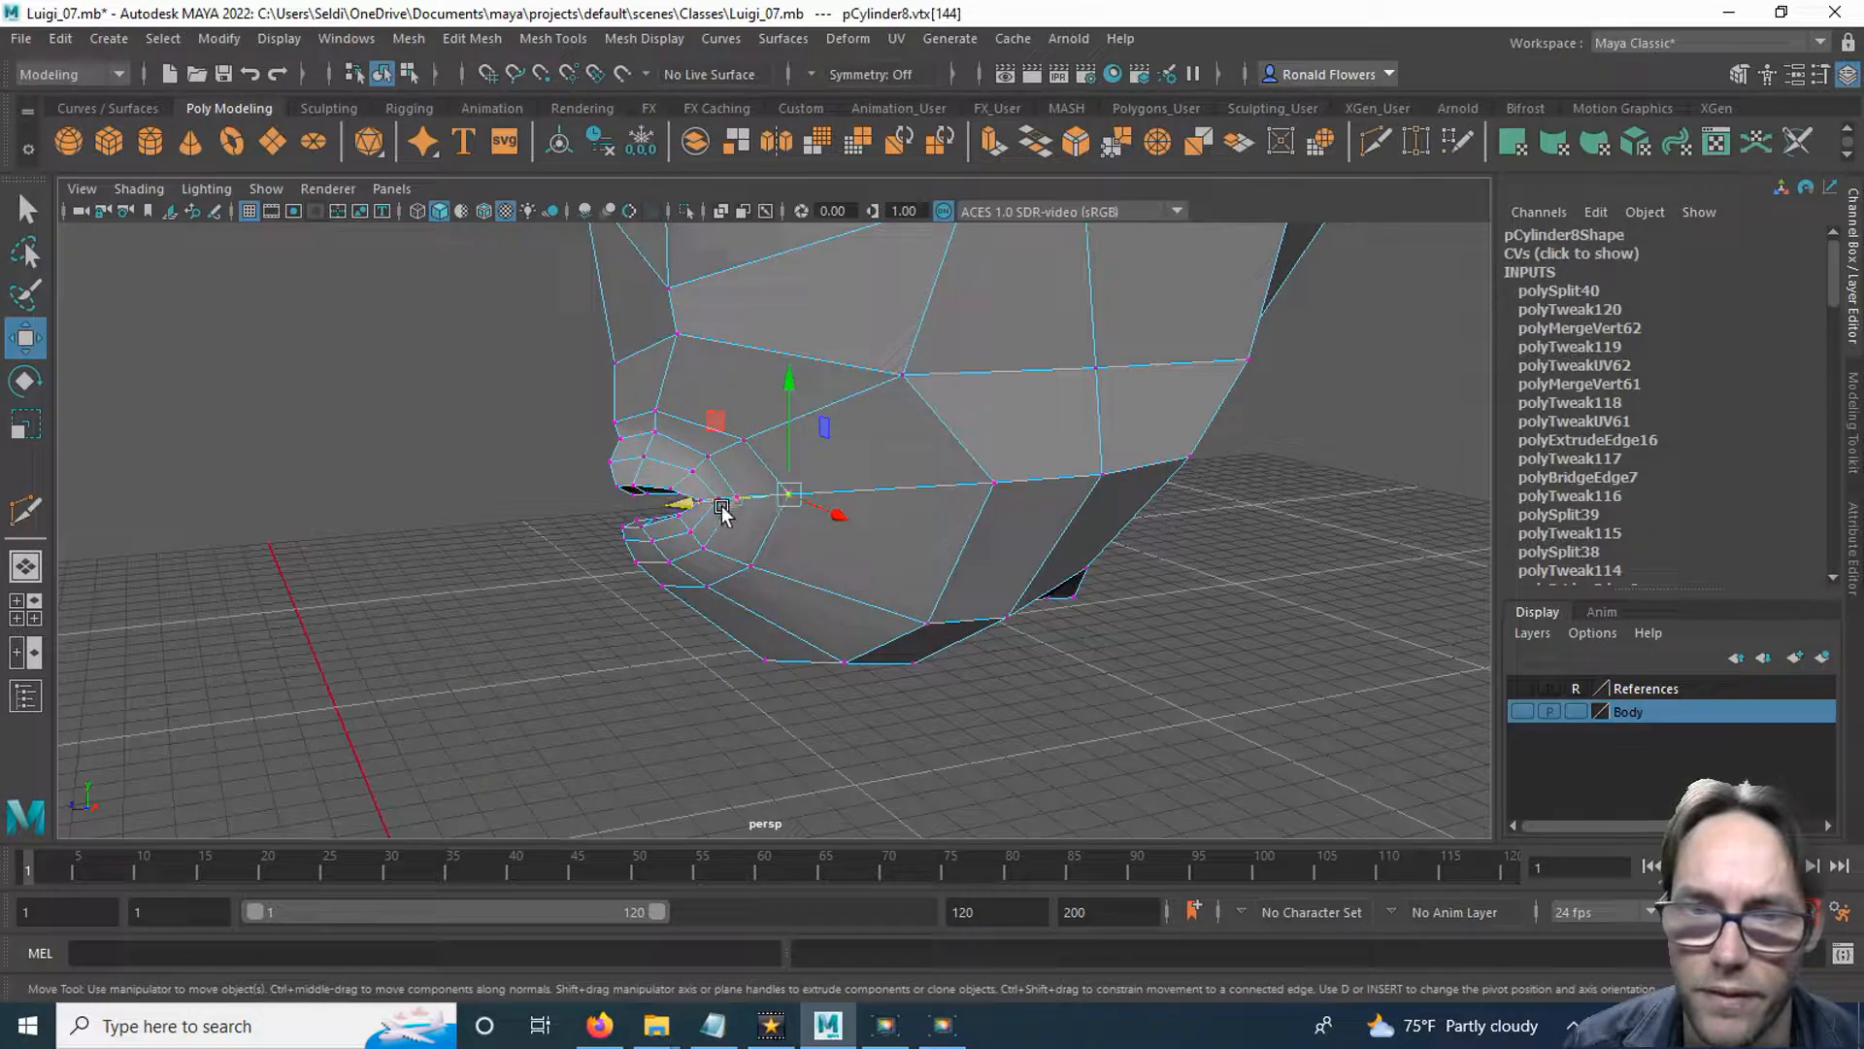
click(751, 565)
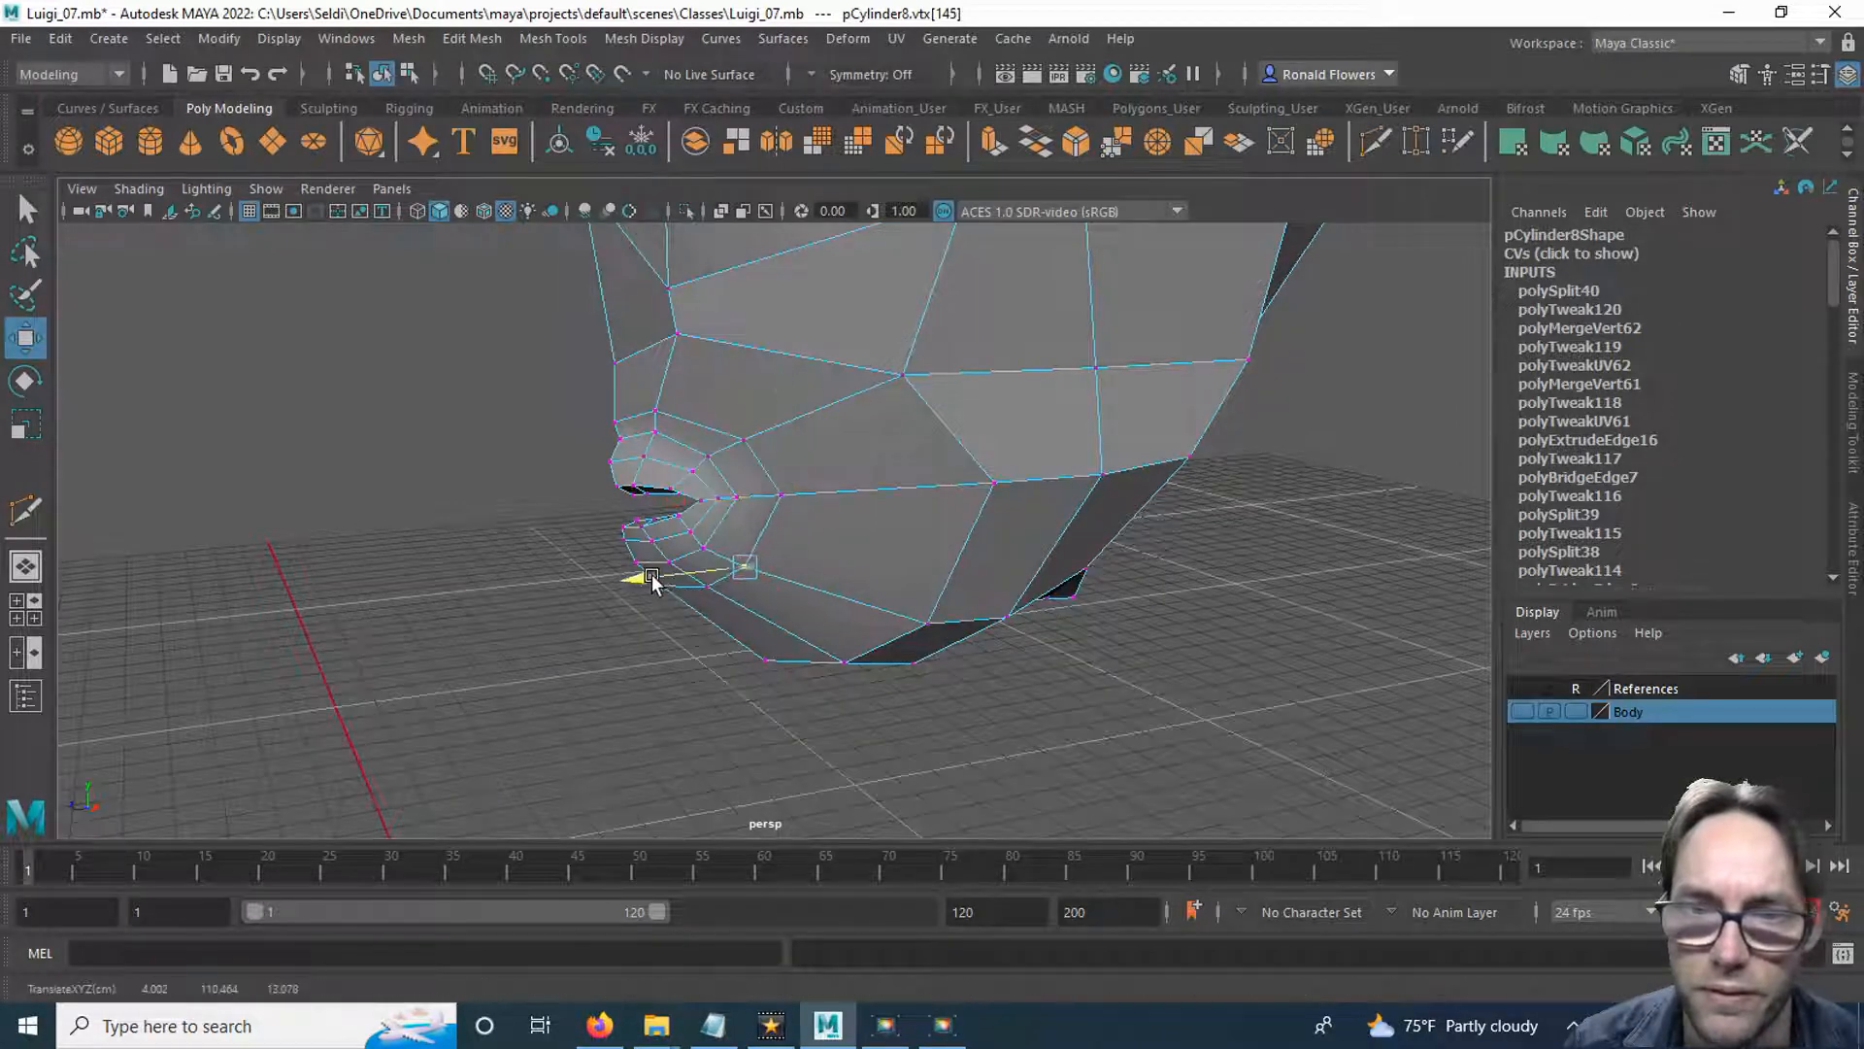
click(705, 588)
alt+drag(699, 610, 819, 657)
click(800, 592)
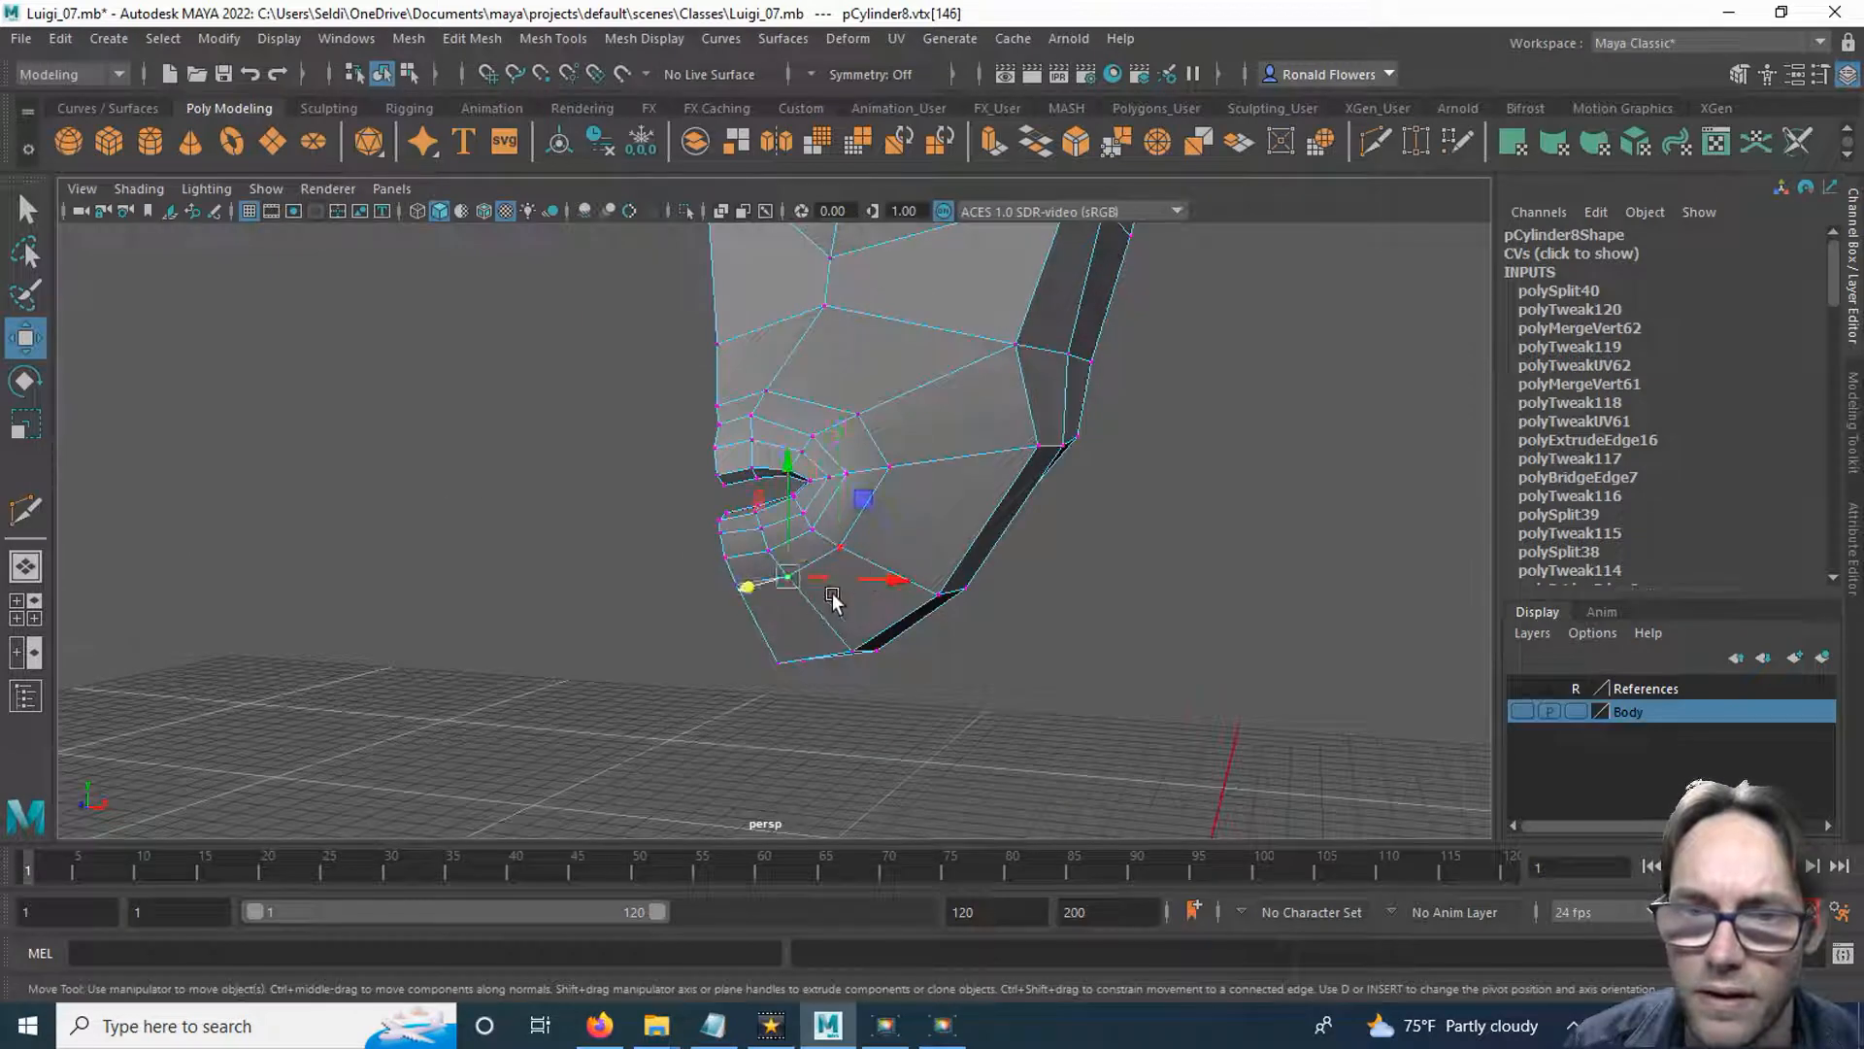
Select the column of vertices above and on the upper lip beside the centreline and move it forward along the Z axis.
drag(790, 481, 651, 398)
click(739, 587)
click(661, 435)
key(q)
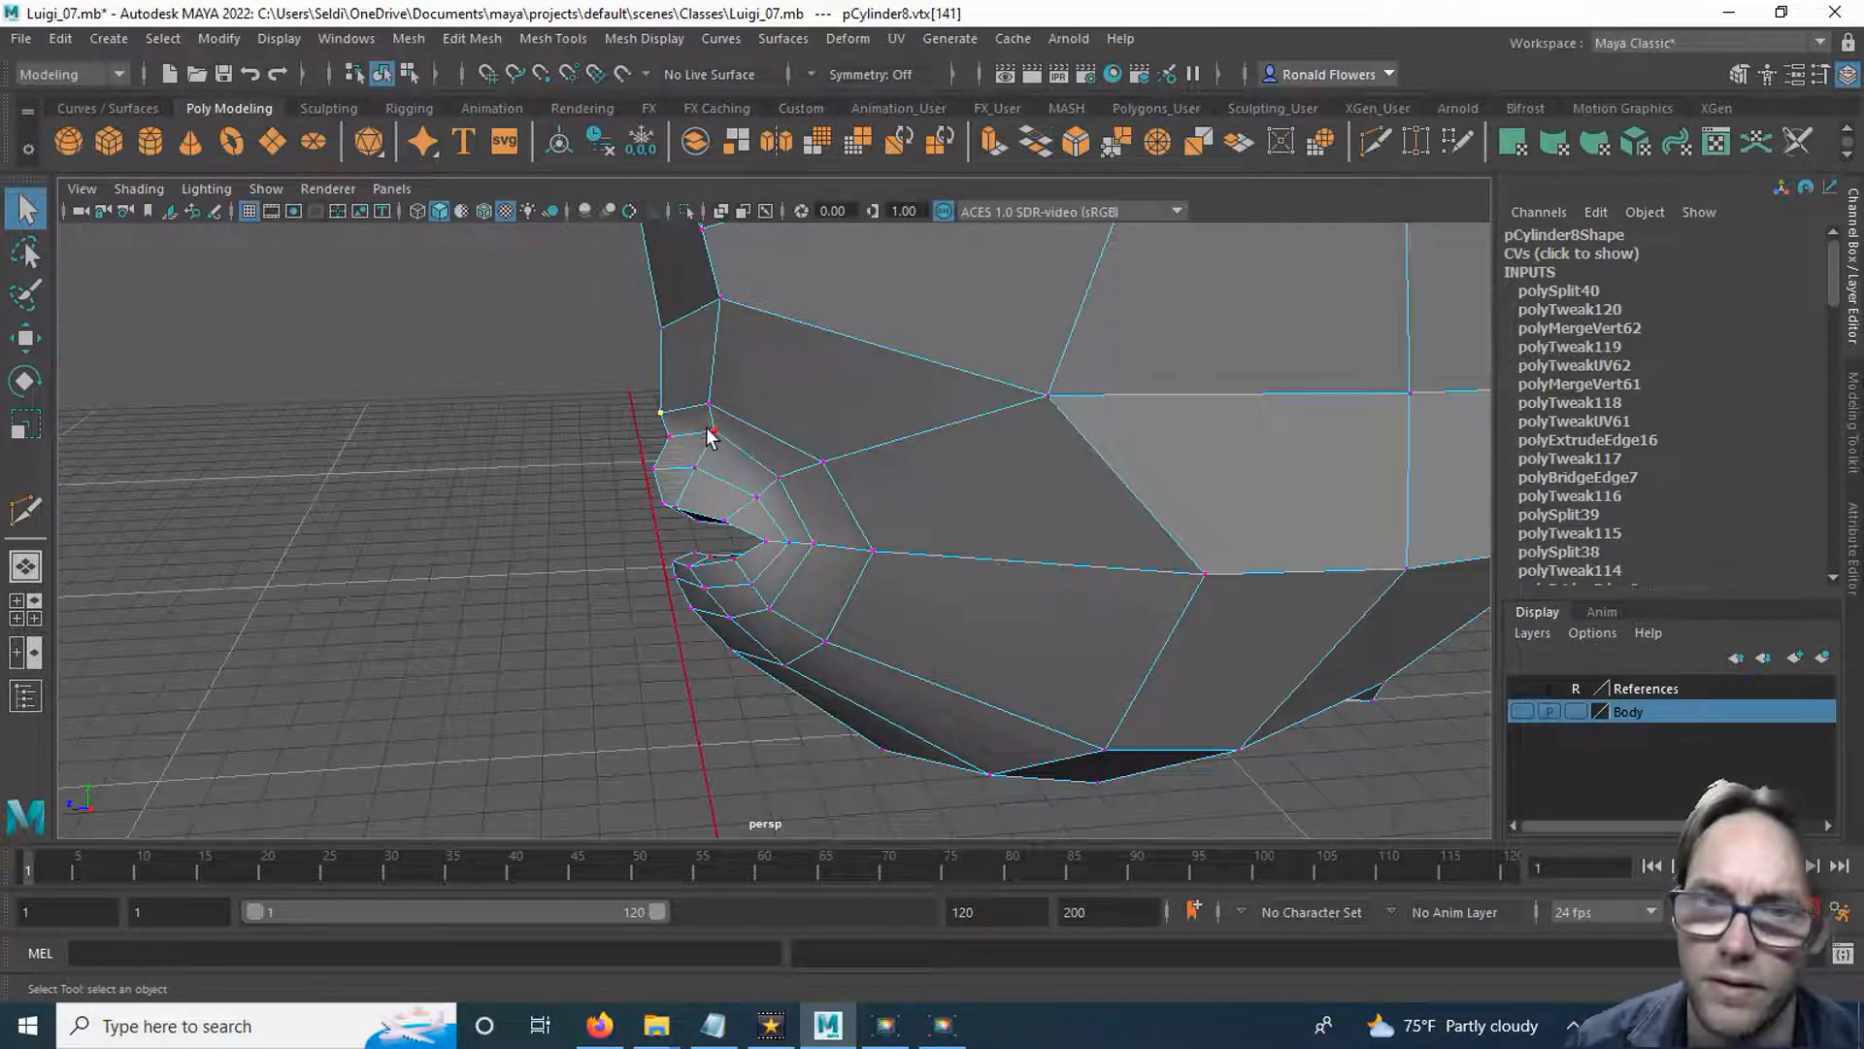
click(712, 407)
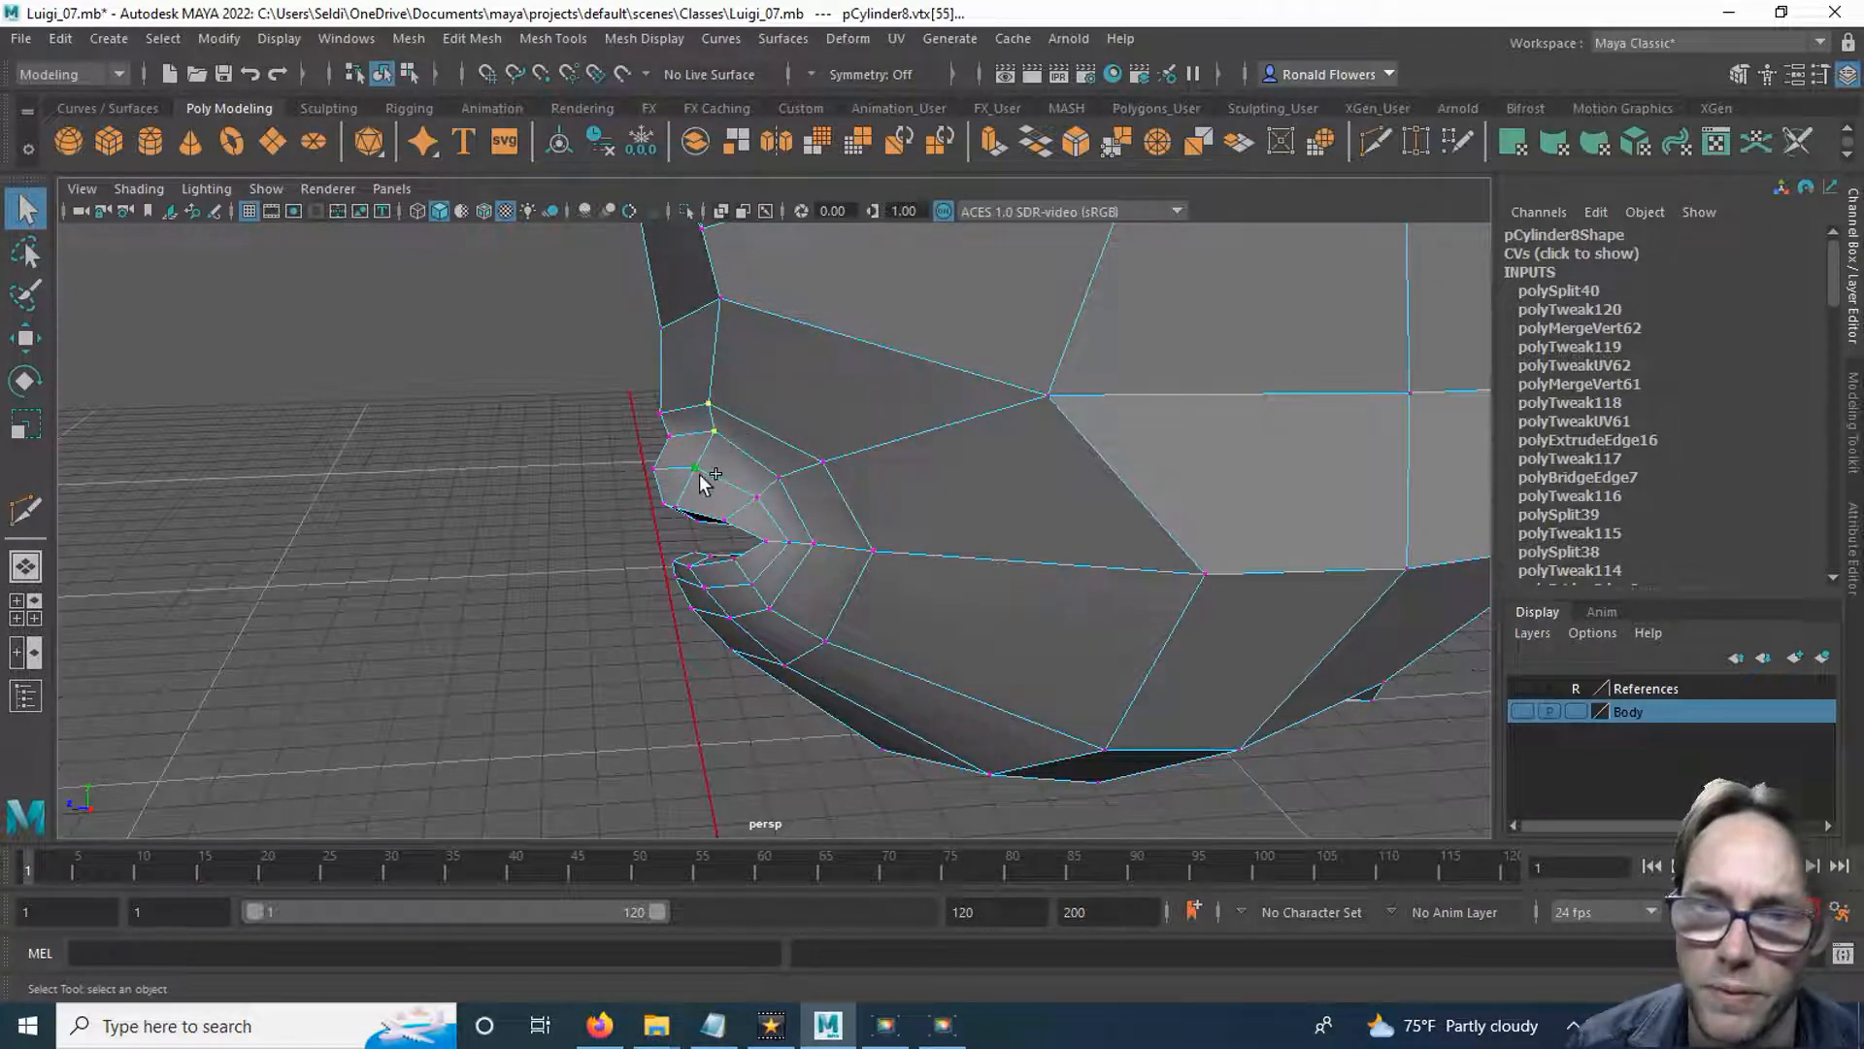
key(w)
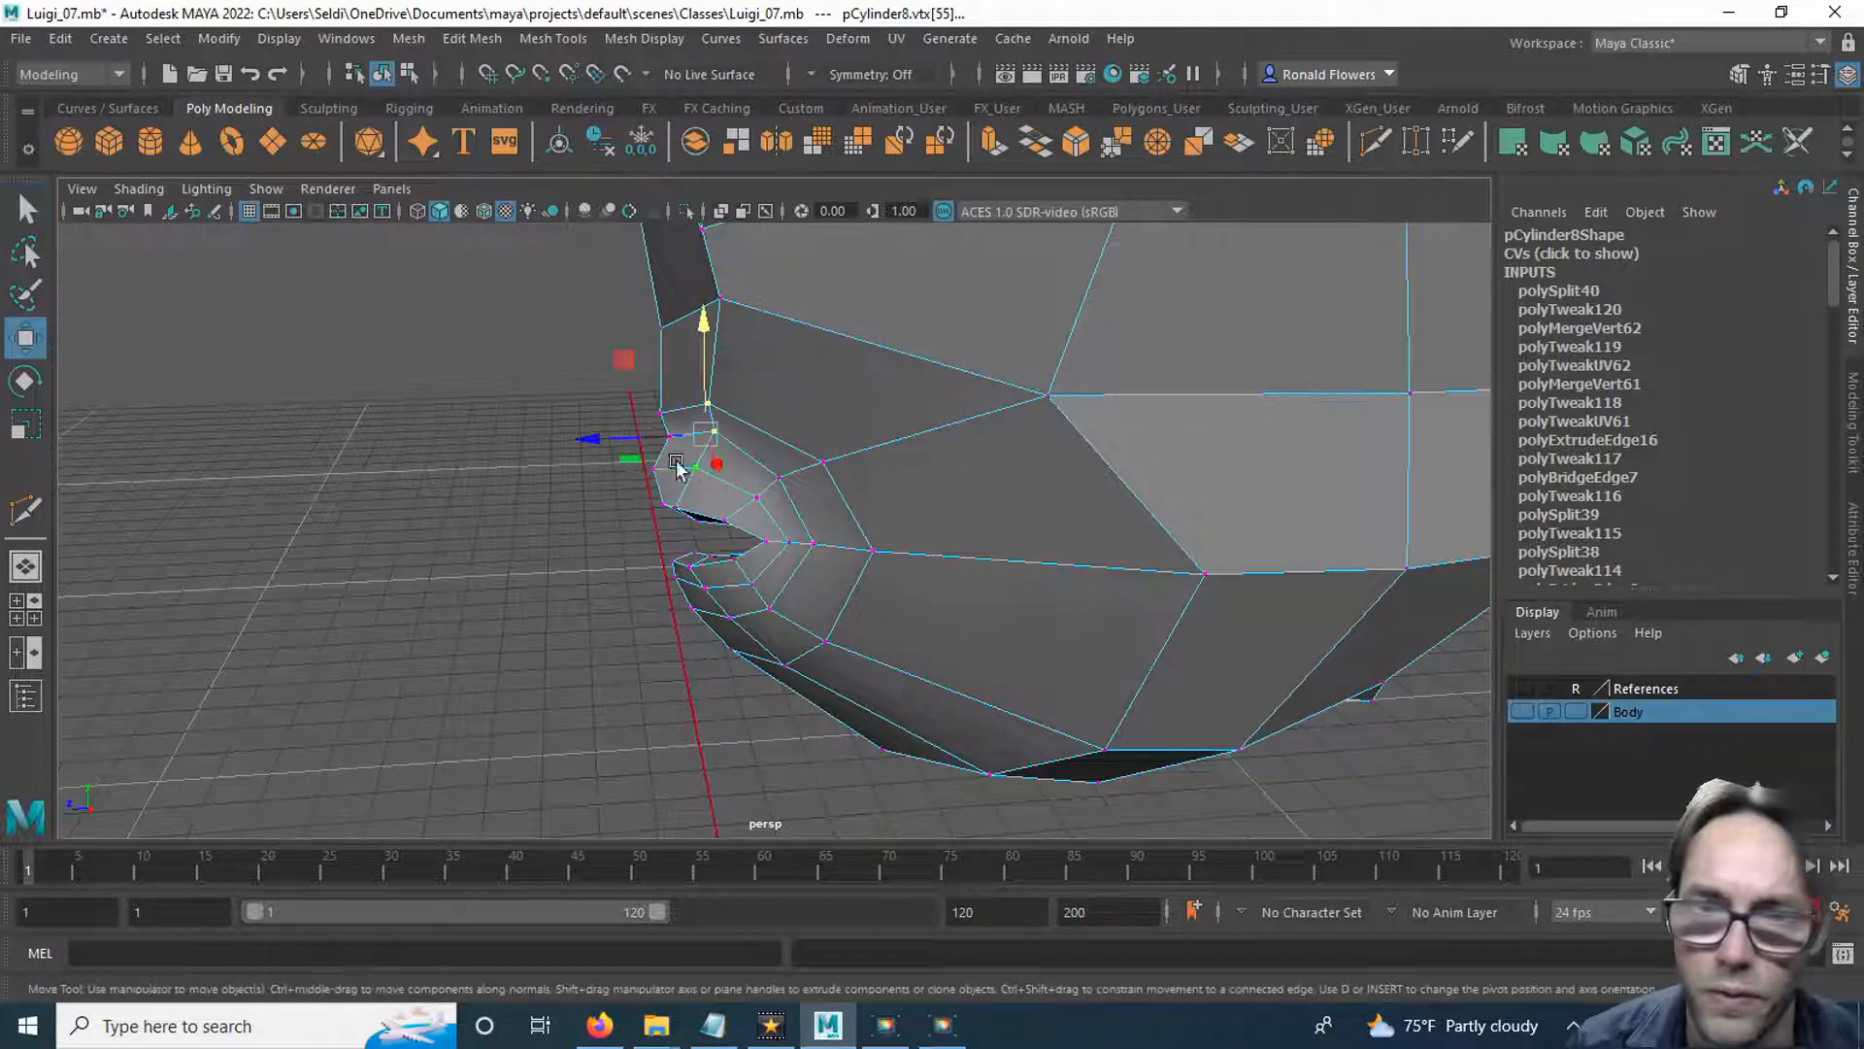
drag(614, 429, 595, 431)
Select the upper-lip vertices nearer the mouth corner and move them along the Z axis to round the lip.
click(756, 497)
alt+drag(745, 505, 721, 512)
key(q)
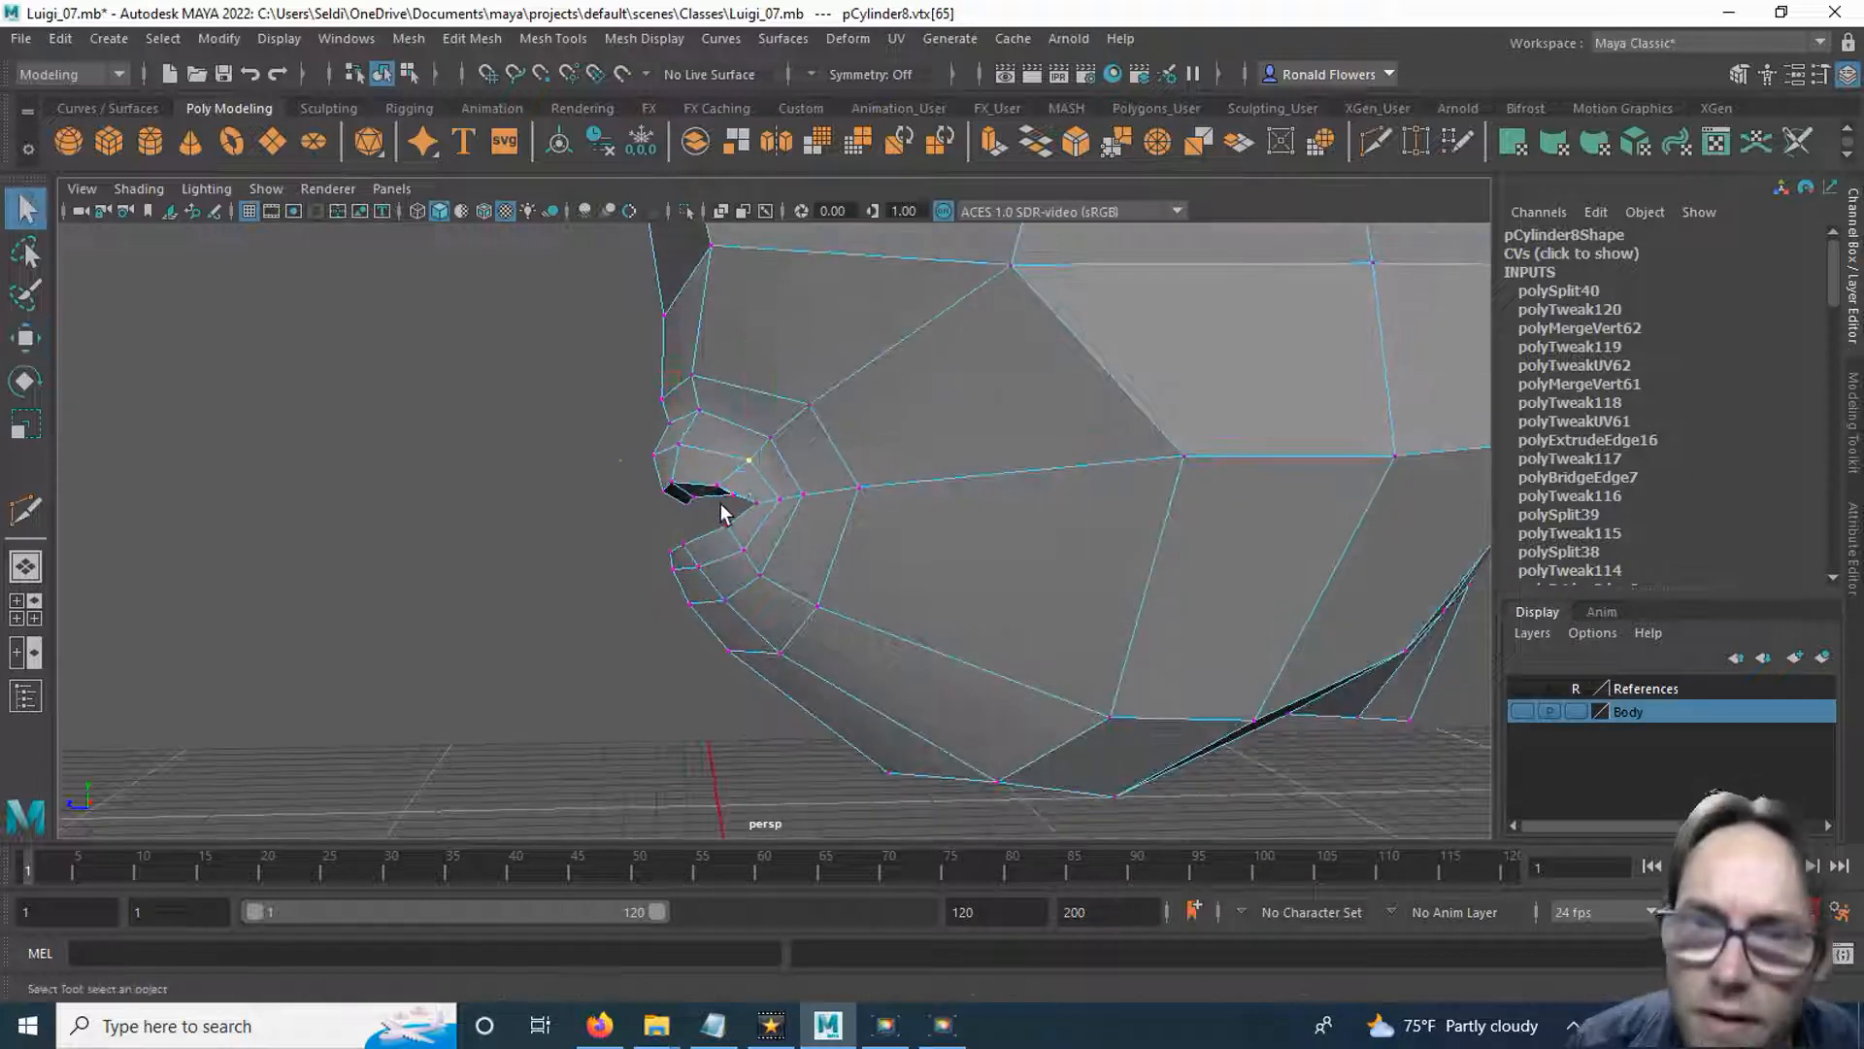
shift+click(771, 440)
alt+drag(754, 476, 761, 541)
key(w)
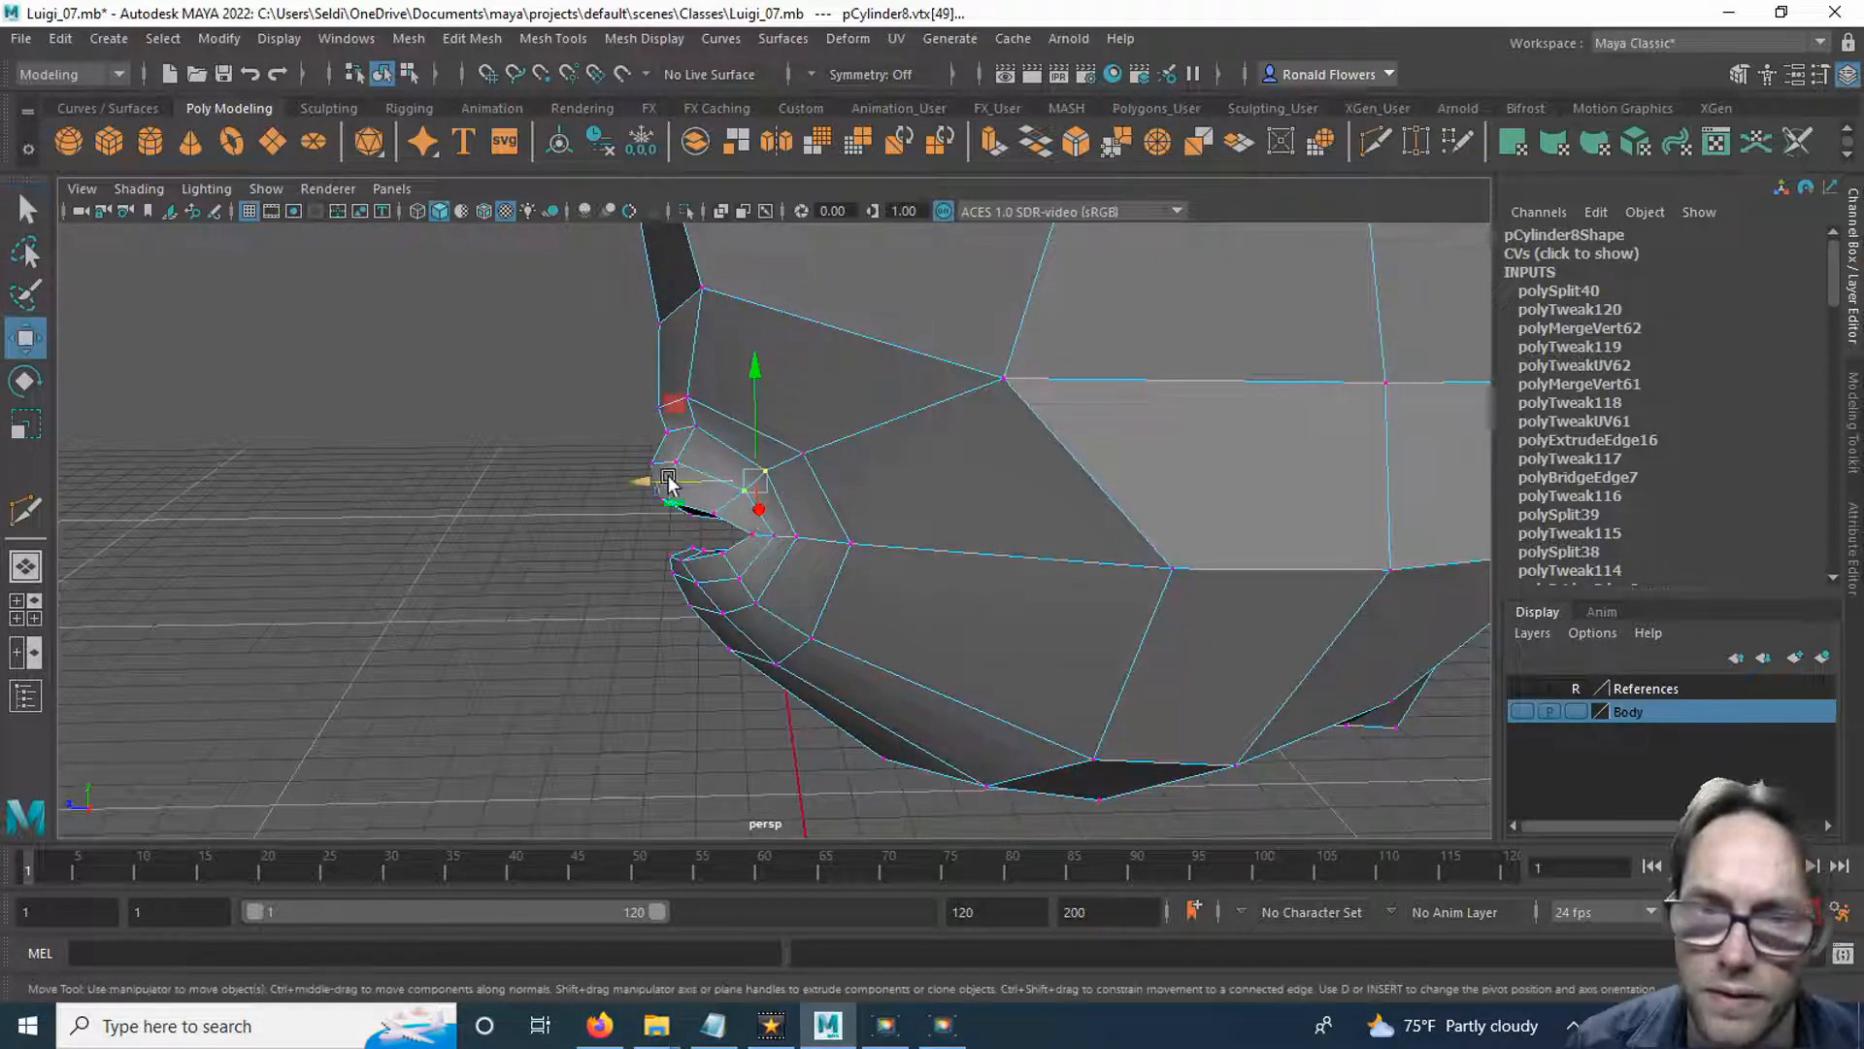
alt+drag(668, 483, 869, 567)
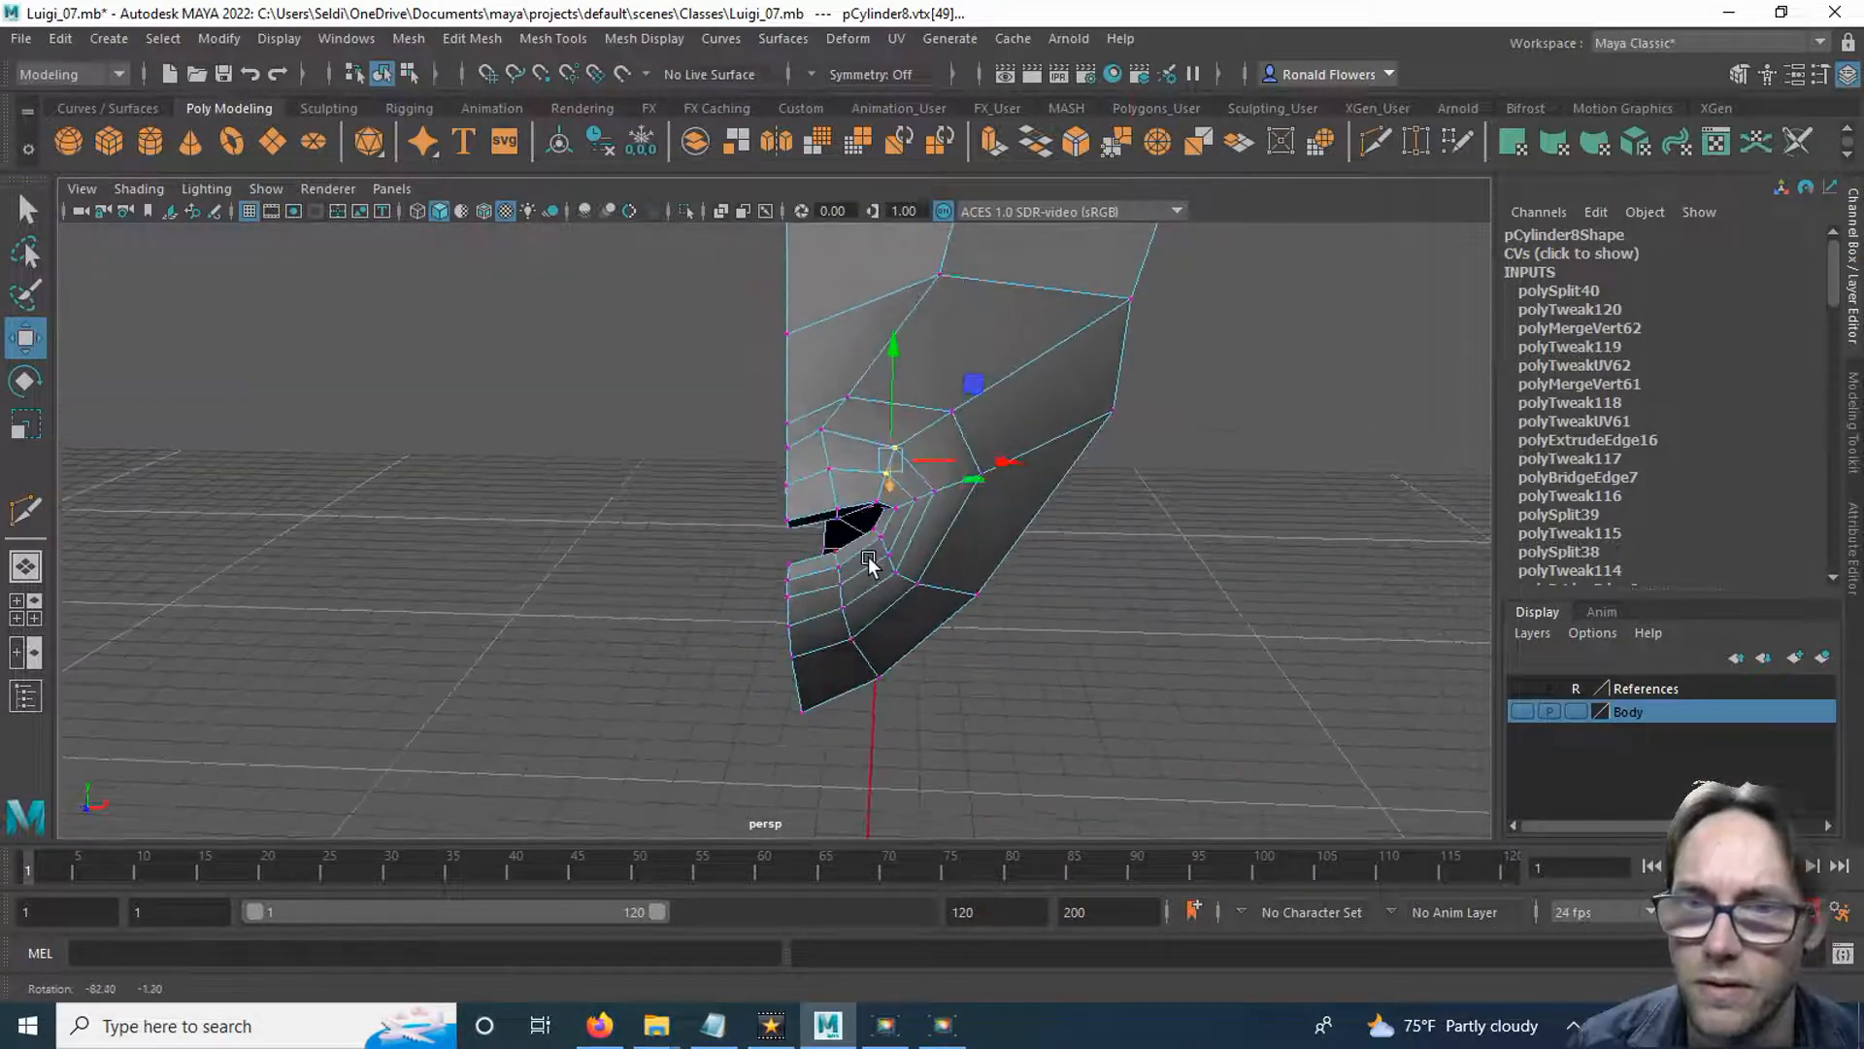
Adjust the individual vertices of the loops above the upper lip from the front, then clear the selection.
click(845, 398)
drag(932, 400, 903, 430)
click(869, 433)
click(822, 431)
click(1173, 612)
alt+drag(1173, 611, 949, 582)
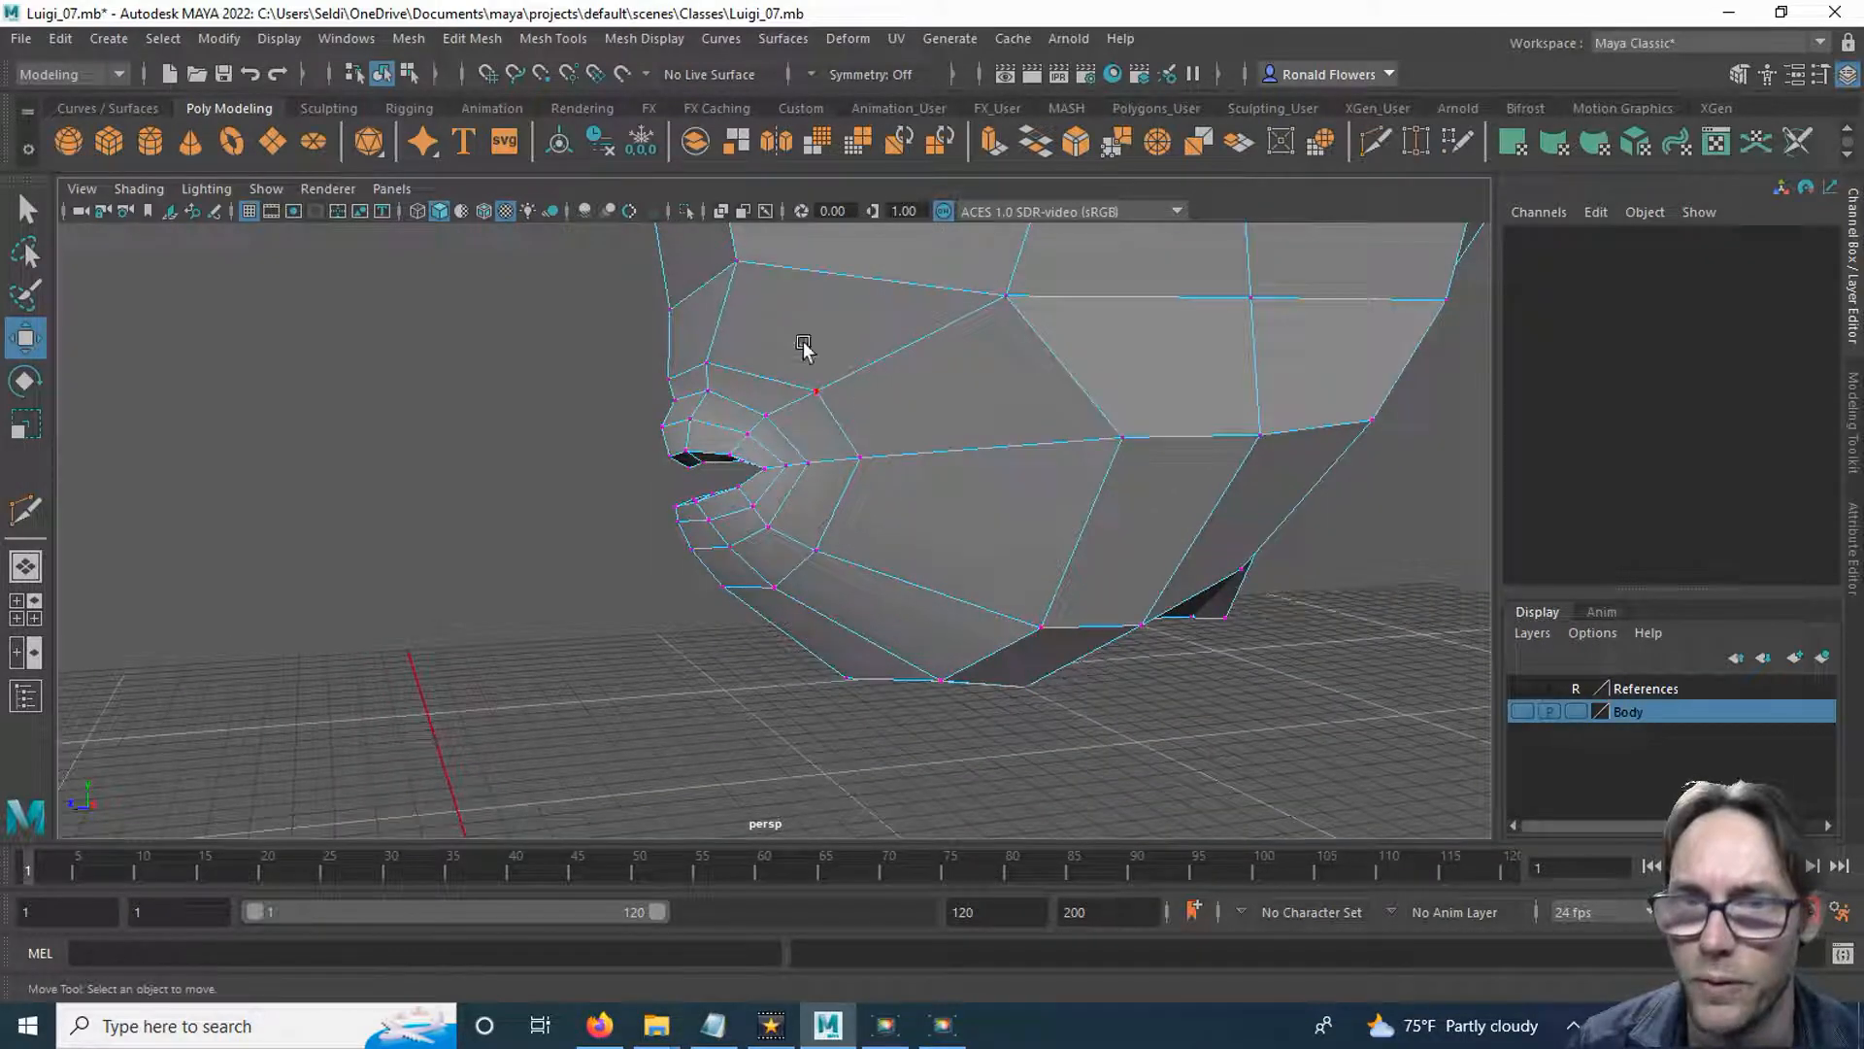
Insert an edge loop with Multi-Cut through the cheek and chin, outside the existing mouth loops.
click(1372, 146)
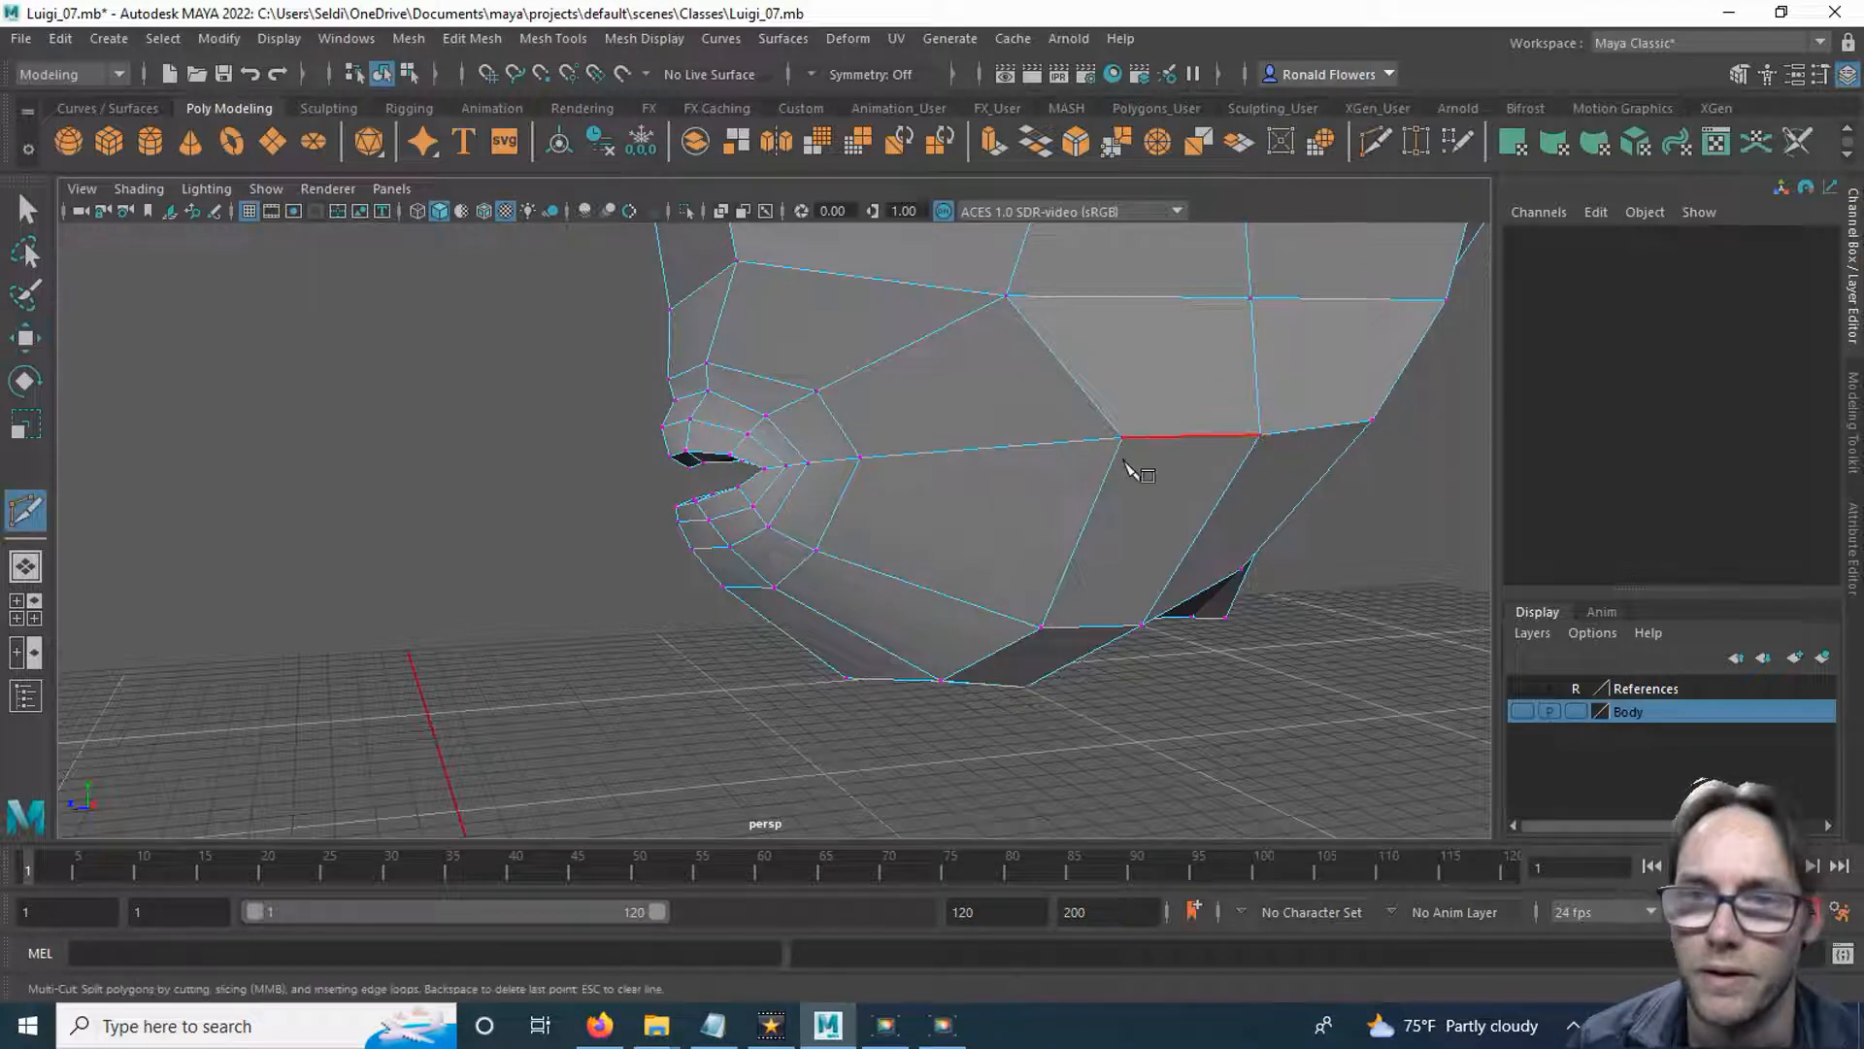
ctrl+click(1005, 441)
alt+drag(595, 664, 764, 650)
Select the new loop's cheek vertex level with the mouth corner, turn on Soft Select and adjust its falloff radius.
key(q)
alt+drag(1015, 656, 885, 614)
click(929, 545)
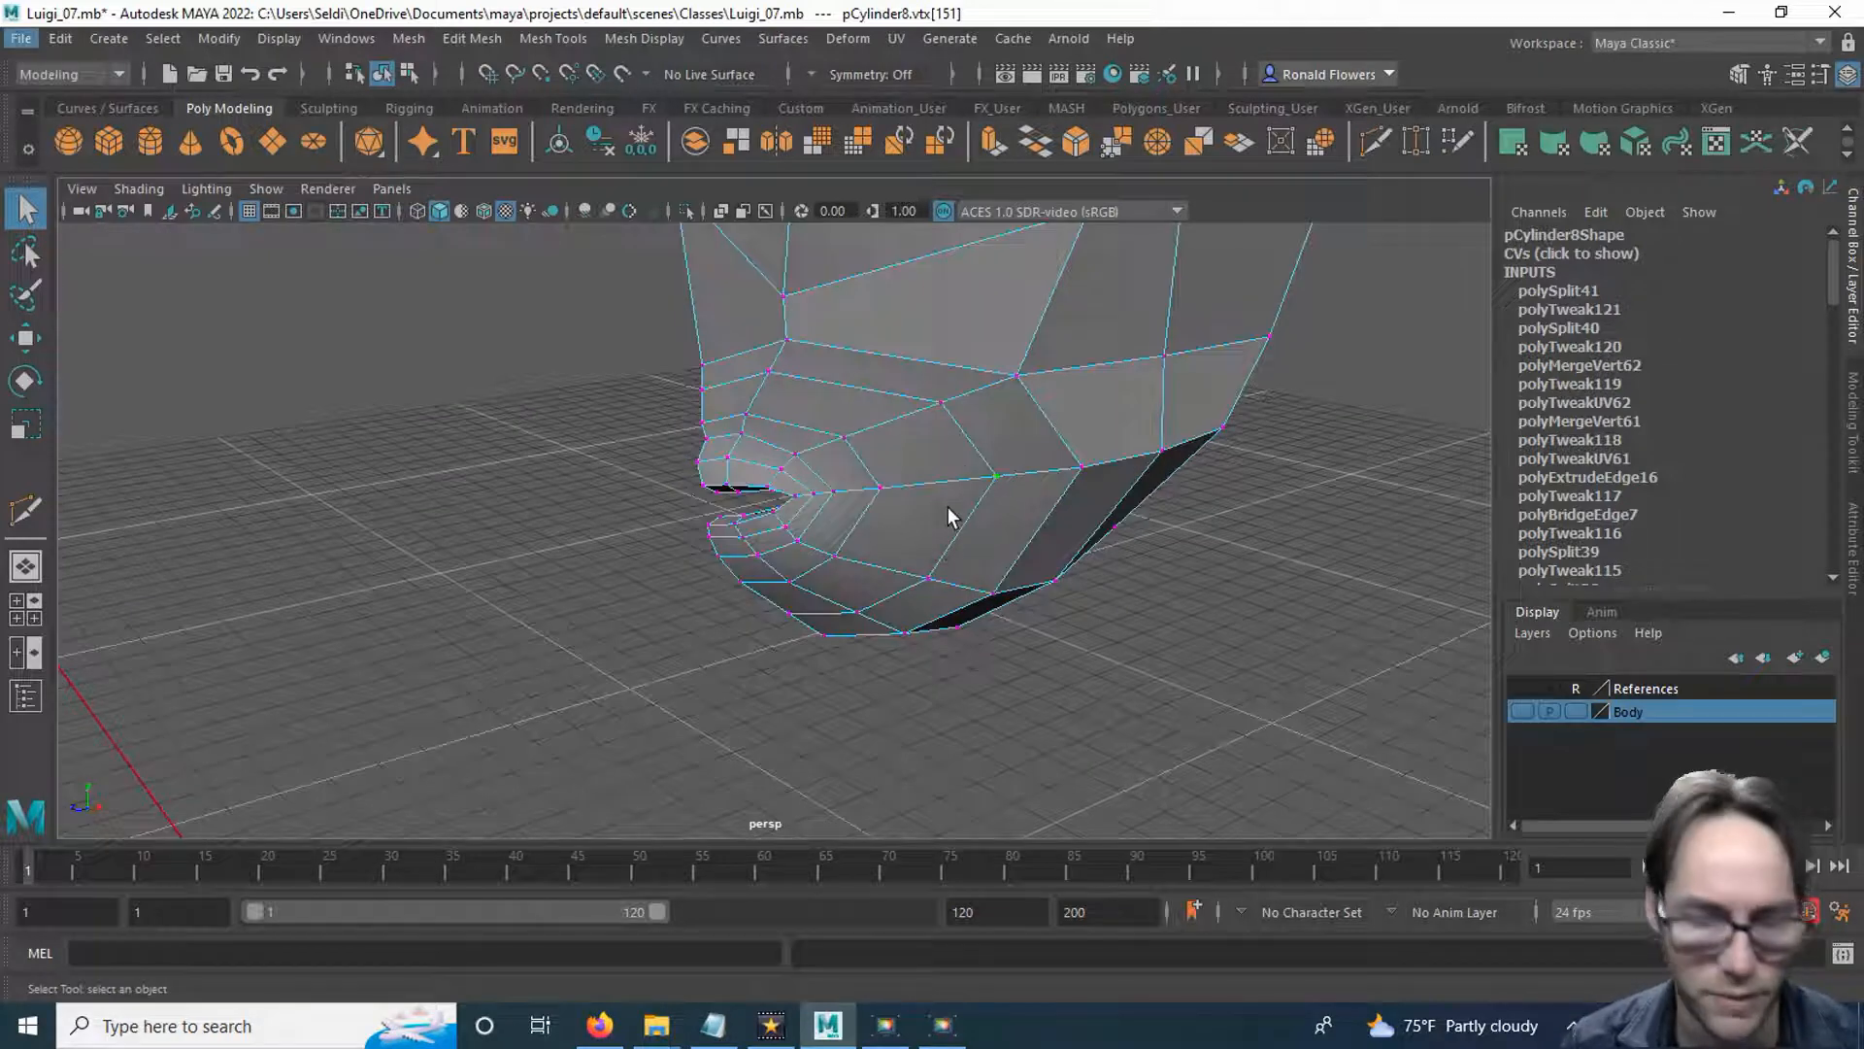
key(b)
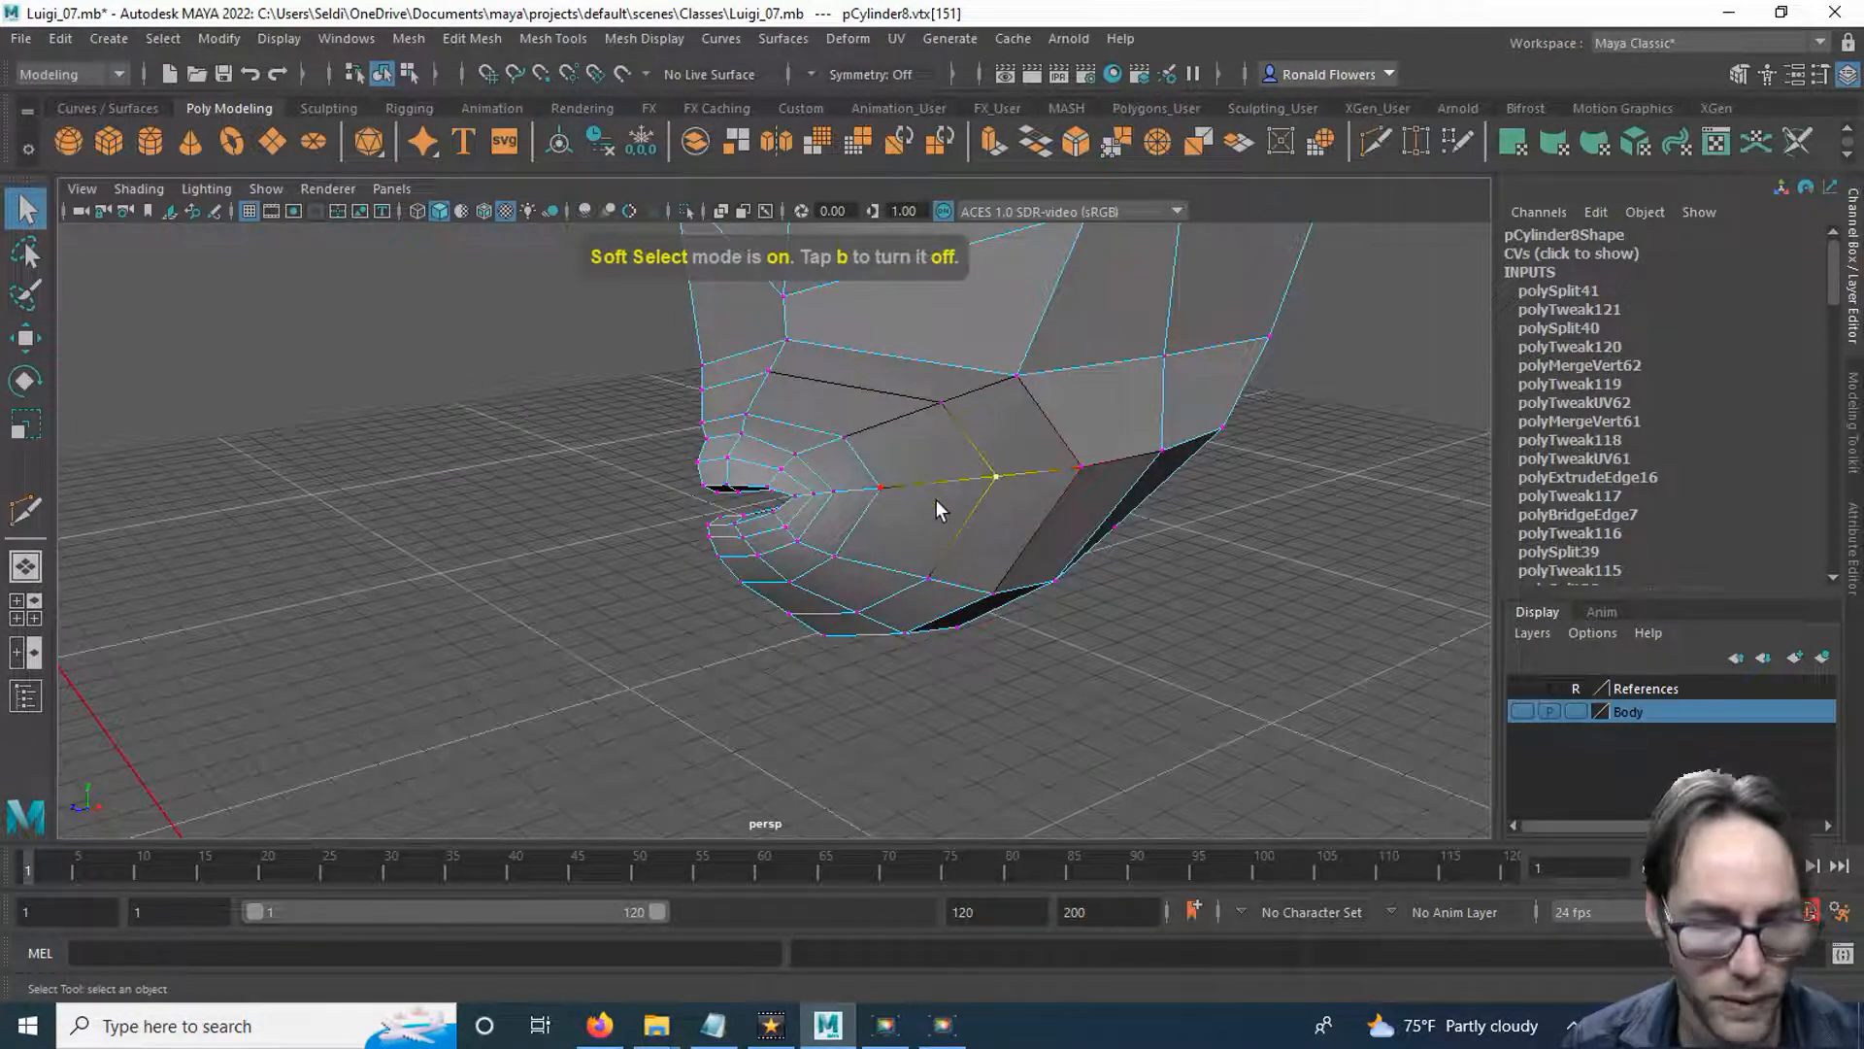
middle_drag(930, 492, 982, 483)
drag(981, 475, 942, 472)
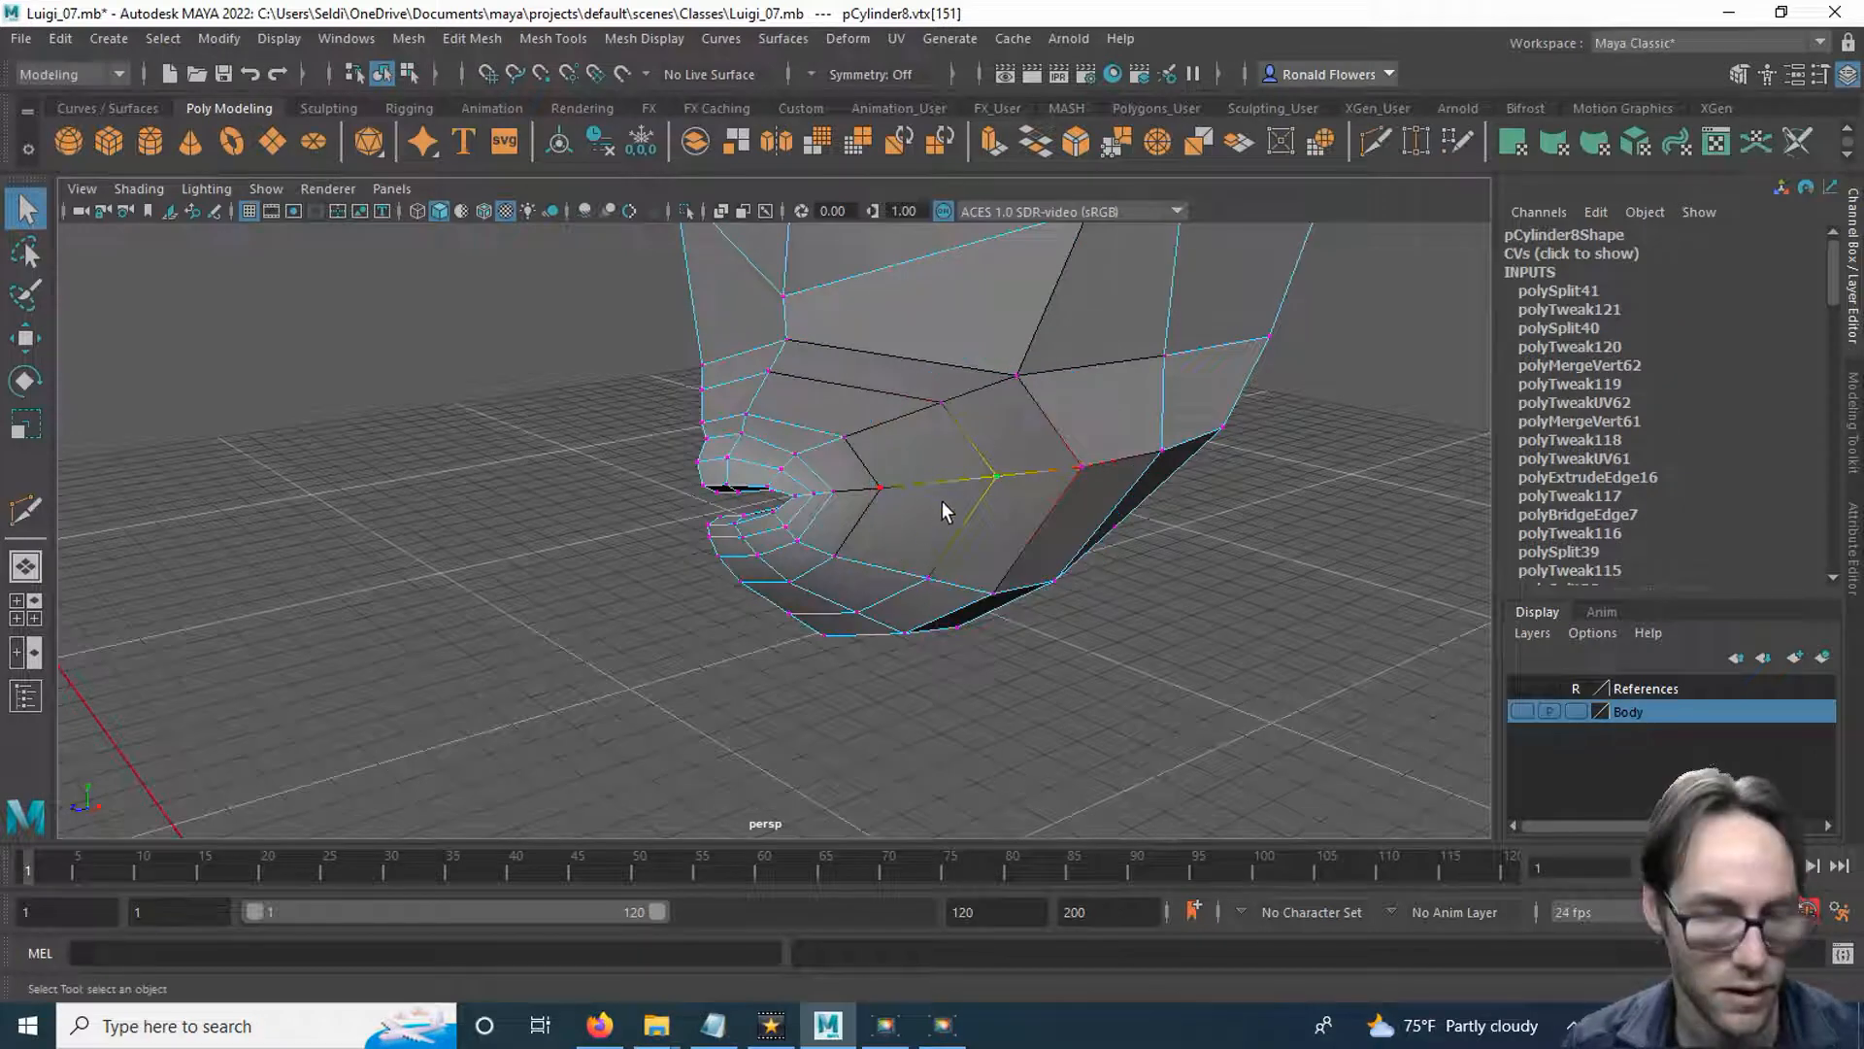
Move the cheek vertices beside the mouth corner with Soft Select, pulling them outward along the X axis.
key(w)
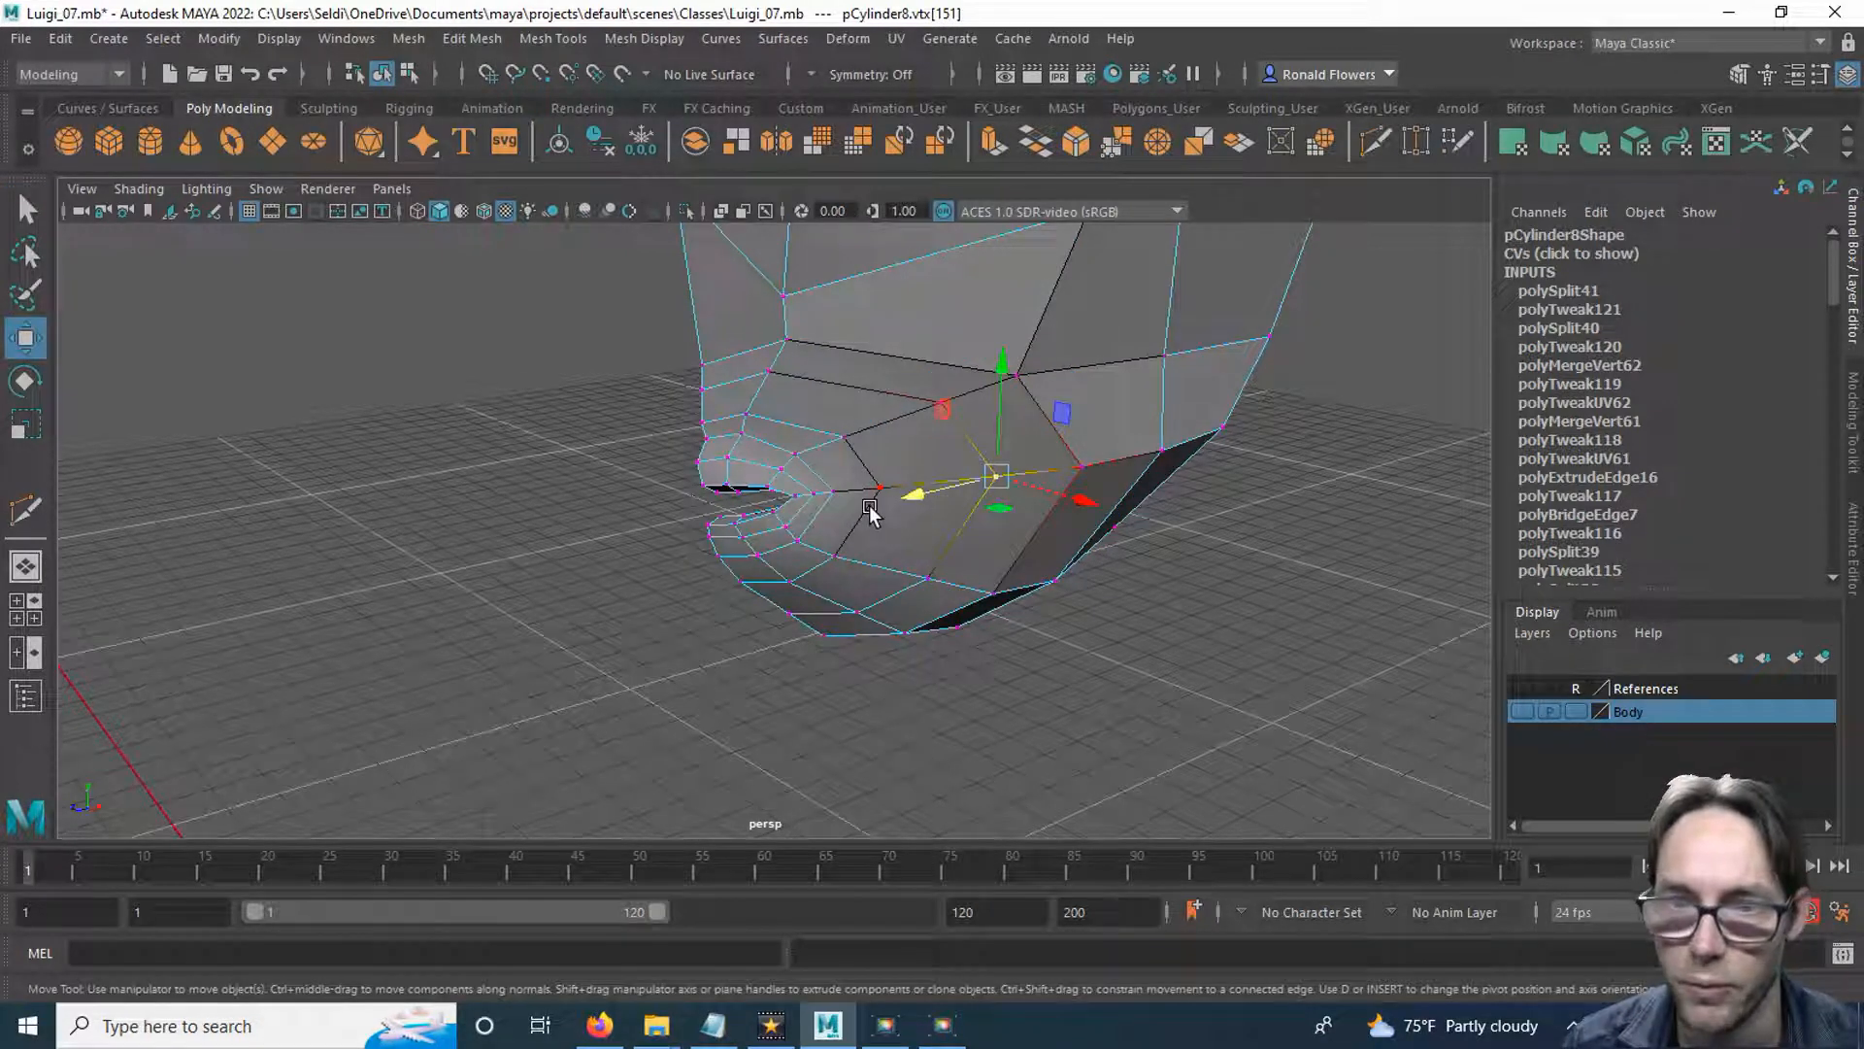
click(883, 556)
drag(863, 503, 842, 500)
alt+drag(841, 579, 947, 594)
drag(1004, 485, 1015, 485)
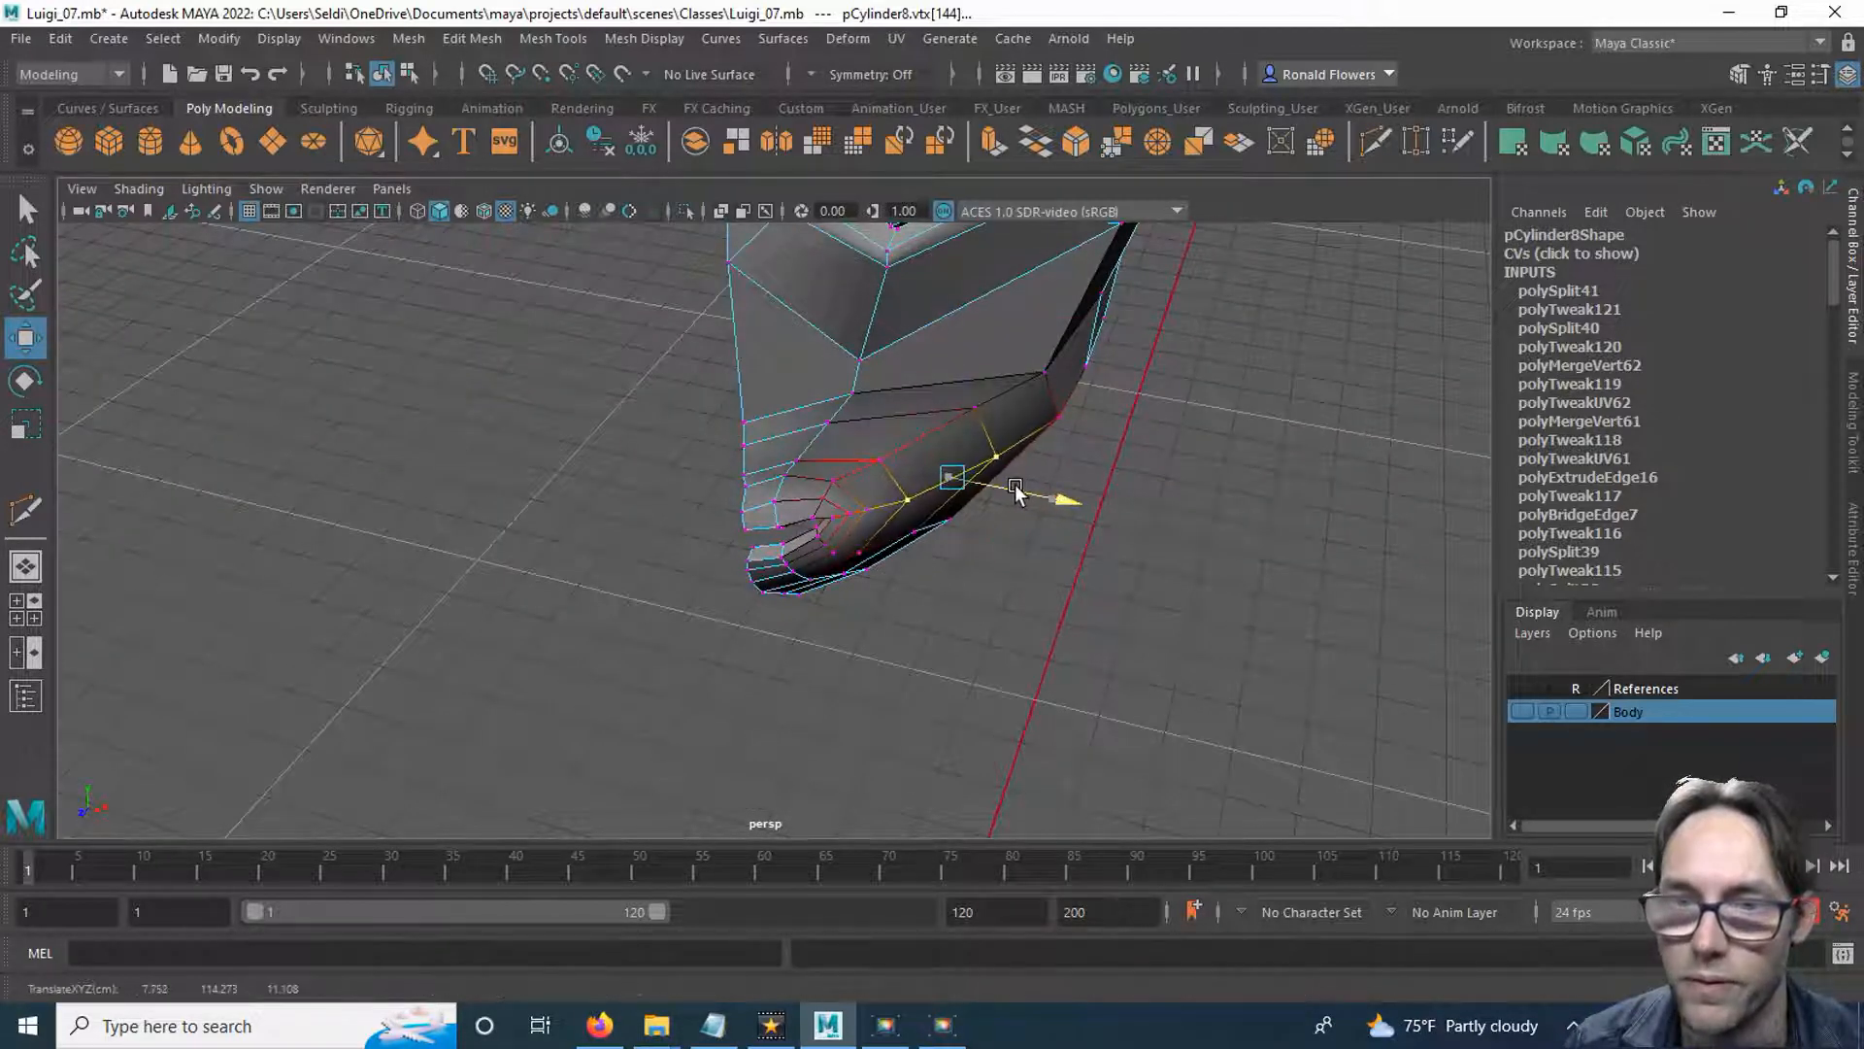
alt+drag(1005, 561, 965, 603)
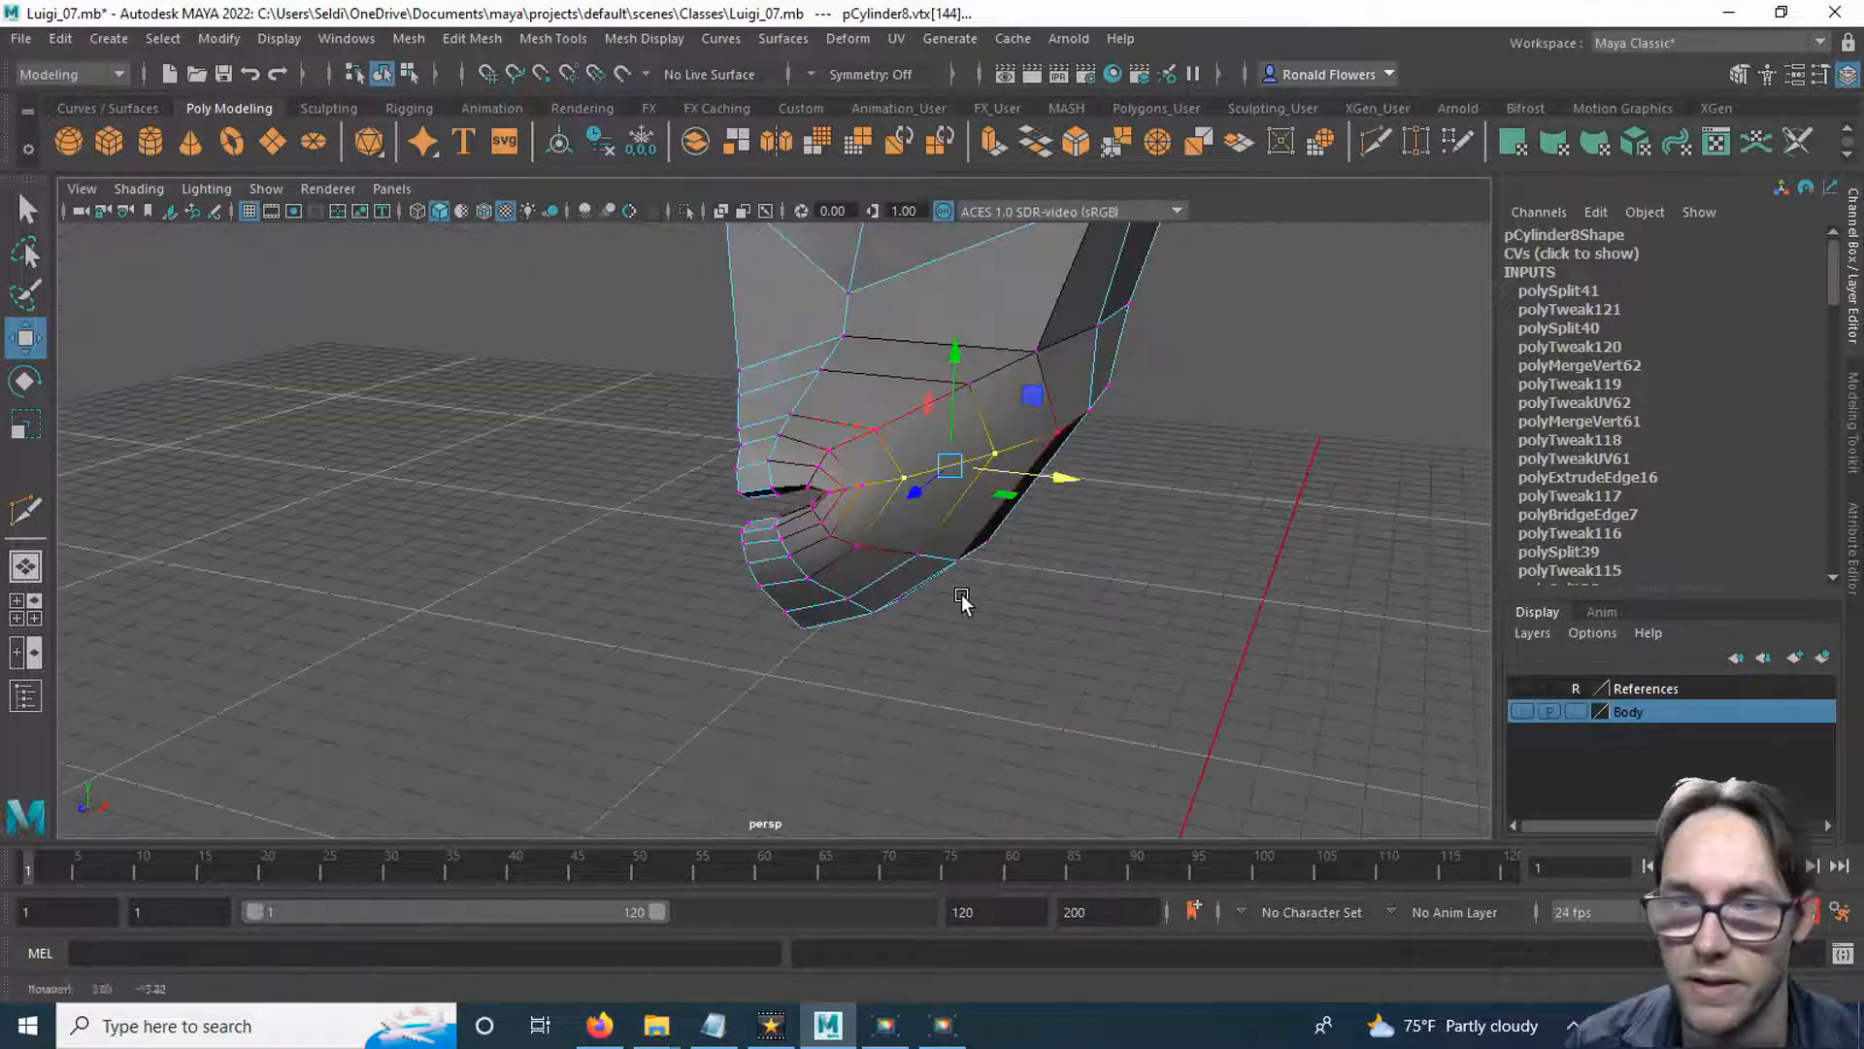
Adjust the loop vertices above, beside and below the mouth corner with soft moves to round the cheek.
click(879, 430)
drag(950, 442, 953, 442)
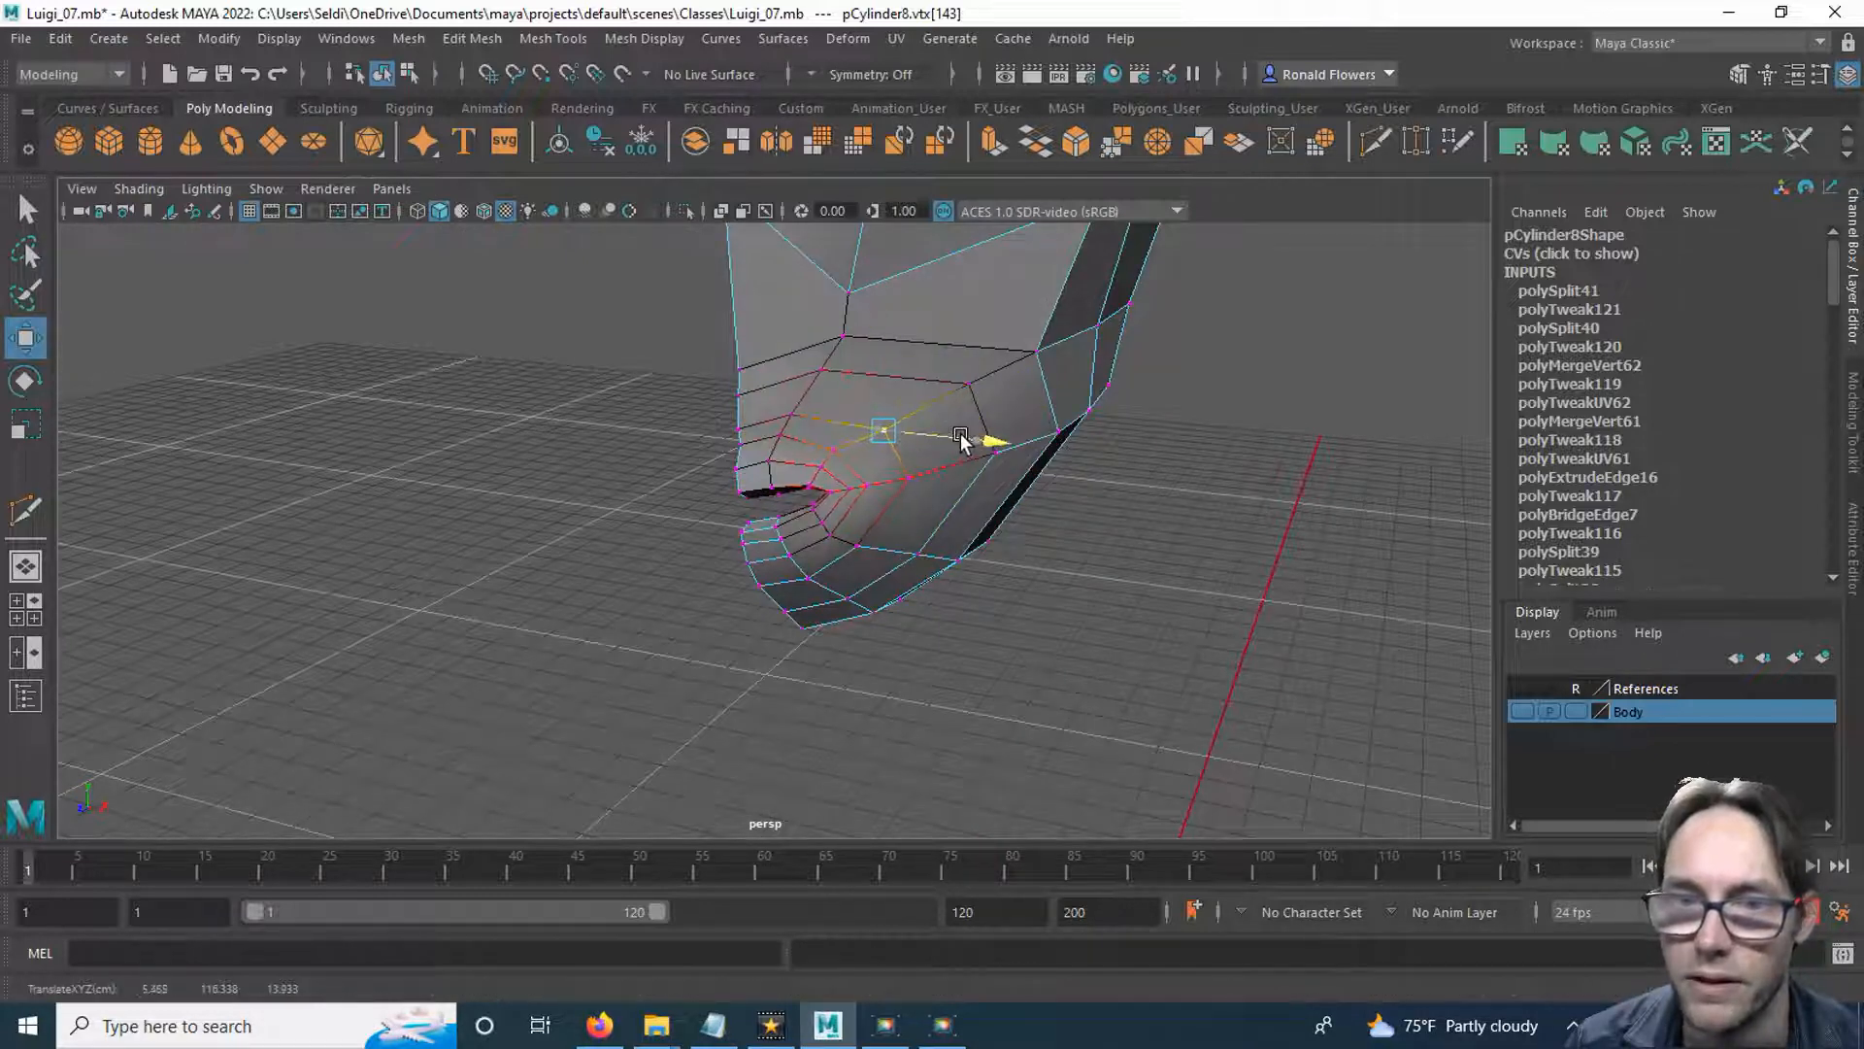
alt+drag(983, 530, 885, 560)
click(925, 469)
drag(848, 485, 833, 488)
alt+drag(943, 640, 1043, 590)
click(903, 466)
click(864, 523)
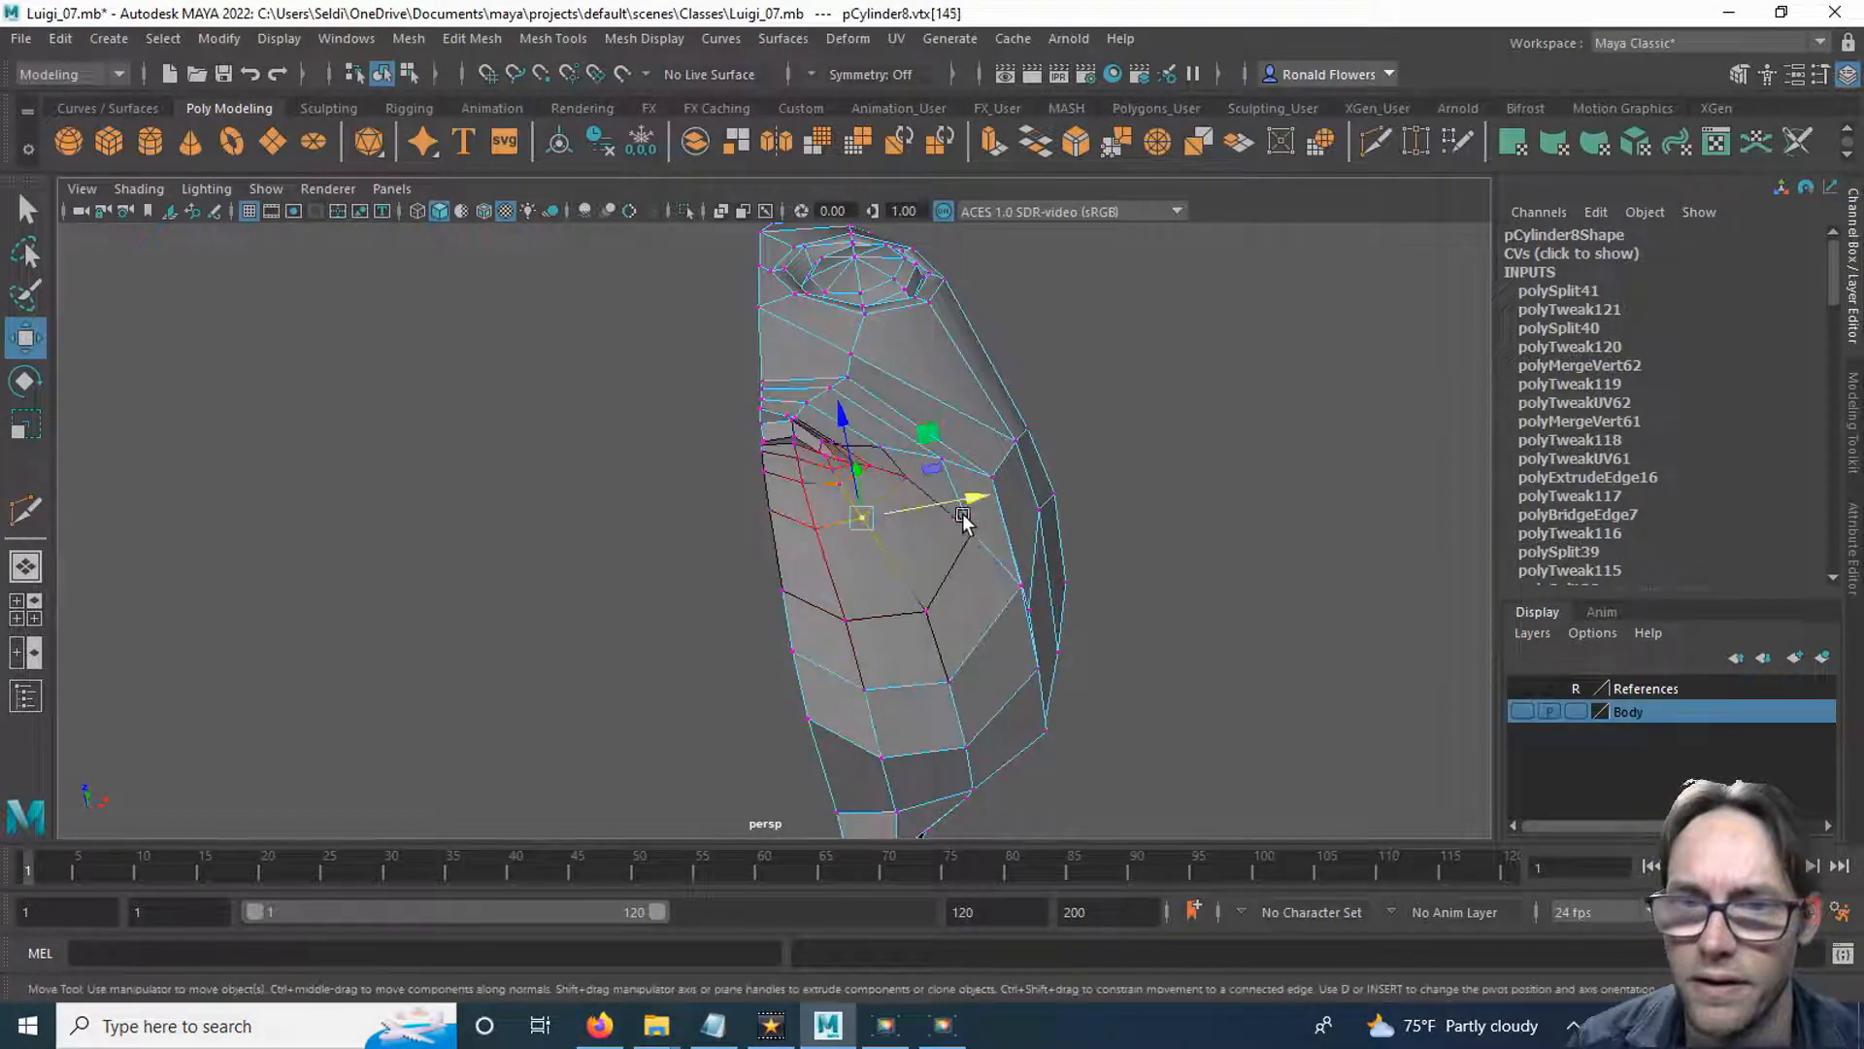
drag(962, 500, 977, 497)
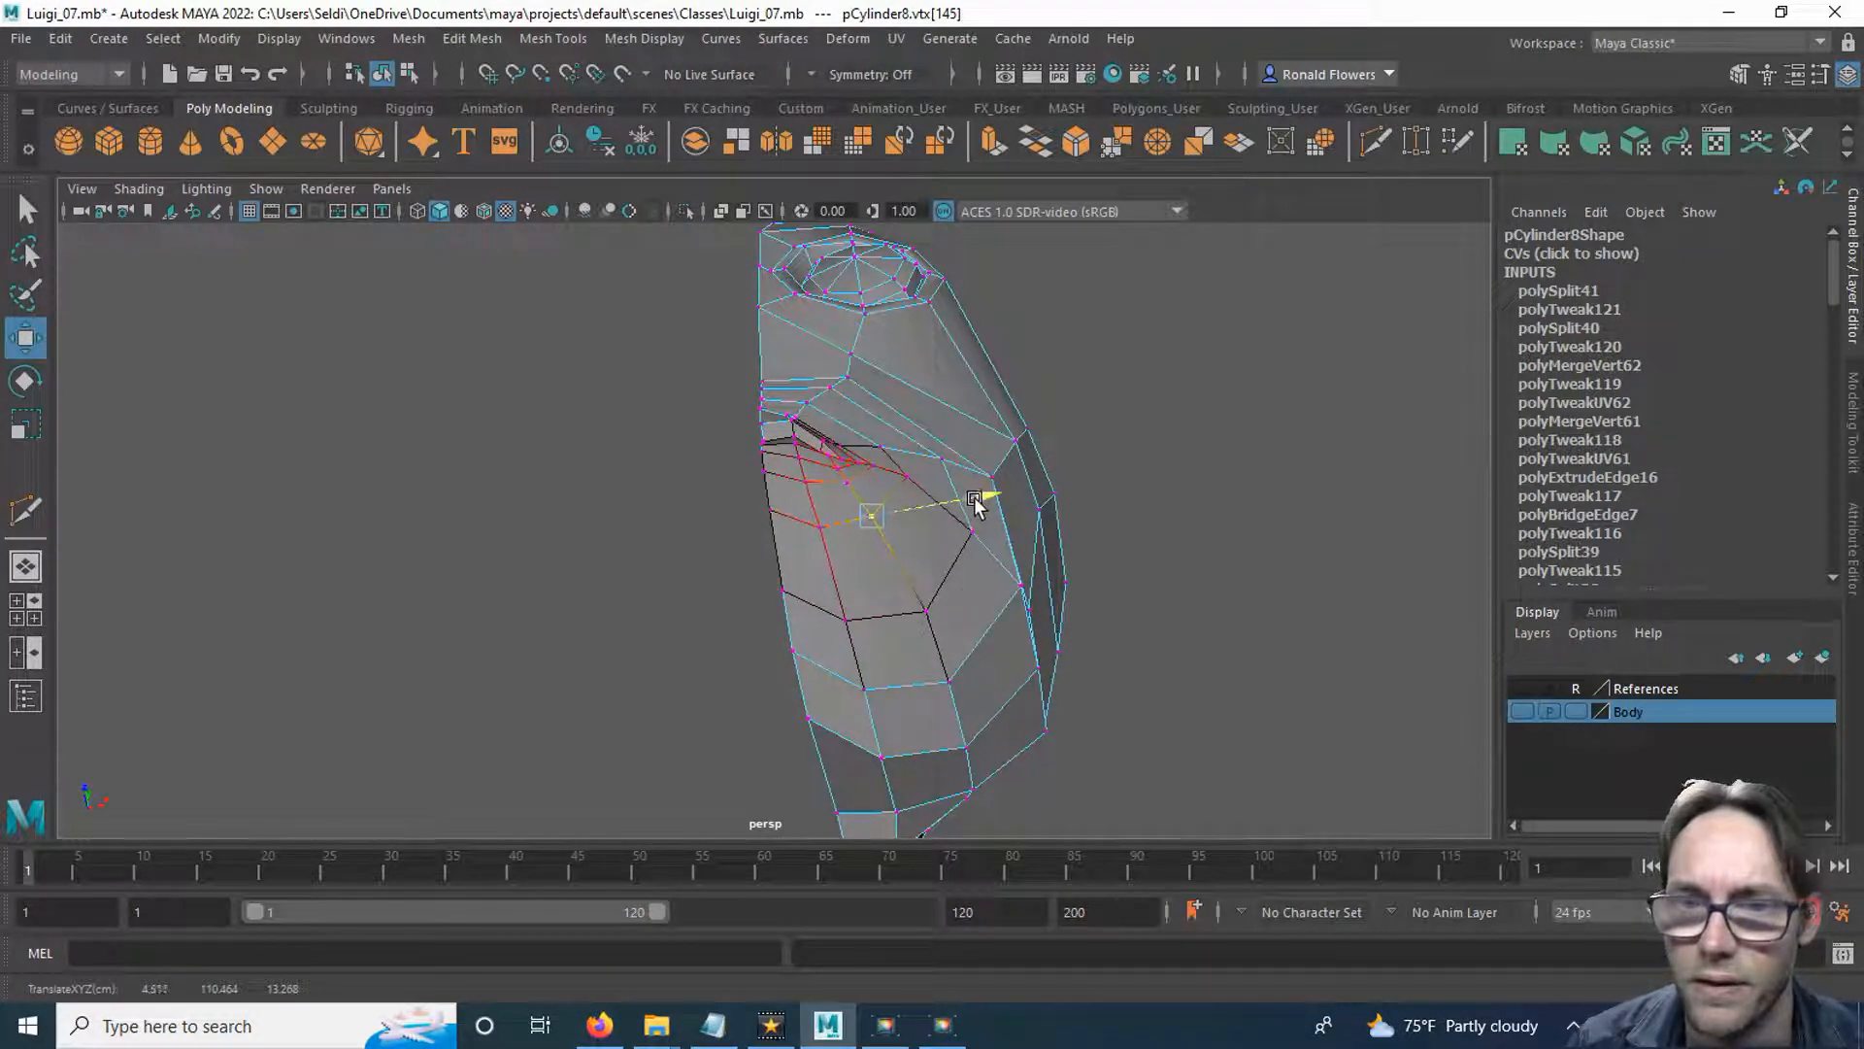
Move the chin vertex and the vertex under the lower lip forward along the Z axis with Soft Select.
click(890, 622)
alt+drag(832, 547, 753, 680)
drag(749, 615, 744, 612)
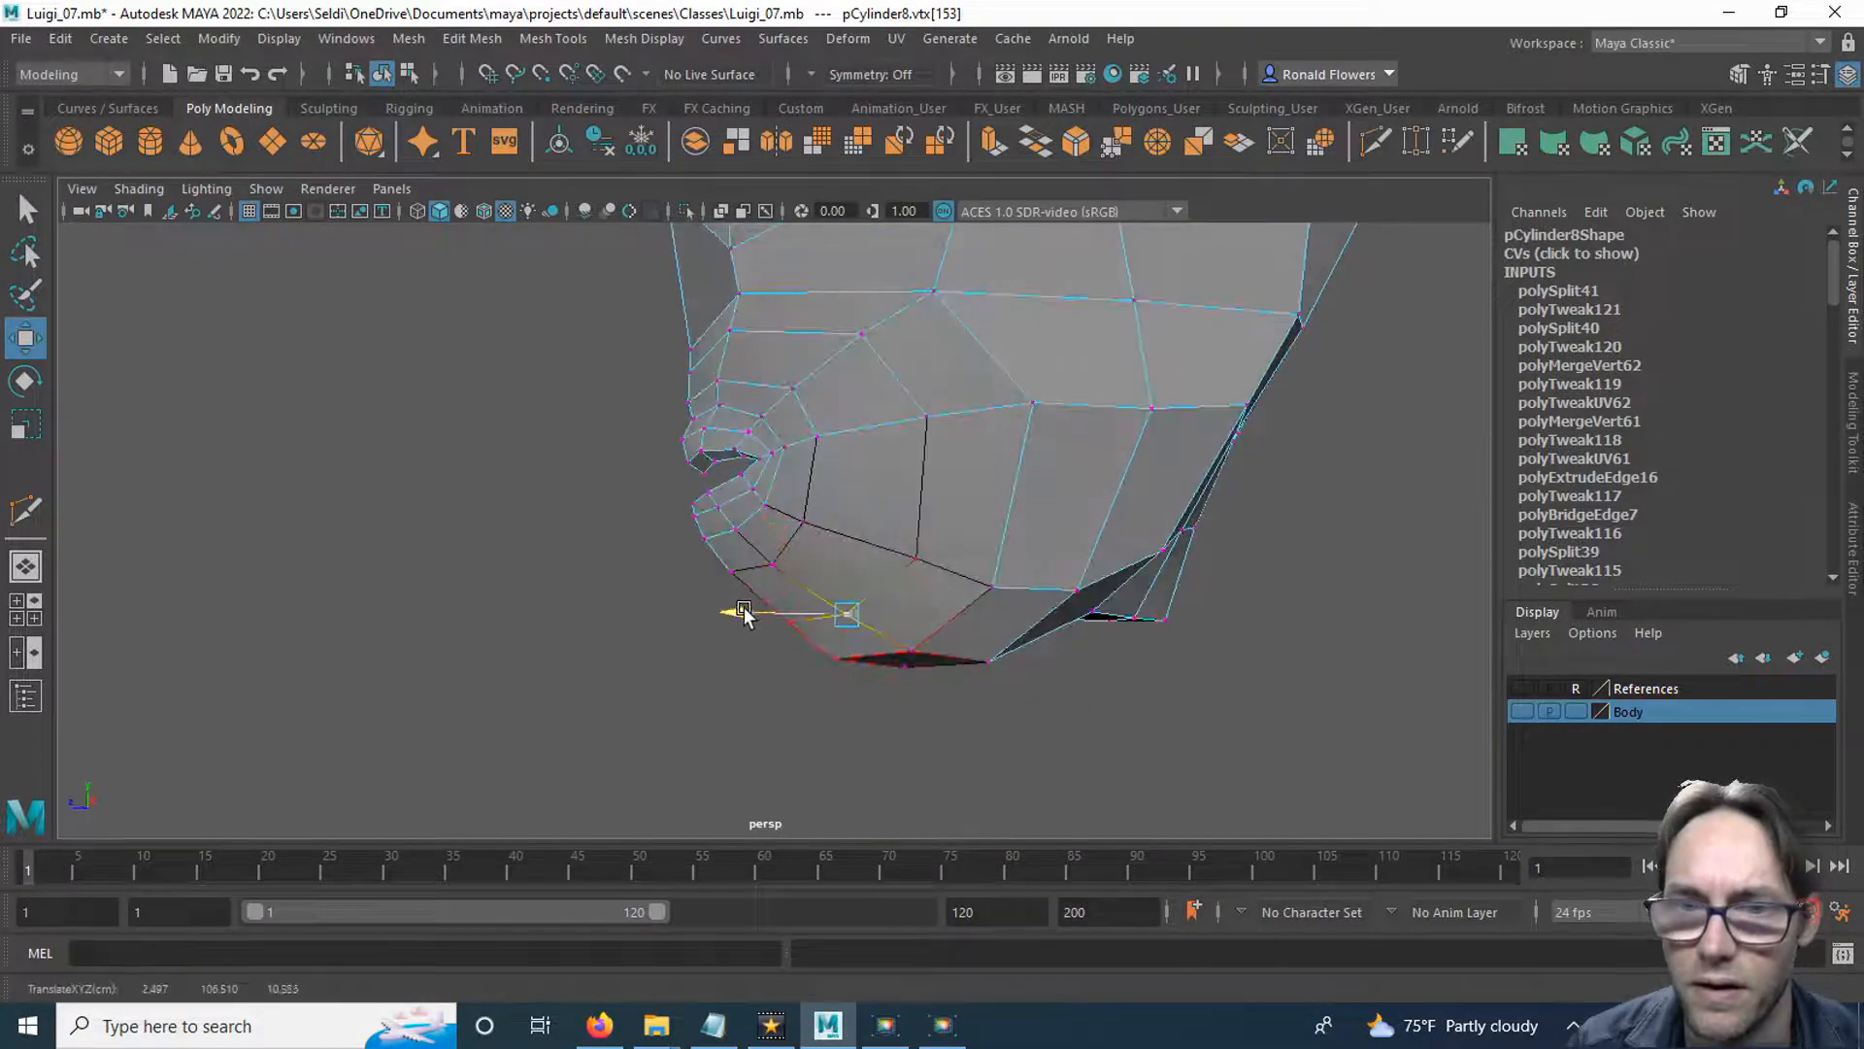
click(776, 571)
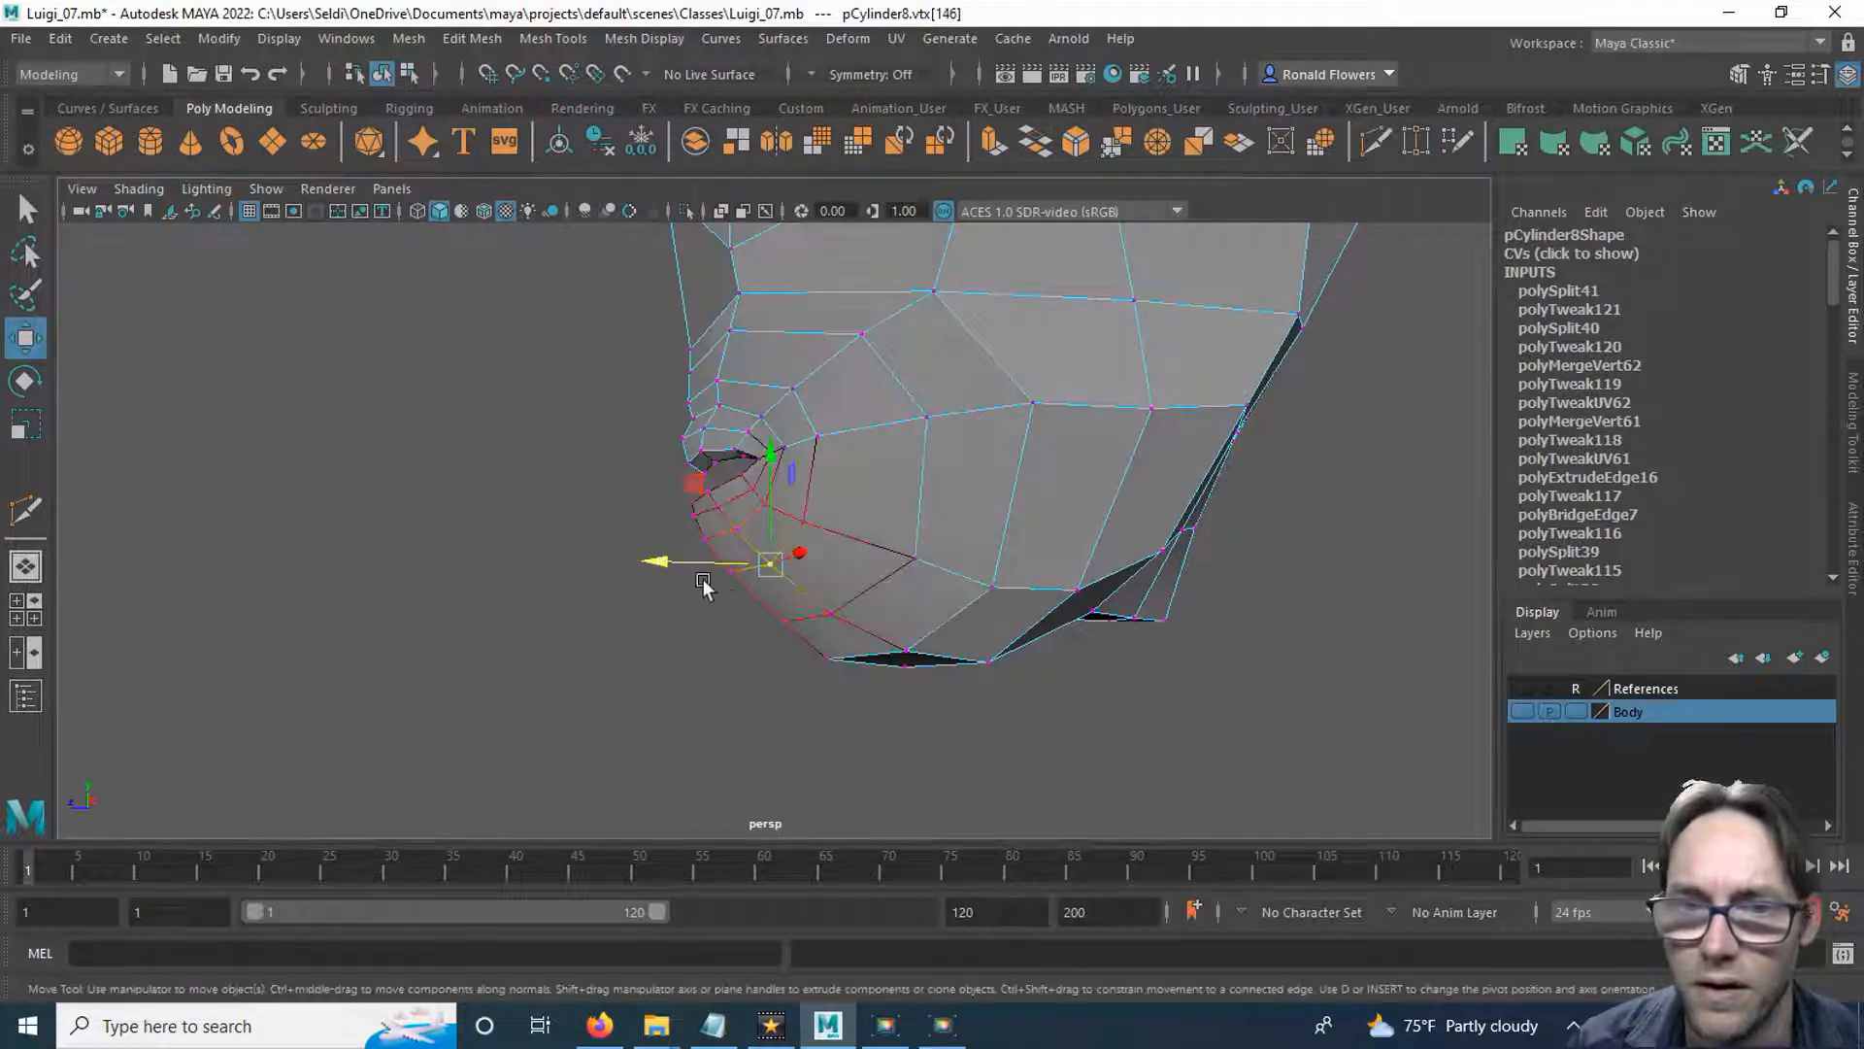
drag(665, 564, 670, 566)
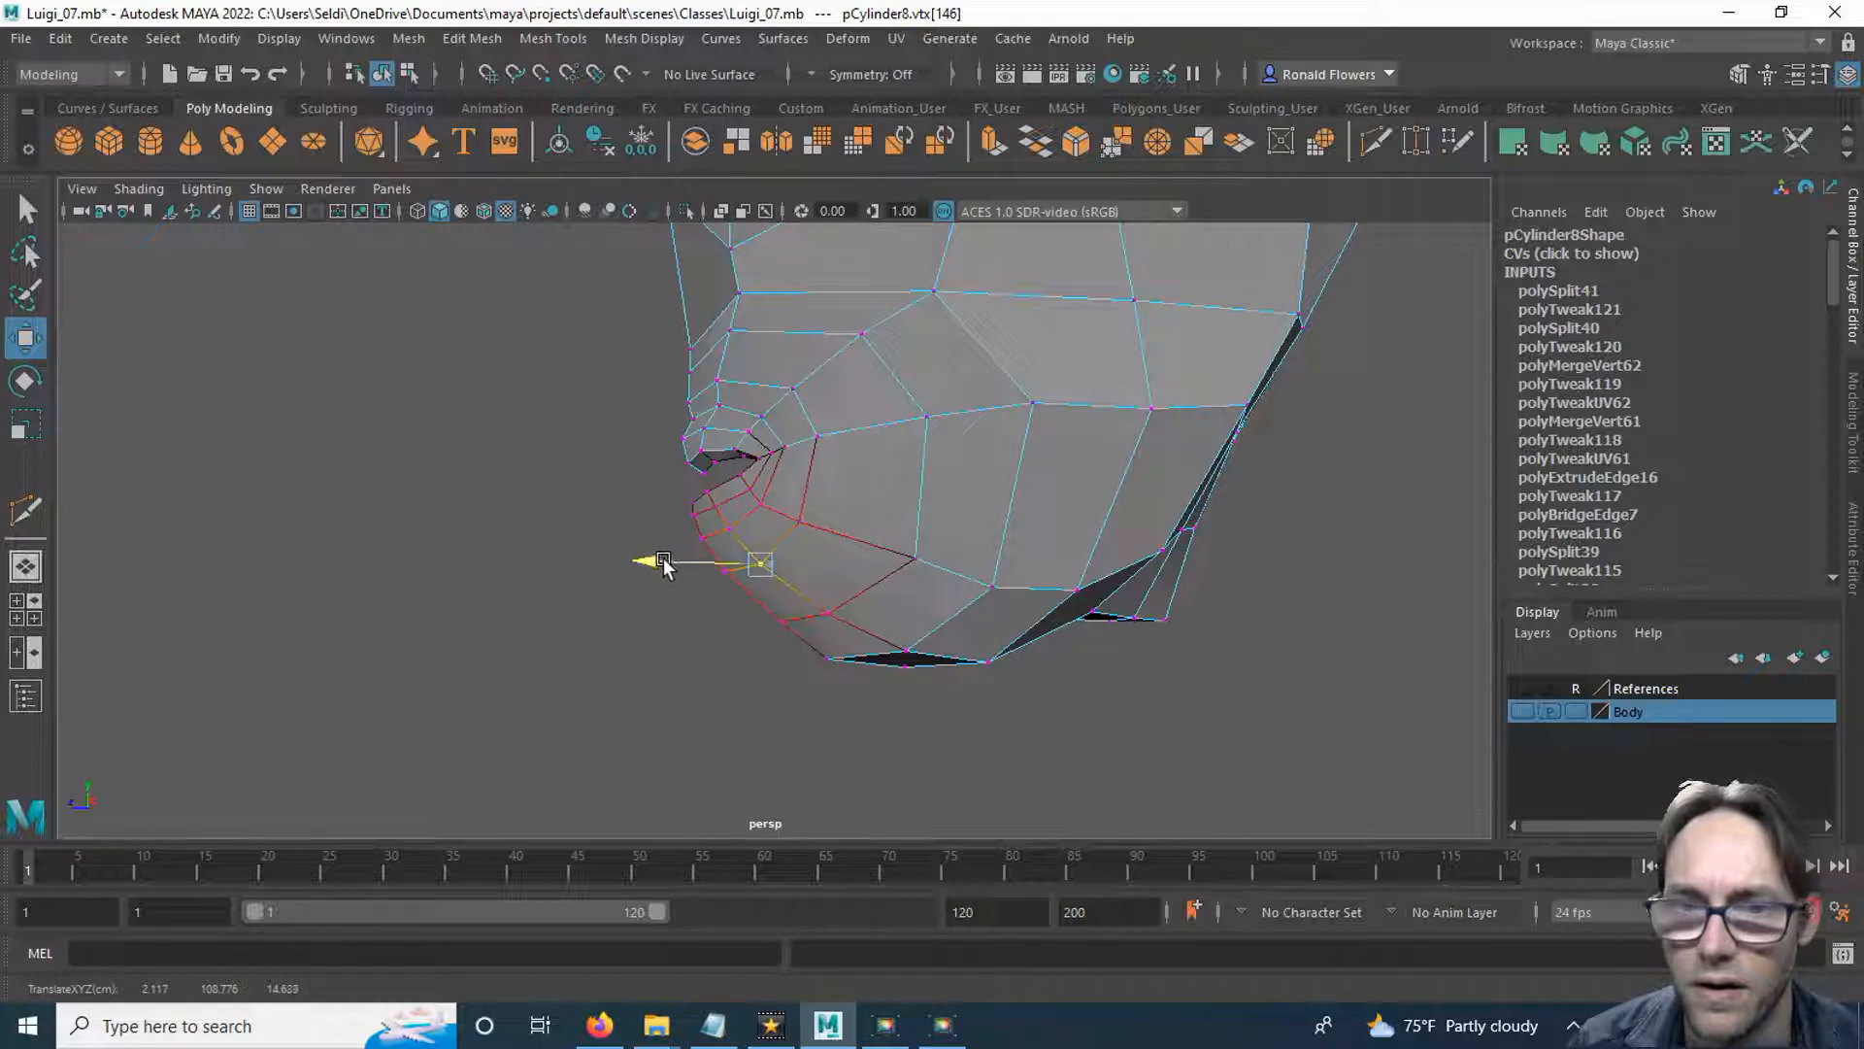
Move the lower jaw vertex and the jaw-side vertex above it along the X axis to round the jaw.
click(990, 588)
alt+drag(985, 594, 1087, 540)
alt+middle_drag(1083, 604, 929, 593)
click(920, 593)
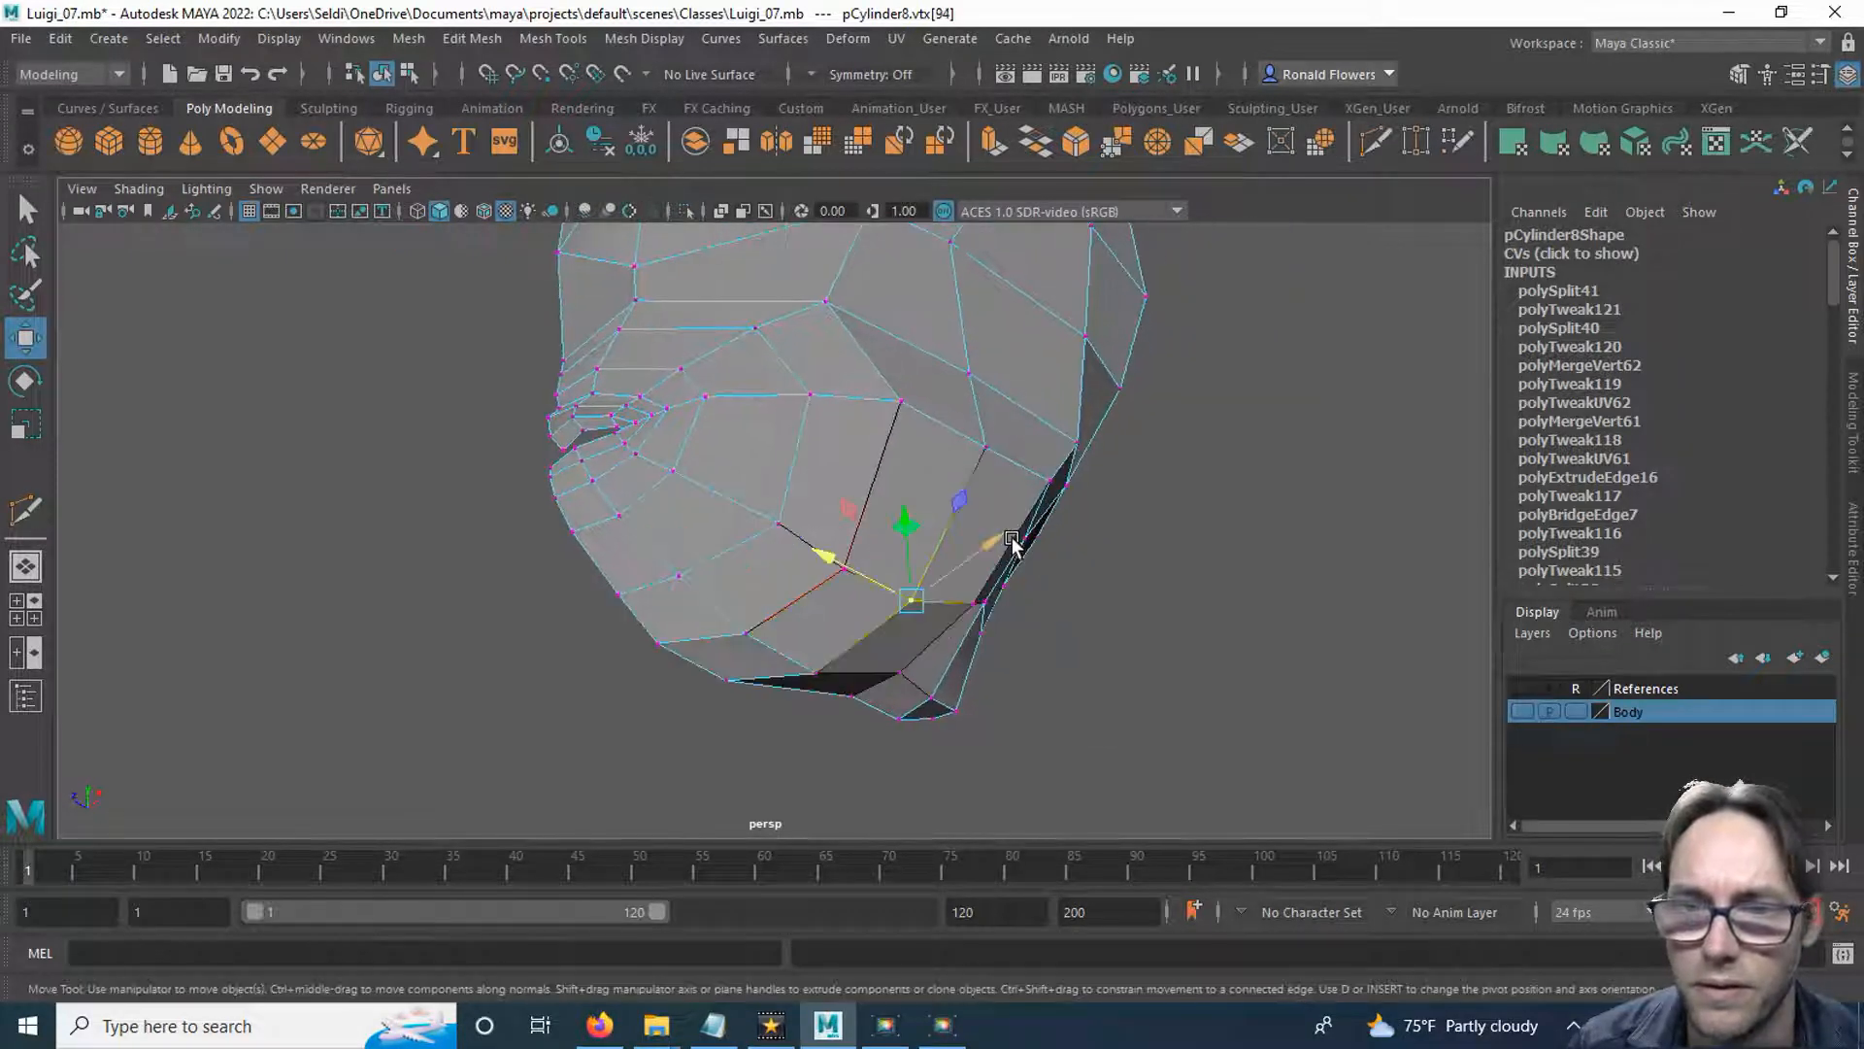
drag(994, 547, 1000, 542)
click(1005, 461)
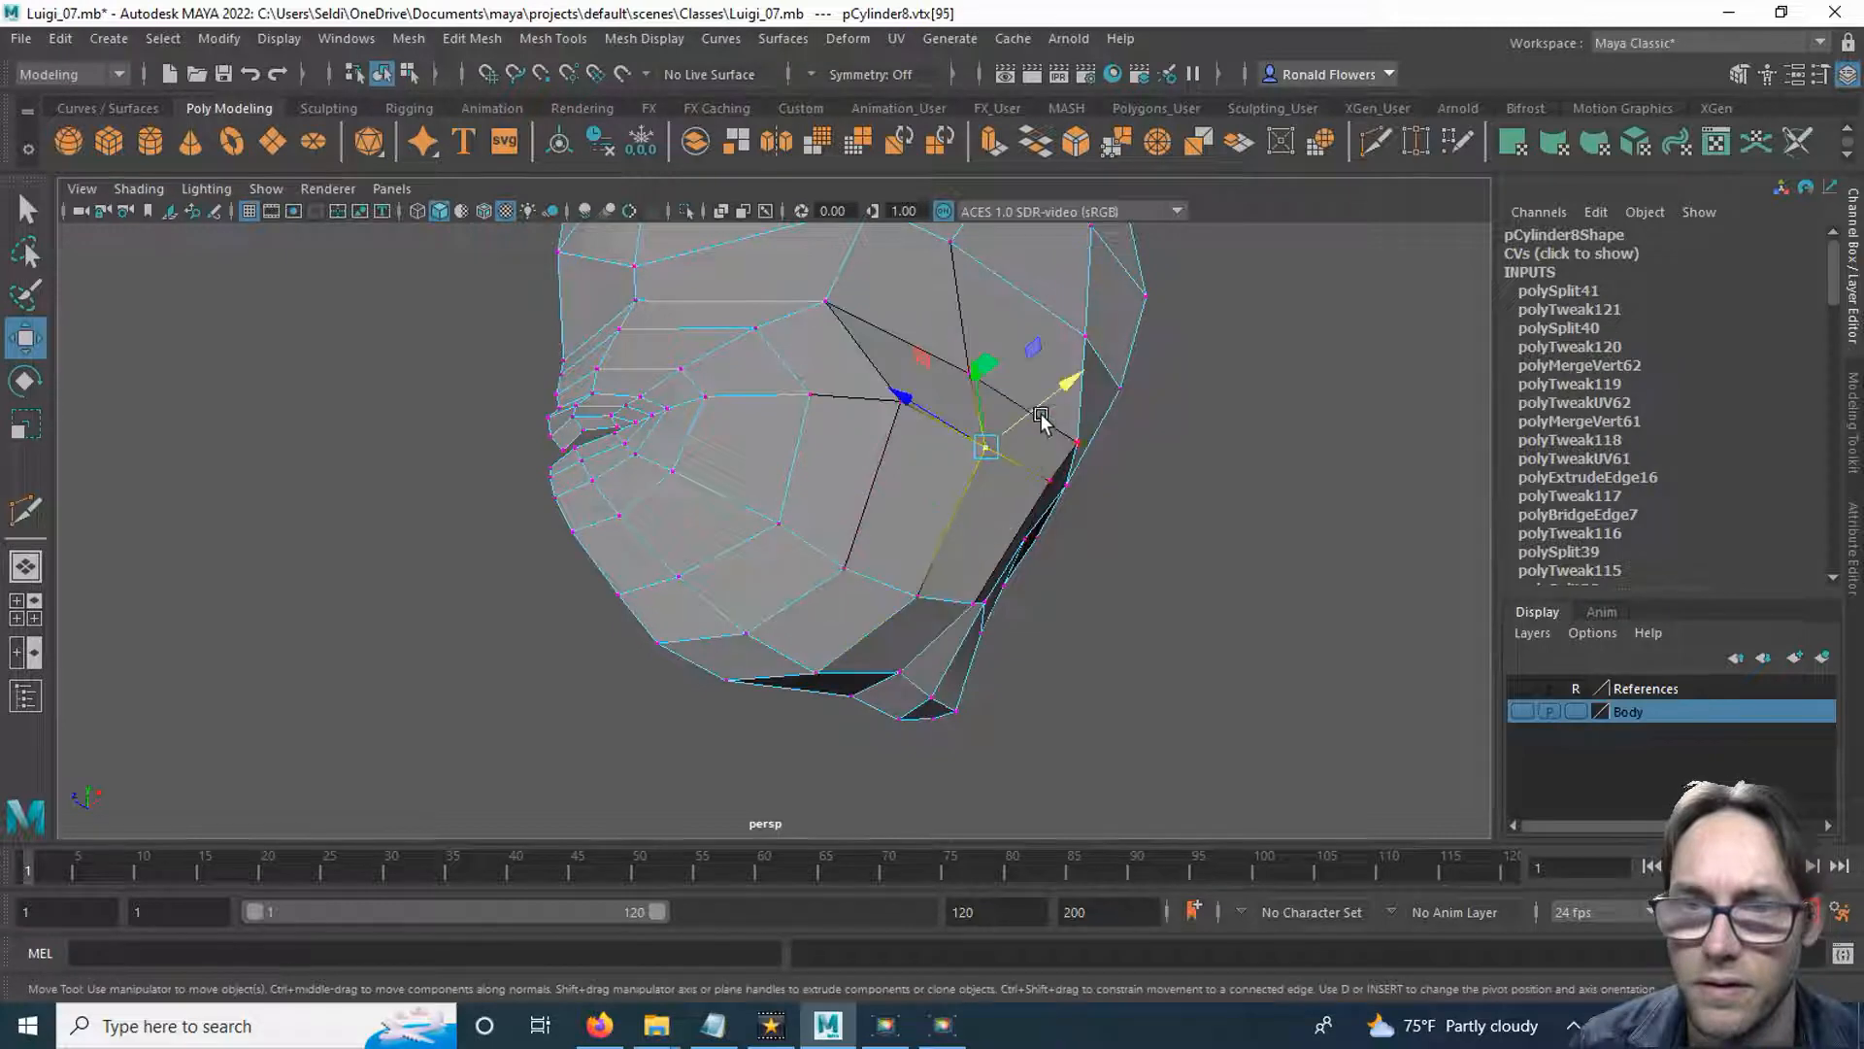
alt+drag(1045, 400, 785, 573)
Adjust further vertices along the side of the head with Soft Select to smooth its contour.
click(1053, 644)
click(762, 497)
drag(856, 509, 841, 507)
click(802, 564)
click(883, 557)
click(804, 563)
drag(885, 573, 765, 612)
click(838, 536)
Move the vertices on the upper back corner of the head inward along the X axis.
click(752, 561)
alt+middle_drag(841, 626, 781, 575)
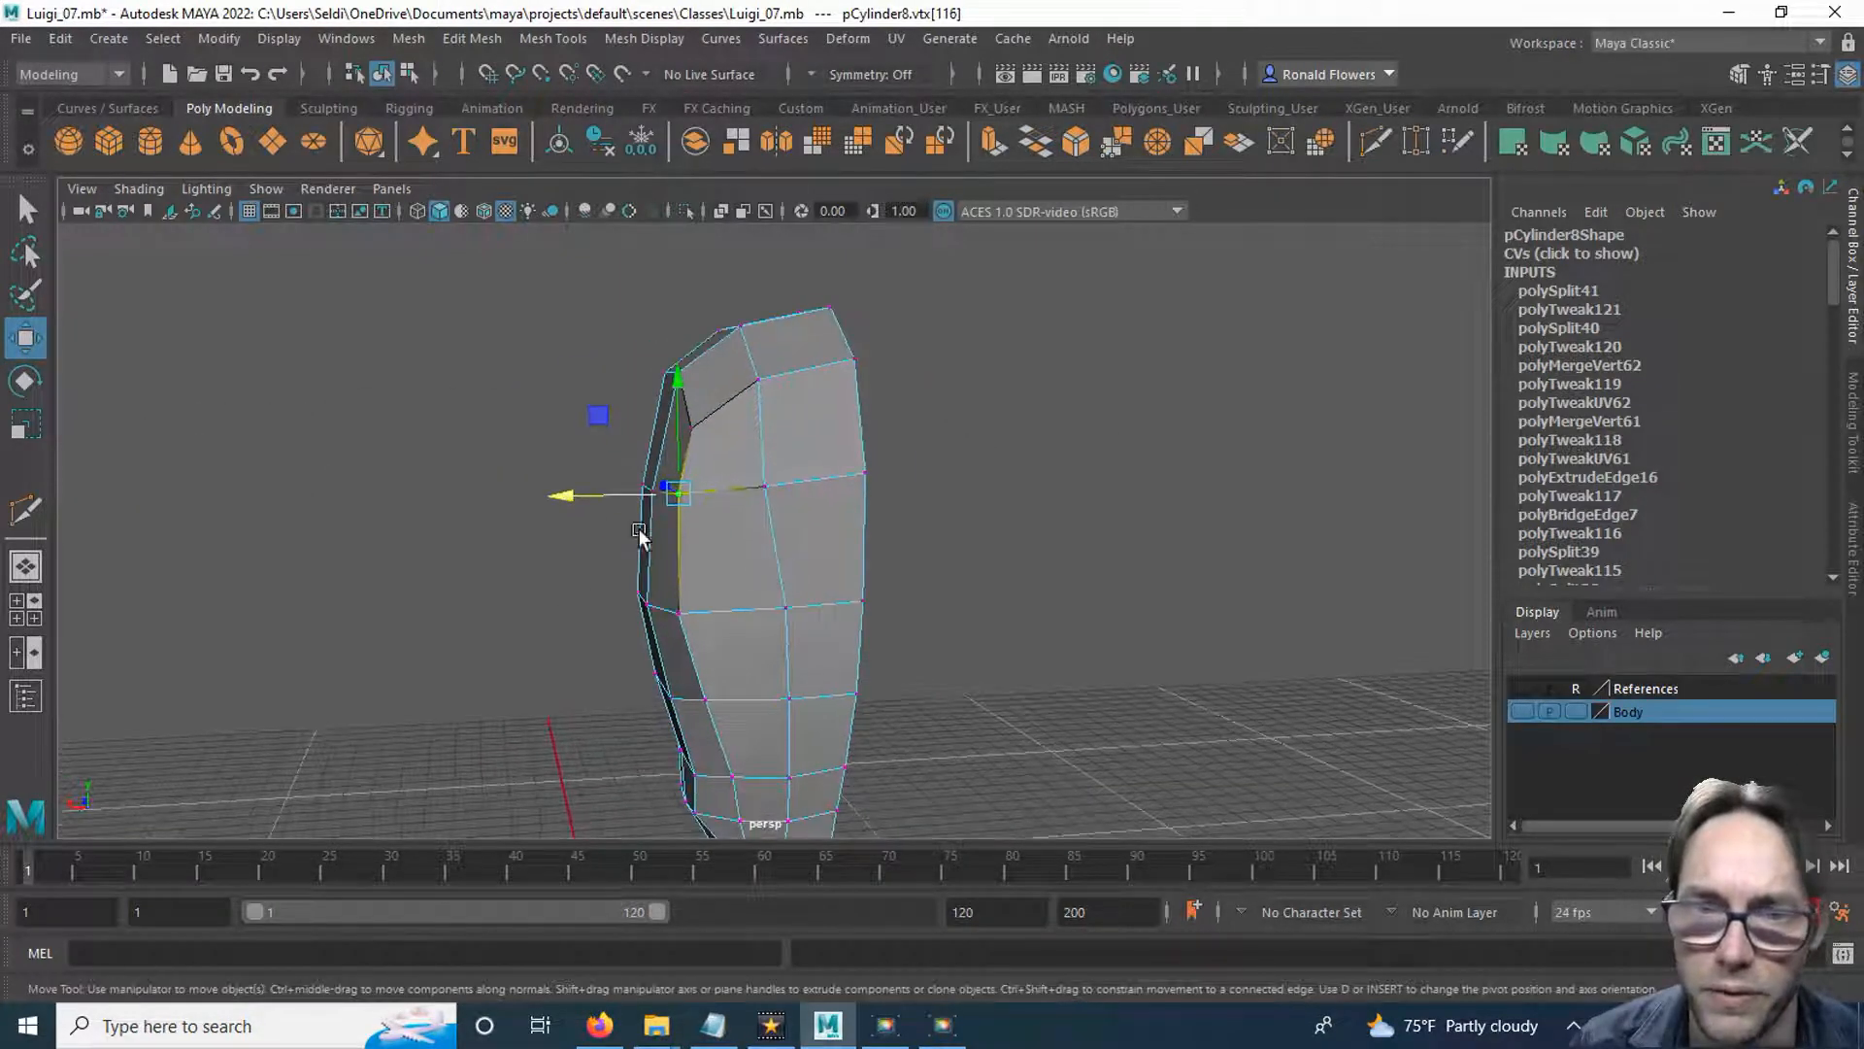
drag(589, 495, 591, 492)
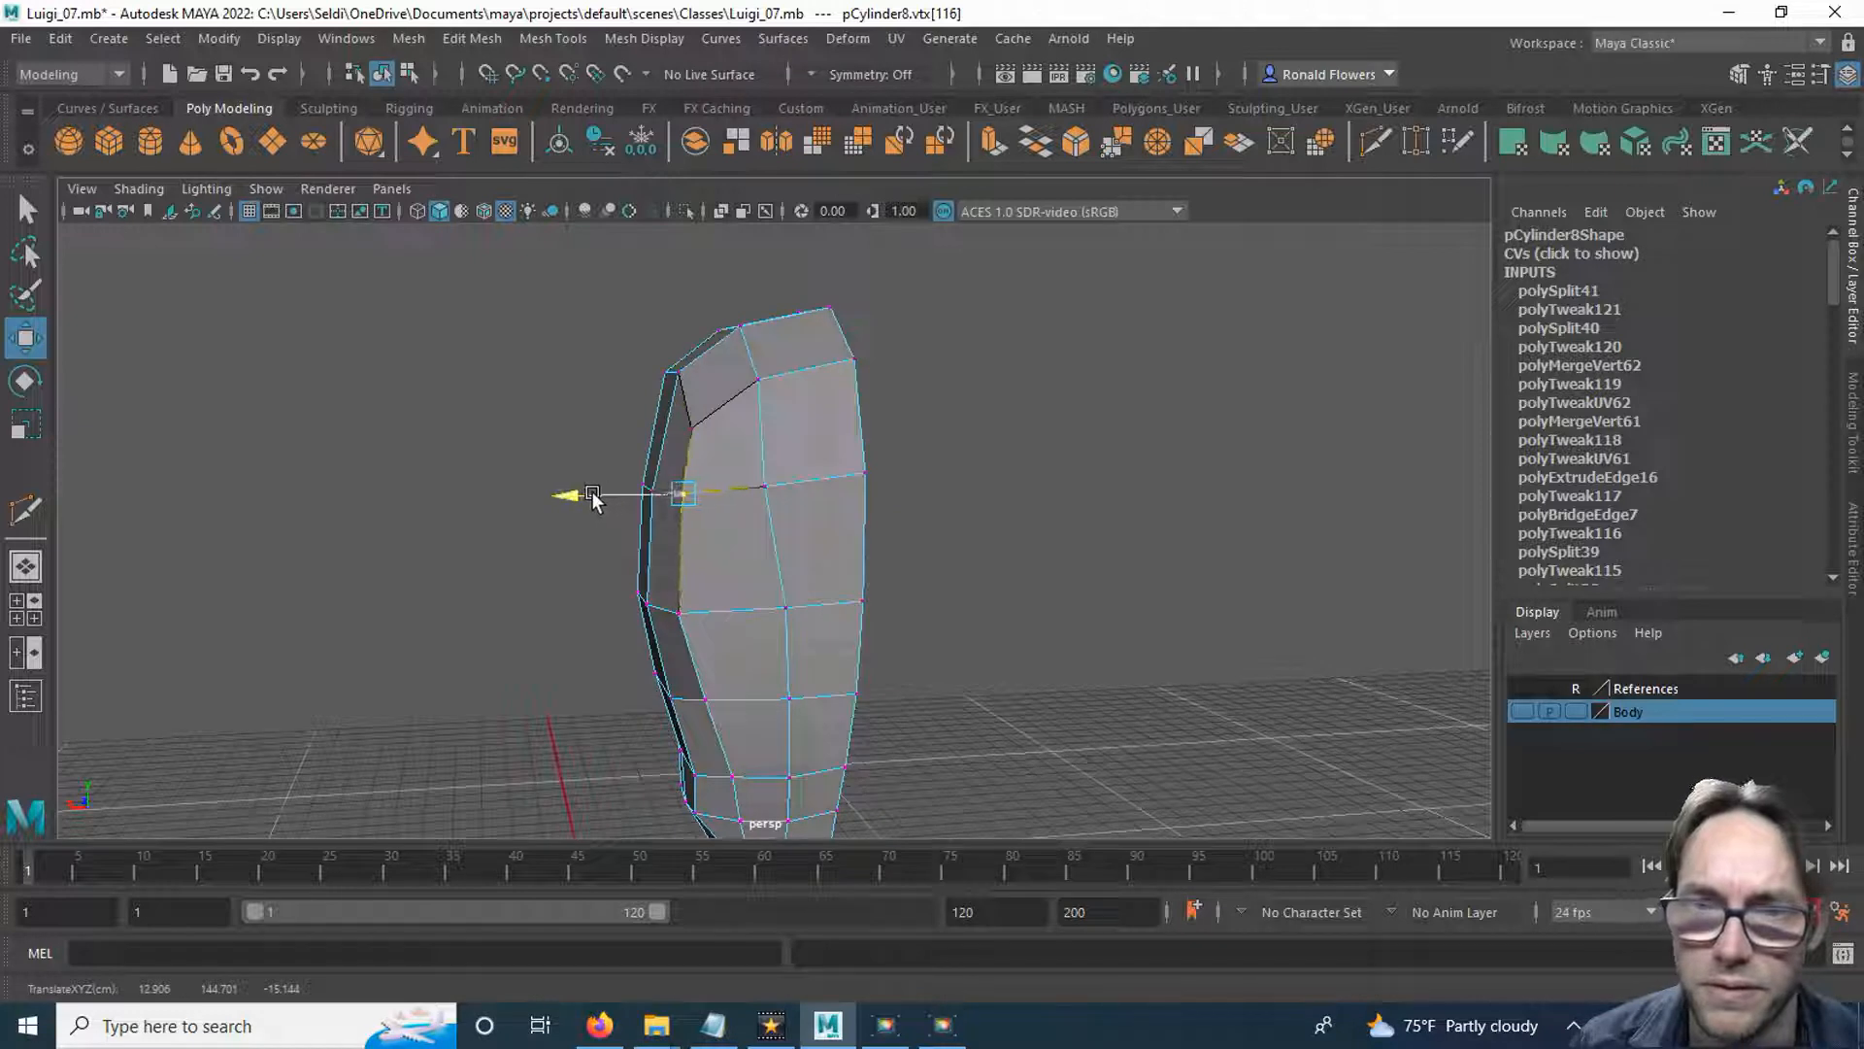
click(762, 401)
drag(667, 389, 677, 388)
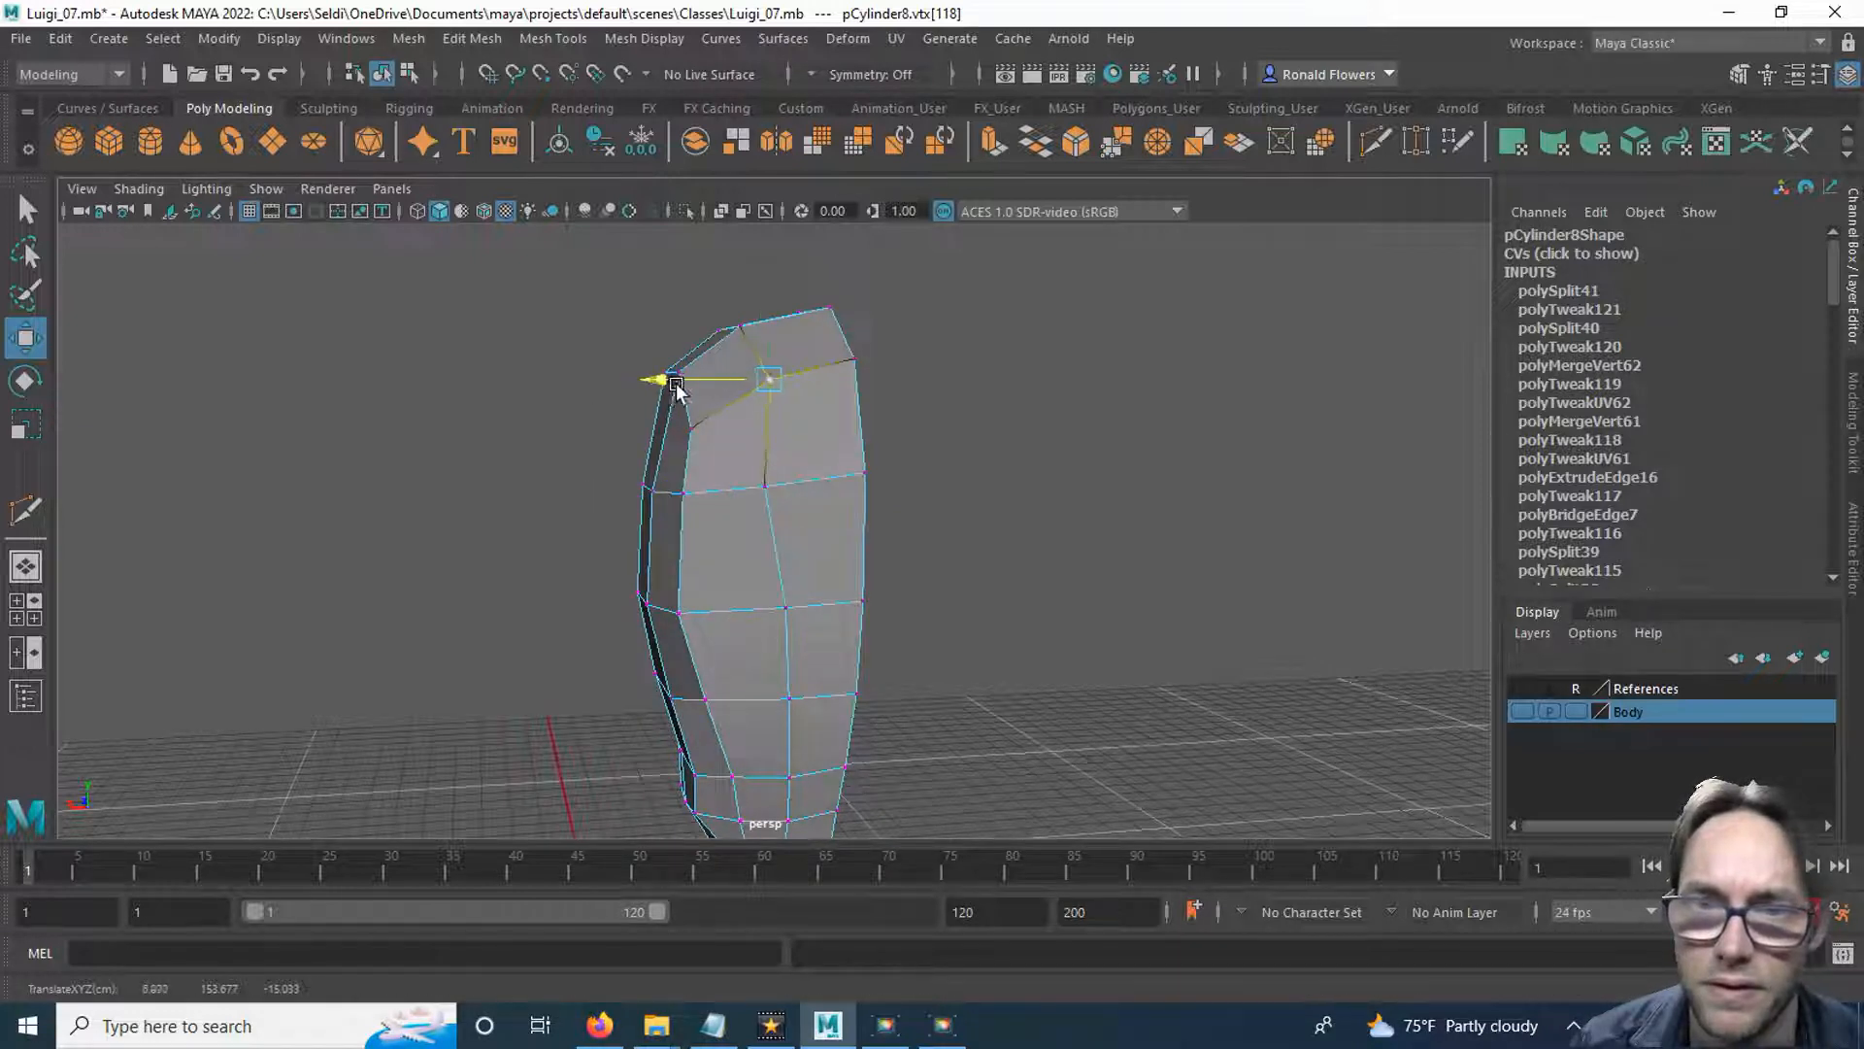
click(685, 439)
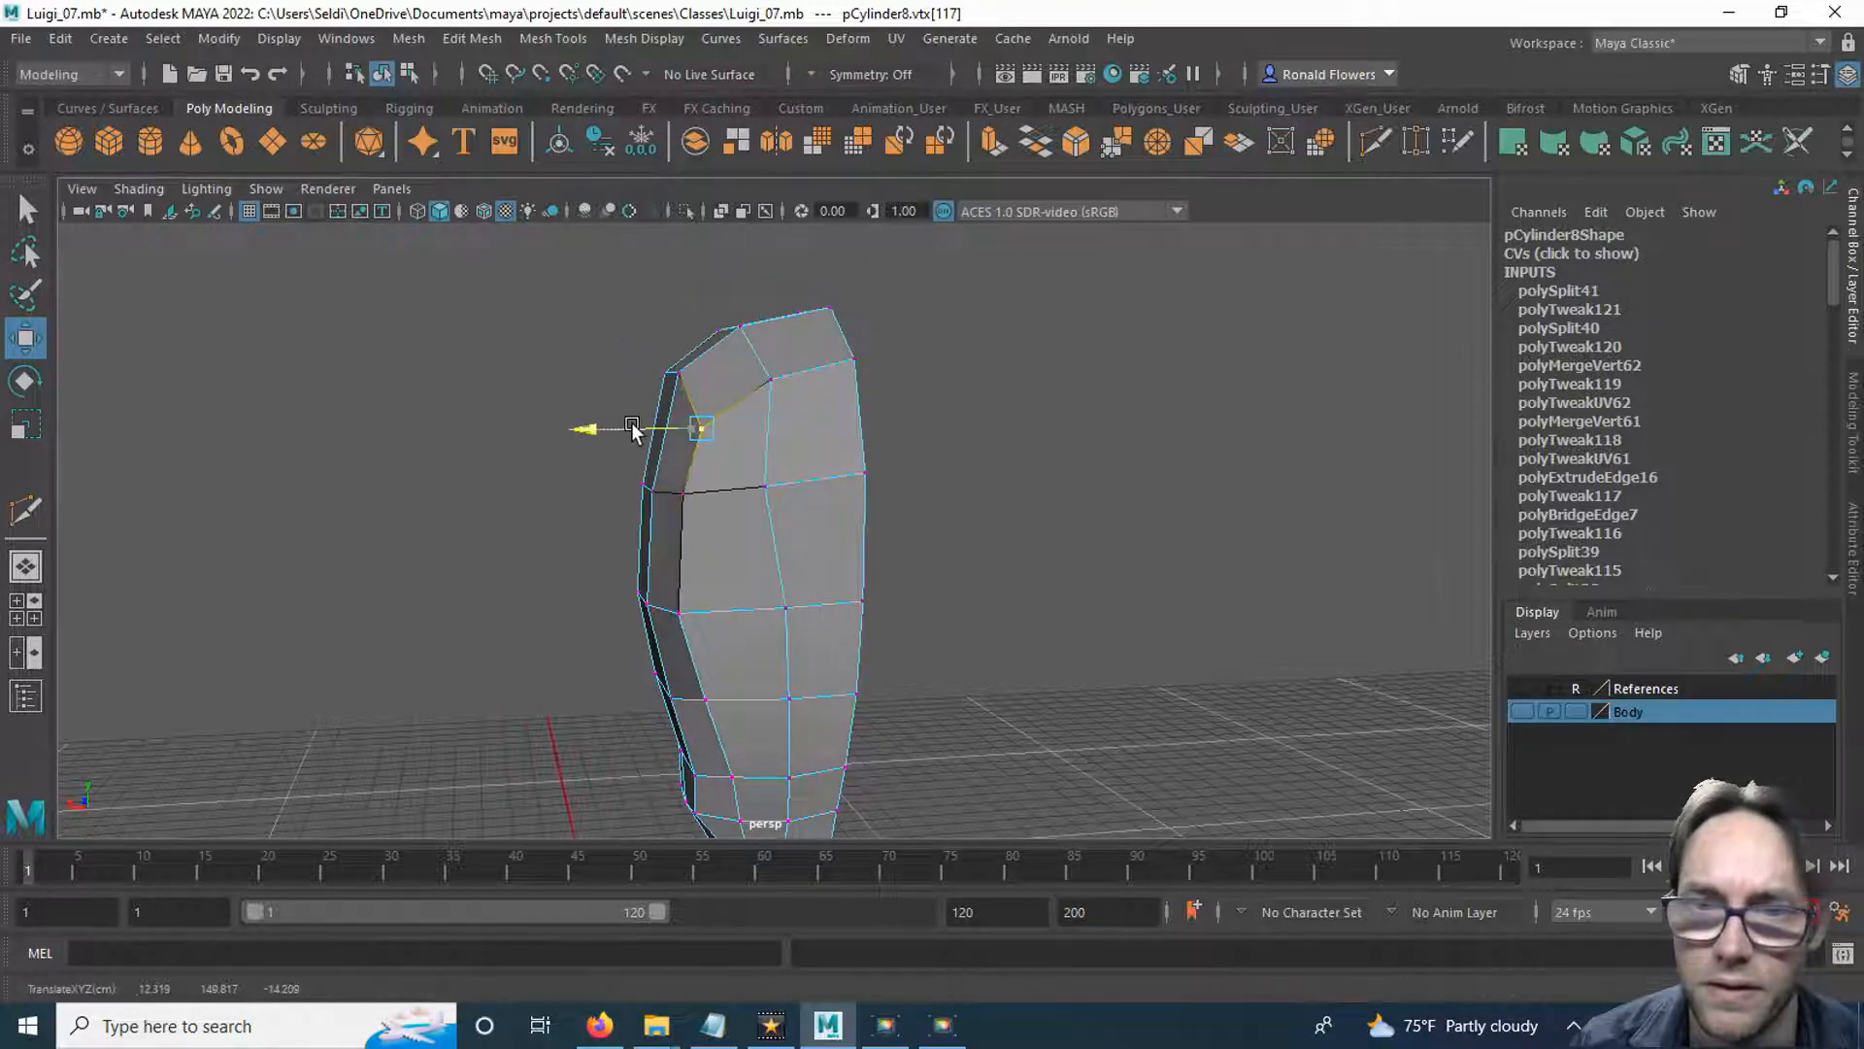
alt+middle_drag(737, 607, 714, 474)
click(662, 481)
drag(555, 481, 568, 483)
Adjust the vertex at the lower back of the head and the outer jaw vertex along the X axis.
alt+drag(604, 611, 757, 541)
click(809, 559)
click(743, 517)
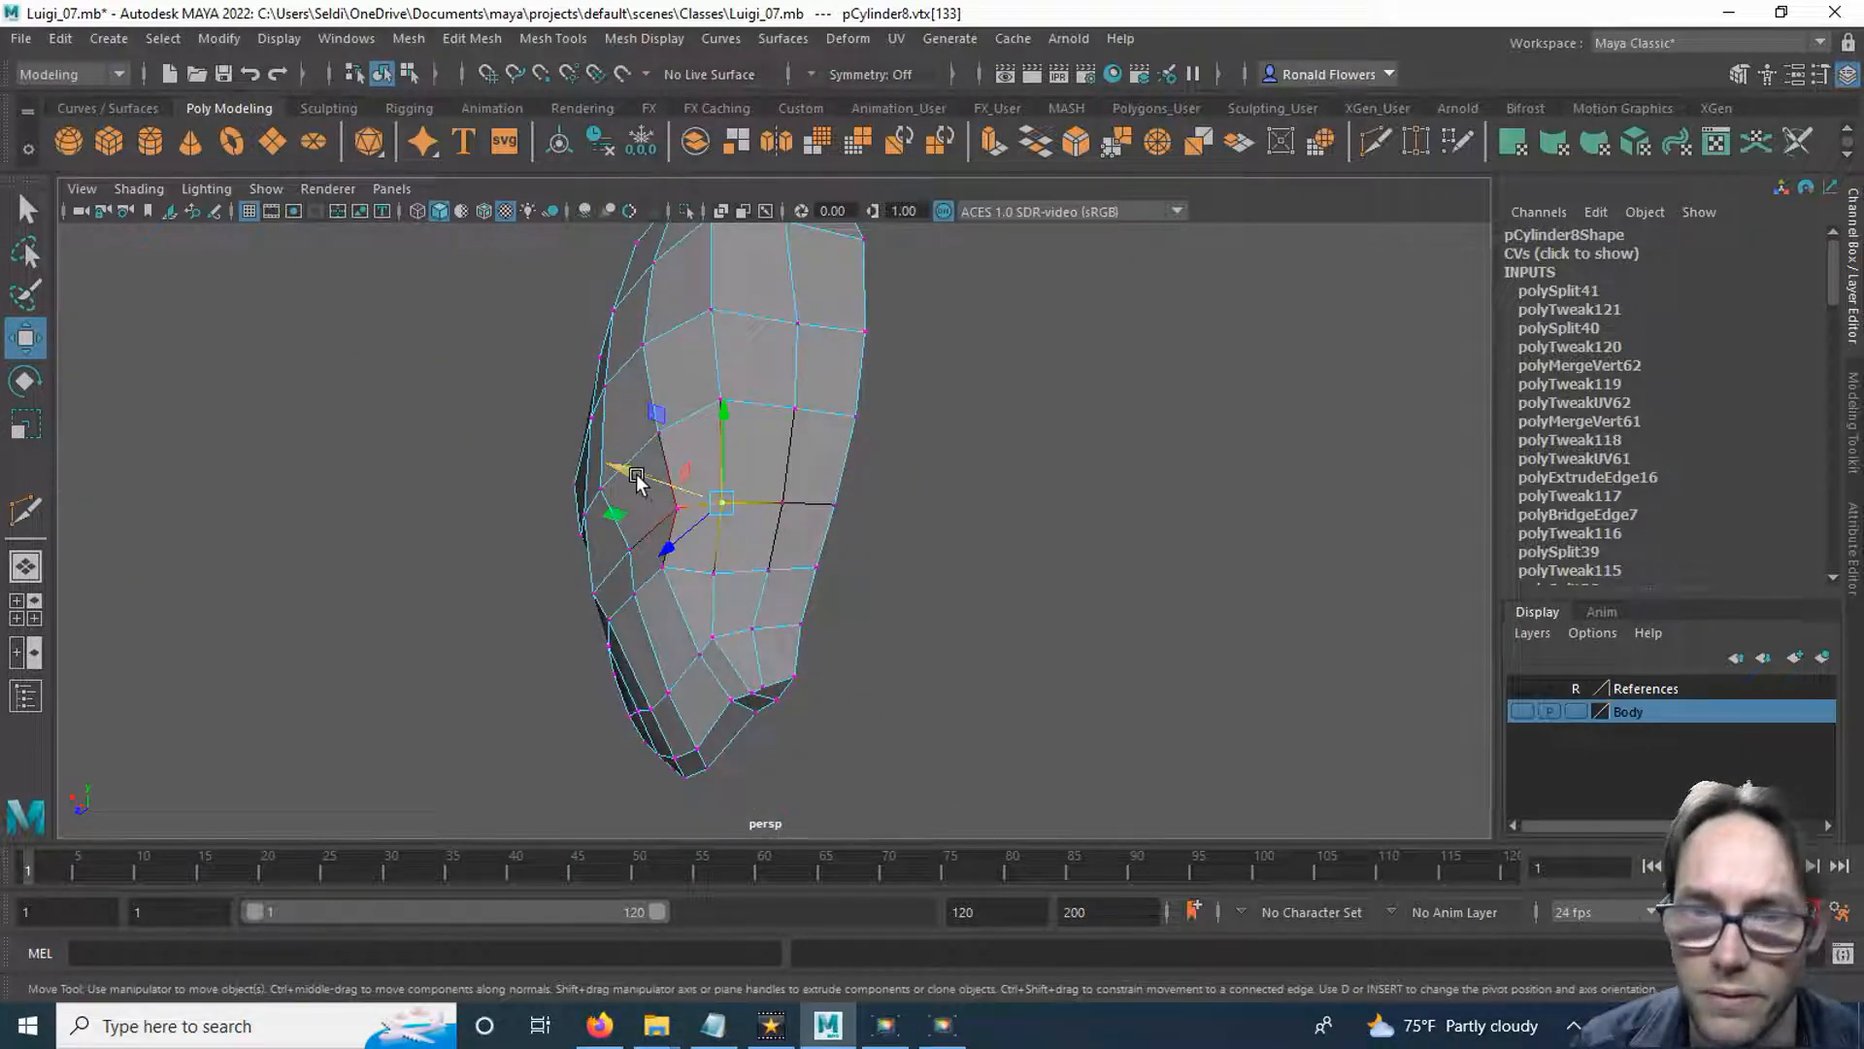
alt+drag(686, 574, 969, 594)
click(969, 631)
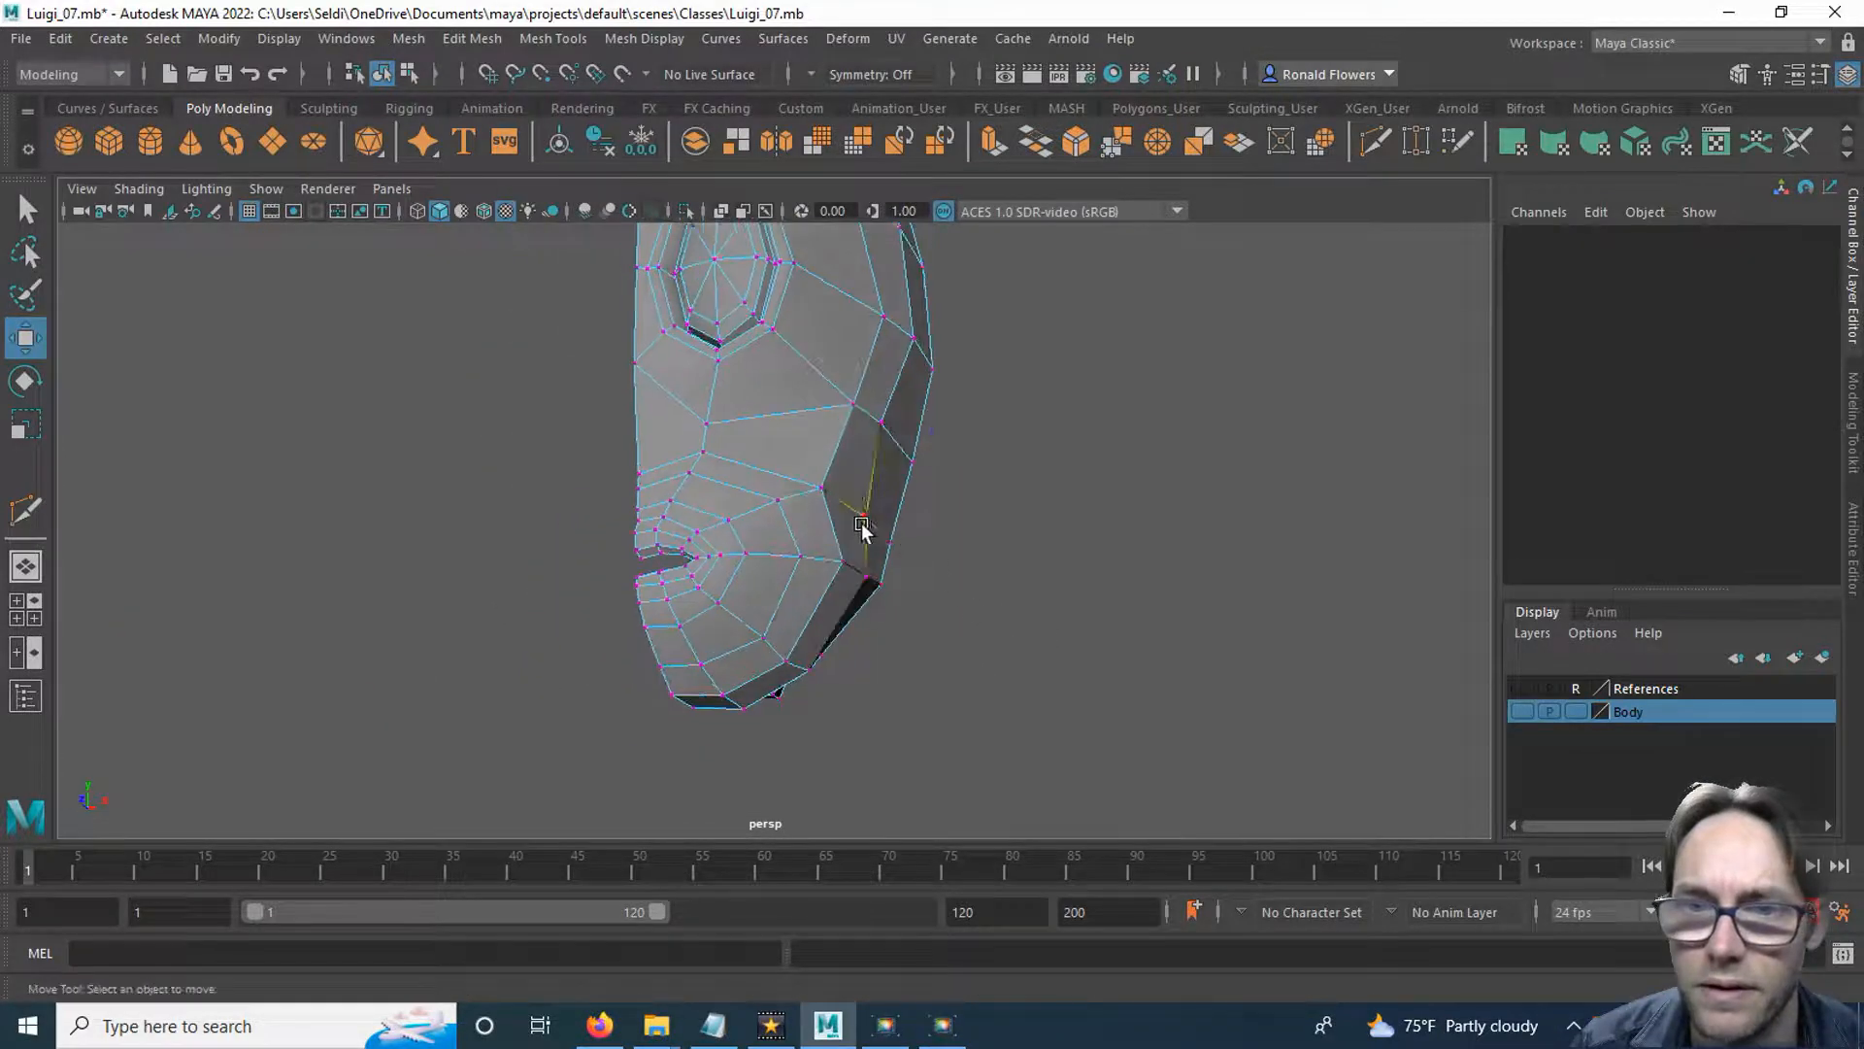
click(862, 514)
drag(965, 508, 971, 512)
Clear the vertex selection and turn off Soft Select.
click(1081, 596)
alt+drag(1081, 596, 666, 622)
click(661, 606)
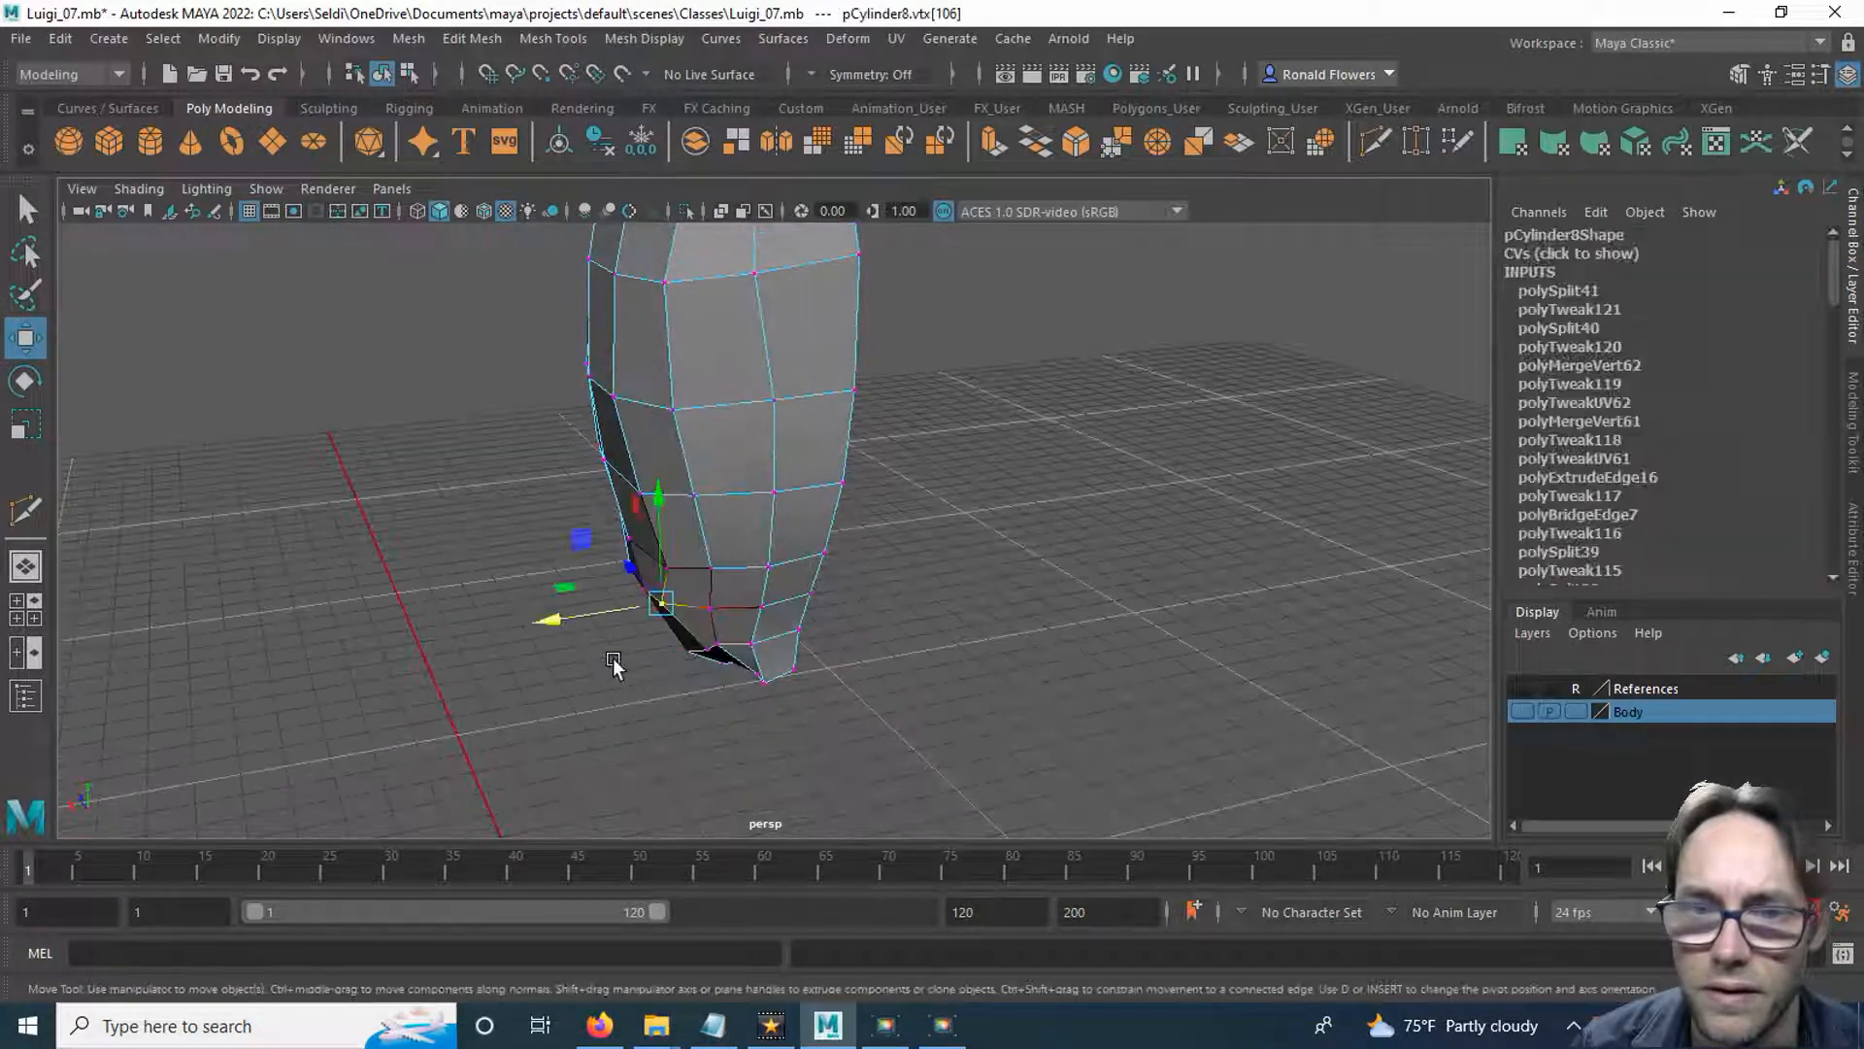
click(611, 679)
alt+drag(612, 680, 712, 645)
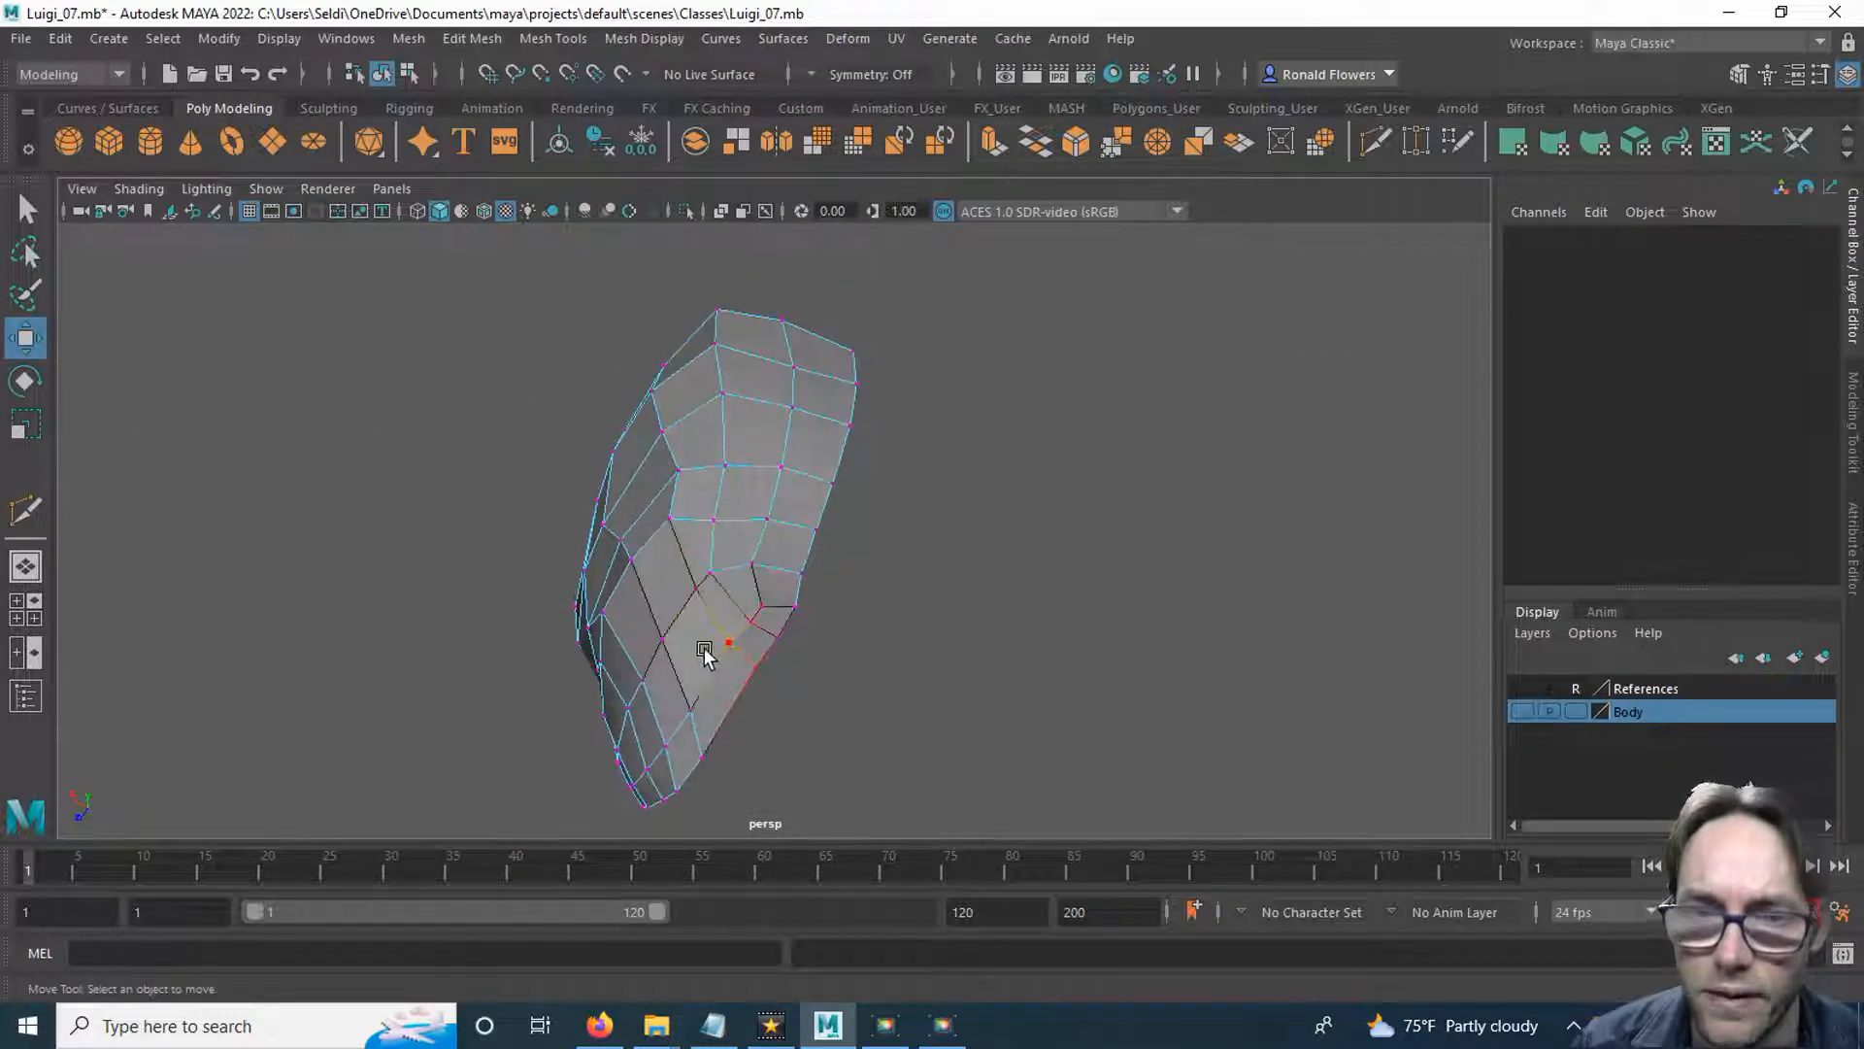
alt+drag(708, 579, 843, 602)
alt+drag(916, 480, 767, 610)
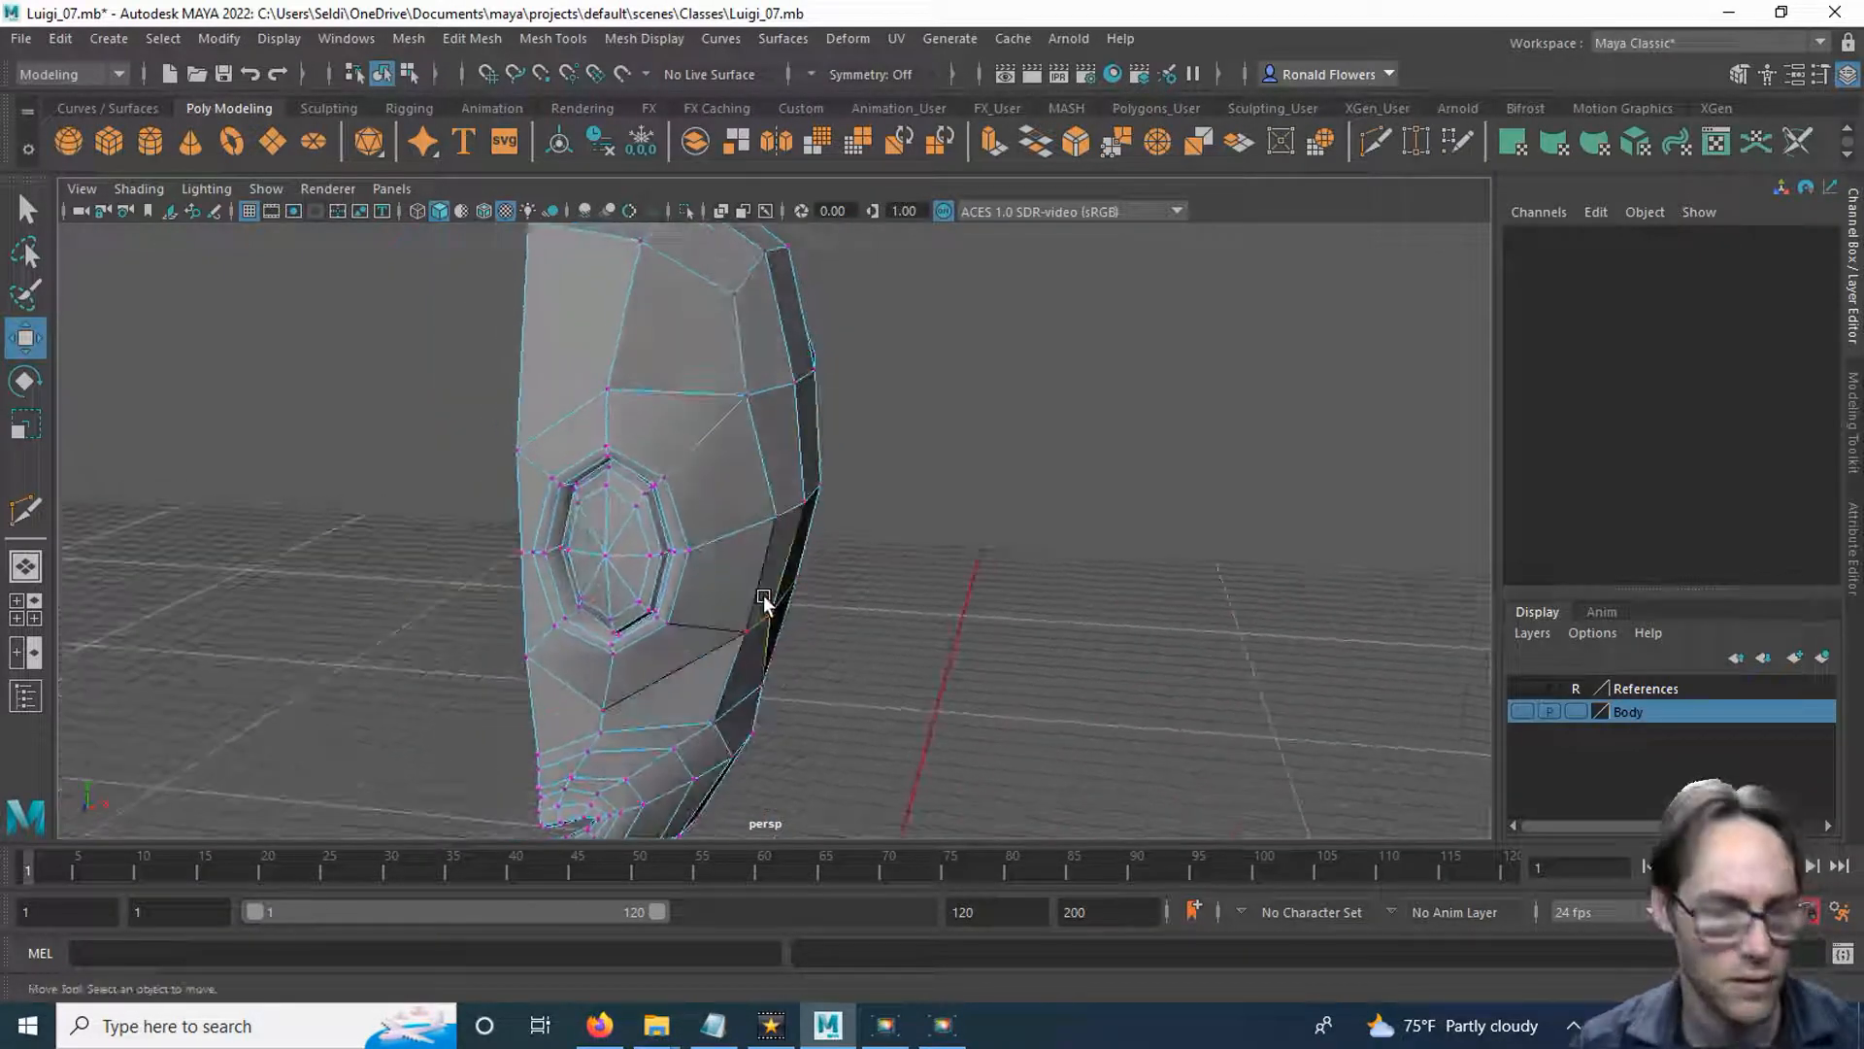
key(q)
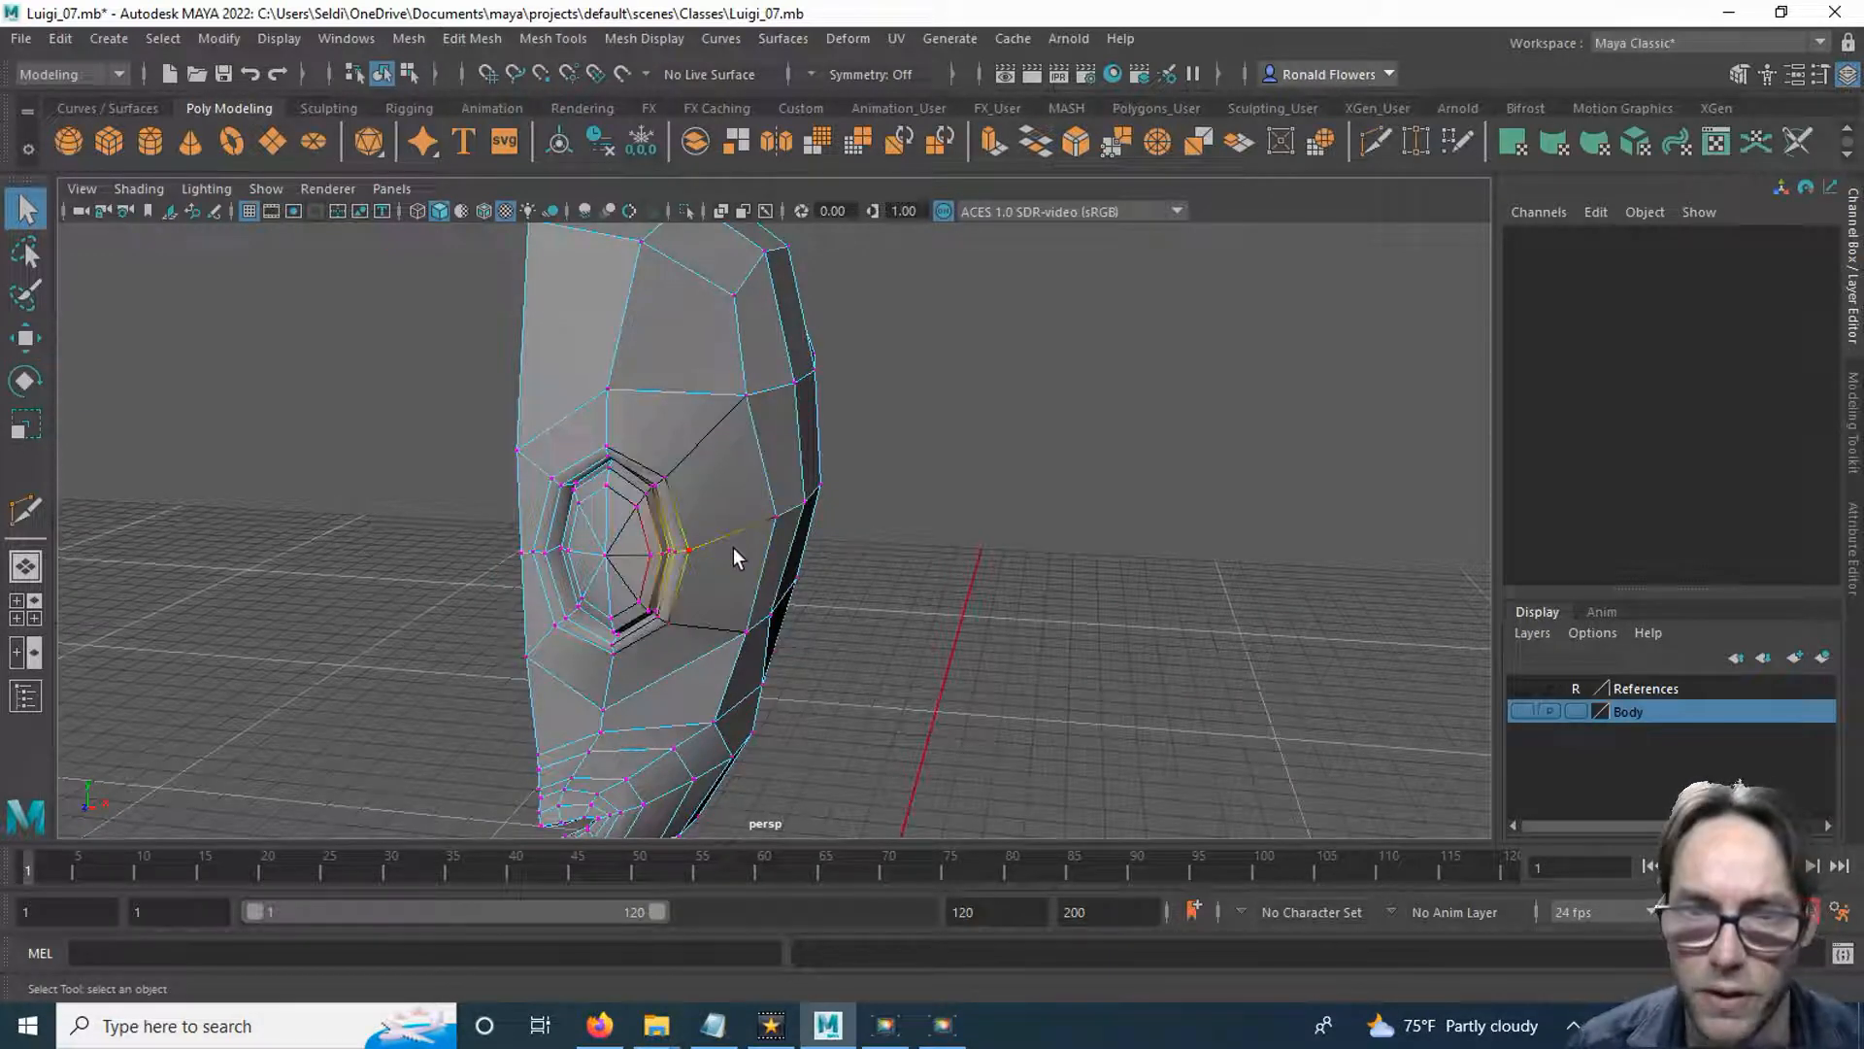
key(b)
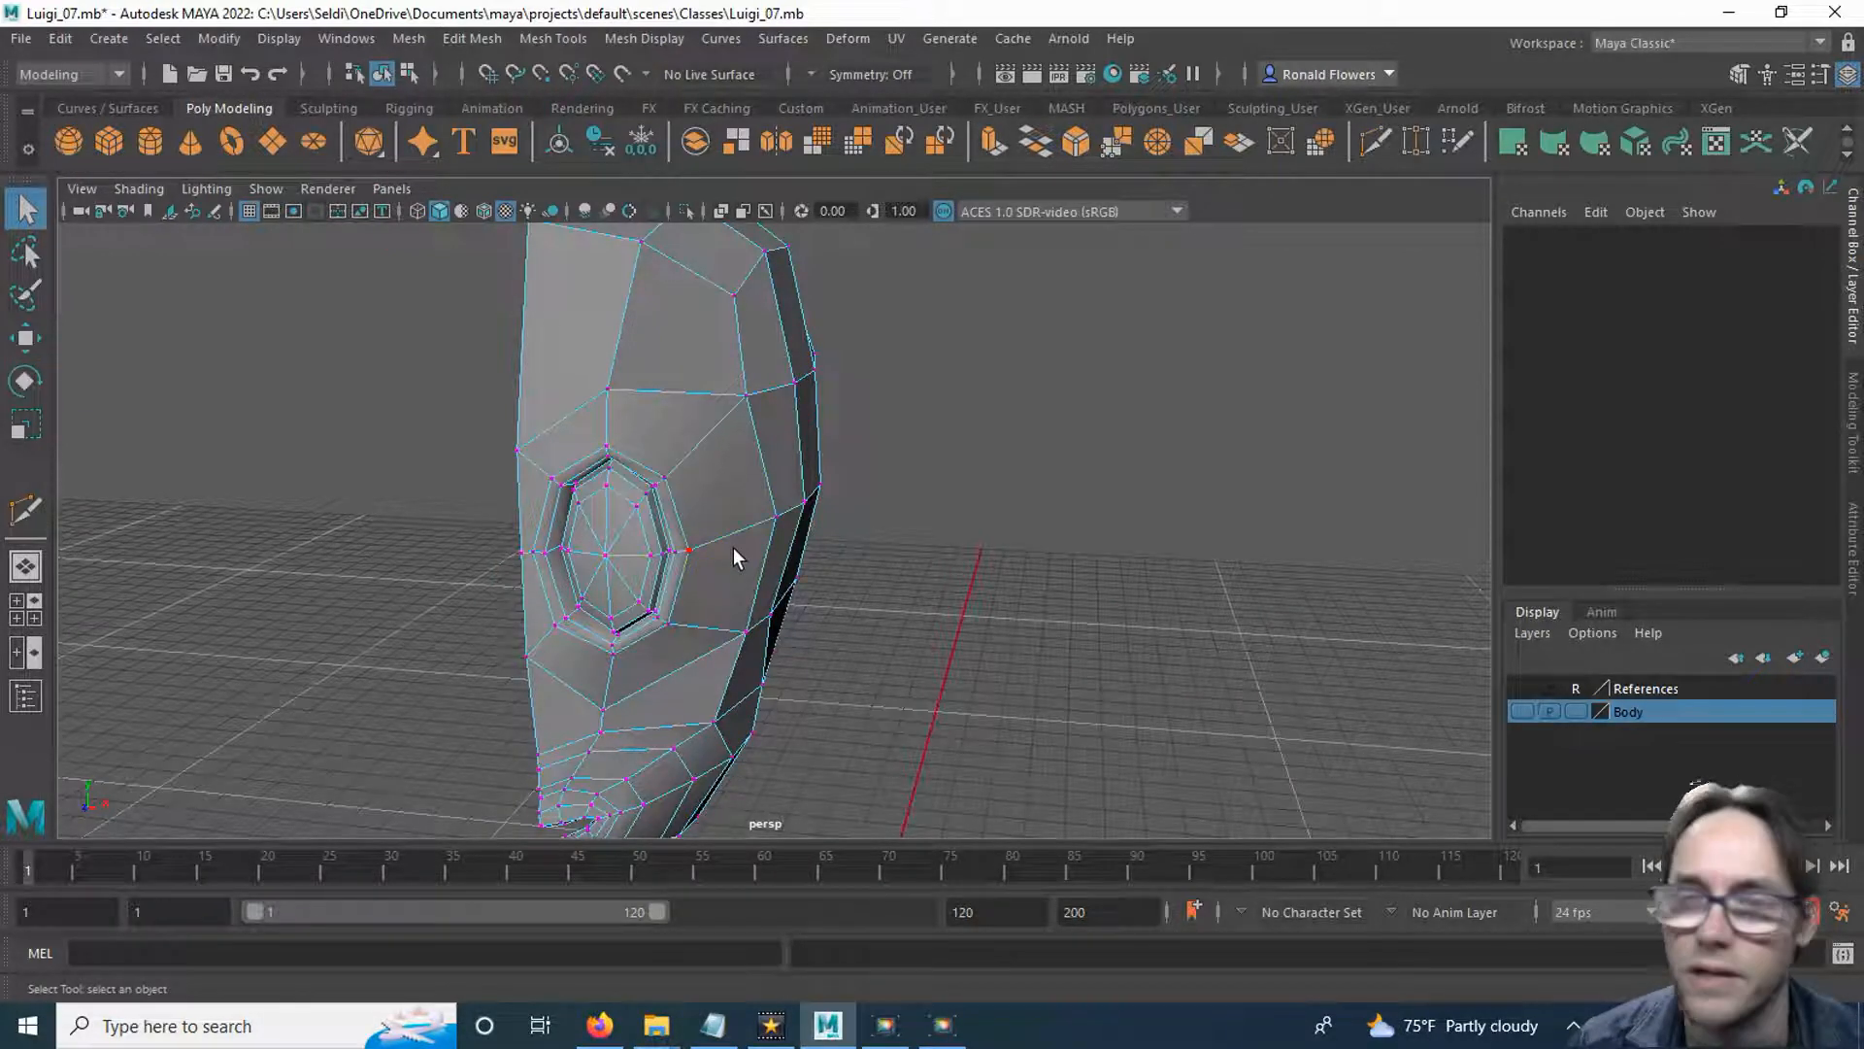
Insert an edge loop around the outside of the eye socket with Multi-Cut.
click(1383, 139)
alt+drag(794, 623, 632, 541)
alt+middle_drag(633, 541, 641, 597)
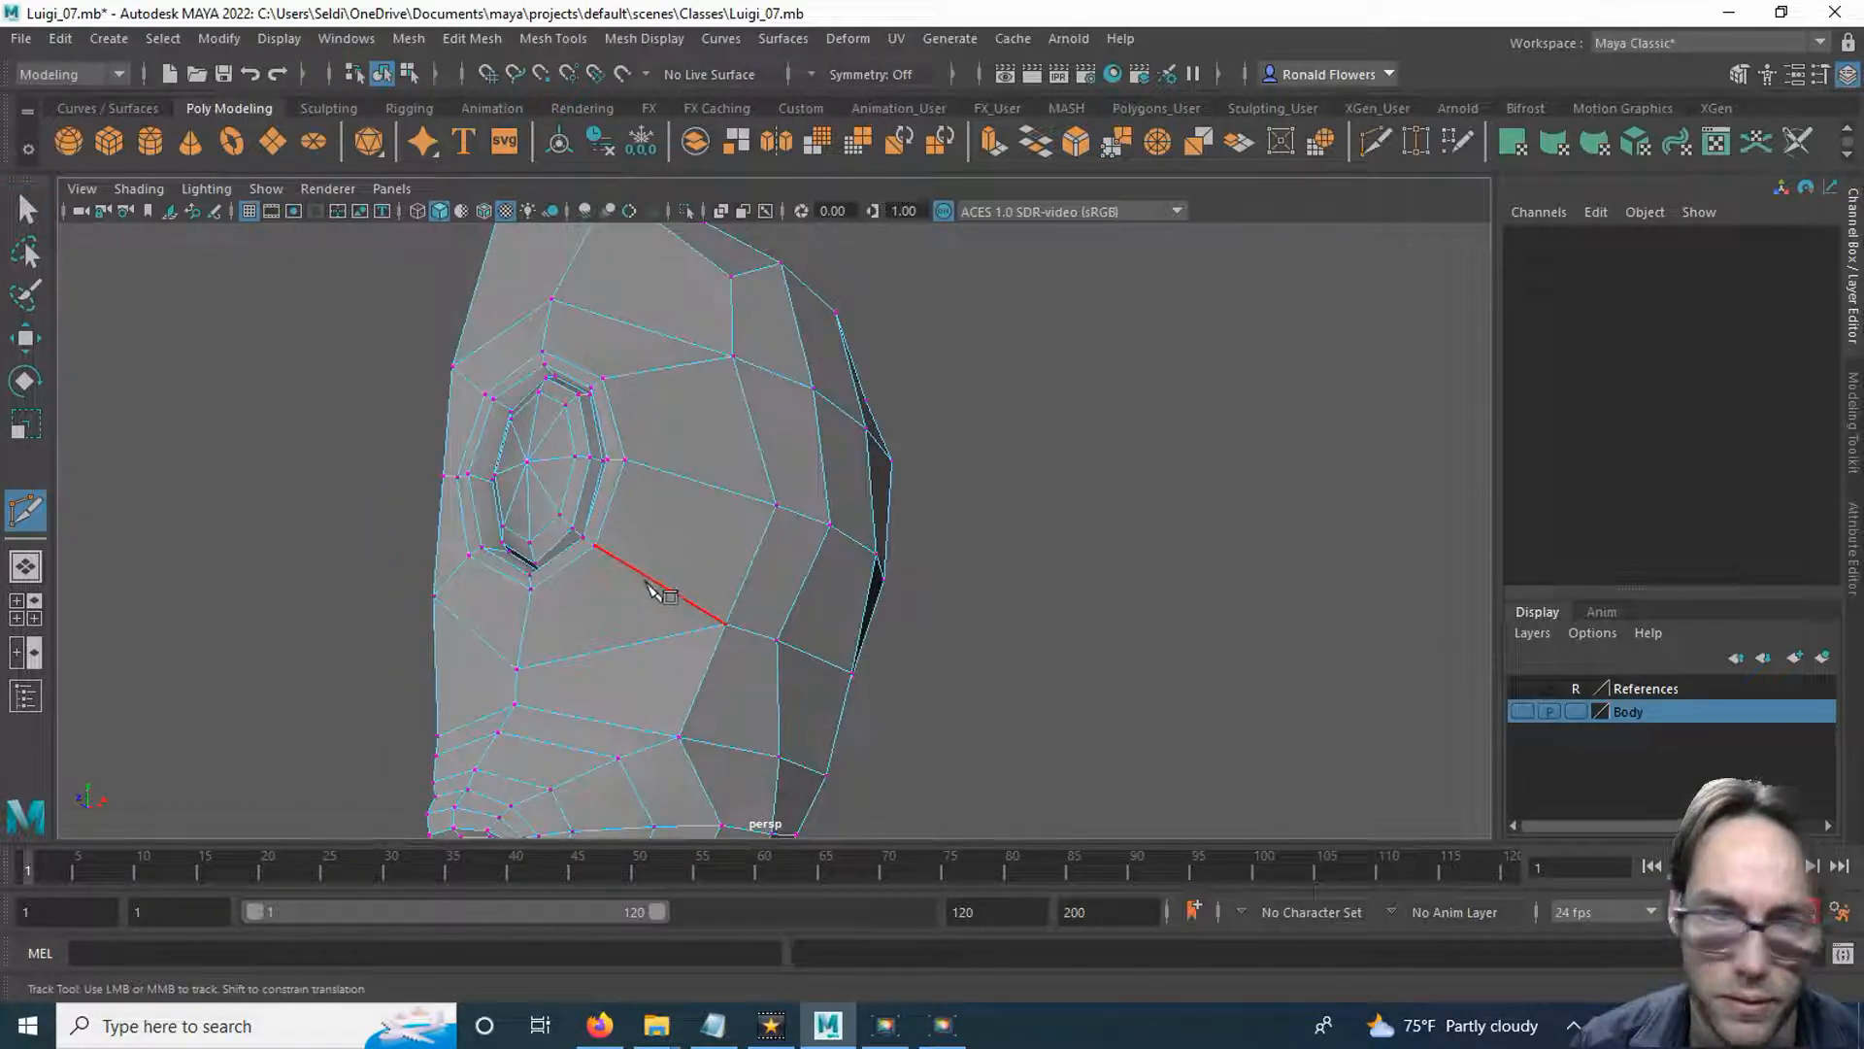
ctrl+click(668, 593)
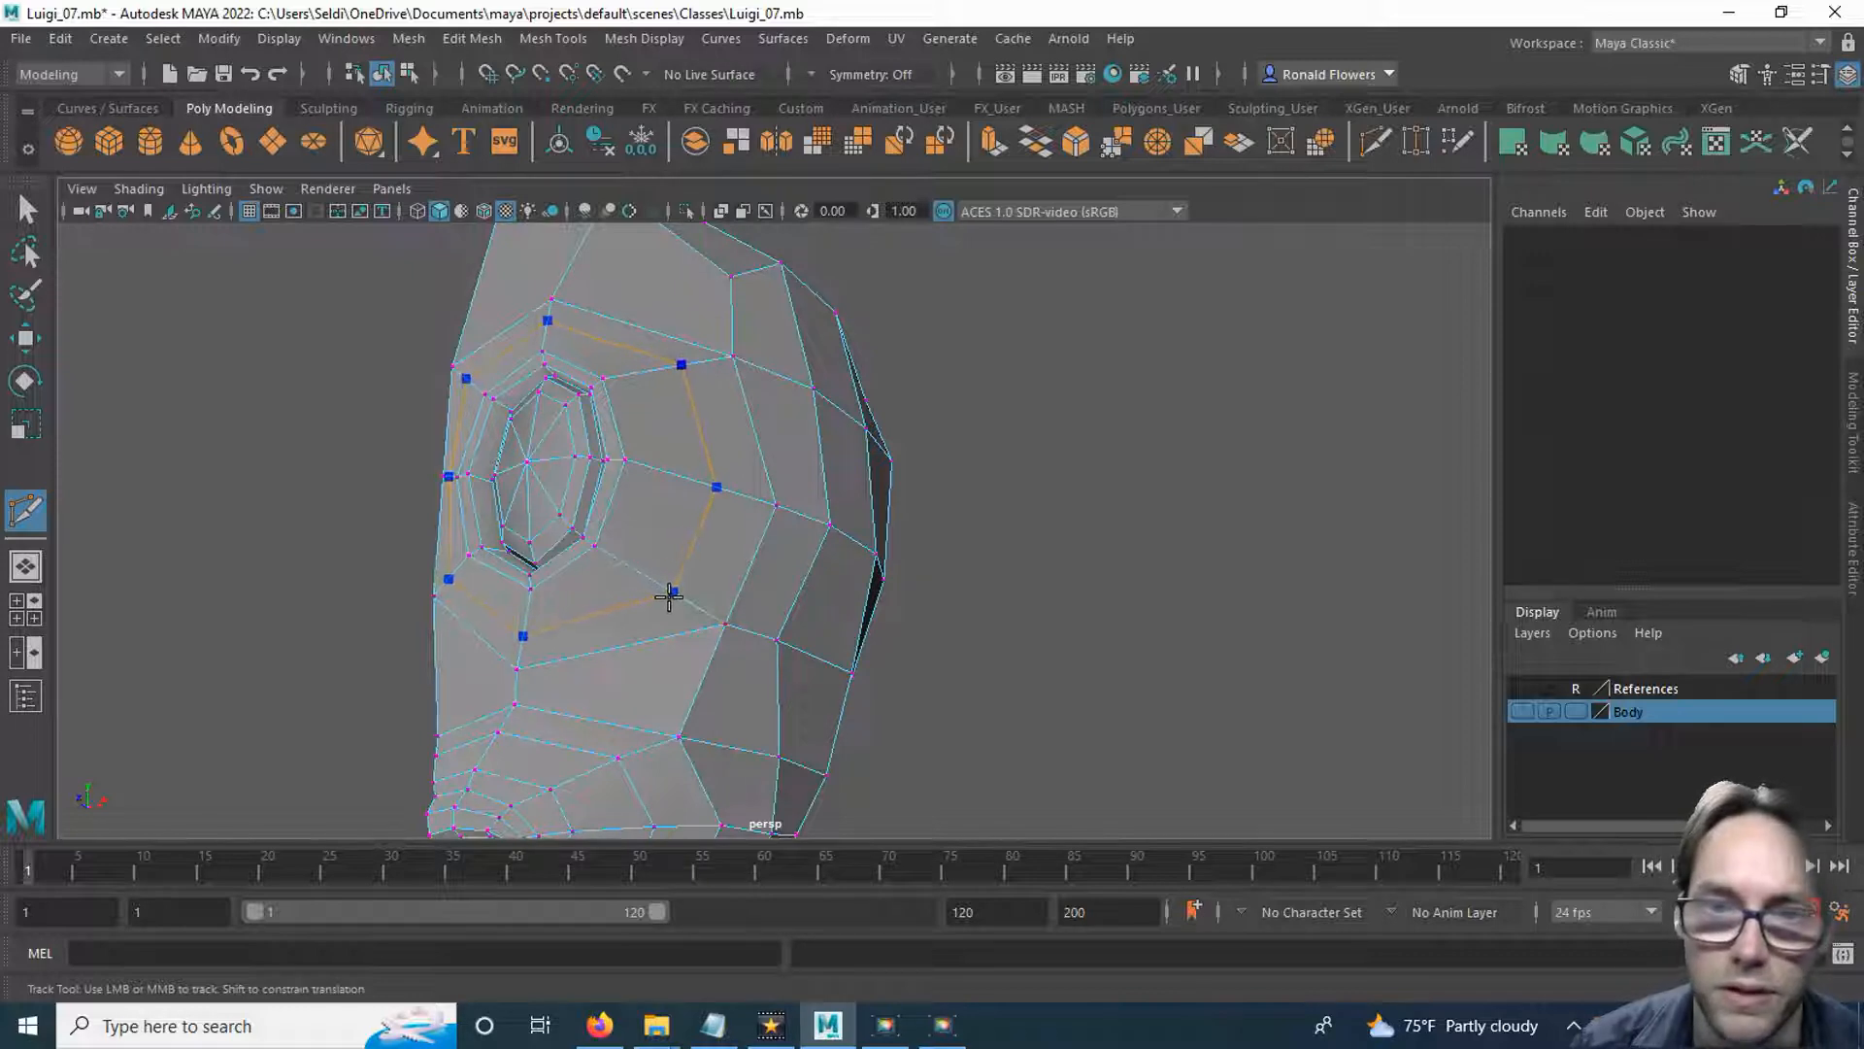
alt+drag(968, 542, 987, 612)
Select the new eye loop's outer vertices and move the upper outer one outward along the X axis.
key(q)
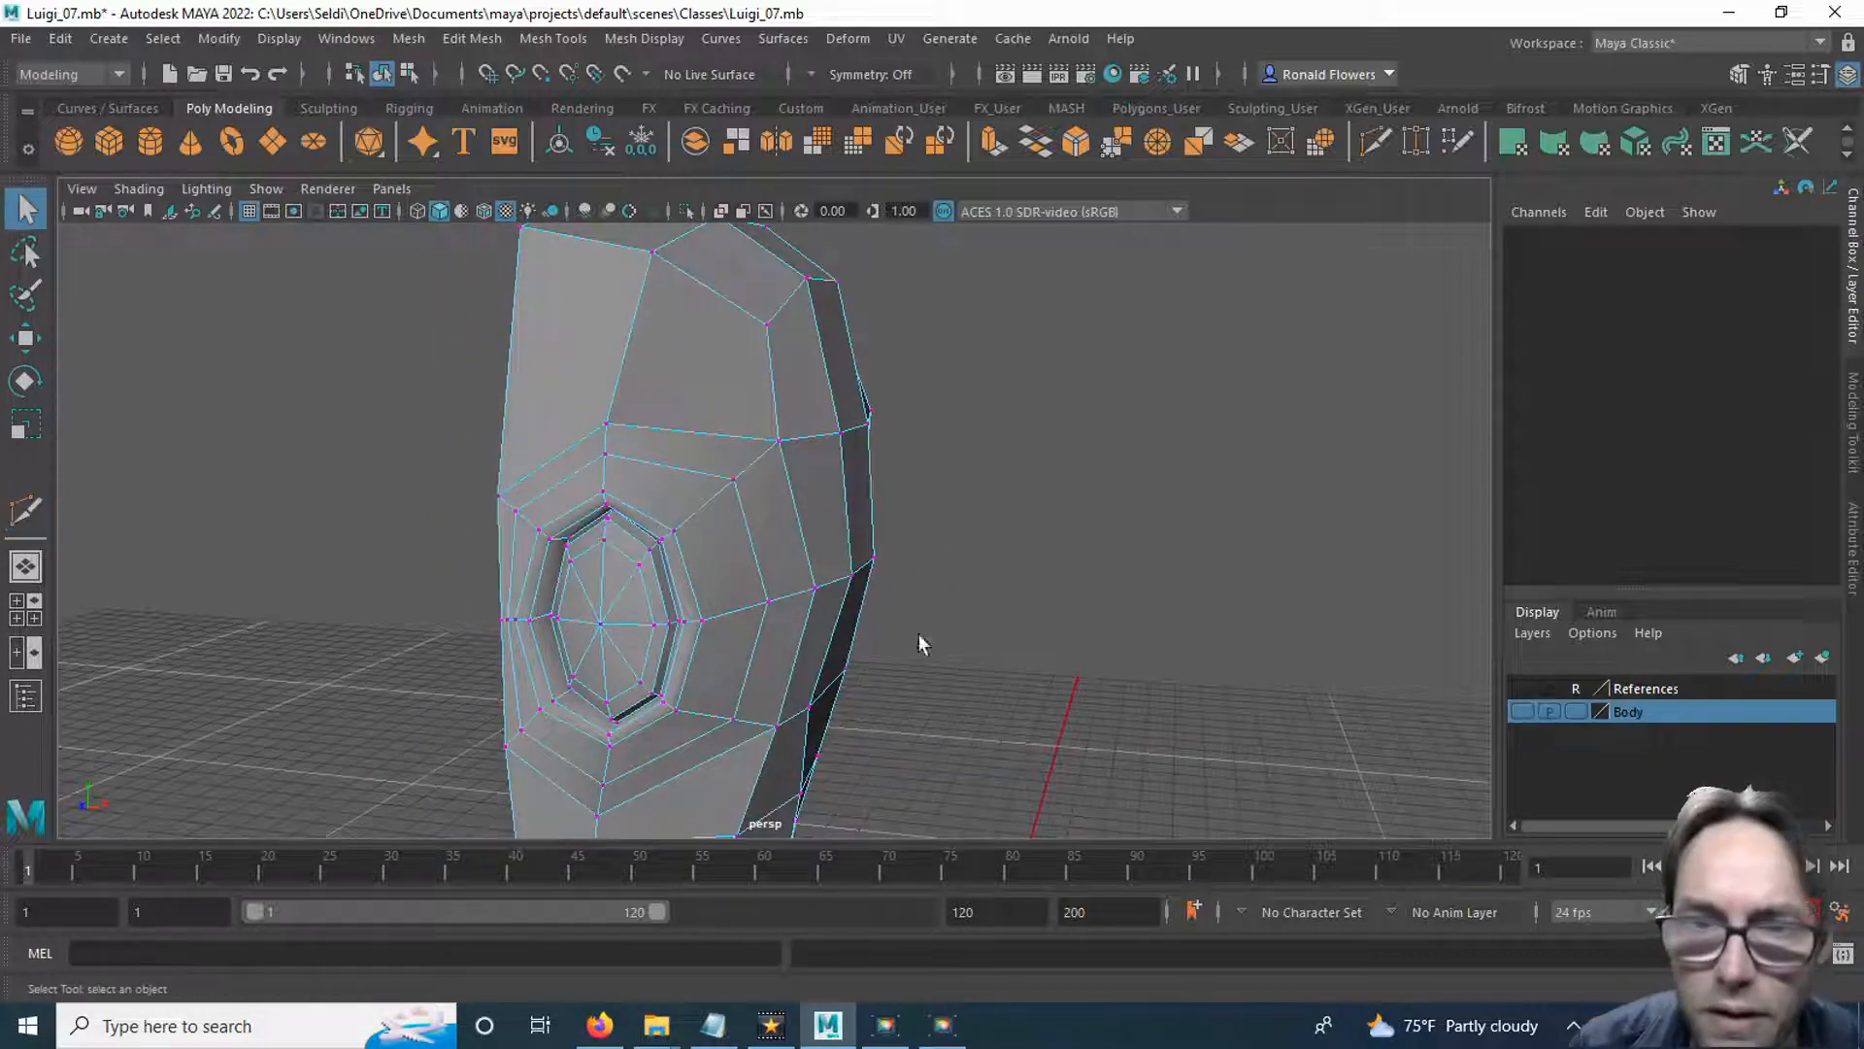
click(761, 586)
mouse_move(823, 650)
alt+mouse_down()
mouse_move(865, 641)
mouse_move(770, 657)
mouse_move(720, 699)
mouse_move(732, 624)
mouse_move(820, 612)
mouse_move(804, 656)
alt+mouse_up()
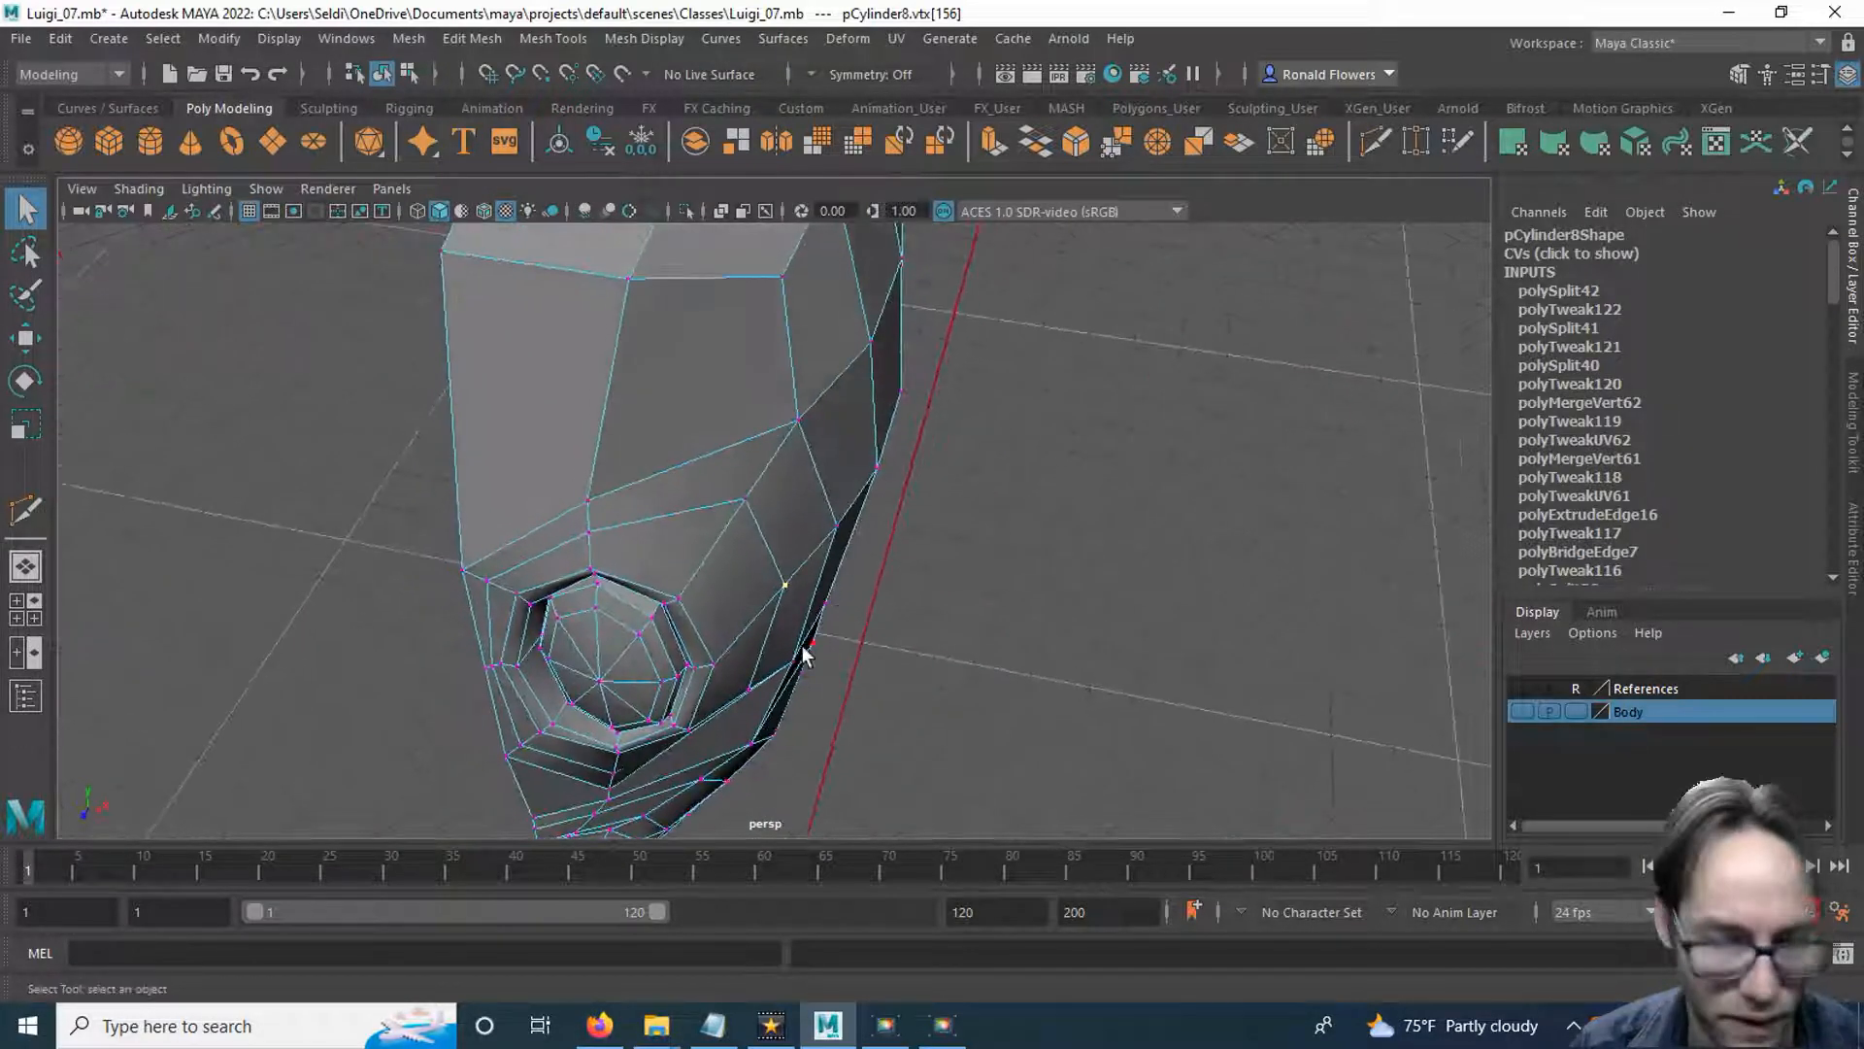
key(w)
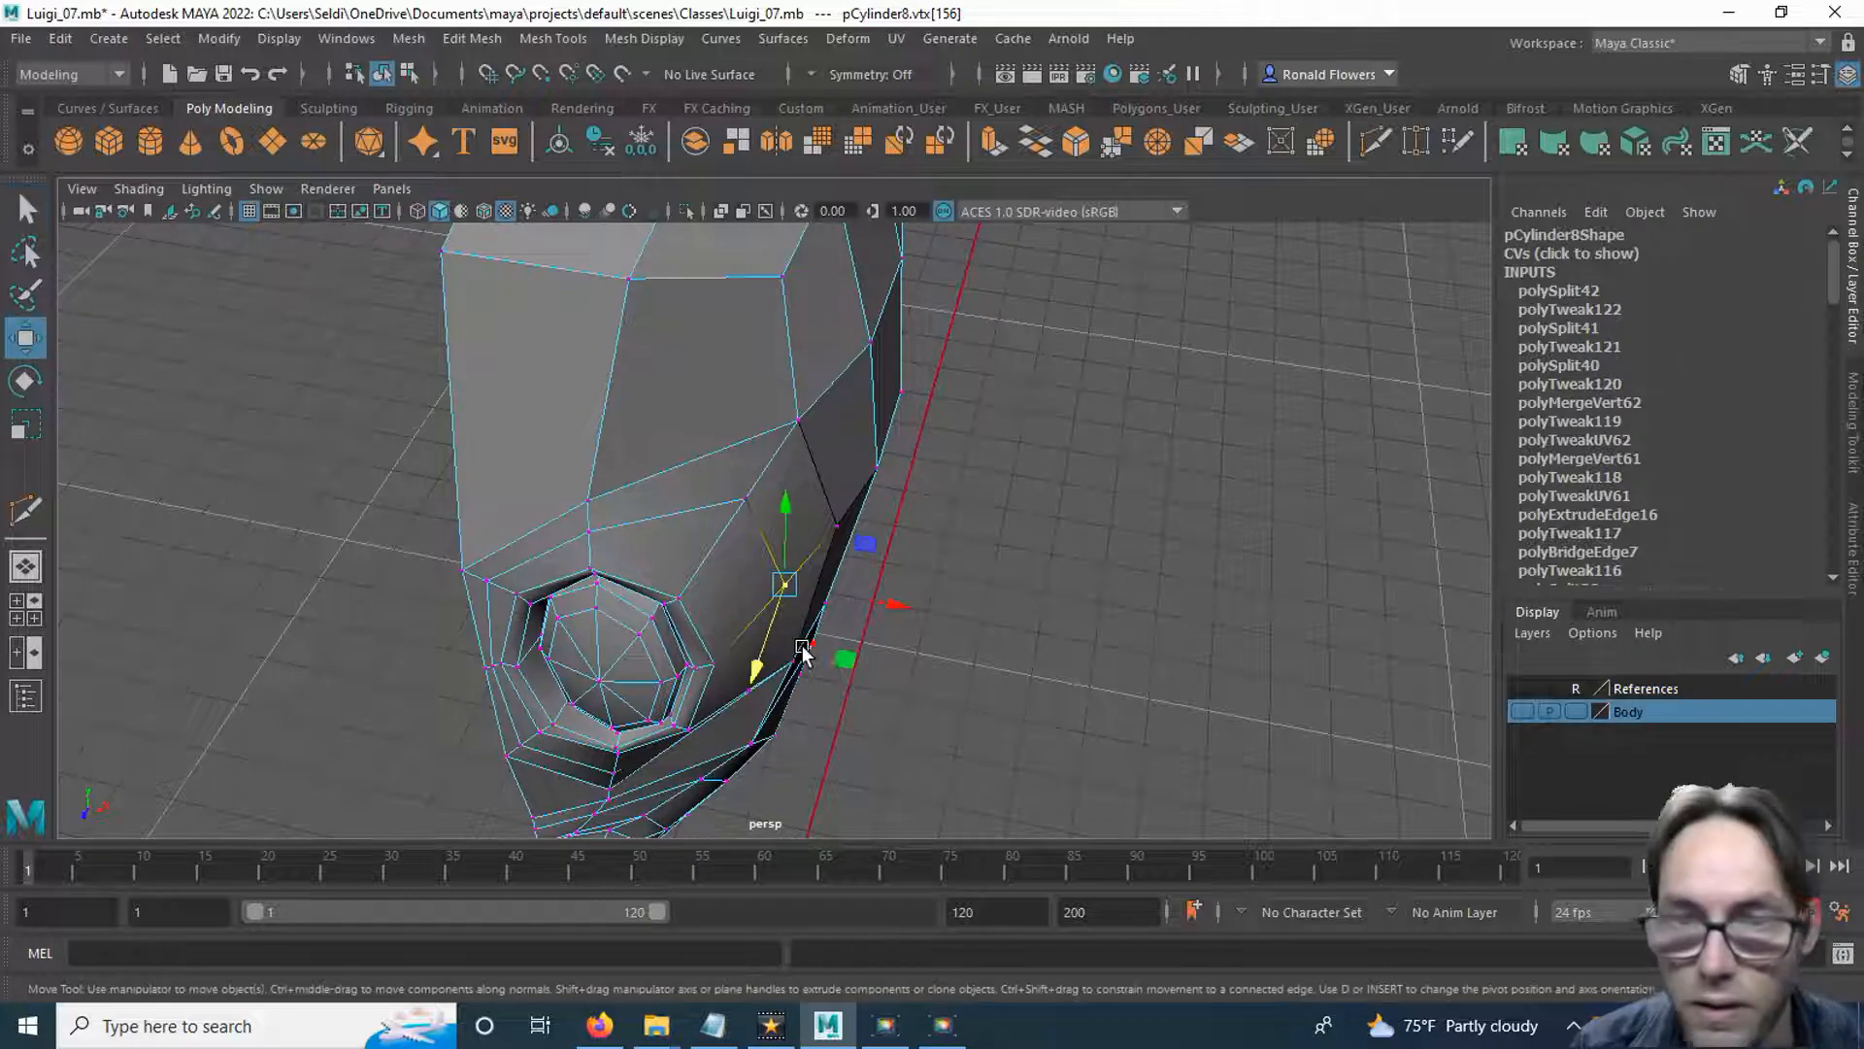
click(745, 500)
drag(842, 514, 860, 521)
Adjust the two brow vertices just outside the new eye loop, at the outer corner and directly above the eye.
click(797, 426)
drag(869, 433, 876, 438)
click(592, 498)
drag(573, 434, 574, 427)
Examine the shape of the half head from several sides.
alt+drag(697, 586, 699, 529)
click(761, 636)
alt+drag(761, 636, 895, 670)
drag(814, 717, 840, 556)
click(803, 602)
alt+drag(708, 553, 1016, 594)
click(1017, 594)
alt+drag(911, 540, 1058, 541)
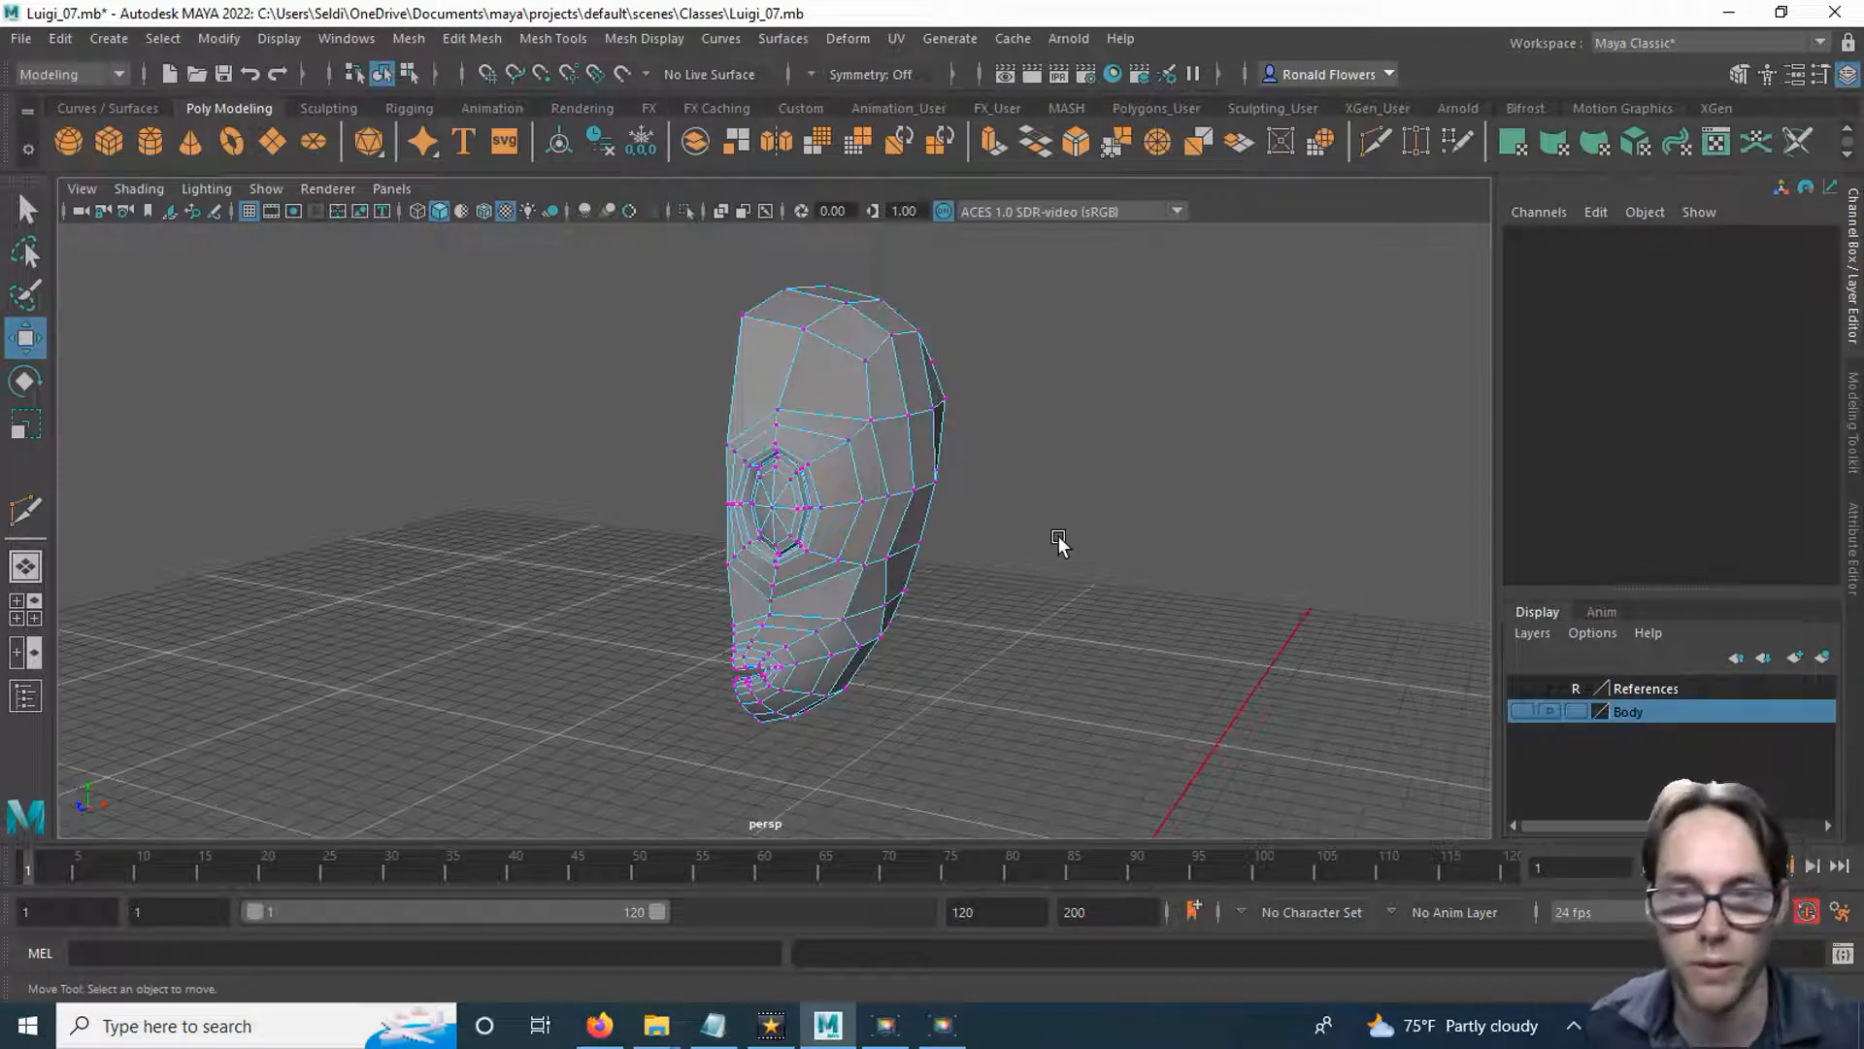